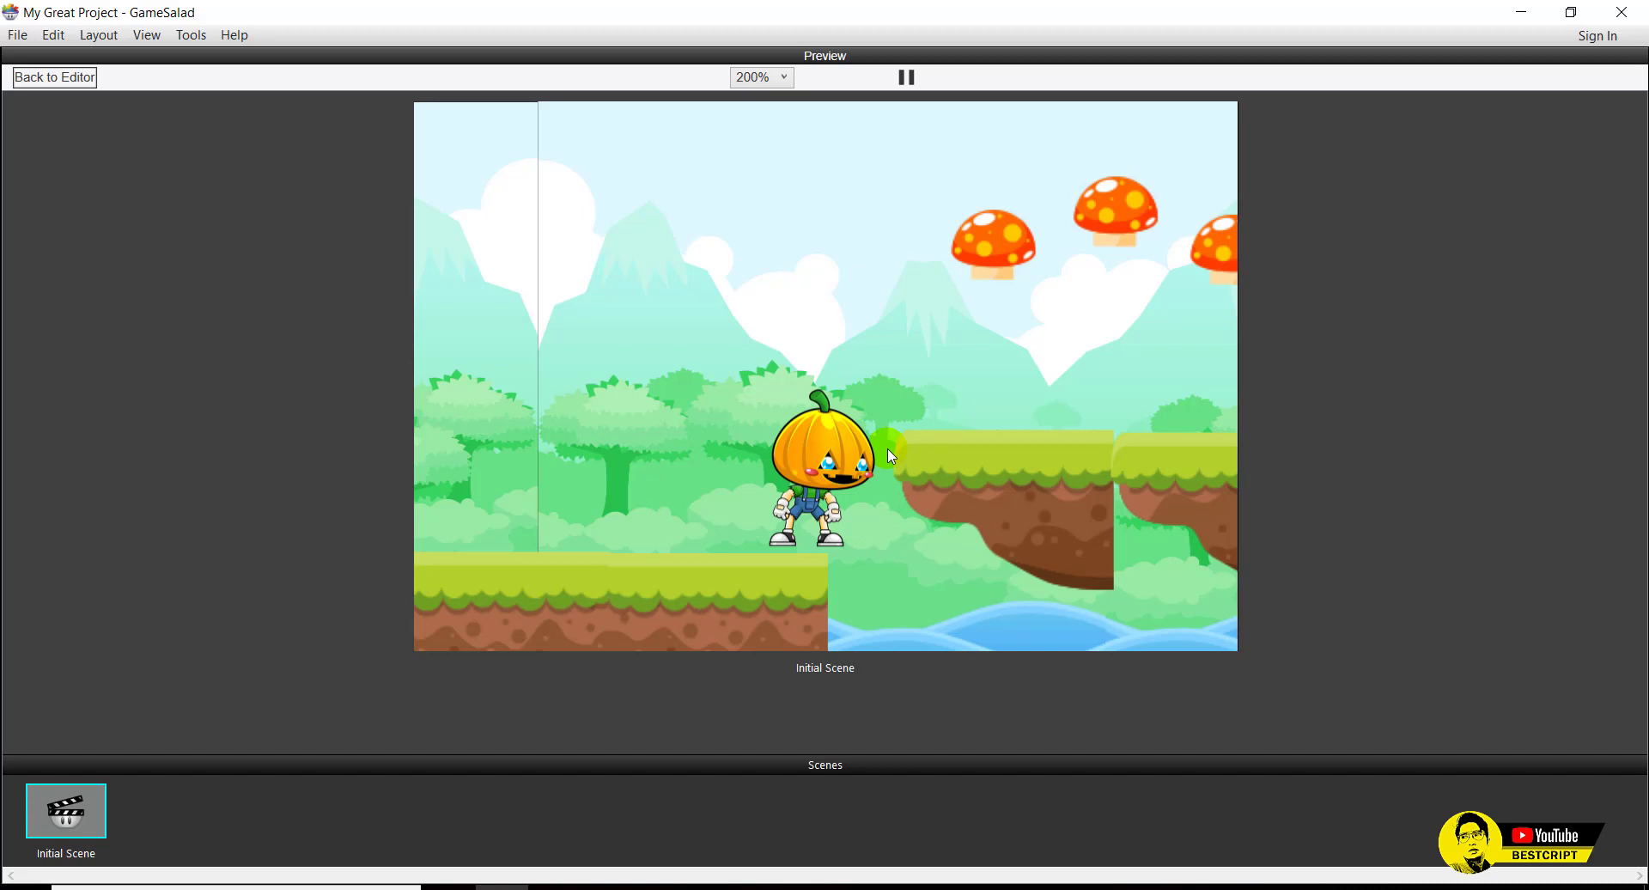
Open the Idle (4) sprite from the Jack-png folder and examine the transparent margins around the character.
{"action": "left_click", "coordinate": [888, 449]}
{"action": "left_click", "coordinate": [720, 694]}
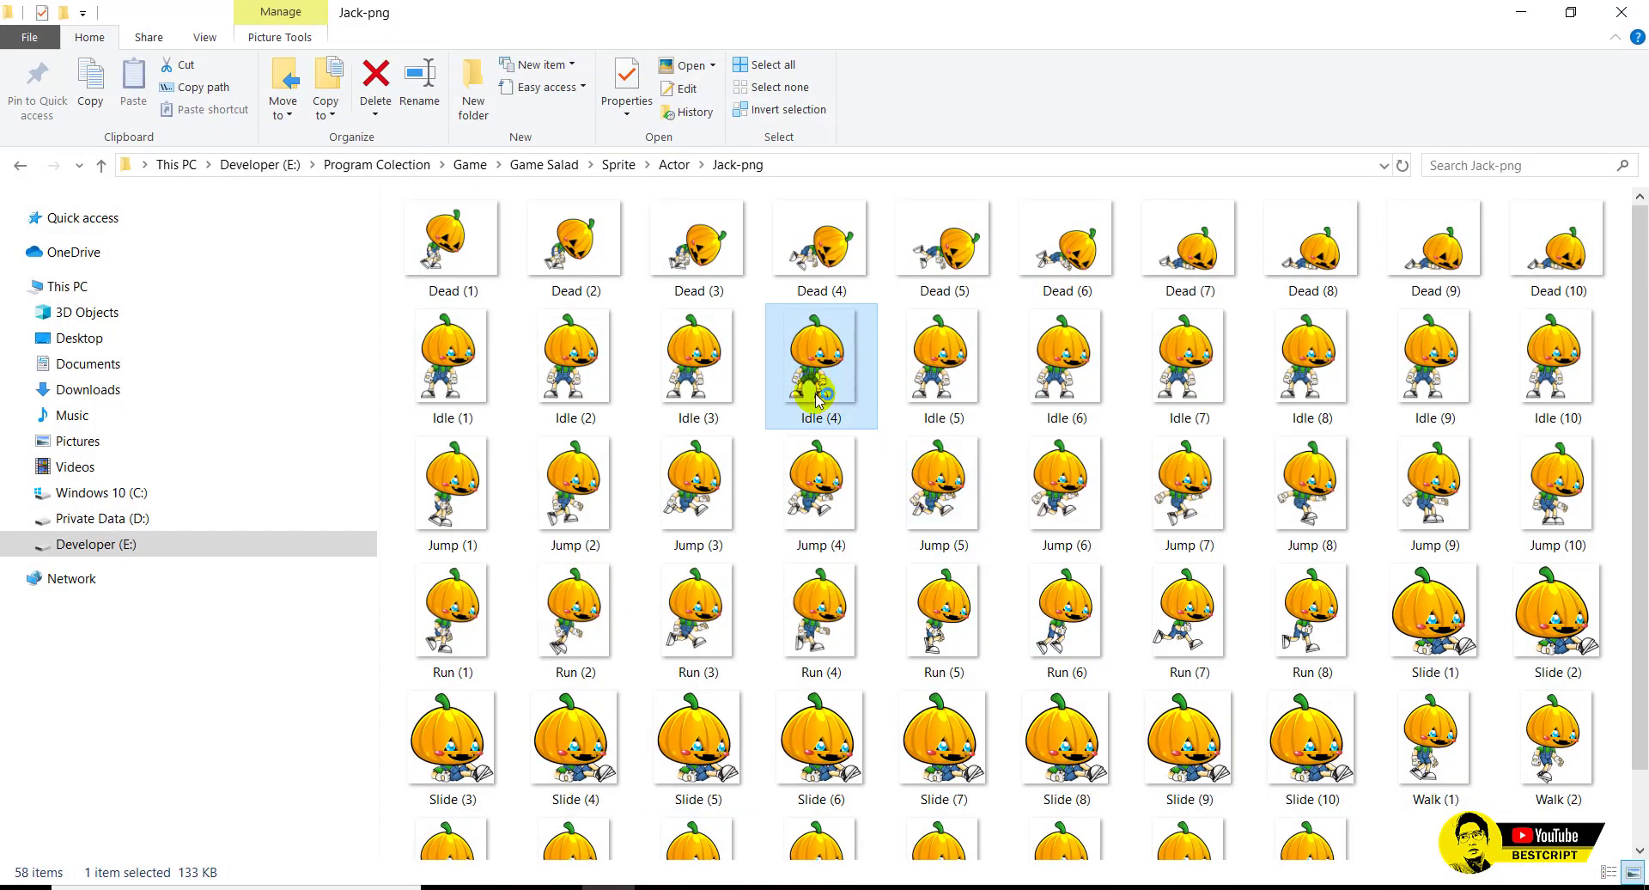
{"action": "double_click", "coordinate": [816, 400]}
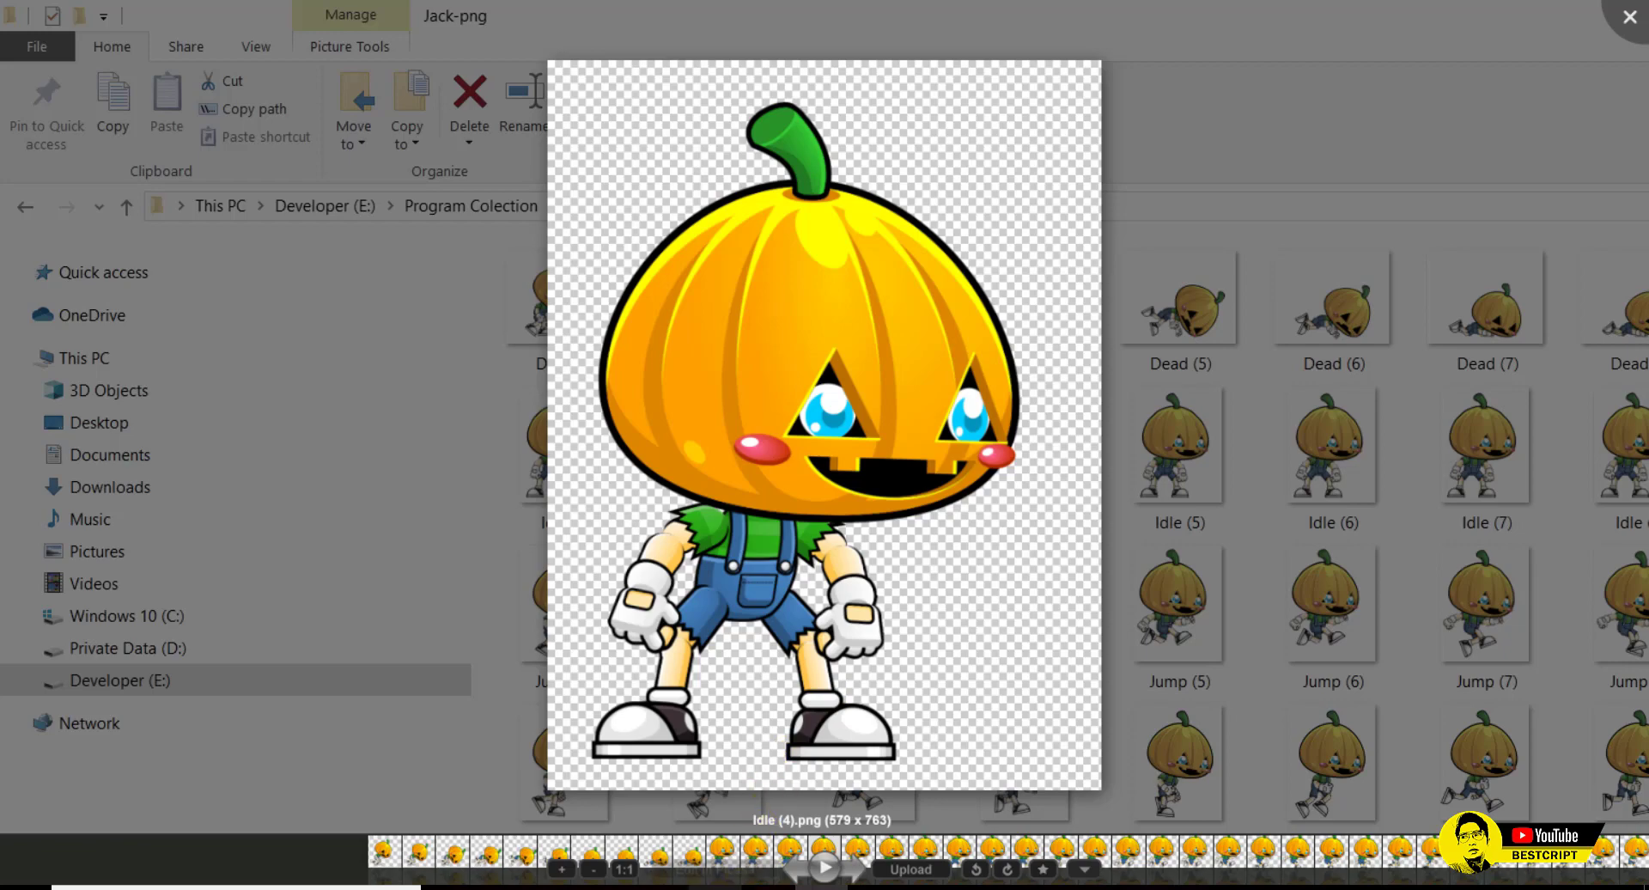
{"action": "mouse_move", "coordinate": [713, 887]}
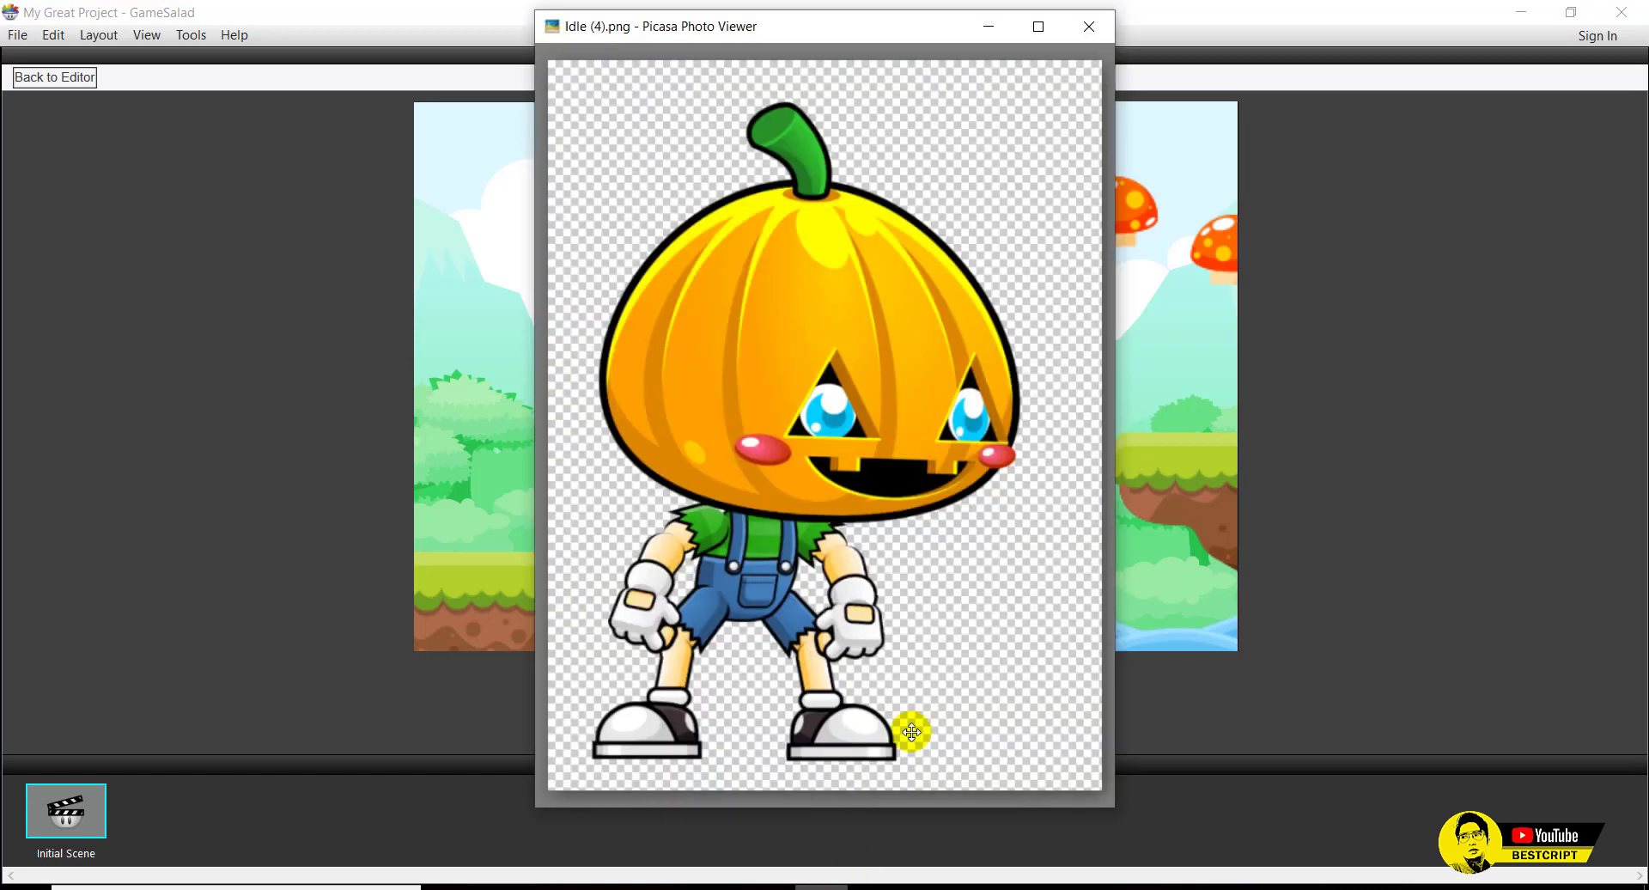
{"action": "left_click_drag", "start_coordinate": [902, 43], "coordinate": [987, 29]}
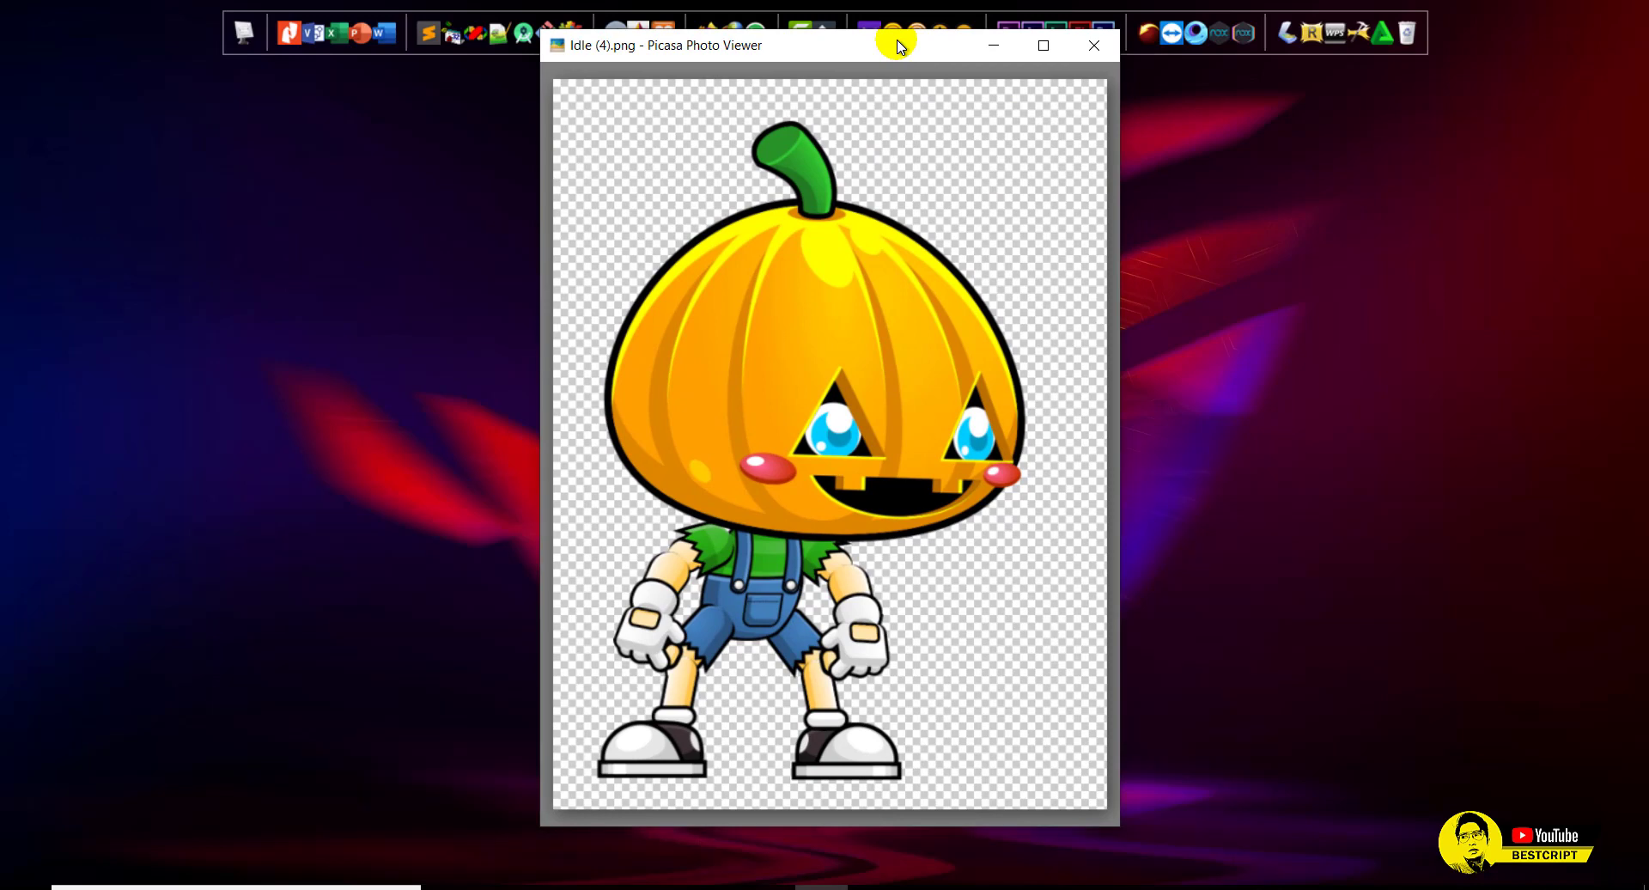
{"action": "mouse_move", "coordinate": [1034, 416]}
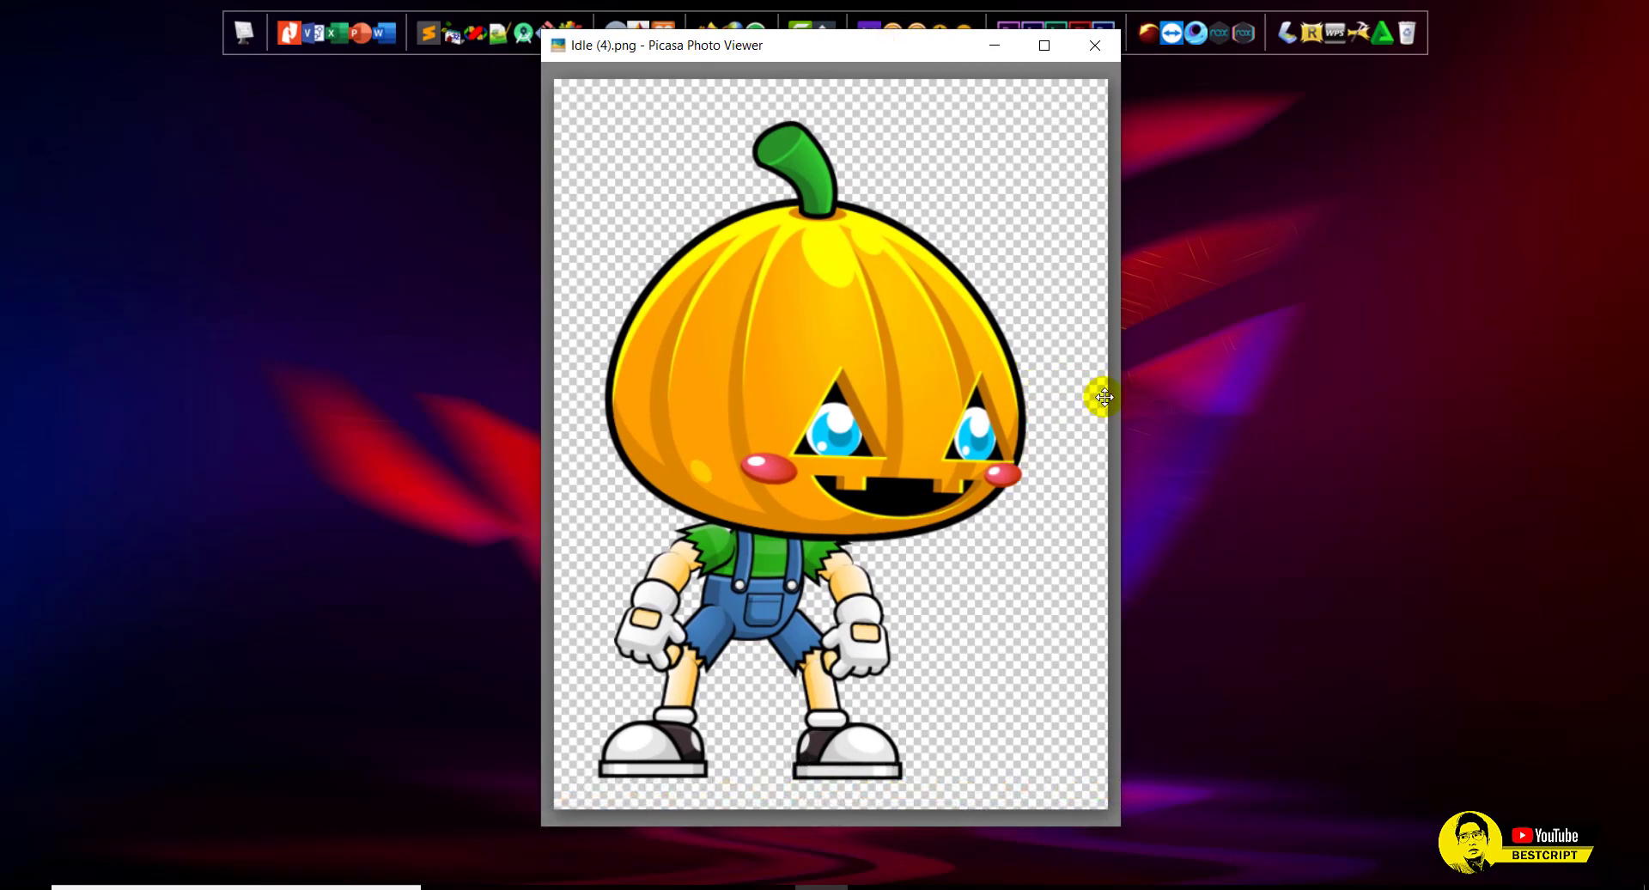
{"action": "mouse_move", "coordinate": [784, 706]}
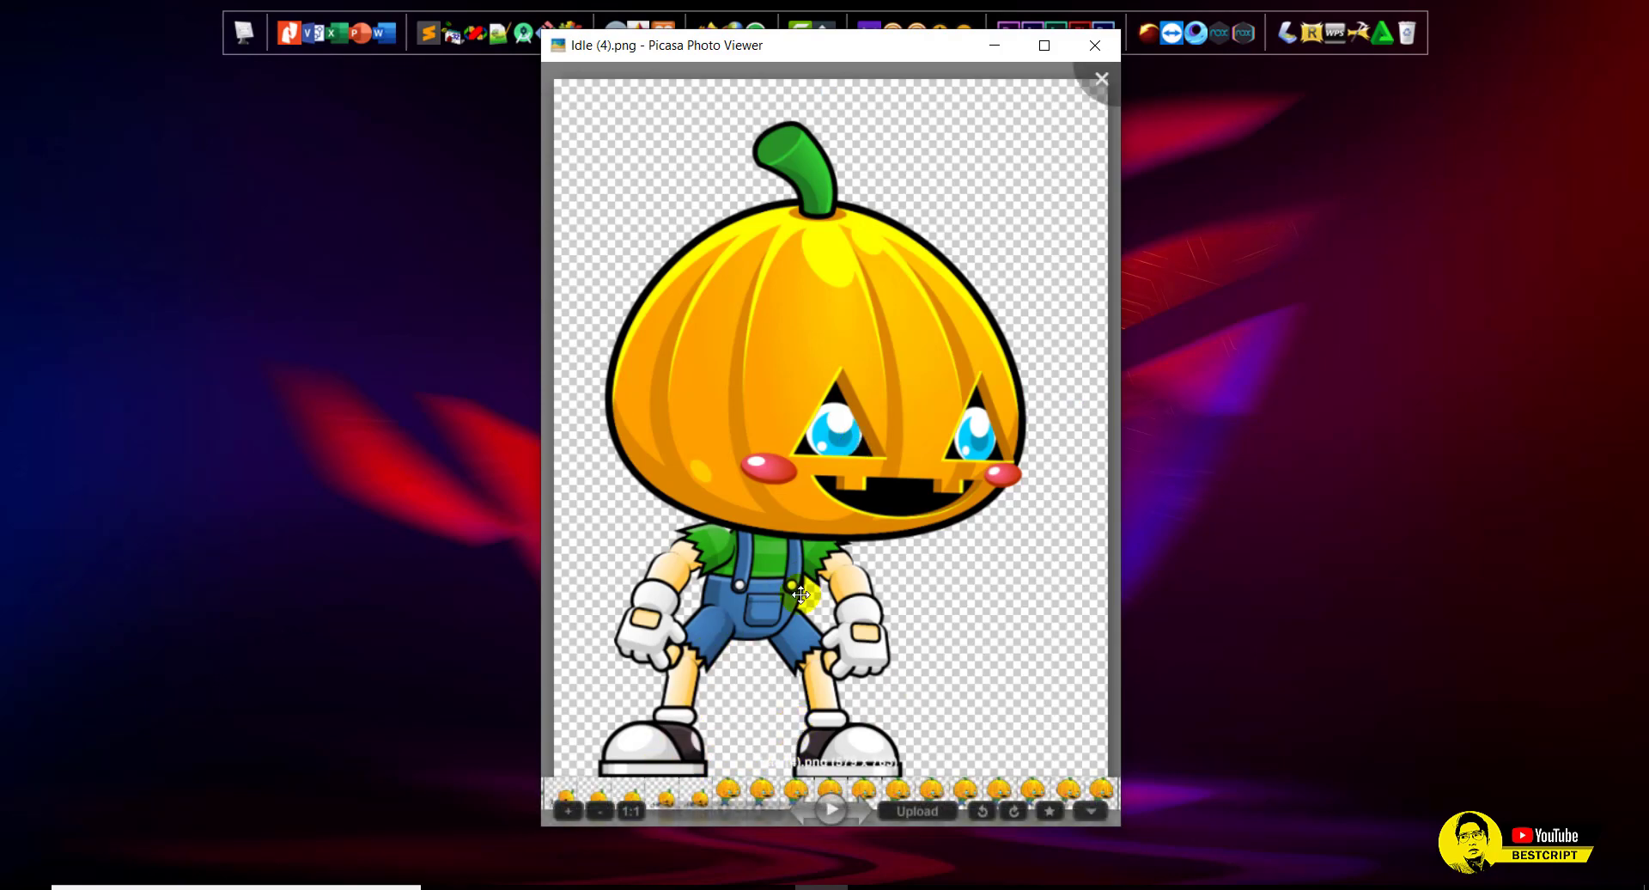
{"action": "key", "text": "alt+Tab"}
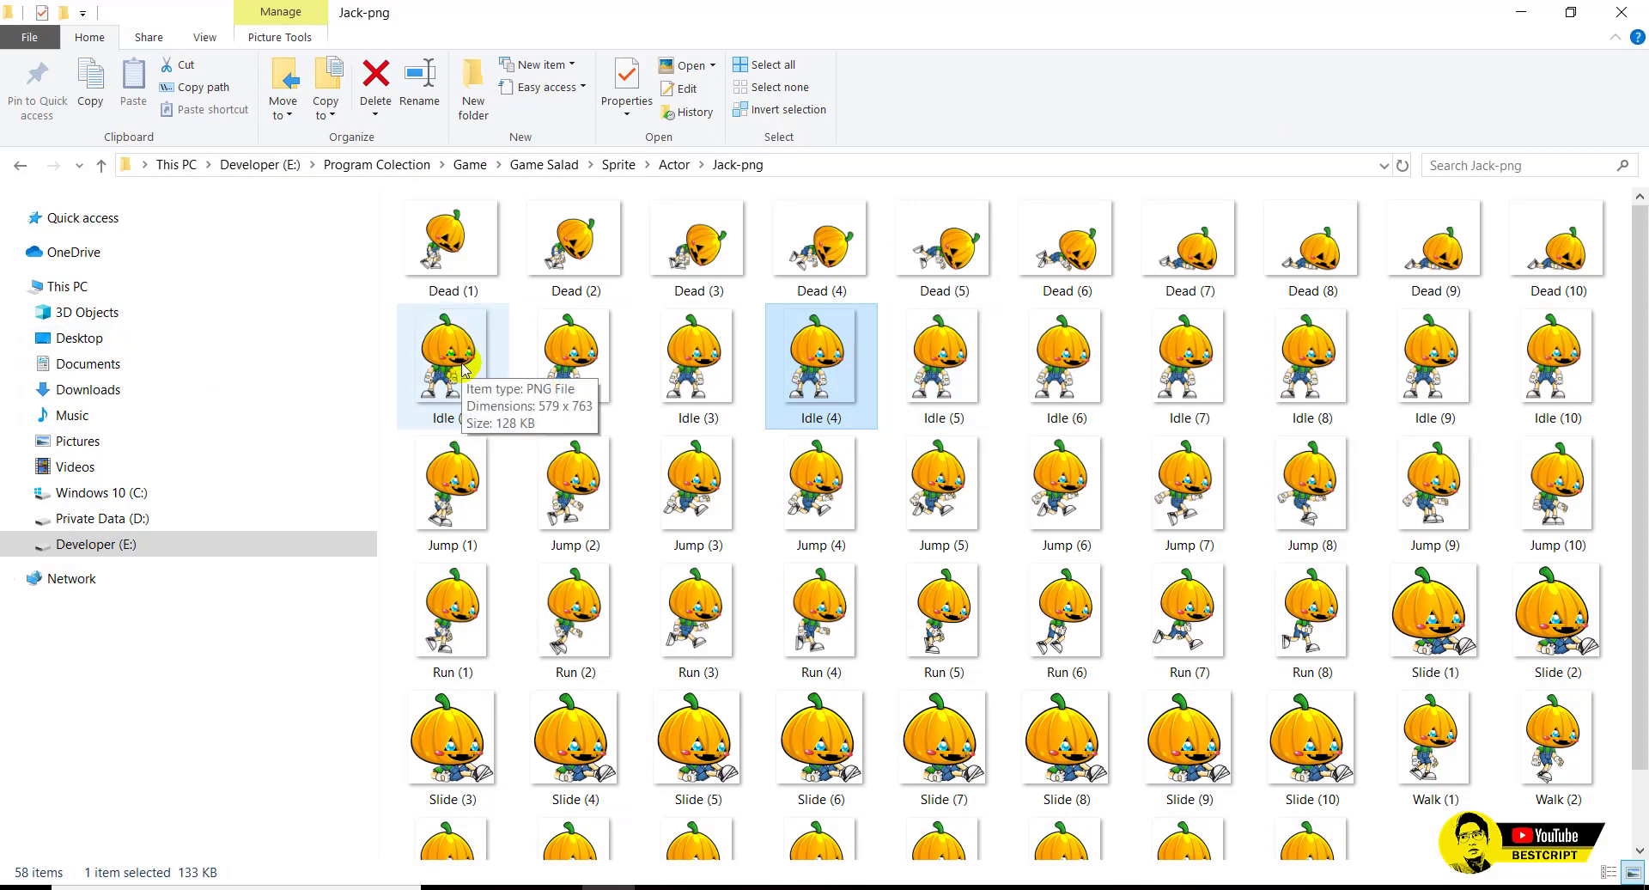
Open the Idle (1) sprite in Photoshop and crop its canvas tightly around the pumpkin character on all four sides.
{"action": "left_click_drag", "start_coordinate": [464, 369], "coordinate": [745, 420]}
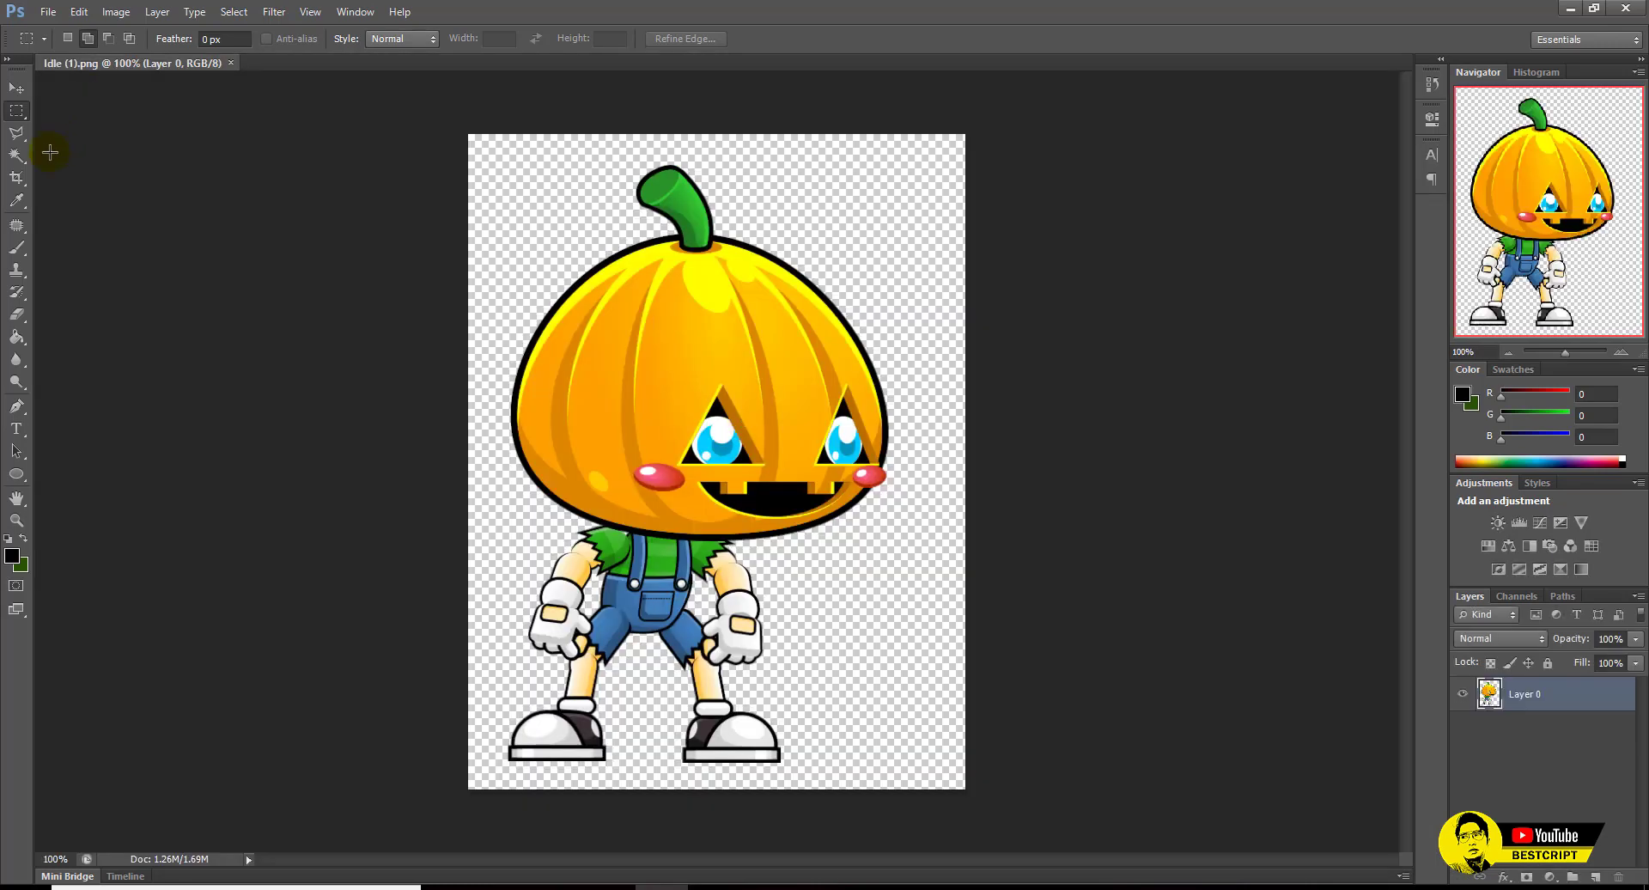
{"action": "left_click", "coordinate": [21, 187]}
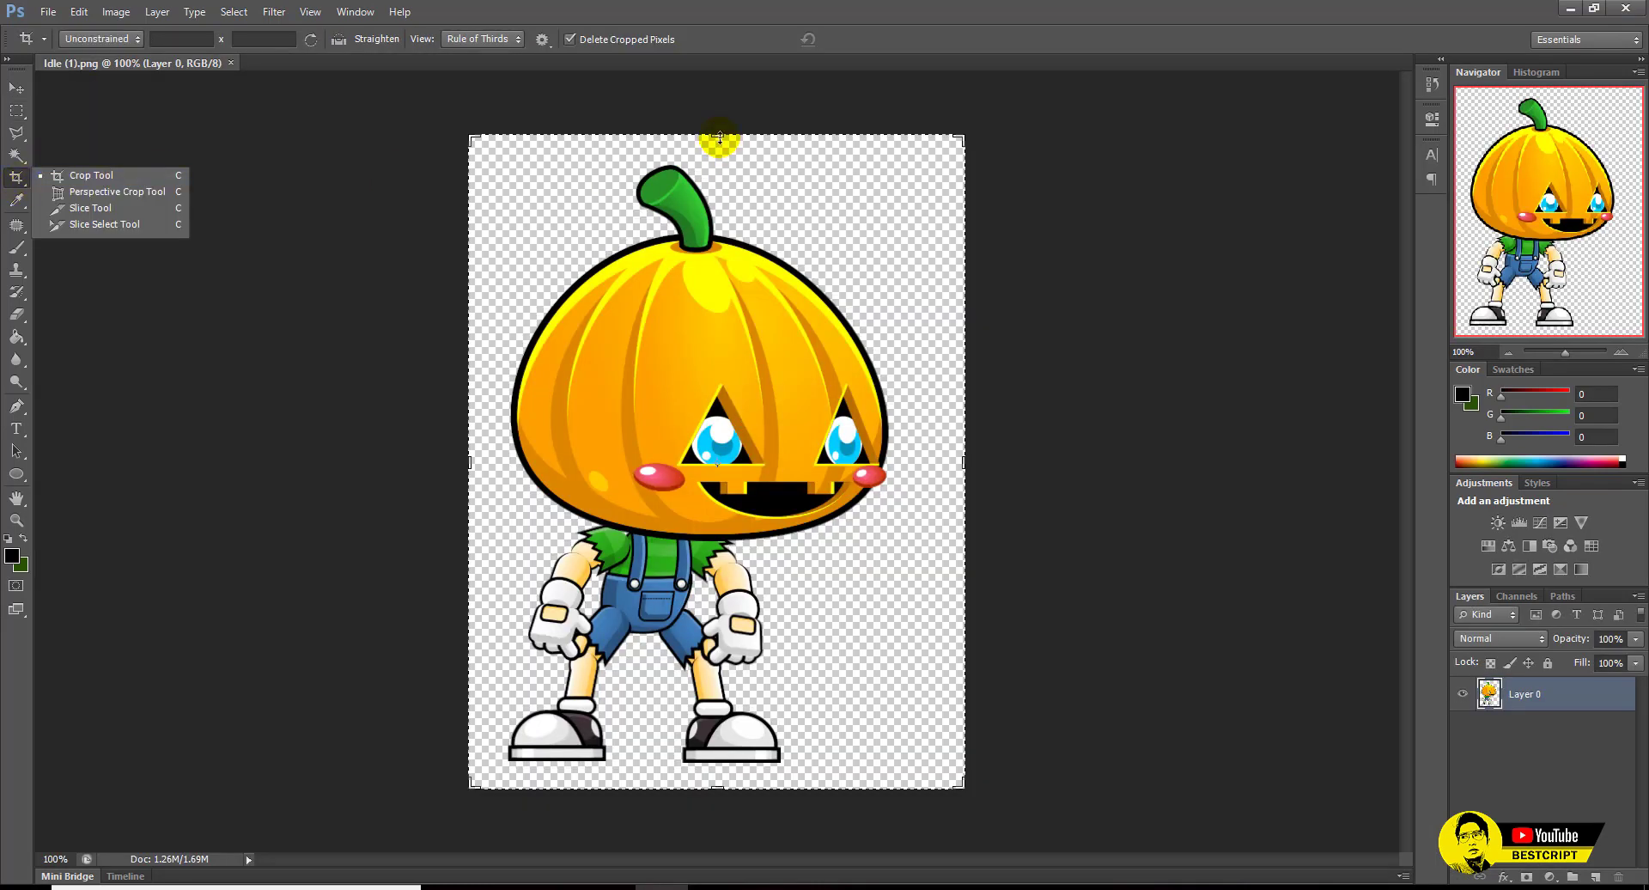
{"action": "left_click_drag", "start_coordinate": [718, 138], "coordinate": [718, 151]}
{"action": "left_click", "coordinate": [25, 184]}
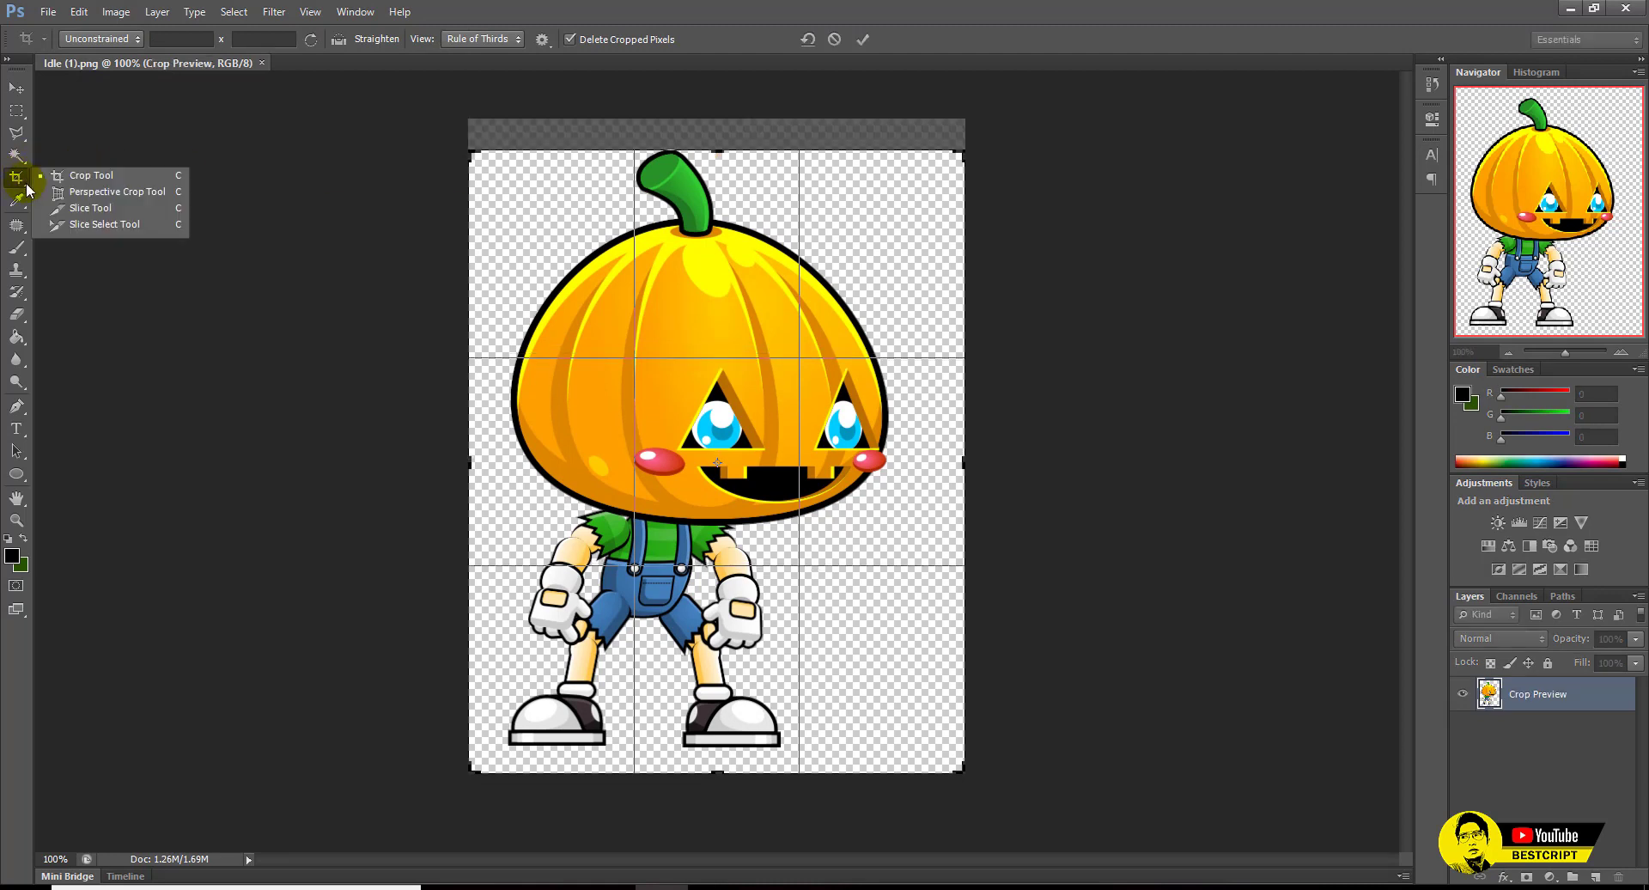
{"action": "left_click", "coordinate": [955, 464]}
{"action": "left_click_drag", "start_coordinate": [959, 458], "coordinate": [927, 459]}
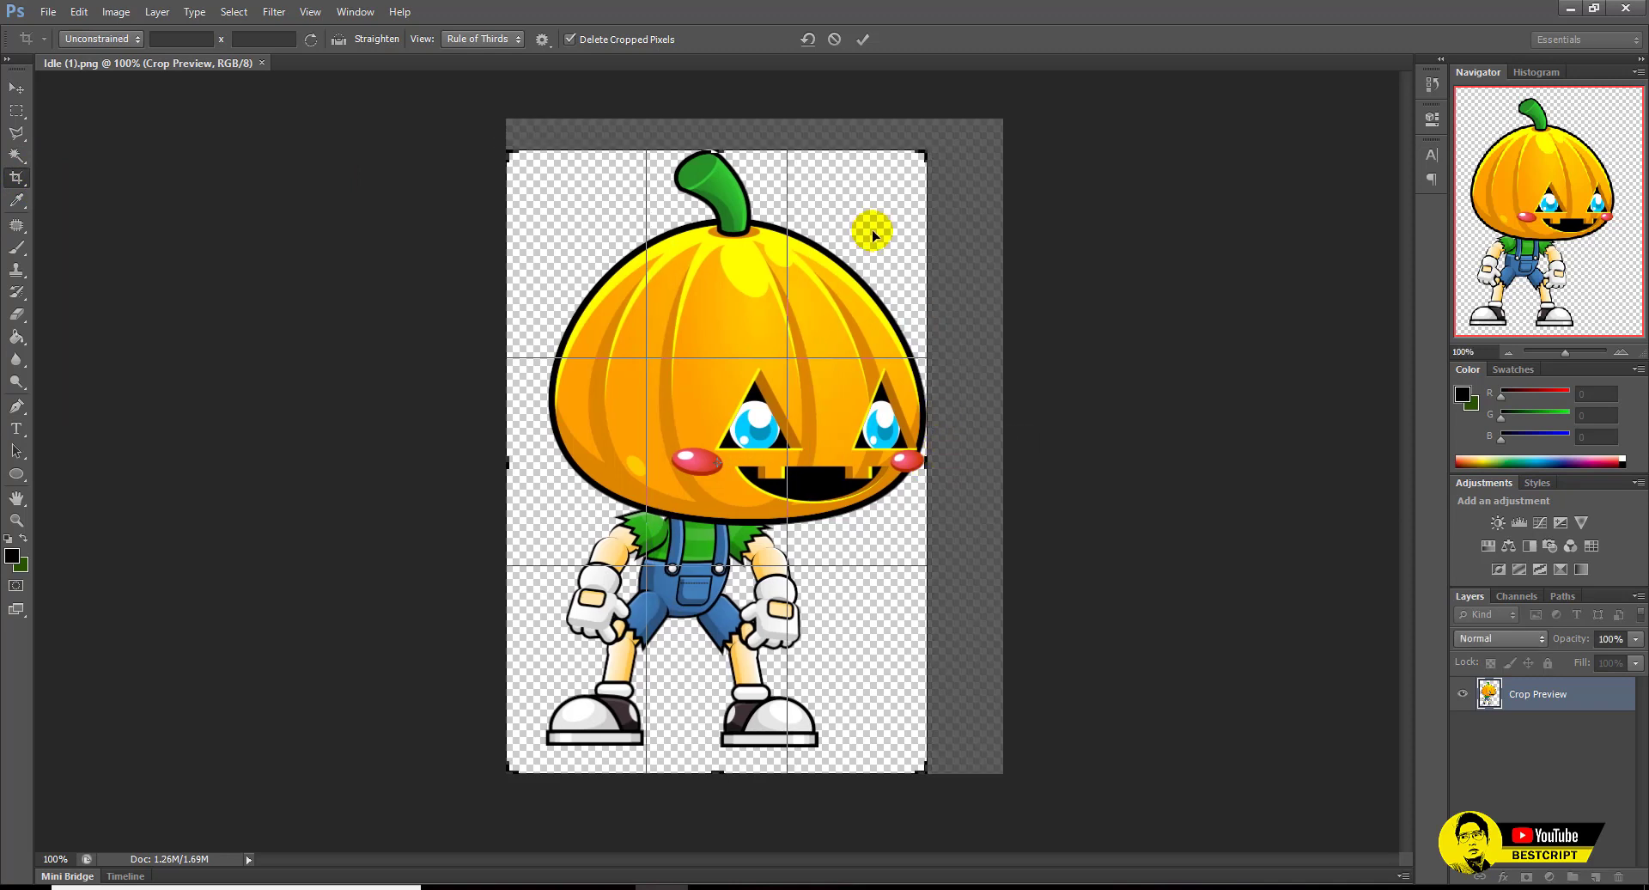
{"action": "left_click_drag", "start_coordinate": [717, 767], "coordinate": [711, 756]}
{"action": "left_click_drag", "start_coordinate": [512, 462], "coordinate": [519, 470]}
{"action": "key", "text": "Return"}
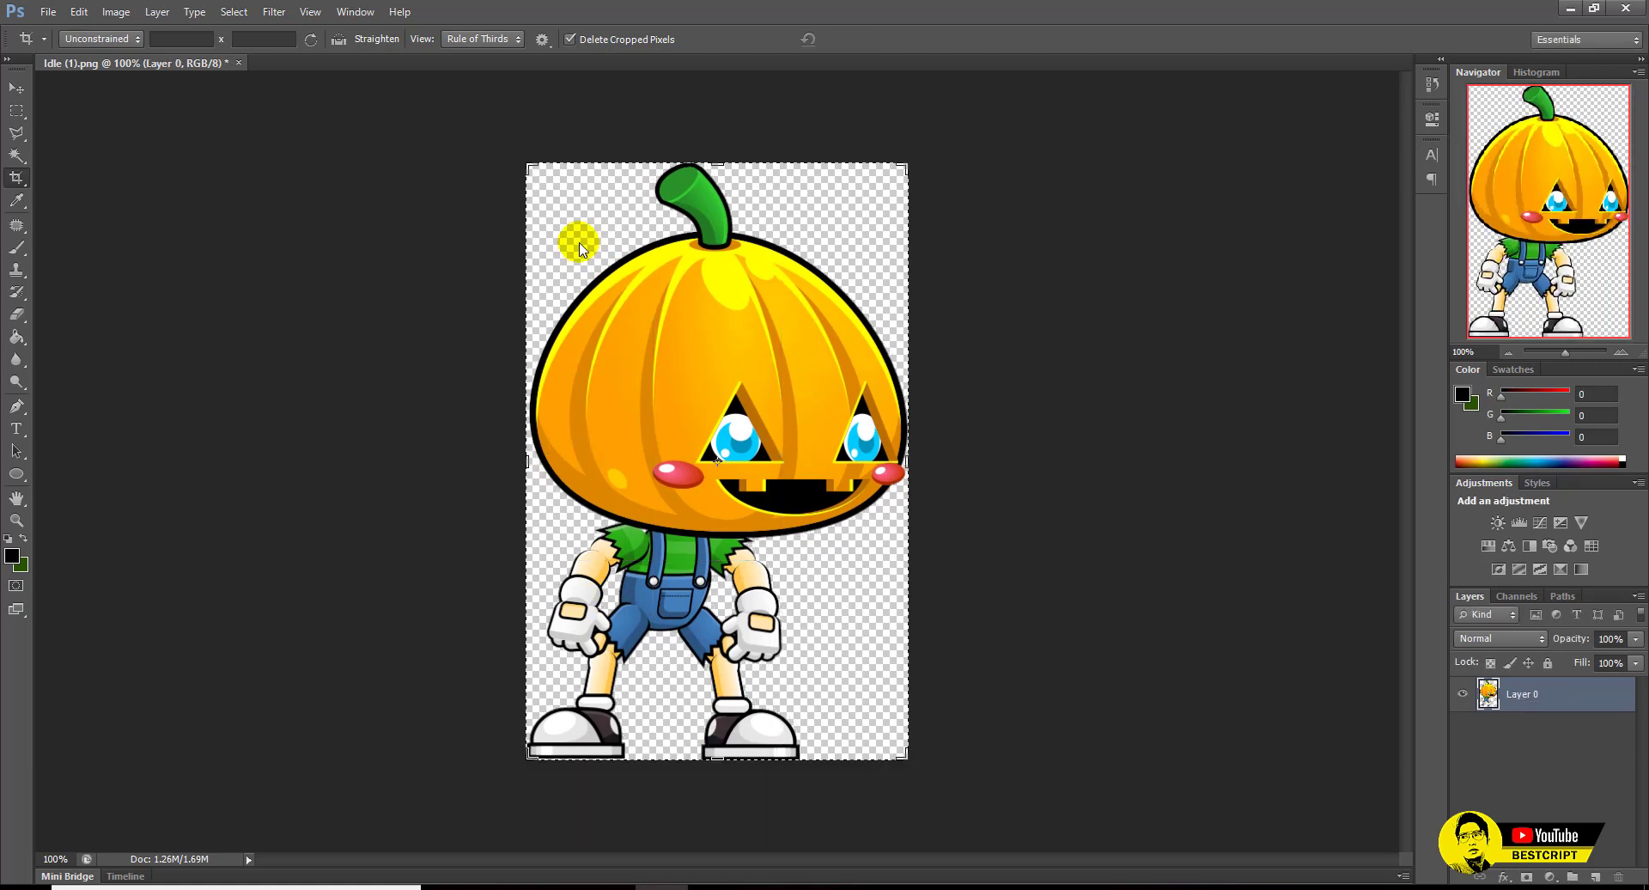
Save the cropped sprite as a PNG named Idle (1) in the Jack-png folder, replacing the existing file.
{"action": "left_click", "coordinate": [16, 89]}
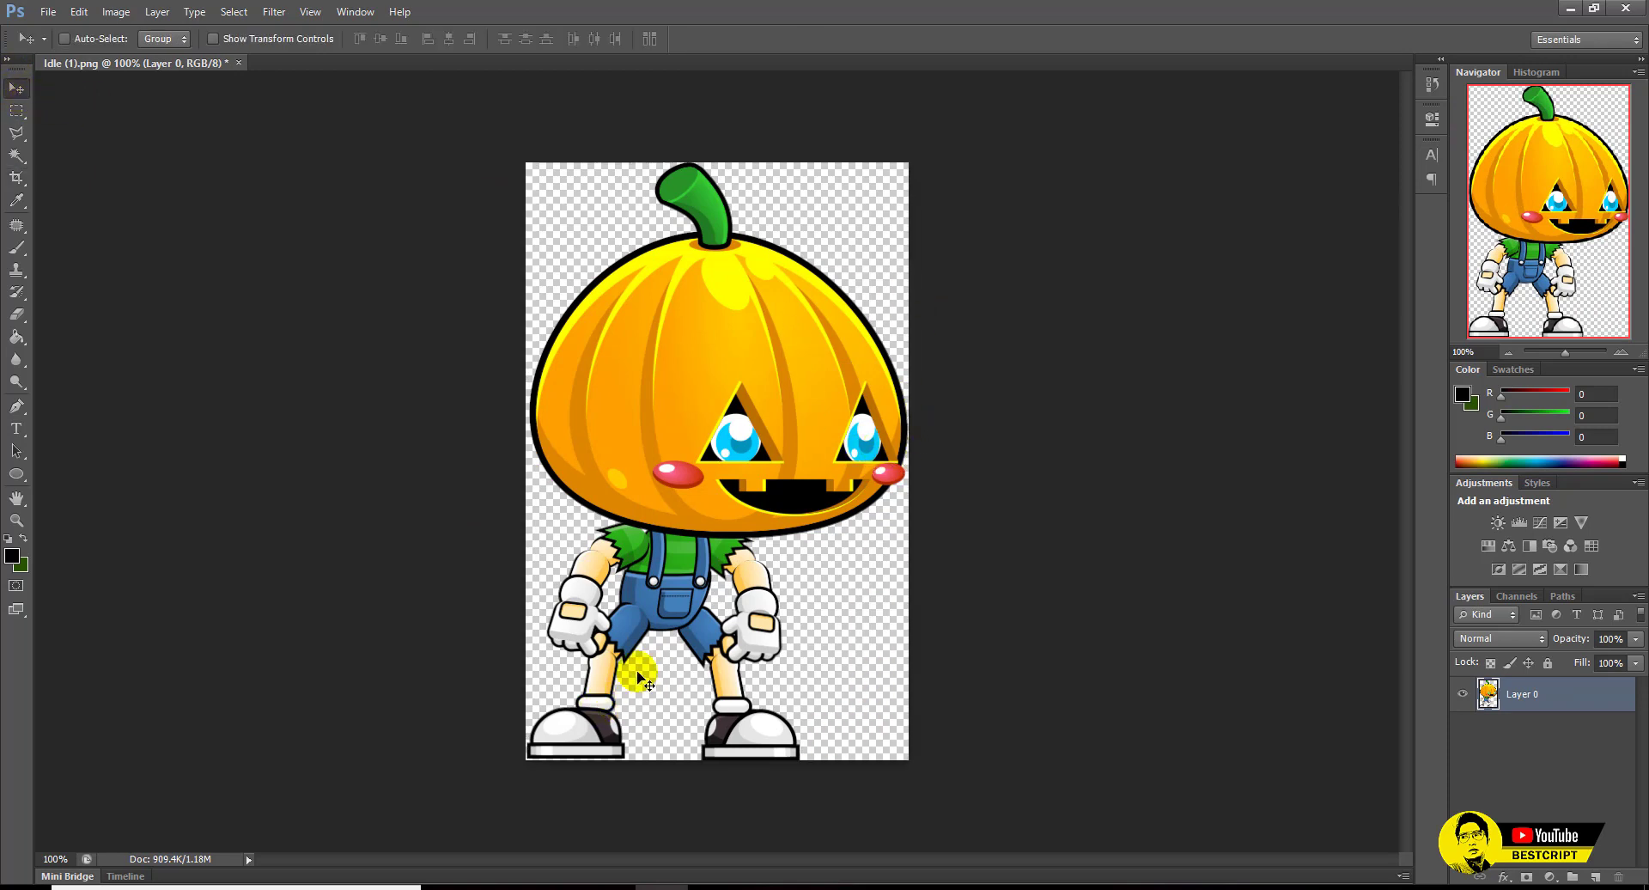
{"action": "left_click", "coordinate": [49, 12]}
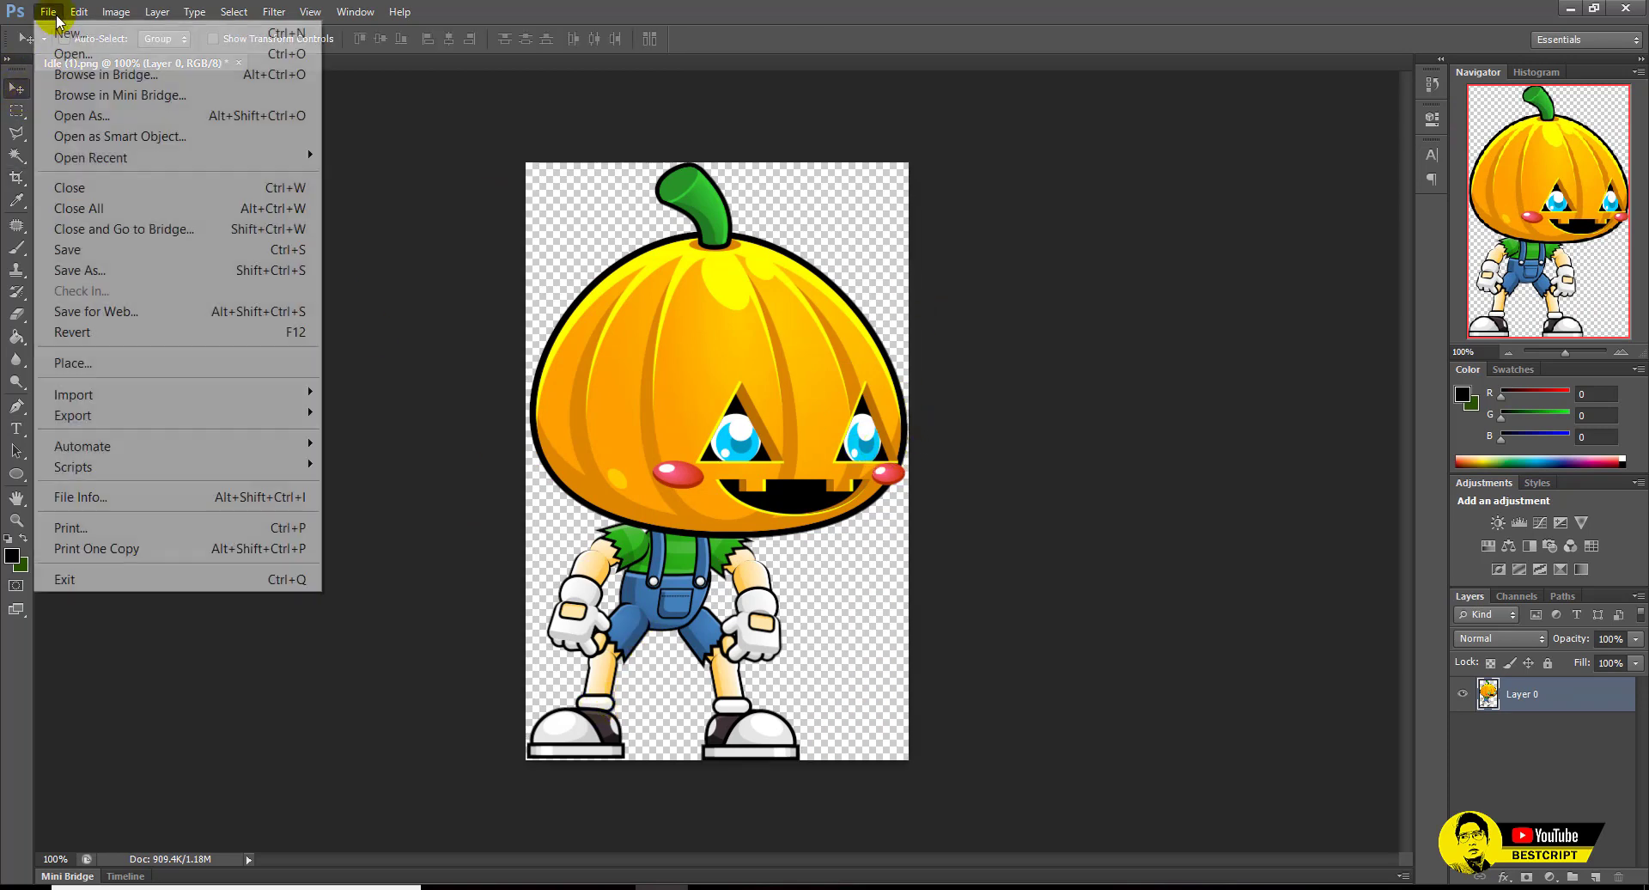
{"action": "left_click", "coordinate": [203, 269]}
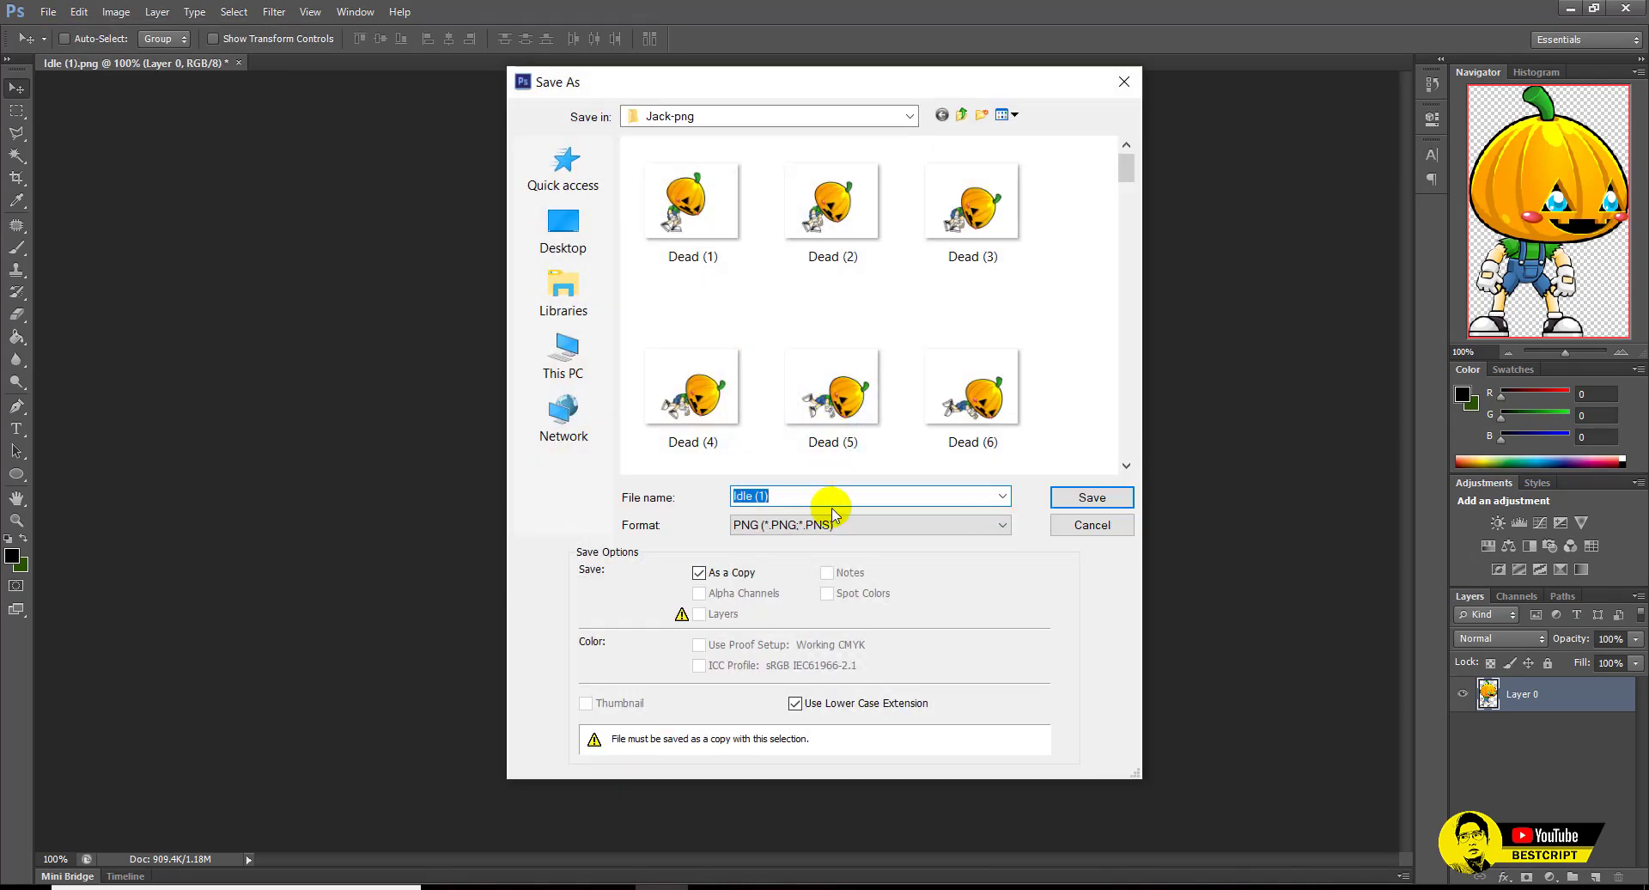
{"action": "left_click", "coordinate": [828, 524]}
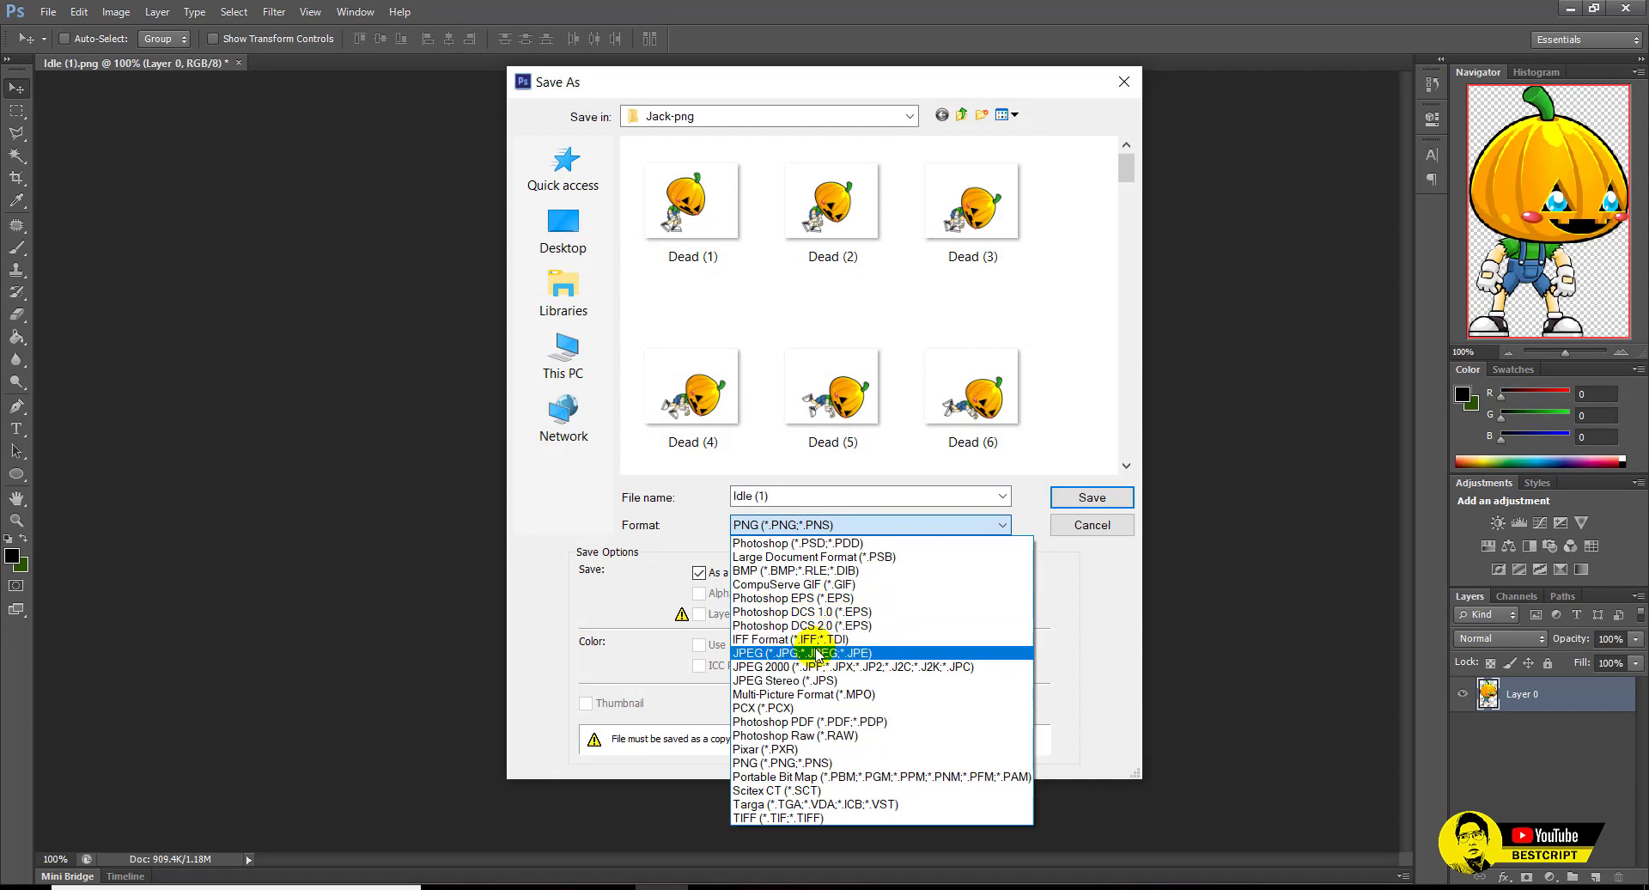
{"action": "left_click", "coordinate": [812, 762]}
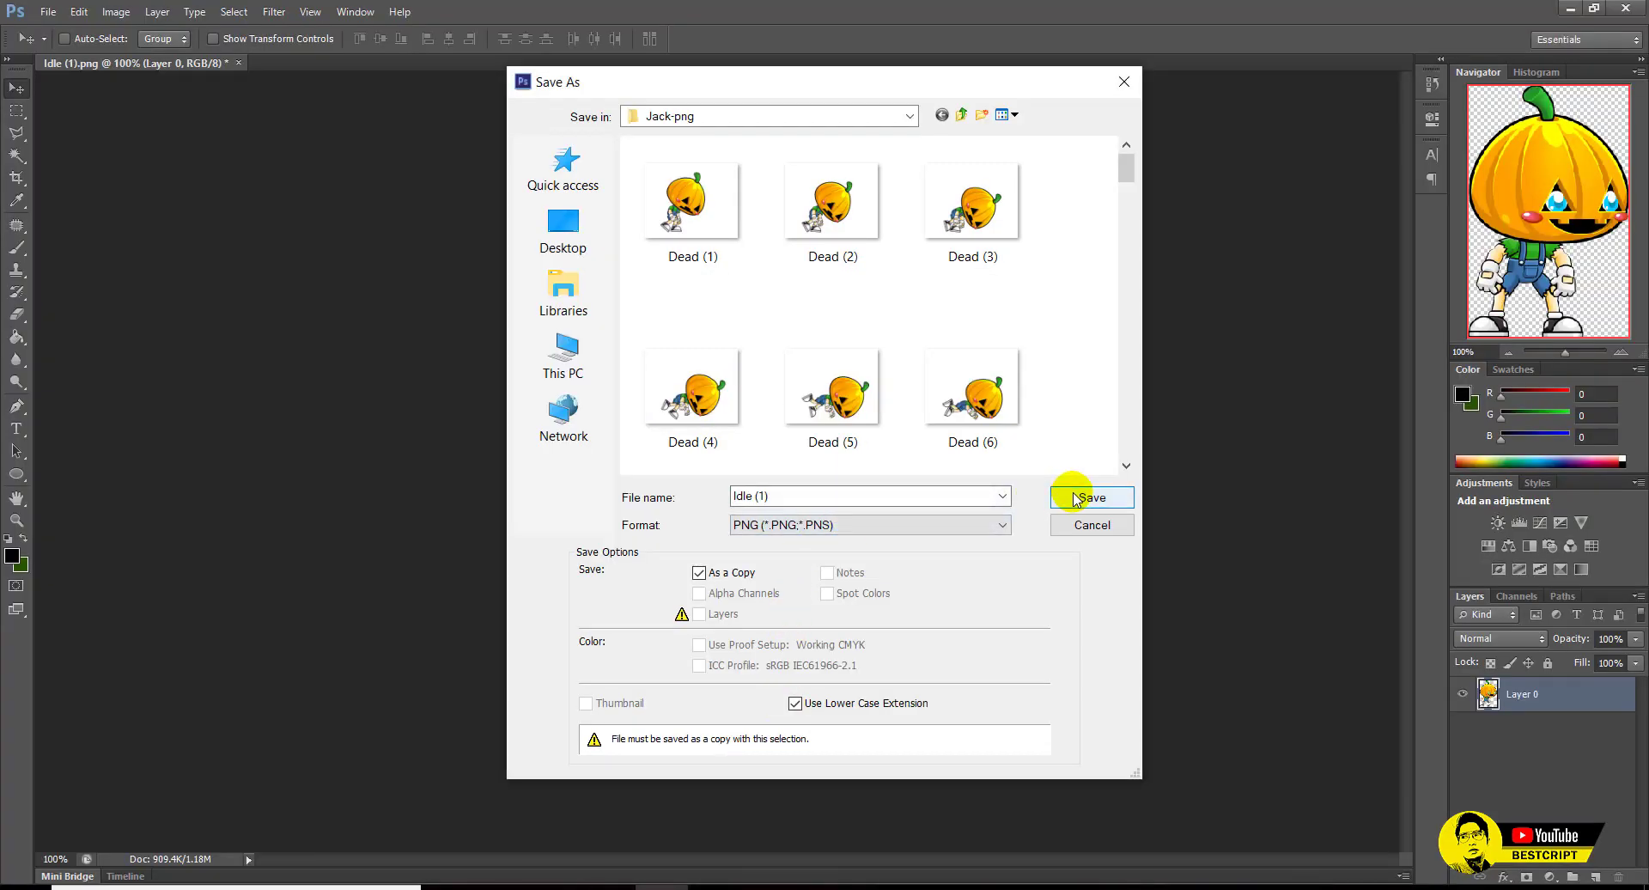
{"action": "left_click", "coordinate": [1075, 499]}
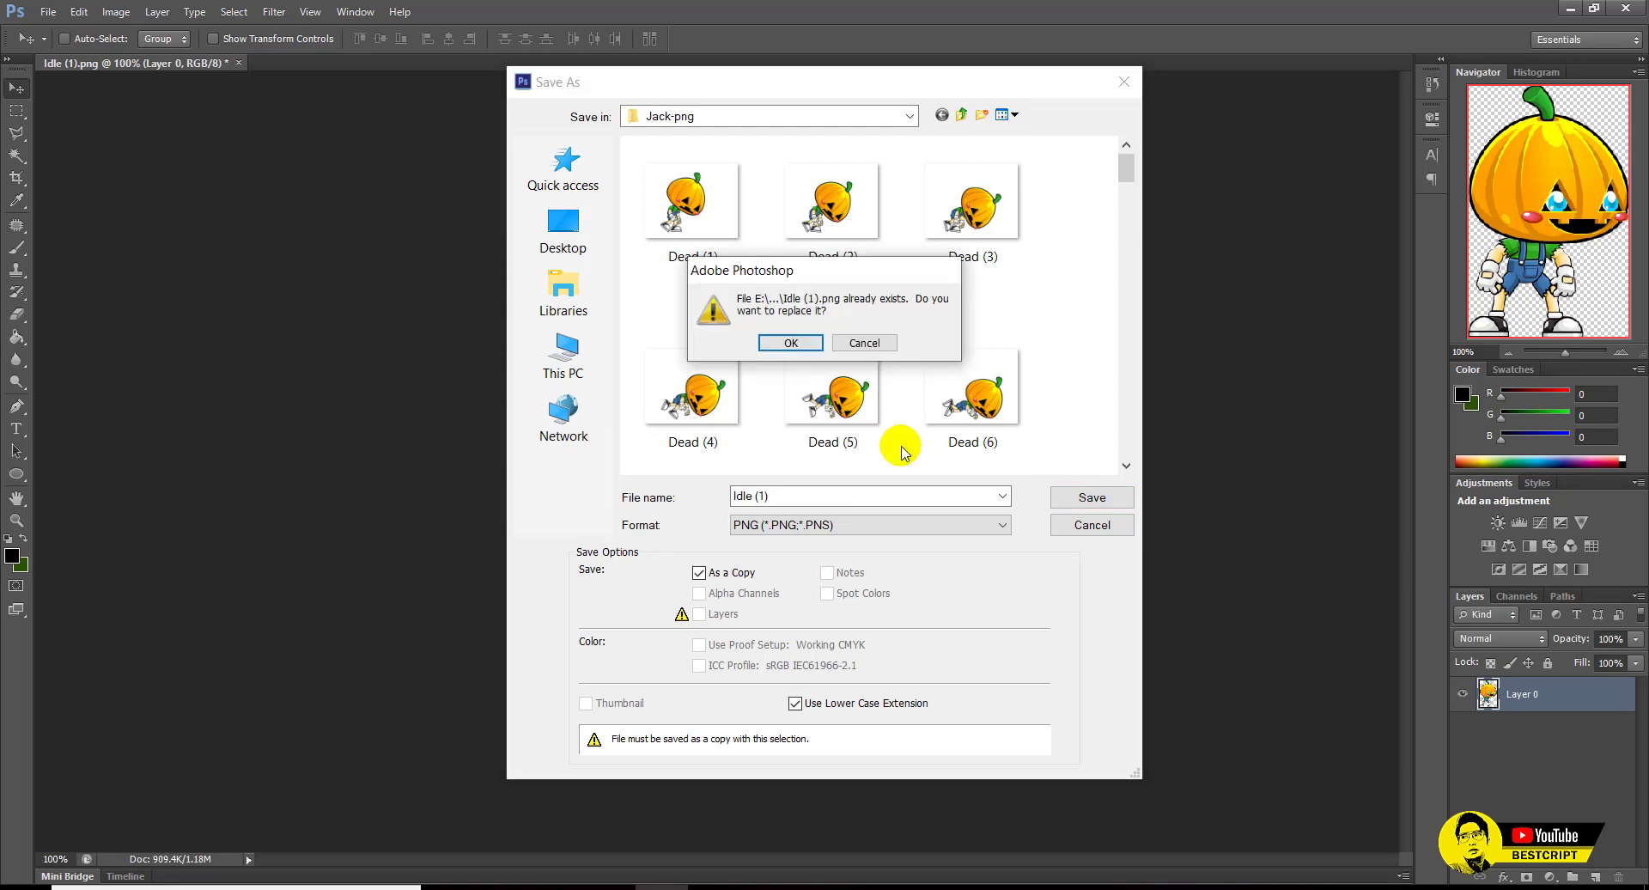
{"action": "left_click", "coordinate": [791, 342]}
{"action": "left_click", "coordinate": [890, 282]}
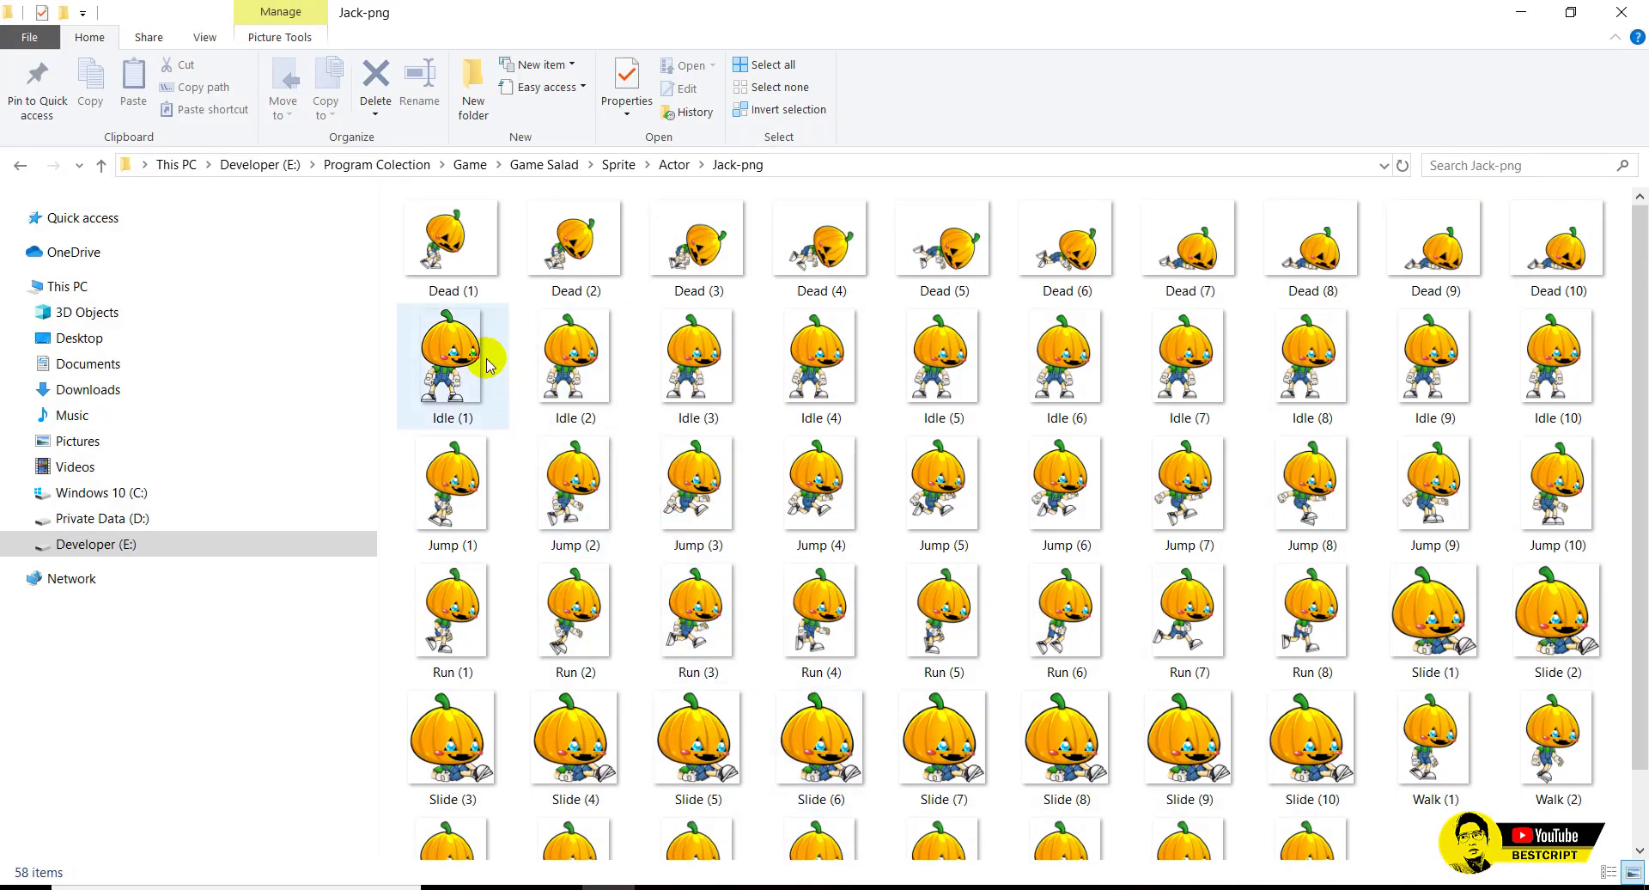
View the cropped Idle (1) sprite in the Jack-png folder and compare its margins with Idle (2) and Dead (5).
{"action": "left_click", "coordinate": [475, 357]}
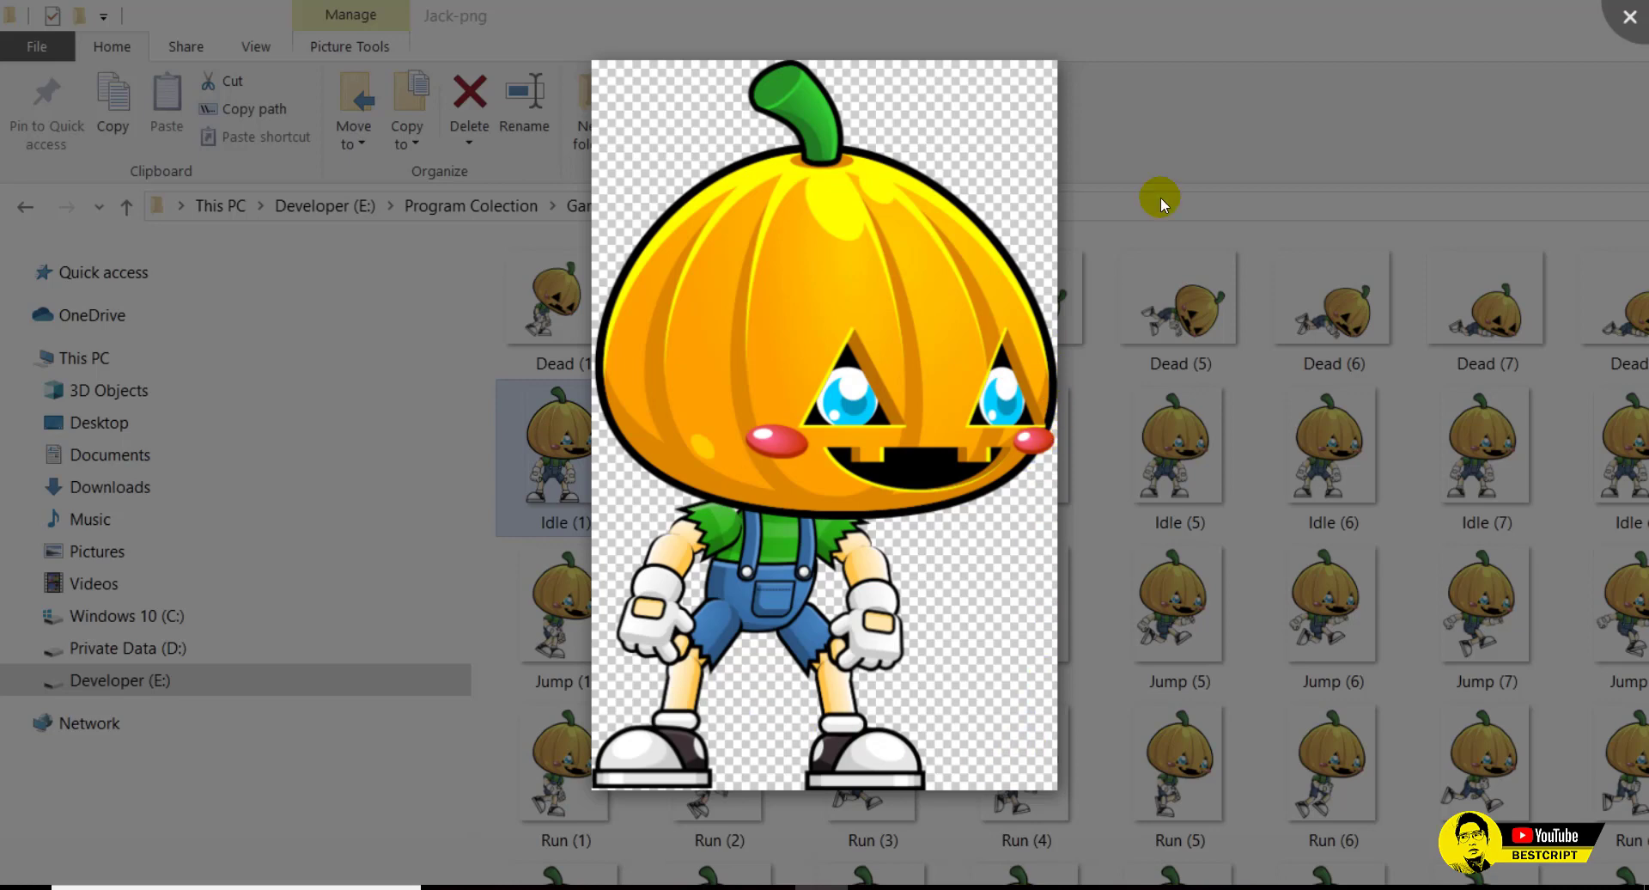
{"action": "left_click", "coordinate": [1630, 16]}
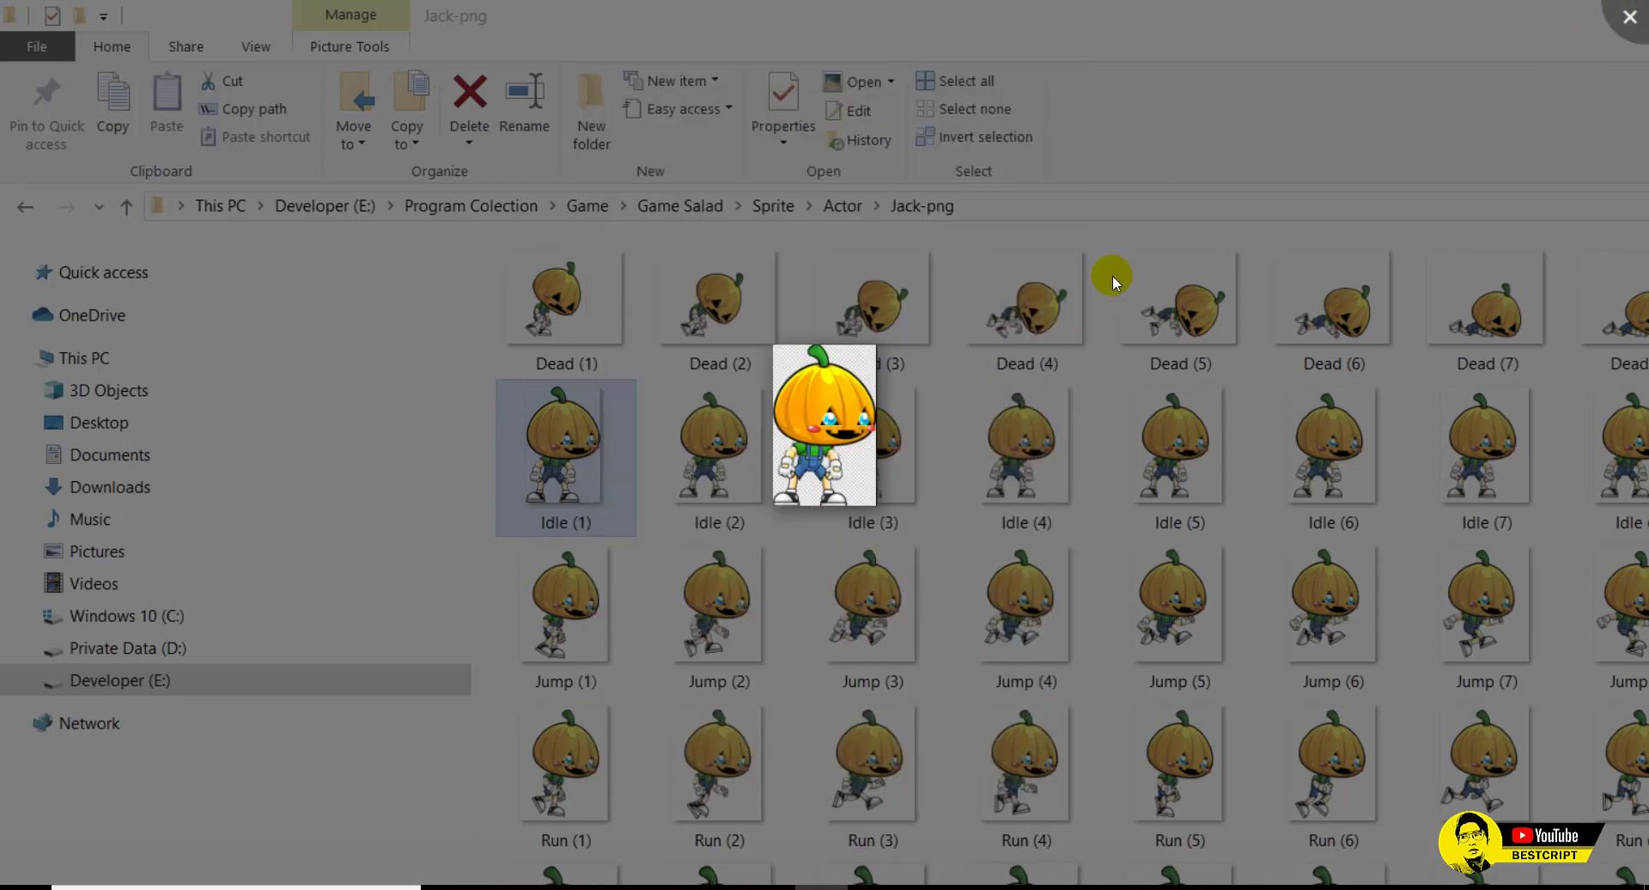
{"action": "double_click", "coordinate": [730, 489]}
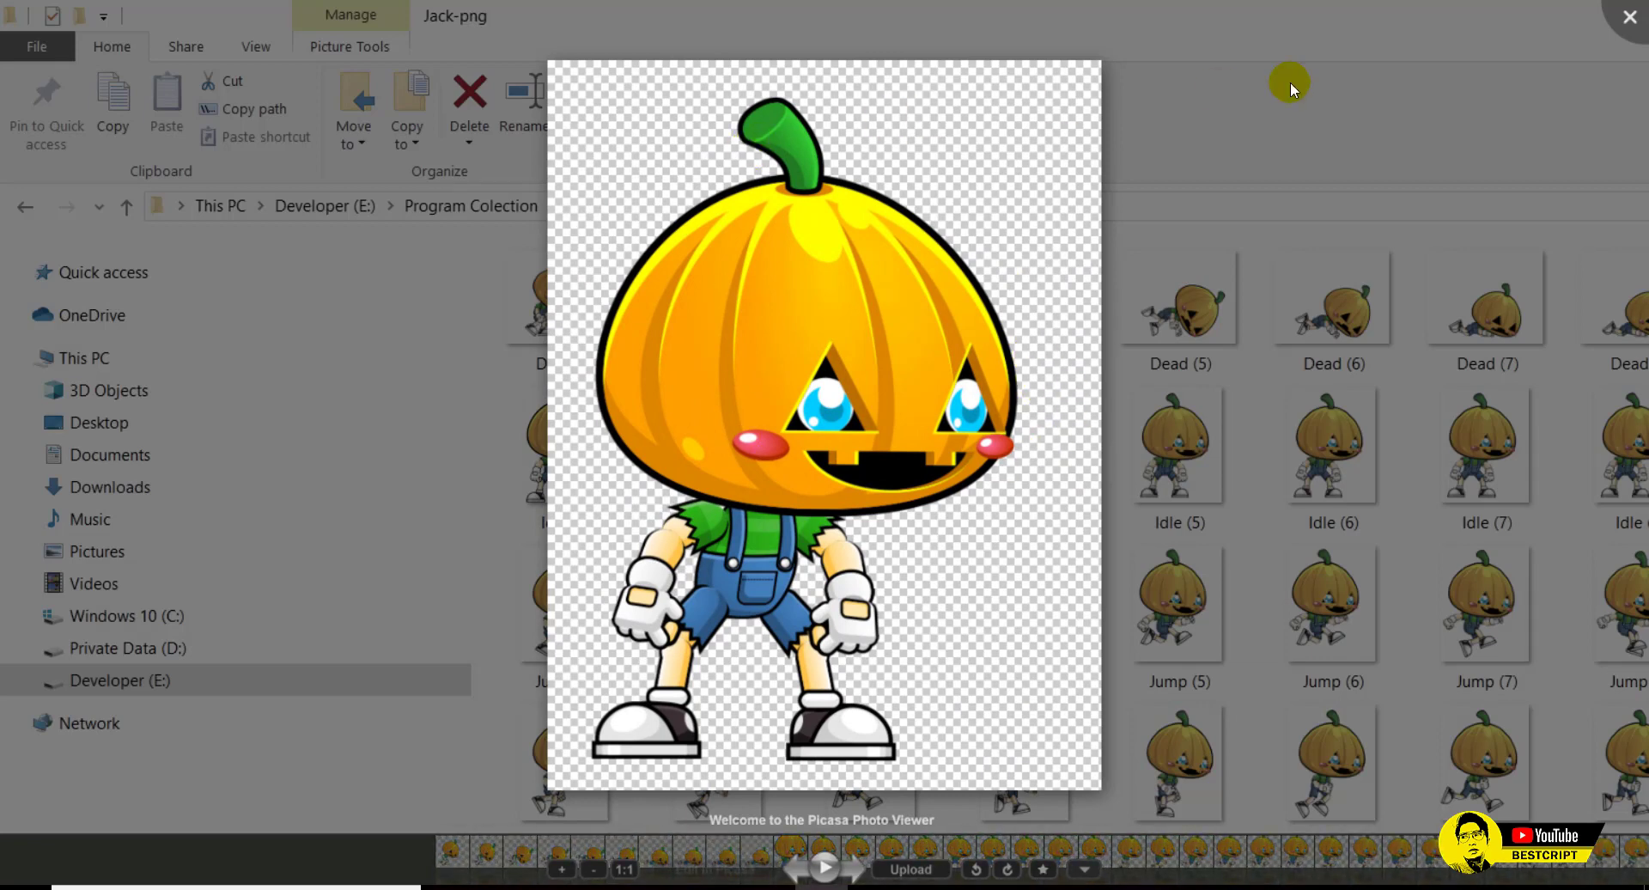
{"action": "left_click", "coordinate": [1629, 16]}
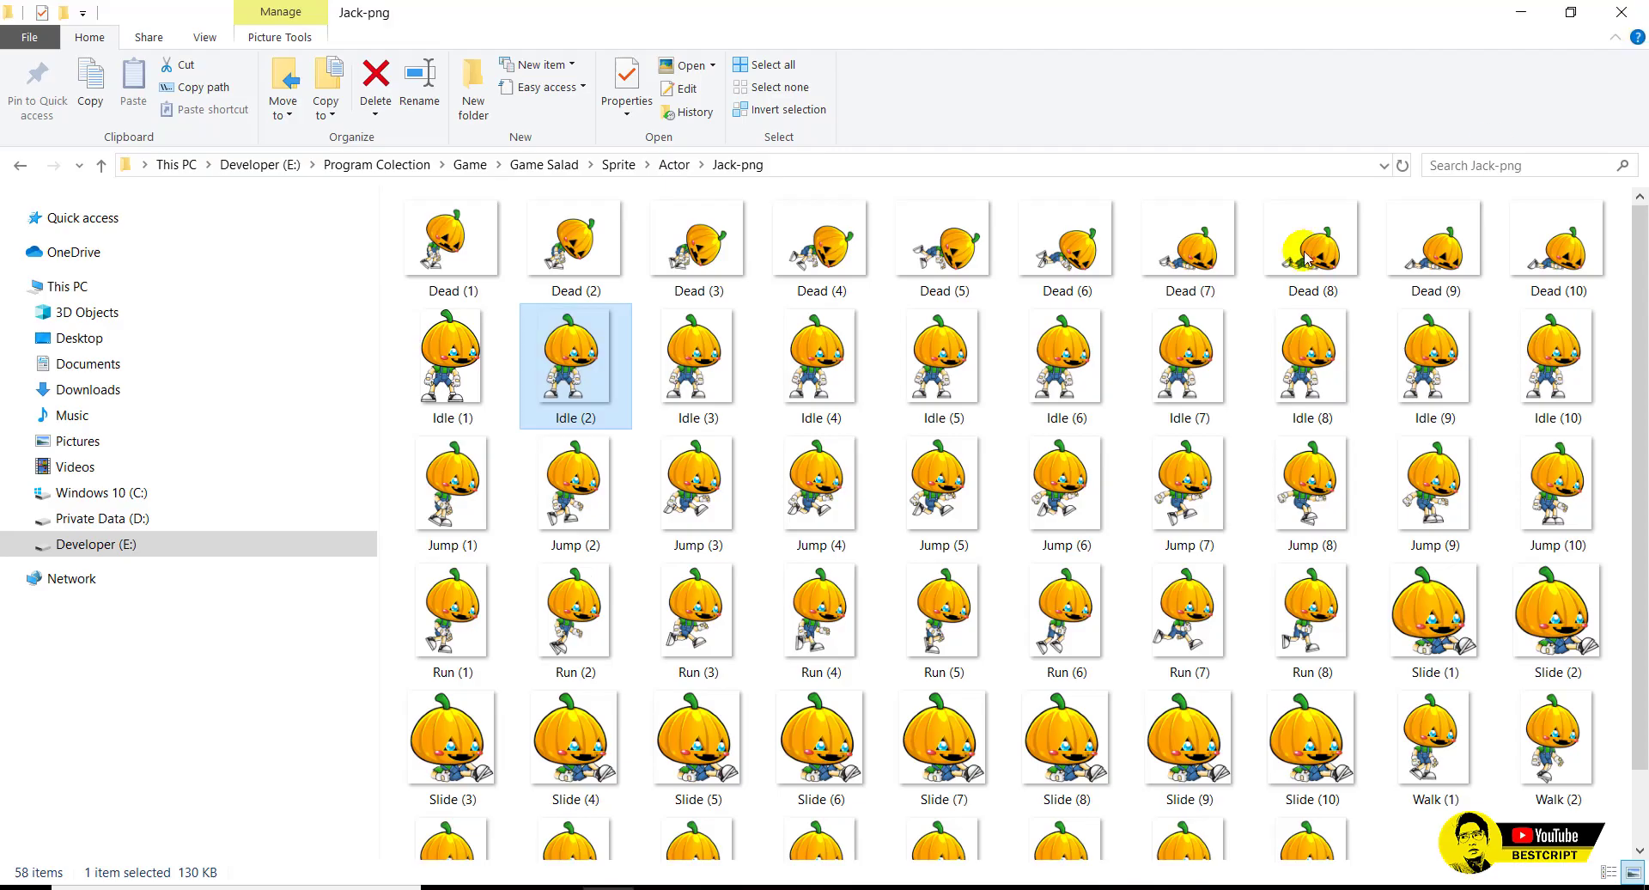
{"action": "double_click", "coordinate": [967, 260]}
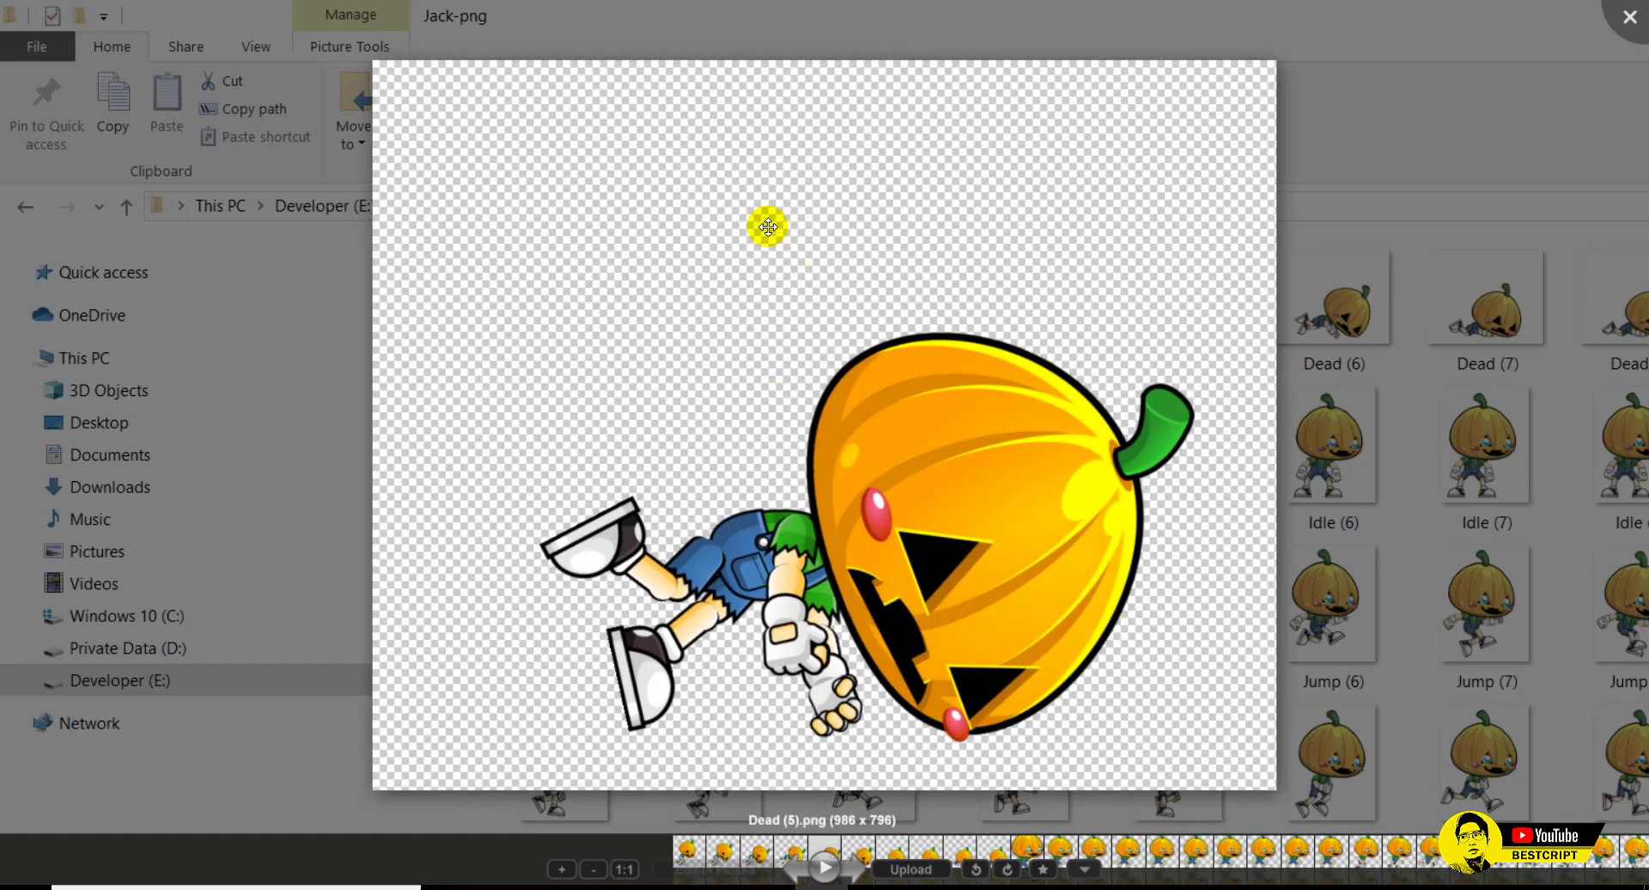
{"action": "left_click", "coordinate": [1629, 25]}
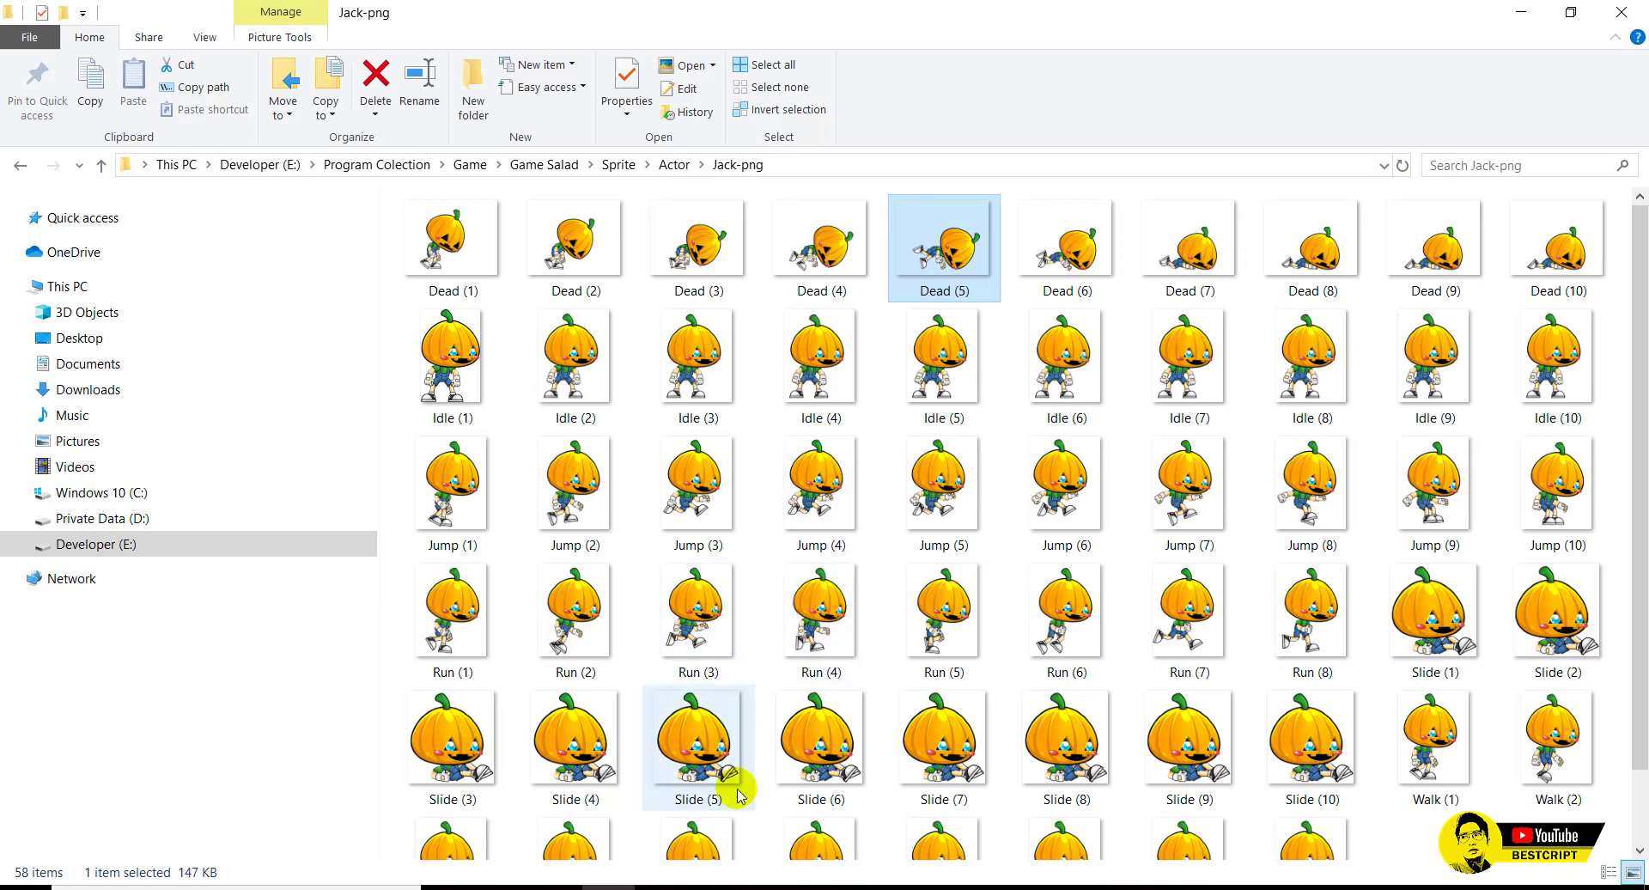
Switch to GameSalad, play-test the pumpkin character on the platforms in the scene preview, and return to the editor.
{"action": "left_click", "coordinate": [516, 885]}
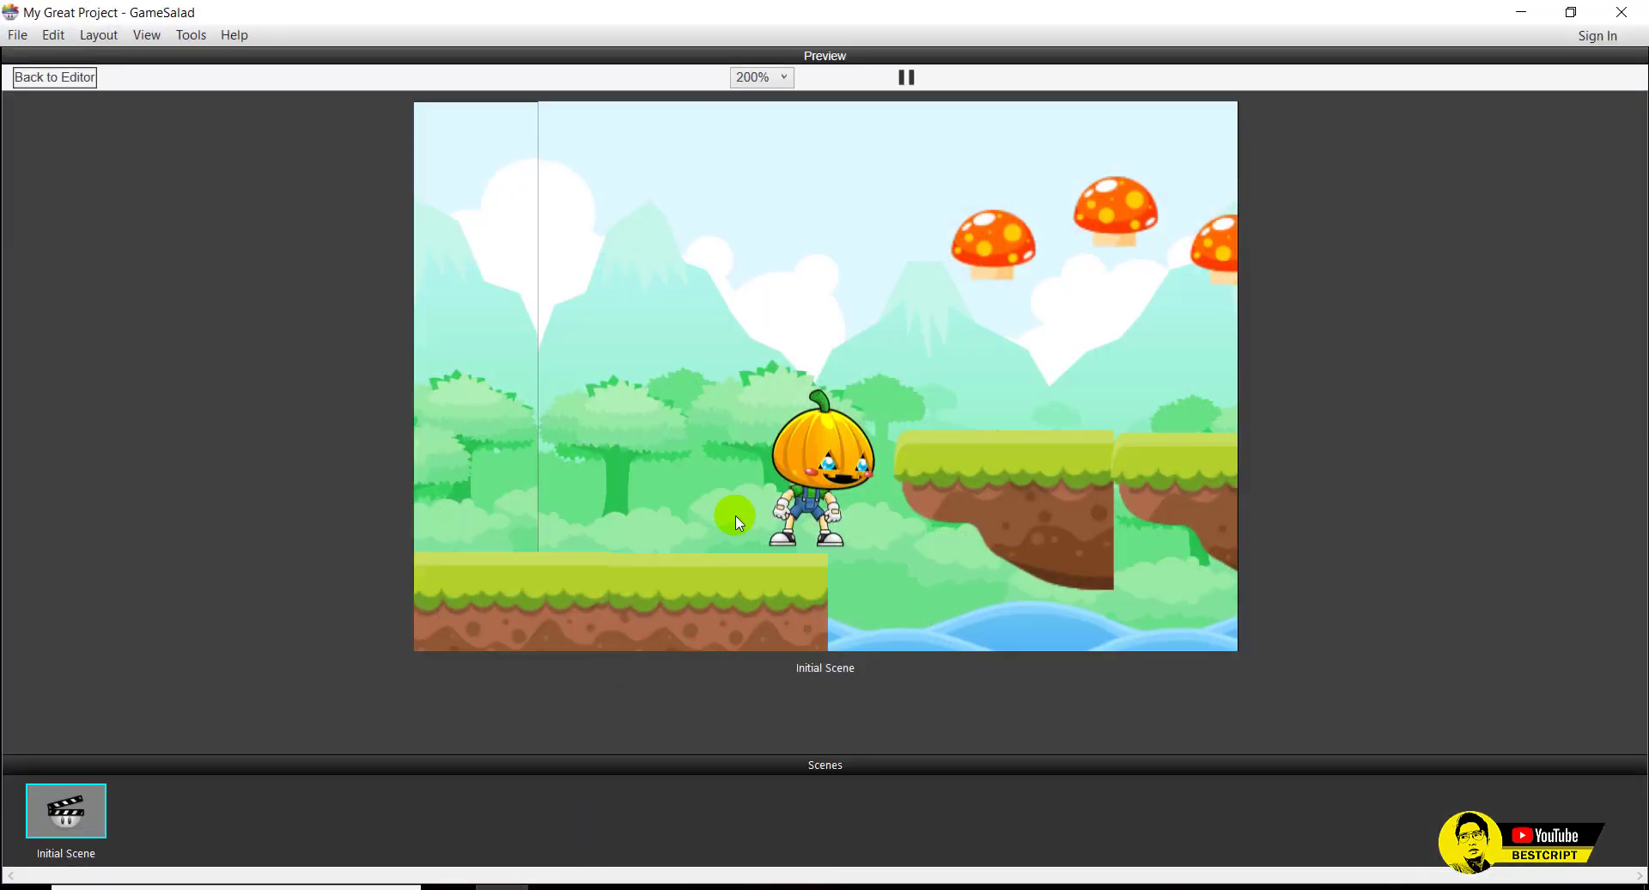
{"action": "left_click", "coordinate": [822, 532]}
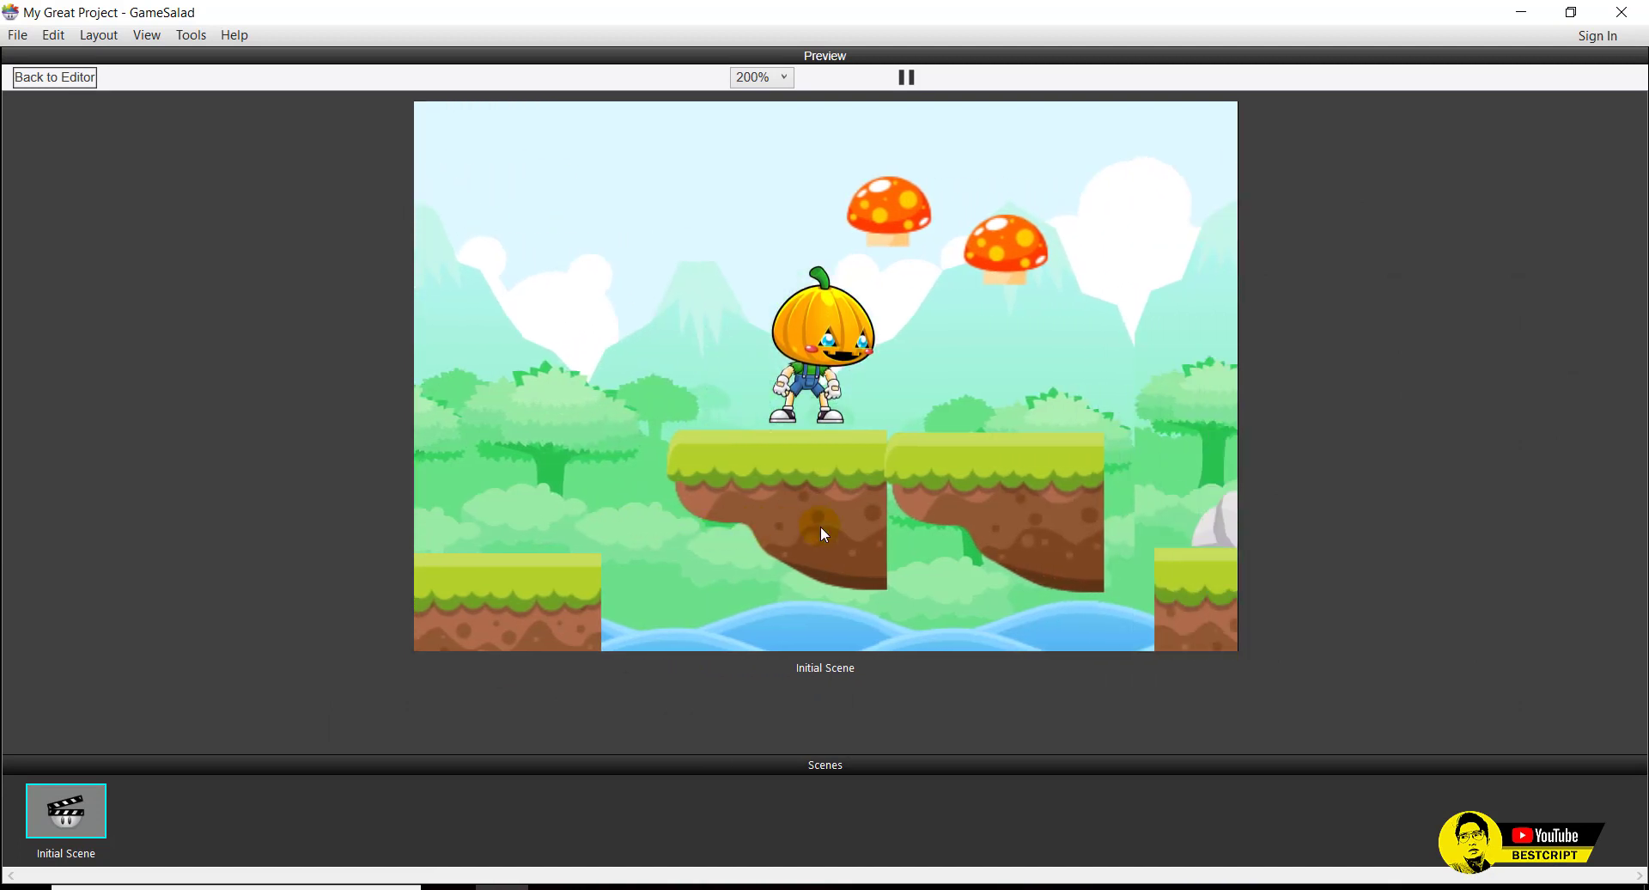
{"action": "left_click", "coordinate": [821, 532]}
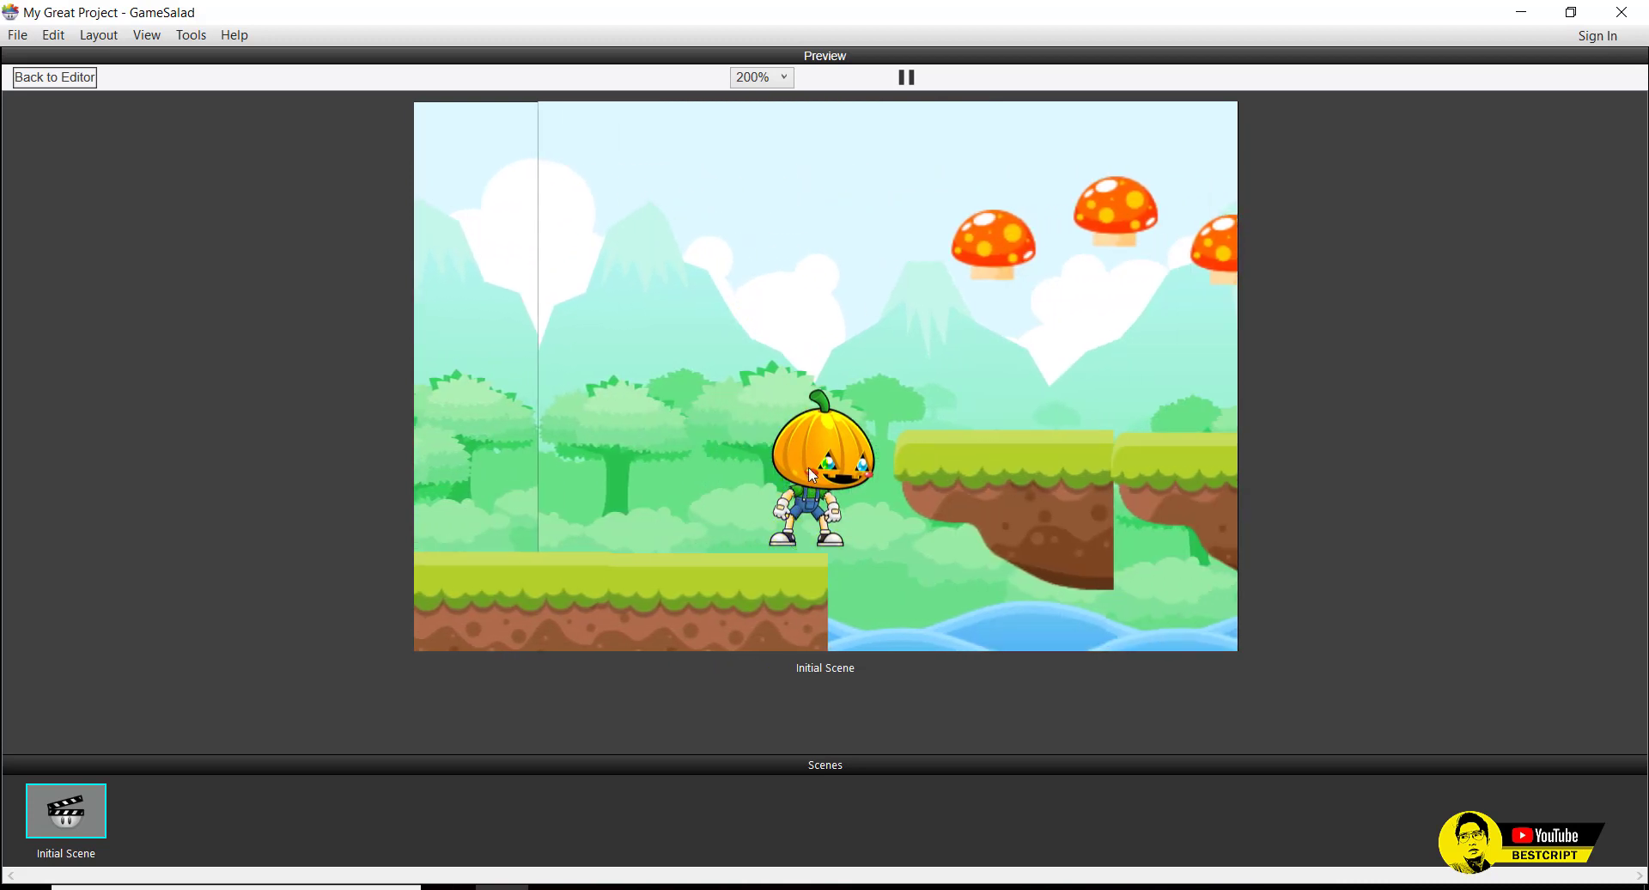
{"action": "left_click", "coordinate": [713, 302]}
{"action": "left_click", "coordinate": [72, 83]}
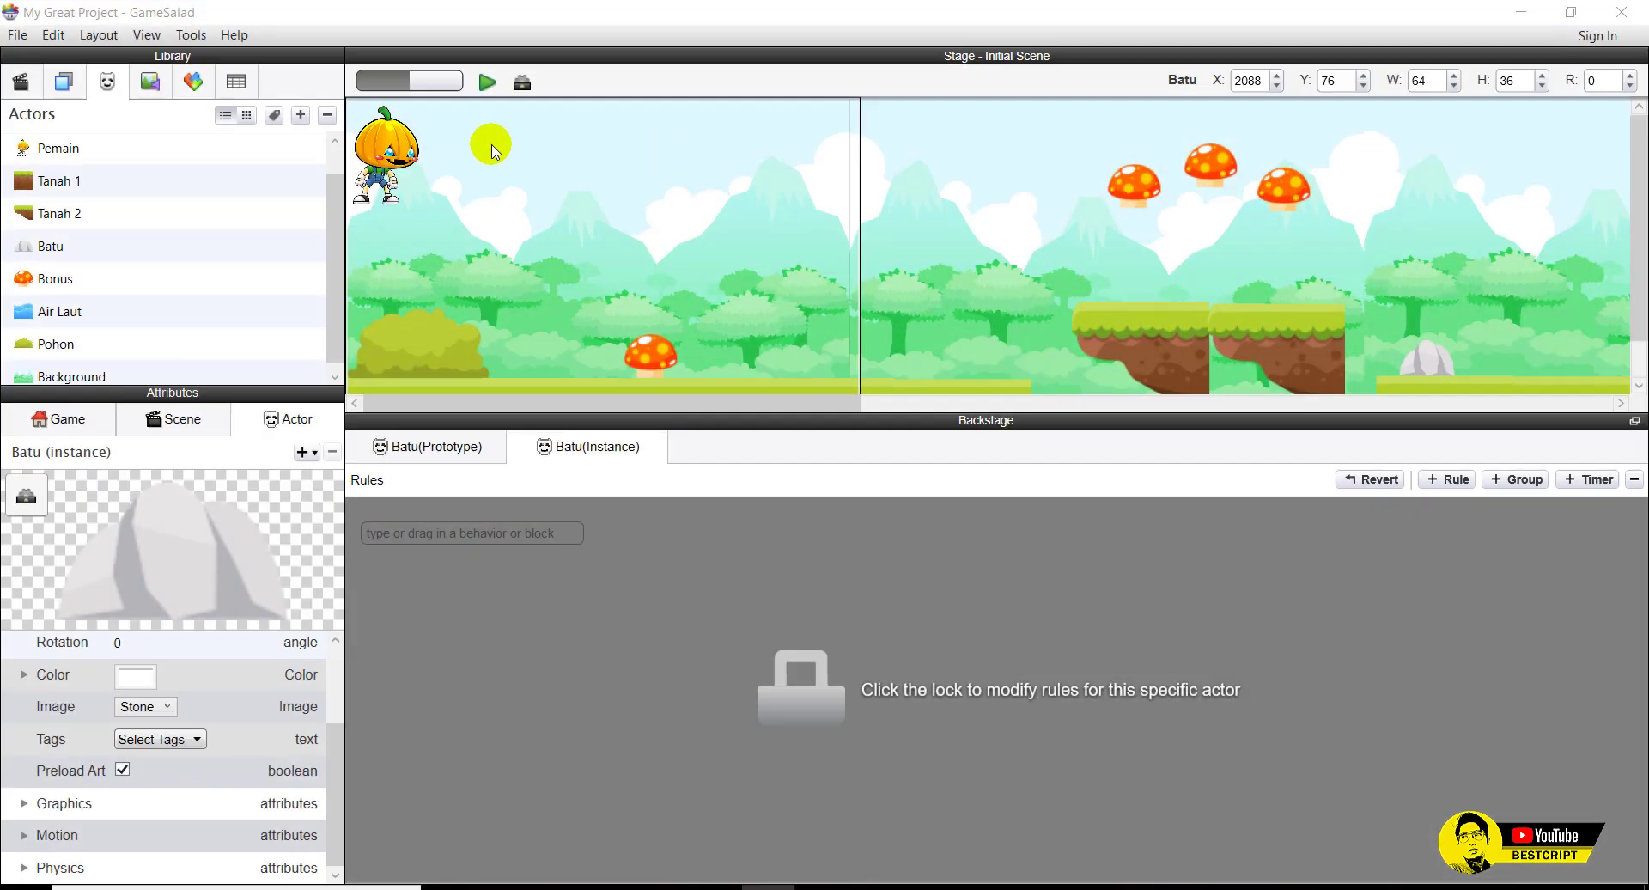
Create a new project titled Tutorial 03 for the iPhone Landscape platform, without saving the changes to the current project.
{"action": "left_click", "coordinate": [19, 36]}
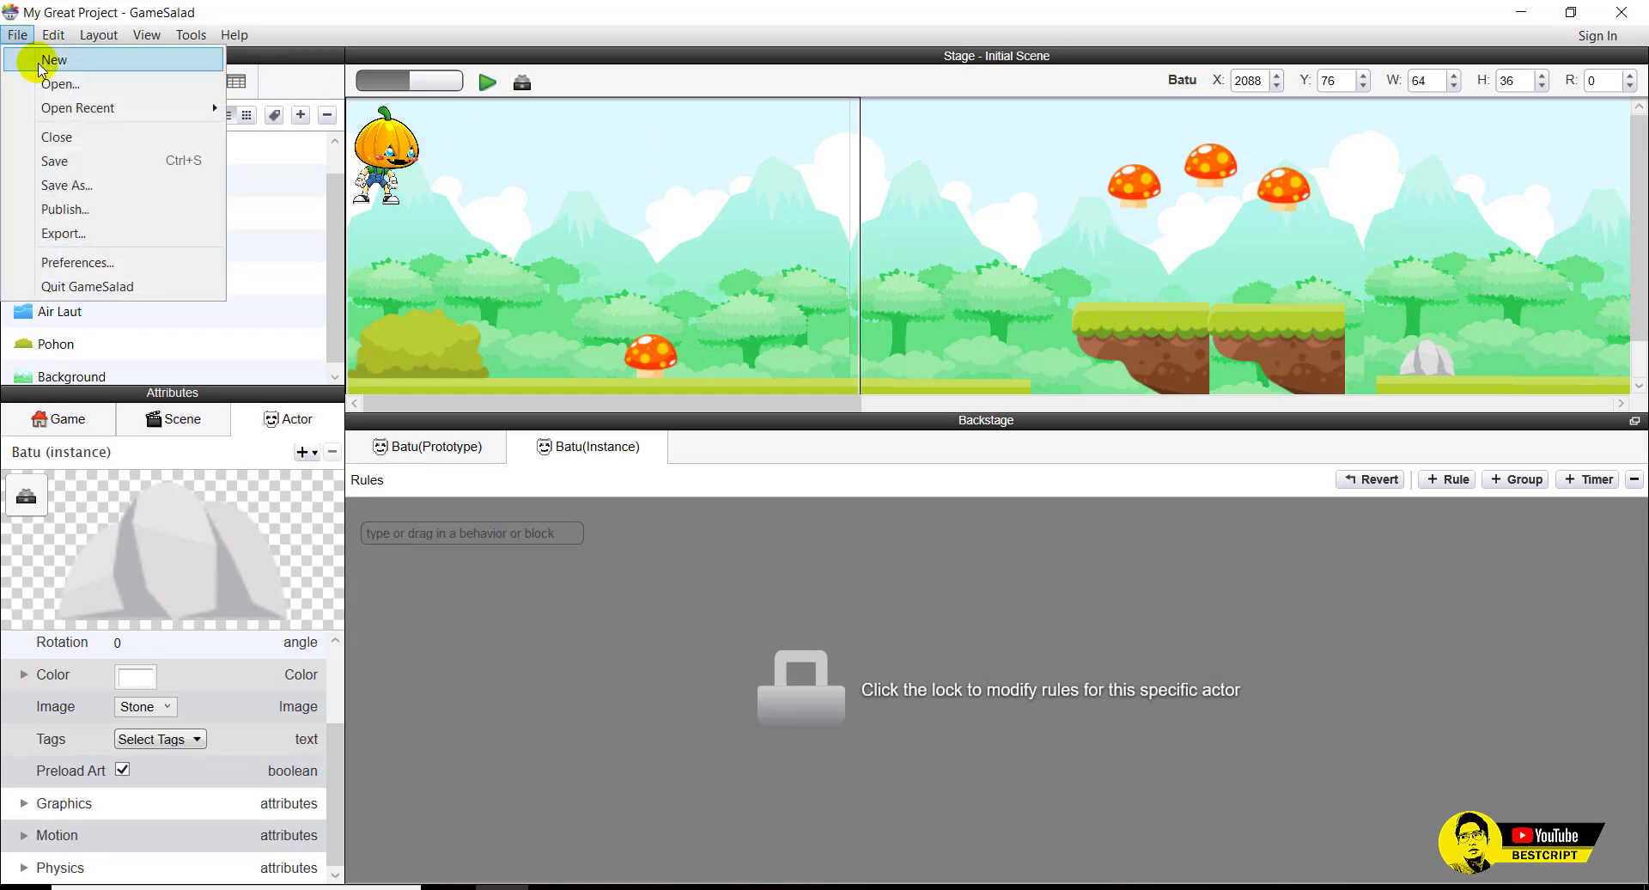
{"action": "left_click", "coordinate": [39, 62]}
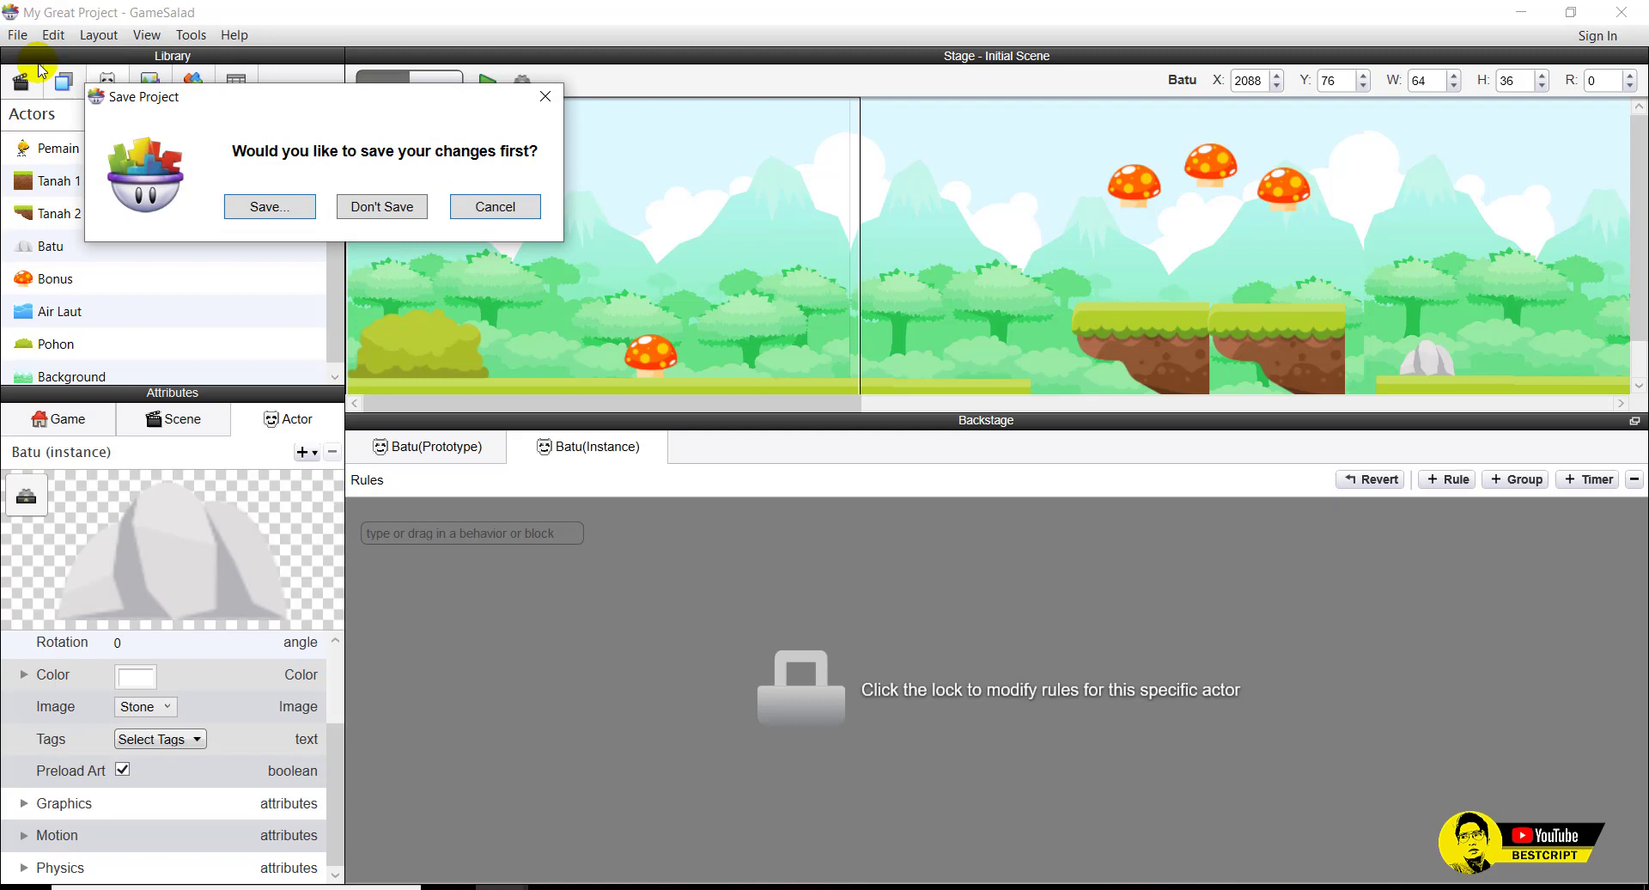
{"action": "left_click", "coordinate": [384, 207]}
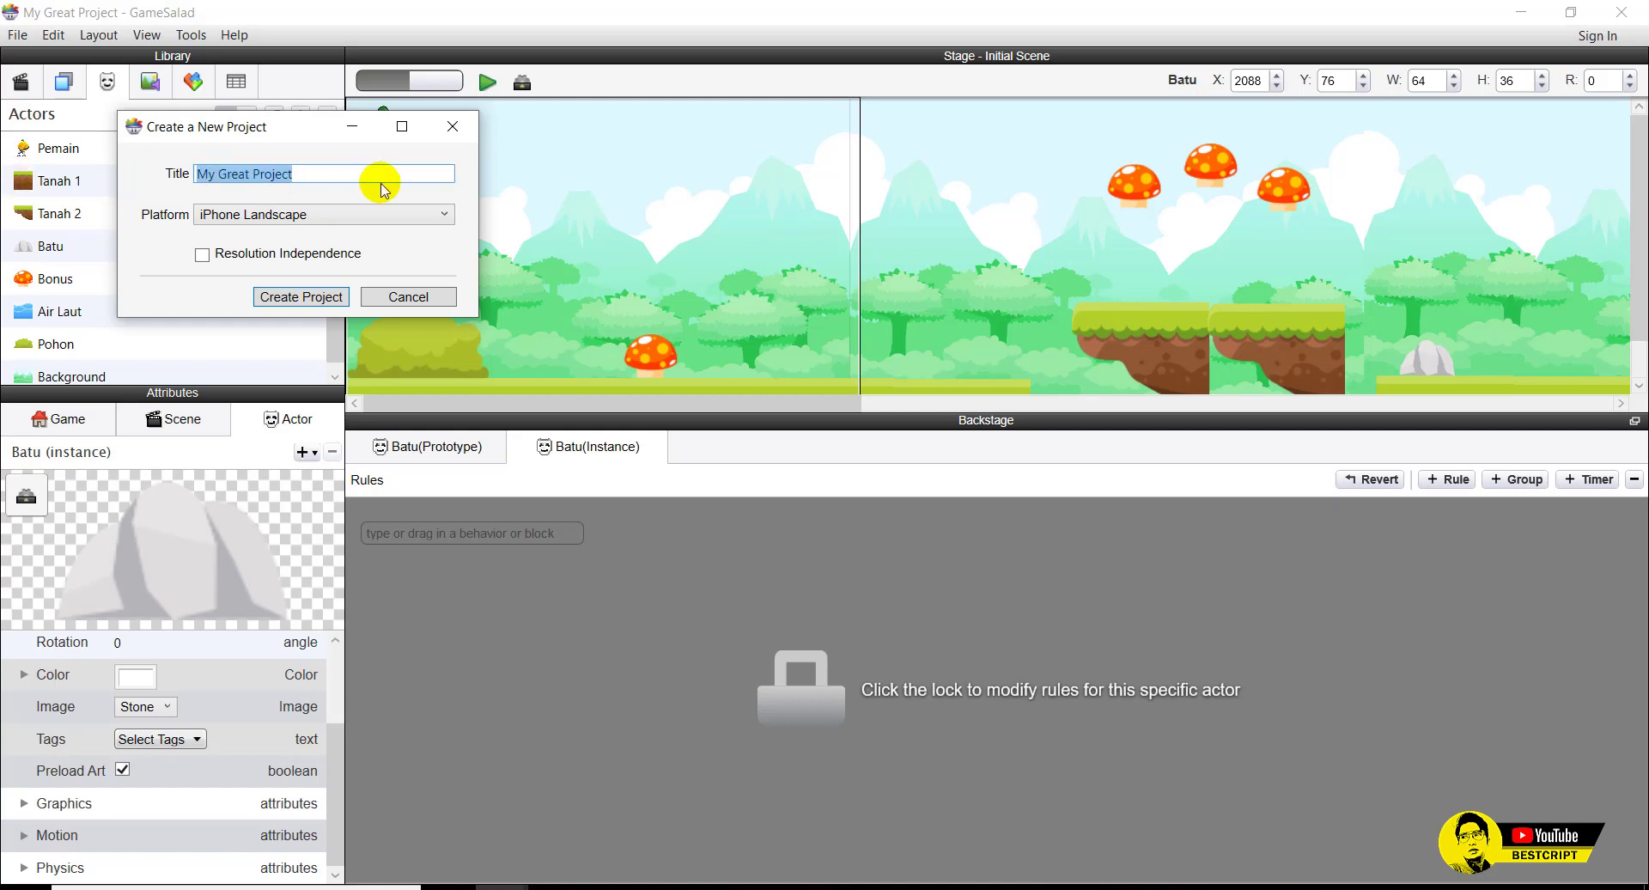
{"action": "type", "text": "Tutorial"}
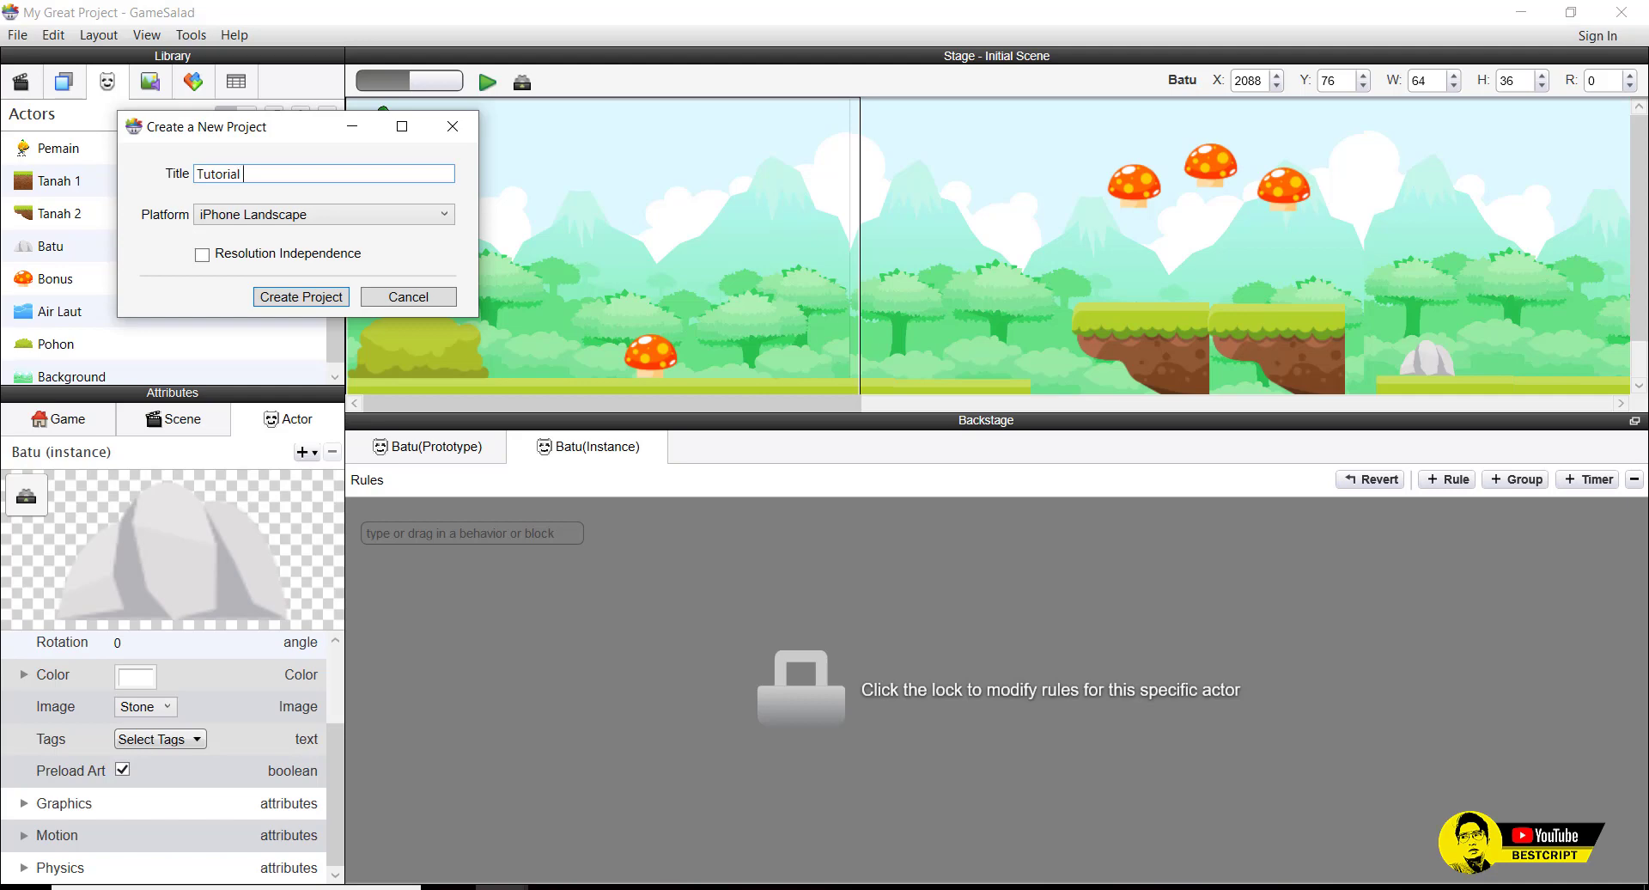
{"action": "type", "text": " 03"}
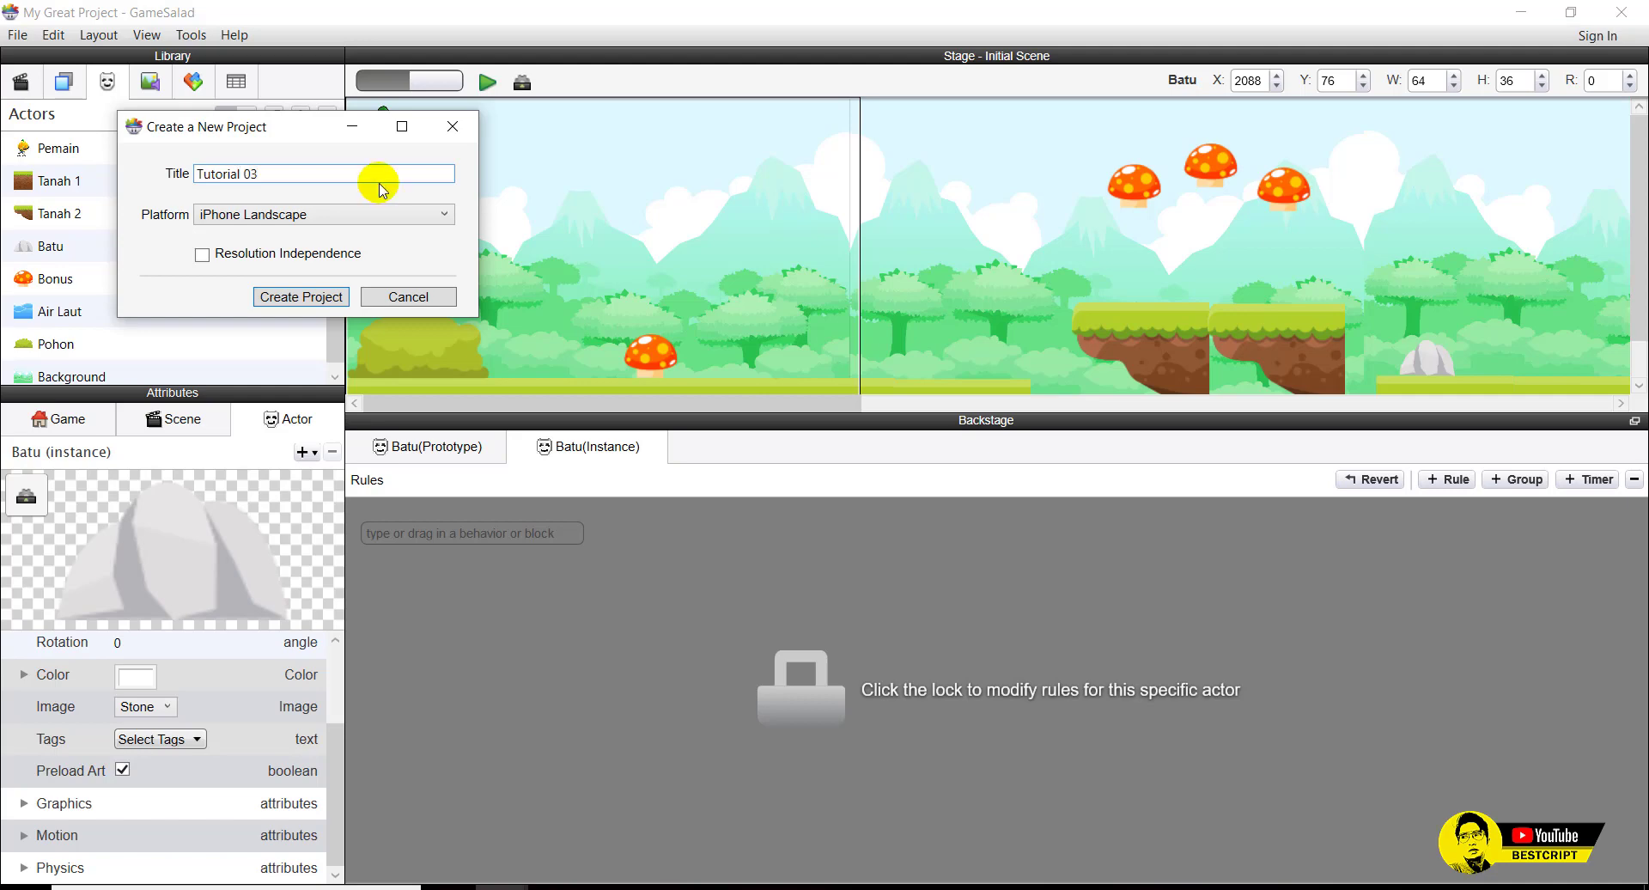
{"action": "left_click", "coordinate": [327, 215]}
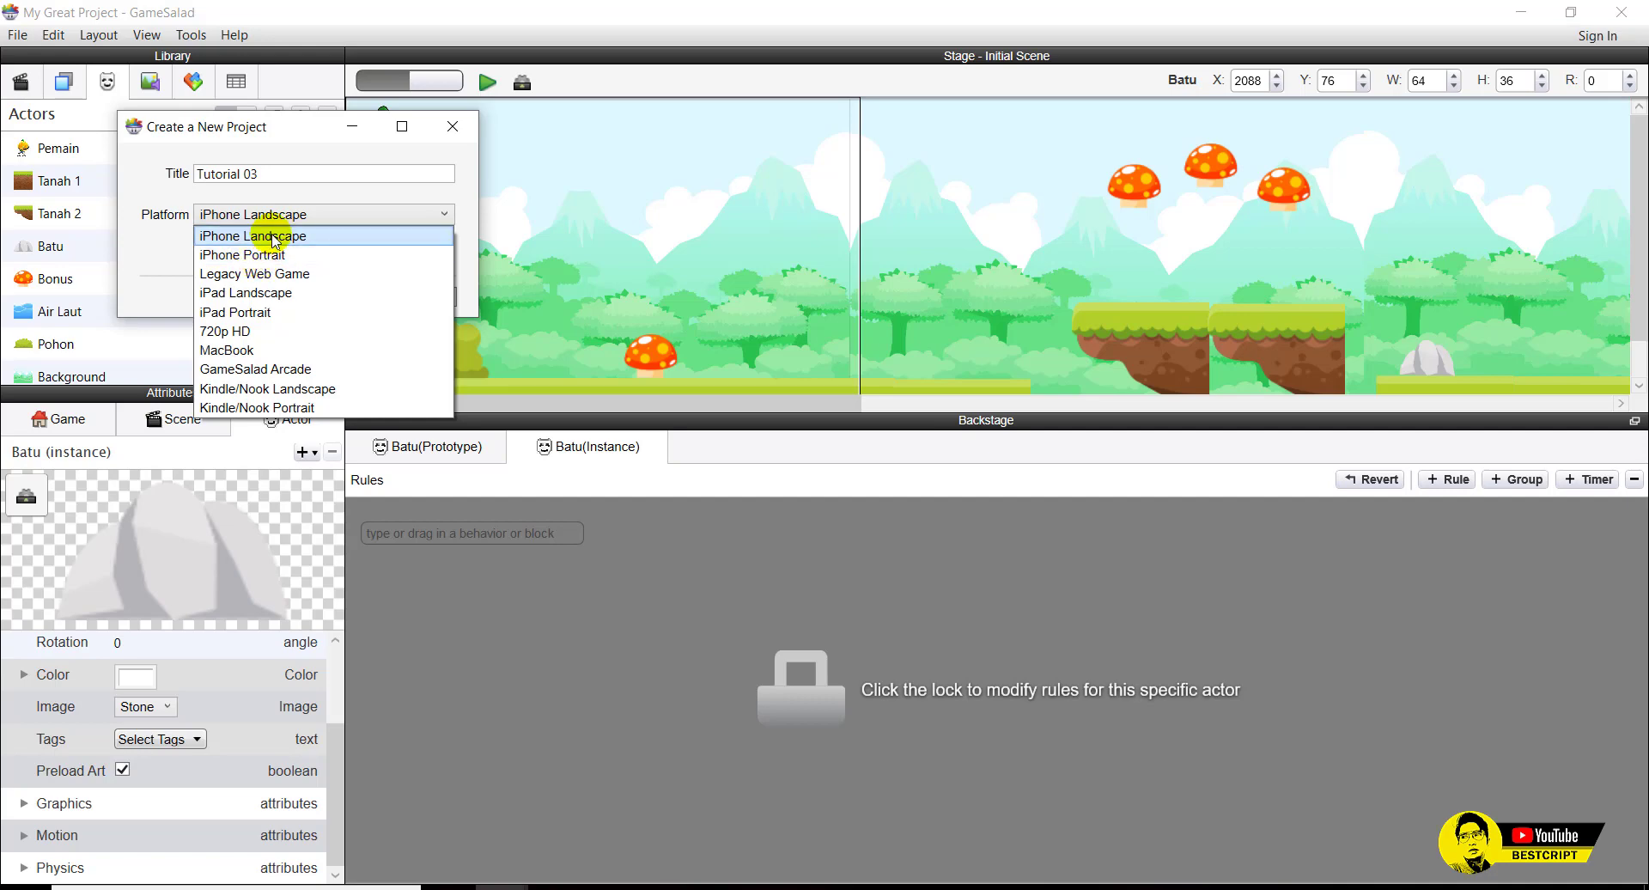
{"action": "left_click", "coordinate": [275, 237]}
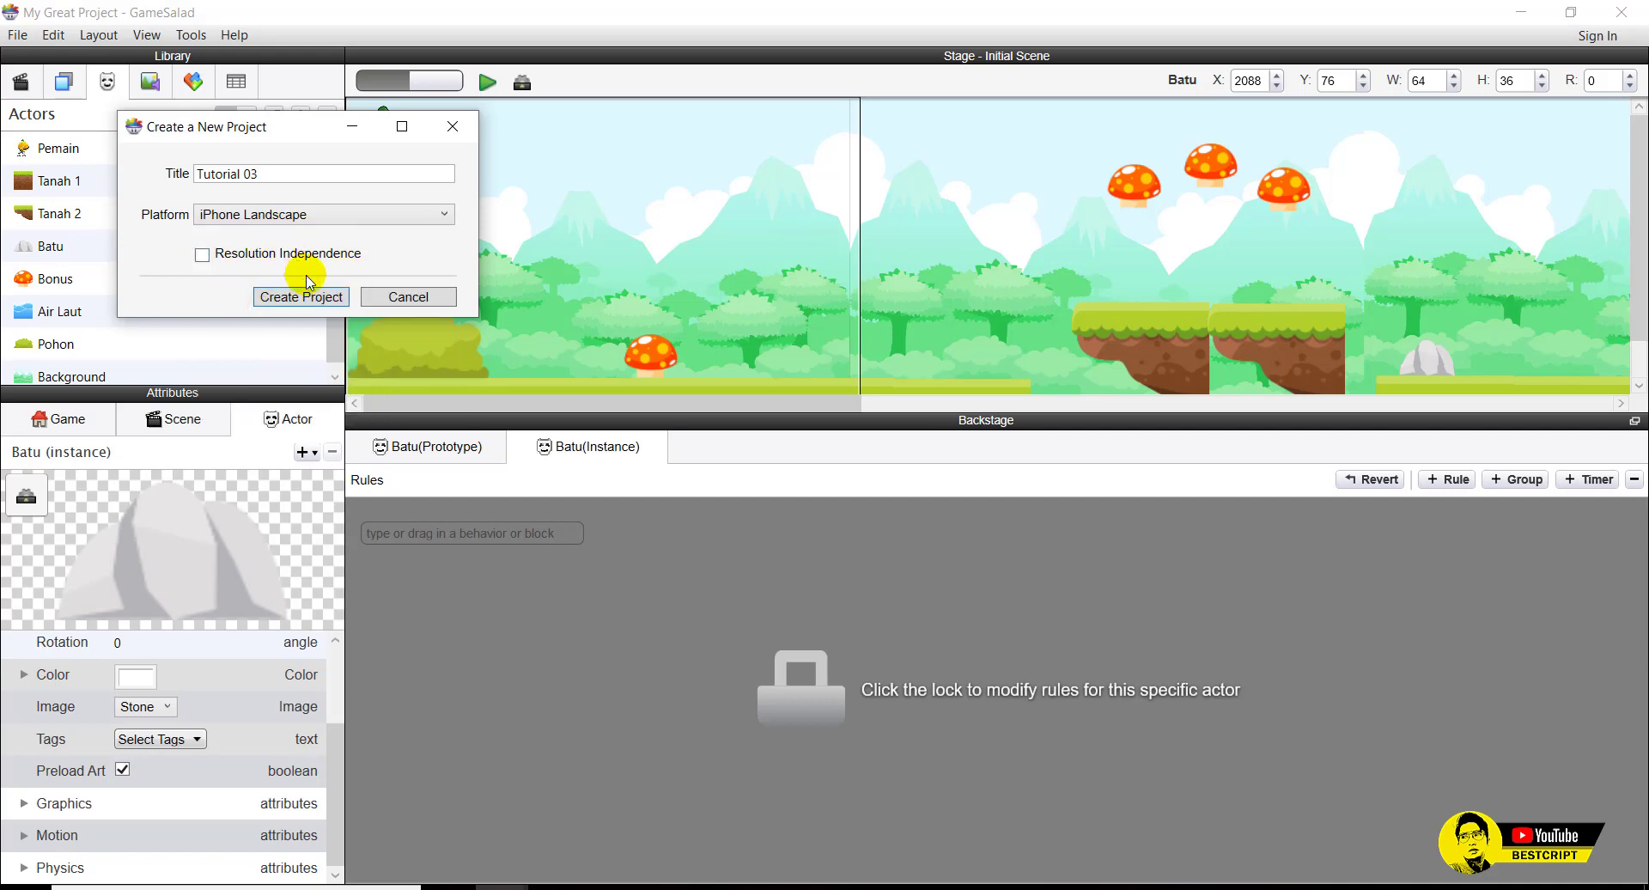
{"action": "left_click", "coordinate": [315, 300]}
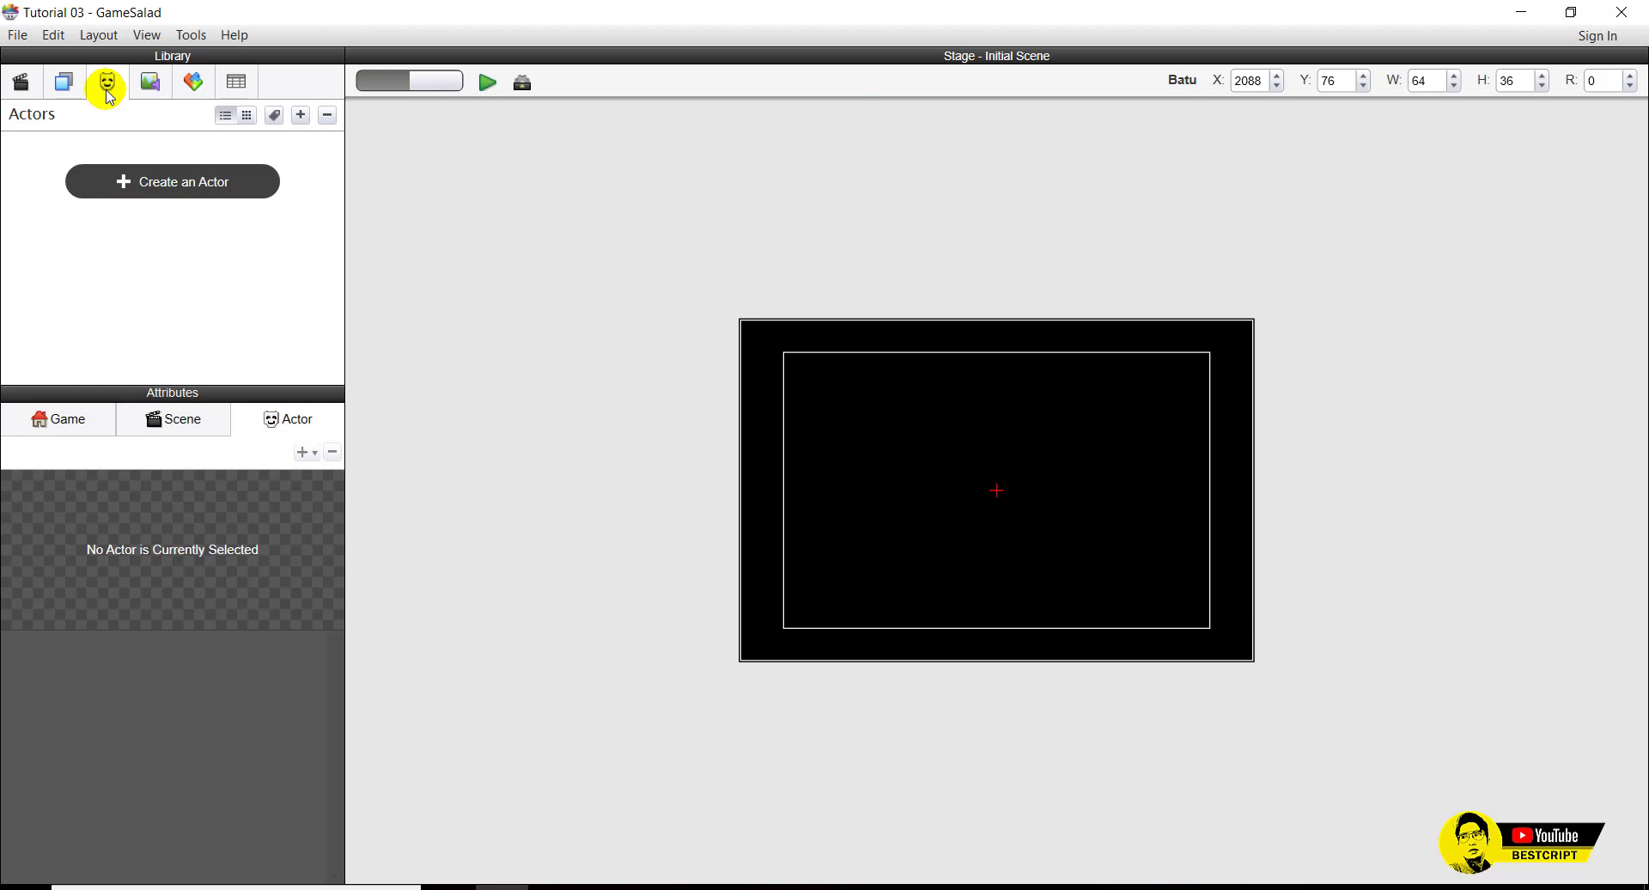
Start importing media and browse on Developer (E:) to Program Colection, Game, Game Salad, Sprite, Actor, Jack-png.
{"action": "left_click", "coordinate": [152, 86]}
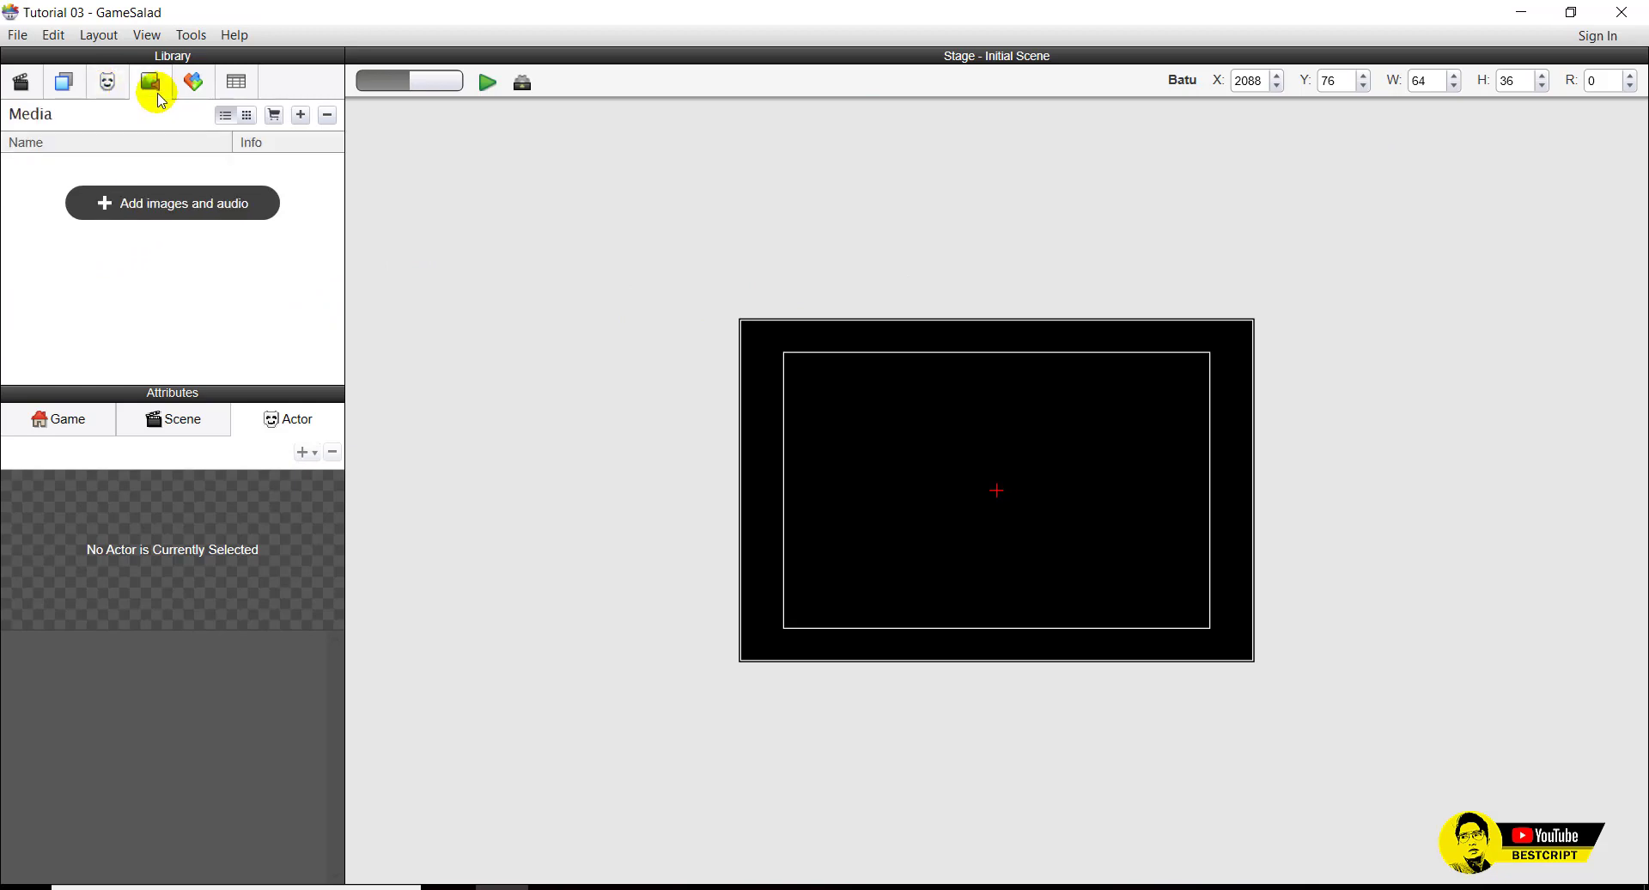
{"action": "left_click", "coordinate": [108, 82]}
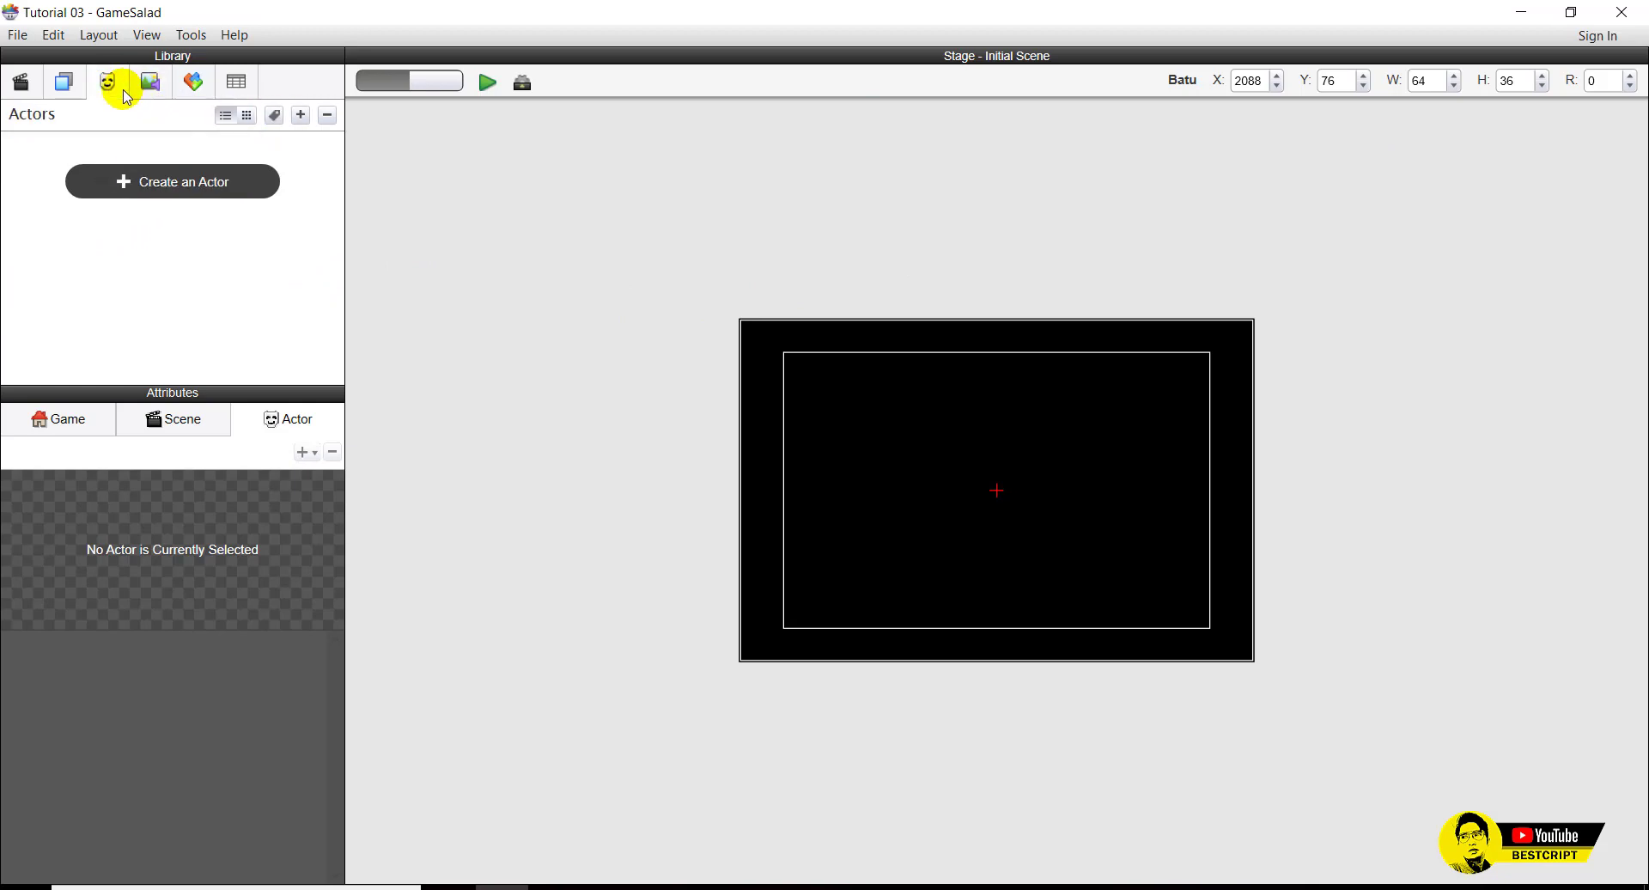
{"action": "left_click", "coordinate": [150, 82]}
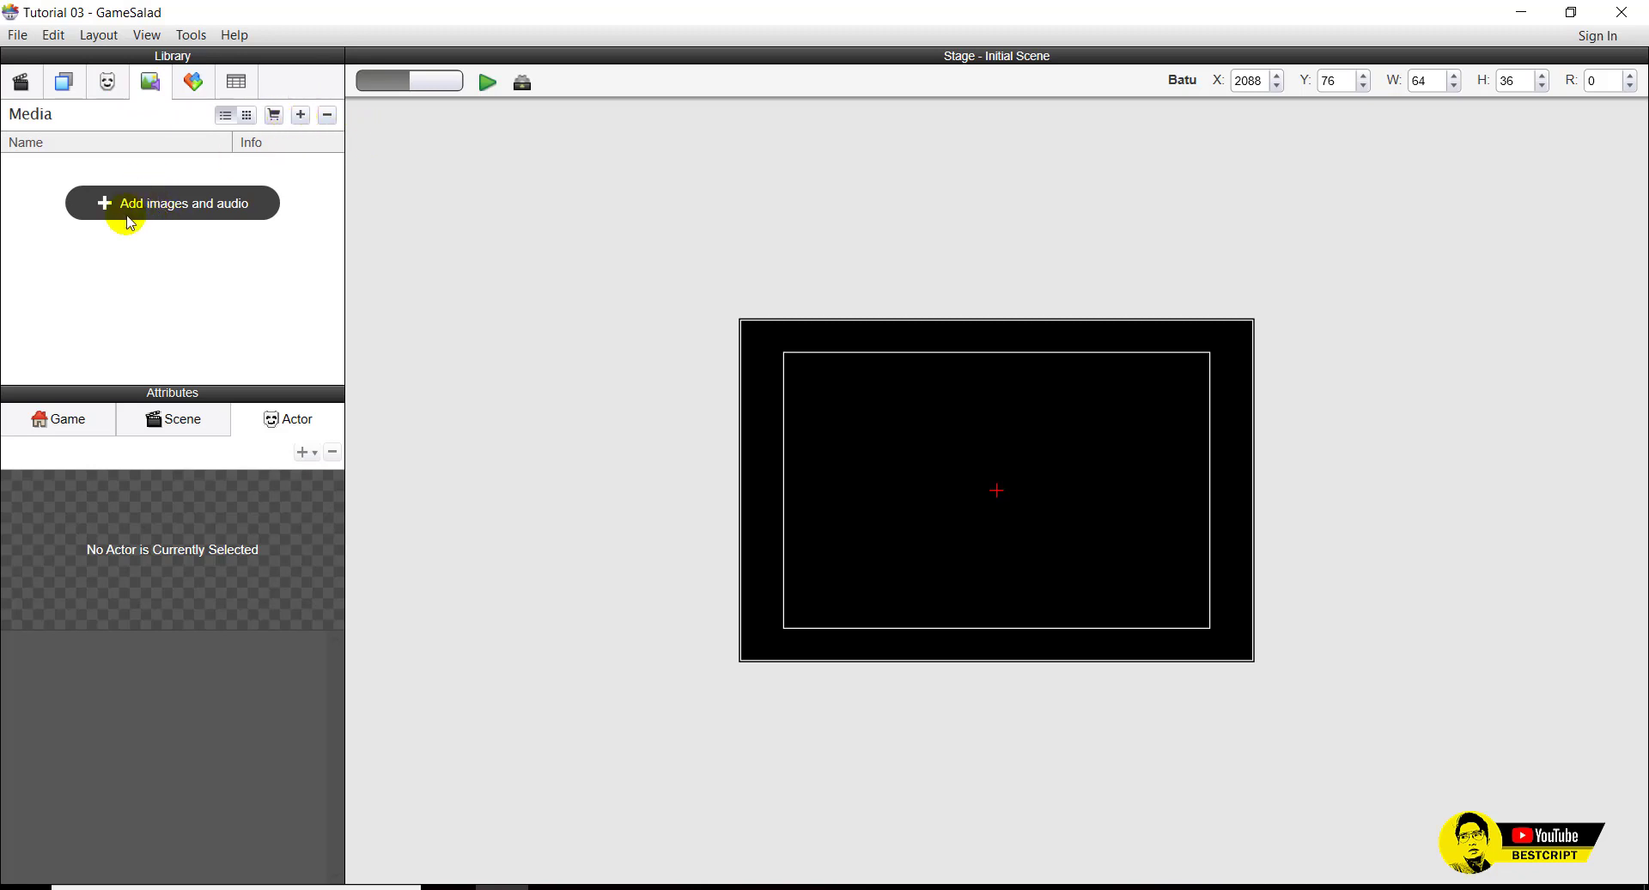
{"action": "left_click", "coordinate": [155, 212]}
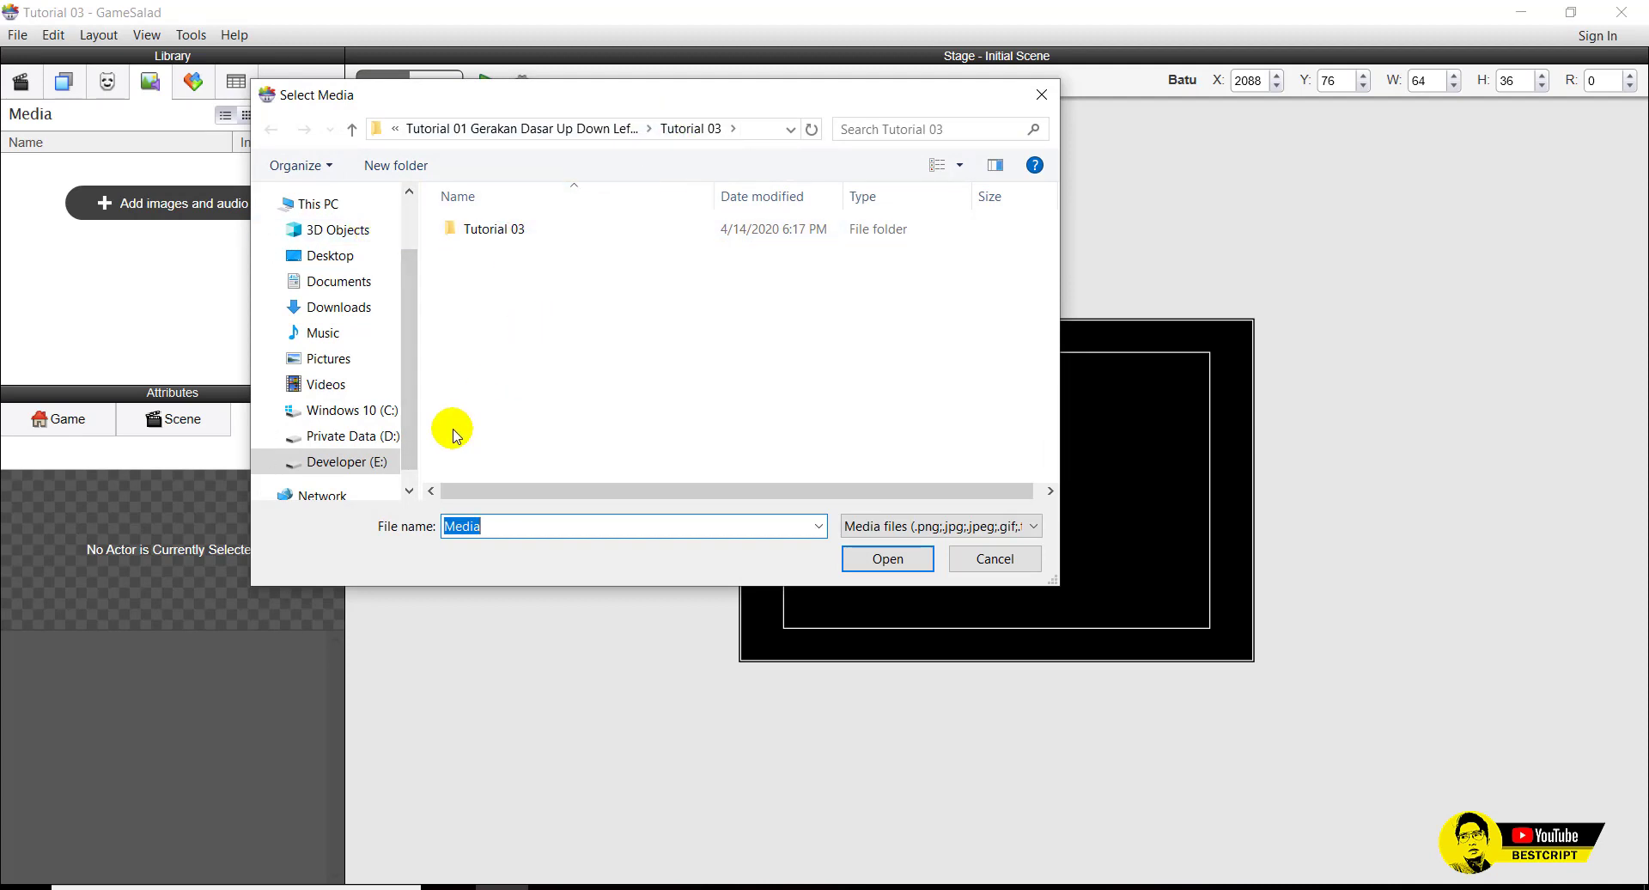
{"action": "left_click", "coordinate": [361, 462]}
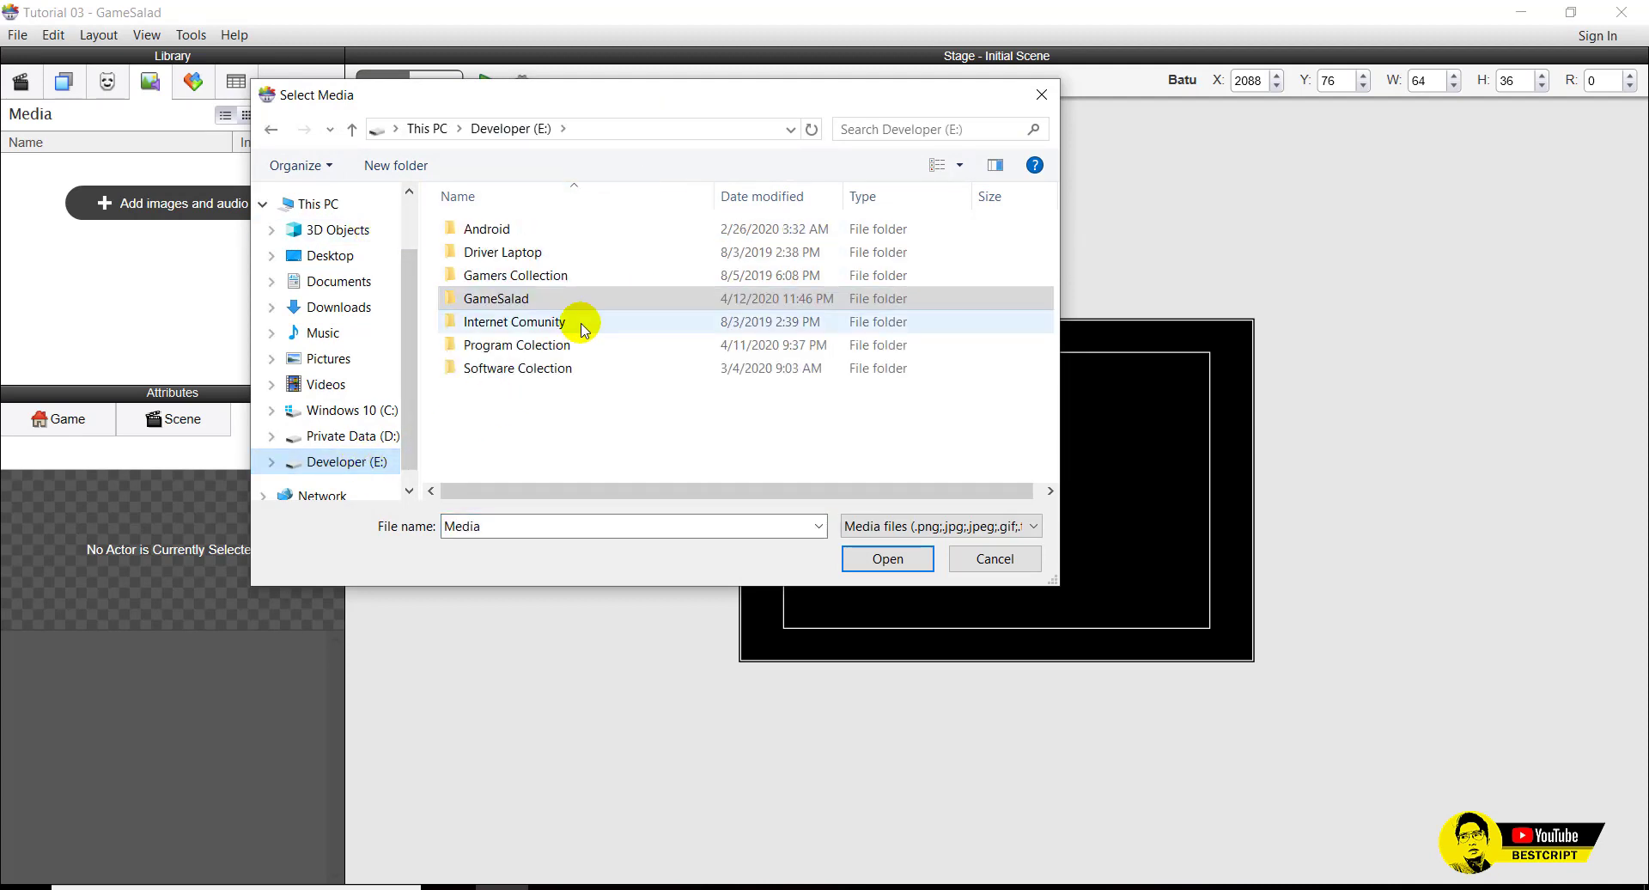
{"action": "double_click", "coordinate": [571, 344]}
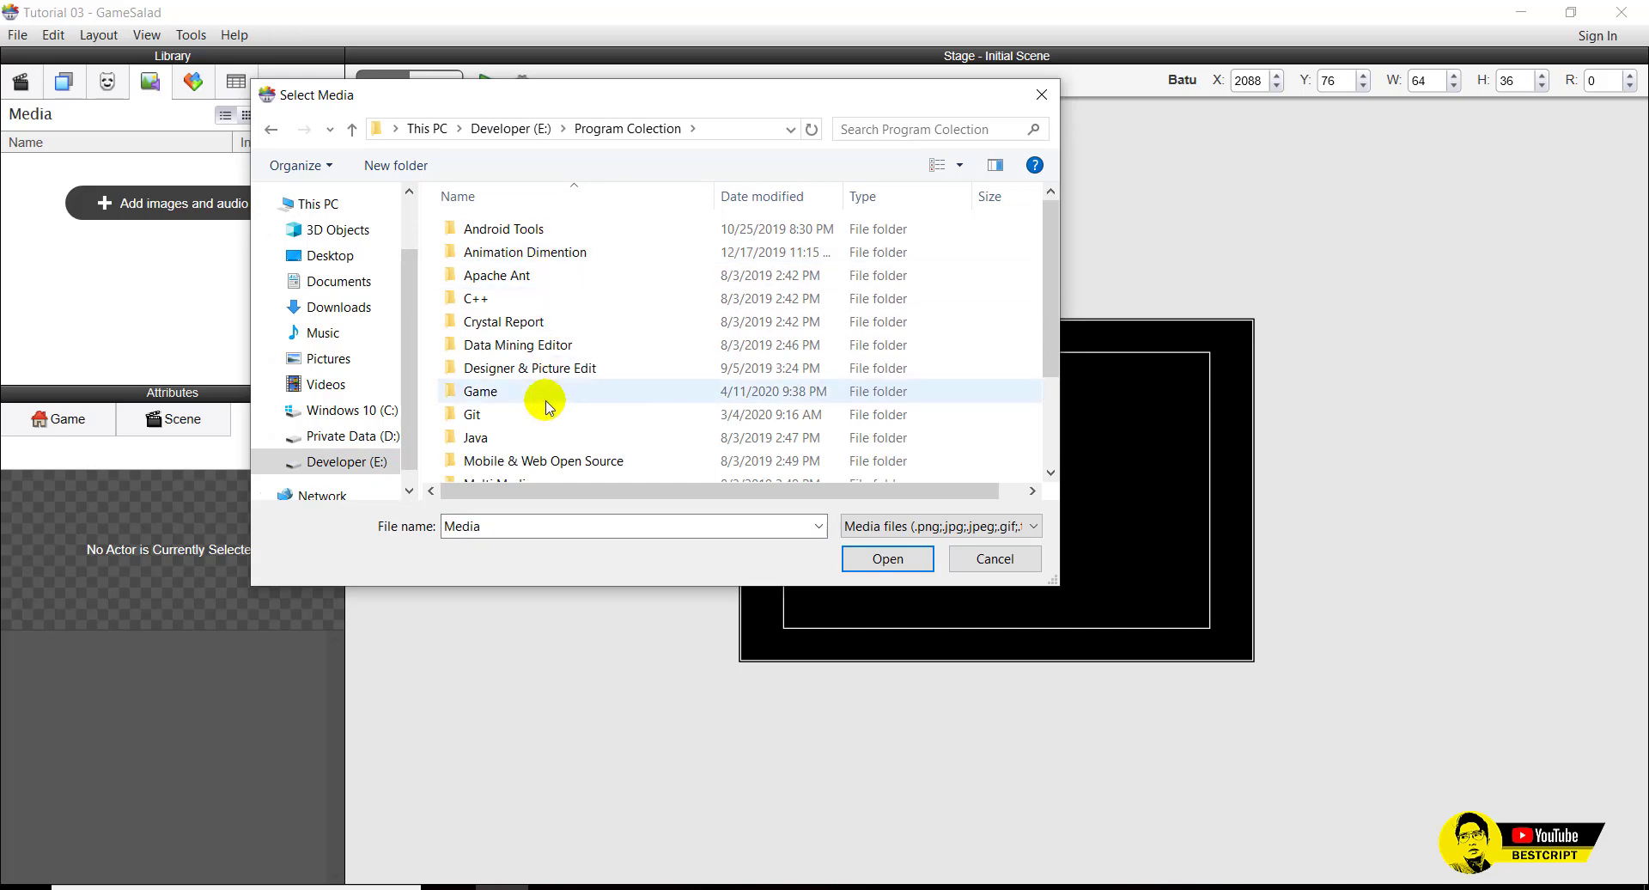
{"action": "double_click", "coordinate": [481, 393]}
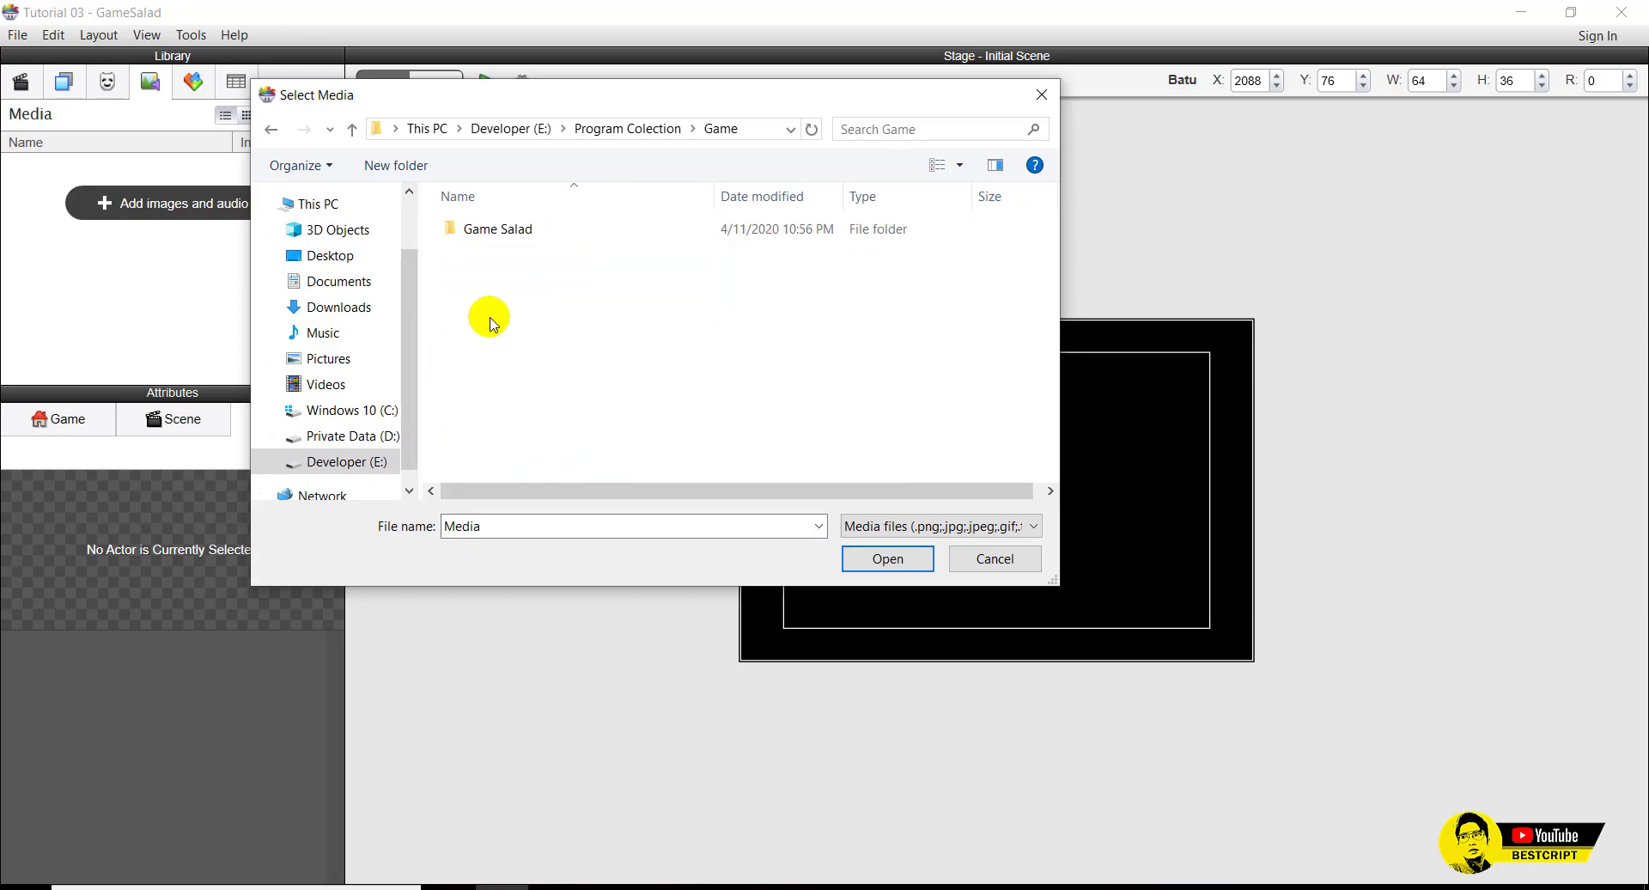
{"action": "double_click", "coordinate": [485, 231]}
{"action": "double_click", "coordinate": [489, 232]}
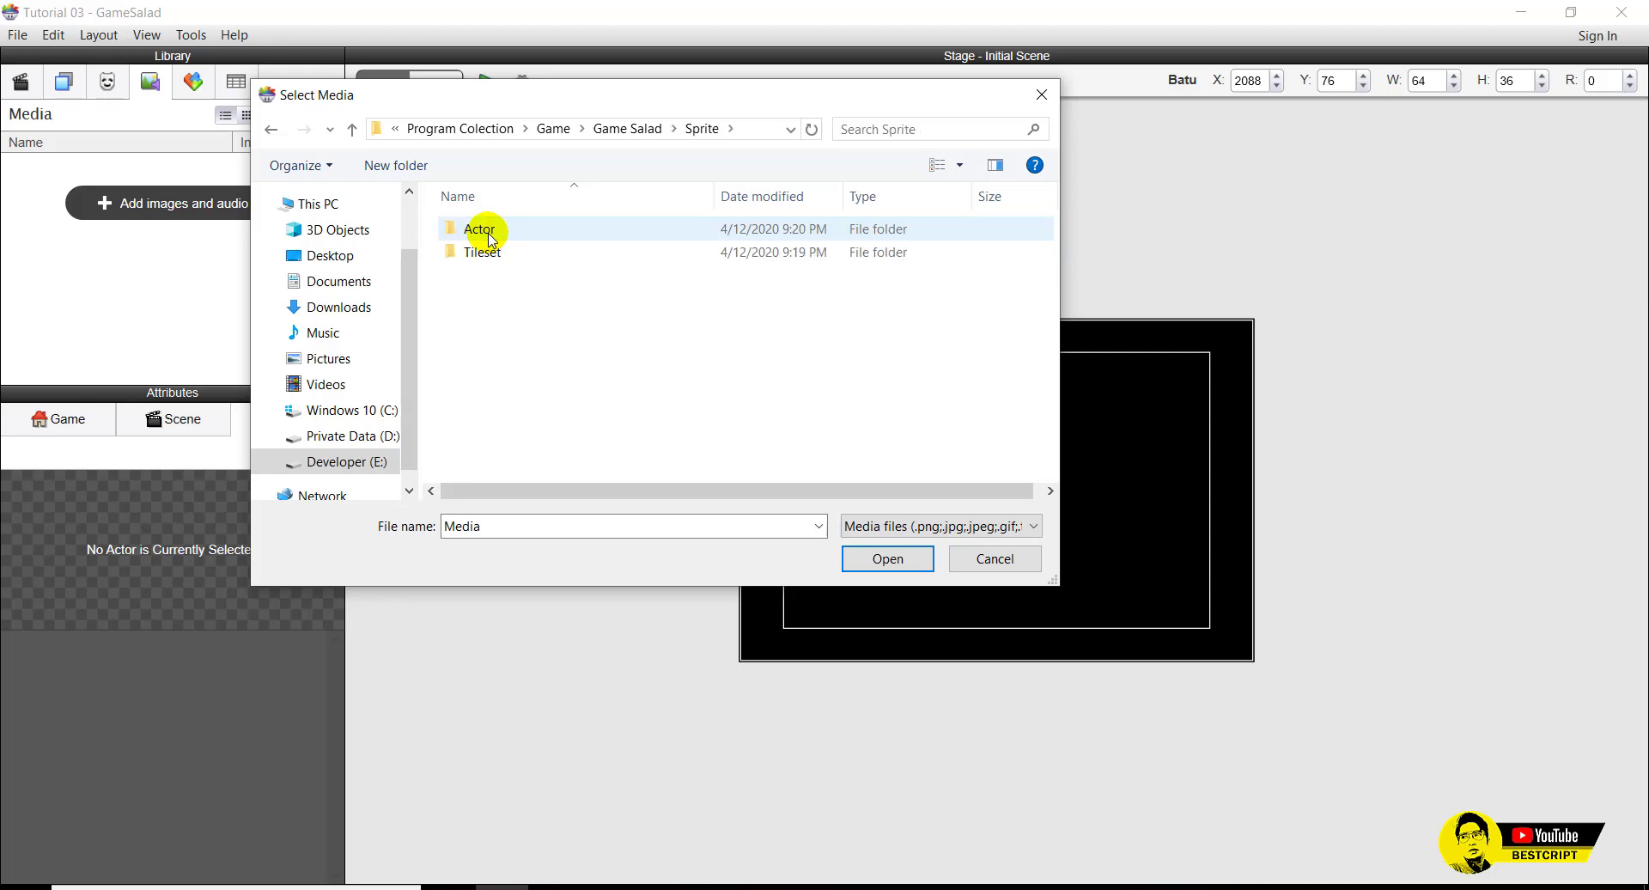
{"action": "double_click", "coordinate": [485, 230]}
{"action": "double_click", "coordinate": [481, 229]}
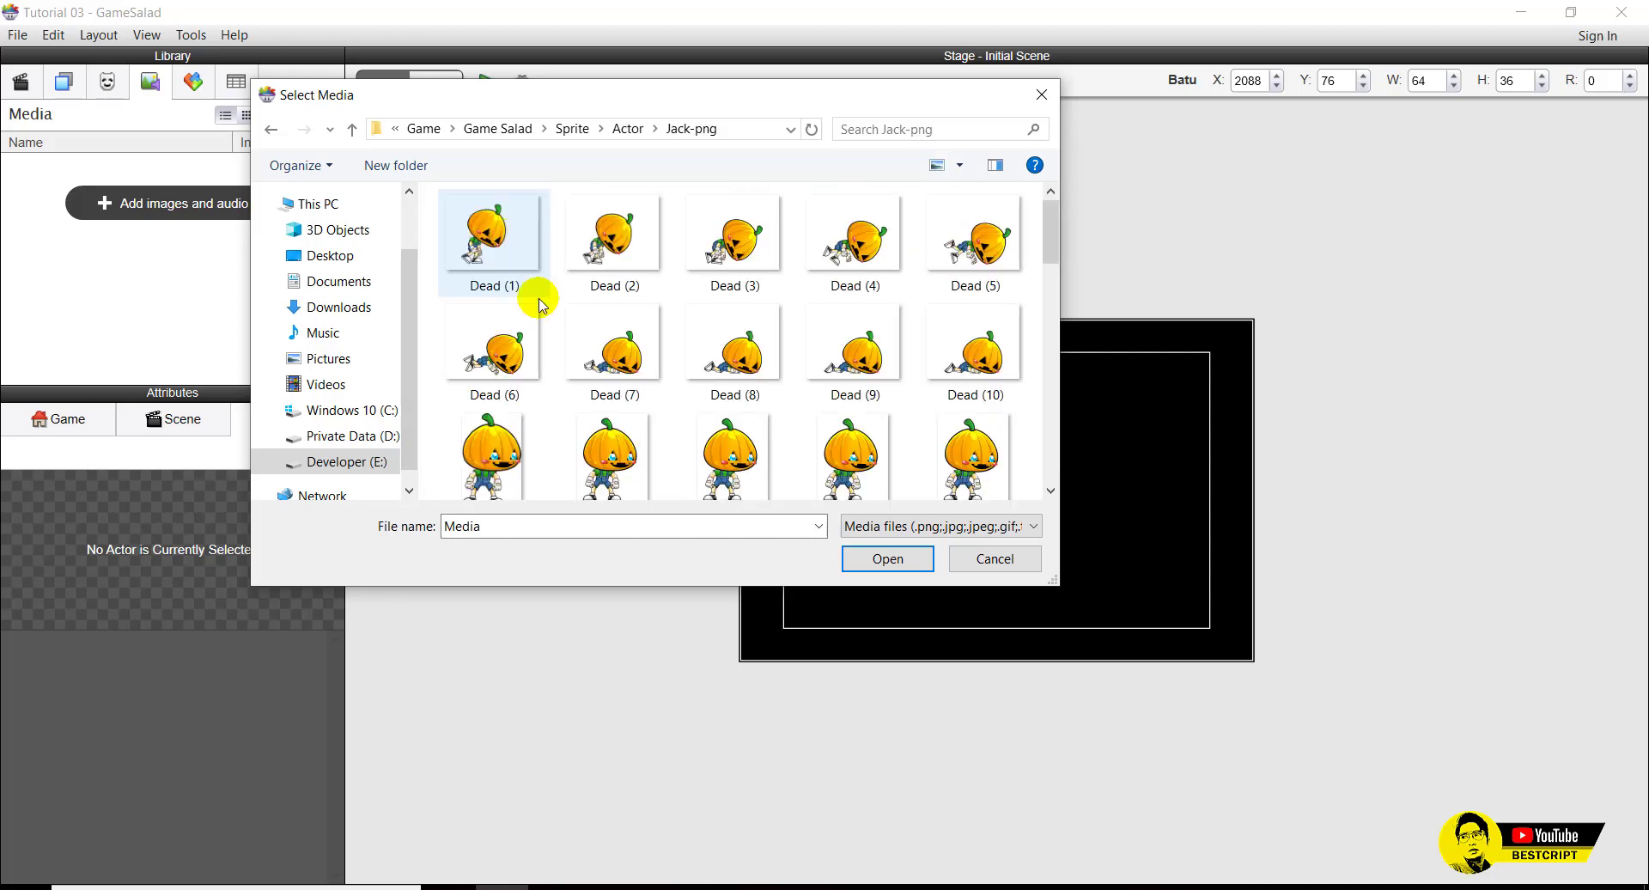
Import the cropped Idle (1) pumpkin sprite from the Jack-png folder into the project media.
{"action": "left_click", "coordinate": [521, 361]}
{"action": "key", "text": "Down"}
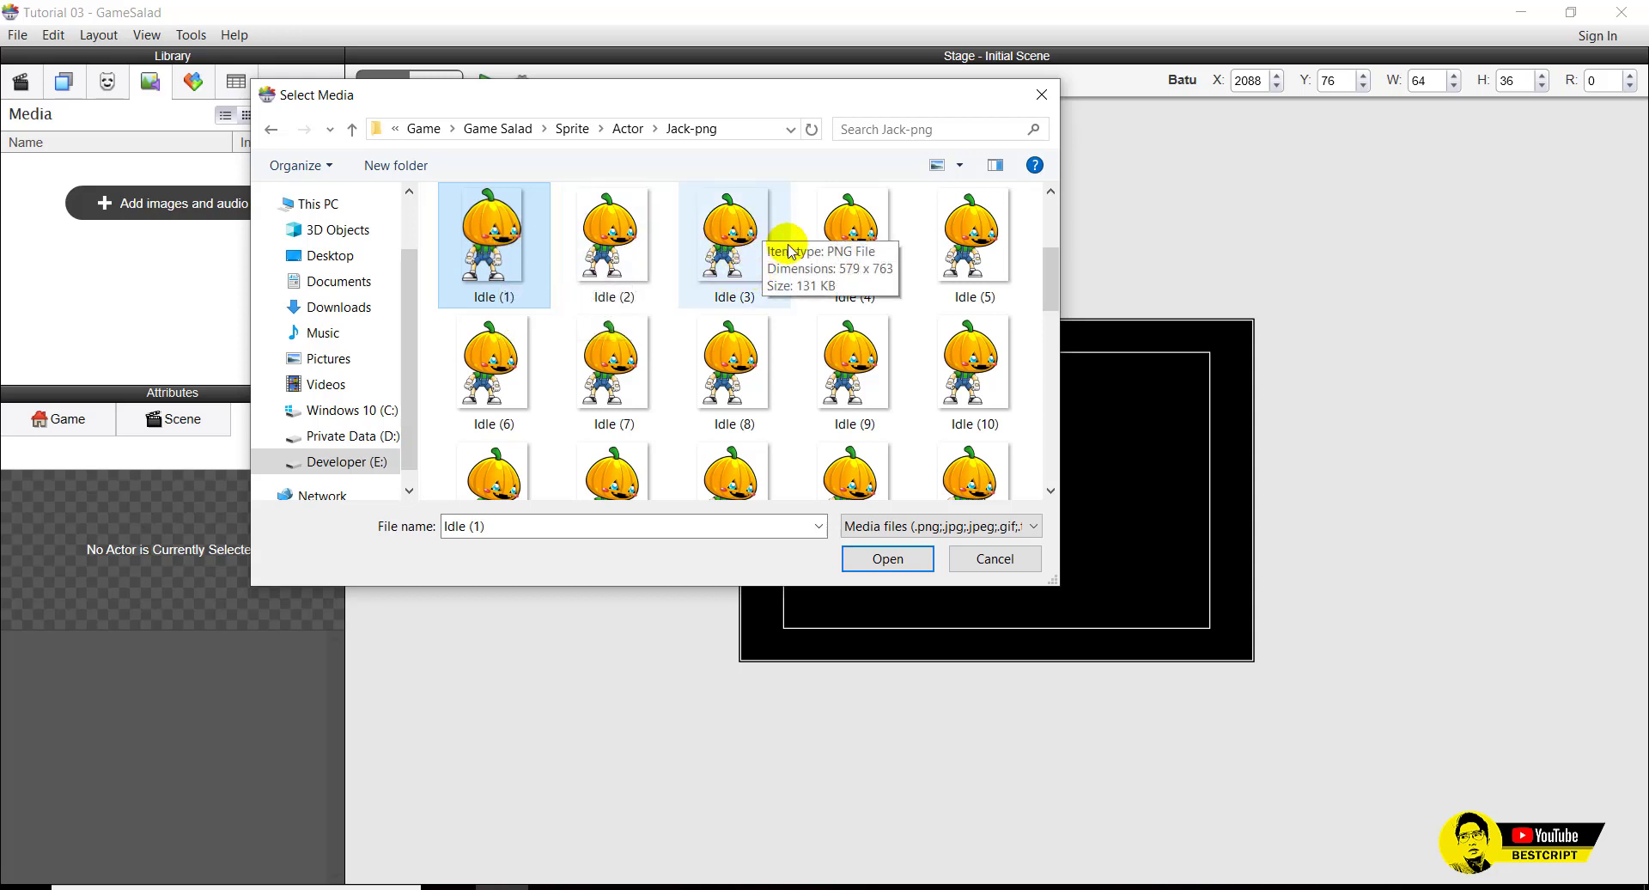
{"action": "scroll", "coordinate": [689, 423], "scroll_direction": "down", "scroll_amount": 5}
{"action": "scroll", "coordinate": [689, 423], "scroll_direction": "up", "scroll_amount": 5}
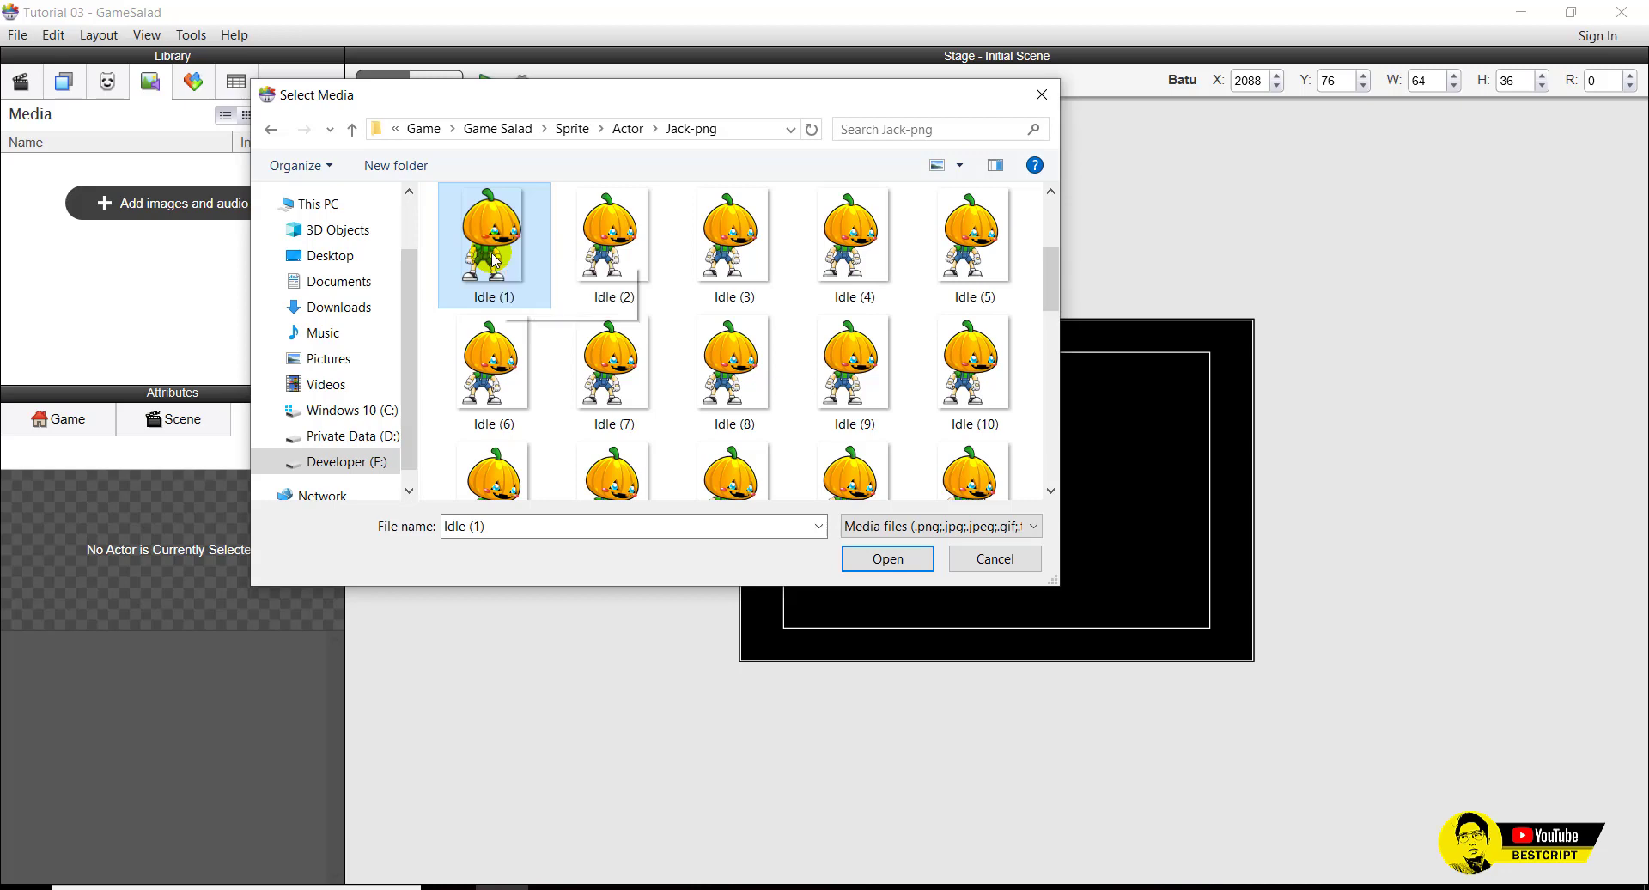
{"action": "double_click", "coordinate": [491, 250]}
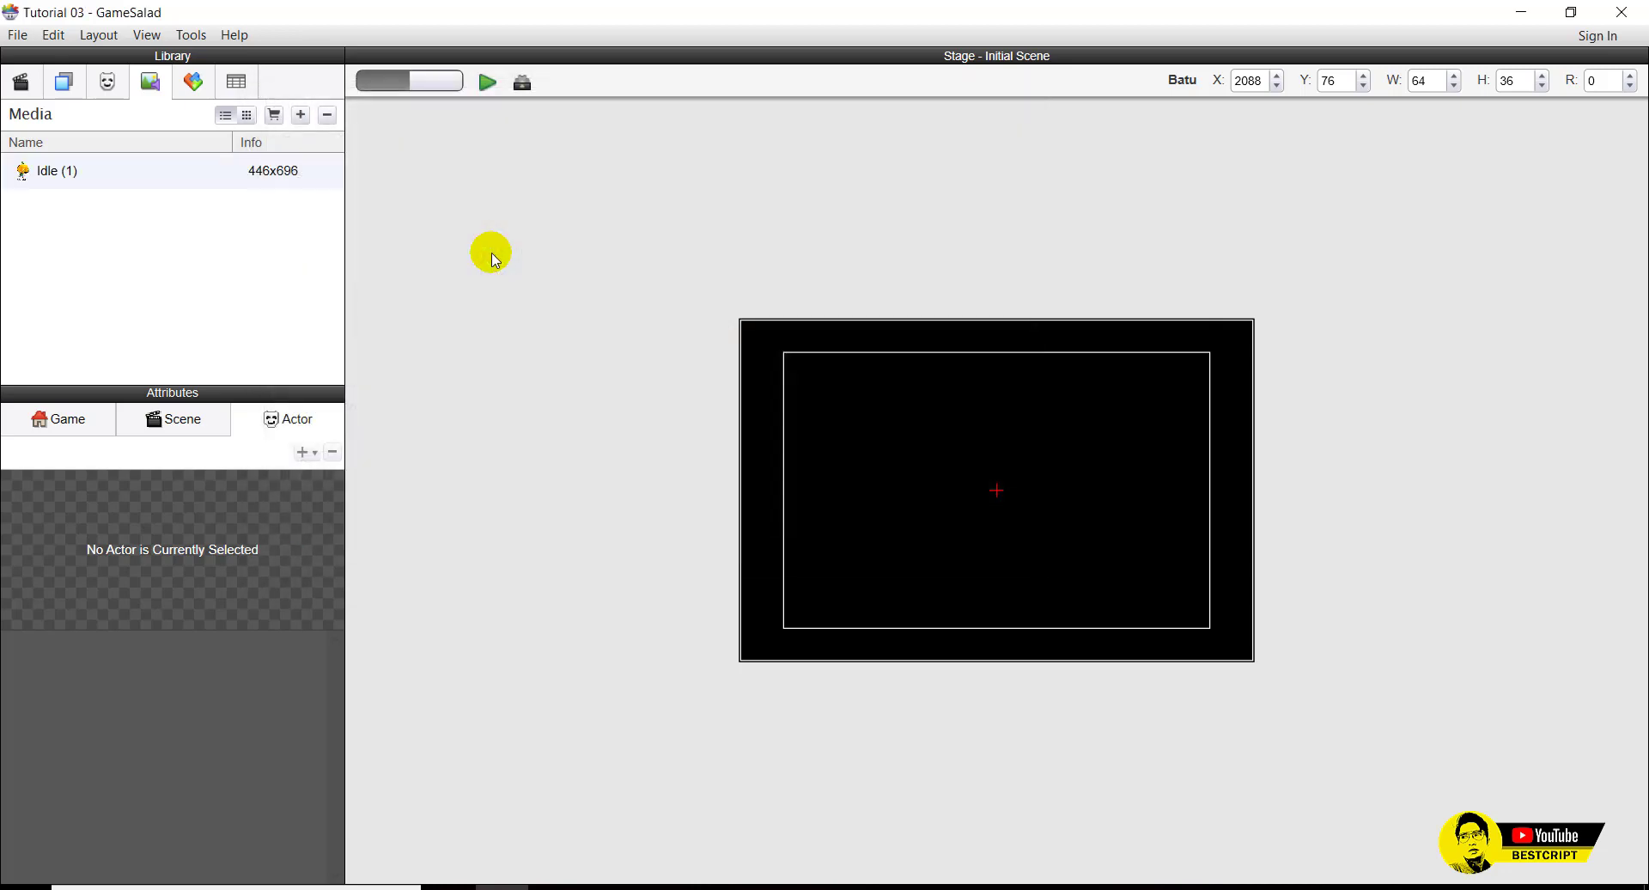
Import the BG background image from the Tileset png BG folder into the project media.
{"action": "left_click", "coordinate": [303, 115]}
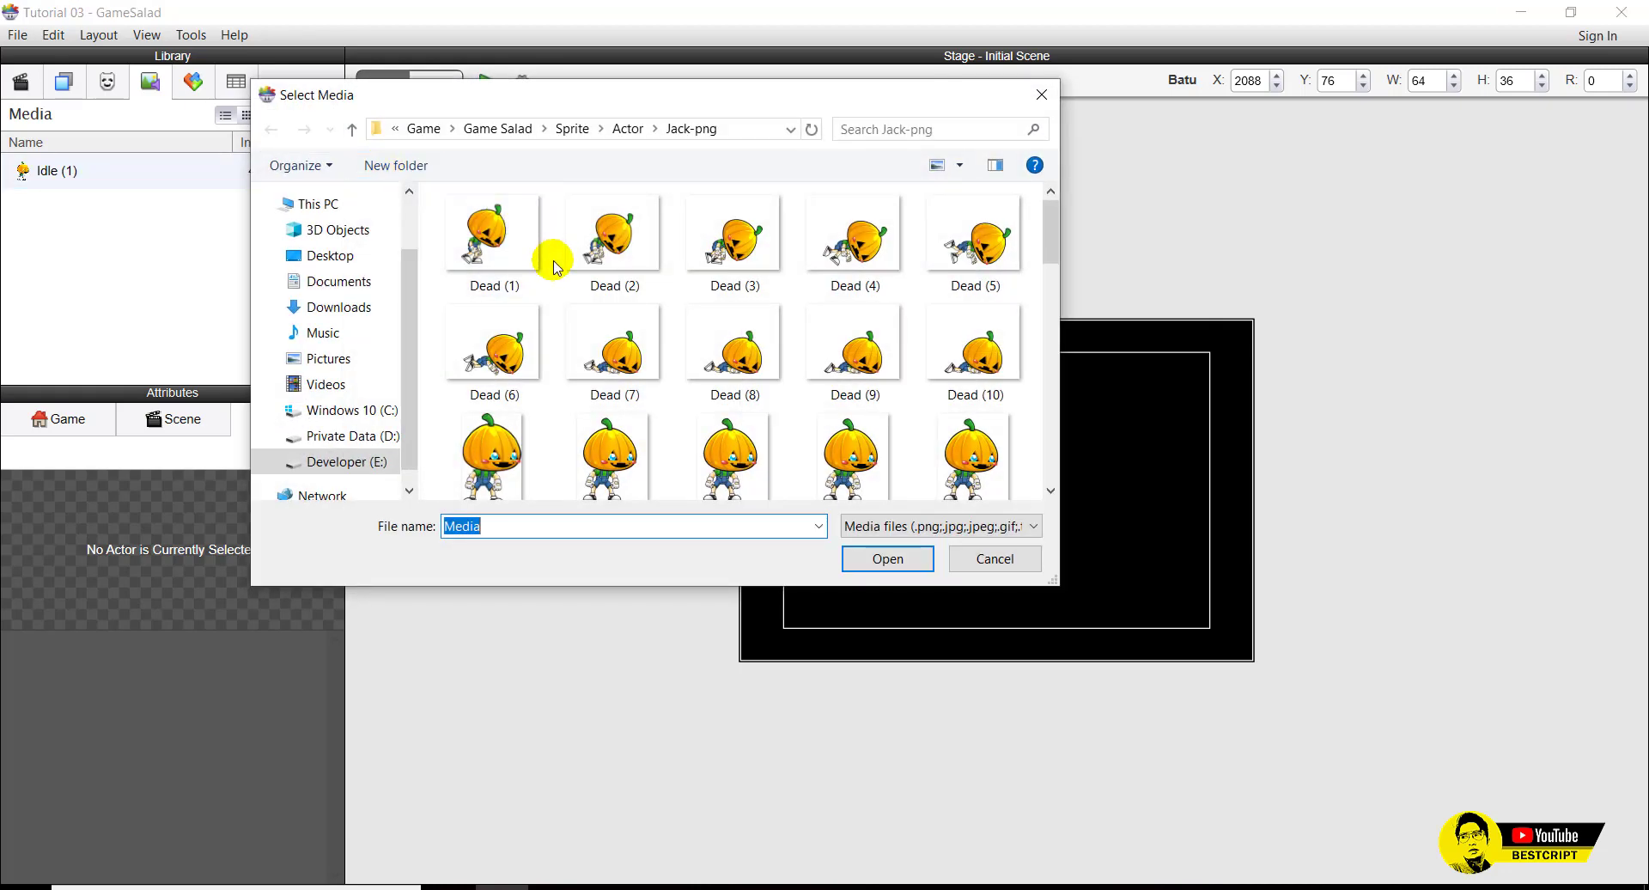
{"action": "left_click", "coordinate": [354, 131]}
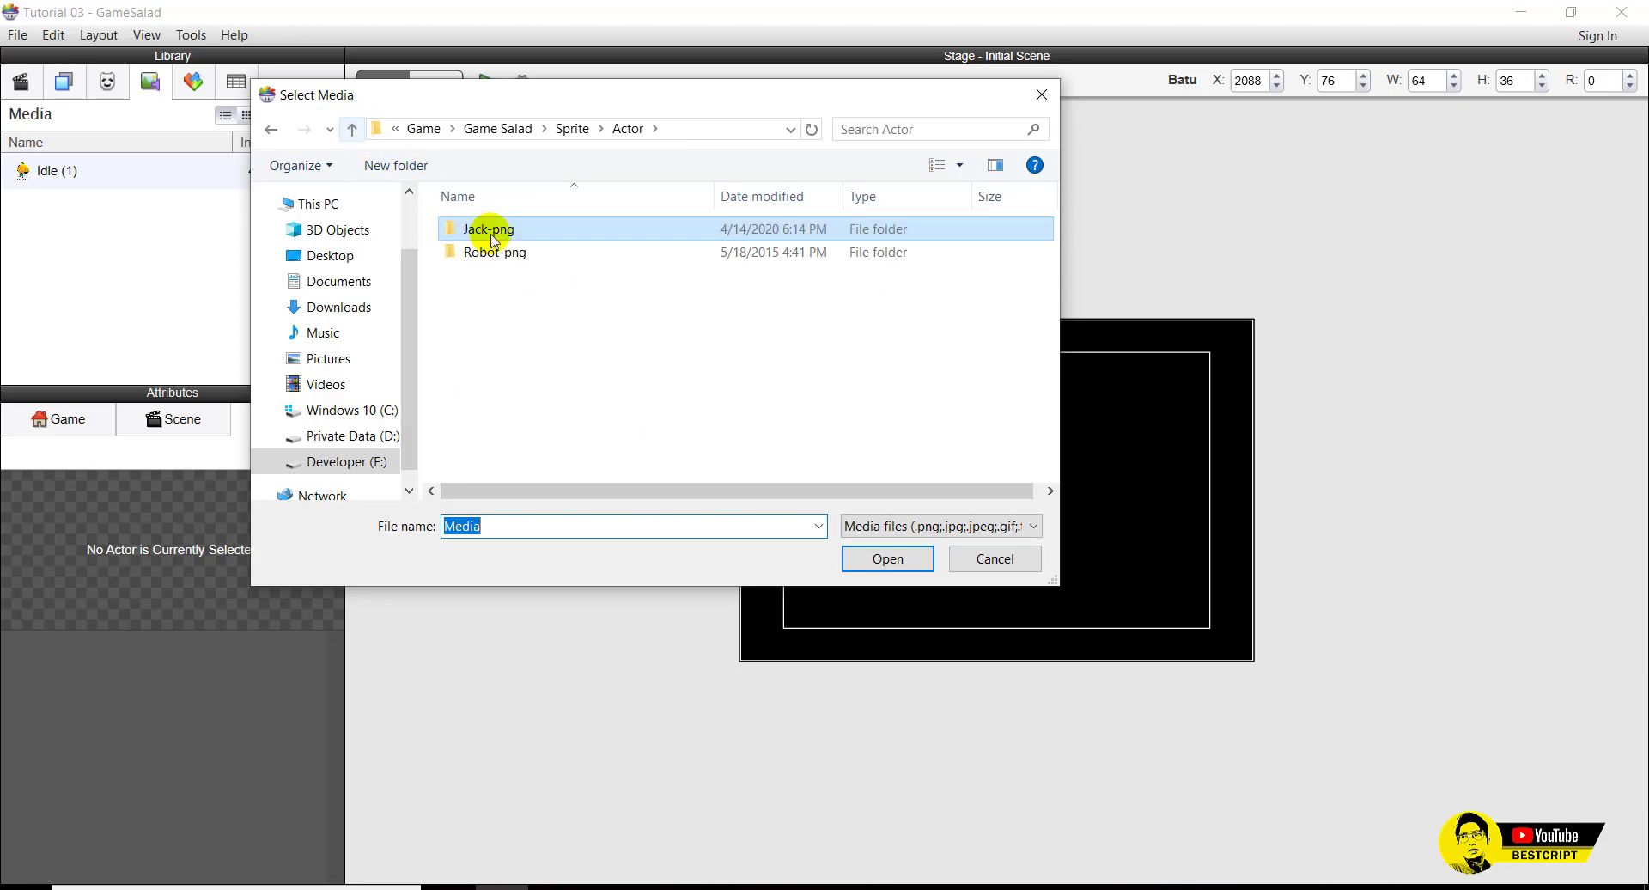
{"action": "left_click", "coordinate": [347, 130]}
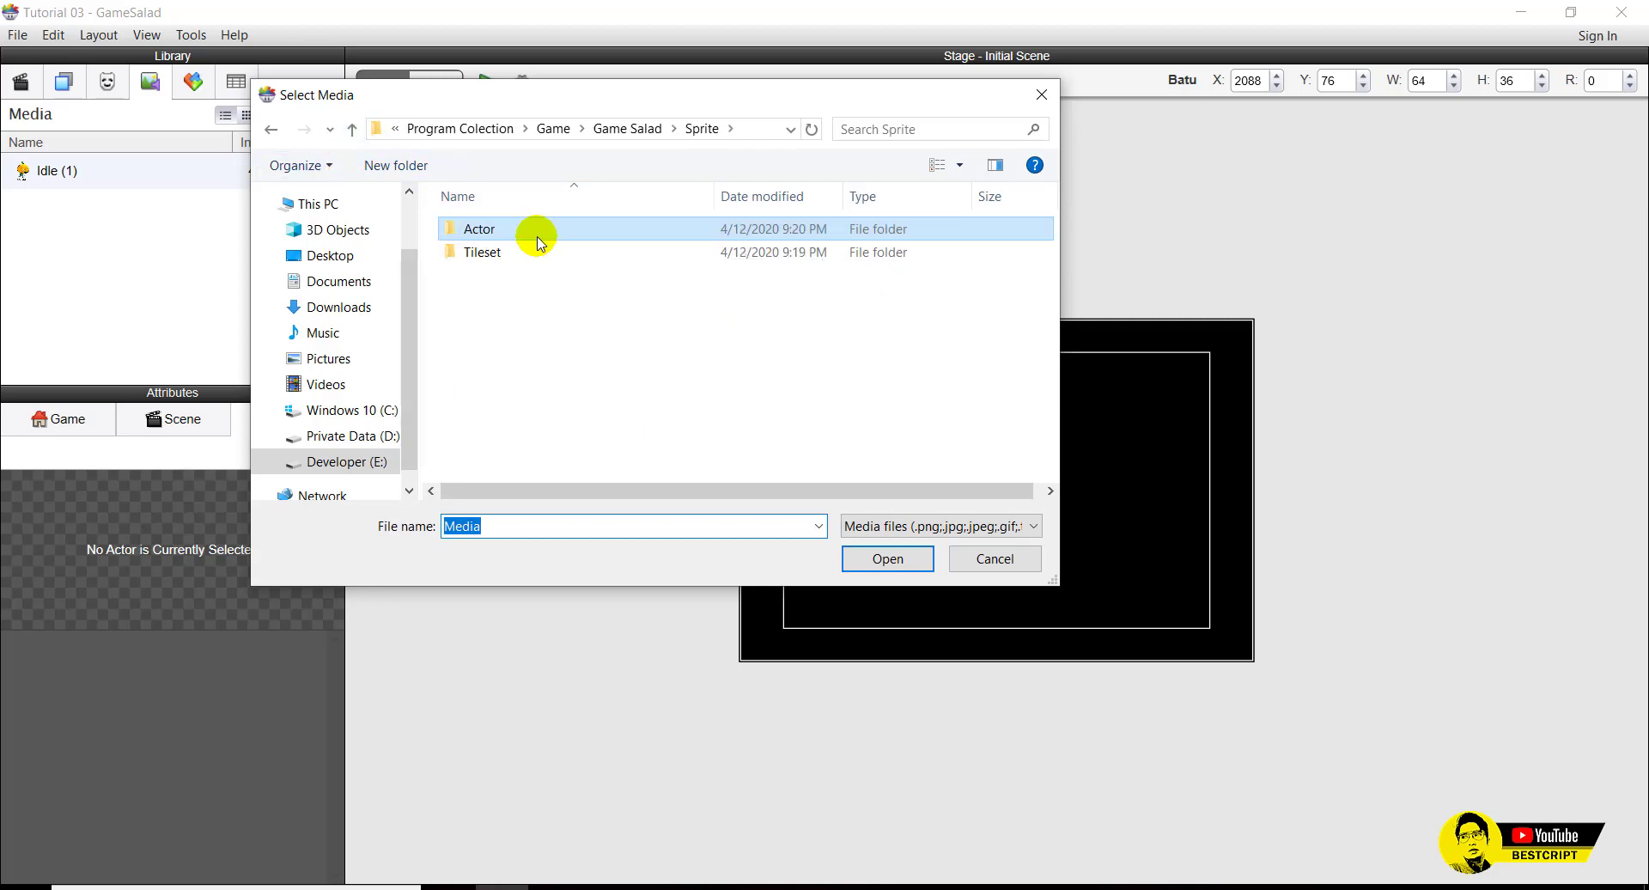
{"action": "double_click", "coordinate": [485, 253]}
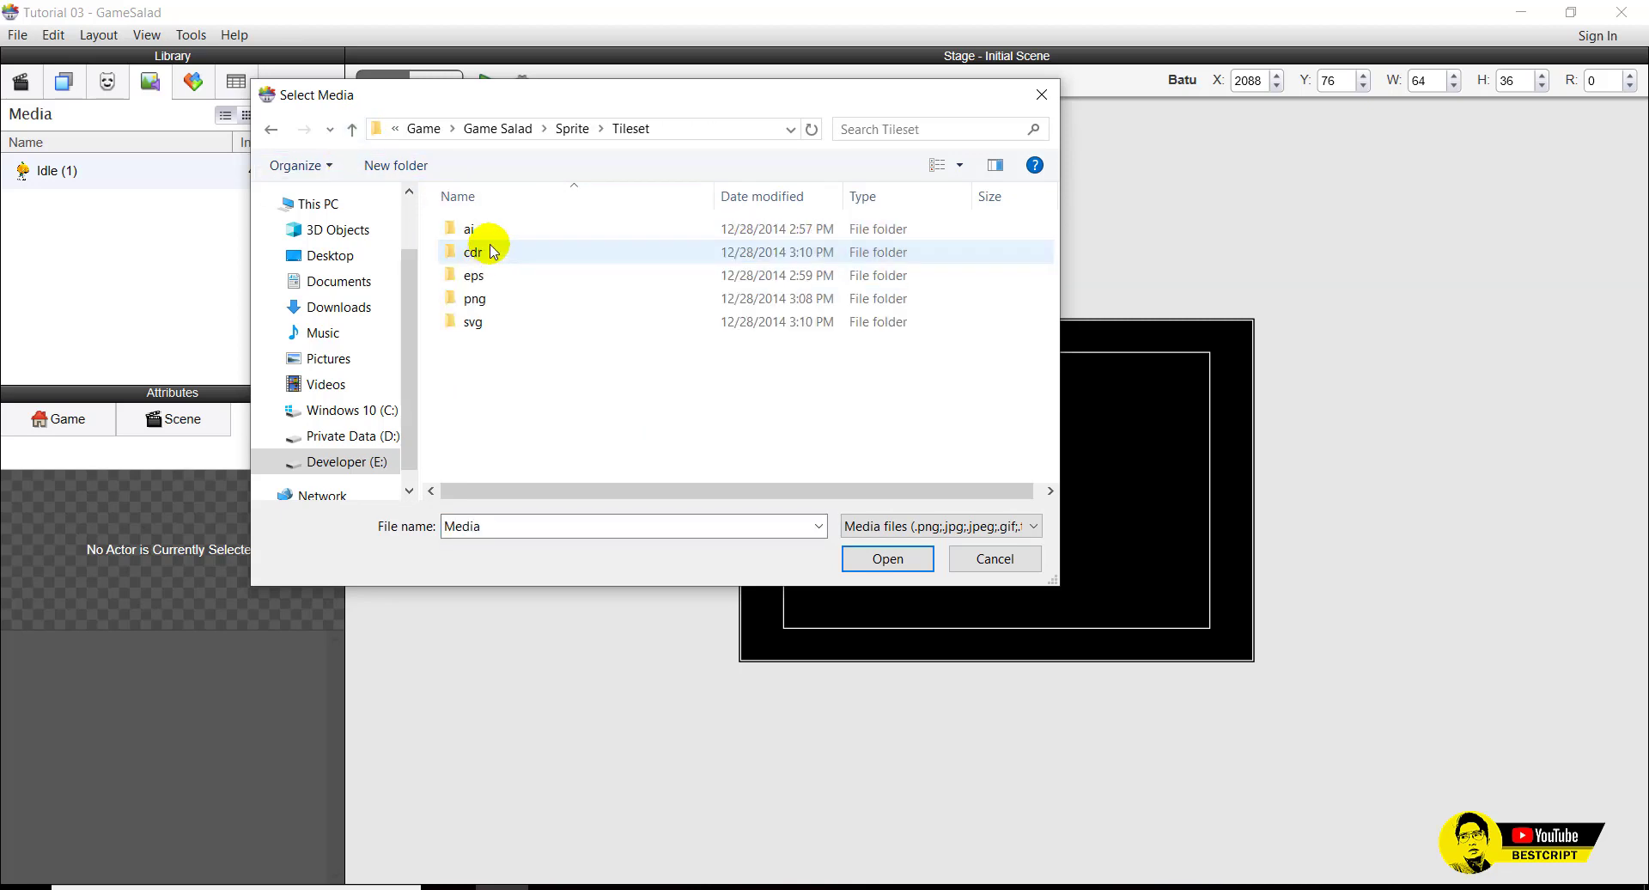
{"action": "left_click", "coordinate": [482, 307]}
{"action": "double_click", "coordinate": [483, 307]}
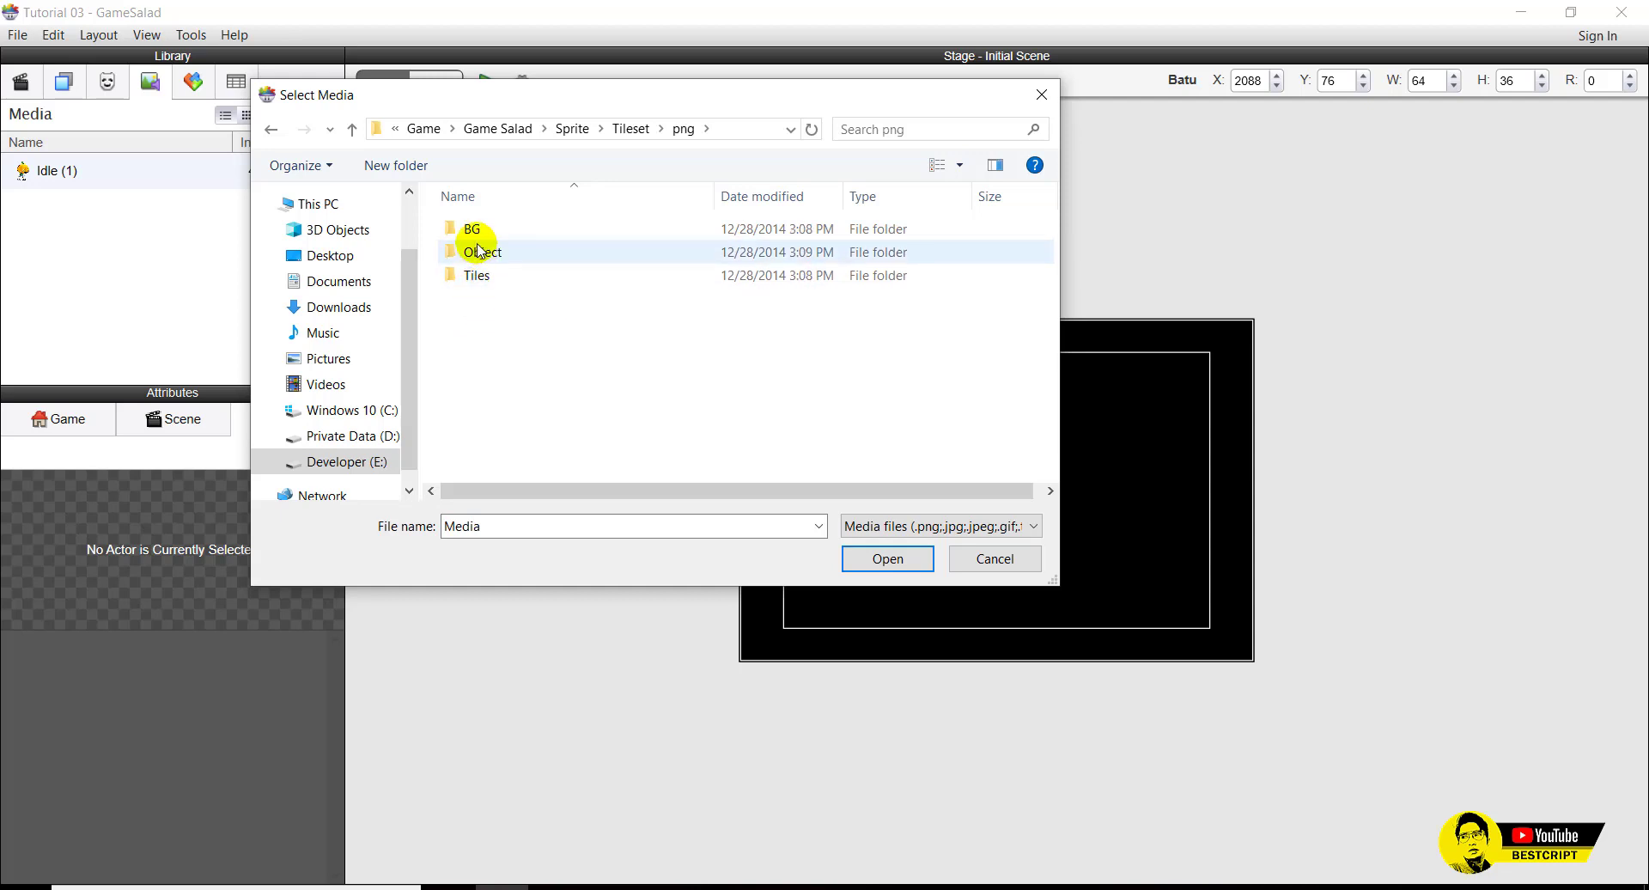
{"action": "double_click", "coordinate": [471, 228]}
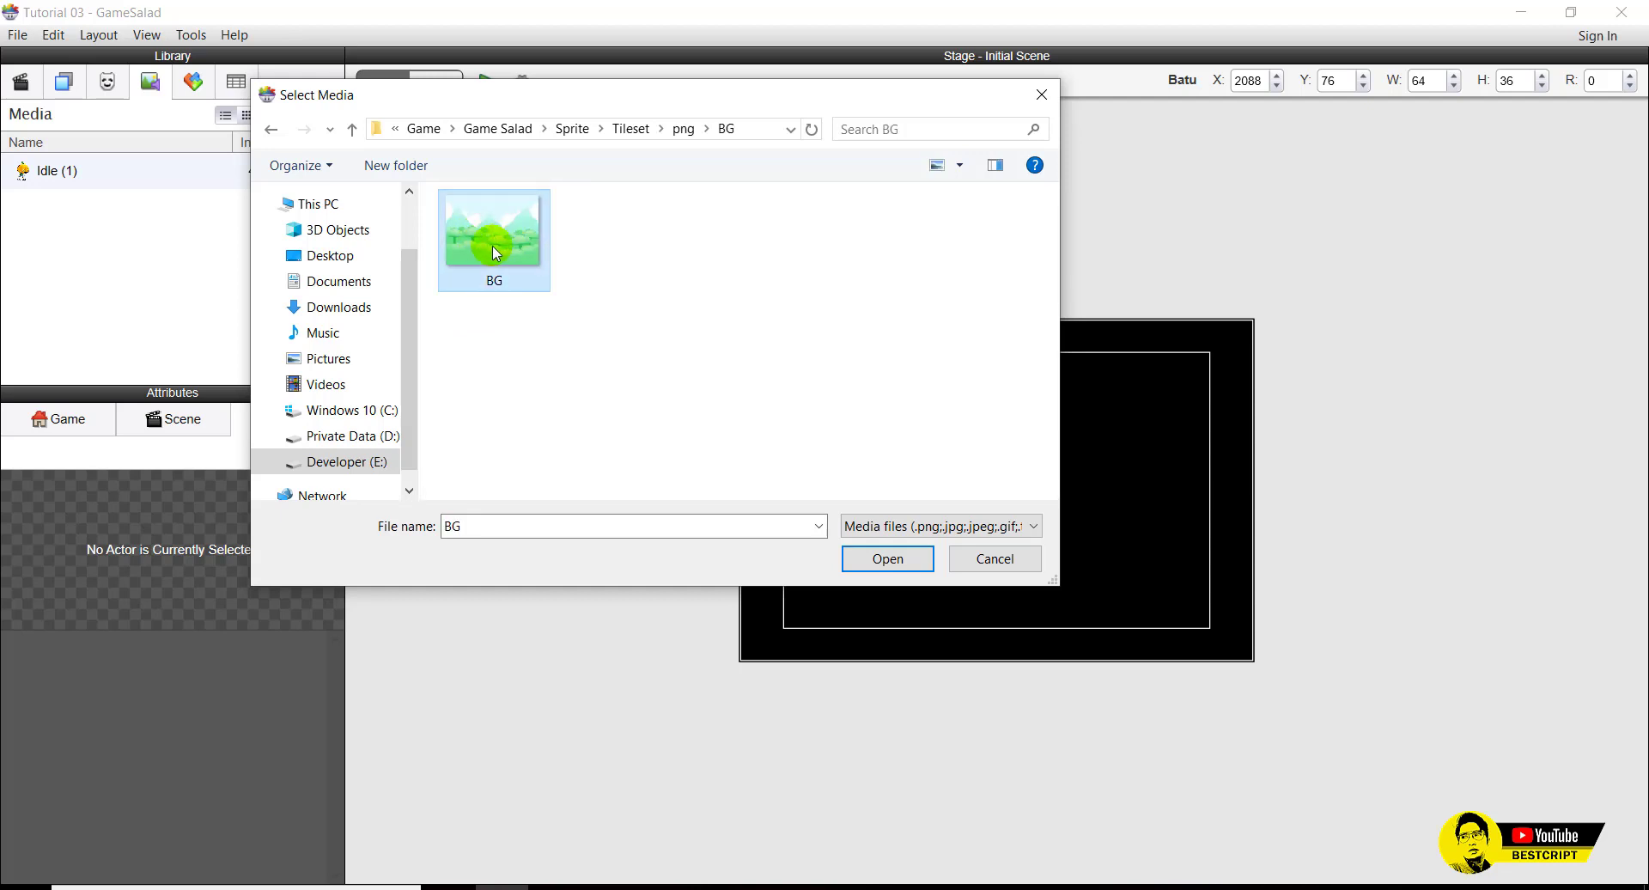
{"action": "double_click", "coordinate": [492, 246]}
Import Bush (1) to Bush (4), Crate, Mushroom_1, Mushroom_2, Tree_2 and Stone from the Tileset png Object folder.
{"action": "left_click", "coordinate": [301, 114]}
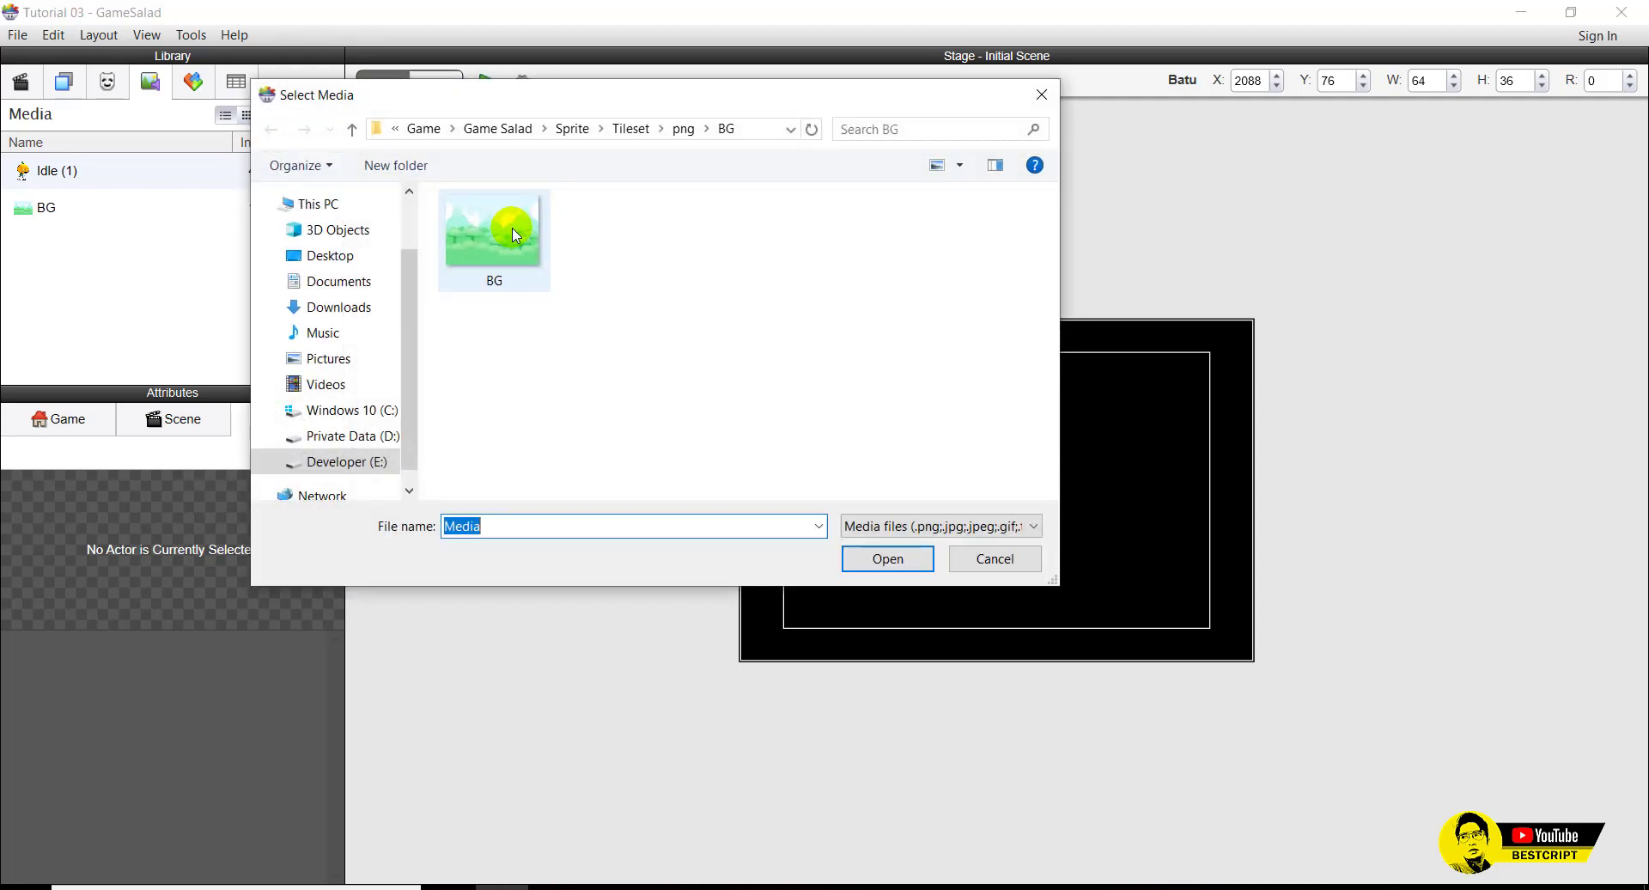
{"action": "left_click", "coordinate": [352, 129]}
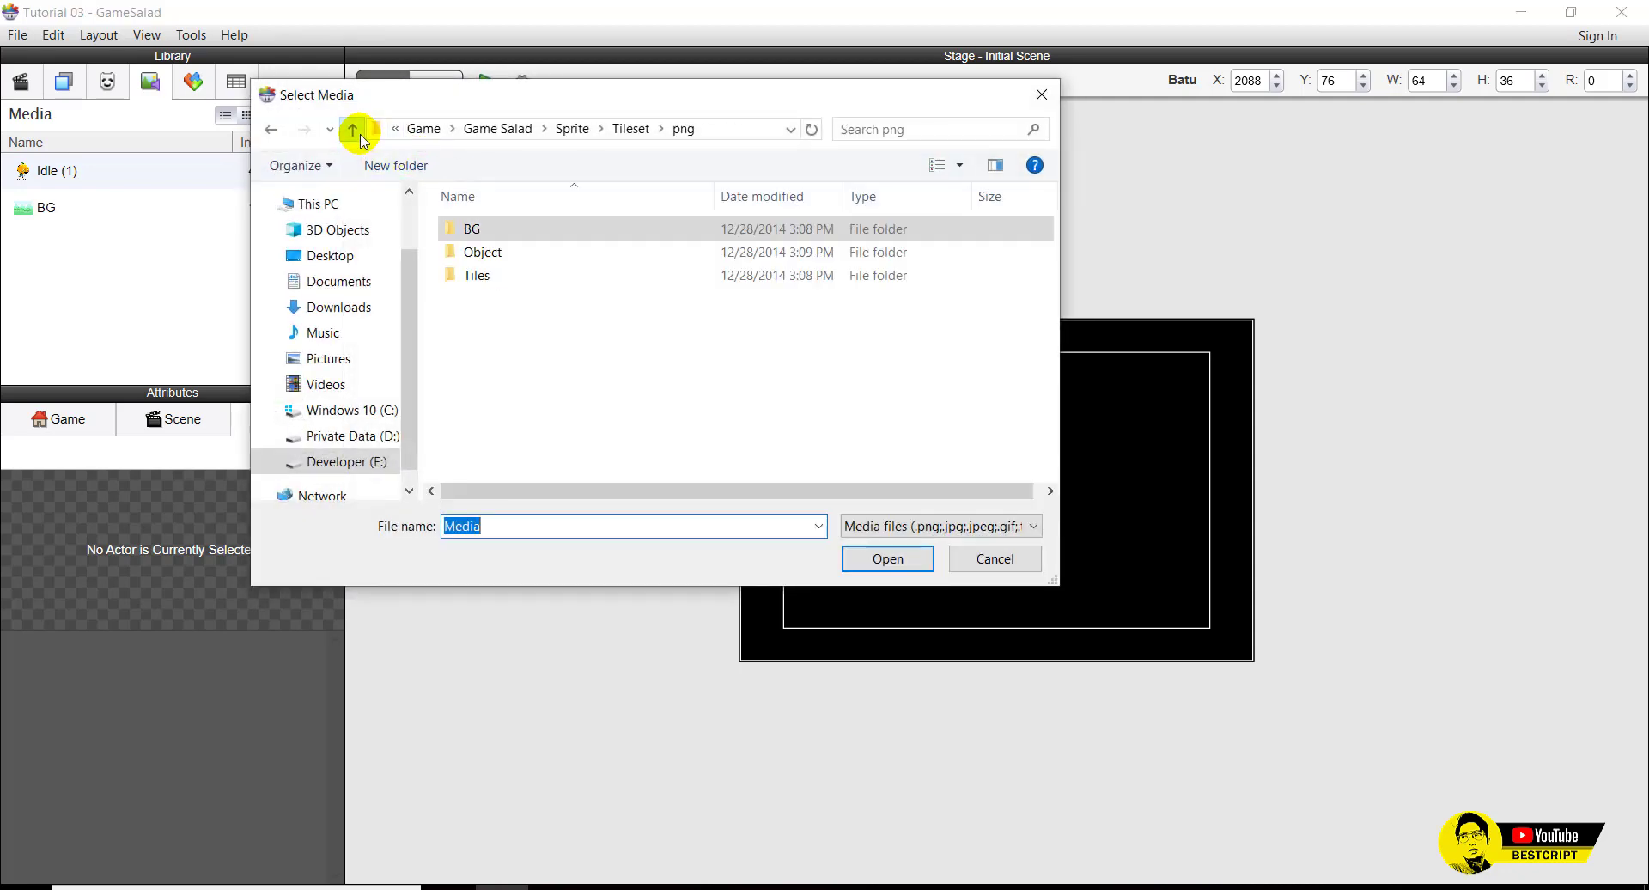
{"action": "double_click", "coordinate": [528, 252]}
{"action": "left_click", "coordinate": [593, 268]}
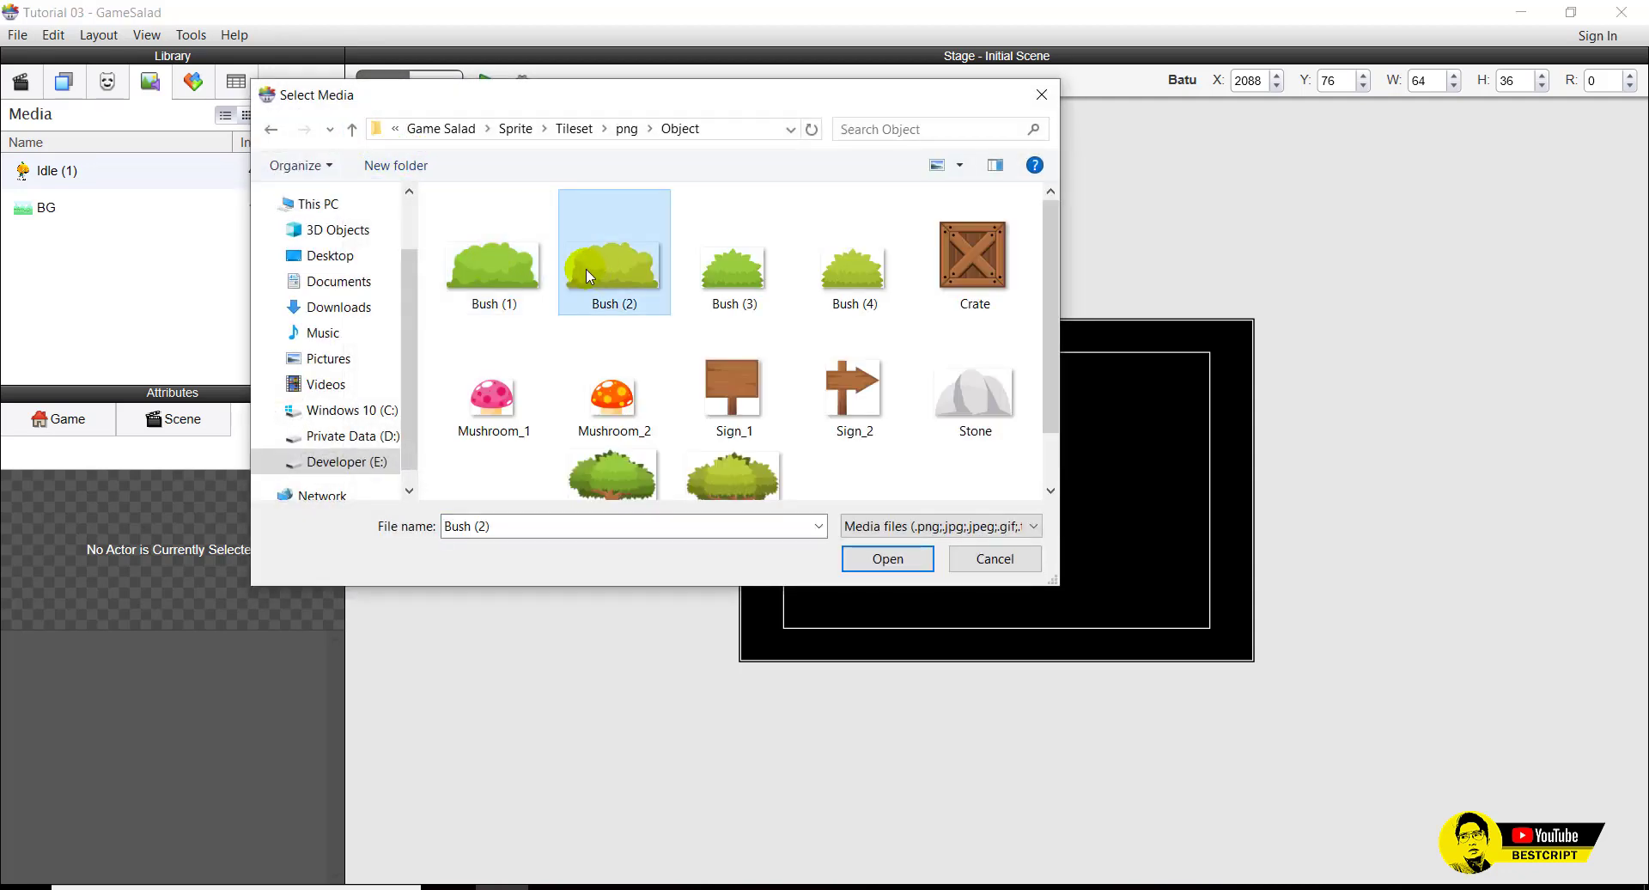
{"action": "left_click", "coordinate": [498, 258], "text": "ctrl"}
{"action": "left_click", "coordinate": [744, 276], "text": "ctrl"}
{"action": "left_click", "coordinate": [850, 262], "text": "ctrl"}
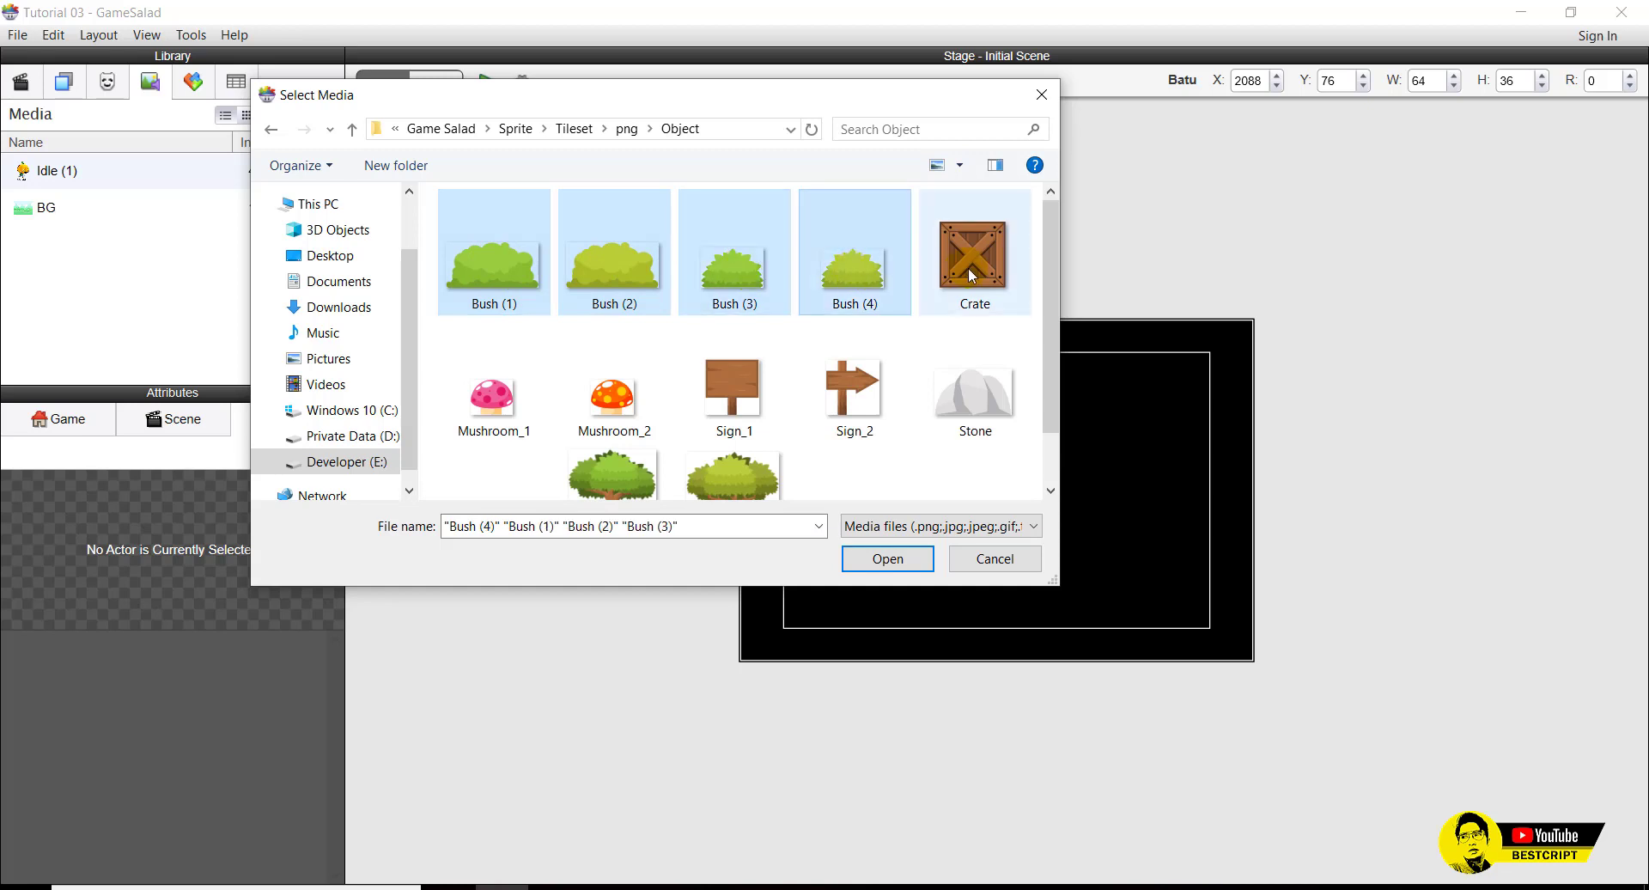
{"action": "left_click", "coordinate": [963, 272], "text": "ctrl"}
{"action": "left_click", "coordinate": [601, 382], "text": "ctrl"}
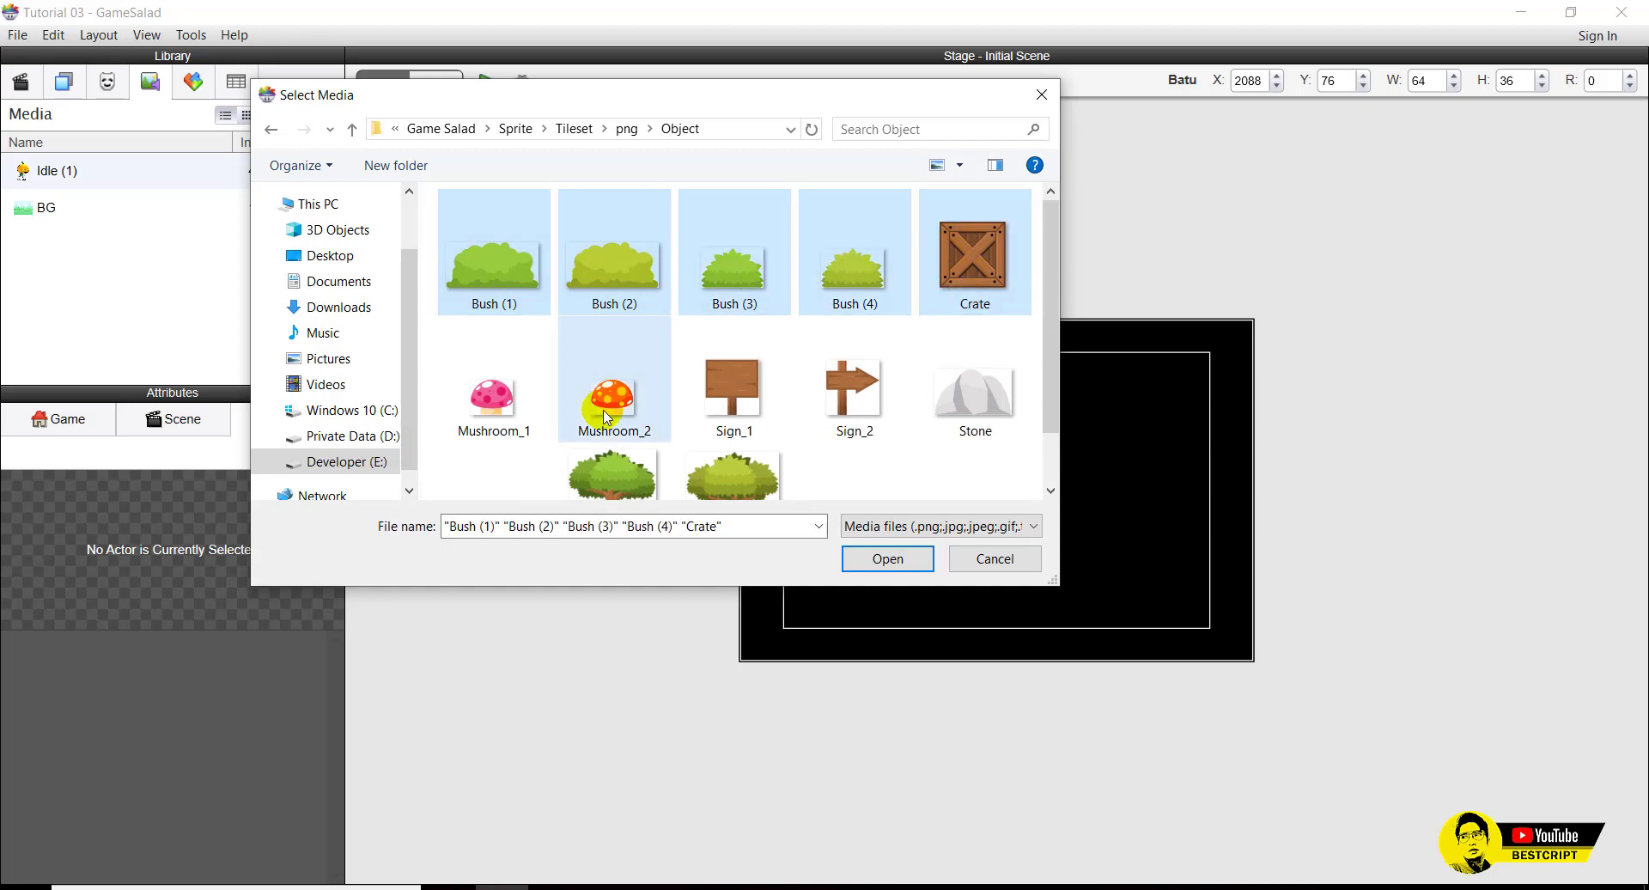
{"action": "left_click", "coordinate": [481, 408], "text": "ctrl"}
{"action": "scroll", "coordinate": [646, 456], "scroll_direction": "down", "scroll_amount": 1}
{"action": "left_click", "coordinate": [635, 429], "text": "ctrl"}
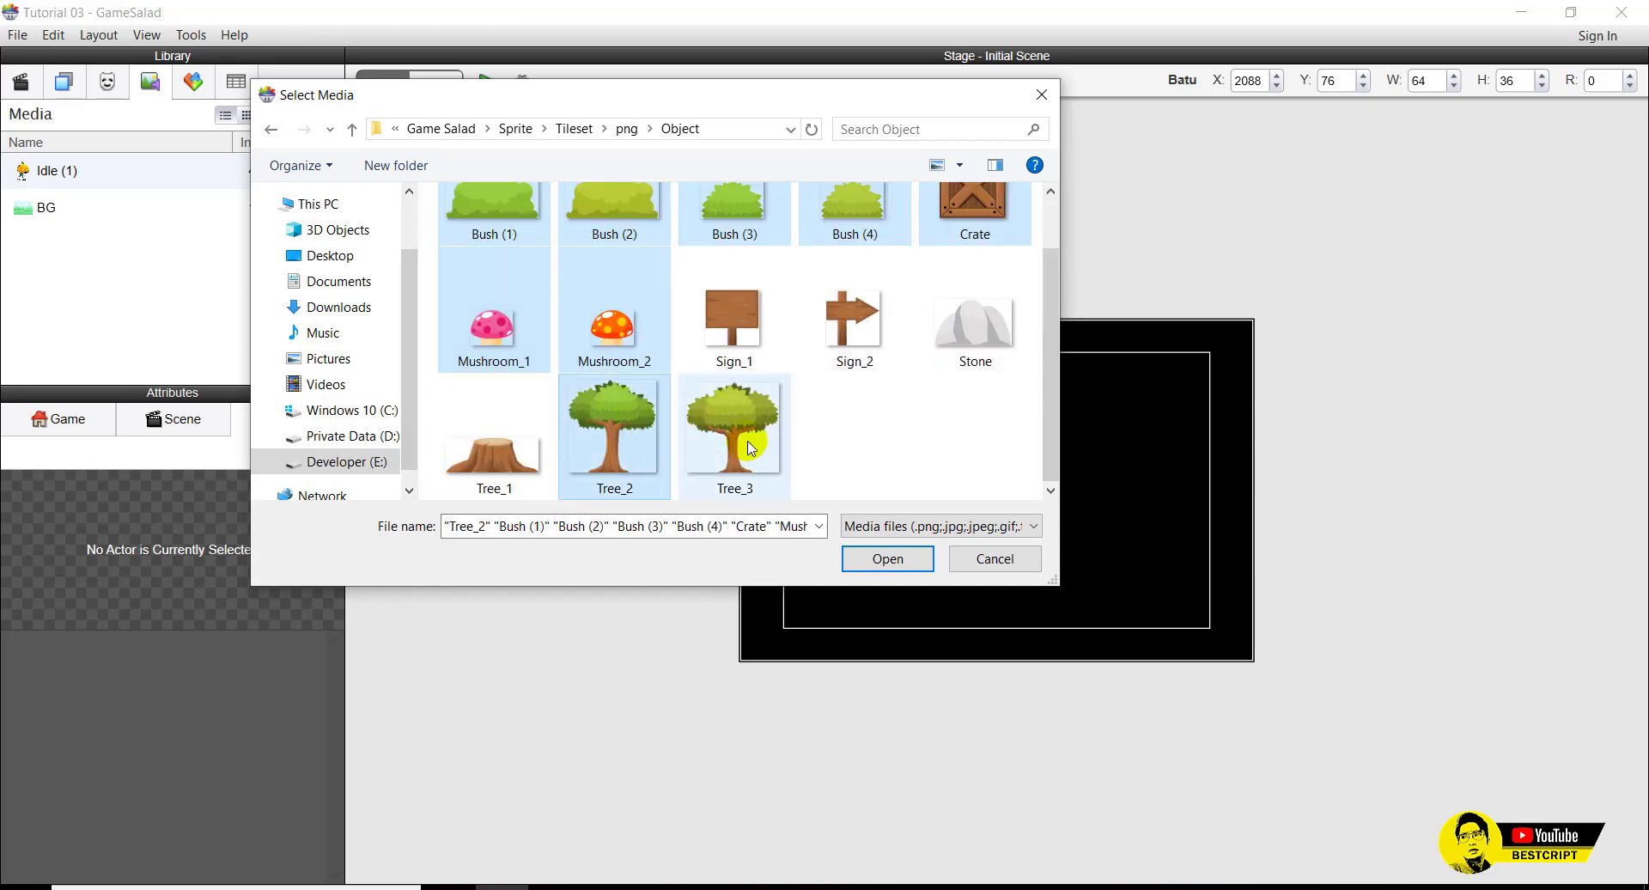
{"action": "left_click", "coordinate": [983, 313], "text": "ctrl"}
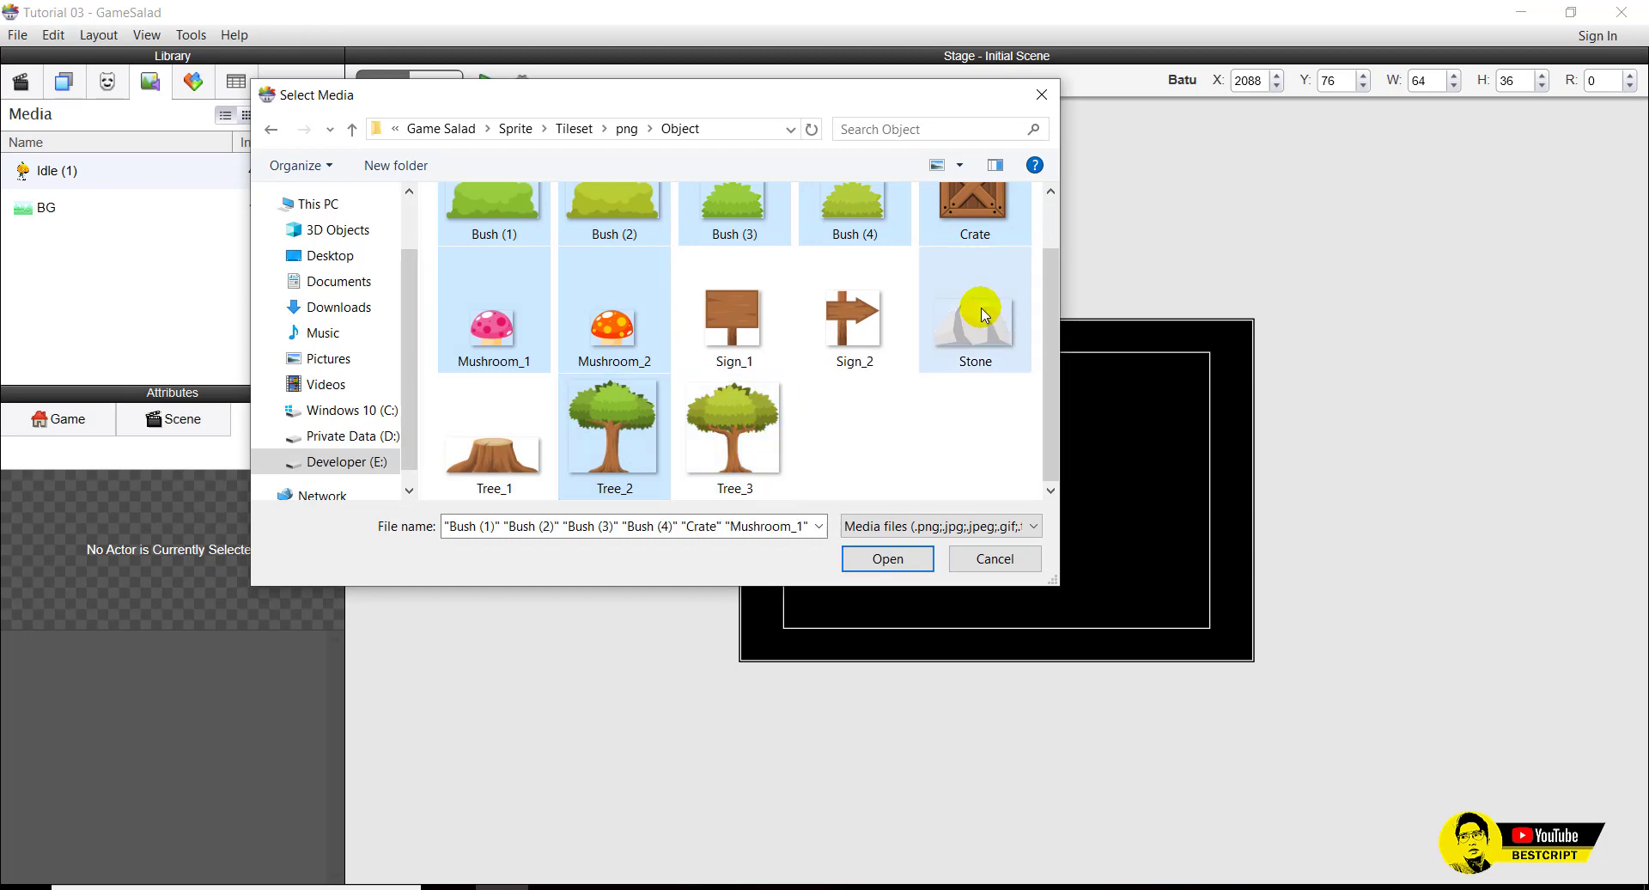
{"action": "left_click", "coordinate": [867, 559]}
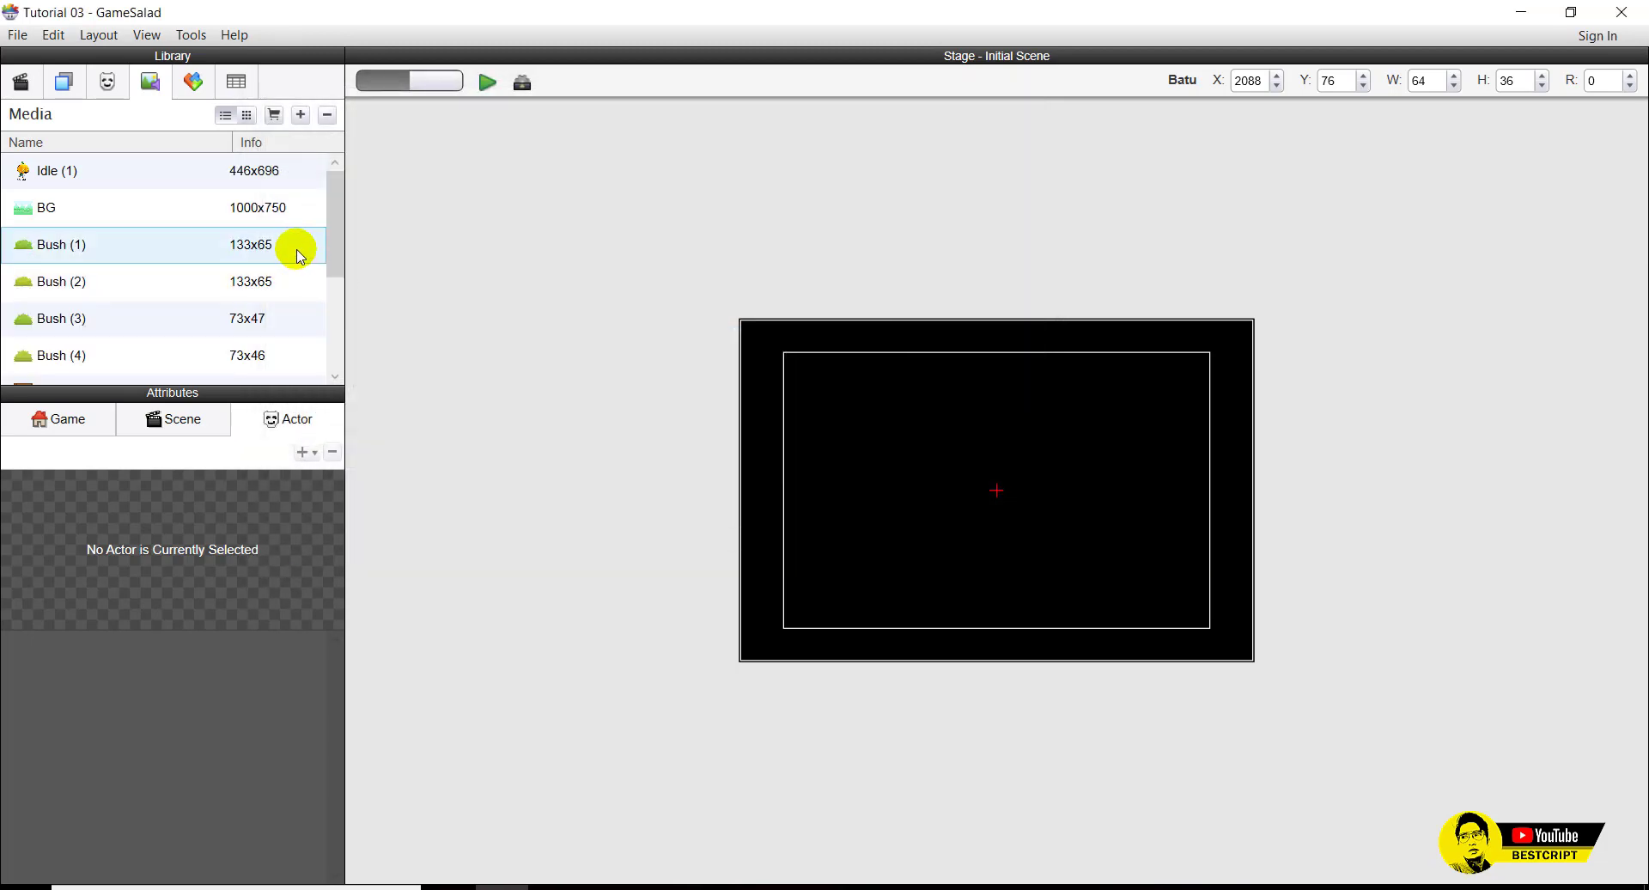
Import tiles 2, 13, 15, 17 and 18 from the Tileset png Tiles folder into the project media.
{"action": "left_click", "coordinate": [301, 114]}
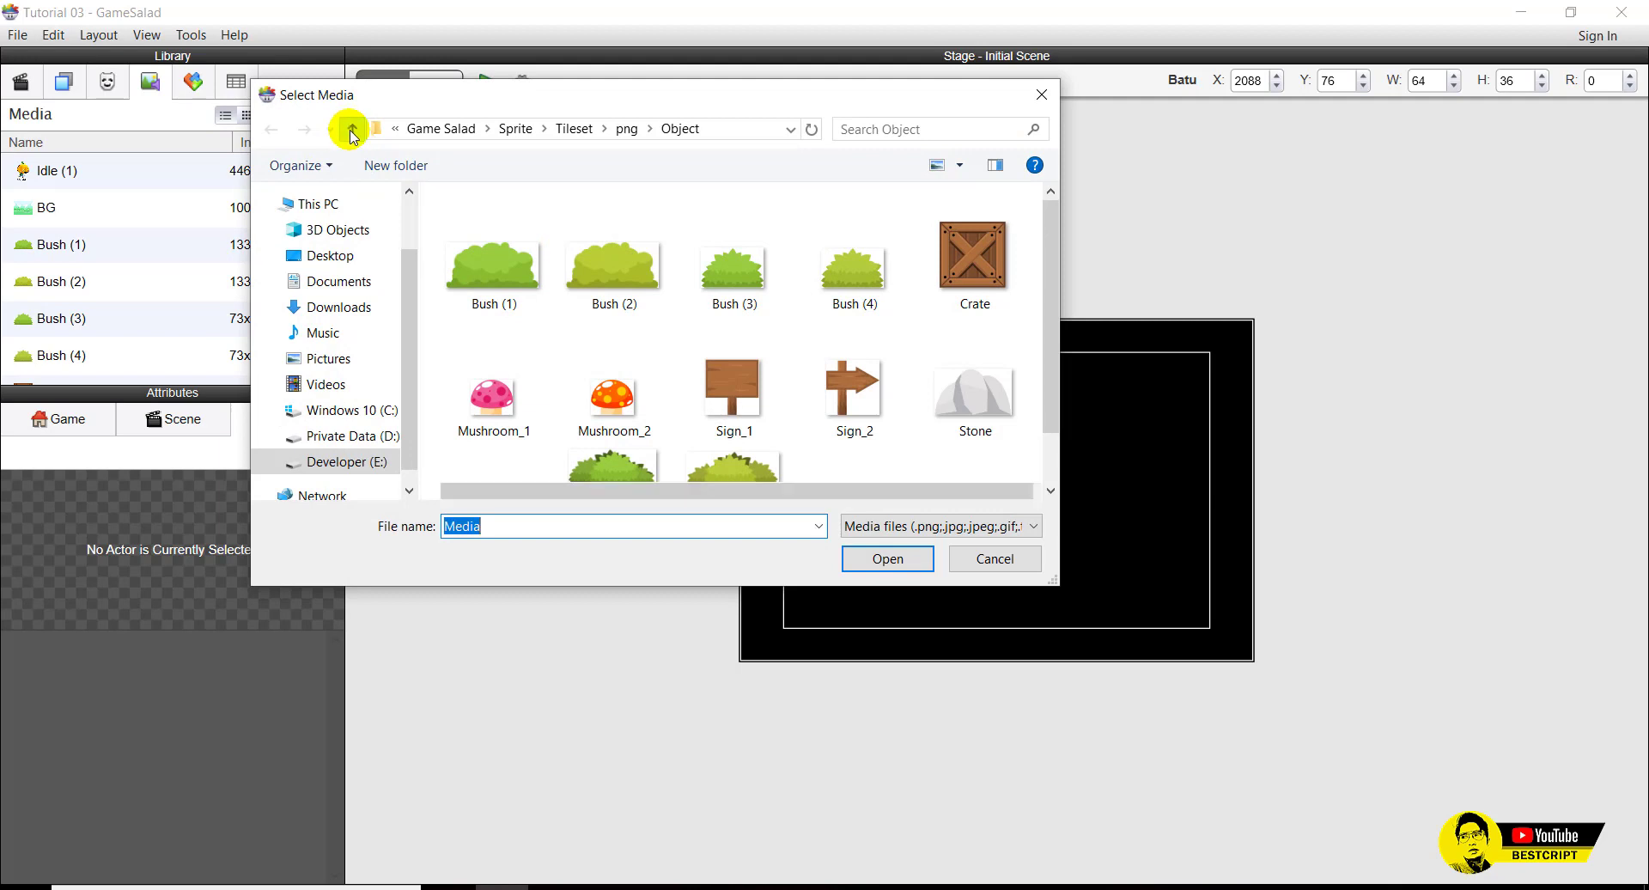
{"action": "left_click", "coordinate": [352, 129]}
{"action": "left_click", "coordinate": [504, 273]}
{"action": "double_click", "coordinate": [504, 273]}
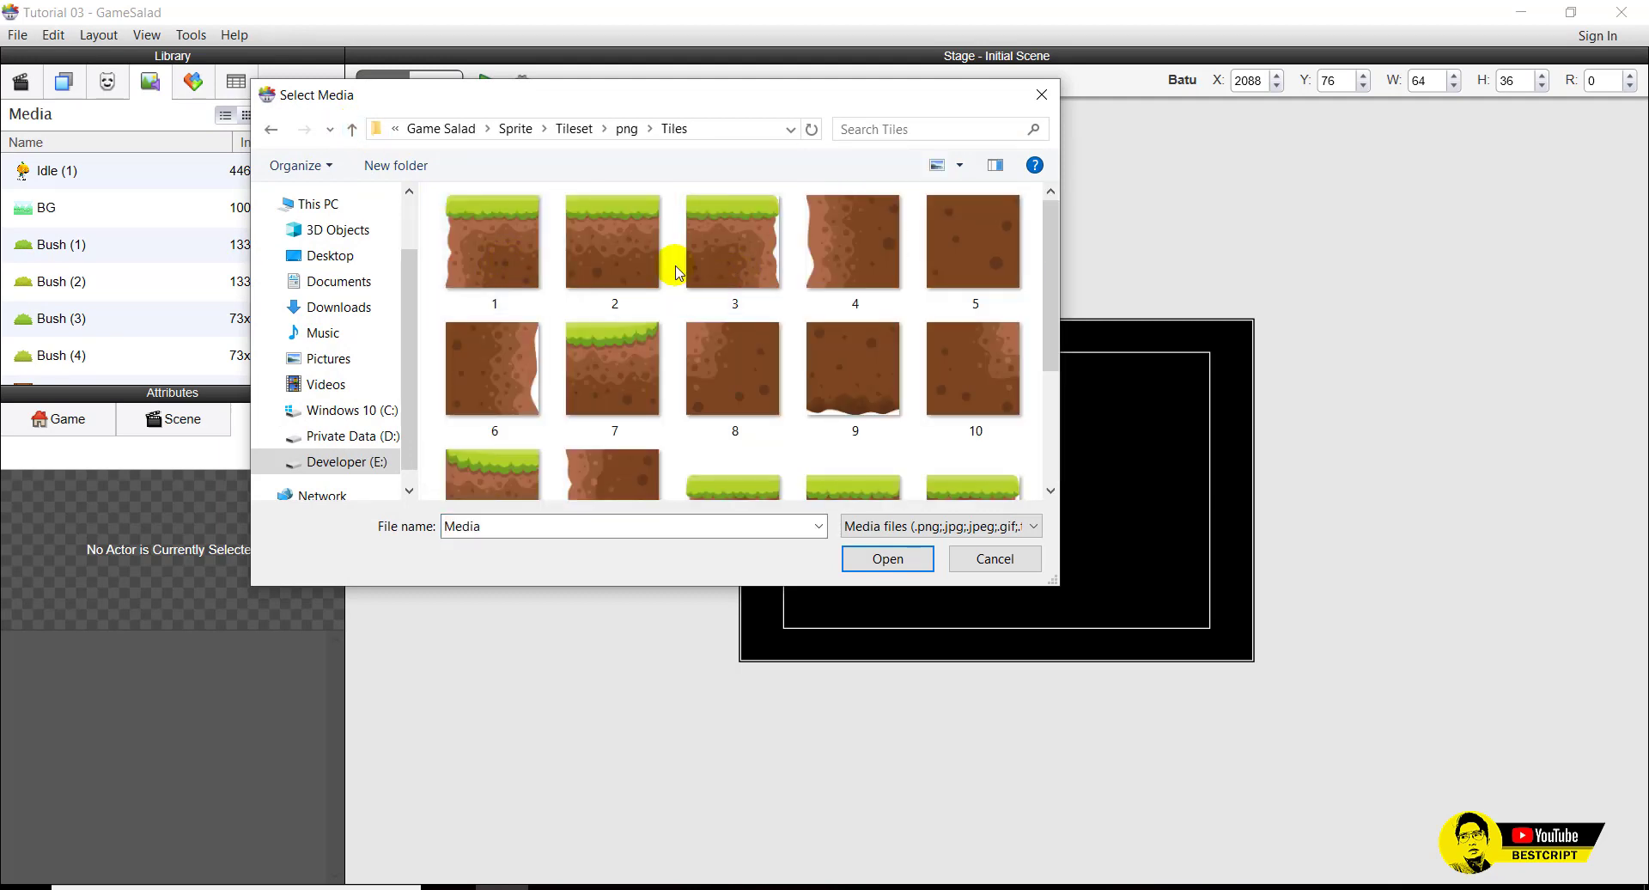
{"action": "left_click", "coordinate": [625, 260]}
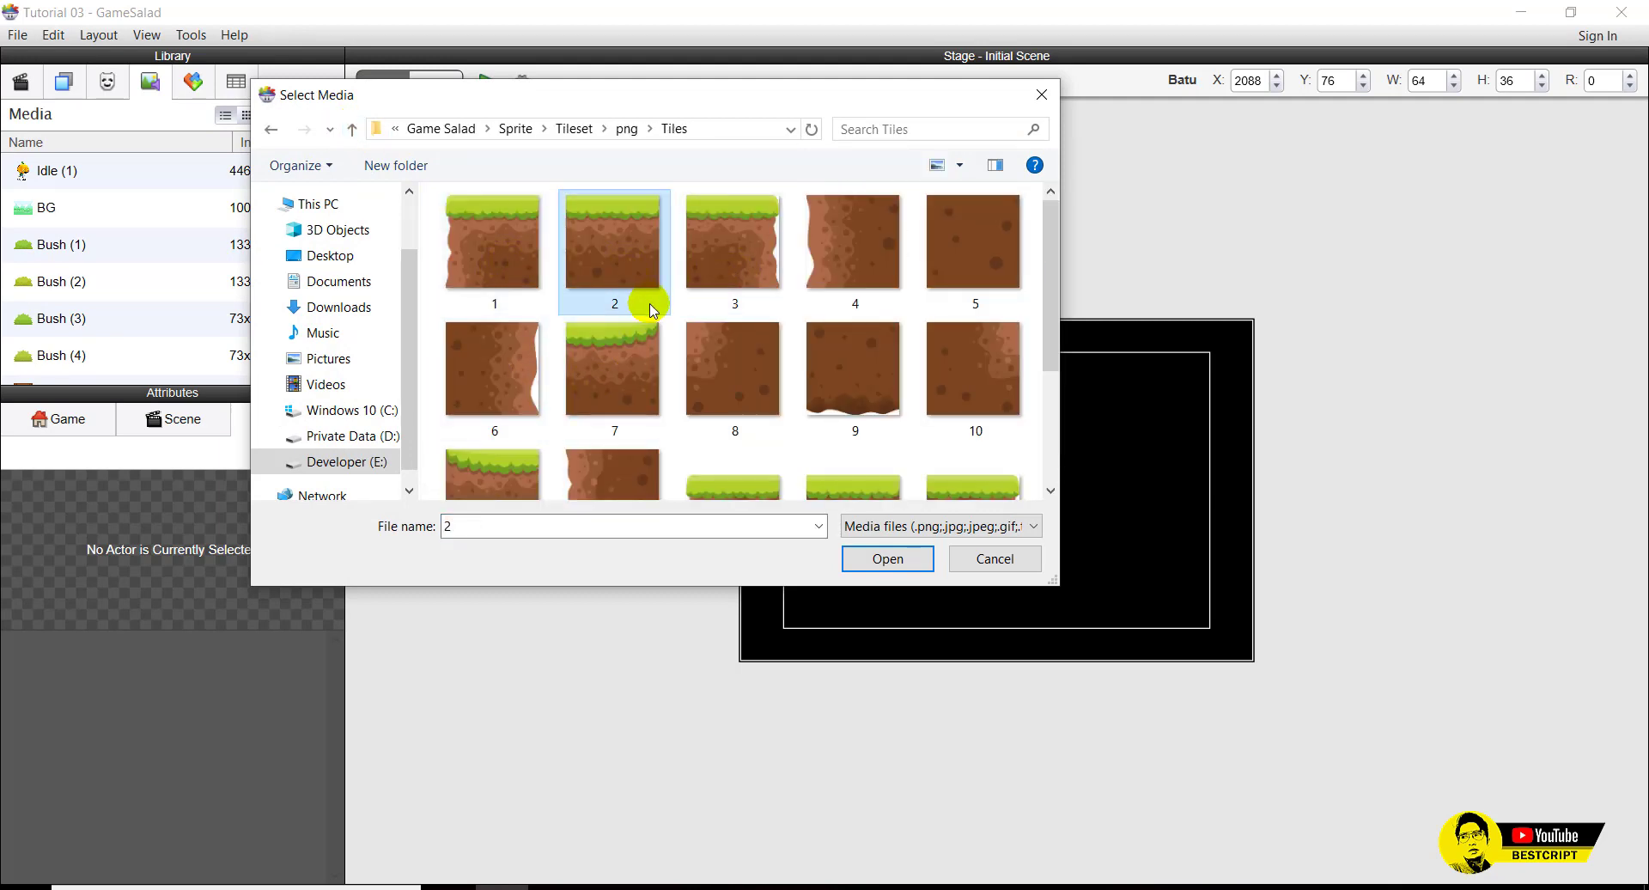
{"action": "scroll", "coordinate": [633, 305], "scroll_direction": "down", "scroll_amount": 1}
{"action": "left_click", "coordinate": [724, 423], "text": "ctrl"}
{"action": "left_click", "coordinate": [1003, 436], "text": "ctrl"}
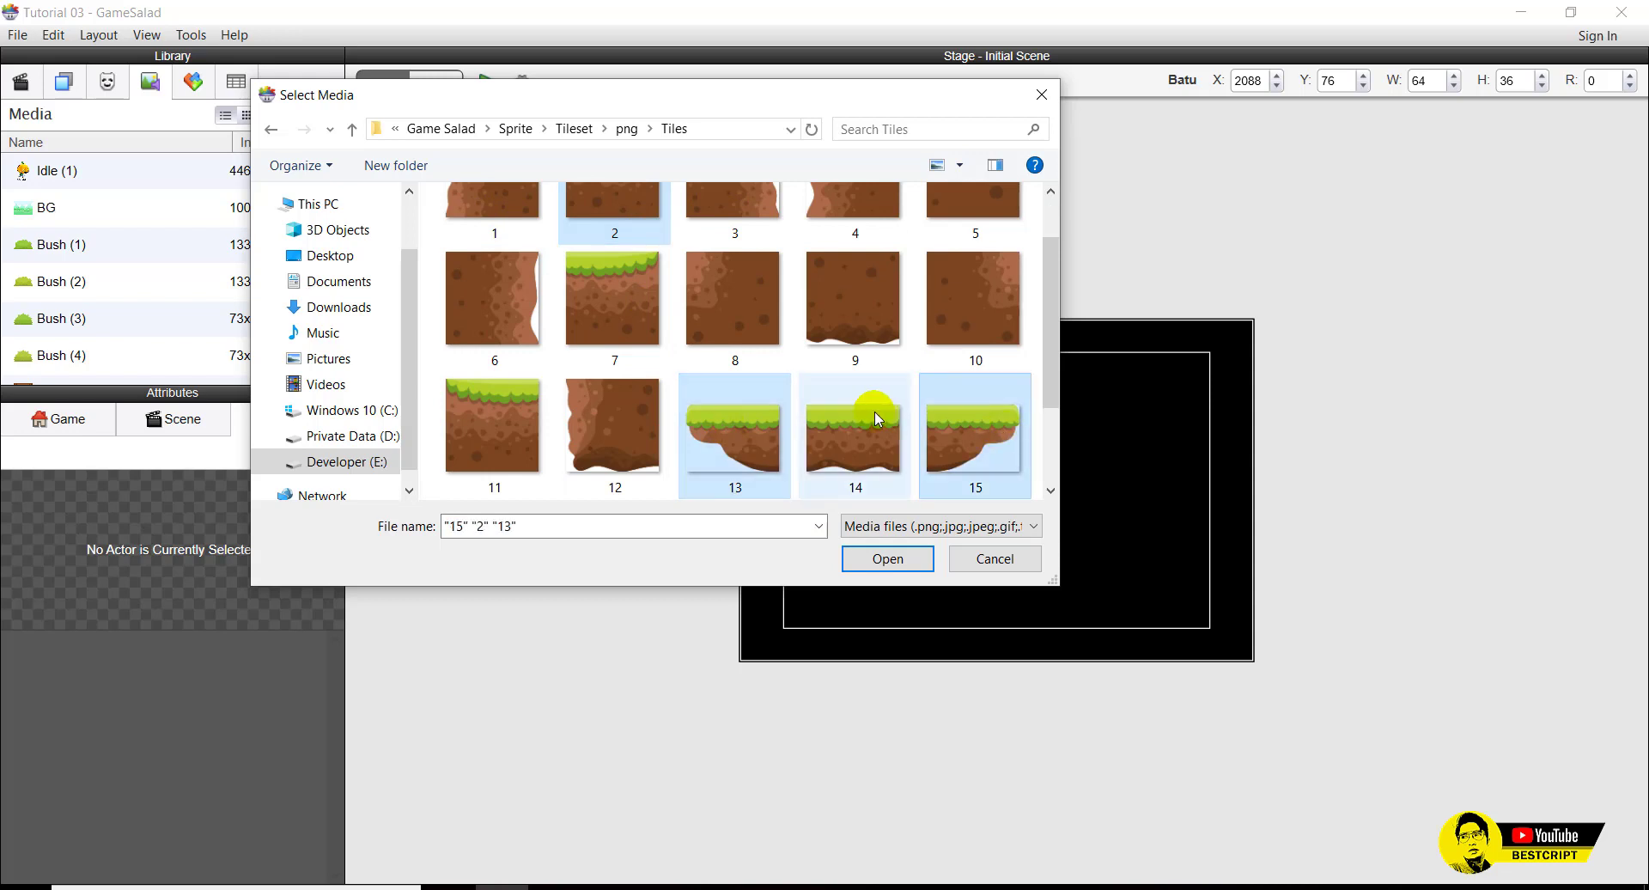
{"action": "scroll", "coordinate": [840, 402], "scroll_direction": "down", "scroll_amount": 1}
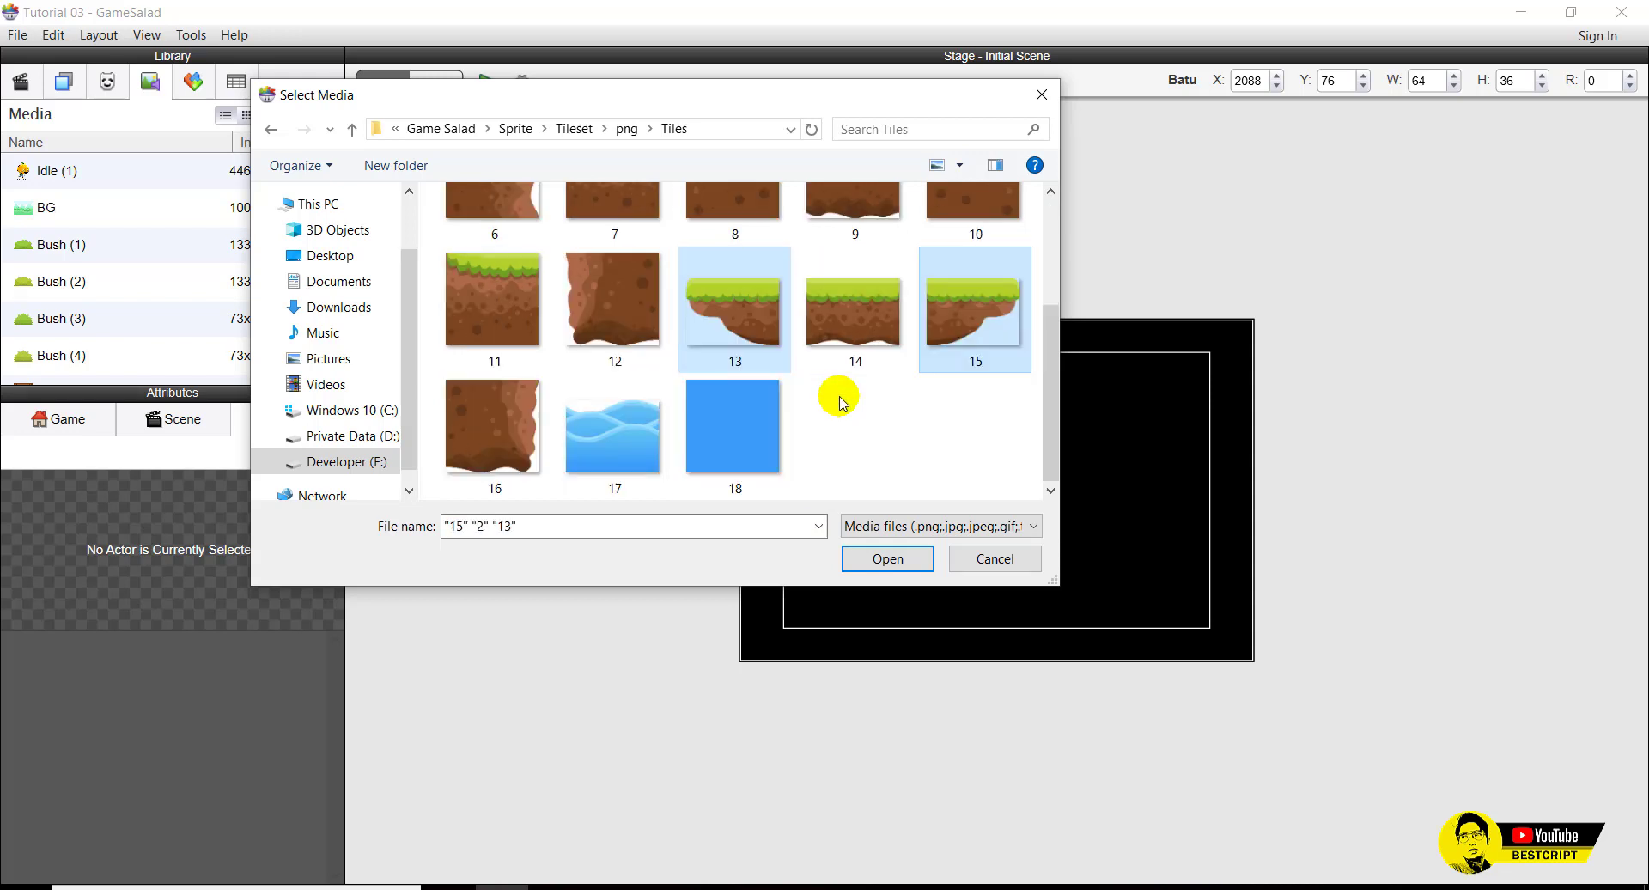
{"action": "left_click", "coordinate": [601, 434], "text": "ctrl"}
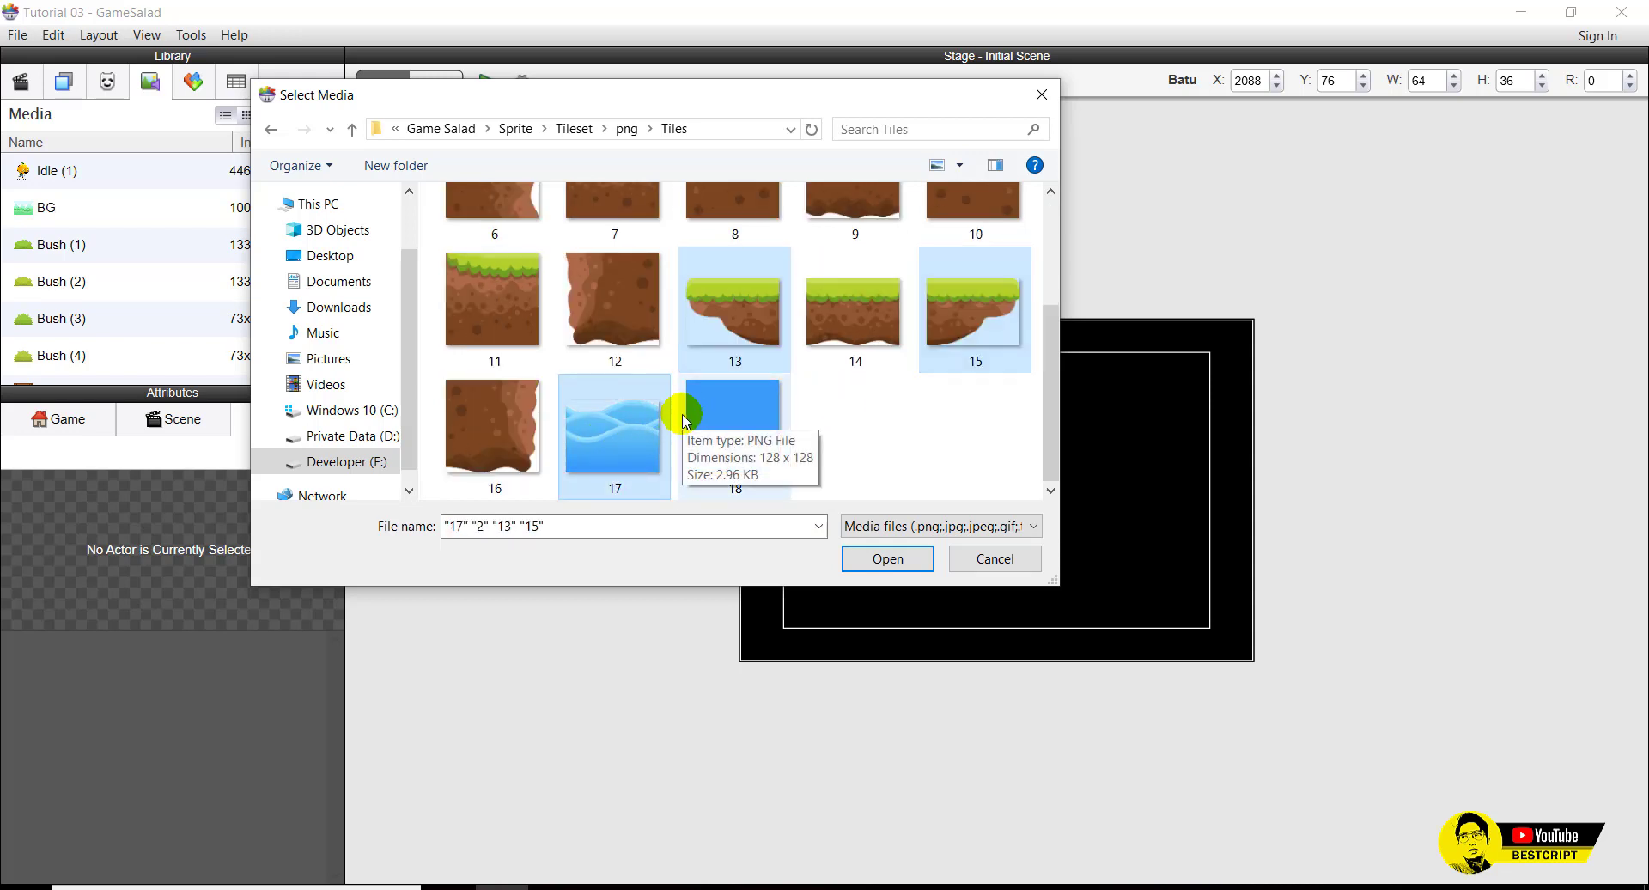
{"action": "left_click", "coordinate": [745, 421], "text": "ctrl"}
{"action": "left_click", "coordinate": [869, 556]}
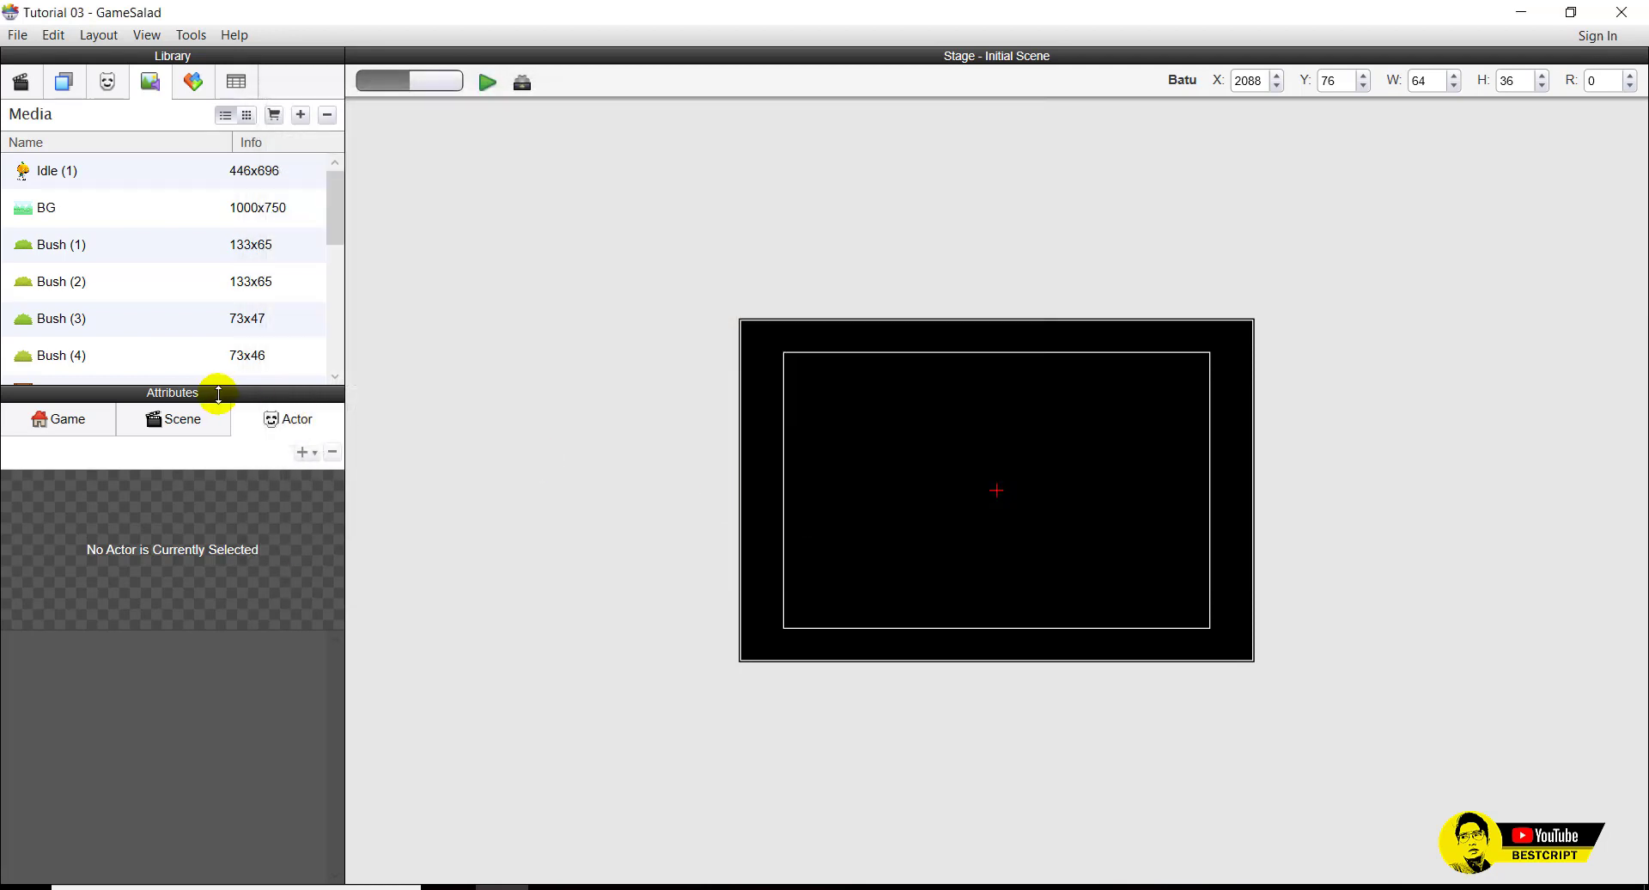
{"action": "scroll", "coordinate": [119, 277], "scroll_direction": "down", "scroll_amount": 5}
{"action": "scroll", "coordinate": [118, 273], "scroll_direction": "up", "scroll_amount": 5}
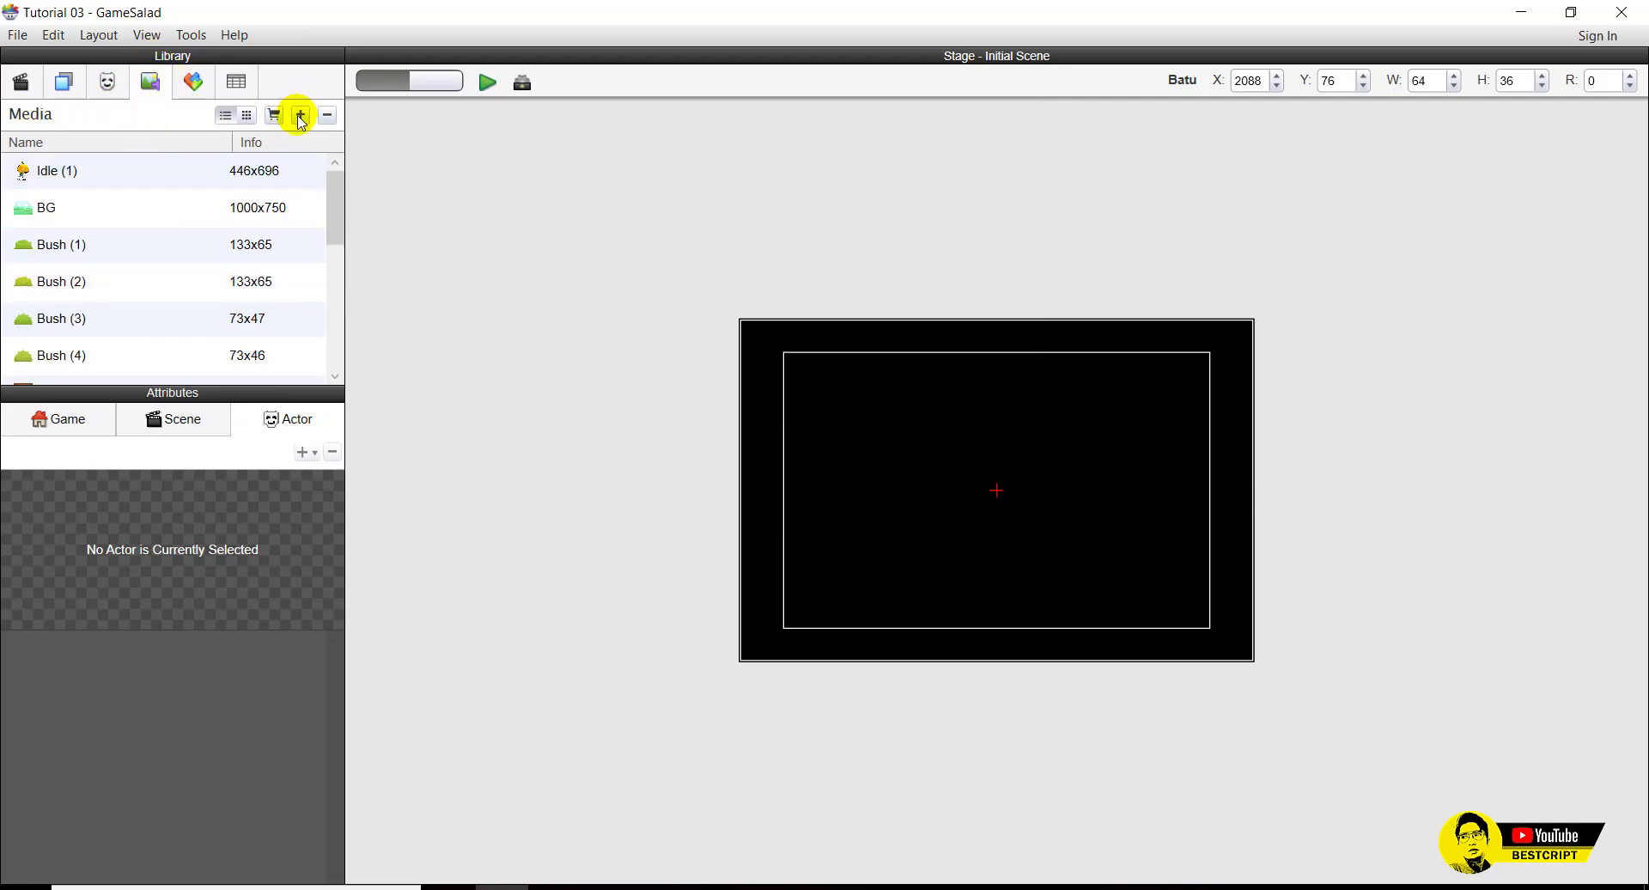
{"action": "left_click", "coordinate": [110, 170]}
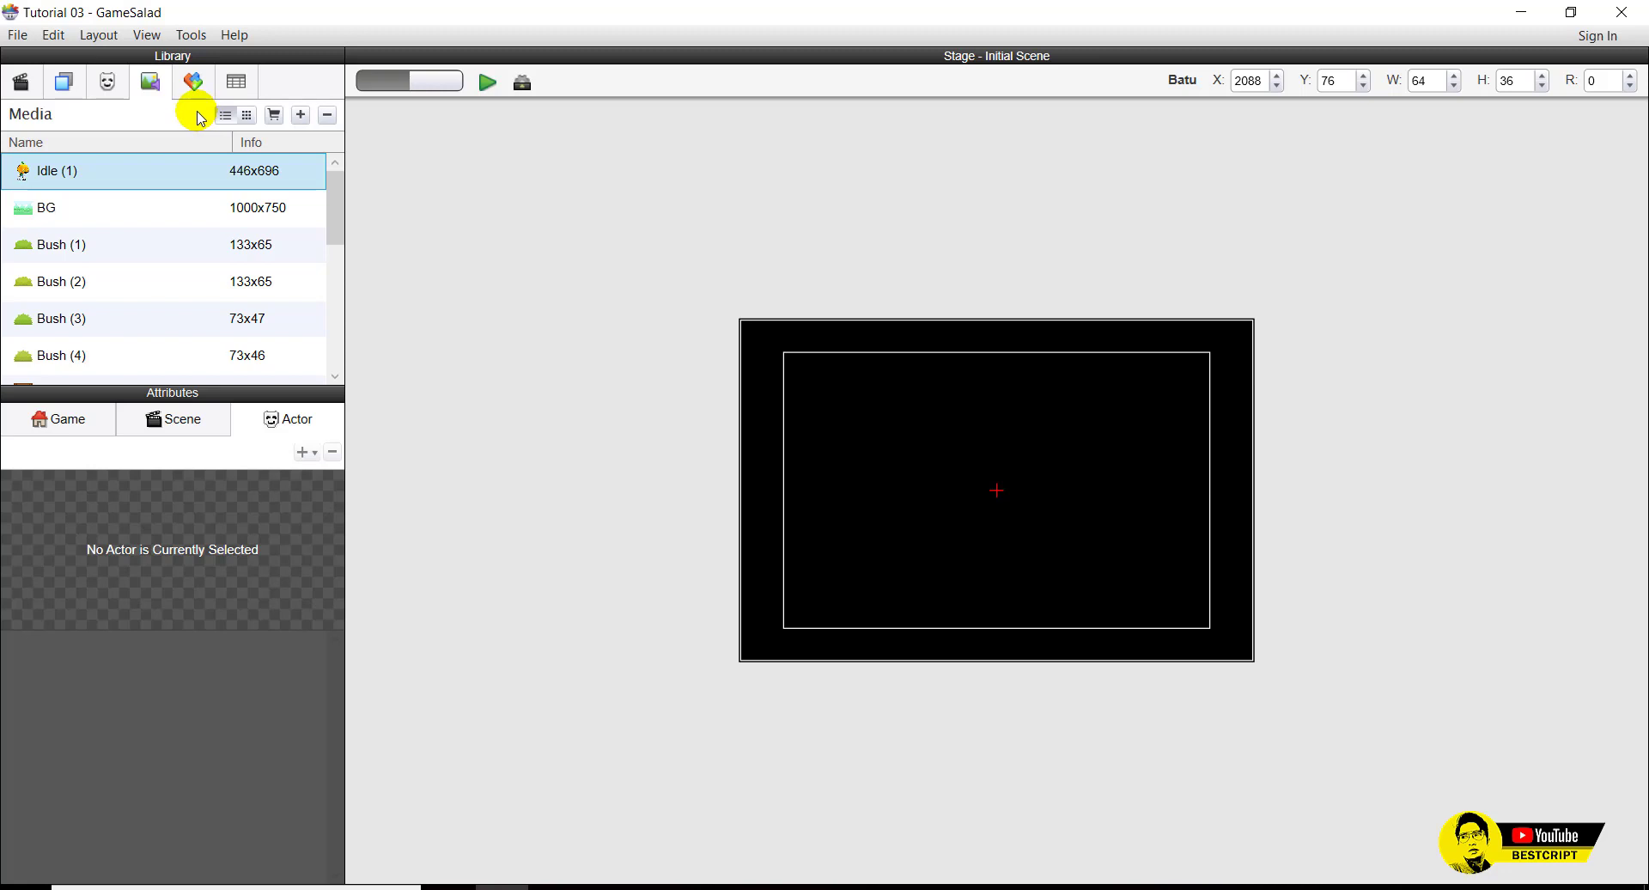
Create a new actor and name it Pemain.
{"action": "left_click", "coordinate": [108, 86]}
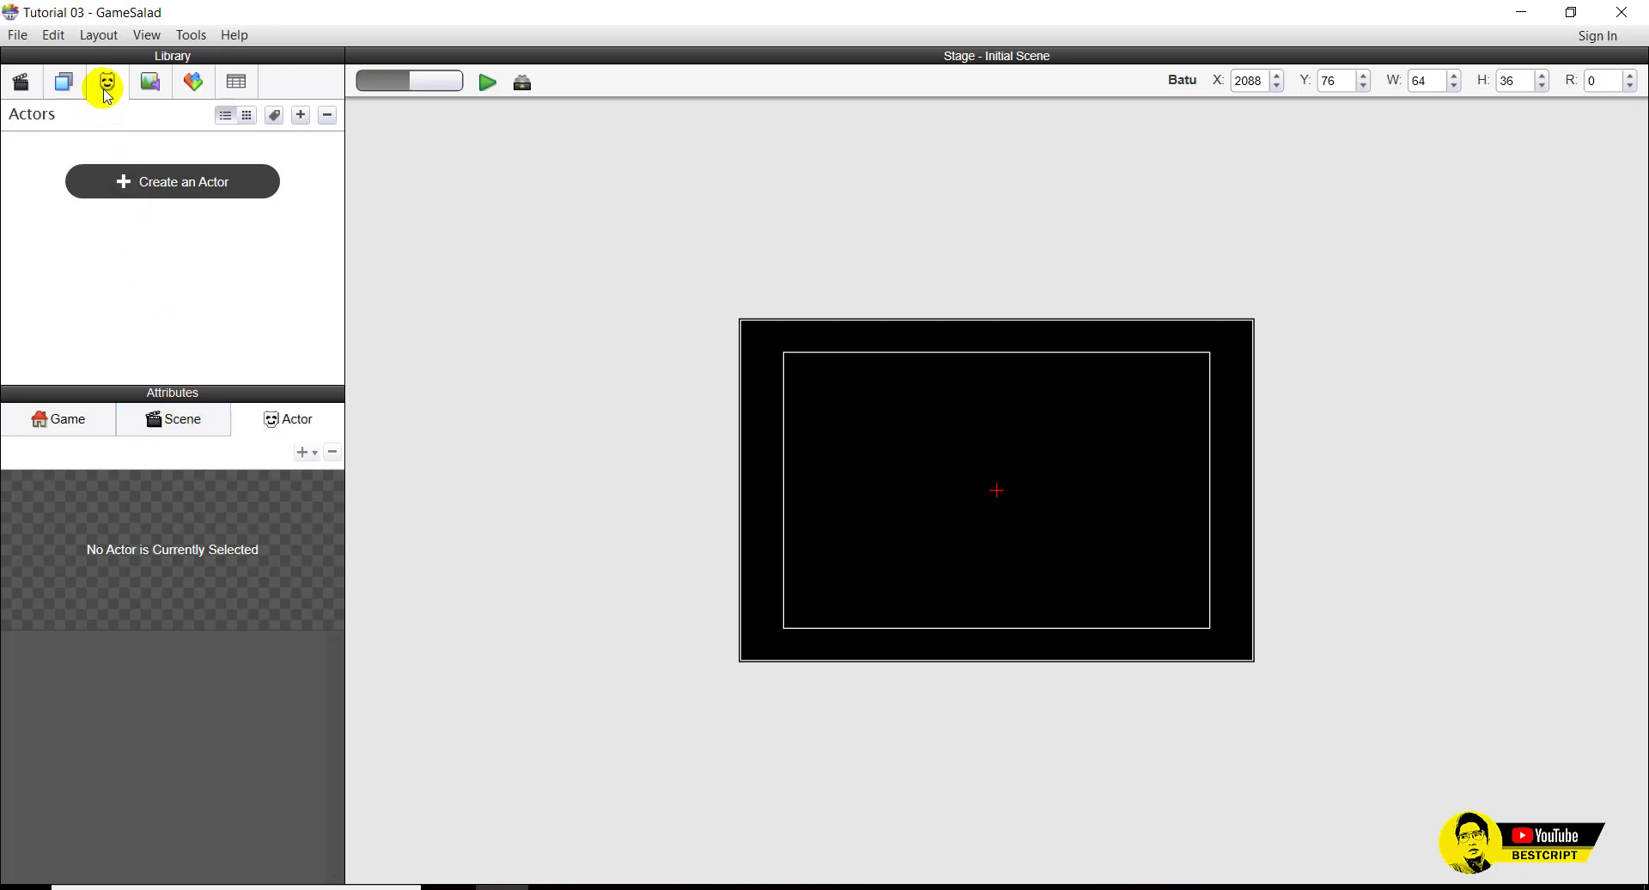
{"action": "left_click", "coordinate": [181, 185]}
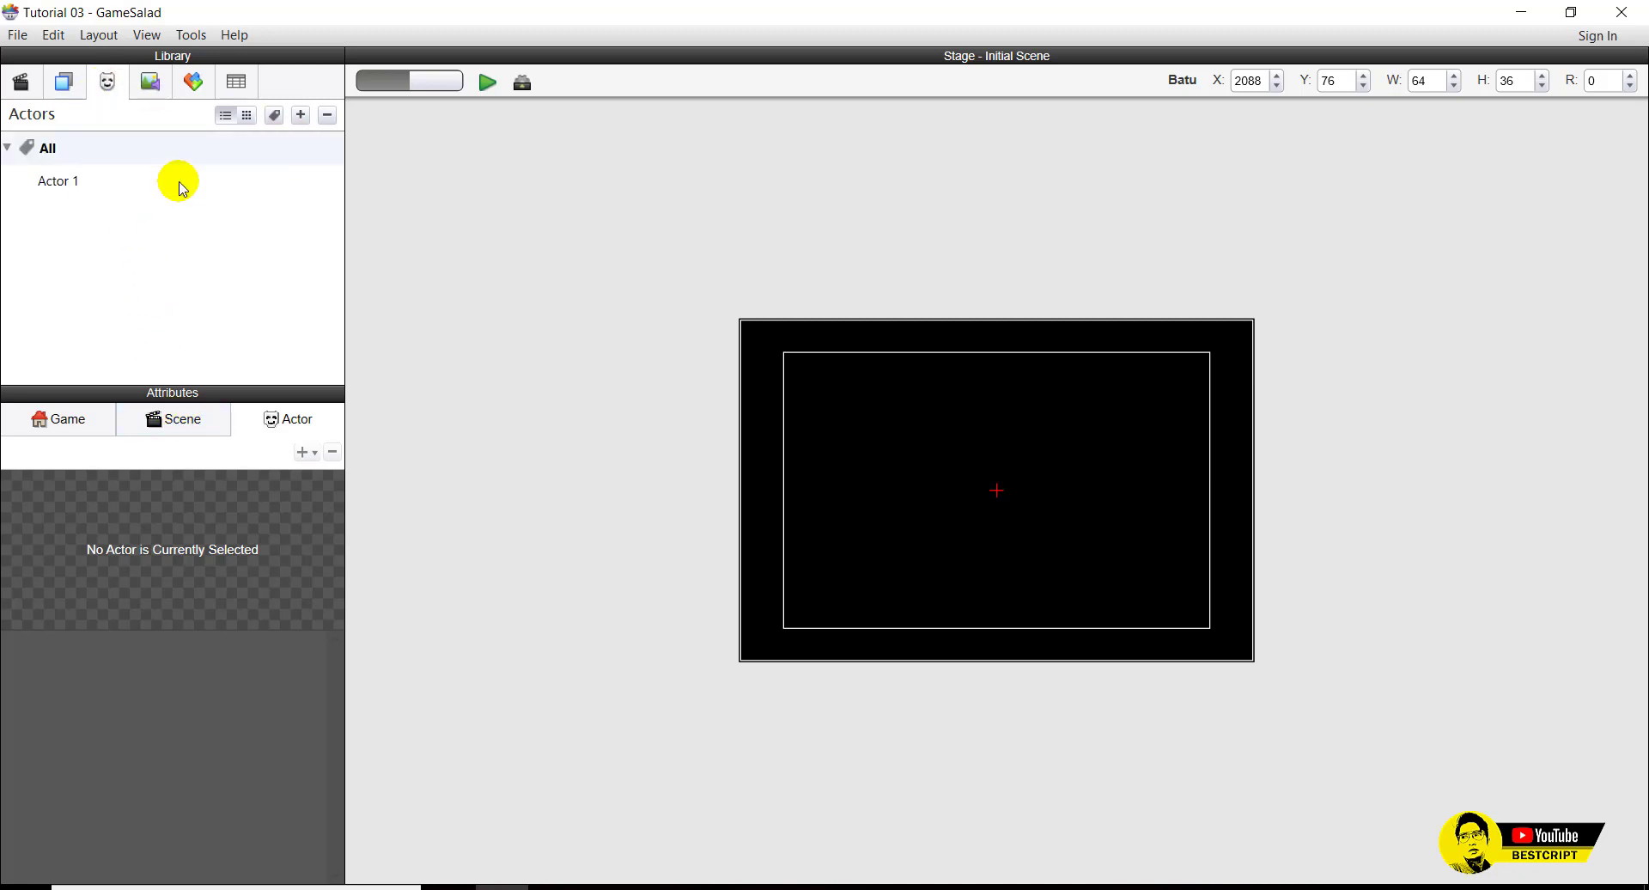
{"action": "left_click", "coordinate": [72, 181]}
{"action": "left_click", "coordinate": [150, 82]}
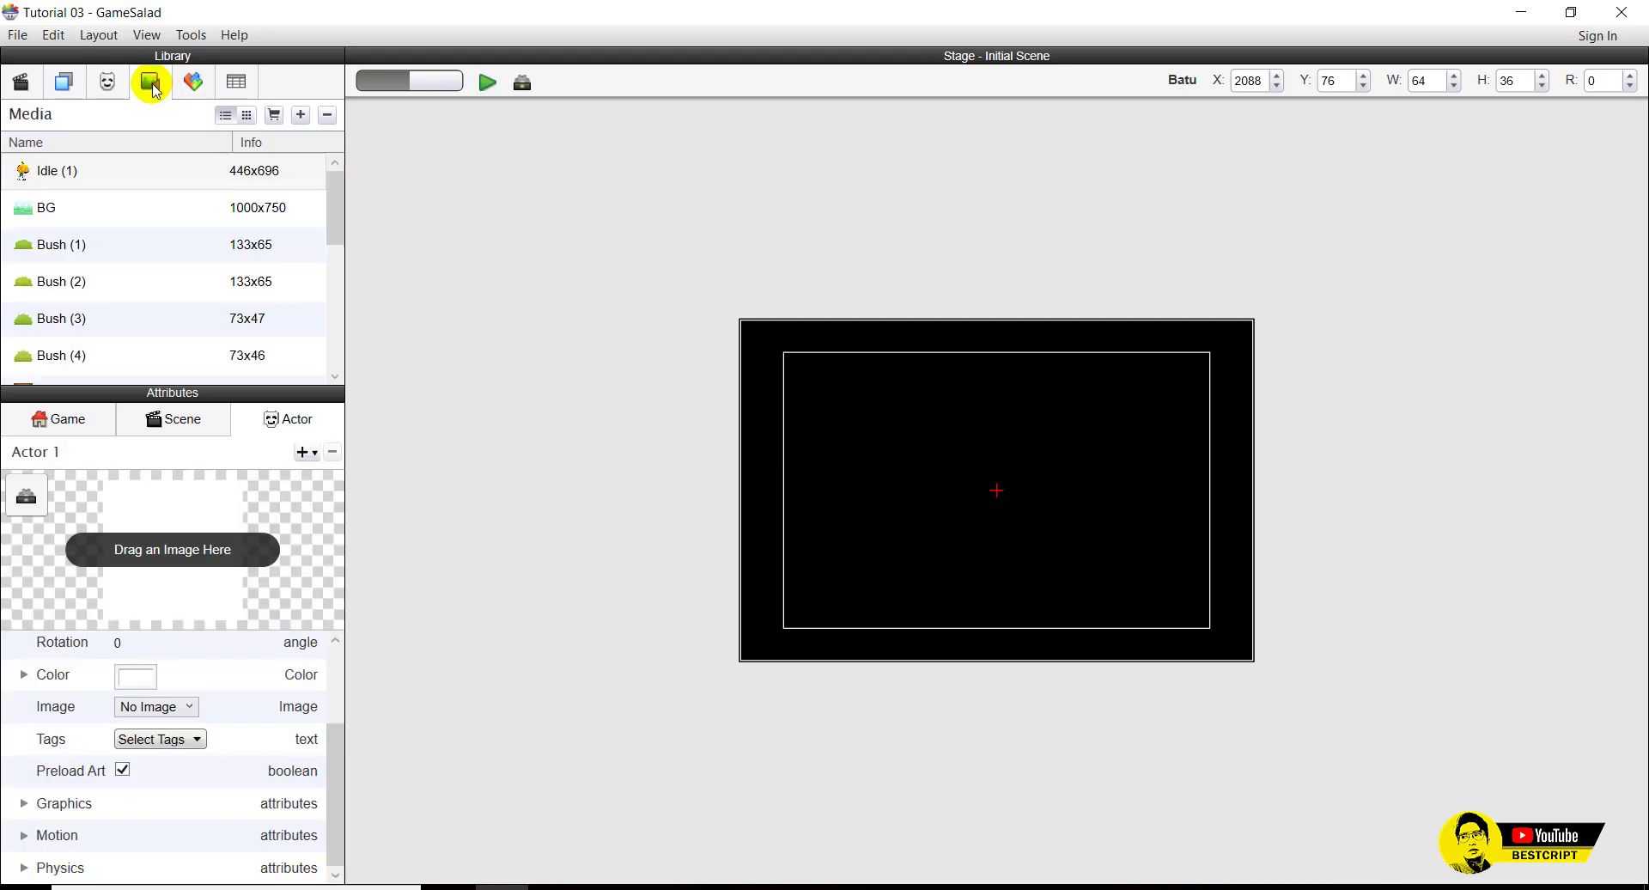
{"action": "scroll", "coordinate": [131, 308], "scroll_direction": "down", "scroll_amount": 5}
{"action": "scroll", "coordinate": [131, 307], "scroll_direction": "up", "scroll_amount": 5}
{"action": "left_click", "coordinate": [107, 82]}
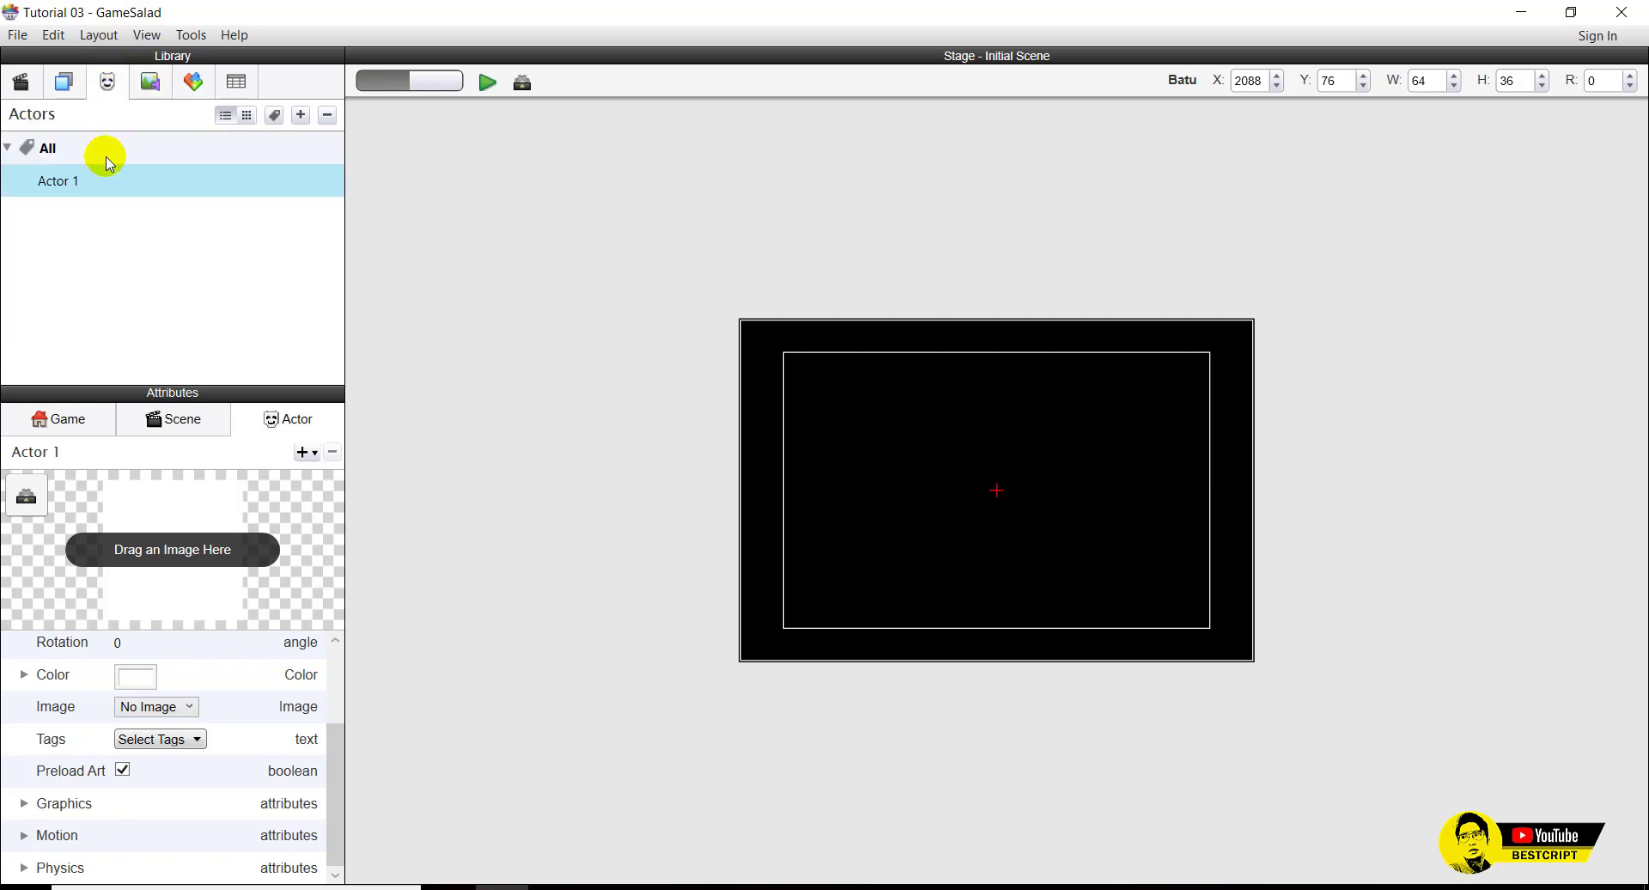
{"action": "double_click", "coordinate": [55, 180]}
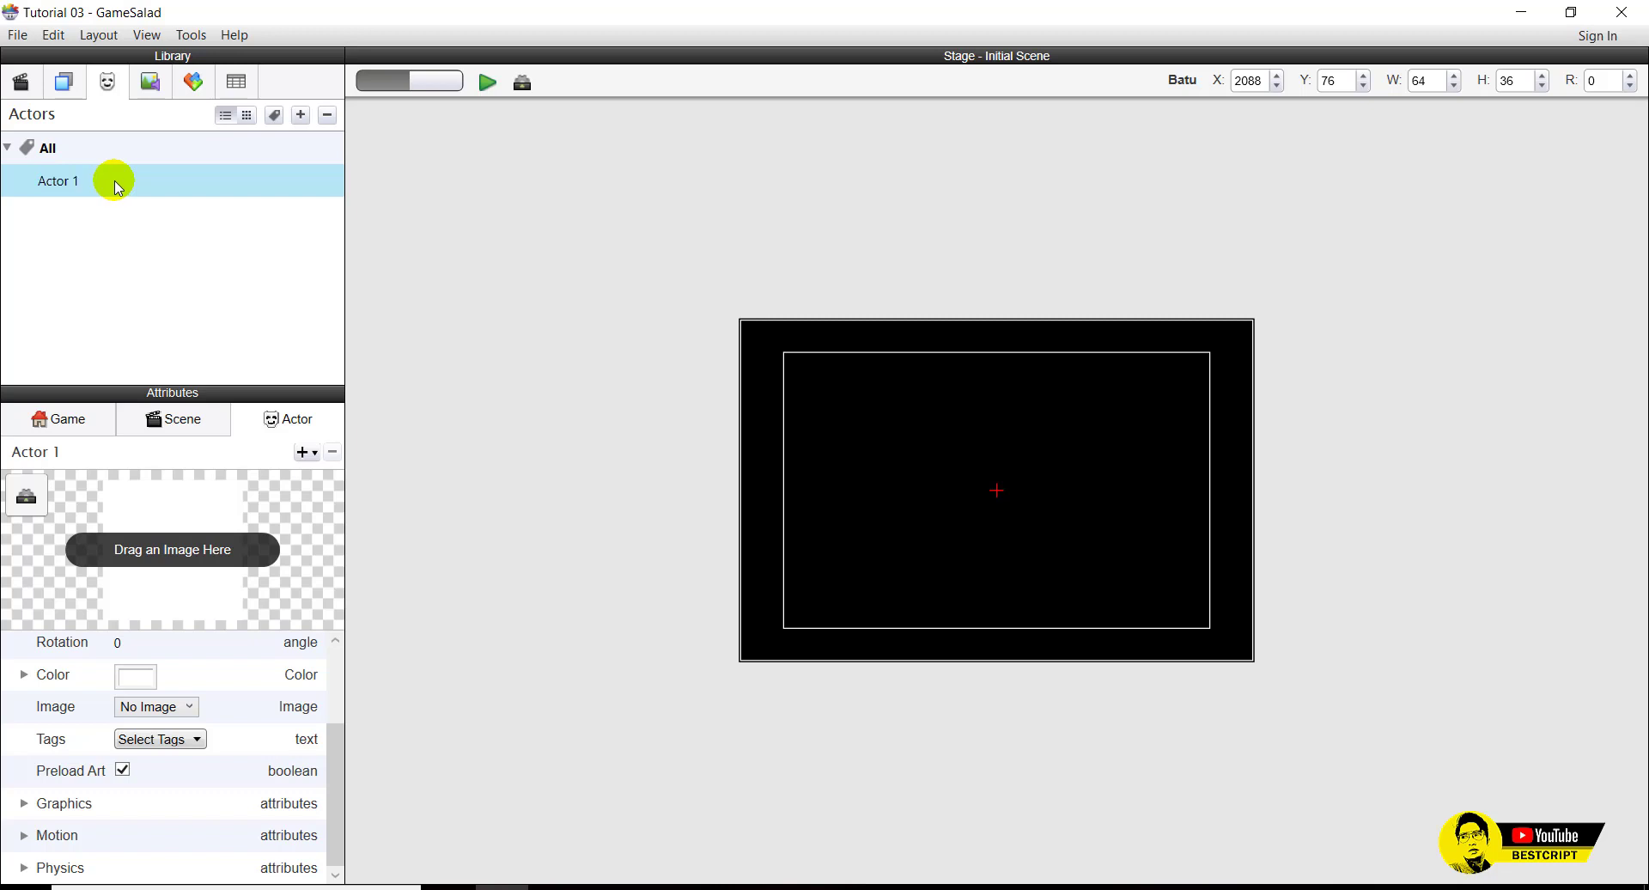
Assign the Idle (1) pumpkin sprite as the image of the Pemain actor.
{"action": "left_click", "coordinate": [150, 81]}
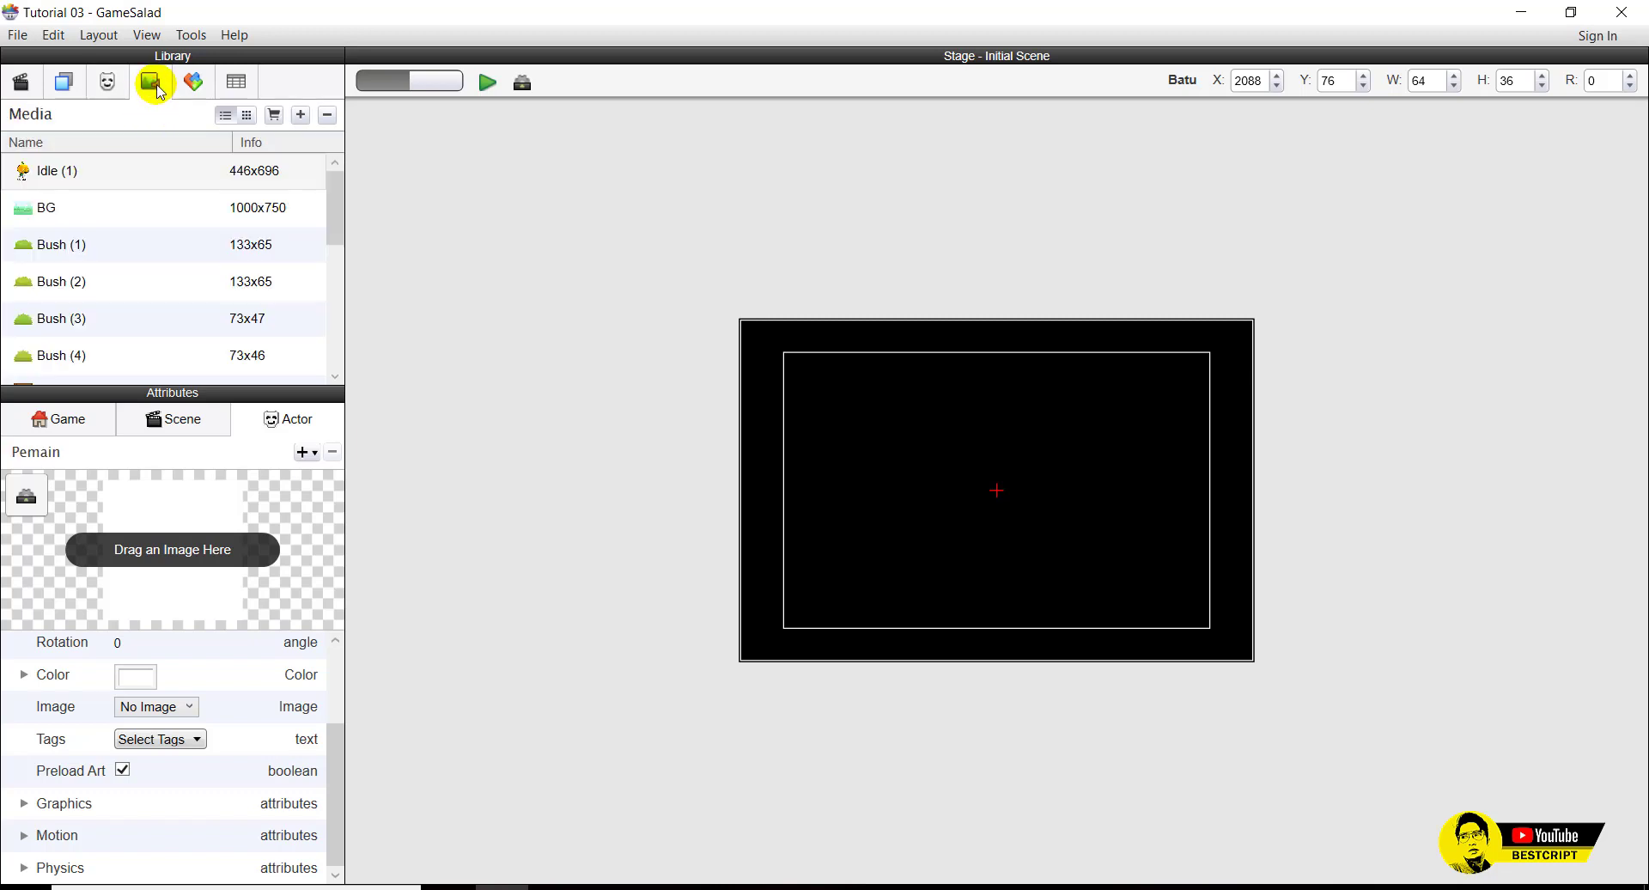
{"action": "left_click", "coordinate": [52, 171]}
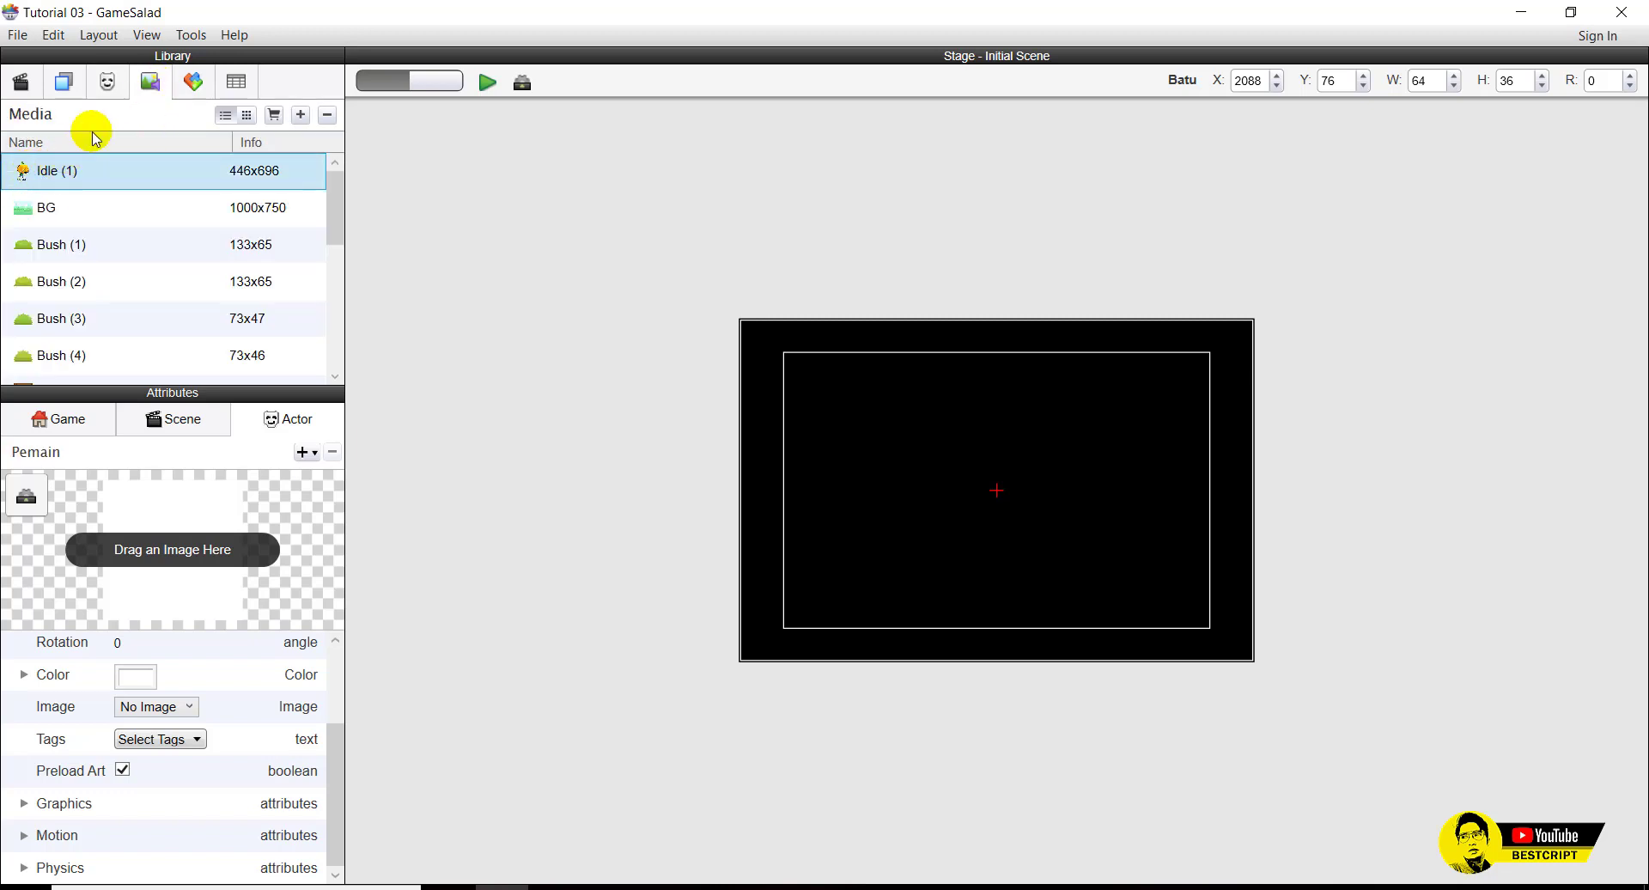
{"action": "left_click", "coordinate": [107, 82]}
{"action": "left_click", "coordinate": [150, 82]}
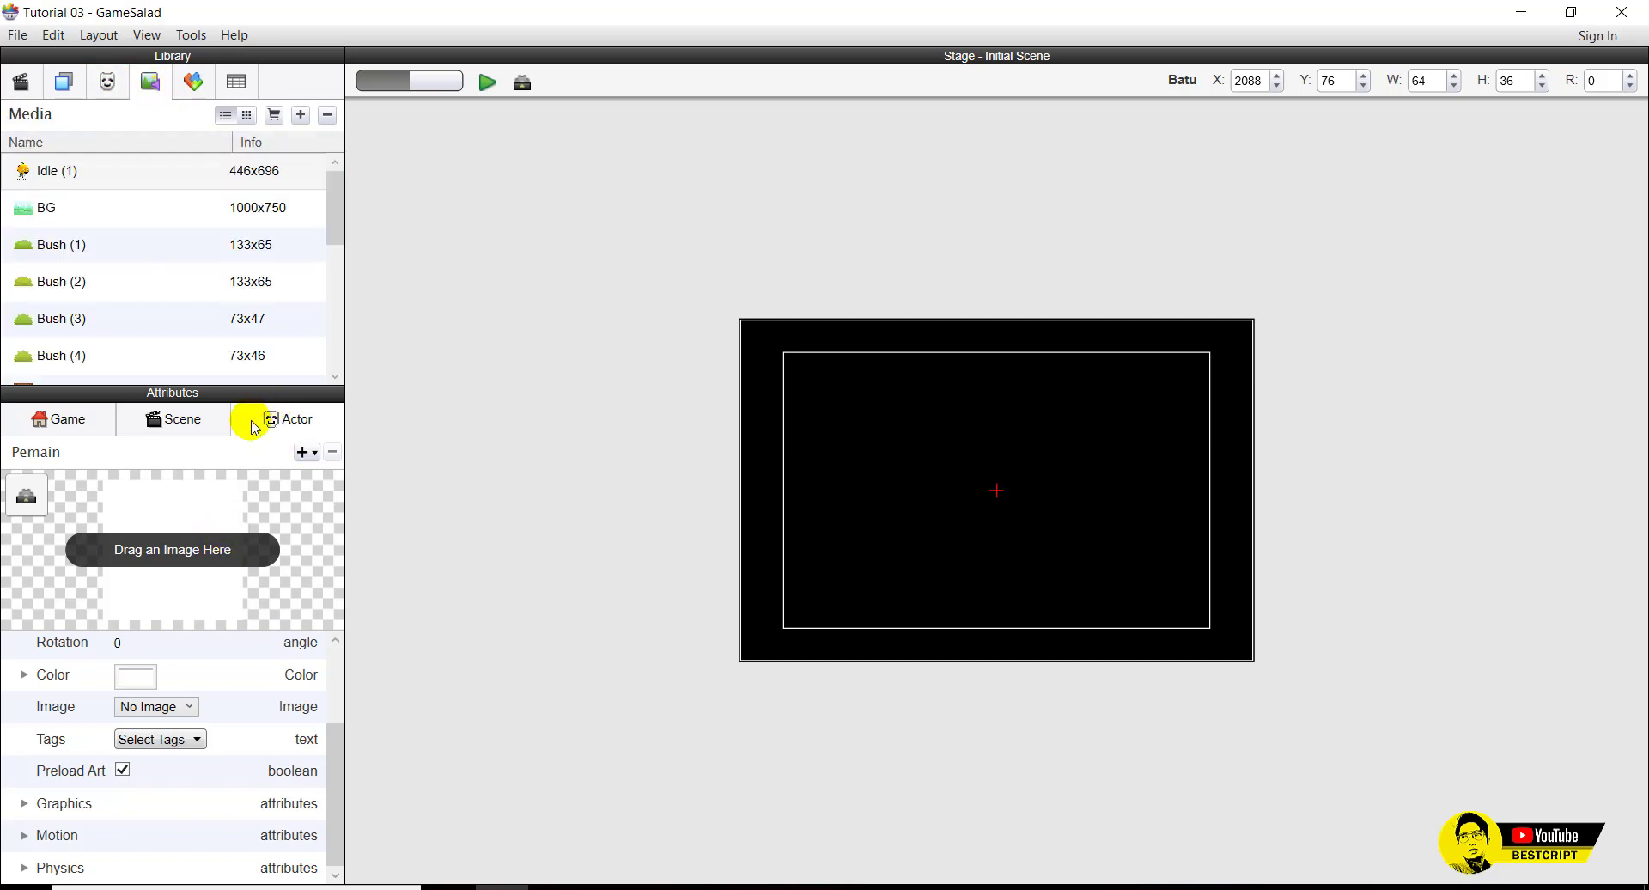
{"action": "left_click_drag", "start_coordinate": [175, 392], "coordinate": [177, 425]}
{"action": "left_click", "coordinate": [182, 452]}
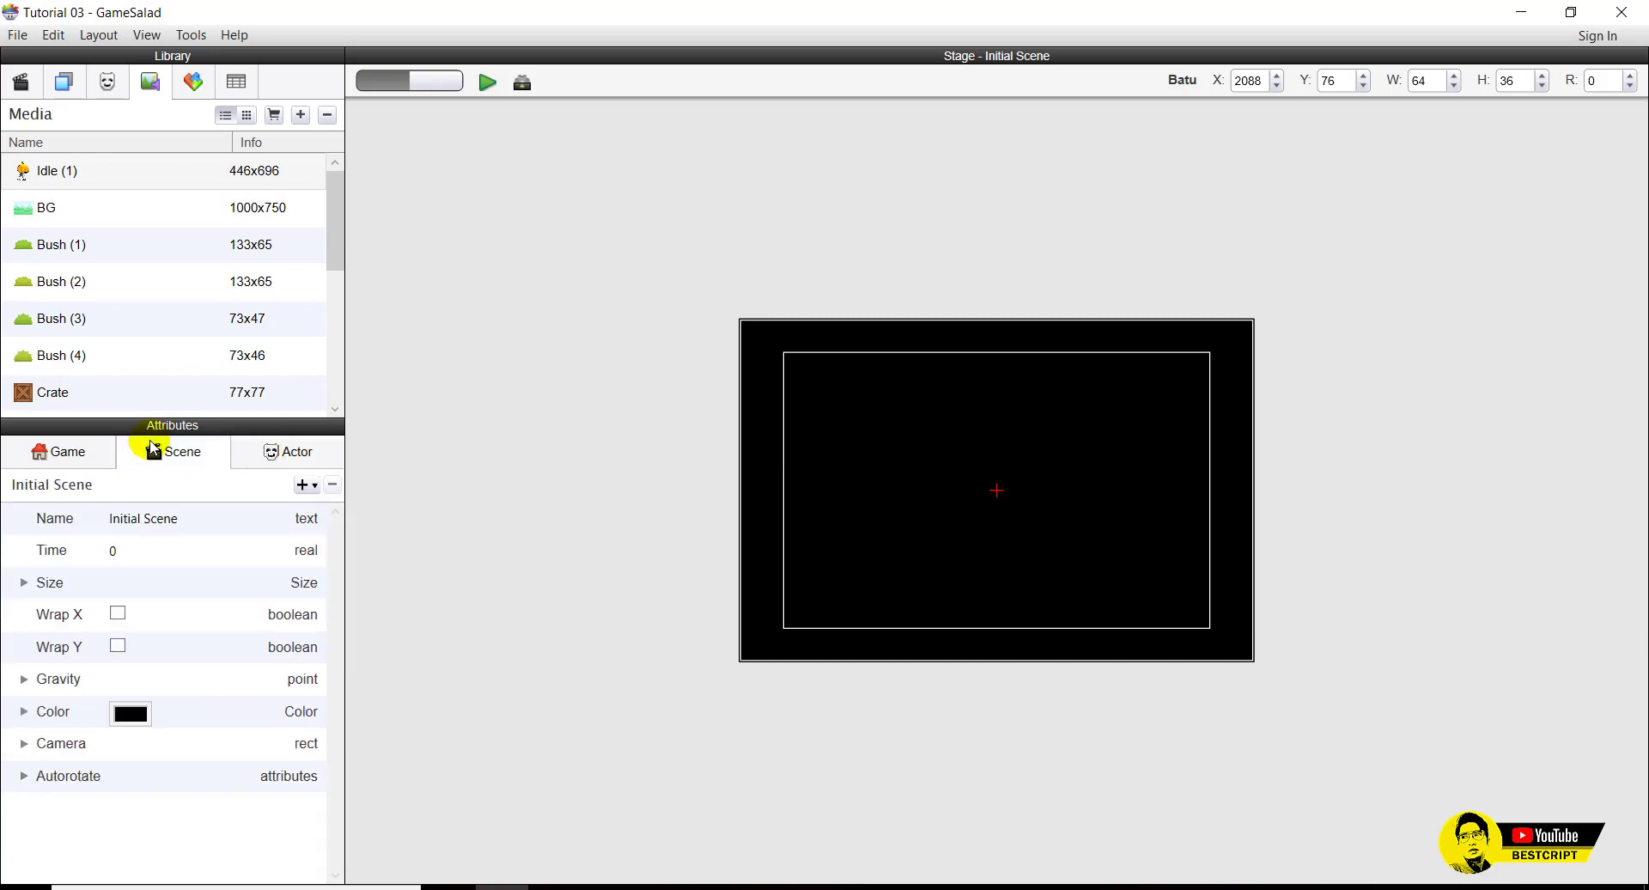
{"action": "left_click", "coordinate": [262, 453]}
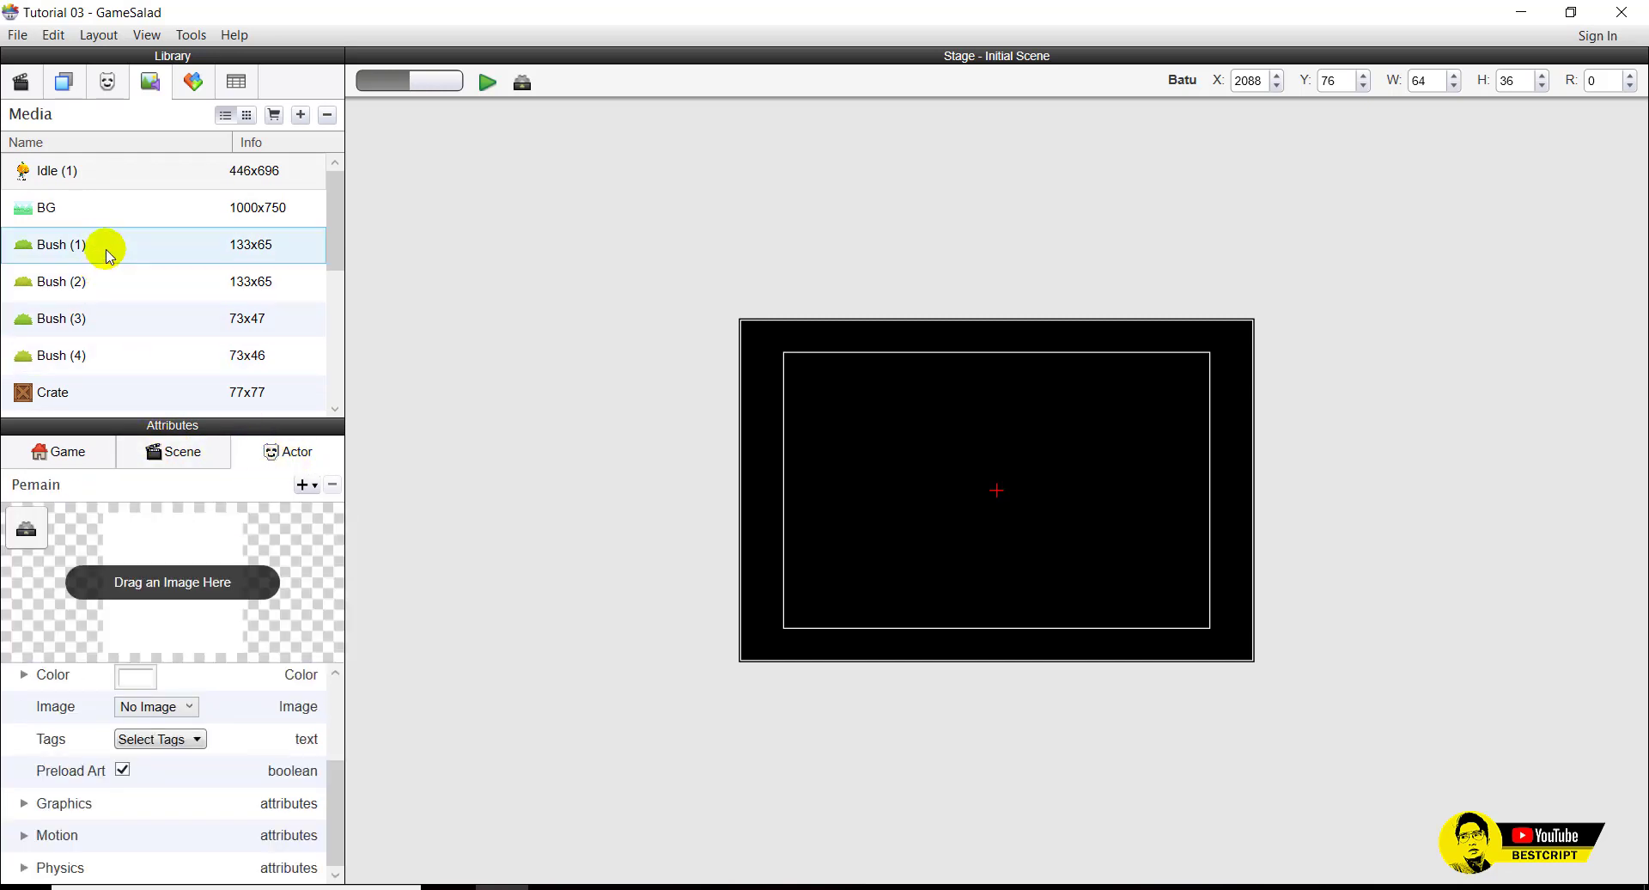
{"action": "left_click", "coordinate": [44, 175]}
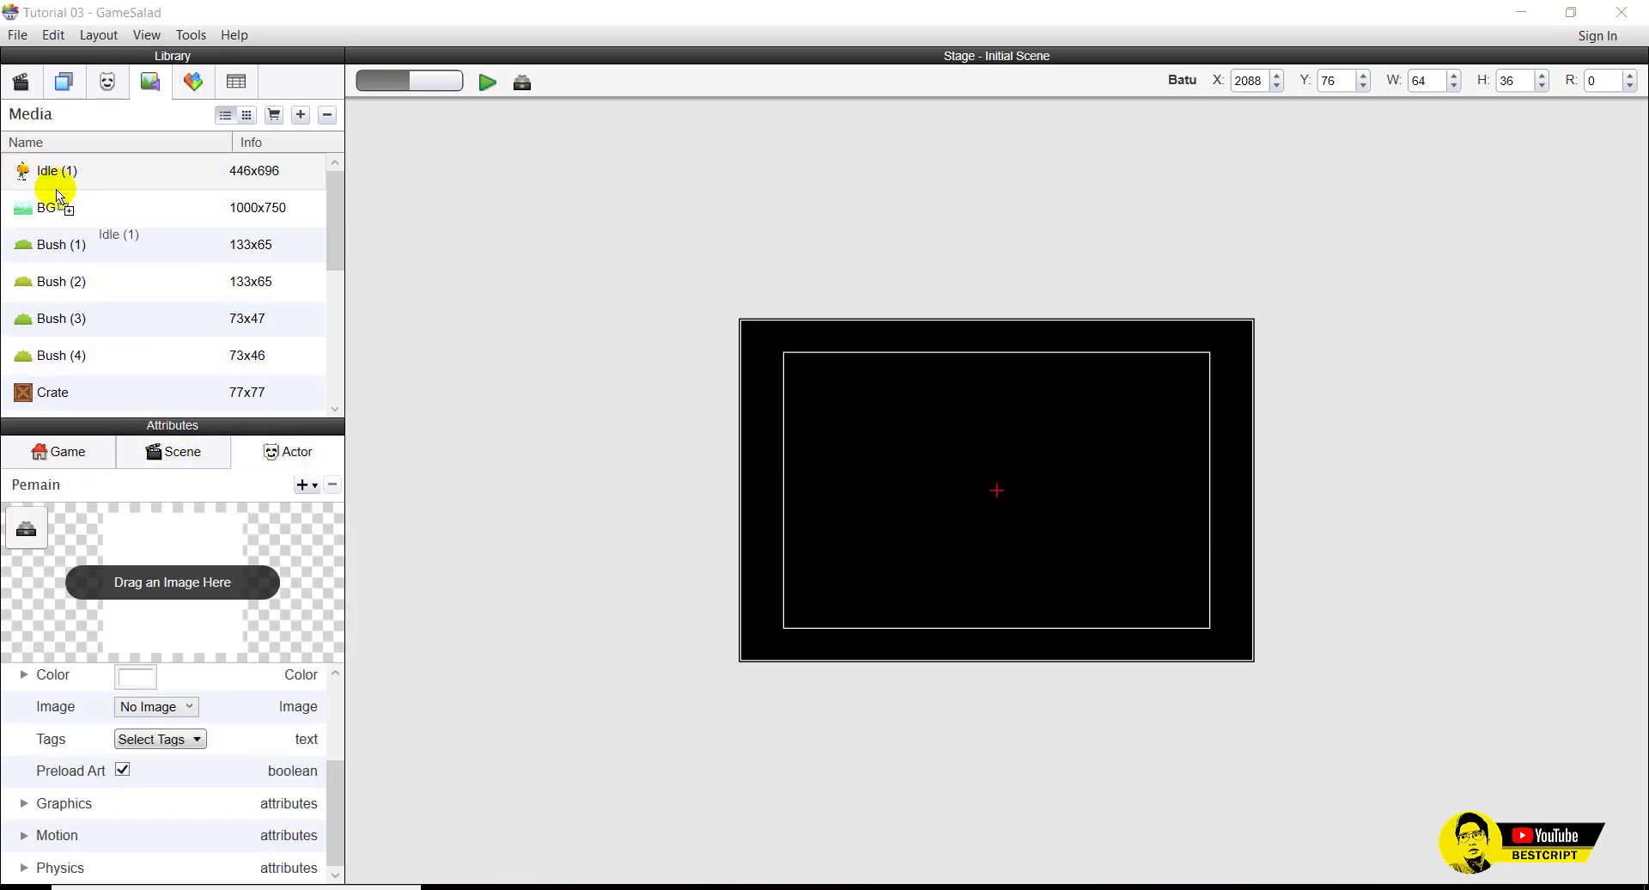
{"action": "left_click_drag", "start_coordinate": [38, 178], "coordinate": [214, 543]}
Add a second actor and name it Background.
{"action": "left_click", "coordinate": [106, 81]}
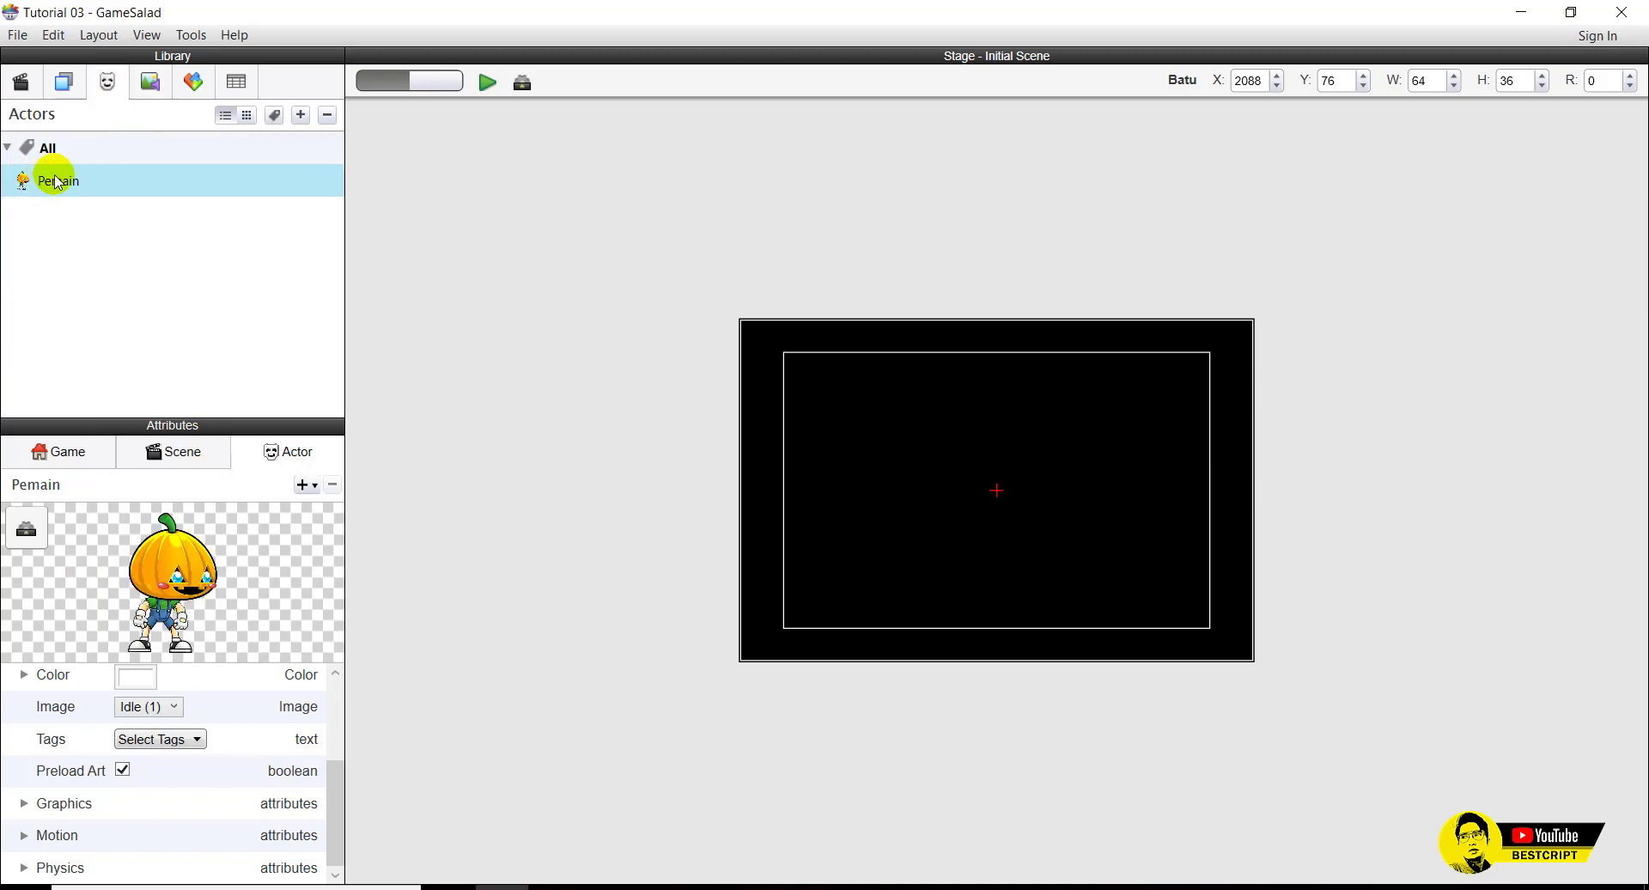
{"action": "left_click", "coordinate": [300, 115]}
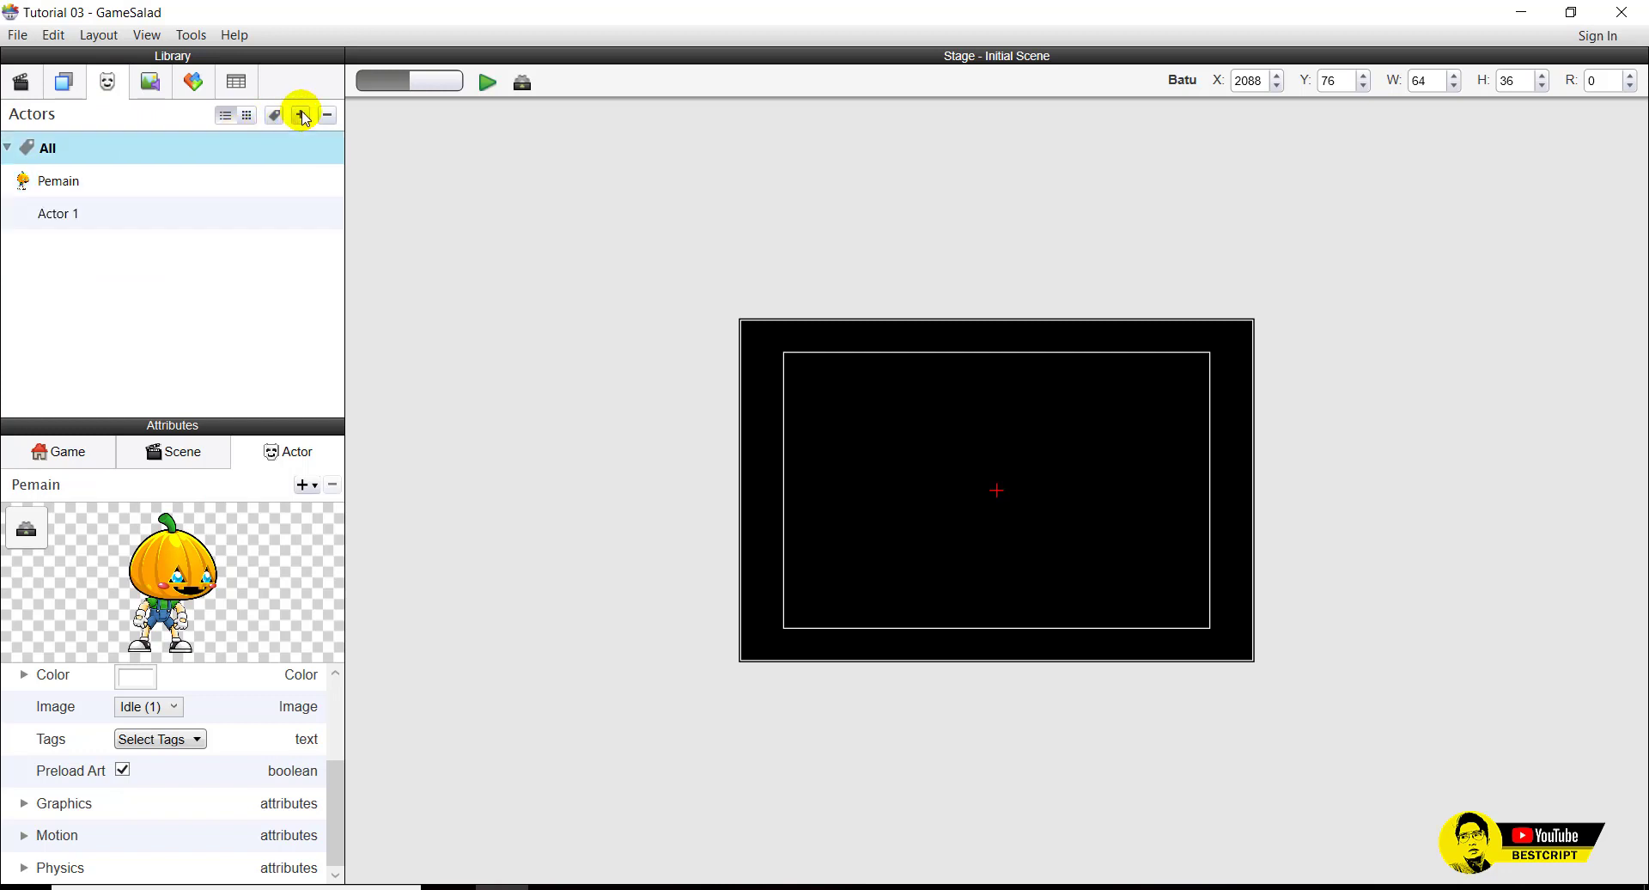
{"action": "double_click", "coordinate": [74, 222]}
{"action": "type", "text": "Background"}
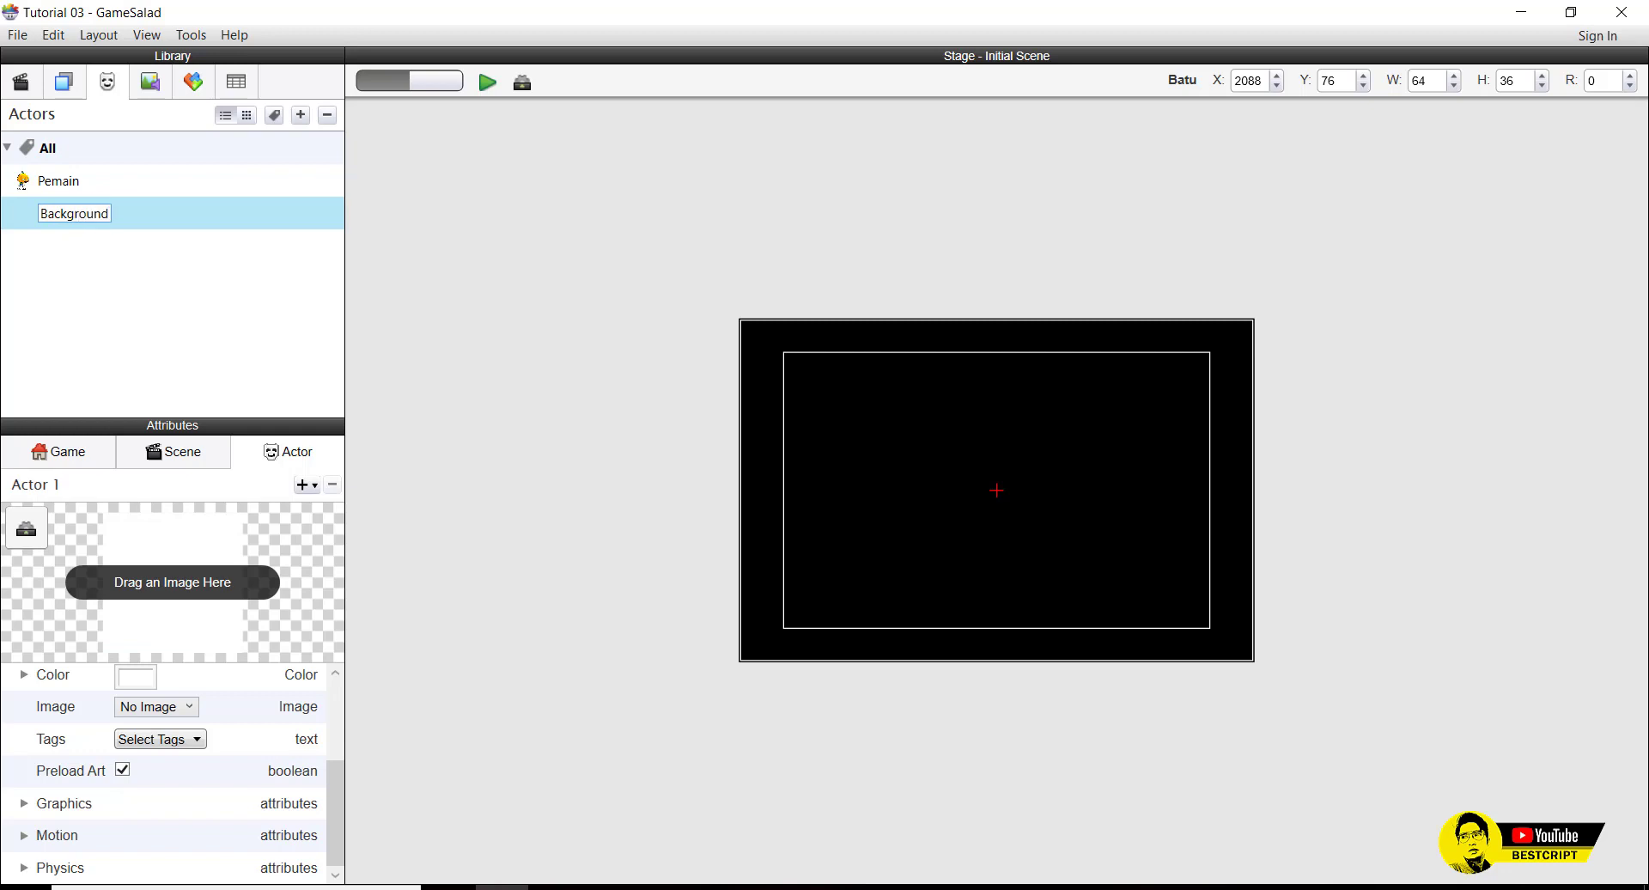
{"action": "left_click", "coordinate": [70, 218]}
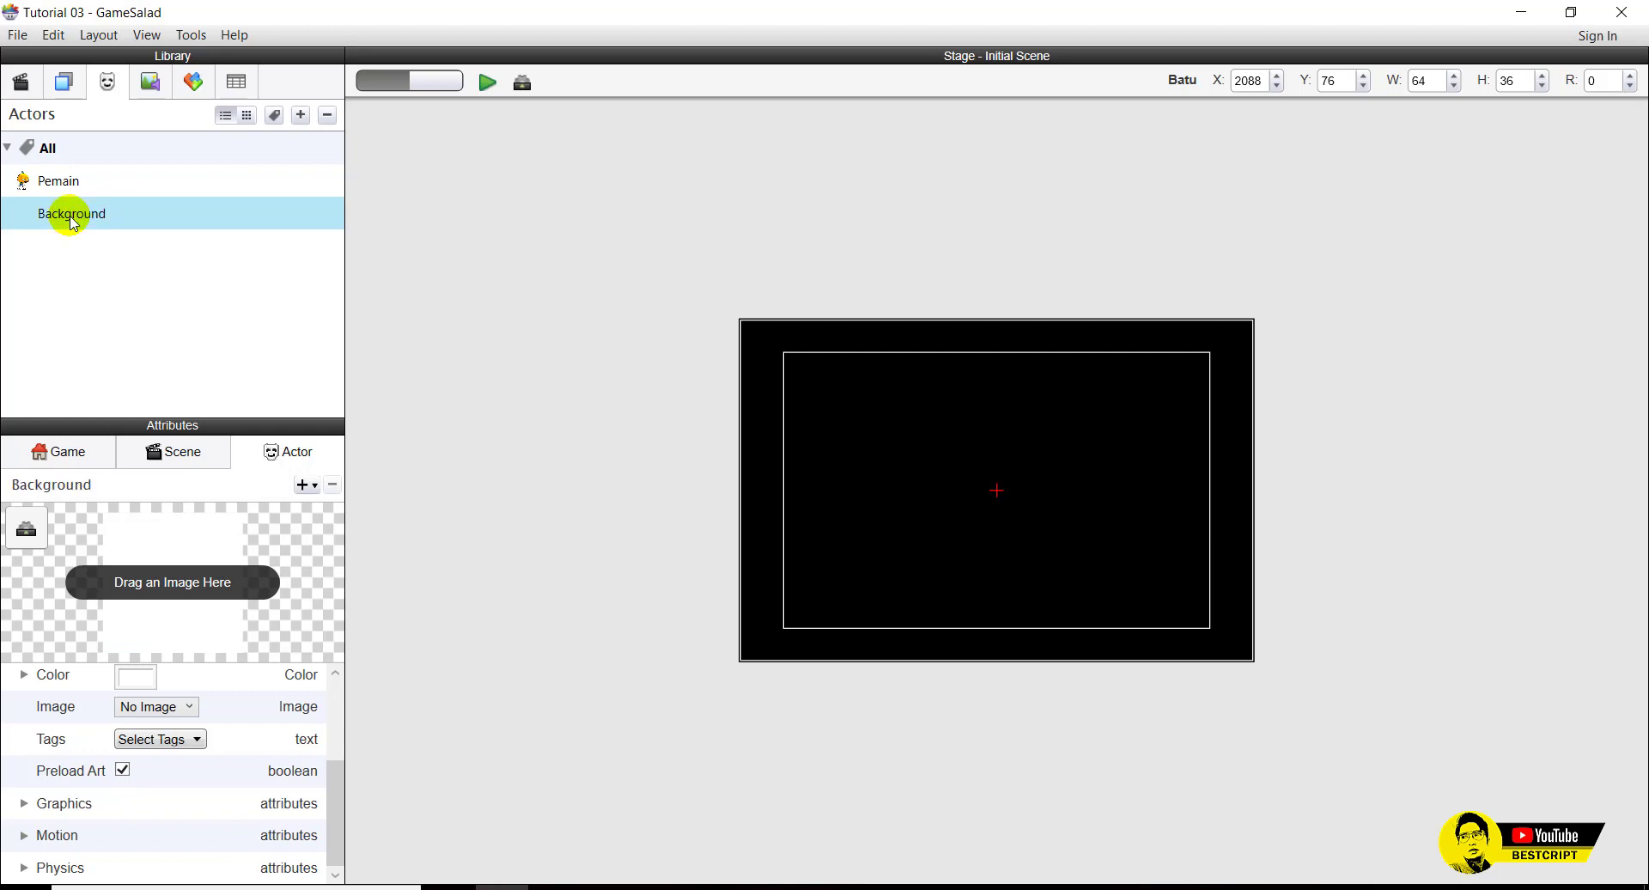
Assign the BG landscape image from the project media to the Background actor.
{"action": "left_click", "coordinate": [150, 82]}
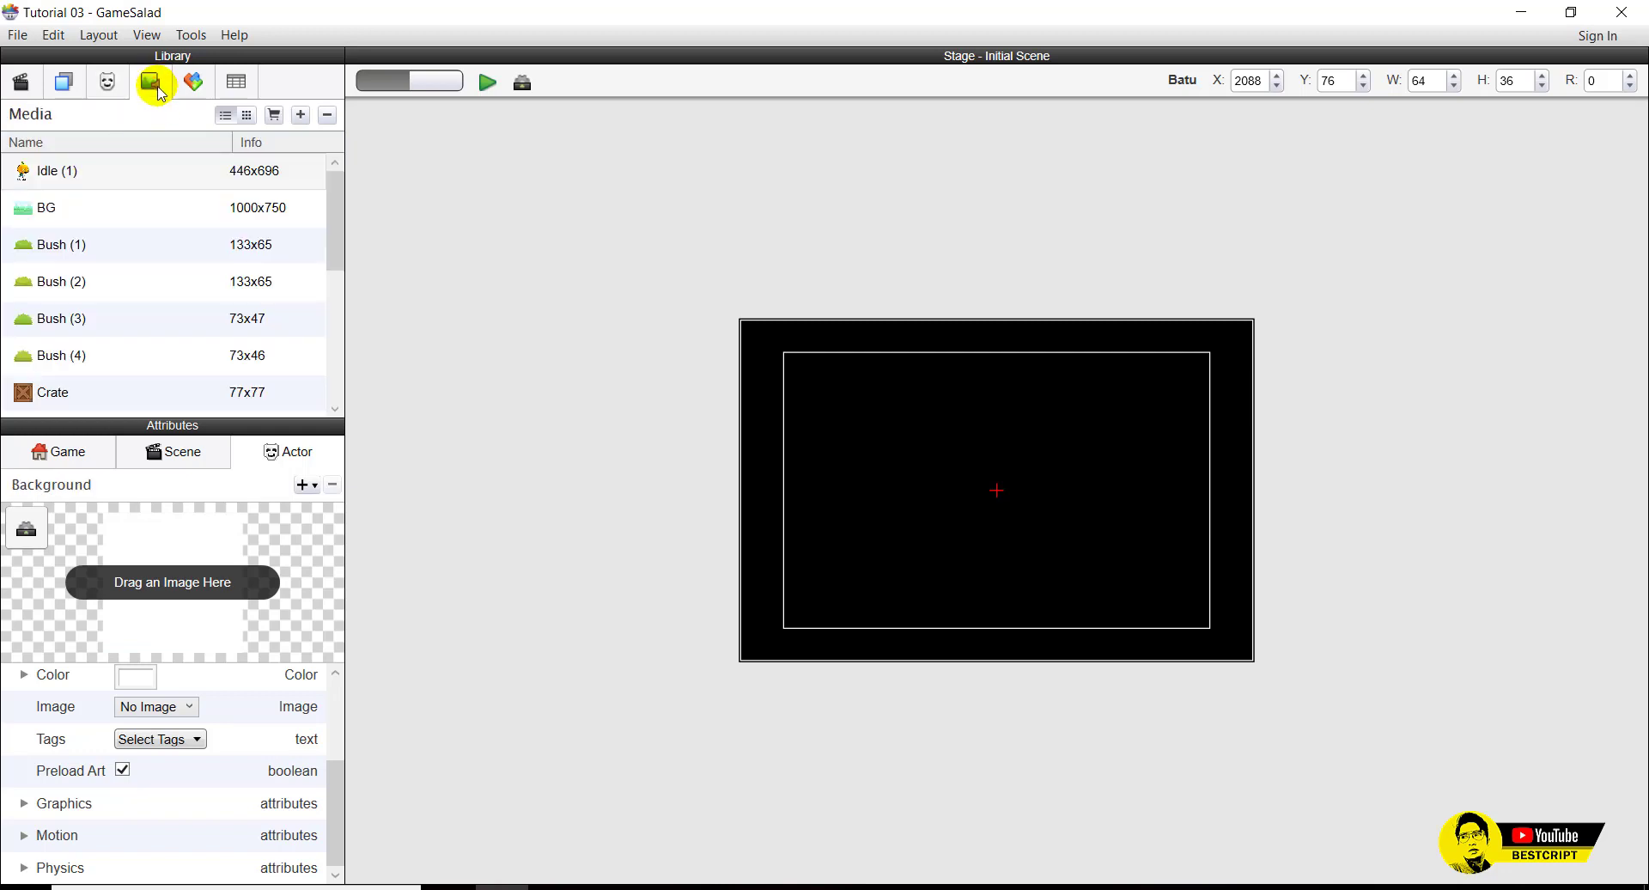
{"action": "scroll", "coordinate": [121, 324], "scroll_direction": "down", "scroll_amount": 1}
{"action": "scroll", "coordinate": [121, 324], "scroll_direction": "up", "scroll_amount": 1}
{"action": "left_click", "coordinate": [34, 206]}
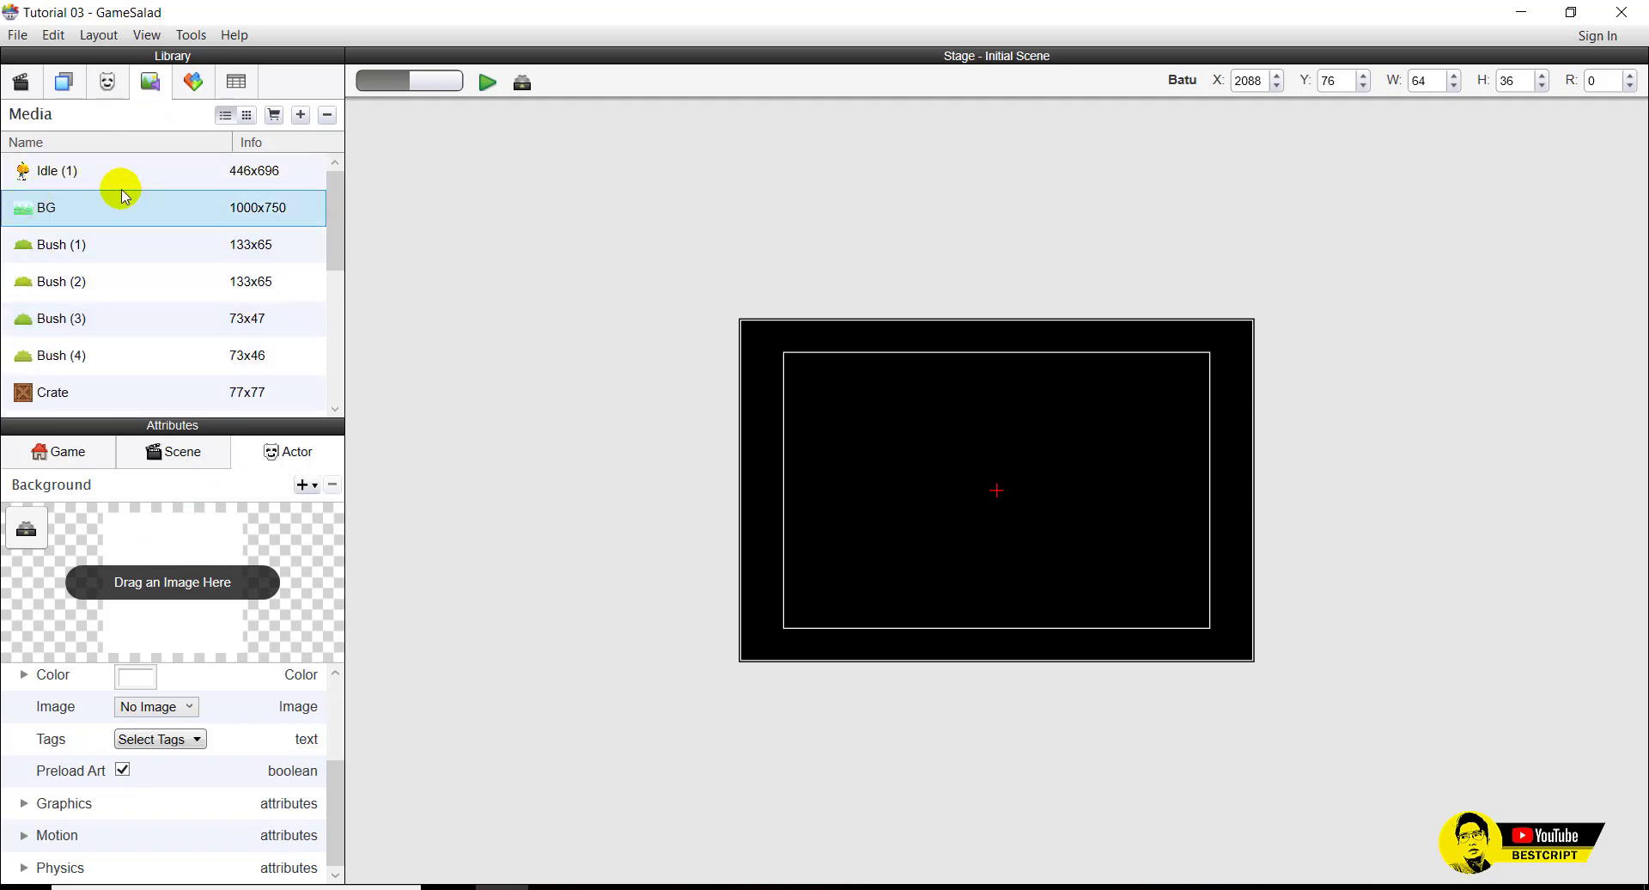
{"action": "left_click", "coordinate": [106, 81]}
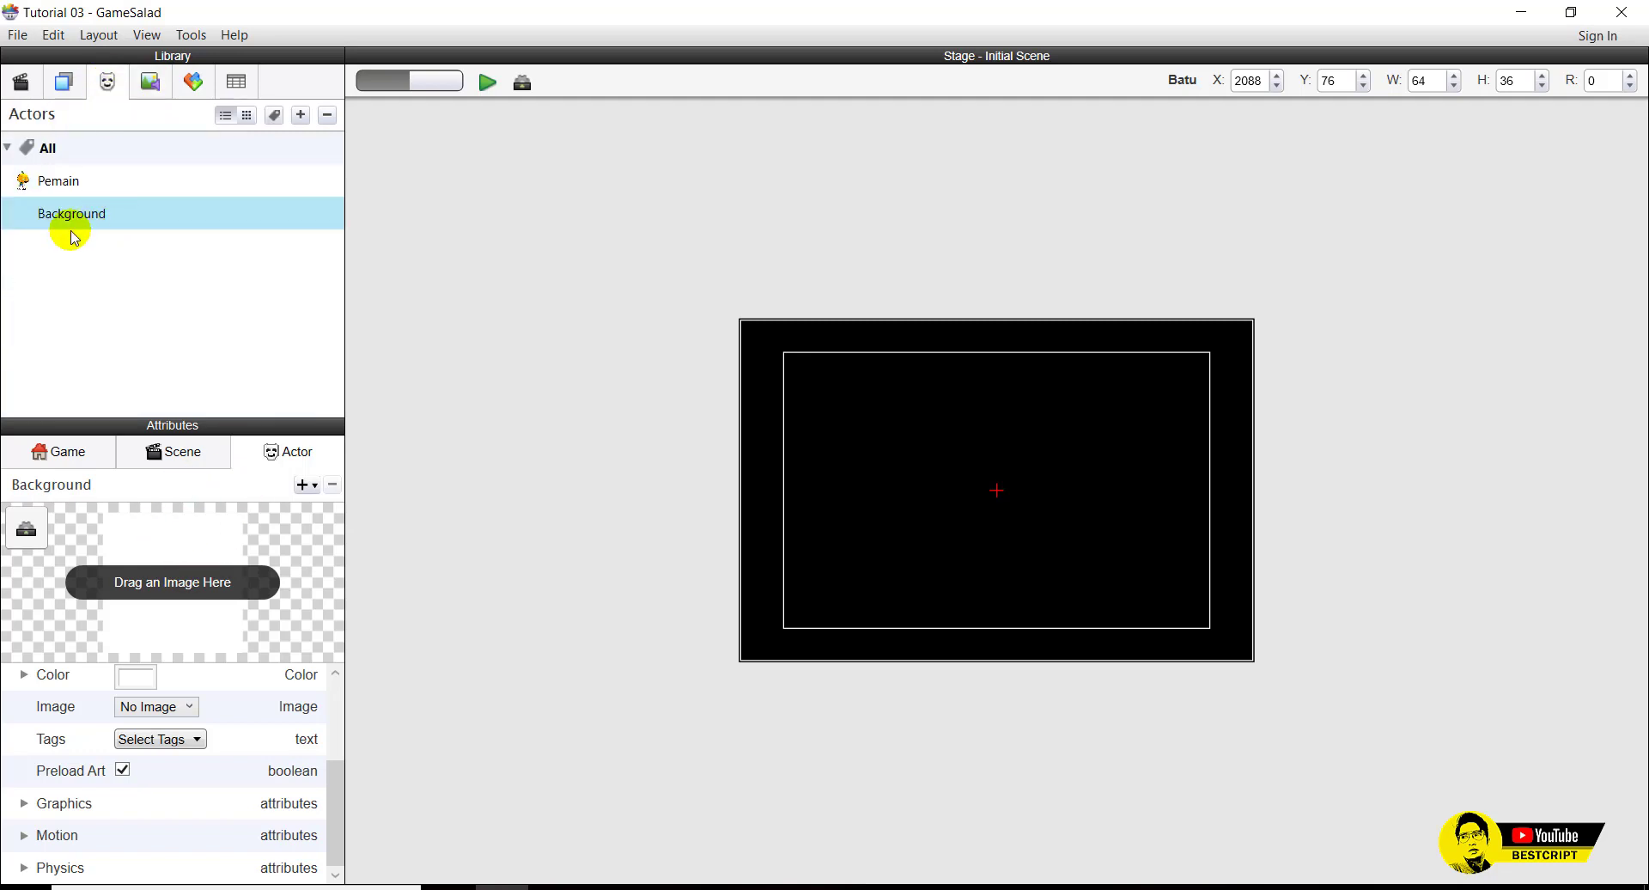
{"action": "left_click", "coordinate": [69, 190]}
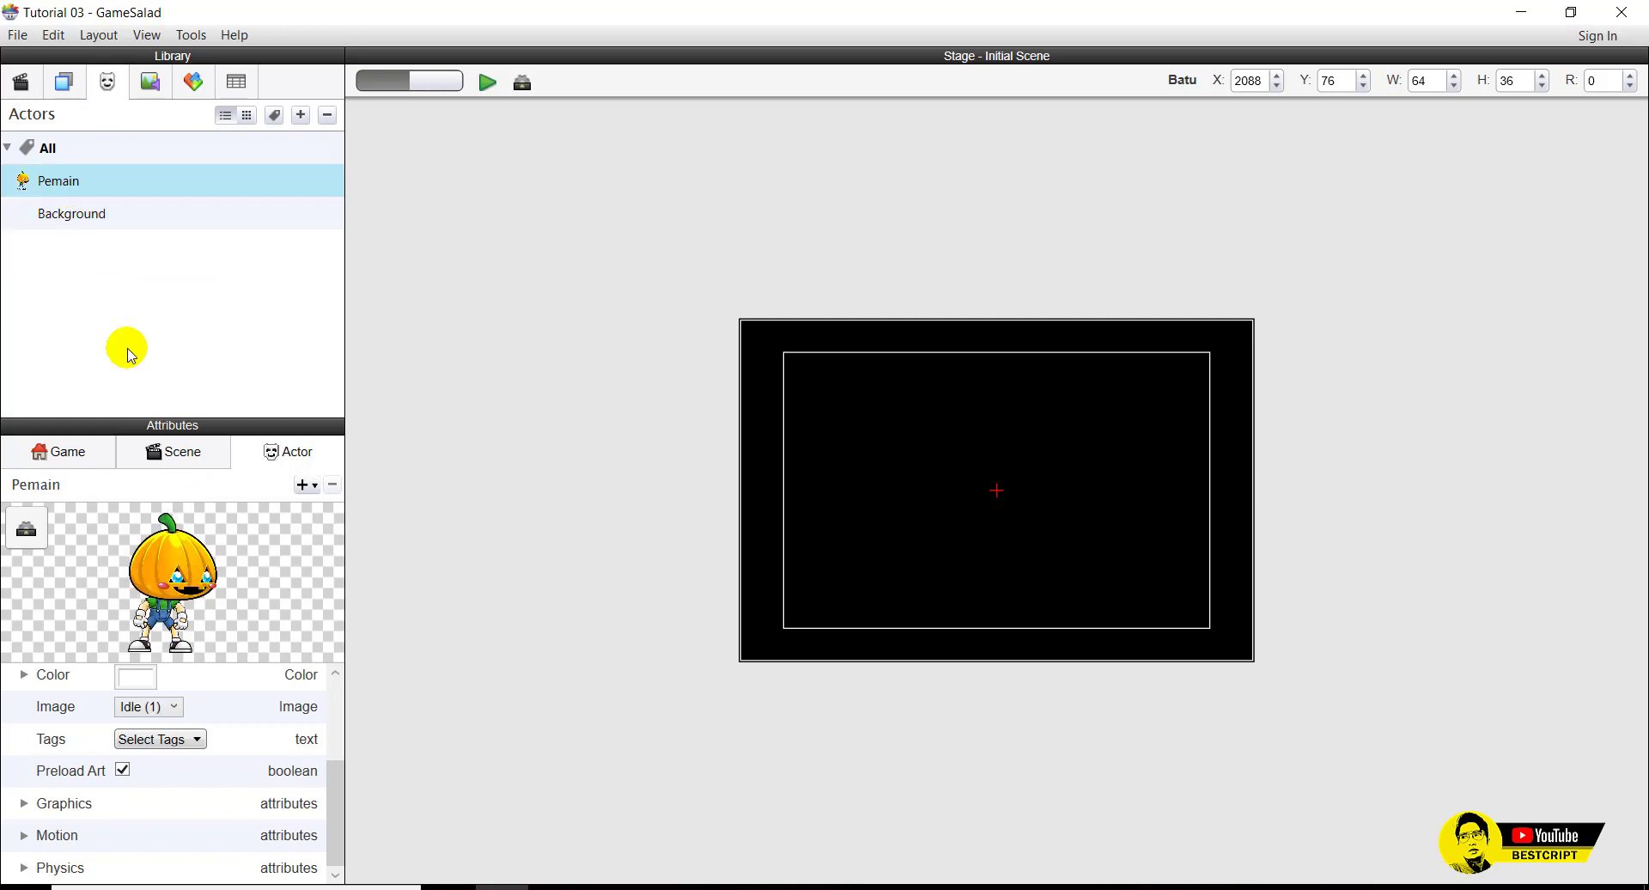
{"action": "left_click", "coordinate": [54, 221]}
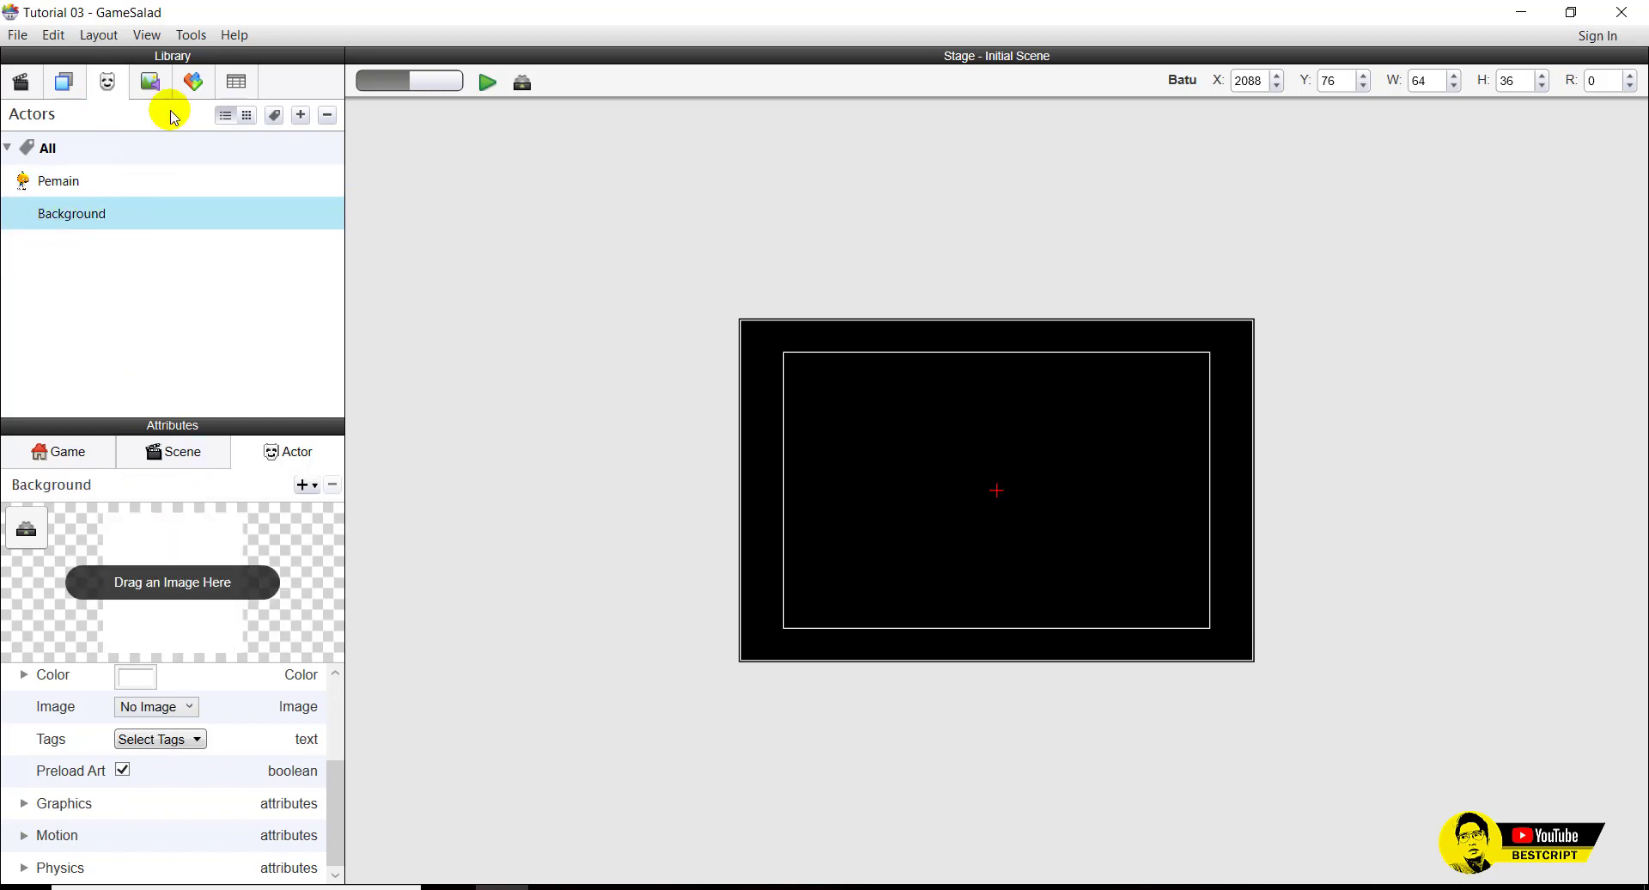
{"action": "left_click", "coordinate": [157, 80]}
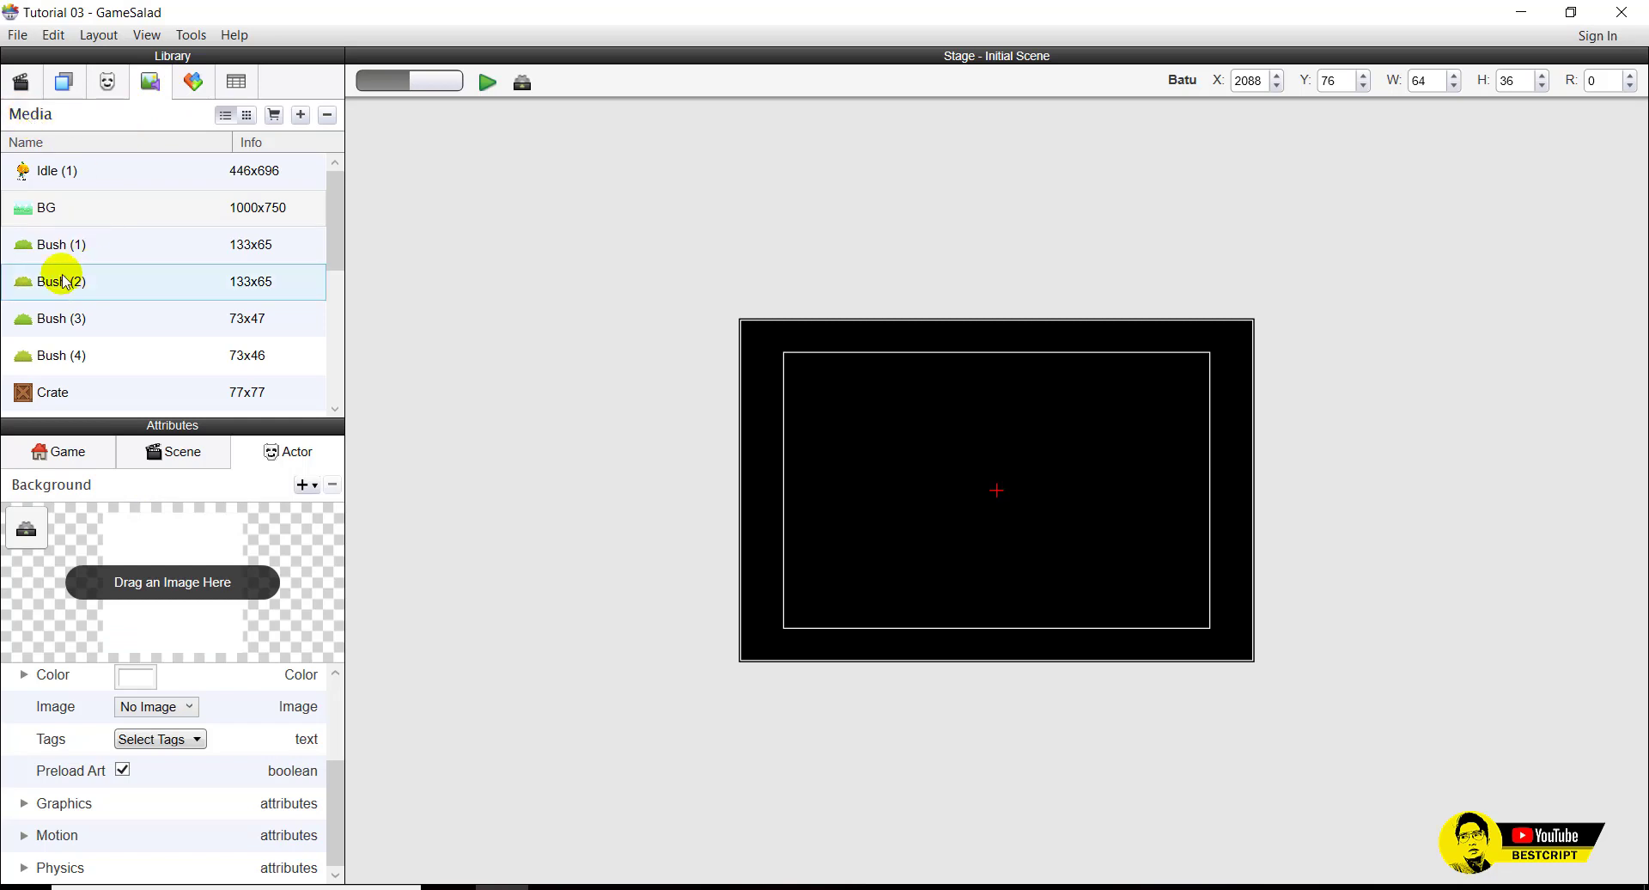
{"action": "left_click", "coordinate": [47, 214]}
{"action": "left_click_drag", "start_coordinate": [30, 215], "coordinate": [171, 536]}
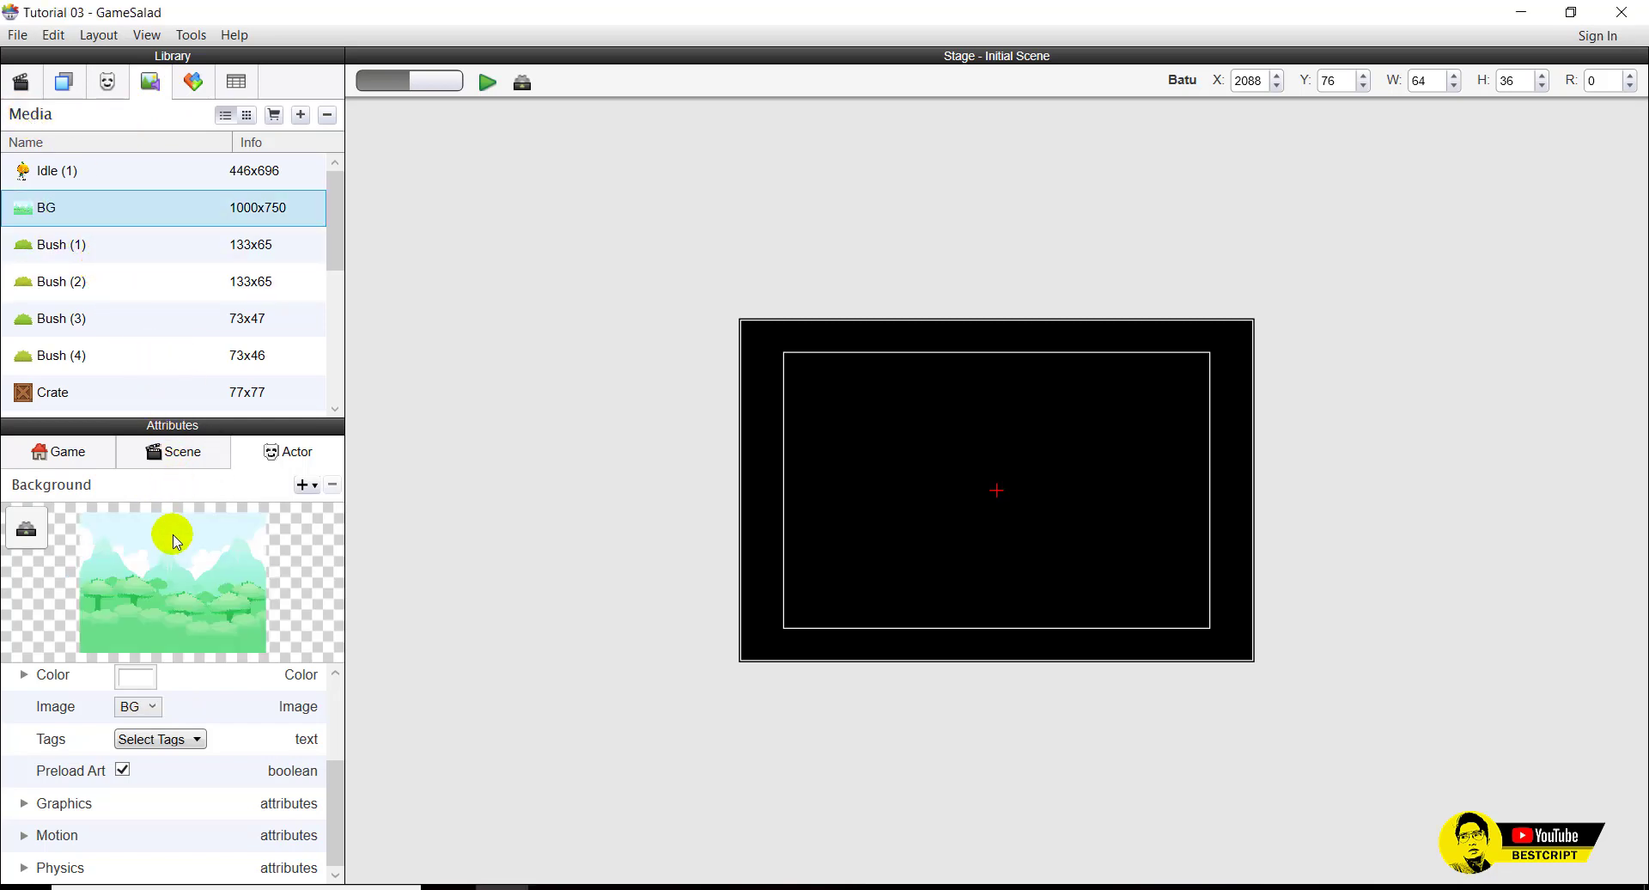
Add a third actor and name it Tanah 1.
{"action": "left_click", "coordinate": [106, 82]}
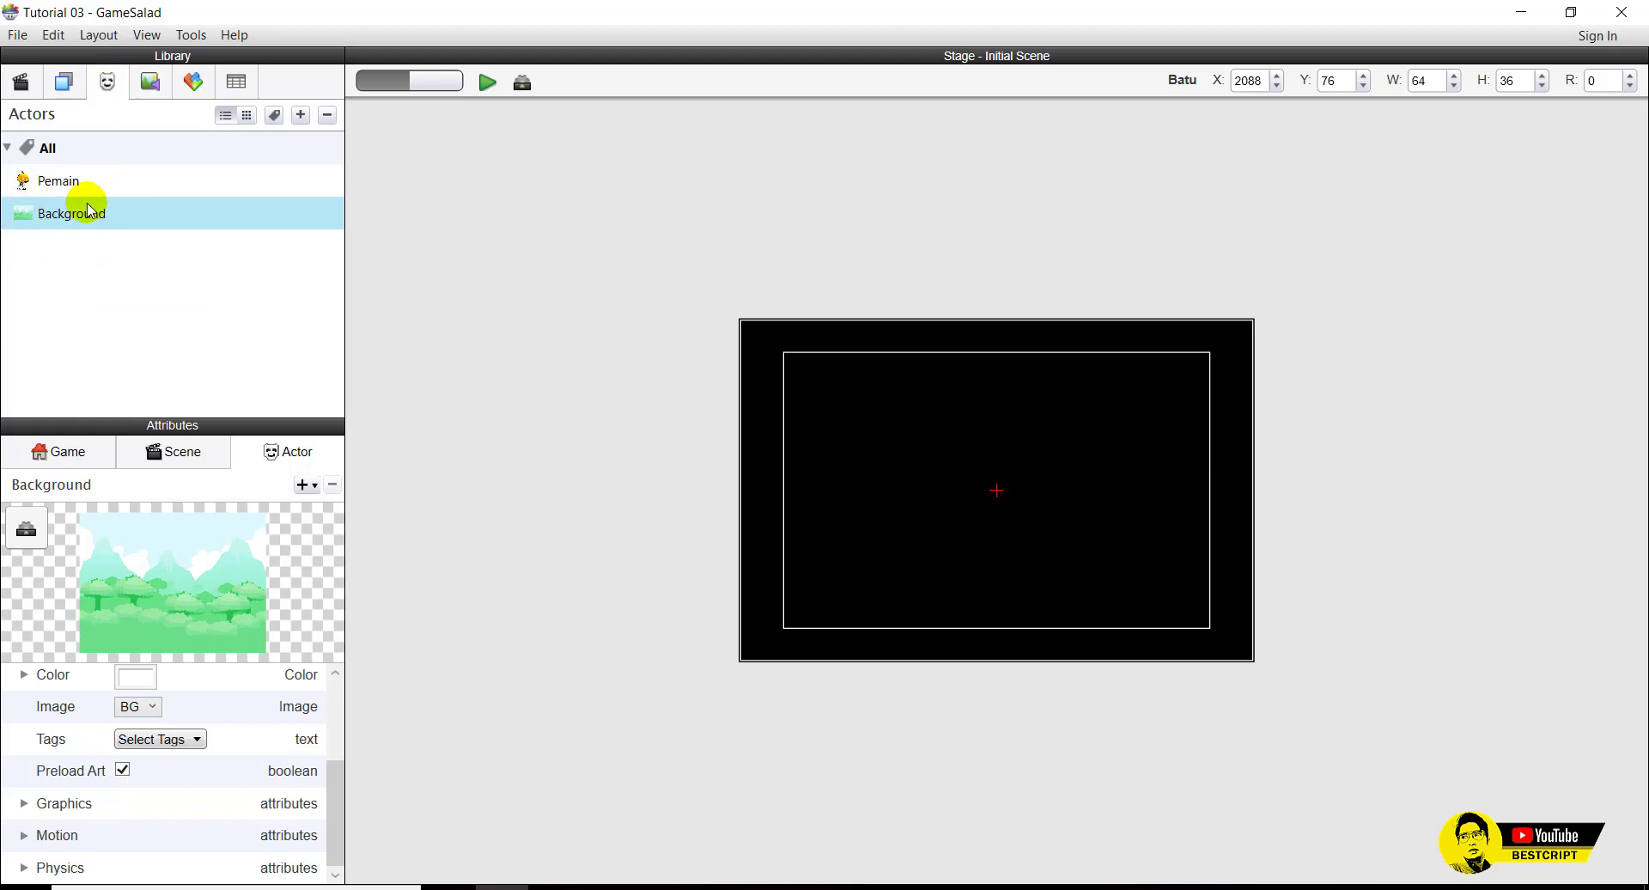
{"action": "left_click", "coordinate": [300, 116]}
{"action": "double_click", "coordinate": [58, 247]}
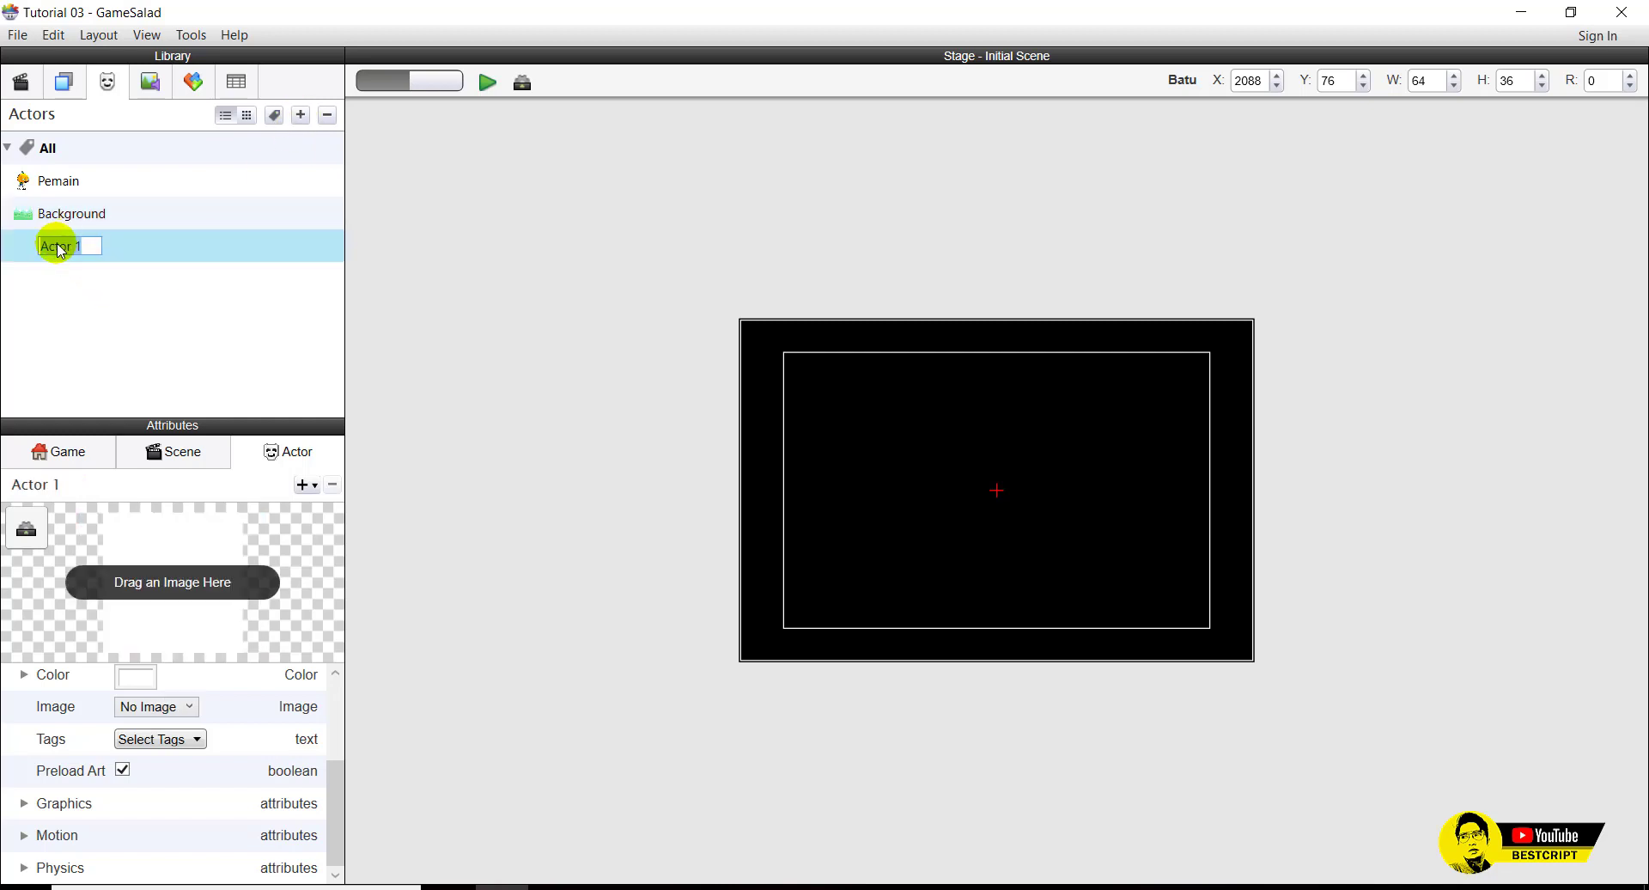
{"action": "type", "text": "Tanah"}
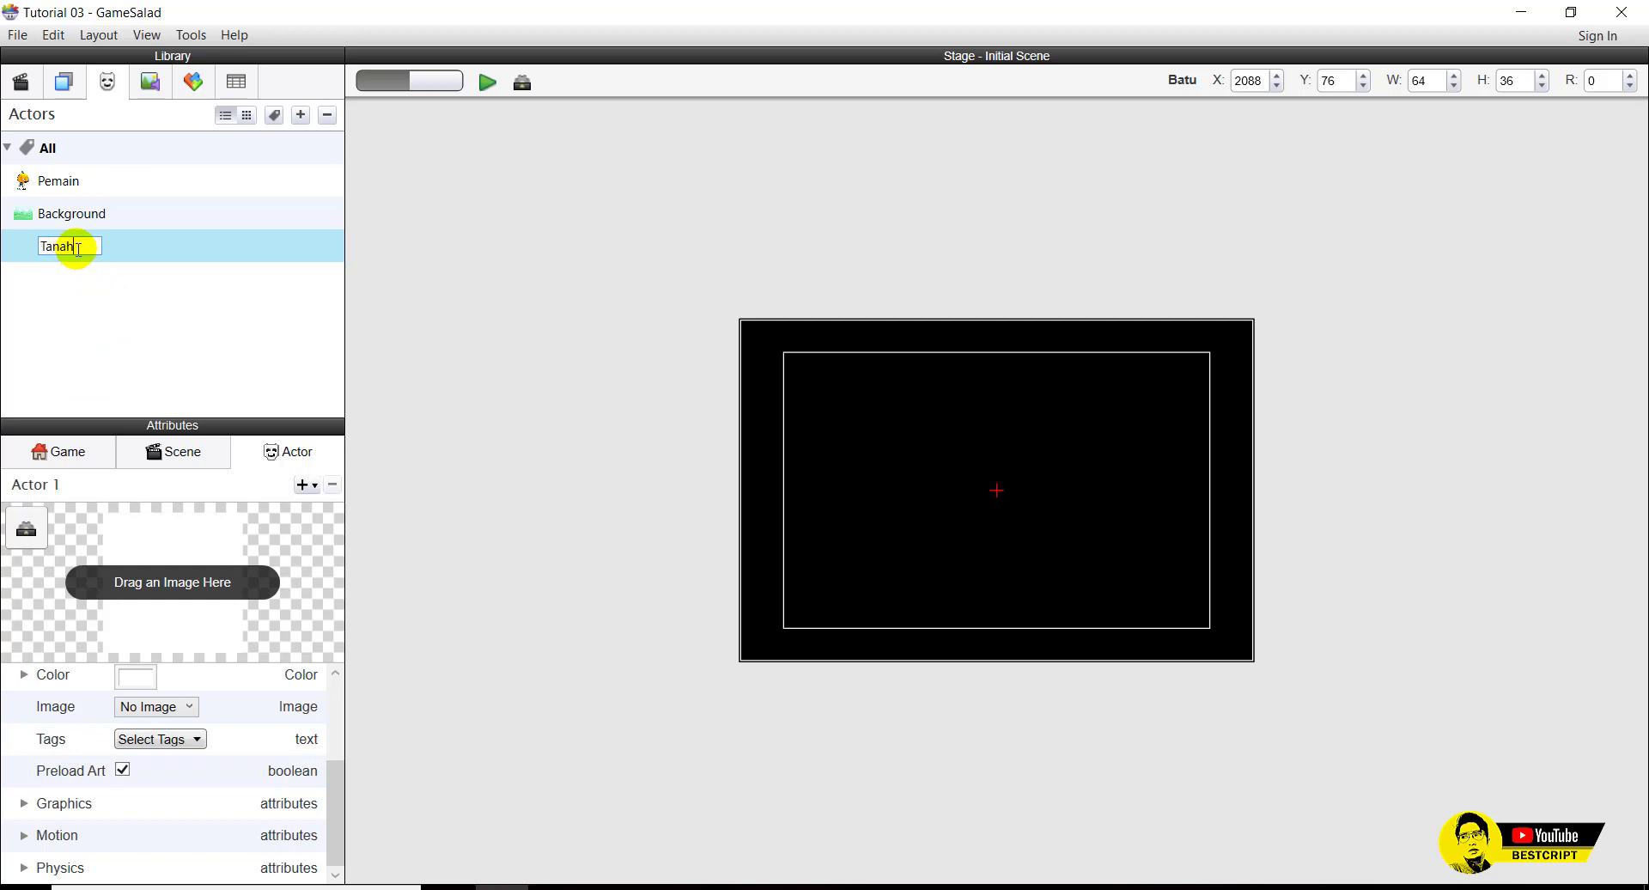
{"action": "key", "text": "Return"}
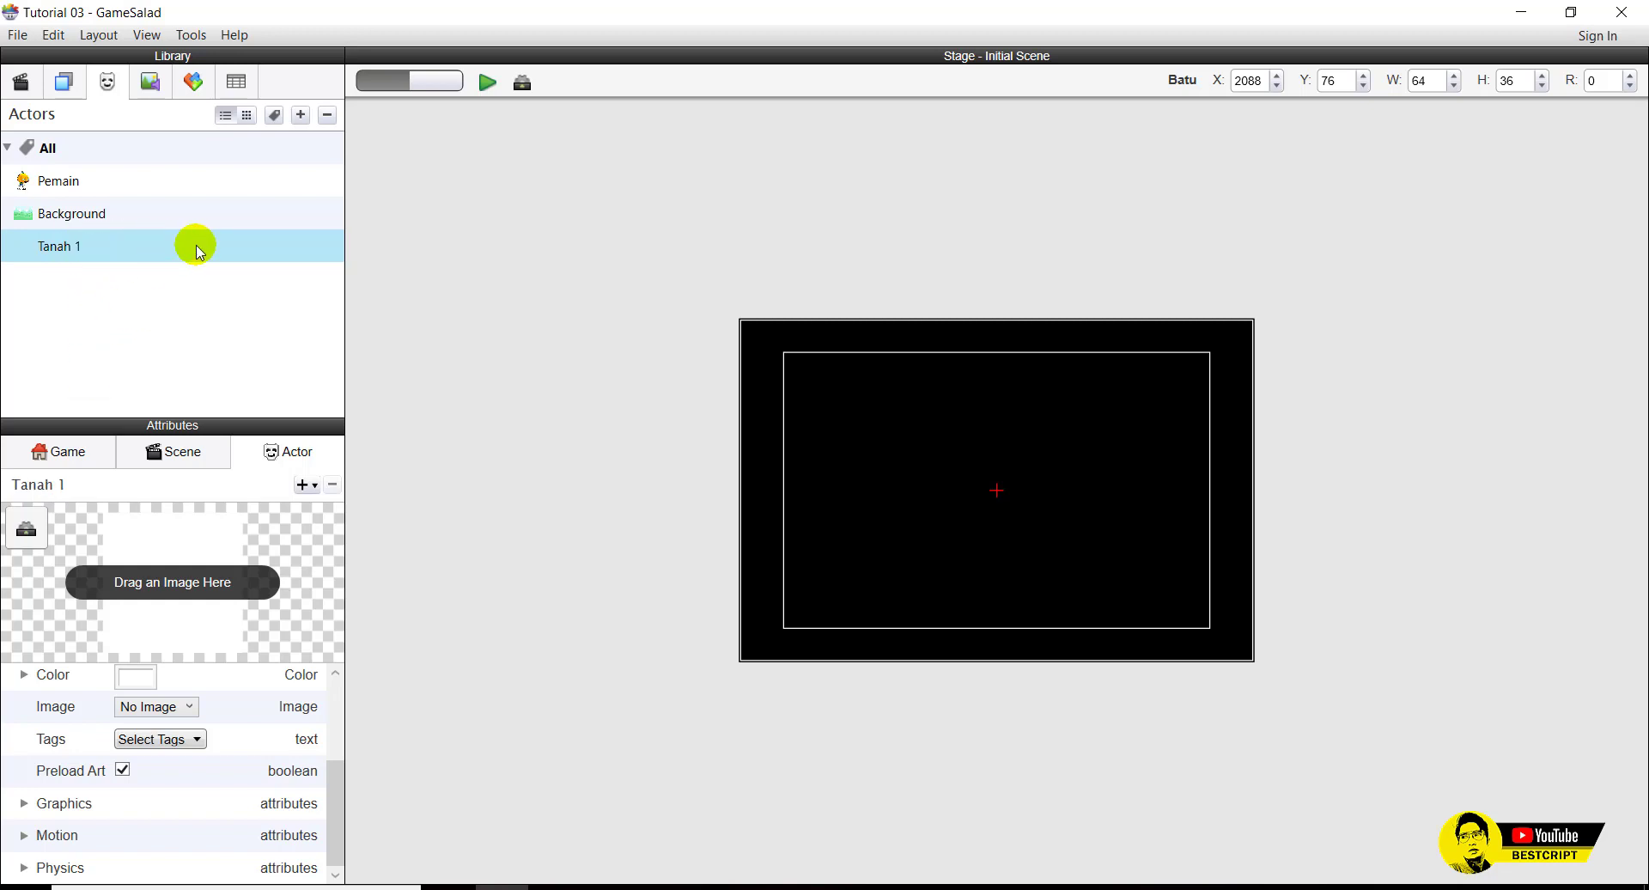
Assign the grass-topped ground tile 2 from the project media as the image of the Tanah 1 actor.
{"action": "left_click", "coordinate": [153, 82]}
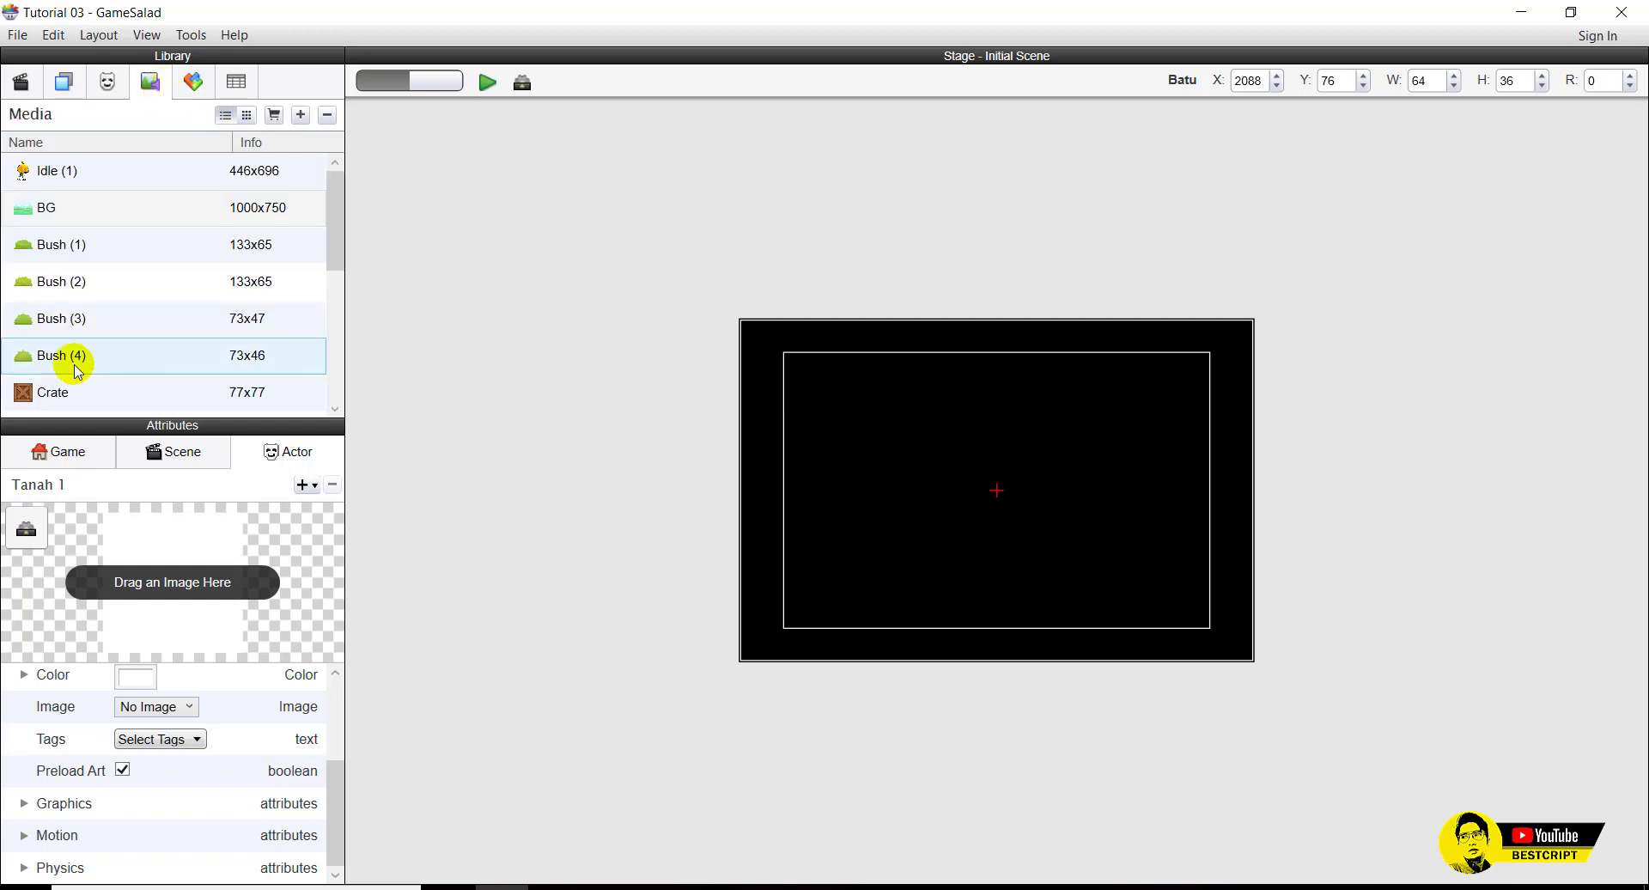
{"action": "scroll", "coordinate": [69, 326], "scroll_direction": "down", "scroll_amount": 5}
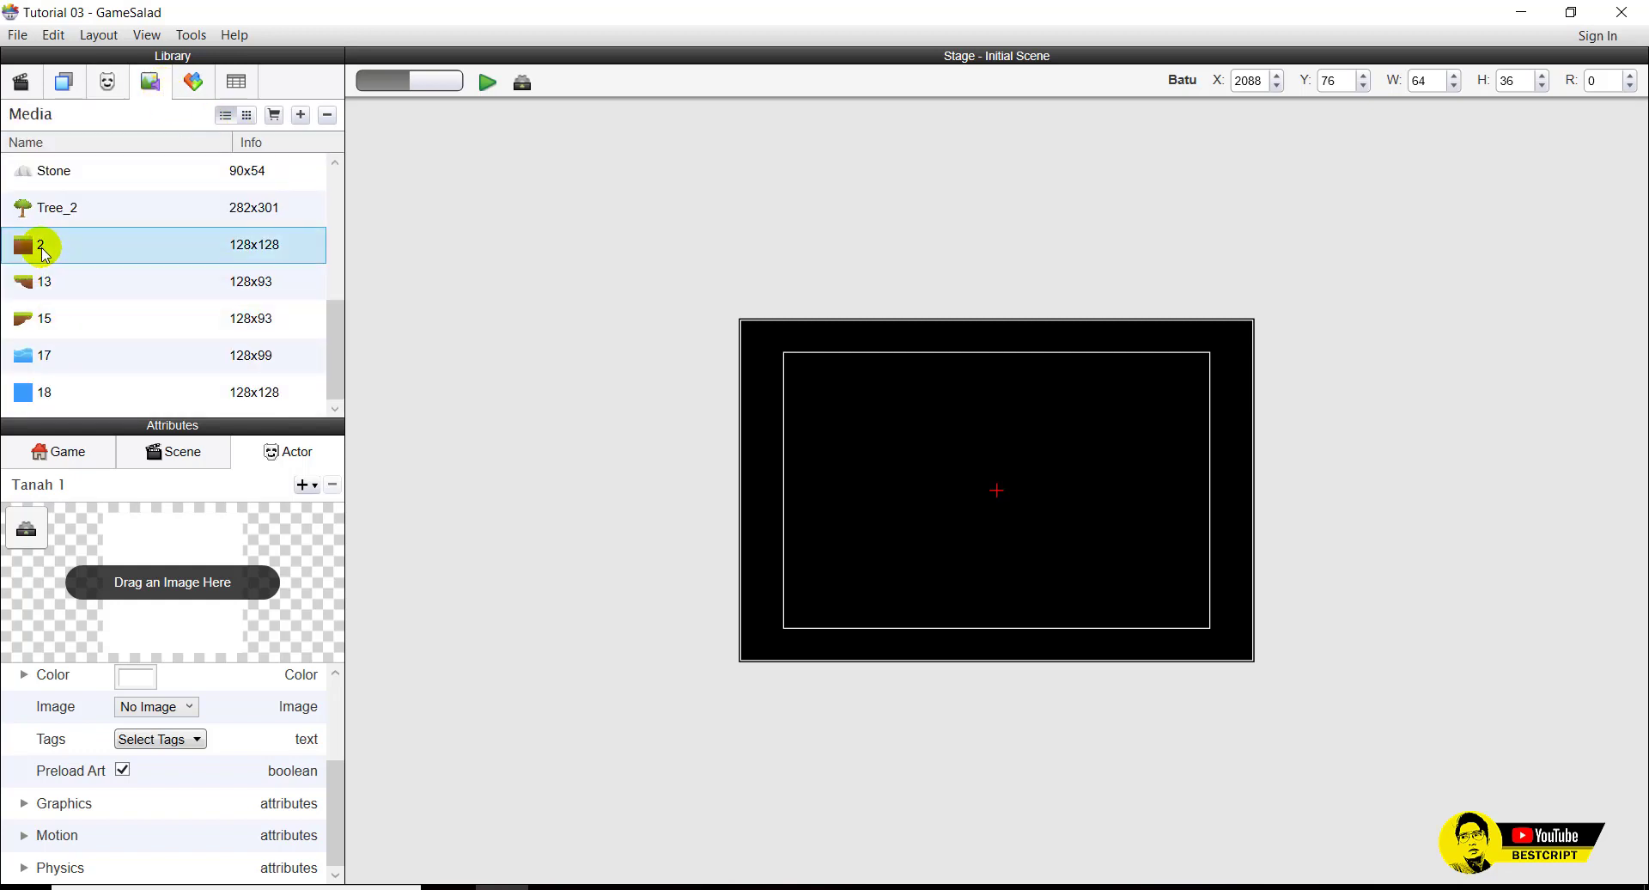
{"action": "left_click_drag", "start_coordinate": [28, 251], "coordinate": [200, 543]}
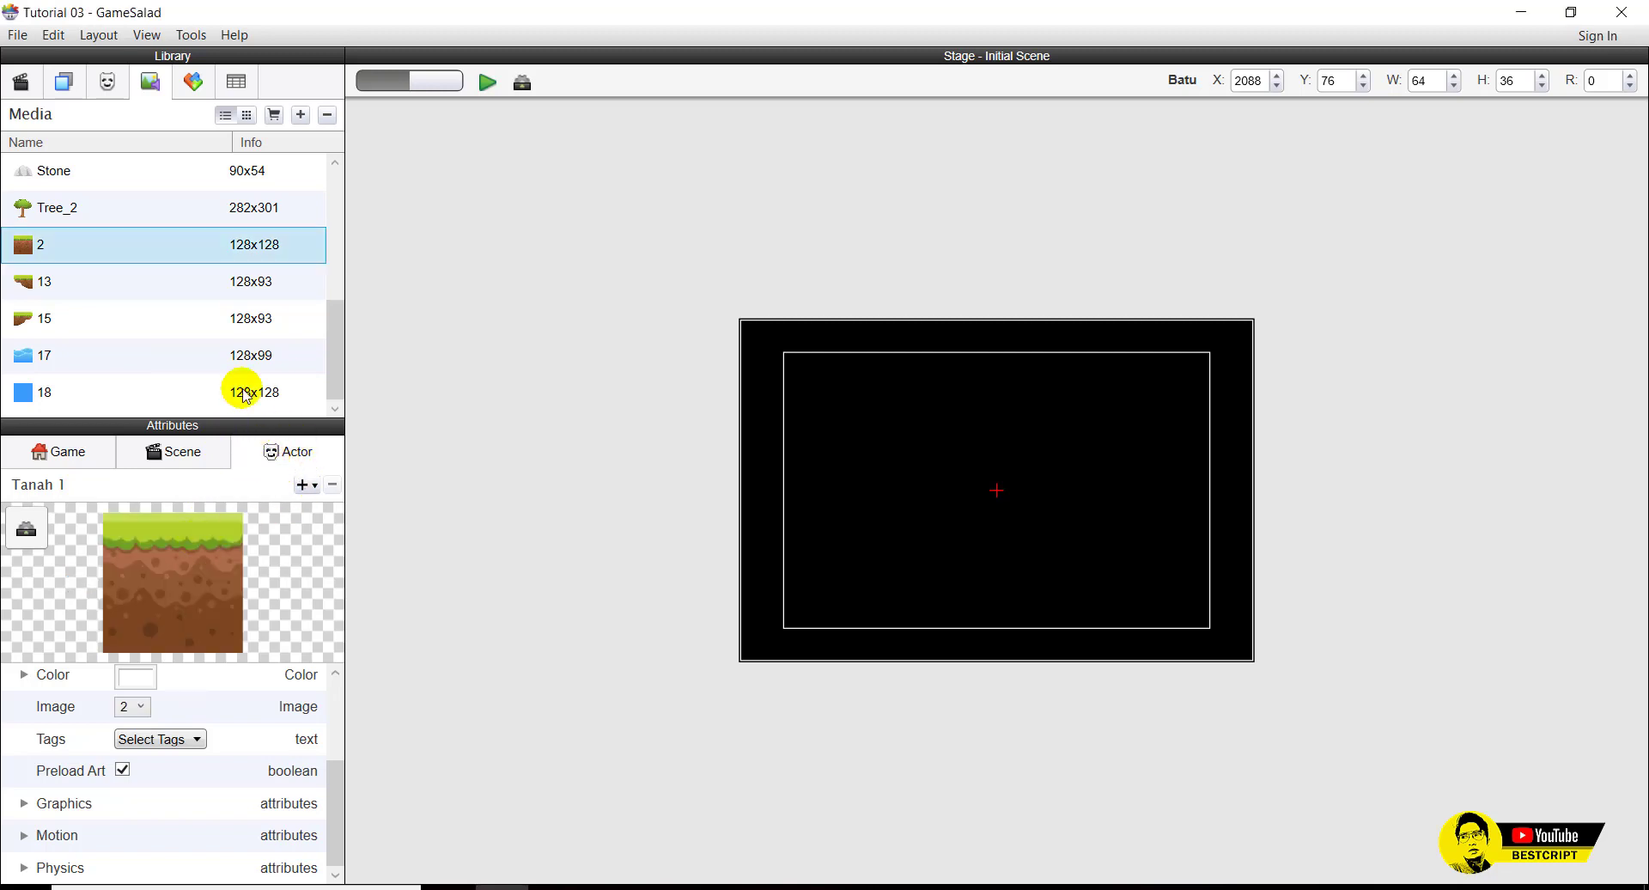
Add a fourth actor and name it Tanah 2.
{"action": "left_click", "coordinate": [109, 84]}
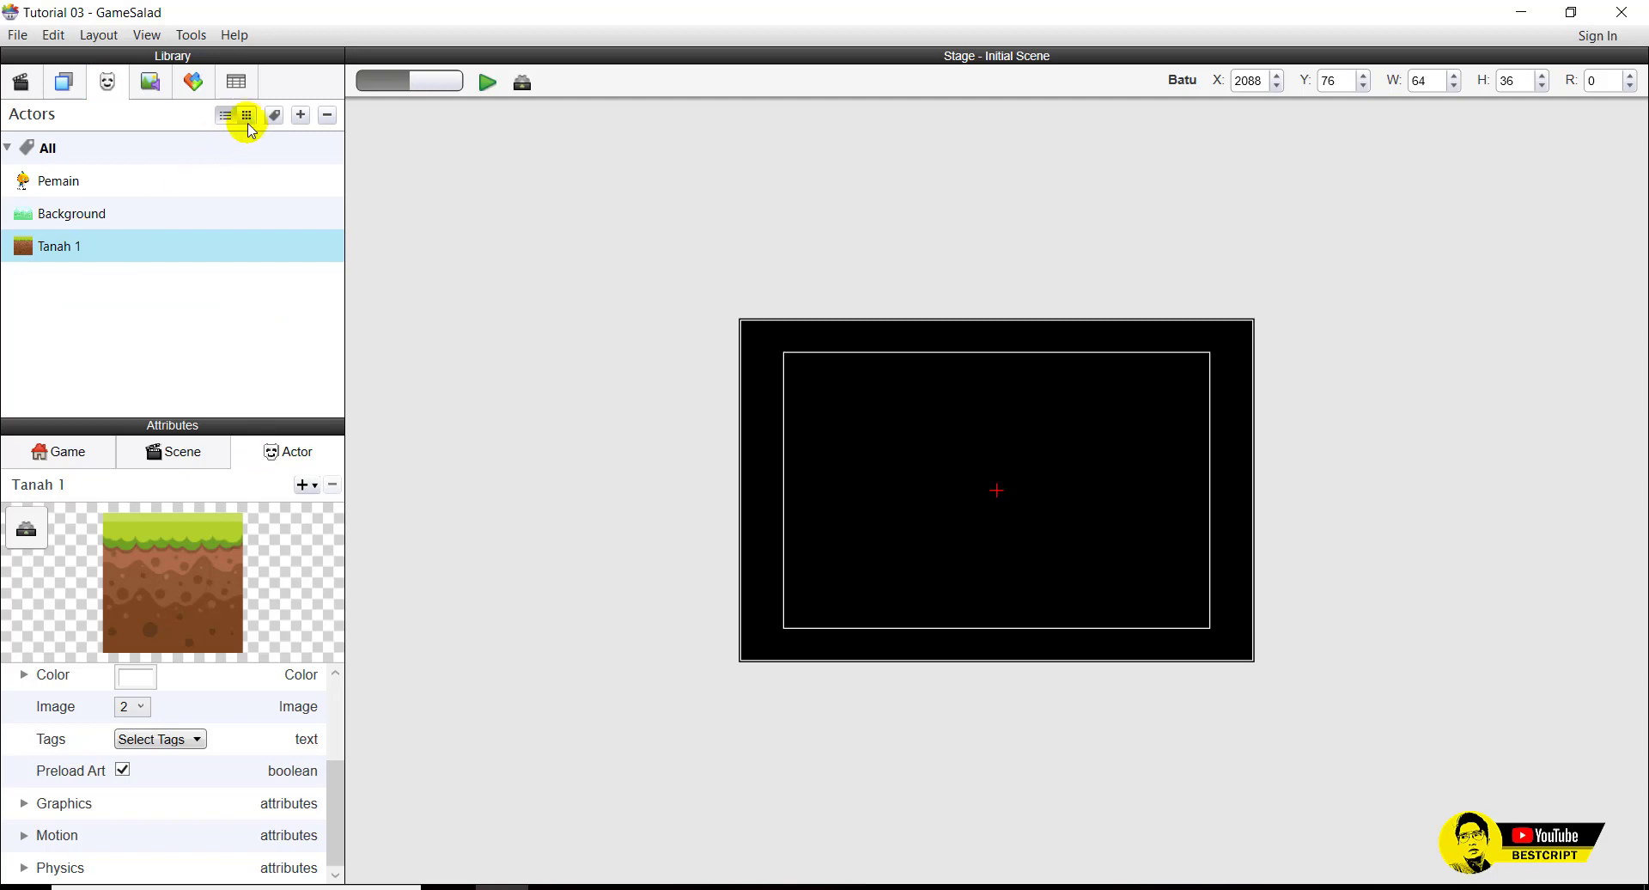
{"action": "left_click", "coordinate": [300, 115]}
{"action": "left_click", "coordinate": [47, 274]}
{"action": "left_click", "coordinate": [66, 277]}
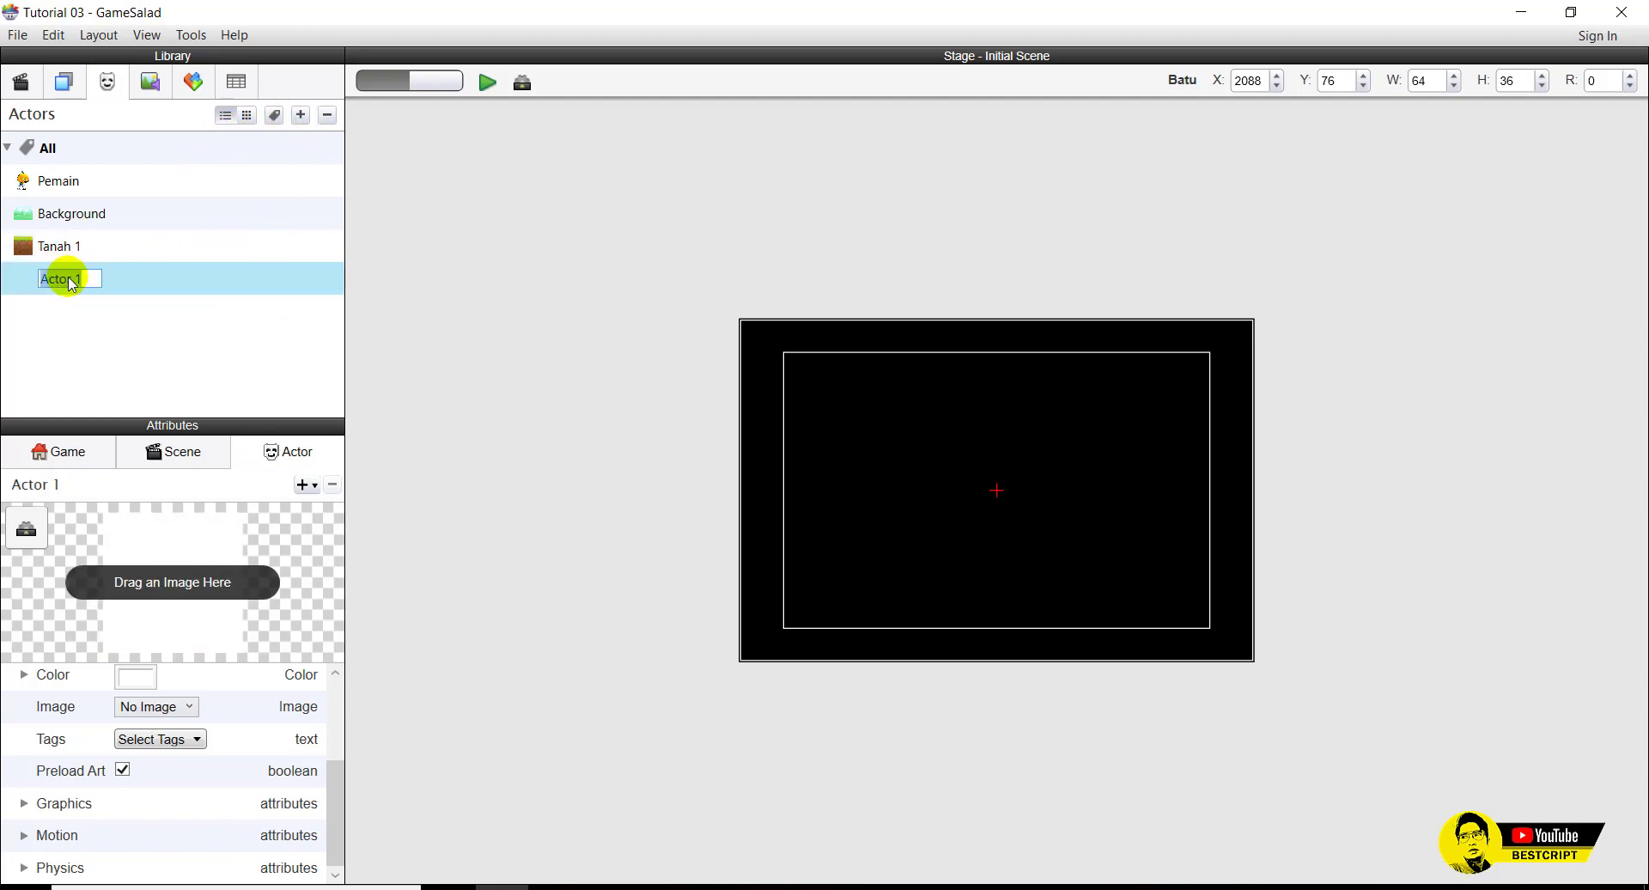
{"action": "type", "text": "Tanah 2"}
{"action": "left_click", "coordinate": [85, 247]}
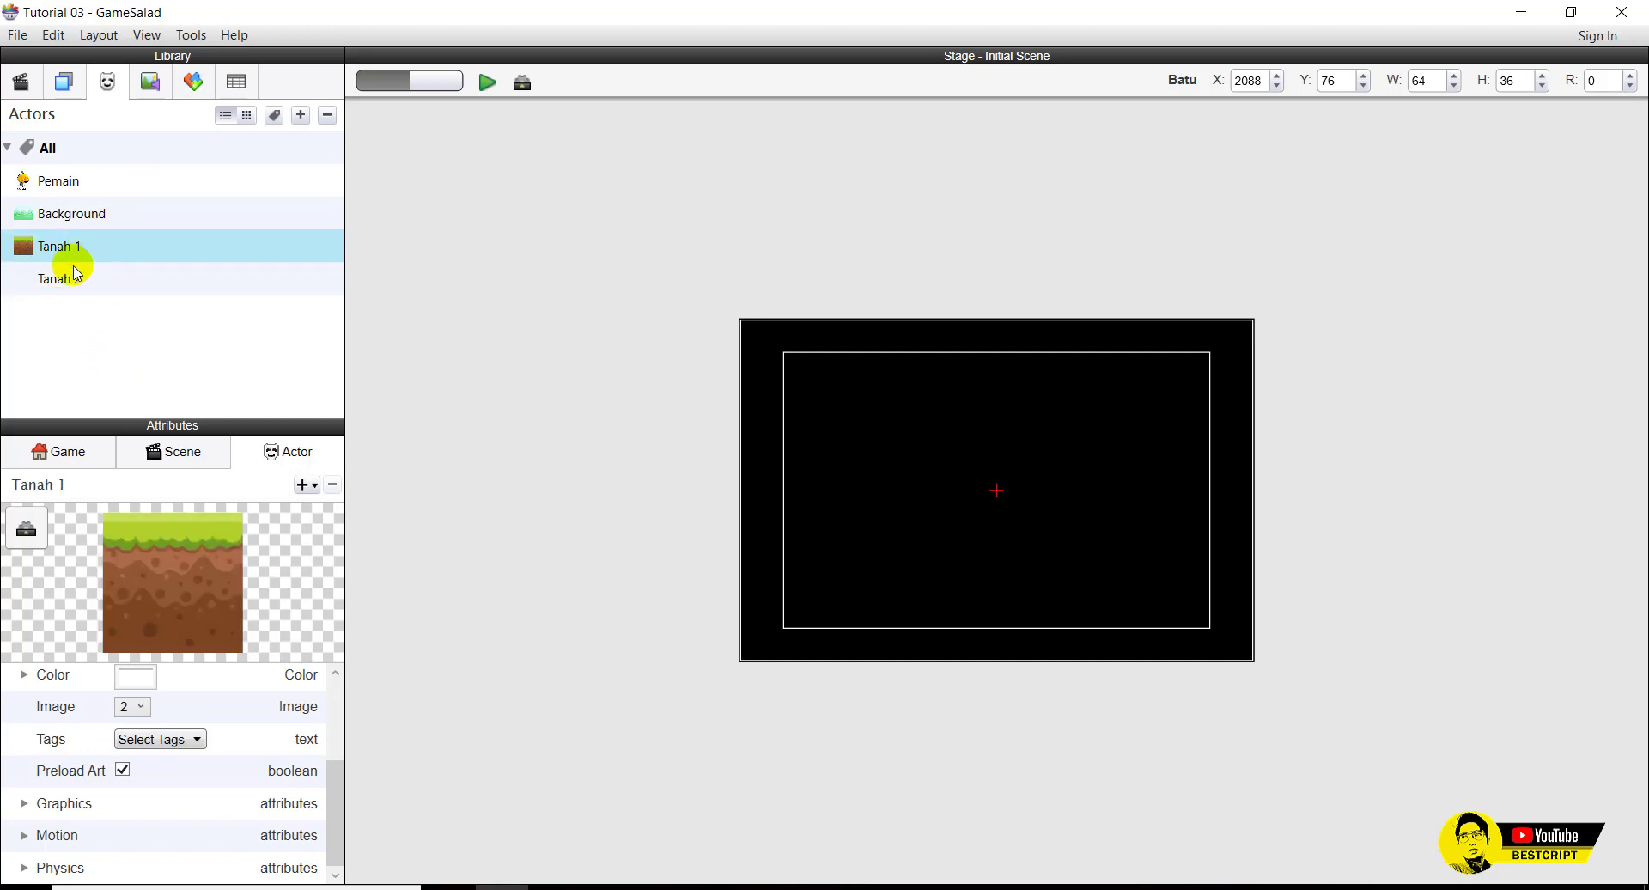
Assign ground tile 13 from the project media as the image of the Tanah 2 actor.
{"action": "left_click", "coordinate": [73, 273]}
{"action": "left_click", "coordinate": [150, 82]}
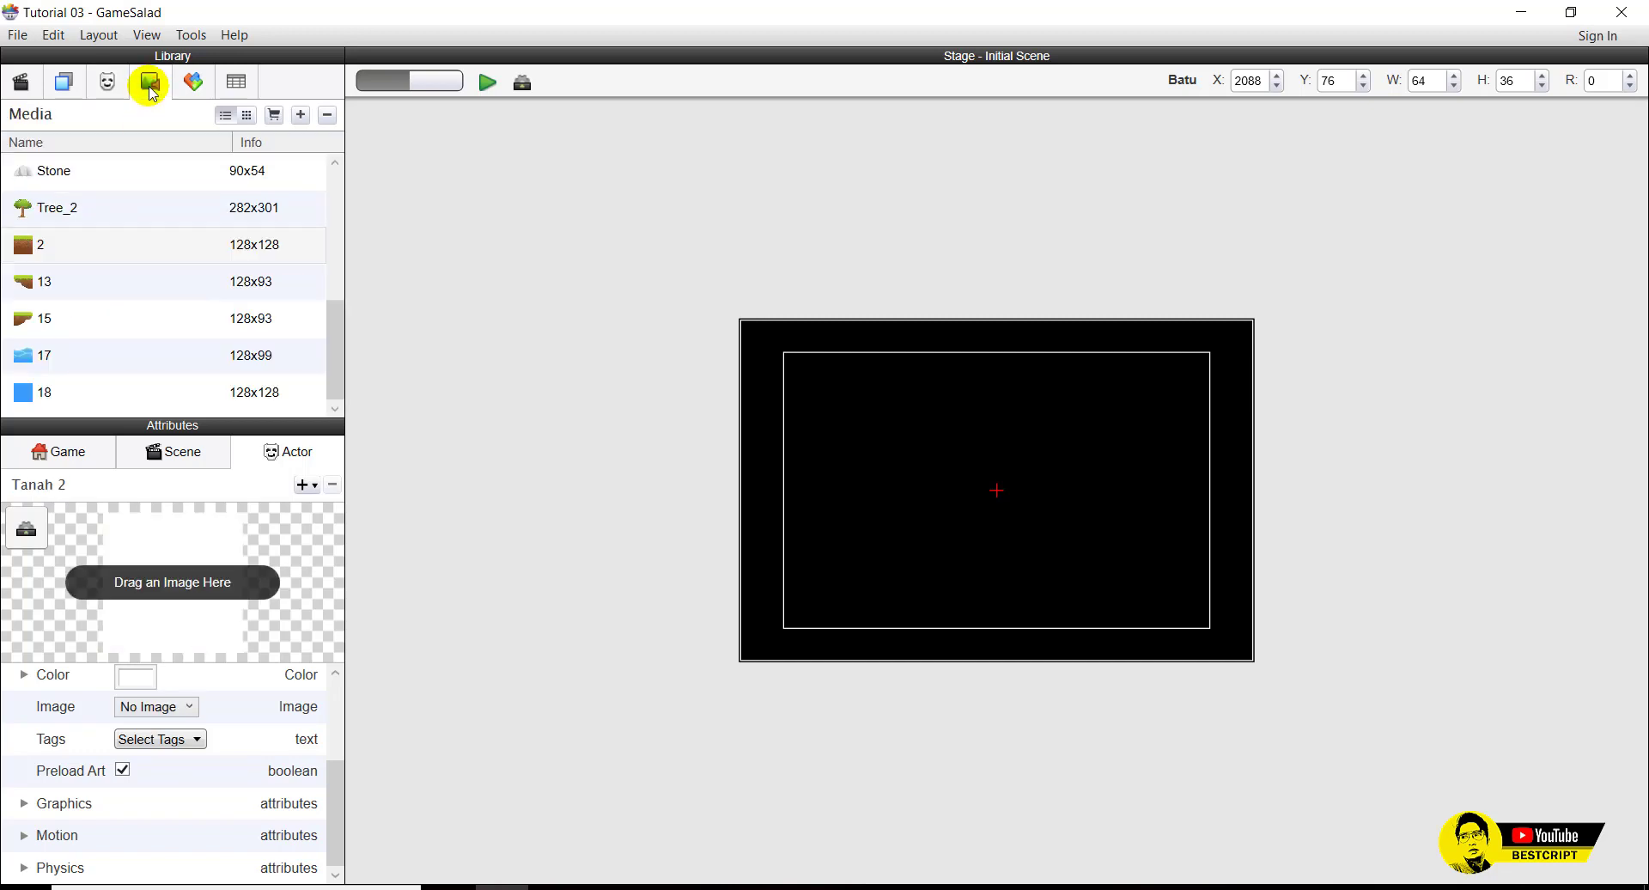
{"action": "left_click", "coordinate": [44, 282]}
{"action": "left_click_drag", "start_coordinate": [45, 281], "coordinate": [190, 537]}
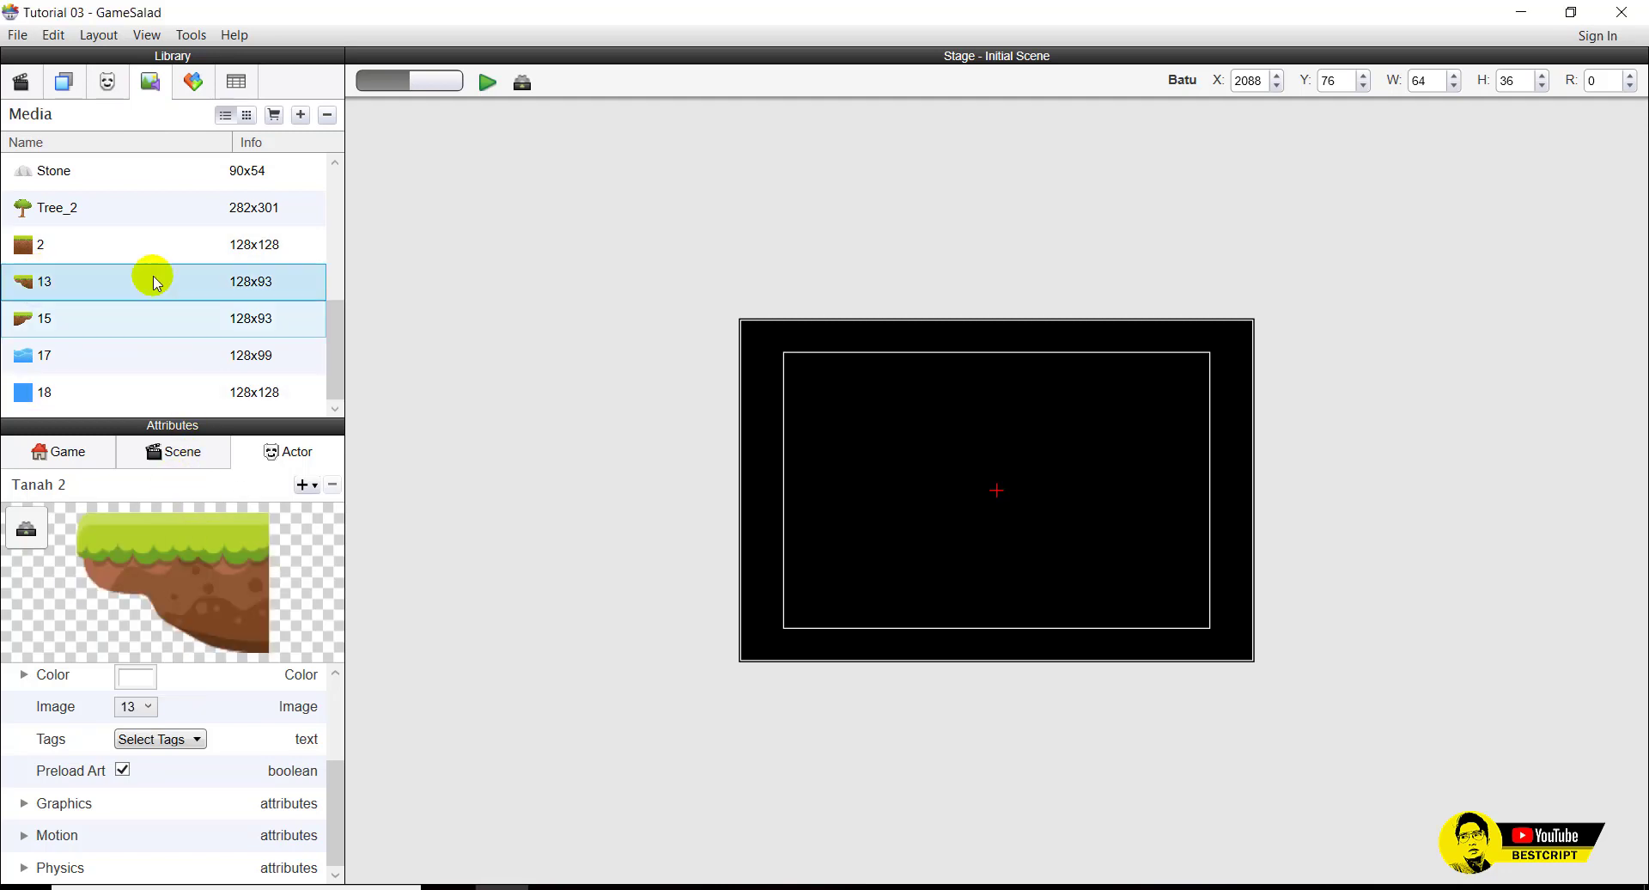
Add an actor named Tanah 3 and assign ground tile 15 from the project media as its image.
{"action": "left_click", "coordinate": [106, 81]}
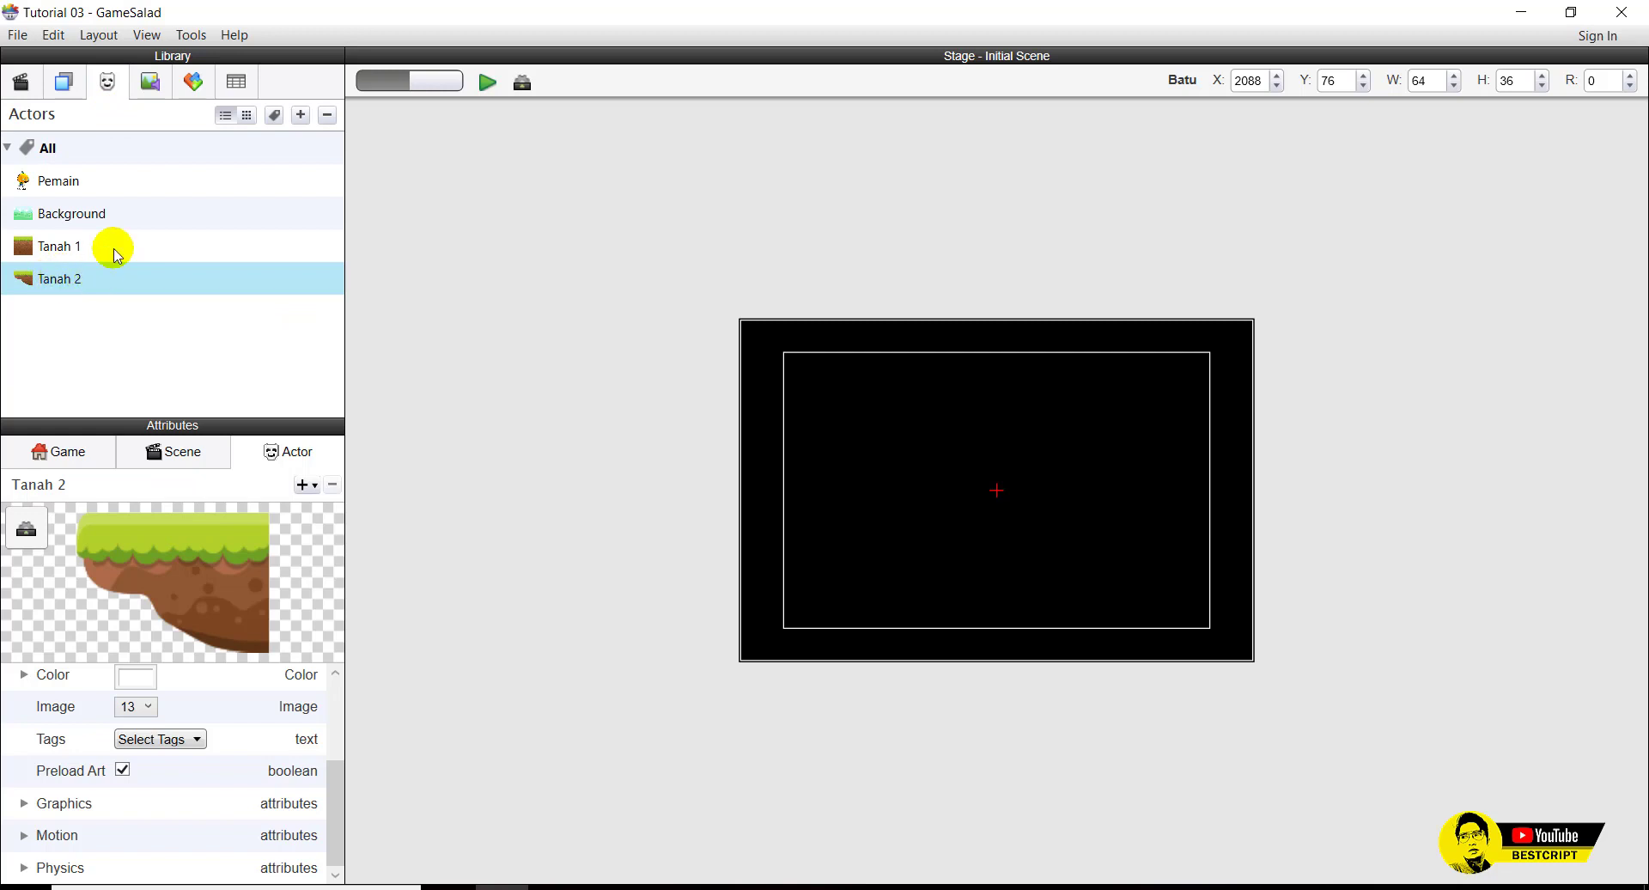
{"action": "left_click", "coordinate": [300, 116]}
{"action": "double_click", "coordinate": [61, 312]}
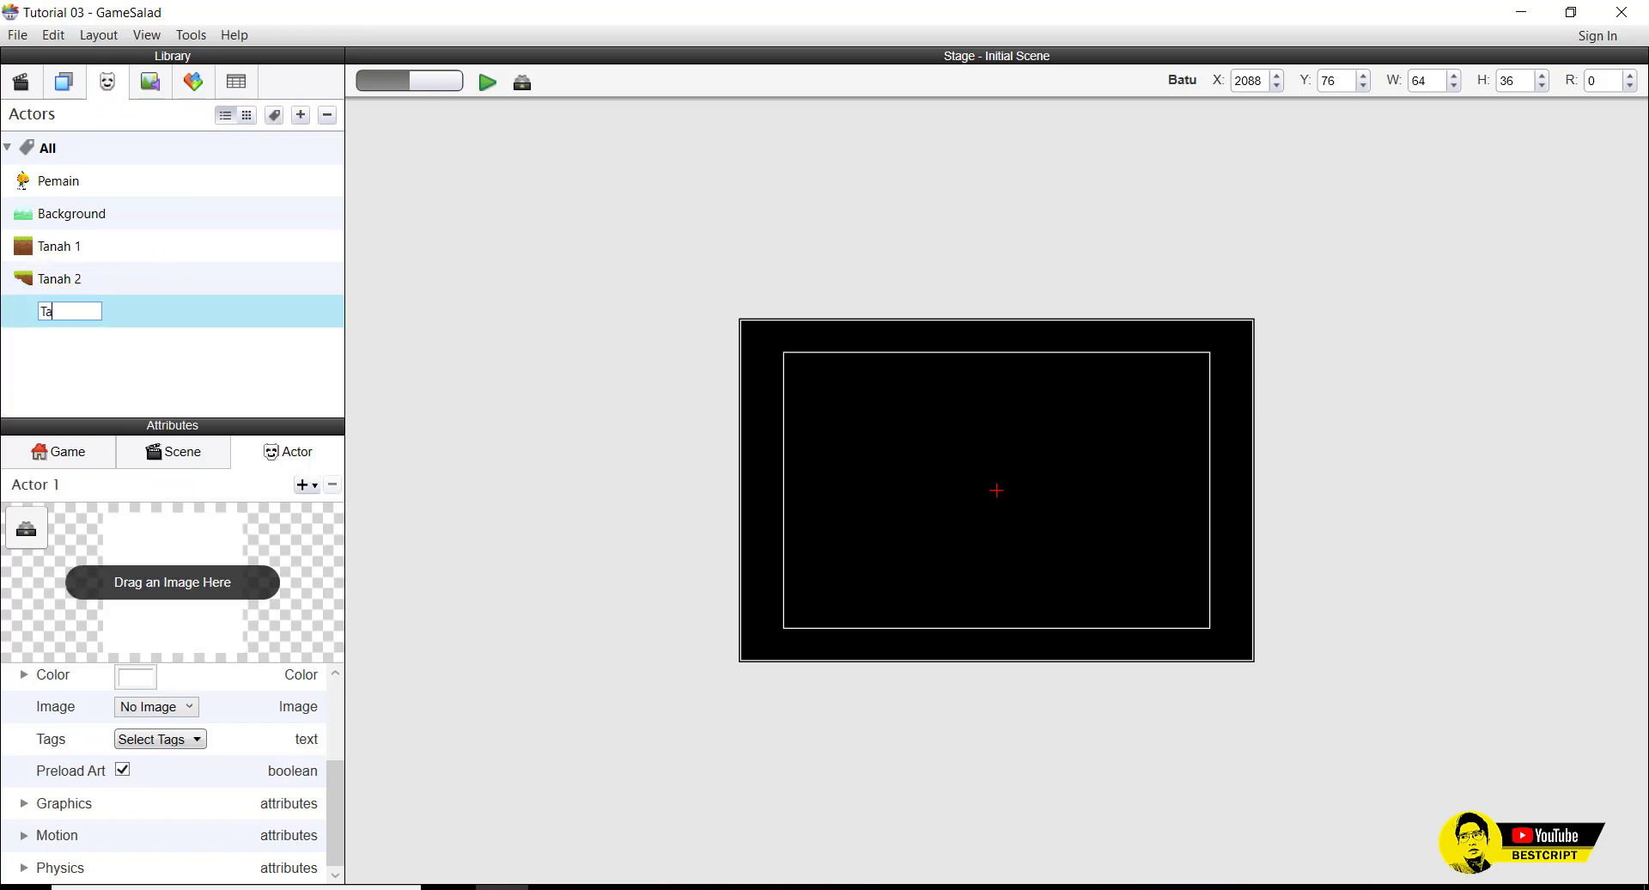
{"action": "type", "text": "Tanah 3"}
{"action": "key", "text": "Return"}
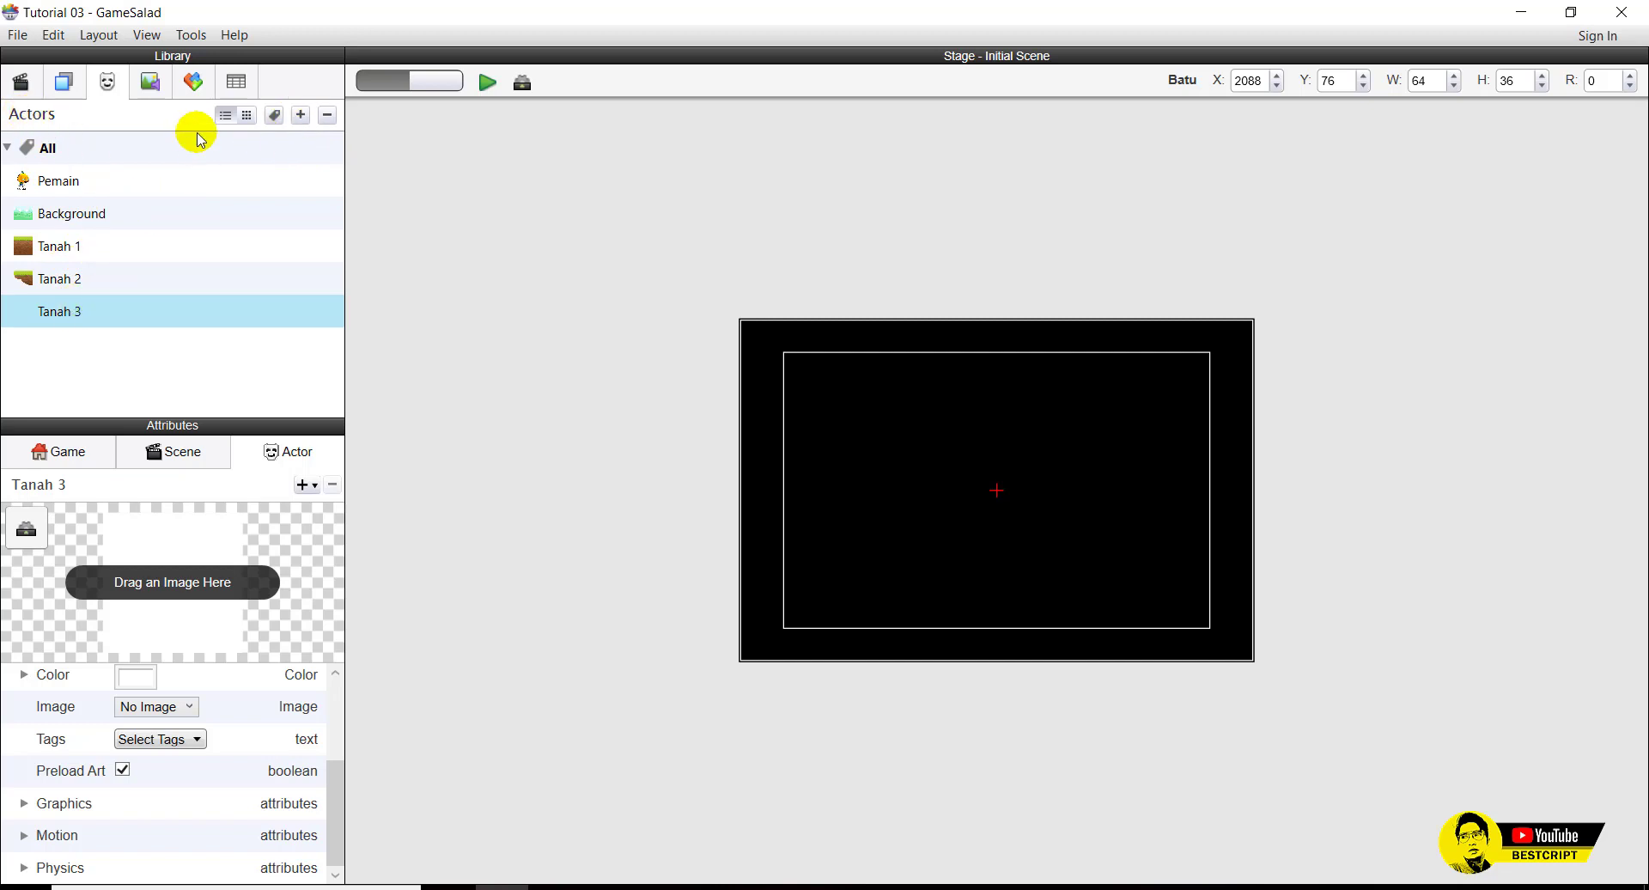
{"action": "left_click", "coordinate": [151, 87]}
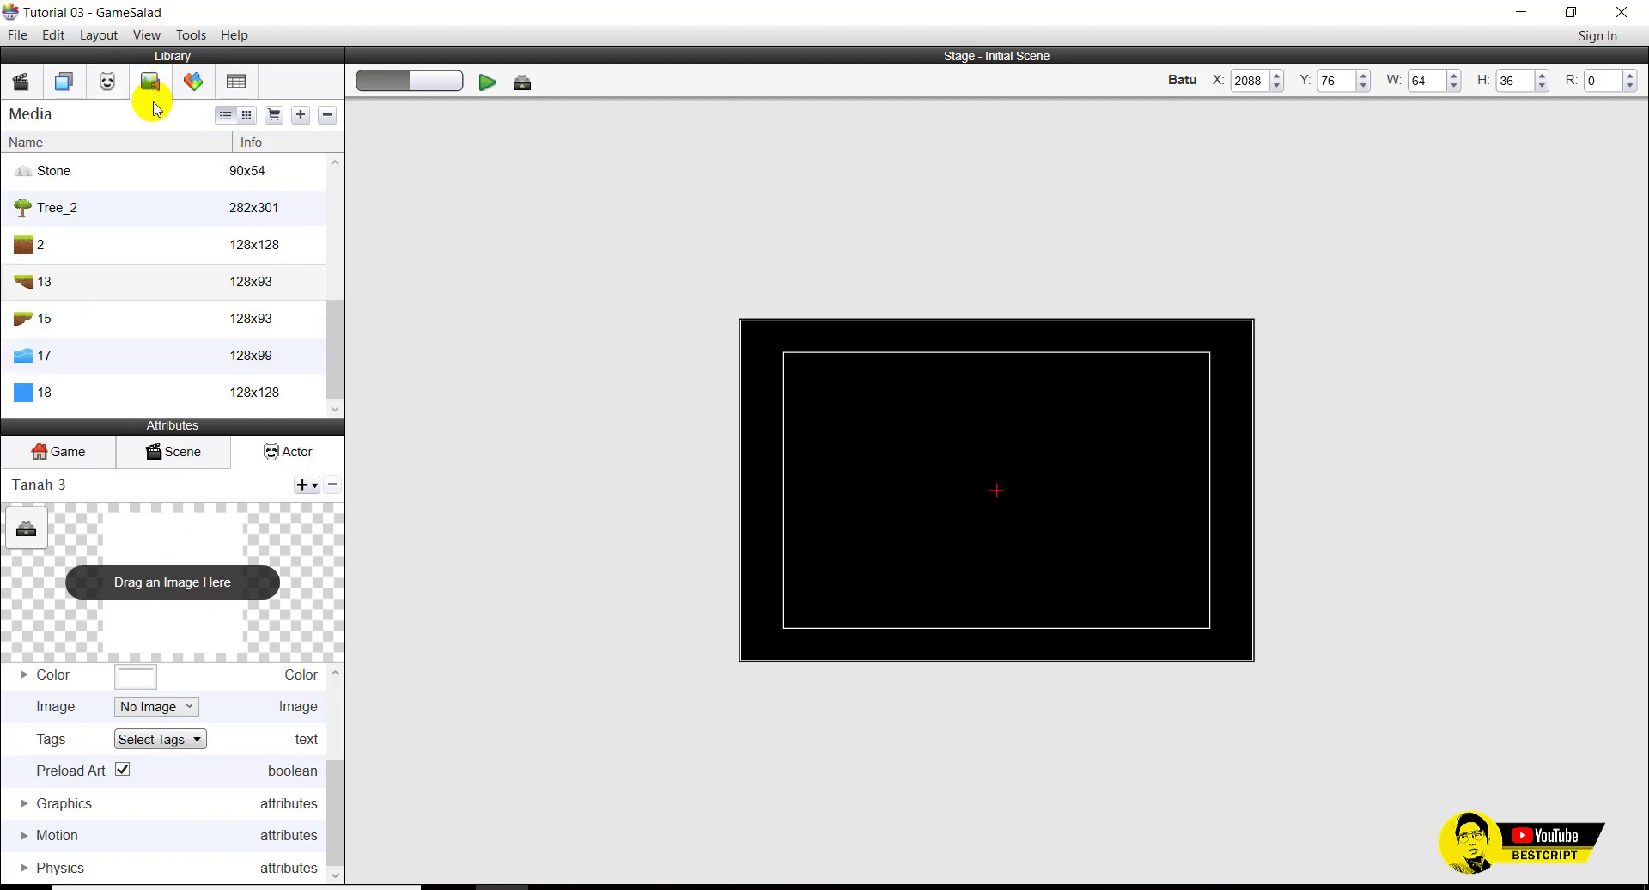
{"action": "left_click_drag", "start_coordinate": [30, 320], "coordinate": [166, 539]}
Add an actor named Laut and assign the water wave tile 17 from the project media as its image.
{"action": "left_click", "coordinate": [107, 82]}
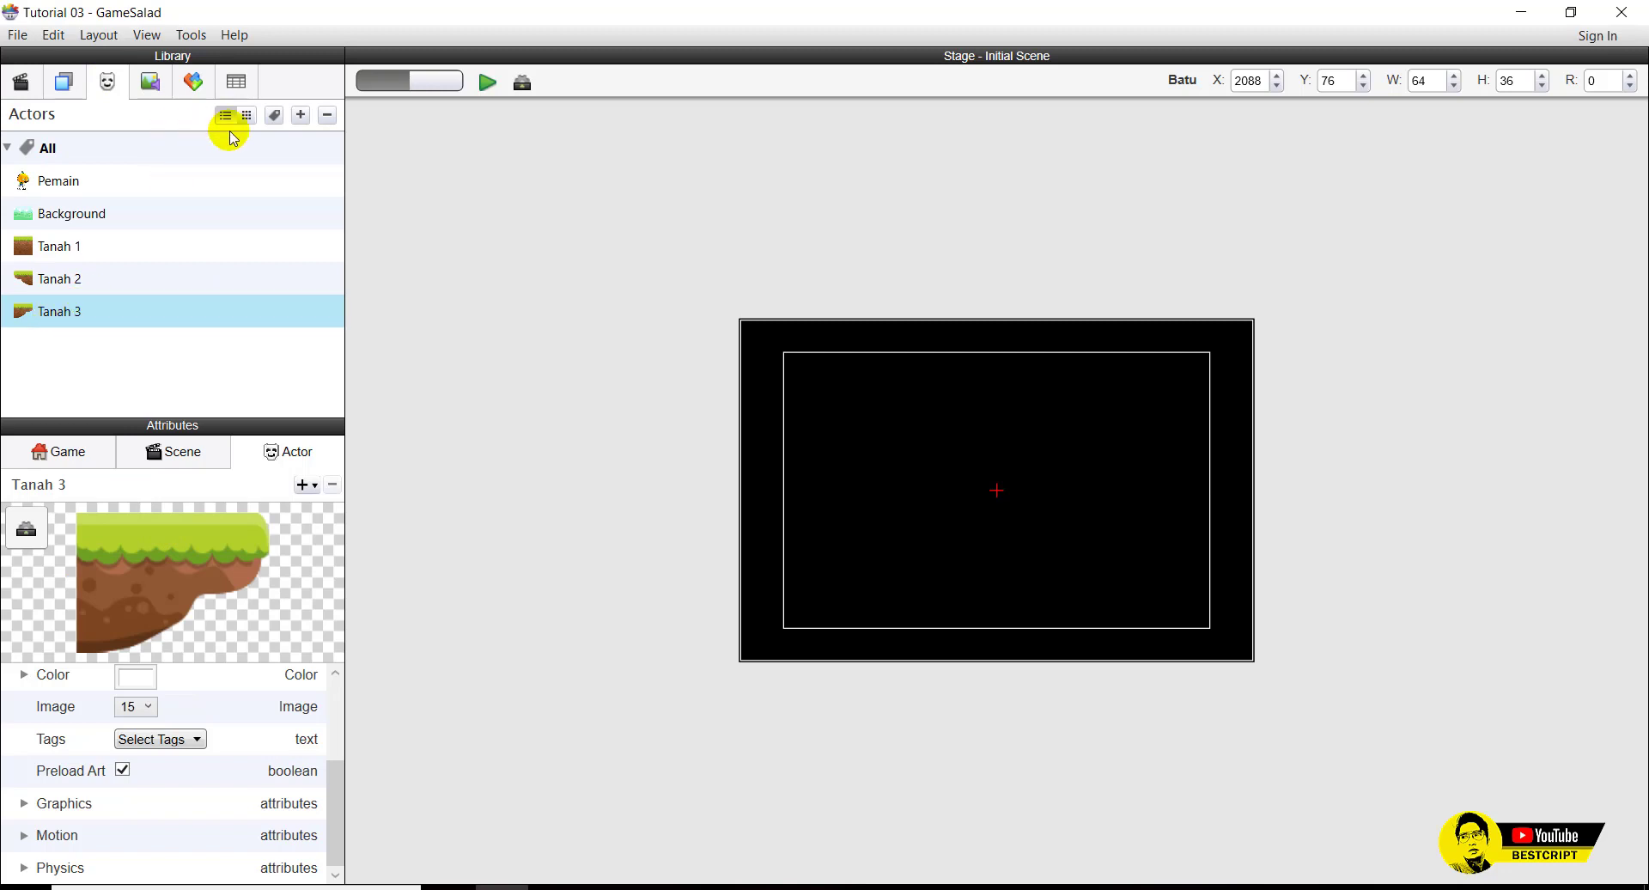
{"action": "left_click", "coordinate": [299, 116]}
{"action": "double_click", "coordinate": [67, 344]}
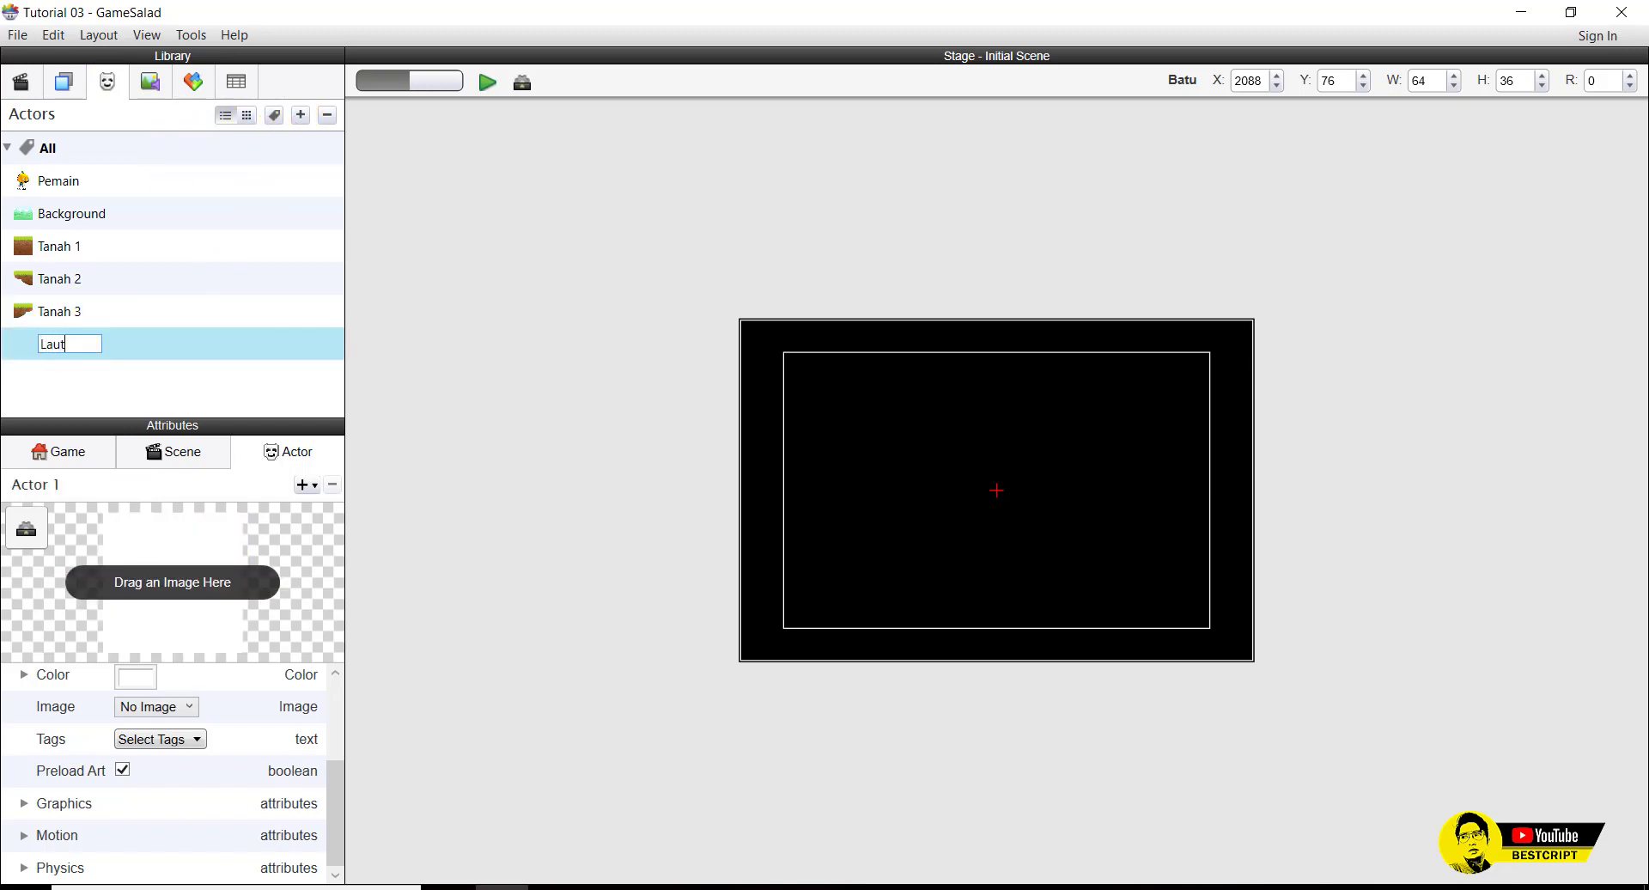
{"action": "left_click", "coordinate": [79, 352]}
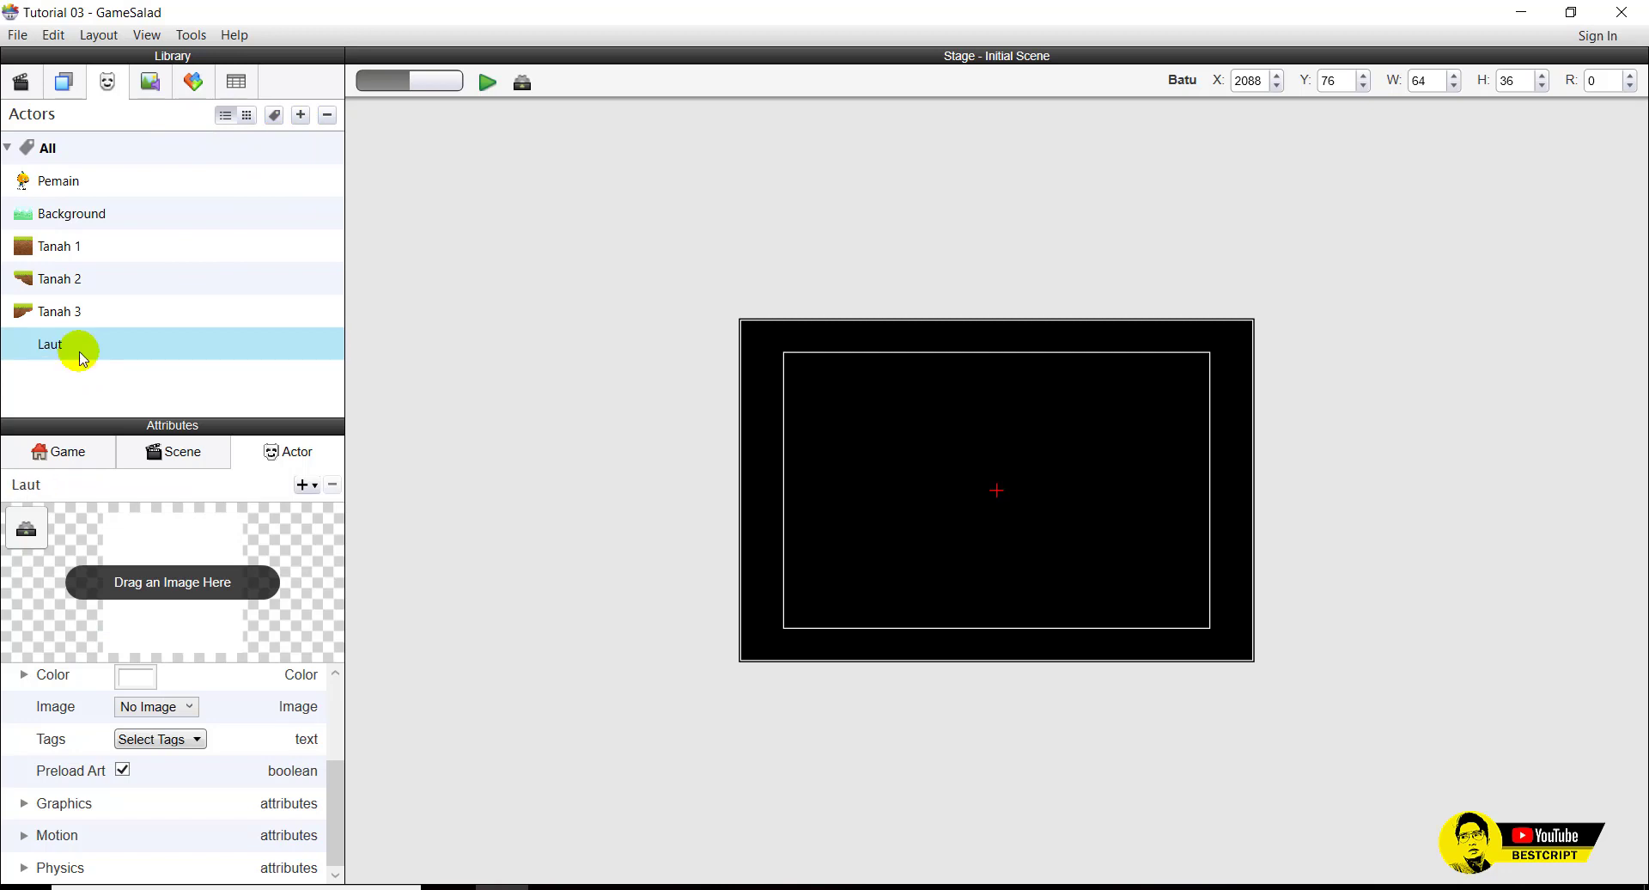
{"action": "left_click", "coordinate": [151, 84]}
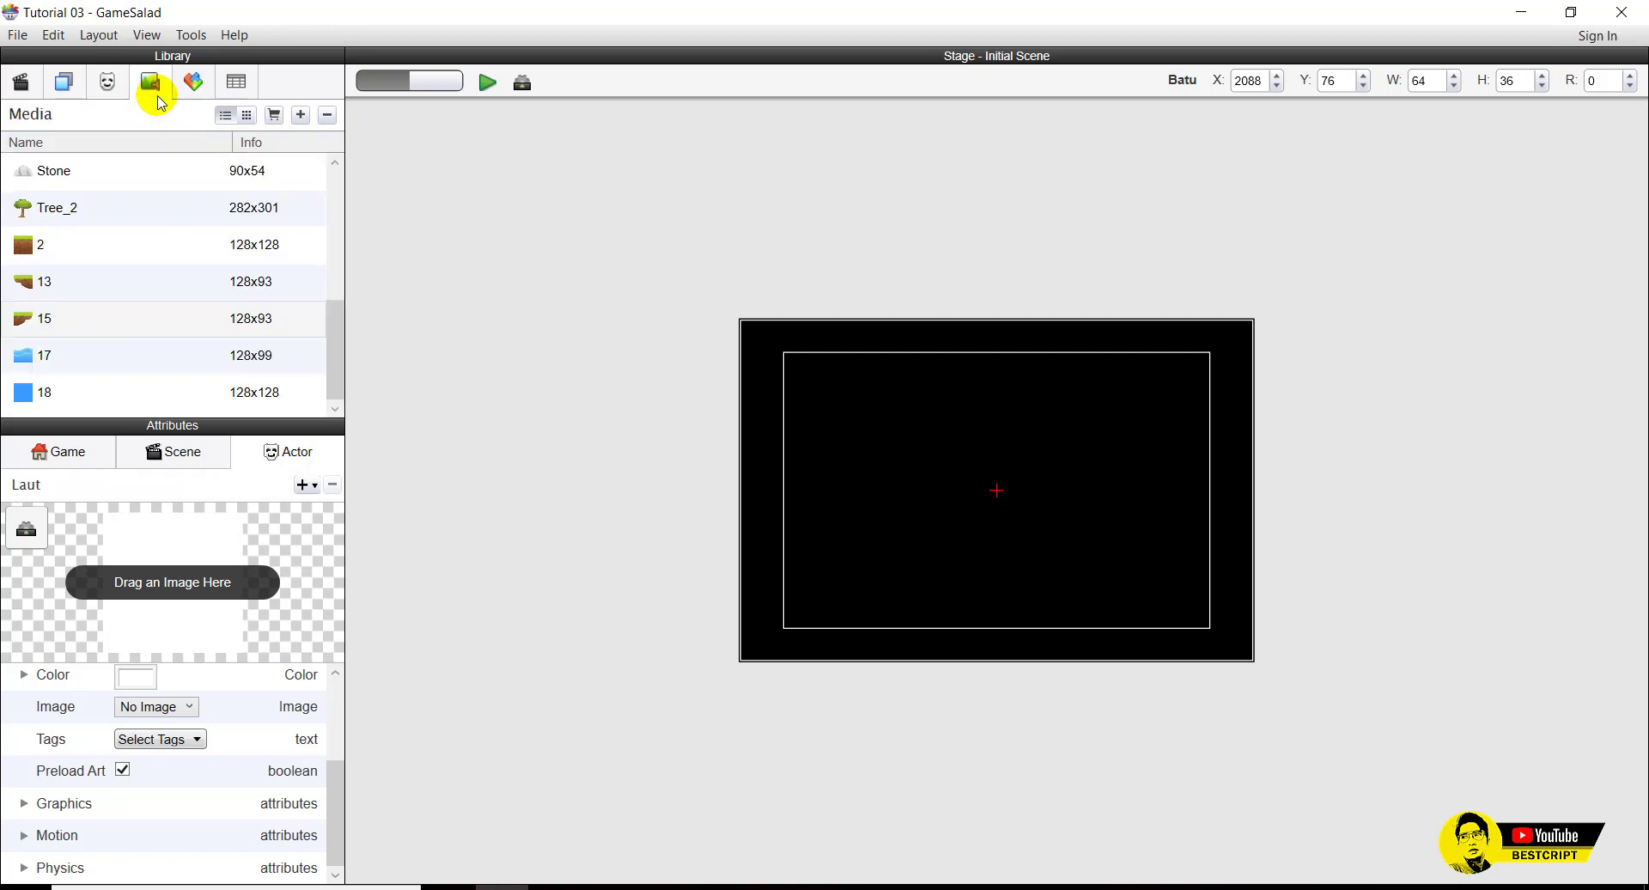
{"action": "left_click", "coordinate": [42, 359]}
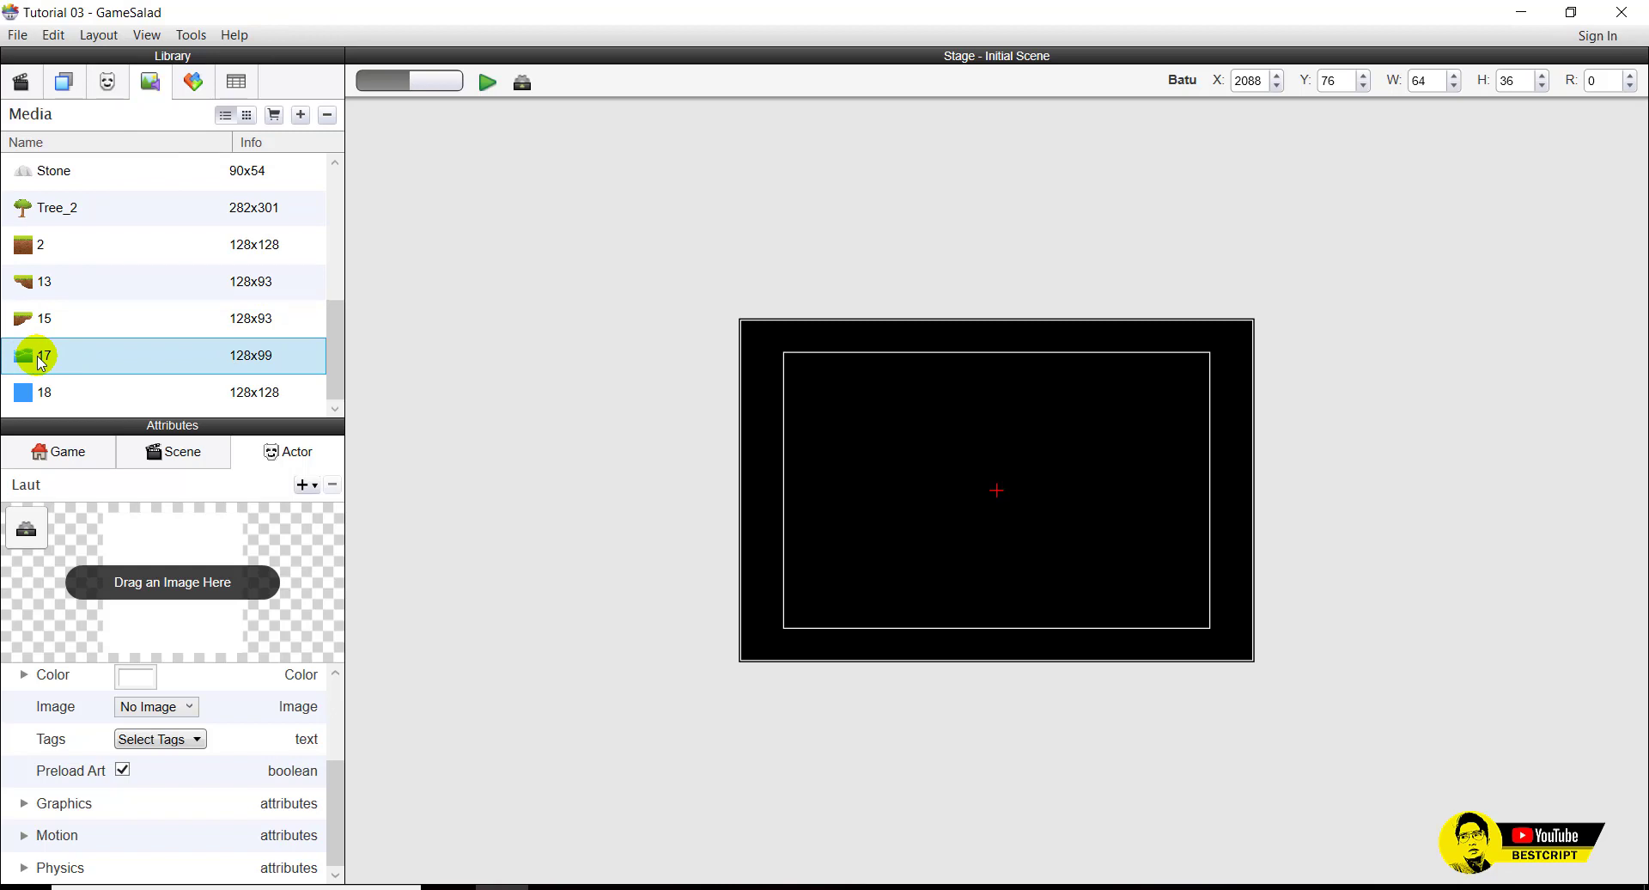
{"action": "left_click_drag", "start_coordinate": [45, 362], "coordinate": [208, 534]}
Add another actor below Laut and name it Batu.
{"action": "left_click", "coordinate": [107, 82]}
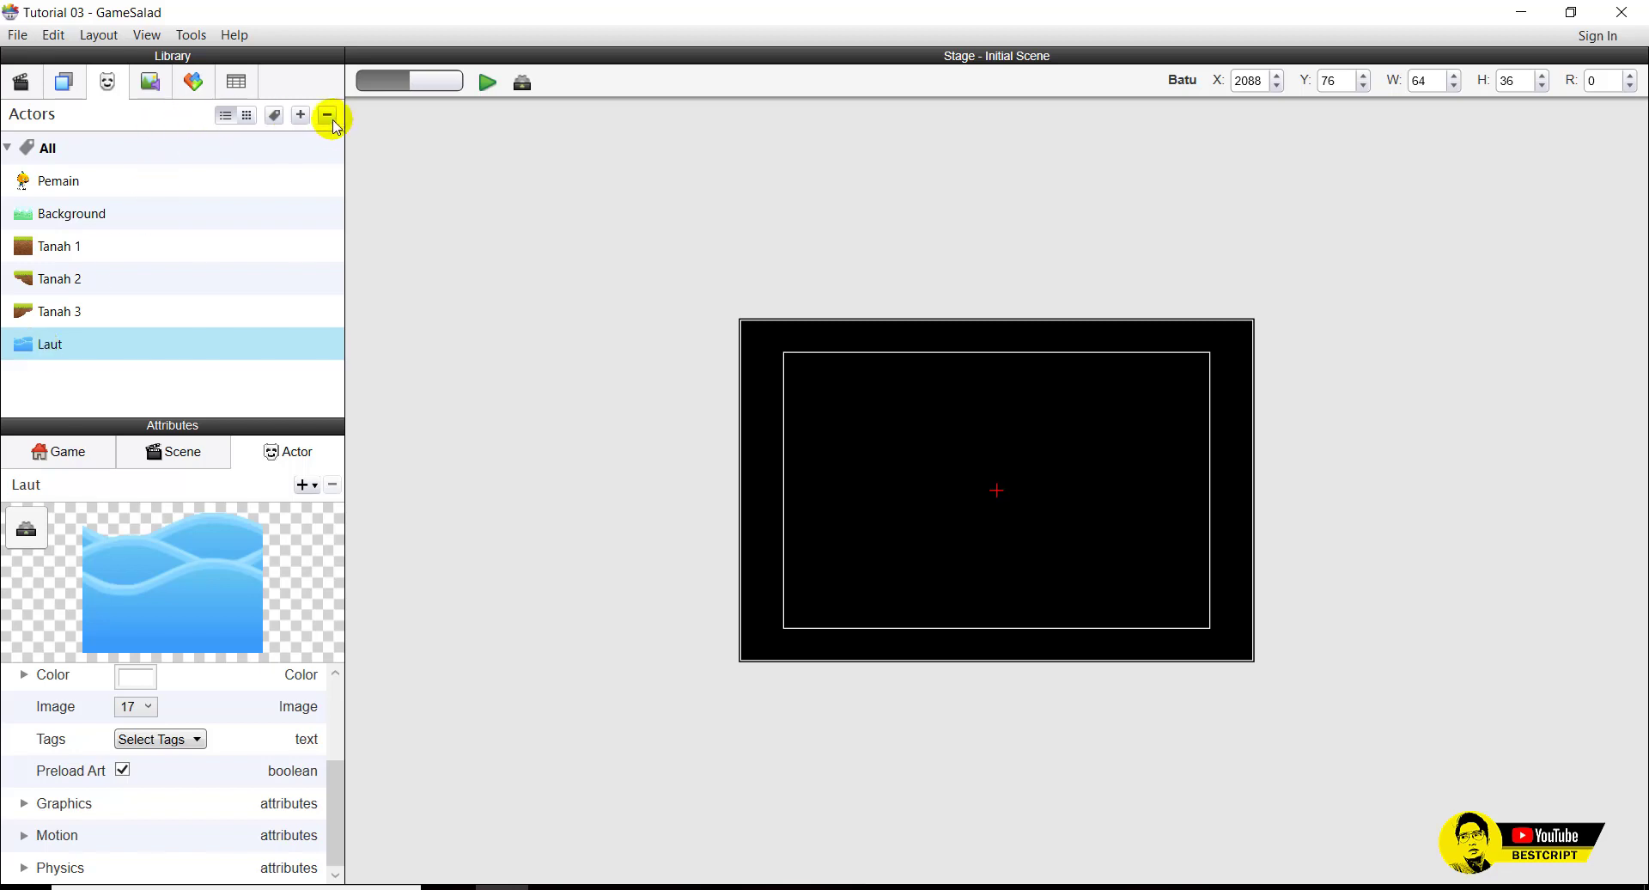
{"action": "left_click", "coordinate": [299, 115]}
{"action": "double_click", "coordinate": [59, 378]}
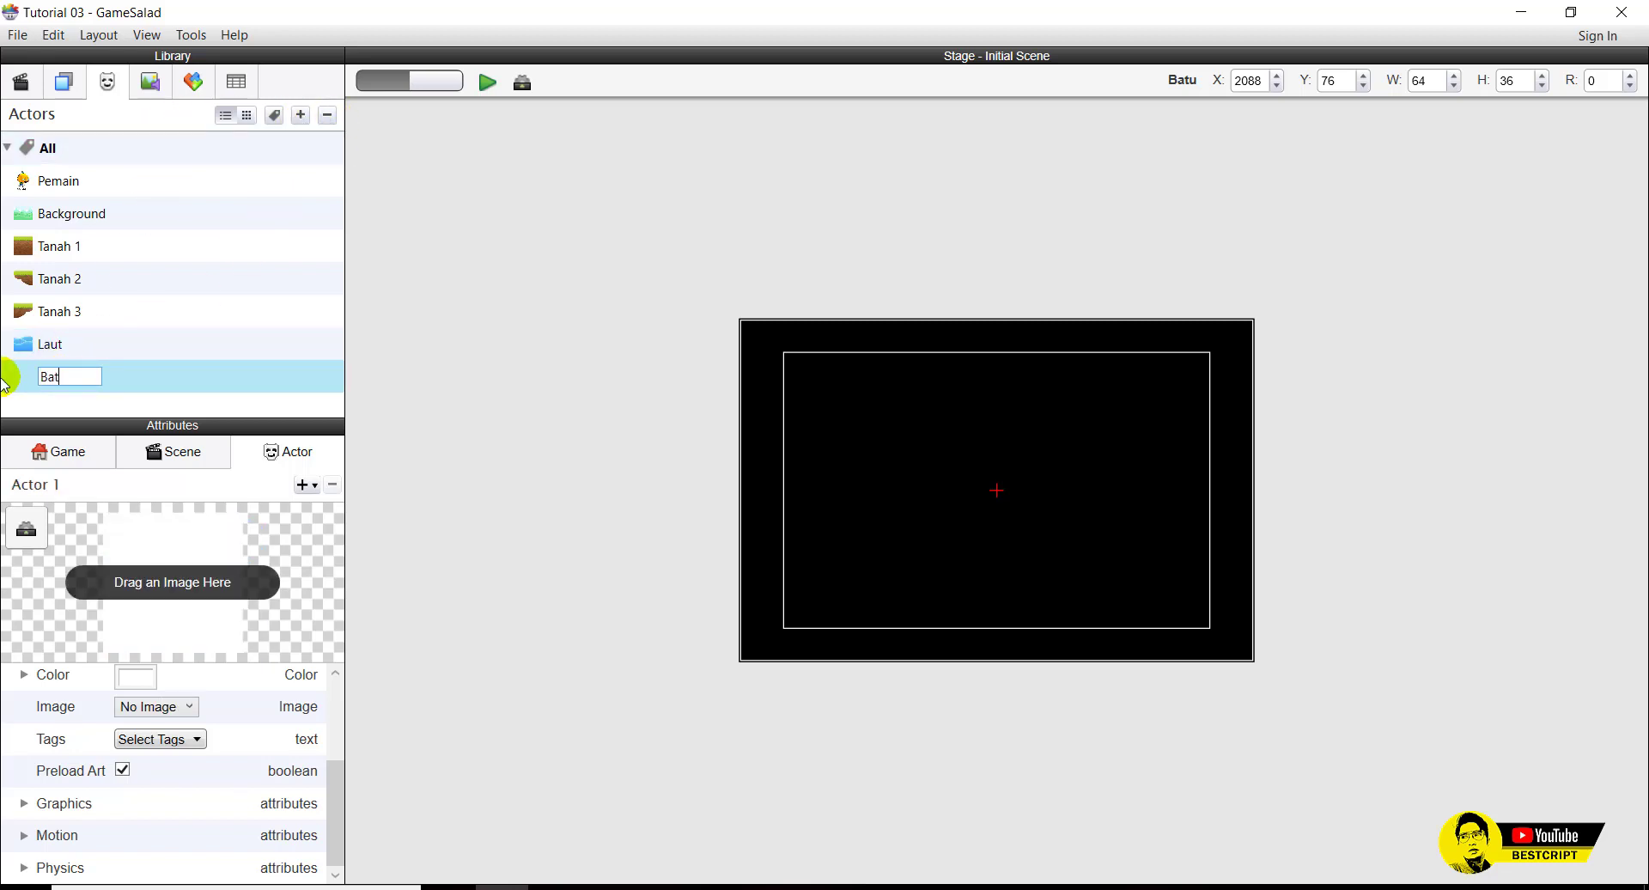
{"action": "key", "text": "Return"}
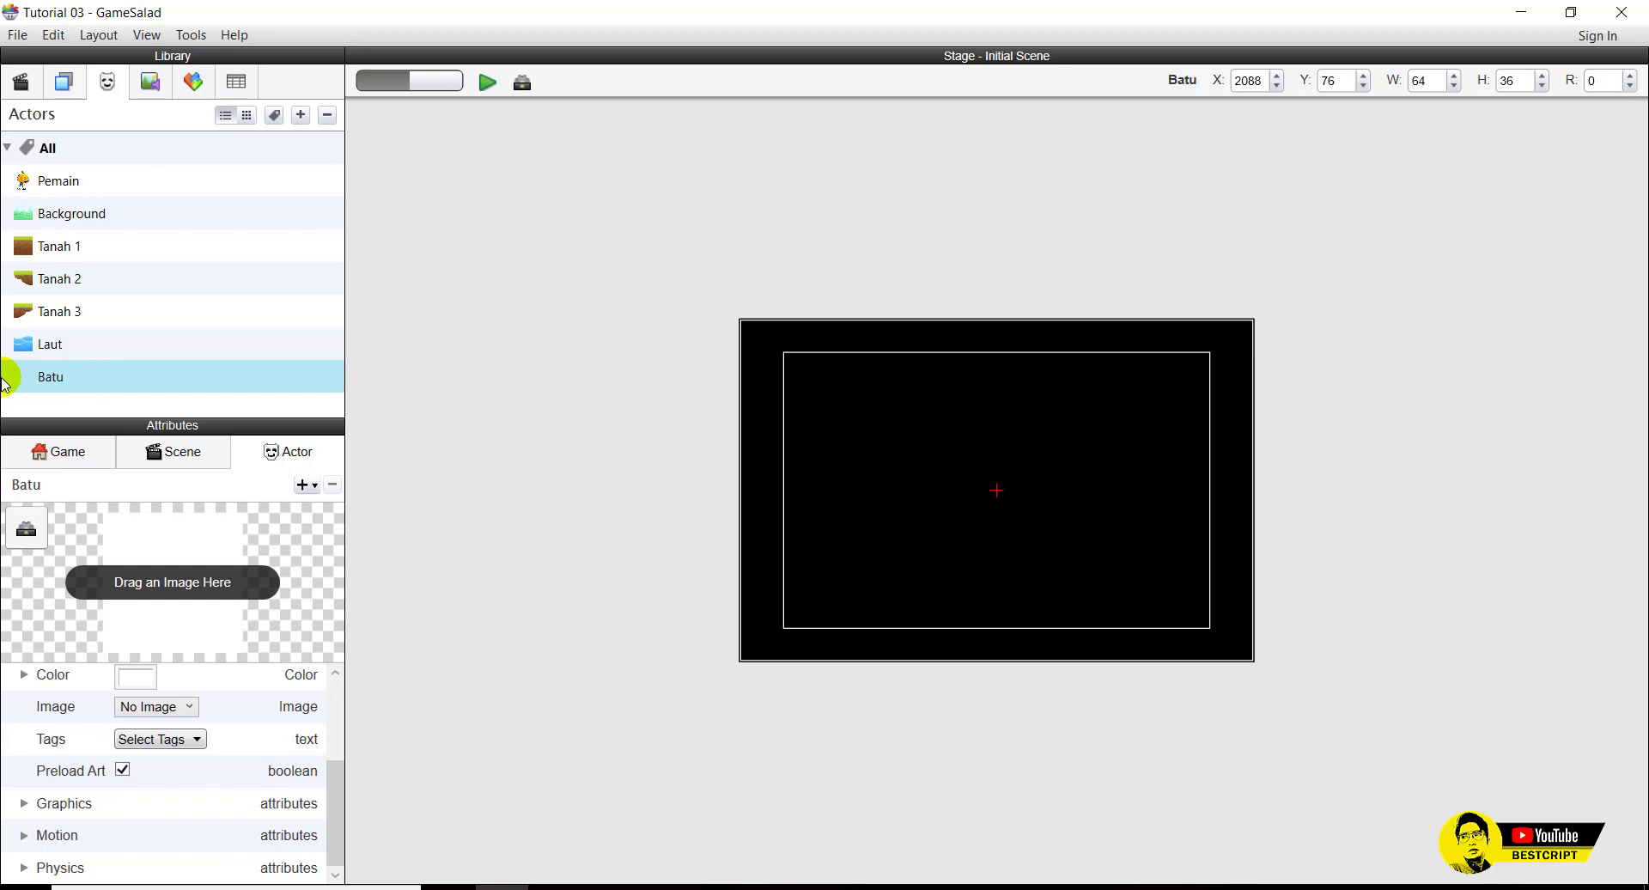
Find the Stone image in the project media and assign it to the Batu actor.
{"action": "left_click", "coordinate": [150, 81]}
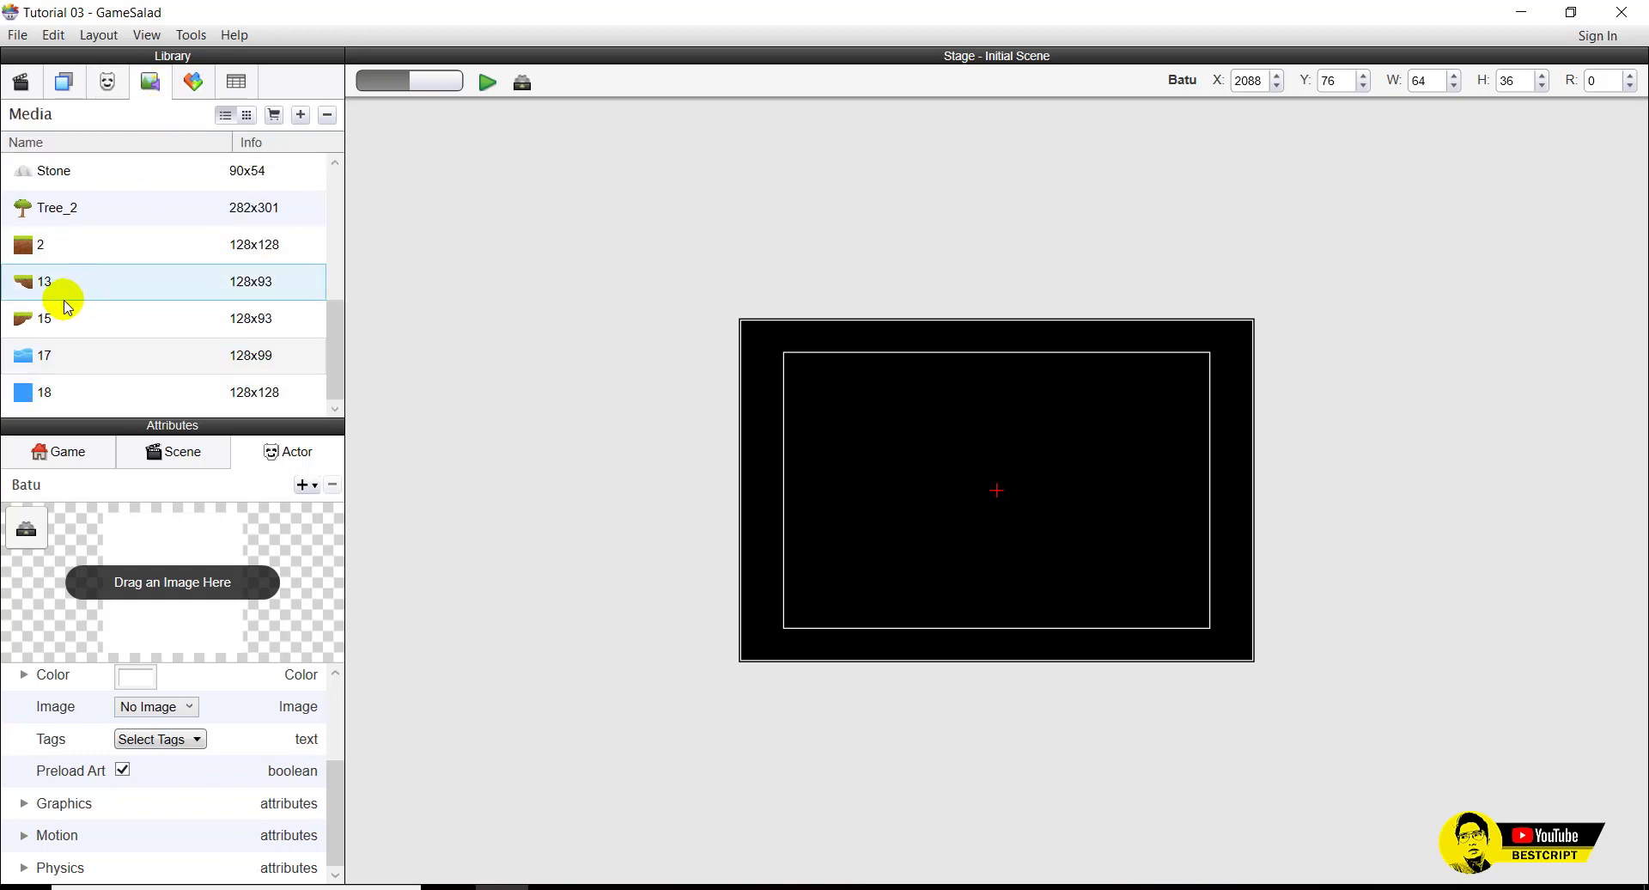
{"action": "scroll", "coordinate": [67, 307], "scroll_direction": "up", "scroll_amount": 5}
{"action": "scroll", "coordinate": [60, 258], "scroll_direction": "down", "scroll_amount": 5}
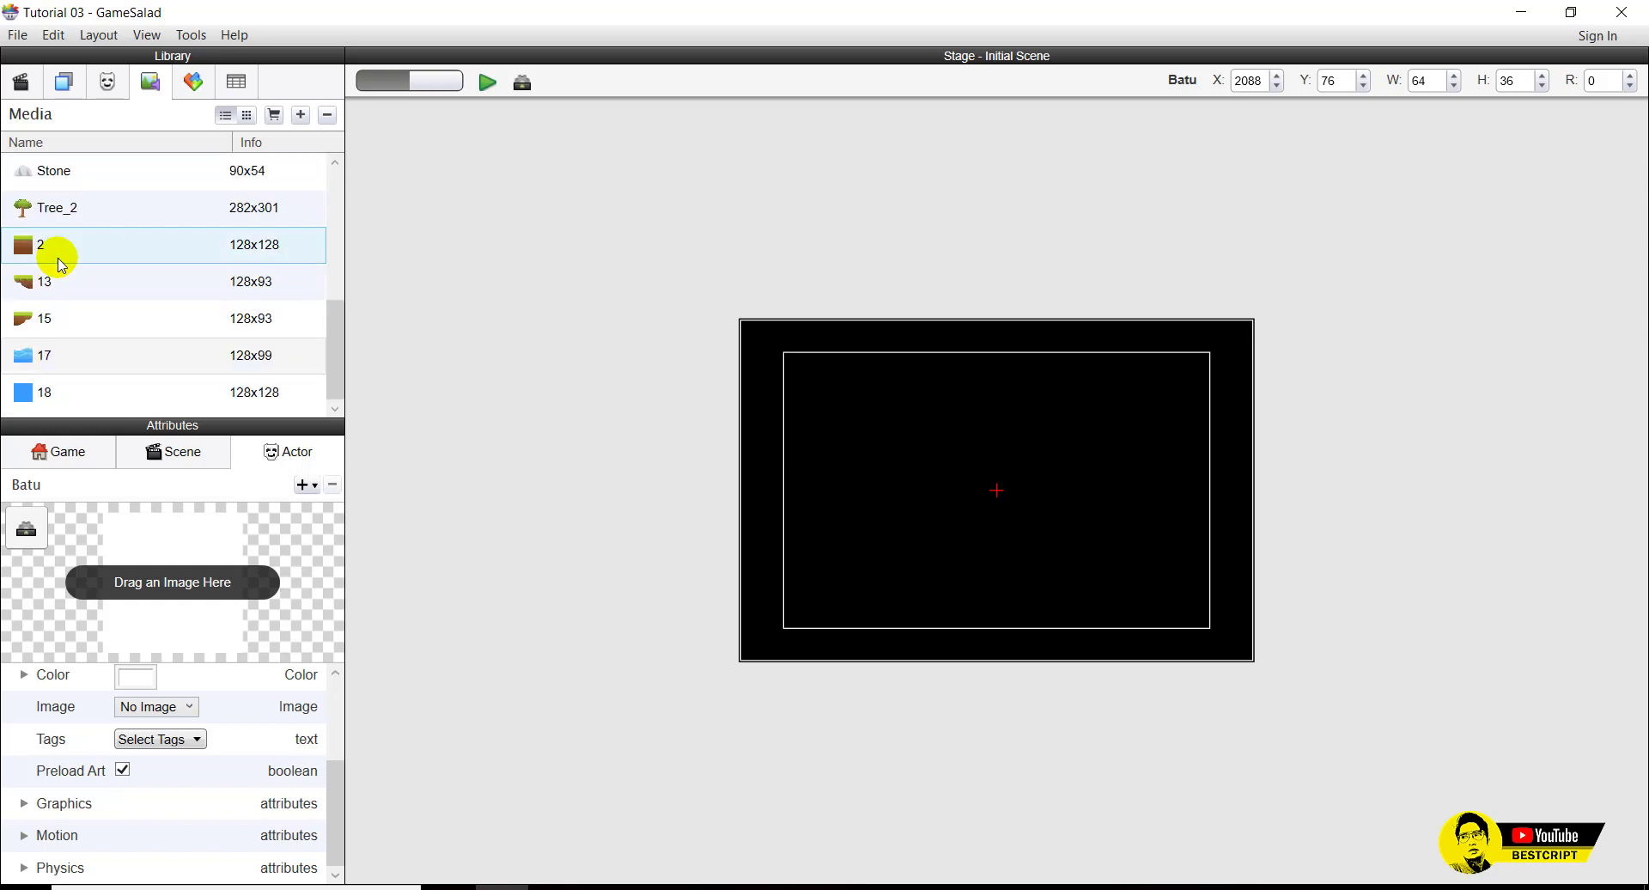
{"action": "scroll", "coordinate": [60, 262], "scroll_direction": "up", "scroll_amount": 3}
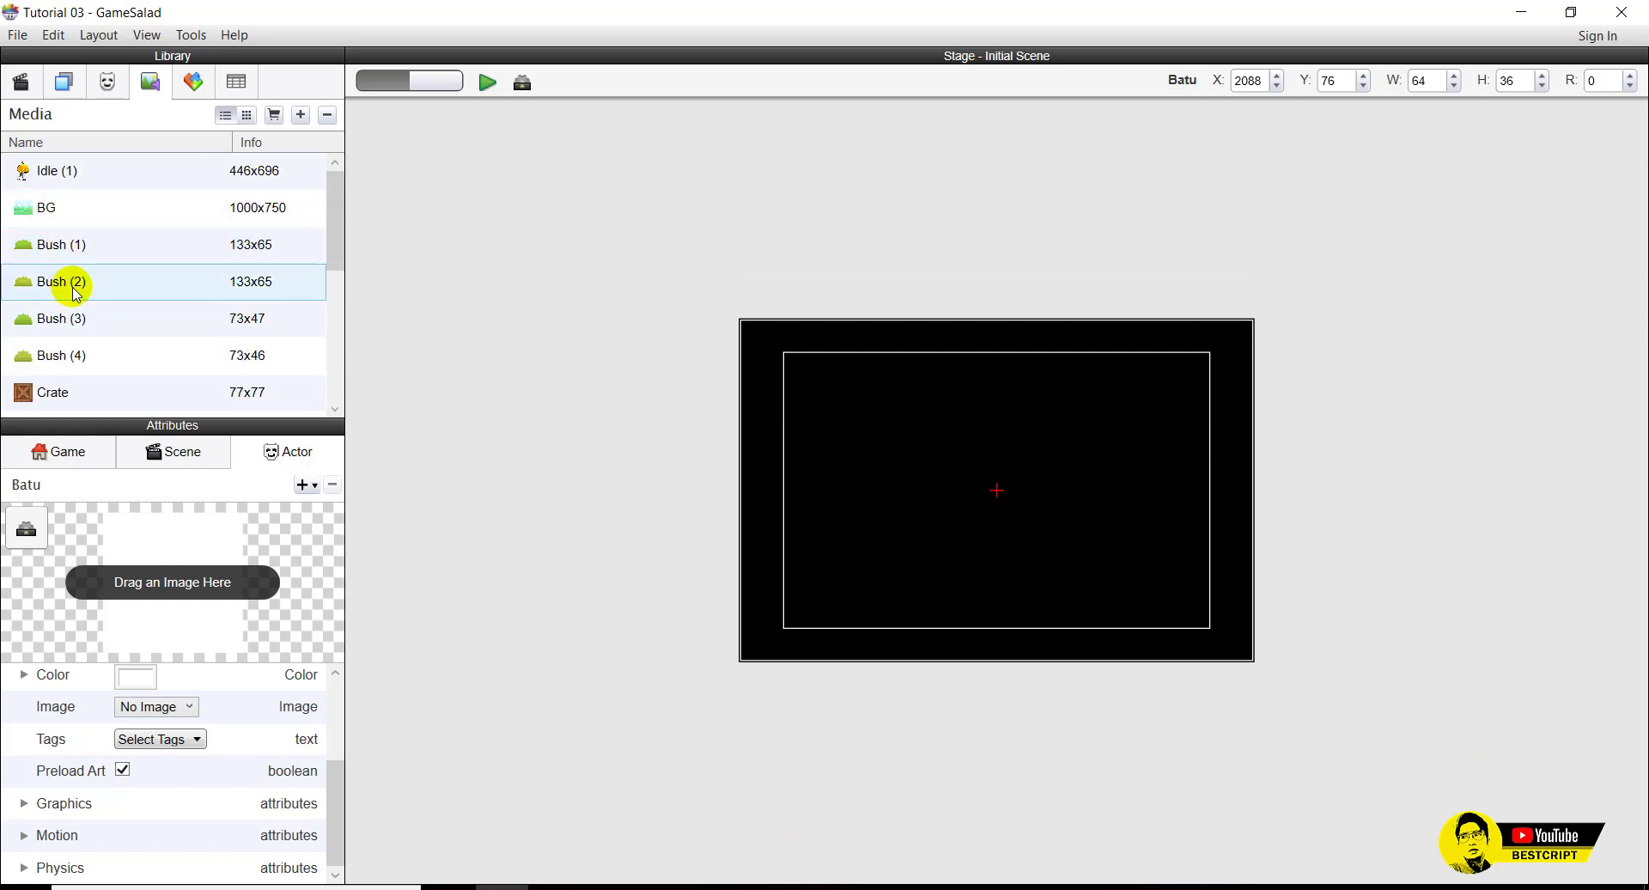
{"action": "scroll", "coordinate": [77, 300], "scroll_direction": "down", "scroll_amount": 2}
{"action": "scroll", "coordinate": [76, 317], "scroll_direction": "down", "scroll_amount": 2}
{"action": "scroll", "coordinate": [76, 320], "scroll_direction": "up", "scroll_amount": 4}
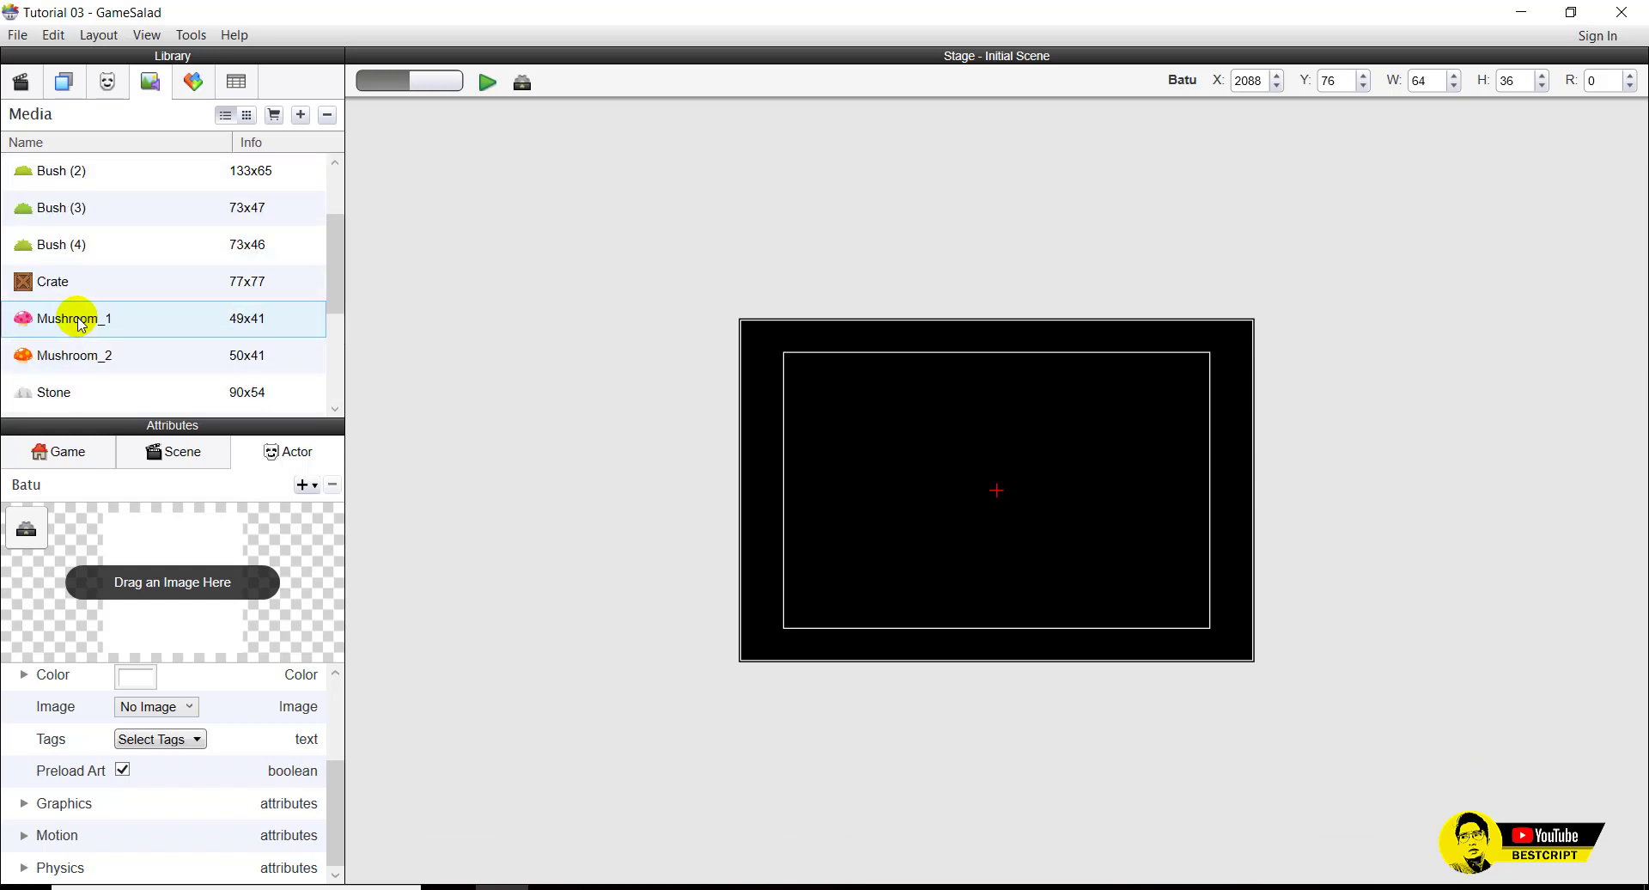
{"action": "left_click_drag", "start_coordinate": [57, 388], "coordinate": [189, 563]}
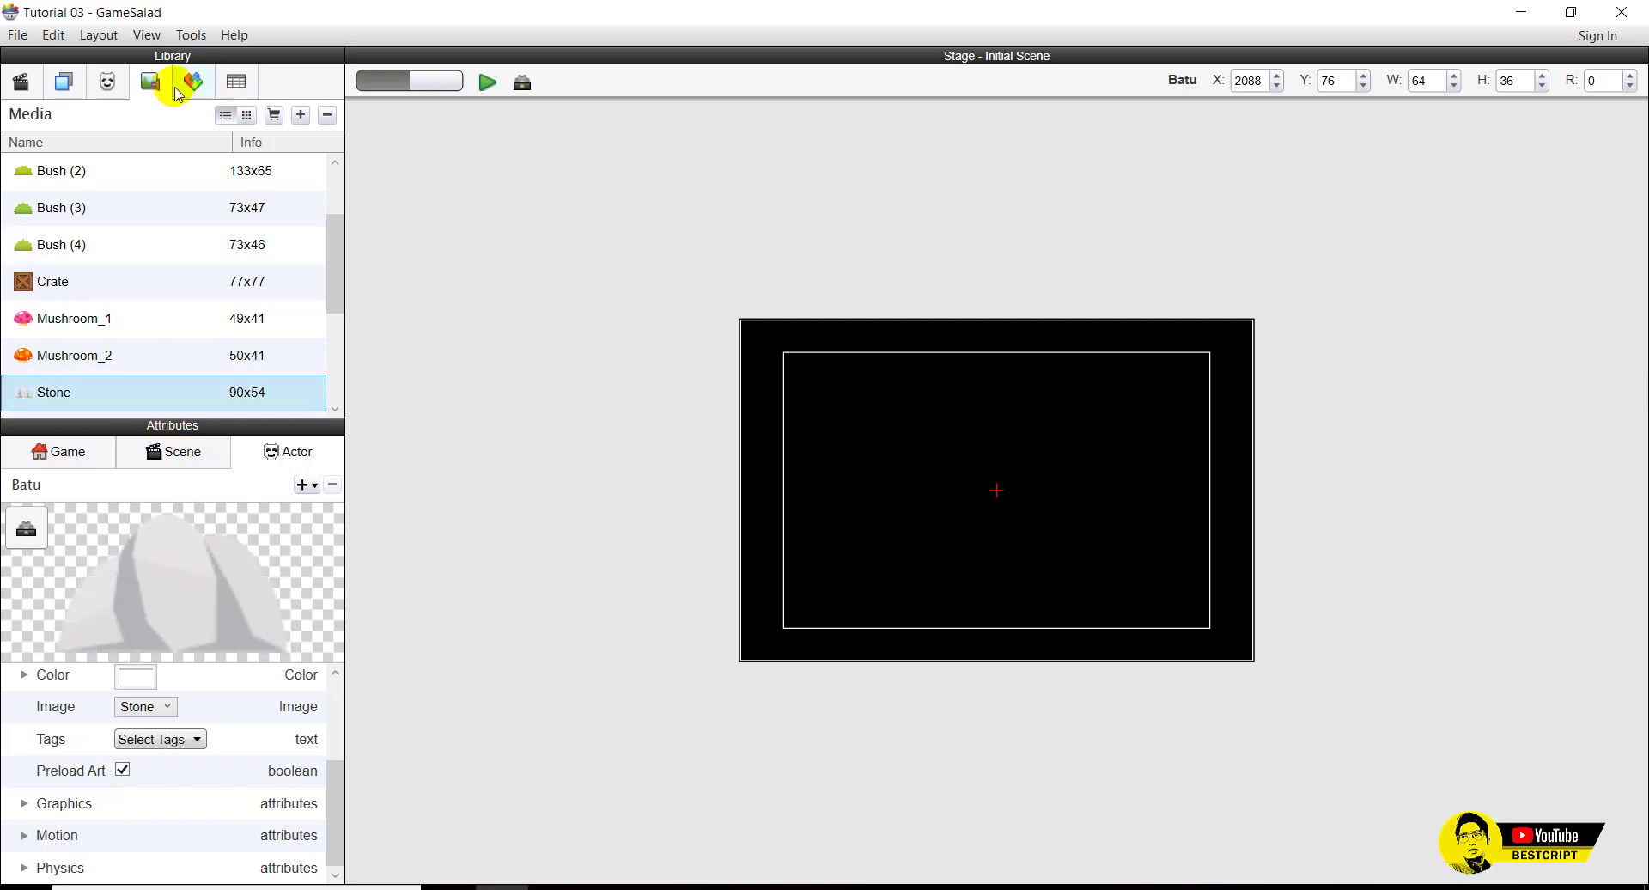
Add an actor named Jamur and assign the orange Mushroom_2 image from the project media to it.
{"action": "left_click", "coordinate": [116, 90]}
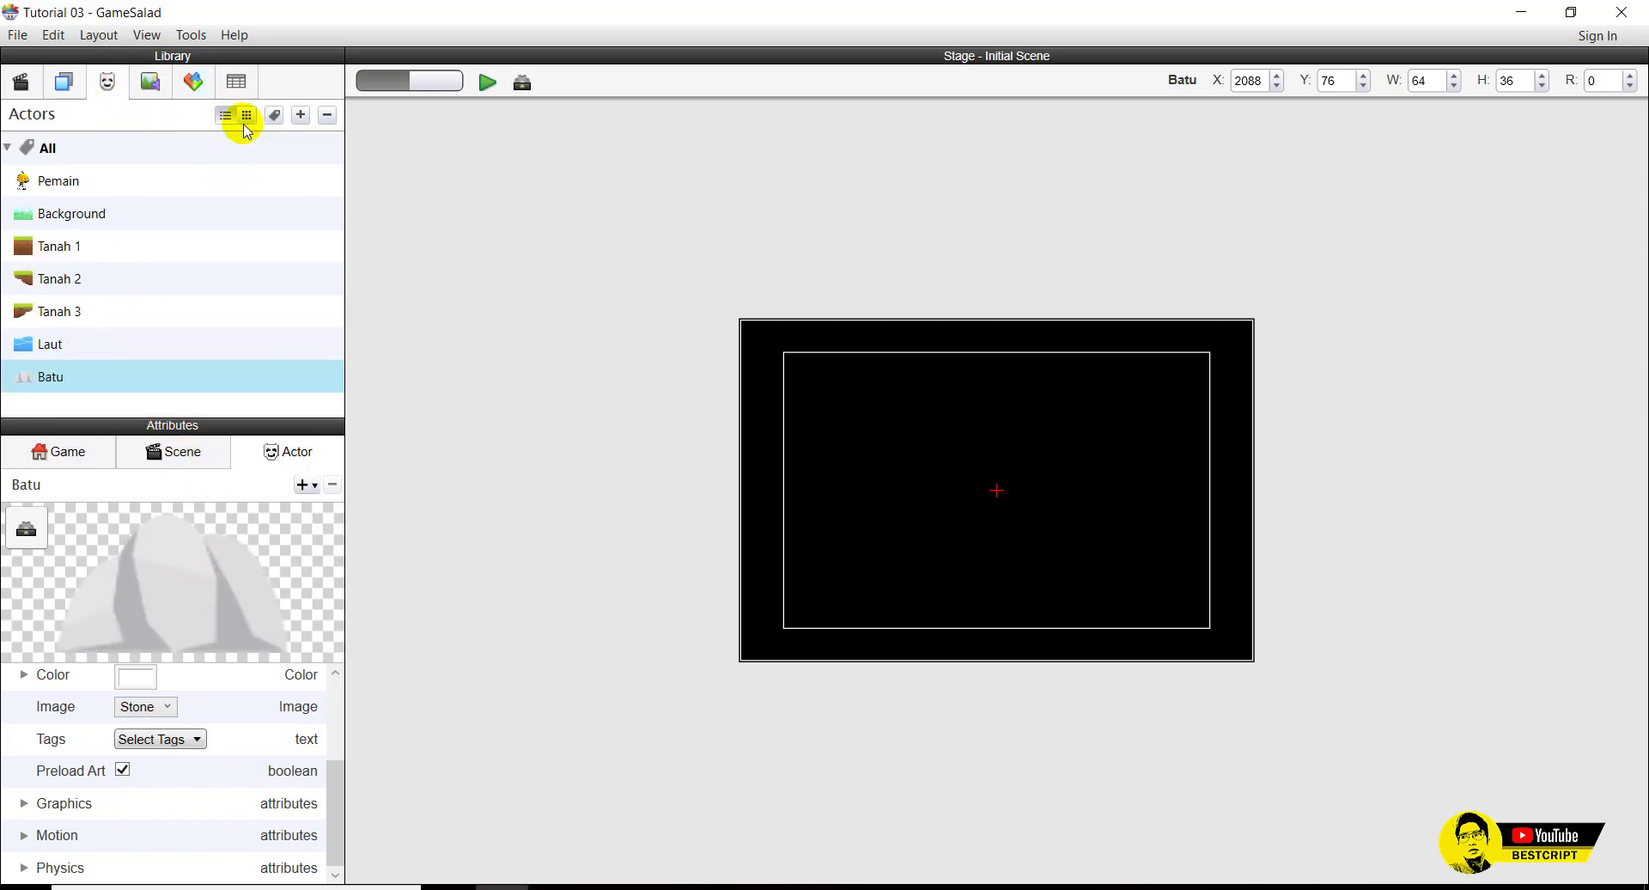
{"action": "left_click", "coordinate": [299, 119]}
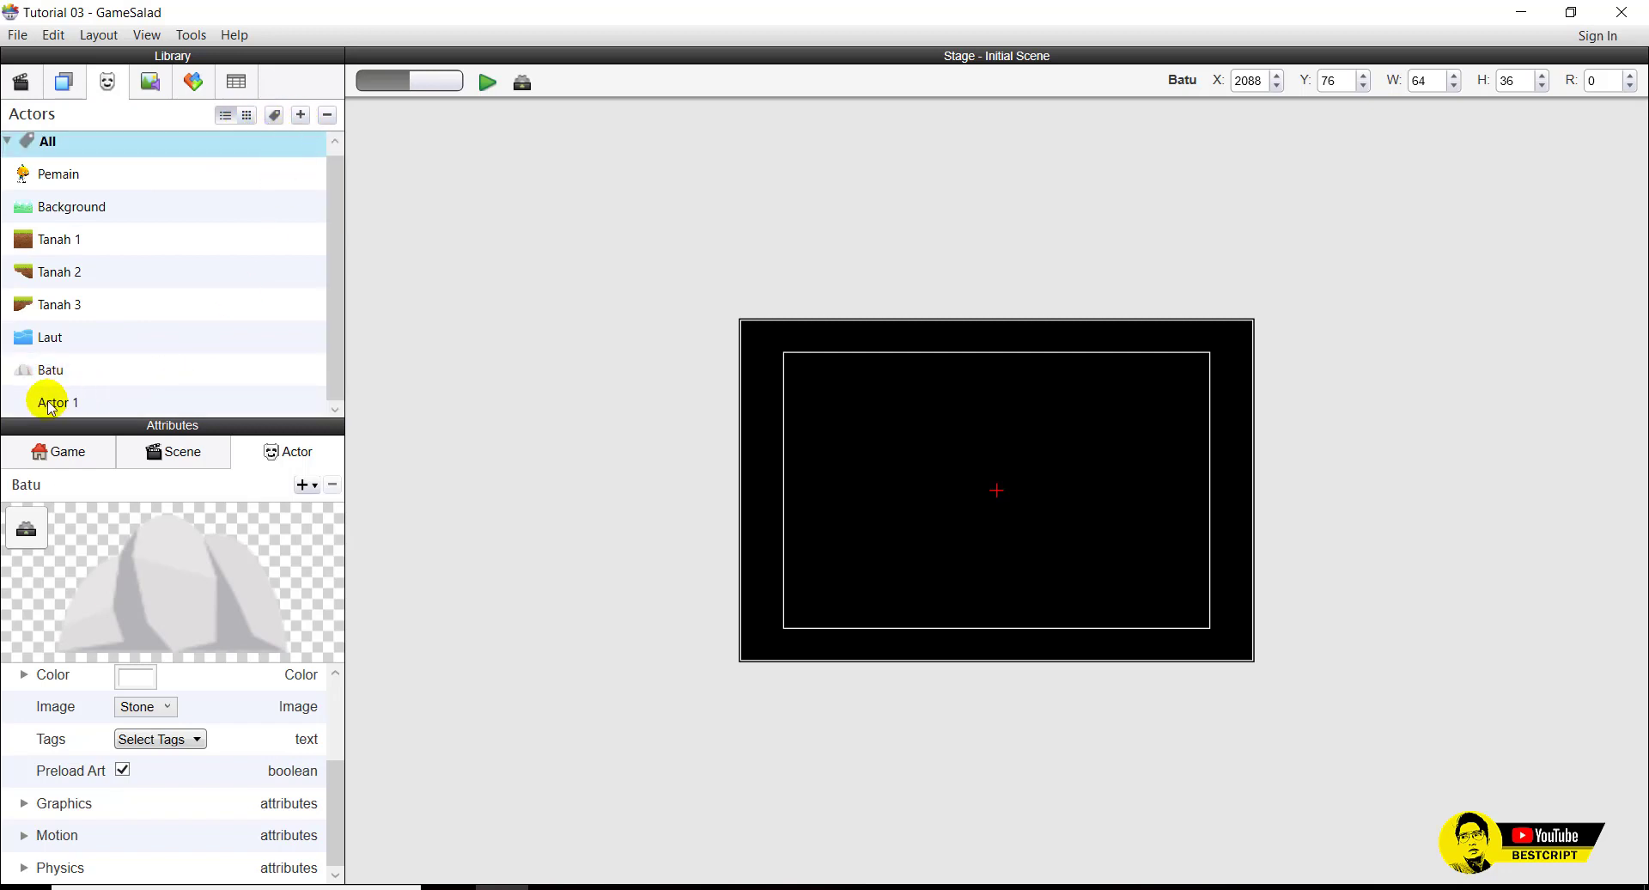
{"action": "double_click", "coordinate": [112, 401]}
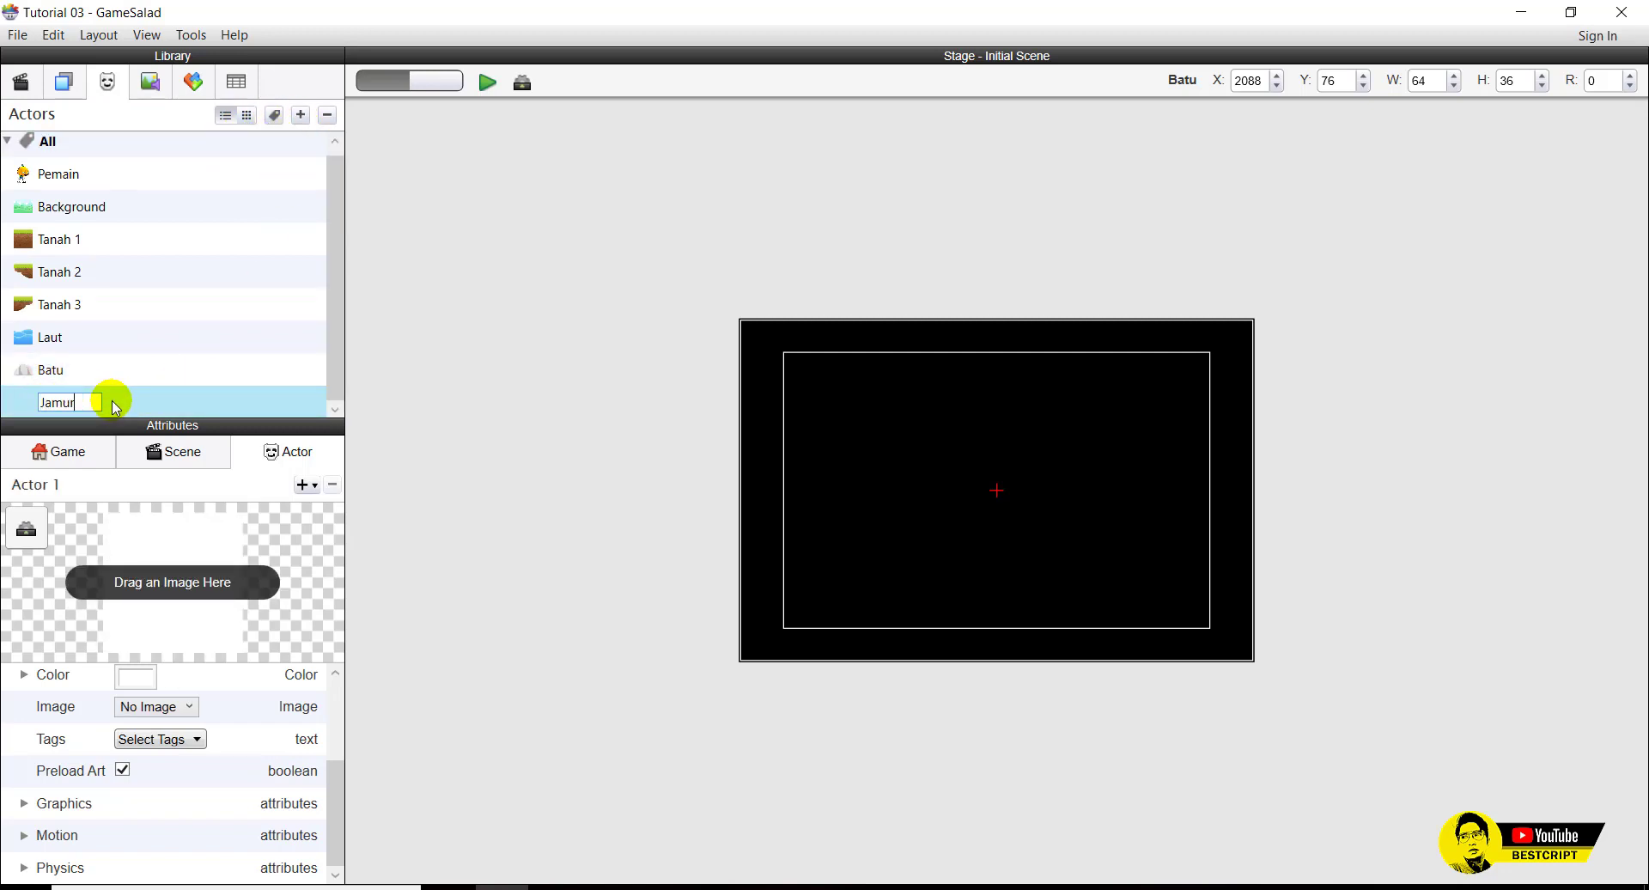
{"action": "key", "text": "Return"}
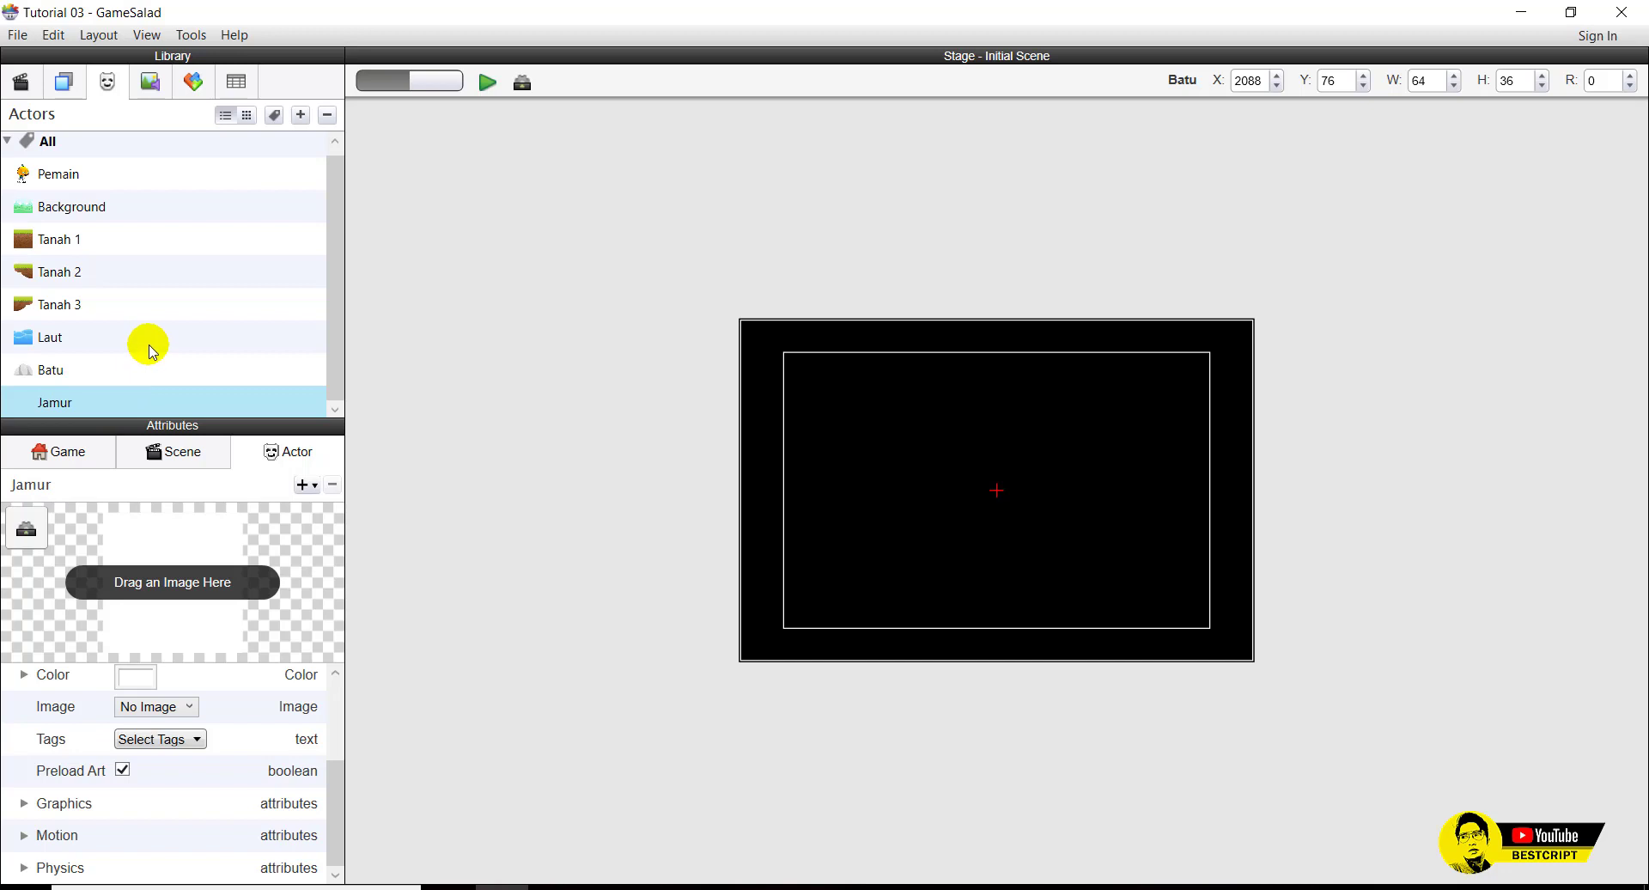
{"action": "left_click", "coordinate": [149, 82]}
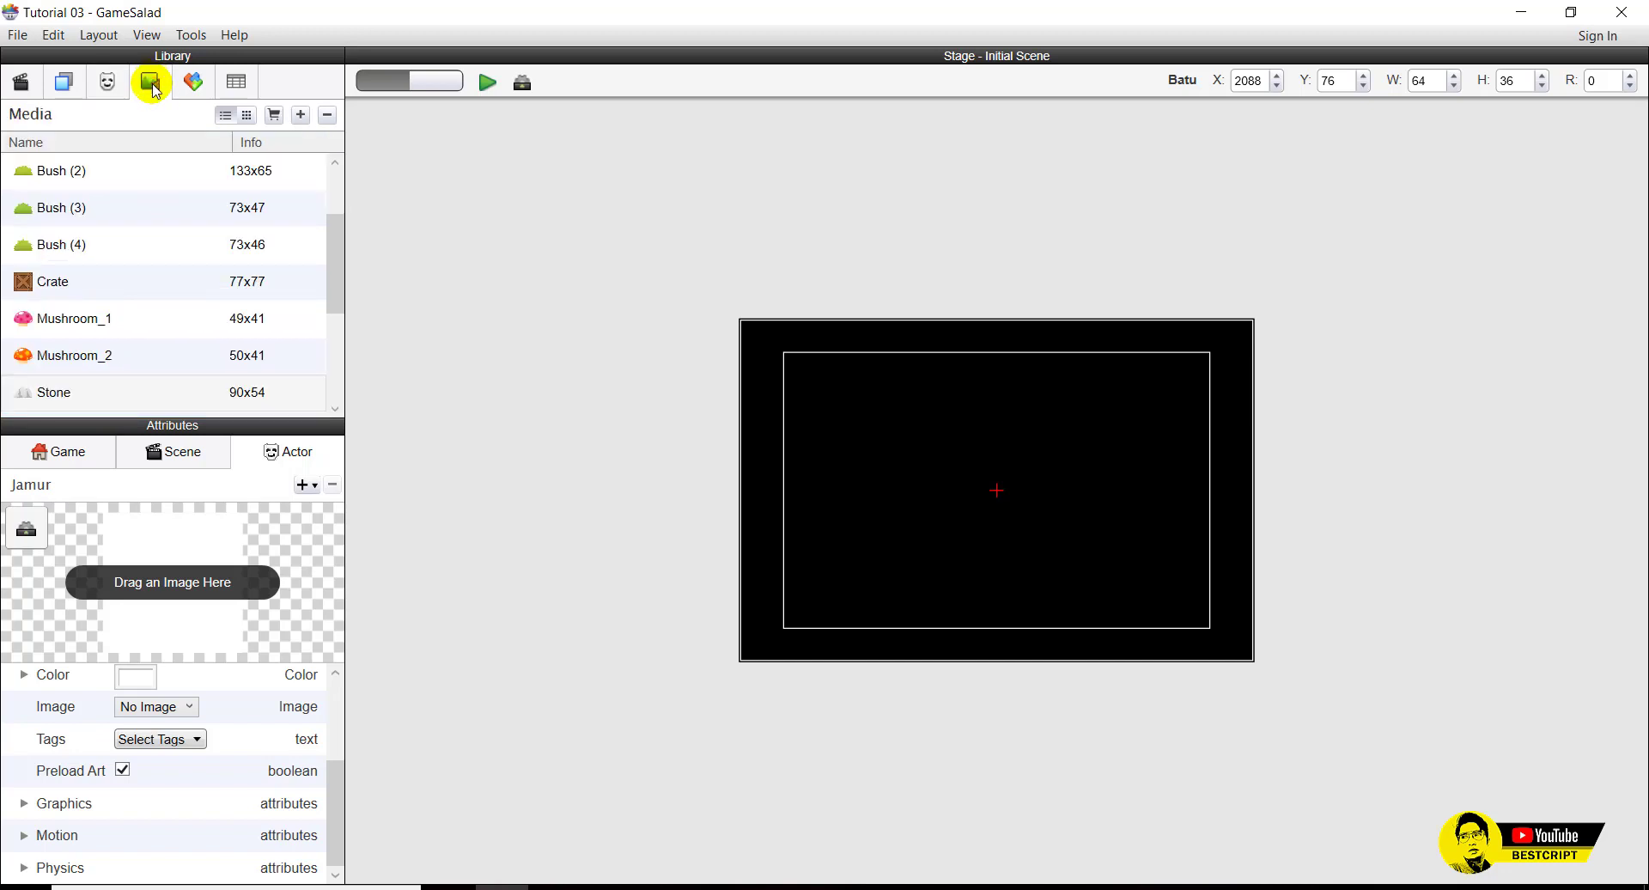
{"action": "left_click", "coordinate": [70, 356]}
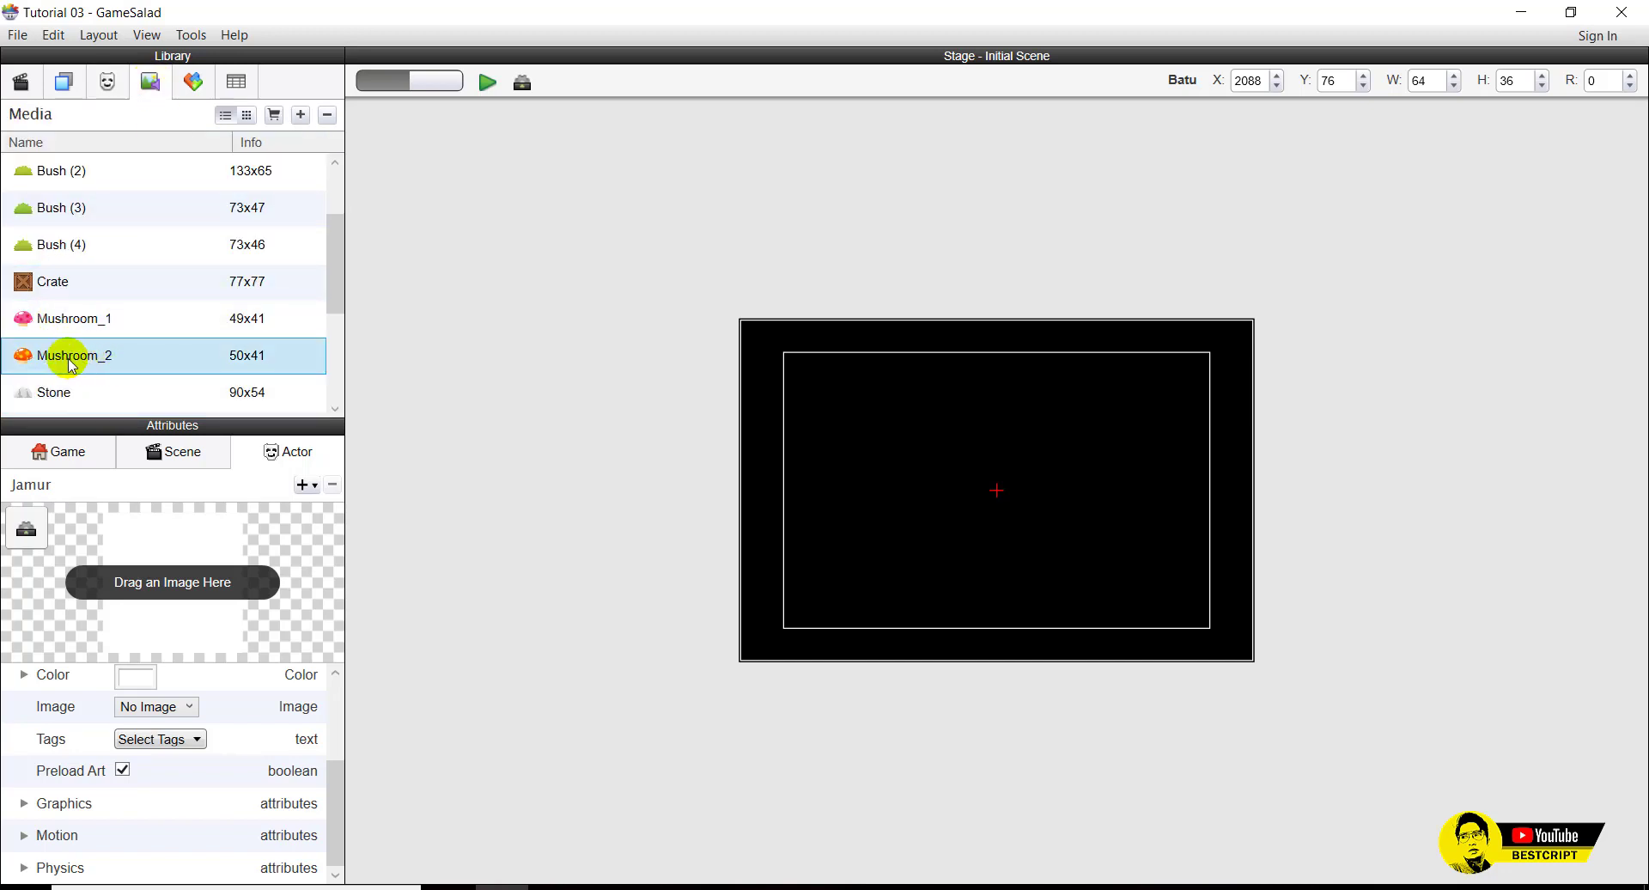
{"action": "left_click_drag", "start_coordinate": [60, 359], "coordinate": [182, 536]}
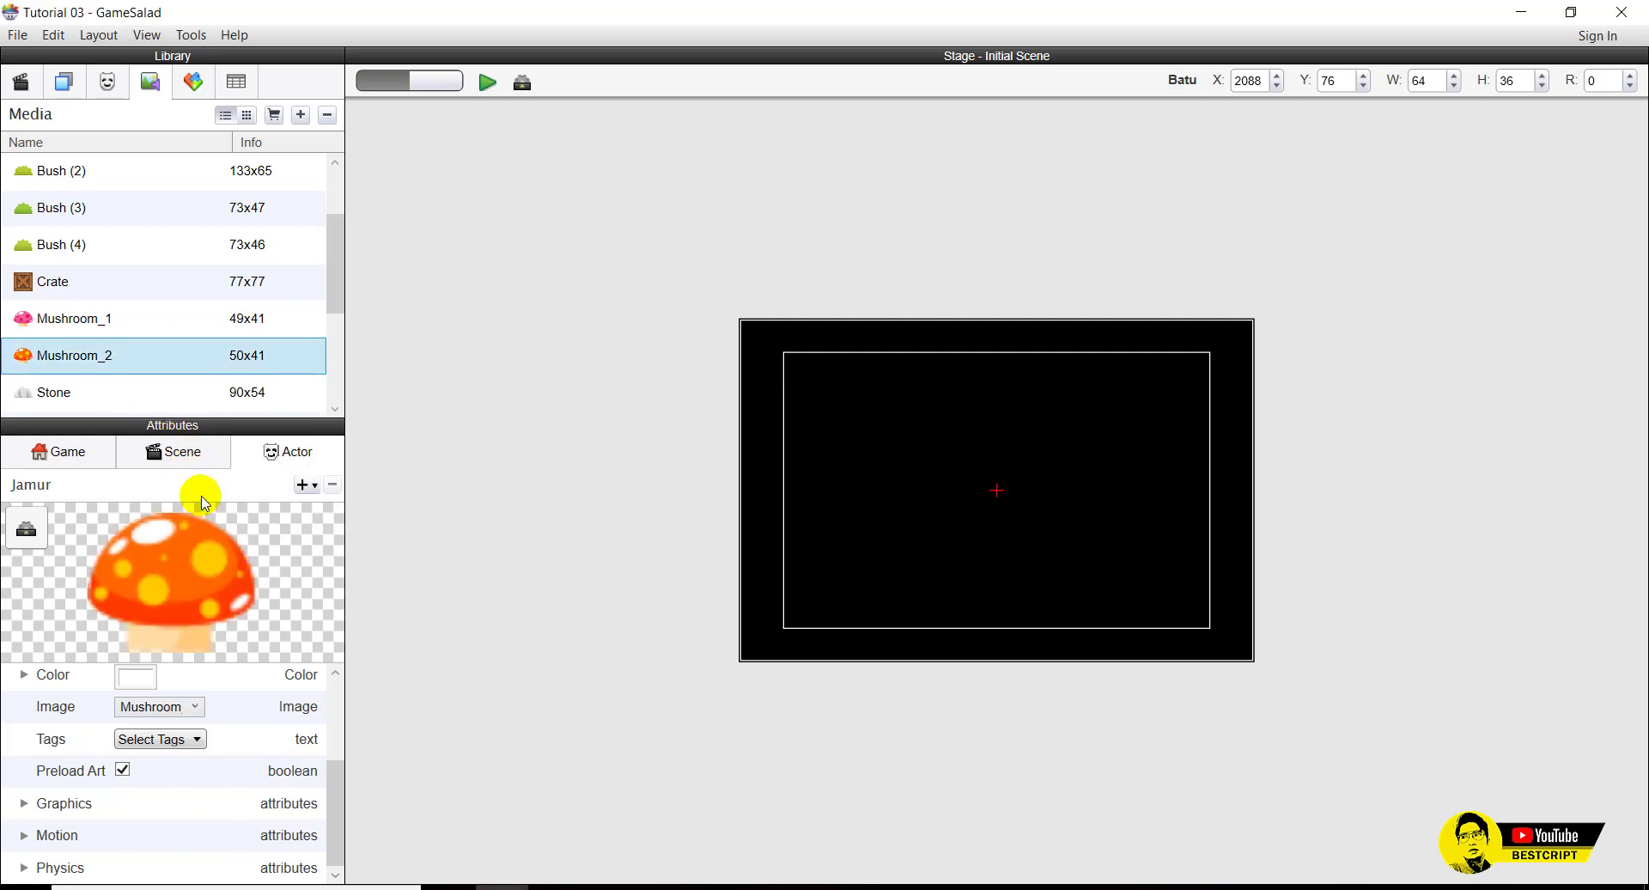
Add another actor below Jamur and name it Jamur 2.
{"action": "left_click", "coordinate": [107, 82]}
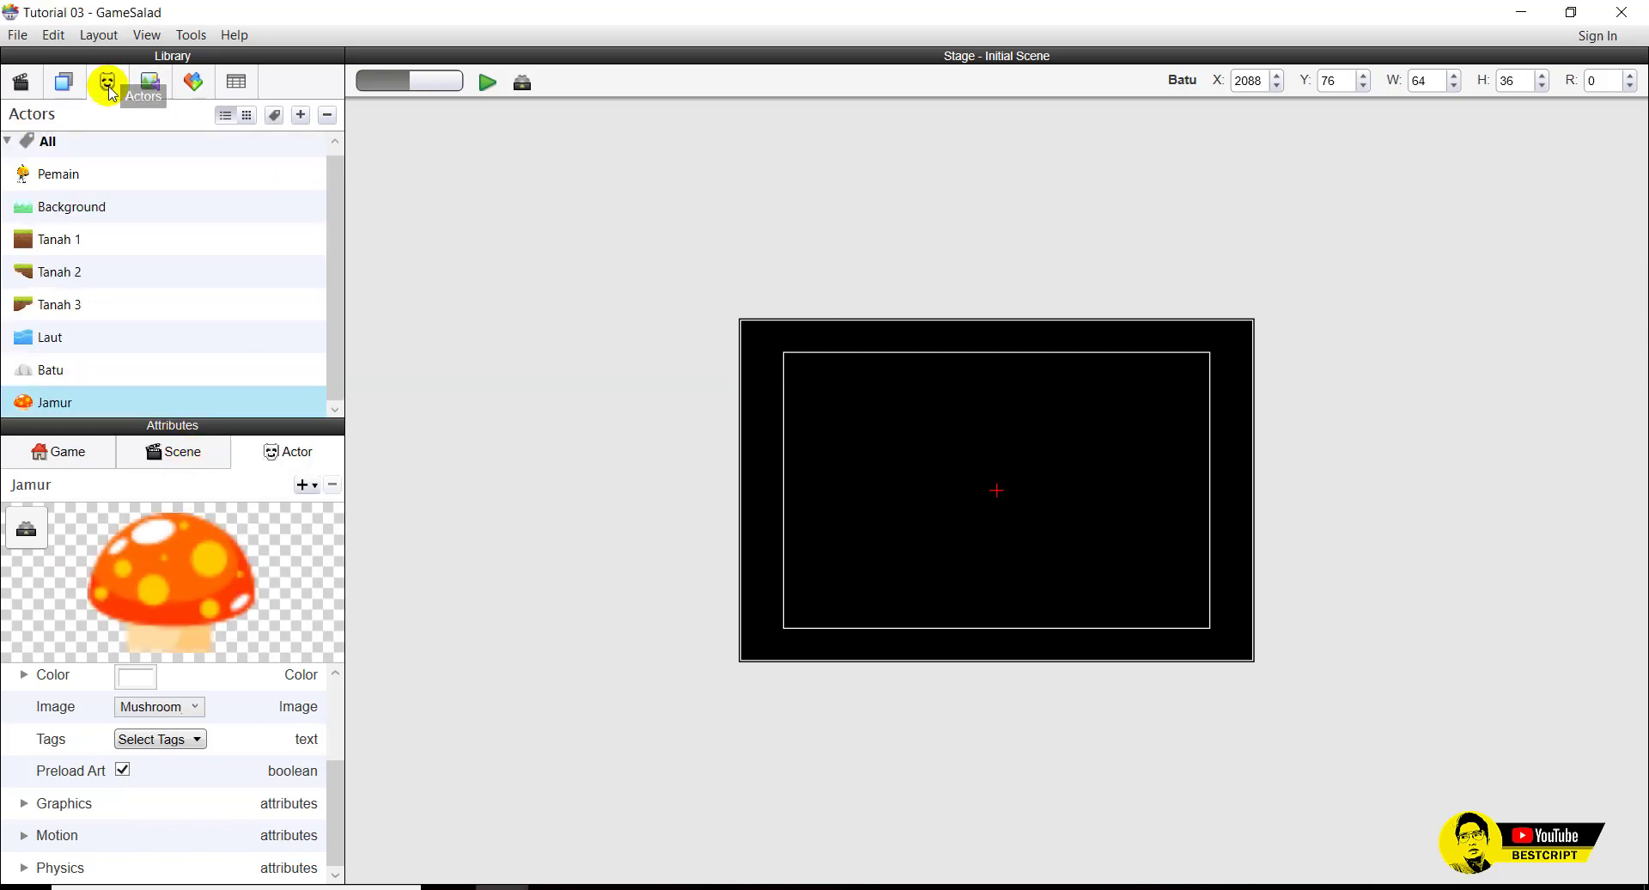
{"action": "left_click", "coordinate": [300, 115]}
{"action": "double_click", "coordinate": [48, 399]}
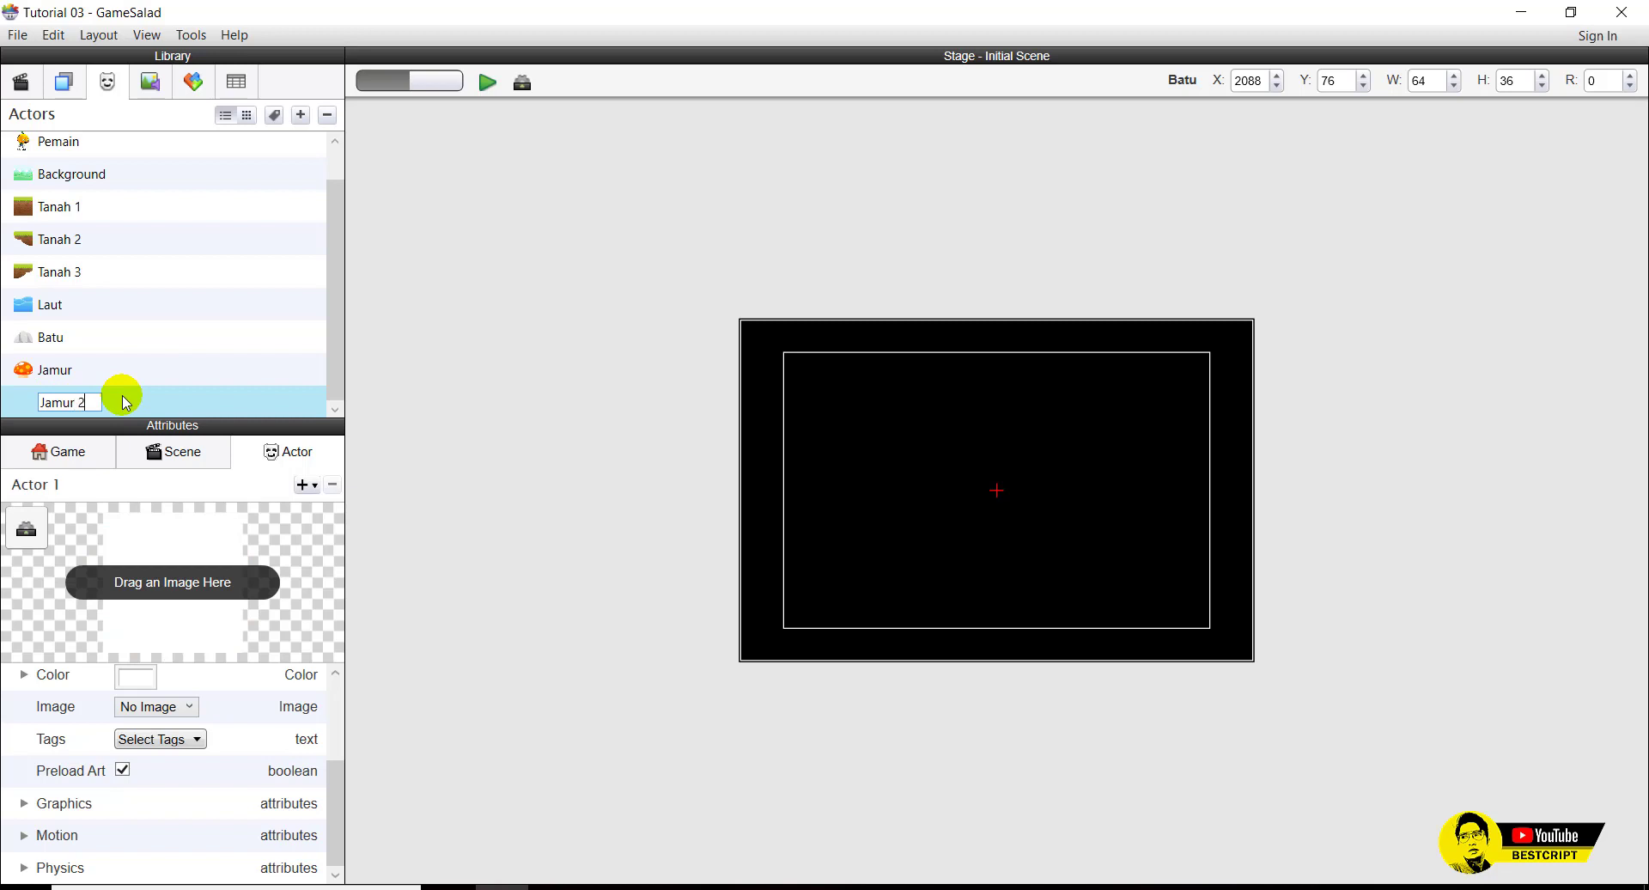
{"action": "type", "text": "Jamur 2"}
Rename the Jamur actor with the orange mushroom to Jamur 1.
{"action": "double_click", "coordinate": [85, 371]}
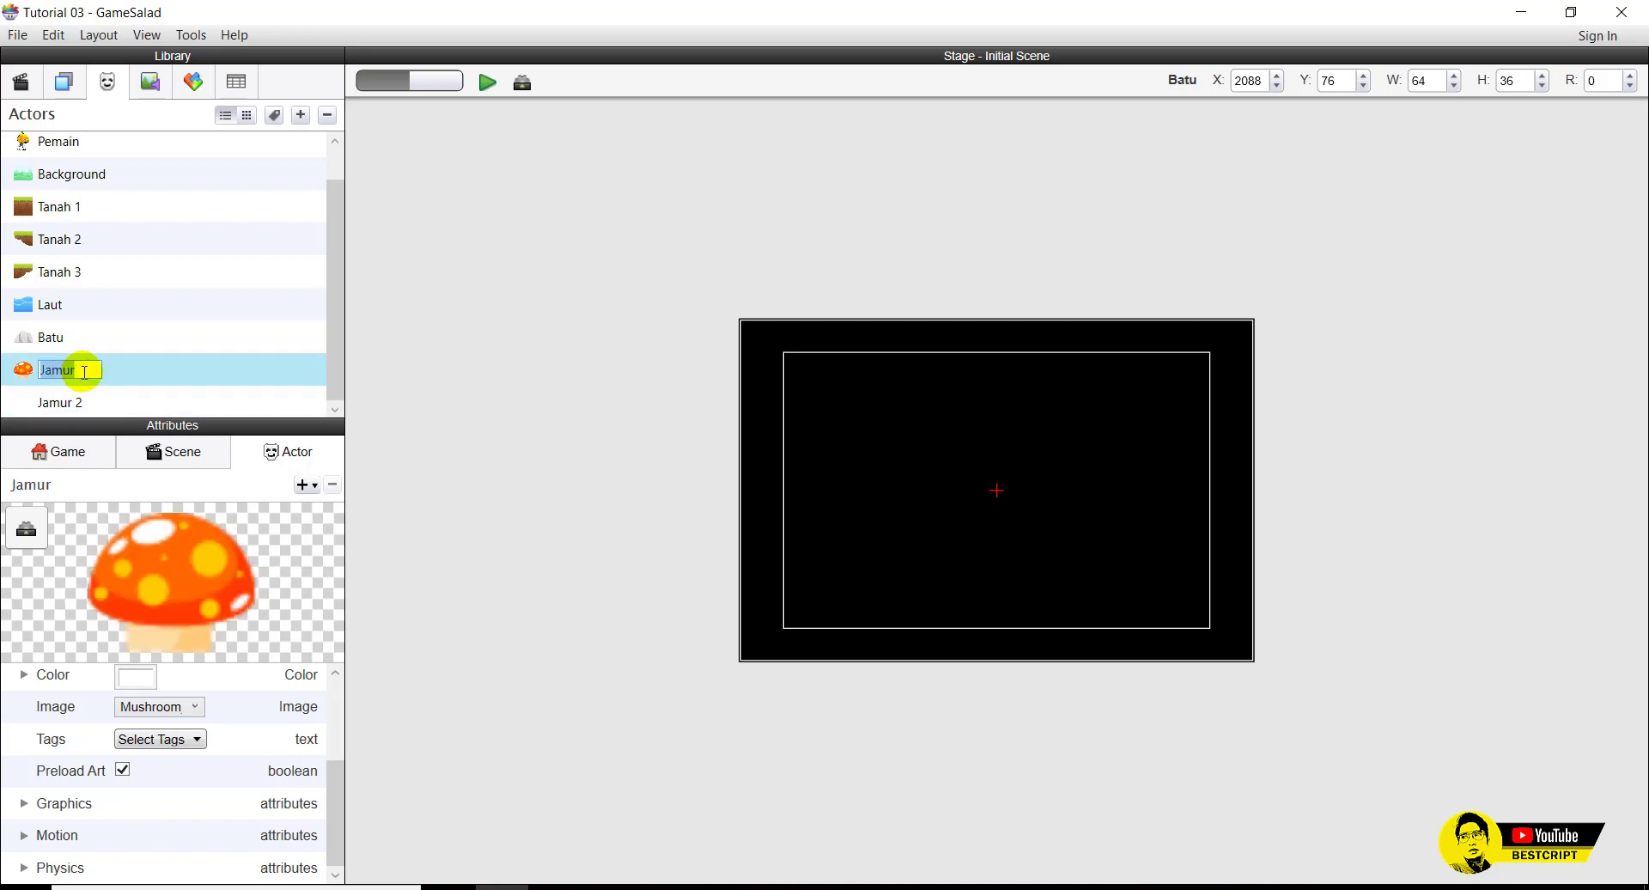
{"action": "left_click", "coordinate": [179, 341]}
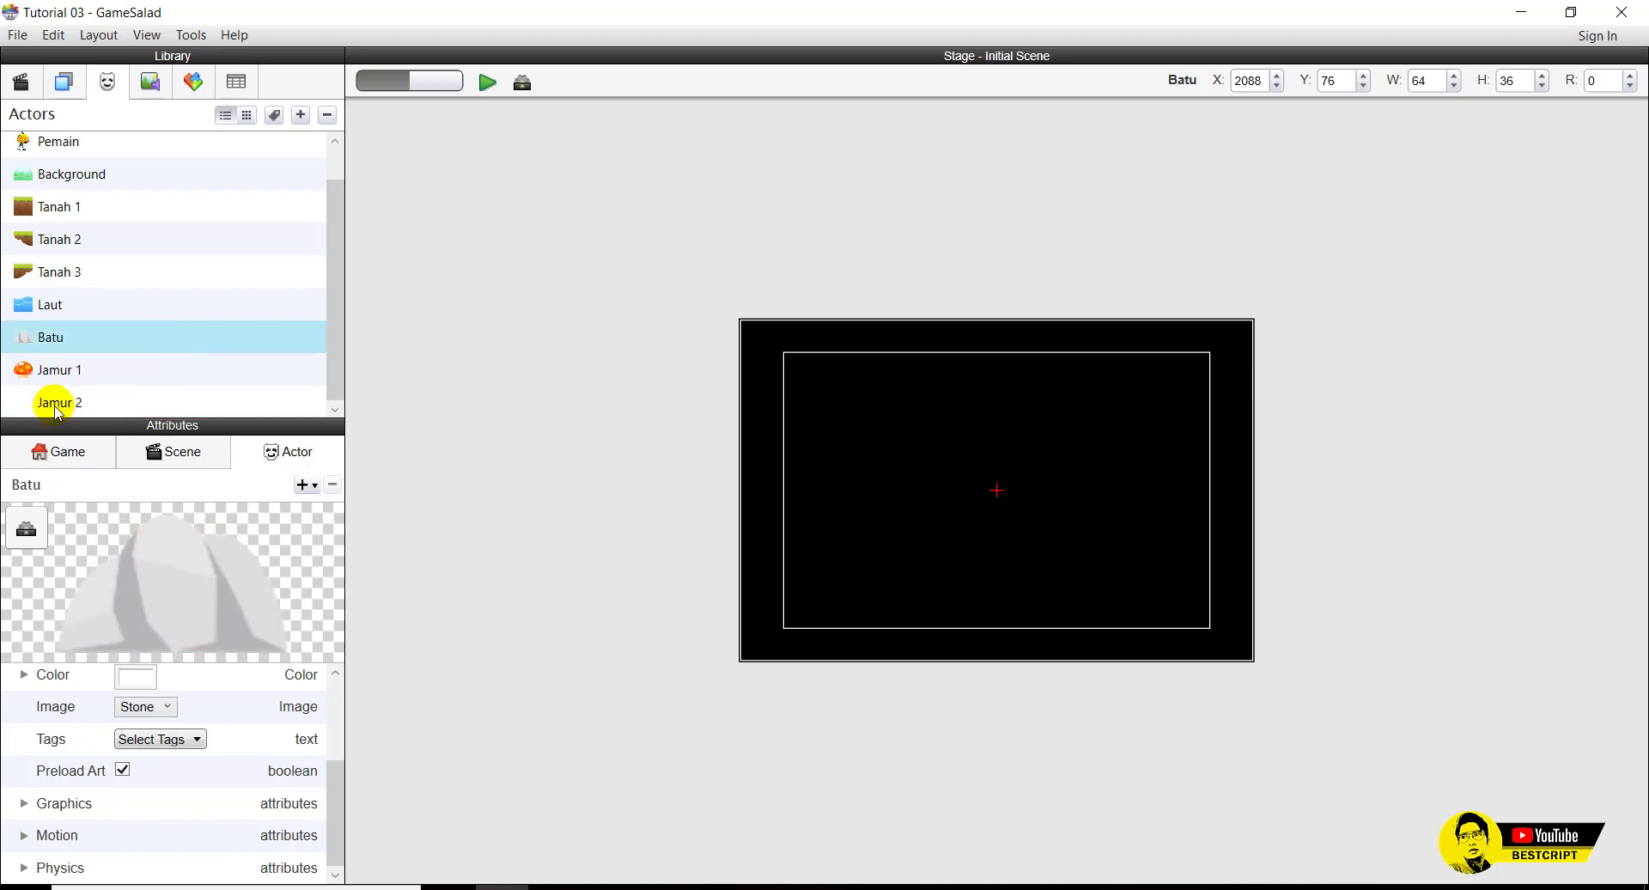
Assign the pink Mushroom_1 image from the project media to the Jamur 2 actor.
{"action": "left_click", "coordinate": [59, 402]}
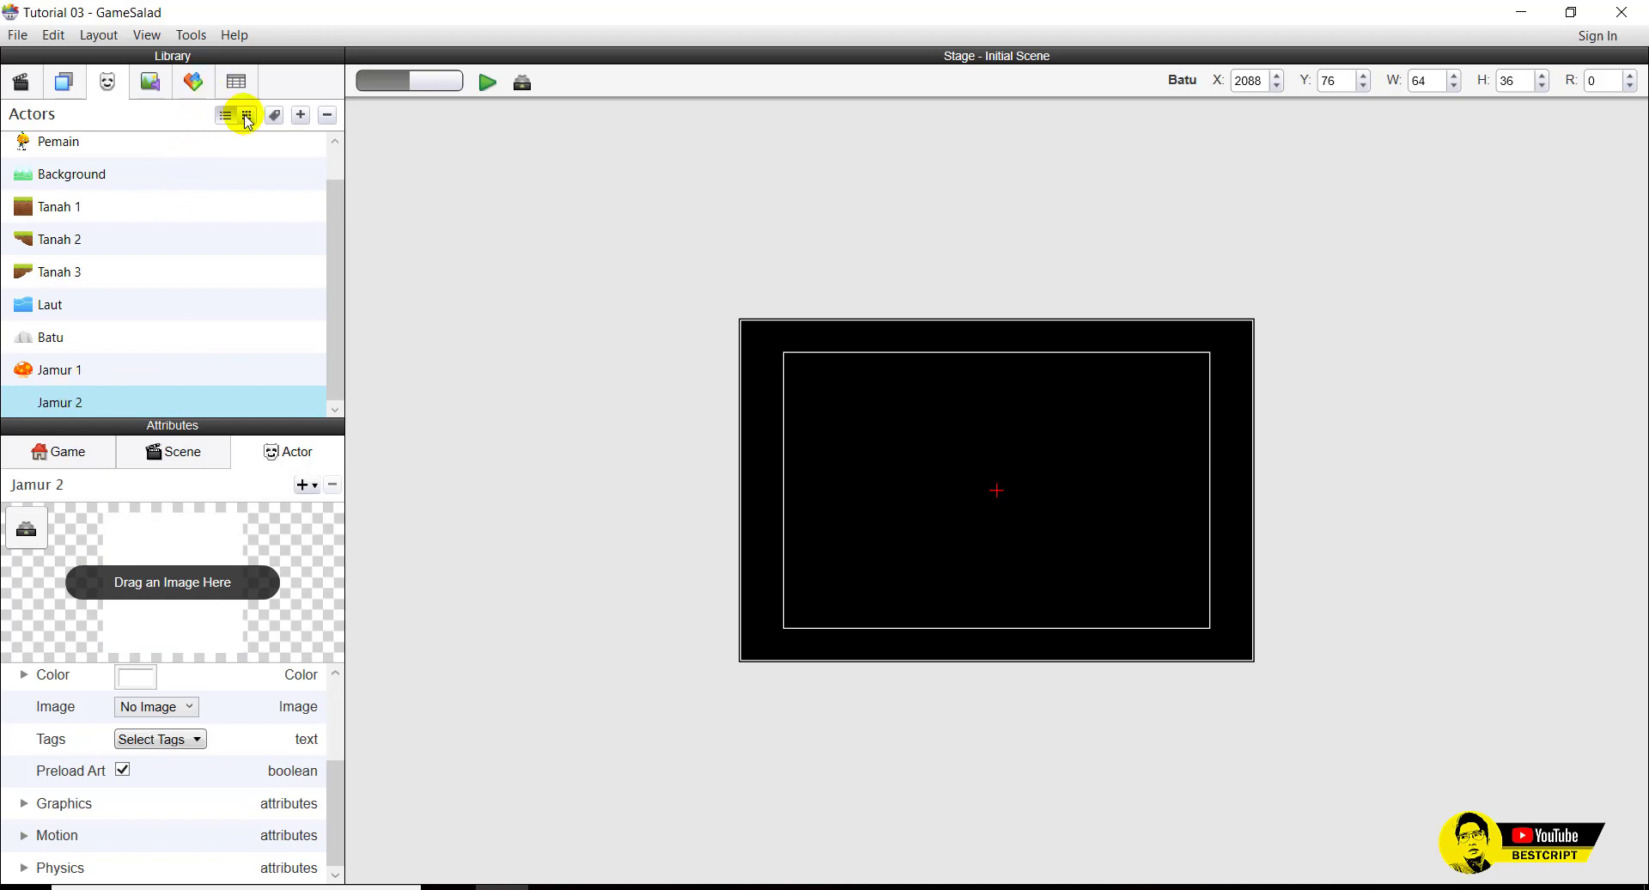
{"action": "left_click", "coordinate": [153, 86]}
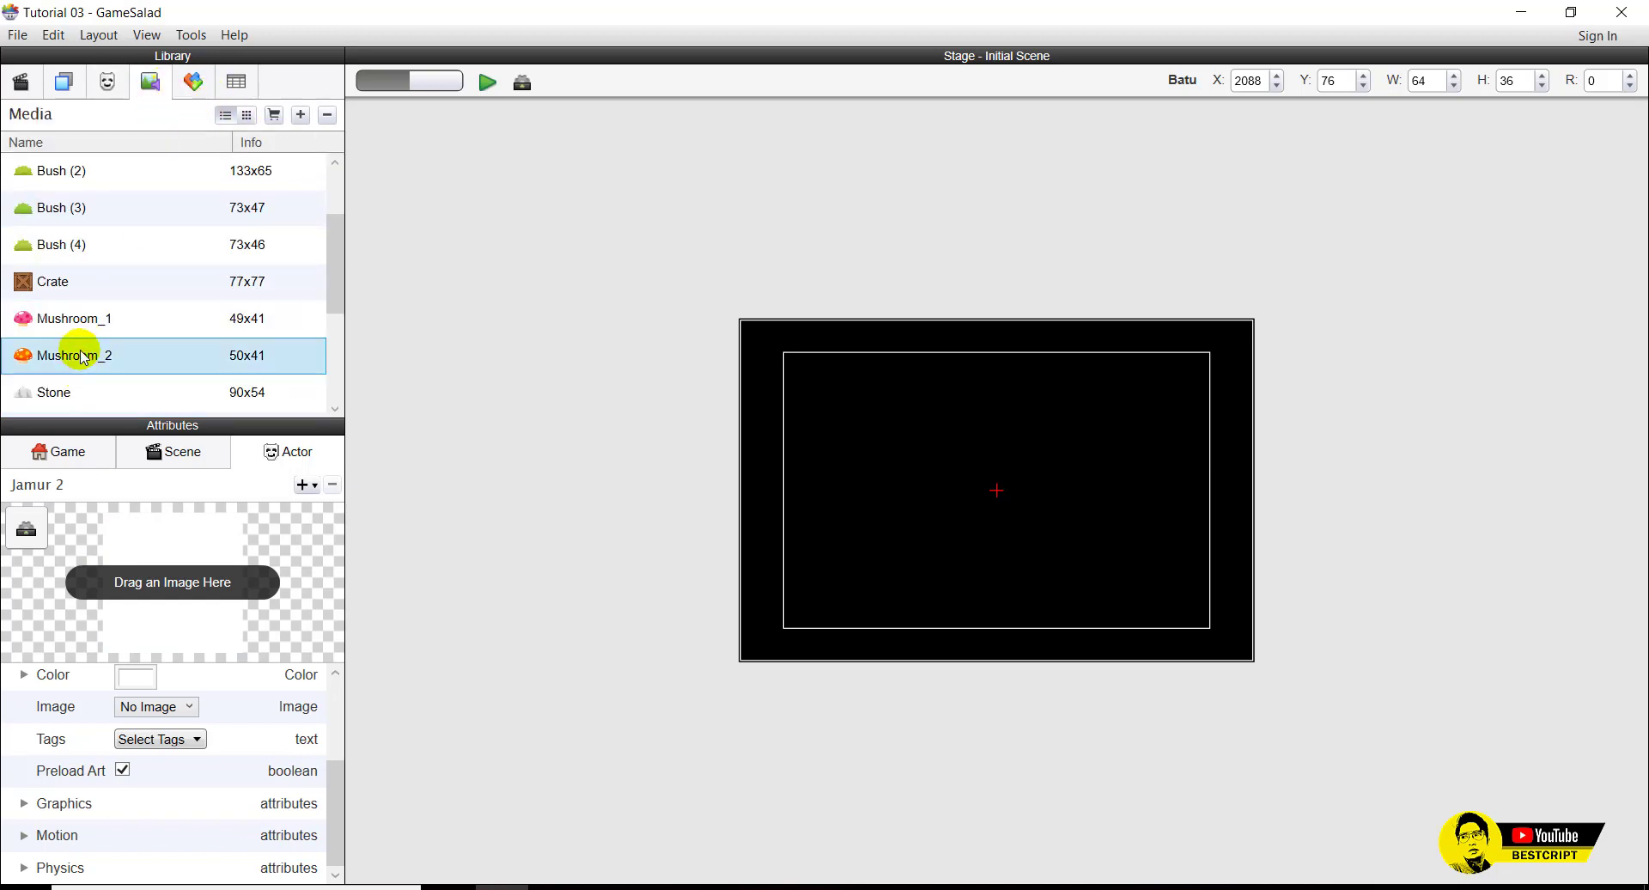
{"action": "left_click", "coordinate": [60, 321]}
{"action": "left_click_drag", "start_coordinate": [55, 323], "coordinate": [198, 529]}
{"action": "left_click", "coordinate": [106, 81]}
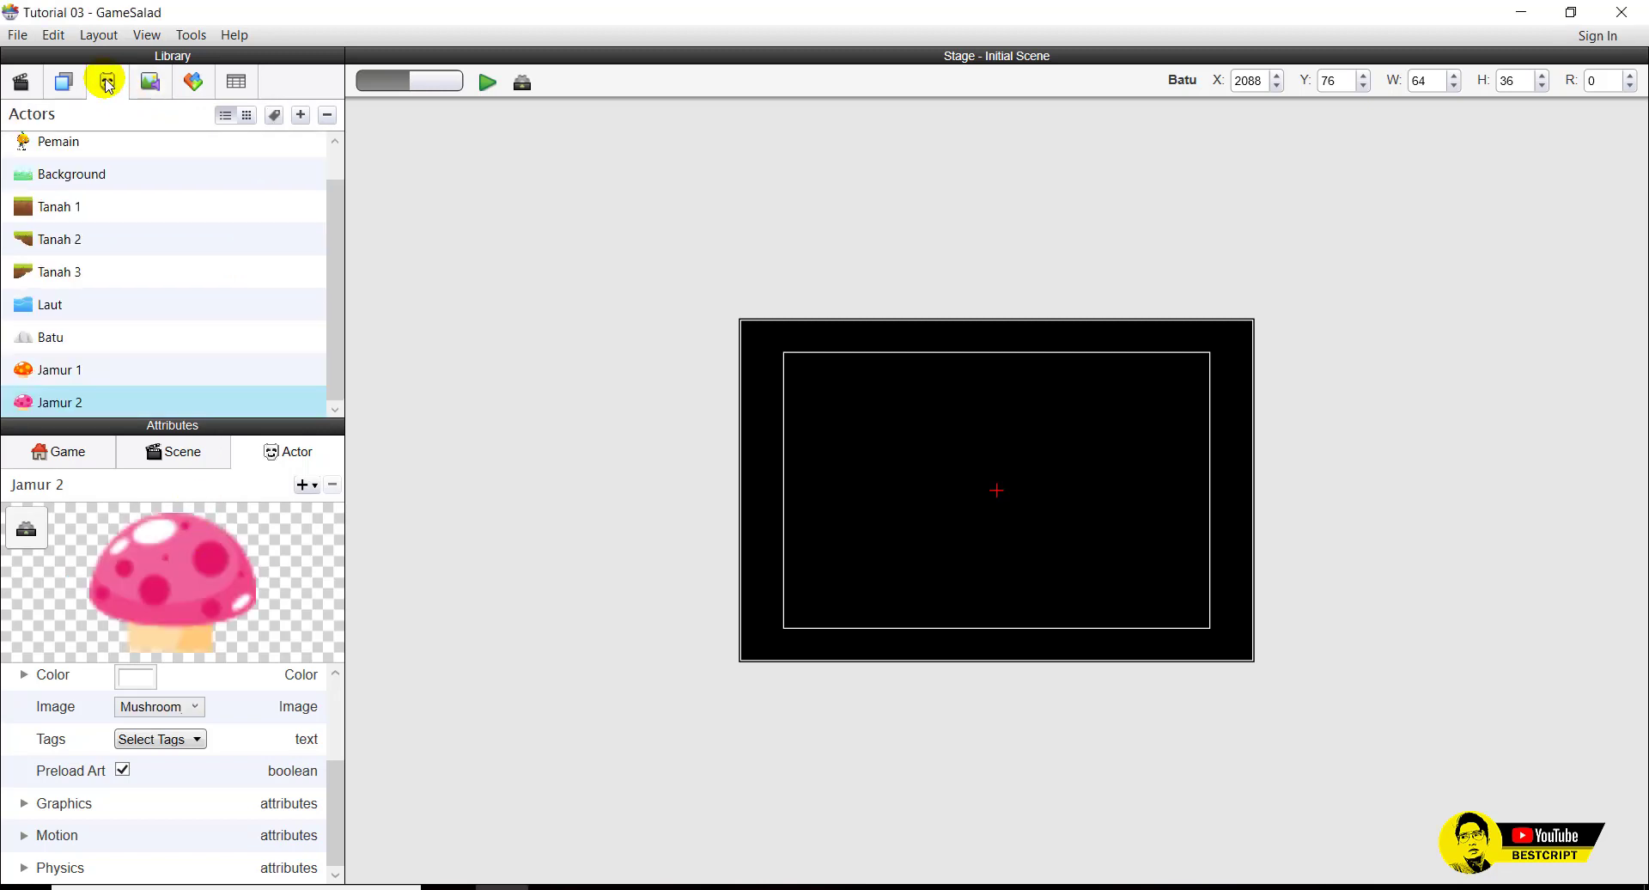
Add another actor below Jamur 2 and name it Pohon.
{"action": "scroll", "coordinate": [91, 387], "scroll_direction": "up", "scroll_amount": 1}
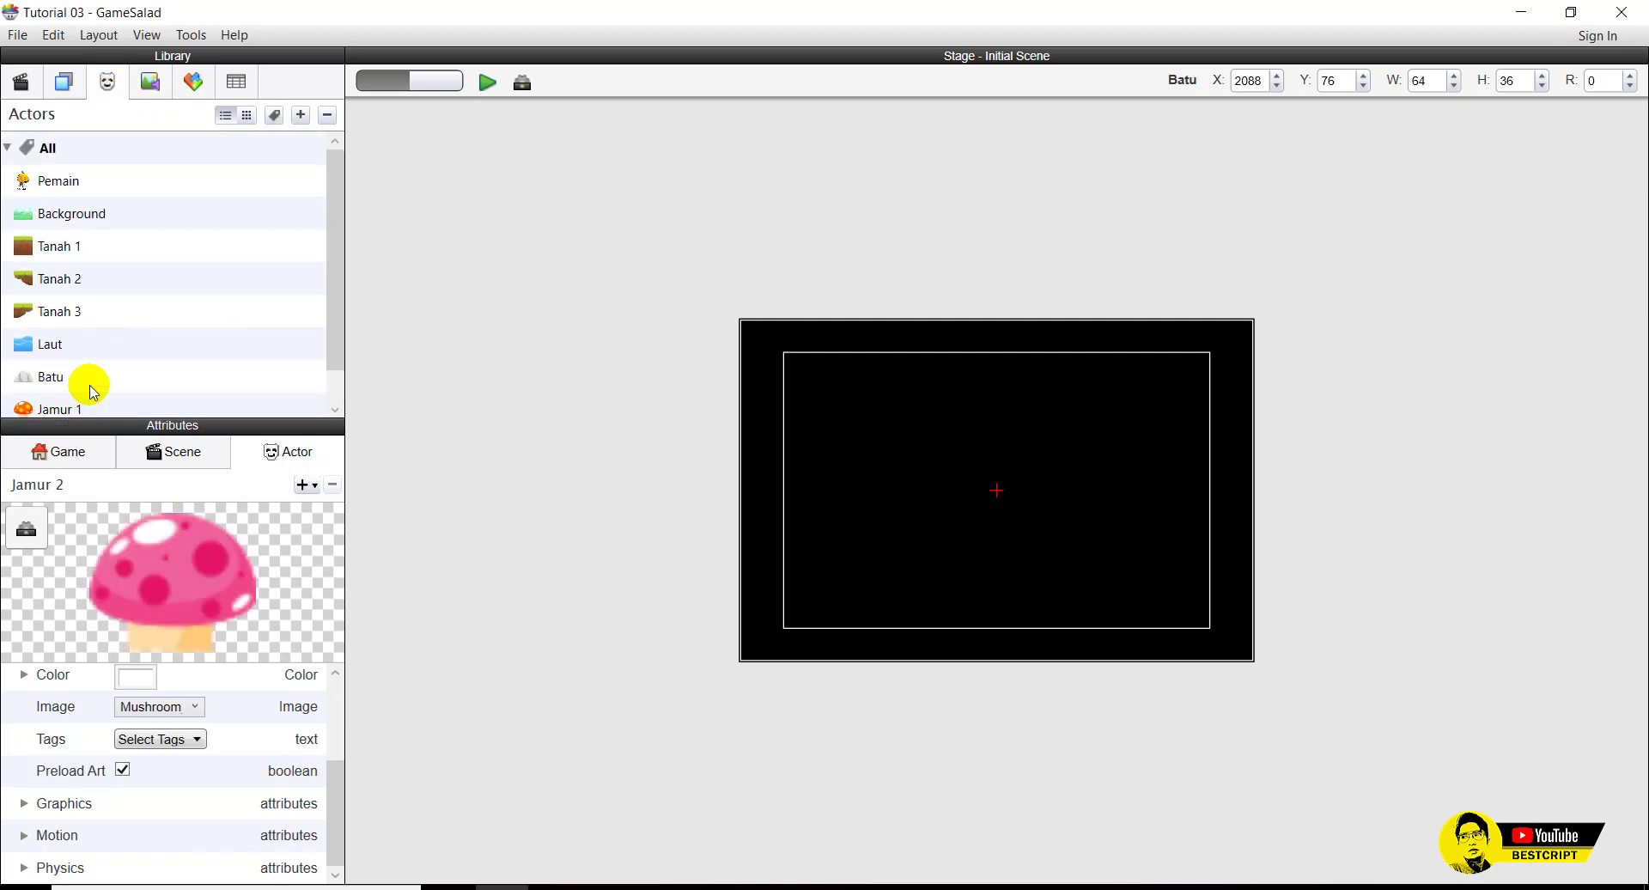
{"action": "scroll", "coordinate": [85, 380], "scroll_direction": "down", "scroll_amount": 1}
{"action": "scroll", "coordinate": [69, 361], "scroll_direction": "up", "scroll_amount": 1}
{"action": "scroll", "coordinate": [73, 372], "scroll_direction": "down", "scroll_amount": 1}
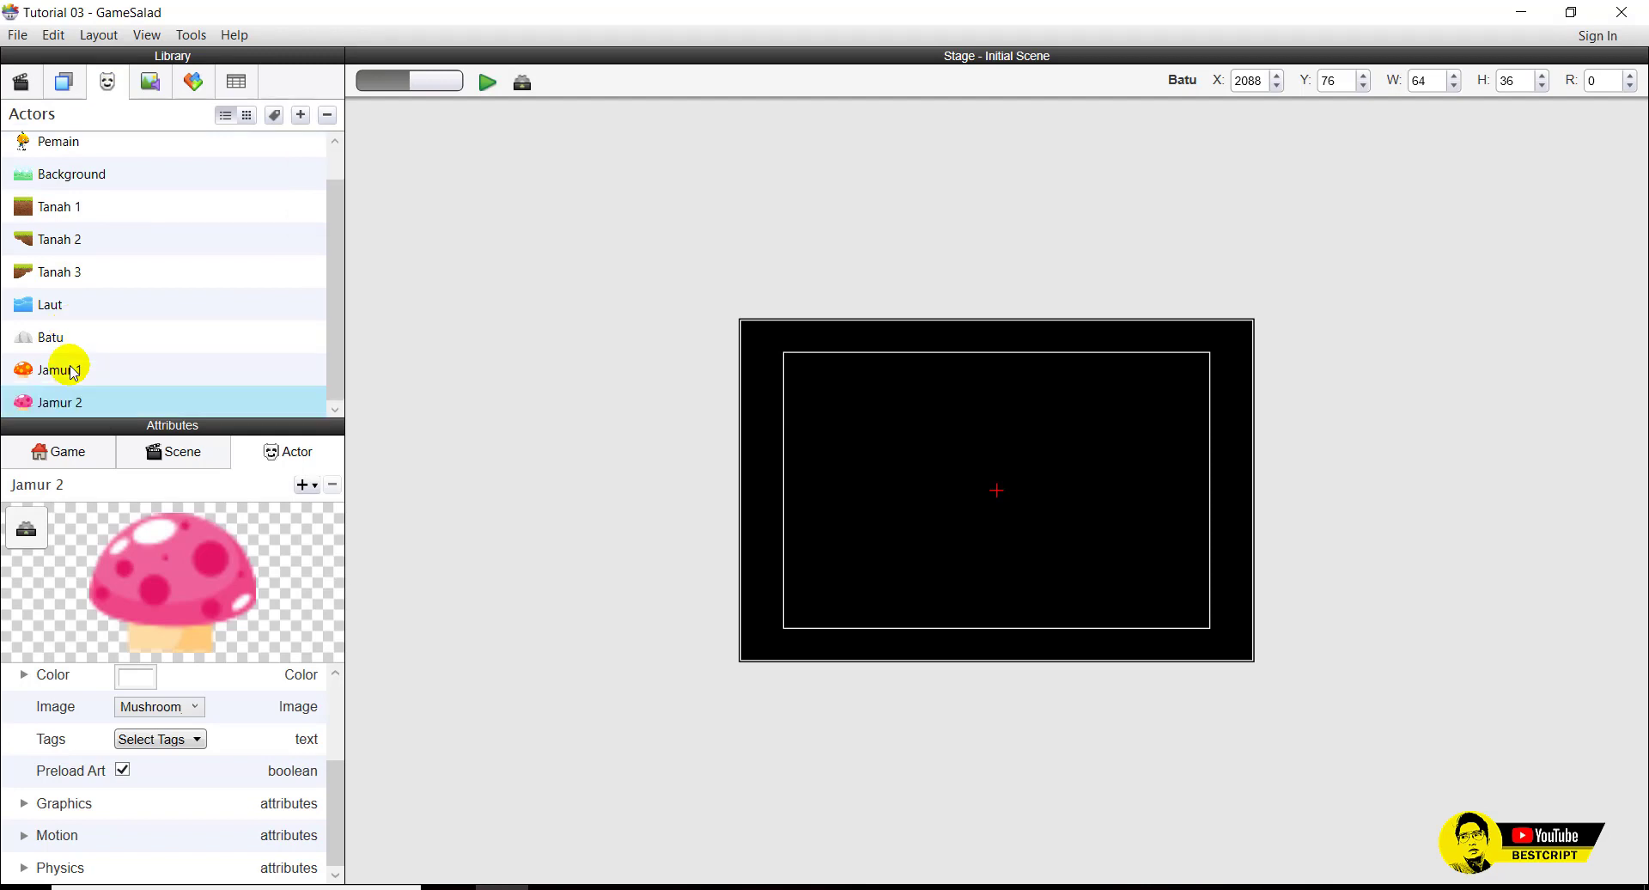
{"action": "left_click", "coordinate": [300, 115]}
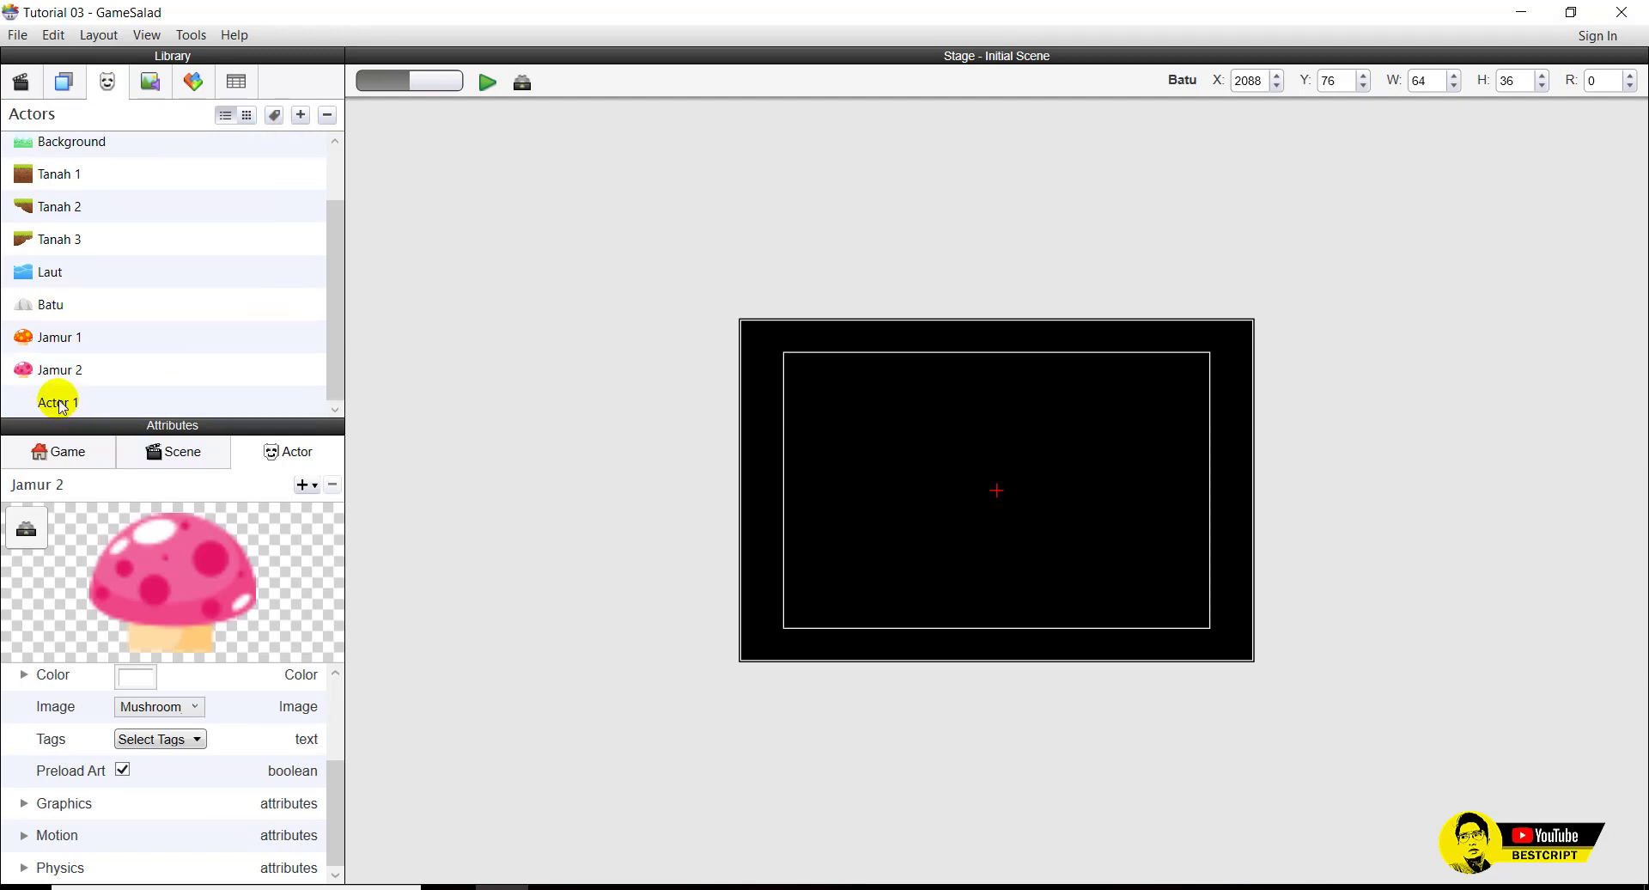
{"action": "double_click", "coordinate": [61, 403]}
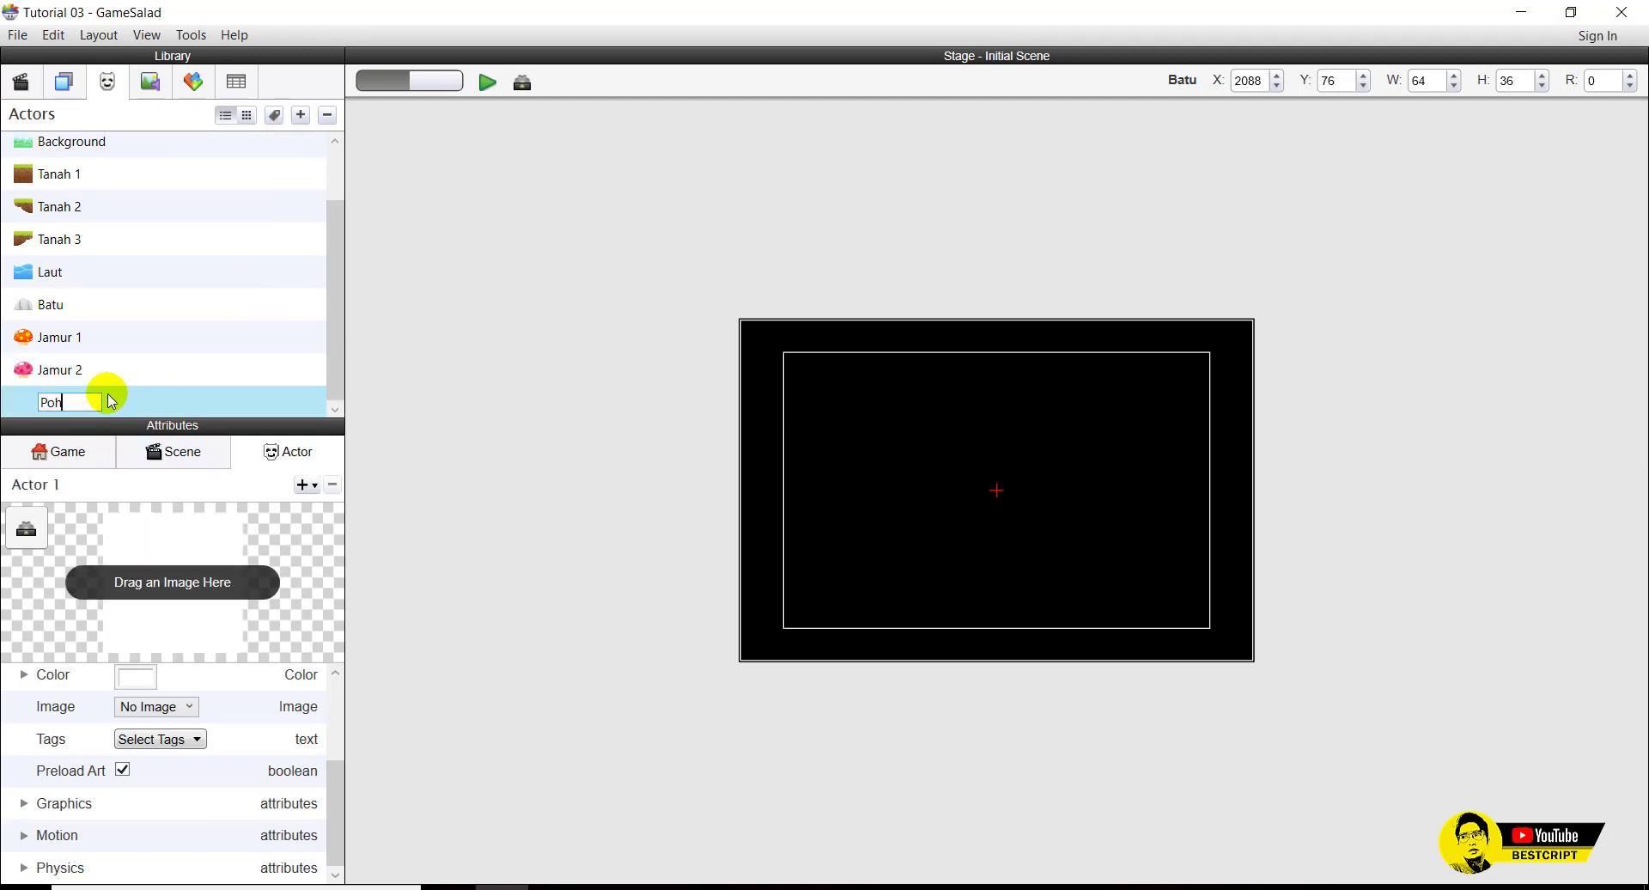
{"action": "key", "text": "Return"}
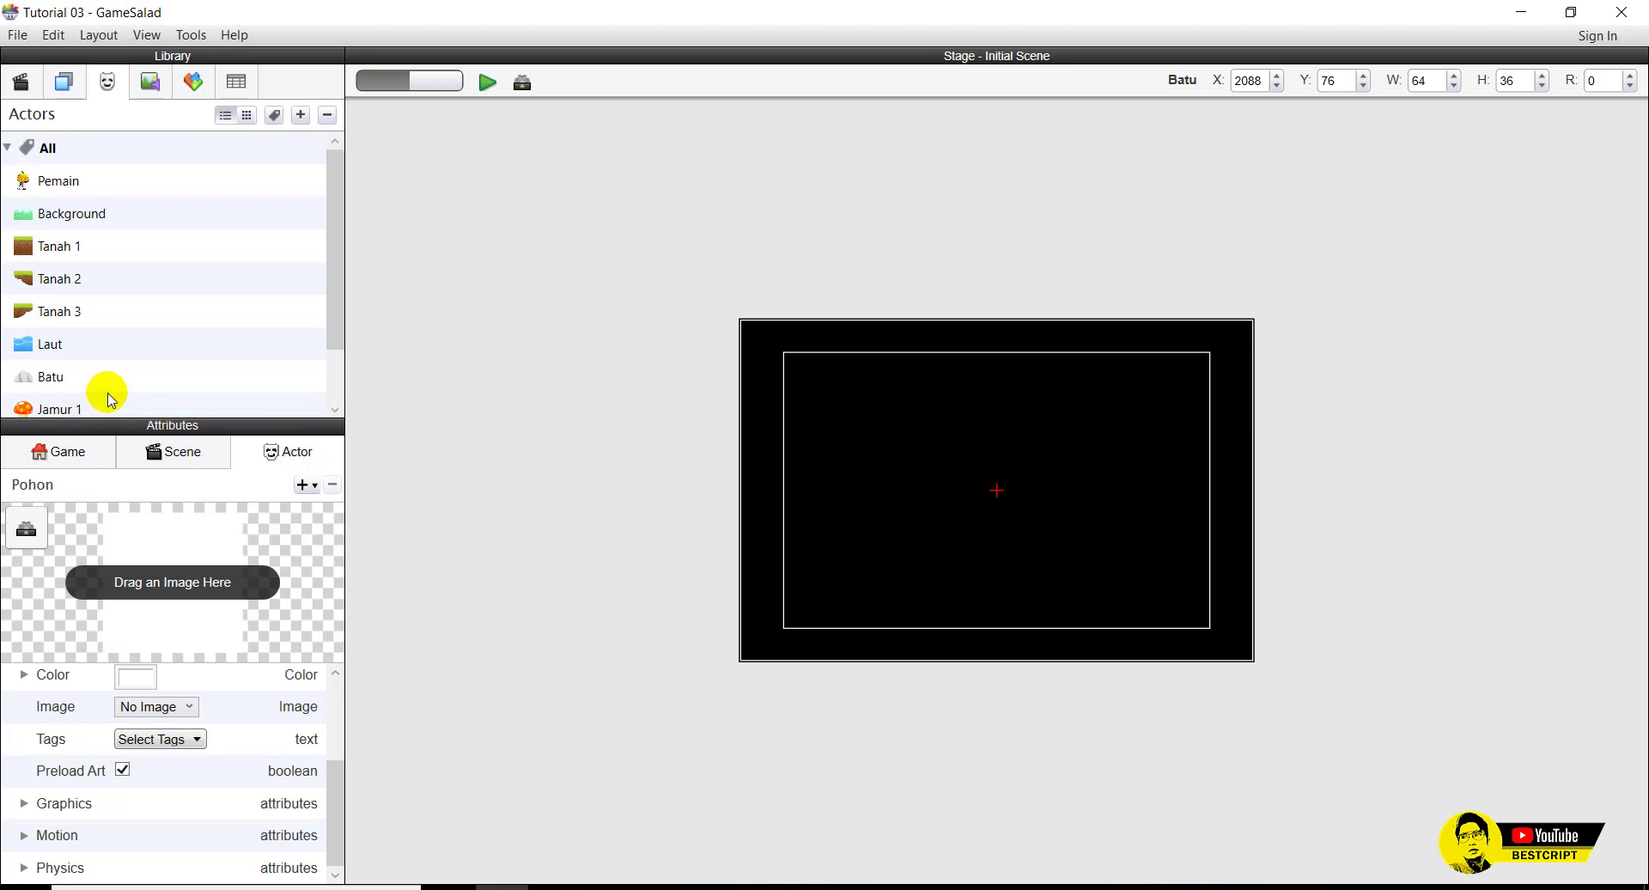
Find the Tree_2 image in the project media and assign it to the Pohon actor.
{"action": "left_click", "coordinate": [148, 81]}
{"action": "scroll", "coordinate": [86, 253], "scroll_direction": "up", "scroll_amount": 1}
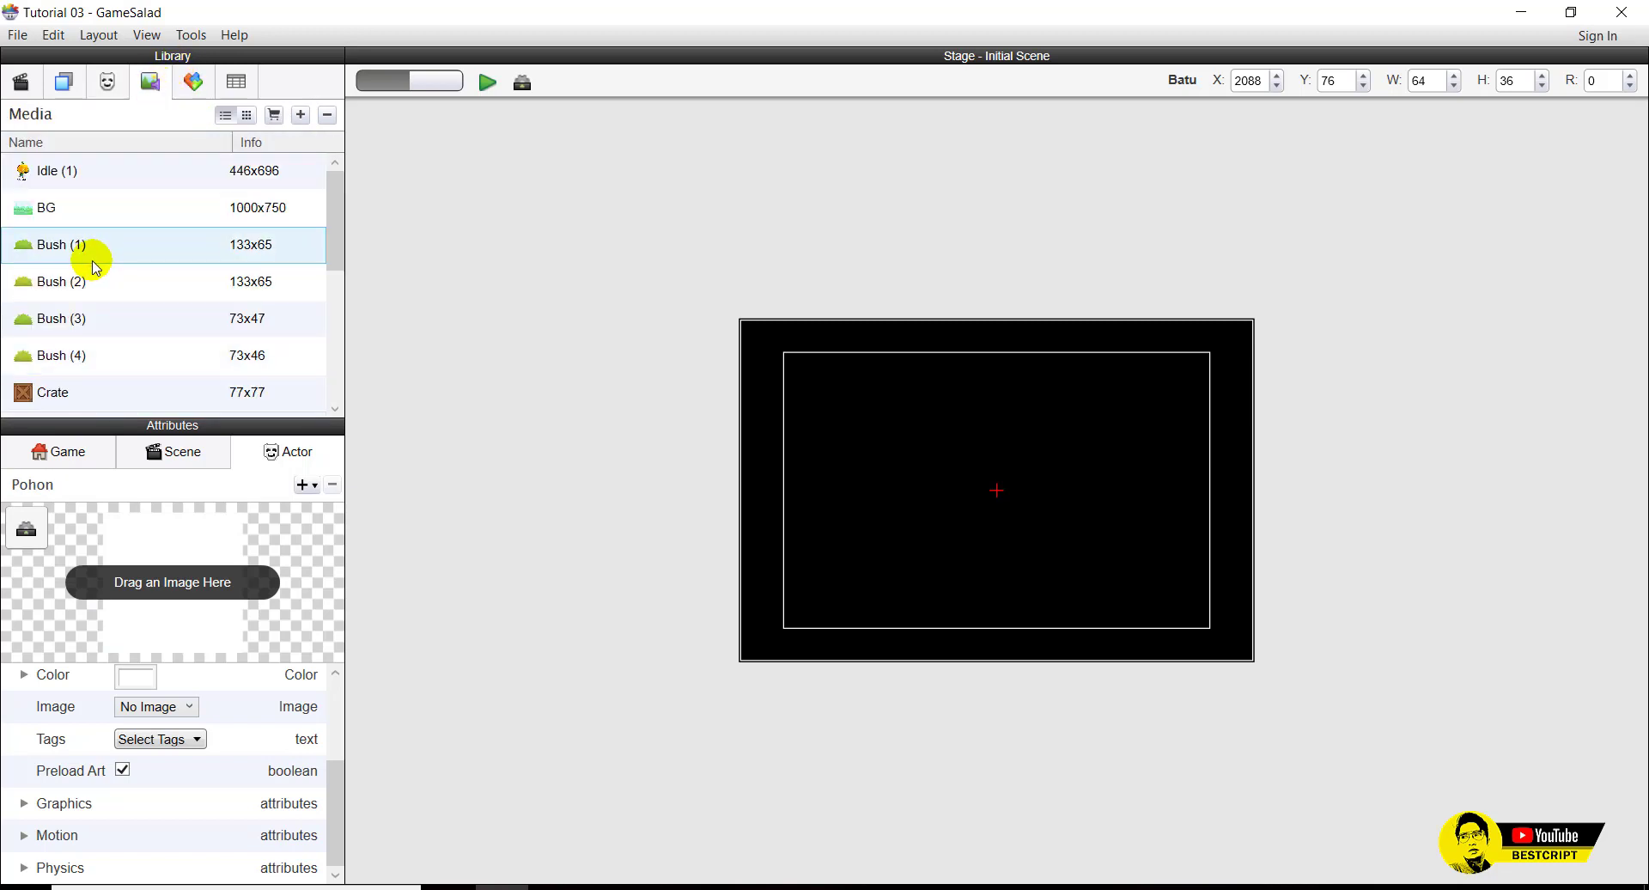
{"action": "scroll", "coordinate": [73, 301], "scroll_direction": "down", "scroll_amount": 3}
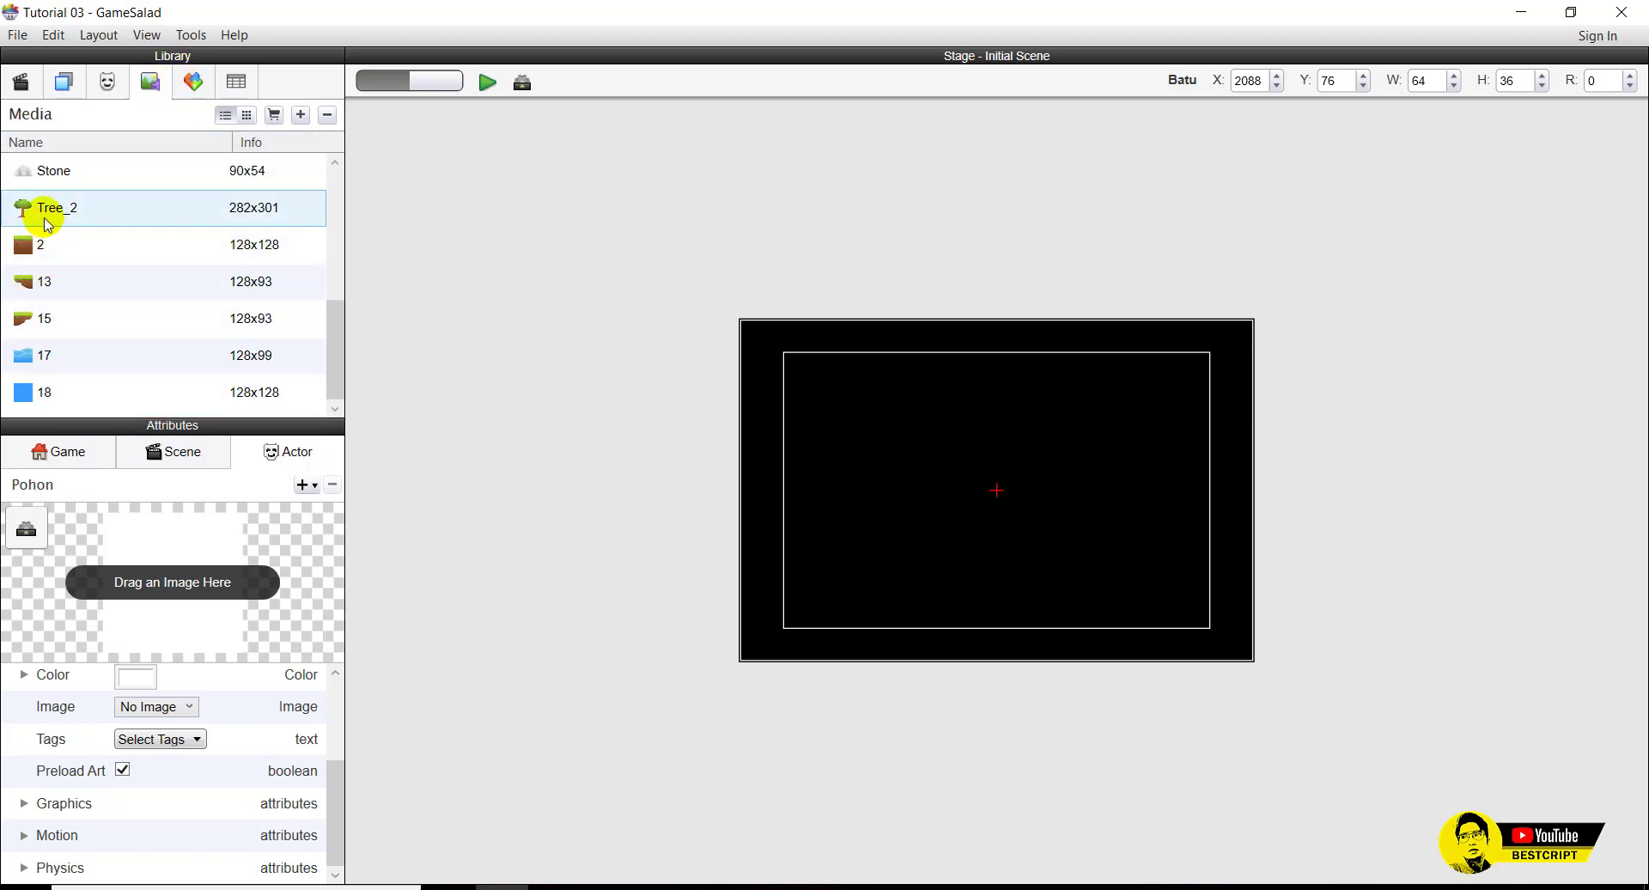
{"action": "left_click_drag", "start_coordinate": [43, 208], "coordinate": [194, 534]}
{"action": "left_click", "coordinate": [107, 82]}
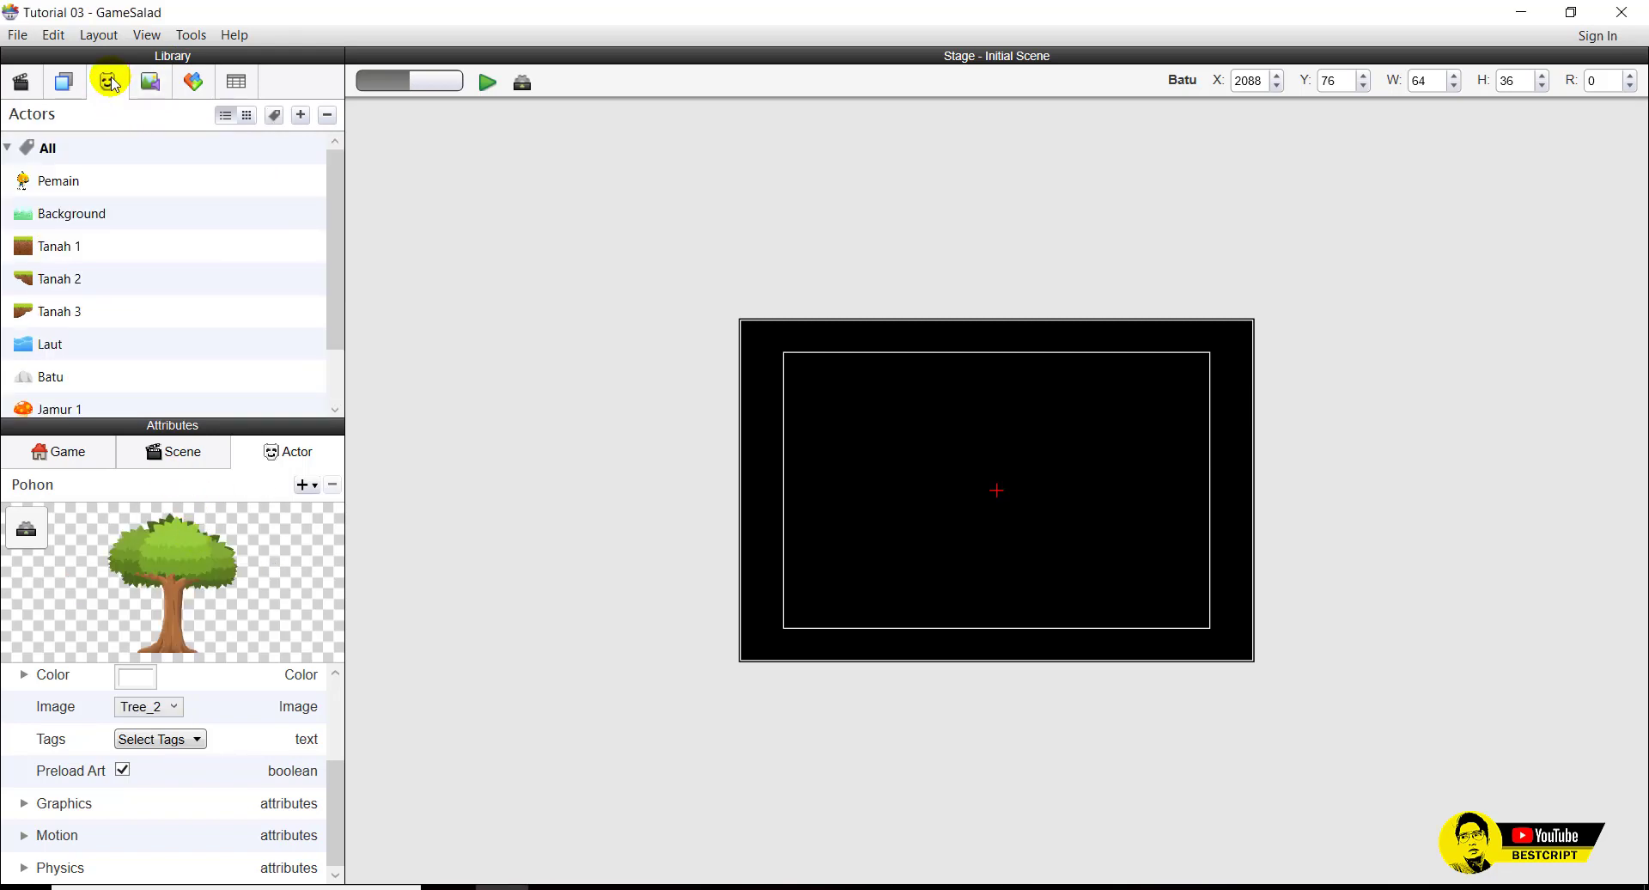
Add another actor below Pohon and name it Semak Semak.
{"action": "scroll", "coordinate": [110, 403], "scroll_direction": "down", "scroll_amount": 2}
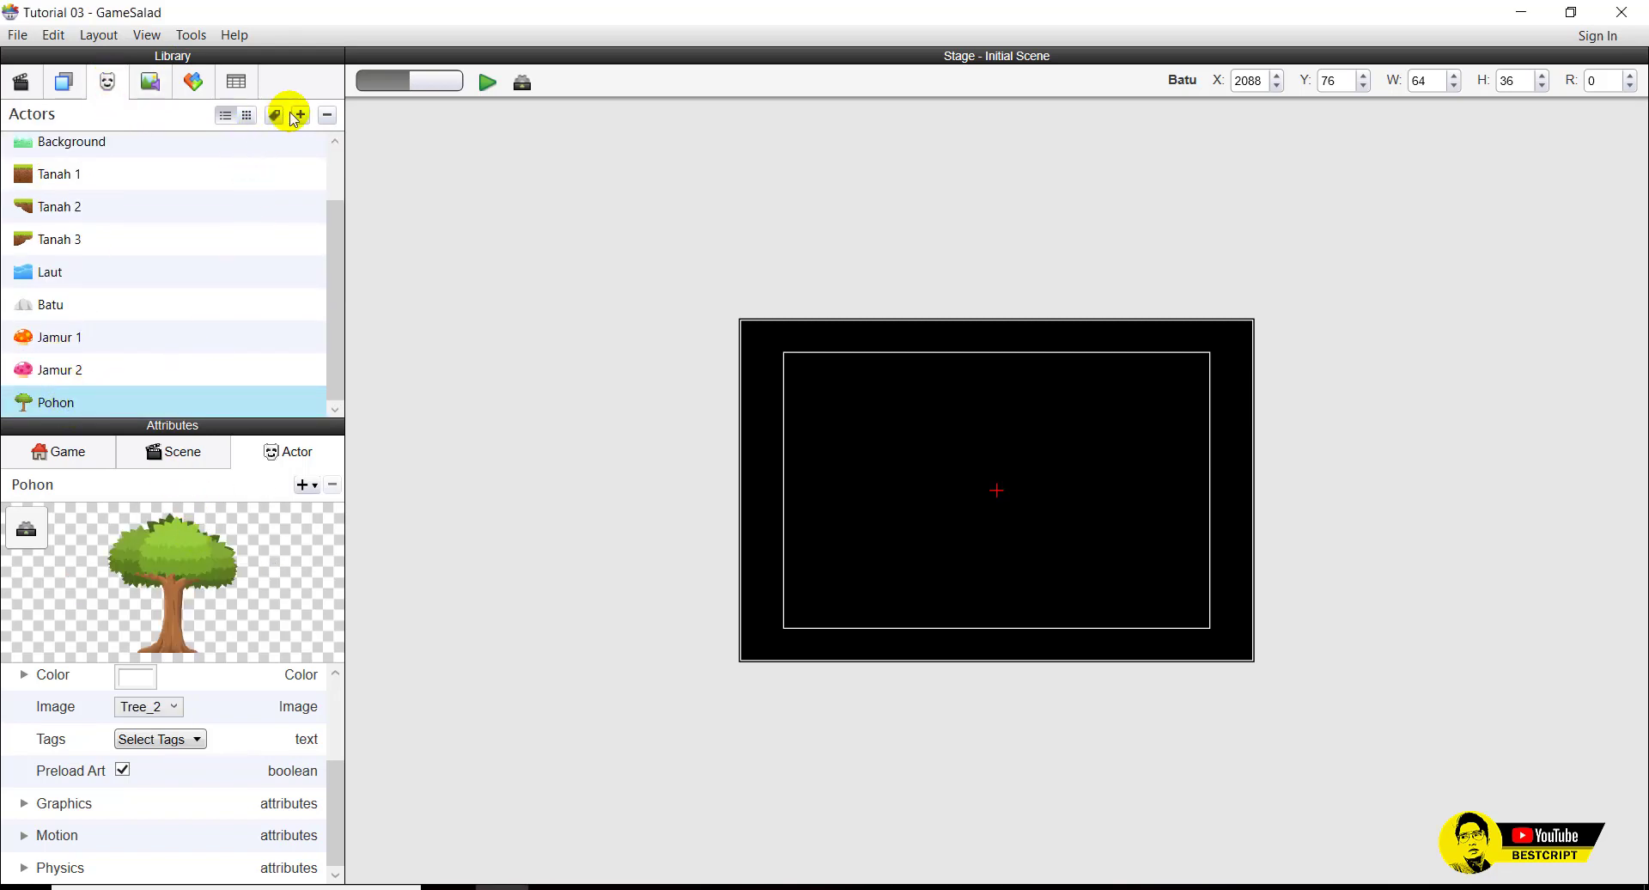
{"action": "left_click", "coordinate": [301, 116]}
{"action": "double_click", "coordinate": [48, 407]}
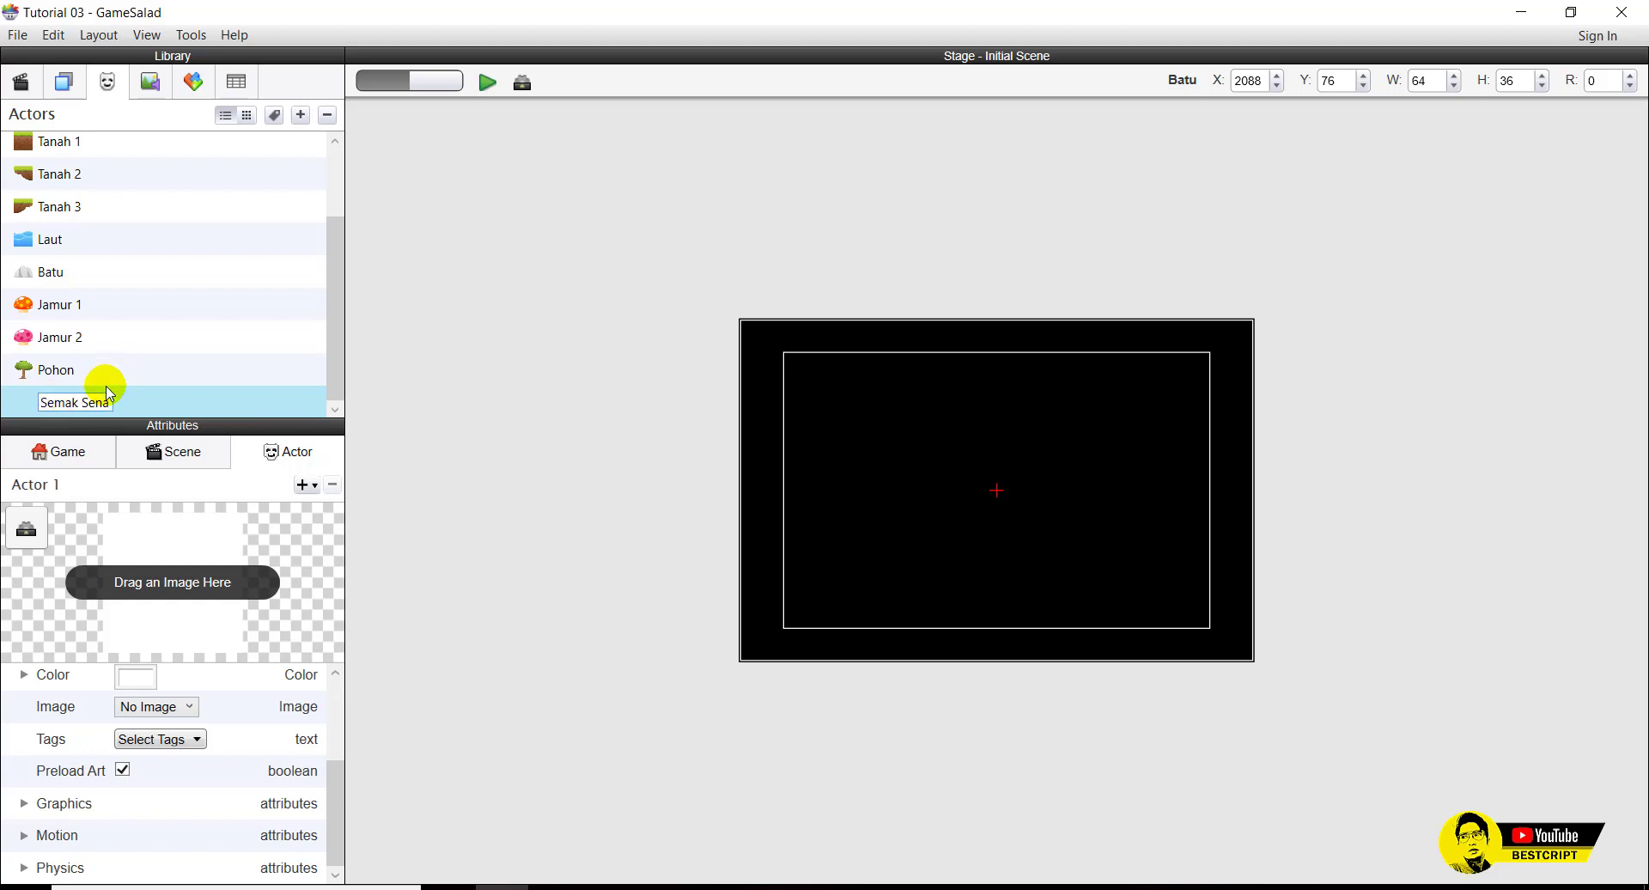
{"action": "key", "text": "Return"}
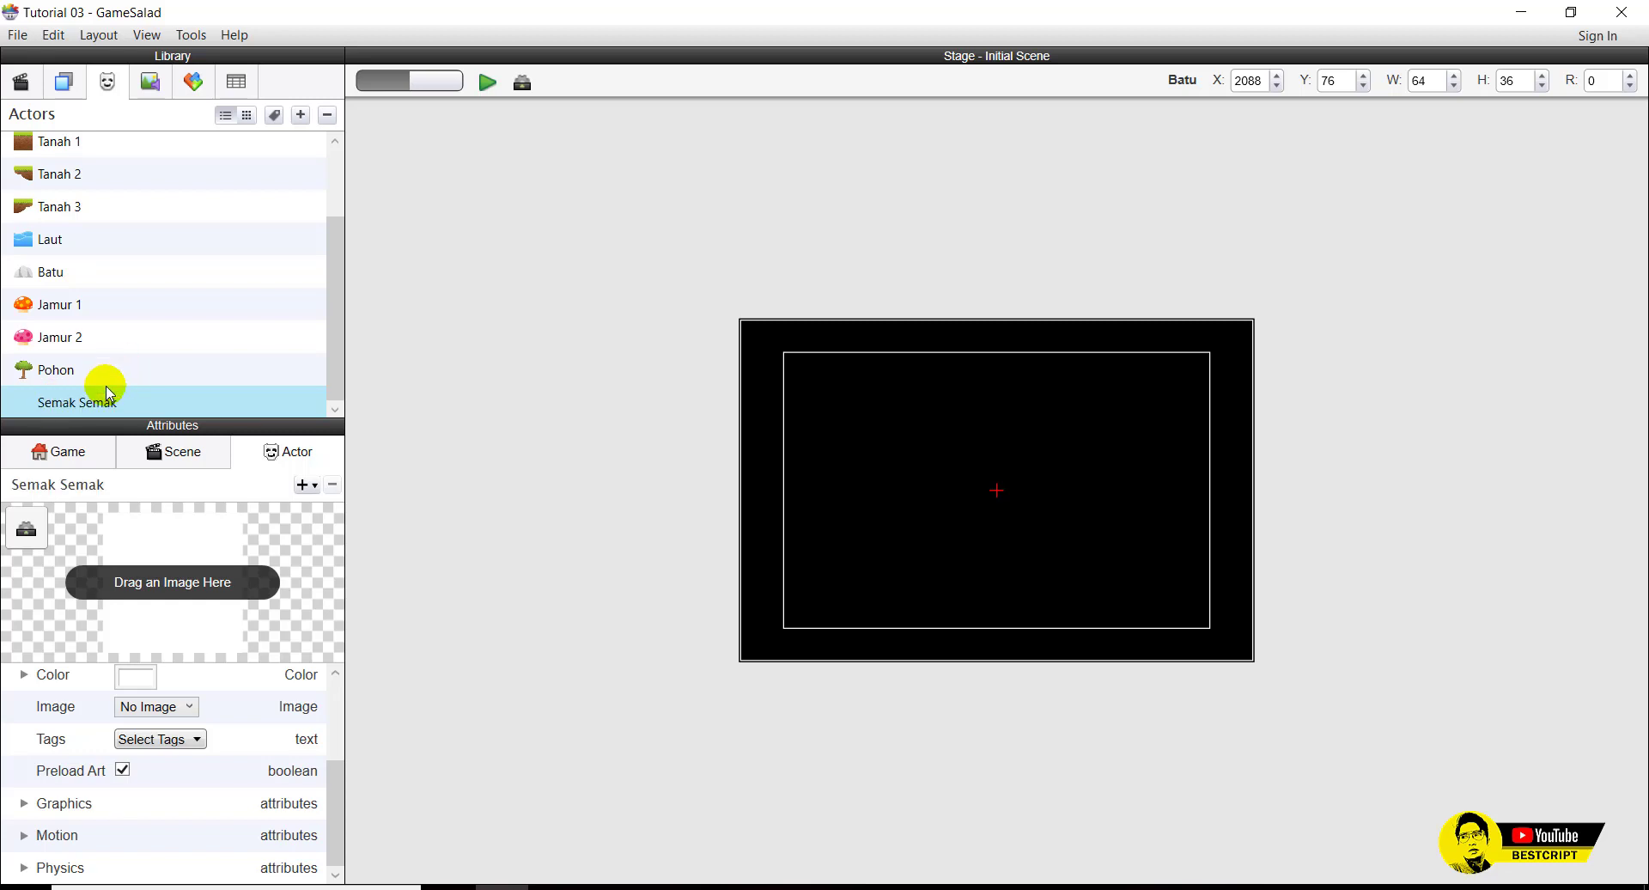
Find the Bush (3) image in the project media and assign it to the Semak Semak actor.
{"action": "left_click", "coordinate": [152, 81]}
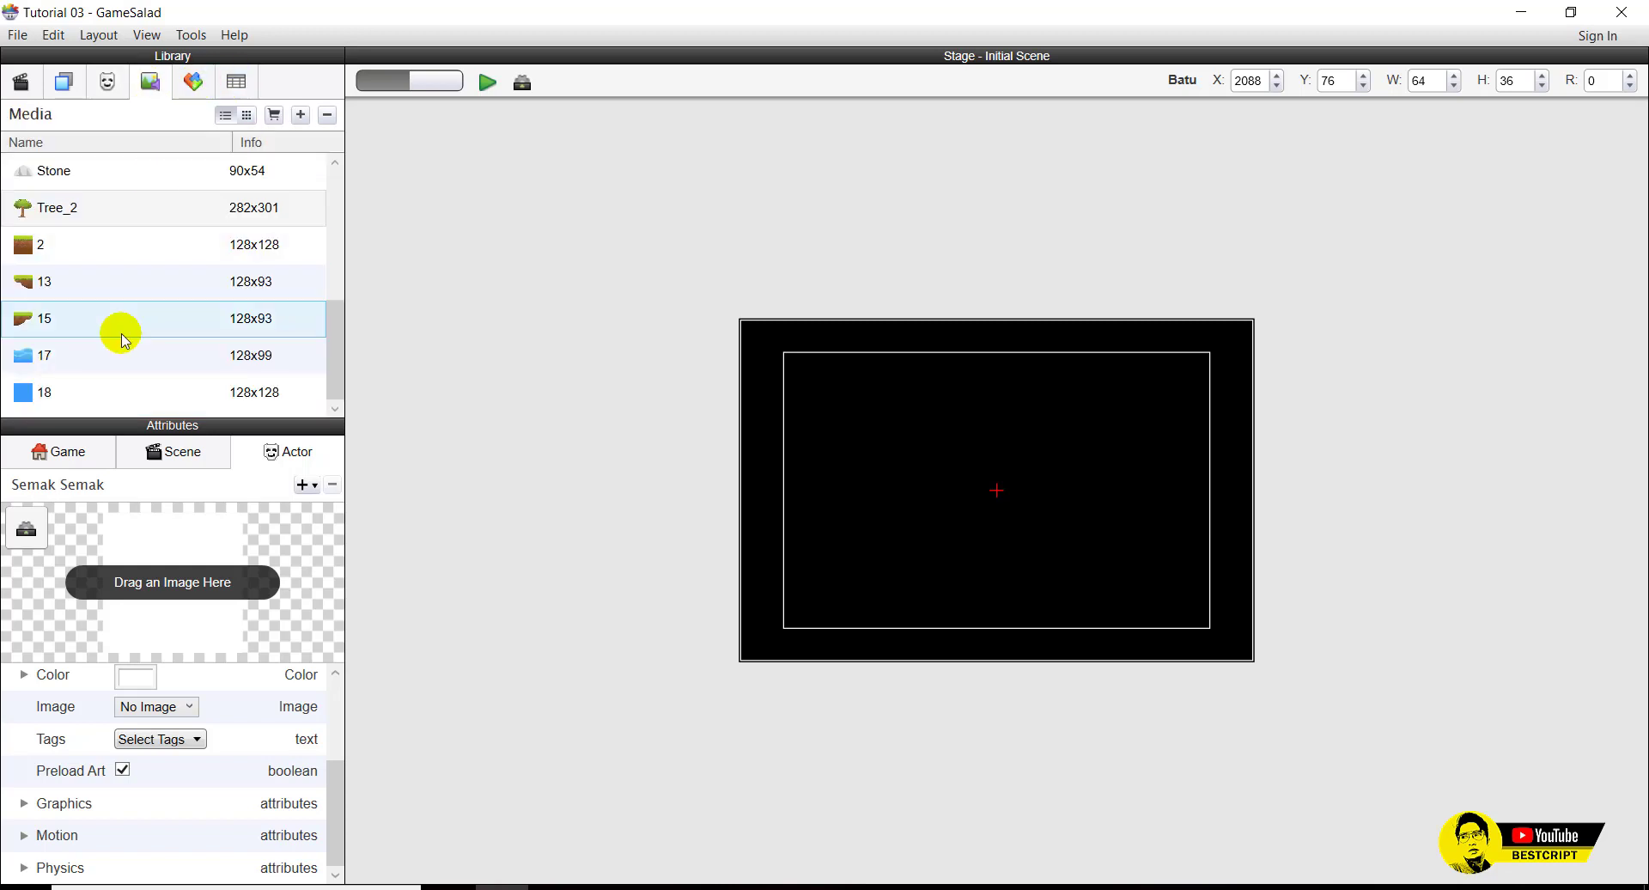
{"action": "left_click", "coordinate": [42, 247]}
{"action": "scroll", "coordinate": [62, 331], "scroll_direction": "up", "scroll_amount": 5}
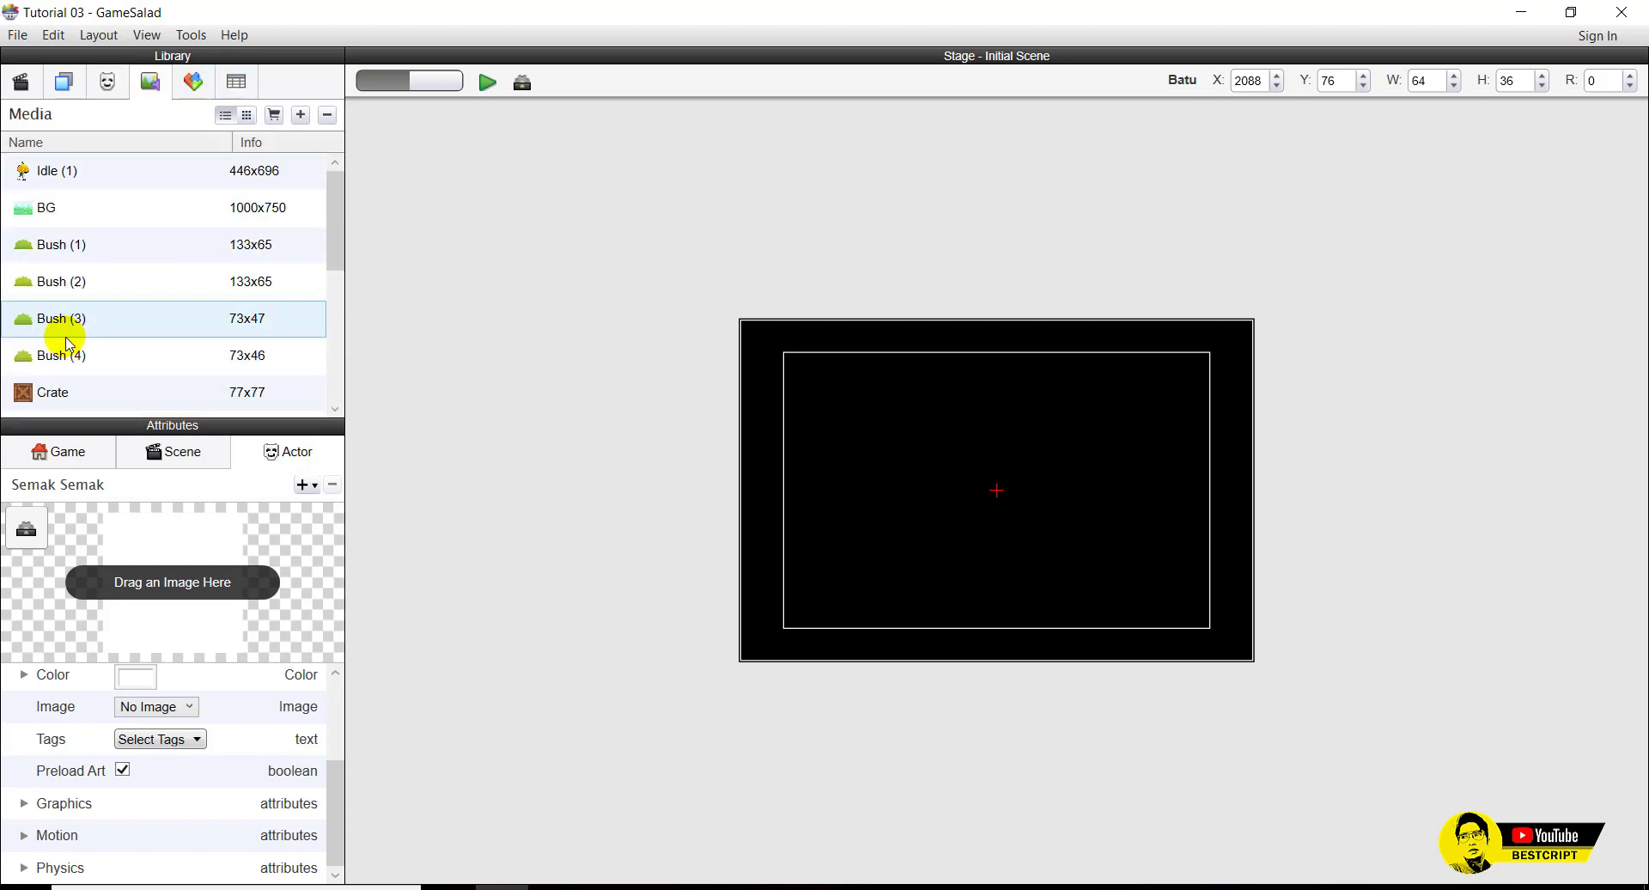
{"action": "left_click_drag", "start_coordinate": [33, 317], "coordinate": [152, 545]}
{"action": "left_click", "coordinate": [106, 82]}
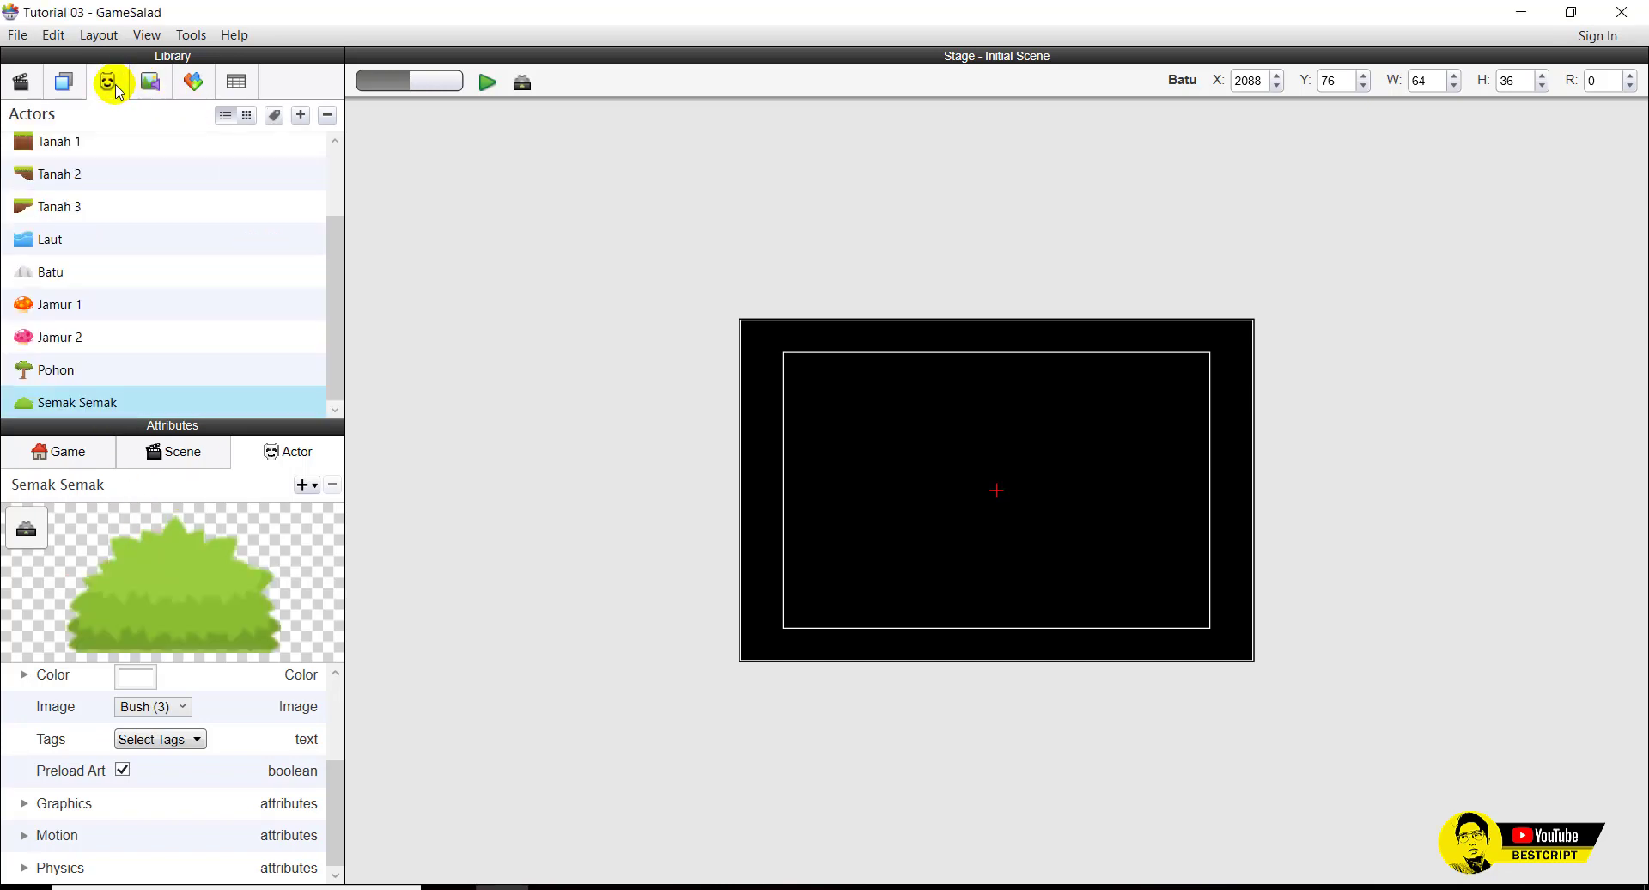
Review the created actors one by one from Pemain to Laut, checking each one's assigned image.
{"action": "scroll", "coordinate": [90, 368], "scroll_direction": "up", "scroll_amount": 3}
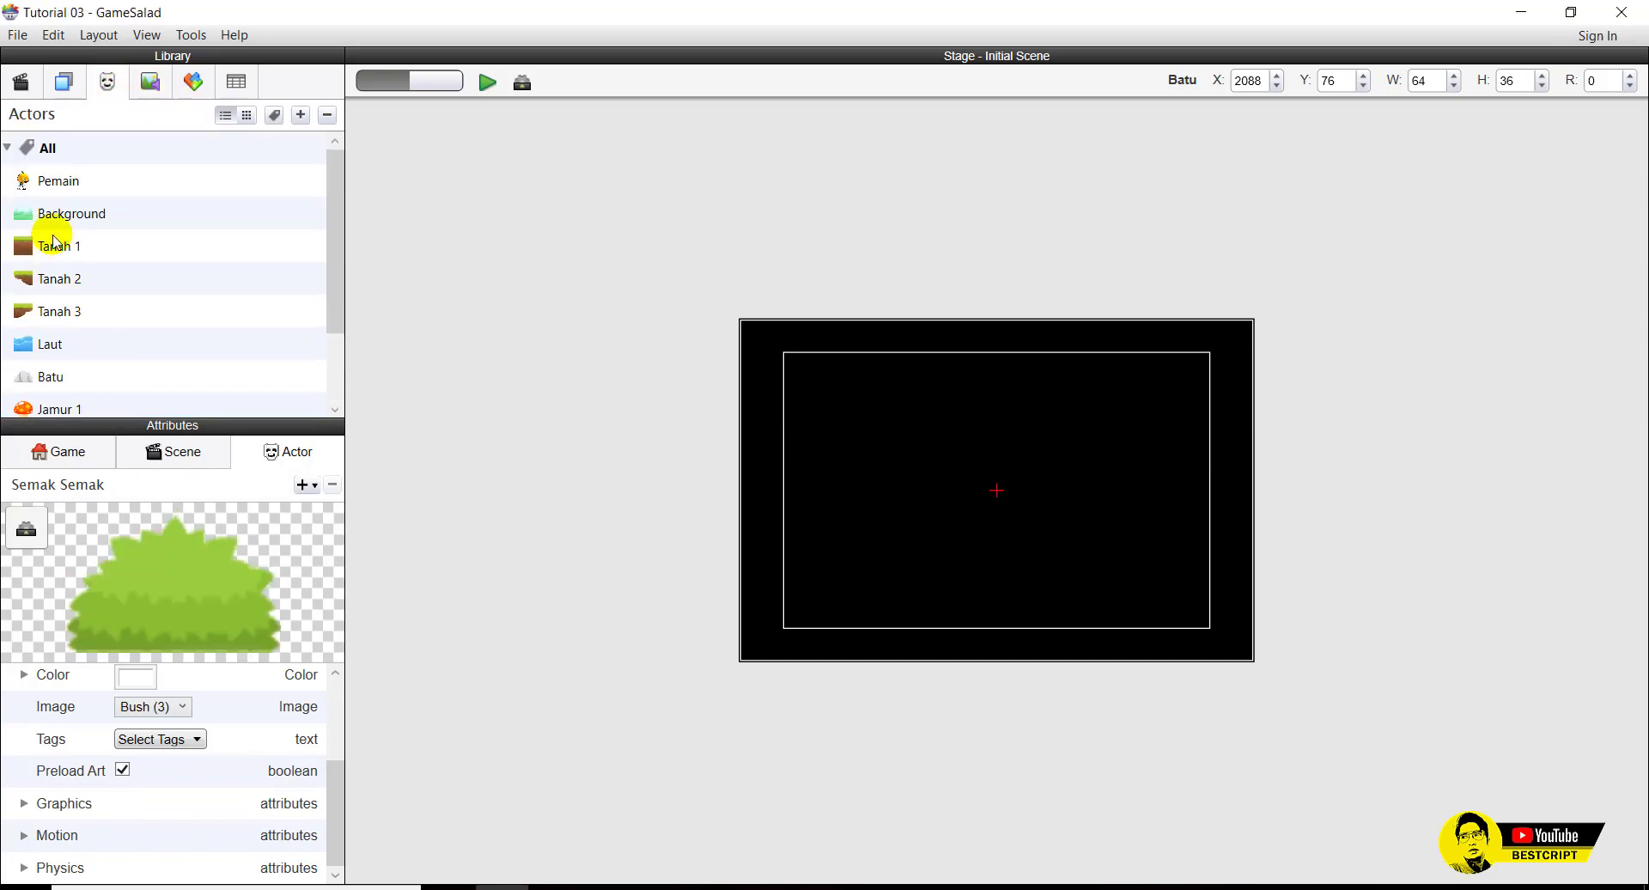
{"action": "left_click", "coordinate": [61, 182]}
{"action": "left_click", "coordinate": [60, 214]}
{"action": "left_click", "coordinate": [60, 247]}
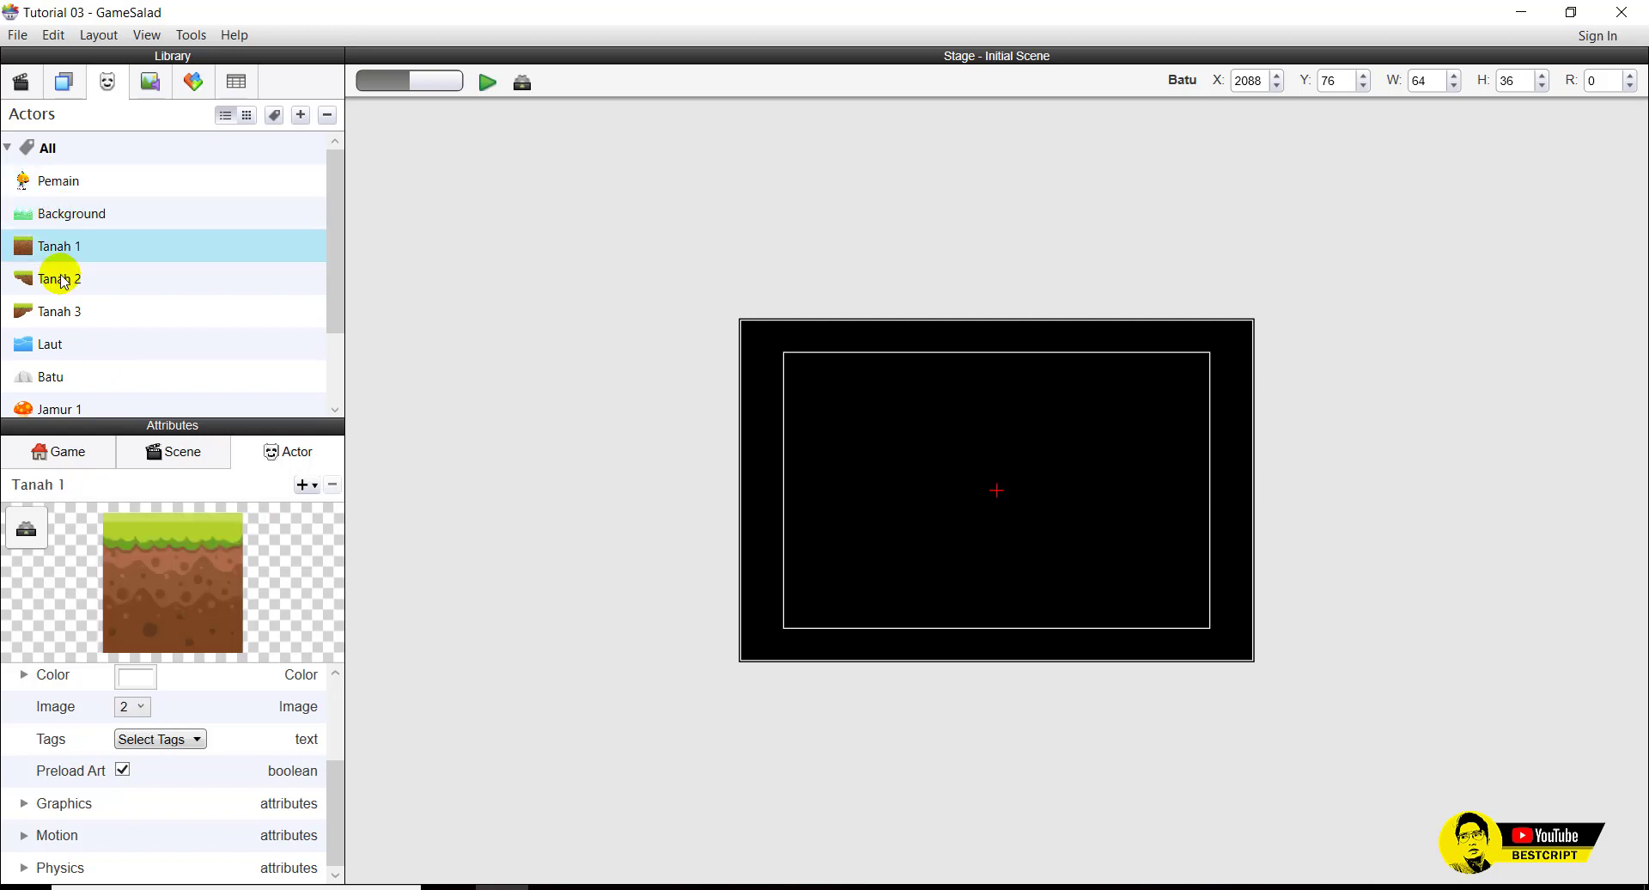
{"action": "left_click", "coordinate": [64, 280]}
{"action": "left_click", "coordinate": [67, 312]}
{"action": "left_click", "coordinate": [61, 344]}
{"action": "scroll", "coordinate": [63, 335], "scroll_direction": "down", "scroll_amount": 1}
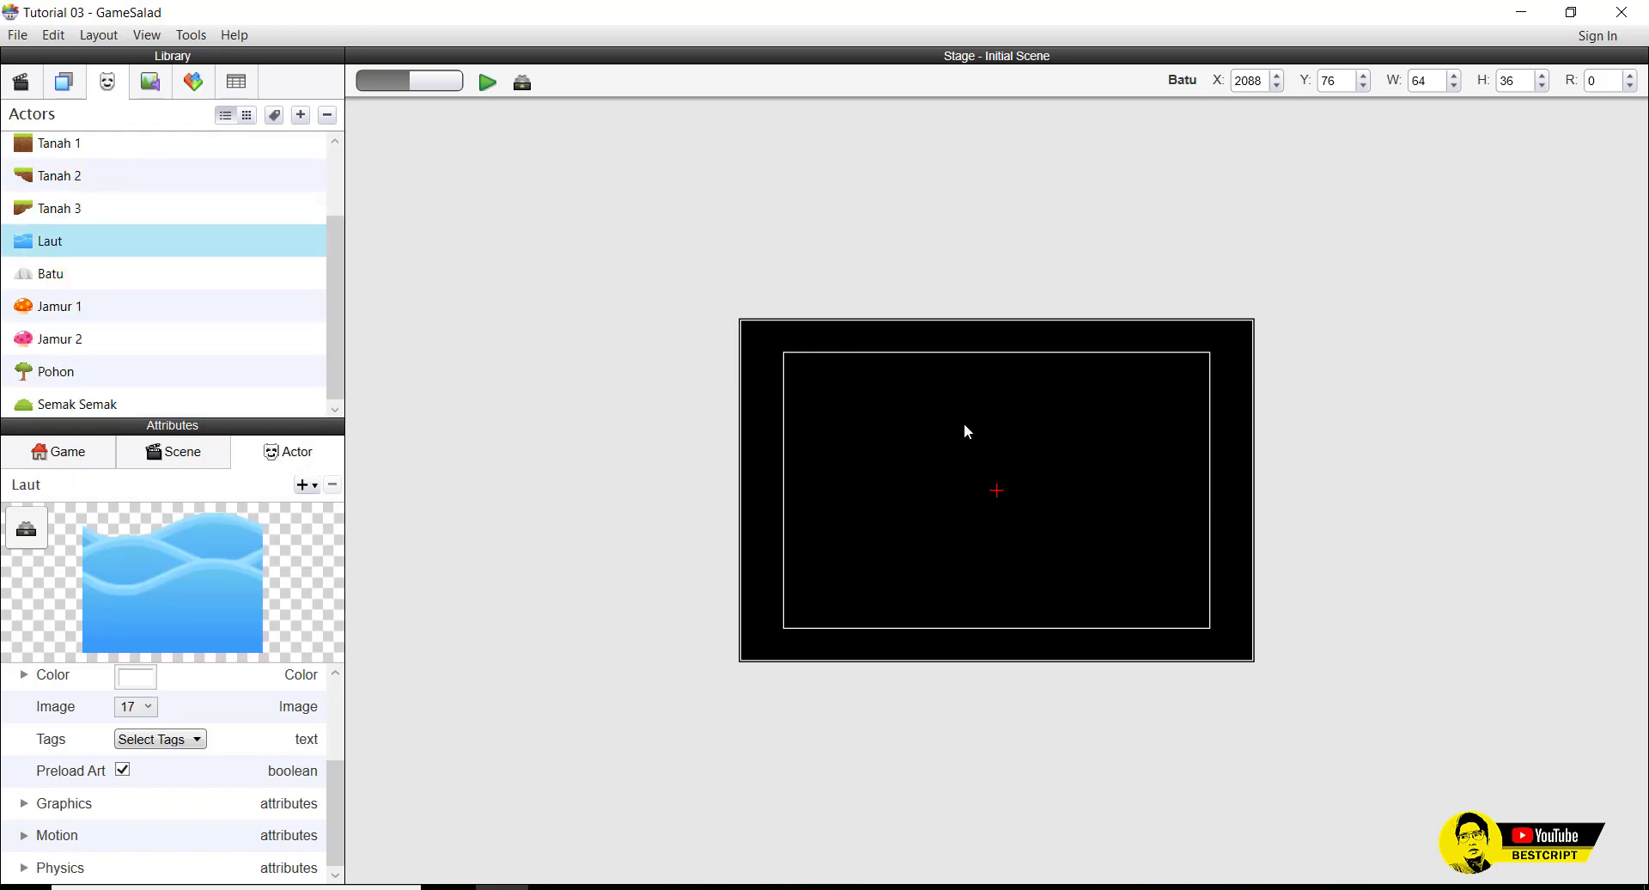
{"action": "left_click", "coordinate": [149, 81]}
{"action": "mouse_move", "coordinate": [60, 169]}
{"action": "left_mouse_down"}
{"action": "mouse_move", "coordinate": [361, 232]}
{"action": "mouse_move", "coordinate": [852, 393]}
{"action": "left_mouse_up"}
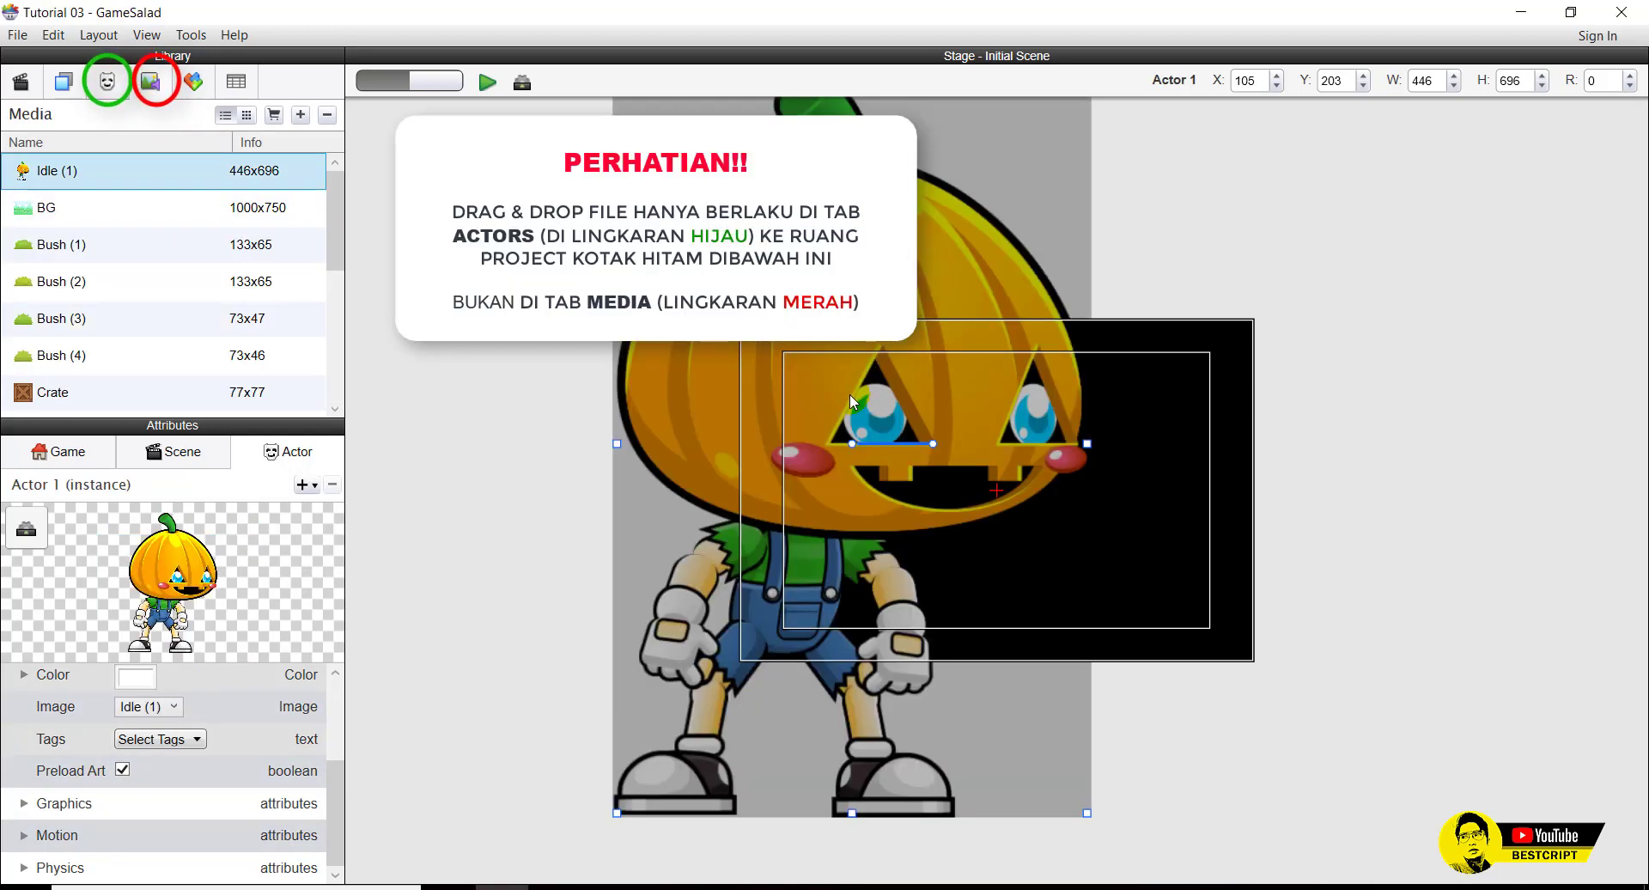
{"action": "left_click", "coordinate": [826, 393]}
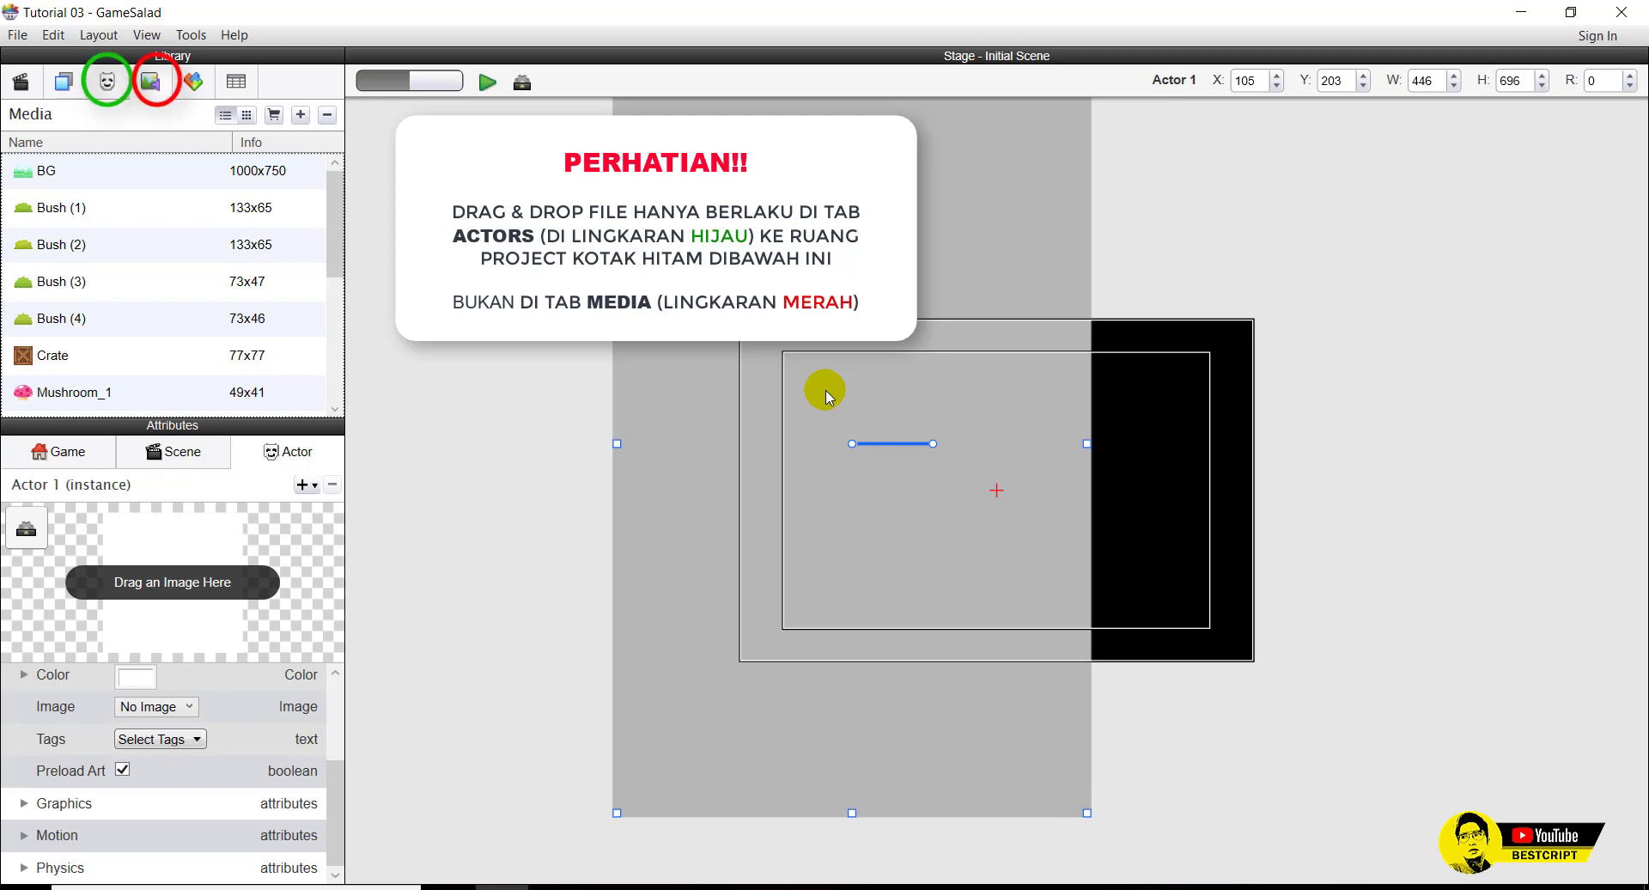
{"action": "left_click", "coordinate": [108, 79]}
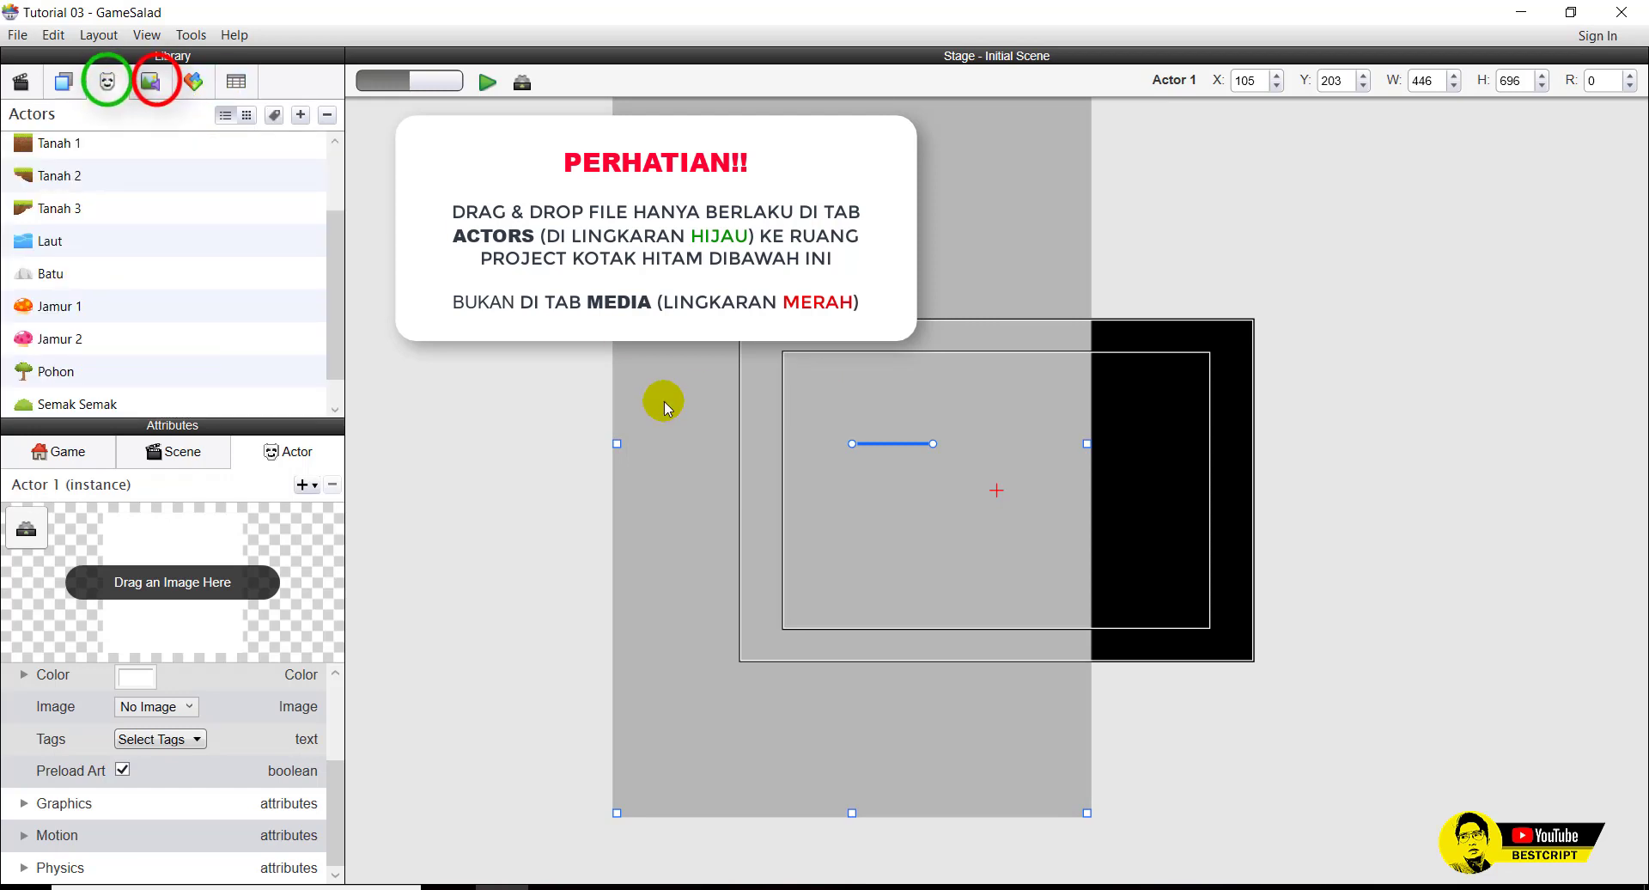
{"action": "left_click", "coordinate": [600, 438]}
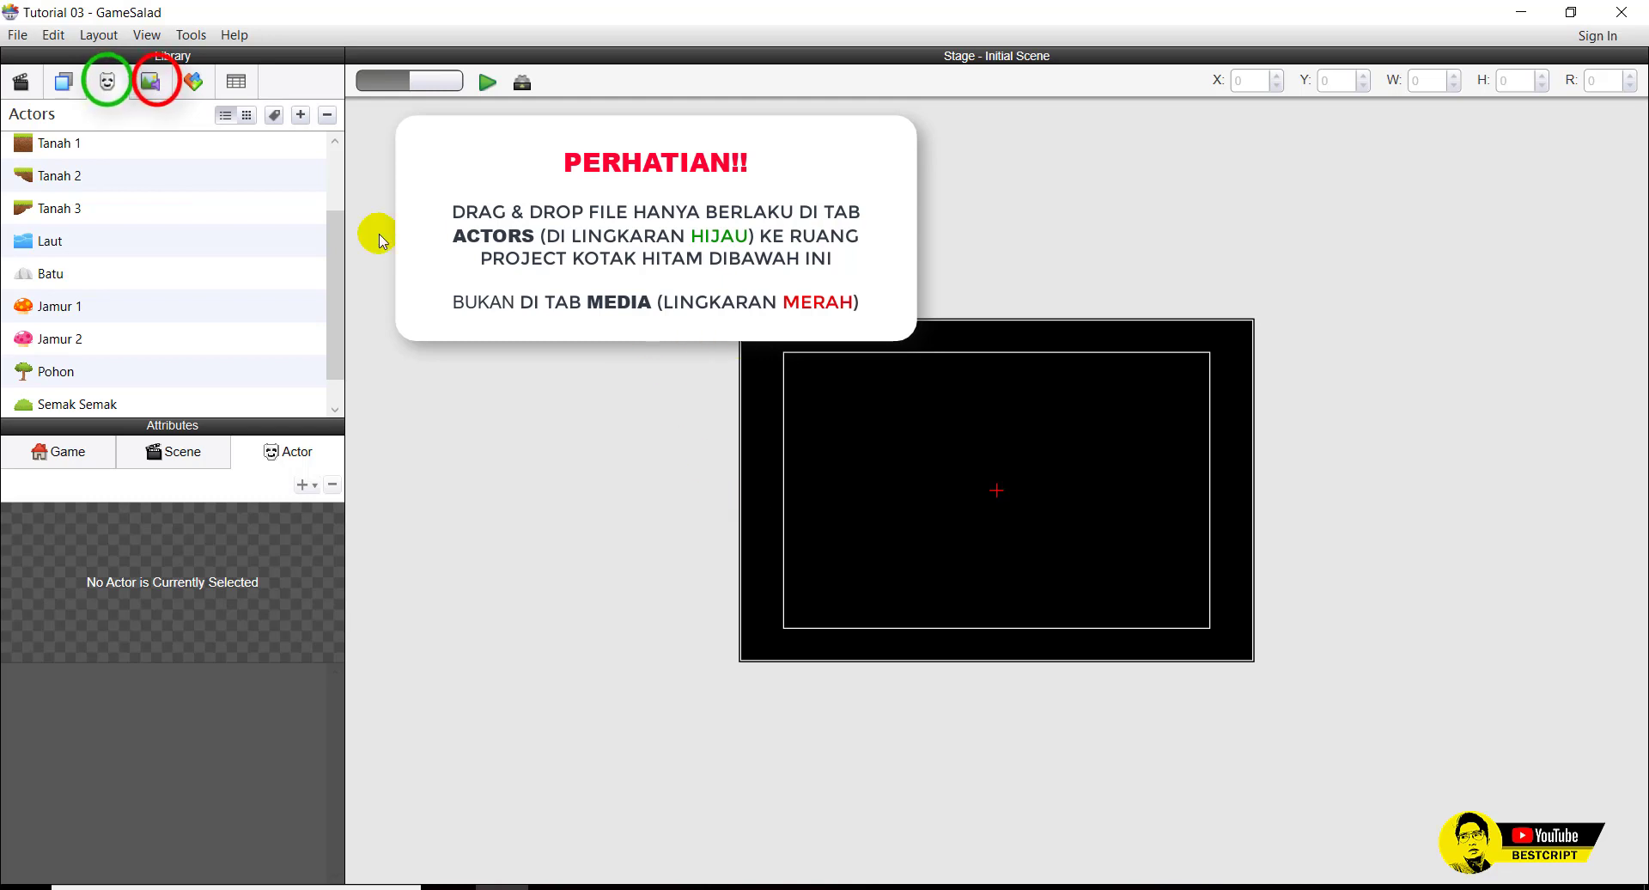
Select the Pemain actor and preview the Initial Scene, returning to the editor.
{"action": "left_click_drag", "start_coordinate": [120, 93], "coordinate": [63, 308]}
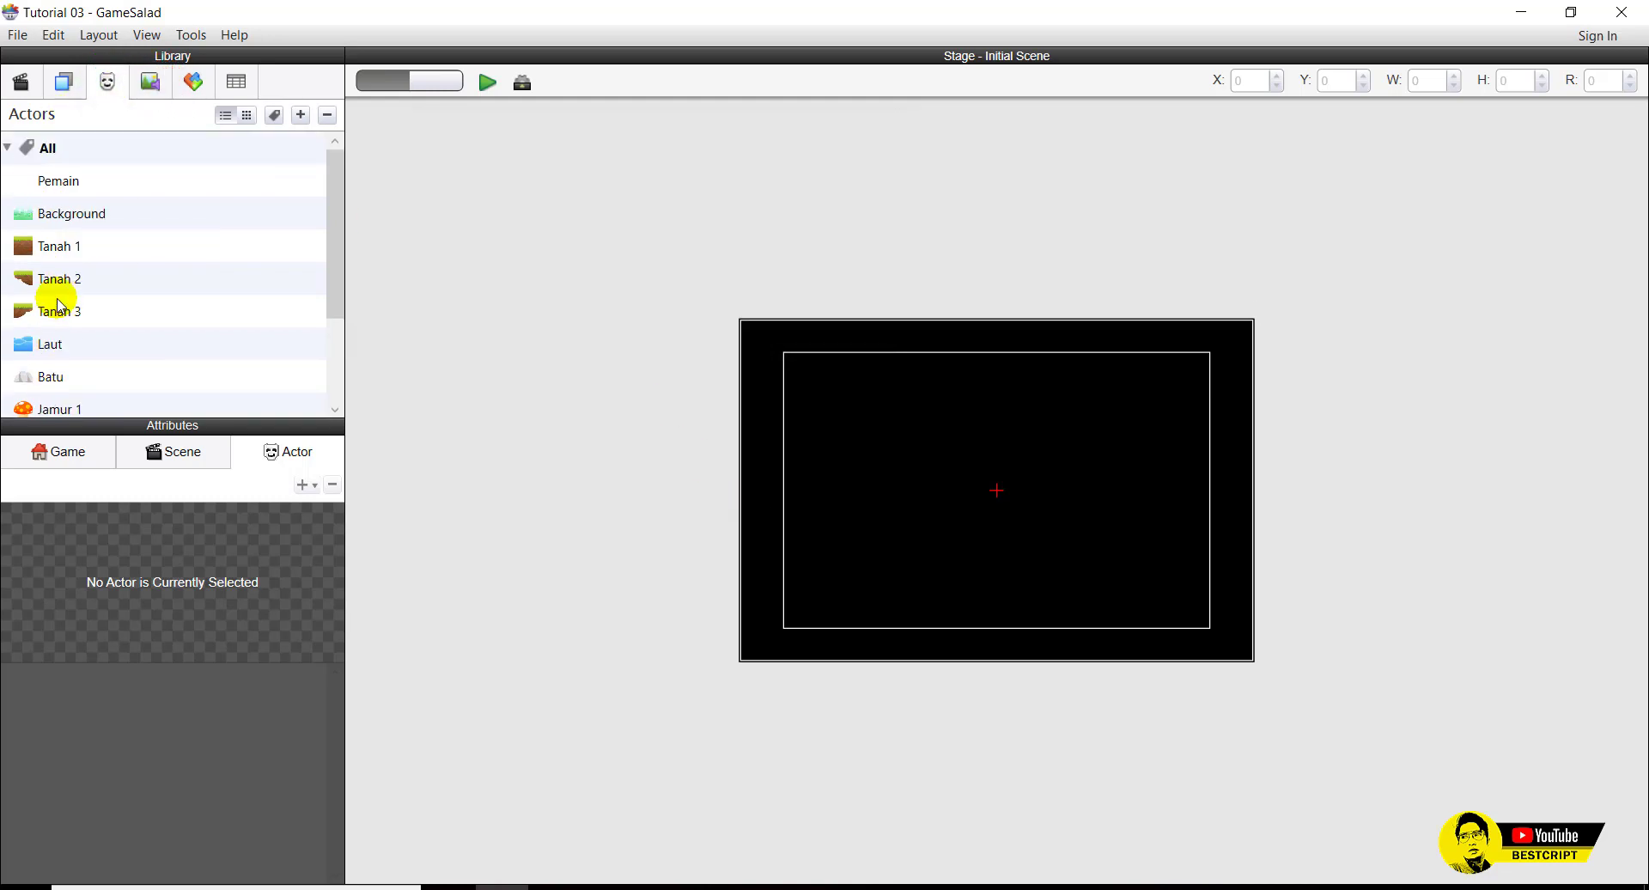
{"action": "left_click", "coordinate": [58, 183]}
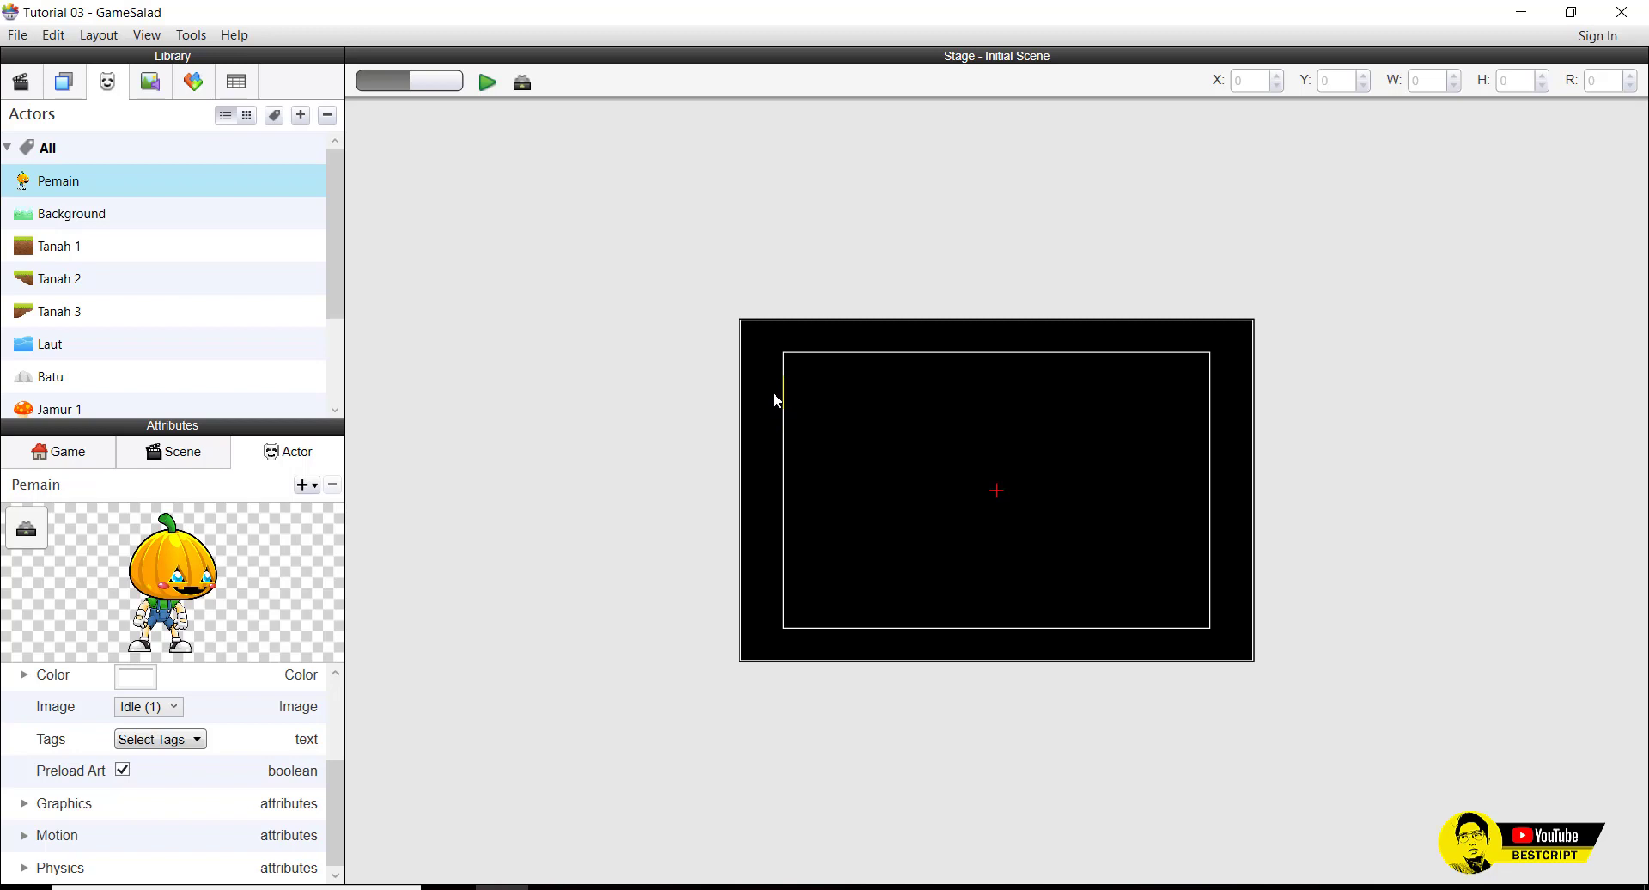
{"action": "left_click", "coordinate": [737, 539]}
{"action": "left_click", "coordinate": [487, 81]}
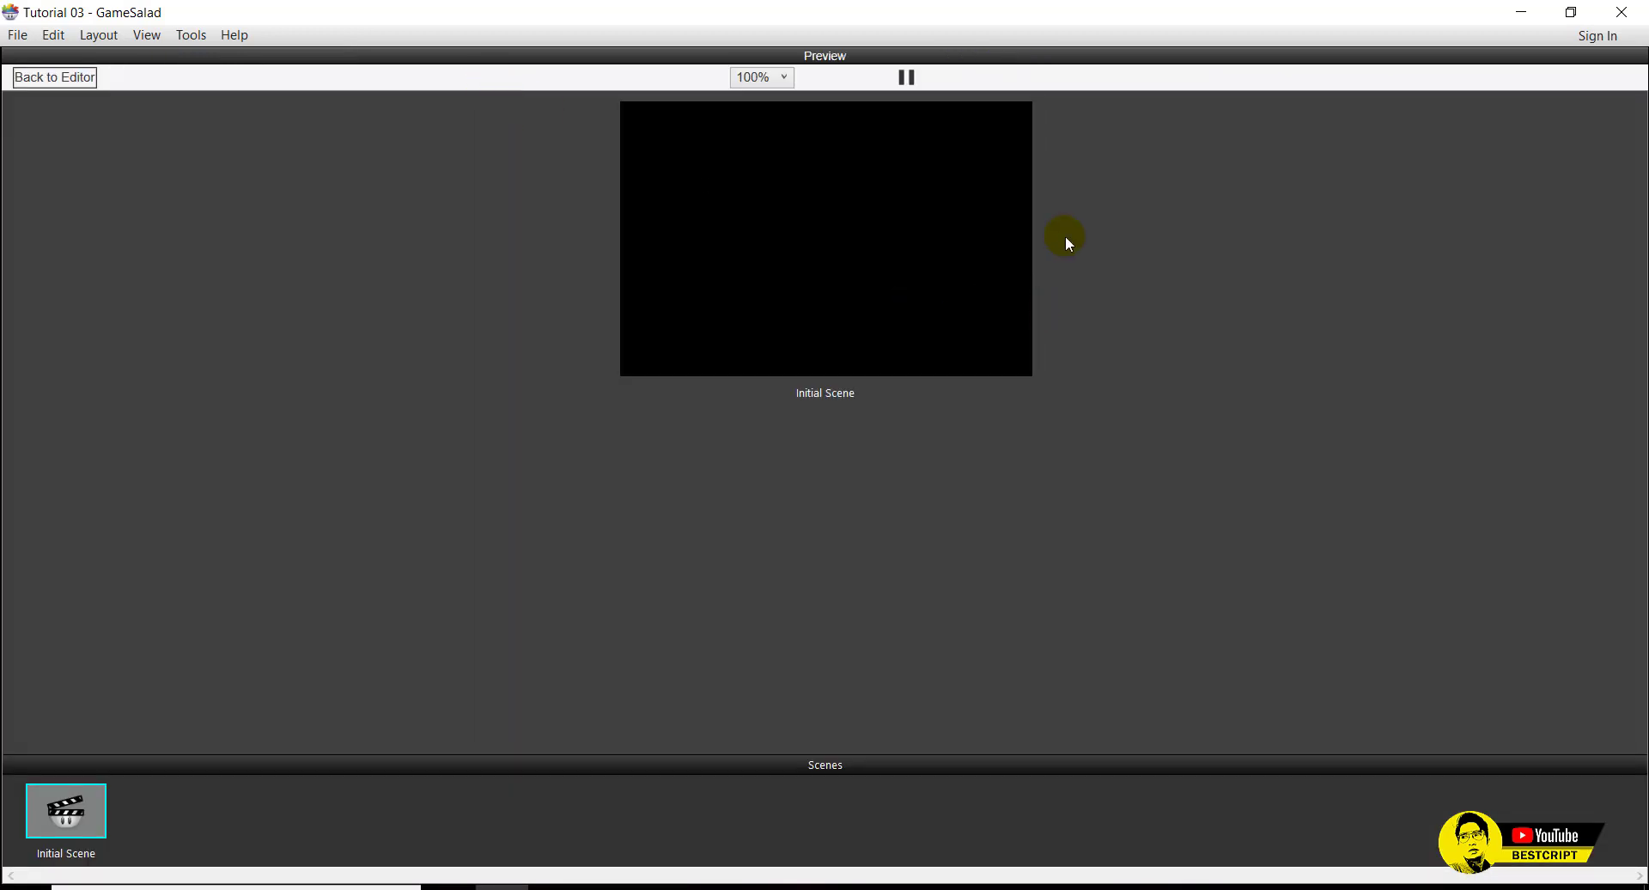
{"action": "left_click", "coordinate": [54, 77]}
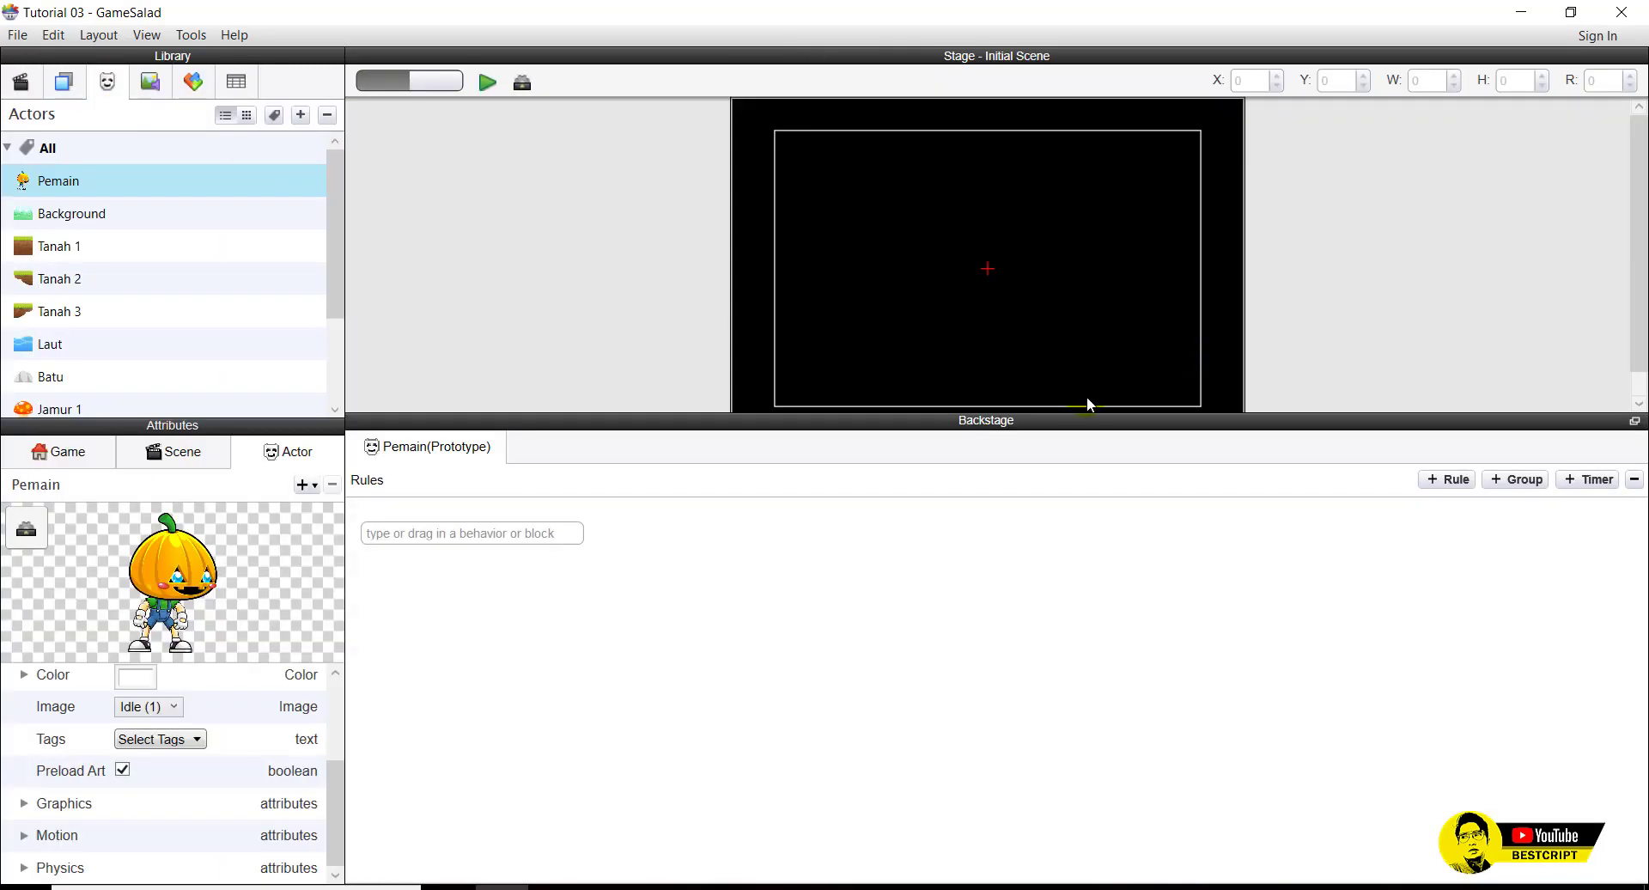
Enlarge the stage area and set the Initial Scene's width to 3000.
{"action": "left_click_drag", "start_coordinate": [1082, 420], "coordinate": [1049, 692]}
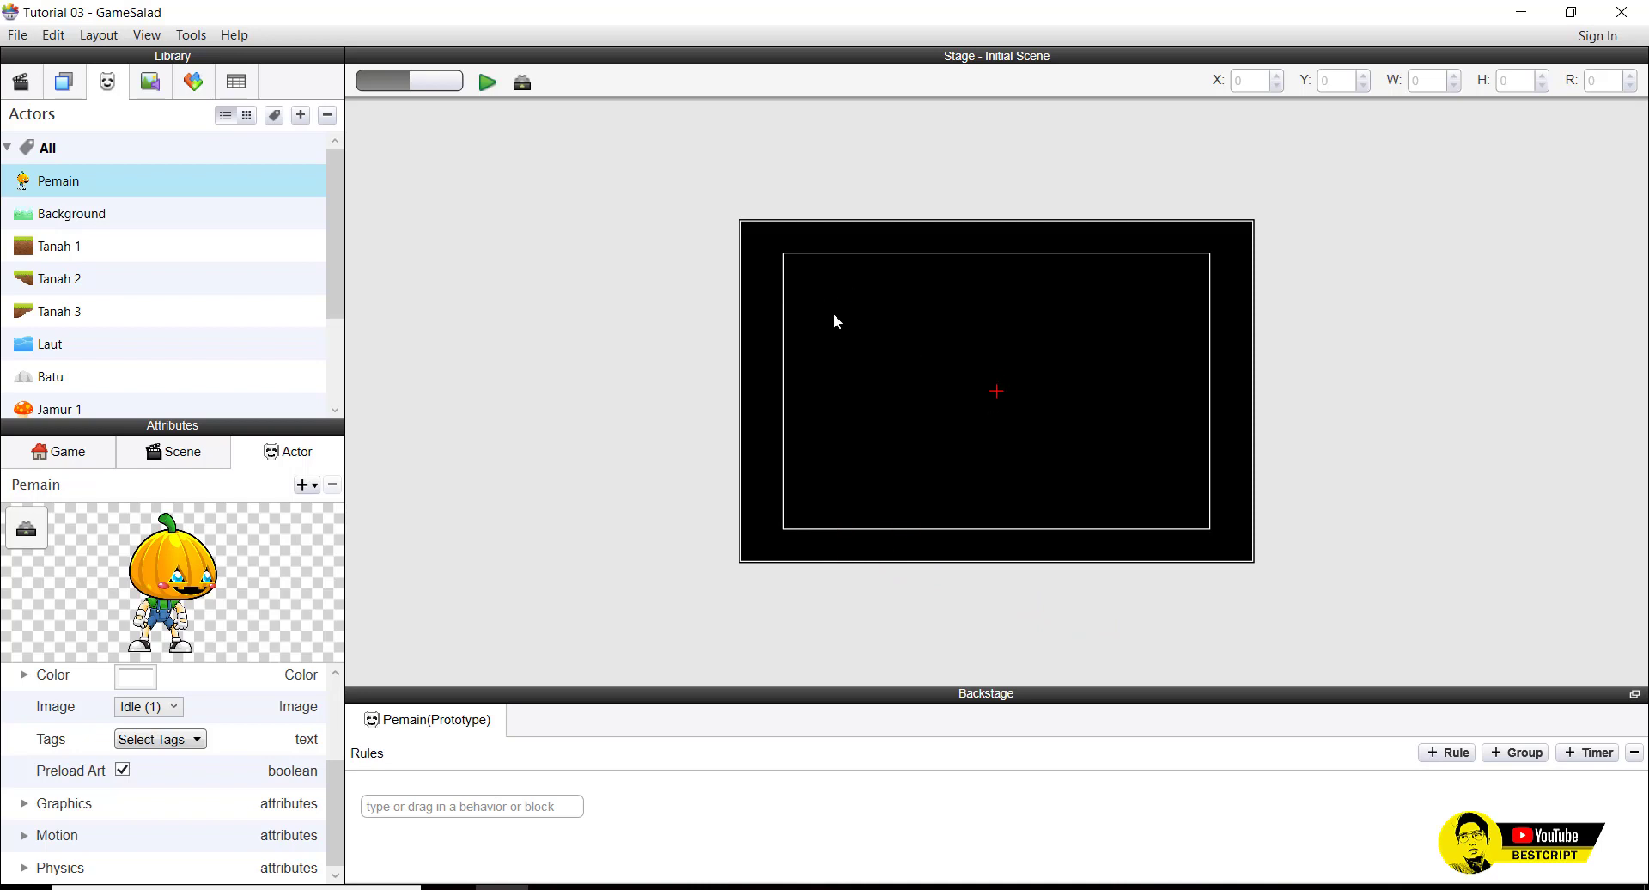
{"action": "left_click", "coordinate": [181, 451]}
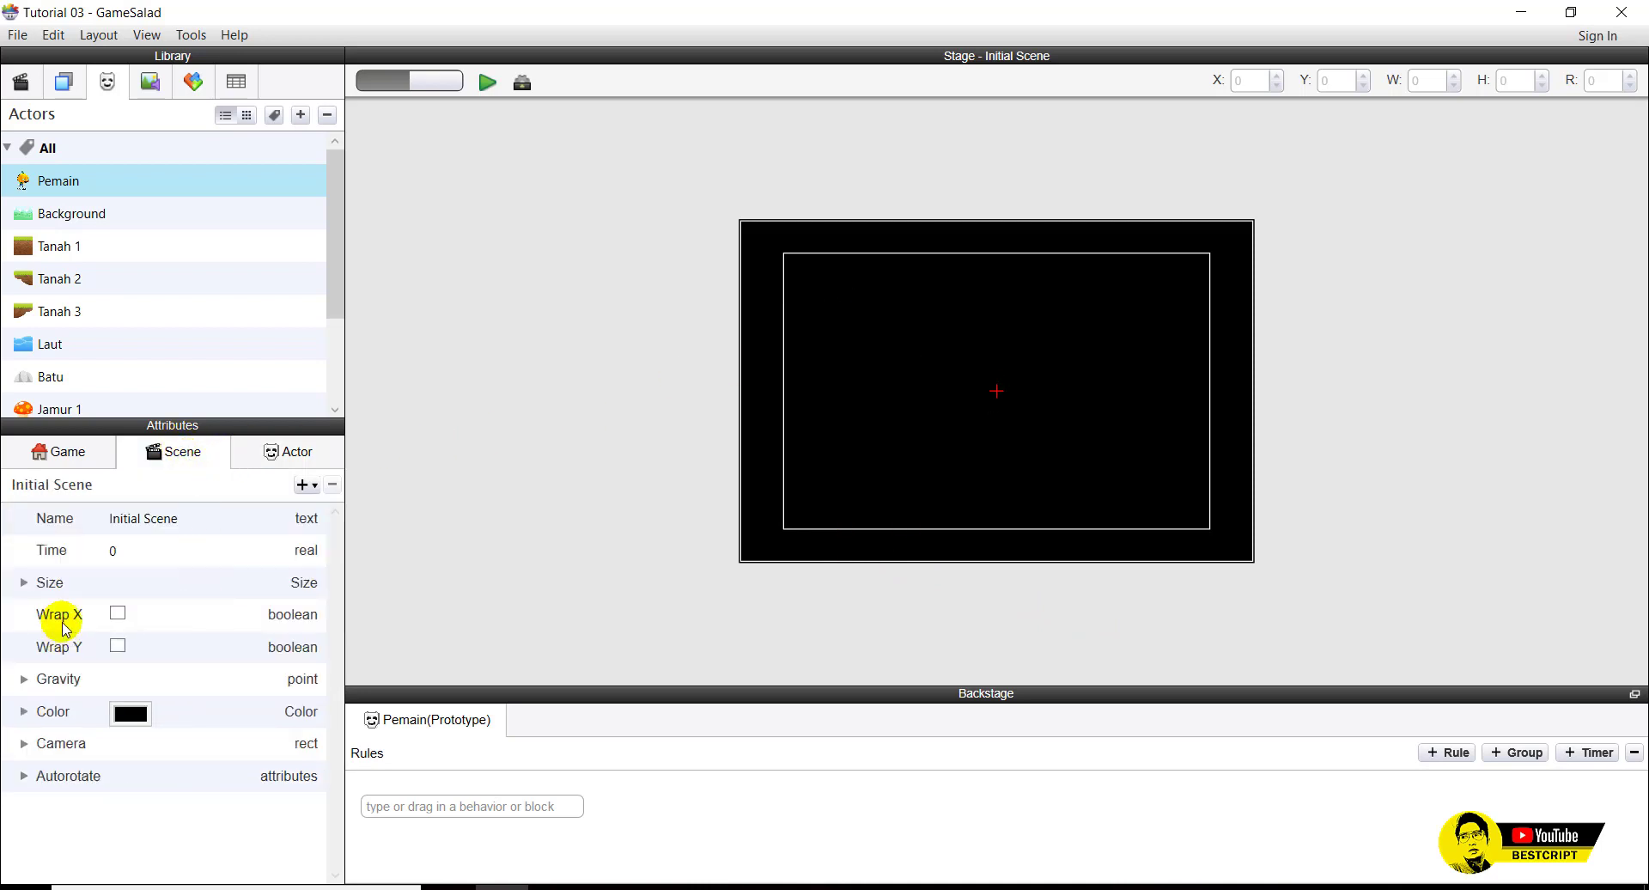
{"action": "left_click", "coordinate": [24, 582]}
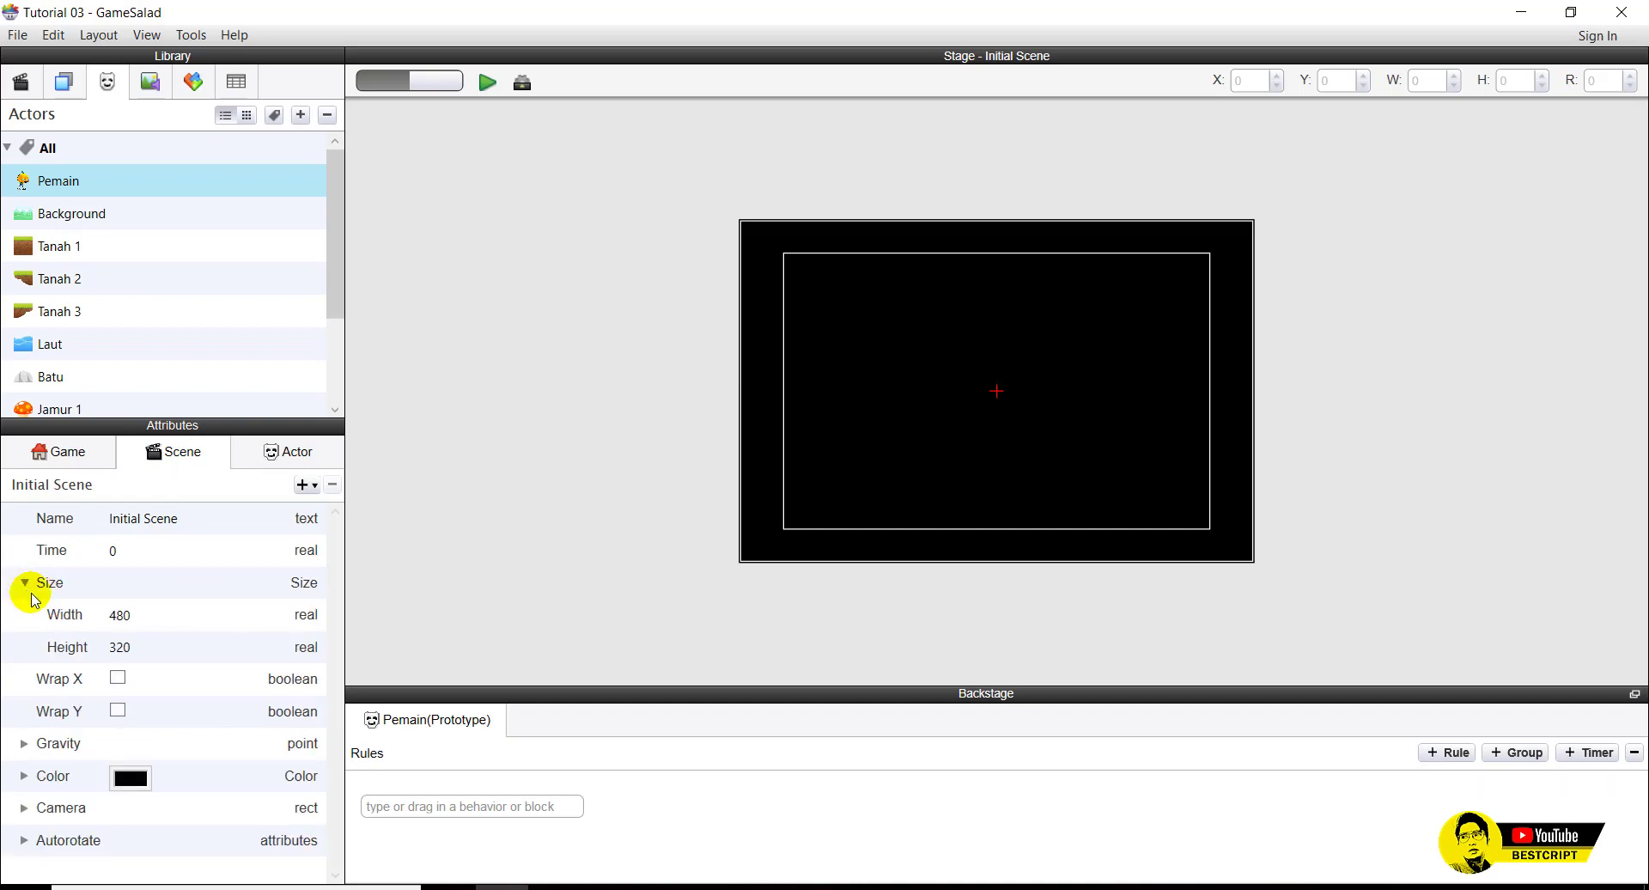
{"action": "left_click", "coordinate": [120, 616]}
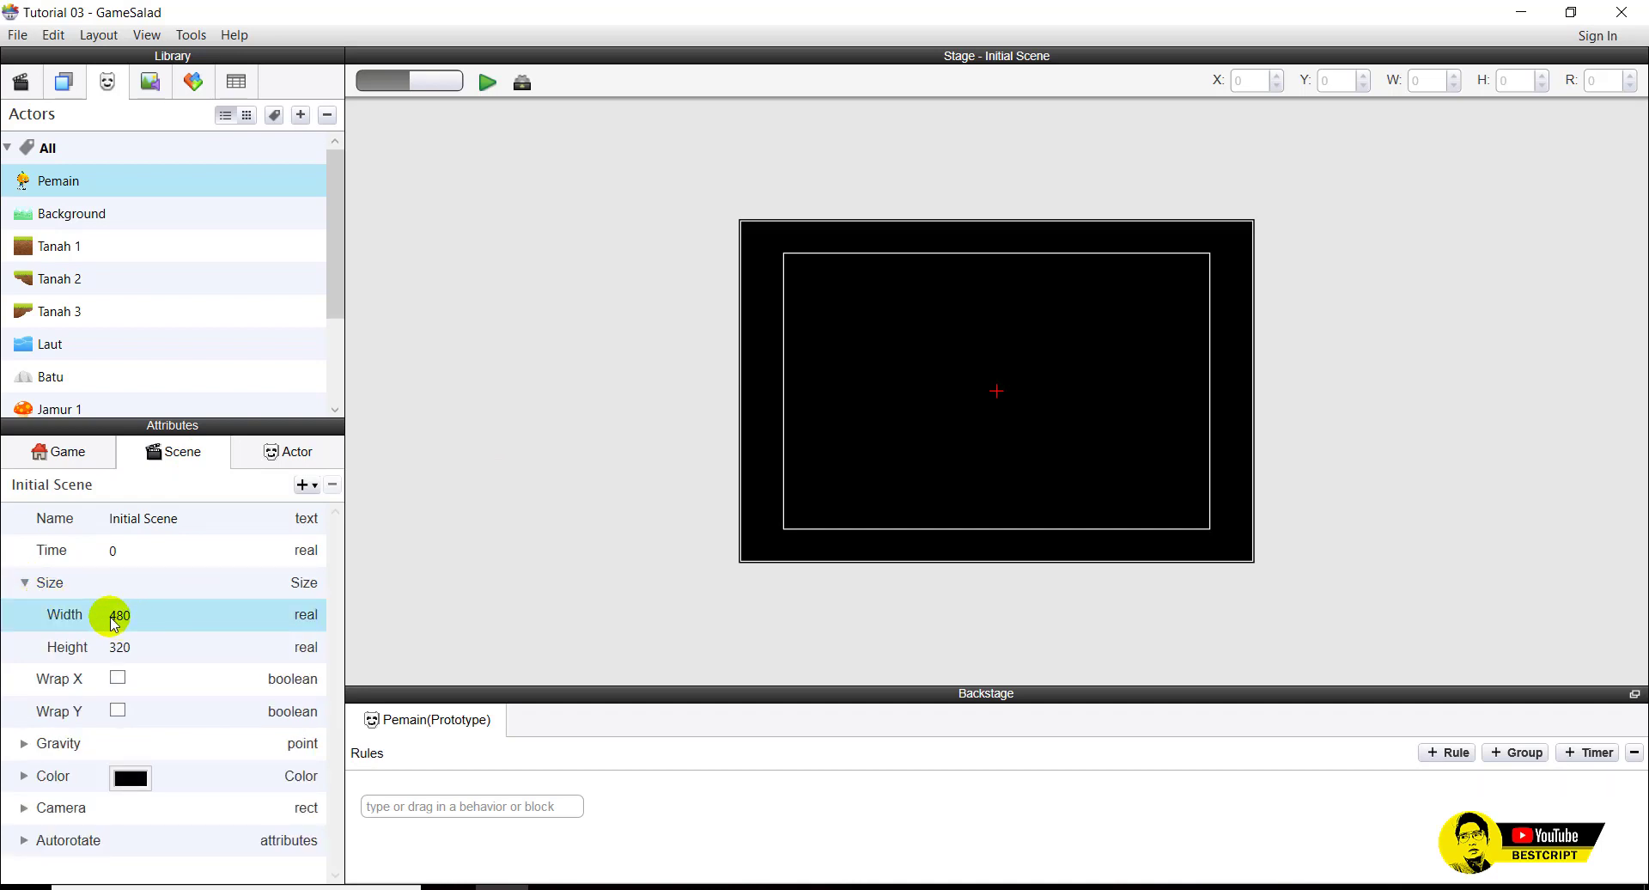
{"action": "left_click", "coordinate": [121, 616]}
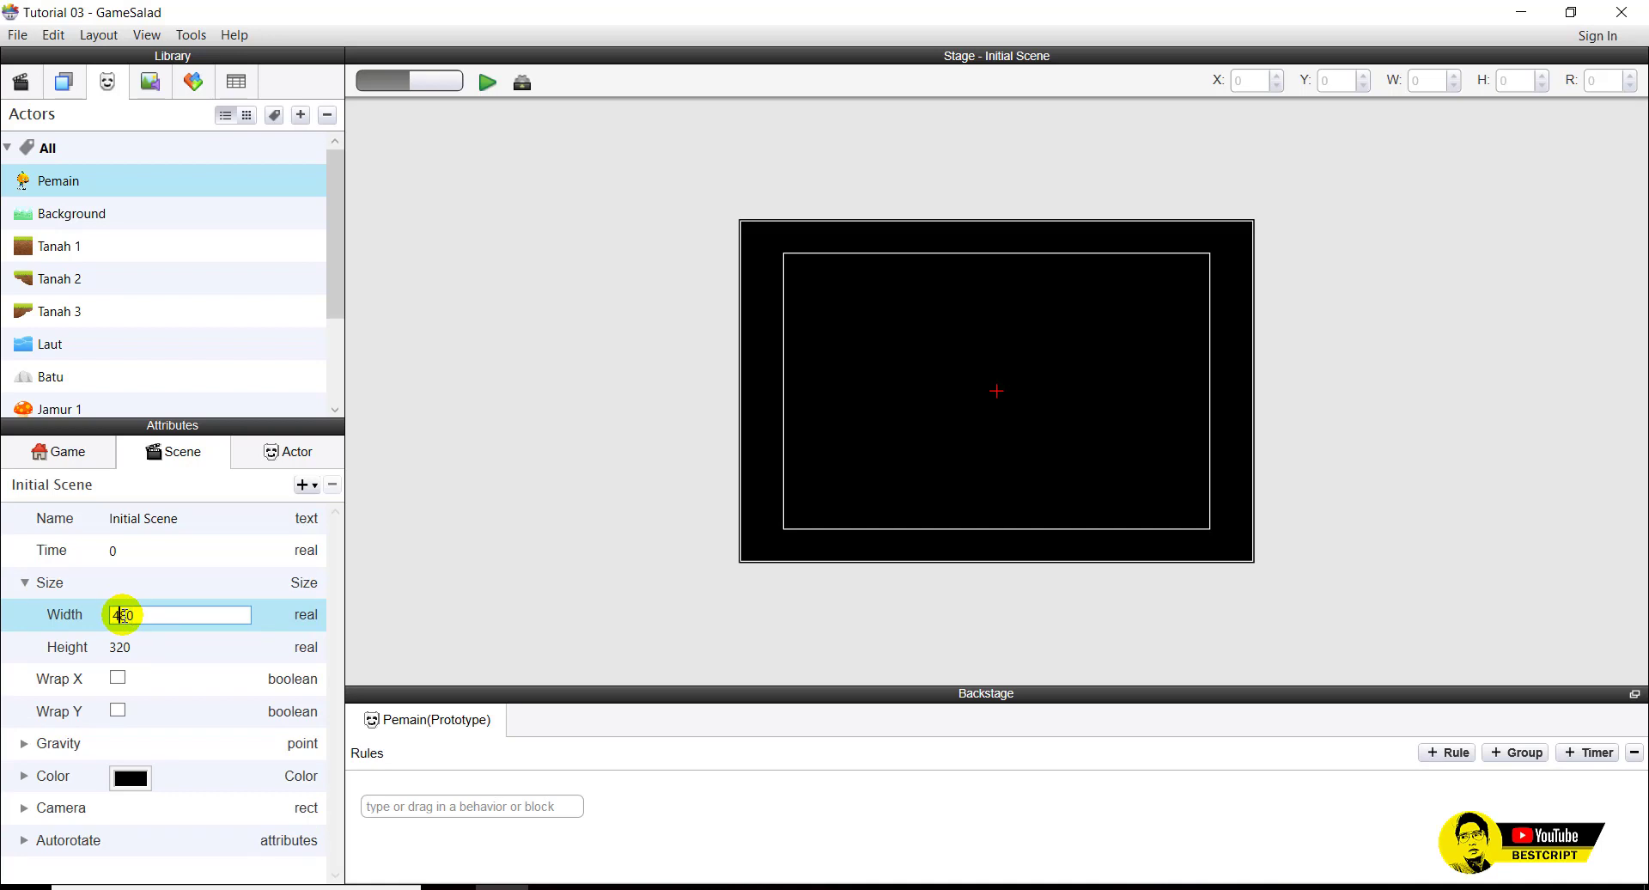
{"action": "left_click_drag", "start_coordinate": [161, 616], "coordinate": [99, 620]}
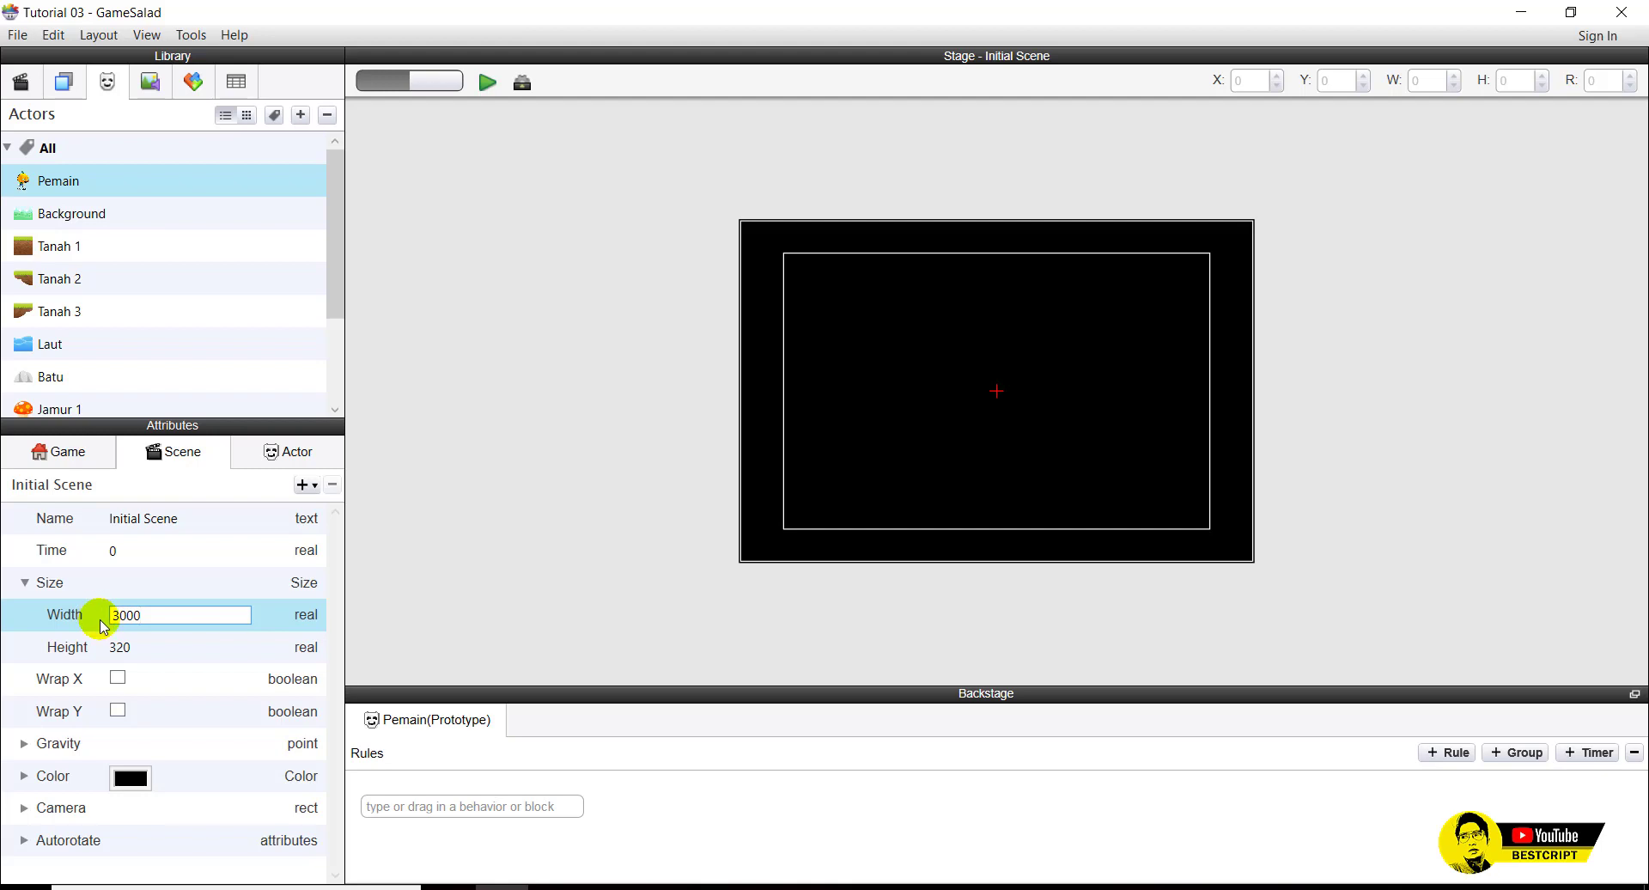
{"action": "key", "text": "Return"}
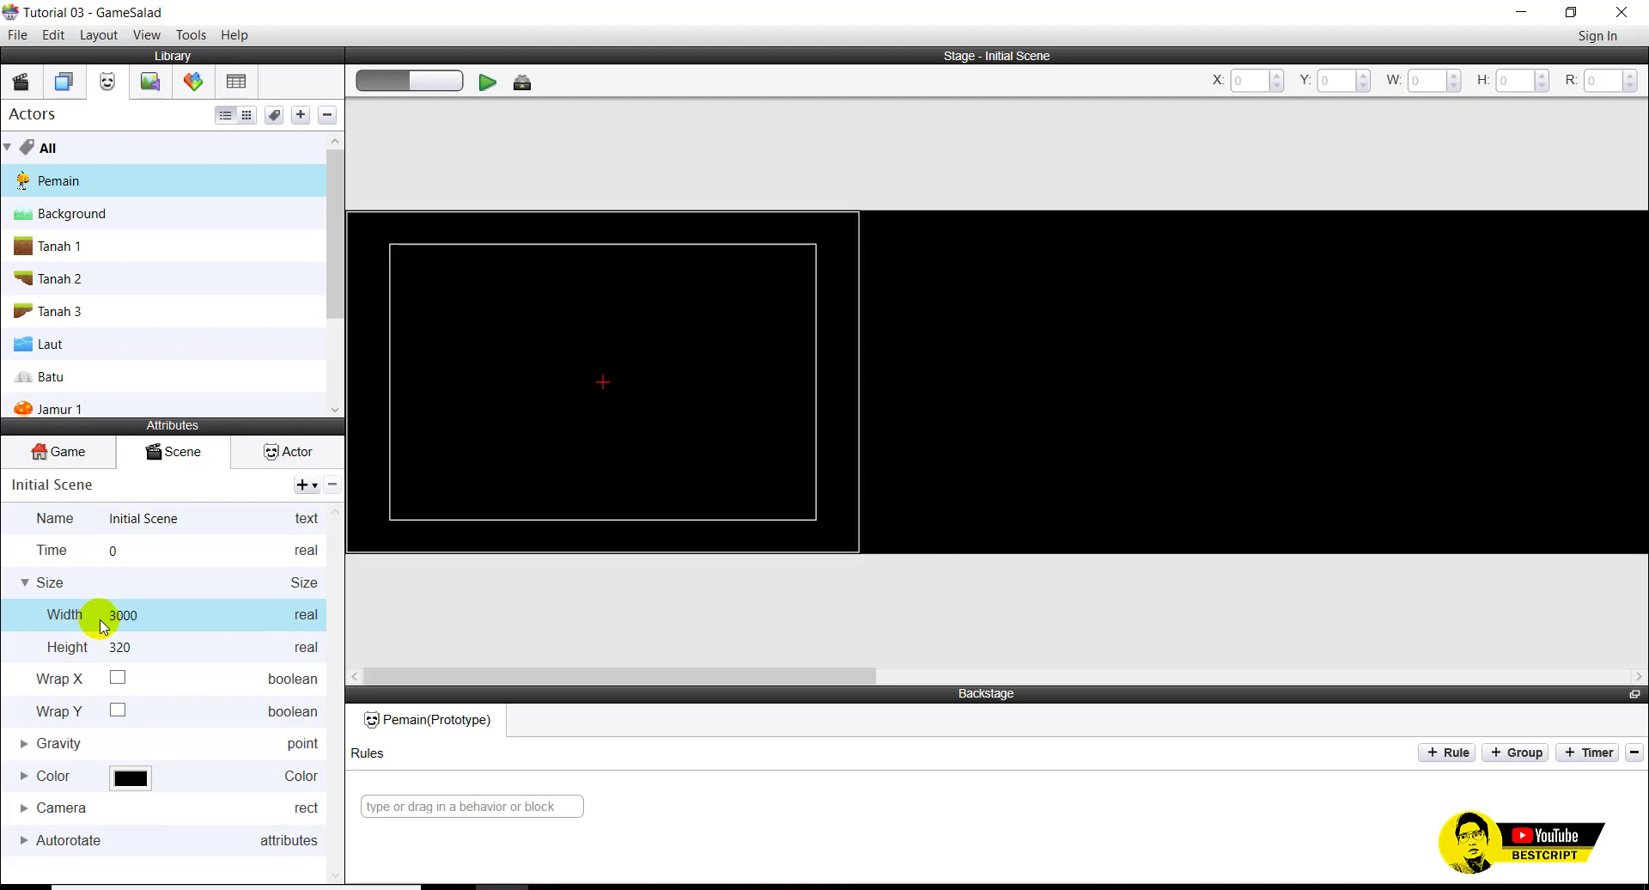
{"action": "left_click_drag", "start_coordinate": [758, 677], "coordinate": [483, 683]}
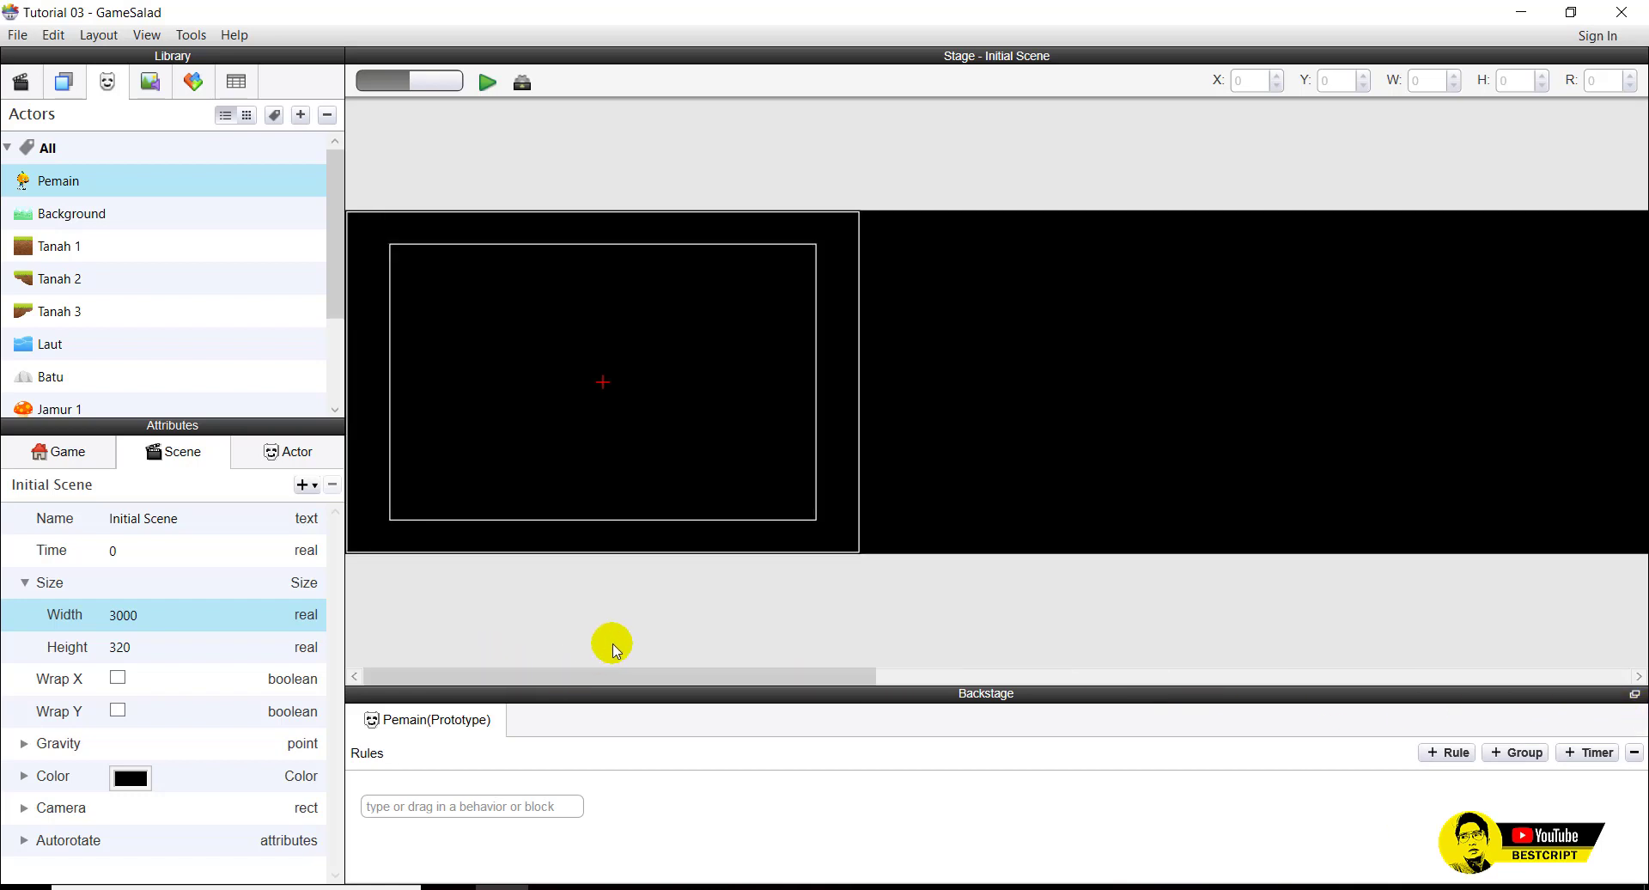
{"action": "mouse_move", "coordinate": [612, 673]}
{"action": "left_mouse_down"}
{"action": "mouse_move", "coordinate": [999, 687]}
{"action": "mouse_move", "coordinate": [604, 677]}
{"action": "mouse_move", "coordinate": [1237, 674]}
{"action": "mouse_move", "coordinate": [622, 675]}
{"action": "left_mouse_up"}
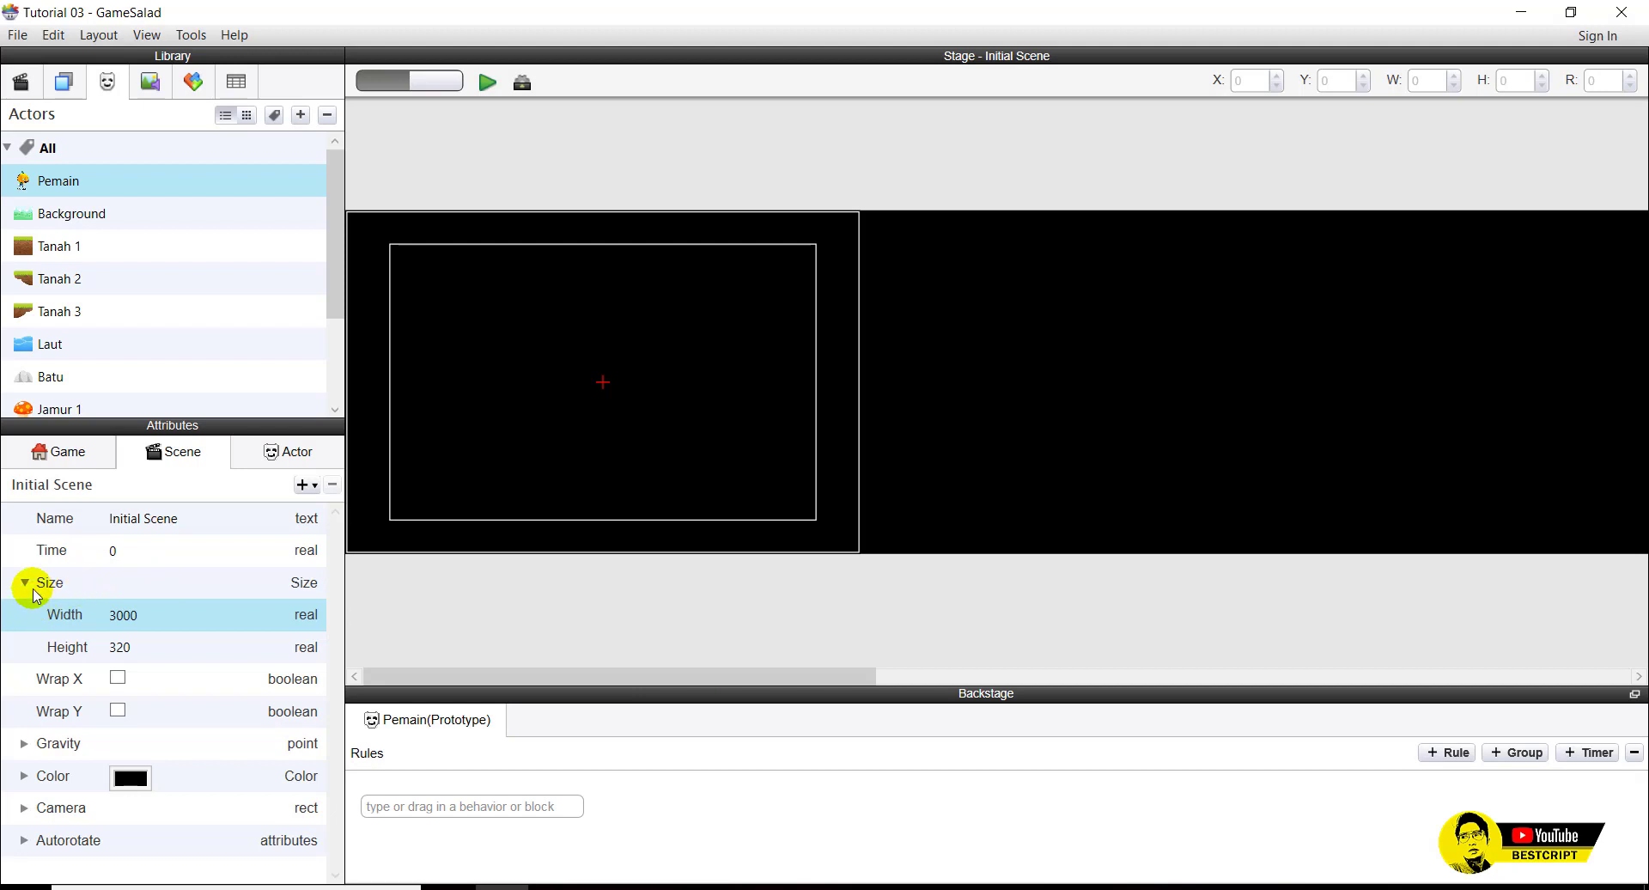
Select the Background actor and check its width and height.
{"action": "left_click", "coordinate": [55, 213]}
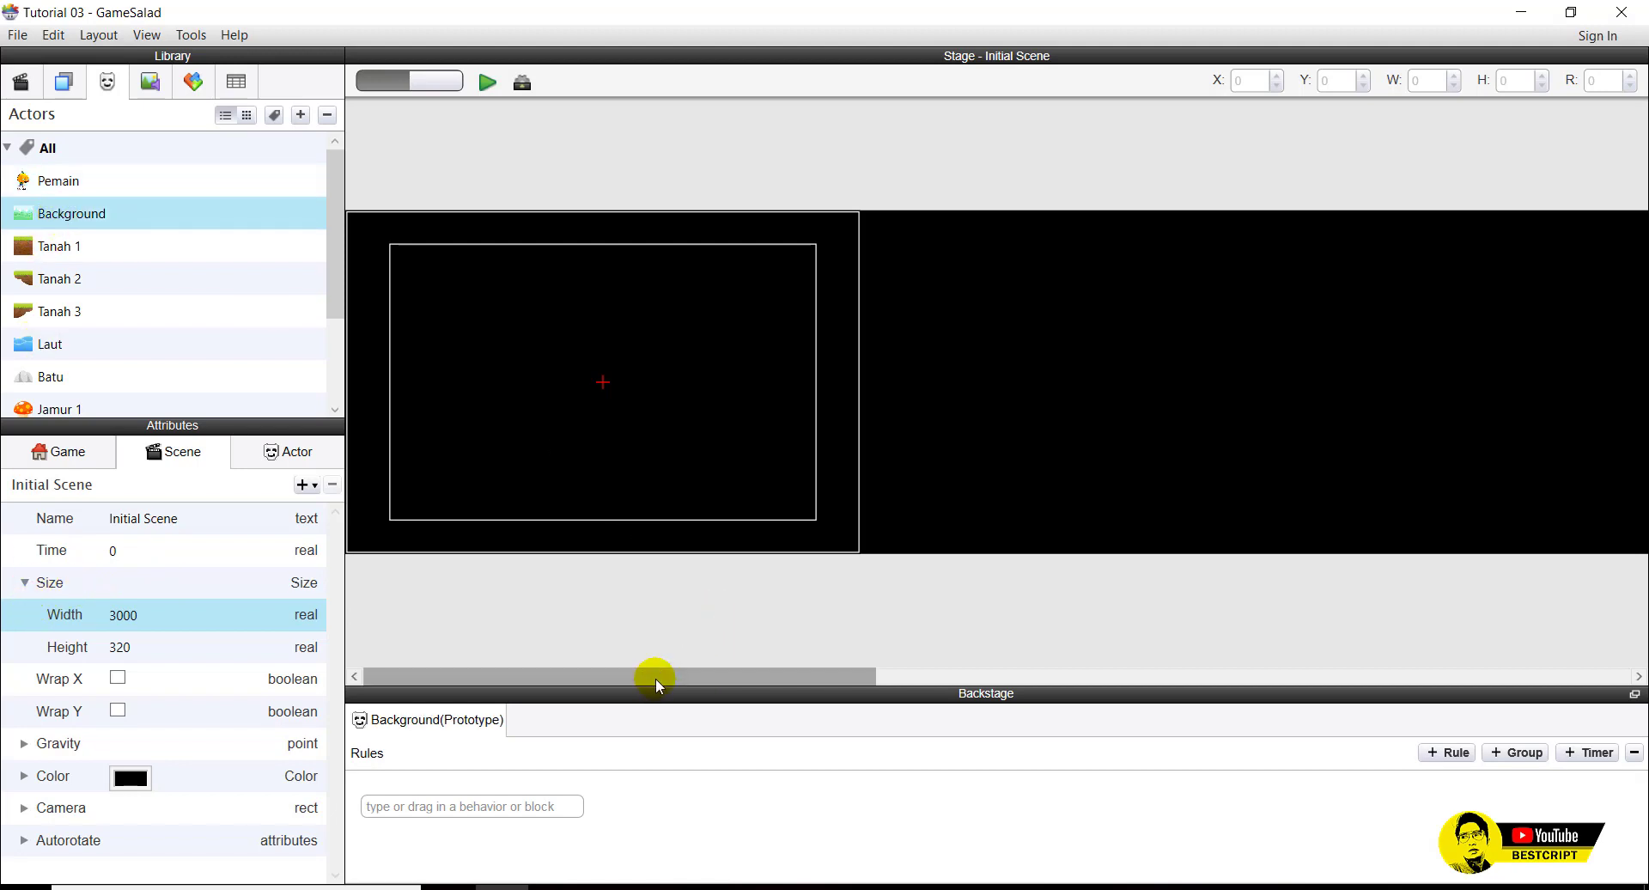
{"action": "left_click_drag", "start_coordinate": [48, 229], "coordinate": [54, 222]}
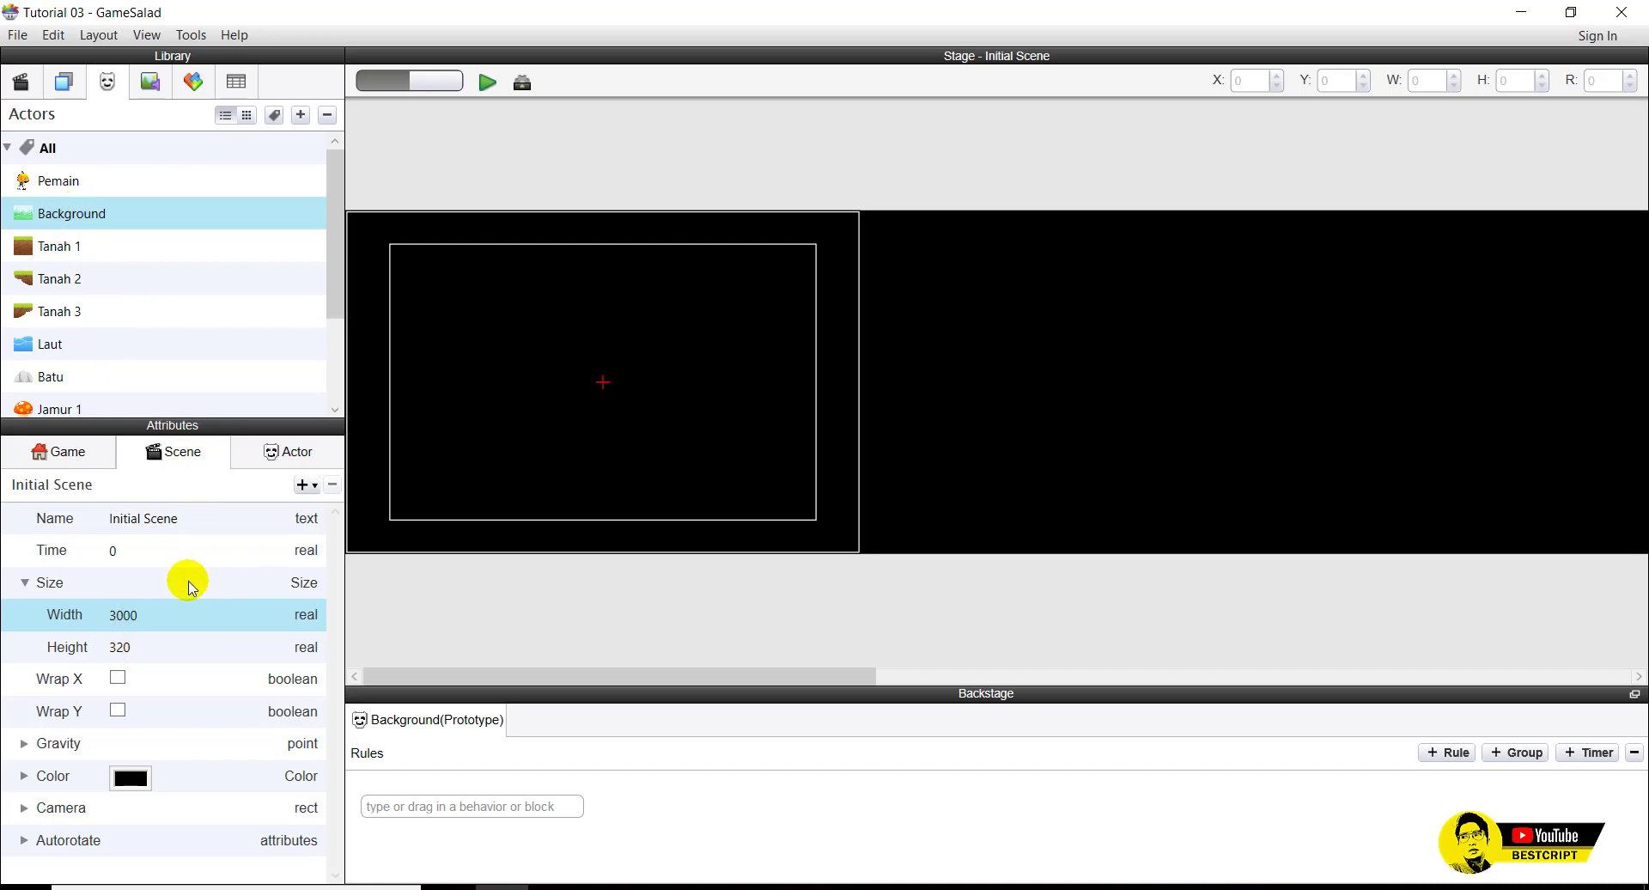
{"action": "left_click", "coordinate": [317, 464]}
{"action": "scroll", "coordinate": [77, 784], "scroll_direction": "up", "scroll_amount": 3}
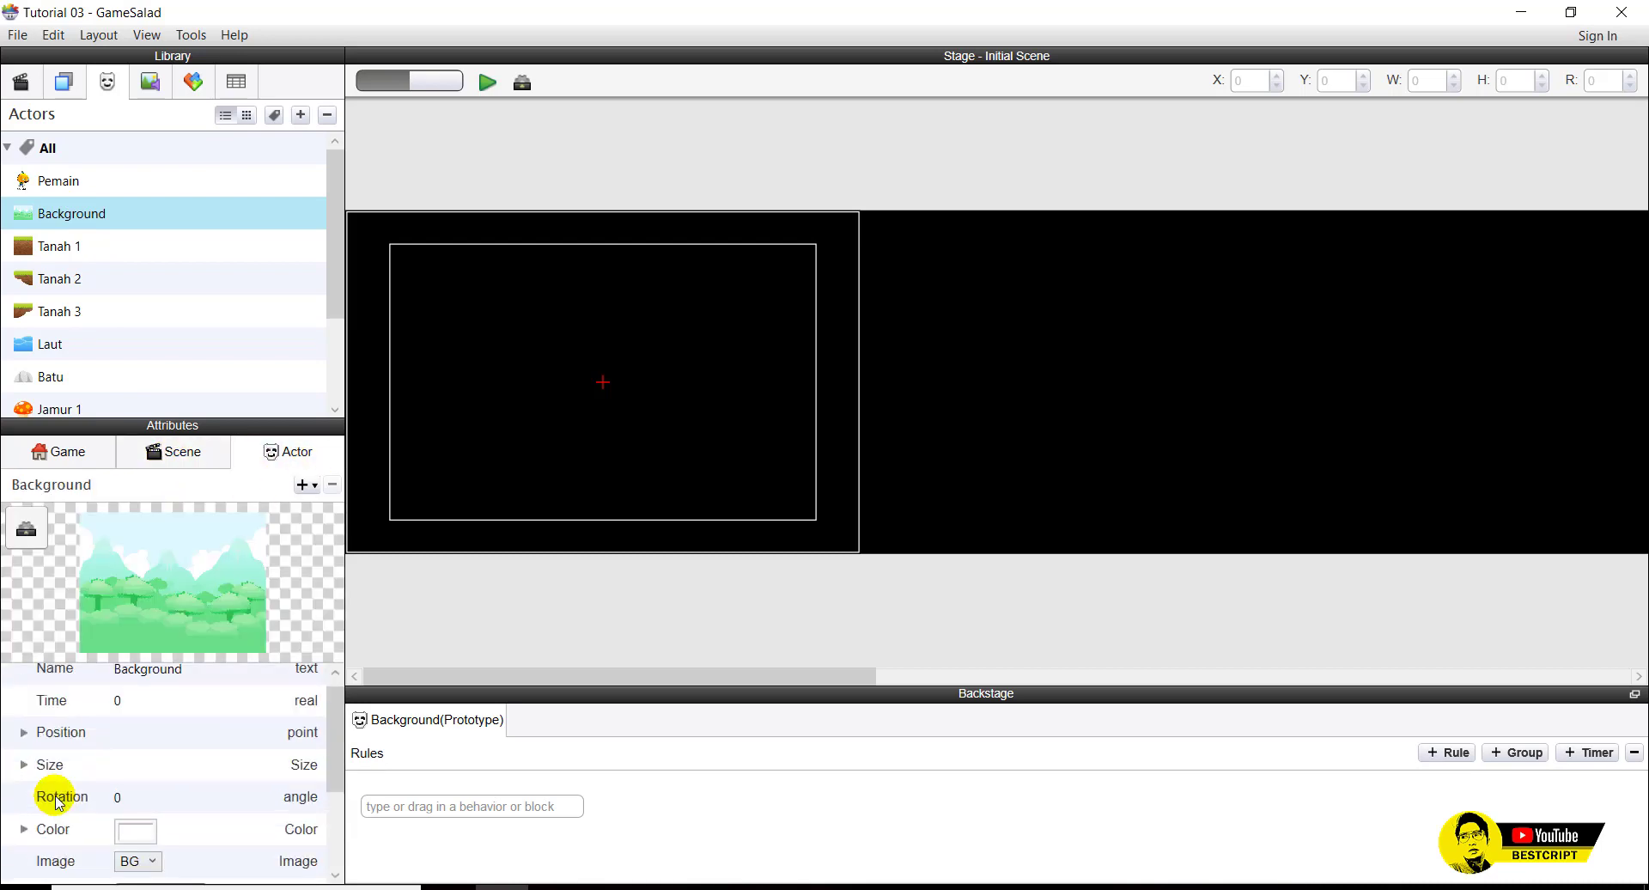
{"action": "left_click", "coordinate": [24, 765]}
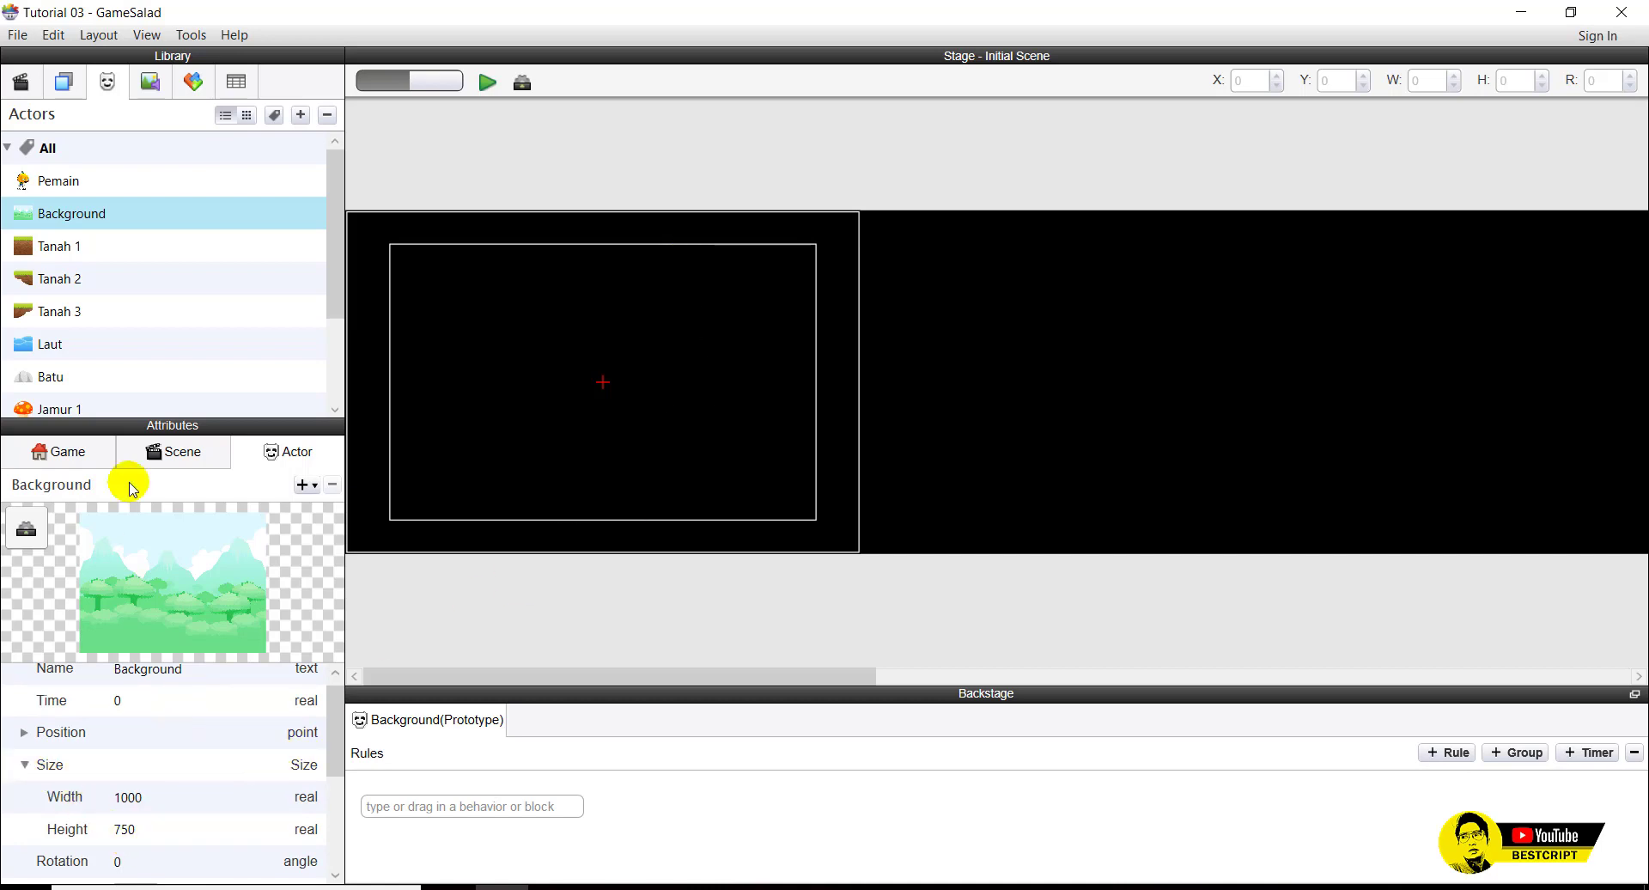
Undo the Initial Scene's width change.
{"action": "left_click", "coordinate": [171, 451]}
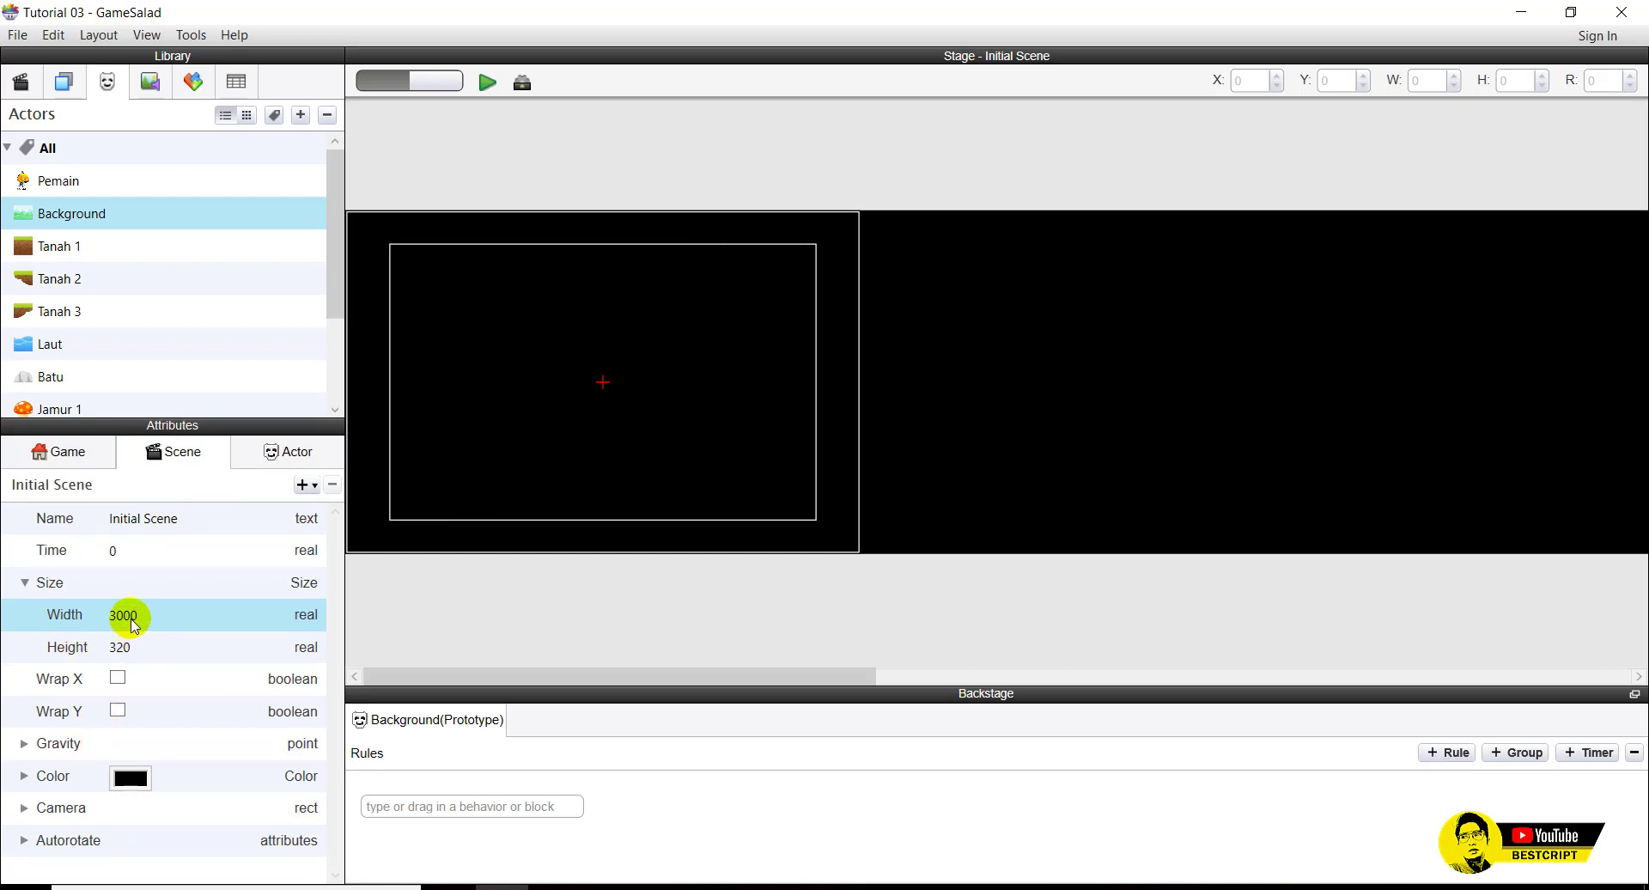
{"action": "key", "text": "ctrl+z"}
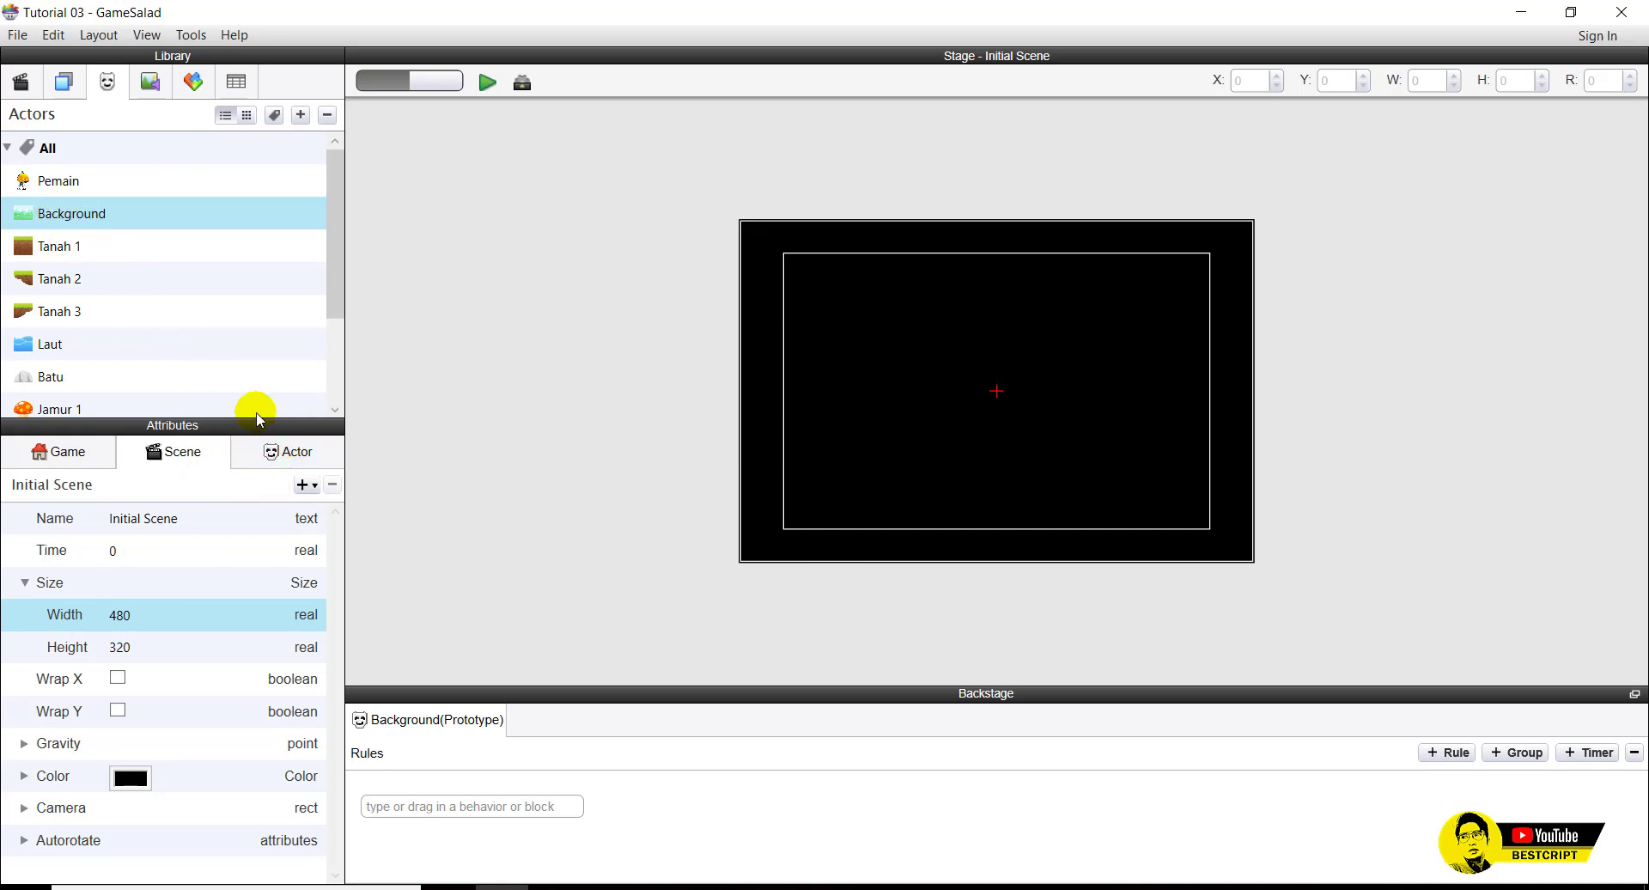
Set the Background actor's width to 480 and its height to 320.
{"action": "left_click", "coordinate": [300, 448]}
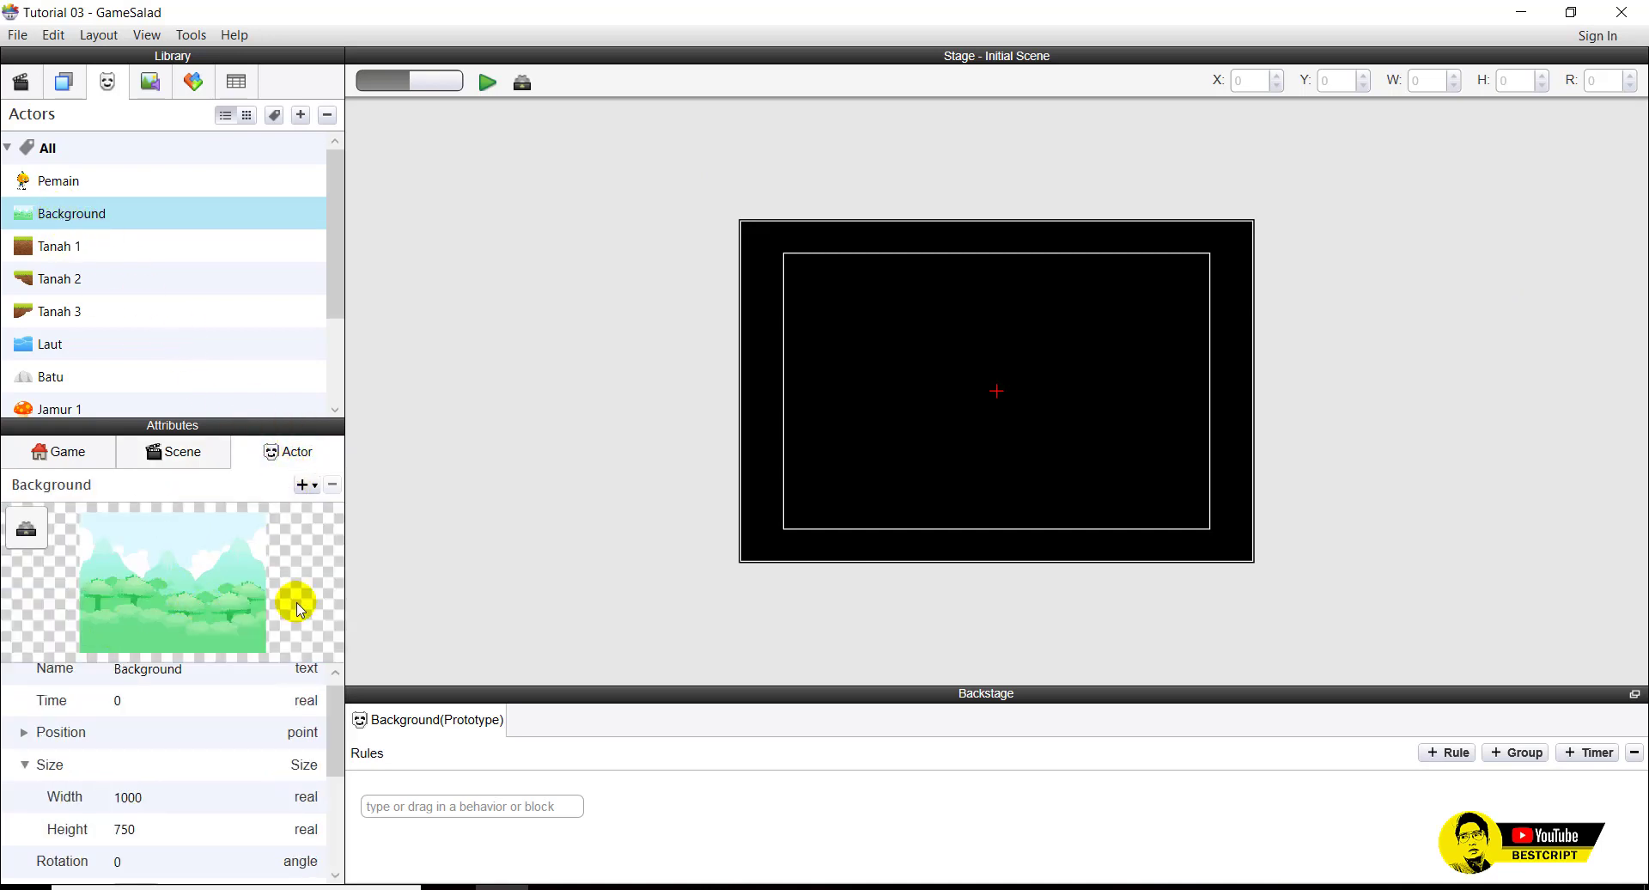
{"action": "scroll", "coordinate": [133, 770], "scroll_direction": "down", "scroll_amount": 3}
{"action": "left_click", "coordinate": [140, 711]}
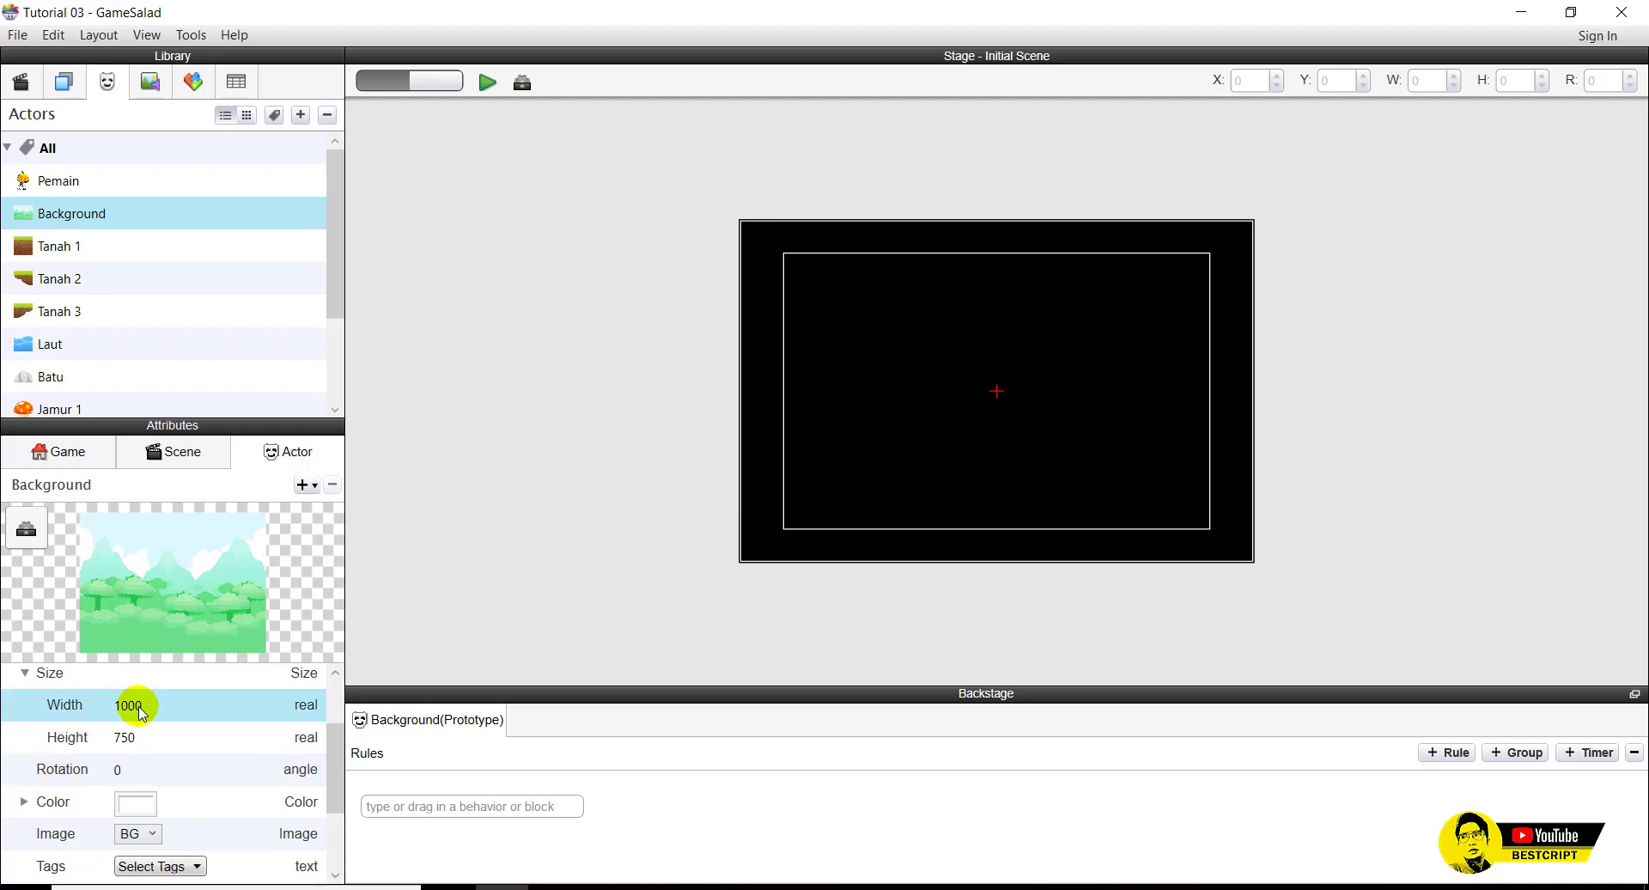
{"action": "left_click", "coordinate": [140, 711]}
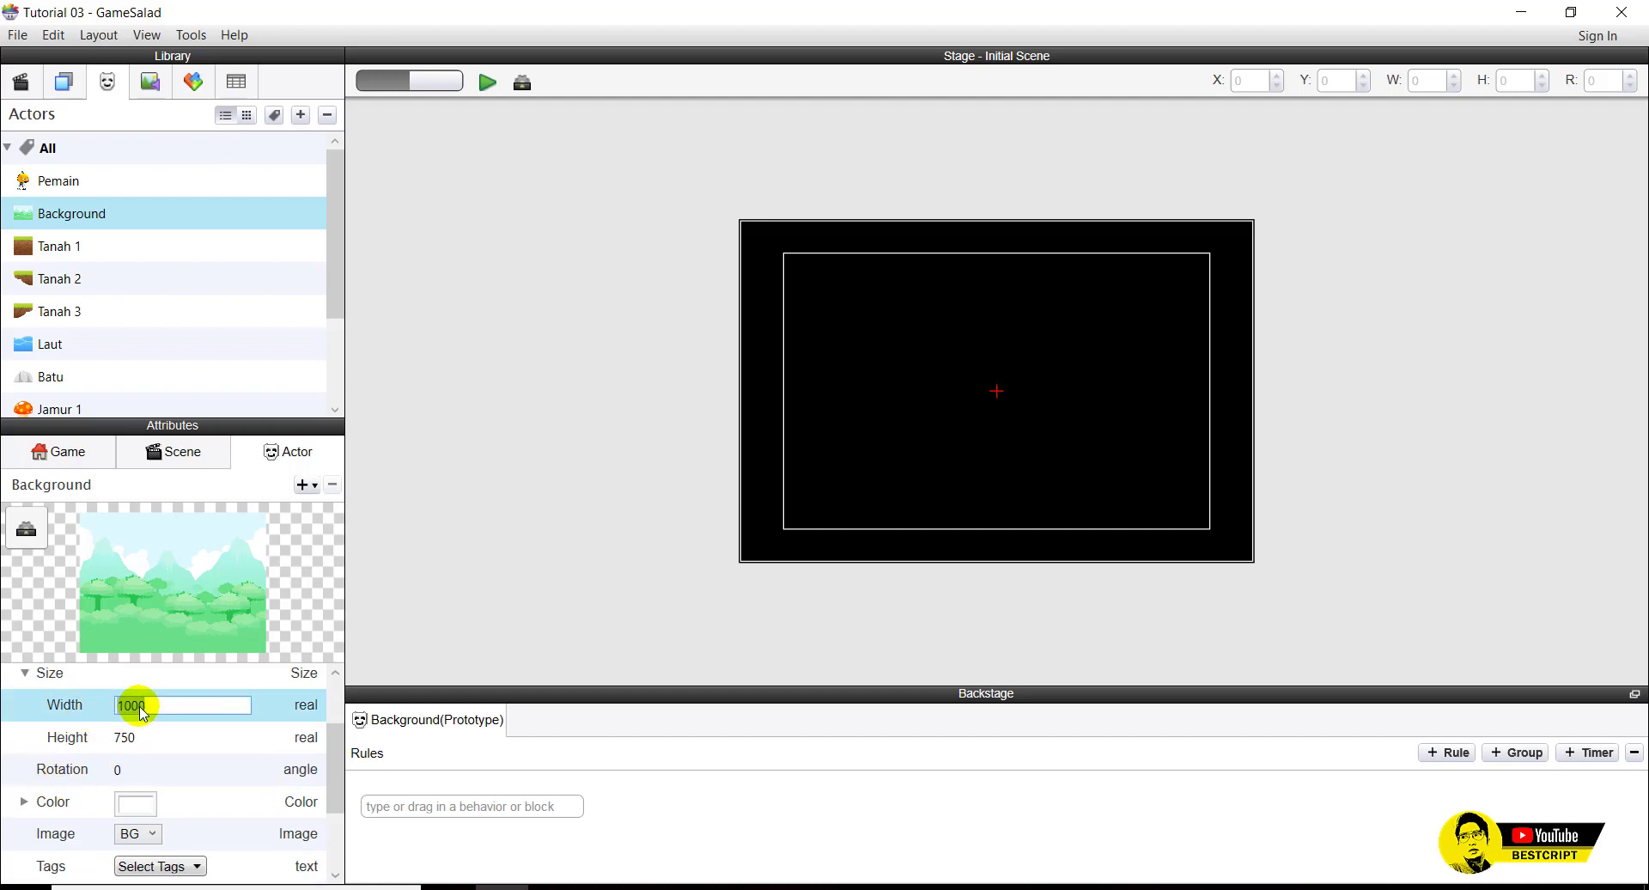
{"action": "type", "text": "480"}
{"action": "left_click", "coordinate": [125, 736]}
{"action": "left_click", "coordinate": [127, 737]}
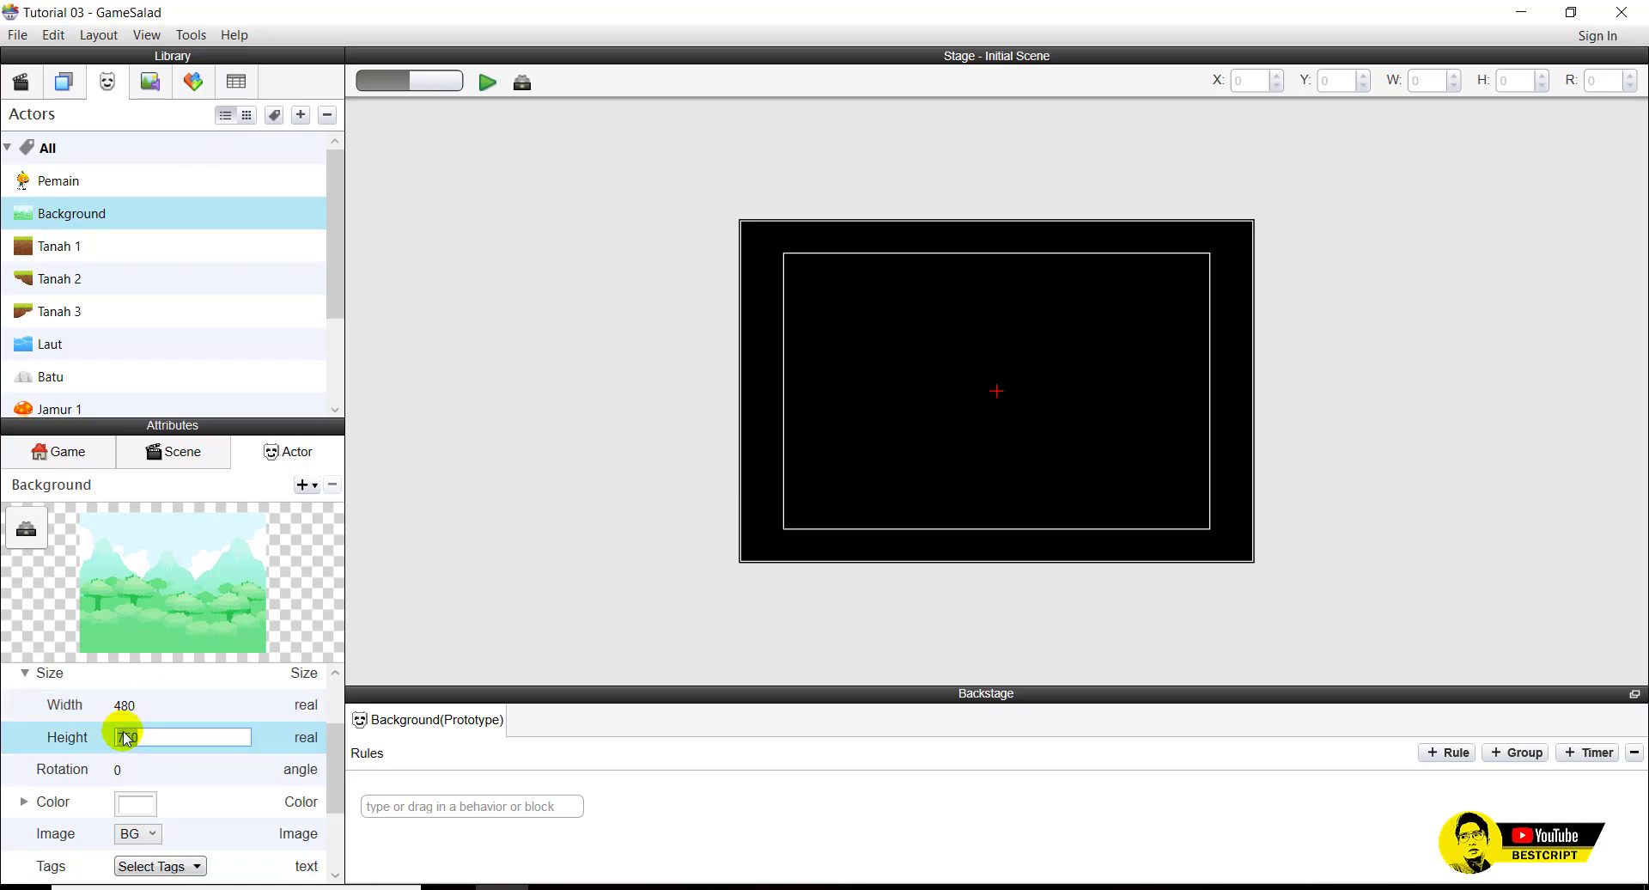
{"action": "type", "text": "320"}
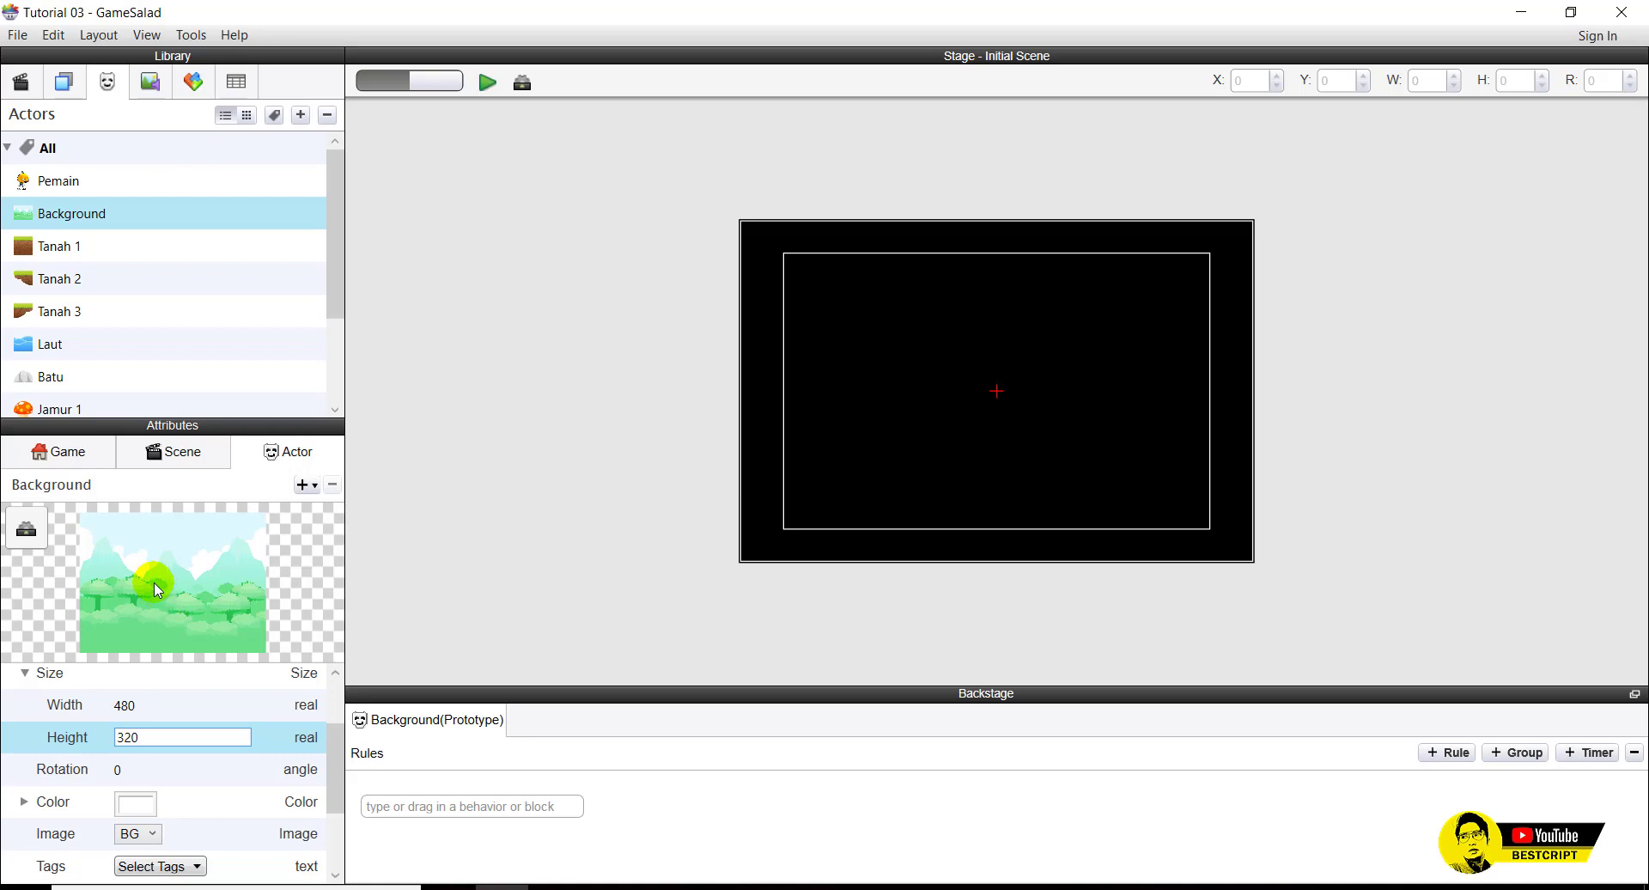
{"action": "left_click", "coordinate": [86, 218]}
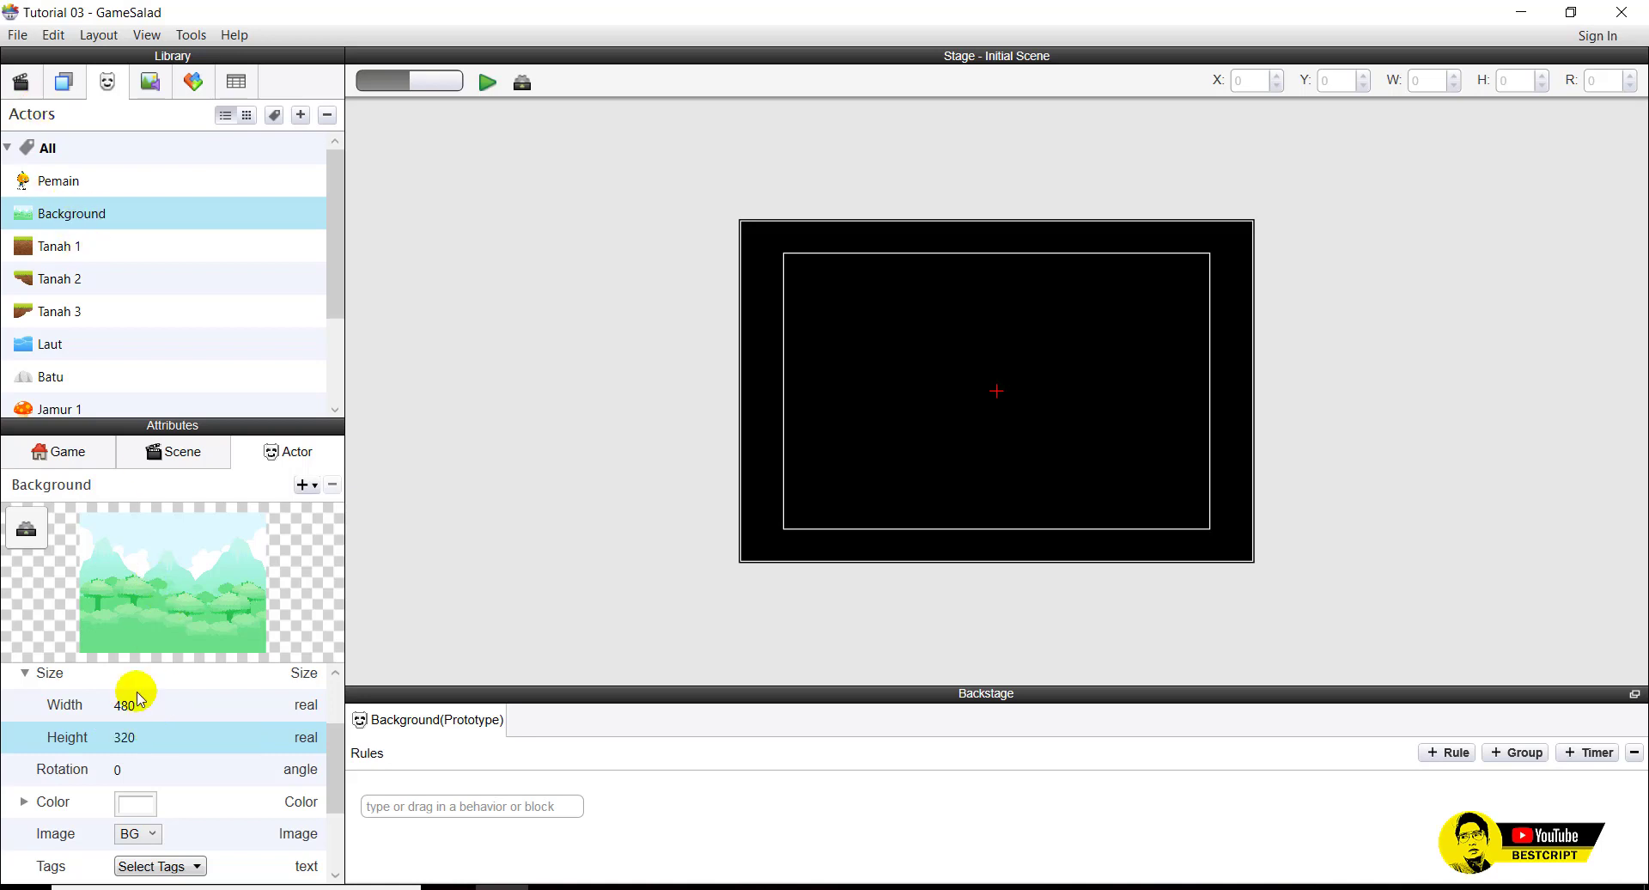
Place the Background actor in the Initial Scene so it fills the visible frame, at about X 241, Y 161.
{"action": "left_click_drag", "start_coordinate": [96, 213], "coordinate": [893, 276]}
{"action": "left_click", "coordinate": [875, 275]}
{"action": "left_click_drag", "start_coordinate": [667, 244], "coordinate": [766, 313]}
Widen the Initial Scene to 3000, keeping the Background at the scene's start.
{"action": "left_click", "coordinate": [151, 458]}
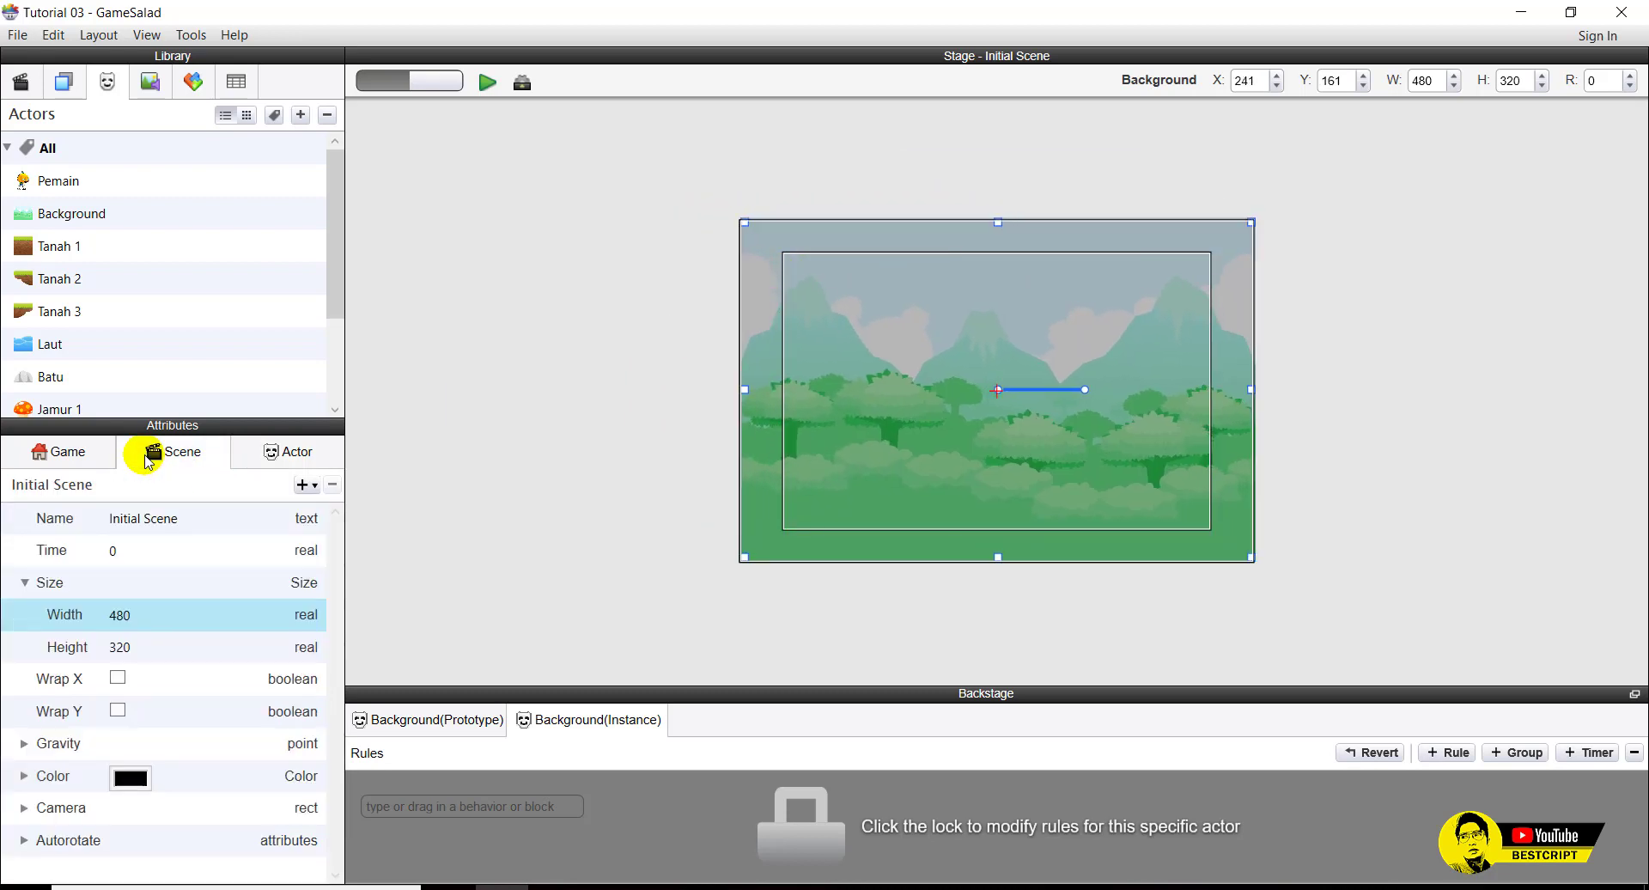
{"action": "double_click", "coordinate": [128, 615]}
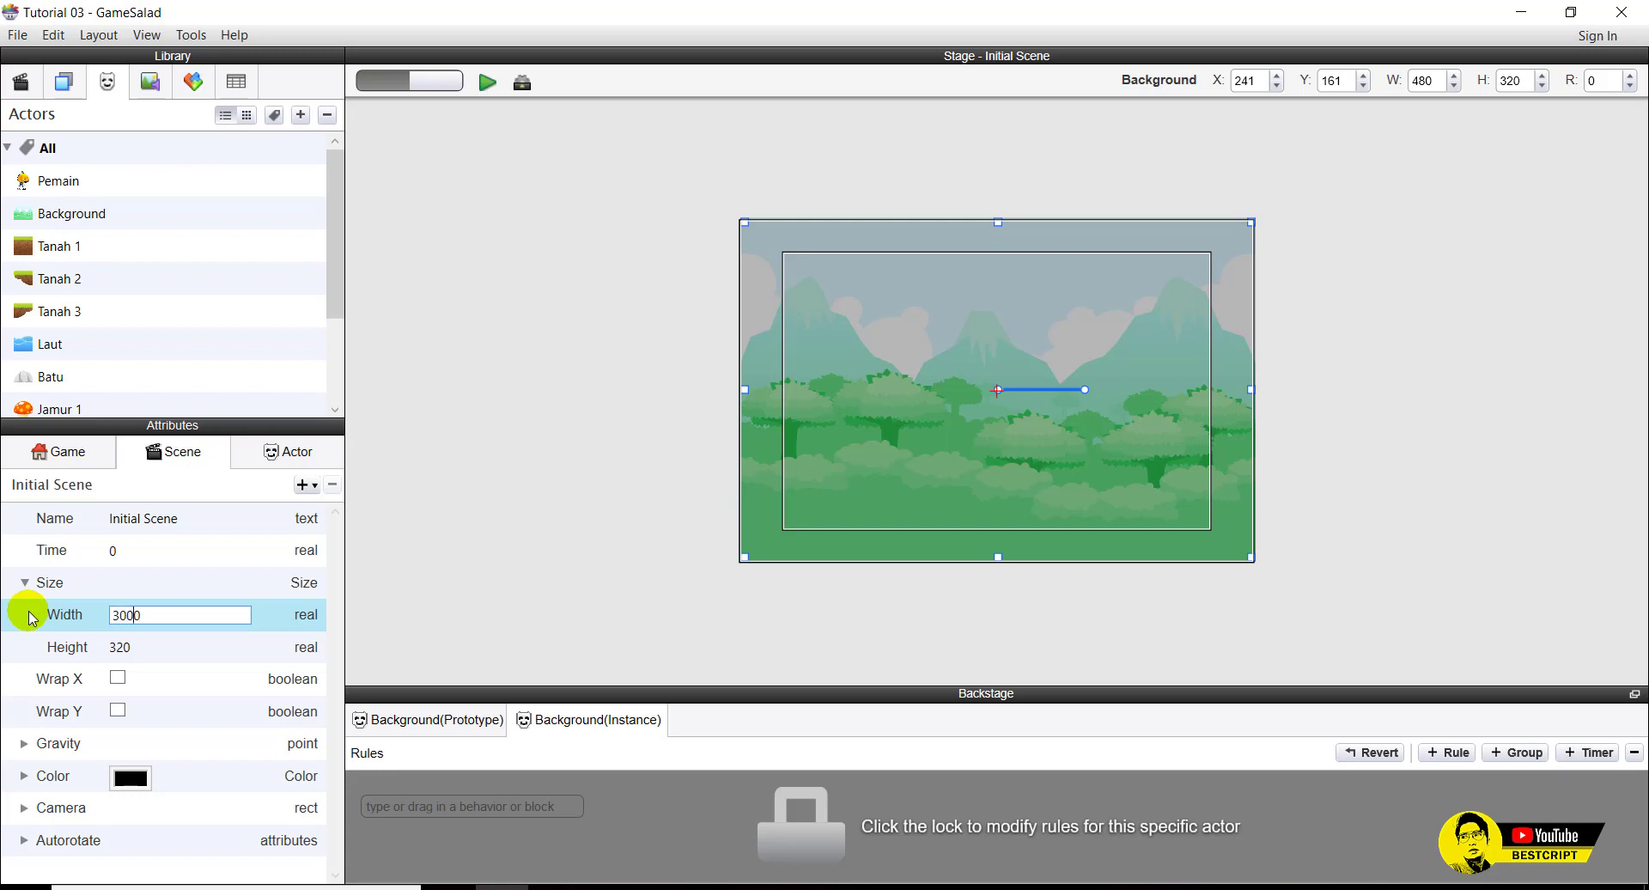
{"action": "key", "text": "Return"}
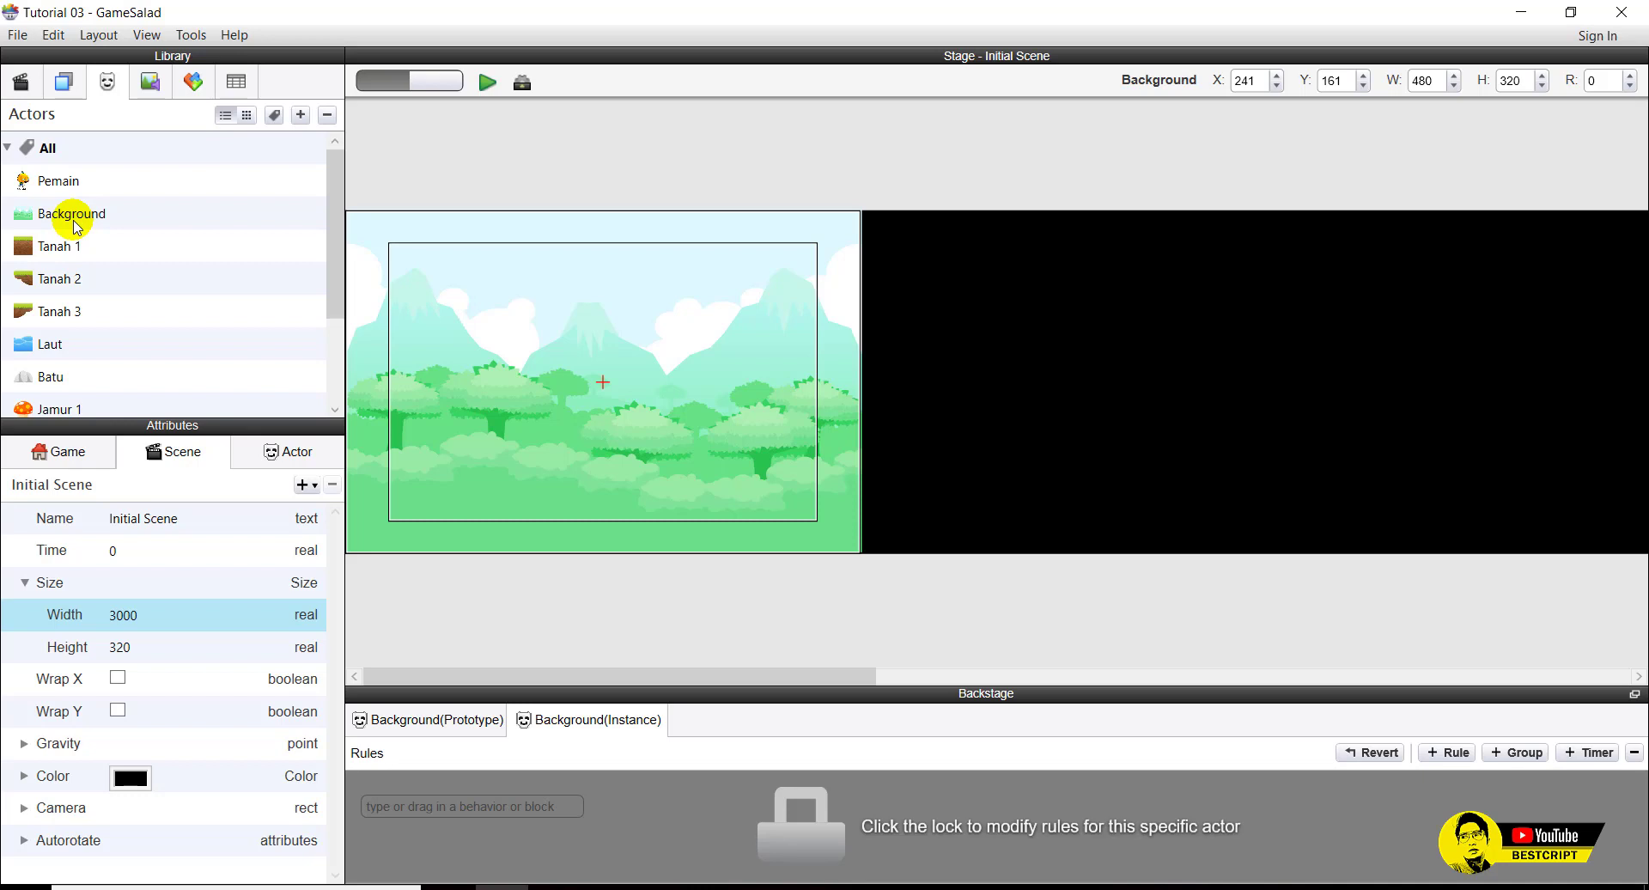
Review the Background actor's attributes and give the rules area more height.
{"action": "left_click", "coordinate": [28, 225]}
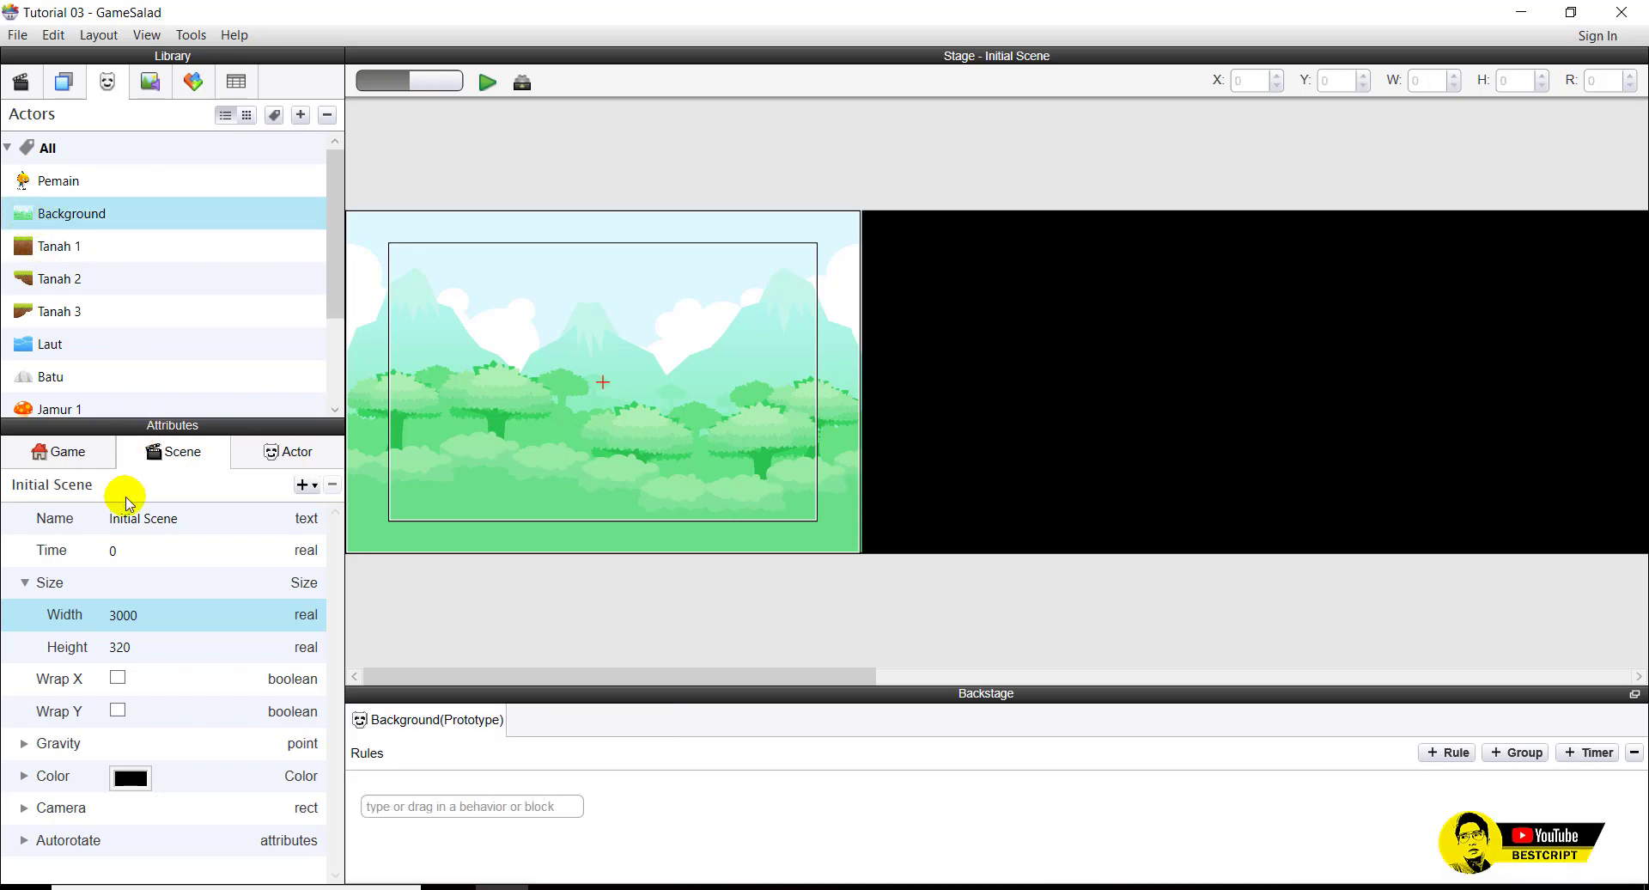
{"action": "left_click", "coordinate": [254, 462]}
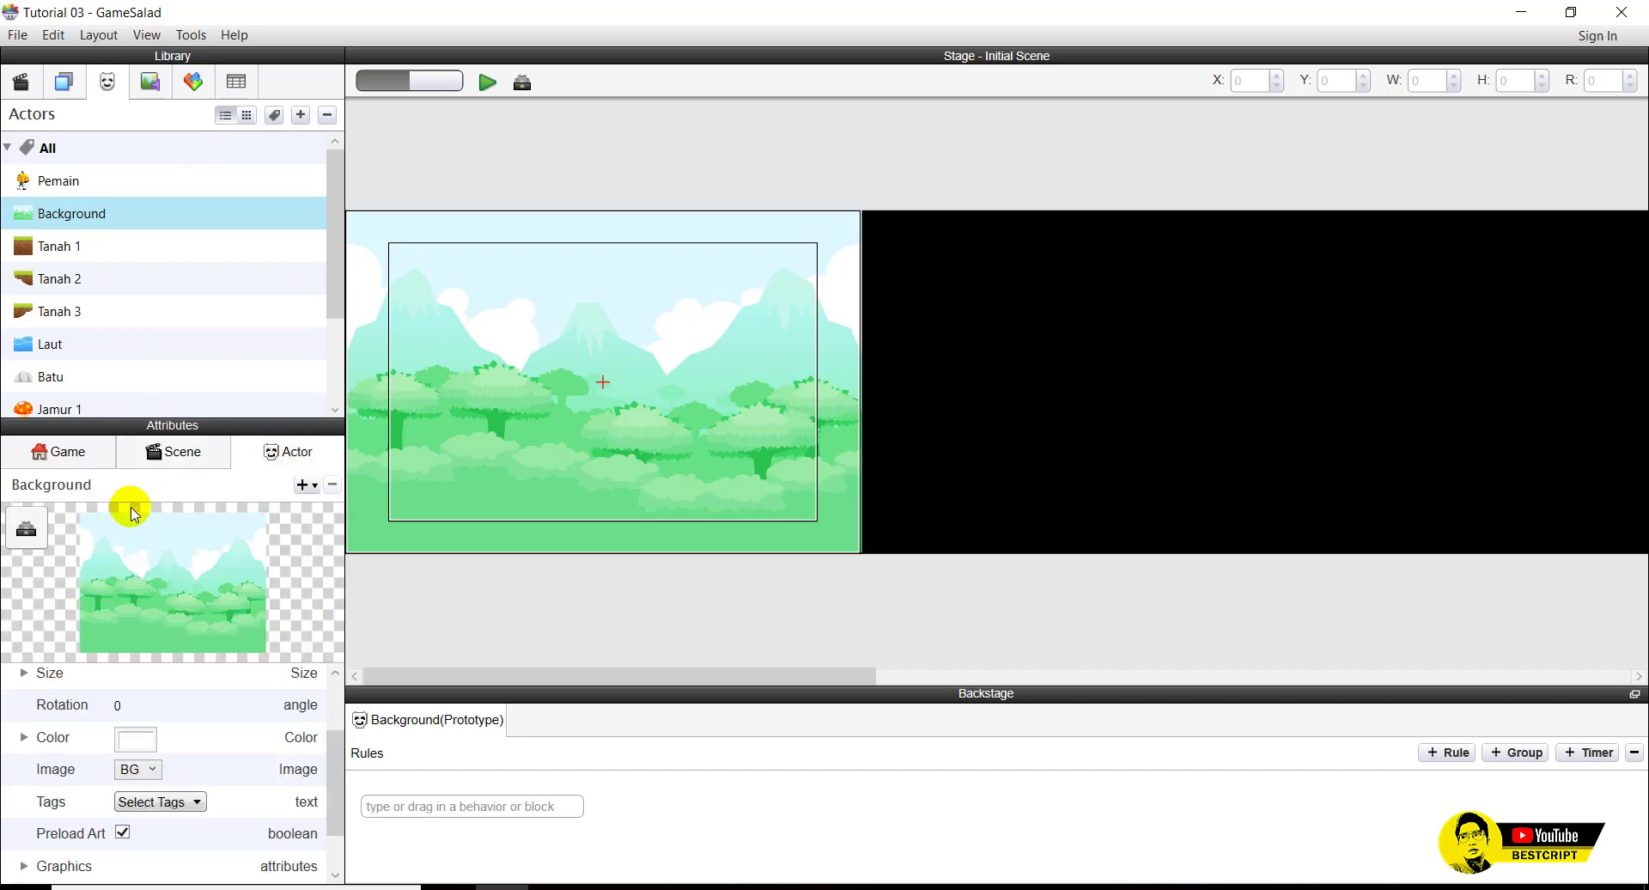
{"action": "scroll", "coordinate": [147, 675], "scroll_direction": "up", "scroll_amount": 3}
{"action": "left_click", "coordinate": [144, 690]}
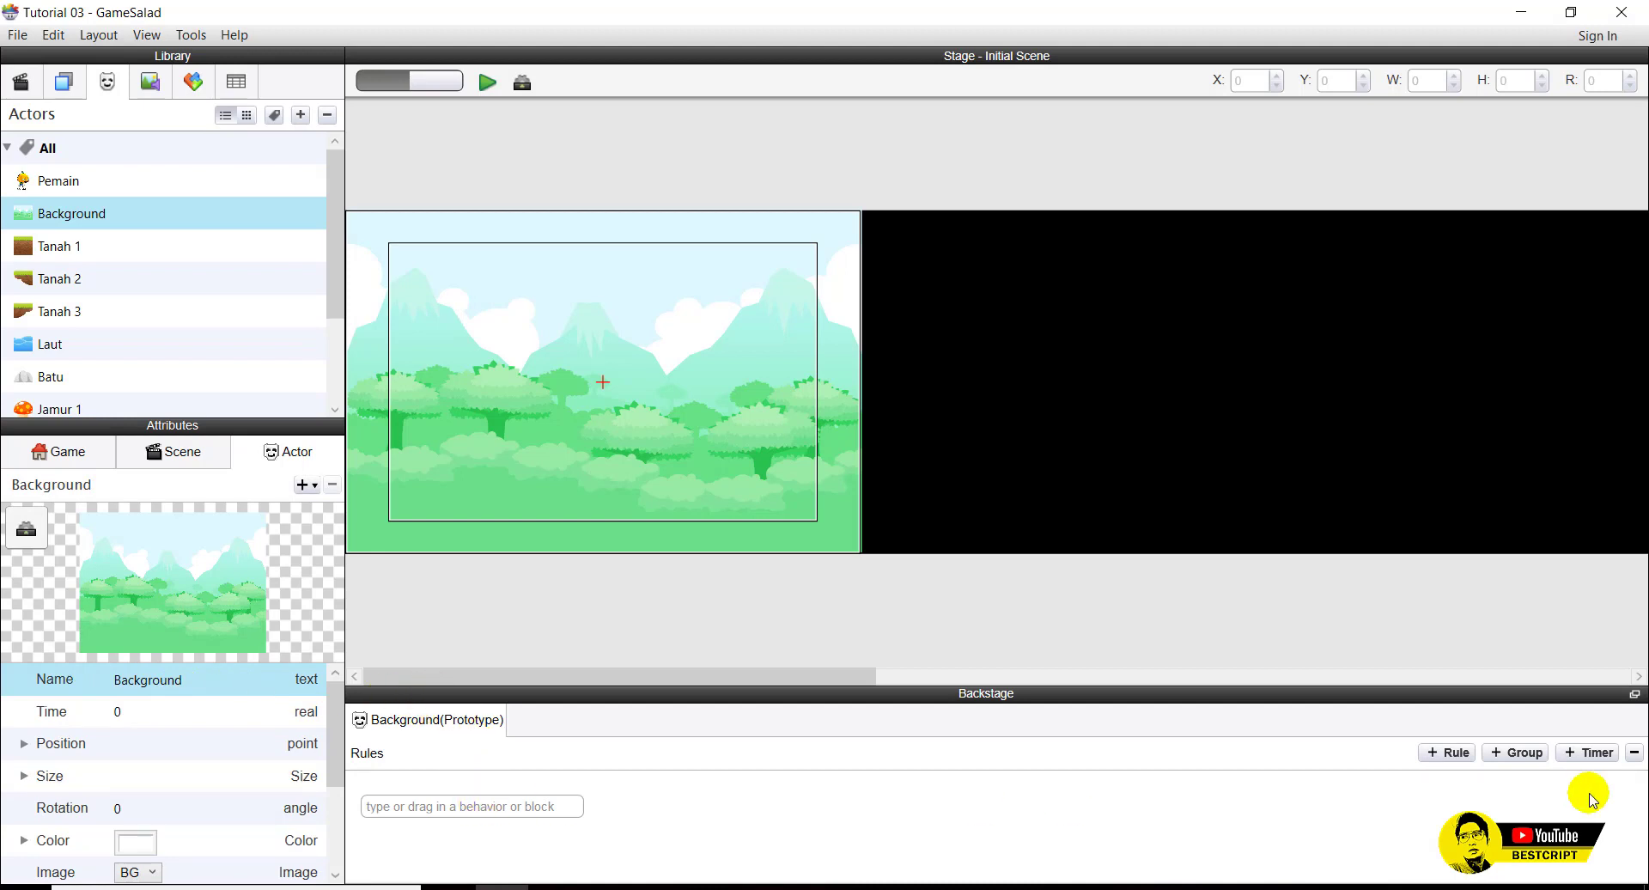
{"action": "left_click_drag", "start_coordinate": [872, 688], "coordinate": [884, 607]}
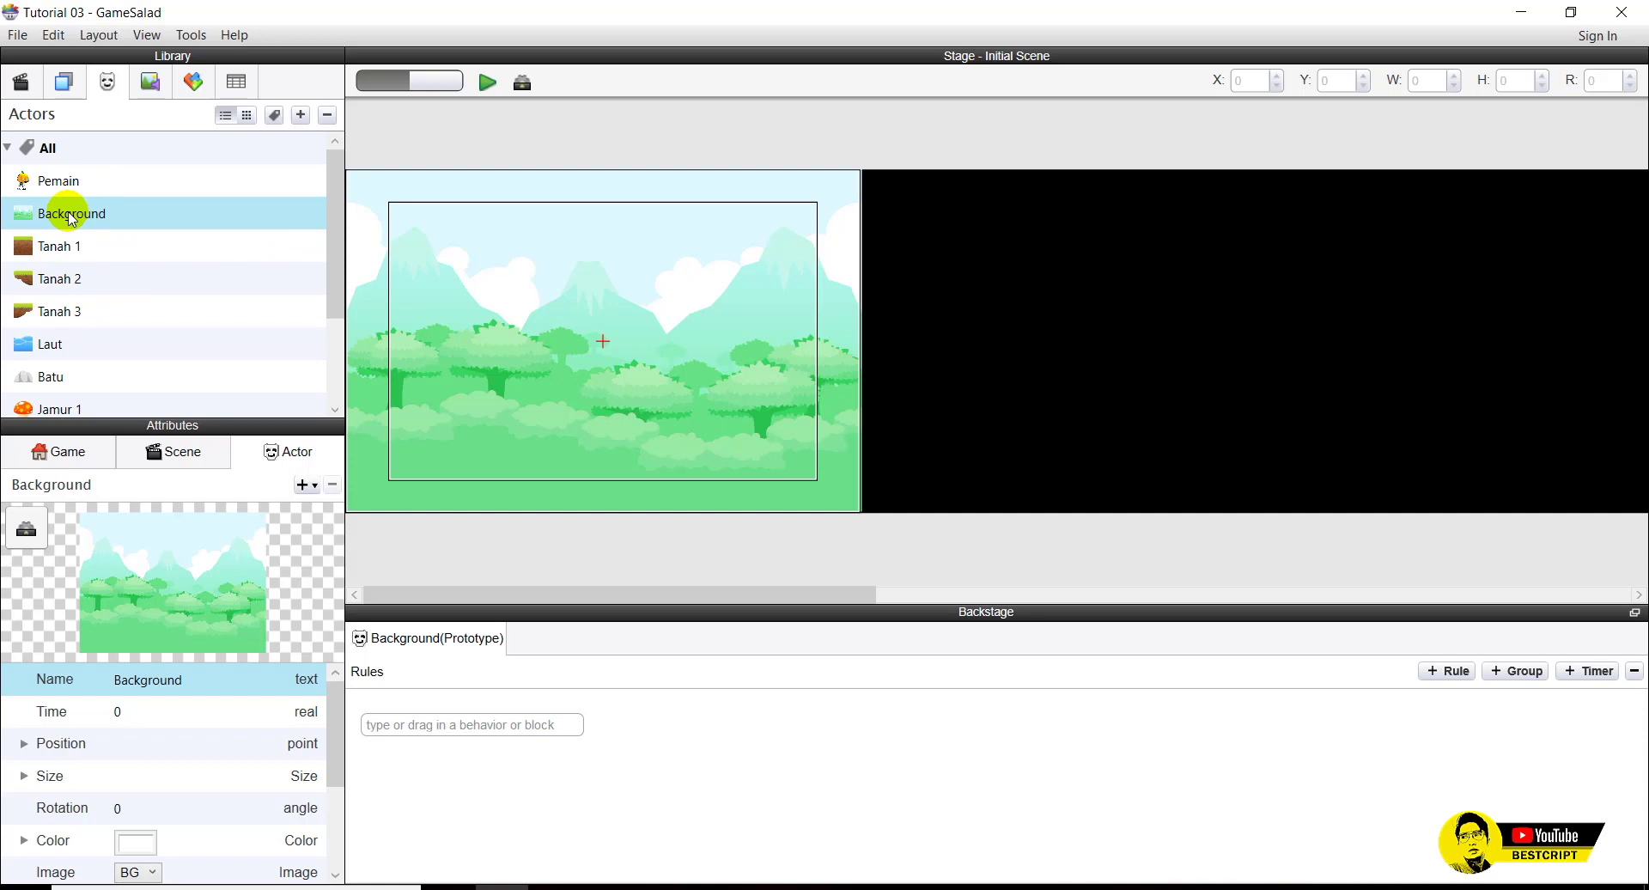
Try to duplicate the placed Background by copying and pasting it in the scene, and delete the pasted copy.
{"action": "left_click", "coordinate": [629, 296]}
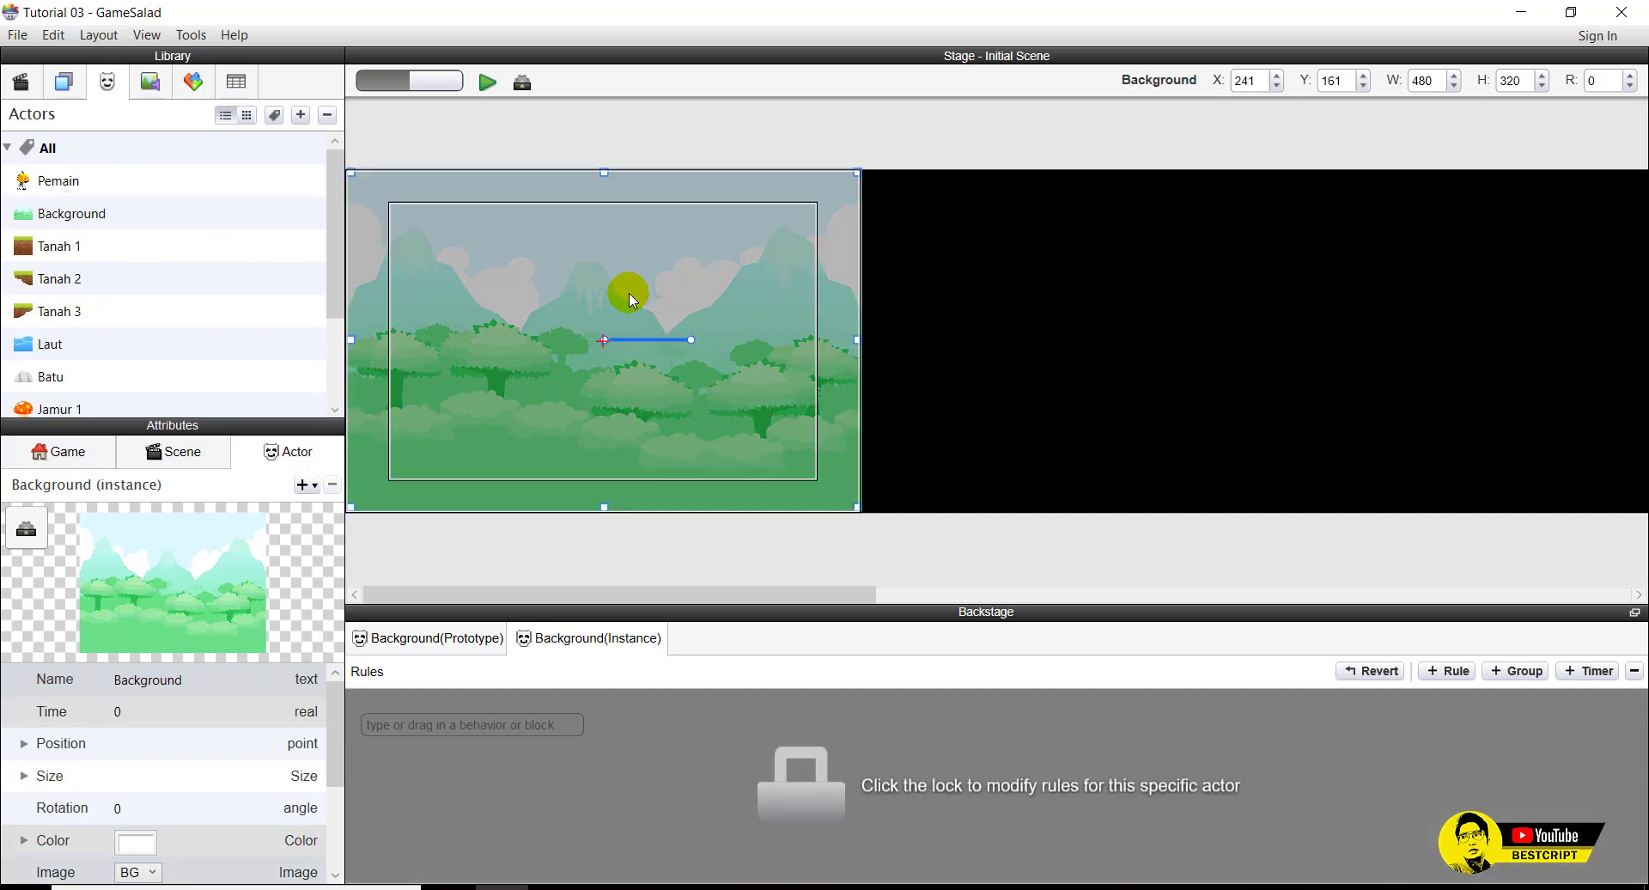
{"action": "right_click", "coordinate": [629, 292]}
{"action": "left_click", "coordinate": [555, 261]}
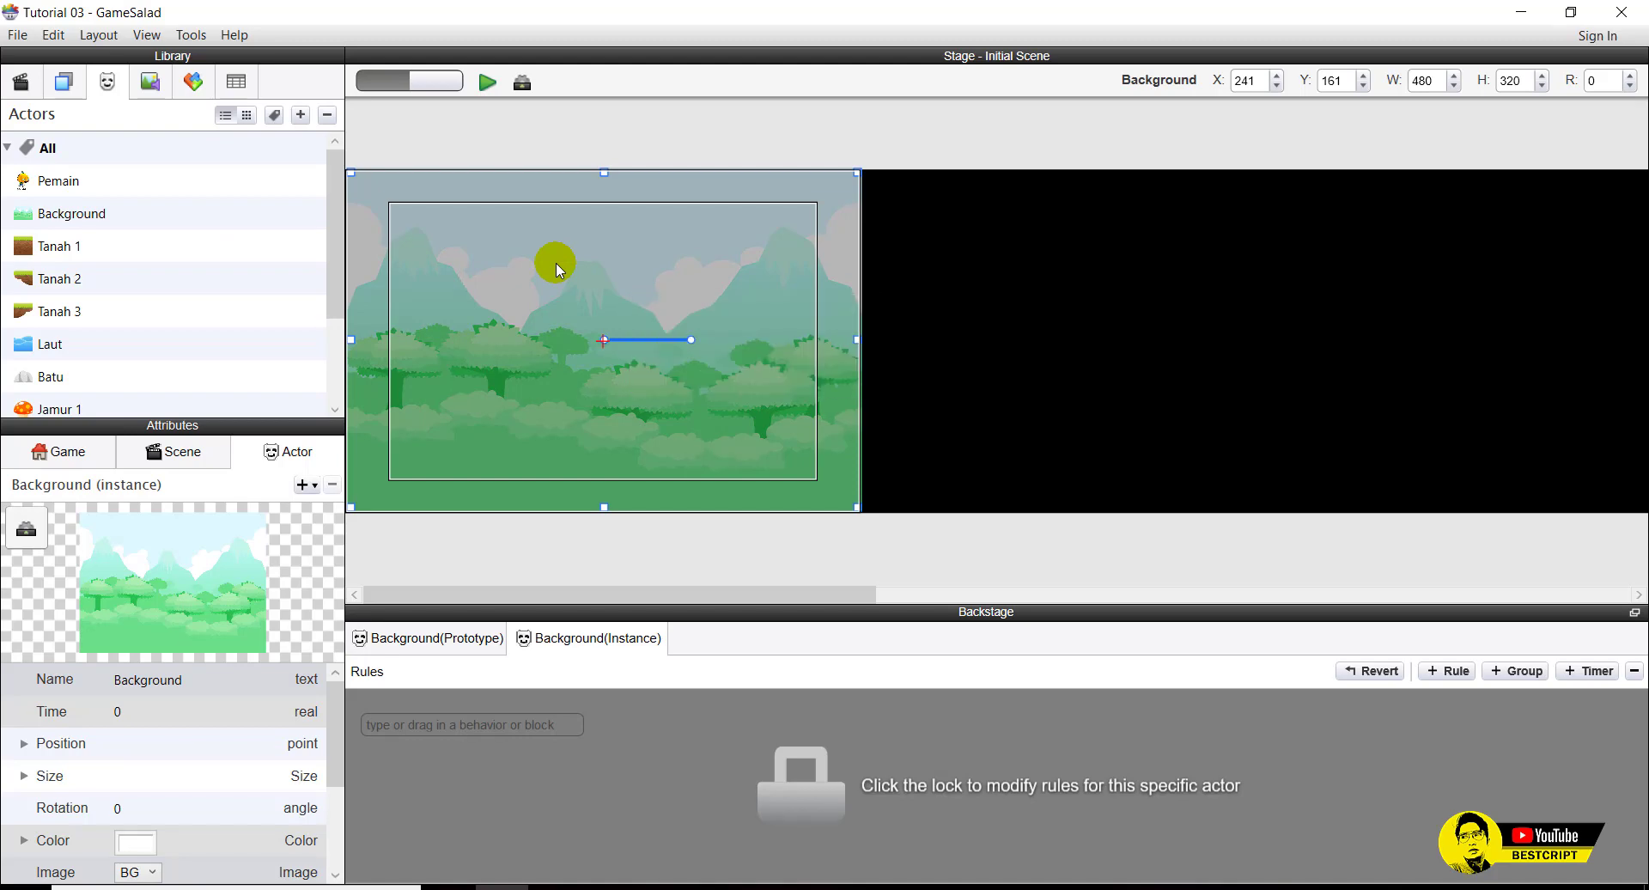
{"action": "left_click", "coordinate": [1020, 333]}
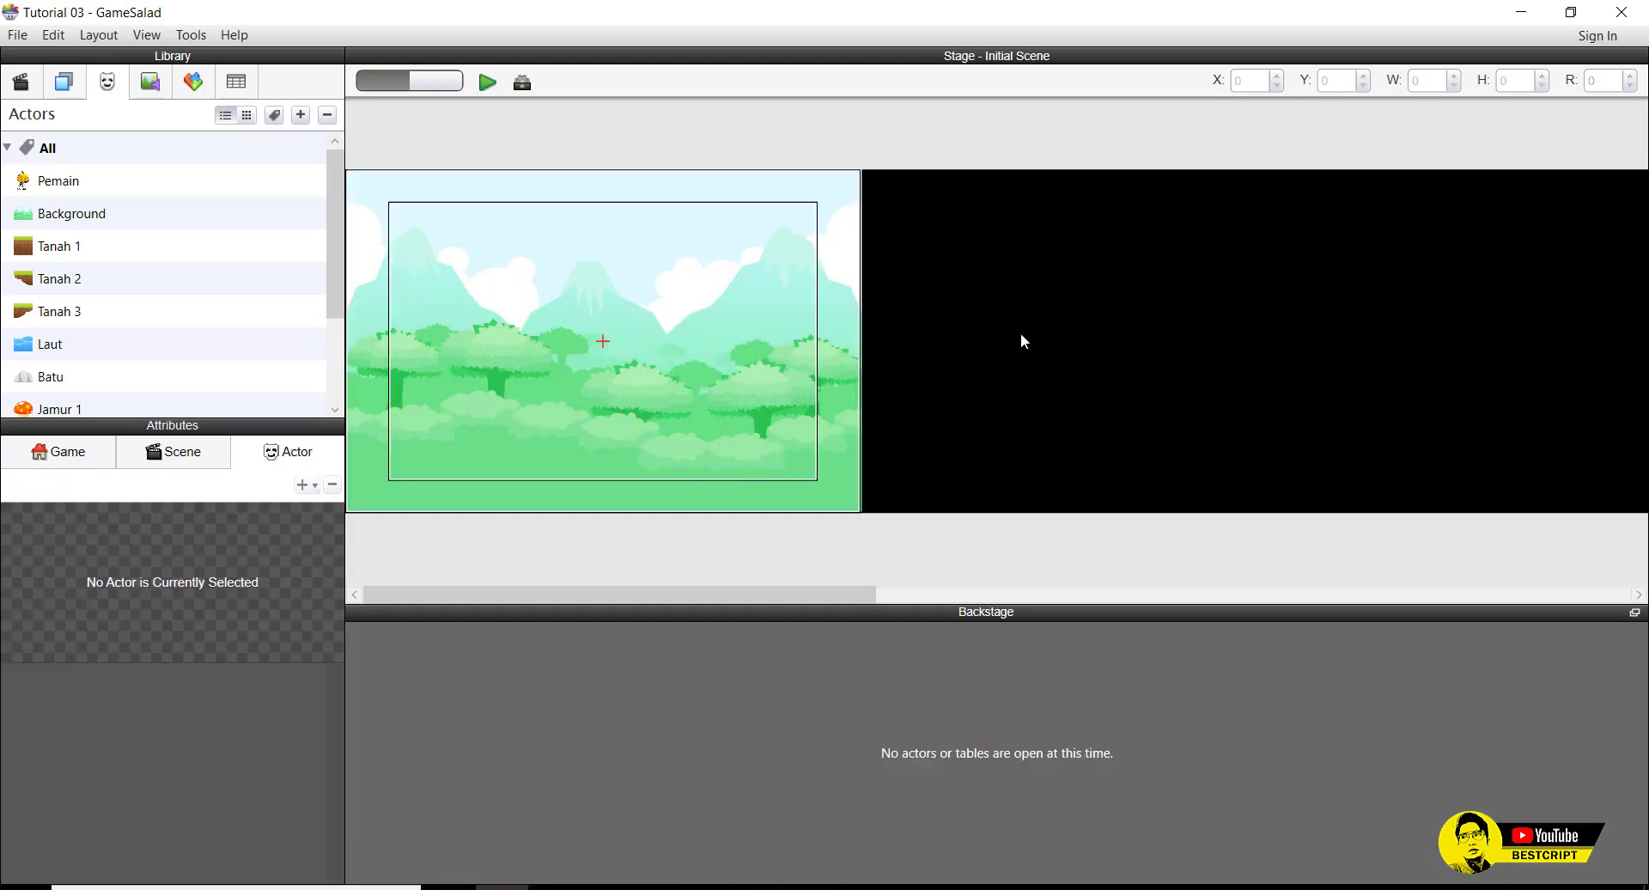
{"action": "key", "text": "ctrl+v"}
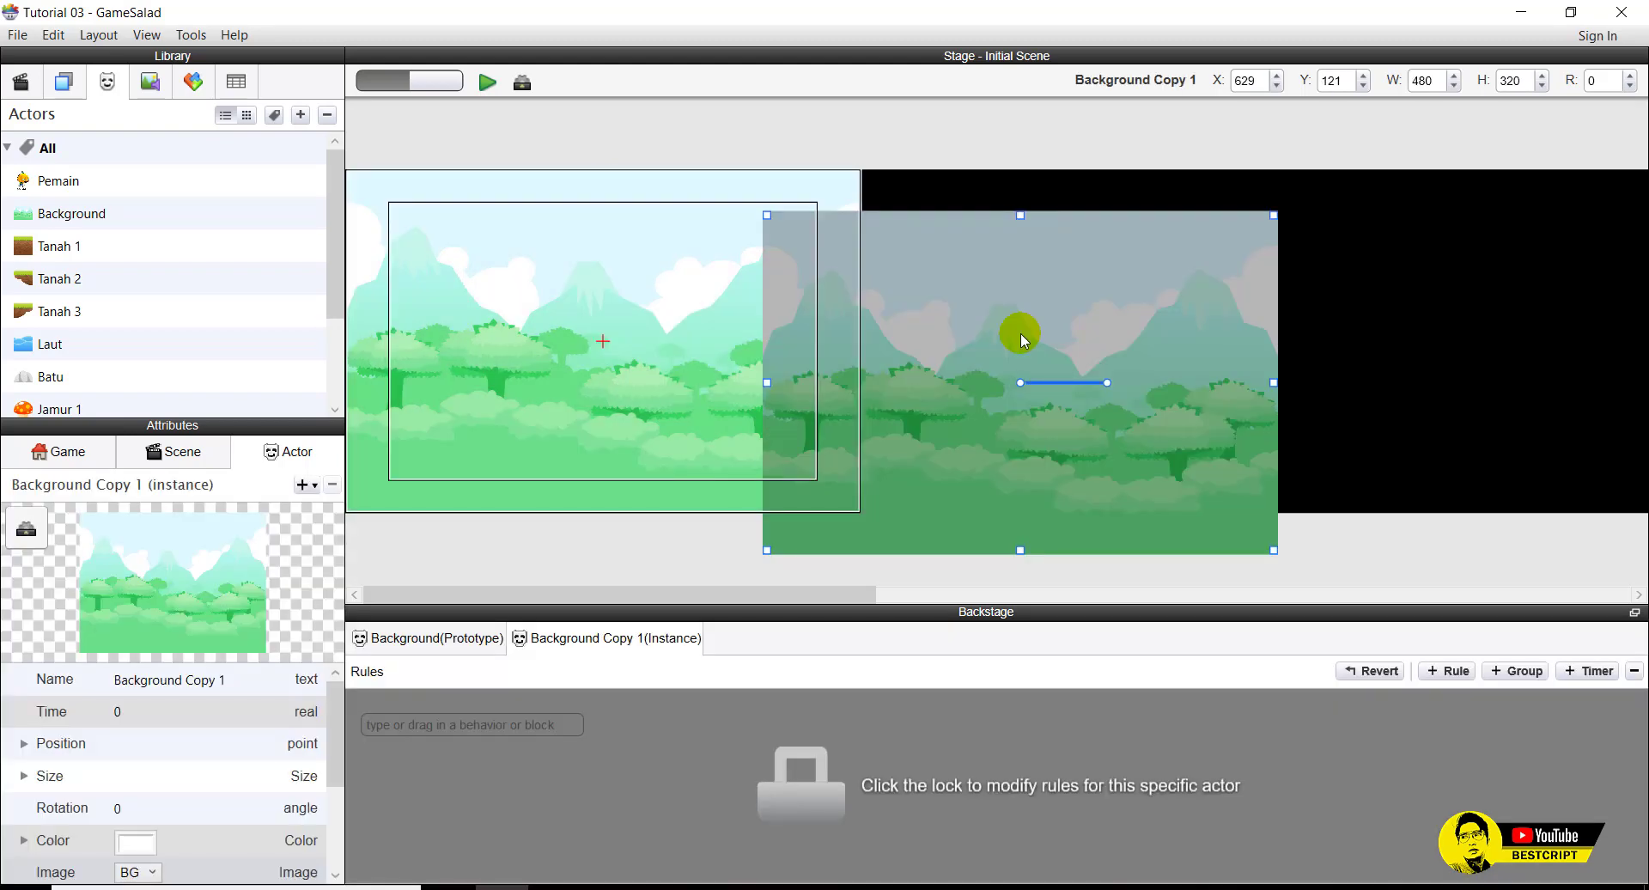
{"action": "key", "text": "Delete"}
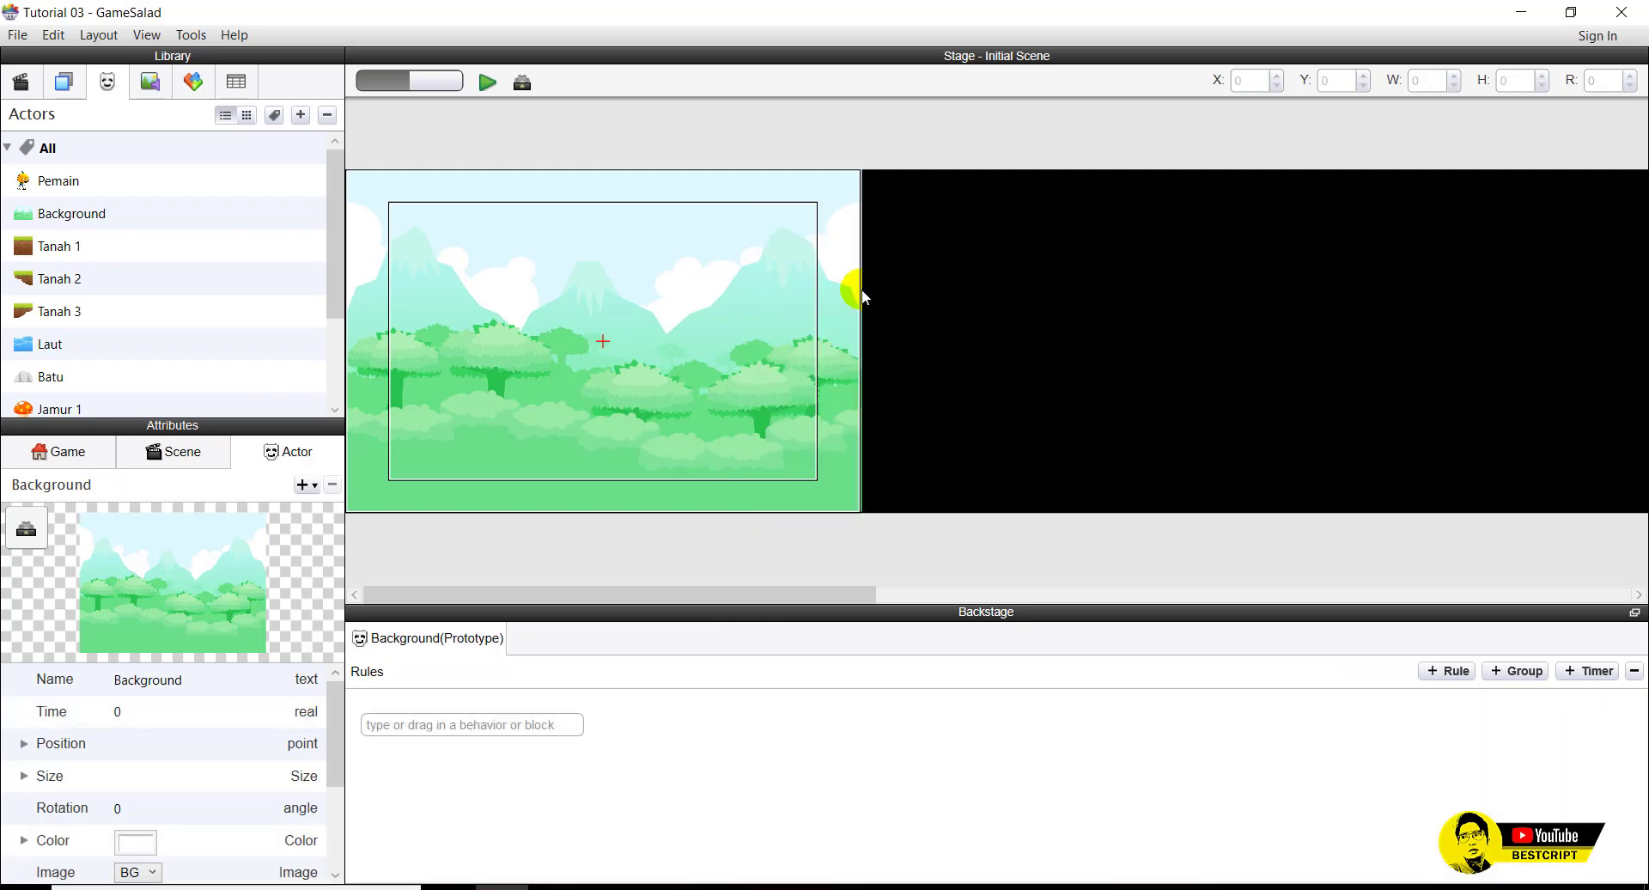
Place a second Background actor directly beside the first one in the scene, at X 720, Y 160.
{"action": "left_click", "coordinate": [38, 218]}
{"action": "left_click_drag", "start_coordinate": [37, 219], "coordinate": [996, 277]}
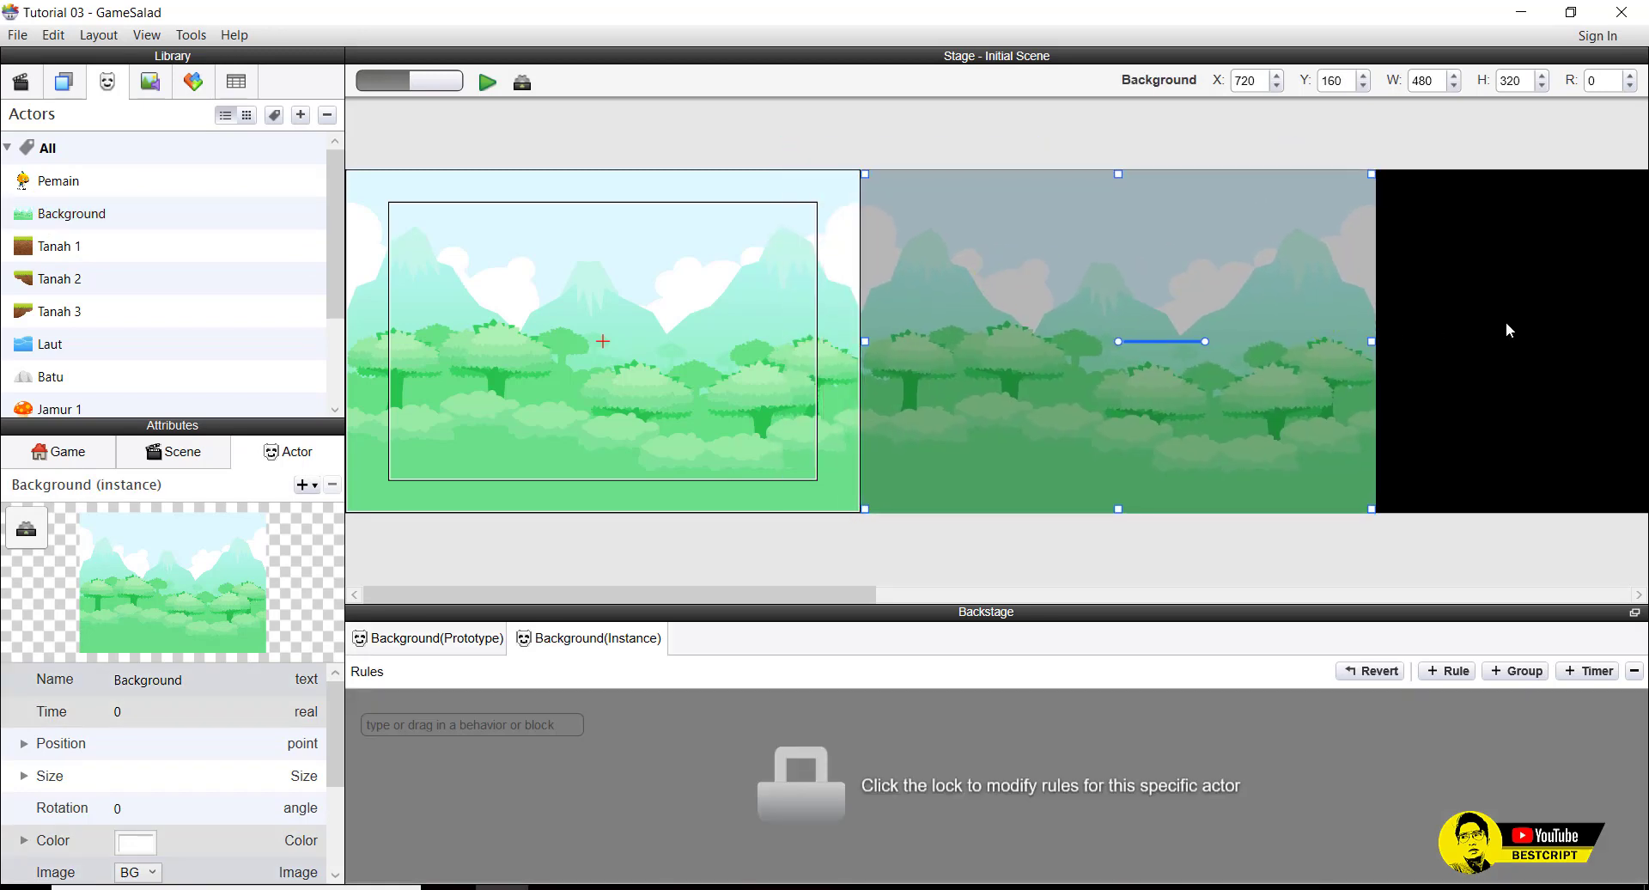
{"action": "left_click", "coordinate": [1506, 330]}
{"action": "left_click", "coordinate": [1102, 416]}
{"action": "left_click_drag", "start_coordinate": [843, 594], "coordinate": [1029, 563]}
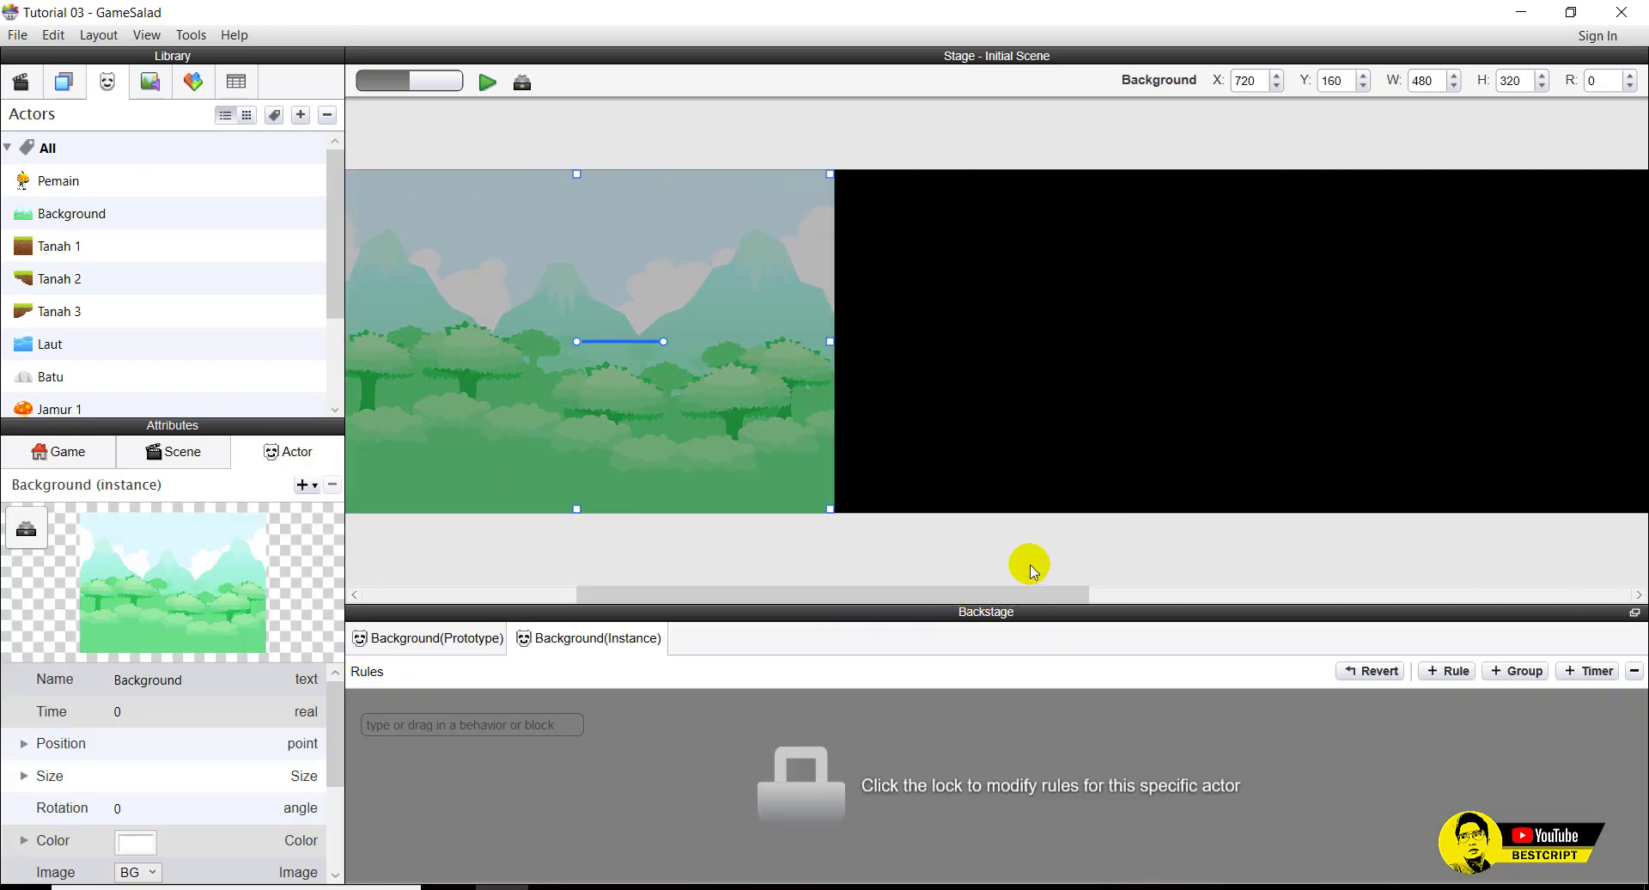
Place a third Background actor directly beside the second one in the scene, at X 1200, Y 160.
{"action": "left_click_drag", "start_coordinate": [62, 216], "coordinate": [1033, 276]}
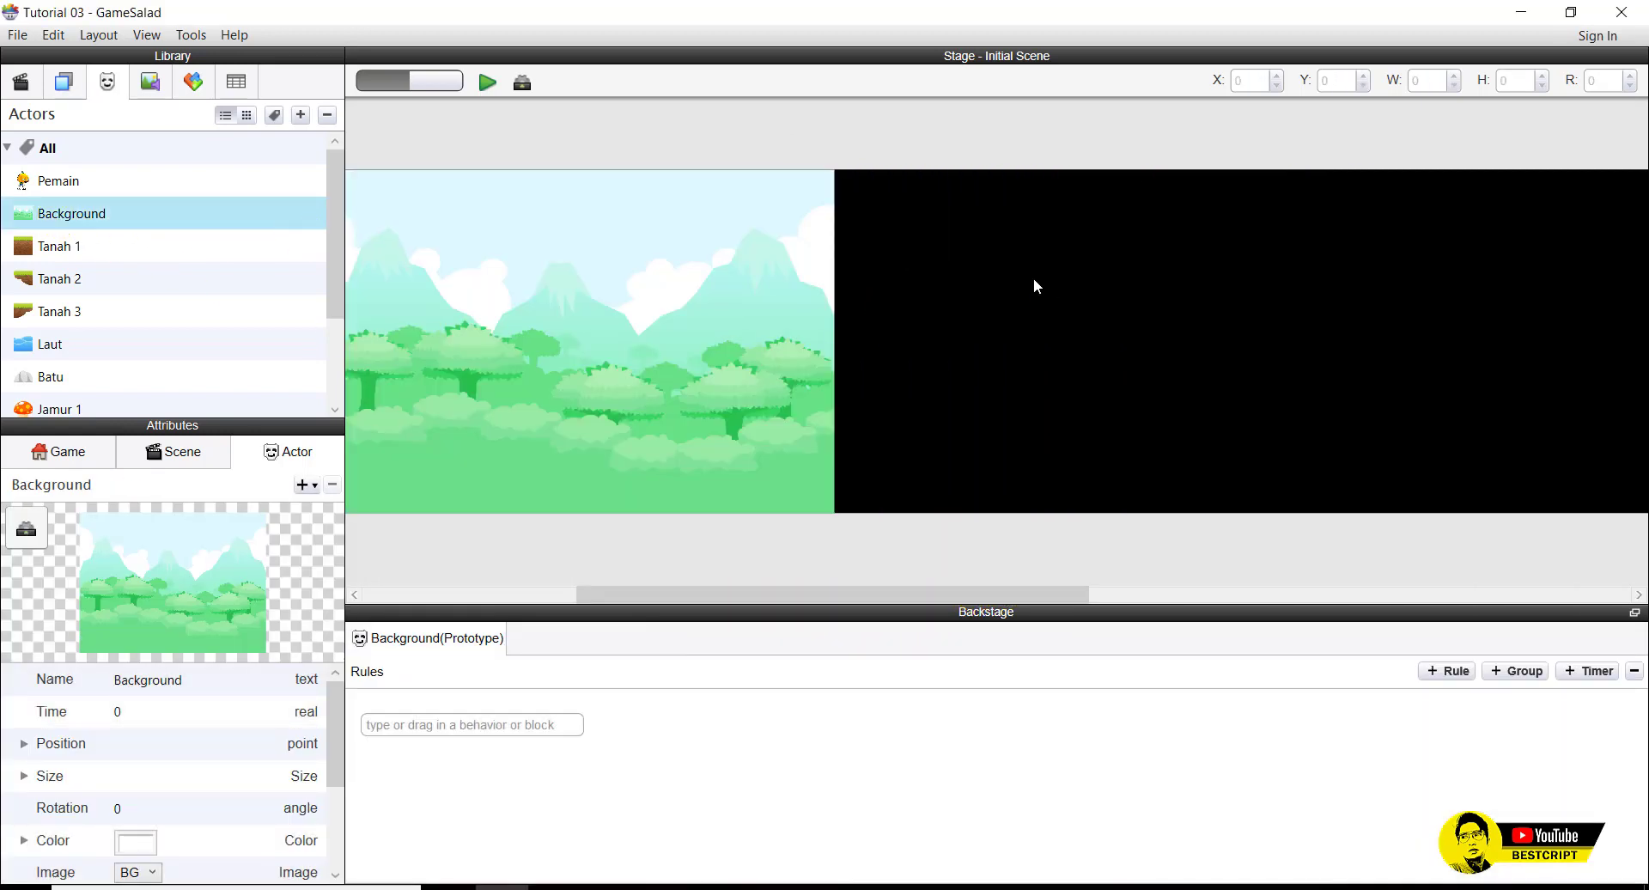
{"action": "left_click_drag", "start_coordinate": [917, 263], "coordinate": [968, 287]}
{"action": "left_click", "coordinate": [1408, 294]}
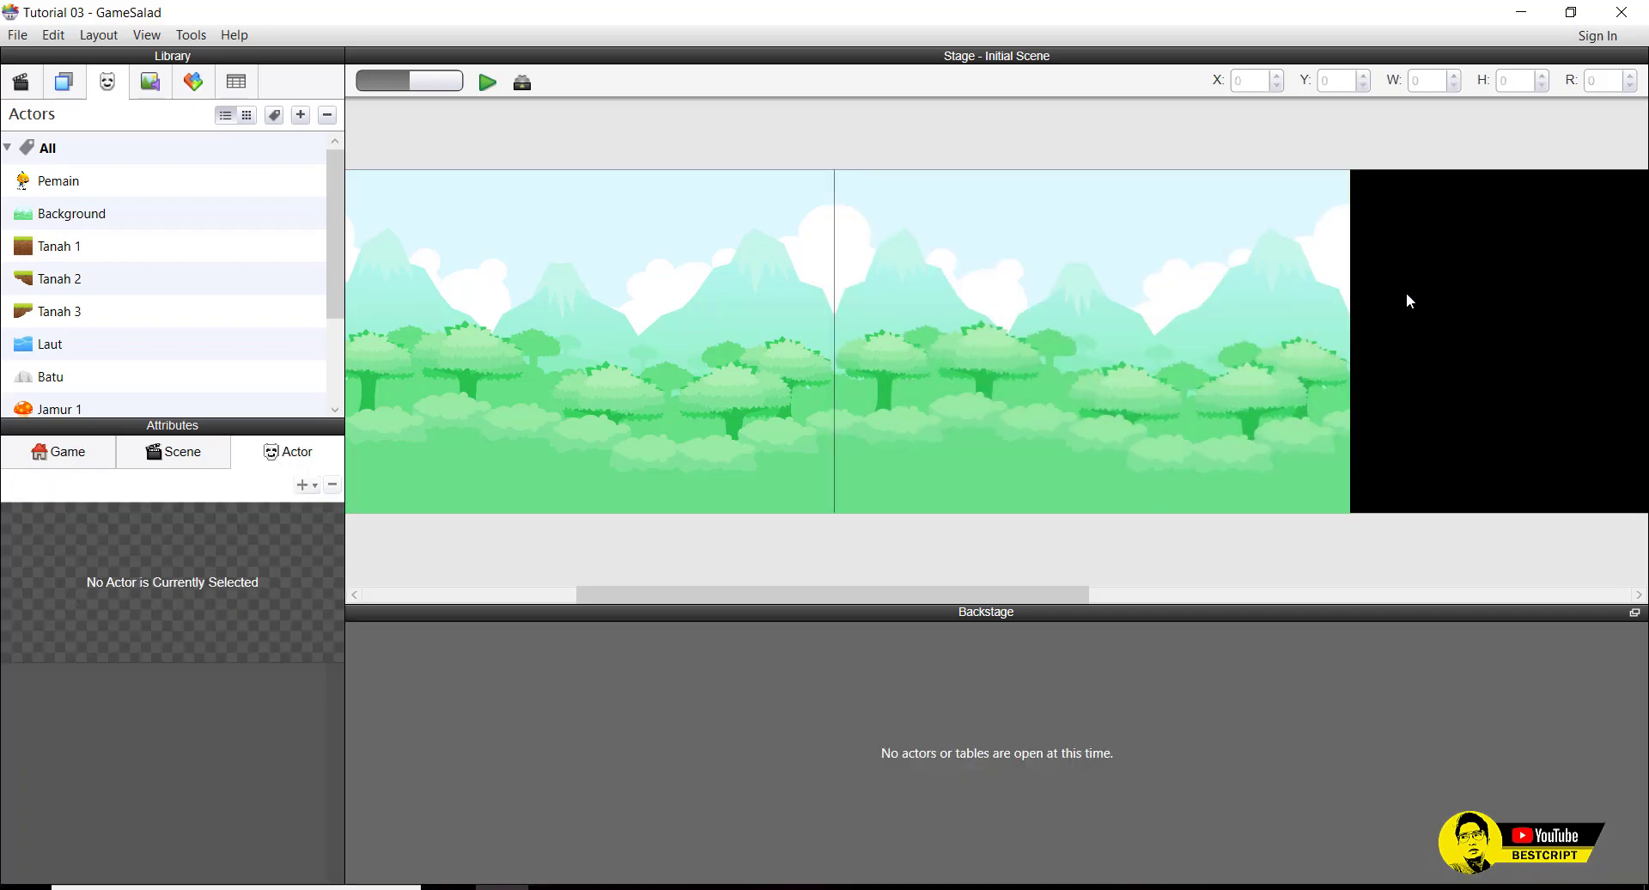
{"action": "left_click", "coordinate": [1017, 389]}
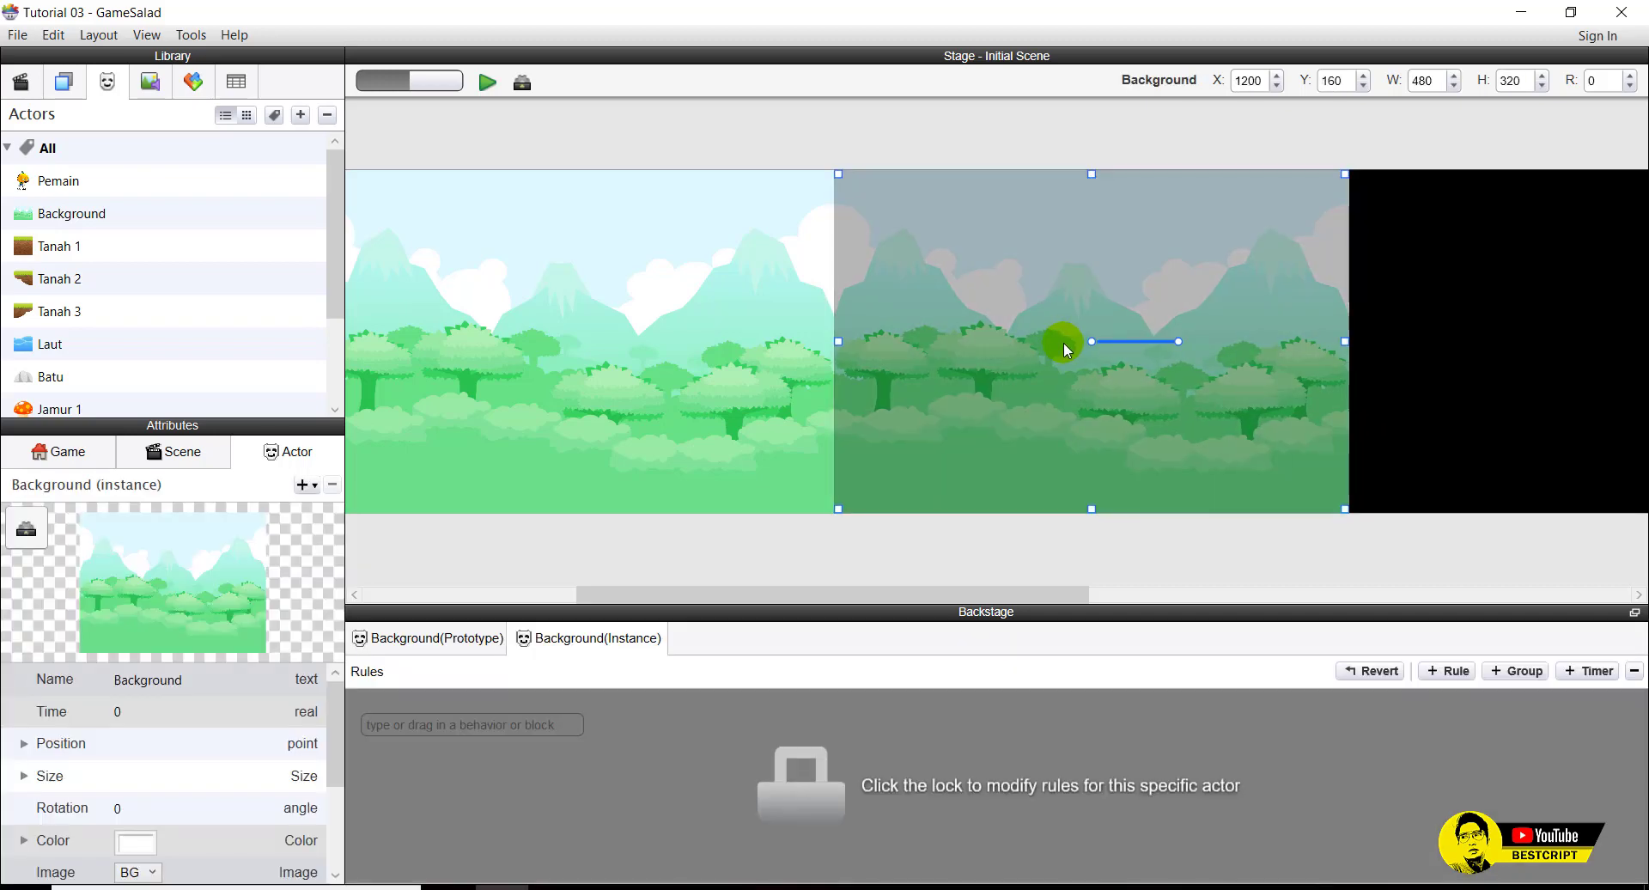
{"action": "left_click", "coordinate": [1435, 345]}
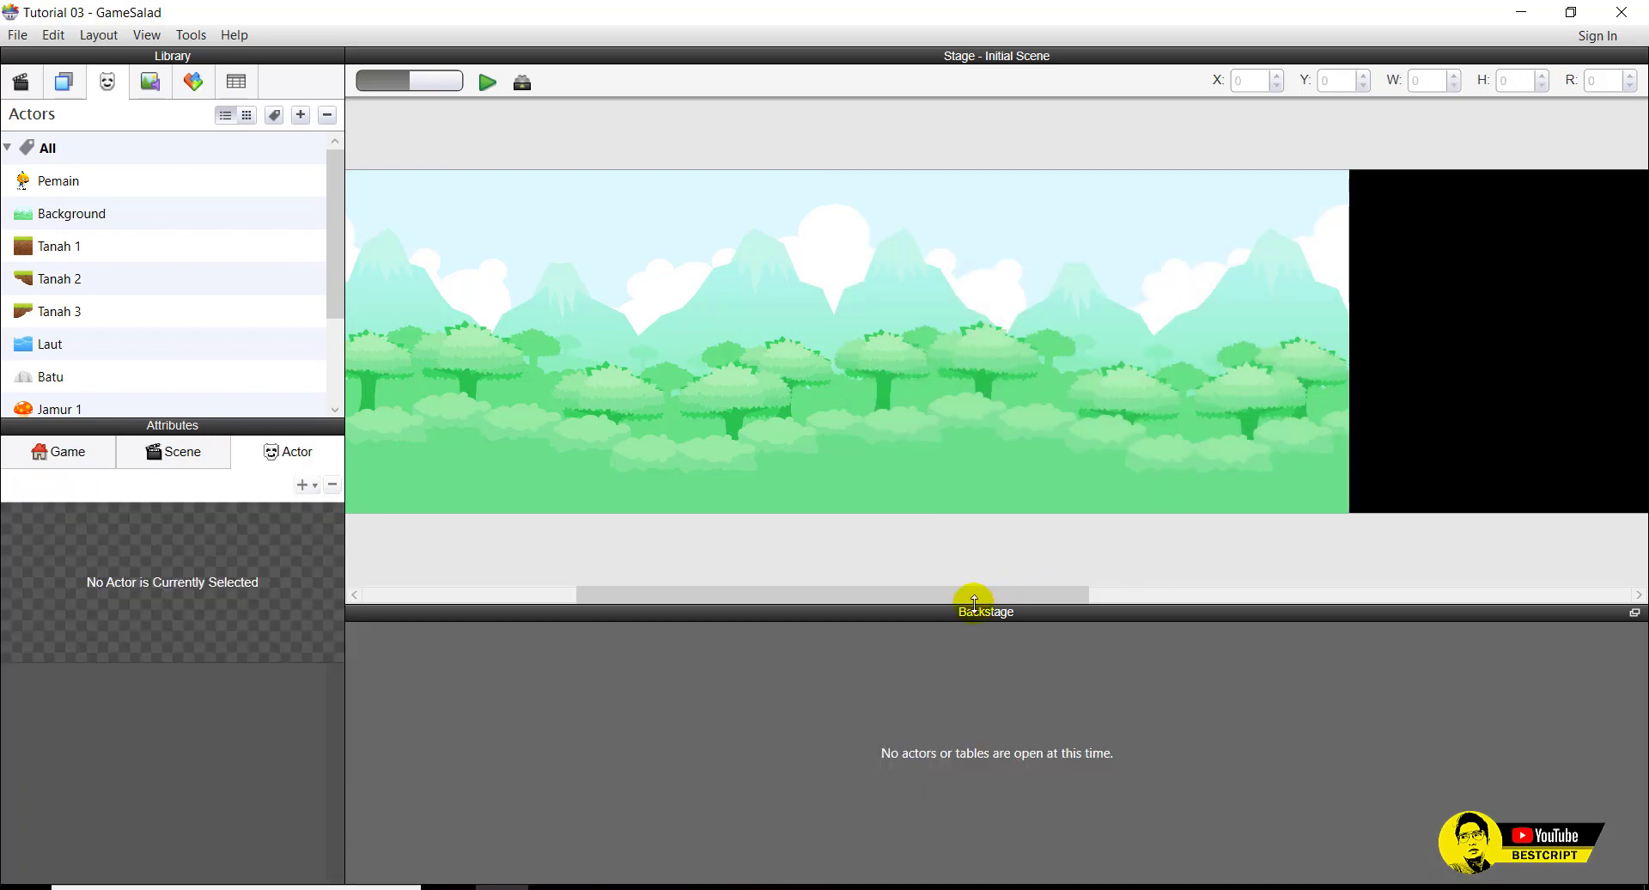
Place a fourth Background actor flush against the third one in the scene, at about X 1679, Y 161.
{"action": "left_click_drag", "start_coordinate": [889, 594], "coordinate": [1177, 571]}
{"action": "left_click_drag", "start_coordinate": [95, 215], "coordinate": [779, 296]}
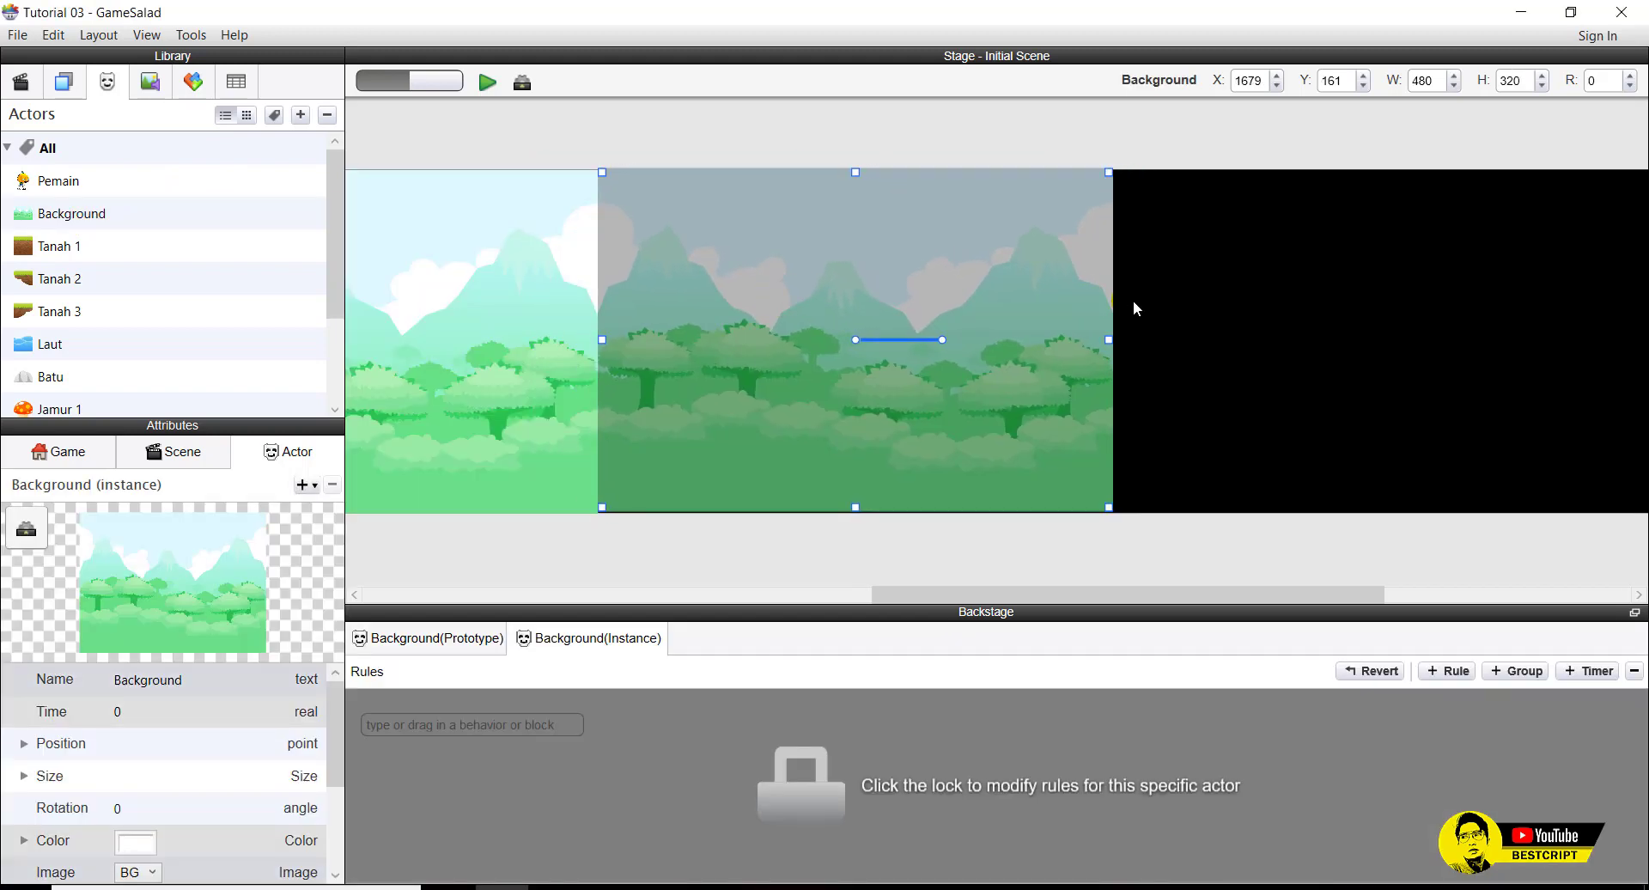
{"action": "left_click", "coordinate": [858, 570]}
{"action": "left_click", "coordinate": [791, 307]}
{"action": "left_click", "coordinate": [1142, 298]}
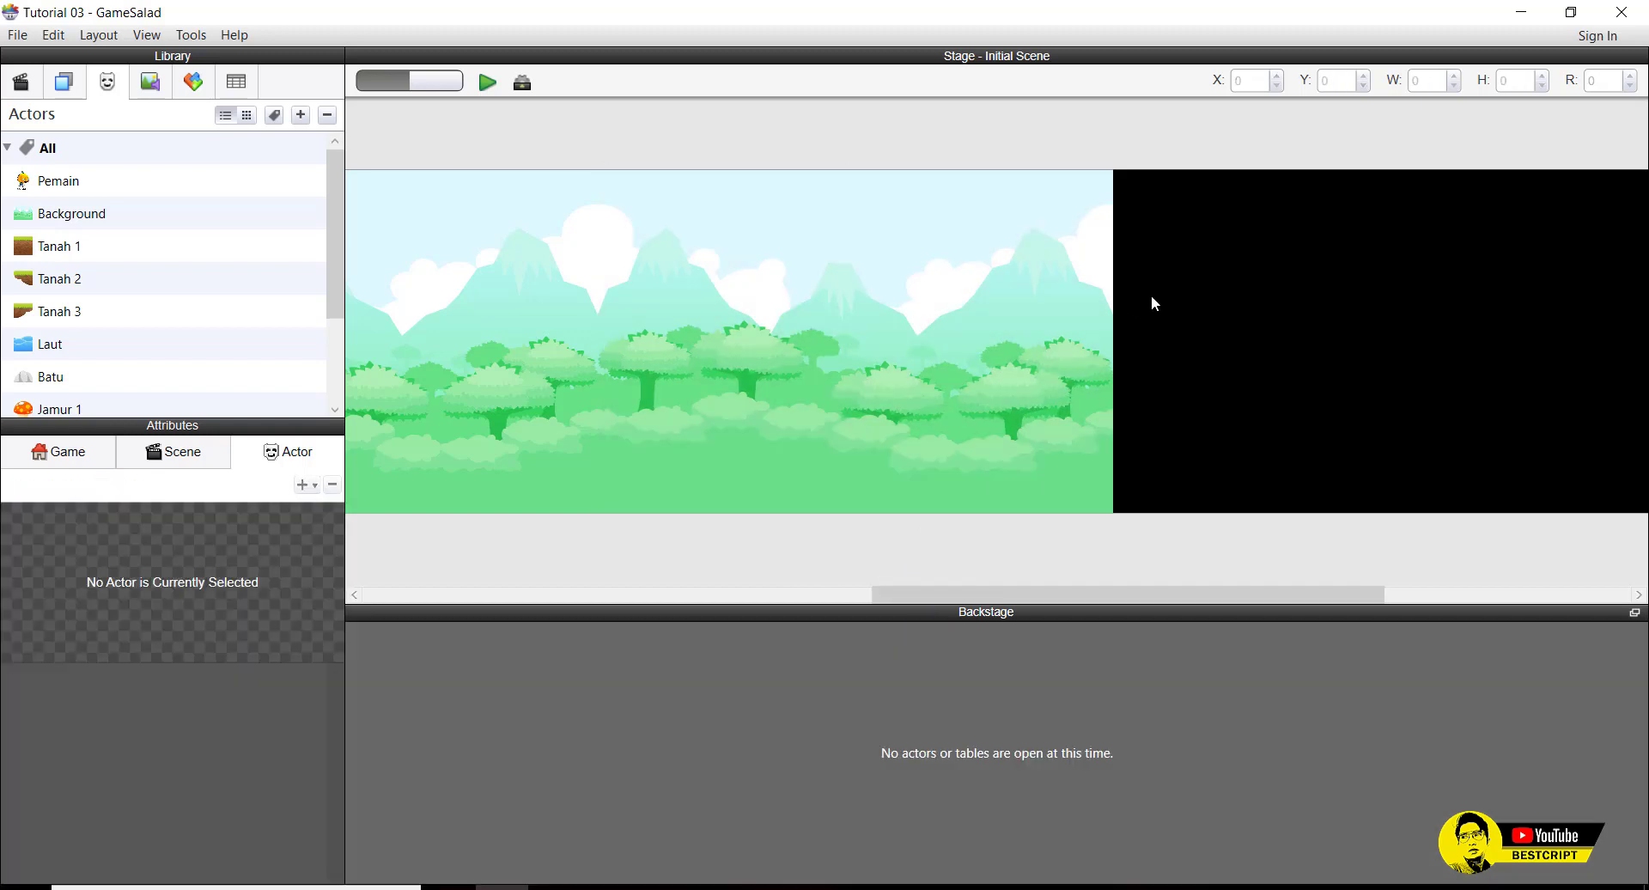
Add a fifth Background actor to the scene and close the gap between it and the fourth one.
{"action": "left_click_drag", "start_coordinate": [965, 590], "coordinate": [1150, 567]}
{"action": "left_click_drag", "start_coordinate": [85, 213], "coordinate": [820, 305]}
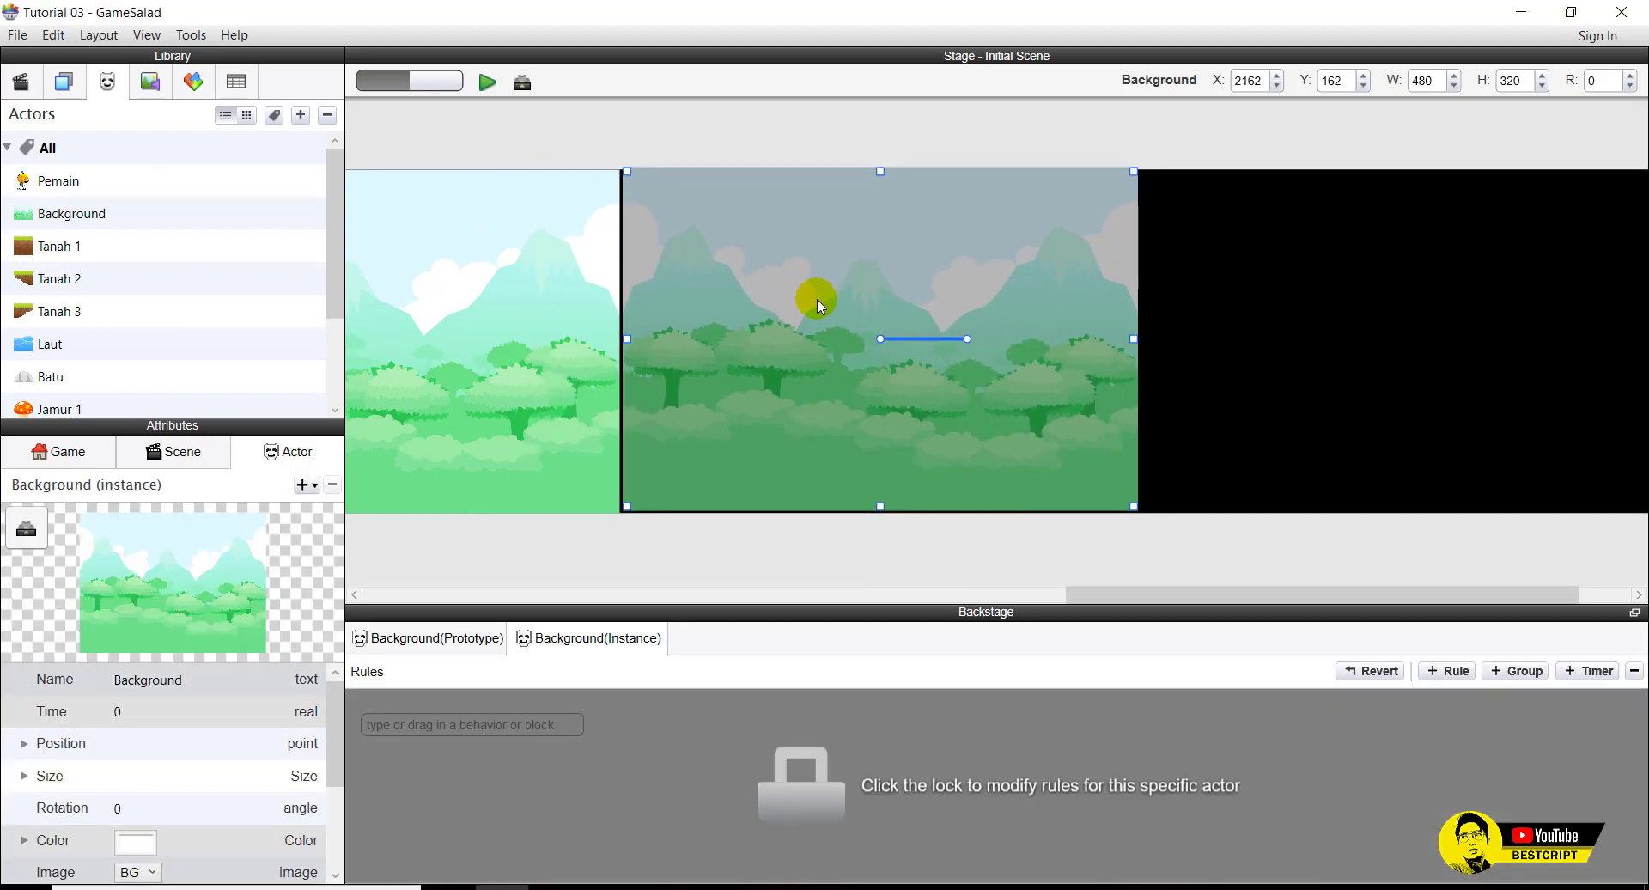
{"action": "left_click", "coordinate": [1242, 318]}
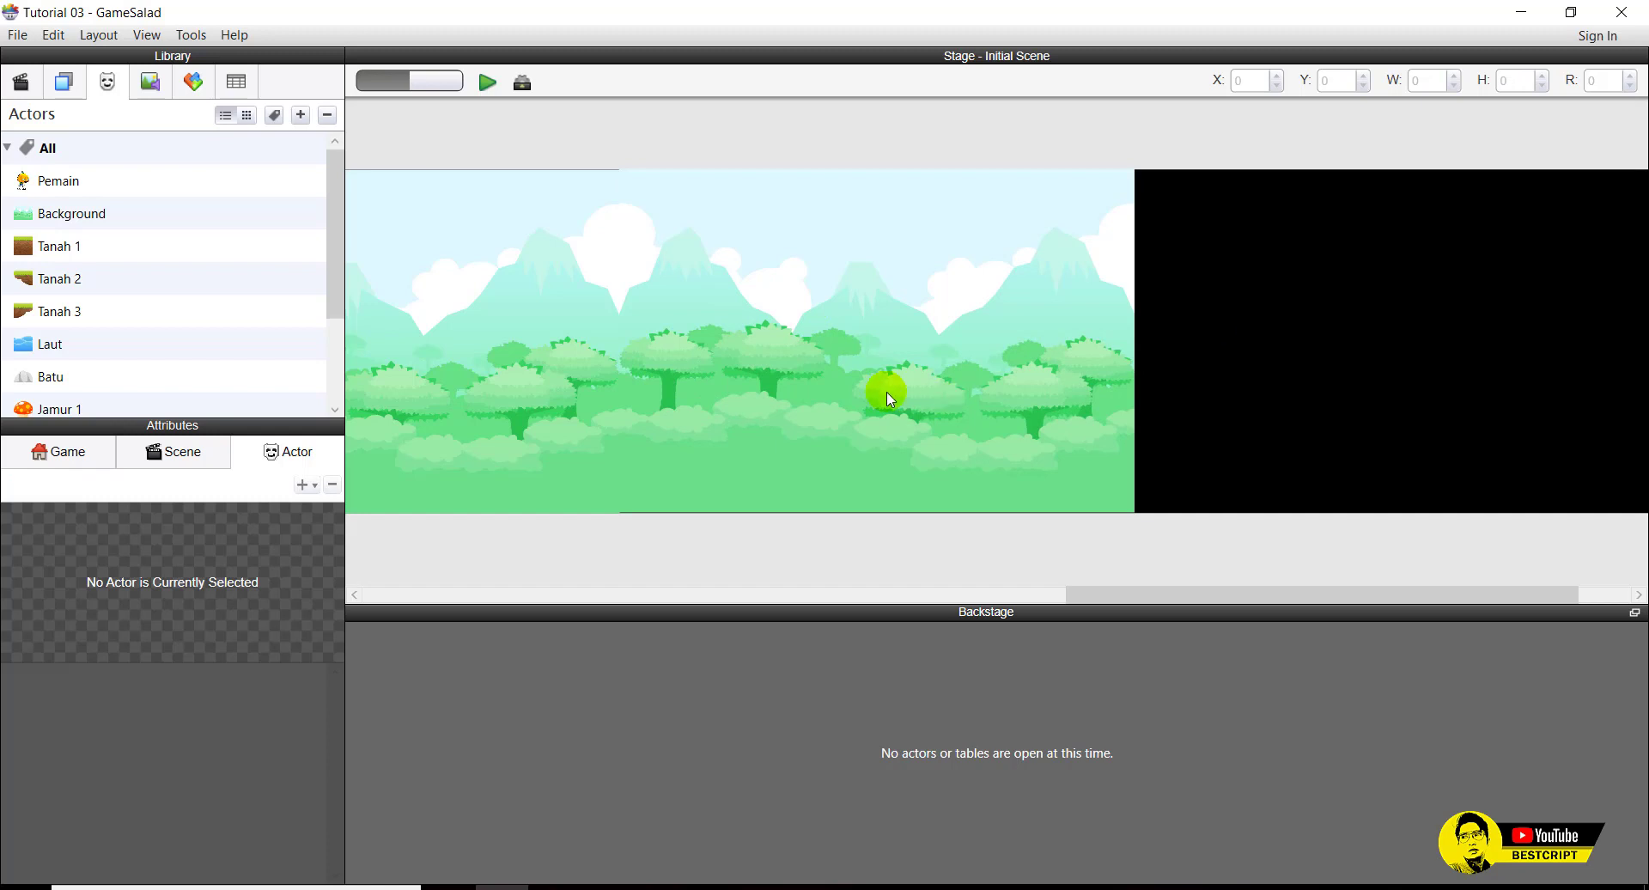
Place a Tanah 1 ground actor in the bottom corner at the scene's start, at X 62, Y 4.
{"action": "left_click_drag", "start_coordinate": [1112, 590], "coordinate": [394, 589]}
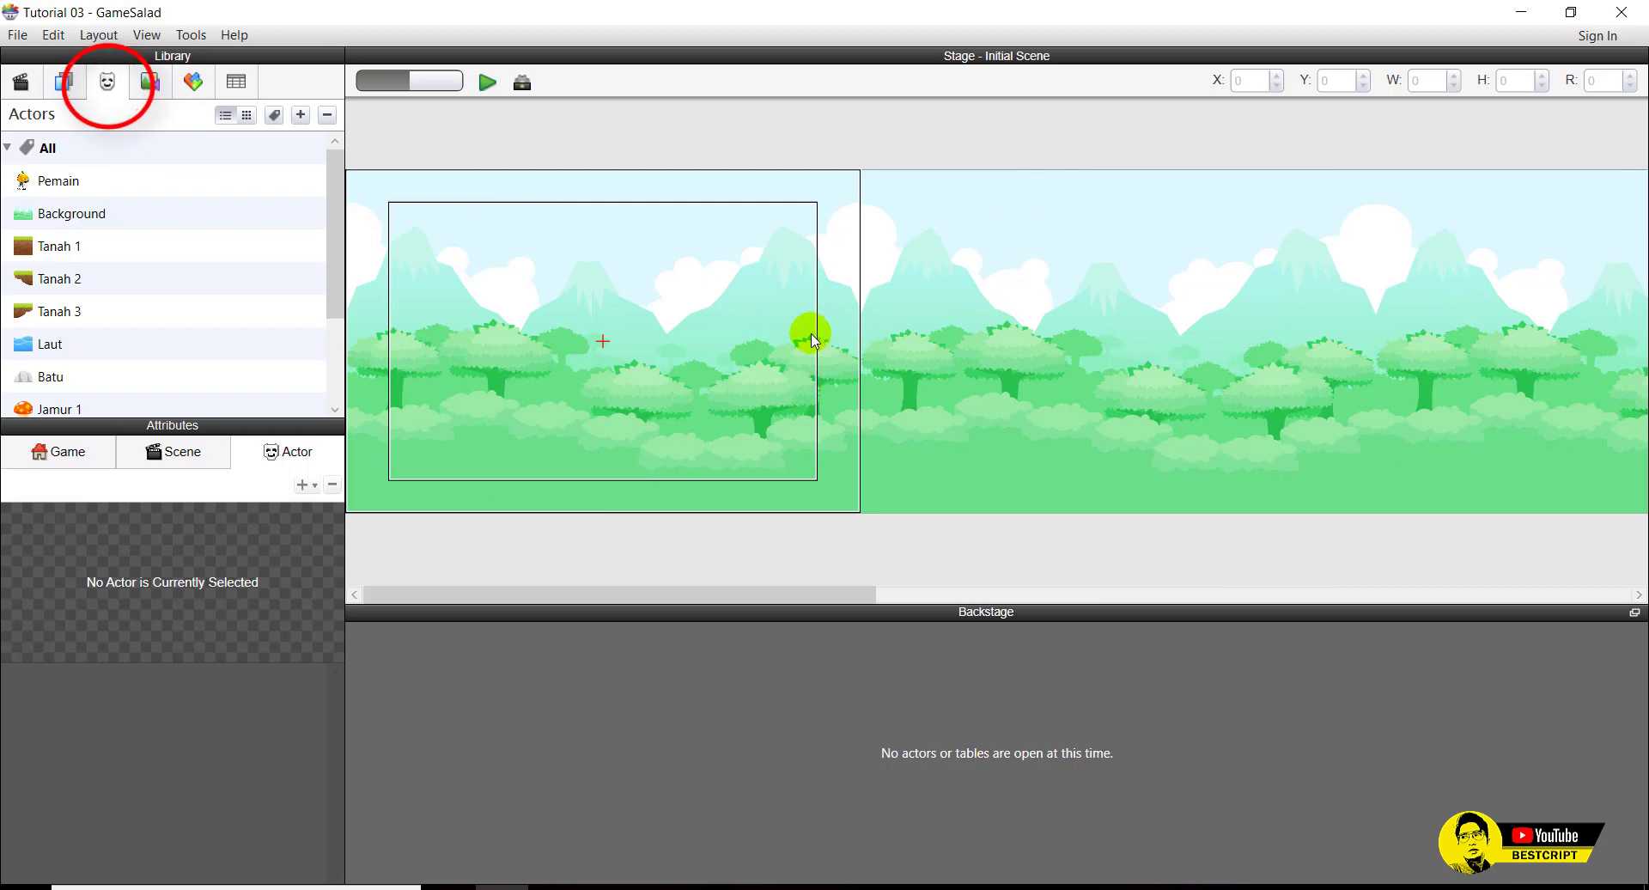
{"action": "left_click", "coordinate": [47, 246]}
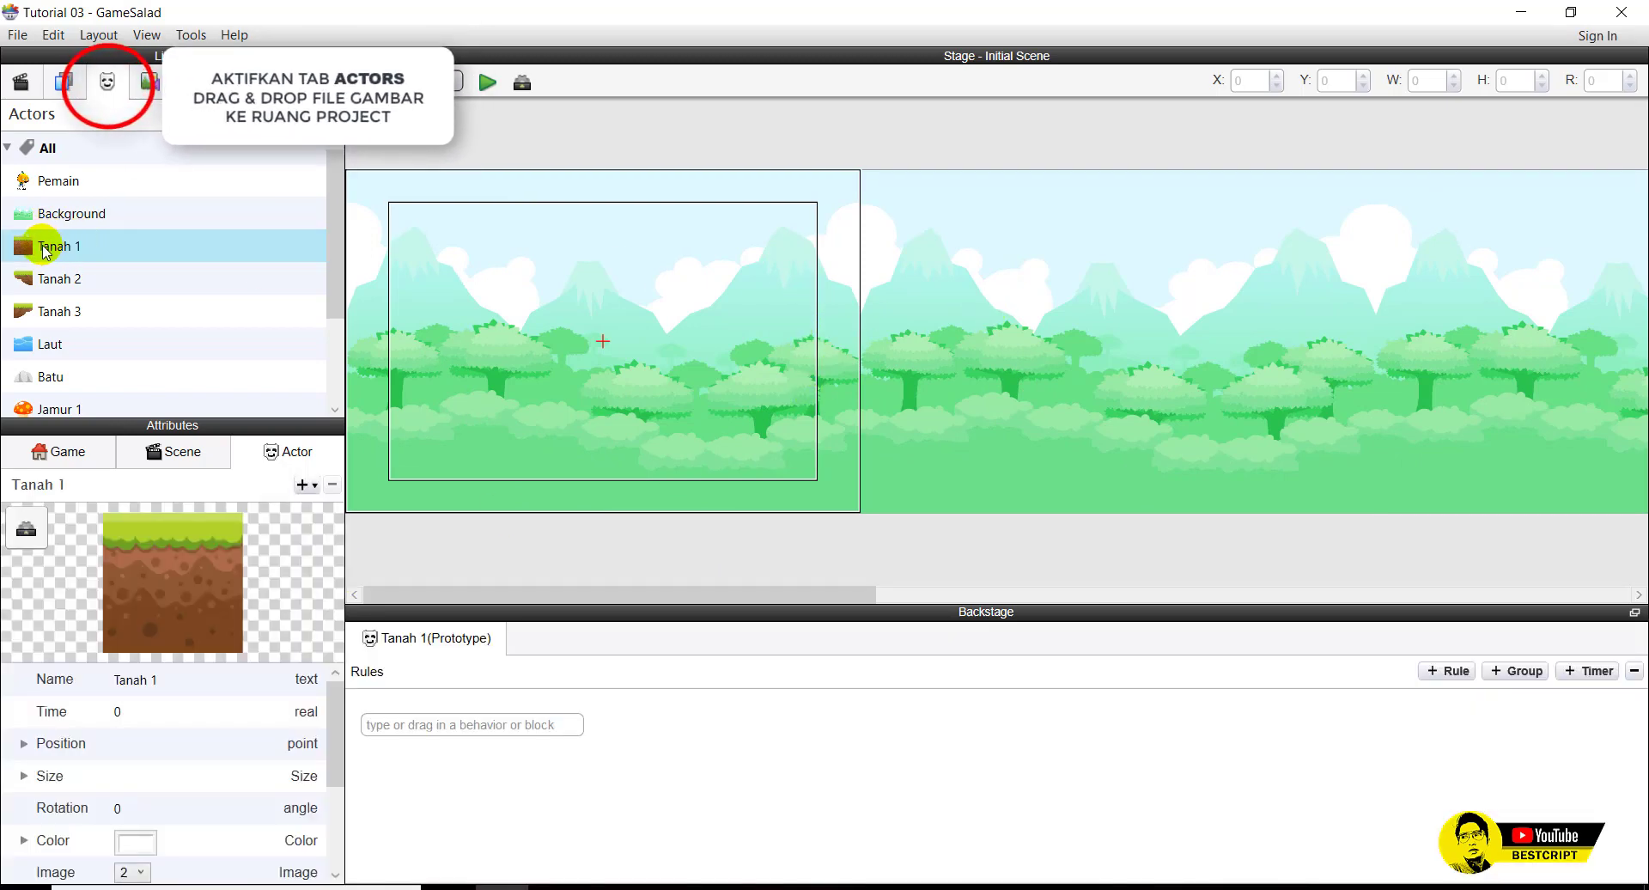
{"action": "left_click_drag", "start_coordinate": [45, 251], "coordinate": [414, 472]}
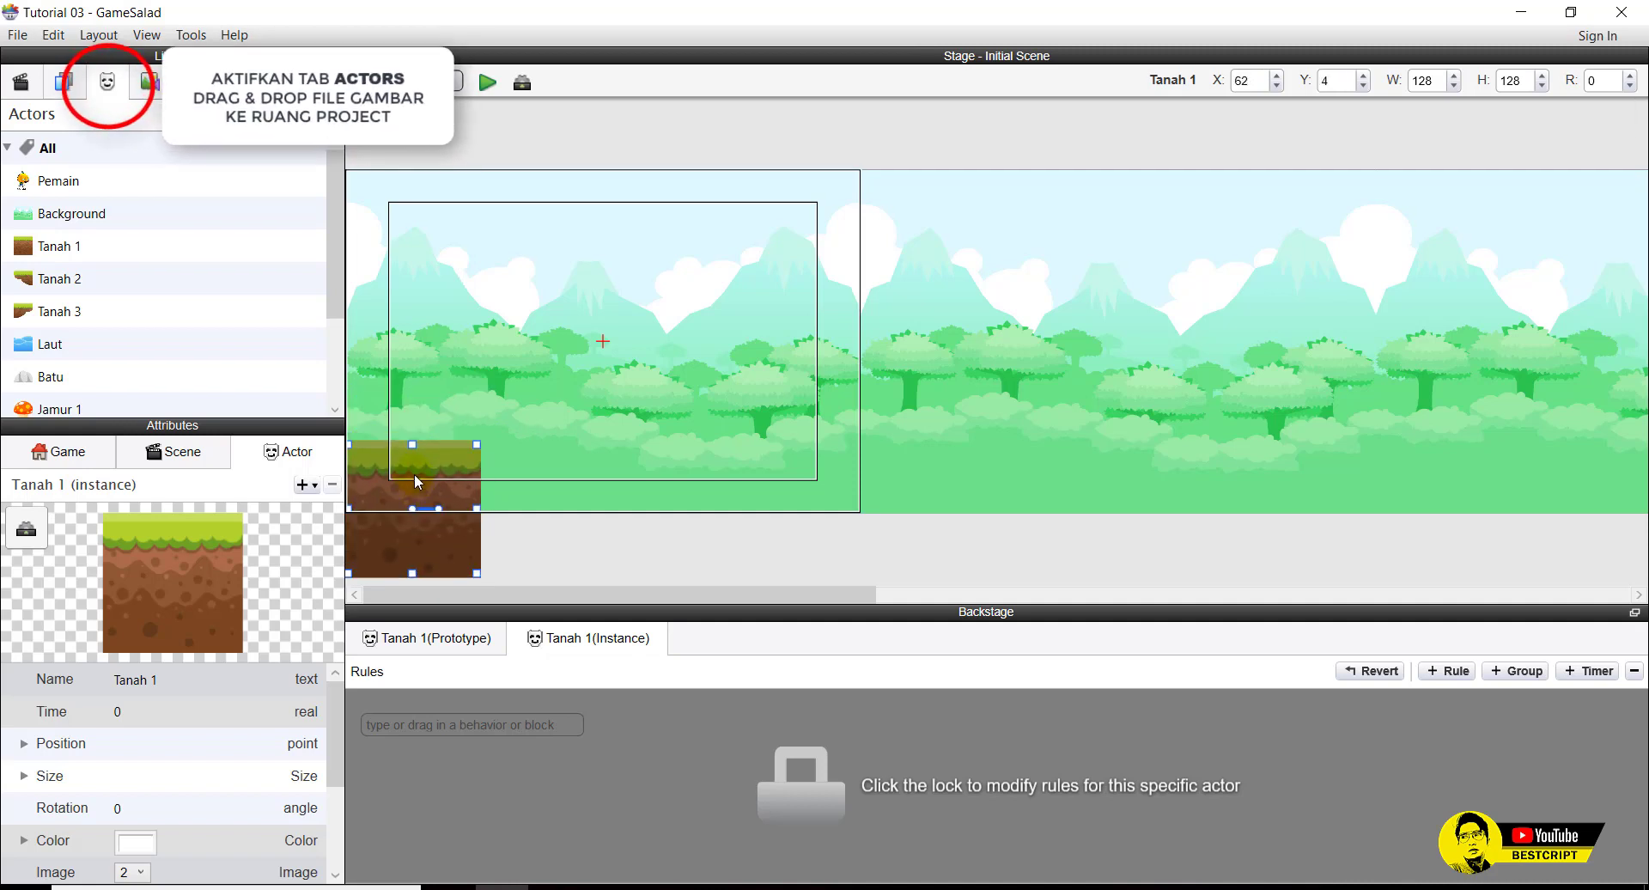
Place a second Tanah 1 actor beside the first at about X 188, aligning their grass surfaces without a gap.
{"action": "left_click_drag", "start_coordinate": [47, 249], "coordinate": [605, 447]}
{"action": "left_click_drag", "start_coordinate": [605, 446], "coordinate": [550, 455]}
{"action": "left_click", "coordinate": [663, 534]}
{"action": "left_click_drag", "start_coordinate": [496, 537], "coordinate": [533, 448]}
{"action": "left_click", "coordinate": [689, 568]}
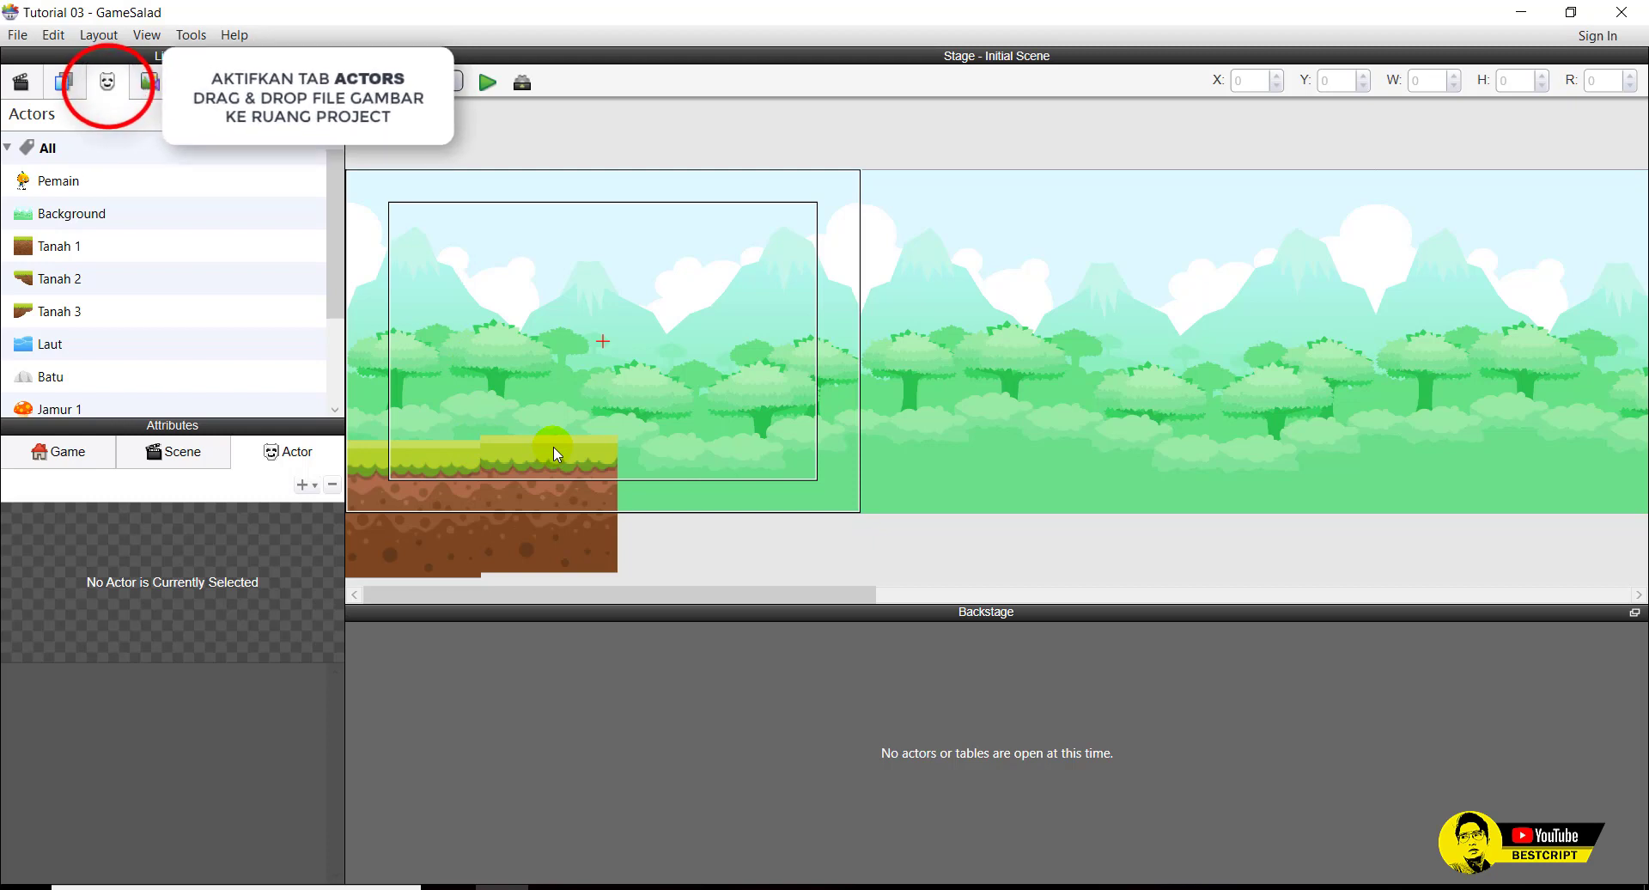
{"action": "left_click", "coordinate": [495, 446]}
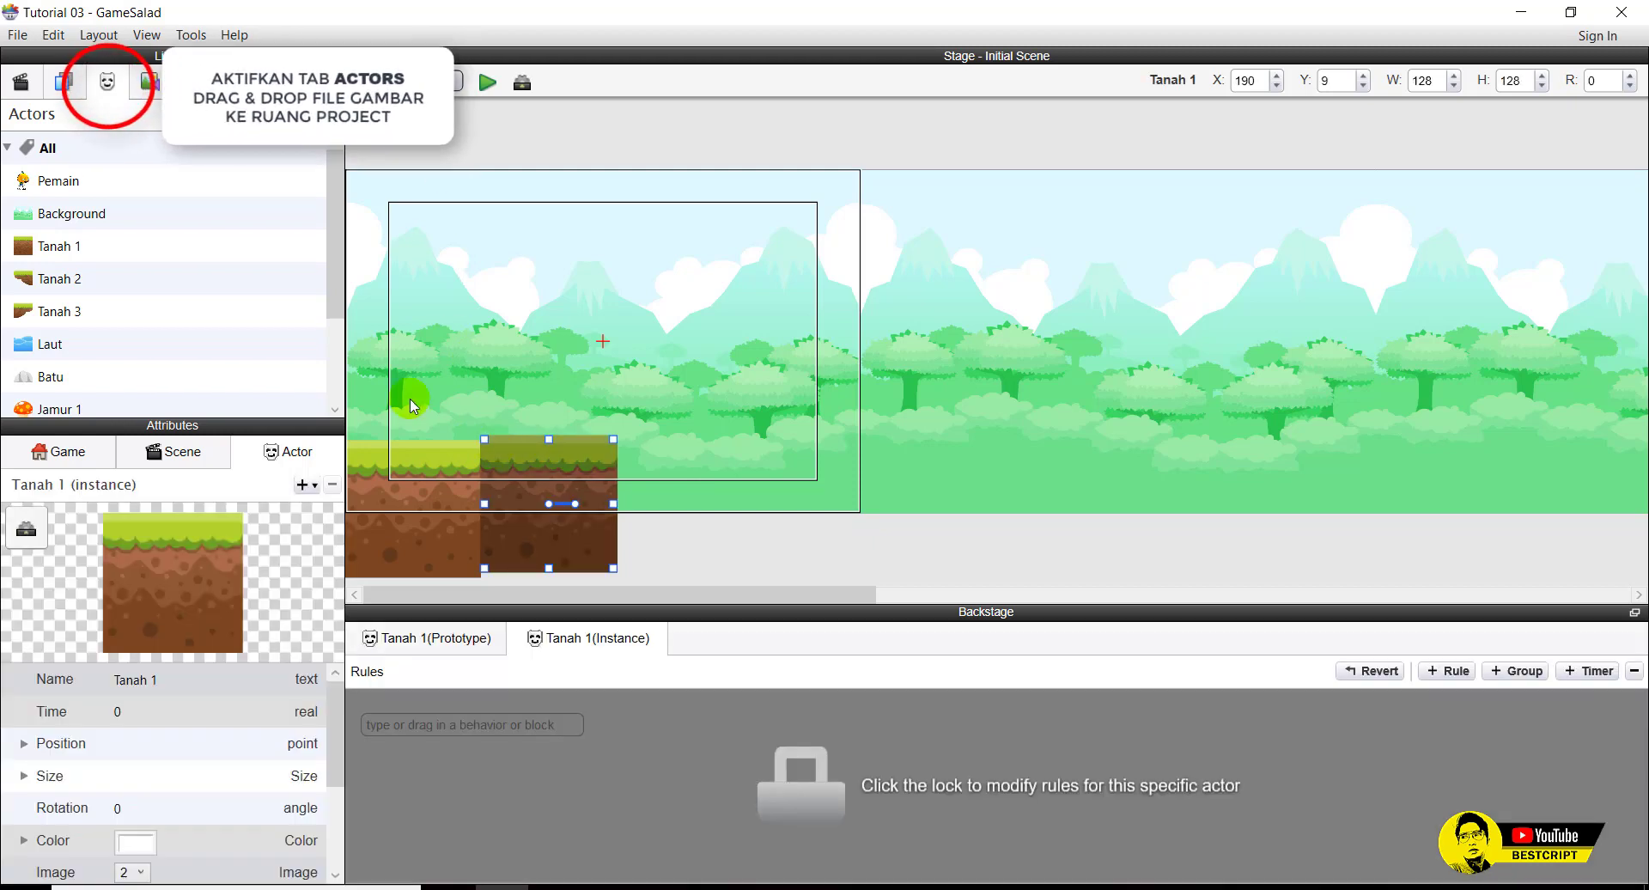
{"action": "left_click_drag", "start_coordinate": [507, 445], "coordinate": [505, 451]}
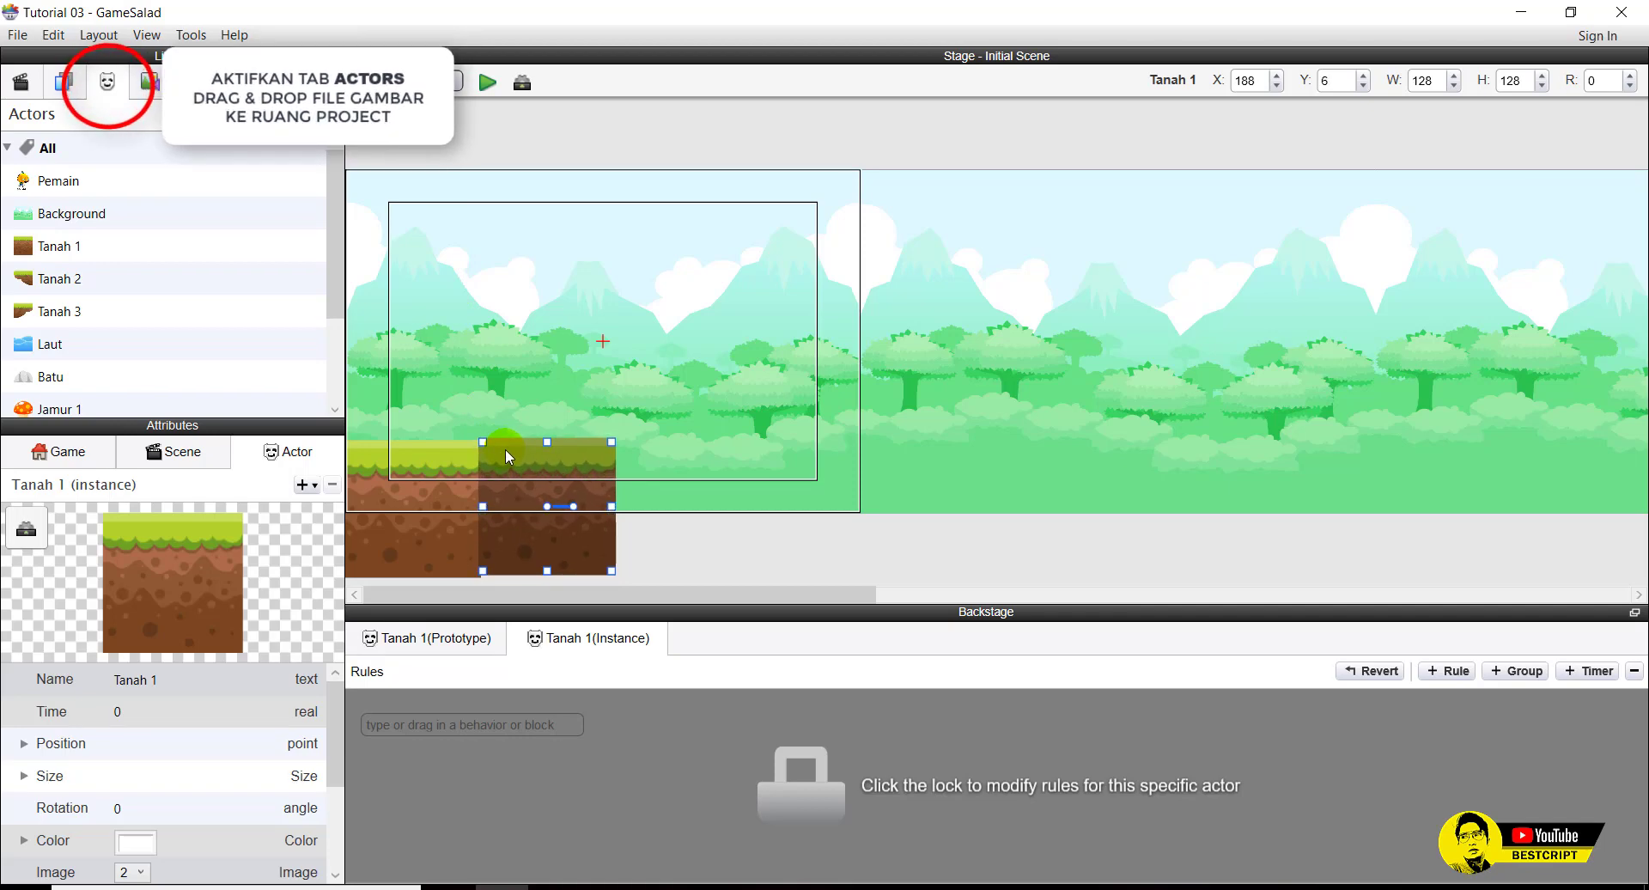
{"action": "left_click", "coordinate": [671, 564]}
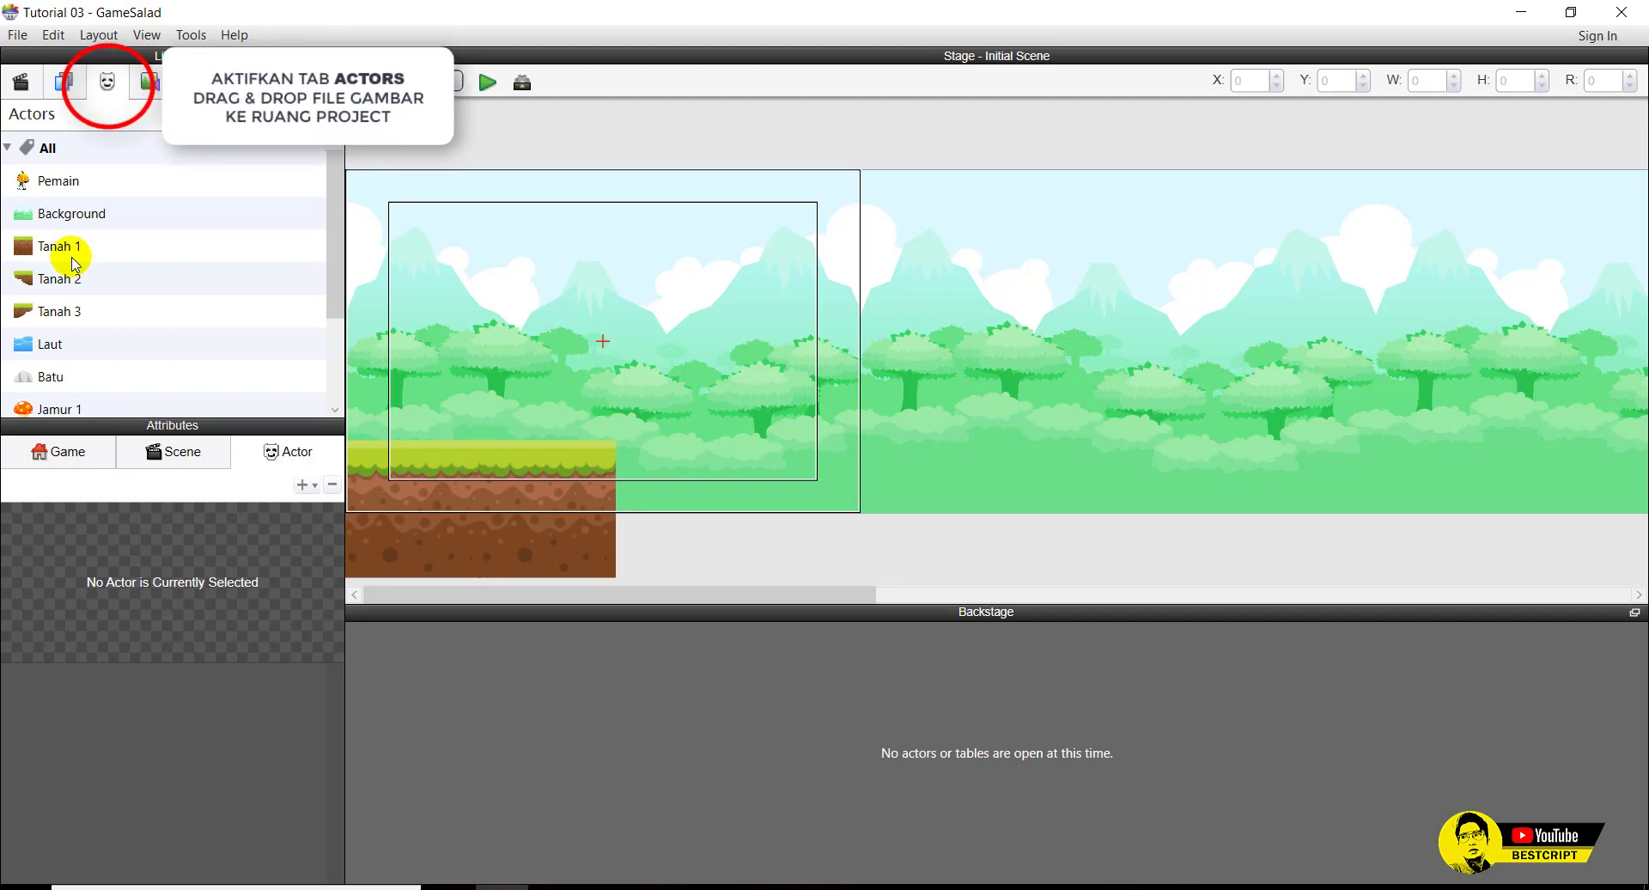
Extend the ground with a third Tanah 1 actor beside the second, at X 314, Y 4.
{"action": "left_click_drag", "start_coordinate": [72, 256], "coordinate": [584, 397]}
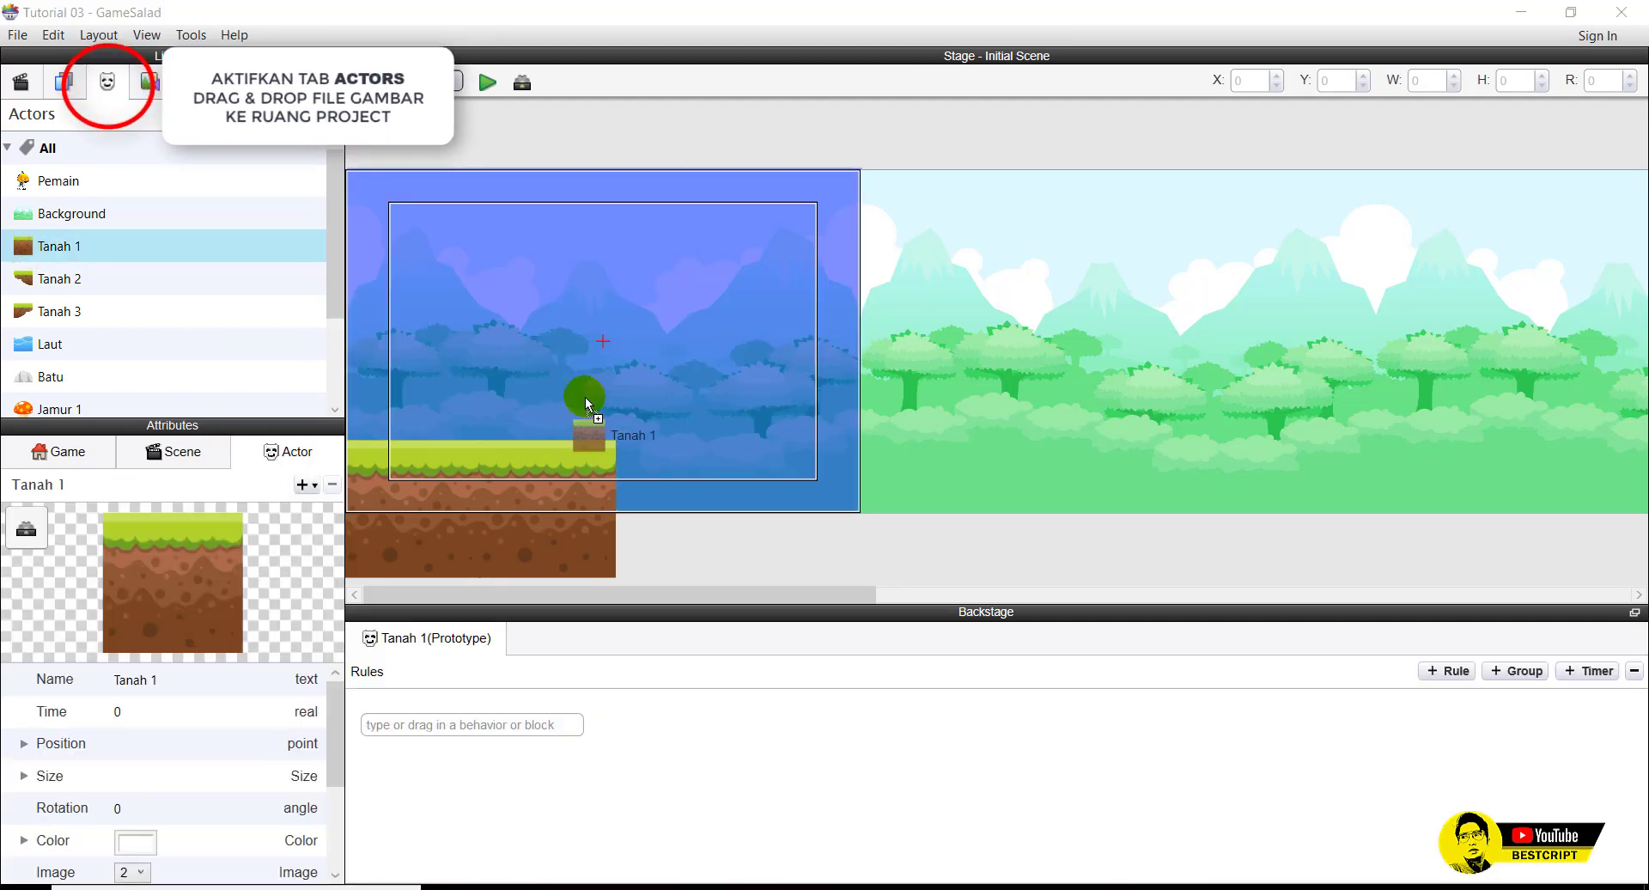
{"action": "left_click_drag", "start_coordinate": [682, 461], "coordinate": [679, 456]}
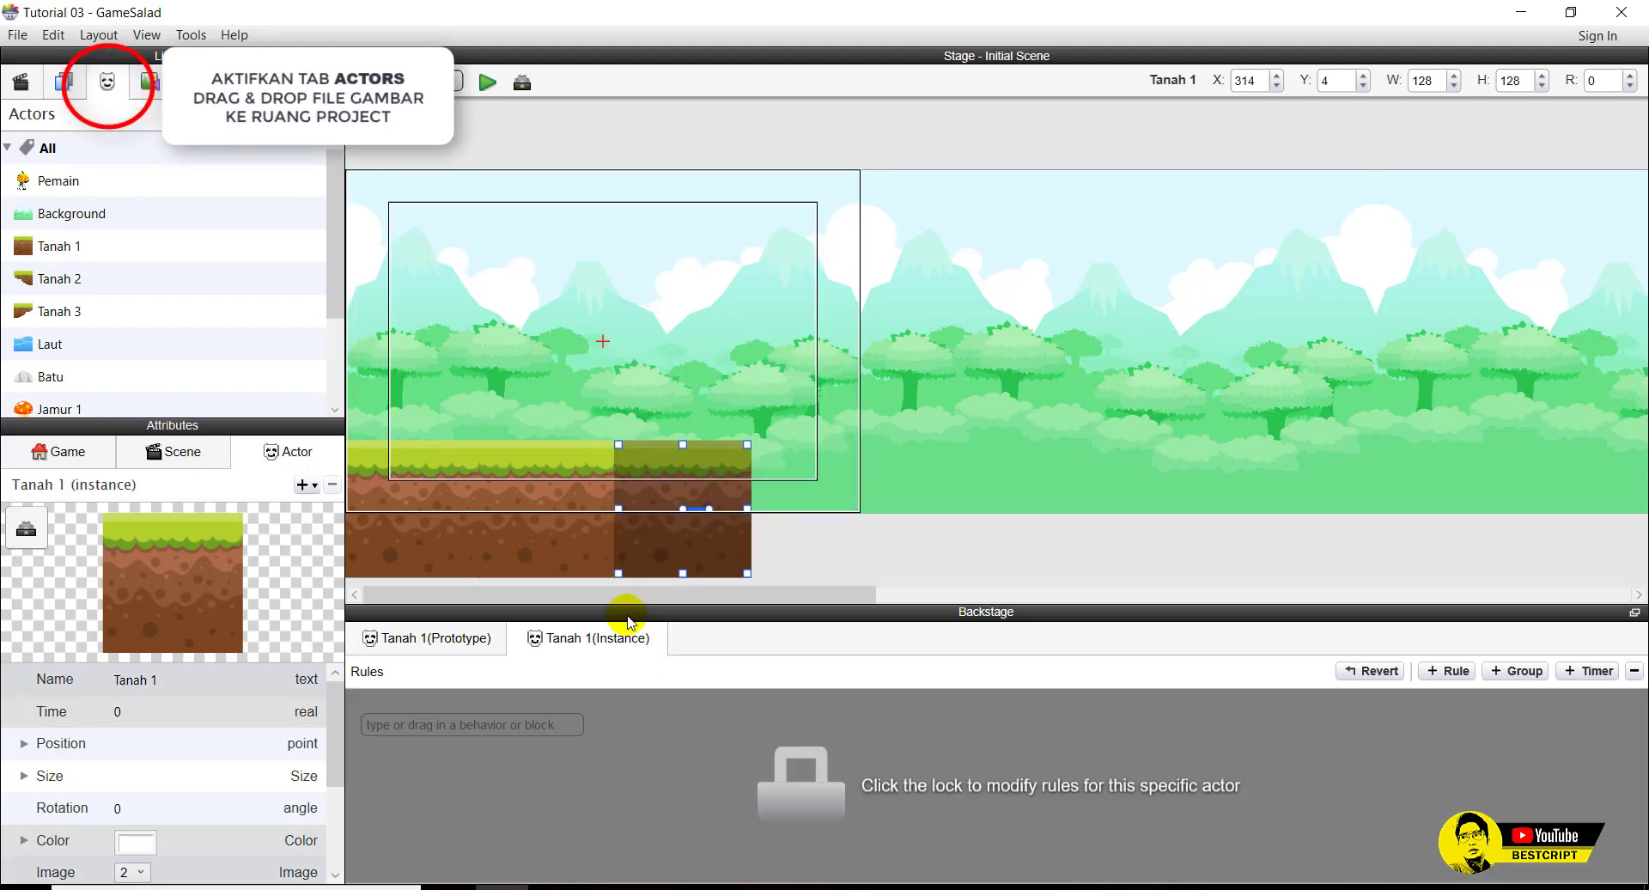
{"action": "left_click", "coordinate": [456, 636]}
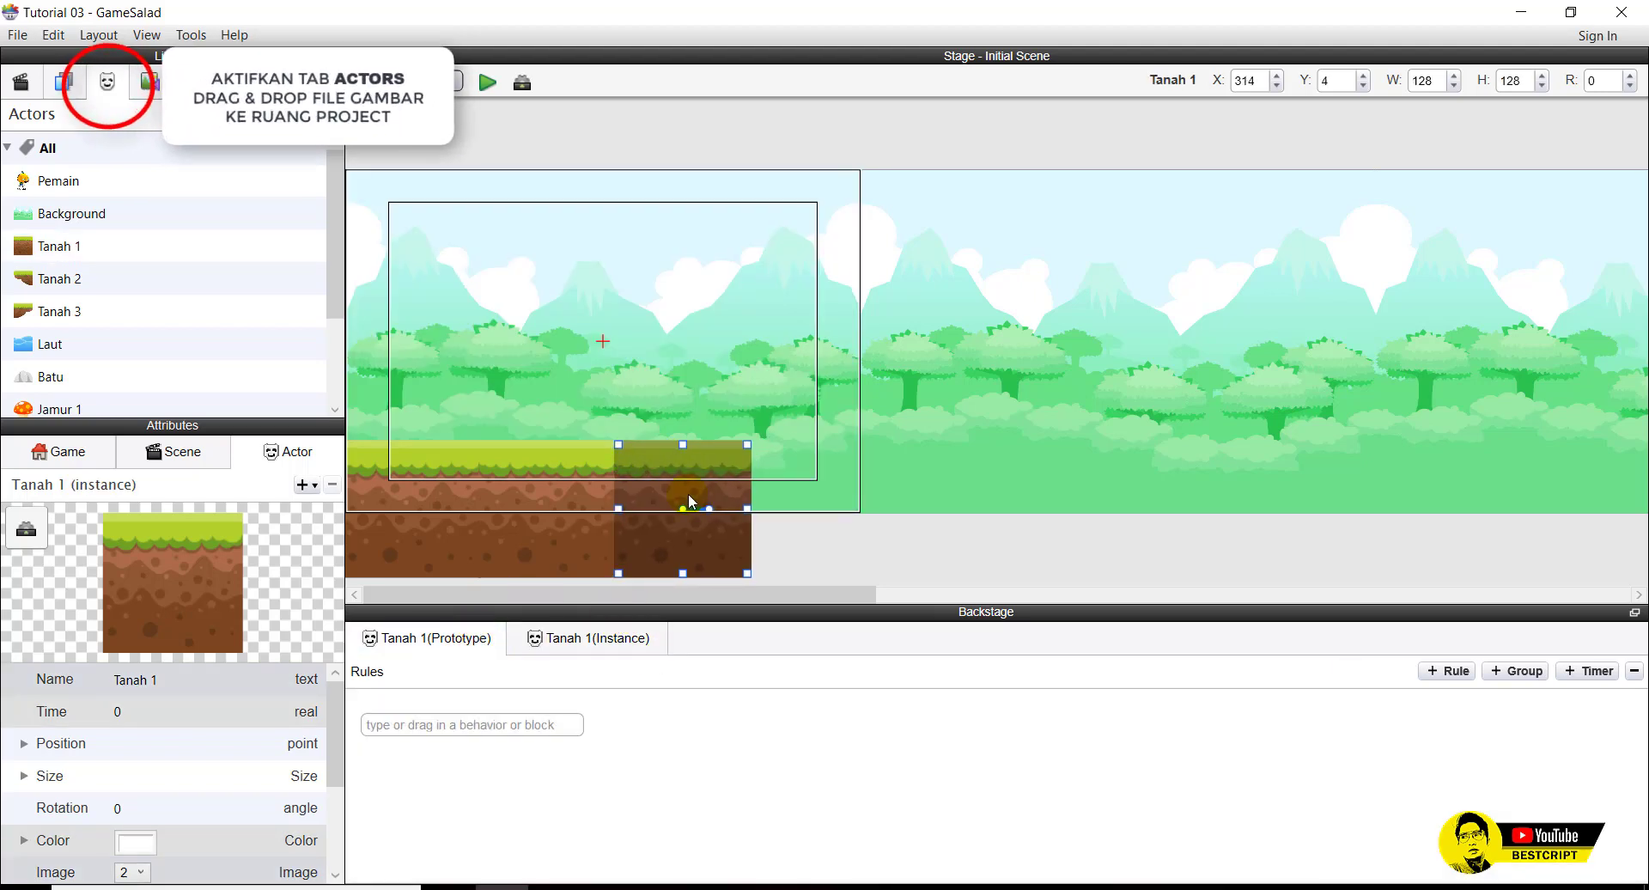
{"action": "left_click", "coordinate": [818, 542]}
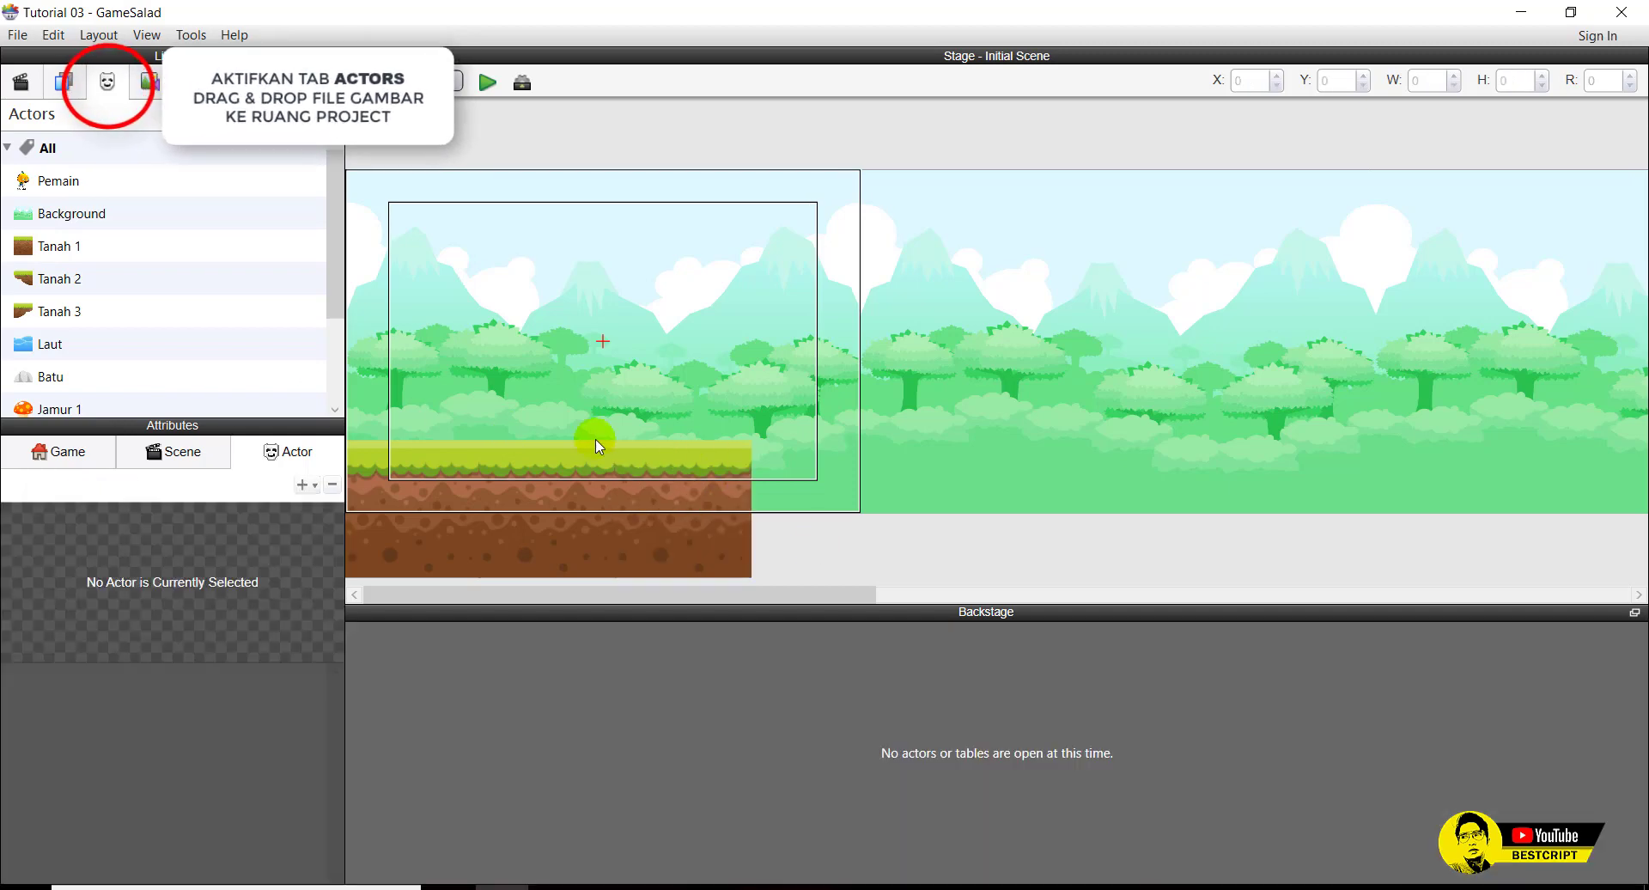
Extend the ground with a fourth and a fifth Tanah 1 actor, at about X 442 and at X 570, Y 4.
{"action": "left_click_drag", "start_coordinate": [164, 251], "coordinate": [791, 450]}
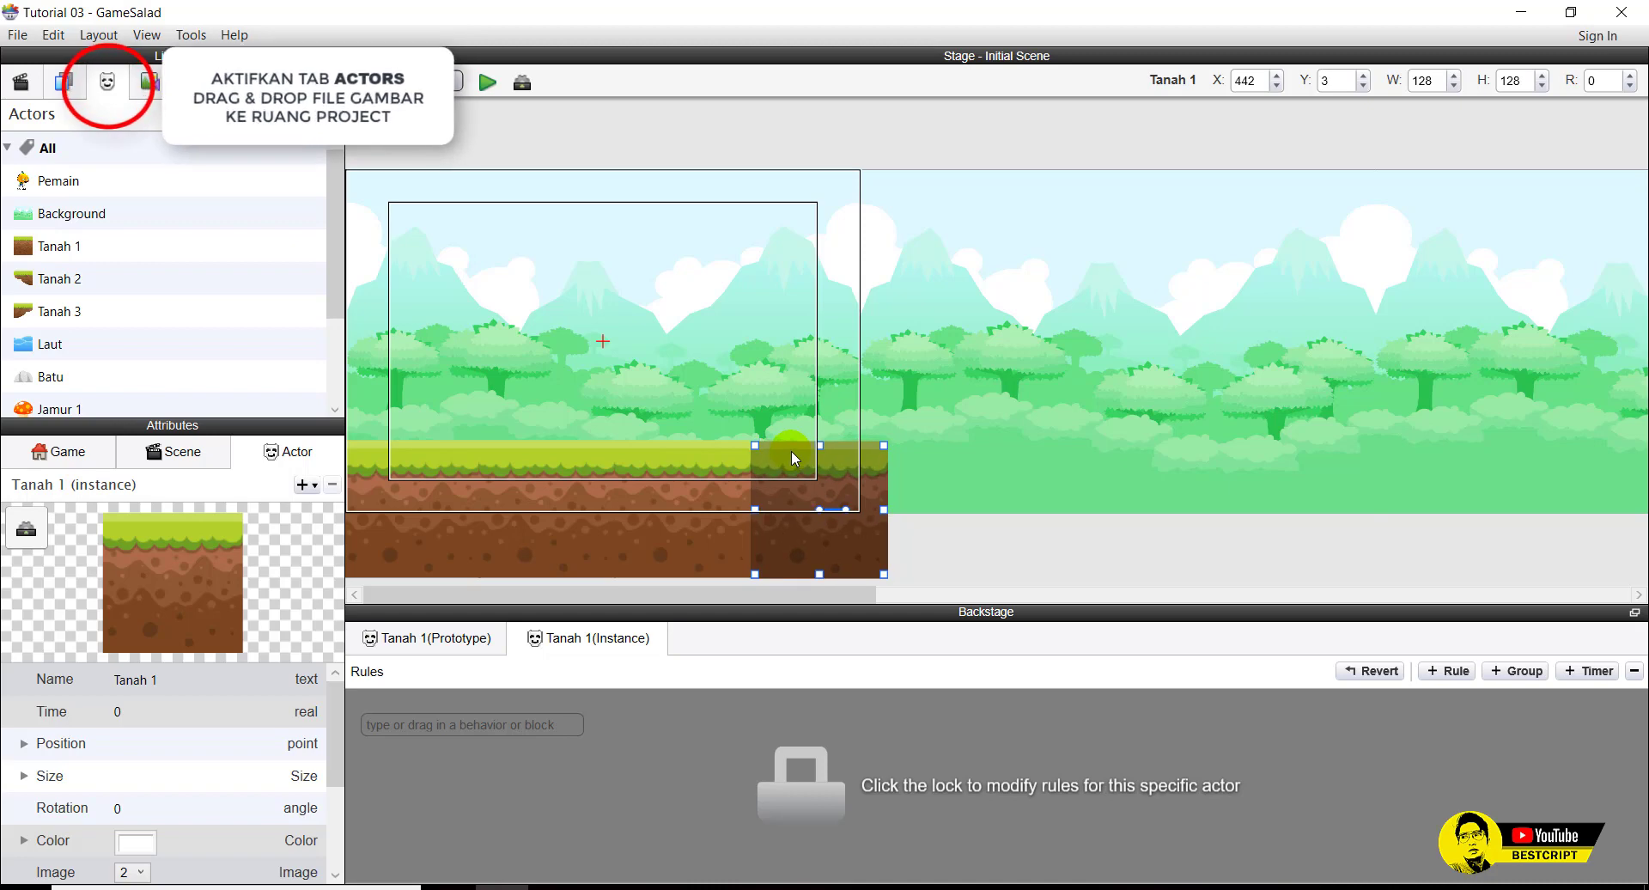
{"action": "left_click", "coordinate": [928, 559]}
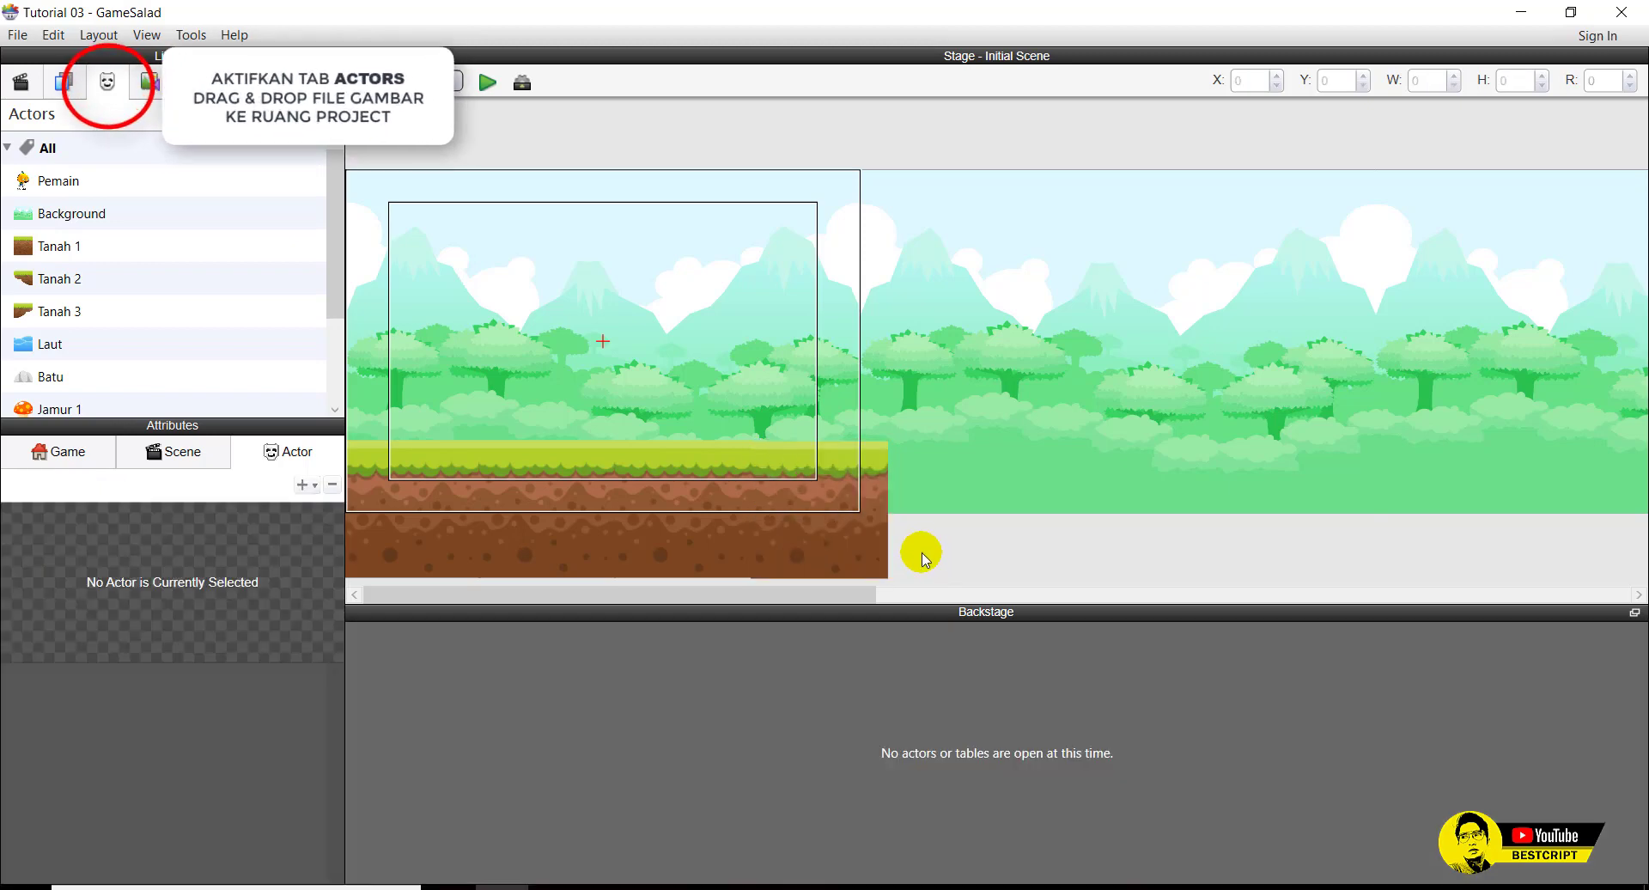
{"action": "left_click_drag", "start_coordinate": [837, 532], "coordinate": [832, 531]}
{"action": "left_click", "coordinate": [956, 560]}
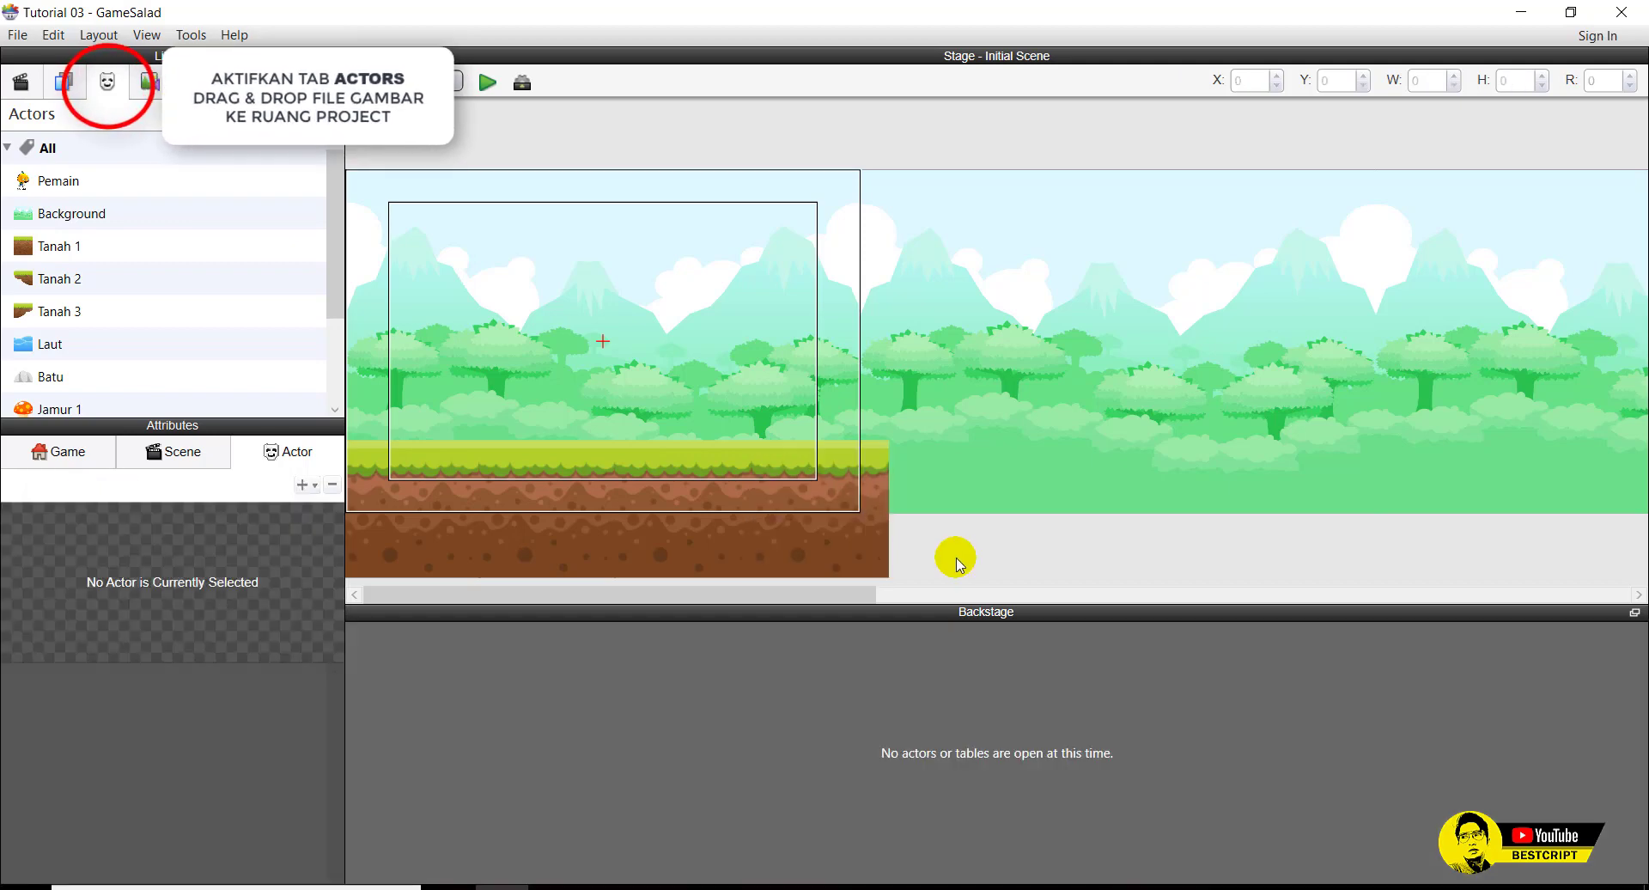
{"action": "left_click_drag", "start_coordinate": [53, 250], "coordinate": [925, 456]}
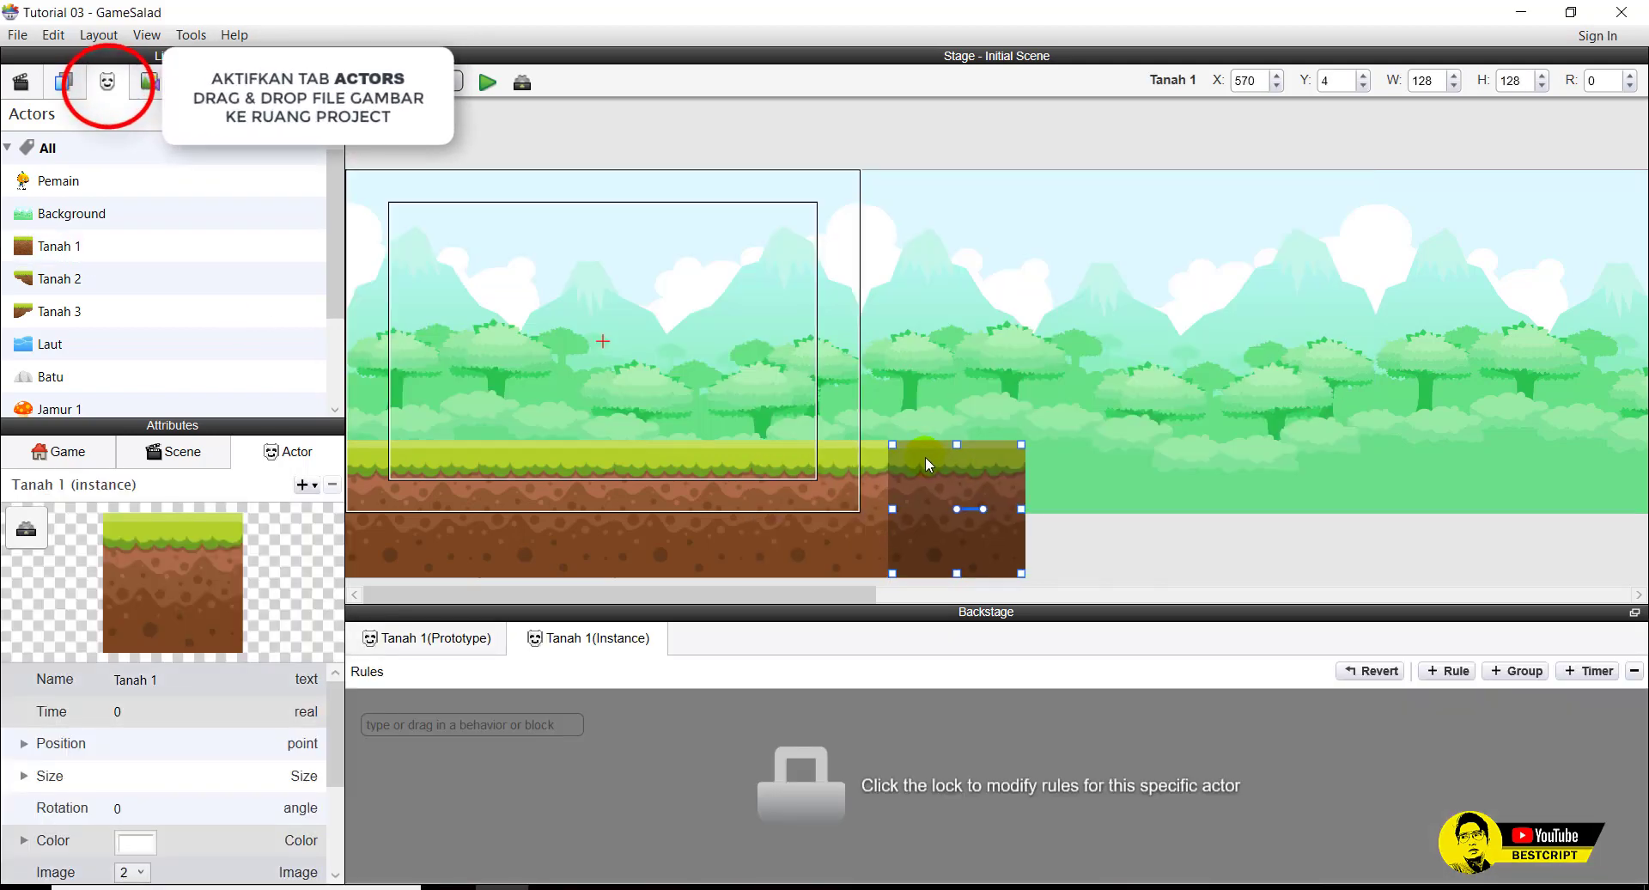
{"action": "left_click", "coordinate": [1057, 570]}
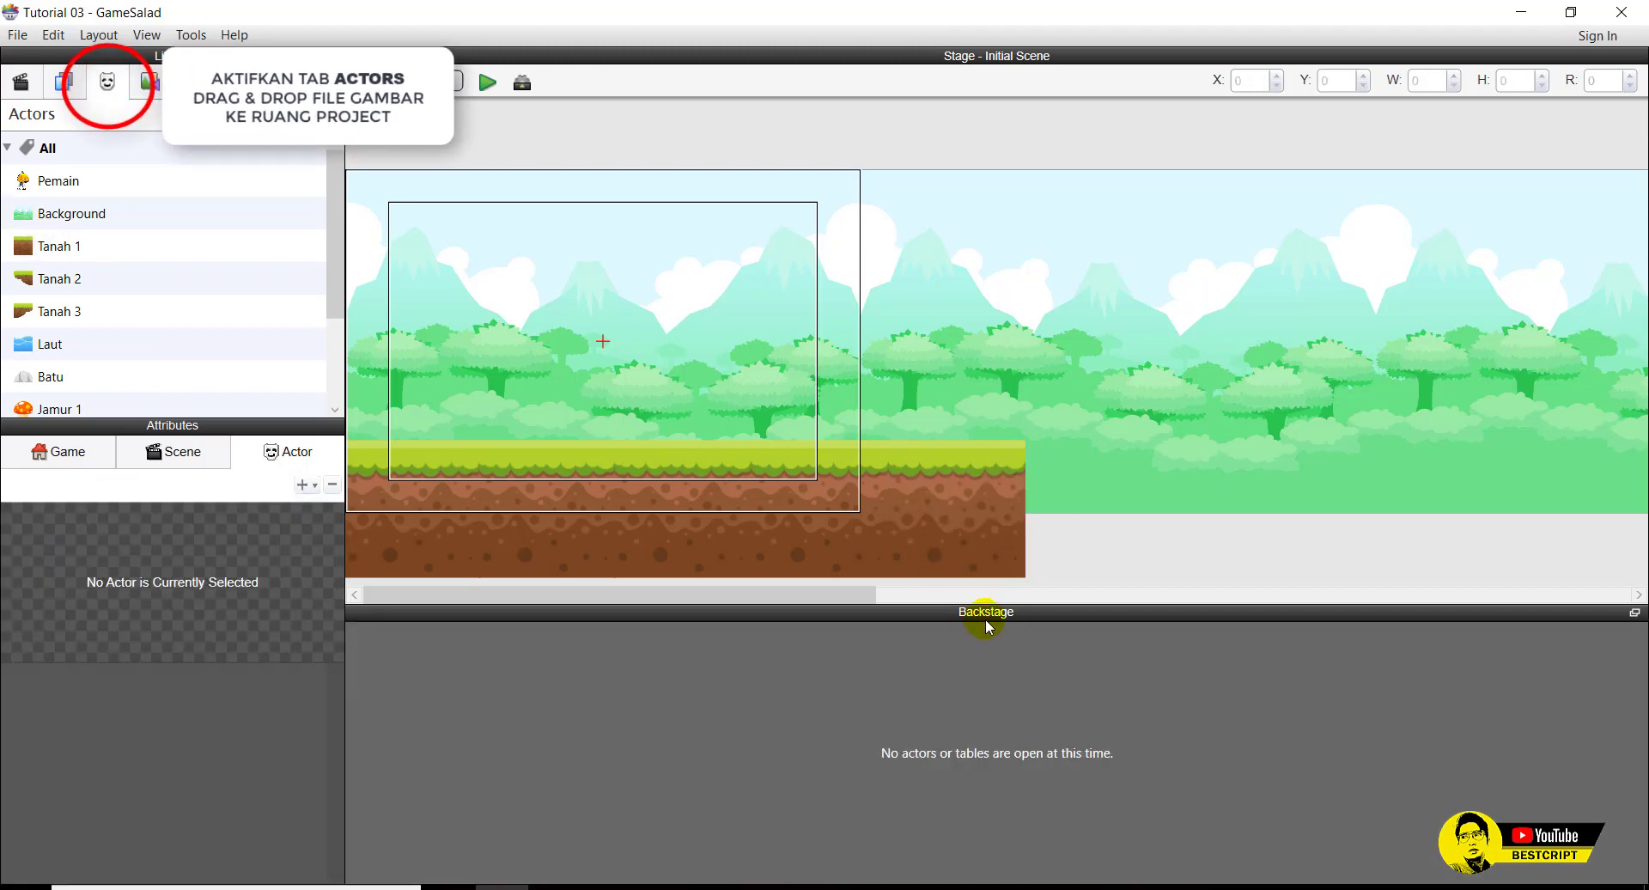
Place a Laut sea actor directly after the last ground tile, at X 697, Y -11.
{"action": "left_click_drag", "start_coordinate": [843, 593], "coordinate": [1049, 596]}
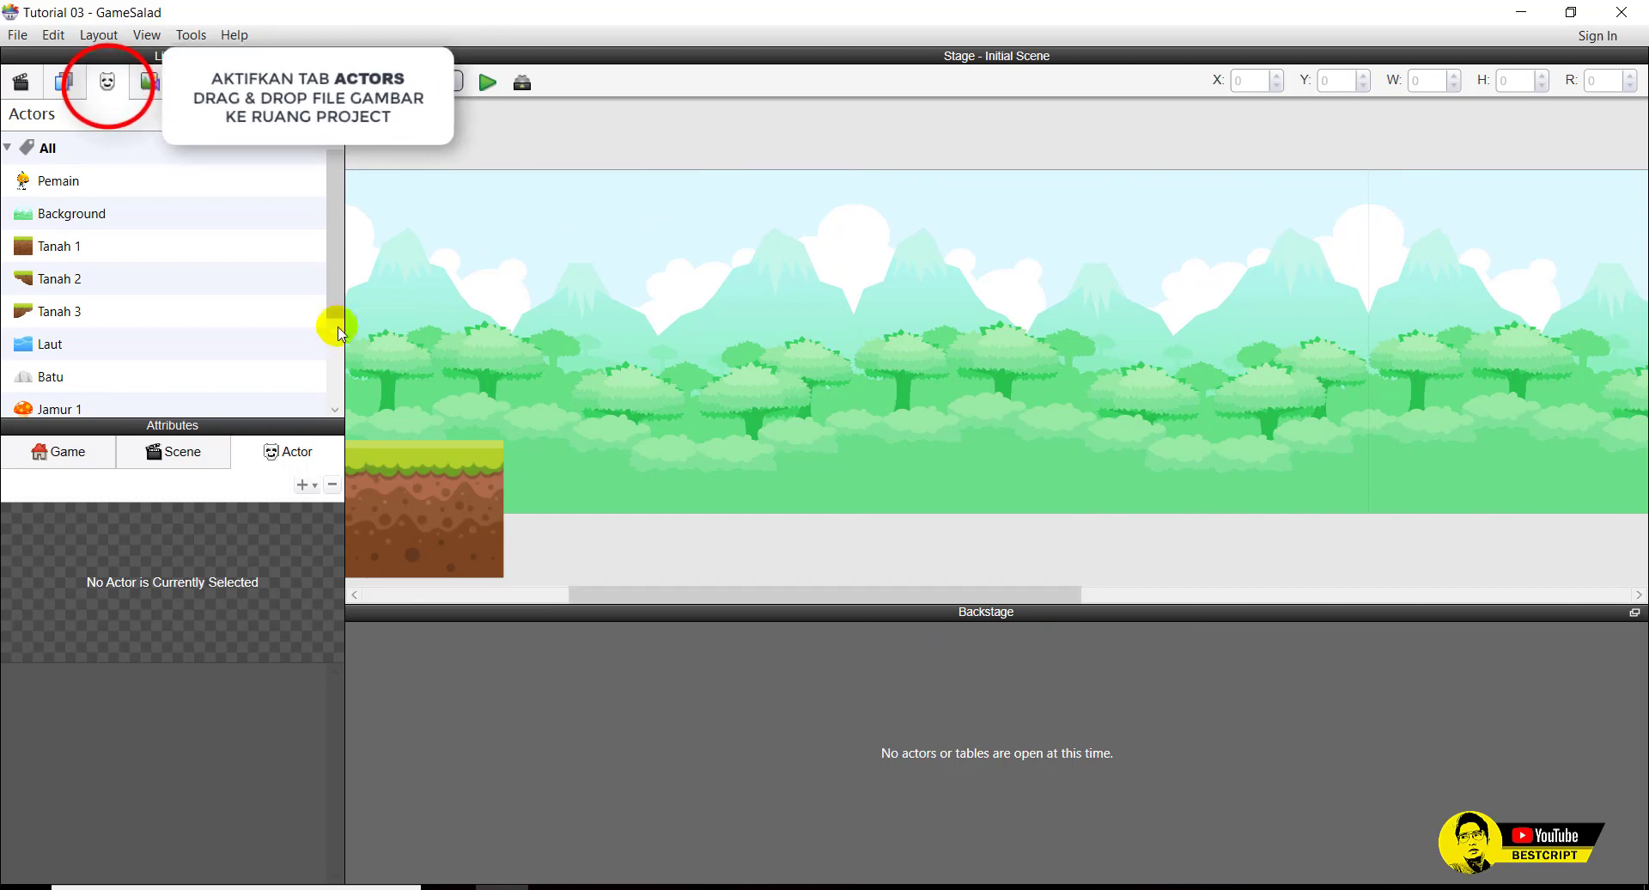
{"action": "left_click", "coordinate": [38, 343]}
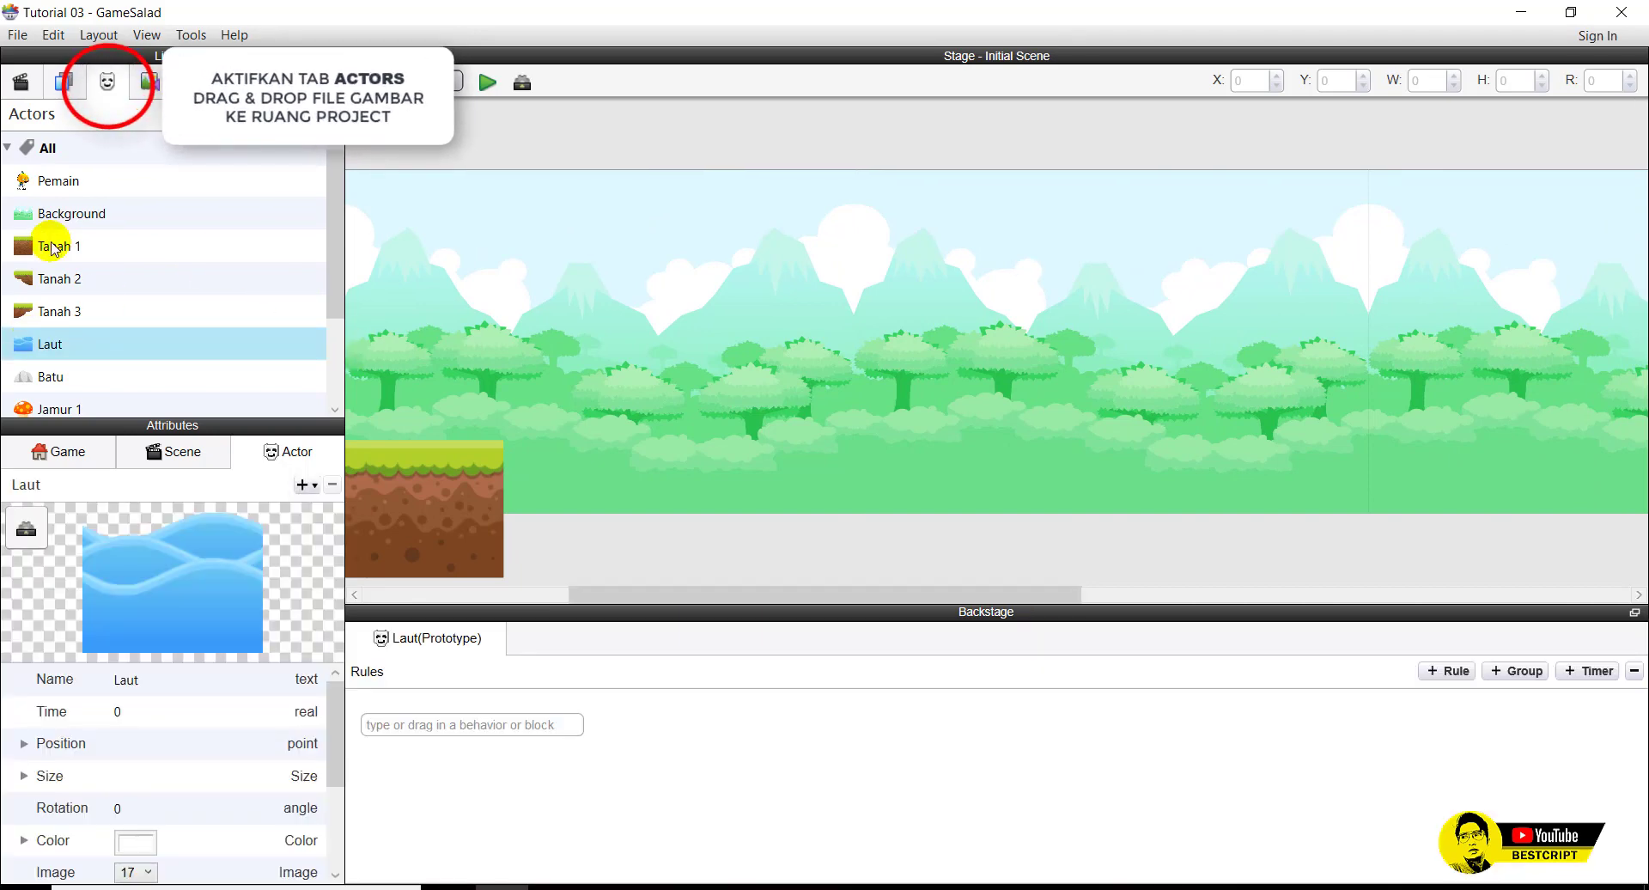
{"action": "left_click_drag", "start_coordinate": [66, 352], "coordinate": [567, 509]}
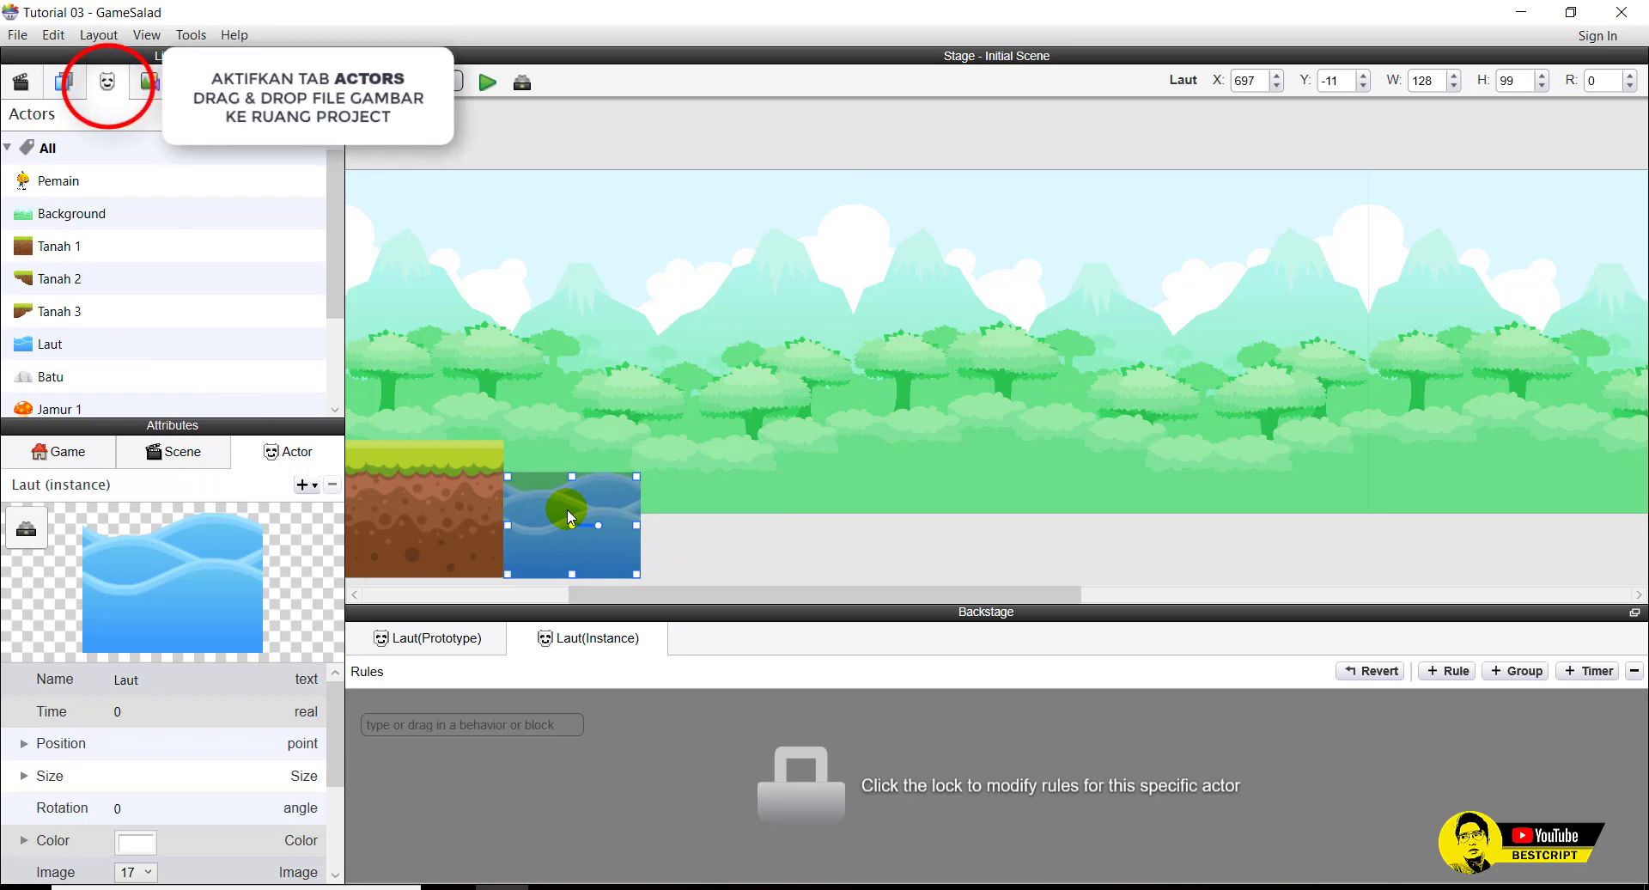
Place a second Laut actor beside the first at about X 825, Y -12, aligning their waves.
{"action": "left_click_drag", "start_coordinate": [20, 347], "coordinate": [687, 498]}
{"action": "left_click", "coordinate": [785, 541]}
{"action": "left_click", "coordinate": [687, 526]}
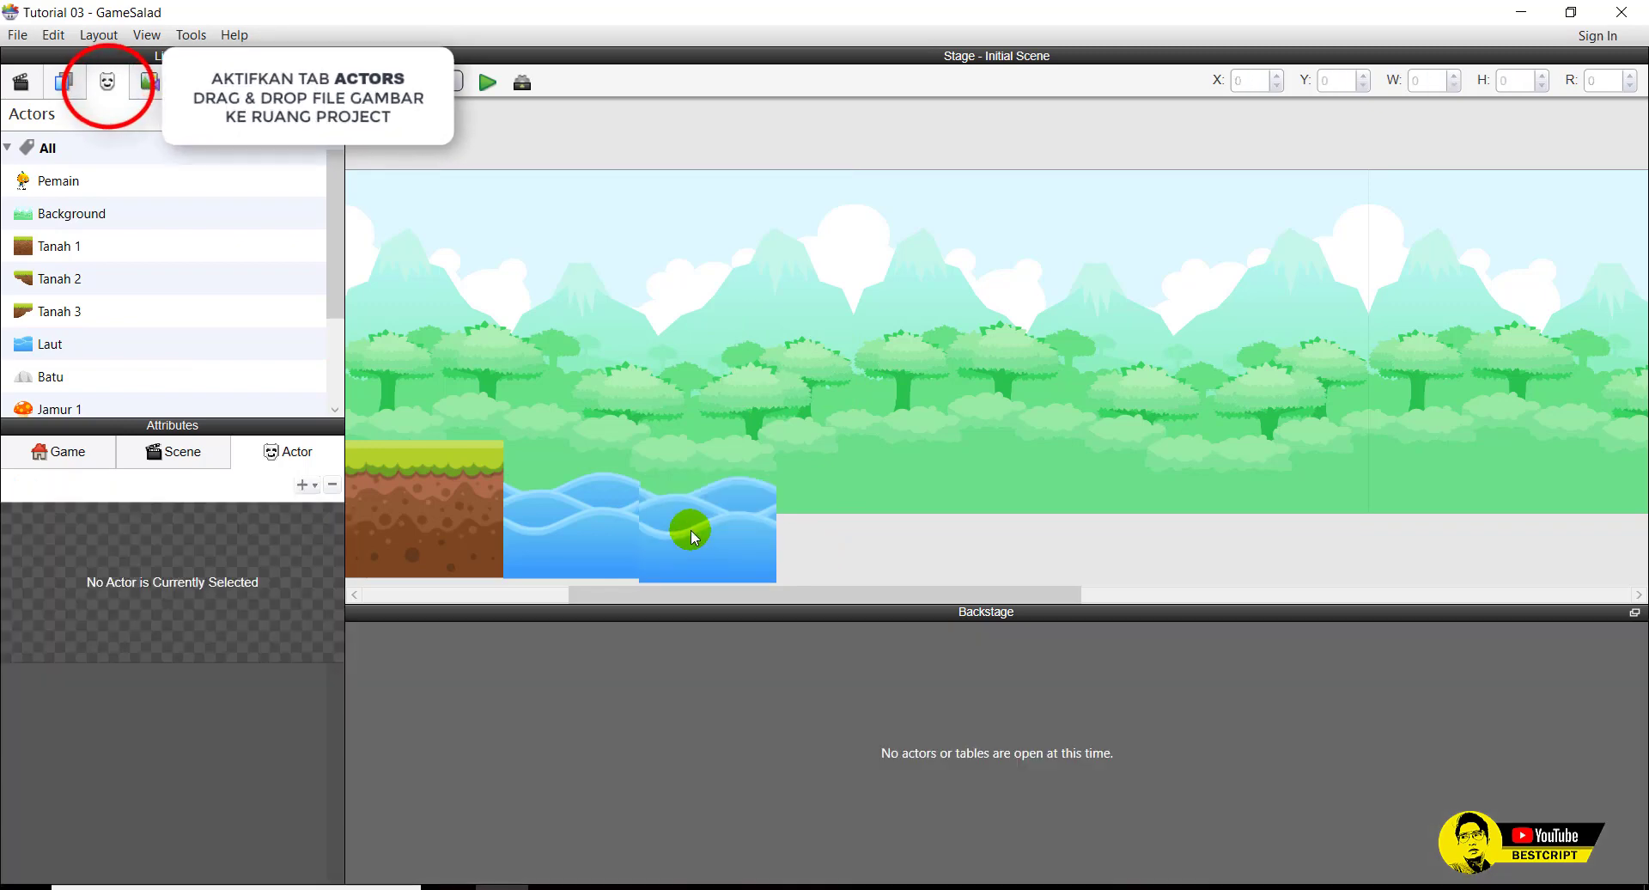
{"action": "left_click_drag", "start_coordinate": [690, 517], "coordinate": [672, 550]}
{"action": "left_click", "coordinate": [822, 571]}
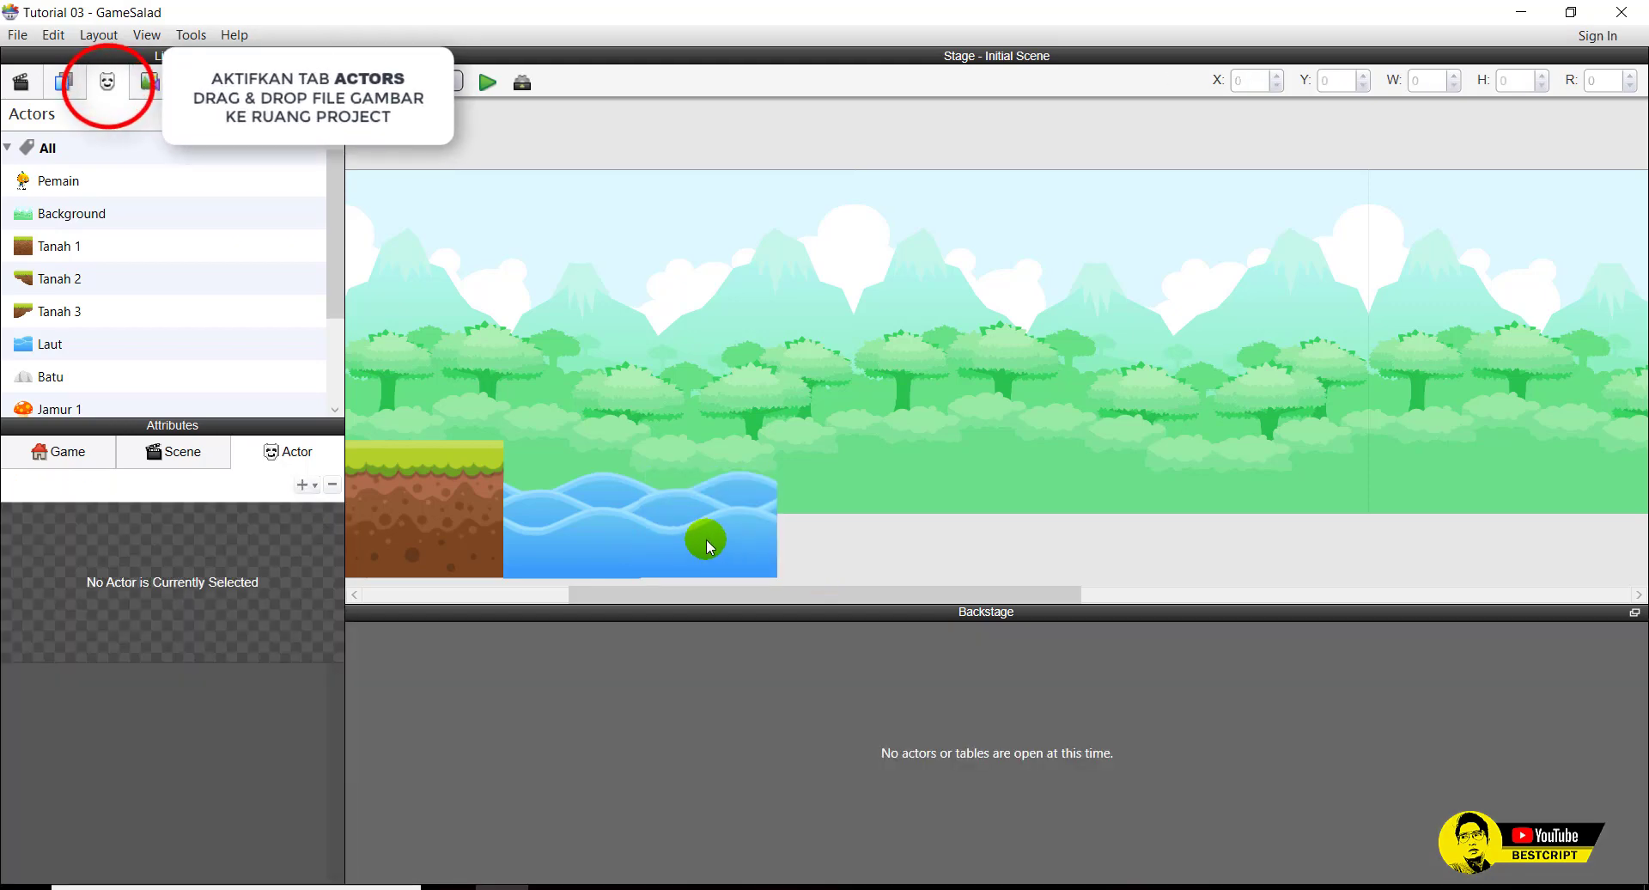
{"action": "left_click", "coordinate": [703, 540]}
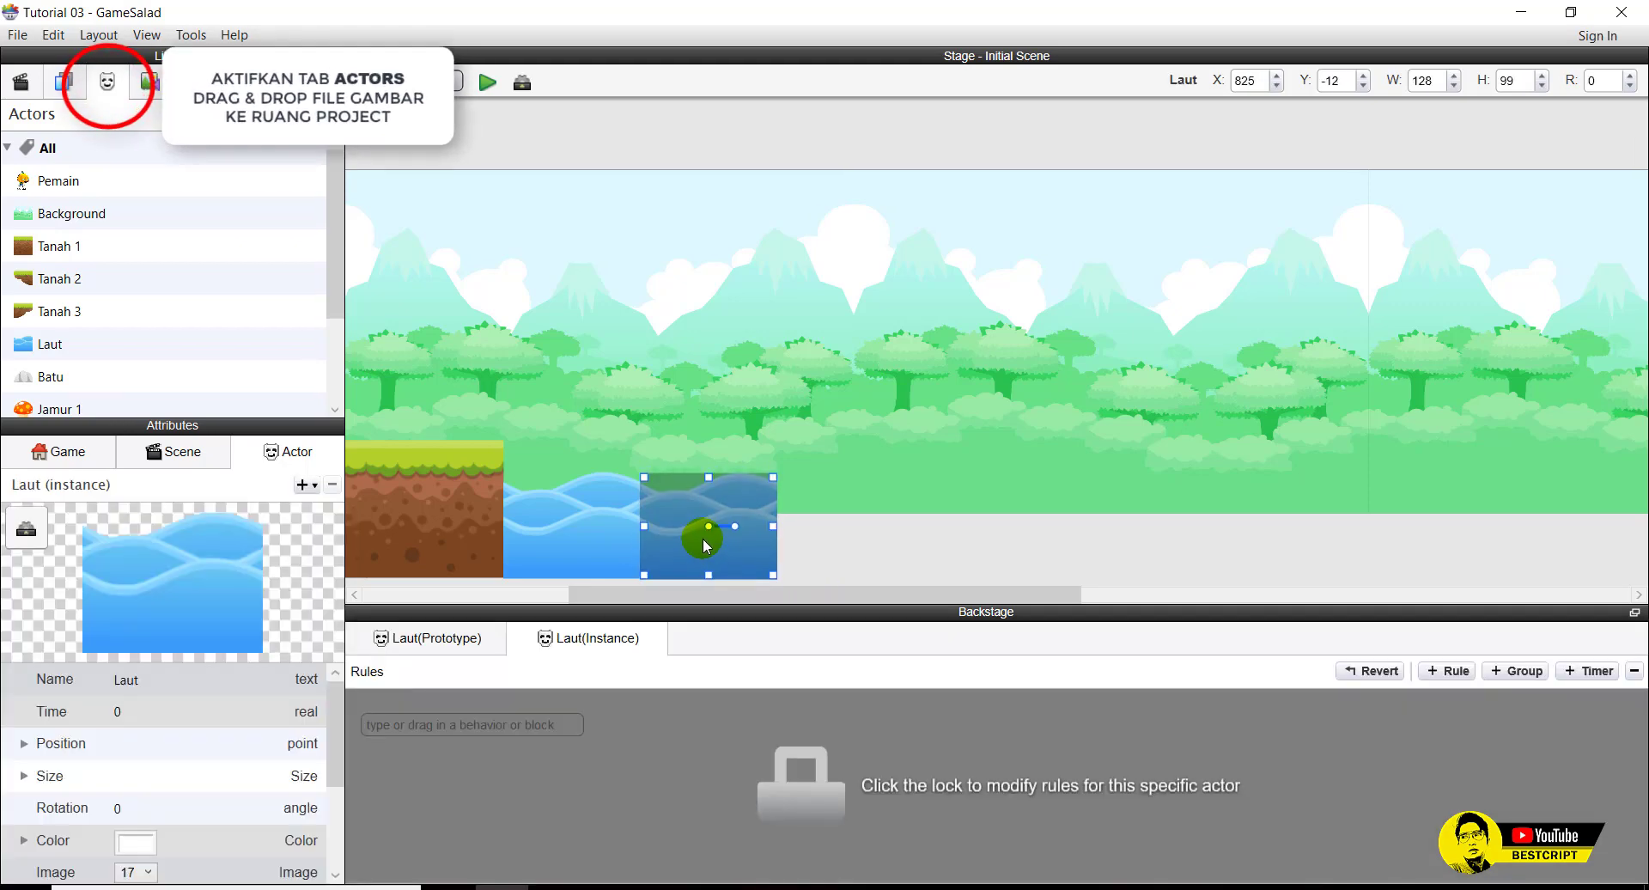
{"action": "left_click", "coordinate": [840, 536]}
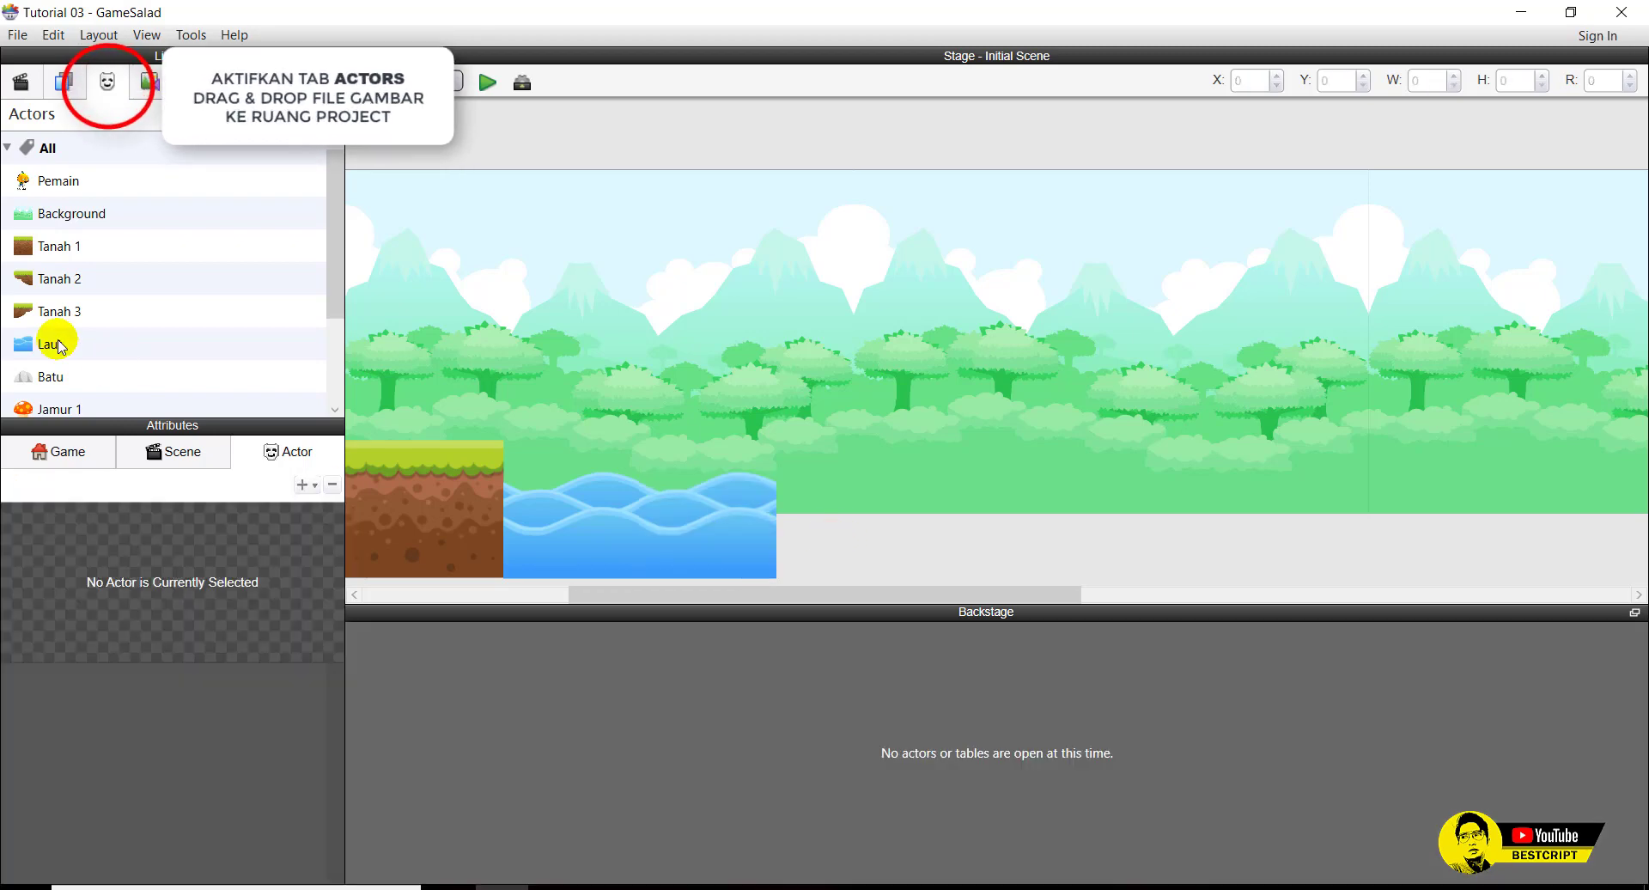
Continue the sea with a third and a fourth Laut actor, each flush against the previous one.
{"action": "left_click_drag", "start_coordinate": [60, 347], "coordinate": [828, 503]}
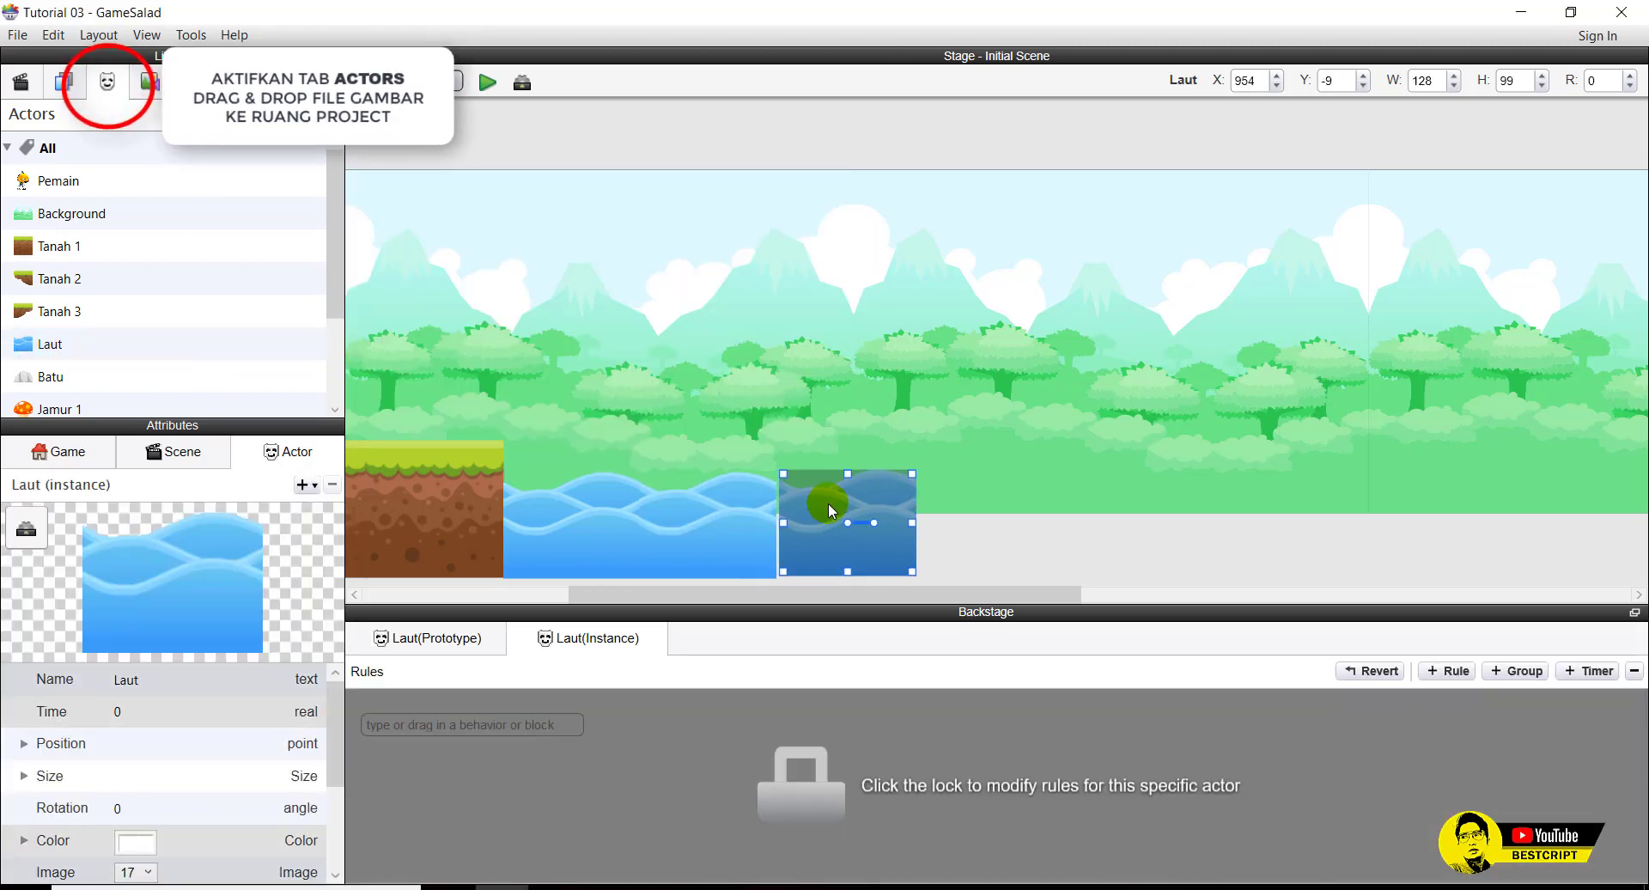
{"action": "left_click", "coordinate": [948, 532]}
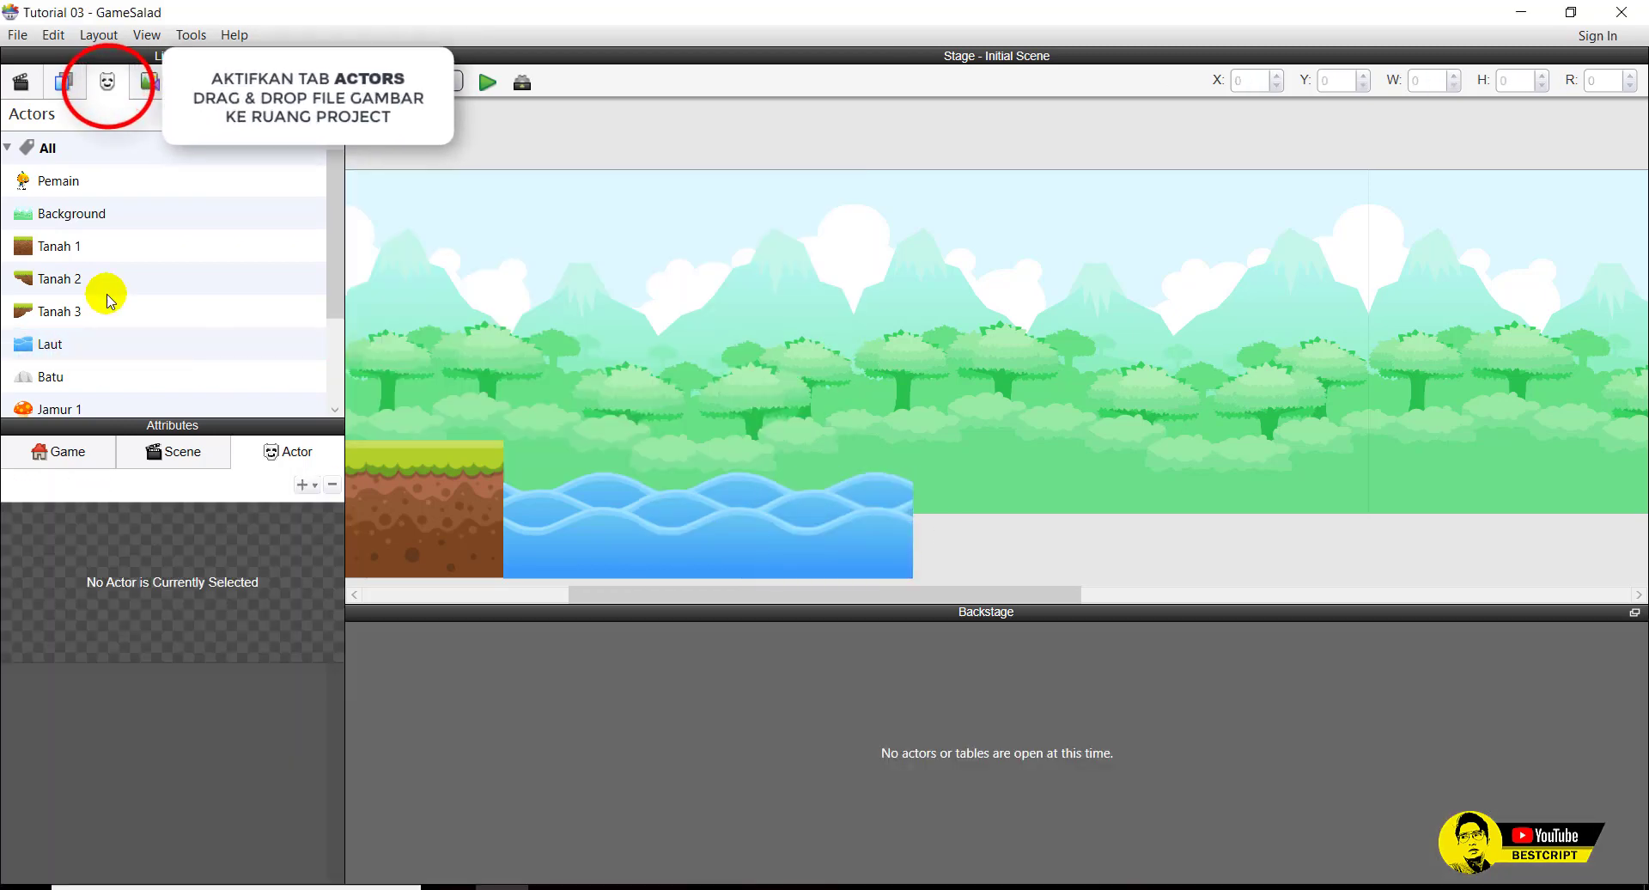
{"action": "left_click_drag", "start_coordinate": [49, 344], "coordinate": [947, 498]}
{"action": "left_click", "coordinate": [1048, 545]}
Place two Tanah 1 ground actors side by side after the first sea, at X 1206, Y 2 and X 1334, Y 1.
{"action": "scroll", "coordinate": [895, 595], "scroll_direction": "down", "scroll_amount": 5}
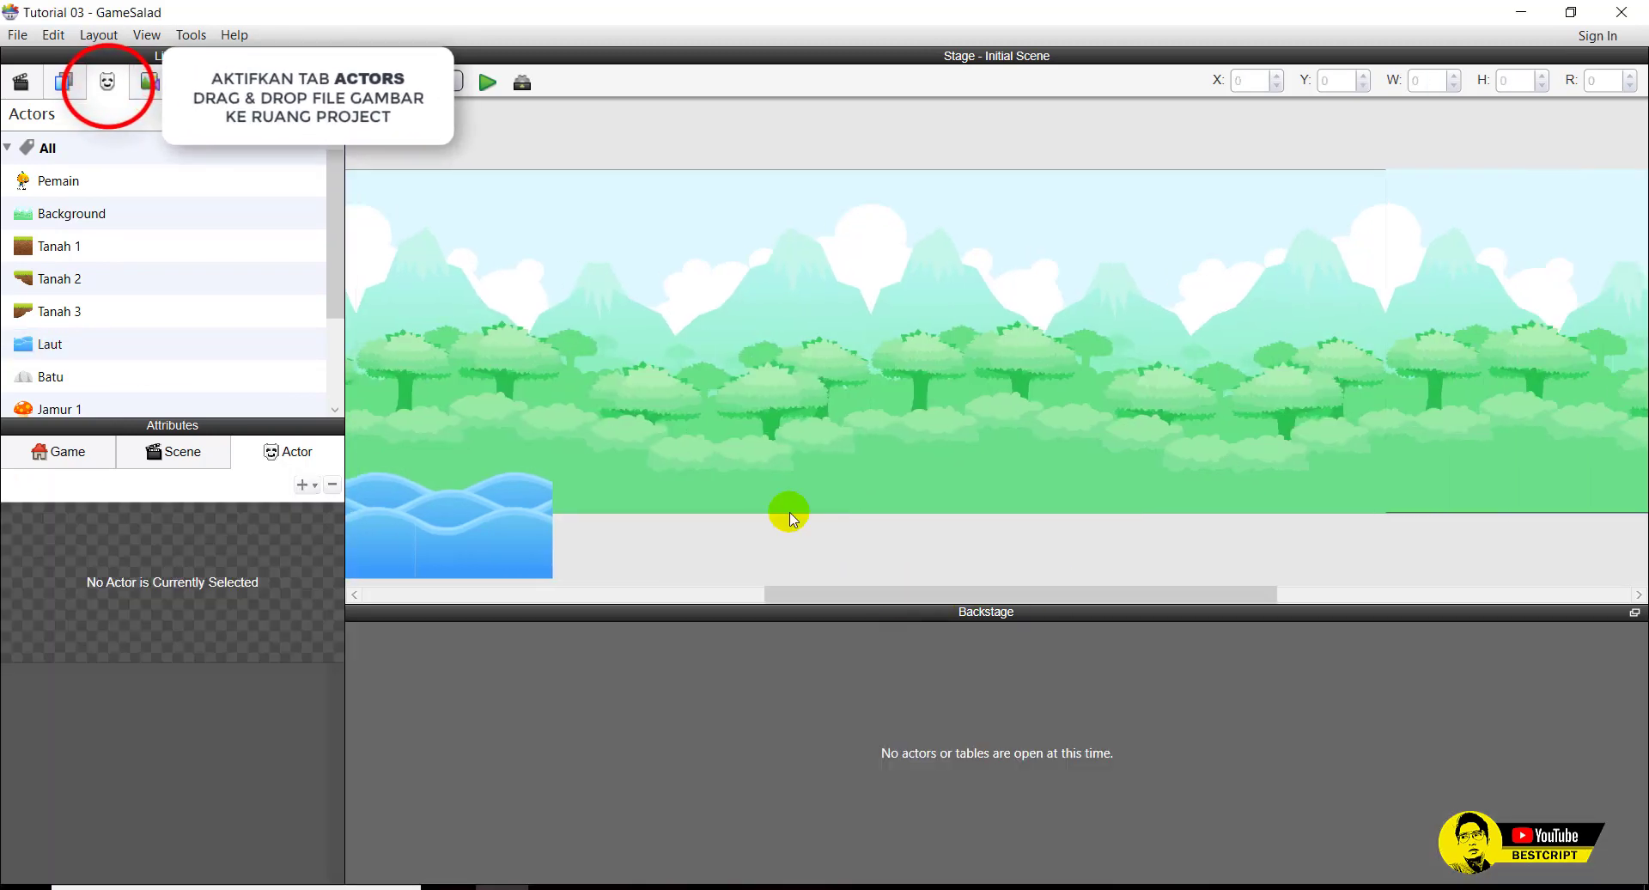
{"action": "left_click_drag", "start_coordinate": [58, 247], "coordinate": [622, 510]}
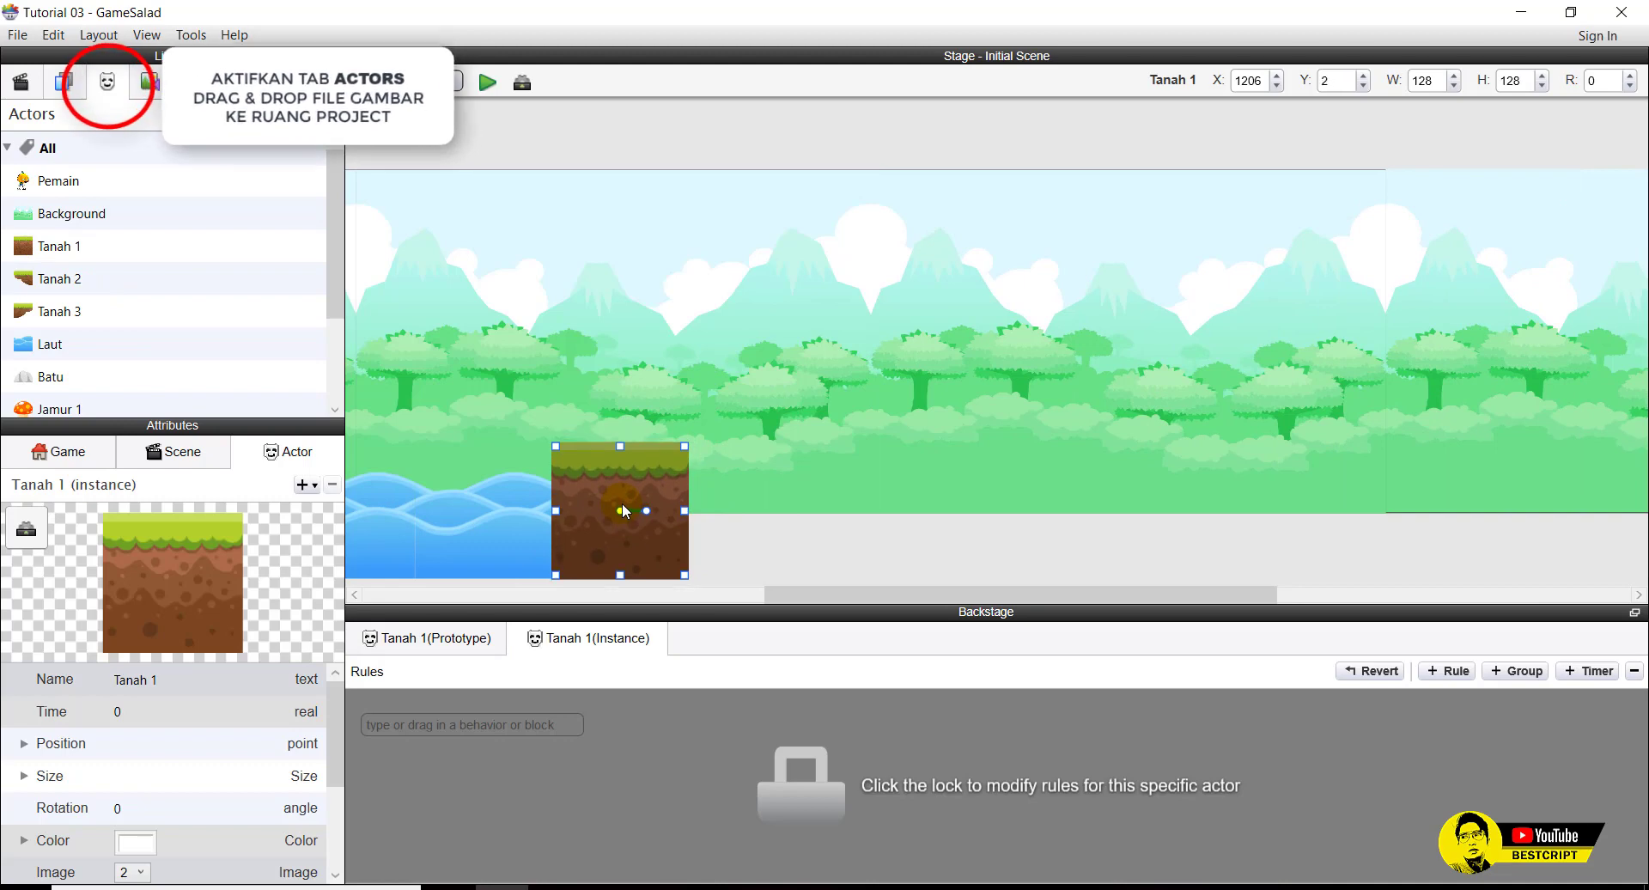
{"action": "left_click_drag", "start_coordinate": [61, 246], "coordinate": [739, 460]}
{"action": "left_click", "coordinate": [884, 546]}
{"action": "left_click", "coordinate": [755, 529]}
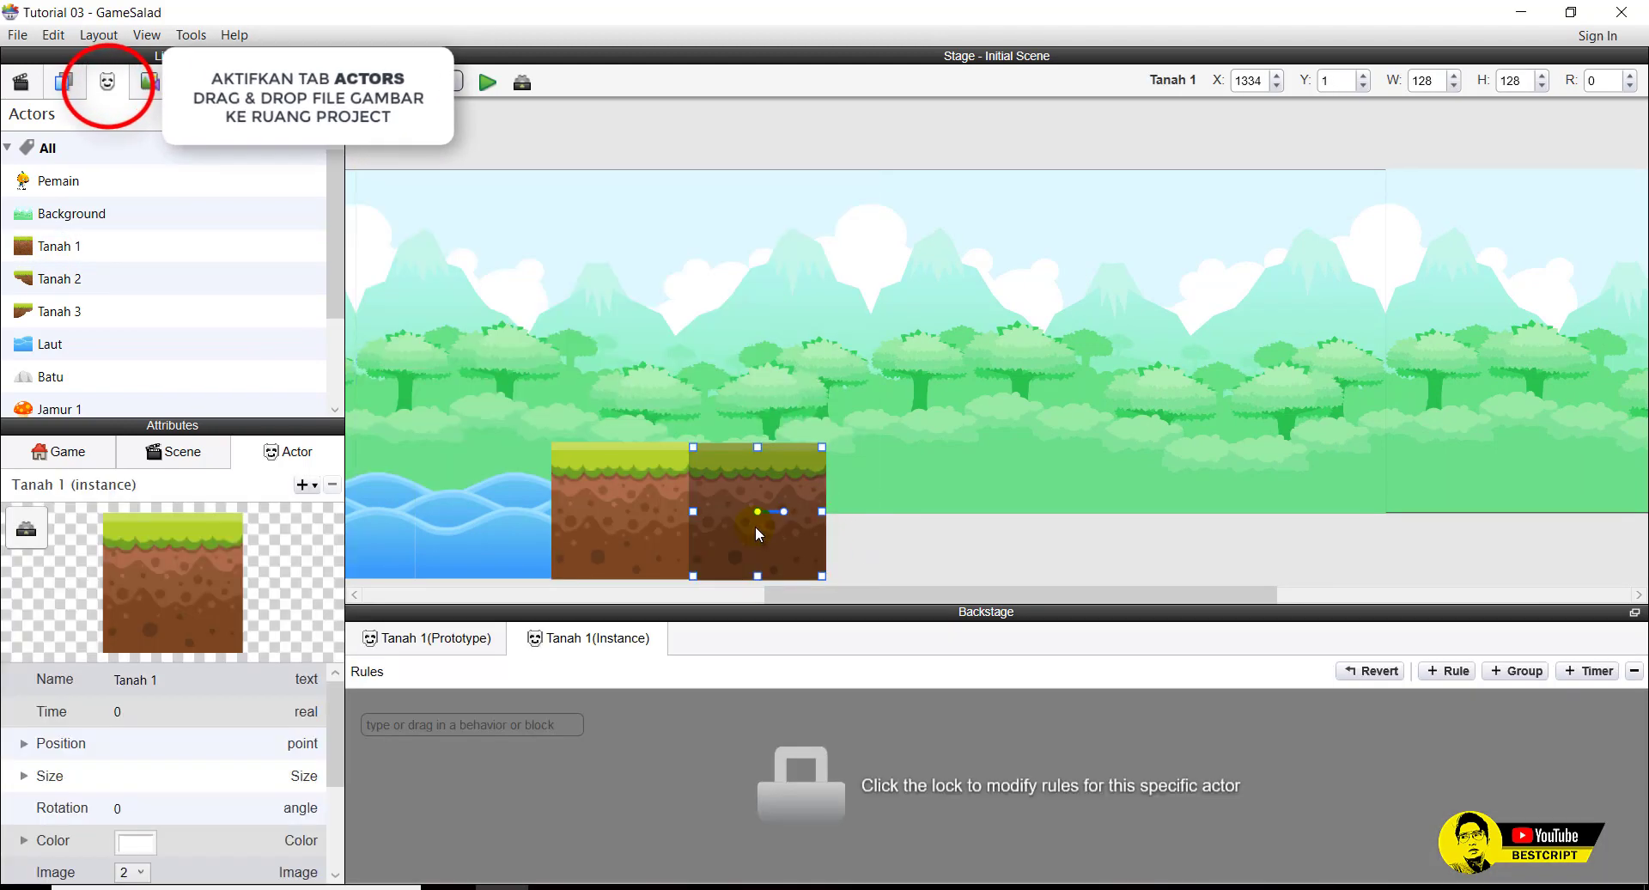
{"action": "left_click", "coordinate": [867, 529]}
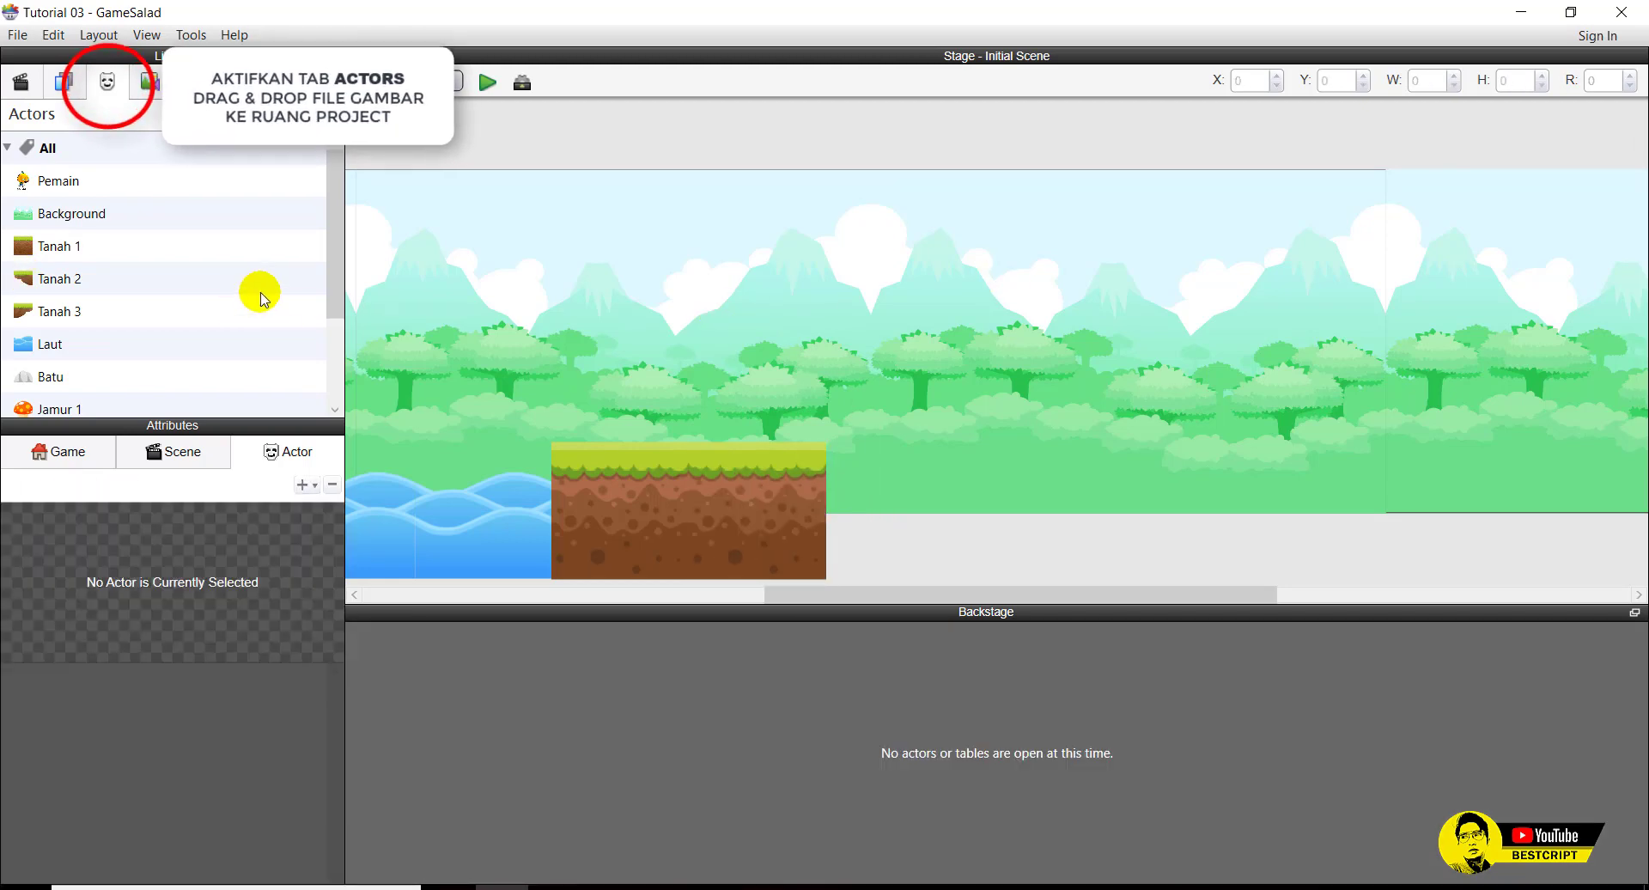
Start a second sea after this ground with a Laut actor at X 1462, Y -11 and another flush beside it.
{"action": "left_click", "coordinate": [515, 515]}
{"action": "left_click_drag", "start_coordinate": [50, 344], "coordinate": [883, 498]}
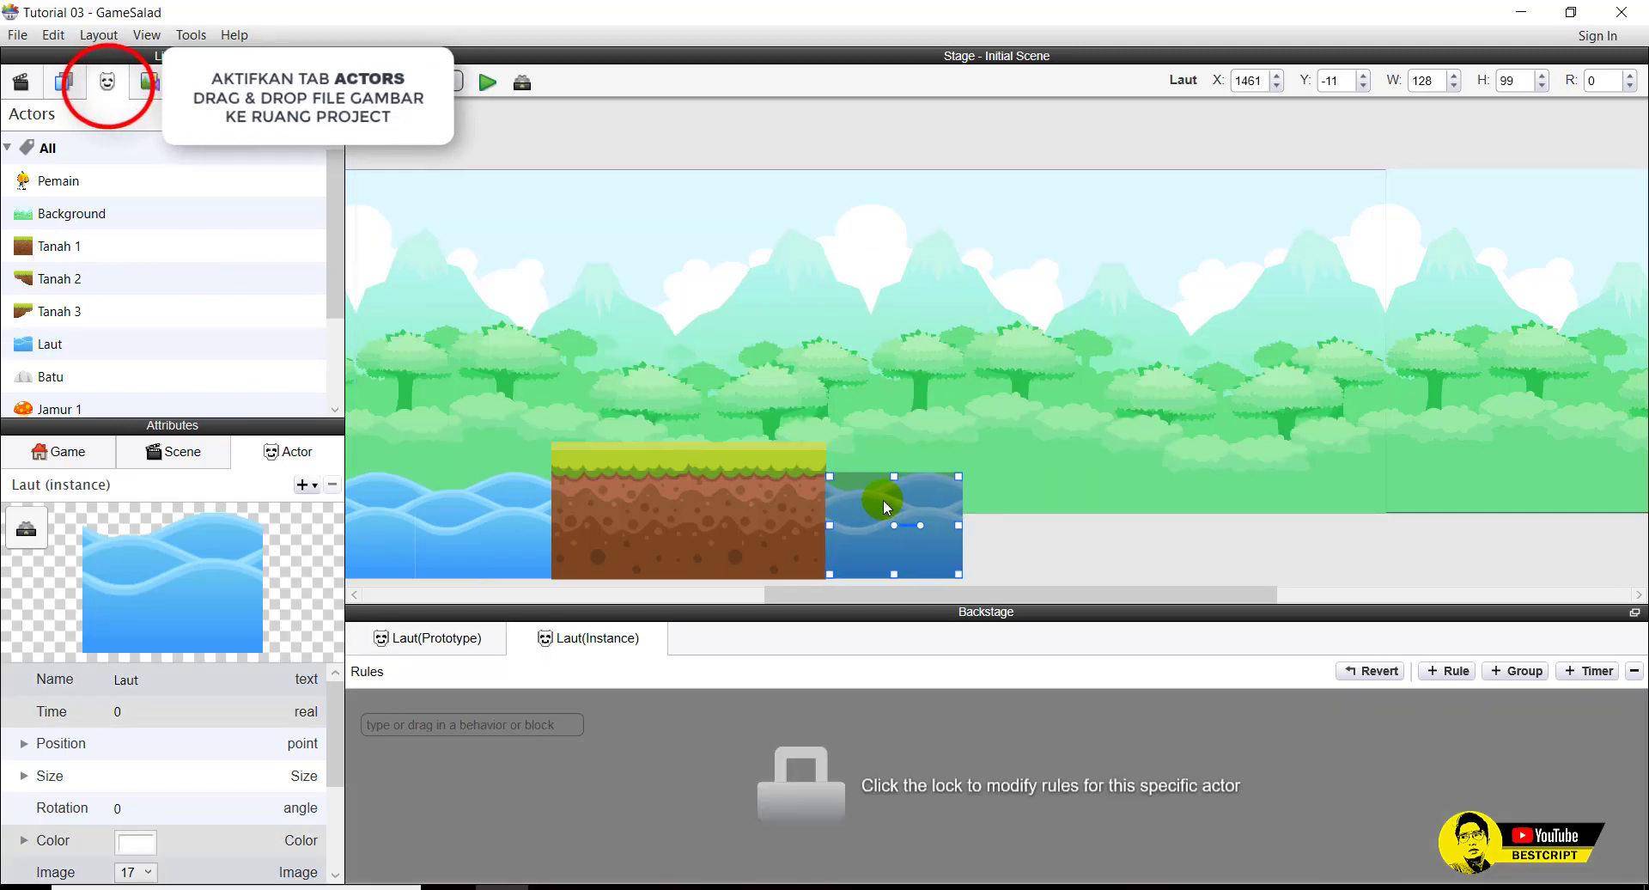
{"action": "left_click", "coordinate": [1031, 563]}
{"action": "left_click", "coordinate": [858, 541]}
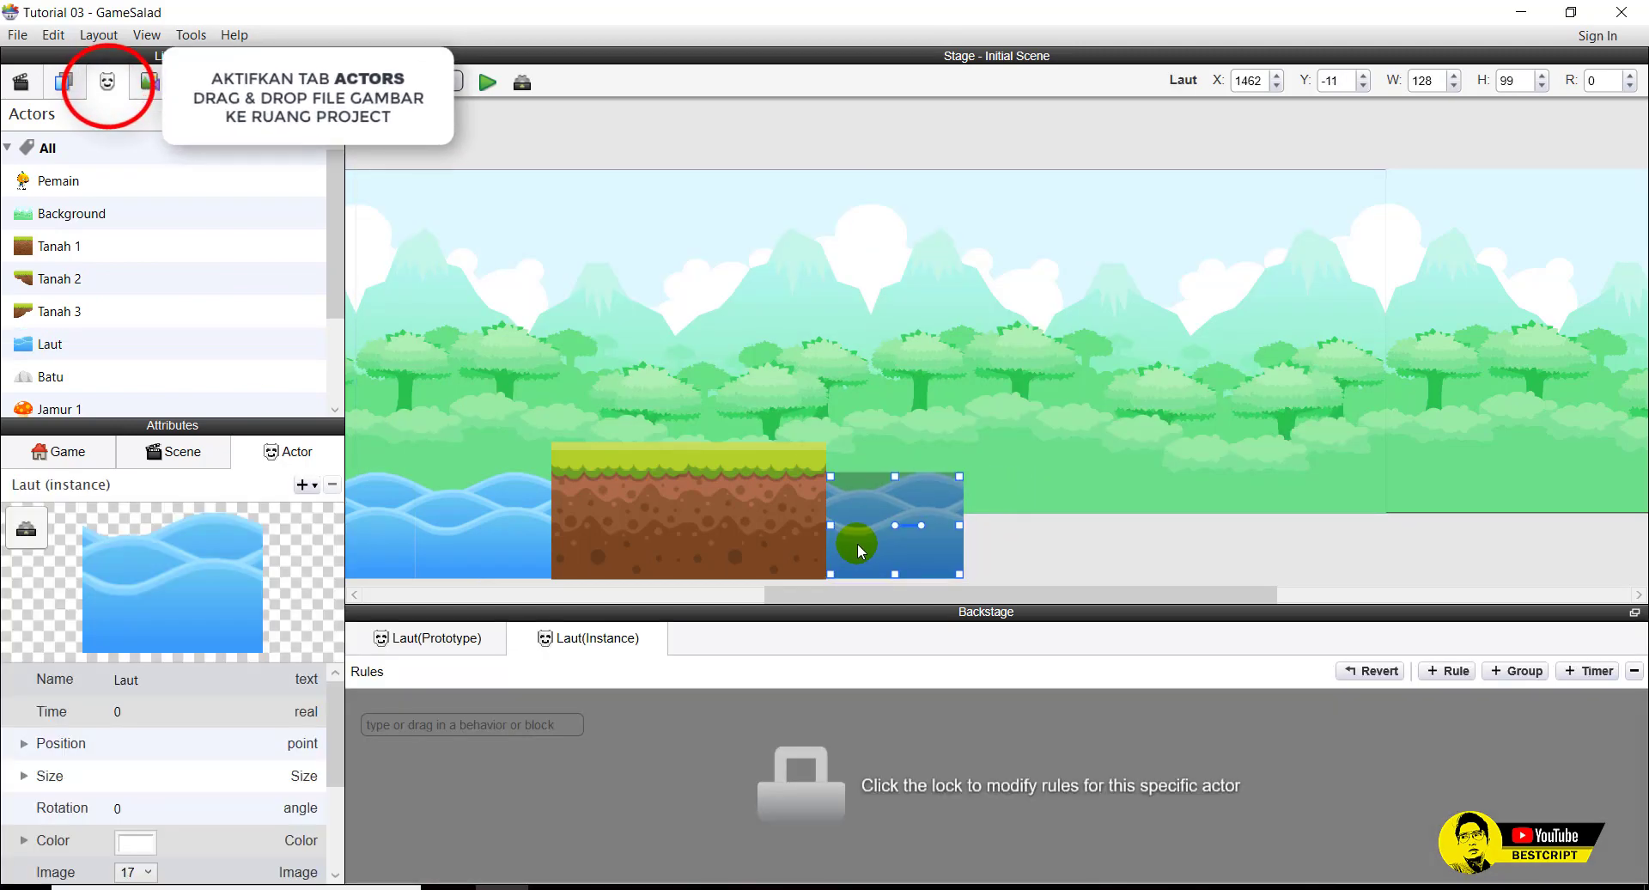
{"action": "left_click", "coordinate": [1054, 575]}
{"action": "left_click_drag", "start_coordinate": [50, 344], "coordinate": [1034, 539]}
{"action": "left_click", "coordinate": [1152, 559]}
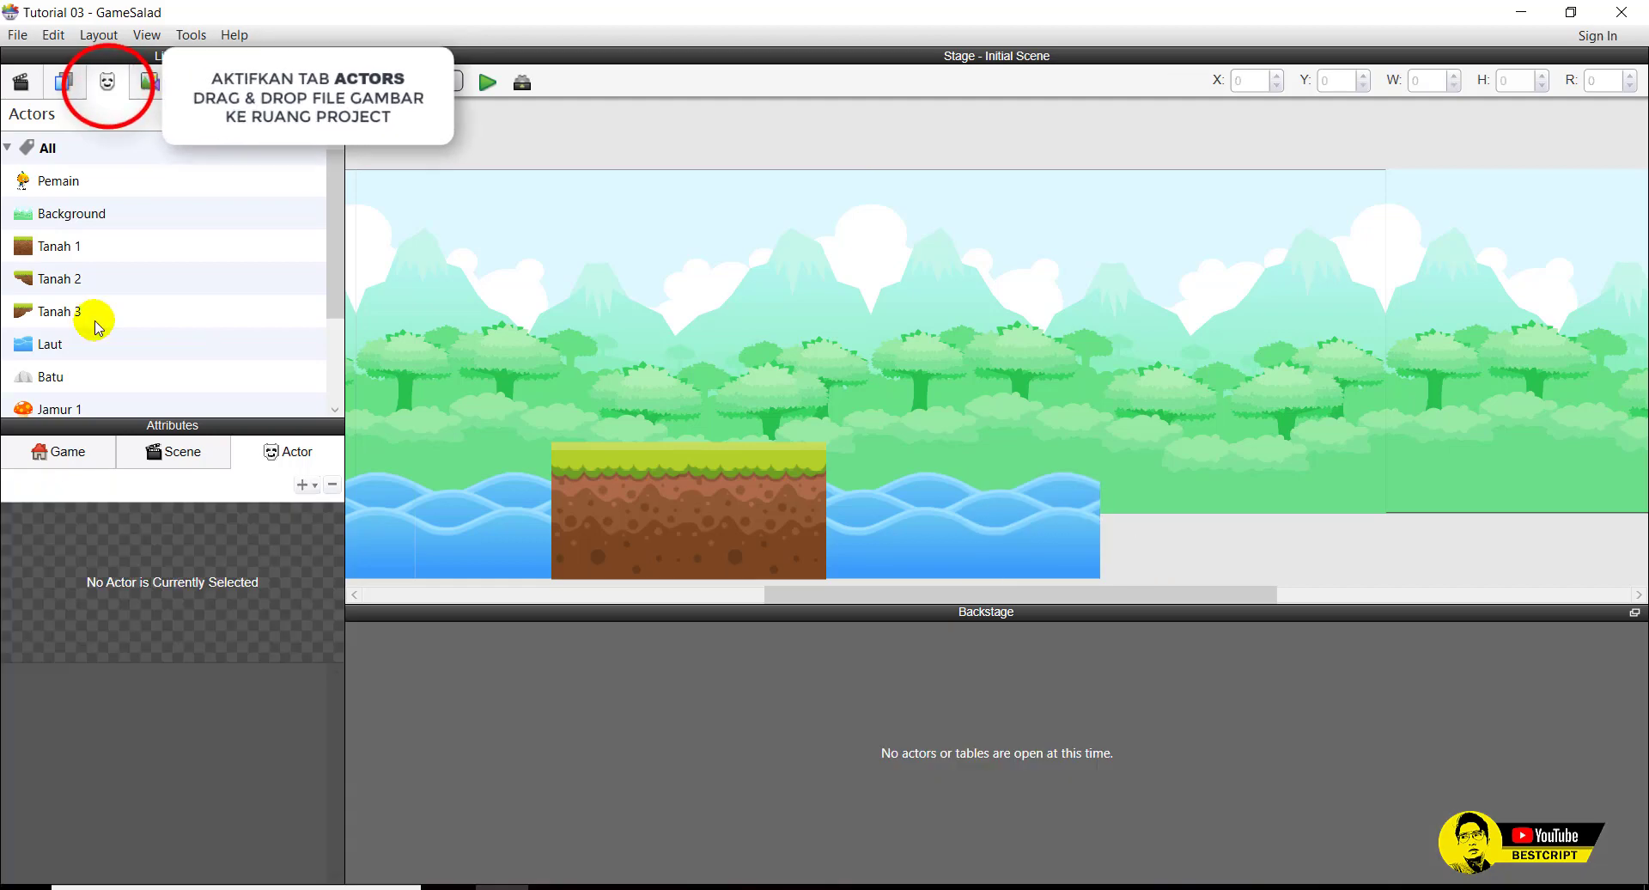
Place two adjoining Tanah 1 actors directly after the second sea, level with the earlier ground.
{"action": "left_click", "coordinate": [24, 249]}
{"action": "left_click_drag", "start_coordinate": [26, 251], "coordinate": [1165, 481]}
{"action": "left_click", "coordinate": [1274, 532]}
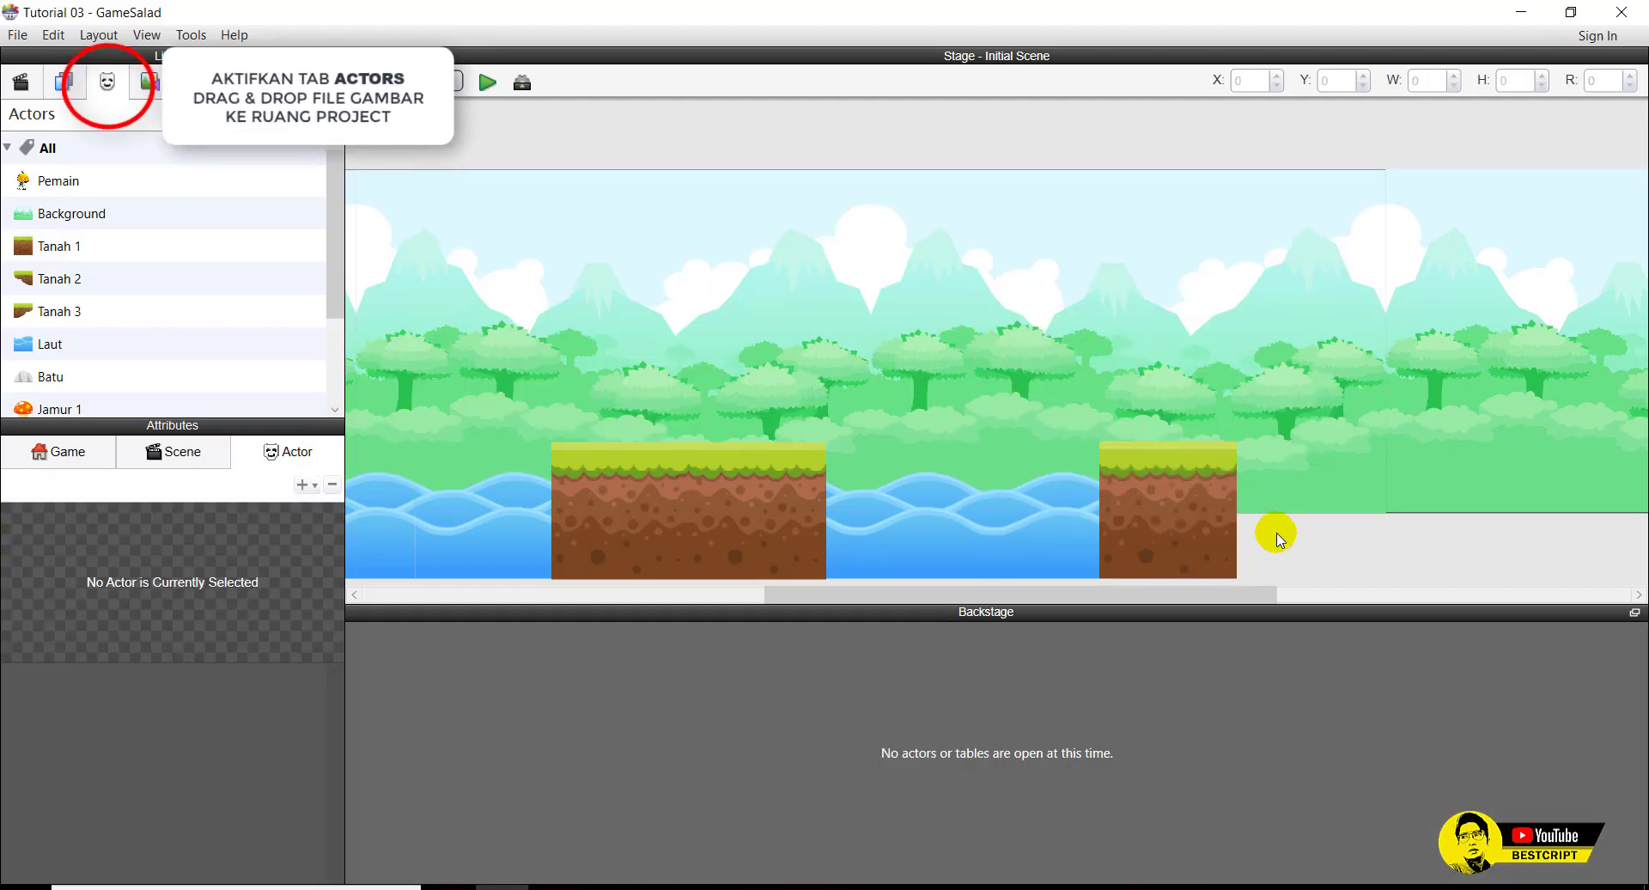
{"action": "left_click_drag", "start_coordinate": [26, 247], "coordinate": [1293, 475]}
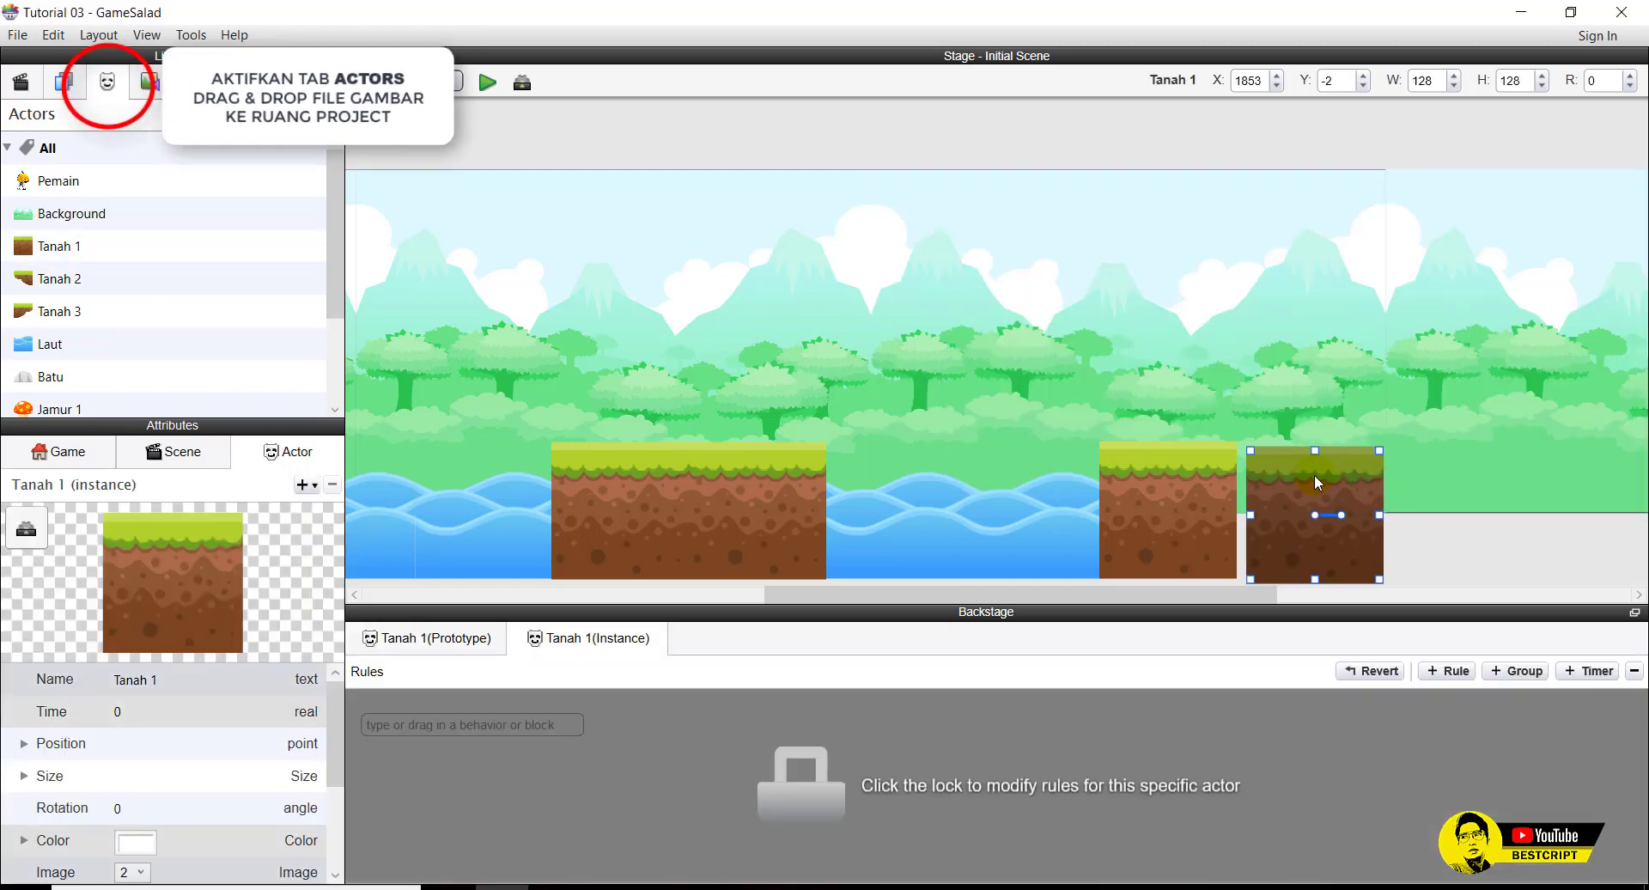
Build three rising Tanah 1 steps after the ground, starting at X 1971, Y 59 and X 2098, Y 107, with the third still higher.
{"action": "left_click_drag", "start_coordinate": [1215, 593], "coordinate": [1270, 592]}
{"action": "left_click_drag", "start_coordinate": [35, 248], "coordinate": [1084, 453]}
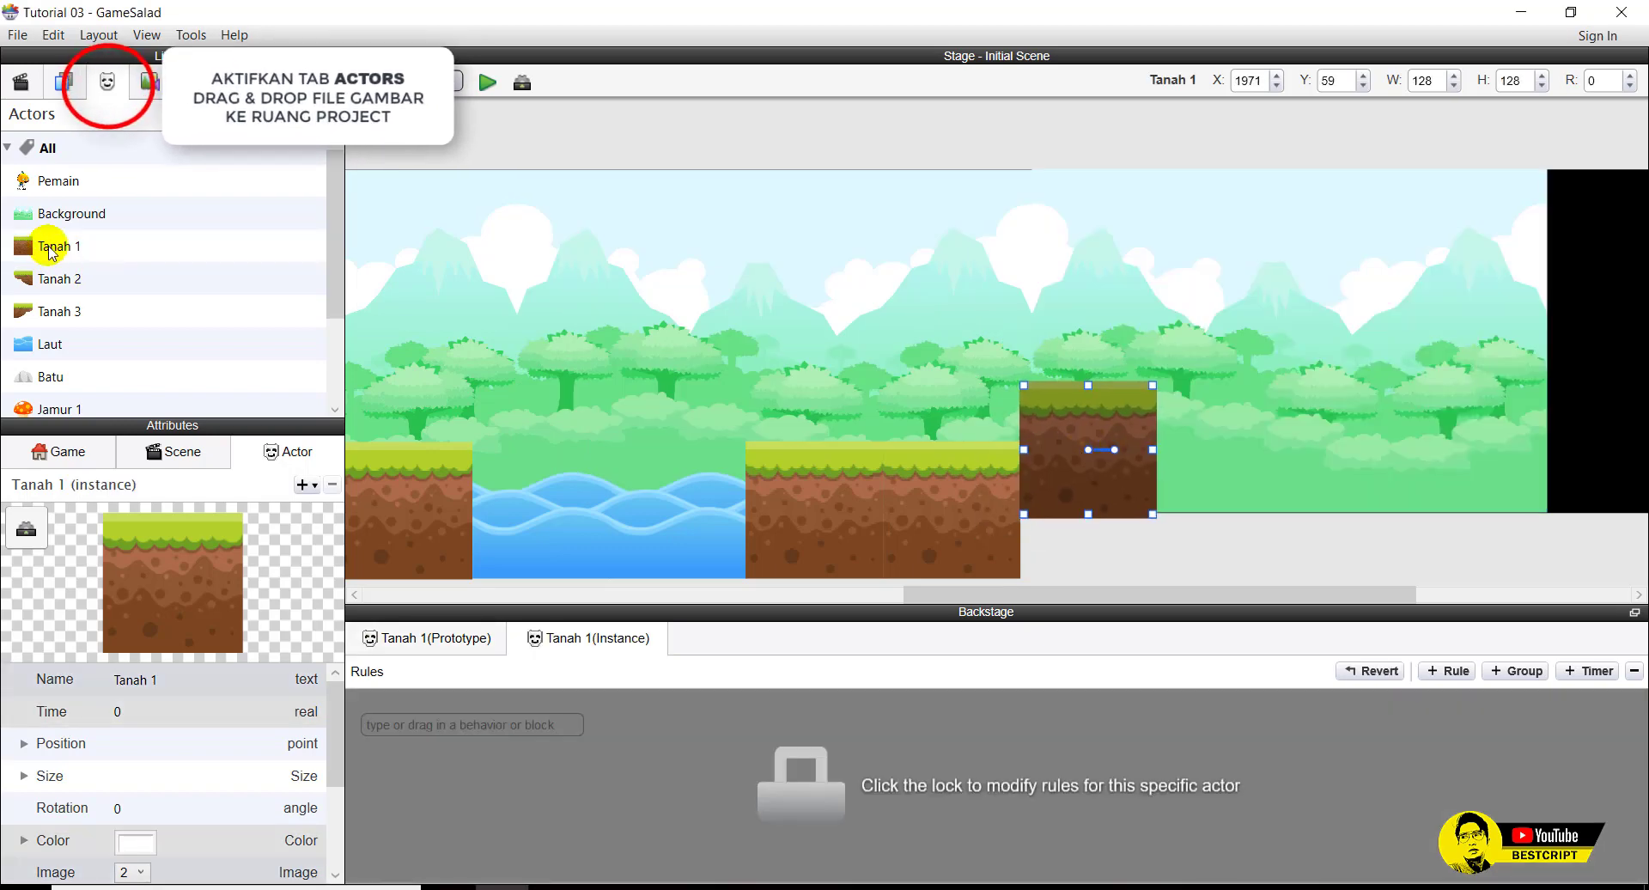
{"action": "left_click_drag", "start_coordinate": [52, 246], "coordinate": [1203, 385]}
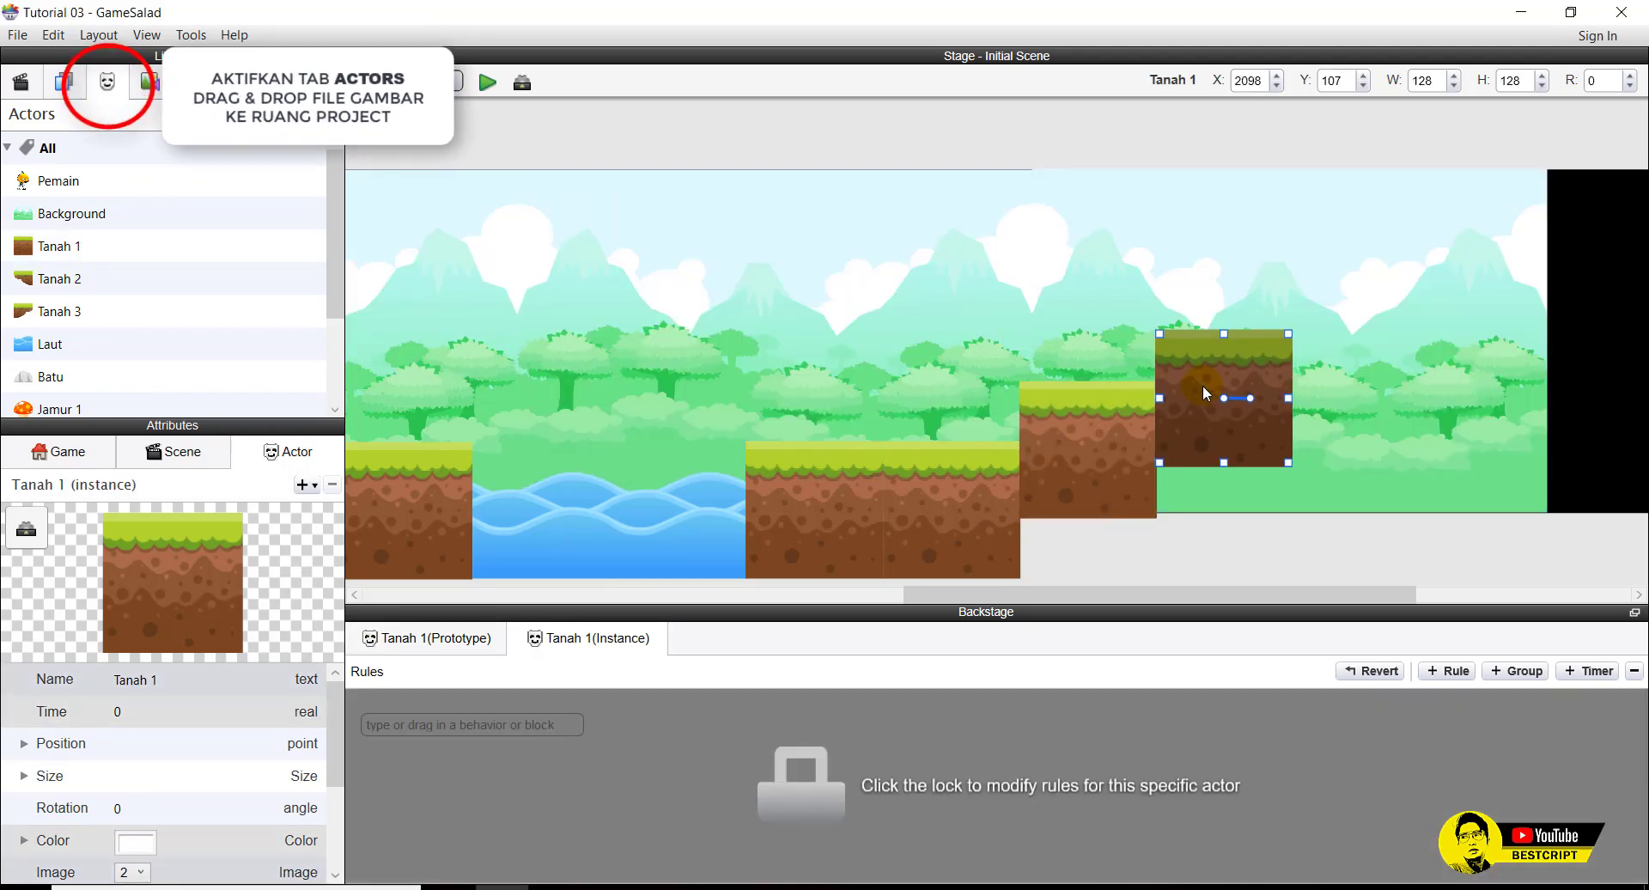
{"action": "left_click_drag", "start_coordinate": [55, 256], "coordinate": [1357, 352]}
Place two overlapping Tanah 2 actors beneath the raised steps, the second one further along and slightly higher.
{"action": "left_click_drag", "start_coordinate": [52, 278], "coordinate": [1299, 491]}
{"action": "left_click", "coordinate": [1103, 573]}
{"action": "left_click", "coordinate": [1317, 570]}
{"action": "left_click", "coordinate": [1423, 543]}
Extend the lower platform with two Tanah 1 actors, at X 2274, Y 5 and X 2399, Y 5.
{"action": "left_click_drag", "start_coordinate": [49, 247], "coordinate": [1414, 488]}
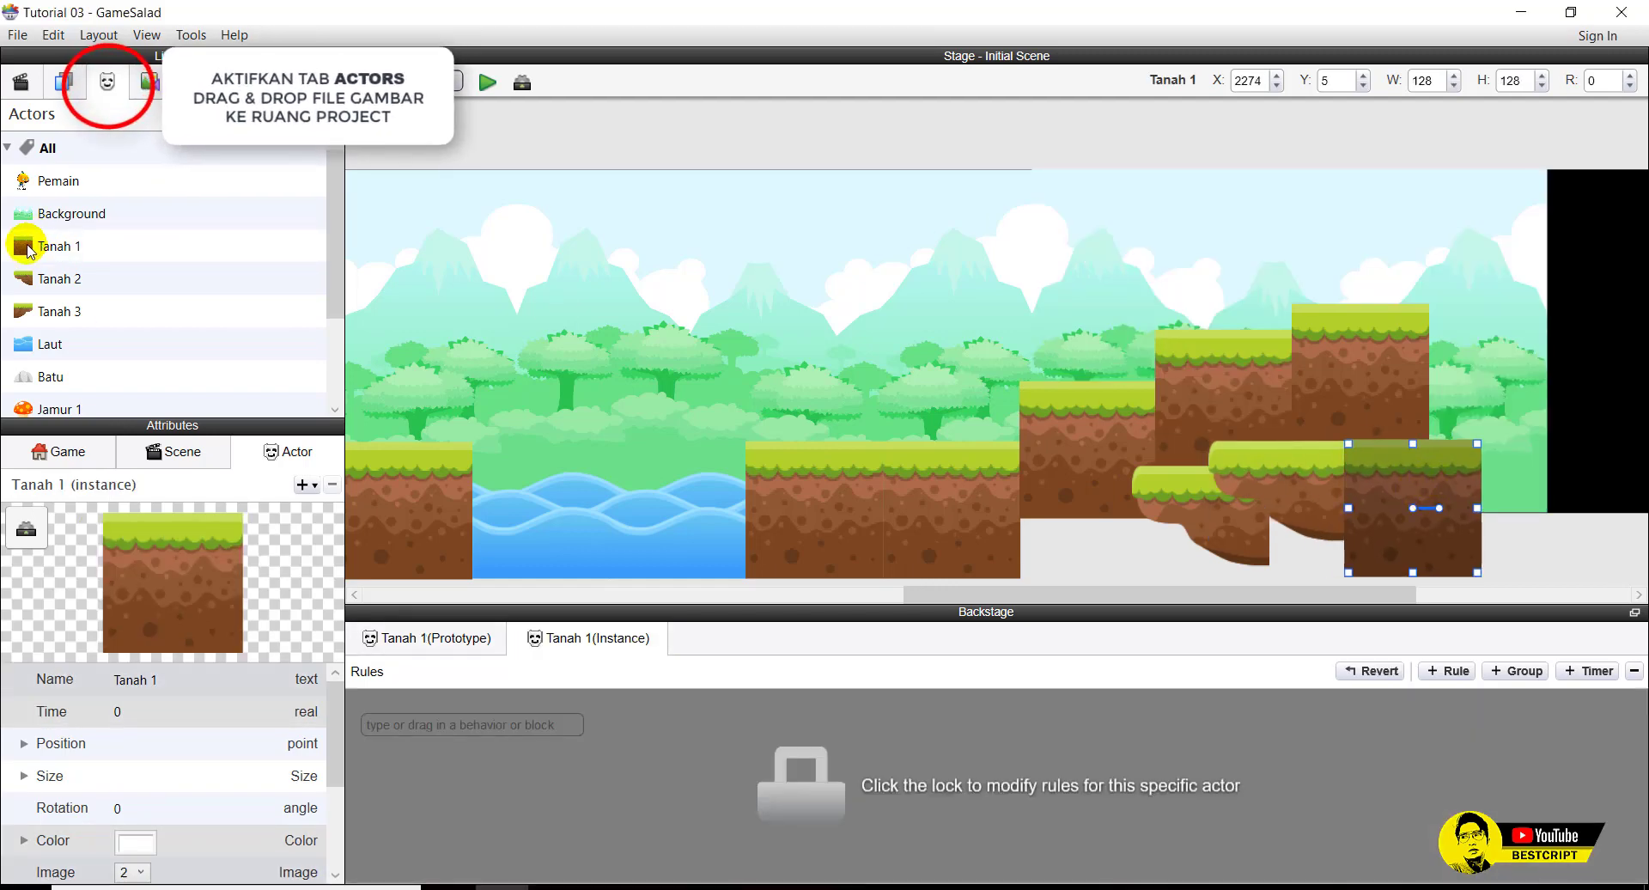
{"action": "left_click_drag", "start_coordinate": [28, 249], "coordinate": [1546, 507]}
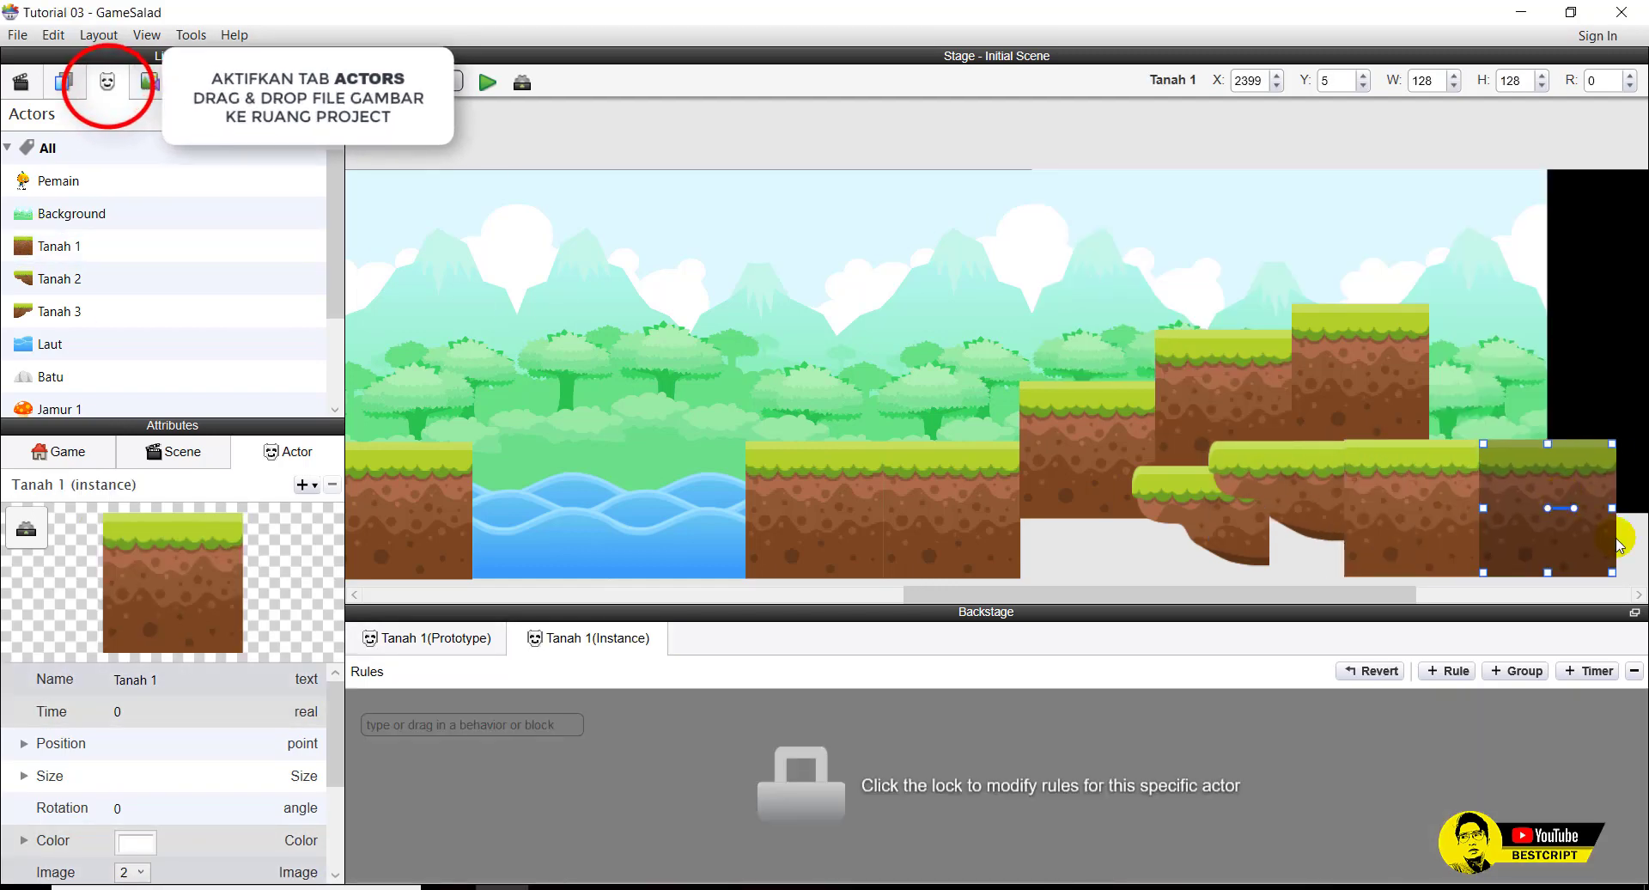
{"action": "left_click", "coordinate": [1616, 545]}
Place a Jamur 1 mushroom on the highest step at X 2223, Y 211 and another on the lower platform at X 2359, Y 89.
{"action": "left_click_drag", "start_coordinate": [43, 407], "coordinate": [1298, 305]}
{"action": "left_click_drag", "start_coordinate": [1356, 256], "coordinate": [1357, 266]}
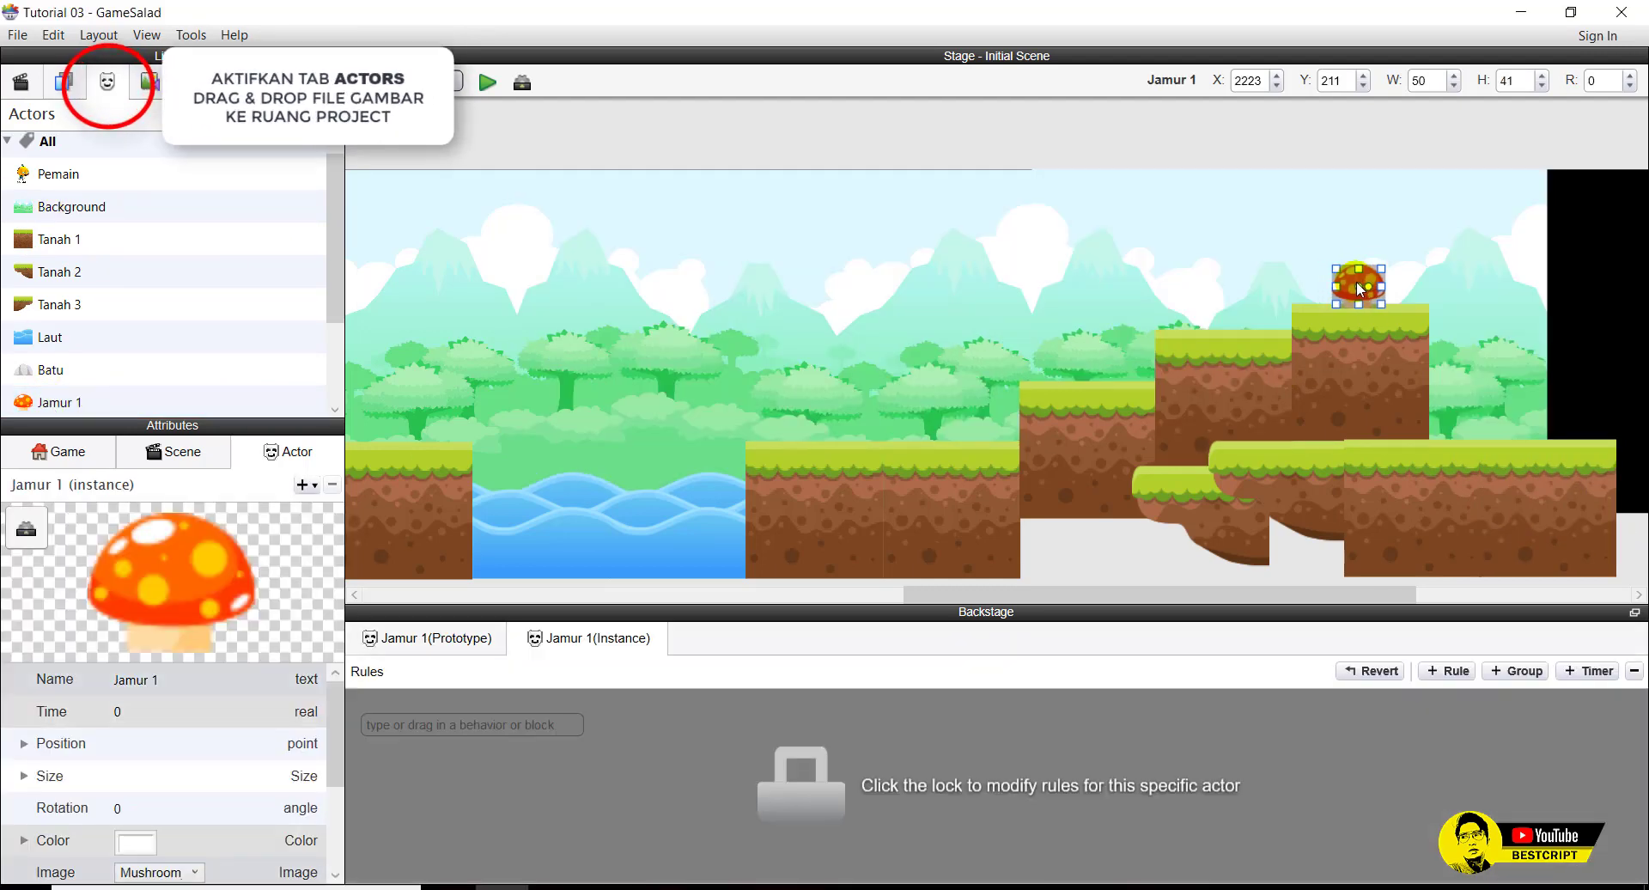
{"action": "left_click_drag", "start_coordinate": [38, 404], "coordinate": [1509, 421]}
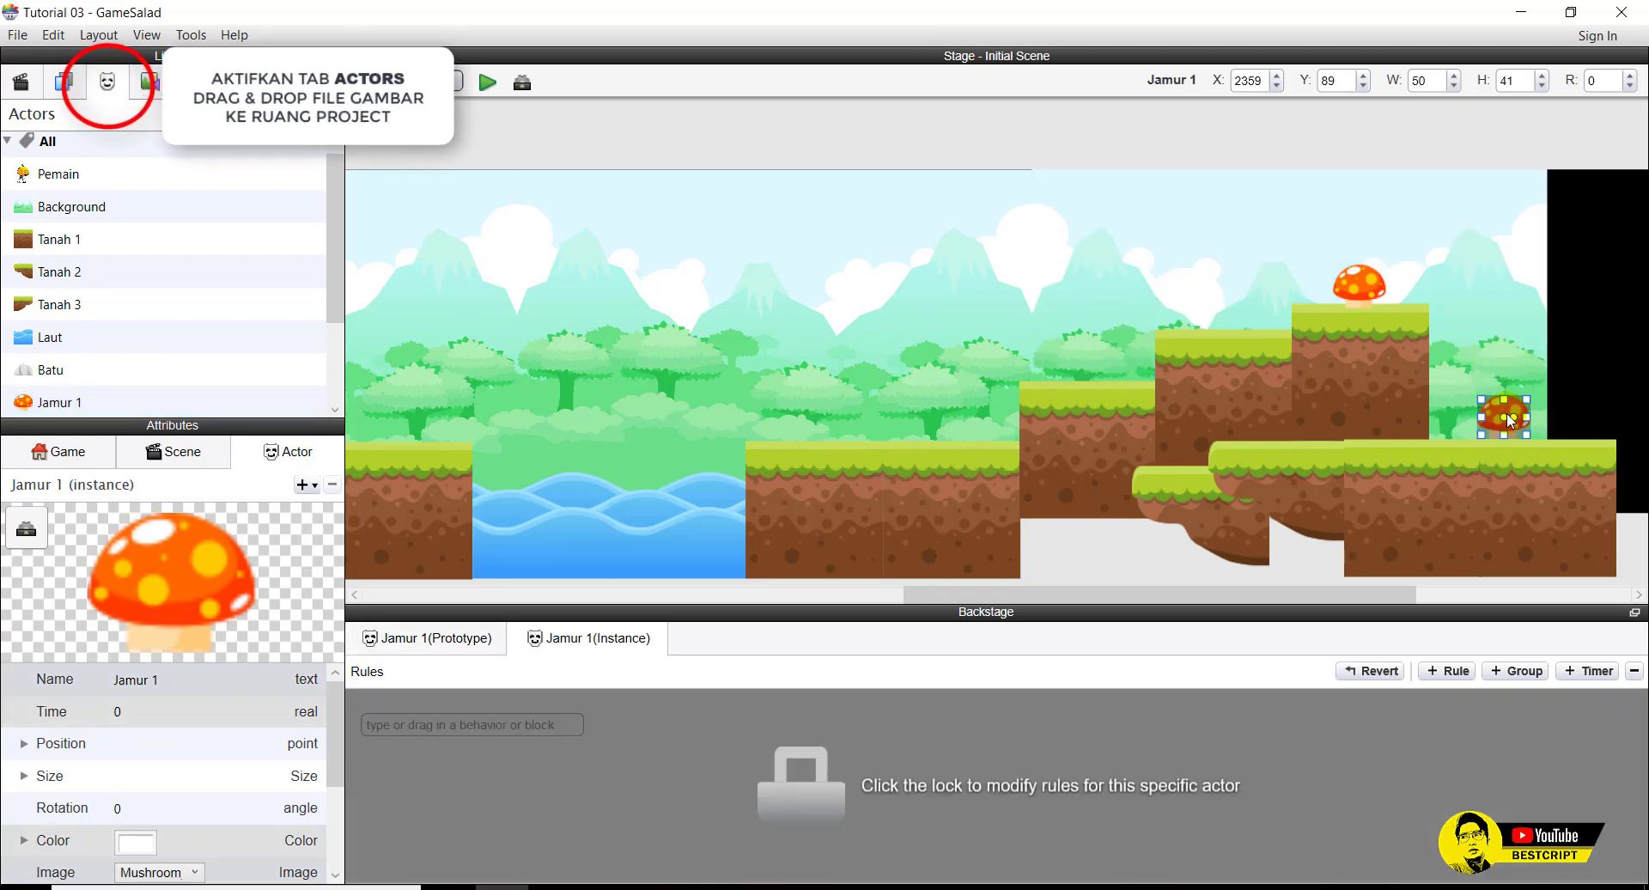
{"action": "left_click", "coordinate": [47, 371]}
Float two Jamur 1 mushrooms above the first and second steps, at X 1957, Y 243 and X 2101, Y 301.
{"action": "left_click_drag", "start_coordinate": [43, 402], "coordinate": [1074, 232]}
{"action": "left_click_drag", "start_coordinate": [94, 402], "coordinate": [1116, 279]}
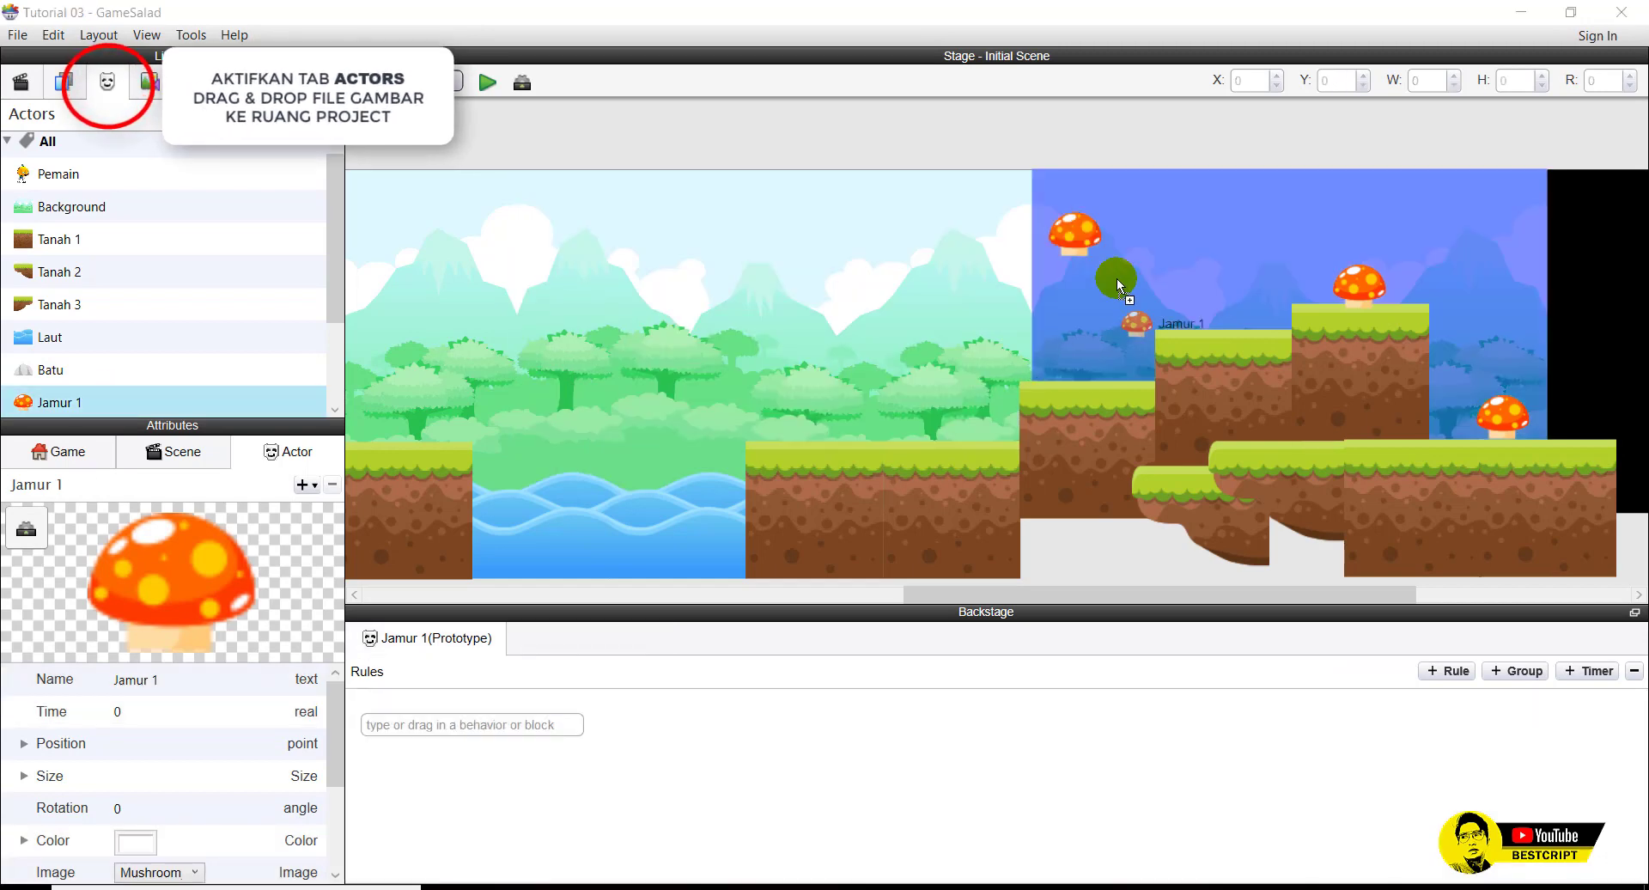
{"action": "mouse_move", "coordinate": [1225, 173]}
{"action": "left_mouse_down"}
{"action": "mouse_move", "coordinate": [1230, 217]}
{"action": "mouse_move", "coordinate": [1232, 197]}
{"action": "left_mouse_up"}
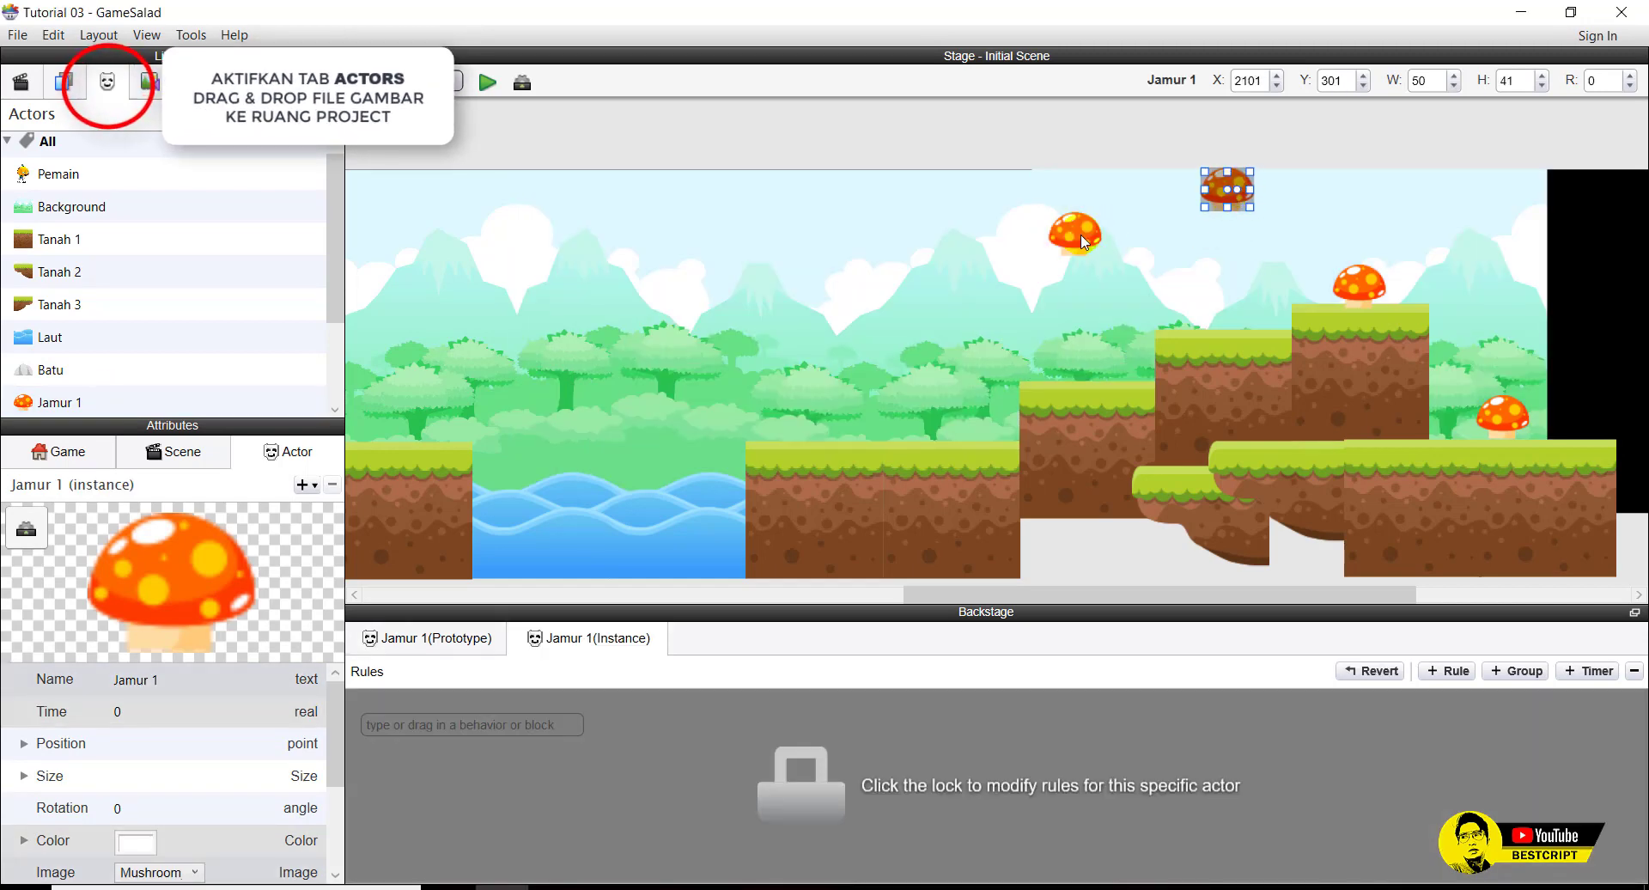
{"action": "left_click_drag", "start_coordinate": [1084, 242], "coordinate": [1084, 262]}
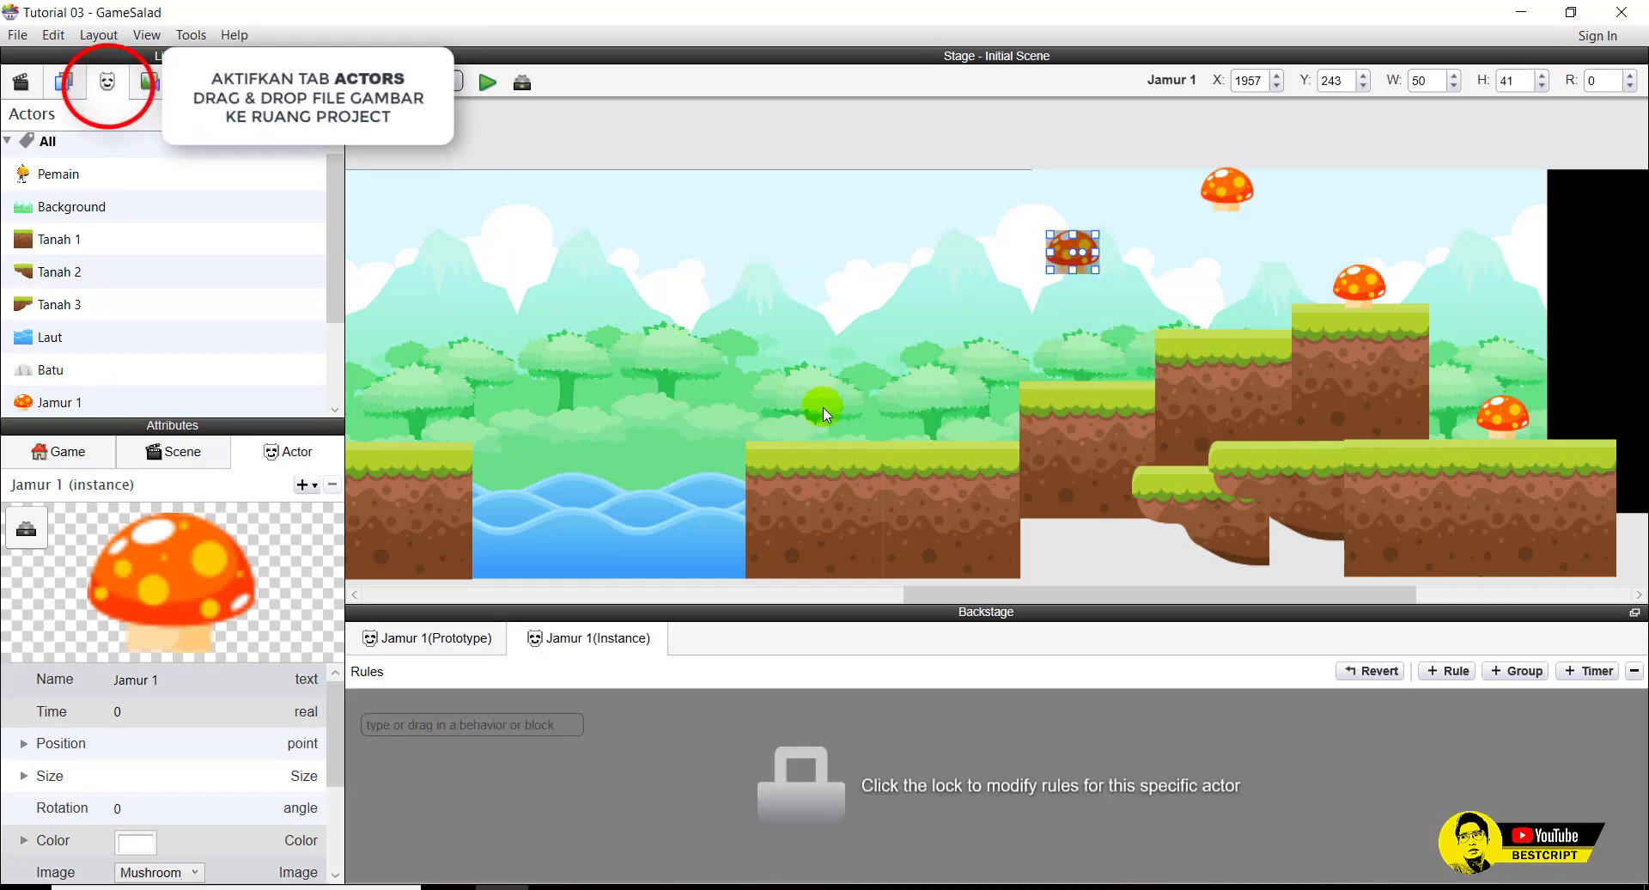
Place a Tanah 2 actor as a floating platform above the second sea.
{"action": "left_click_drag", "start_coordinate": [56, 271], "coordinate": [604, 430]}
{"action": "left_click_drag", "start_coordinate": [967, 595], "coordinate": [854, 594]}
Place one Batu rock on the ground before the first raised step and another at the far end of the island between the seas.
{"action": "left_click_drag", "start_coordinate": [45, 378], "coordinate": [1250, 416]}
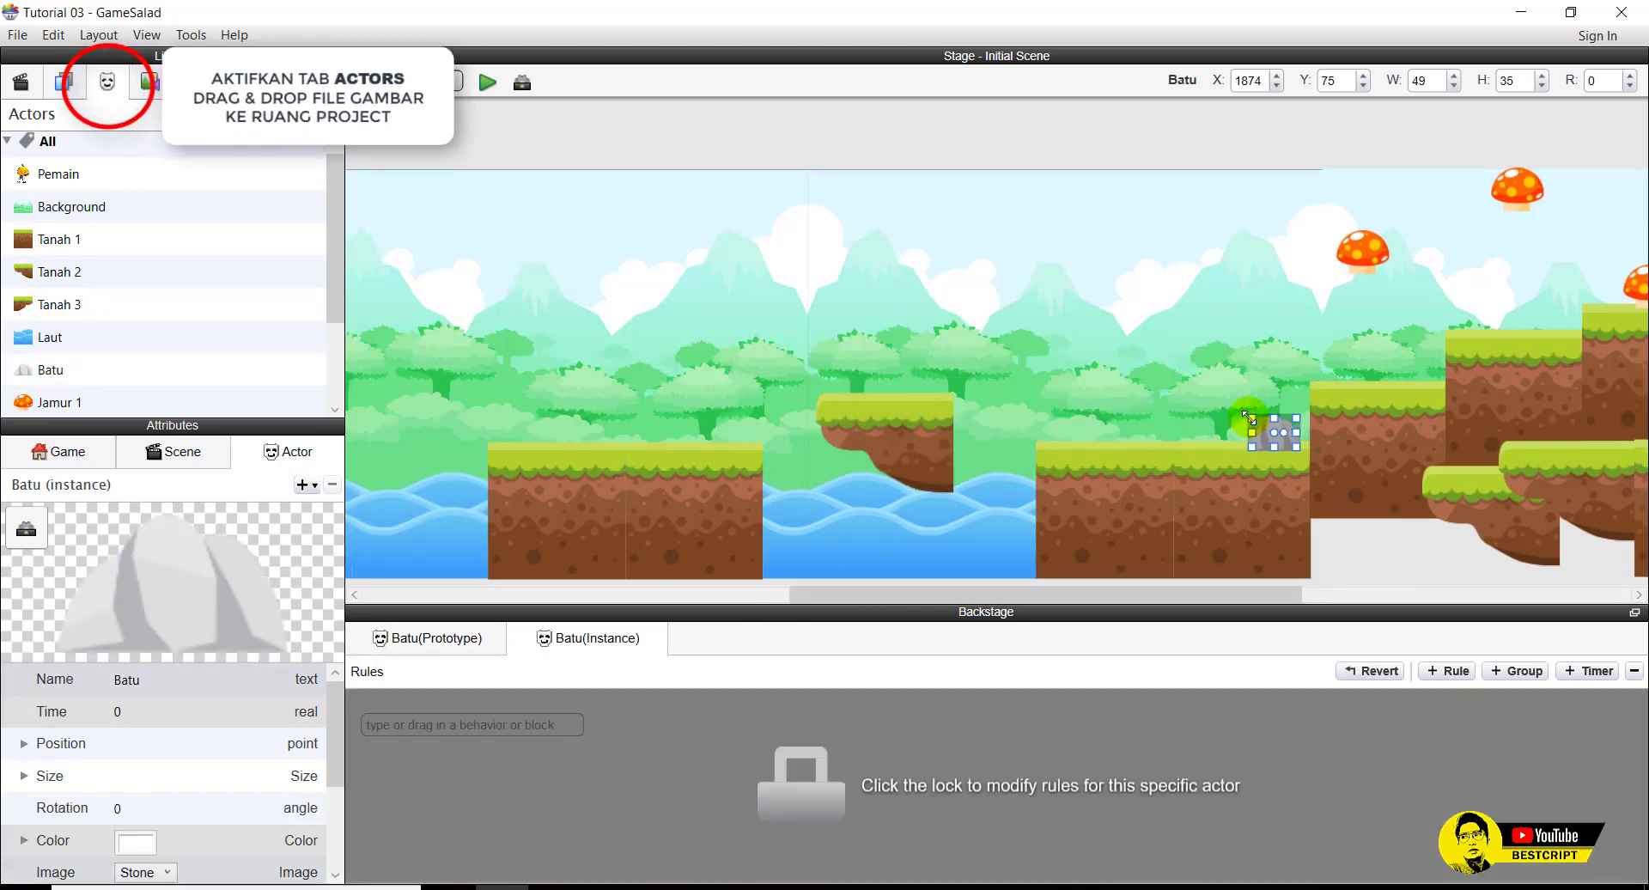
{"action": "left_click", "coordinate": [1417, 569]}
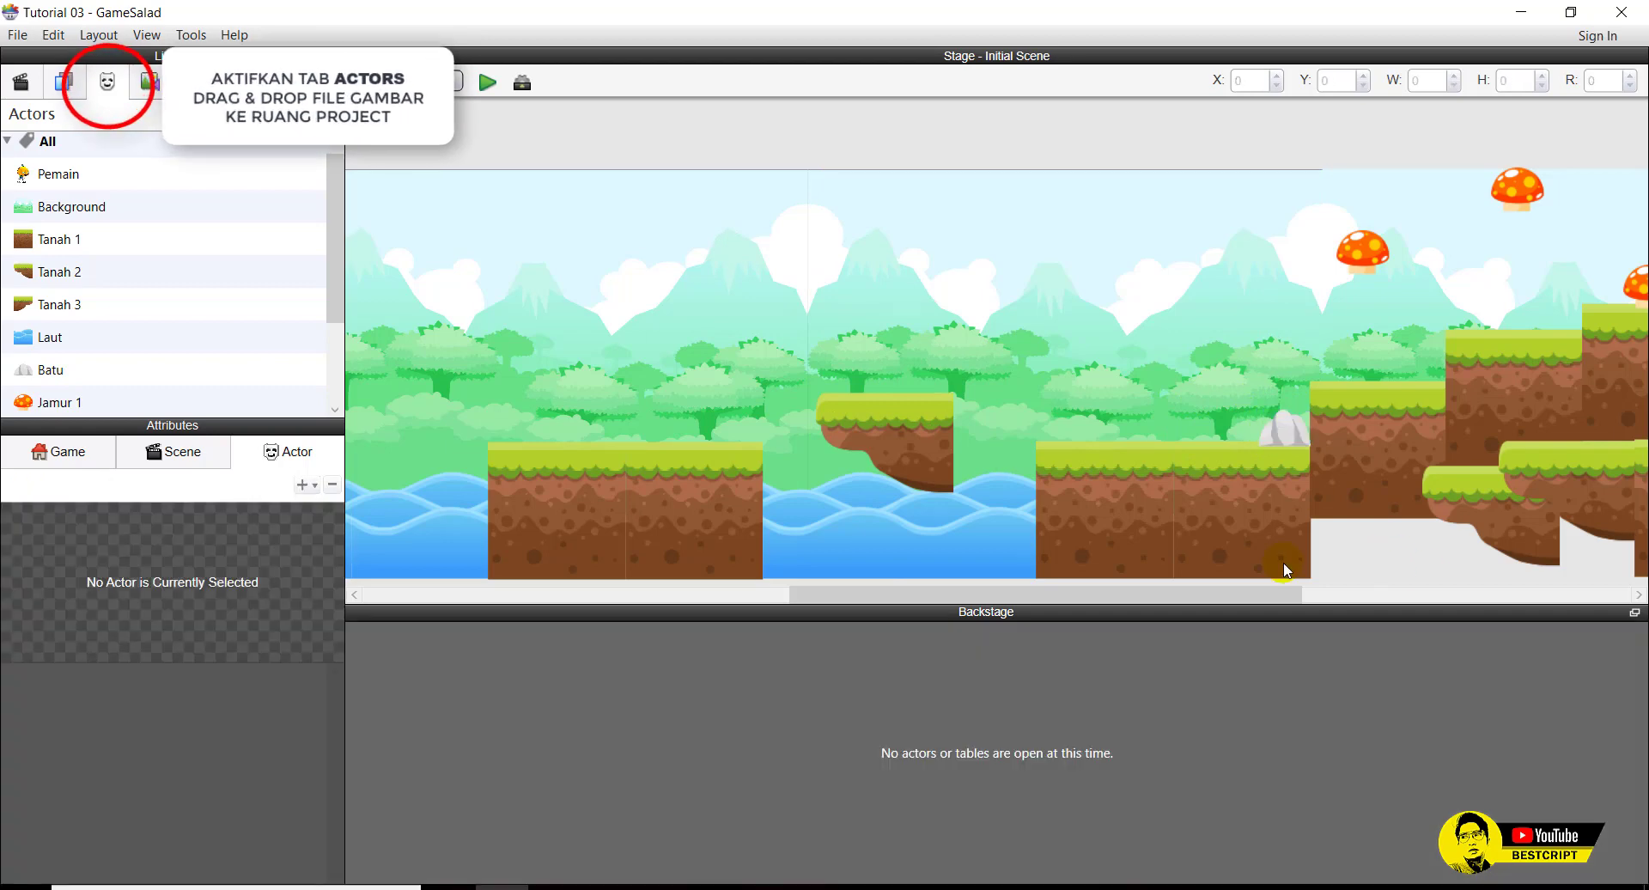
{"action": "left_click_drag", "start_coordinate": [900, 596], "coordinate": [764, 589]}
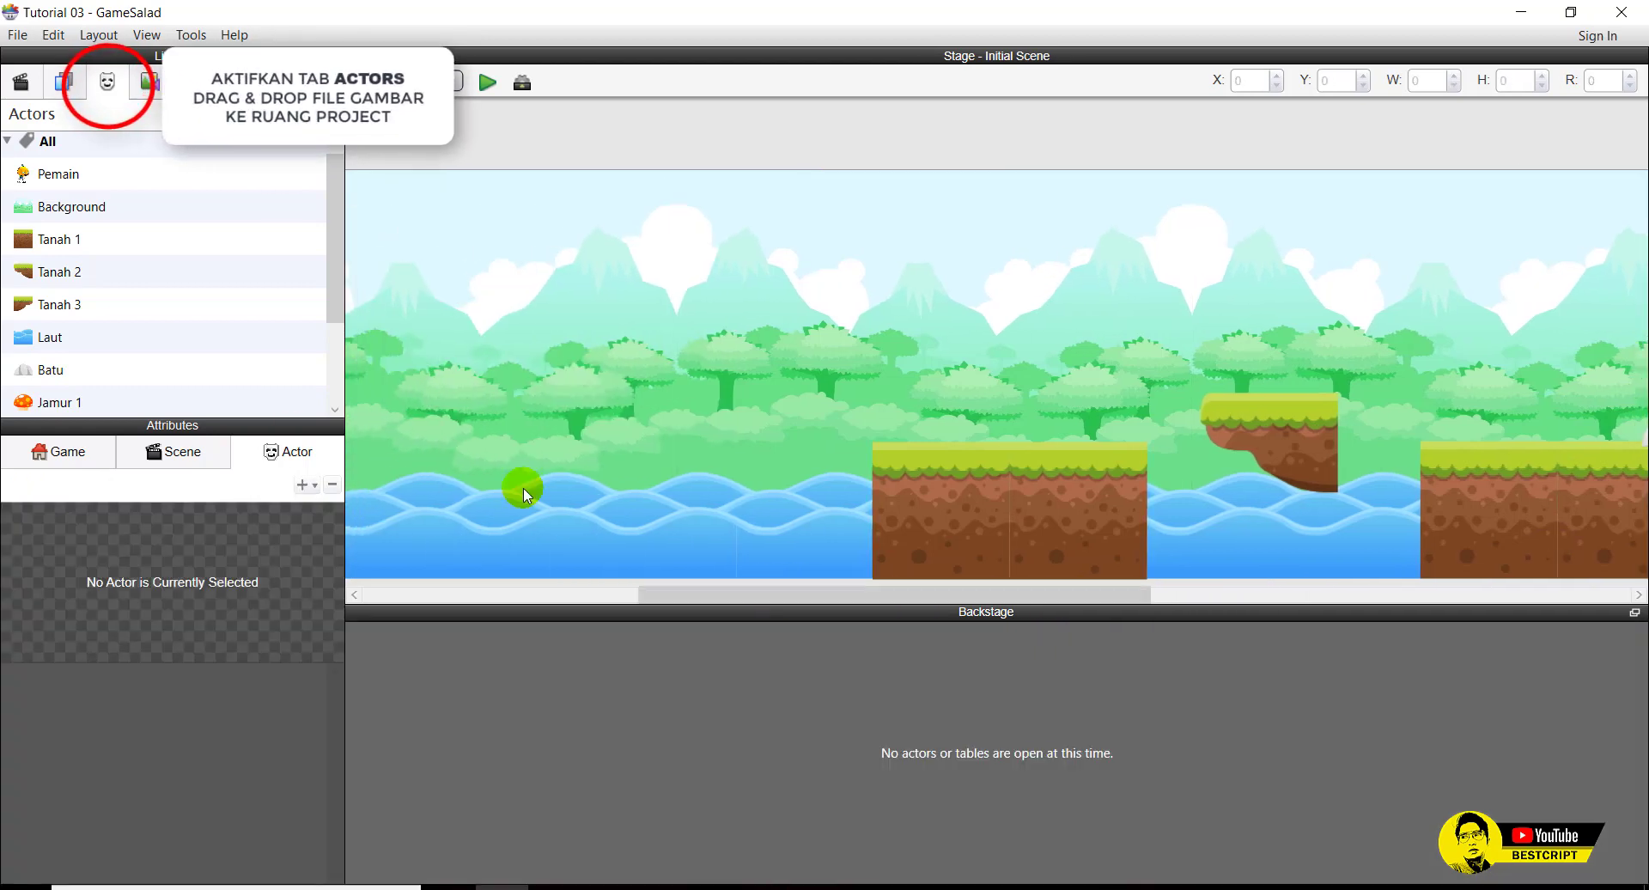
{"action": "left_click_drag", "start_coordinate": [46, 369], "coordinate": [1110, 418]}
Build a floating platform over the first sea from Tanah 2 at X 754, Y 93 and Tanah 3 beside it, topped with a Jamur 1.
{"action": "left_click_drag", "start_coordinate": [979, 594], "coordinate": [815, 594]}
{"action": "left_click_drag", "start_coordinate": [62, 272], "coordinate": [890, 414]}
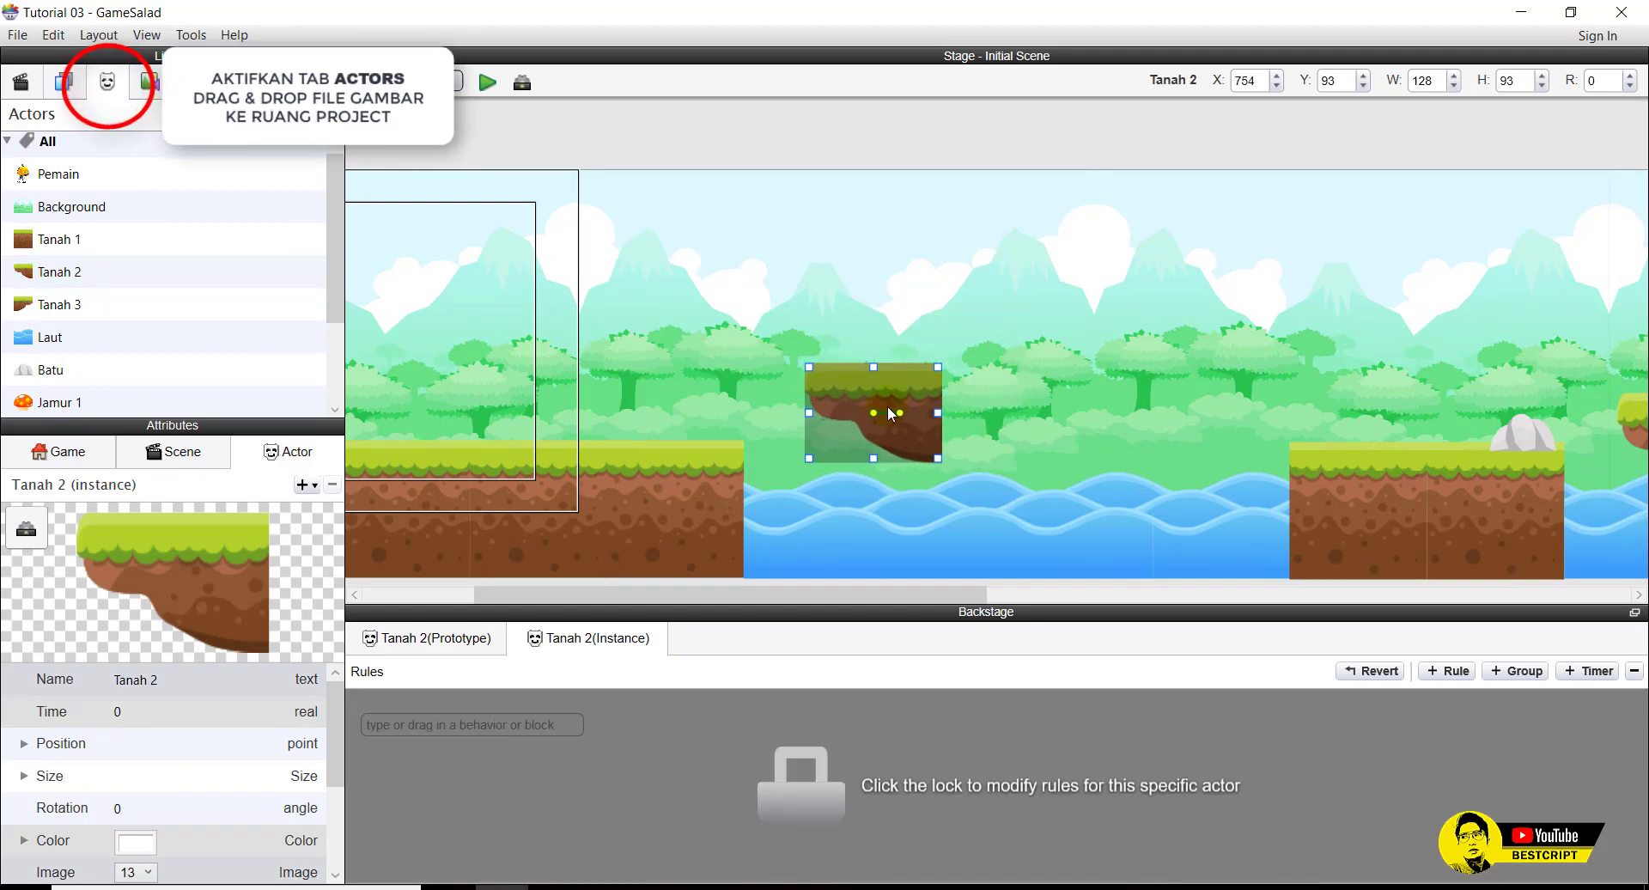
{"action": "left_click_drag", "start_coordinate": [44, 301], "coordinate": [976, 388]}
{"action": "left_click", "coordinate": [1116, 375]}
{"action": "left_click", "coordinate": [1078, 498]}
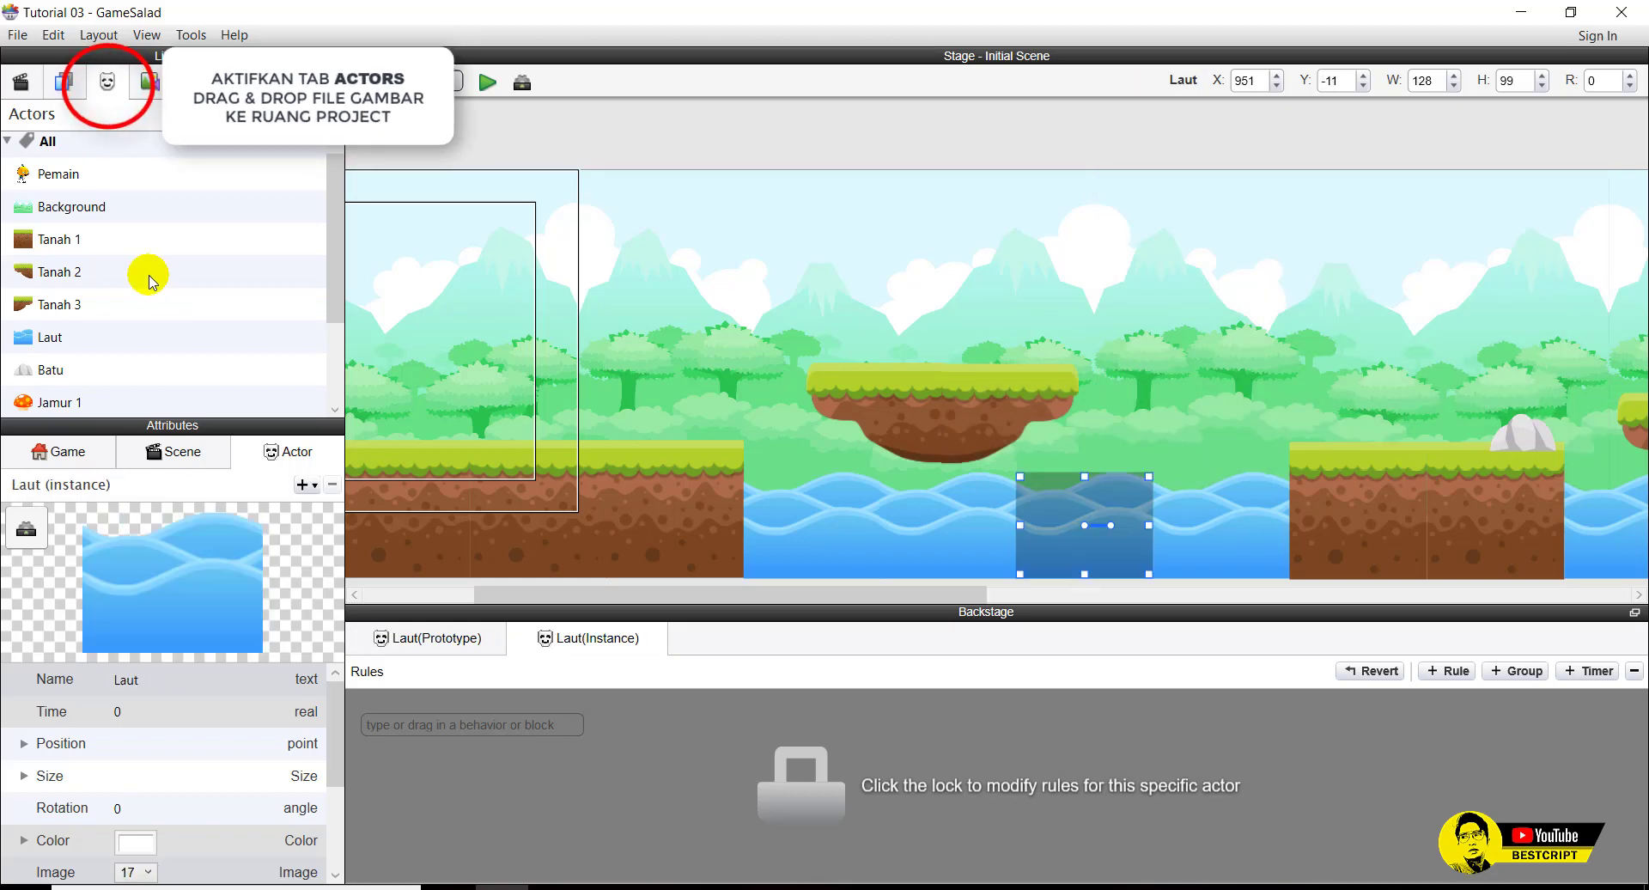
{"action": "left_click_drag", "start_coordinate": [367, 407], "coordinate": [1052, 328]}
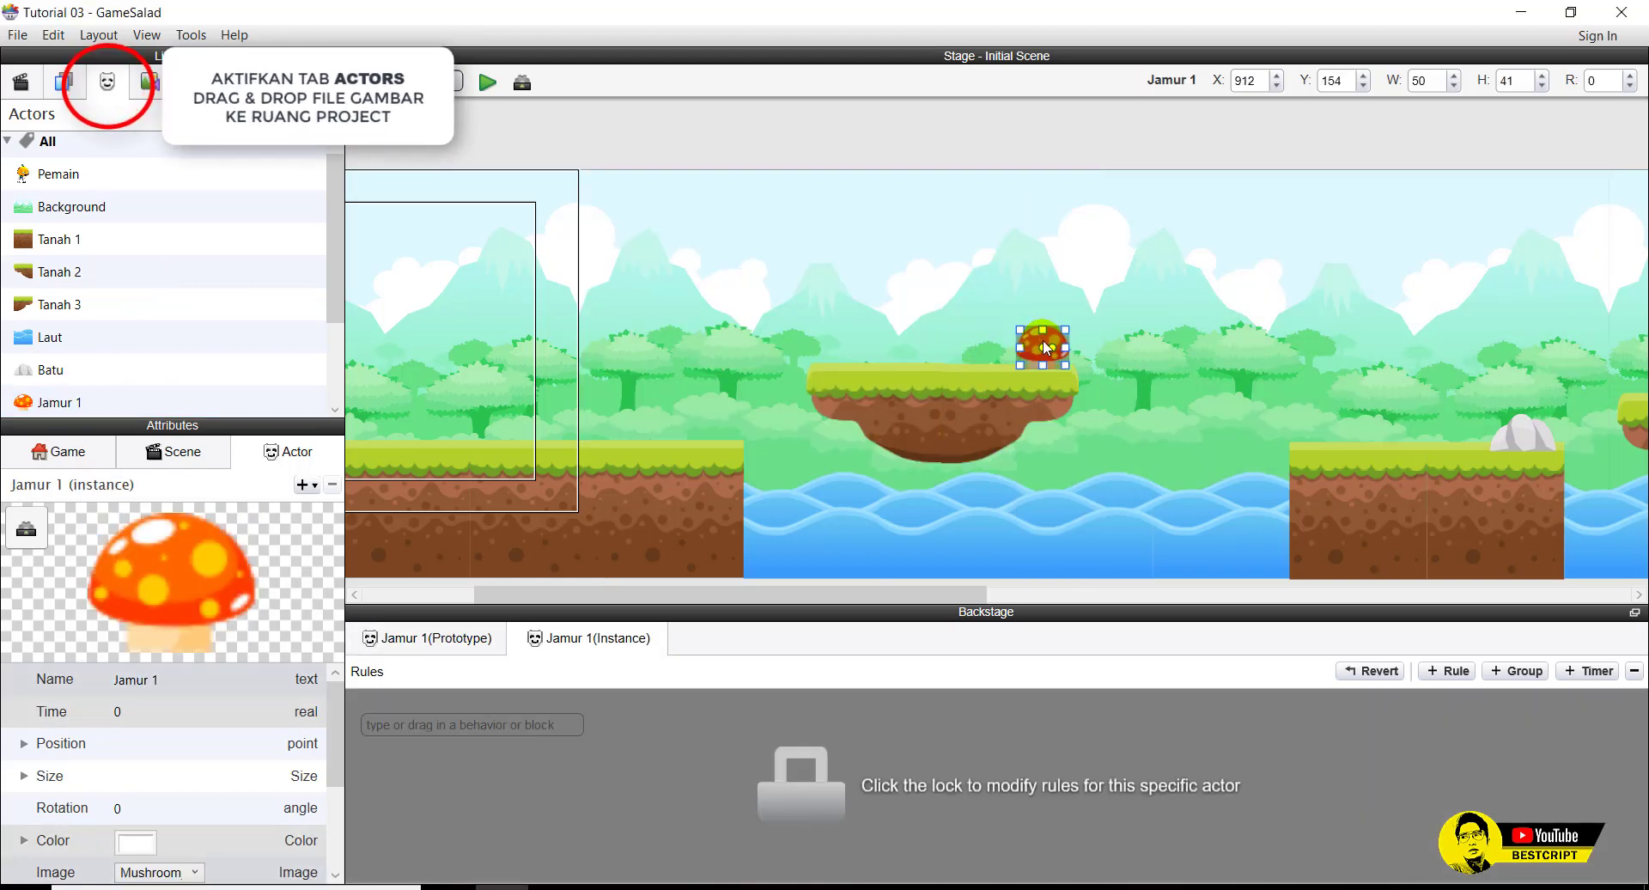
Decorate the starting ground with a Batu rock at X 328, Y 77 and a Jamur 2 mushroom near the water's edge.
{"action": "left_click_drag", "start_coordinate": [920, 593], "coordinate": [809, 593]}
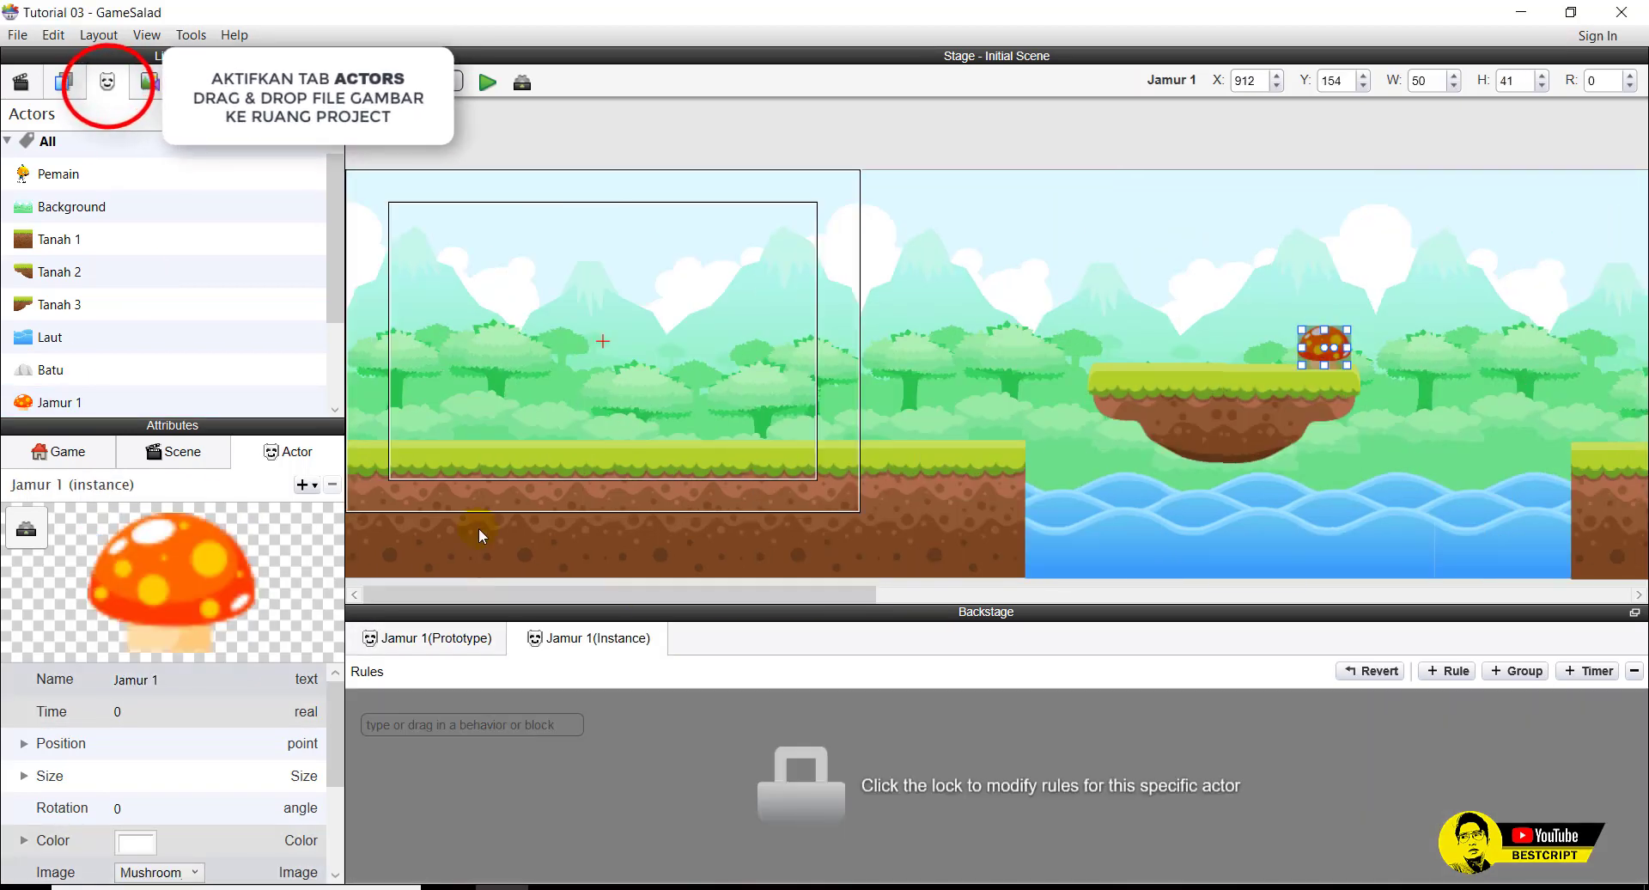
{"action": "left_click_drag", "start_coordinate": [63, 377], "coordinate": [714, 421]}
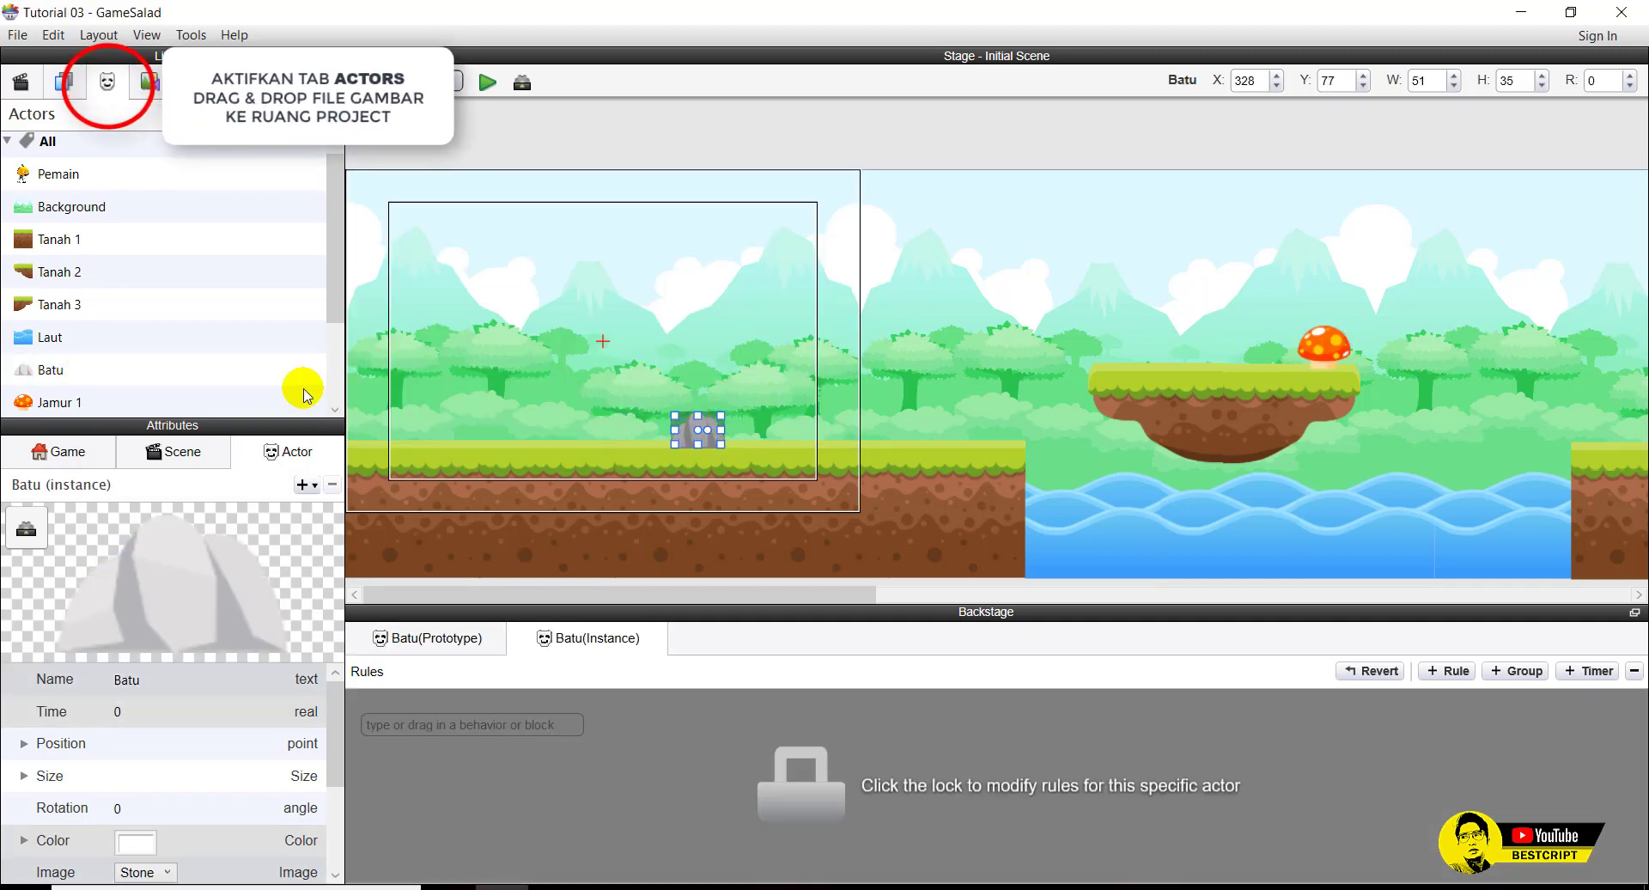
{"action": "left_click", "coordinate": [51, 402]}
{"action": "scroll", "coordinate": [51, 377], "scroll_direction": "down", "scroll_amount": 1}
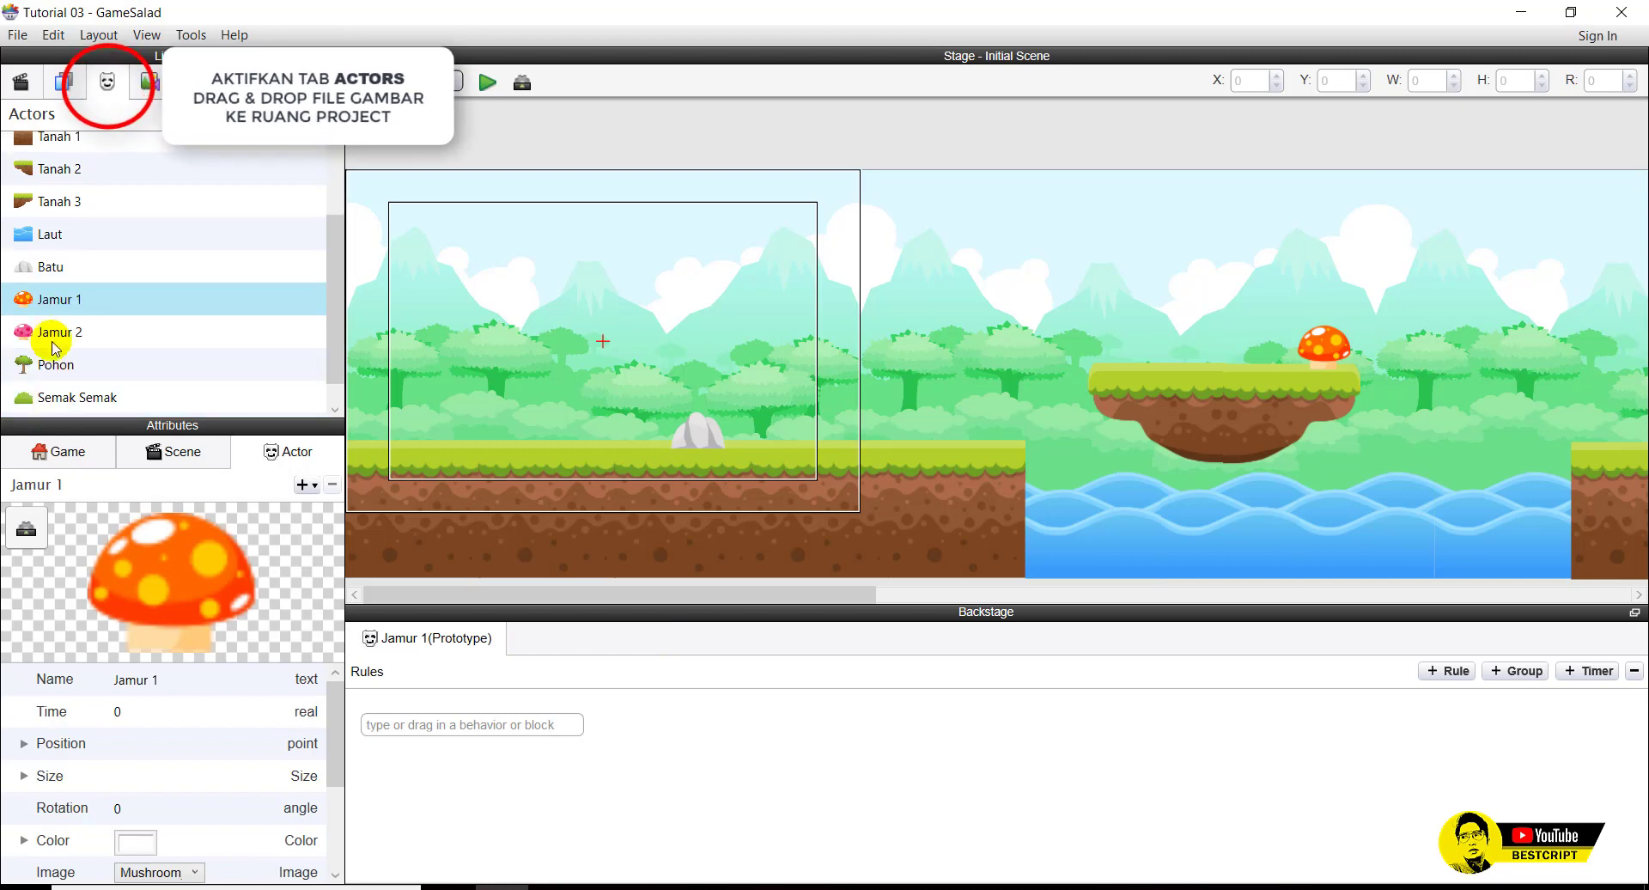
{"action": "left_click_drag", "start_coordinate": [52, 332], "coordinate": [940, 421]}
Move the platform's Jamur 1 into the air and add two more, forming an arc of three above the floating platform.
{"action": "left_click_drag", "start_coordinate": [1325, 352], "coordinate": [1216, 232]}
{"action": "left_click_drag", "start_coordinate": [64, 300], "coordinate": [1297, 258]}
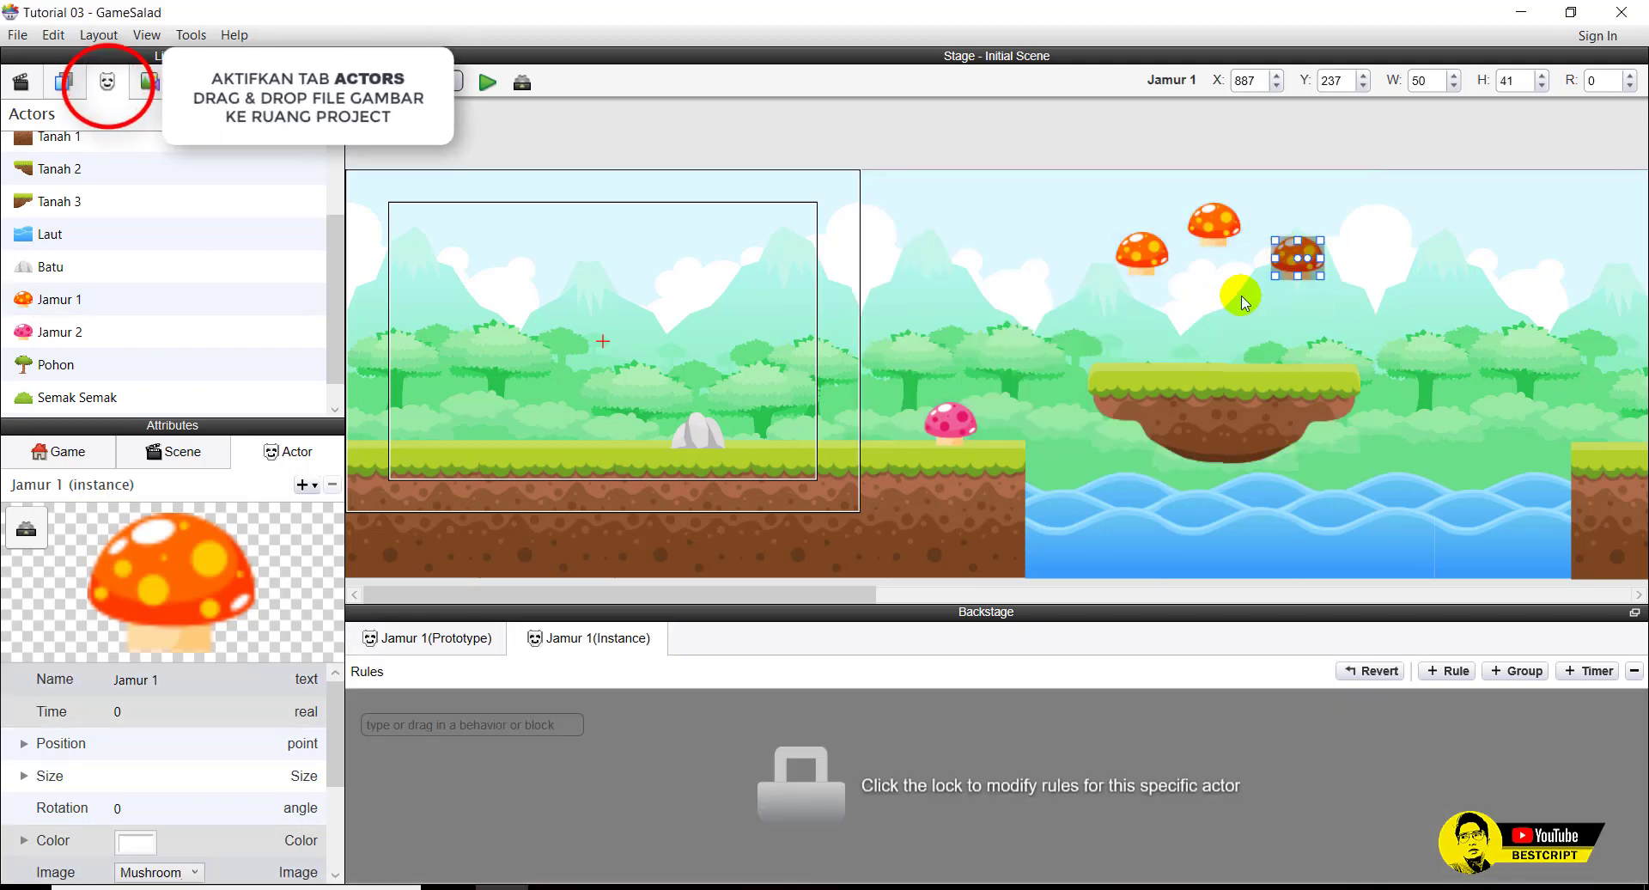
Place a scaled-down Pohon tree at the start of the scene and a Semak Semak bush beside the rock on the starting ground.
{"action": "left_click_drag", "start_coordinate": [56, 364], "coordinate": [420, 268]}
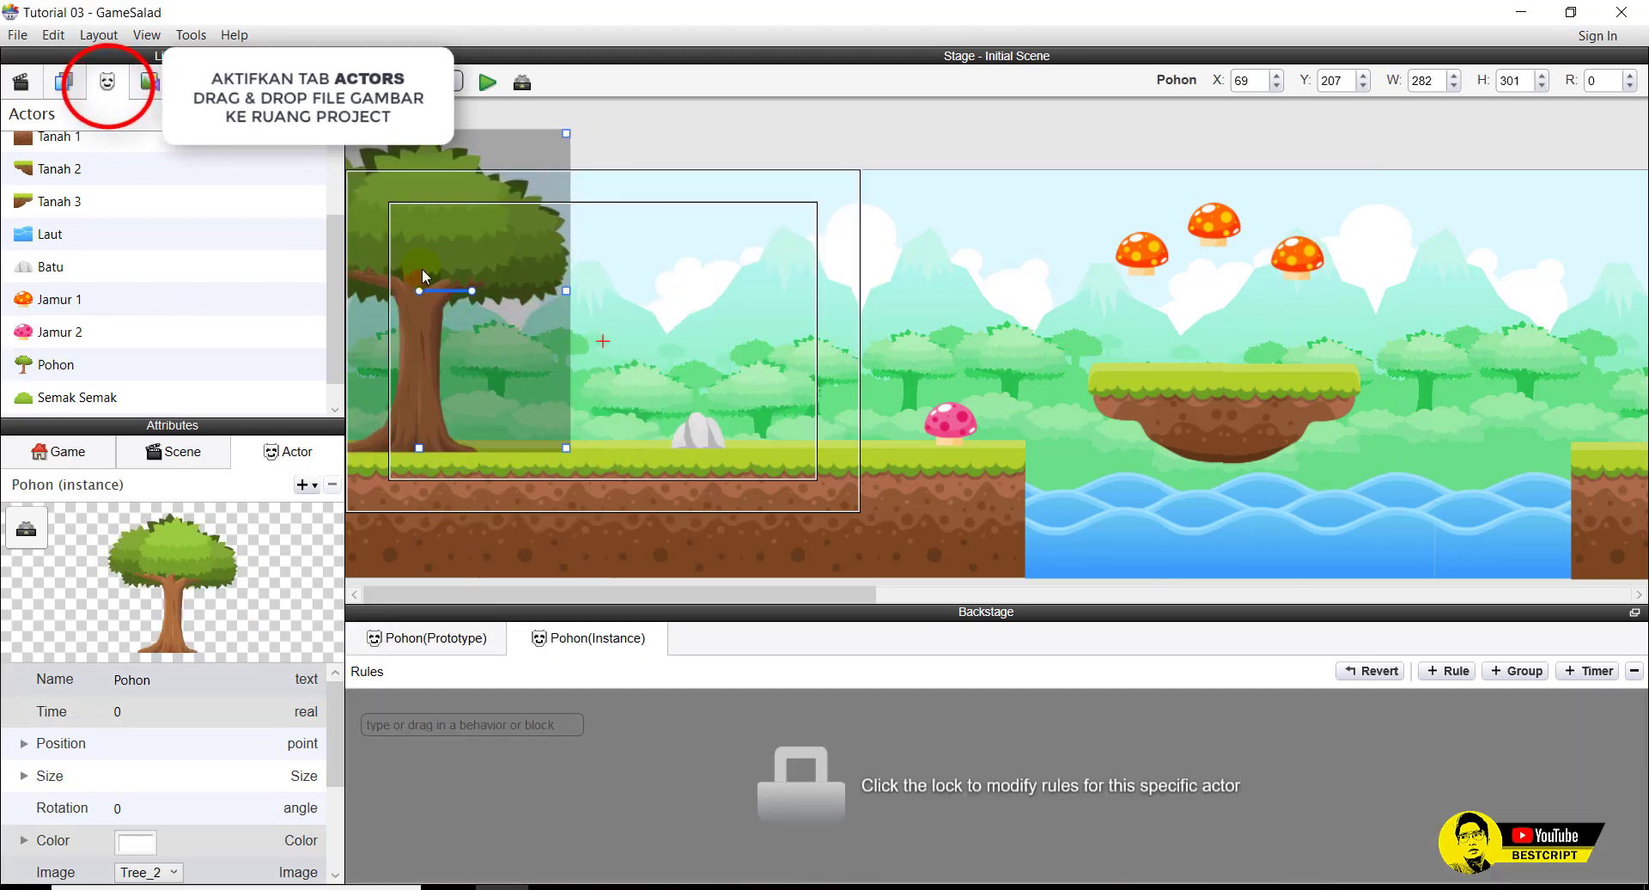
{"action": "left_click_drag", "start_coordinate": [566, 133], "coordinate": [455, 242]}
{"action": "left_click_drag", "start_coordinate": [129, 397], "coordinate": [768, 421]}
Place two Semak Semak bushes on the floating platform over the first sea, enlarging the second to about W 111, H 65.
{"action": "left_click_drag", "start_coordinate": [77, 397], "coordinate": [1188, 343]}
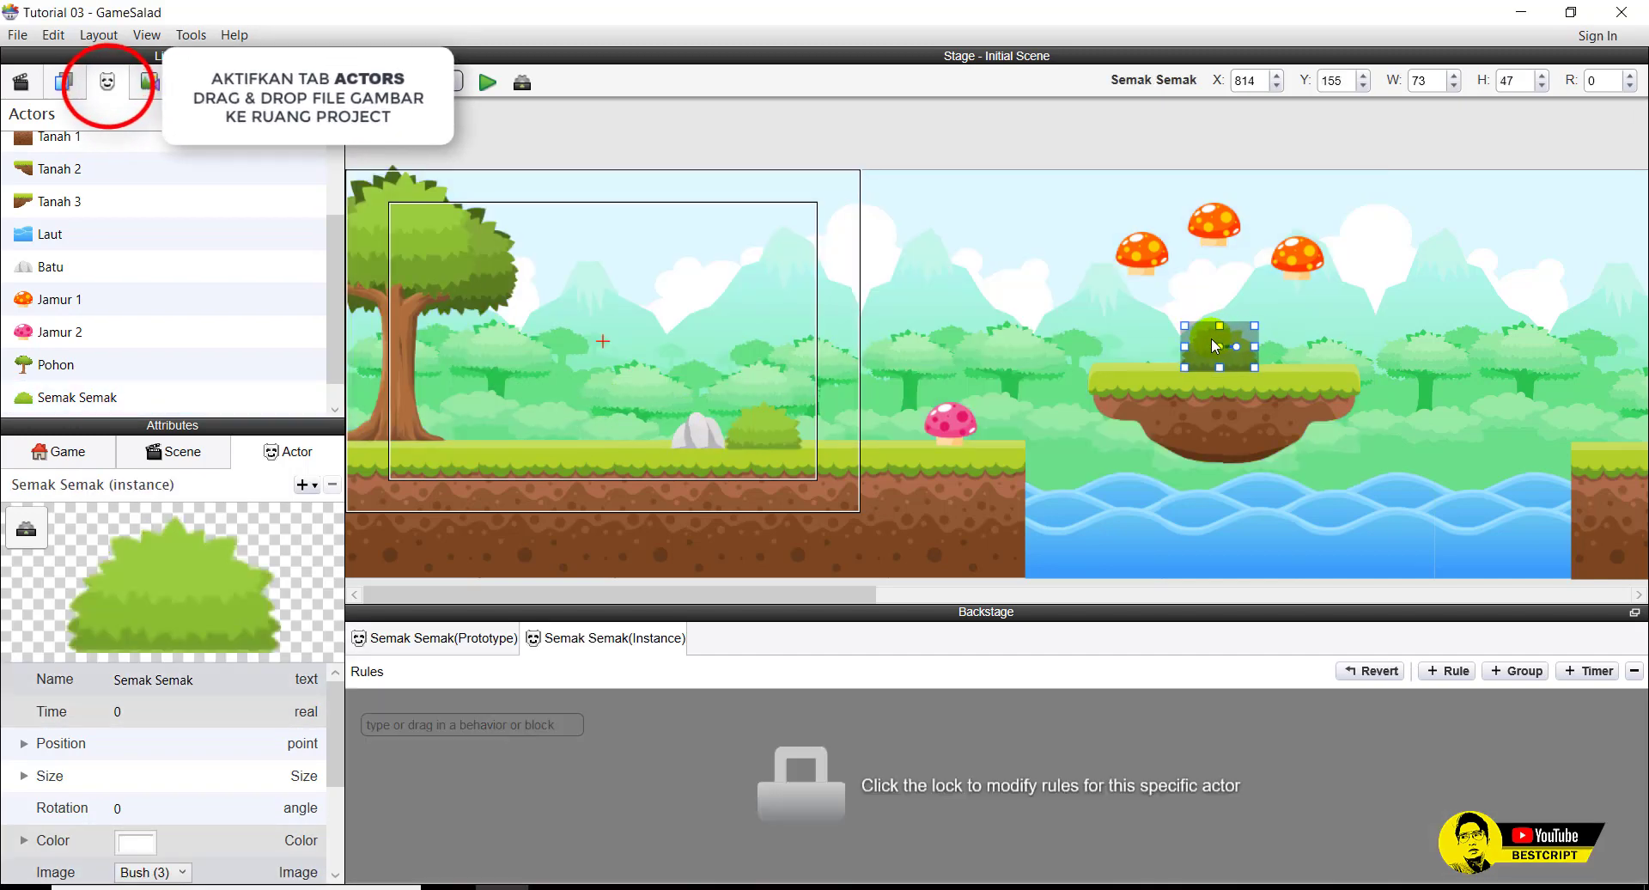
{"action": "left_click_drag", "start_coordinate": [86, 397], "coordinate": [1211, 363]}
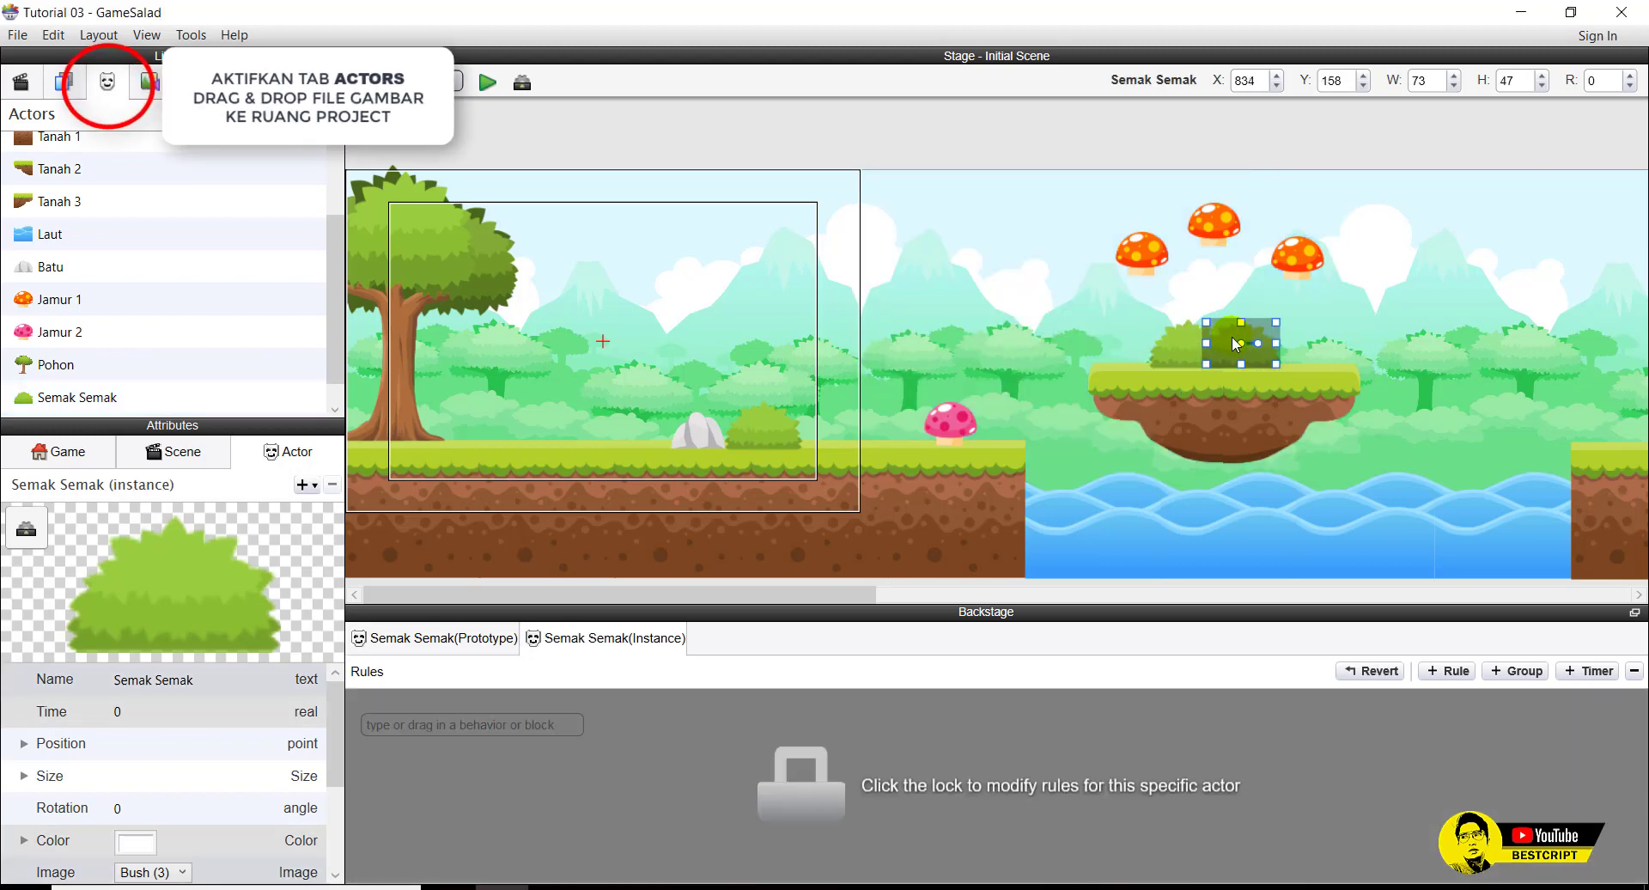
{"action": "left_click_drag", "start_coordinate": [1277, 321], "coordinate": [1323, 297]}
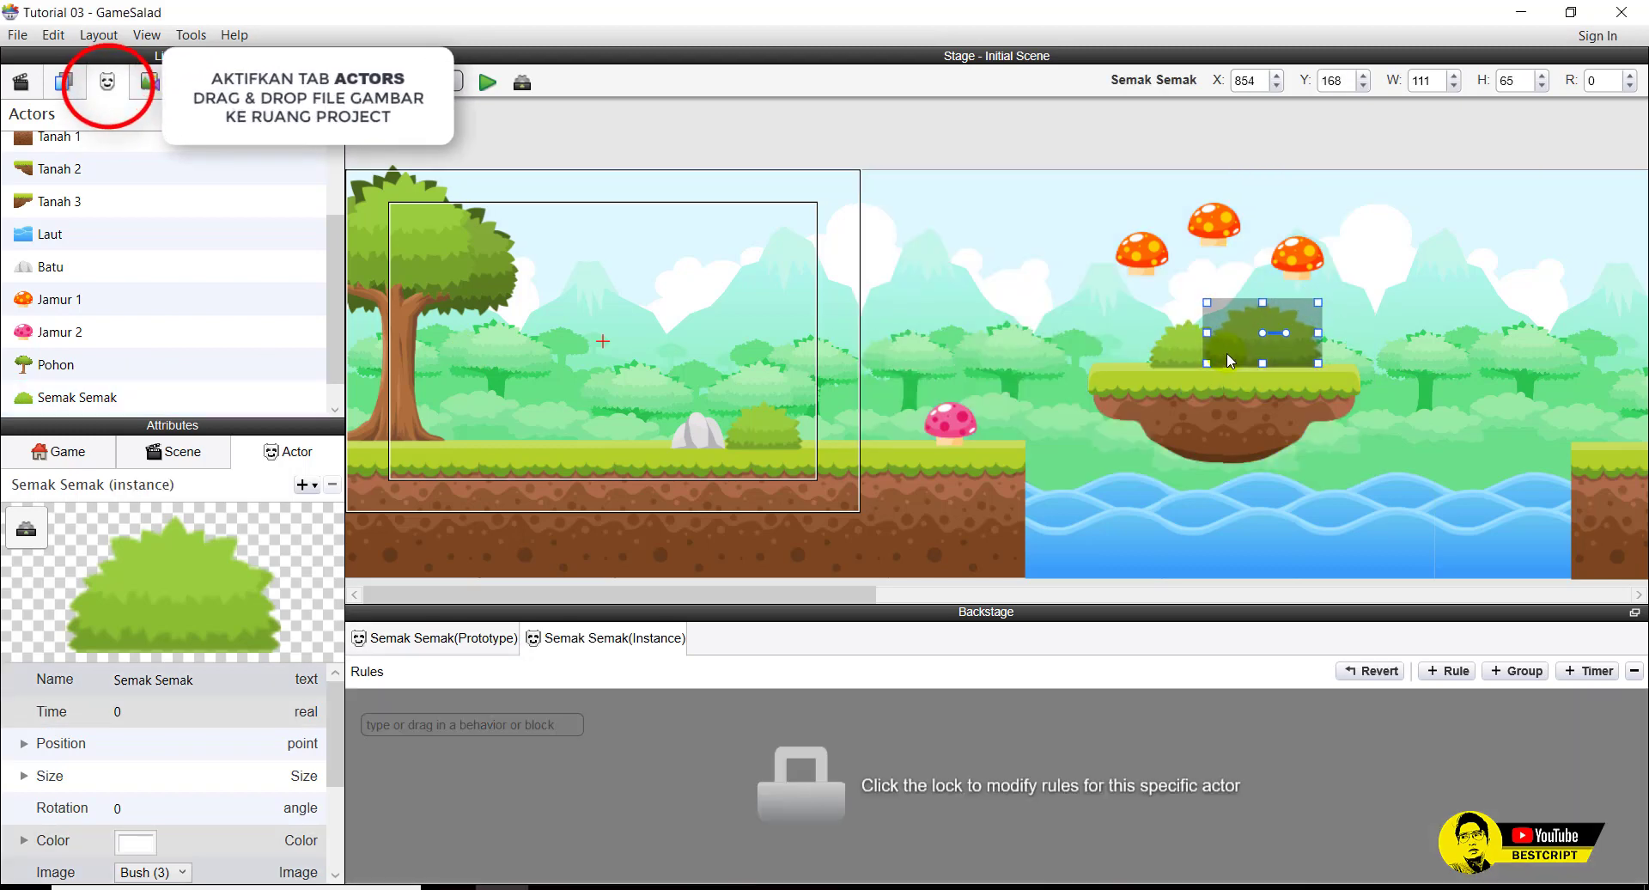
{"action": "left_click", "coordinate": [1271, 430]}
Place a Semak Semak bush on the ground just after the second sea, at X 1689, Y 81.
{"action": "left_click_drag", "start_coordinate": [992, 594], "coordinate": [1371, 590]}
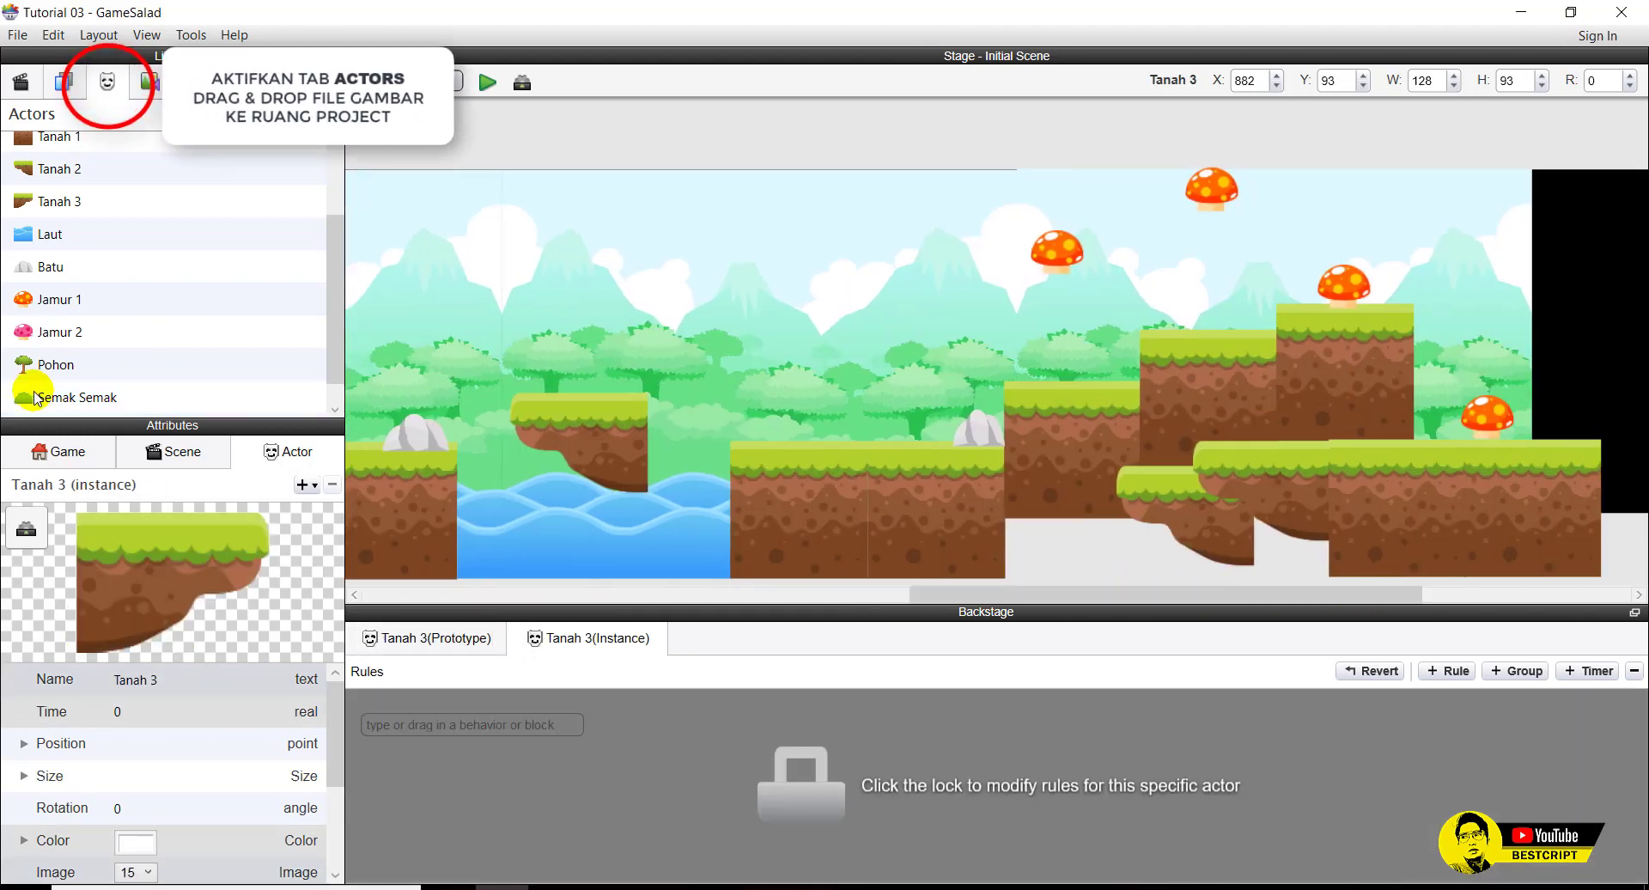
{"action": "left_click_drag", "start_coordinate": [78, 396], "coordinate": [770, 421]}
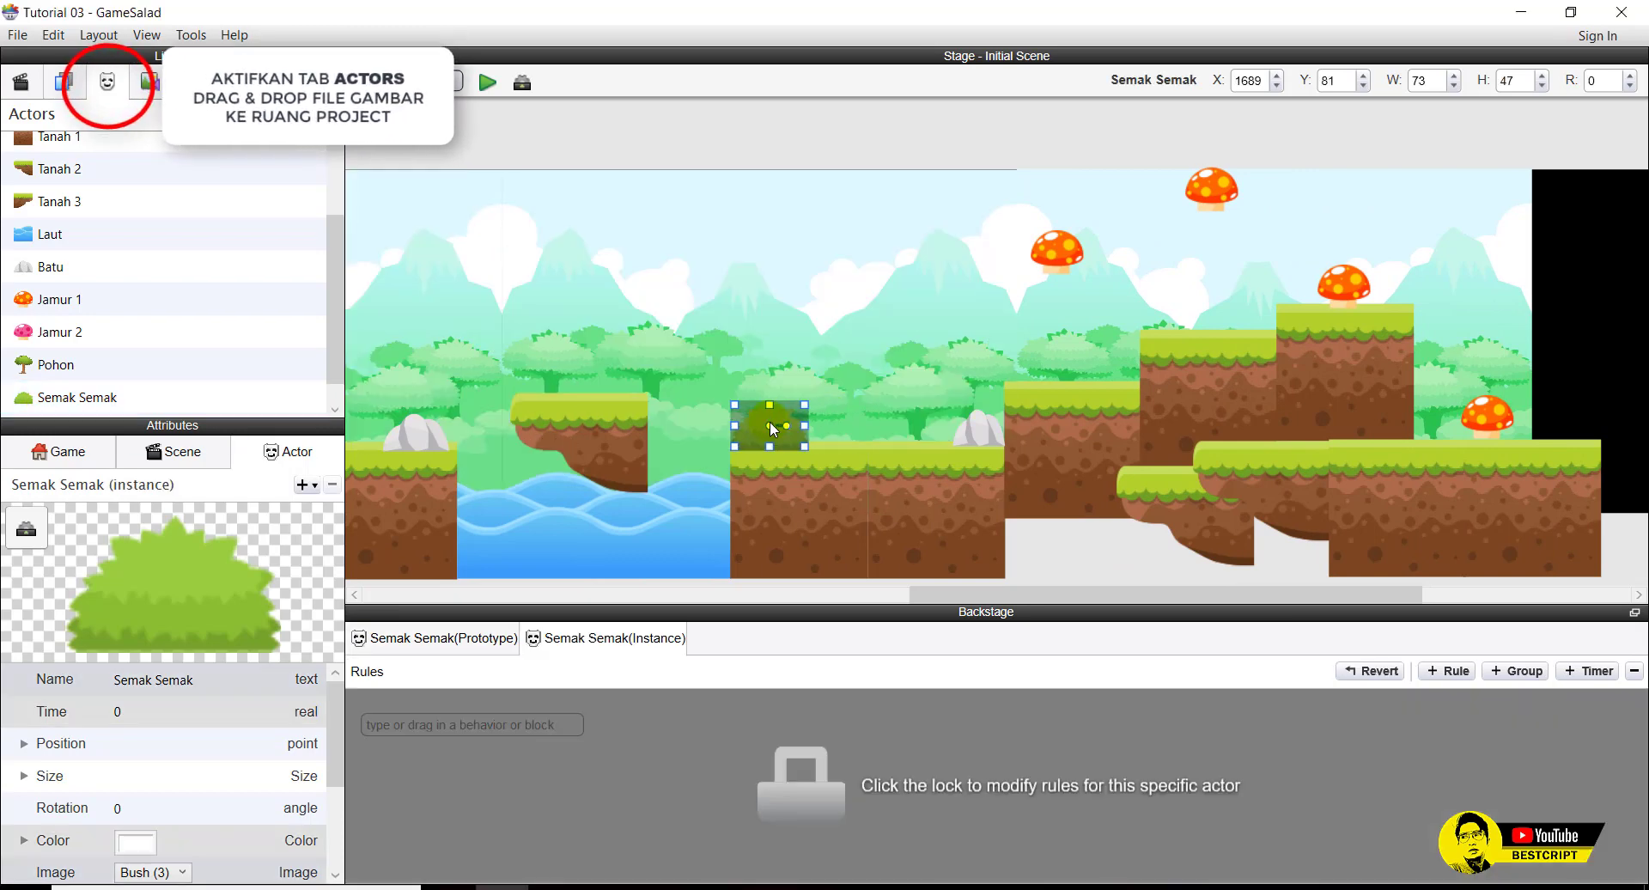
{"action": "left_click", "coordinate": [912, 381]}
Place a Pohon tree on the ground at the far end of the scene and scale it down to about W 228, H 228.
{"action": "left_click_drag", "start_coordinate": [129, 367], "coordinate": [1570, 287]}
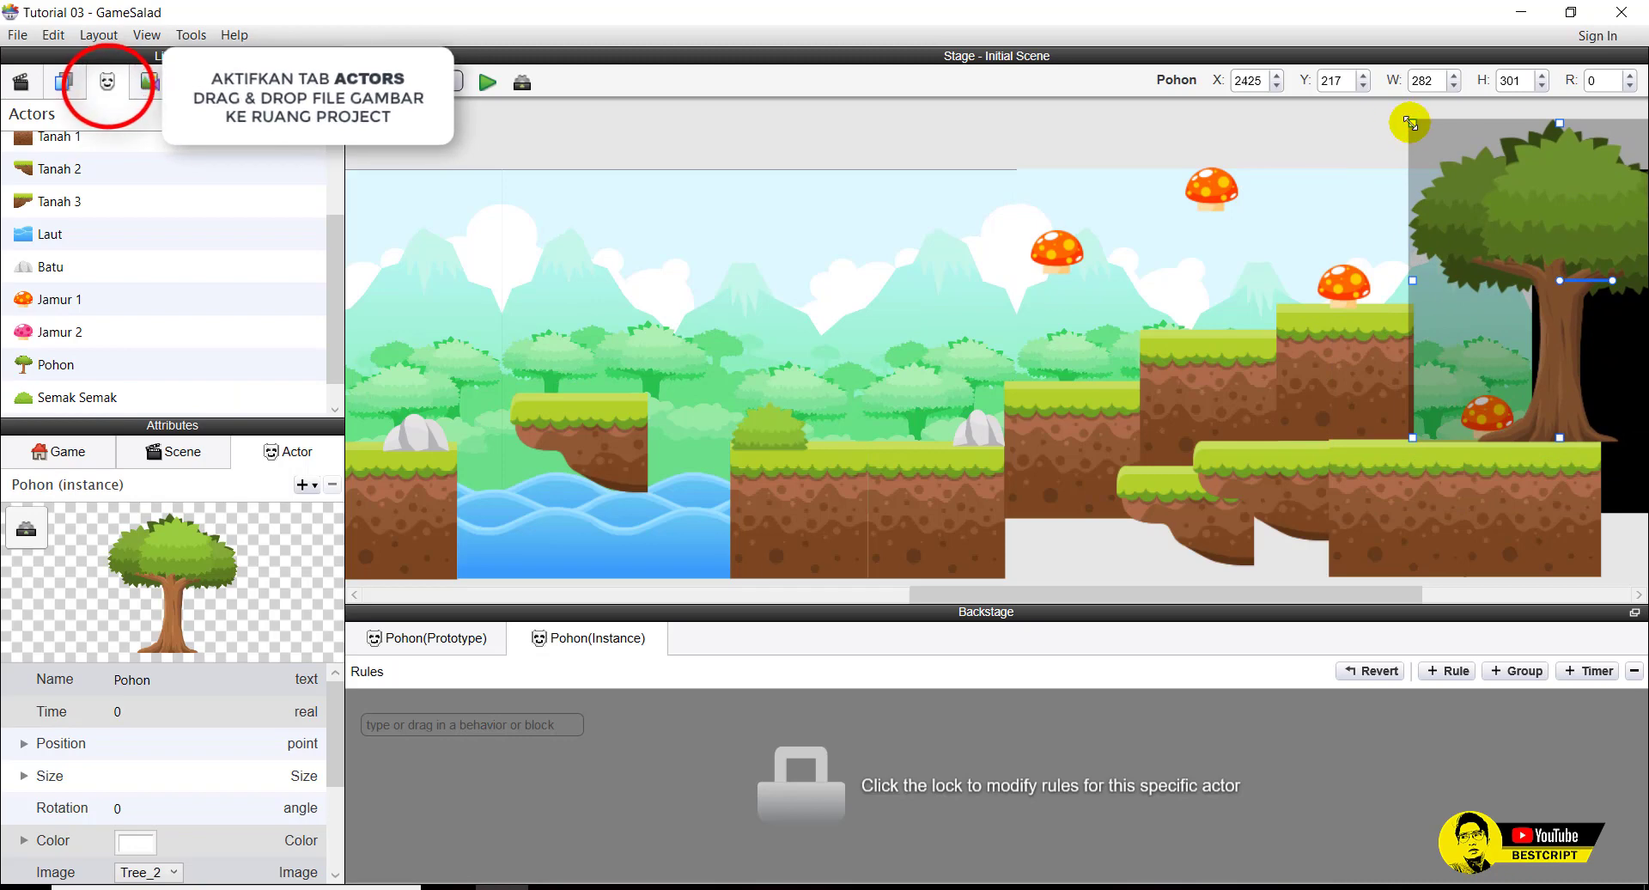
{"action": "left_click_drag", "start_coordinate": [1409, 122], "coordinate": [1515, 255]}
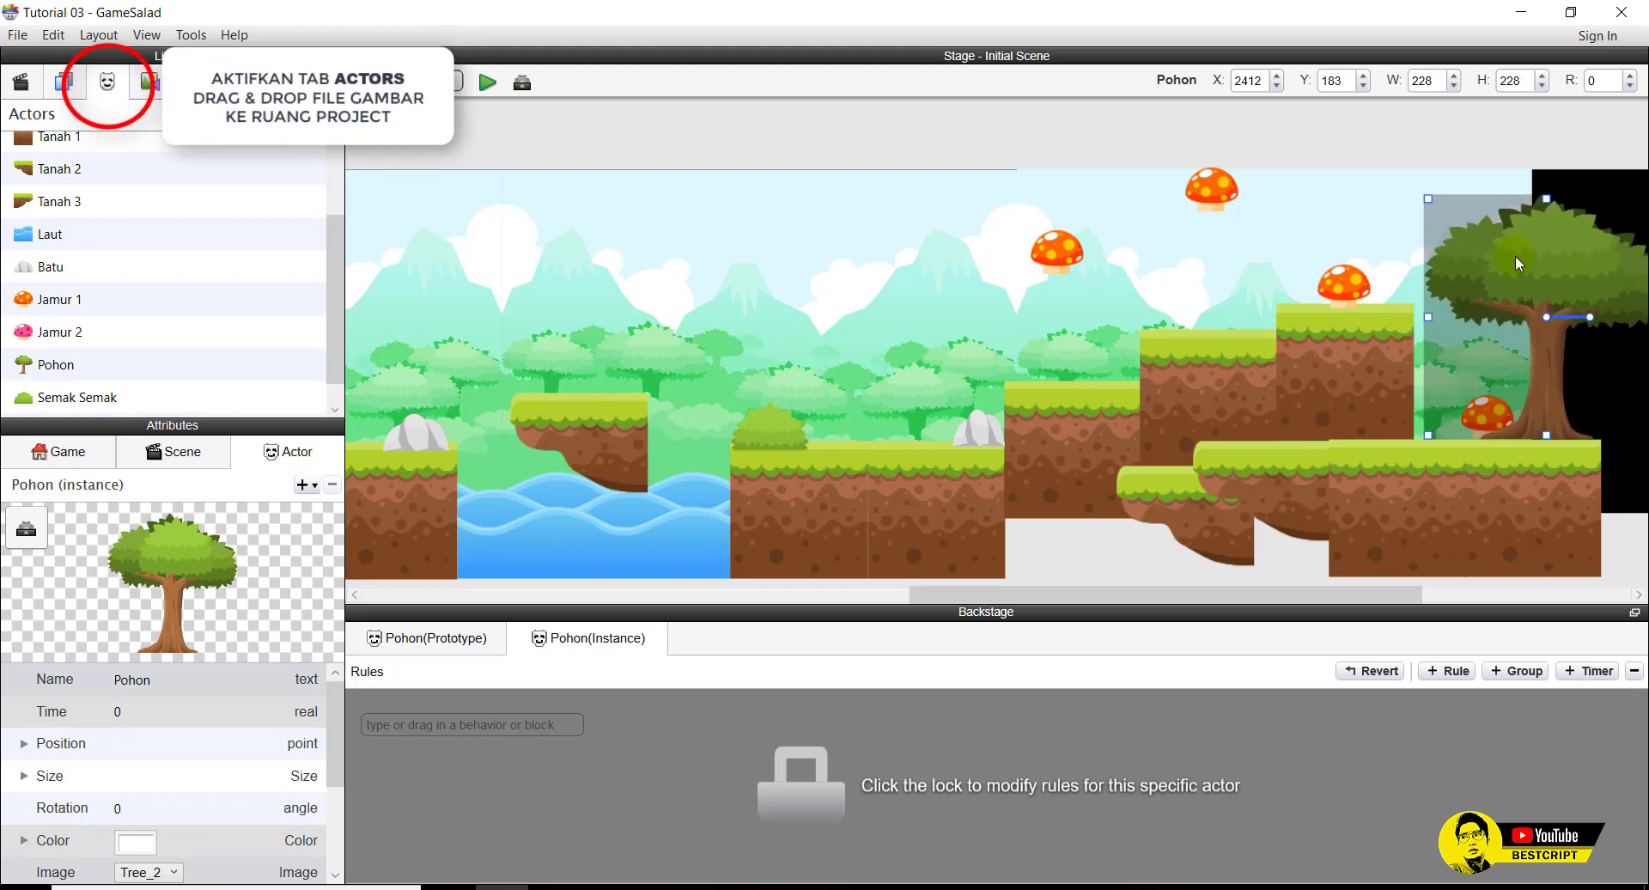
Place a Pohon tree on the ground between the two seas, scale it to about W 170, H 207, and position it beside the rock.
{"action": "left_click_drag", "start_coordinate": [1194, 592], "coordinate": [666, 591]}
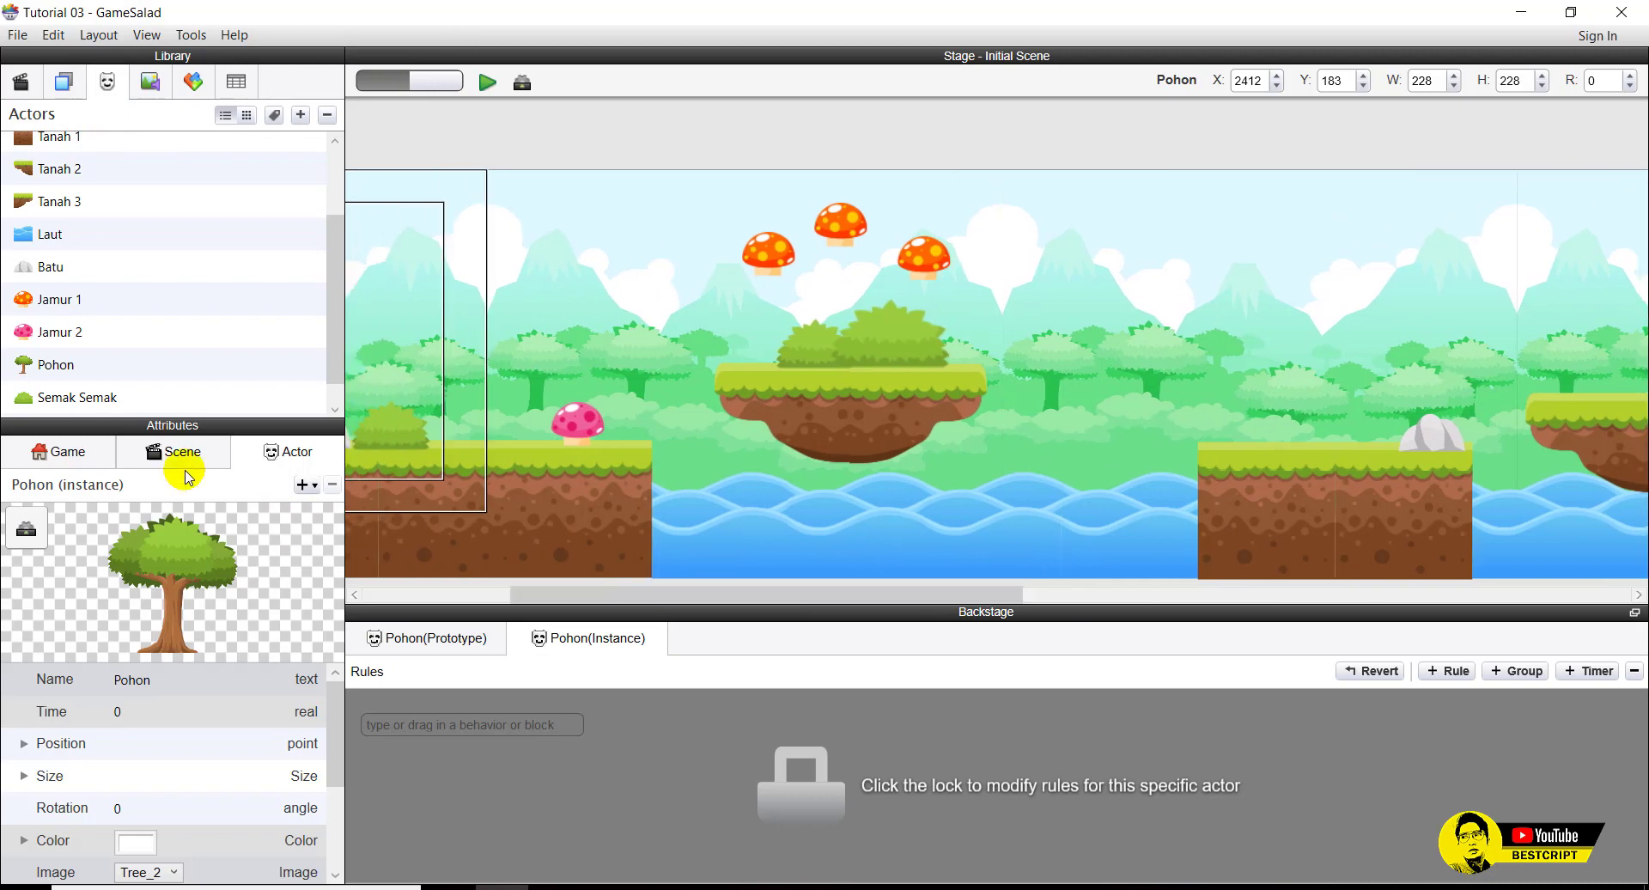
{"action": "left_click_drag", "start_coordinate": [55, 364], "coordinate": [1297, 266]}
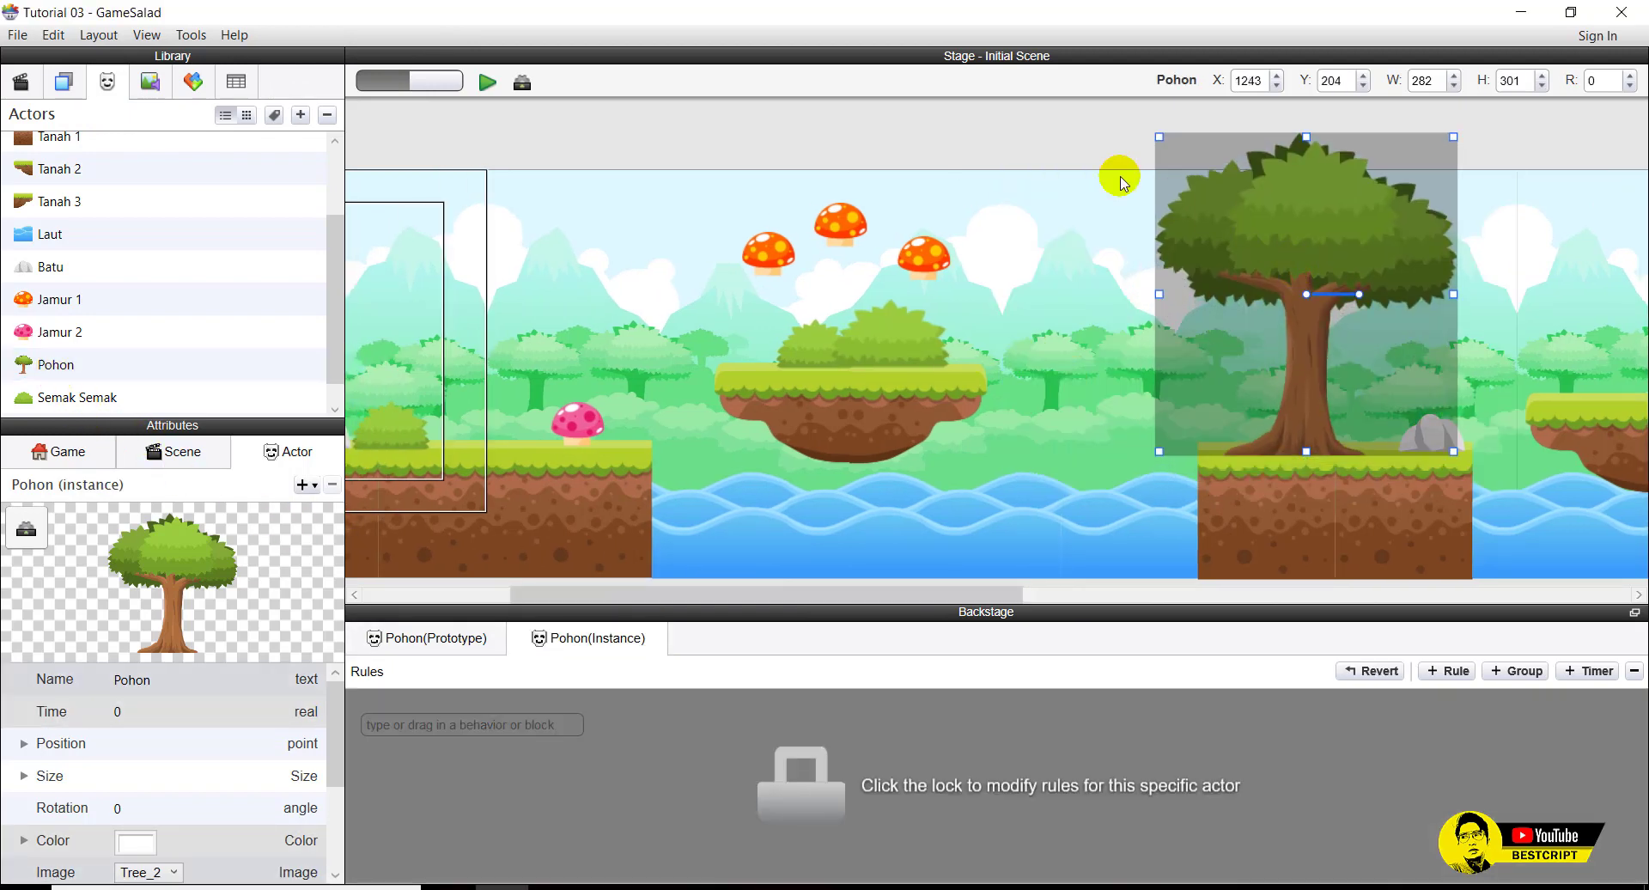
{"action": "left_click_drag", "start_coordinate": [1160, 138], "coordinate": [1280, 234]}
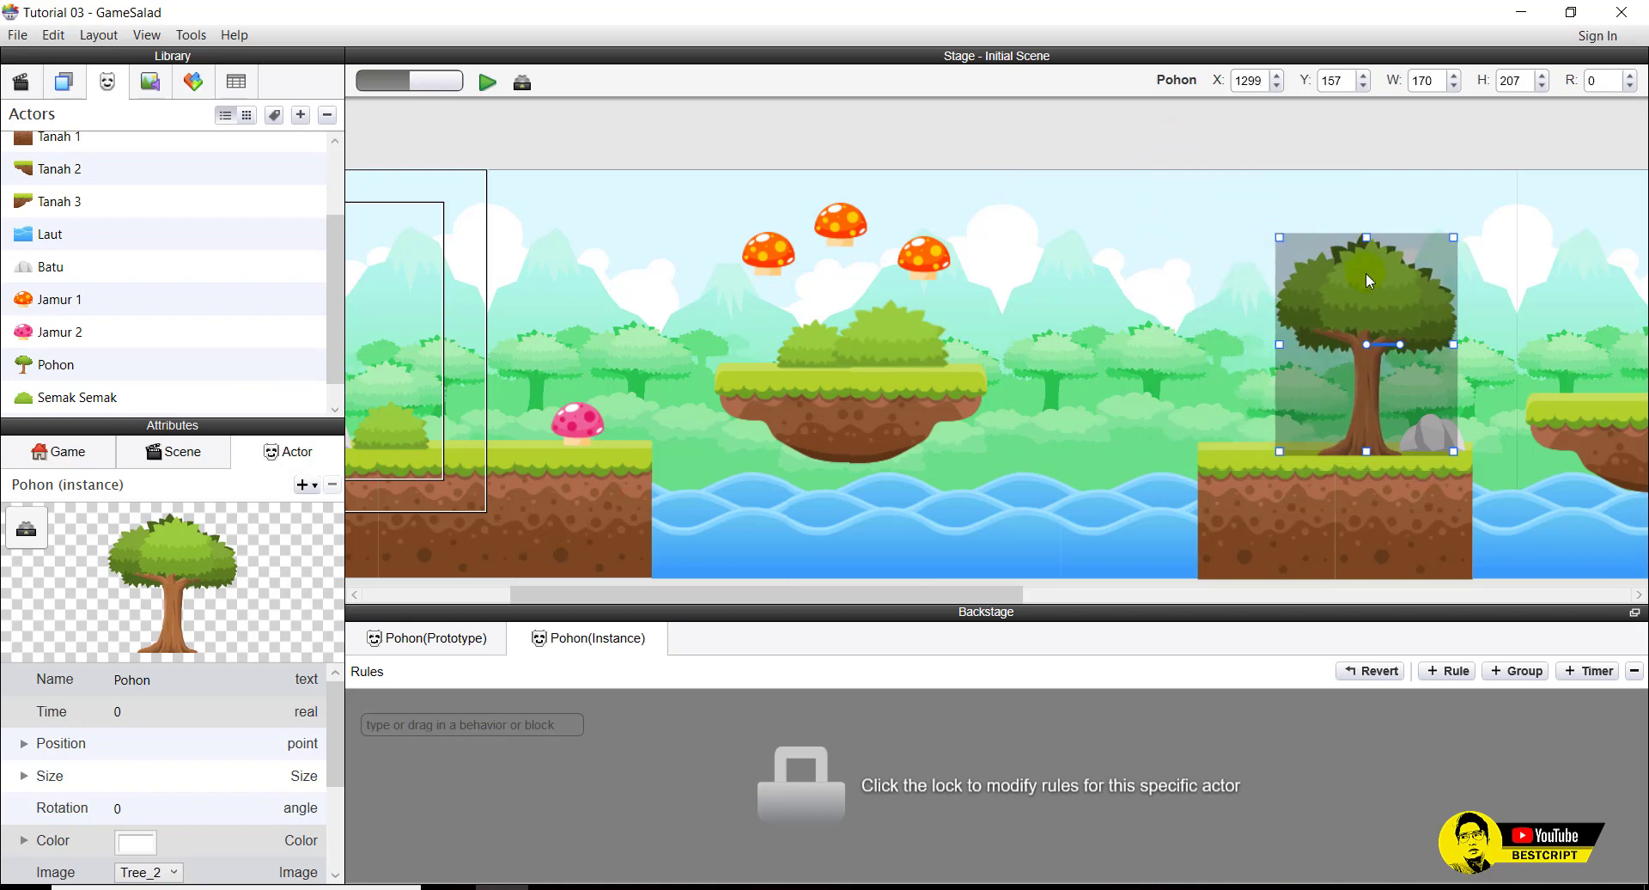
{"action": "left_click_drag", "start_coordinate": [1366, 273], "coordinate": [1297, 265]}
{"action": "left_click", "coordinate": [1145, 324]}
{"action": "left_click", "coordinate": [1045, 564]}
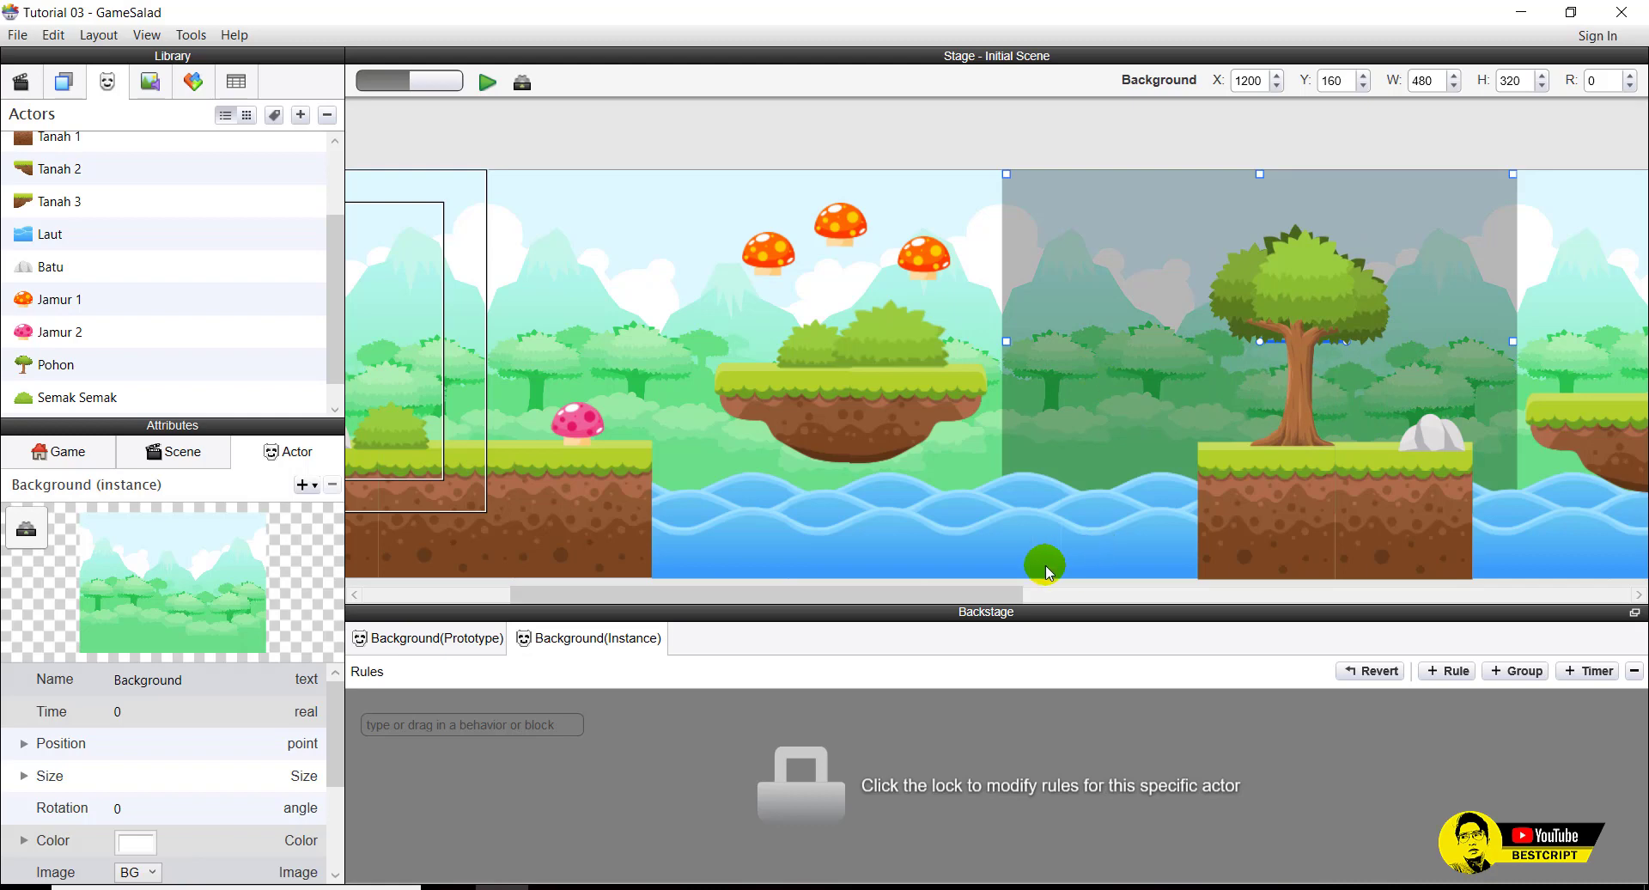
{"action": "left_click_drag", "start_coordinate": [950, 593], "coordinate": [693, 593]}
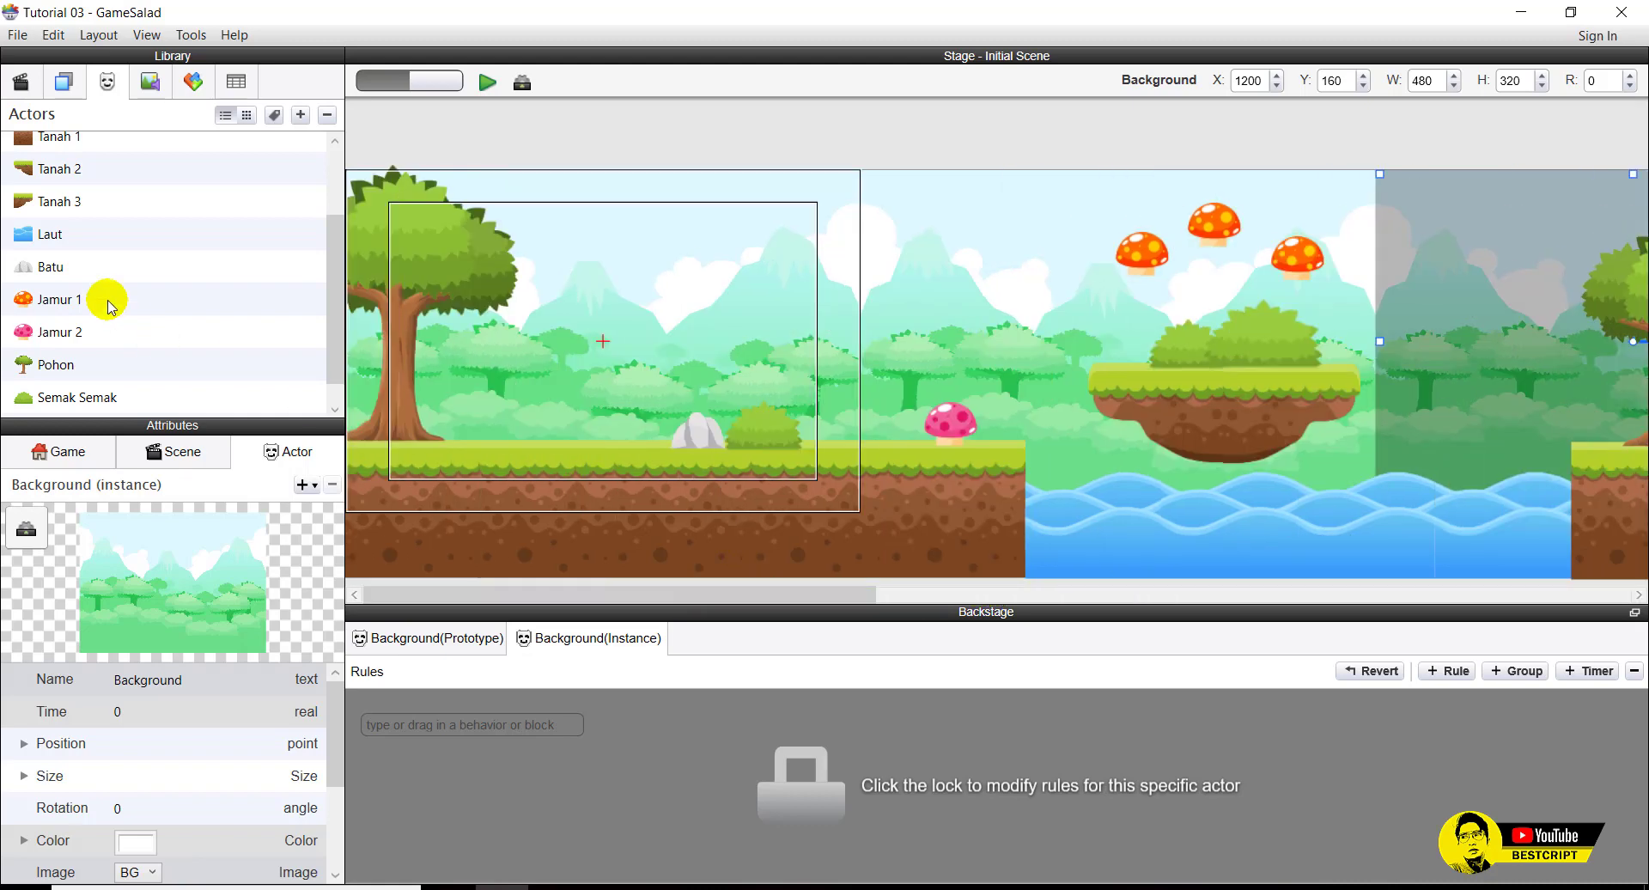
{"action": "scroll", "coordinate": [110, 307], "scroll_direction": "up", "scroll_amount": 3}
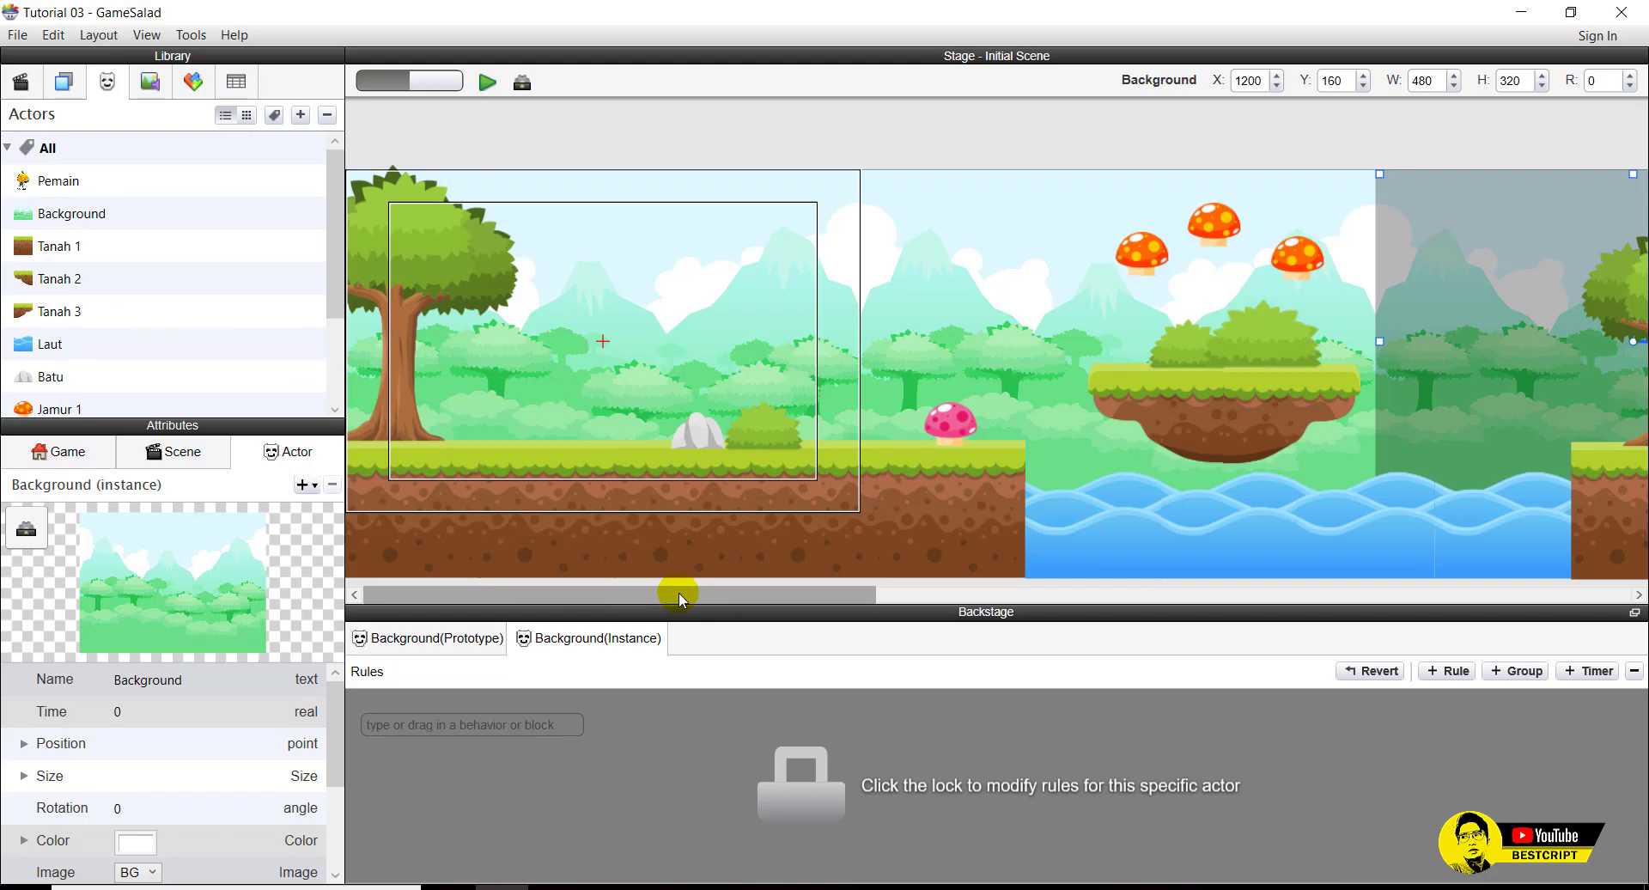
{"action": "left_click_drag", "start_coordinate": [679, 592], "coordinate": [1496, 612]}
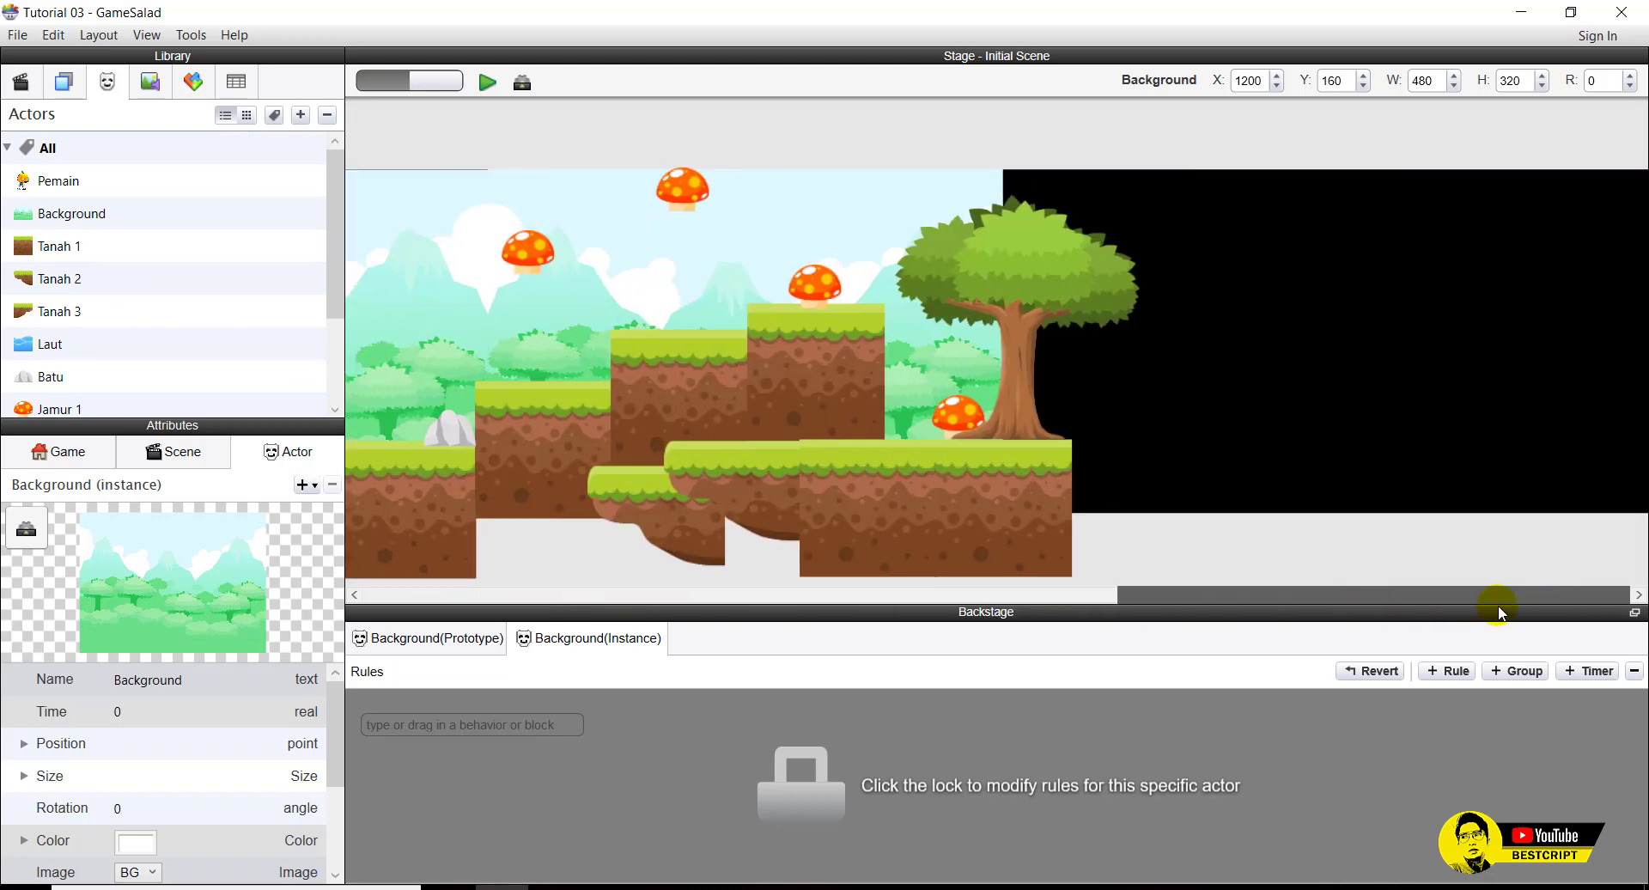
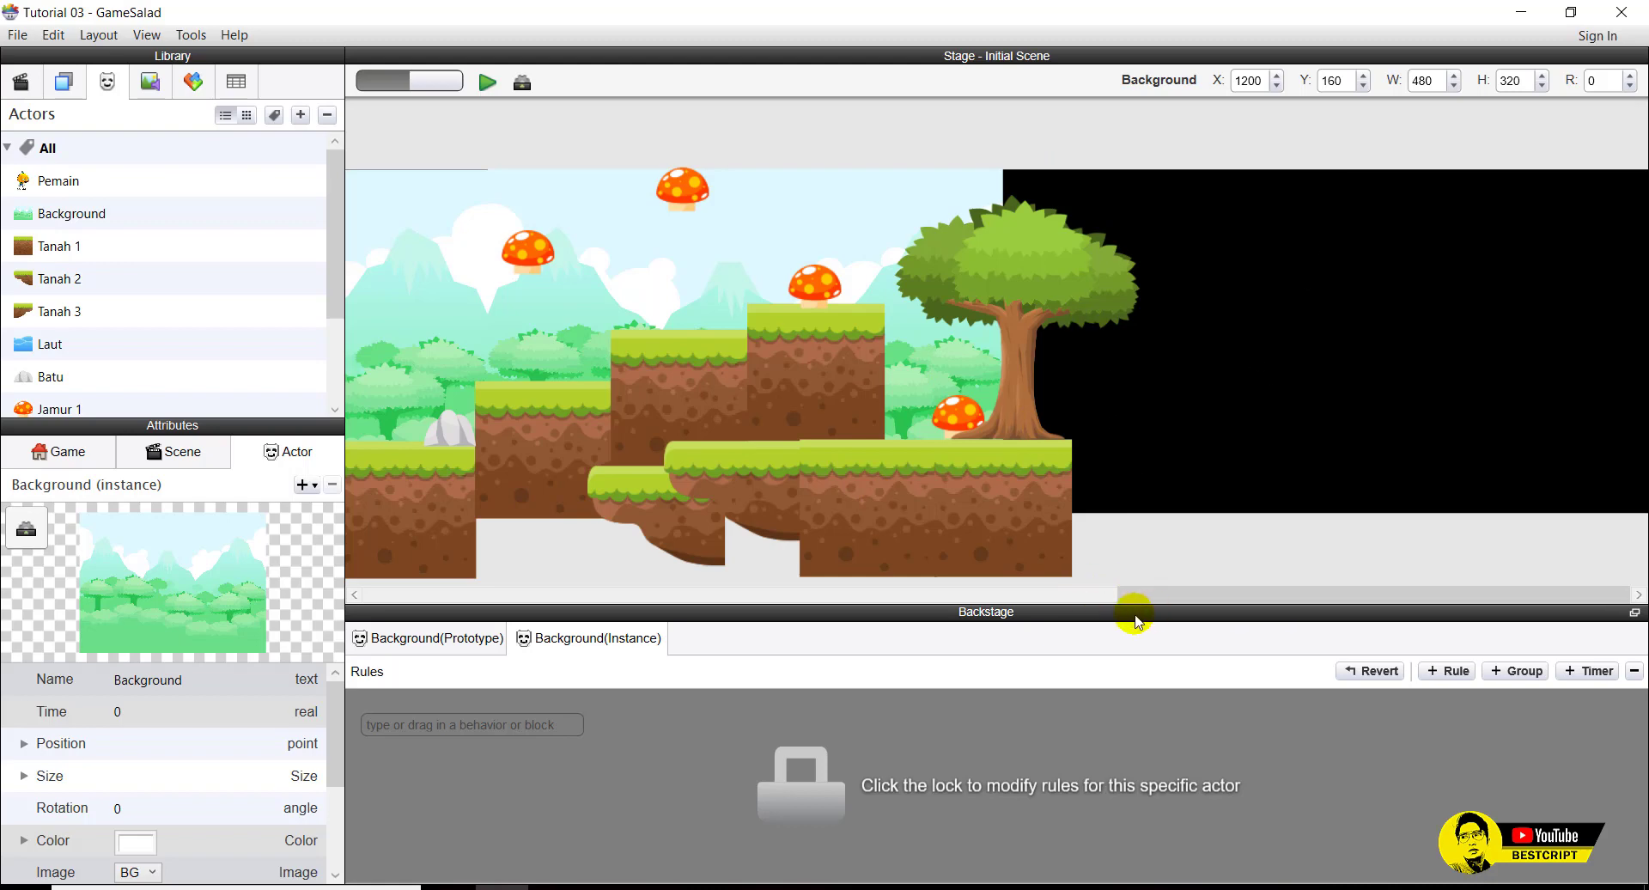
{"action": "left_click_drag", "start_coordinate": [1156, 595], "coordinate": [366, 581]}
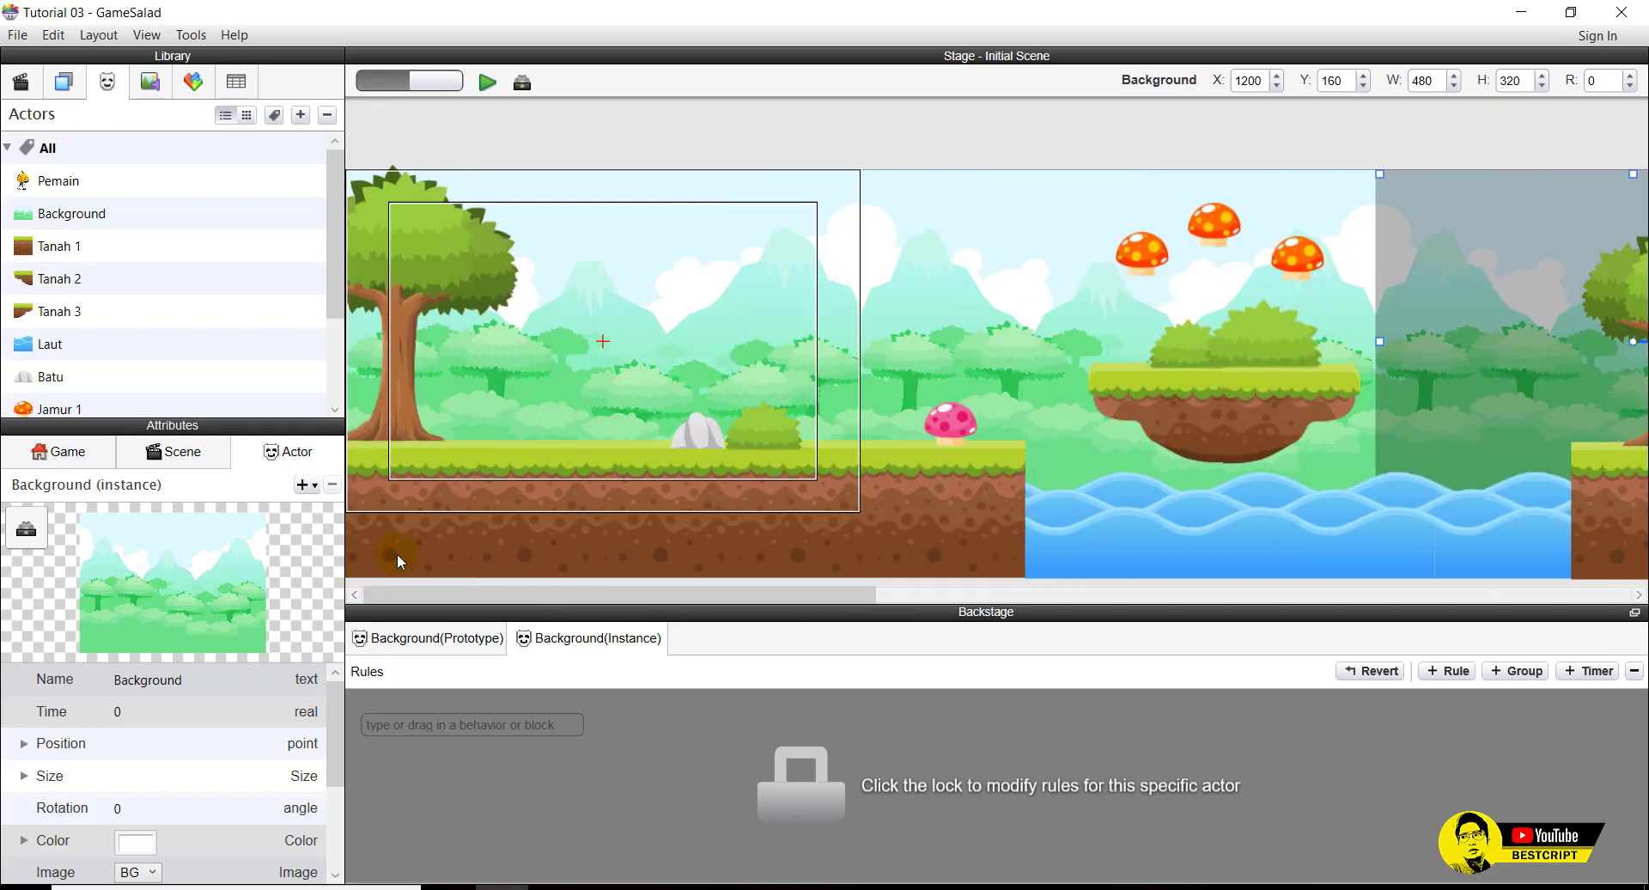
Place the Pemain actor in front of the tree at about X 85, Y 222, scaled down to about 46 by 70.
{"action": "left_click", "coordinate": [573, 470]}
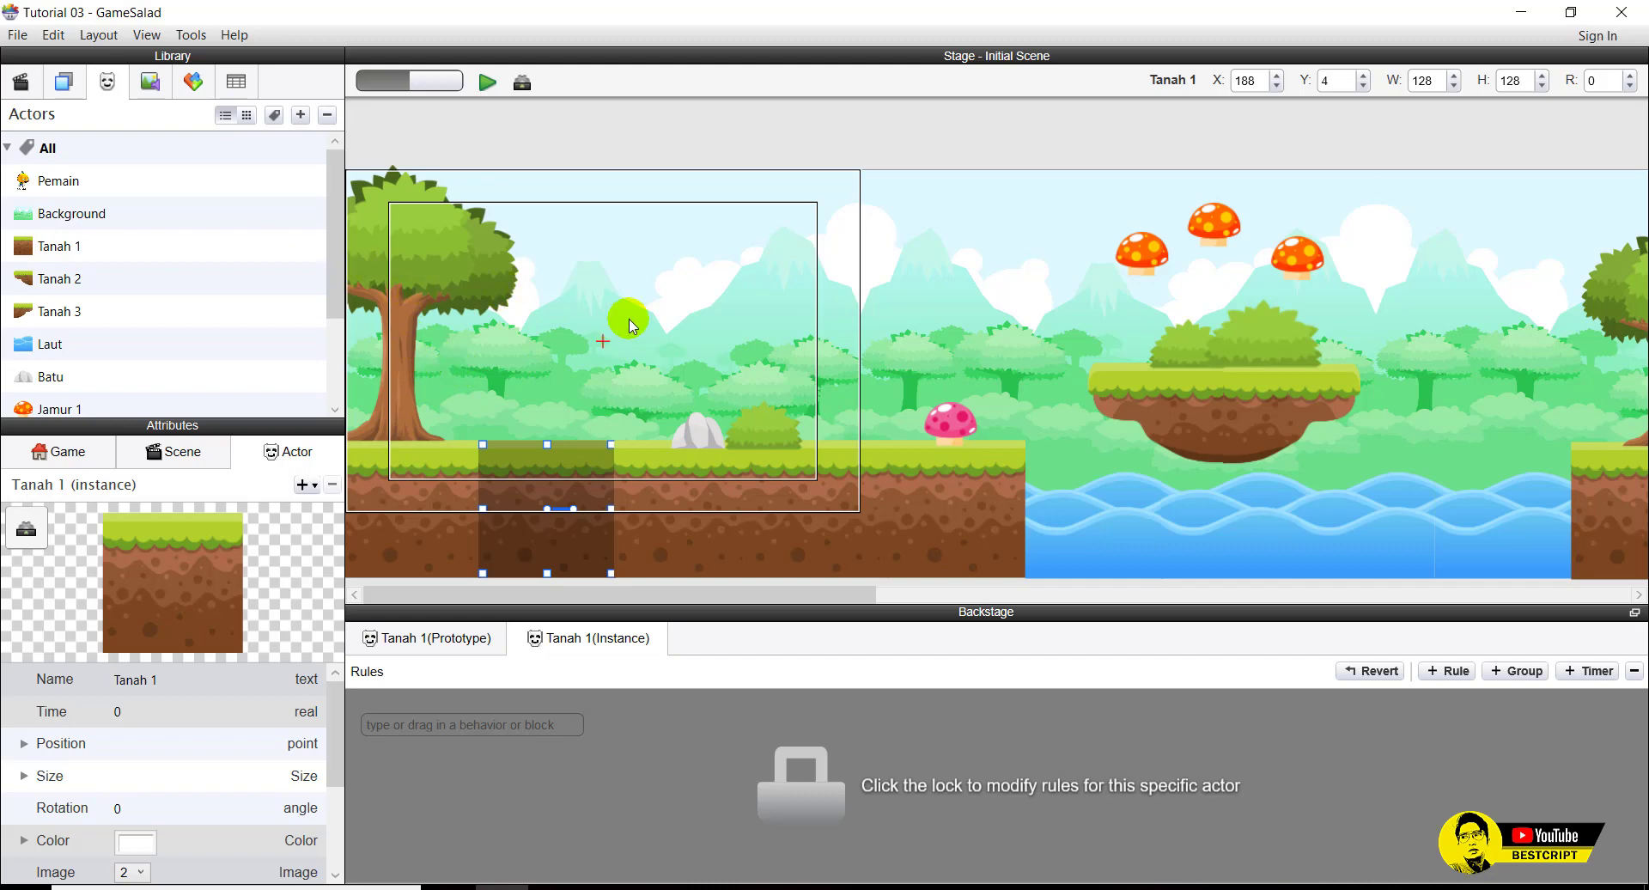
{"action": "left_click", "coordinate": [36, 182]}
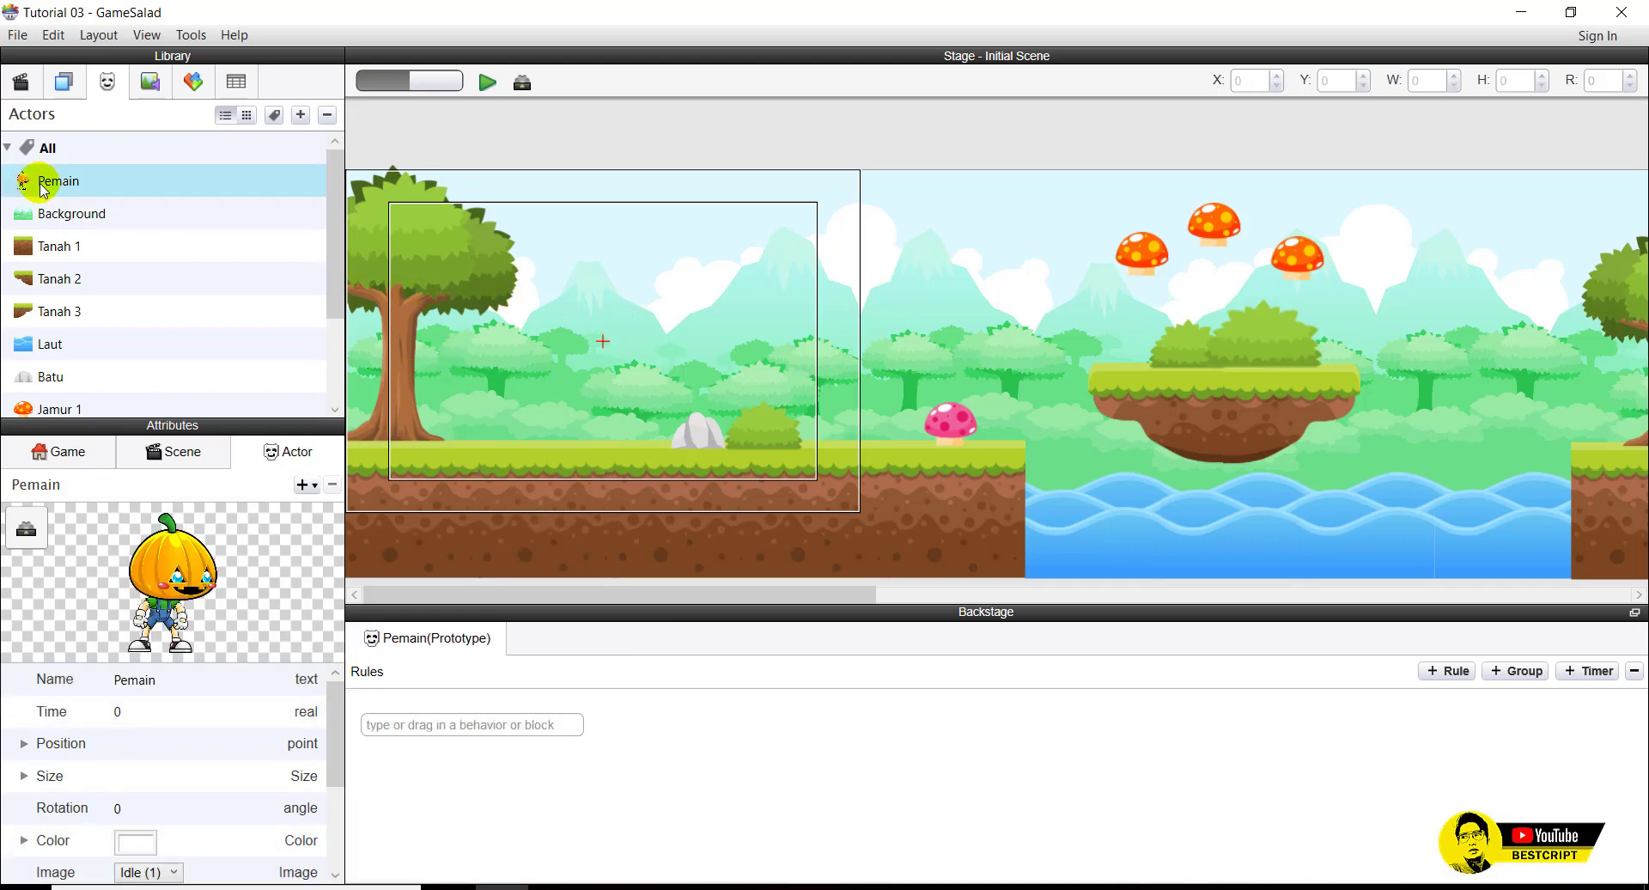
{"action": "left_click_drag", "start_coordinate": [40, 188], "coordinate": [415, 259]}
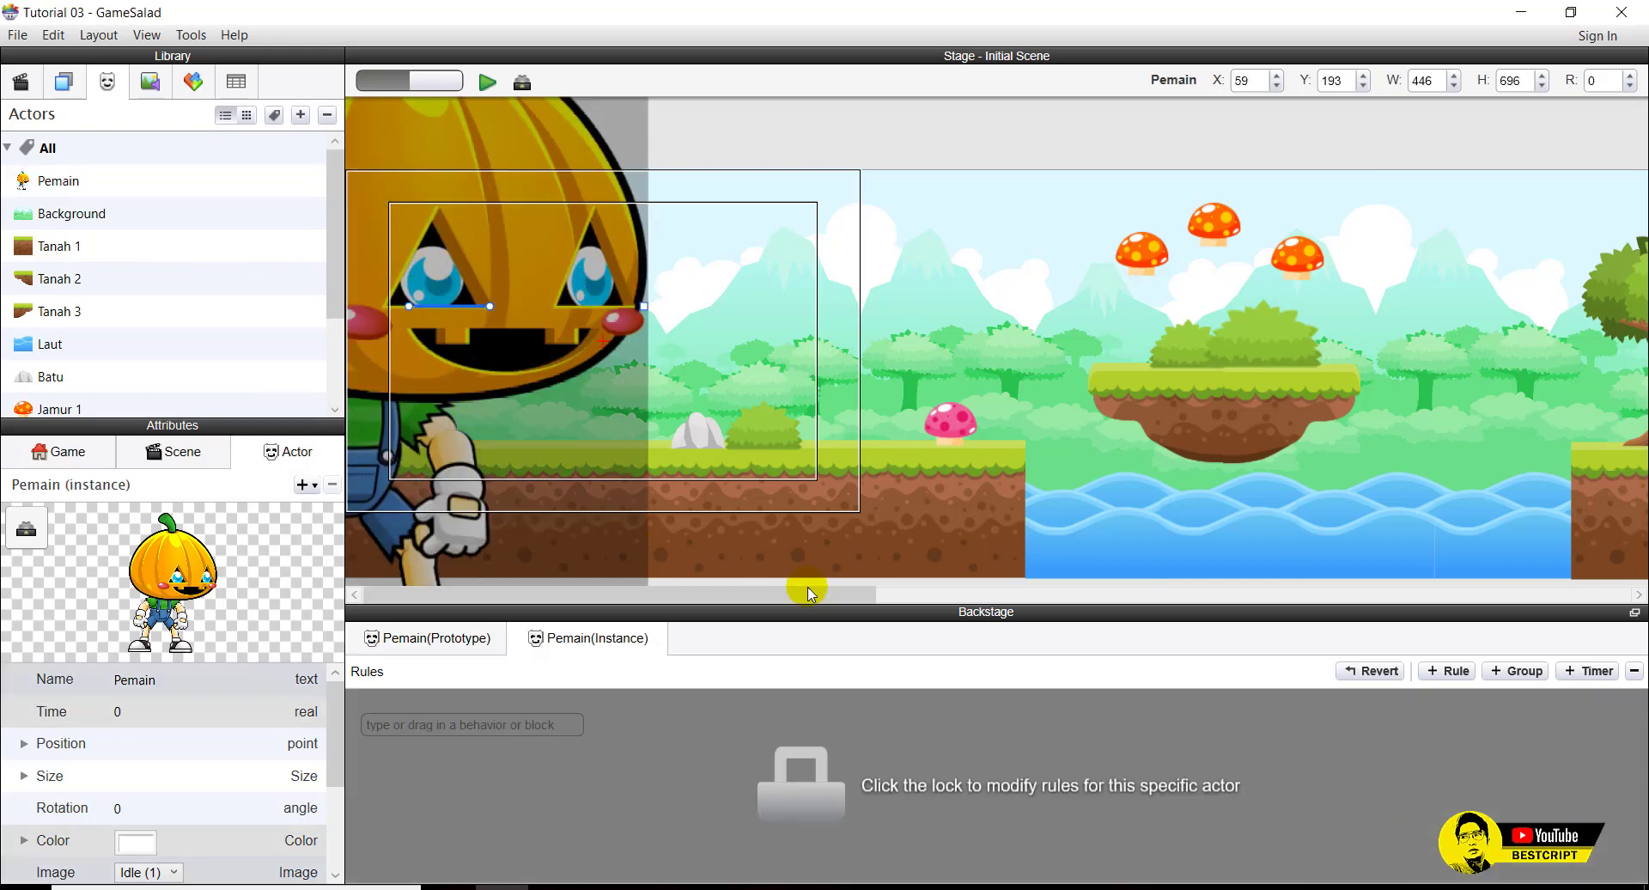
{"action": "left_click_drag", "start_coordinate": [523, 134], "coordinate": [1058, 380]}
{"action": "left_click_drag", "start_coordinate": [708, 183], "coordinate": [975, 501]}
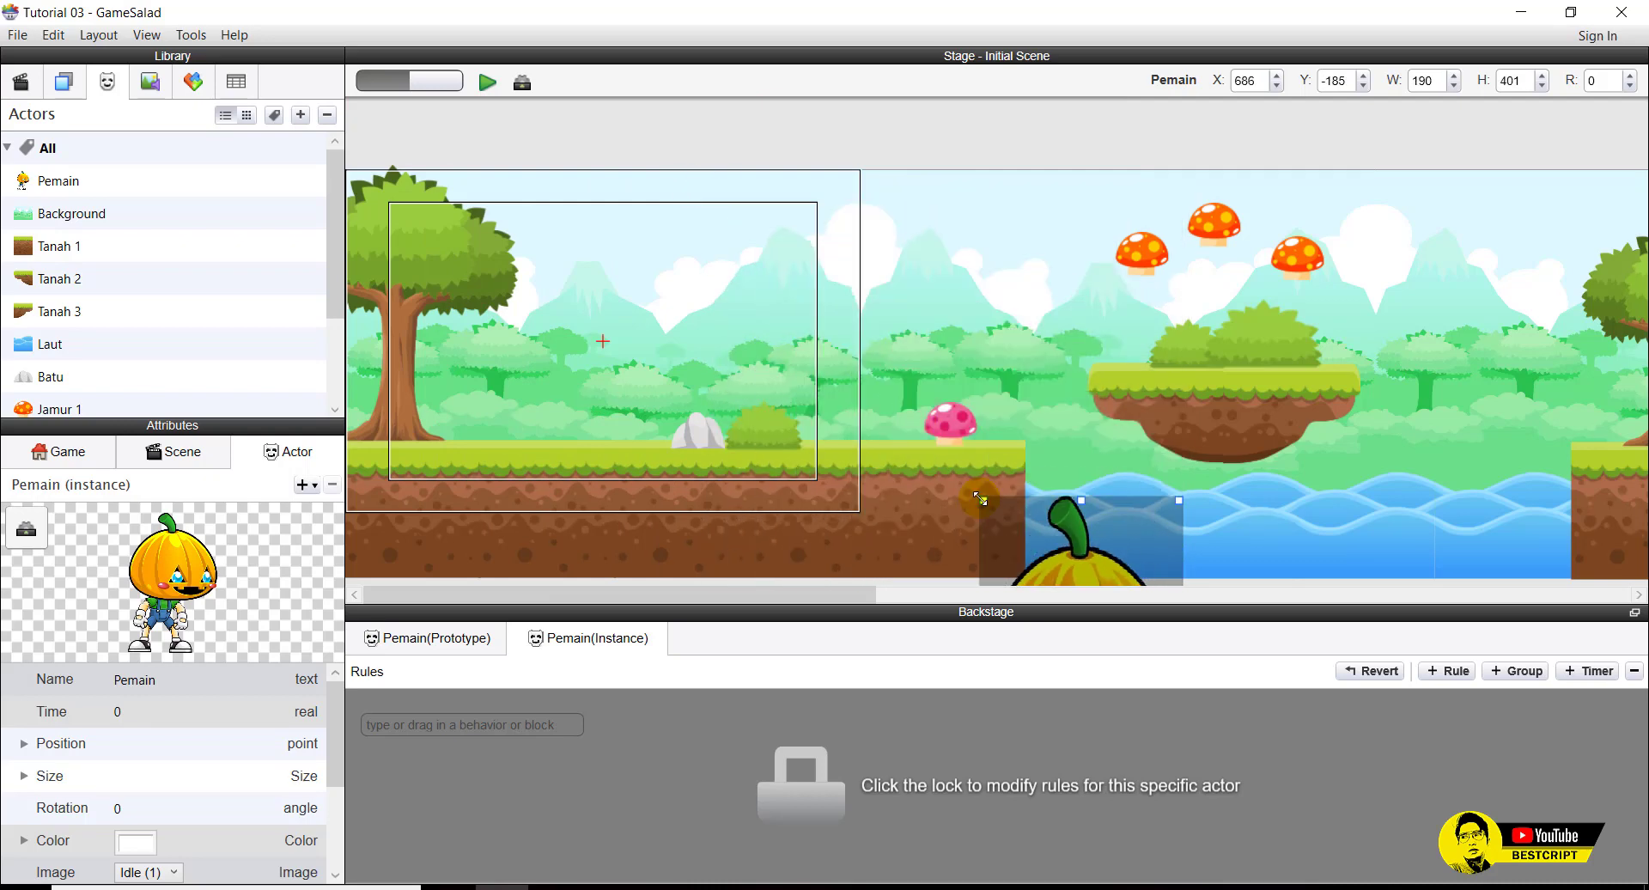
{"action": "left_click_drag", "start_coordinate": [1081, 566], "coordinate": [657, 350]}
{"action": "left_click", "coordinate": [756, 352]}
{"action": "left_click_drag", "start_coordinate": [756, 357], "coordinate": [433, 268]}
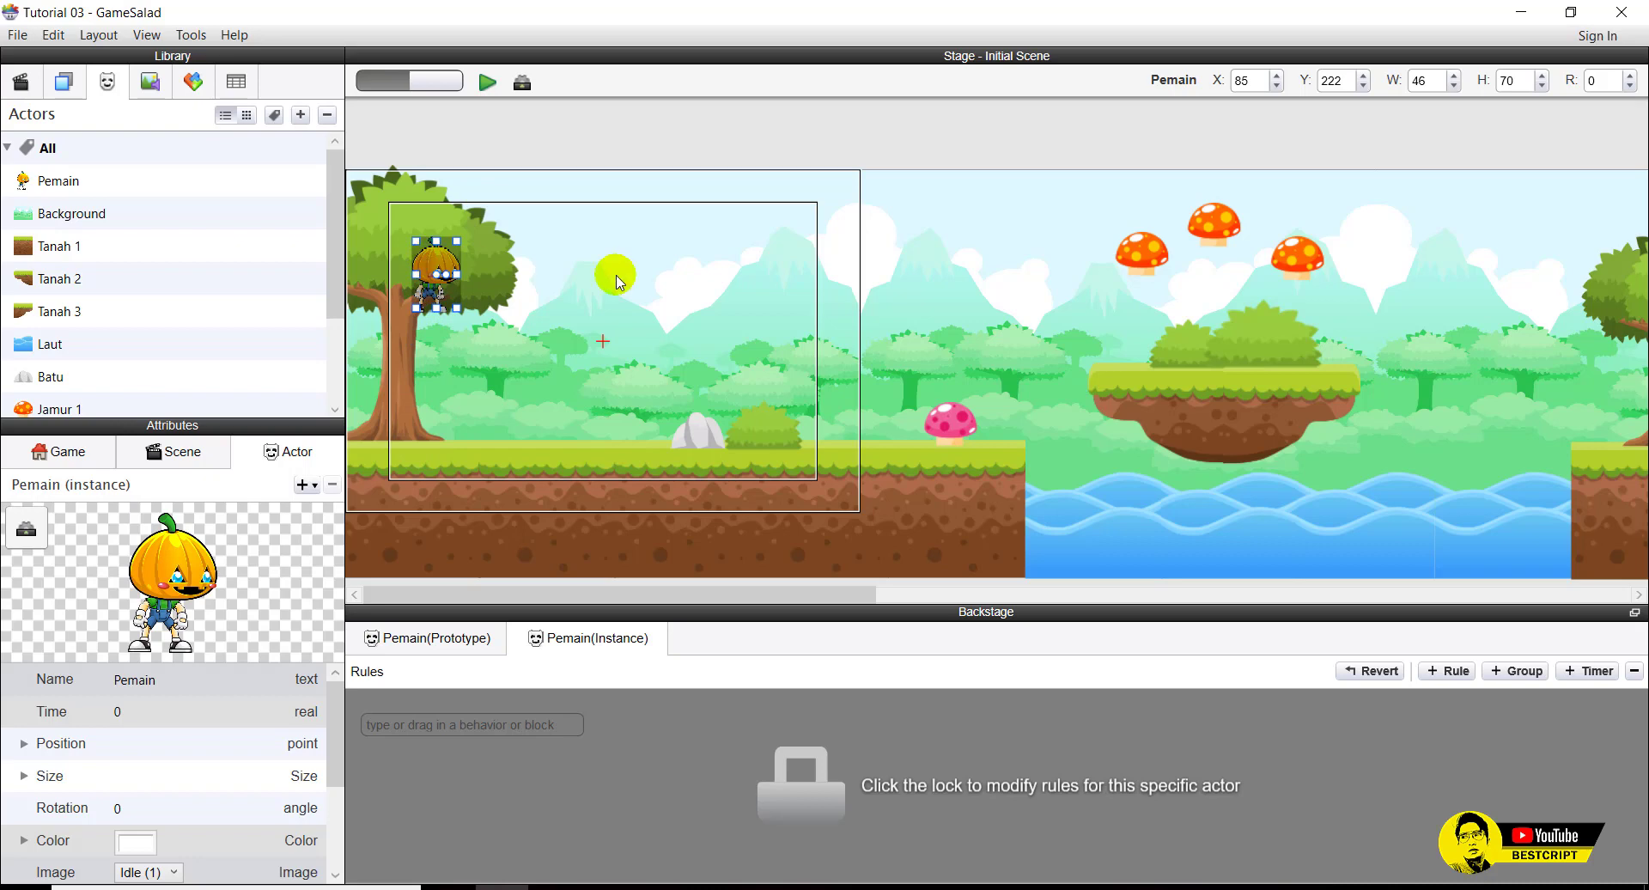
{"action": "left_click", "coordinate": [618, 282]}
{"action": "left_click", "coordinate": [429, 281]}
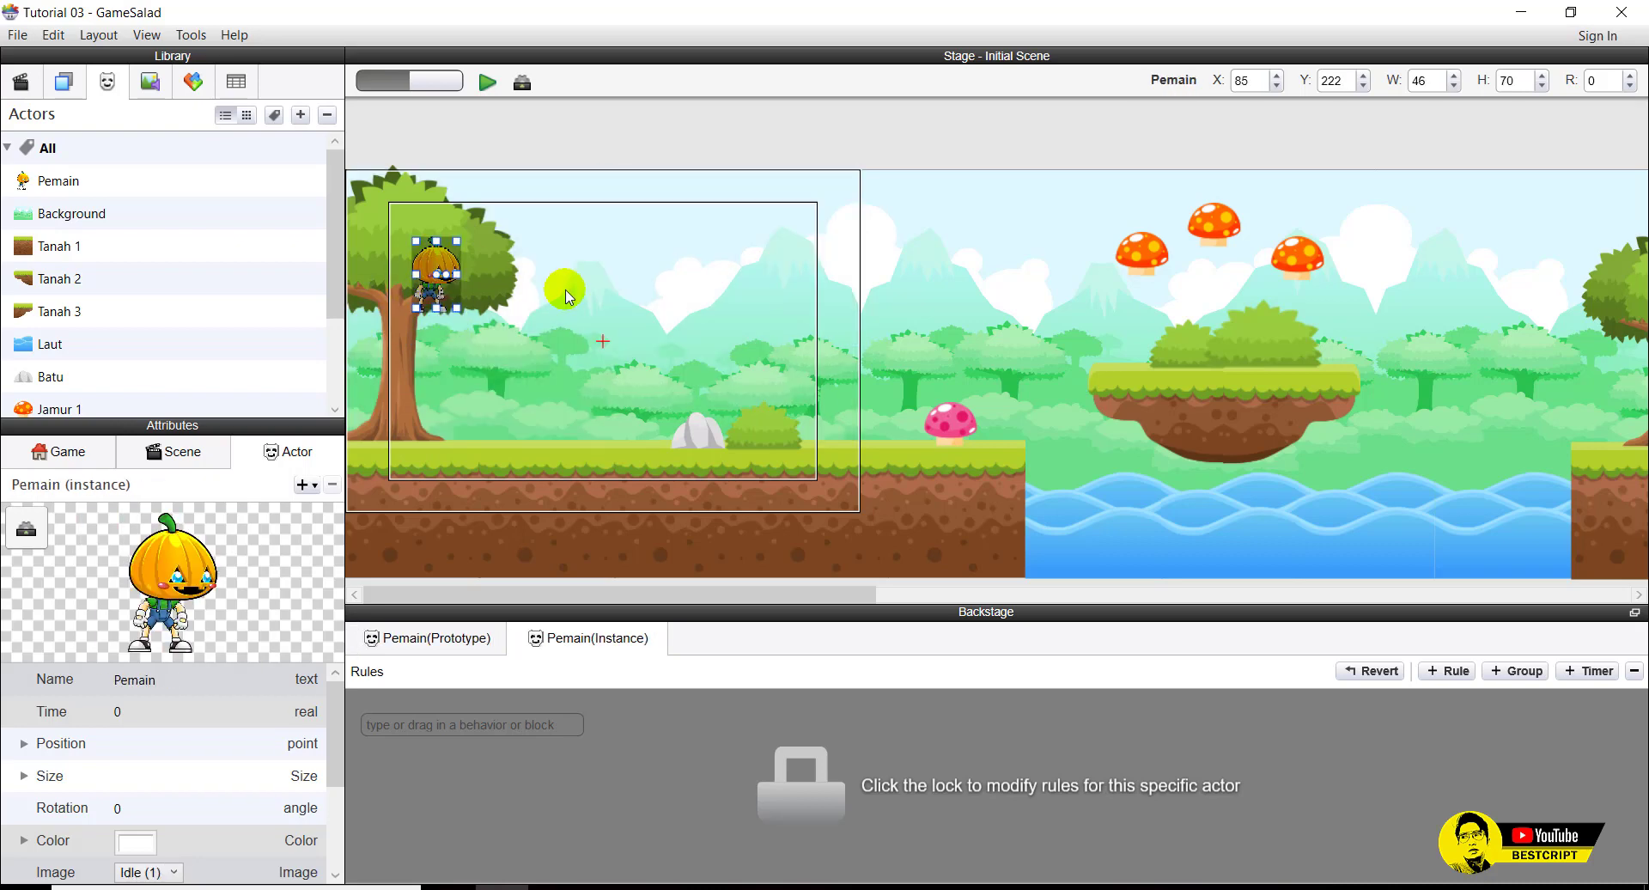
Shrink the pink mushroom and the three orange Jamur 1 mushrooms, making the rightmost orange one about 36 by 32.
{"action": "left_click", "coordinate": [951, 419]}
{"action": "left_click_drag", "start_coordinate": [976, 402], "coordinate": [960, 409]}
{"action": "left_click", "coordinate": [1163, 250]}
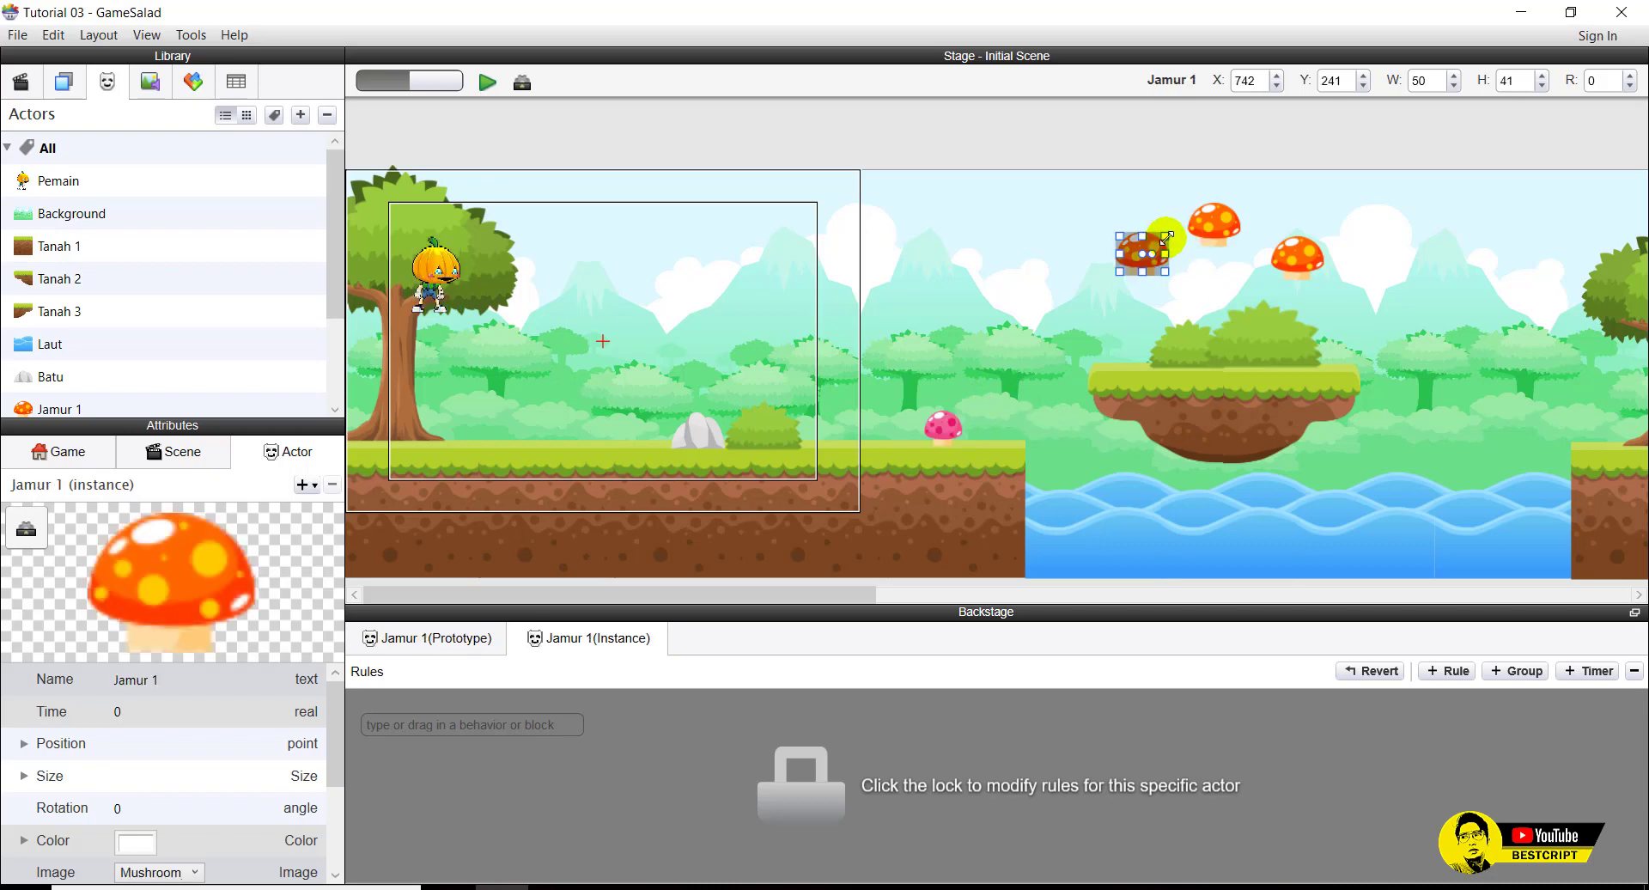
{"action": "left_click_drag", "start_coordinate": [1165, 232], "coordinate": [1148, 245]}
{"action": "left_click", "coordinate": [1211, 230]}
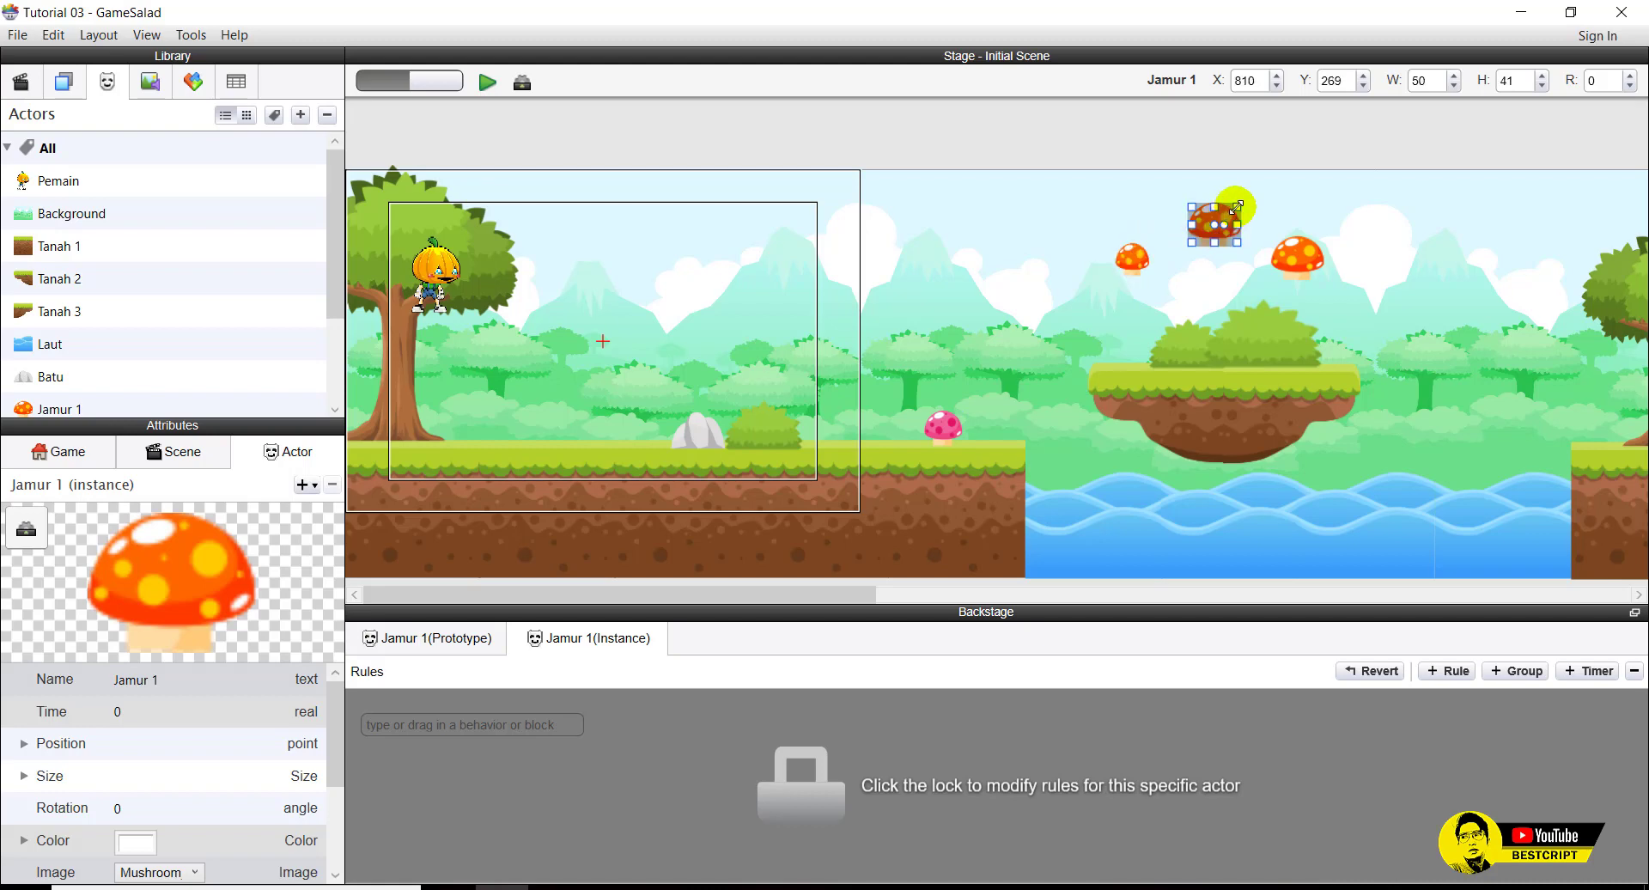
{"action": "left_click_drag", "start_coordinate": [1238, 204], "coordinate": [1221, 247]}
{"action": "left_click", "coordinate": [1310, 247]}
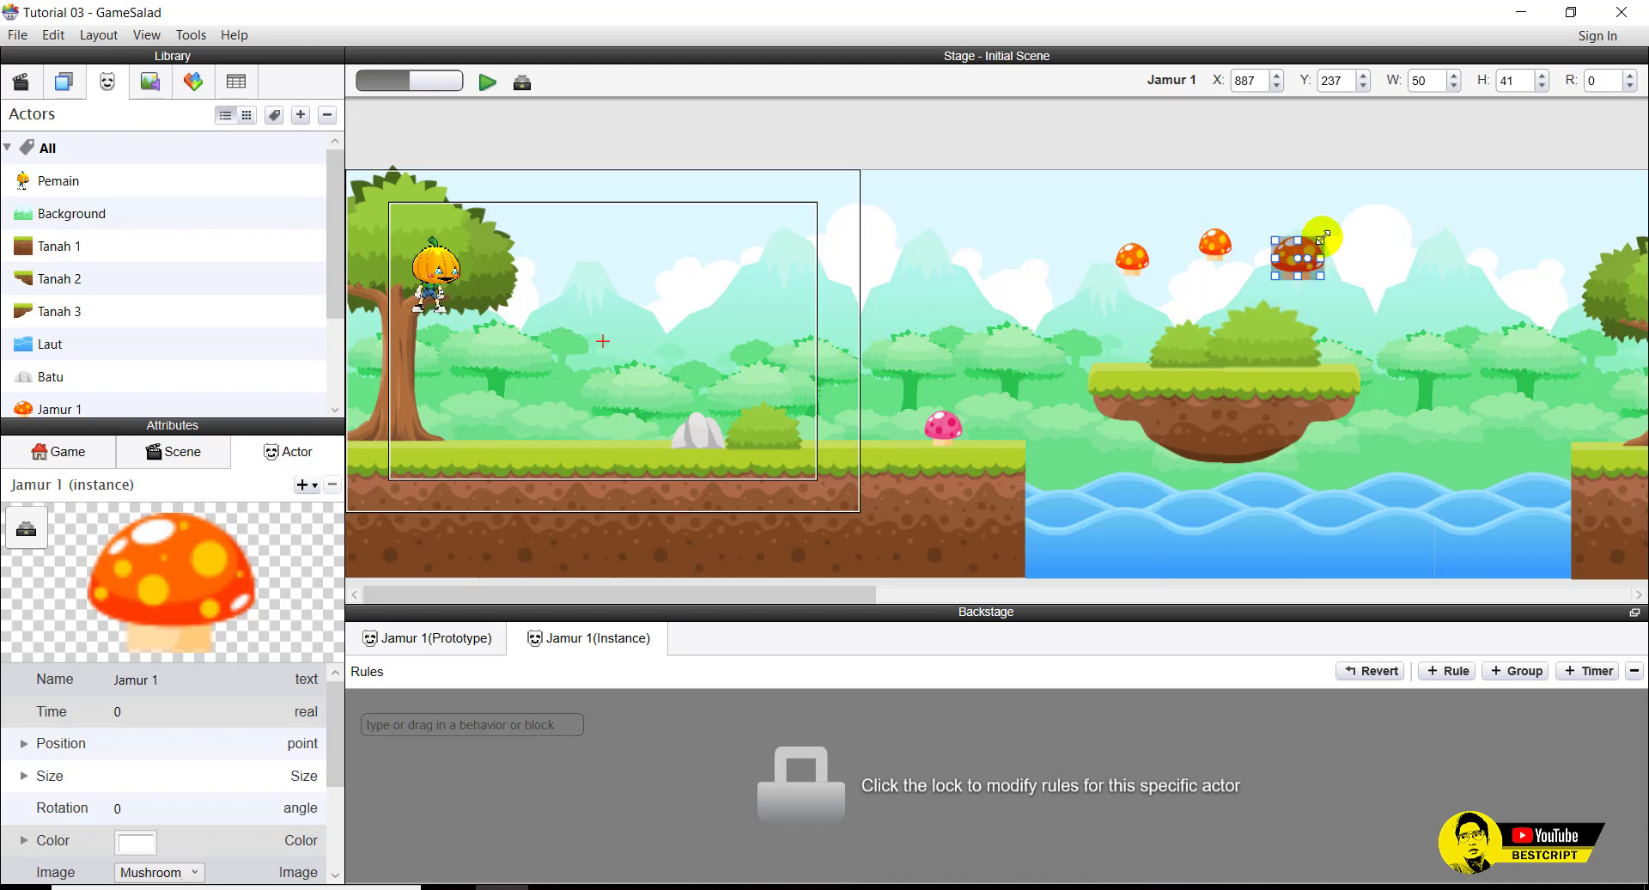
{"action": "left_click_drag", "start_coordinate": [1325, 232], "coordinate": [1311, 244]}
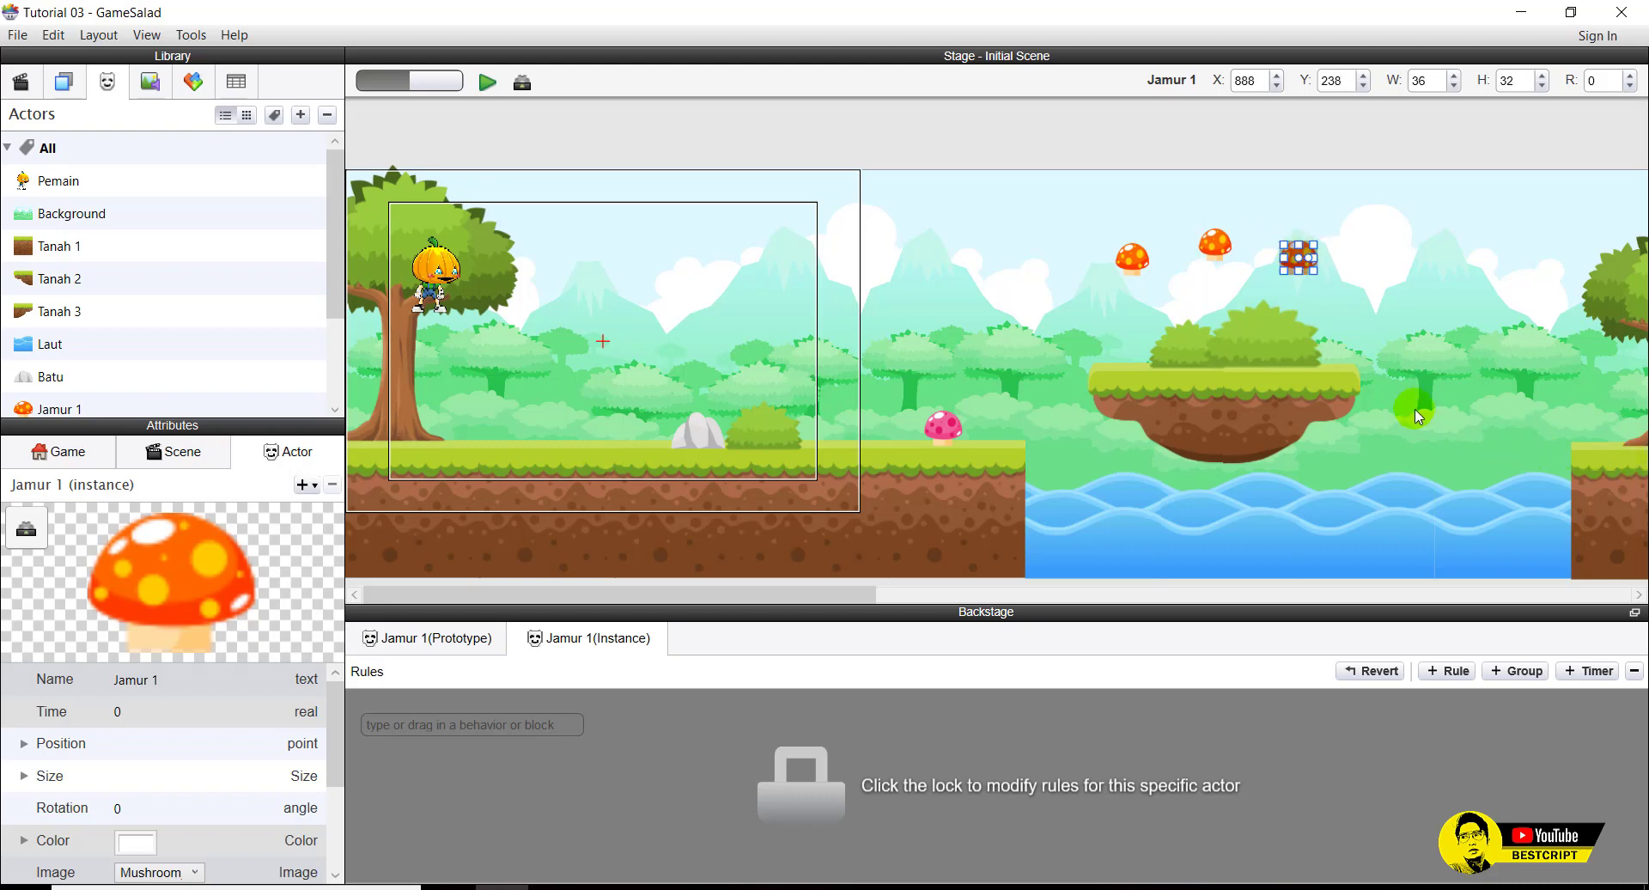
Place another Tanah 2 ground piece over the water between the floating island and the ground block beyond it.
{"action": "left_click", "coordinate": [1357, 378]}
{"action": "left_click", "coordinate": [1206, 407]}
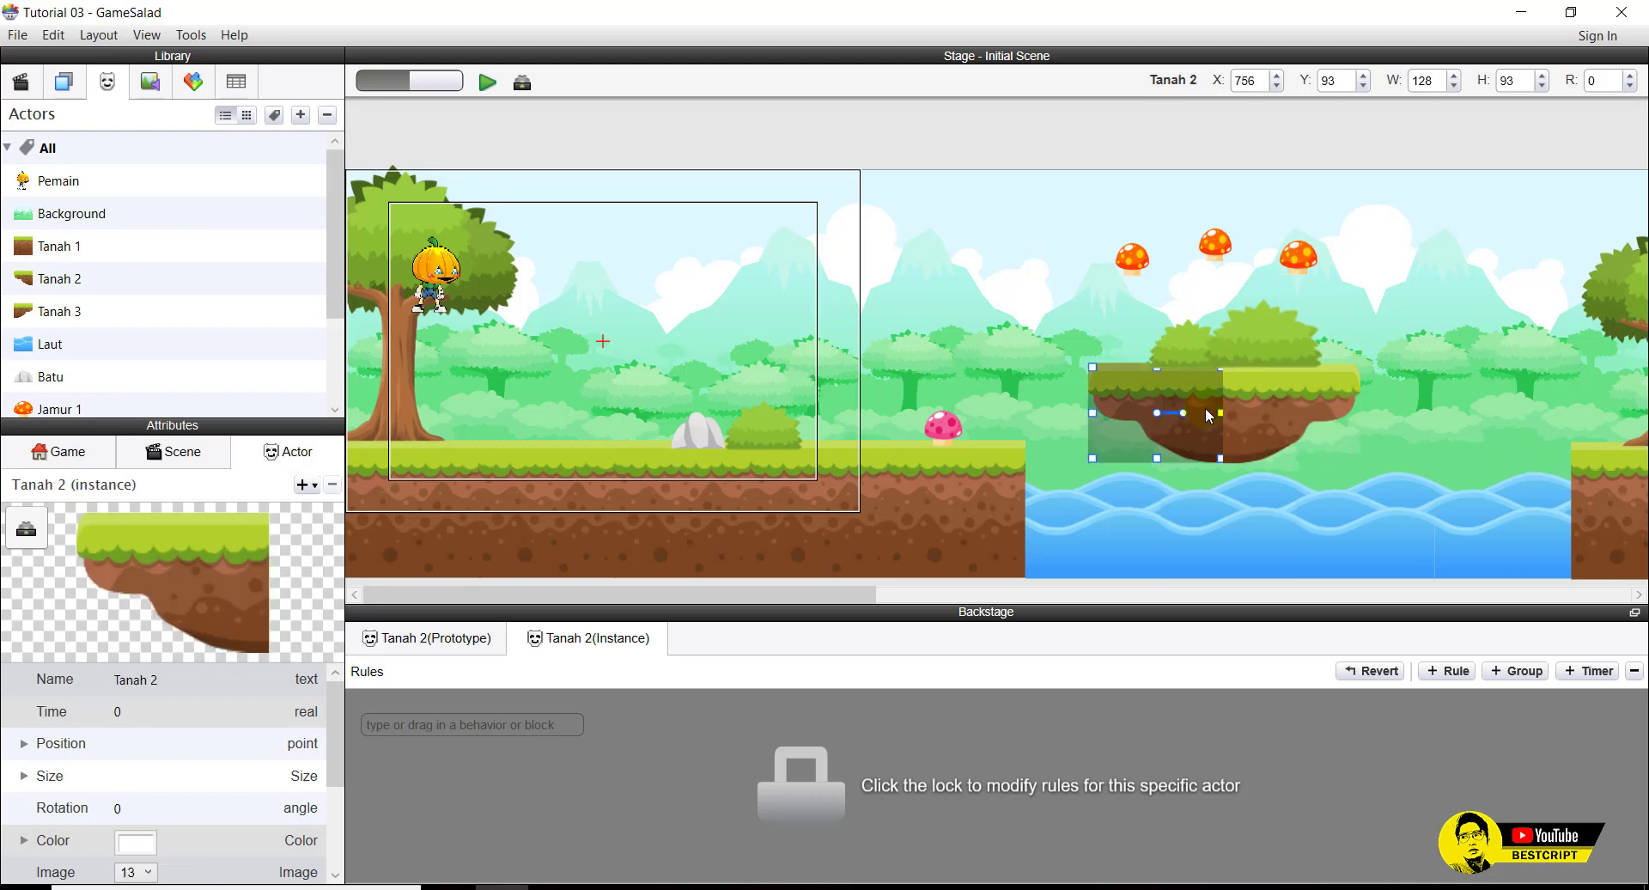
{"action": "left_click", "coordinate": [81, 248]}
{"action": "left_click_drag", "start_coordinate": [75, 281], "coordinate": [1477, 330]}
{"action": "left_click_drag", "start_coordinate": [1477, 330], "coordinate": [1487, 479]}
{"action": "left_click", "coordinate": [1427, 368]}
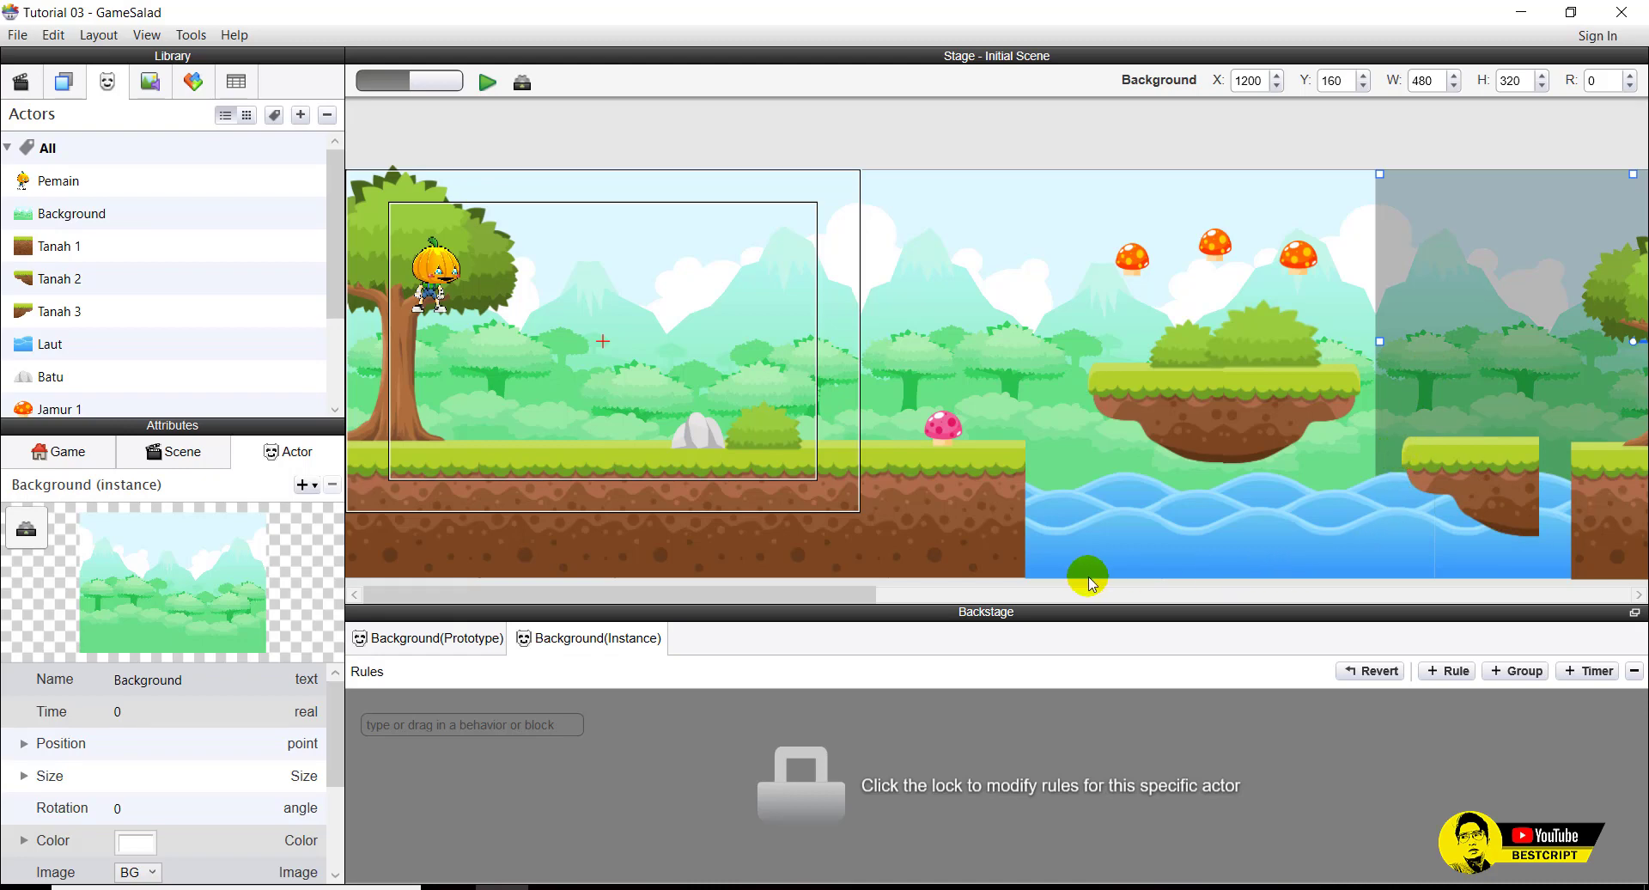
{"action": "left_click_drag", "start_coordinate": [831, 592], "coordinate": [606, 582]}
Preview the scene with the Pemain actor at 200% scale and return to the editor.
{"action": "left_click", "coordinate": [56, 186]}
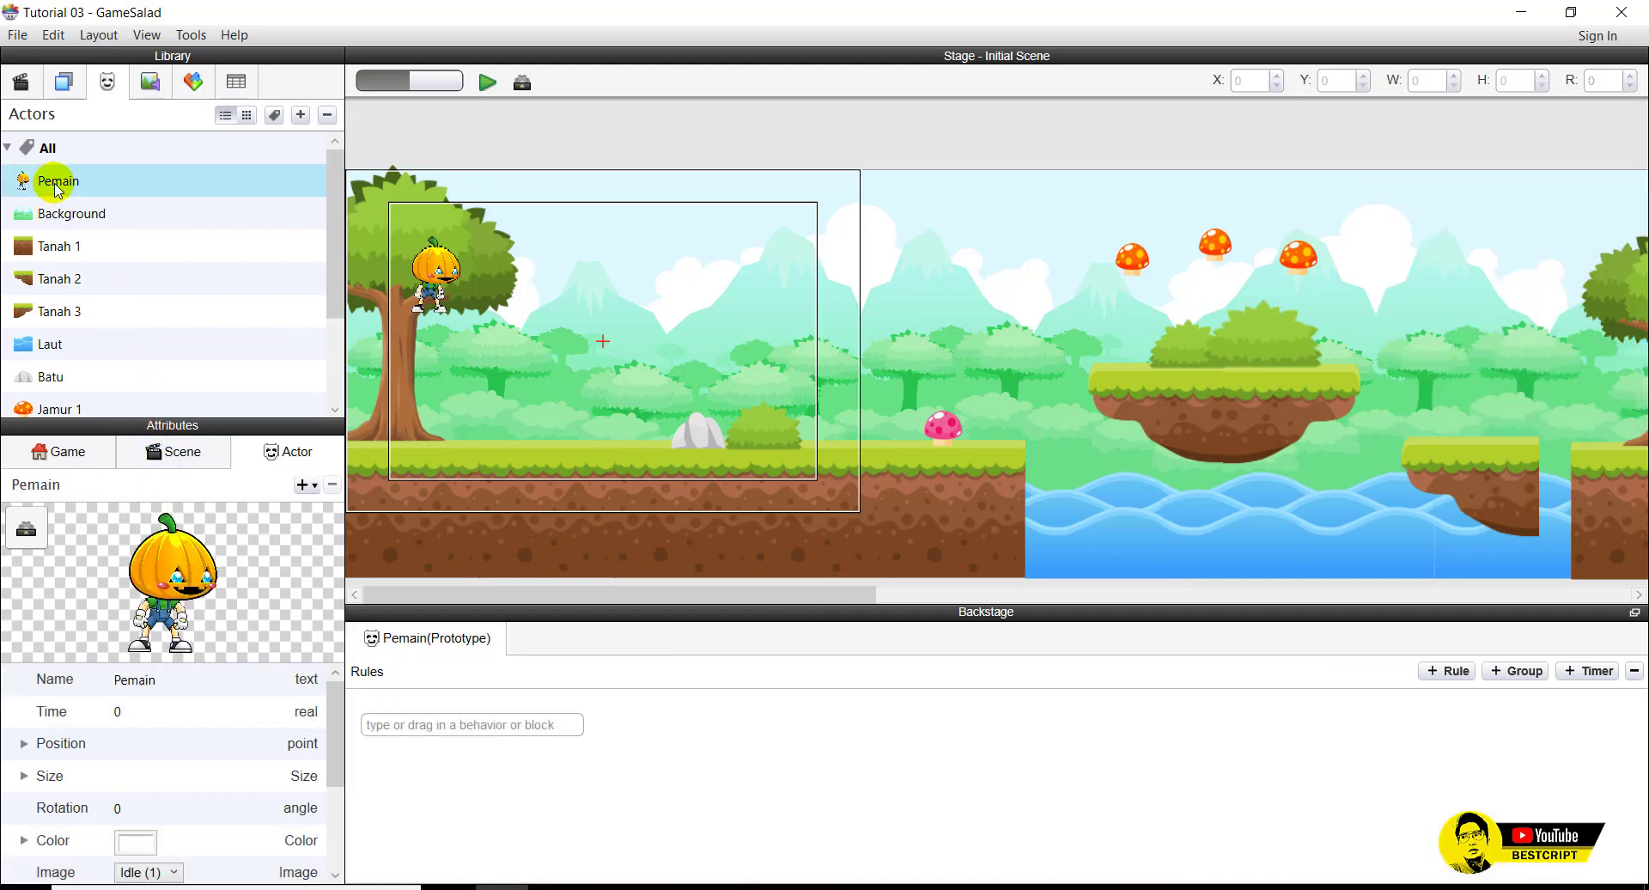
{"action": "left_click", "coordinate": [487, 82]}
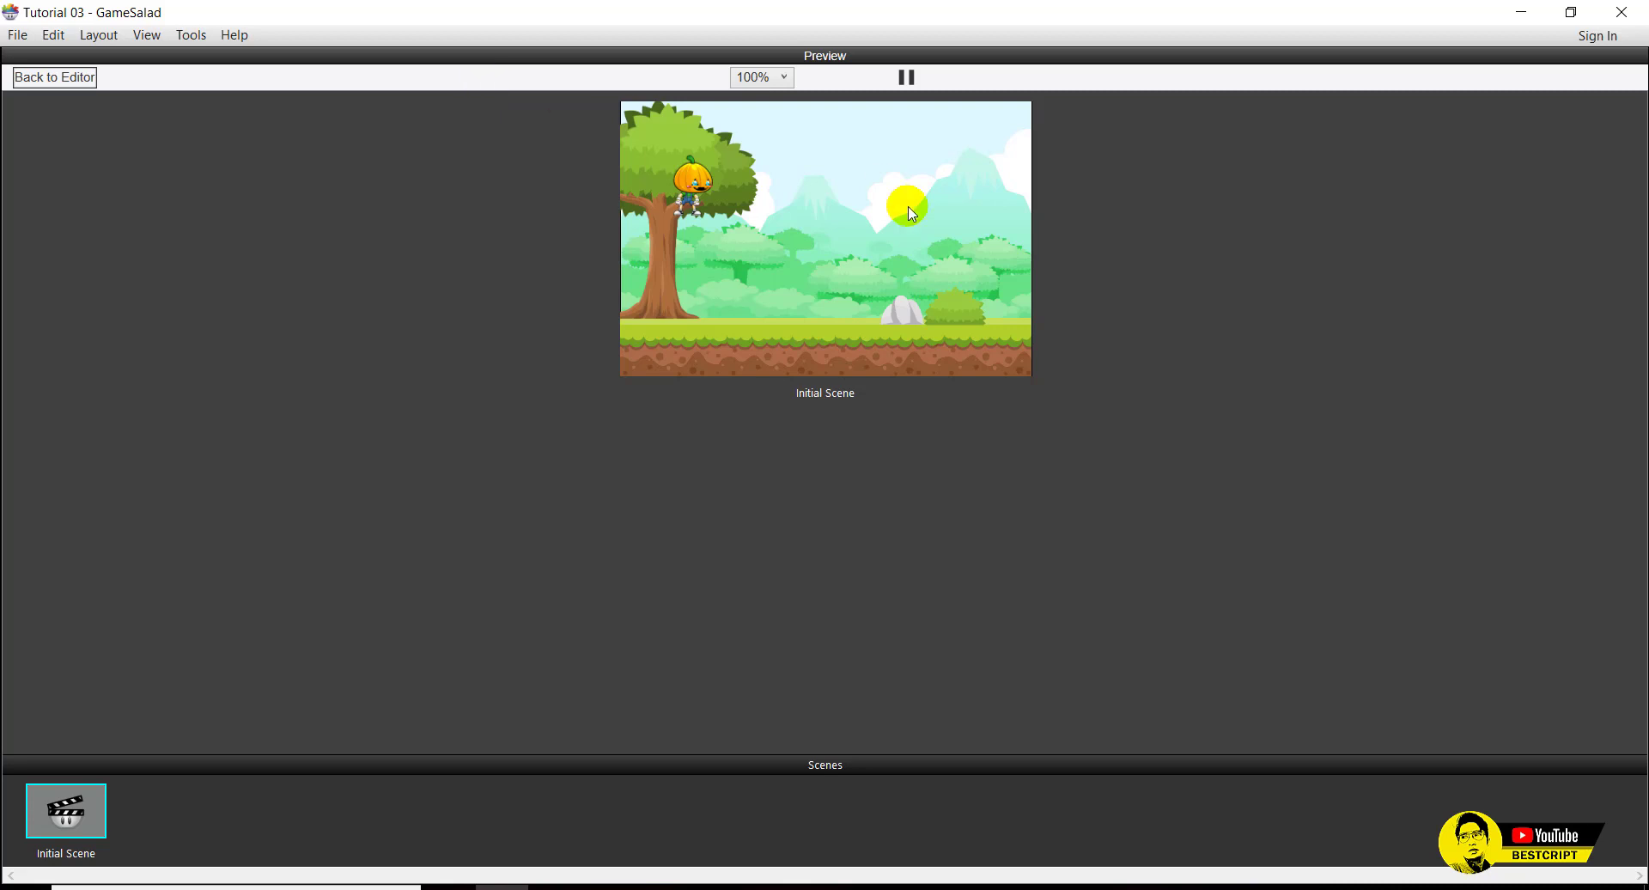
{"action": "left_click", "coordinate": [763, 76]}
{"action": "left_click", "coordinate": [777, 119]}
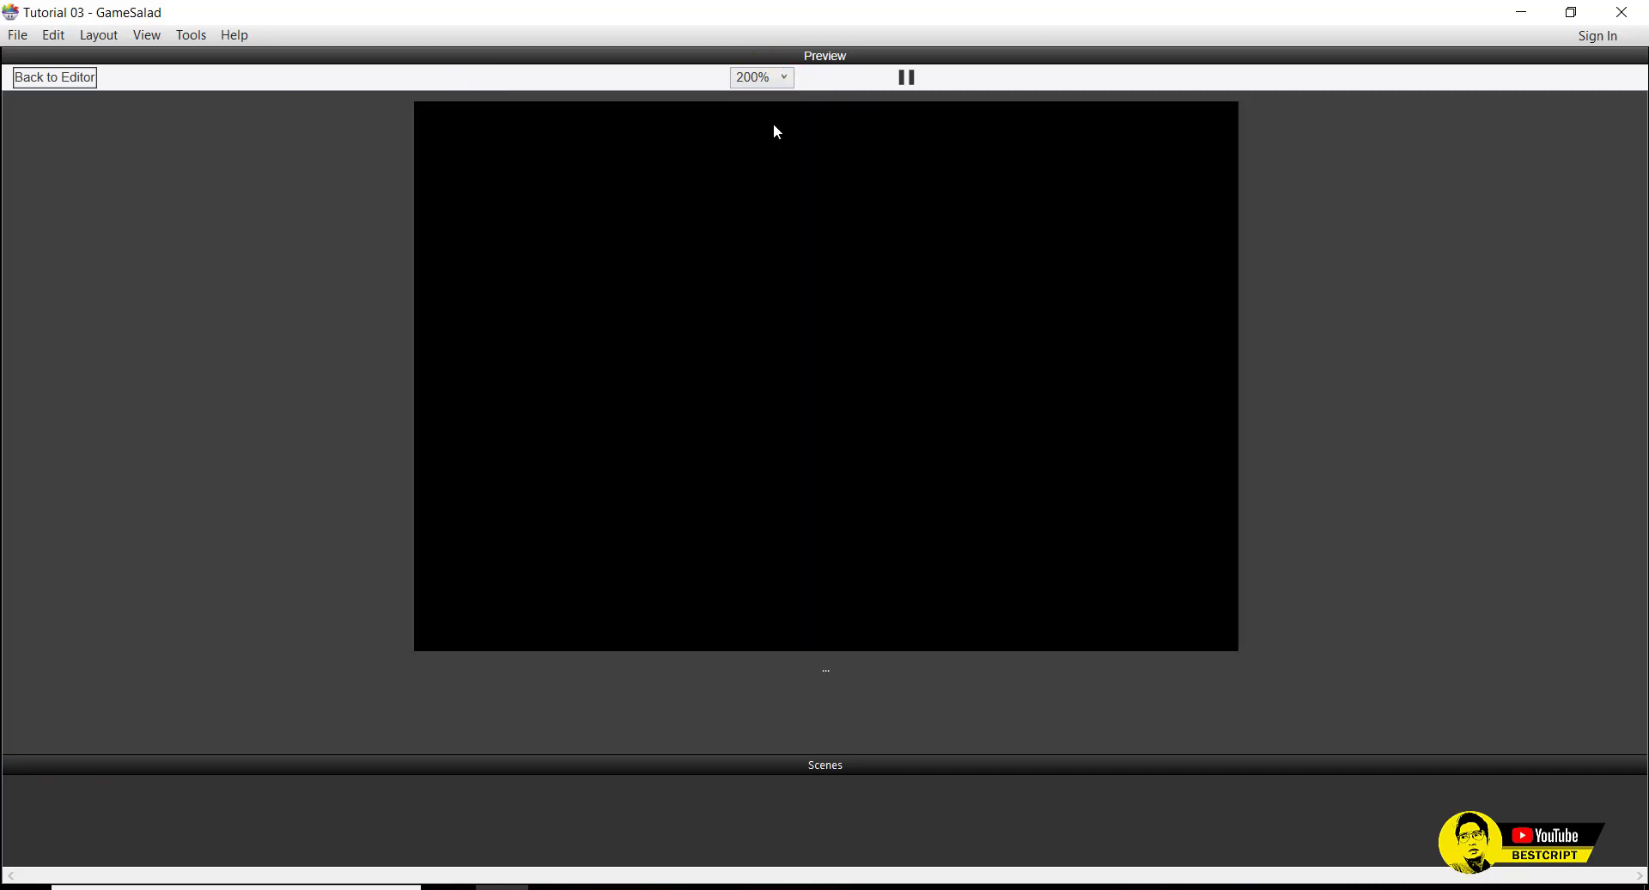
{"action": "left_click", "coordinate": [54, 77]}
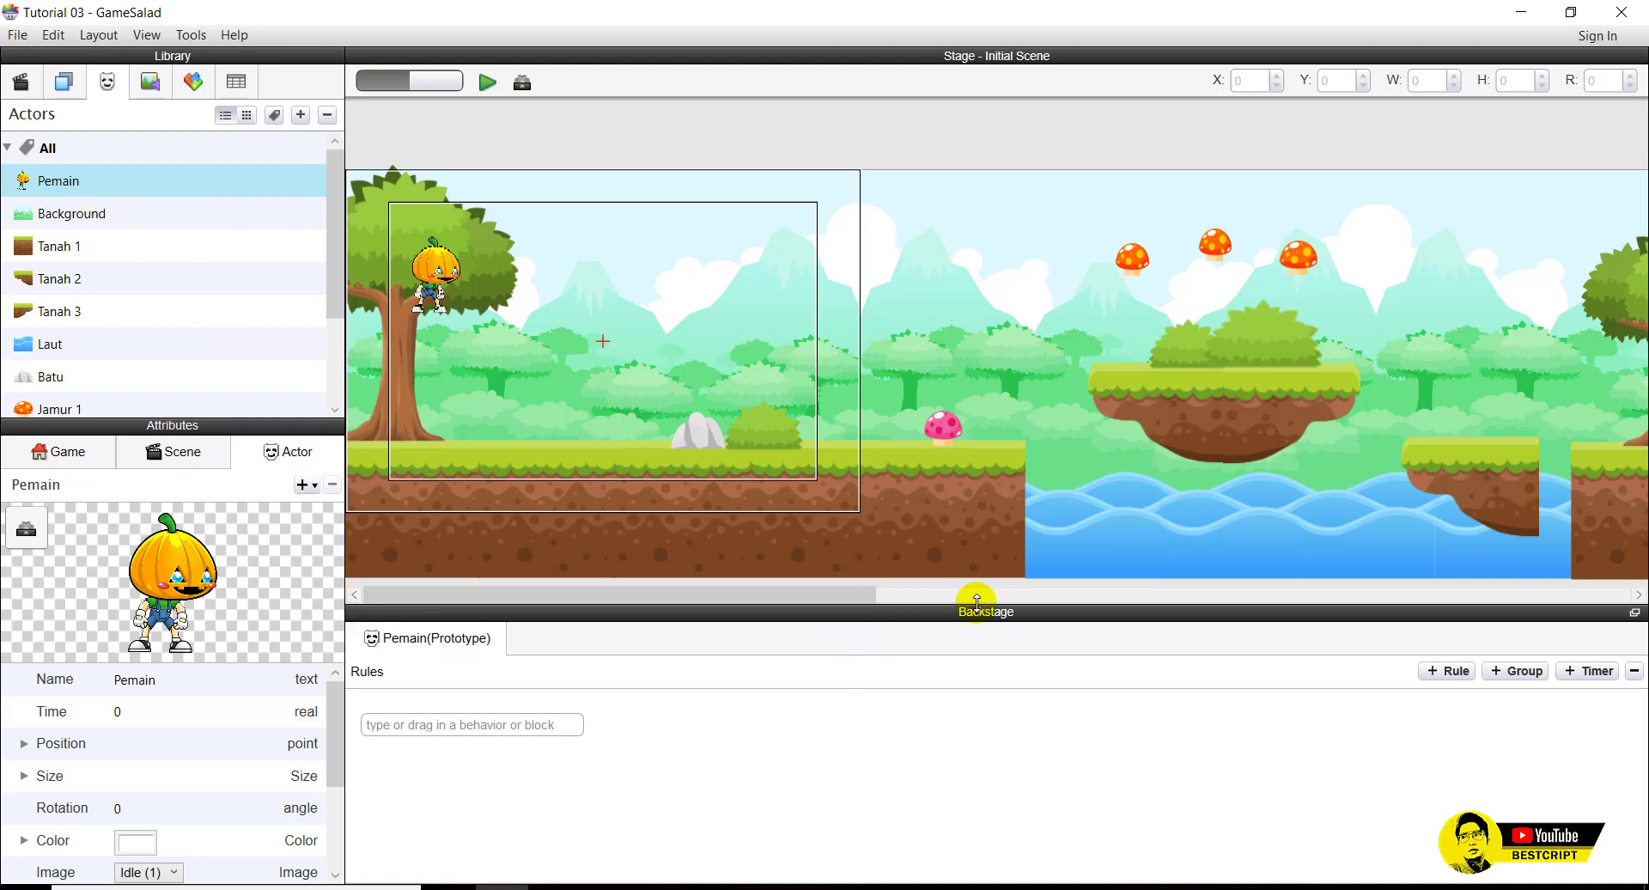
Enlarge the Pemain rules area and show the definition of the Accelerate behavior in the behaviors library.
{"action": "left_click_drag", "start_coordinate": [977, 603], "coordinate": [971, 557]}
{"action": "left_click", "coordinate": [448, 667]}
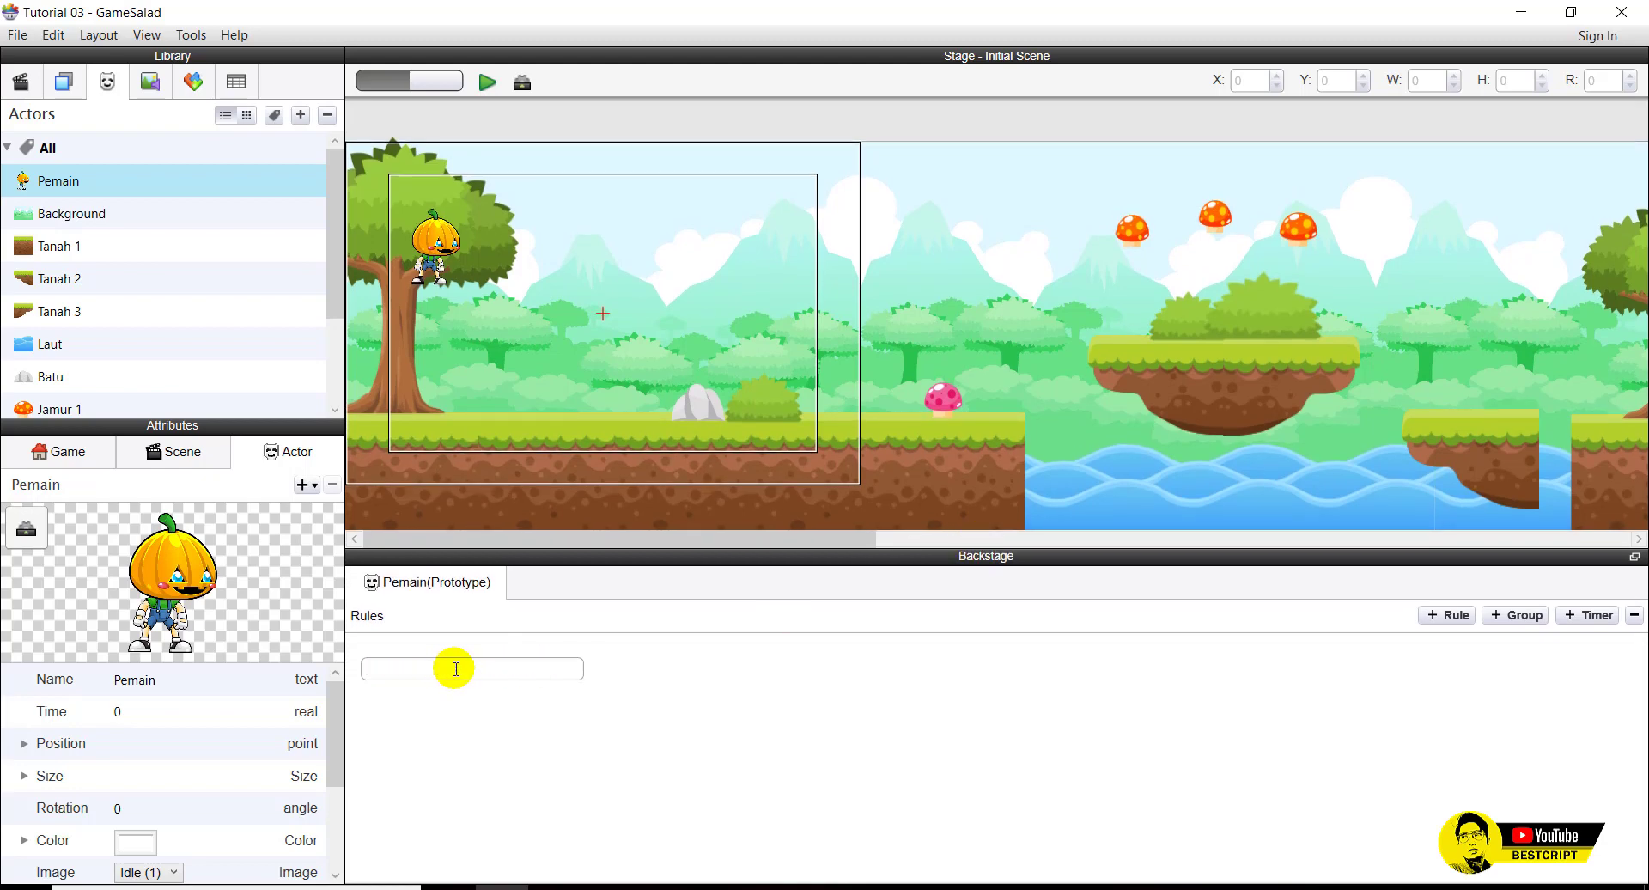
{"action": "left_click", "coordinate": [193, 81]}
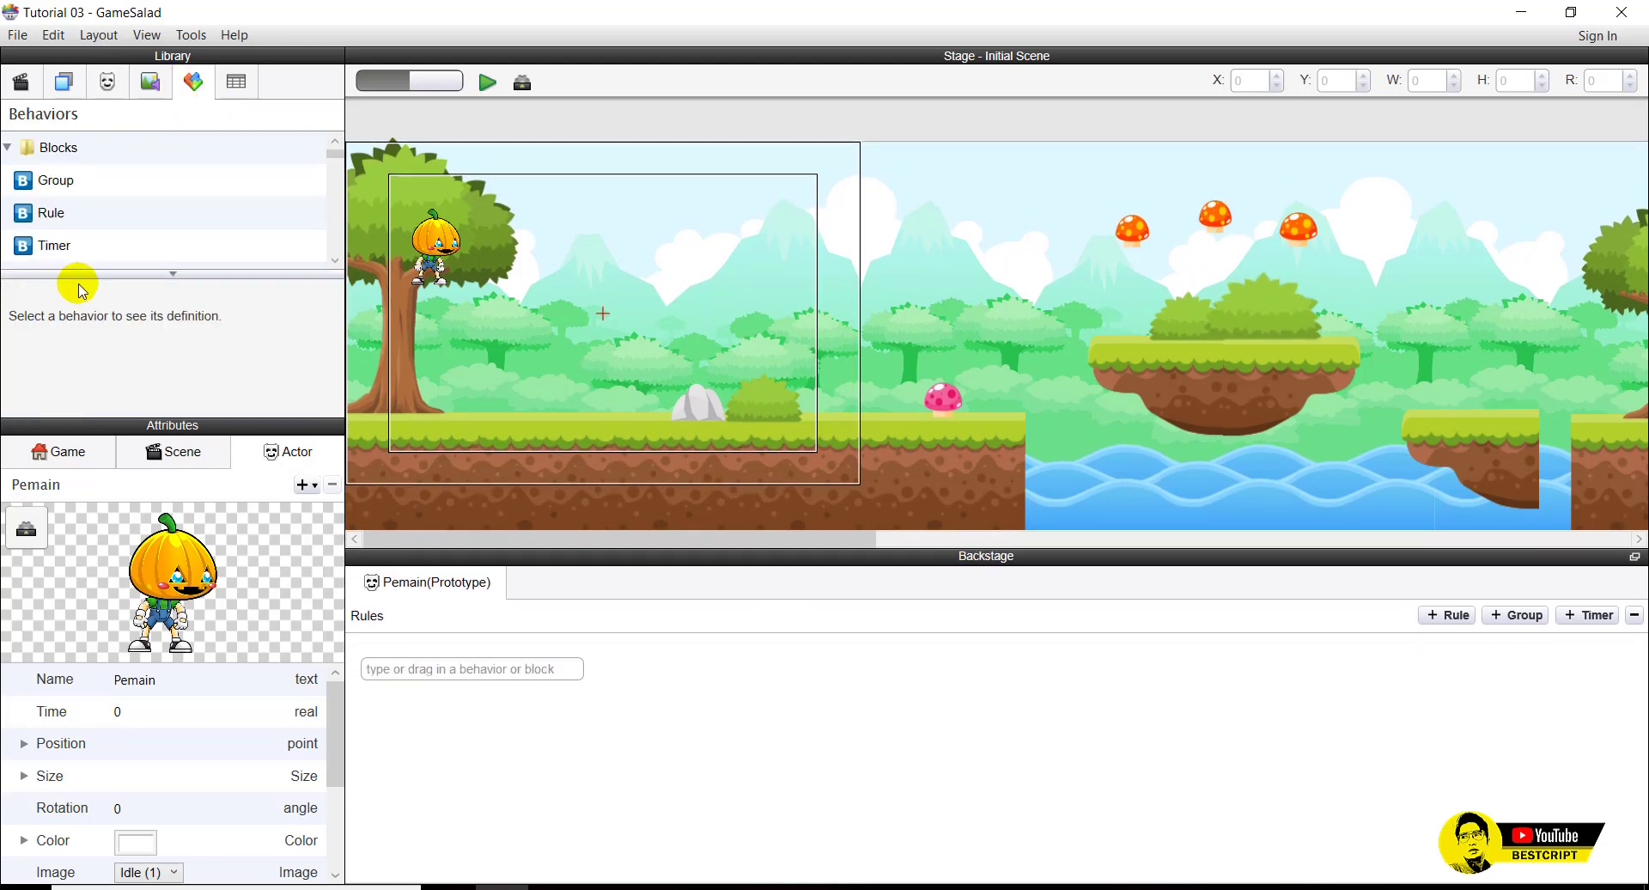
{"action": "scroll", "coordinate": [70, 247], "scroll_direction": "down", "scroll_amount": 3}
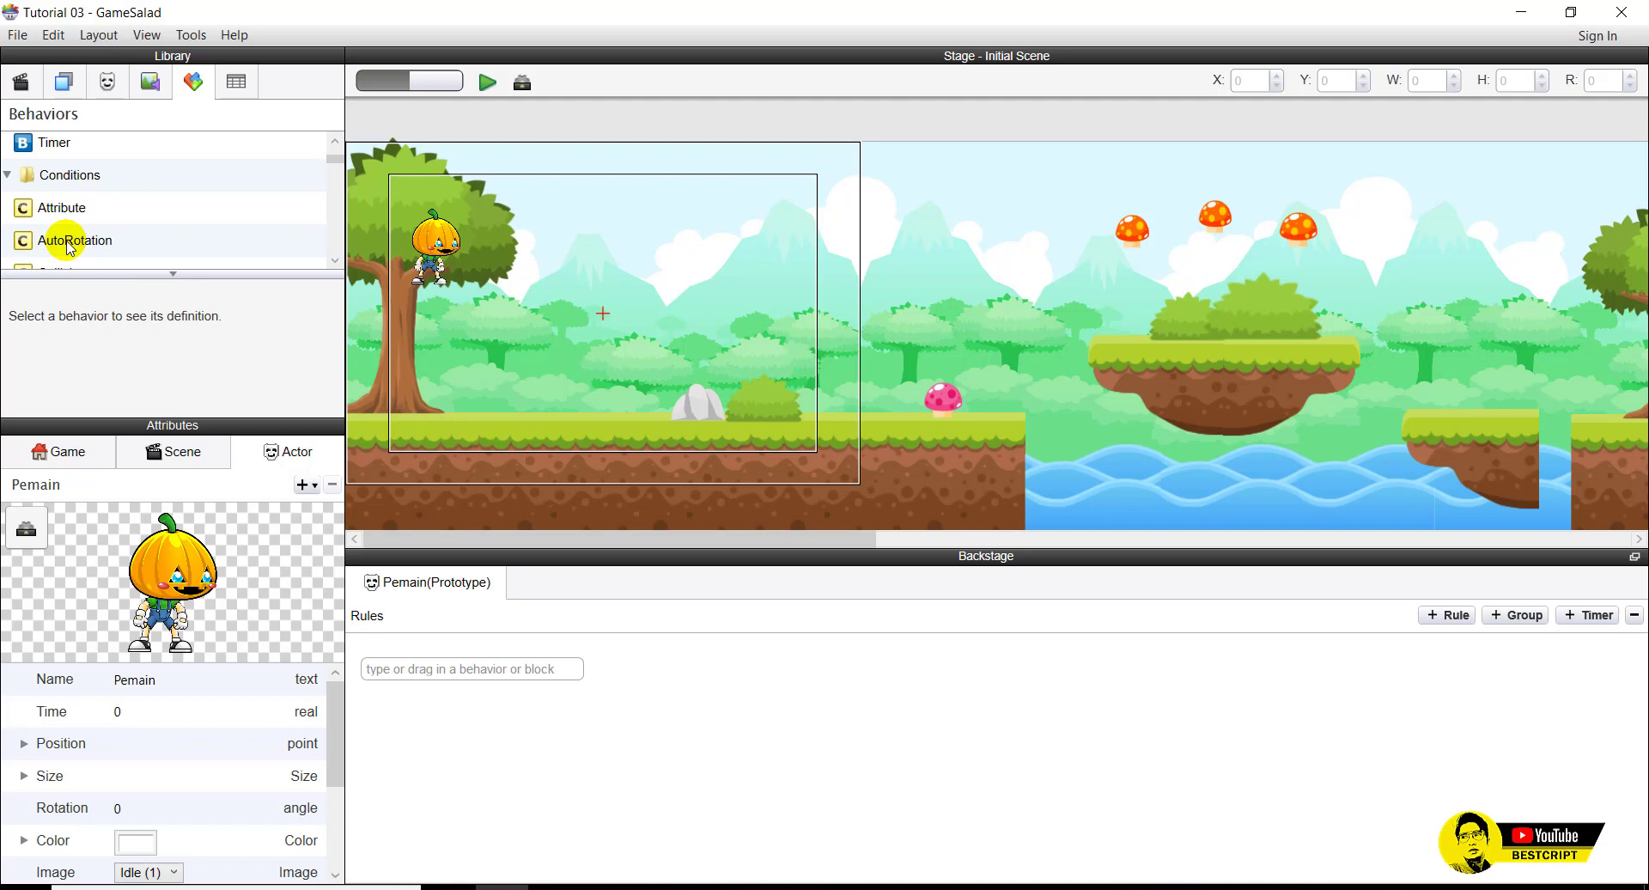
{"action": "scroll", "coordinate": [71, 248], "scroll_direction": "down", "scroll_amount": 2}
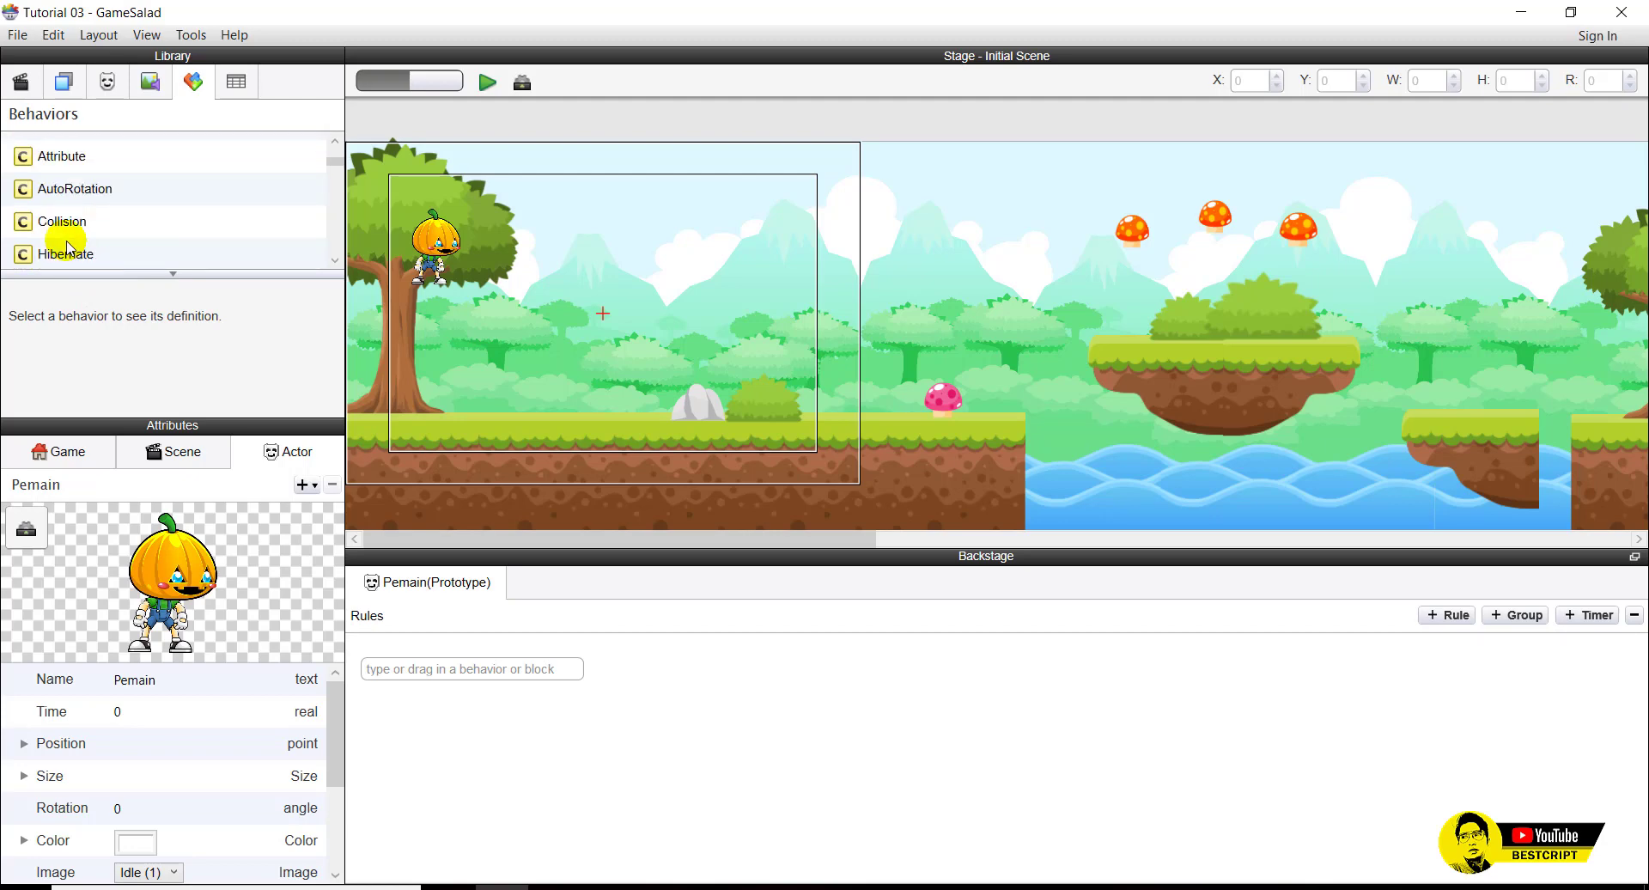
{"action": "scroll", "coordinate": [68, 247], "scroll_direction": "up", "scroll_amount": 2}
{"action": "scroll", "coordinate": [68, 246], "scroll_direction": "down", "scroll_amount": 9}
{"action": "scroll", "coordinate": [69, 247], "scroll_direction": "down", "scroll_amount": 2}
{"action": "left_click", "coordinate": [47, 200]}
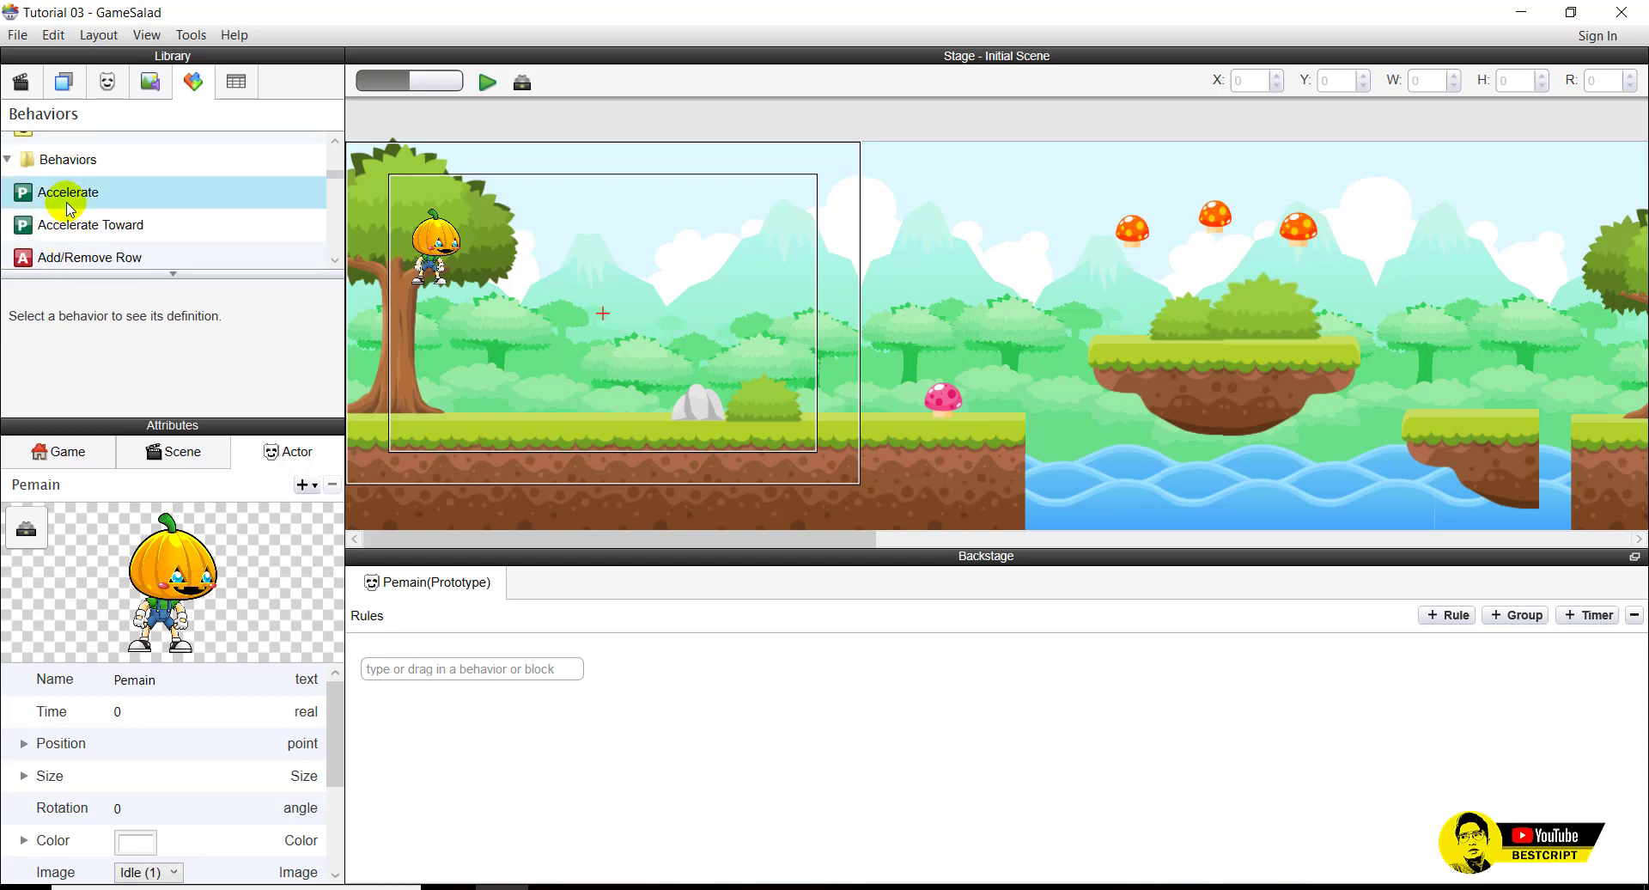
{"action": "left_click_drag", "start_coordinate": [47, 199], "coordinate": [145, 222]}
Hide the Backstage area and show it again.
{"action": "left_click", "coordinate": [521, 81]}
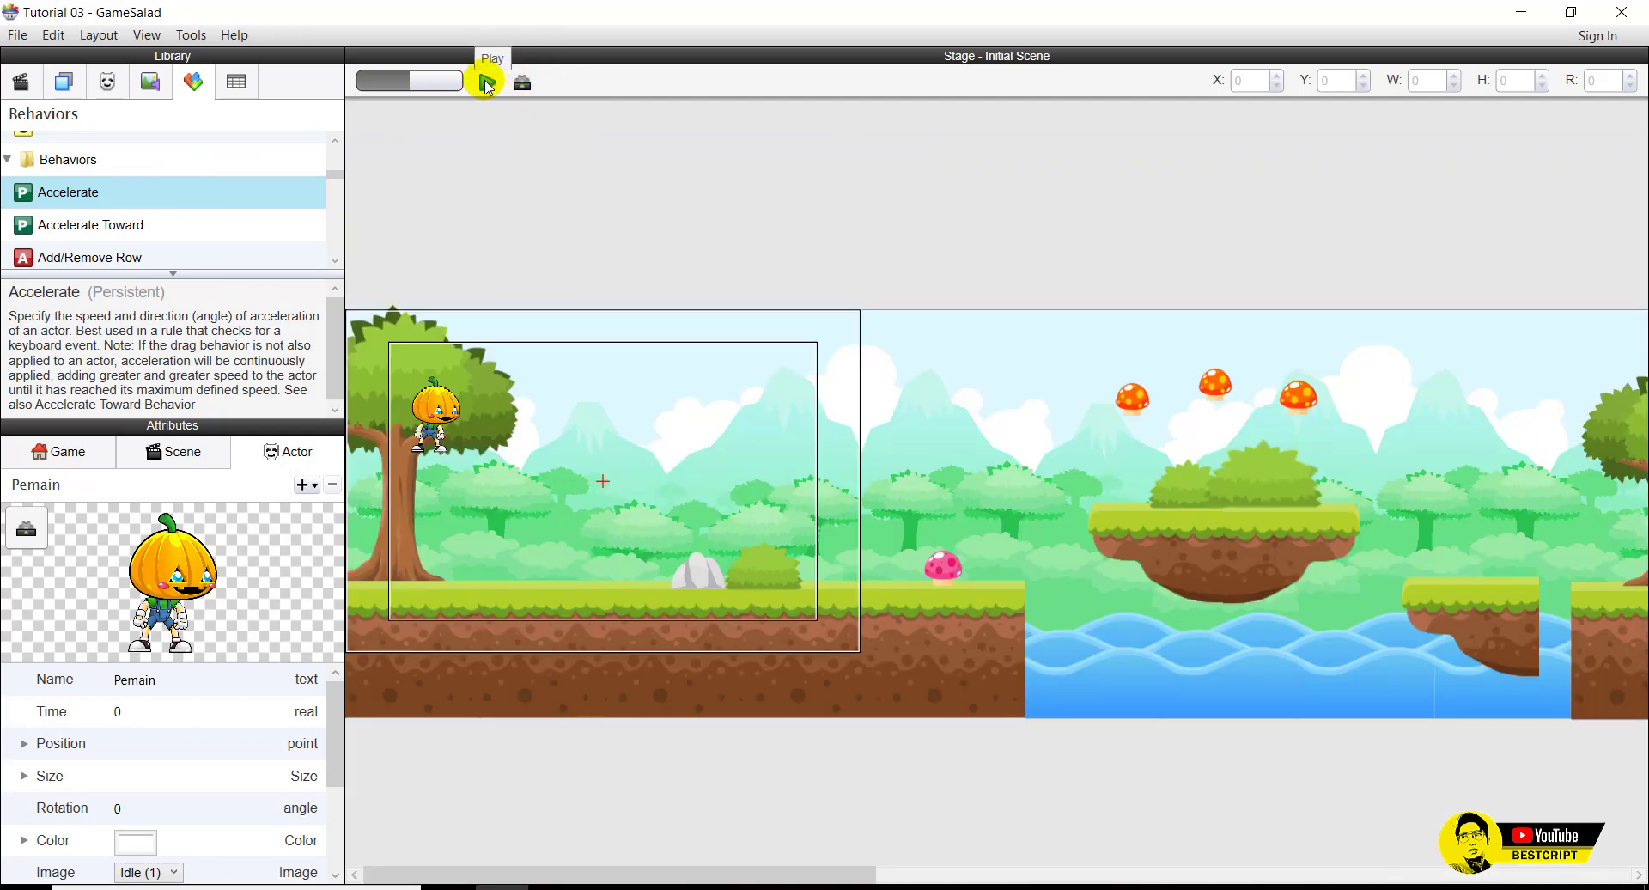
{"action": "left_click", "coordinate": [521, 82]}
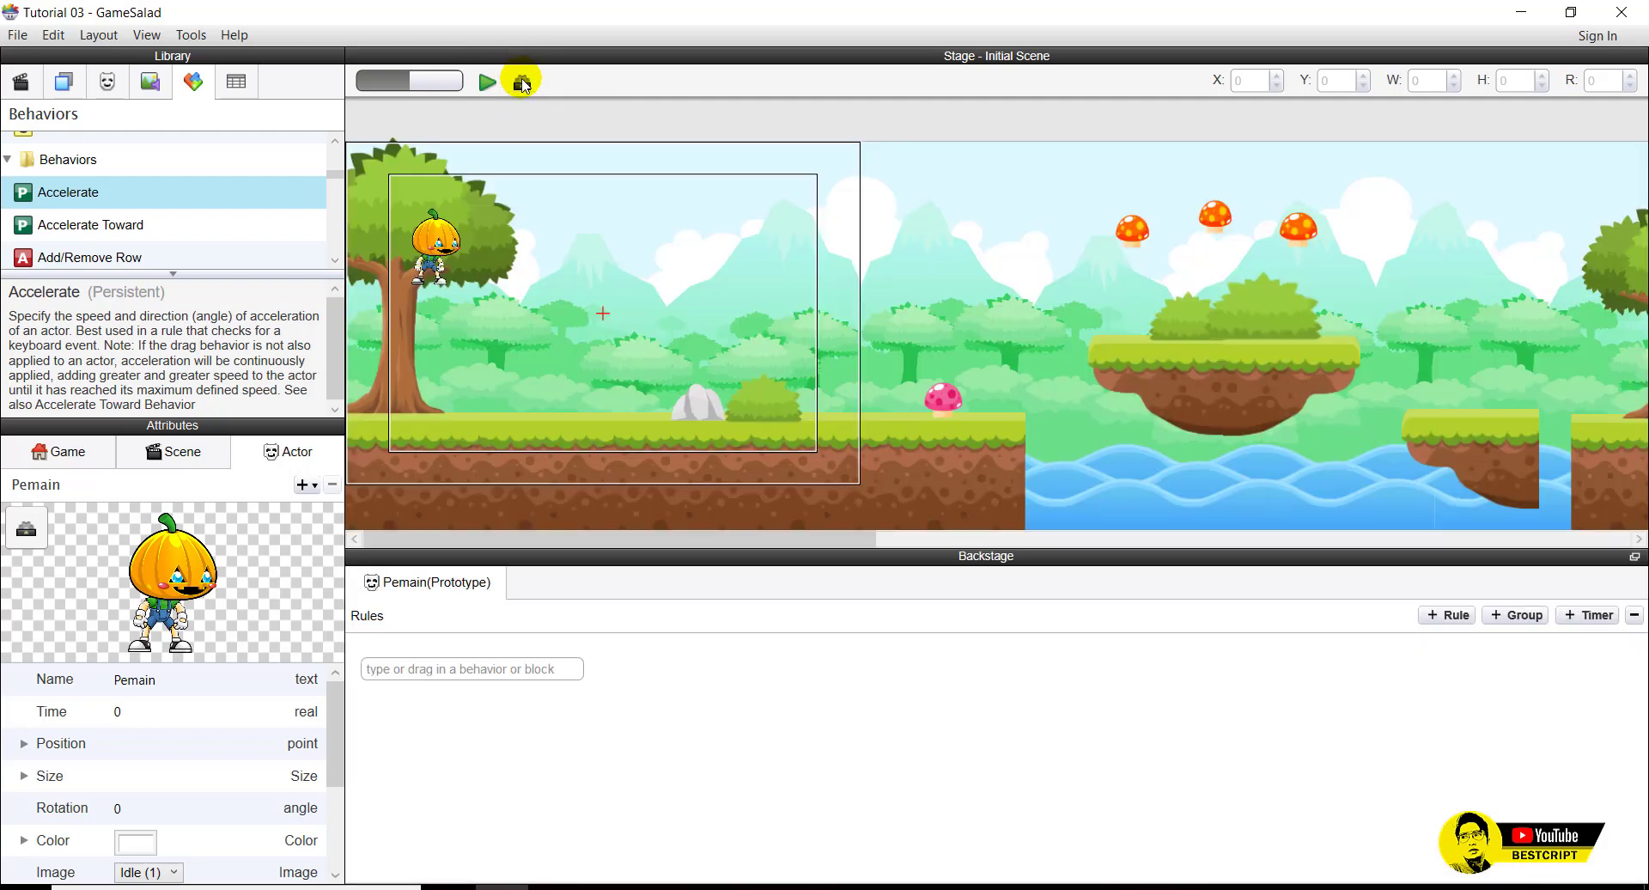
{"action": "left_click", "coordinate": [521, 82]}
{"action": "left_click", "coordinate": [521, 82]}
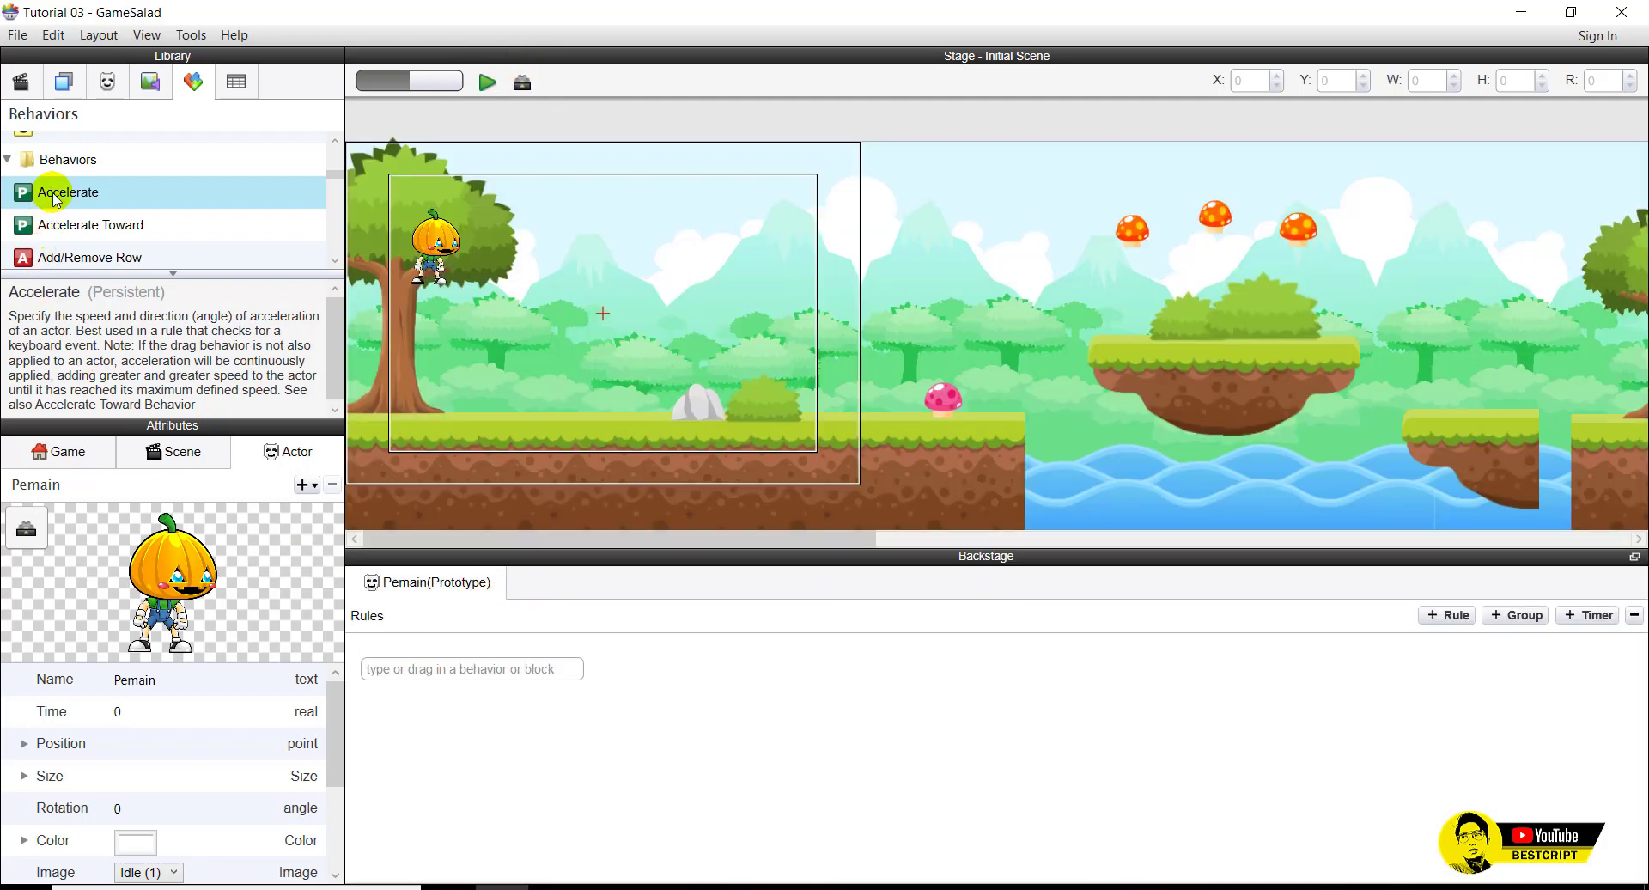
Add an Accelerate behavior to the Pemain prototype's rules.
{"action": "left_click_drag", "start_coordinate": [43, 200], "coordinate": [100, 196]}
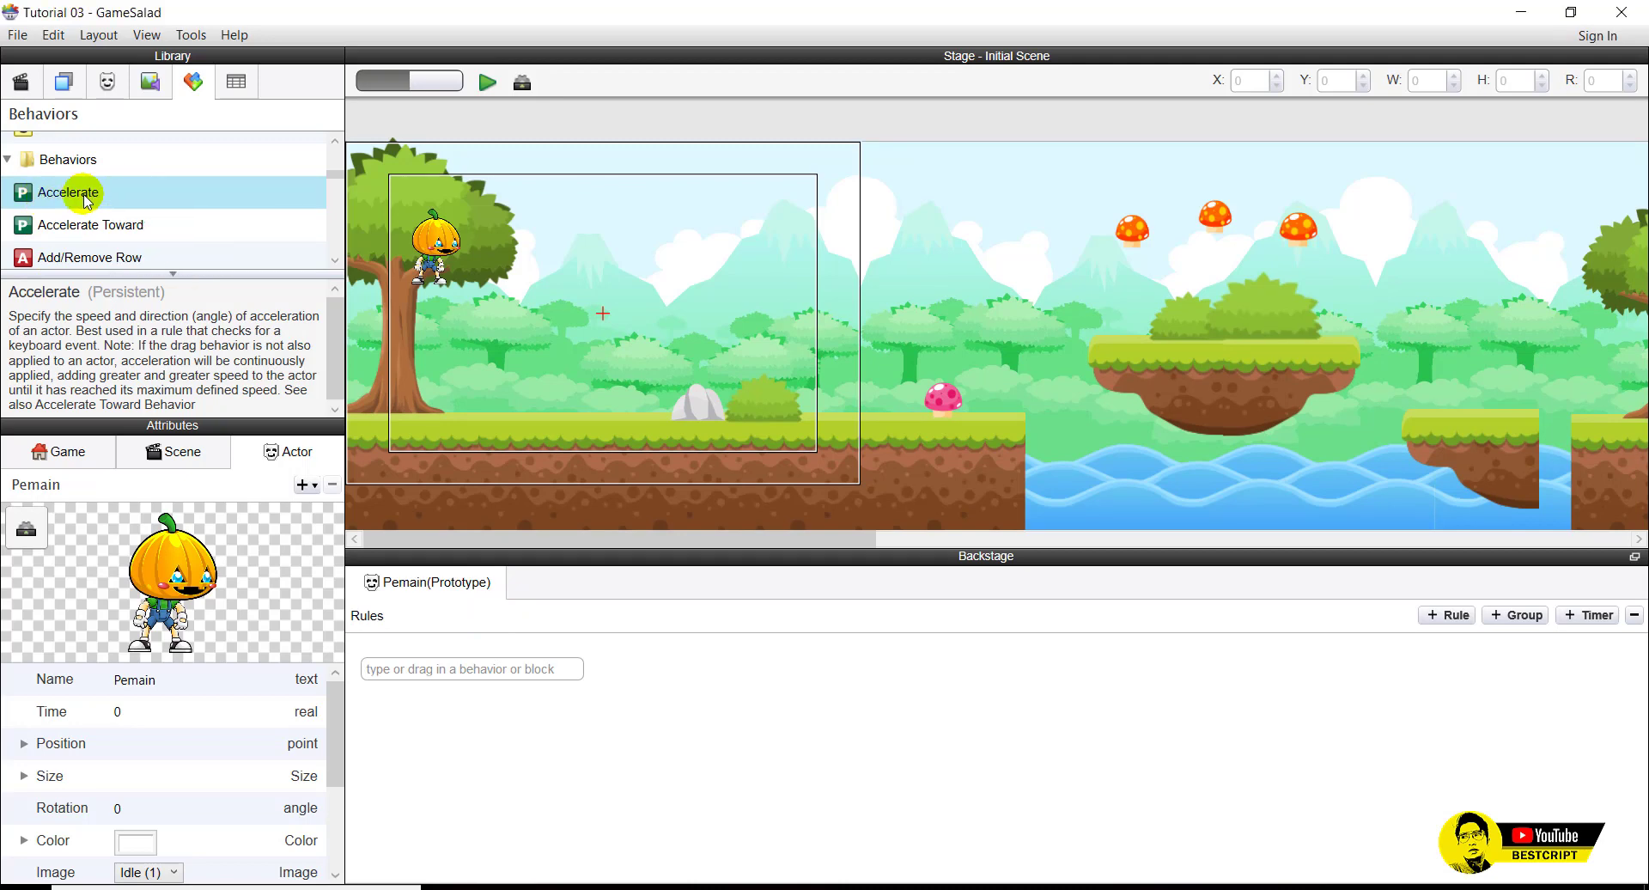
{"action": "left_click", "coordinate": [422, 666]}
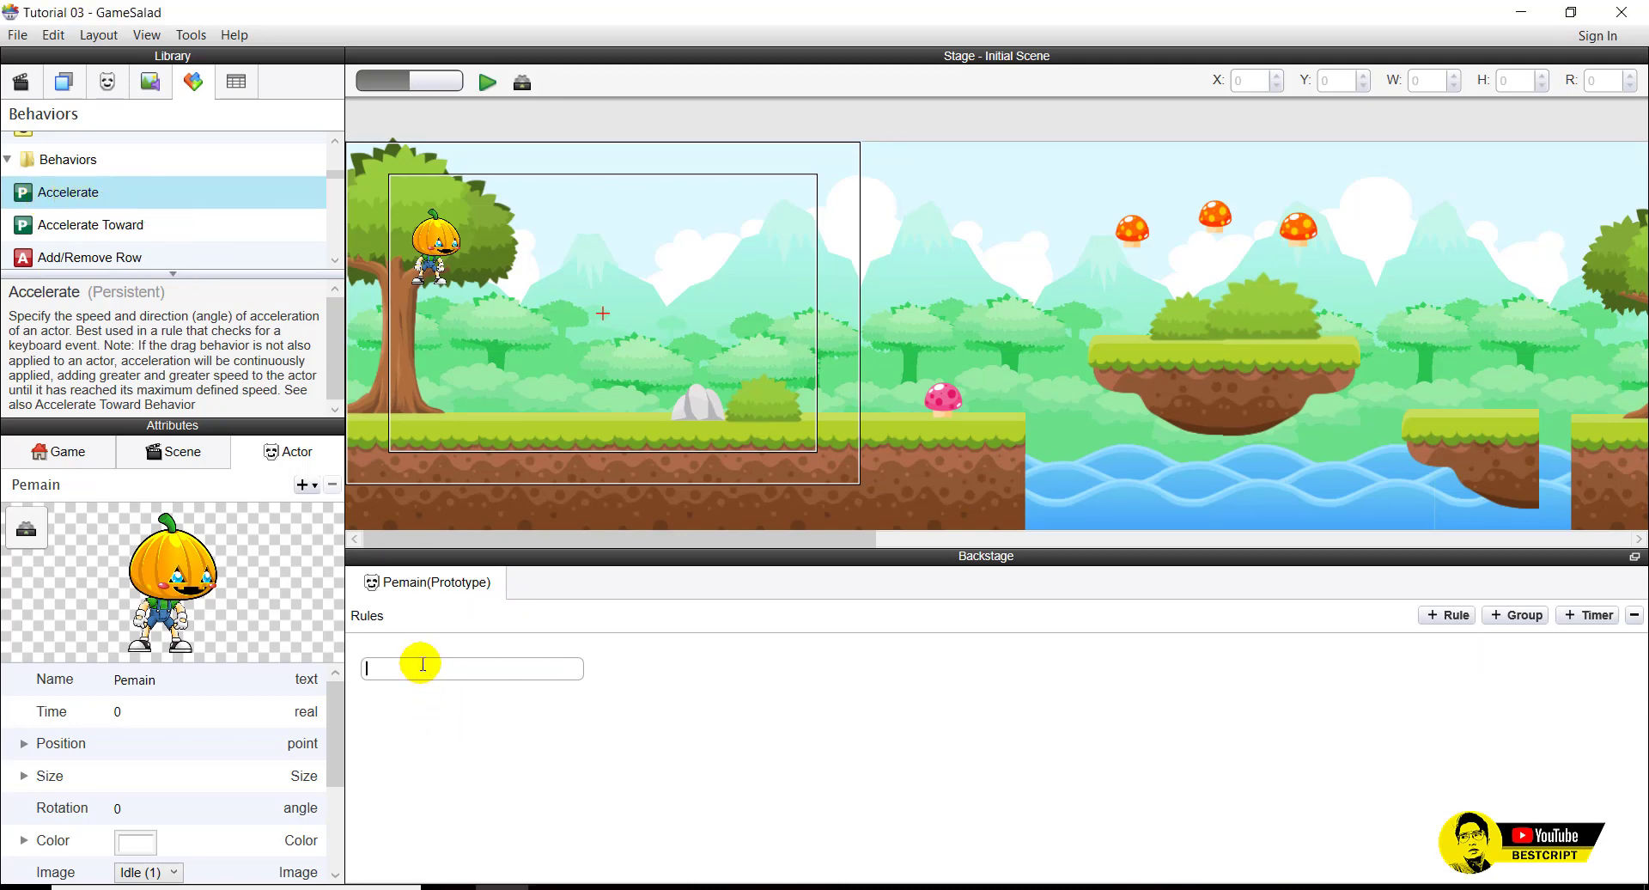
{"action": "type", "text": "accelerate"}
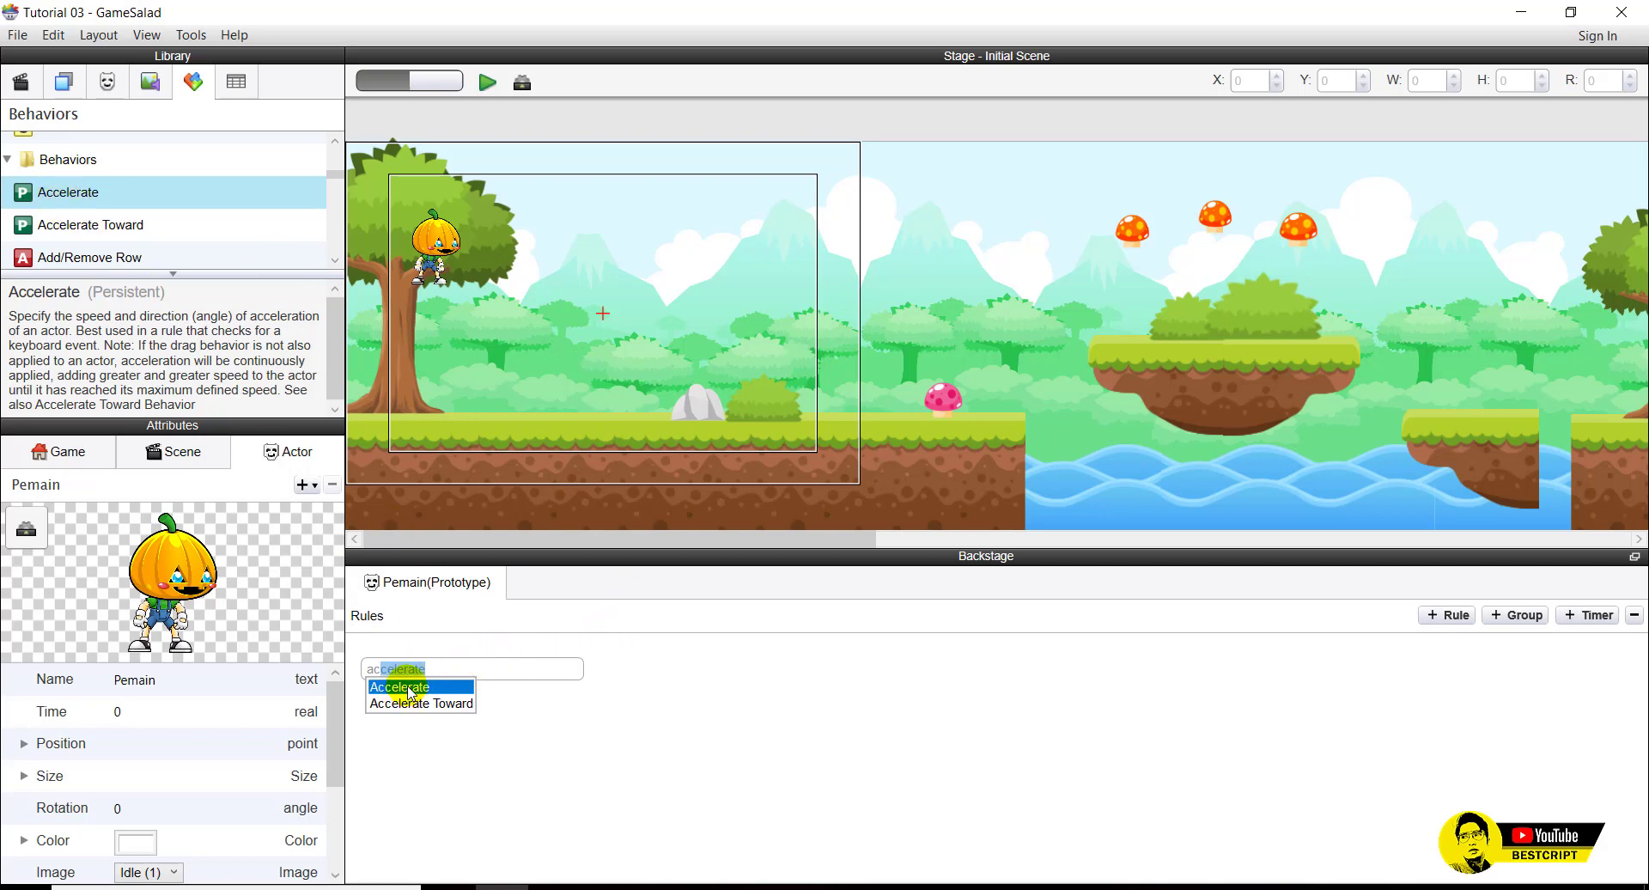
{"action": "left_click", "coordinate": [410, 688]}
Set Pemain's Accelerate direction to 270 relative to the scene and preview the actor's fall.
{"action": "left_click", "coordinate": [544, 713]}
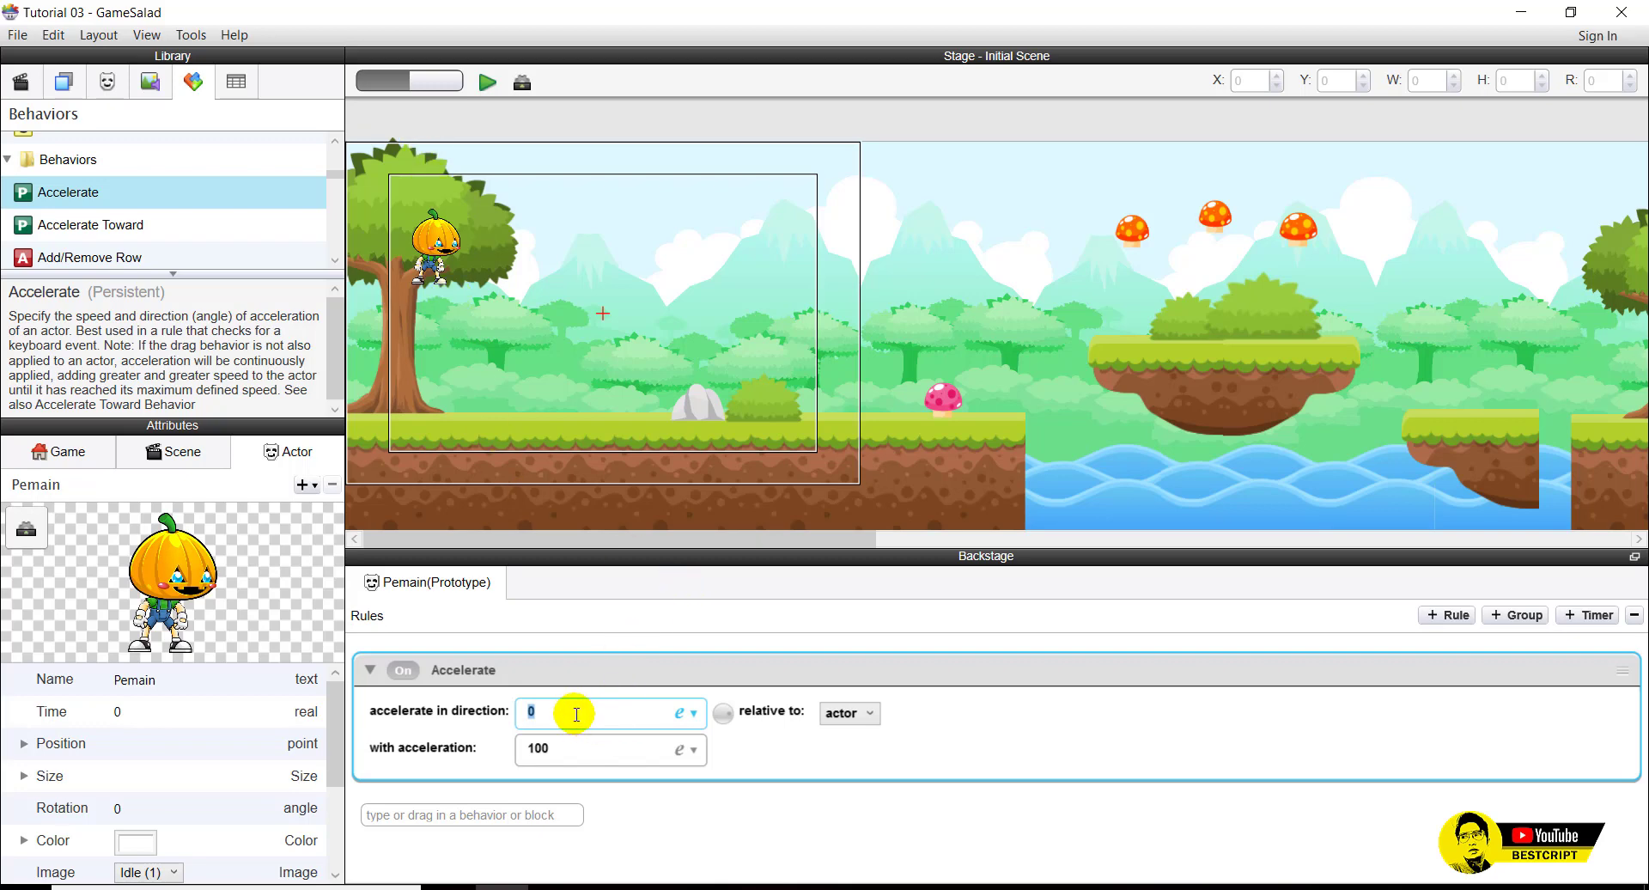
{"action": "left_click_drag", "start_coordinate": [729, 725], "coordinate": [729, 741]}
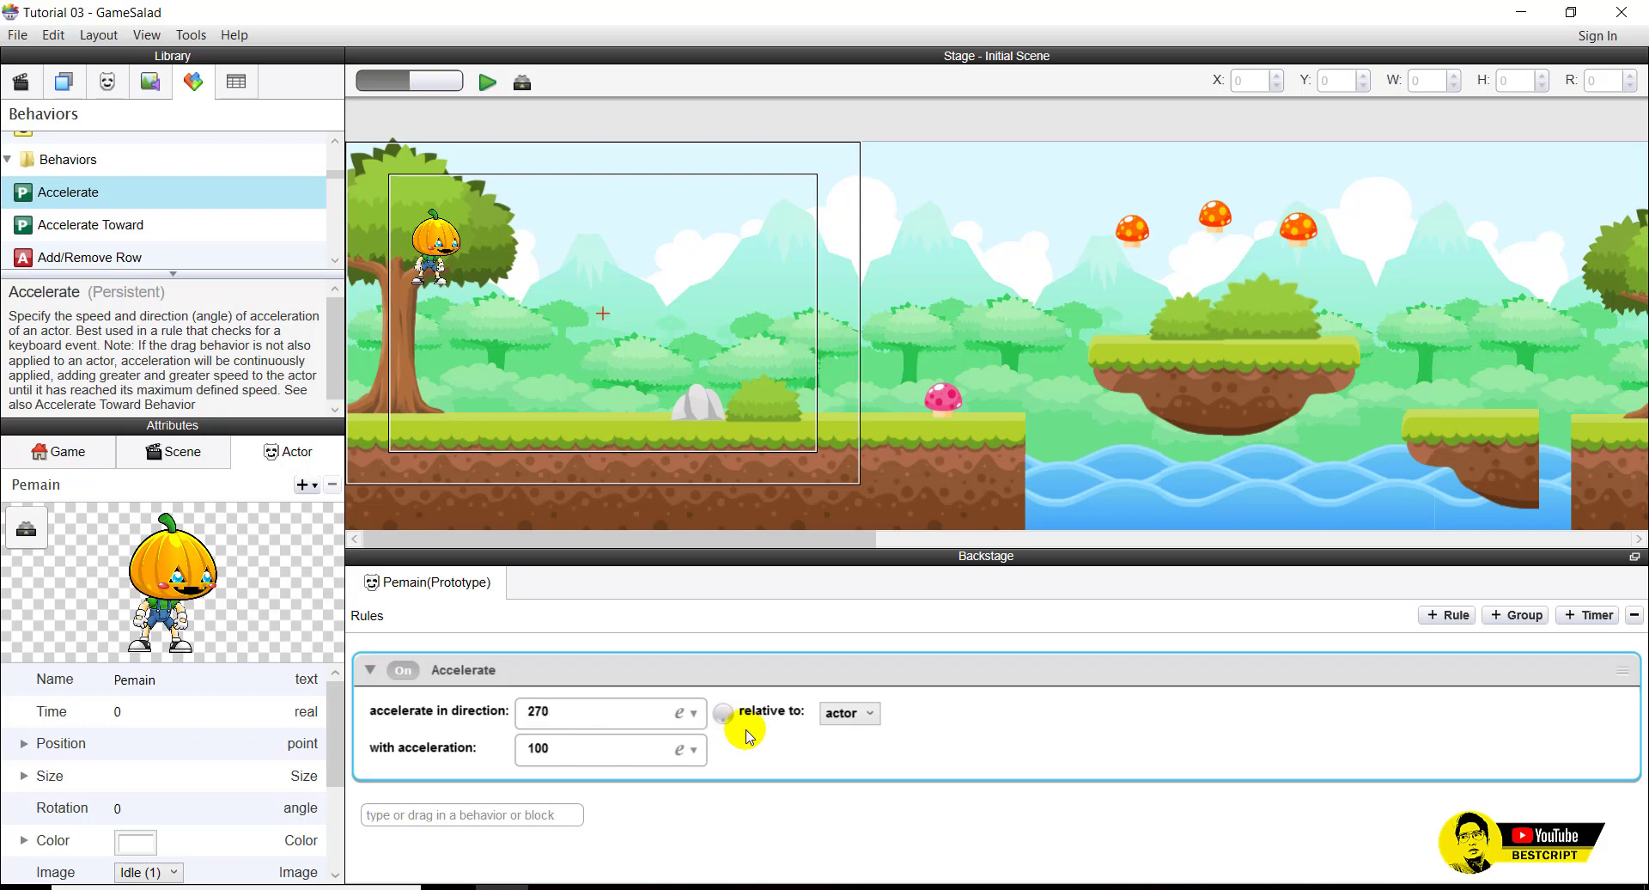
{"action": "left_click", "coordinate": [848, 716]}
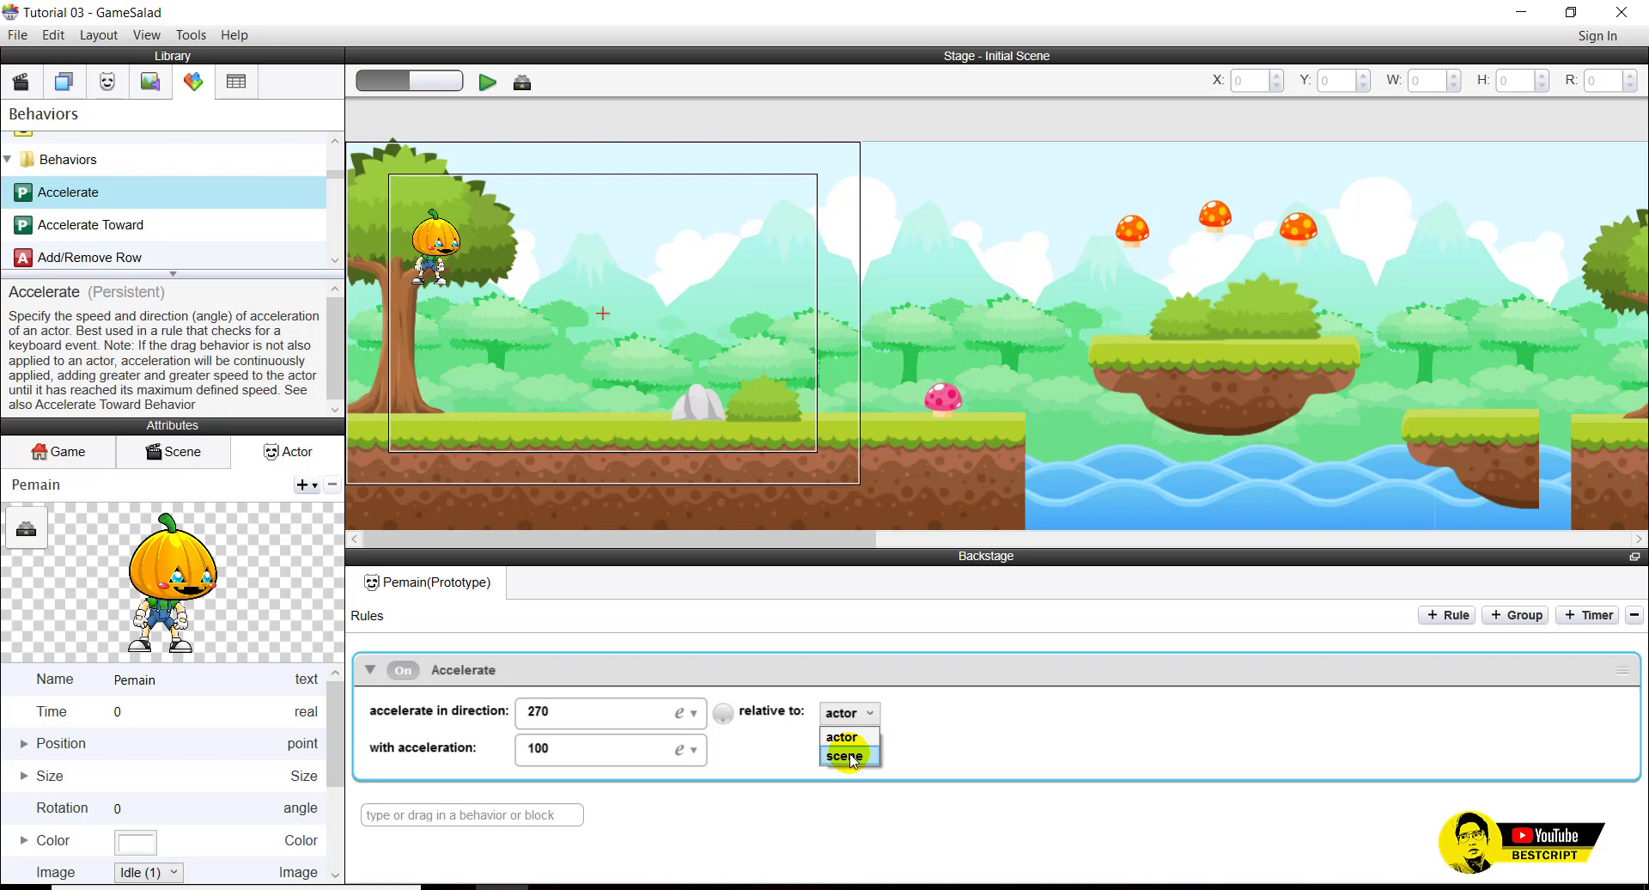
{"action": "left_click", "coordinate": [846, 756]}
{"action": "left_click", "coordinate": [488, 81]}
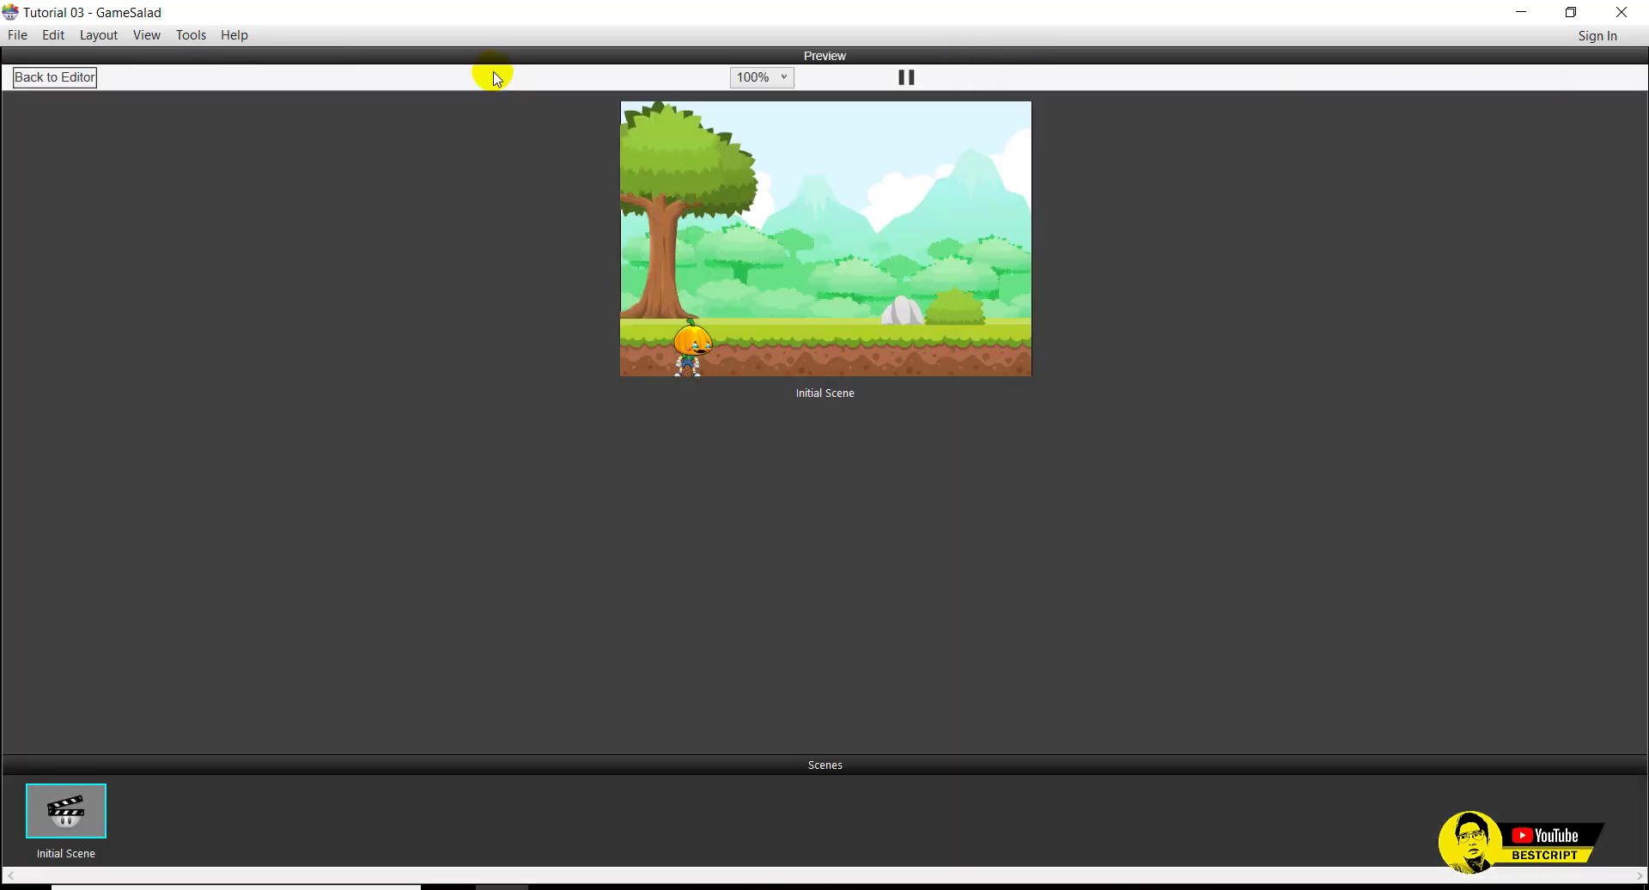
{"action": "left_click", "coordinate": [43, 79]}
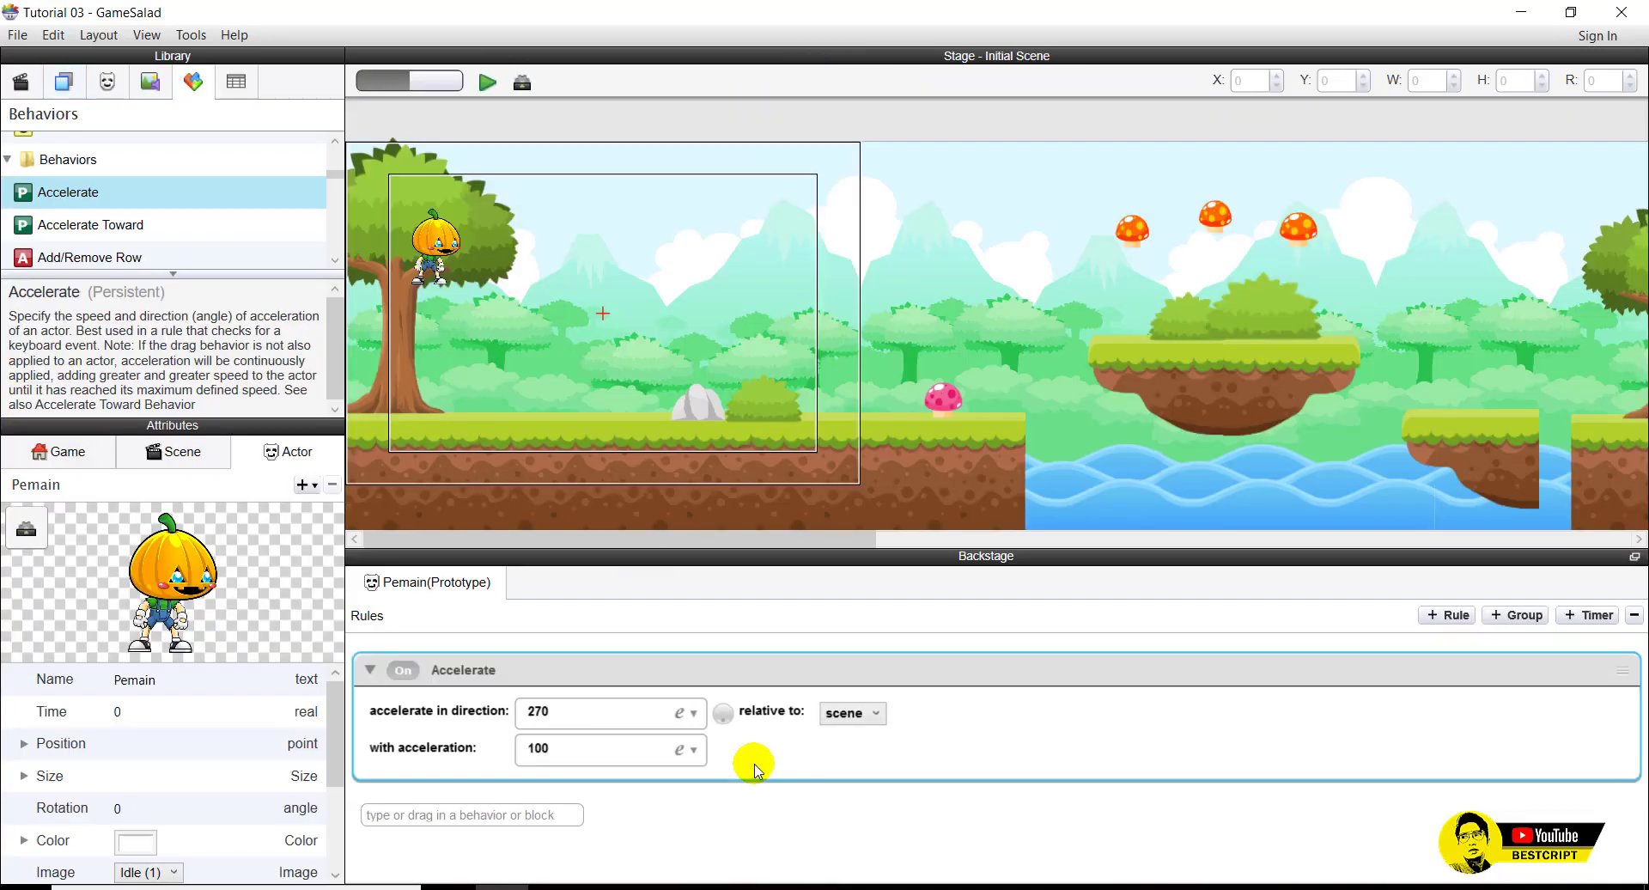
Set Pemain's acceleration to 900, preview the scene, and return to the editor.
{"action": "left_click", "coordinate": [527, 749]}
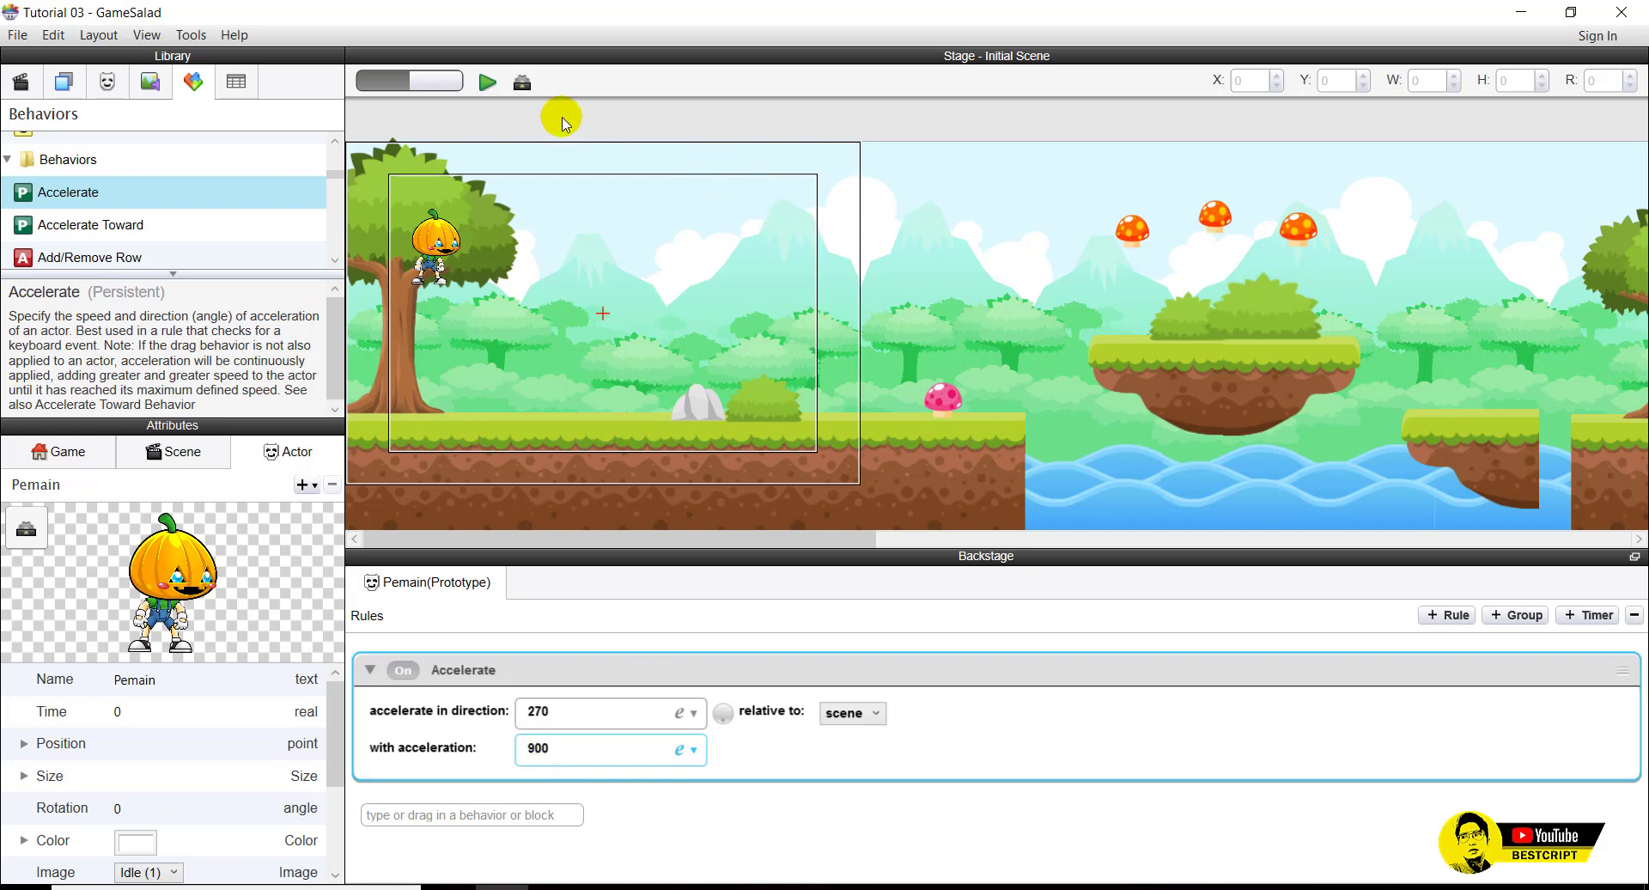
{"action": "left_click", "coordinate": [487, 81]}
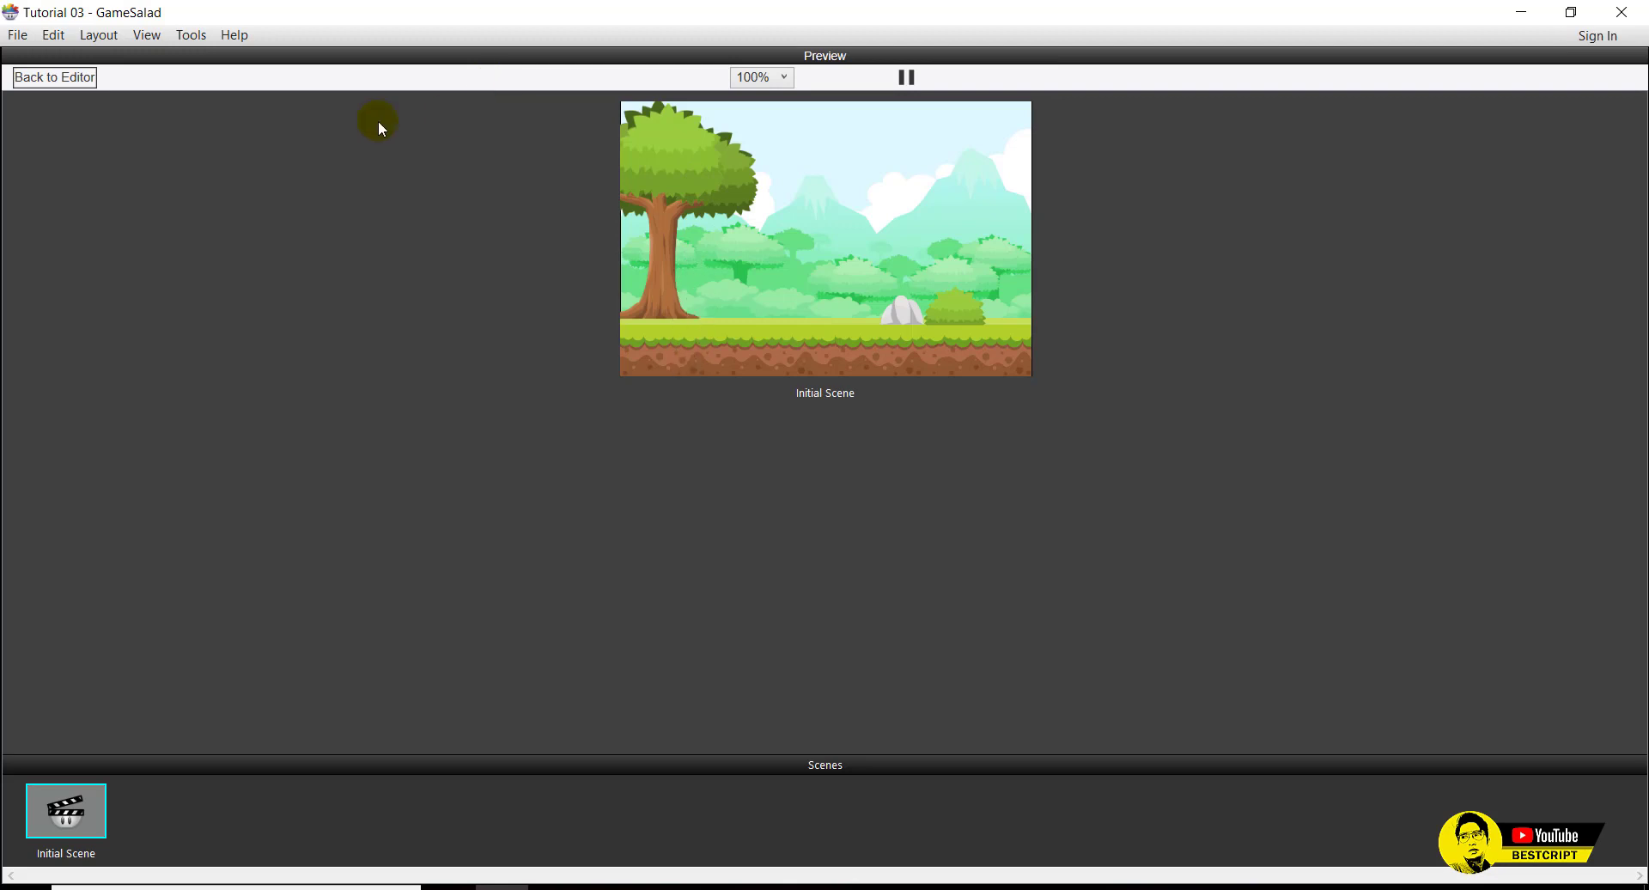
{"action": "left_click", "coordinate": [55, 77]}
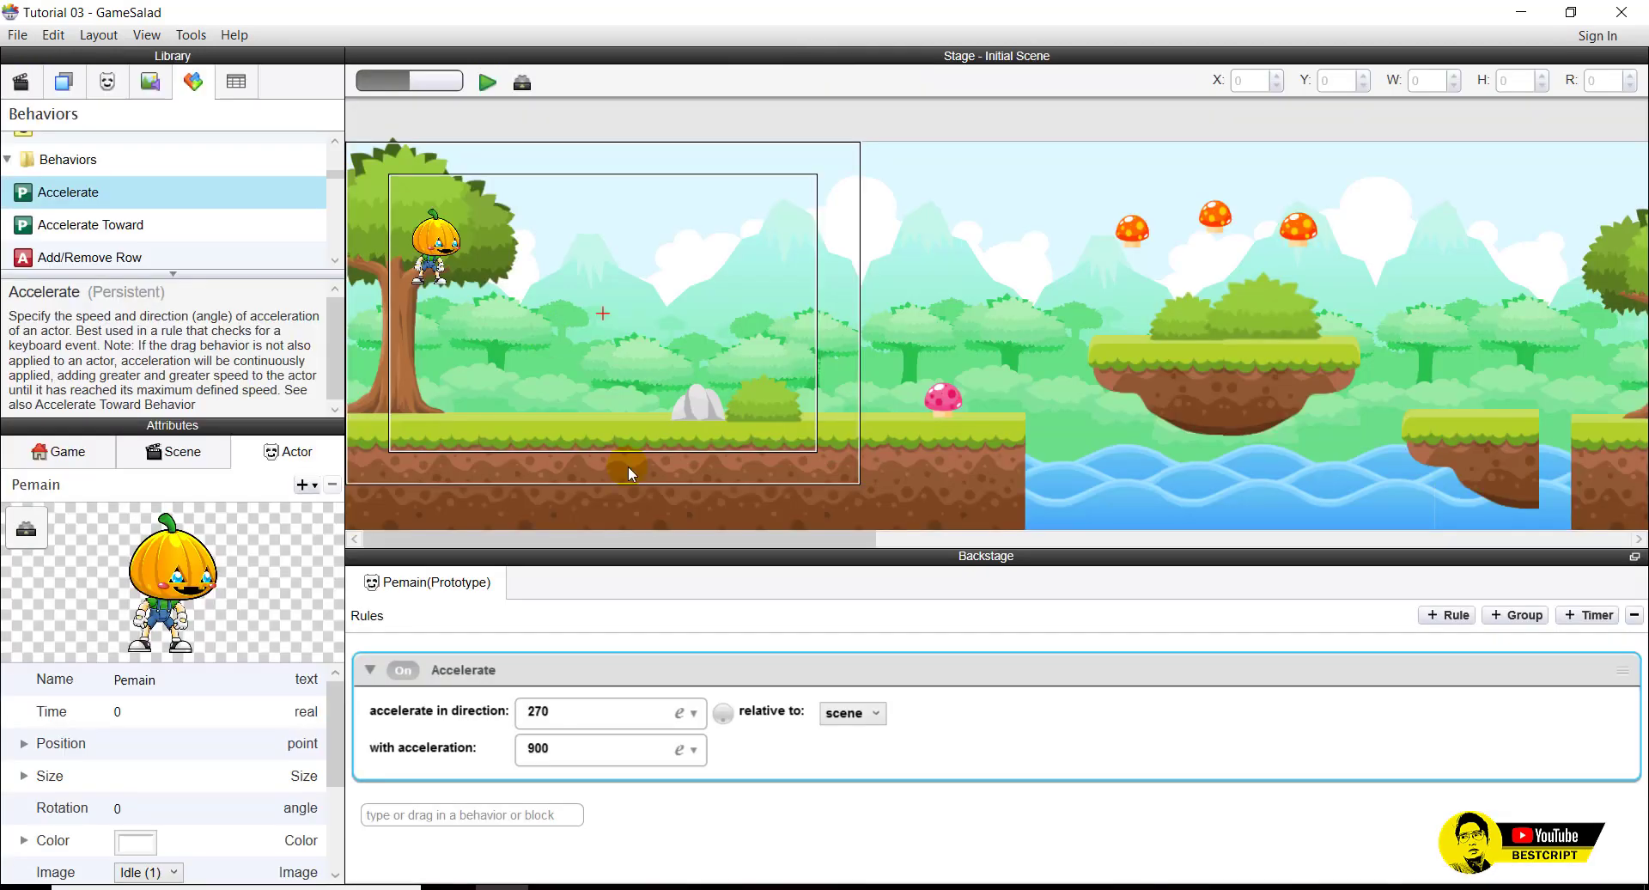
Set Pemain's acceleration to 800, preview the scene, and return to the editor.
{"action": "left_click", "coordinate": [523, 751]}
{"action": "left_click", "coordinate": [487, 81]}
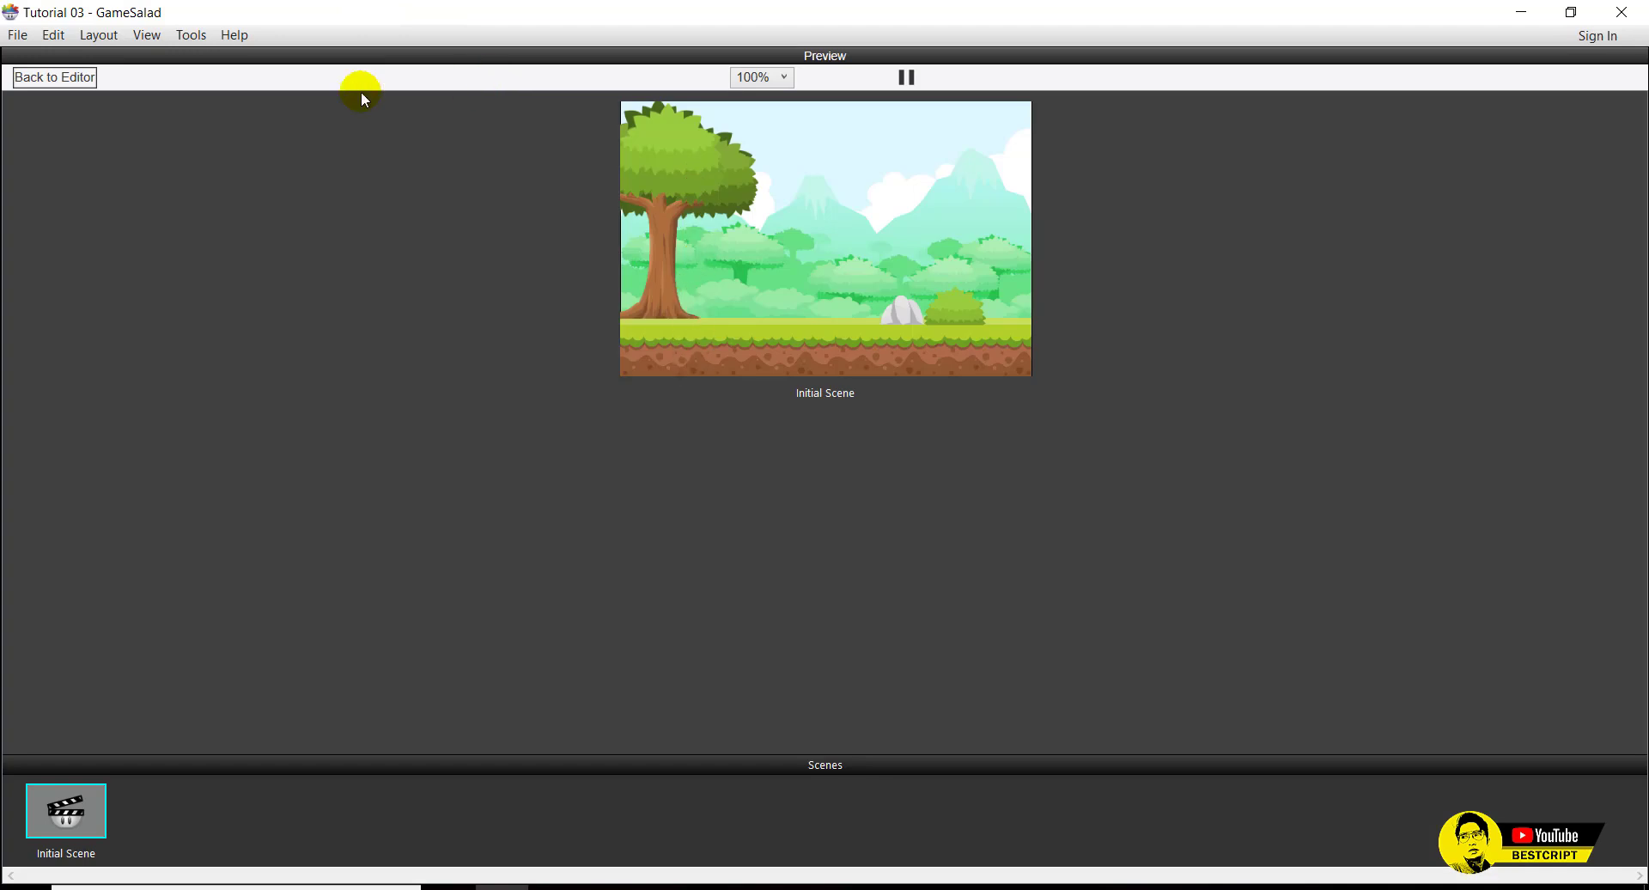
{"action": "left_click", "coordinate": [72, 78]}
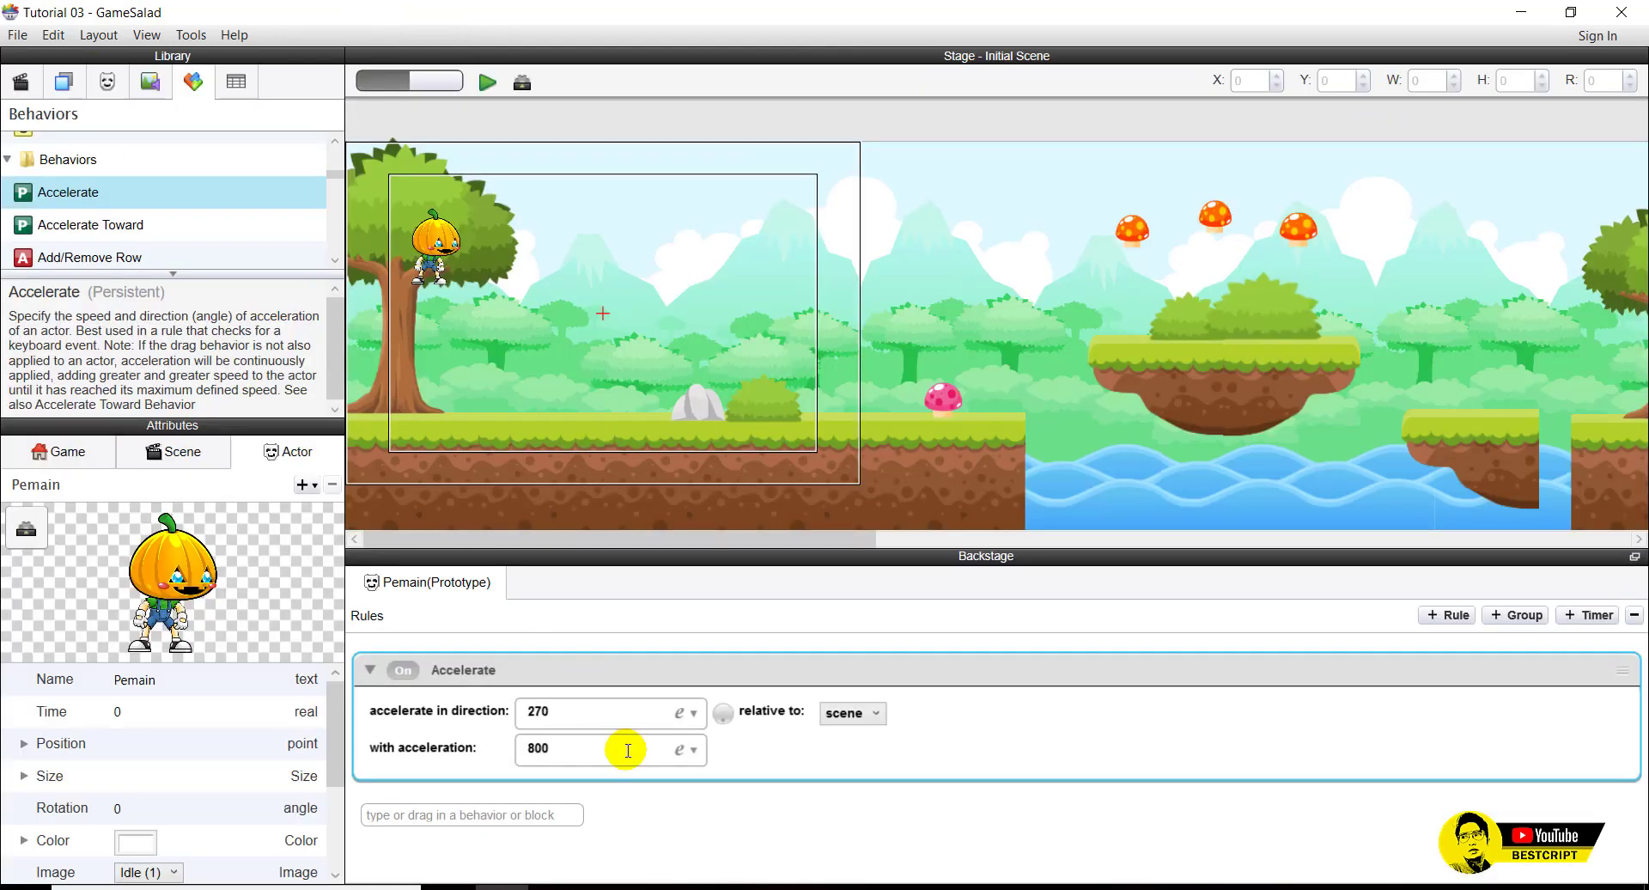
Set Pemain's acceleration to 300, preview the fall, and return to the editor.
{"action": "left_click", "coordinate": [524, 751]}
{"action": "type", "text": "2"}
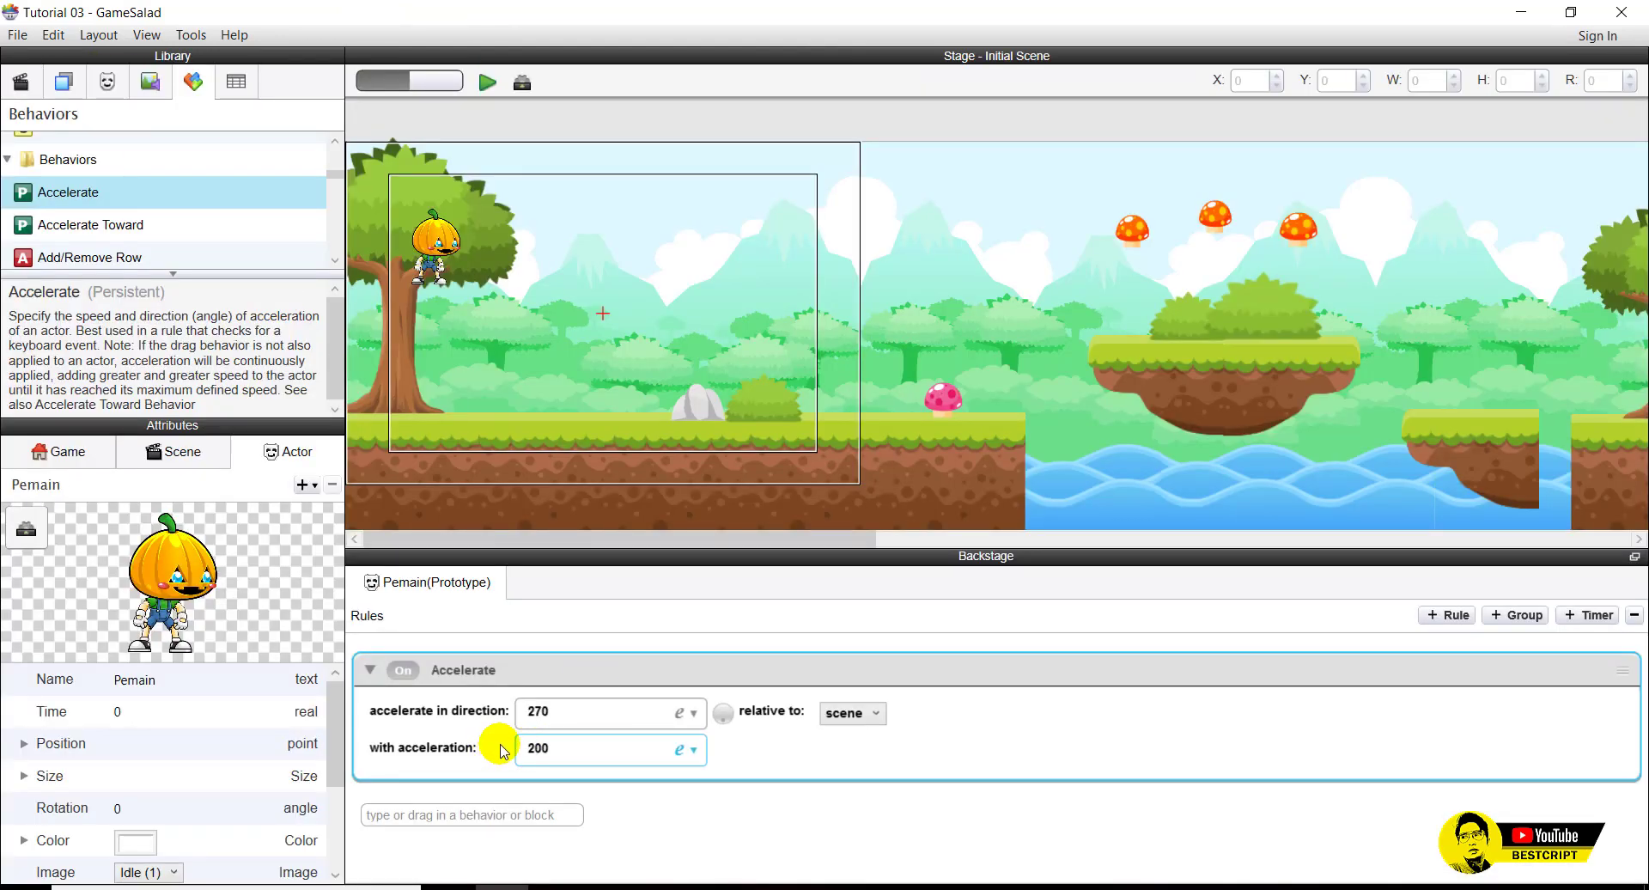
{"action": "type", "text": "3"}
{"action": "left_click", "coordinate": [487, 81]}
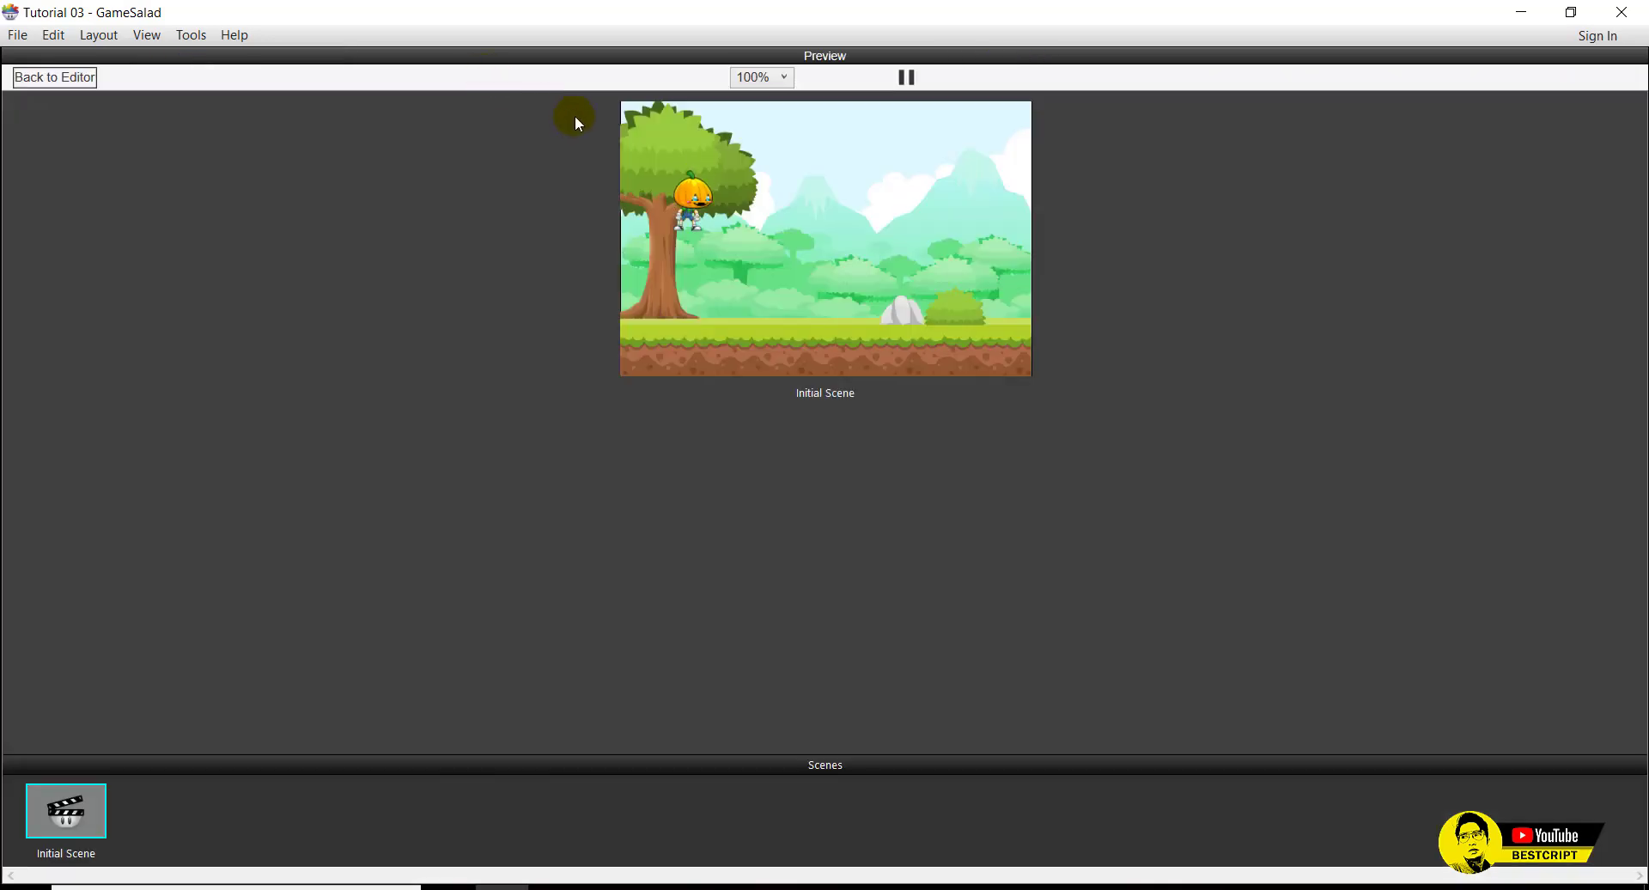
{"action": "left_click", "coordinate": [55, 77]}
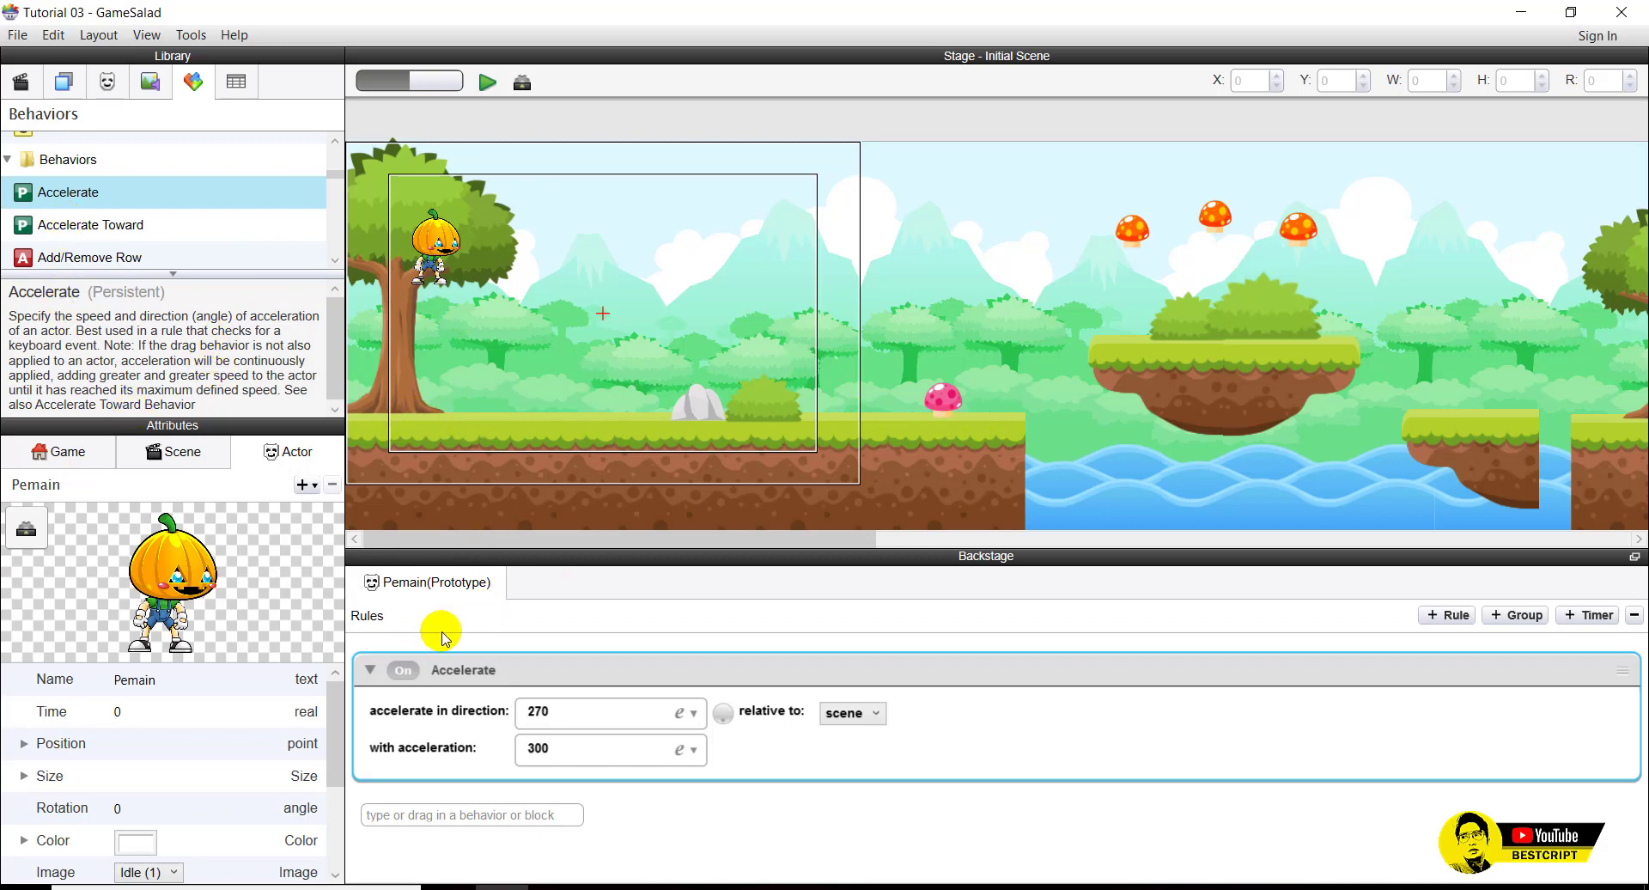
Collapse the Accelerate block and add a Collide behavior below it in Pemain's rules.
{"action": "left_click", "coordinate": [369, 670]}
{"action": "left_click", "coordinate": [417, 722]}
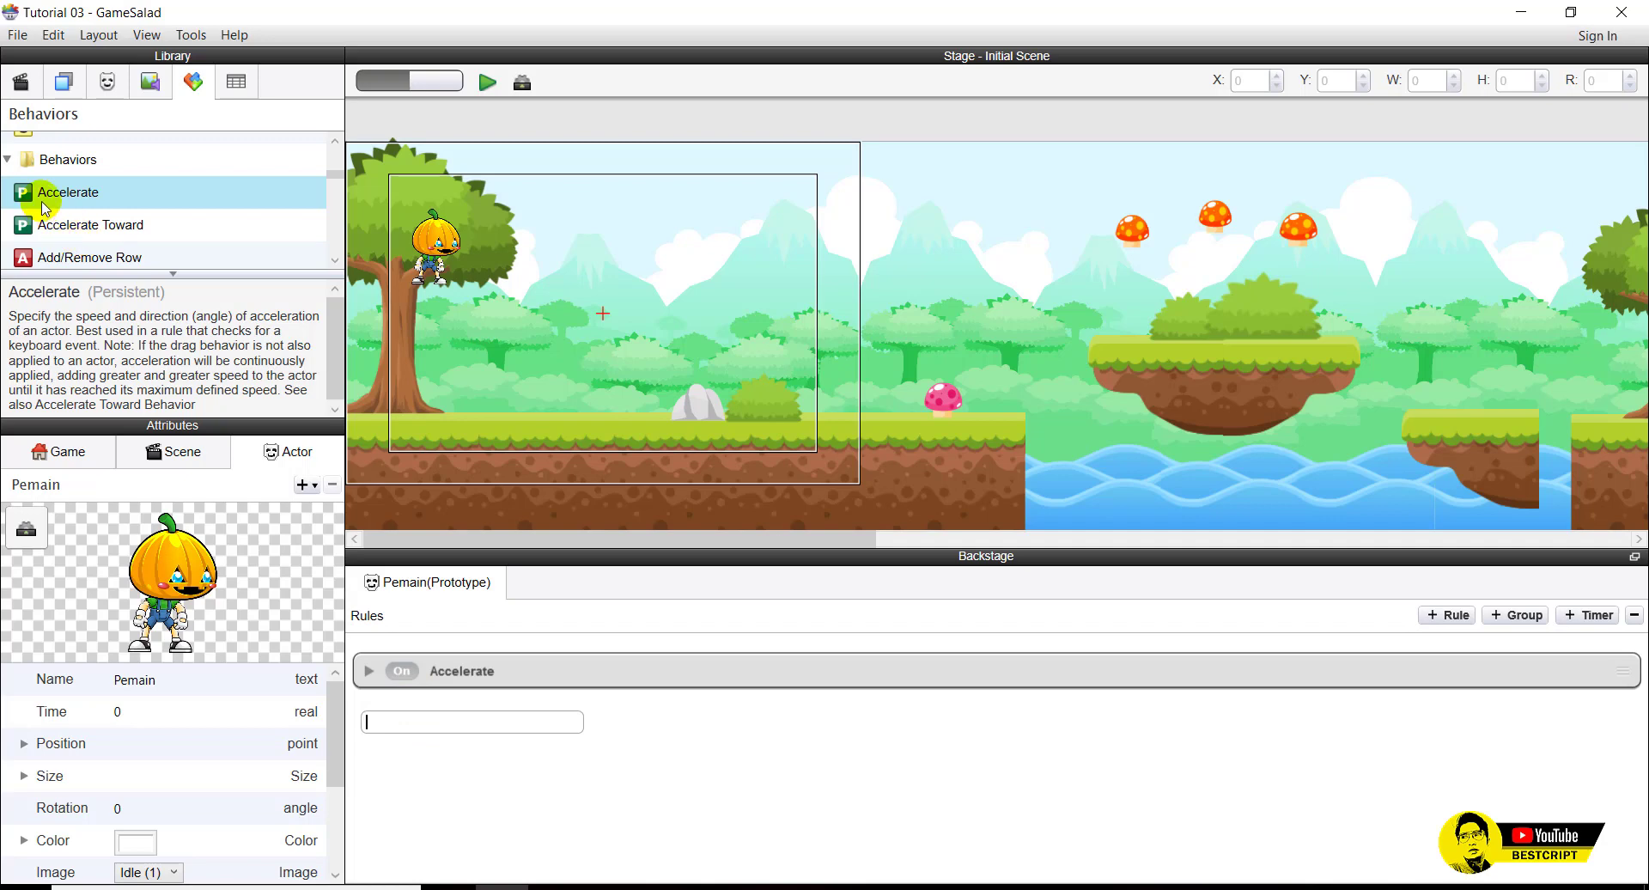
{"action": "scroll", "coordinate": [43, 204], "scroll_direction": "down", "scroll_amount": 3}
{"action": "scroll", "coordinate": [43, 205], "scroll_direction": "up", "scroll_amount": 4}
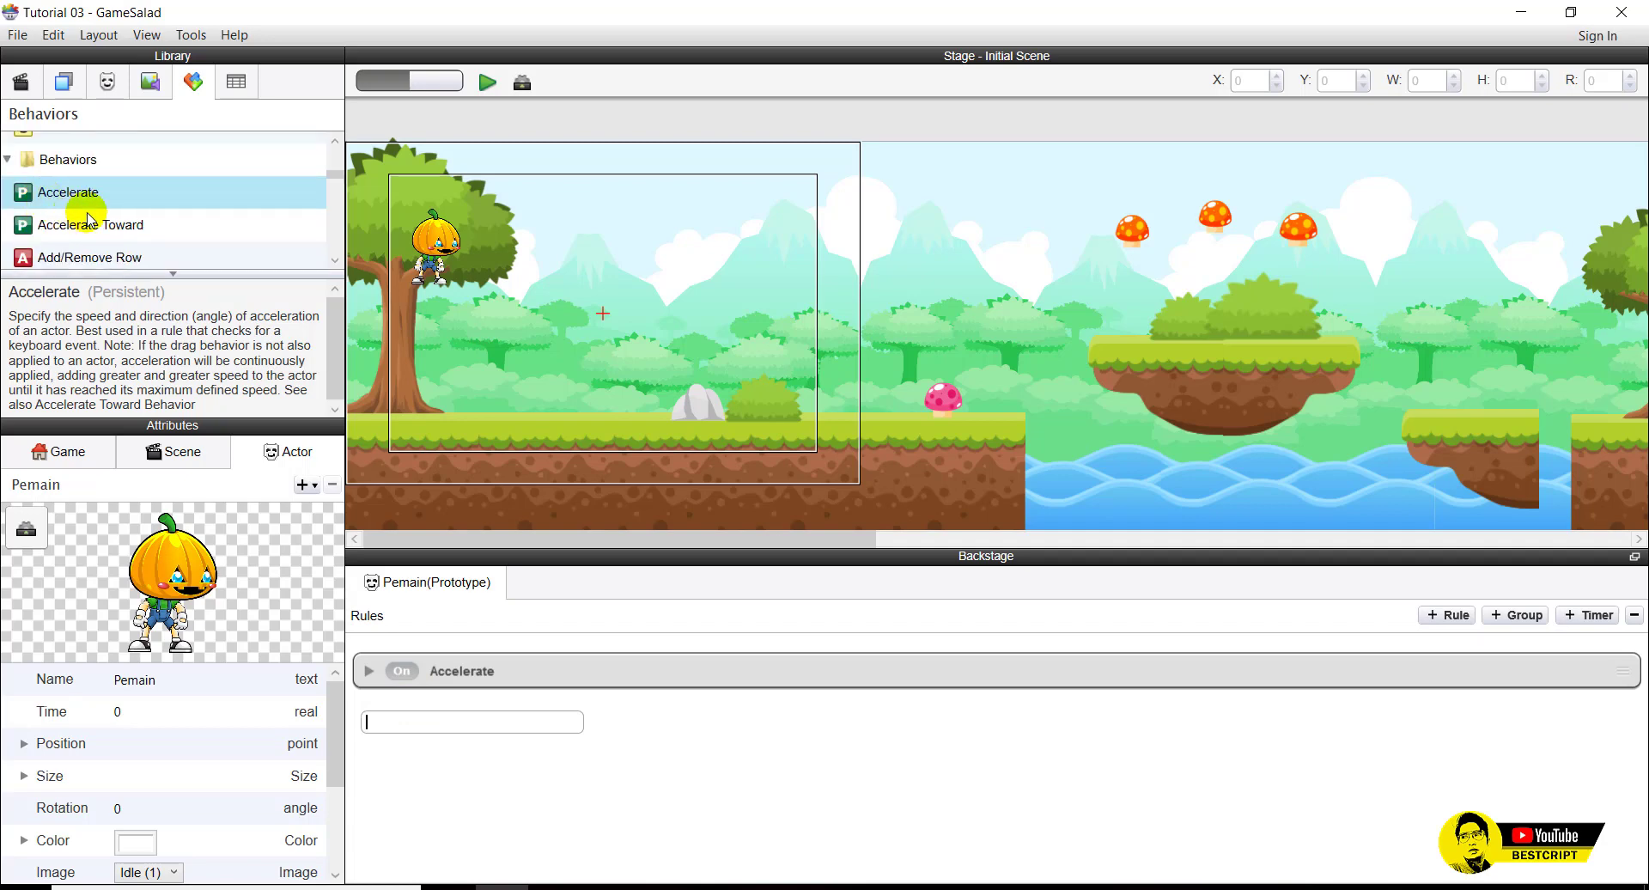
{"action": "scroll", "coordinate": [86, 215], "scroll_direction": "down", "scroll_amount": 5}
{"action": "scroll", "coordinate": [90, 219], "scroll_direction": "down", "scroll_amount": 10}
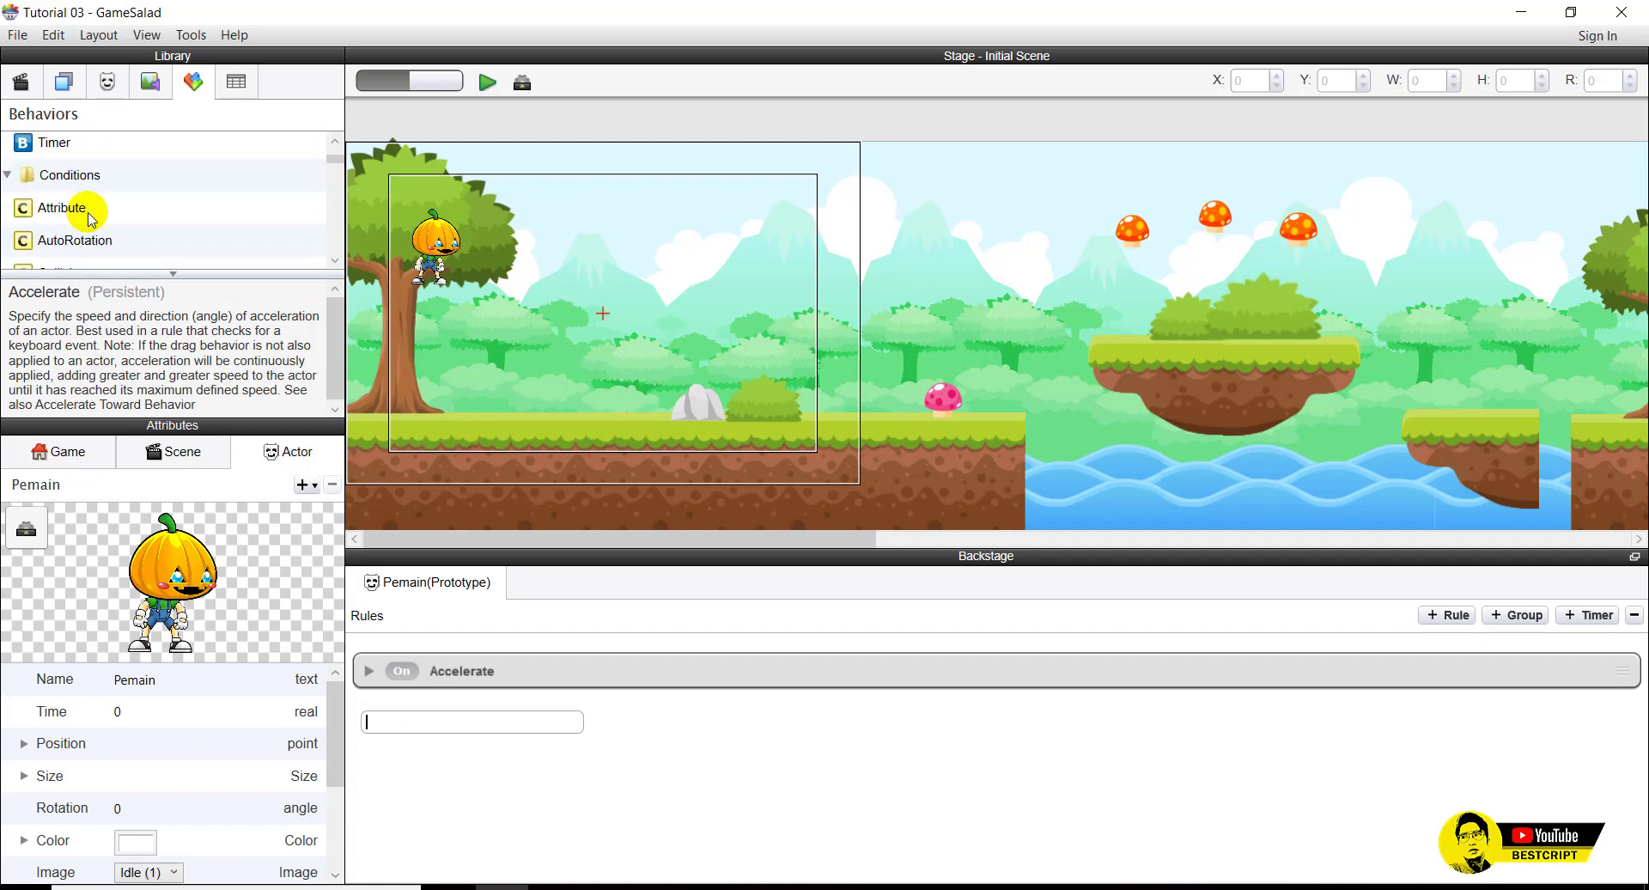
{"action": "scroll", "coordinate": [90, 219], "scroll_direction": "up", "scroll_amount": 10}
{"action": "scroll", "coordinate": [95, 236], "scroll_direction": "down", "scroll_amount": 5}
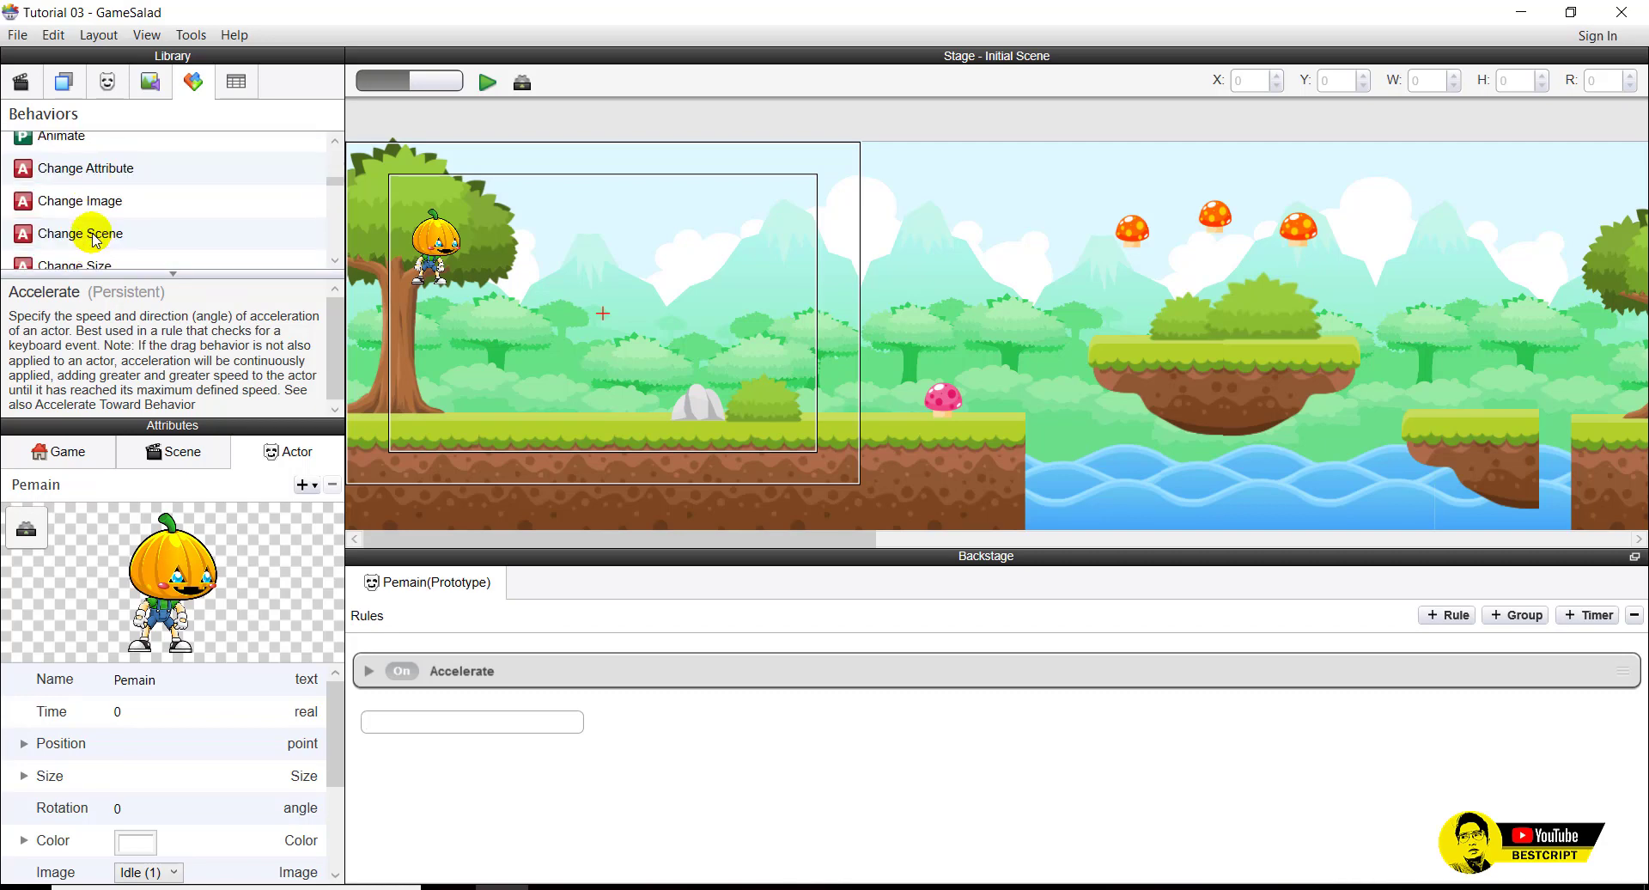
{"action": "scroll", "coordinate": [94, 241], "scroll_direction": "up", "scroll_amount": 3}
{"action": "scroll", "coordinate": [77, 246], "scroll_direction": "down", "scroll_amount": 3}
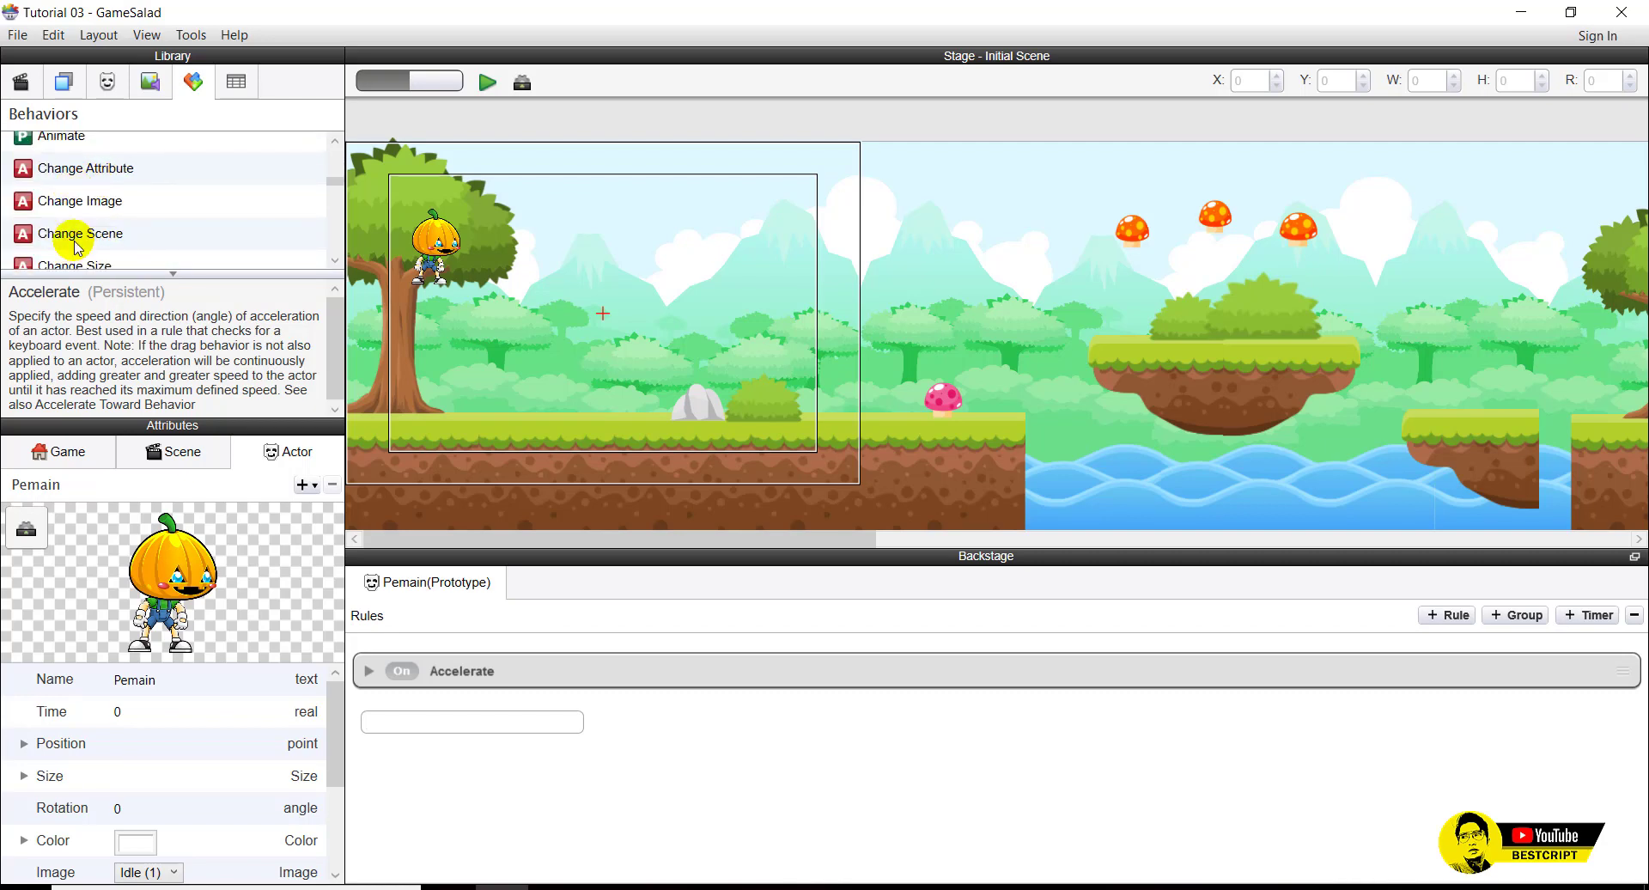
{"action": "scroll", "coordinate": [77, 246], "scroll_direction": "down", "scroll_amount": 3}
{"action": "left_click", "coordinate": [34, 214]}
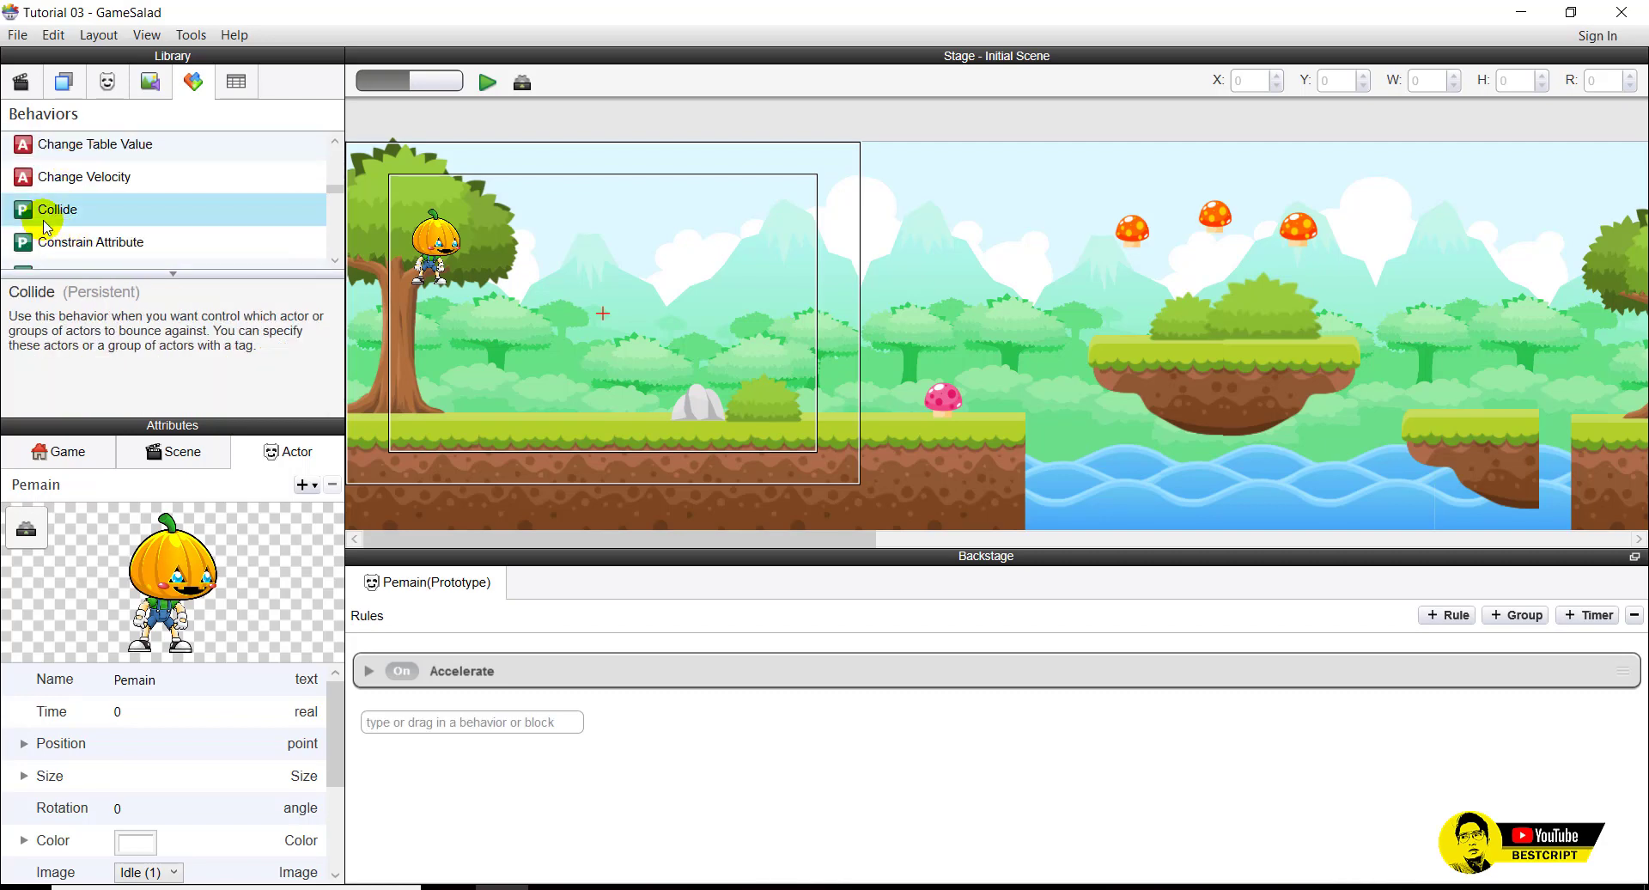
{"action": "left_click_drag", "start_coordinate": [35, 217], "coordinate": [542, 702]}
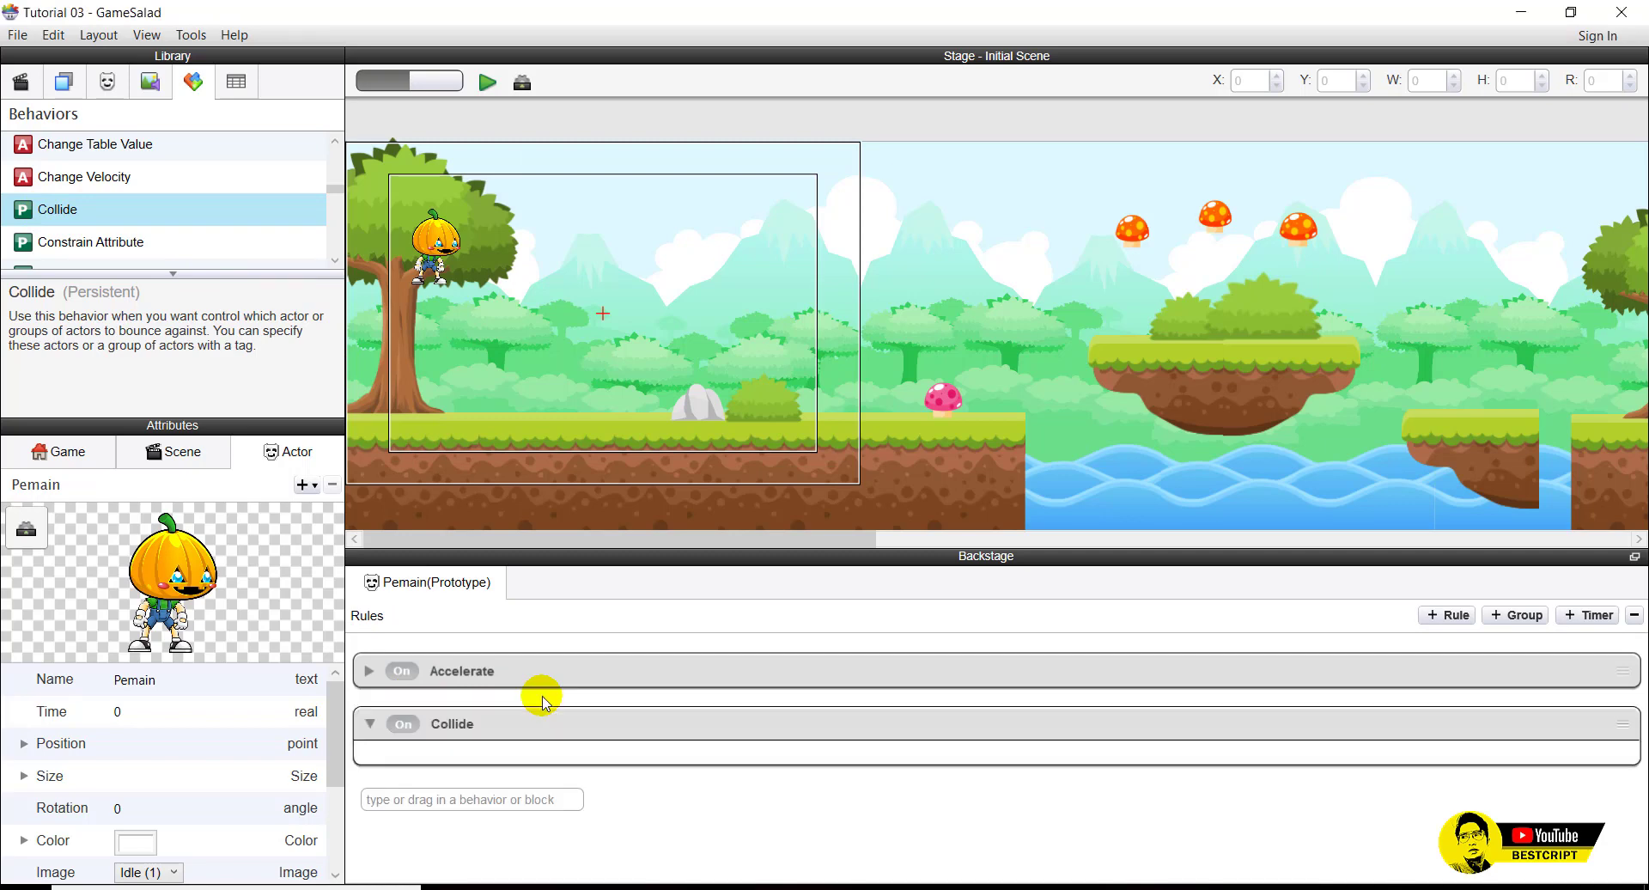
Make Pemain's Collide behavior bounce against the actor of type Tanah 1, checking the media and actor lists first.
{"action": "left_click", "coordinate": [679, 764]}
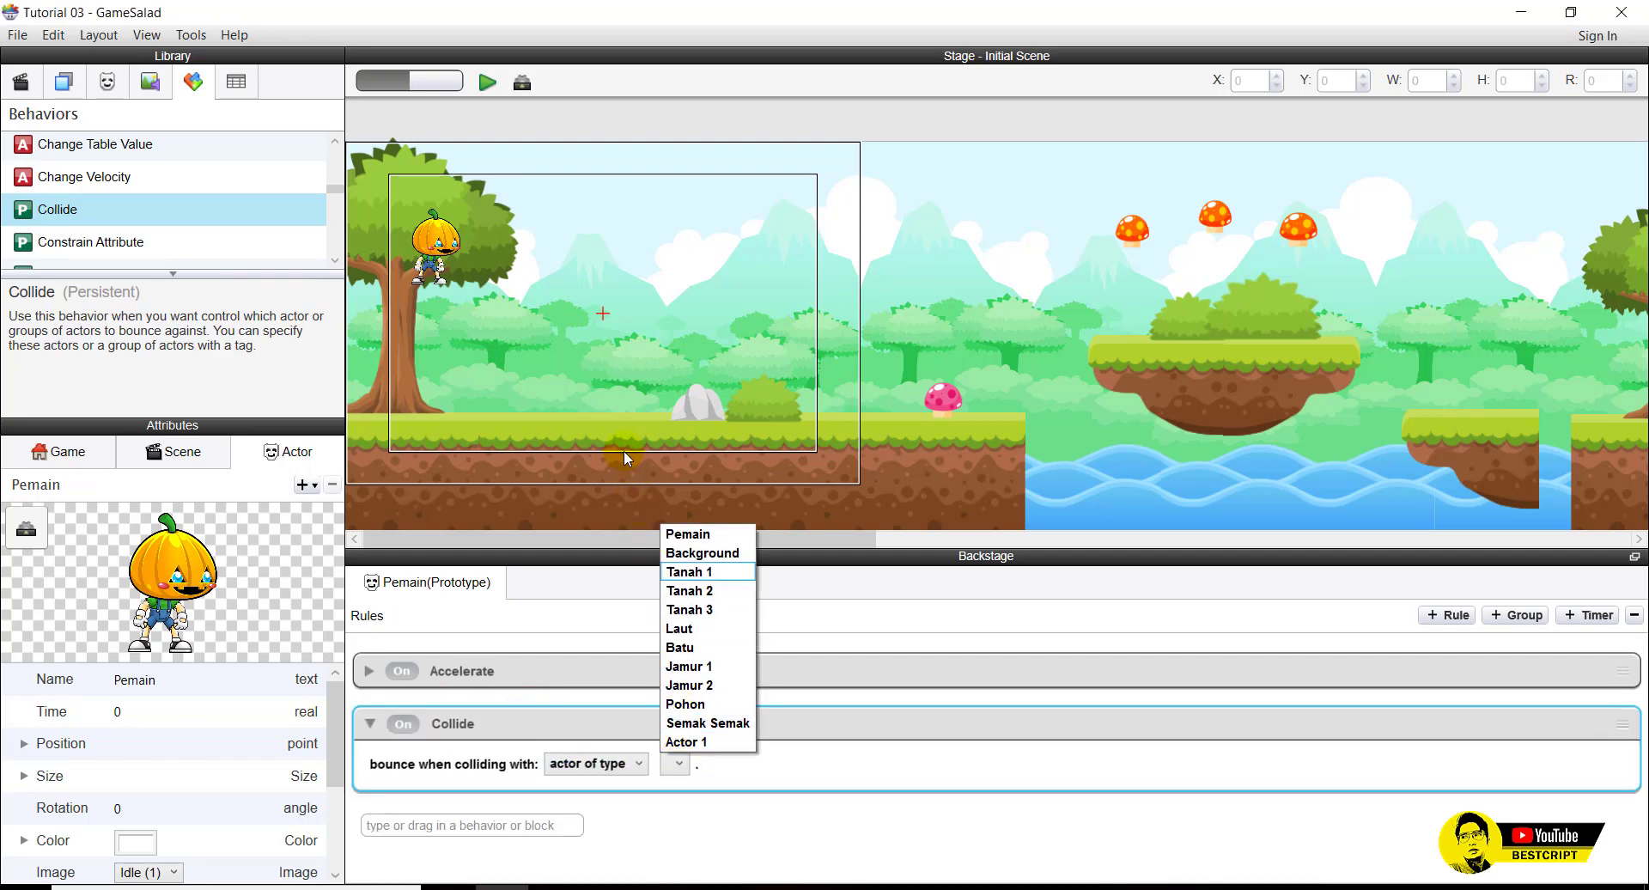
{"action": "left_click", "coordinate": [150, 82]}
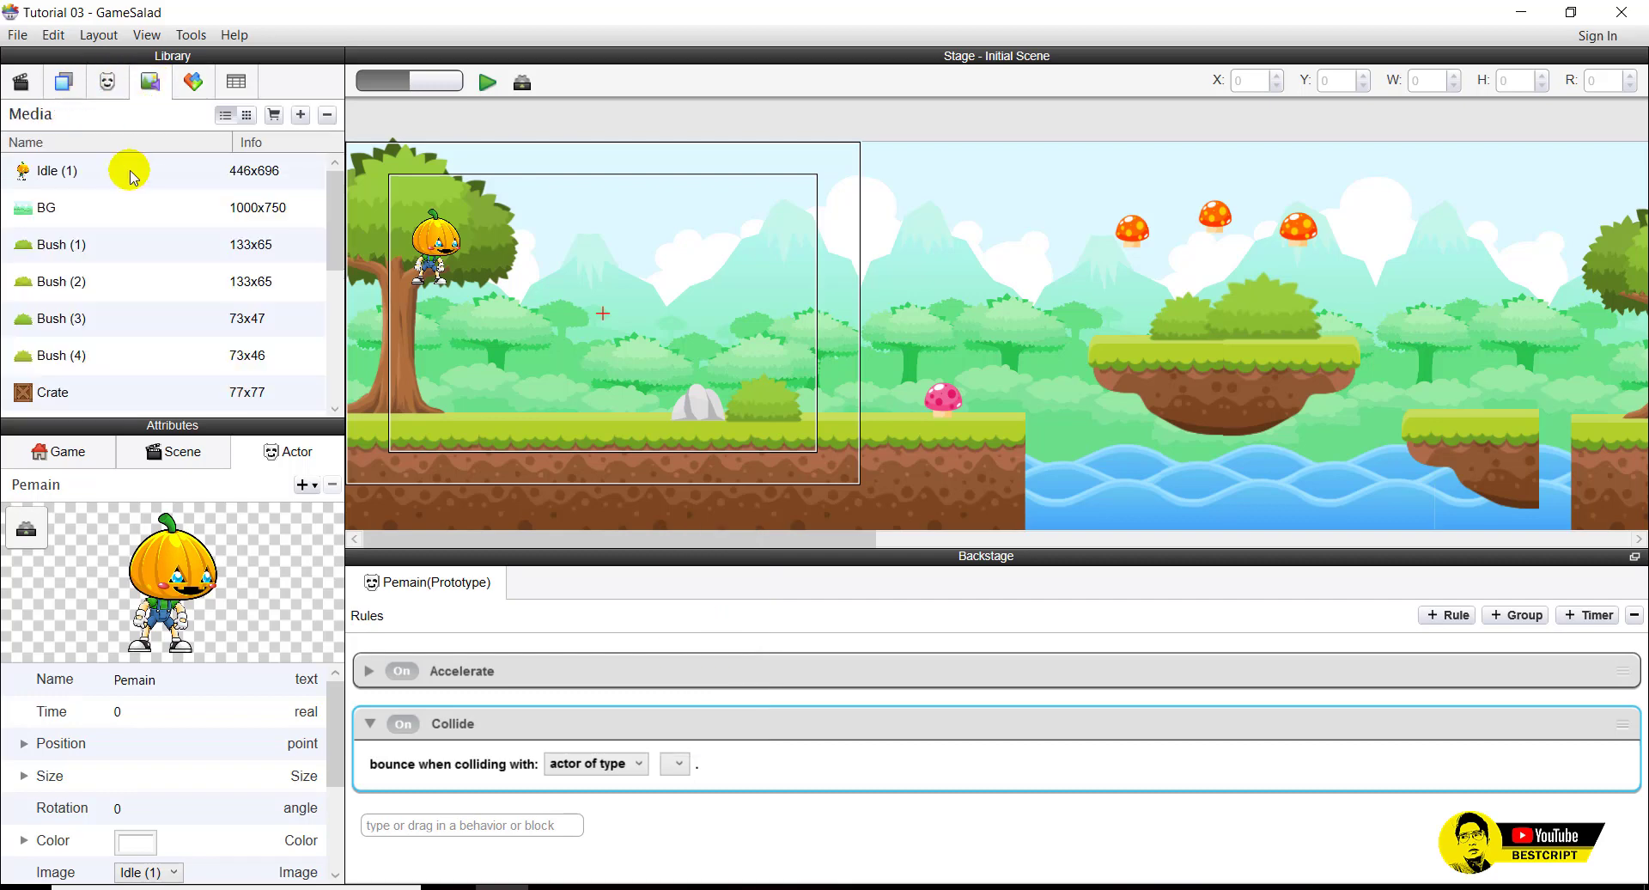
{"action": "scroll", "coordinate": [67, 292], "scroll_direction": "down", "scroll_amount": 3}
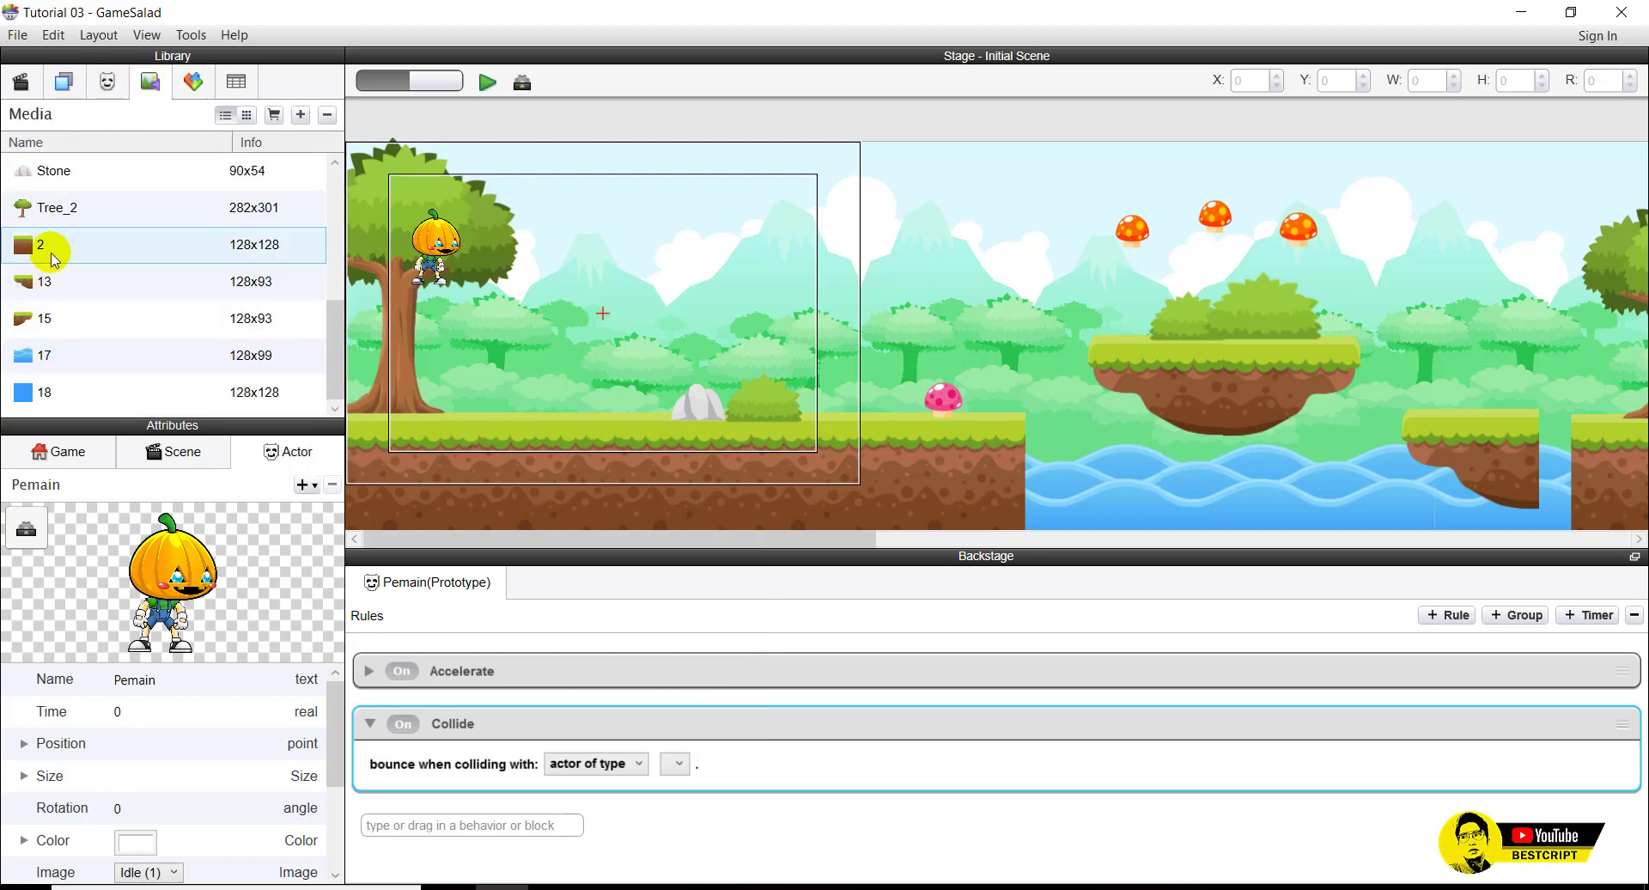
{"action": "left_click", "coordinate": [678, 764]}
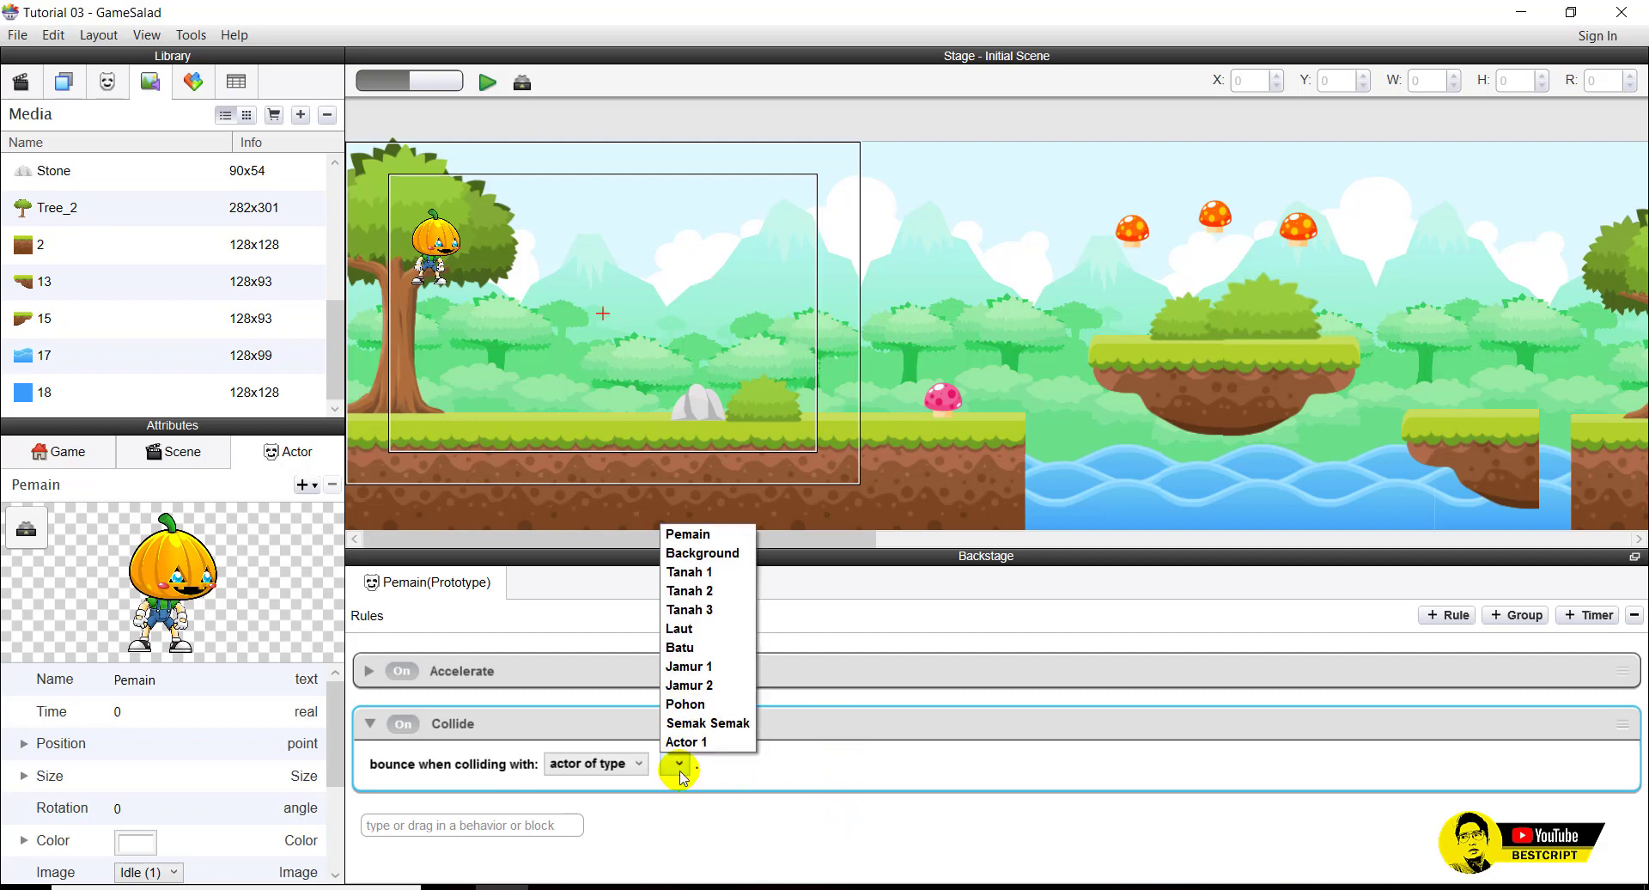
{"action": "left_click", "coordinate": [106, 81]}
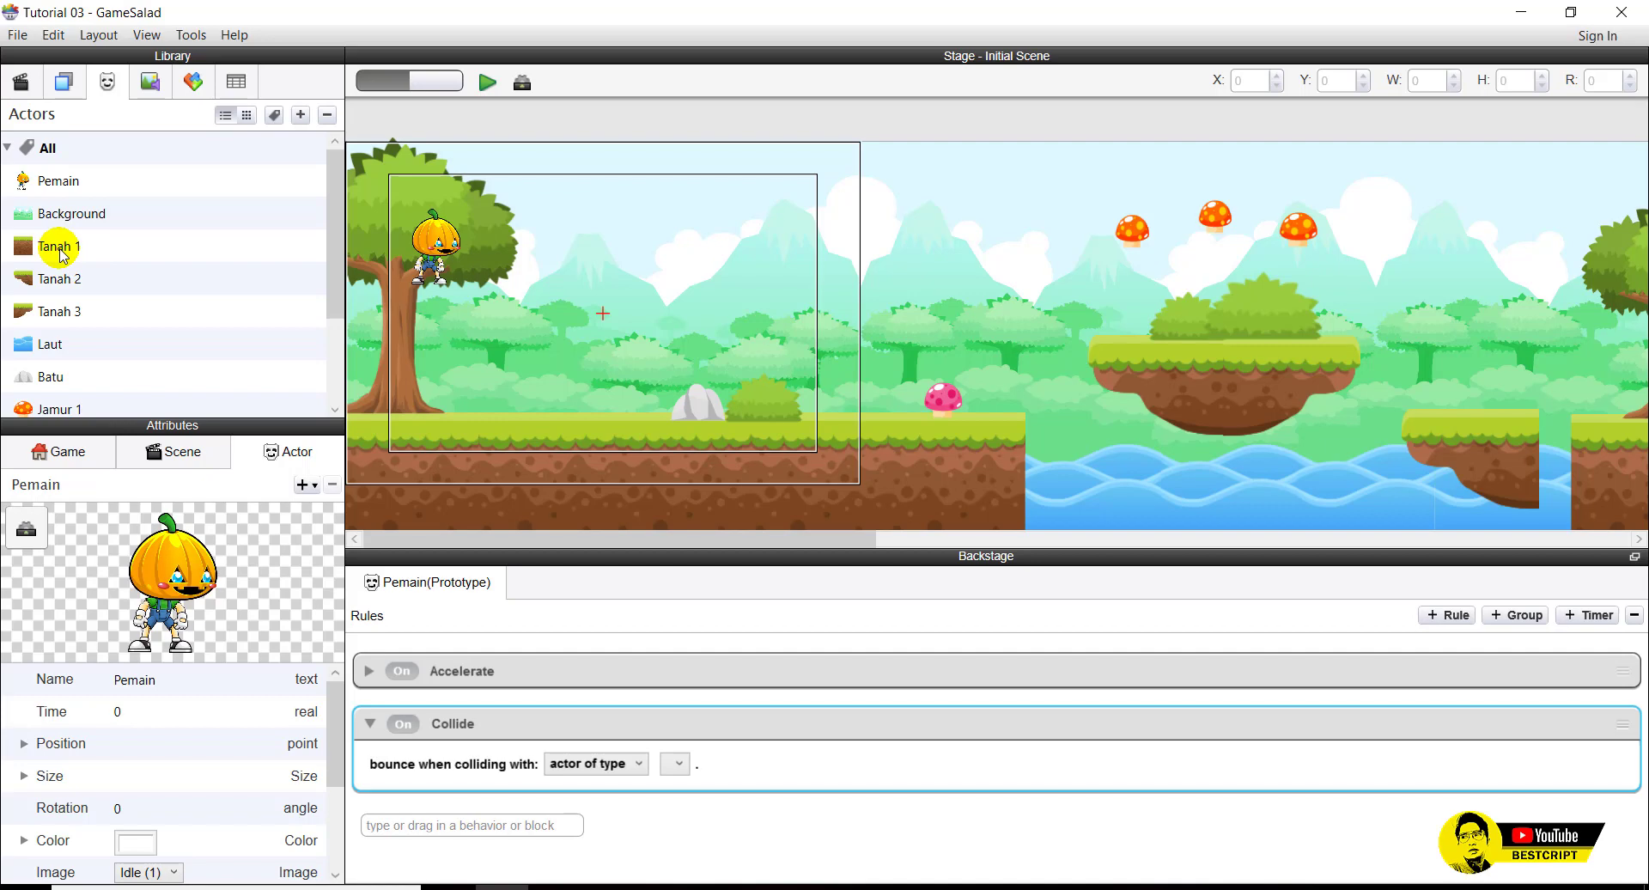
{"action": "left_click", "coordinate": [678, 763]}
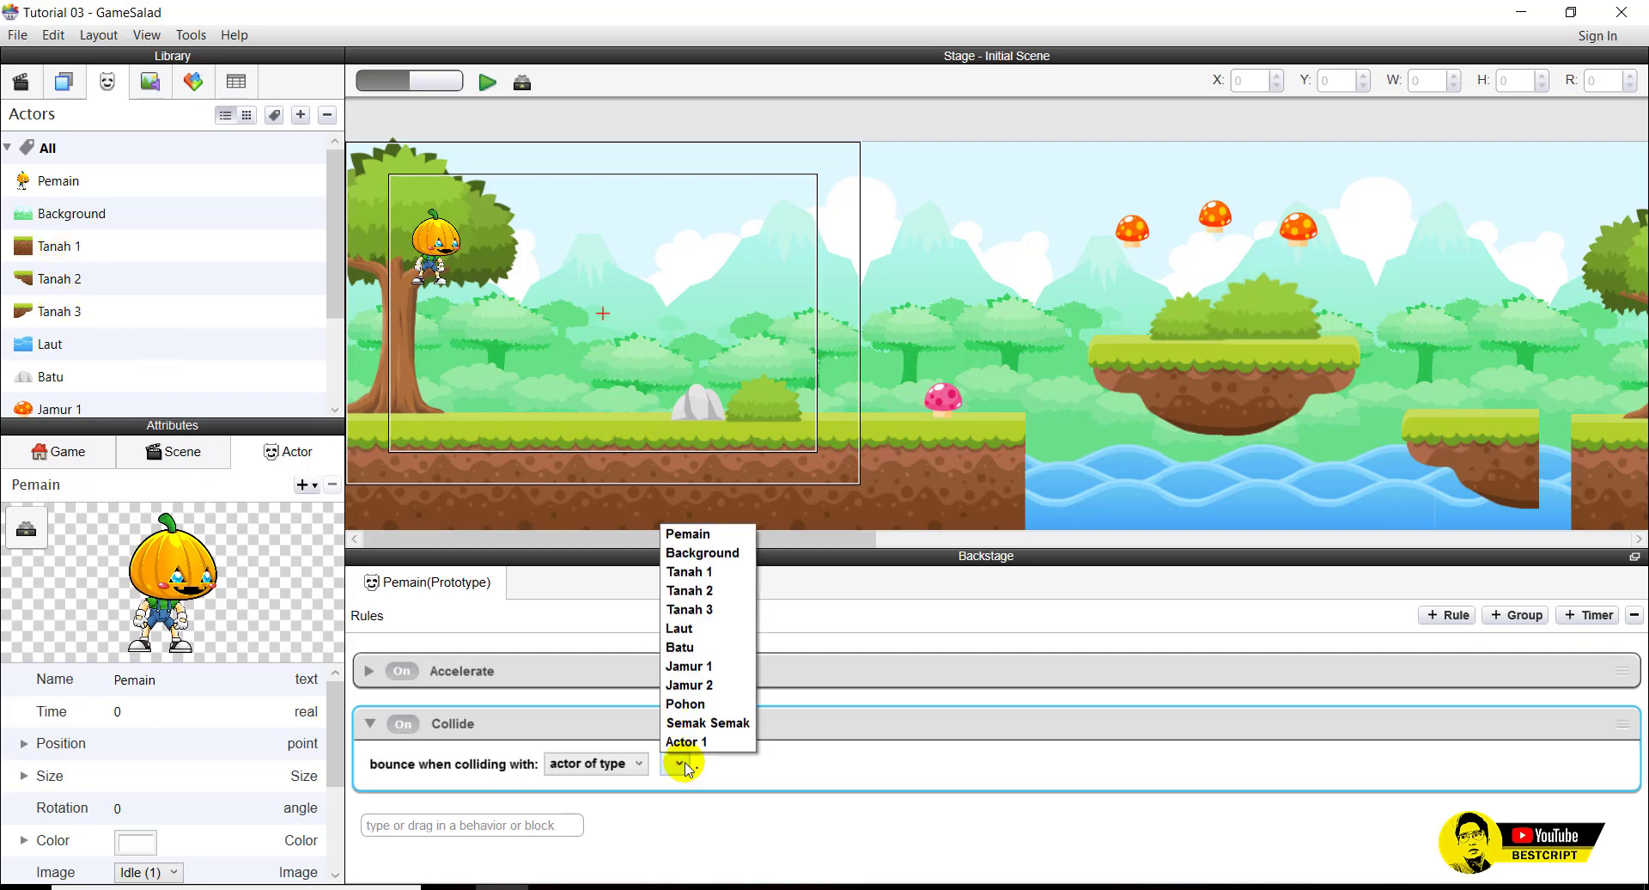
{"action": "left_click", "coordinate": [709, 573]}
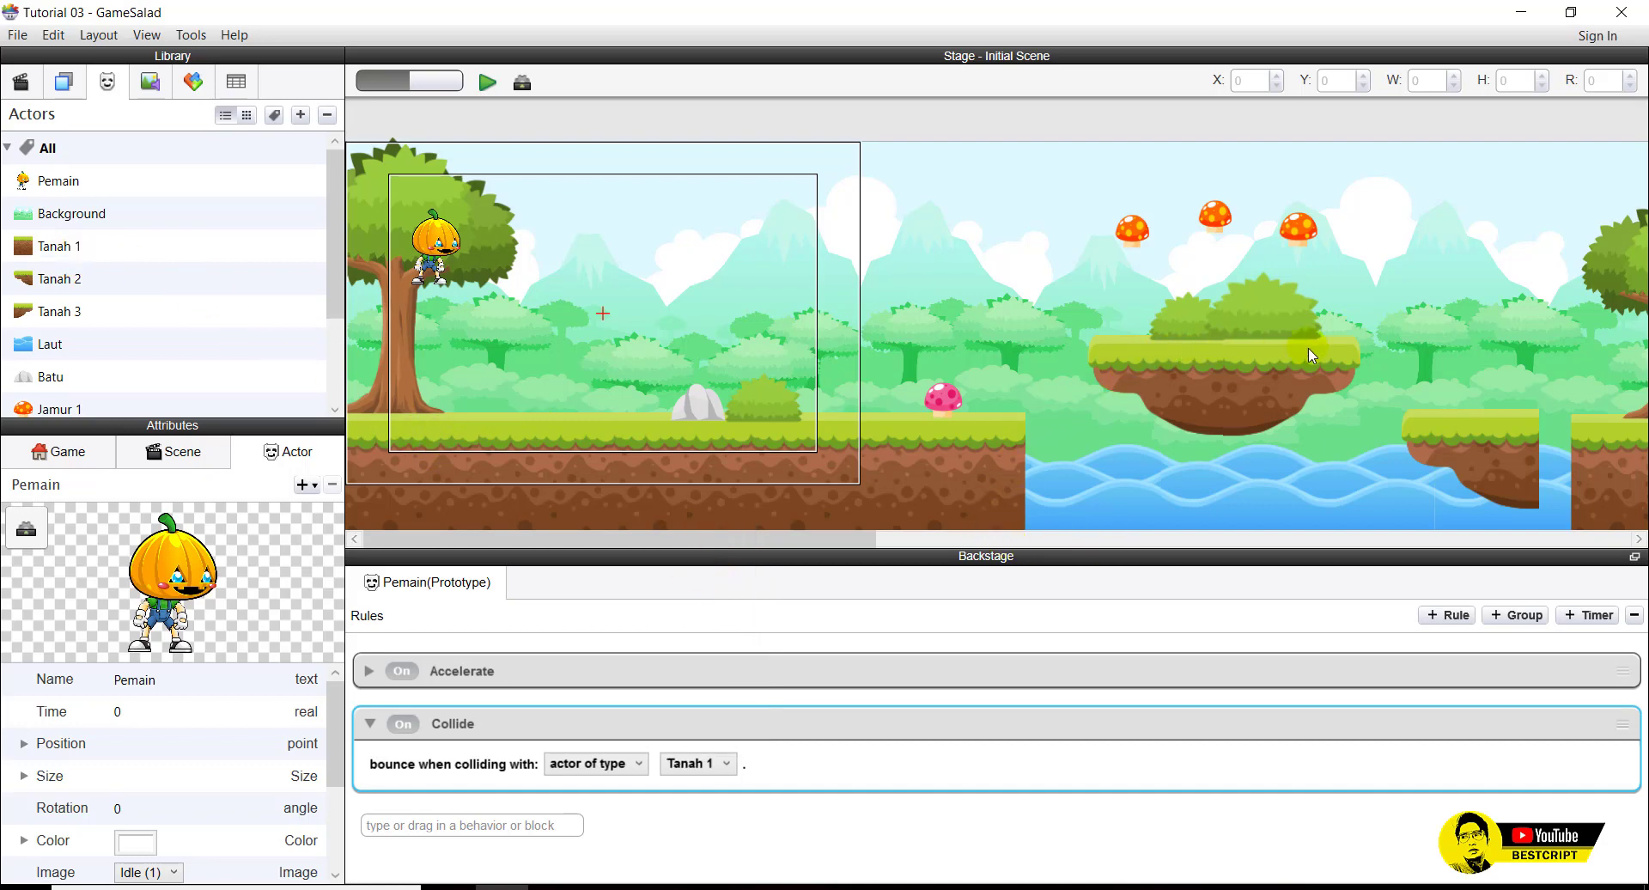
Check the Tanah 3, Tanah 1 and Pemain prototypes, preview how Pemain collides with the ground, and return to the editor.
{"action": "left_click", "coordinate": [66, 309]}
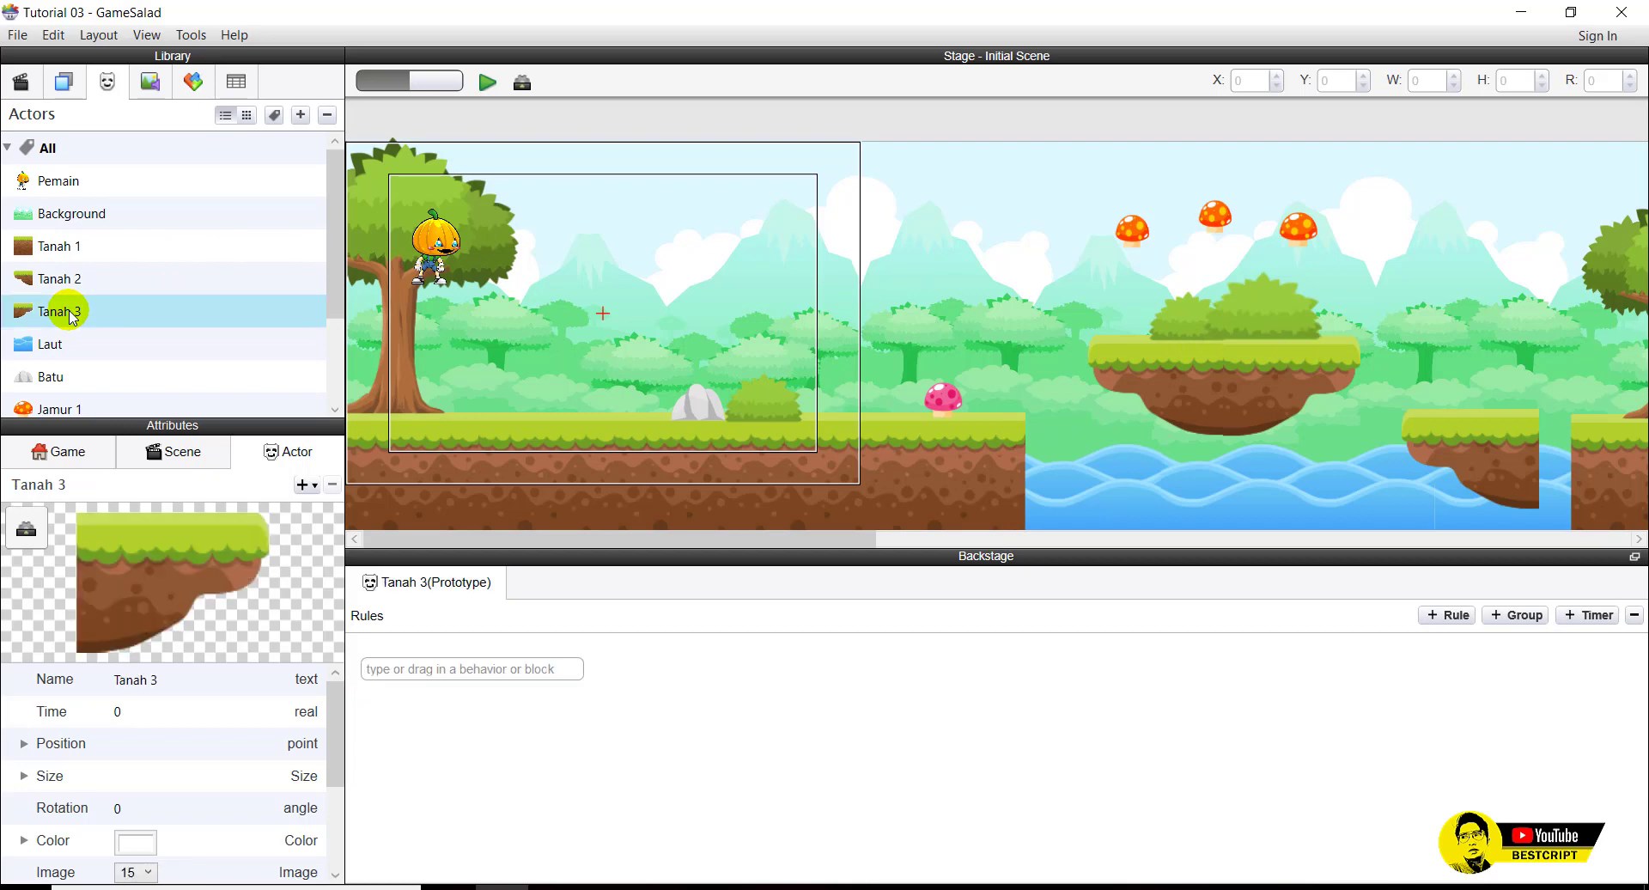
{"action": "left_click", "coordinate": [69, 248]}
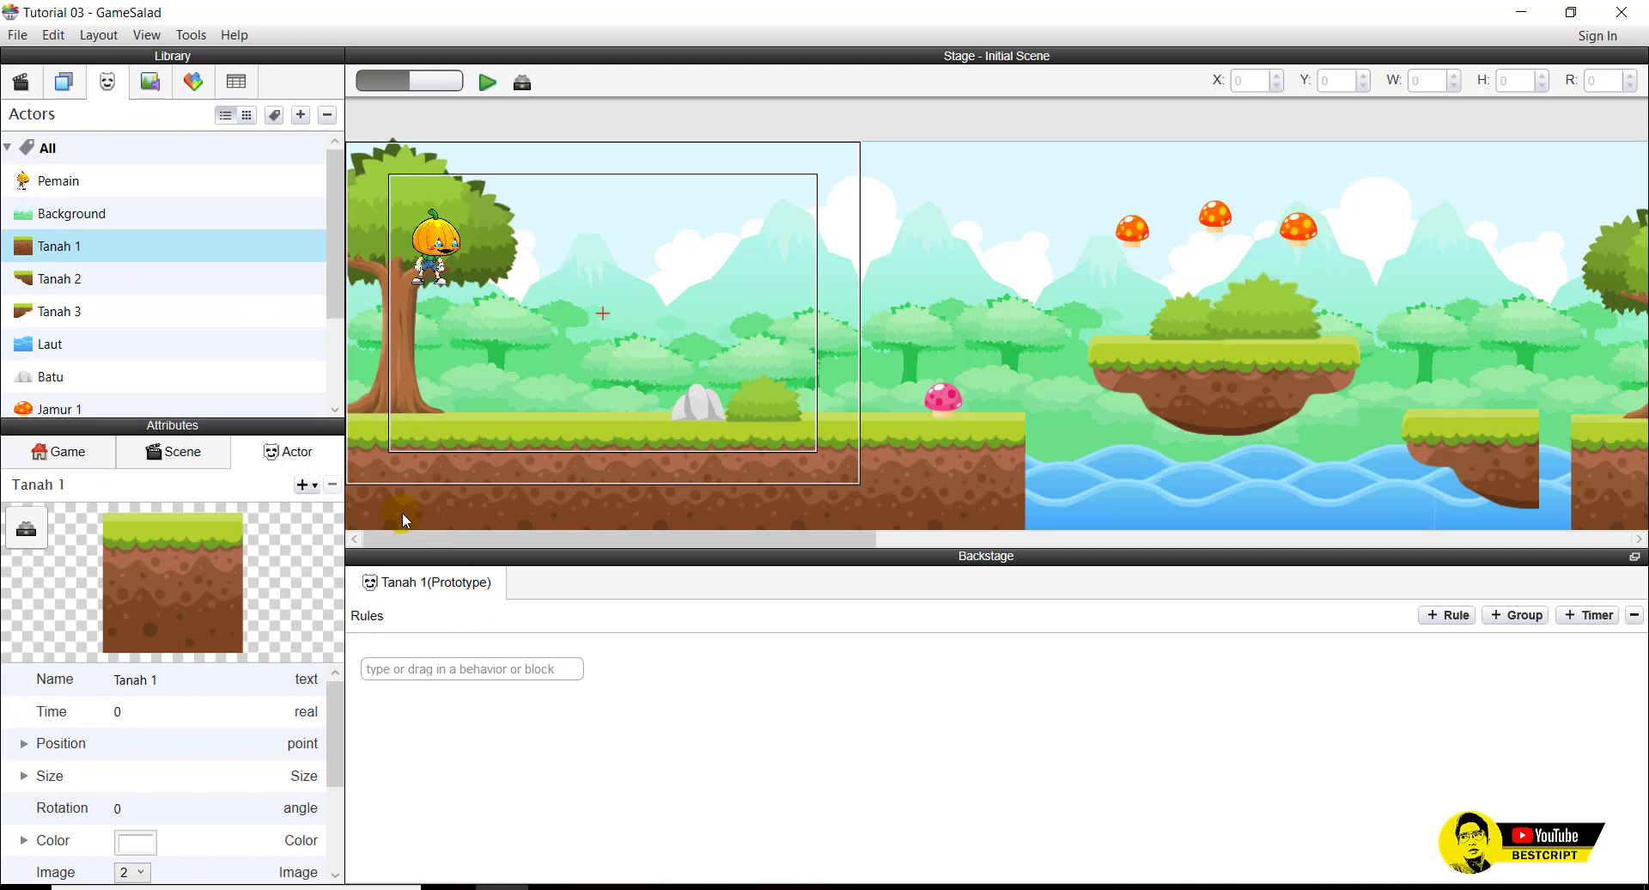
{"action": "left_click", "coordinate": [73, 188]}
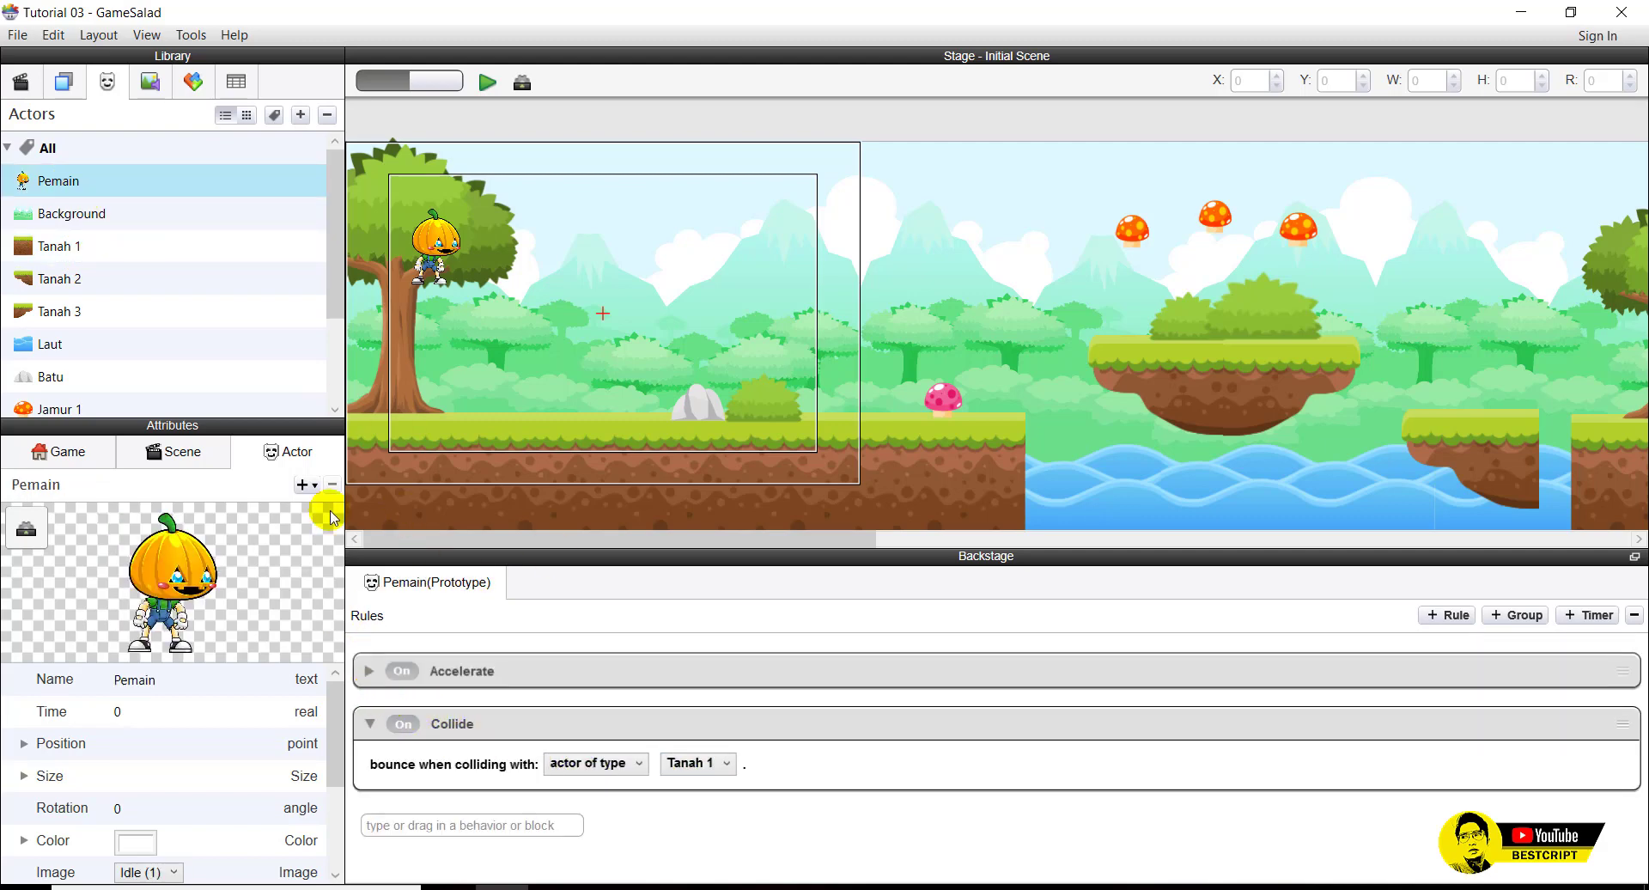
{"action": "left_click", "coordinate": [486, 84]}
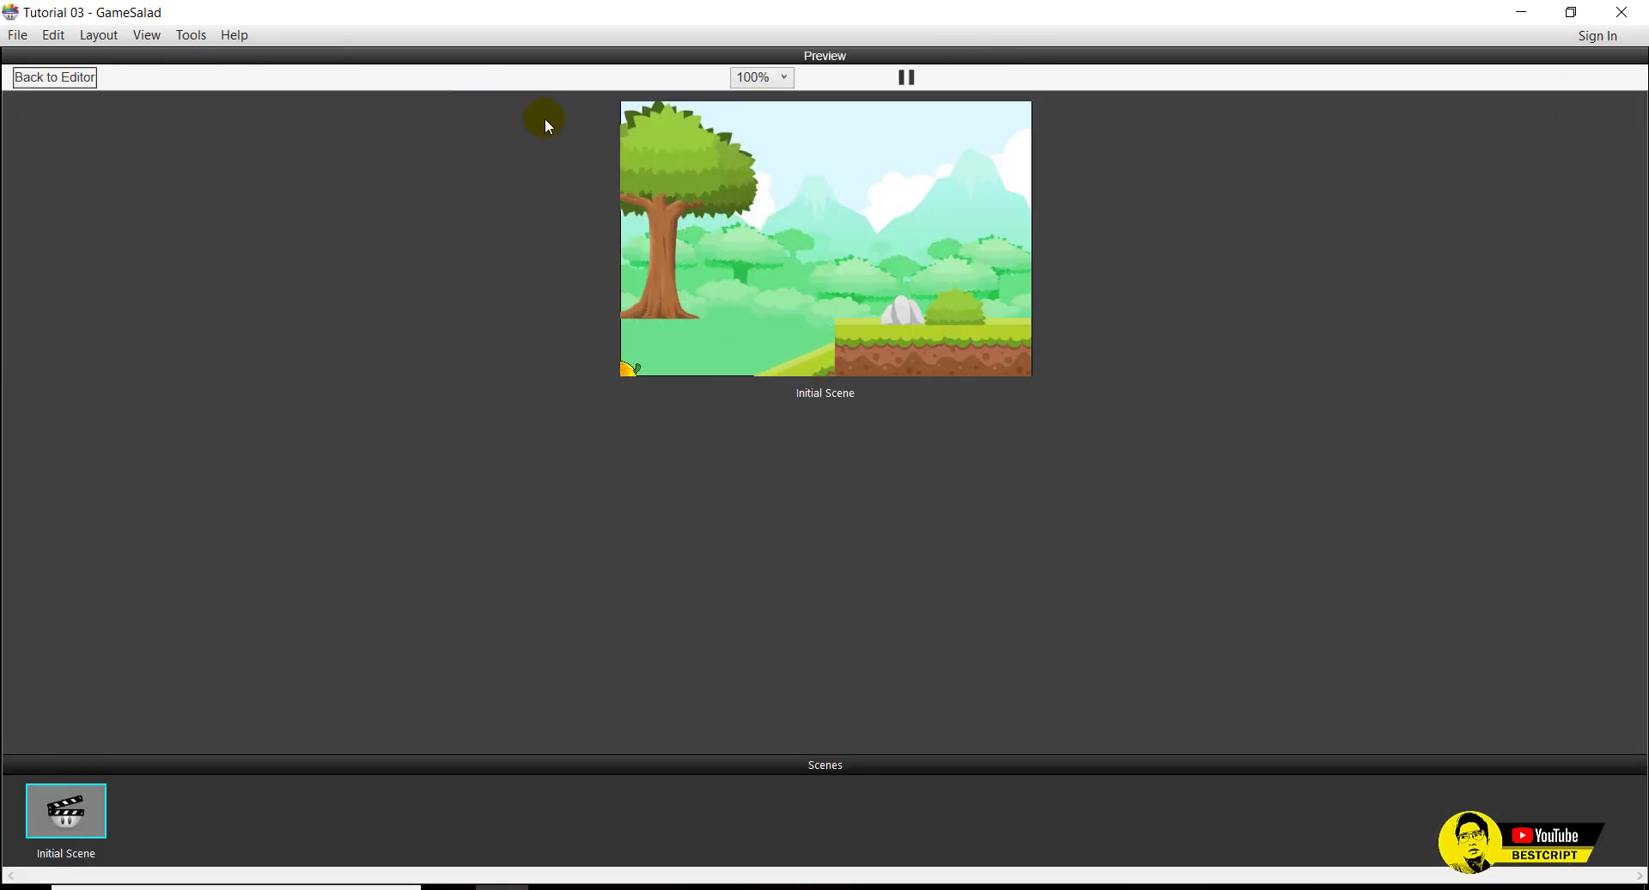
{"action": "left_click", "coordinate": [55, 77]}
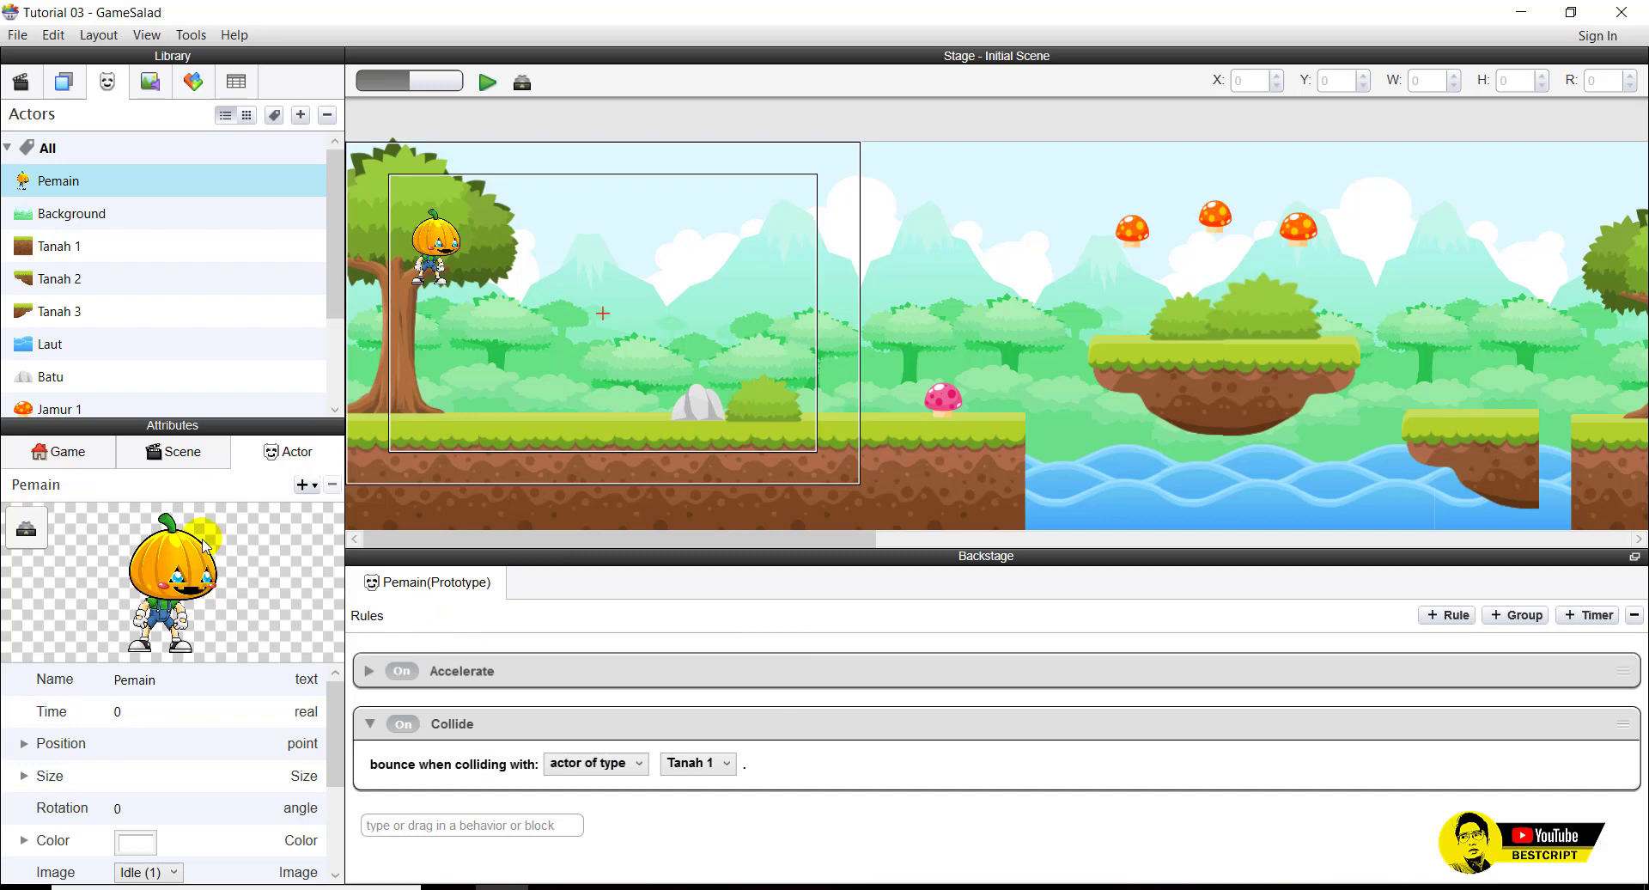
Expand the Physics attributes of the Tanah 1 prototype.
{"action": "scroll", "coordinate": [331, 718], "scroll_direction": "down", "scroll_amount": 1}
{"action": "scroll", "coordinate": [331, 678], "scroll_direction": "up", "scroll_amount": 1}
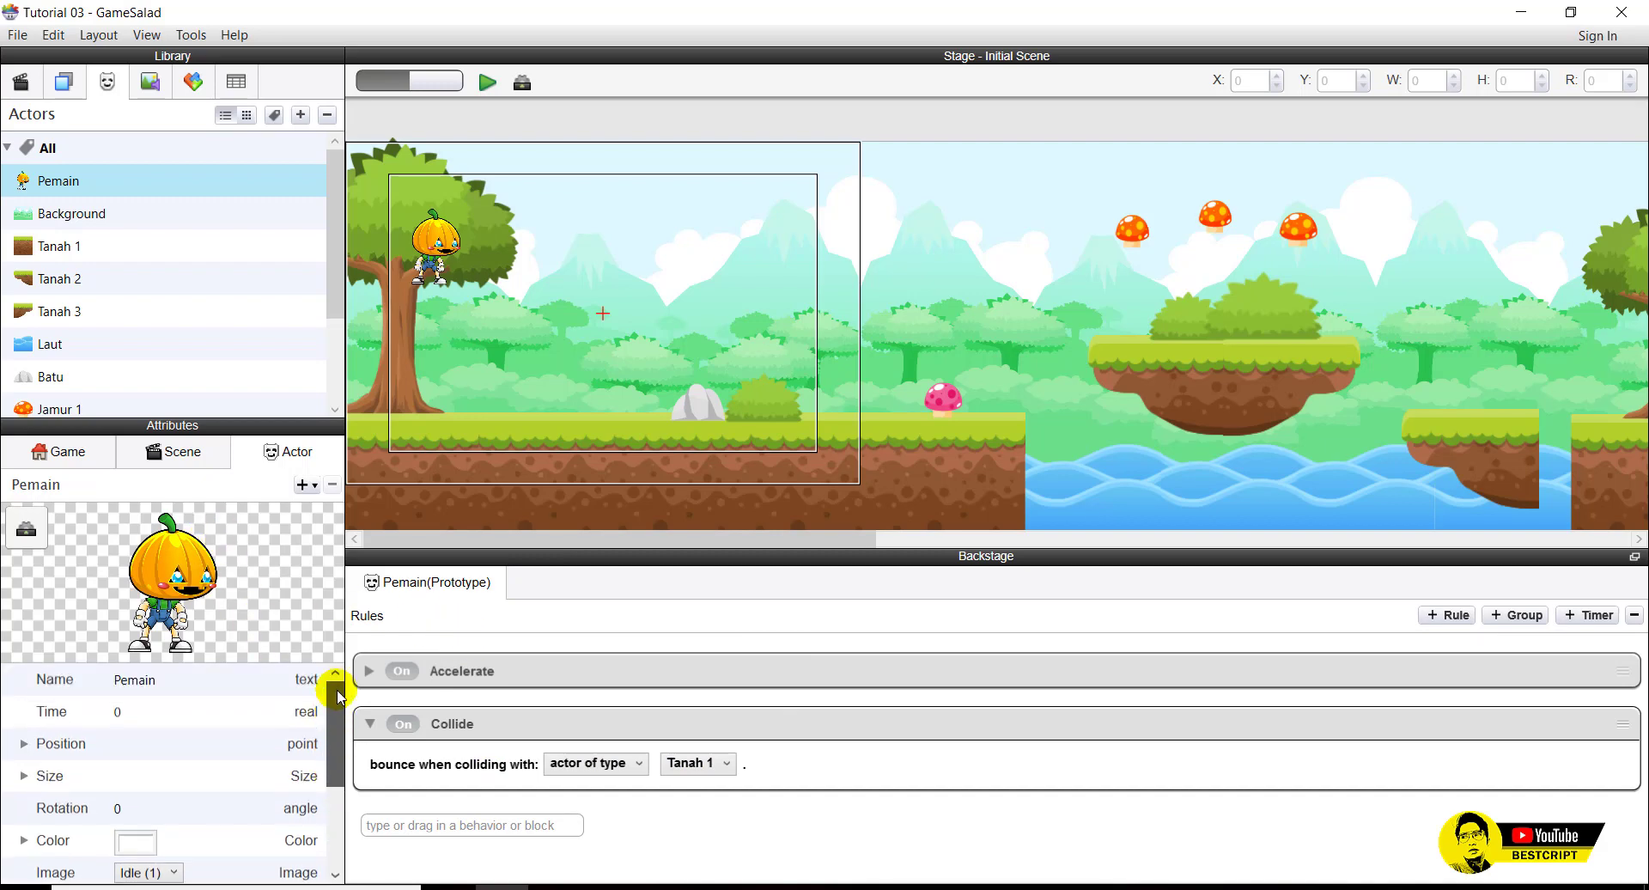
{"action": "left_click", "coordinate": [59, 248]}
{"action": "left_click_drag", "start_coordinate": [327, 725], "coordinate": [322, 829]}
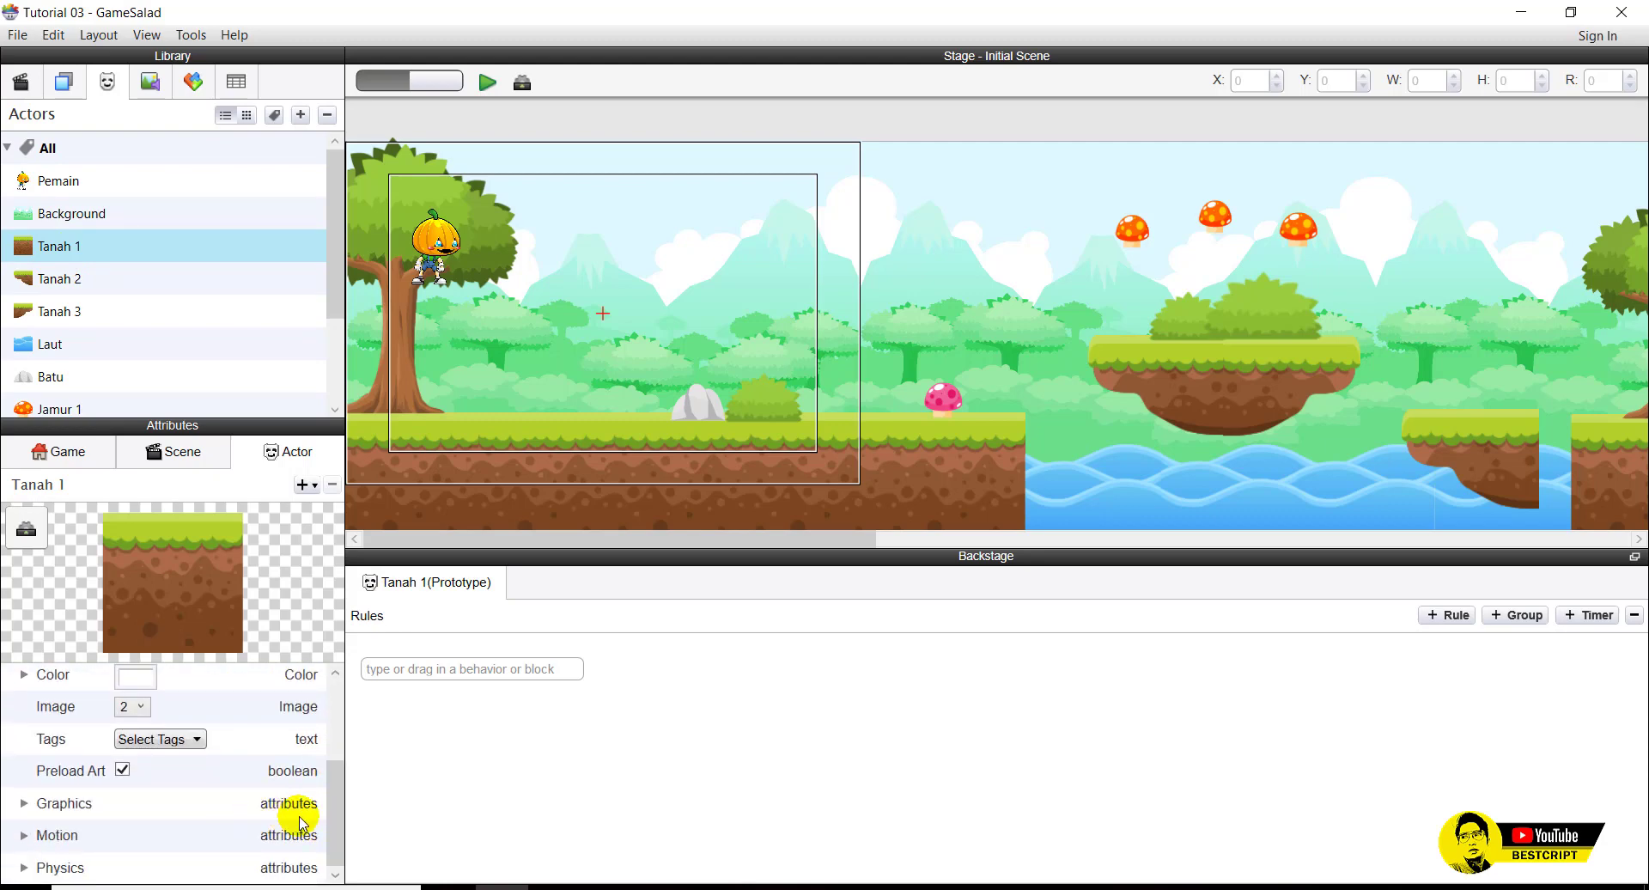
{"action": "left_click", "coordinate": [73, 874]}
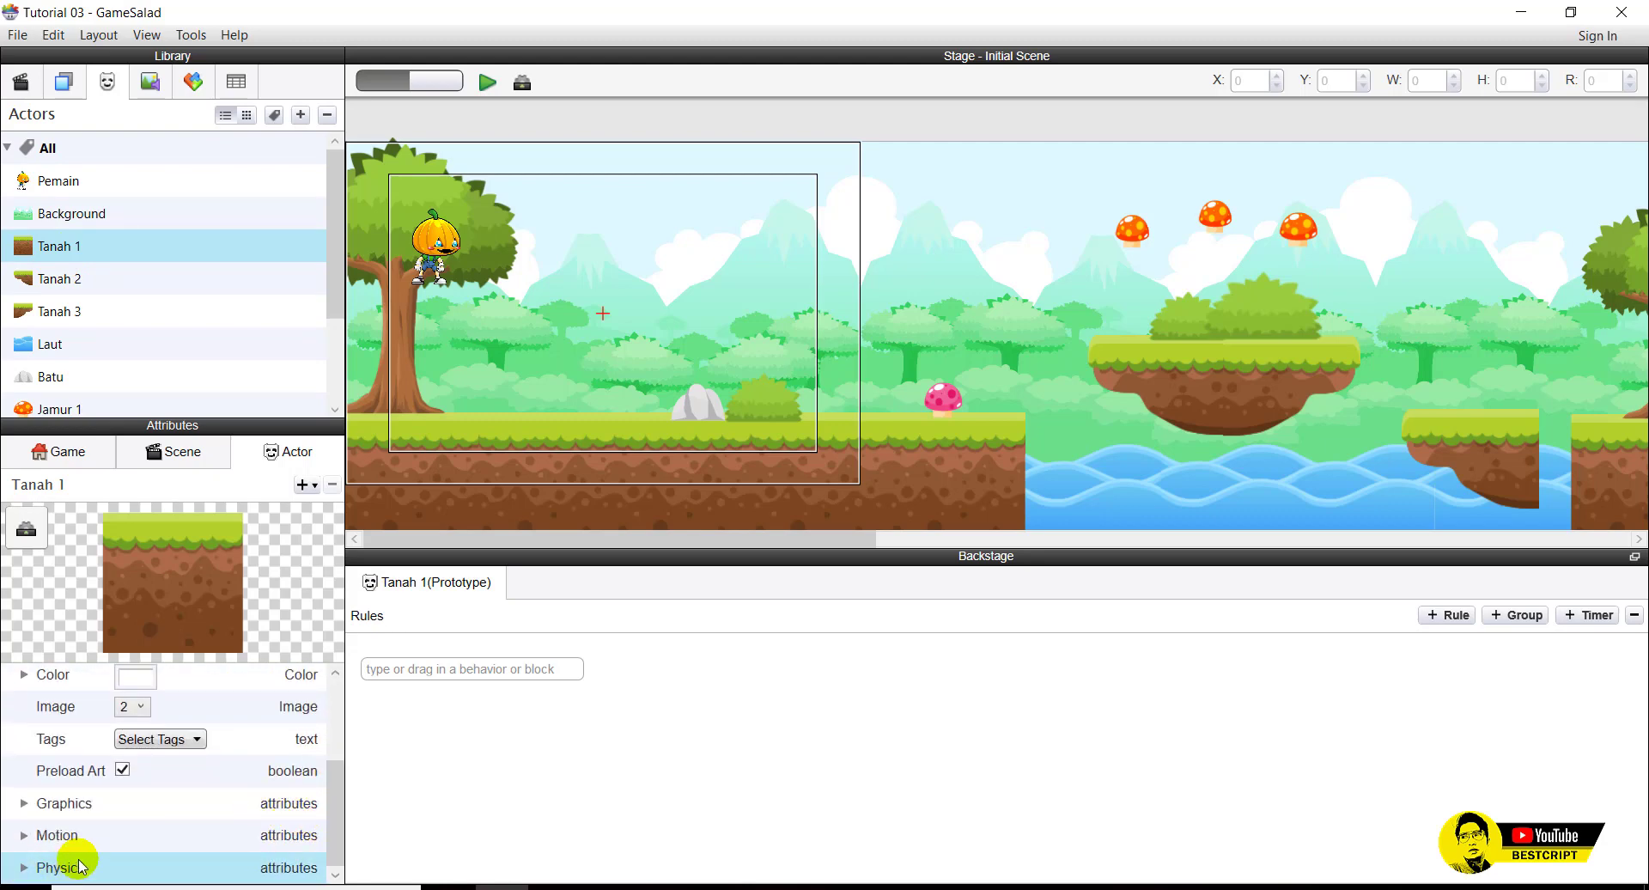
{"action": "left_click_drag", "start_coordinate": [44, 251], "coordinate": [525, 466]}
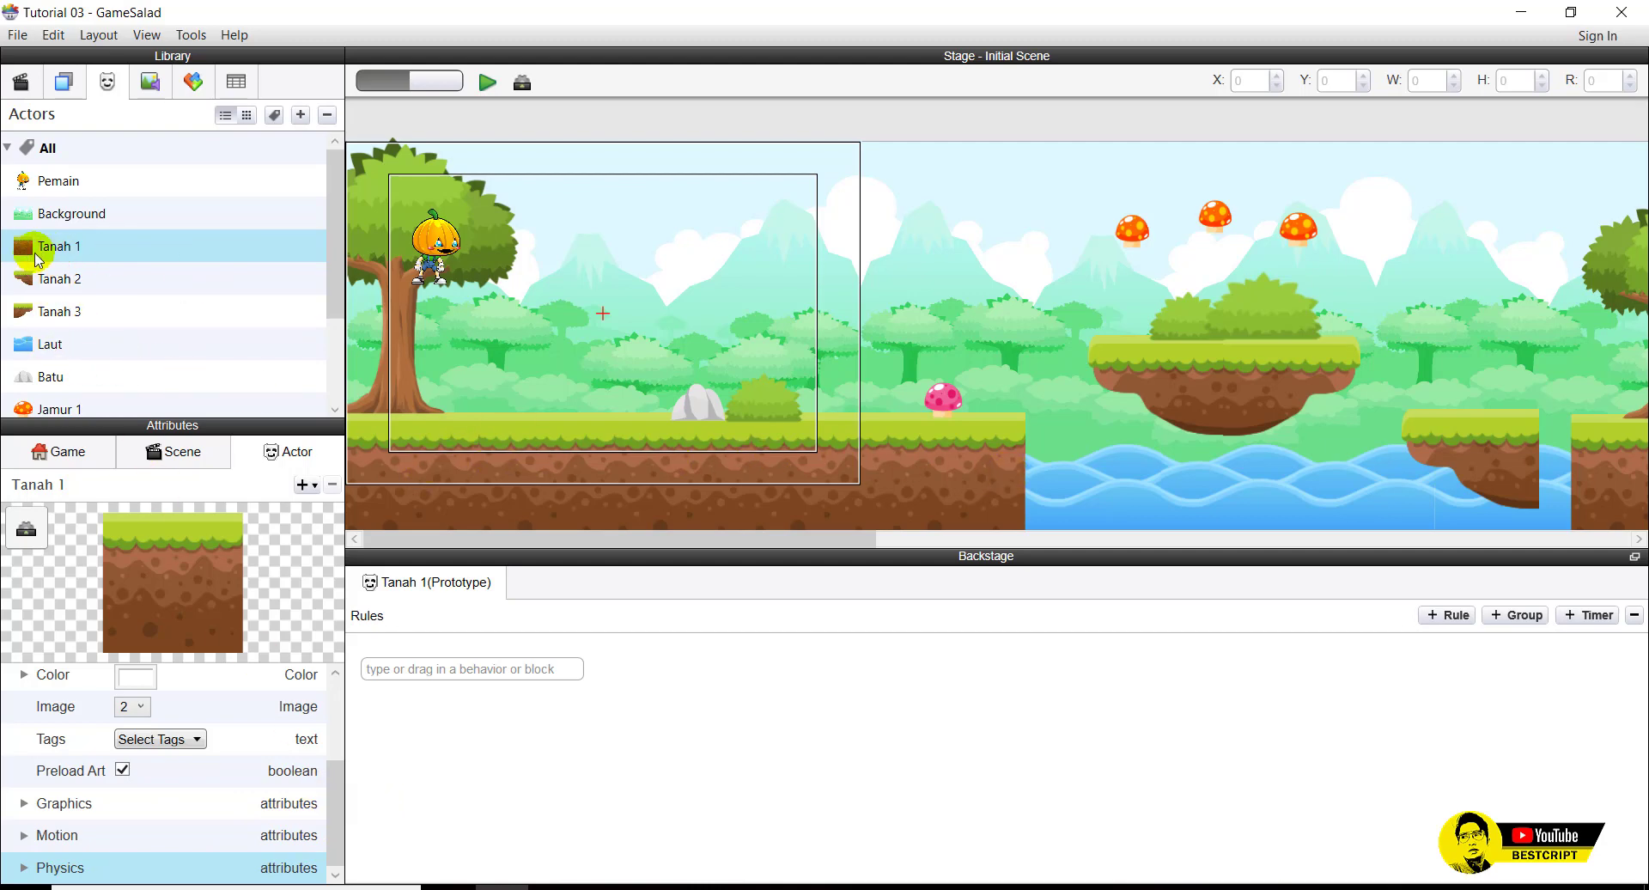
{"action": "left_click", "coordinate": [24, 871]}
{"action": "scroll", "coordinate": [17, 851], "scroll_direction": "down", "scroll_amount": 3}
{"action": "scroll", "coordinate": [104, 807], "scroll_direction": "up", "scroll_amount": 2}
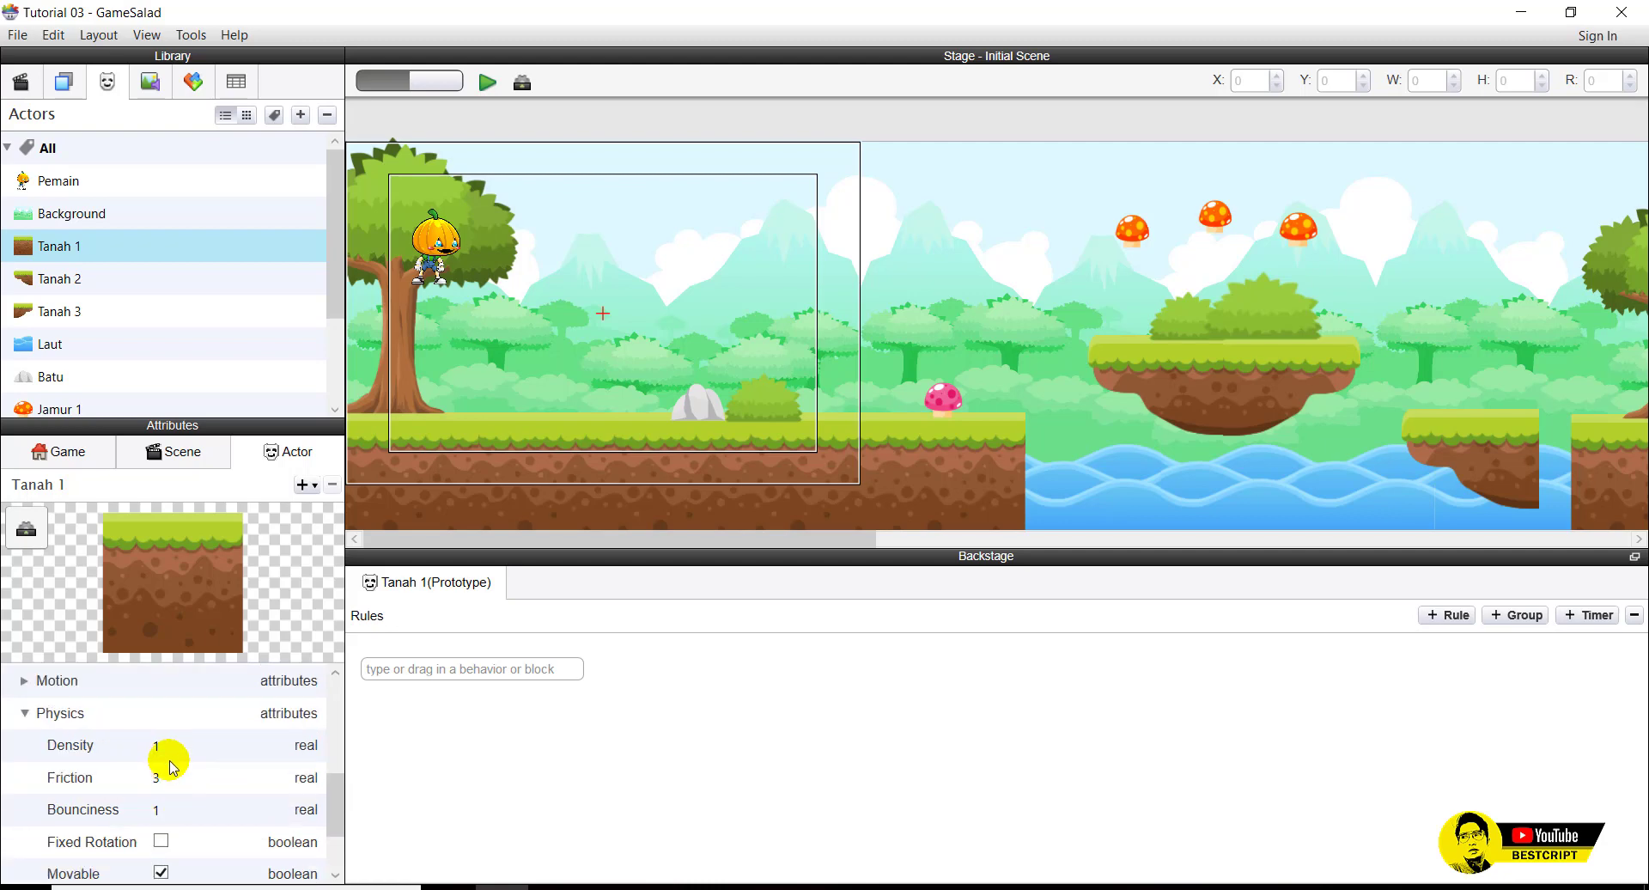
Set Tanah 1's density, friction and bounciness to 0 and turn off its Movable attribute.
{"action": "left_click", "coordinate": [172, 751]}
{"action": "left_click", "coordinate": [166, 745]}
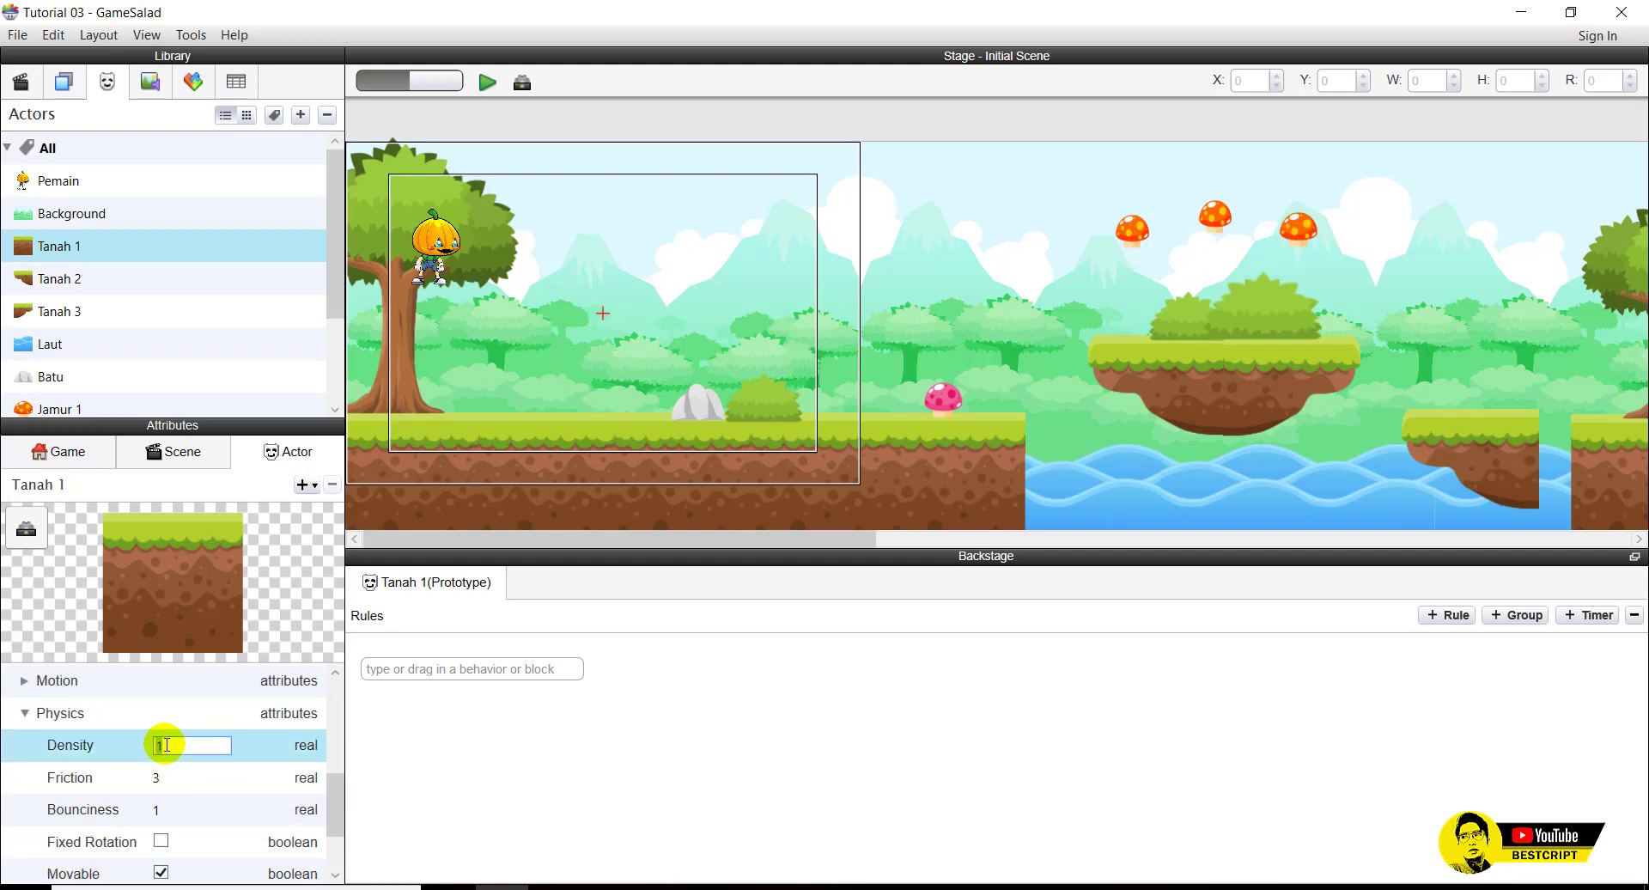
{"action": "type", "text": "0"}
{"action": "left_click", "coordinate": [162, 775]}
{"action": "type", "text": "0"}
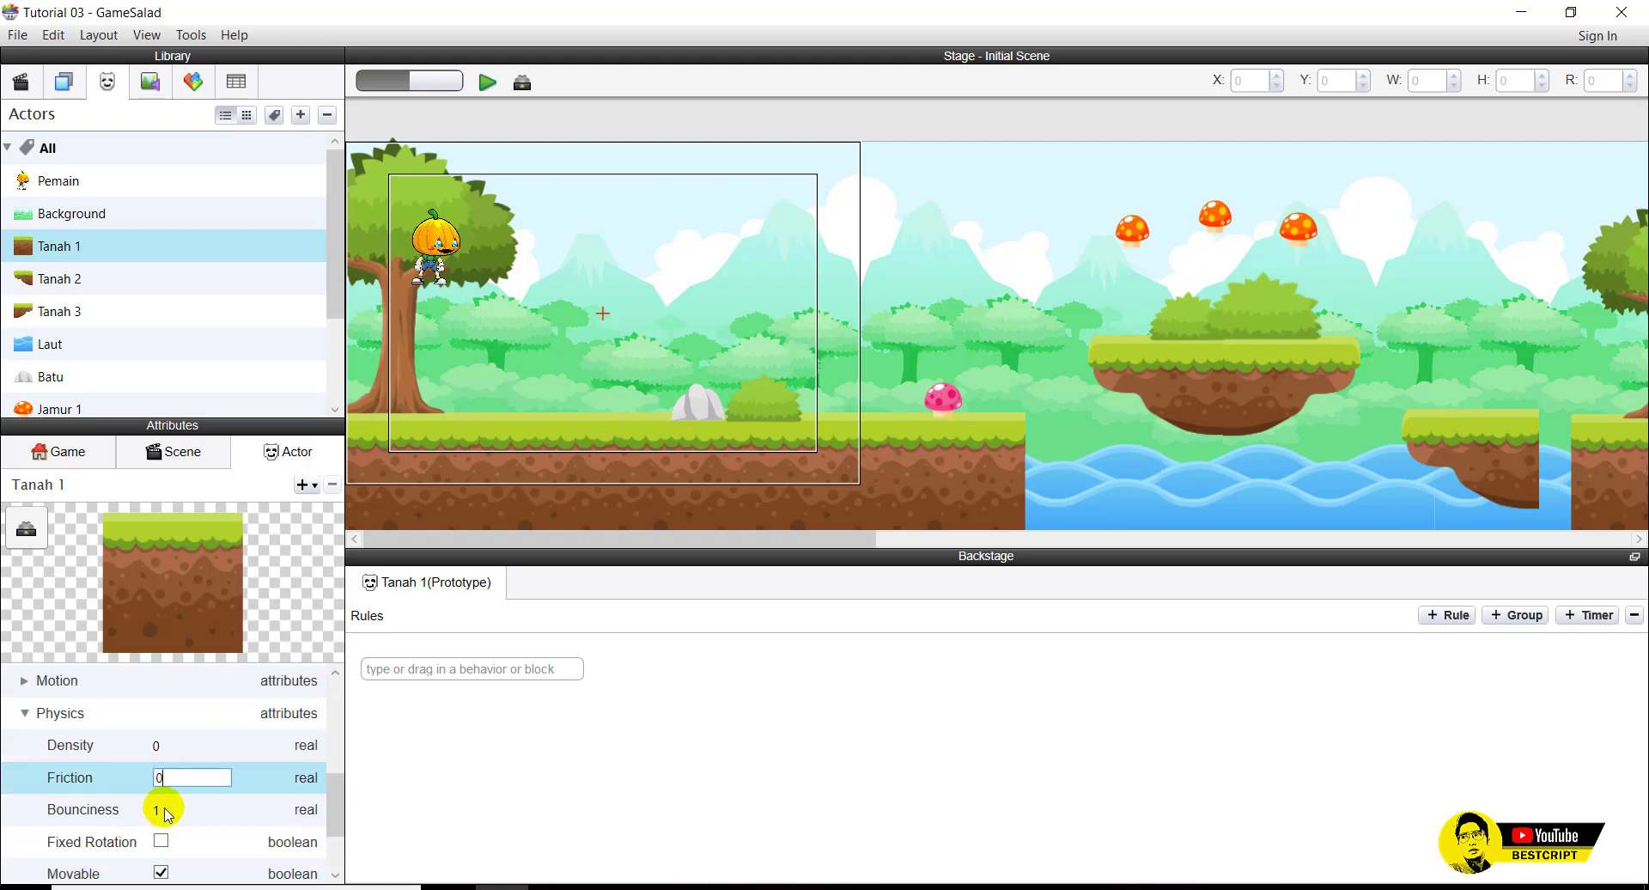
{"action": "left_click", "coordinate": [164, 809]}
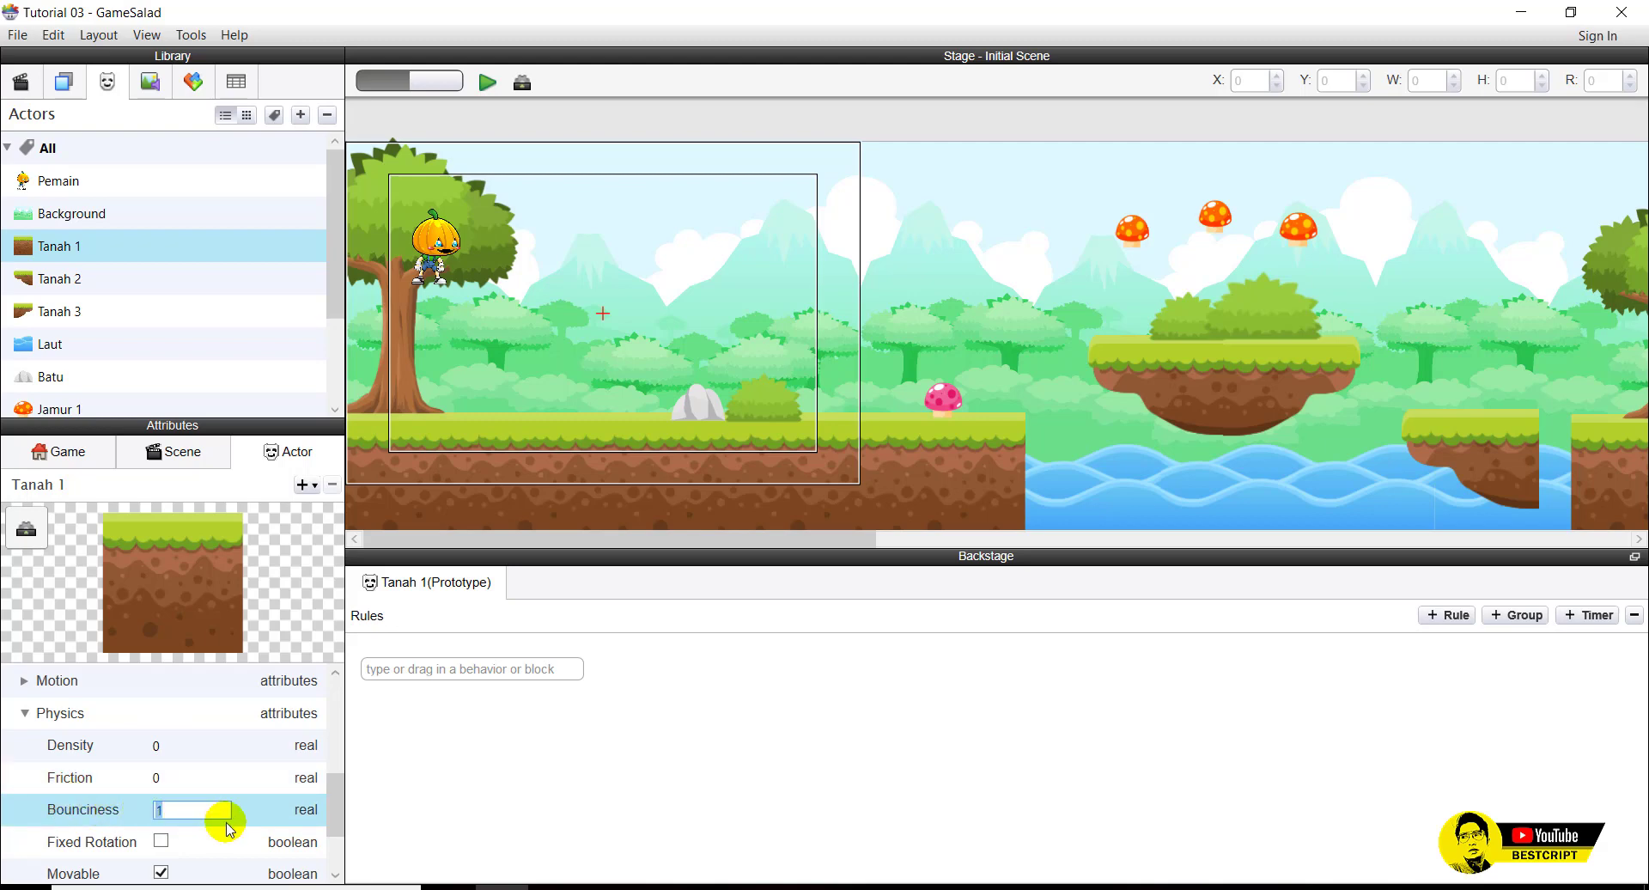
{"action": "type", "text": "0"}
{"action": "left_click", "coordinate": [156, 811]}
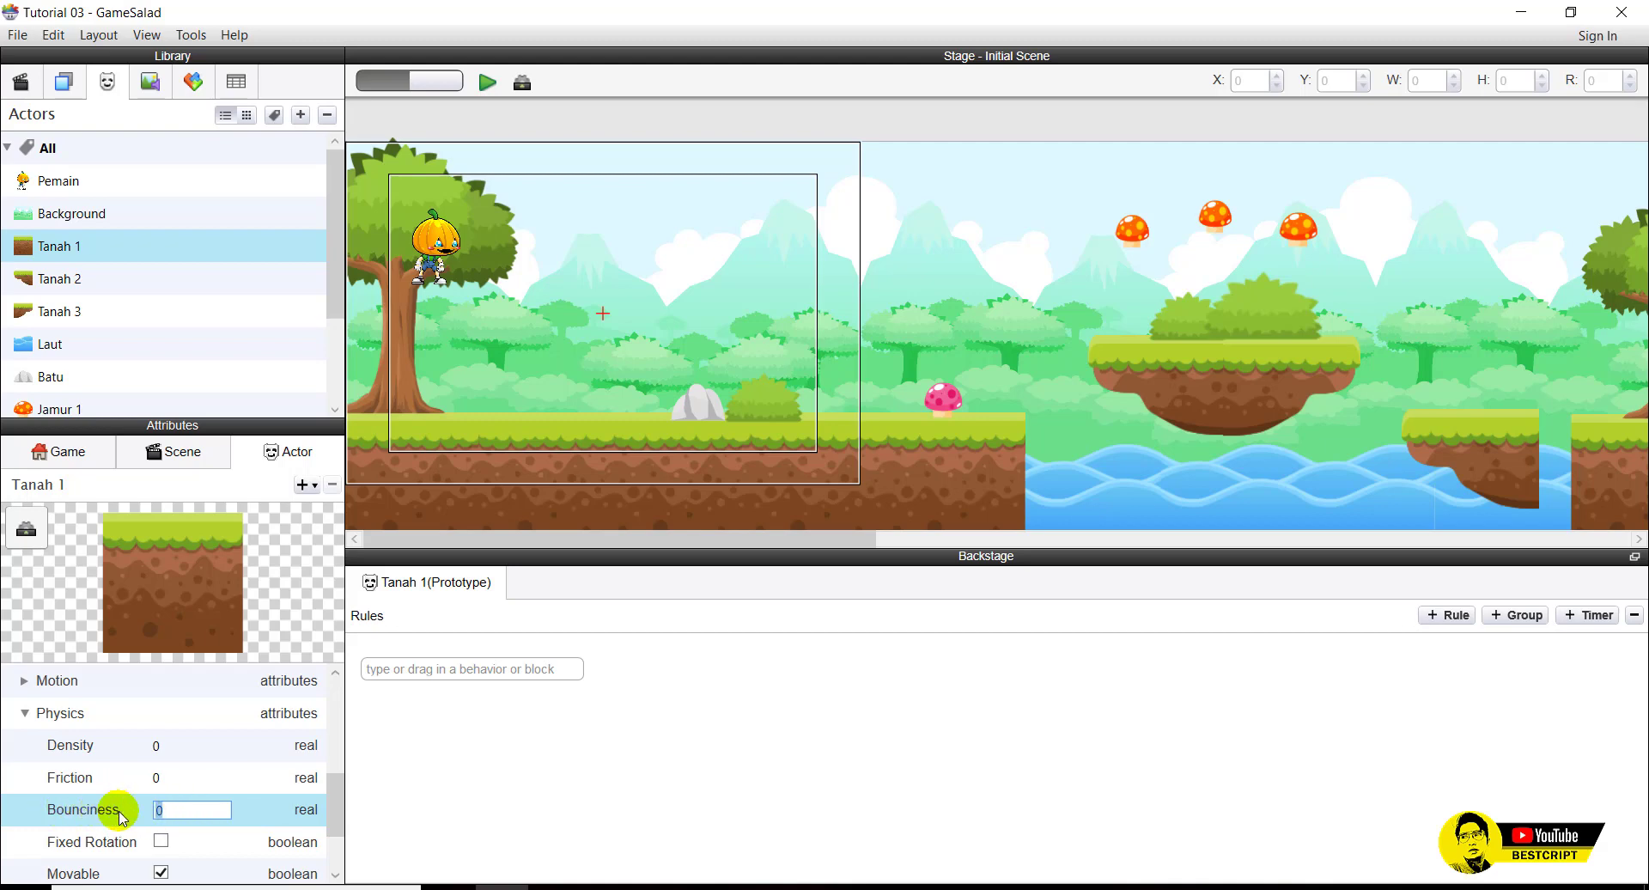
{"action": "left_click", "coordinate": [160, 873]}
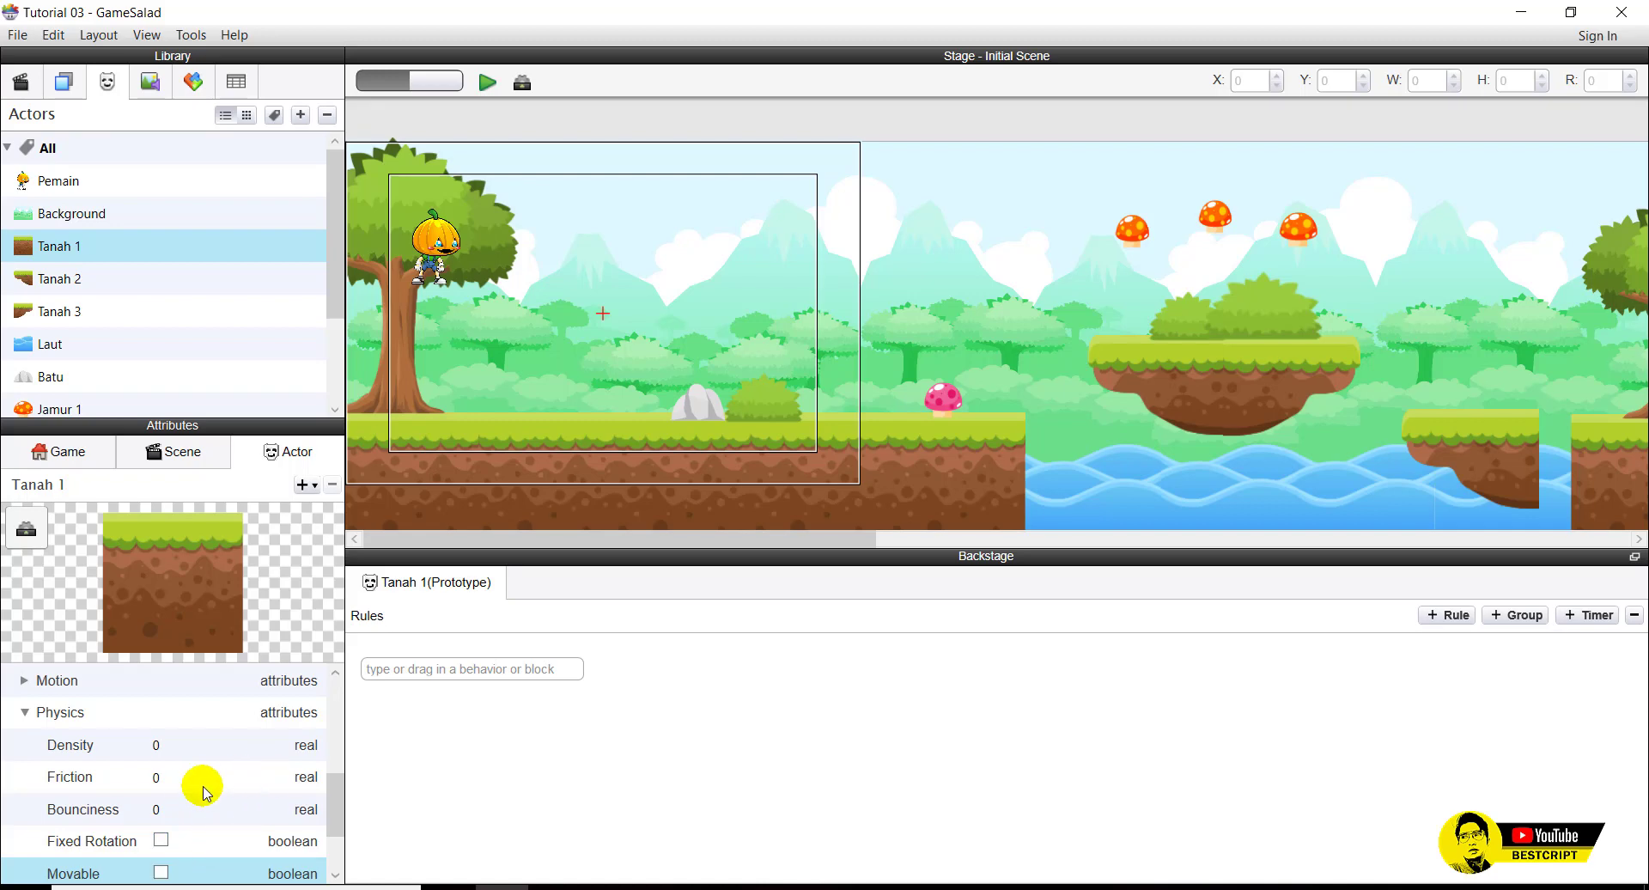
{"action": "left_click", "coordinate": [171, 744]}
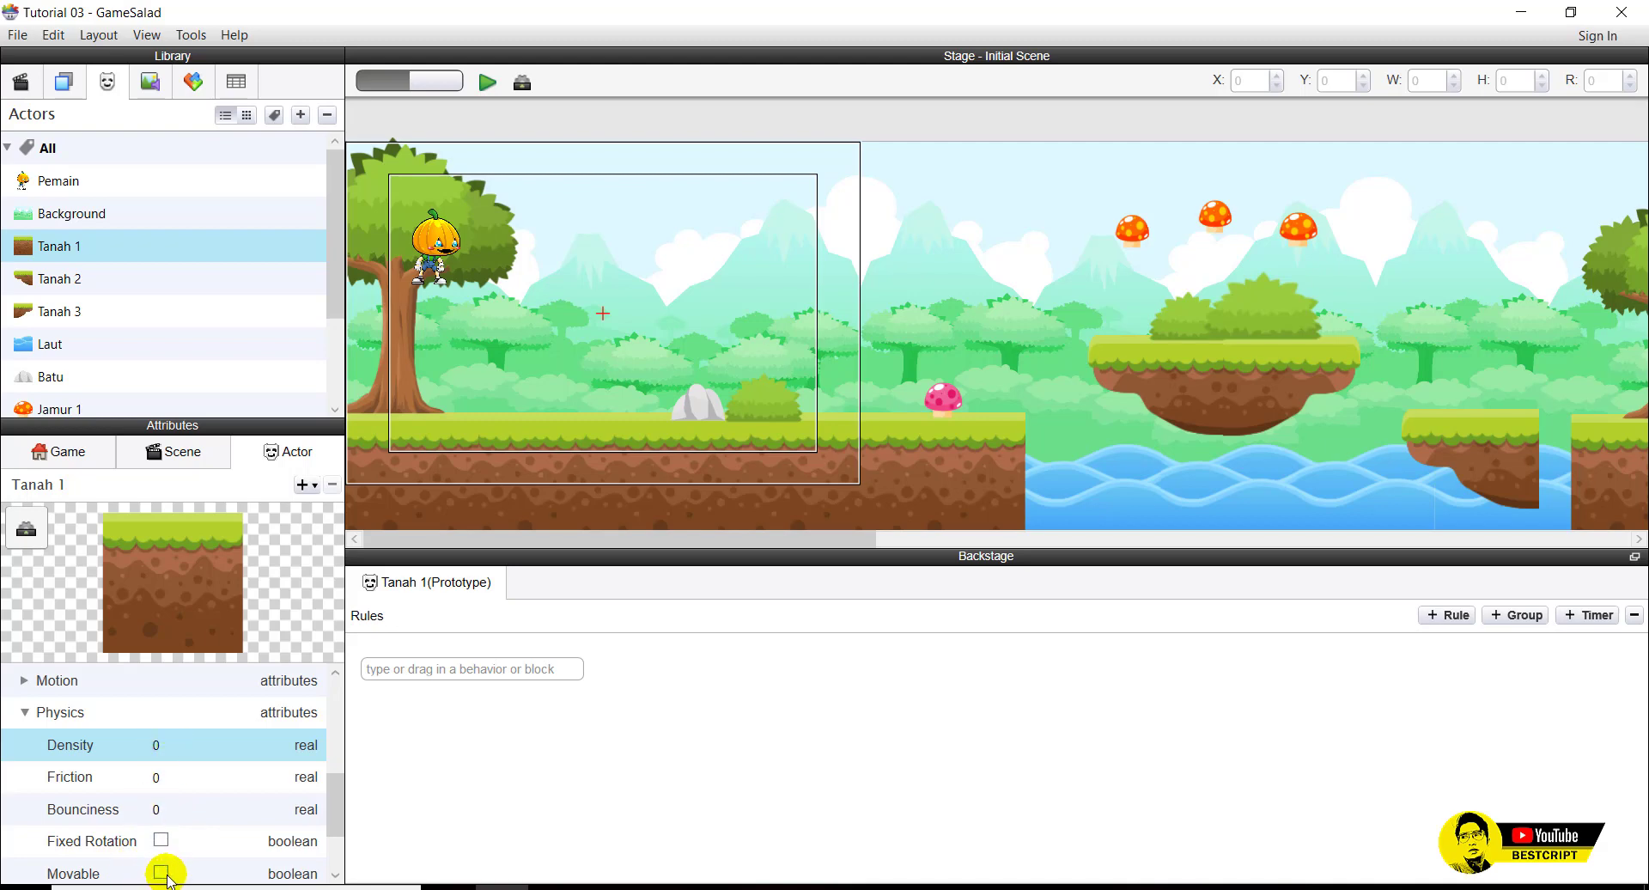
Preview the scene, return to the editor, and set the Pemain prototype's Physics bounciness to 0.2.
{"action": "left_click", "coordinate": [488, 81]}
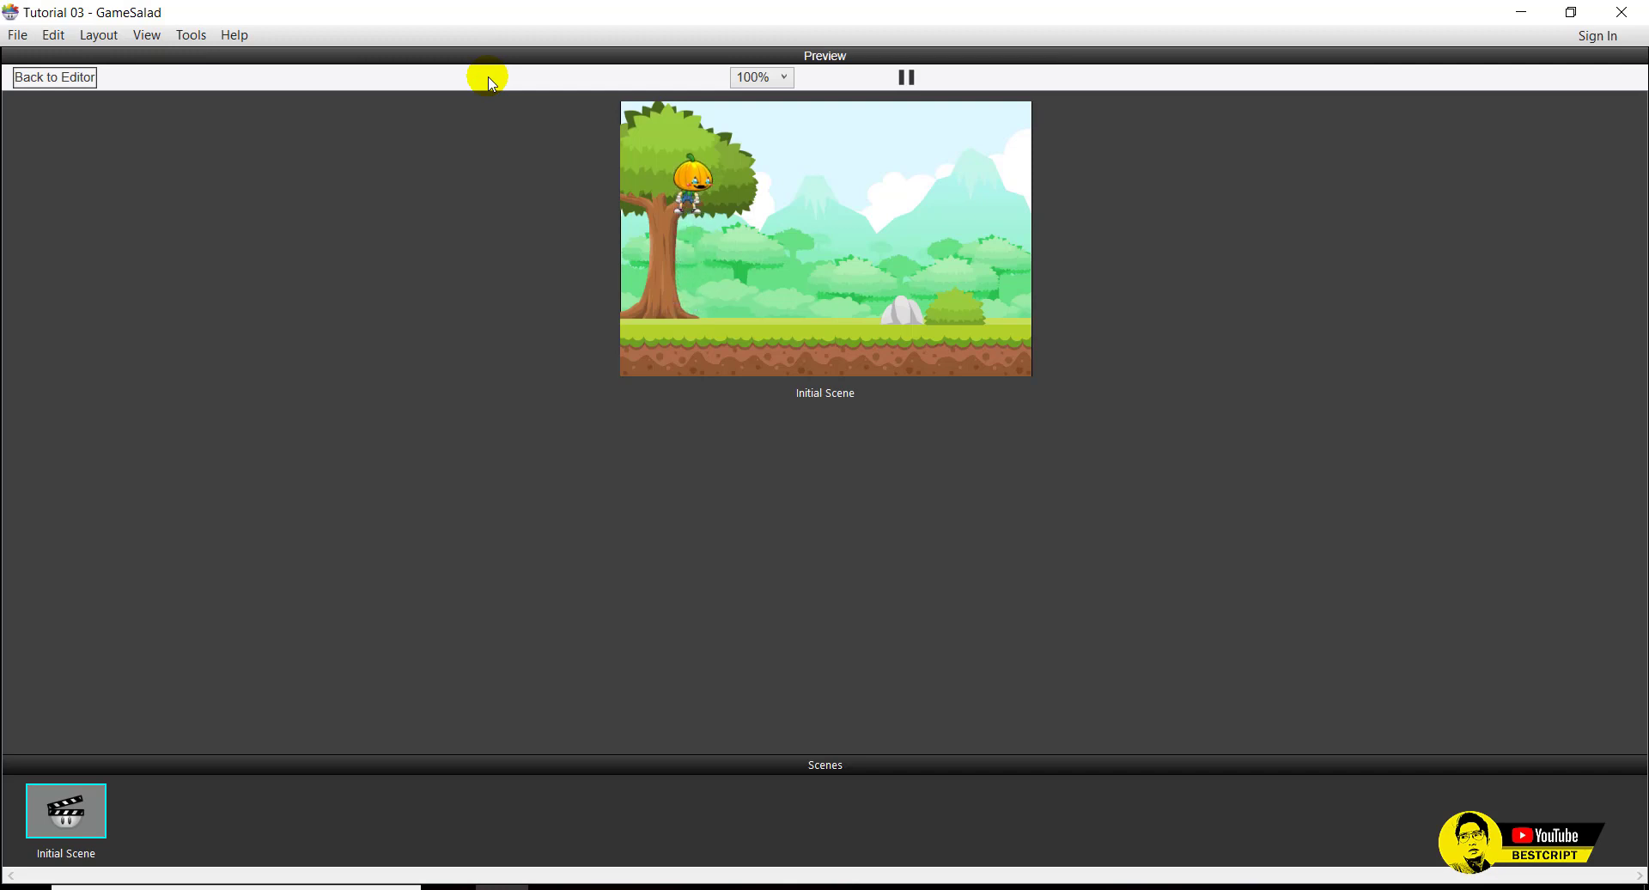
{"action": "left_click", "coordinate": [81, 77]}
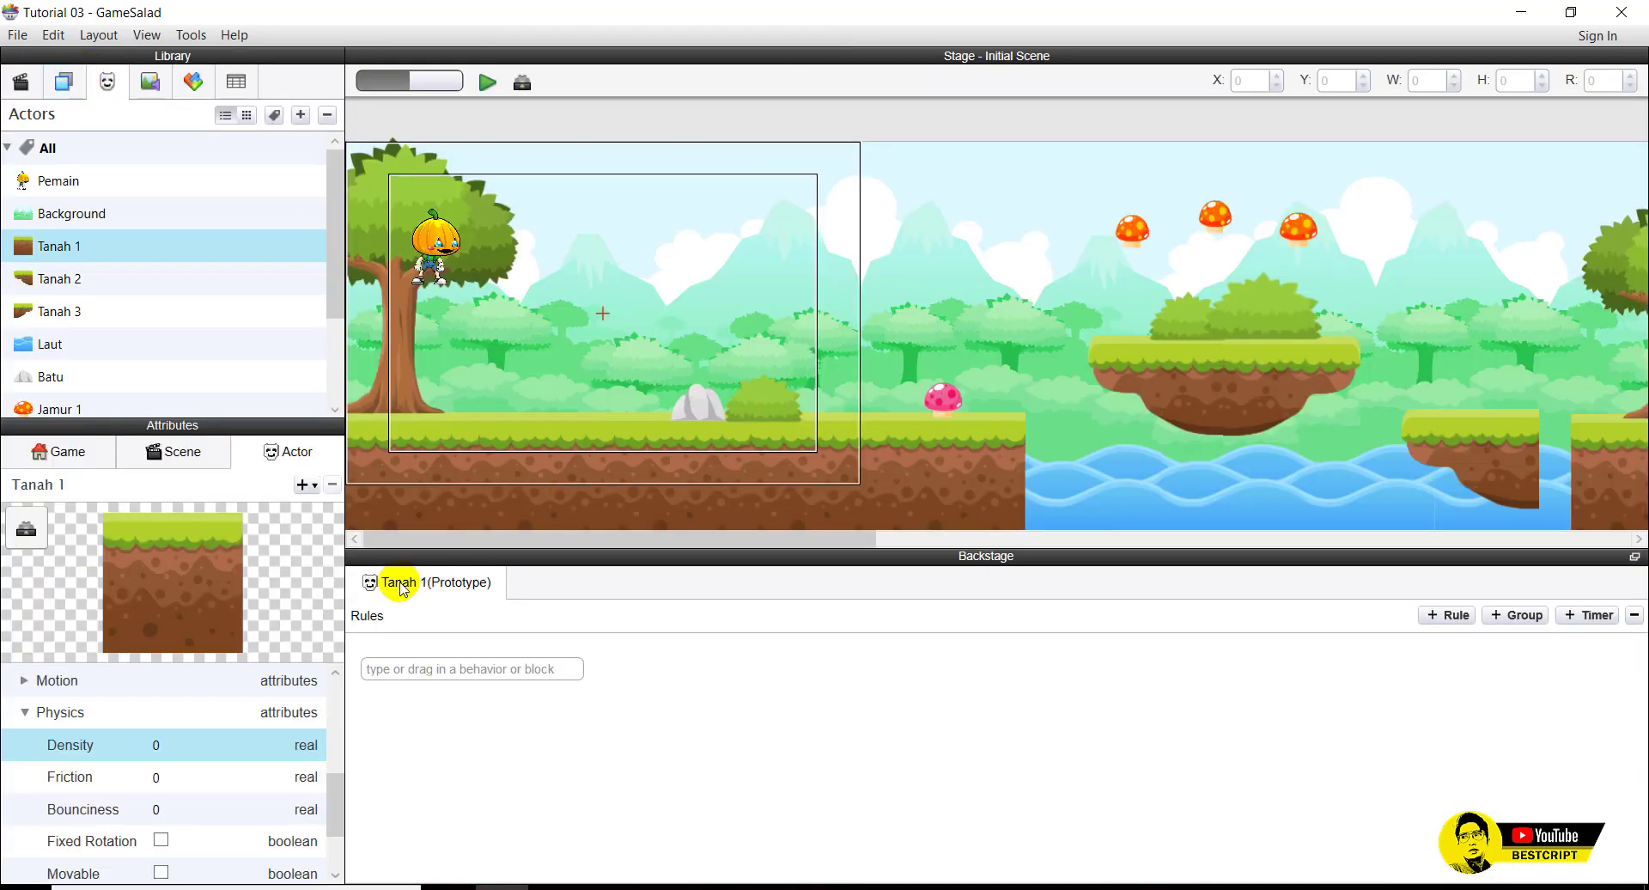
{"action": "left_click", "coordinate": [60, 188]}
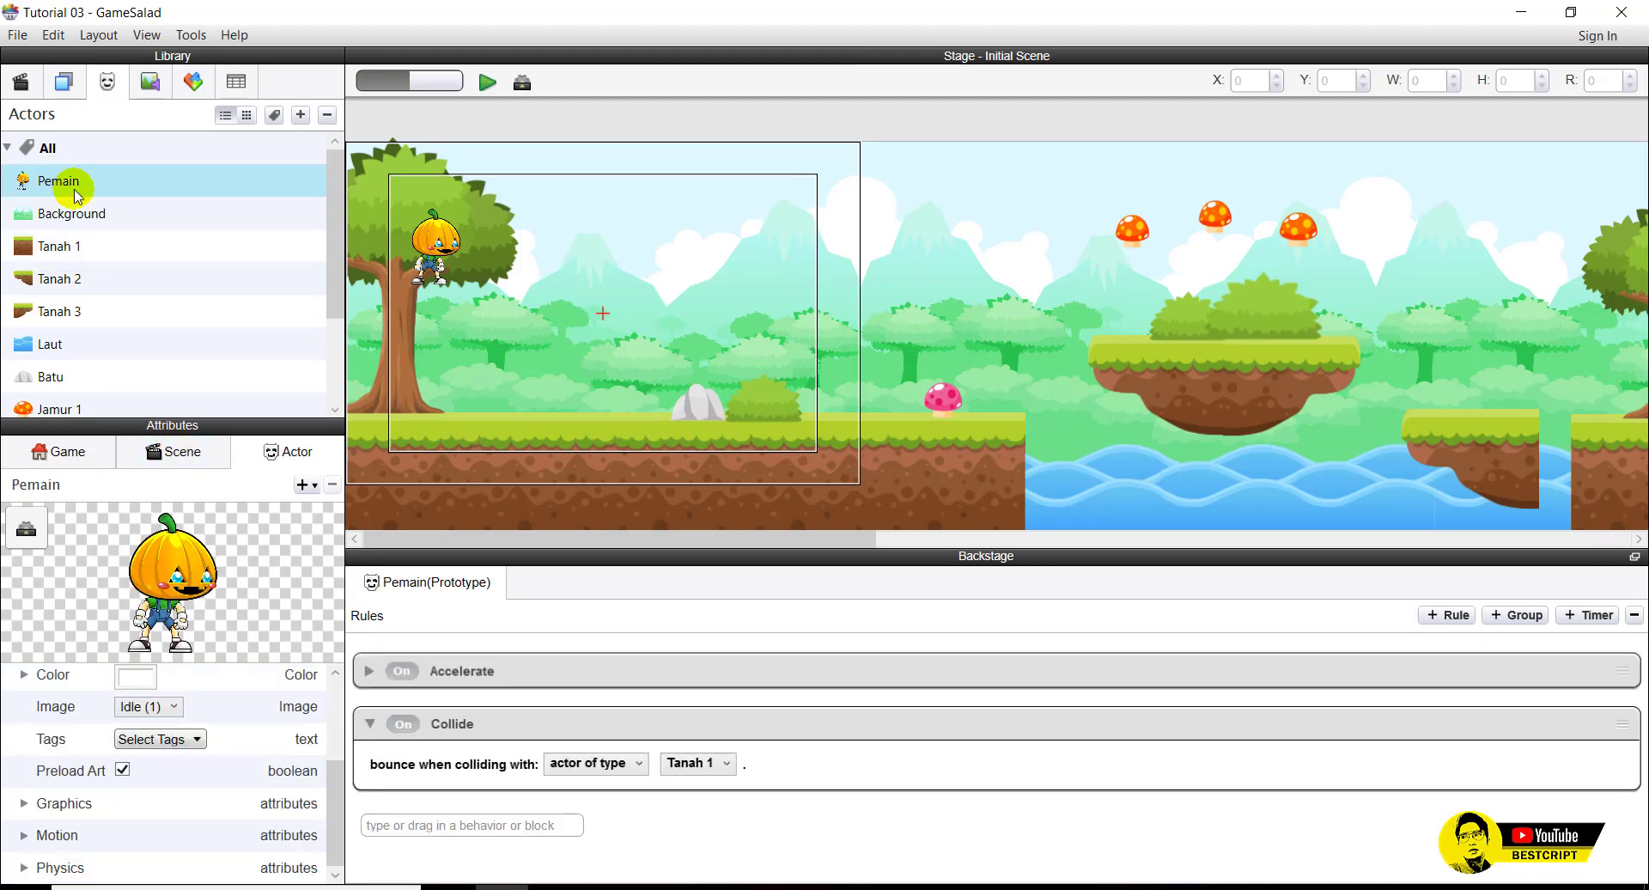
{"action": "left_click", "coordinate": [24, 870]}
{"action": "scroll", "coordinate": [111, 828], "scroll_direction": "down", "scroll_amount": 3}
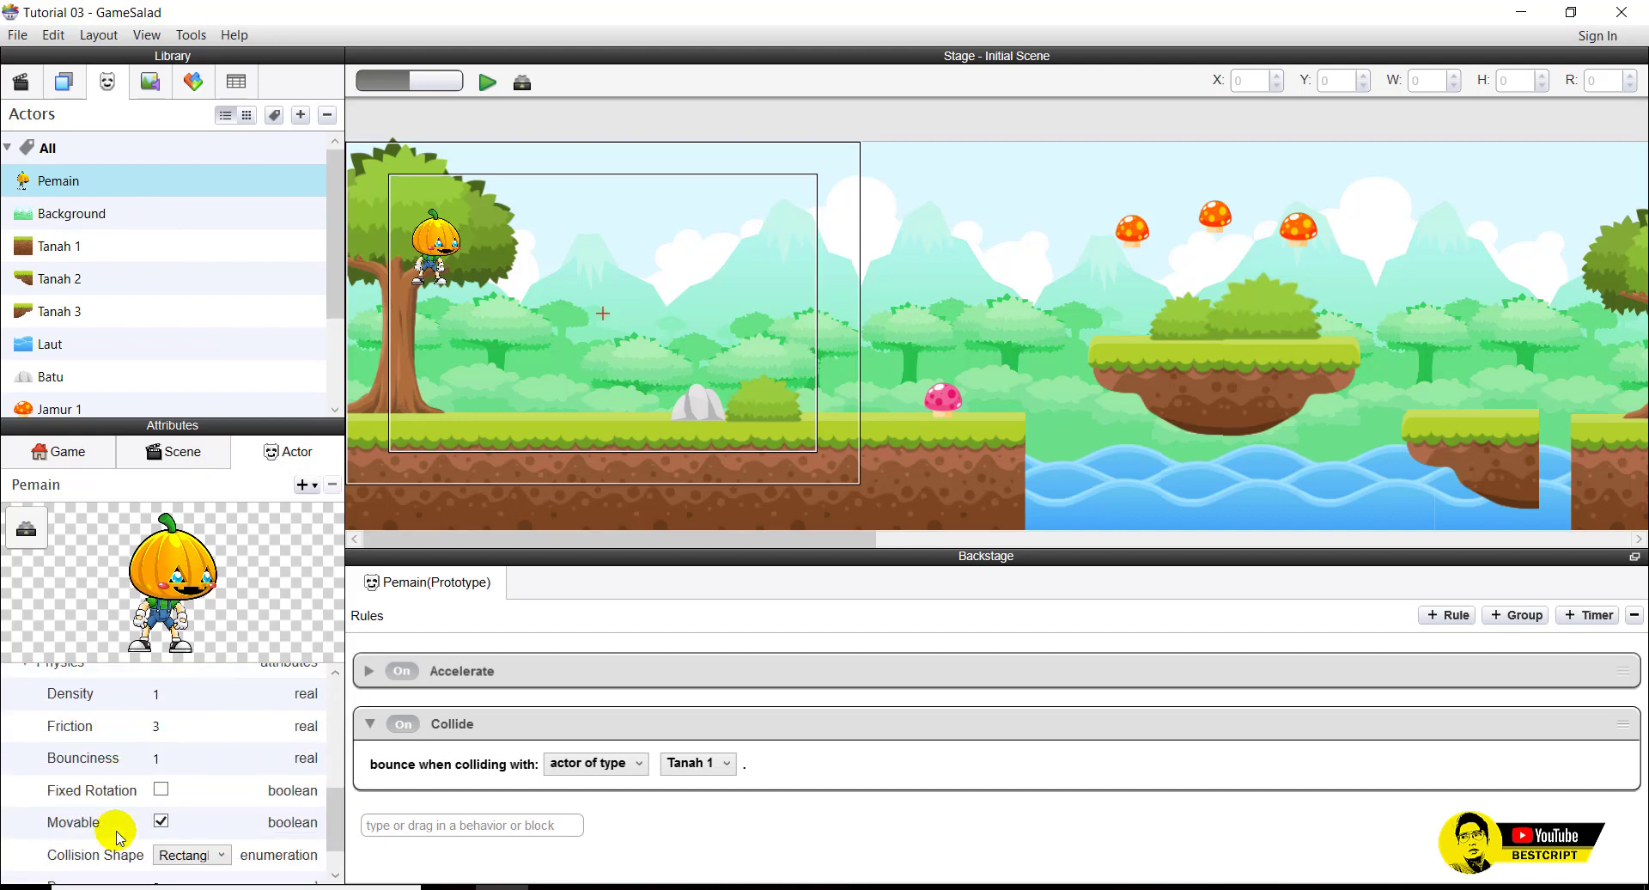
{"action": "double_click", "coordinate": [164, 760]}
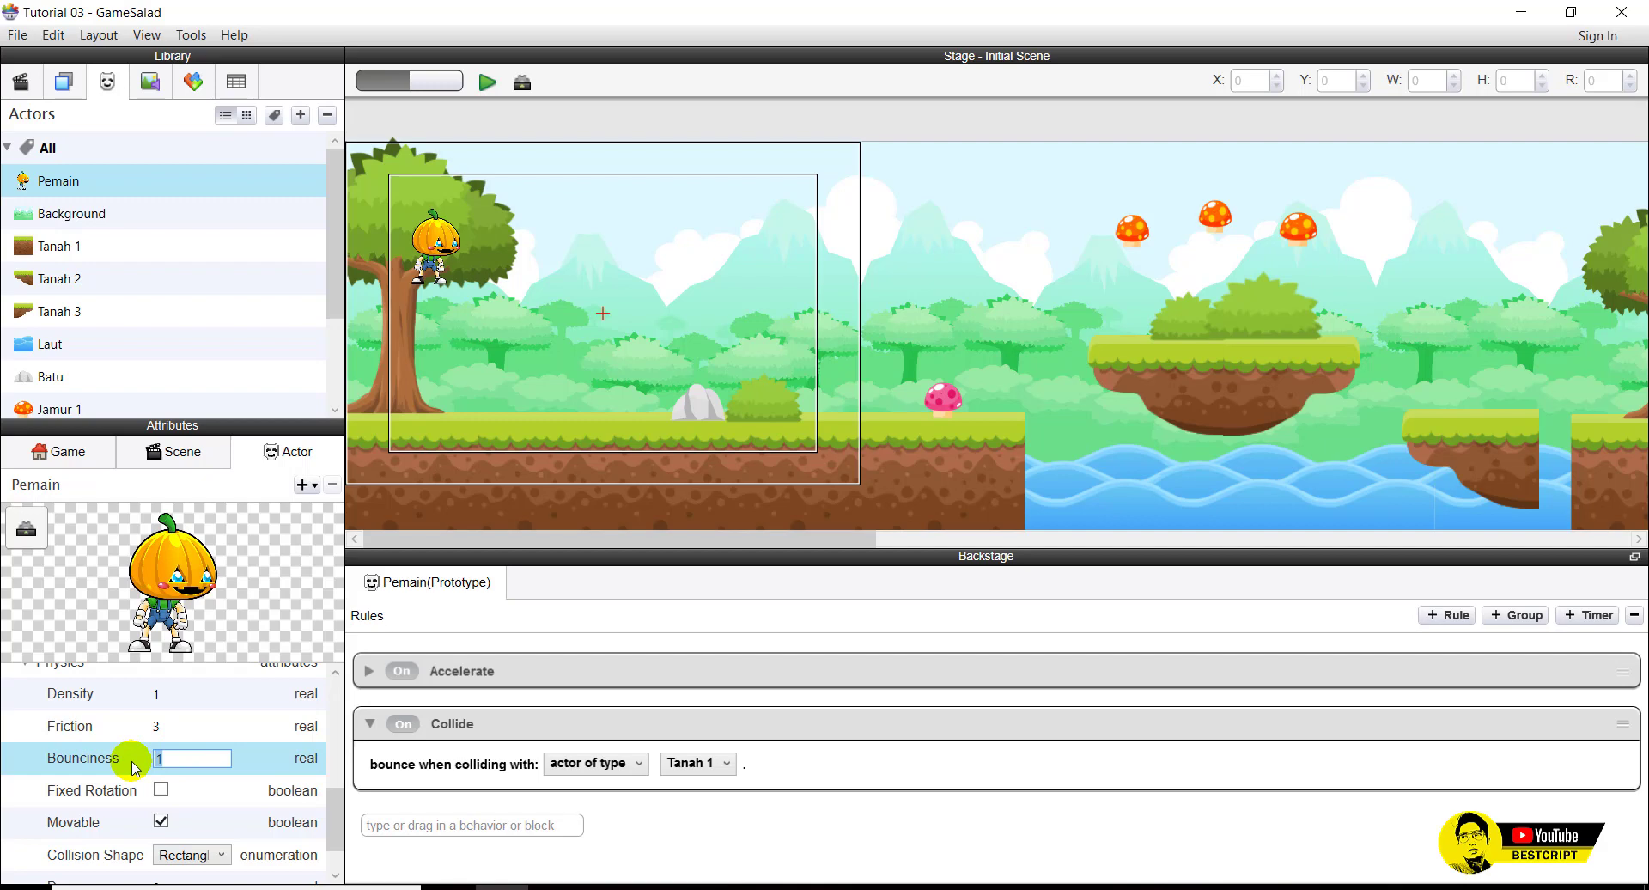
{"action": "type", "text": "0.2"}
Preview Pemain's landing on the ground at 200% size and return to the editor.
{"action": "left_click", "coordinate": [487, 83]}
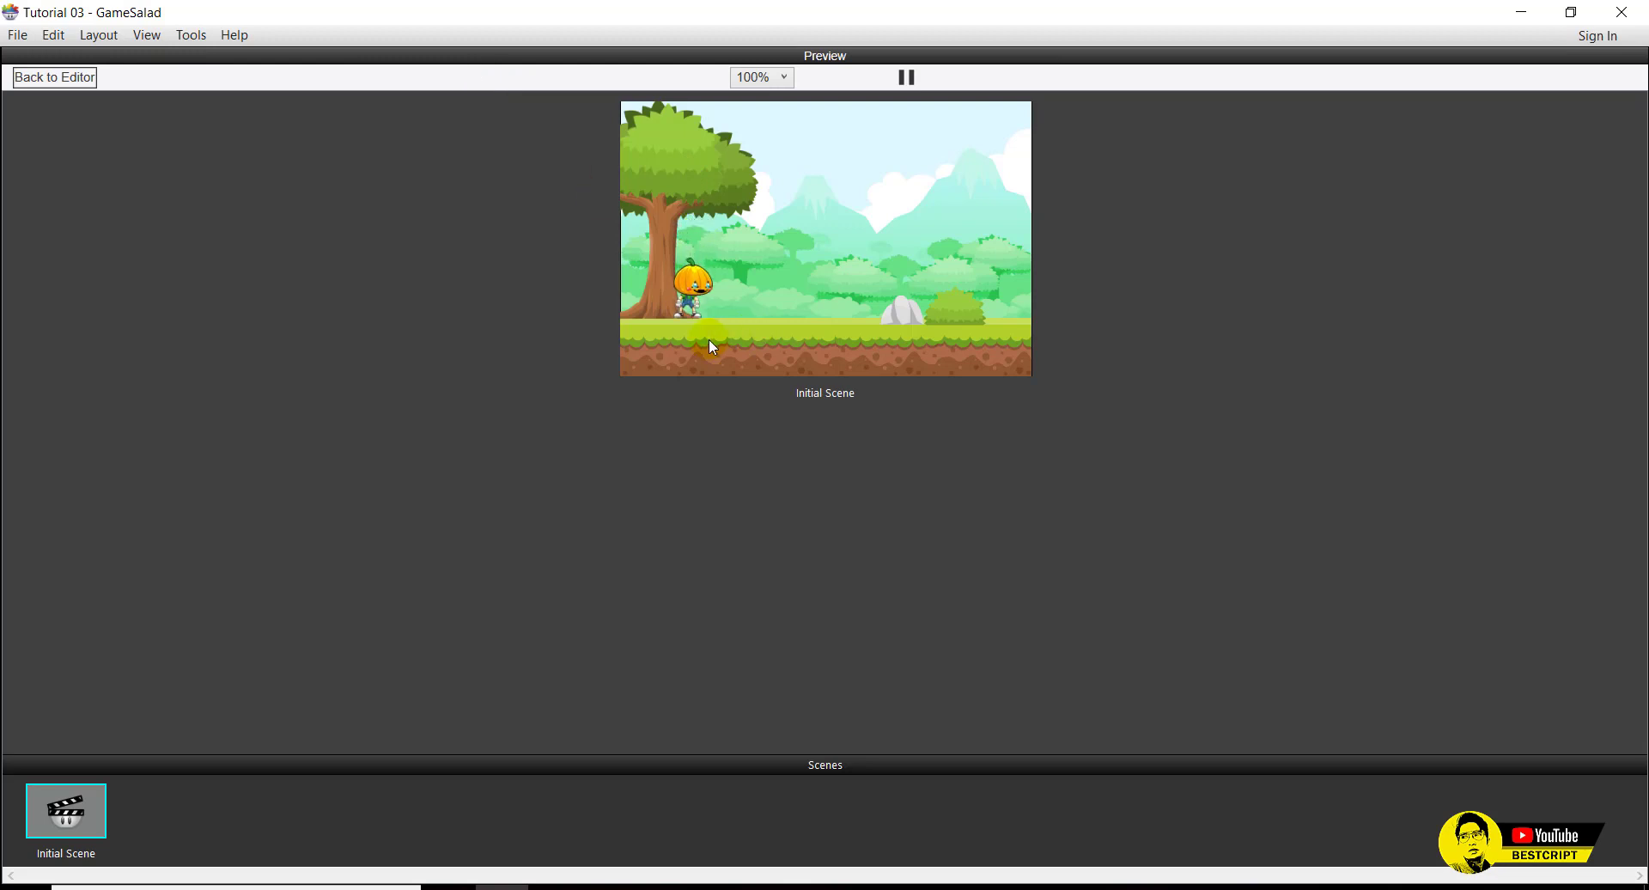
{"action": "left_click", "coordinate": [777, 78]}
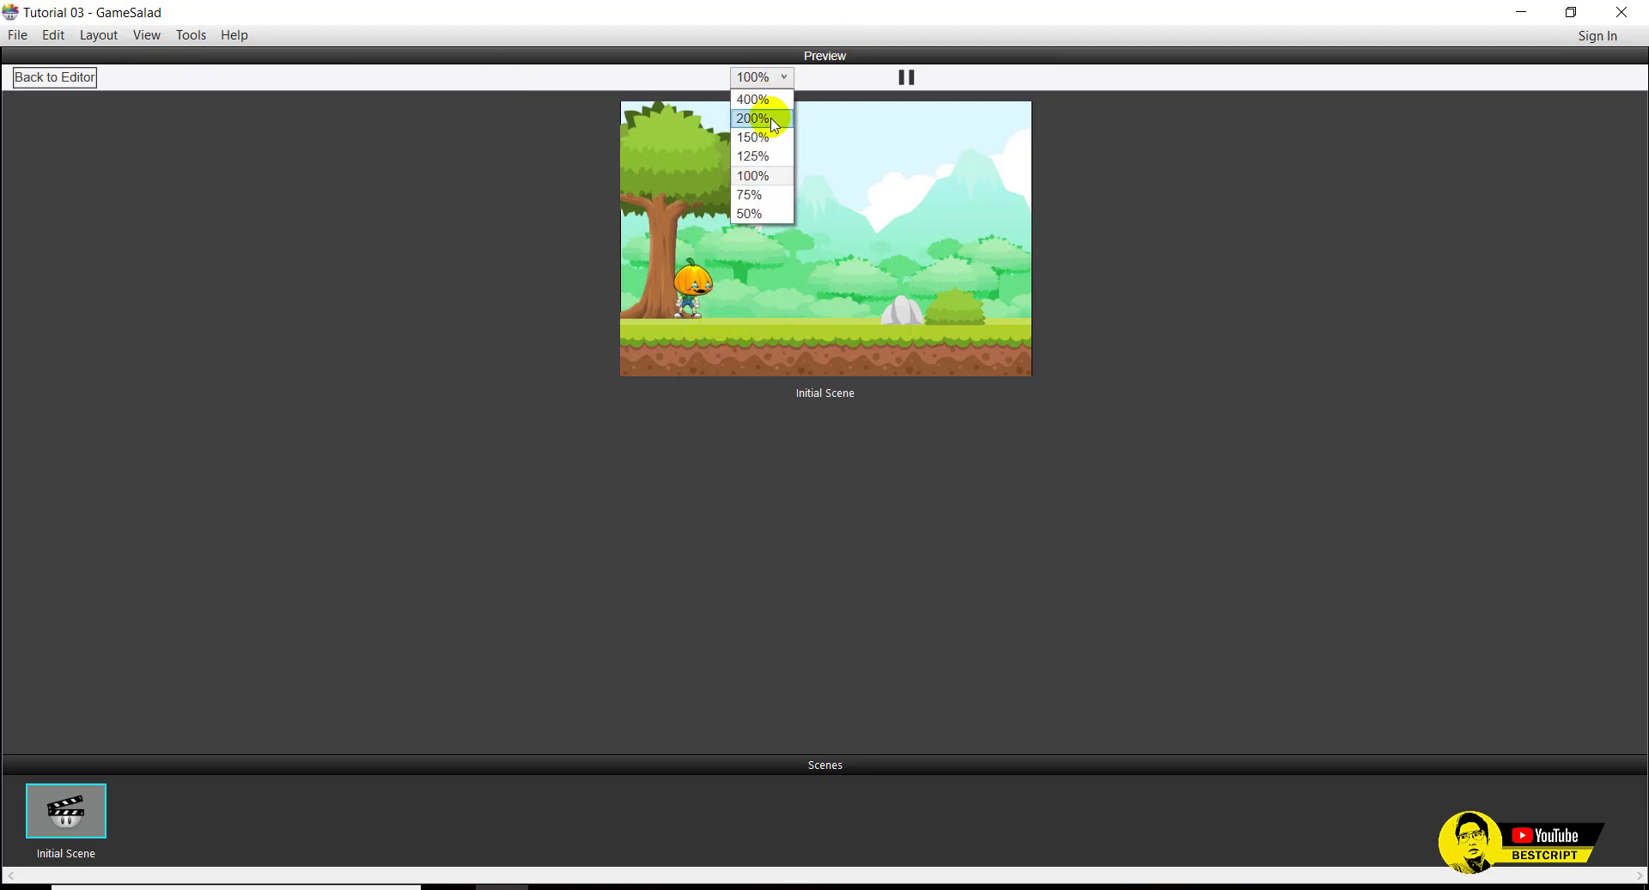
{"action": "left_click", "coordinate": [763, 117]}
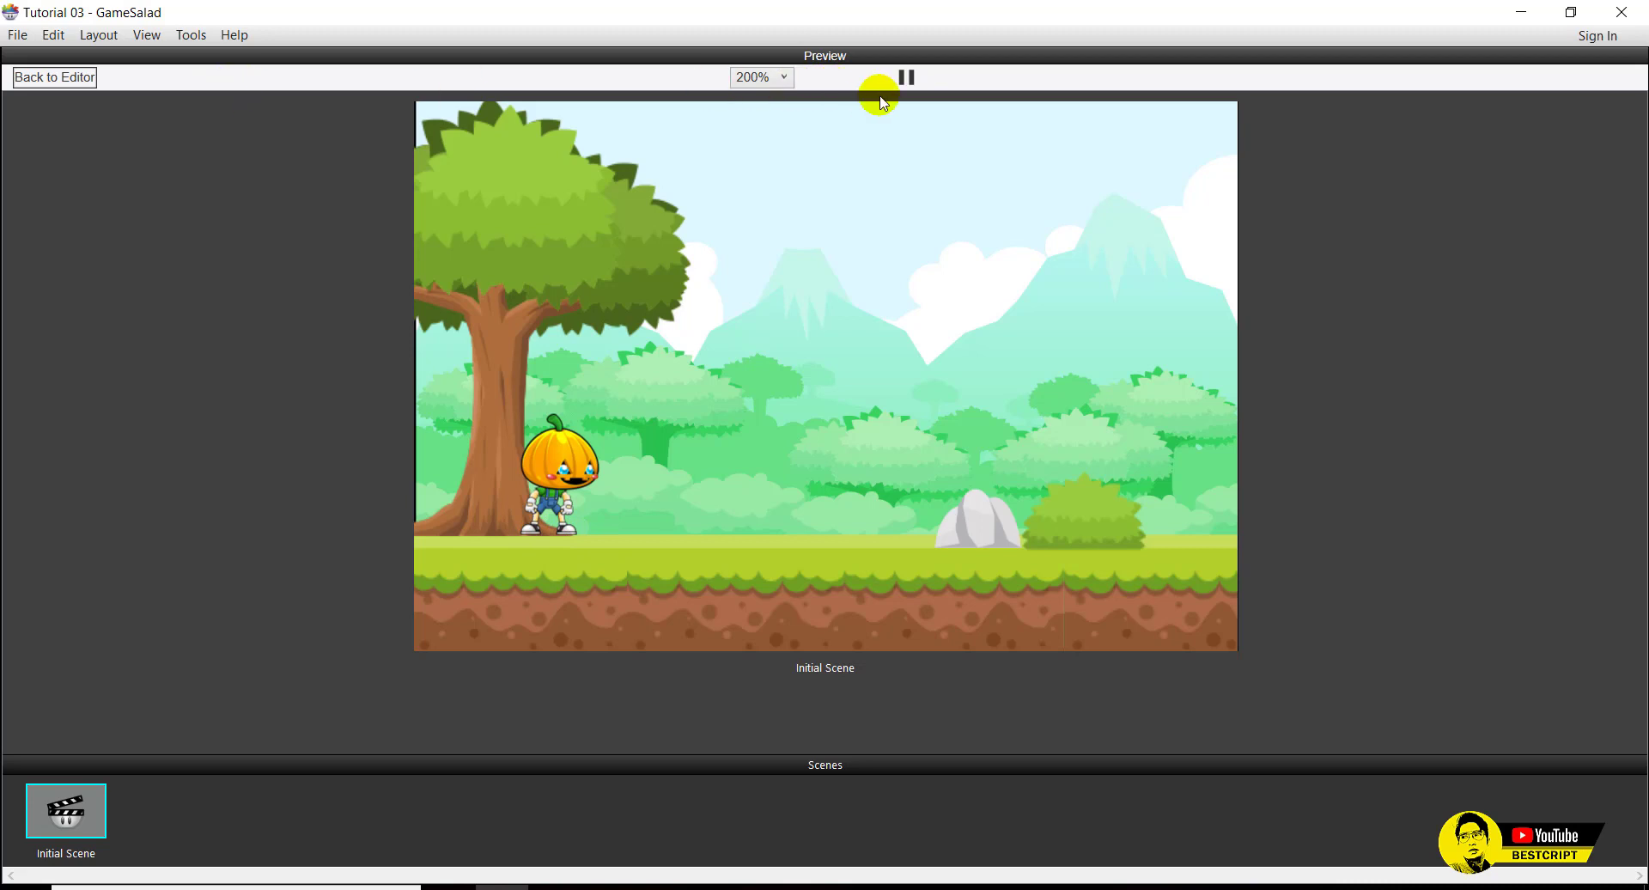
{"action": "left_click", "coordinate": [68, 77]}
Set Pemain's bounciness to 0 and check its landing in a preview of the scene.
{"action": "left_click", "coordinate": [158, 760]}
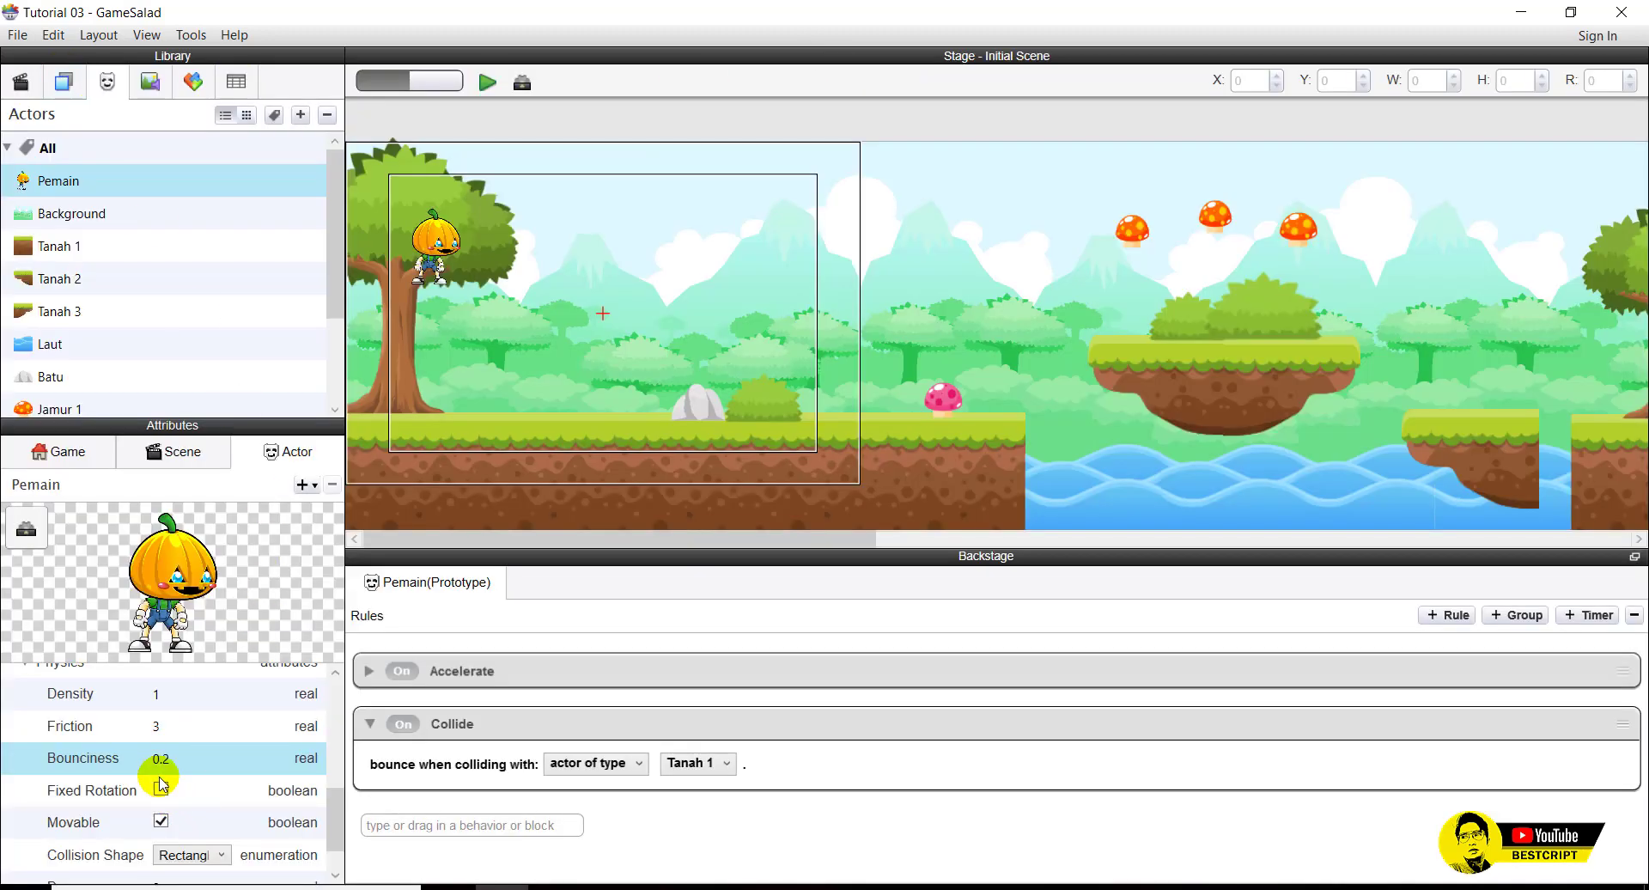
{"action": "left_click", "coordinate": [164, 760]}
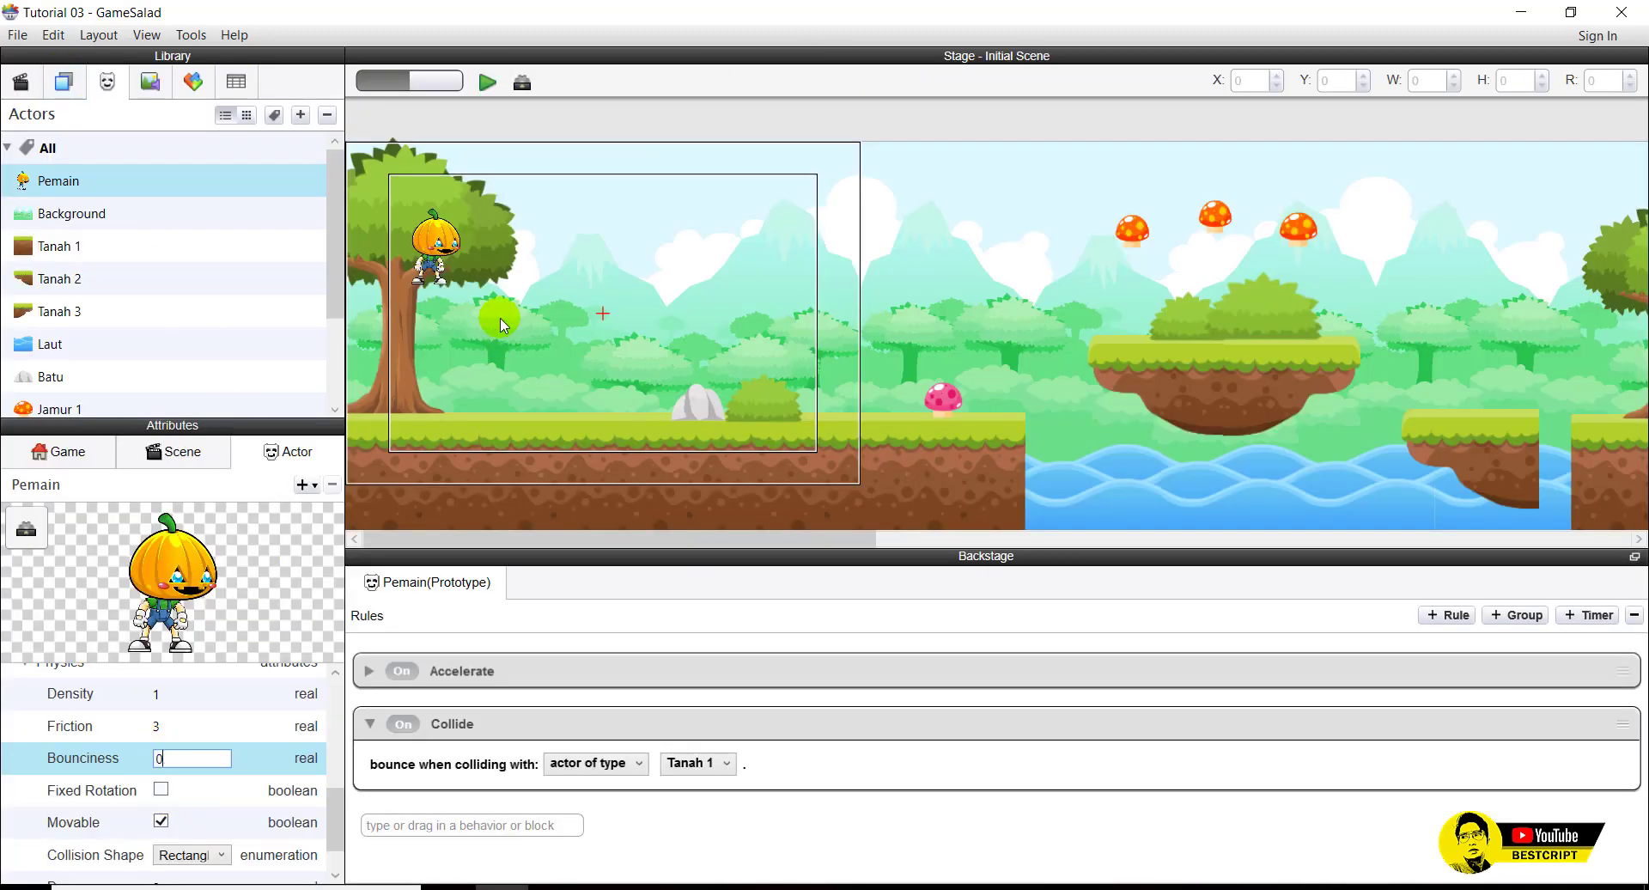
{"action": "left_click", "coordinate": [486, 80]}
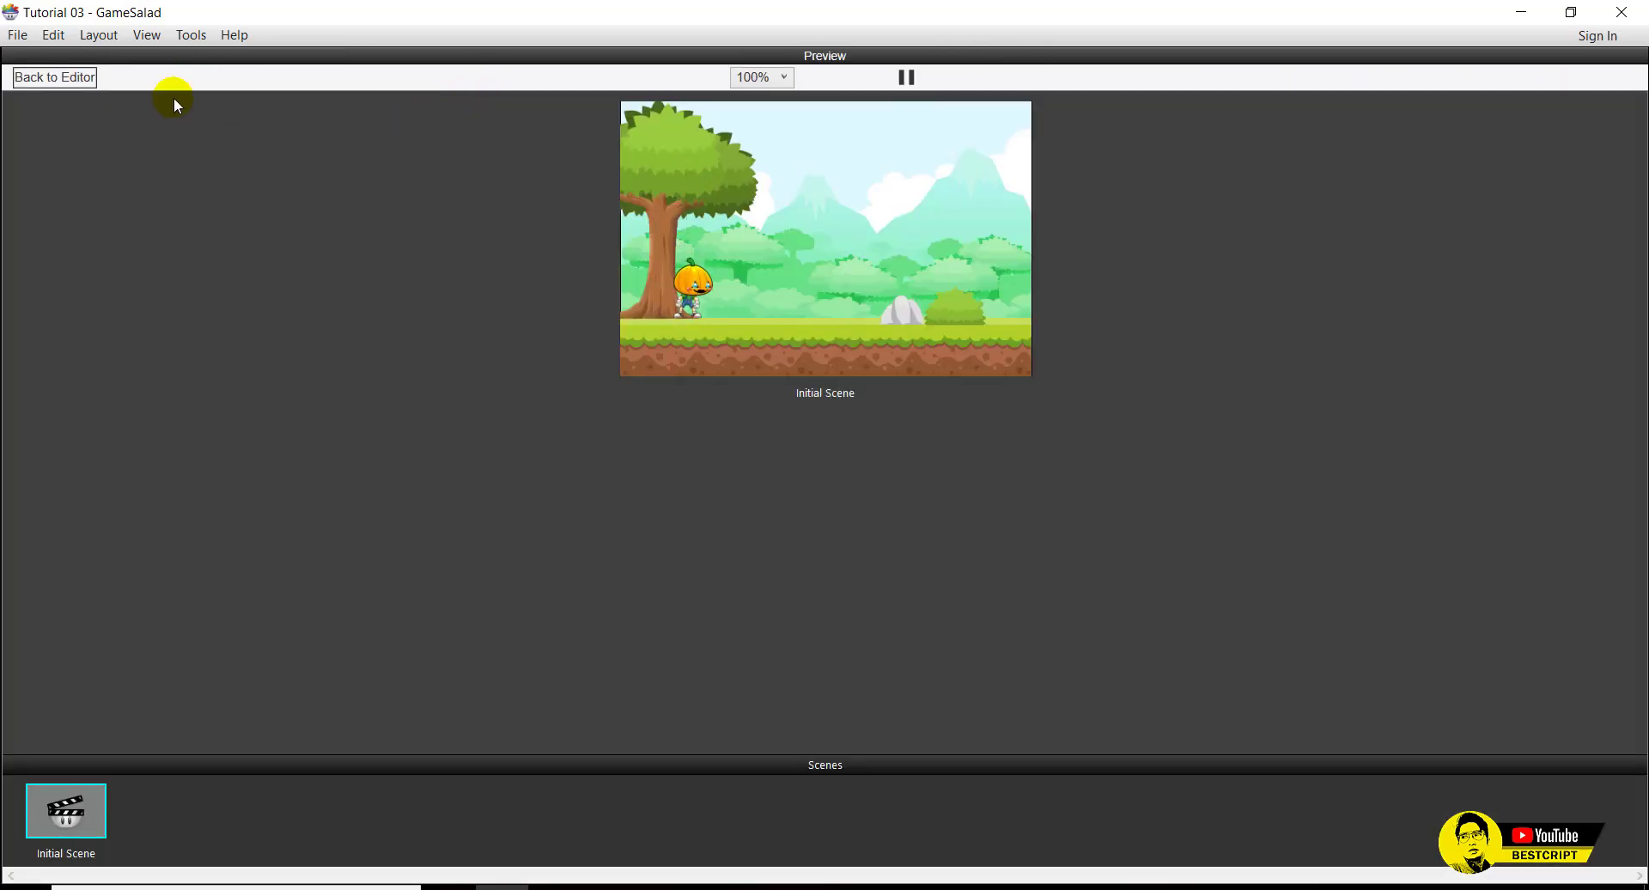
{"action": "left_click", "coordinate": [43, 77]}
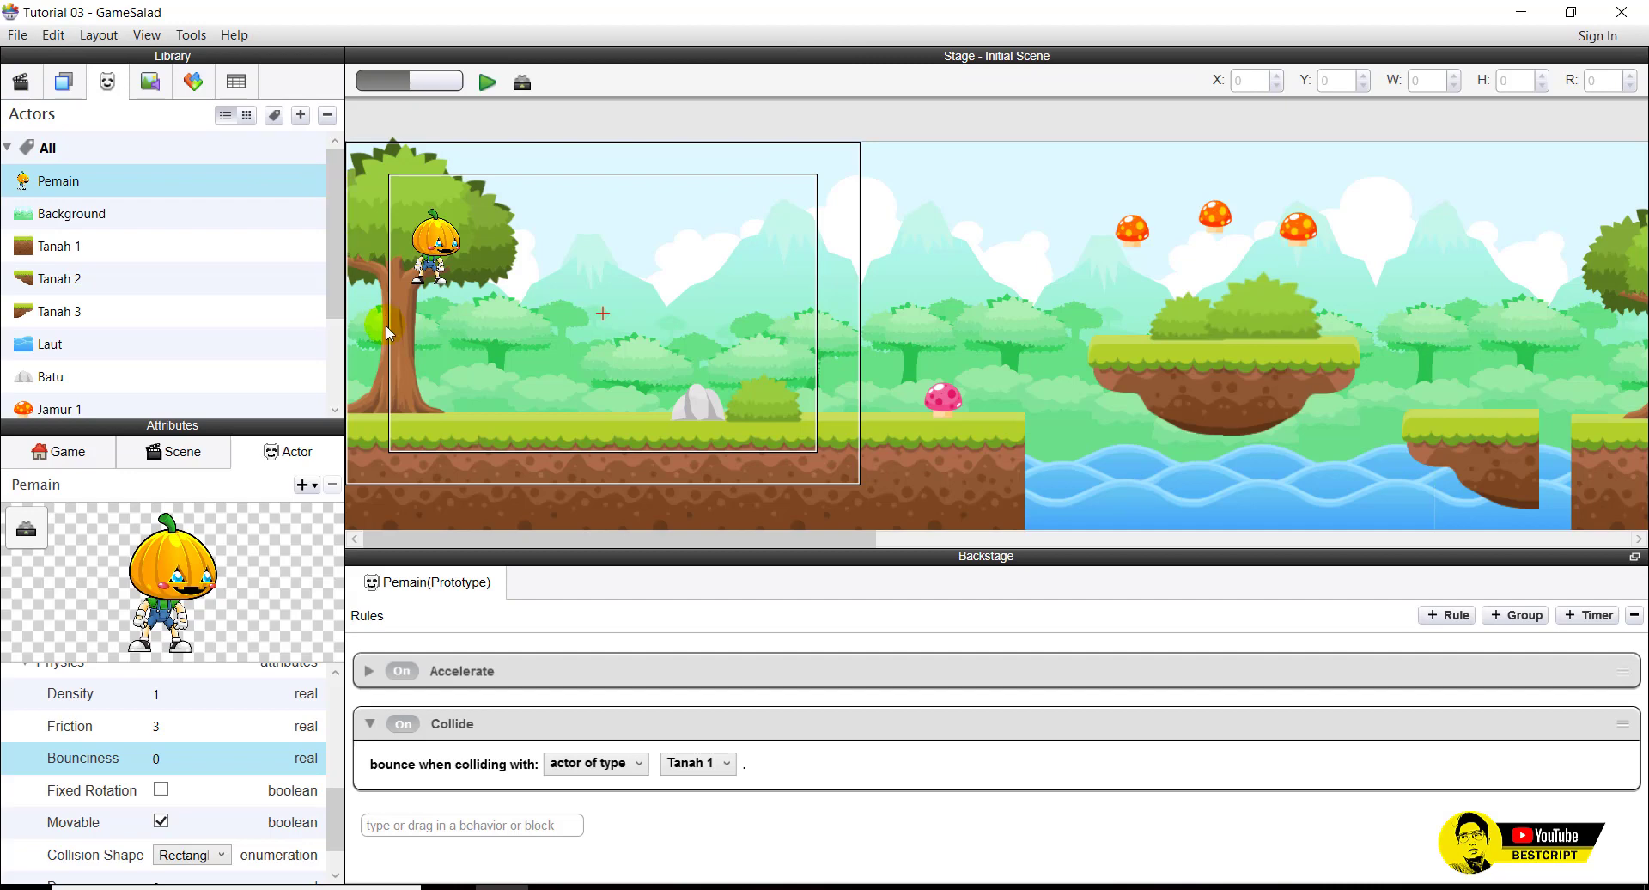
Rename Pemain's behaviors to "Accelerate - Awal Muncul Aktor Dari Atas Turun Ke Tanah & Kecepatan Turun" and "Collide - Aktor Dapat Menginjak Tanah Jenis 1".
{"action": "left_click", "coordinate": [369, 723]}
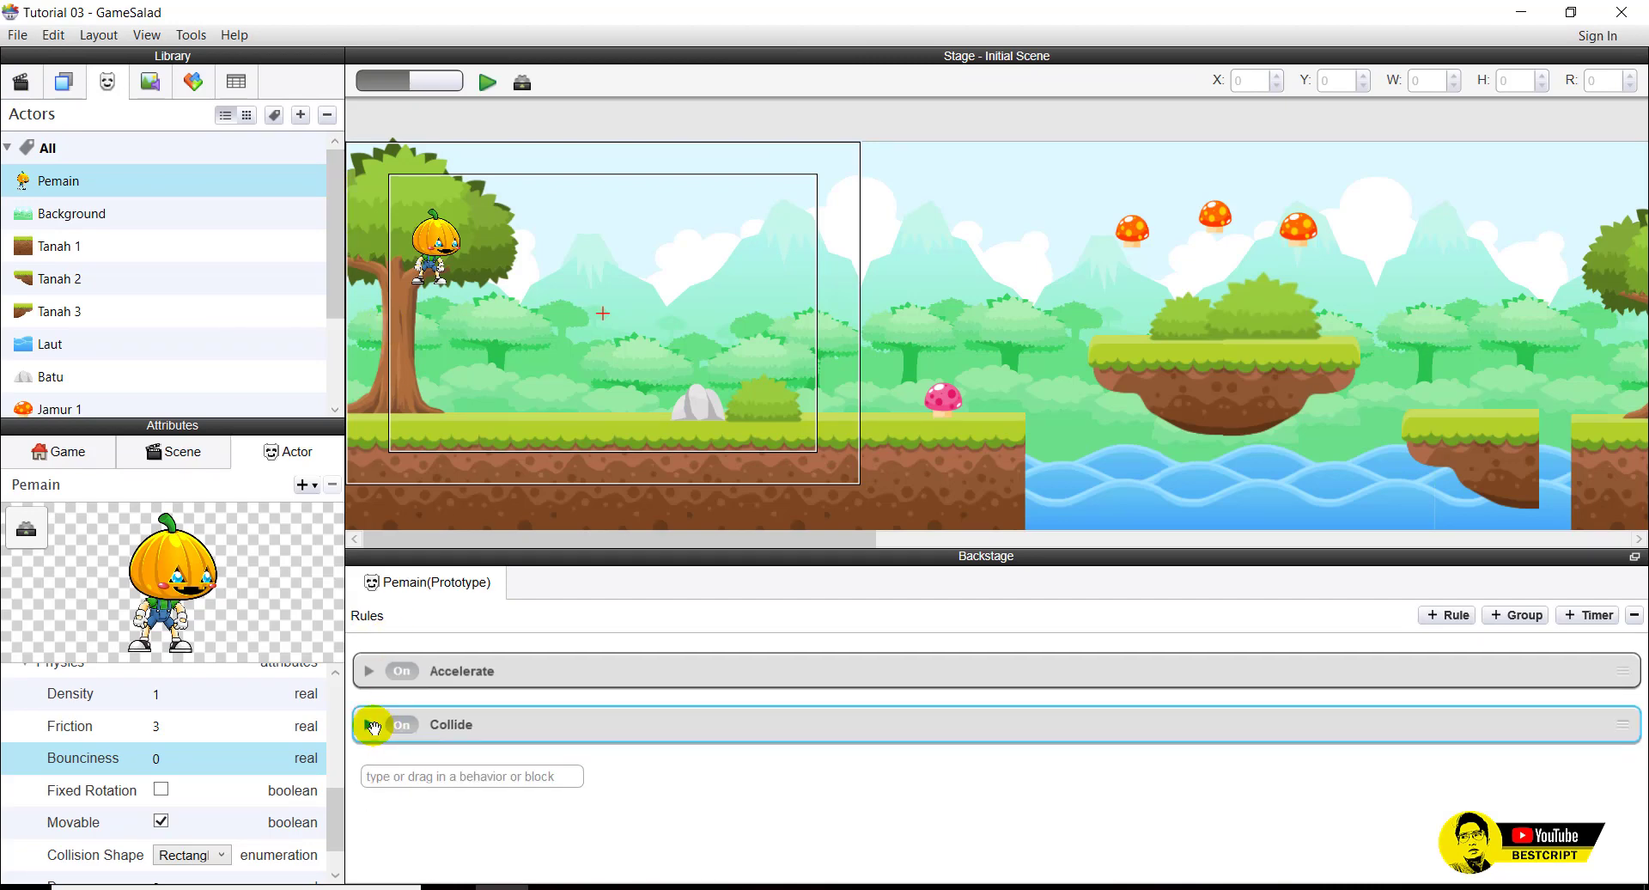
{"action": "left_click", "coordinate": [364, 671]}
{"action": "left_click", "coordinate": [368, 670]}
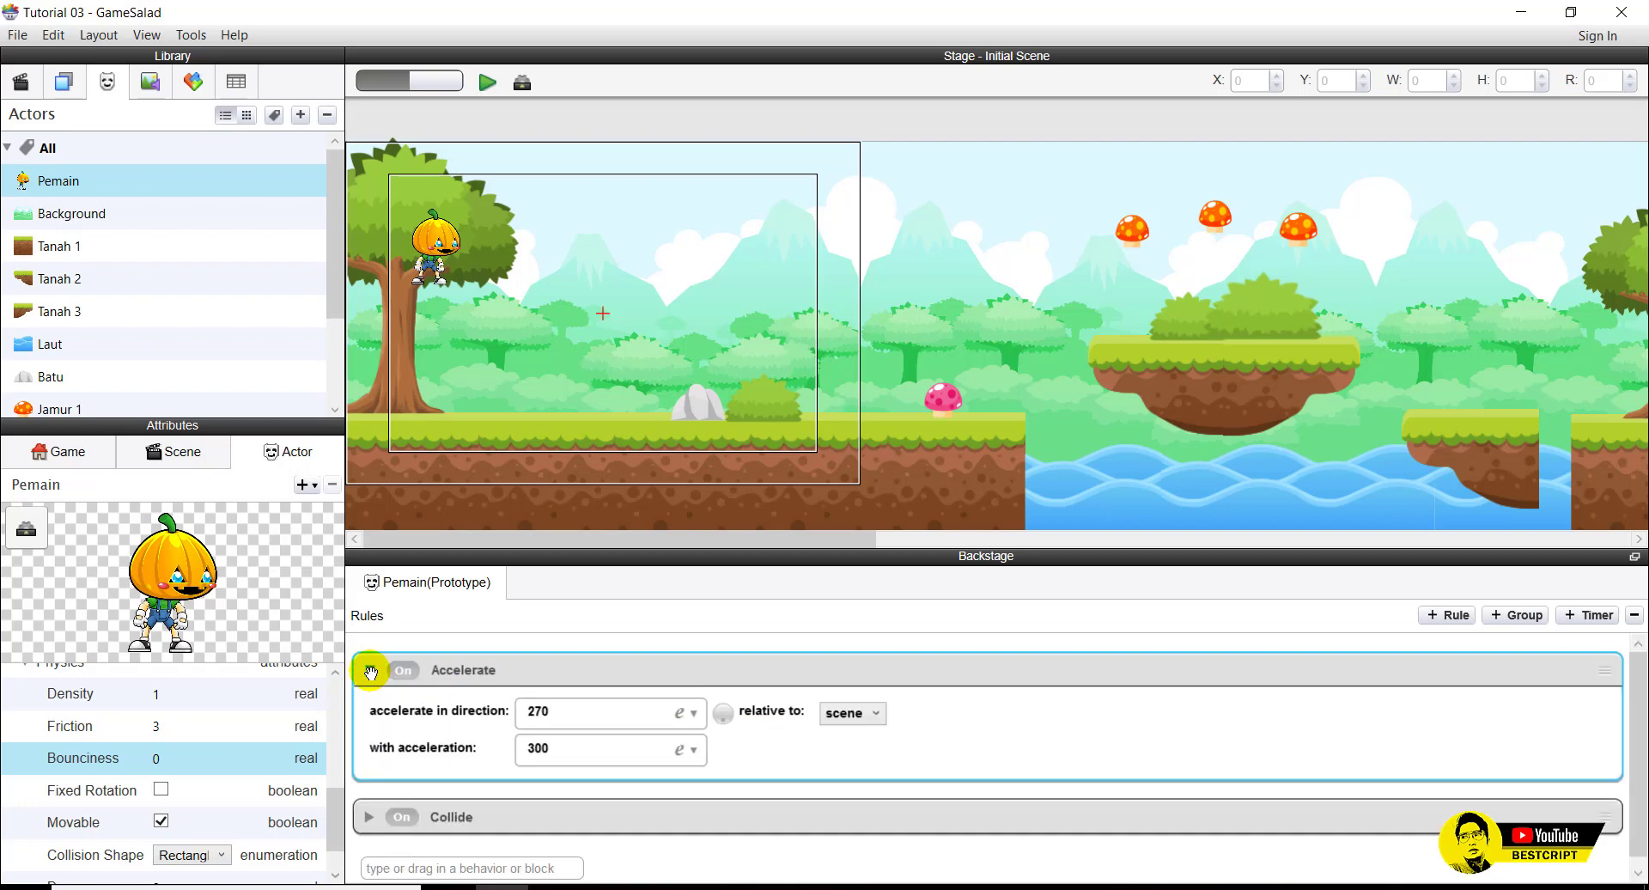
{"action": "left_click", "coordinate": [369, 670]}
{"action": "double_click", "coordinate": [503, 670]}
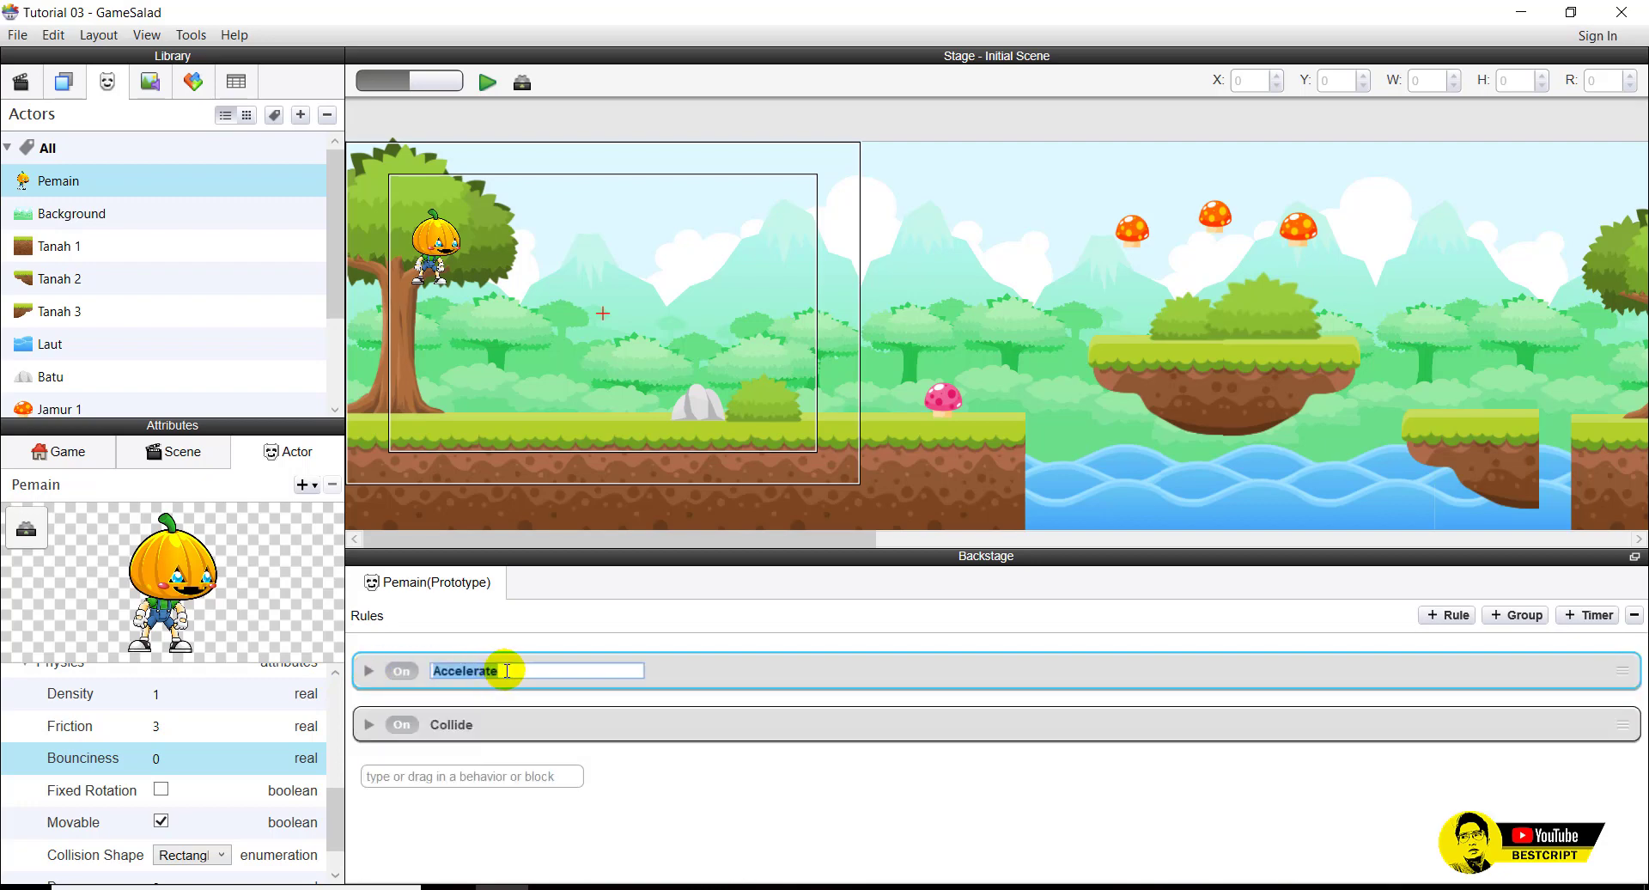
{"action": "type", "text": "-"}
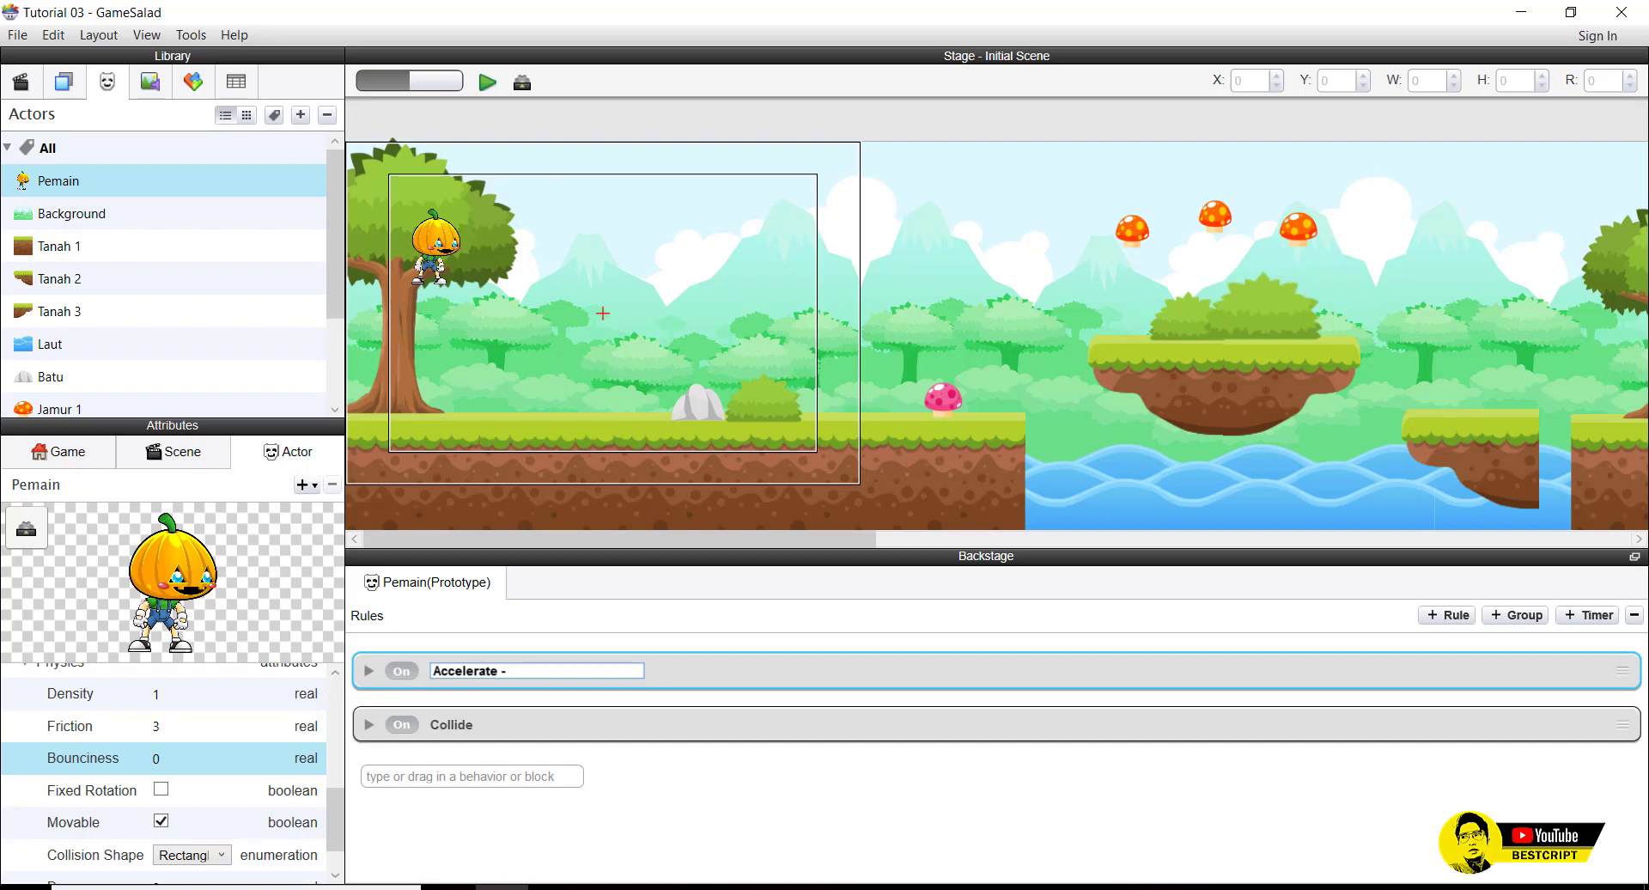
{"action": "type", "text": " Awal Muncul Aktor Dari Atas Turun Ke Tanah & Kecepatan Turun"}
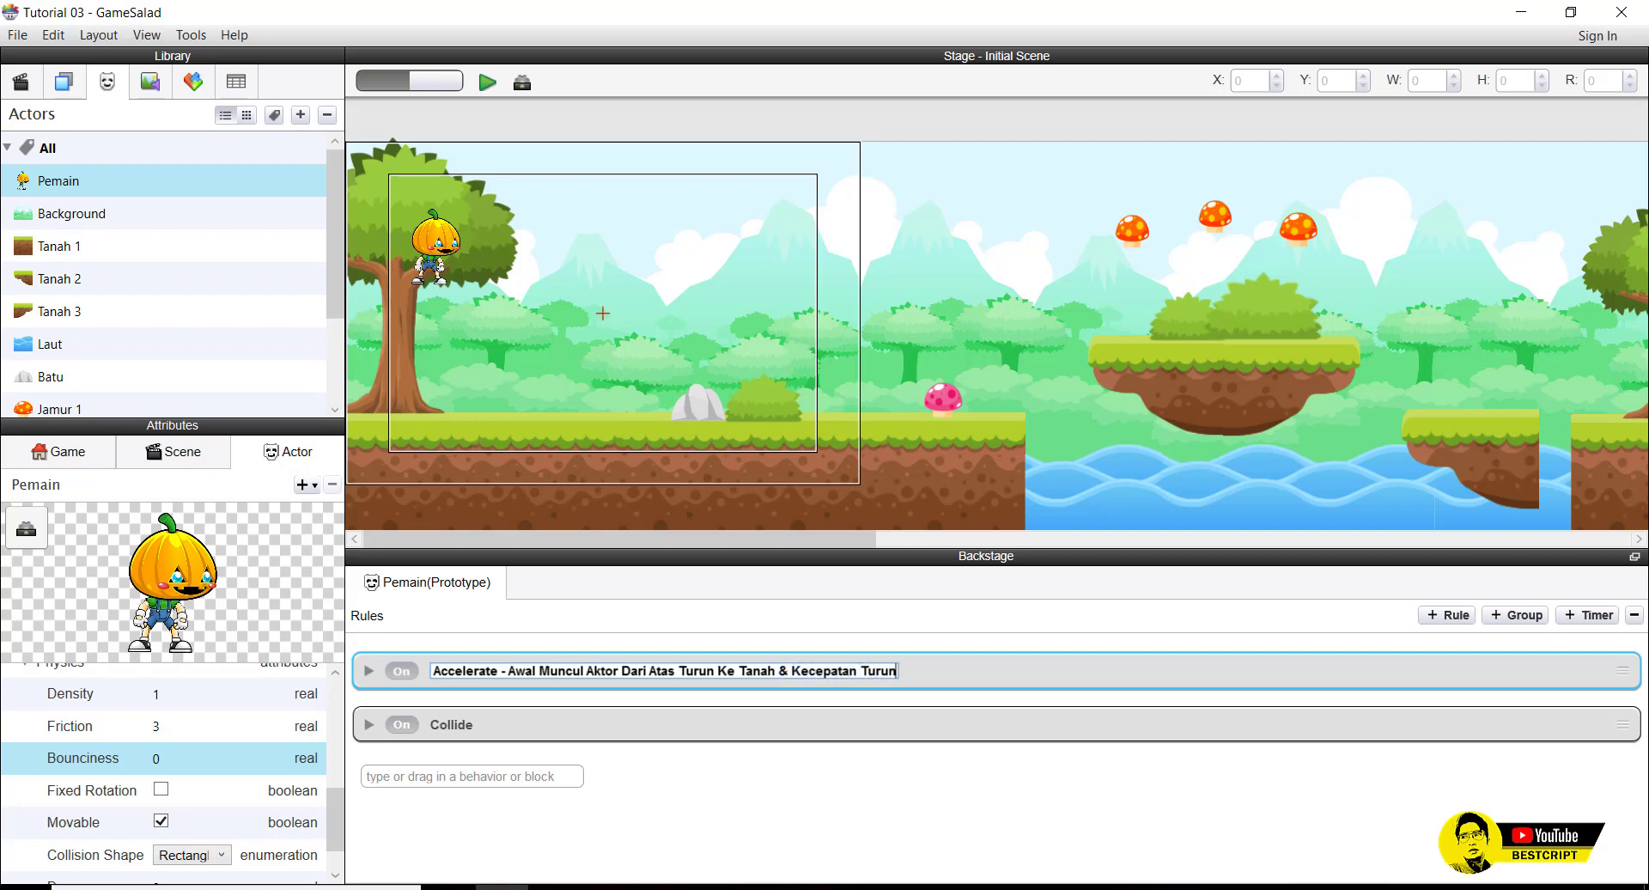
{"action": "left_click", "coordinate": [508, 671]}
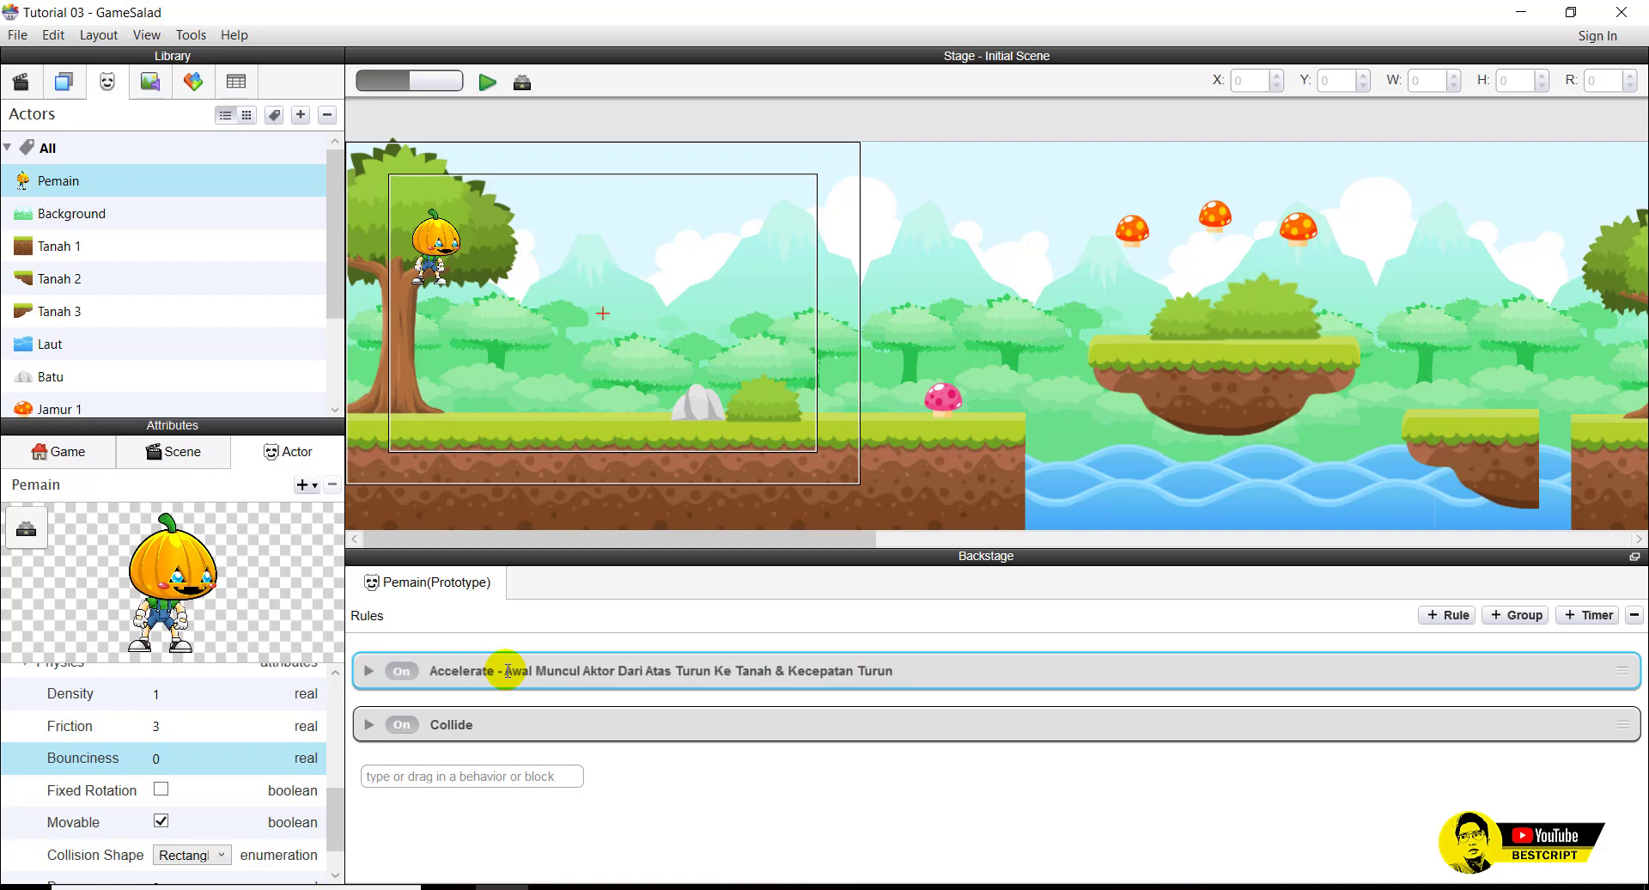
{"action": "double_click", "coordinate": [453, 723]}
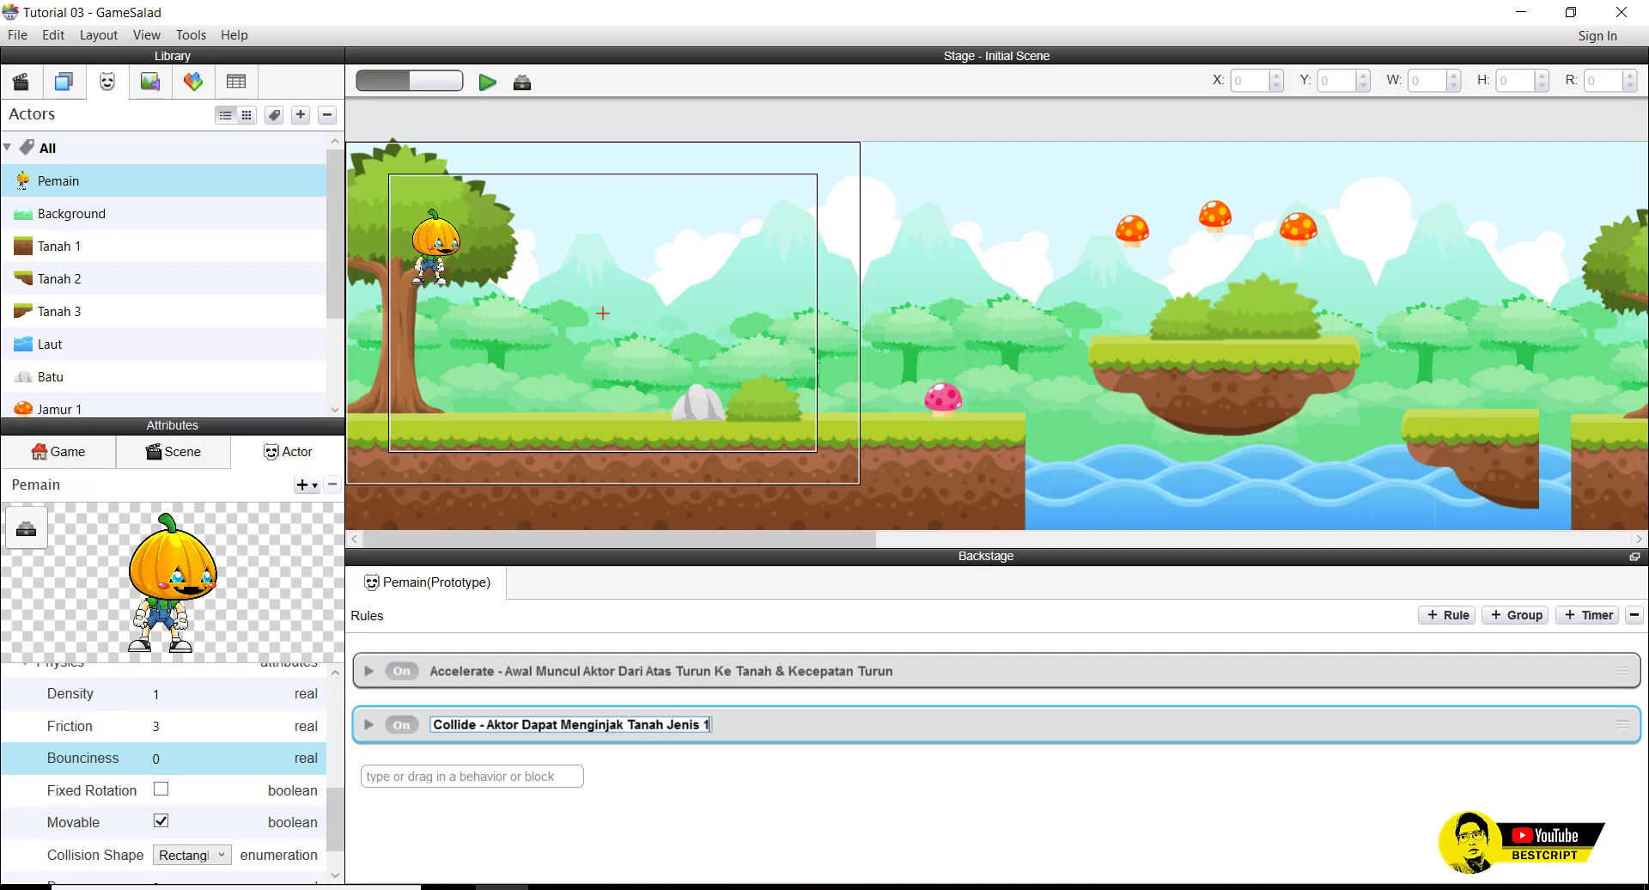
{"action": "key", "text": "Return"}
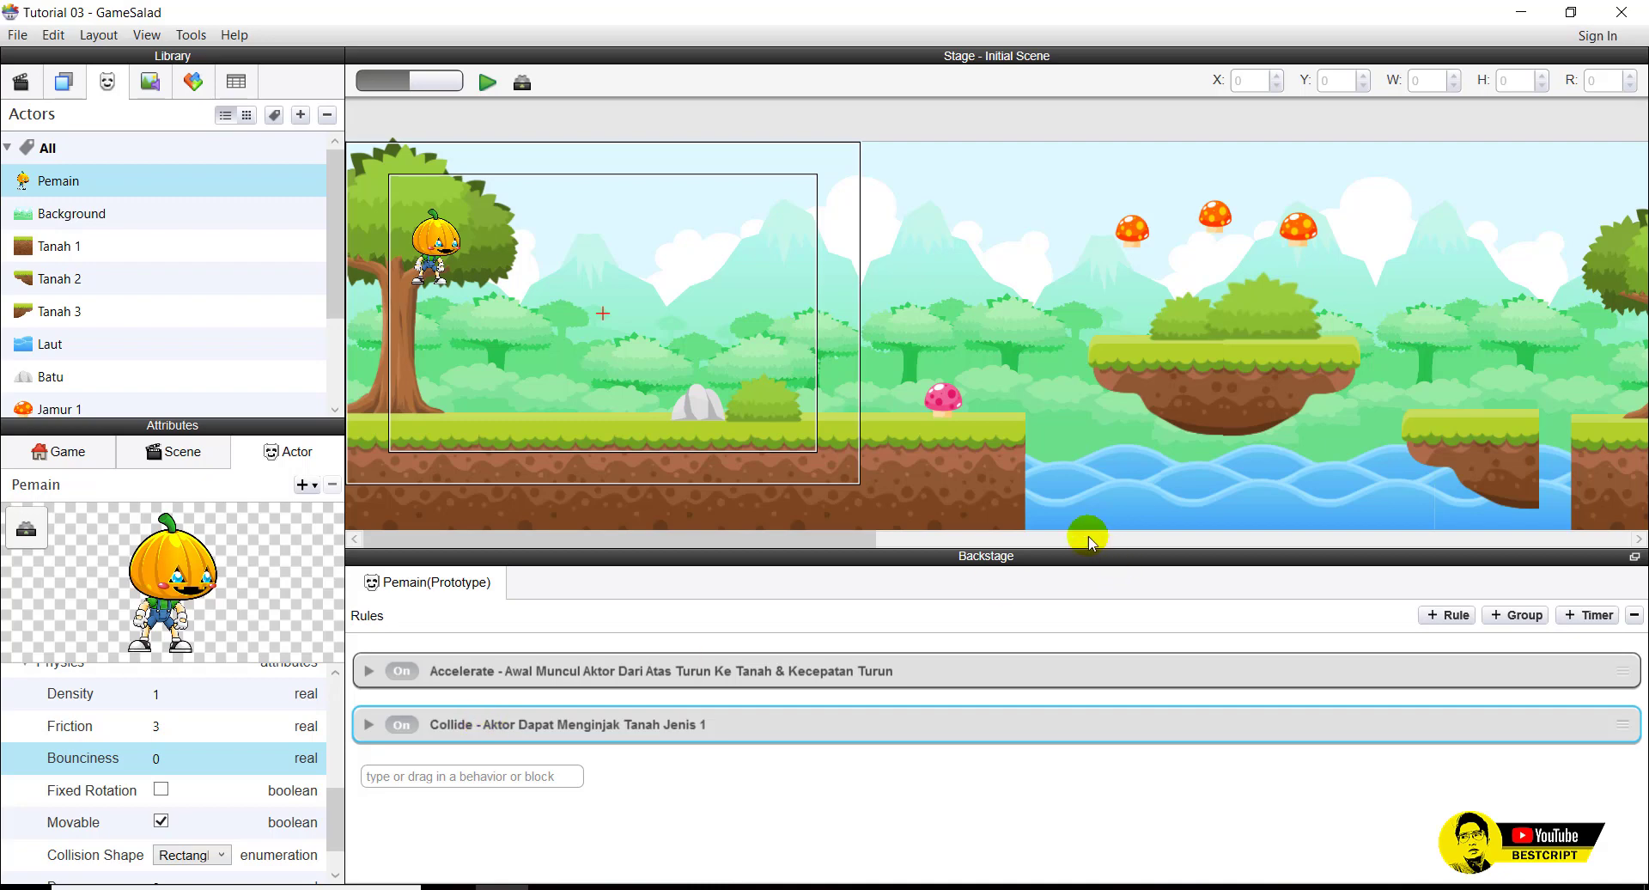
Set the Tanah 2 prototype's density, friction and bounciness to 0 and turn off its Movable attribute.
{"action": "left_click", "coordinate": [93, 256]}
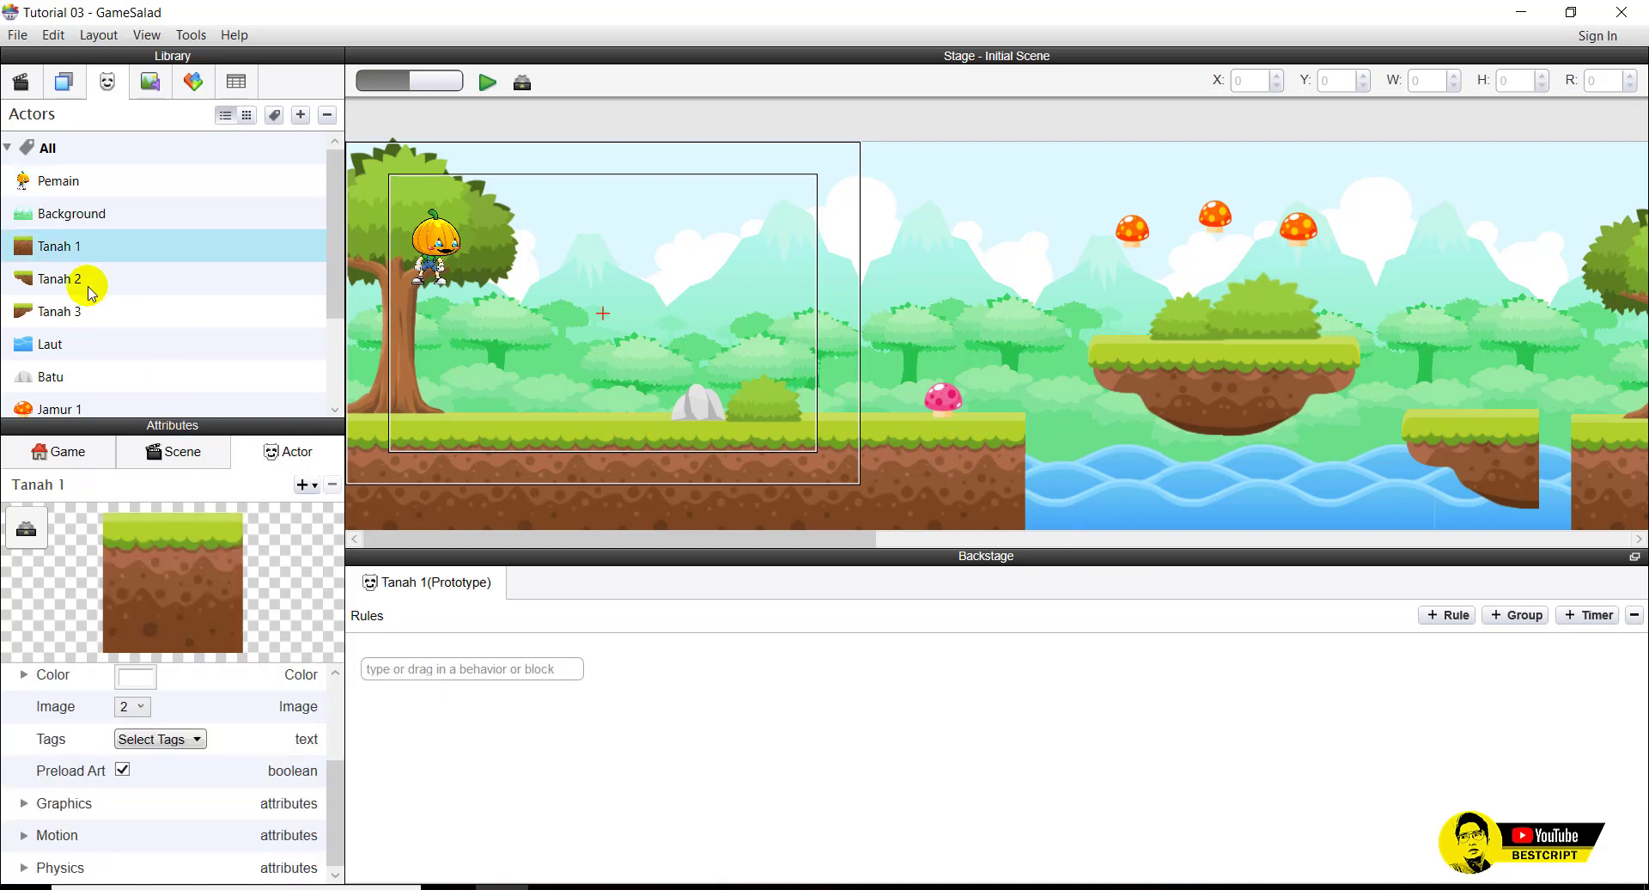
{"action": "left_click", "coordinate": [58, 286]}
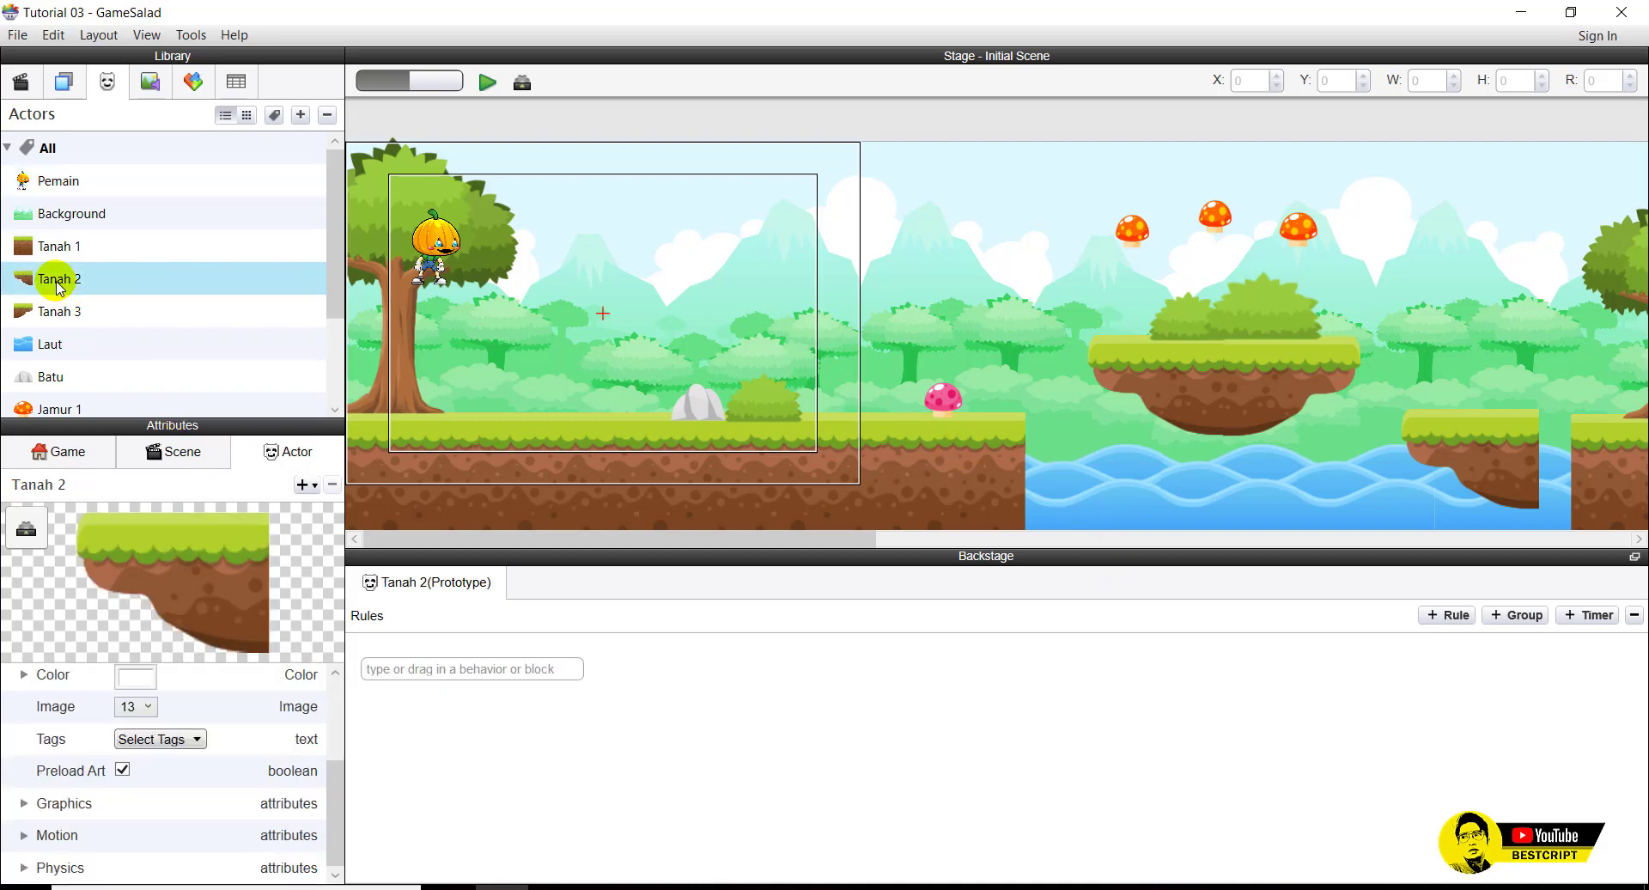
{"action": "left_click", "coordinate": [23, 869]}
{"action": "scroll", "coordinate": [51, 807], "scroll_direction": "down", "scroll_amount": 1}
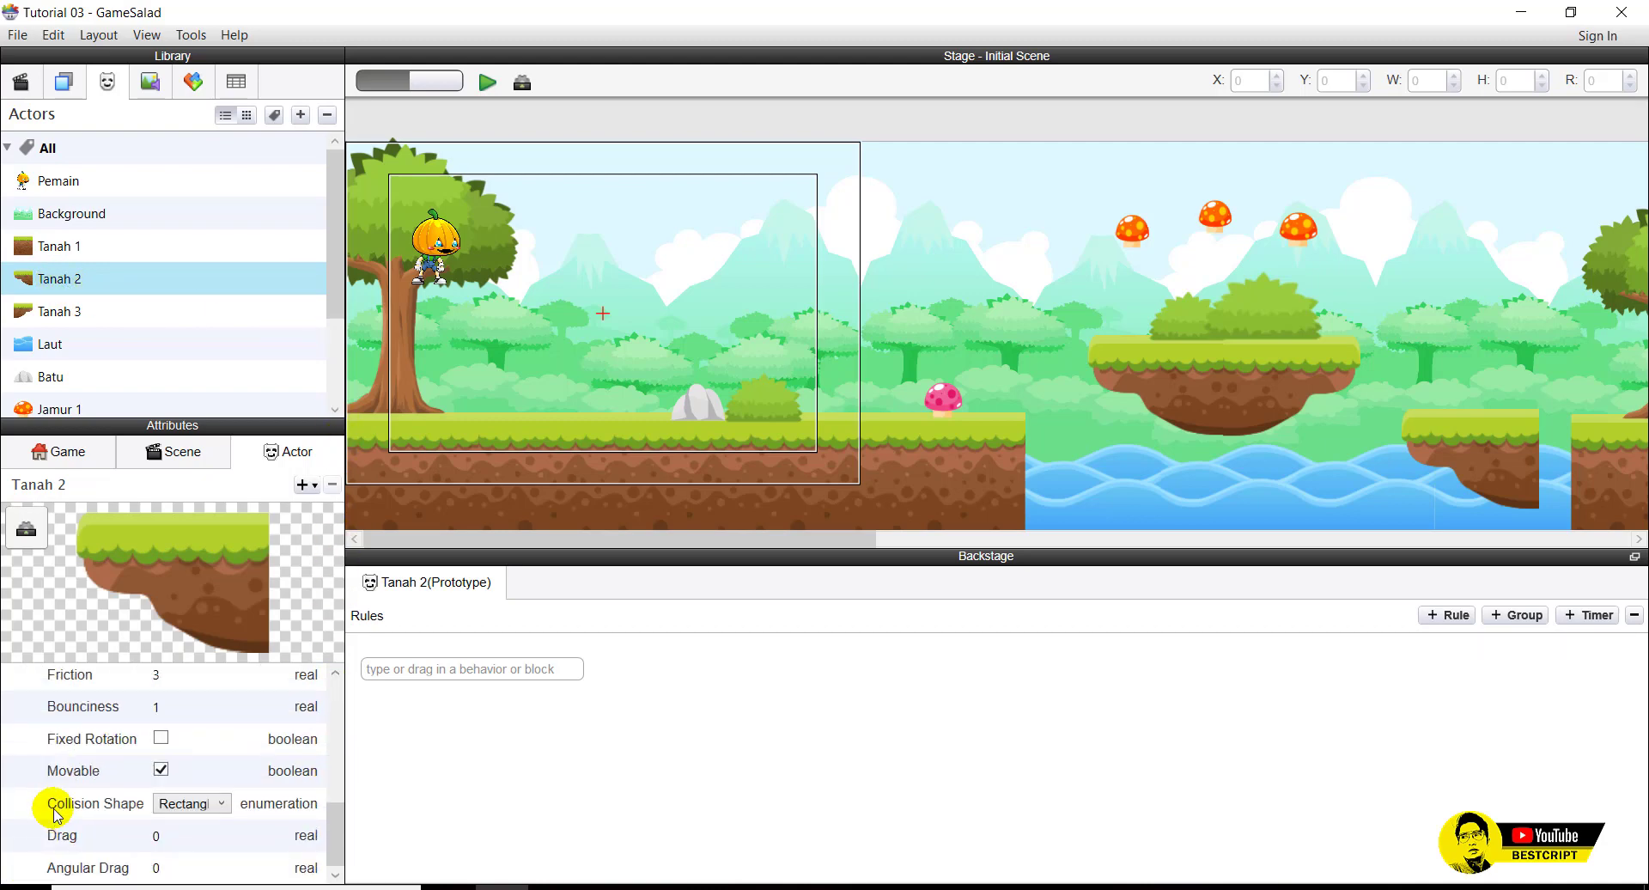
{"action": "scroll", "coordinate": [56, 781], "scroll_direction": "up", "scroll_amount": 3}
{"action": "scroll", "coordinate": [62, 764], "scroll_direction": "down", "scroll_amount": 3}
{"action": "left_click", "coordinate": [171, 799]}
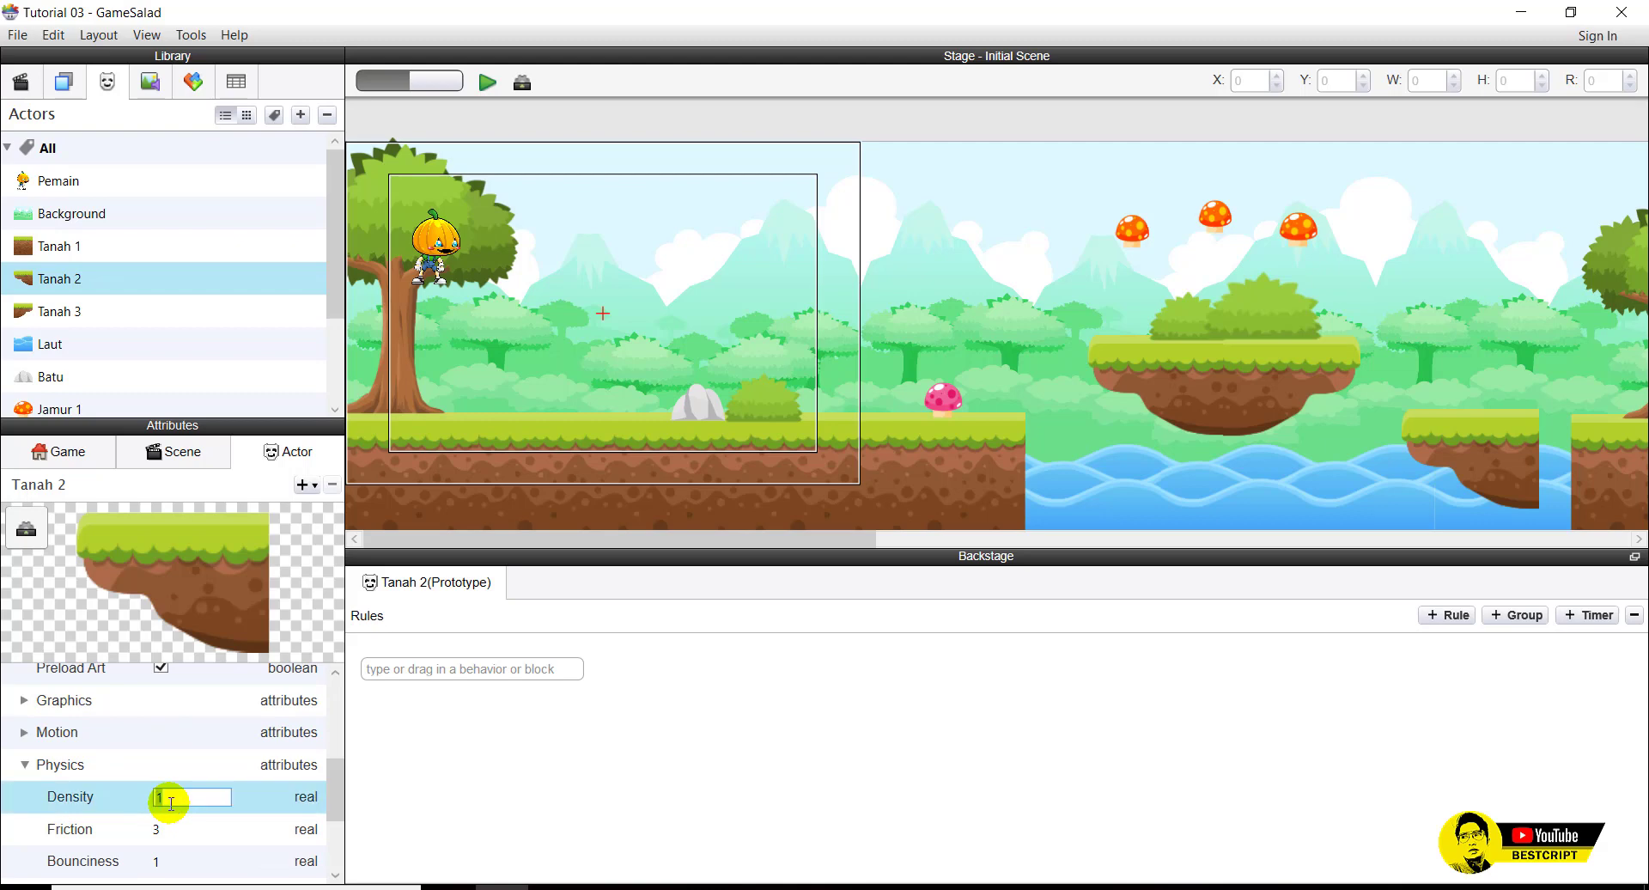
{"action": "type", "text": "0"}
{"action": "left_click", "coordinate": [165, 828]}
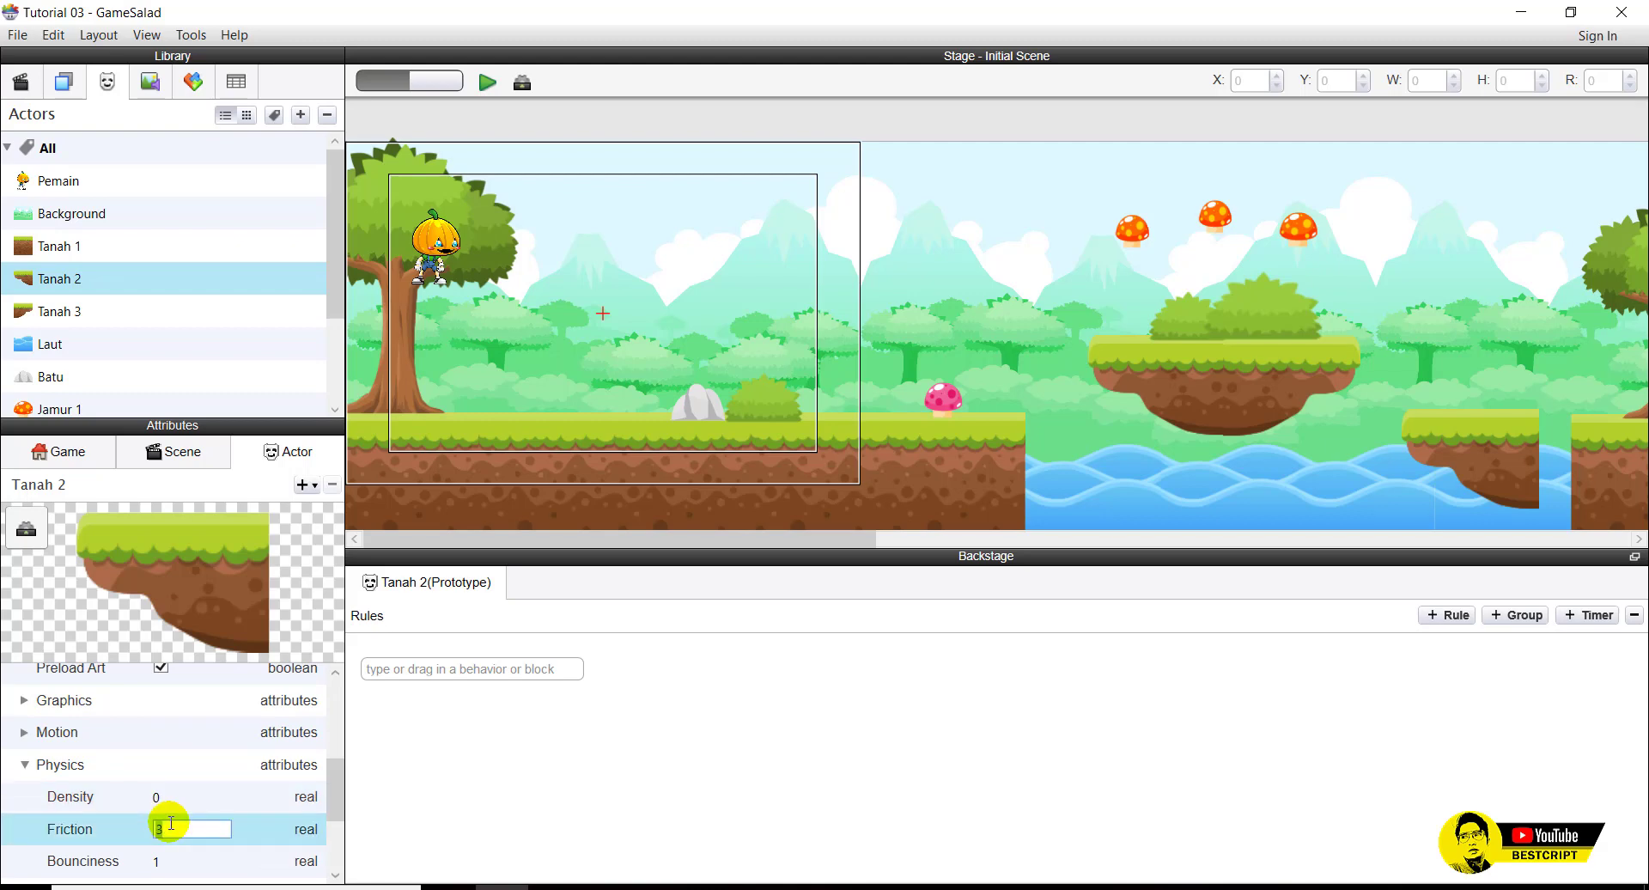
{"action": "type", "text": "0"}
{"action": "left_click", "coordinate": [173, 860]}
{"action": "type", "text": "0"}
{"action": "scroll", "coordinate": [175, 855], "scroll_direction": "down", "scroll_amount": 3}
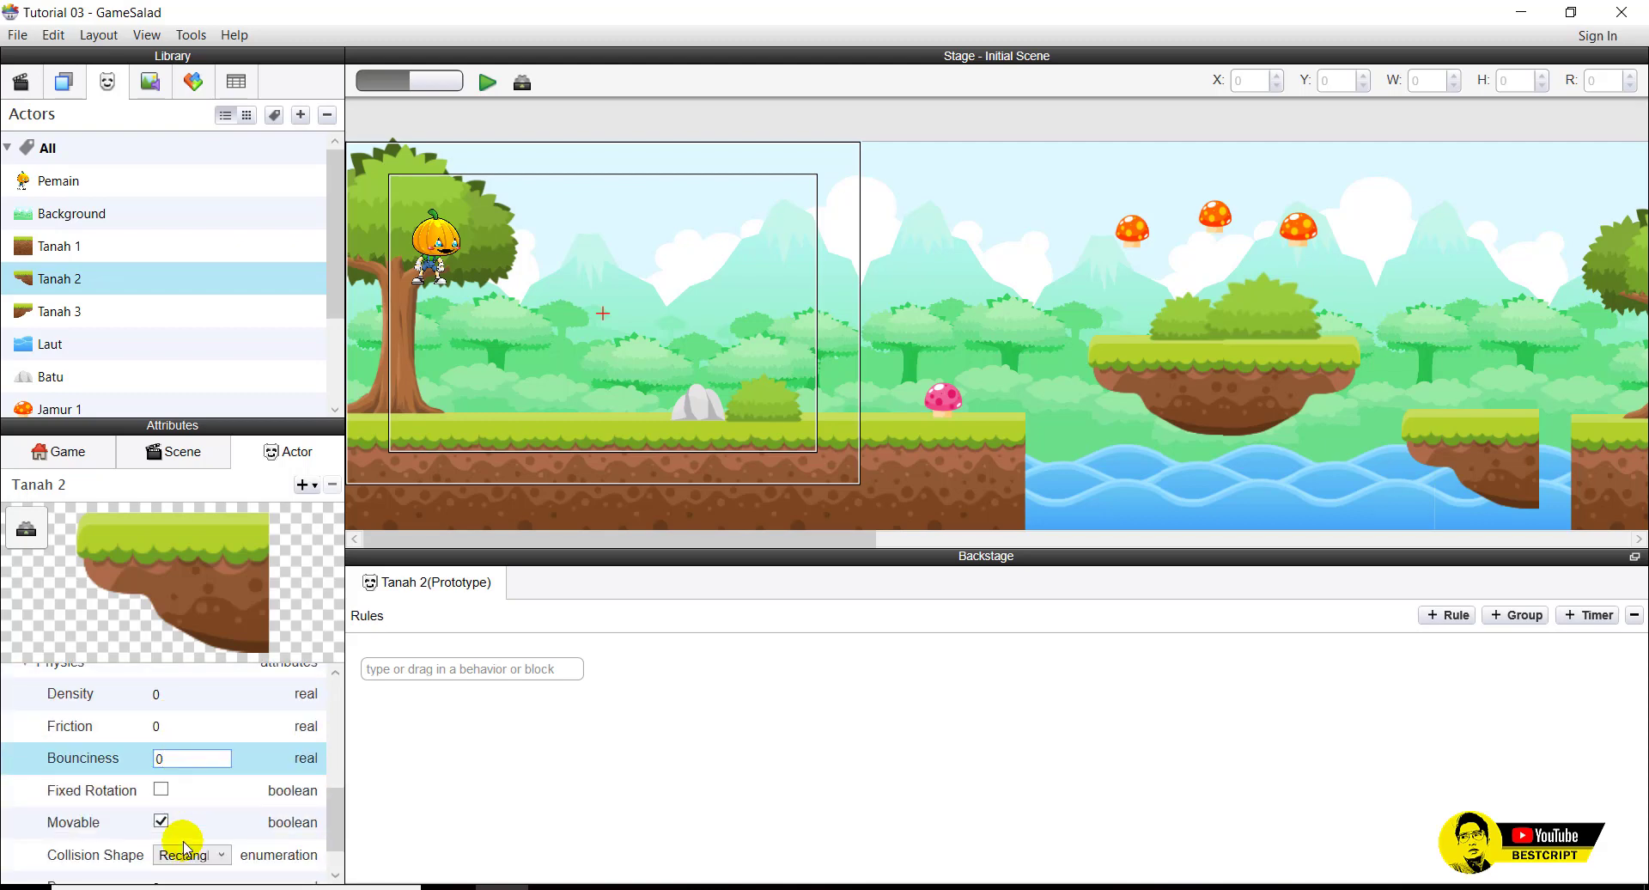
{"action": "left_click", "coordinate": [162, 820]}
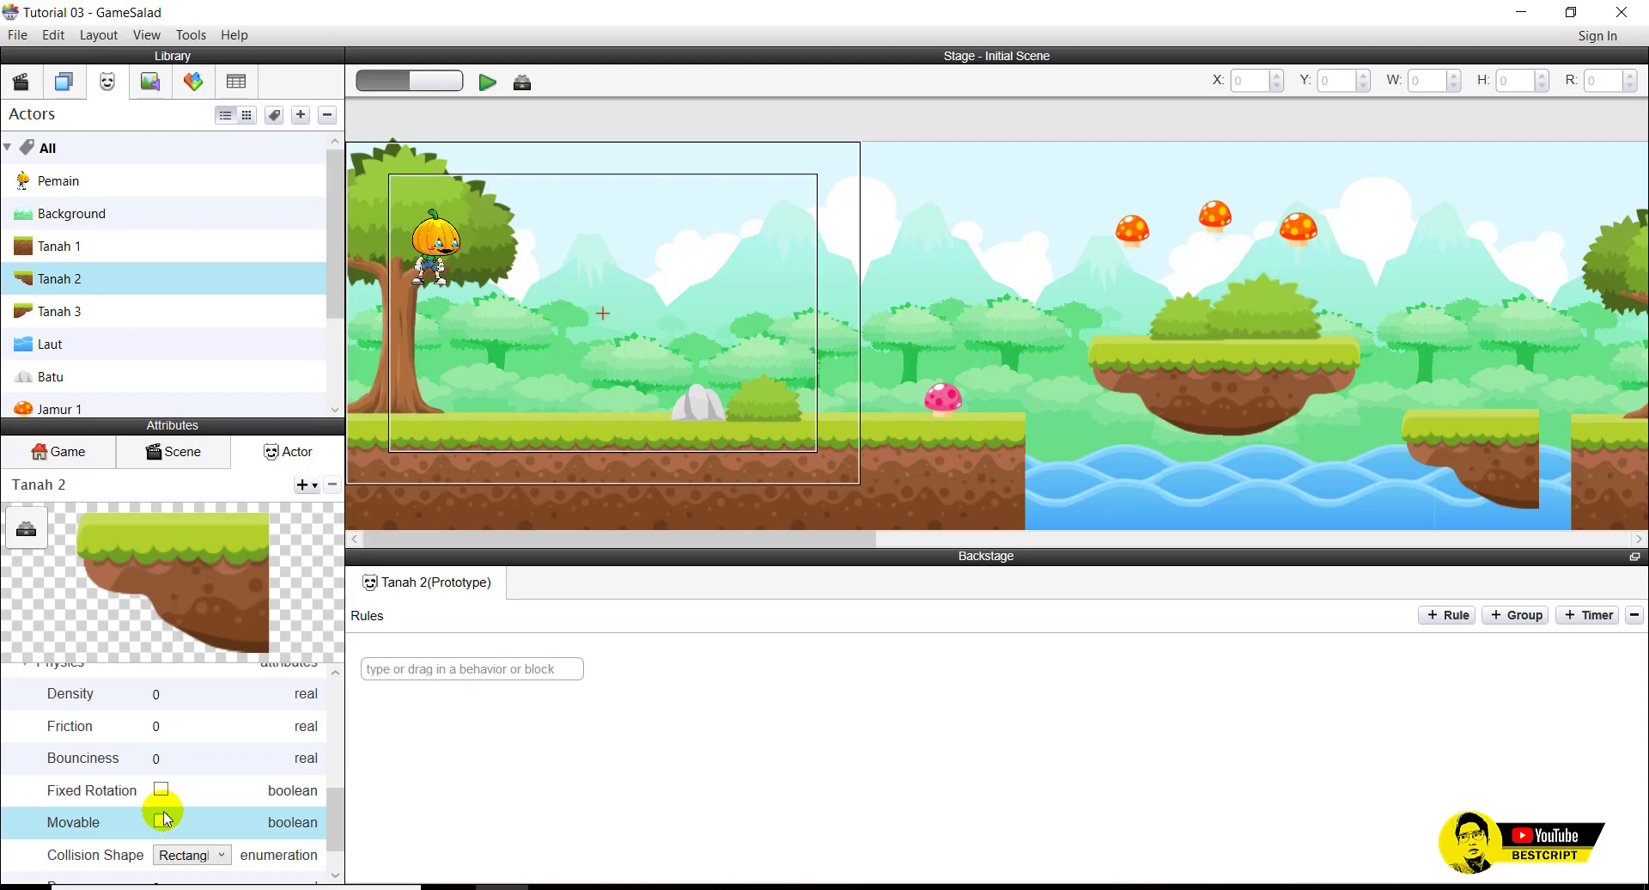
Set the density, friction and bounciness of the Tanah 3 prototype to 0.
{"action": "left_click", "coordinate": [58, 316]}
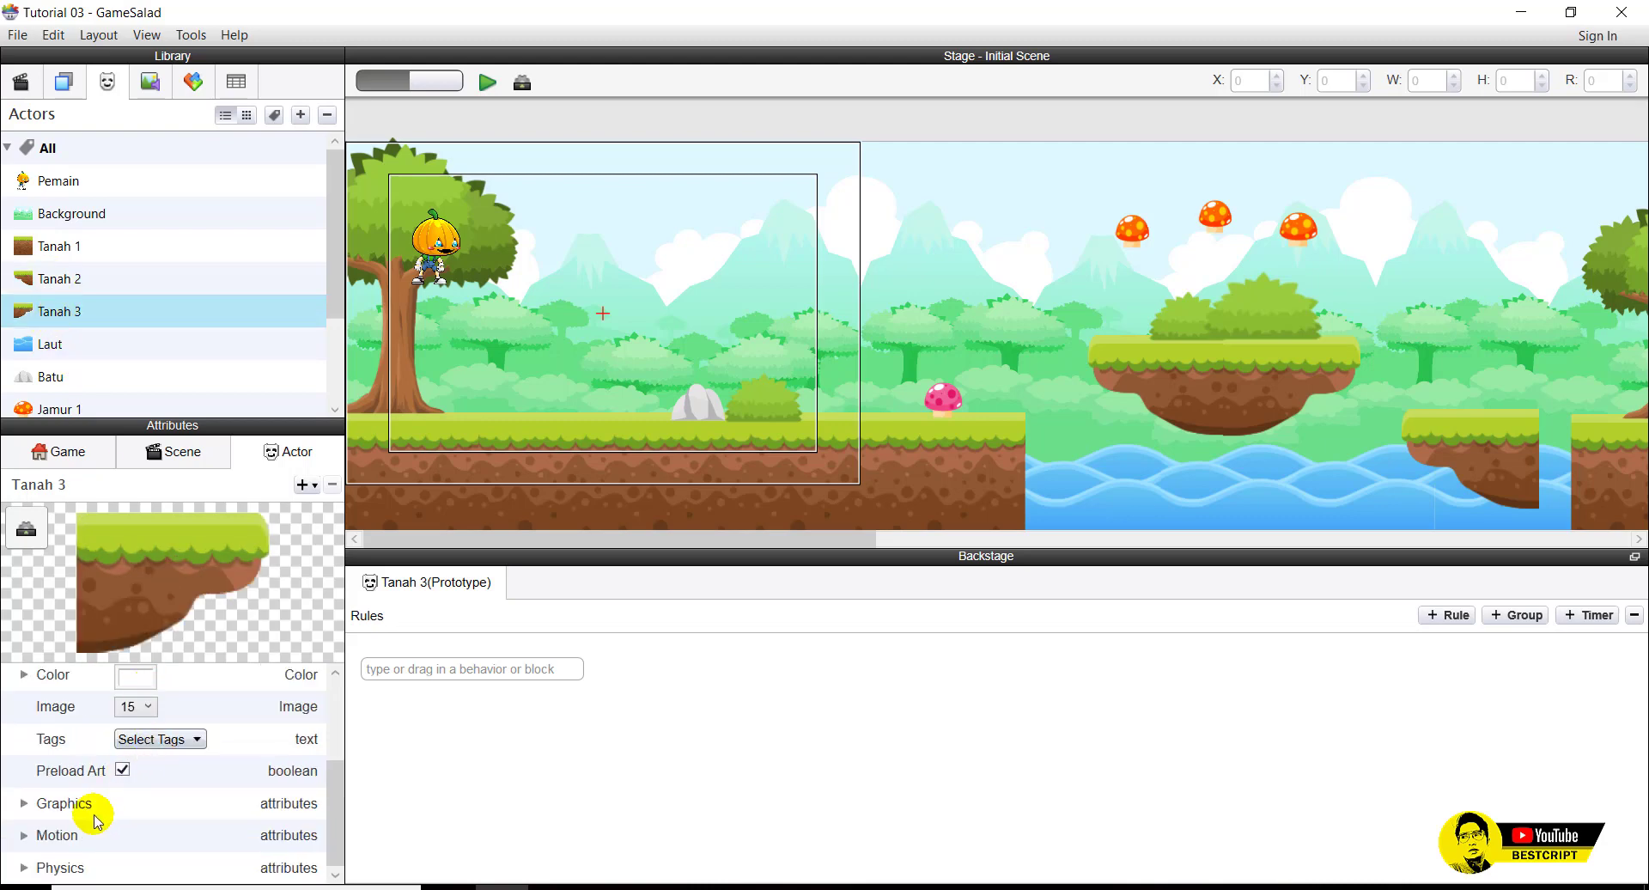
{"action": "left_click", "coordinate": [23, 867]}
{"action": "scroll", "coordinate": [110, 846], "scroll_direction": "down", "scroll_amount": 2}
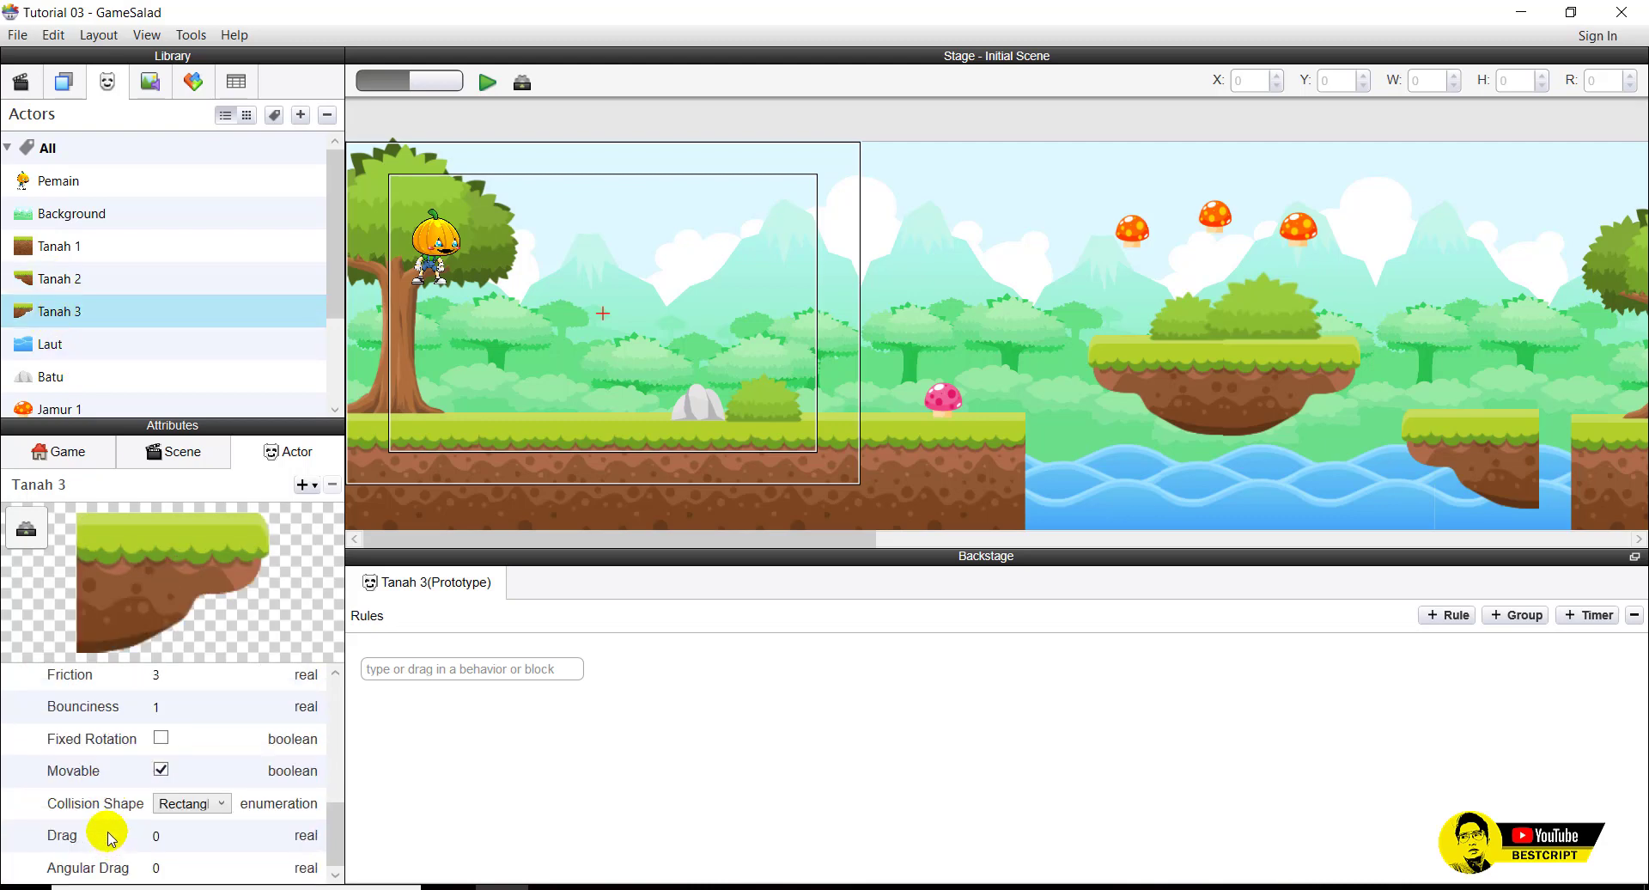
{"action": "scroll", "coordinate": [110, 835], "scroll_direction": "up", "scroll_amount": 5}
{"action": "left_click", "coordinate": [159, 800]}
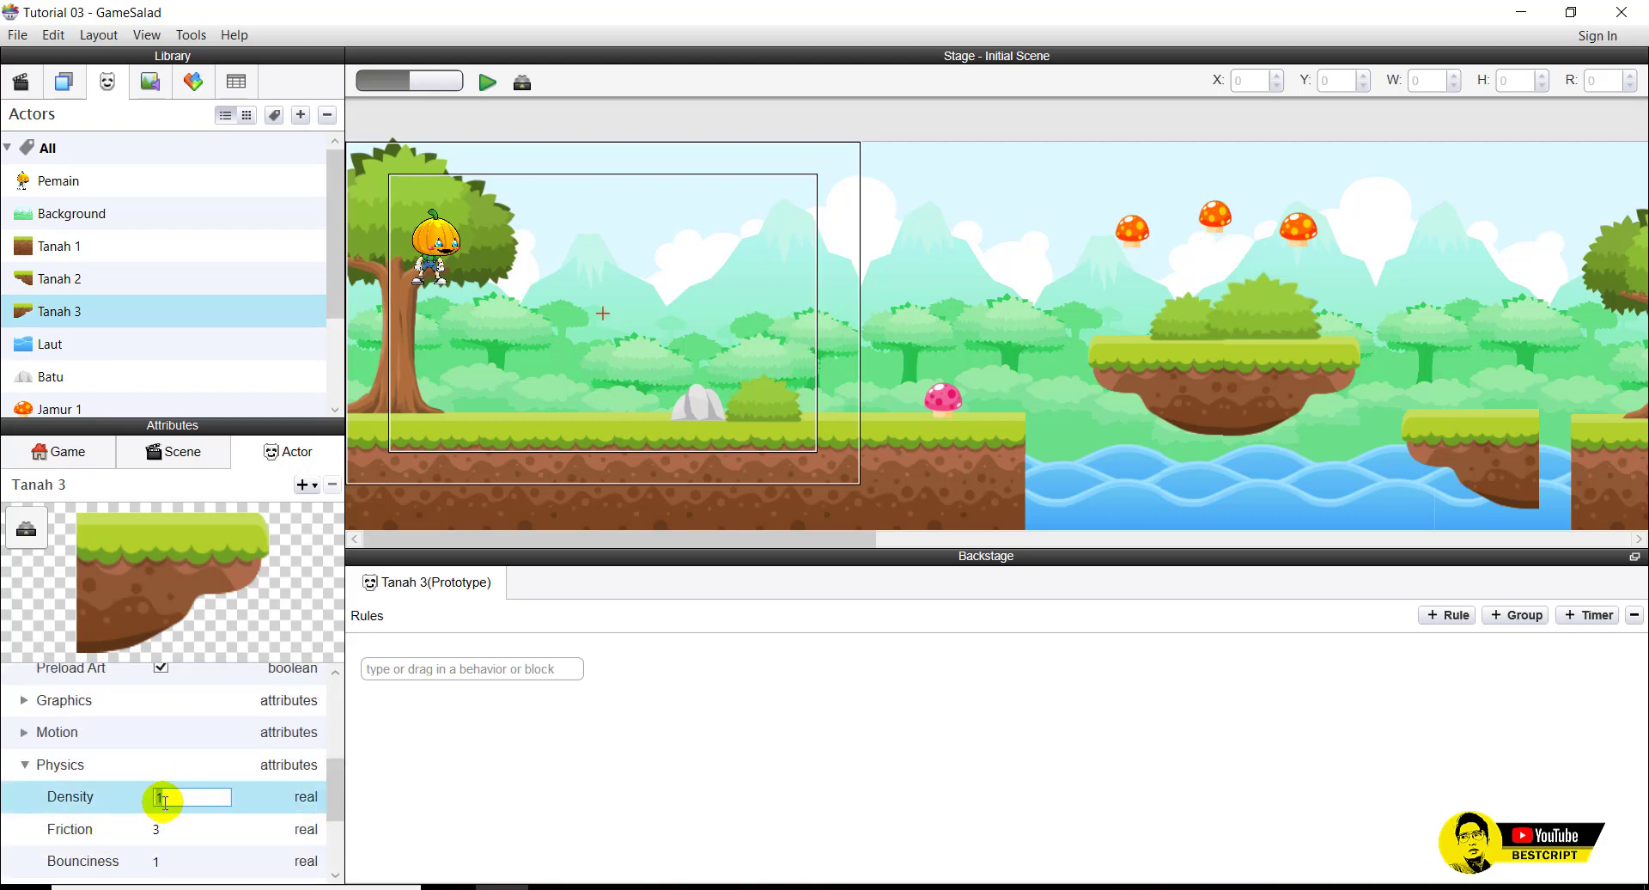
{"action": "type", "text": "0"}
{"action": "left_click", "coordinate": [158, 829]}
{"action": "type", "text": "0"}
{"action": "key", "text": "Return"}
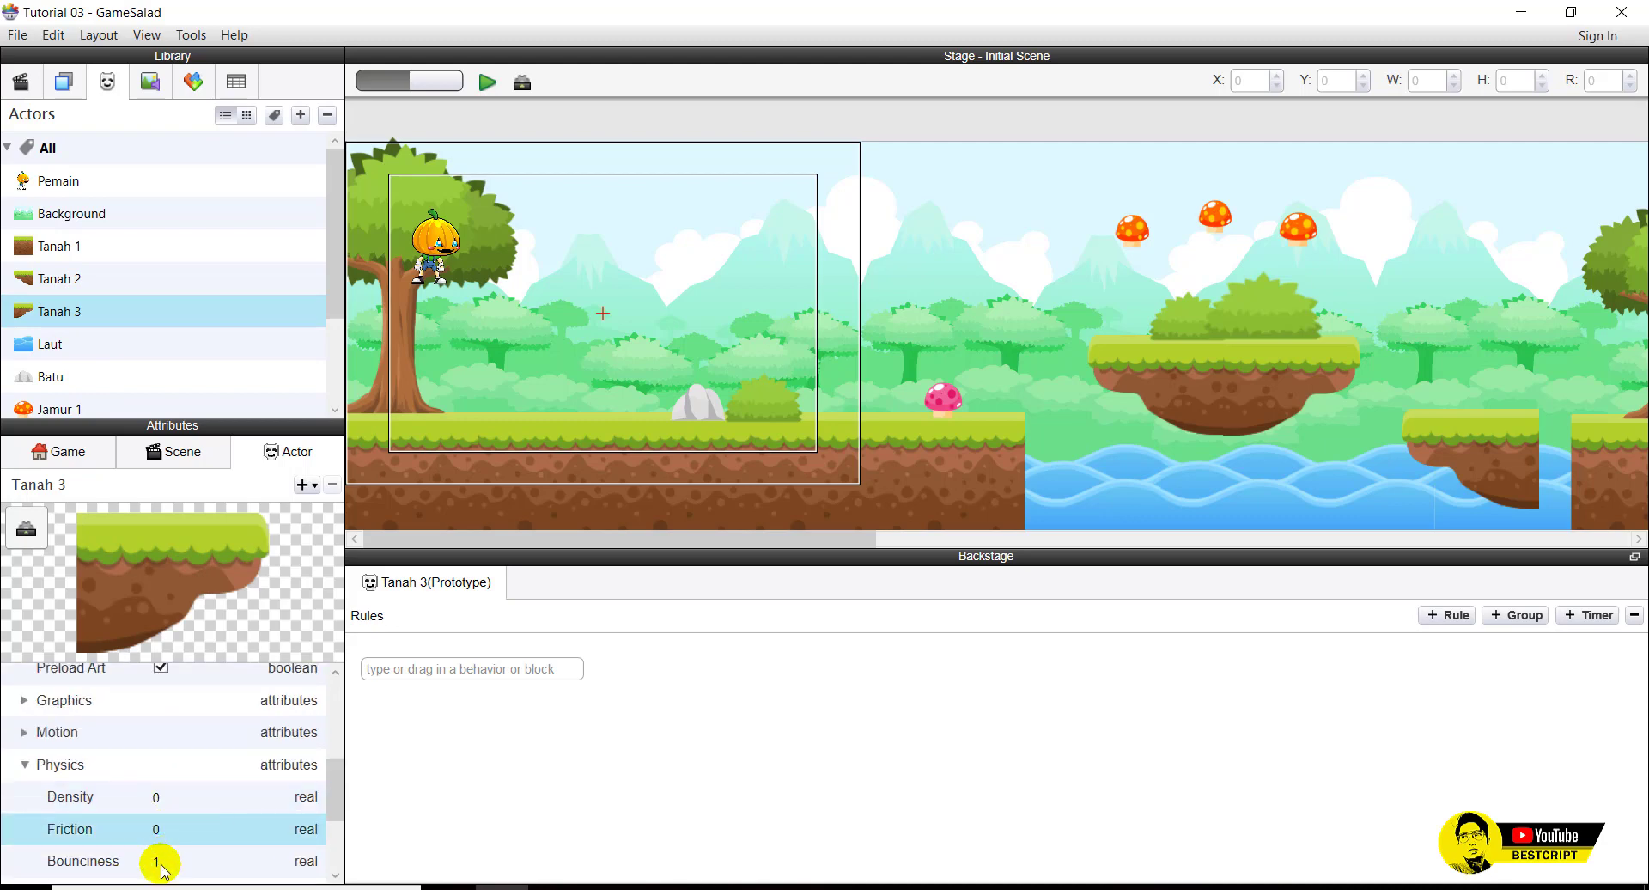
{"action": "left_click", "coordinate": [158, 861]}
{"action": "type", "text": "0"}
{"action": "key", "text": "Return"}
{"action": "left_click", "coordinate": [188, 806]}
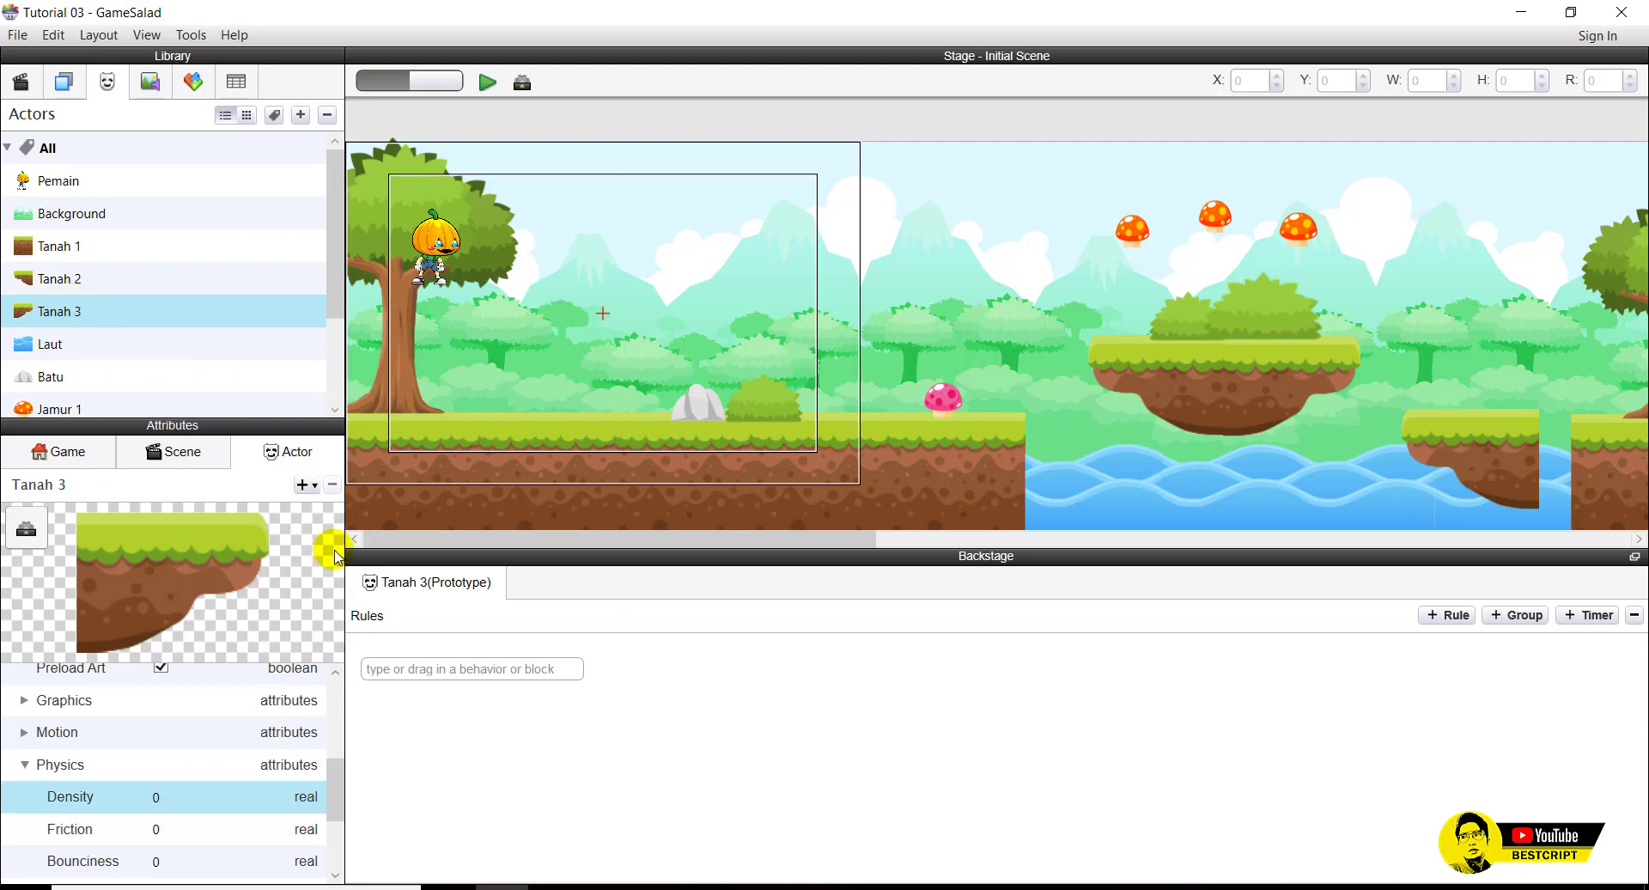
Inspect the Tanah 3 and Tanah 2 instances that form the floating platform in the scene.
{"action": "left_click_drag", "start_coordinate": [1172, 382], "coordinate": [1274, 374]}
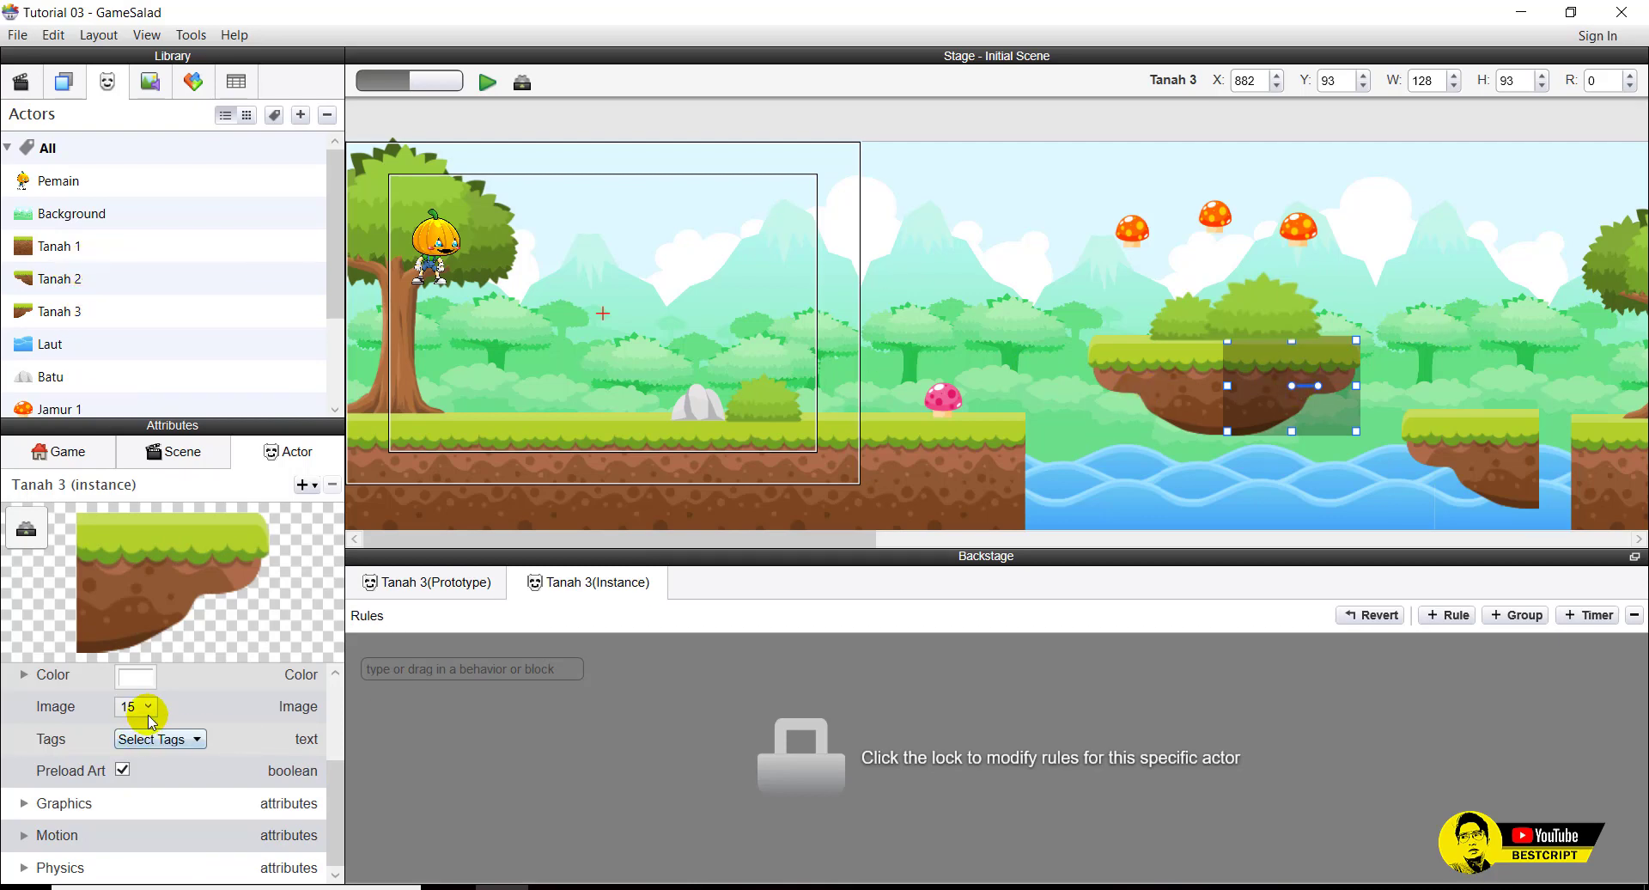
{"action": "scroll", "coordinate": [147, 713], "scroll_direction": "up", "scroll_amount": 3}
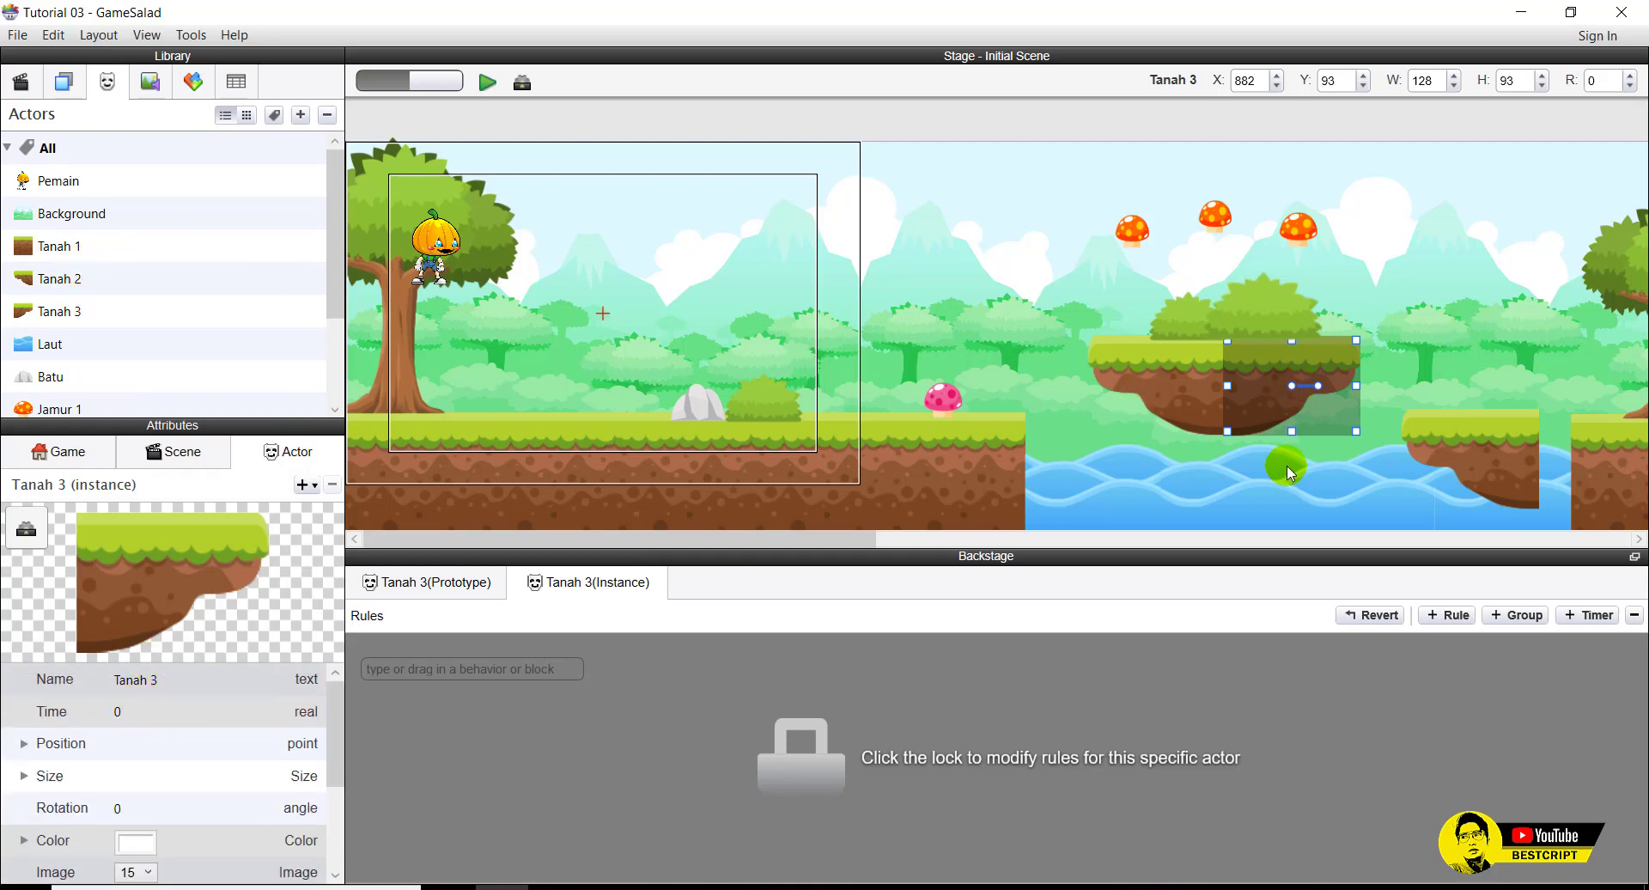
{"action": "left_click", "coordinate": [1211, 383]}
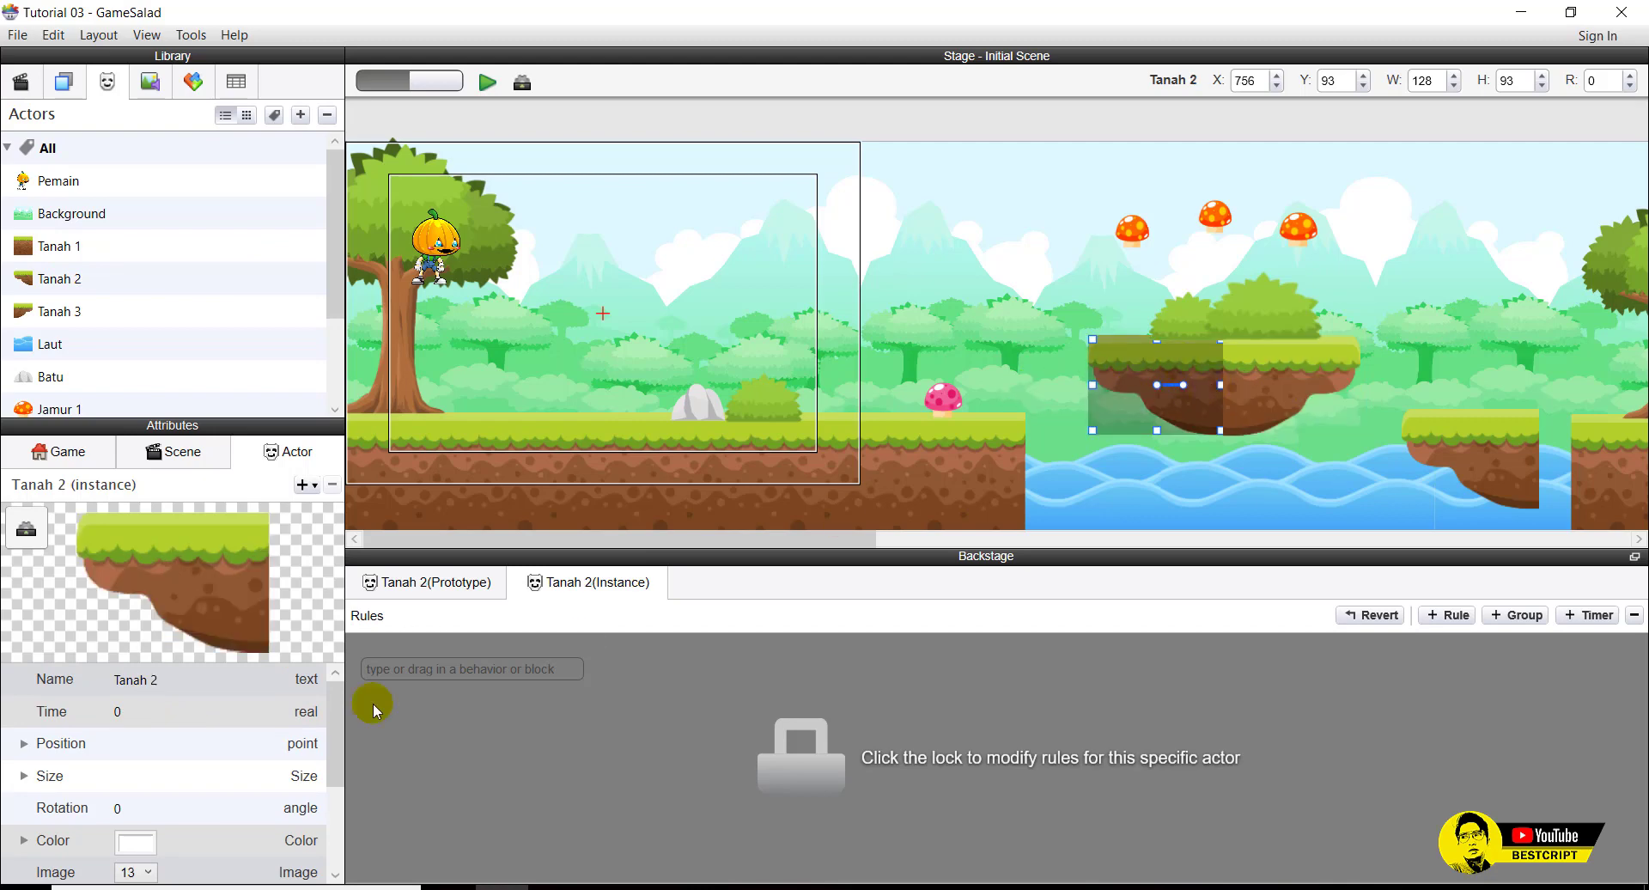
Check the name of the floating platform's Tanah 2 instance and the physics attributes of the Tanah 2 instance above the water.
{"action": "left_click", "coordinate": [132, 683]}
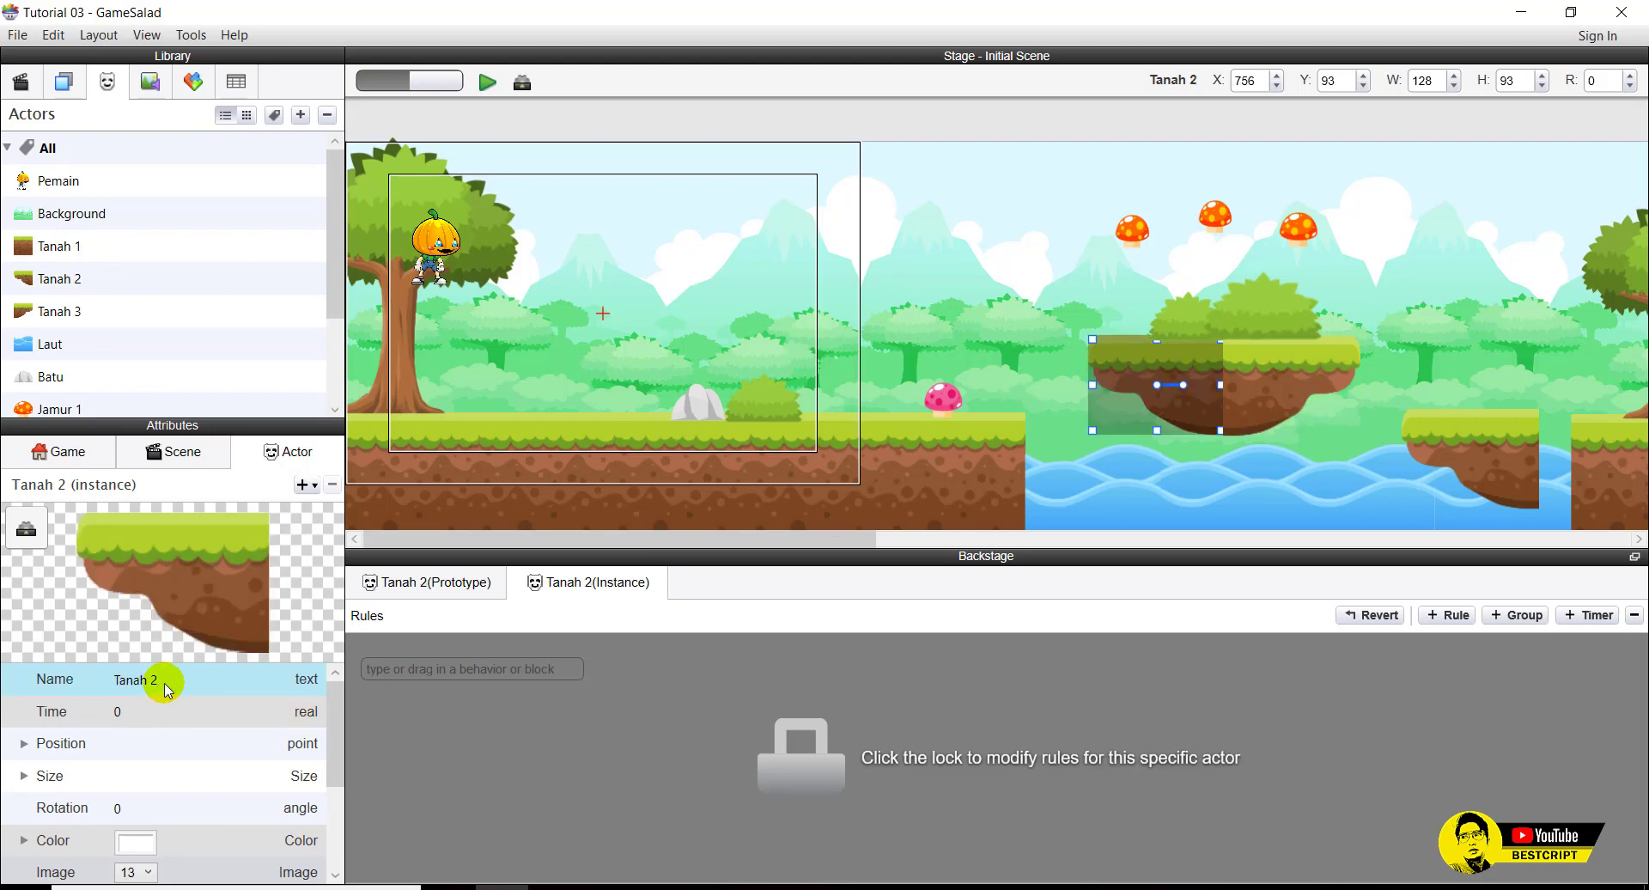
{"action": "left_click", "coordinate": [165, 683]}
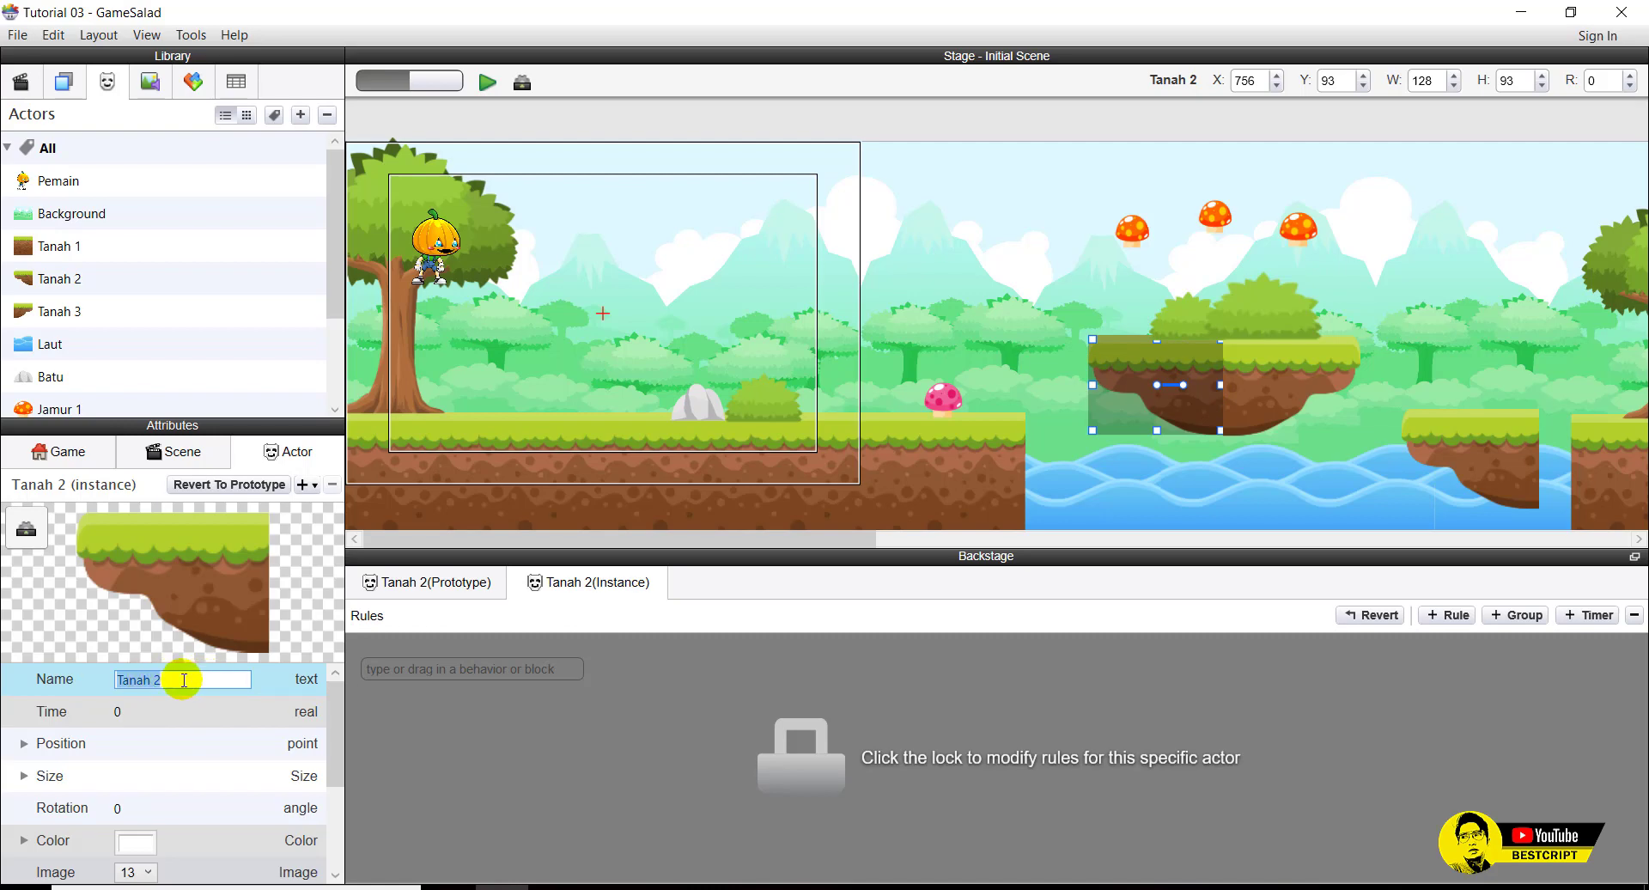
{"action": "key", "text": "Return"}
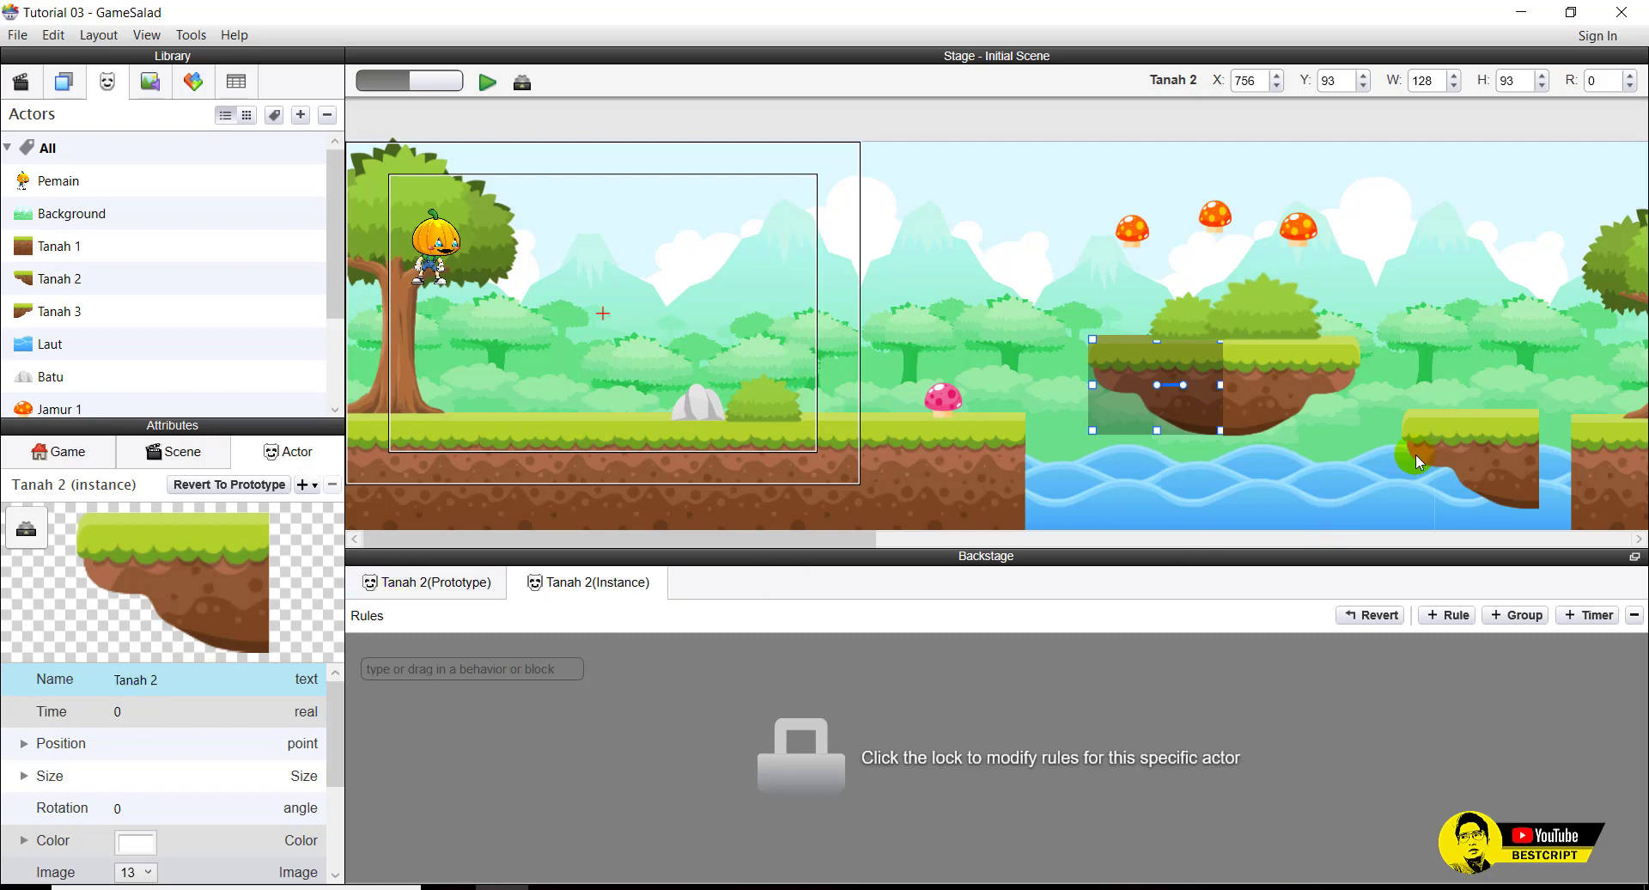
{"action": "left_click", "coordinate": [1284, 383]}
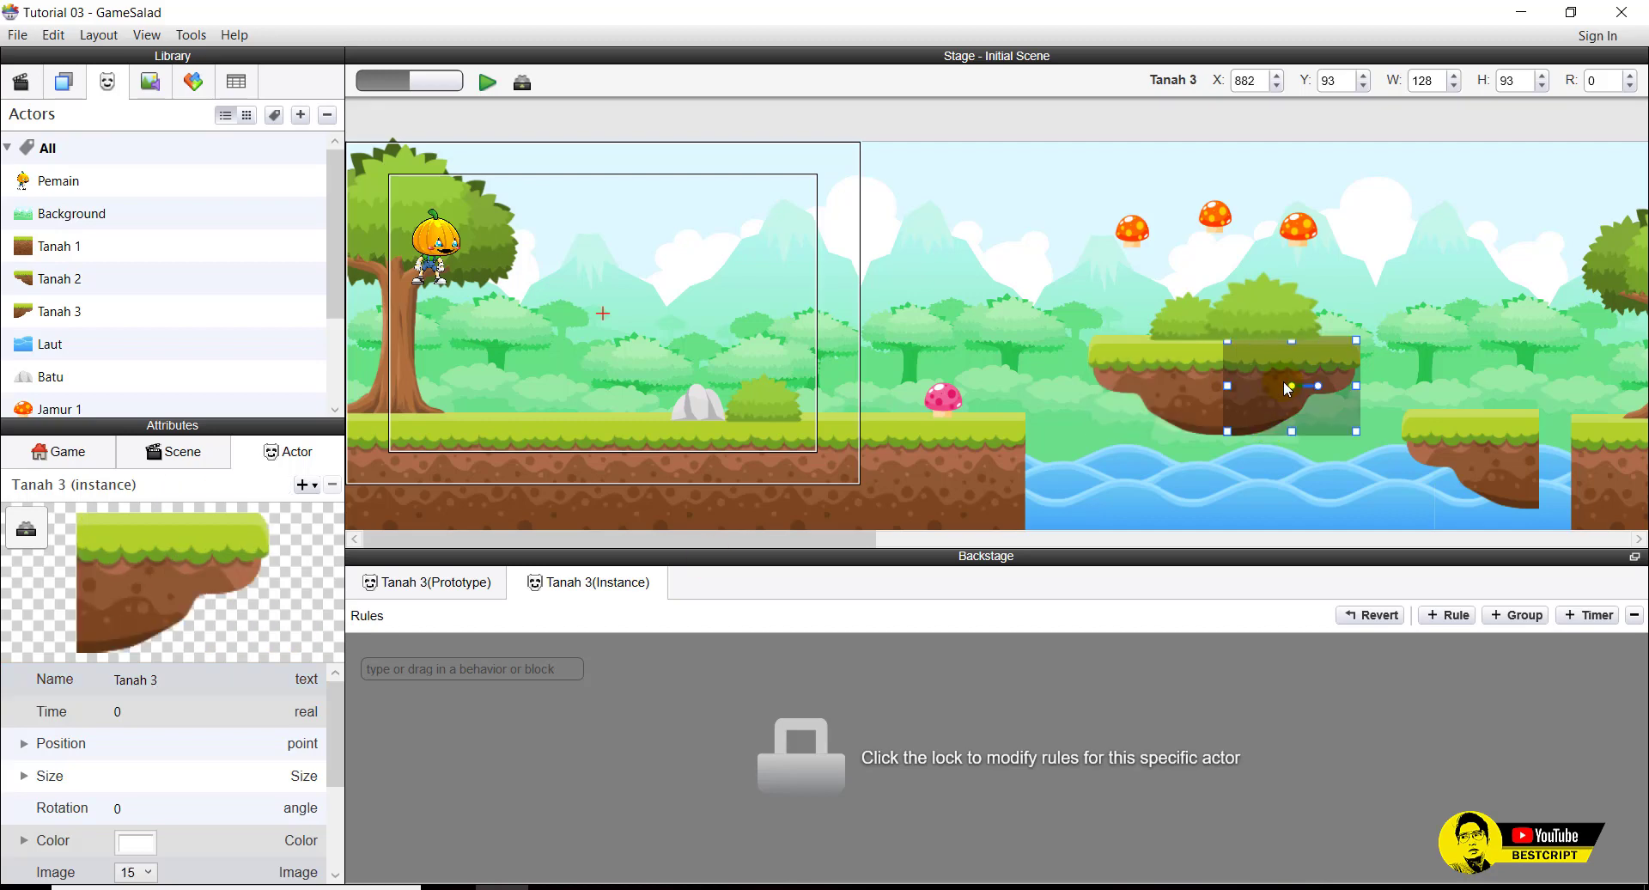
{"action": "left_click", "coordinate": [1461, 441]}
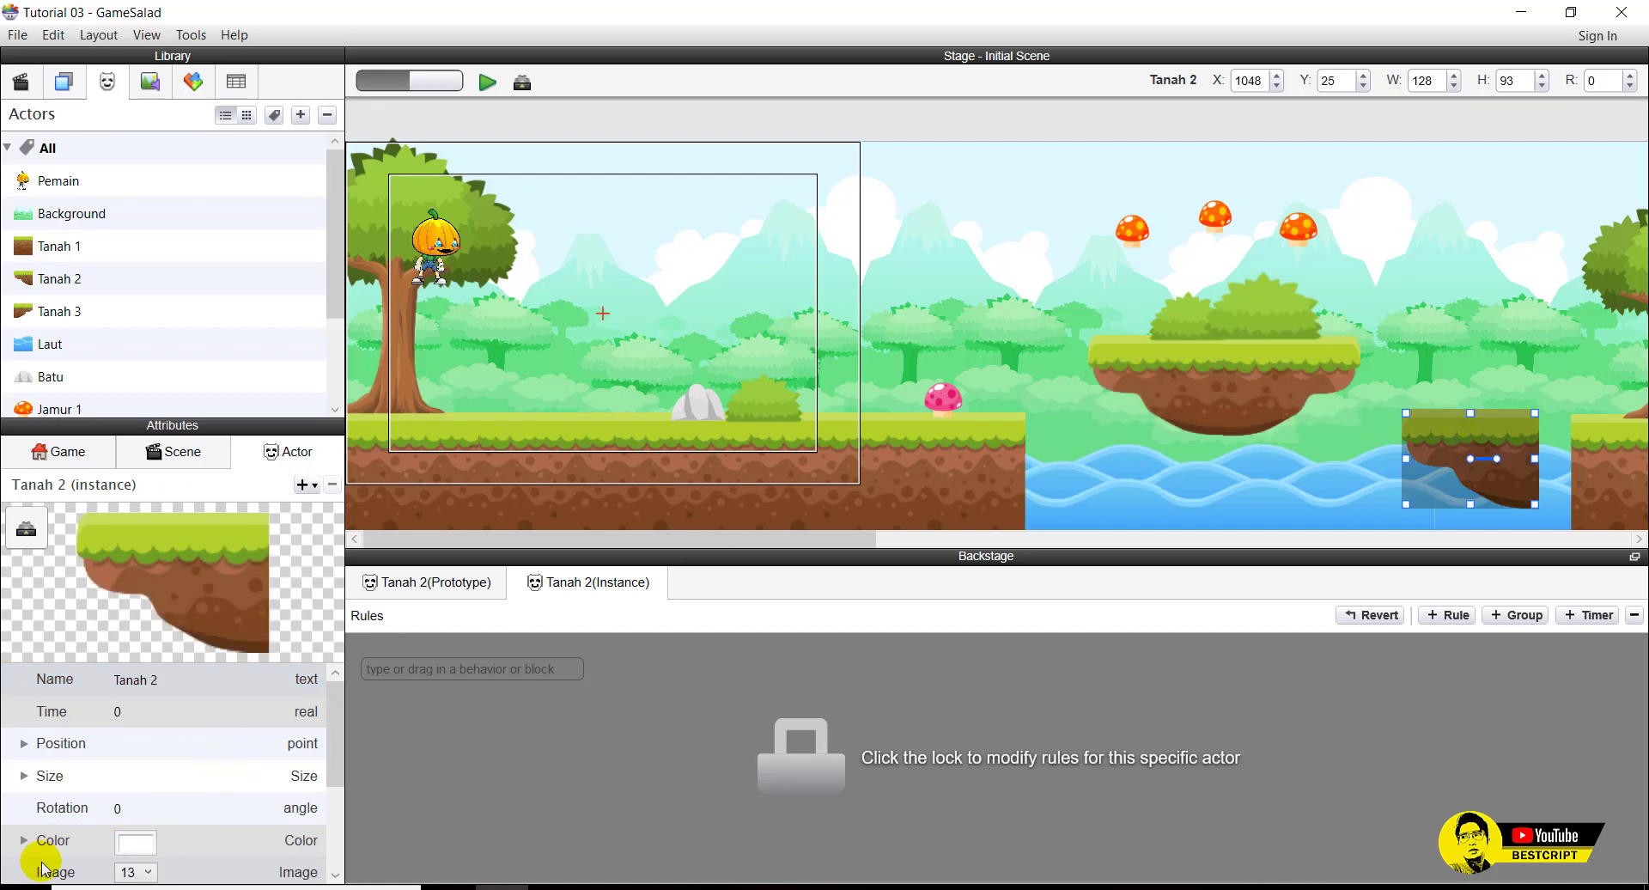
{"action": "scroll", "coordinate": [43, 869], "scroll_direction": "down", "scroll_amount": 3}
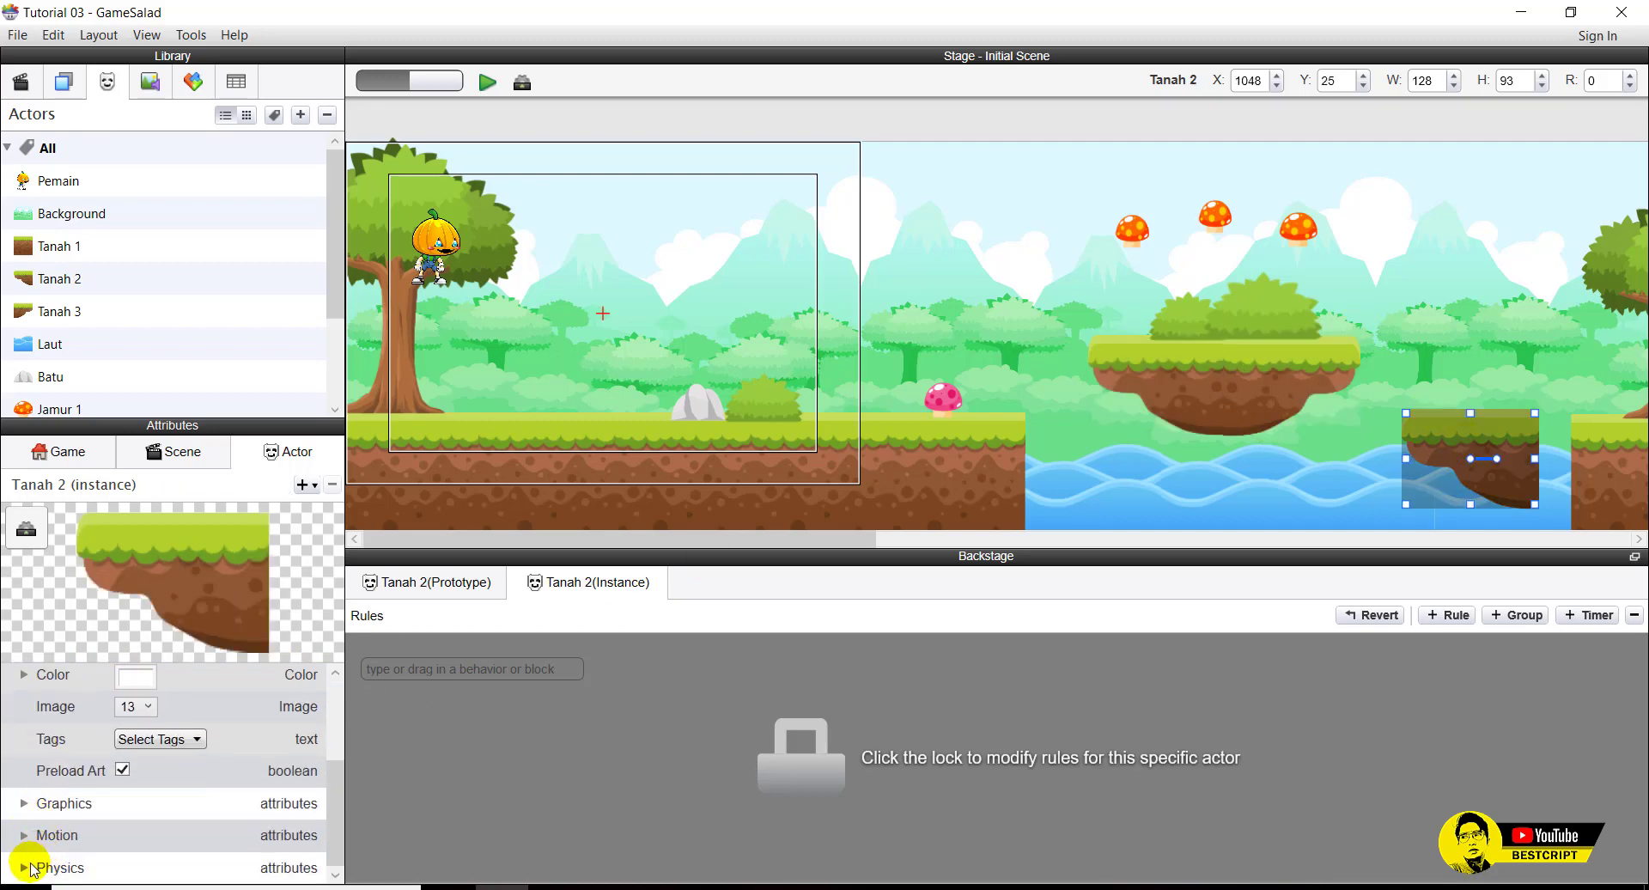
{"action": "left_click", "coordinate": [24, 868]}
{"action": "scroll", "coordinate": [133, 863], "scroll_direction": "down", "scroll_amount": 3}
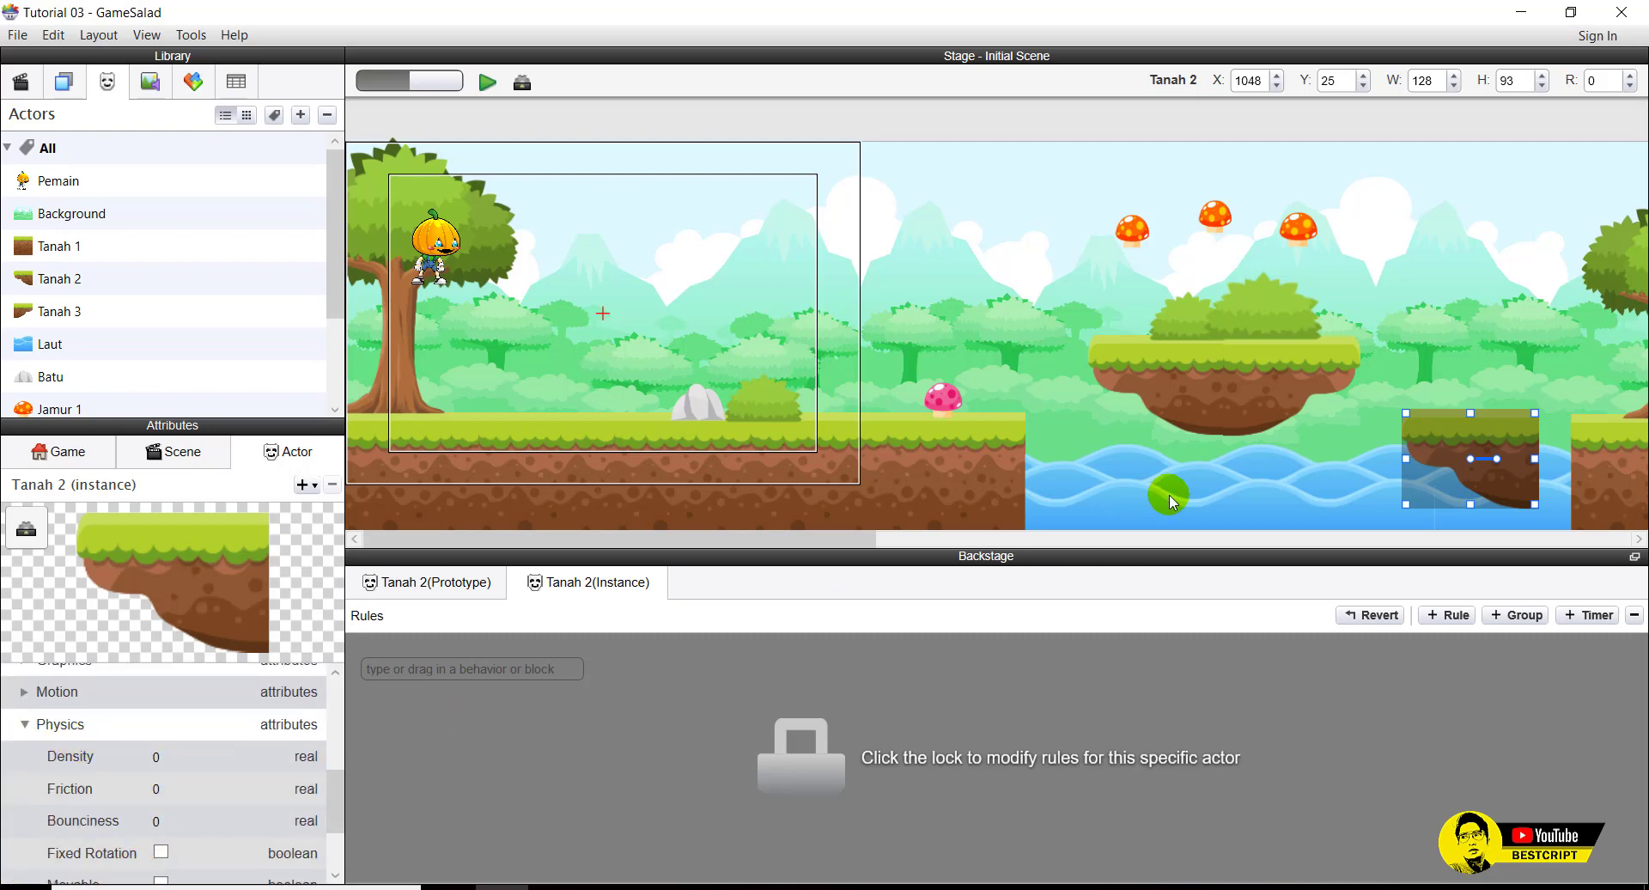
Compare the Tanah 2 prototype with its instances on the floating platform and above the water.
{"action": "left_click", "coordinate": [48, 282]}
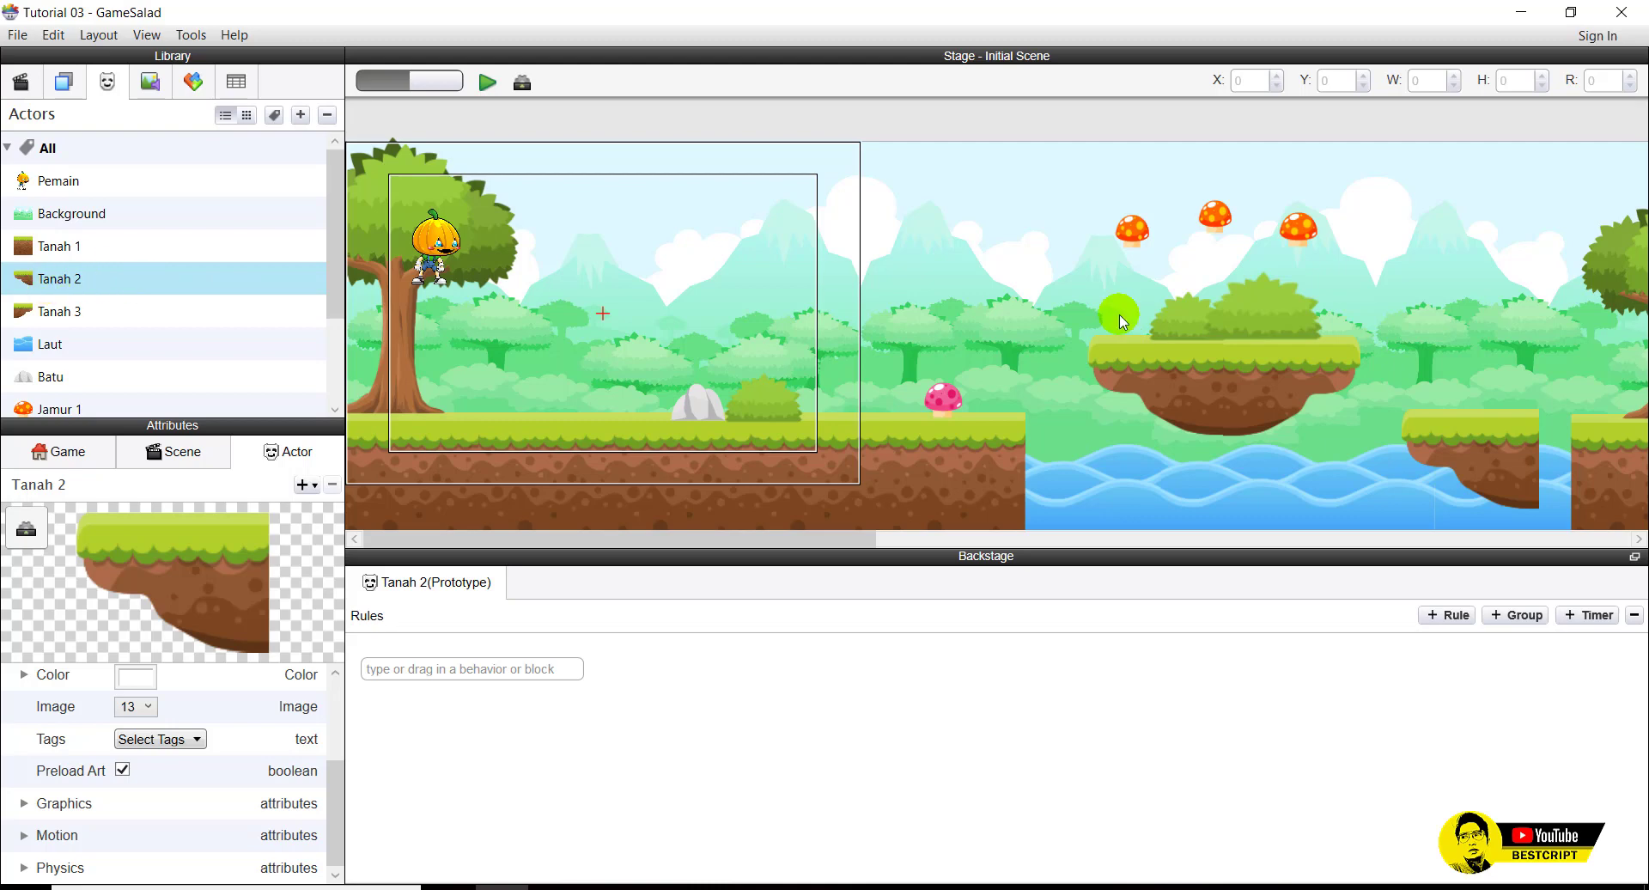
{"action": "left_click", "coordinate": [1116, 346]}
{"action": "left_click", "coordinate": [1528, 440]}
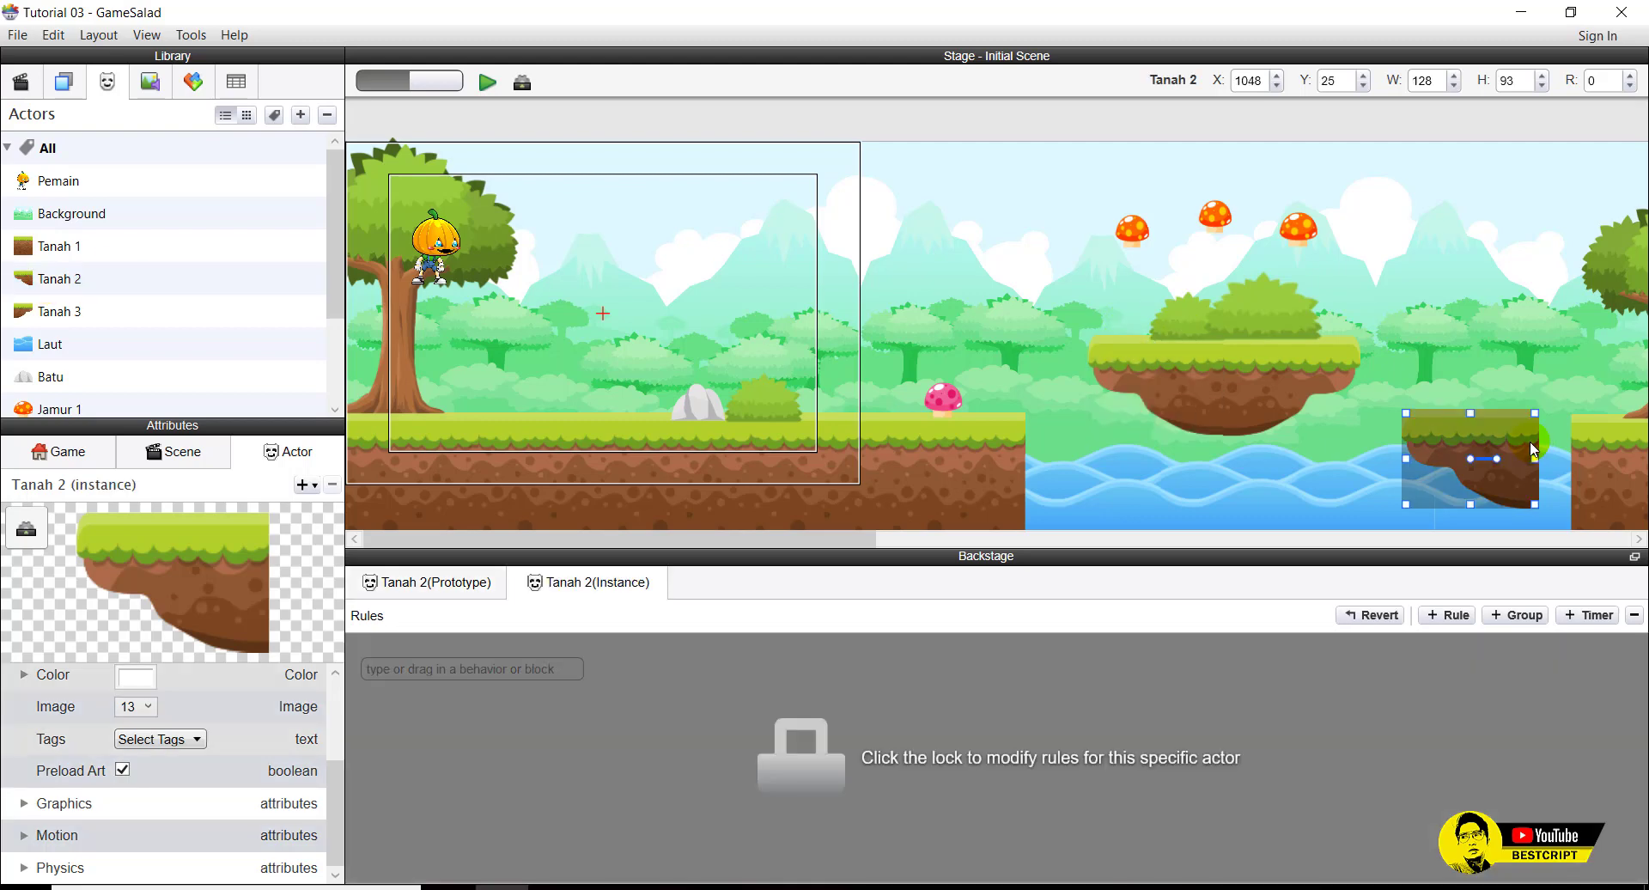
{"action": "left_click_drag", "start_coordinate": [853, 540], "coordinate": [952, 556]}
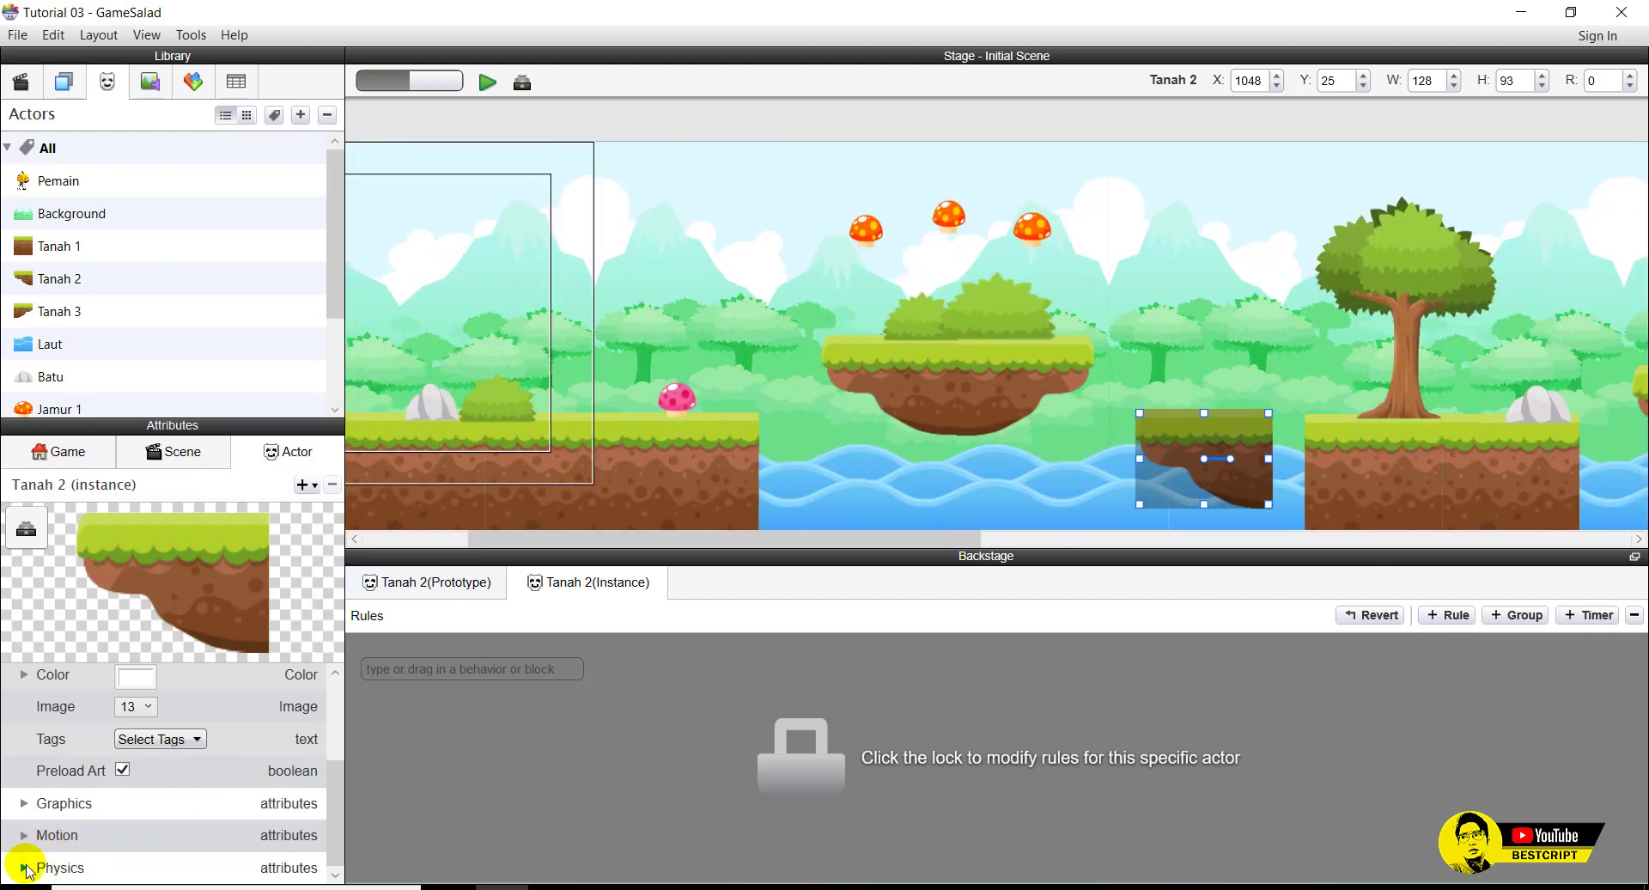
{"action": "scroll", "coordinate": [183, 710], "scroll_direction": "up", "scroll_amount": 4}
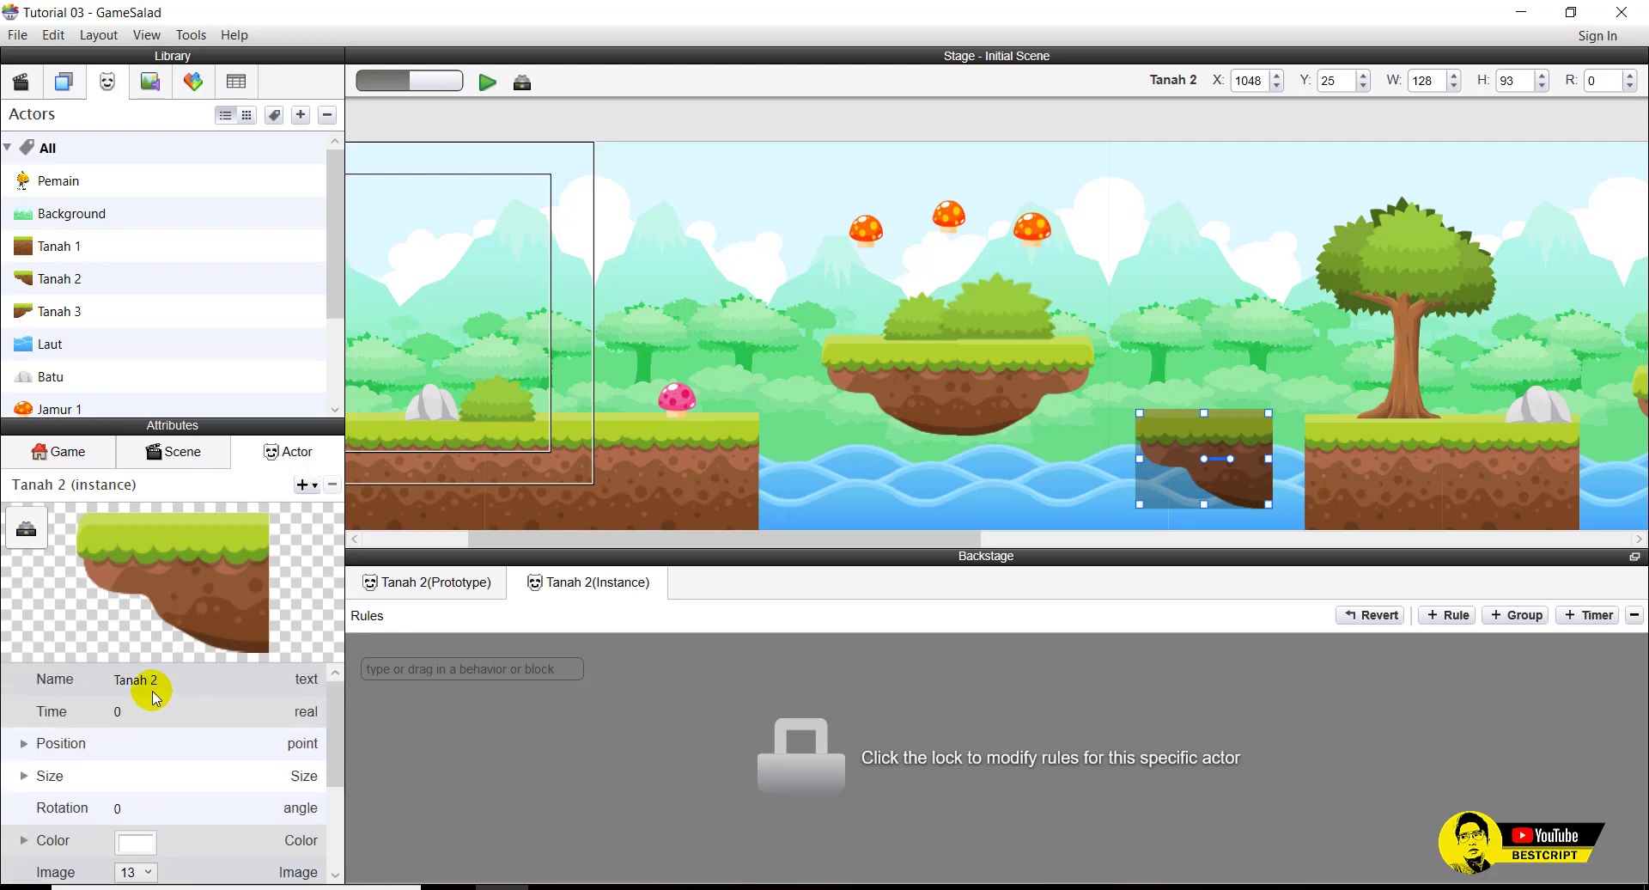
{"action": "left_click", "coordinate": [153, 687]}
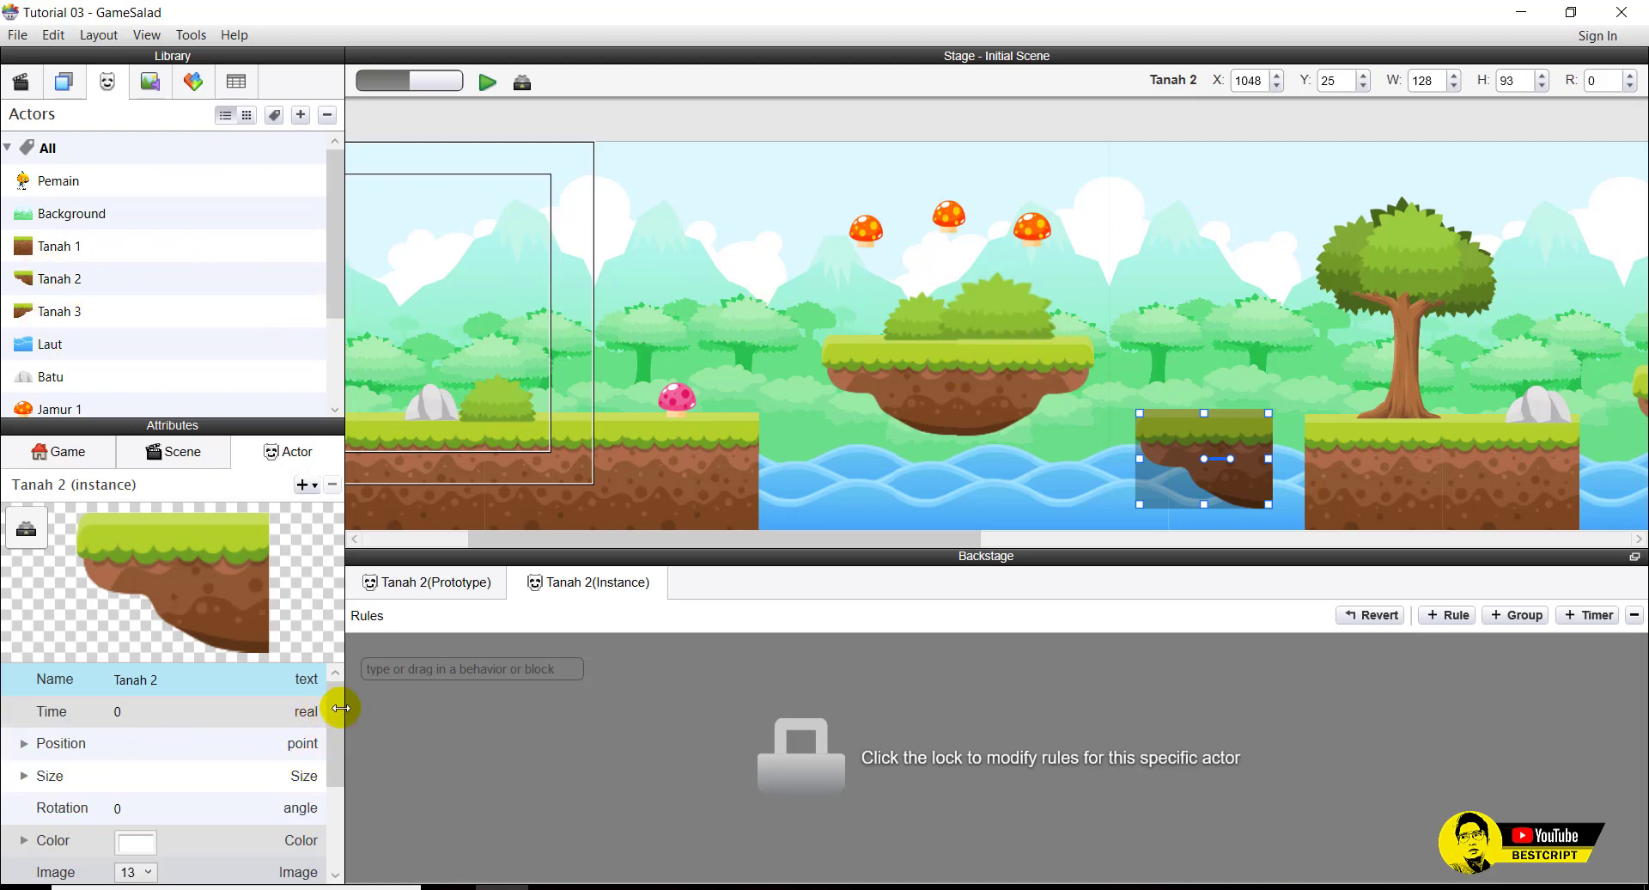
{"action": "left_click", "coordinate": [49, 278]}
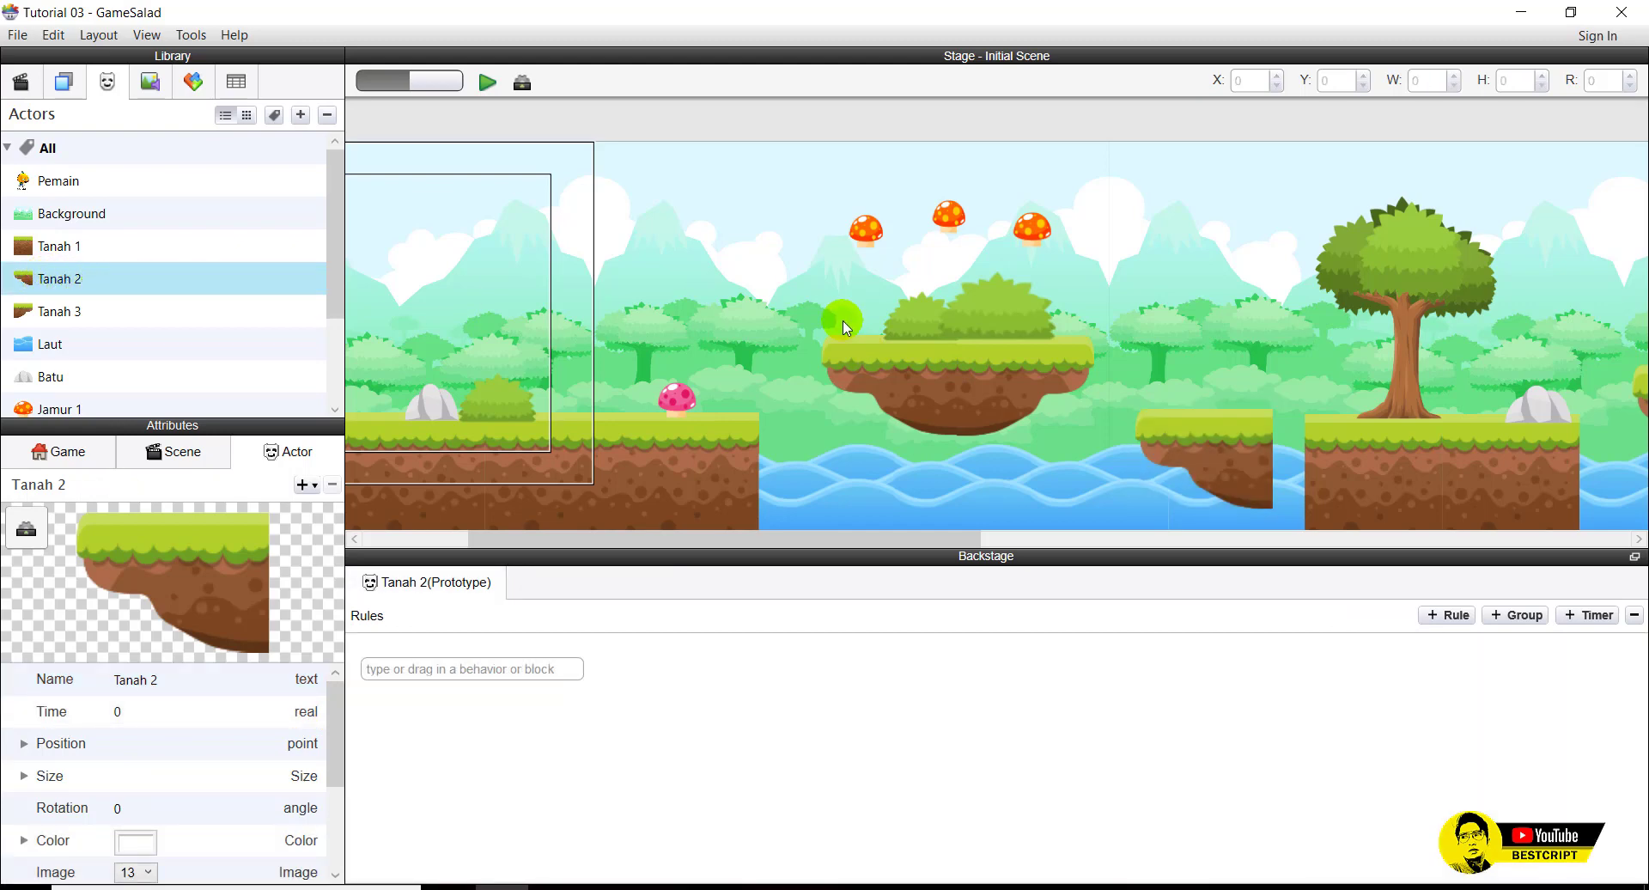
{"action": "left_click", "coordinate": [913, 395]}
{"action": "left_click", "coordinate": [1213, 434]}
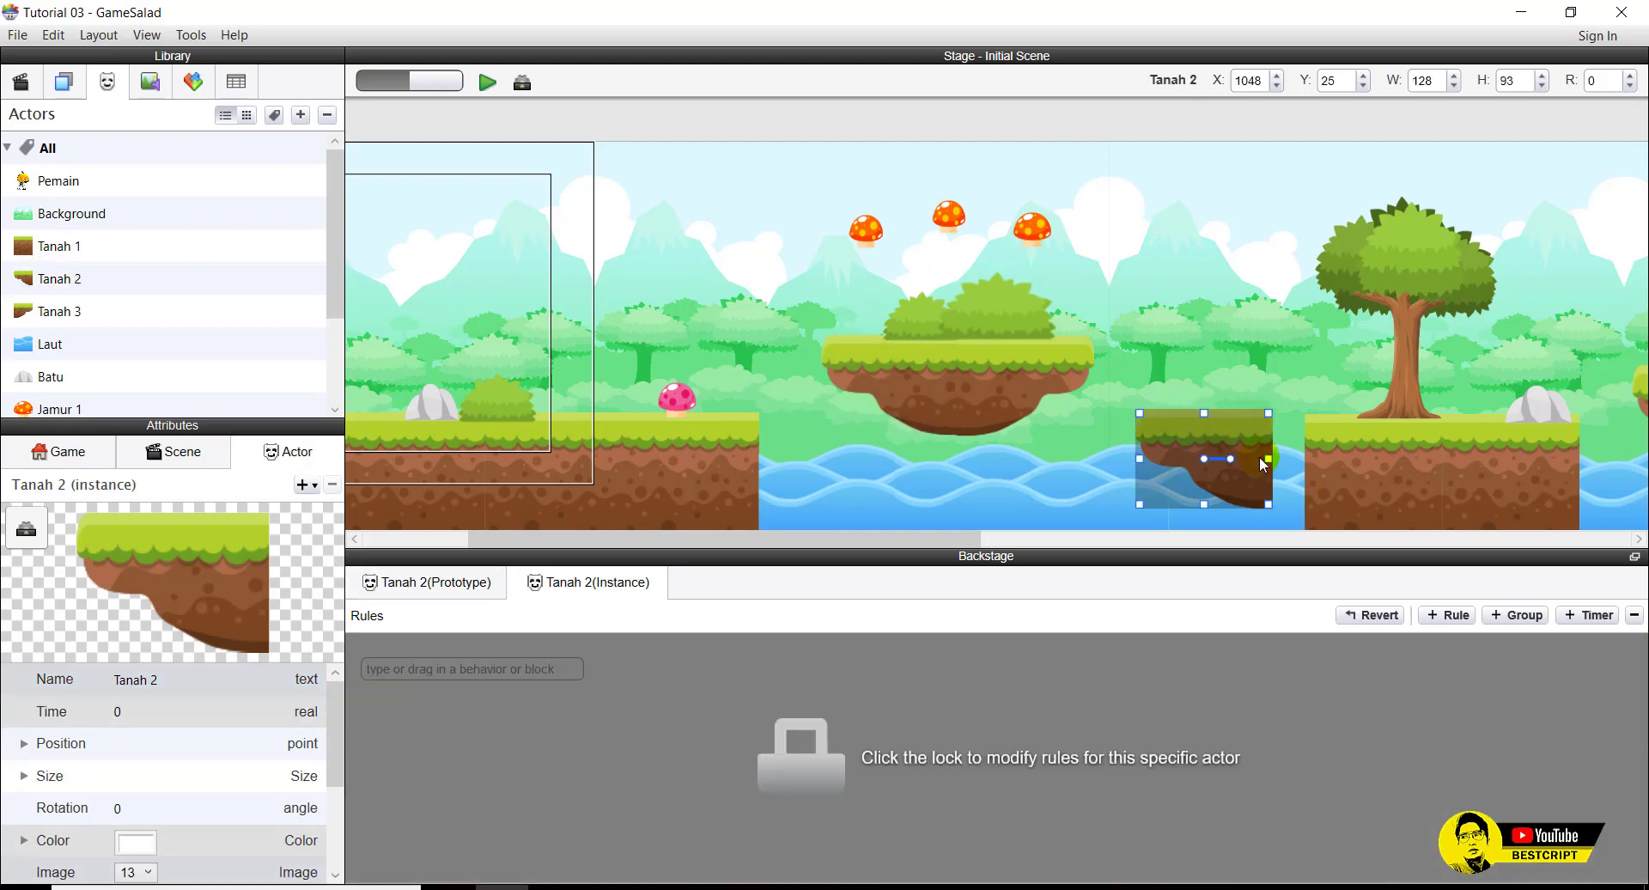
Compare the Tanah 1 prototype with its ground instances, and view the Tanah 2 and Tanah 3 prototypes.
{"action": "left_click", "coordinate": [655, 478]}
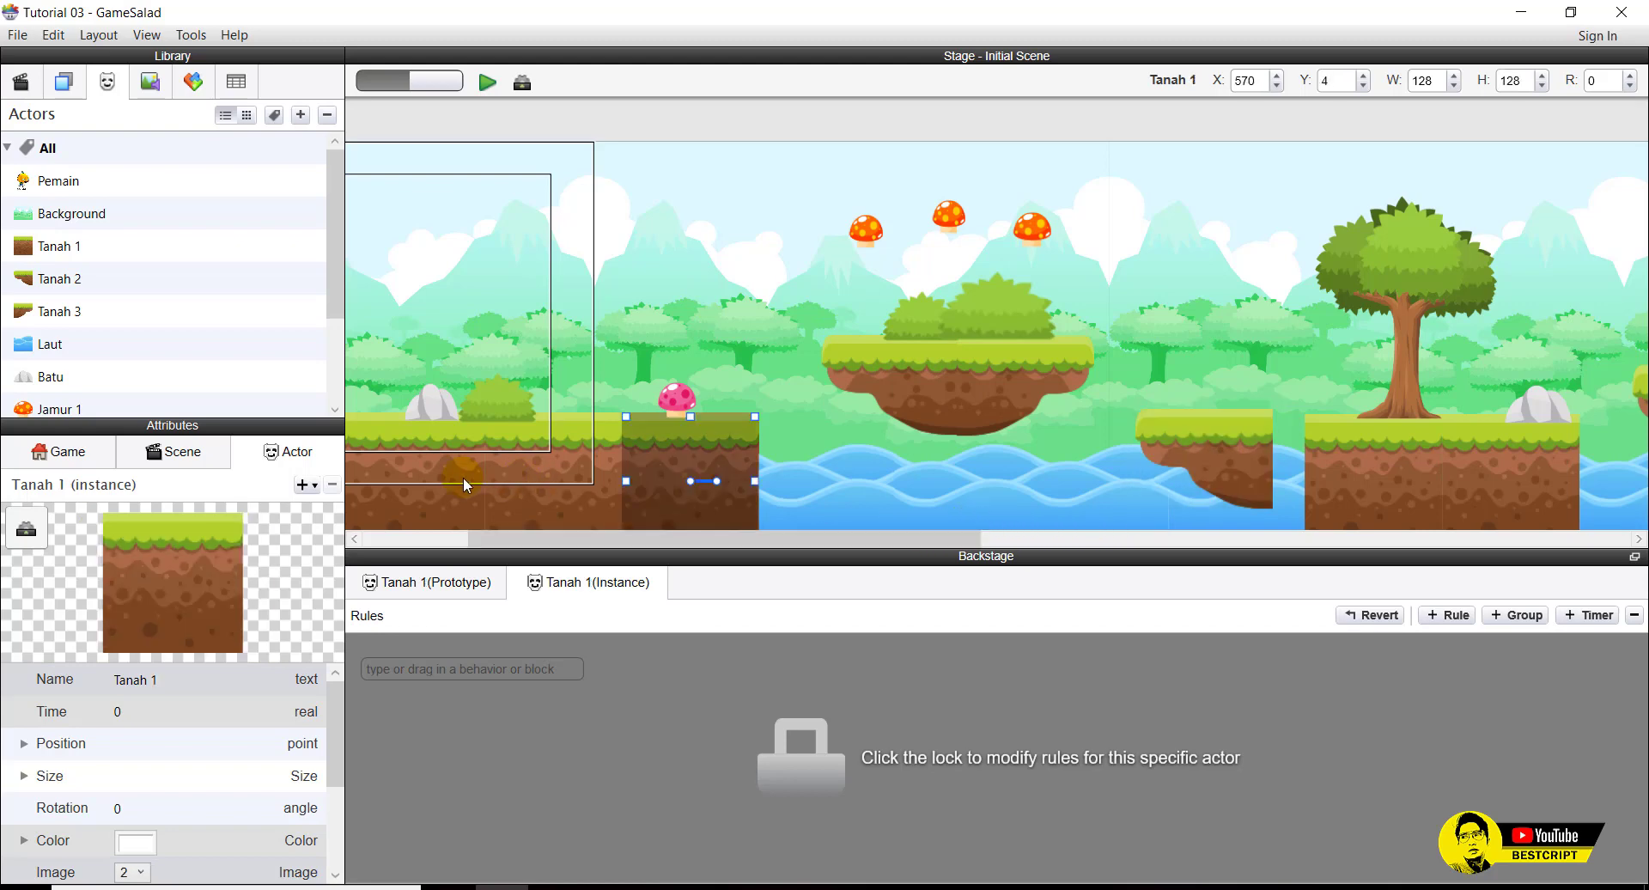
{"action": "left_click", "coordinate": [54, 251]}
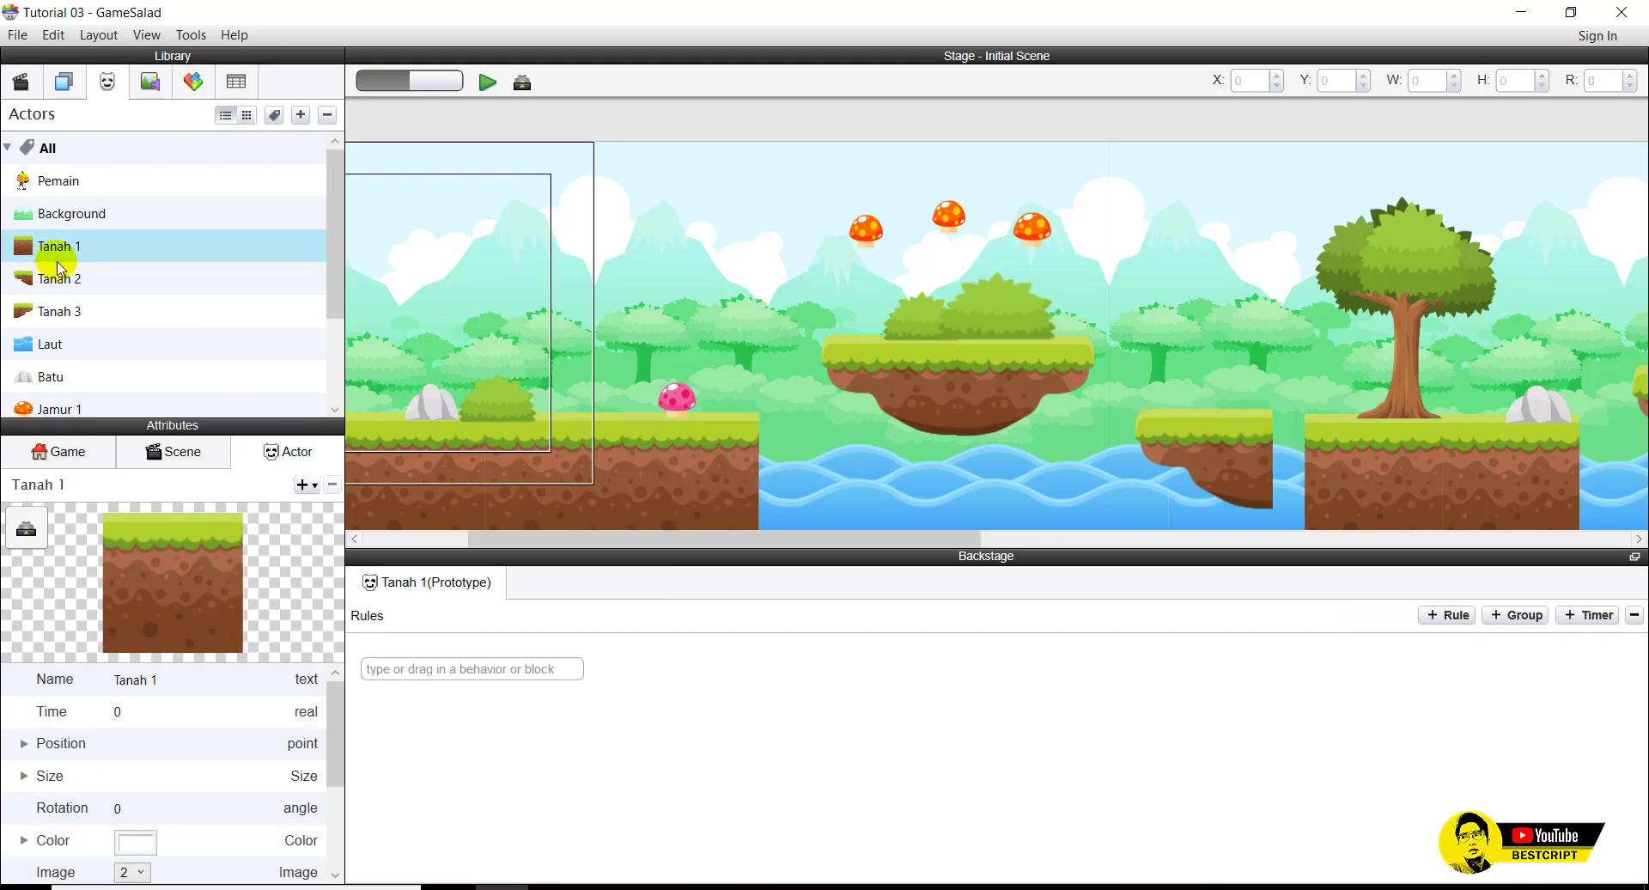
{"action": "left_click", "coordinate": [636, 478]}
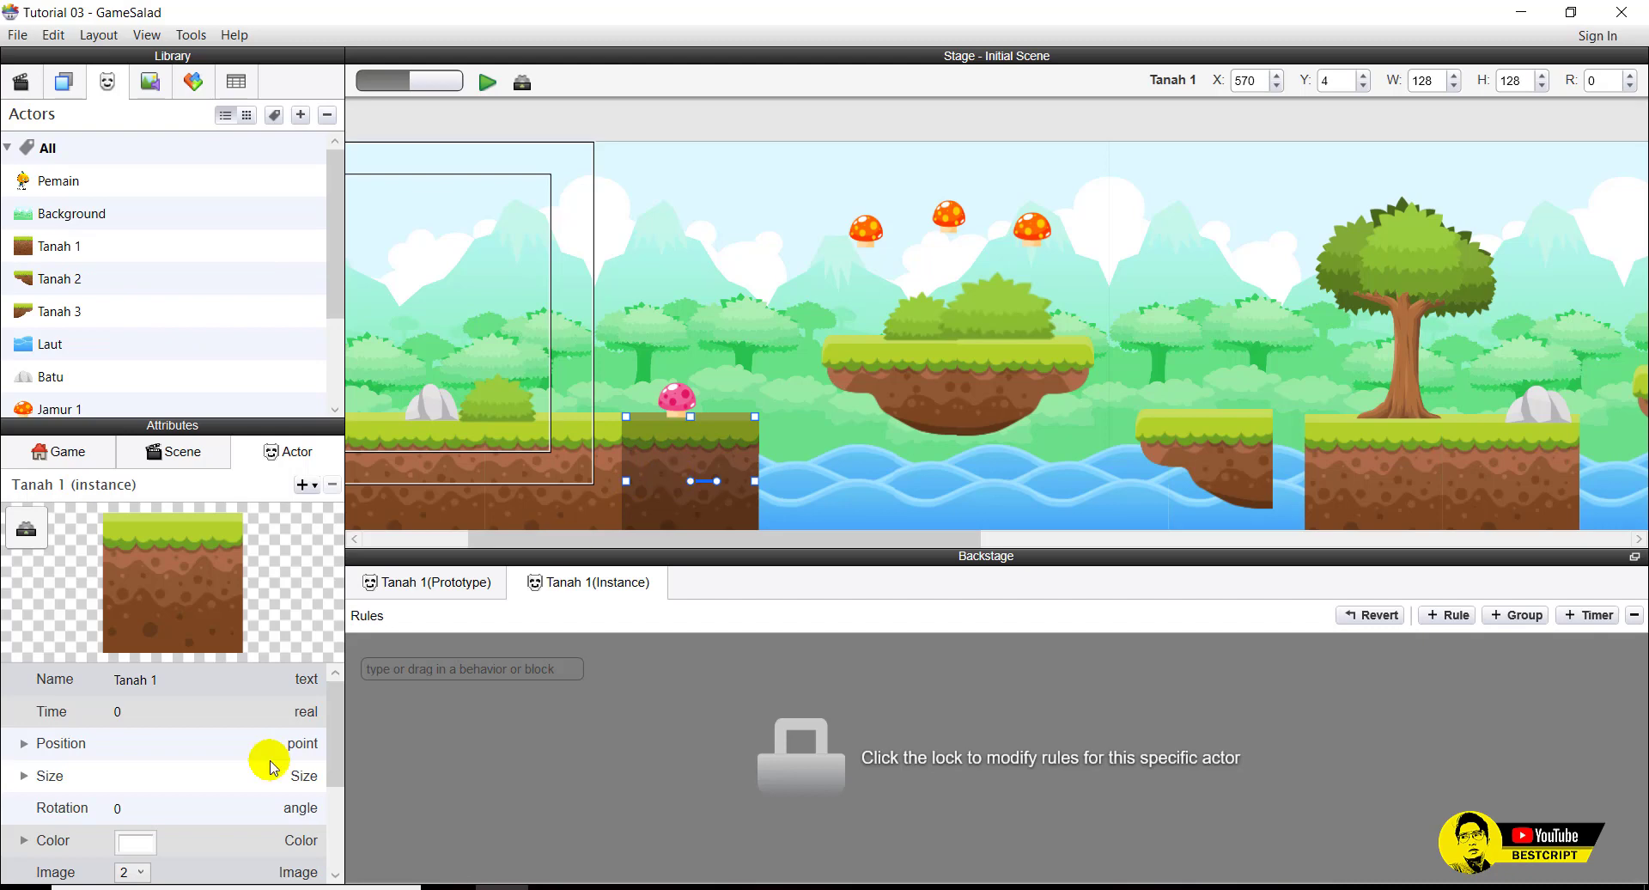
{"action": "left_click", "coordinate": [1418, 448]}
{"action": "scroll", "coordinate": [163, 848], "scroll_direction": "down", "scroll_amount": 3}
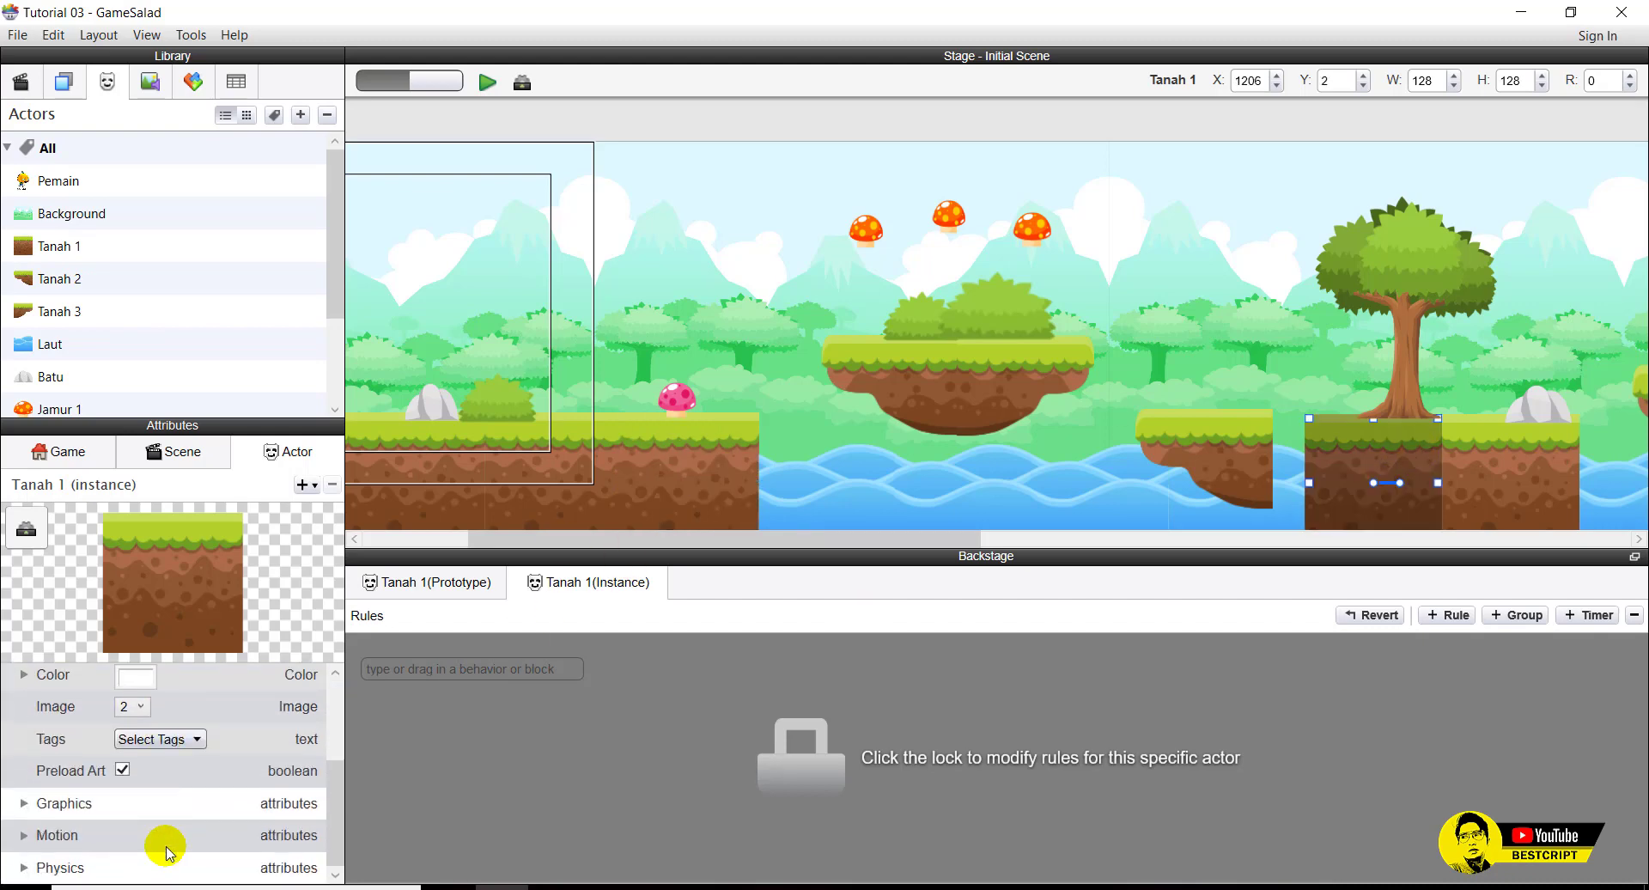
{"action": "left_click", "coordinate": [49, 249]}
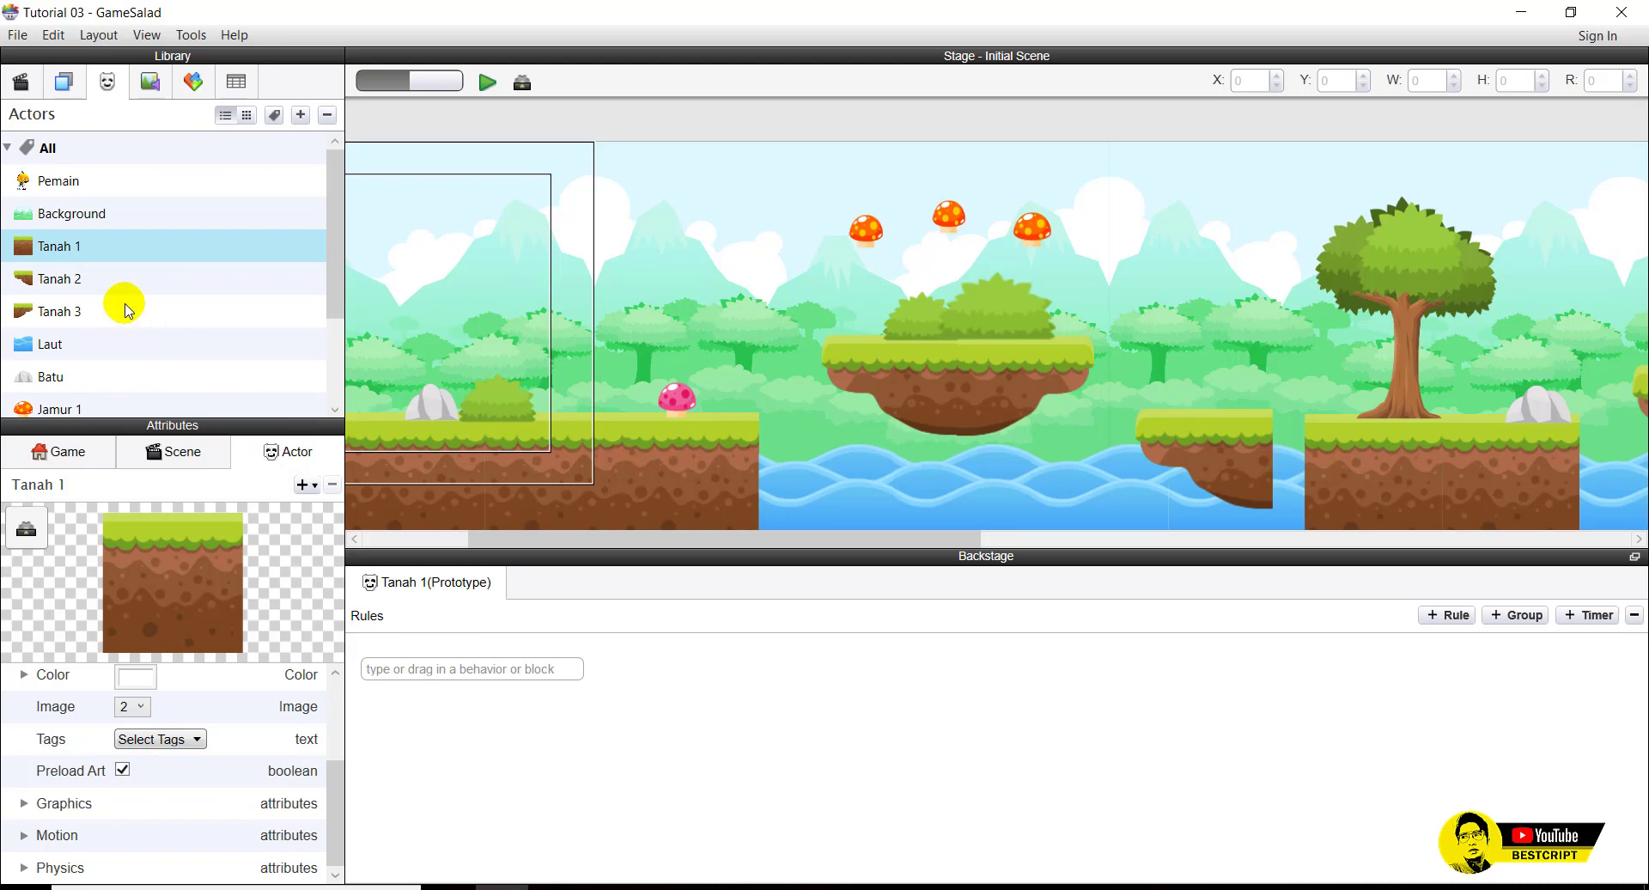
{"action": "left_click", "coordinate": [54, 278]}
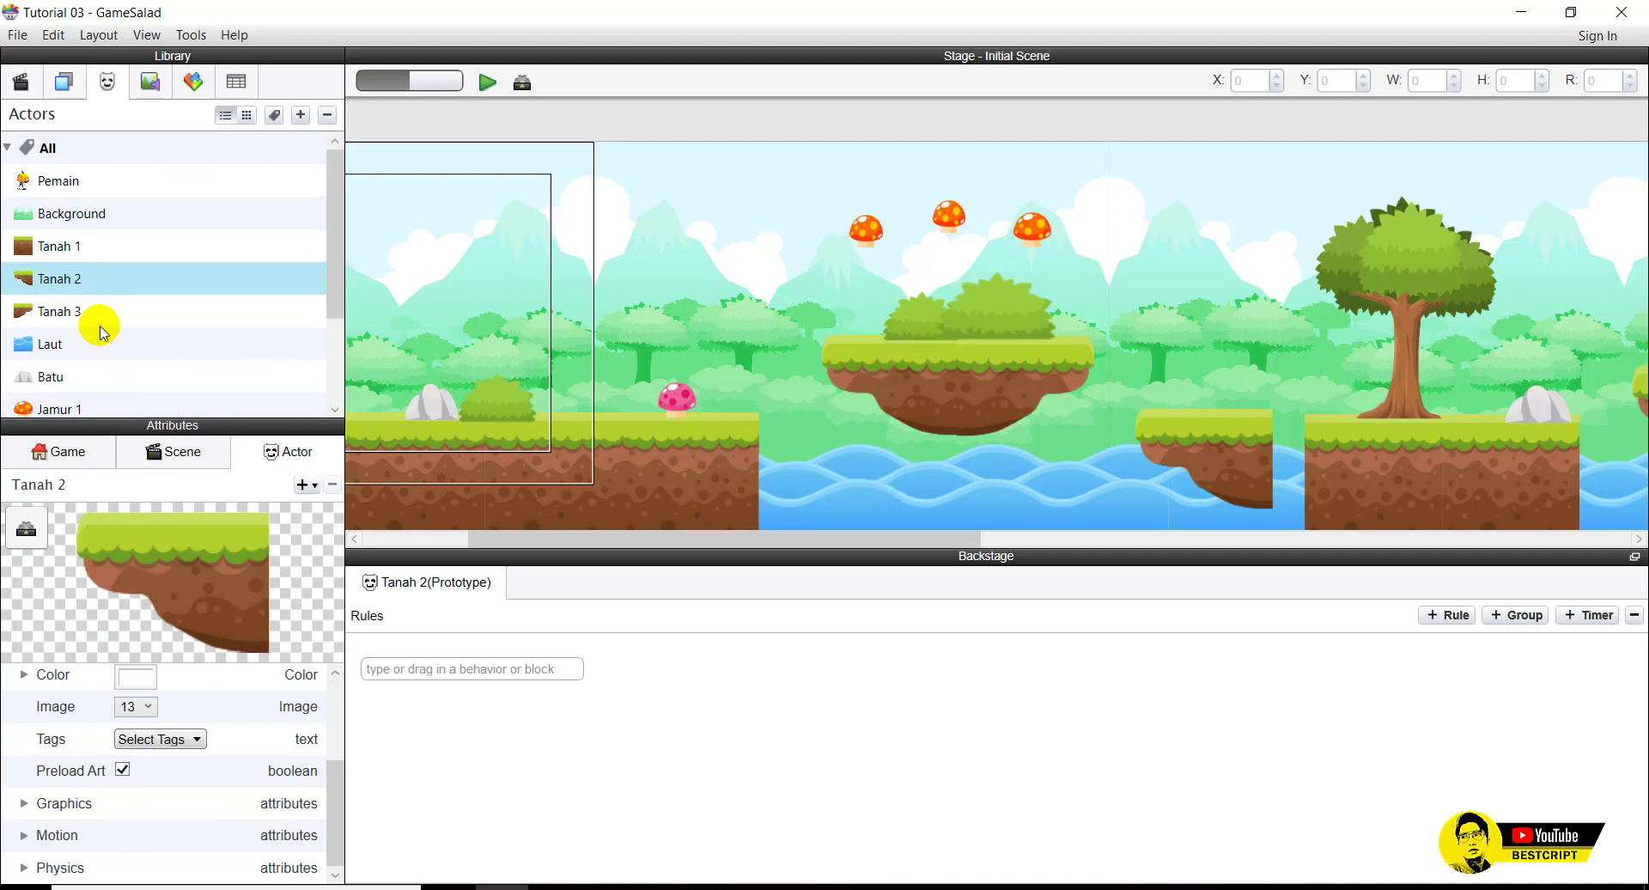
{"action": "left_click", "coordinate": [76, 315]}
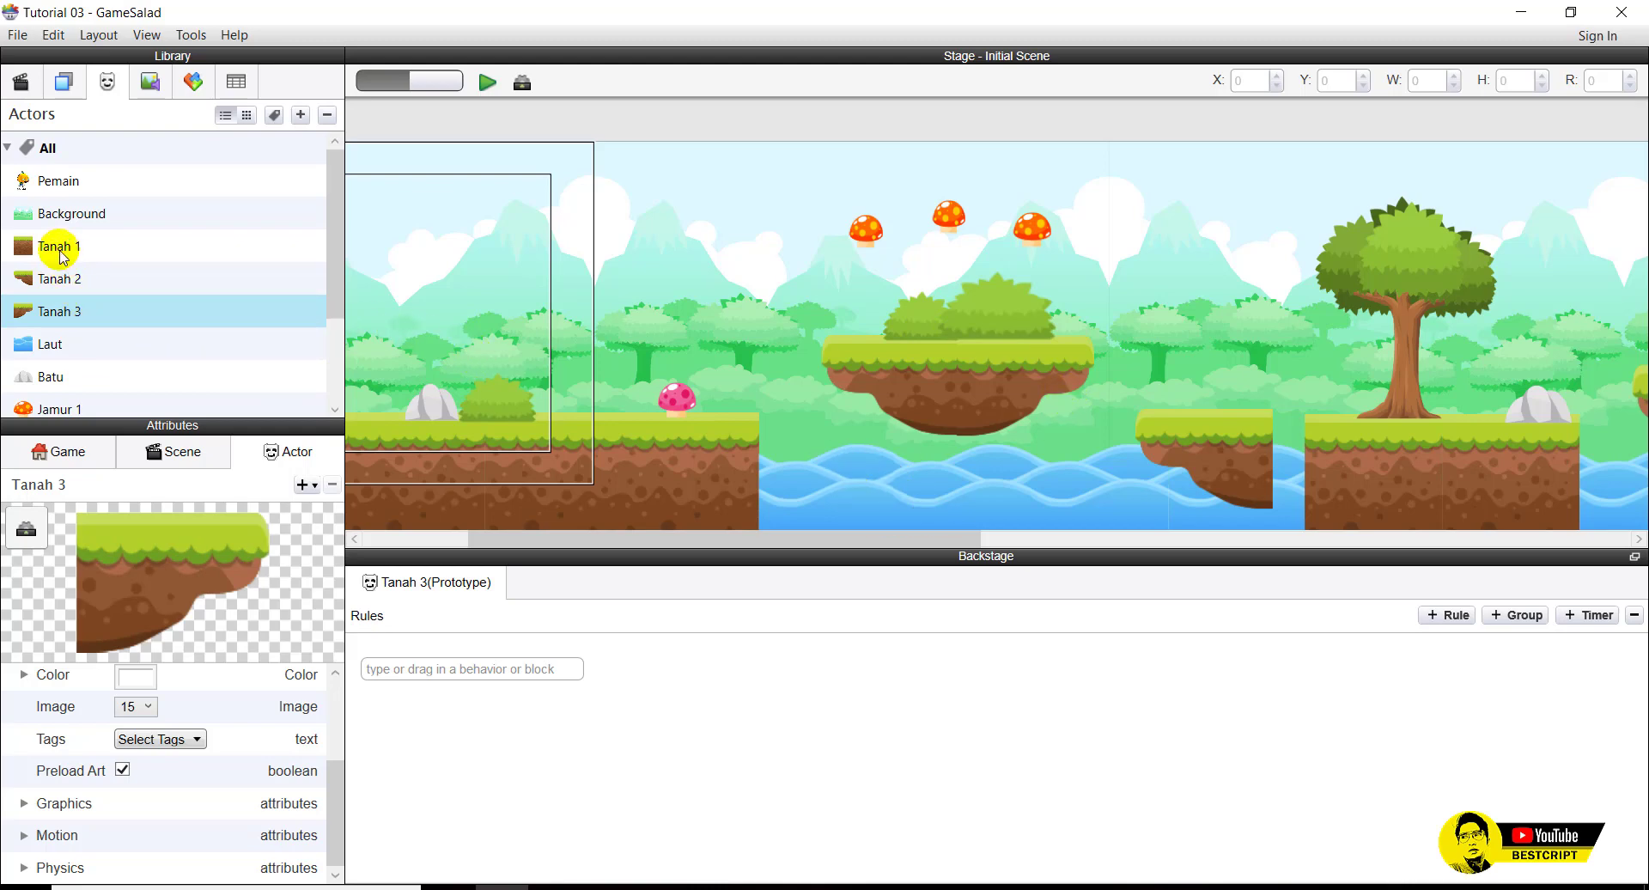
Preview the scene to check Pemain's landing, and return to the start of the level in the editor.
{"action": "left_click", "coordinate": [487, 82]}
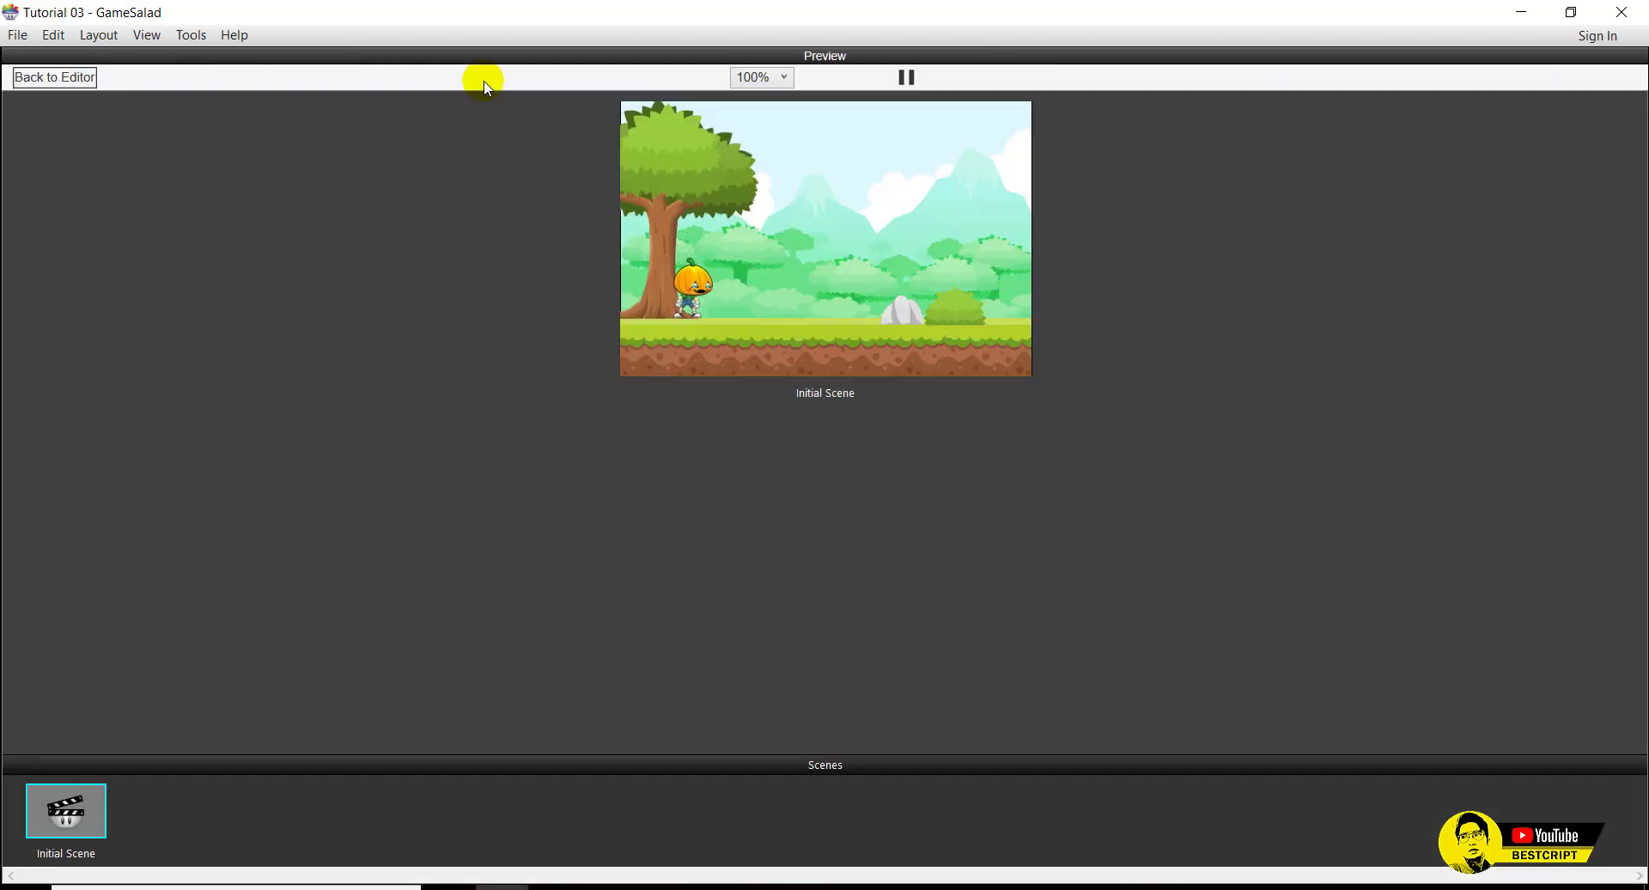
{"action": "left_click", "coordinate": [86, 77]}
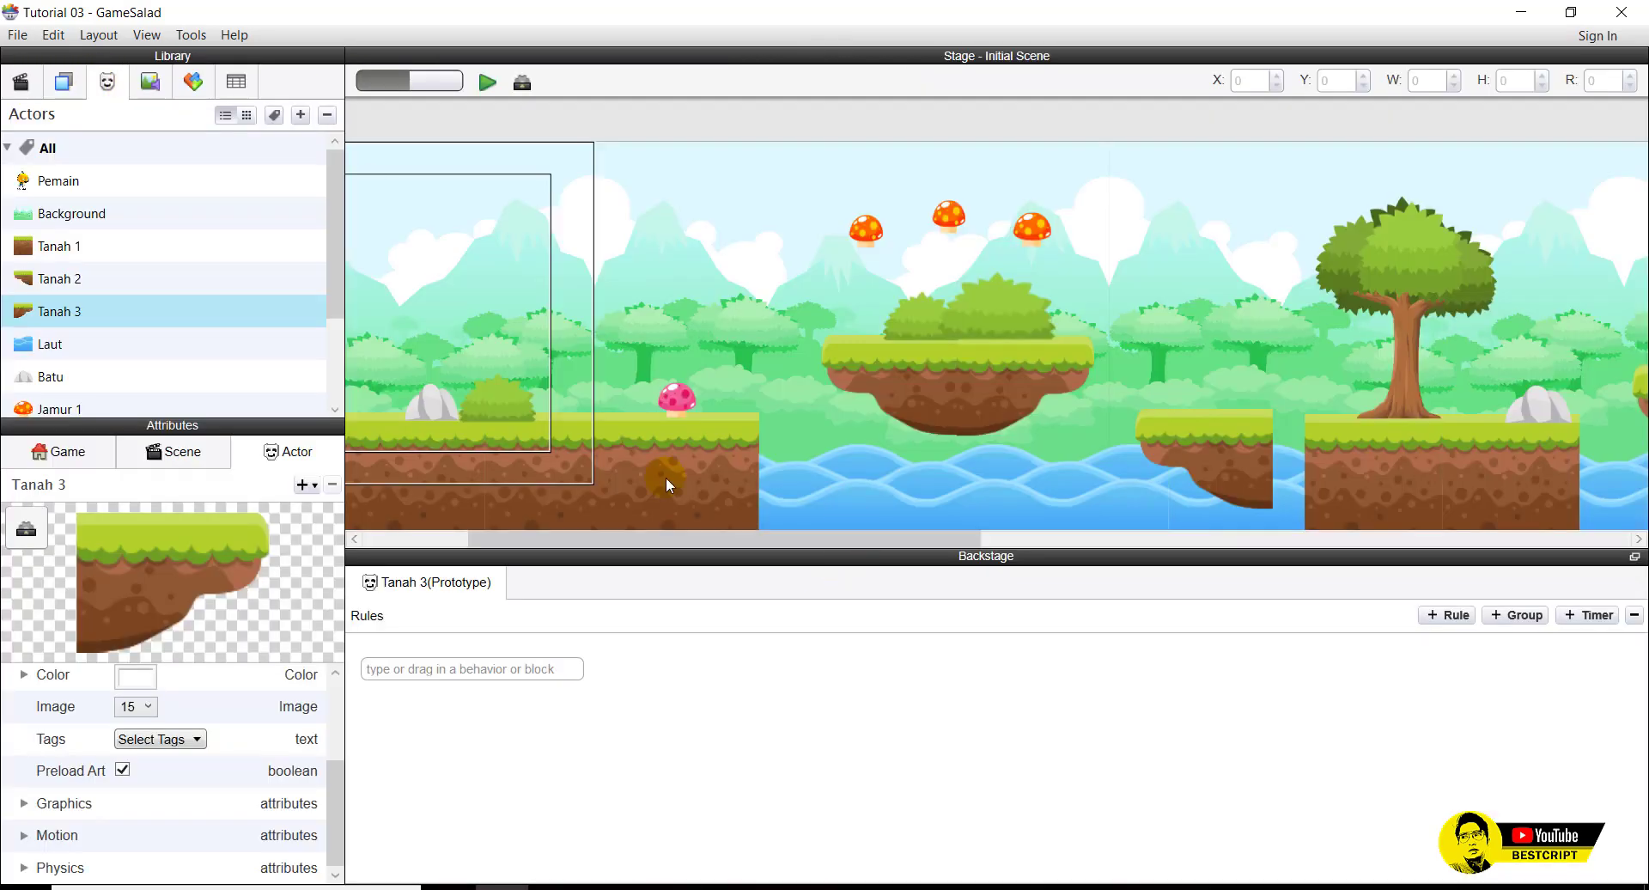
{"action": "left_click_drag", "start_coordinate": [515, 539], "coordinate": [383, 483]}
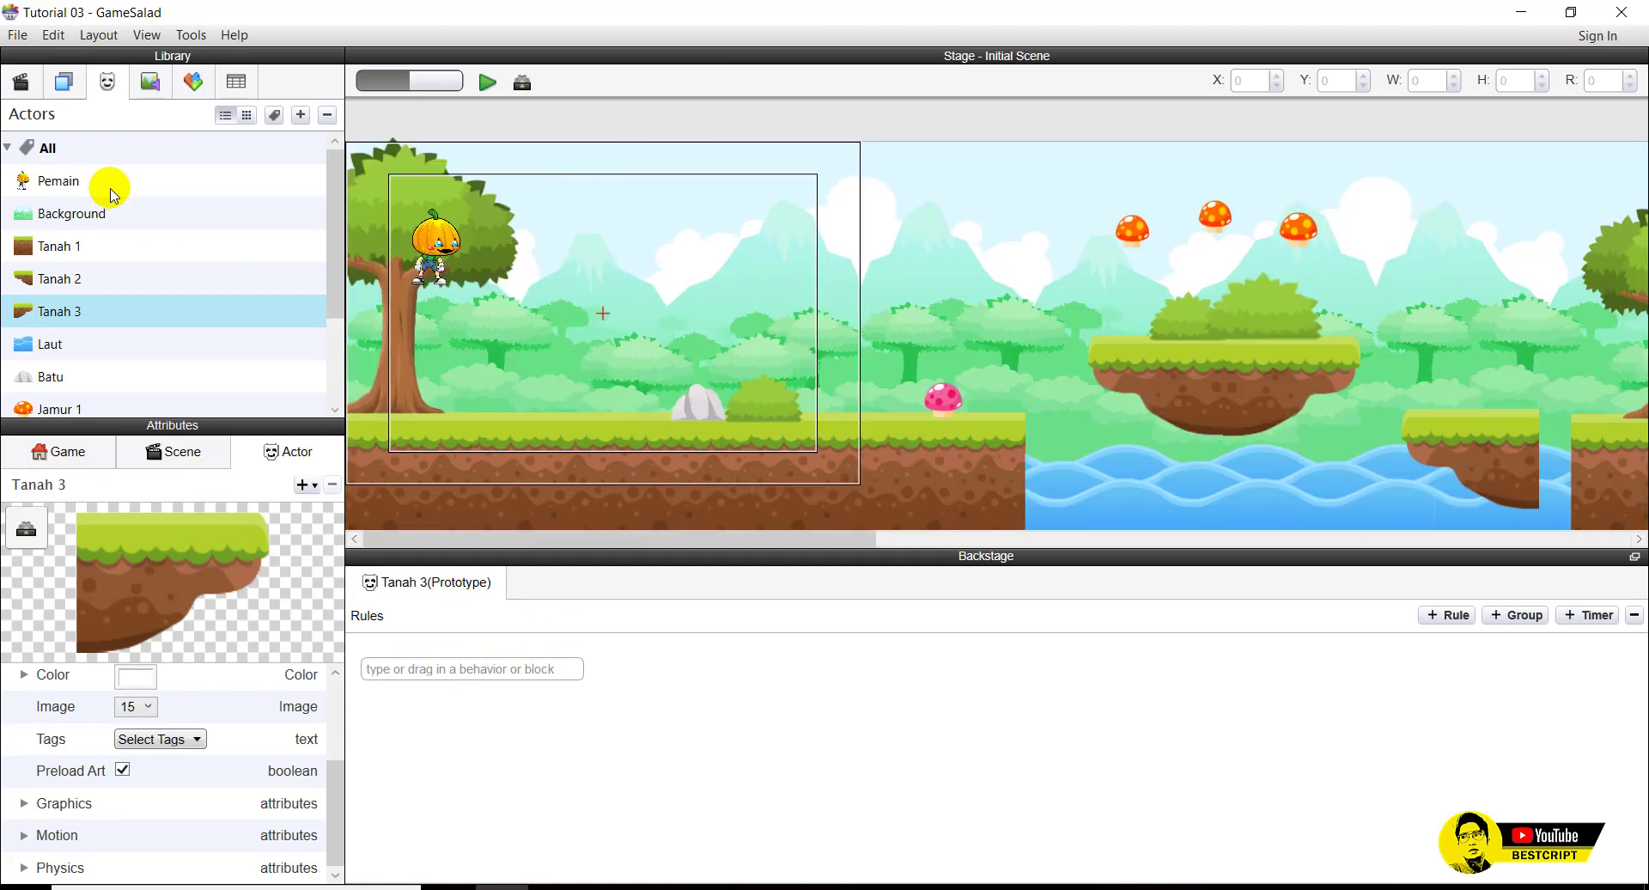
Add a Collide behavior to the Pemain prototype that bounces when colliding with actor of type Tanah 2.
{"action": "left_click", "coordinate": [44, 181]}
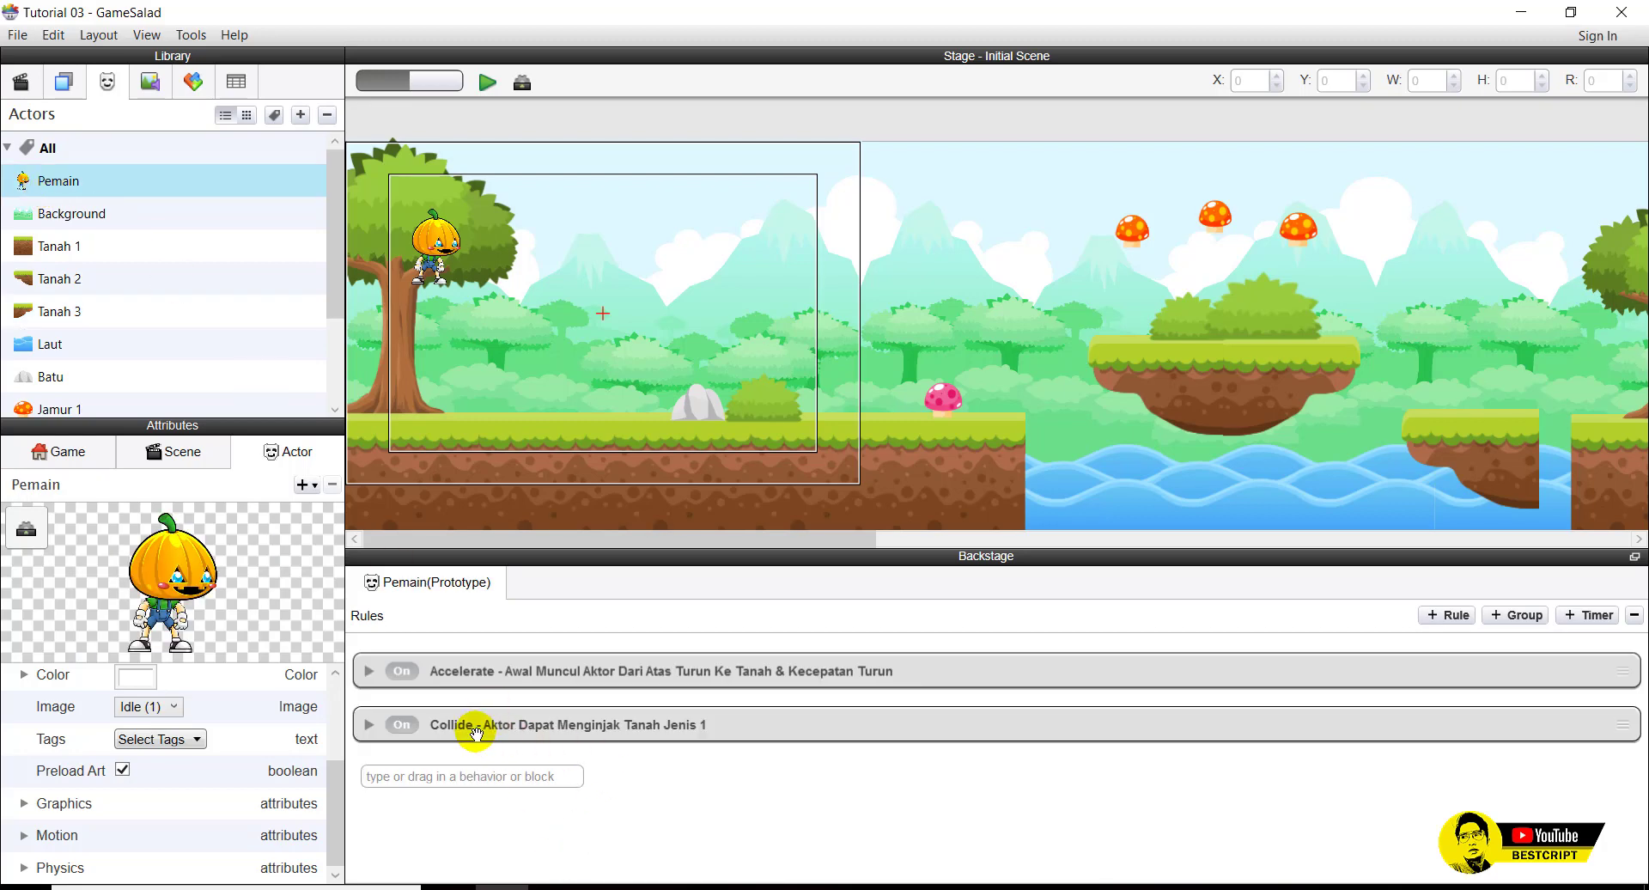
{"action": "left_click", "coordinate": [477, 777]}
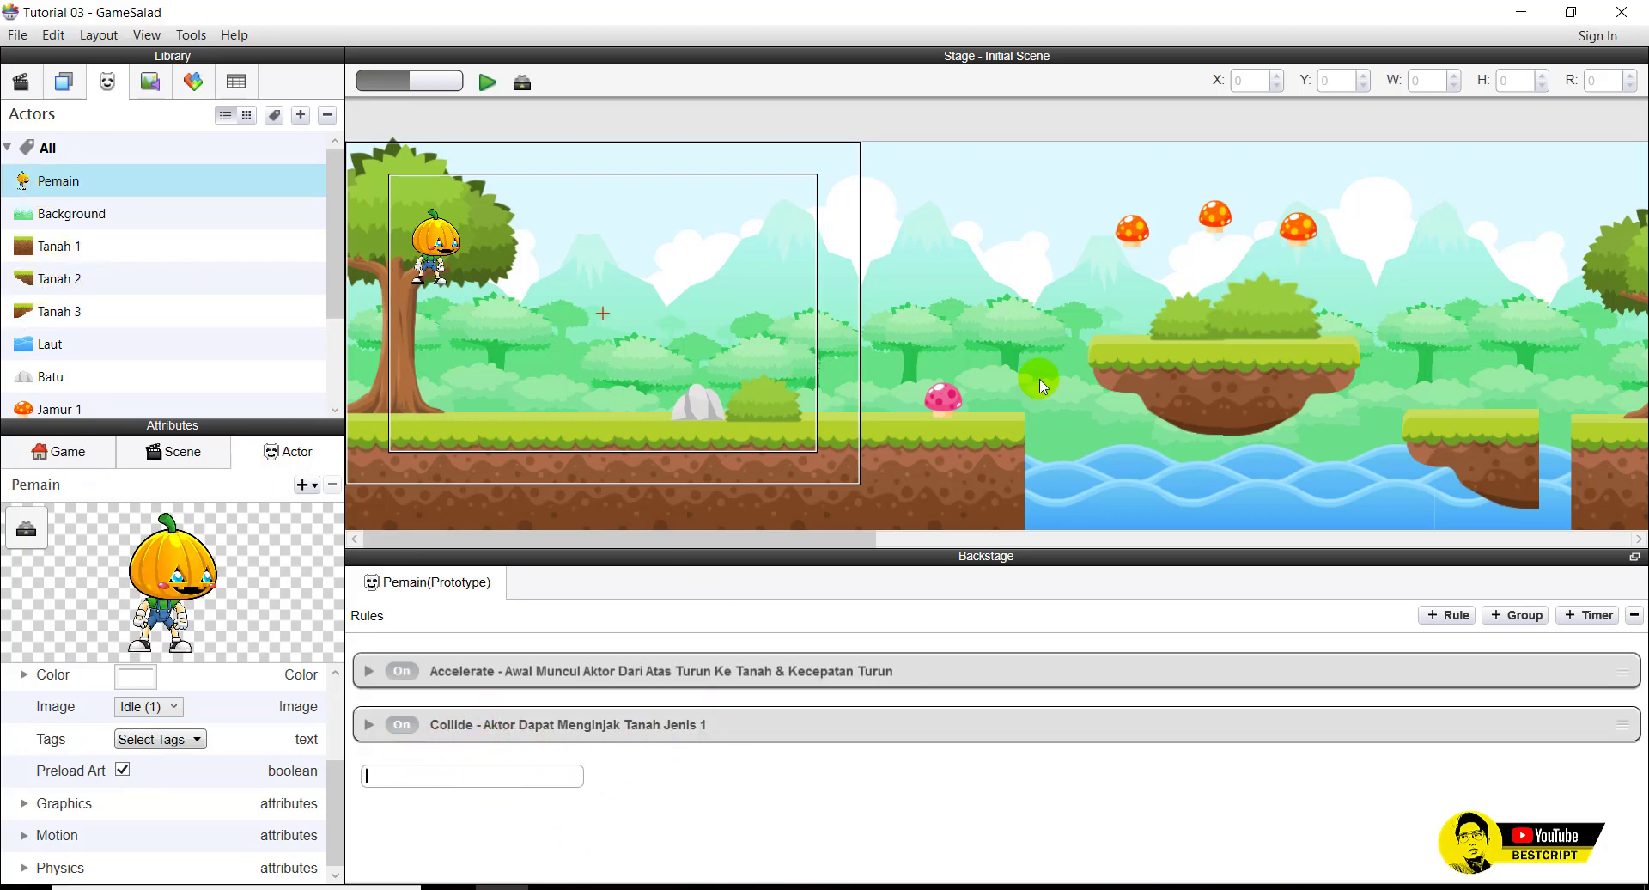
{"action": "left_click", "coordinate": [64, 277]}
{"action": "left_click", "coordinate": [74, 311]}
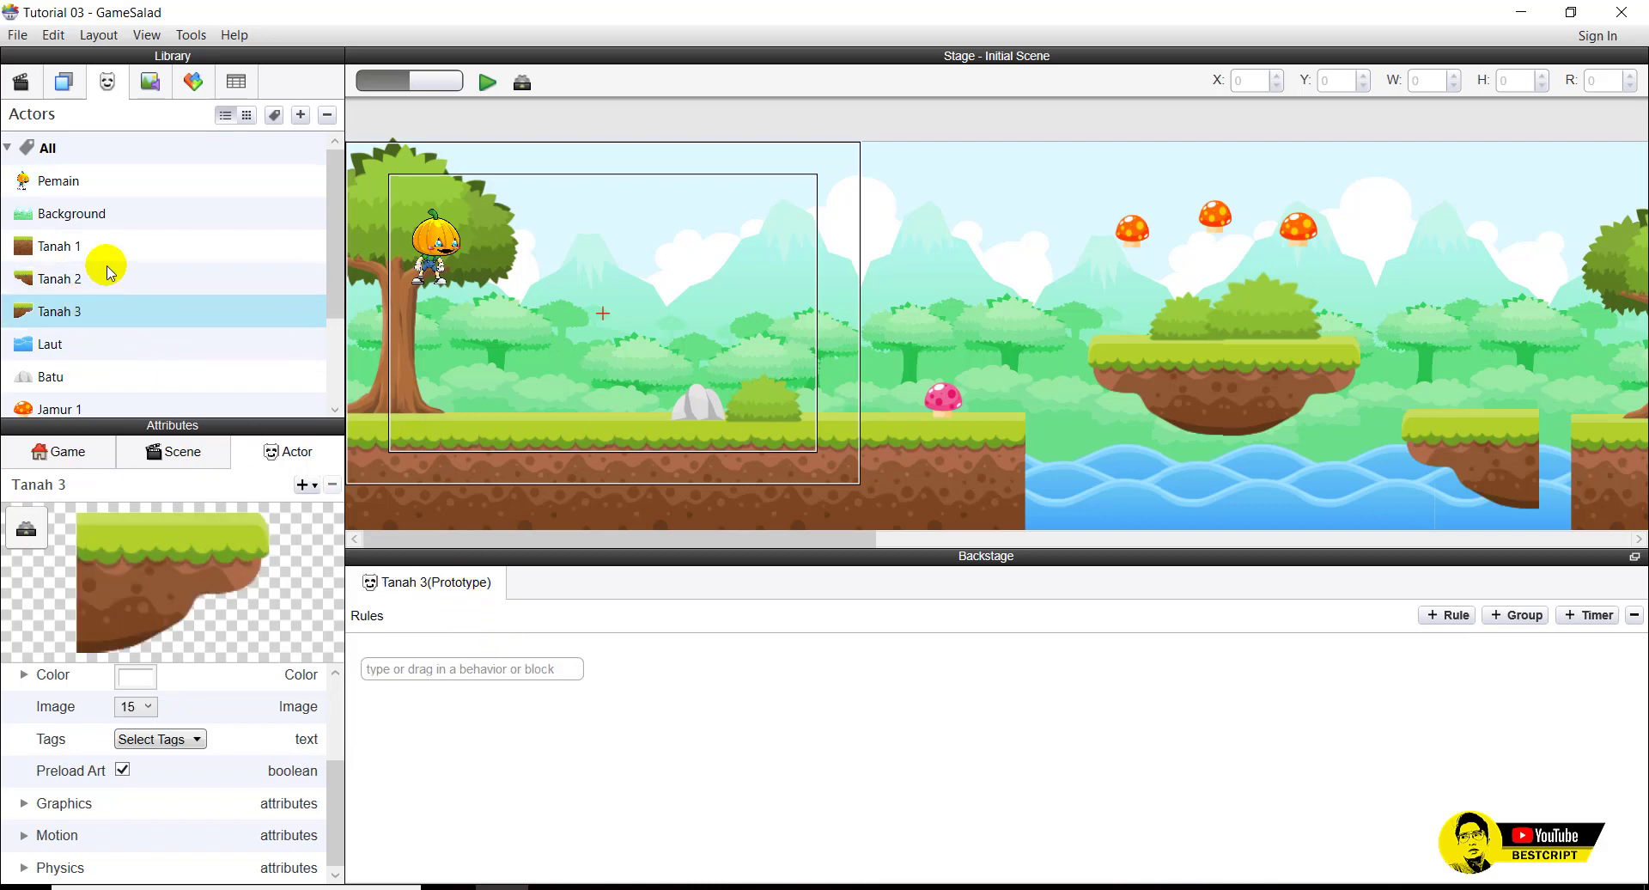
{"action": "left_click", "coordinate": [52, 181]}
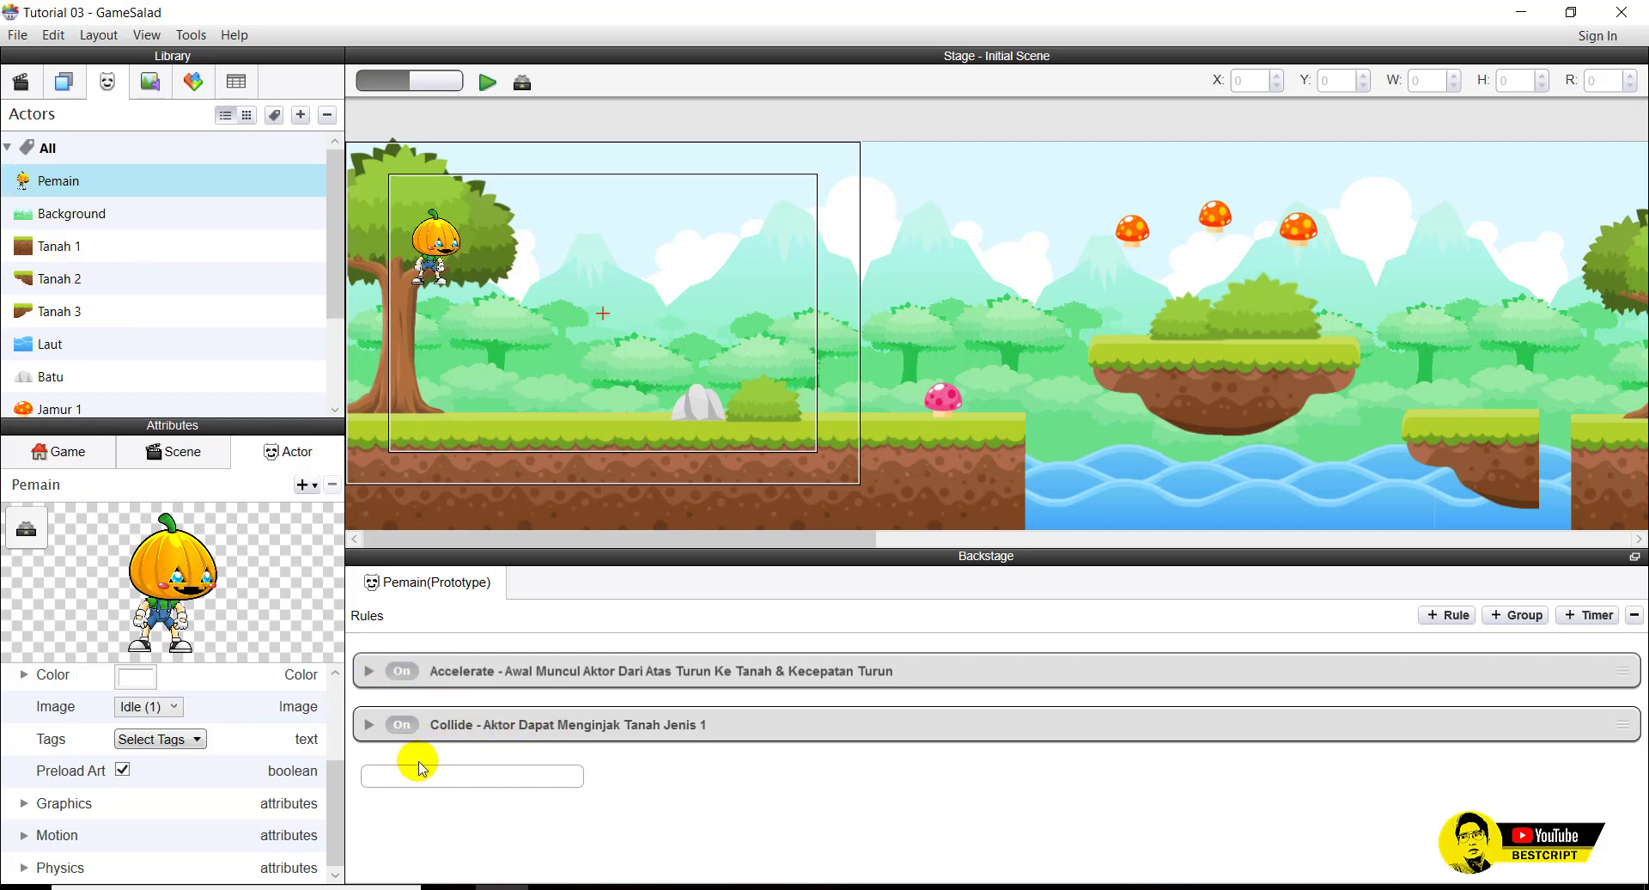
{"action": "type", "text": "collide"}
{"action": "left_click", "coordinate": [427, 787]}
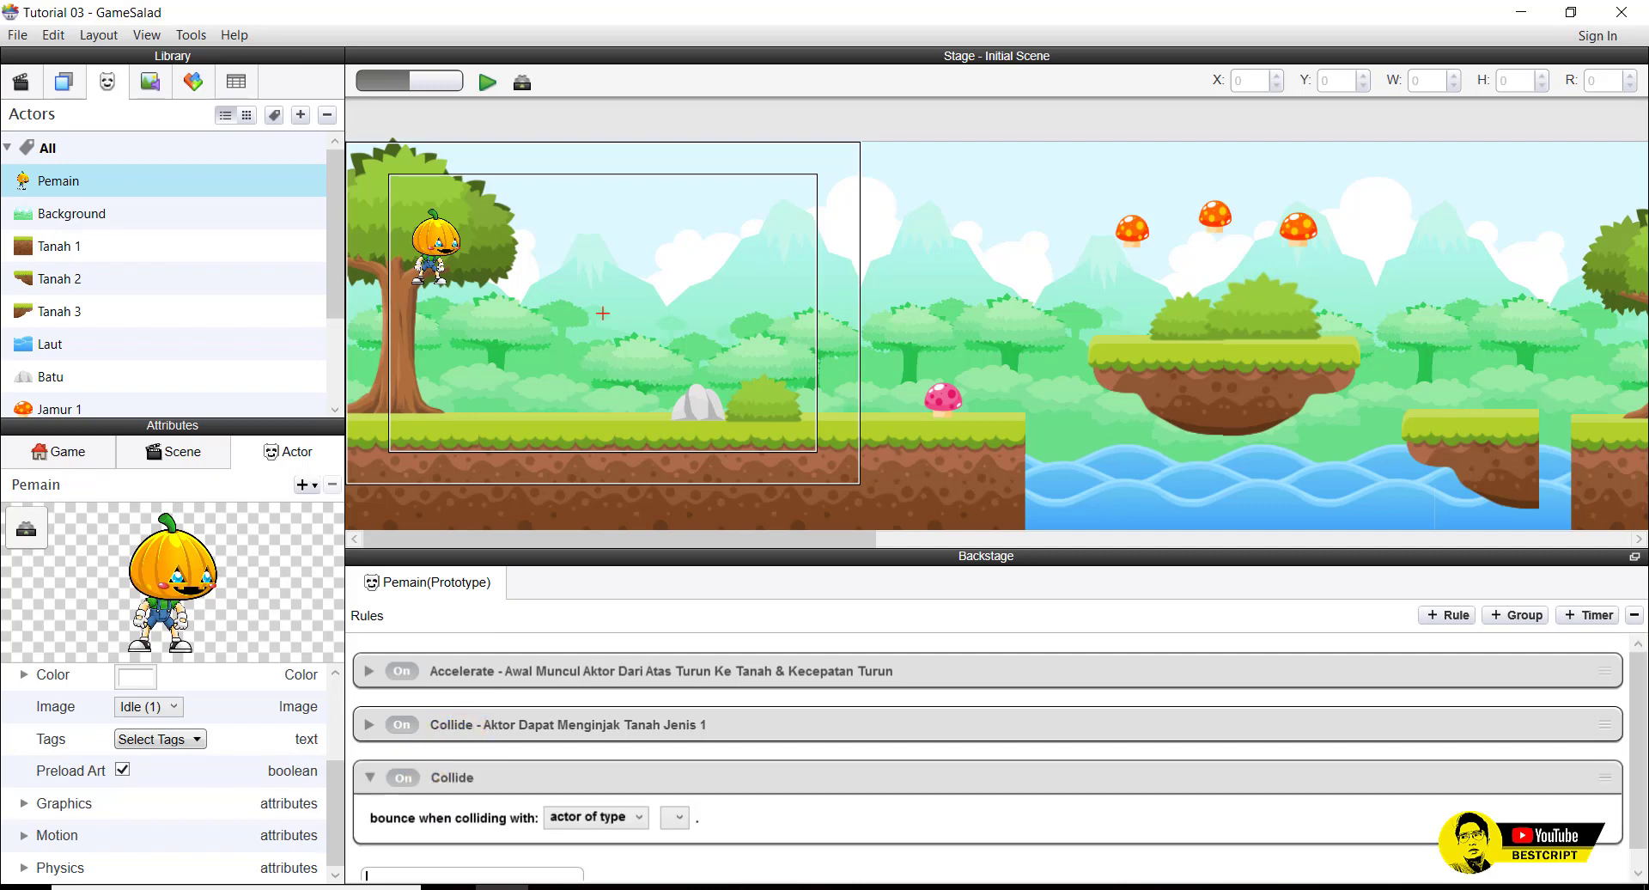
{"action": "left_click", "coordinate": [675, 816]}
{"action": "left_click", "coordinate": [682, 799]}
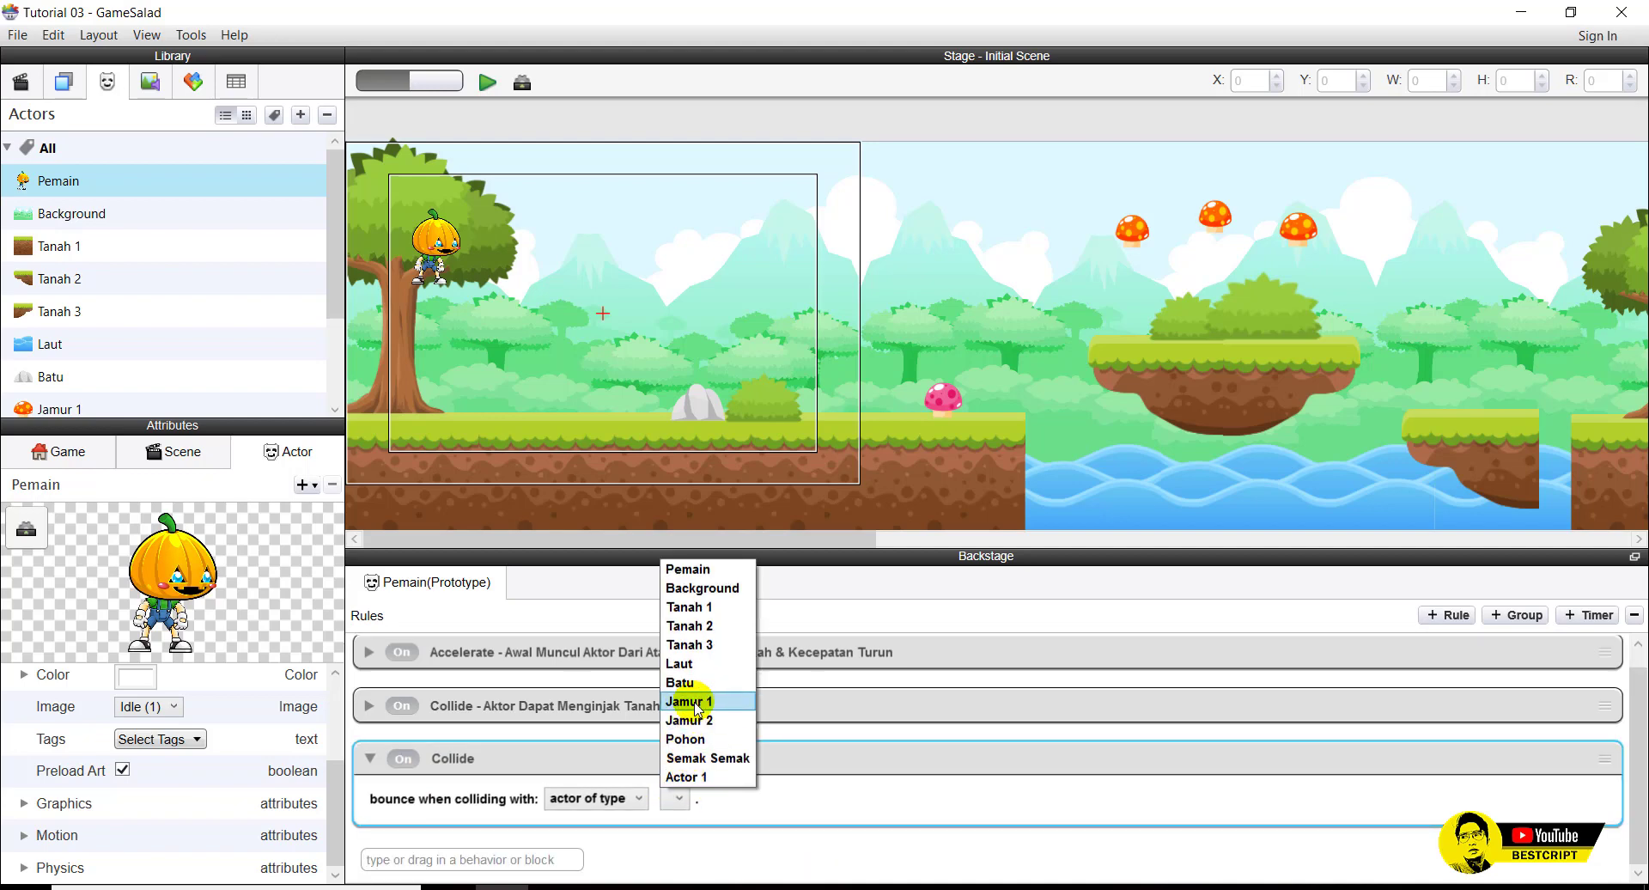
{"action": "left_click", "coordinate": [710, 636]}
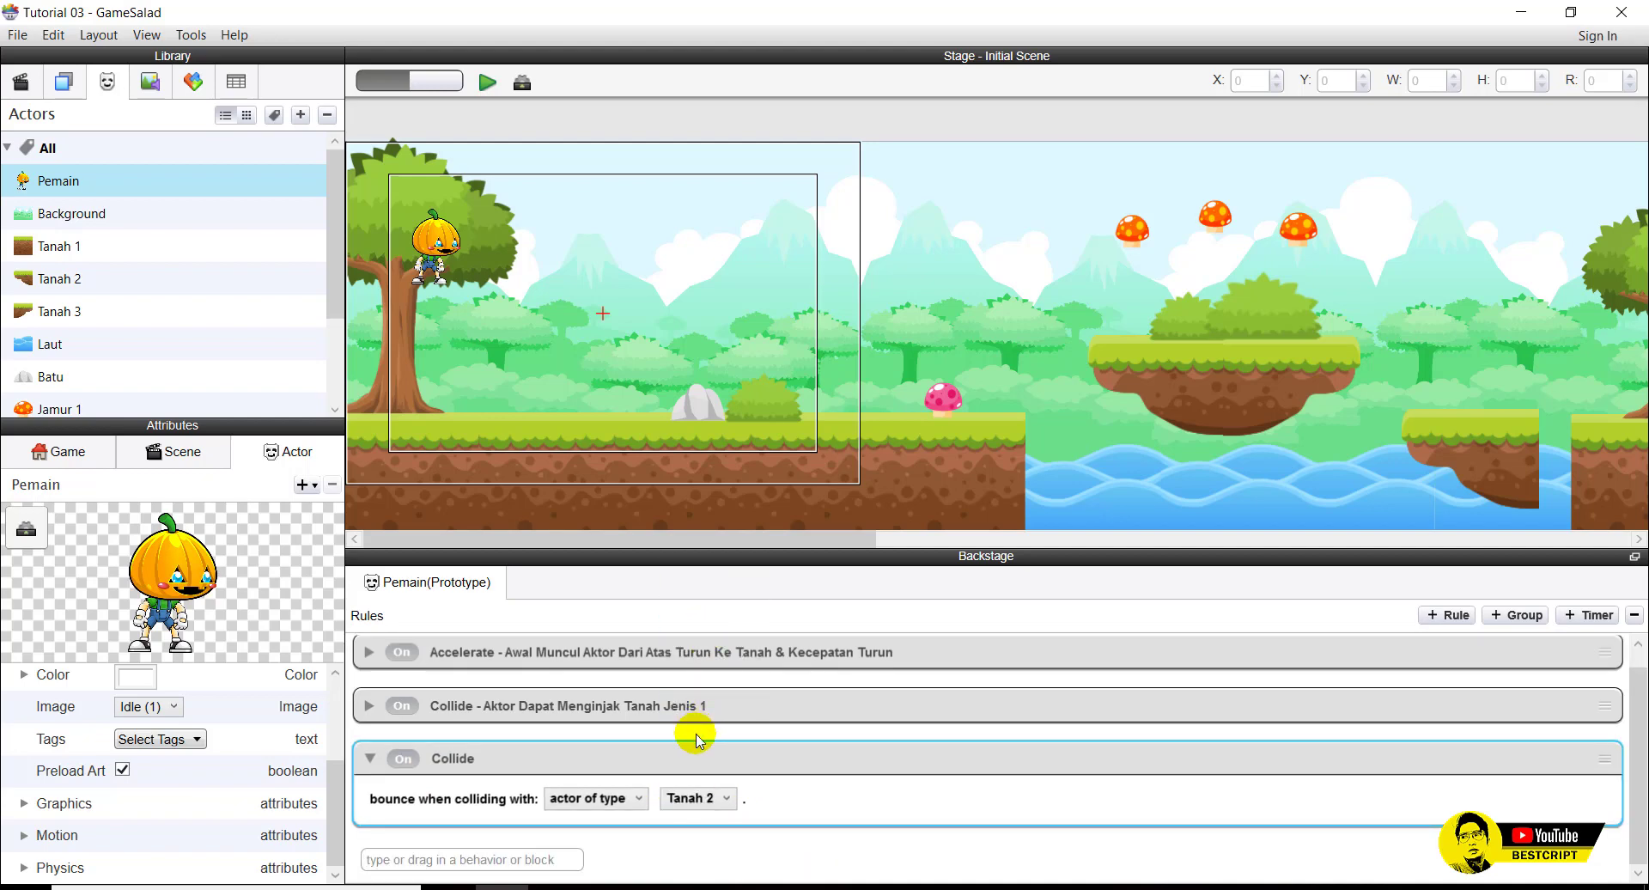
Copy the description "- Aktor Dapat Menginjak Tanah Jenis 1" from the title of Pemain's Tanah 1 Collide behavior.
{"action": "double_click", "coordinate": [681, 706]}
{"action": "double_click", "coordinate": [706, 704]}
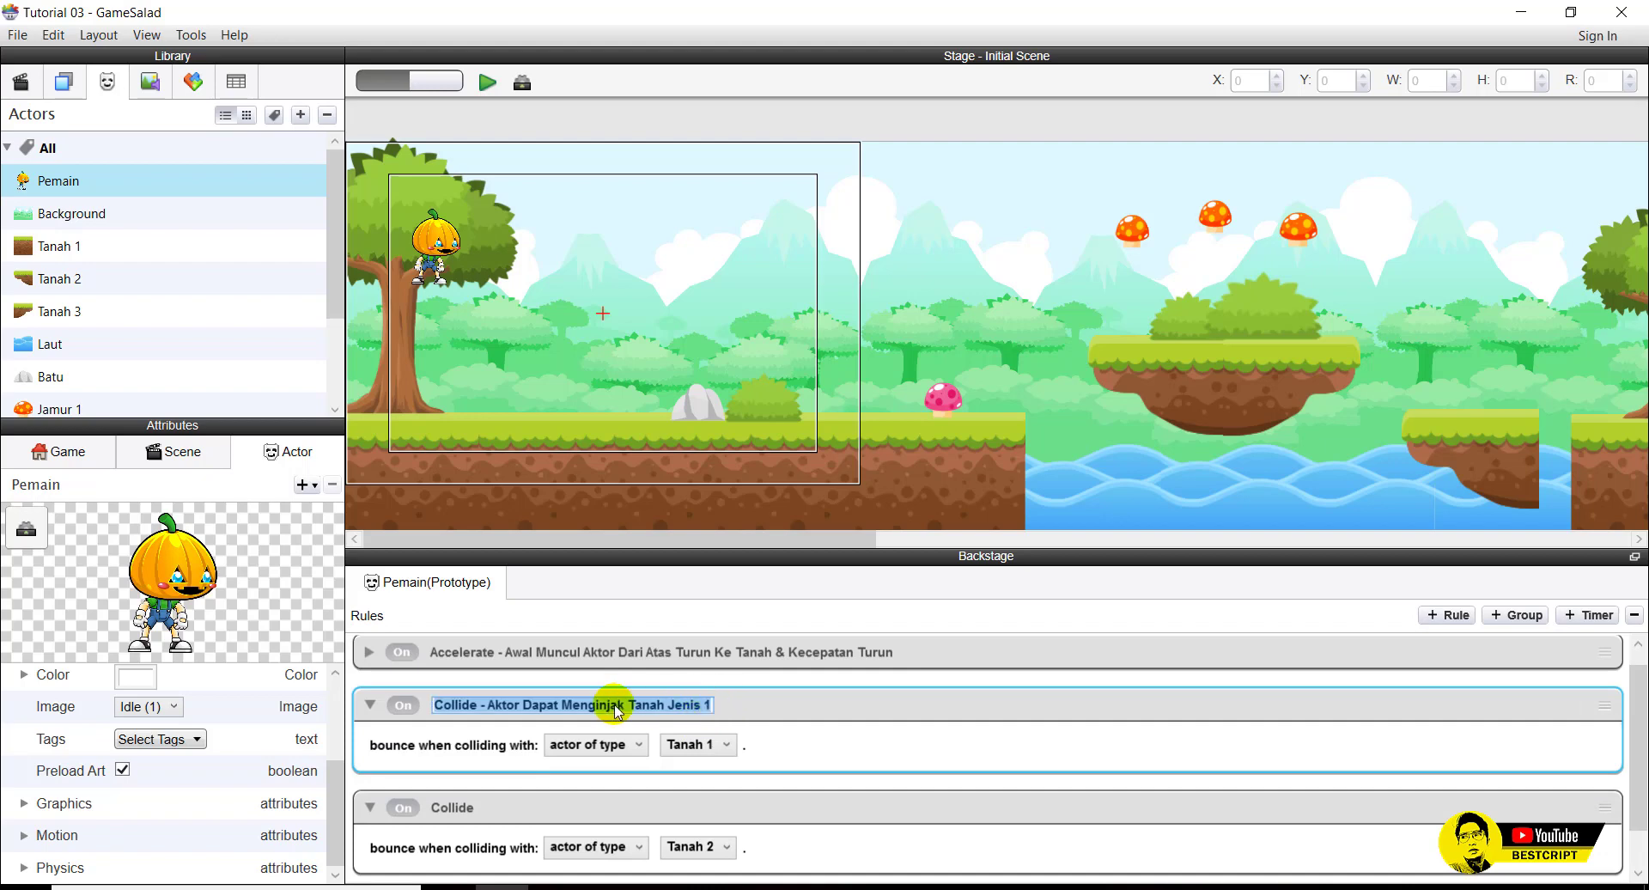
{"action": "left_click", "coordinate": [486, 705]}
{"action": "key", "text": "shift+End"}
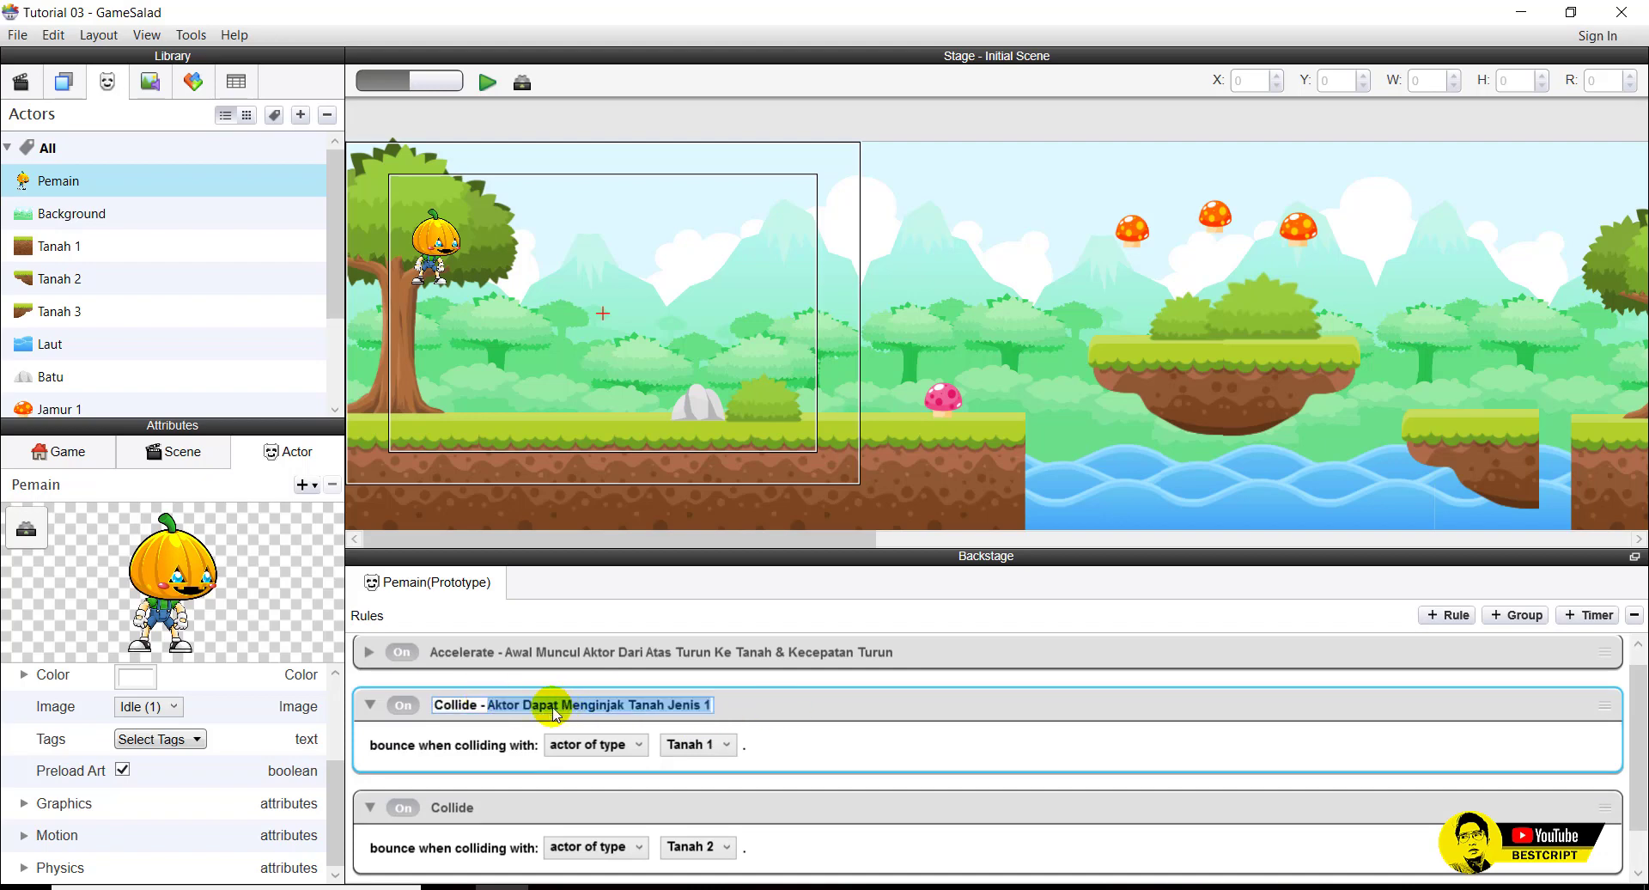
{"action": "left_click_drag", "start_coordinate": [475, 704], "coordinate": [872, 704]}
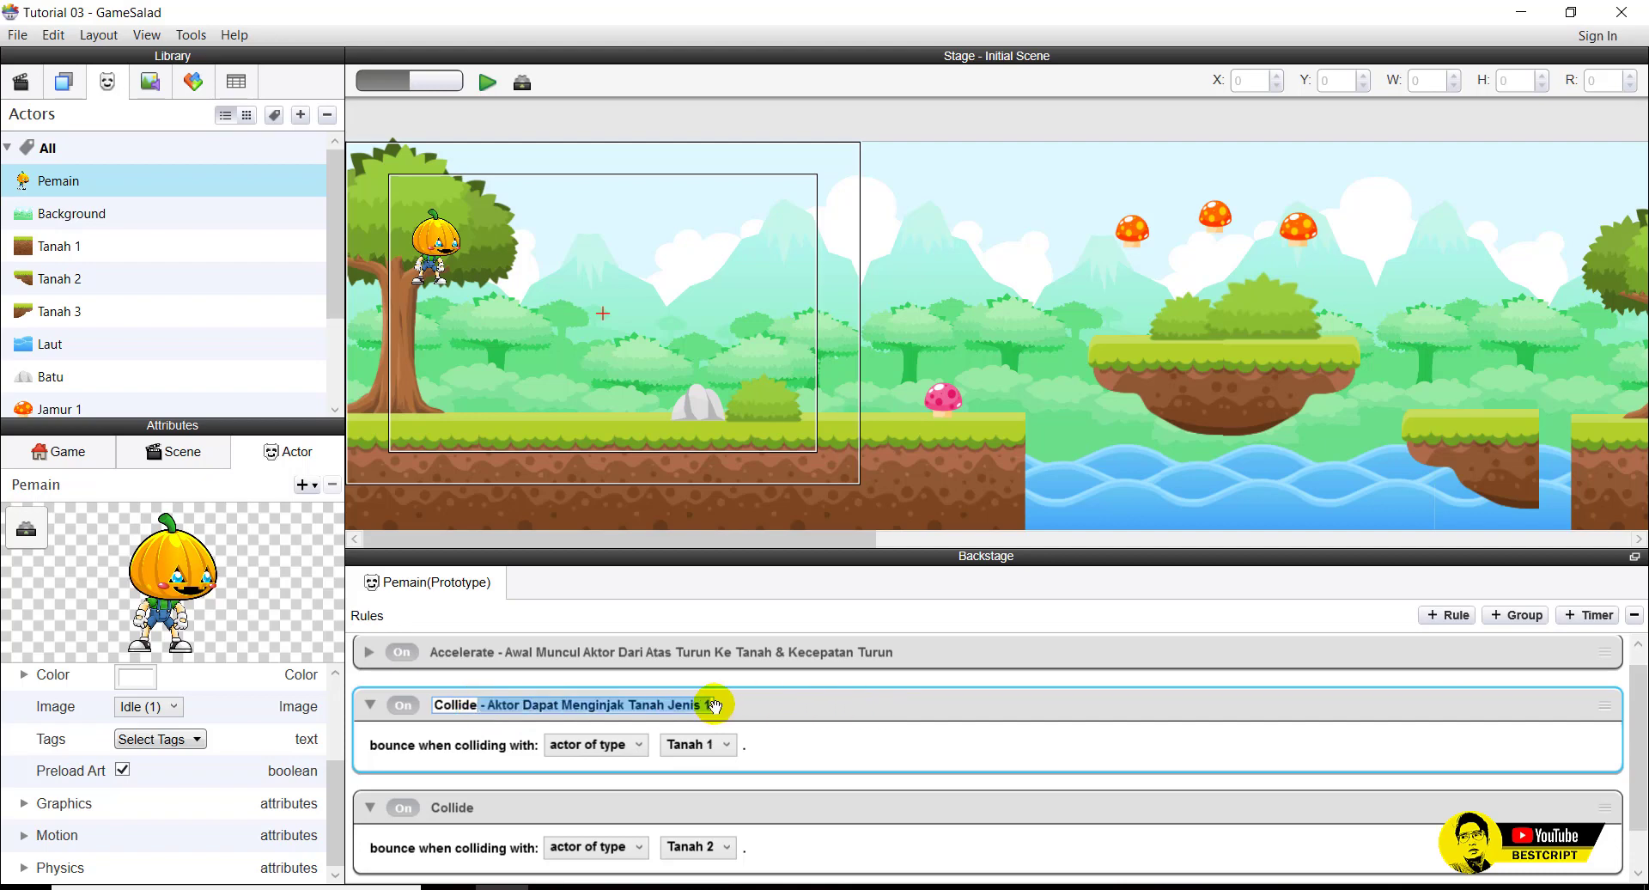
{"action": "key", "text": "Return"}
{"action": "double_click", "coordinate": [503, 717]}
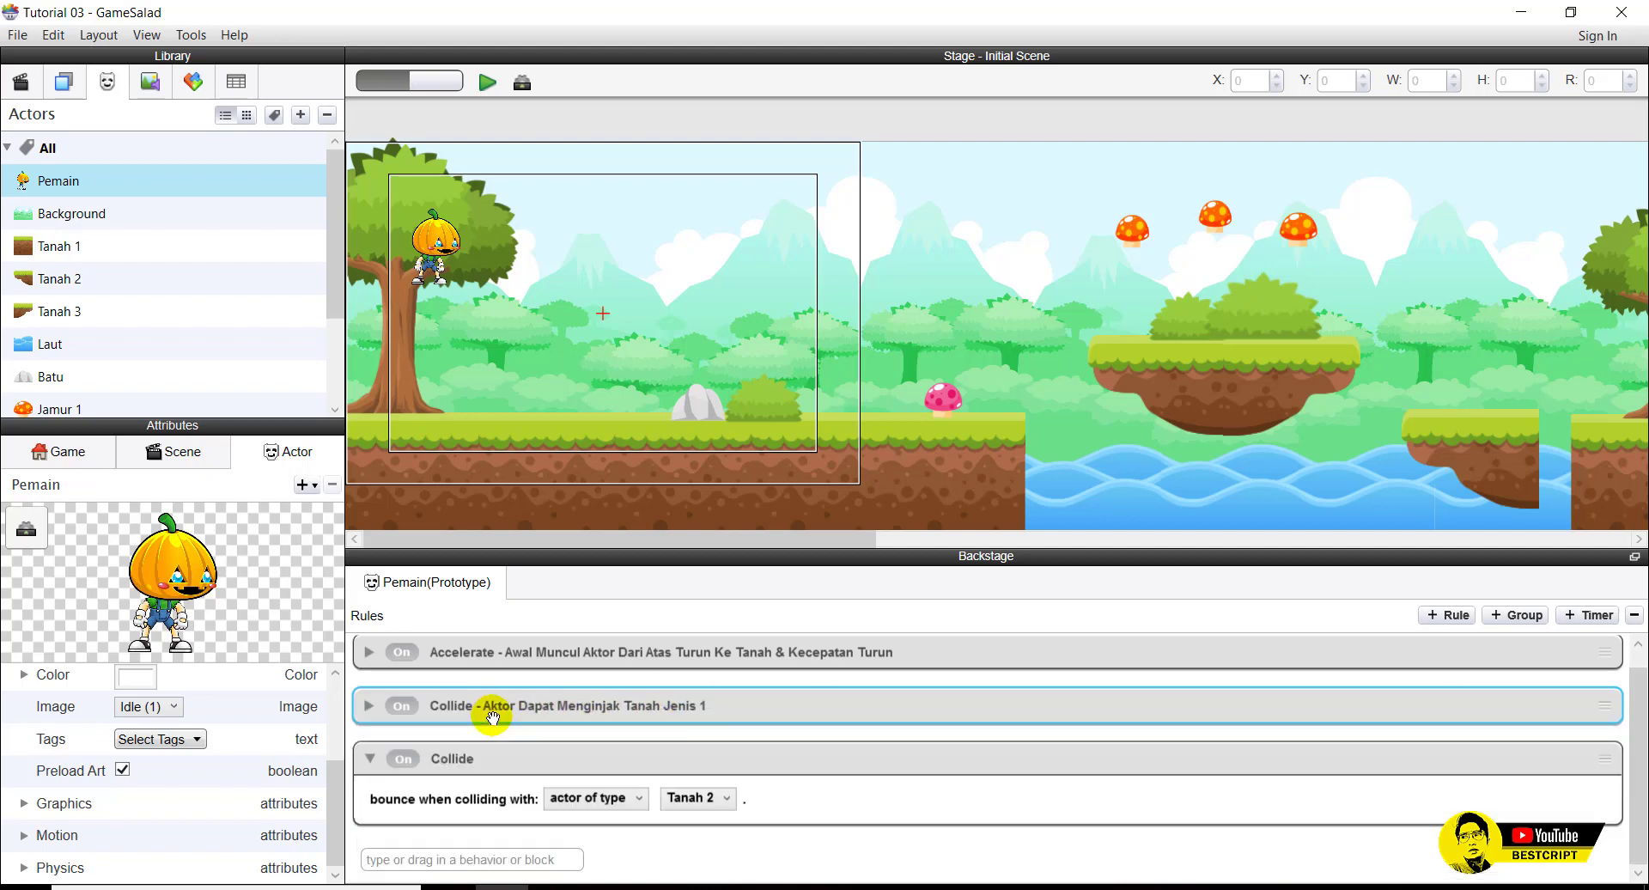
{"action": "left_click", "coordinate": [496, 715]}
{"action": "left_click", "coordinate": [480, 707]}
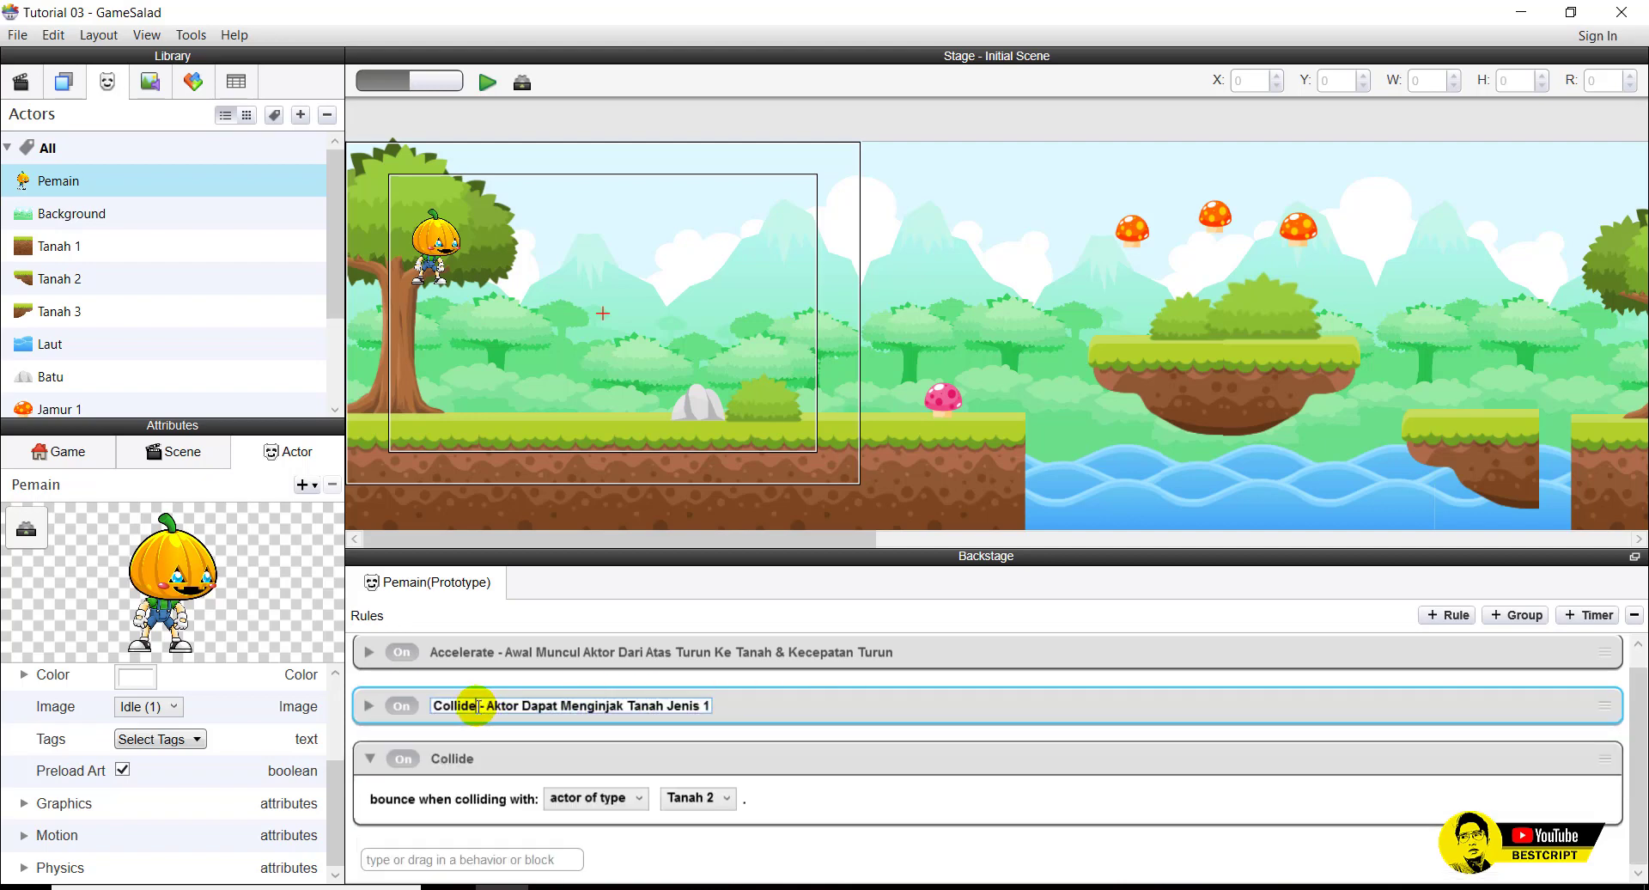
{"action": "left_click_drag", "start_coordinate": [478, 706], "coordinate": [734, 707]}
{"action": "key", "text": "ctrl+c"}
Title the Tanah 2 Collide behavior "Collide - Aktor Dapat Menginjak Tanah Jenis 2" using the copied description, and collapse it.
{"action": "left_click", "coordinate": [482, 760]}
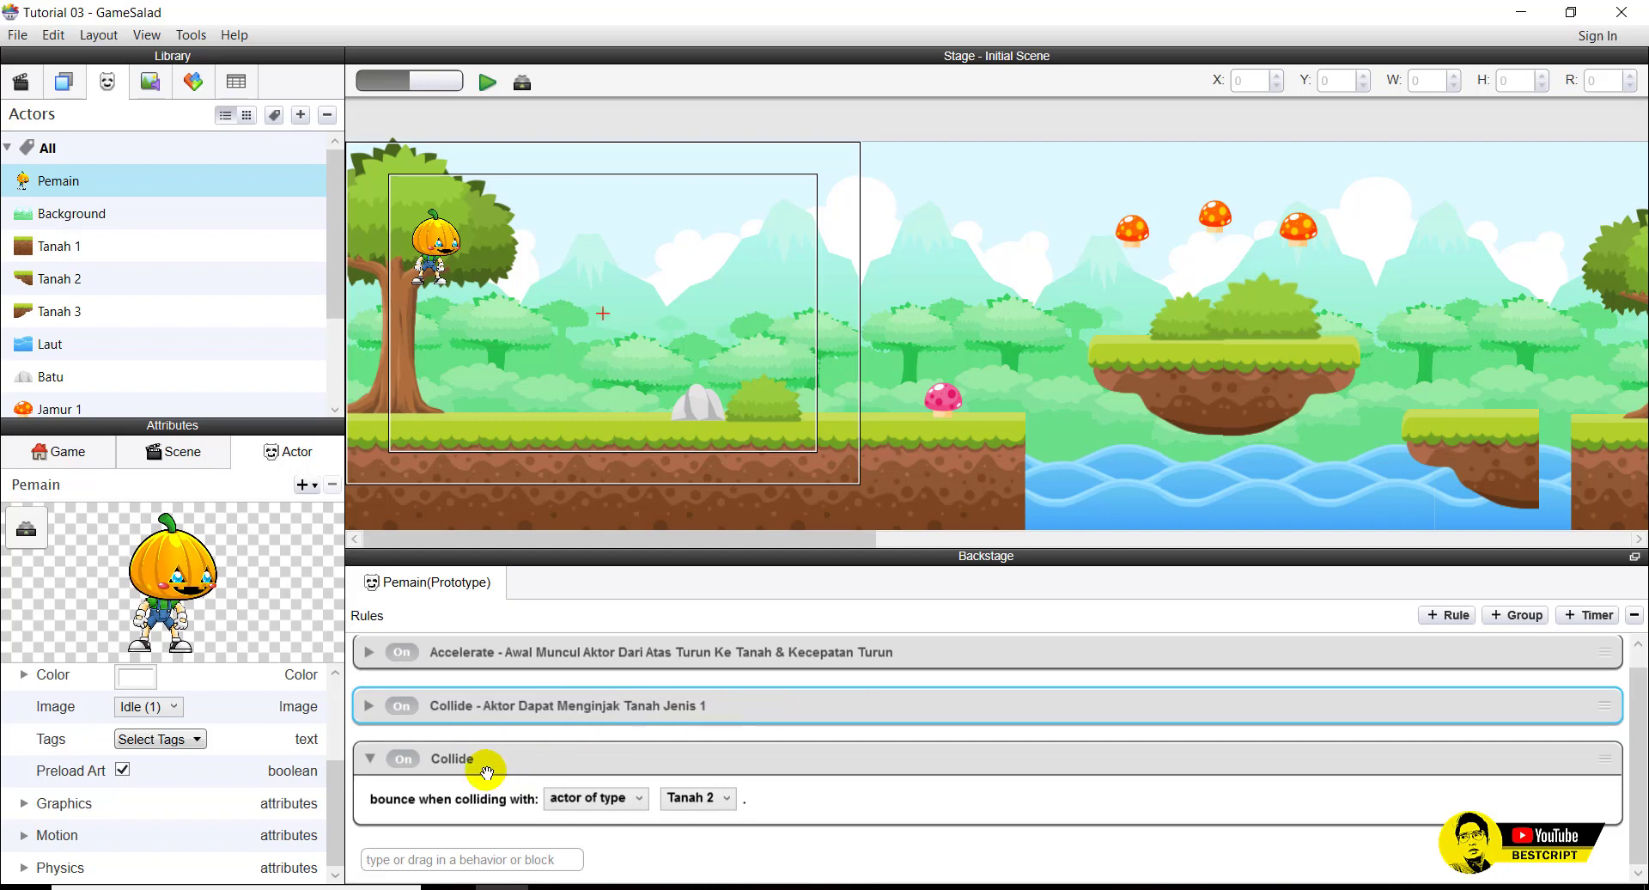
{"action": "left_click", "coordinate": [483, 760]}
{"action": "left_click", "coordinate": [511, 759]}
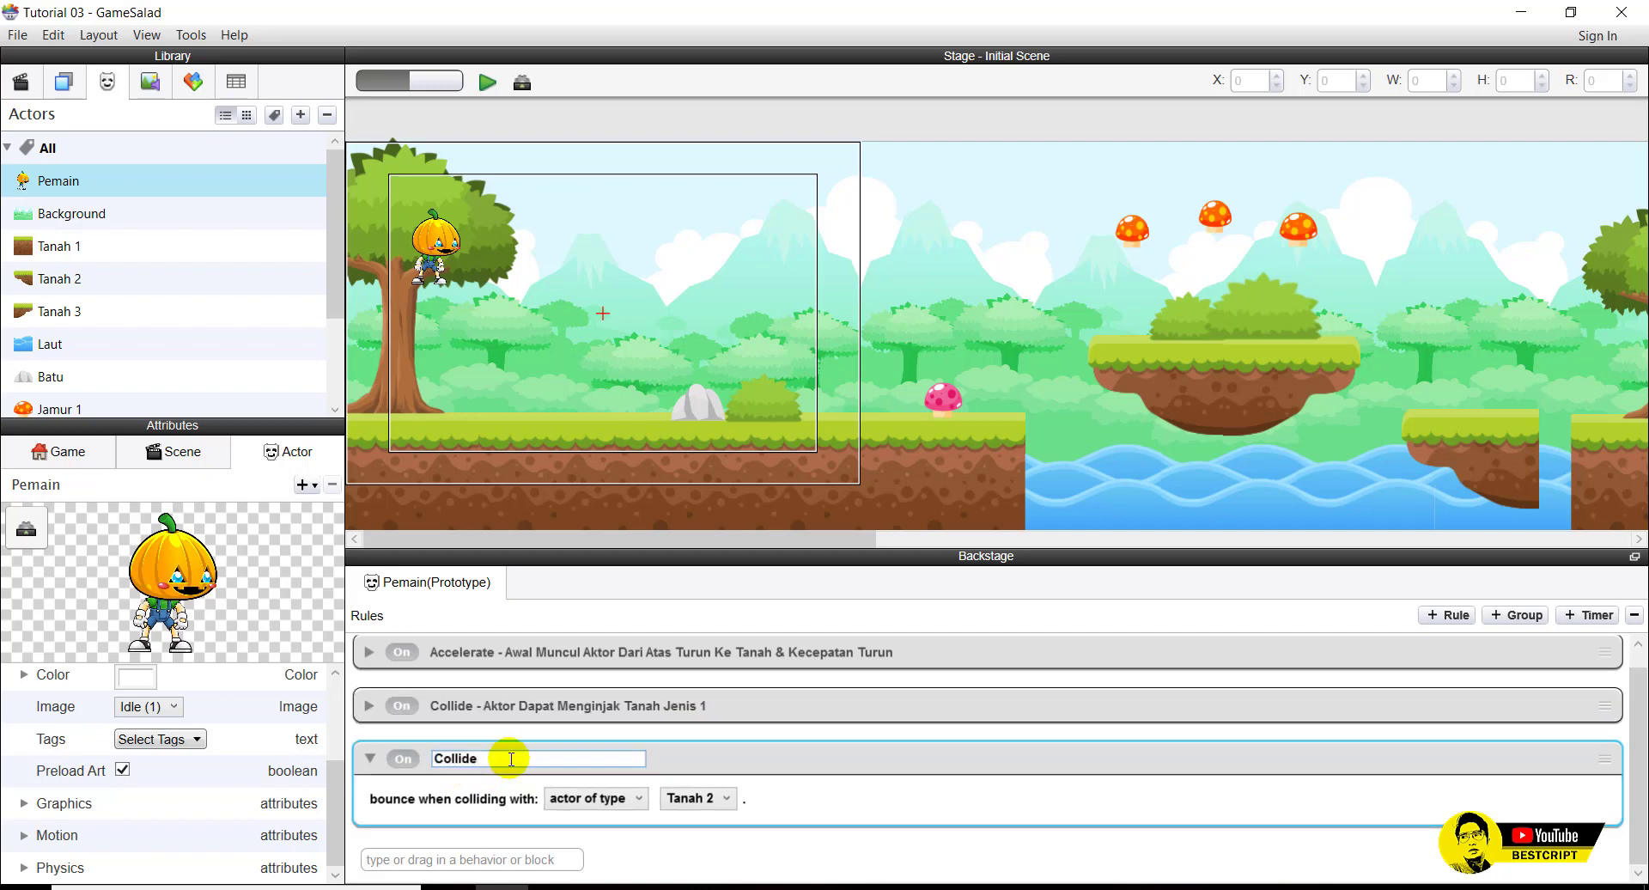
{"action": "key", "text": "ctrl+v"}
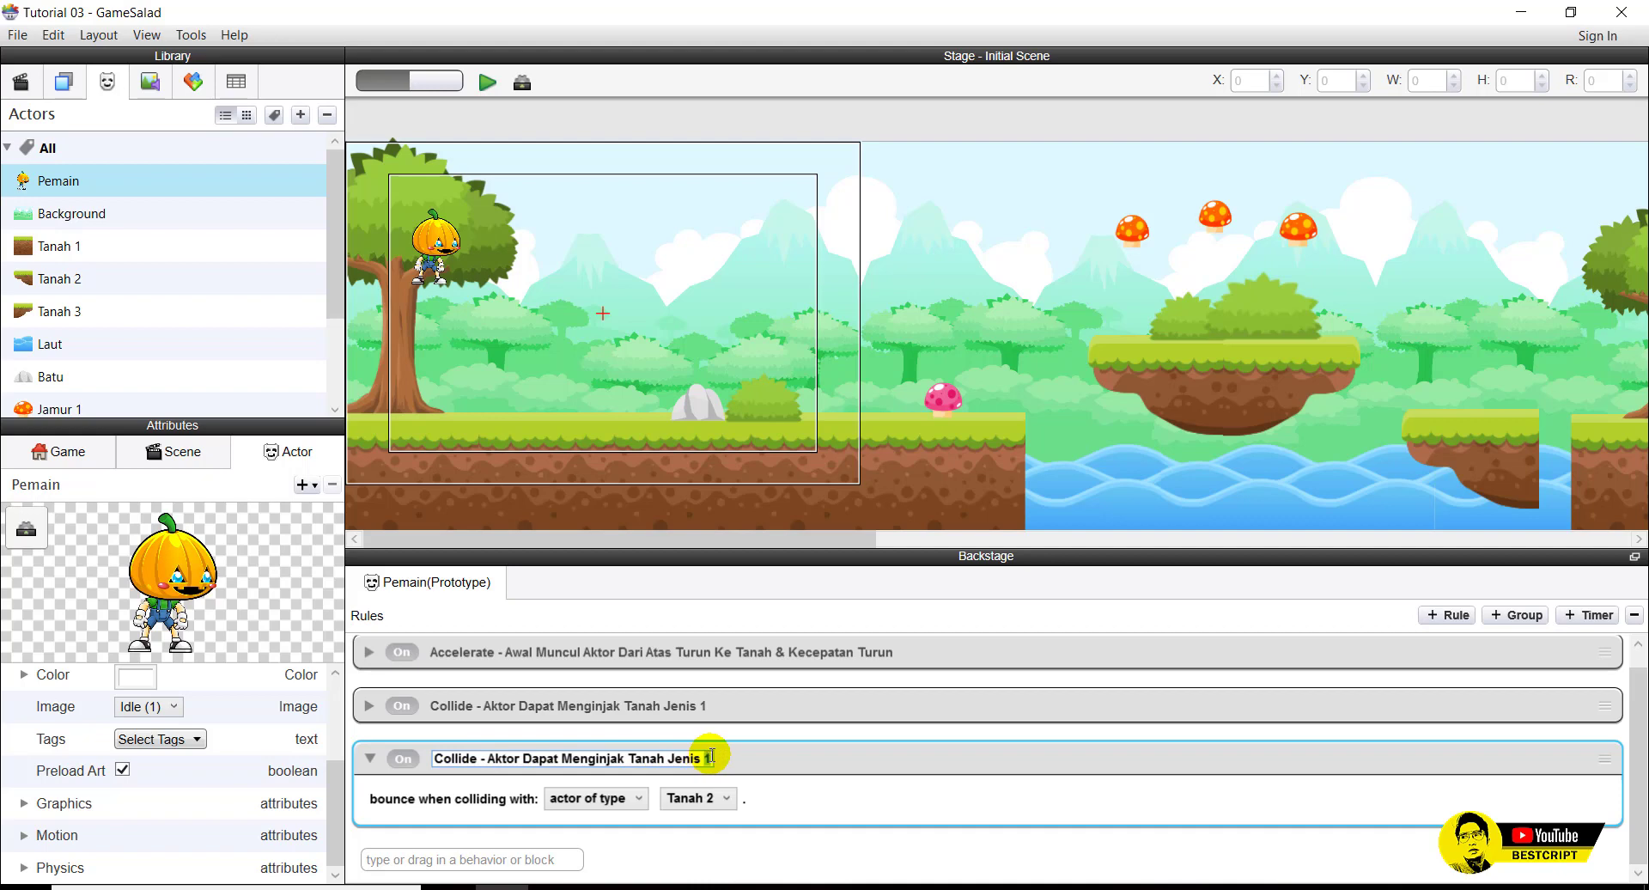
{"action": "type", "text": "2"}
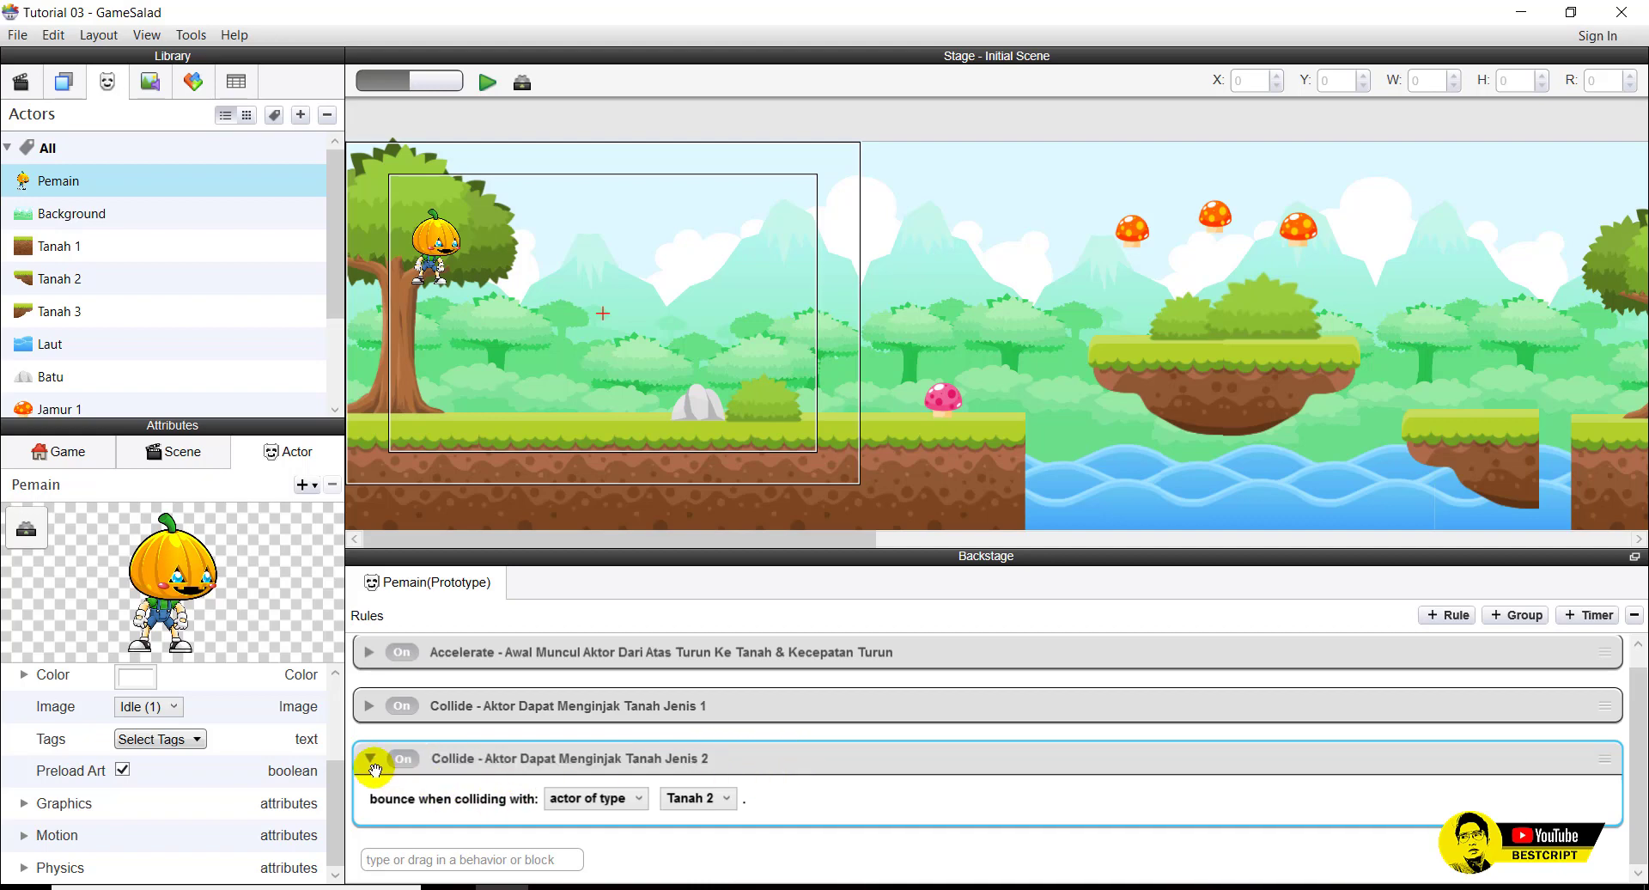
{"action": "left_click", "coordinate": [369, 758]}
Add a Collide behavior to Pemain that bounces with actor of type Tanah 3, and check the Tanah 3 prototype before returning to Pemain.
{"action": "left_click", "coordinate": [461, 827]}
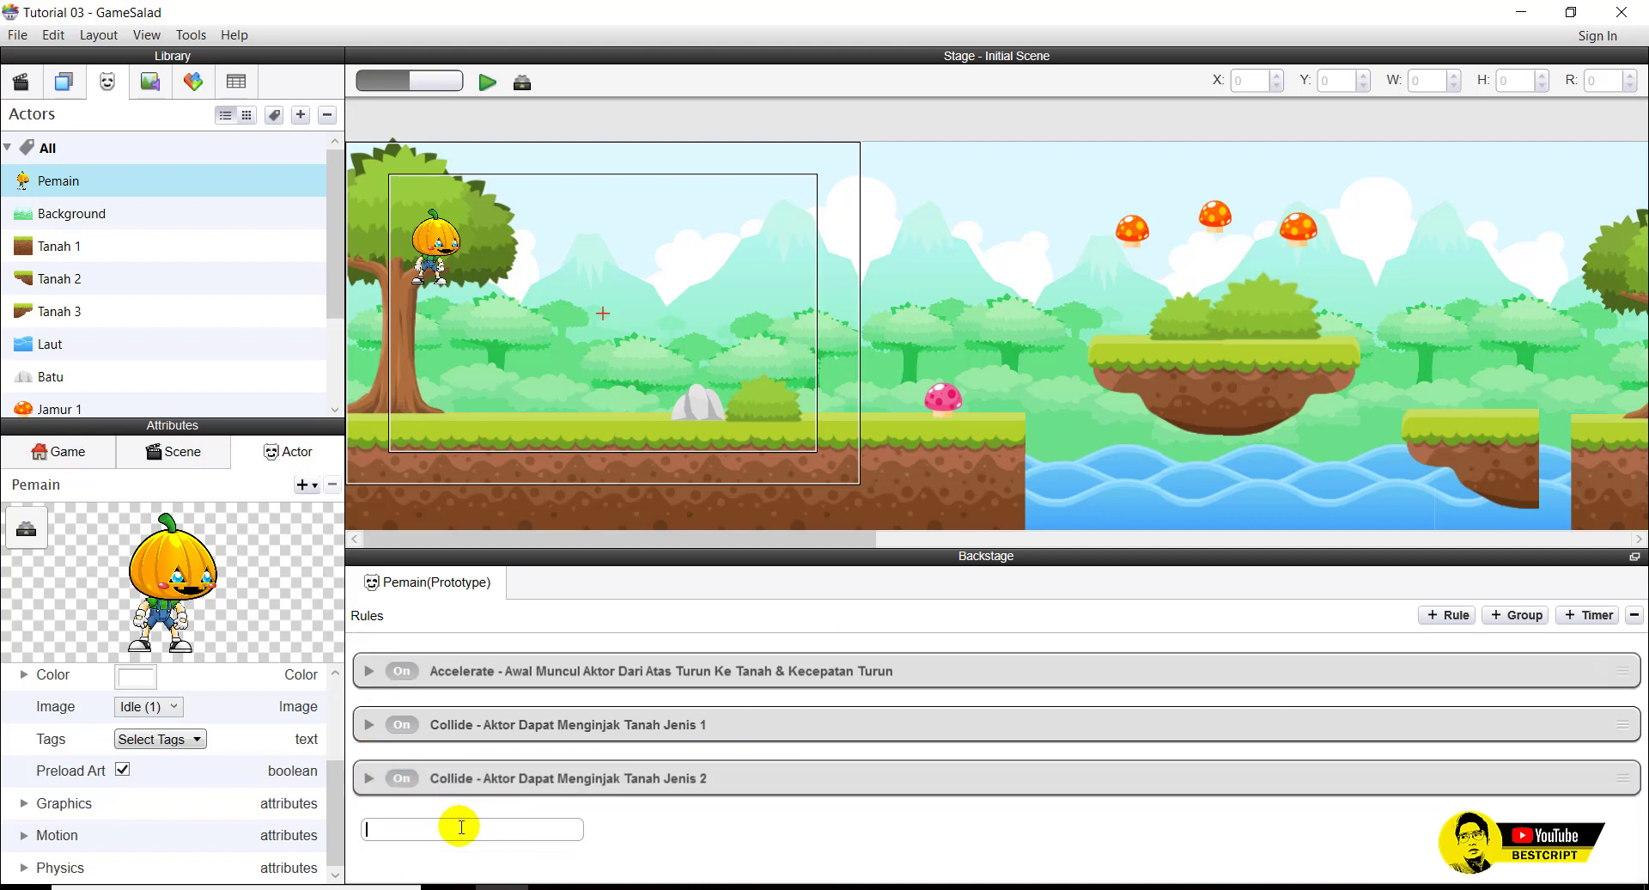
{"action": "type", "text": "collide"}
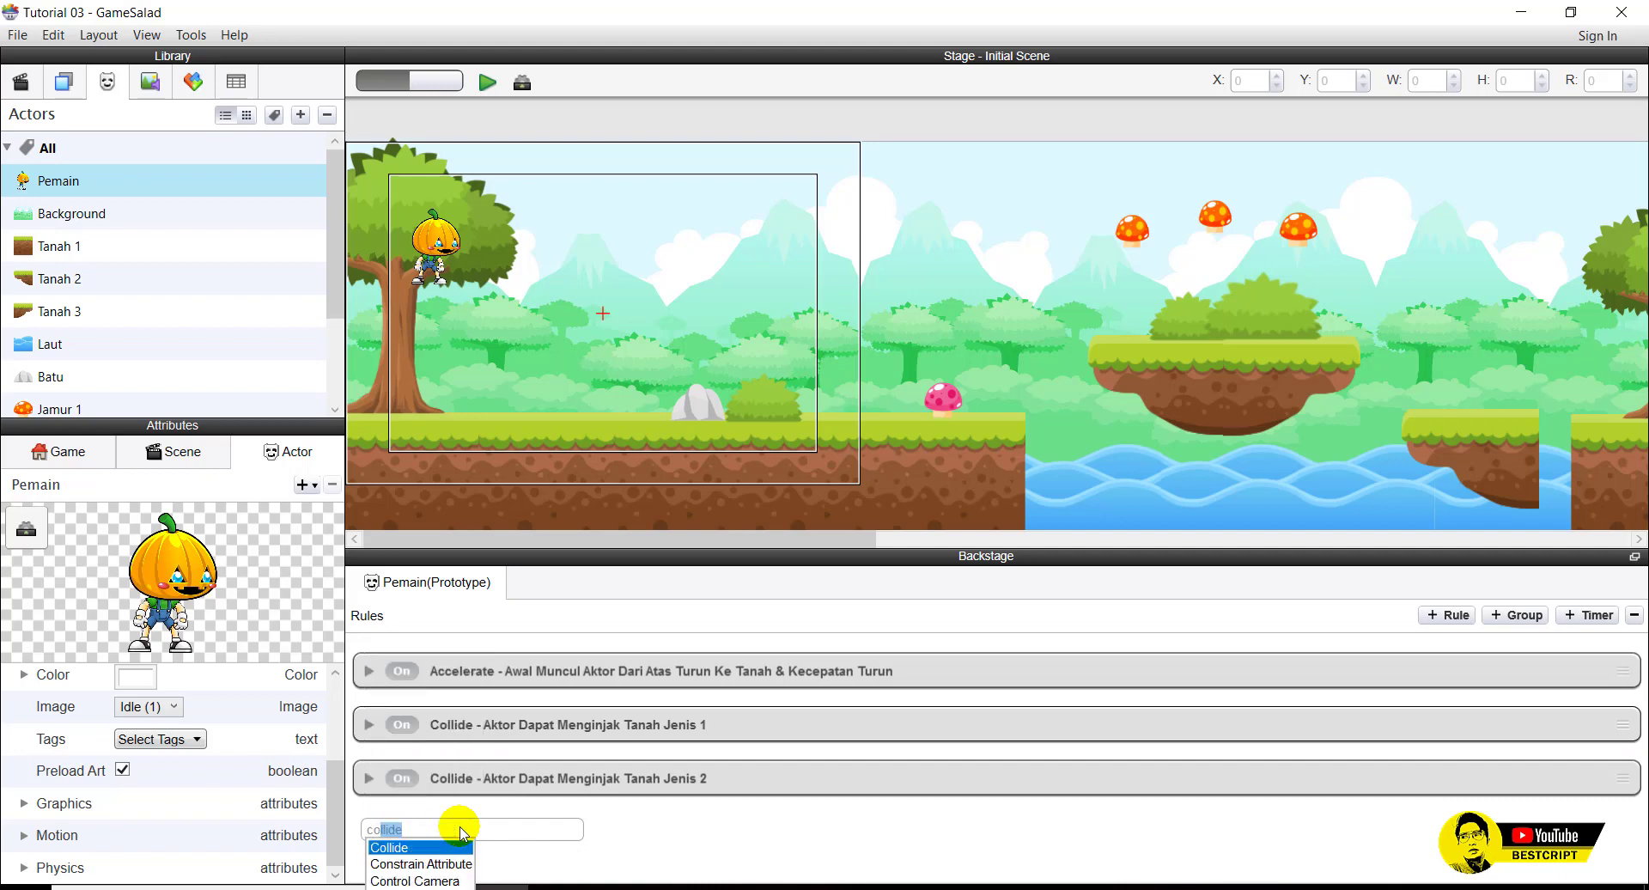
{"action": "key", "text": "Return"}
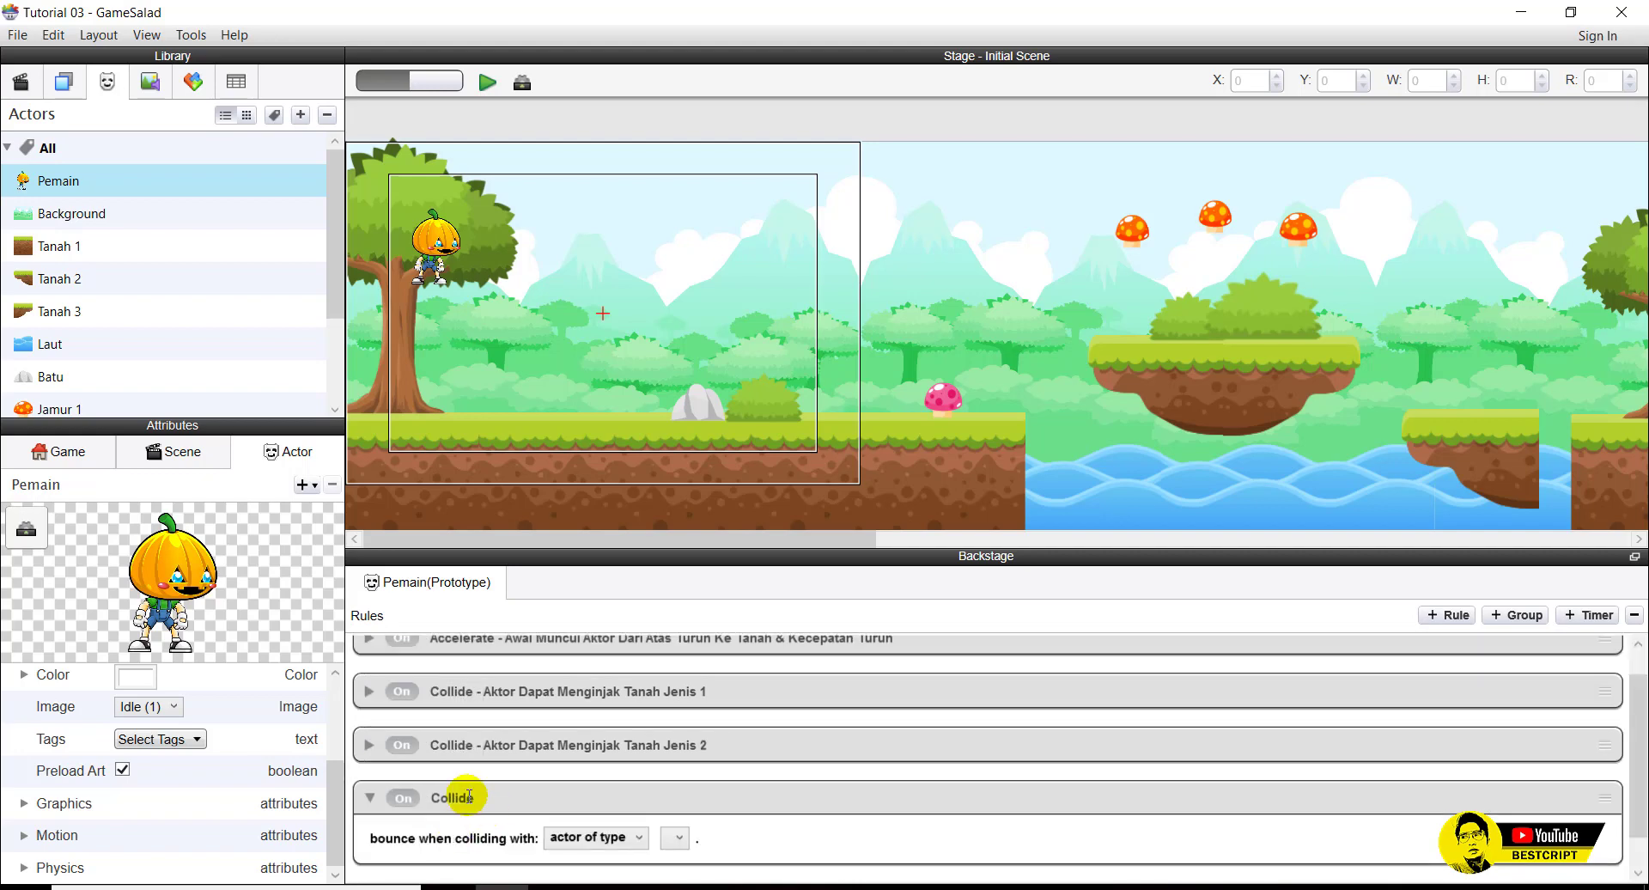
{"action": "left_click", "coordinate": [675, 837]}
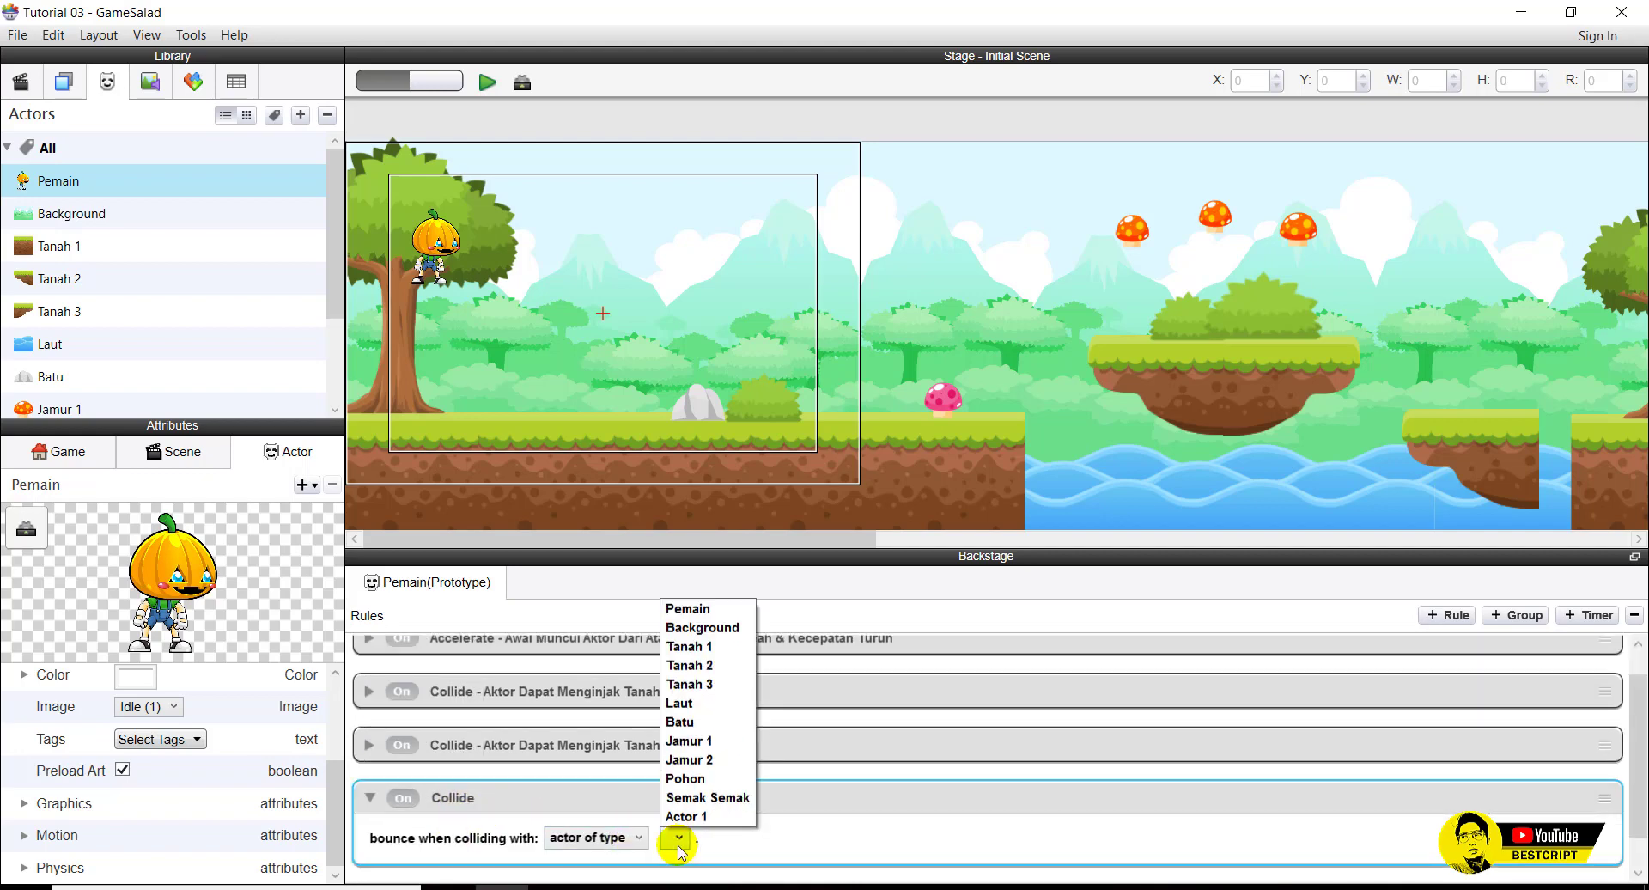
{"action": "left_click", "coordinate": [685, 684]}
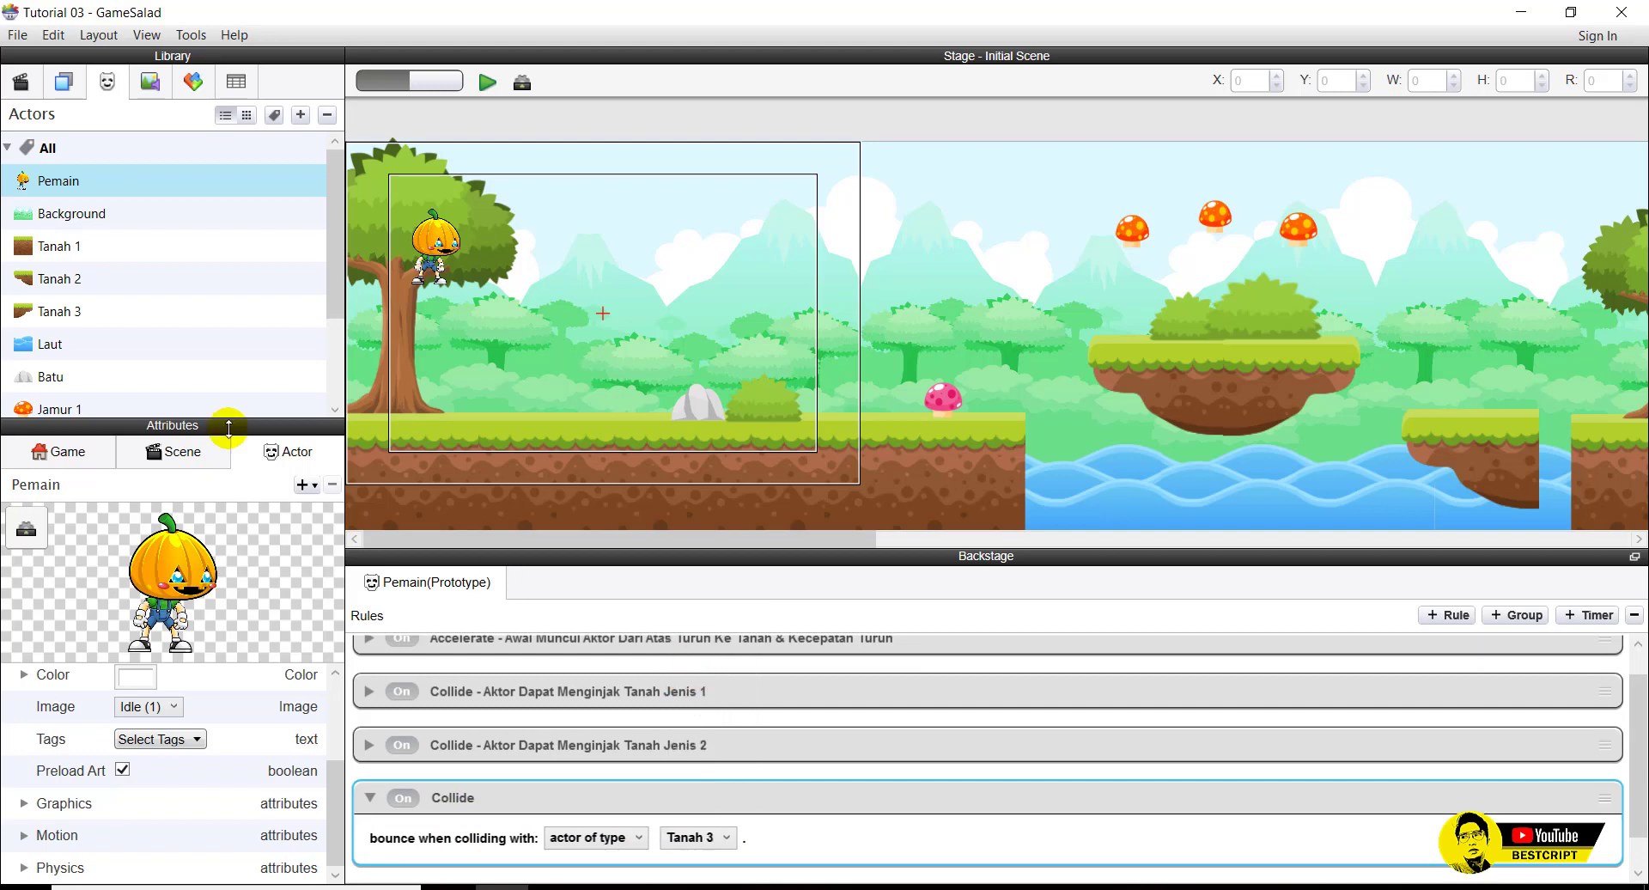
{"action": "left_click", "coordinate": [60, 311]}
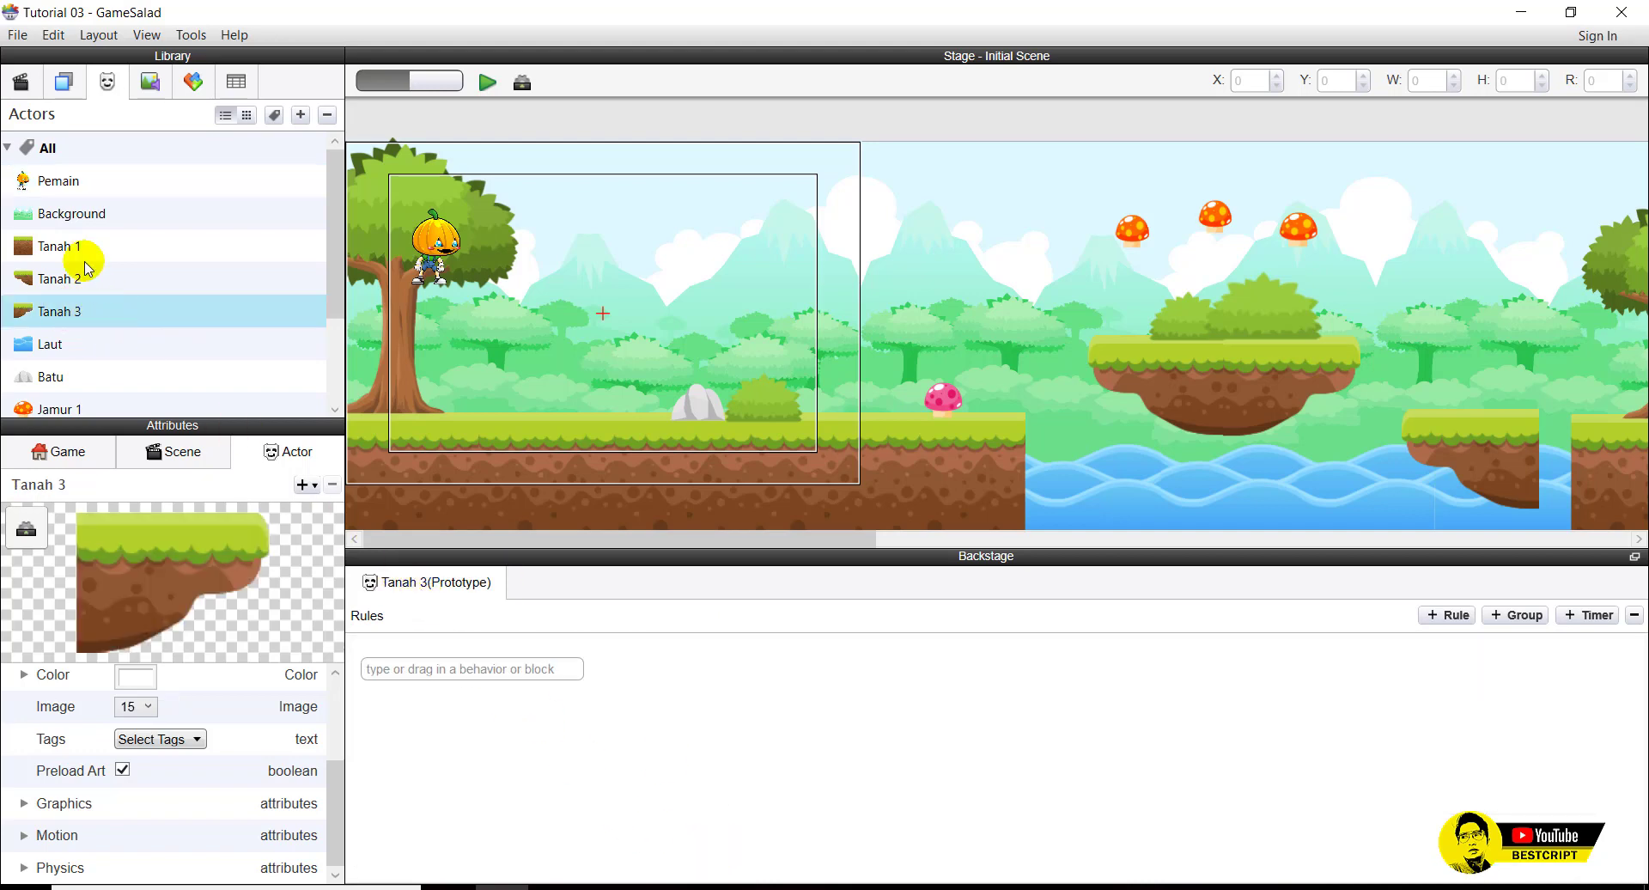
{"action": "left_click", "coordinate": [60, 184]}
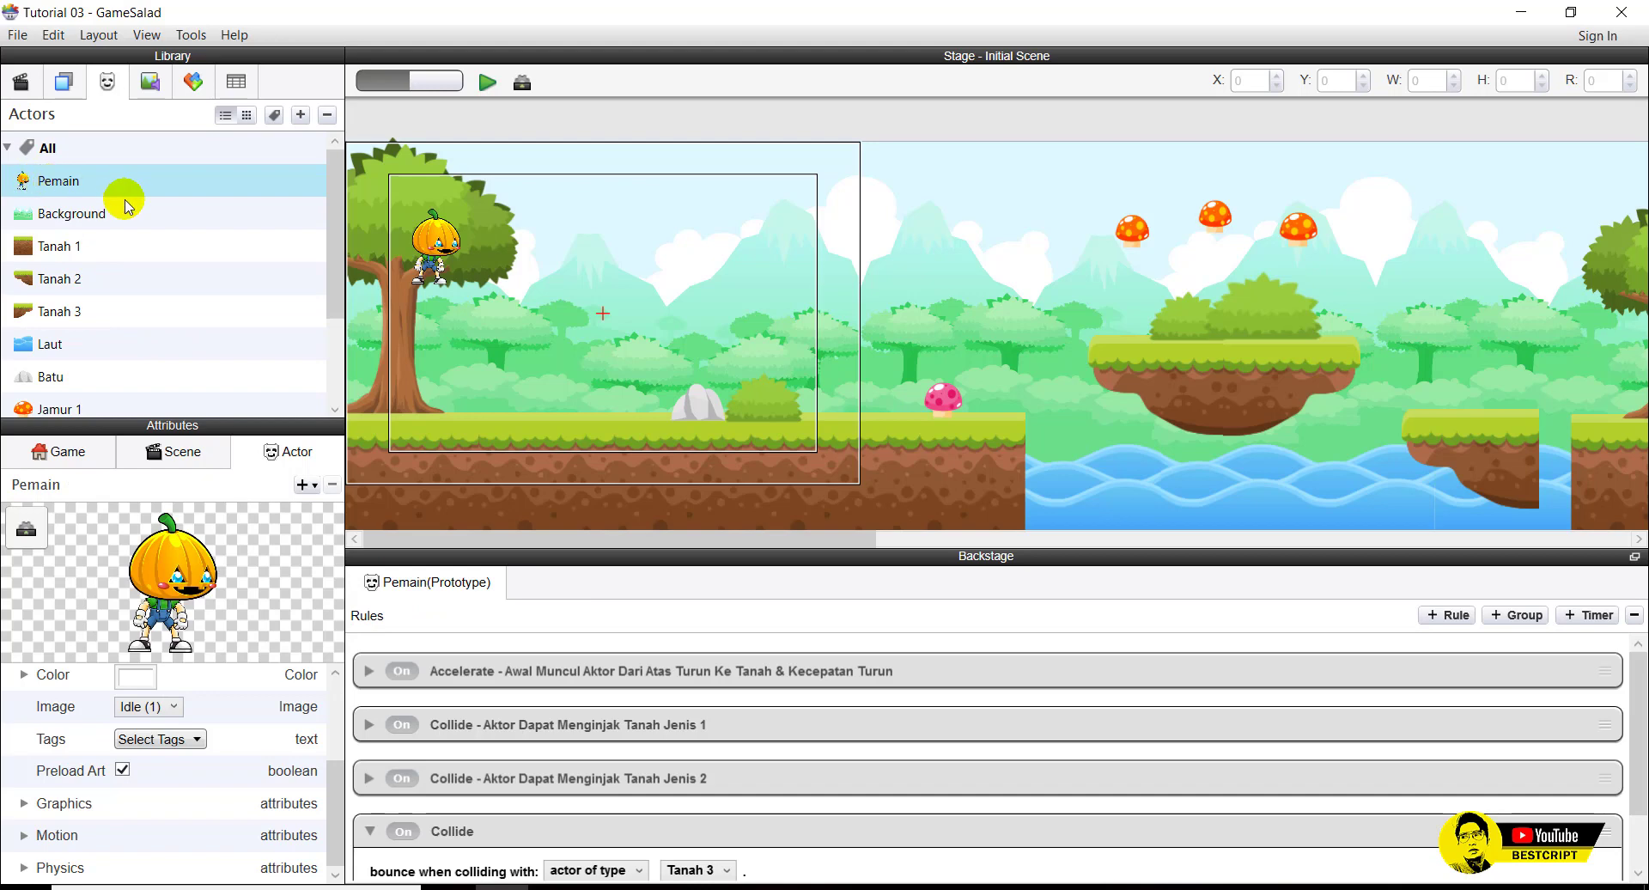
Title the Tanah 3 Collide behavior "Collide - Aktor Dapat Menginjak Tanah Jenis 3".
{"action": "scroll", "coordinate": [525, 816], "scroll_direction": "down", "scroll_amount": 2}
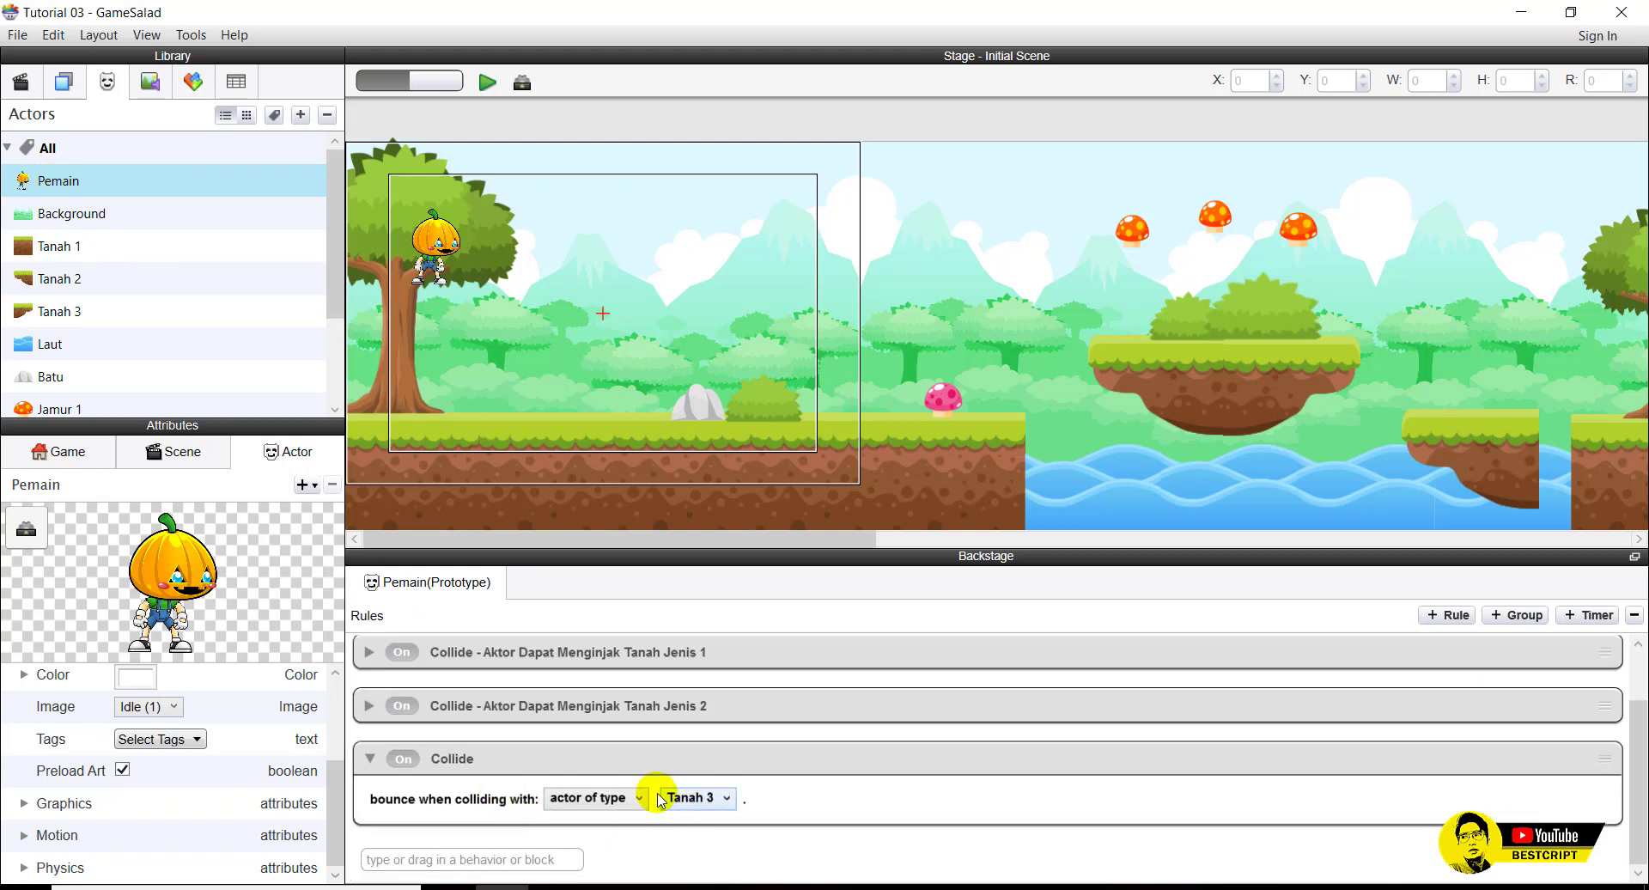
{"action": "left_click", "coordinate": [458, 760]}
{"action": "left_click", "coordinate": [458, 761]}
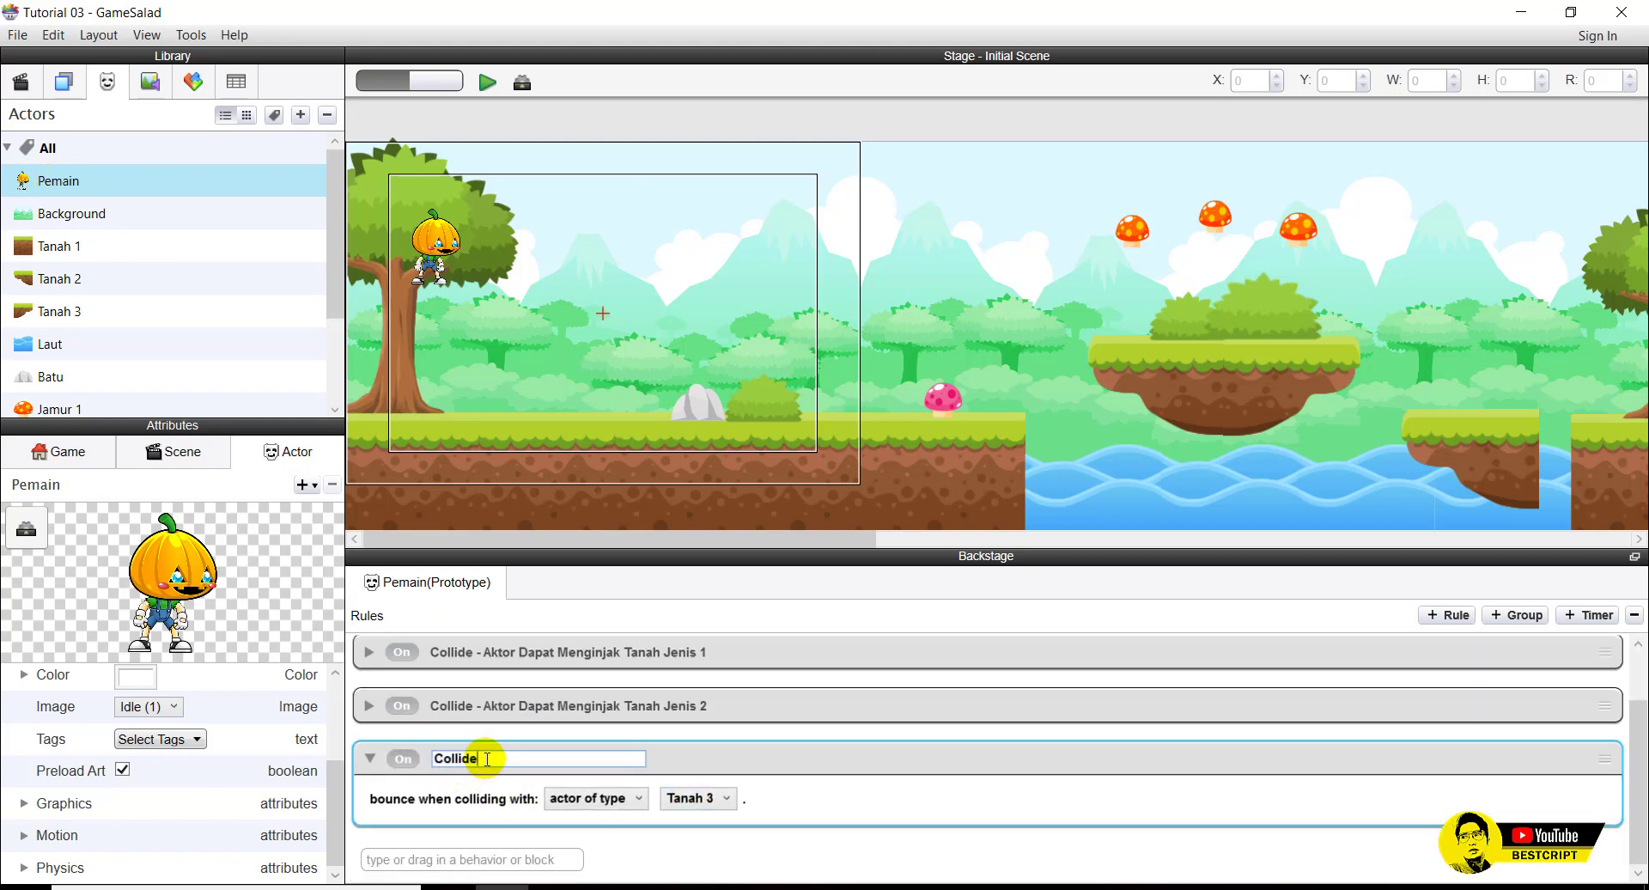
{"action": "type", "text": "- Aktor Dapat Menginjak Tanah Jenis 3"}
{"action": "key", "text": "Return"}
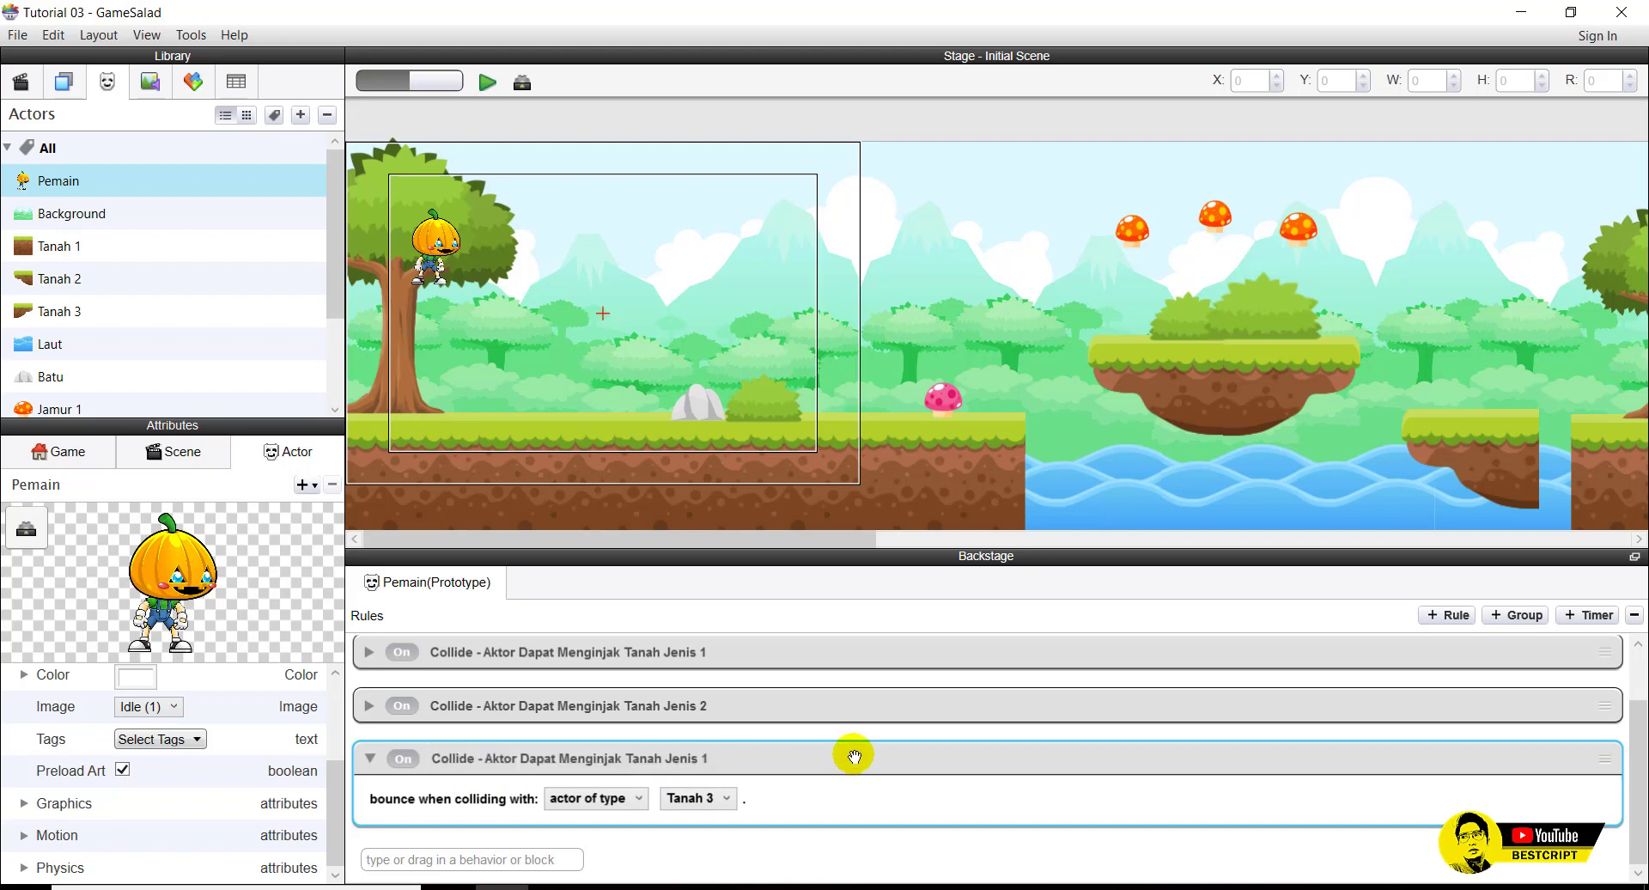
{"action": "key", "text": "BackSpace"}
{"action": "type", "text": "1"}
{"action": "key", "text": "ctrl+a"}
{"action": "double_click", "coordinate": [706, 759]}
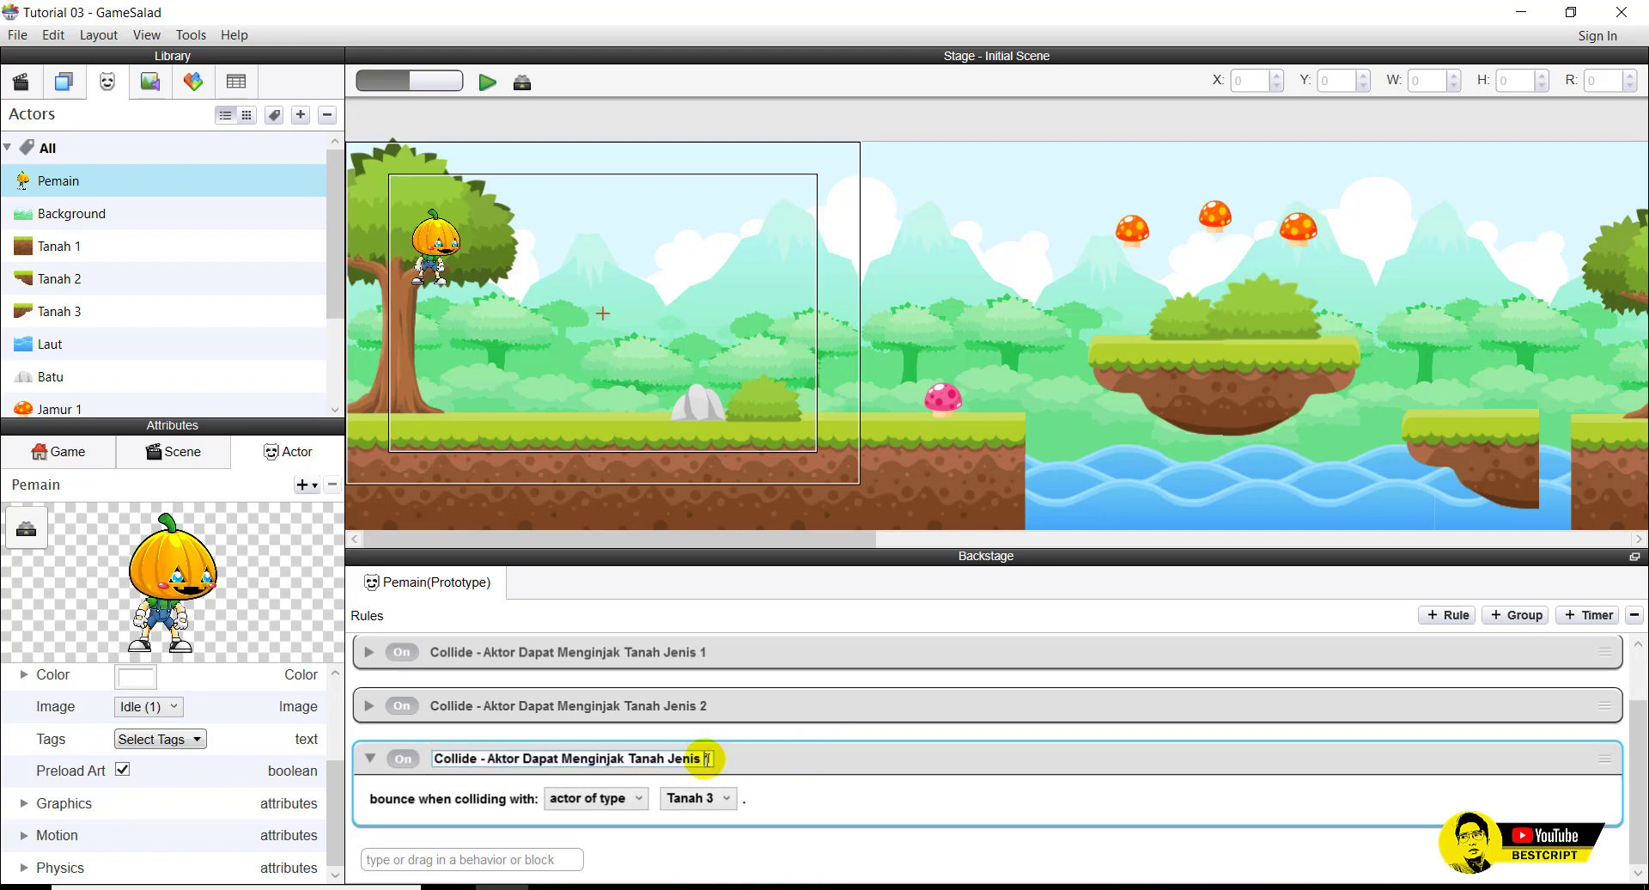
{"action": "type", "text": "3"}
{"action": "key", "text": "Return"}
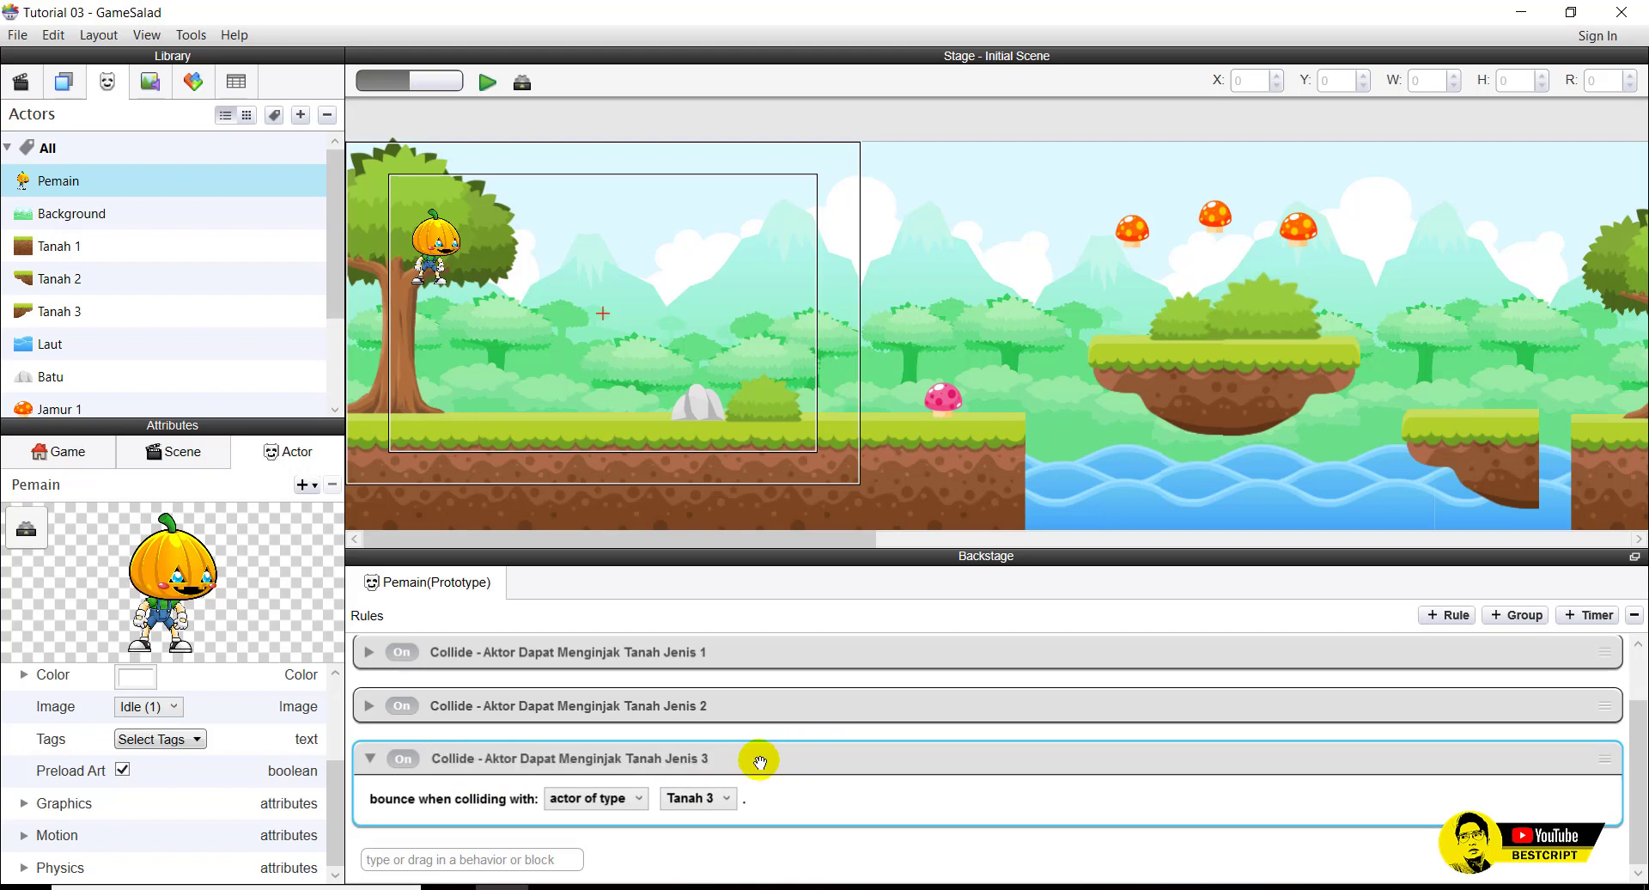
Collapse the Tanah 3 Collide behavior, preview the scene to check Pemain's fall, and return to the editor.
{"action": "left_click", "coordinate": [370, 758]}
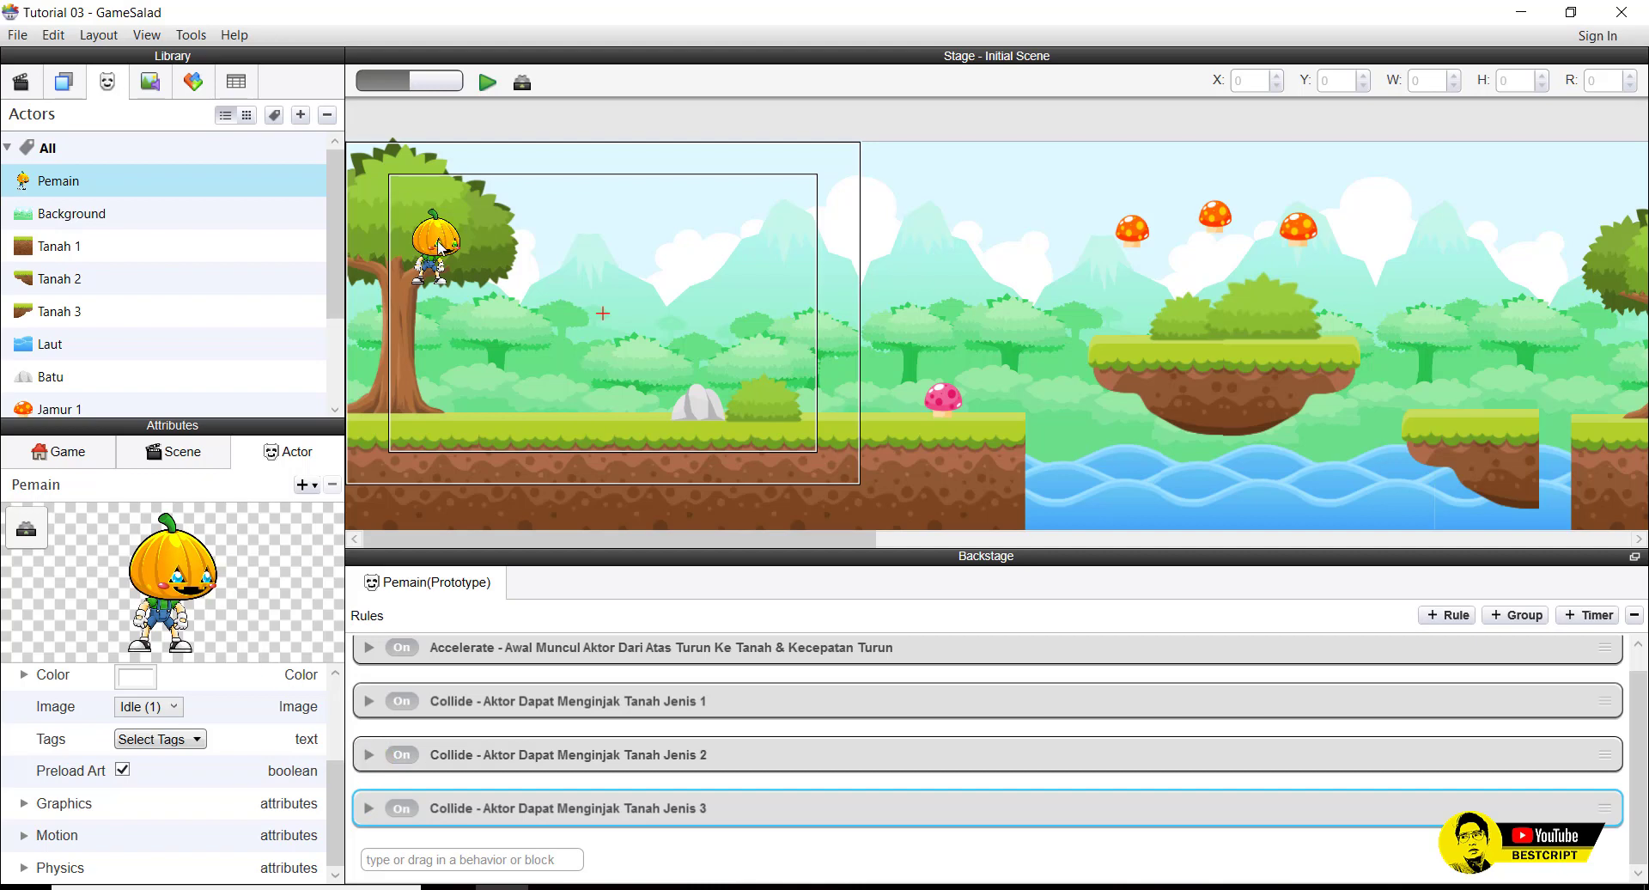
{"action": "left_click", "coordinate": [485, 82]}
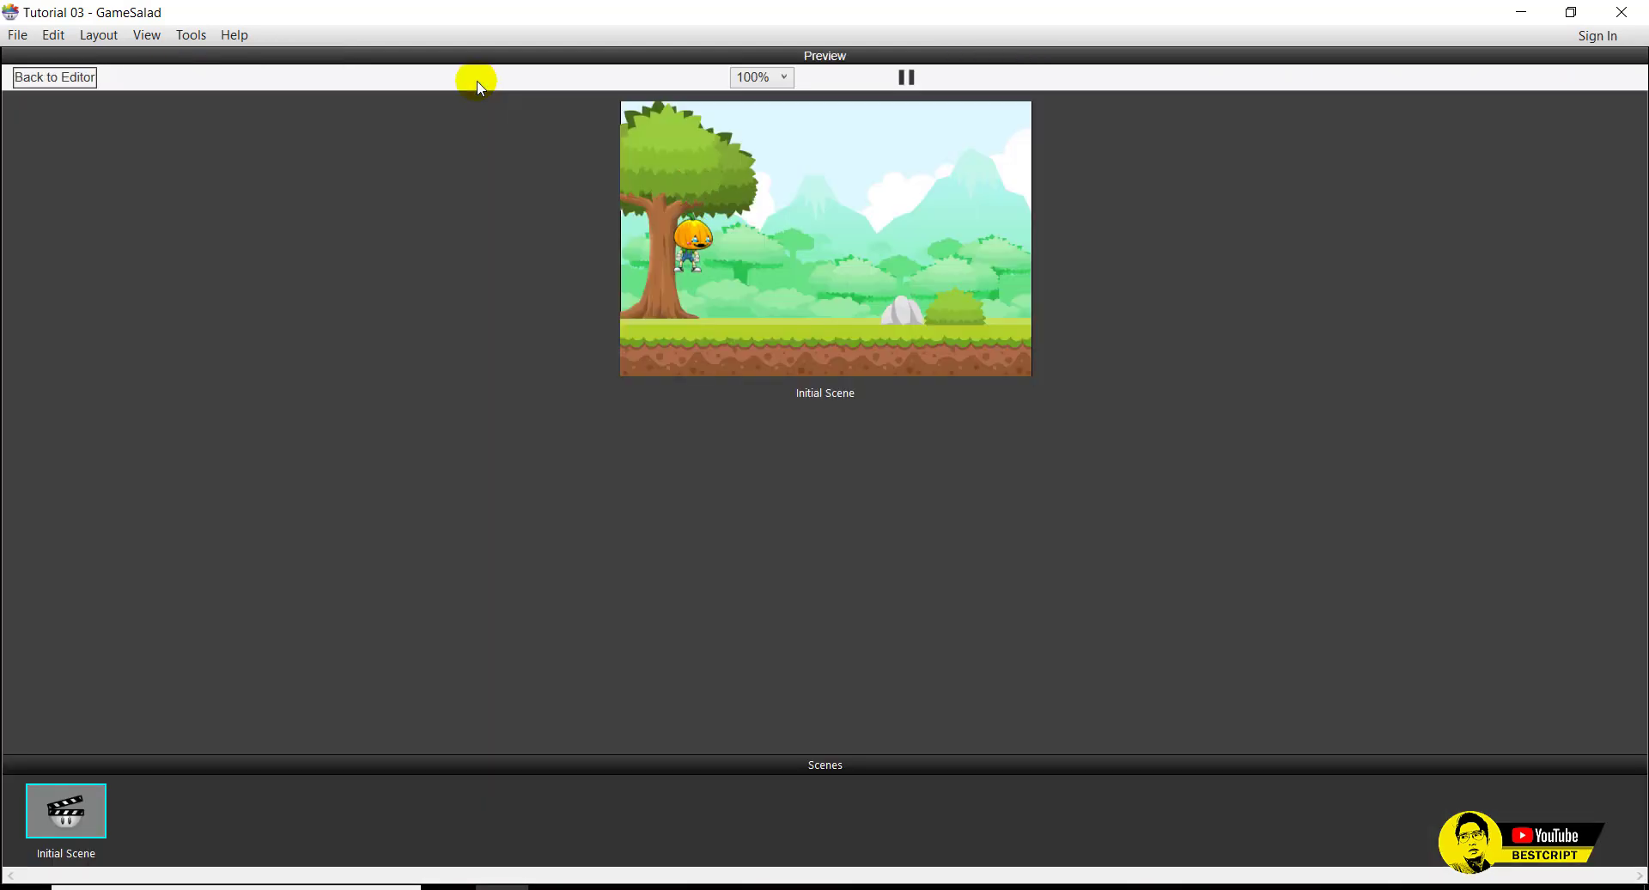
{"action": "left_click", "coordinate": [84, 78]}
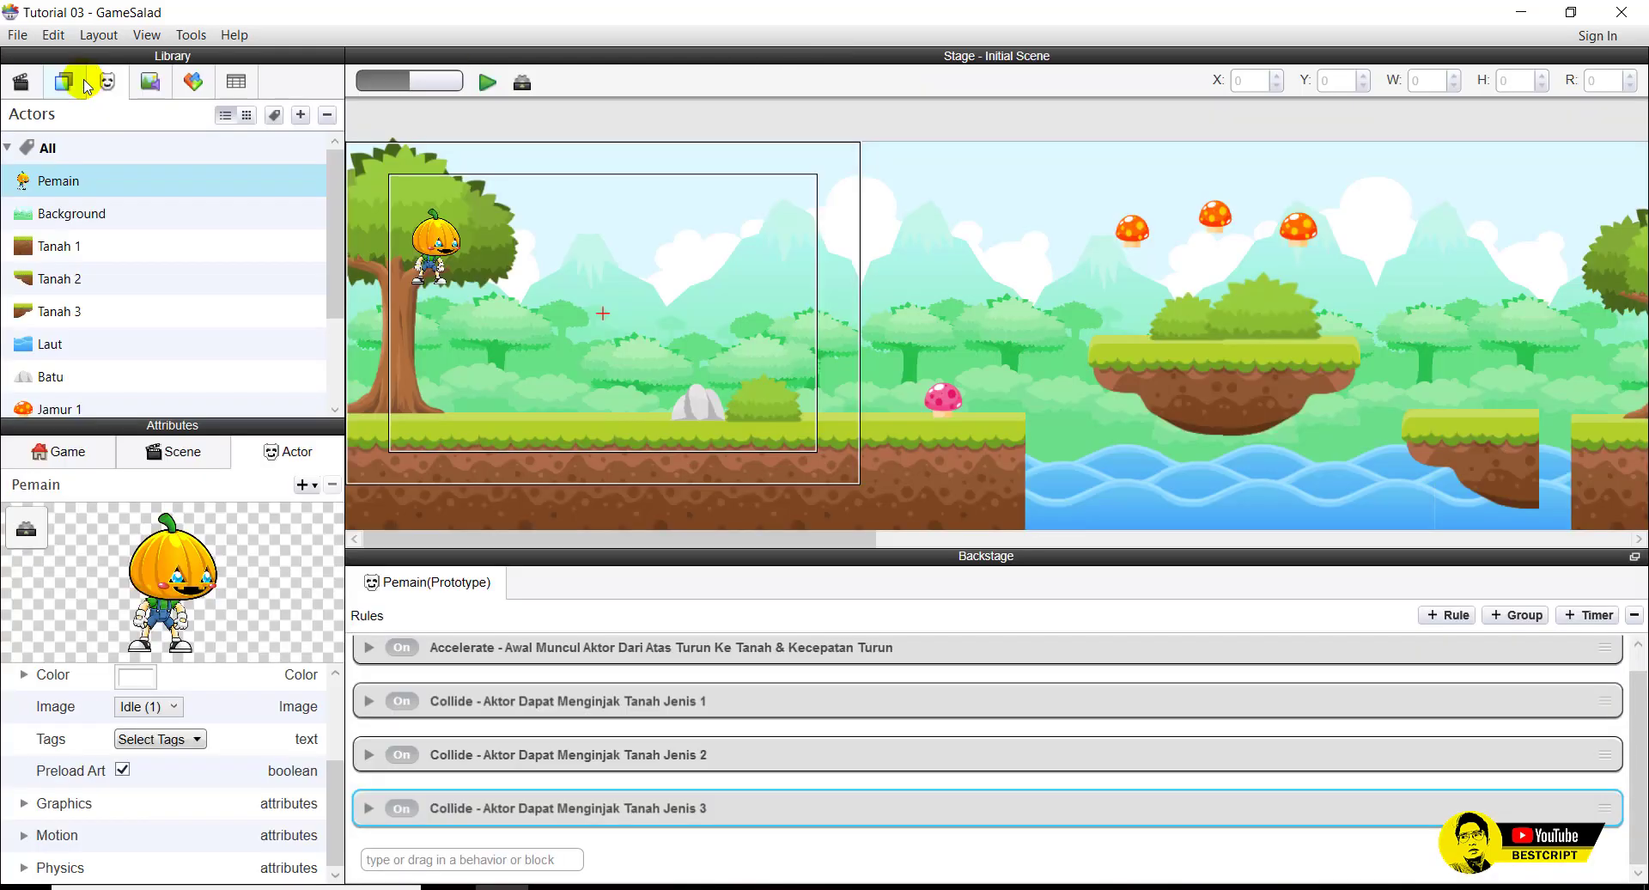
Add a Constrain Attribute behavior below Pemain's Collide behaviors, enlarging the rules area to make room for it.
{"action": "left_click", "coordinate": [426, 858]}
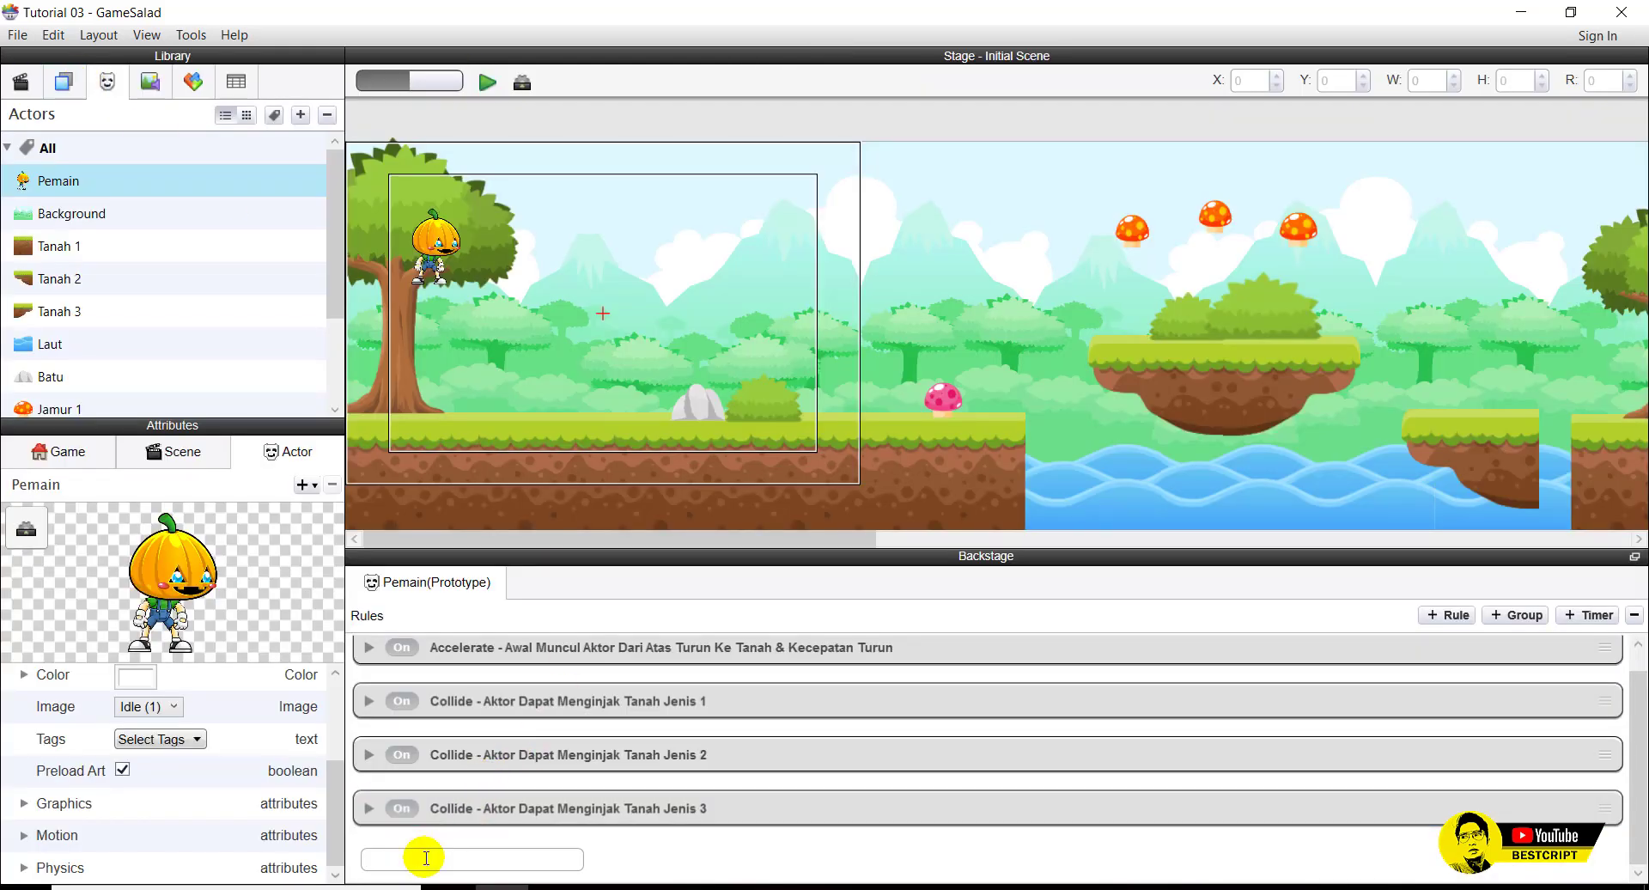
{"action": "type", "text": "con"}
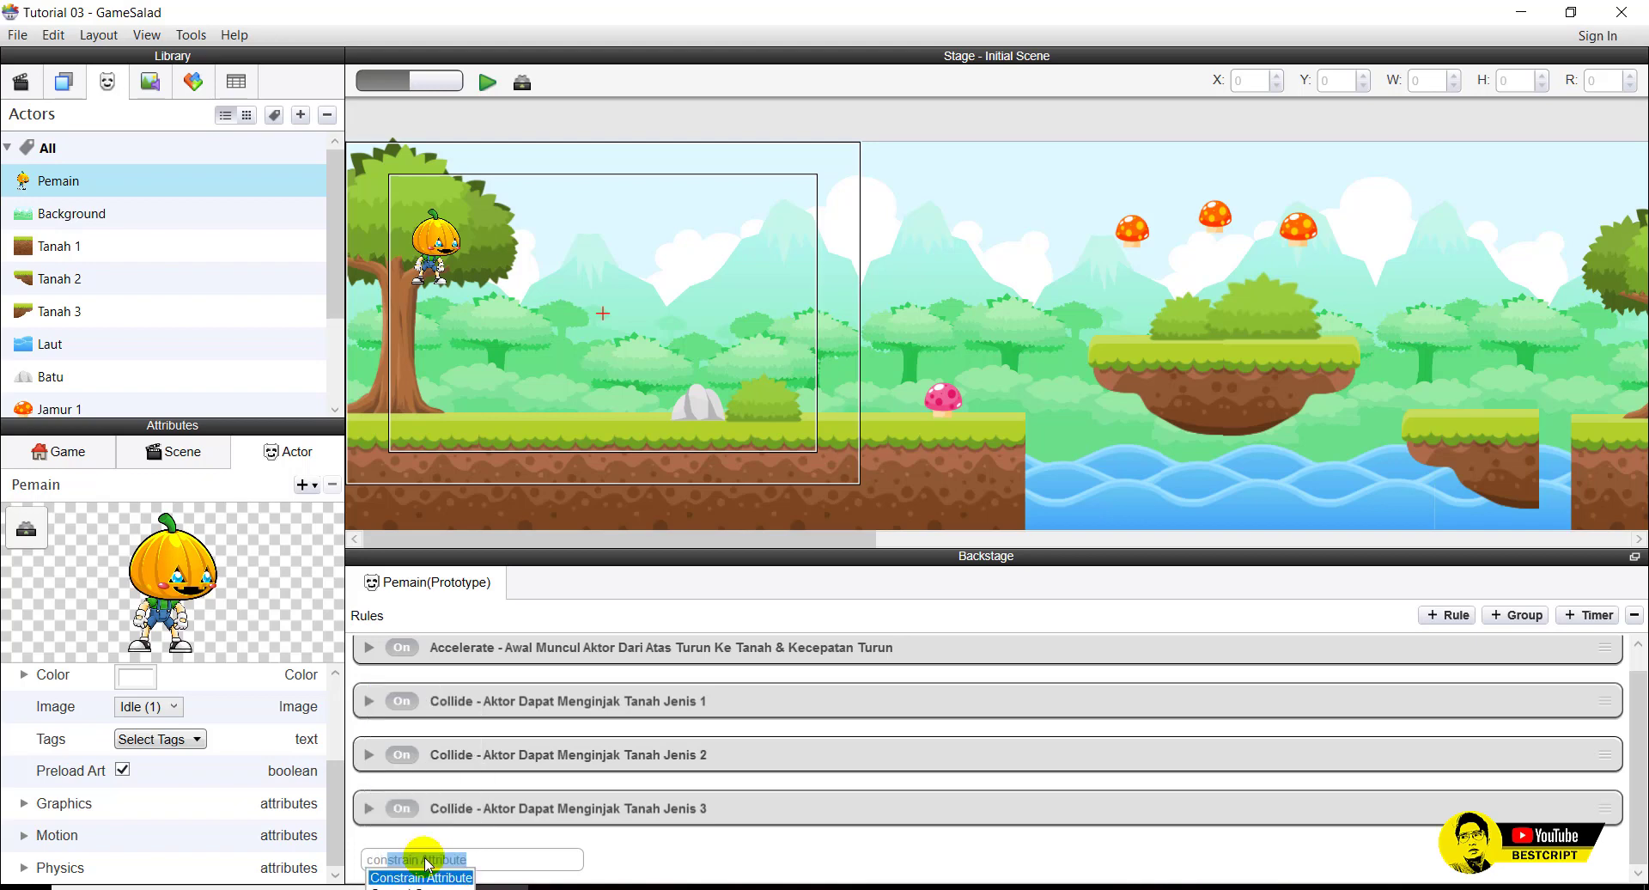
{"action": "left_click", "coordinate": [194, 83]}
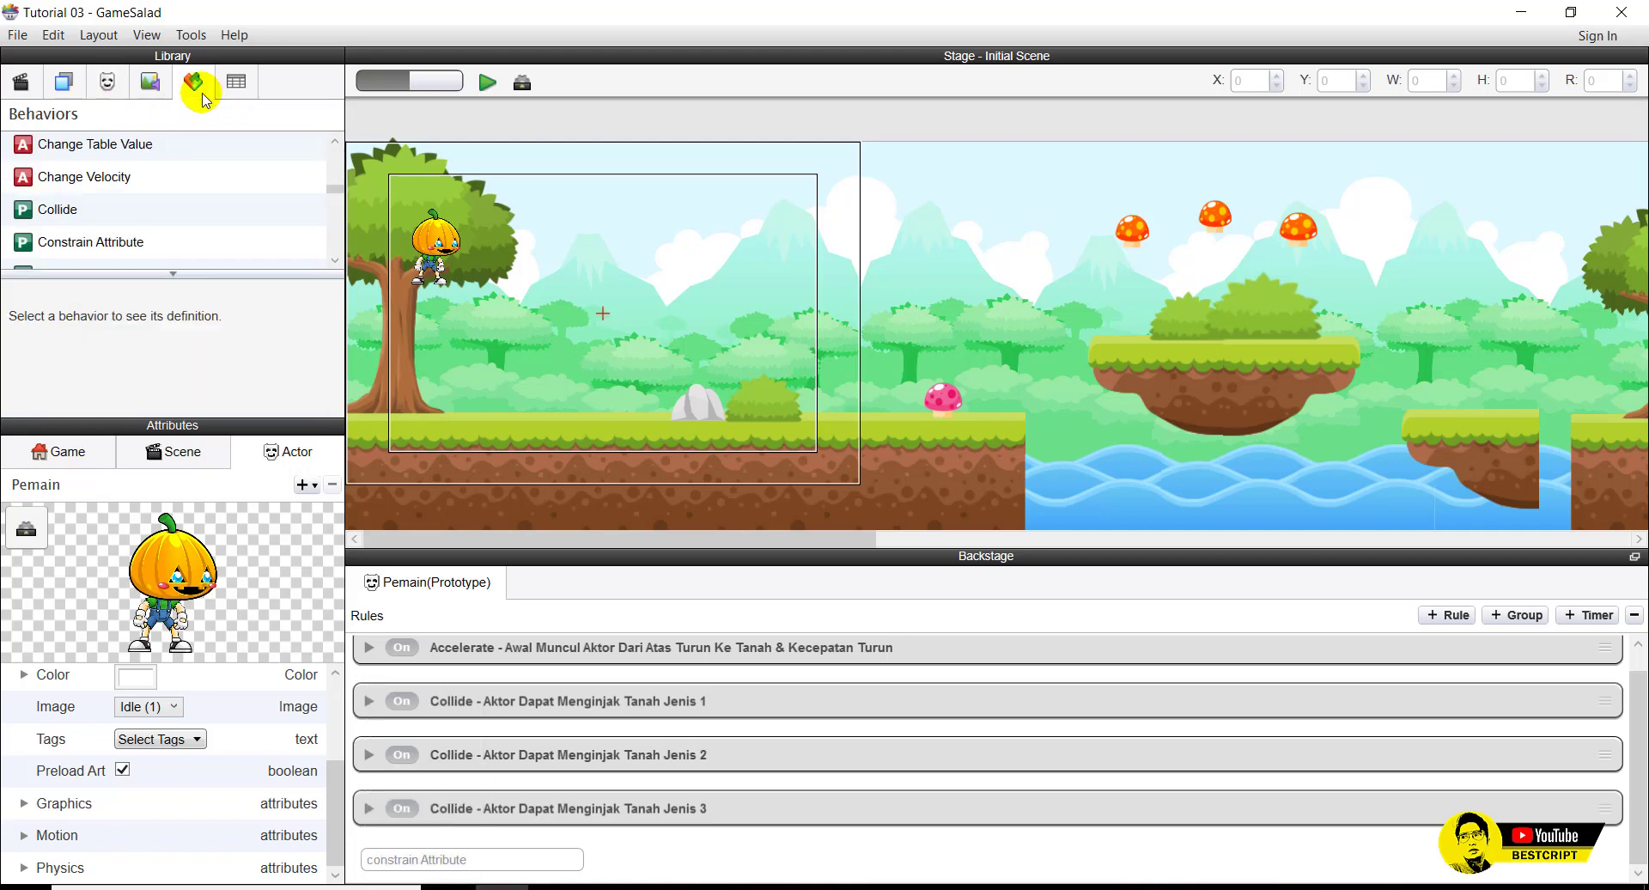
{"action": "left_click", "coordinate": [60, 245]}
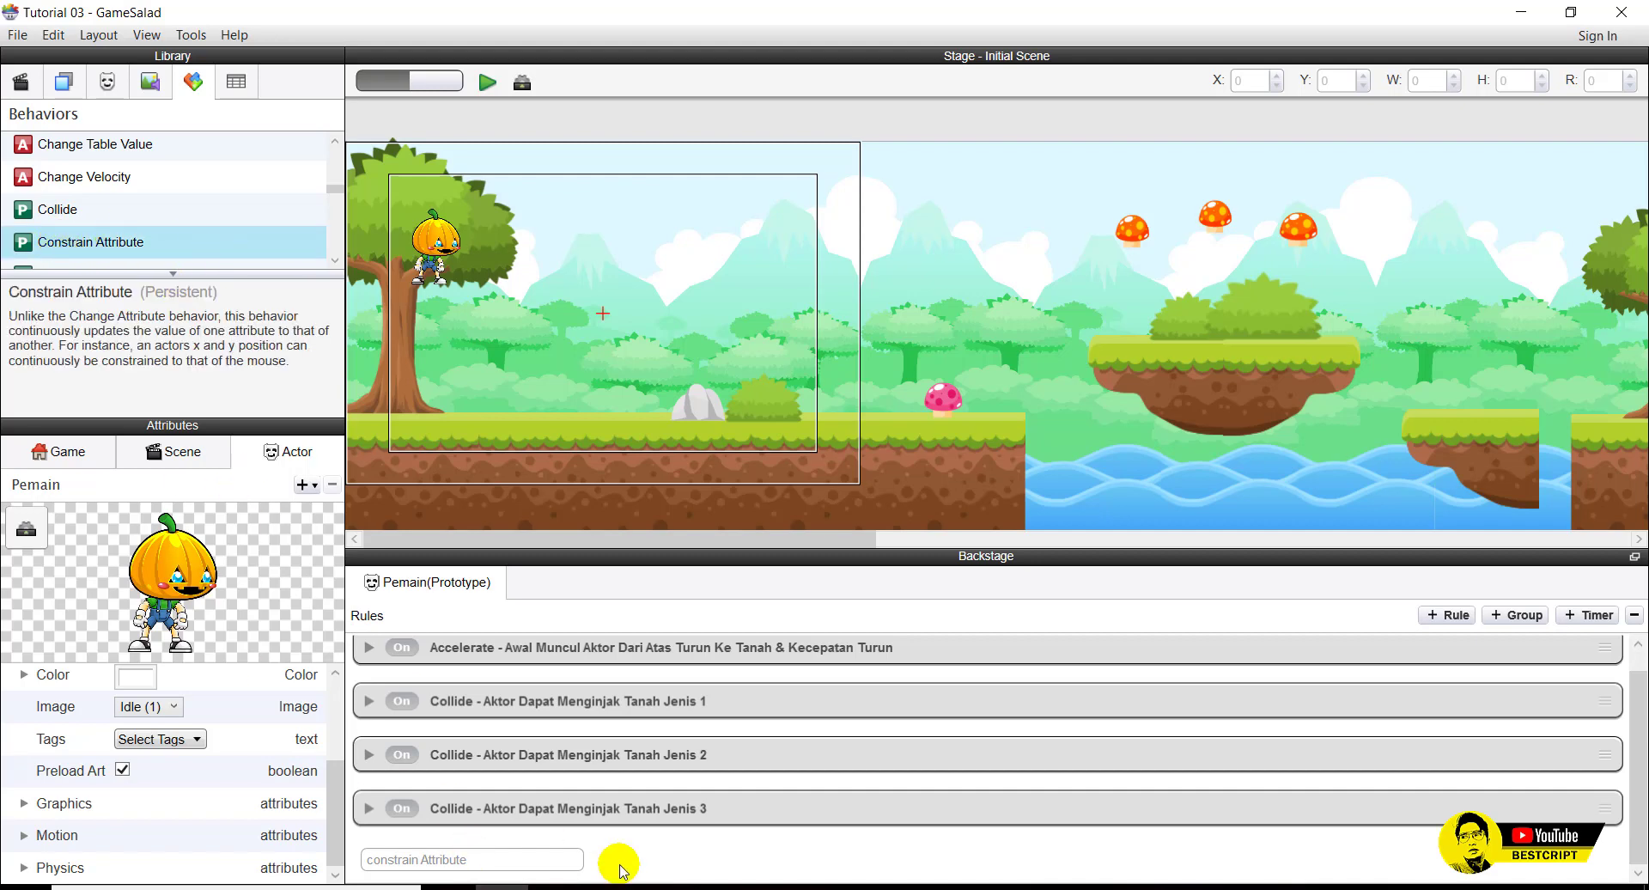
{"action": "left_click_drag", "start_coordinate": [626, 546], "coordinate": [647, 414]}
{"action": "left_click_drag", "start_coordinate": [66, 251], "coordinate": [459, 740]}
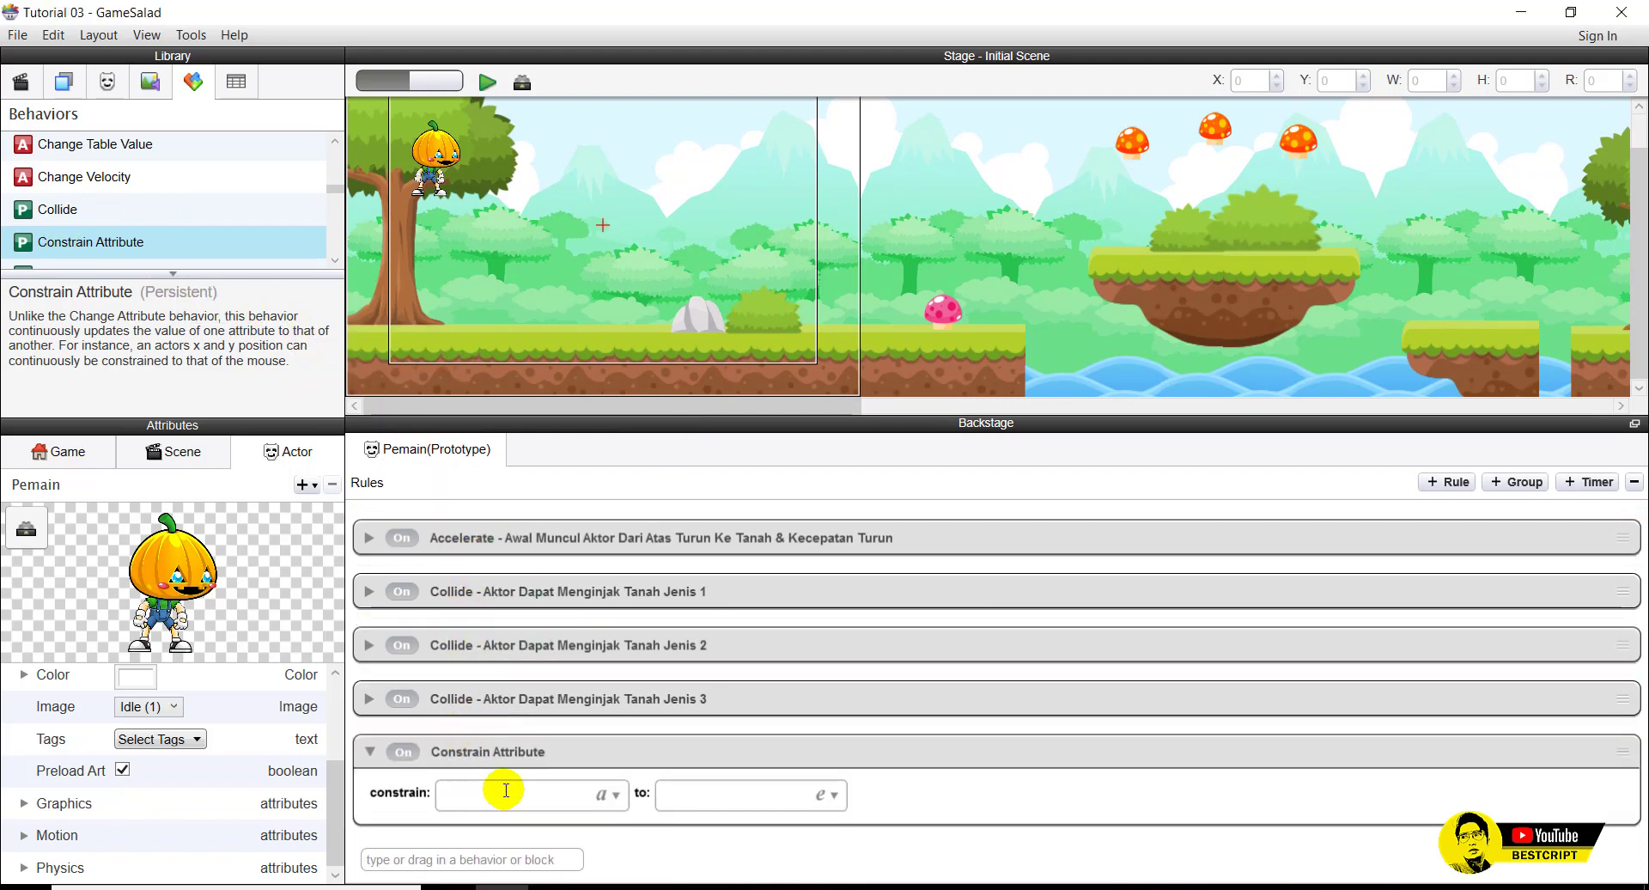
Choose Pemain's Motion Linear Velocity X as the attribute to constrain in the Constrain Attribute behavior.
{"action": "left_click", "coordinate": [616, 796]}
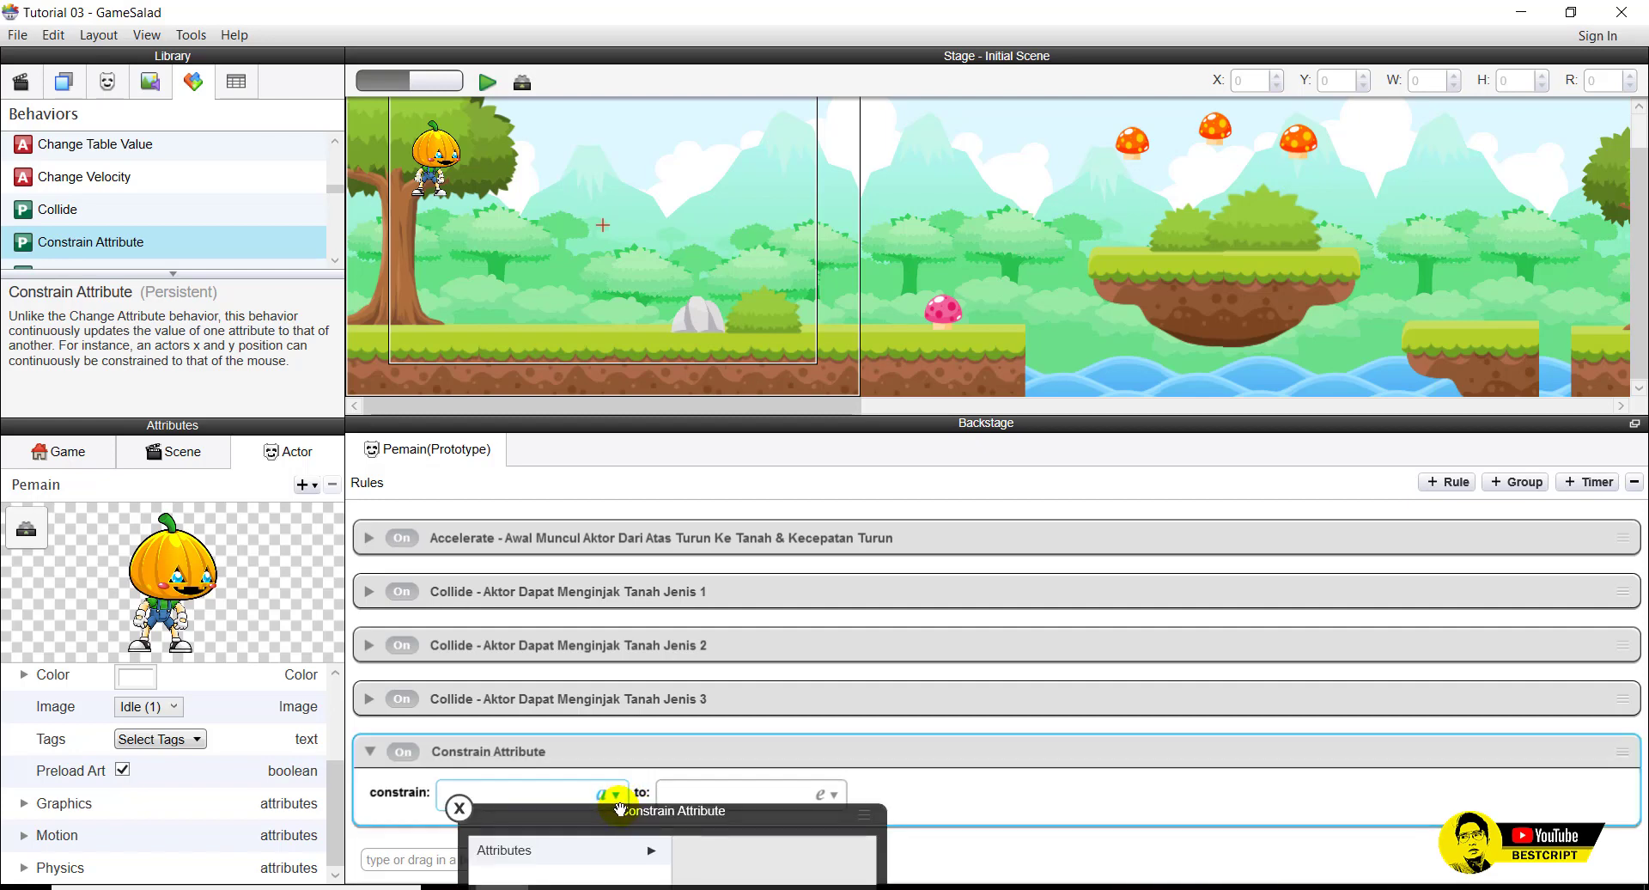
{"action": "left_click", "coordinate": [459, 808]}
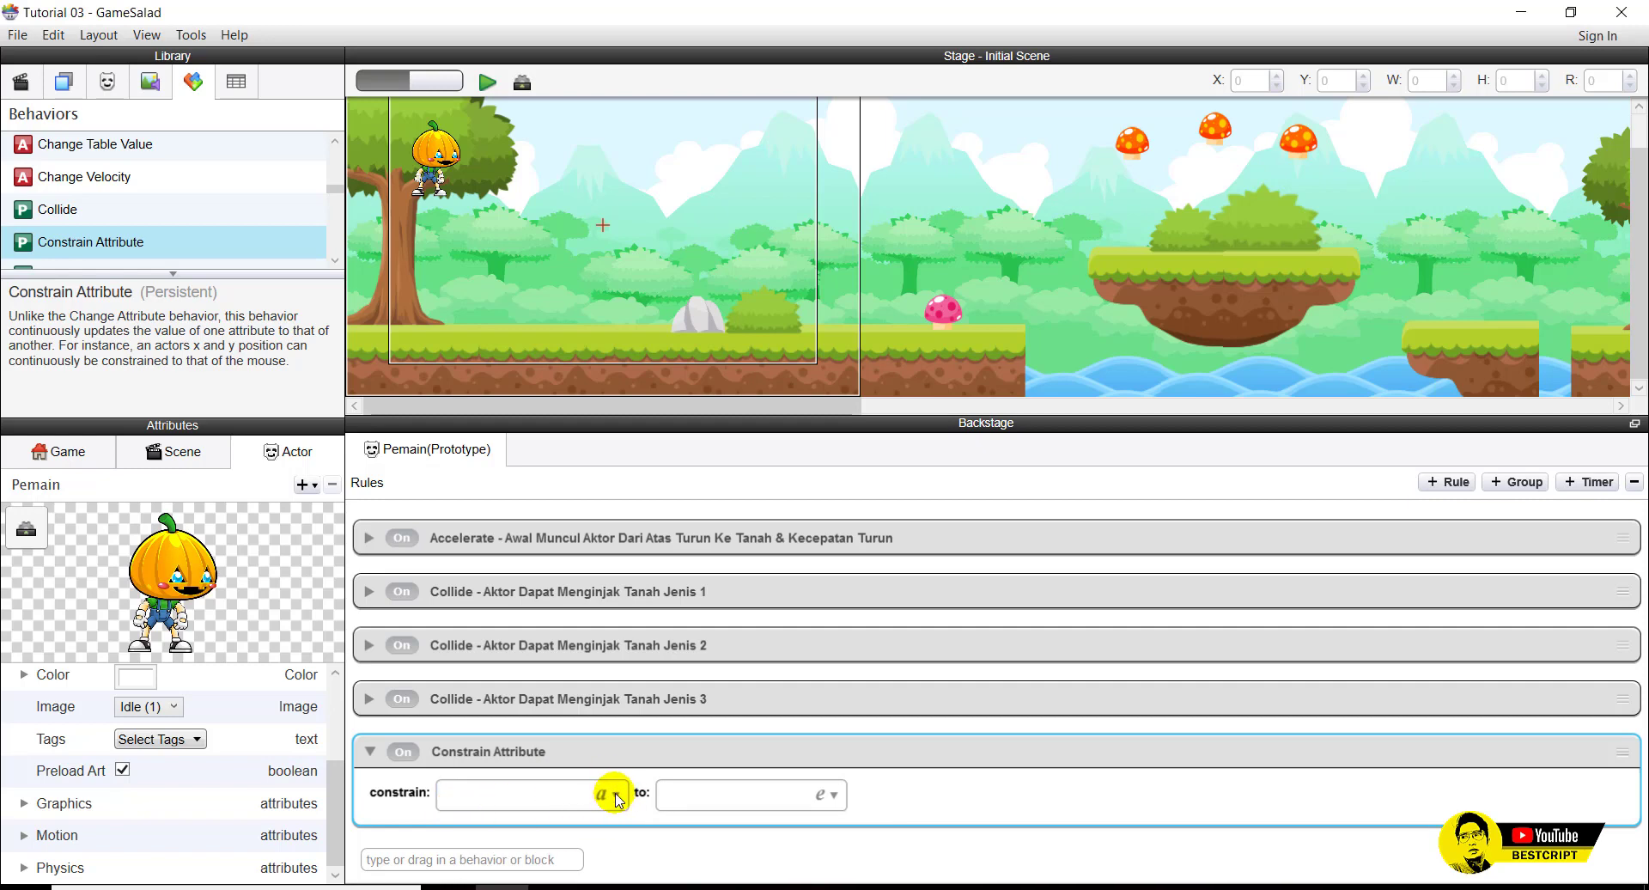
{"action": "left_click", "coordinate": [617, 797]}
{"action": "left_click_drag", "start_coordinate": [616, 799], "coordinate": [1040, 438]}
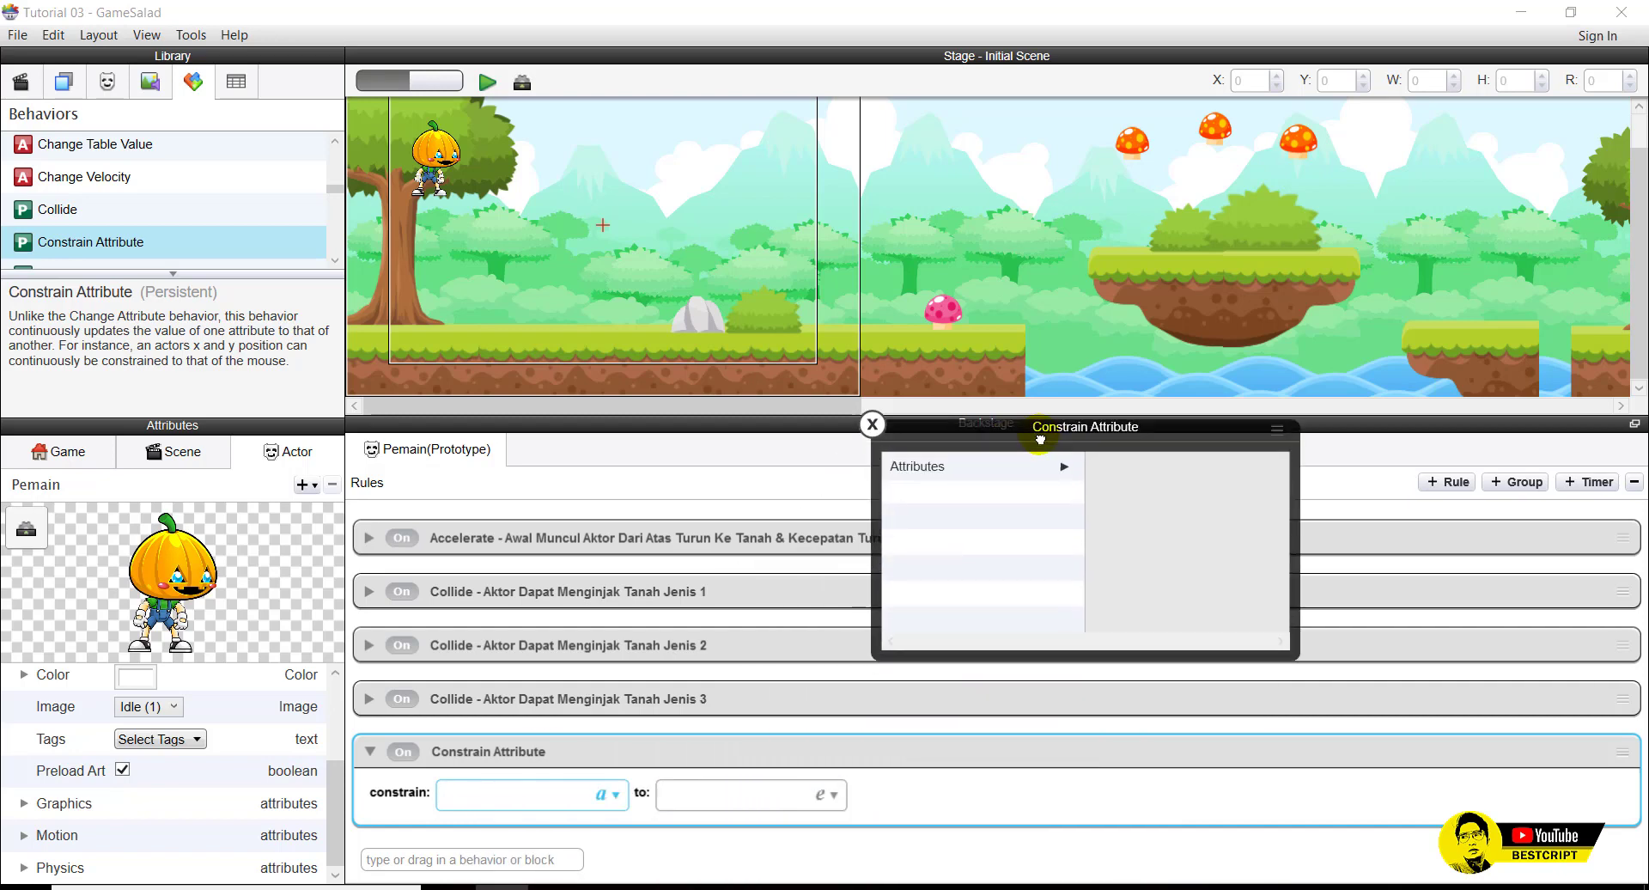
{"action": "left_click", "coordinate": [998, 475]}
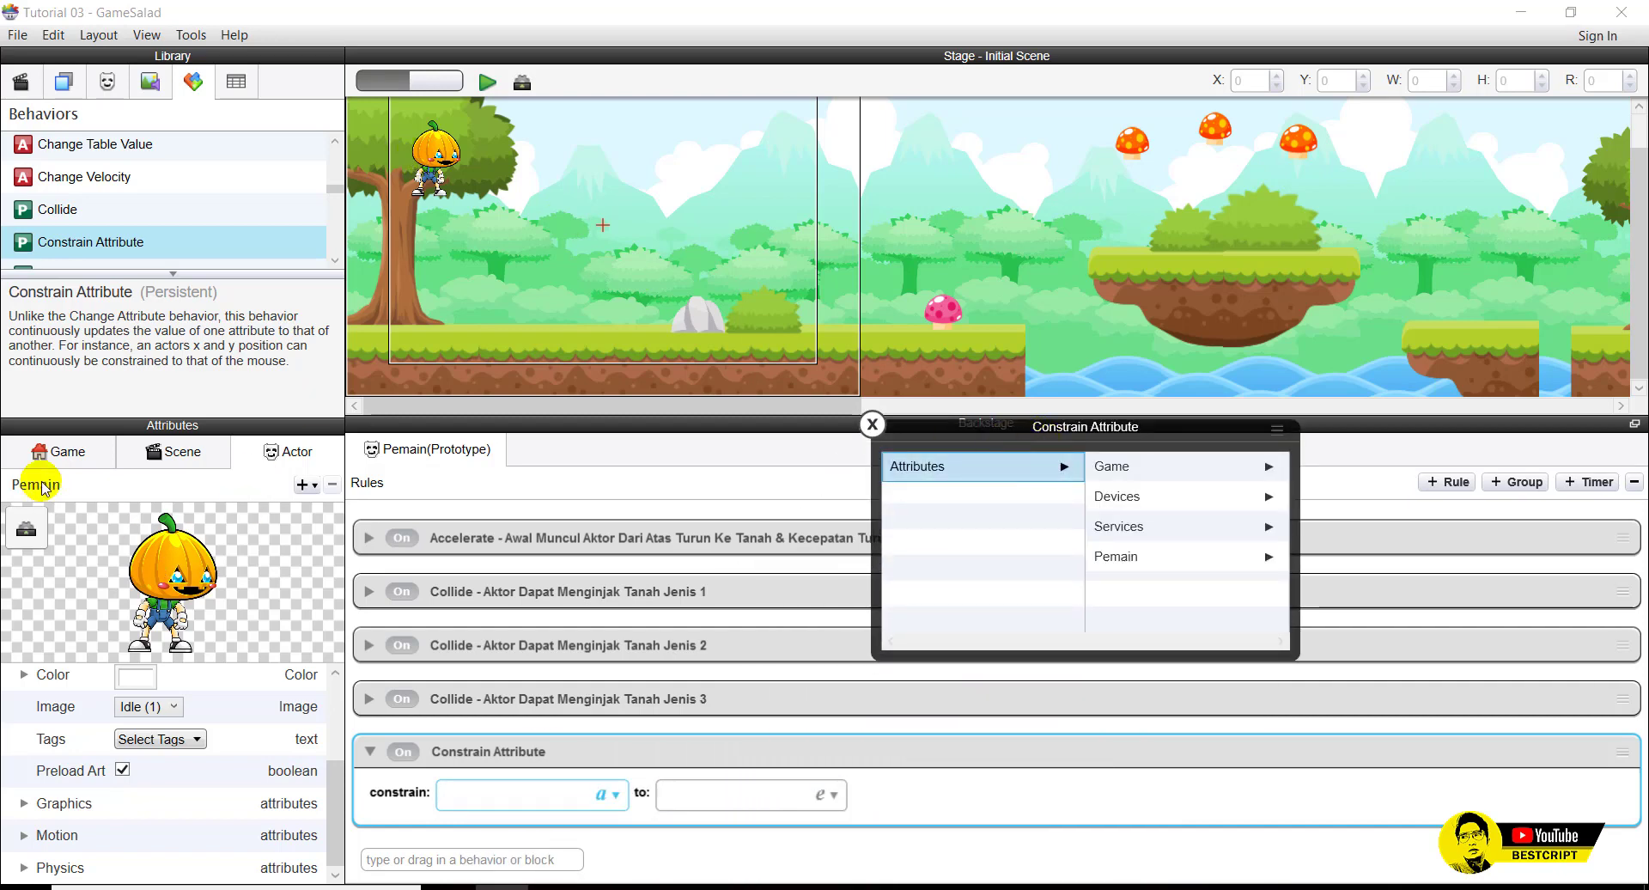
{"action": "left_click", "coordinate": [106, 82]}
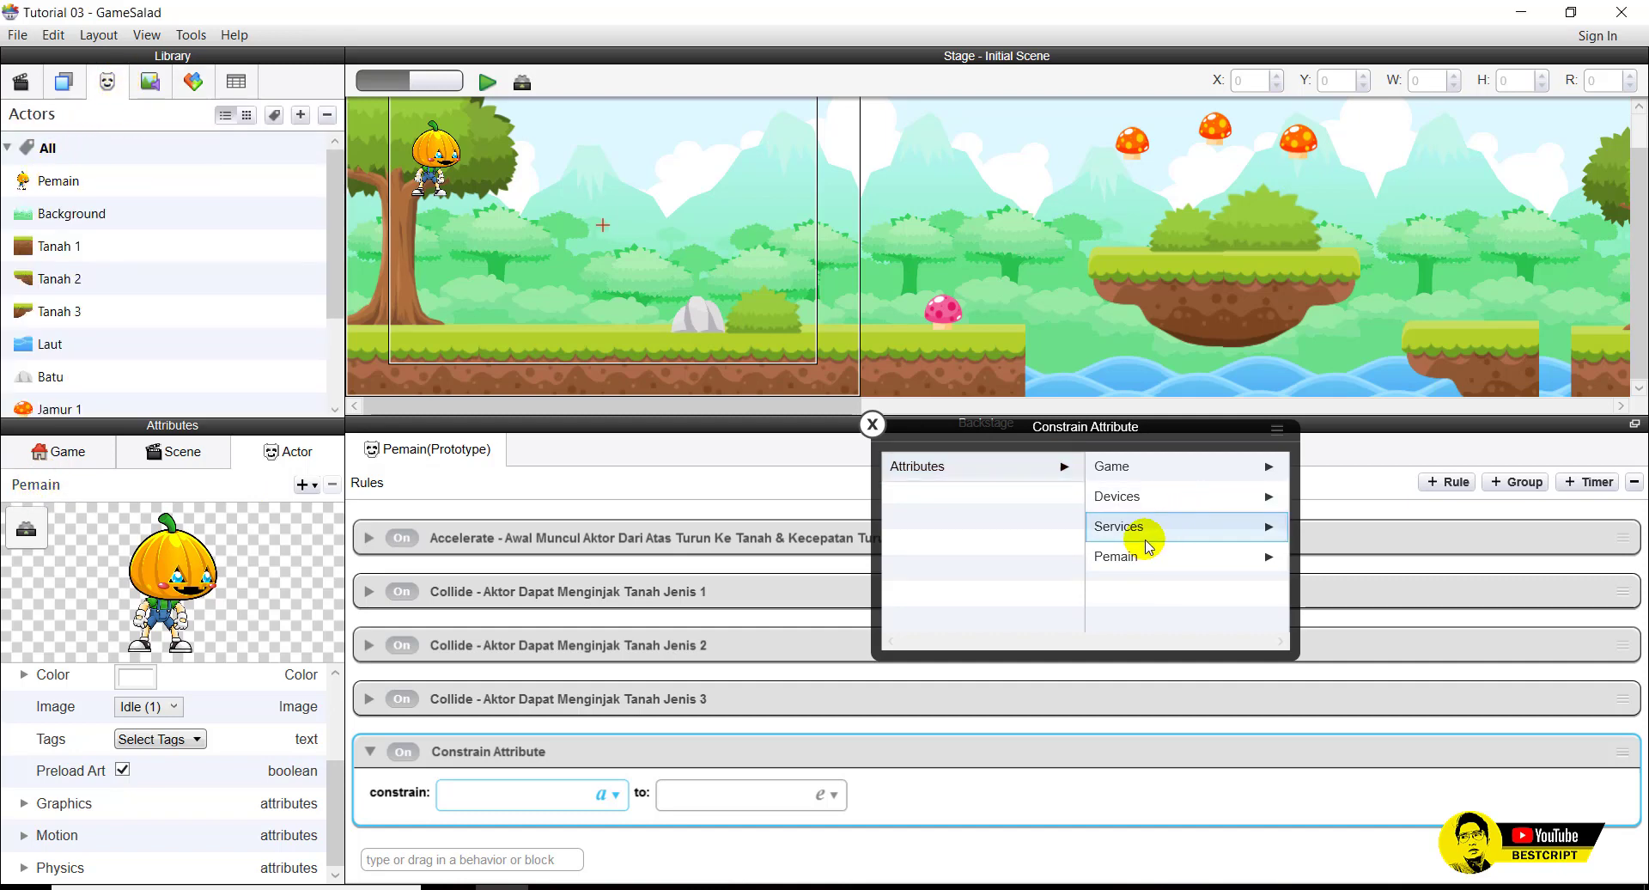
{"action": "left_click", "coordinate": [1125, 560]}
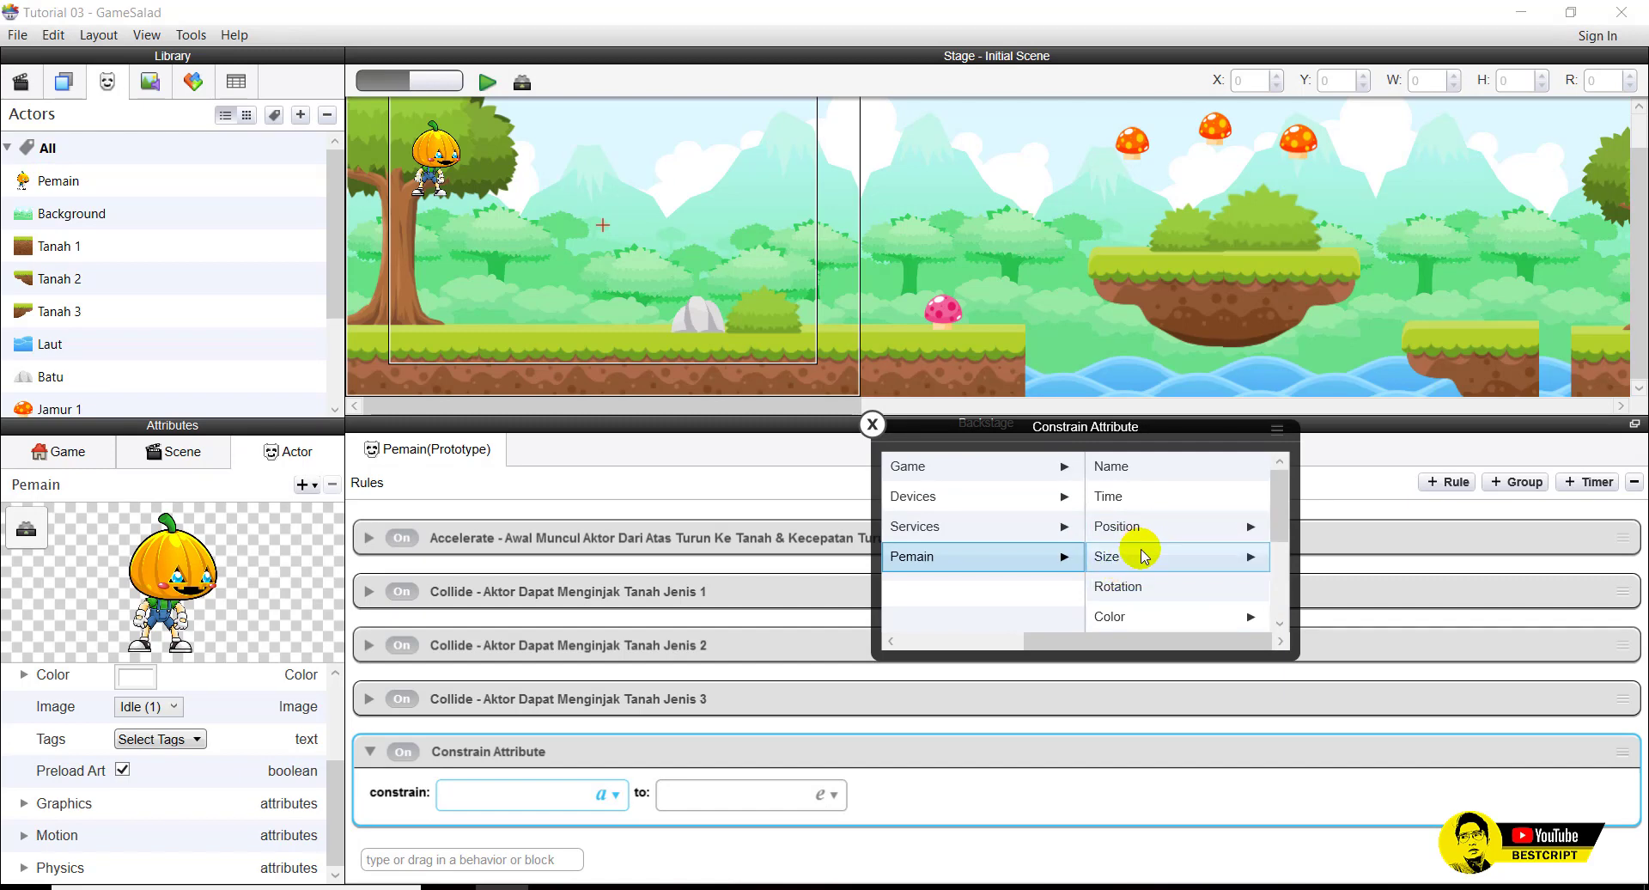
{"action": "scroll", "coordinate": [1159, 557], "scroll_direction": "down", "scroll_amount": 2}
{"action": "scroll", "coordinate": [1164, 557], "scroll_direction": "up", "scroll_amount": 2}
{"action": "scroll", "coordinate": [1168, 558], "scroll_direction": "down", "scroll_amount": 2}
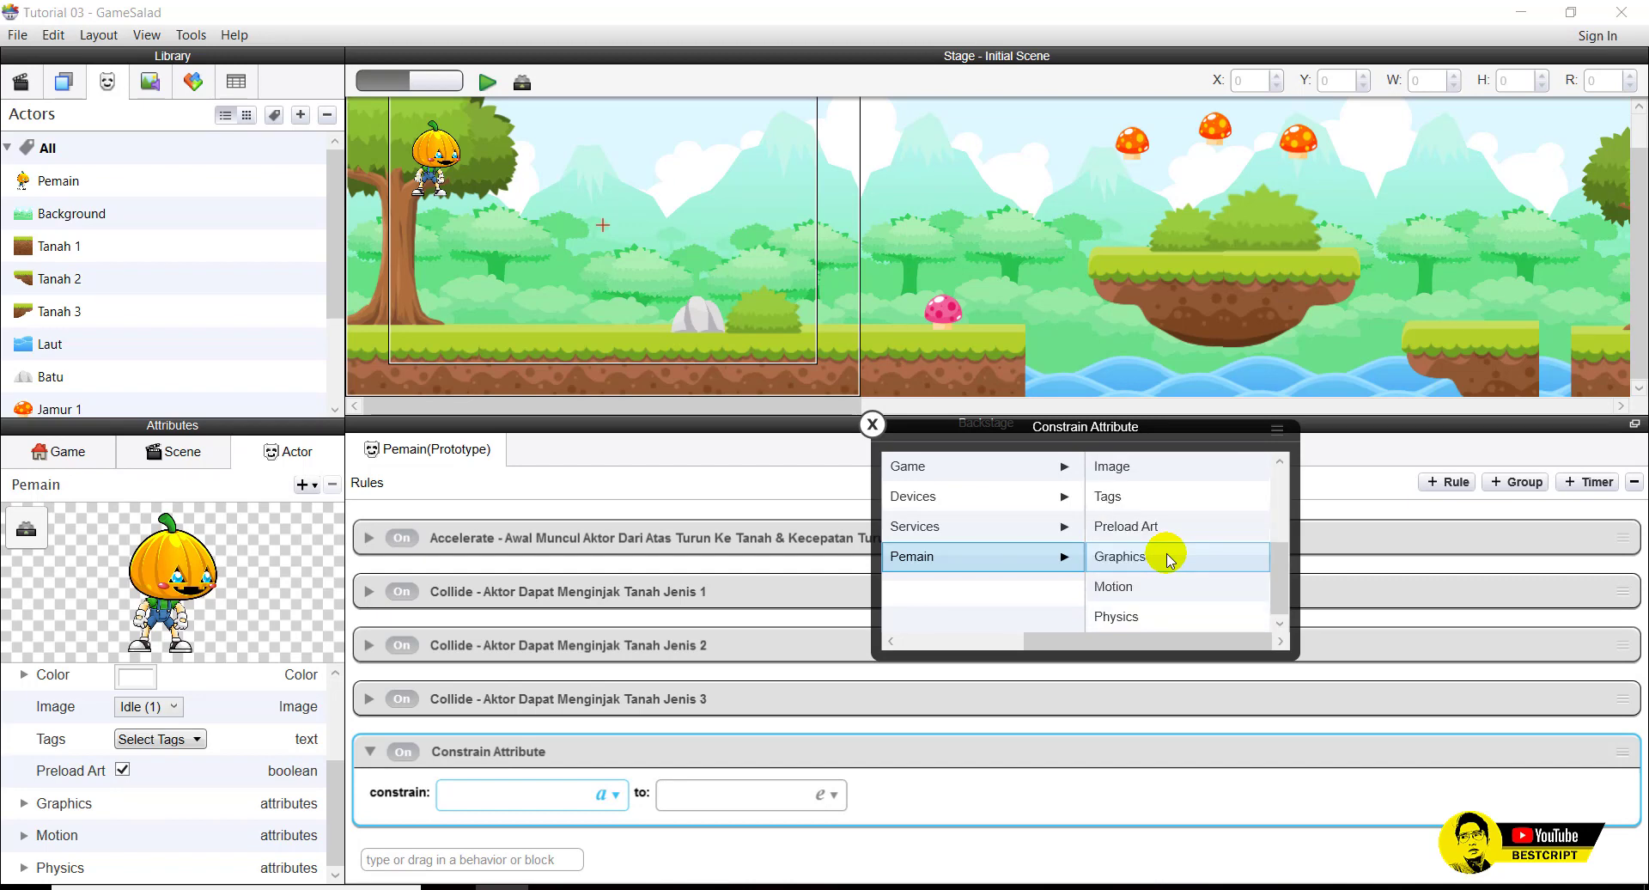
{"action": "left_click", "coordinate": [1113, 587]}
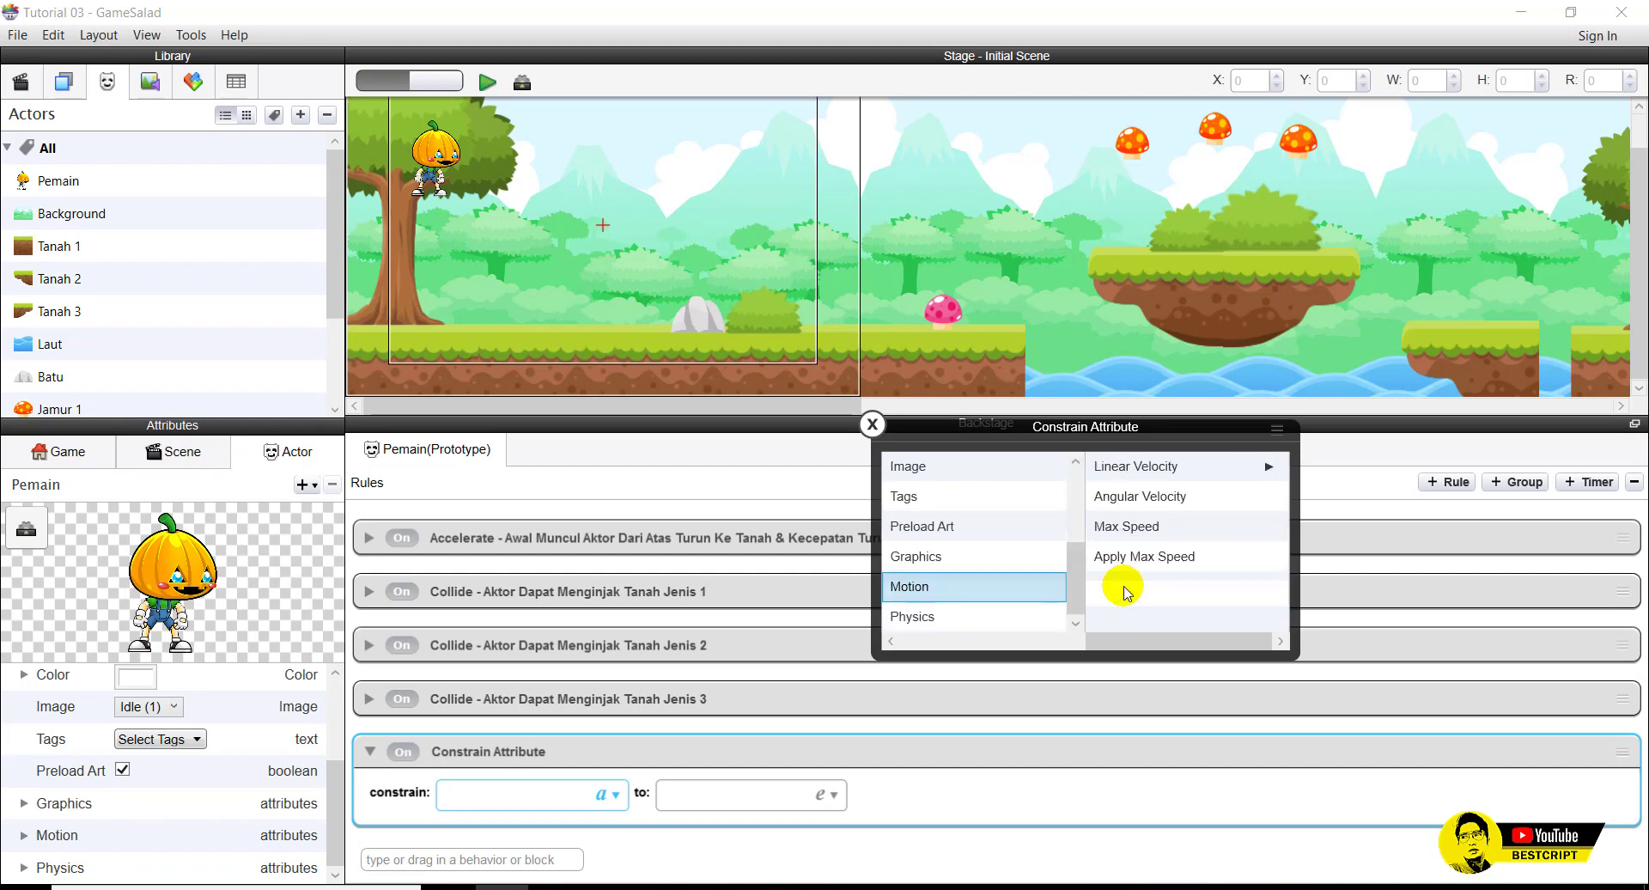
{"action": "left_click", "coordinate": [1176, 475]}
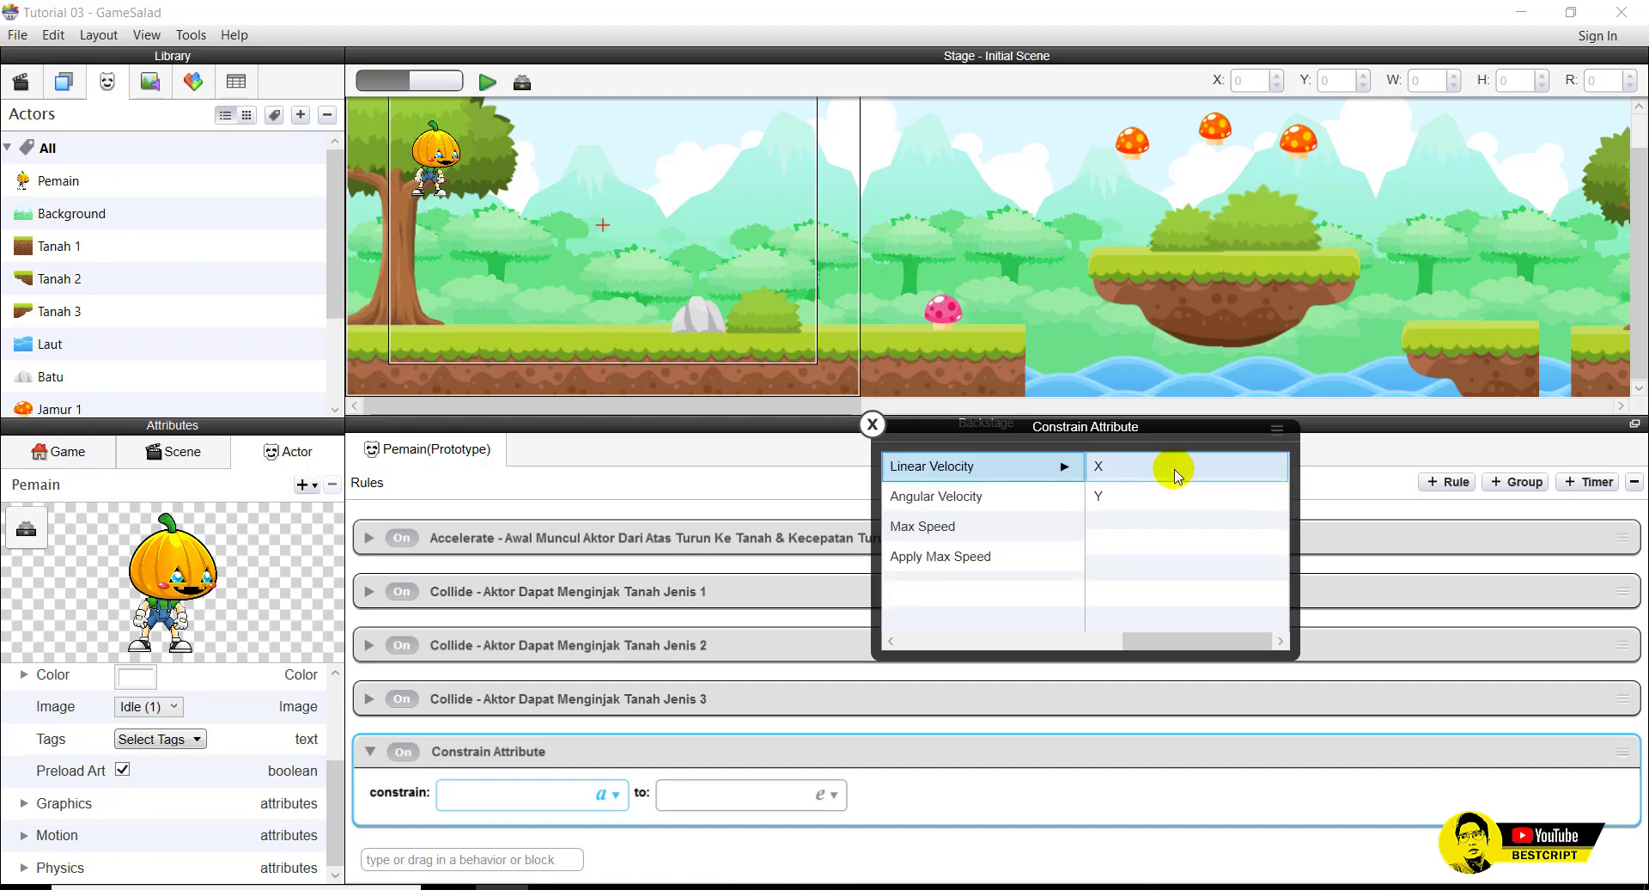
{"action": "left_click", "coordinate": [1101, 468]}
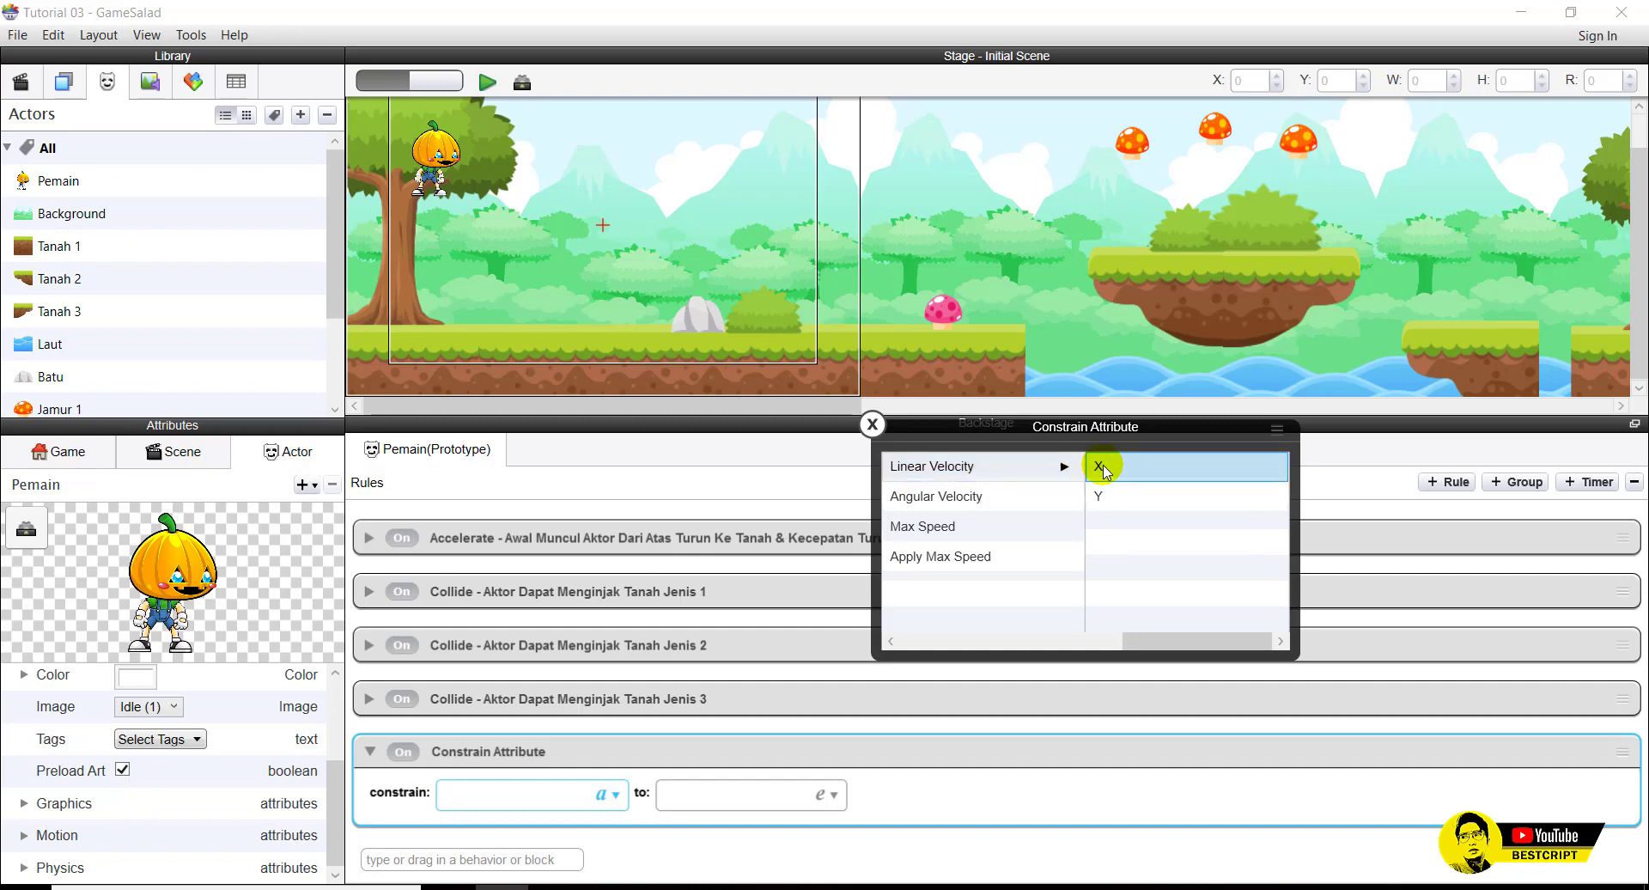
{"action": "left_click", "coordinate": [1102, 468]}
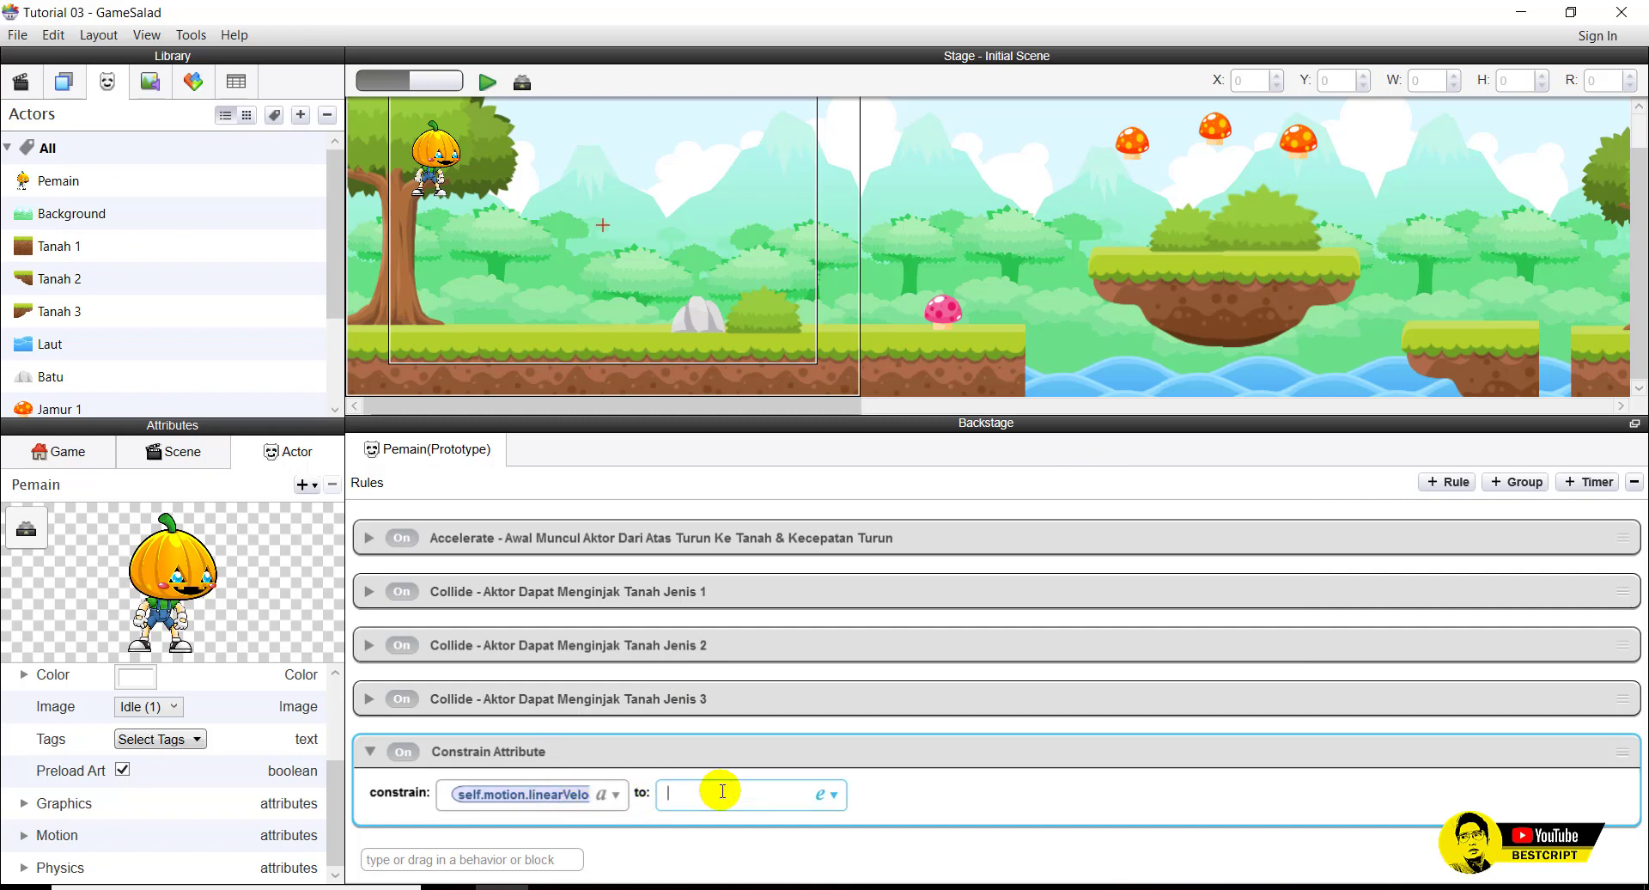
Set the Constrain Attribute value to 200 and preview the scene twice to check Pemain's movement, returning to the editor.
{"action": "left_click", "coordinate": [722, 791]}
{"action": "type", "text": "200"}
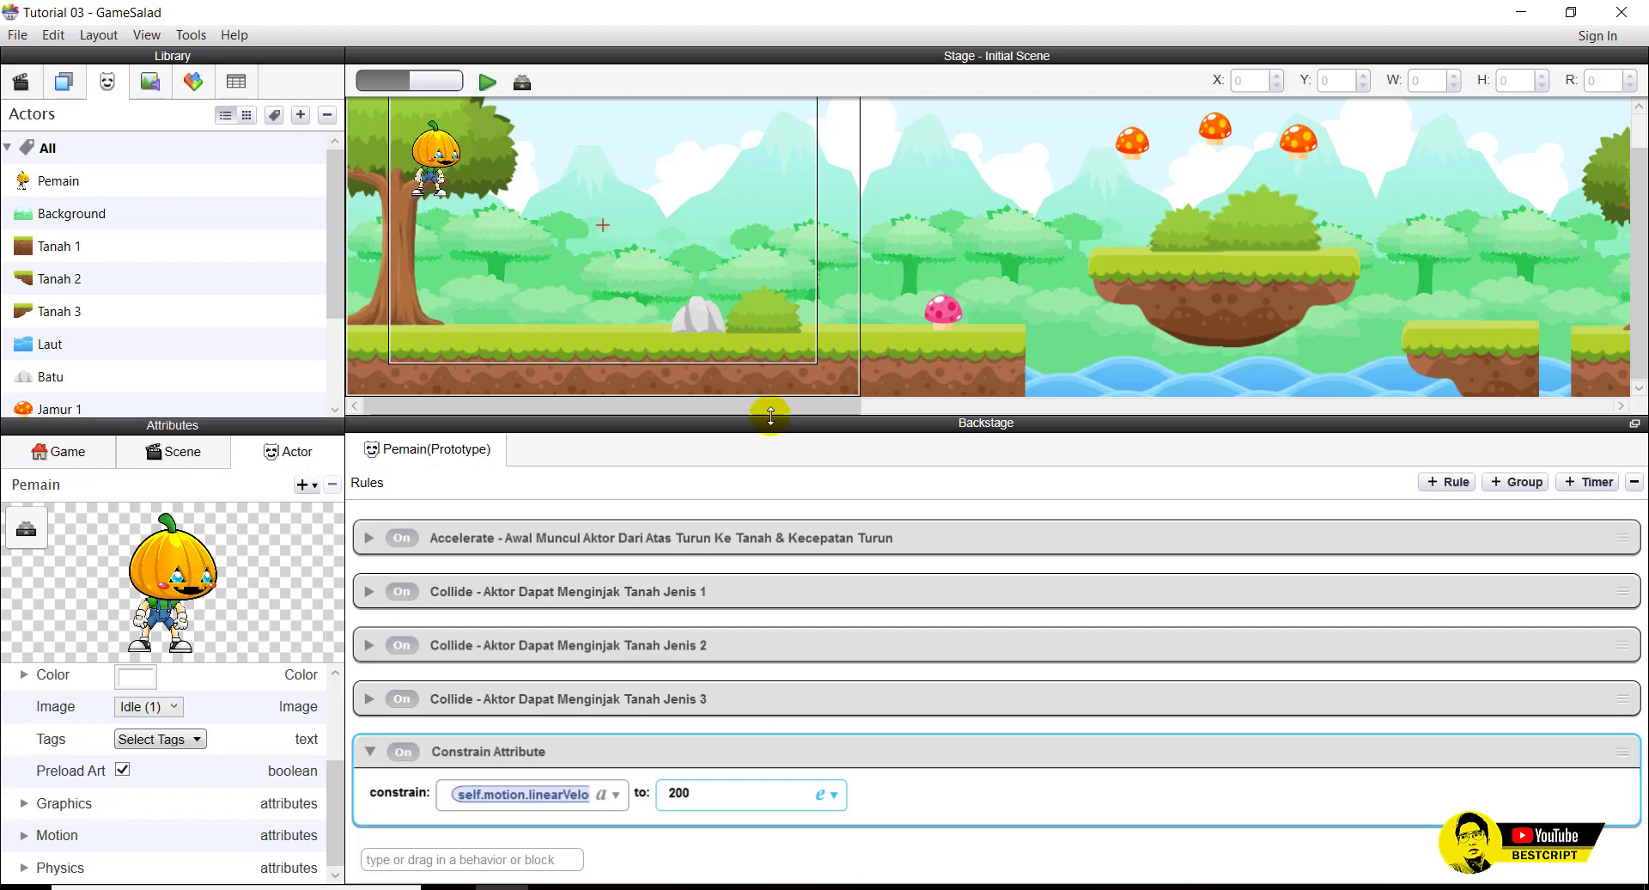
{"action": "left_click", "coordinate": [486, 84]}
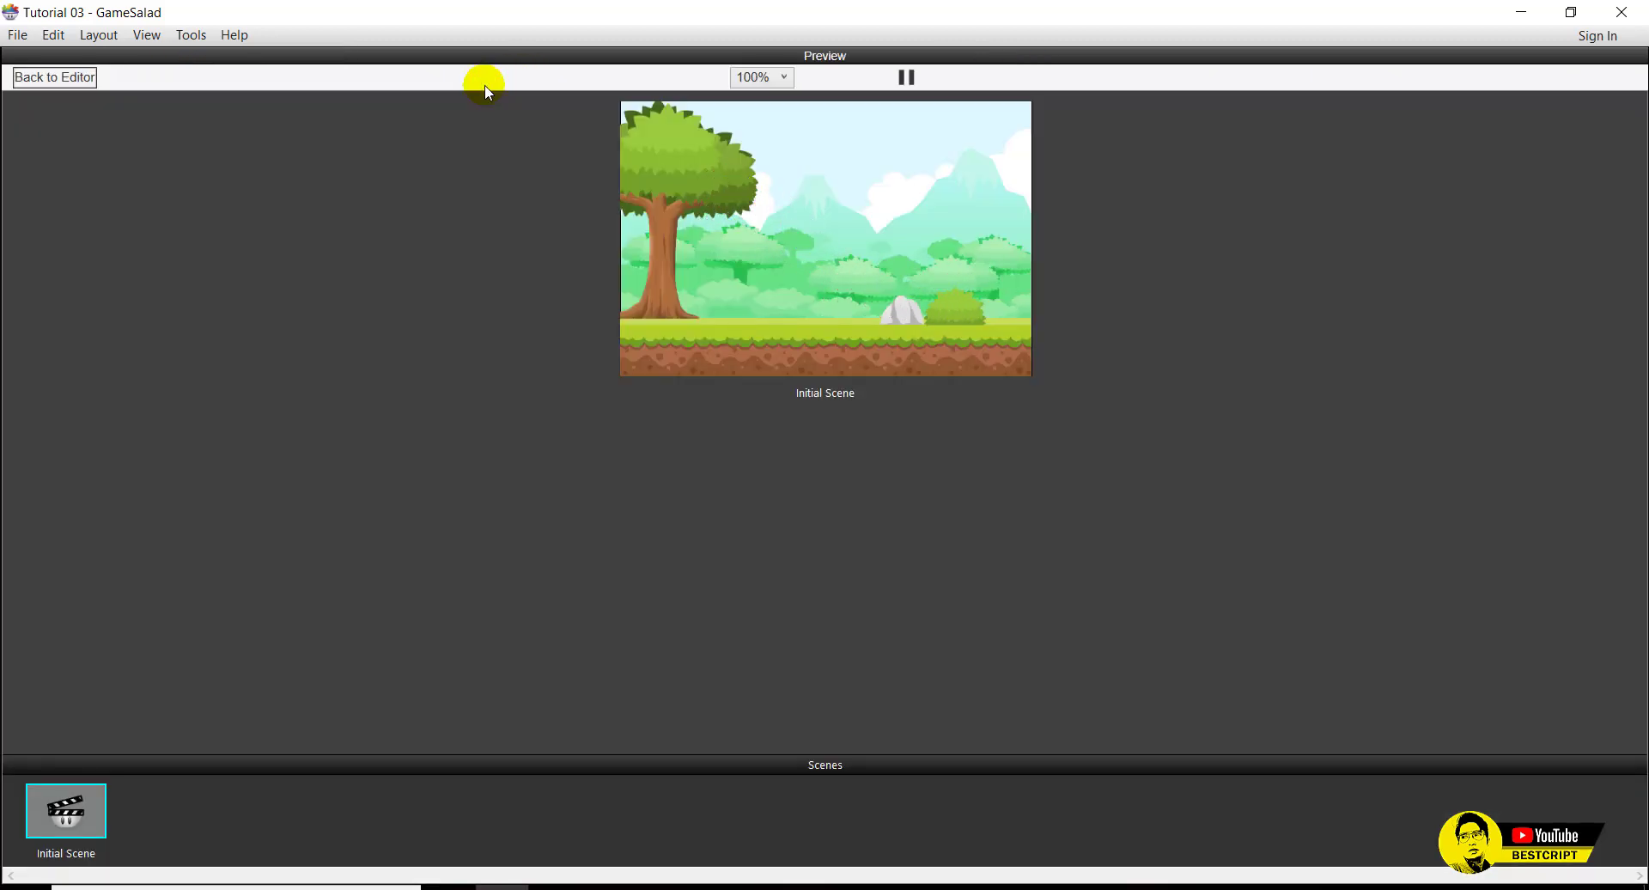
{"action": "left_click", "coordinate": [79, 79]}
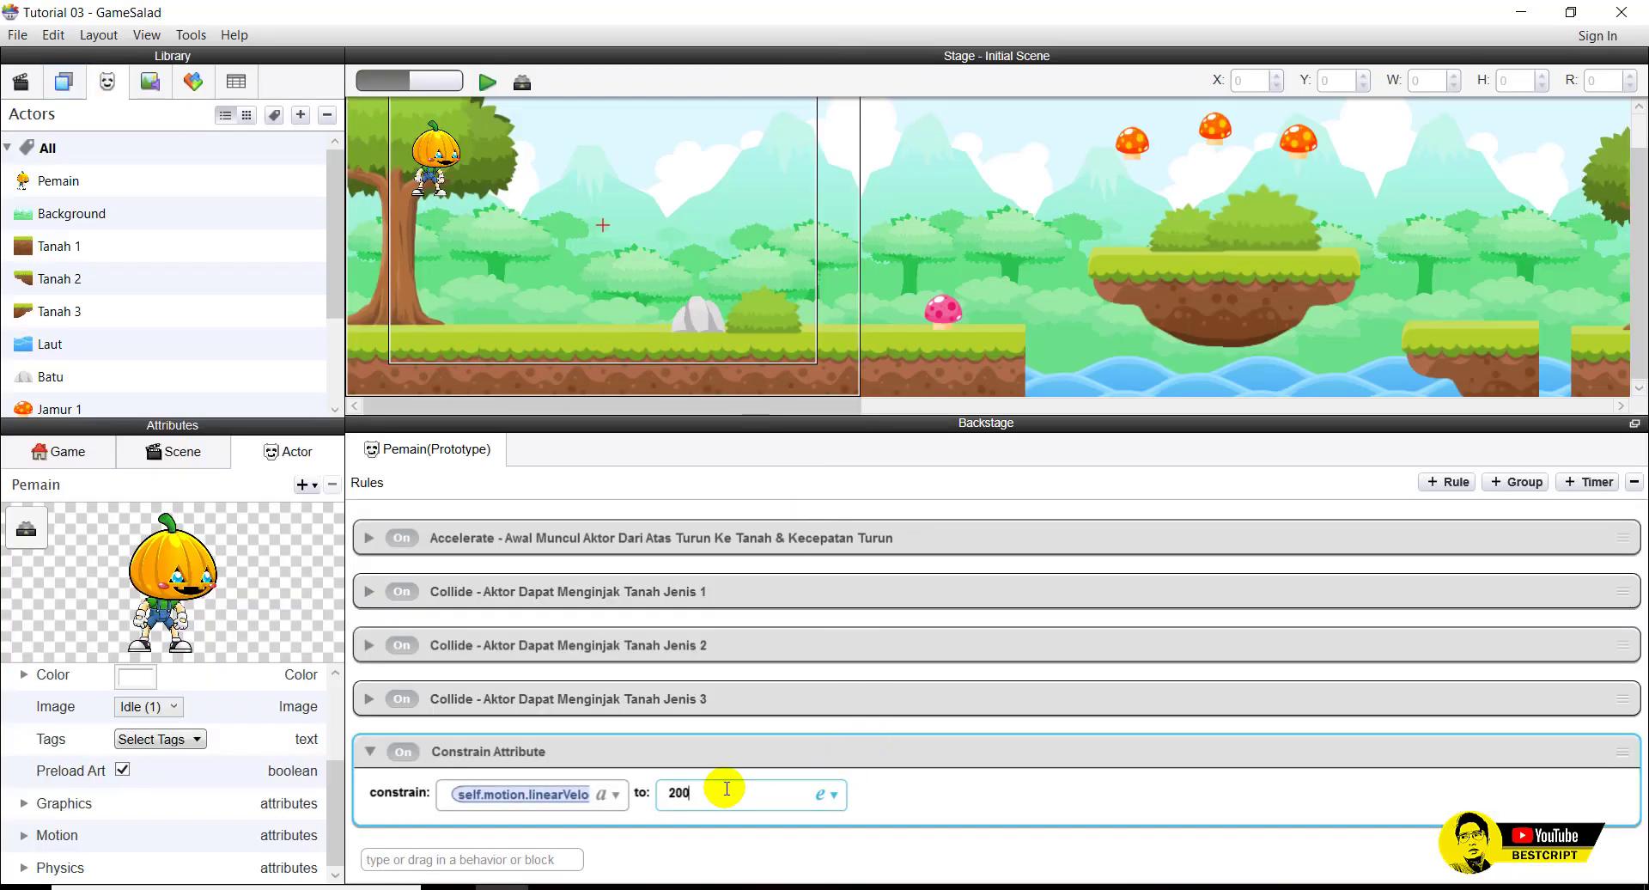
{"action": "left_click", "coordinate": [486, 82]}
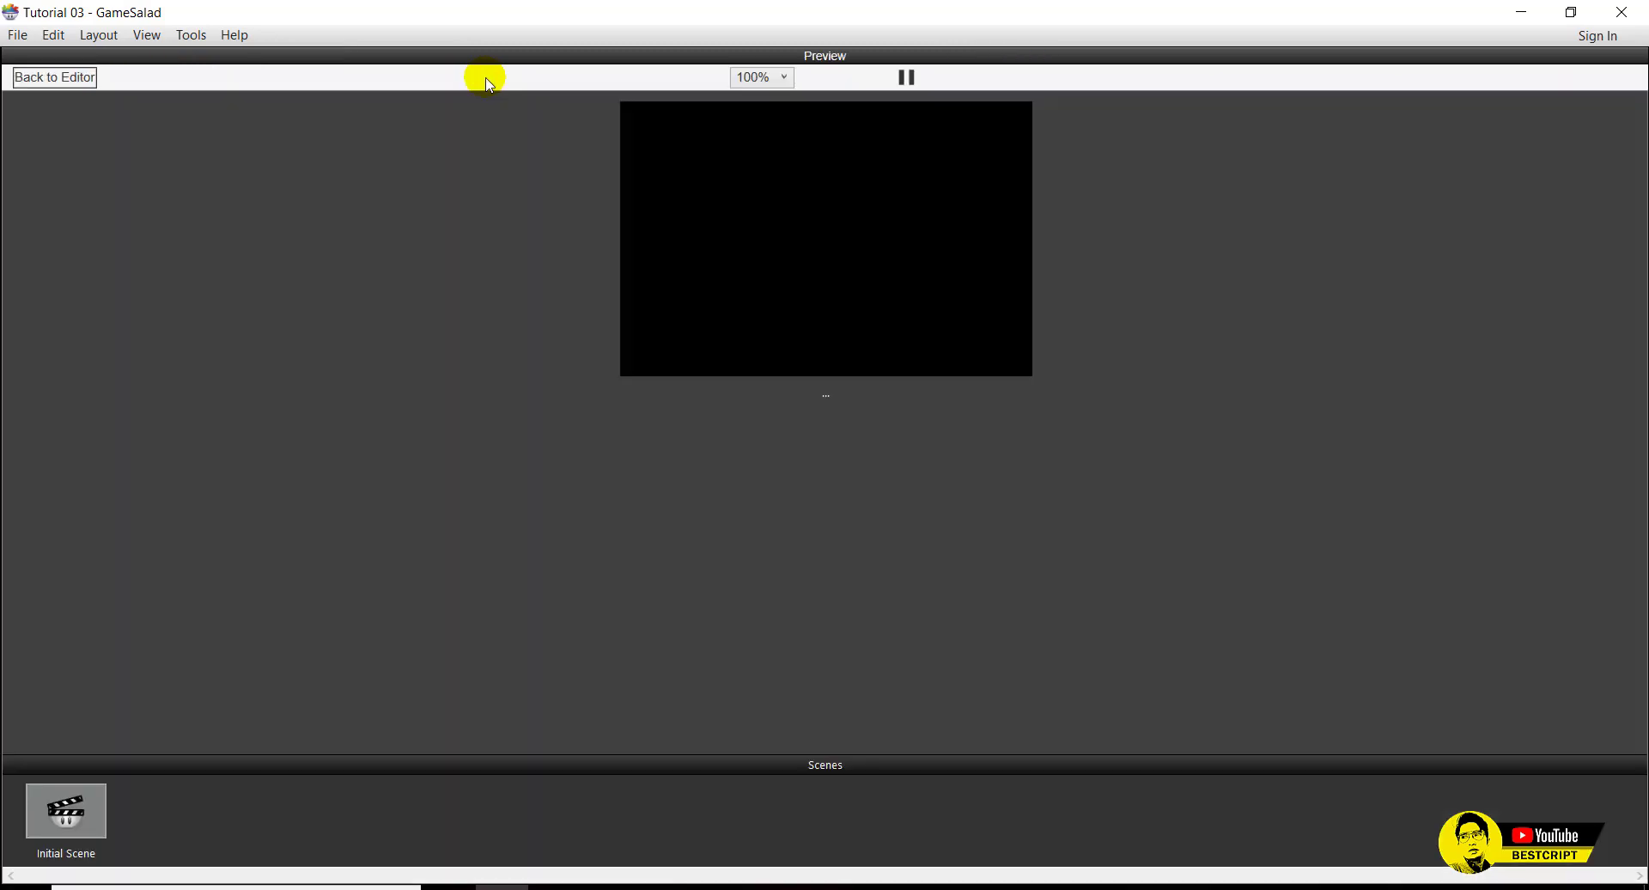
{"action": "left_click", "coordinate": [73, 80]}
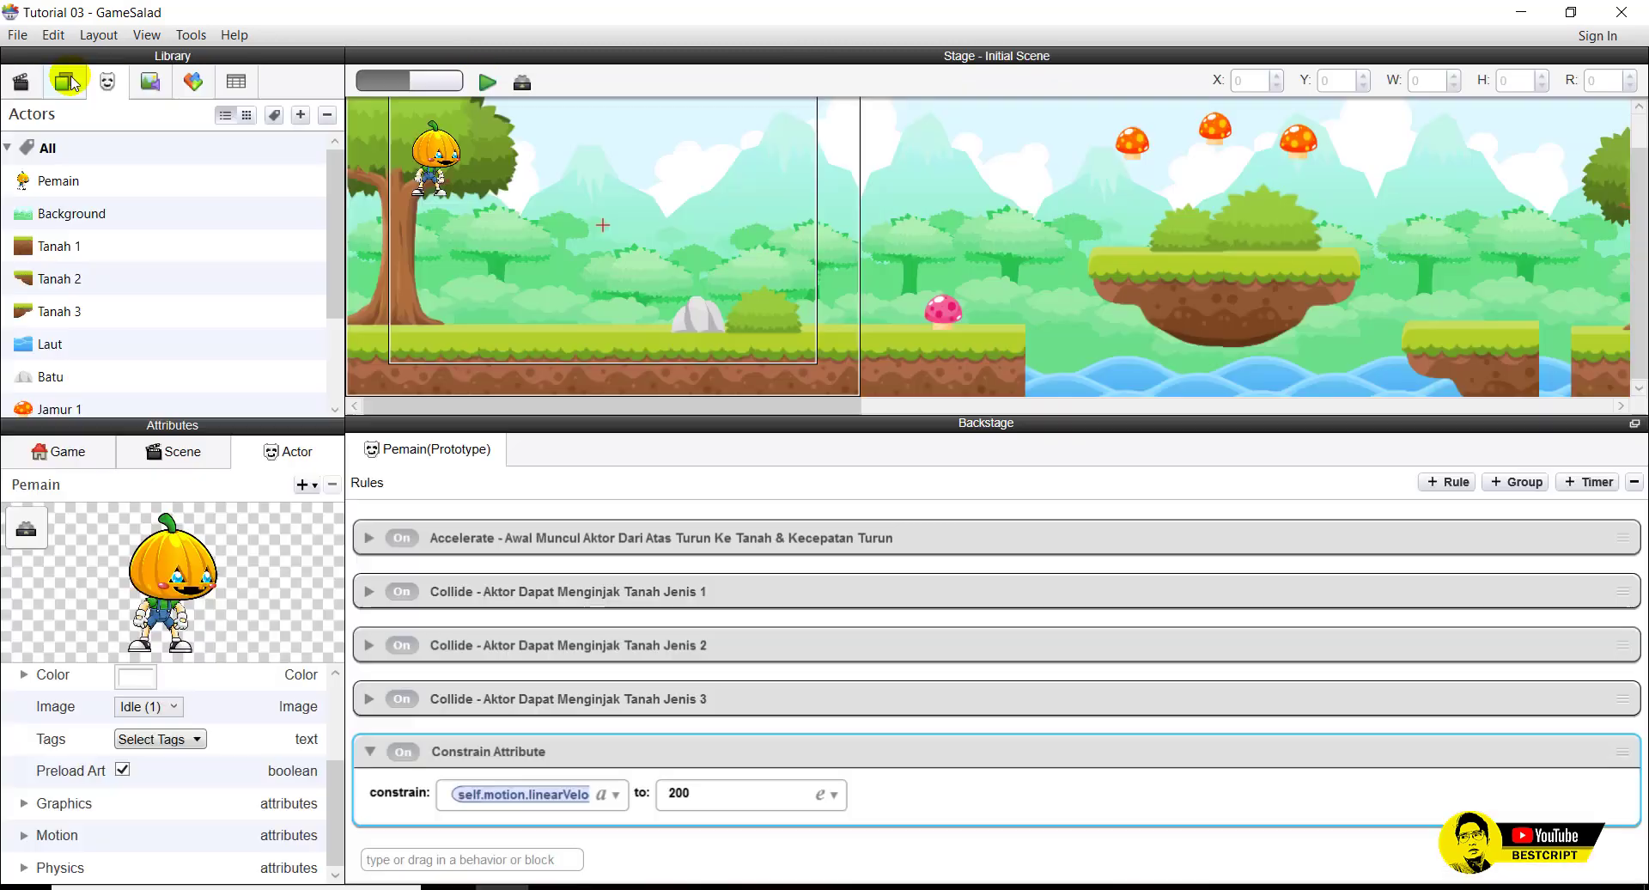
Review the path to Pemain's Motion attributes in the constraint's attribute browser, and close the browser.
{"action": "left_click", "coordinate": [617, 797]}
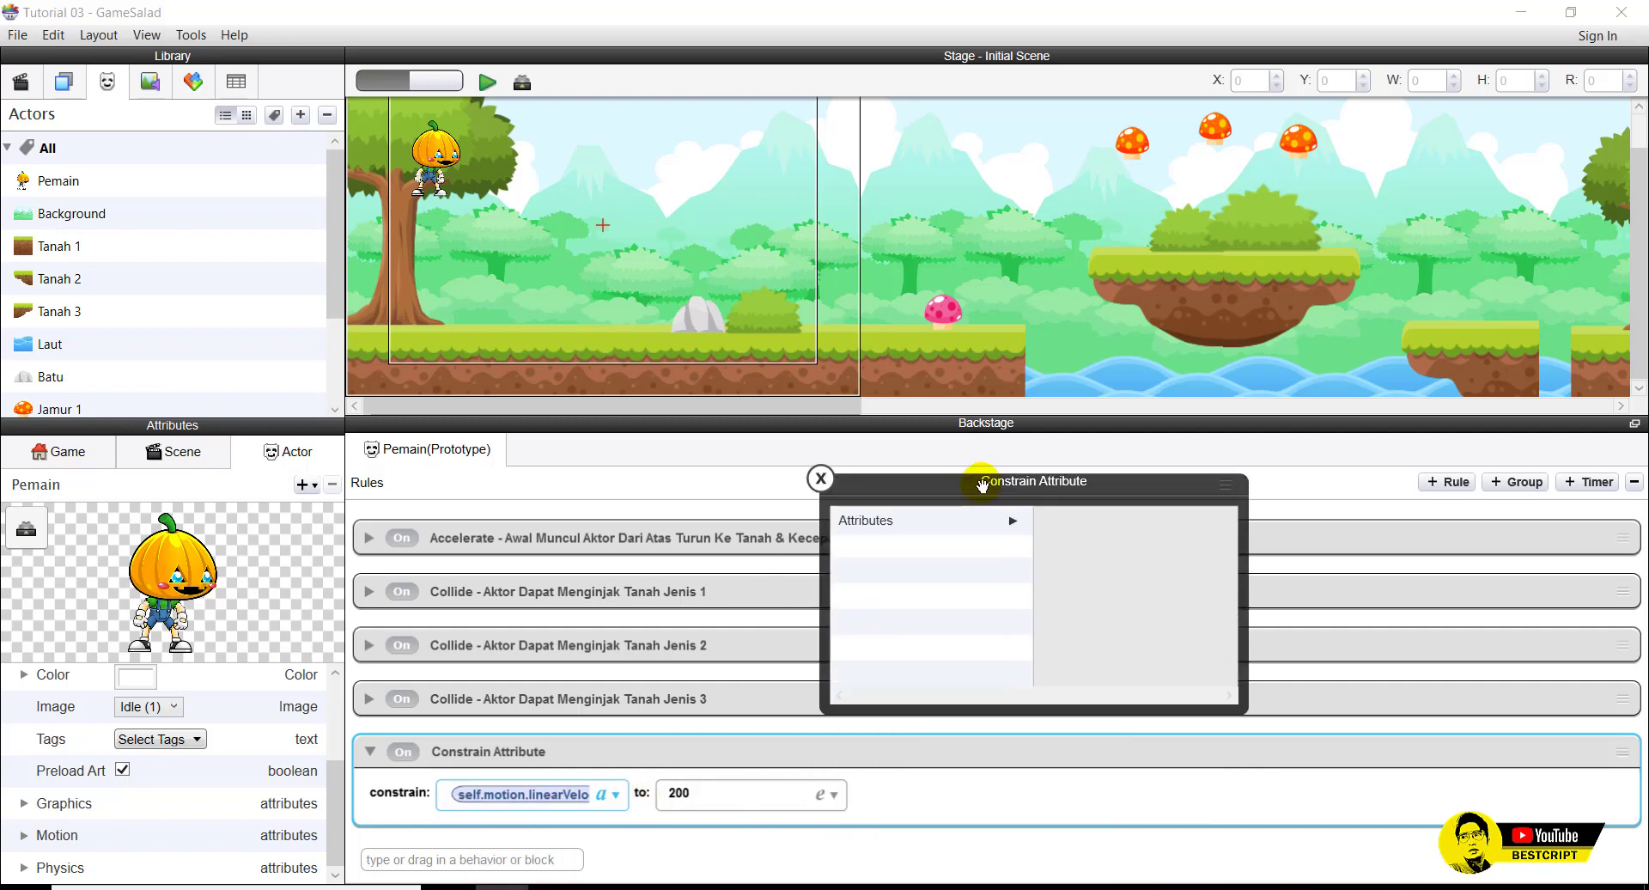
{"action": "left_click", "coordinate": [992, 526]}
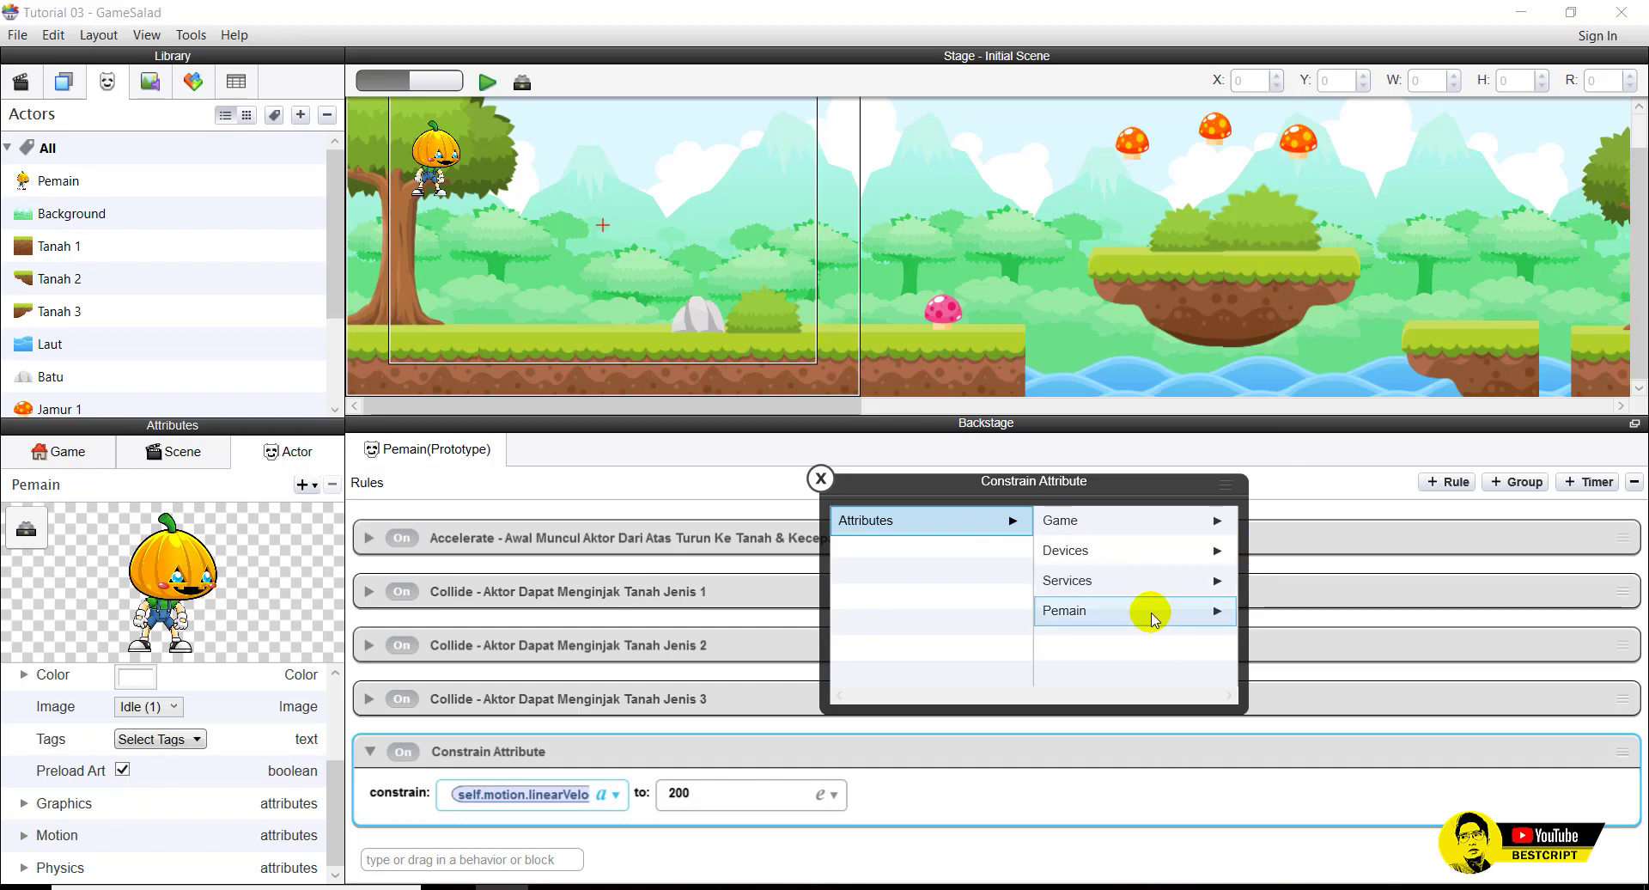
{"action": "left_click", "coordinate": [1114, 612]}
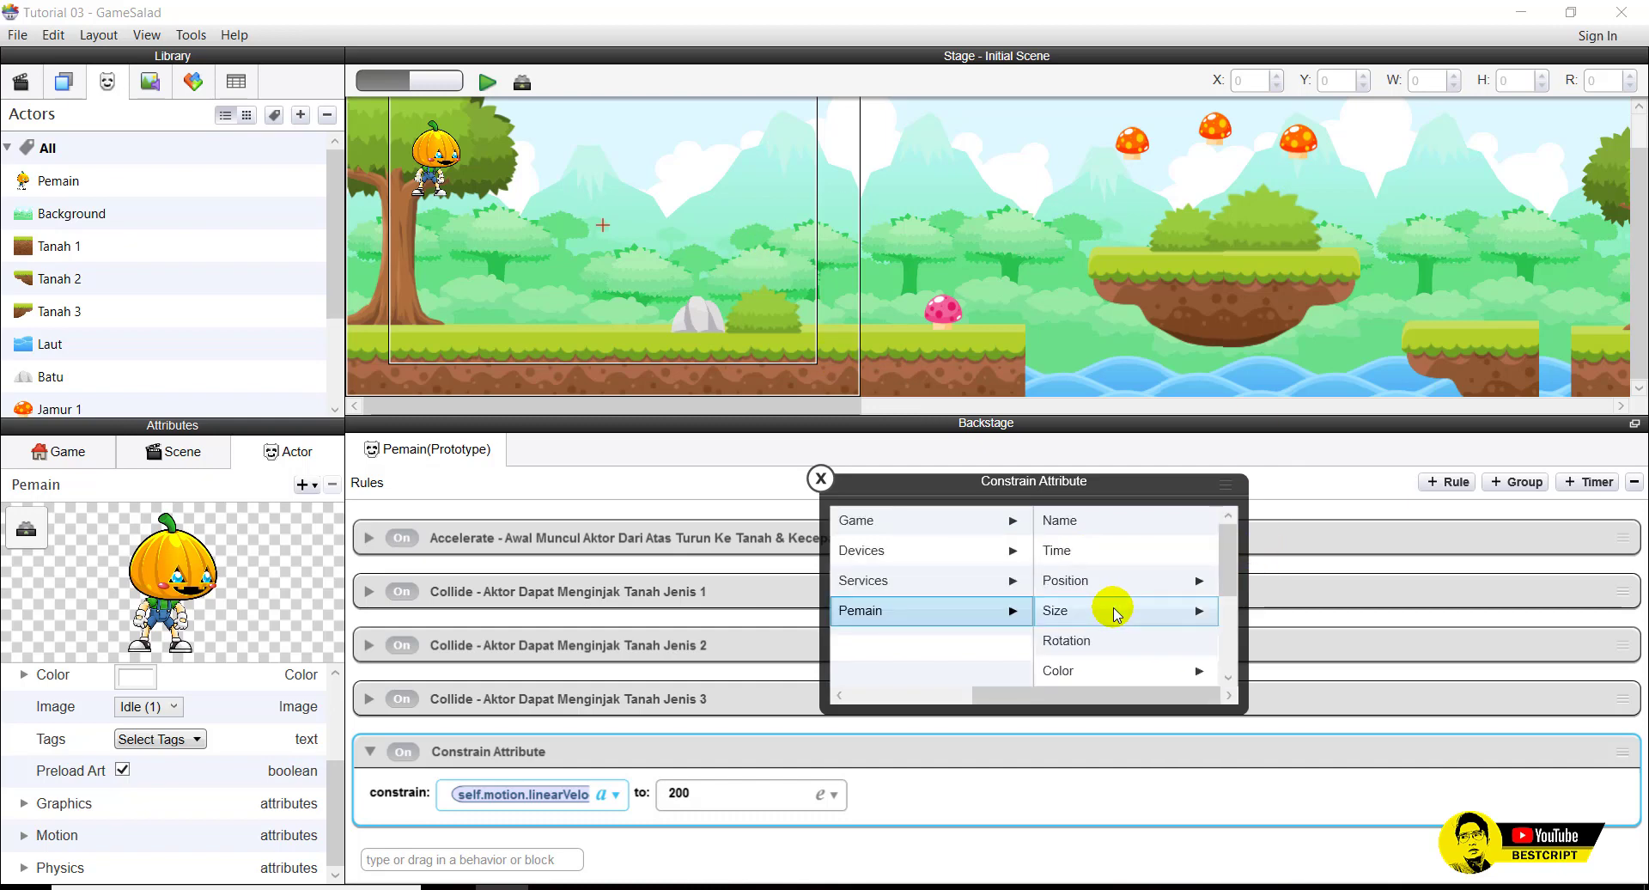
{"action": "scroll", "coordinate": [1106, 652], "scroll_direction": "down", "scroll_amount": 3}
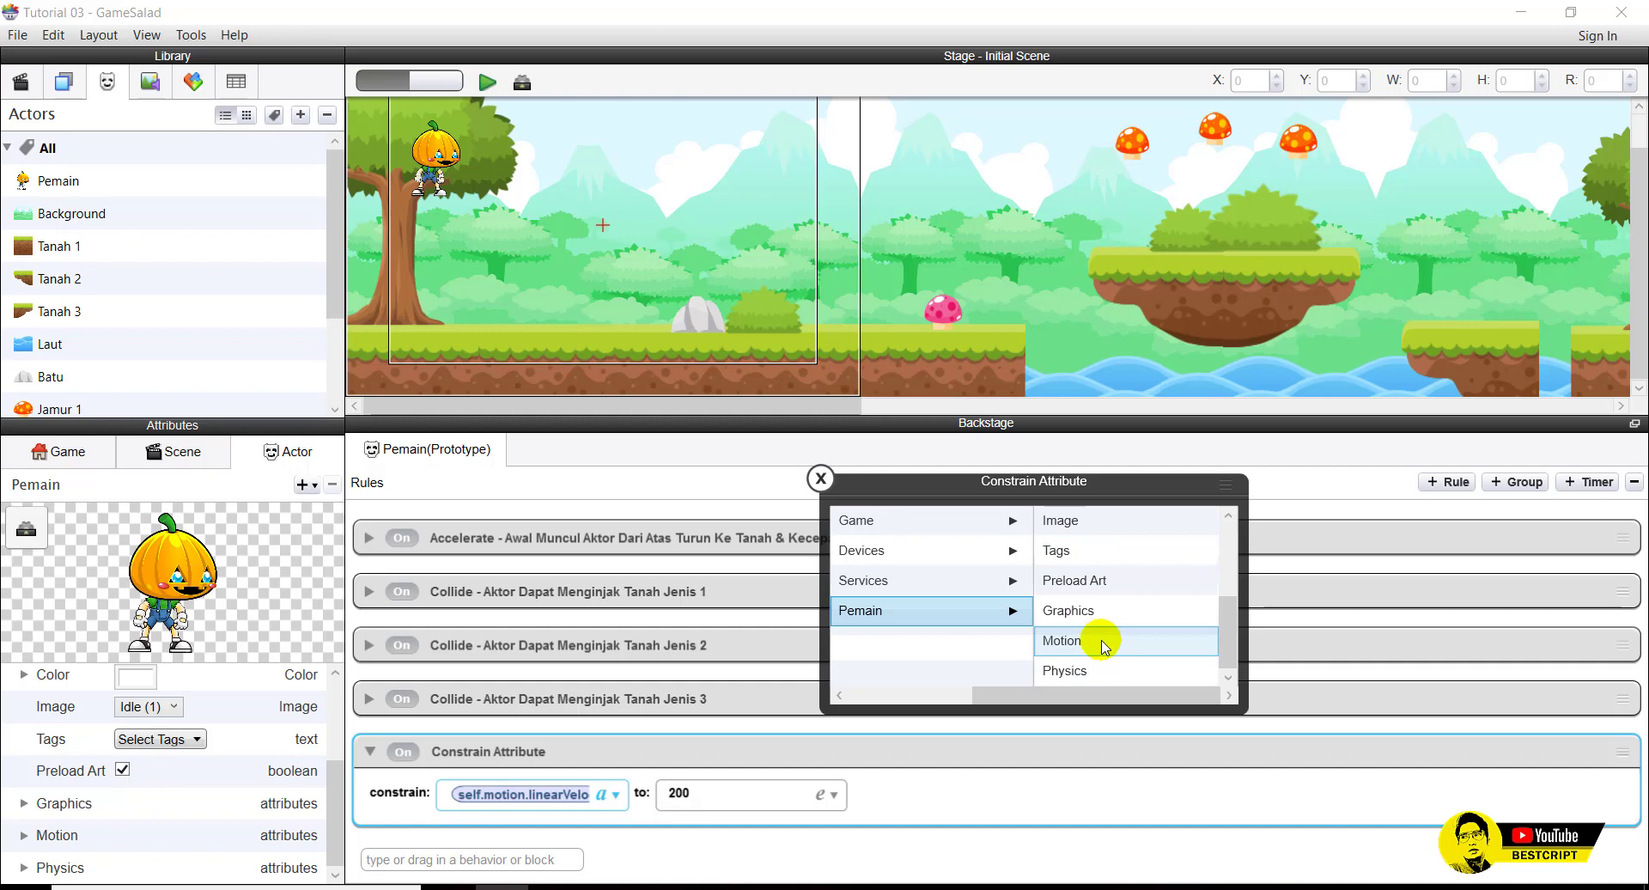
{"action": "left_click", "coordinate": [1095, 641]}
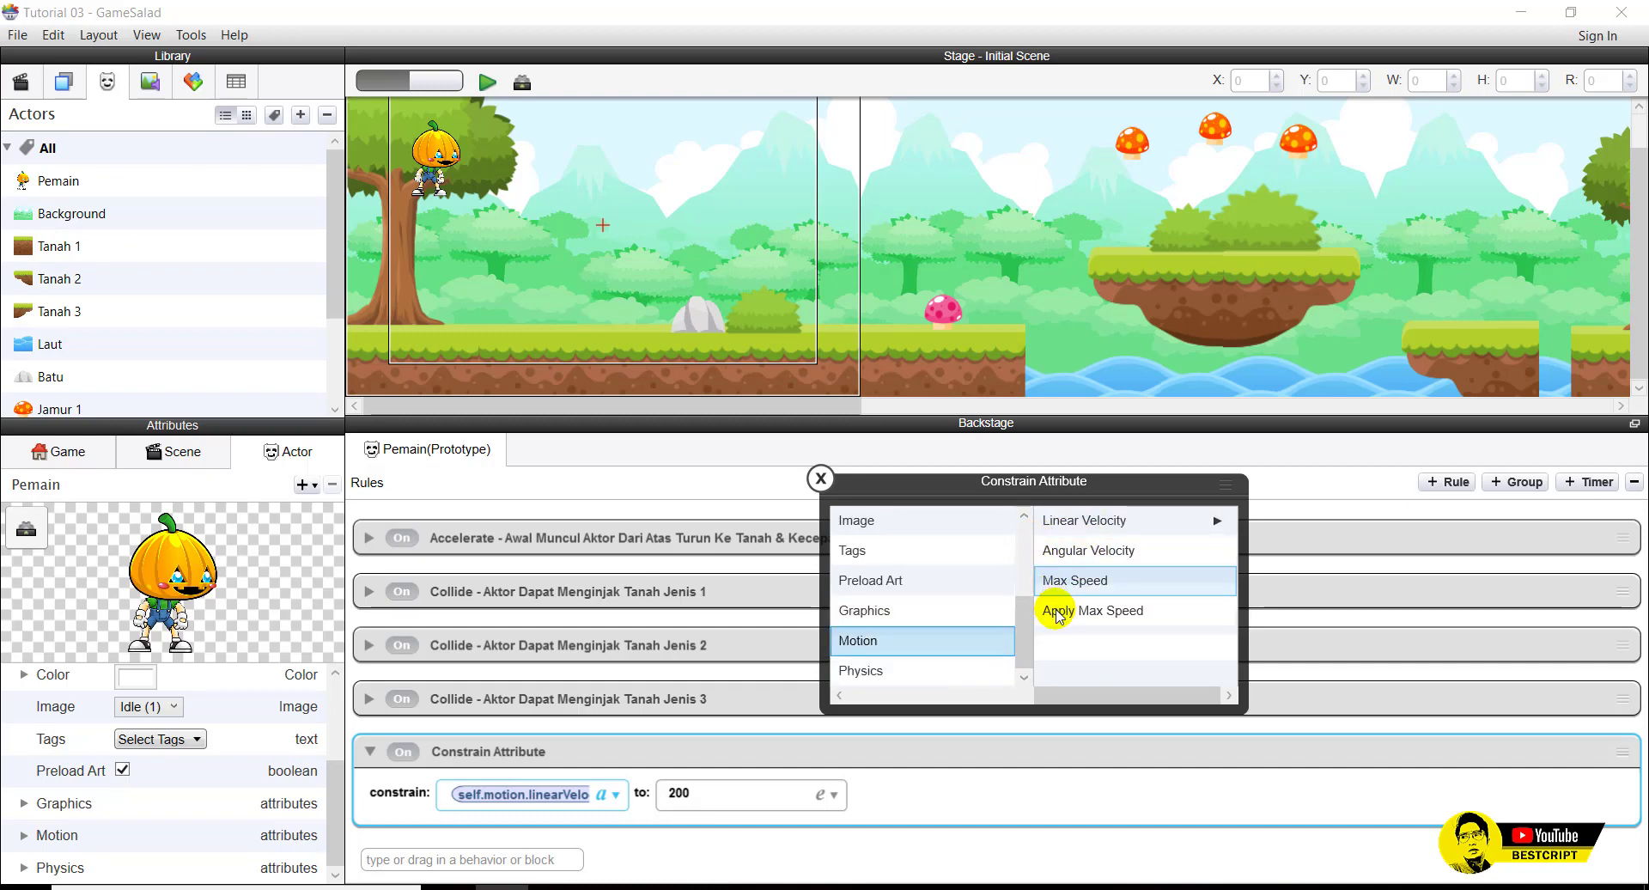
{"action": "left_click", "coordinate": [818, 480]}
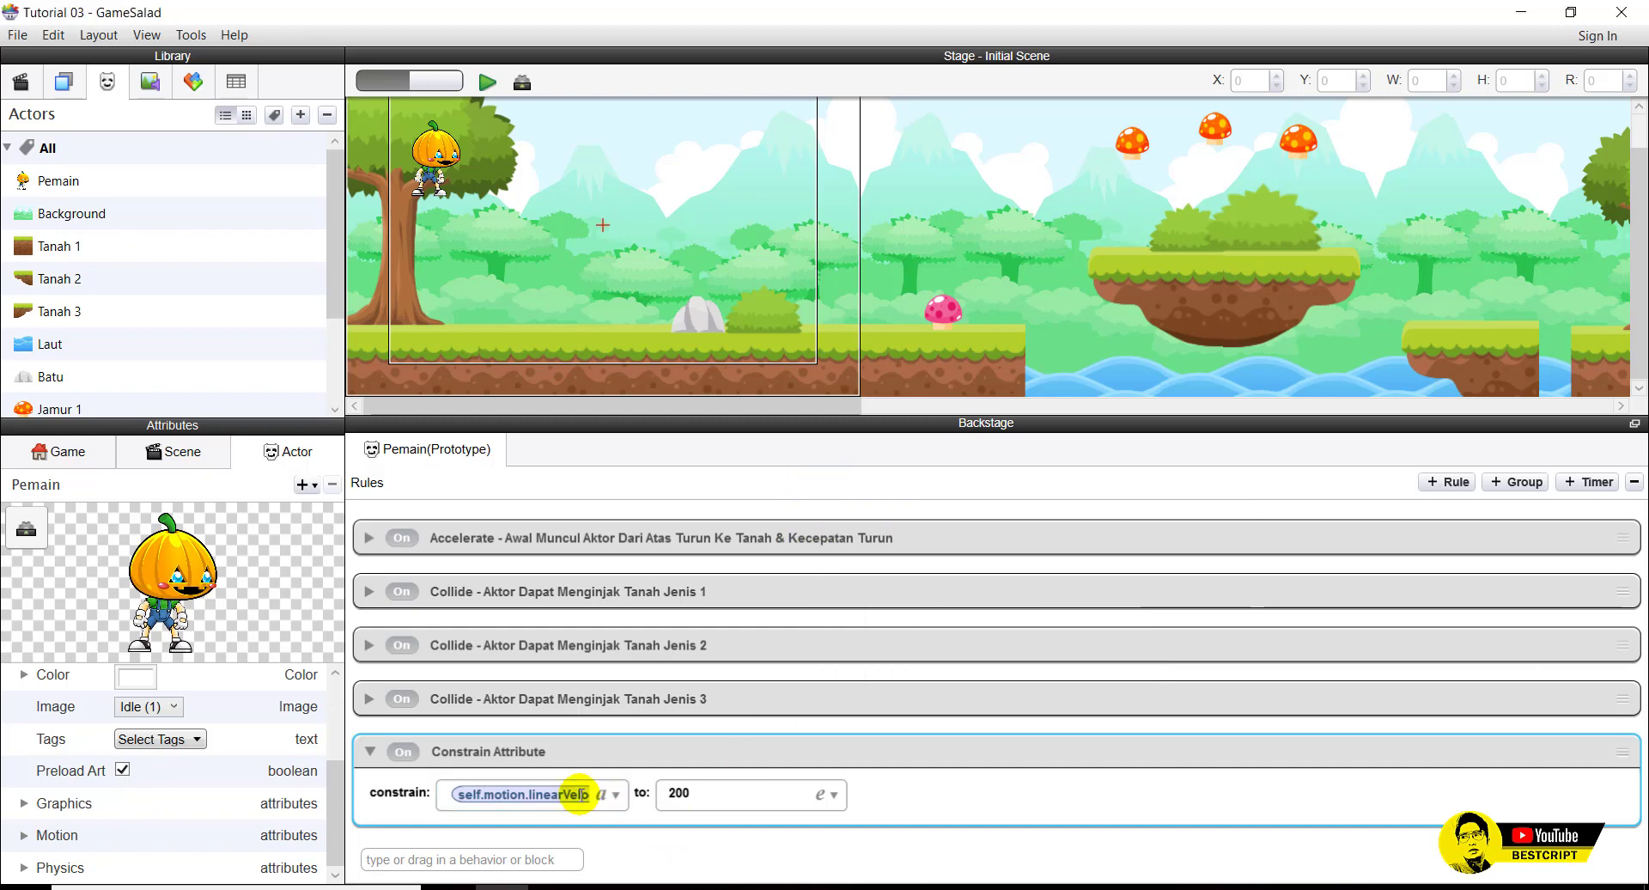
Collapse the Constrain Attribute behavior and title it "Constrain Attribute - Kecapatan Lari Aktor Kedepan (Sumbu X)".
{"action": "left_click", "coordinate": [370, 751]}
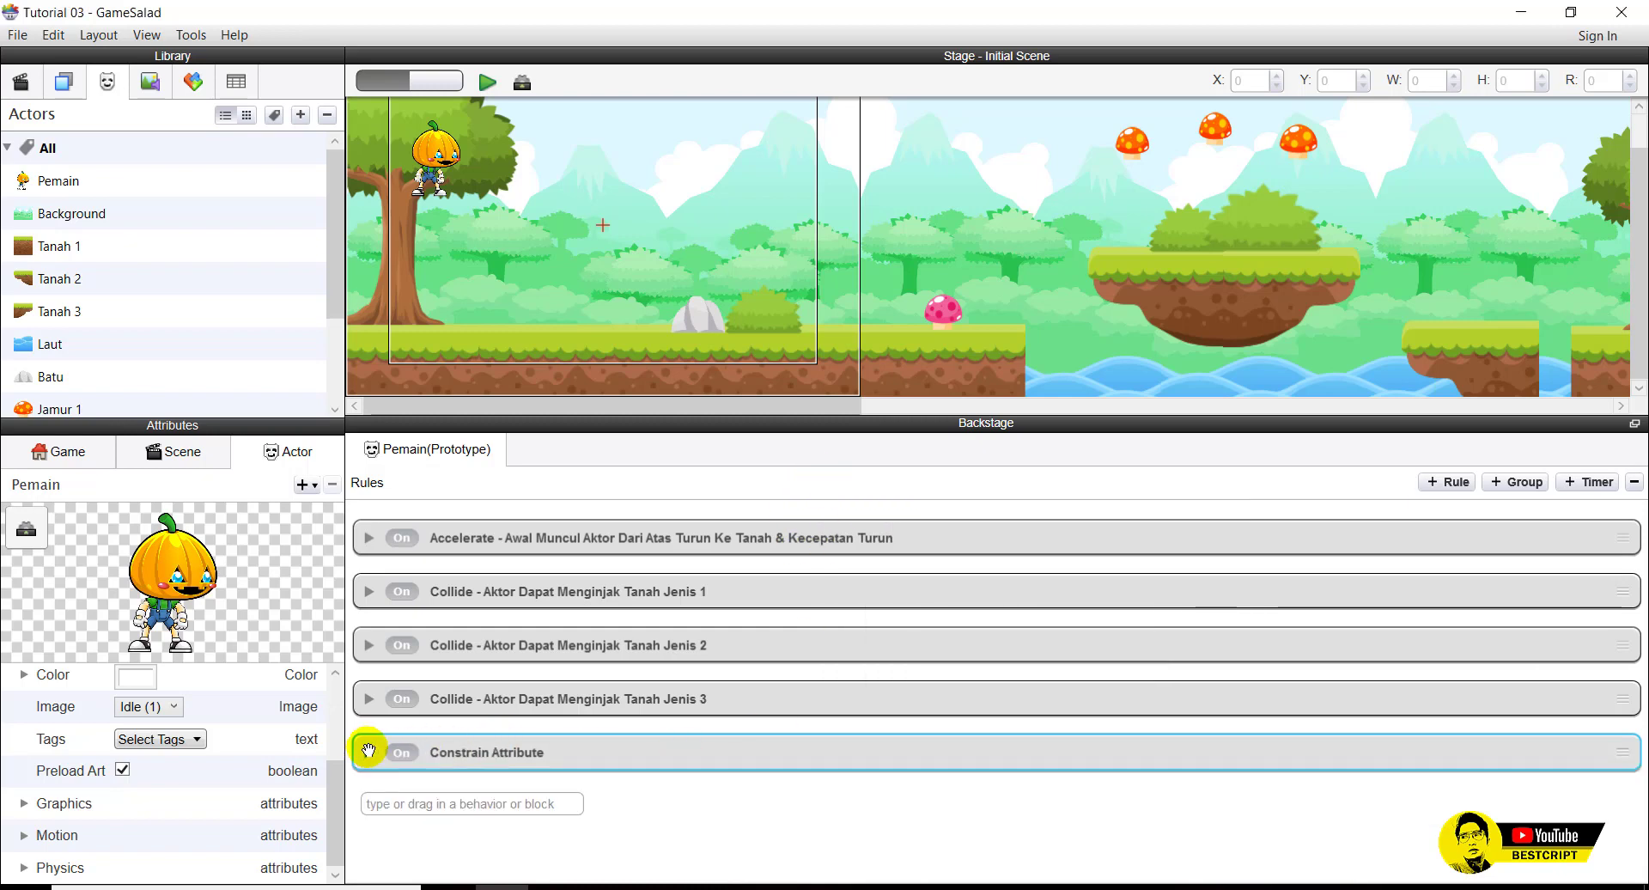
{"action": "double_click", "coordinate": [547, 758]}
{"action": "left_click", "coordinate": [561, 754]}
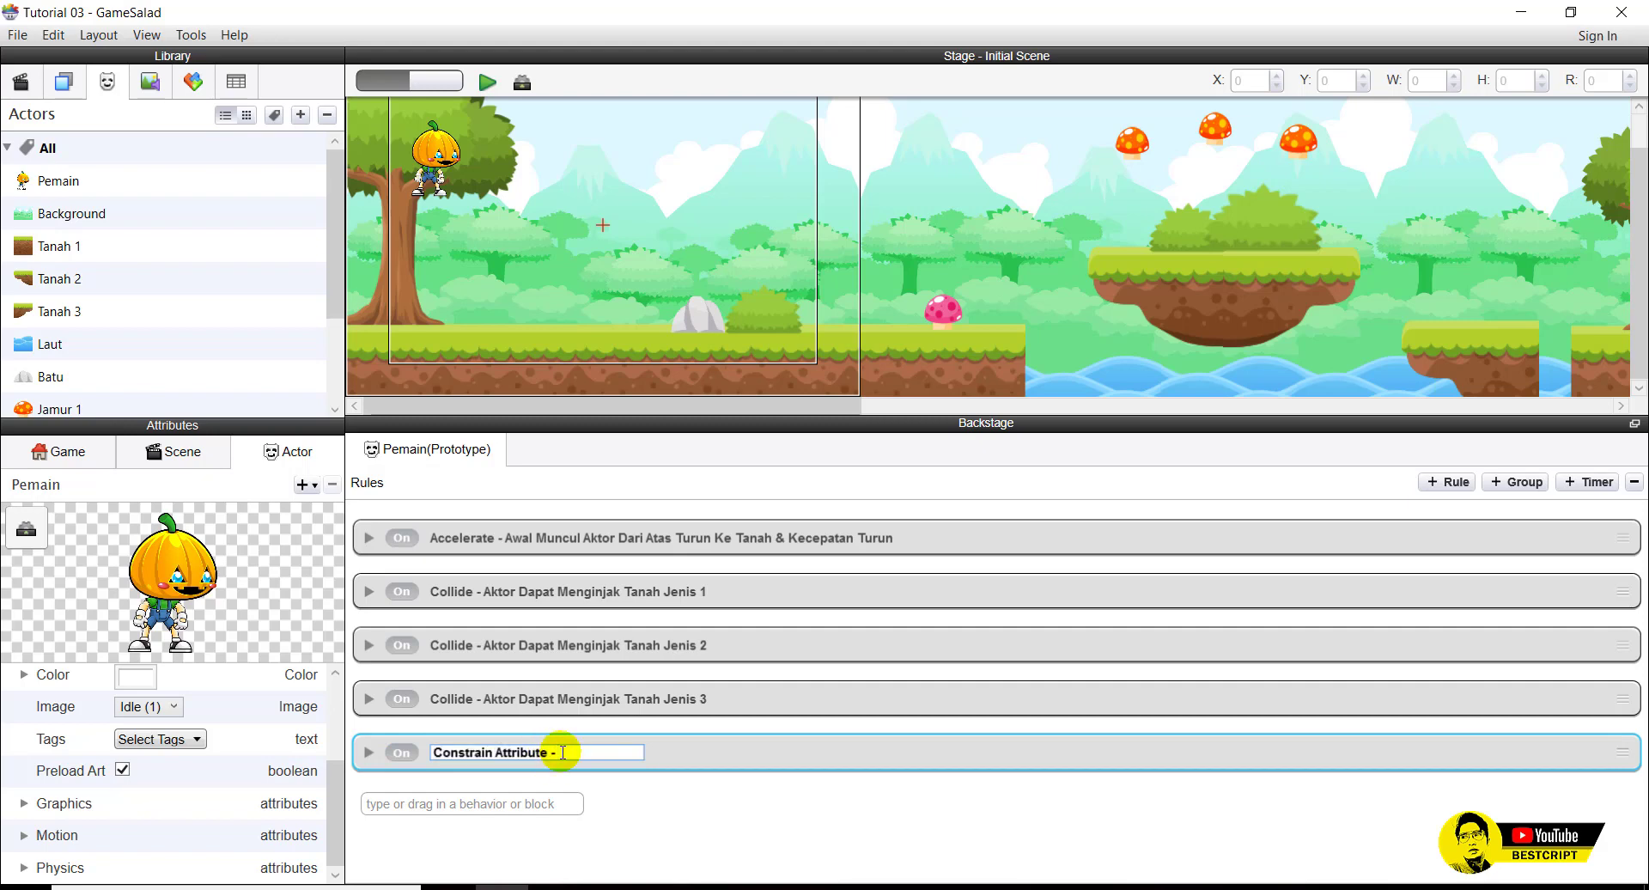
{"action": "type", "text": "- Kecapatan Lari Aktor Kedepan ("}
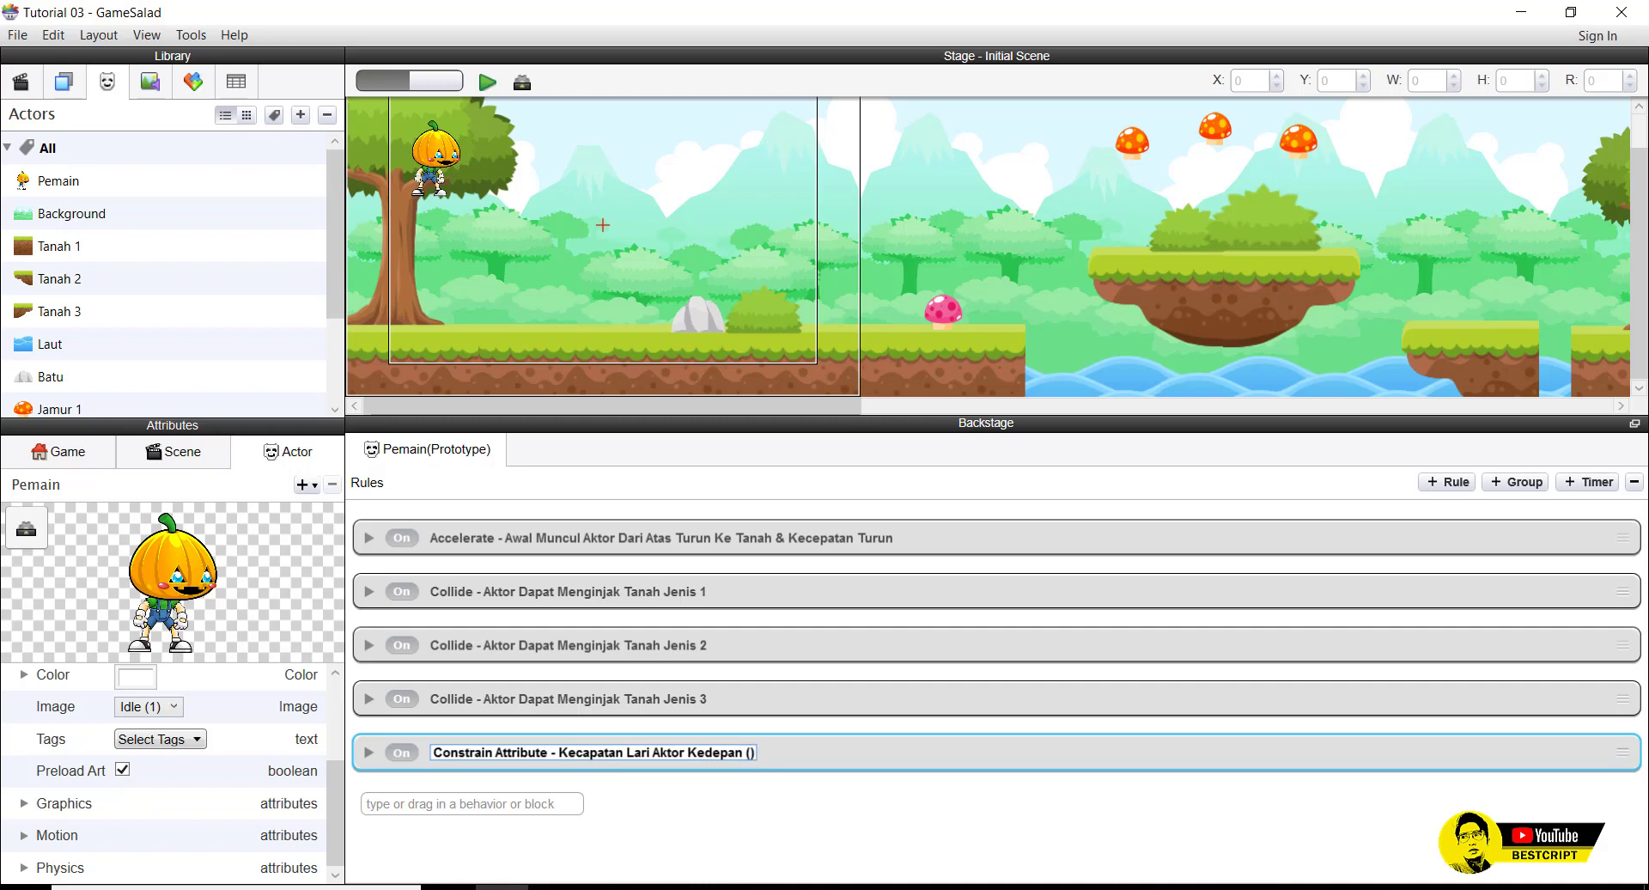
{"action": "type", "text": "umbu X"}
{"action": "key", "text": "Return"}
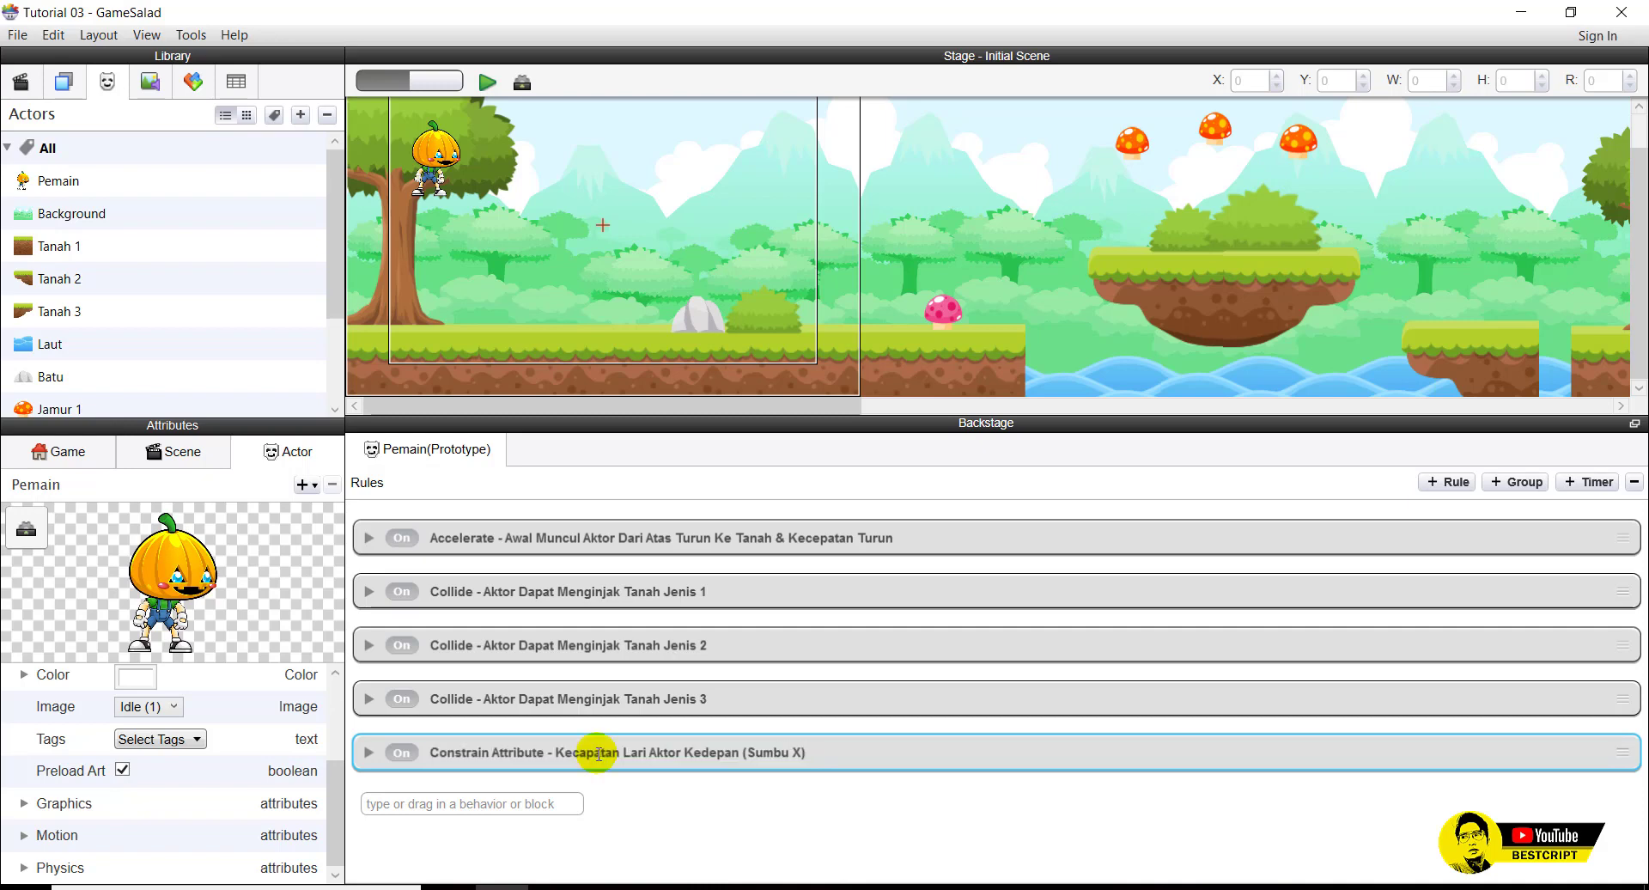
Recheck the Constrain Attribute settings, leave the behavior collapsed, and preview Pemain's forward run before returning to the editor.
{"action": "left_click", "coordinate": [382, 753]}
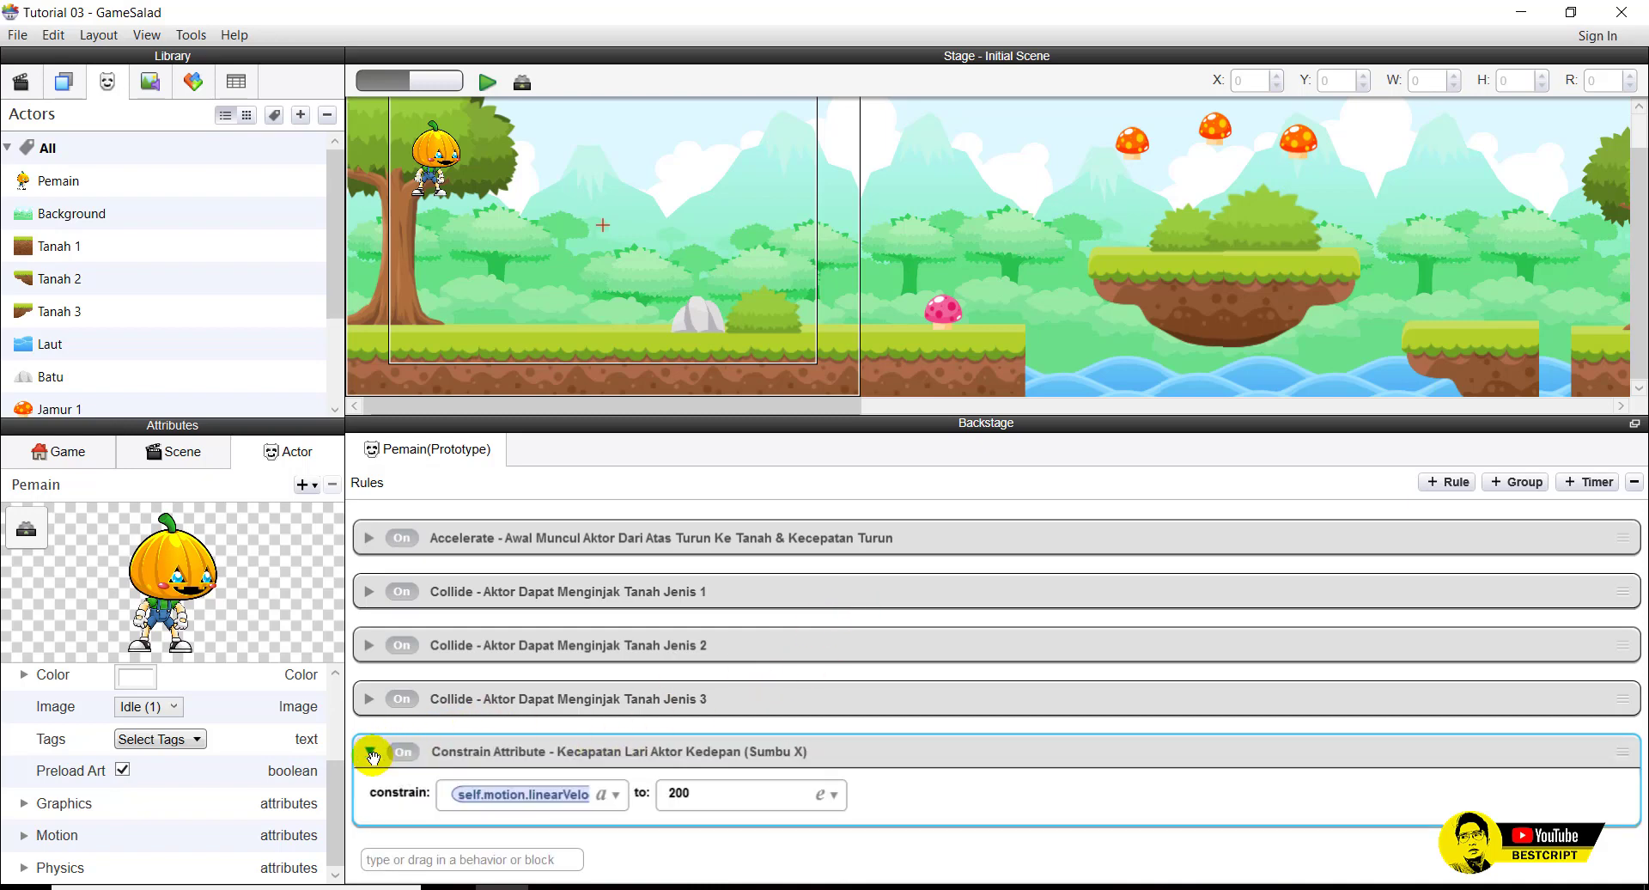
{"action": "left_click", "coordinate": [372, 754]}
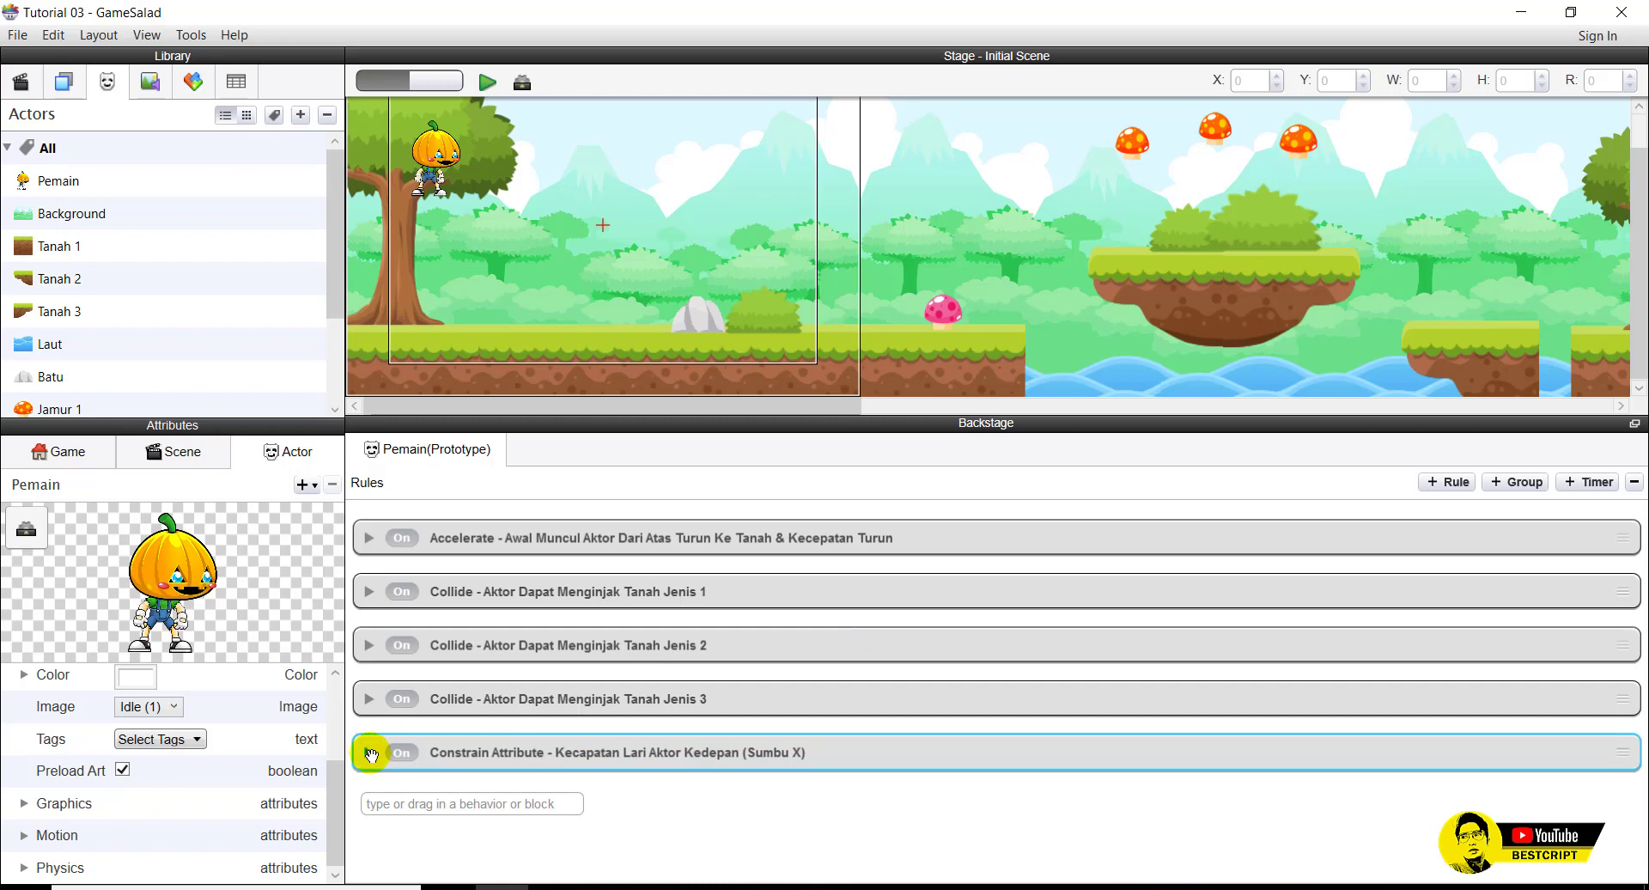
{"action": "left_click", "coordinate": [371, 755]}
{"action": "left_click", "coordinate": [372, 755]}
{"action": "left_click", "coordinate": [489, 82]}
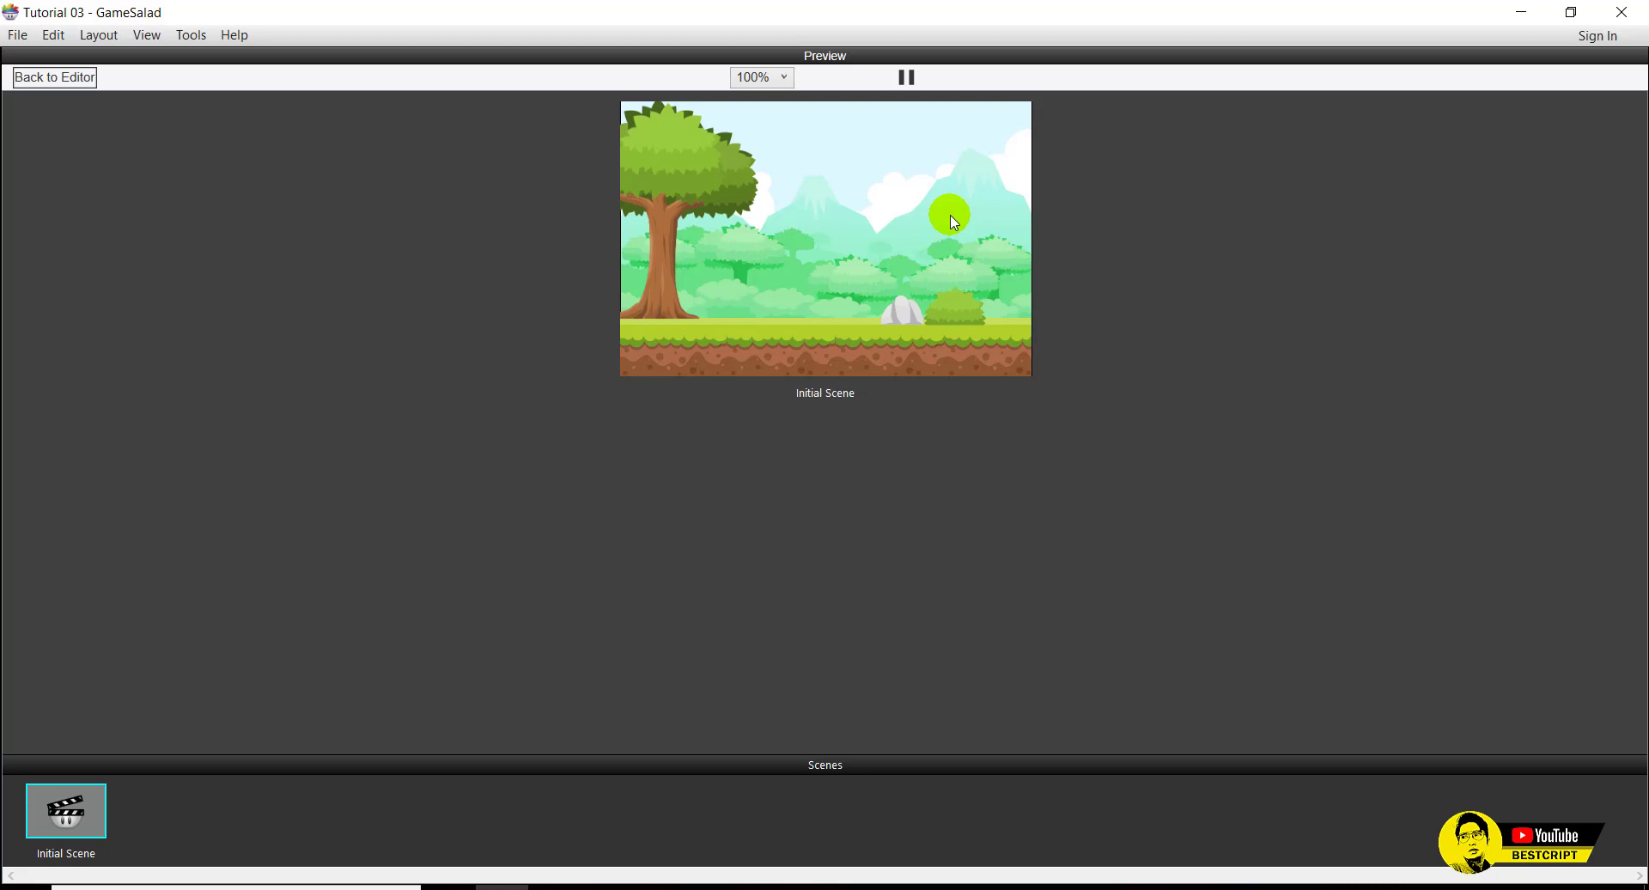
{"action": "left_click", "coordinate": [55, 77]}
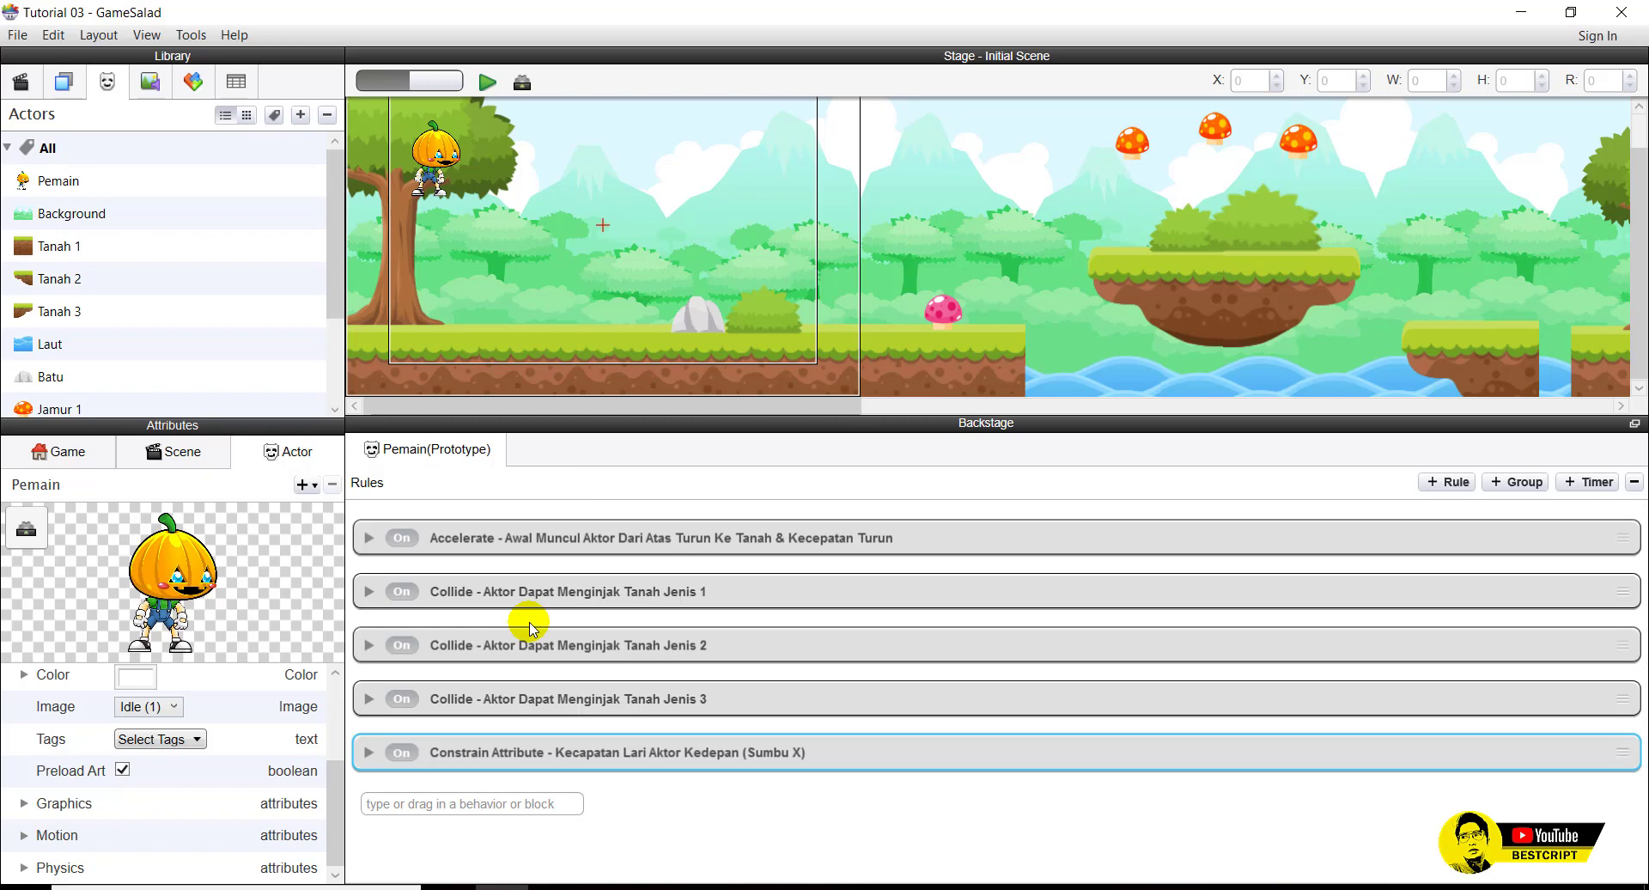
Add a Control Camera behavior to Pemain below the Constrain Attribute behavior.
{"action": "left_click", "coordinate": [423, 805]}
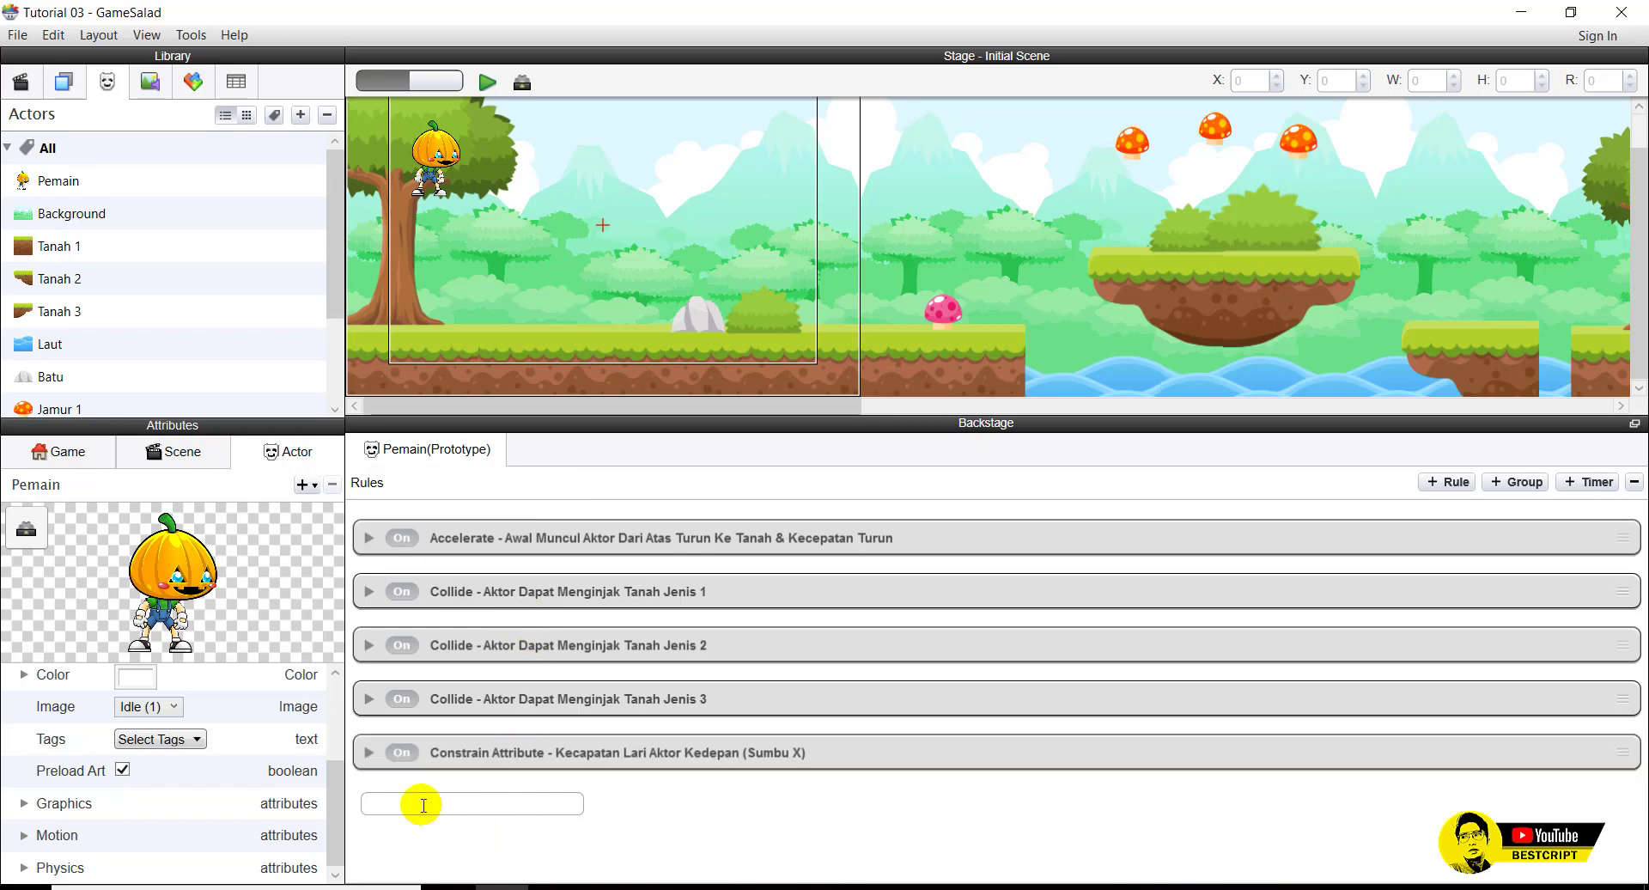
{"action": "left_click", "coordinate": [192, 82]}
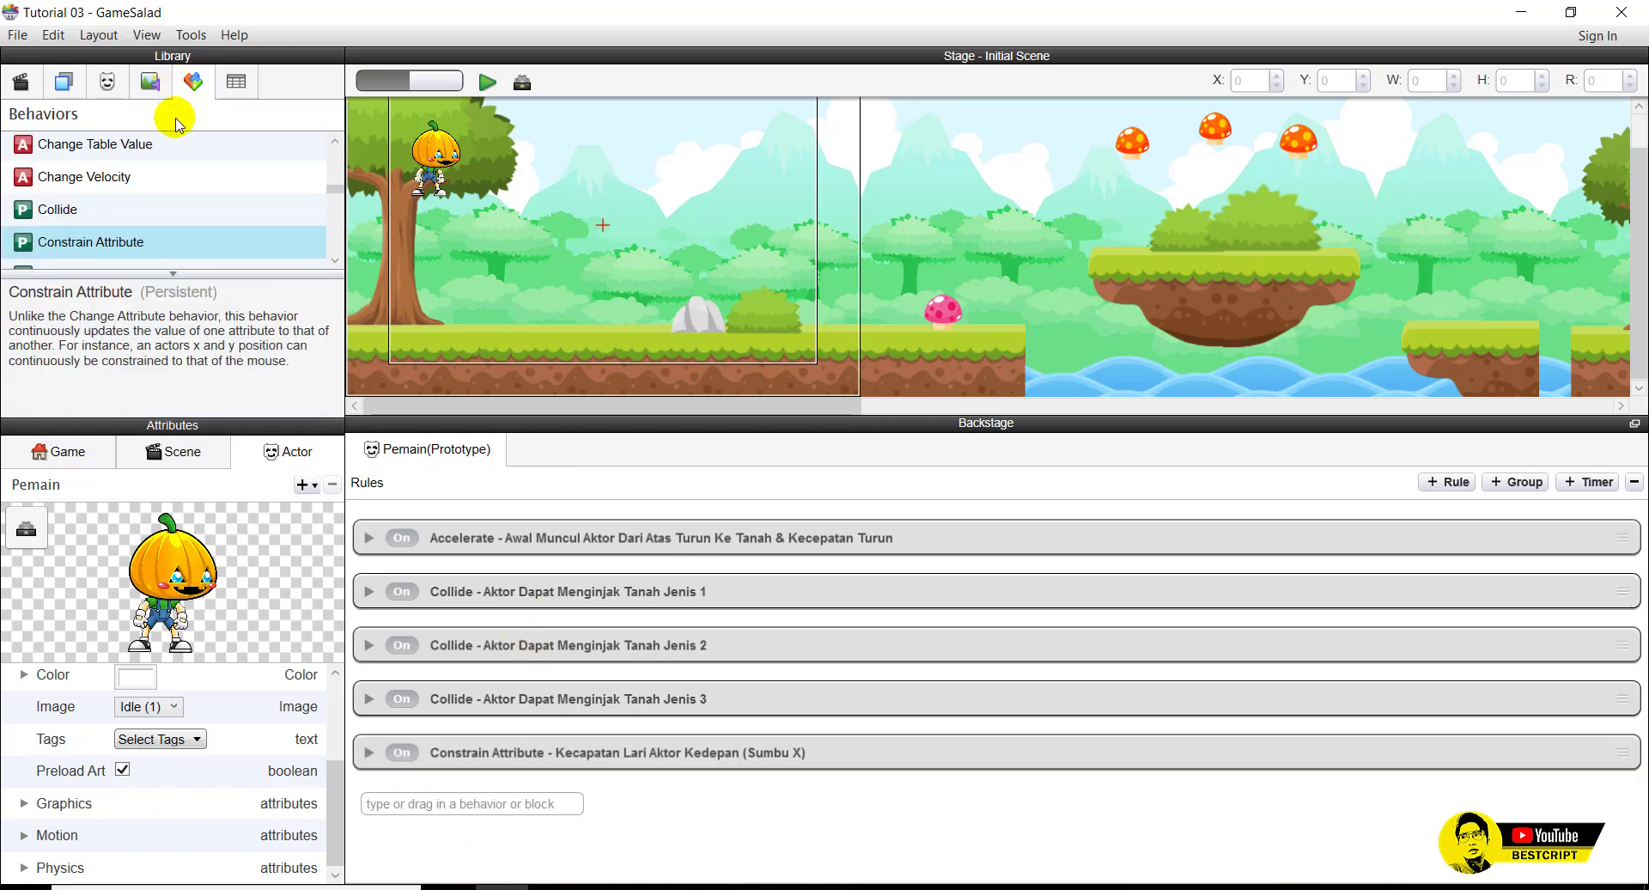
{"action": "scroll", "coordinate": [109, 216], "scroll_direction": "up", "scroll_amount": 1}
{"action": "scroll", "coordinate": [109, 216], "scroll_direction": "up", "scroll_amount": 3}
{"action": "scroll", "coordinate": [109, 217], "scroll_direction": "down", "scroll_amount": 4}
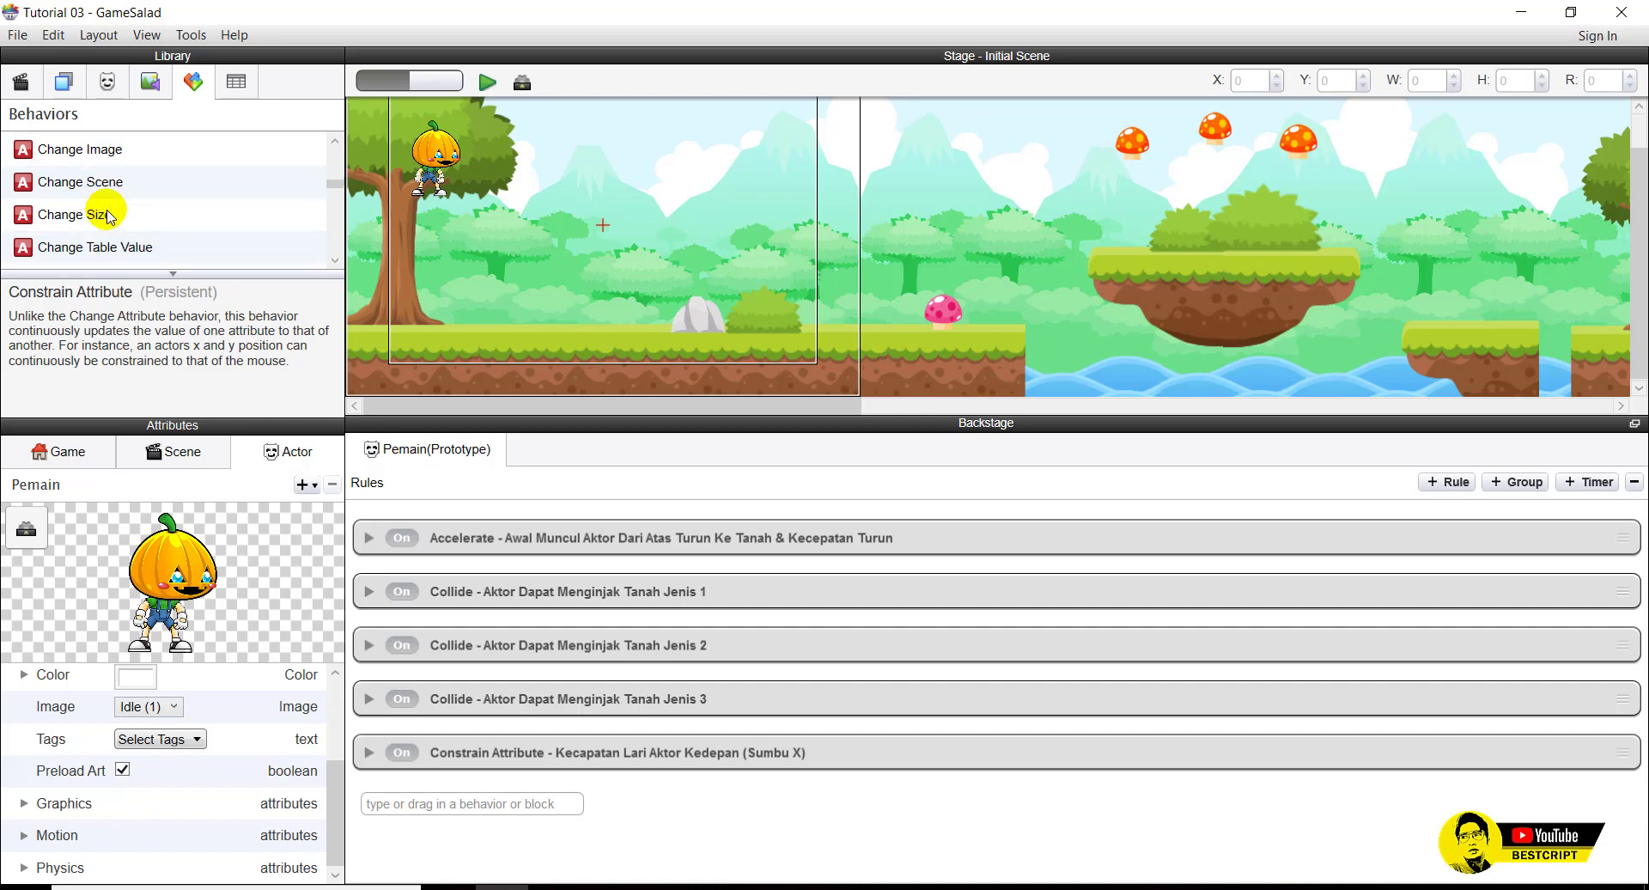
{"action": "scroll", "coordinate": [109, 216], "scroll_direction": "down", "scroll_amount": 3}
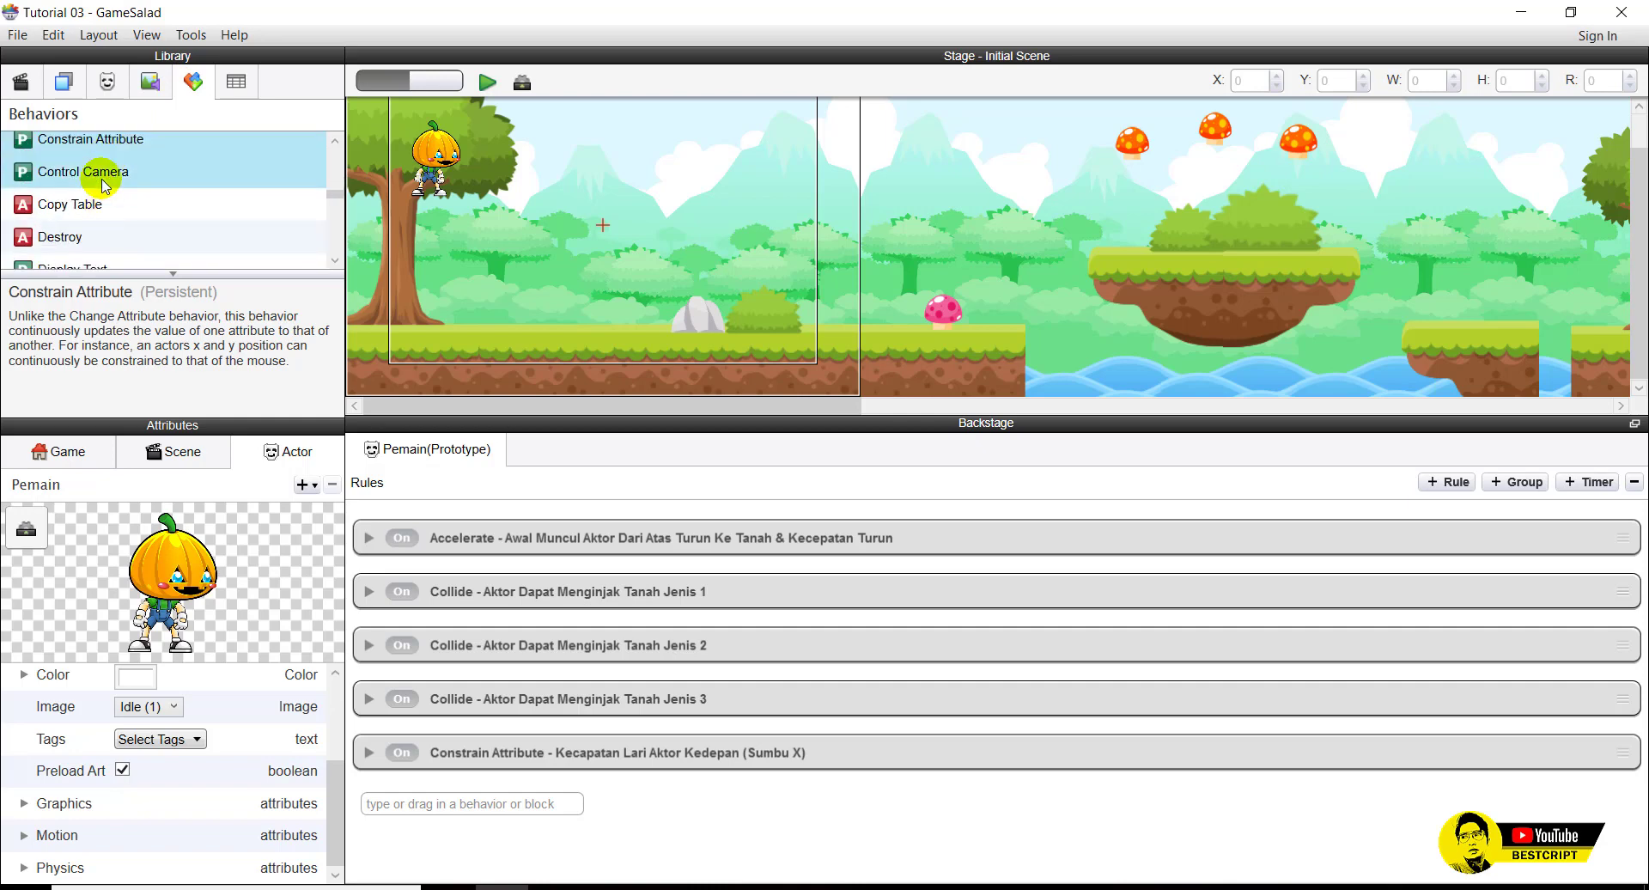
{"action": "left_click", "coordinate": [81, 177]}
{"action": "left_click_drag", "start_coordinate": [82, 178], "coordinate": [417, 803]}
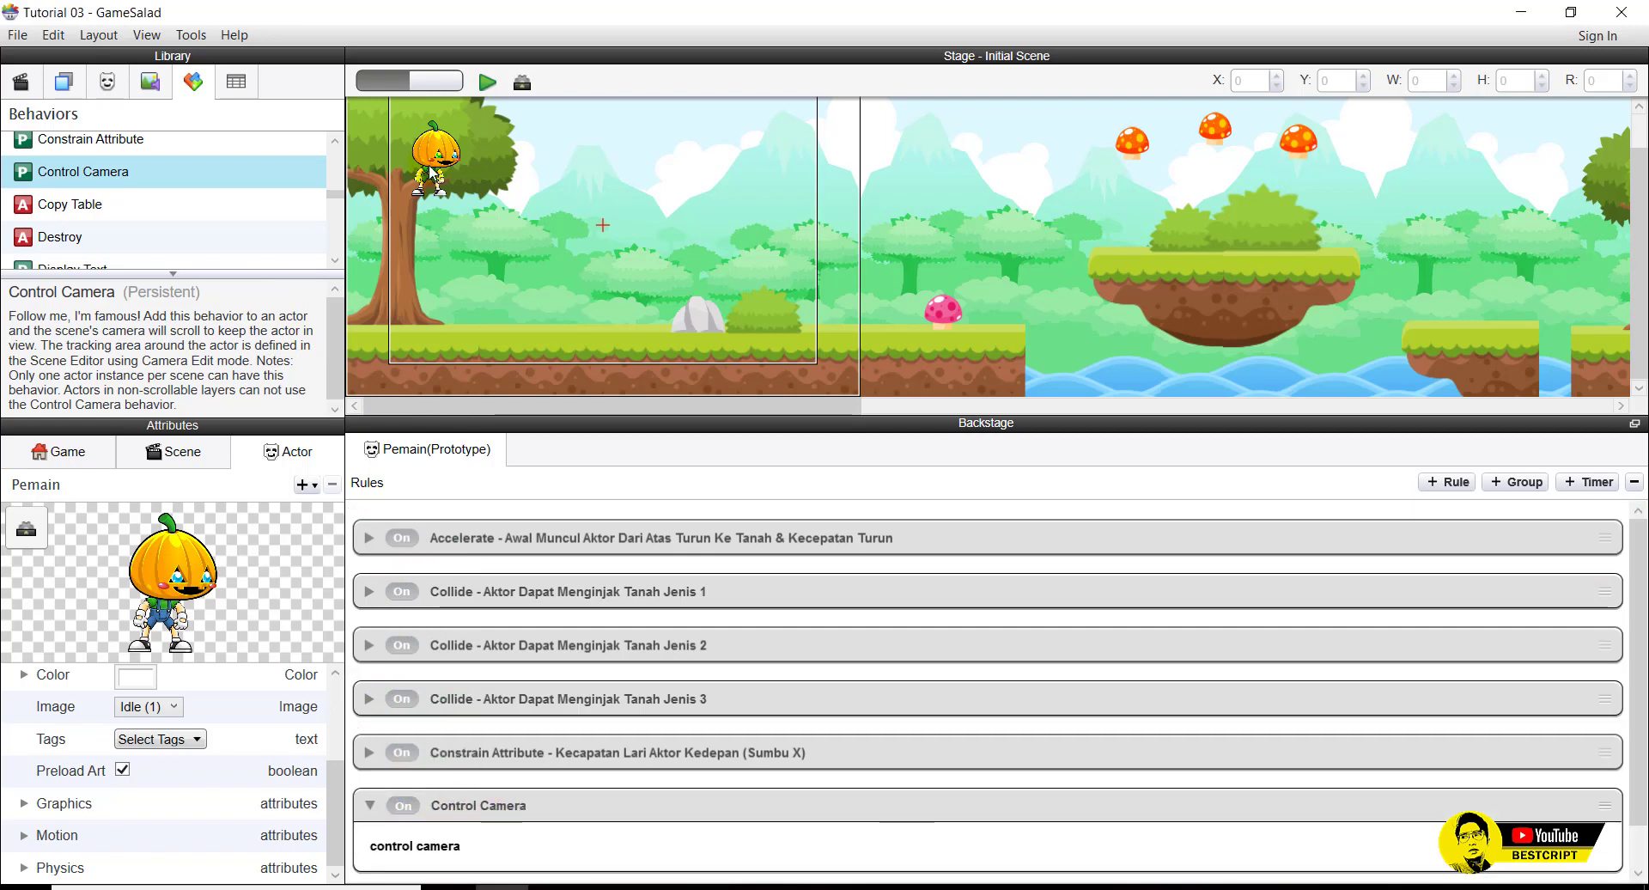
Preview Pemain's run twice to check how the camera follows the actor, returning to the editor each time.
{"action": "left_click", "coordinate": [486, 83]}
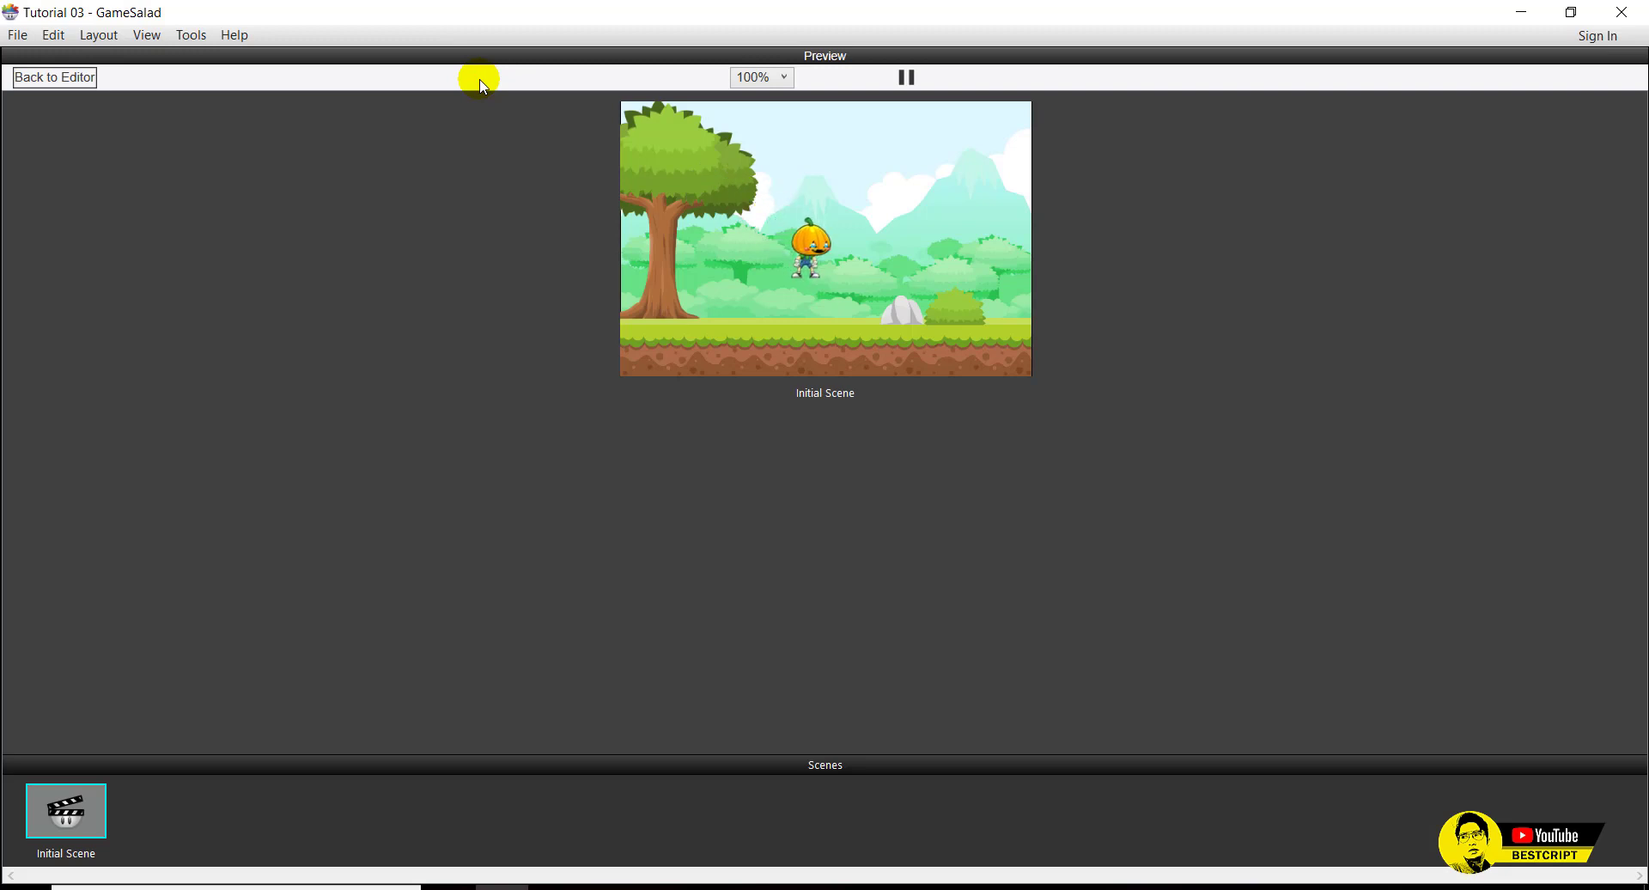
{"action": "key", "text": "Right"}
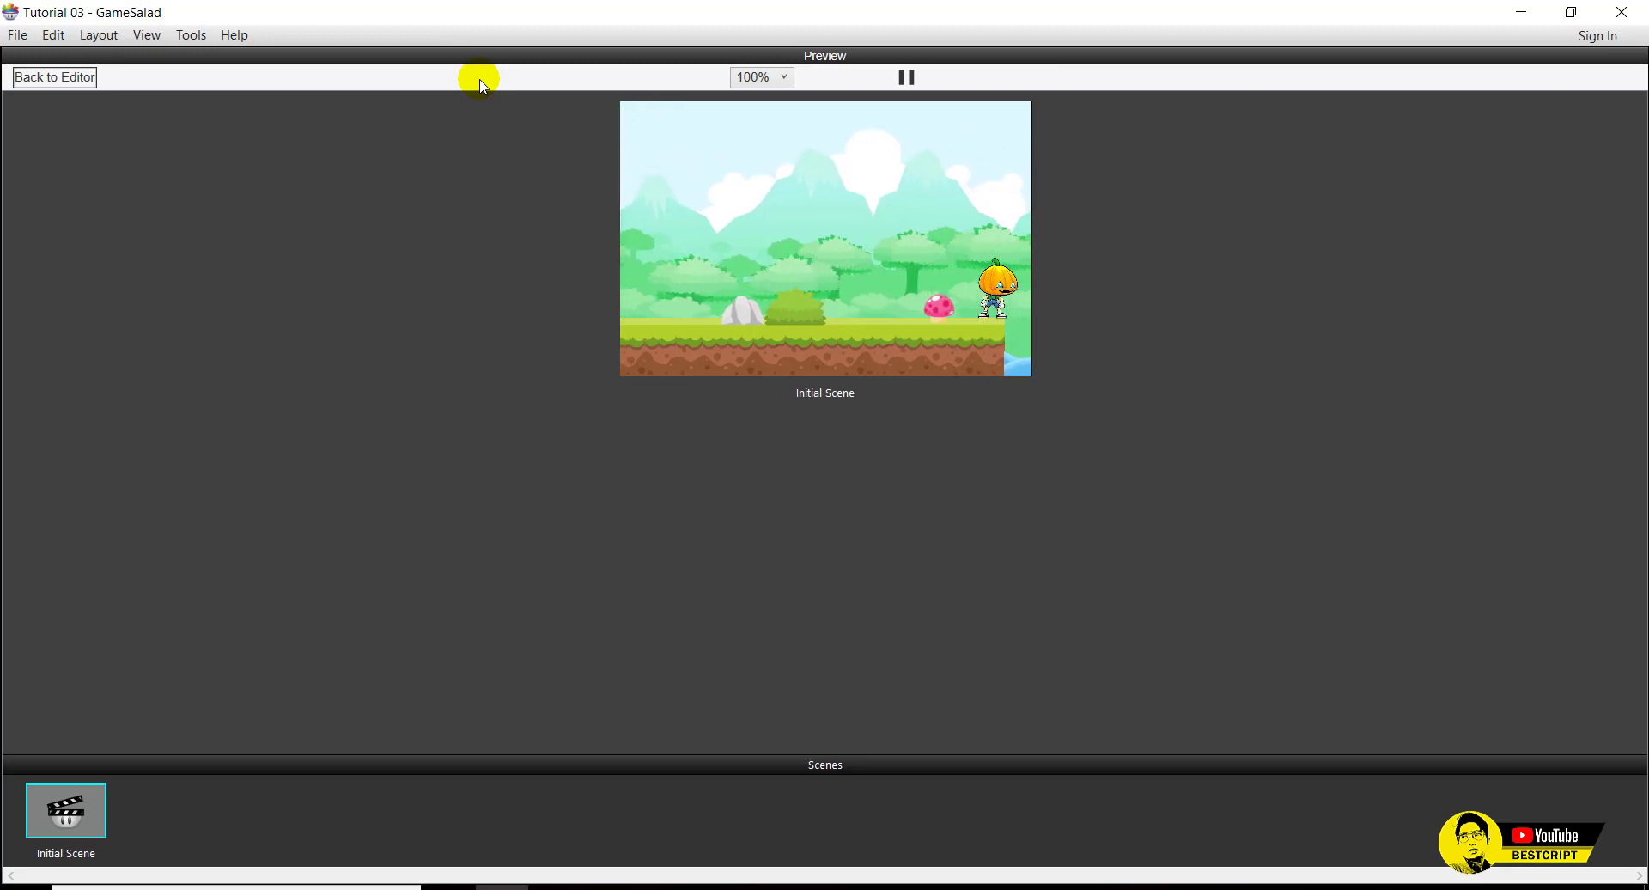
{"action": "key", "text": "Up"}
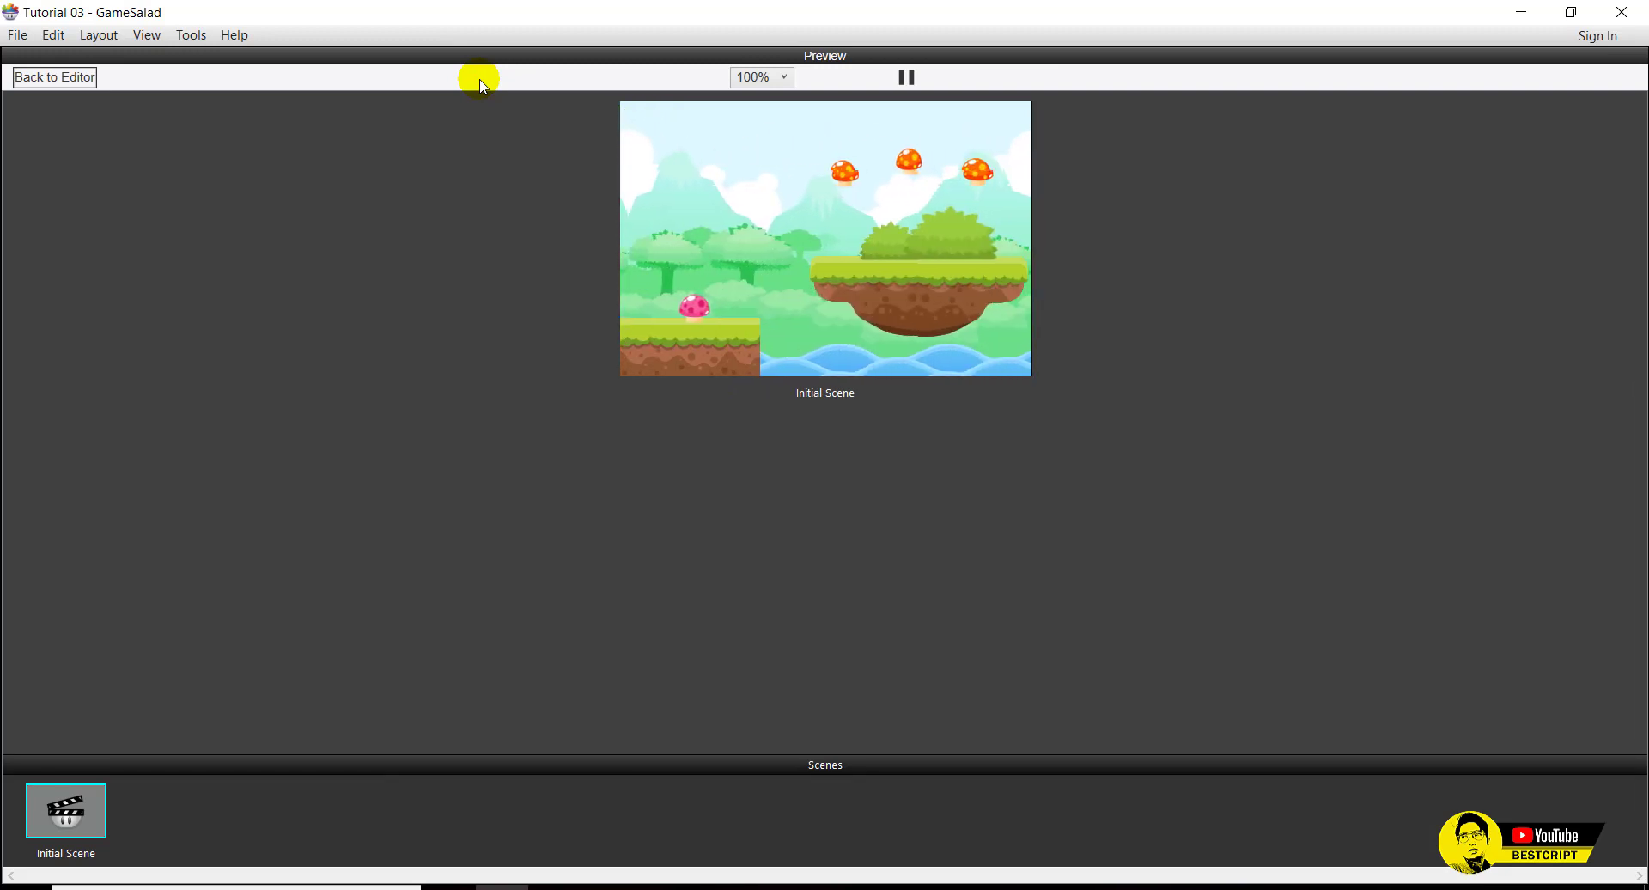
{"action": "left_click", "coordinate": [55, 76]}
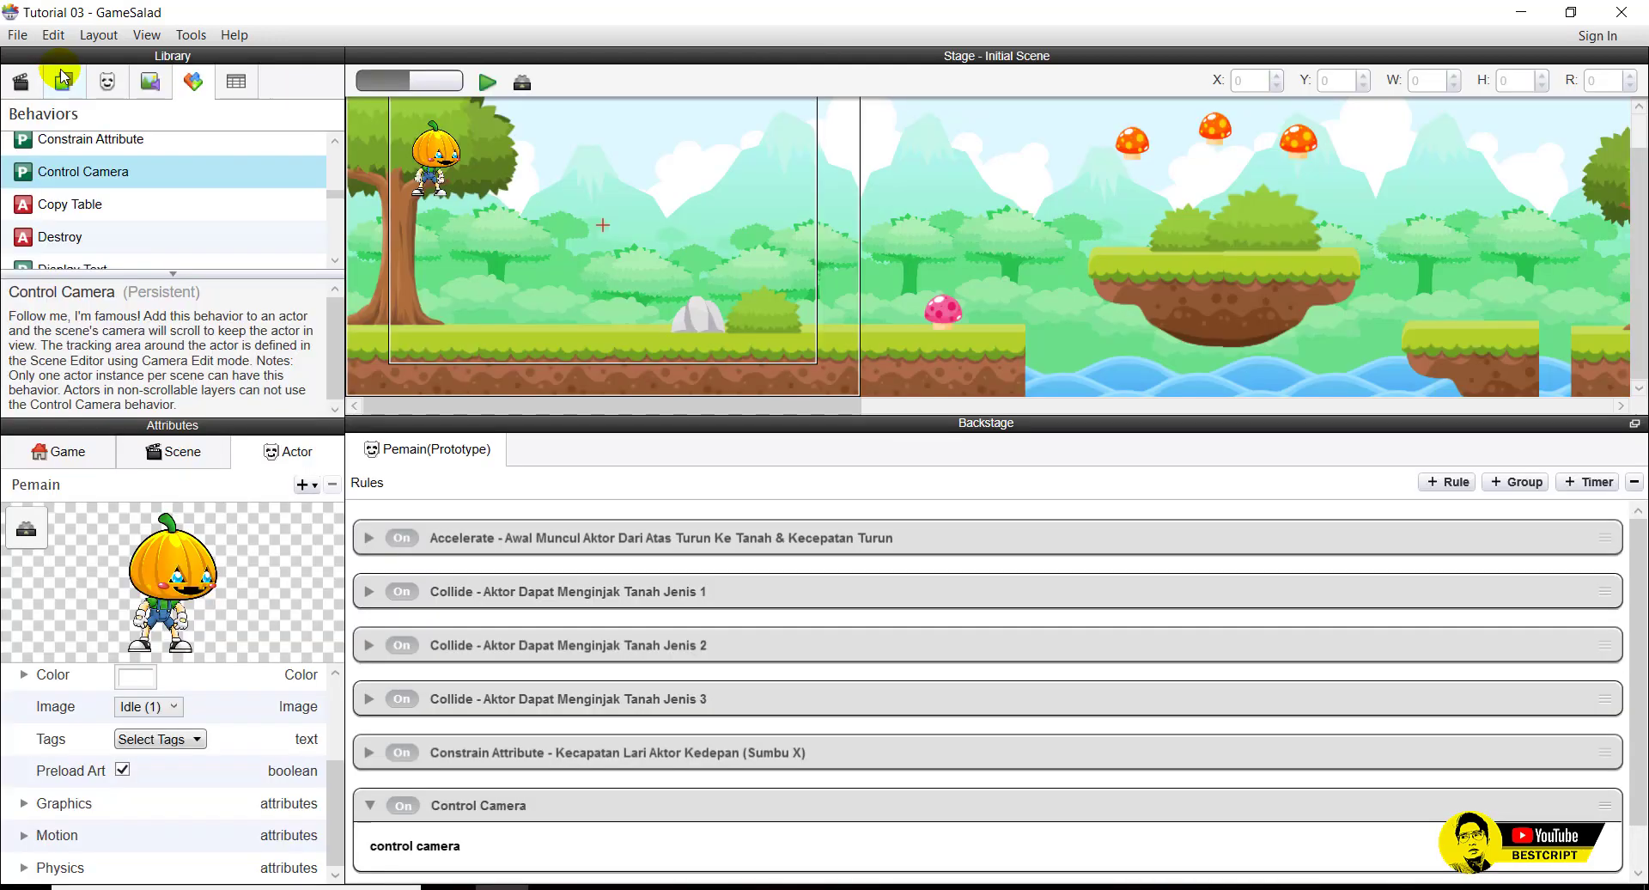
{"action": "left_click", "coordinate": [488, 81]}
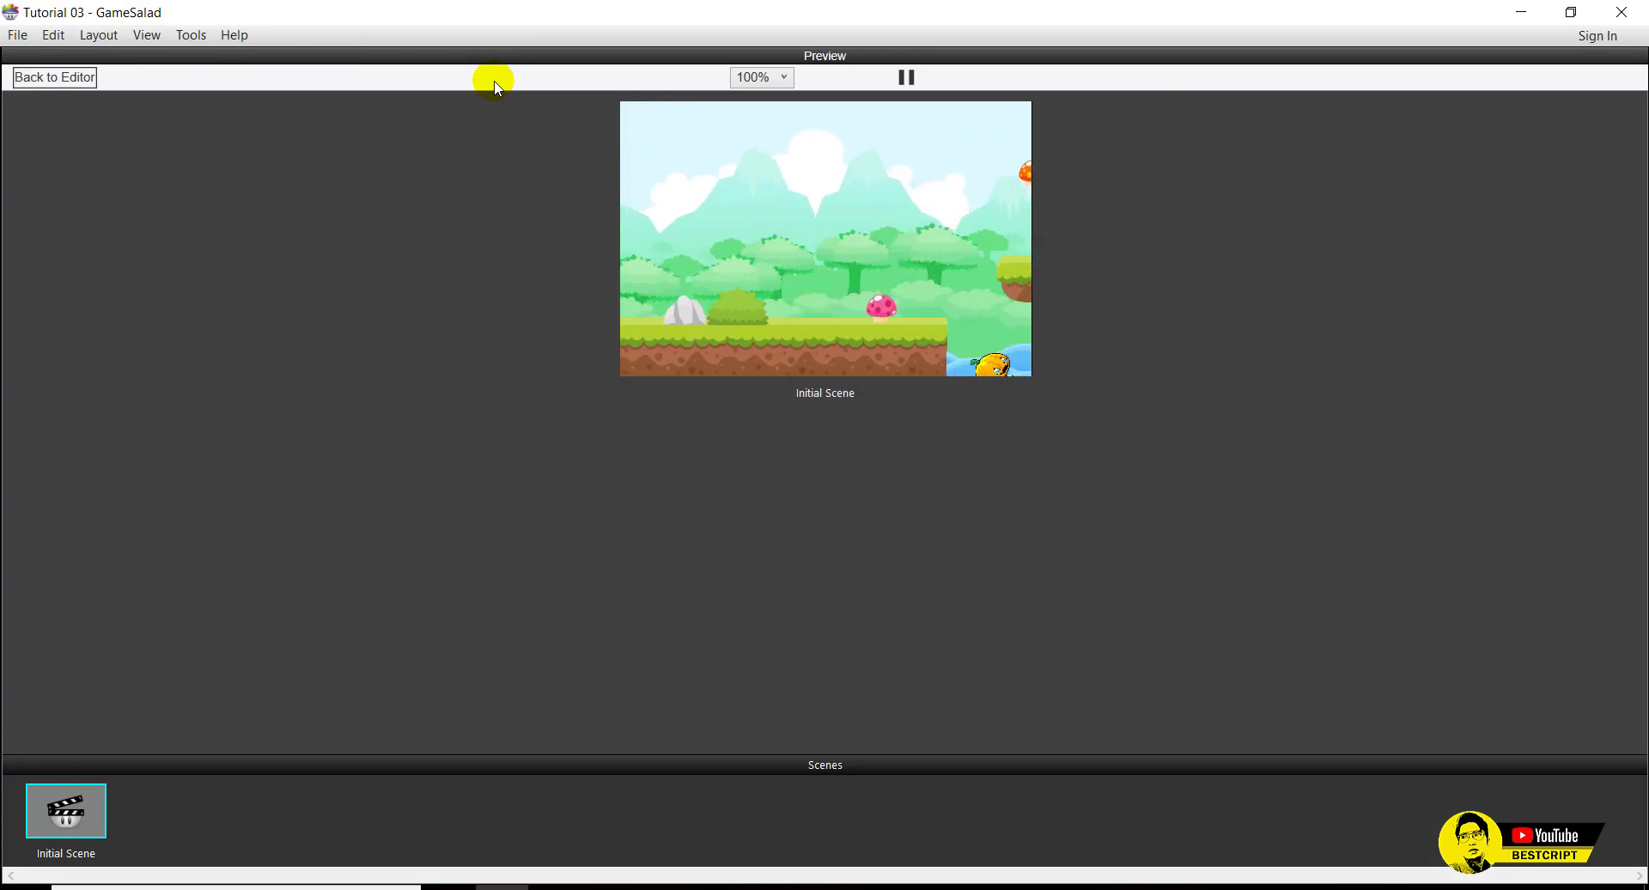
{"action": "left_click", "coordinate": [54, 77]}
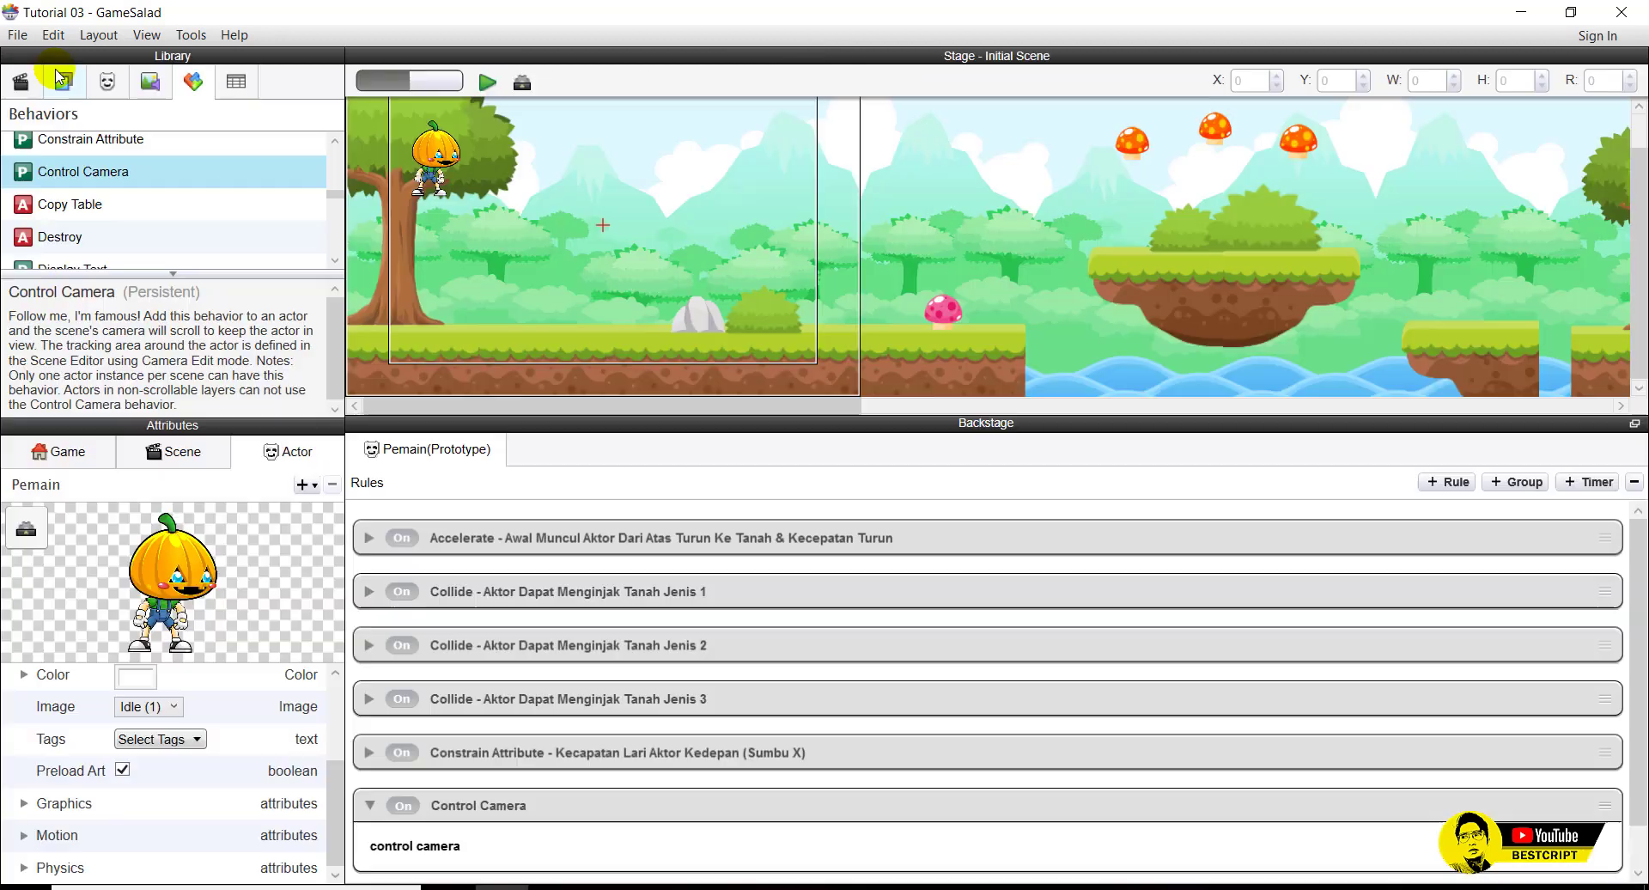
Collapse the Control Camera behavior and move it above the Accelerate behavior at the start of Pemain's rules.
{"action": "left_click", "coordinate": [370, 807]}
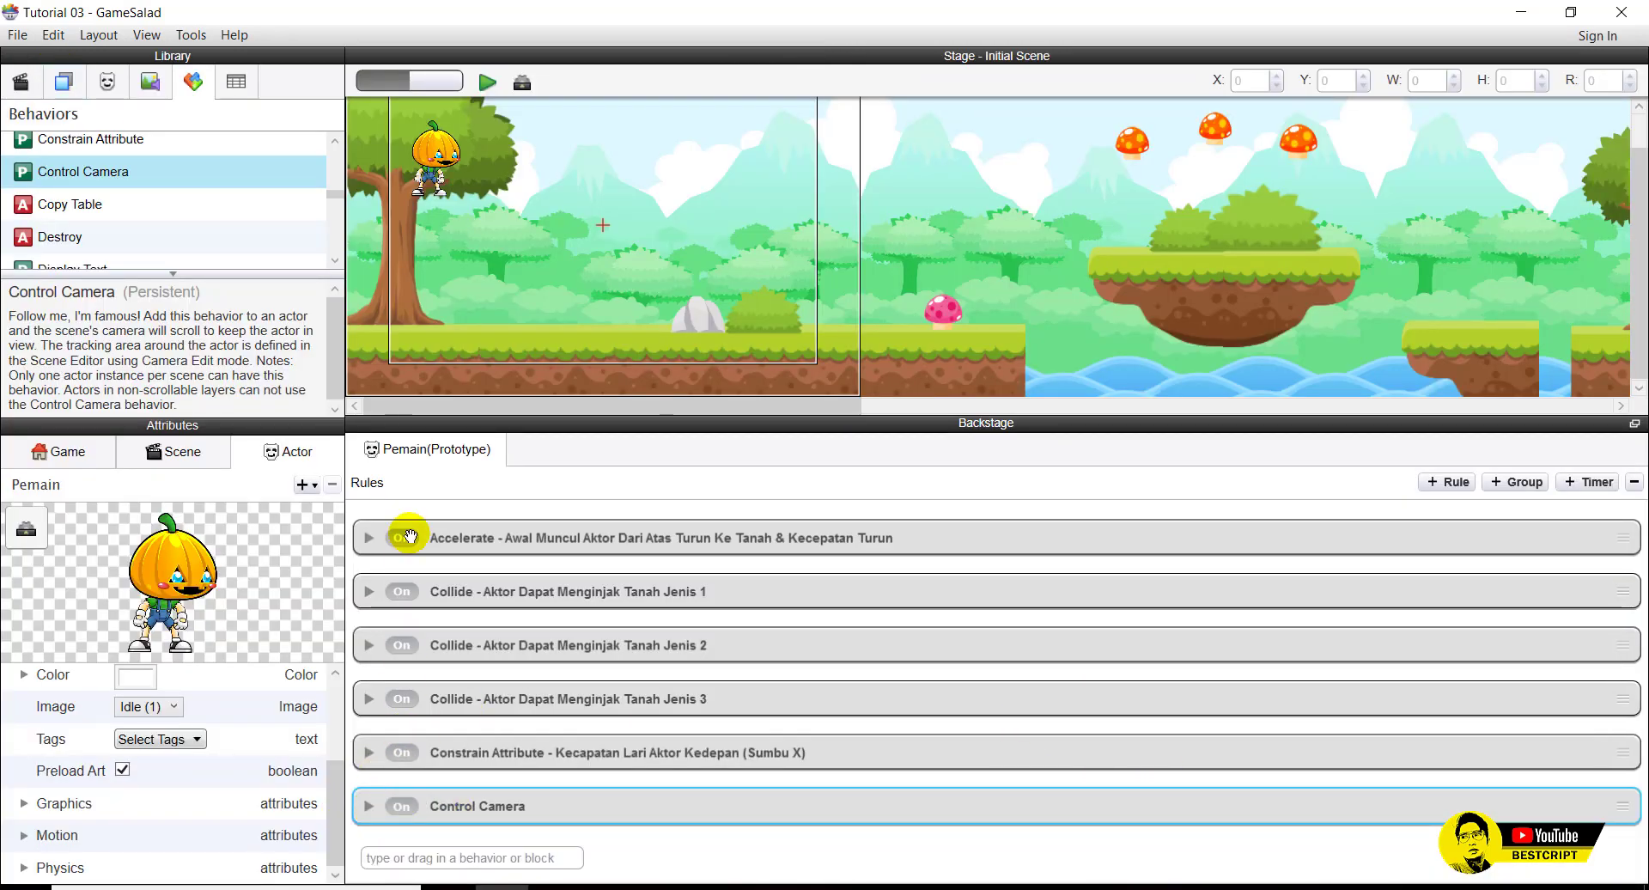
{"action": "left_click_drag", "start_coordinate": [379, 804], "coordinate": [412, 516]}
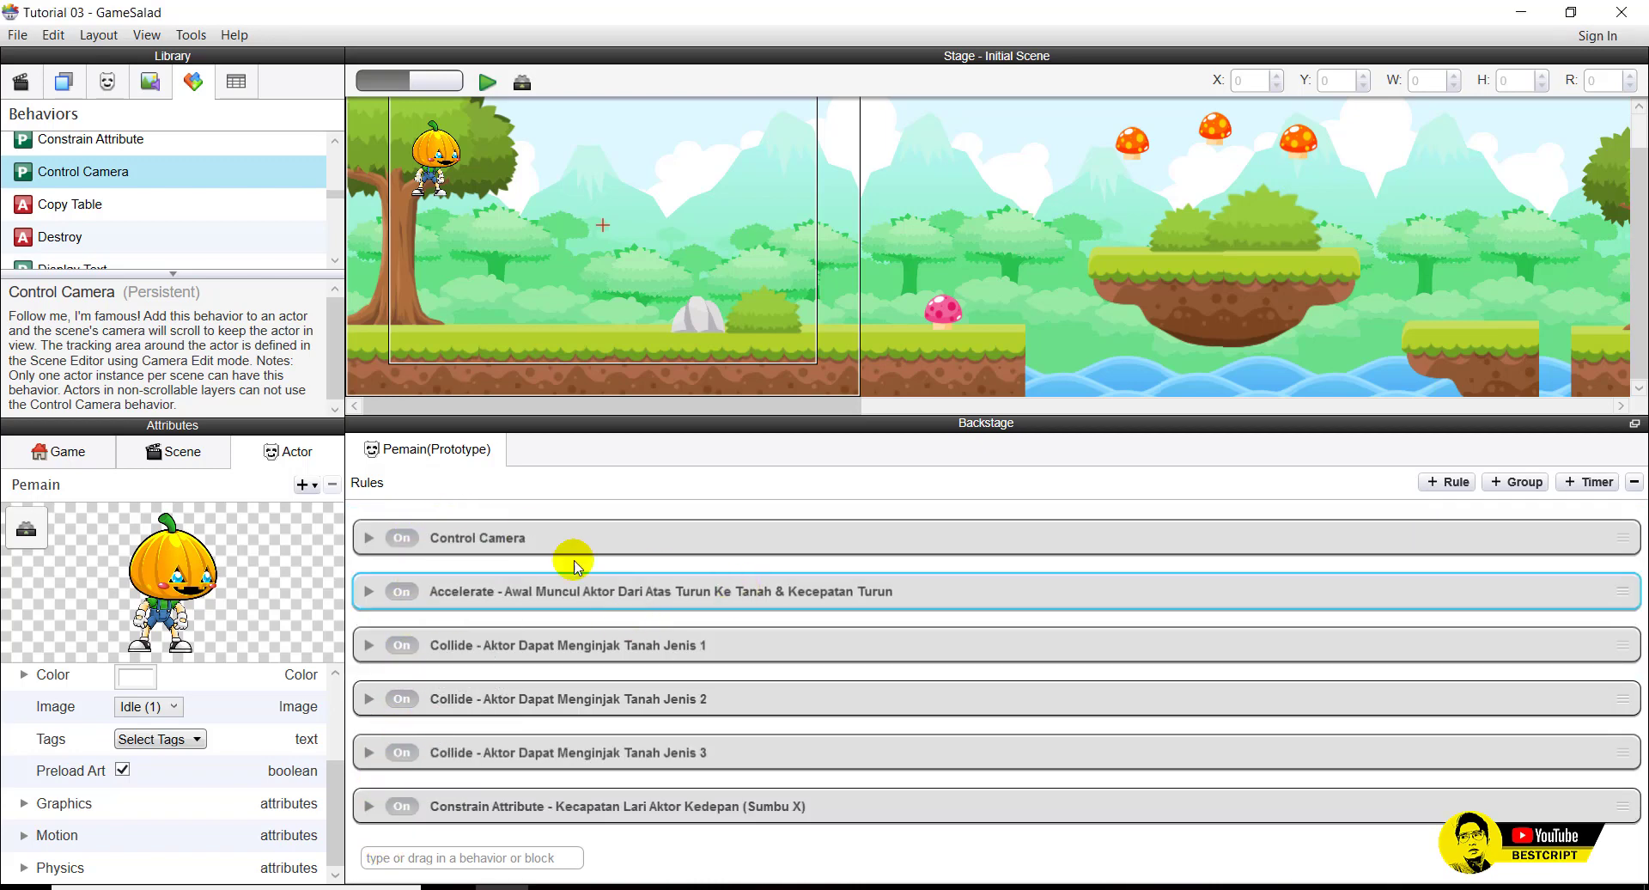
{"action": "left_click", "coordinate": [527, 537]}
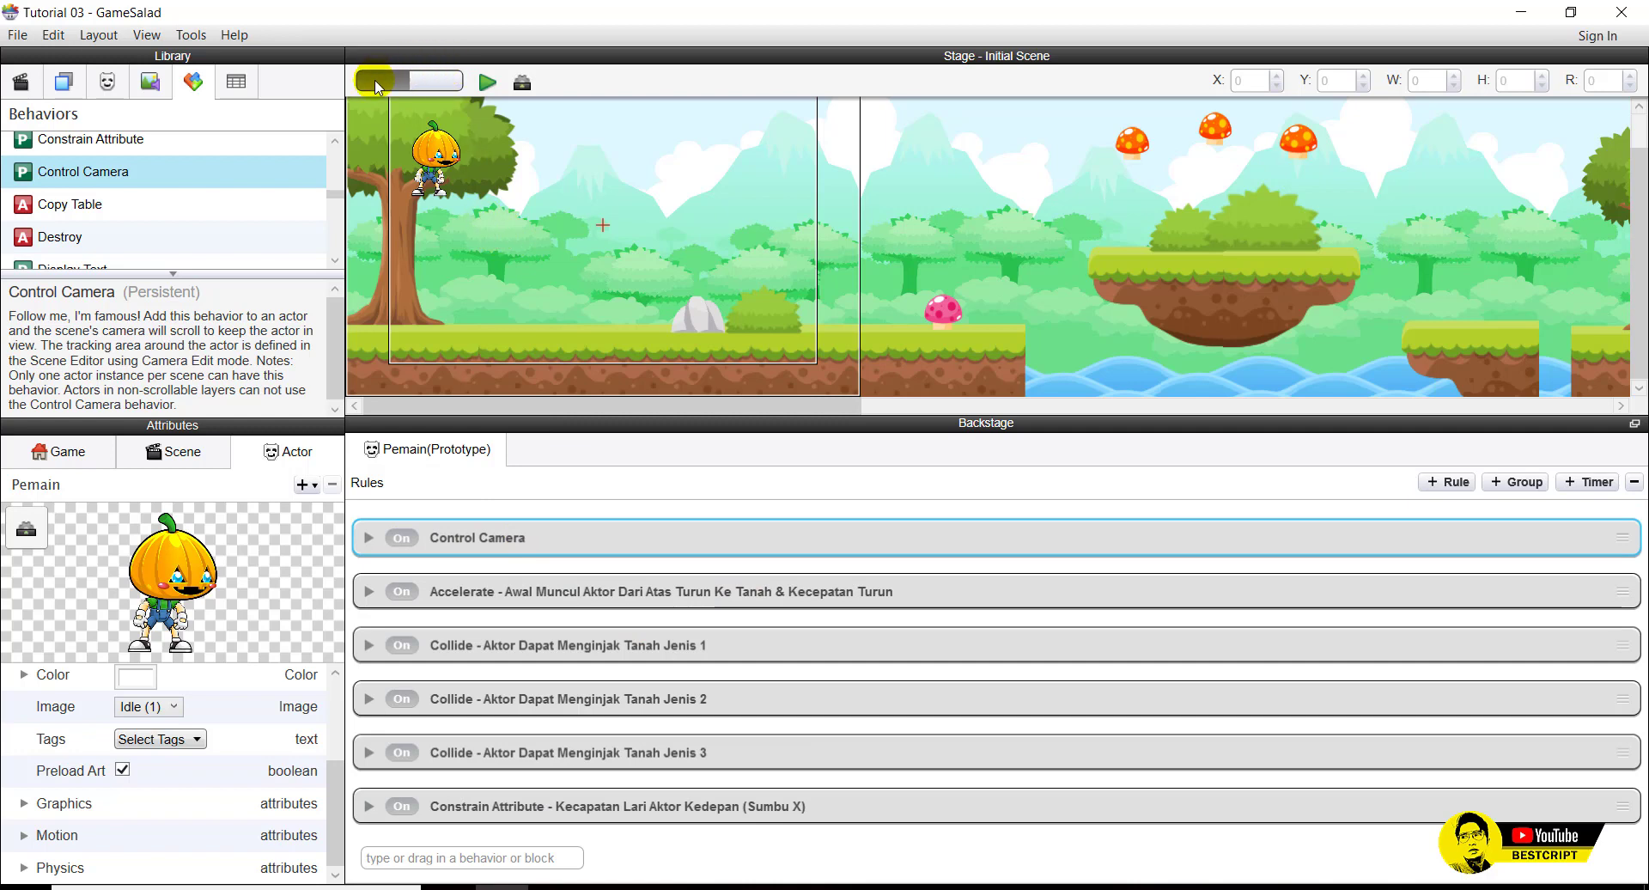
Switch the stage from actor selection to camera editing to expose the tracking area's resize handles.
{"action": "left_click", "coordinate": [454, 83]}
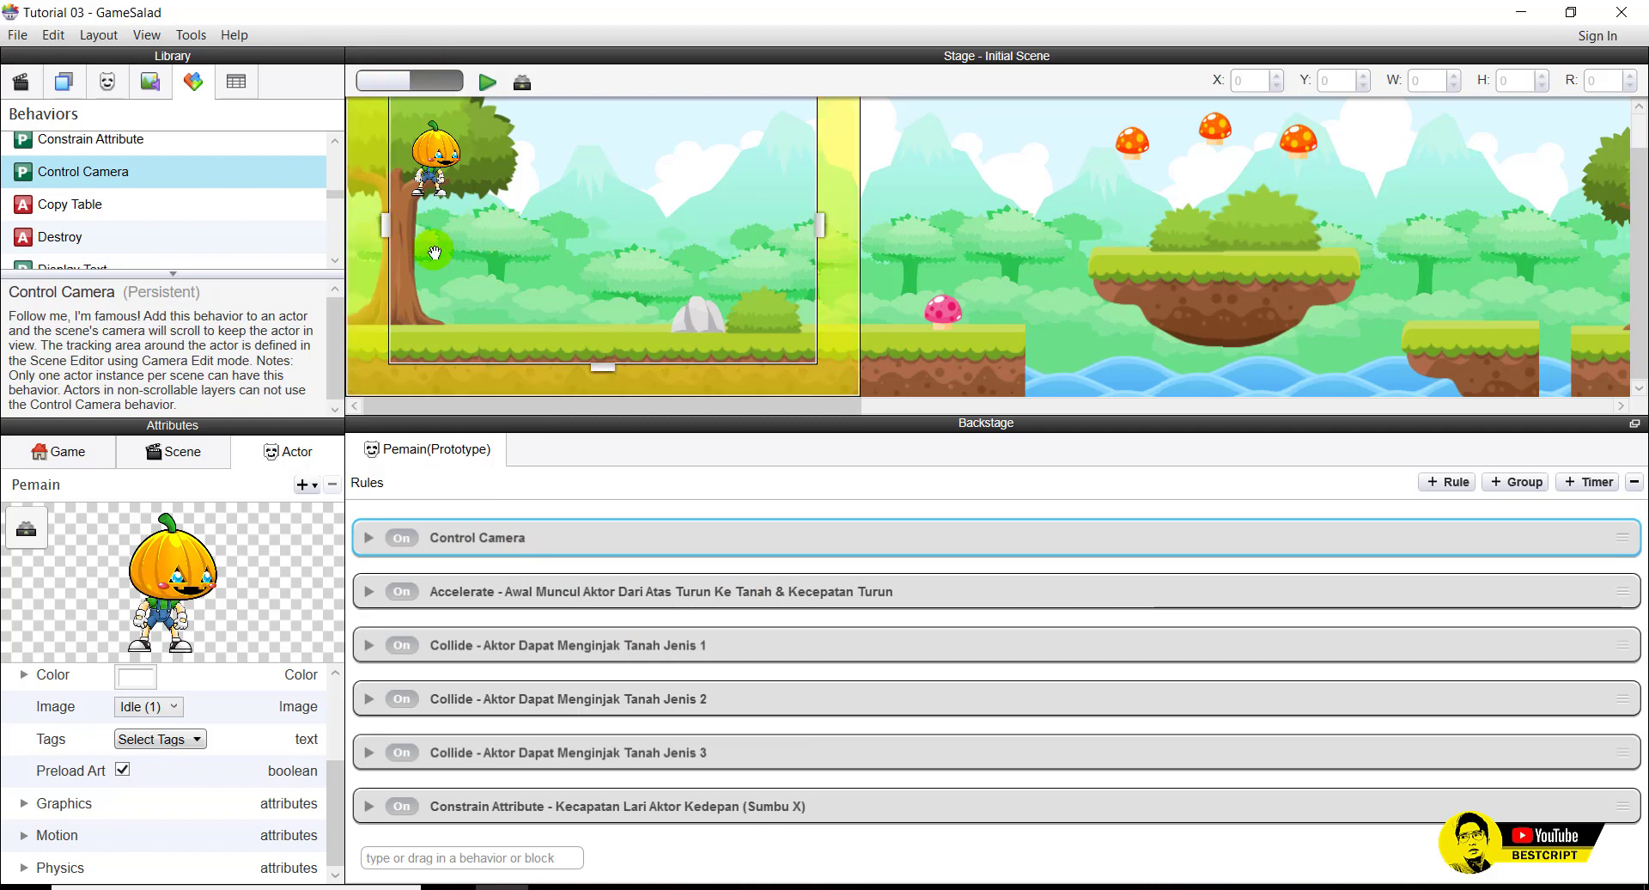
{"action": "scroll", "coordinate": [436, 253], "scroll_direction": "up", "scroll_amount": 1}
{"action": "scroll", "coordinate": [437, 253], "scroll_direction": "down", "scroll_amount": 1}
{"action": "scroll", "coordinate": [436, 253], "scroll_direction": "up", "scroll_amount": 1}
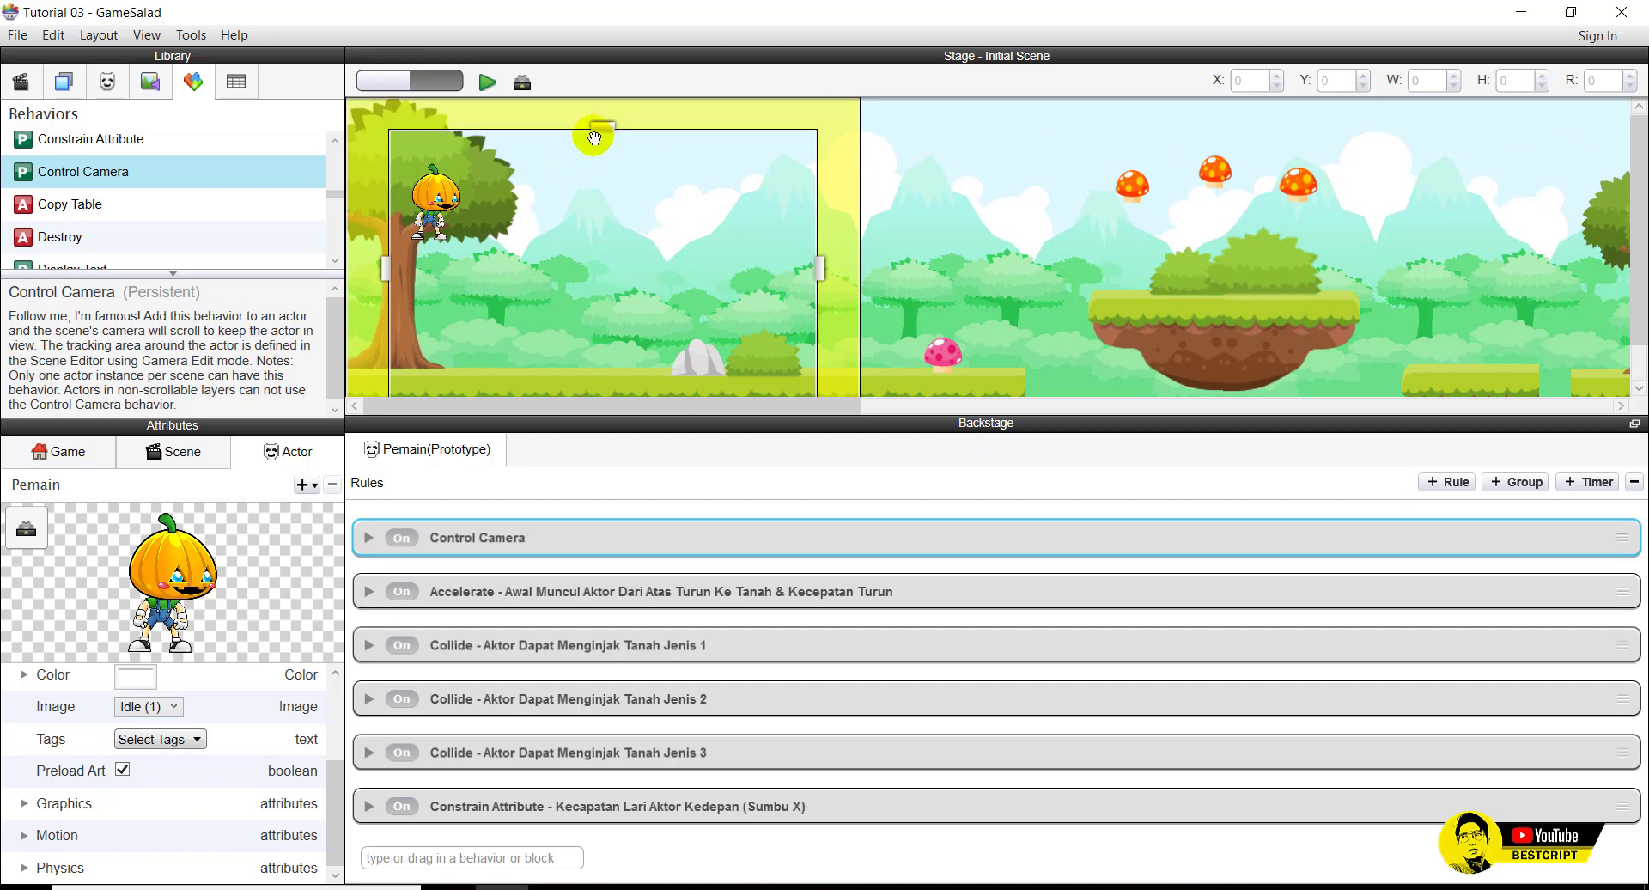
{"action": "left_click", "coordinate": [410, 89]}
{"action": "left_click", "coordinate": [418, 86]}
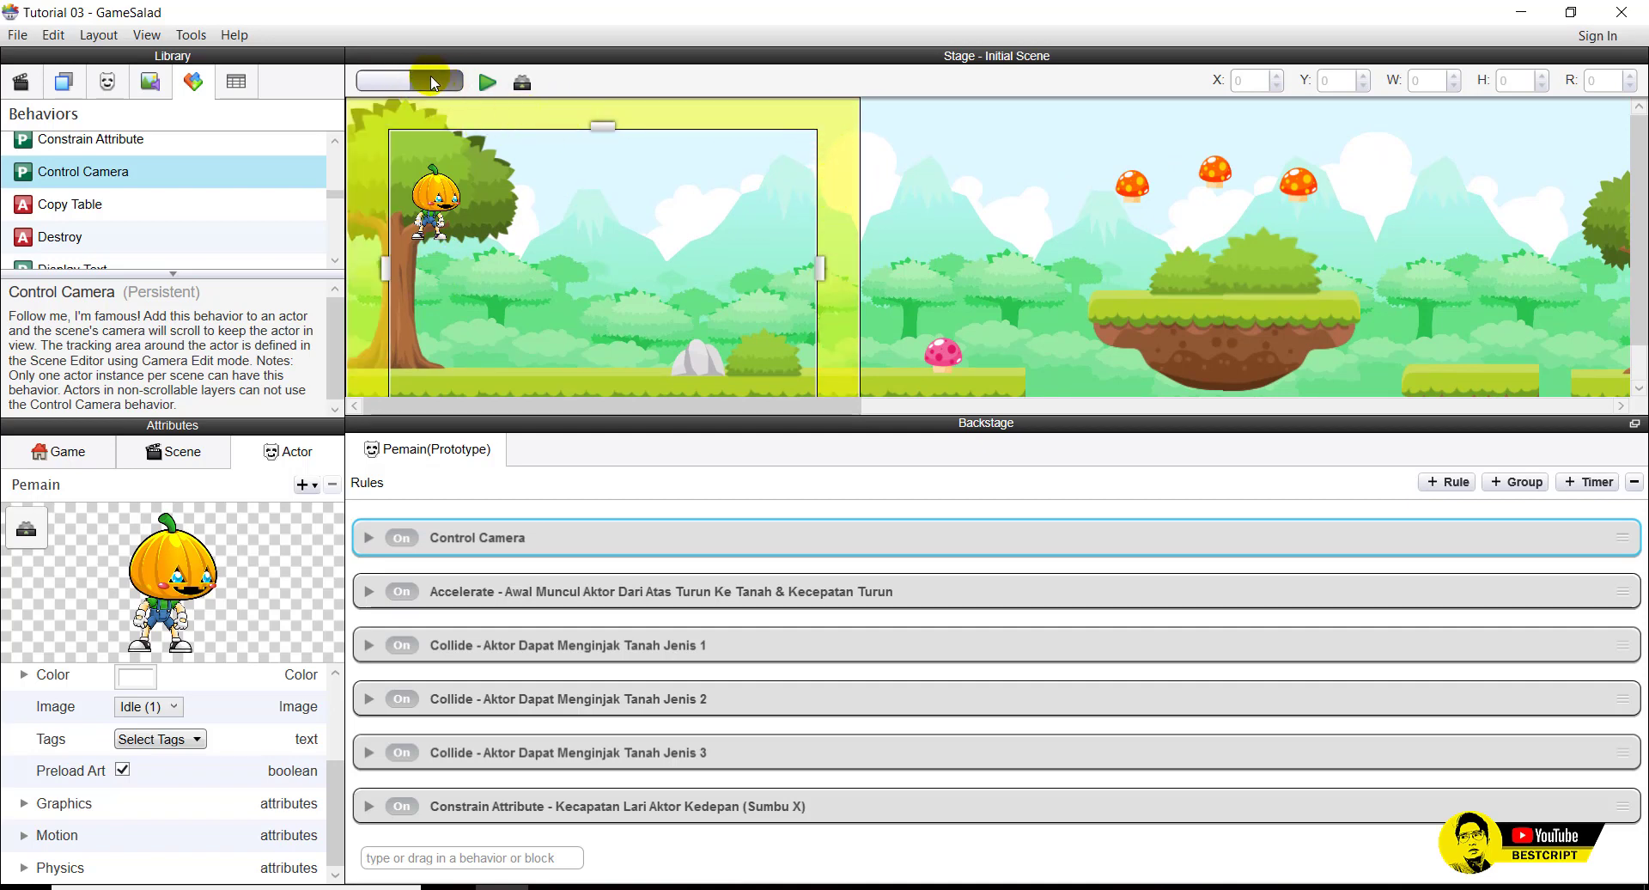
{"action": "left_click", "coordinate": [435, 85]}
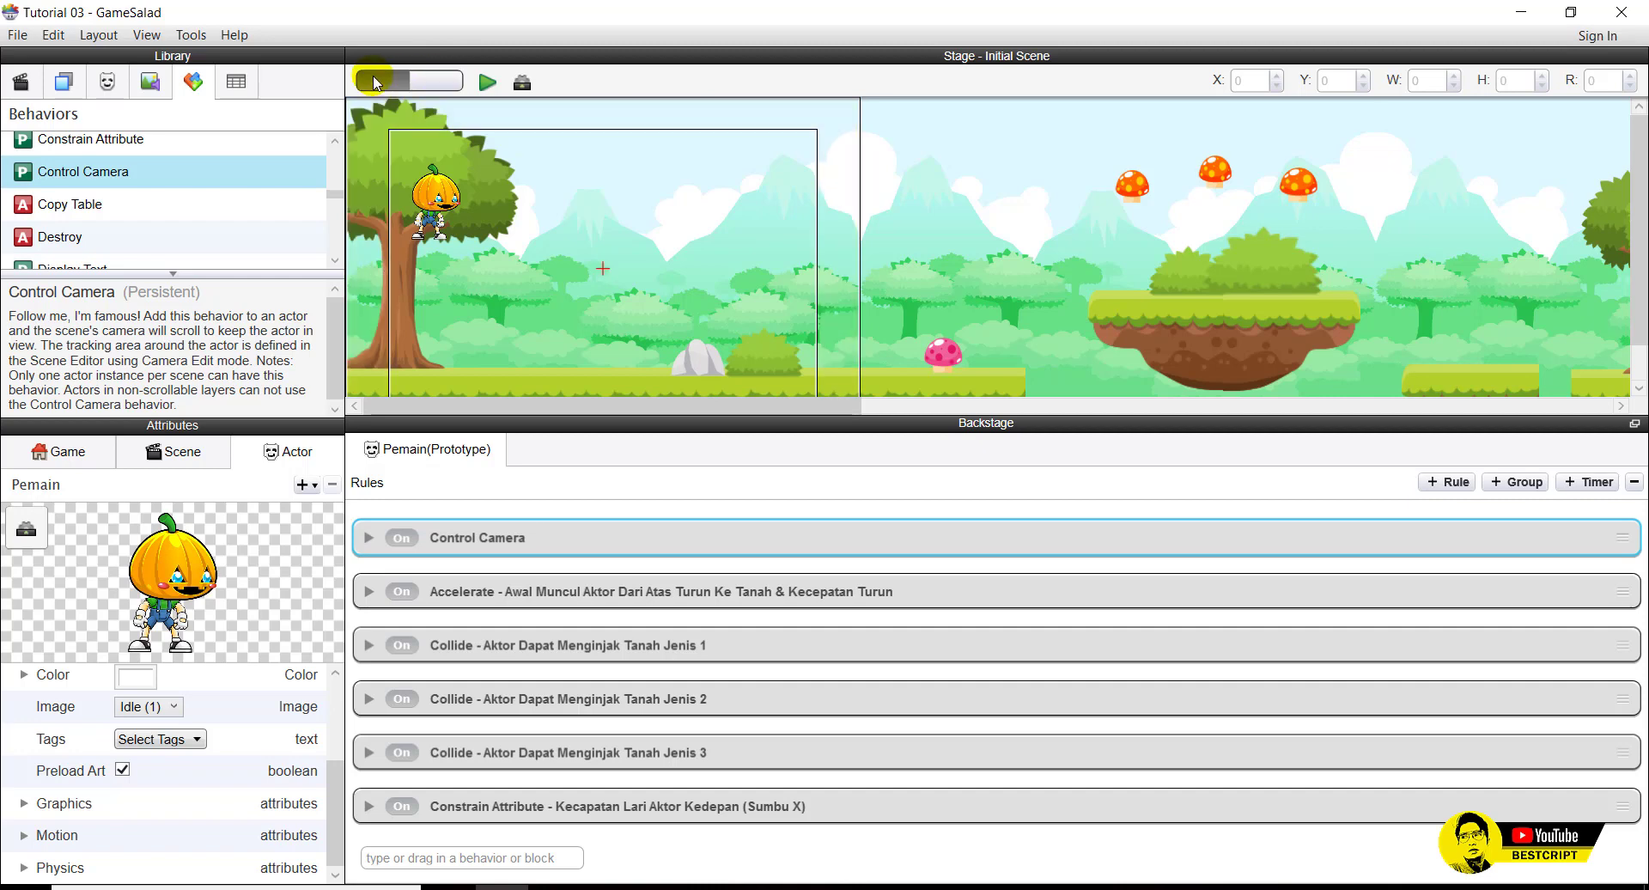
{"action": "left_click", "coordinate": [434, 85]}
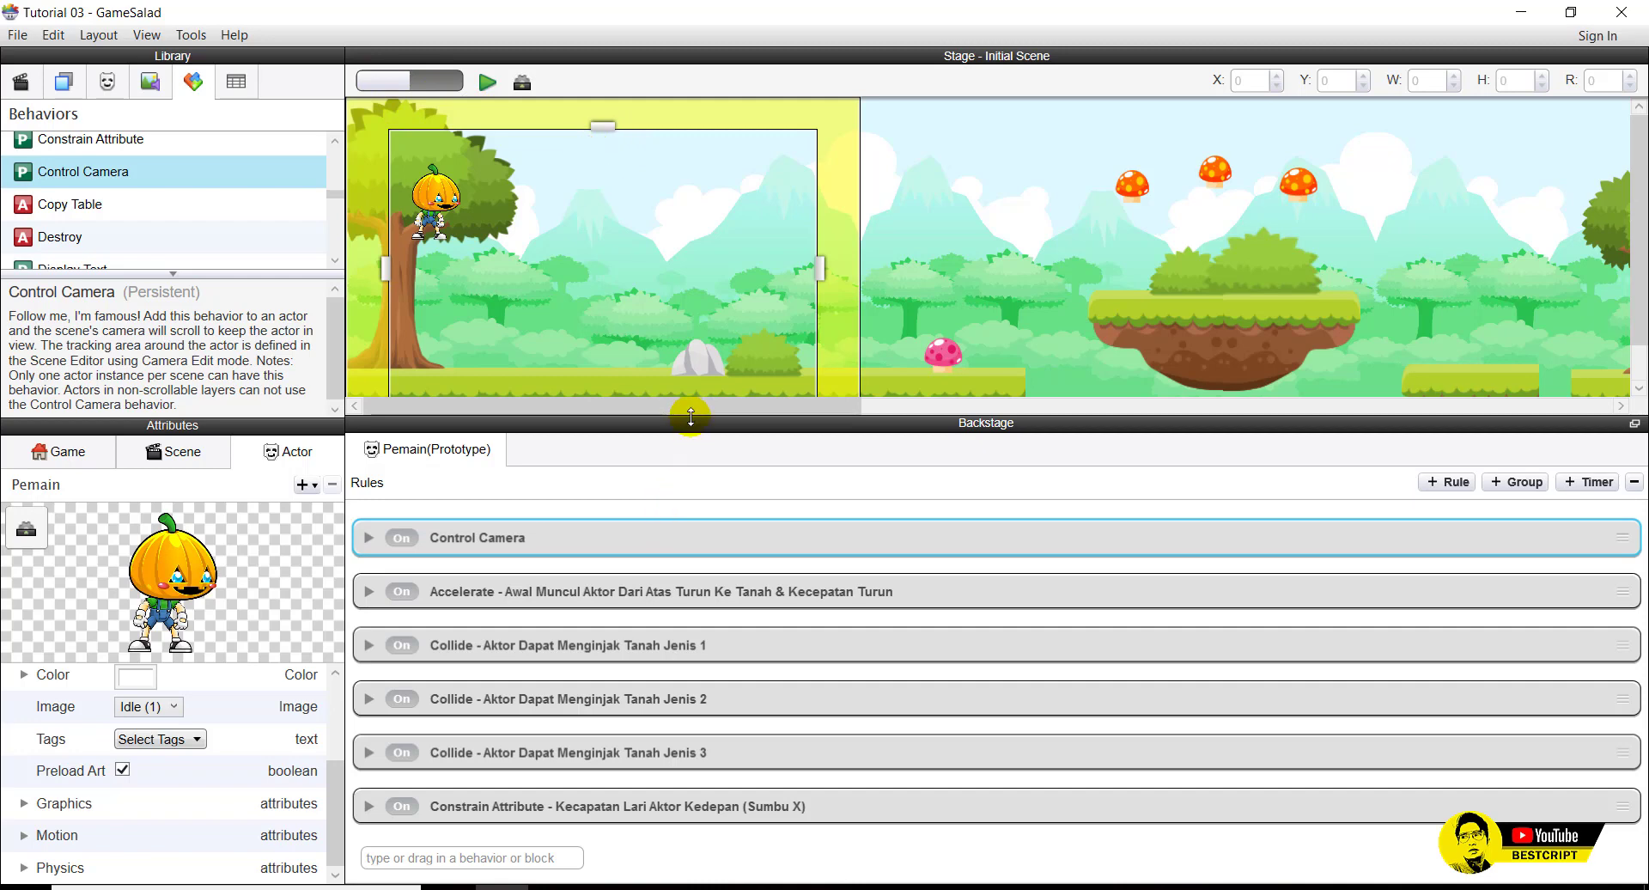
Enlarge the stage area and shrink the camera's tracking area vertically and horizontally to the centre of the camera frame.
{"action": "left_click_drag", "start_coordinate": [690, 416], "coordinate": [687, 478]}
{"action": "left_click_drag", "start_coordinate": [601, 136], "coordinate": [593, 256]}
{"action": "left_click_drag", "start_coordinate": [591, 273], "coordinate": [591, 273]}
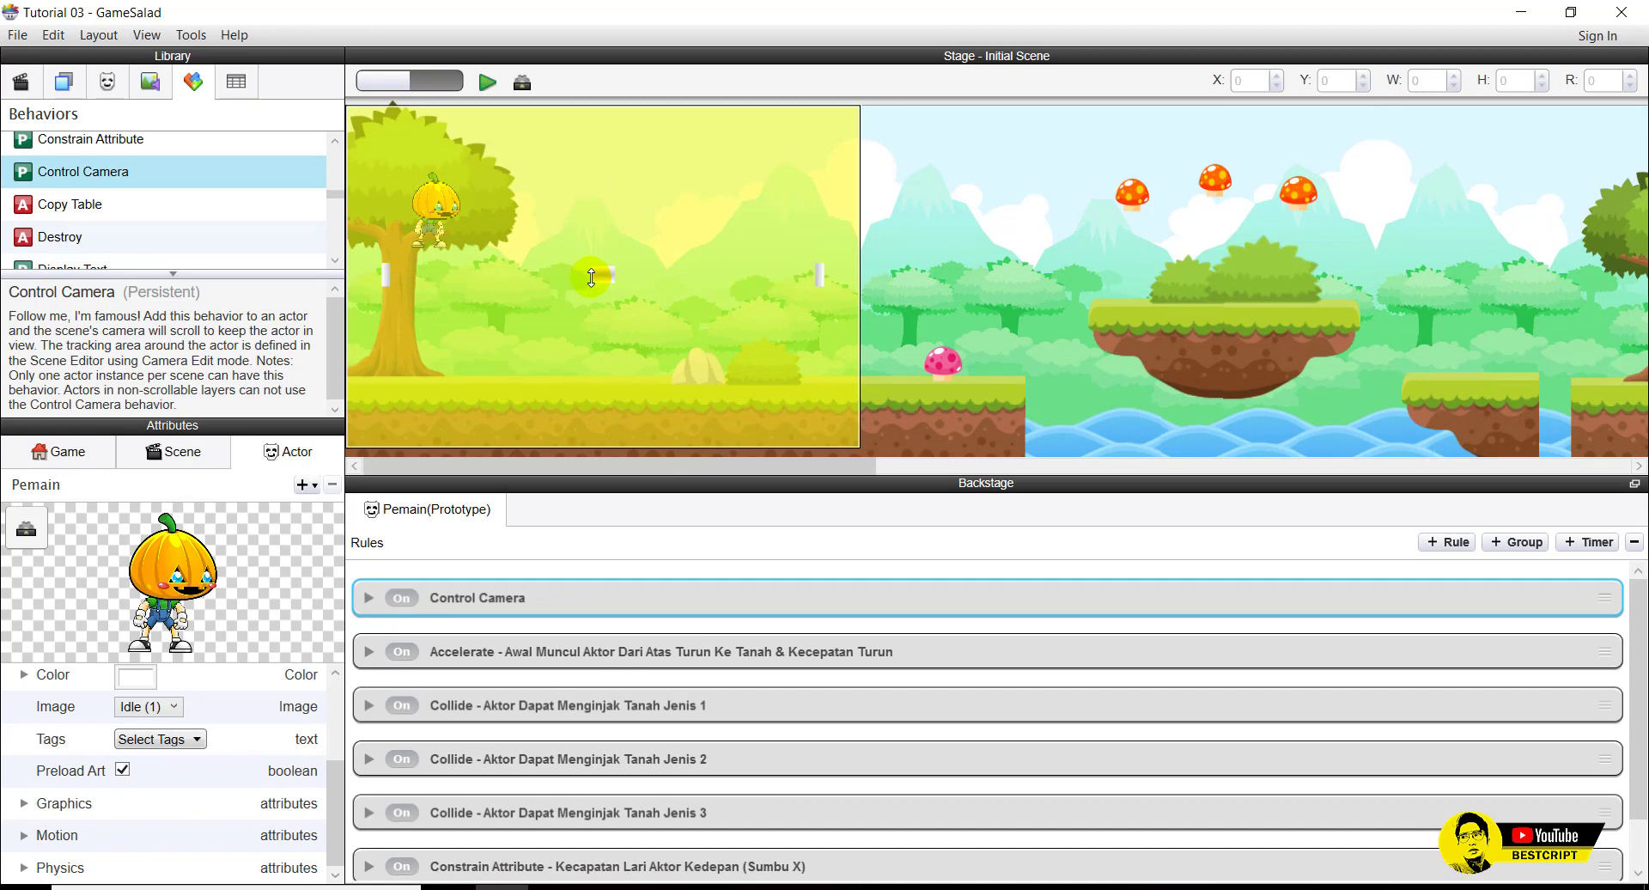
{"action": "left_click_drag", "start_coordinate": [386, 273], "coordinate": [606, 272]}
Preview the scene with the shrunken tracking area to check the camera movement, and return to the editor.
{"action": "left_click", "coordinate": [487, 81]}
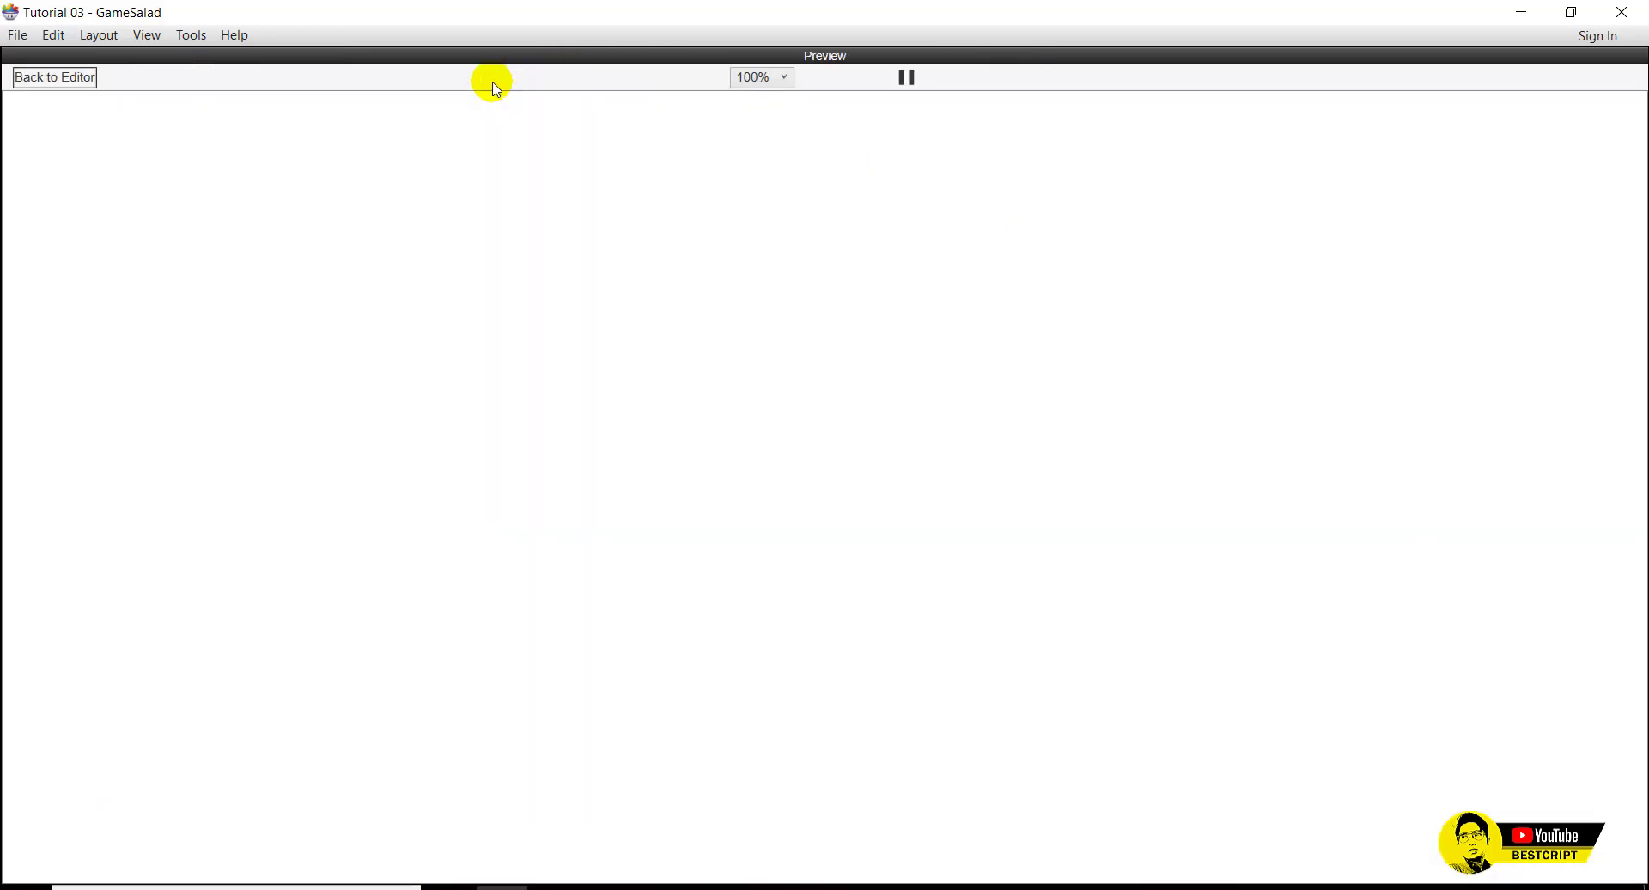
{"action": "key", "text": "Right"}
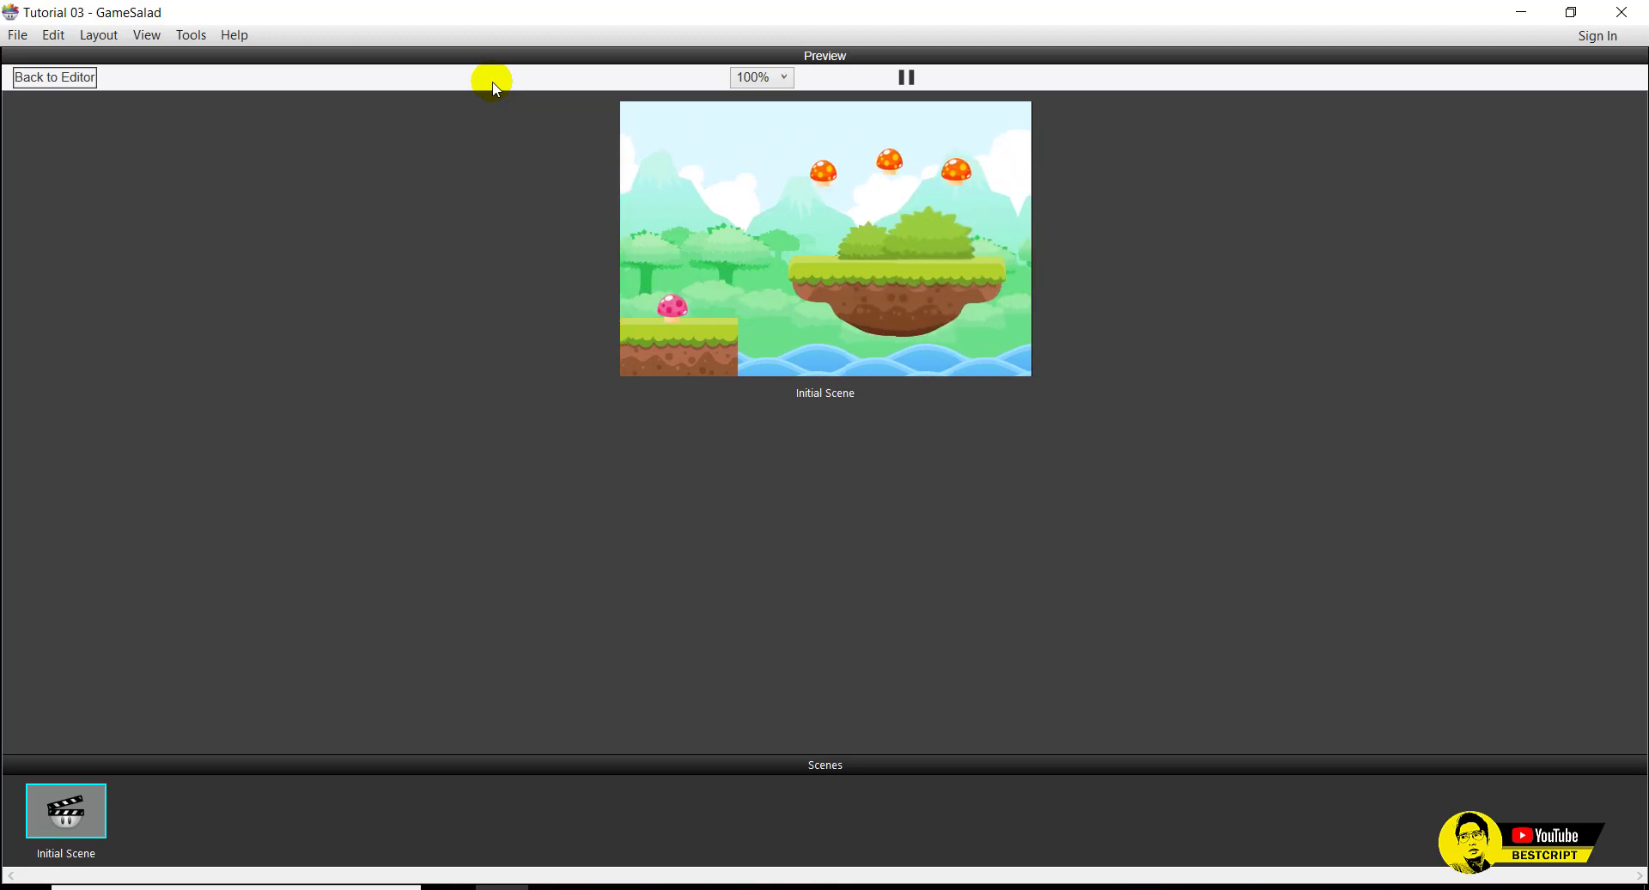
{"action": "left_click", "coordinate": [55, 77]}
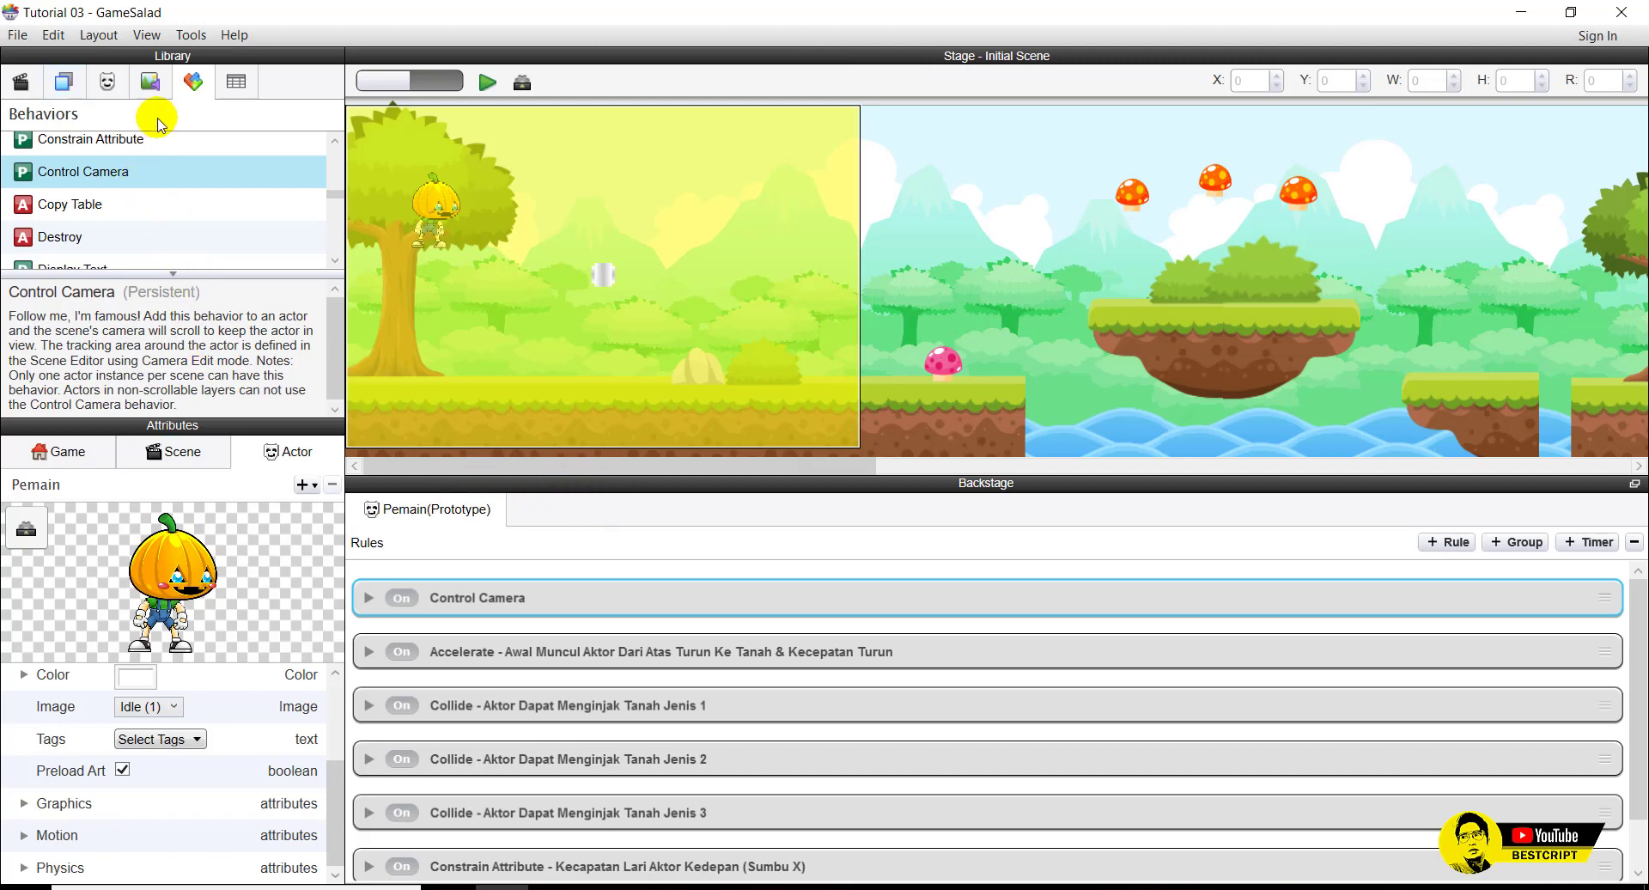
Show the actor library and switch the stage back to actor selection, testing it on the Jamur 1 mushroom.
{"action": "left_click", "coordinate": [110, 86]}
{"action": "left_click", "coordinate": [65, 180]}
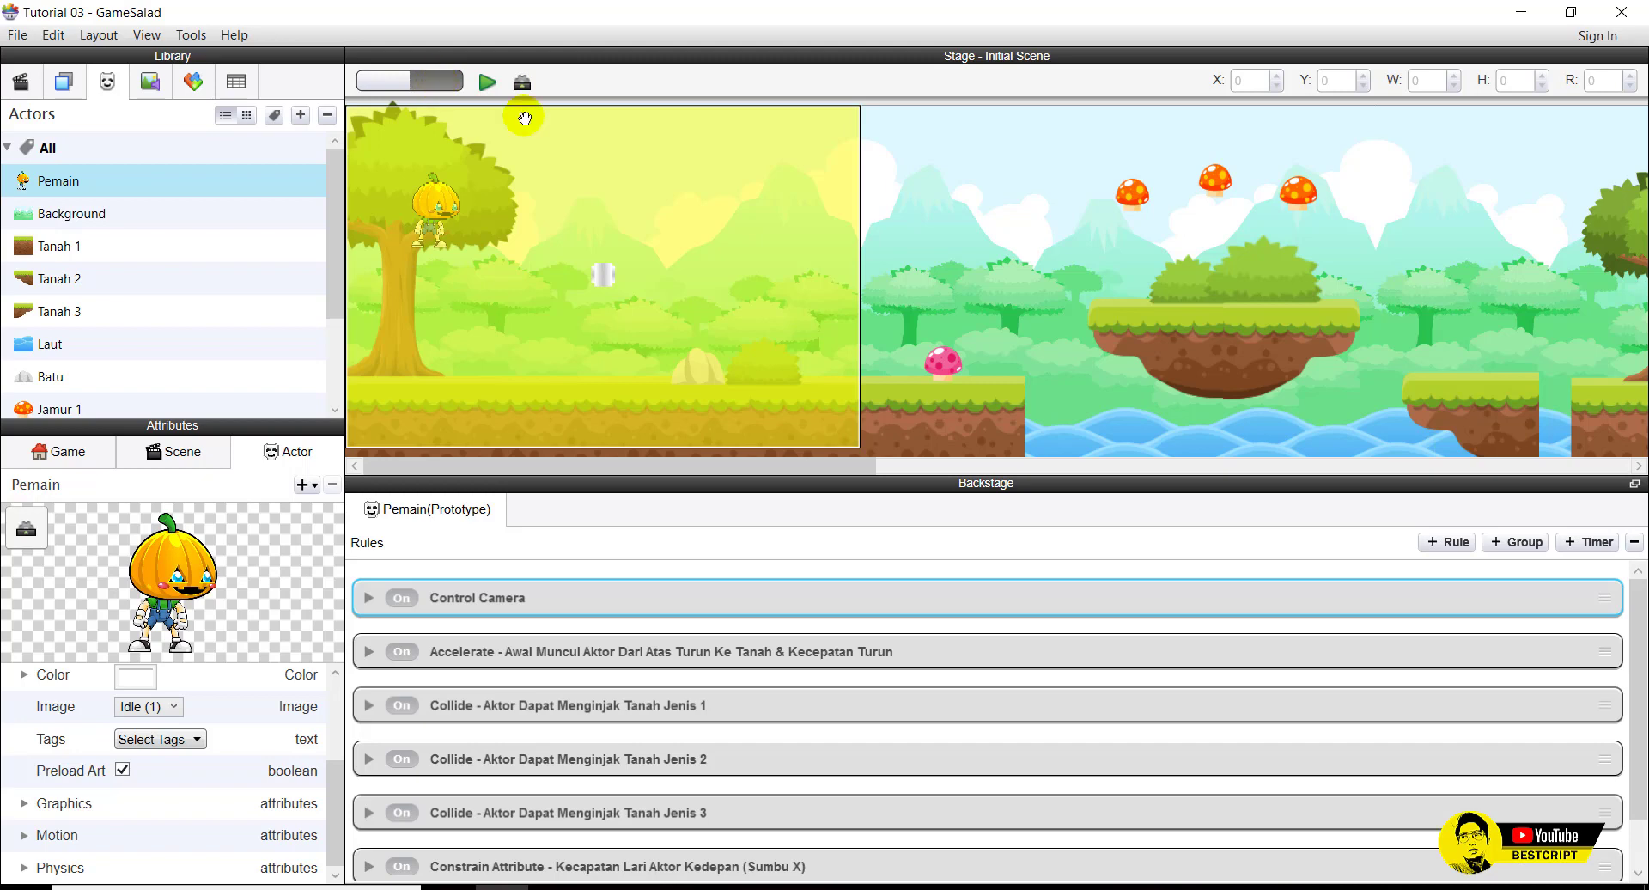
{"action": "left_click", "coordinate": [1148, 200]}
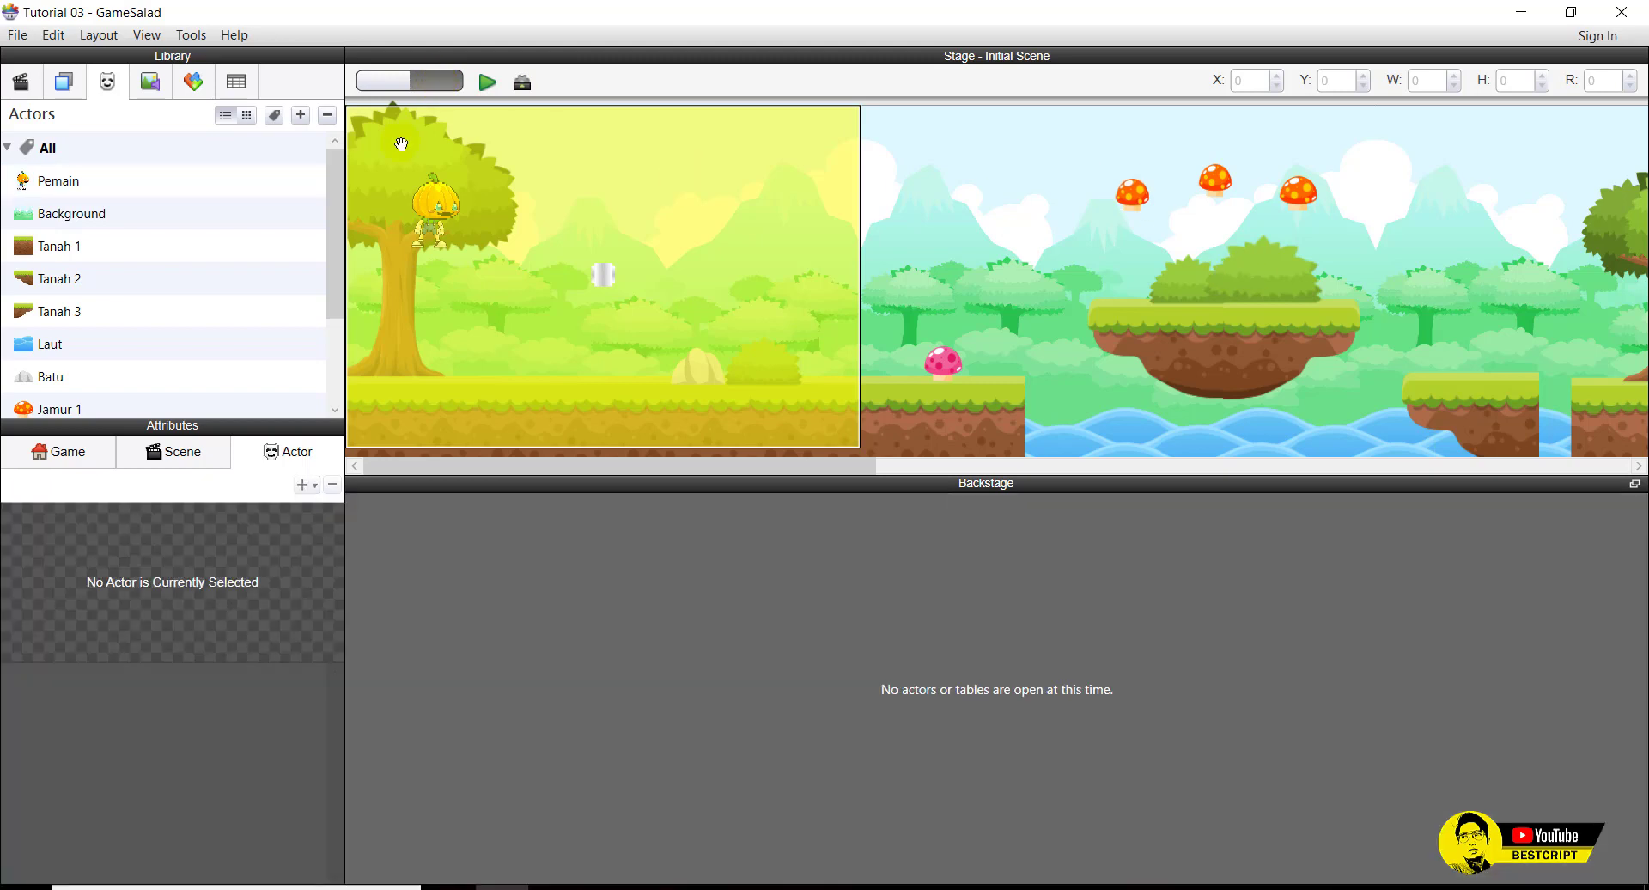
{"action": "left_click", "coordinate": [386, 83]}
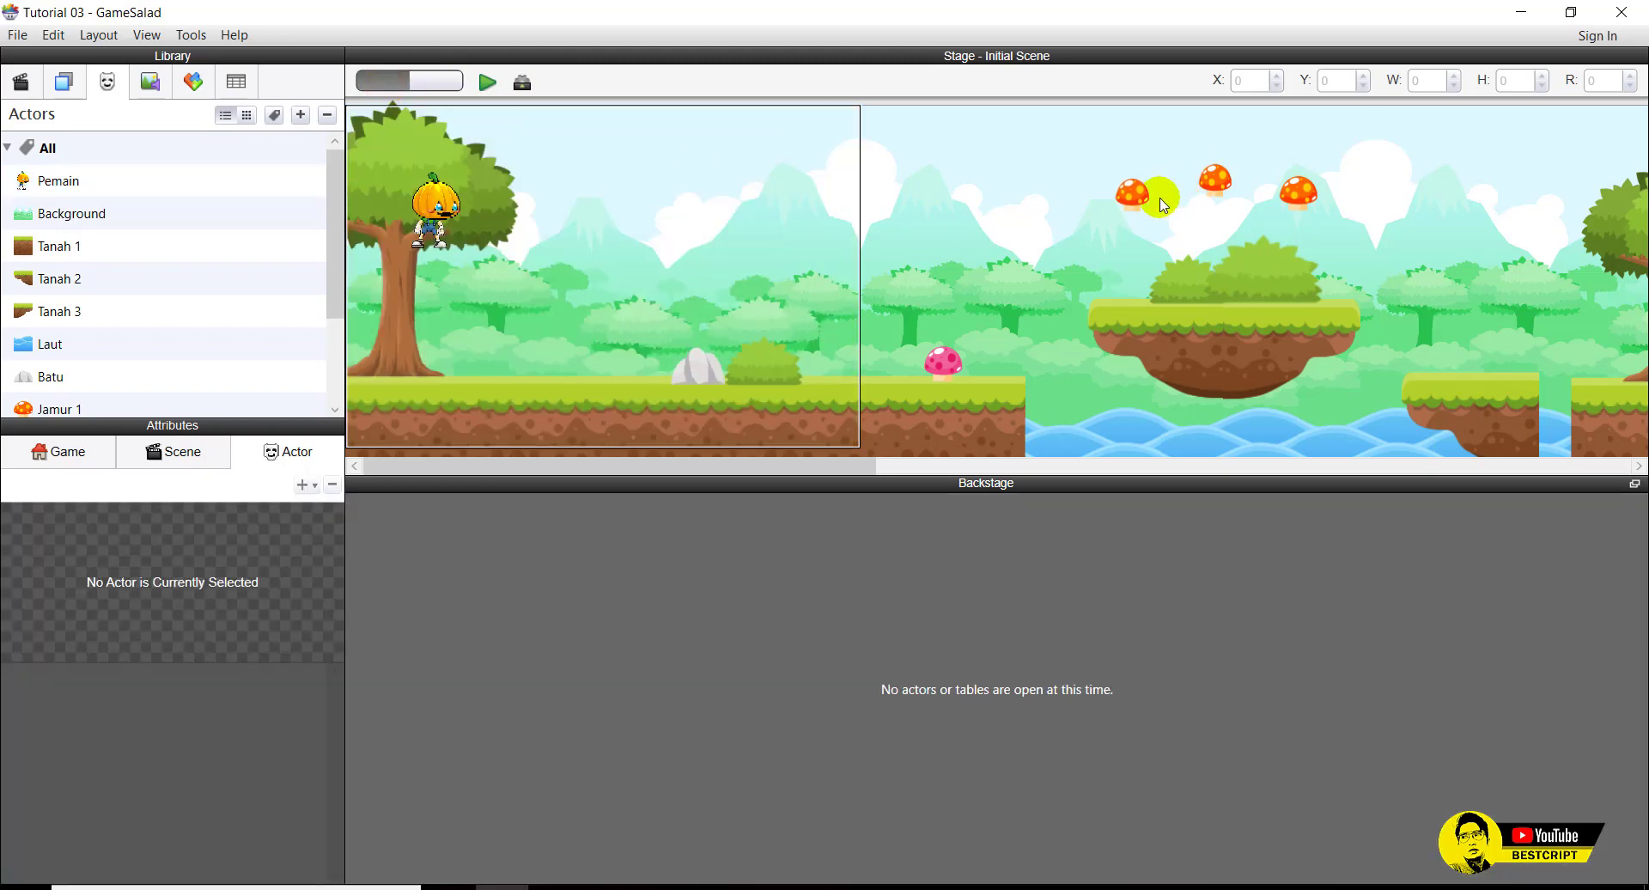
{"action": "left_click", "coordinate": [1132, 195]}
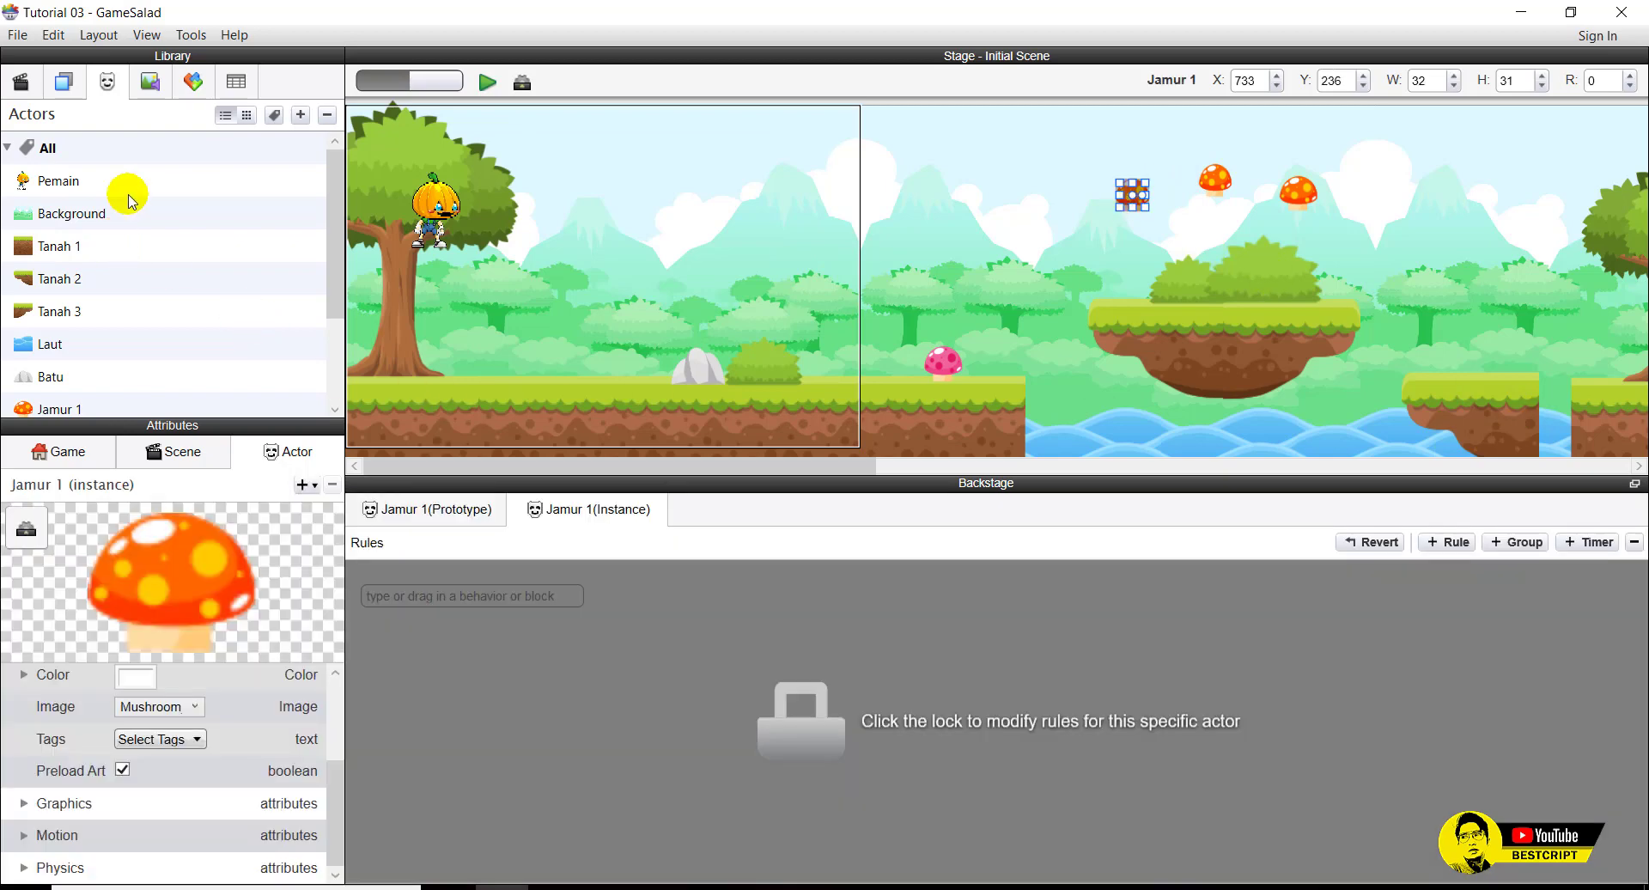
{"action": "left_click", "coordinate": [377, 86]}
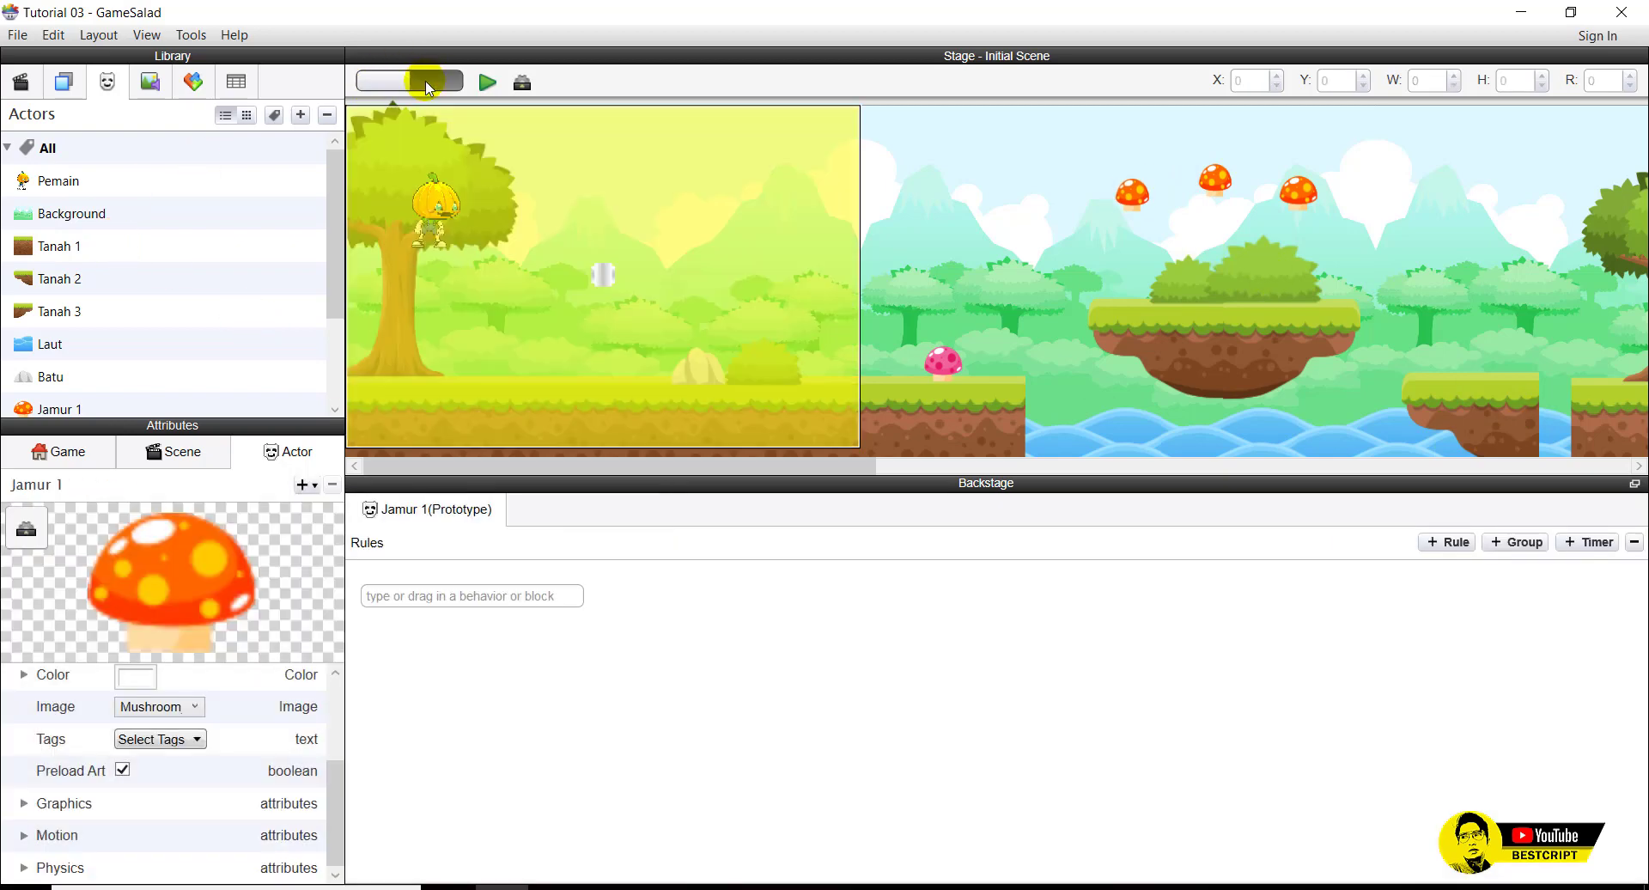
{"action": "left_click", "coordinate": [380, 82]}
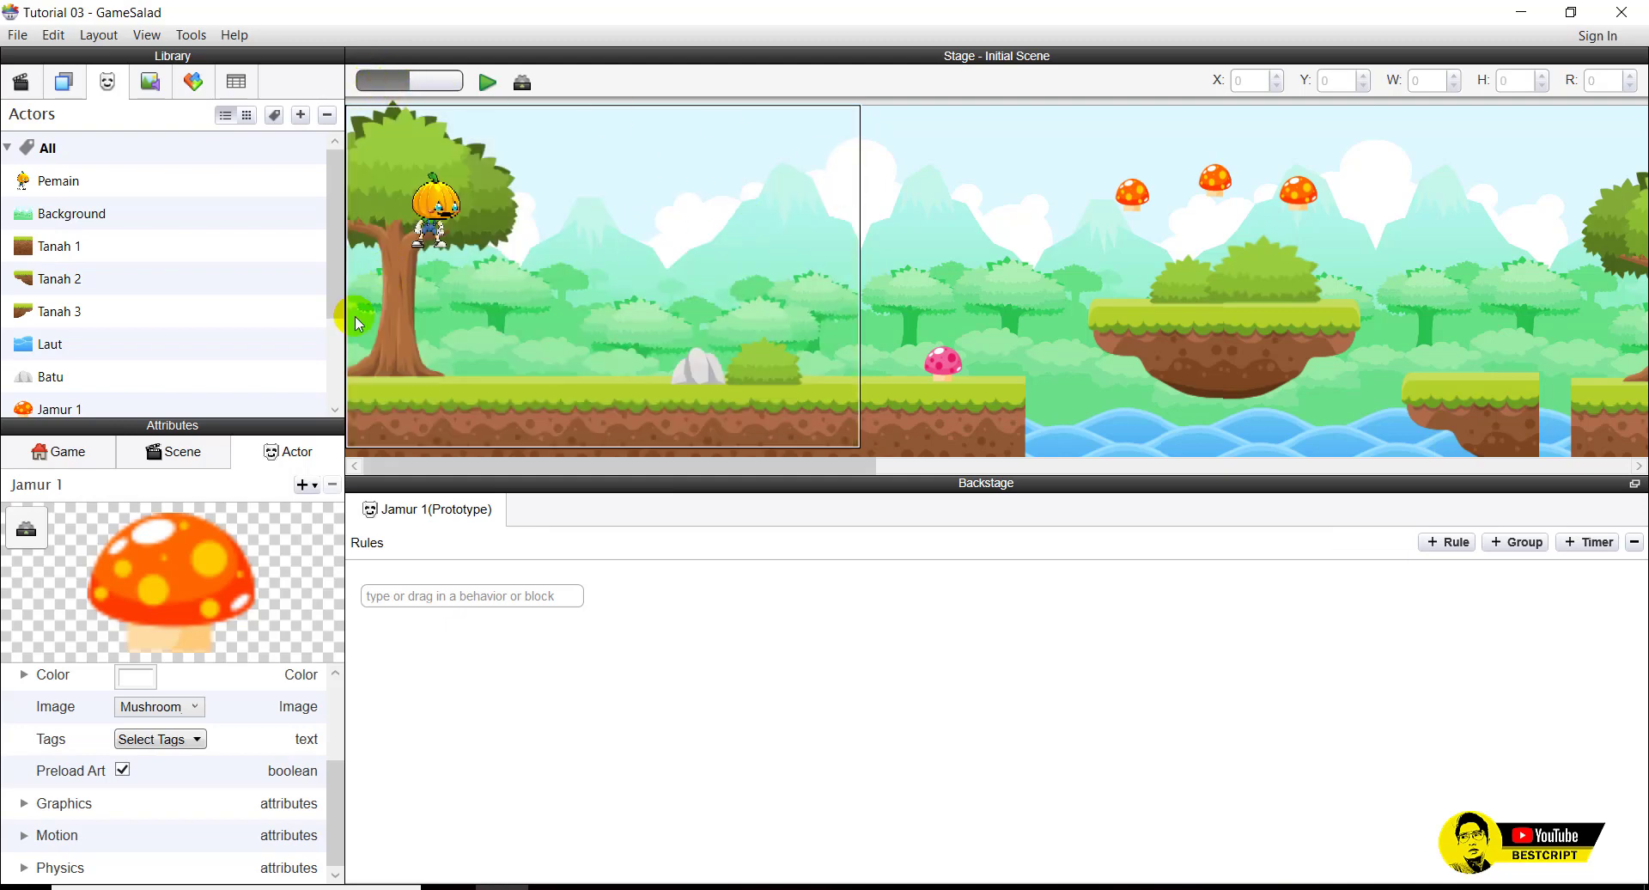
Review Pemain's list of behaviors, preview how the camera follows the run, and return to the editor.
{"action": "left_click", "coordinate": [131, 191]}
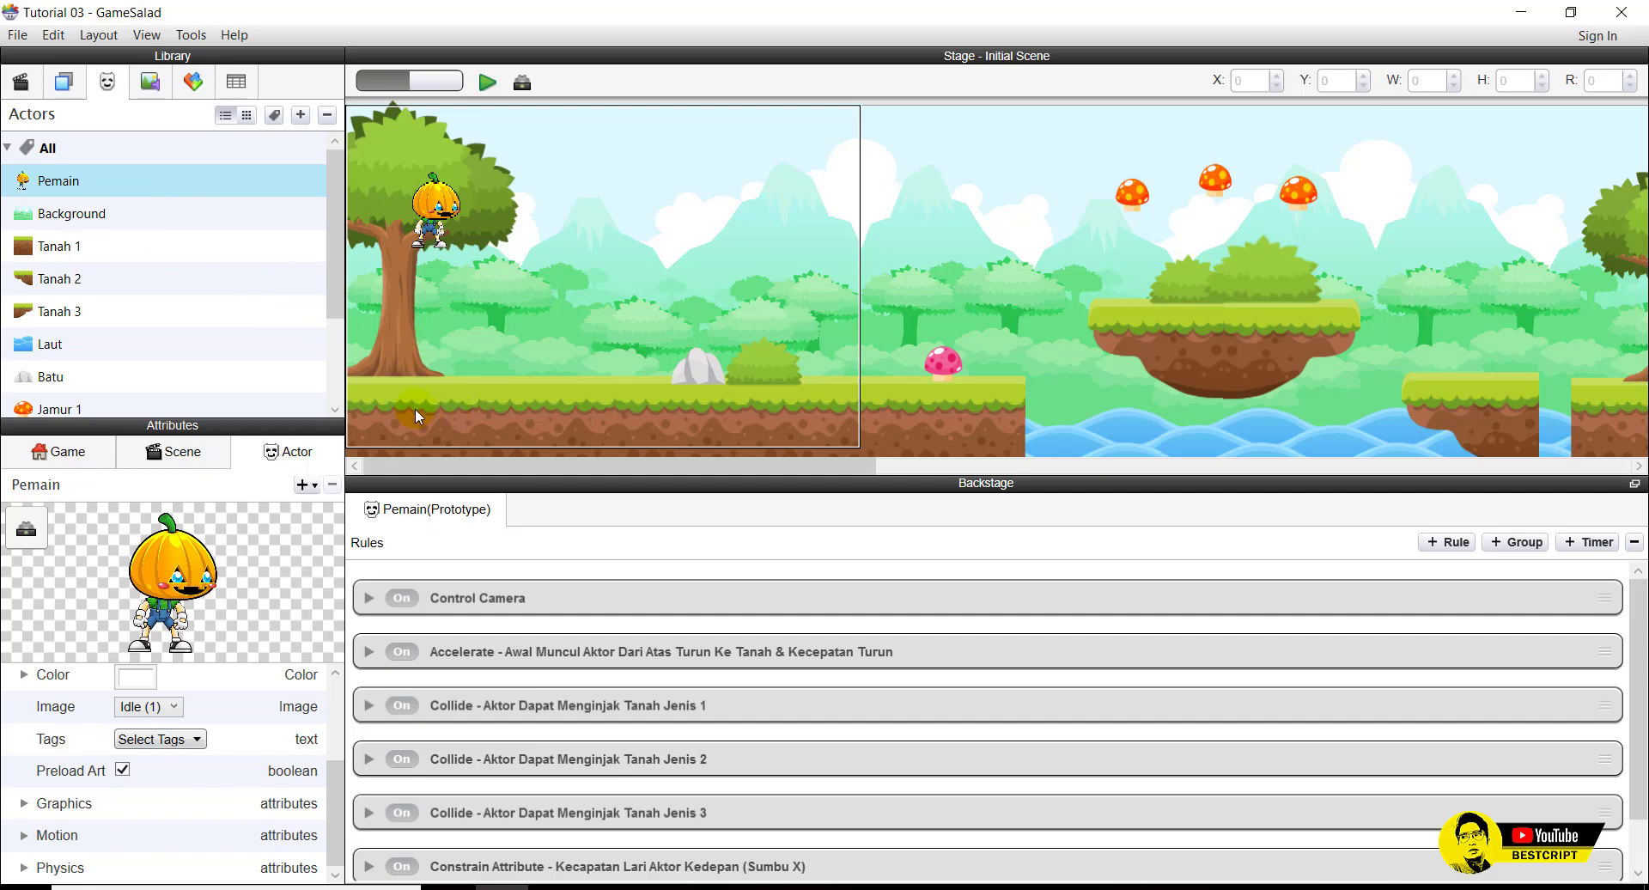
{"action": "left_click", "coordinate": [398, 606]}
{"action": "key", "text": "Delete"}
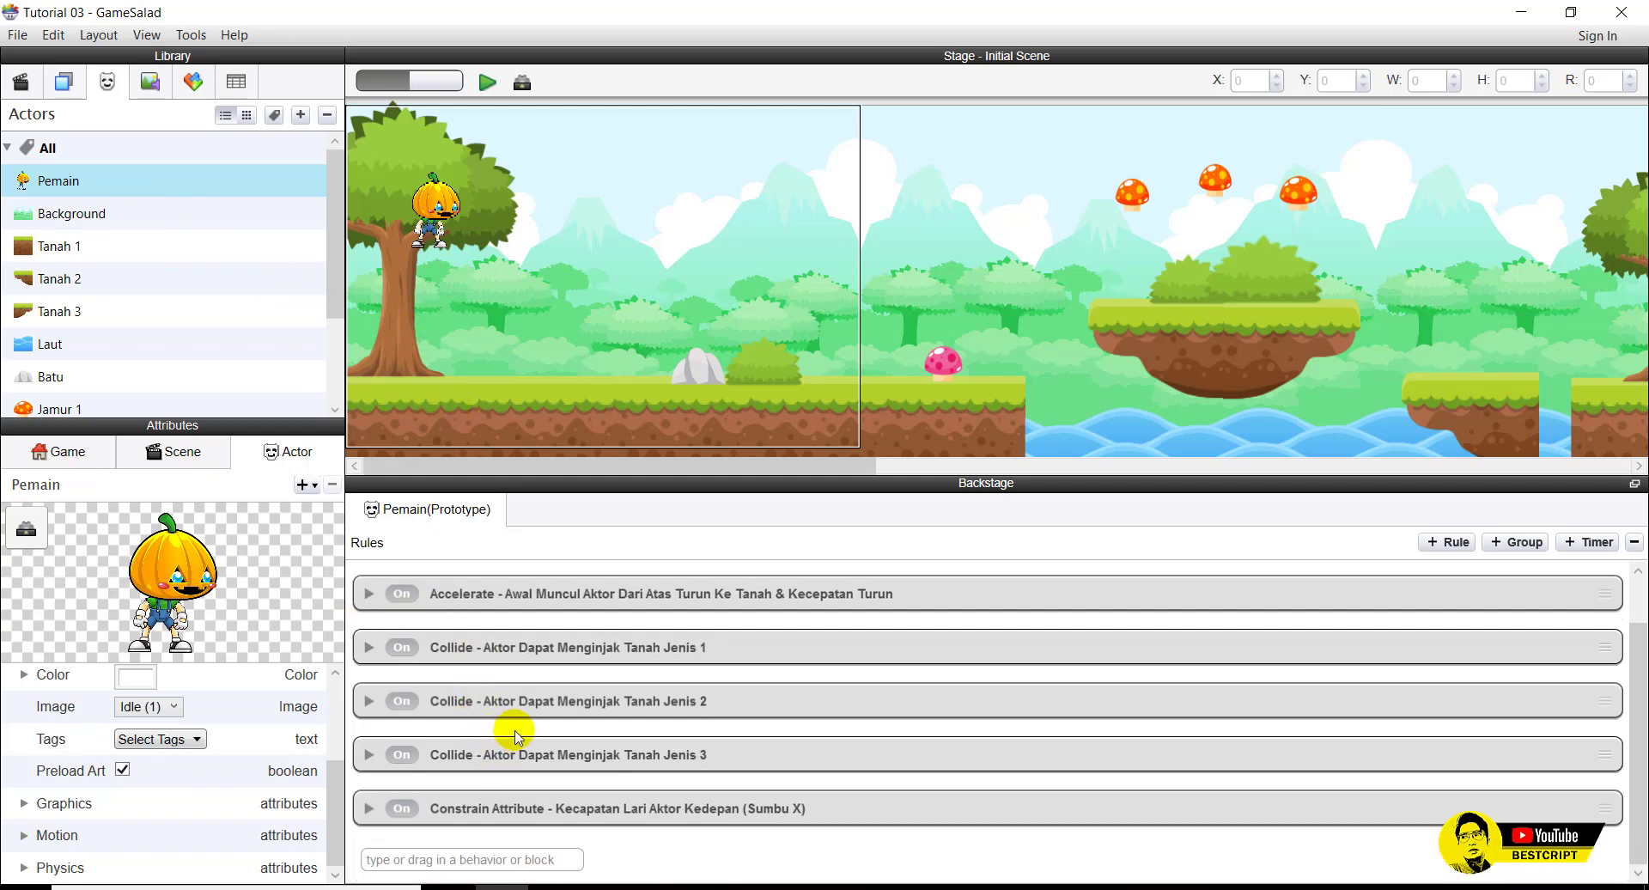
{"action": "left_click", "coordinate": [429, 860]}
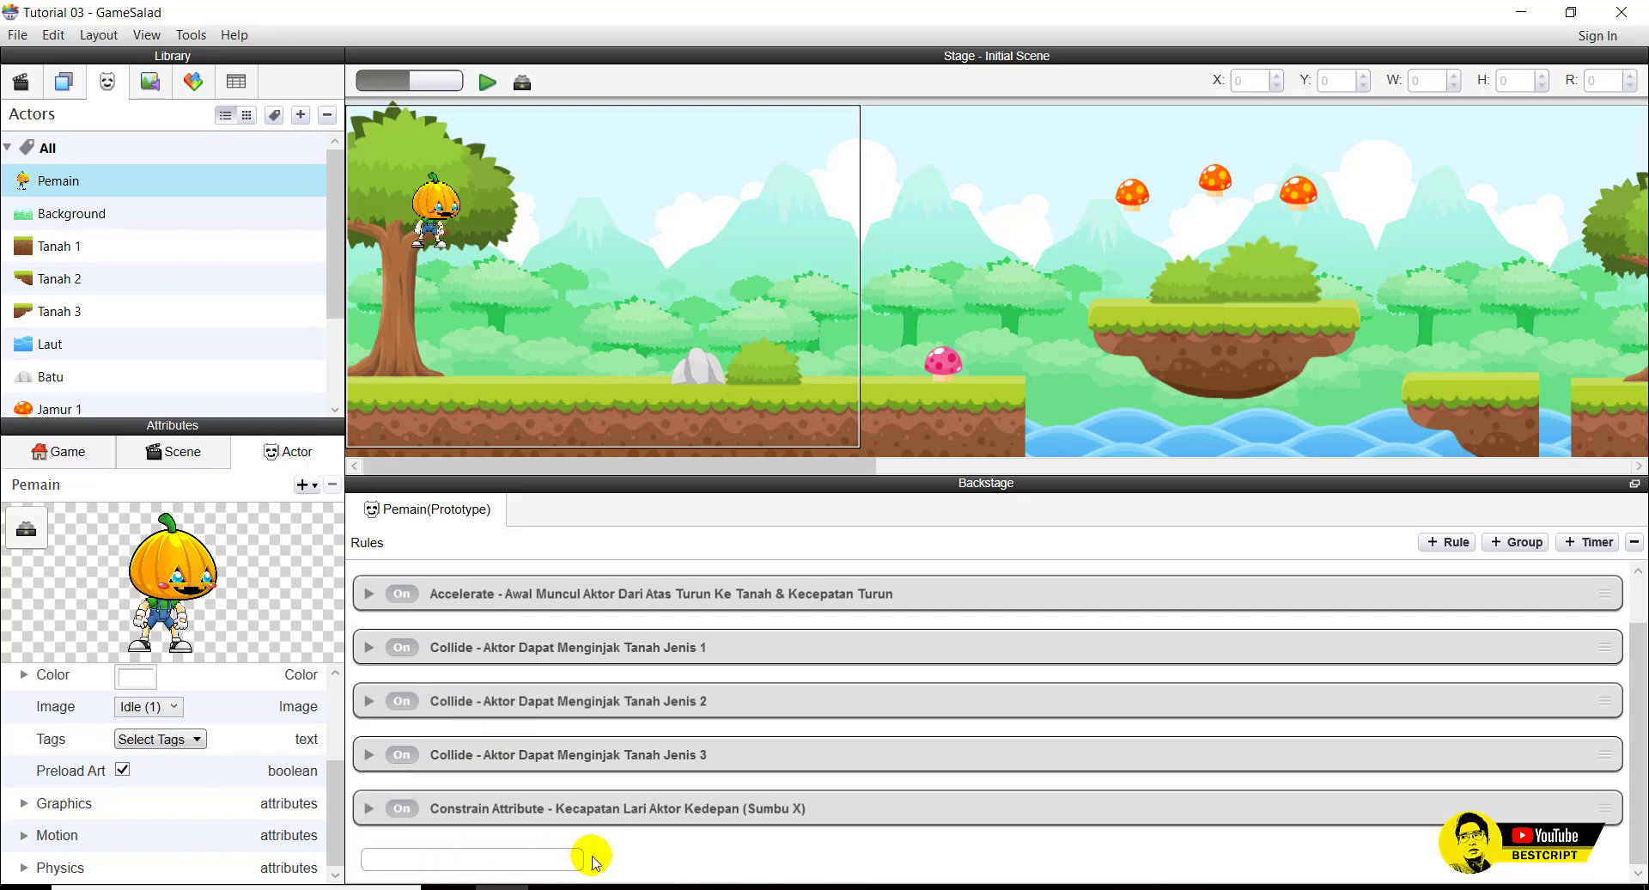
{"action": "left_click", "coordinate": [767, 858]}
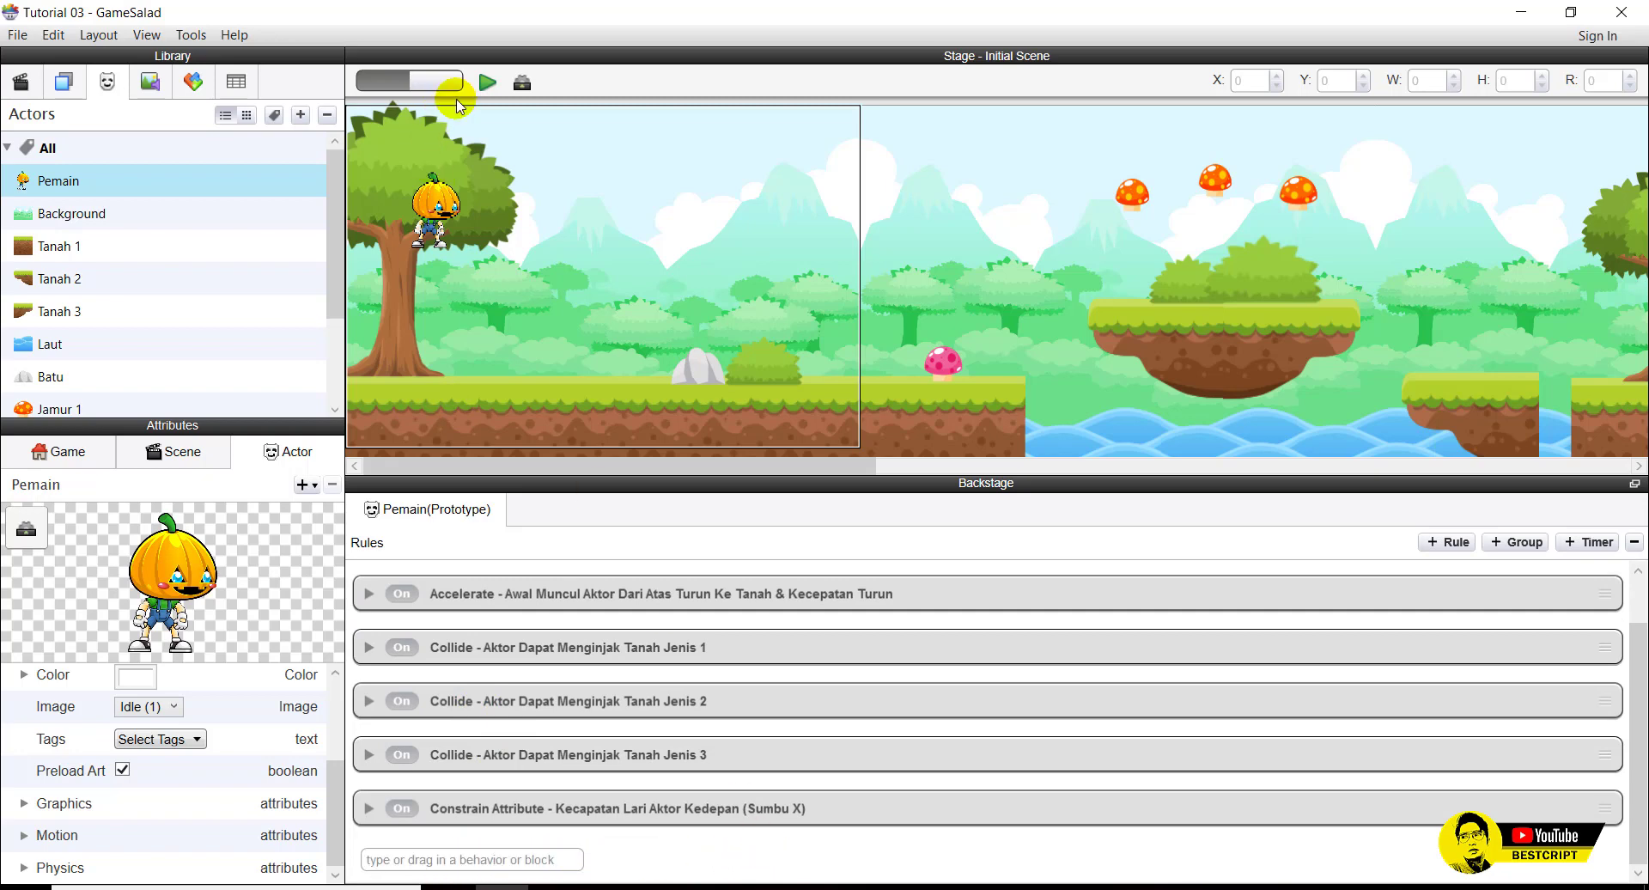
{"action": "left_click", "coordinate": [488, 84]}
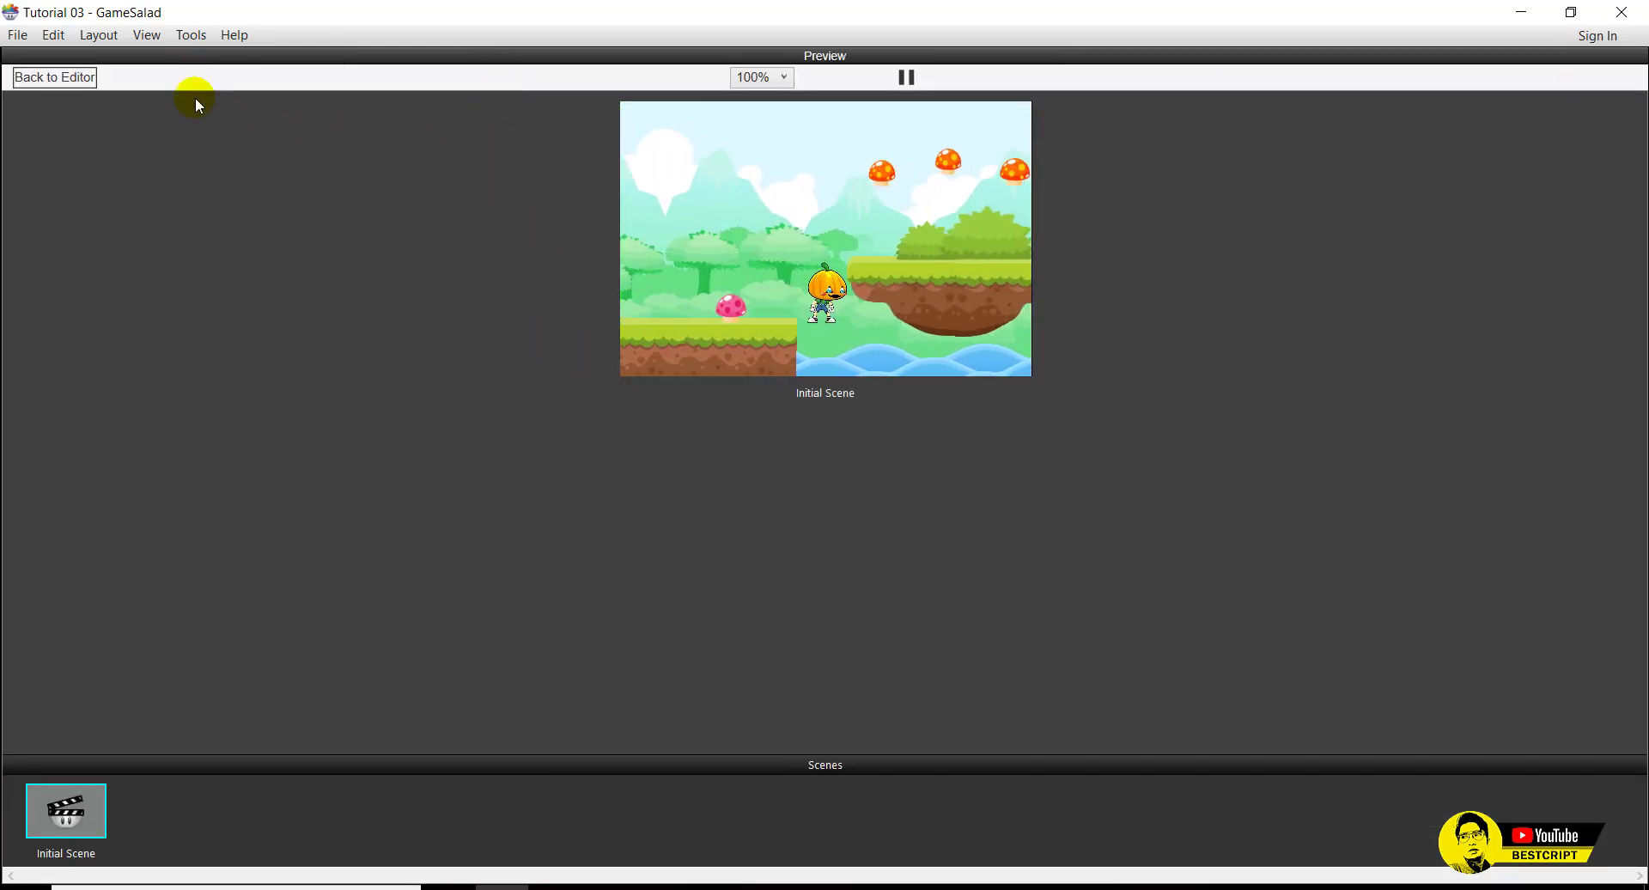
{"action": "left_click", "coordinate": [54, 76]}
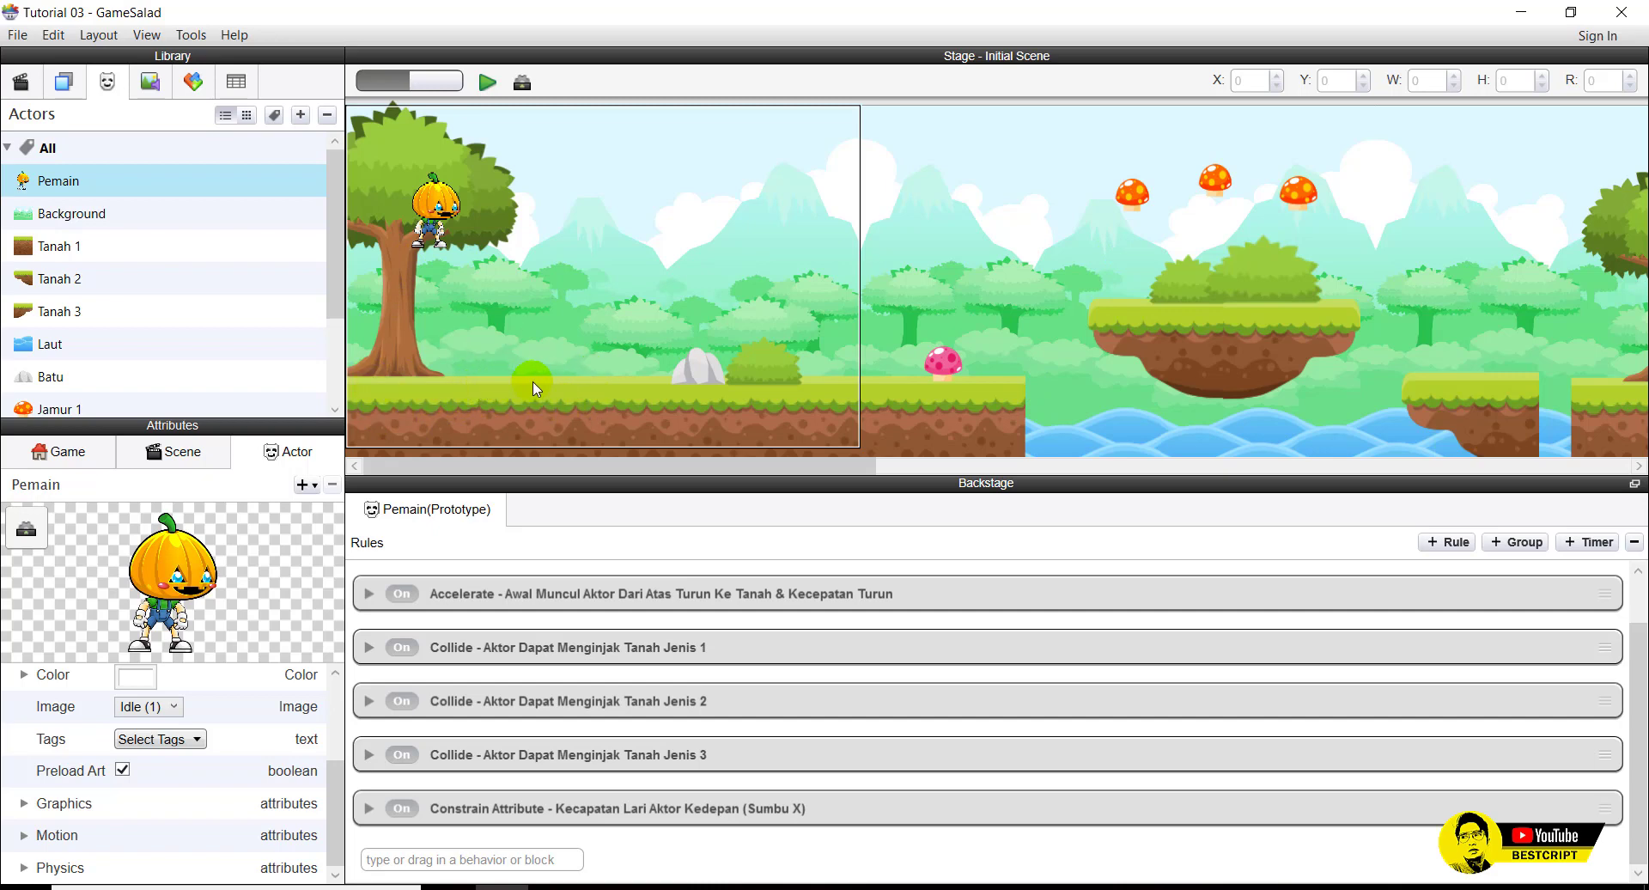
Examine the Tanah 1, Tanah 2 and Tanah 3 ground actors in the library and their placed instances on the stage.
{"action": "left_click", "coordinate": [61, 248]}
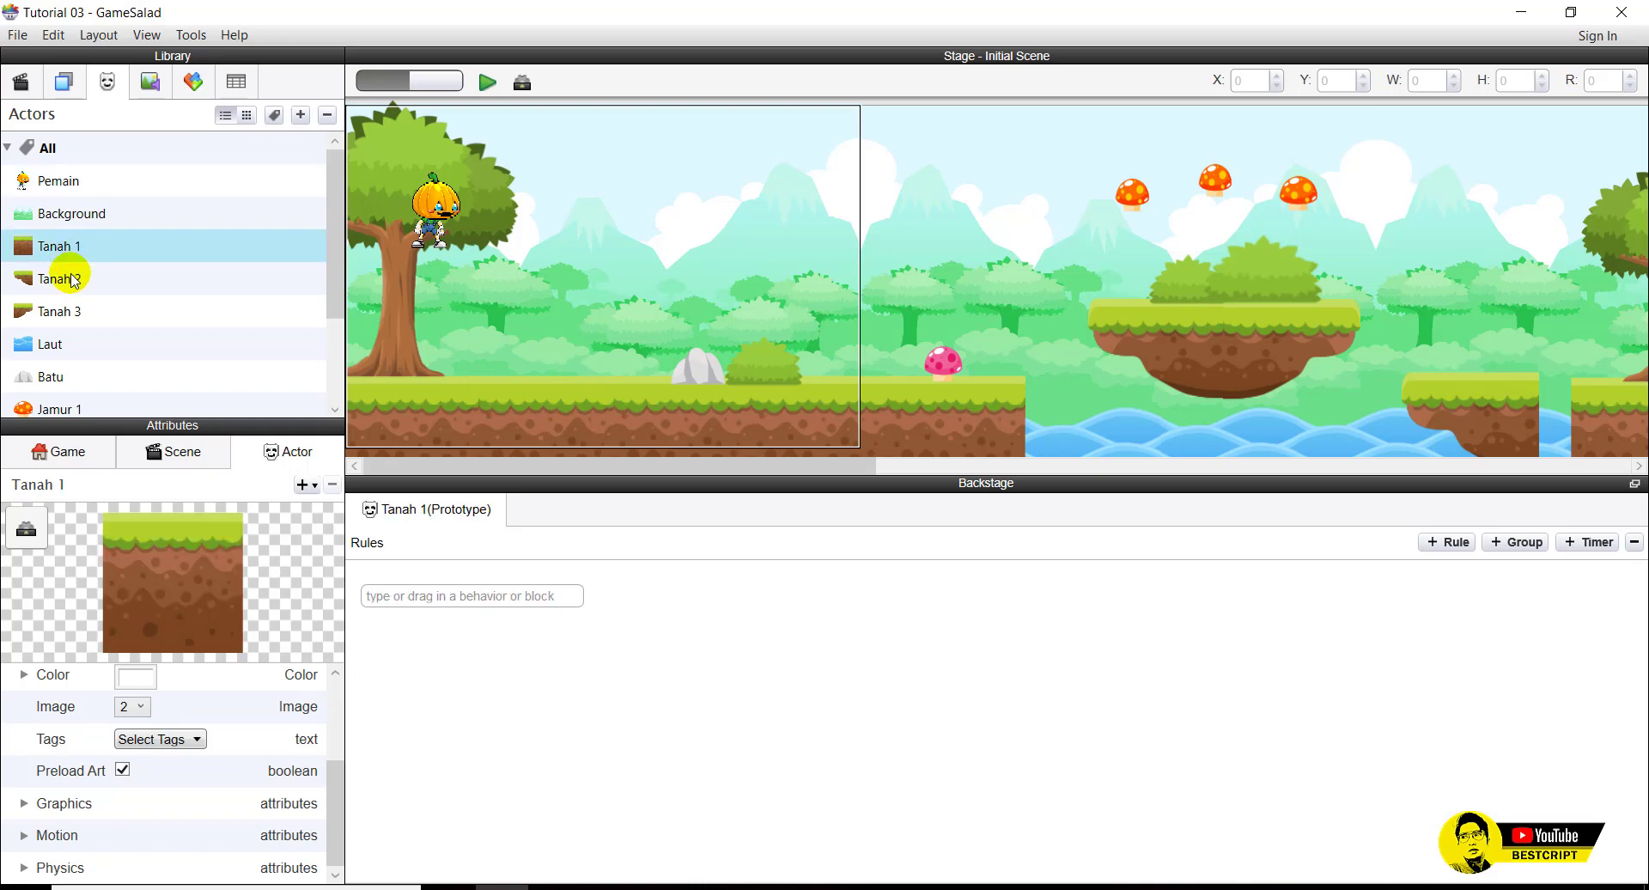
{"action": "left_click", "coordinate": [79, 302]}
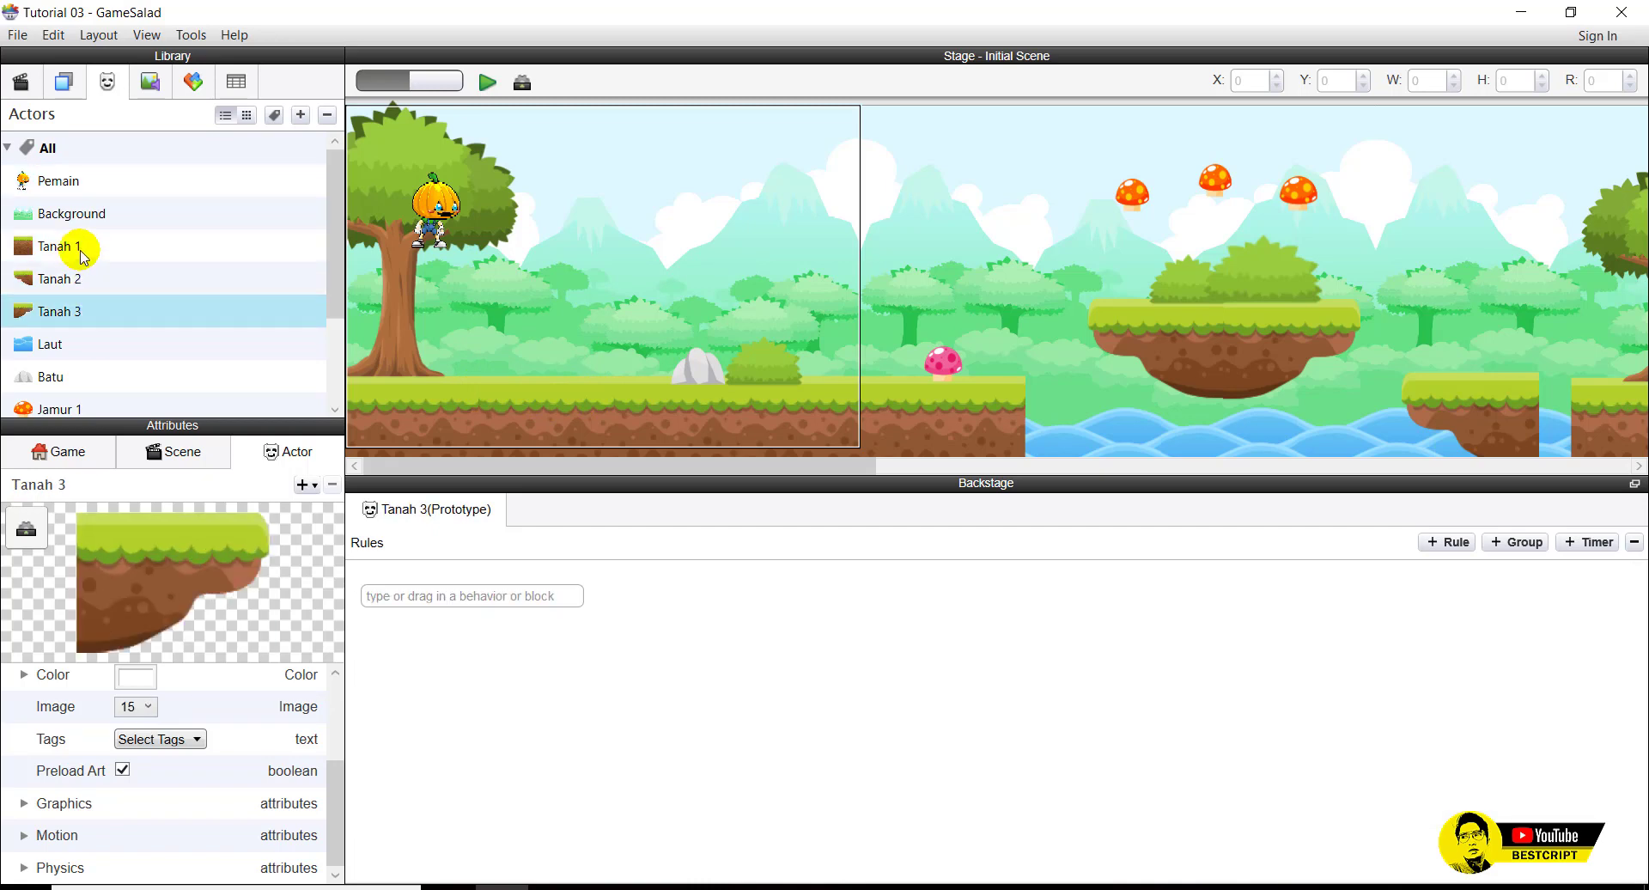
{"action": "left_click", "coordinate": [498, 390]}
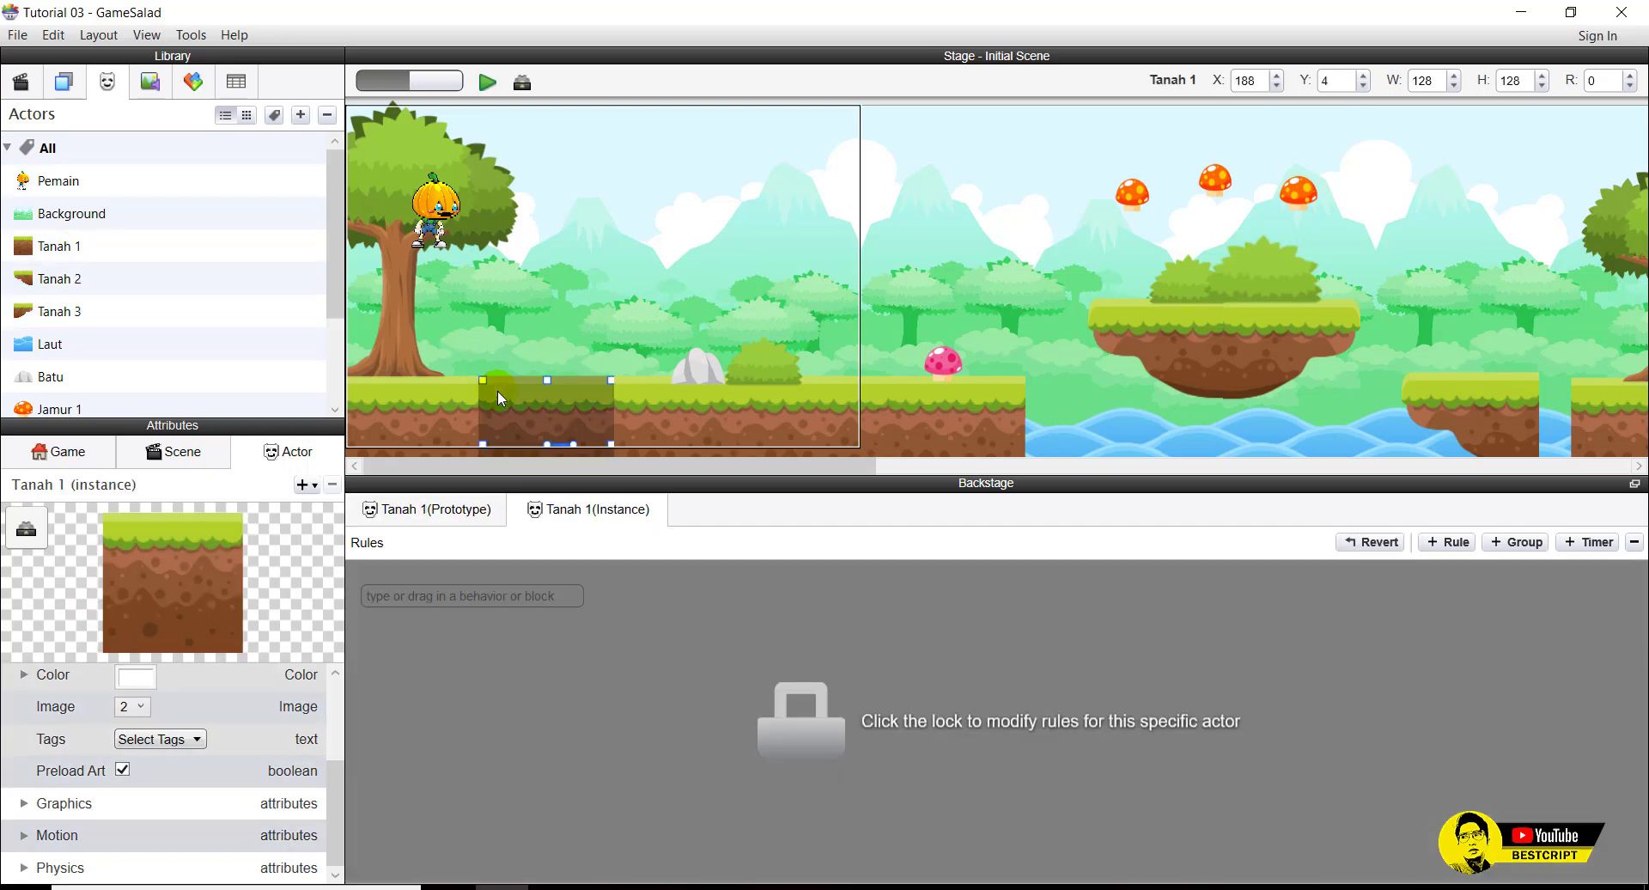
{"action": "left_click", "coordinate": [1173, 331]}
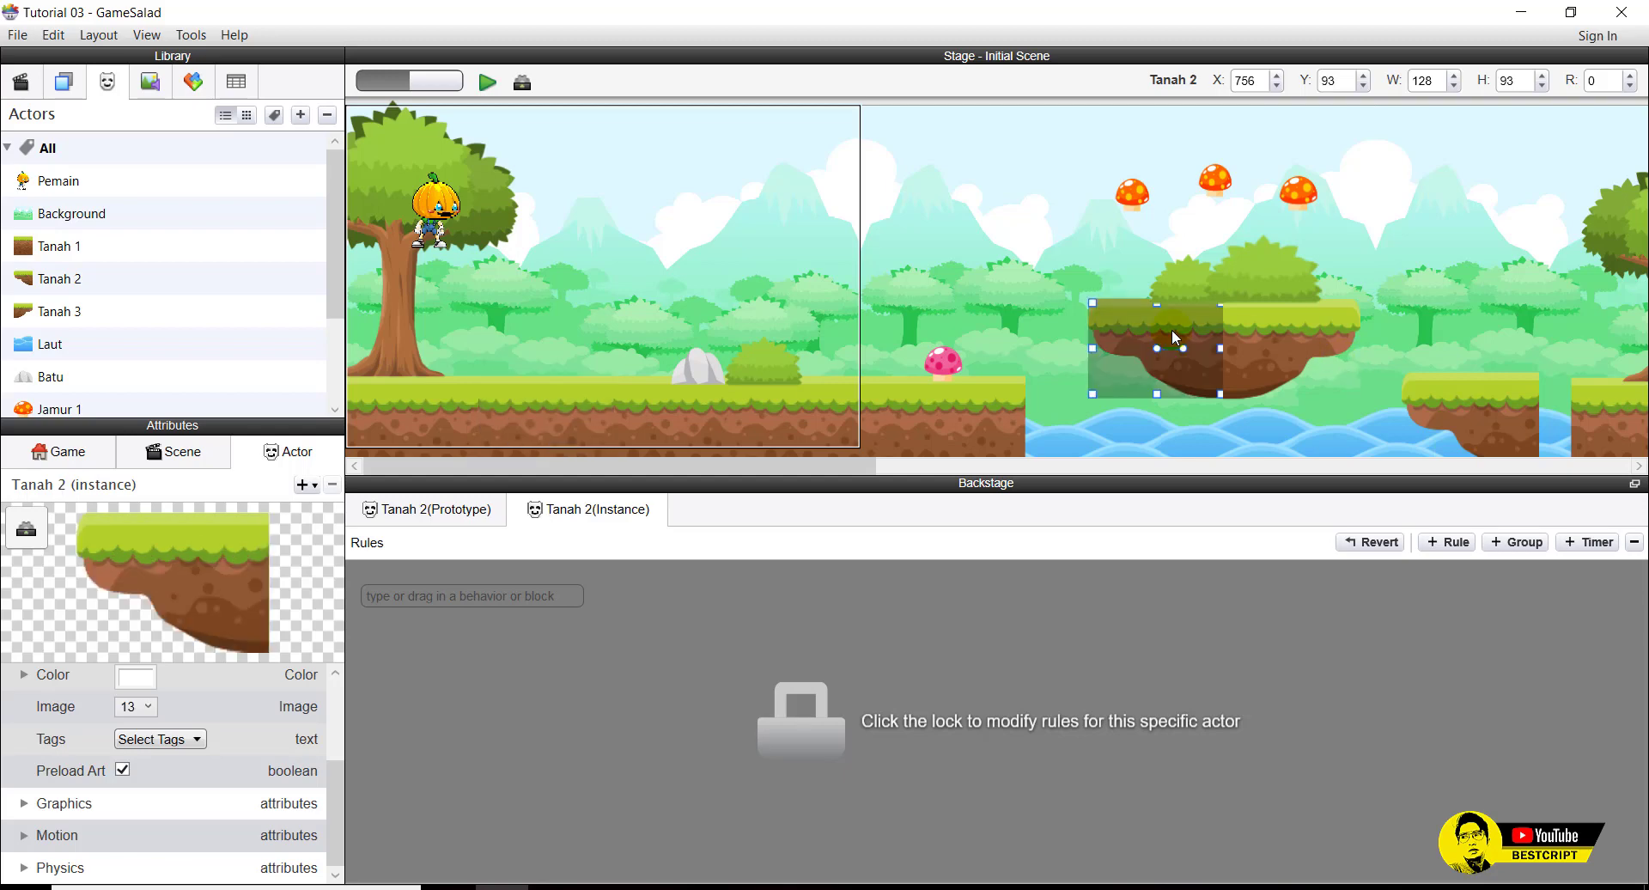
{"action": "left_click", "coordinate": [100, 279]}
{"action": "left_click", "coordinate": [86, 316]}
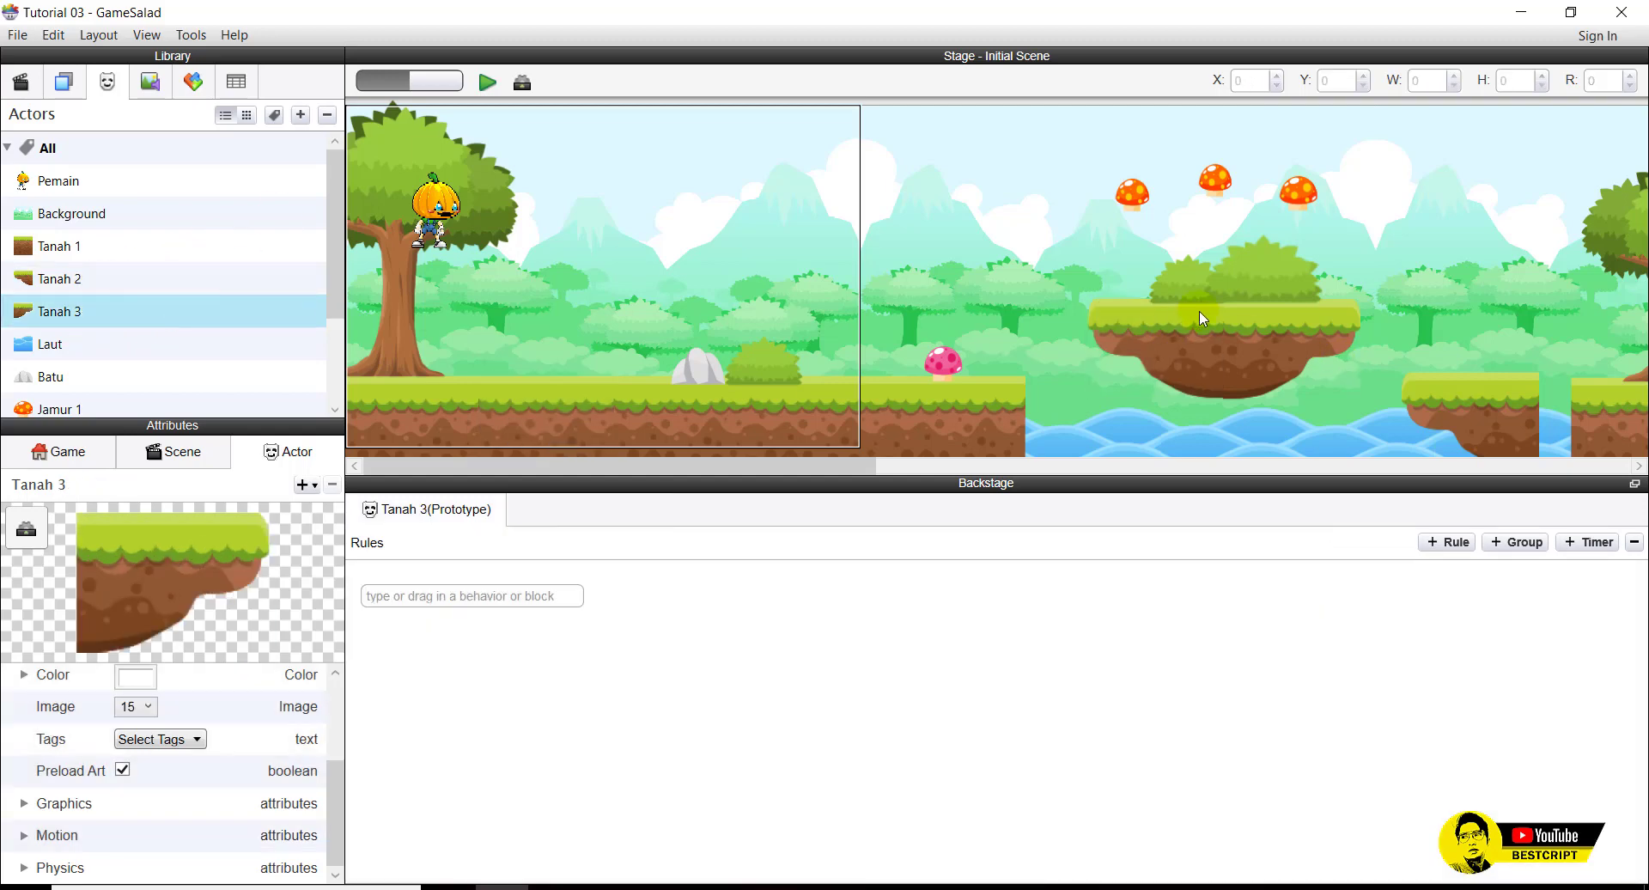
Show Pemain's behaviors, enlarge the backstage area and add a new rule to the actor.
{"action": "left_click", "coordinate": [1274, 310]}
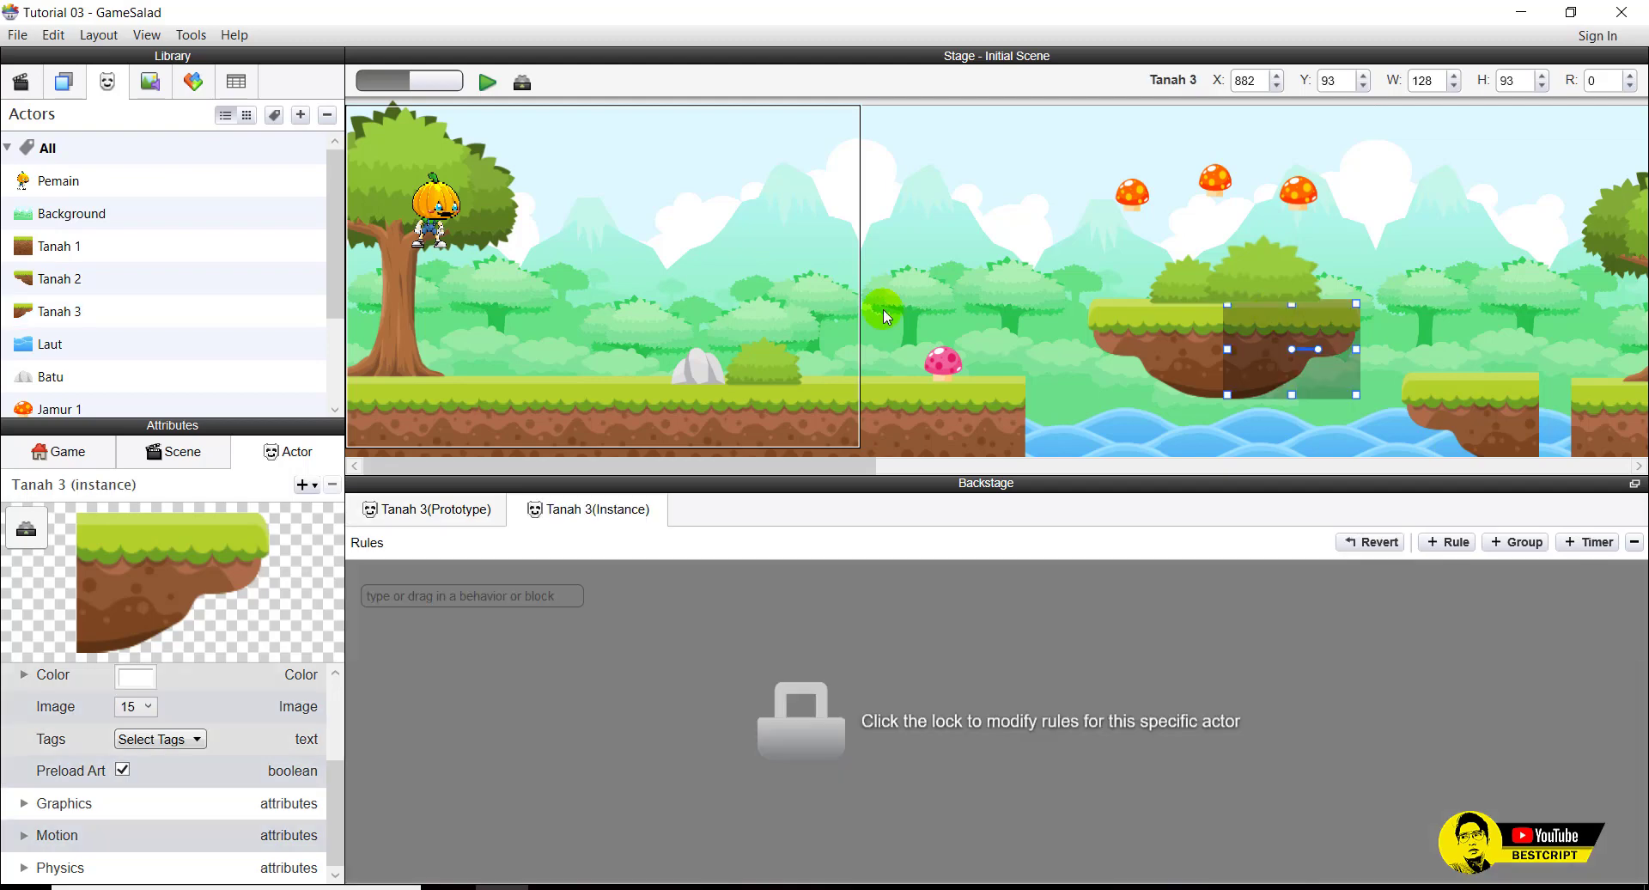
{"action": "left_click", "coordinate": [77, 246]}
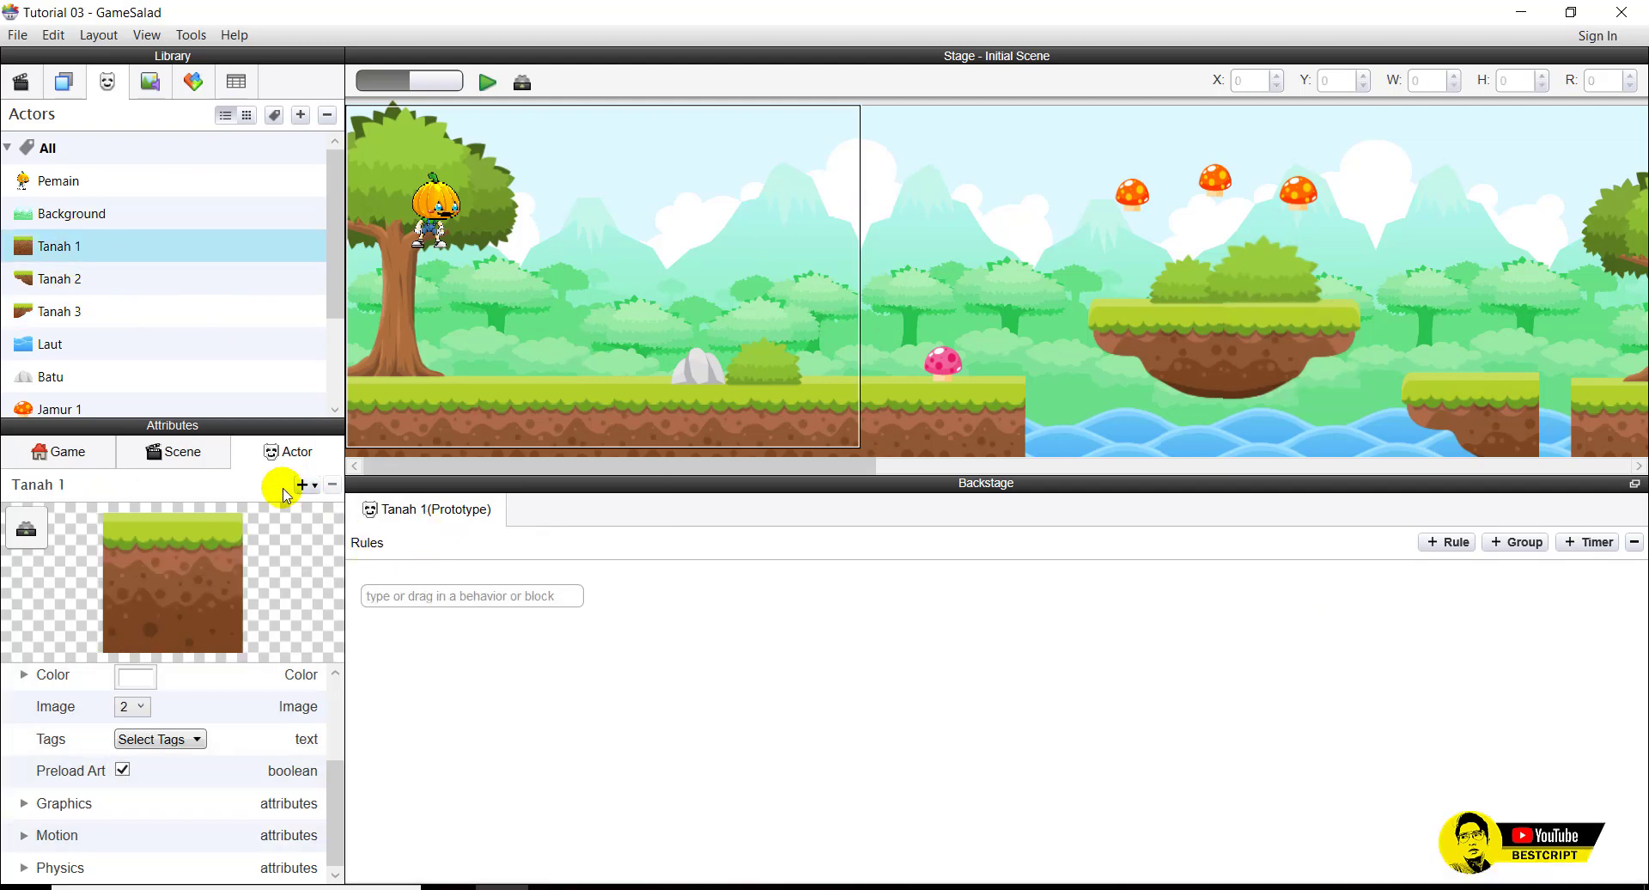
{"action": "left_click", "coordinate": [77, 179]}
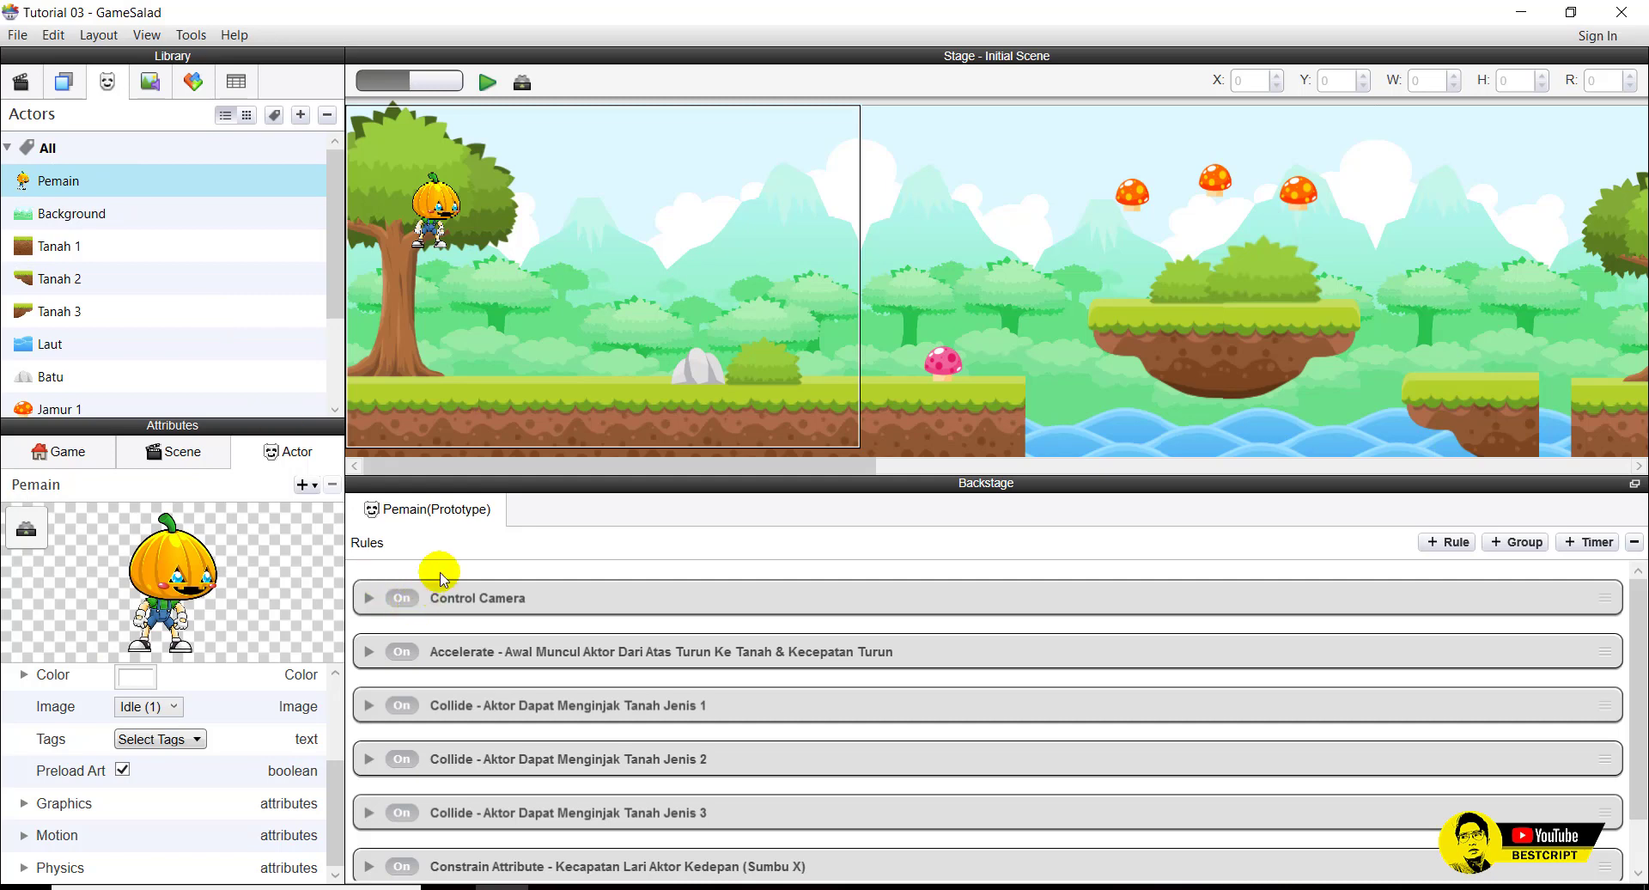
{"action": "left_click_drag", "start_coordinate": [552, 471], "coordinate": [574, 316]}
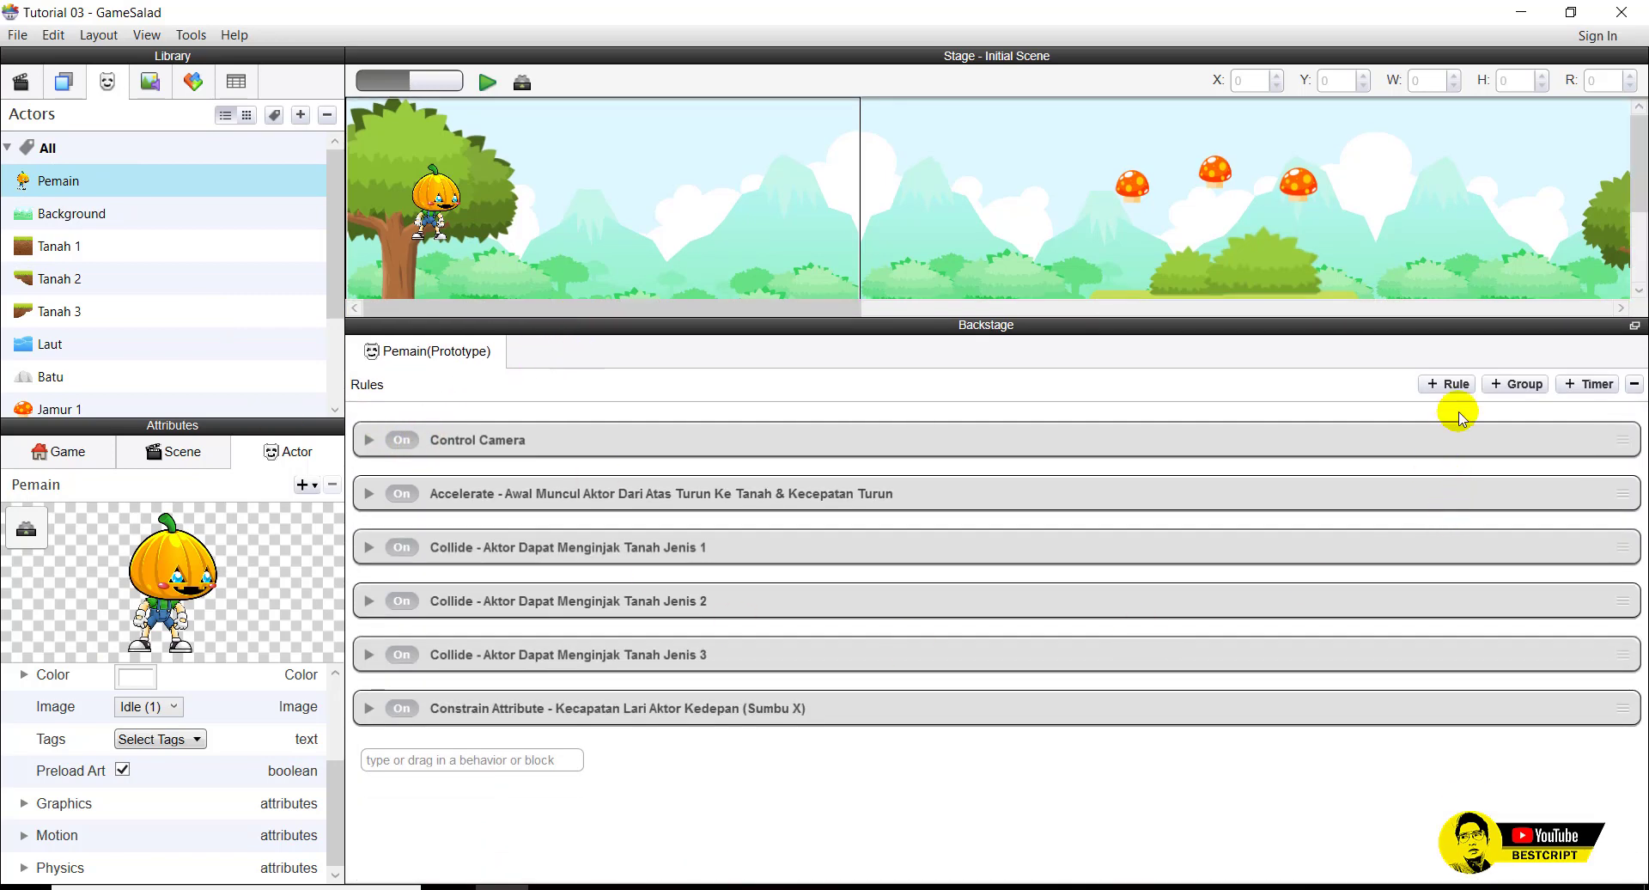
{"action": "left_click", "coordinate": [1443, 384]}
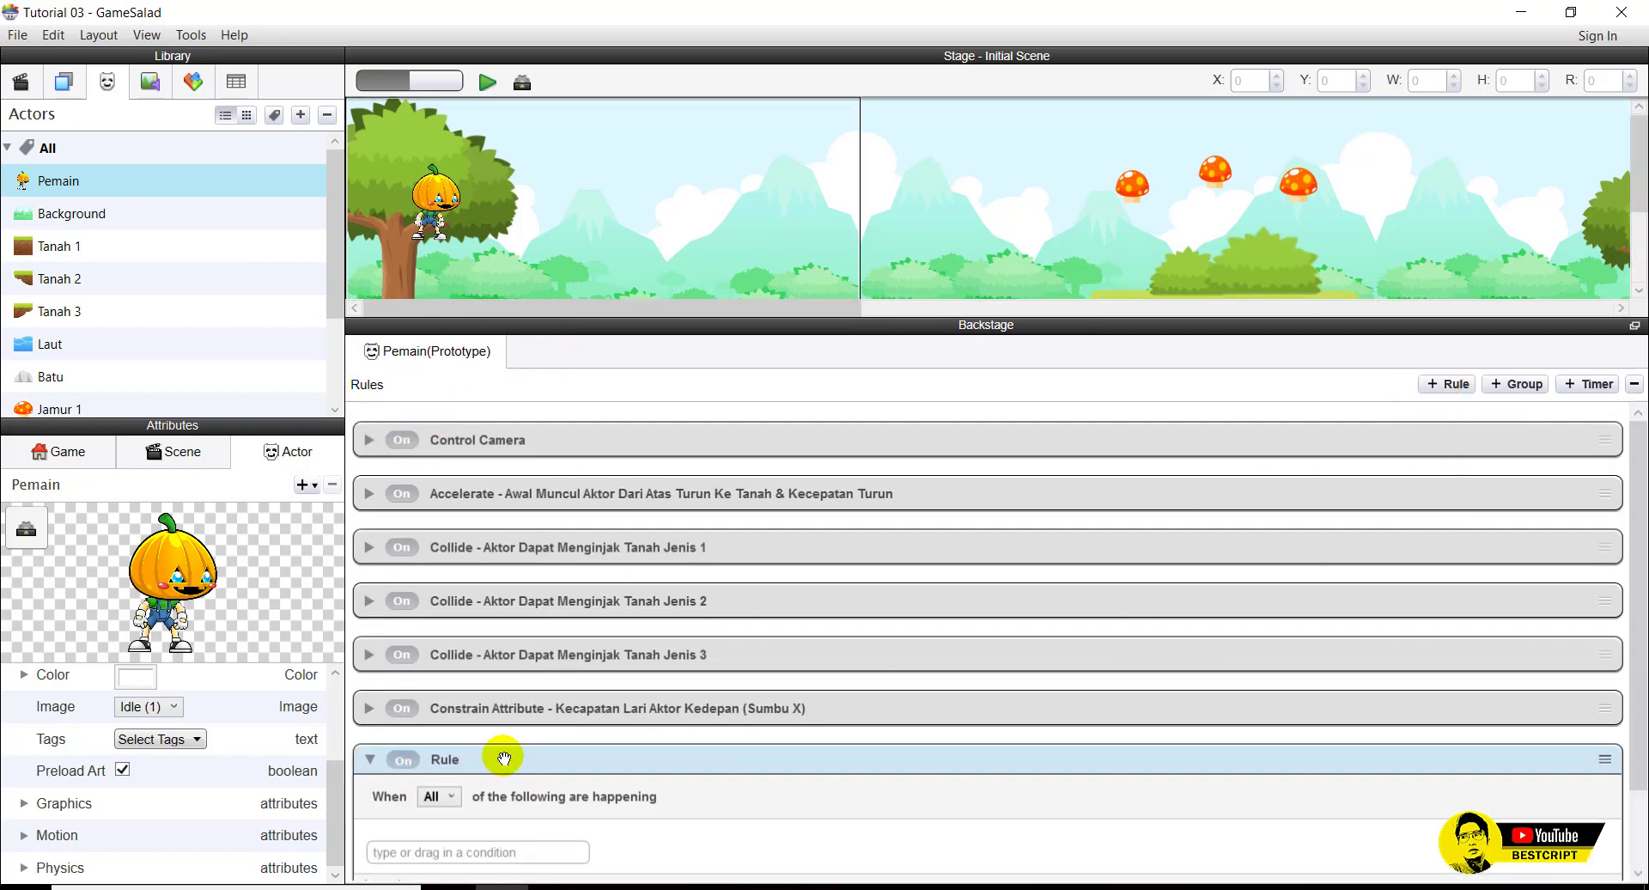
Add a Key condition to the new rule so it reacts when space is down.
{"action": "left_click", "coordinate": [446, 852]}
{"action": "scroll", "coordinate": [655, 647], "scroll_direction": "down", "scroll_amount": 2}
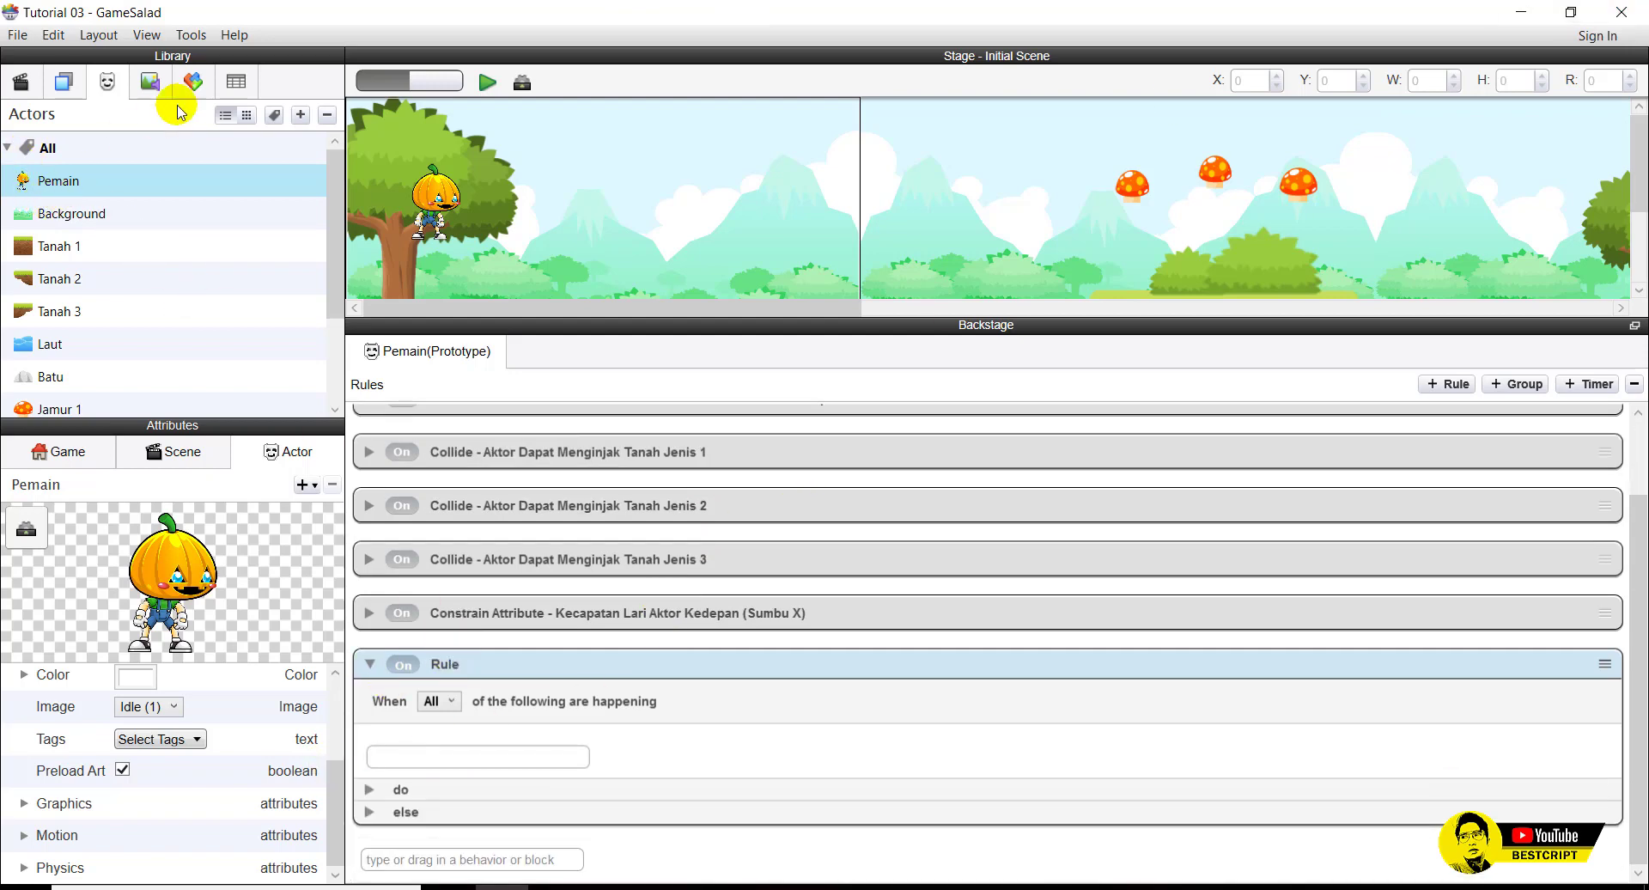
{"action": "left_click", "coordinate": [194, 83]}
{"action": "scroll", "coordinate": [55, 211], "scroll_direction": "up", "scroll_amount": 5}
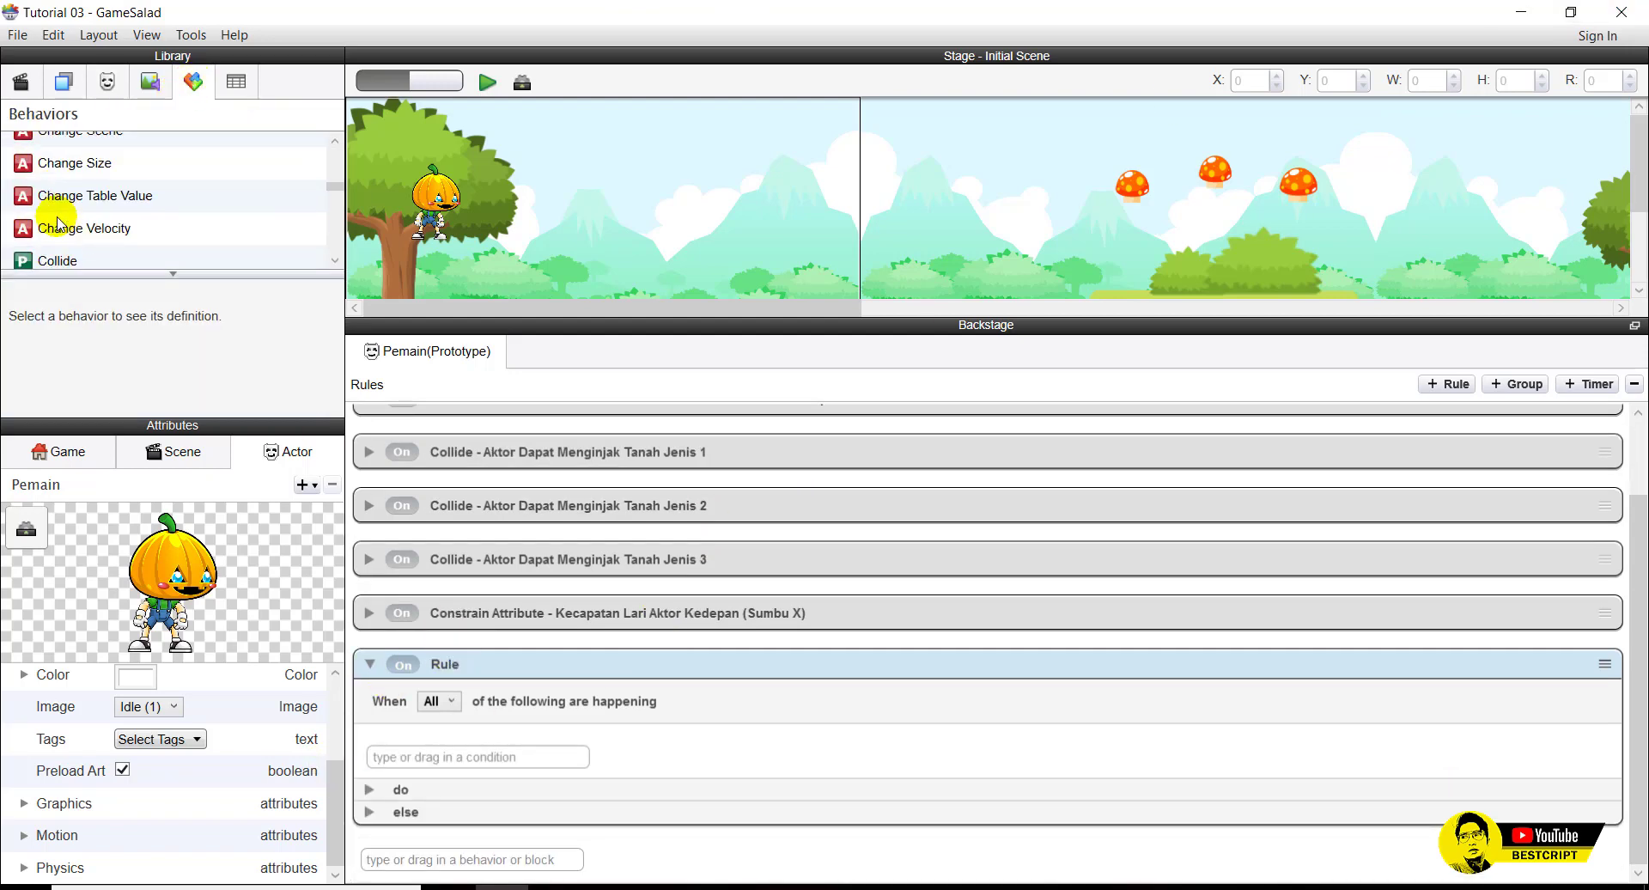
{"action": "scroll", "coordinate": [58, 222], "scroll_direction": "down", "scroll_amount": 10}
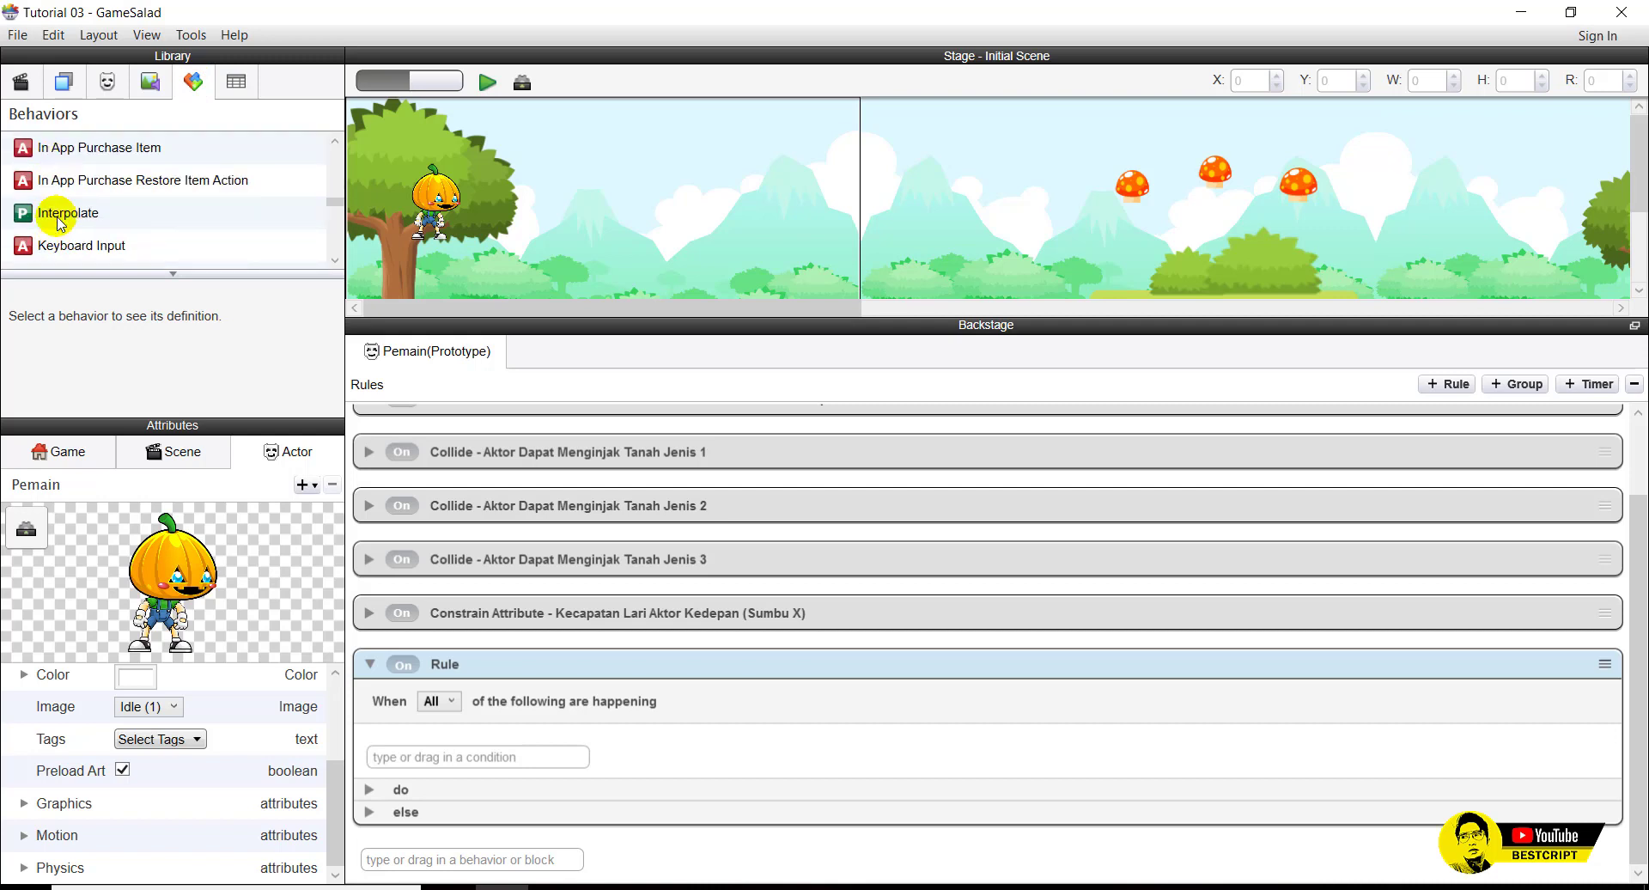
{"action": "scroll", "coordinate": [58, 221], "scroll_direction": "up", "scroll_amount": 5}
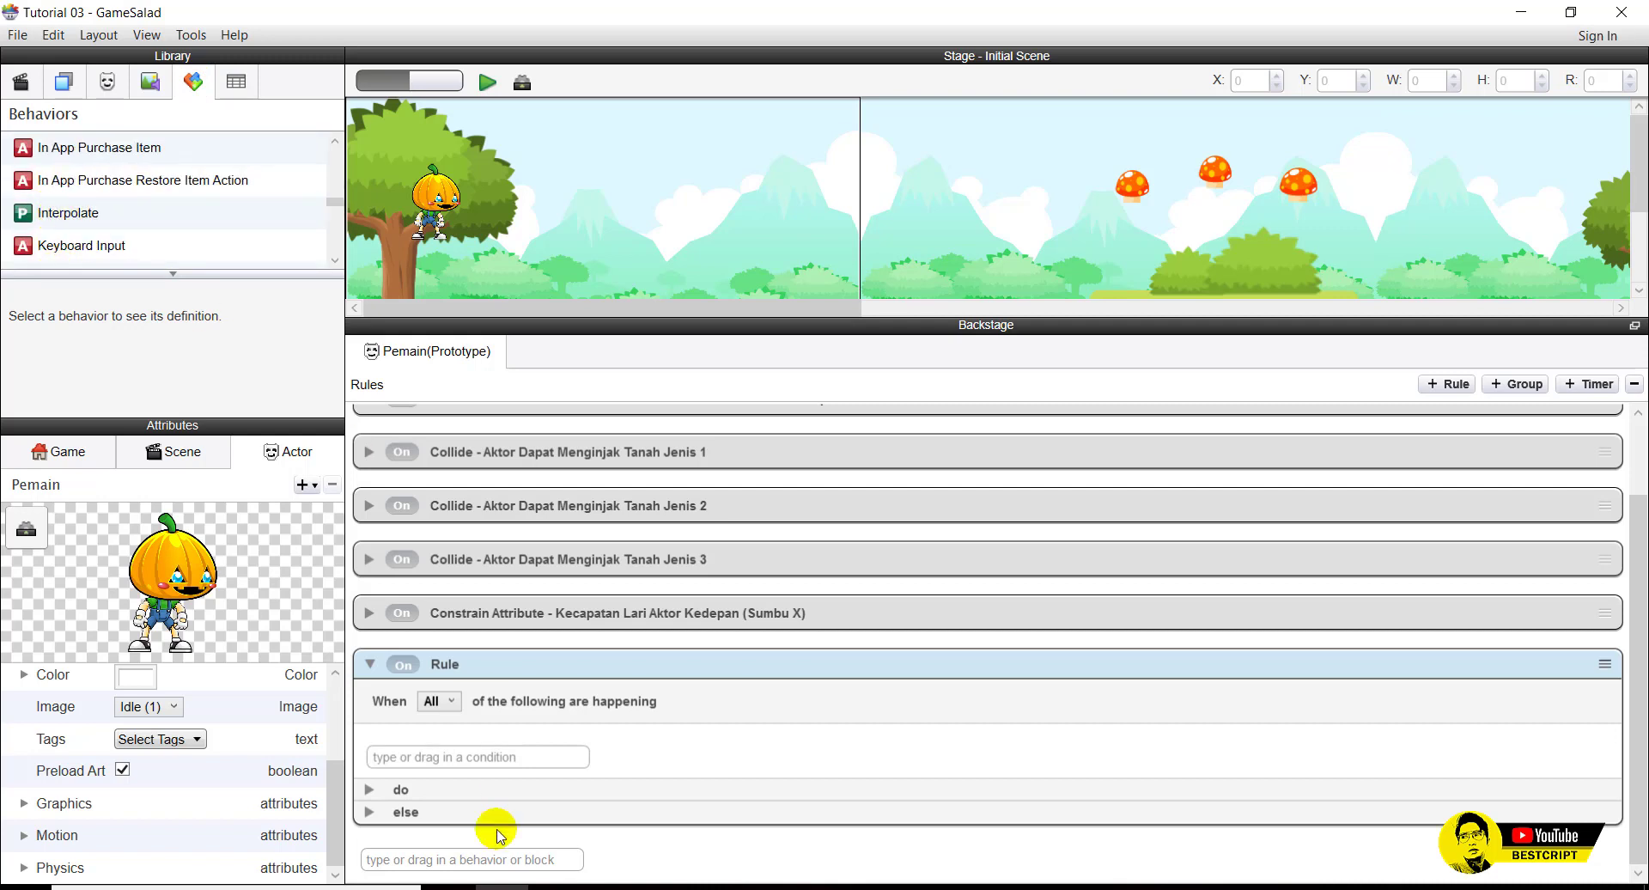
{"action": "left_click", "coordinate": [423, 757]}
{"action": "type", "text": "key"}
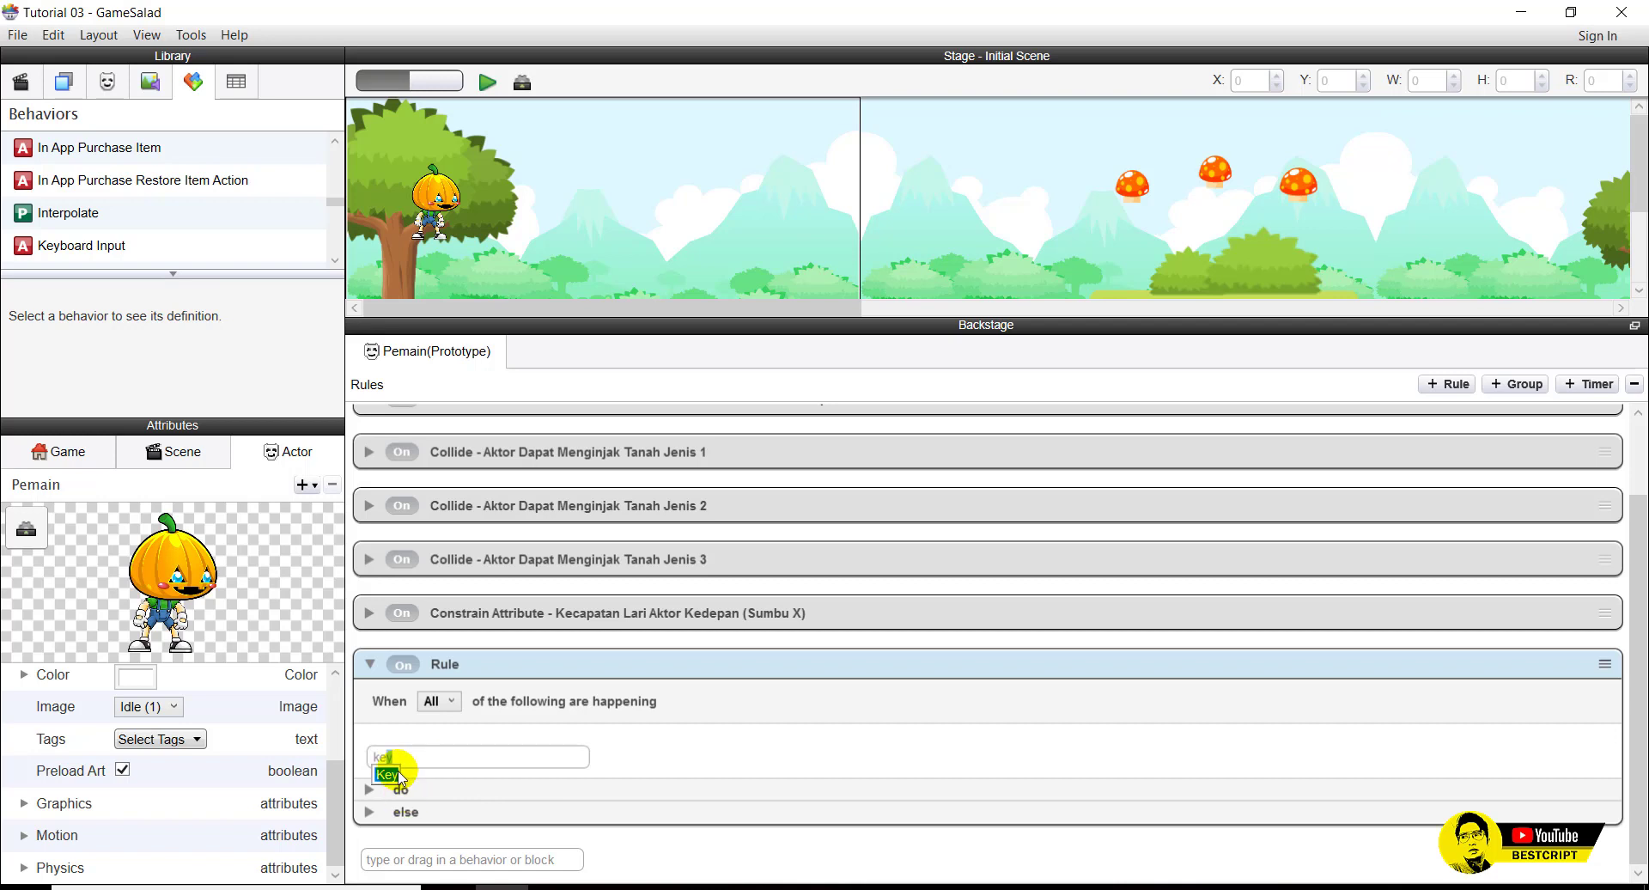
{"action": "left_click", "coordinate": [386, 775]}
{"action": "left_click", "coordinate": [550, 745]}
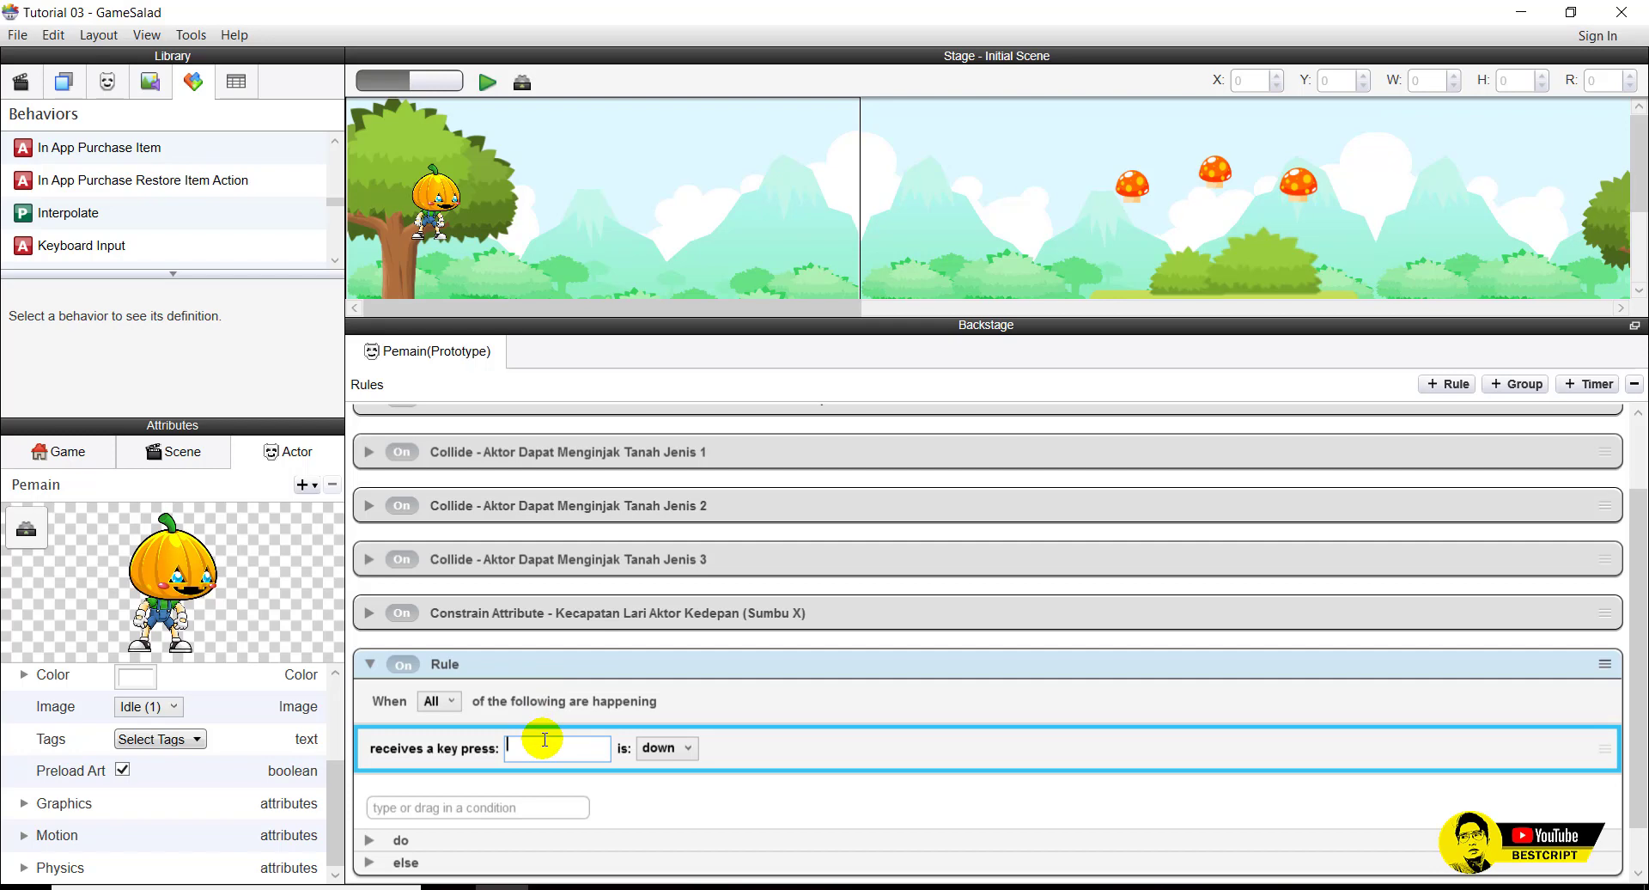
{"action": "key", "text": "space"}
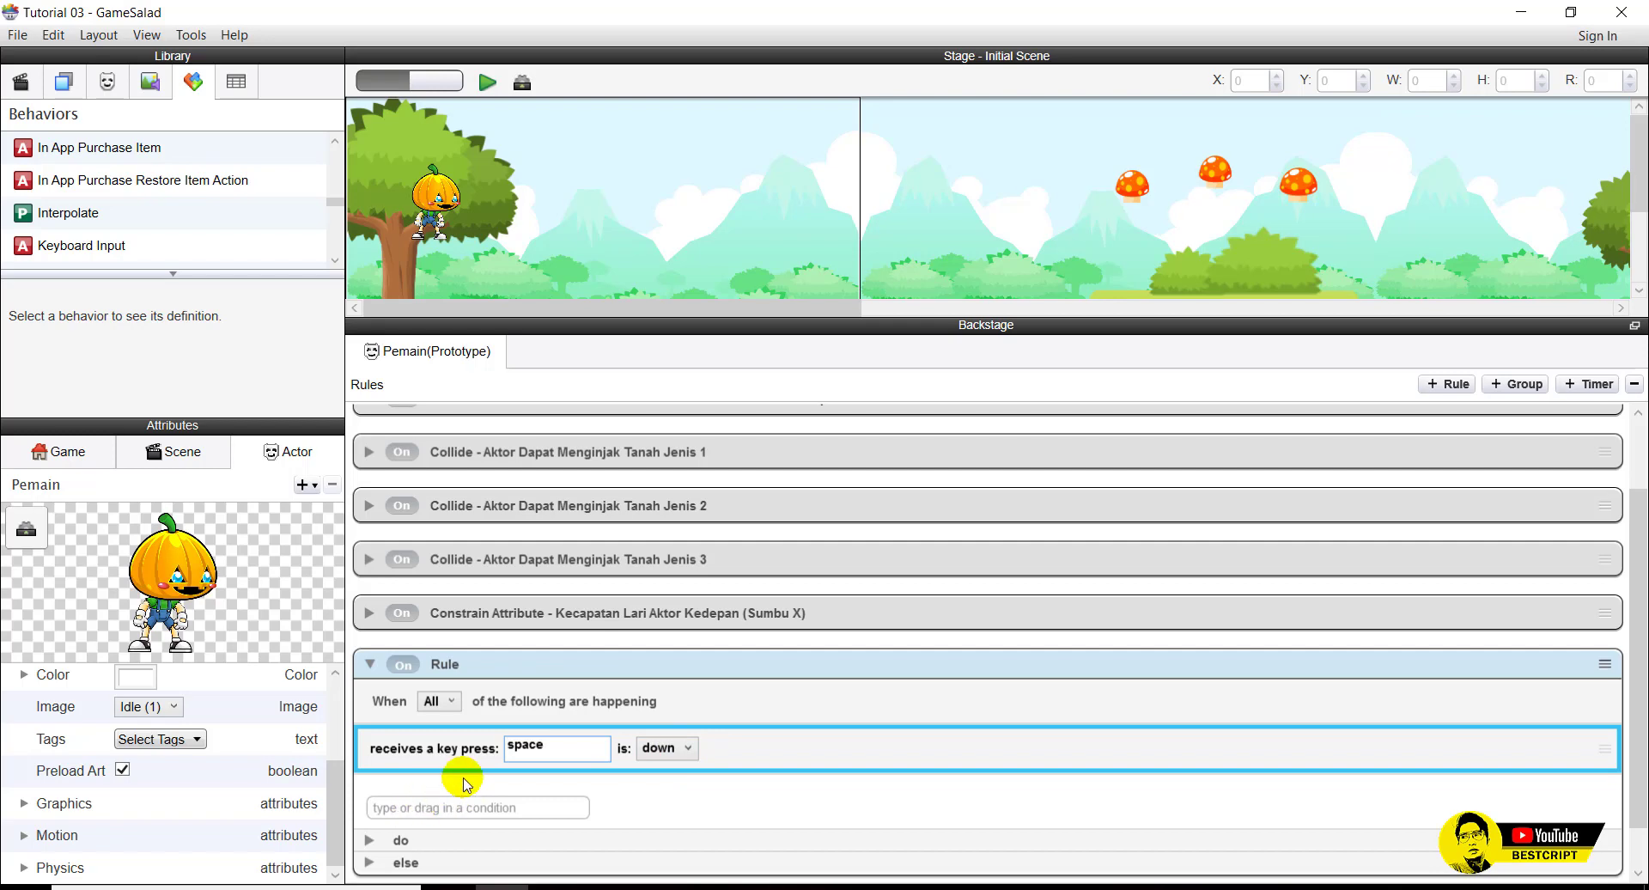
Rename the new rule as Rule - Aktor Dapat Melompat 1 Kali.
{"action": "scroll", "coordinate": [435, 839], "scroll_direction": "down", "scroll_amount": 1}
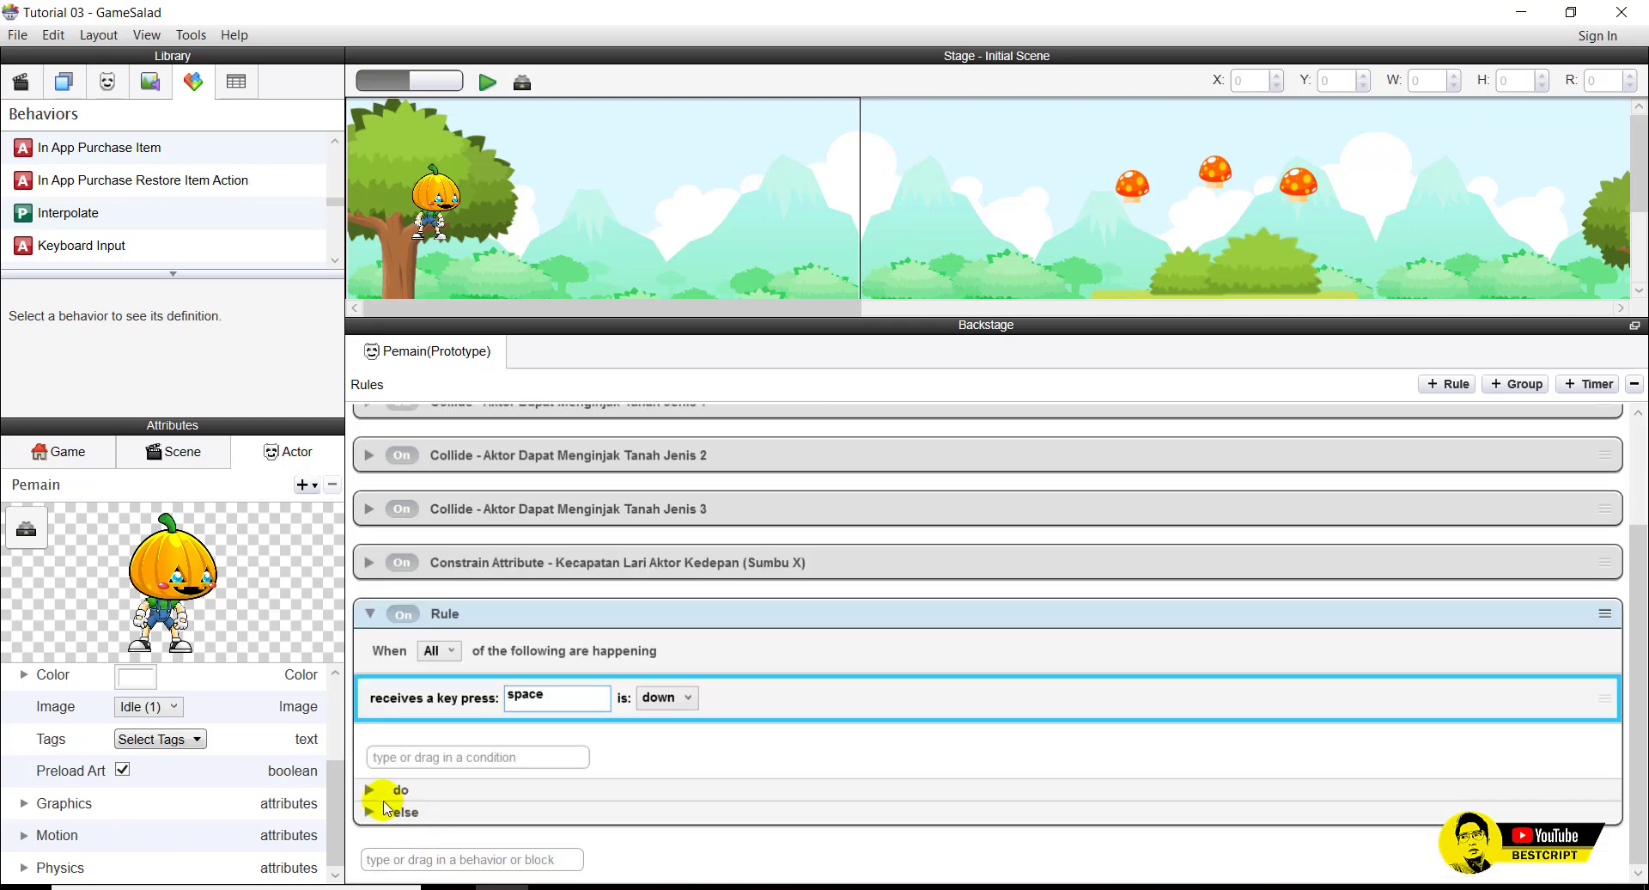
{"action": "double_click", "coordinate": [445, 613]}
{"action": "left_click", "coordinate": [470, 613]}
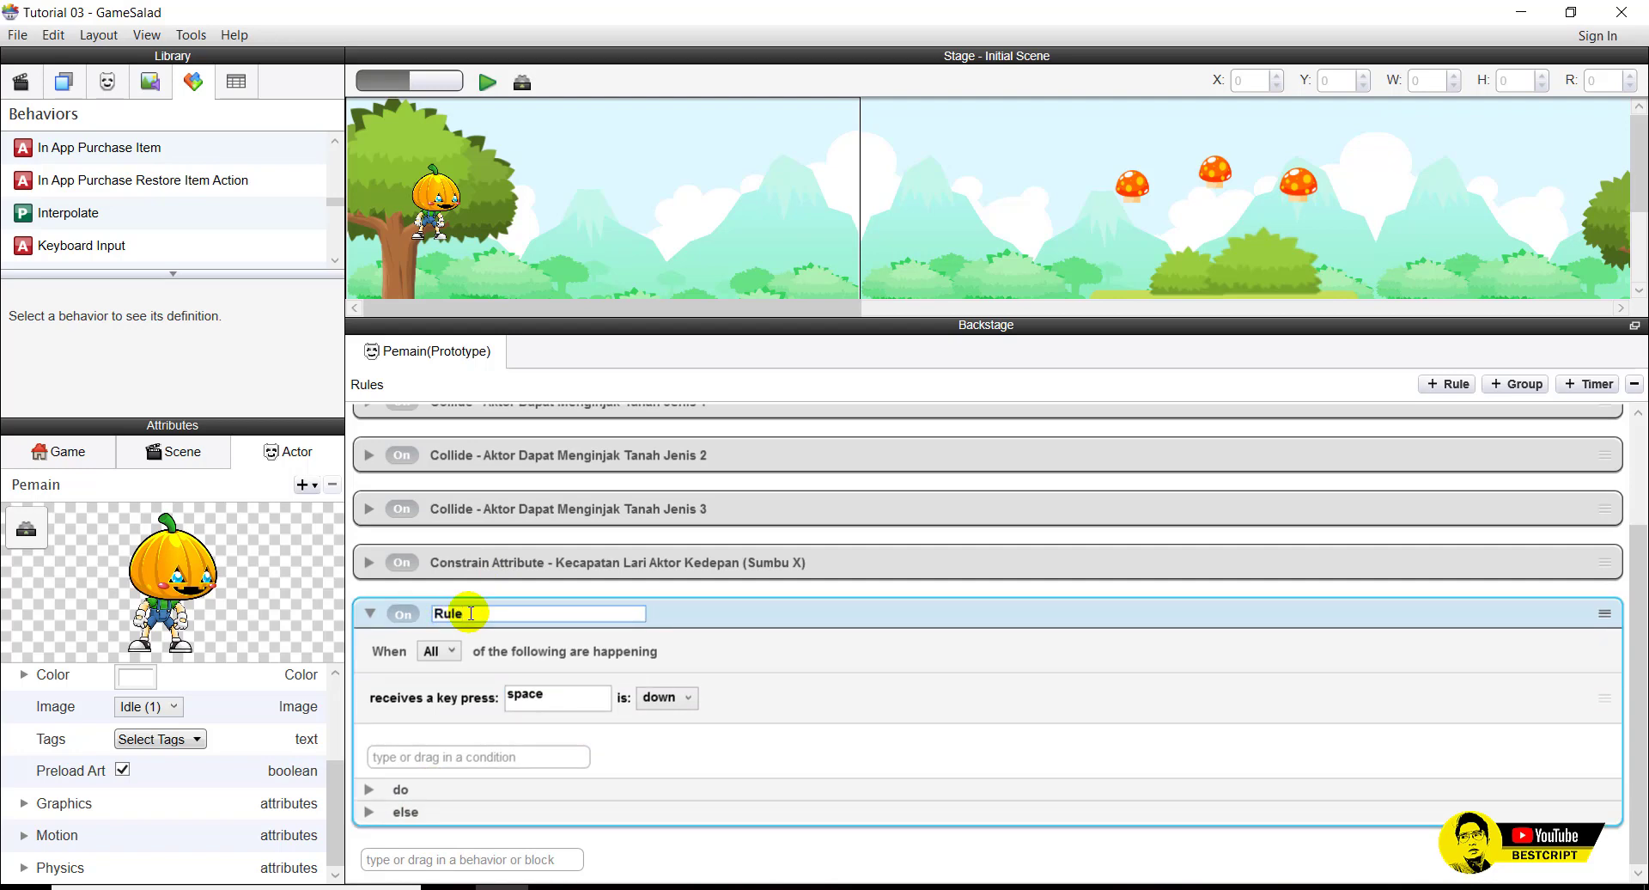
{"action": "type", "text": "- Aktor"}
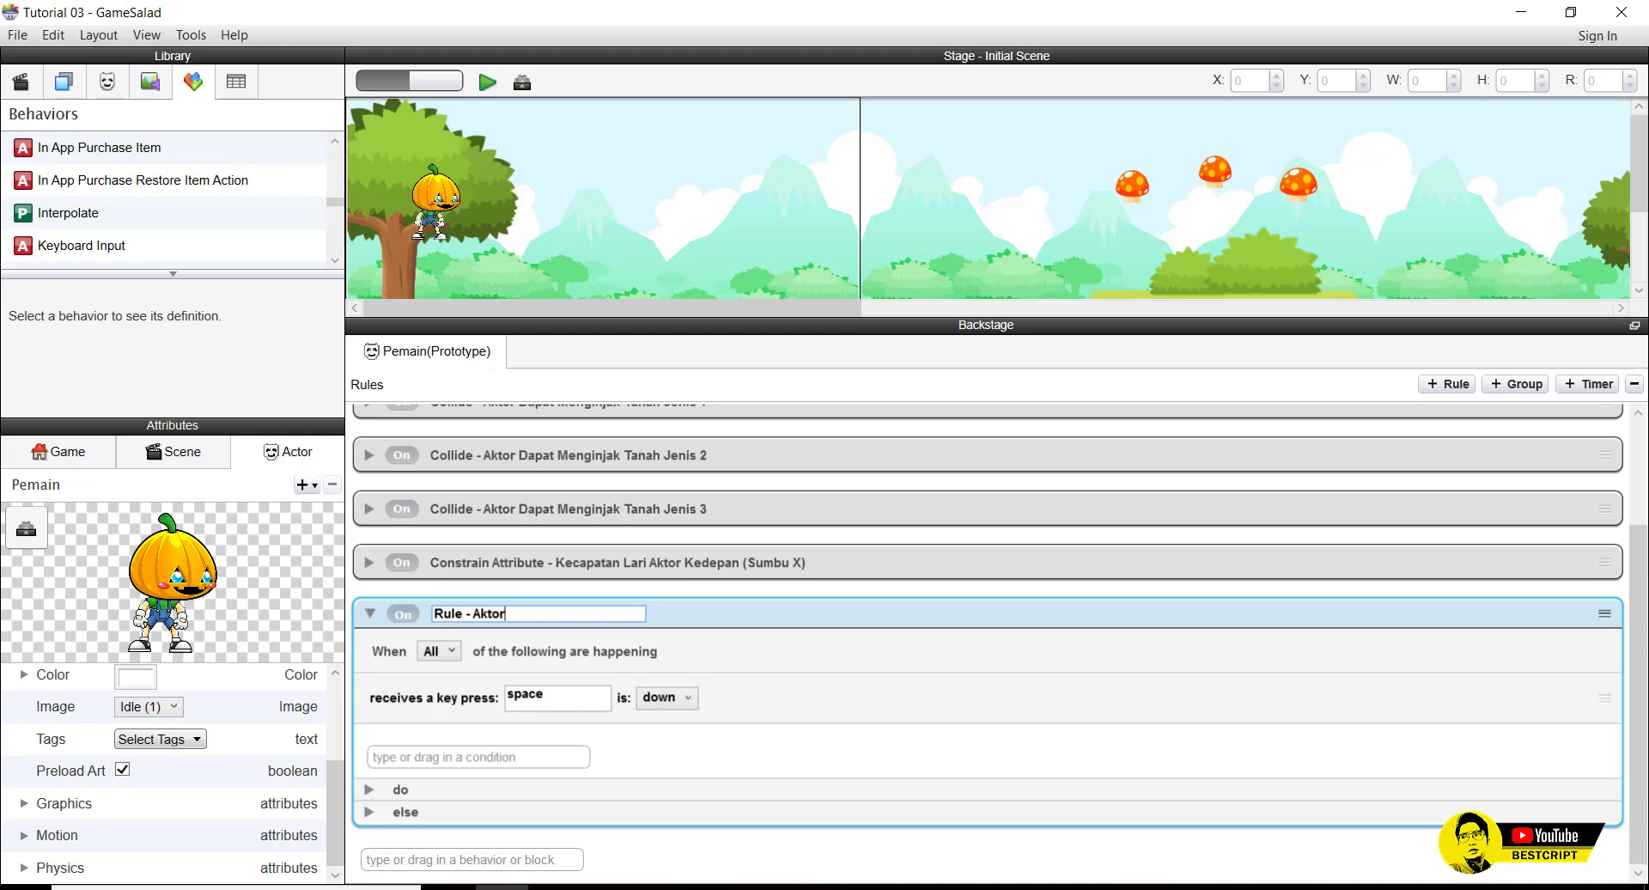
{"action": "type", "text": " Dapat Melompat 1 Kali"}
{"action": "left_click", "coordinate": [470, 615]}
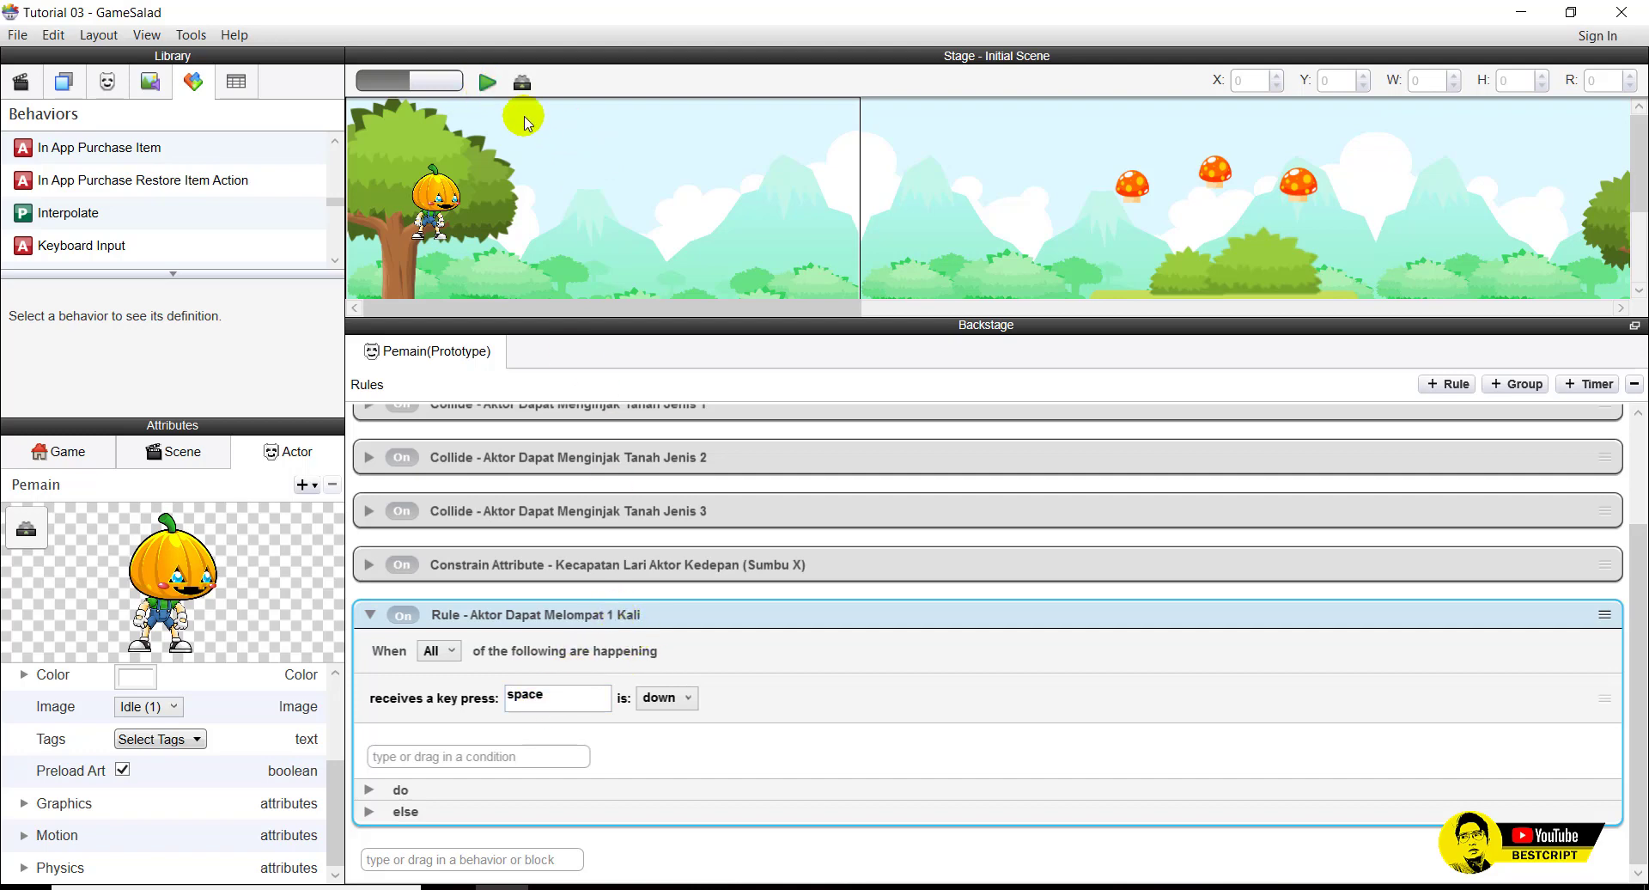
Preview Pemain's run toward the gap, return to the editor and expand the jump rule's do section.
{"action": "left_click", "coordinate": [487, 81]}
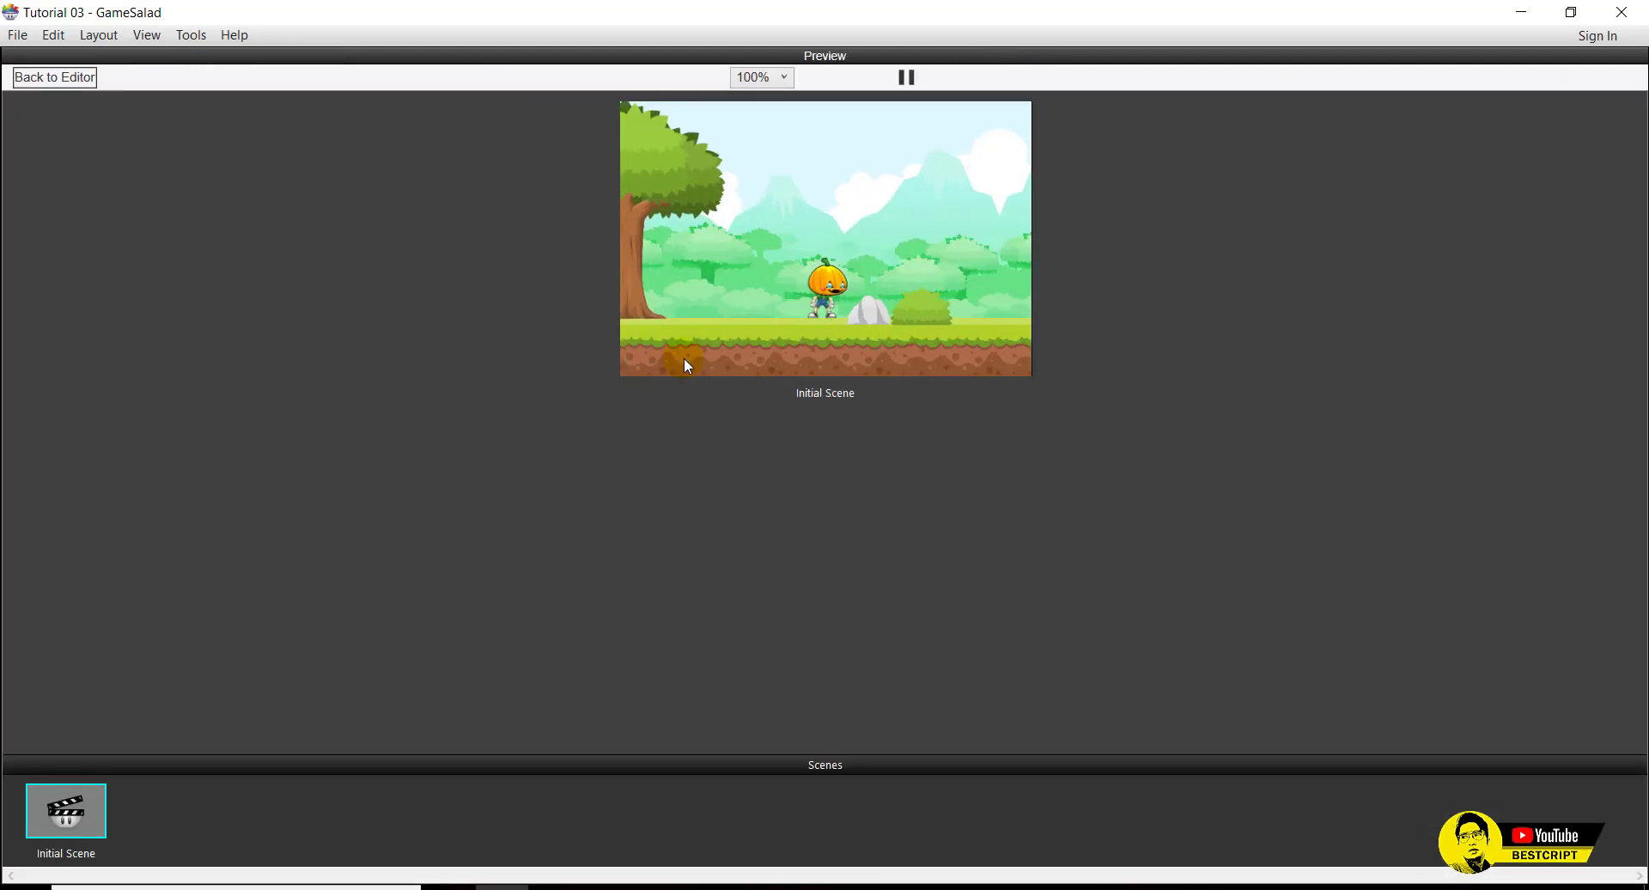
{"action": "key", "text": "Right"}
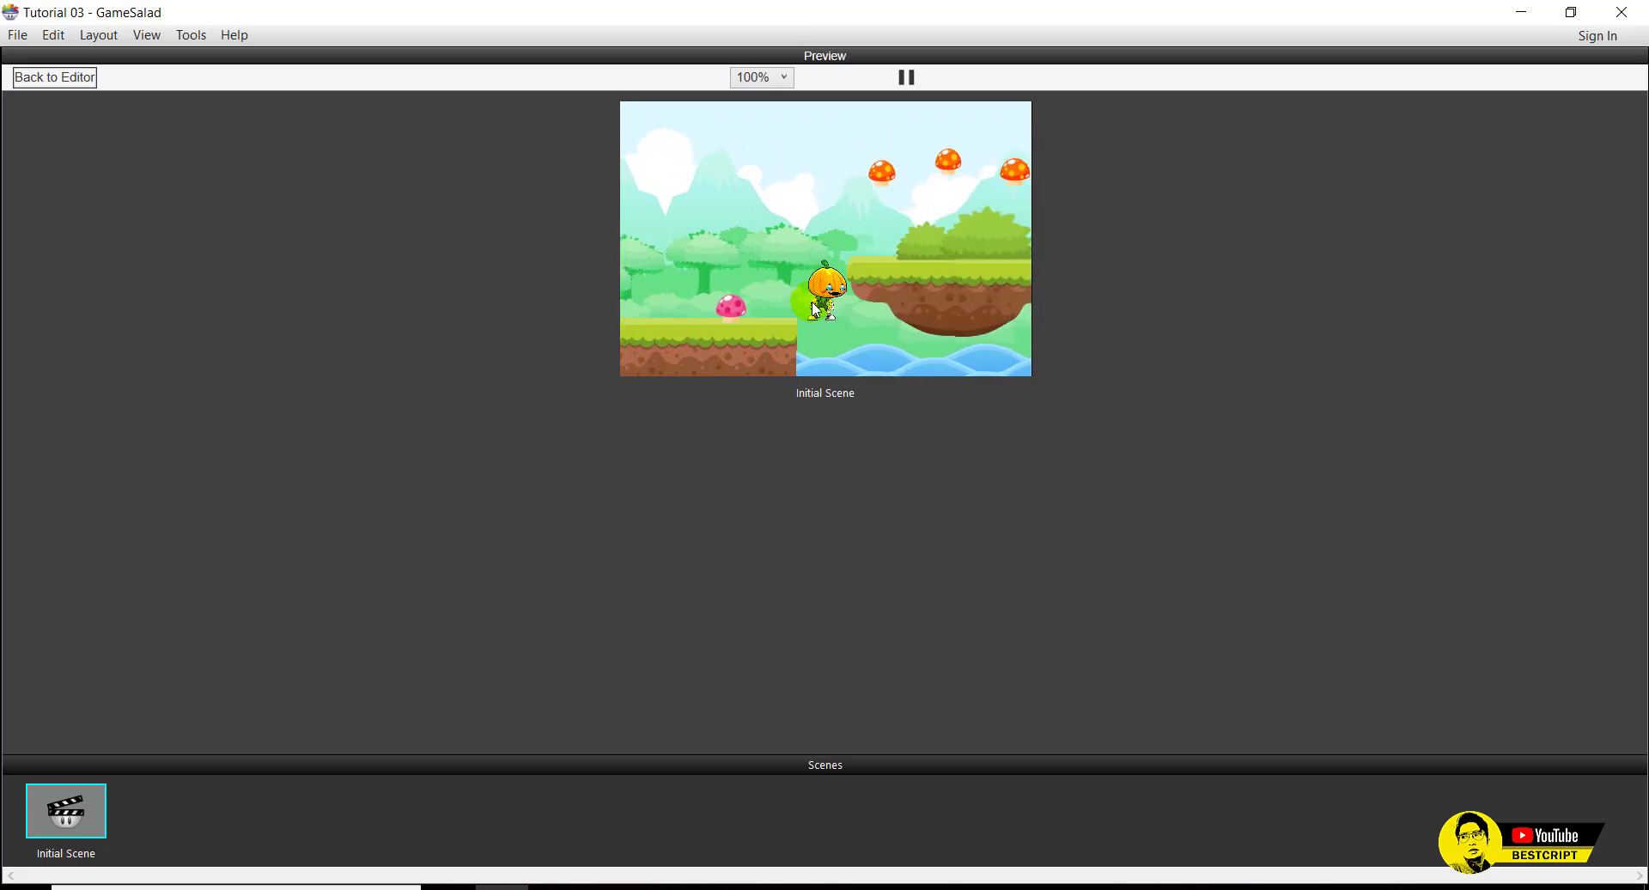
{"action": "left_click", "coordinate": [89, 81]}
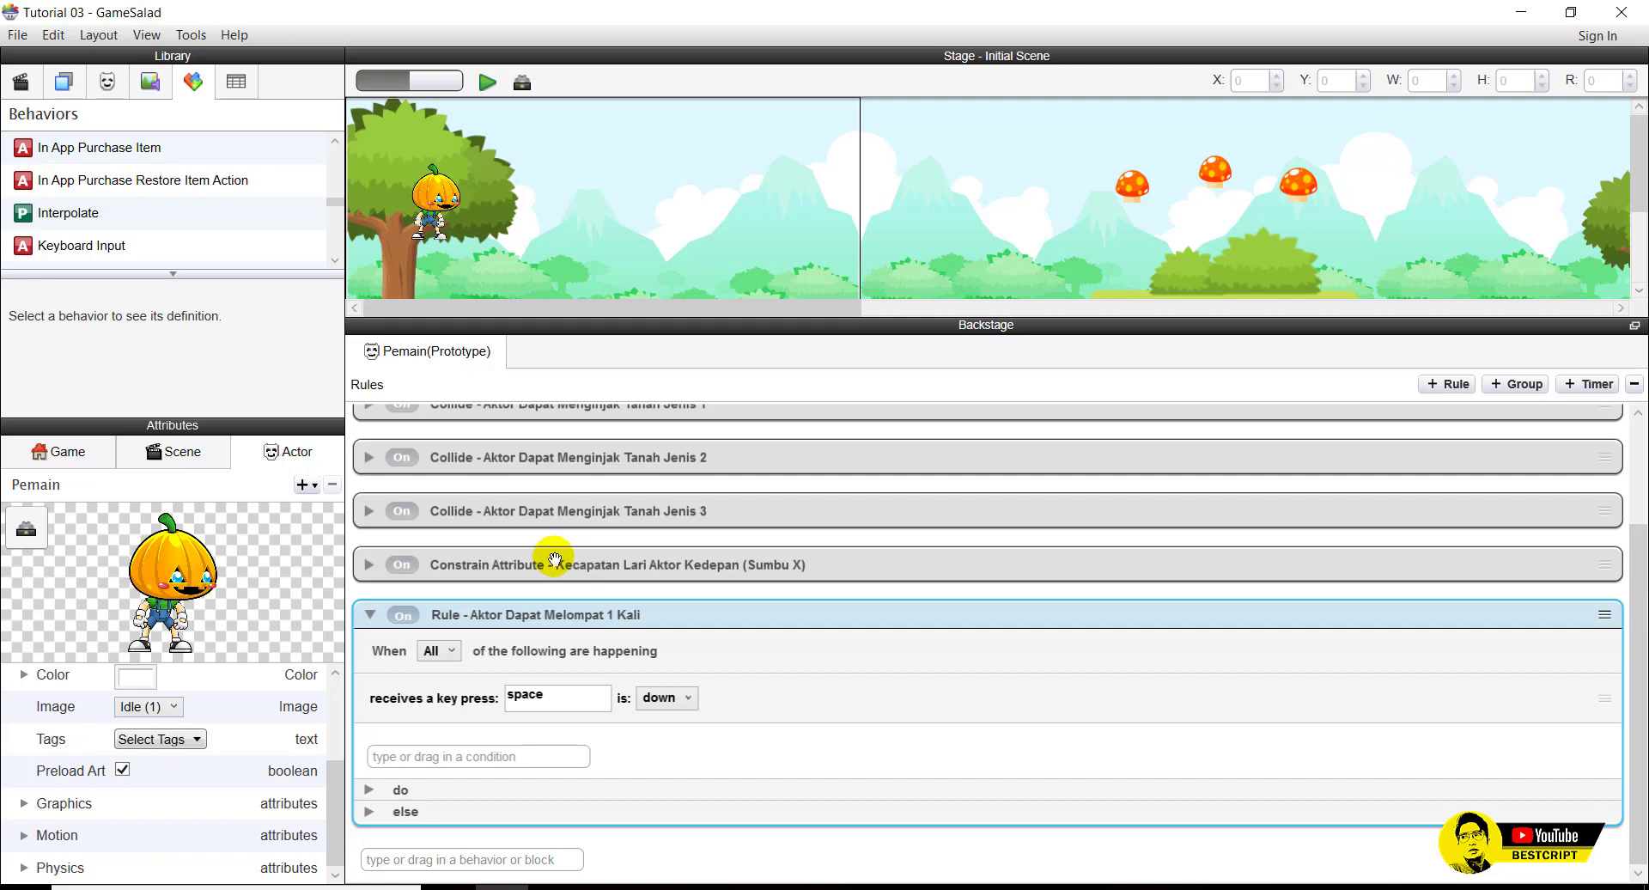
{"action": "left_click", "coordinate": [368, 790]}
{"action": "scroll", "coordinate": [404, 779], "scroll_direction": "down", "scroll_amount": 1}
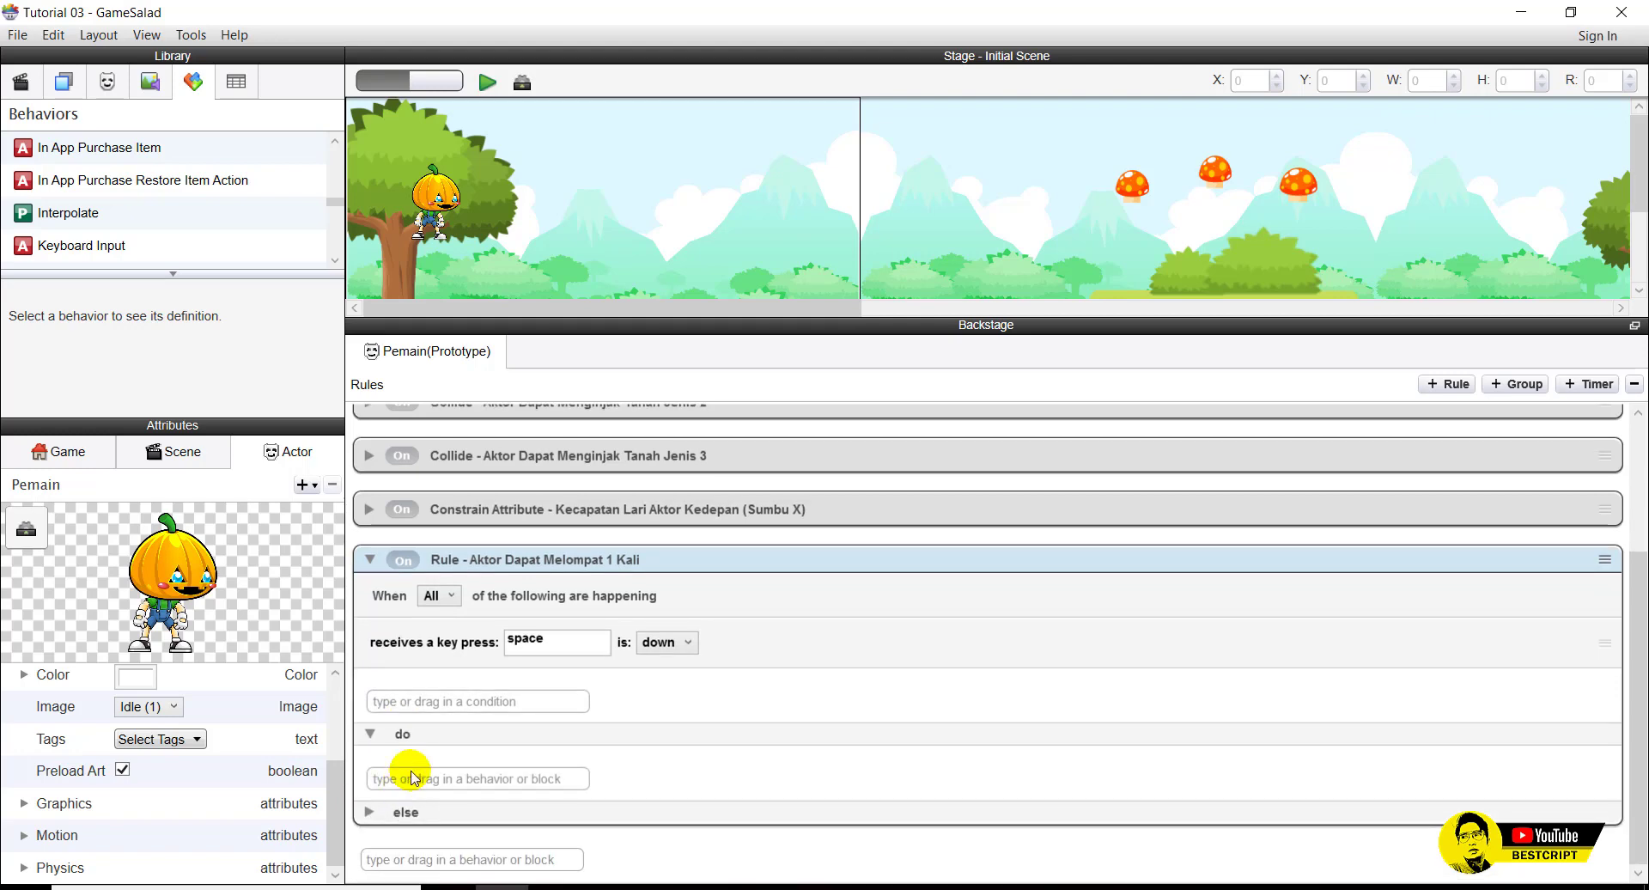
{"action": "left_click", "coordinate": [415, 778]}
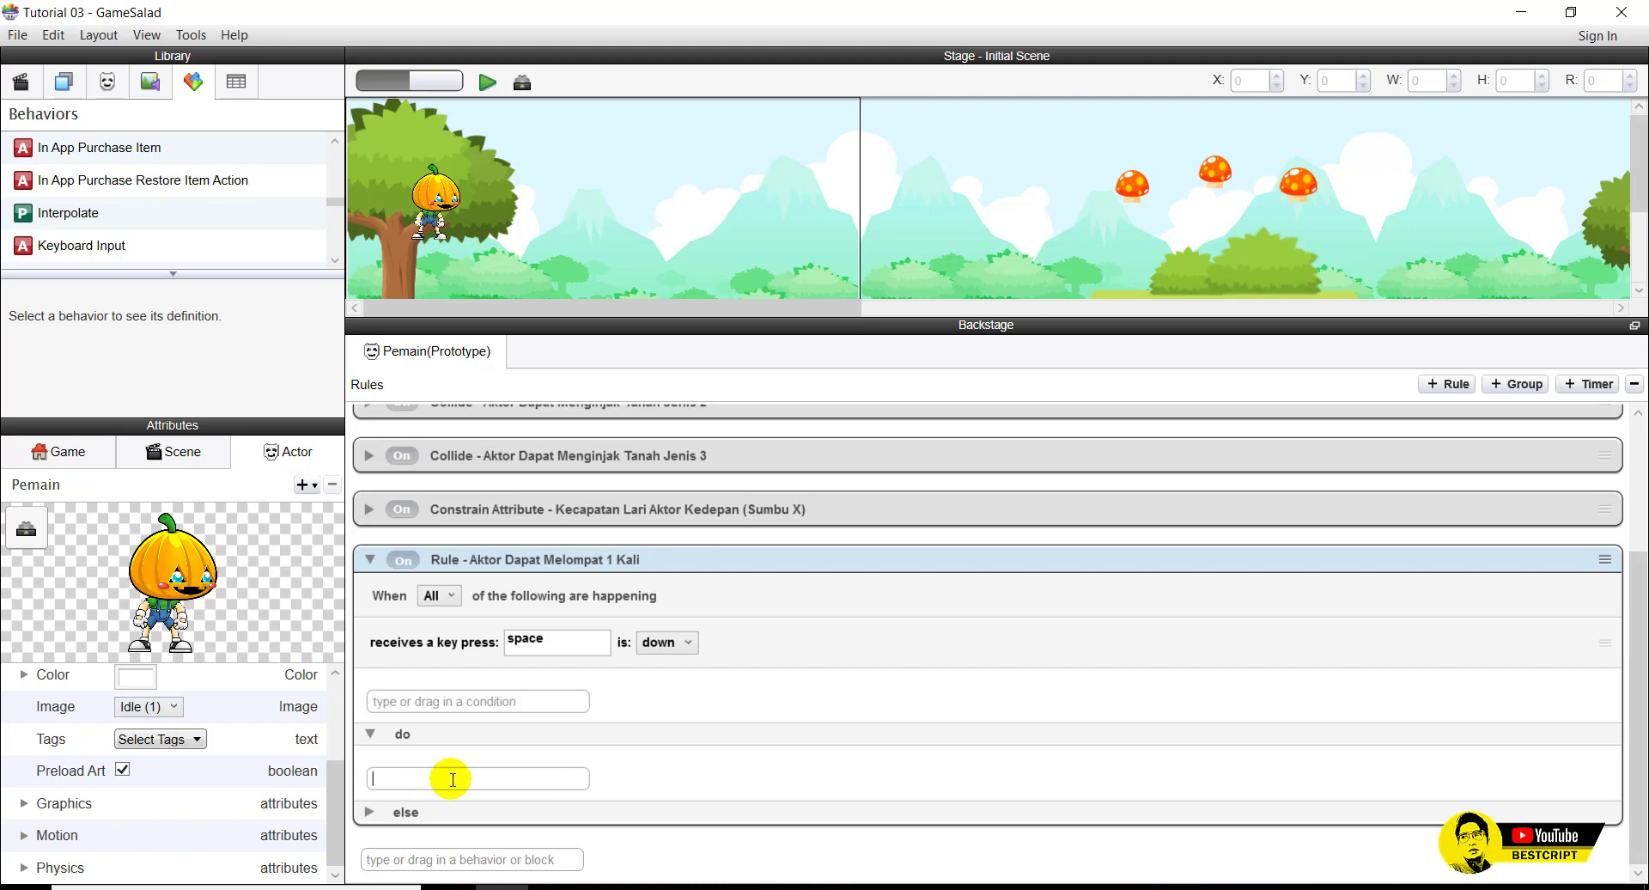
{"action": "type", "text": "co"}
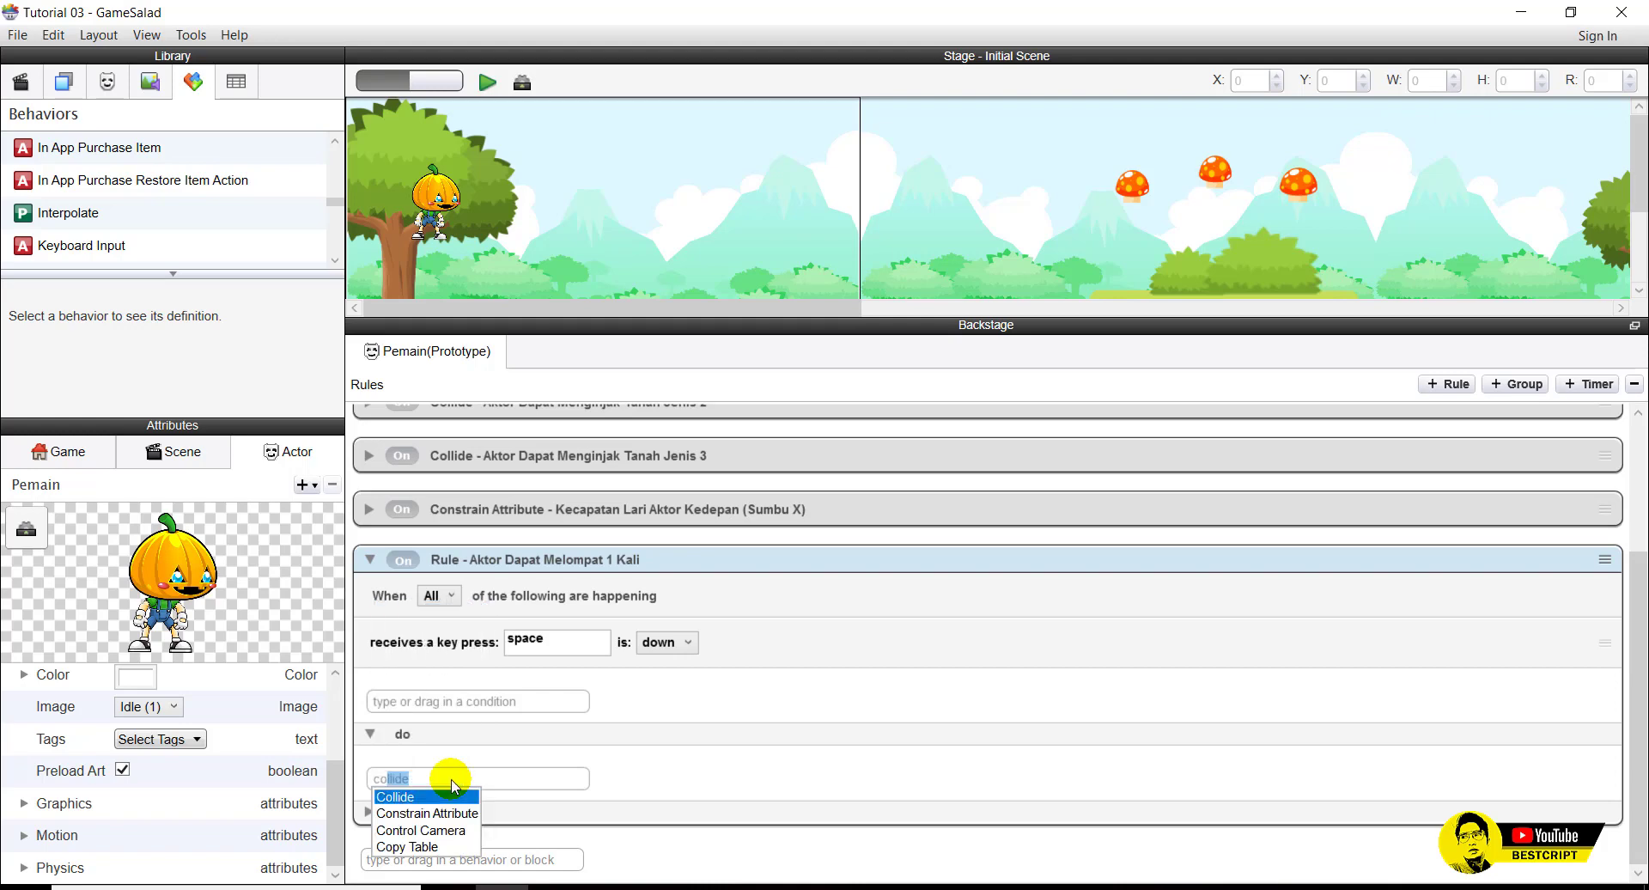
{"action": "type", "text": "l"}
{"action": "key", "text": "BackSpace"}
{"action": "key", "text": "BackSpace"}
{"action": "key", "text": "BackSpace"}
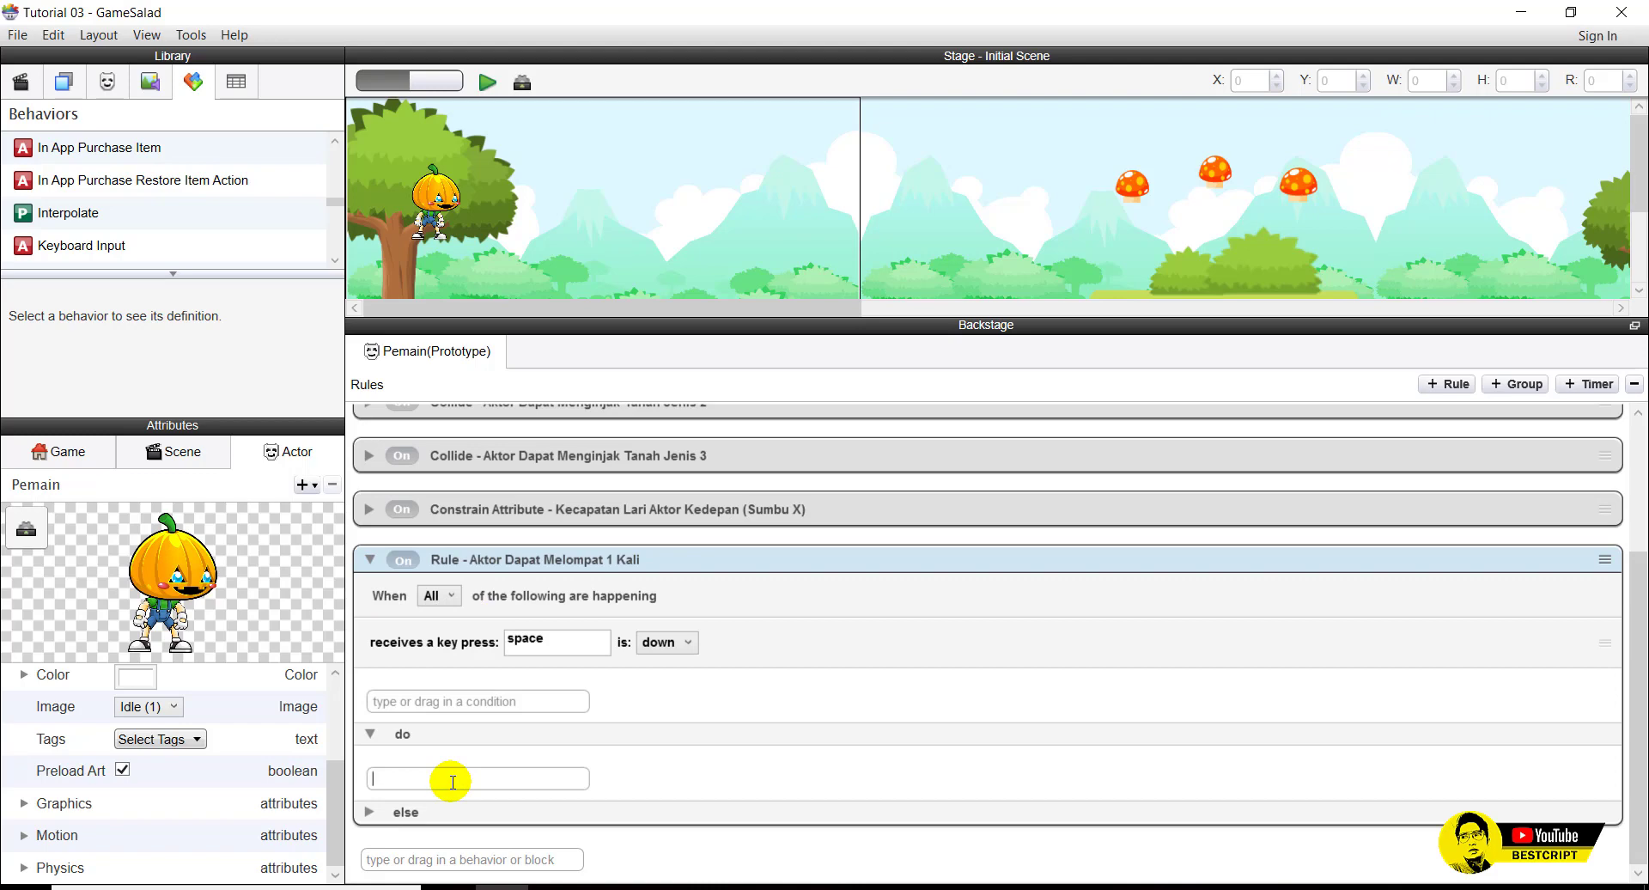
{"action": "type", "text": "collide"}
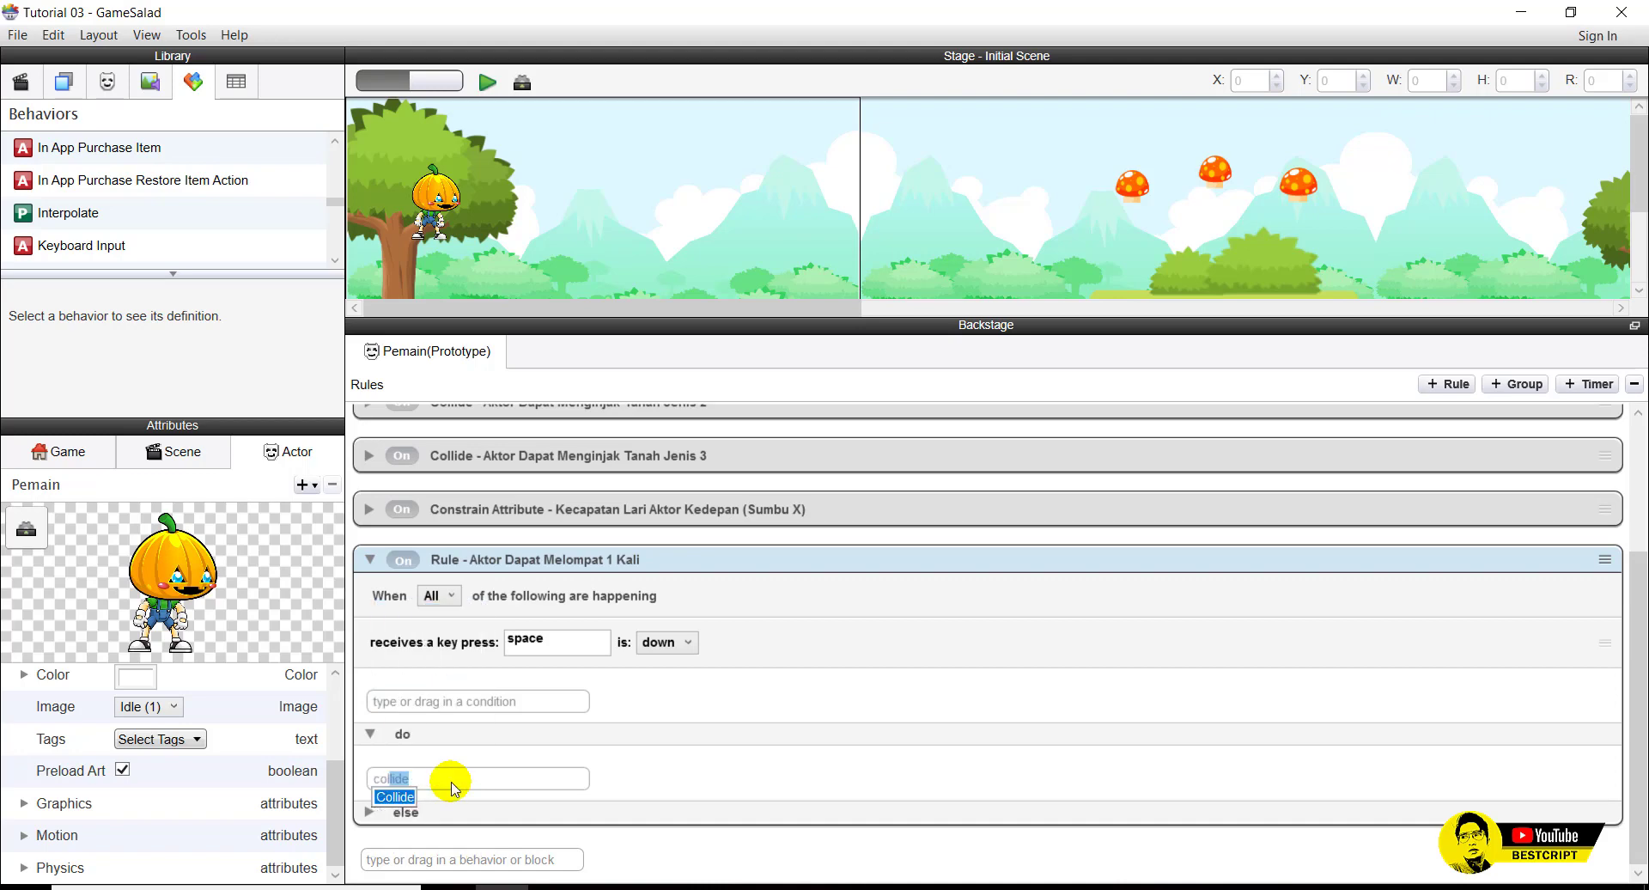
{"action": "key", "text": "Return"}
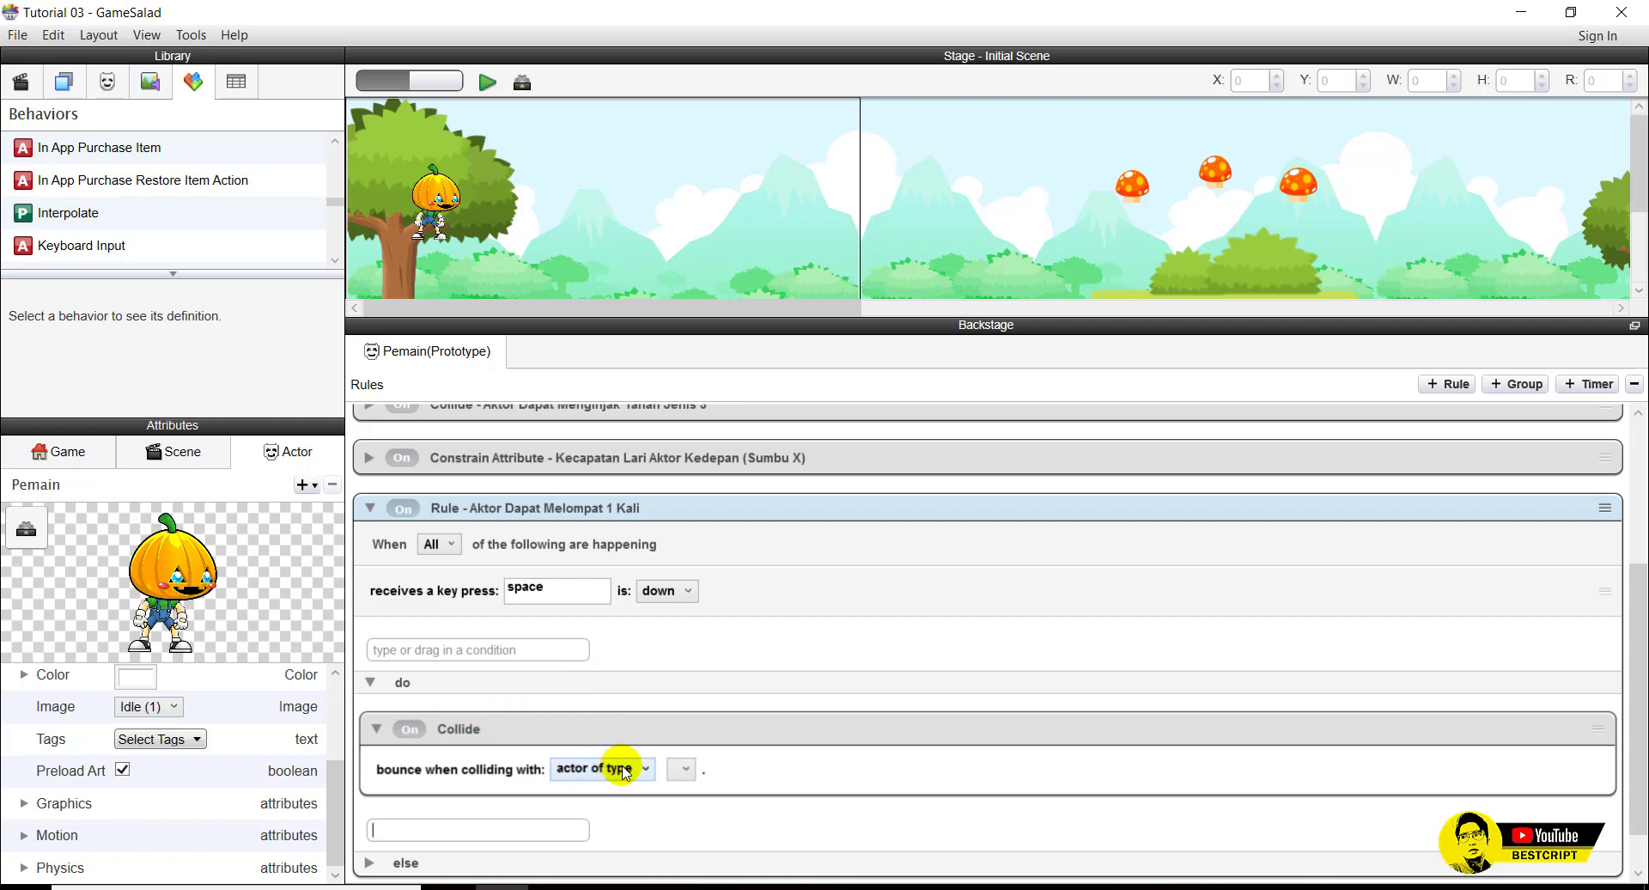
{"action": "left_click", "coordinate": [686, 770]}
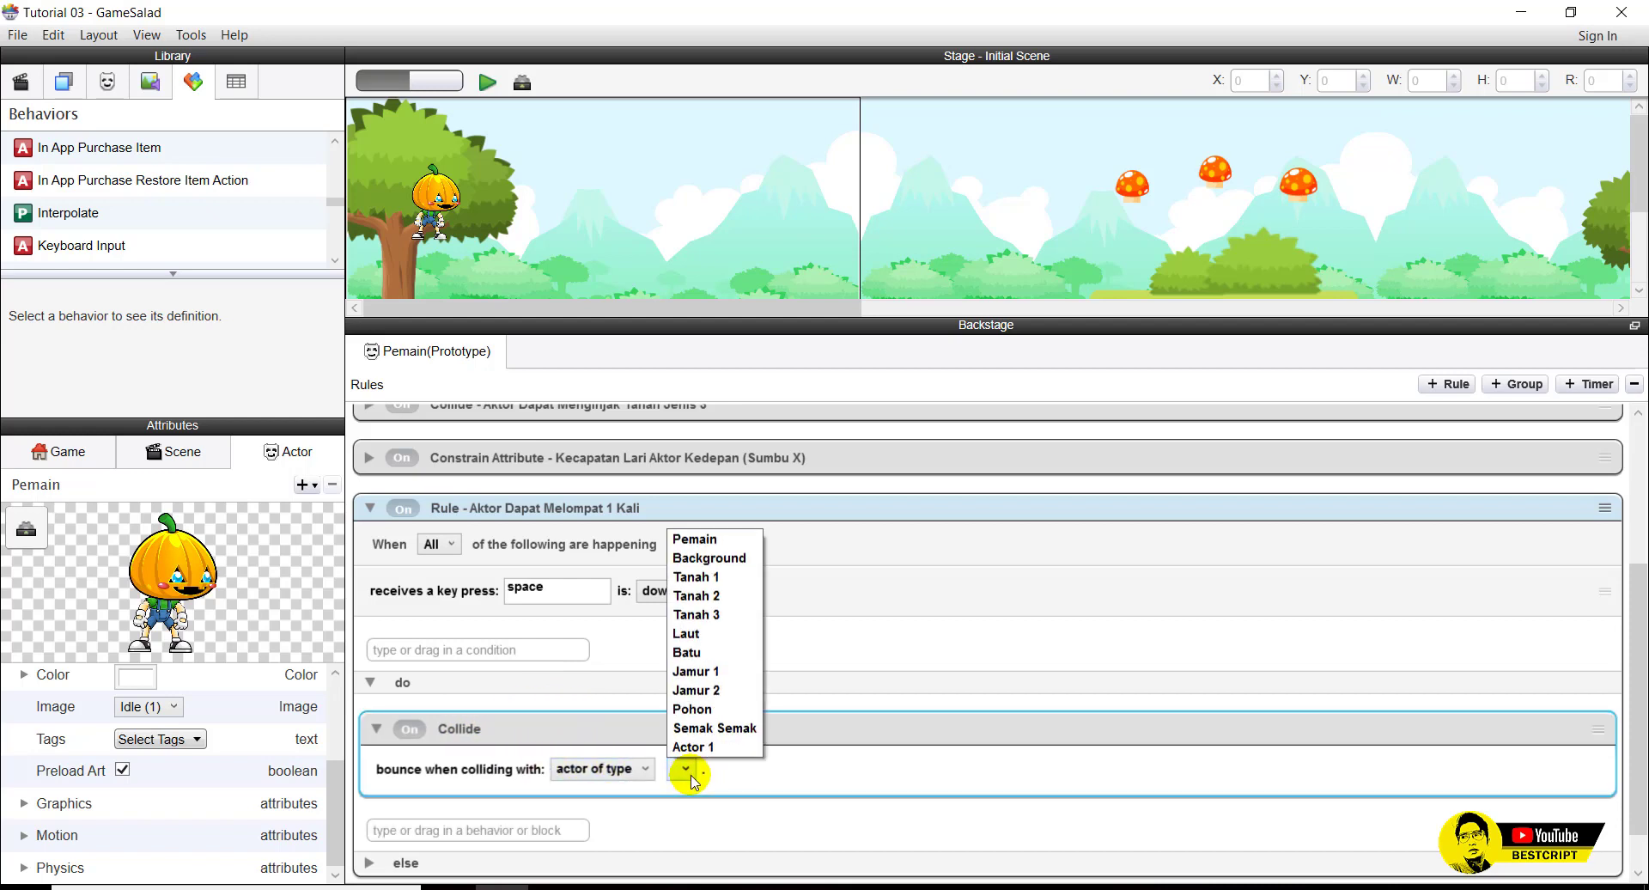
{"action": "left_click", "coordinate": [476, 730]}
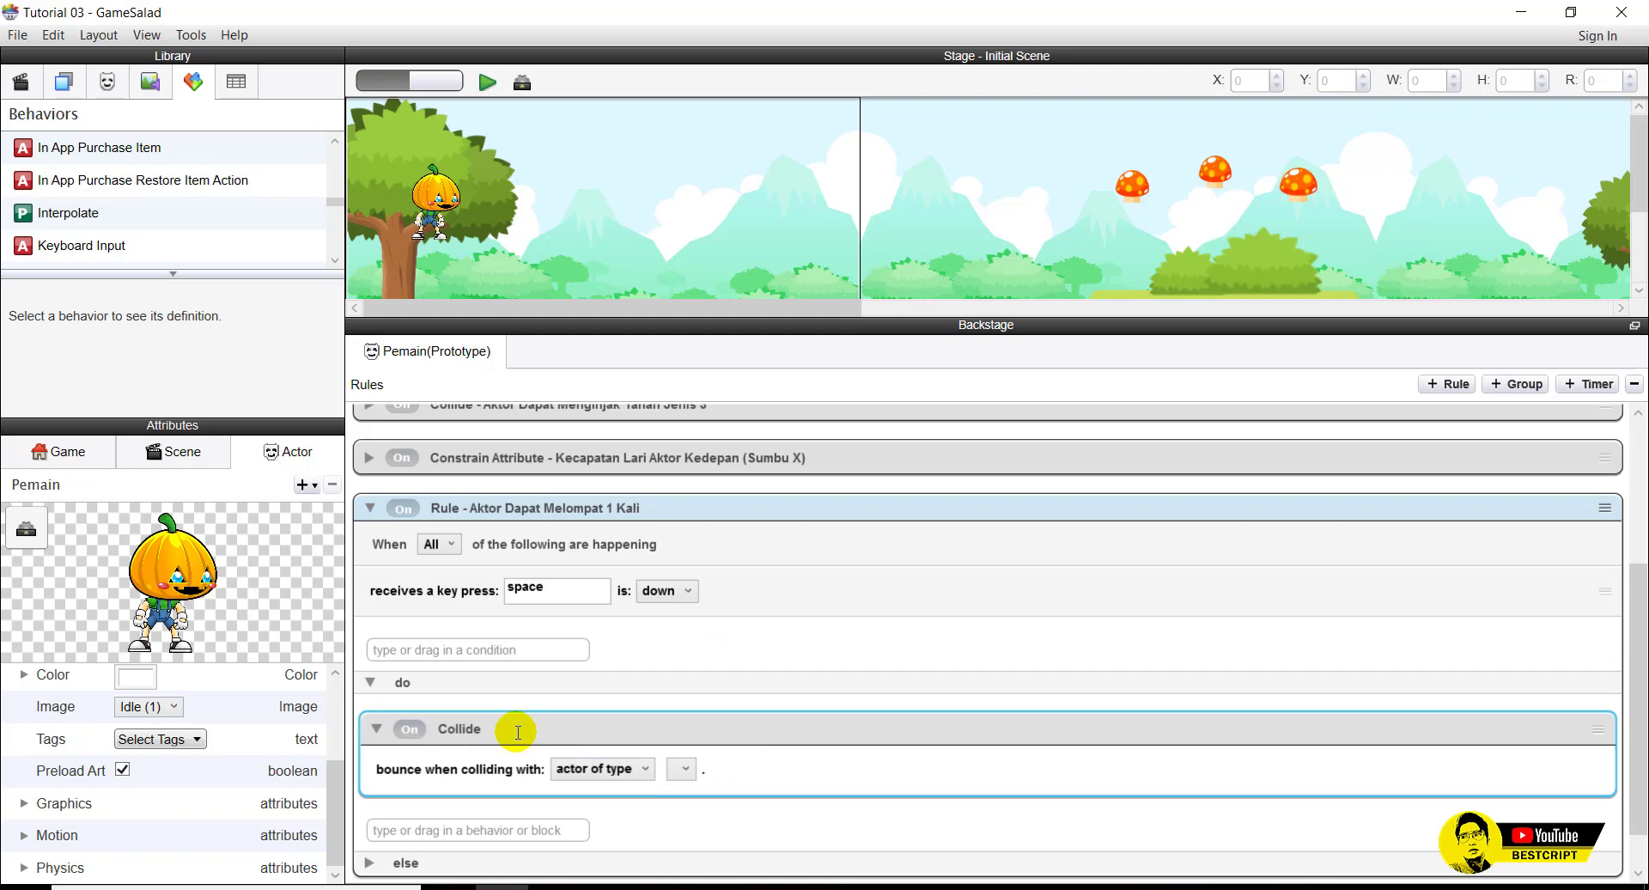
{"action": "key", "text": "Delete"}
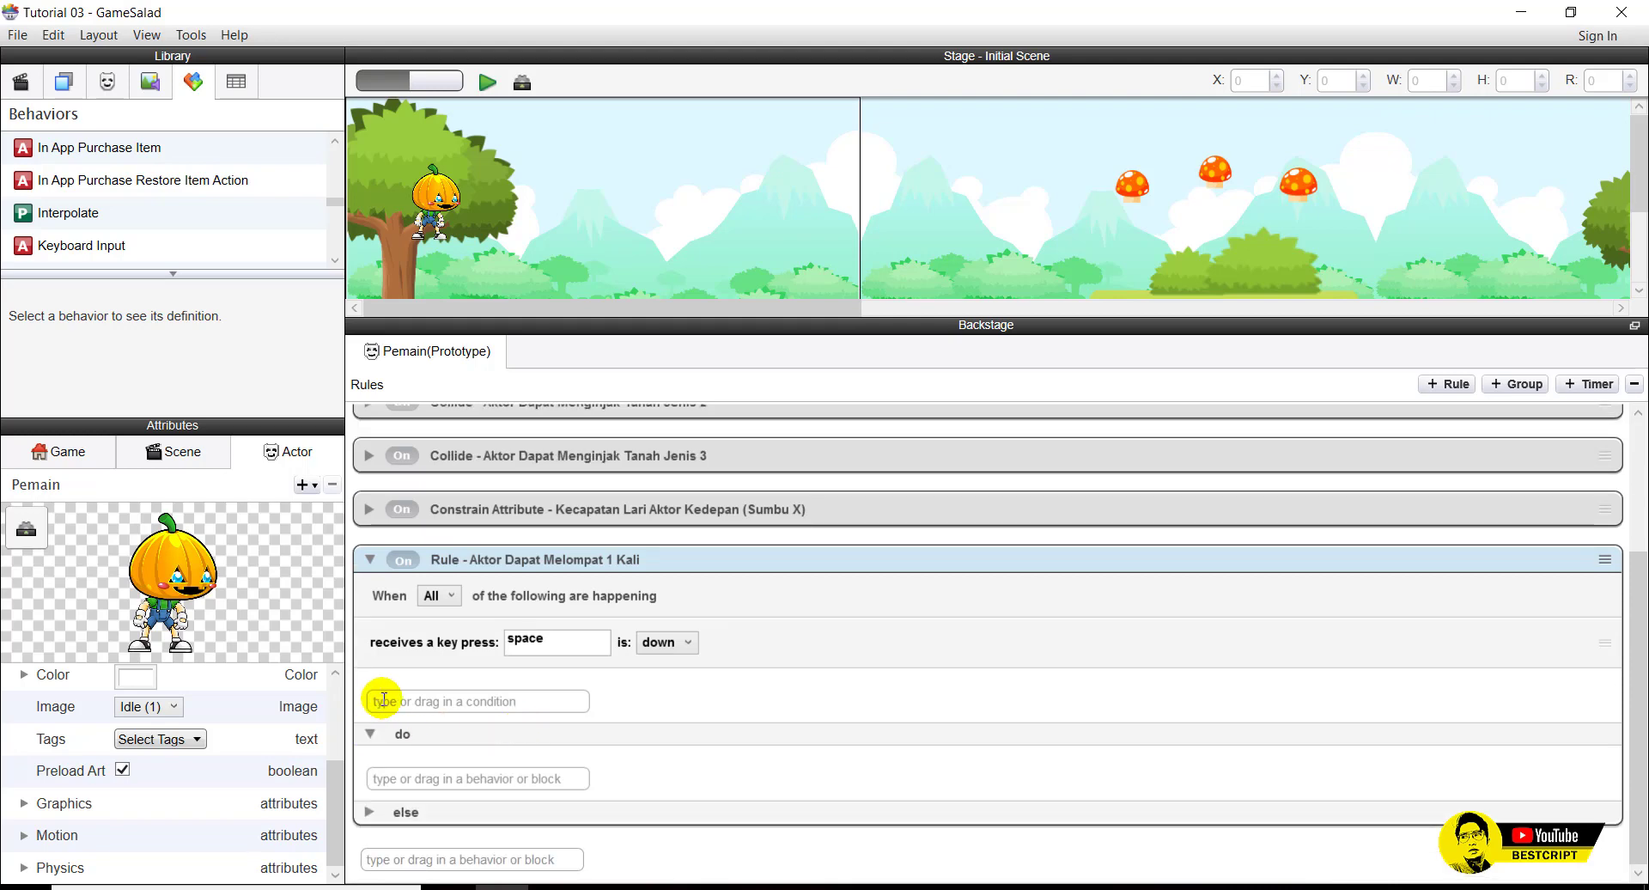
Add a Collision condition to the jump rule for overlapping or colliding with an actor of type Tanah 1.
{"action": "left_click", "coordinate": [446, 702]}
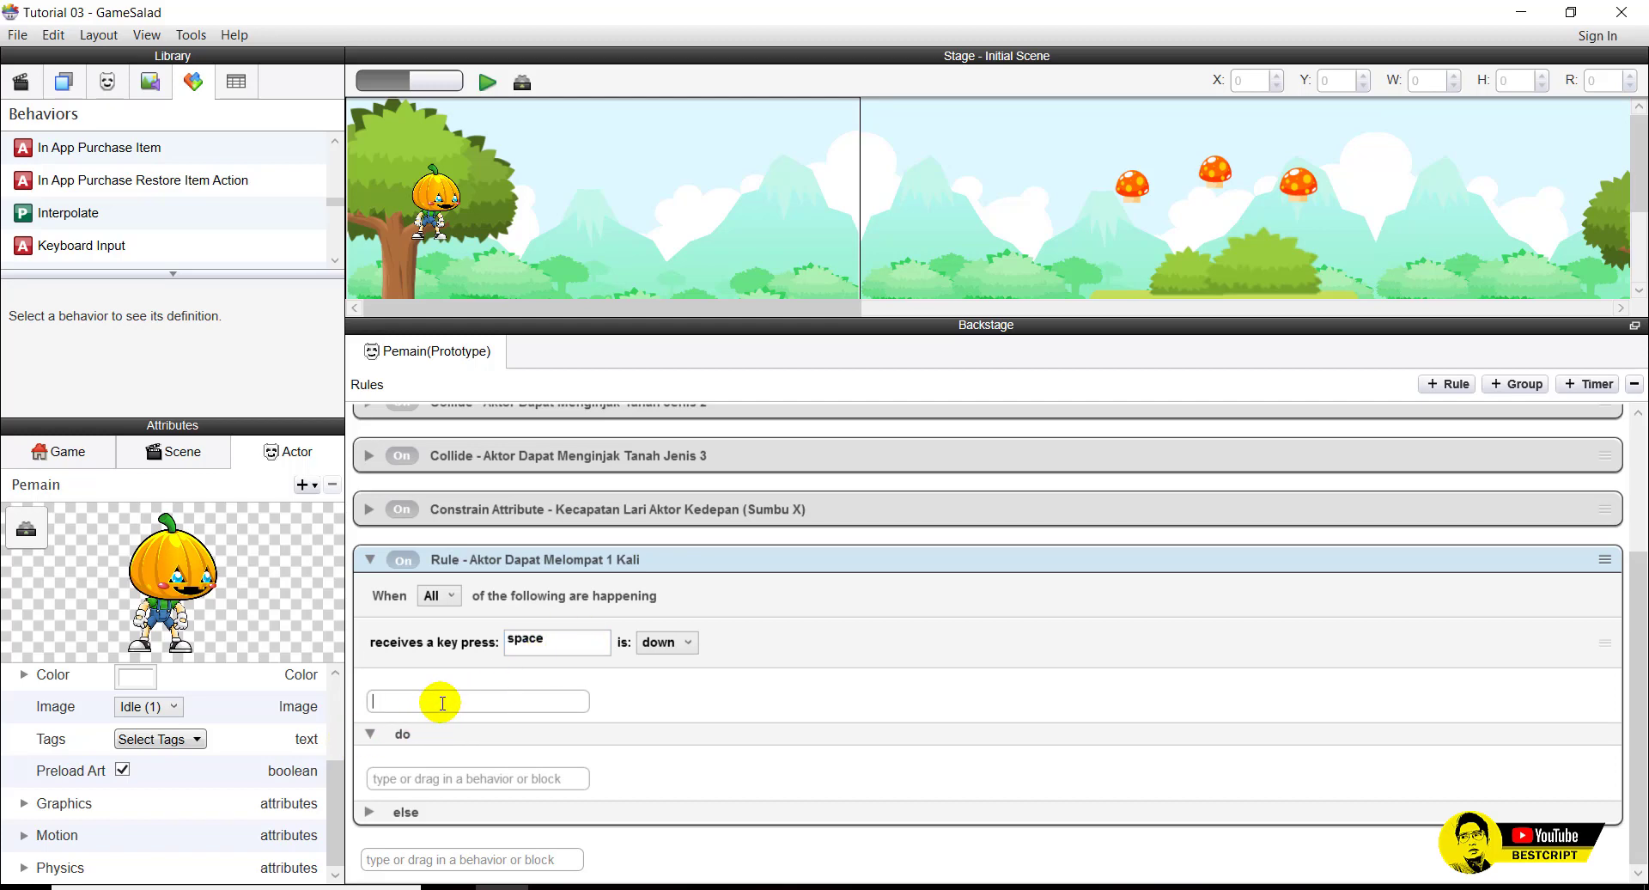
{"action": "type", "text": "collision"}
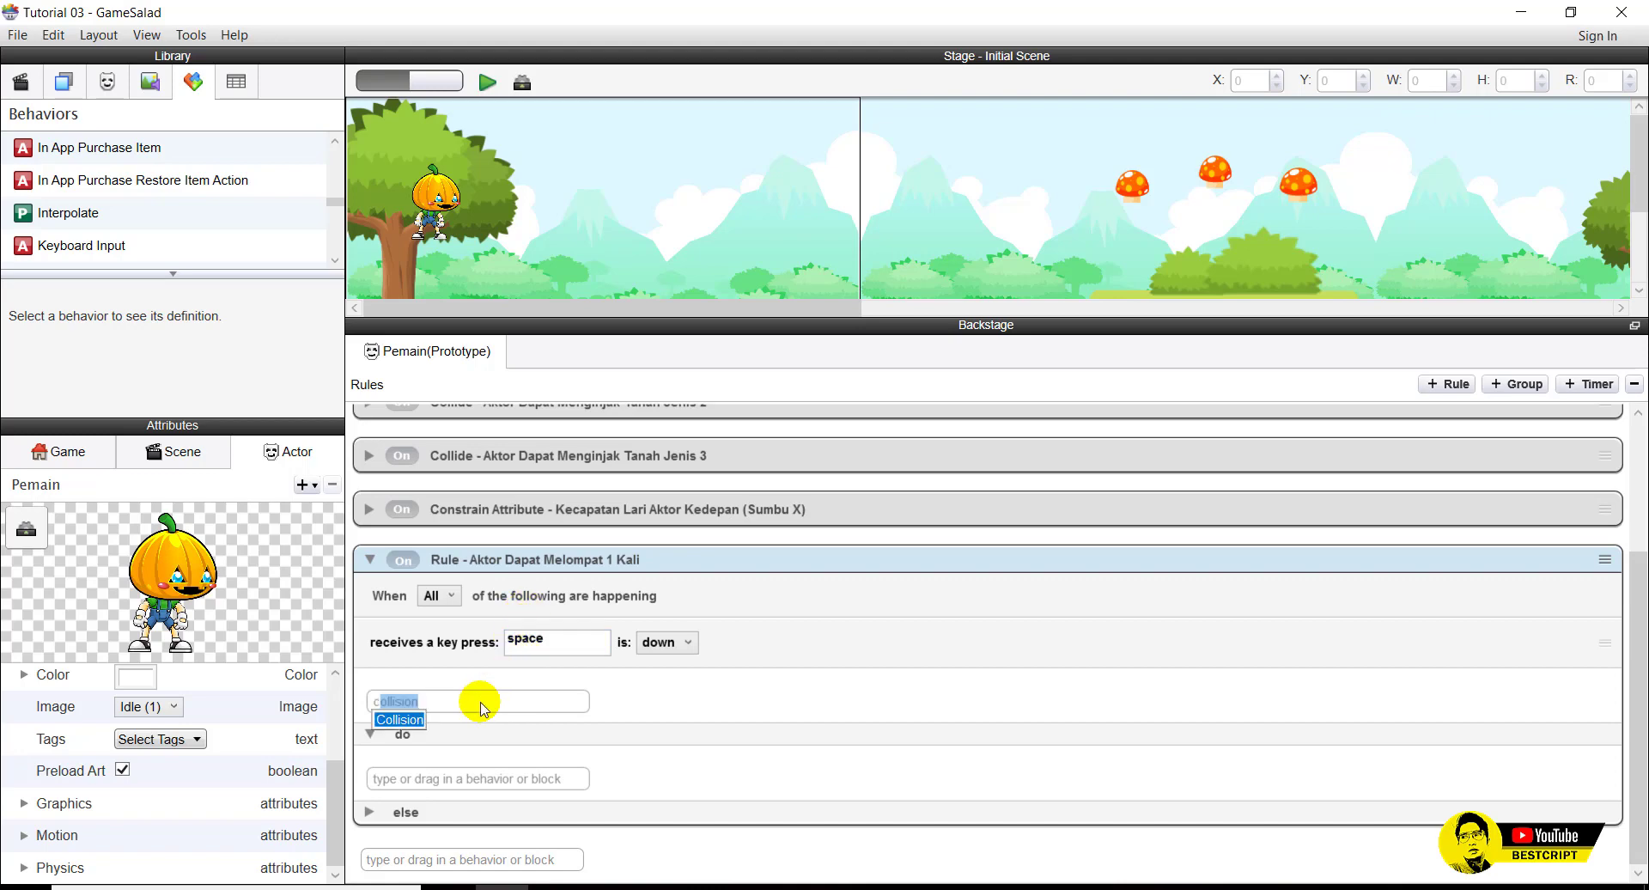
{"action": "left_click", "coordinate": [408, 719]}
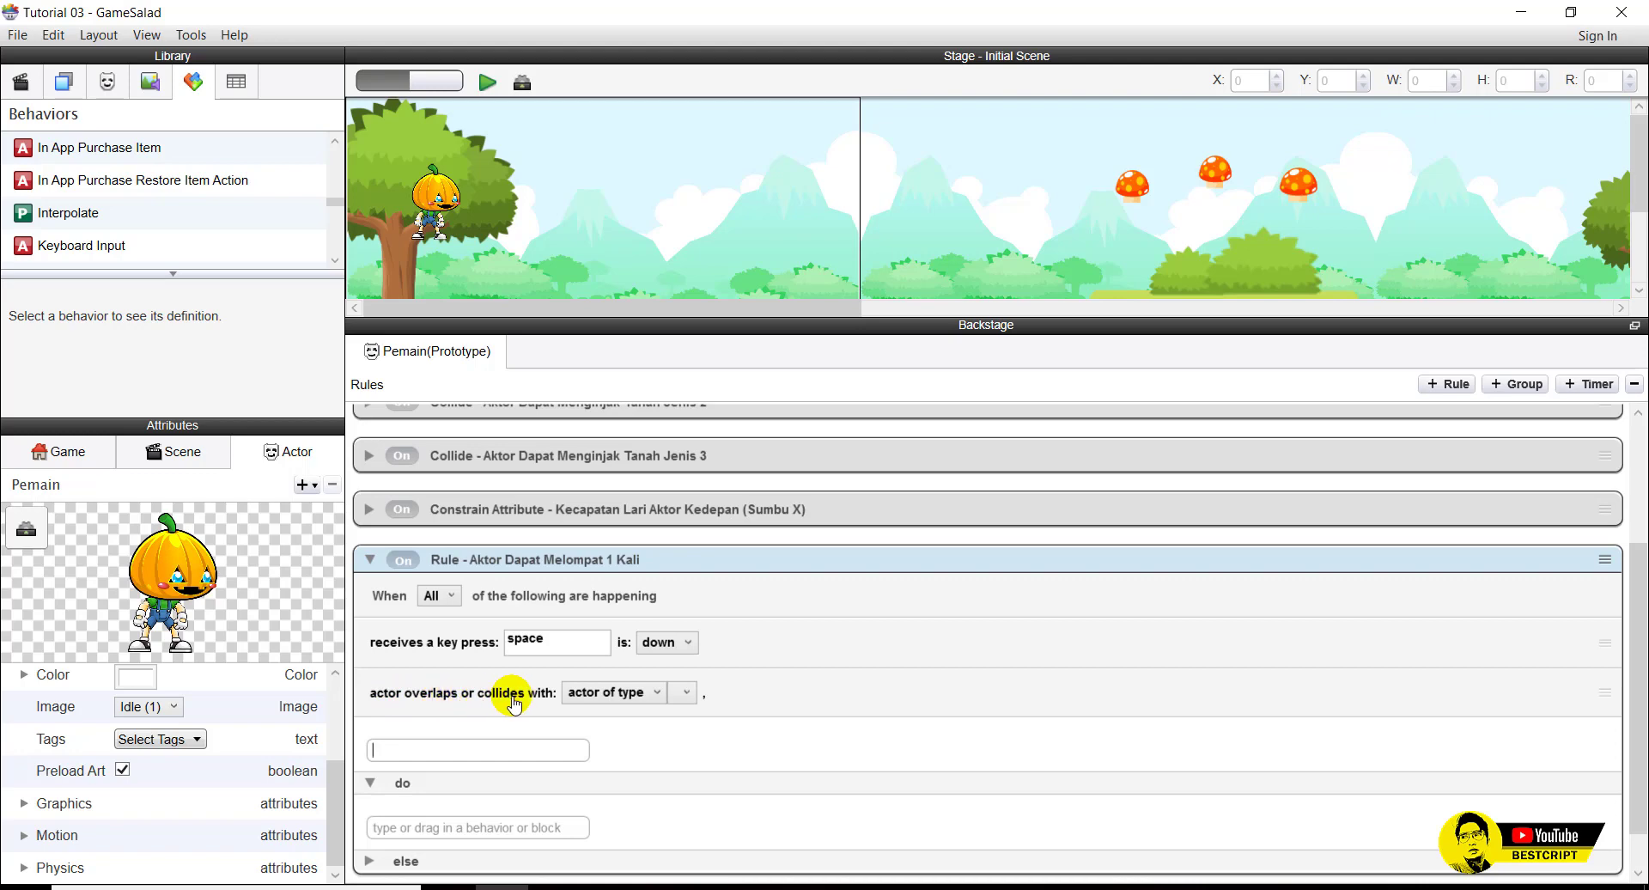
{"action": "left_click", "coordinate": [685, 692]}
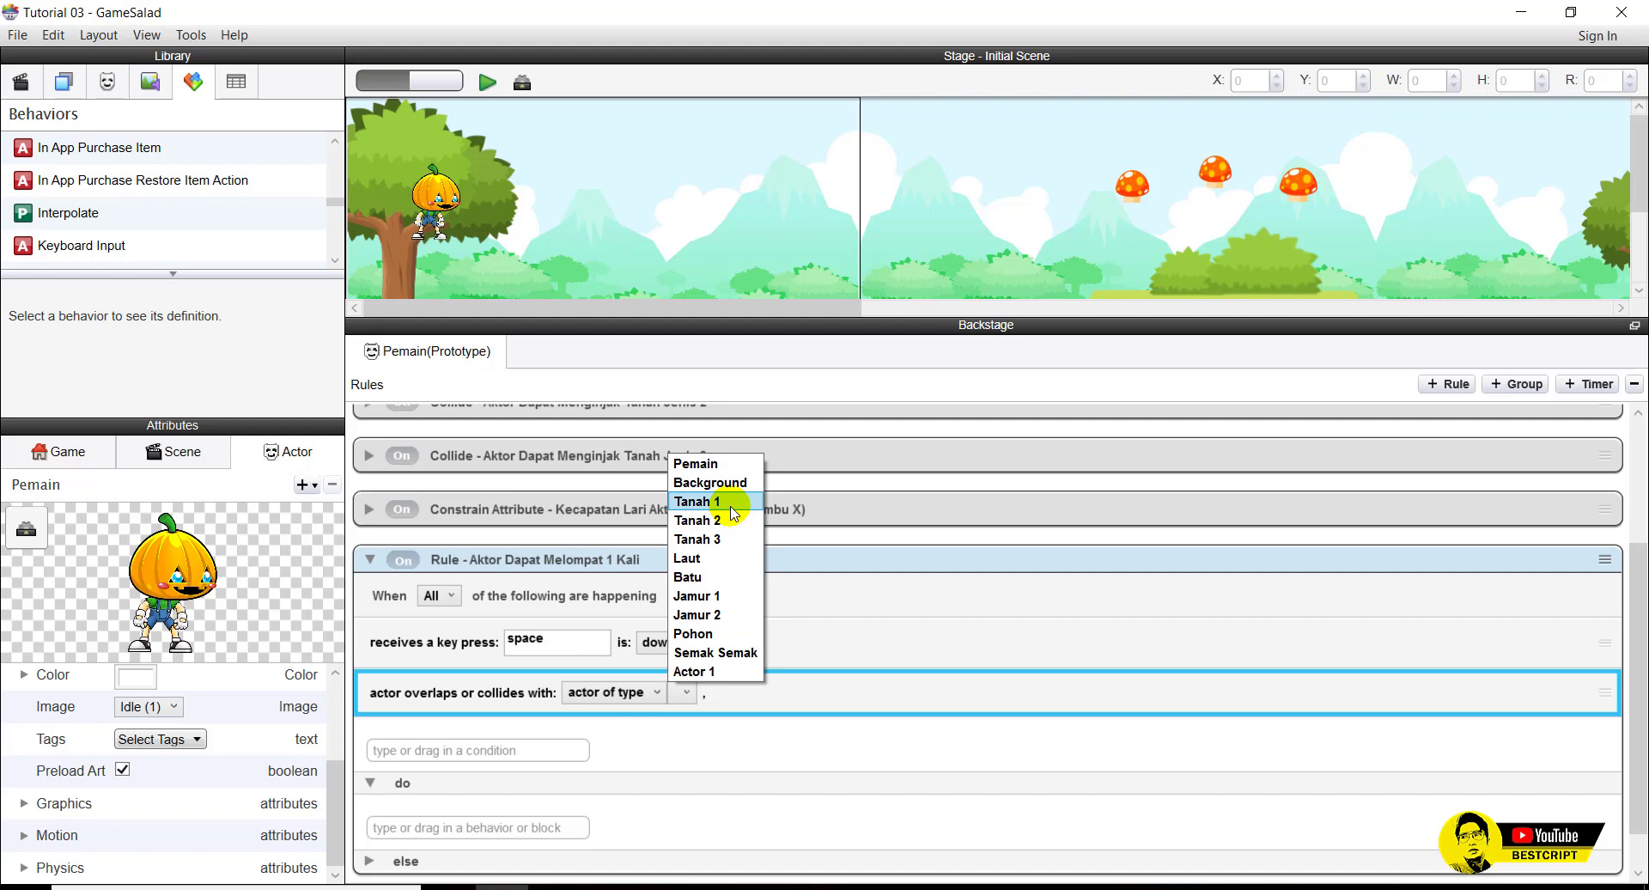
{"action": "left_click", "coordinate": [732, 505]}
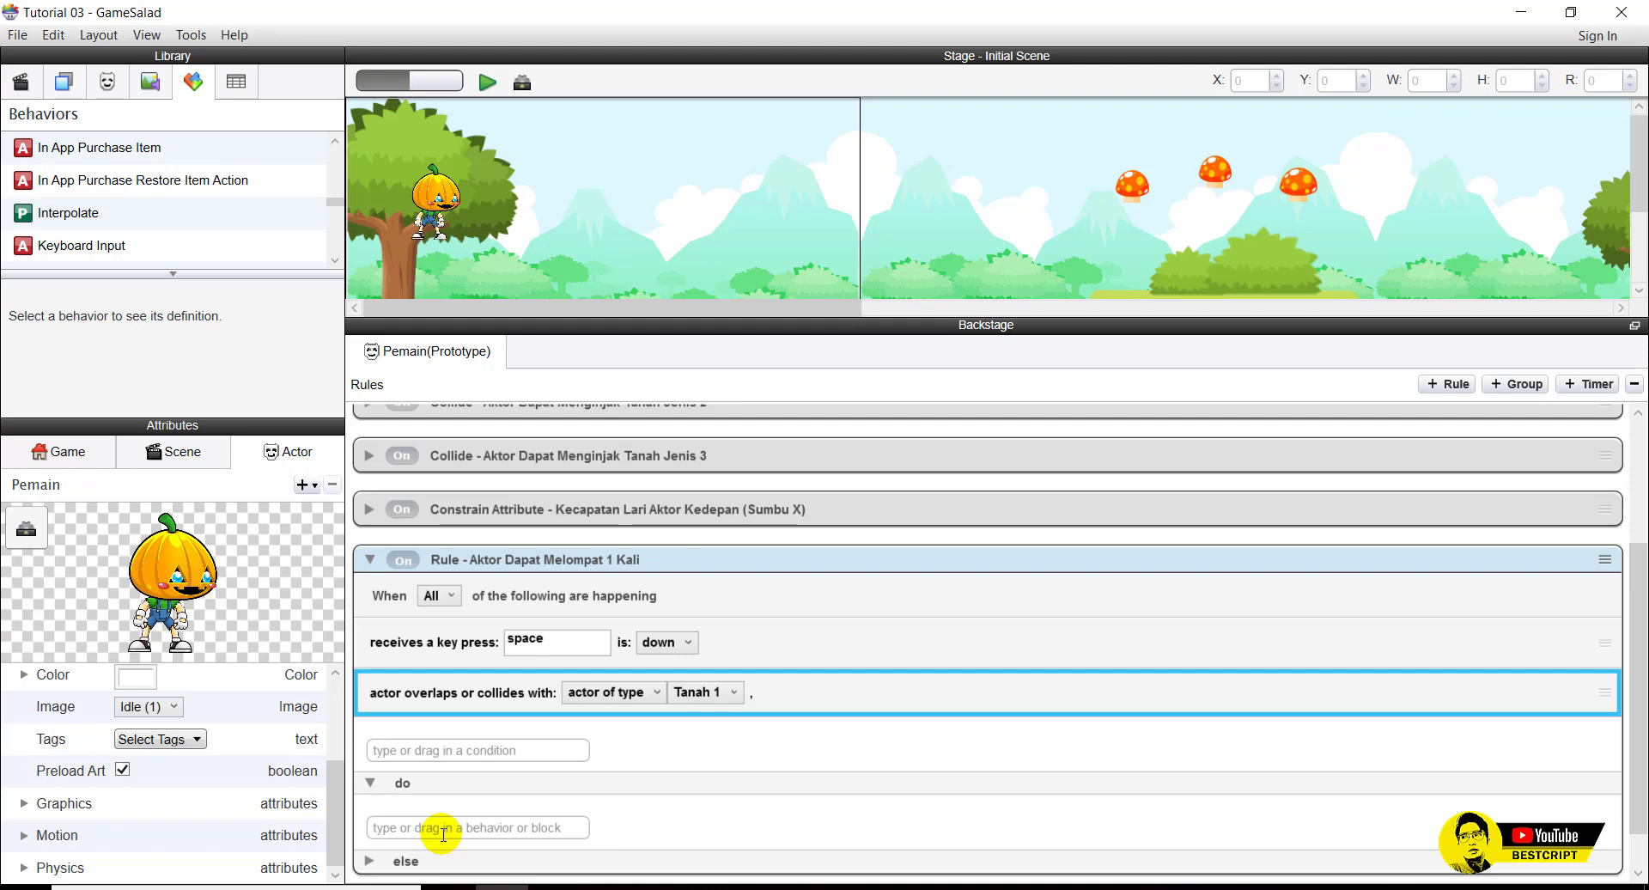
{"action": "scroll", "coordinate": [445, 840], "scroll_direction": "down", "scroll_amount": 1}
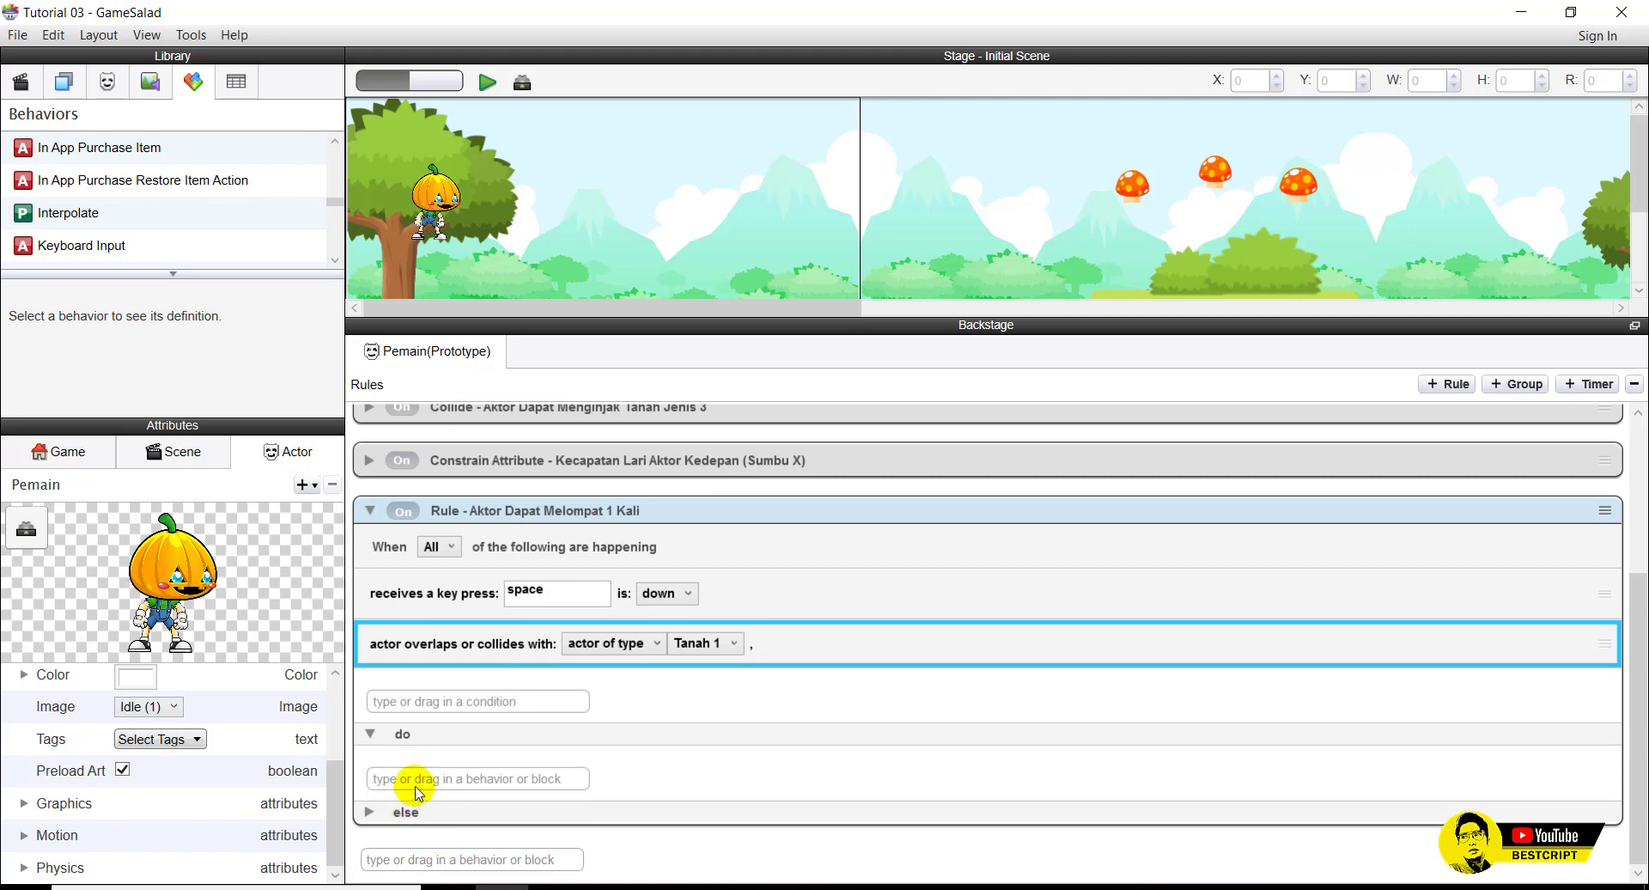
{"action": "left_click", "coordinate": [427, 779]}
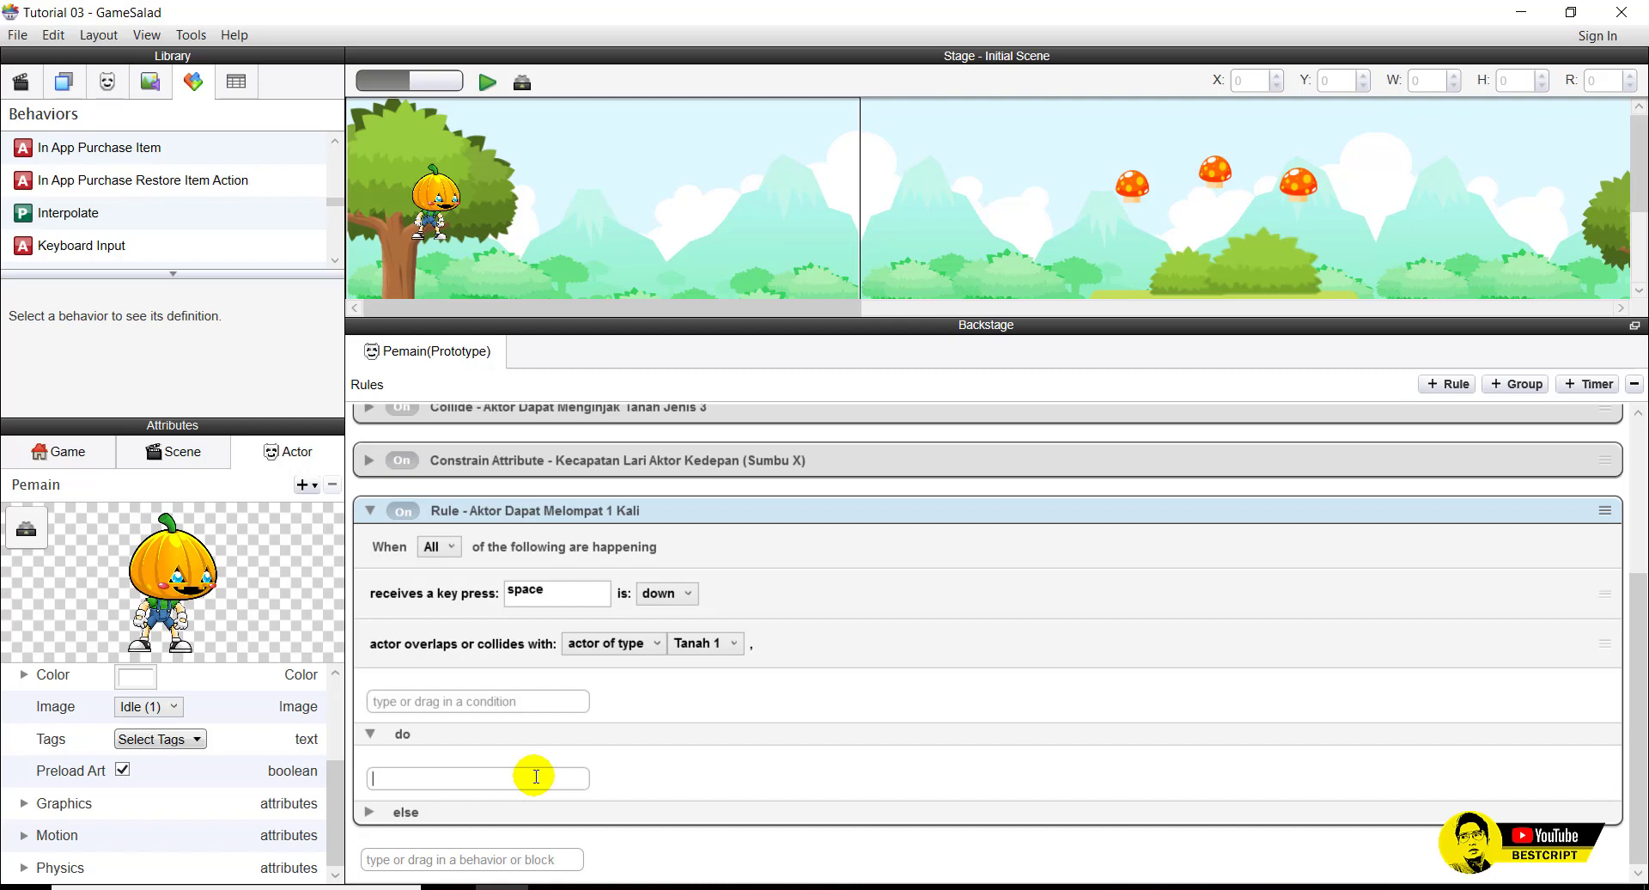
{"action": "type", "text": "at"}
{"action": "key", "text": "BackSpace"}
{"action": "key", "text": "BackSpace"}
{"action": "key", "text": "BackSpace"}
Preview the scene twice to observe Pemain running across Tanah 1 toward the gap, returning to the editor each time.
{"action": "left_click", "coordinate": [487, 82]}
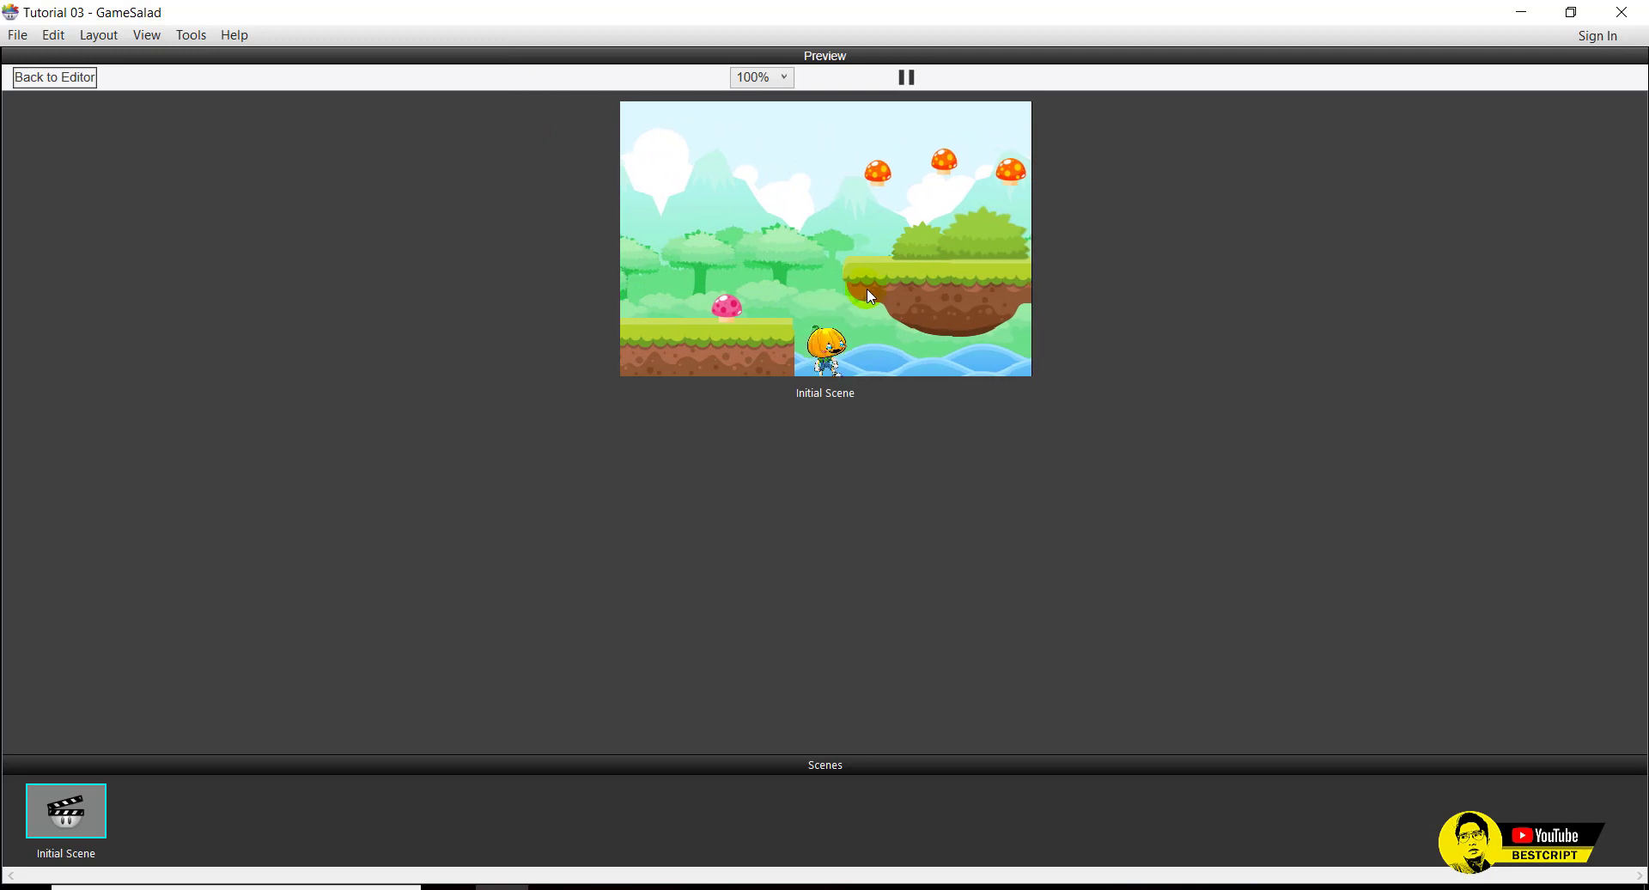
{"action": "left_click", "coordinate": [34, 77]}
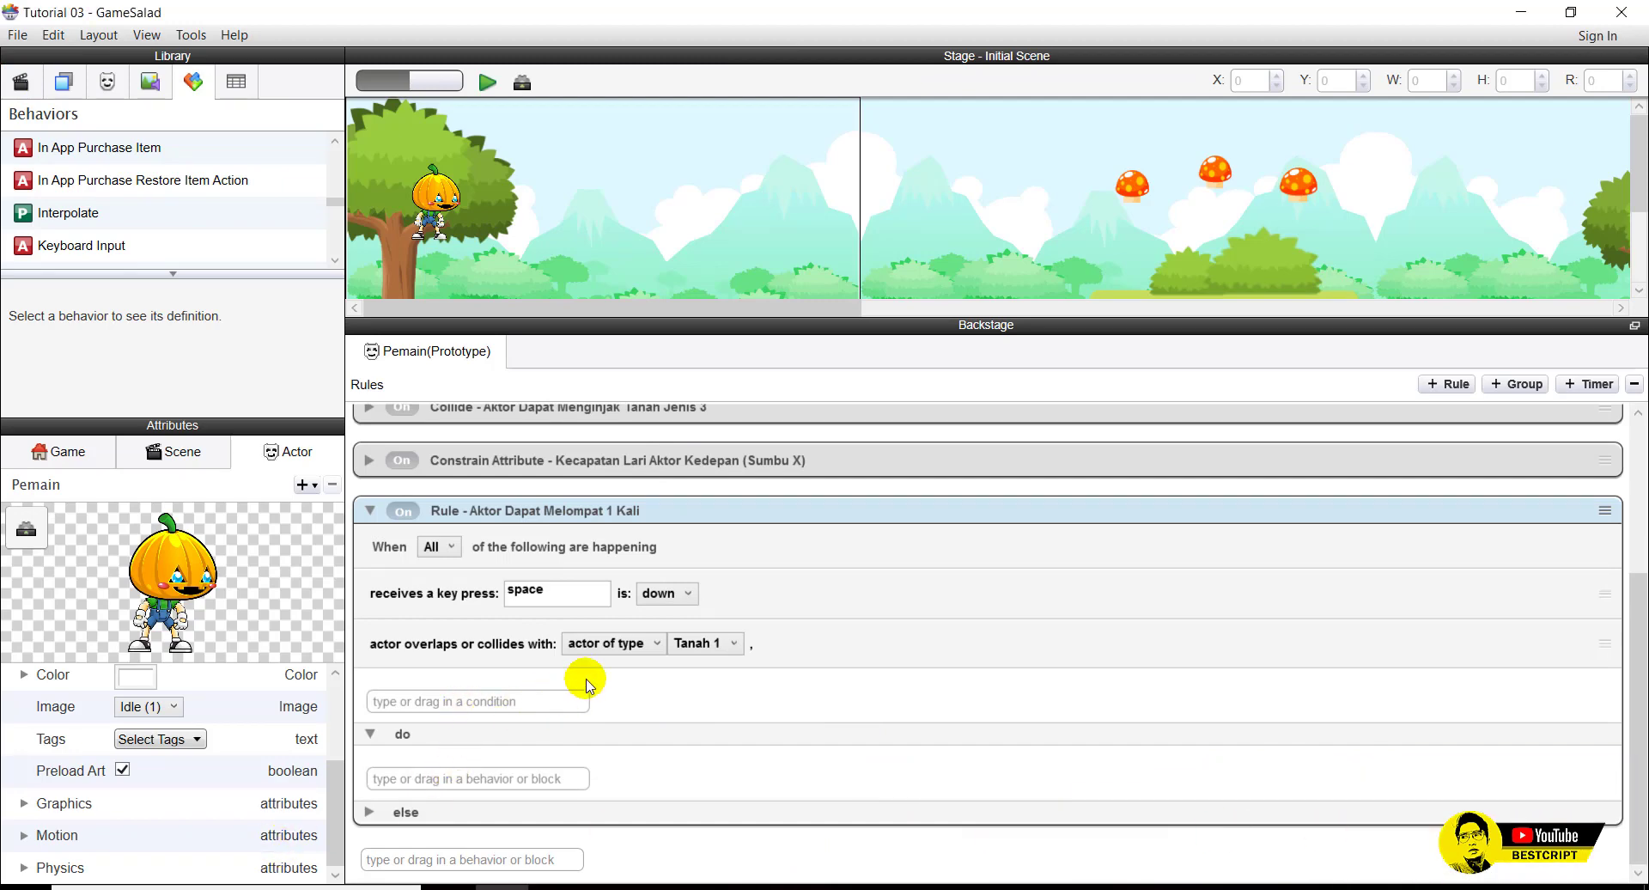
{"action": "left_click", "coordinate": [485, 82]}
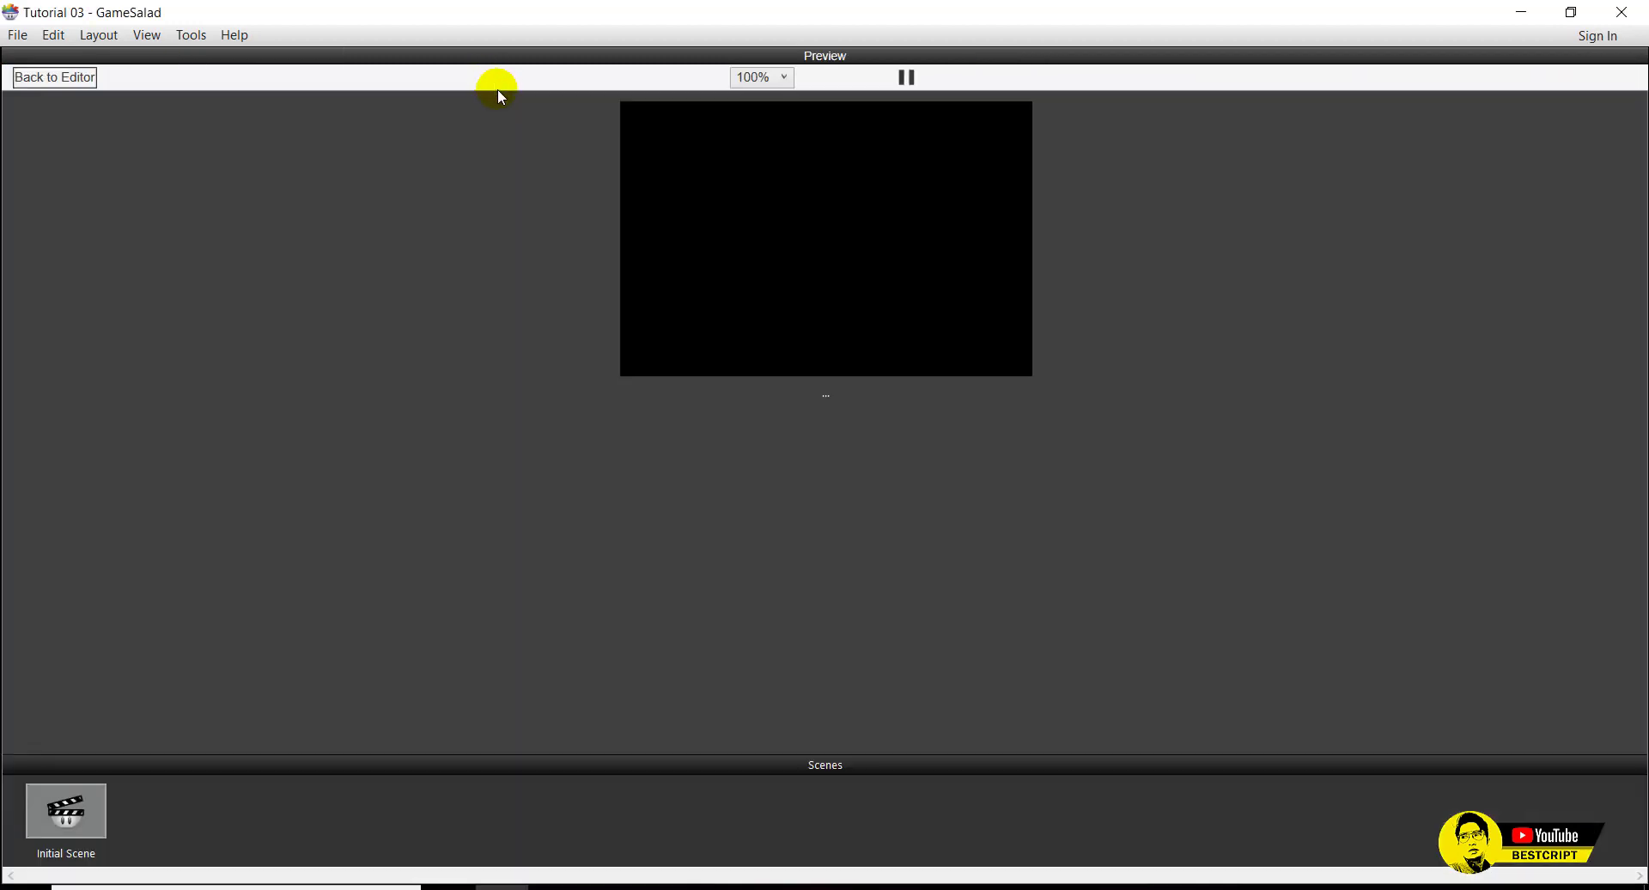
{"action": "key", "text": "Right"}
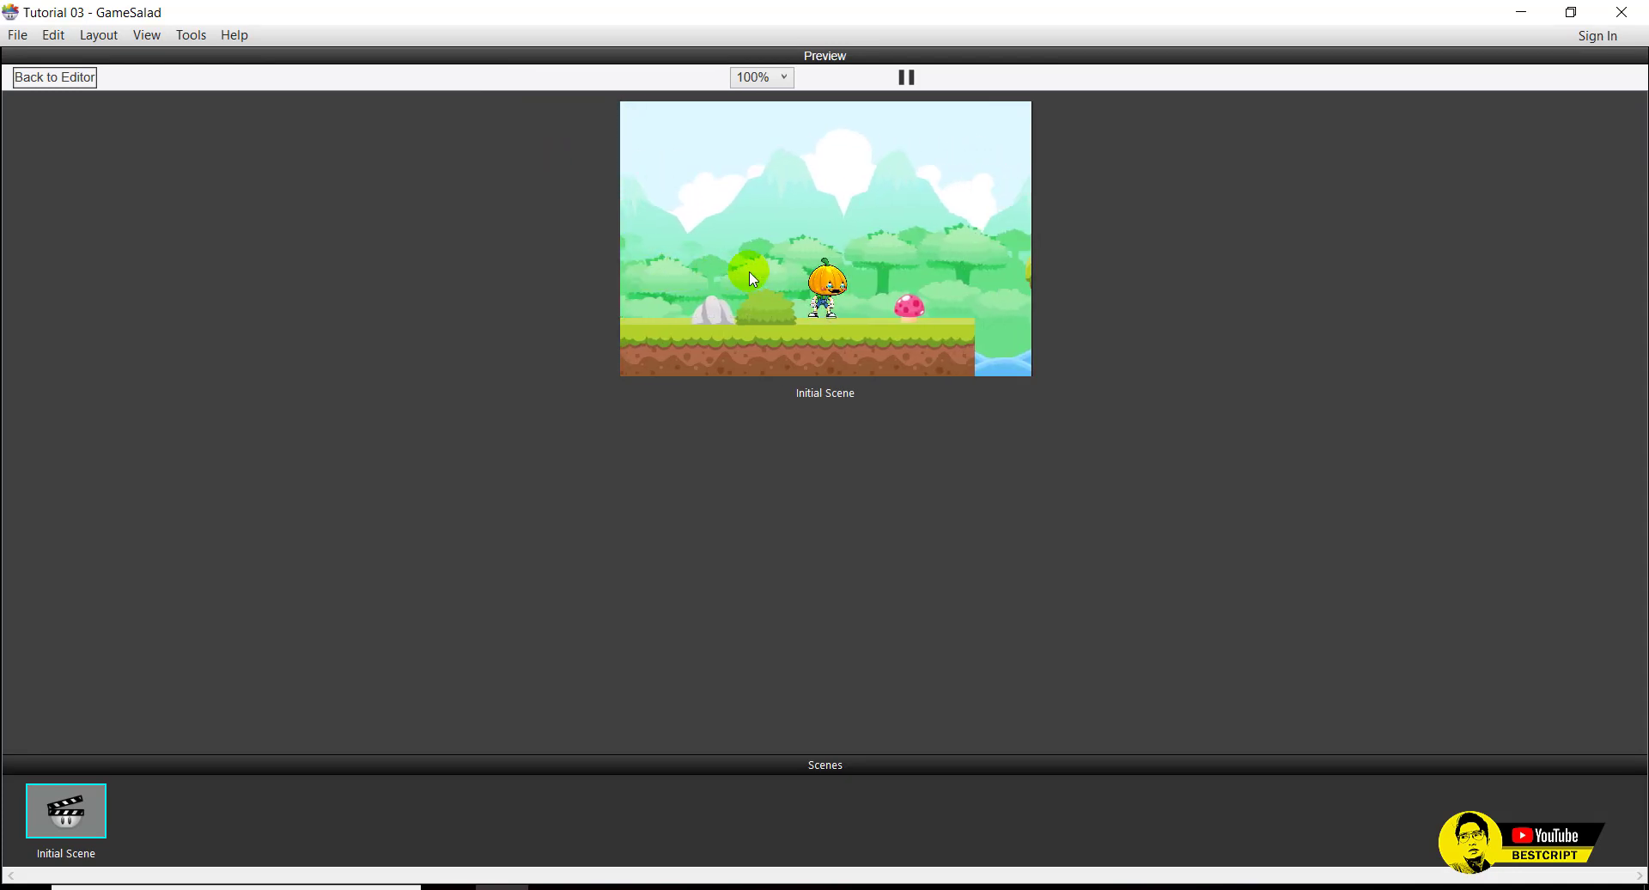
{"action": "left_click", "coordinate": [57, 77]}
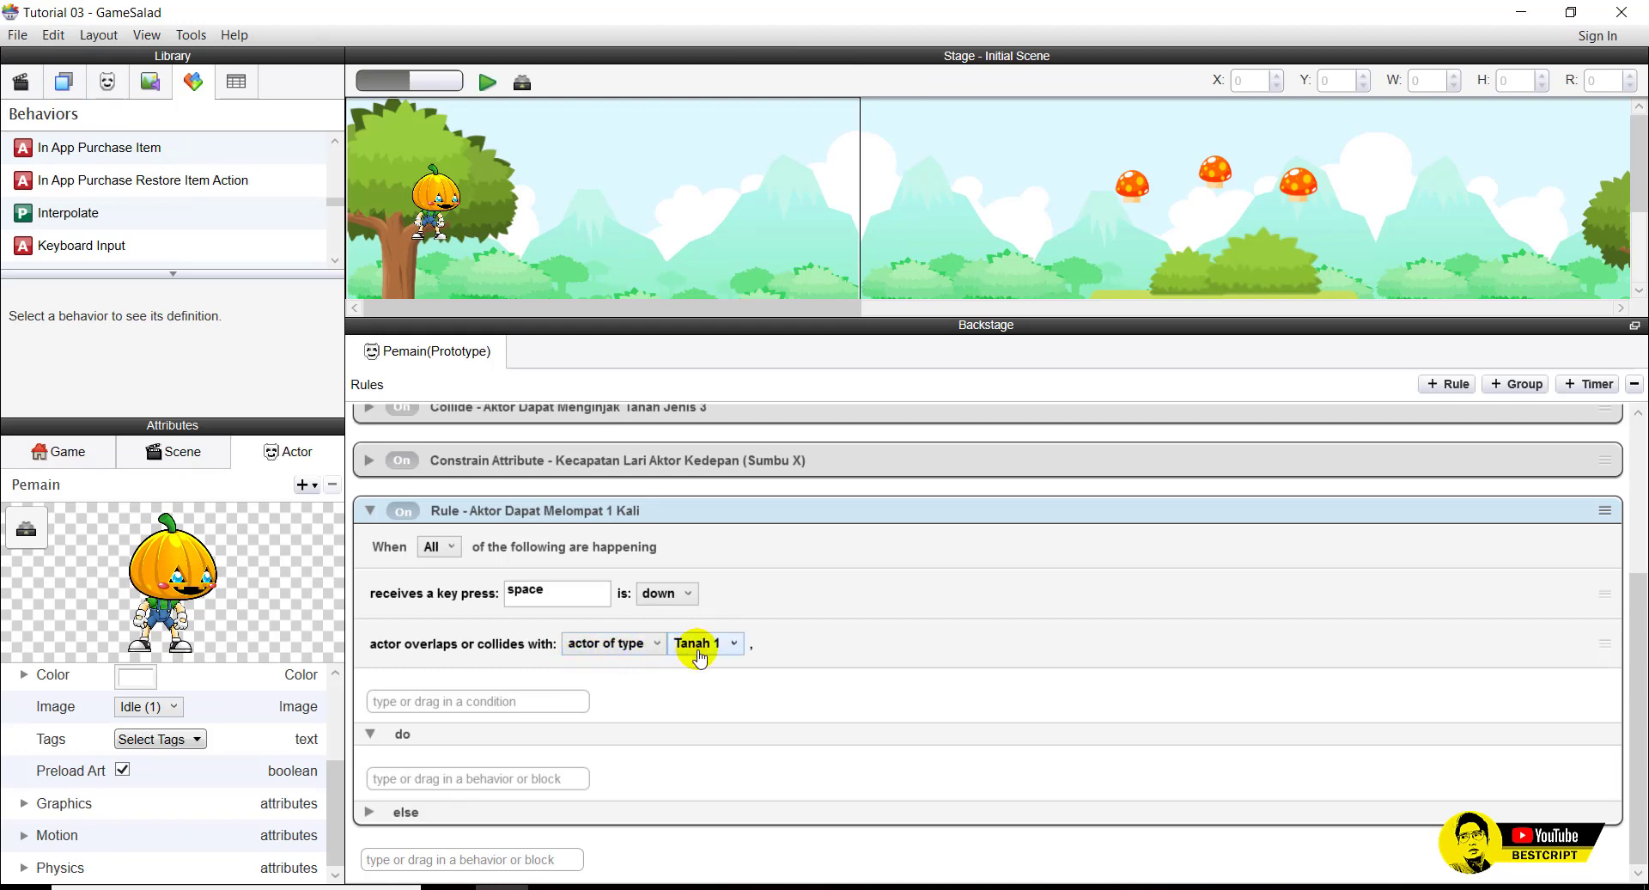
Add a Change Attribute behavior to the do section of the rule "Aktor Dapat Melompat 1 Kali".
{"action": "scroll", "coordinate": [533, 648], "scroll_direction": "up", "scroll_amount": 6}
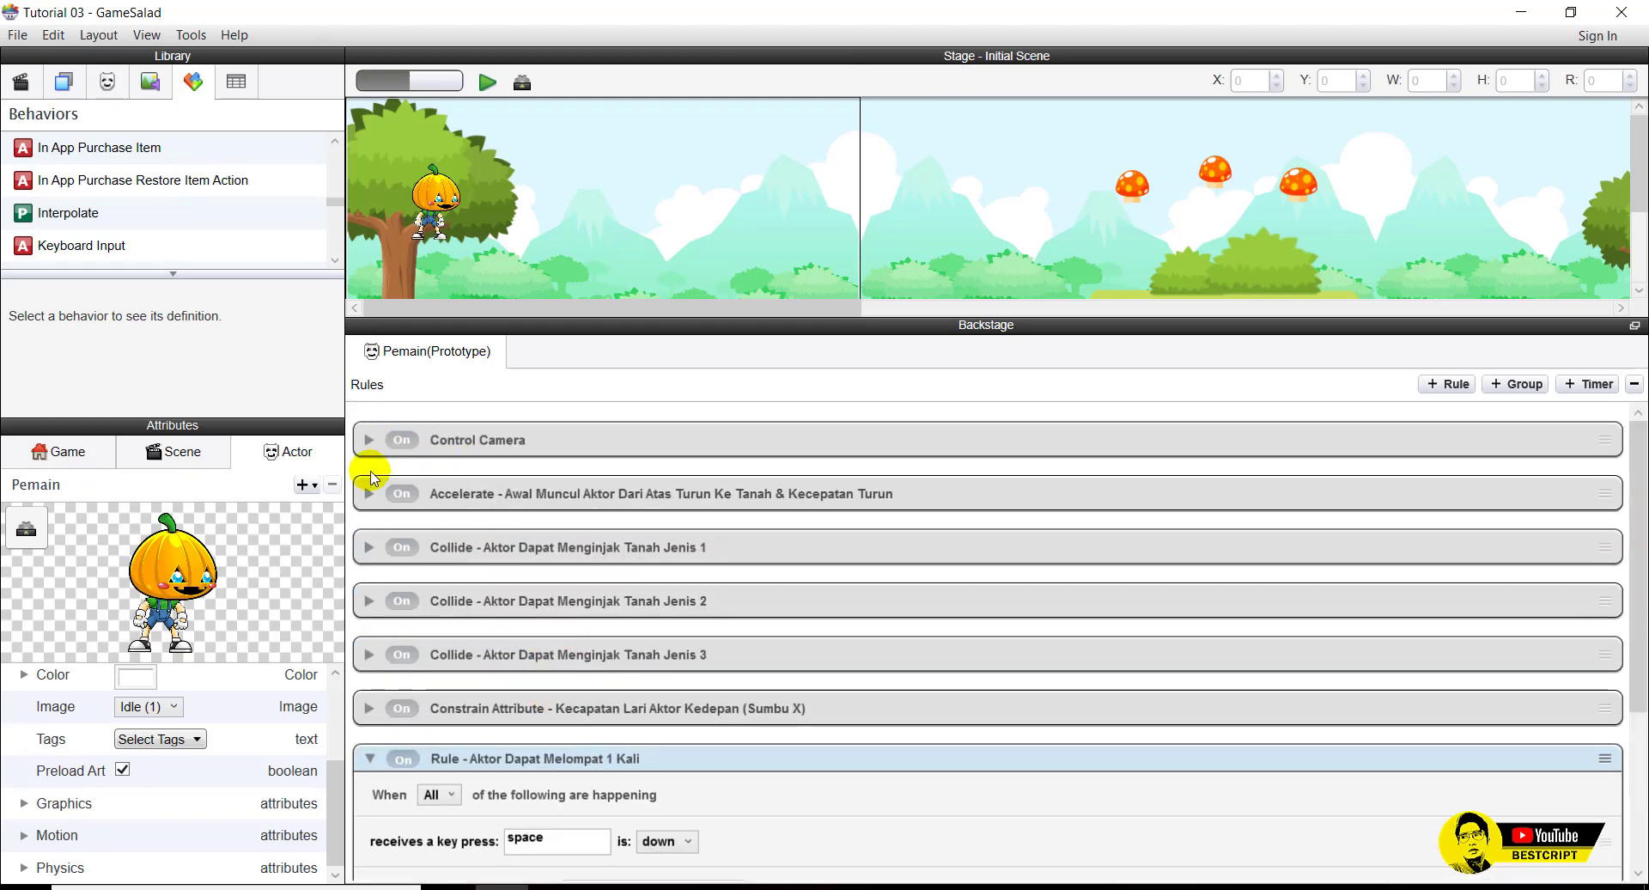
{"action": "scroll", "coordinate": [437, 776], "scroll_direction": "down", "scroll_amount": 4}
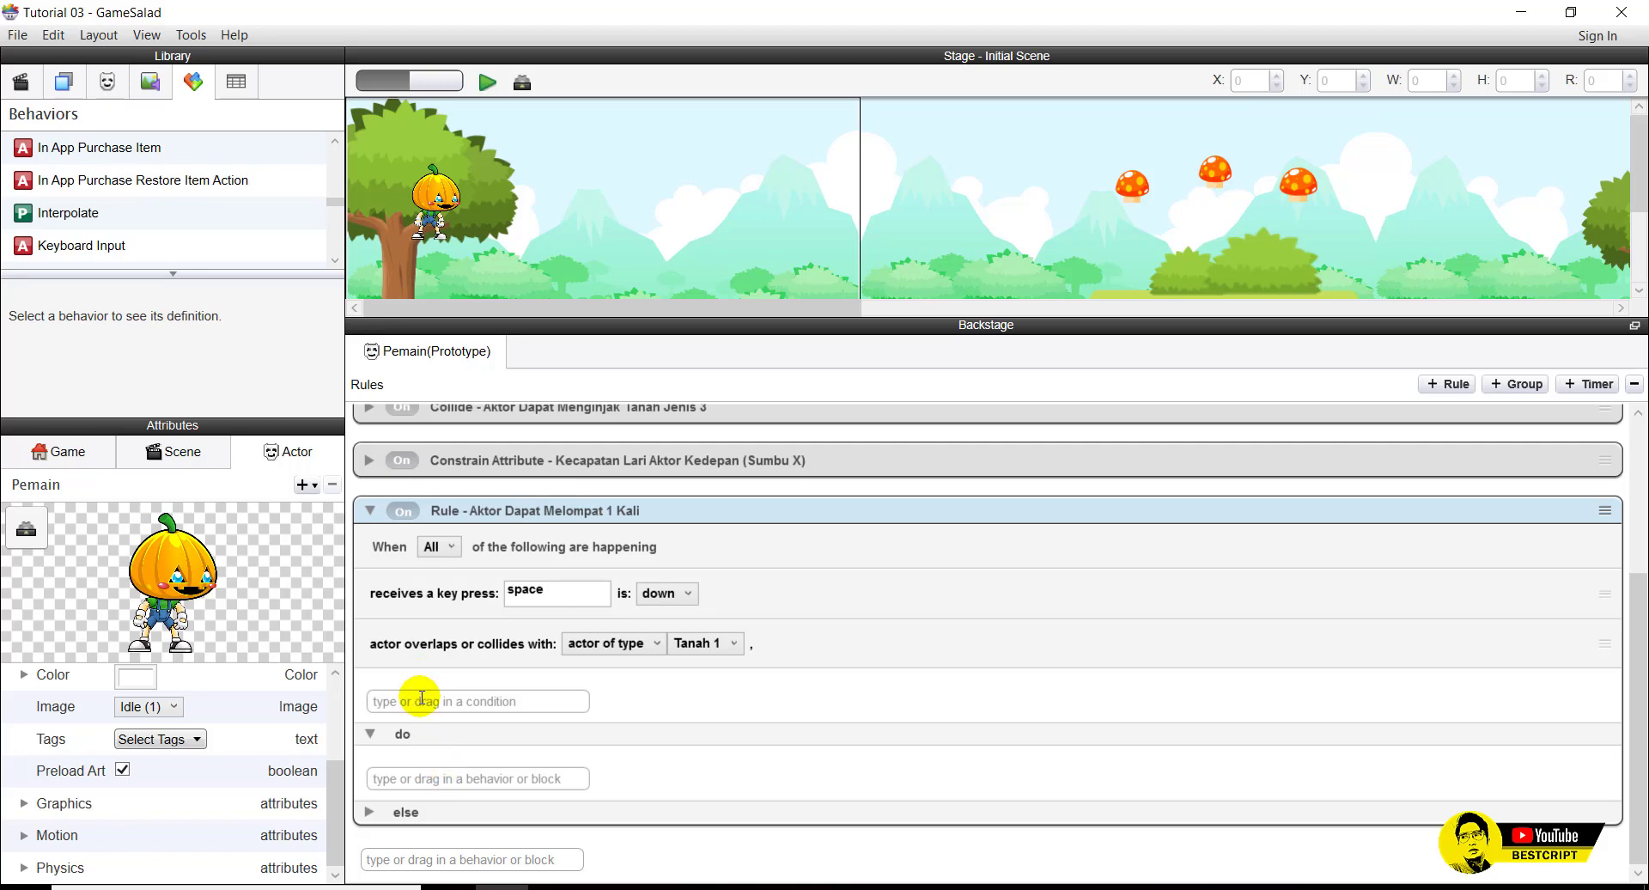
{"action": "left_click", "coordinate": [458, 775]}
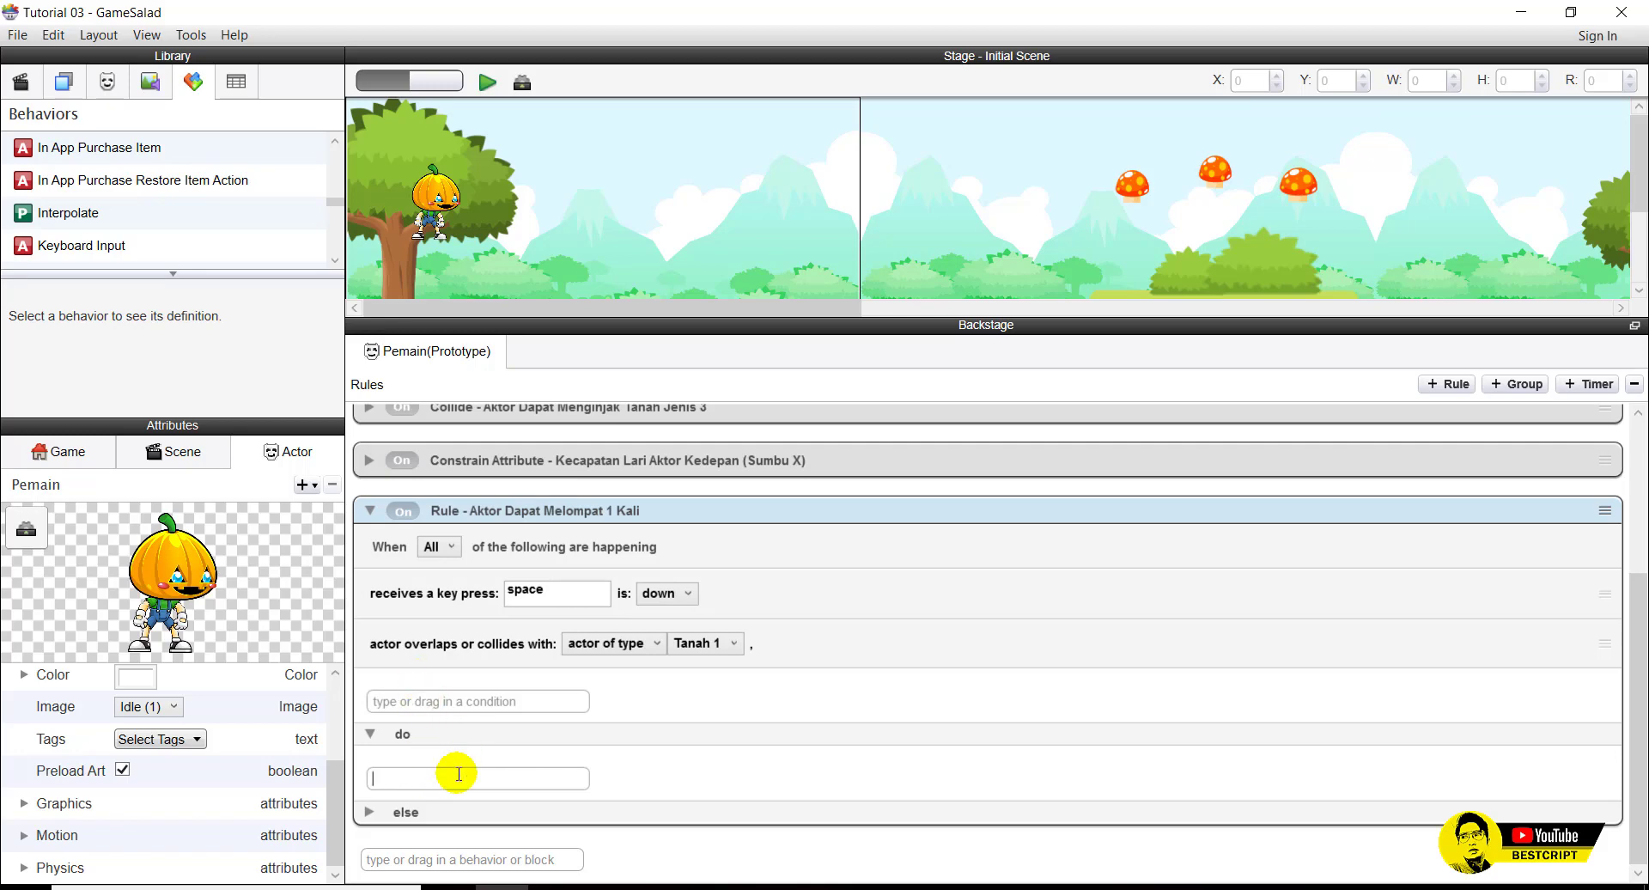
{"action": "type", "text": "change Attribute"}
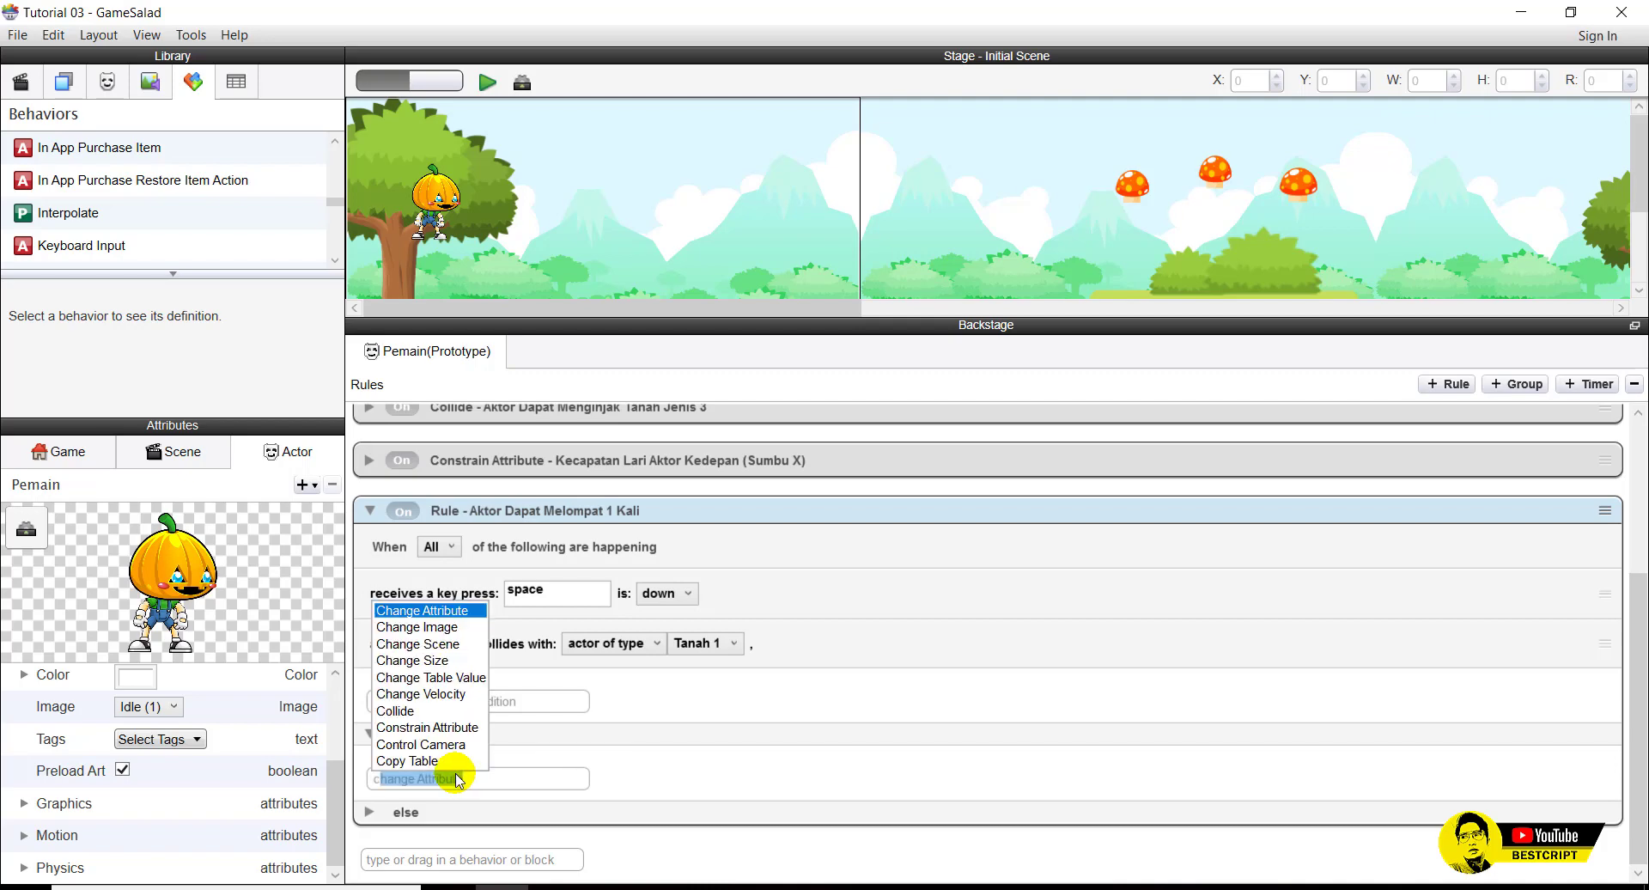
{"action": "left_click", "coordinate": [443, 610]}
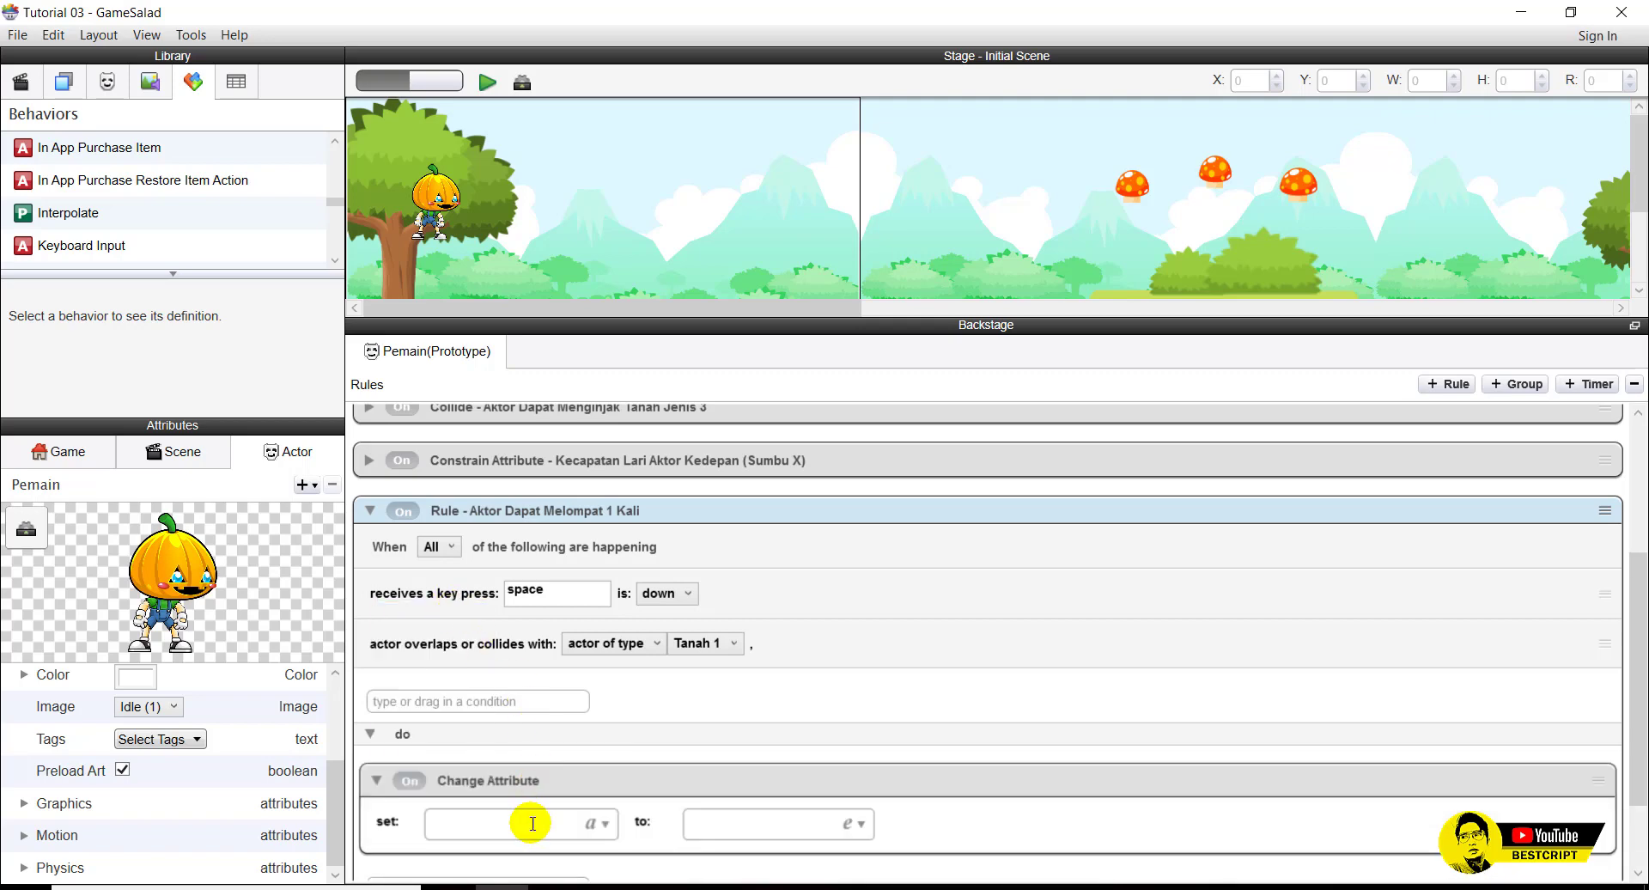
Make the Change Attribute behavior act on the Pemain actor's linear velocity from its Motion attributes.
{"action": "left_click", "coordinate": [606, 824]}
{"action": "left_click_drag", "start_coordinate": [610, 837], "coordinate": [751, 706]}
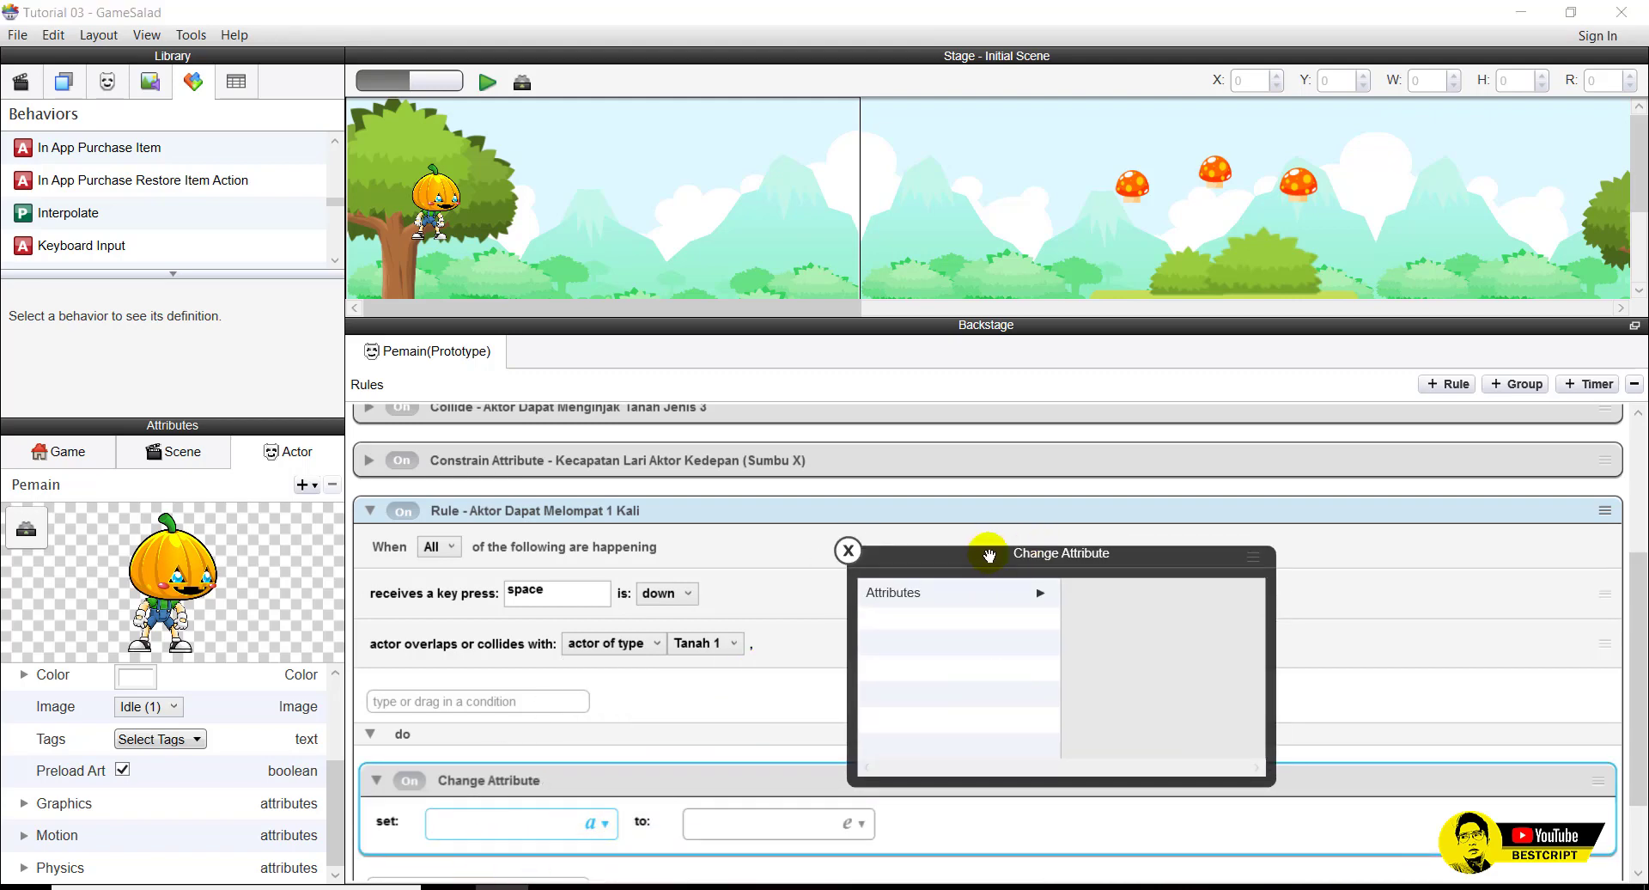
{"action": "left_click", "coordinate": [969, 591]}
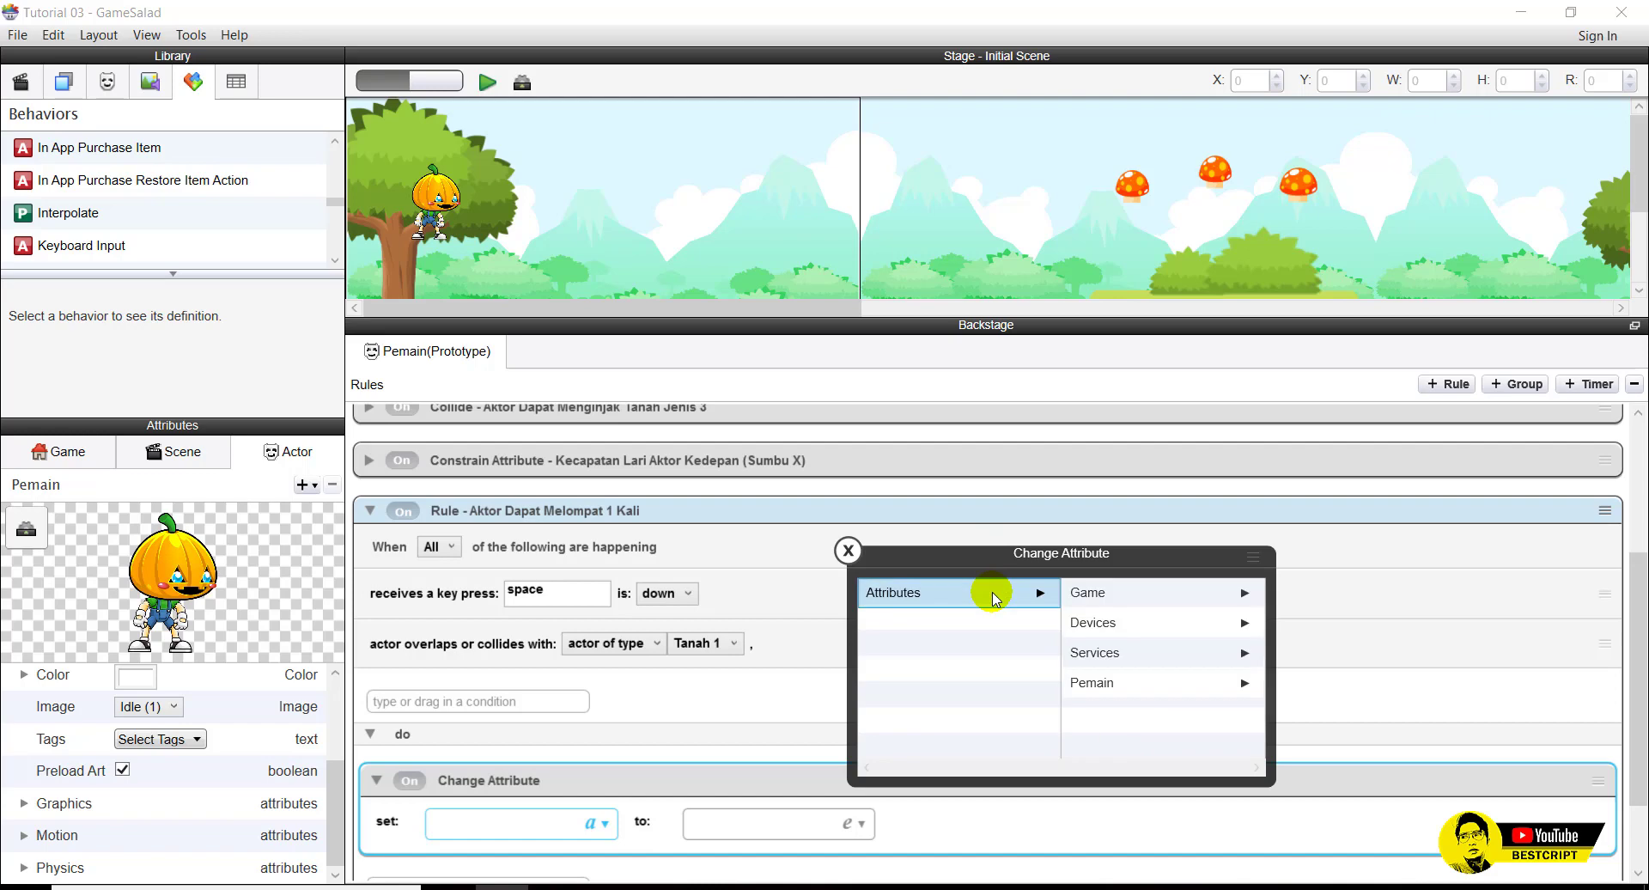
{"action": "left_click", "coordinate": [1119, 683]}
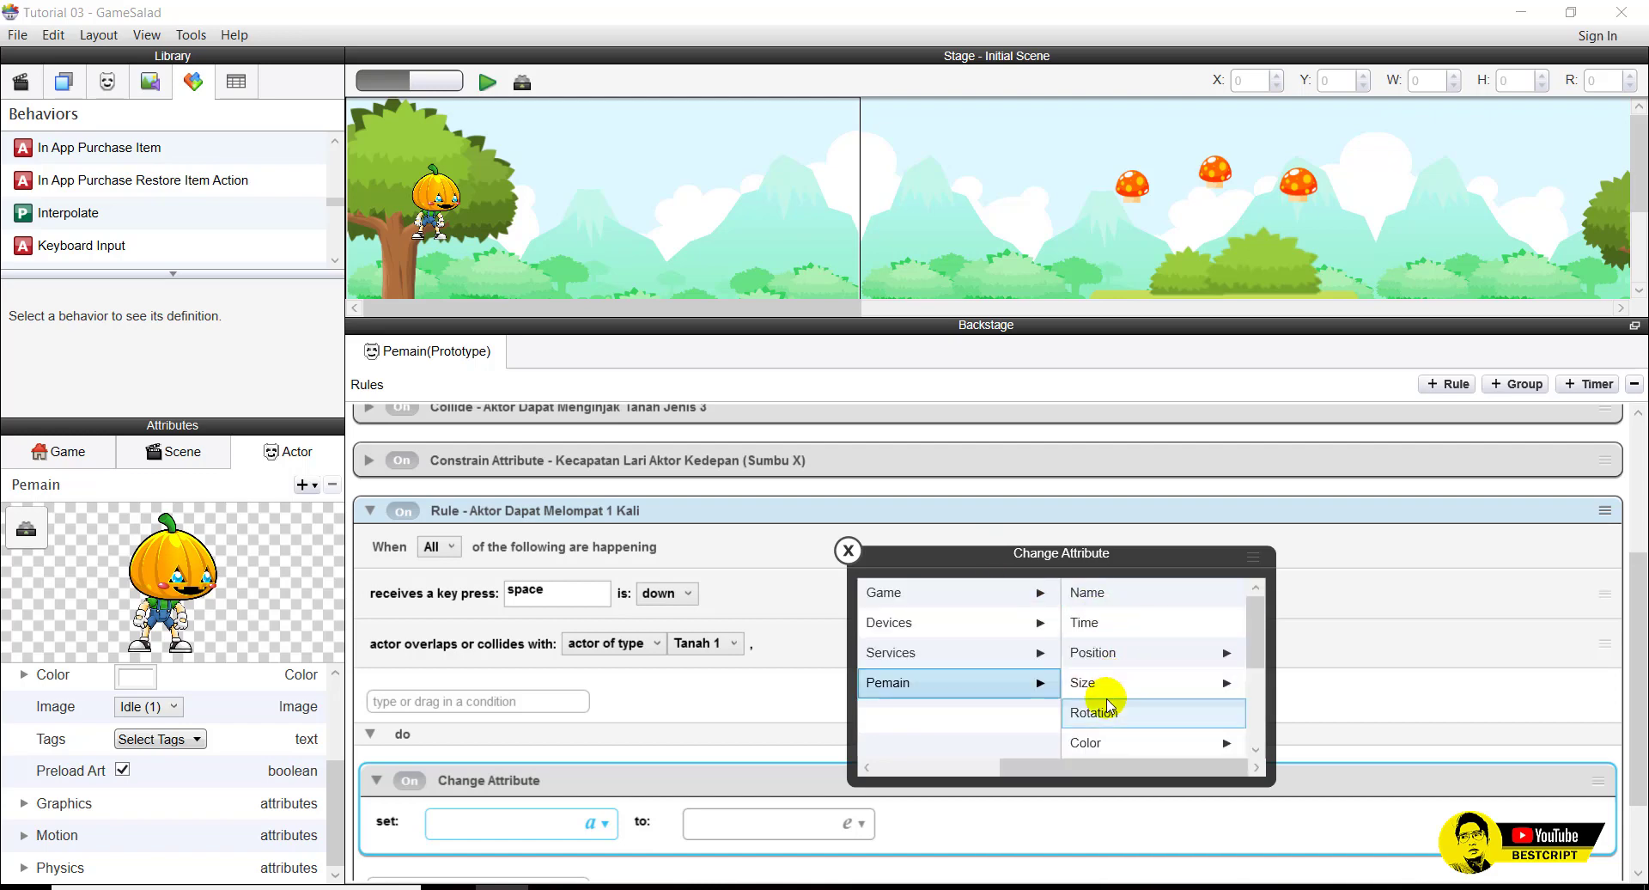
{"action": "scroll", "coordinate": [1108, 706], "scroll_direction": "down", "scroll_amount": 3}
{"action": "left_click", "coordinate": [1113, 712]}
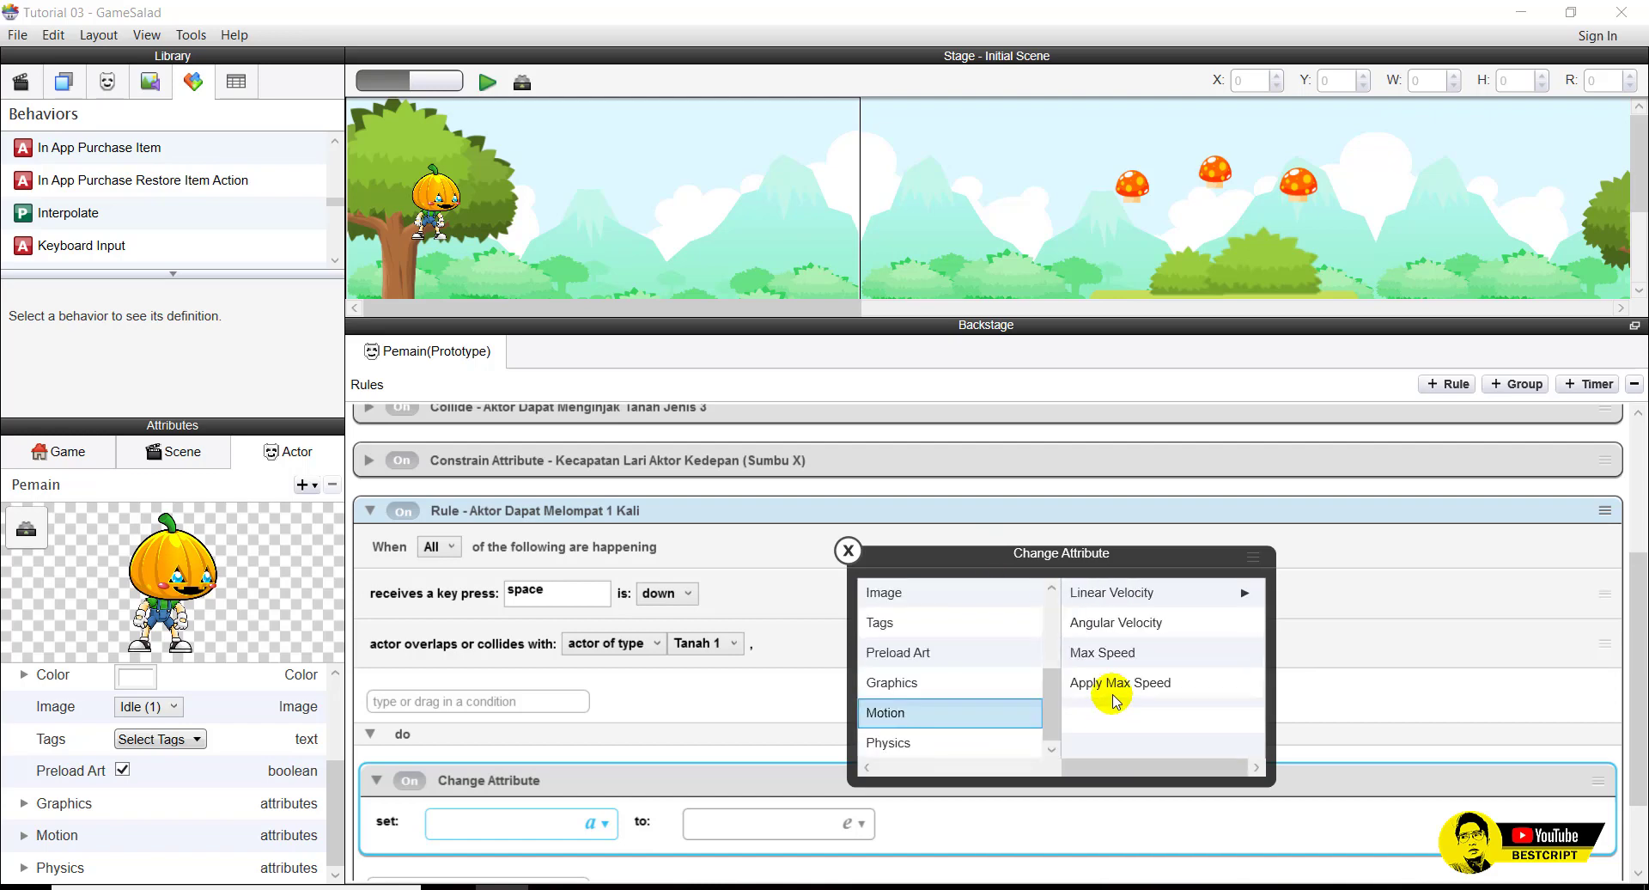
{"action": "left_click", "coordinate": [1152, 593]}
{"action": "left_click", "coordinate": [1097, 626]}
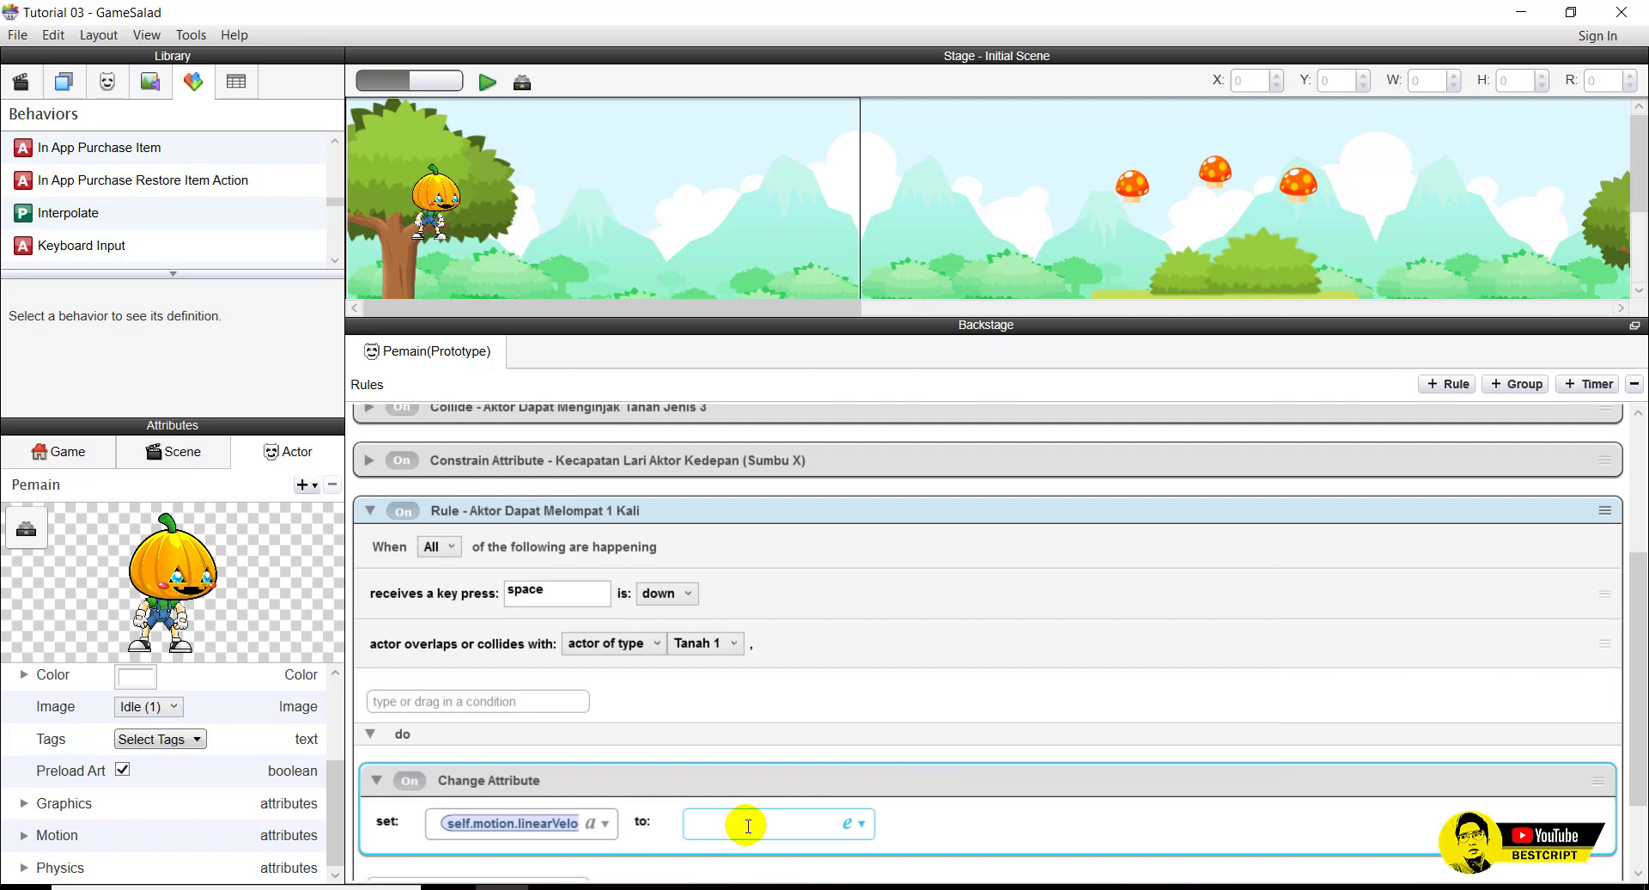
Set the linear velocity in the Change Attribute behavior to 400, test the jump in the preview and return to the editor.
{"action": "type", "text": "400"}
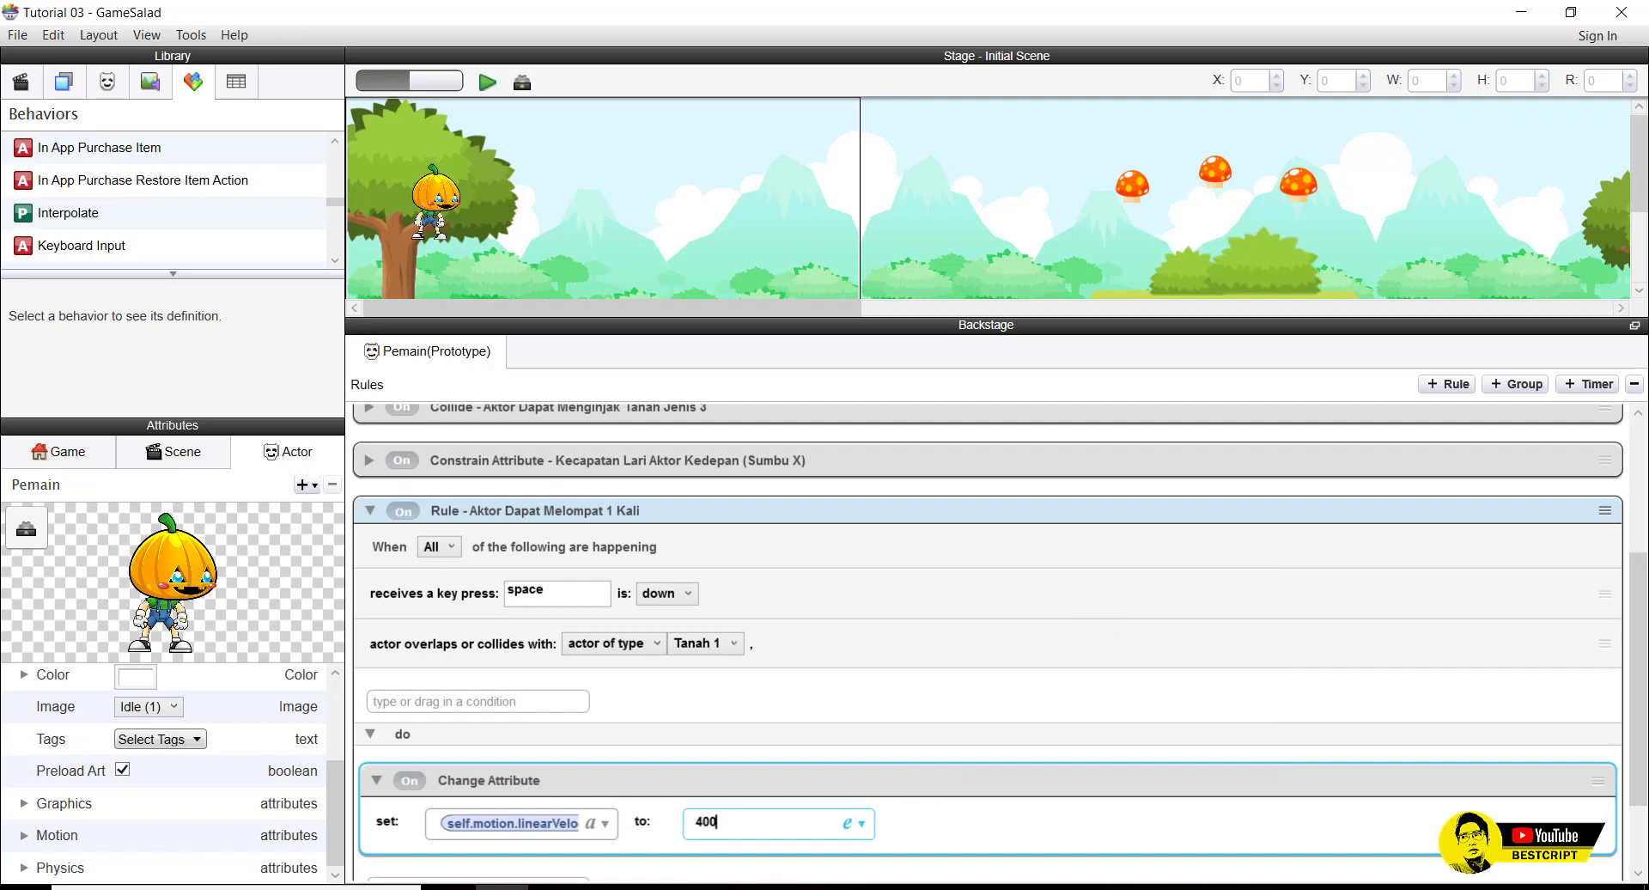
{"action": "left_click", "coordinate": [486, 82]}
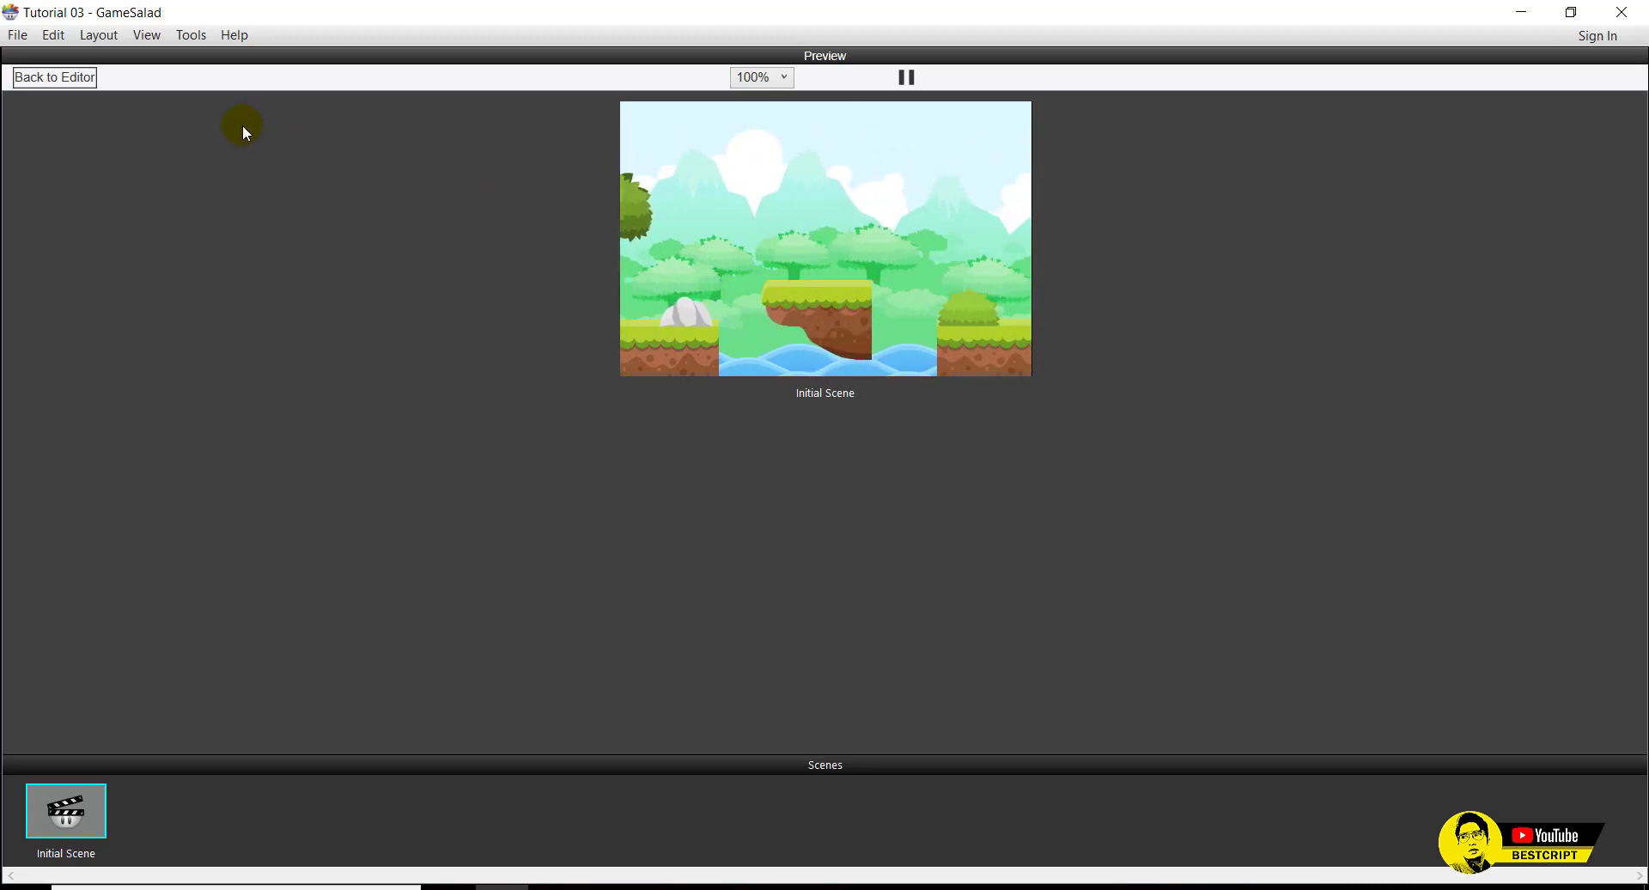
{"action": "left_click", "coordinate": [77, 84]}
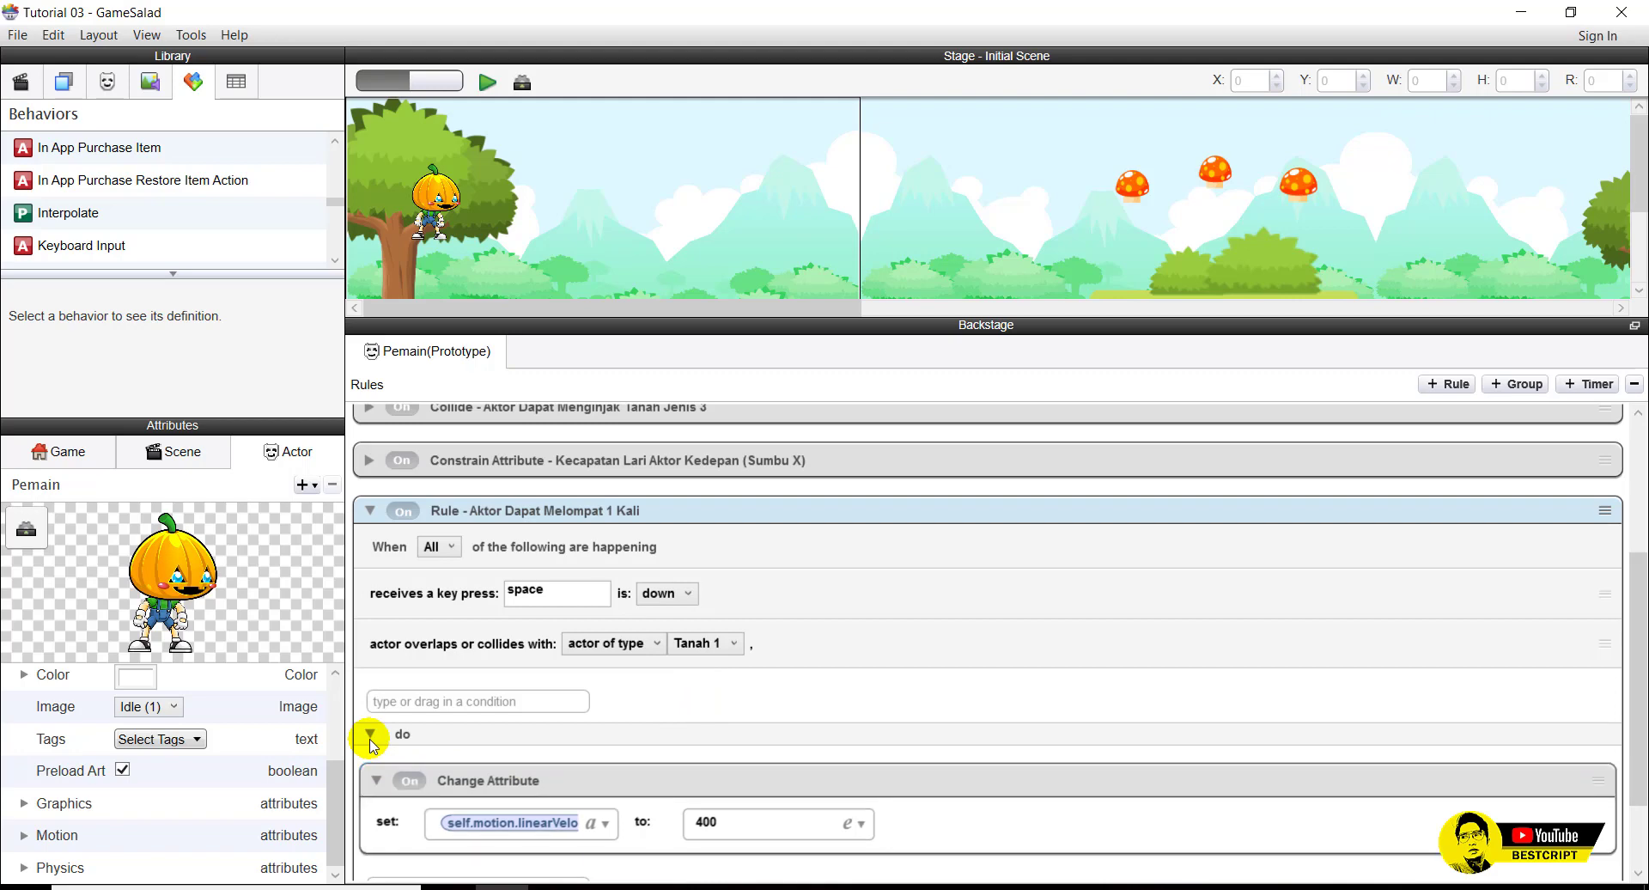
Review the Pemain actor's Accelerate, Tanah Jenis 1 Collide and Constrain Attribute behaviors with the jump rule collapsed.
{"action": "scroll", "coordinate": [382, 498], "scroll_direction": "up", "scroll_amount": 3}
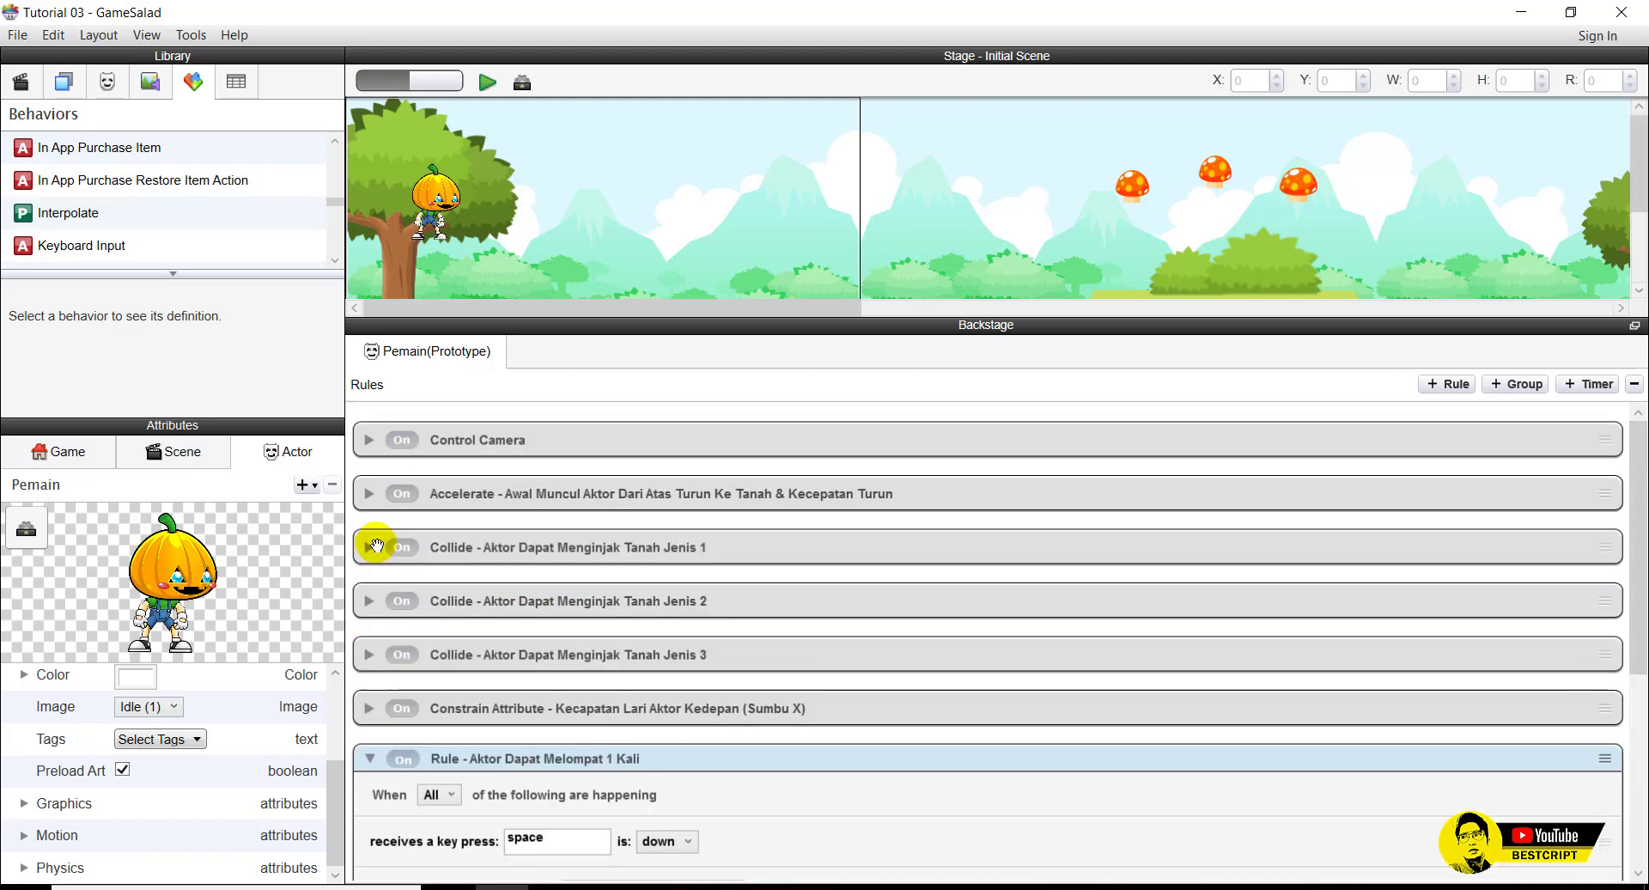
{"action": "left_click", "coordinate": [369, 757]}
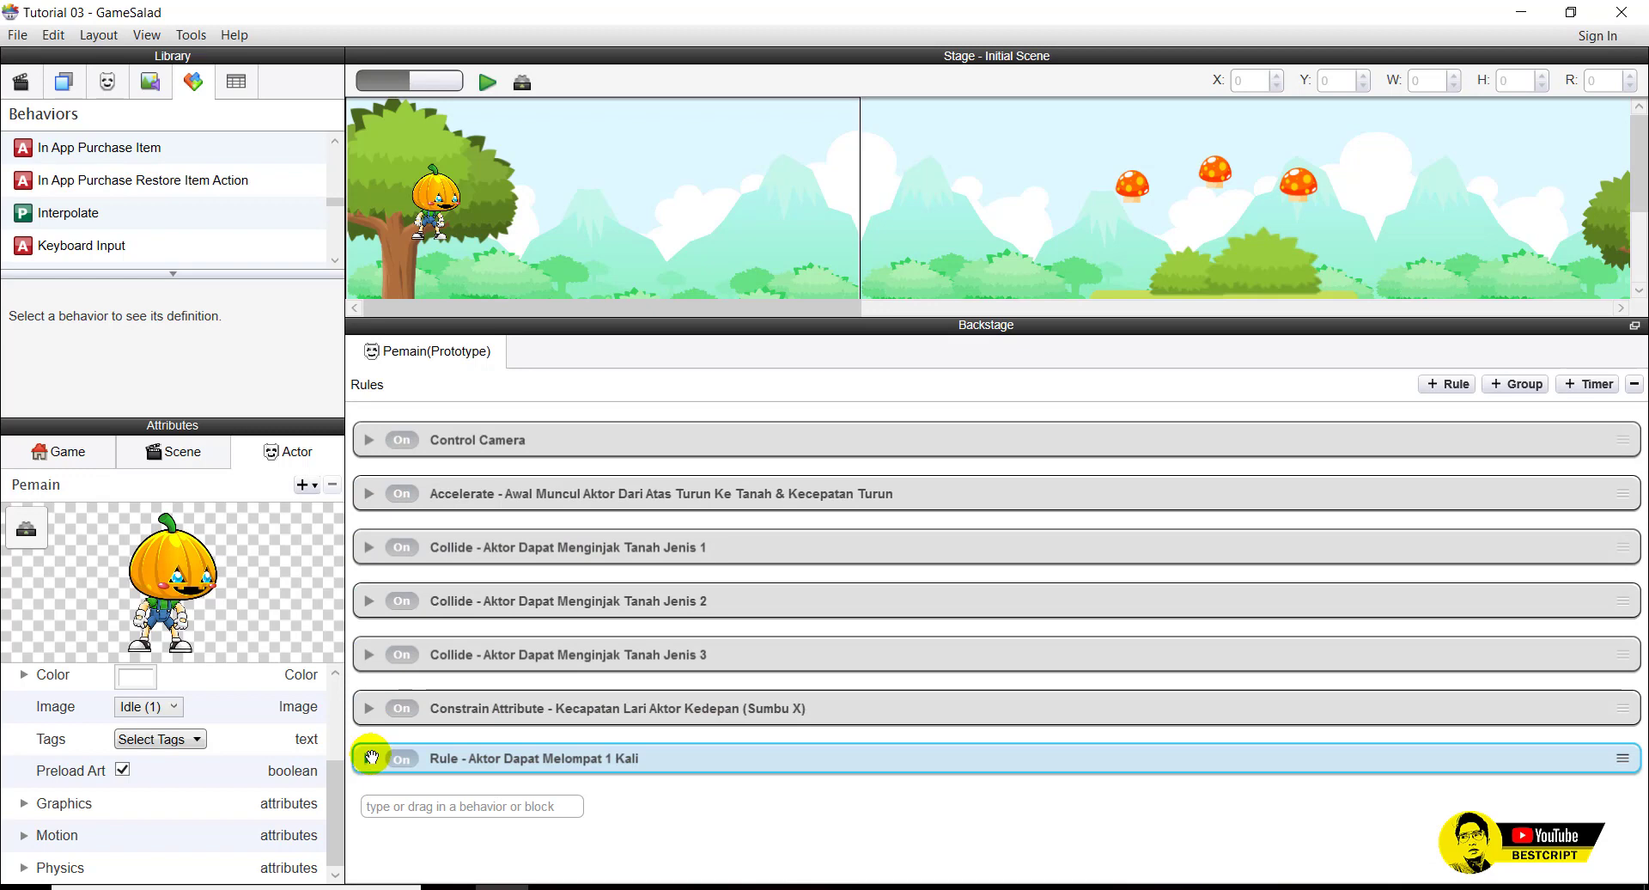
{"action": "left_click", "coordinate": [368, 492]}
{"action": "left_click", "coordinate": [369, 492]}
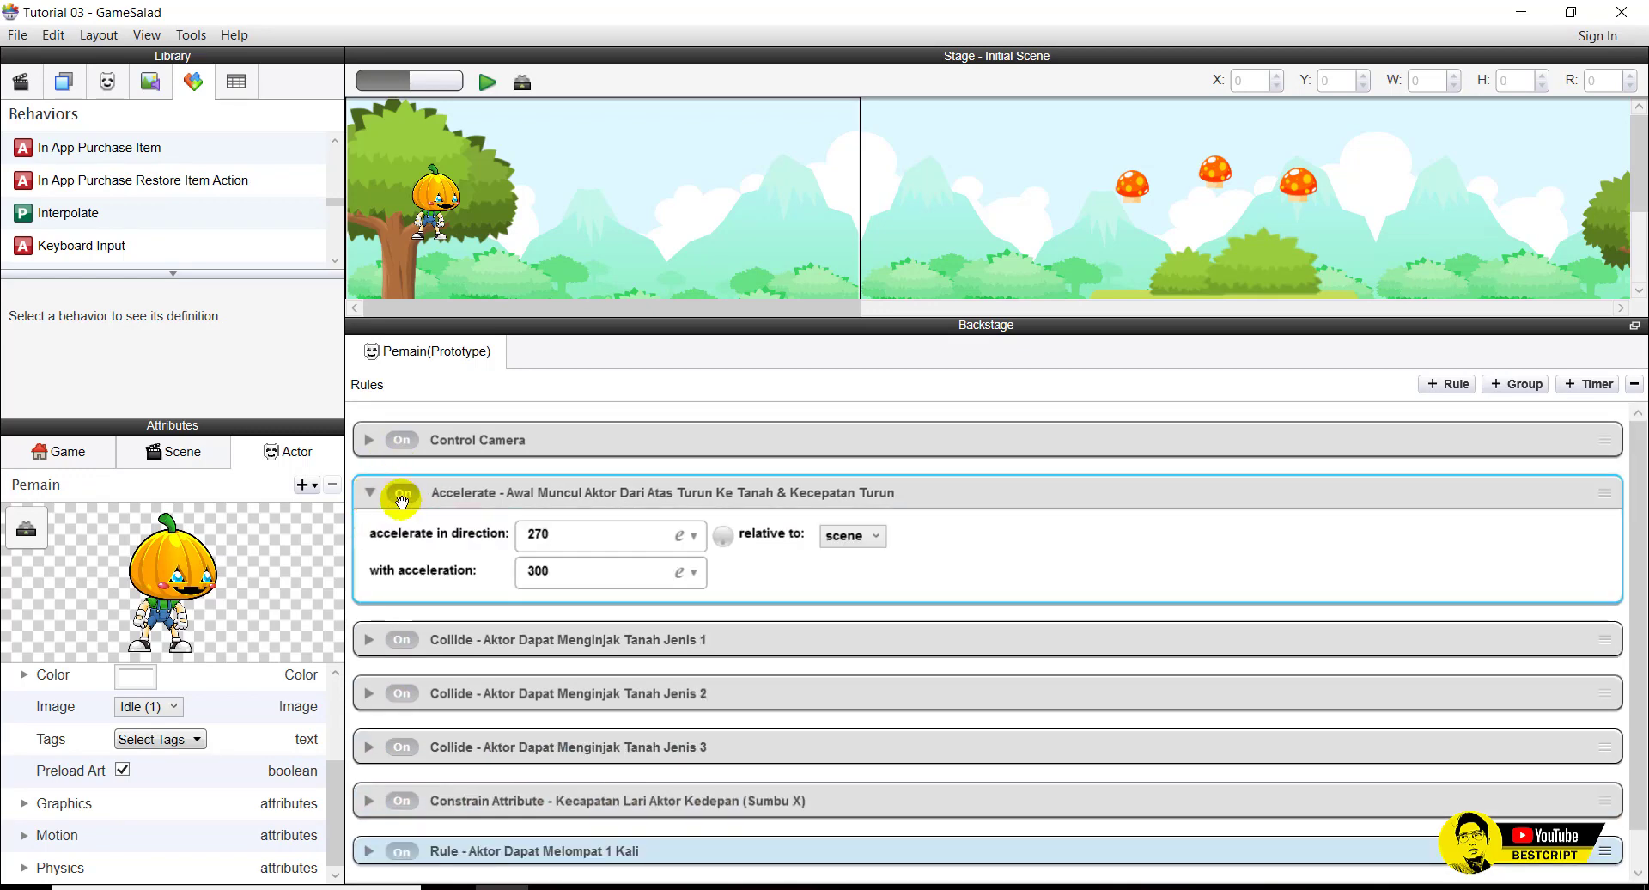
{"action": "left_click", "coordinate": [527, 574]}
{"action": "left_click", "coordinate": [373, 491]}
{"action": "left_click", "coordinate": [375, 545]}
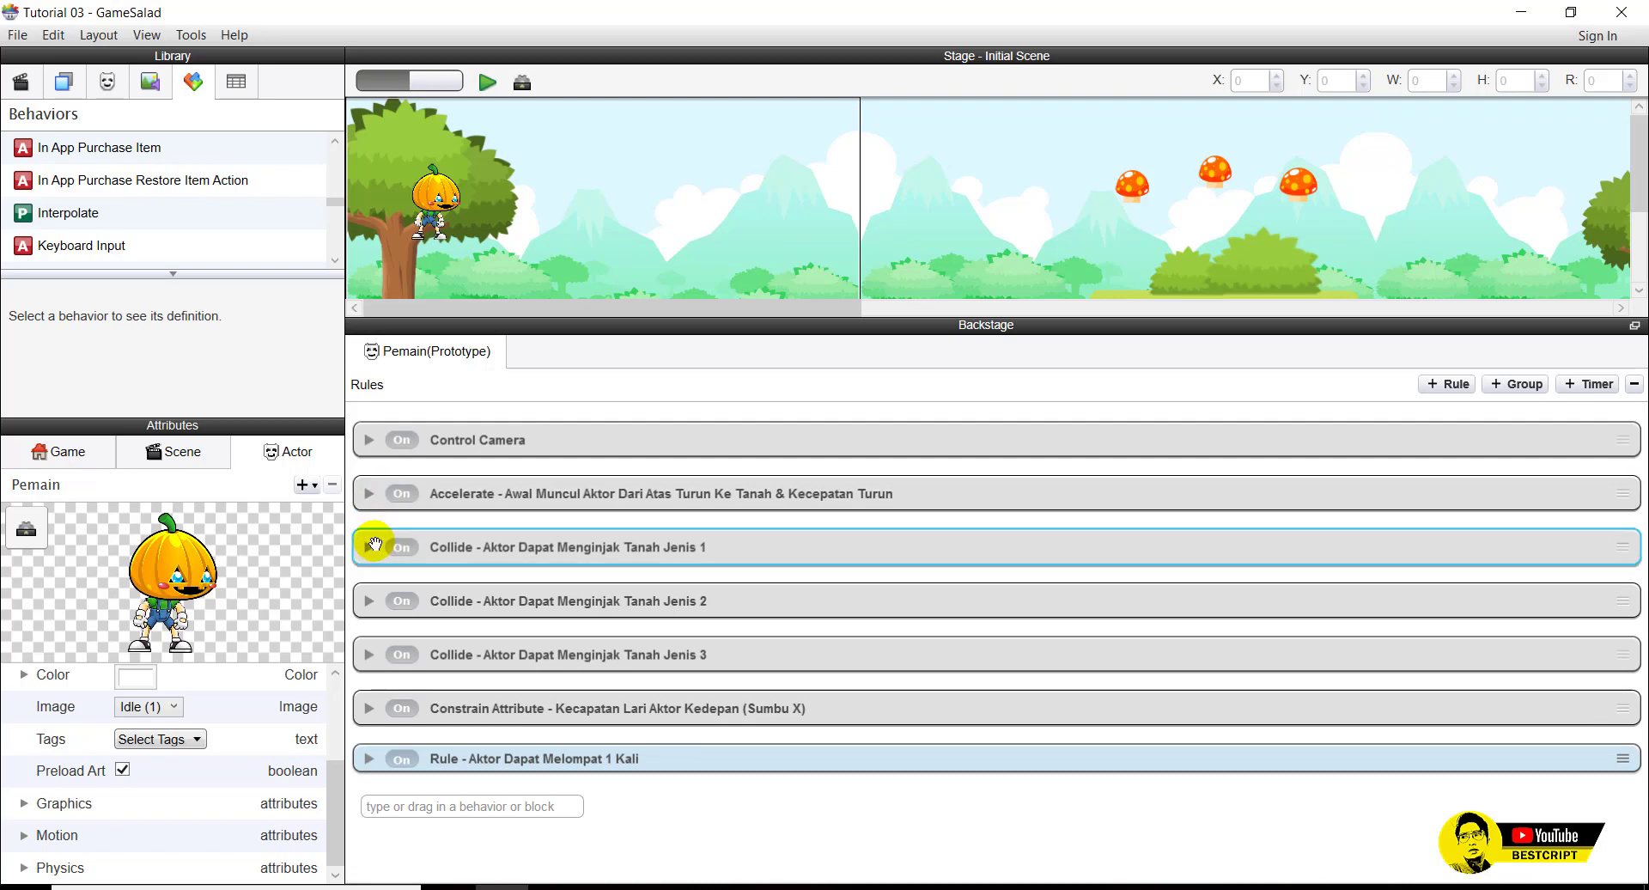
{"action": "left_click", "coordinate": [369, 547]}
{"action": "left_click", "coordinate": [369, 547]}
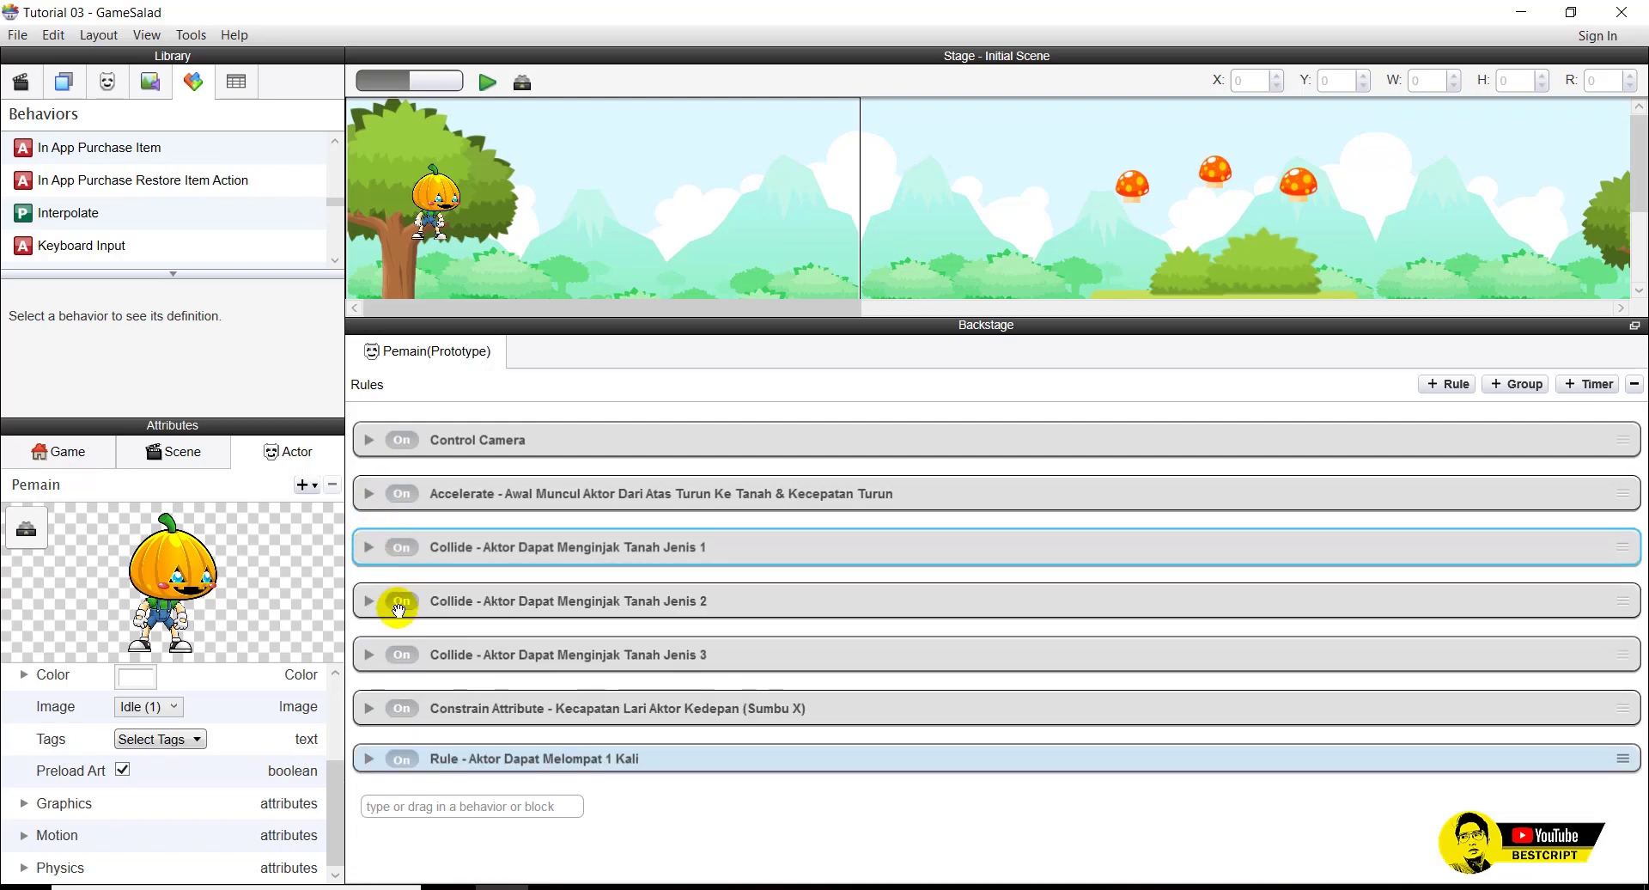
{"action": "left_click", "coordinate": [371, 708]}
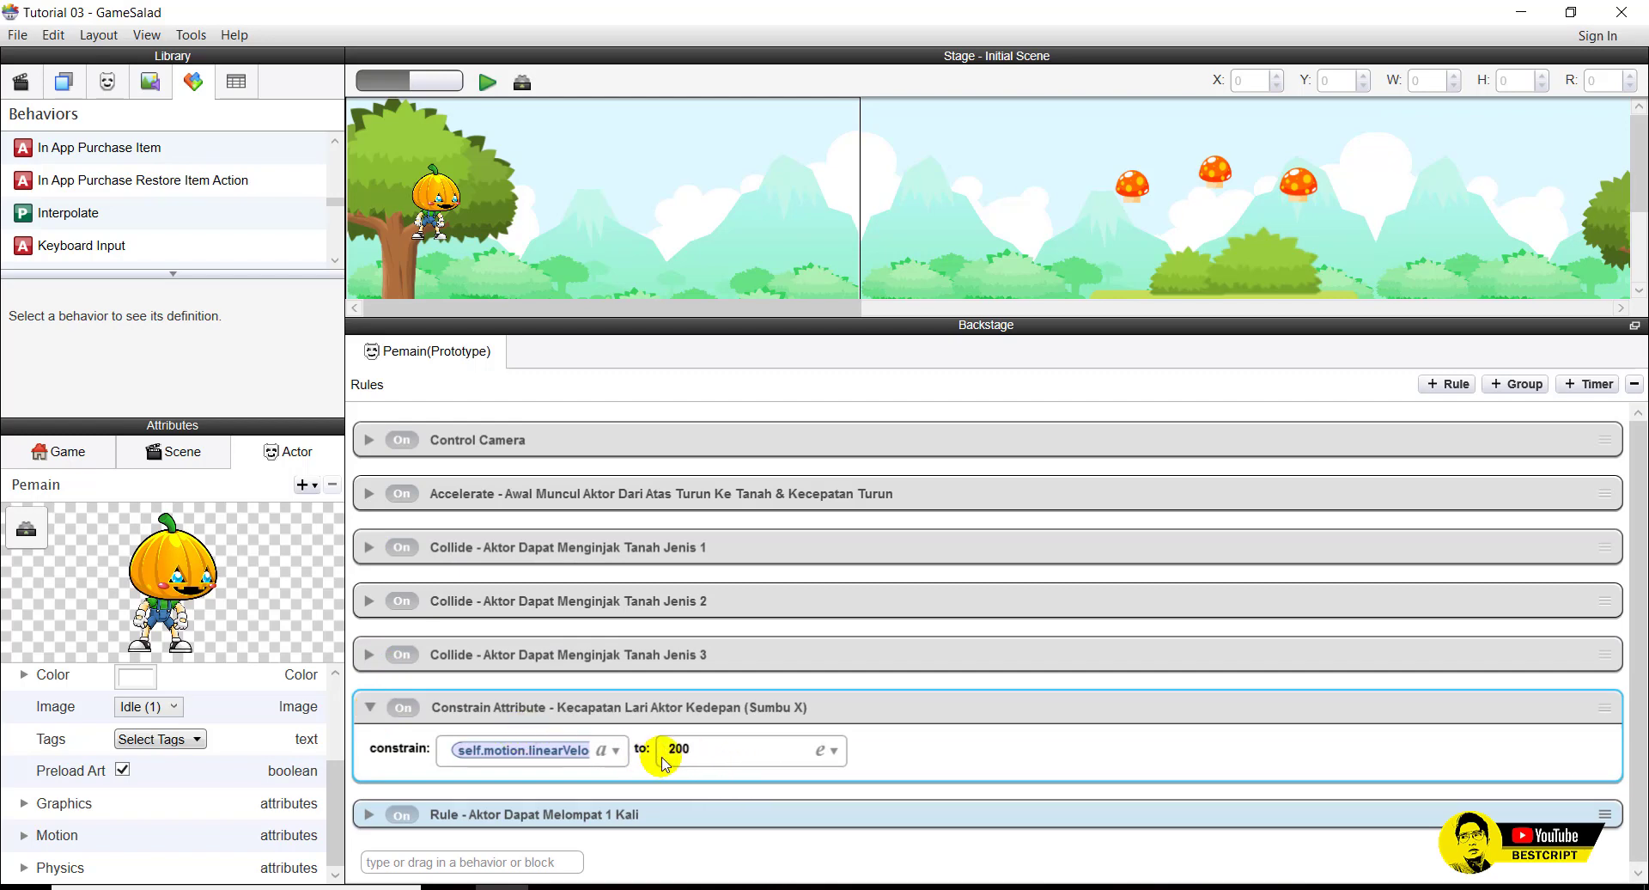
{"action": "left_click", "coordinate": [369, 708]}
Try a linear velocity of 100 in the jump rule's Change Attribute behavior and test the jump in the preview.
{"action": "left_click", "coordinate": [374, 757]}
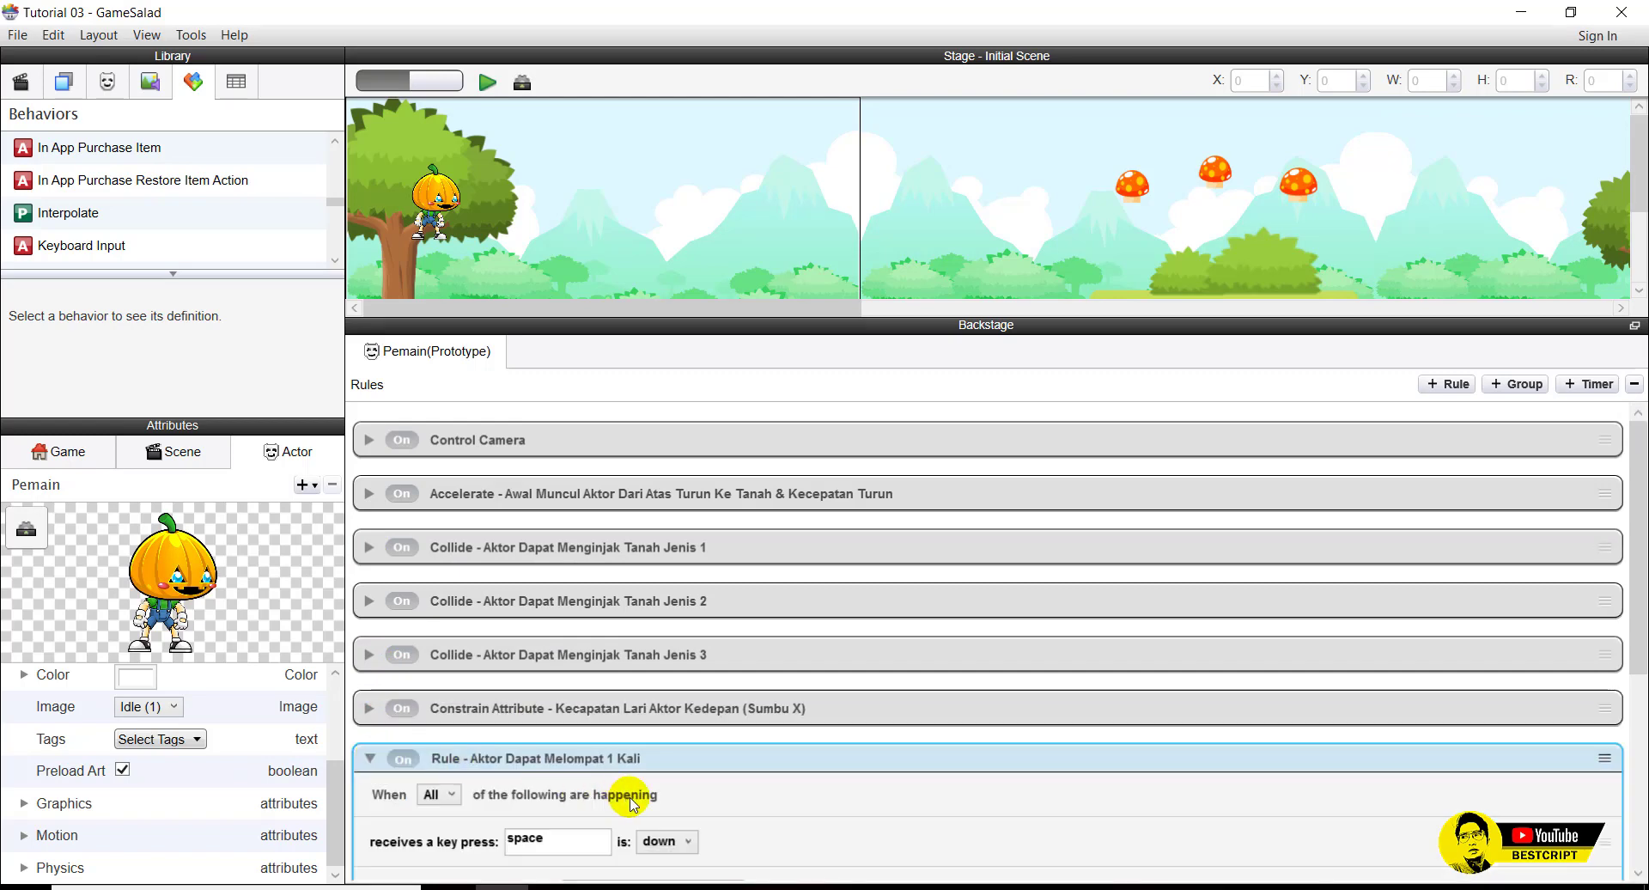
{"action": "left_click", "coordinate": [703, 760]}
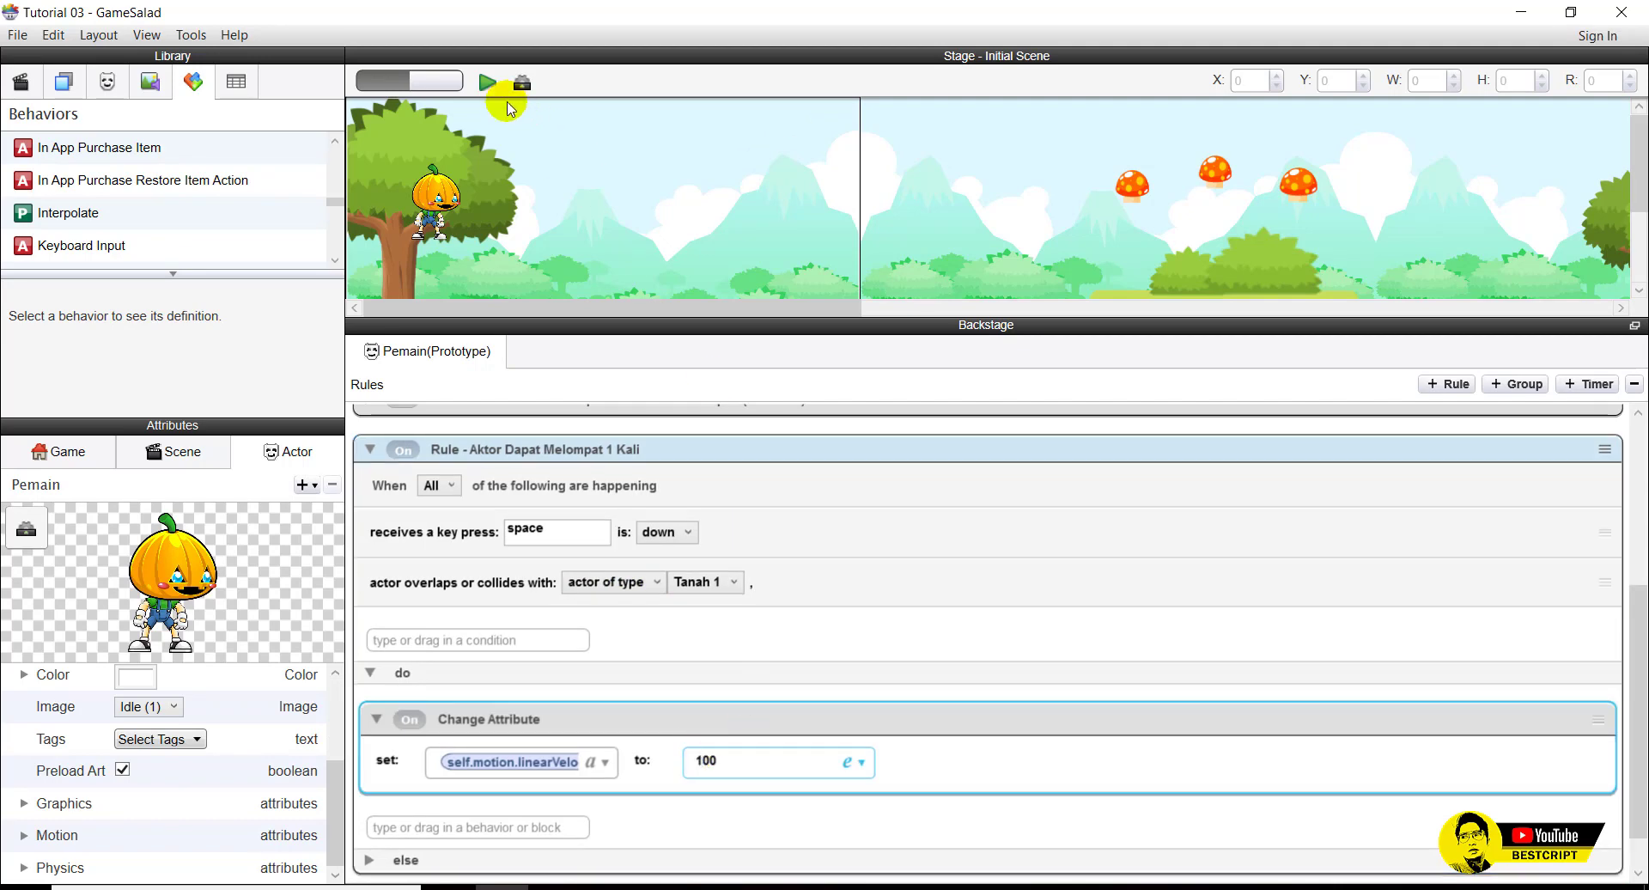
{"action": "left_click", "coordinate": [487, 83]}
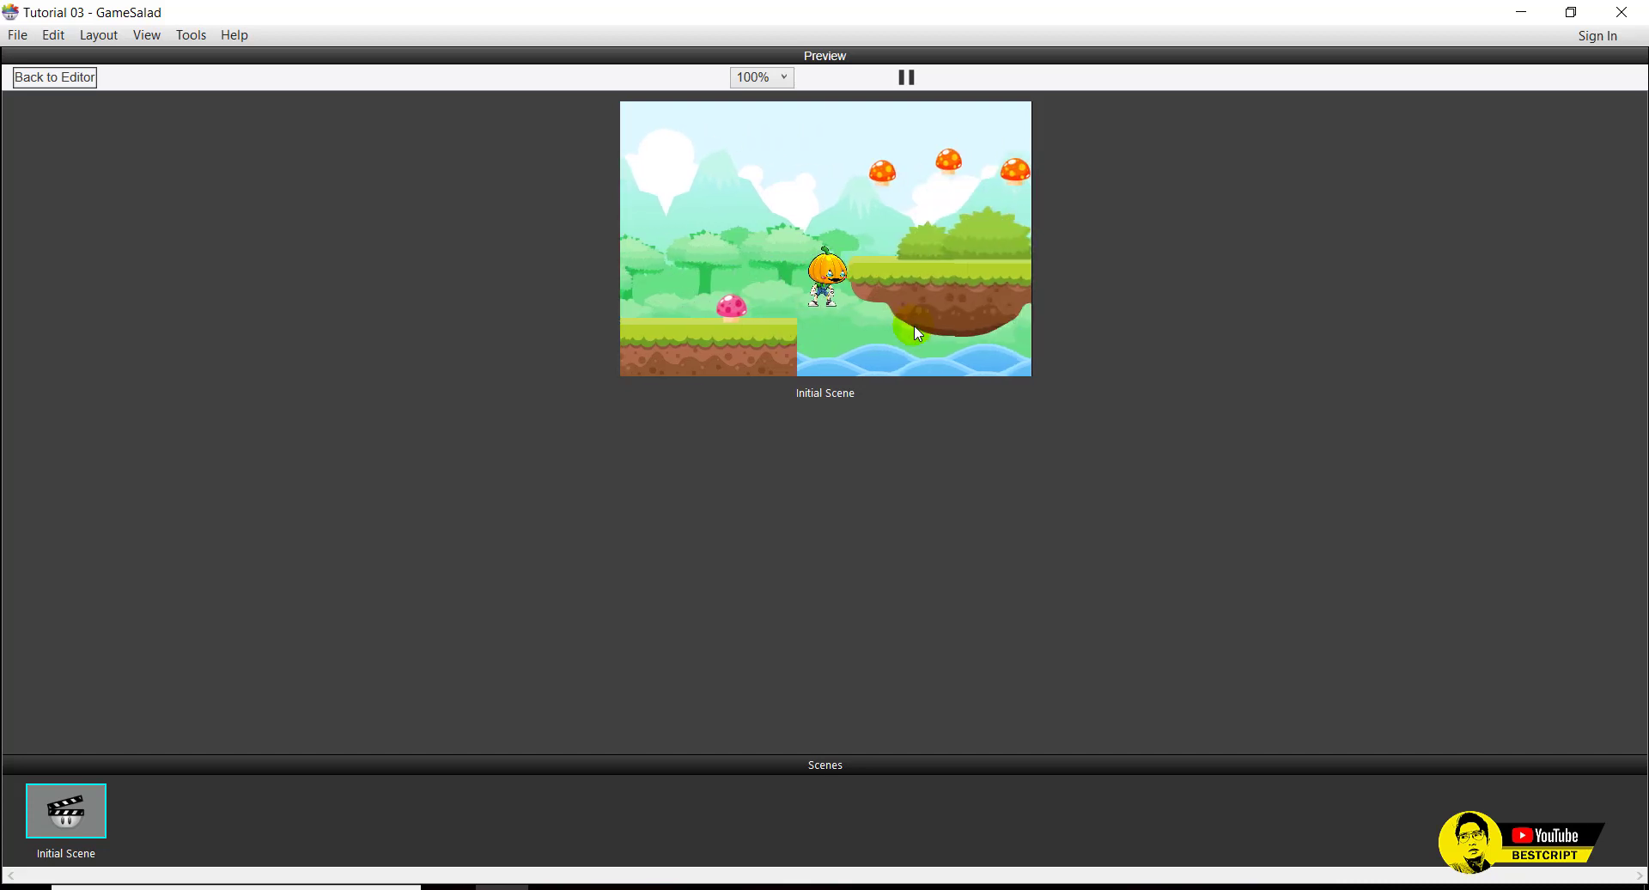
{"action": "left_click", "coordinate": [60, 77]}
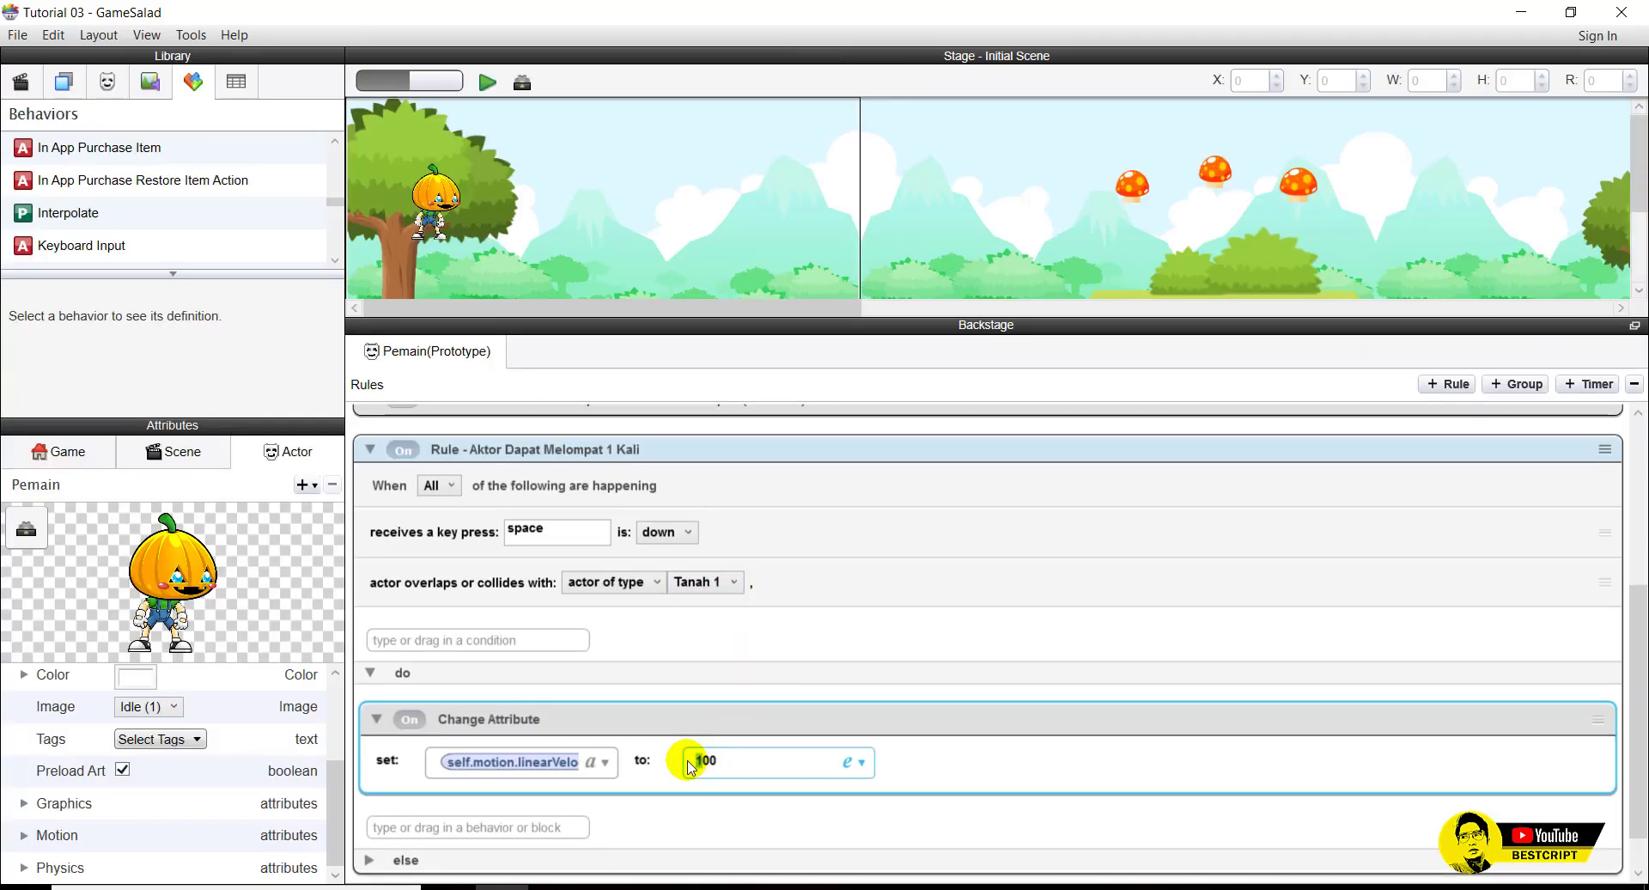
{"action": "left_click", "coordinate": [487, 81]}
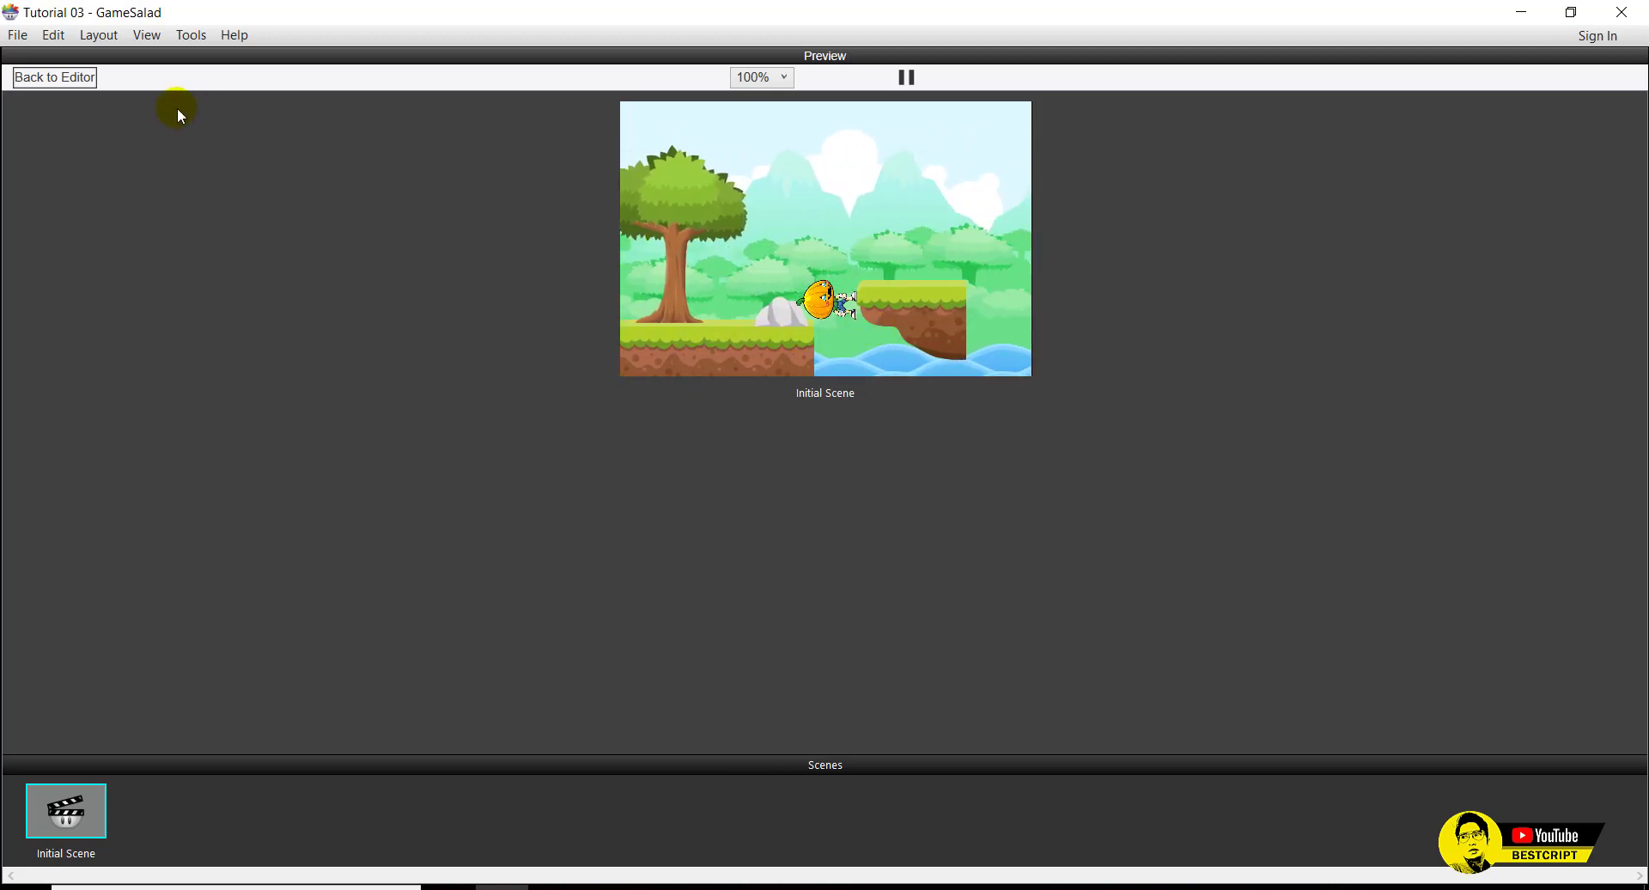
{"action": "left_click", "coordinate": [55, 77]}
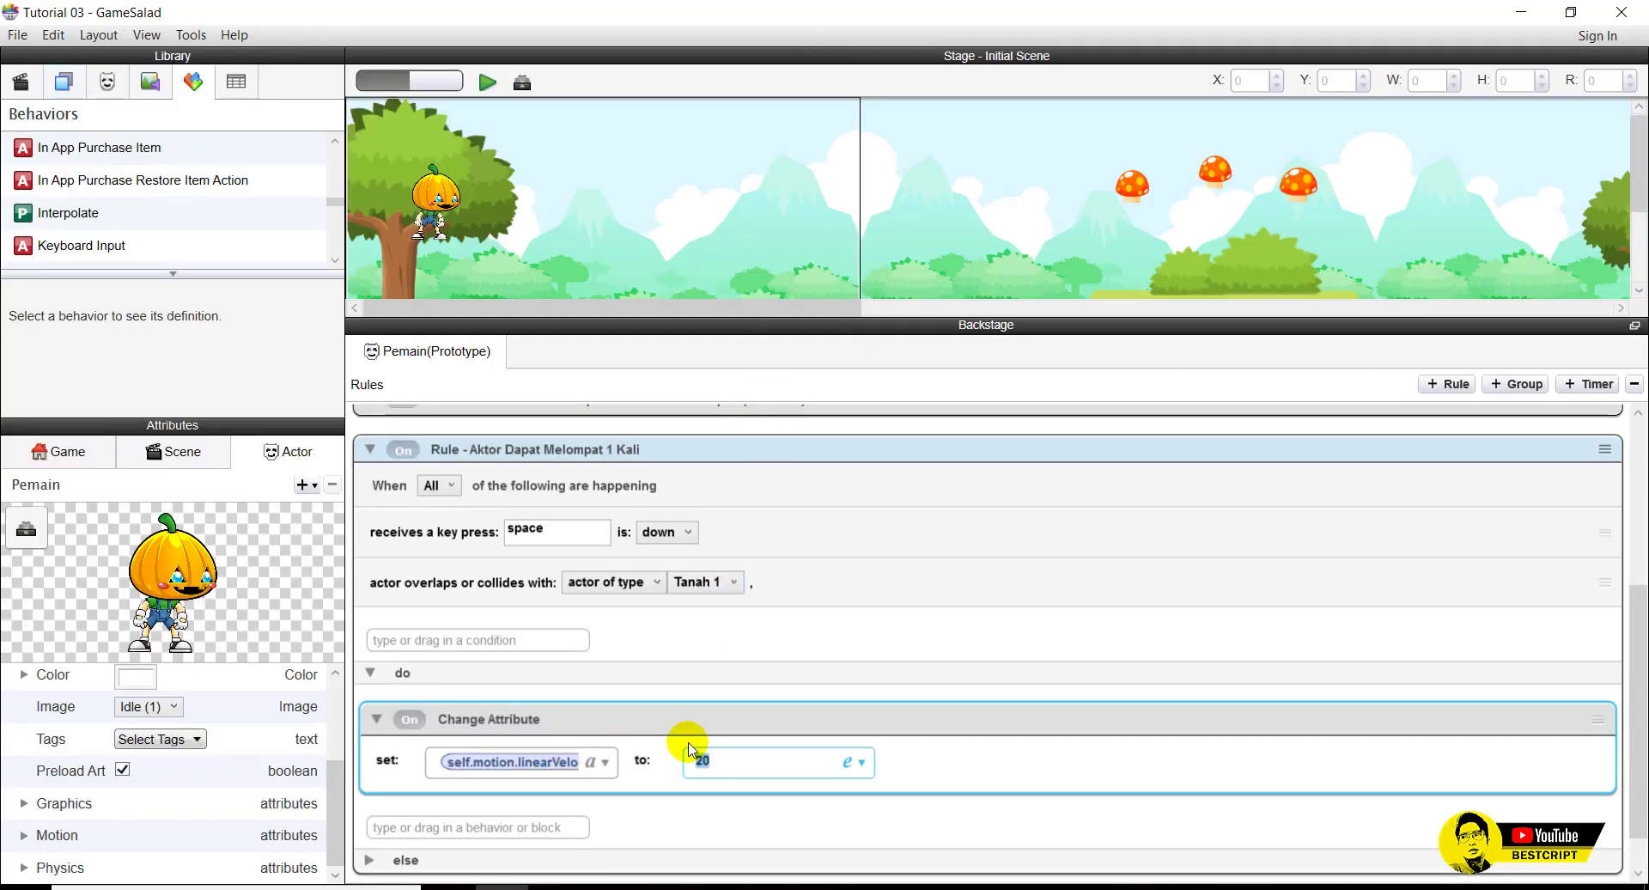
Set the linear velocity in the jump rule to 250, test the jump in the preview and return to the editor.
{"action": "left_click", "coordinate": [701, 761]}
{"action": "type", "text": "5"}
{"action": "left_click", "coordinate": [487, 82]}
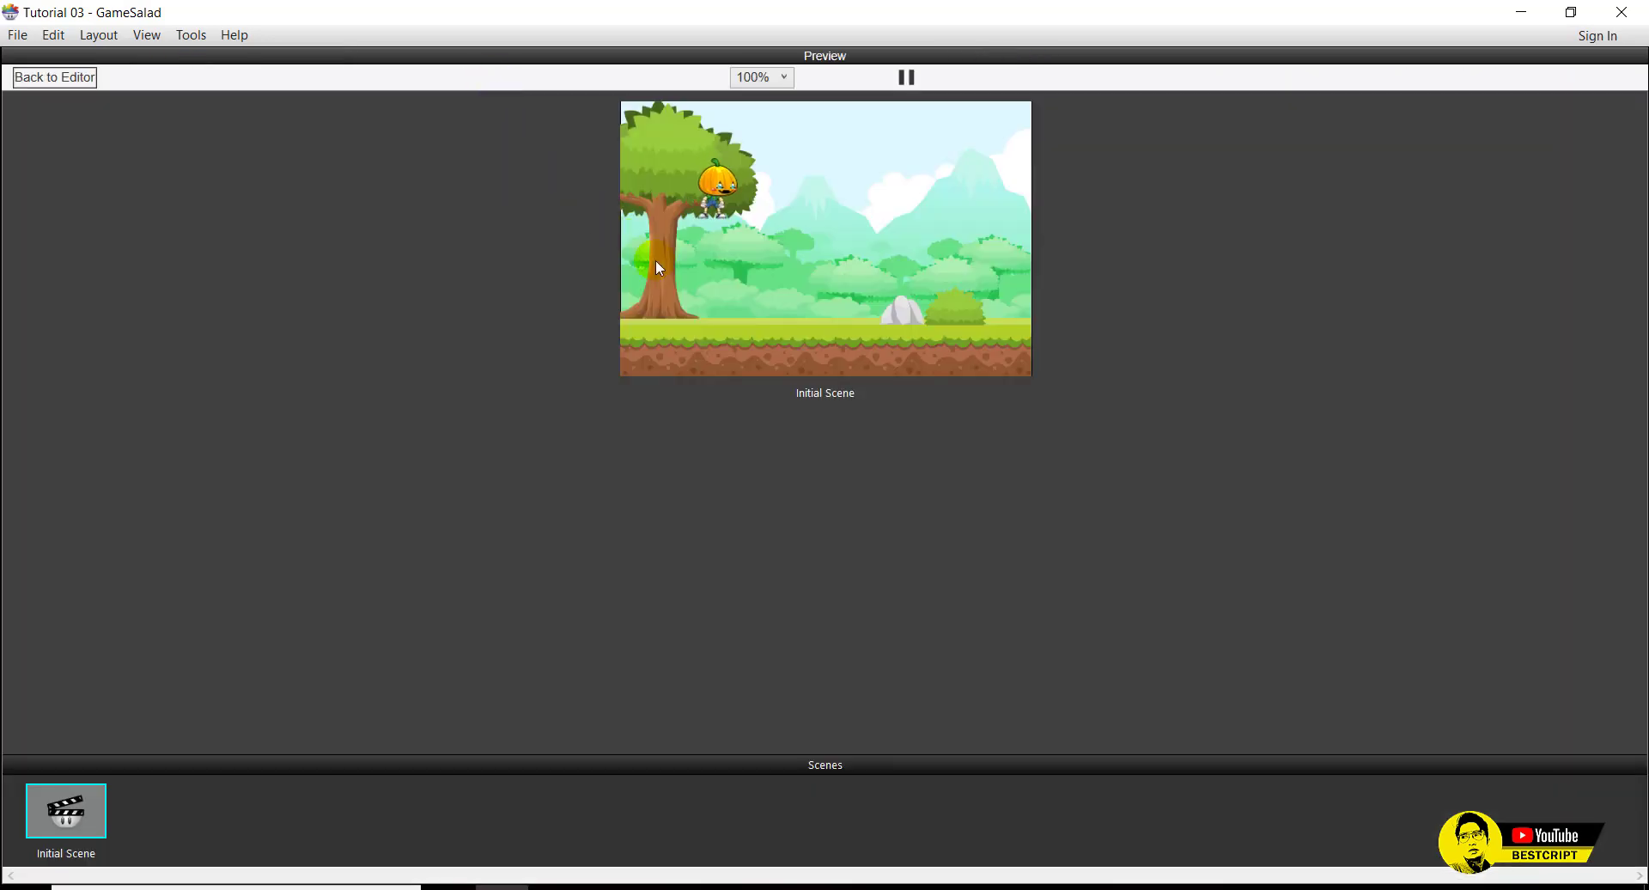
{"action": "left_click", "coordinate": [916, 342]}
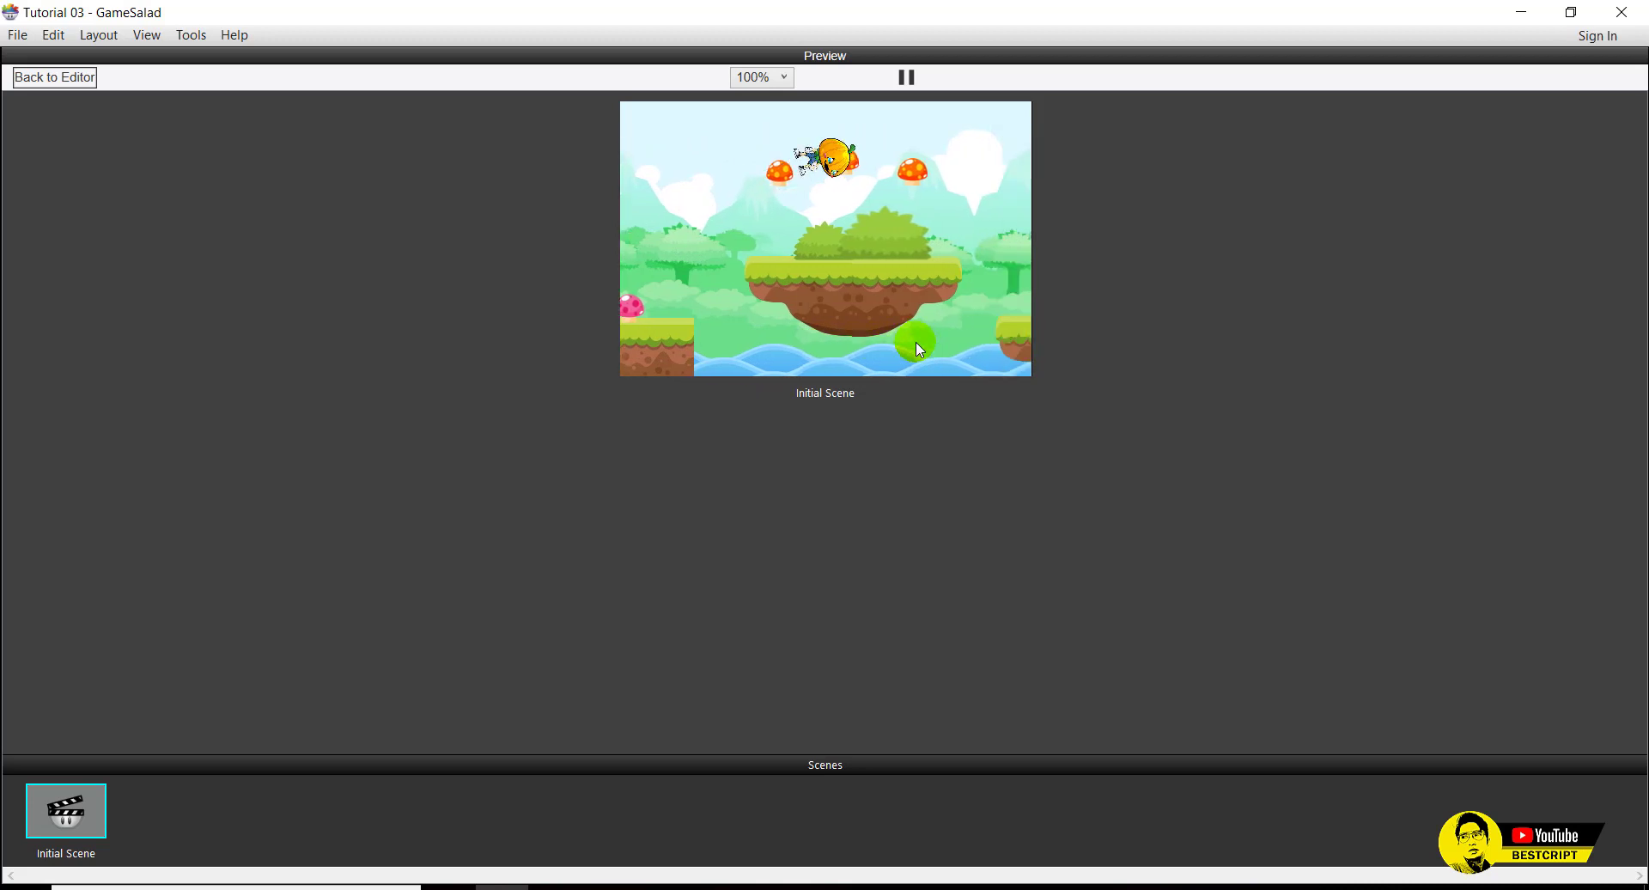
{"action": "left_click", "coordinate": [65, 84]}
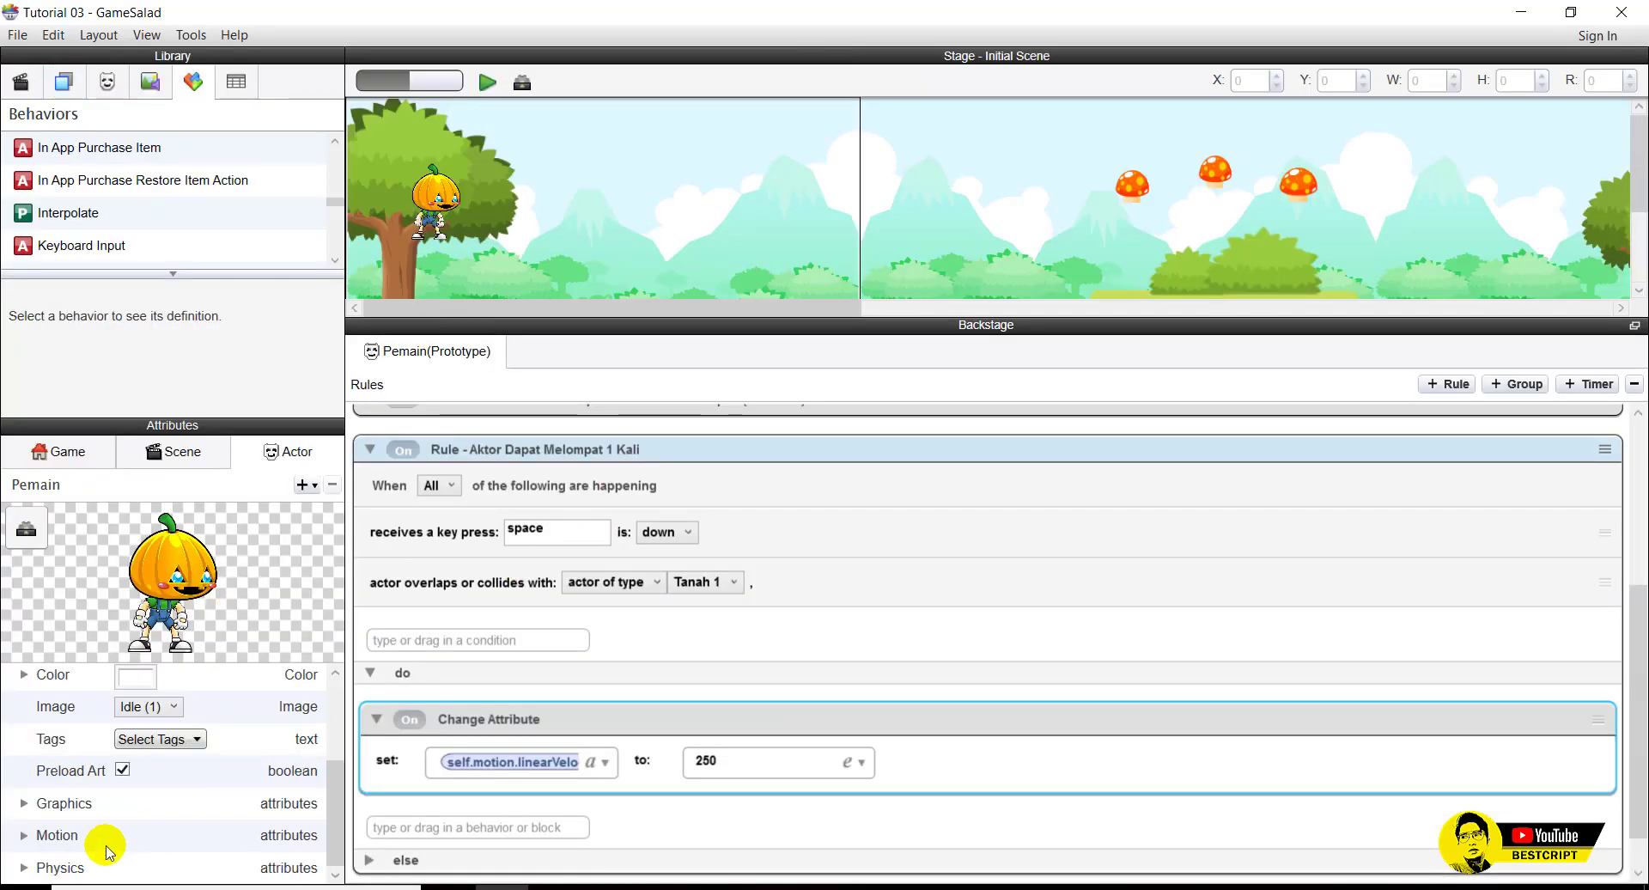
Set Density and Friction to 0 in the Pemain actor's Physics attributes and preview the game.
{"action": "left_click", "coordinate": [24, 867]}
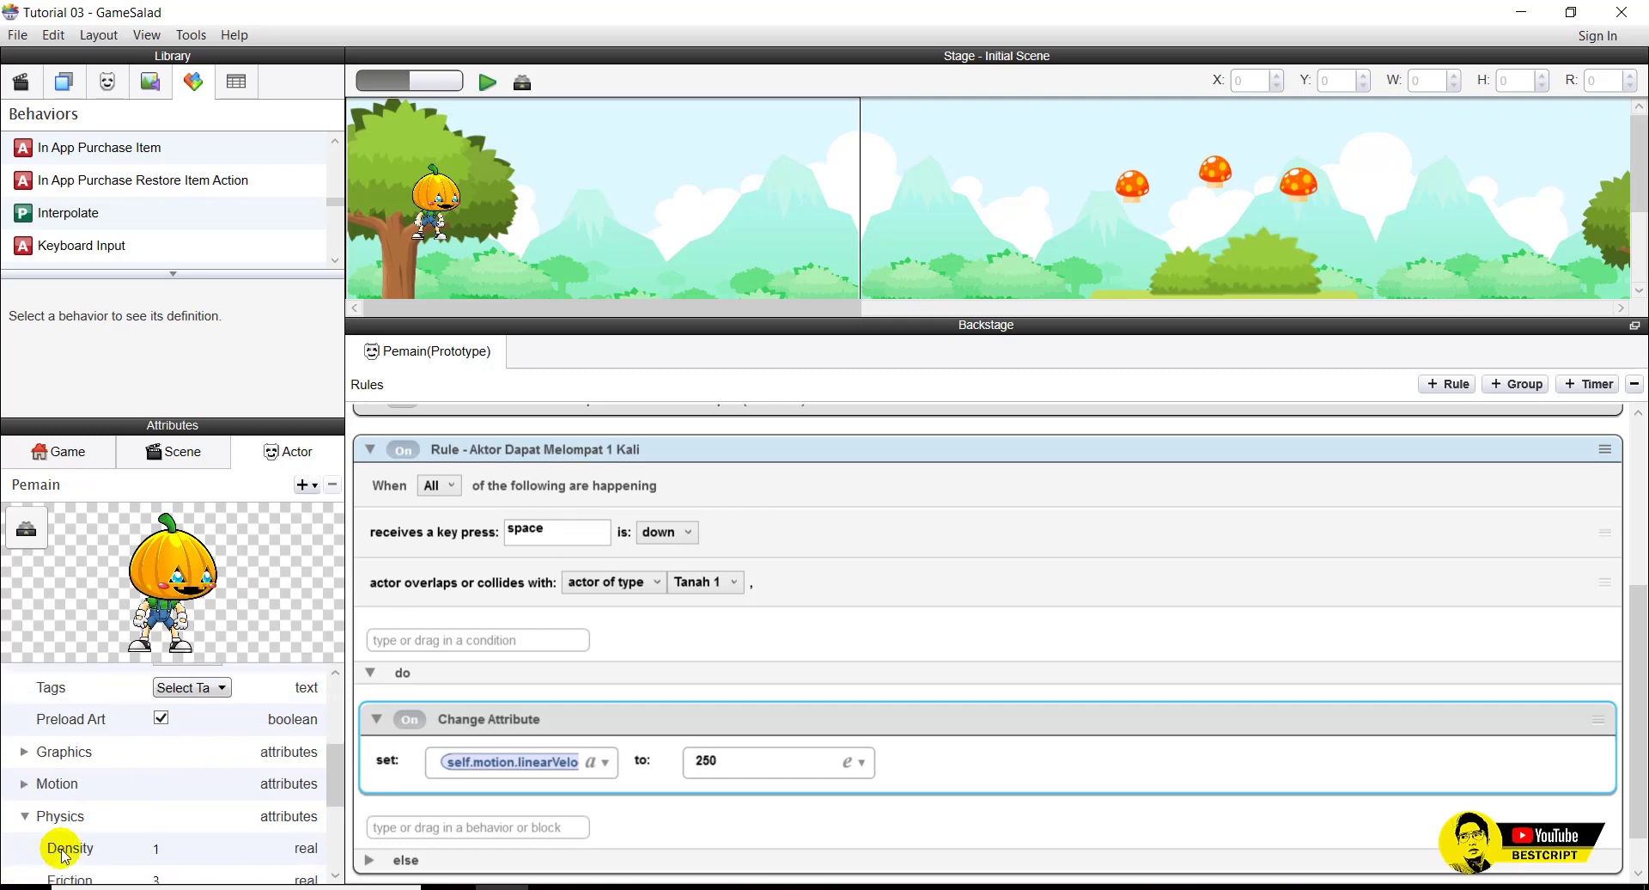
{"action": "scroll", "coordinate": [80, 845], "scroll_direction": "down", "scroll_amount": 3}
{"action": "scroll", "coordinate": [74, 827], "scroll_direction": "up", "scroll_amount": 2}
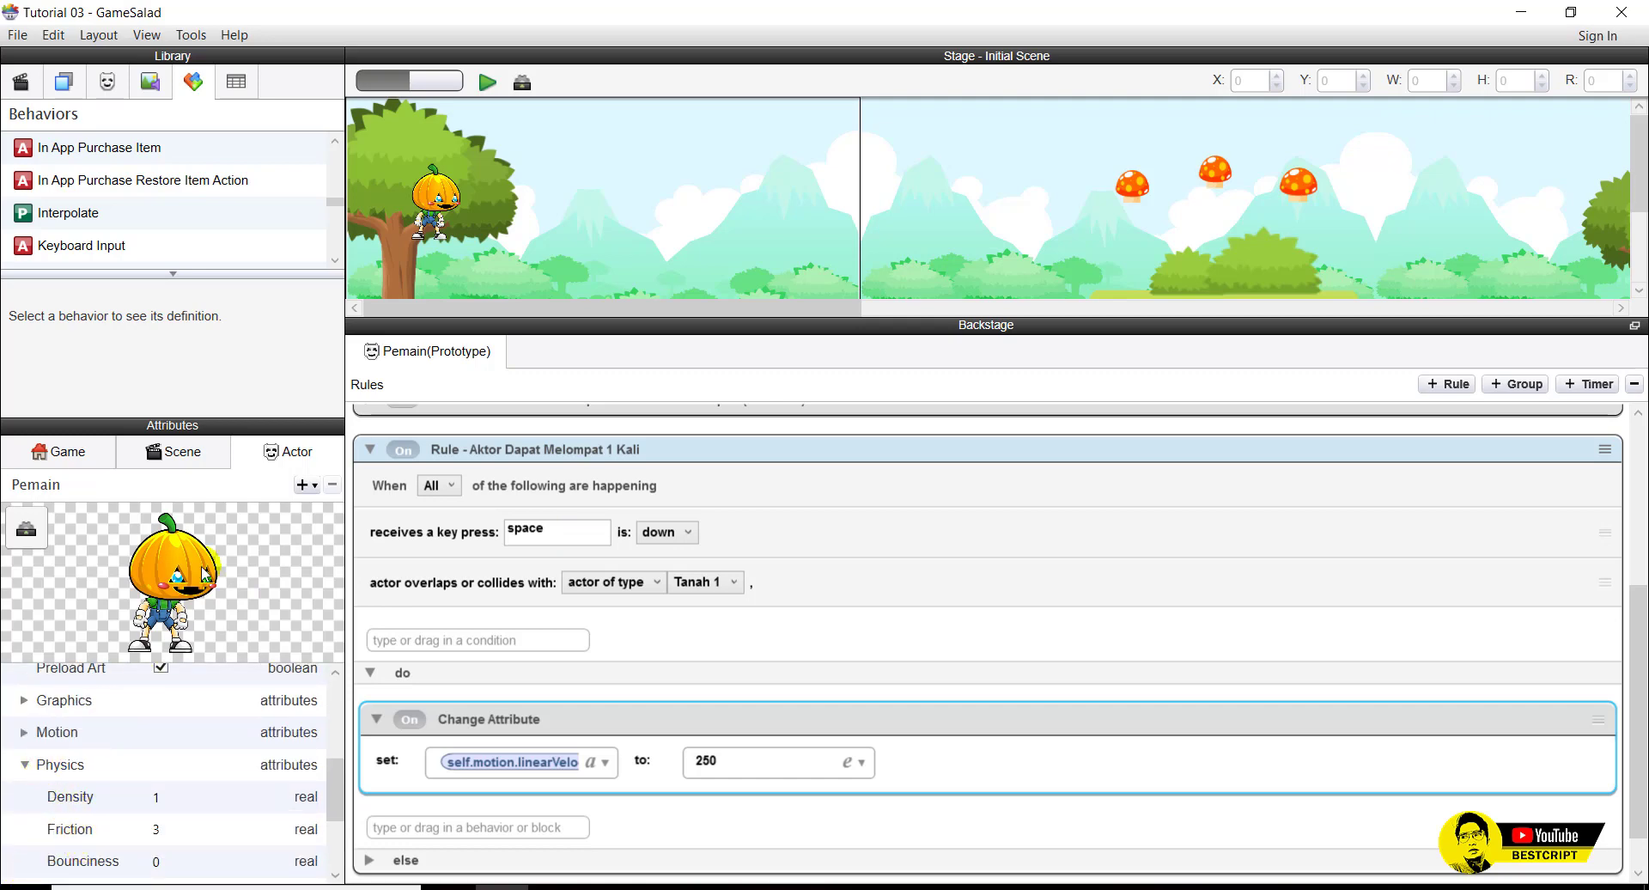
{"action": "left_click", "coordinate": [25, 765]}
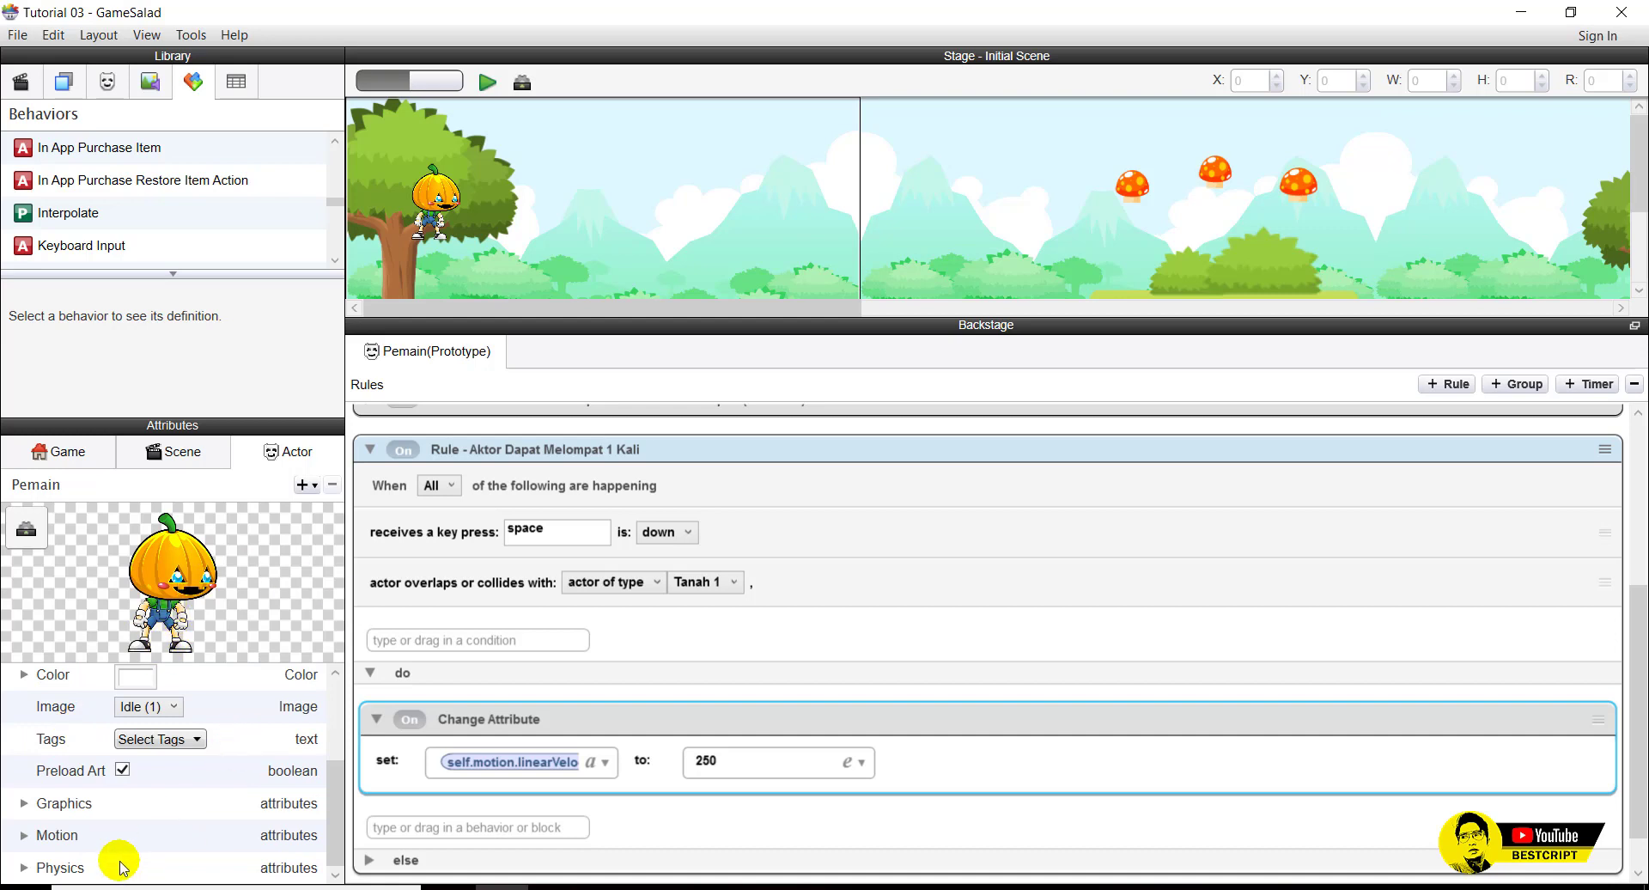
{"action": "left_click", "coordinate": [73, 863]}
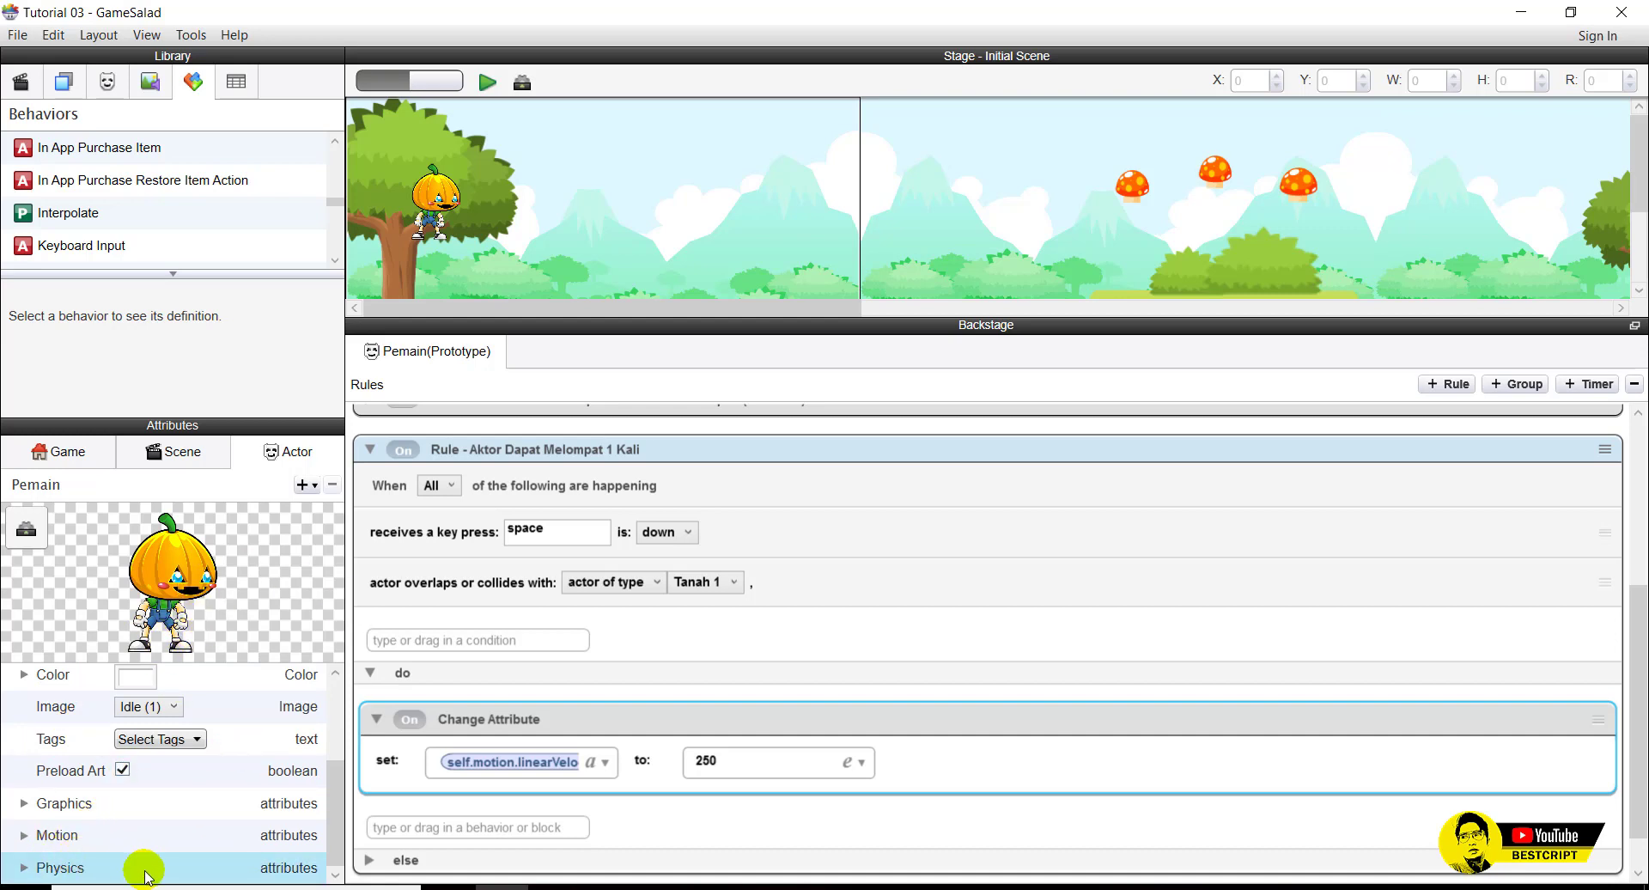
{"action": "left_click", "coordinate": [24, 869]}
{"action": "scroll", "coordinate": [166, 854], "scroll_direction": "down", "scroll_amount": 4}
{"action": "left_click", "coordinate": [157, 747]}
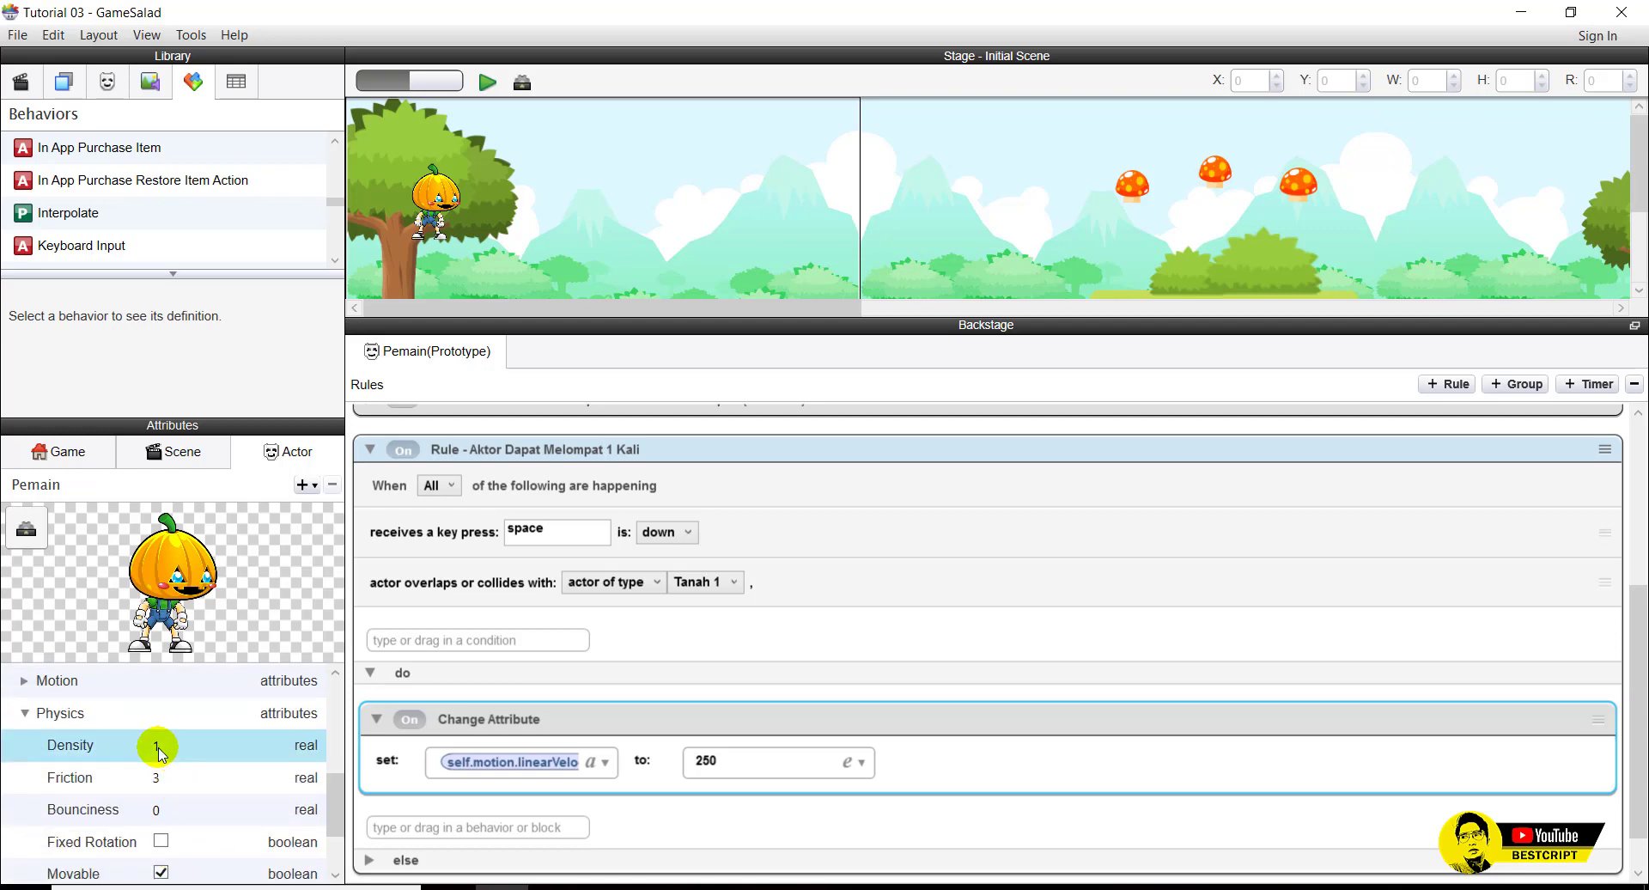
{"action": "left_click", "coordinate": [169, 778]}
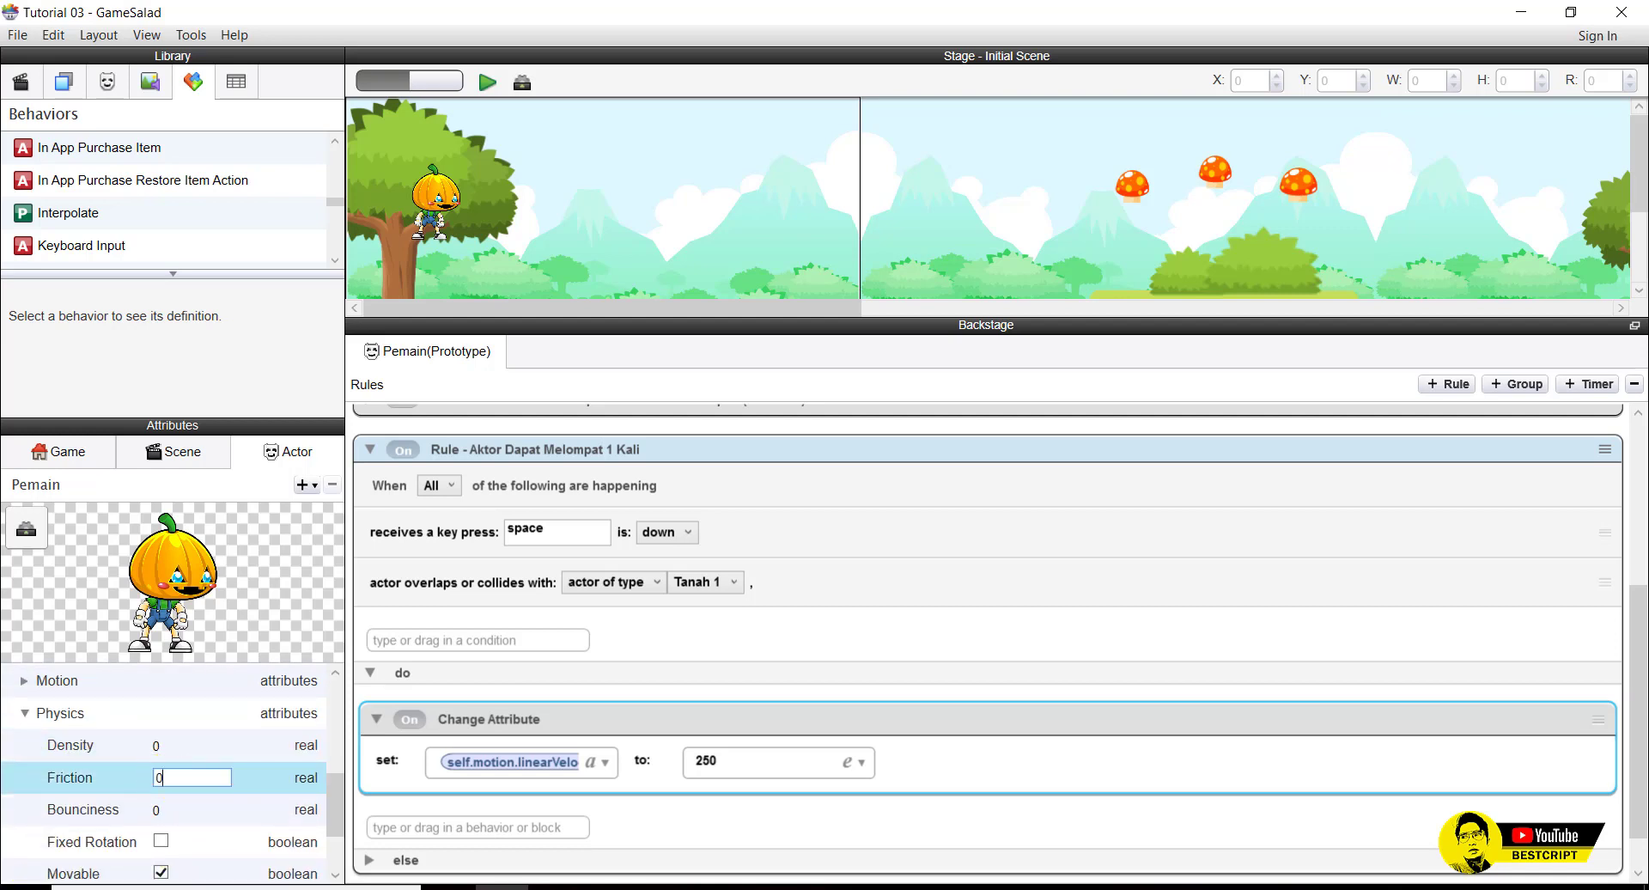
{"action": "left_click", "coordinate": [486, 81]}
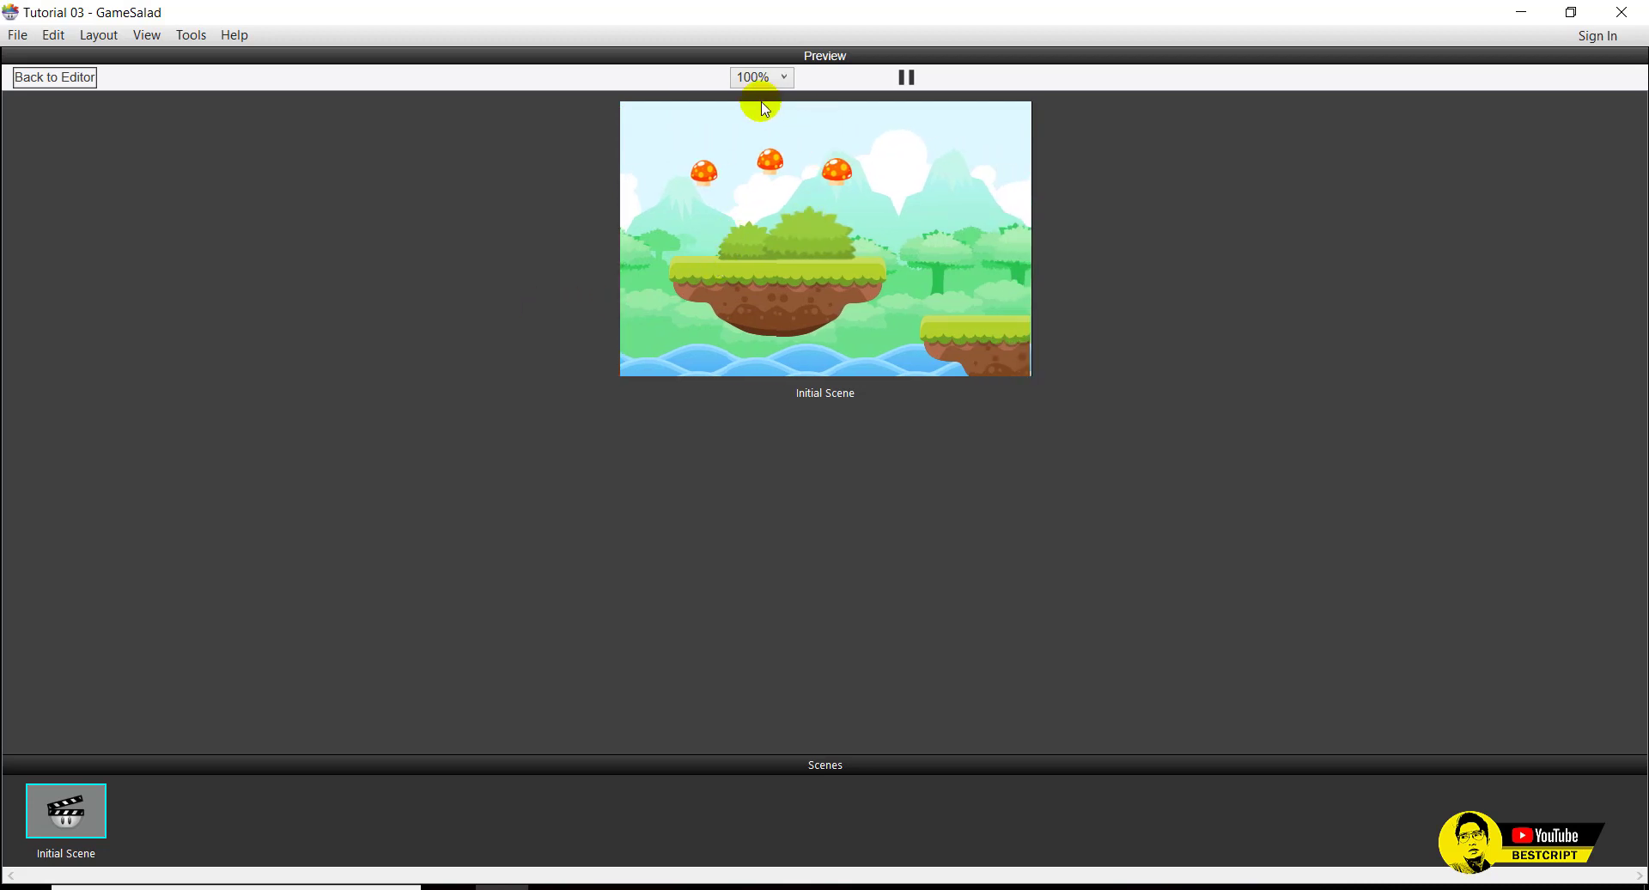
Run the preview again to test the Pemain actor's movement and jump, and return to the editor.
{"action": "left_click", "coordinate": [43, 77]}
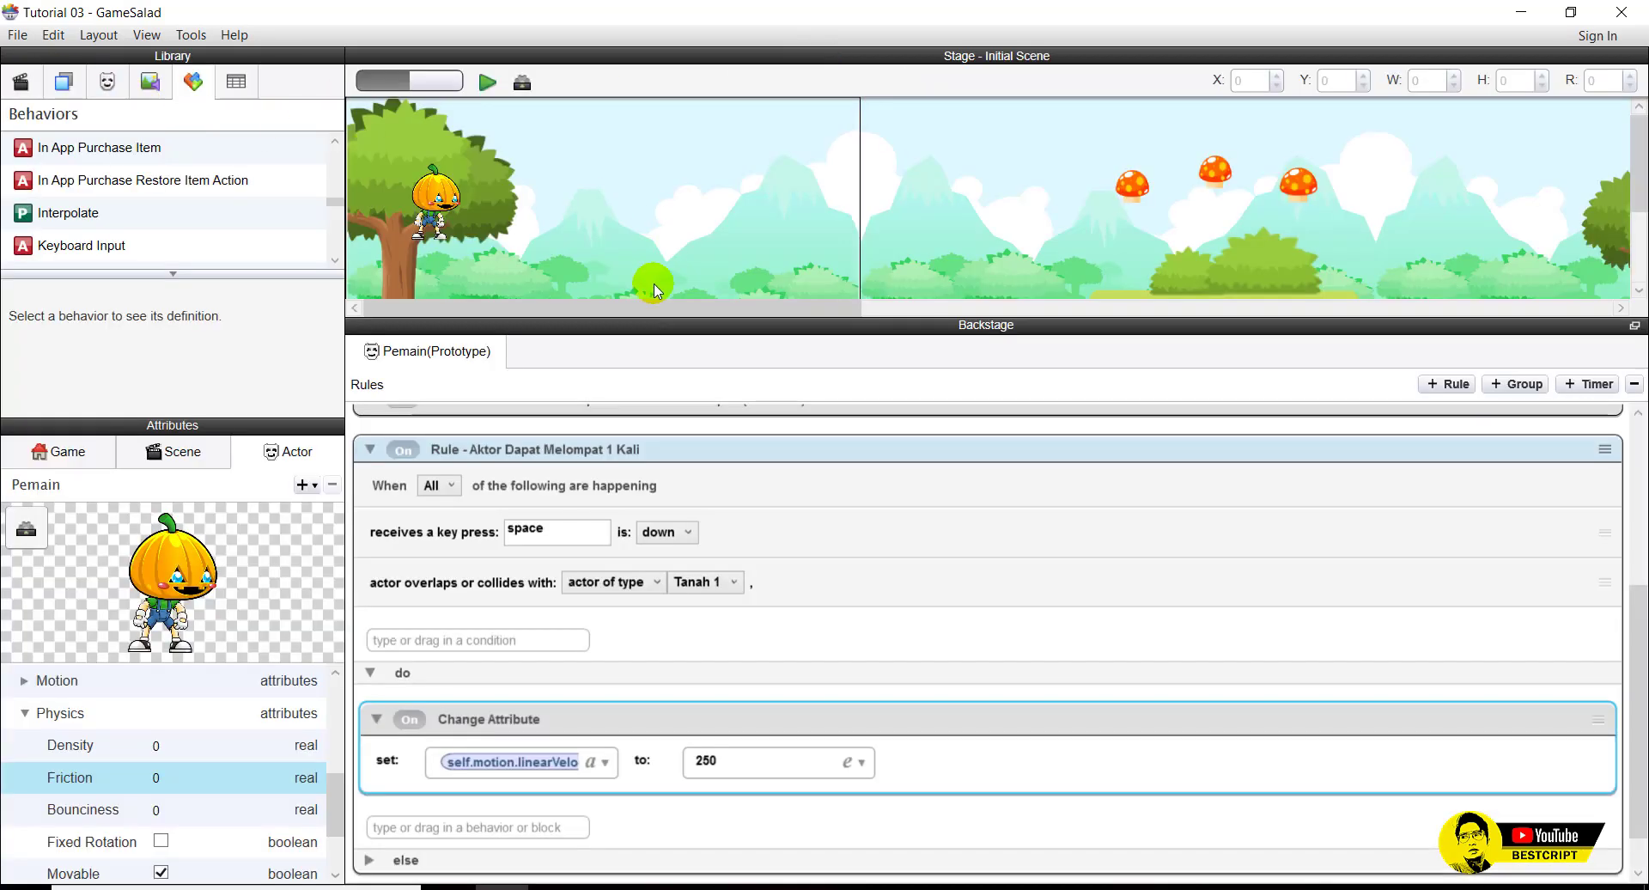
{"action": "left_click", "coordinate": [481, 77]}
{"action": "key", "text": "Right"}
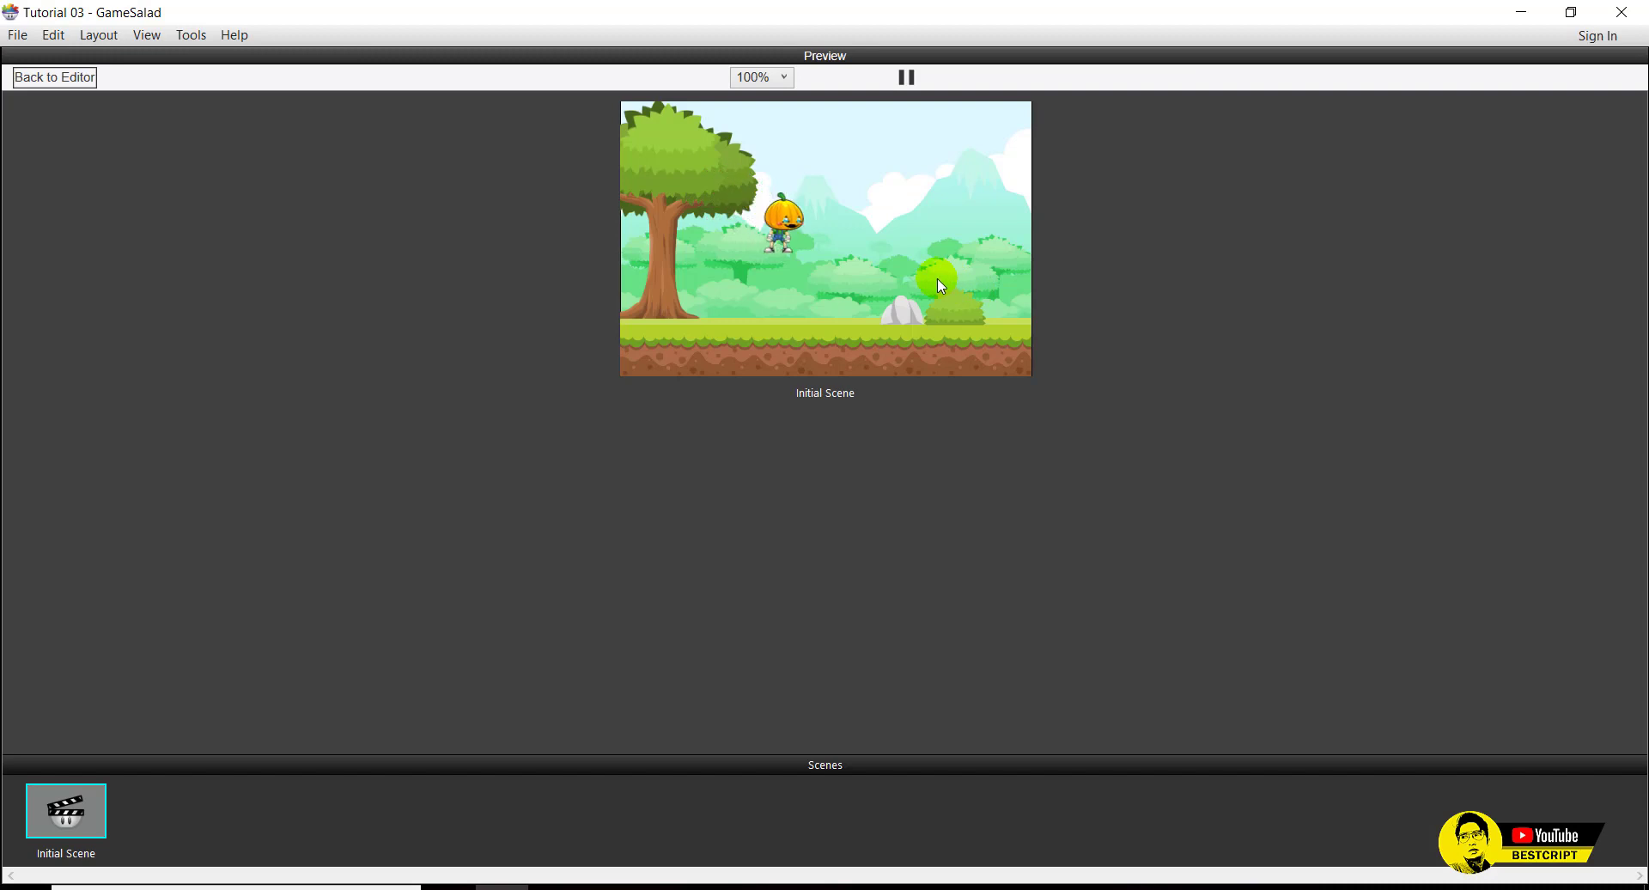
{"action": "key", "text": "Right"}
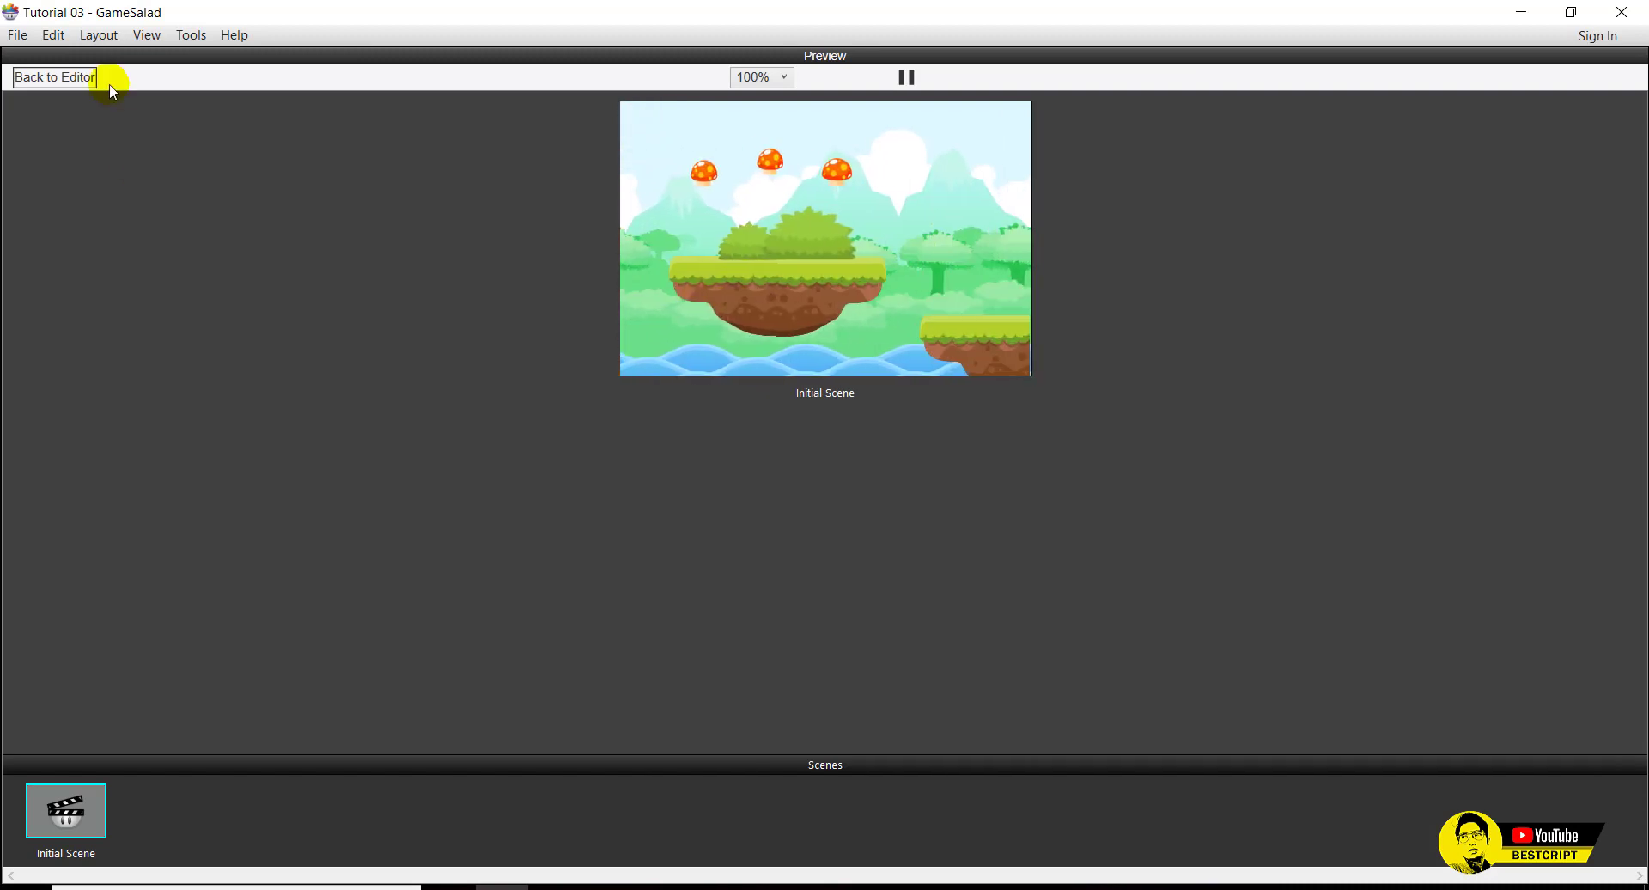
{"action": "left_click", "coordinate": [81, 76]}
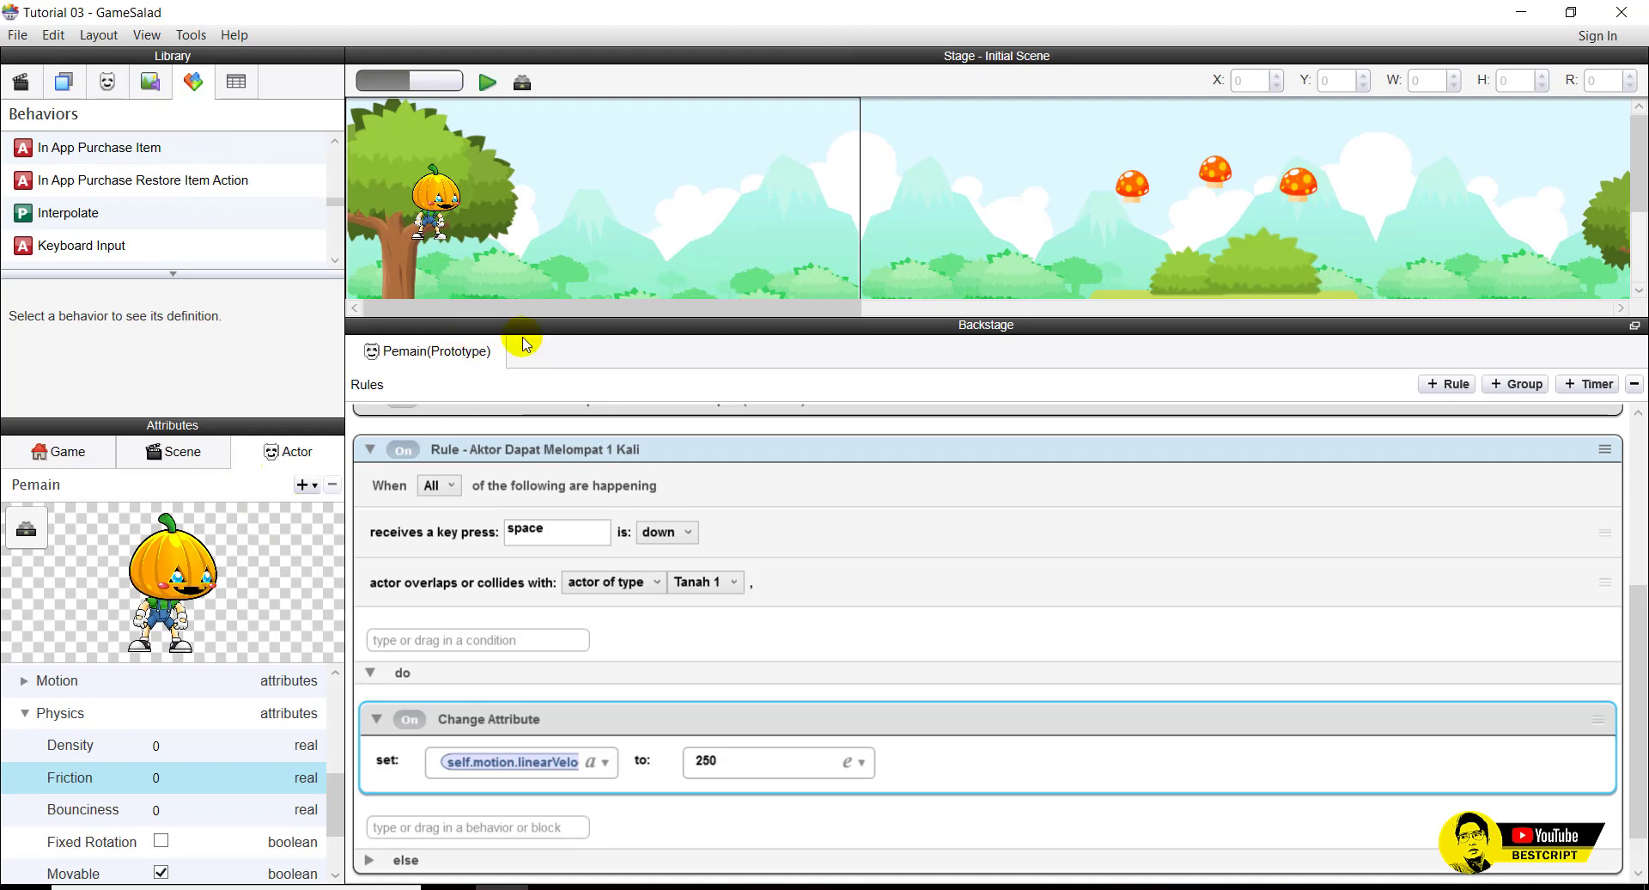
Collapse the jump rule, move the Pemain actor down the stage to about X 53, Y 125, and test it in the preview.
{"action": "scroll", "coordinate": [378, 636], "scroll_direction": "up", "scroll_amount": 3}
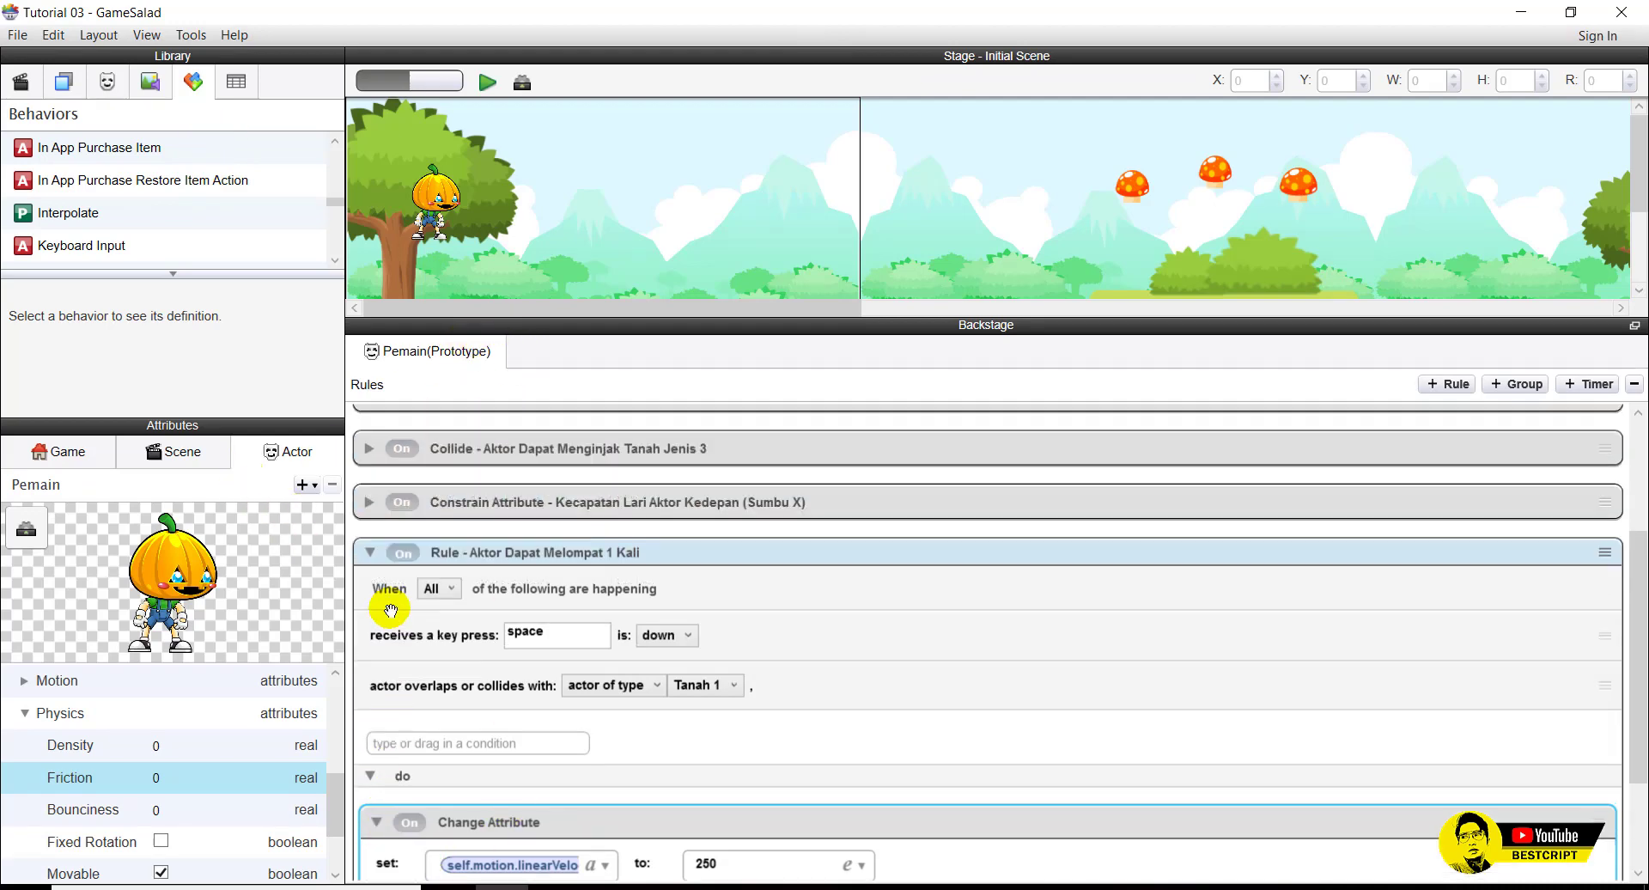
{"action": "left_click", "coordinate": [368, 609]}
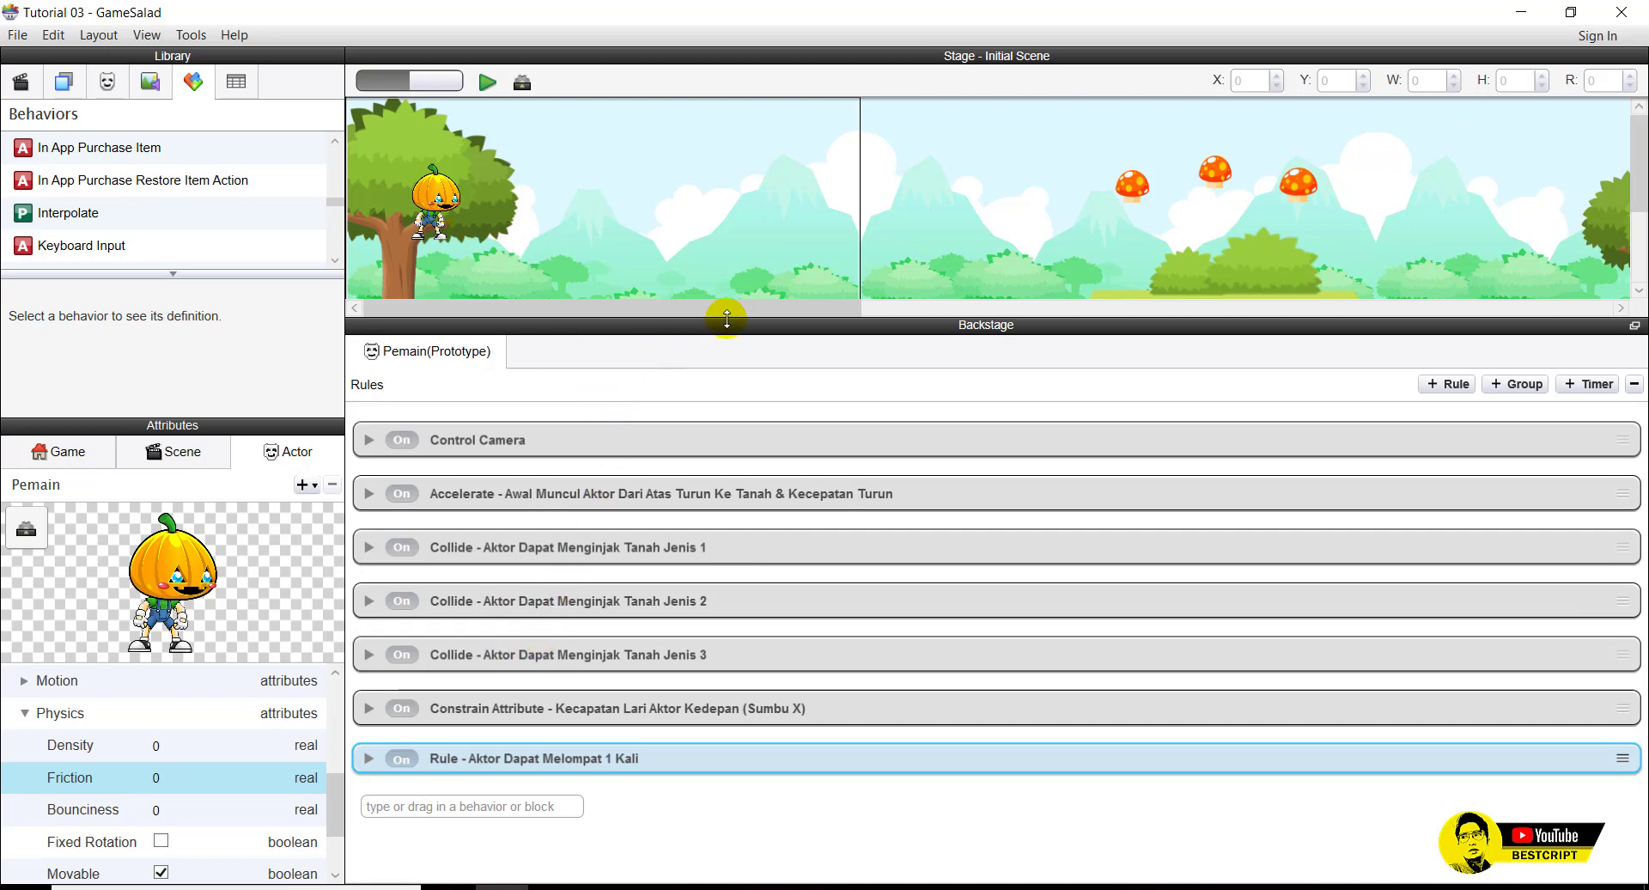
{"action": "left_click_drag", "start_coordinate": [727, 319], "coordinate": [720, 574]}
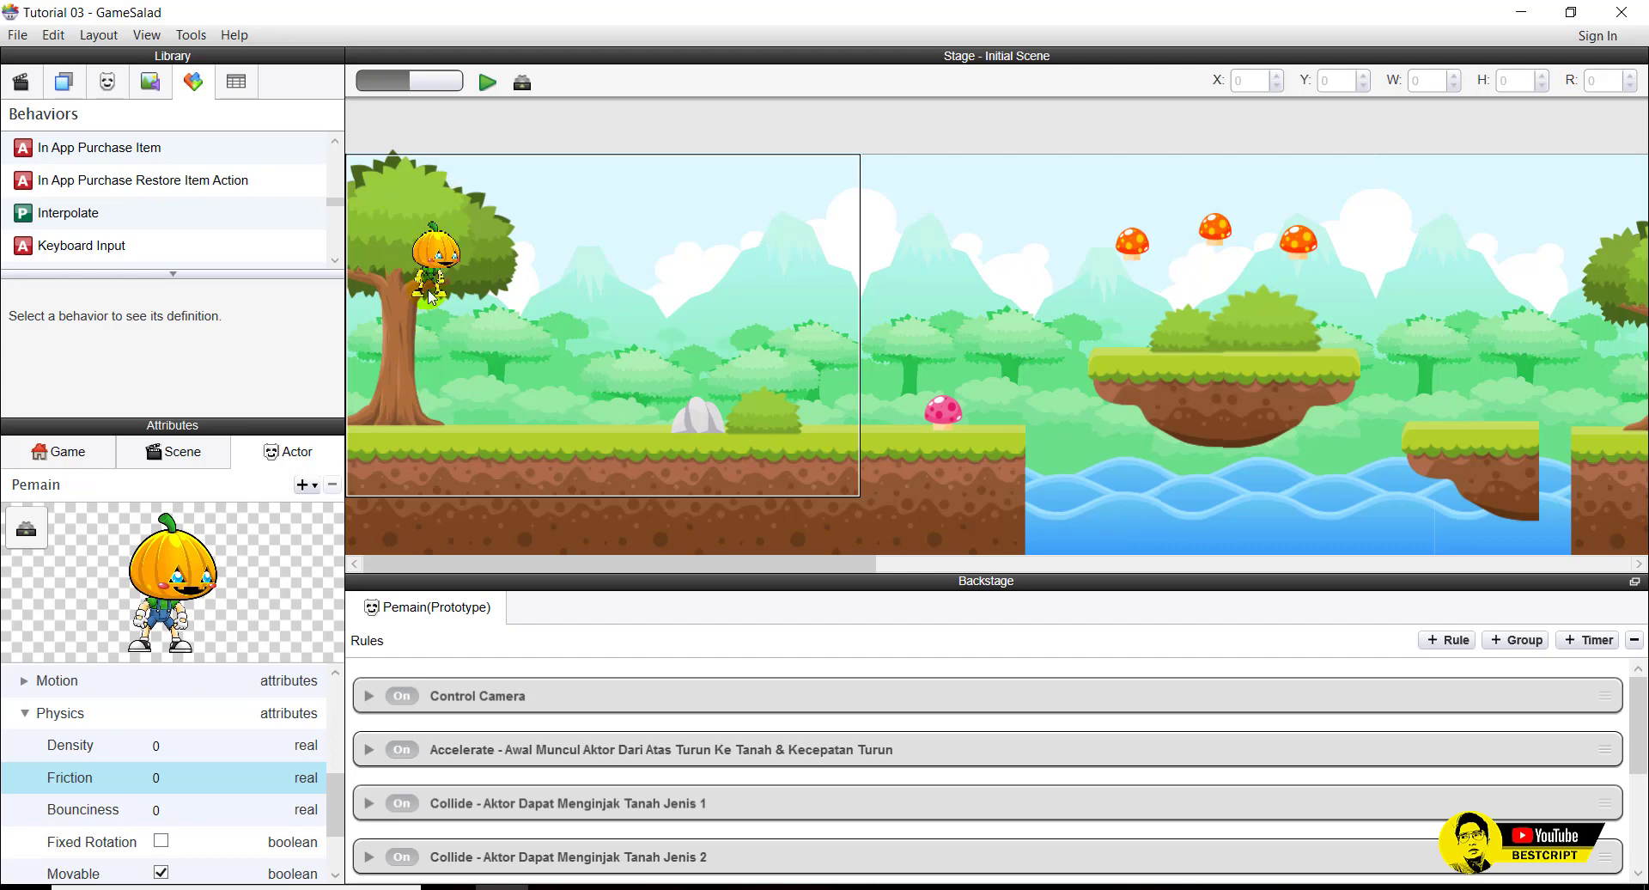
{"action": "left_click_drag", "start_coordinate": [438, 262], "coordinate": [406, 362]}
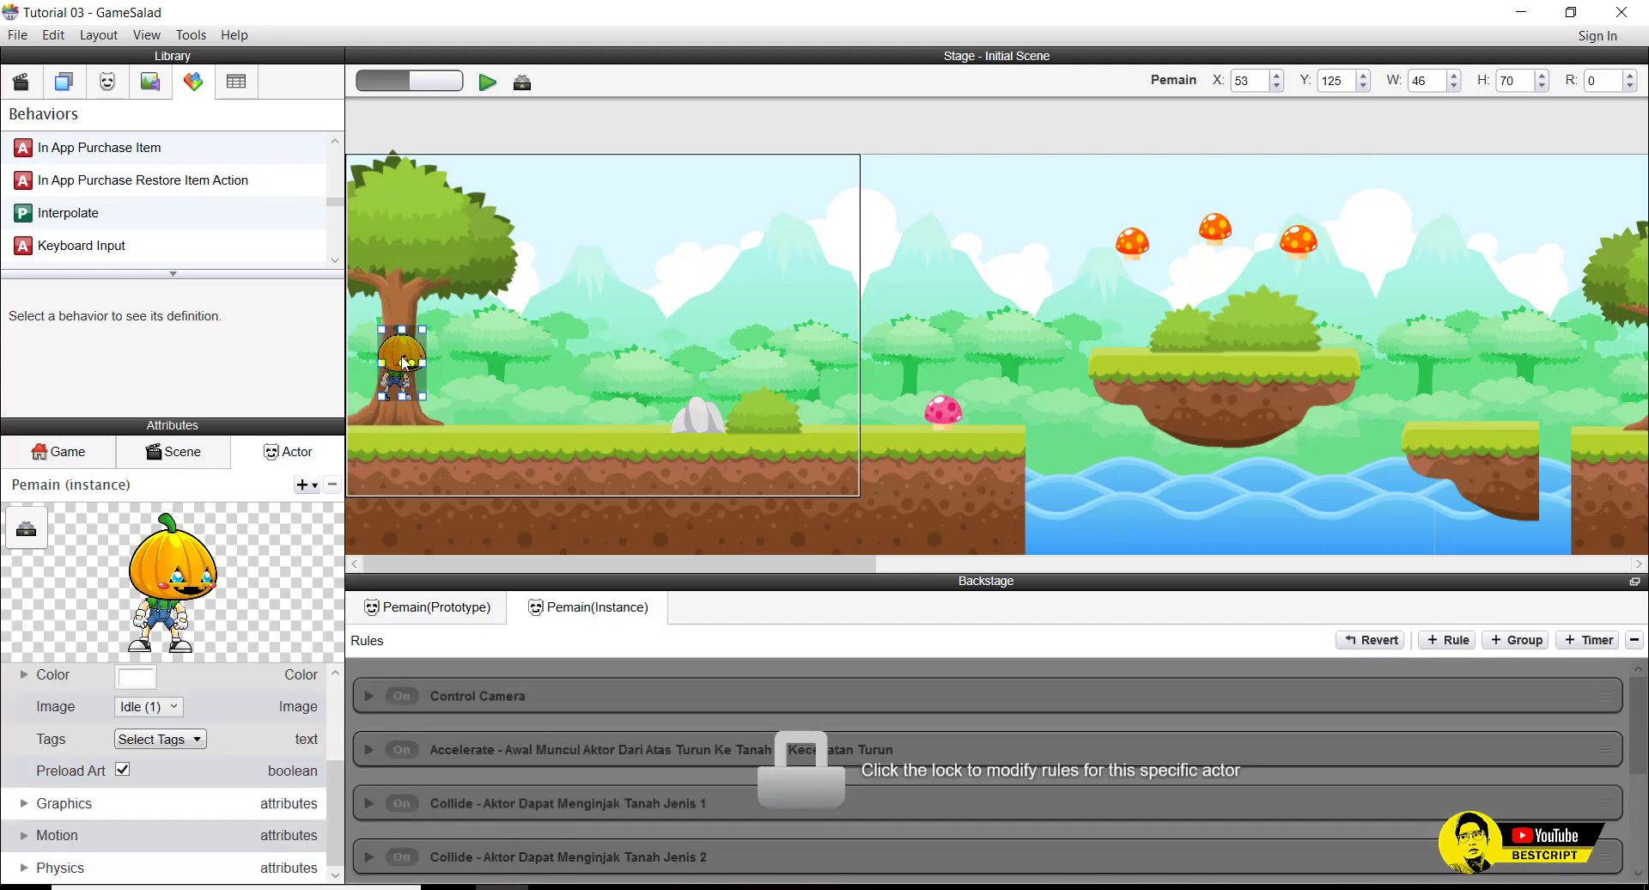
{"action": "left_click", "coordinate": [486, 82]}
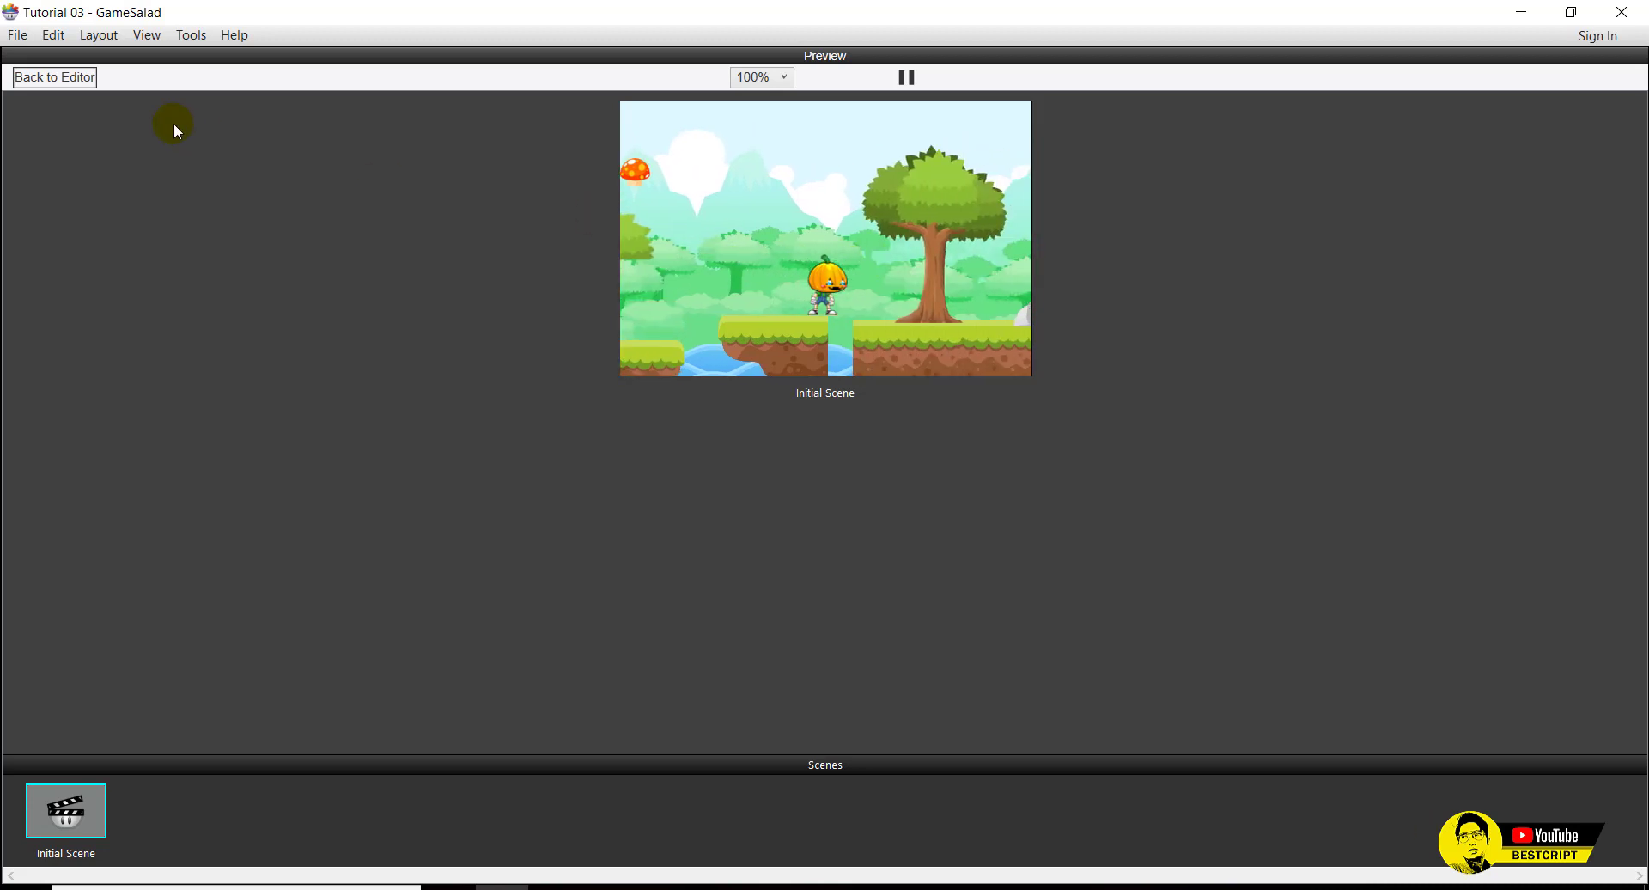
{"action": "left_click", "coordinate": [55, 77]}
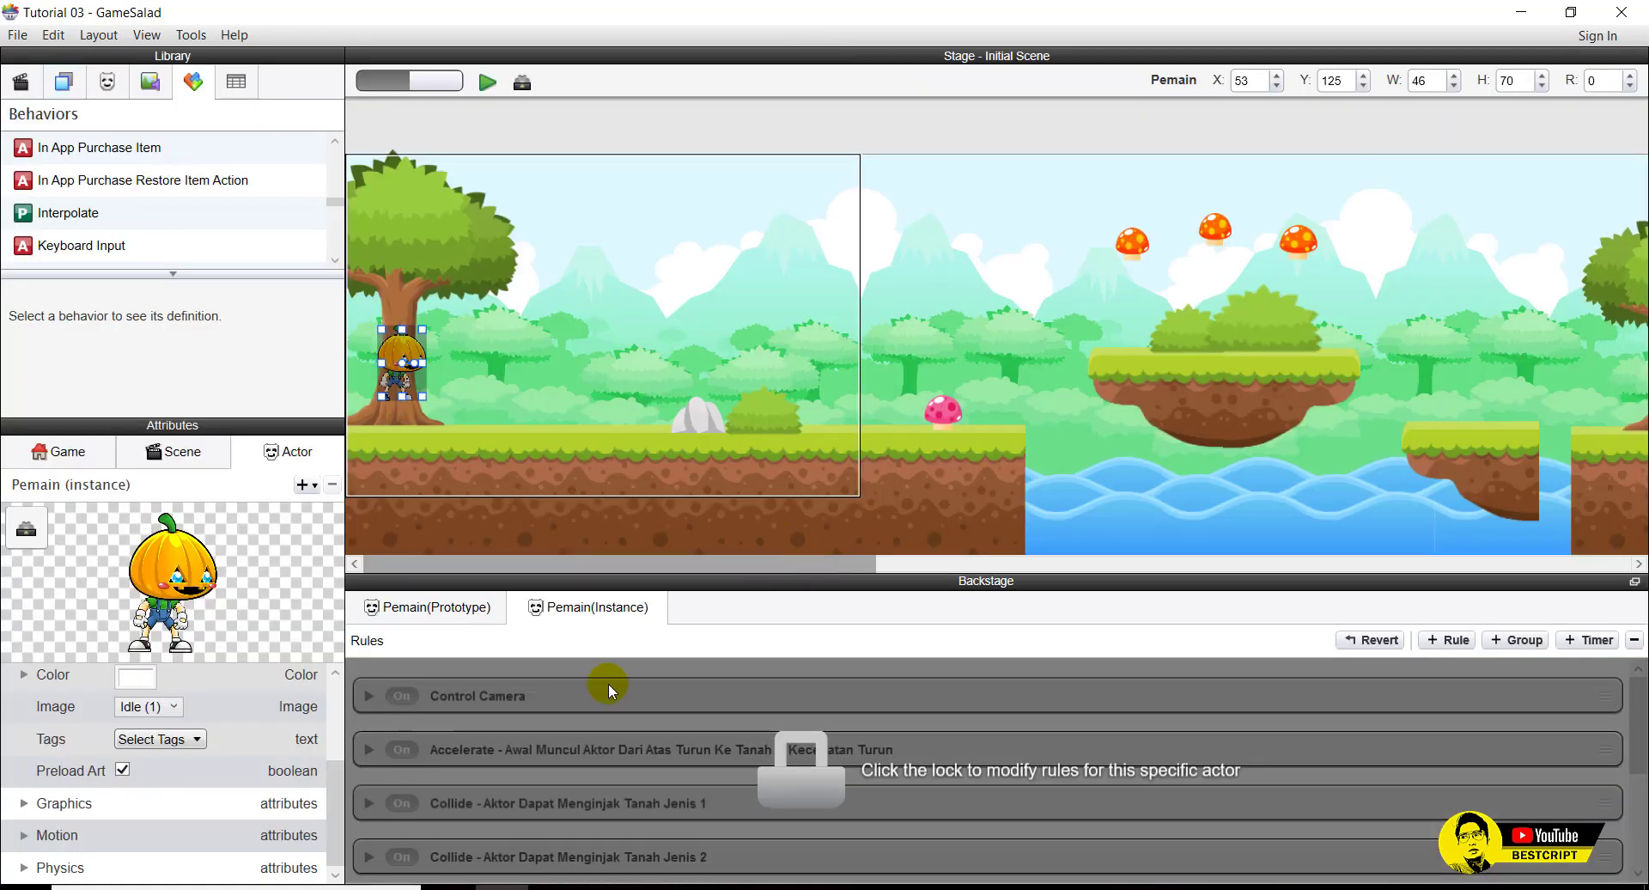
Expand the jump rule in the Pemain prototype and enlarge the rules area to show its conditions.
{"action": "left_click", "coordinate": [416, 610]}
{"action": "scroll", "coordinate": [533, 790], "scroll_direction": "down", "scroll_amount": 4}
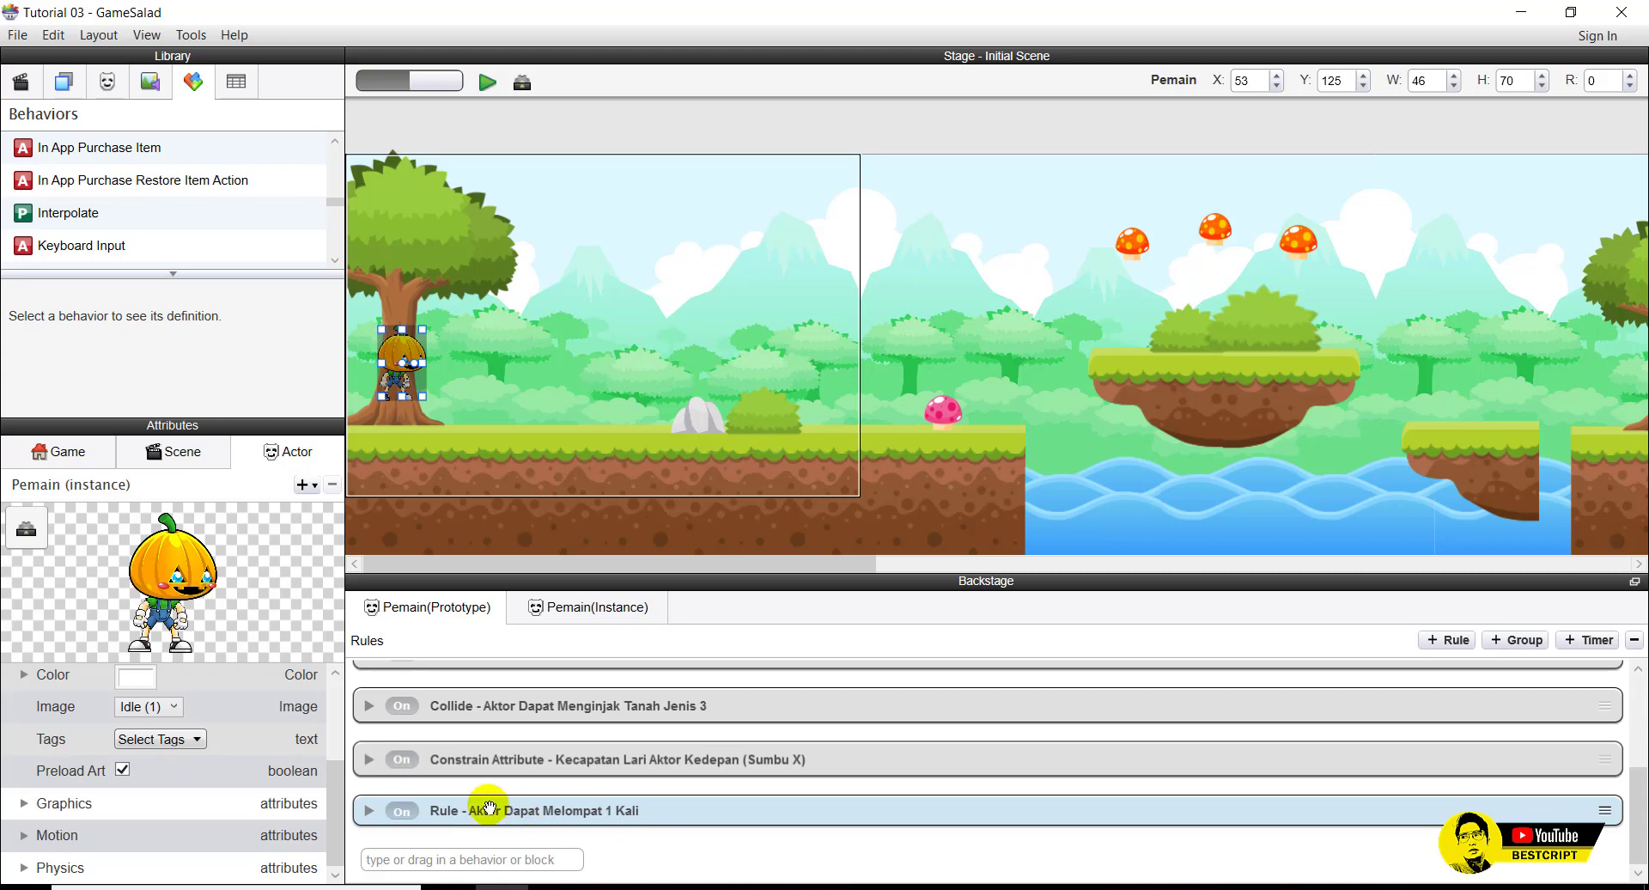
{"action": "left_click", "coordinate": [370, 809]}
{"action": "scroll", "coordinate": [481, 807], "scroll_direction": "down", "scroll_amount": 2}
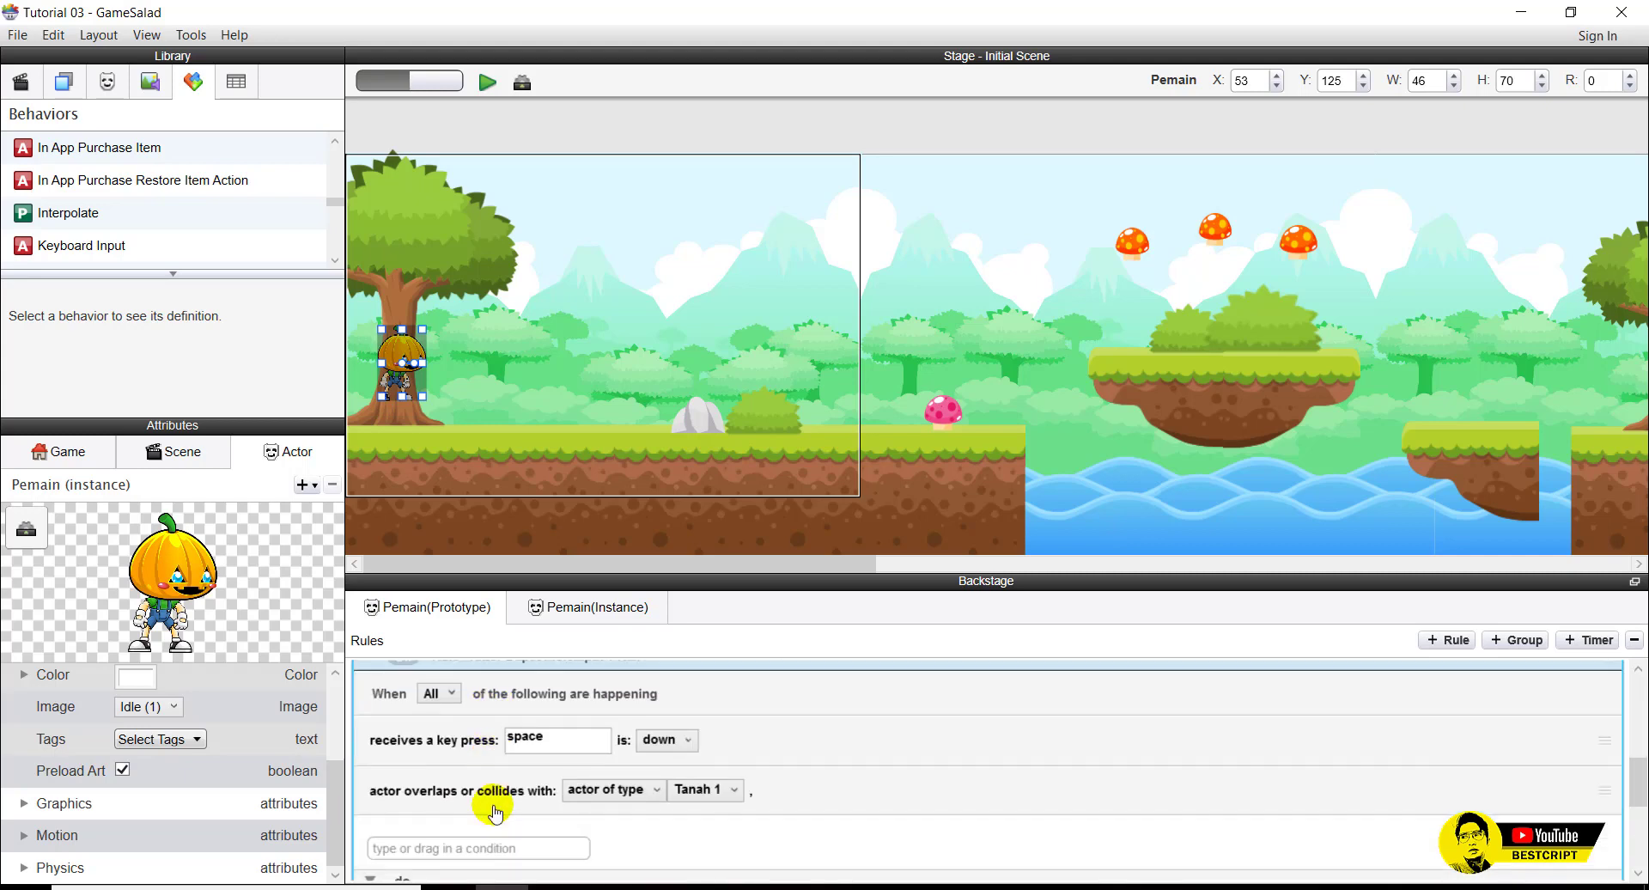
{"action": "scroll", "coordinate": [700, 797], "scroll_direction": "up", "scroll_amount": 2}
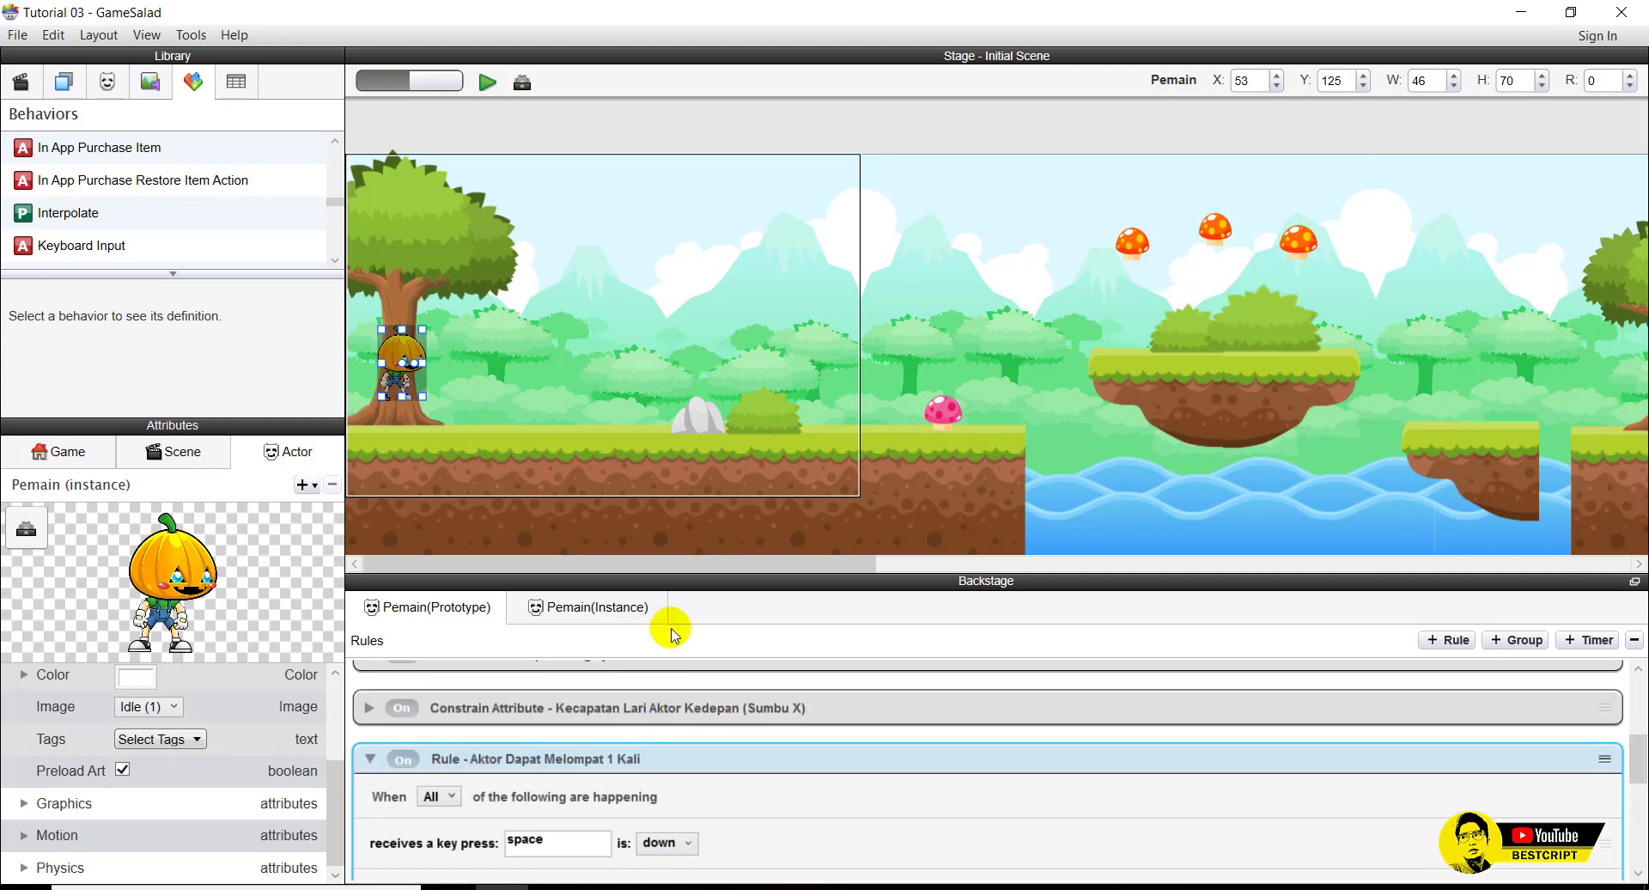
{"action": "left_click_drag", "start_coordinate": [696, 572], "coordinate": [777, 331]}
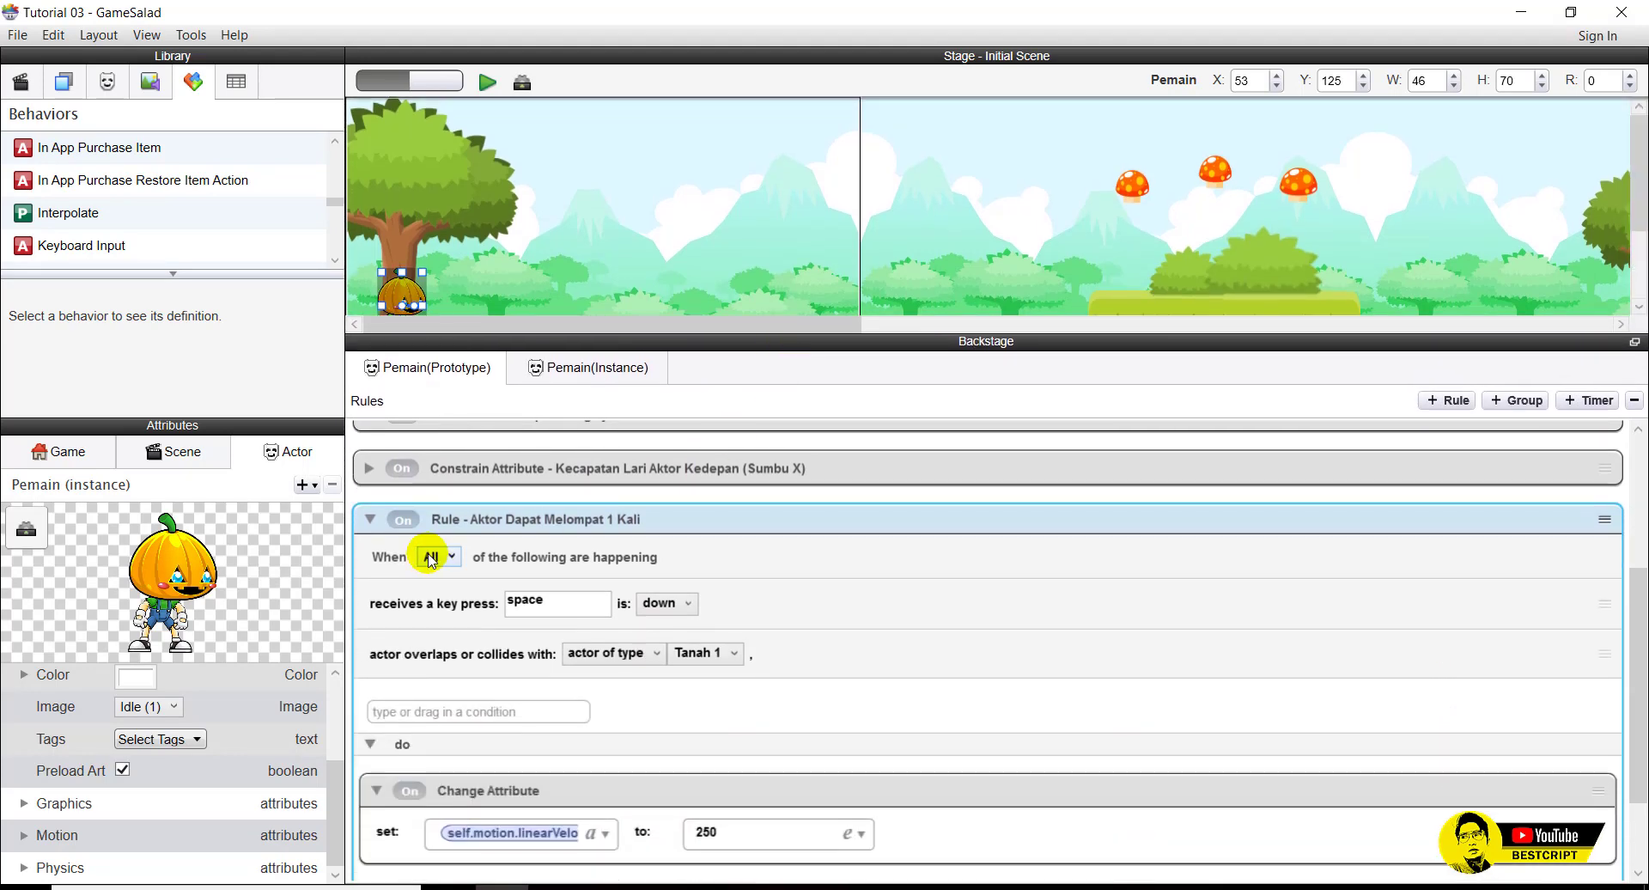
{"action": "scroll", "coordinate": [589, 807], "scroll_direction": "down", "scroll_amount": 1}
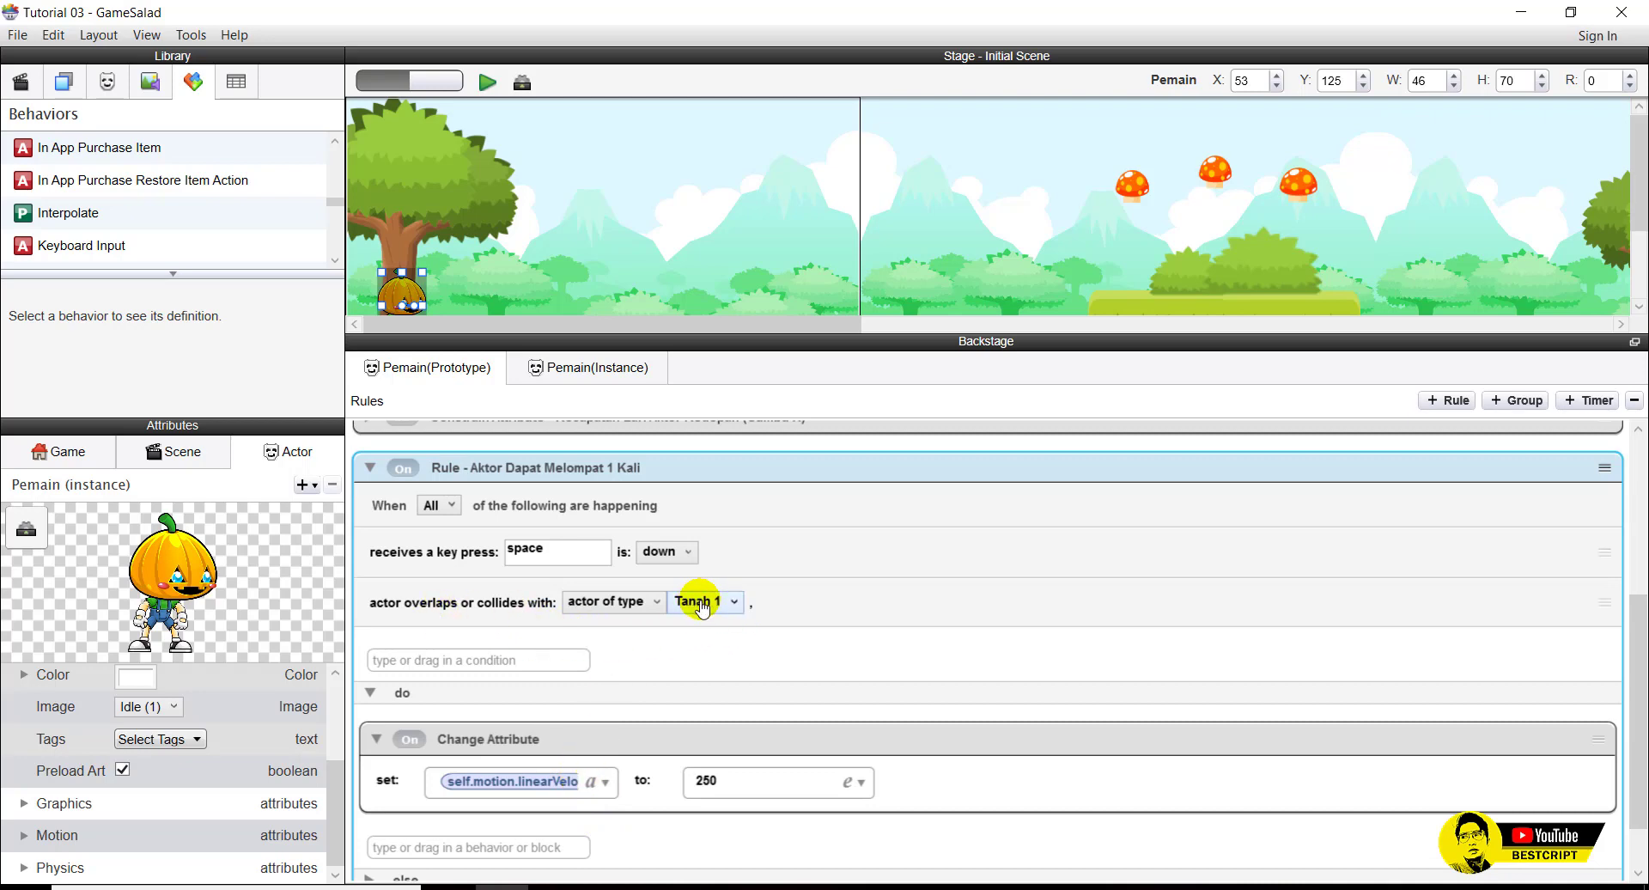
Rename the jump rule to "Rule - Aktor Dapat Melompat 1 Kali di Tanah 1" and collapse it.
{"action": "double_click", "coordinate": [616, 469]}
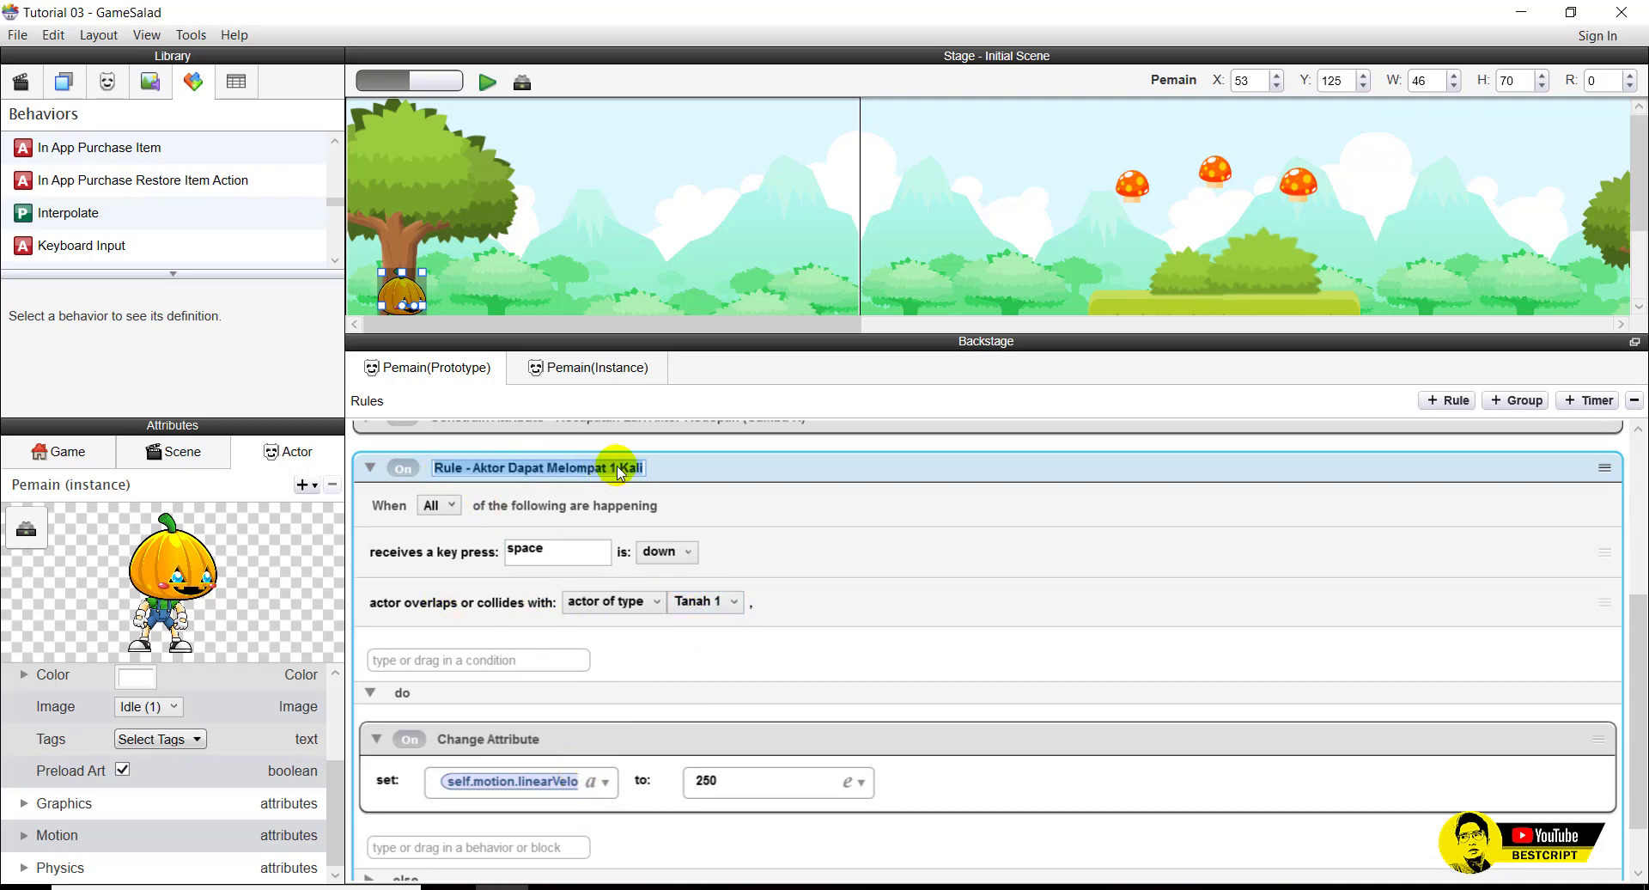
{"action": "left_click", "coordinate": [645, 466]}
{"action": "left_click", "coordinate": [640, 468]}
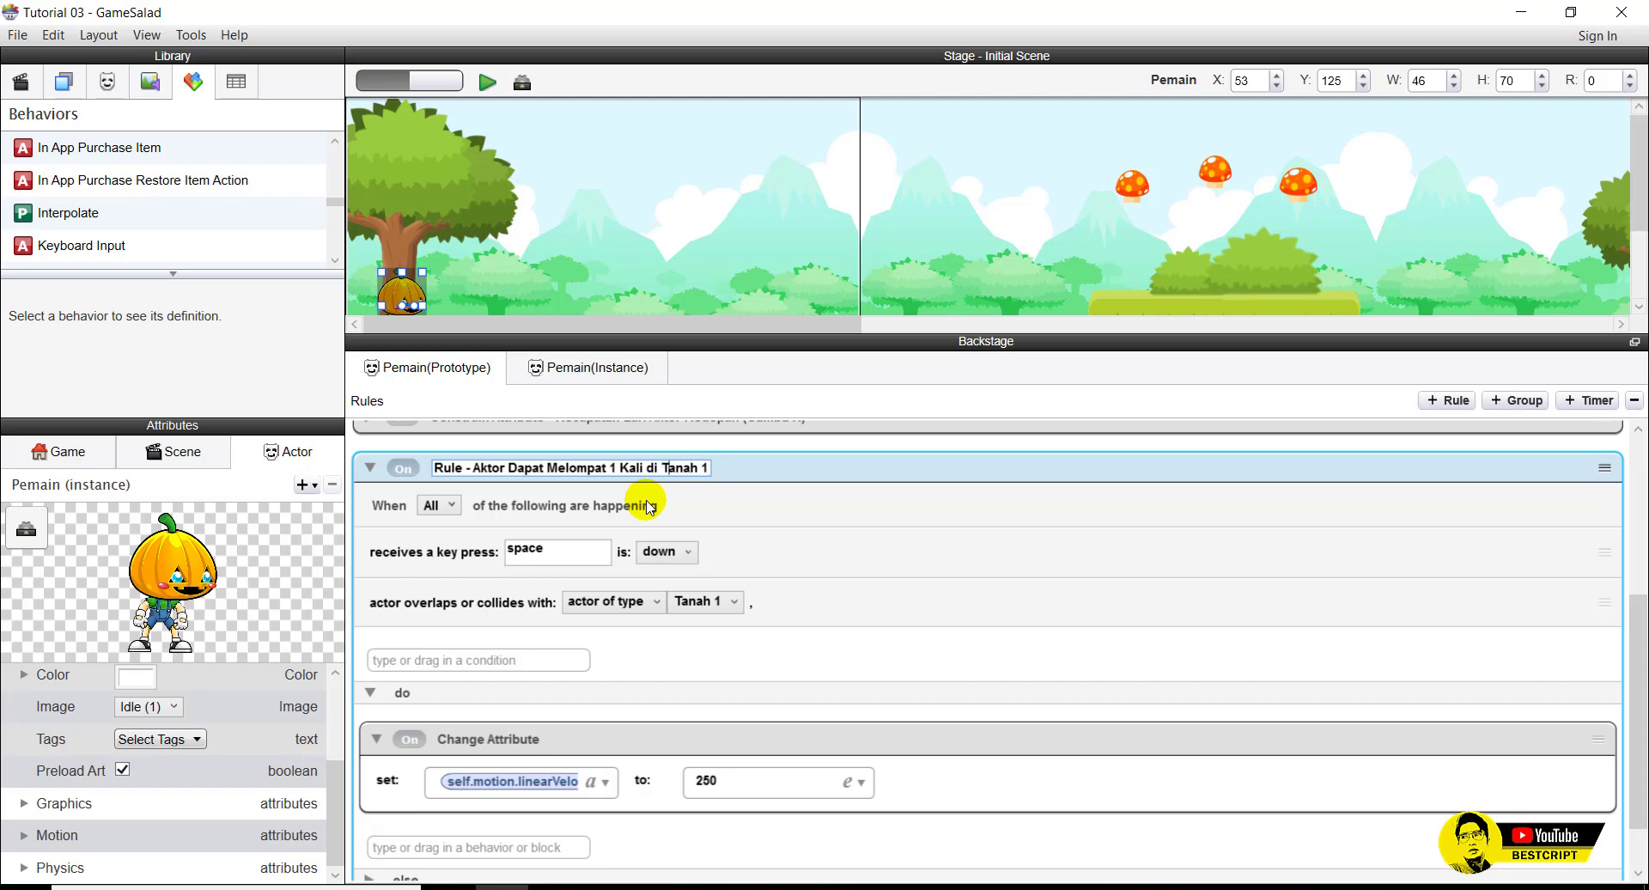
{"action": "left_click", "coordinate": [650, 507]}
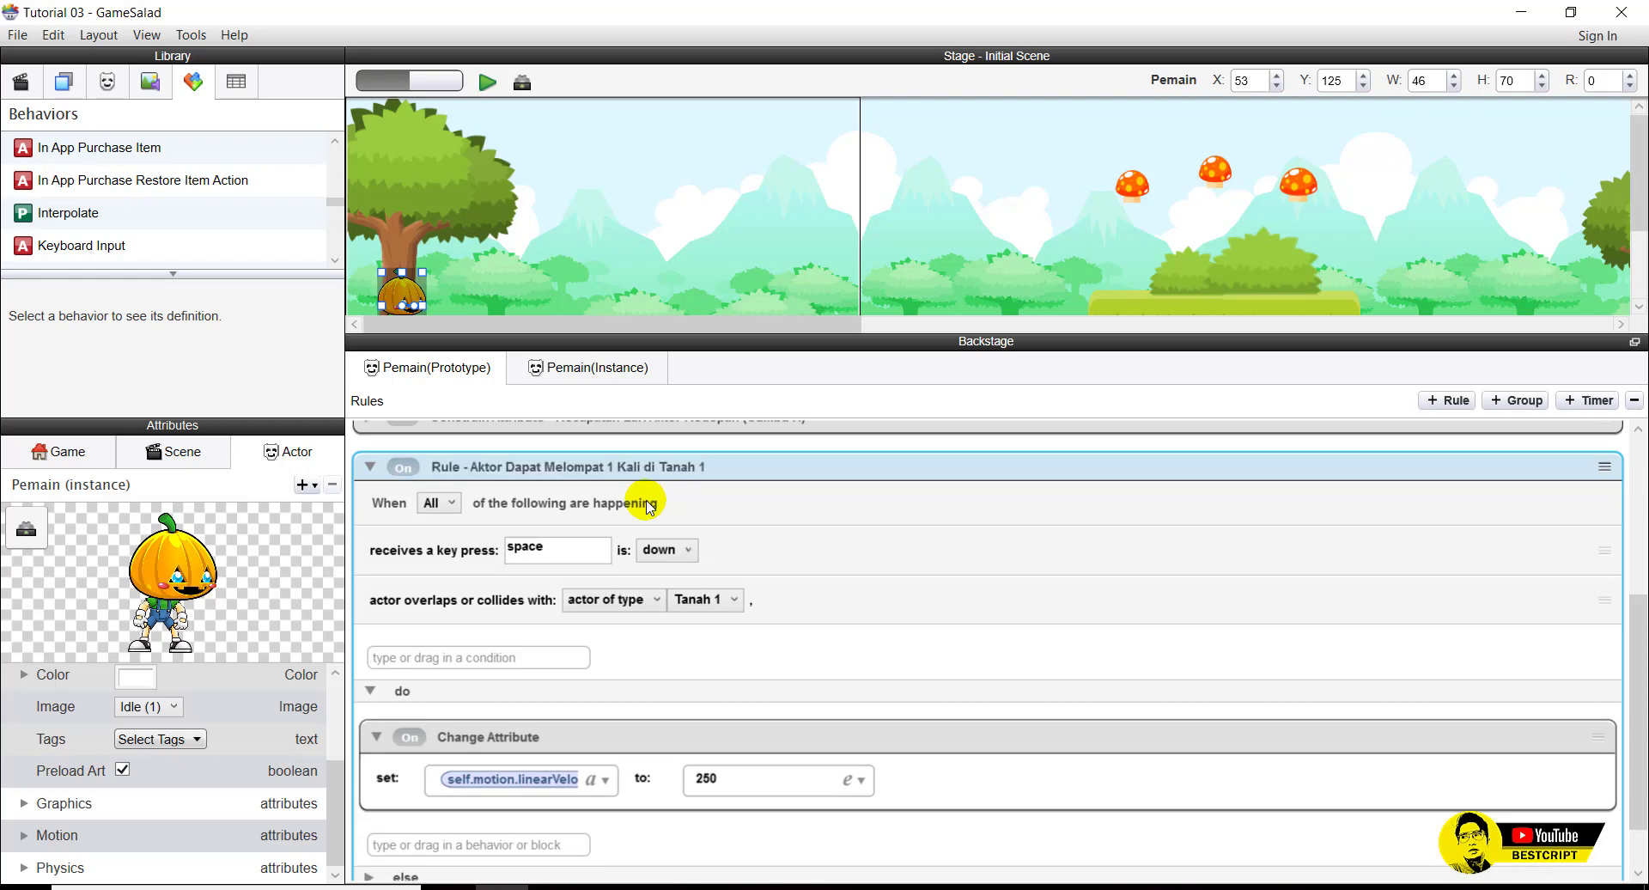
{"action": "left_click", "coordinate": [372, 465]}
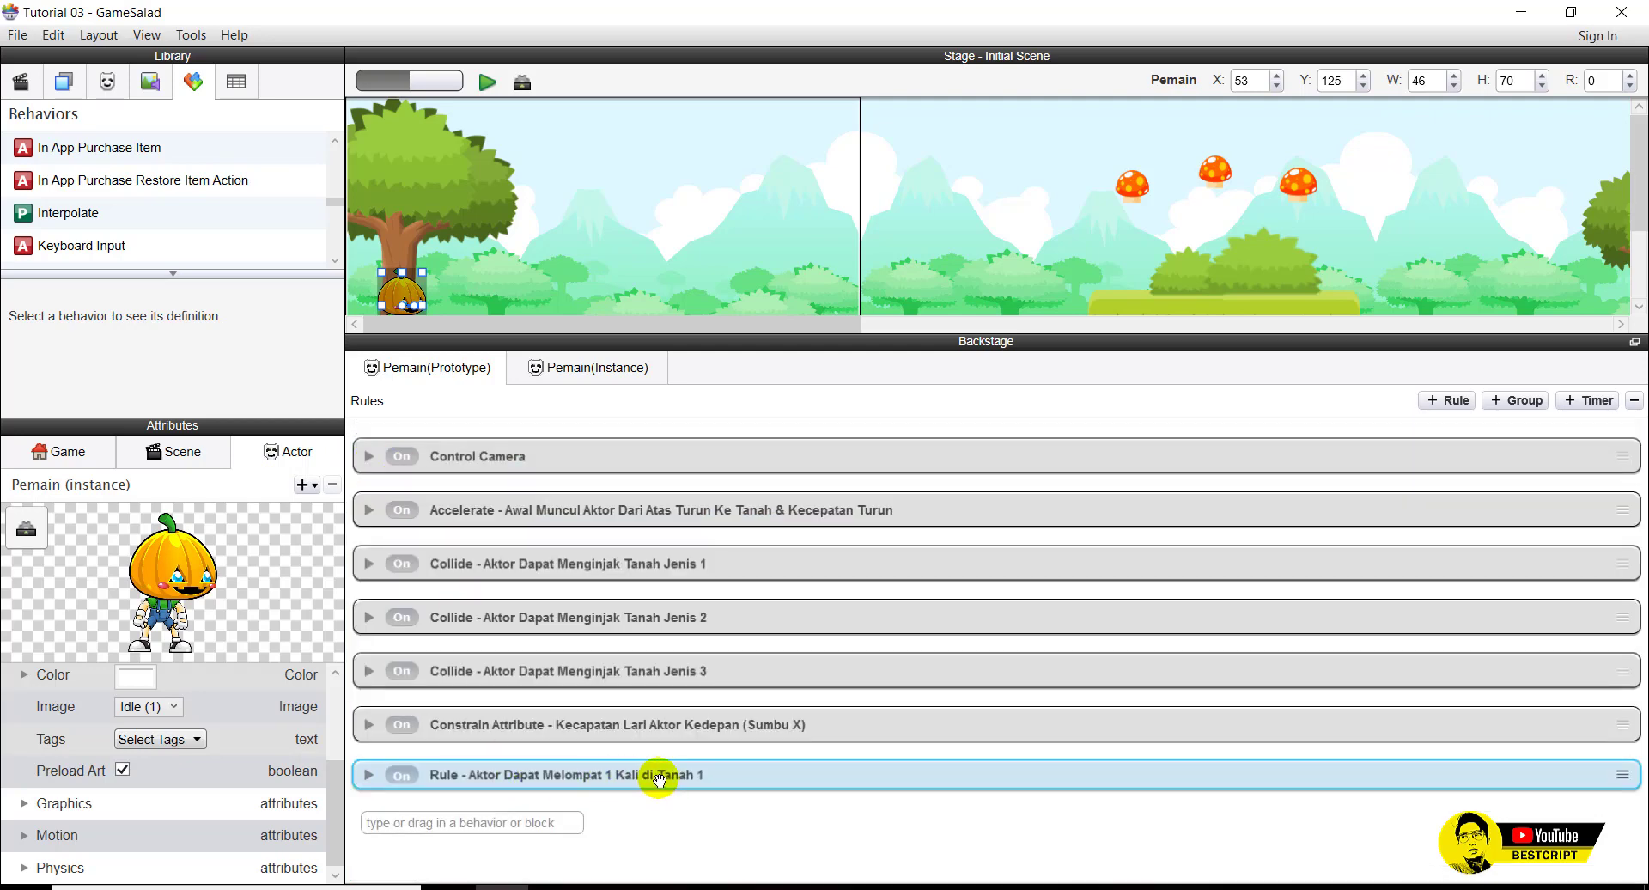
{"action": "left_click", "coordinate": [375, 778]}
{"action": "left_click", "coordinate": [376, 777]}
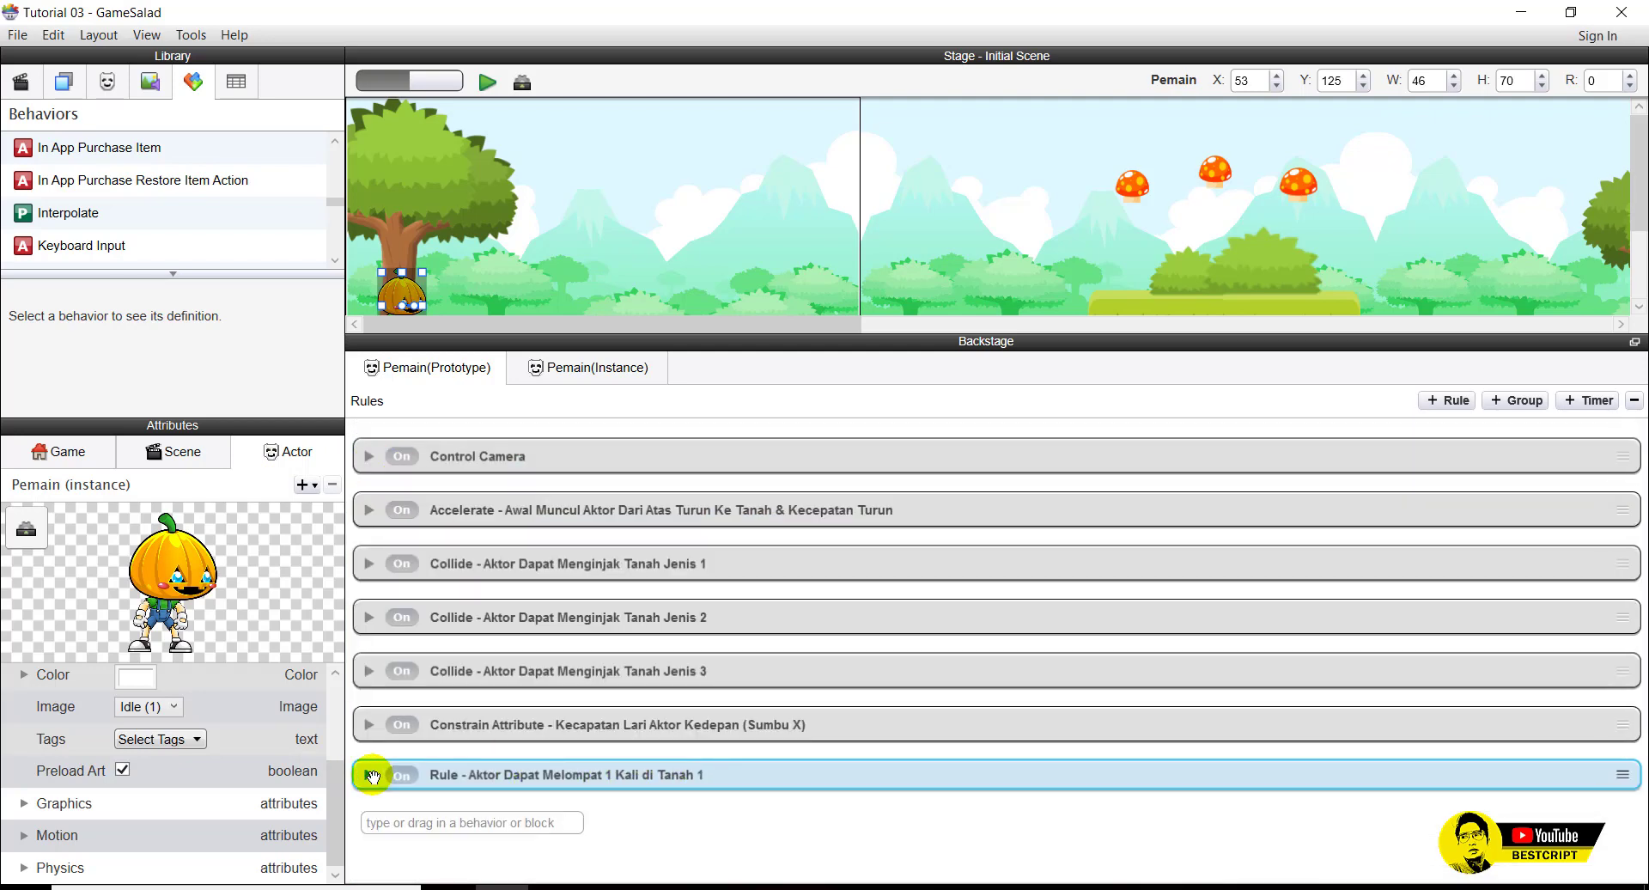
Add a new rule to the Pemain prototype with a key press condition for space being down.
{"action": "left_click", "coordinate": [1436, 400]}
{"action": "scroll", "coordinate": [501, 846], "scroll_direction": "down", "scroll_amount": 1}
{"action": "left_click", "coordinate": [470, 810]}
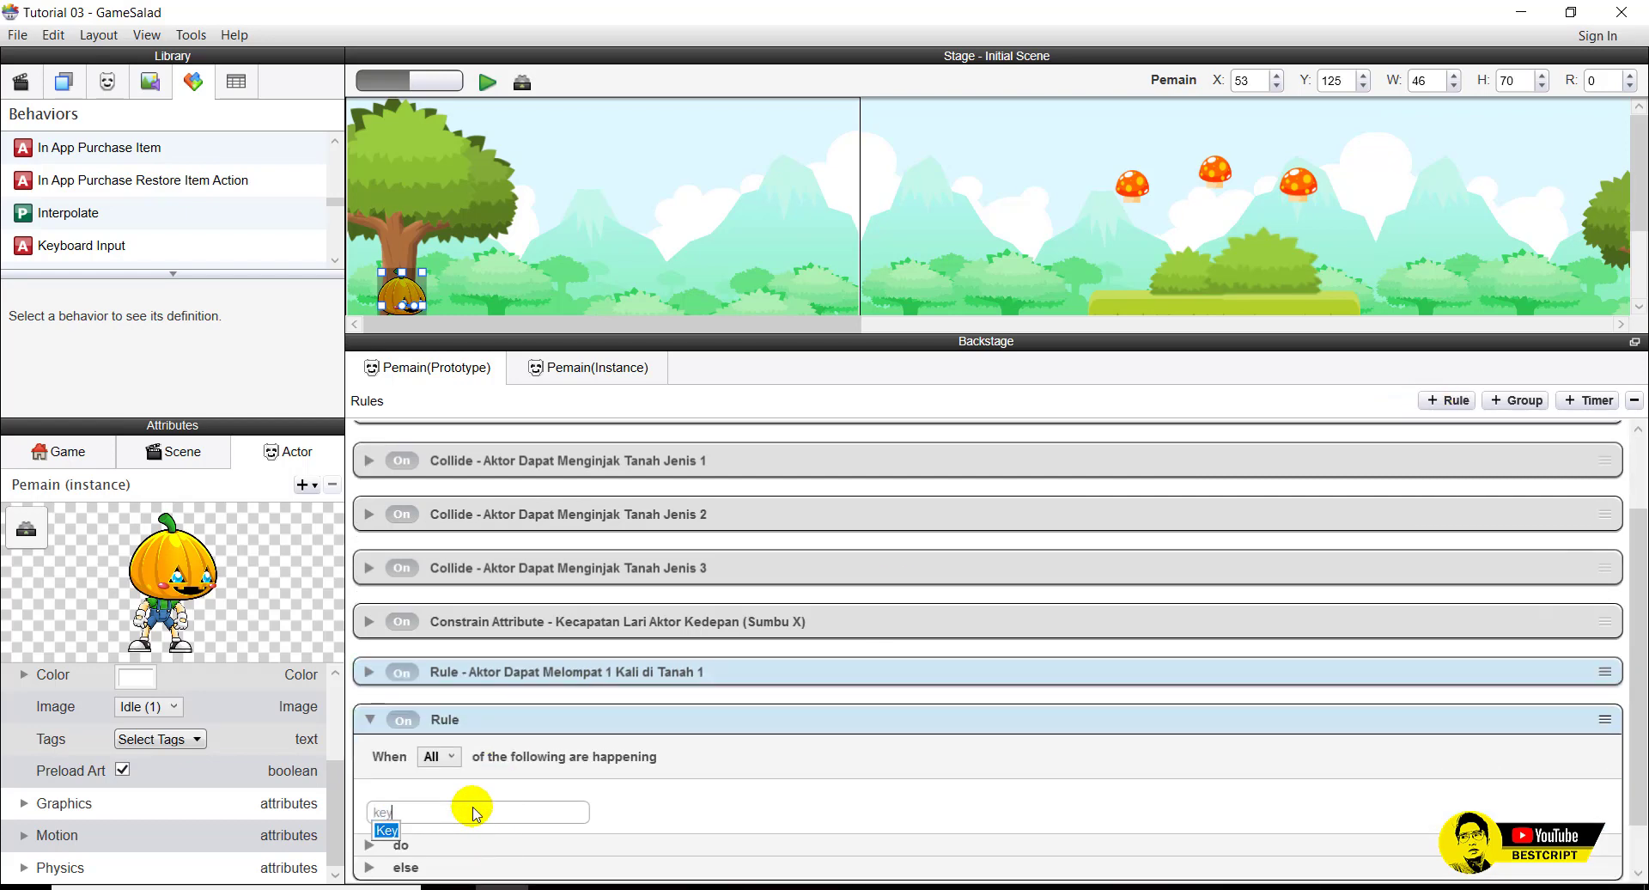
{"action": "type", "text": "key"}
{"action": "key", "text": "Return"}
{"action": "left_click", "coordinate": [581, 798]}
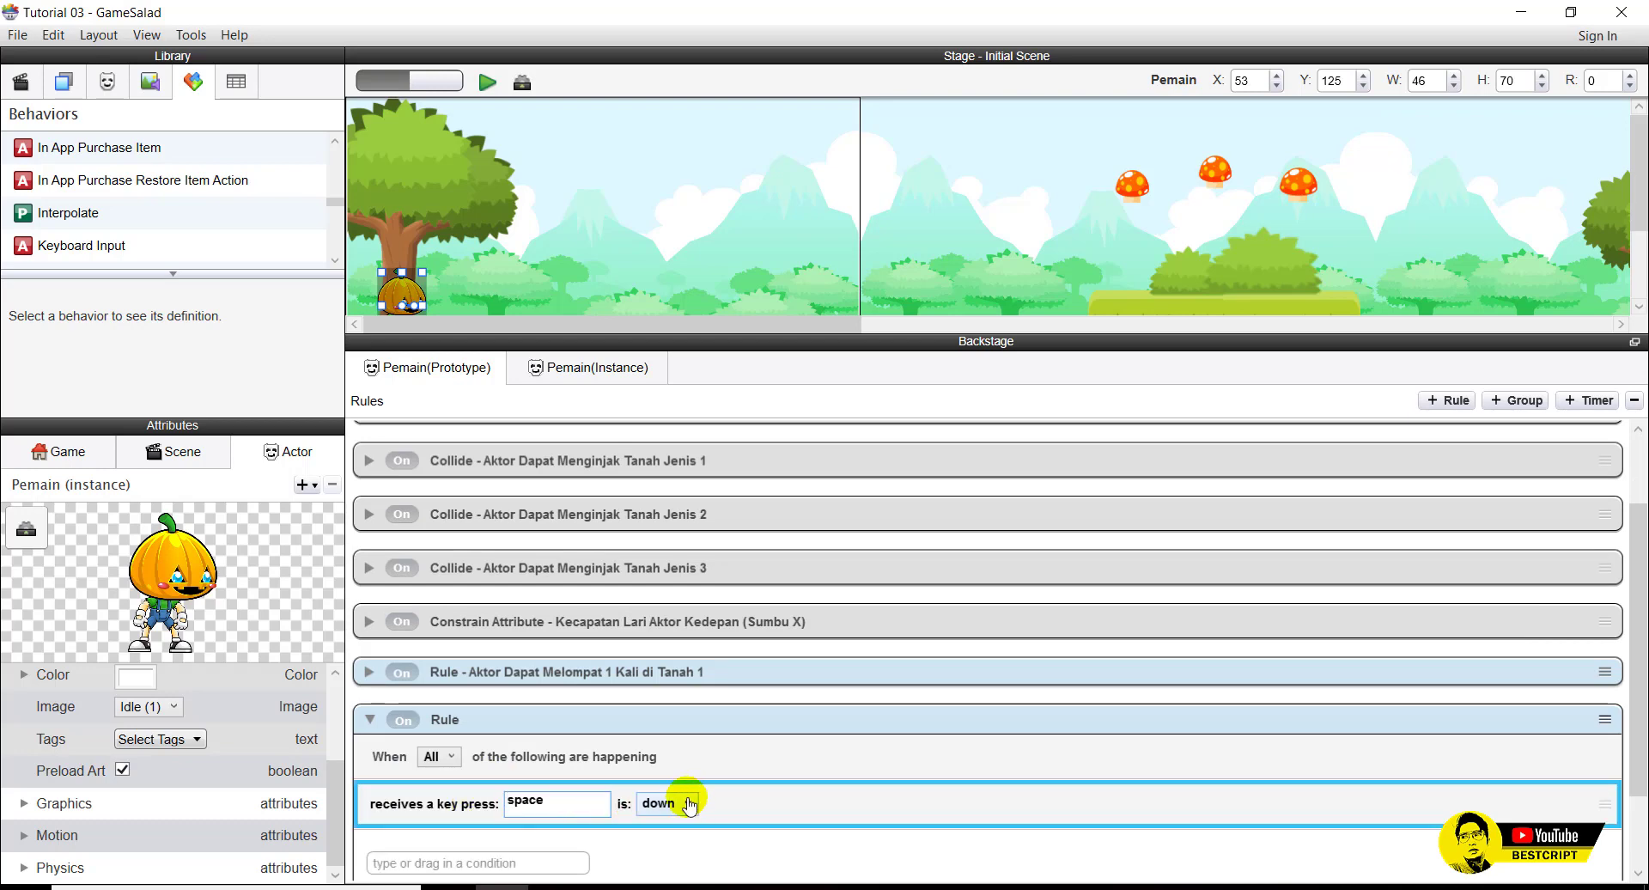
{"action": "left_click", "coordinate": [692, 720]}
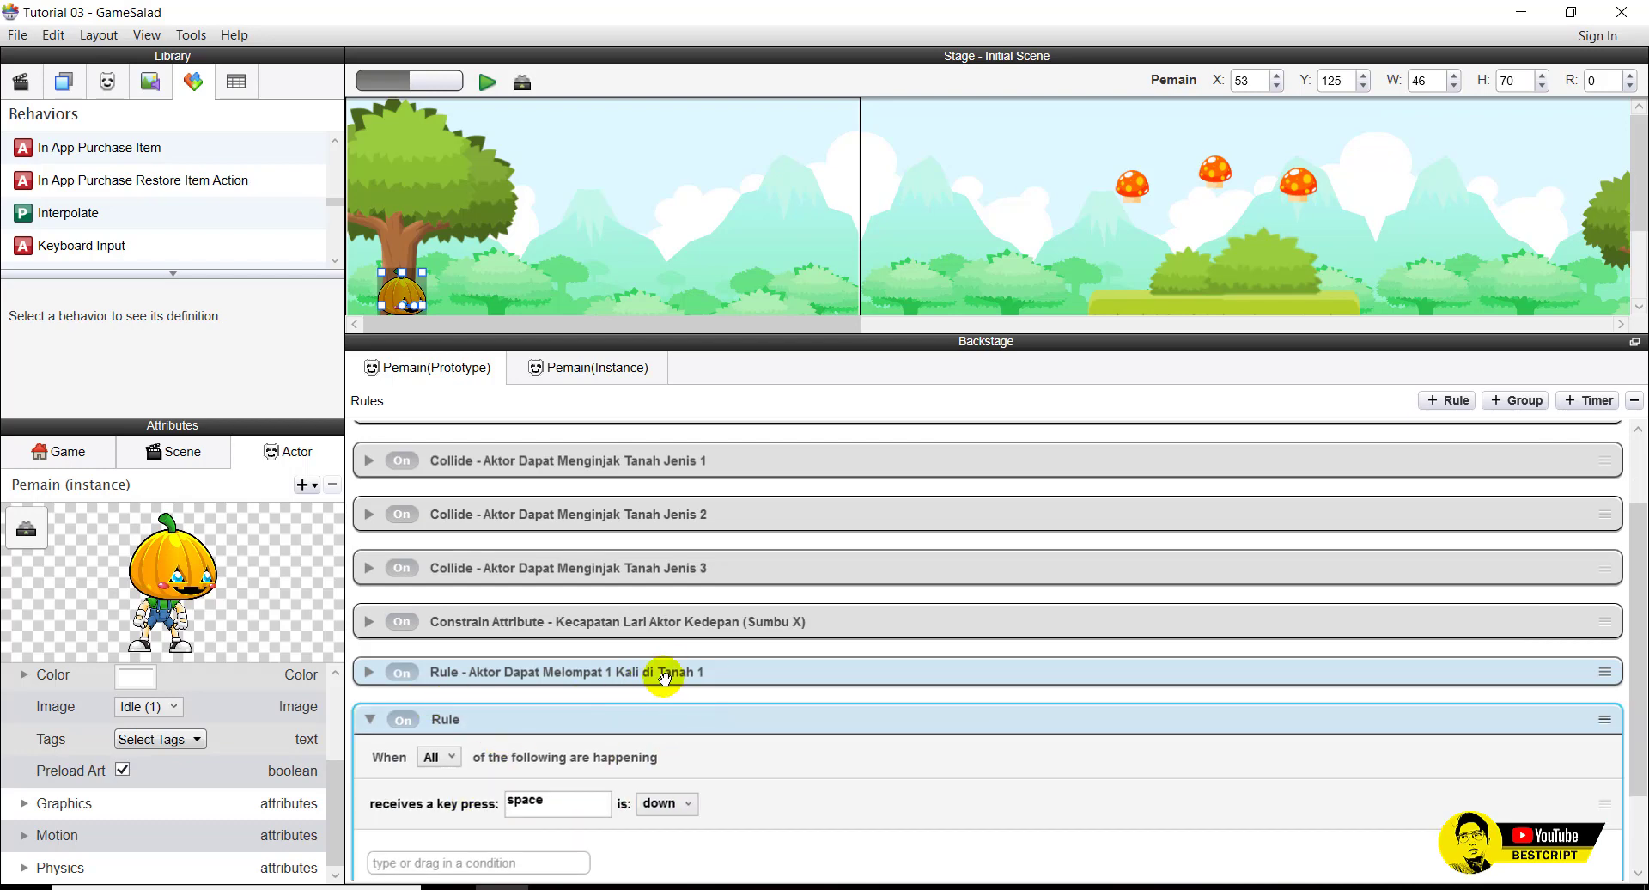
Name the new rule "Rule - Aktor Dapat Melompat 1 Kali di Tanah 2" by reusing the Tanah 1 rule's name.
{"action": "left_click", "coordinate": [497, 674]}
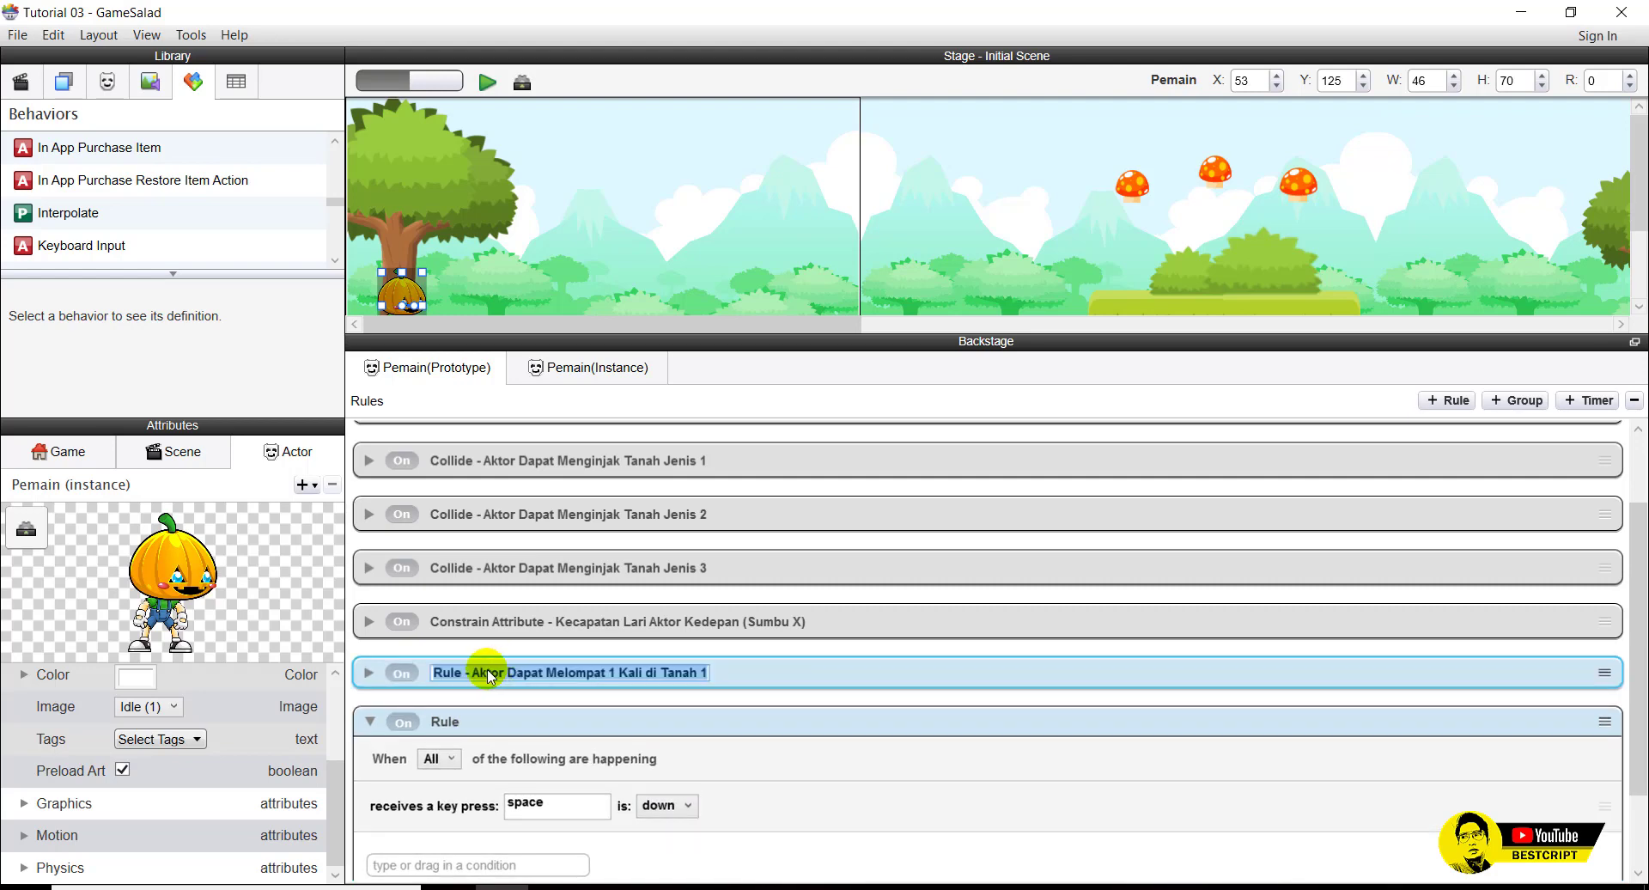
{"action": "double_click", "coordinate": [464, 674]}
{"action": "left_click_drag", "start_coordinate": [465, 673], "coordinate": [791, 676]}
{"action": "key", "text": "ctrl+c"}
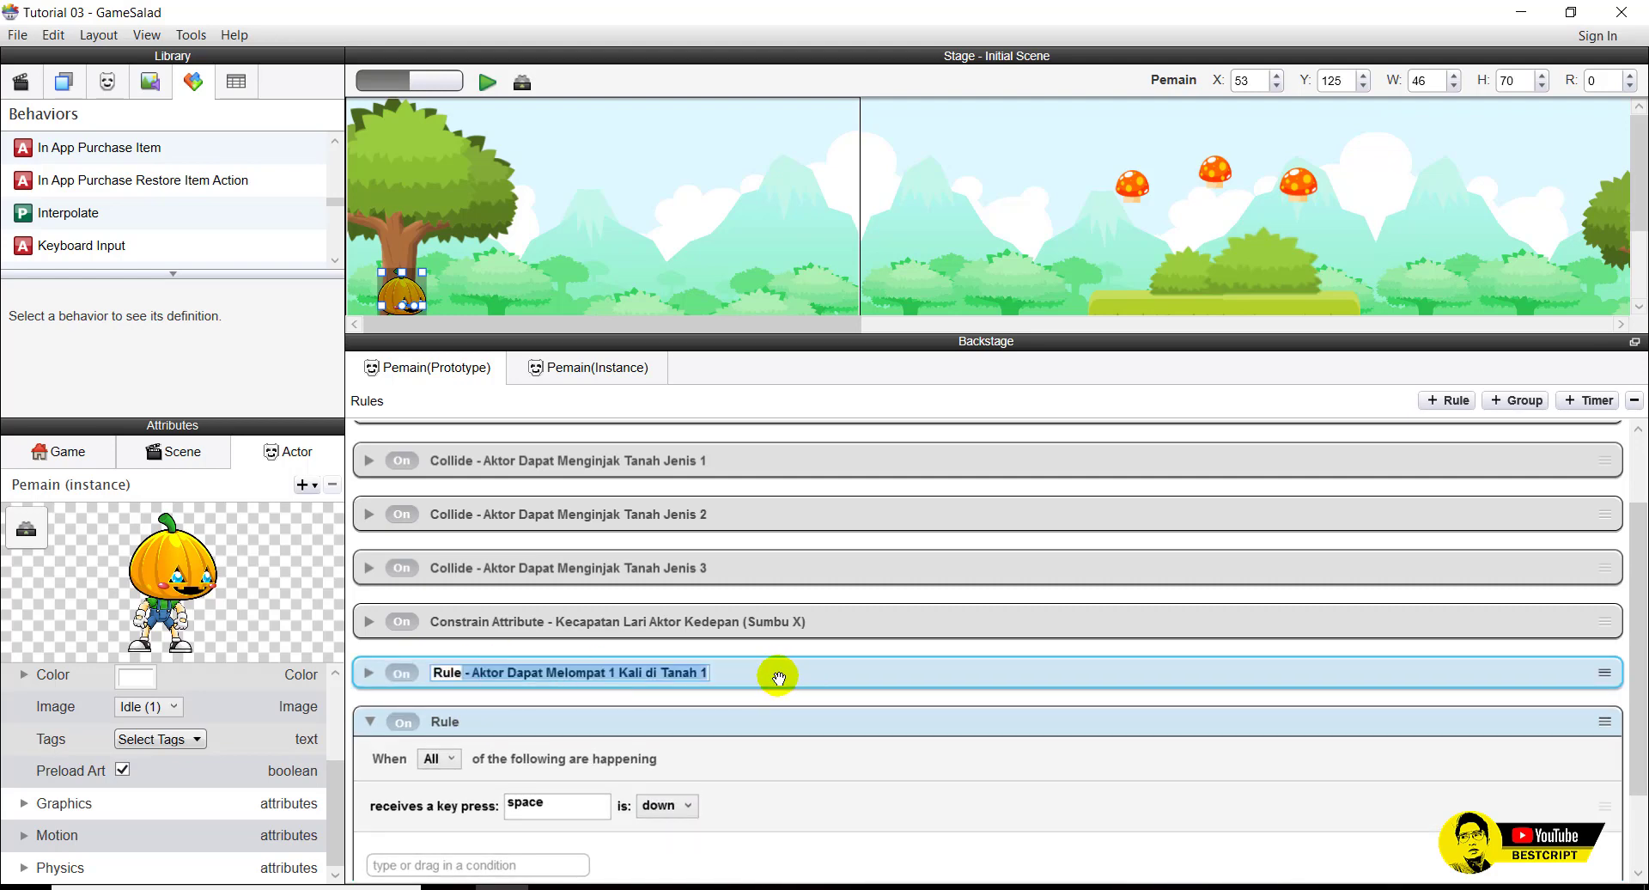
{"action": "double_click", "coordinate": [447, 722]}
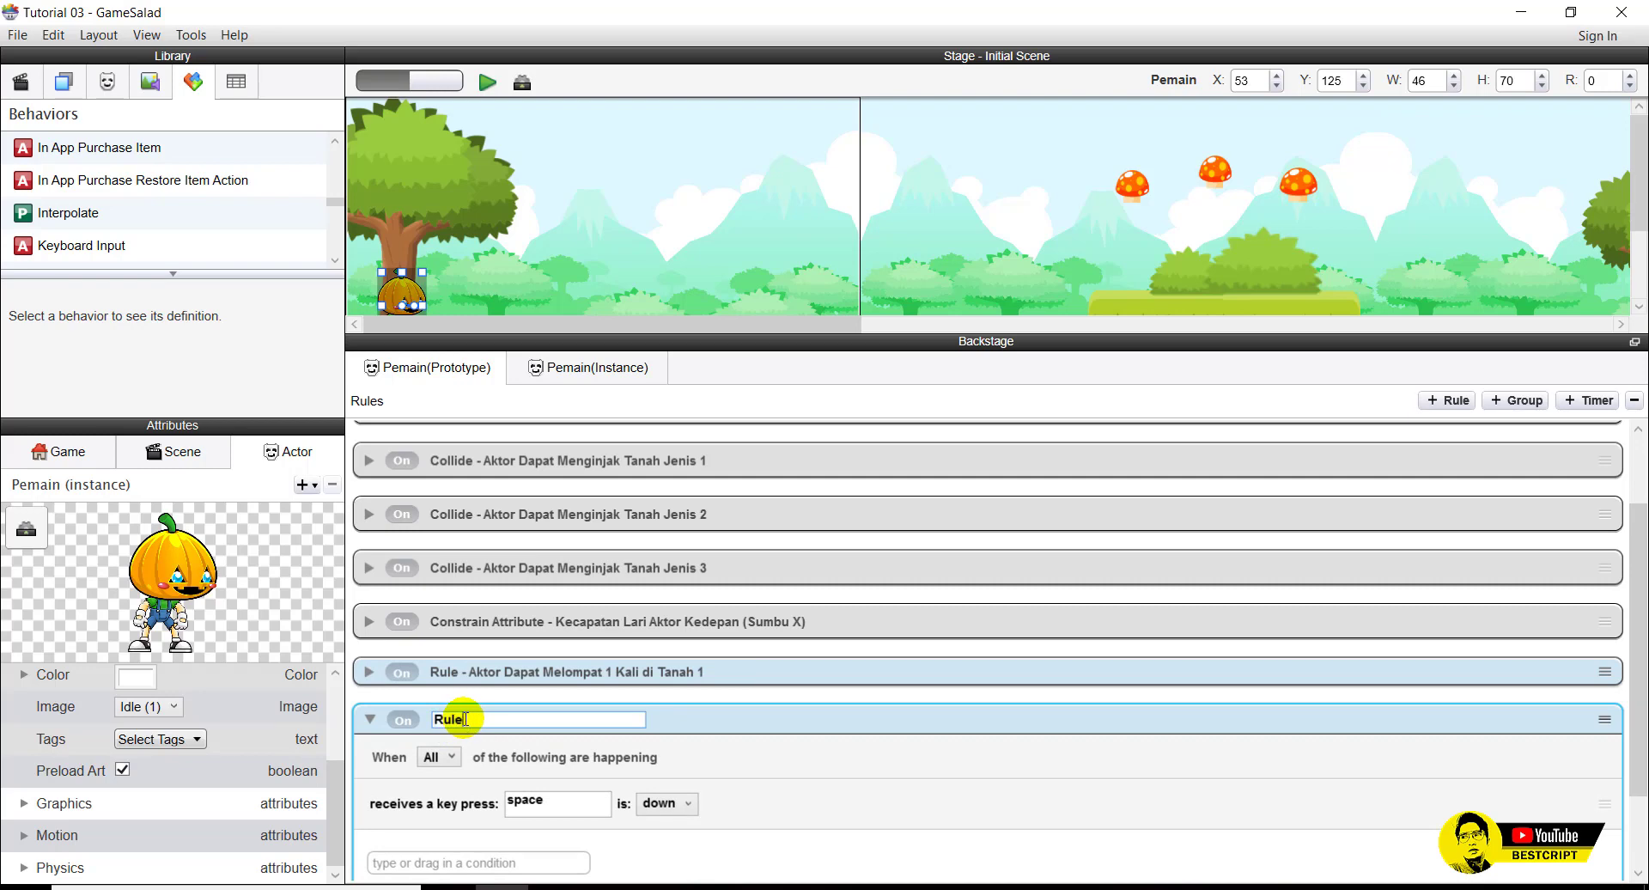
{"action": "key", "text": "ctrl+v"}
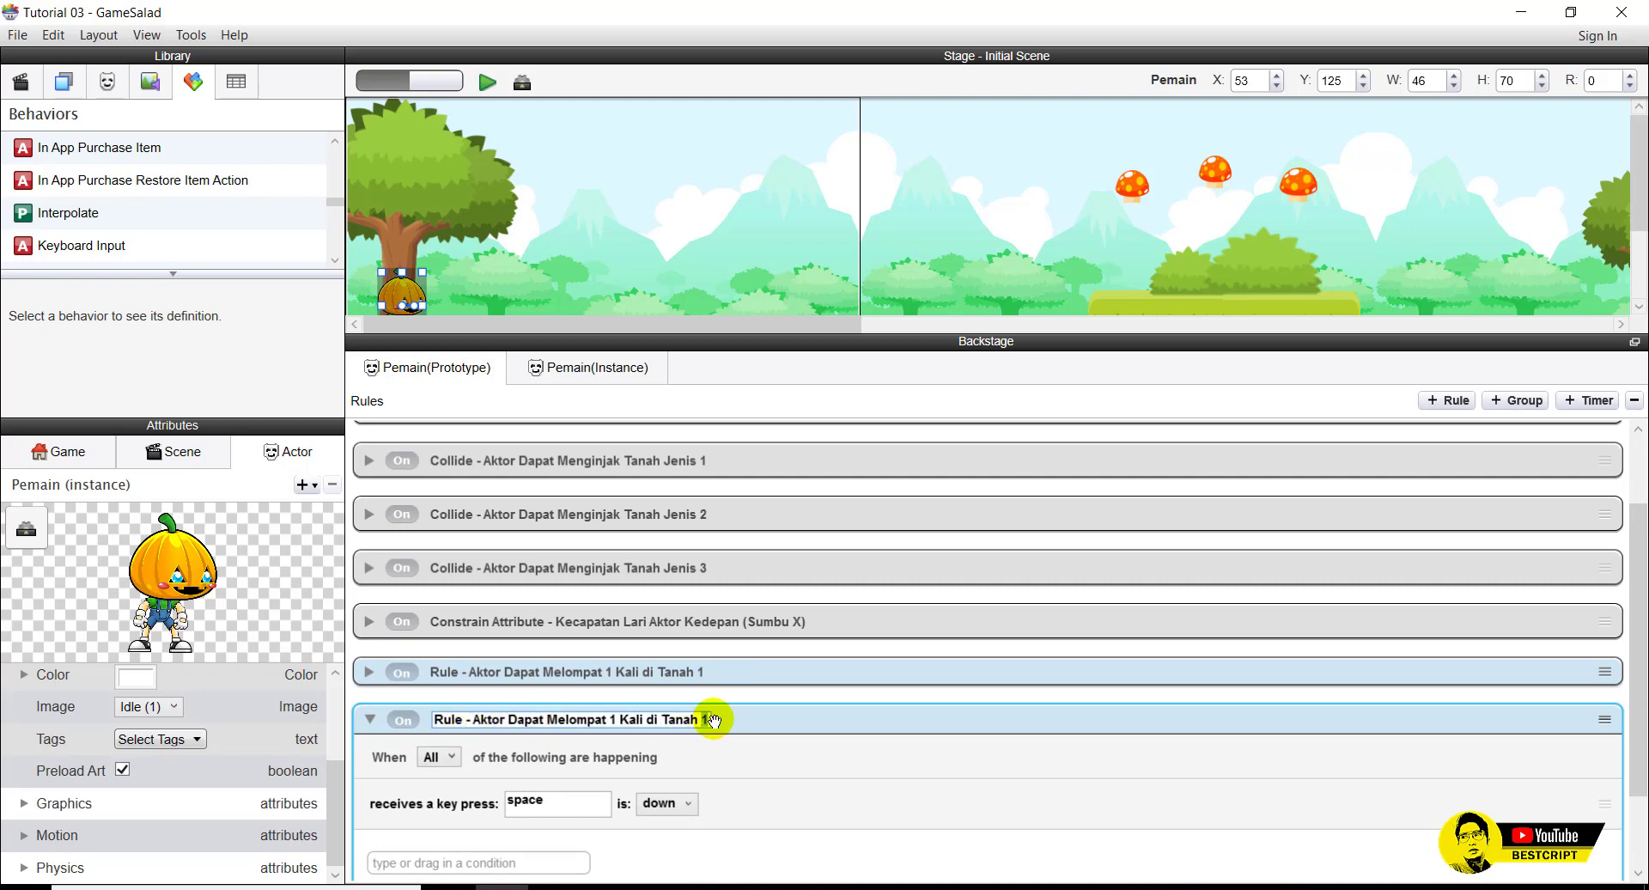
{"action": "key", "text": "BackSpace"}
{"action": "type", "text": "2"}
{"action": "key", "text": "Return"}
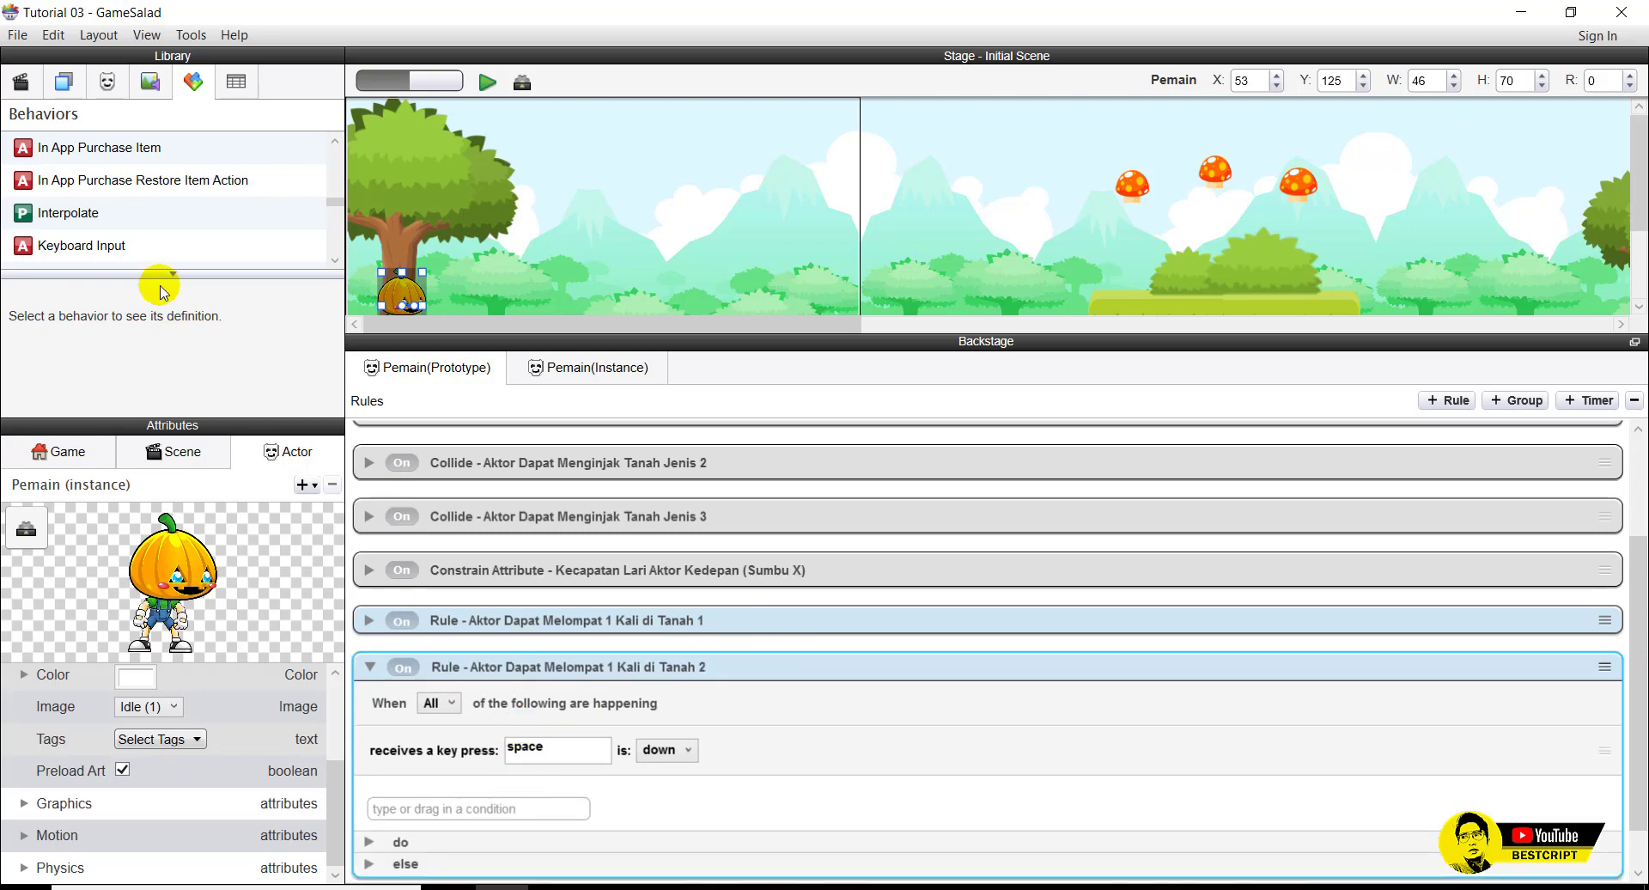
Add a collision condition with actor of type Tanah 2 to the Tanah 2 jump rule.
{"action": "left_click", "coordinate": [107, 81]}
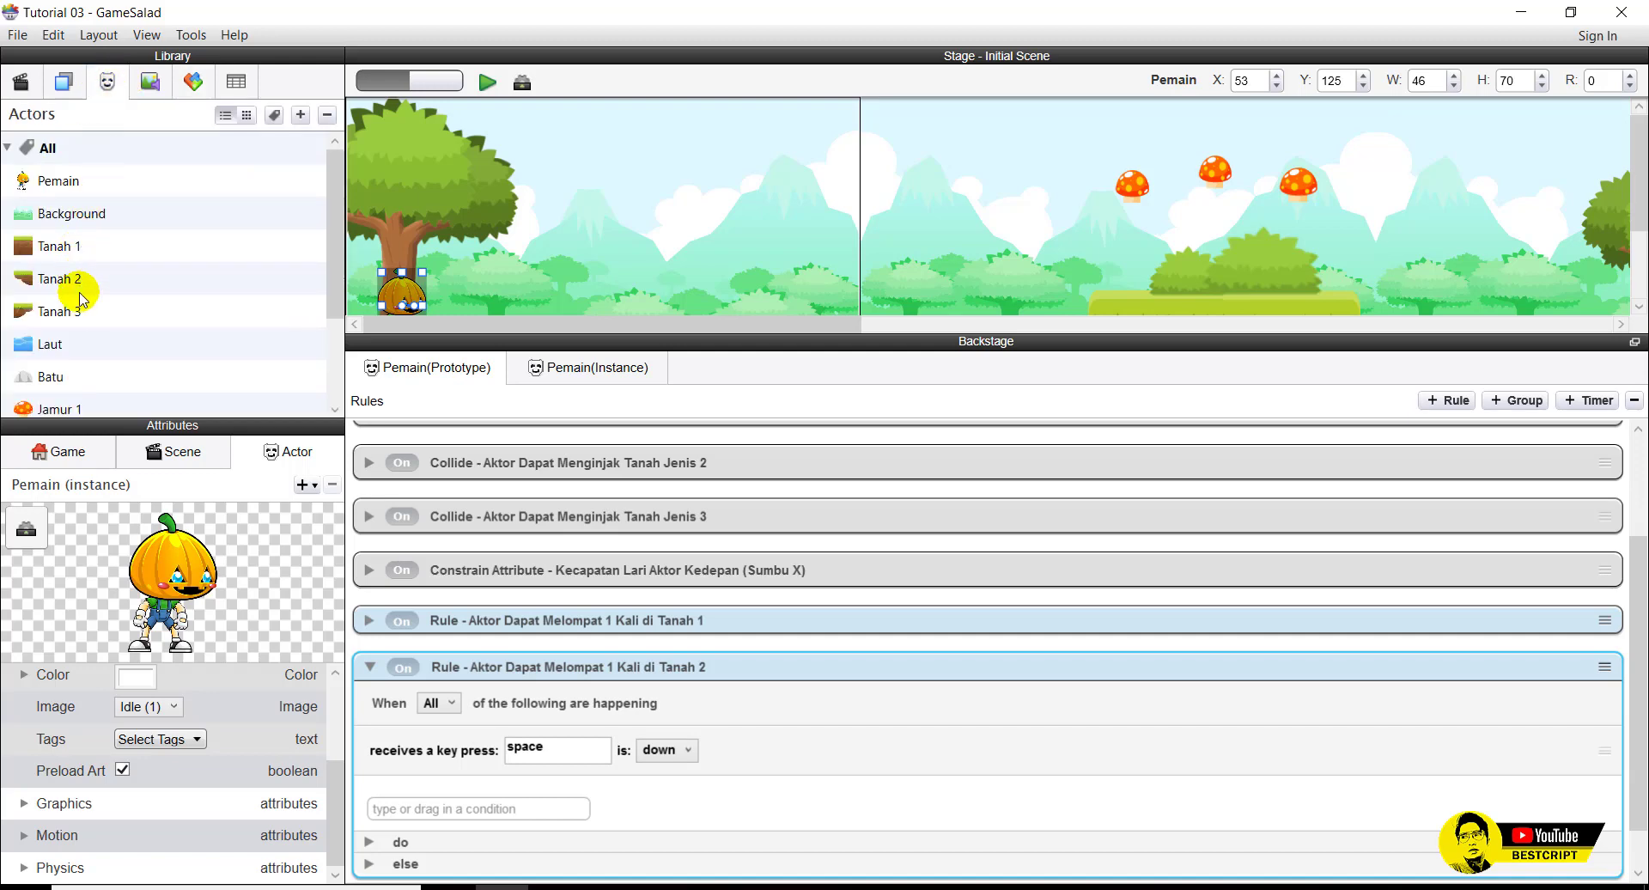
{"action": "left_click", "coordinate": [484, 808]}
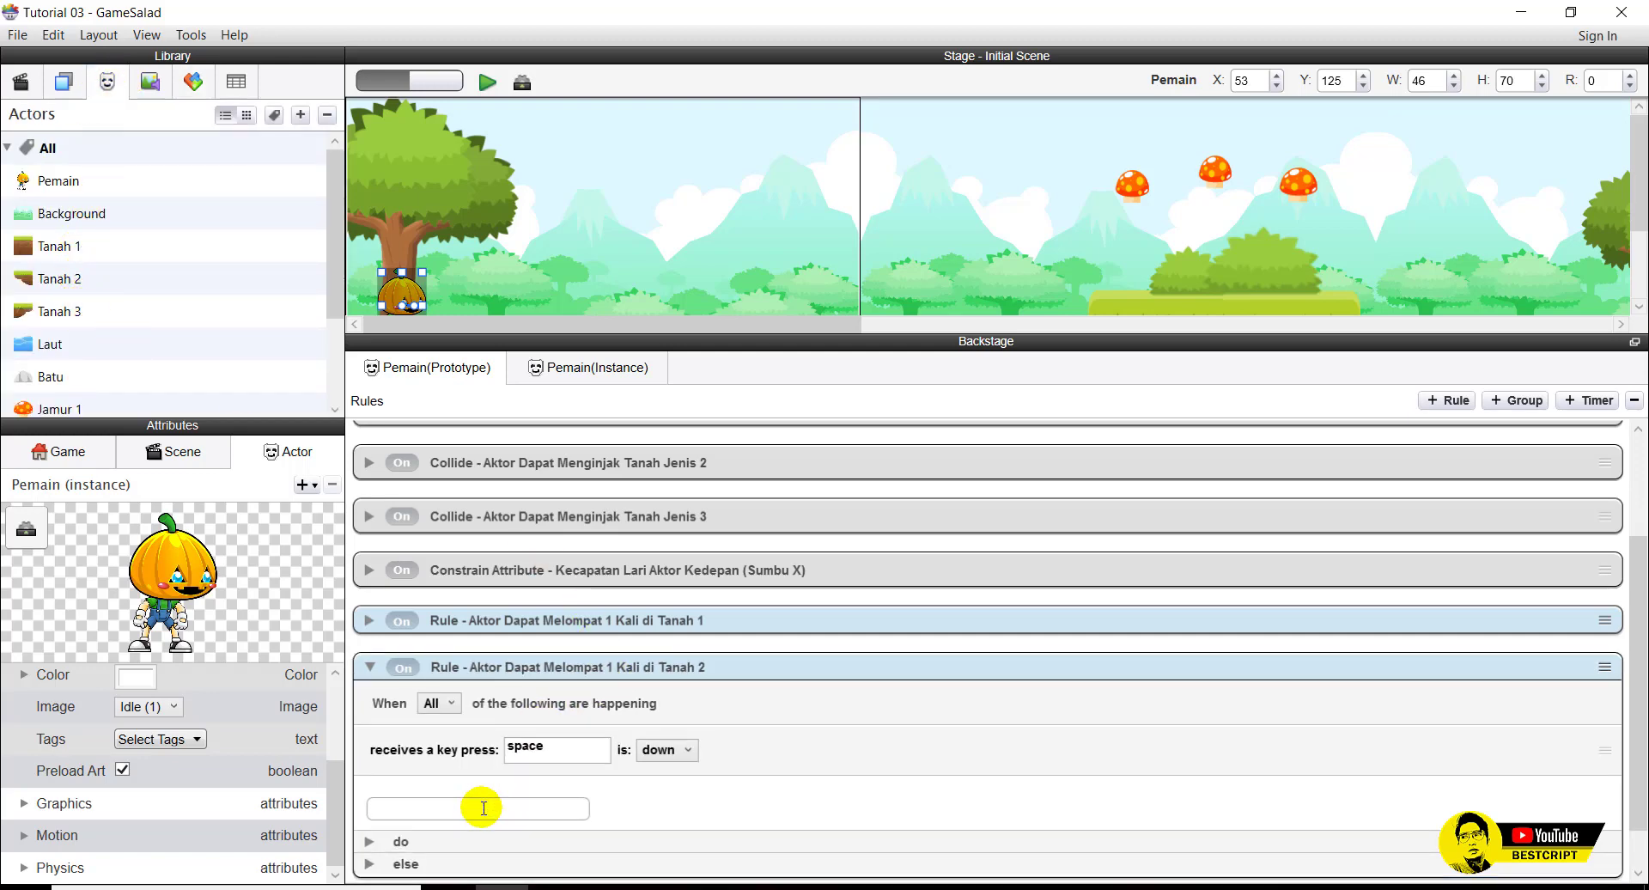
{"action": "type", "text": "collision"}
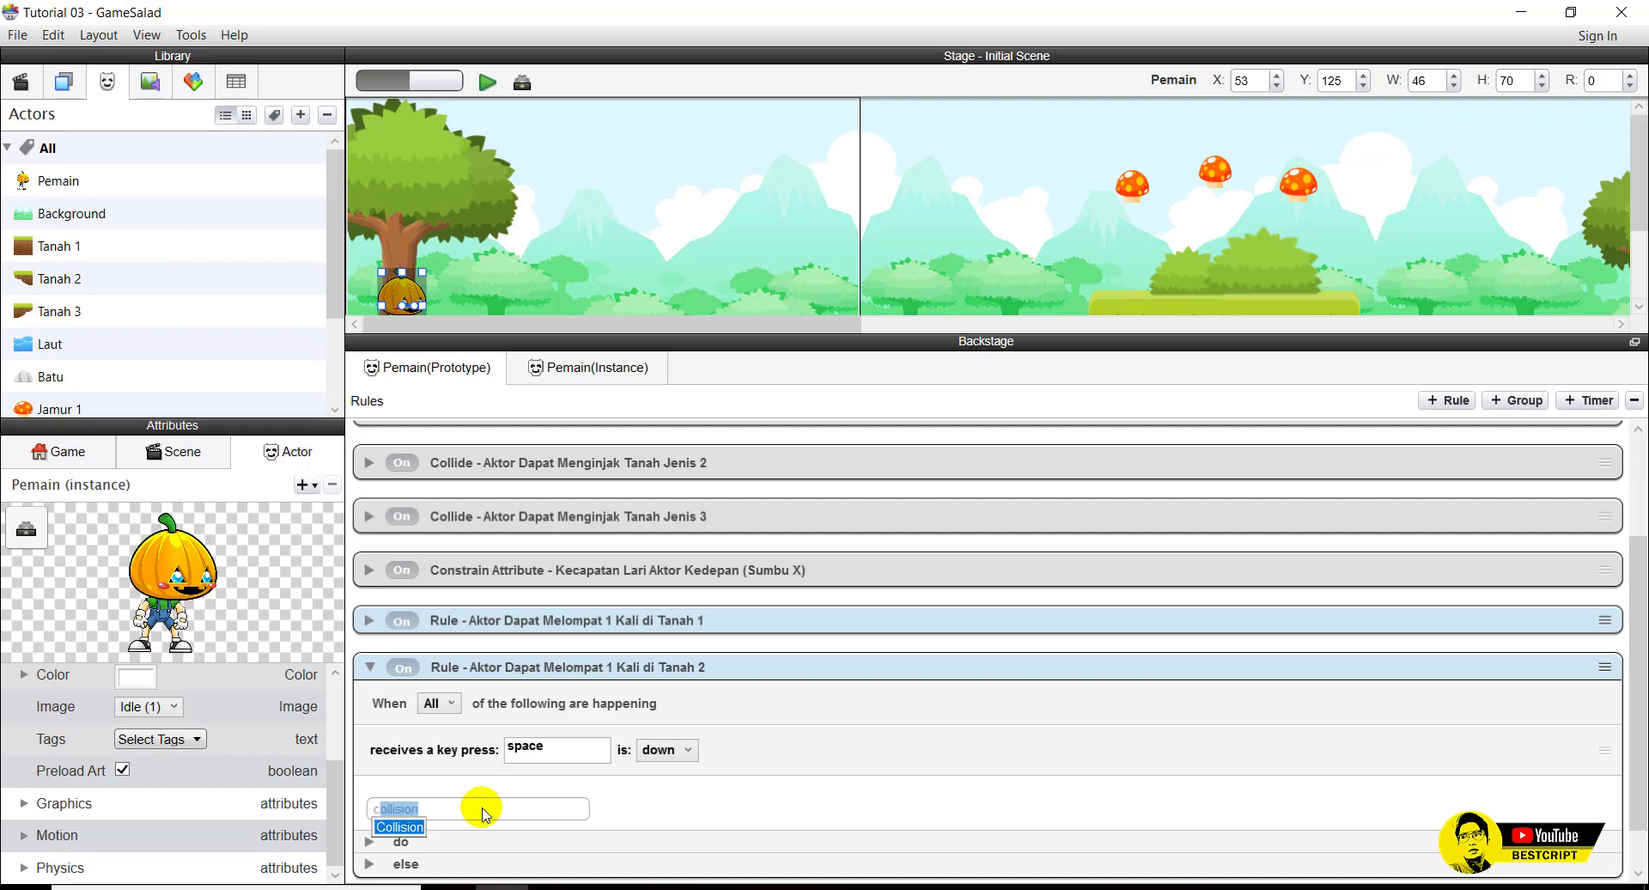
{"action": "left_click", "coordinate": [413, 832]}
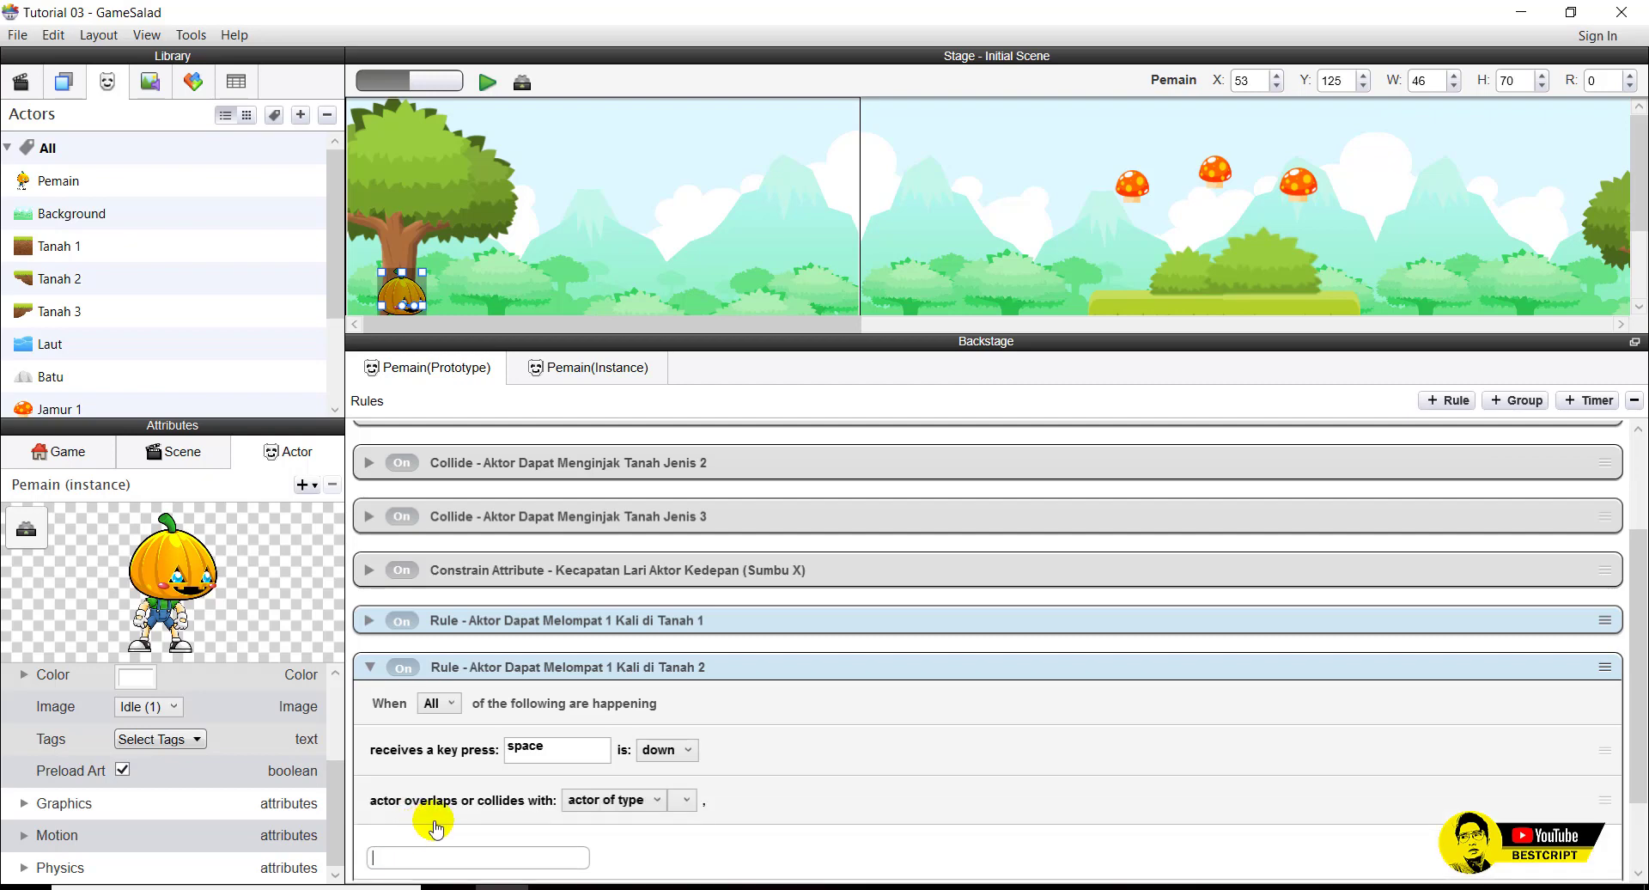
{"action": "left_click", "coordinate": [684, 799]}
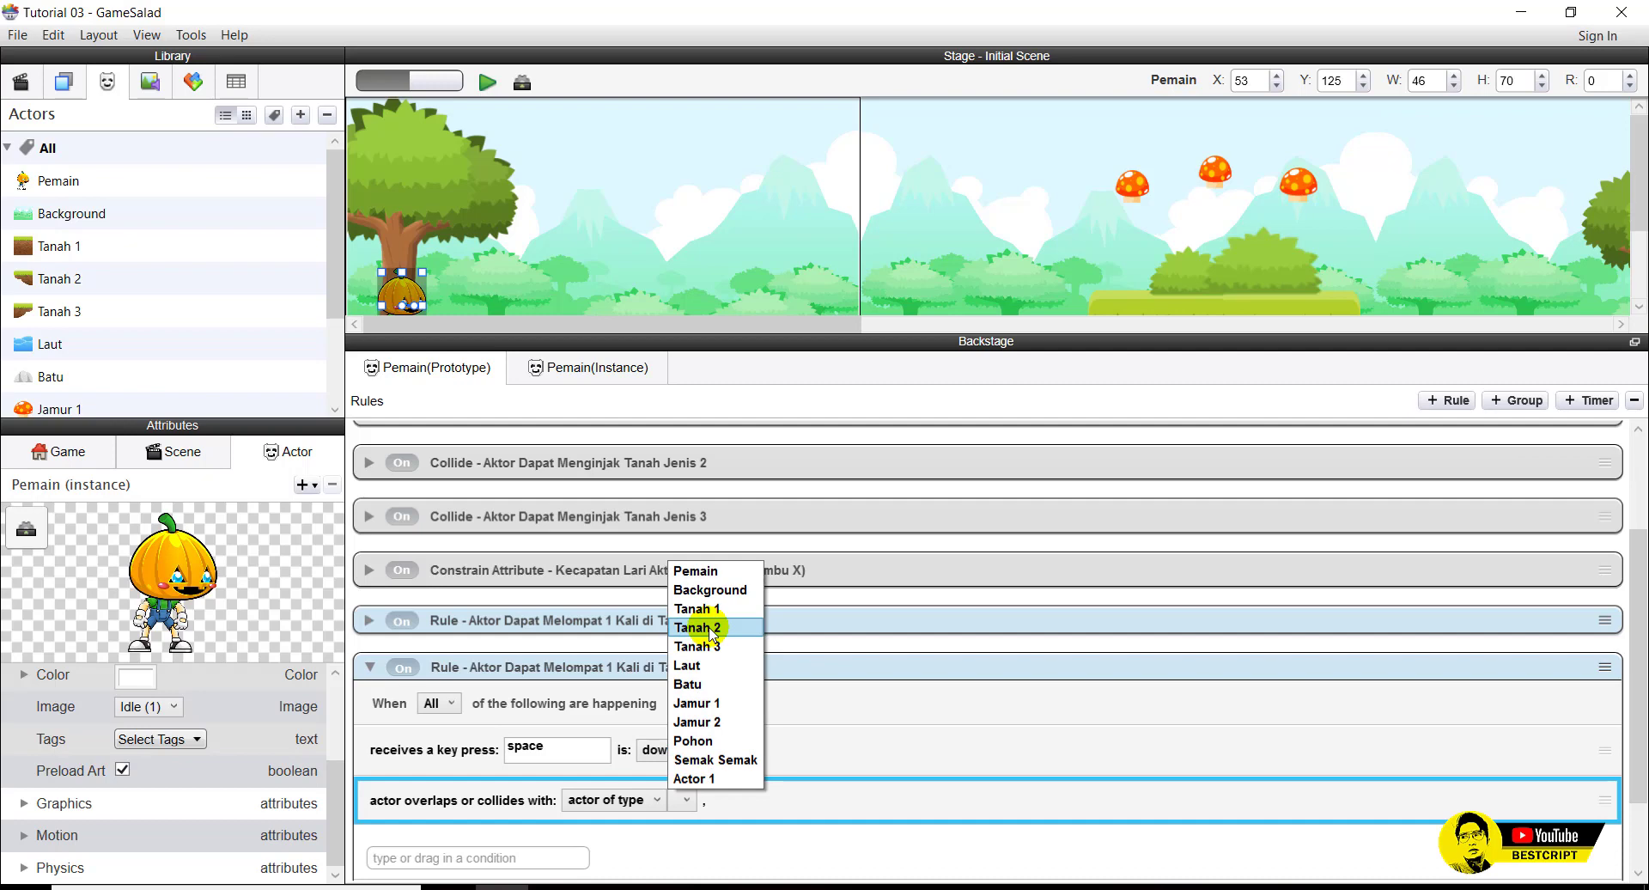
{"action": "left_click", "coordinate": [711, 630]}
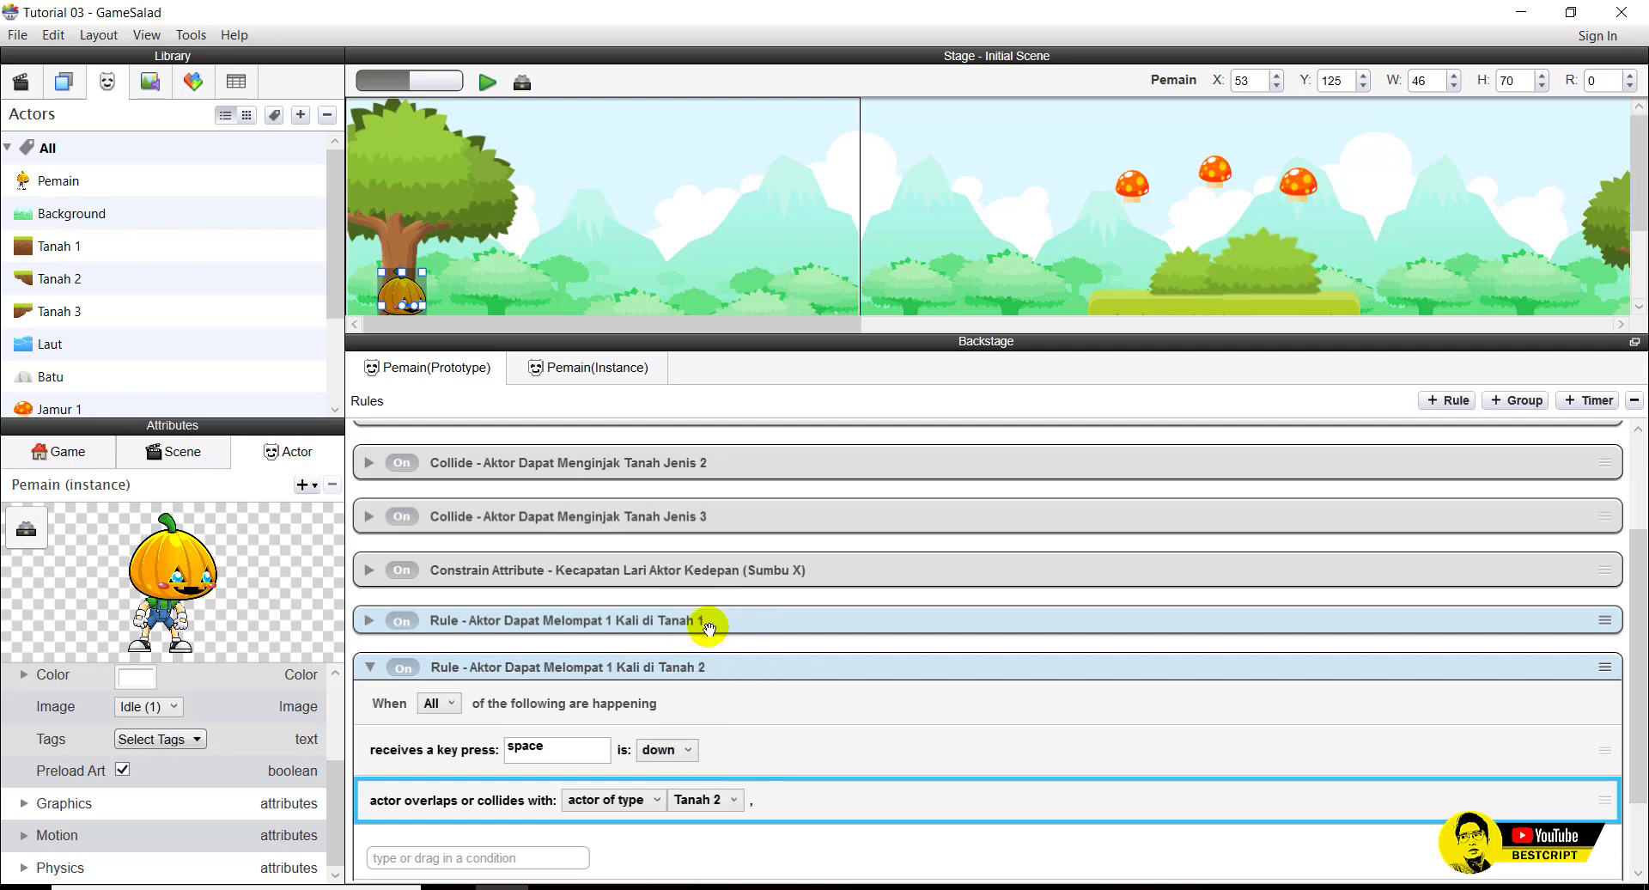
Add a Change Attribute behavior to the do section of the Tanah 2 jump rule.
{"action": "left_click", "coordinate": [370, 620]}
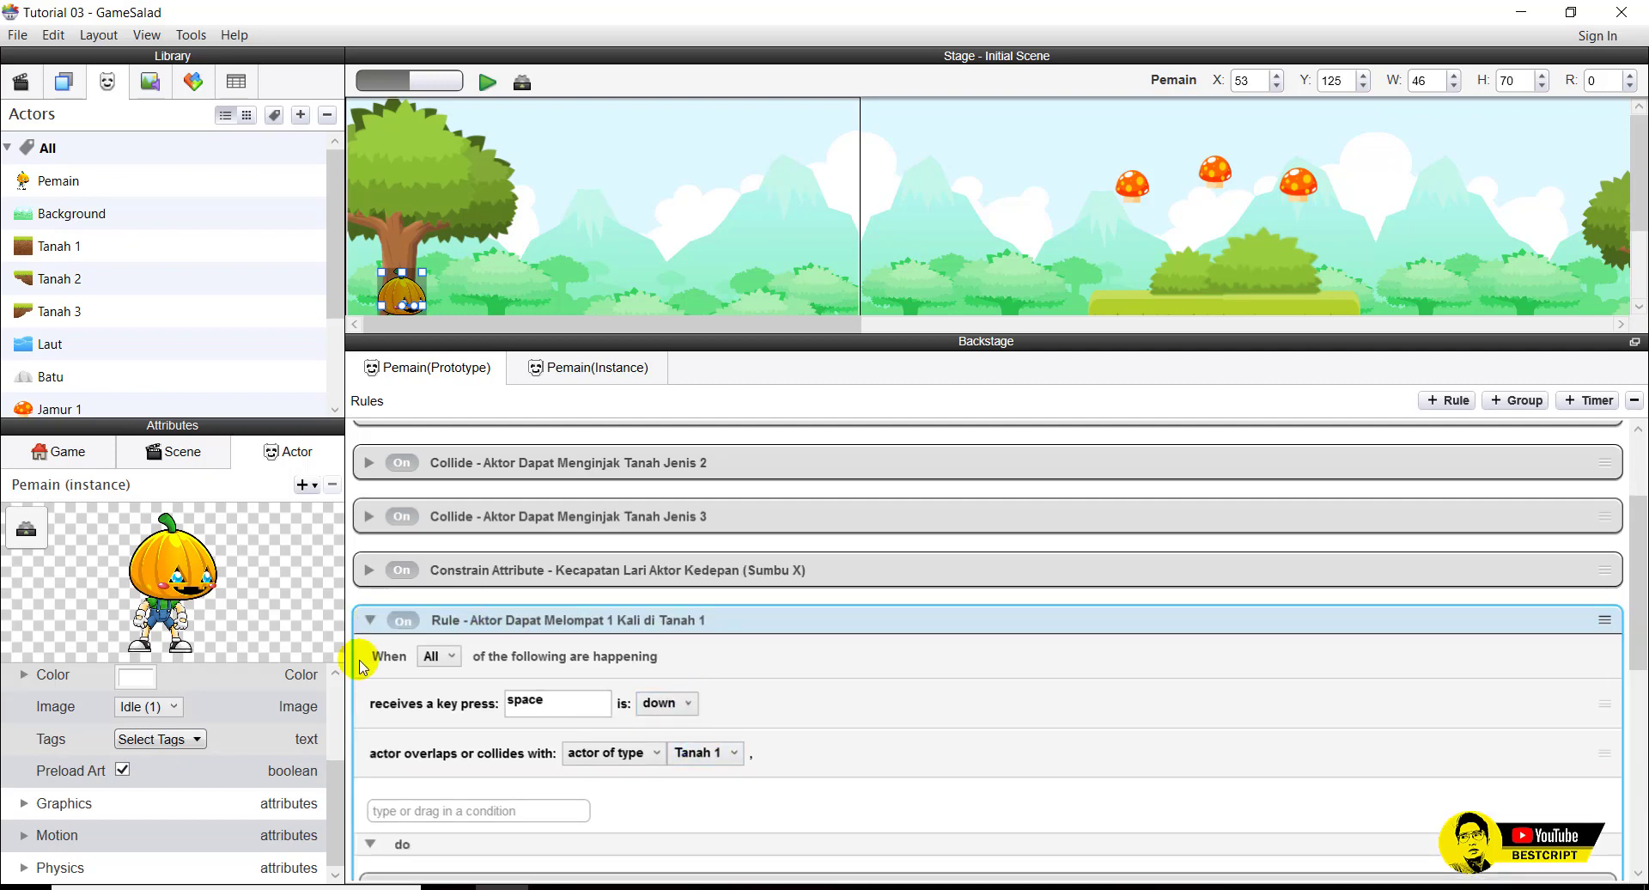
{"action": "left_click", "coordinate": [369, 620]}
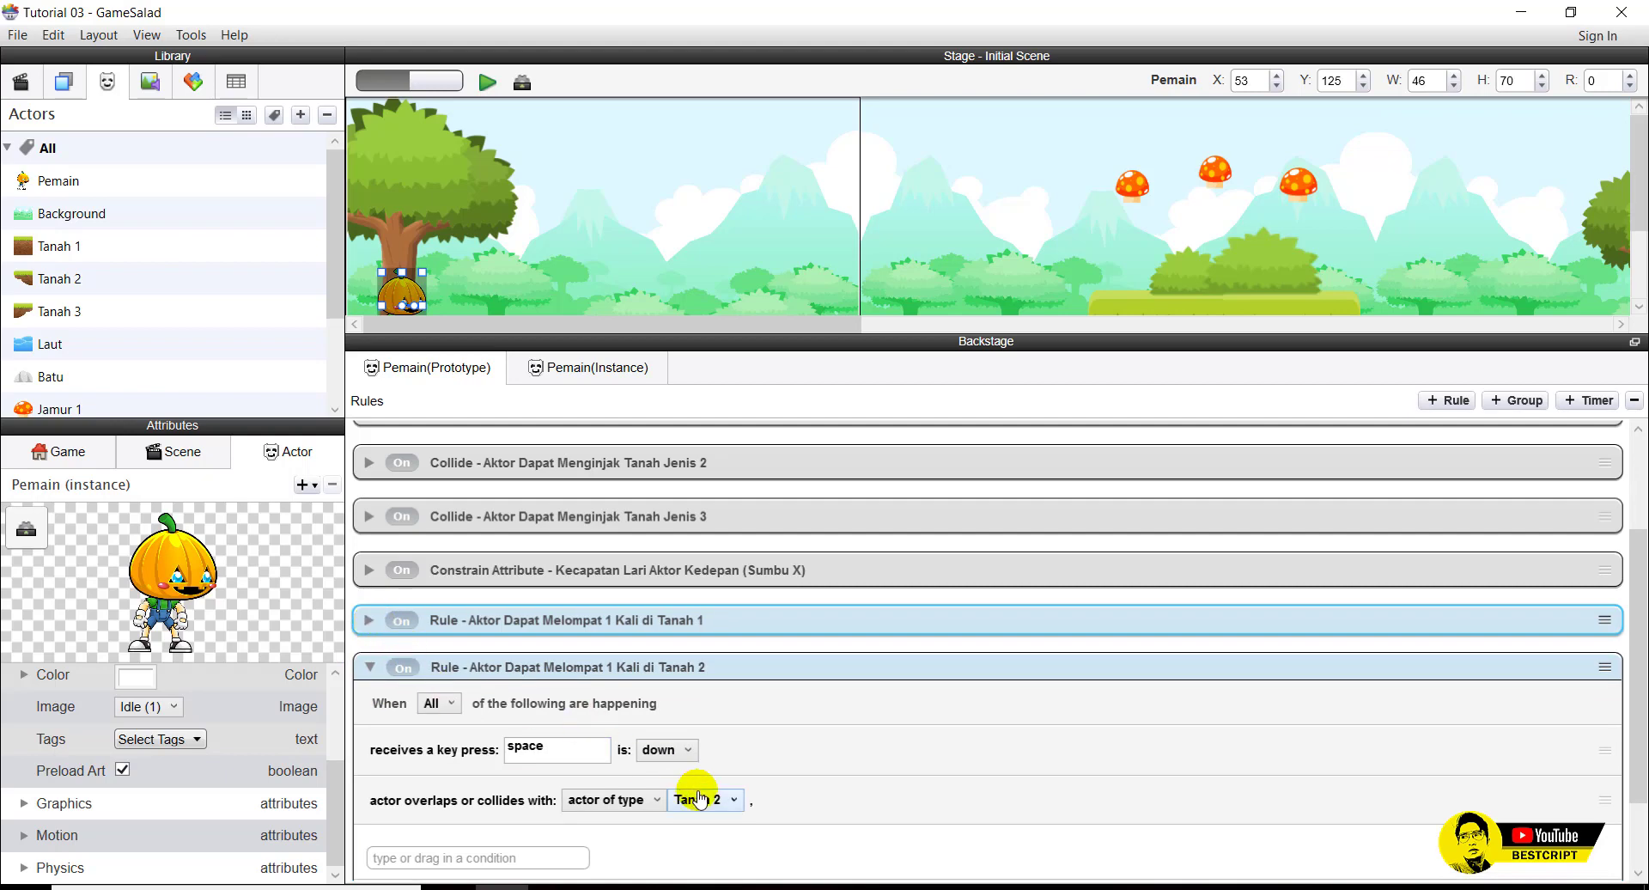
{"action": "scroll", "coordinate": [705, 798], "scroll_direction": "down", "scroll_amount": 2}
{"action": "left_click", "coordinate": [369, 788]}
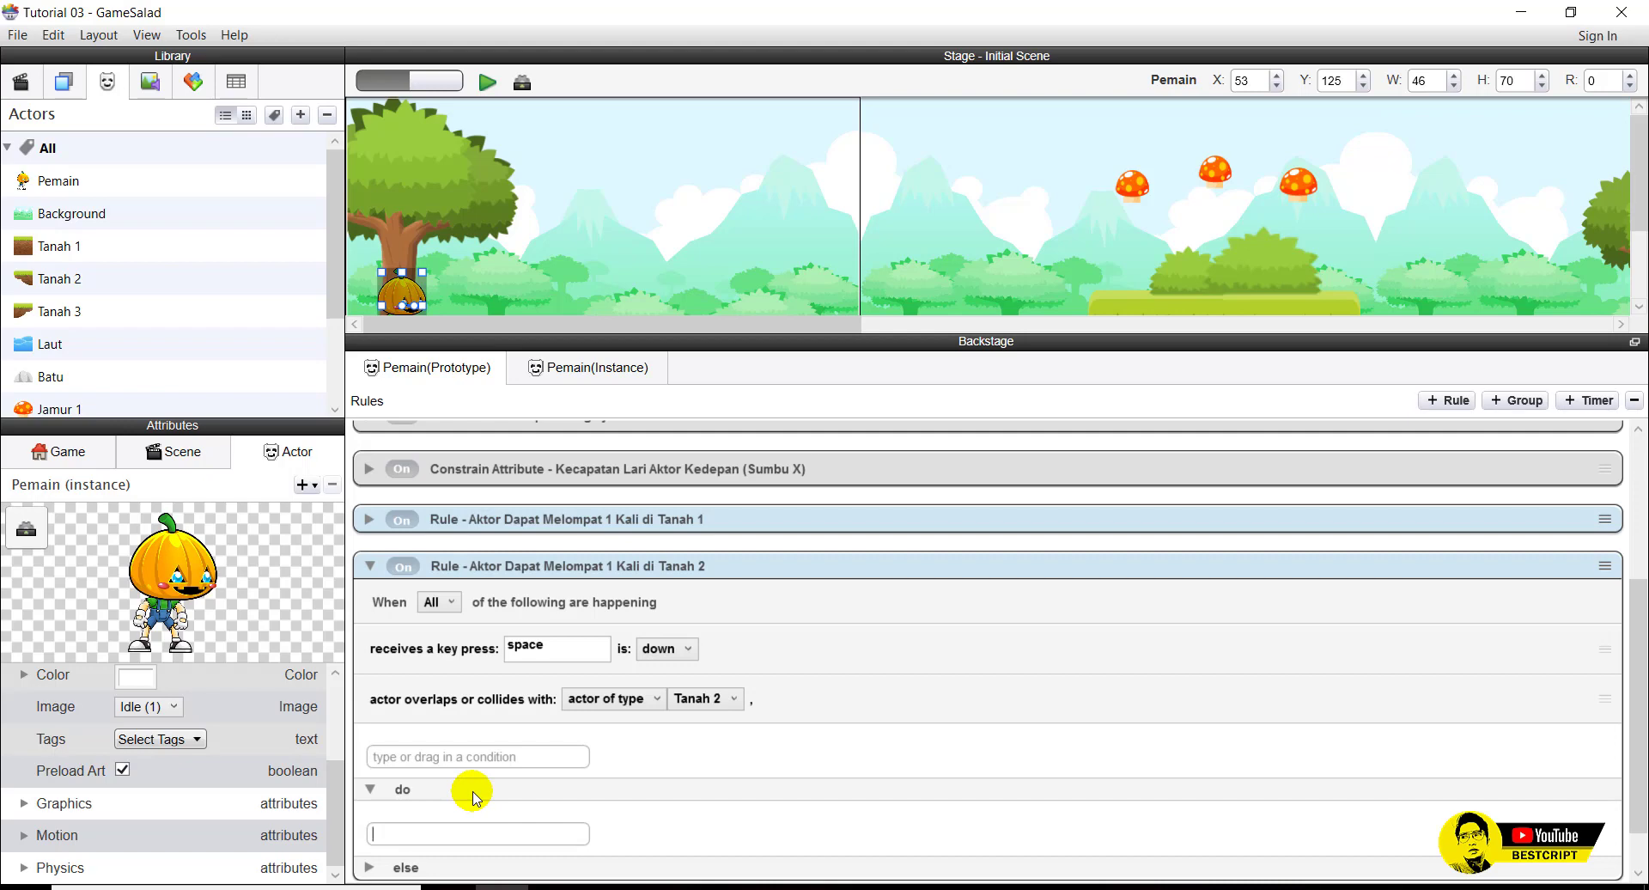
{"action": "type", "text": "change Attribute"}
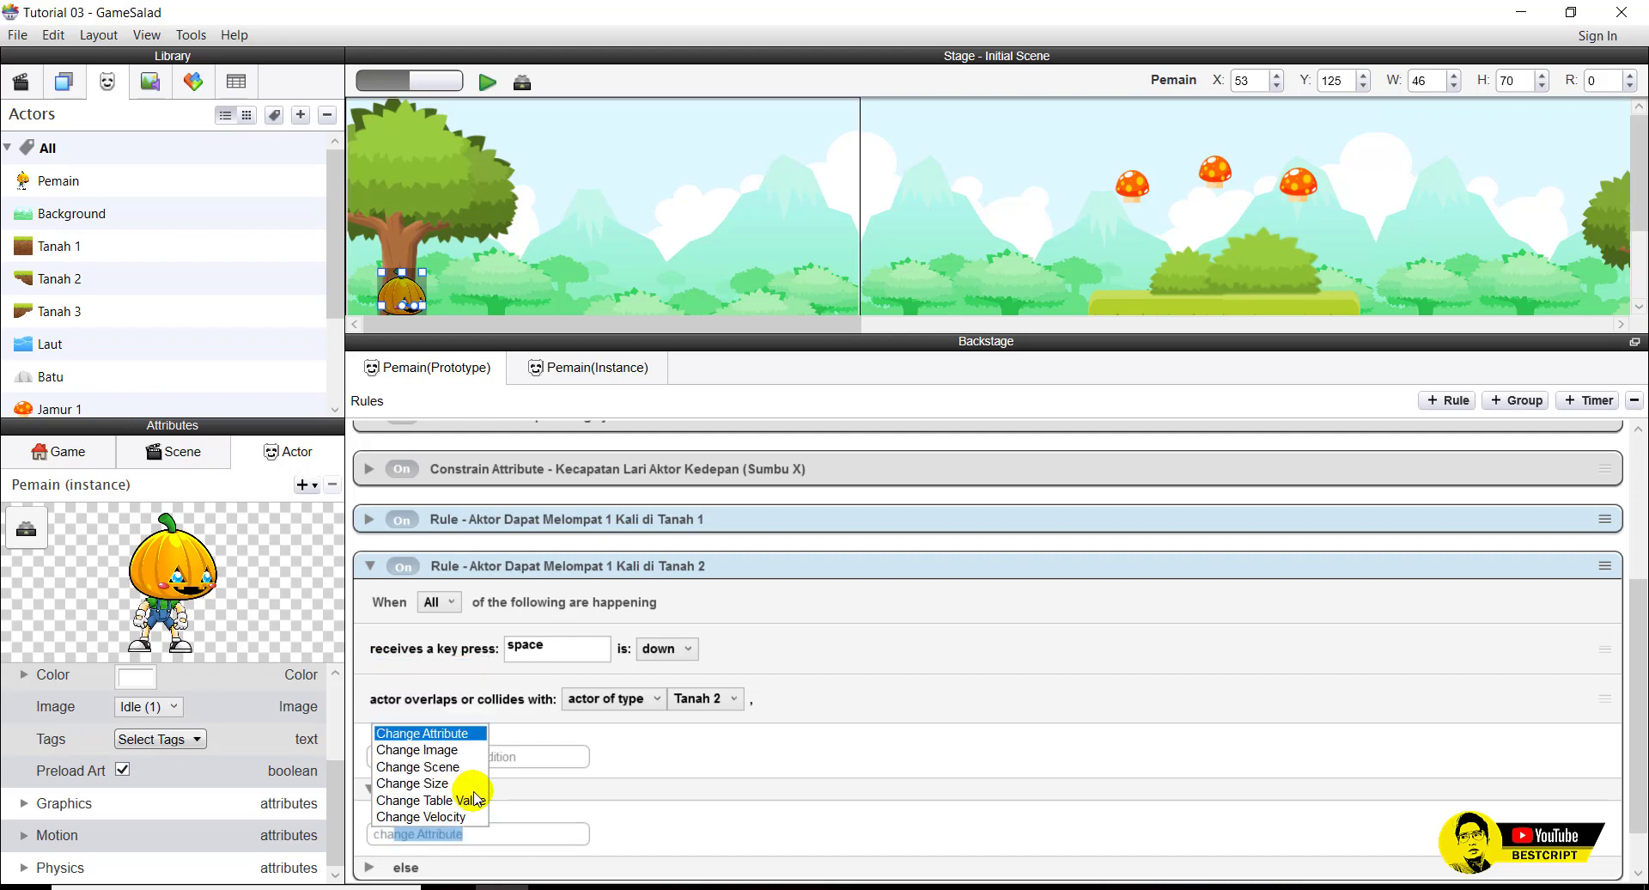
{"action": "left_click", "coordinate": [435, 735]}
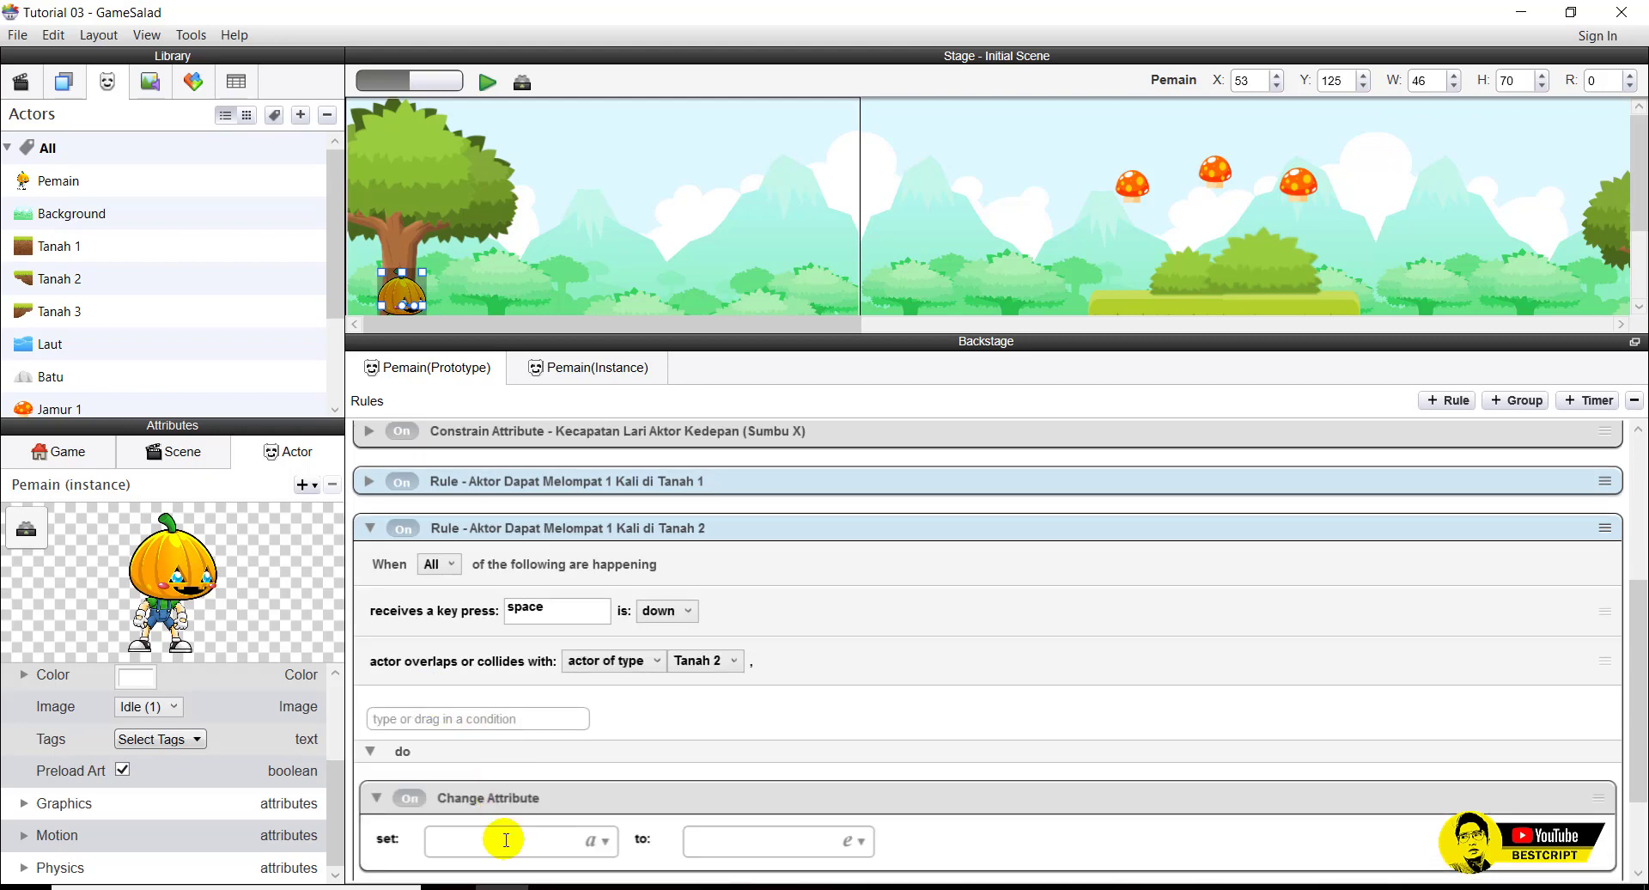
{"action": "scroll", "coordinate": [506, 840], "scroll_direction": "down", "scroll_amount": 1}
{"action": "left_click_drag", "start_coordinate": [472, 694], "coordinate": [504, 706]}
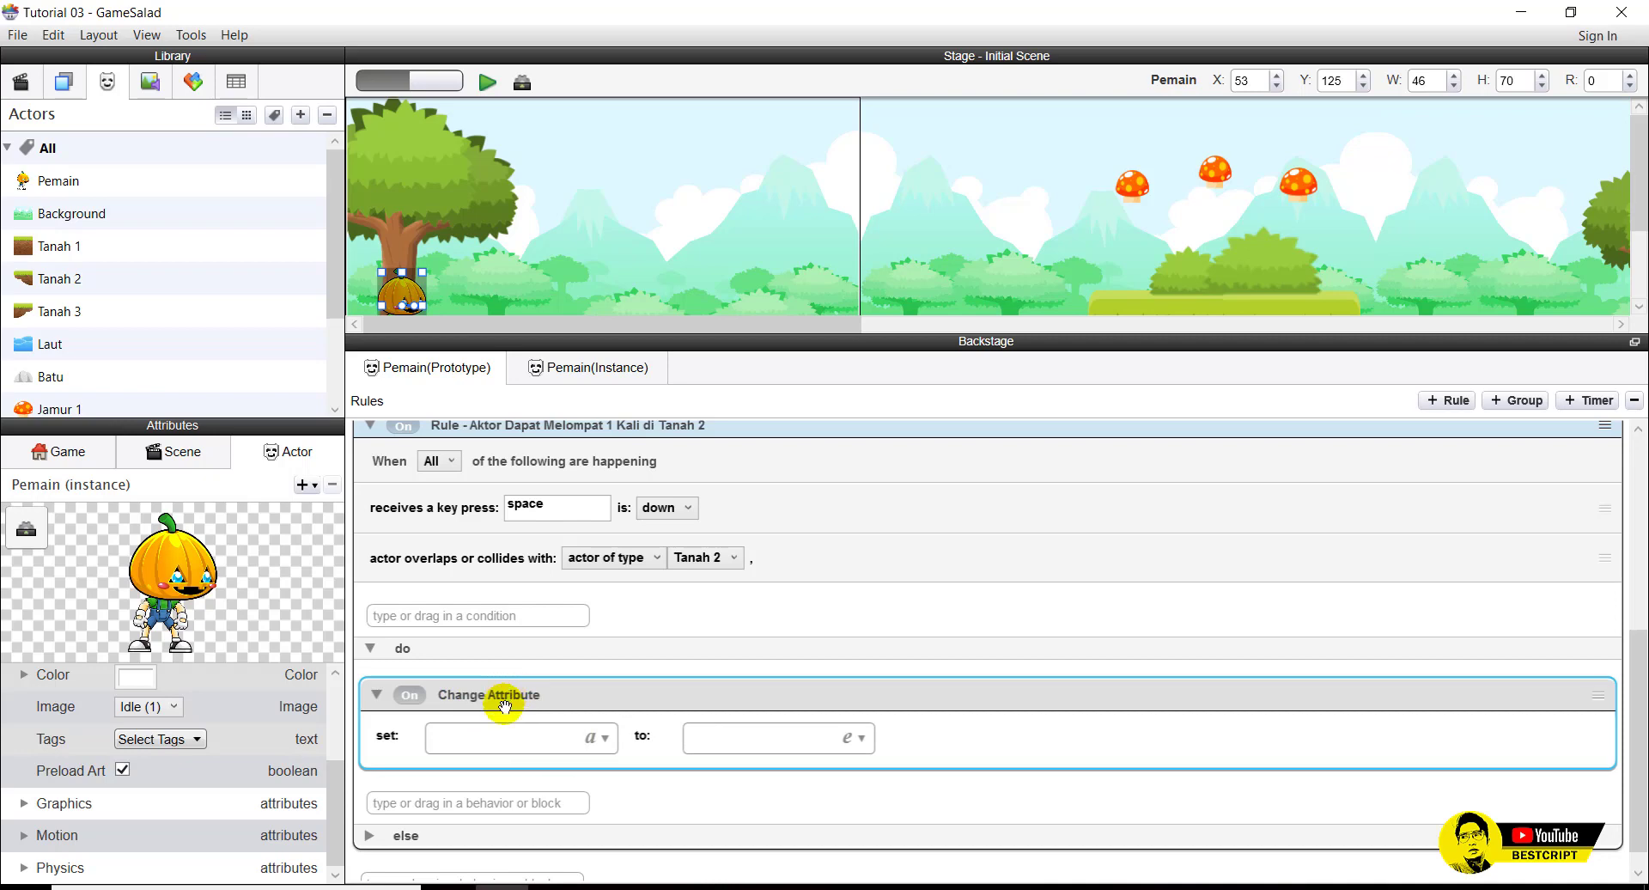
Choose Pemain's motion linear velocity as the attribute changed by the Tanah 2 jump rule.
{"action": "left_click", "coordinate": [603, 740]}
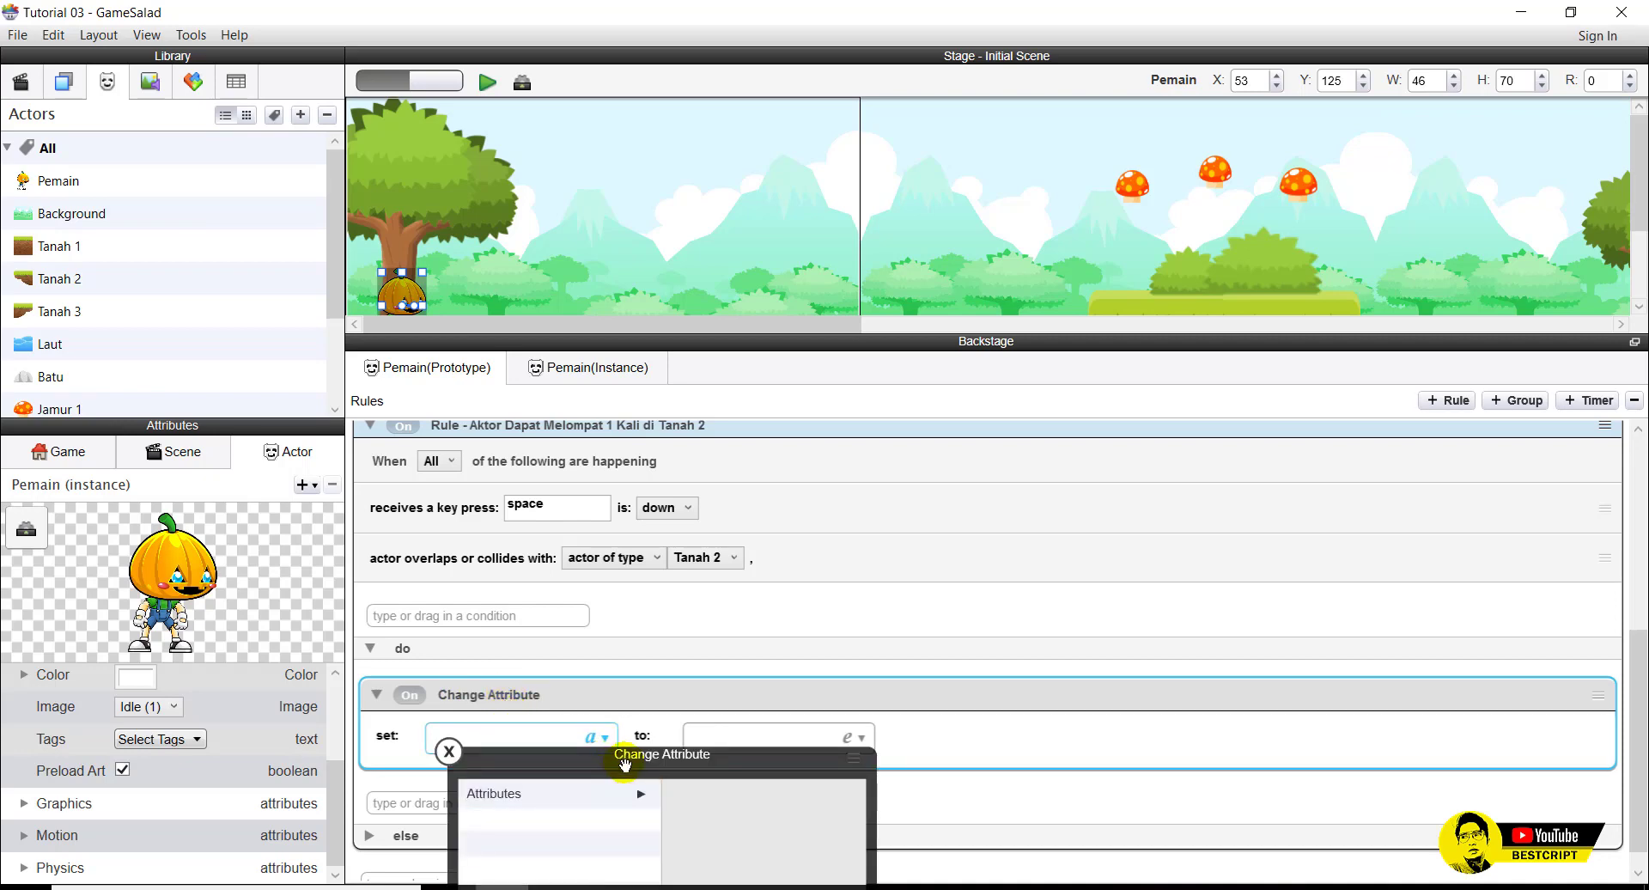
{"action": "left_click_drag", "start_coordinate": [607, 765], "coordinate": [895, 501]}
{"action": "left_click", "coordinate": [923, 530]}
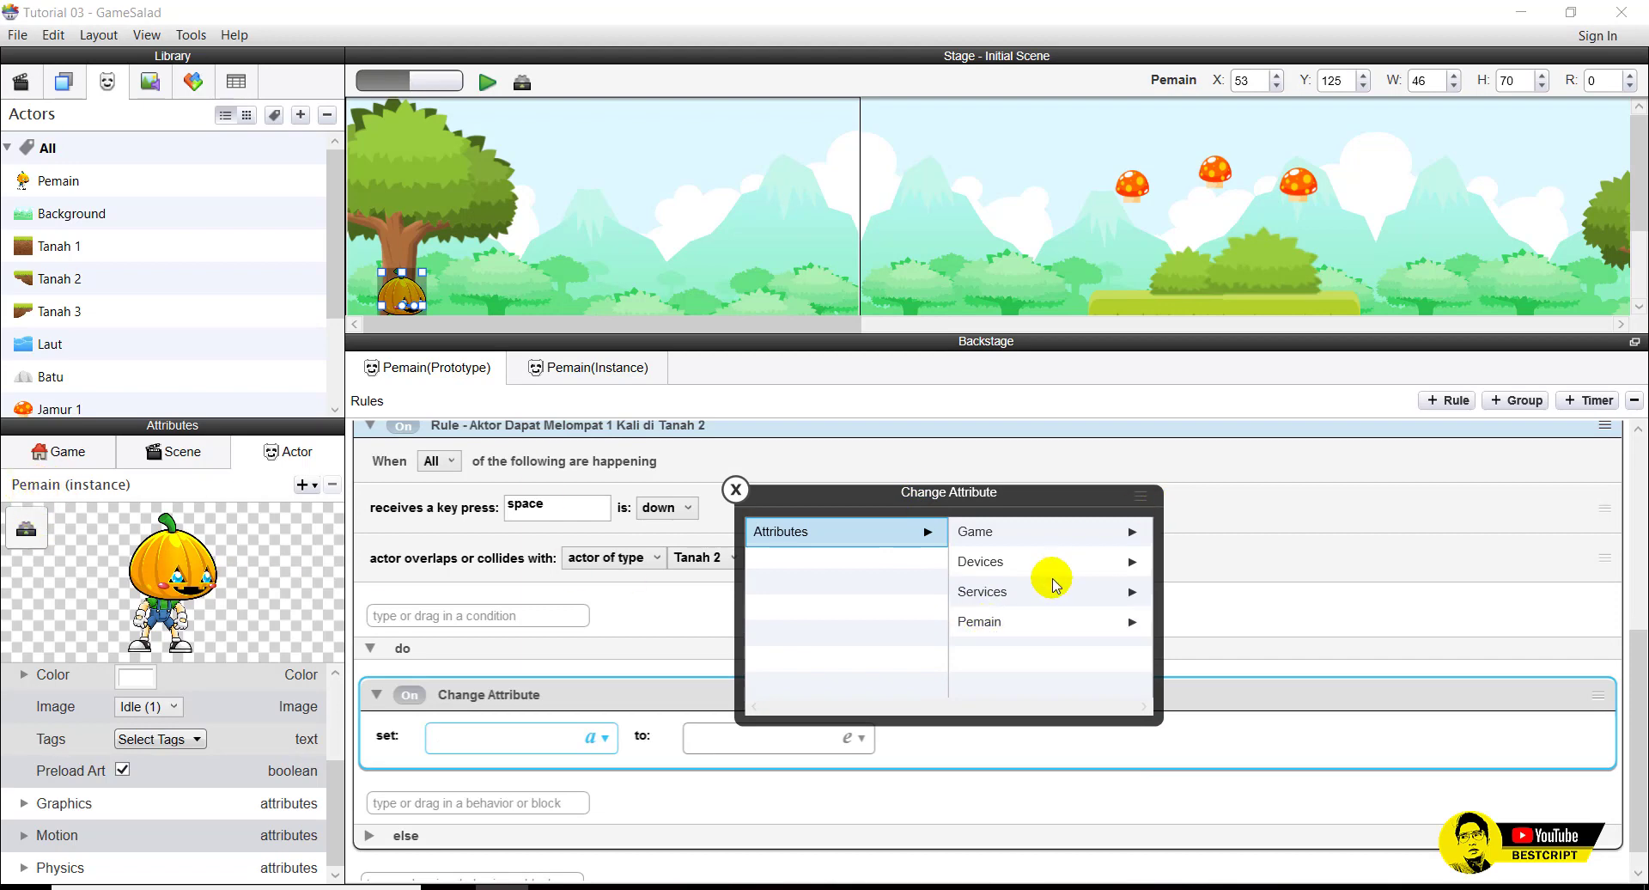
{"action": "left_click", "coordinate": [1018, 620]}
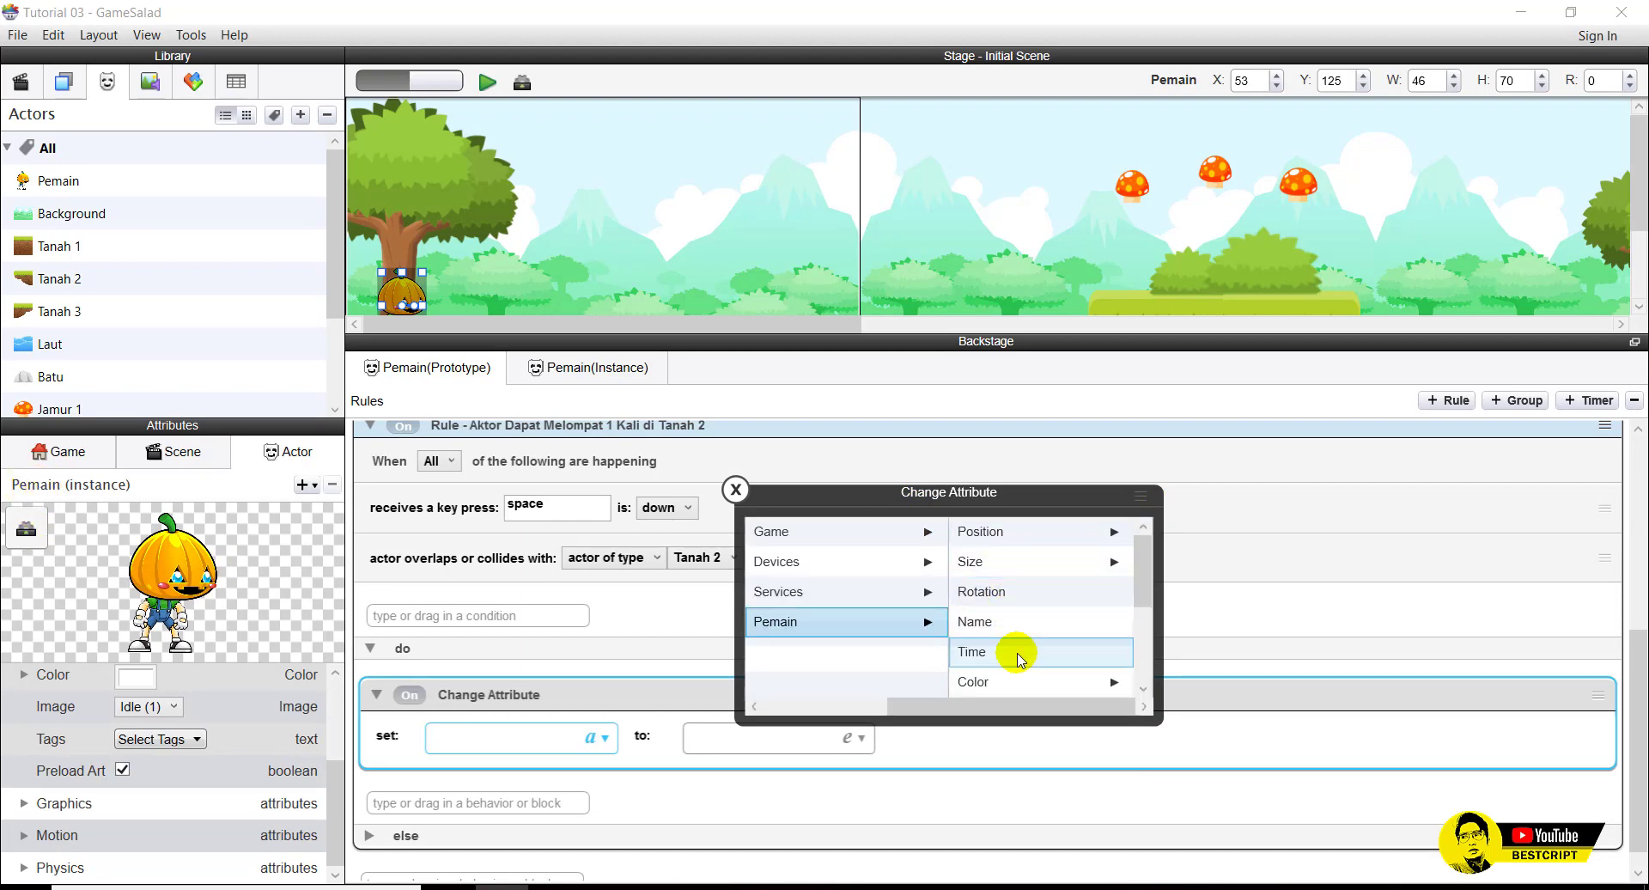
{"action": "scroll", "coordinate": [1017, 654], "scroll_direction": "down", "scroll_amount": 3}
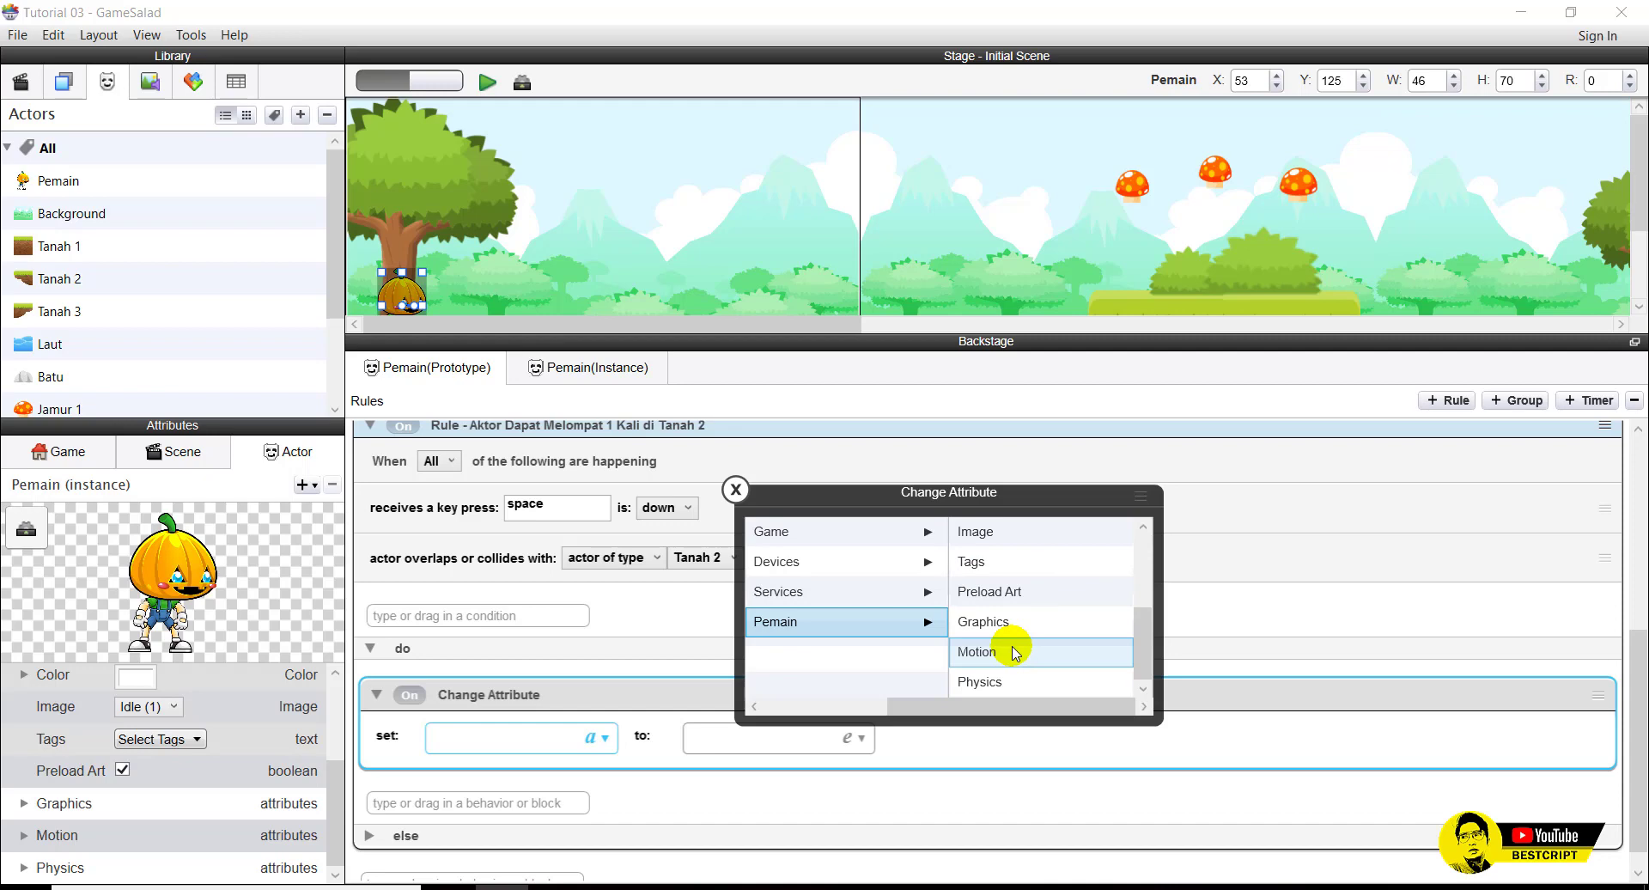
{"action": "left_click", "coordinate": [1015, 653]}
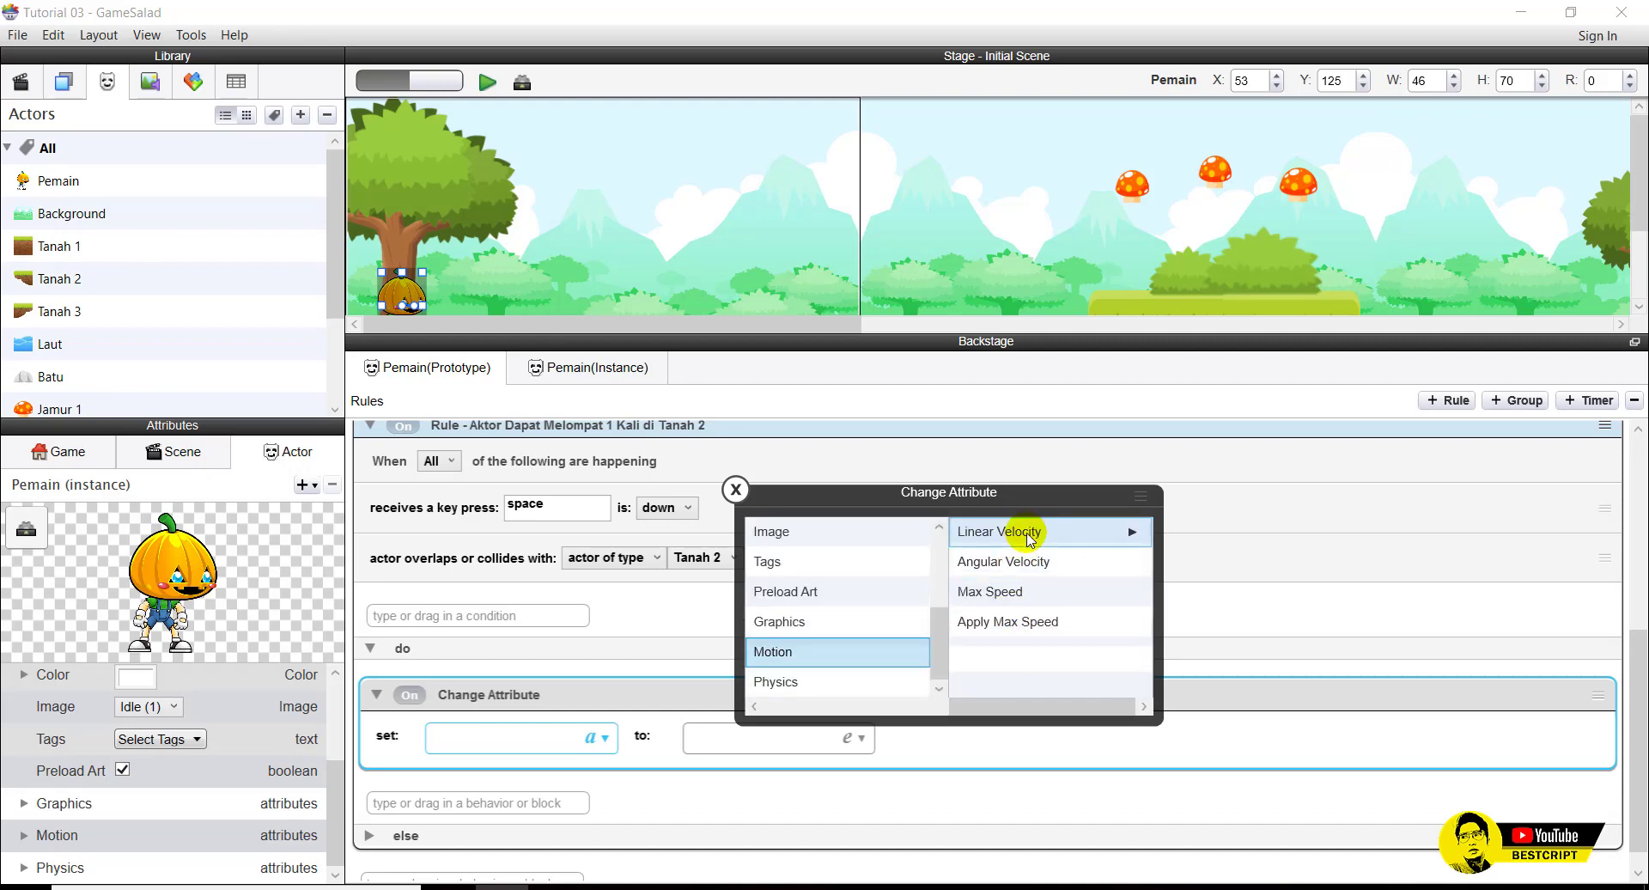
{"action": "left_click", "coordinate": [1042, 534]}
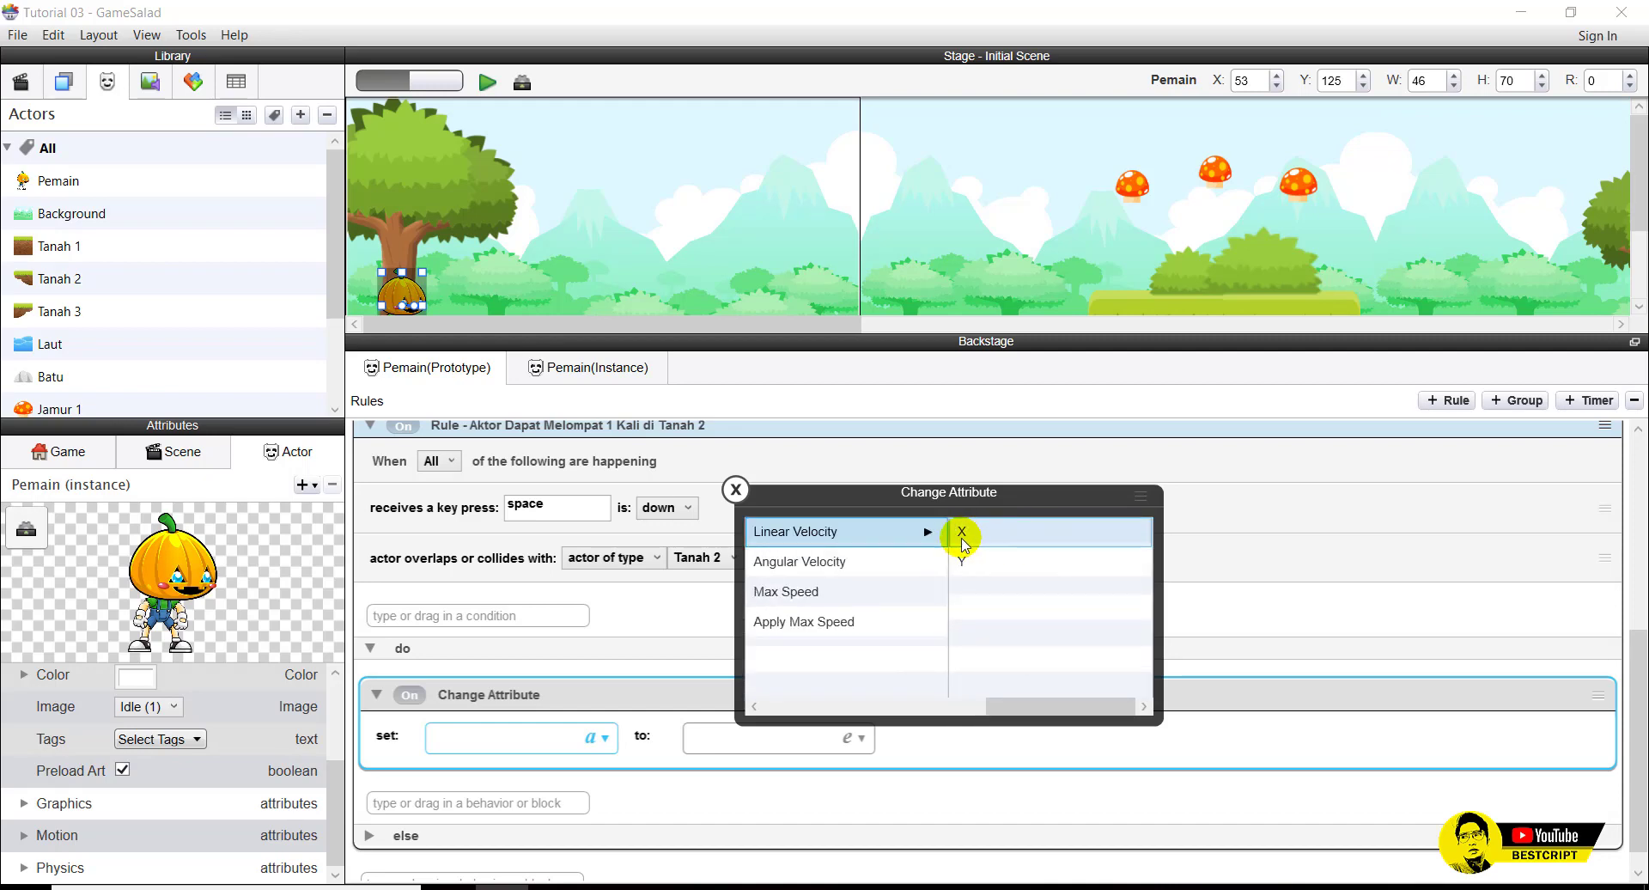
{"action": "left_click", "coordinate": [965, 536]}
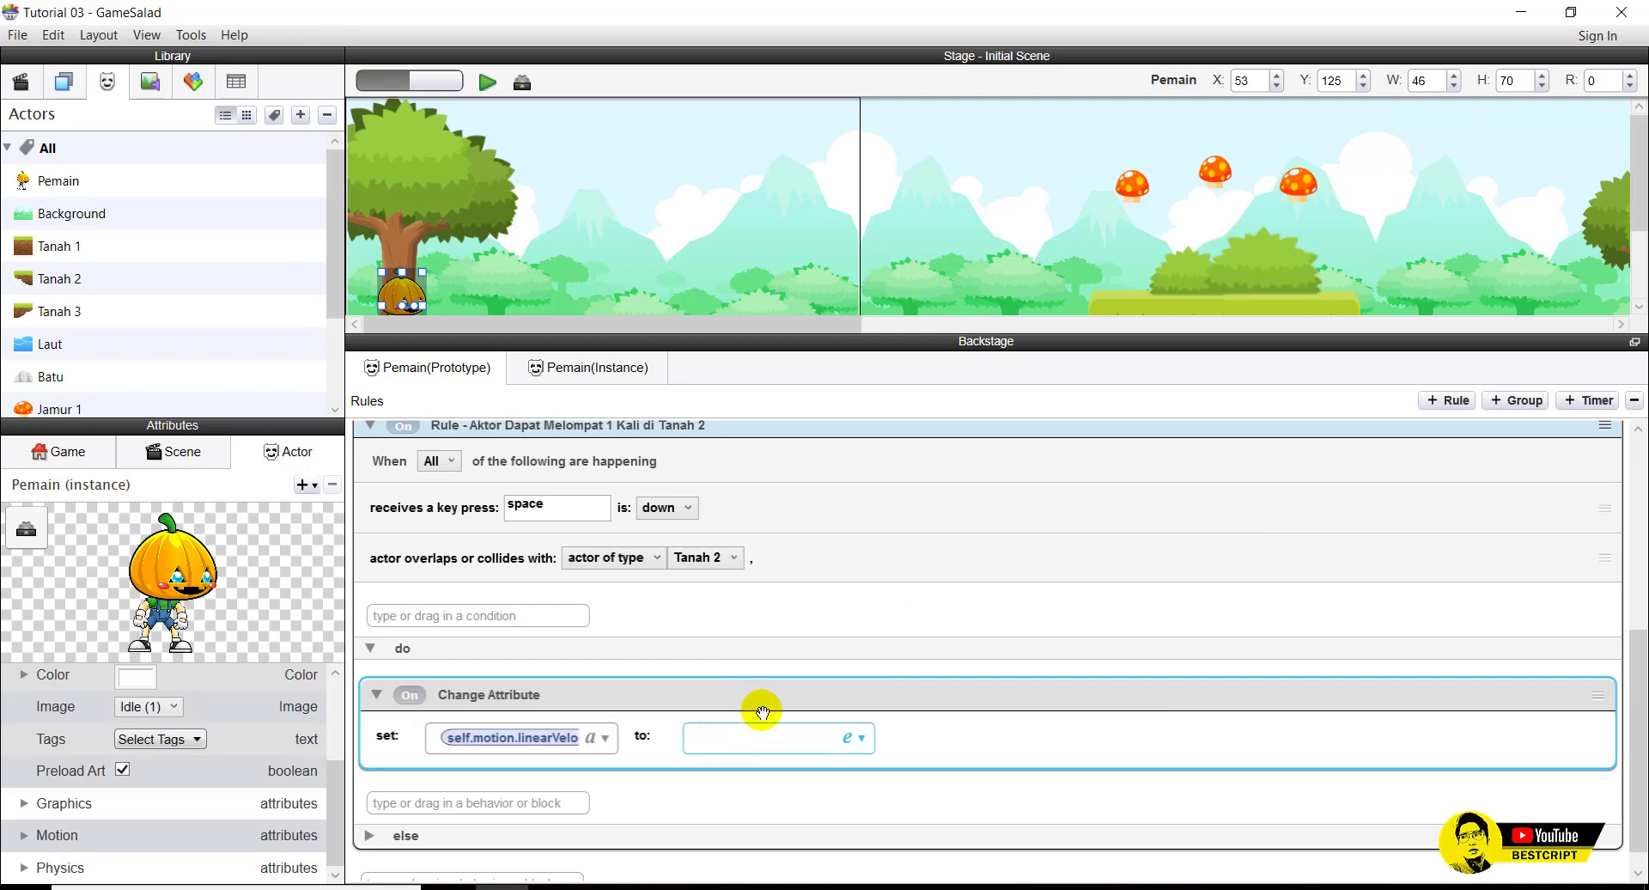
Set the Tanah 2 rule's linear velocity value to 250, matching the Tanah 1 rule, and collapse the rule.
{"action": "scroll", "coordinate": [468, 627], "scroll_direction": "up", "scroll_amount": 3}
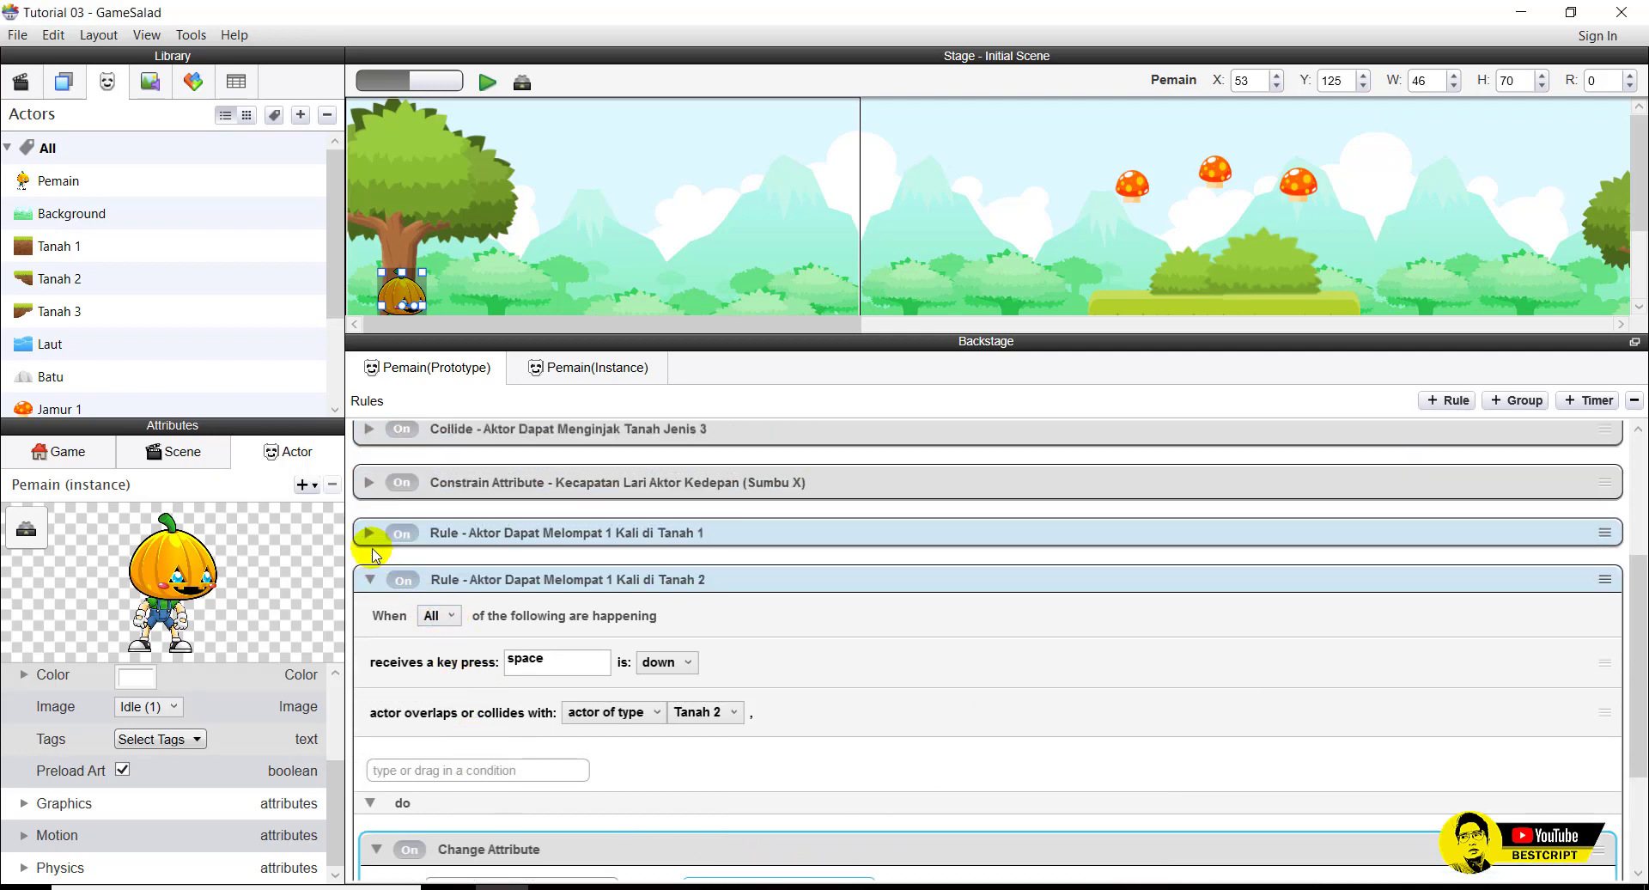
{"action": "left_click", "coordinate": [371, 533]}
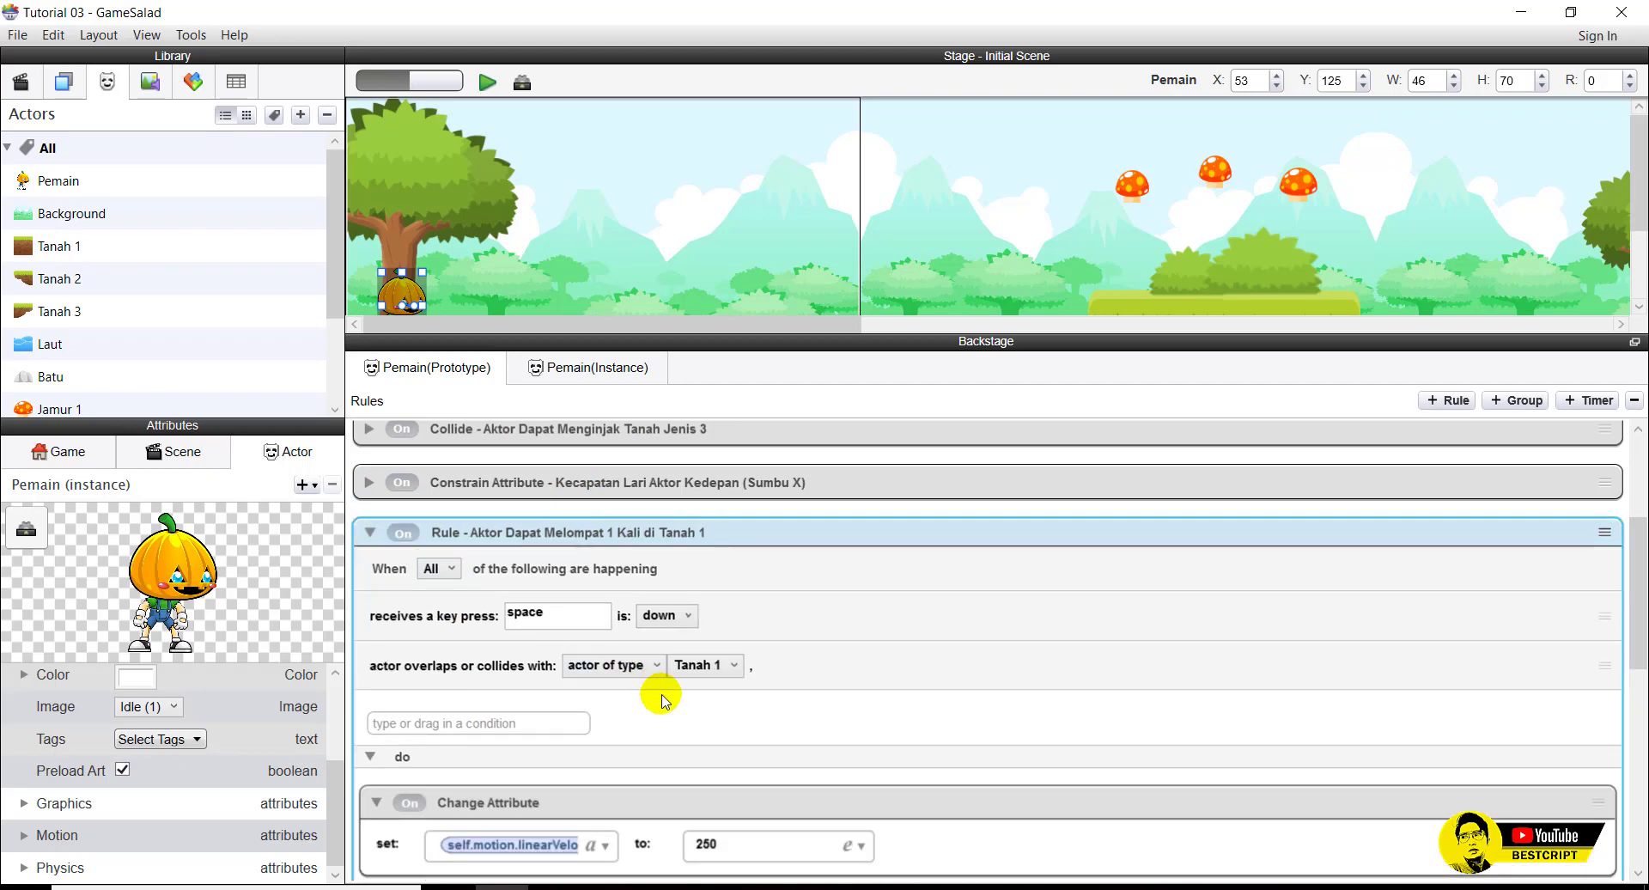
{"action": "left_click", "coordinate": [370, 533]}
{"action": "scroll", "coordinate": [720, 763], "scroll_direction": "down", "scroll_amount": 3}
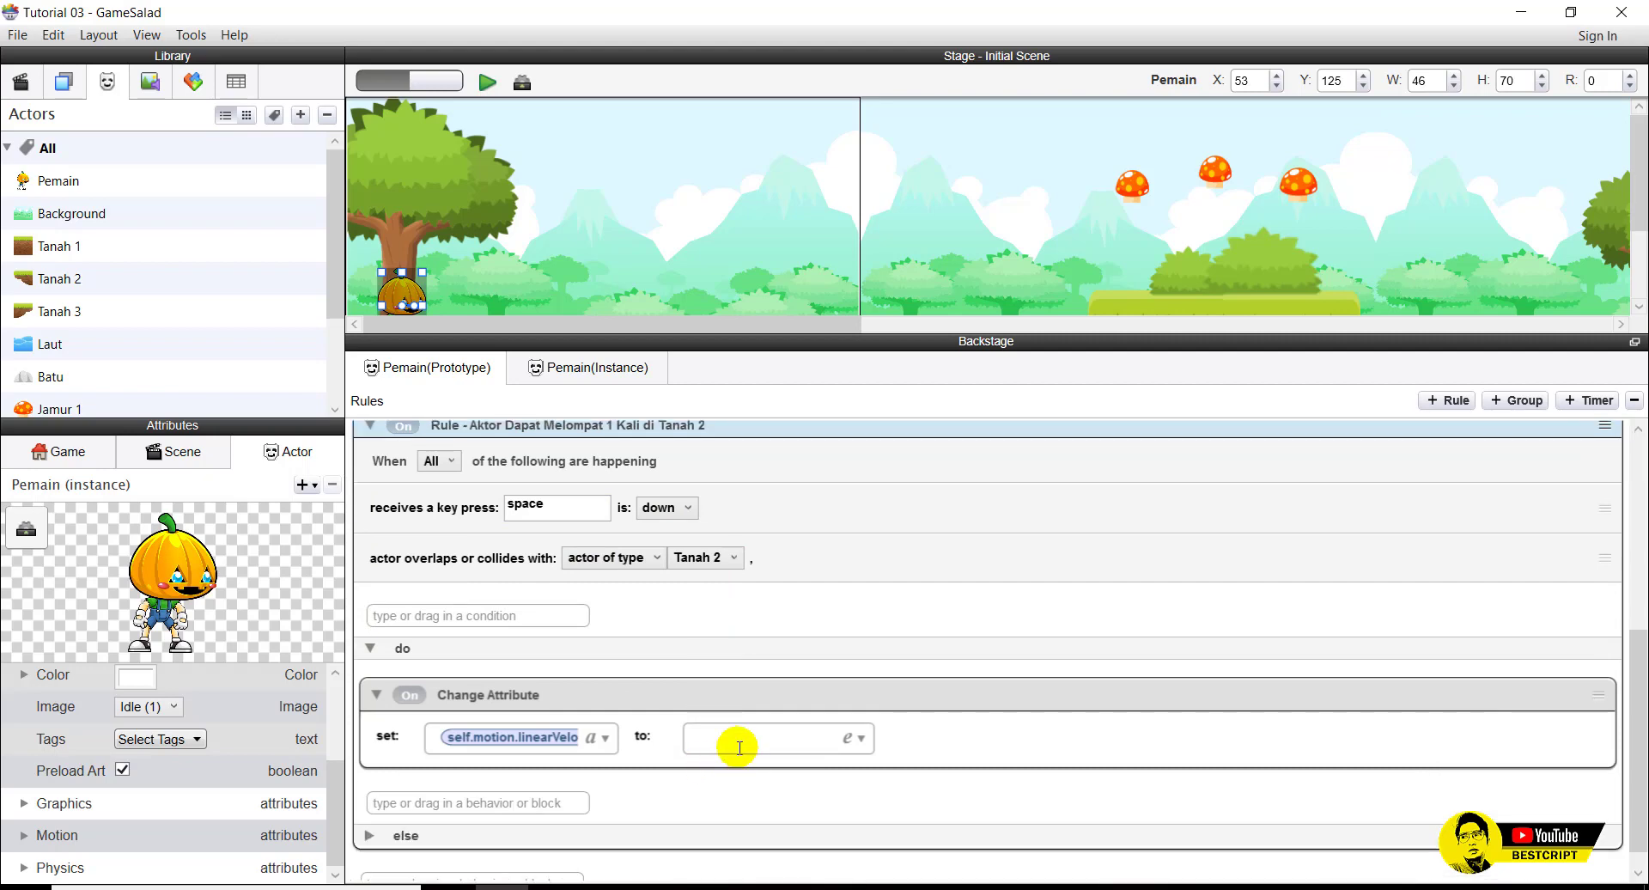
{"action": "left_click", "coordinate": [734, 731]}
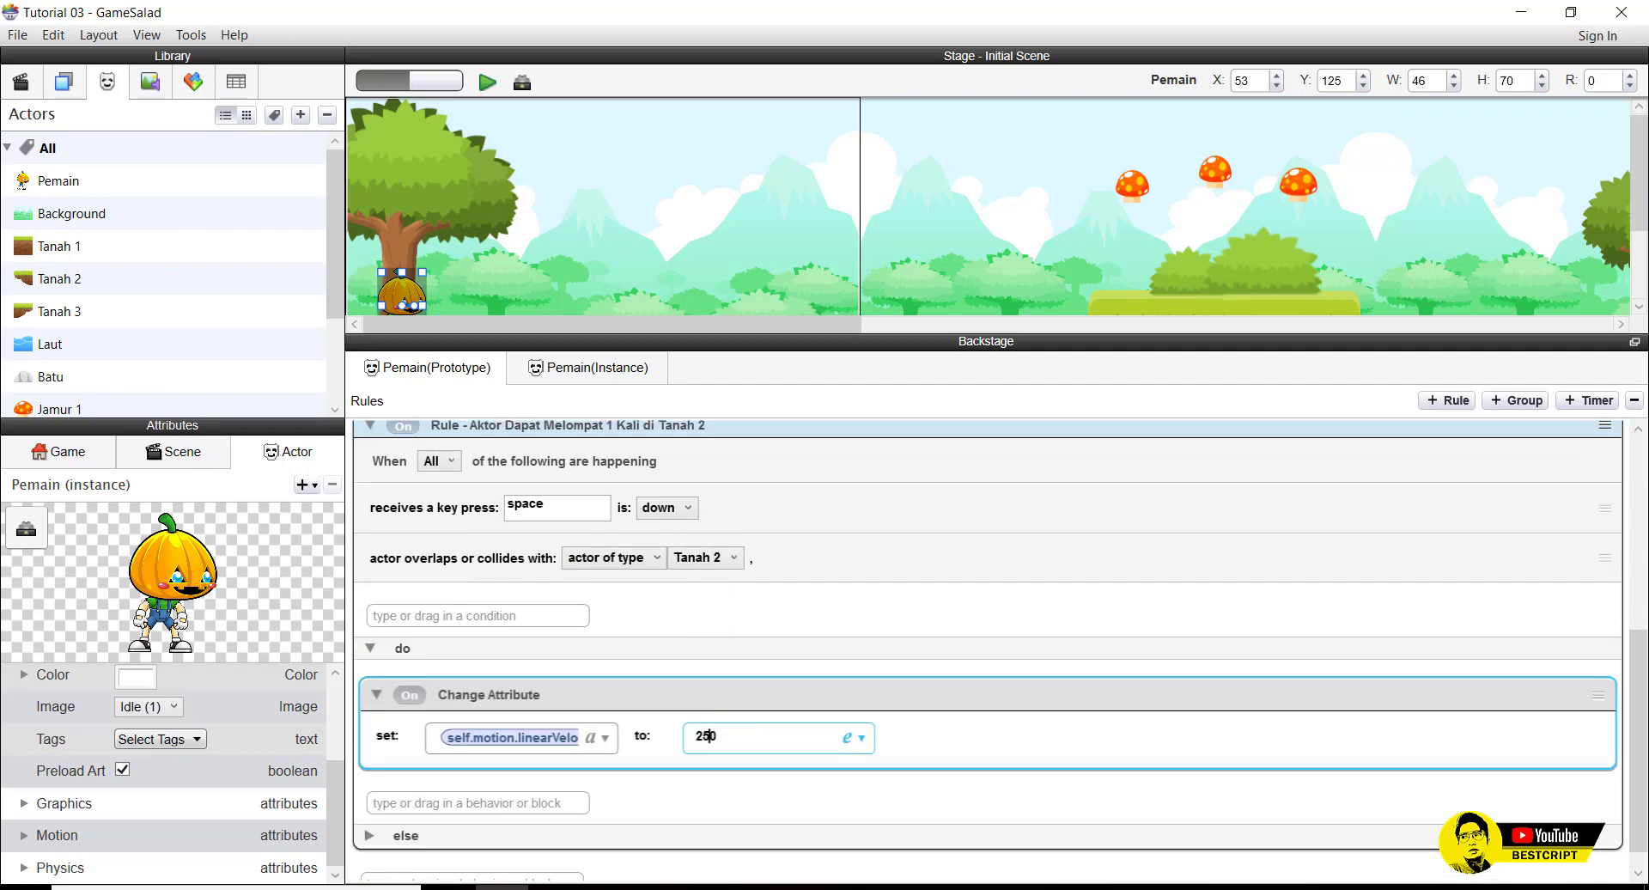
{"action": "scroll", "coordinate": [449, 599], "scroll_direction": "up", "scroll_amount": 2}
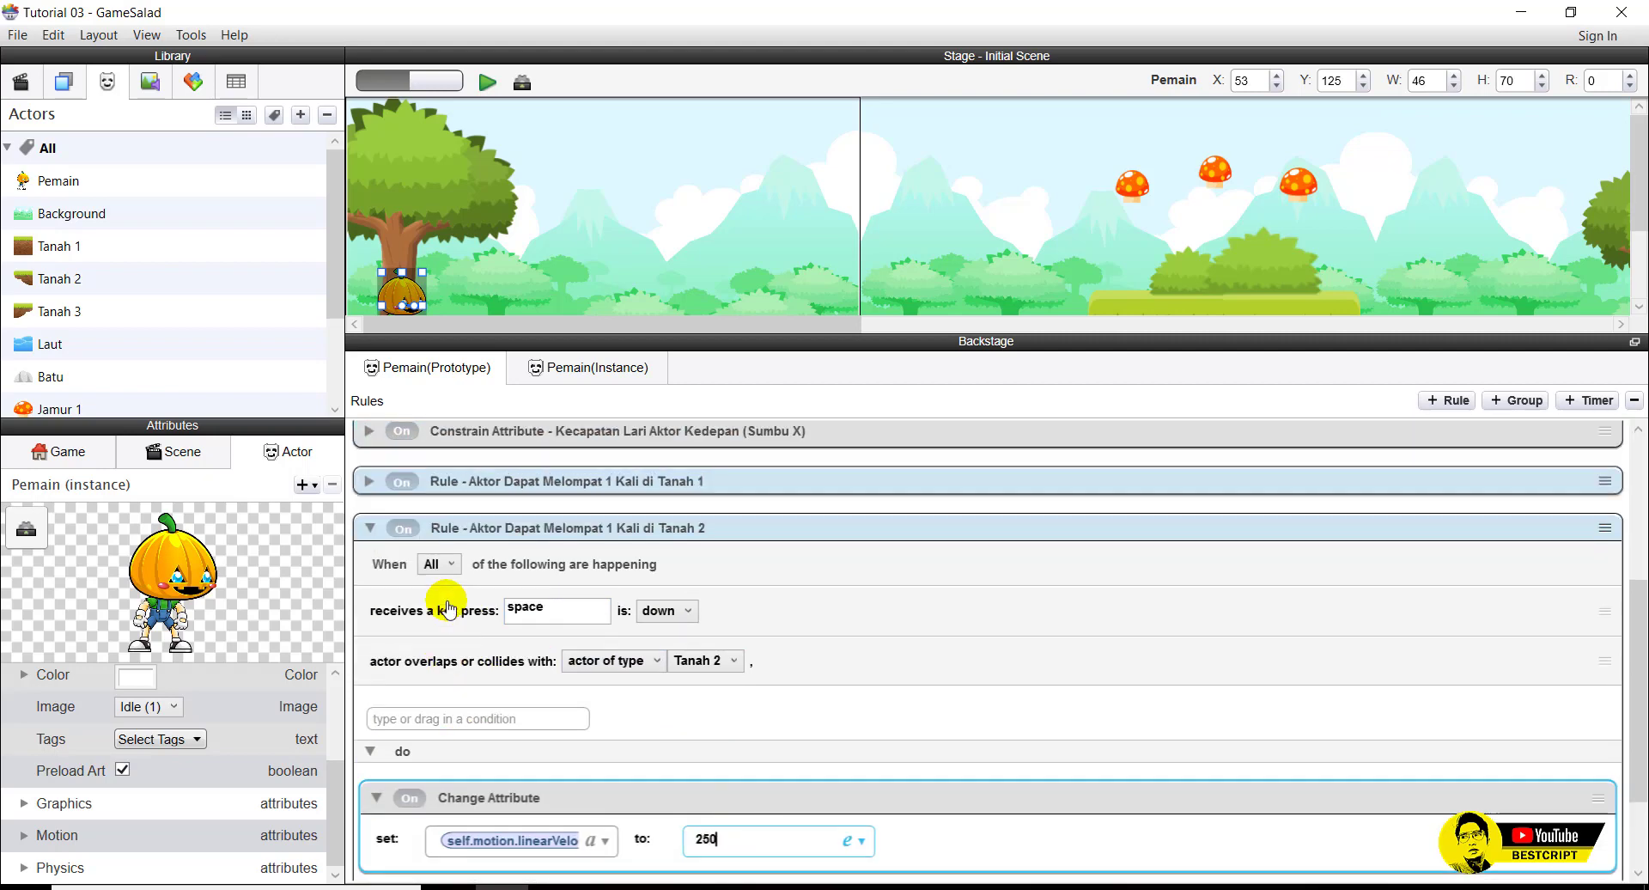
{"action": "left_click", "coordinate": [374, 524]}
{"action": "left_click", "coordinate": [374, 528]}
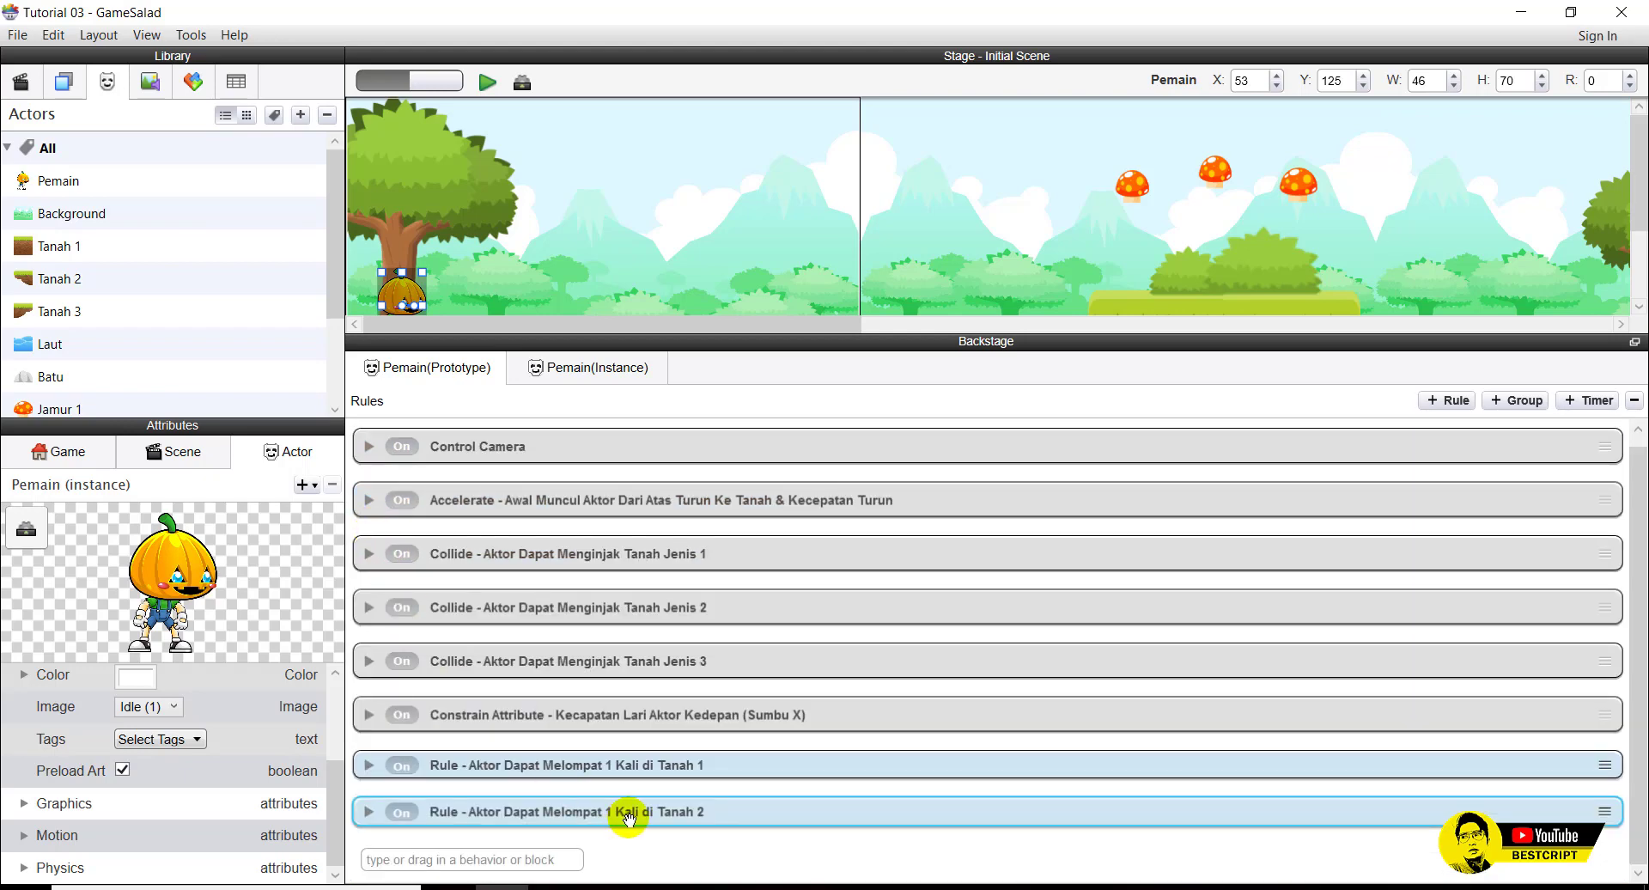
Add a new rule to the Pemain prototype and name it "Rule - Aktor Dapat Melompat 1 Kali di Tanah 3".
{"action": "left_click", "coordinate": [1446, 400]}
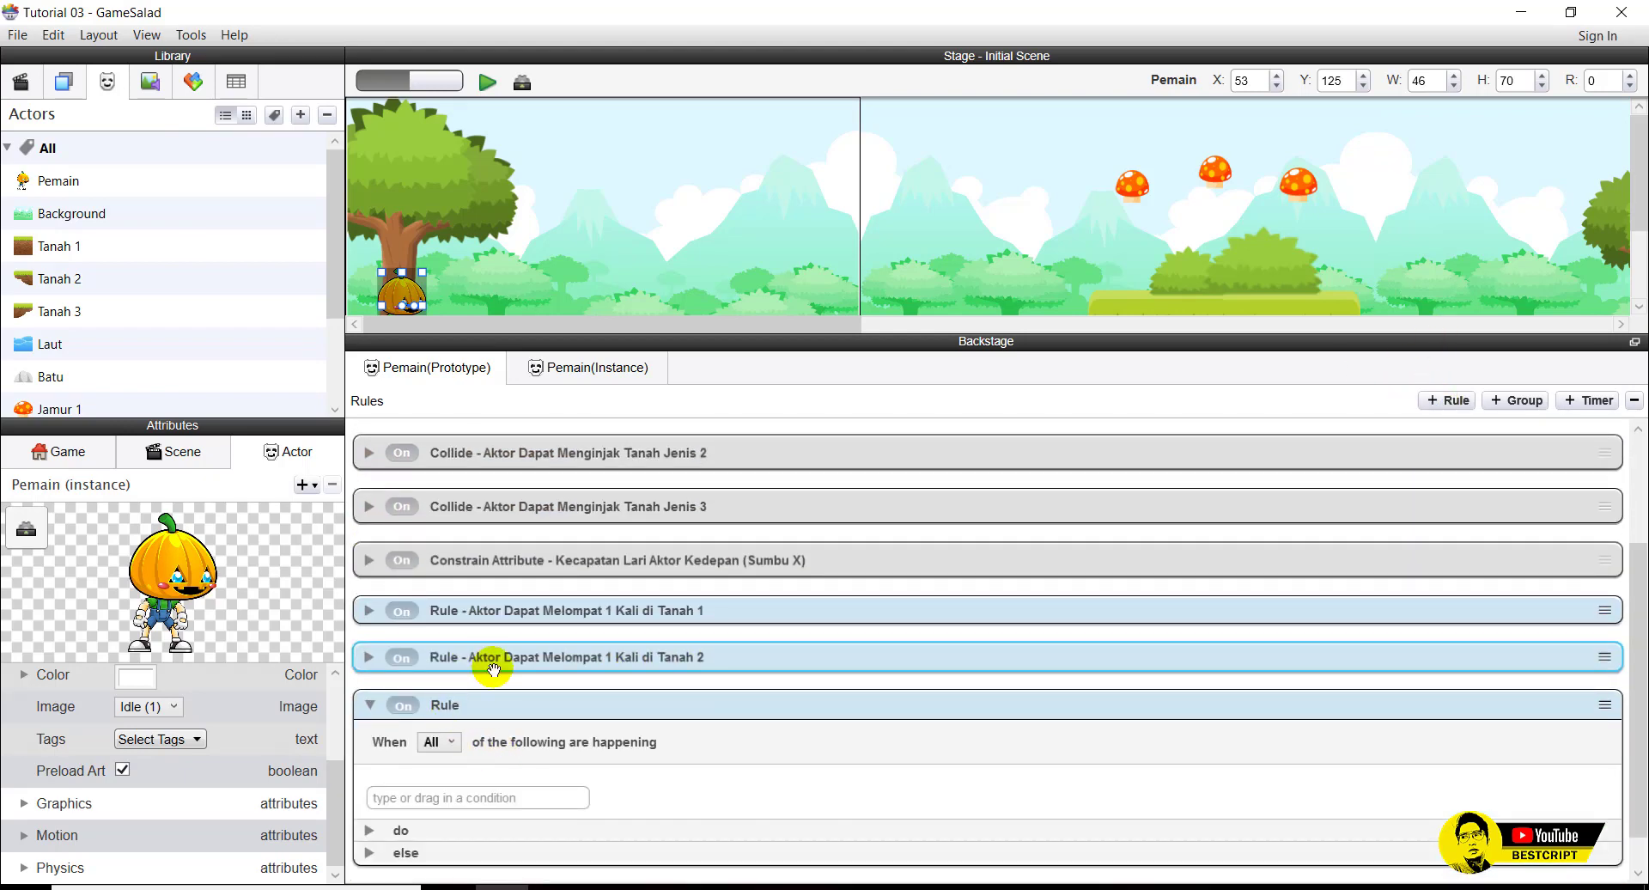
{"action": "double_click", "coordinate": [449, 705]}
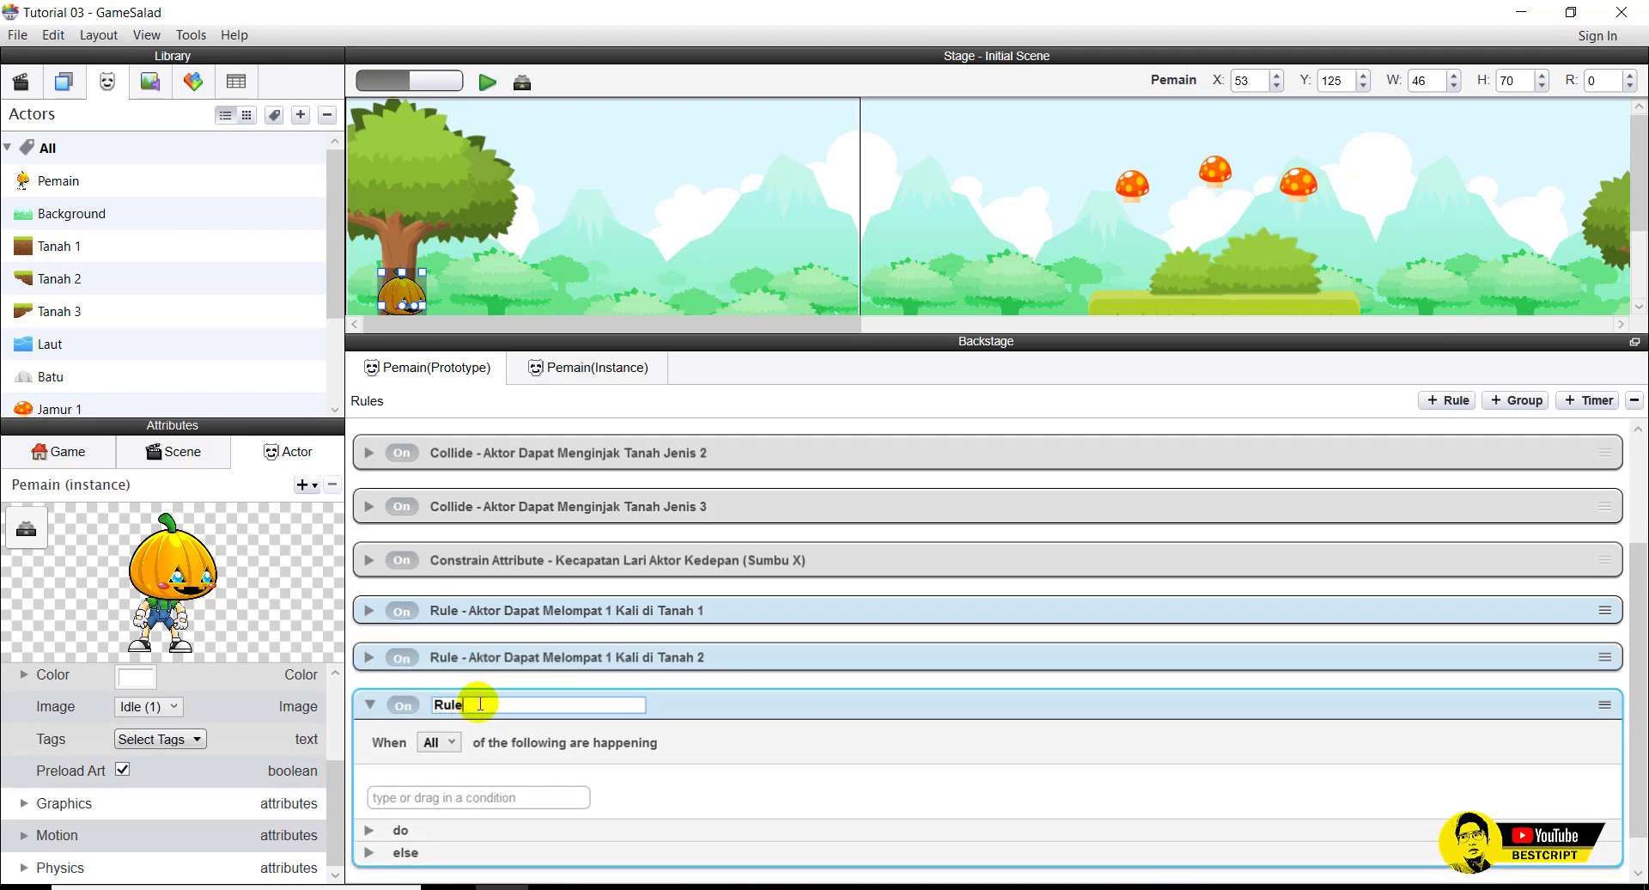
{"action": "type", "text": "- Aktor Dapat Melompat 1 Kali di Tanah 1"}
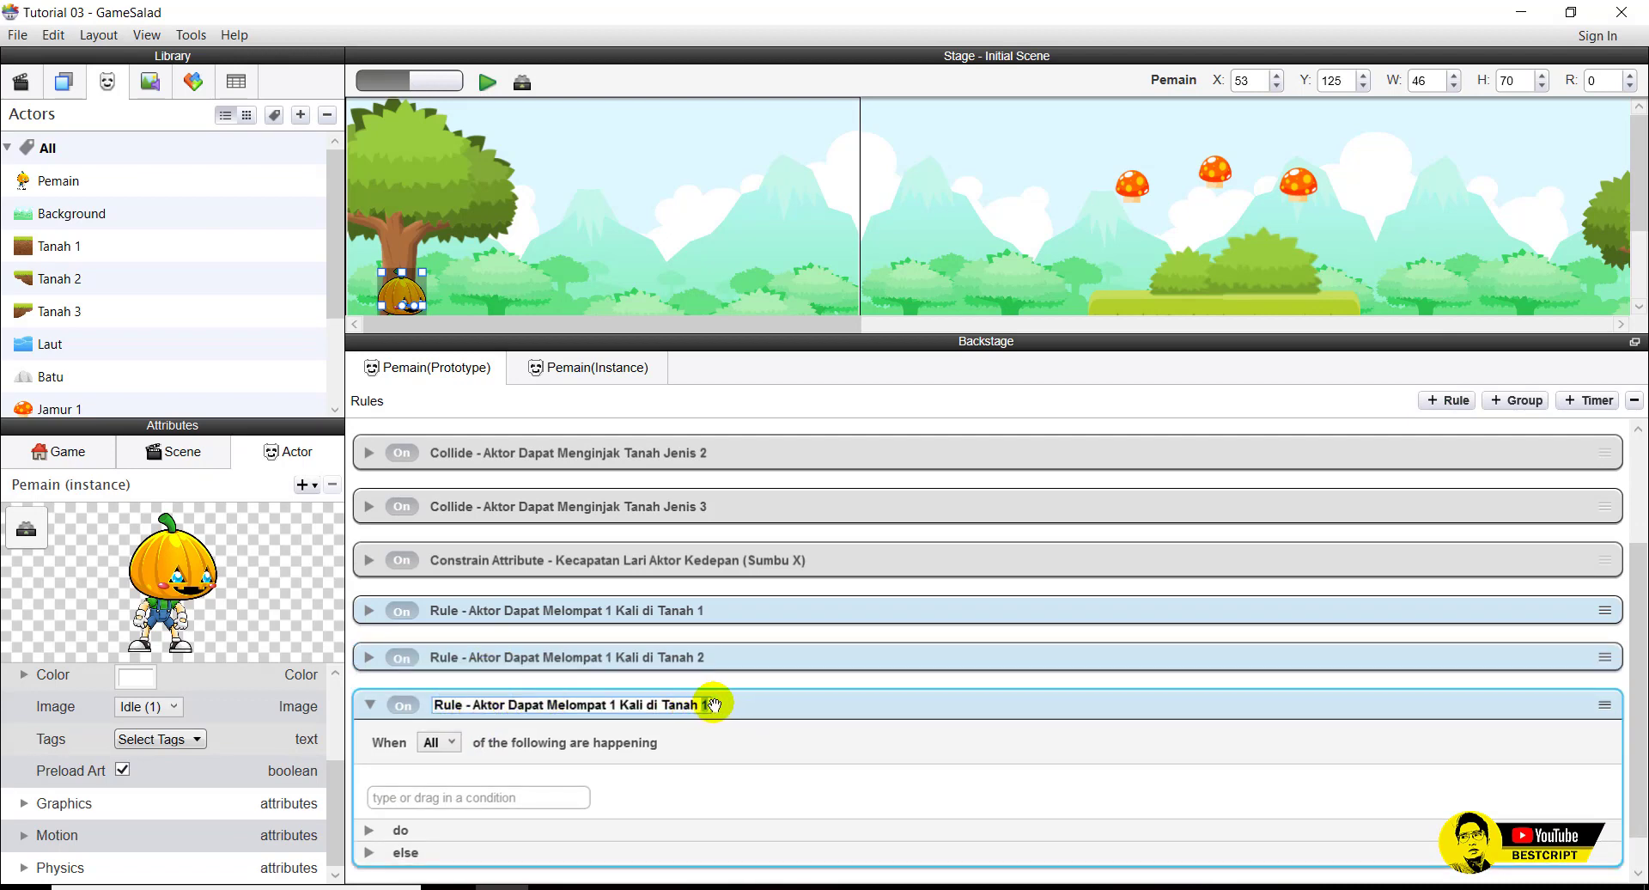
{"action": "type", "text": "3"}
{"action": "left_click", "coordinate": [55, 316]}
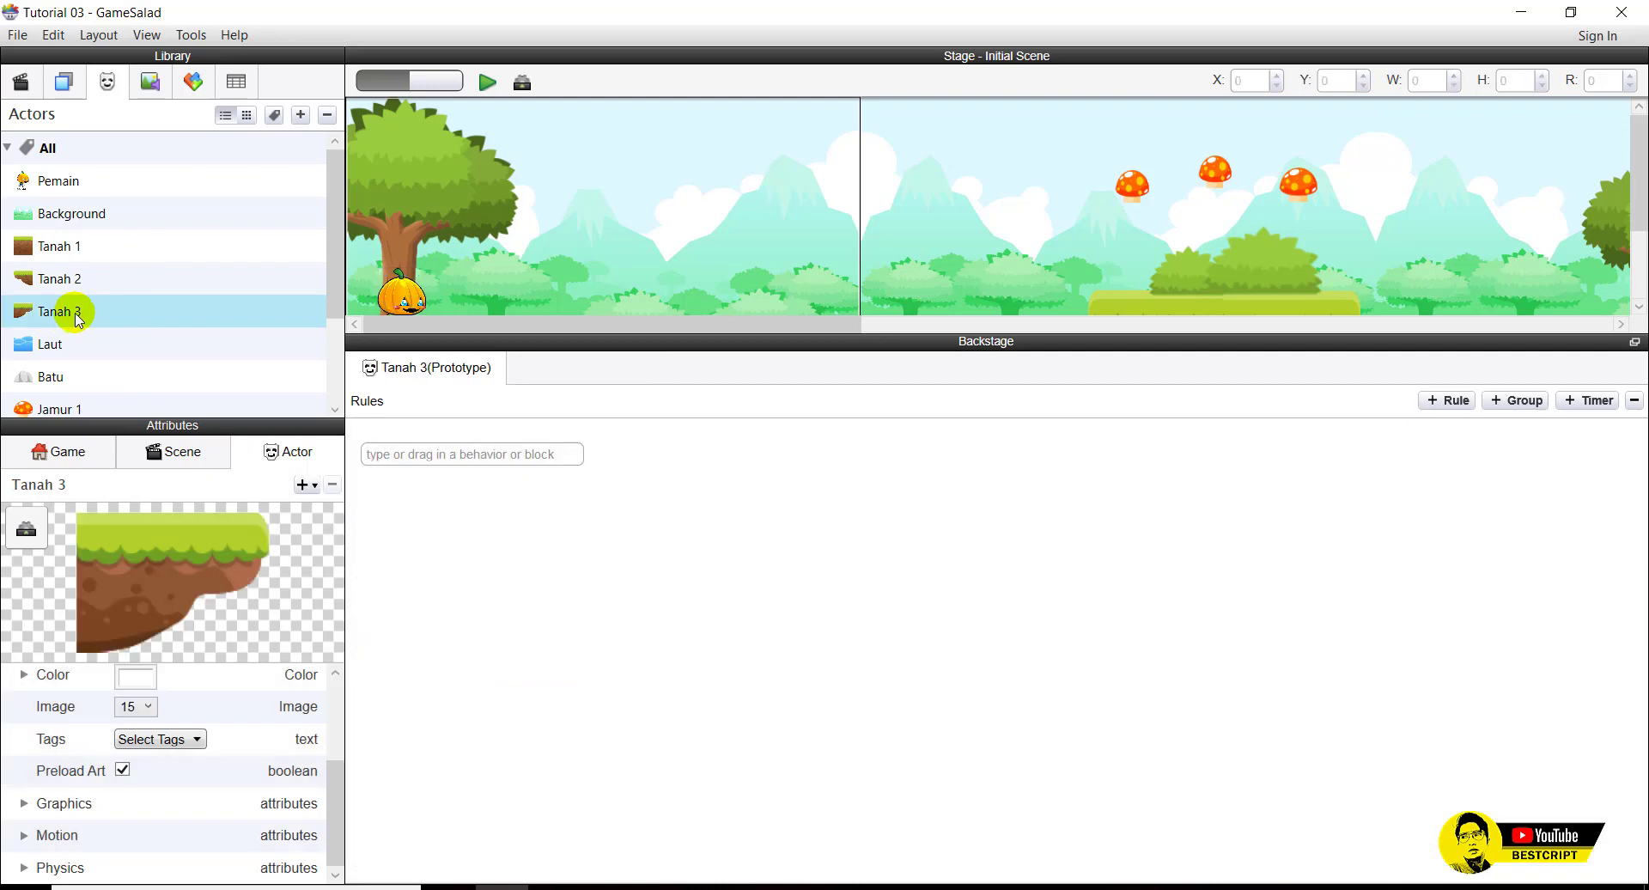
{"action": "left_click", "coordinate": [47, 191]}
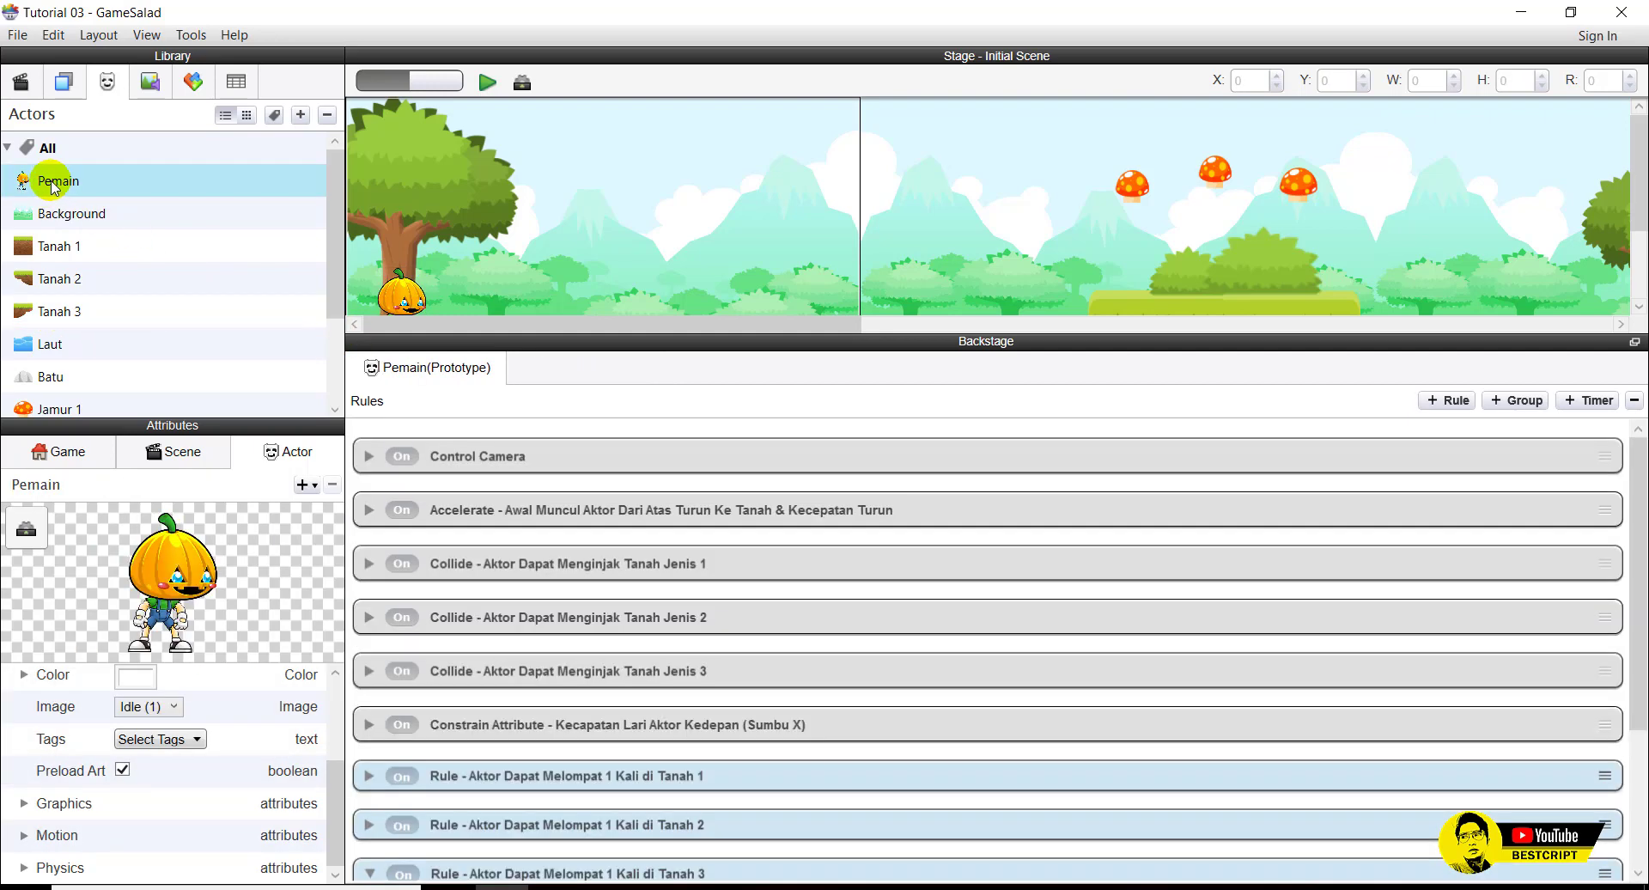
Add a key press condition for space being down to the Tanah 3 jump rule.
{"action": "scroll", "coordinate": [558, 725], "scroll_direction": "down", "scroll_amount": 3}
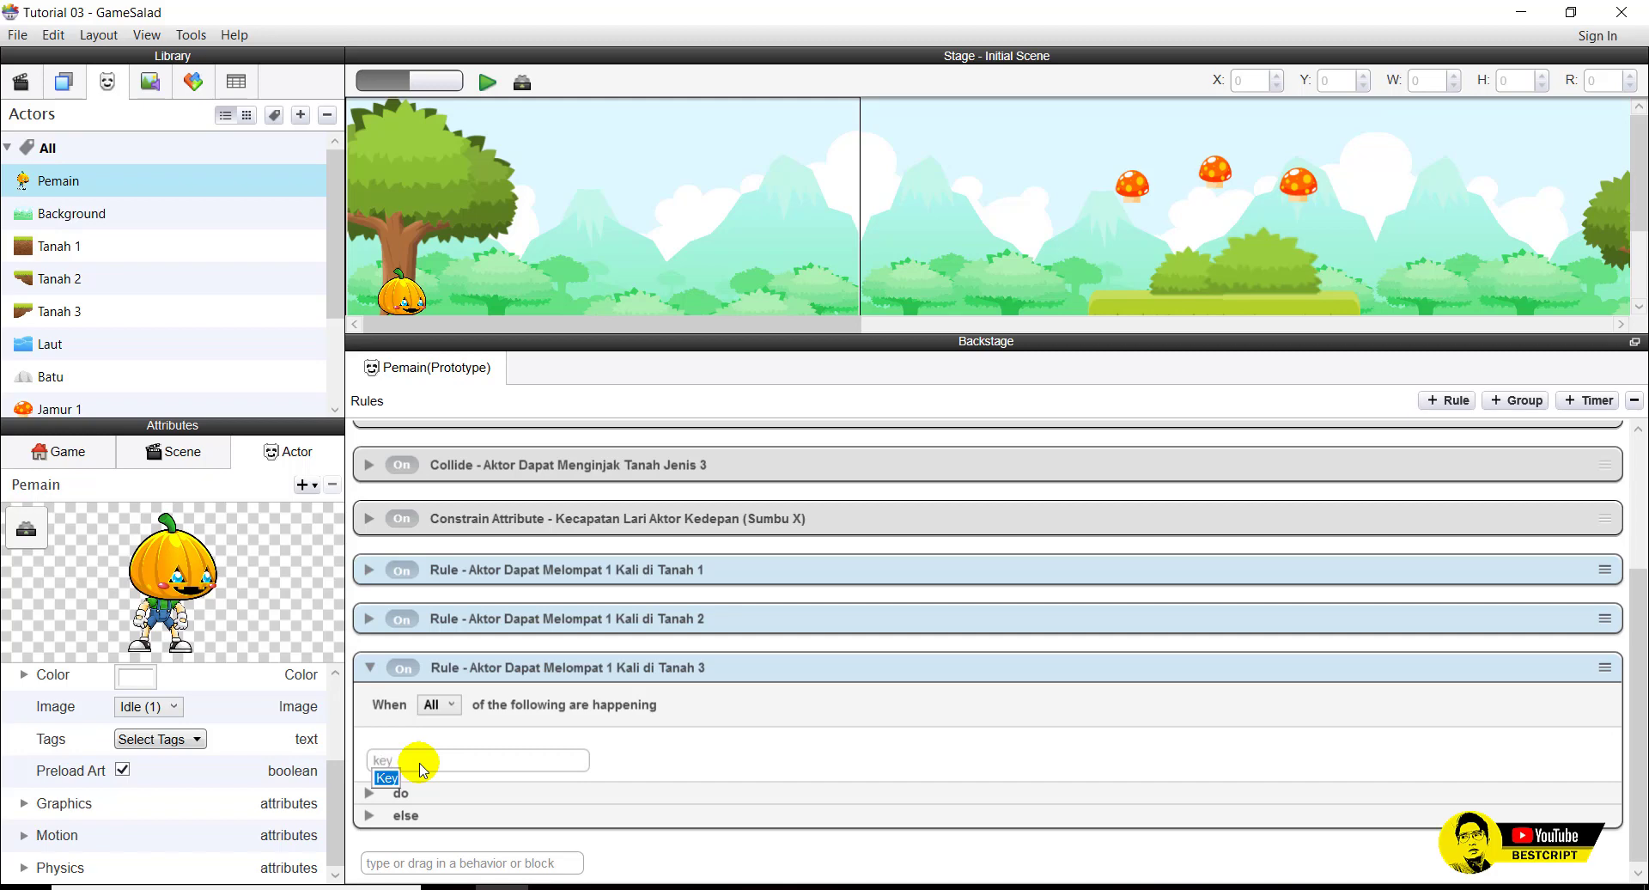
{"action": "left_click", "coordinate": [388, 778]}
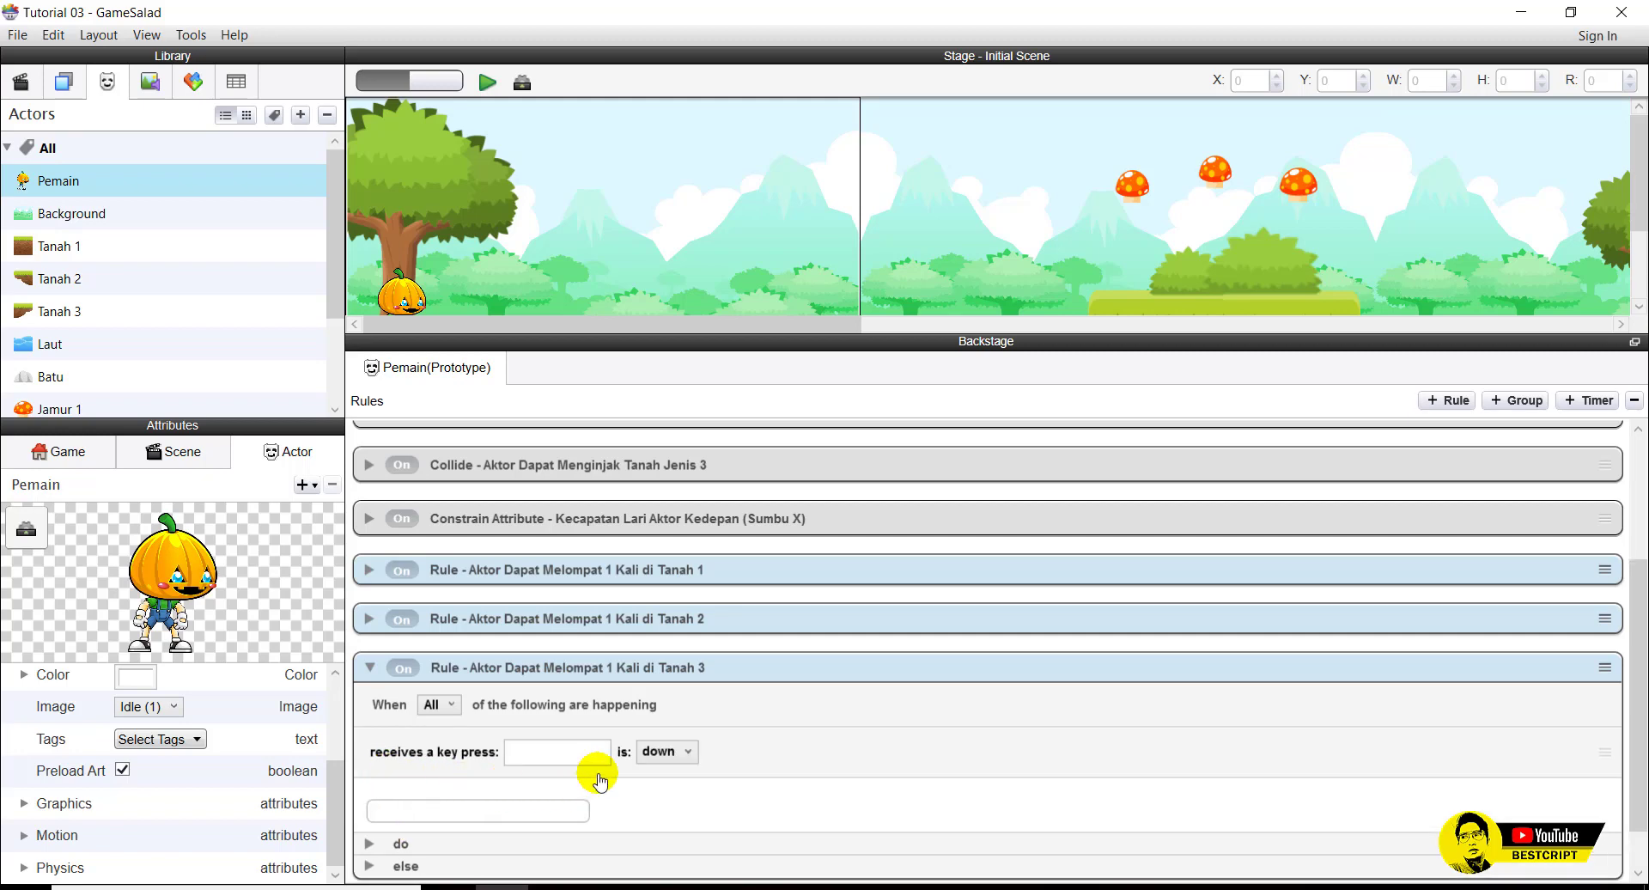
{"action": "left_click", "coordinate": [595, 753]}
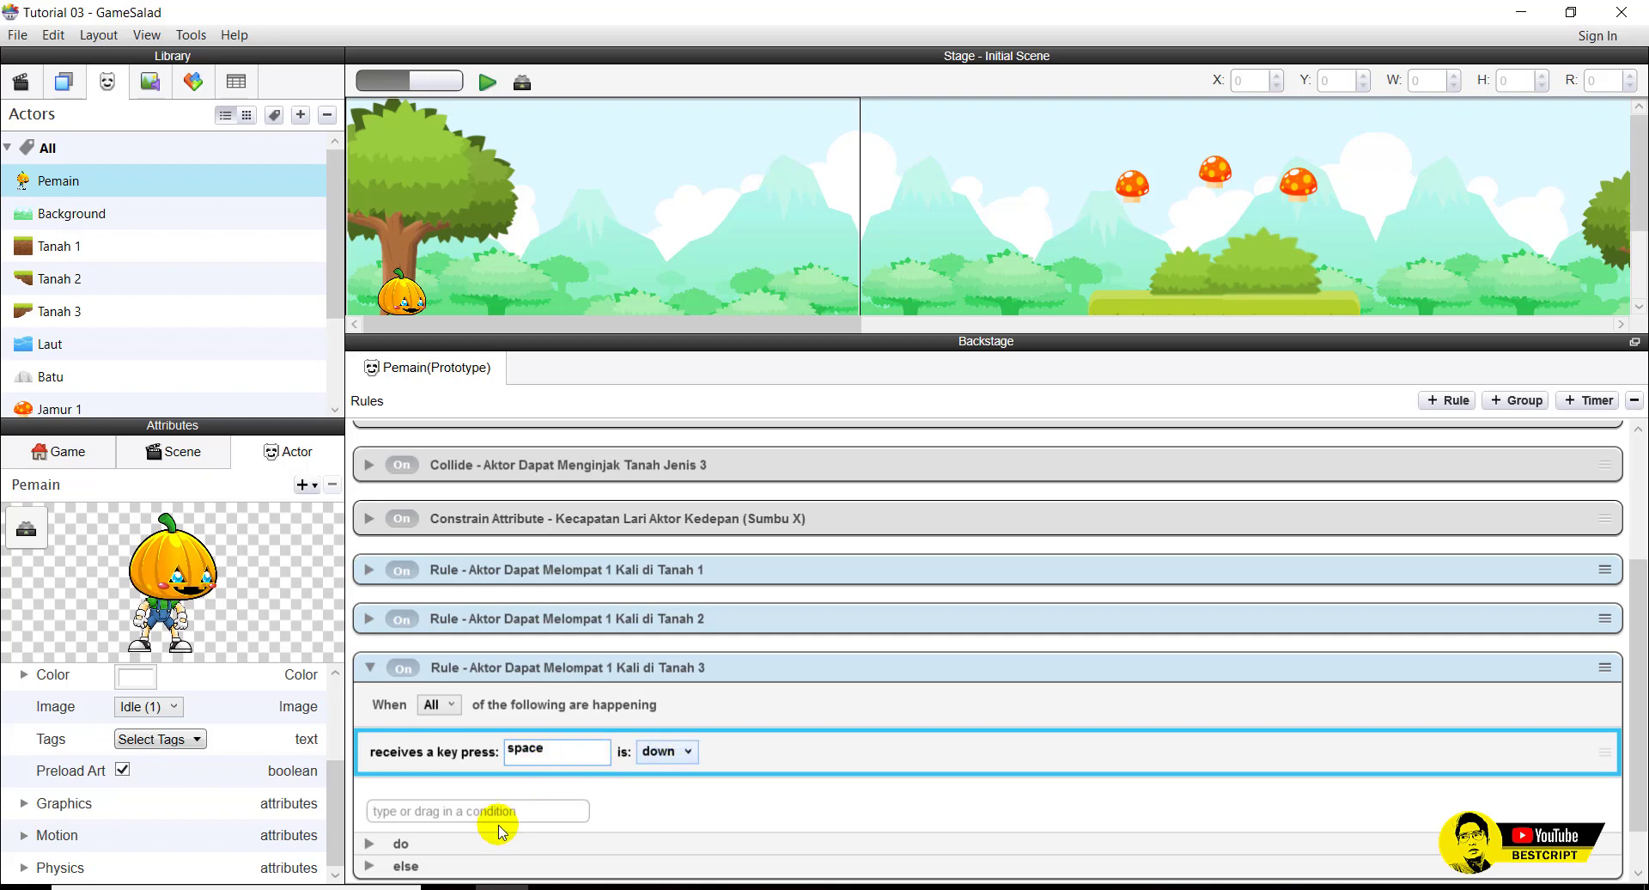
Add a collision condition with actor of type Tanah 3 to the Tanah 3 jump rule.
{"action": "left_click", "coordinate": [460, 808]}
{"action": "type", "text": "collision"}
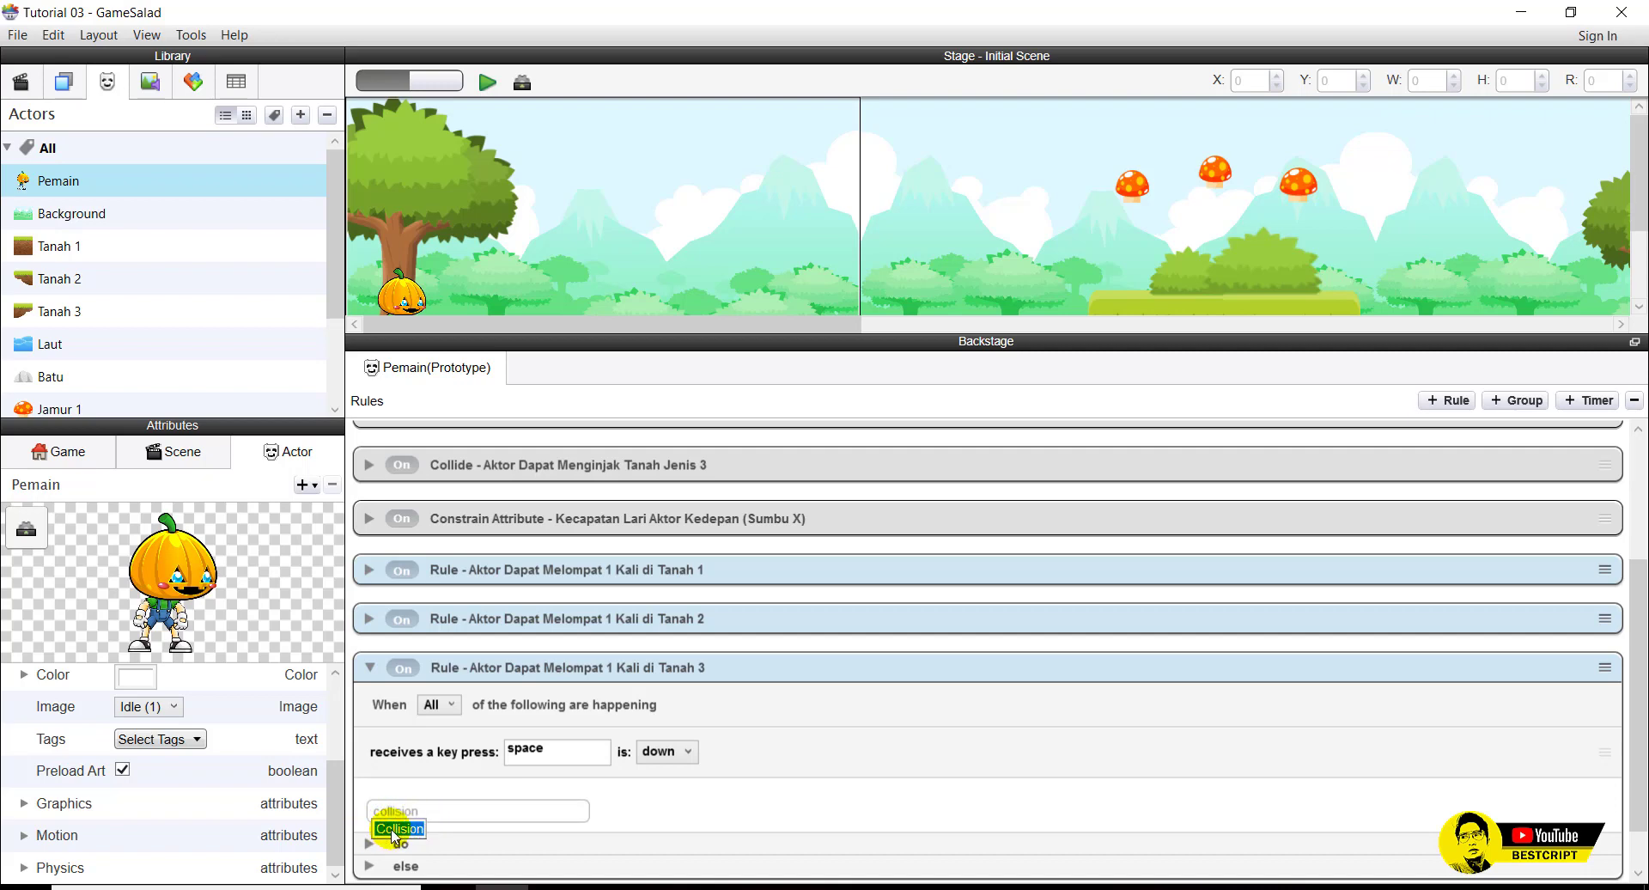
{"action": "left_click", "coordinate": [395, 829]}
{"action": "left_click", "coordinate": [684, 801]}
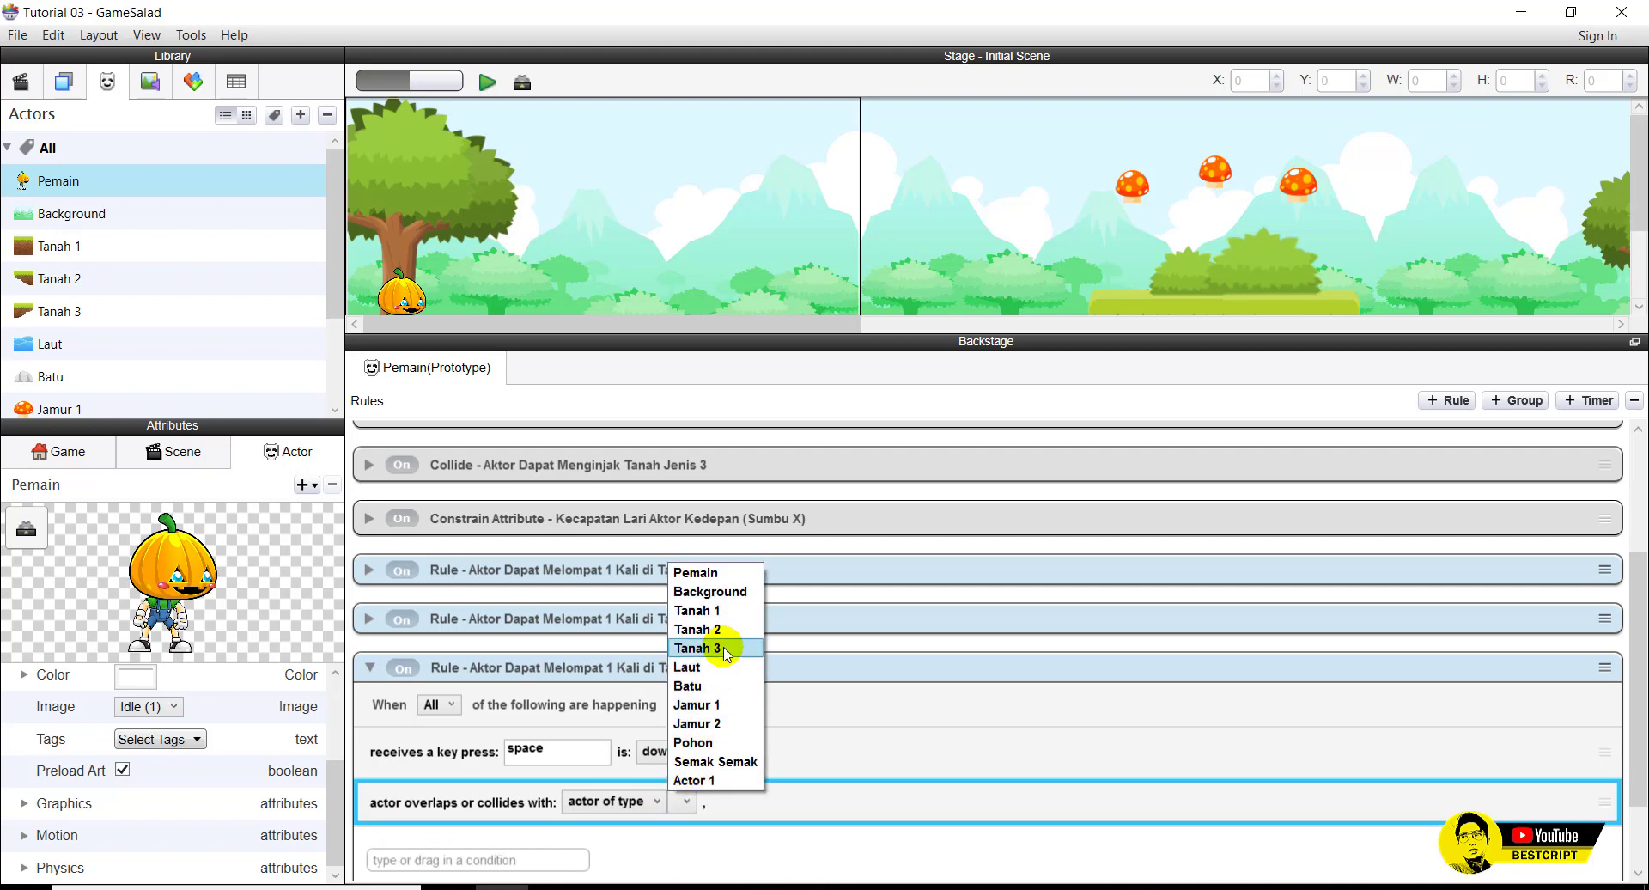
{"action": "left_click", "coordinate": [697, 647]}
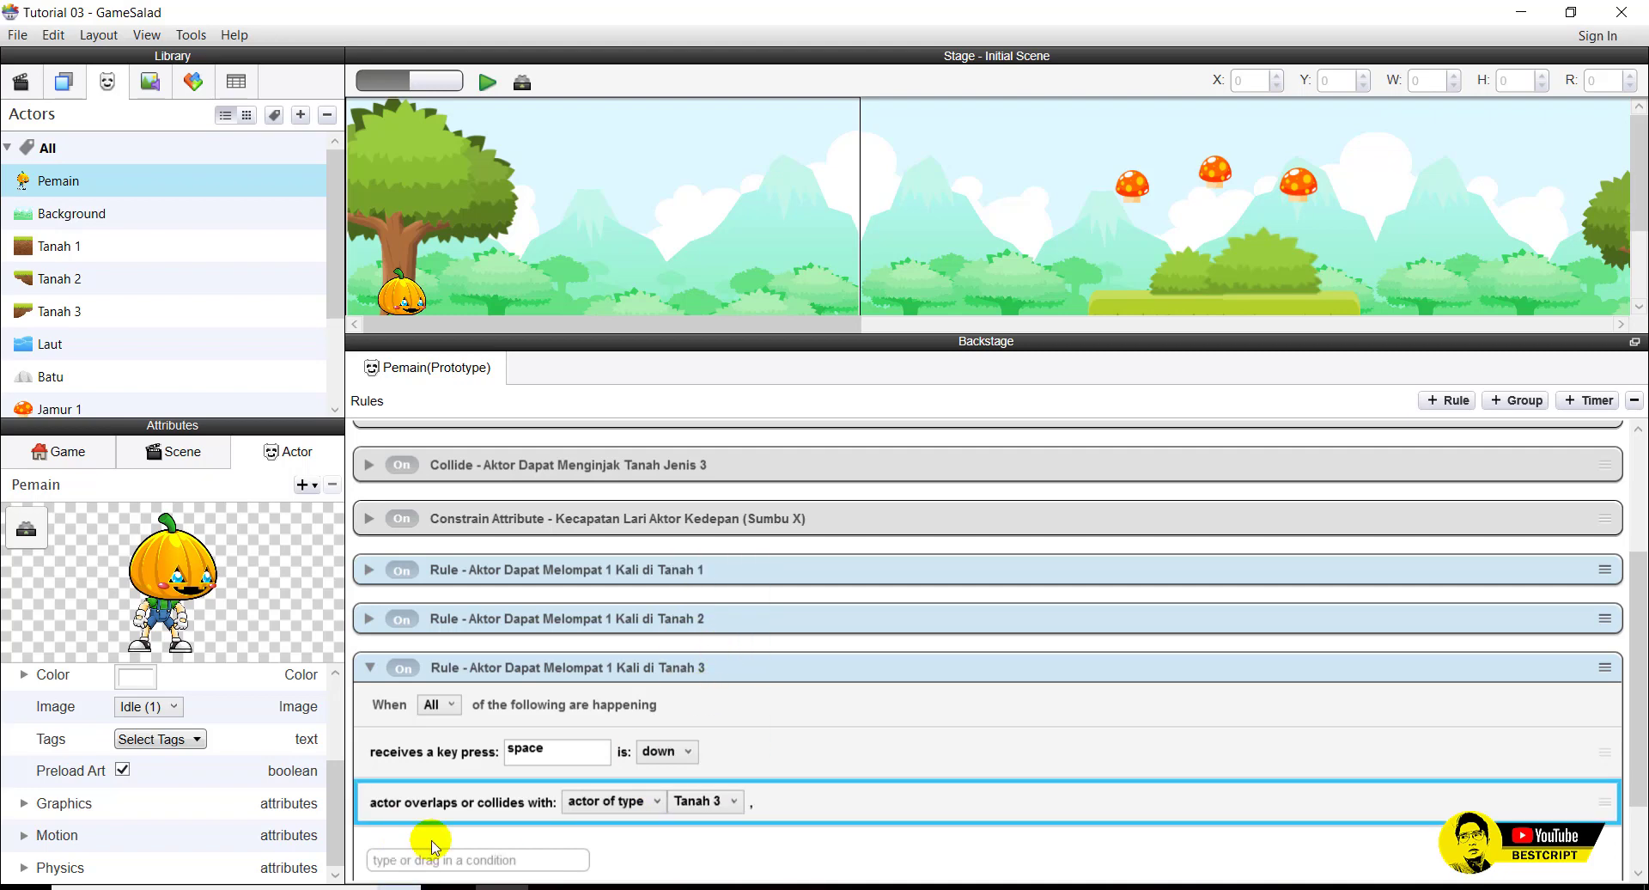
Add a Change Attribute behavior to the do section of the Tanah 3 jump rule.
{"action": "scroll", "coordinate": [431, 777], "scroll_direction": "down", "scroll_amount": 2}
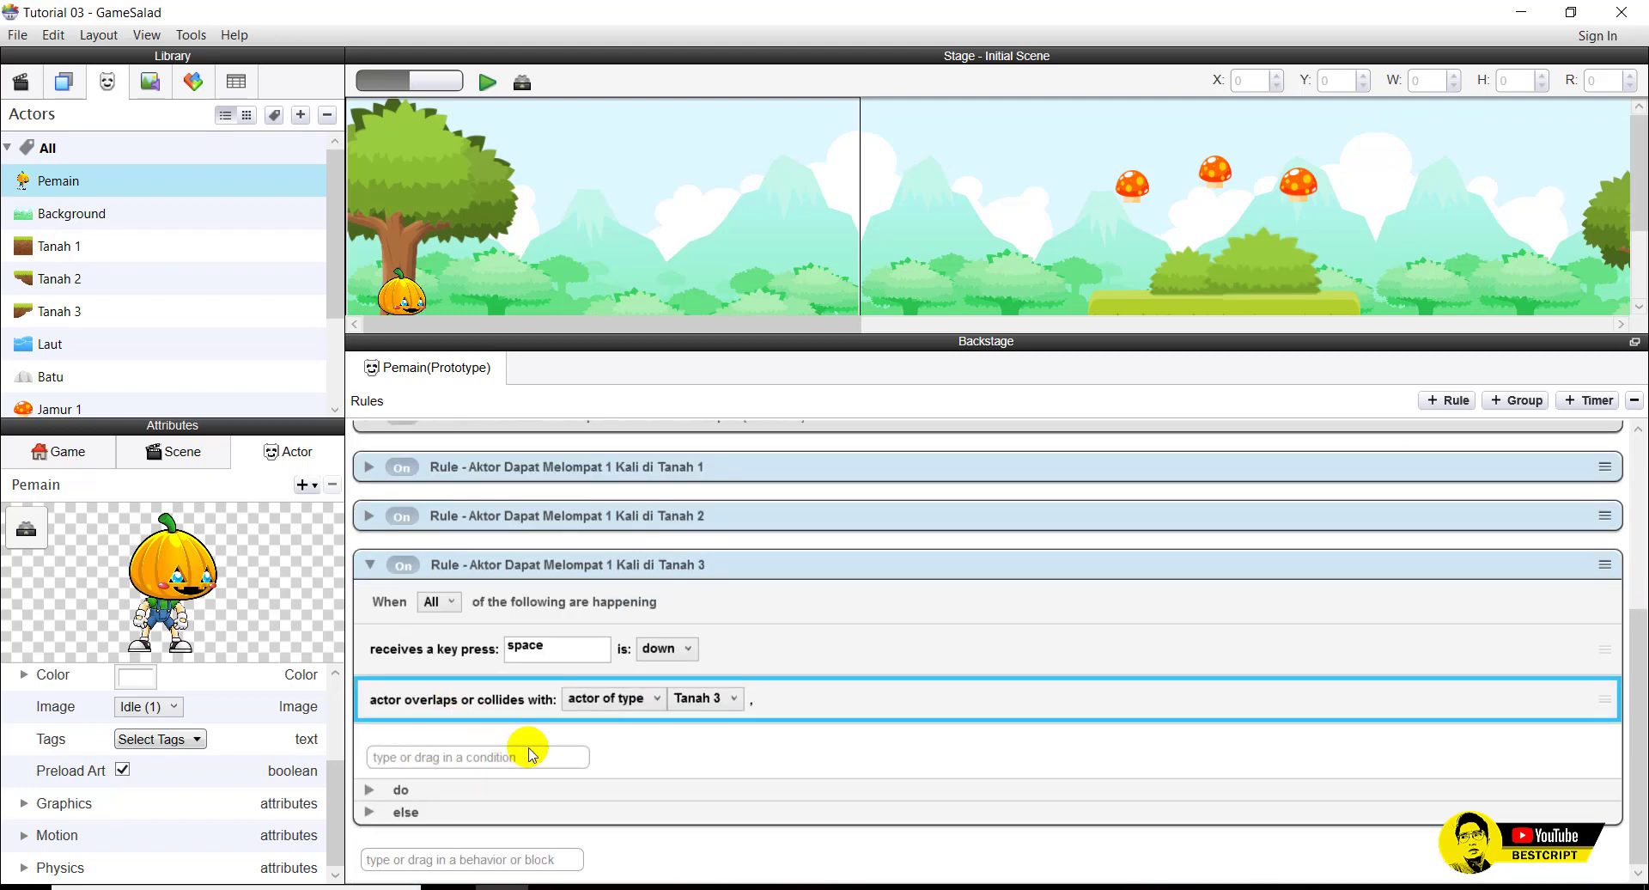
{"action": "left_click", "coordinate": [370, 789]}
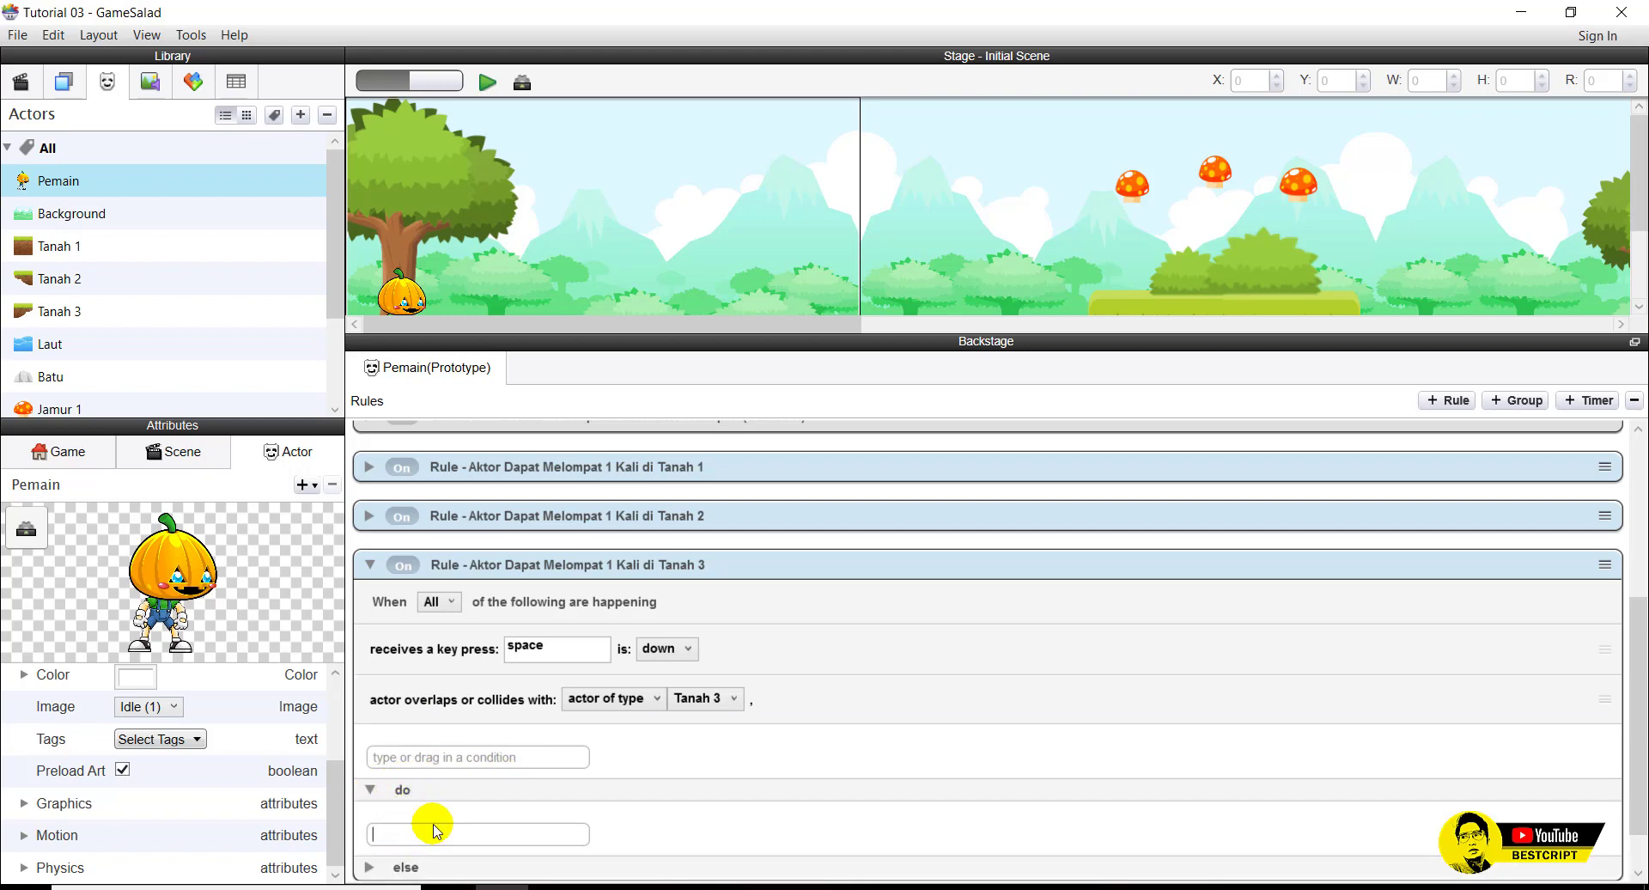
{"action": "type", "text": "change Attribute"}
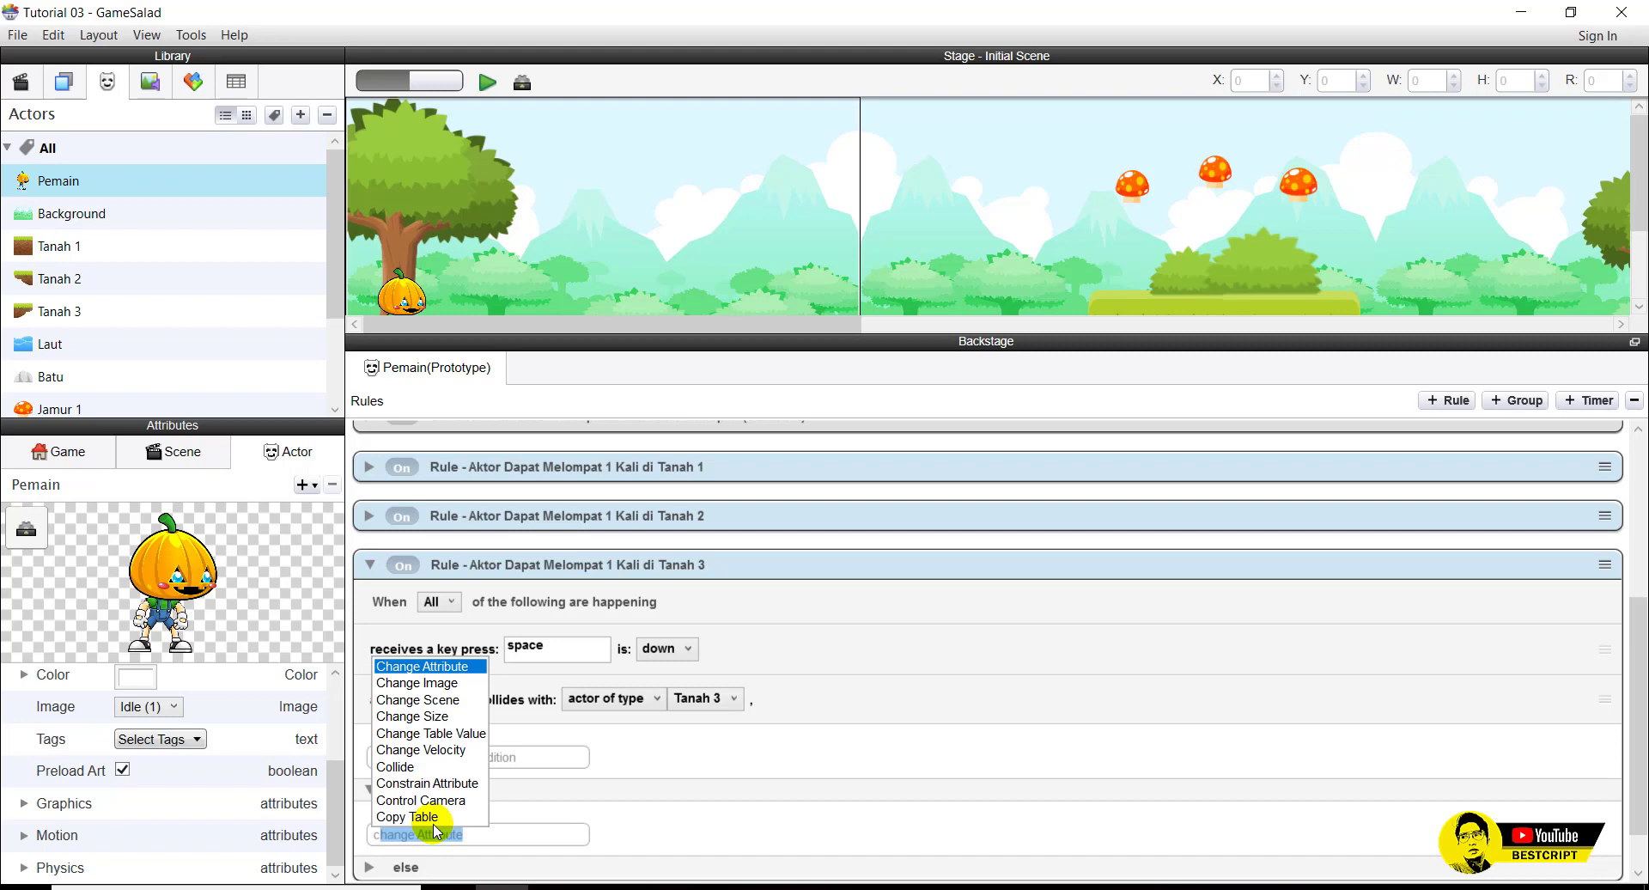
{"action": "left_click", "coordinate": [432, 667]}
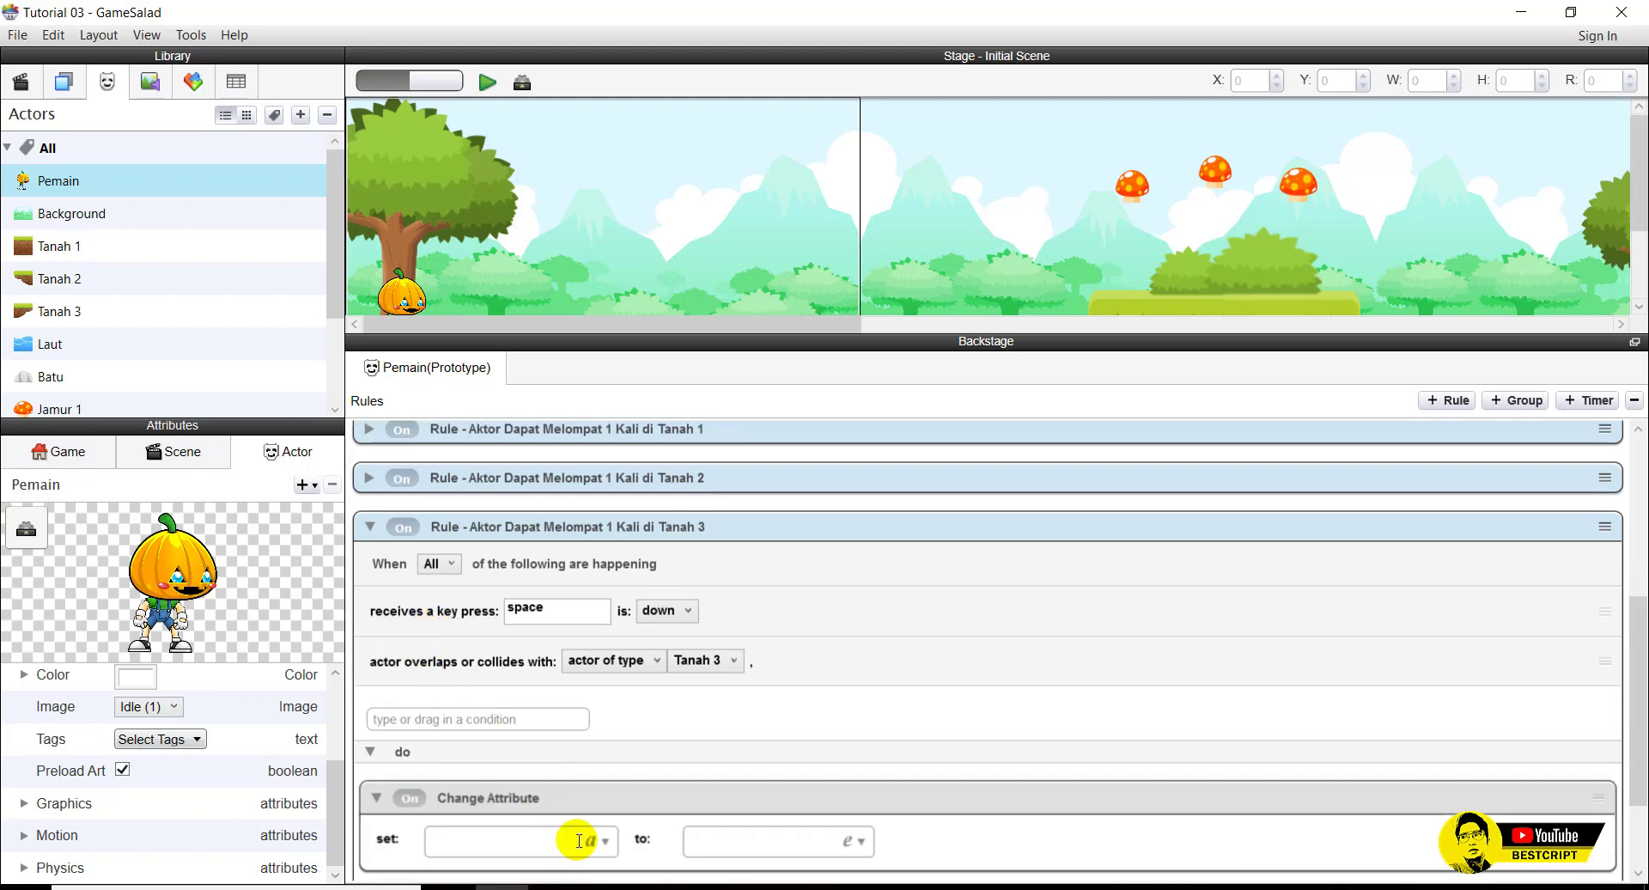
{"action": "scroll", "coordinate": [545, 798], "scroll_direction": "down", "scroll_amount": 2}
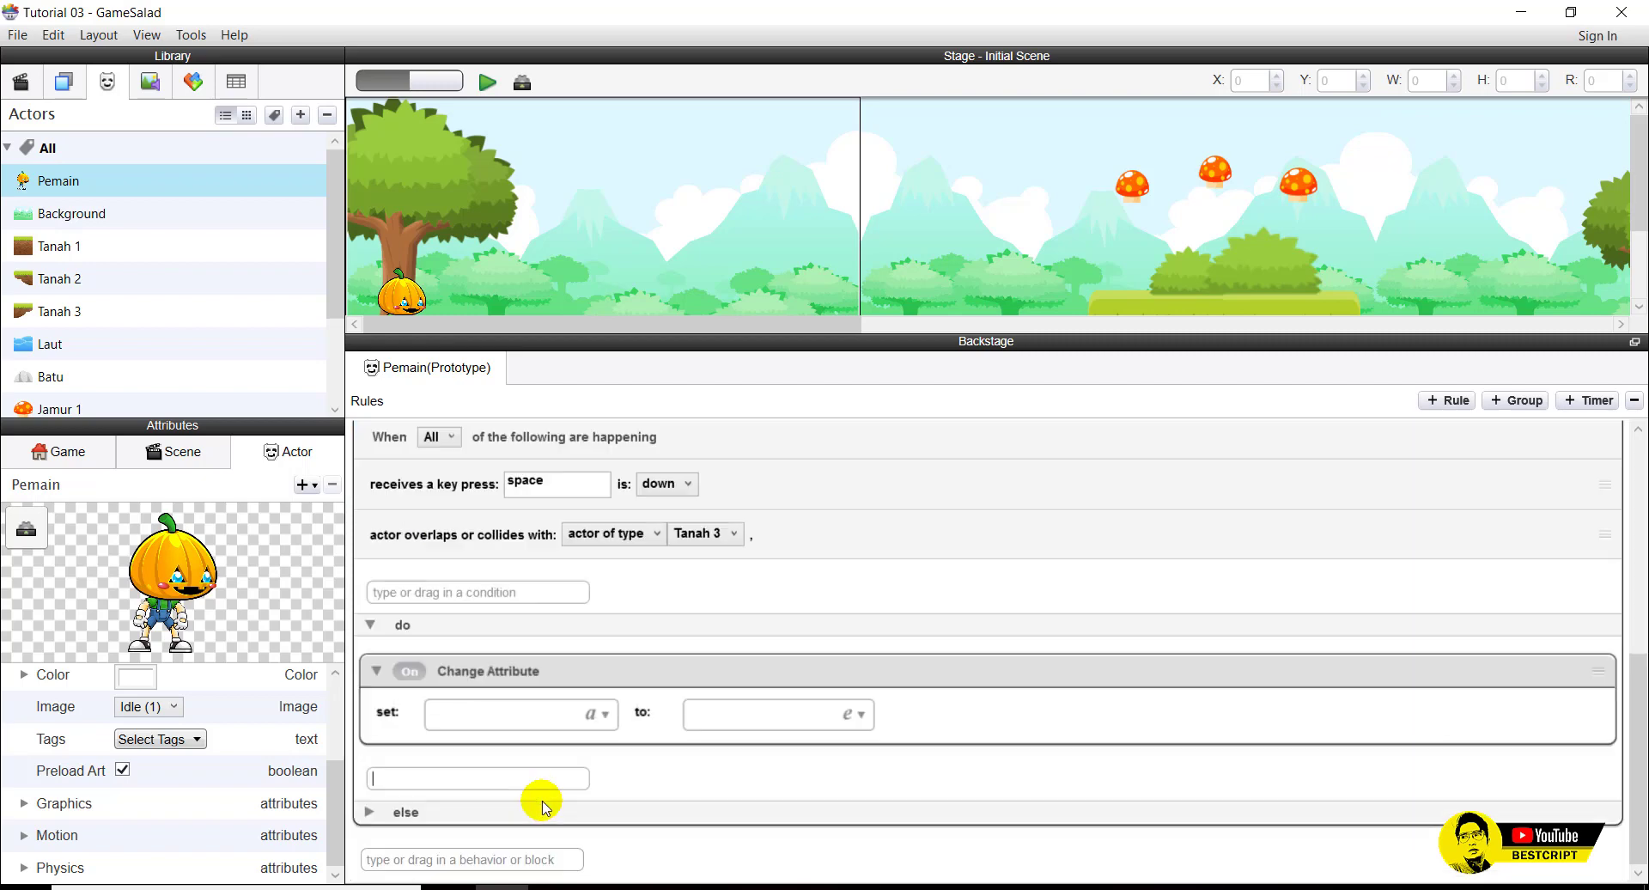
Set the attribute to change in the Tanah 3 jump rule to Pemain's Motion > Linear Velocity > Y.
{"action": "left_click", "coordinate": [604, 715]}
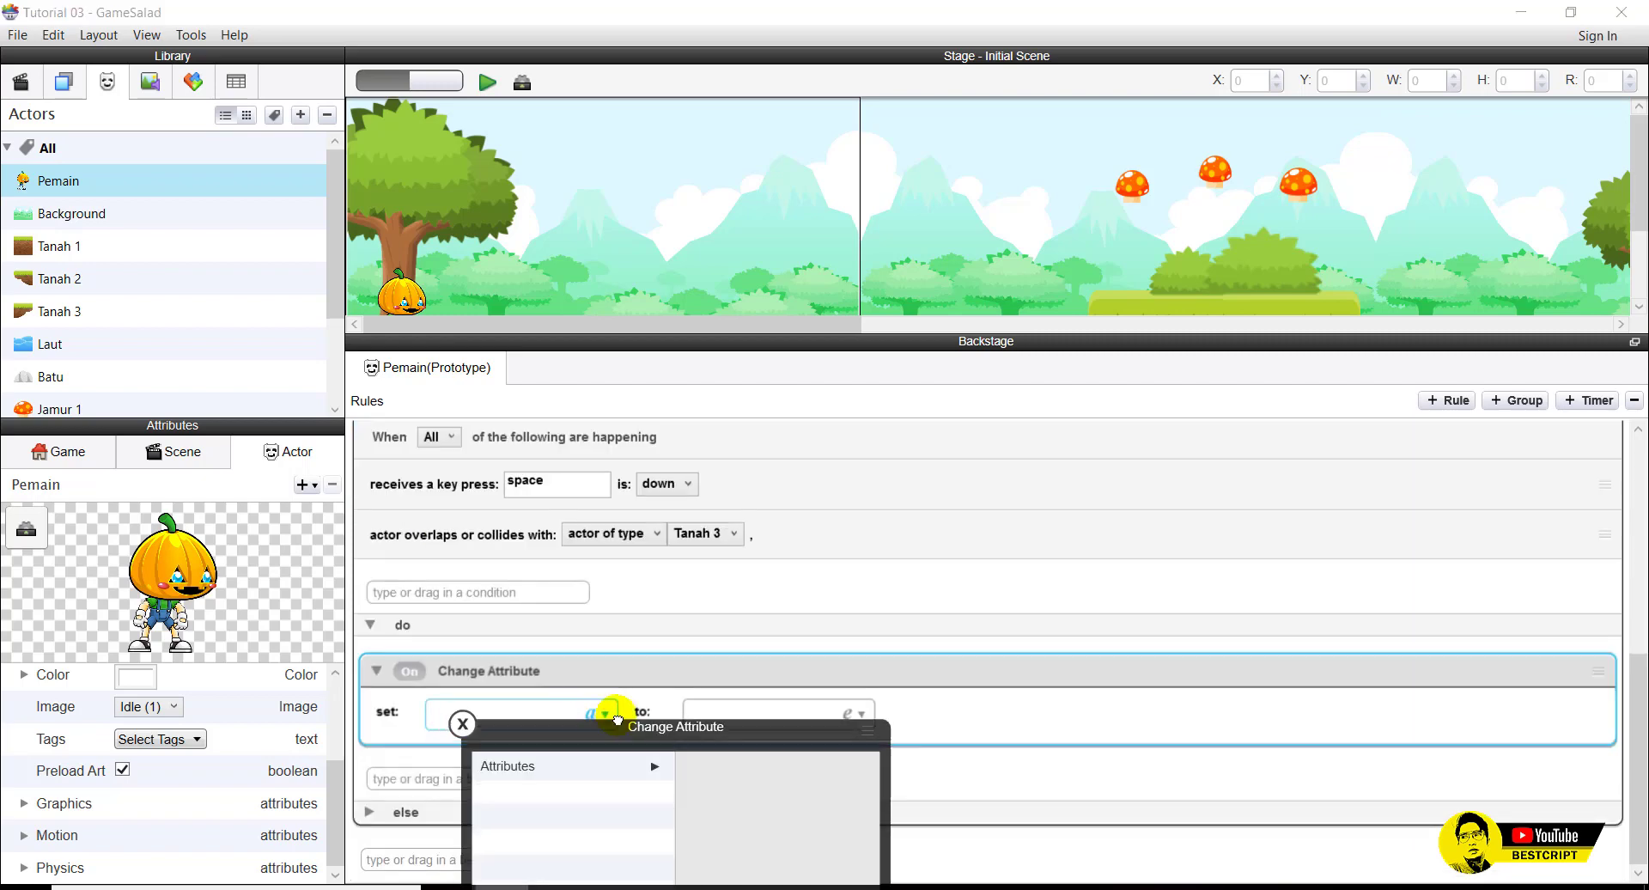
{"action": "left_click", "coordinate": [972, 488]}
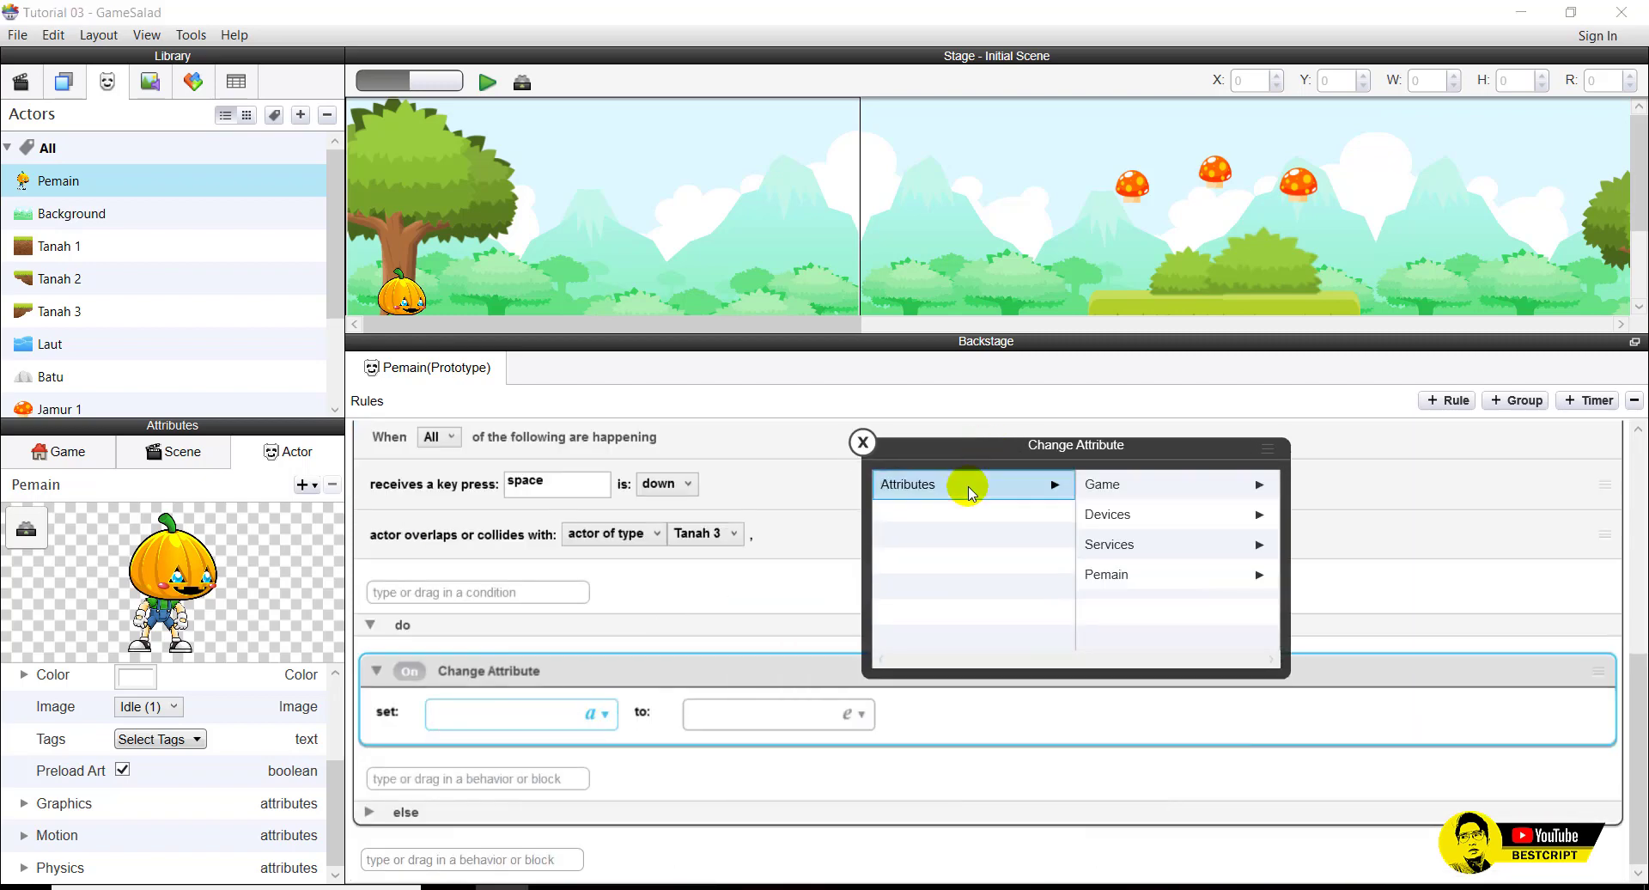
{"action": "left_click", "coordinate": [1175, 574]}
{"action": "left_click", "coordinate": [1153, 584]}
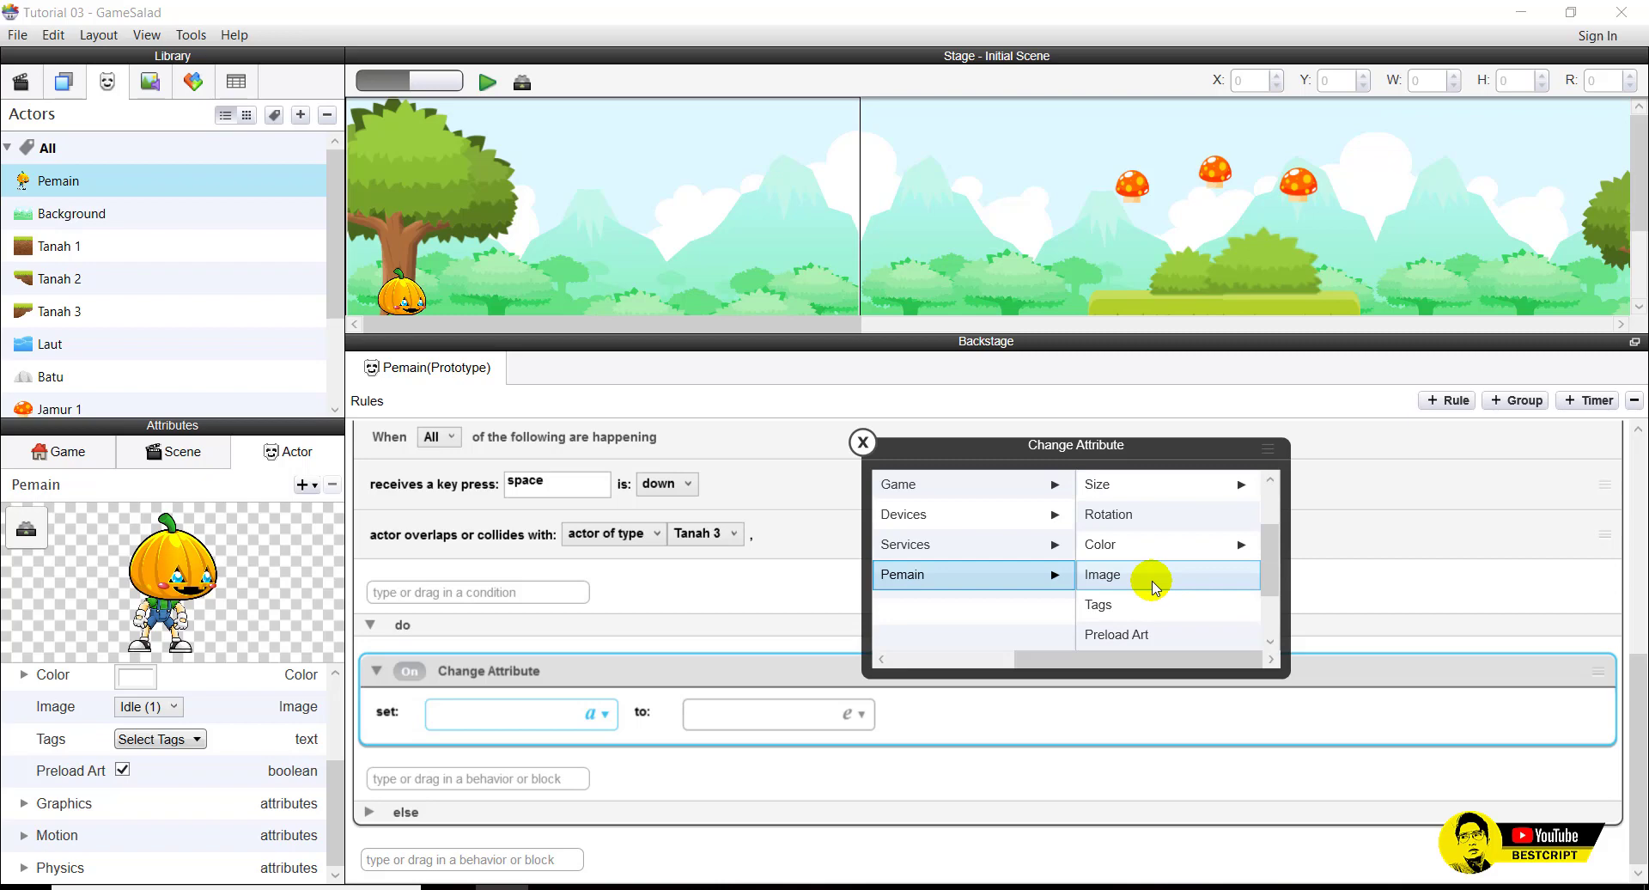
{"action": "scroll", "coordinate": [1152, 588], "scroll_direction": "down", "scroll_amount": 1}
{"action": "left_click", "coordinate": [1149, 601]}
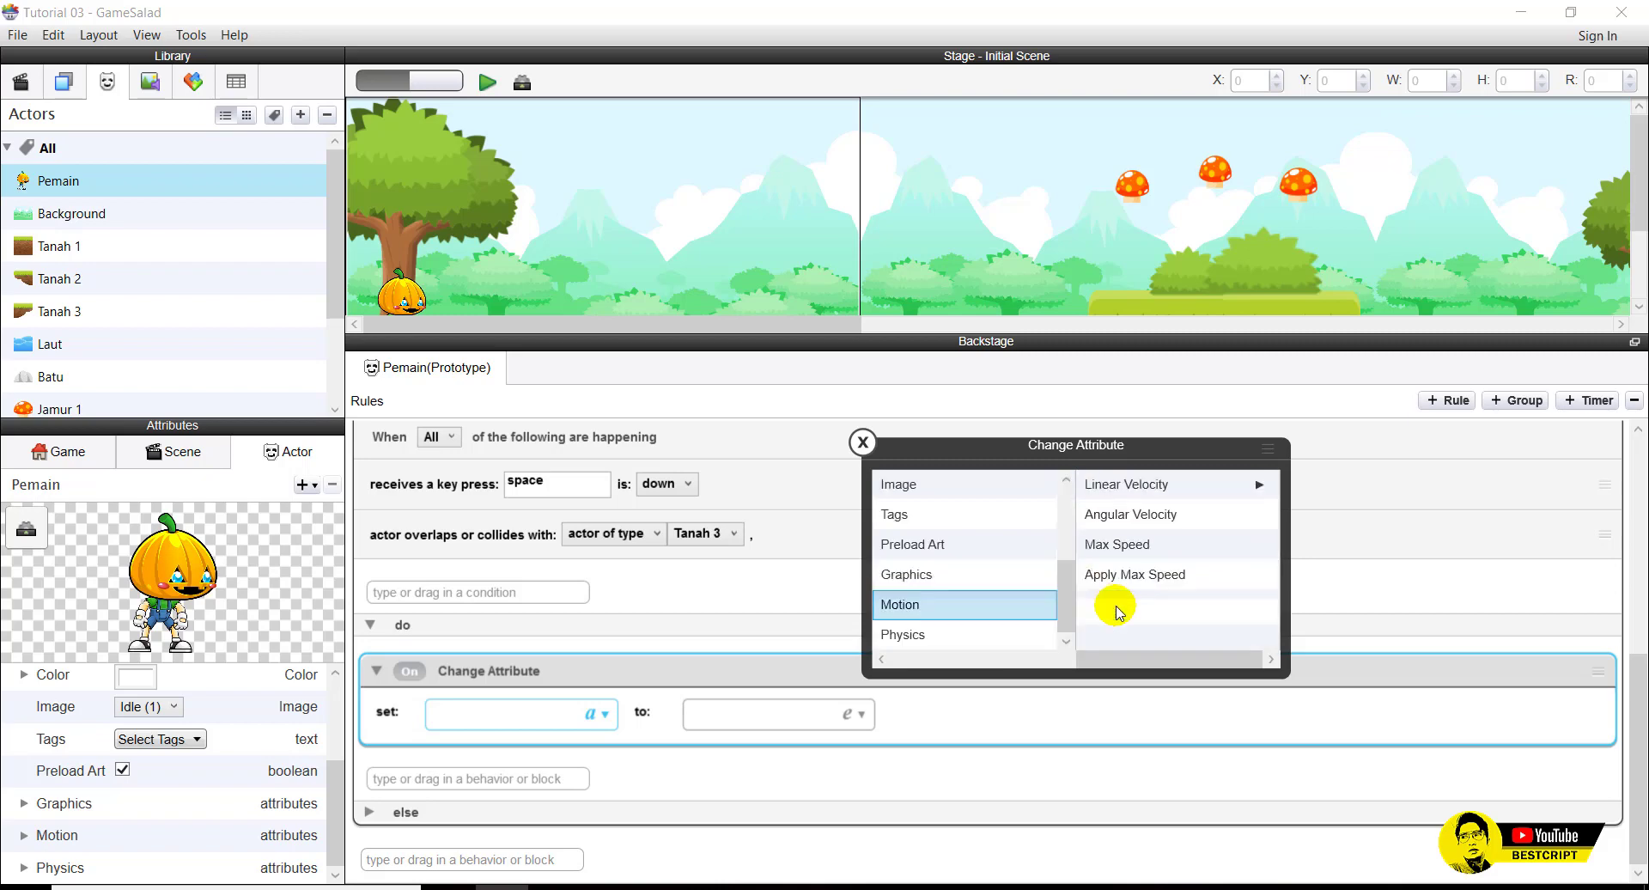
{"action": "left_click", "coordinate": [1152, 483]}
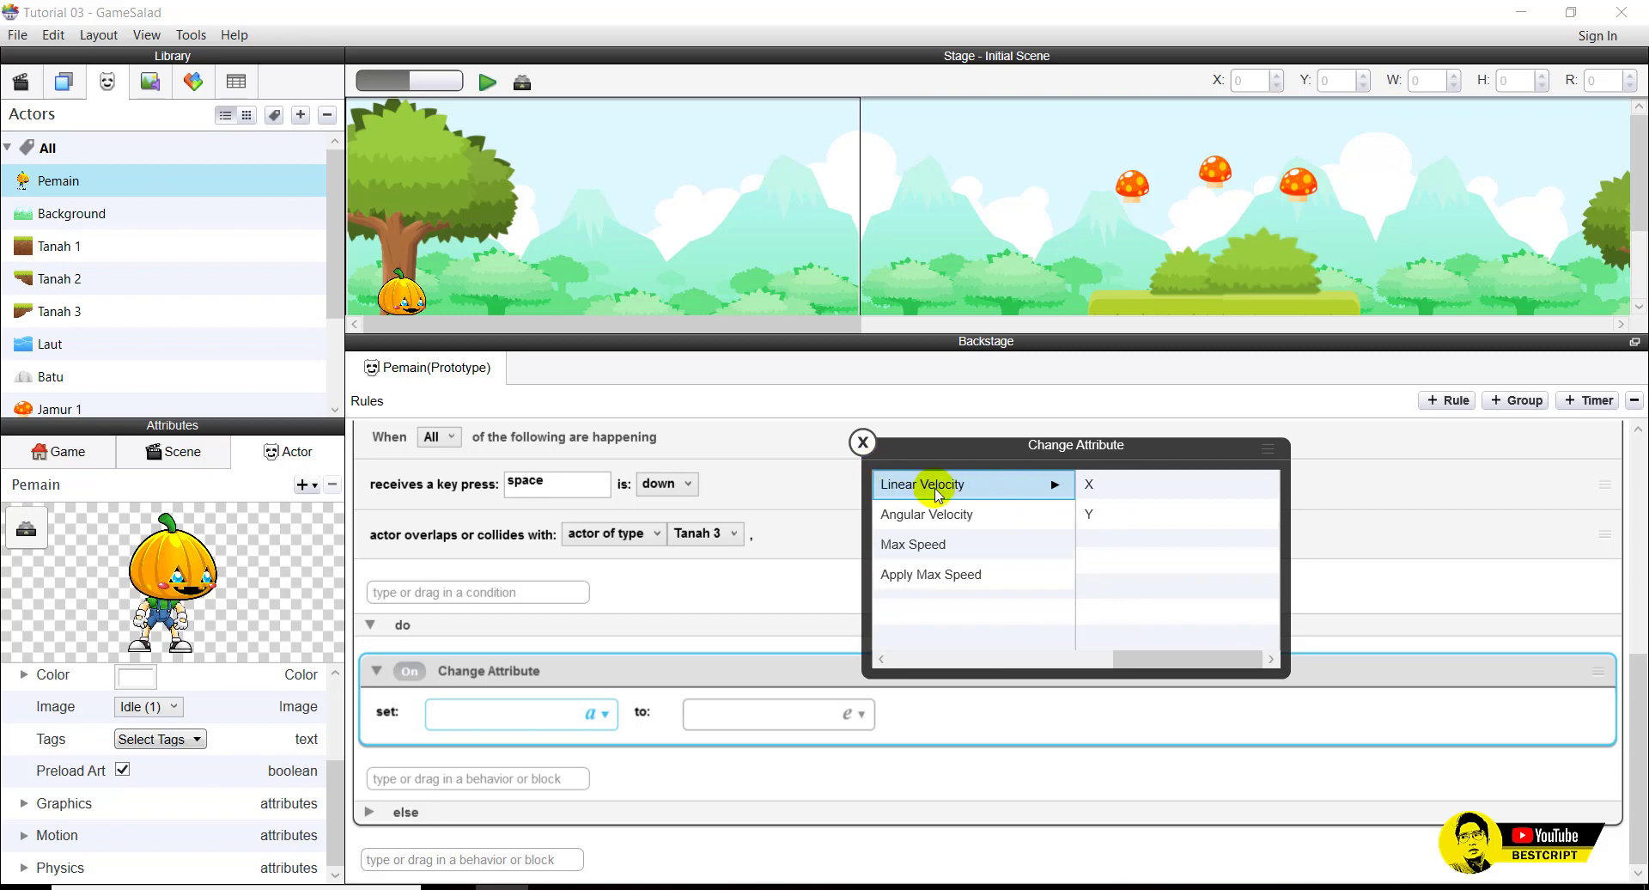
{"action": "left_click", "coordinate": [1091, 516]}
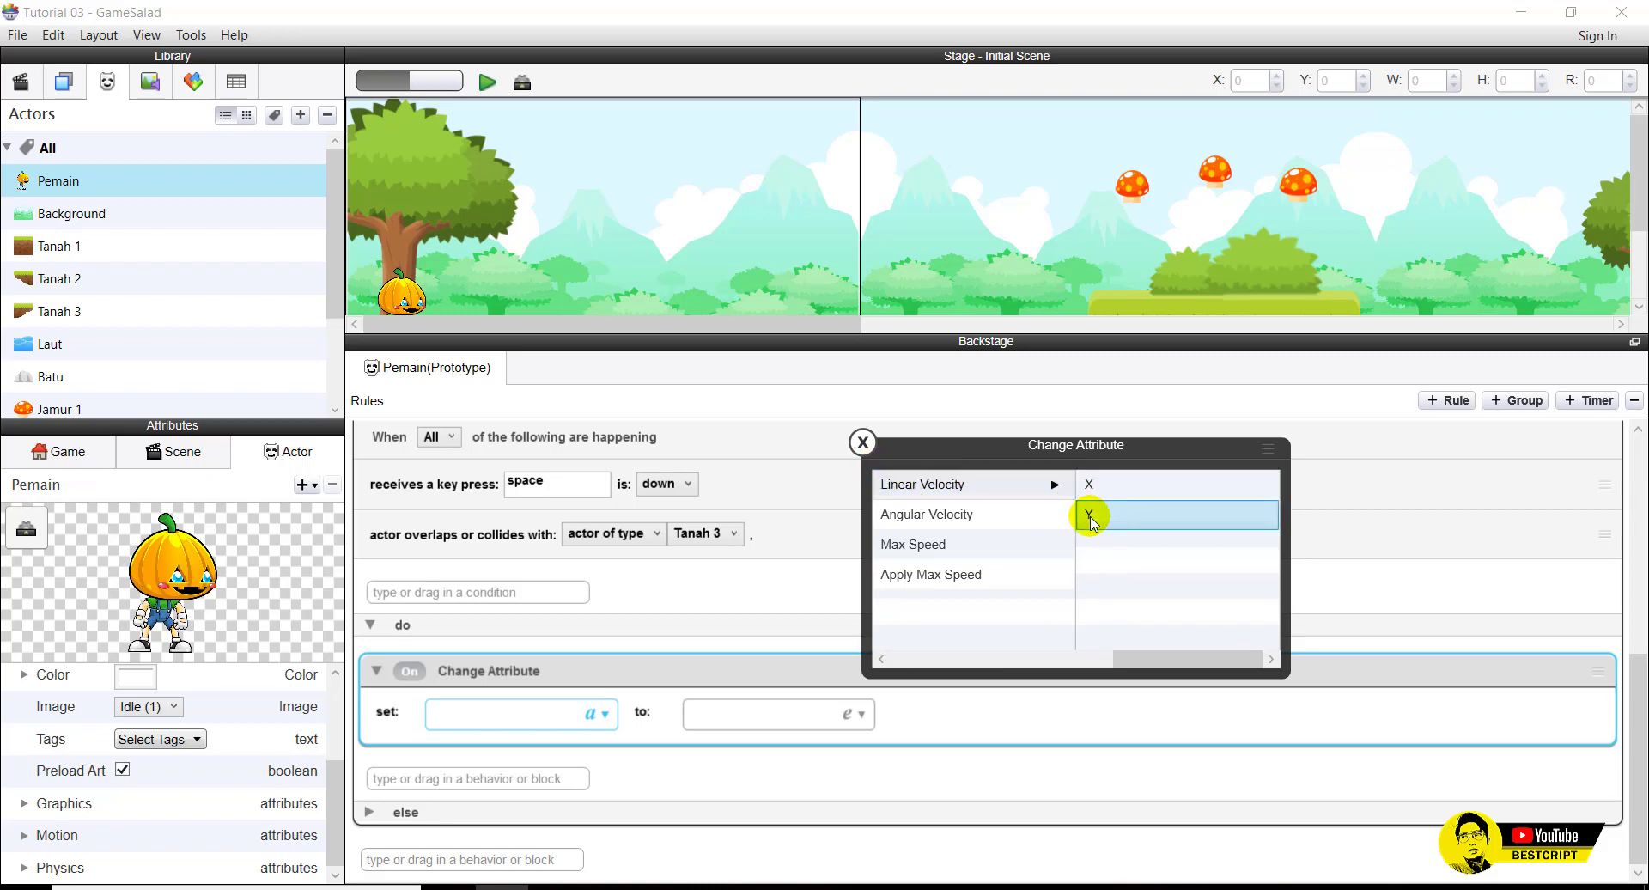
{"action": "left_click", "coordinate": [1092, 518]}
Set the Change Attribute value to 250 and collapse the Tanah 3 jump rule.
{"action": "left_click", "coordinate": [741, 712]}
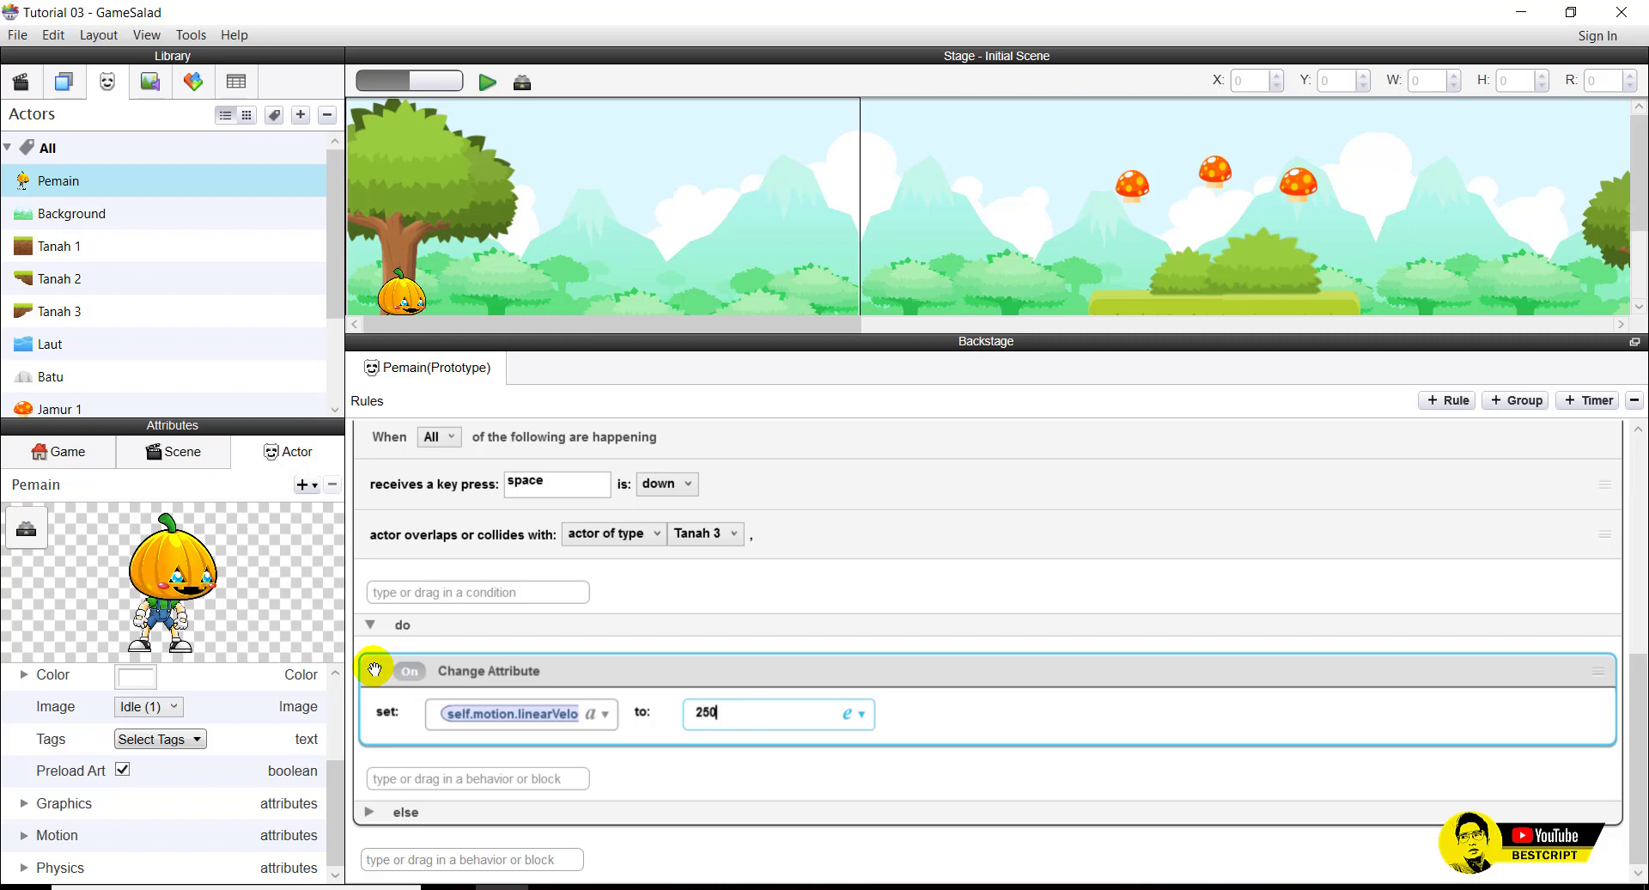
{"action": "left_click", "coordinate": [436, 672]}
{"action": "left_click", "coordinate": [371, 599]}
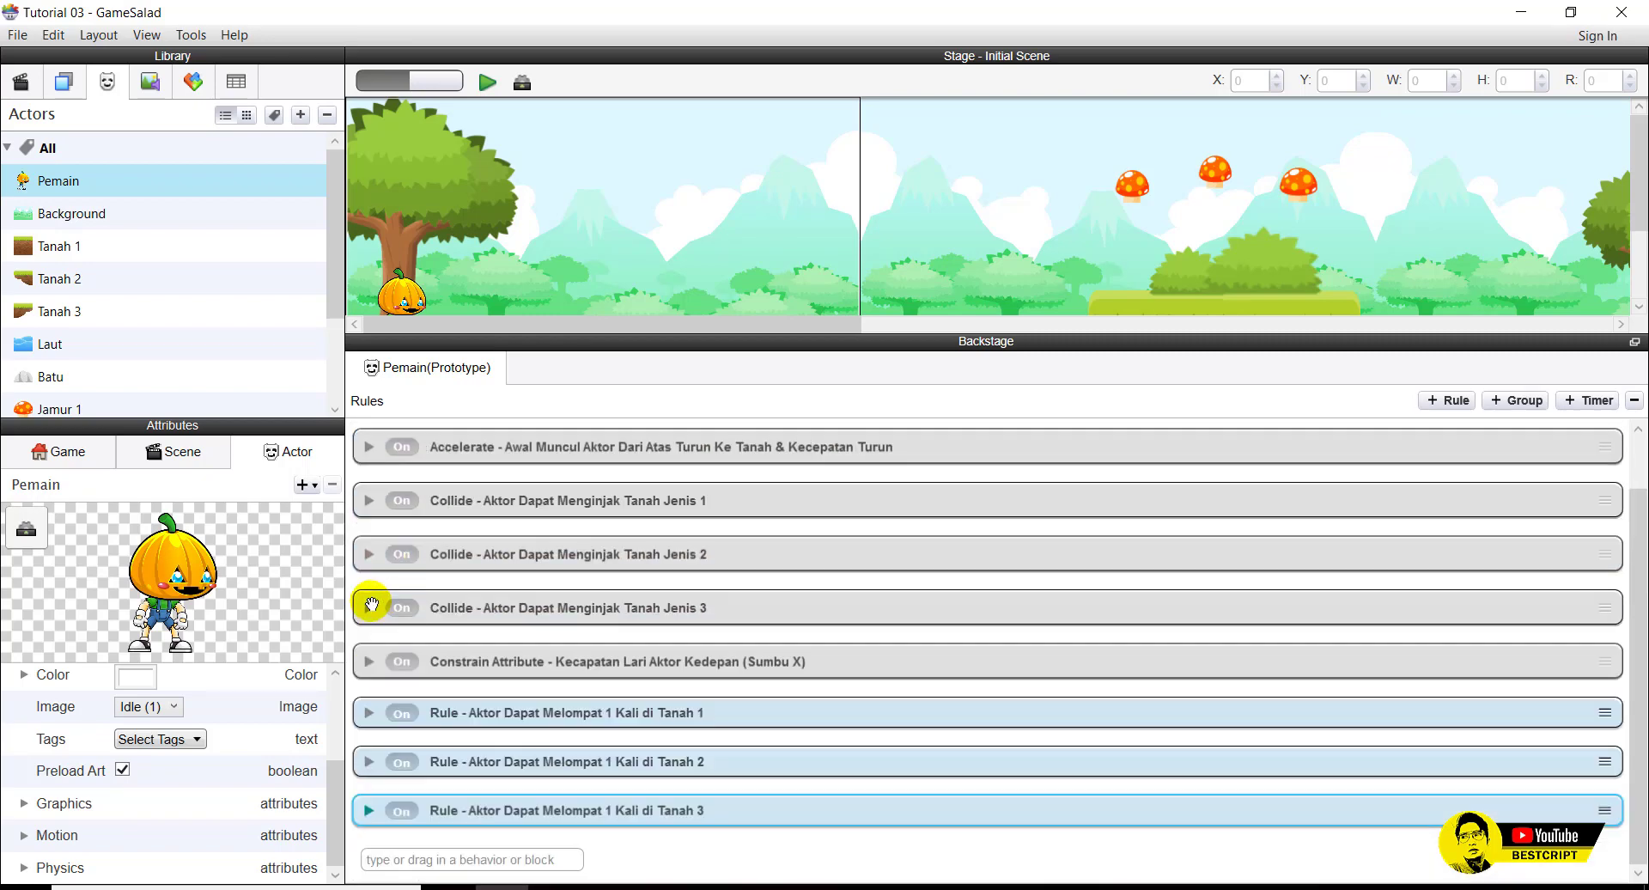
{"action": "left_click", "coordinate": [471, 858]}
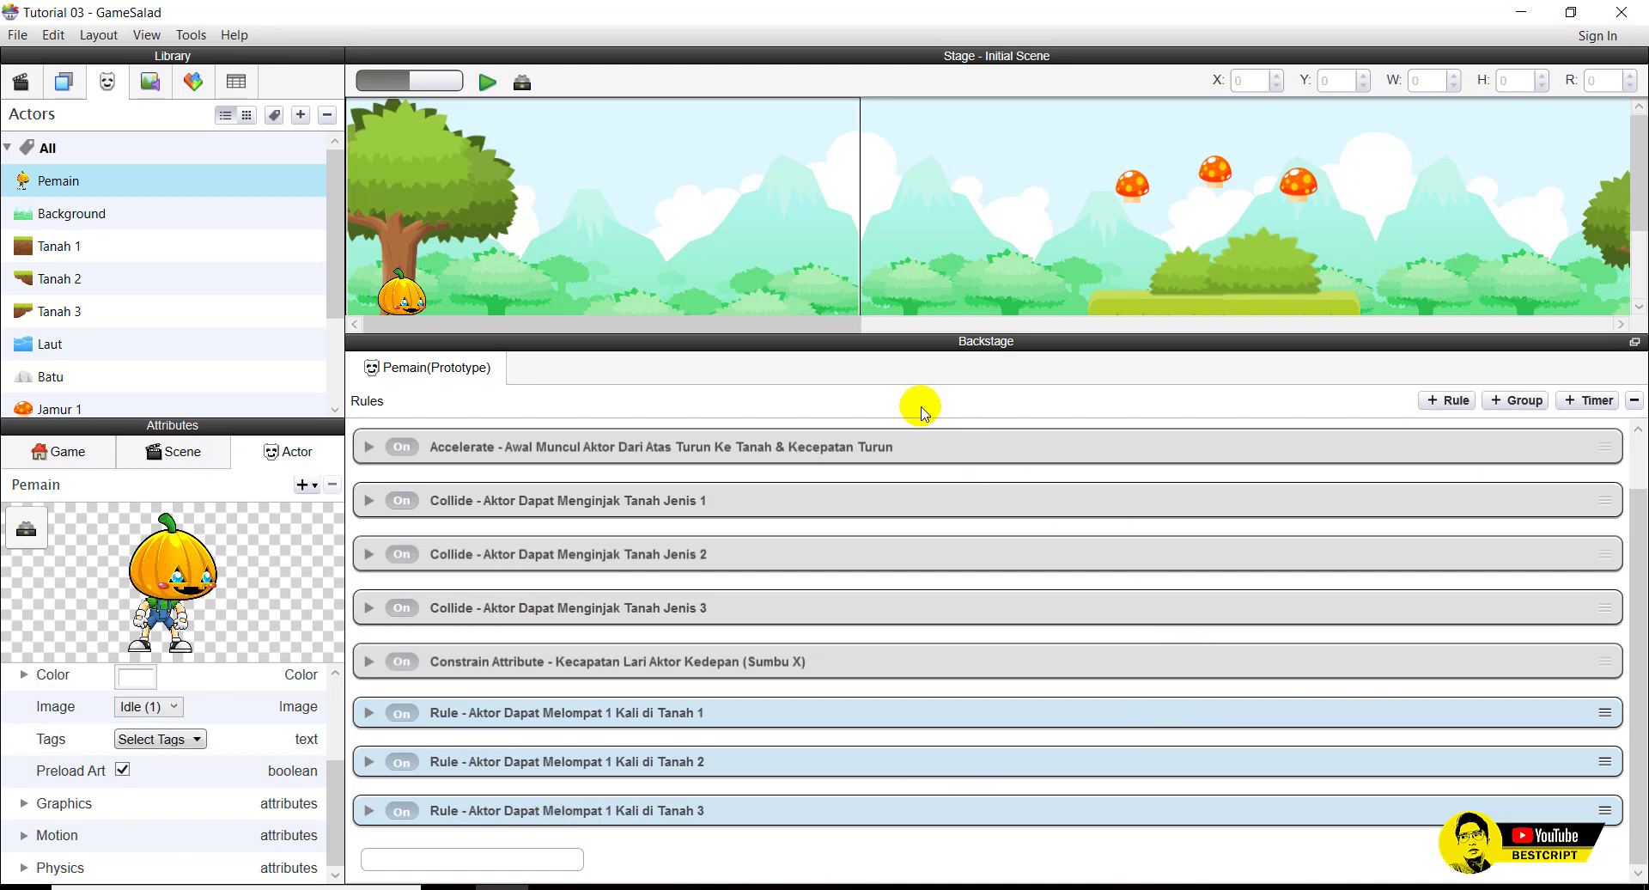
Preview the scene, test Pemain's jumps across the different ground types, and return to the editor.
{"action": "left_click", "coordinate": [490, 86]}
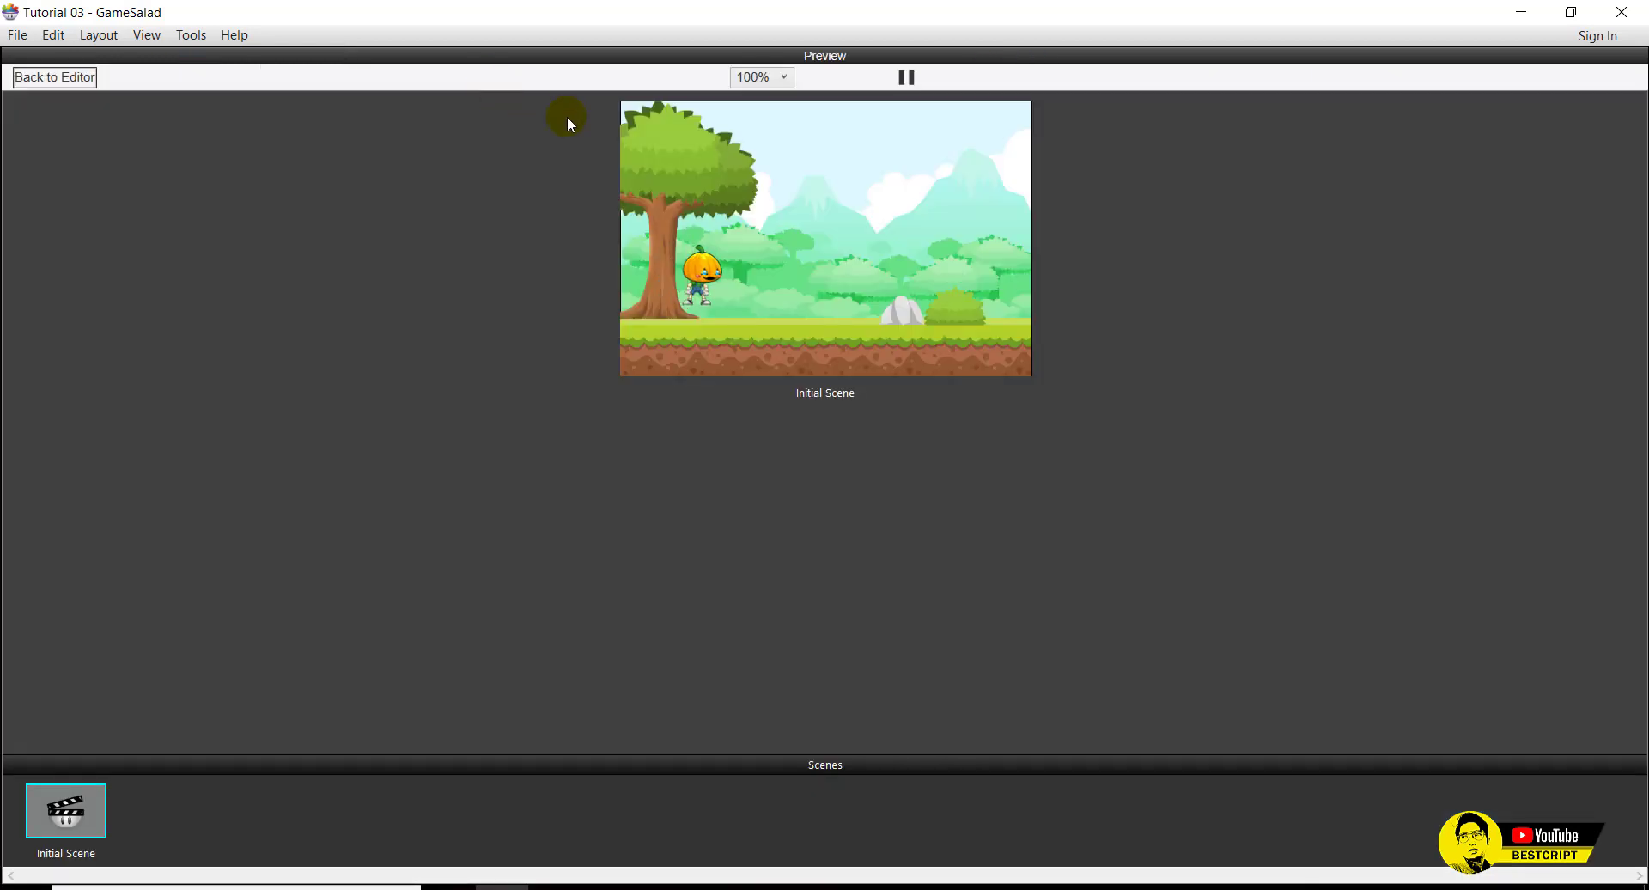
{"action": "key", "text": "Right"}
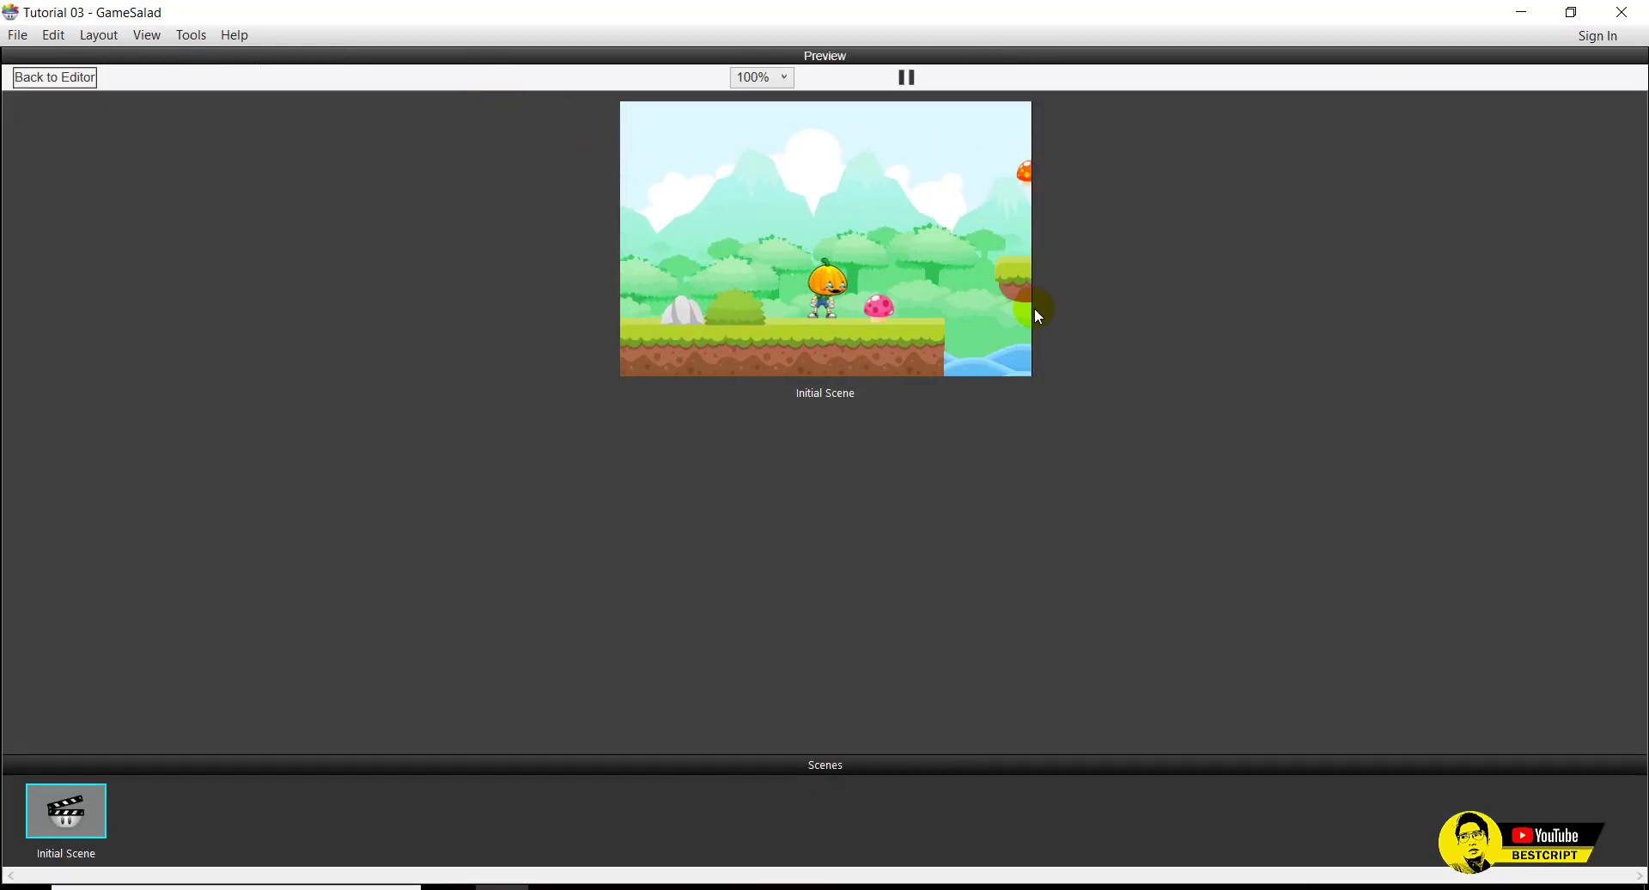
{"action": "key", "text": "Up"}
{"action": "key", "text": "Right"}
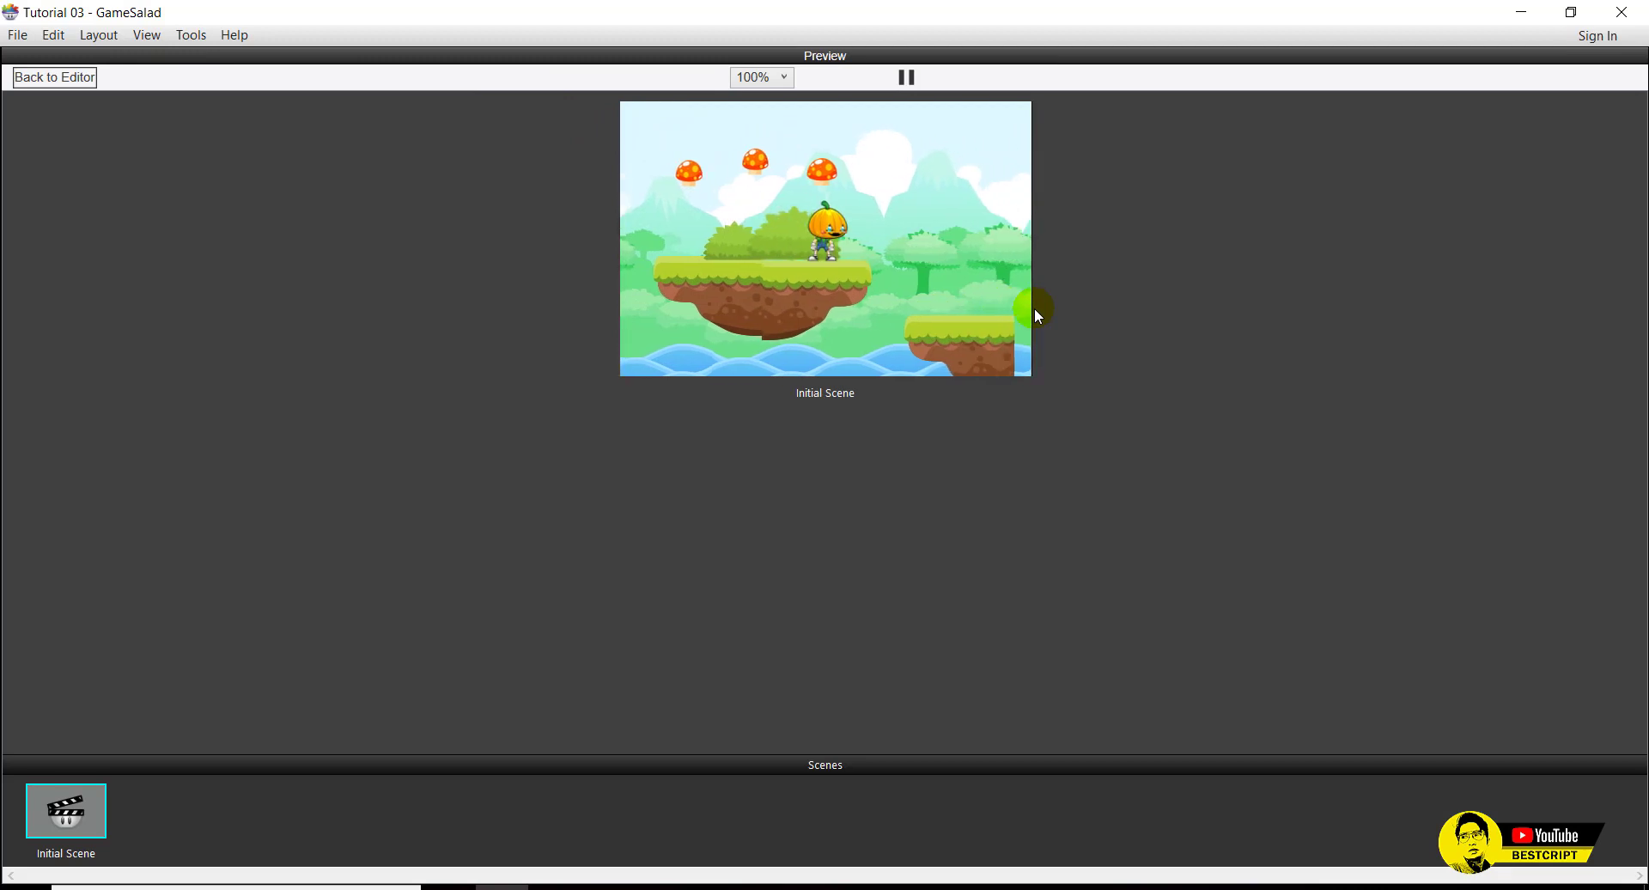
{"action": "key", "text": "Up"}
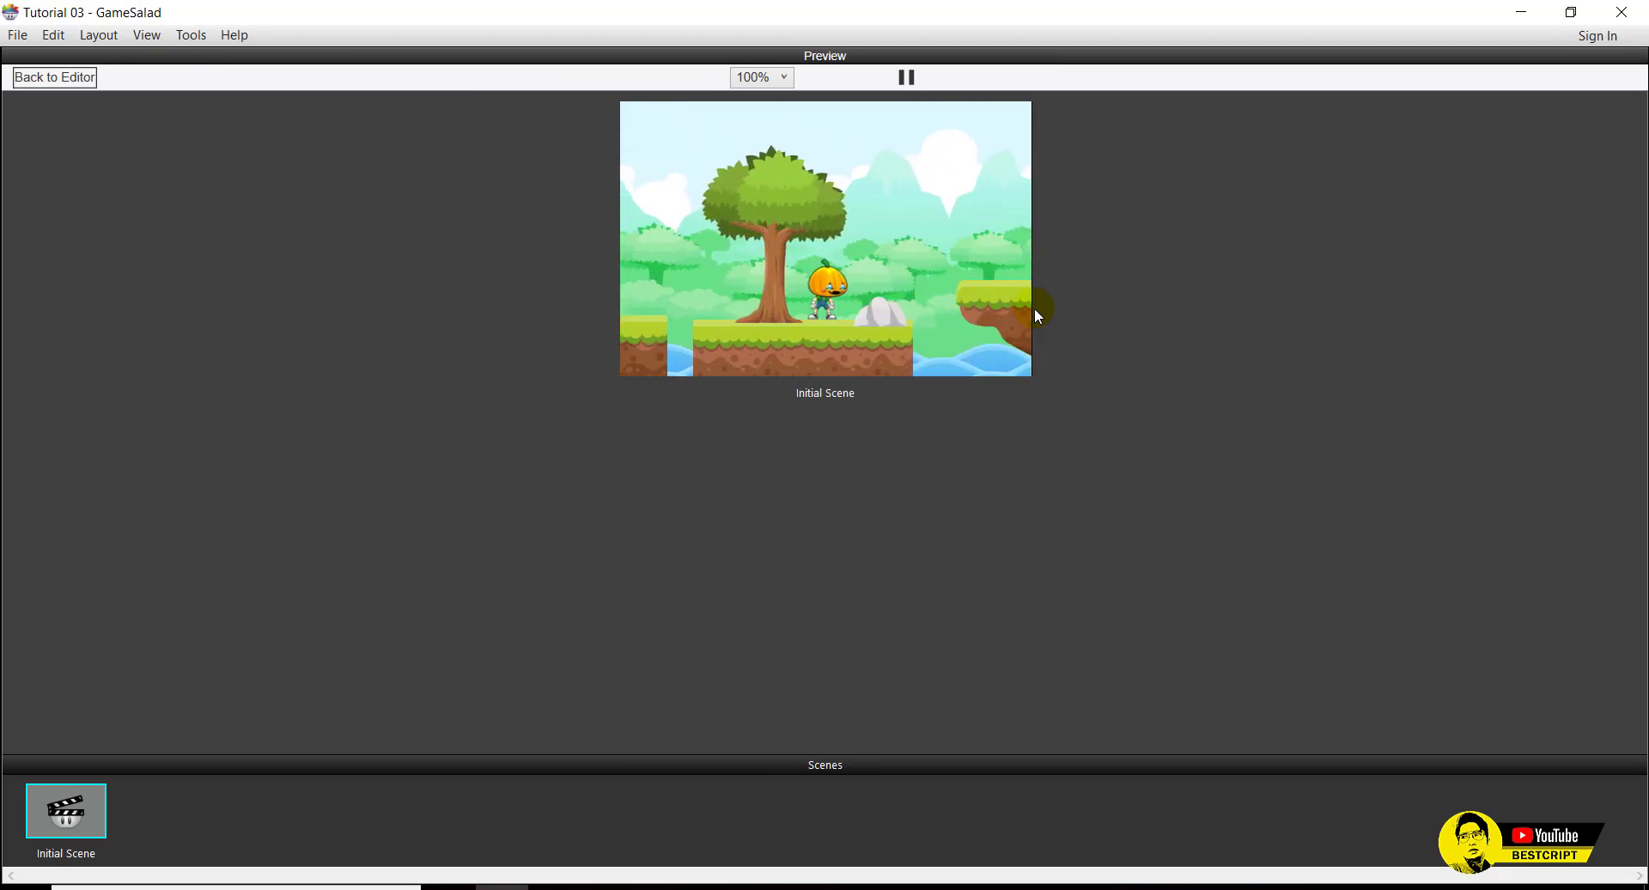
{"action": "key", "text": "Up"}
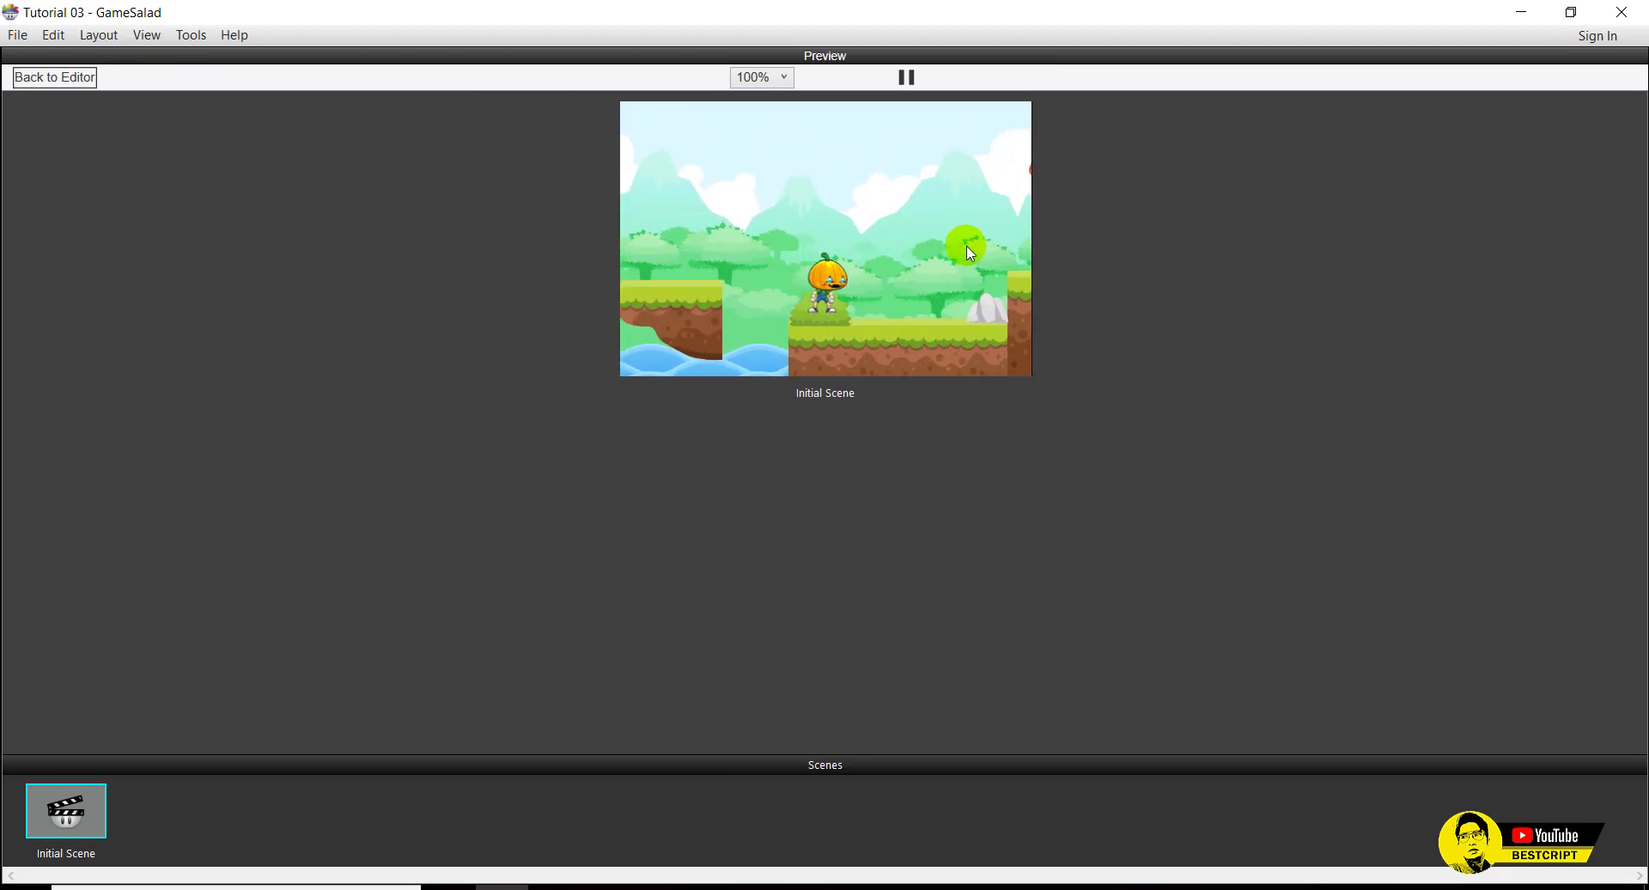
{"action": "left_click", "coordinate": [55, 78]}
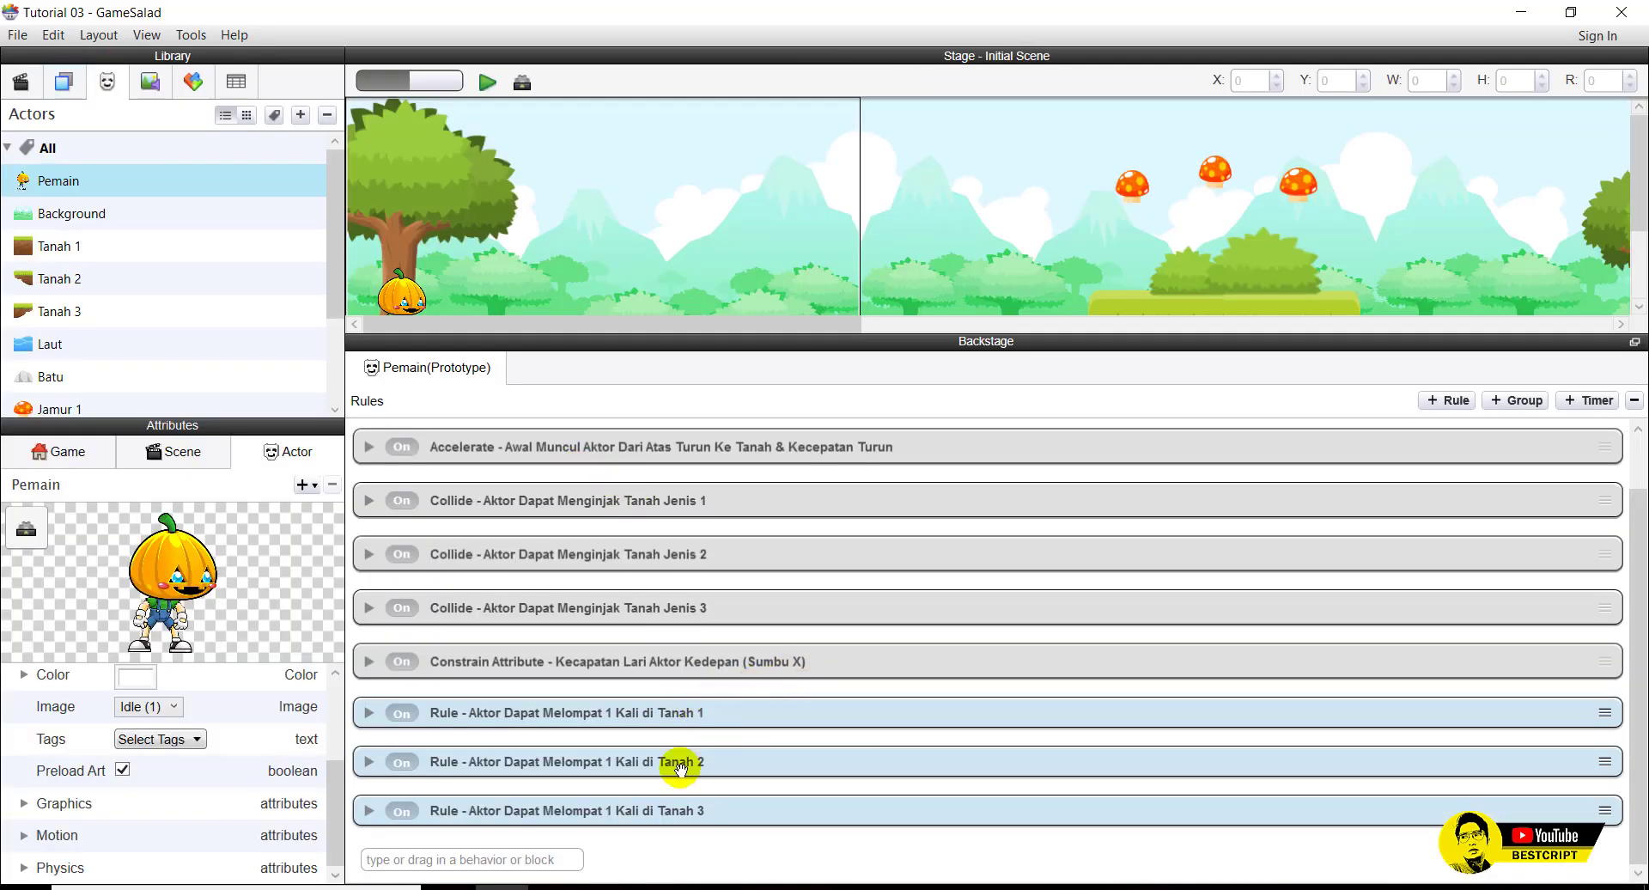
Review the Tanah 3 jump rule and the Collide behaviors for Tanah Jenis 3 and Tanah Jenis 2.
{"action": "left_click", "coordinate": [368, 810]}
{"action": "scroll", "coordinate": [532, 791], "scroll_direction": "down", "scroll_amount": 3}
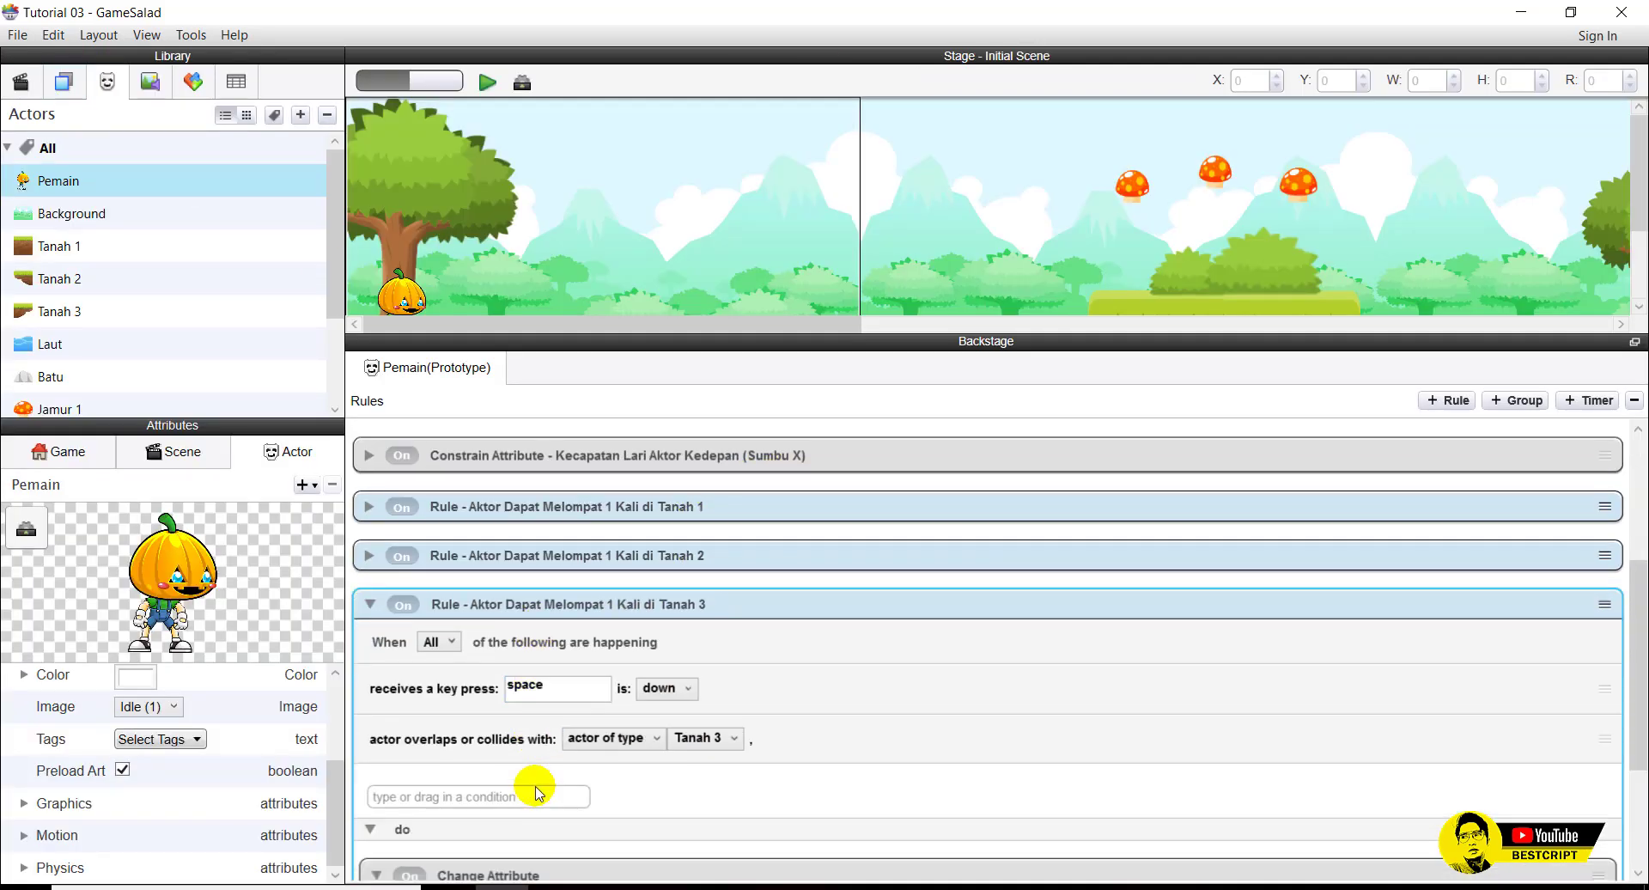
{"action": "scroll", "coordinate": [537, 787], "scroll_direction": "up", "scroll_amount": 3}
{"action": "left_click", "coordinate": [369, 809]}
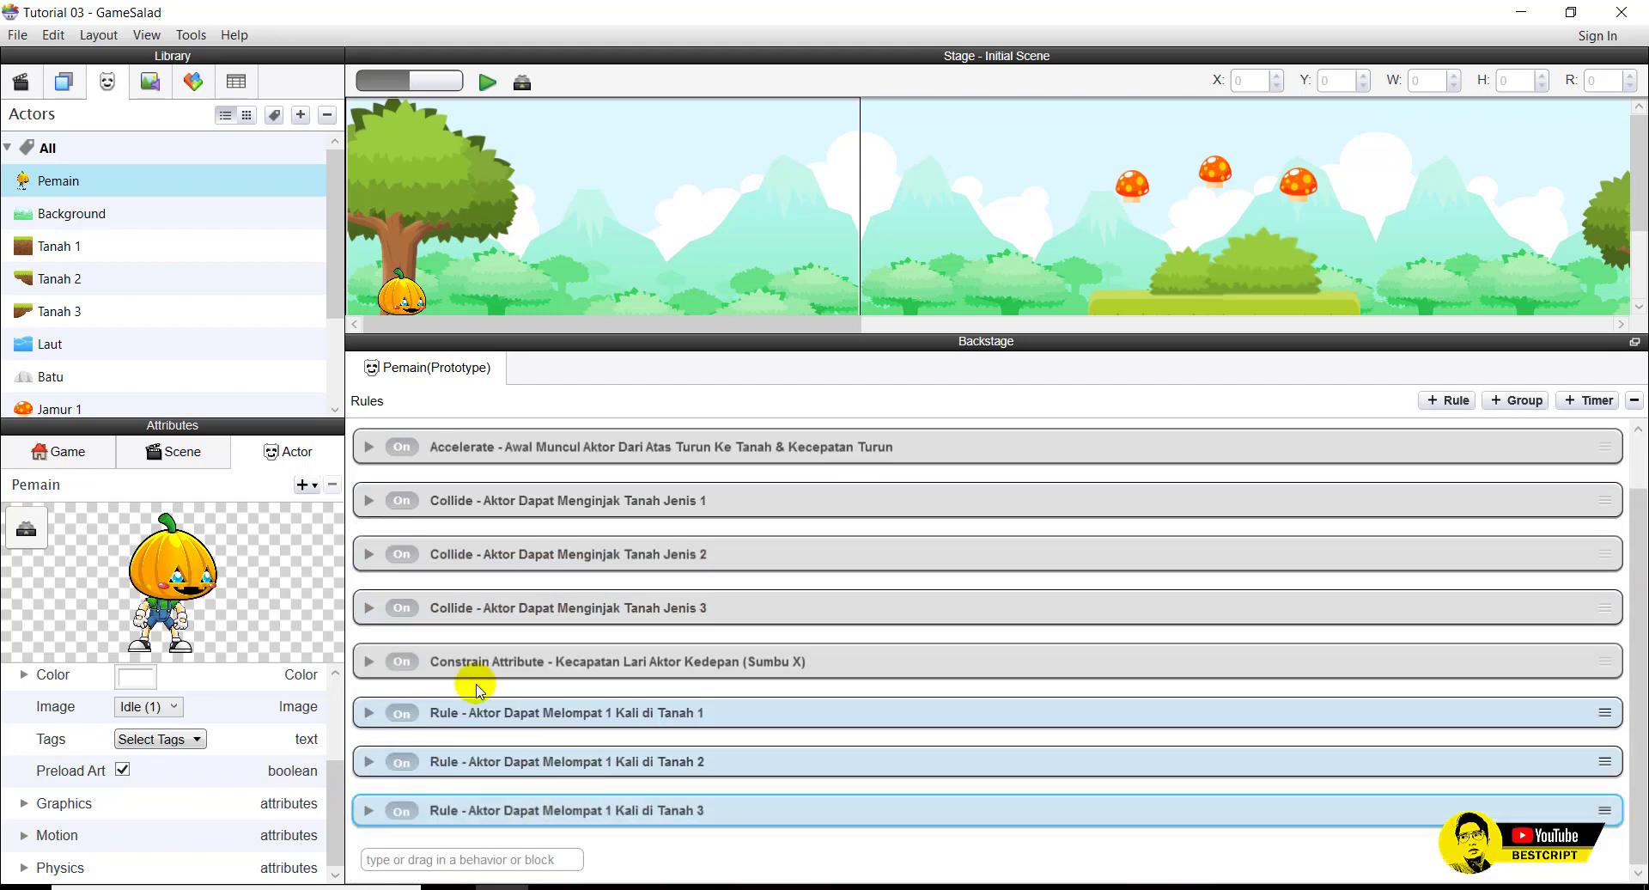
{"action": "left_click", "coordinate": [369, 608]}
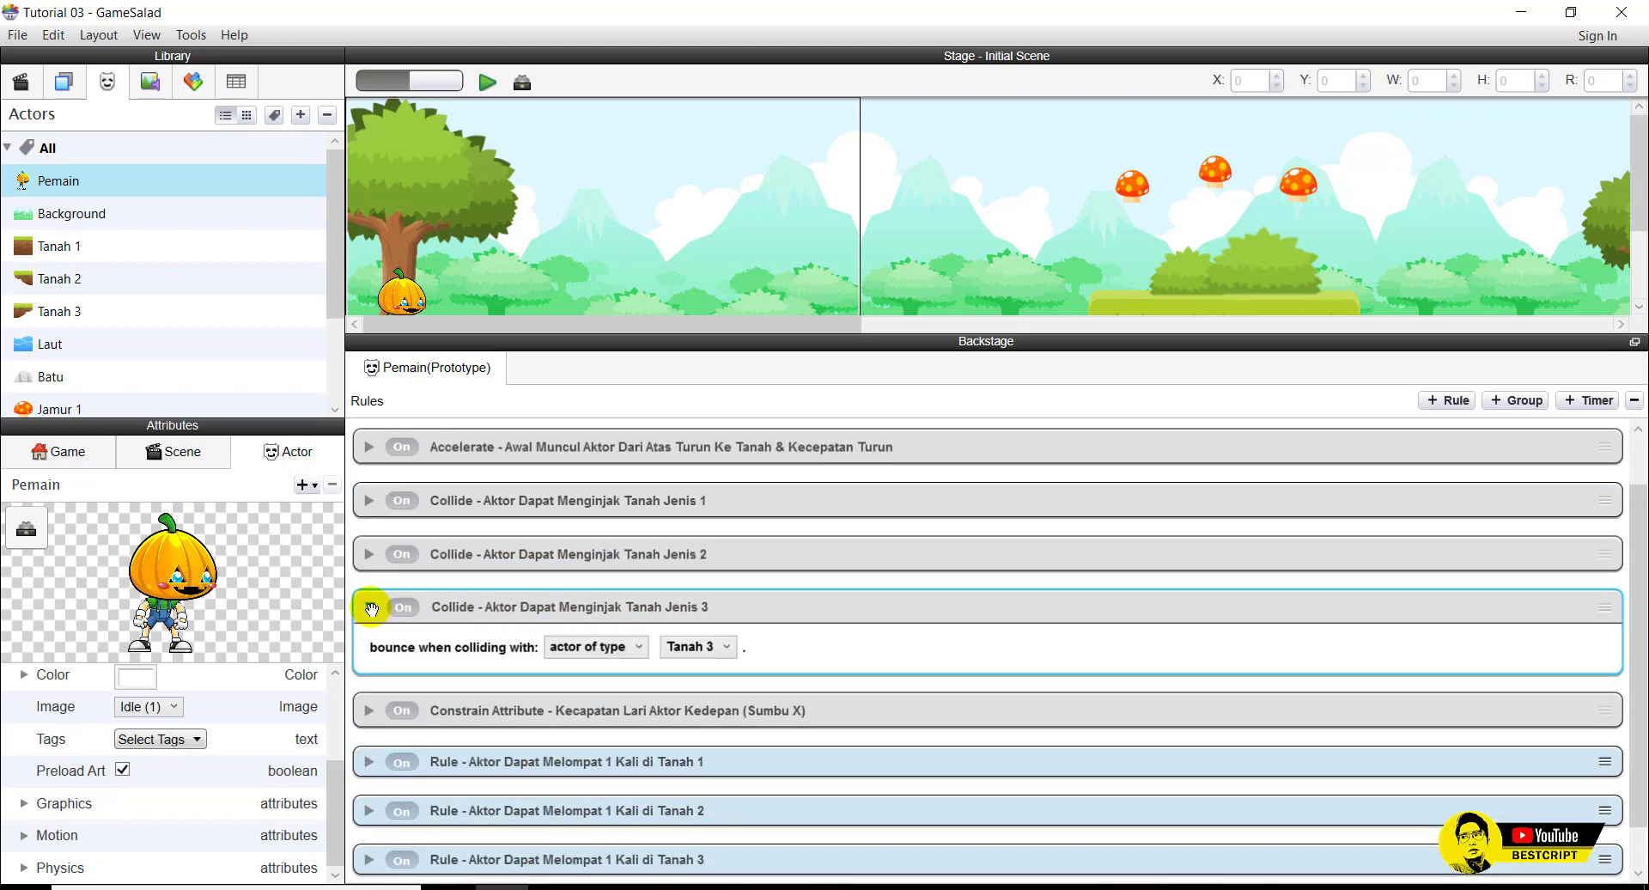
{"action": "left_click", "coordinate": [370, 608]}
{"action": "left_click", "coordinate": [369, 554]}
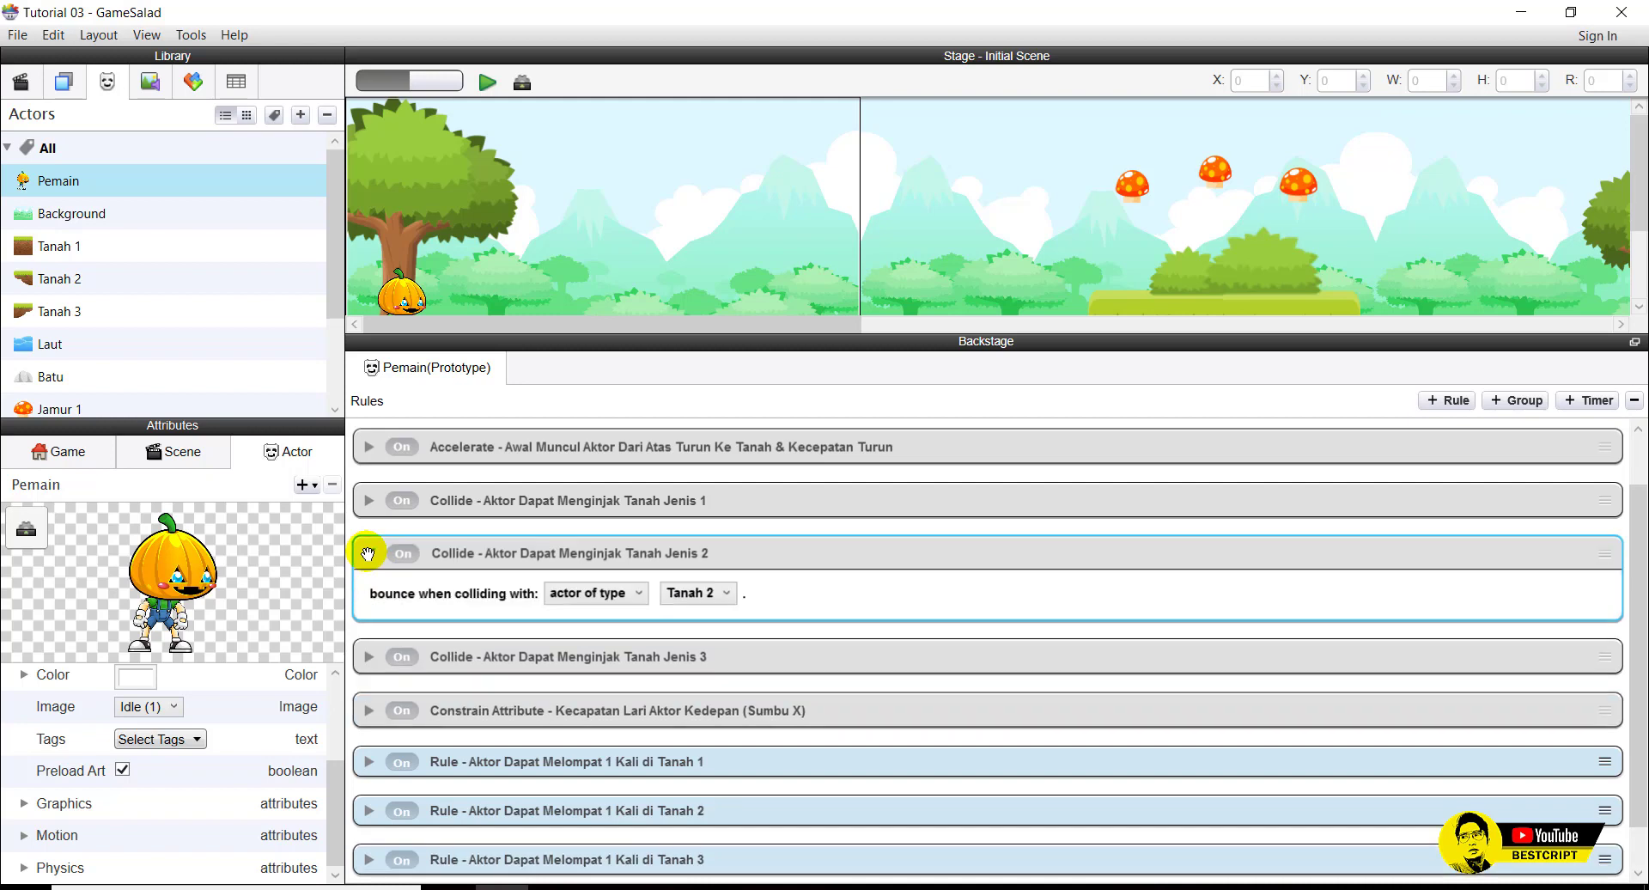
{"action": "left_click", "coordinate": [369, 554]}
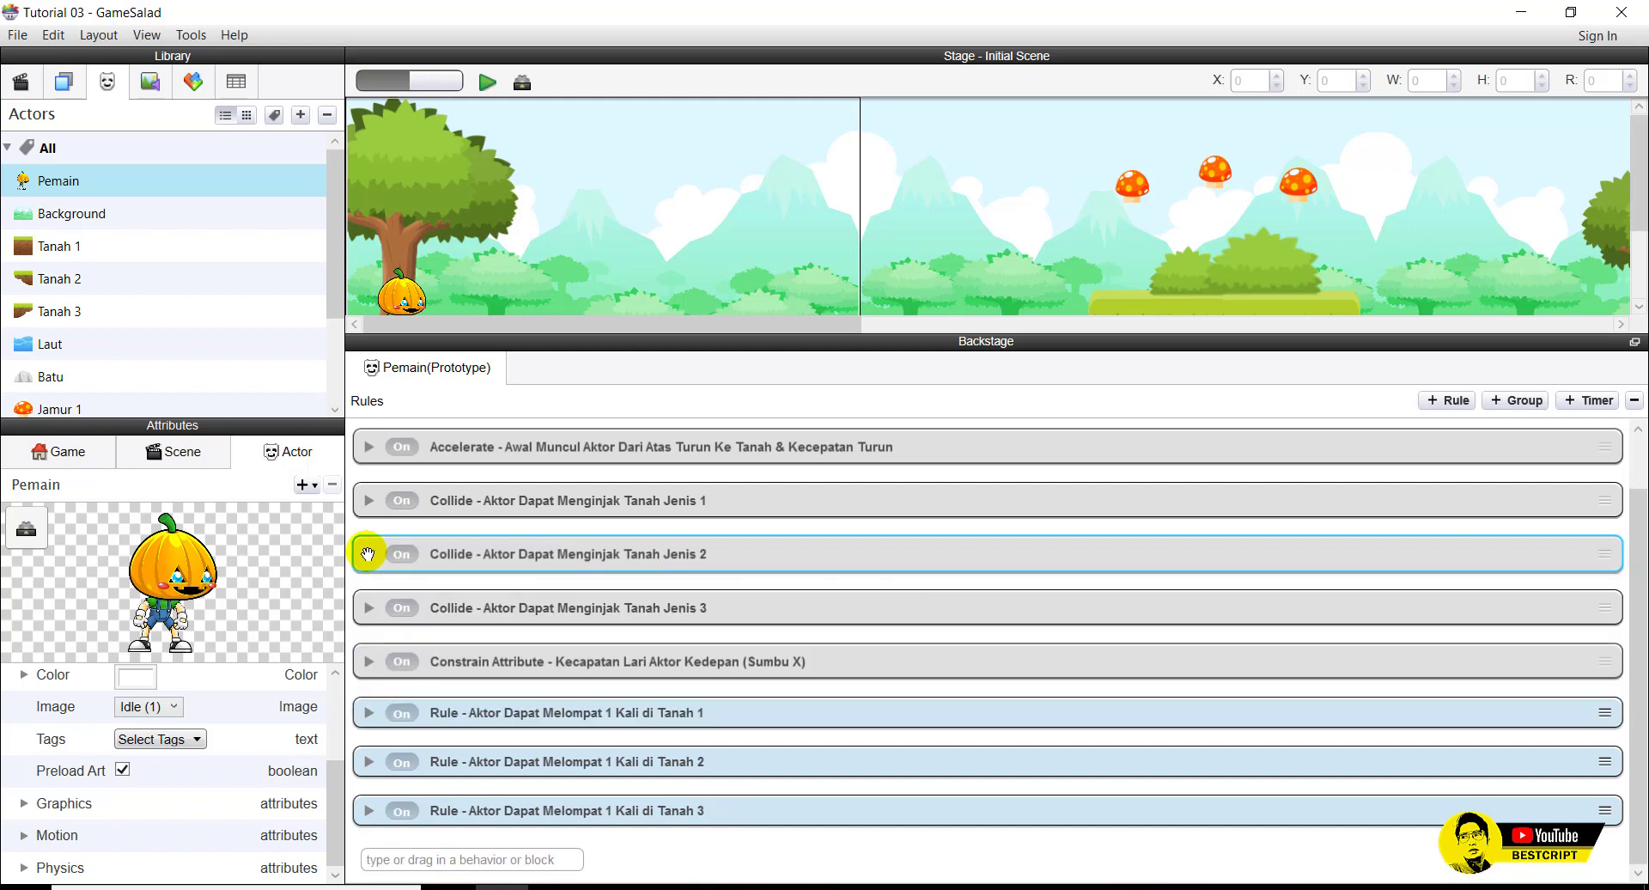
Turn off Movable in the physics attributes of the Tanah 3 actor.
{"action": "left_click", "coordinate": [74, 314]}
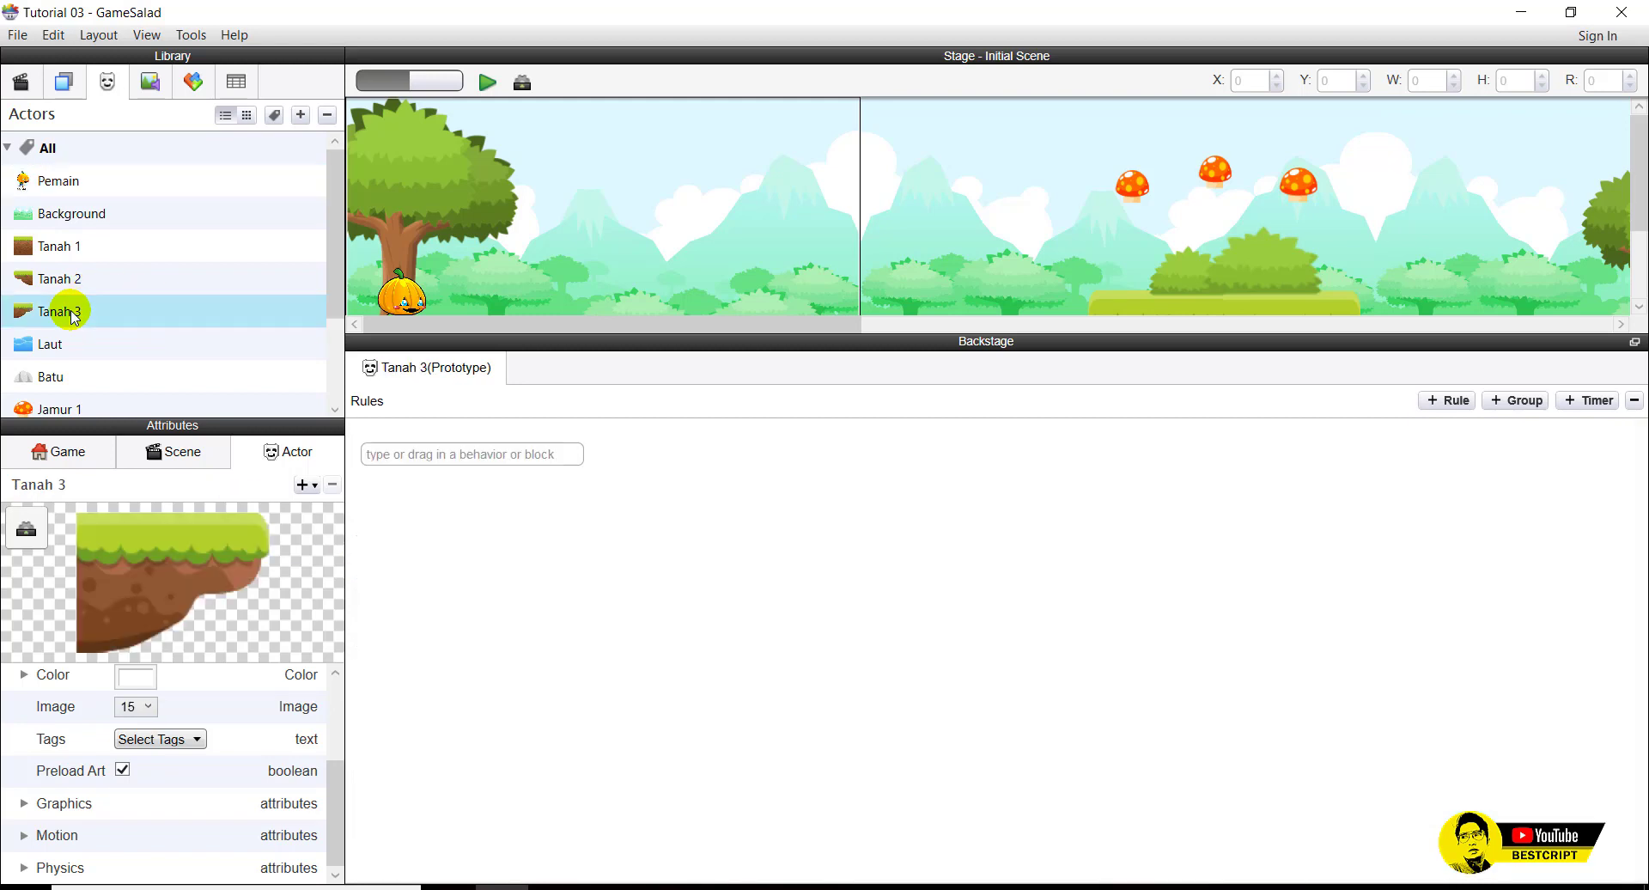
{"action": "left_click", "coordinate": [25, 868]}
{"action": "scroll", "coordinate": [29, 859], "scroll_direction": "down", "scroll_amount": 3}
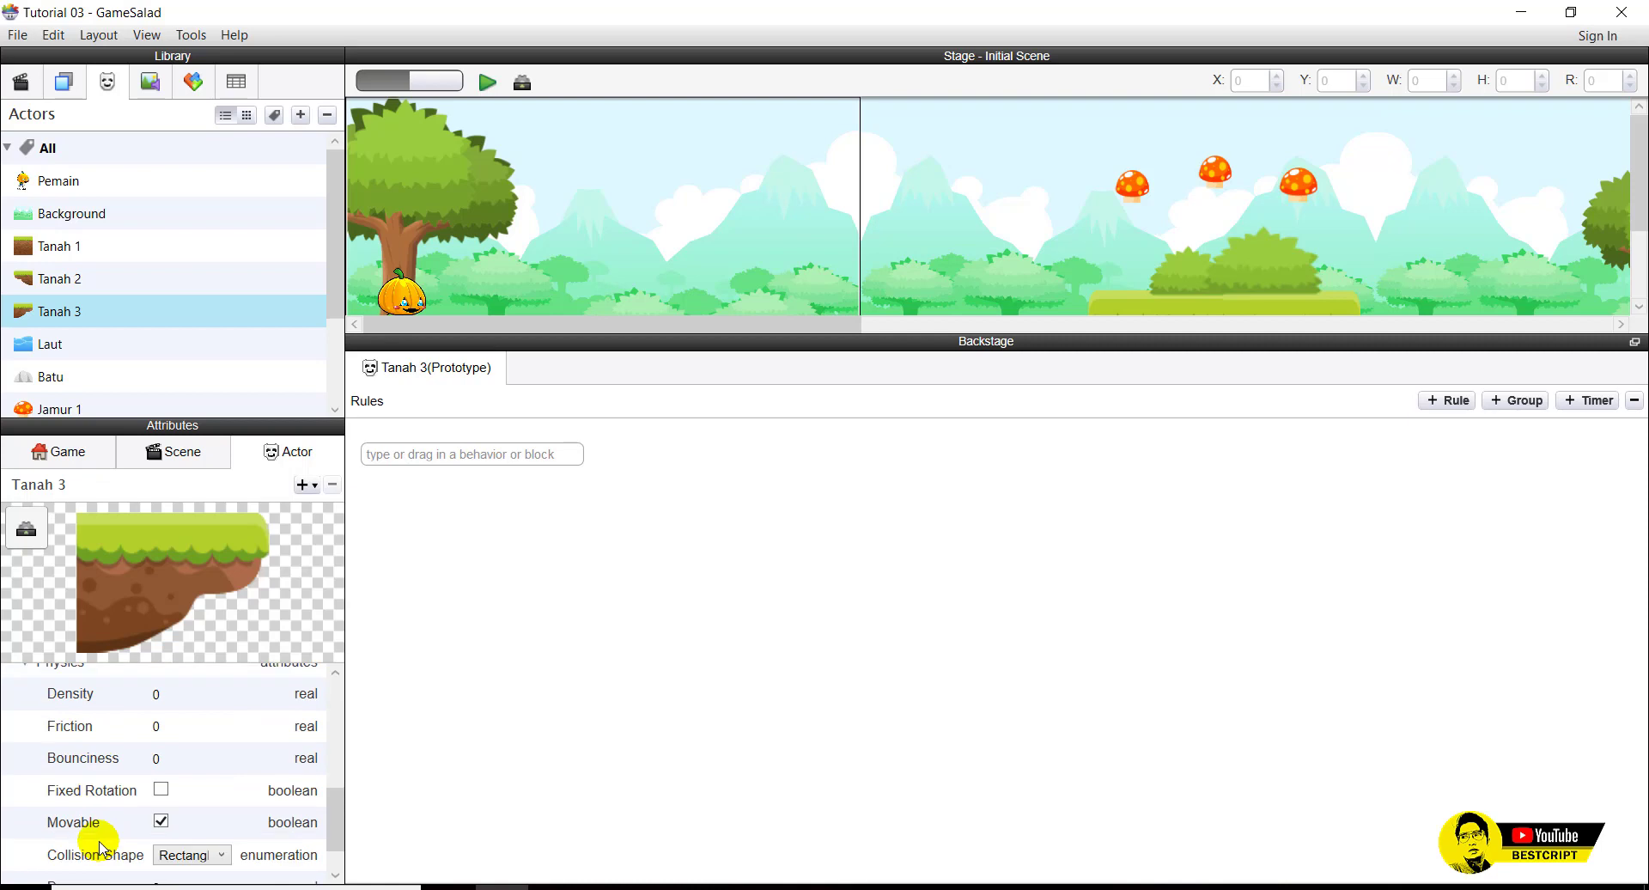
{"action": "left_click", "coordinate": [161, 821]}
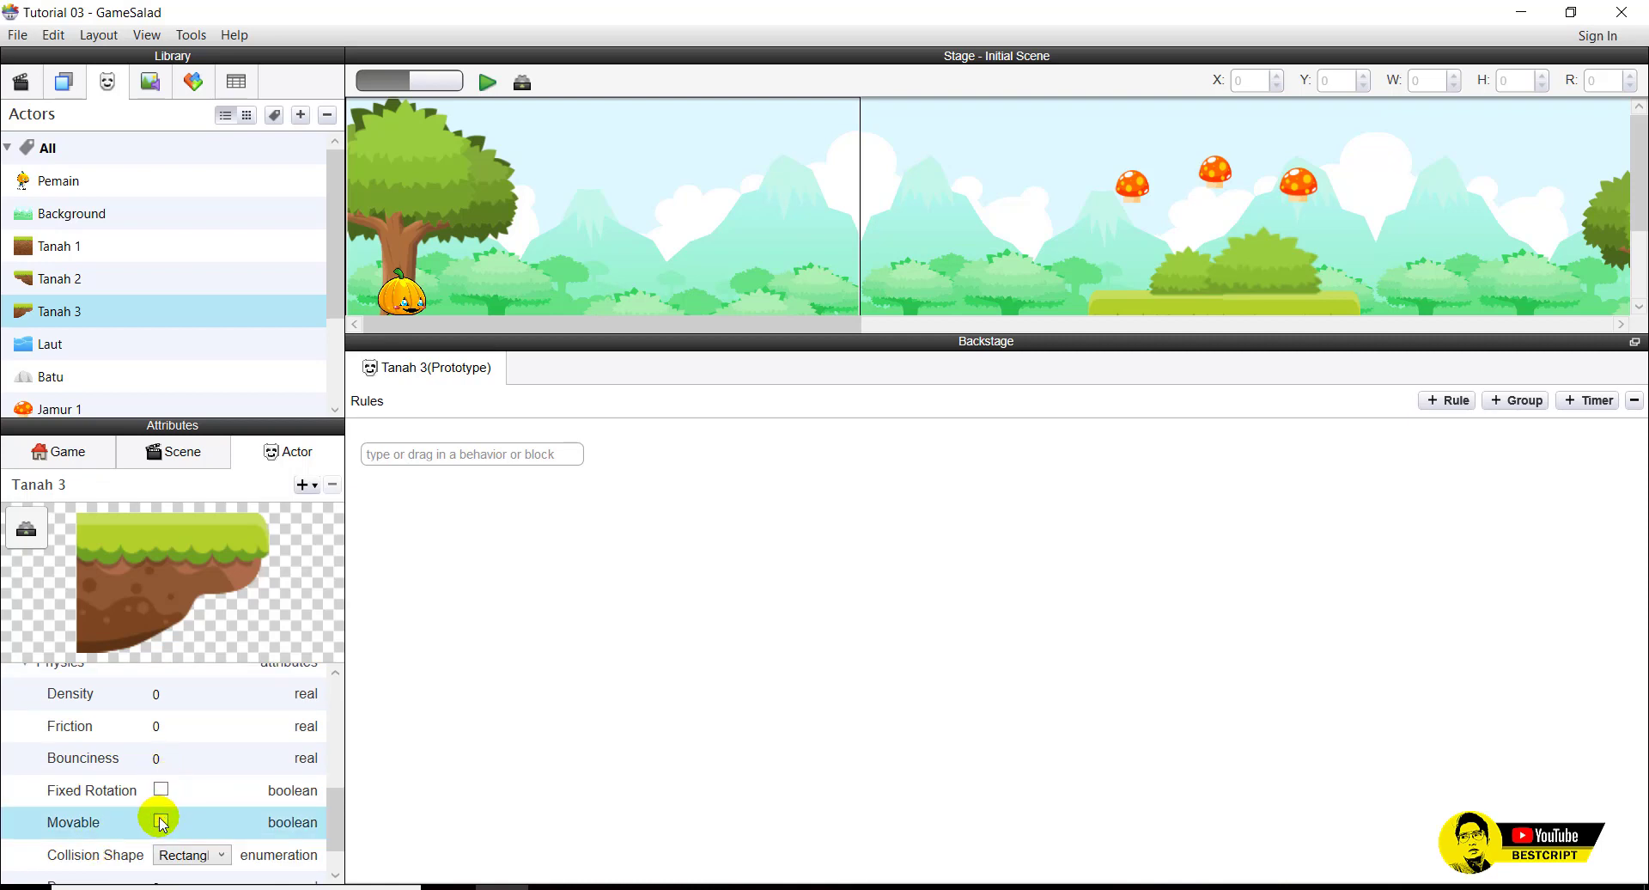
Check the physics attributes of the Tanah 2 and Tanah 1 actors, including their Movable settings.
{"action": "left_click", "coordinate": [69, 281]}
{"action": "left_click", "coordinate": [23, 868]}
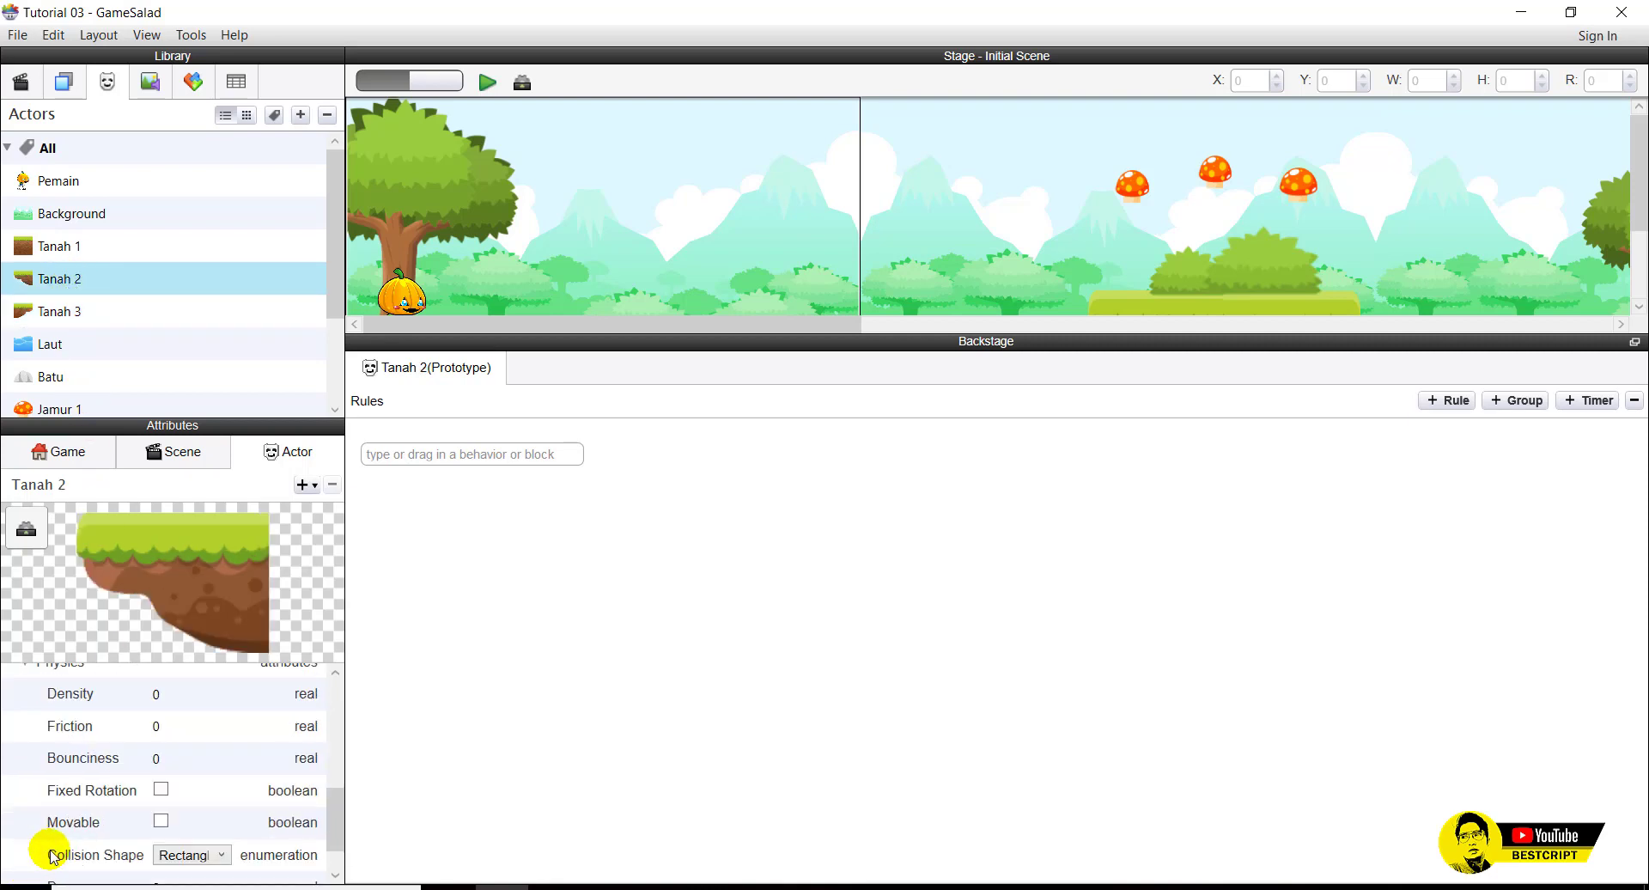
{"action": "scroll", "coordinate": [52, 853], "scroll_direction": "down", "scroll_amount": 1}
{"action": "scroll", "coordinate": [173, 791], "scroll_direction": "up", "scroll_amount": 3}
{"action": "left_click", "coordinate": [174, 750]}
{"action": "left_click", "coordinate": [164, 777]}
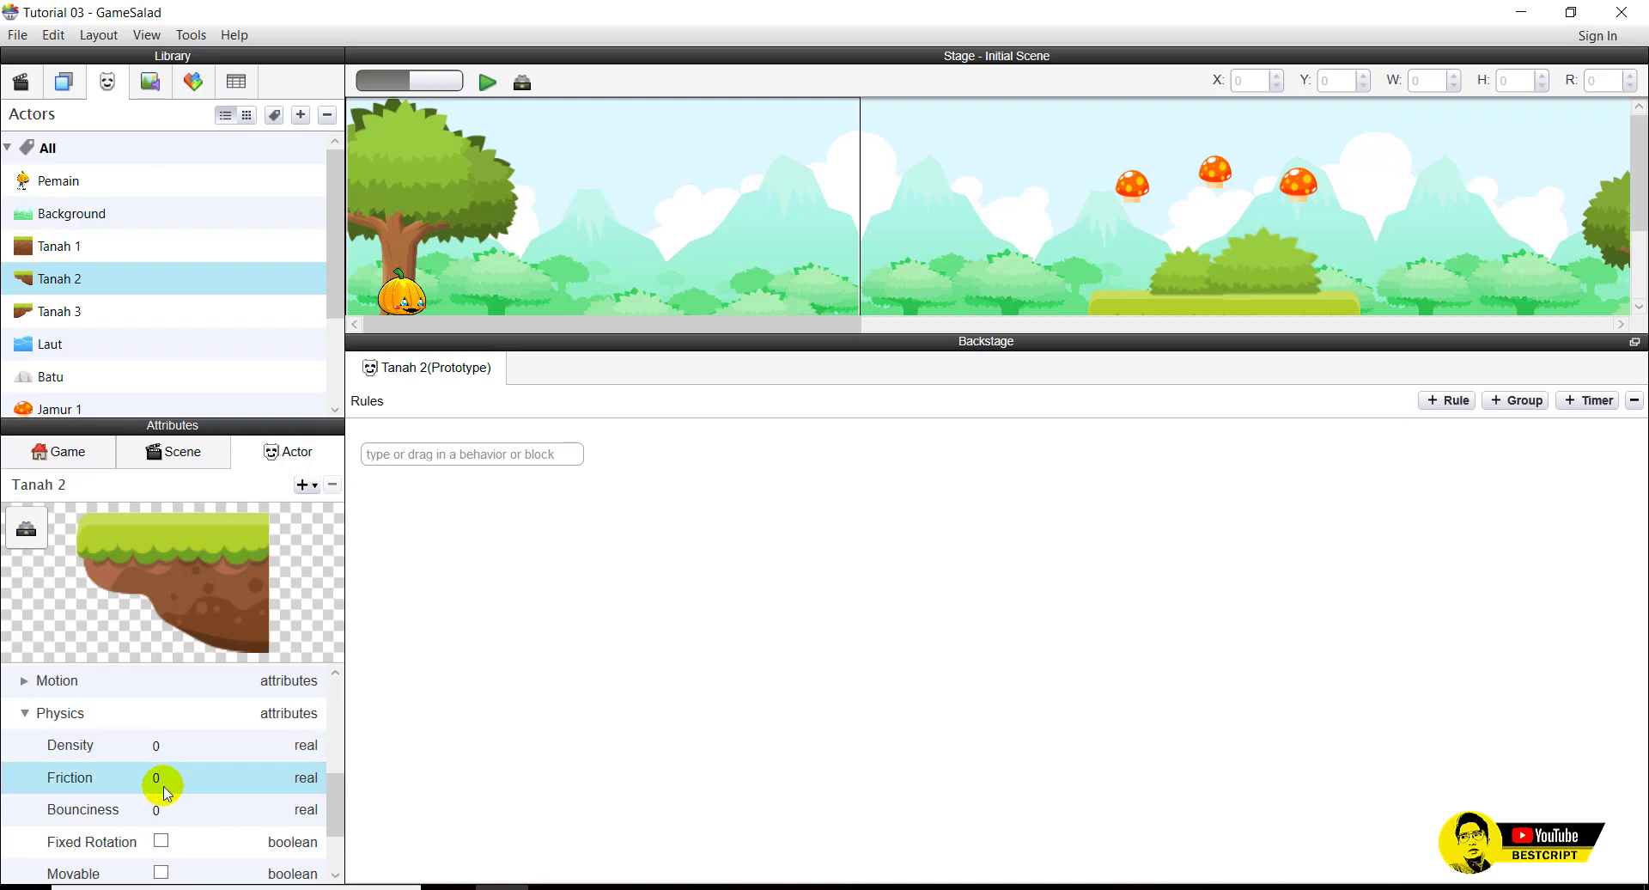
{"action": "left_click", "coordinate": [163, 809]}
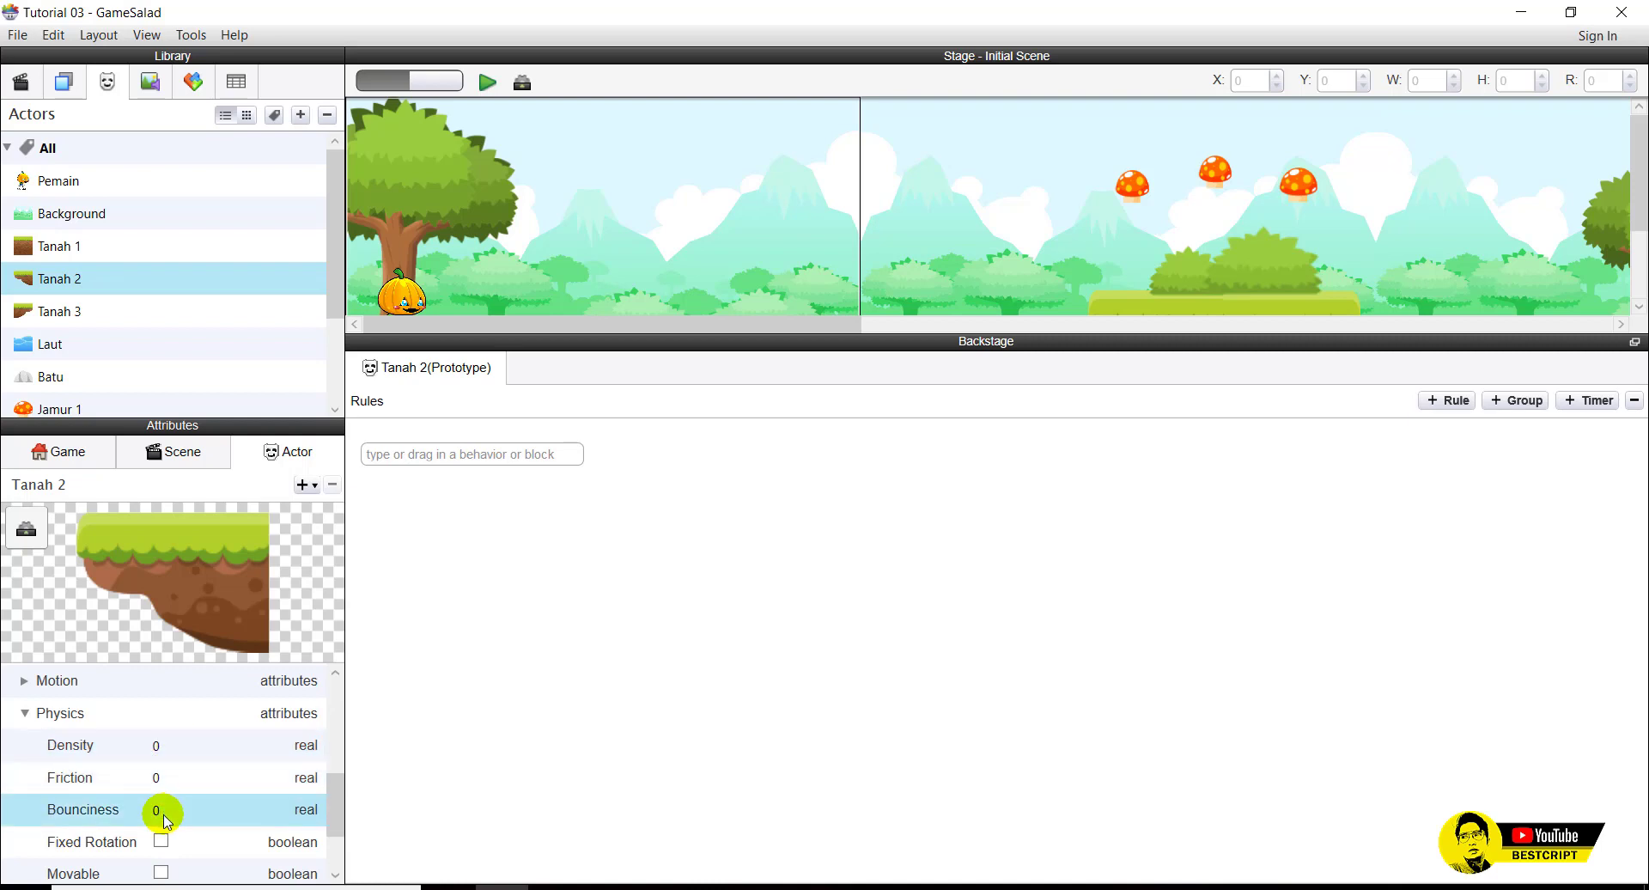
{"action": "left_click", "coordinate": [77, 256]}
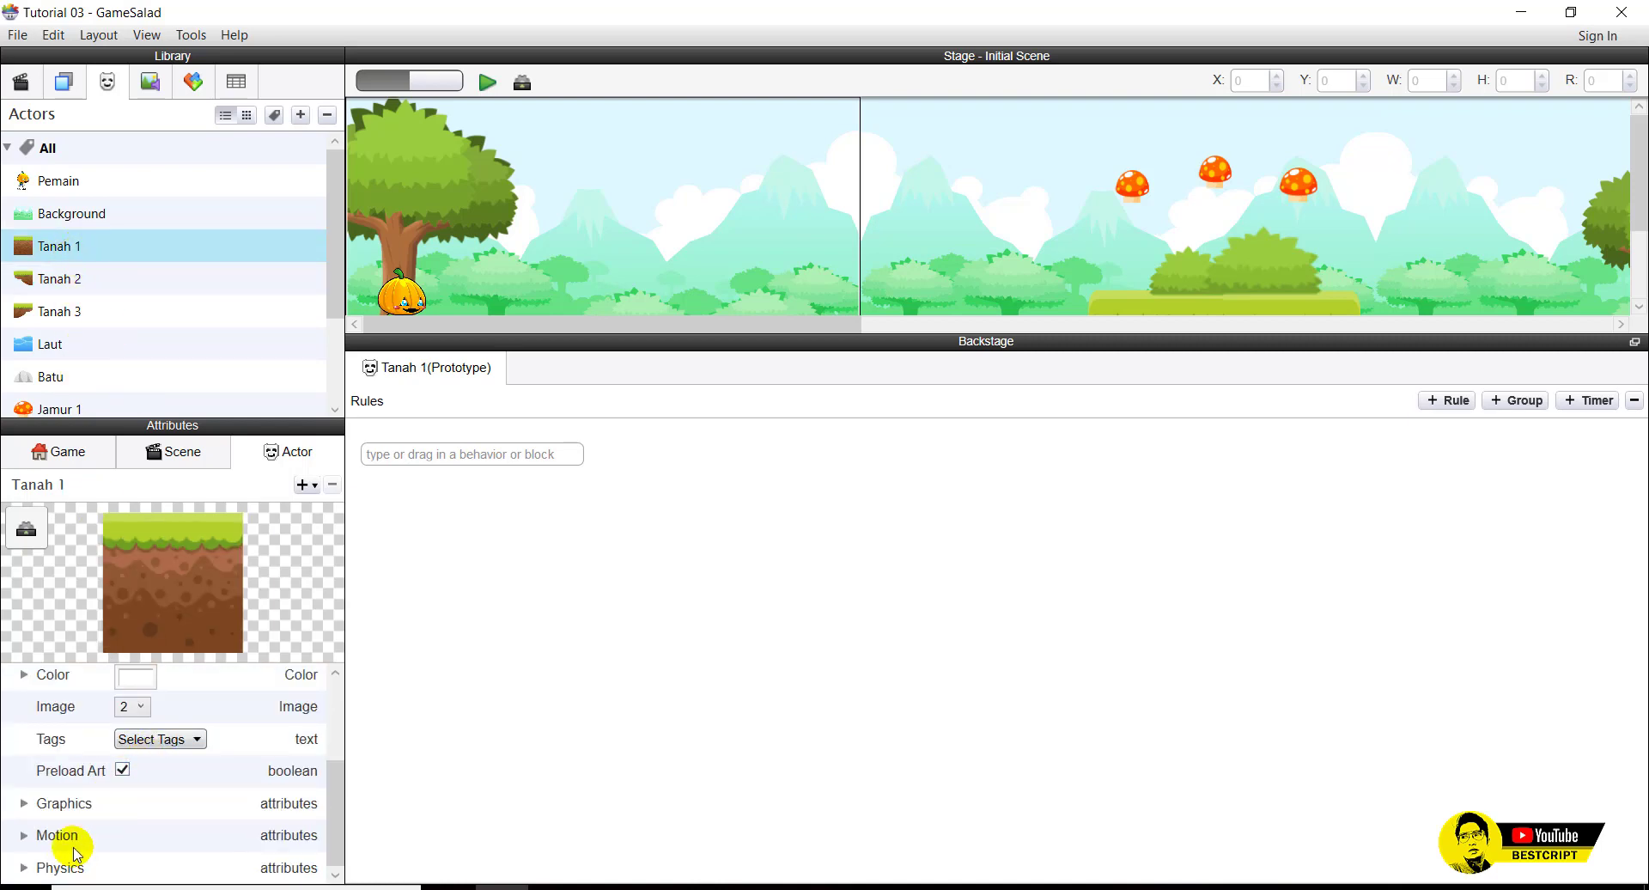
{"action": "left_click", "coordinate": [47, 875]}
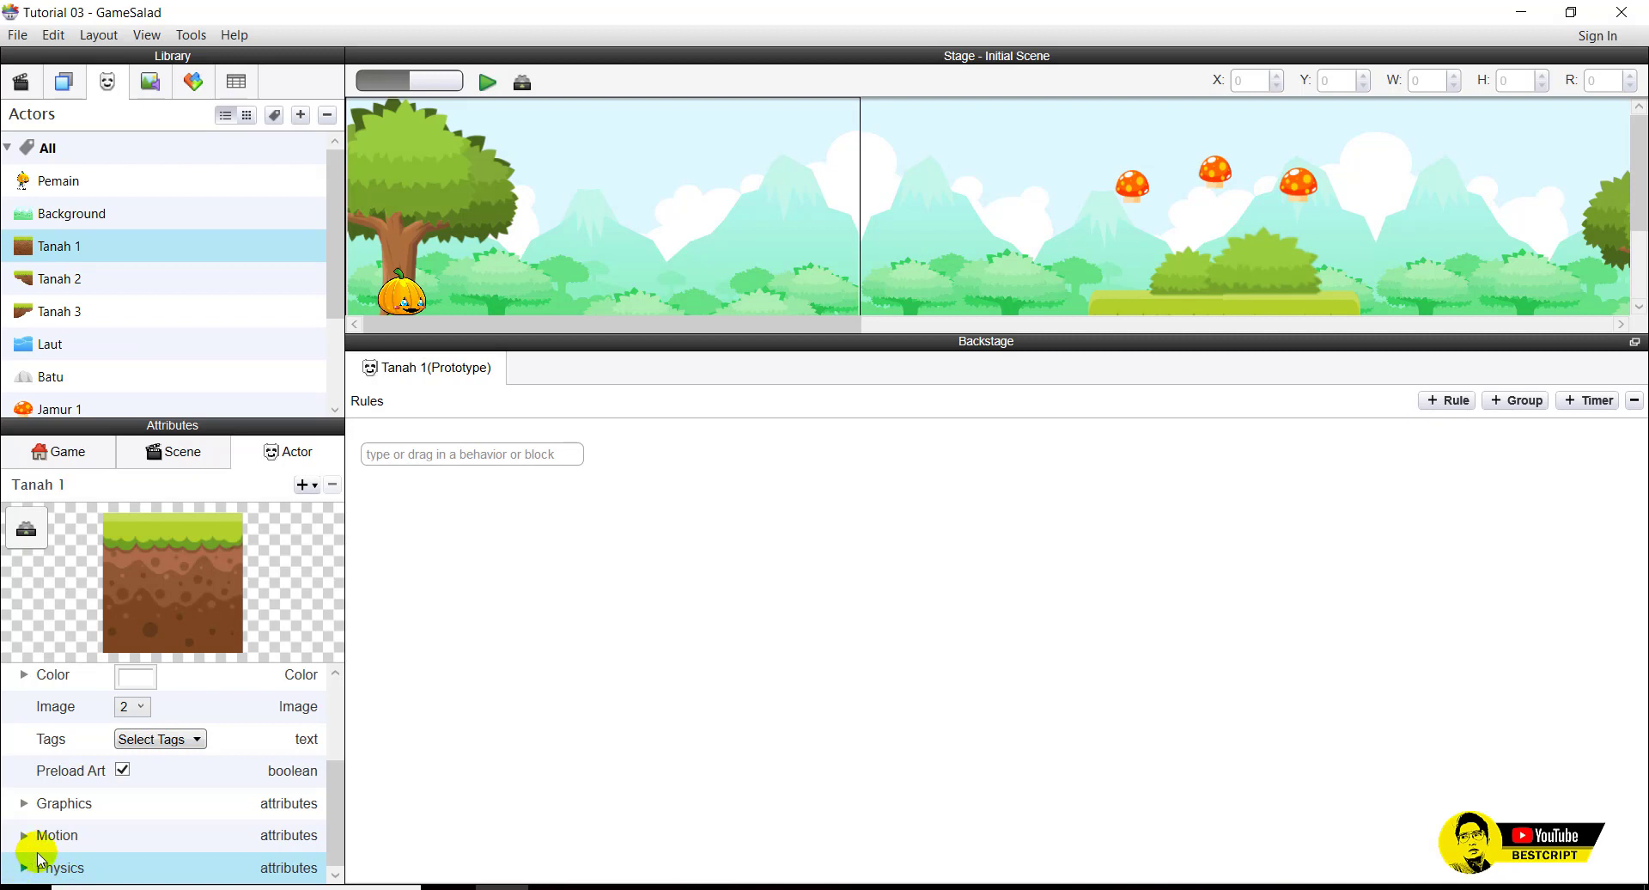
{"action": "left_click", "coordinate": [38, 861]}
{"action": "scroll", "coordinate": [81, 816], "scroll_direction": "down", "scroll_amount": 5}
{"action": "left_click", "coordinate": [160, 770]}
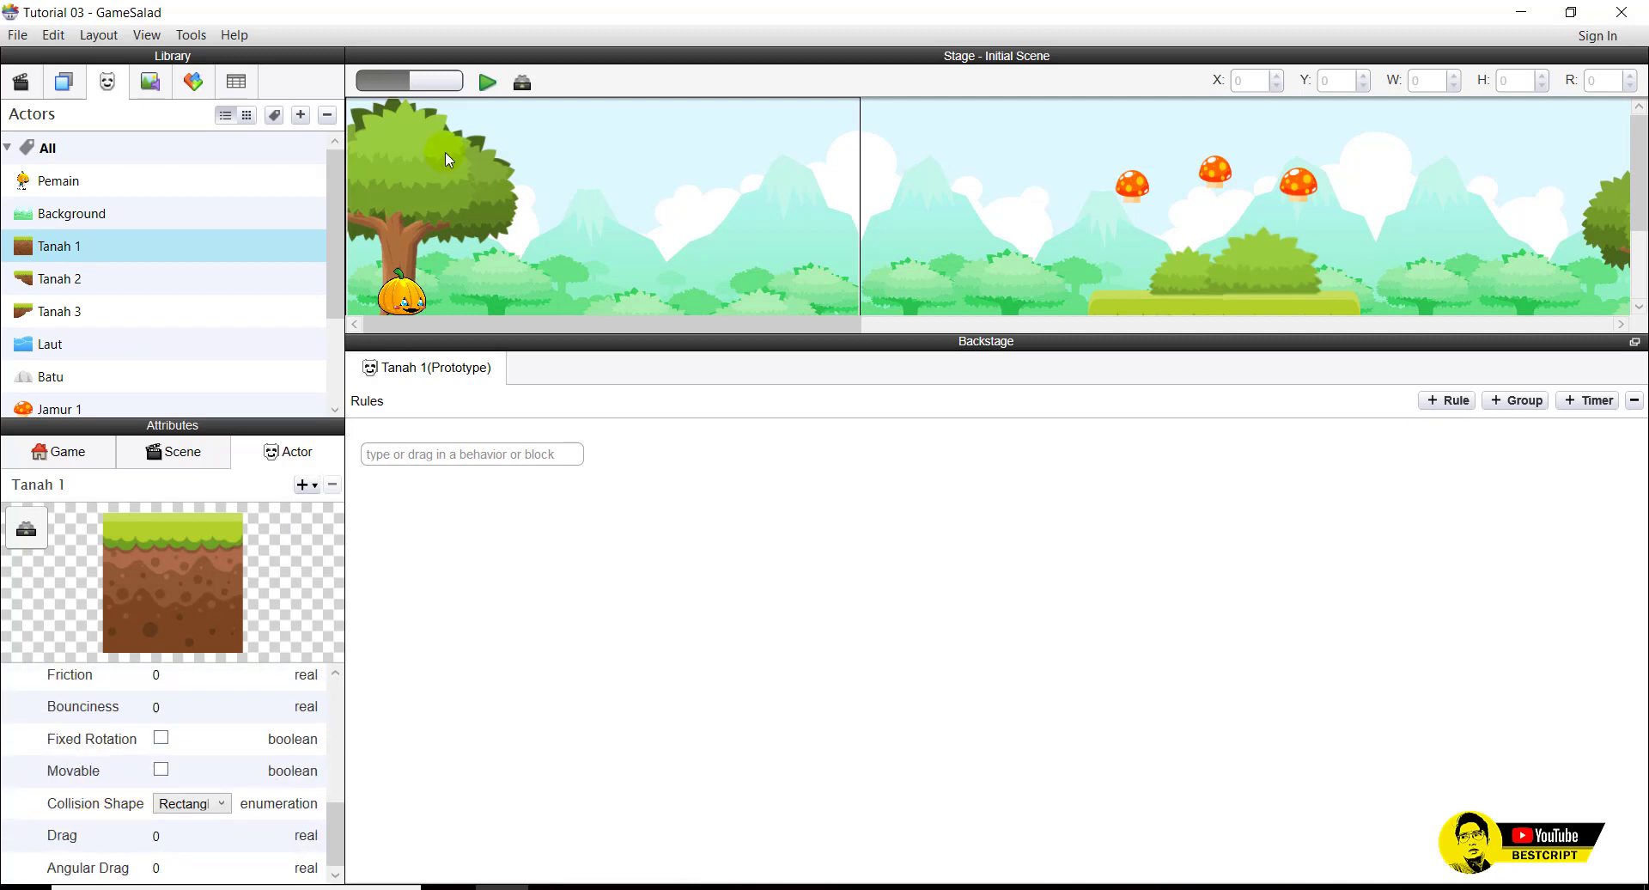
Preview the scene to retest Pemain on the ground platforms and return to the editor.
{"action": "left_click", "coordinate": [486, 83]}
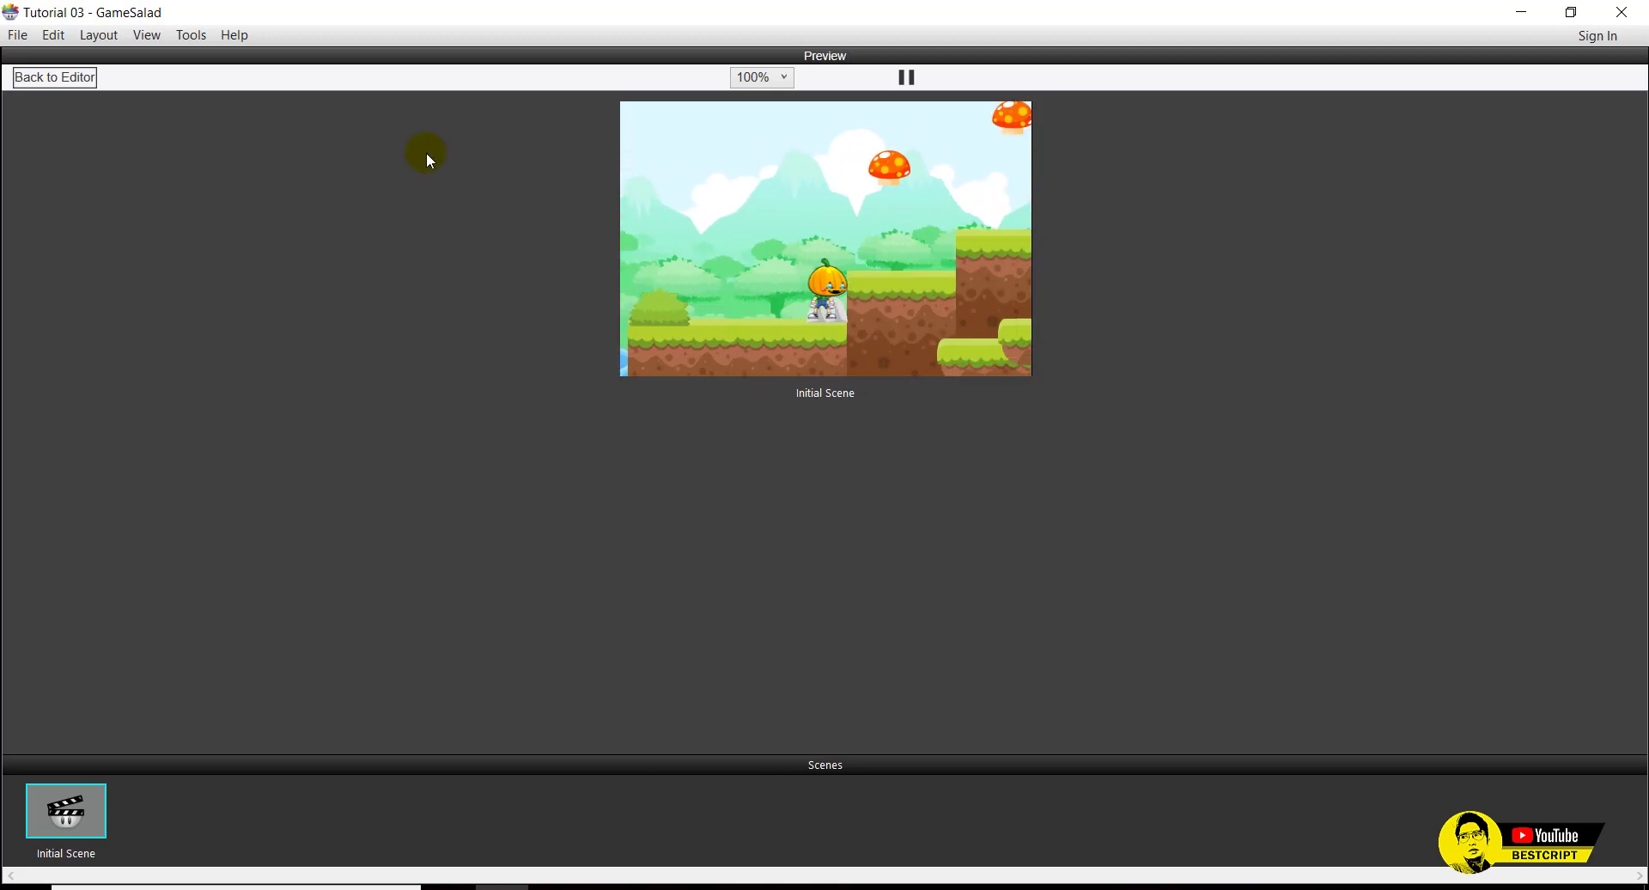
{"action": "left_click", "coordinate": [64, 77]}
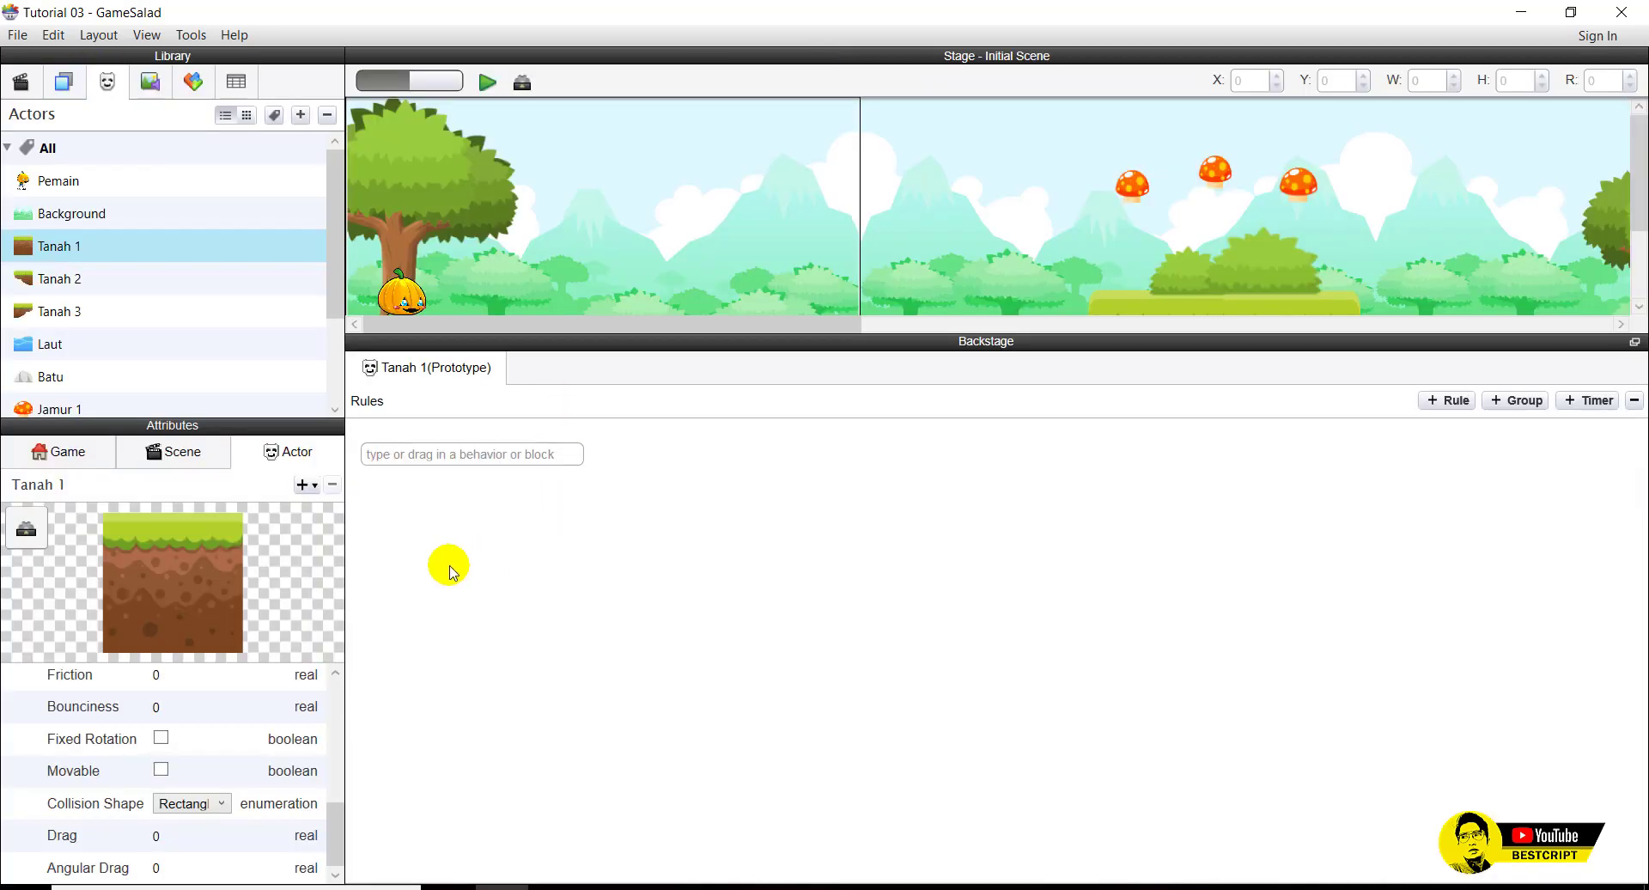
Open the Pemain prototype's rules and enlarge the Backstage area by shrinking the Stage.
{"action": "left_click", "coordinate": [53, 189]}
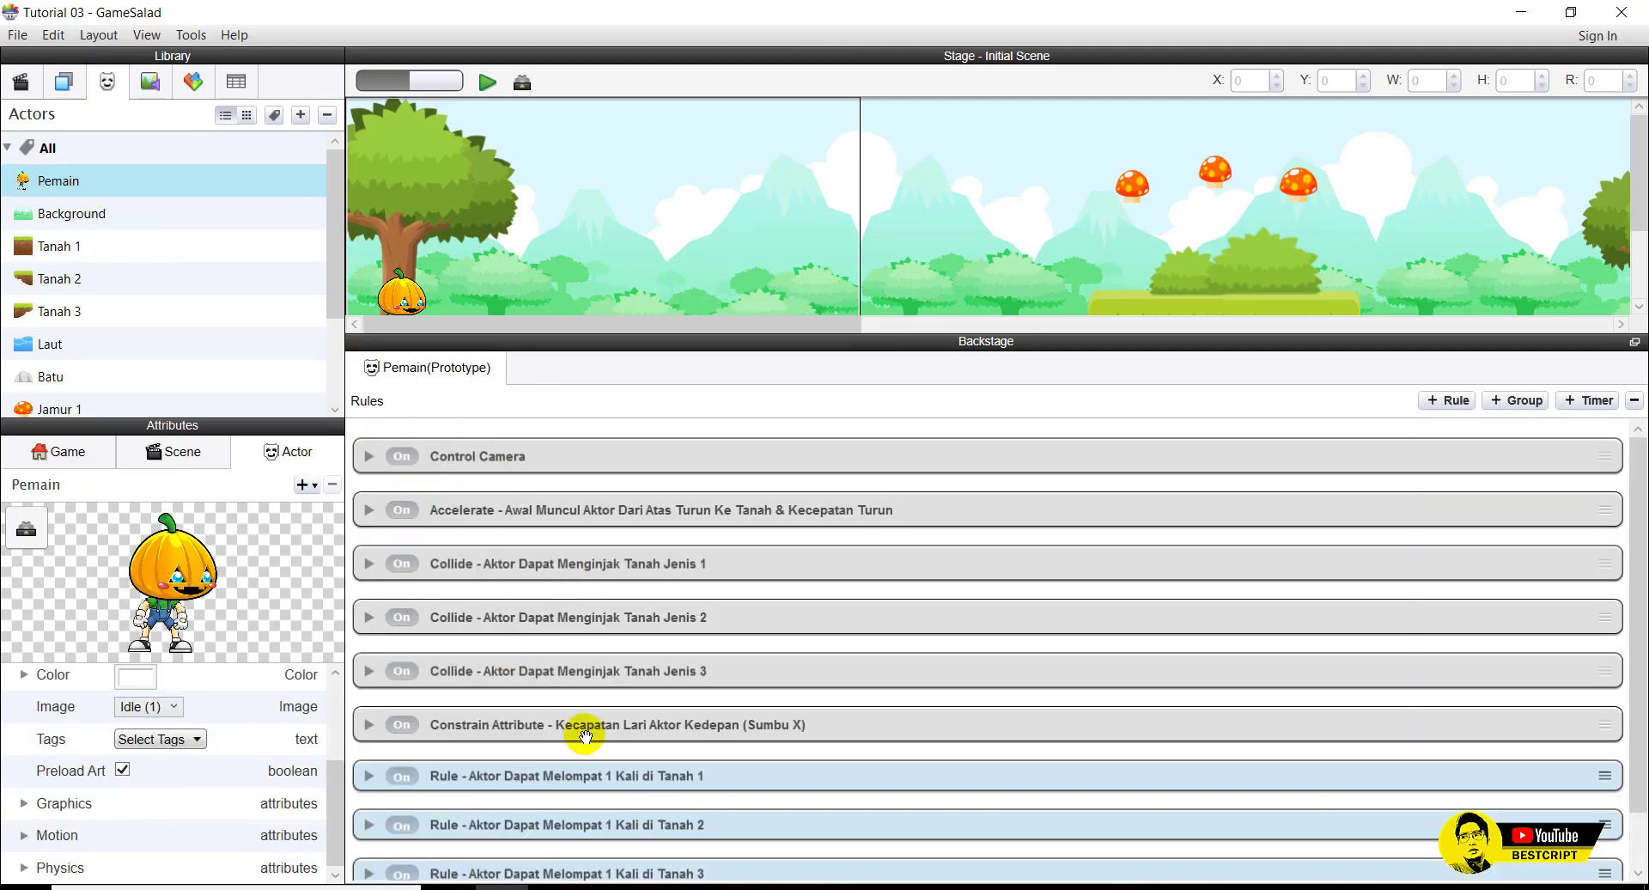
{"action": "scroll", "coordinate": [975, 704], "scroll_direction": "down", "scroll_amount": 2}
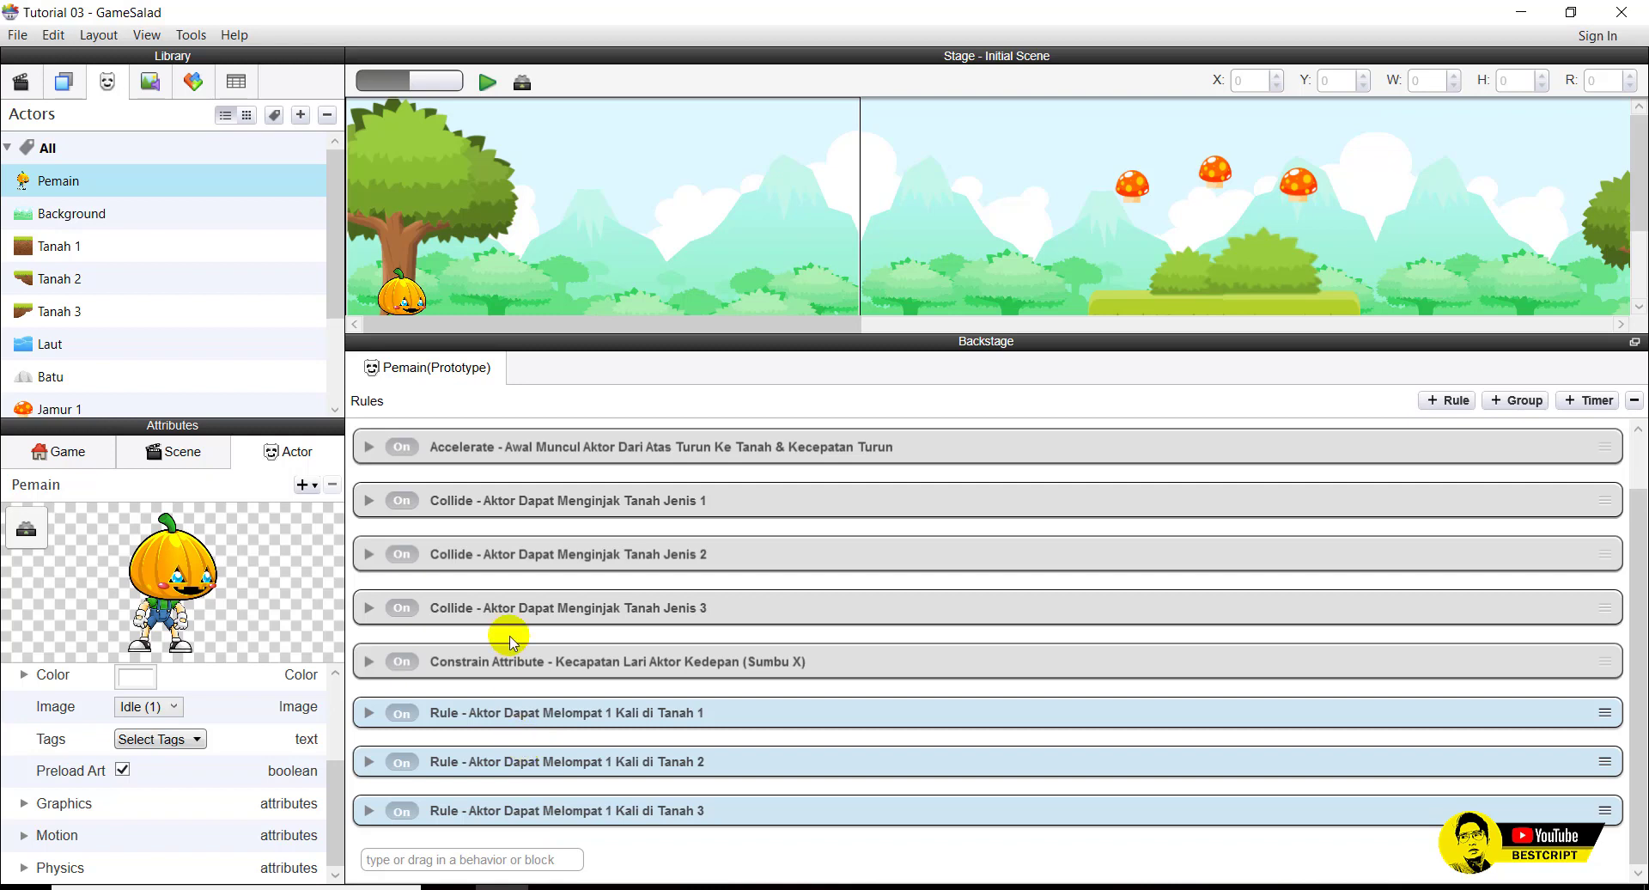
{"action": "left_click_drag", "start_coordinate": [553, 340], "coordinate": [550, 559]}
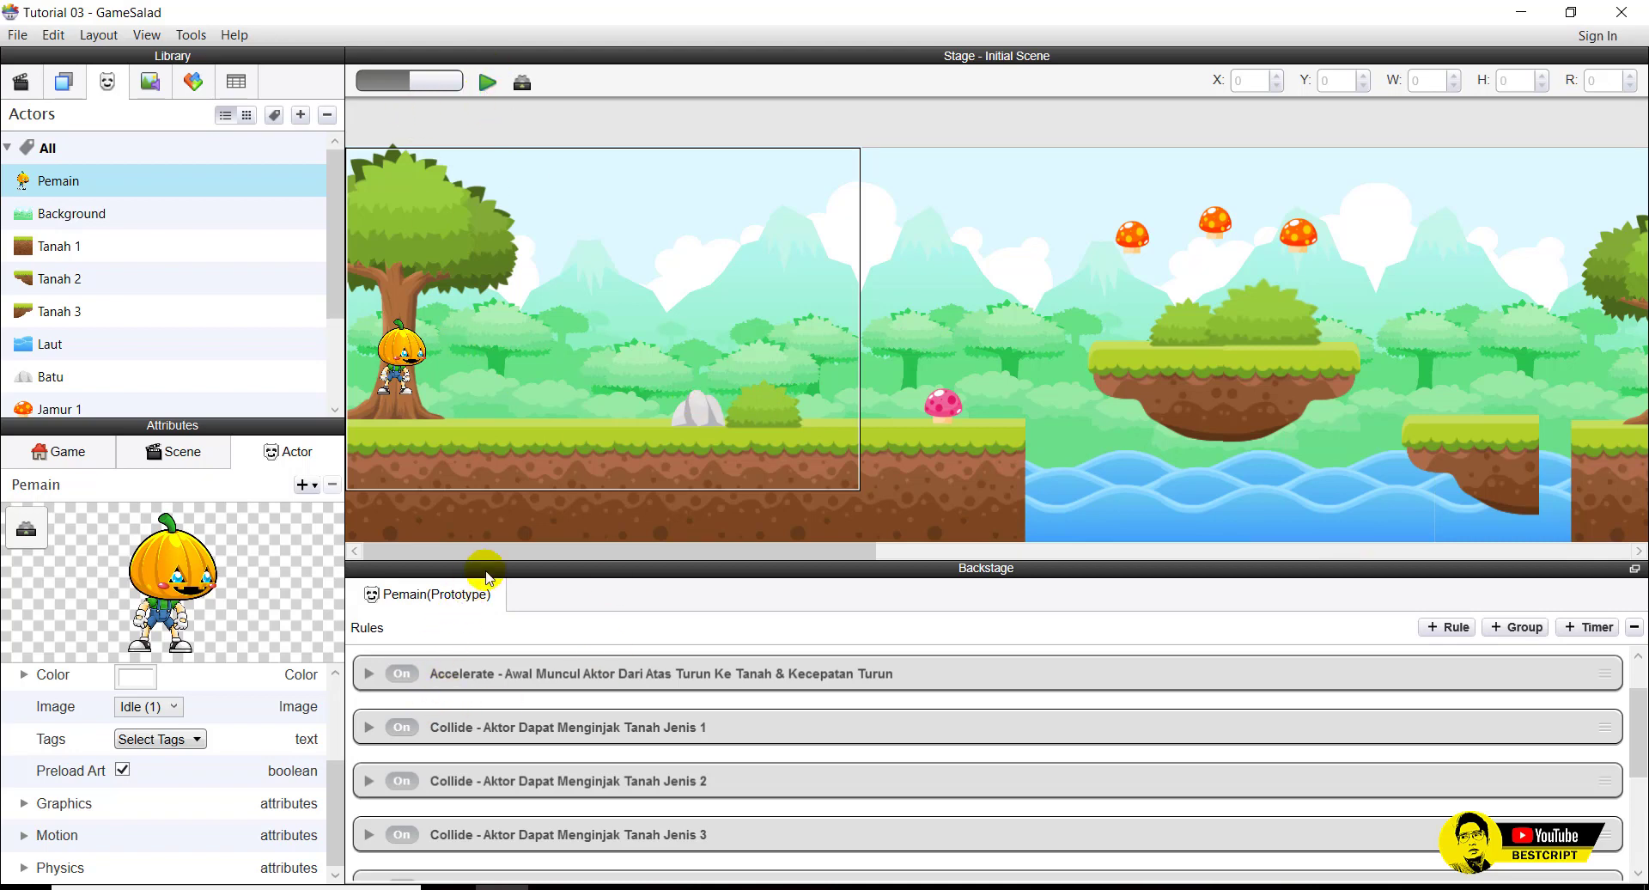
{"action": "left_click_drag", "start_coordinate": [479, 569], "coordinate": [506, 302]}
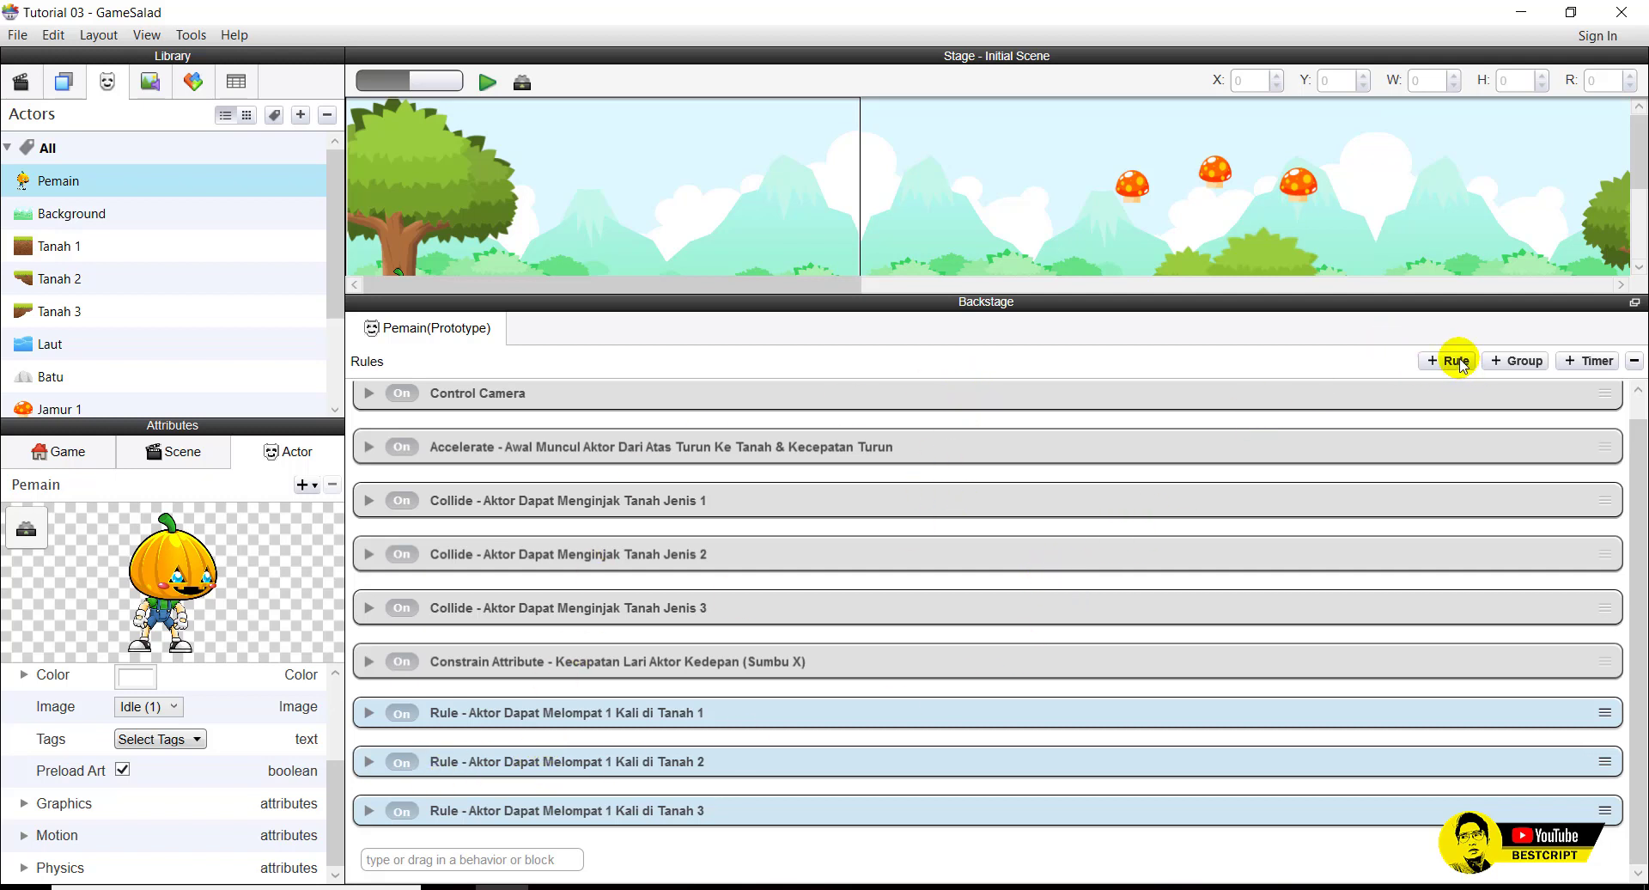
Add a new rule to the Pemain prototype and name it "Rule - Sentuh Air Destroy Reset Sceen".
{"action": "left_click", "coordinate": [519, 859]}
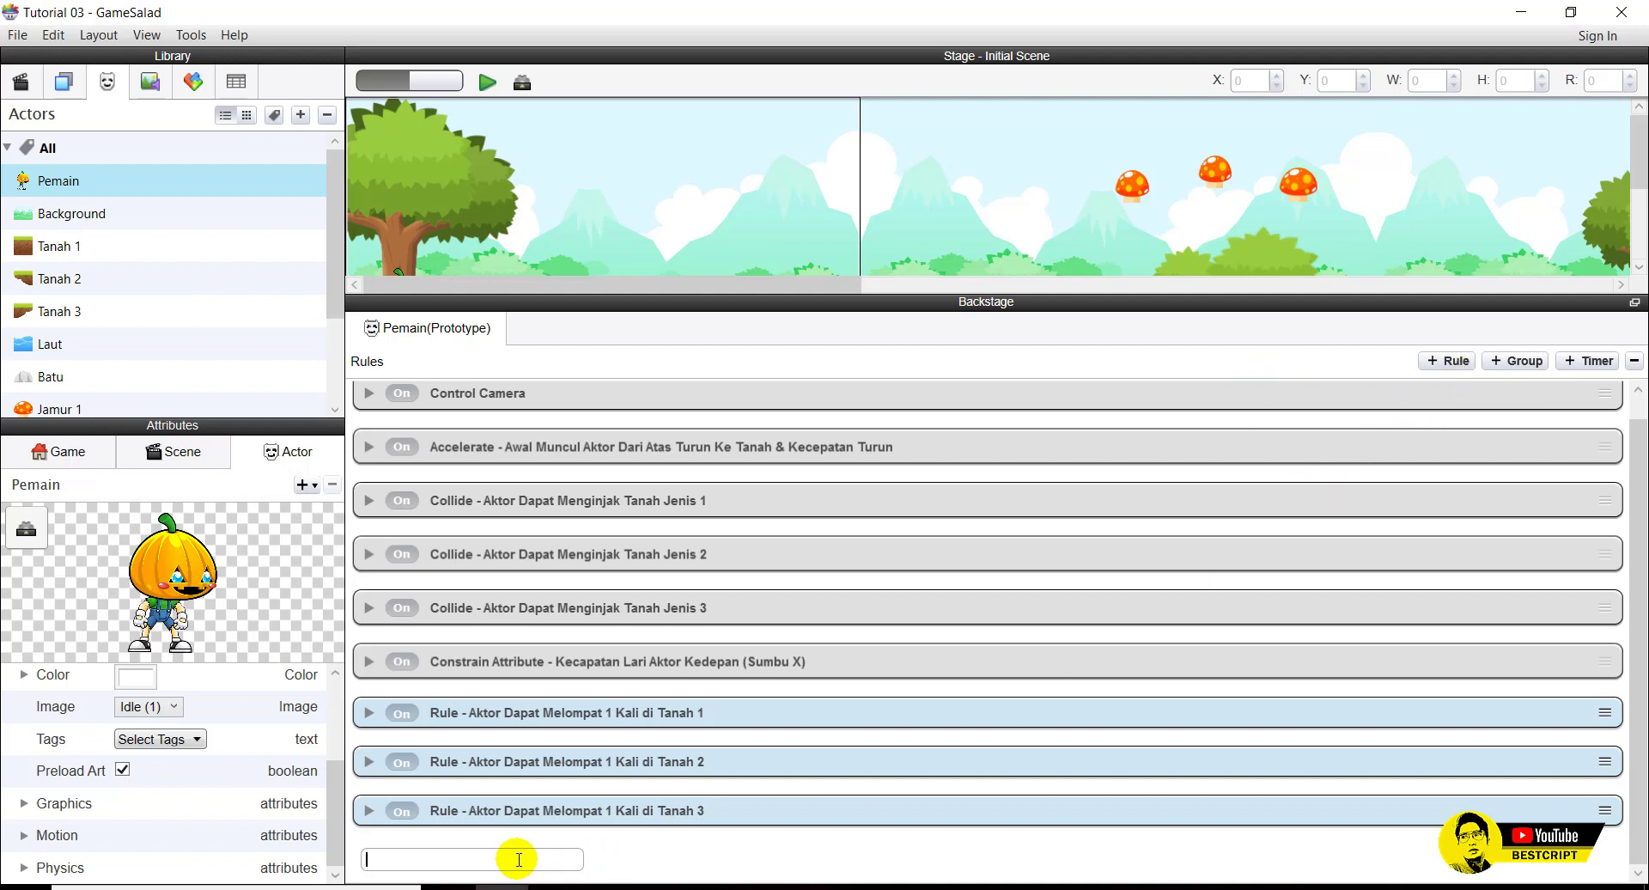
{"action": "left_click", "coordinate": [1456, 362]}
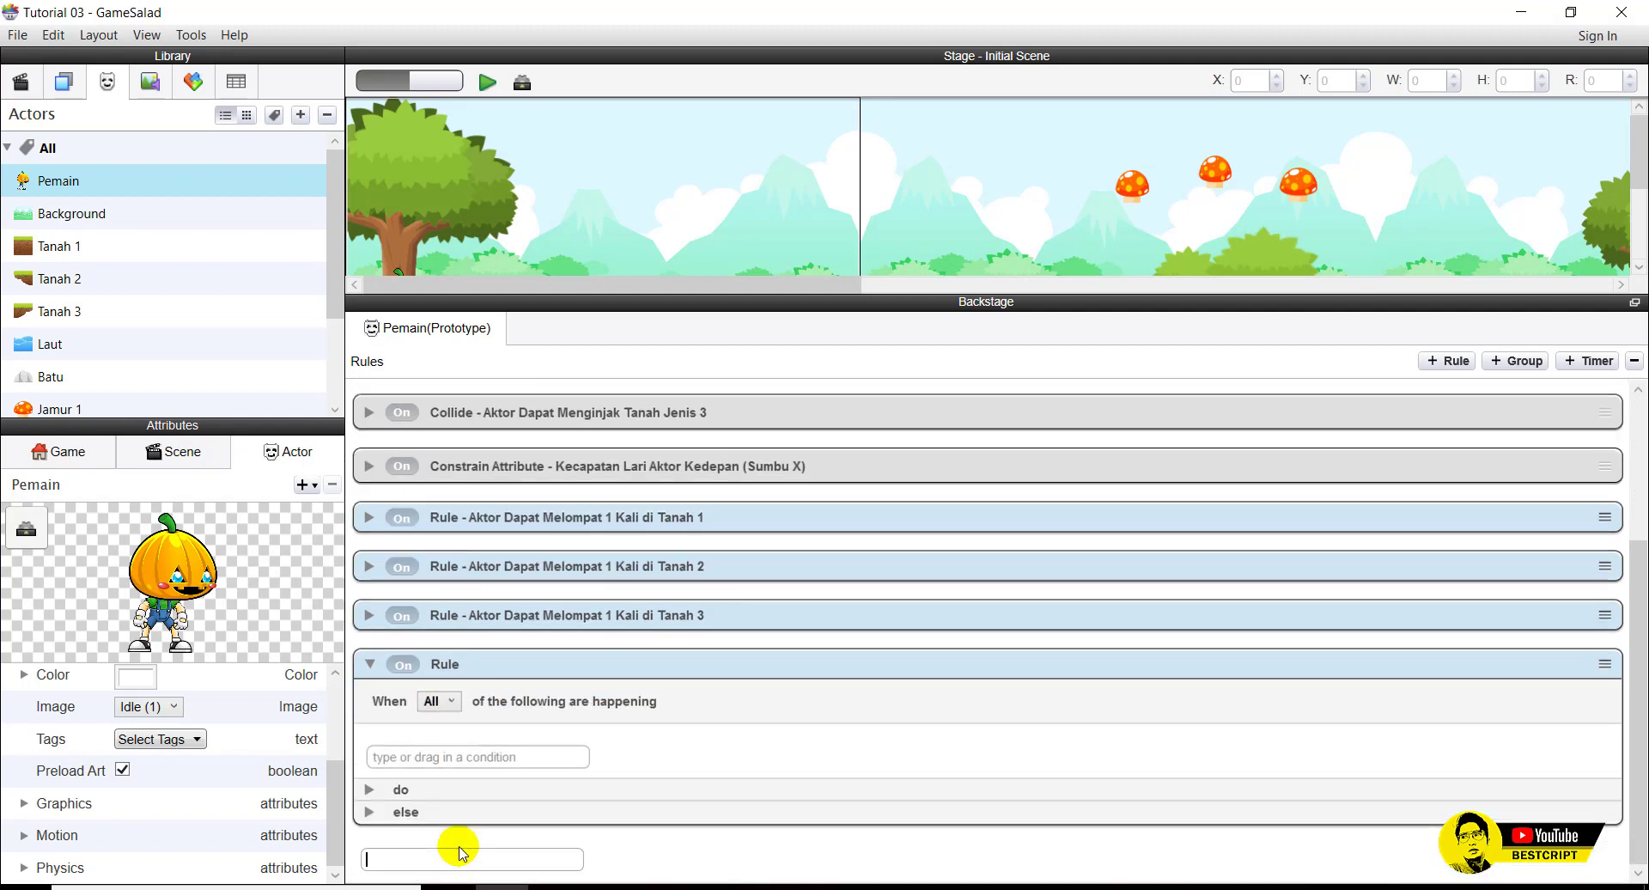
{"action": "left_click", "coordinate": [445, 755]}
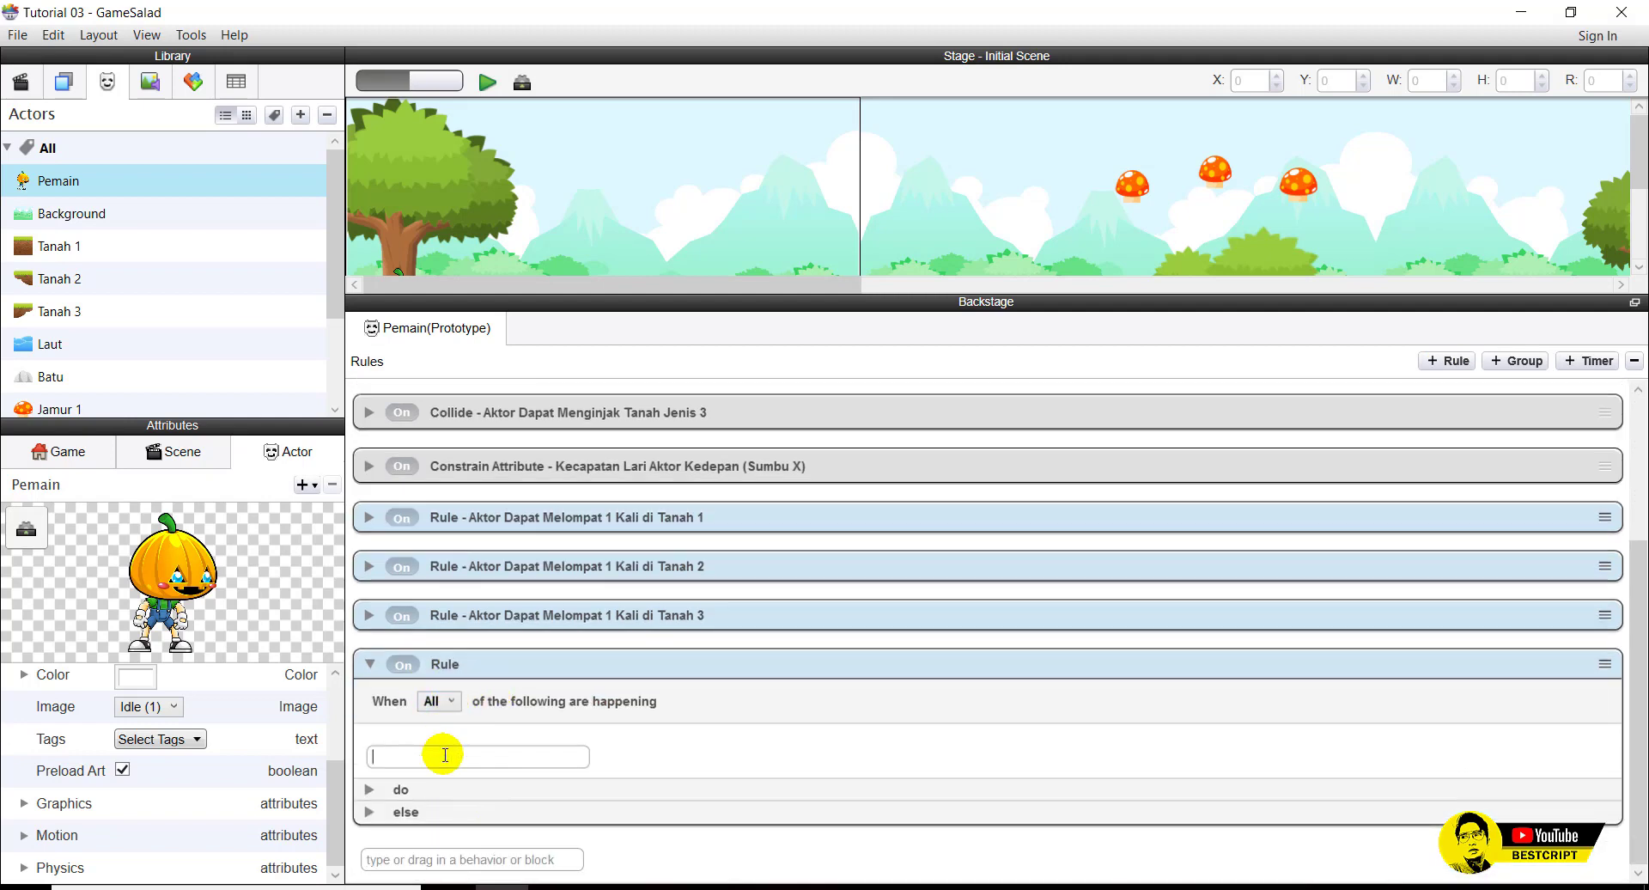
{"action": "double_click", "coordinate": [452, 665]}
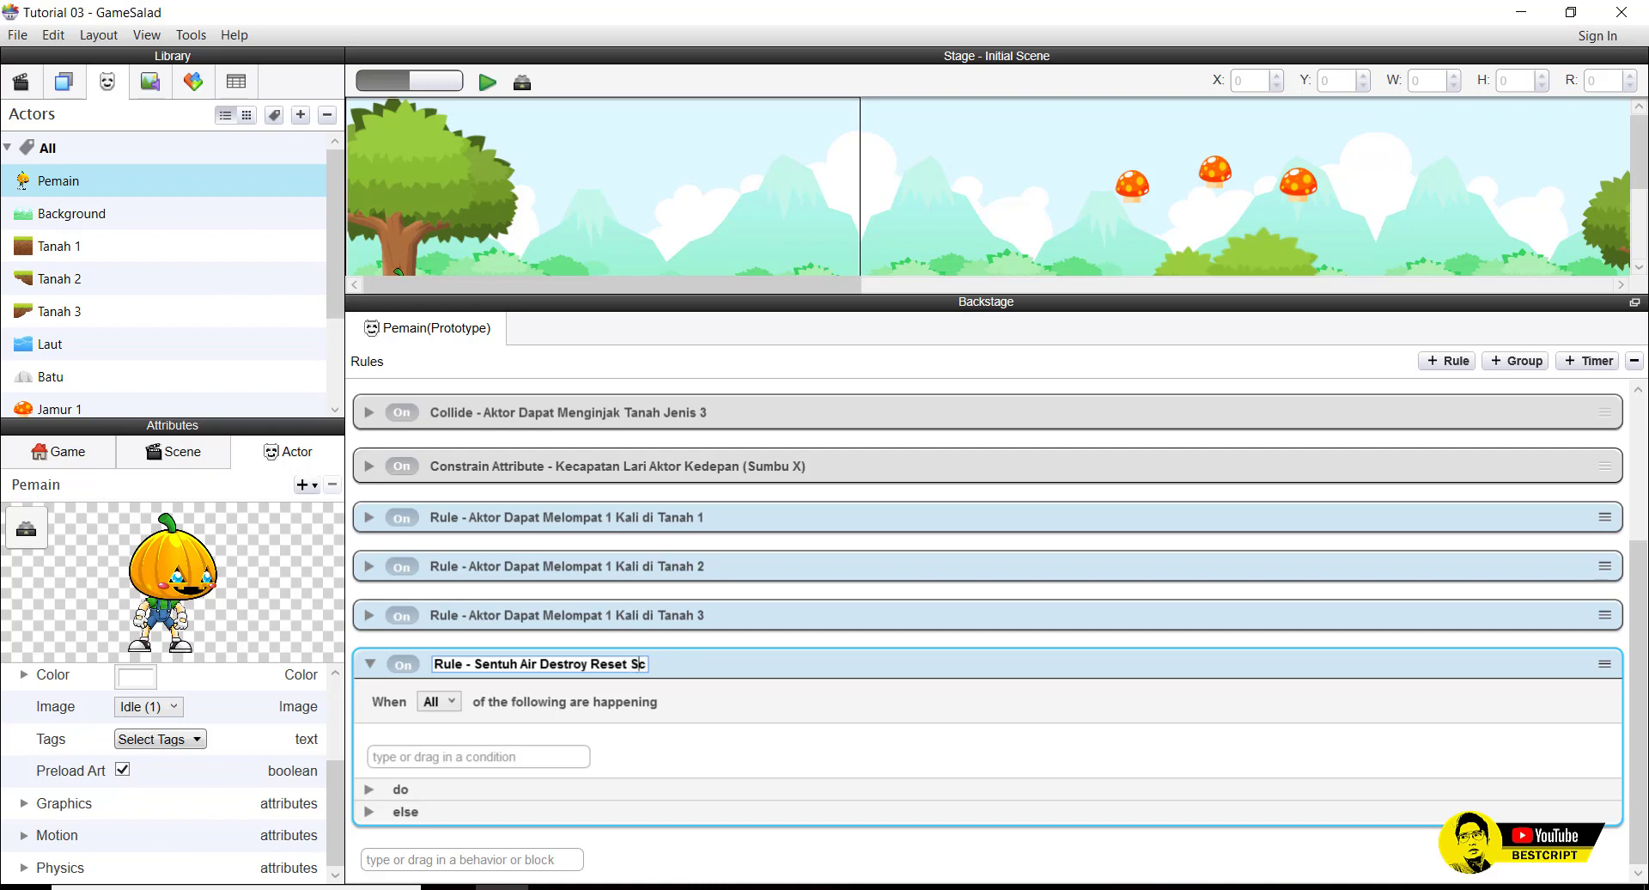
{"action": "left_click", "coordinate": [473, 666]}
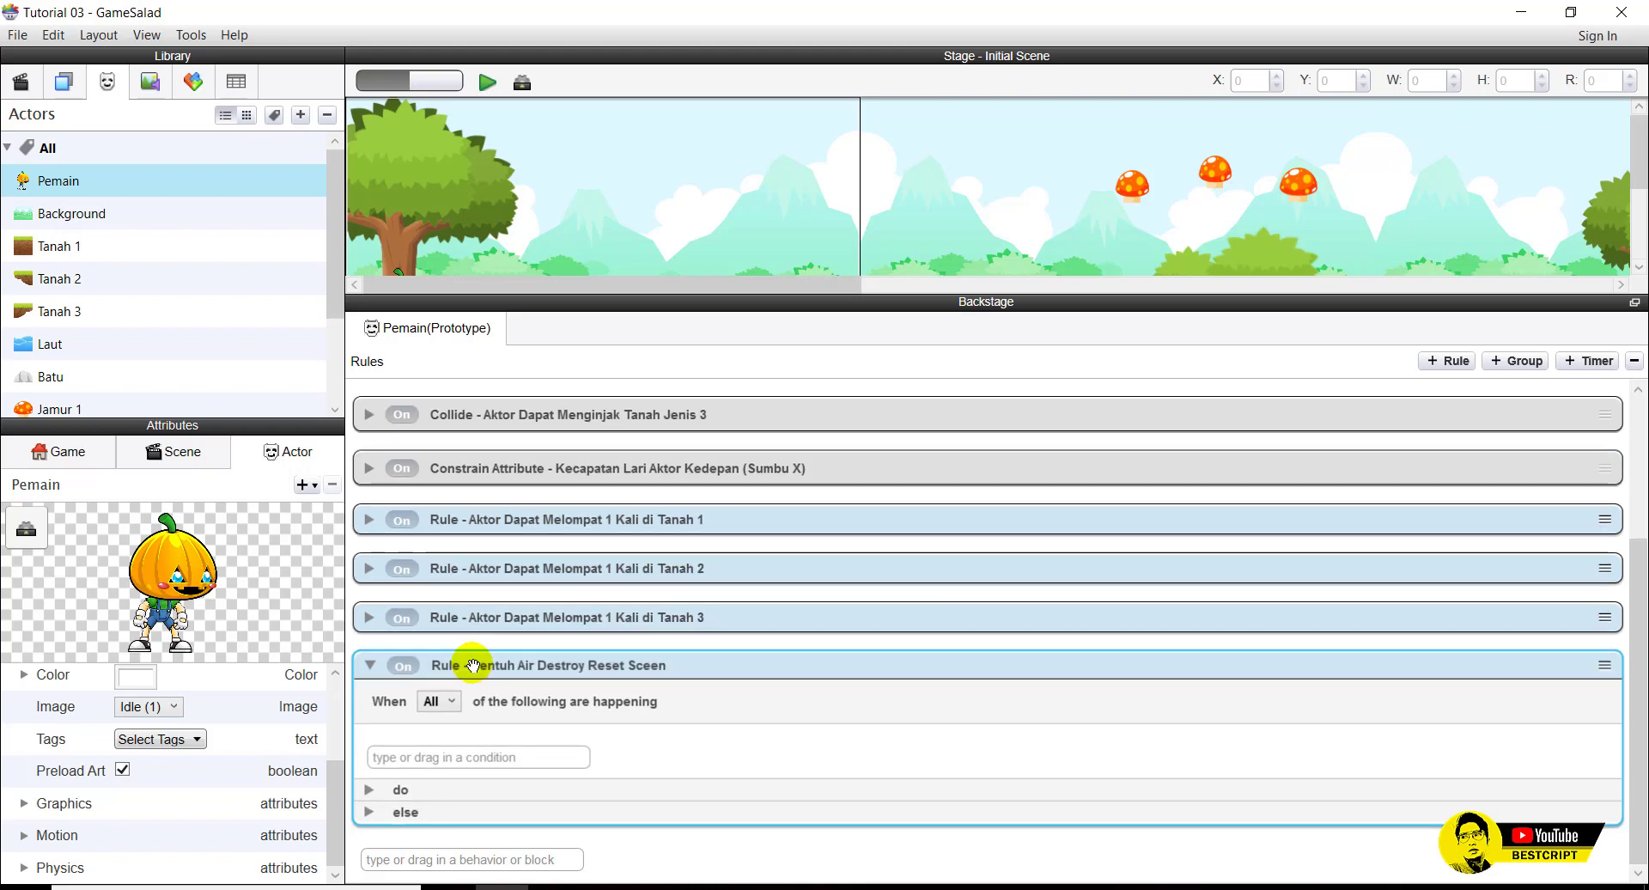
Add a Collision condition to the Sentuh Air rule for overlap or collision with an actor of type Laut.
{"action": "left_click", "coordinate": [430, 759]}
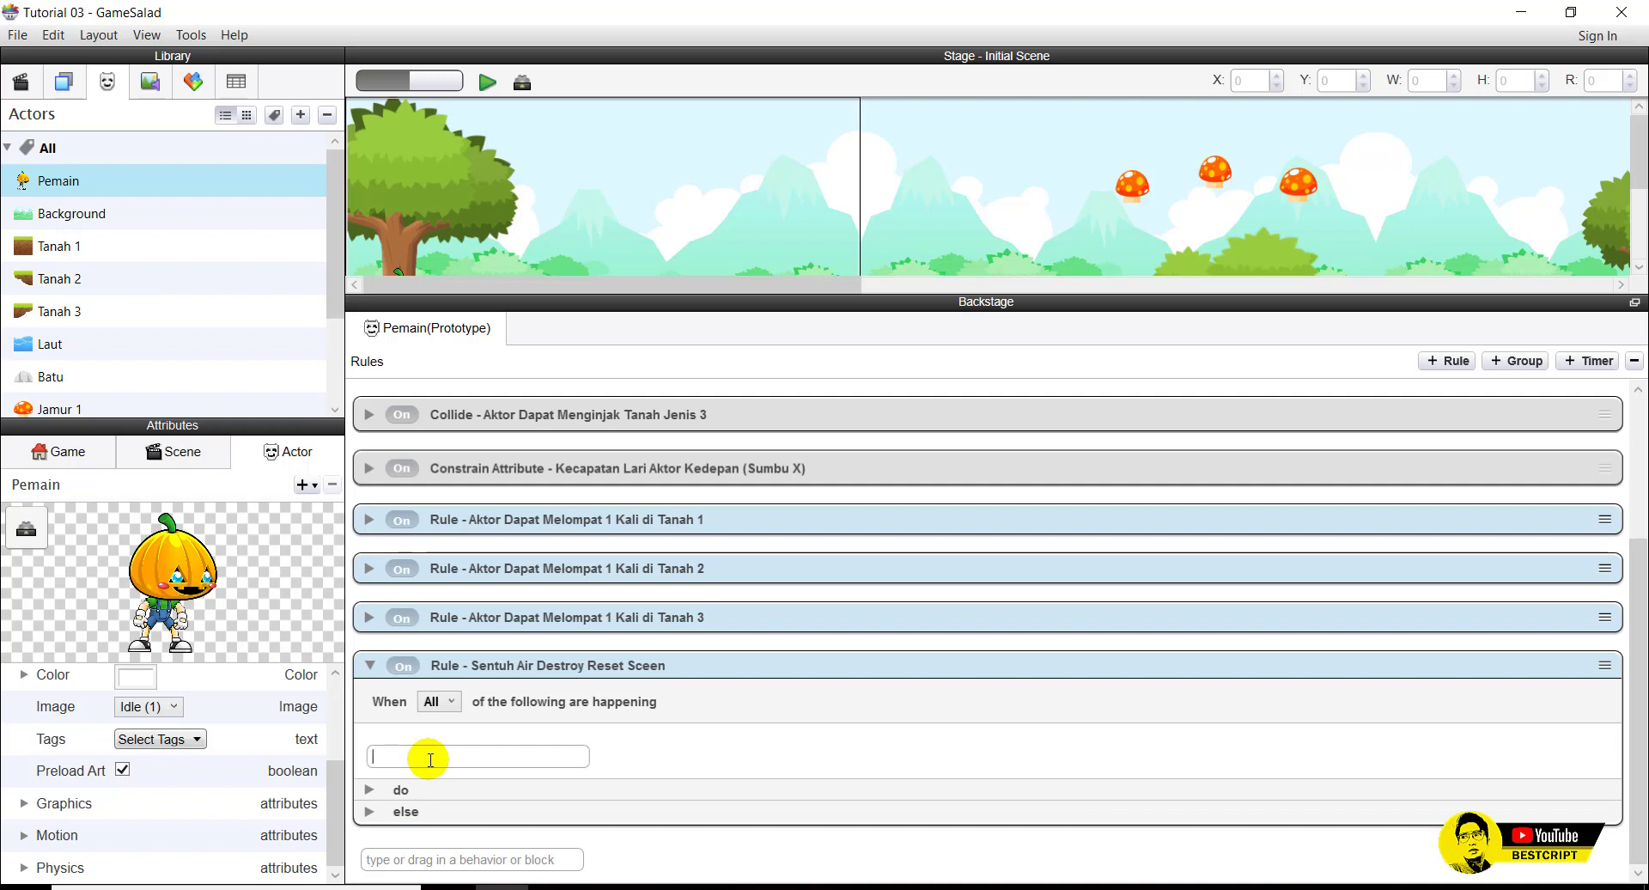
{"action": "type", "text": "collision"}
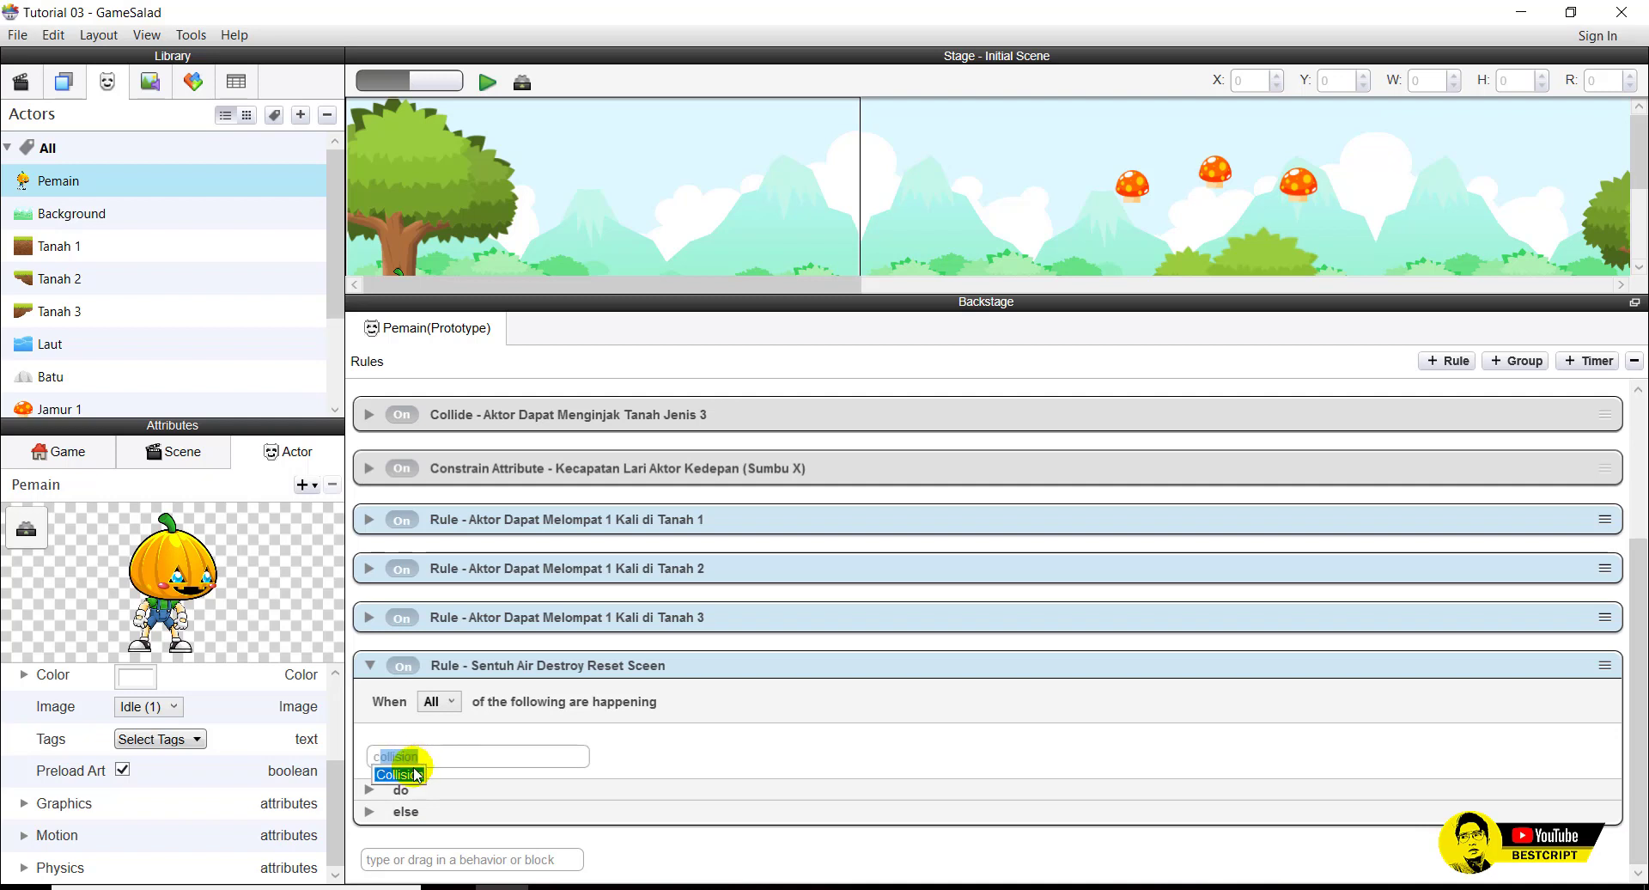
{"action": "left_click", "coordinate": [397, 776]}
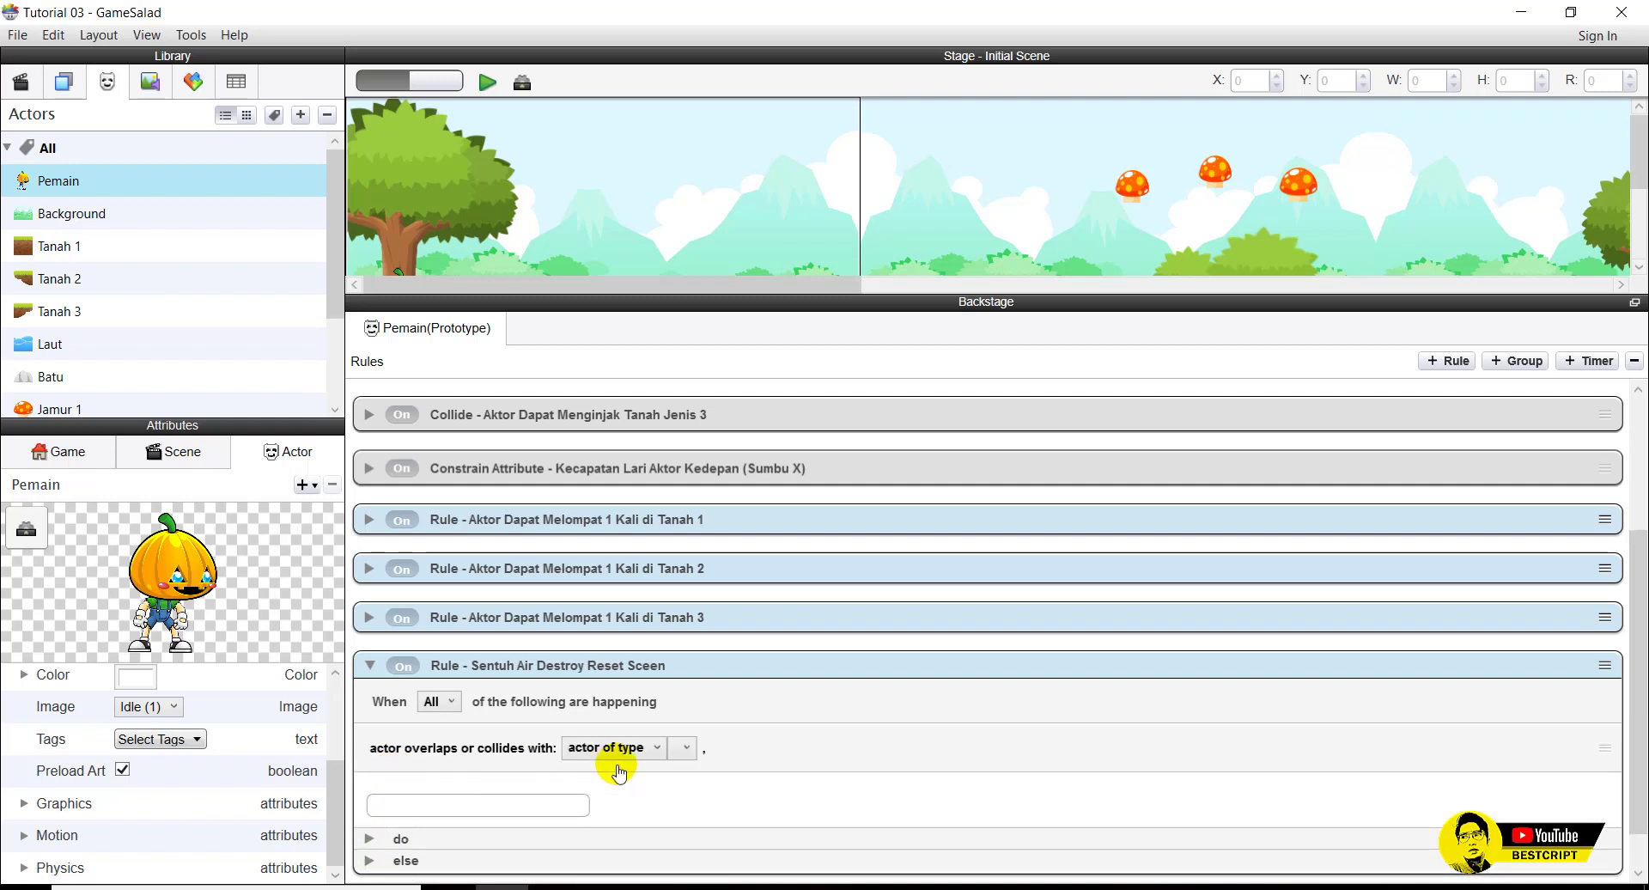
{"action": "left_click", "coordinate": [683, 750]}
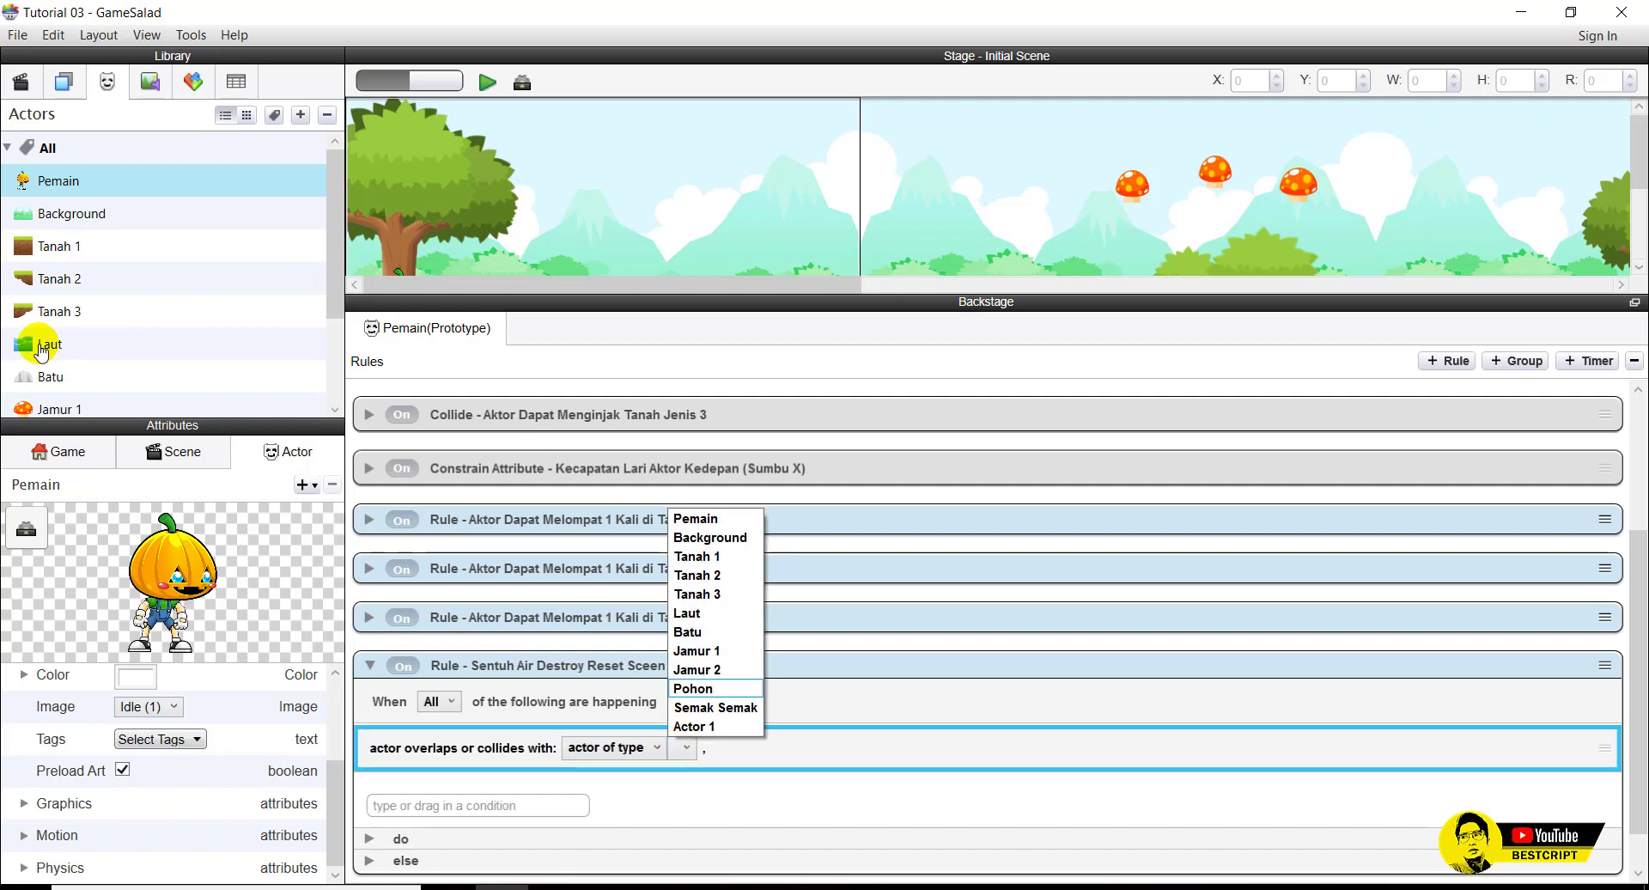
{"action": "left_click", "coordinate": [686, 613]}
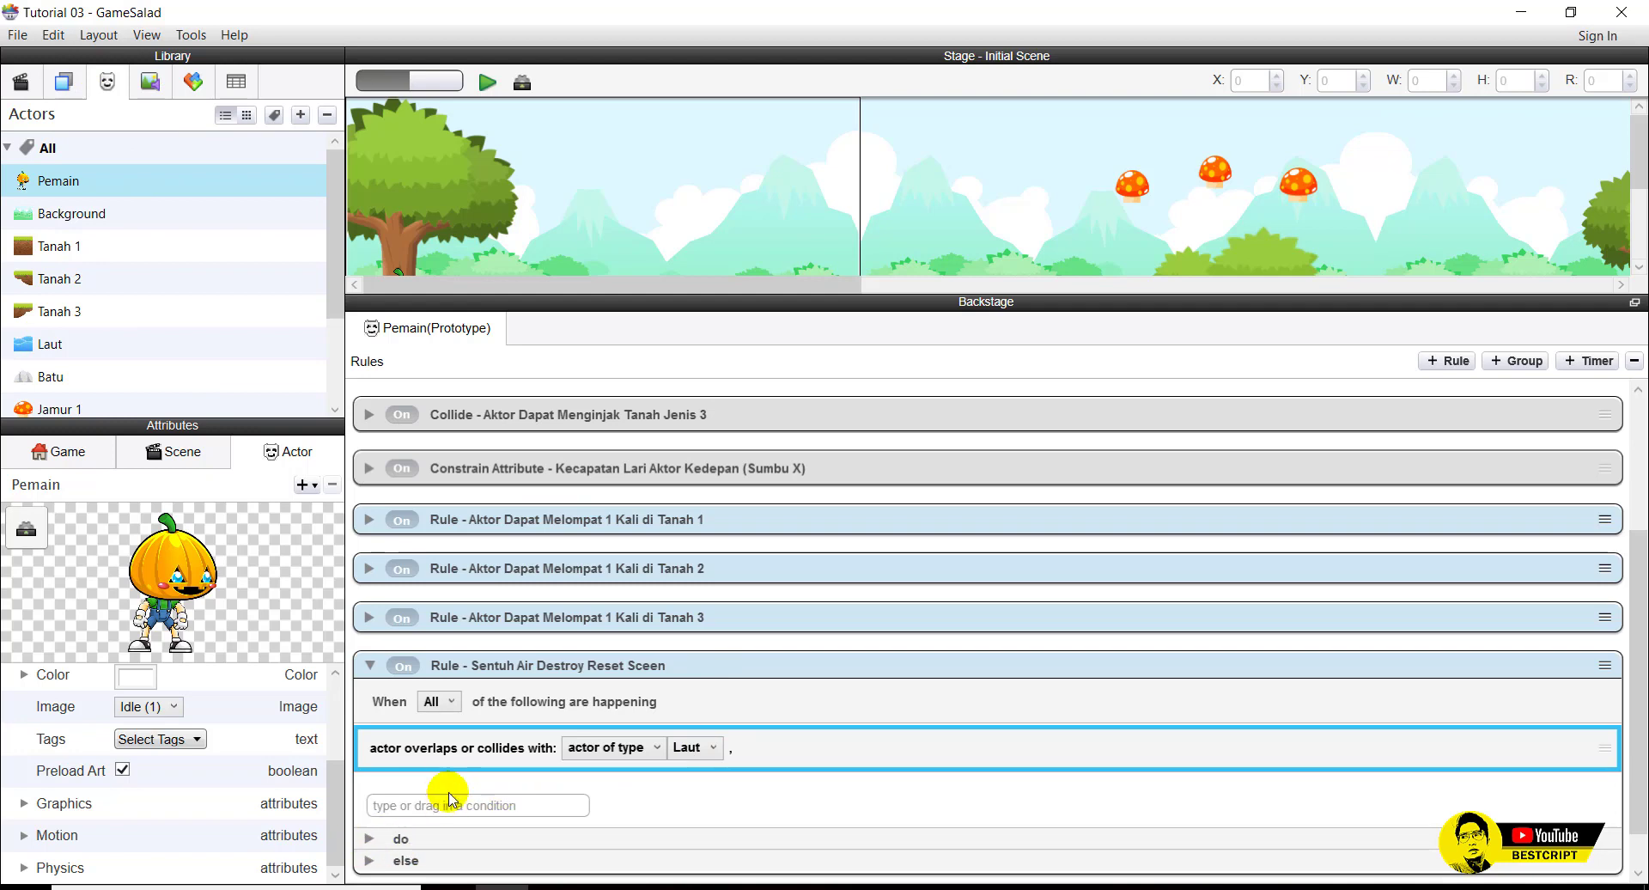
Expand the do section of the Sentuh Air rule and add the Destroy behavior to it.
{"action": "scroll", "coordinate": [633, 759], "scroll_direction": "down", "scroll_amount": 1}
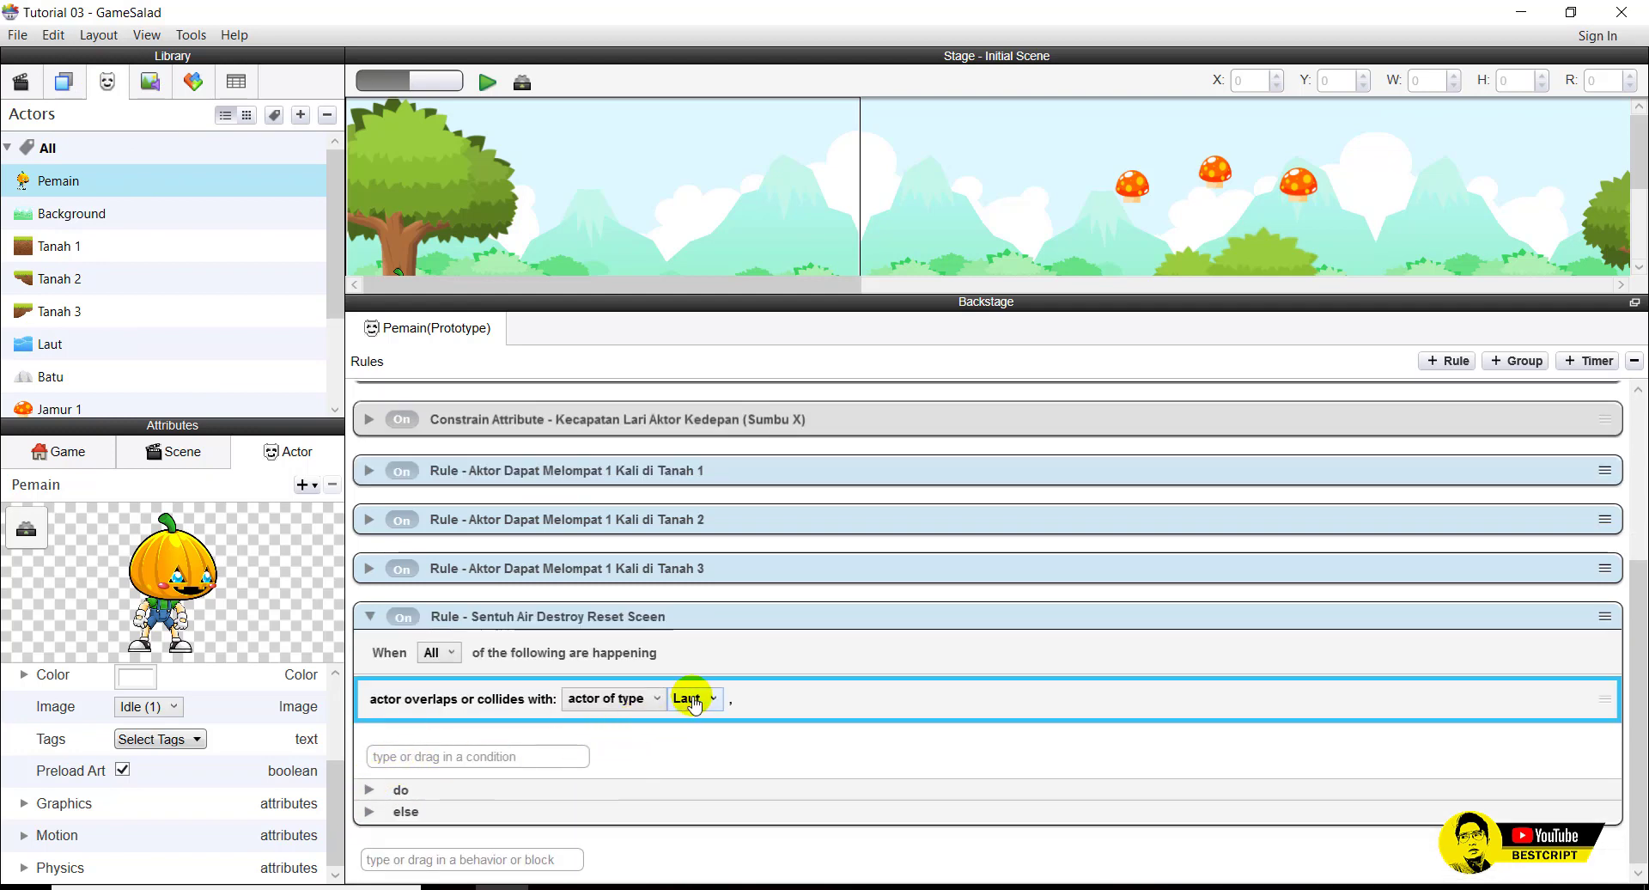
{"action": "left_click", "coordinate": [369, 789]}
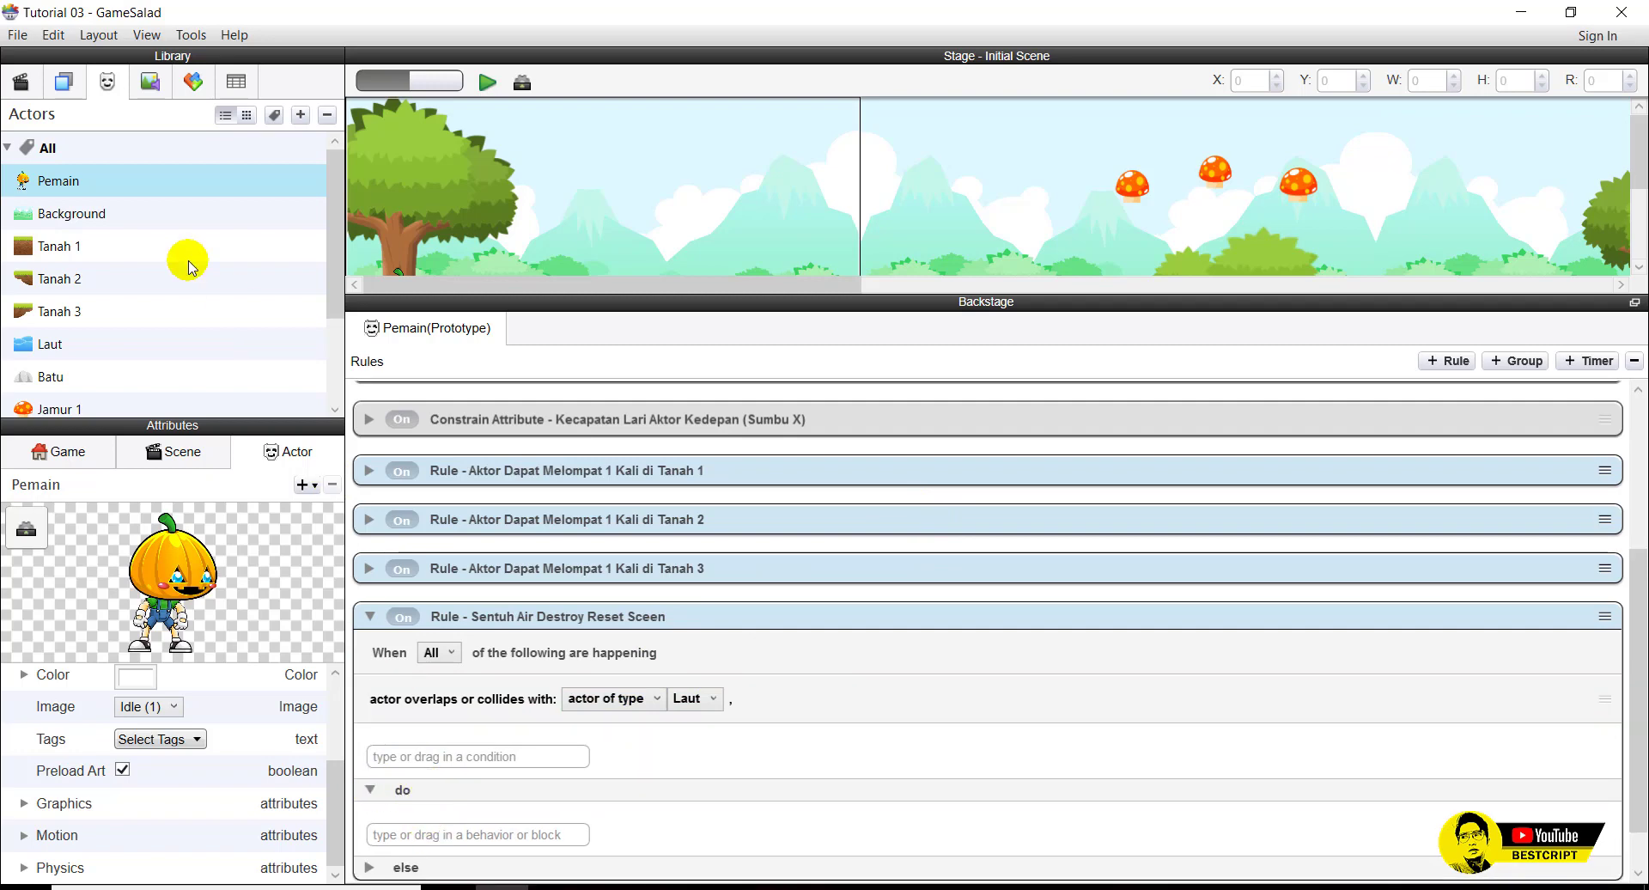
{"action": "left_click", "coordinate": [191, 83]}
{"action": "scroll", "coordinate": [147, 184], "scroll_direction": "up", "scroll_amount": 3}
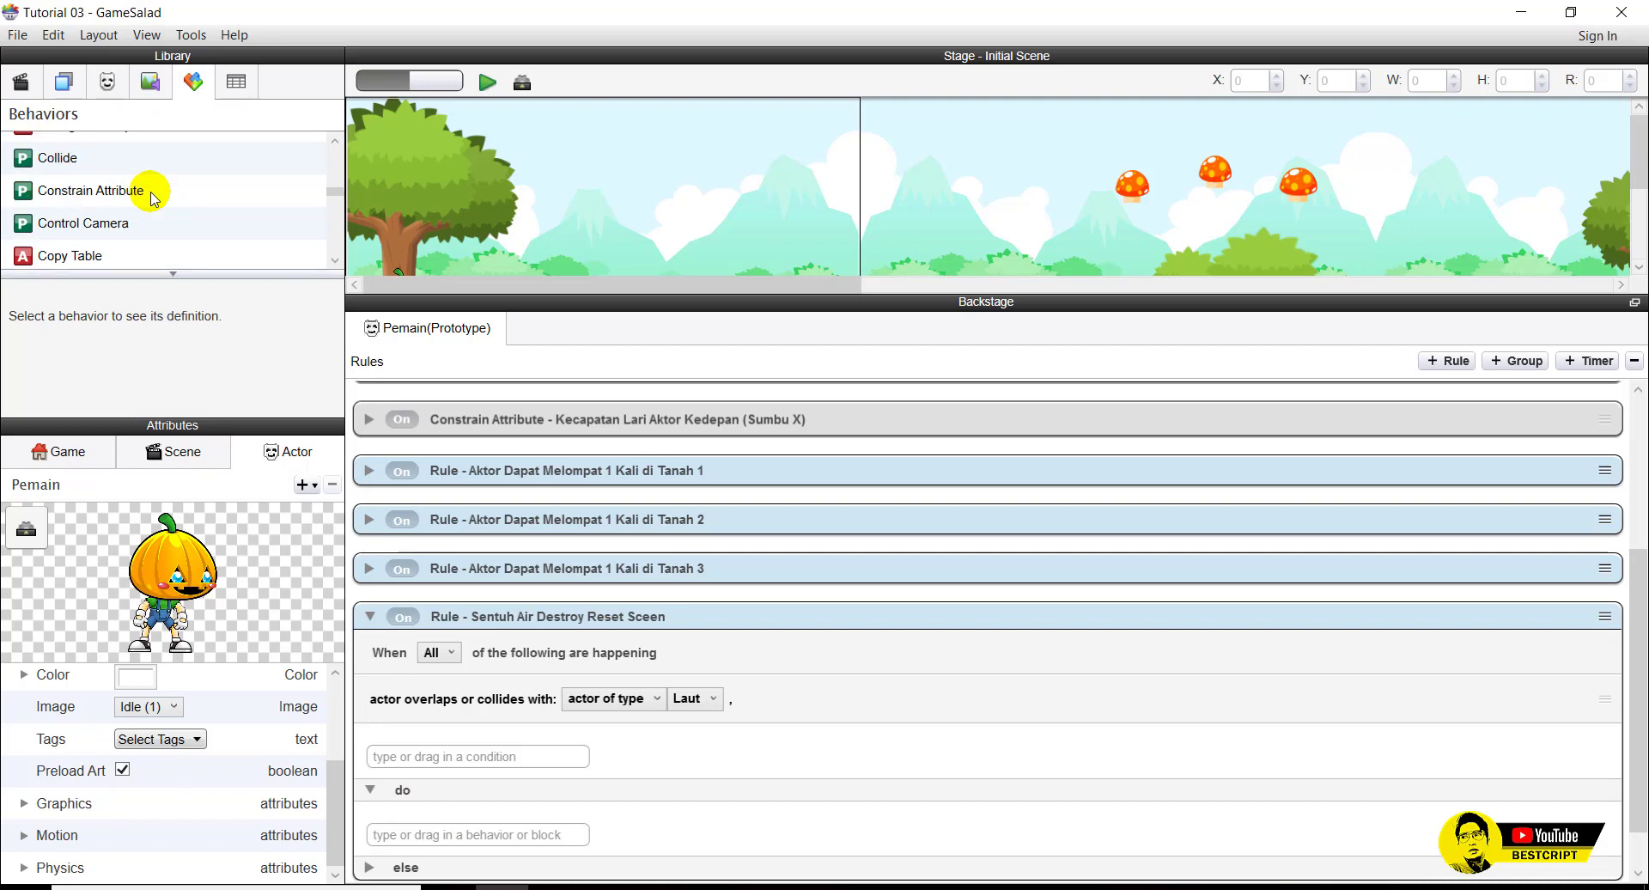
{"action": "scroll", "coordinate": [146, 192], "scroll_direction": "down", "scroll_amount": 2}
{"action": "left_click", "coordinate": [23, 189]}
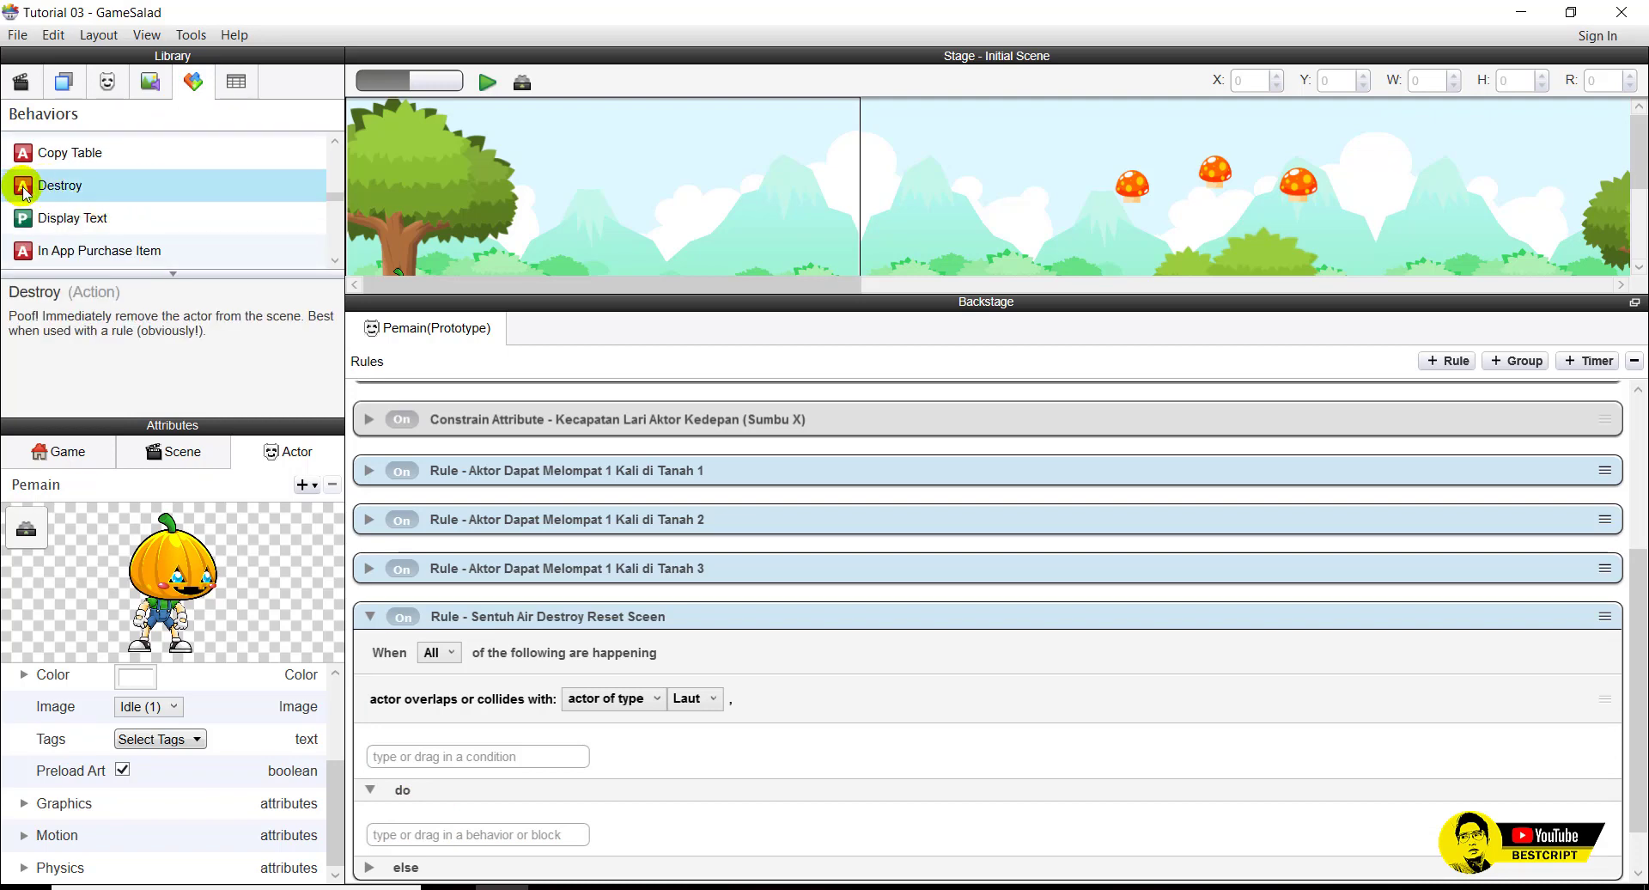
{"action": "left_click_drag", "start_coordinate": [24, 191], "coordinate": [454, 760]}
{"action": "scroll", "coordinate": [454, 761], "scroll_direction": "down", "scroll_amount": 1}
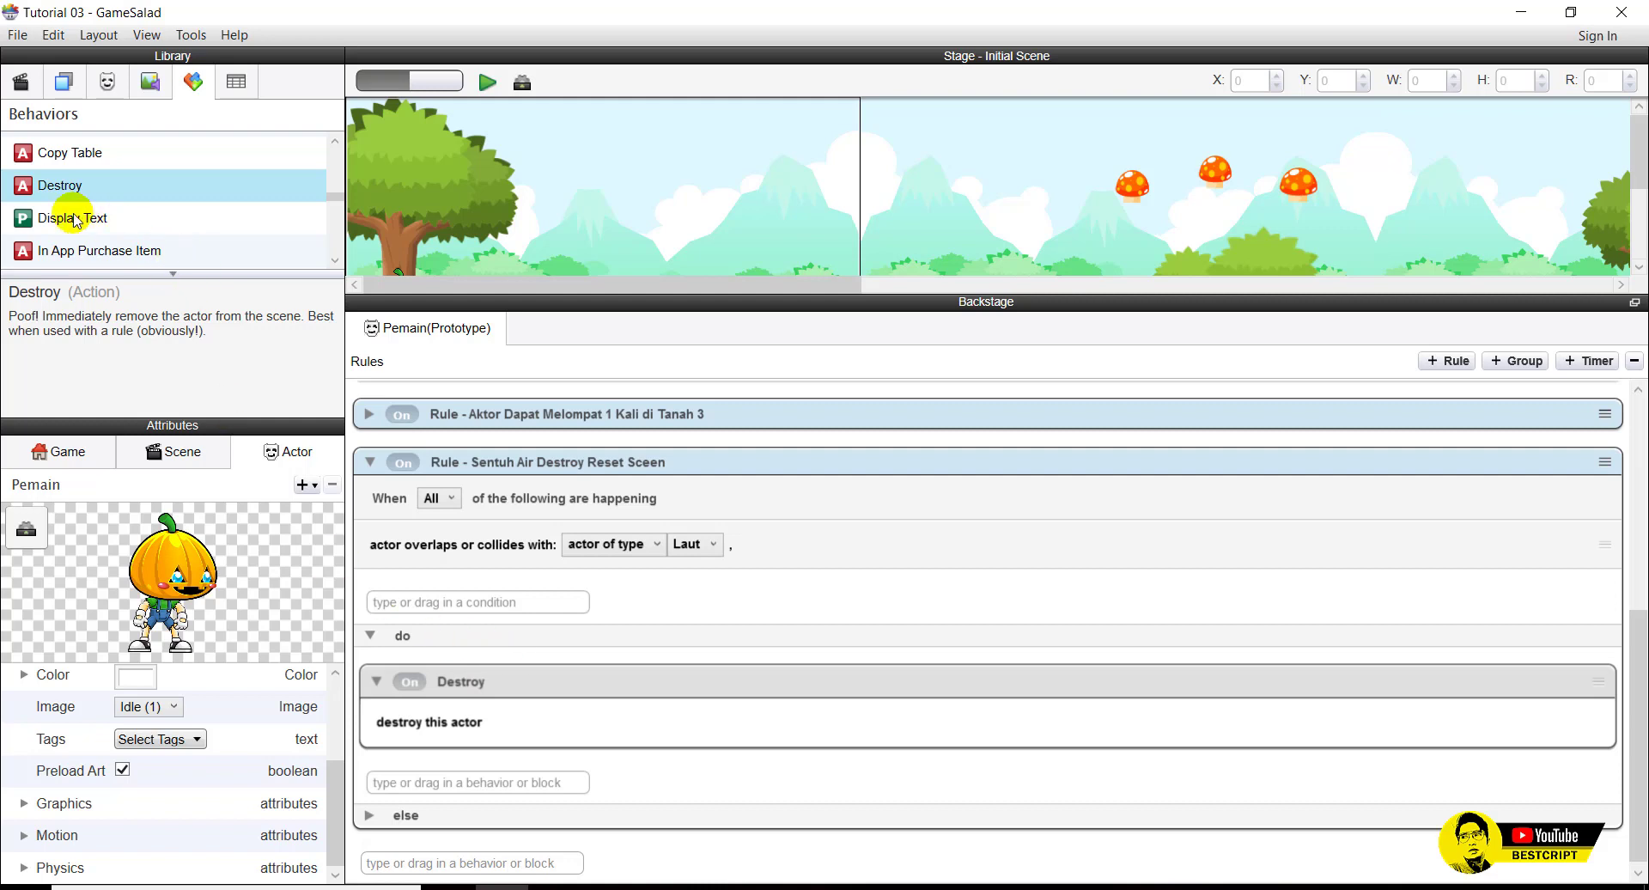
Add the Reset Scene behavior below Destroy in the do section of the Sentuh Air rule.
{"action": "scroll", "coordinate": [69, 215], "scroll_direction": "down", "scroll_amount": 4}
{"action": "scroll", "coordinate": [76, 221], "scroll_direction": "down", "scroll_amount": 5}
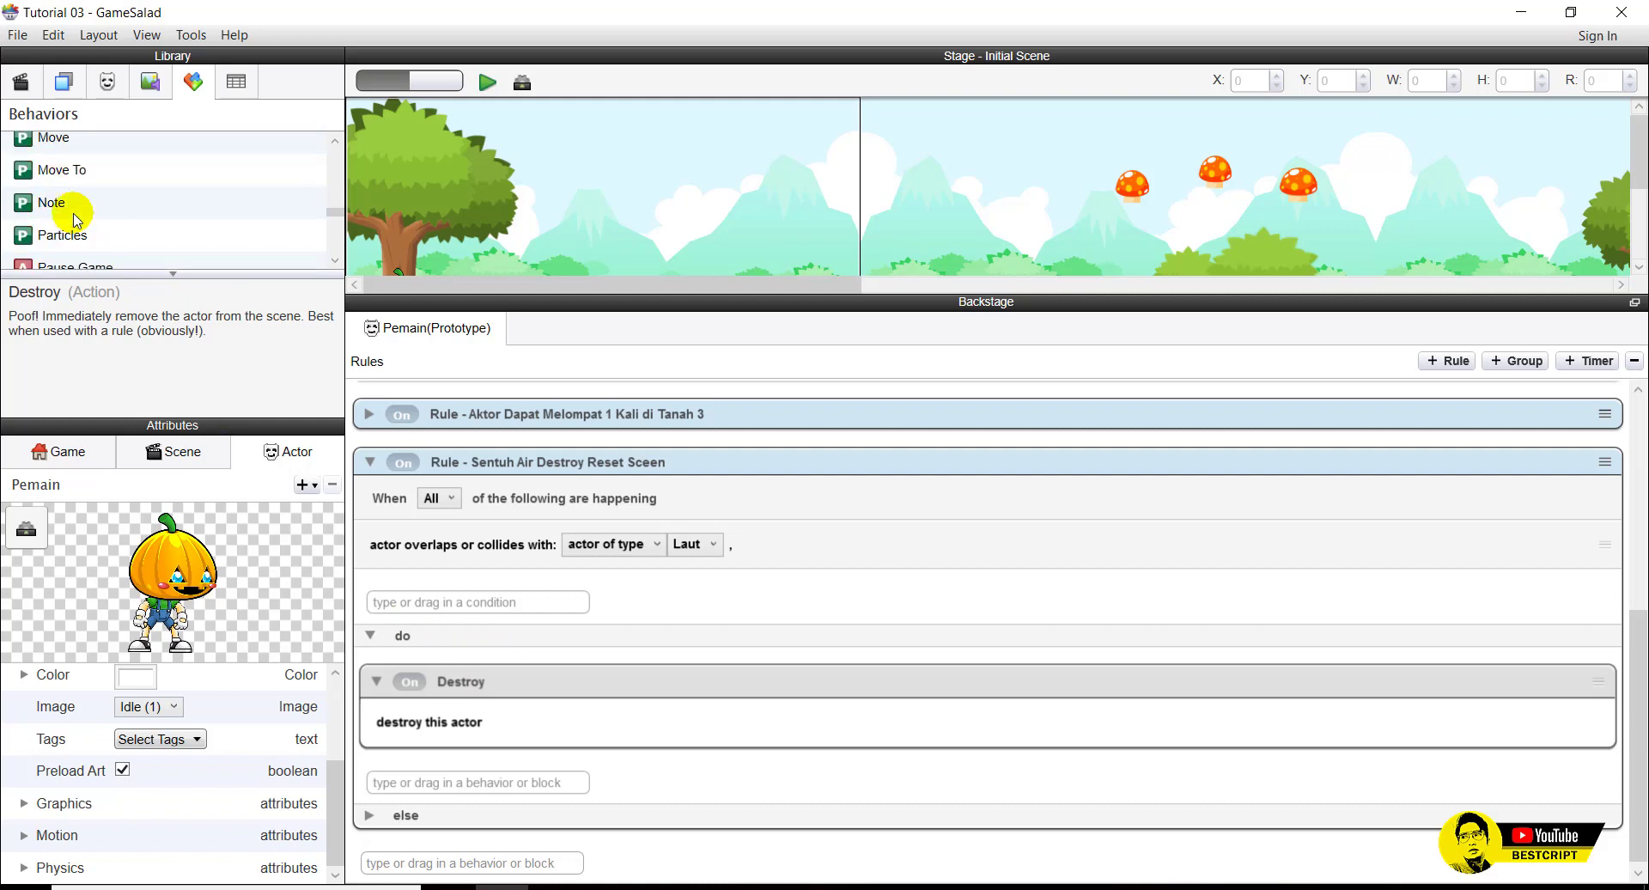
{"action": "scroll", "coordinate": [75, 221], "scroll_direction": "down", "scroll_amount": 1}
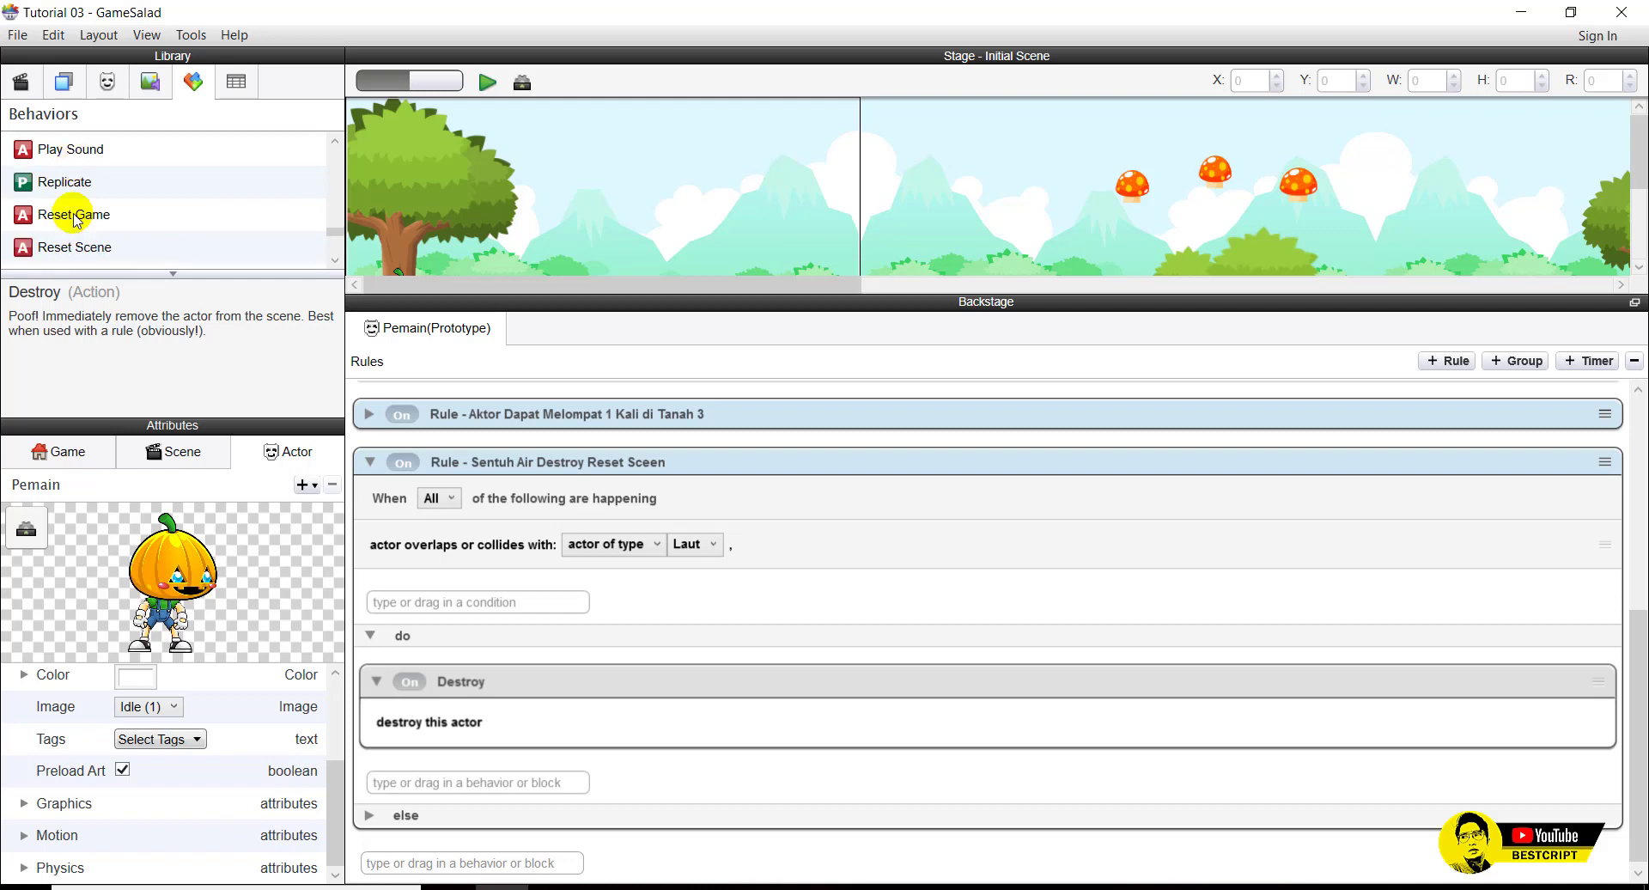
{"action": "left_click", "coordinate": [77, 220]}
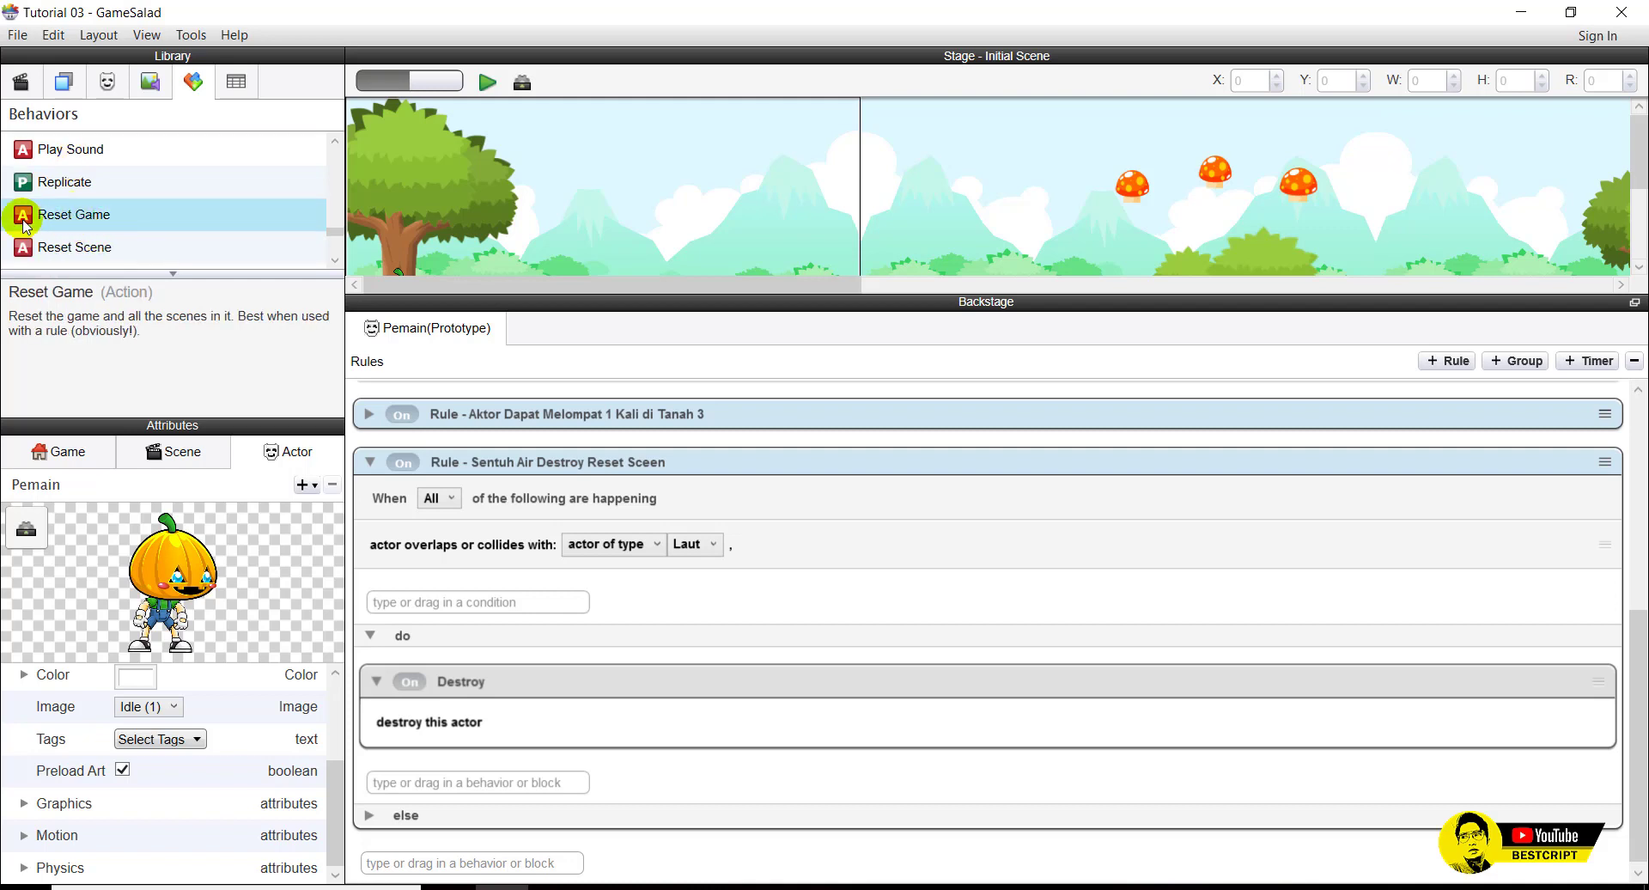
{"action": "left_click_drag", "start_coordinate": [23, 221], "coordinate": [443, 755]}
{"action": "left_click", "coordinate": [76, 247]}
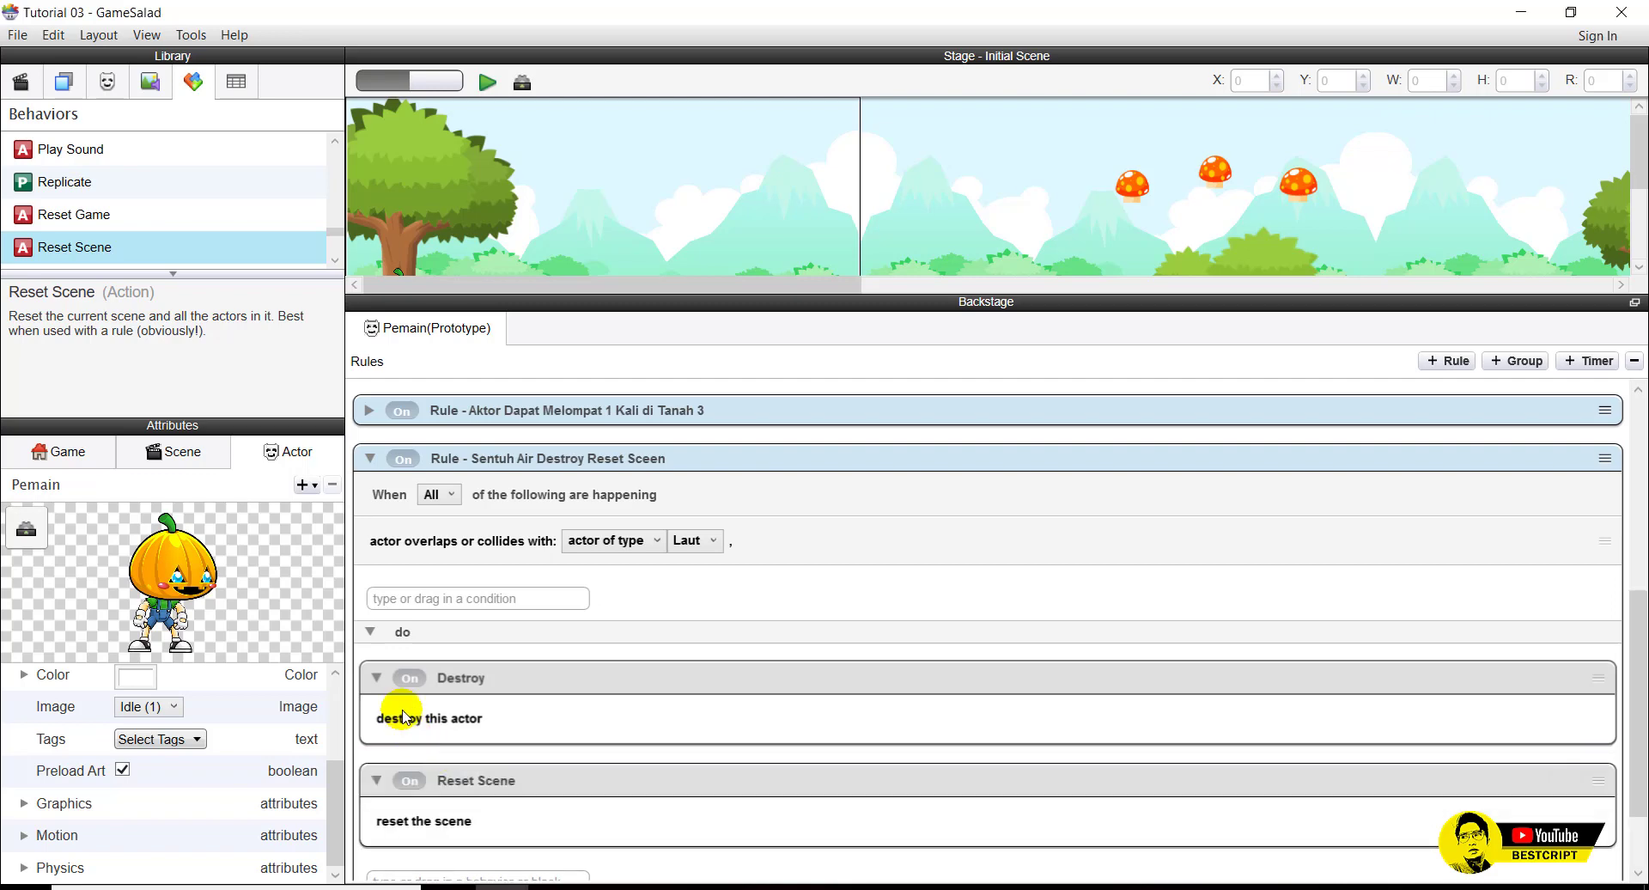
{"action": "scroll", "coordinate": [434, 754], "scroll_direction": "down", "scroll_amount": 2}
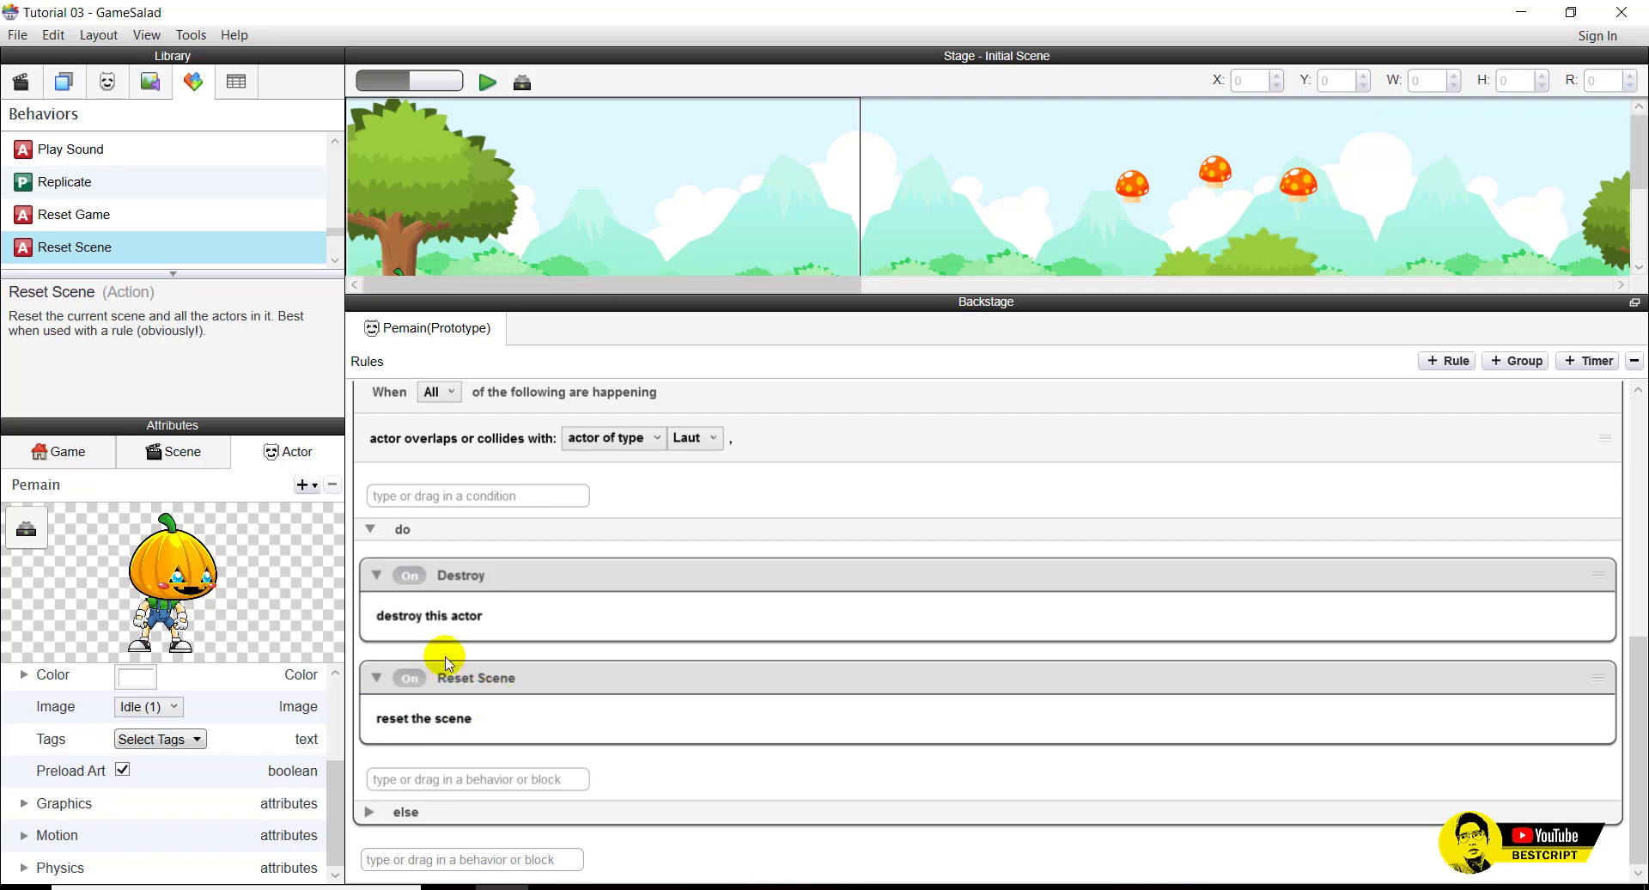
Preview the scene to test Pemain falling into the water and return to the editor.
{"action": "left_click", "coordinate": [488, 83]}
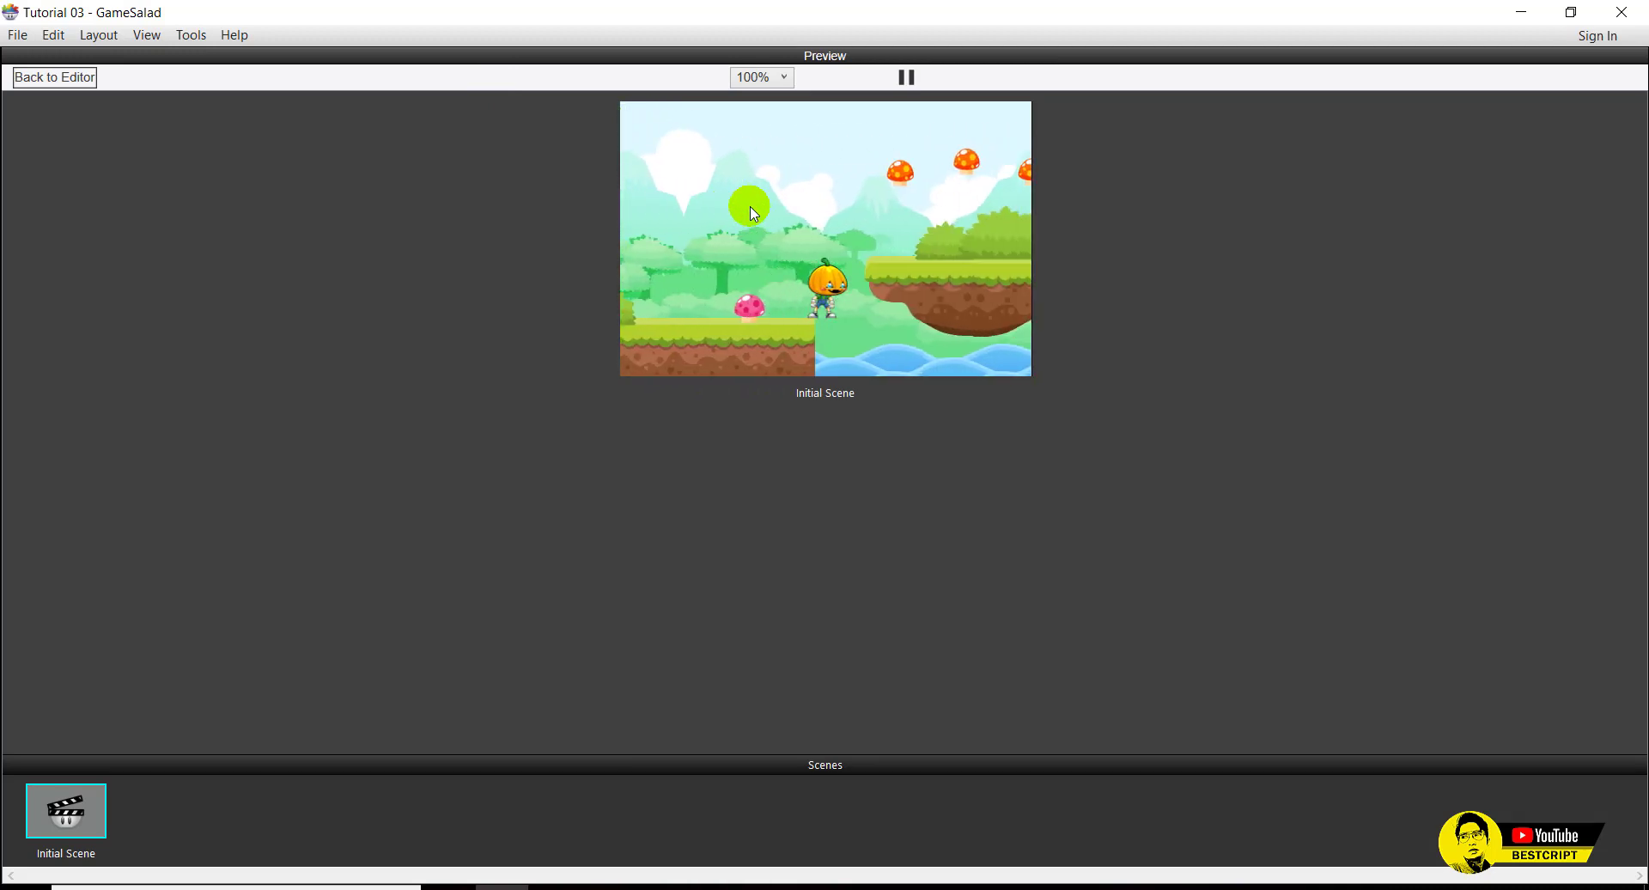
{"action": "left_click", "coordinate": [75, 78]}
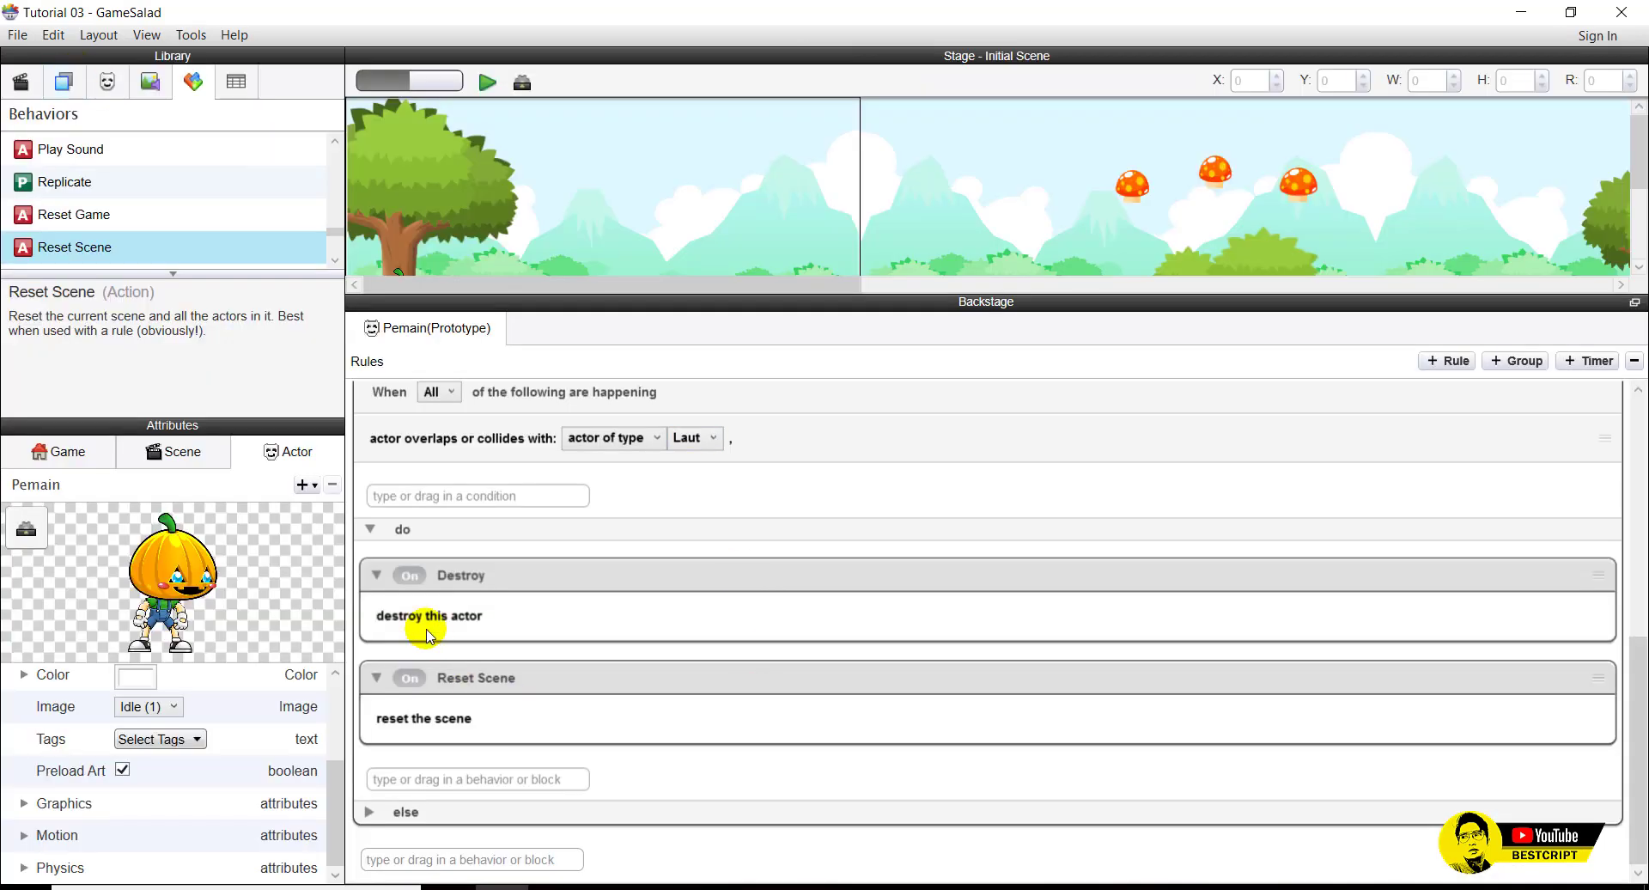
Collapse the Sentuh Air rule and enlarge the Backstage area by shrinking the Stage further.
{"action": "scroll", "coordinate": [374, 539], "scroll_direction": "up", "scroll_amount": 3}
{"action": "scroll", "coordinate": [374, 540], "scroll_direction": "up", "scroll_amount": 1}
{"action": "left_click", "coordinate": [369, 511]}
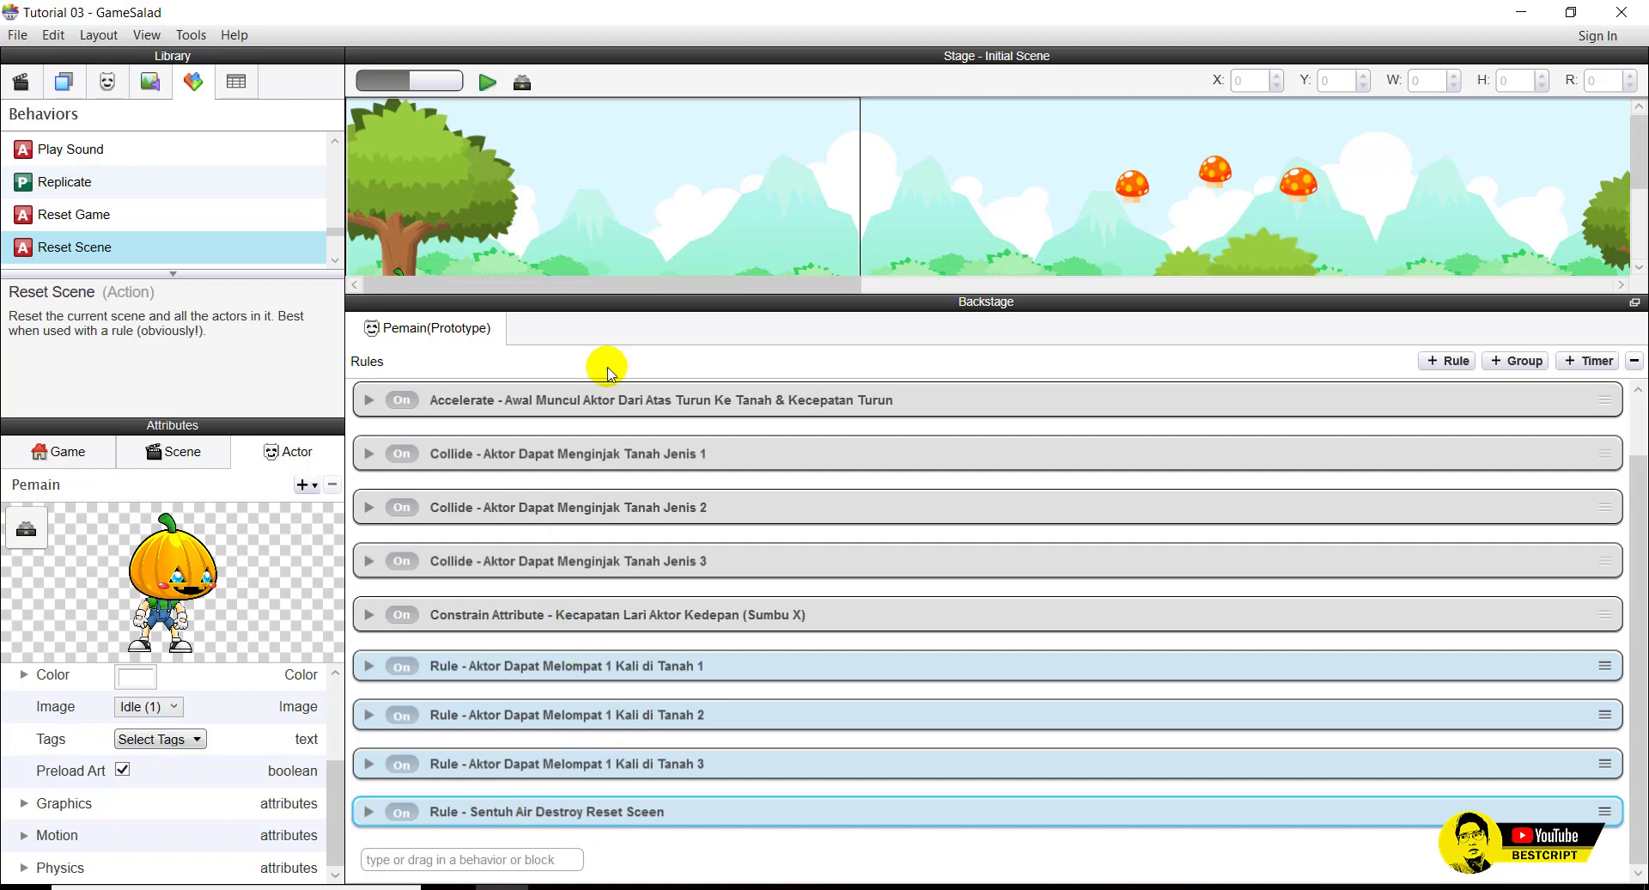
{"action": "left_click_drag", "start_coordinate": [826, 289], "coordinate": [839, 199]}
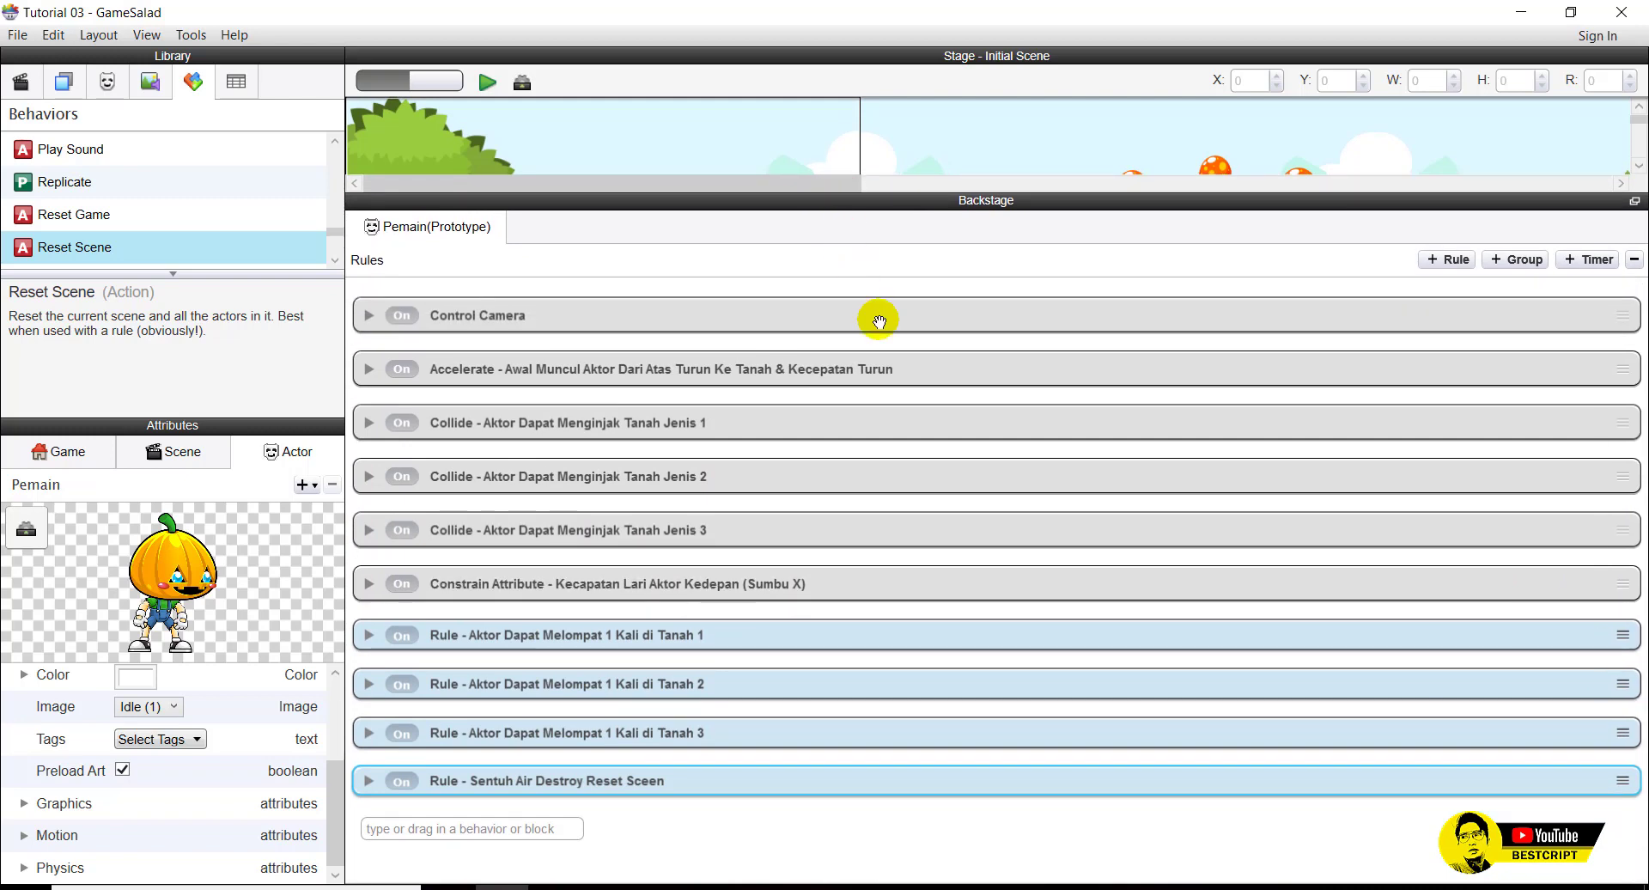
Add another rule below the Sentuh Air rule and give it a Collision condition.
{"action": "left_click", "coordinate": [1447, 260]}
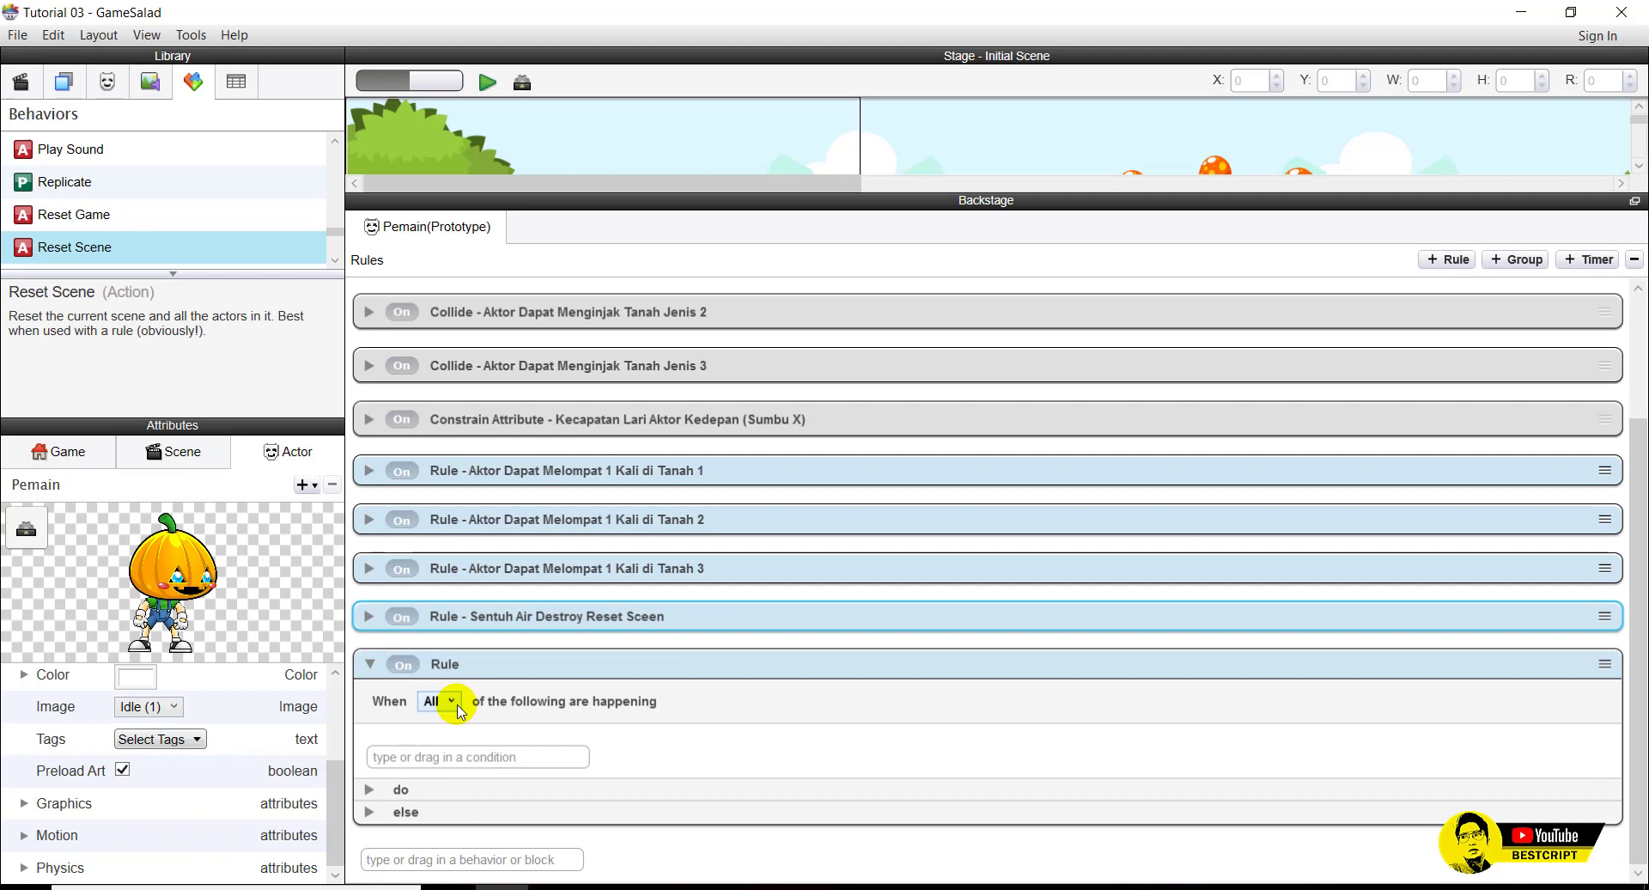
{"action": "left_click", "coordinate": [430, 758]}
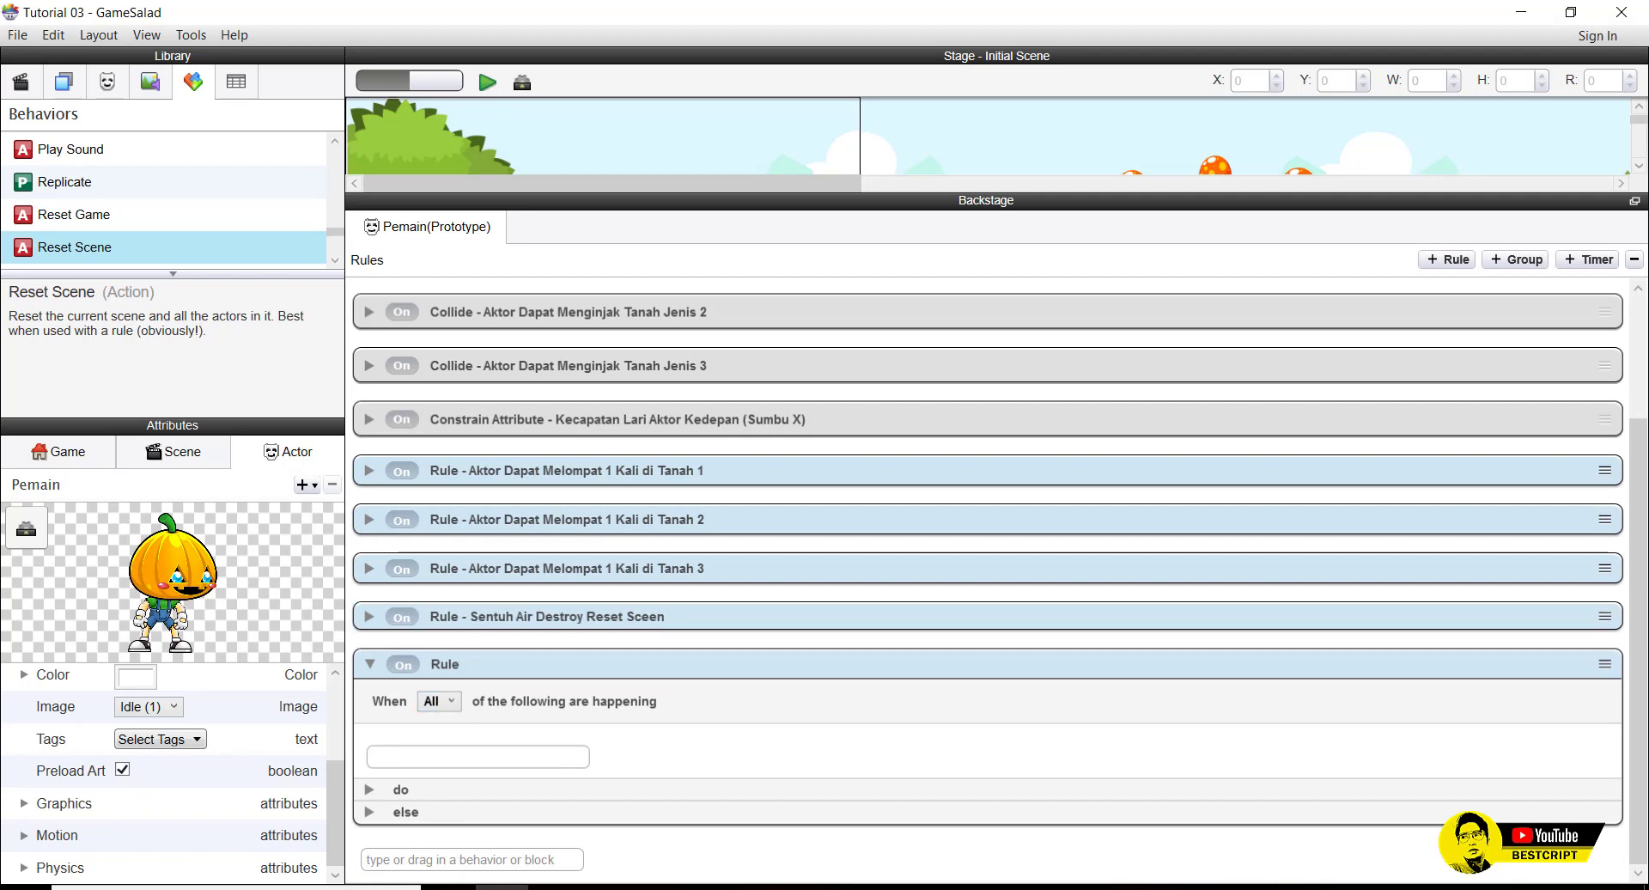
{"action": "type", "text": "c"}
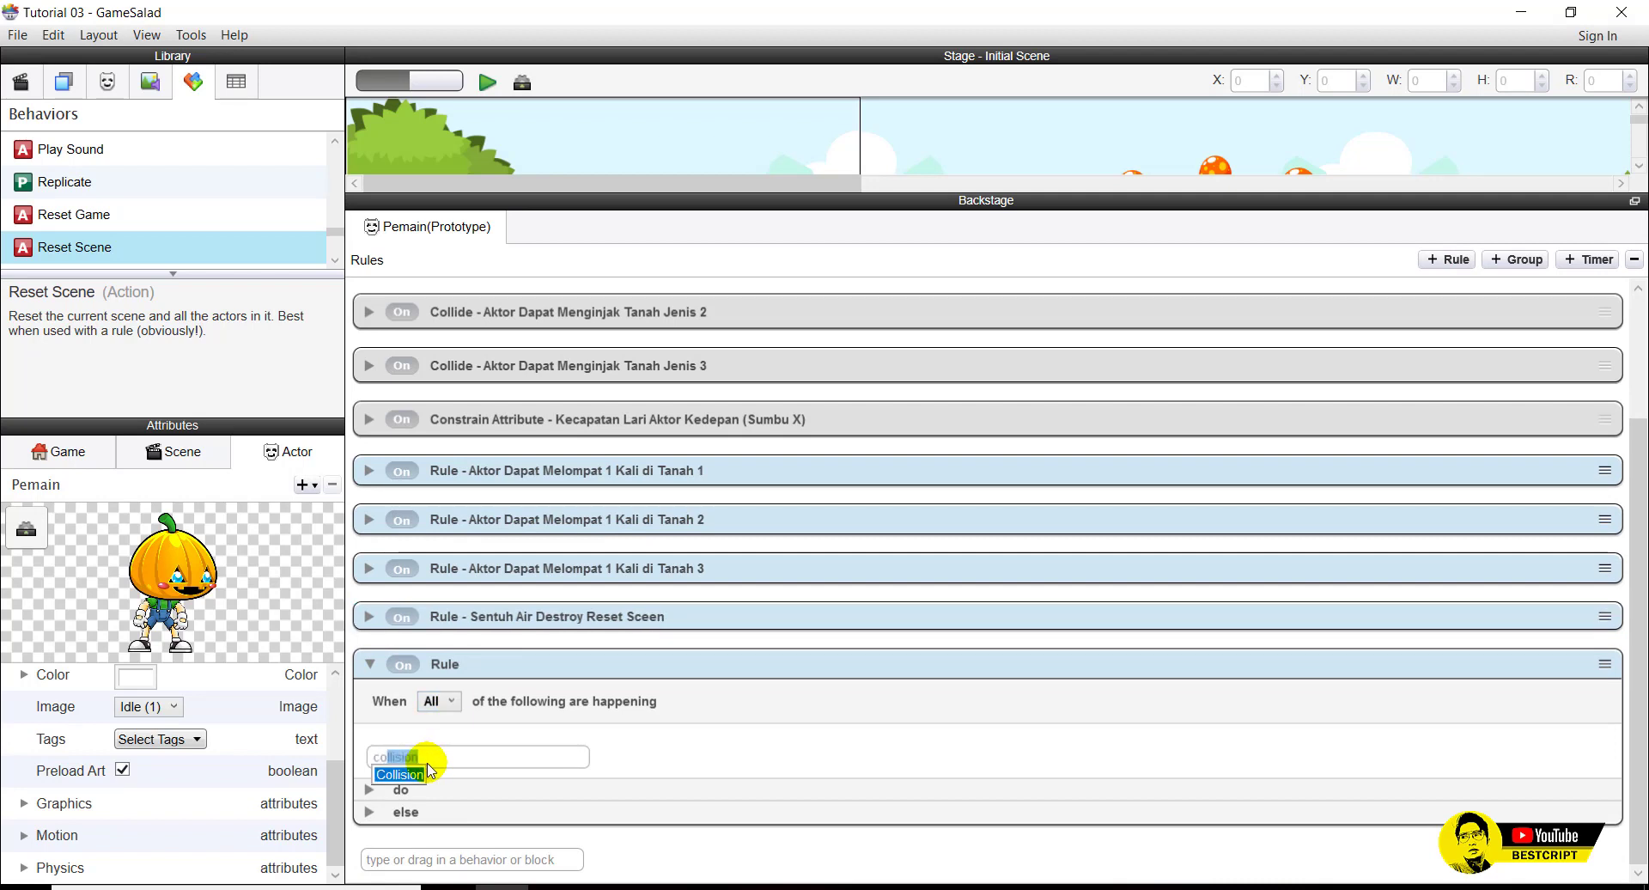
{"action": "type", "text": "o"}
{"action": "left_click", "coordinate": [402, 773]}
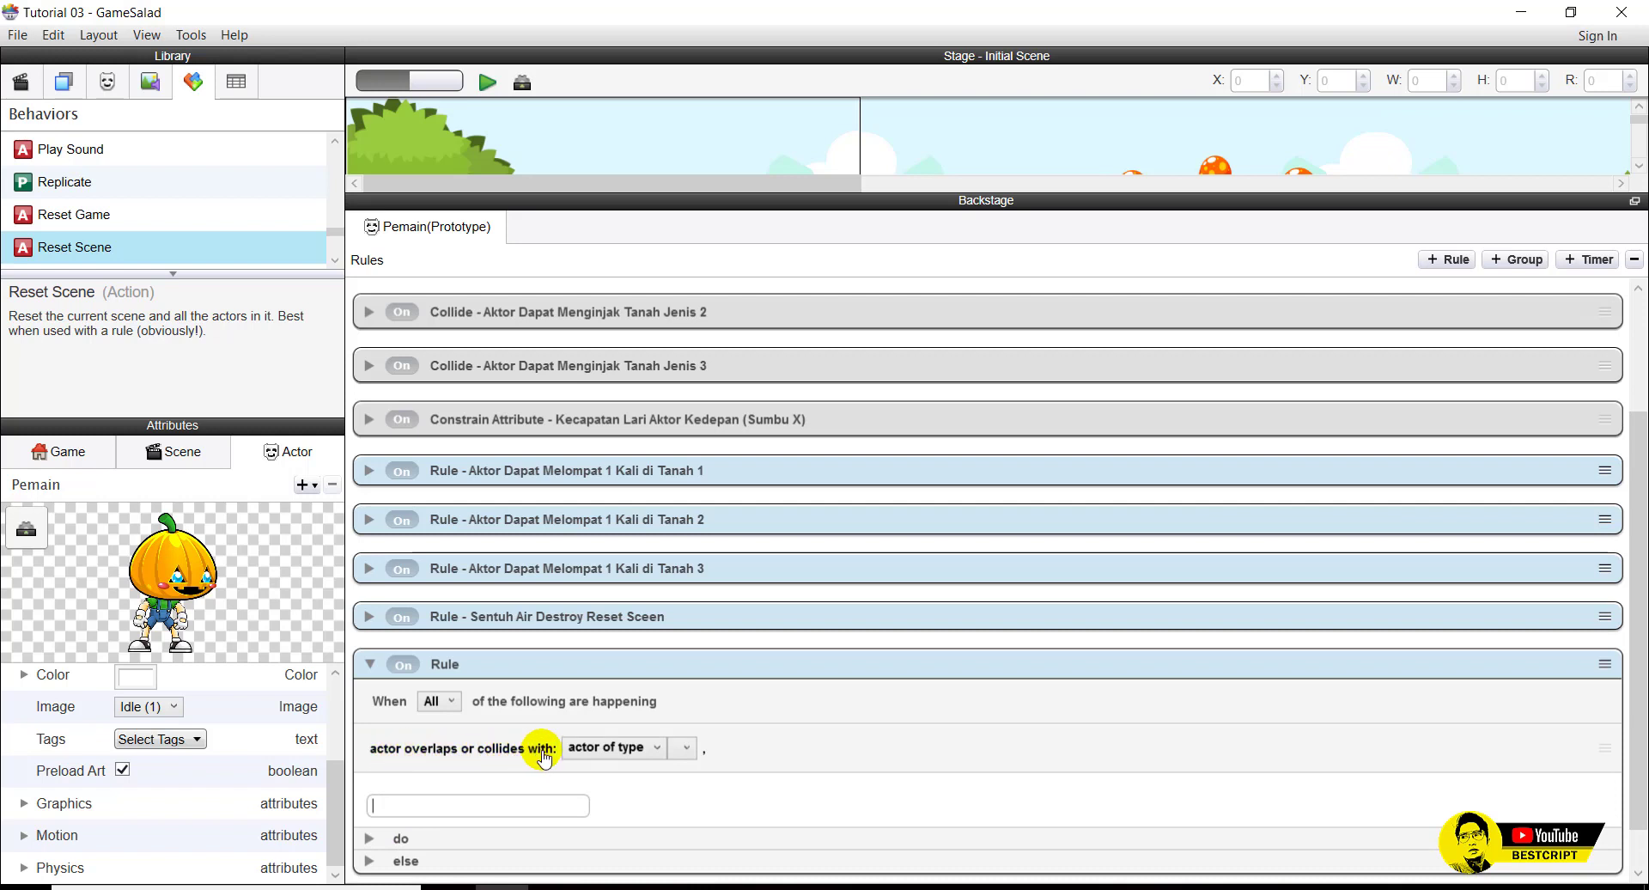
Check the Batu actor in the library and set the new Pemain rule's collision condition to actor of type Batu.
{"action": "left_click", "coordinate": [697, 754]}
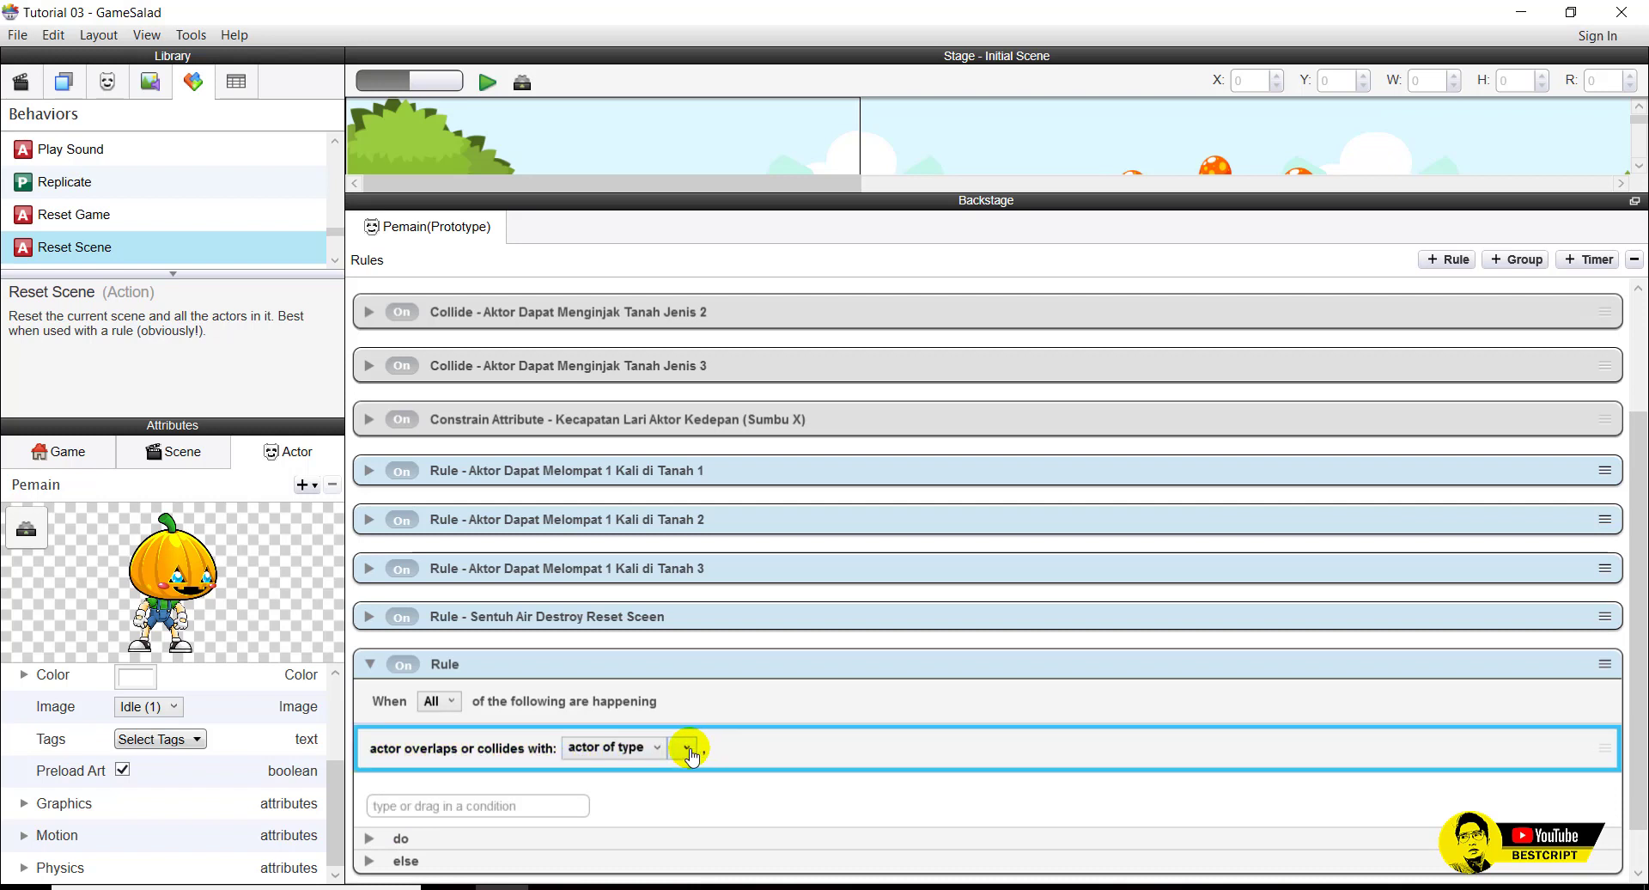
{"action": "left_click", "coordinate": [687, 749]}
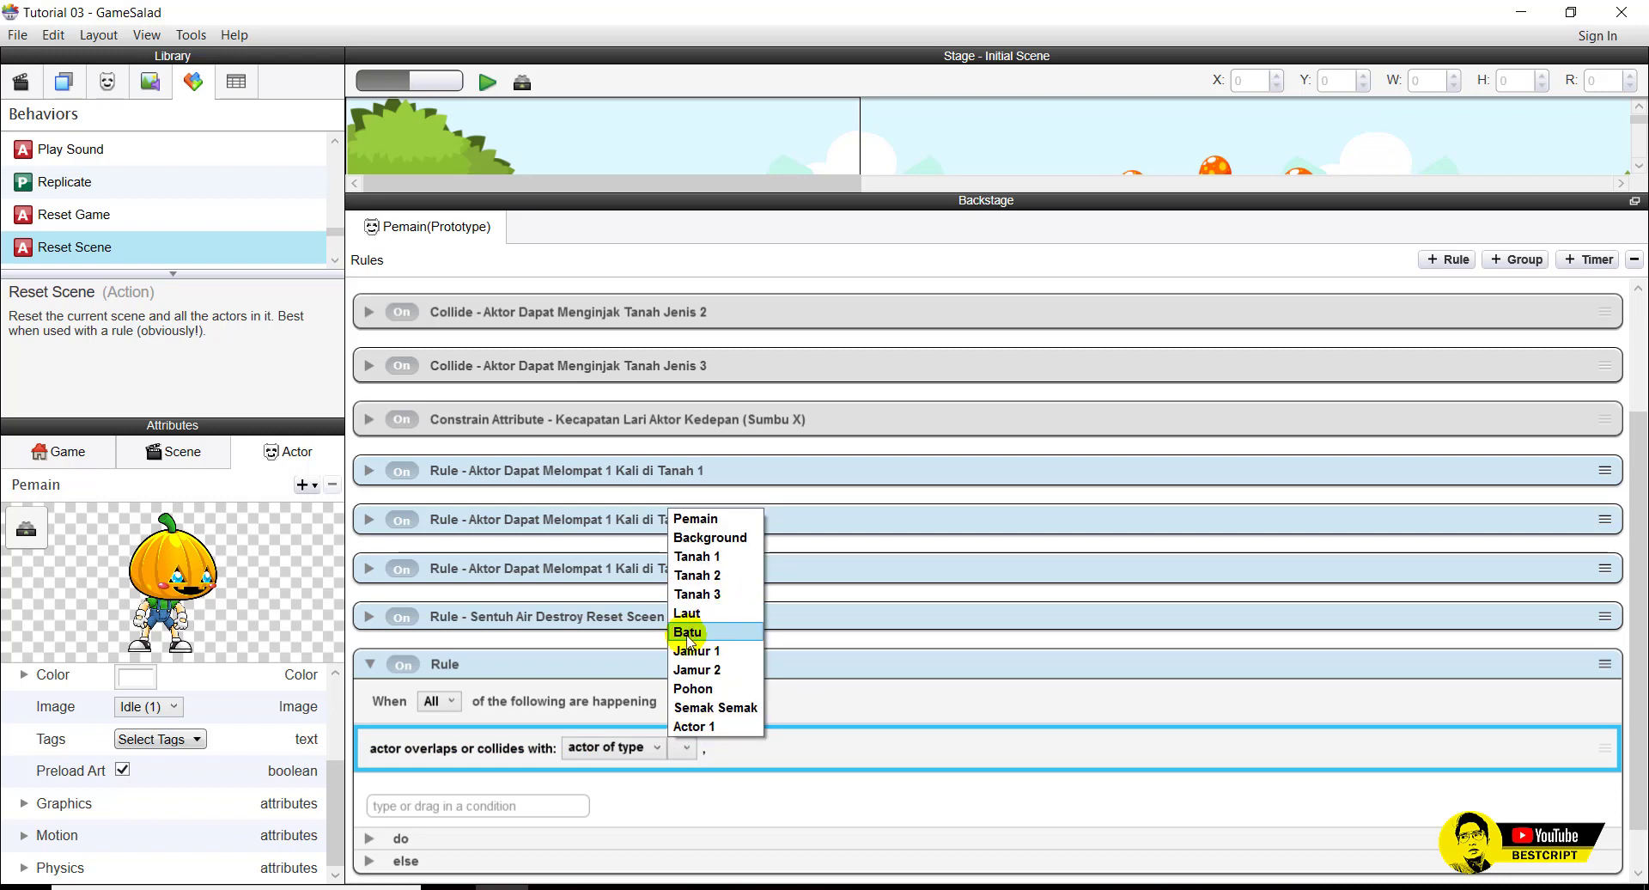
{"action": "left_click", "coordinate": [111, 88]}
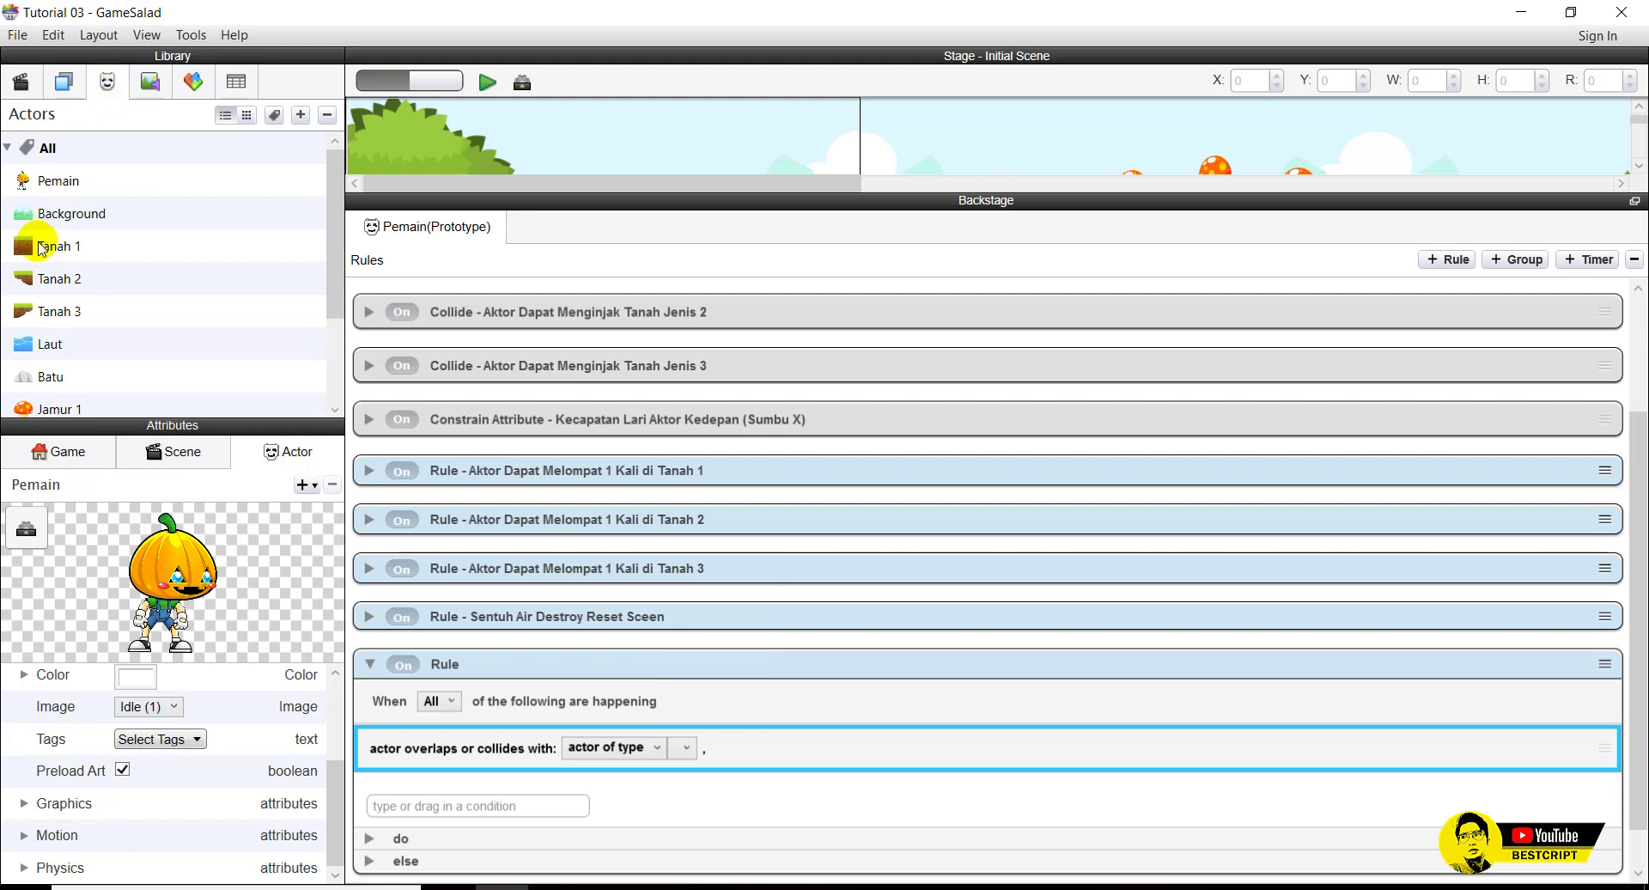
{"action": "left_click", "coordinate": [48, 378]}
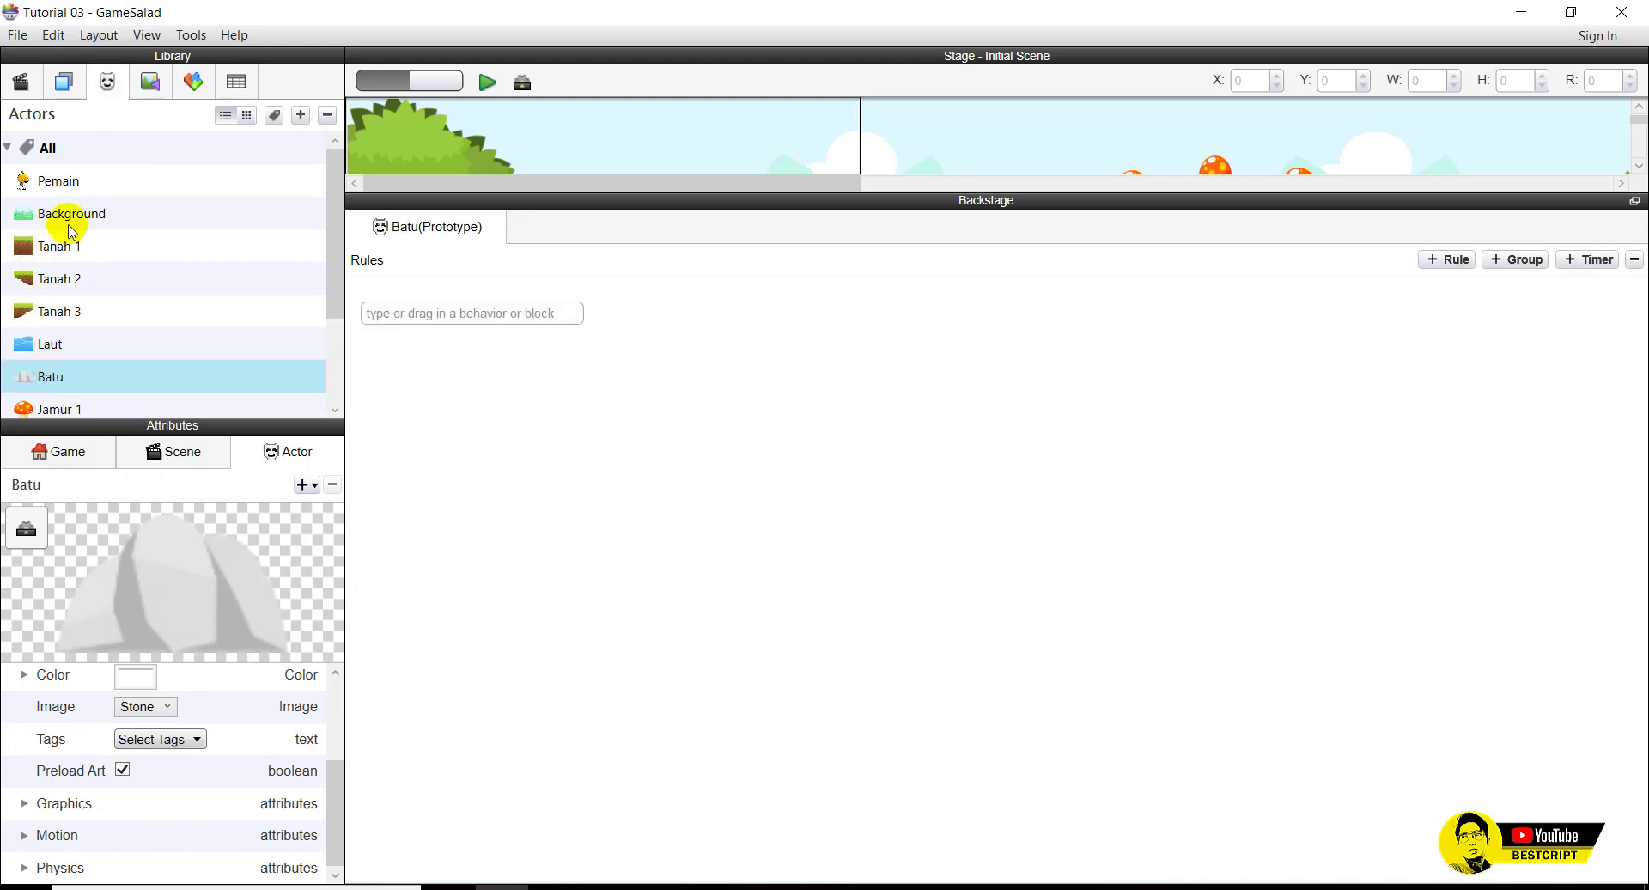
{"action": "left_click", "coordinate": [58, 183]}
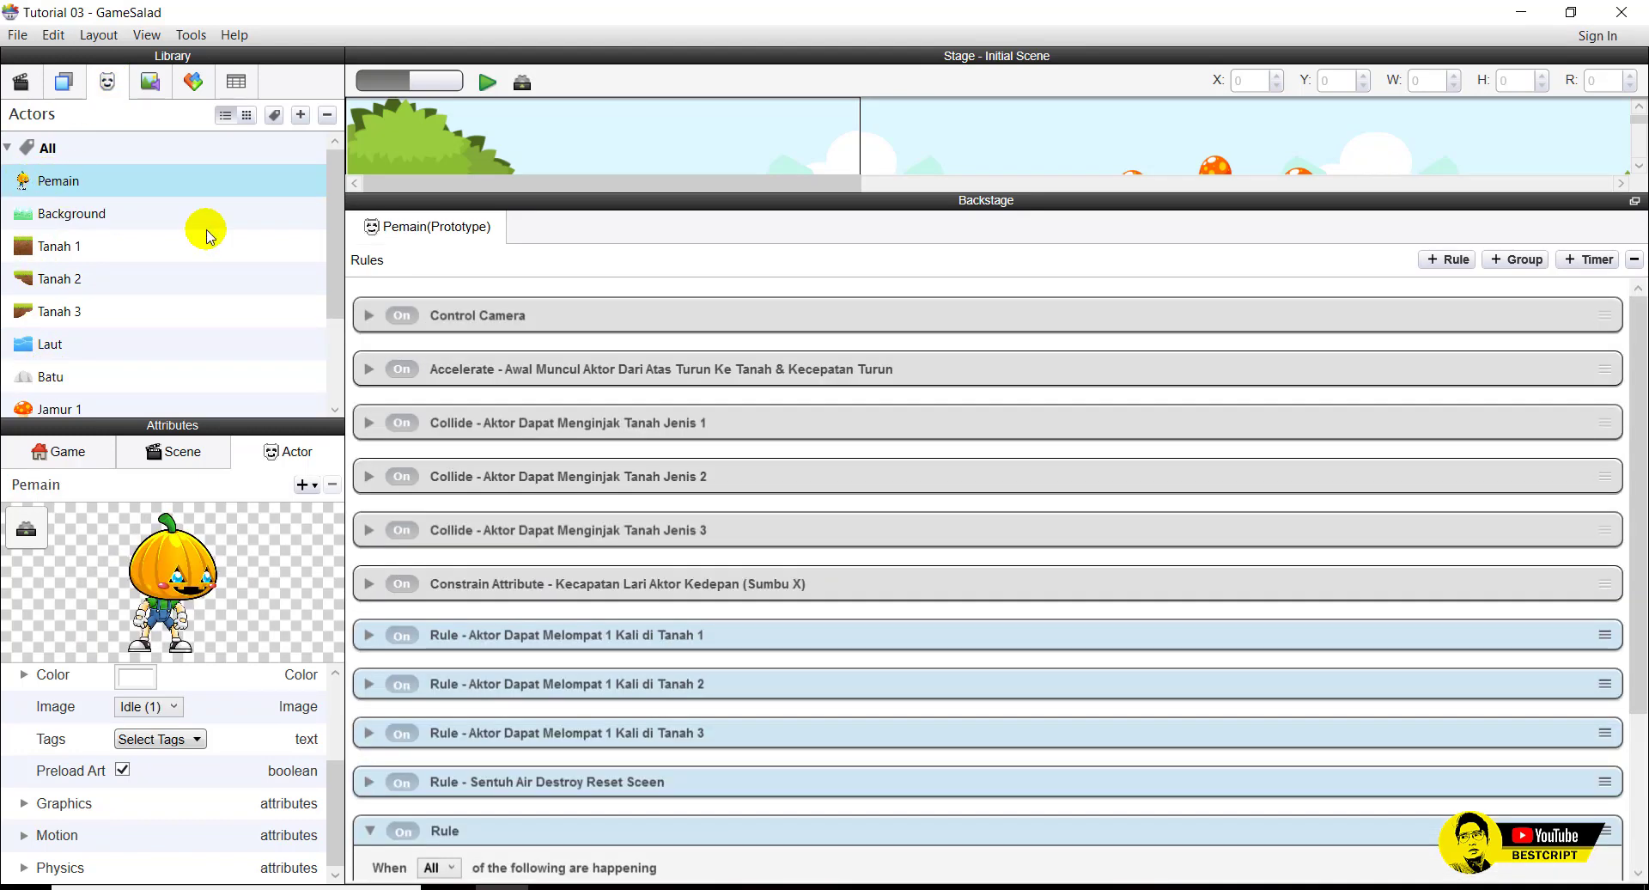
{"action": "scroll", "coordinate": [604, 745], "scroll_direction": "down", "scroll_amount": 3}
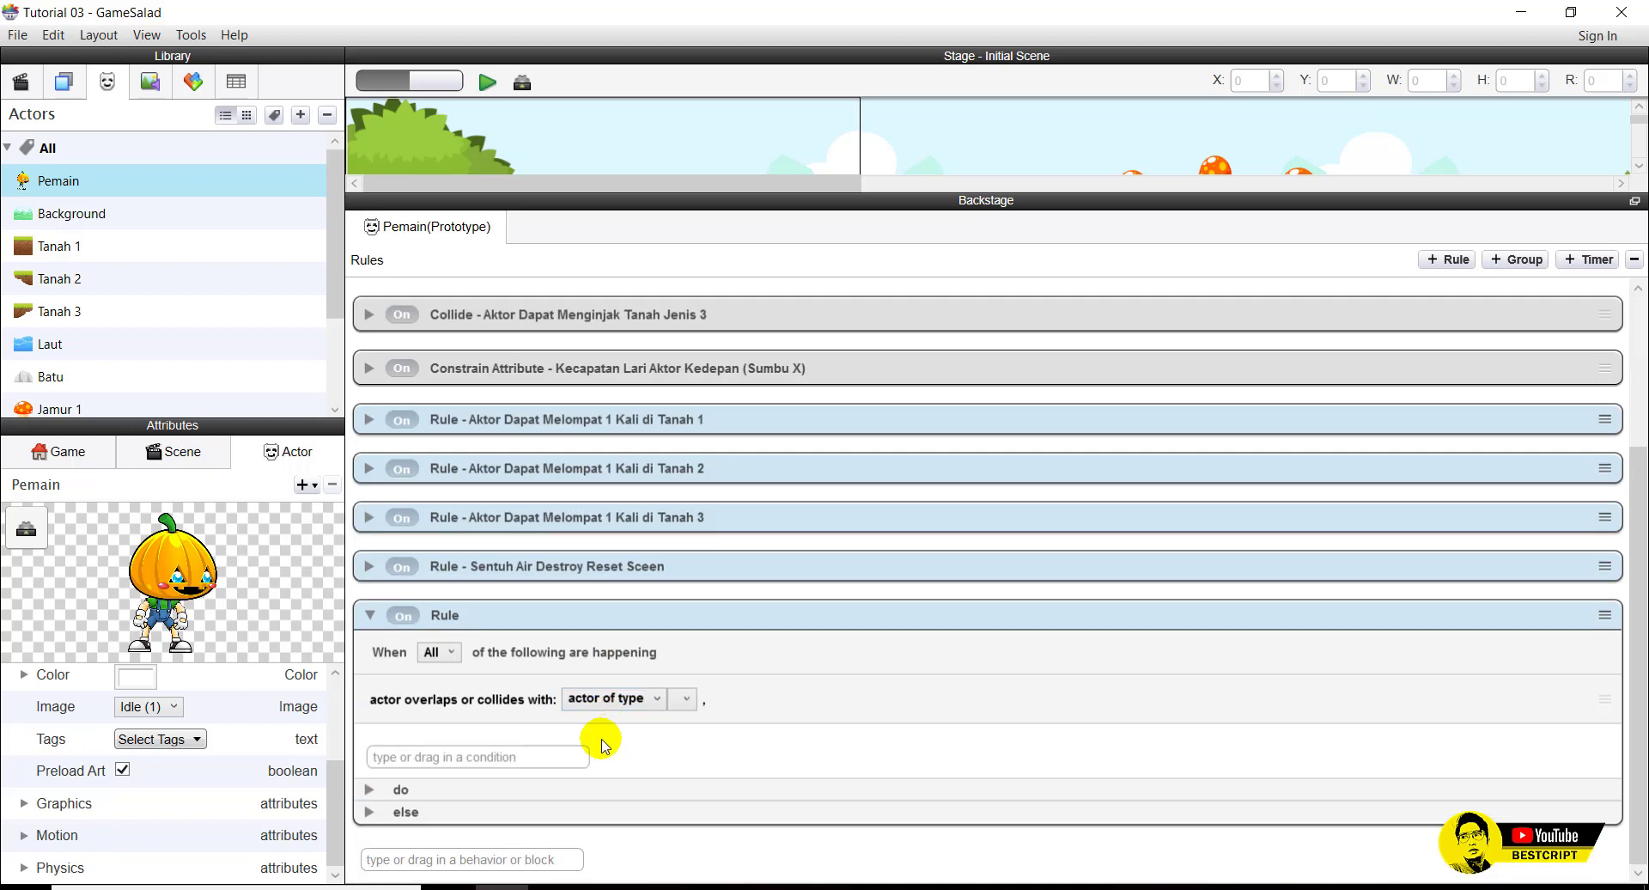
{"action": "left_click", "coordinate": [685, 698]}
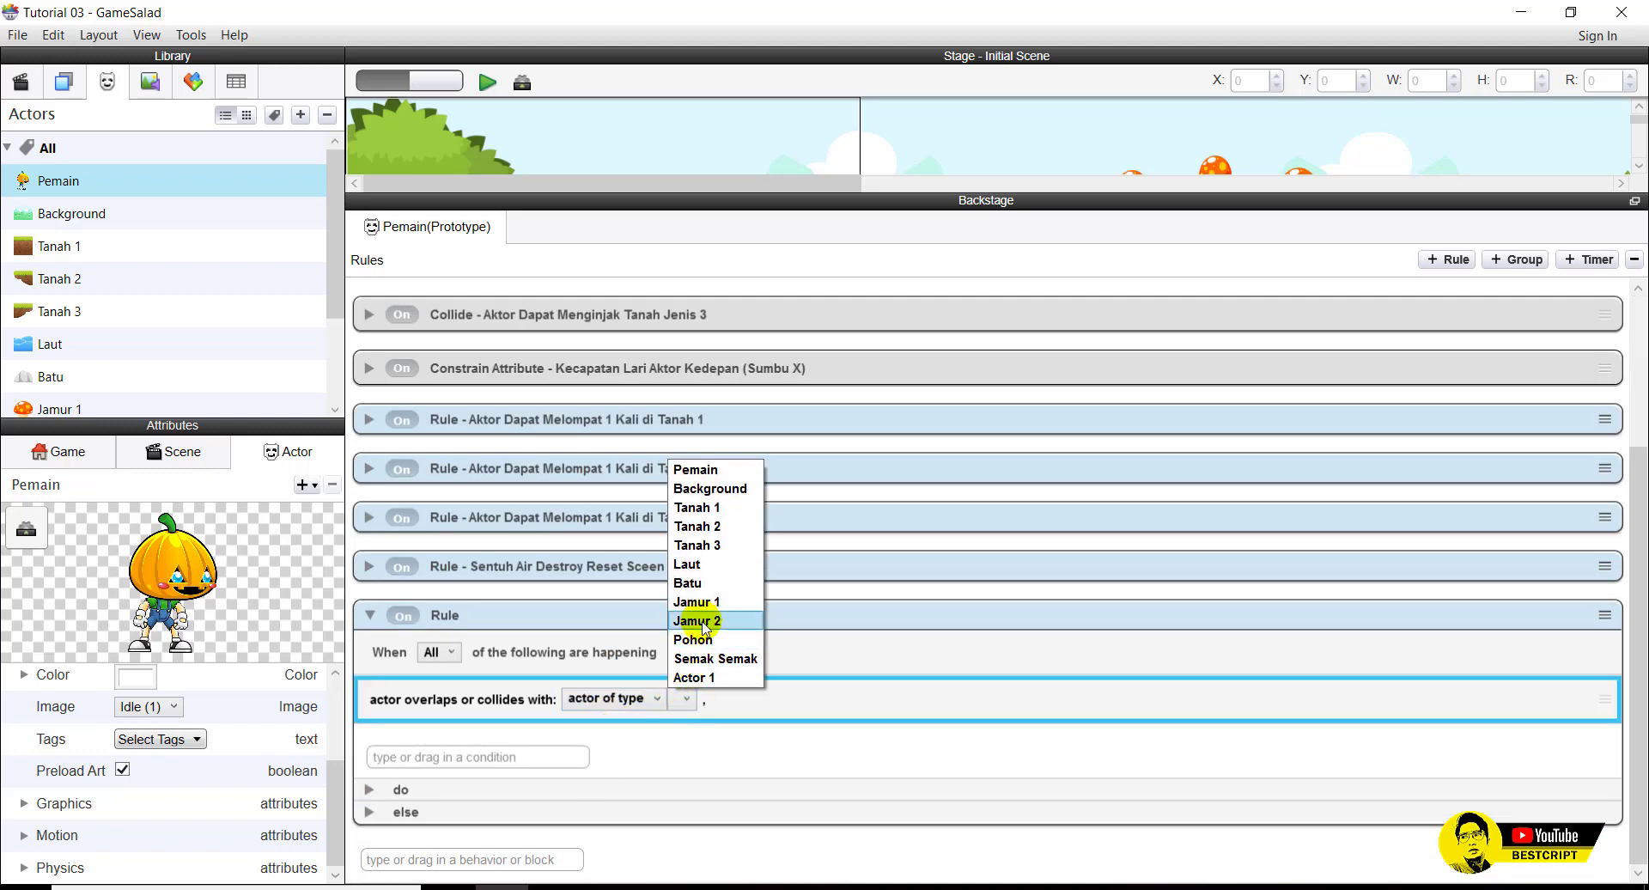
{"action": "left_click", "coordinate": [700, 582]}
Rename the new rule as "Rule - Sentuh Batu Destroy Reset Sceen".
{"action": "double_click", "coordinate": [447, 615]}
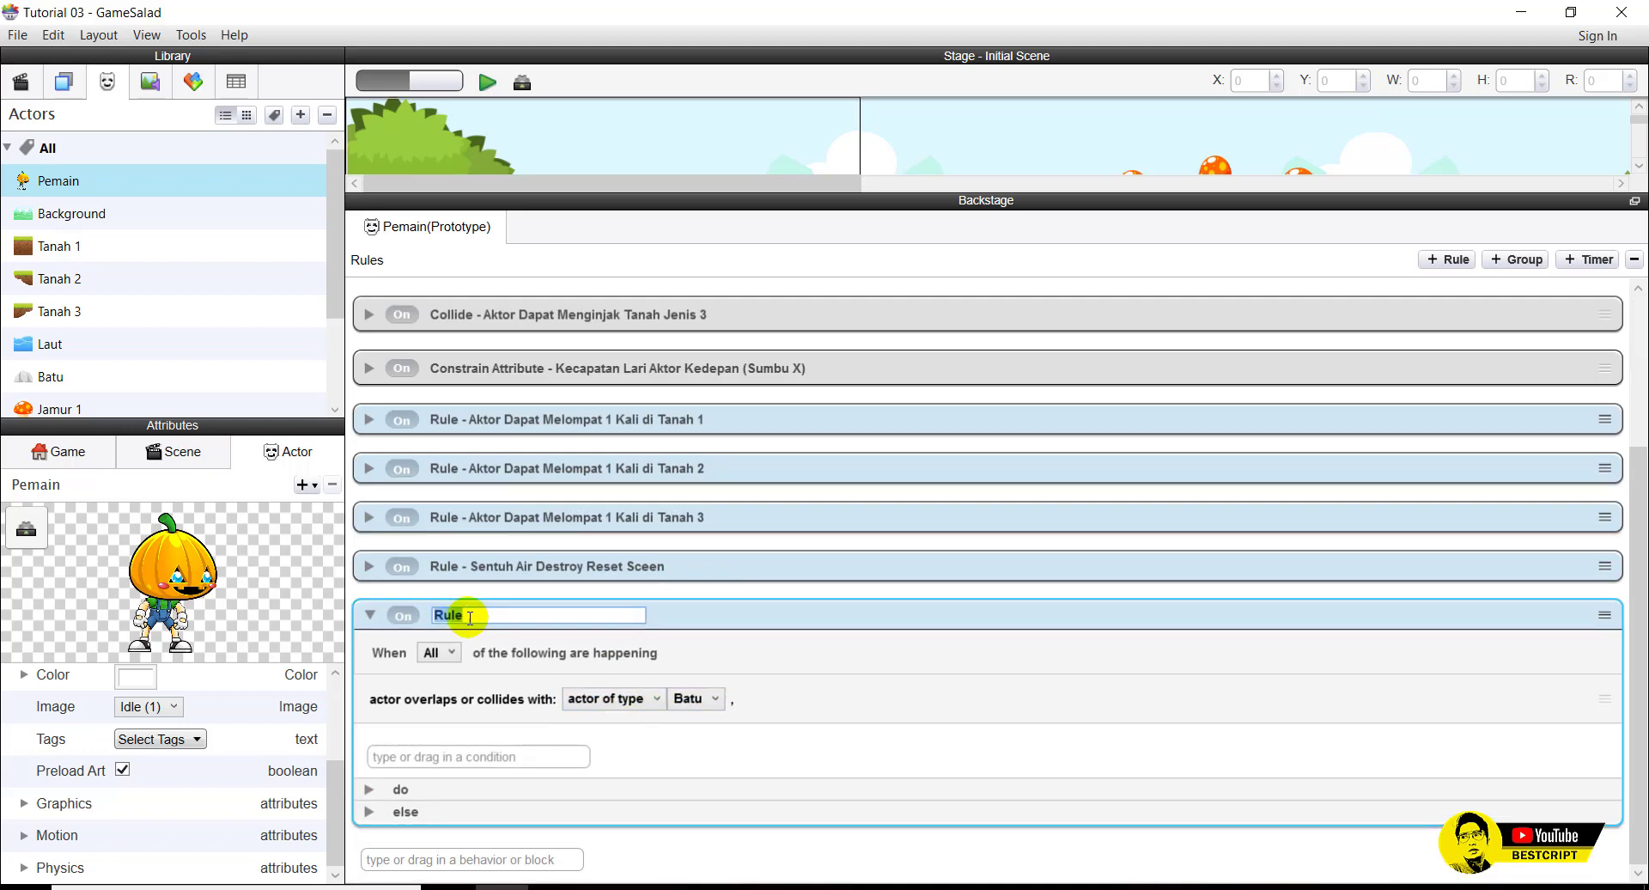
{"action": "type", "text": "- Sentuh Batu Destroy Reset S"}
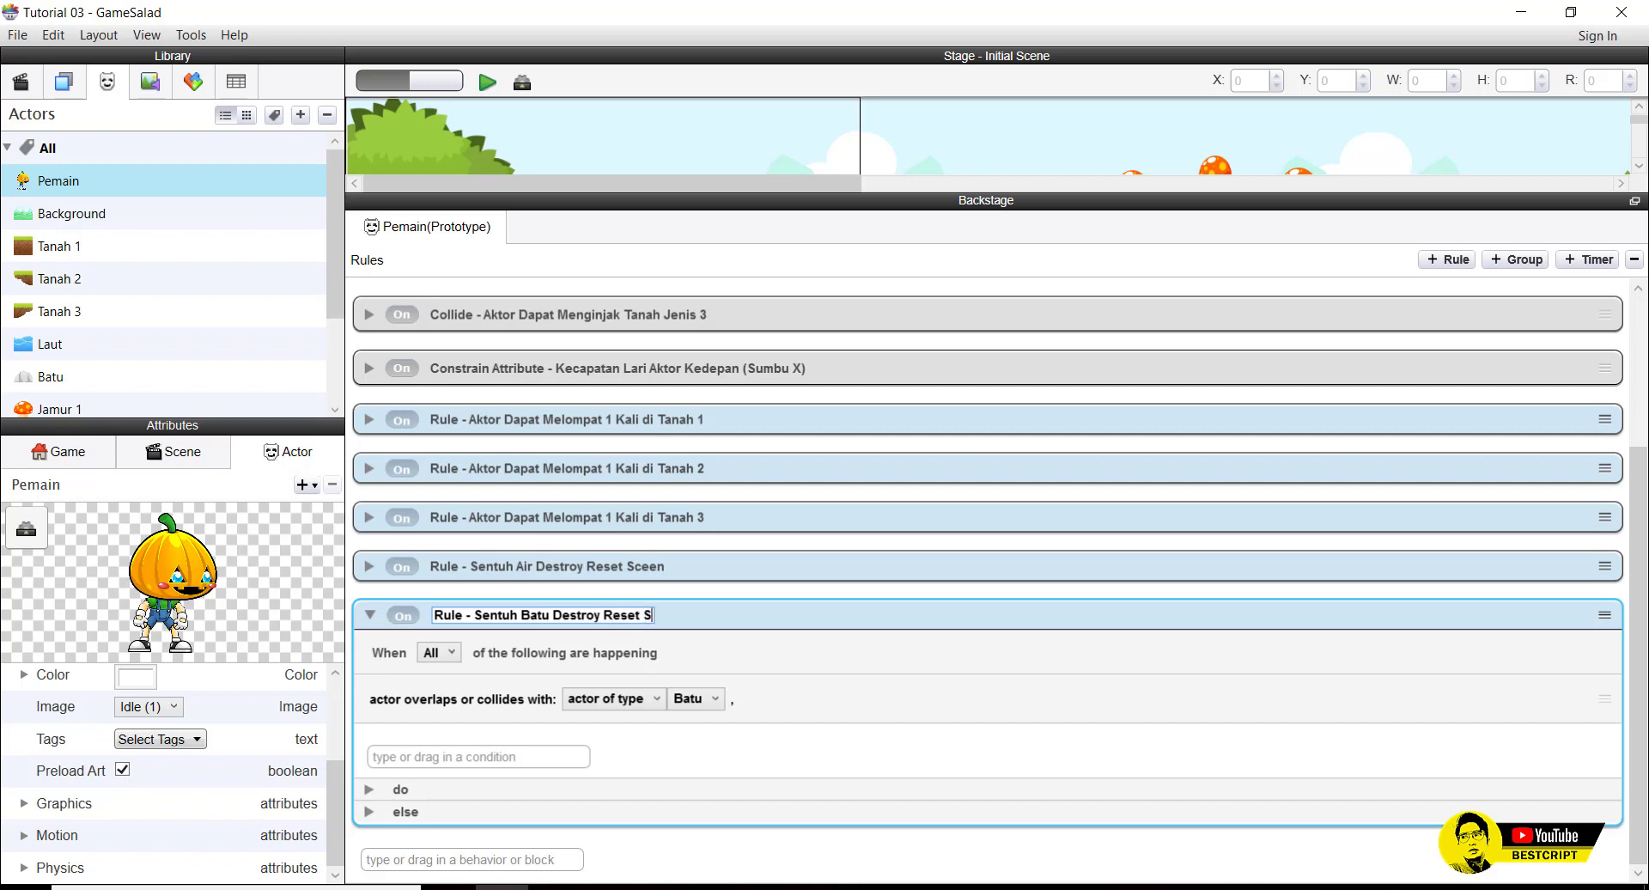
{"action": "key", "text": "Return"}
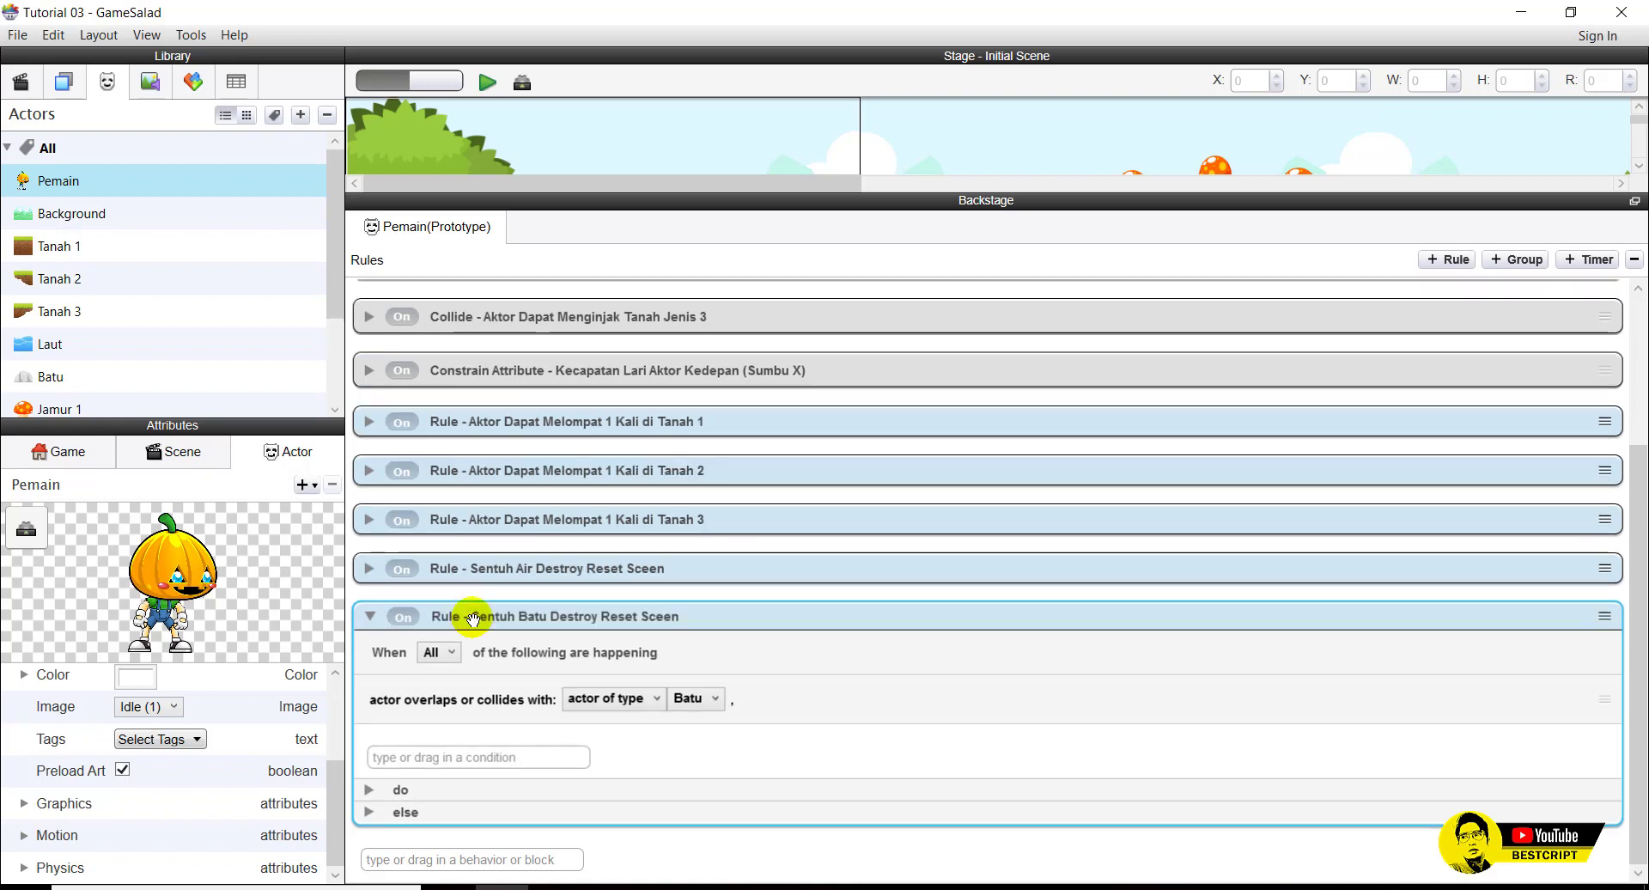
Preview the scene to watch Pemain run past the stone and return to the editor.
{"action": "left_click", "coordinate": [486, 83]}
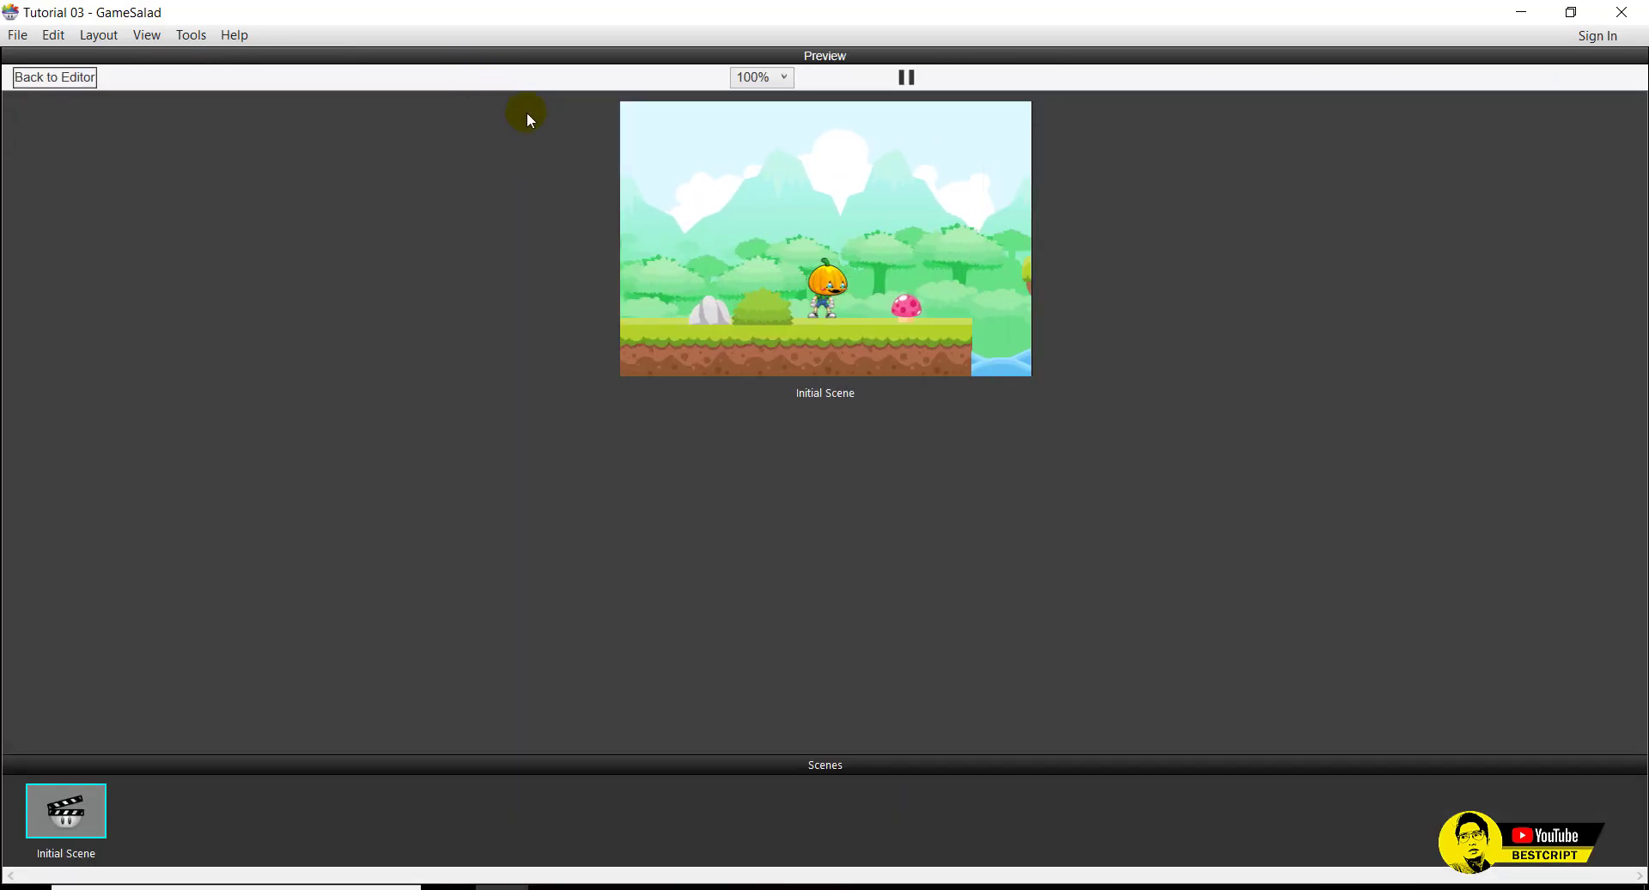
{"action": "left_click", "coordinate": [74, 77]}
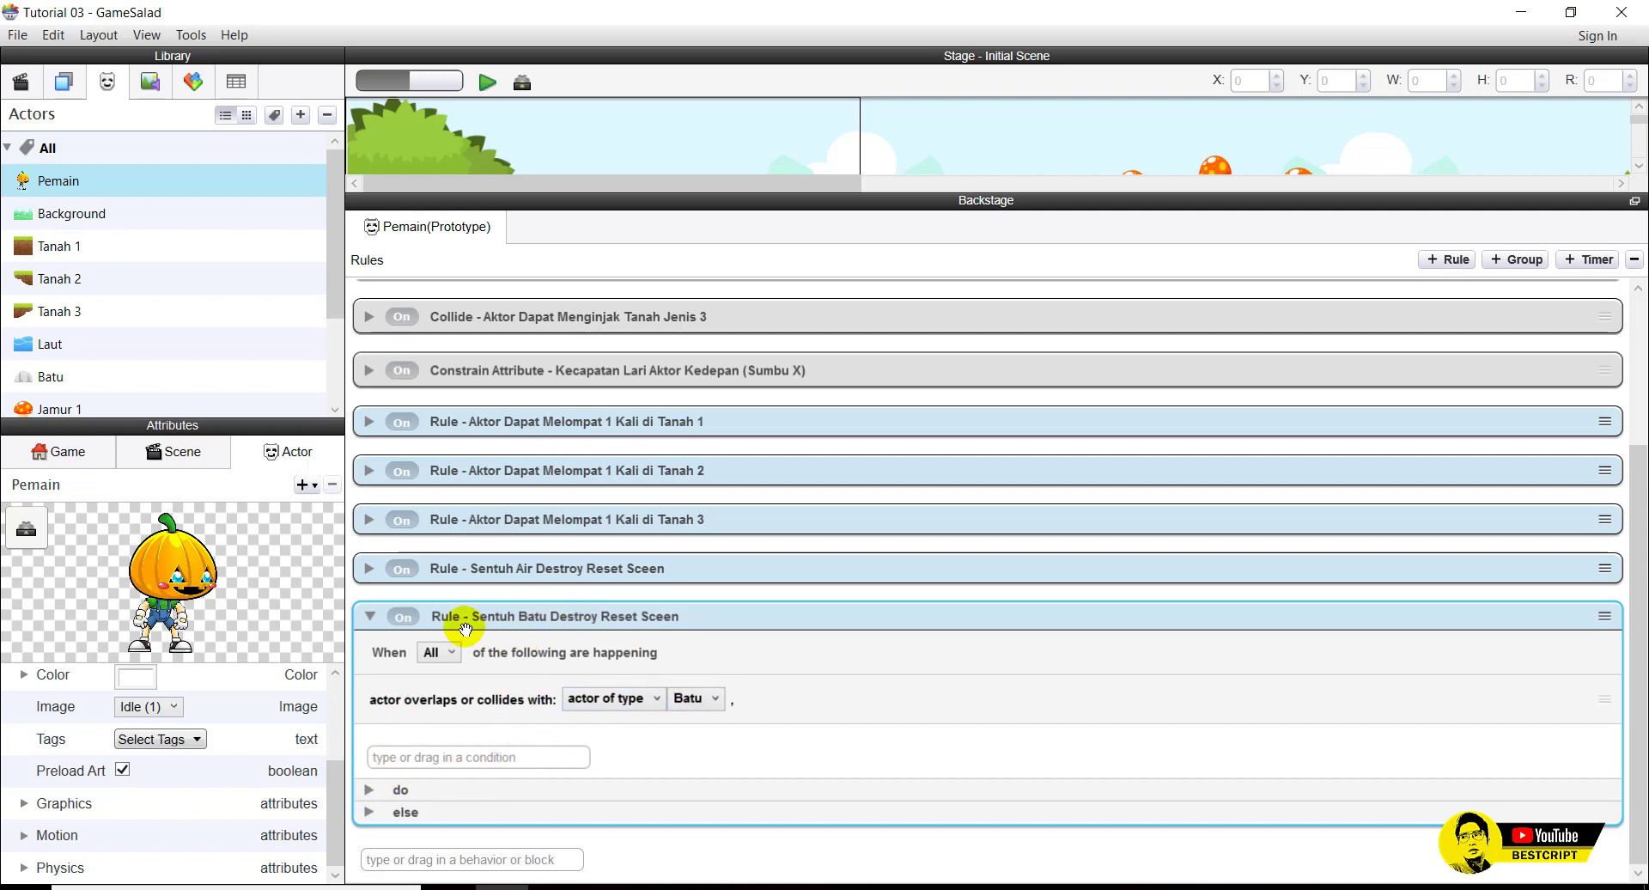
Add the Destroy and Reset Scene behaviors to the do section of the Sentuh Batu rule.
{"action": "left_click", "coordinate": [369, 789]}
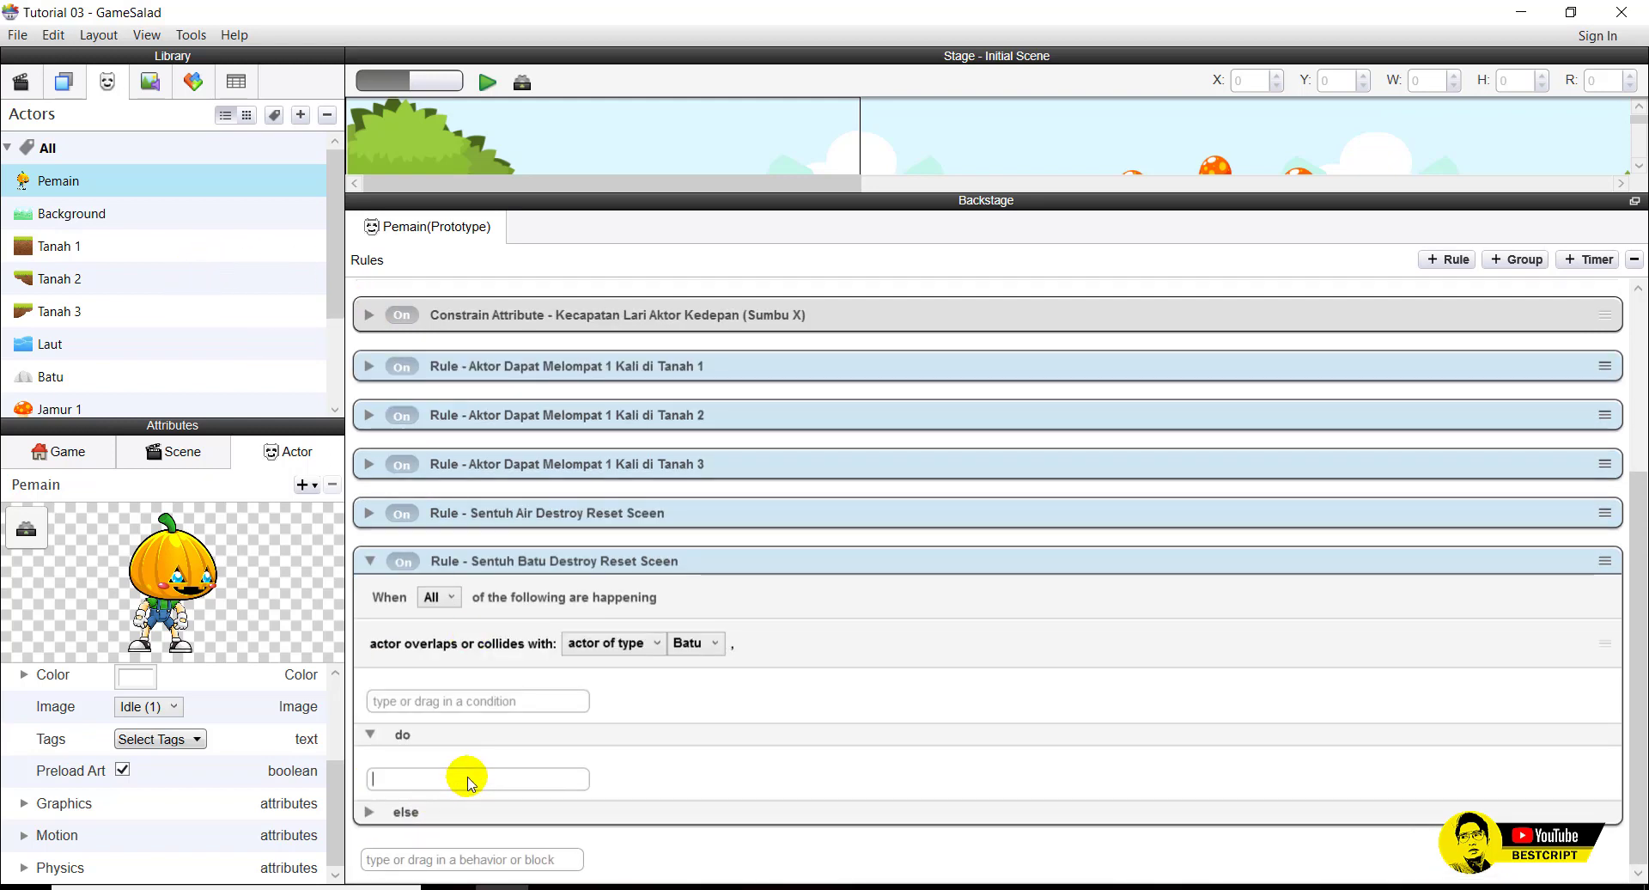
{"action": "type", "text": "destroy"}
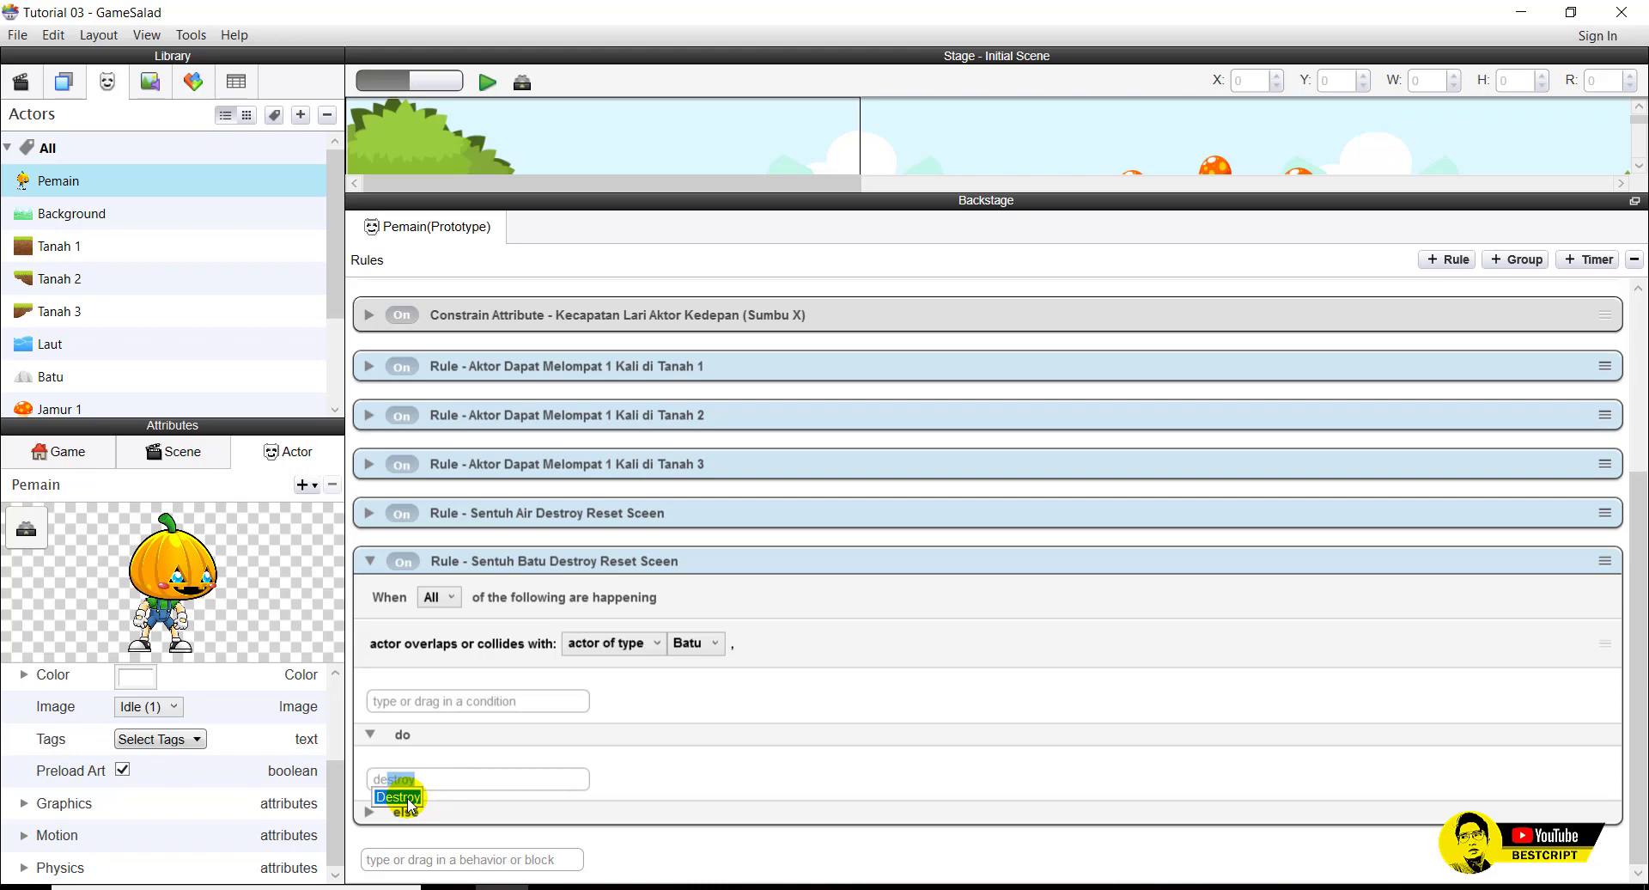
{"action": "left_click", "coordinate": [409, 806]}
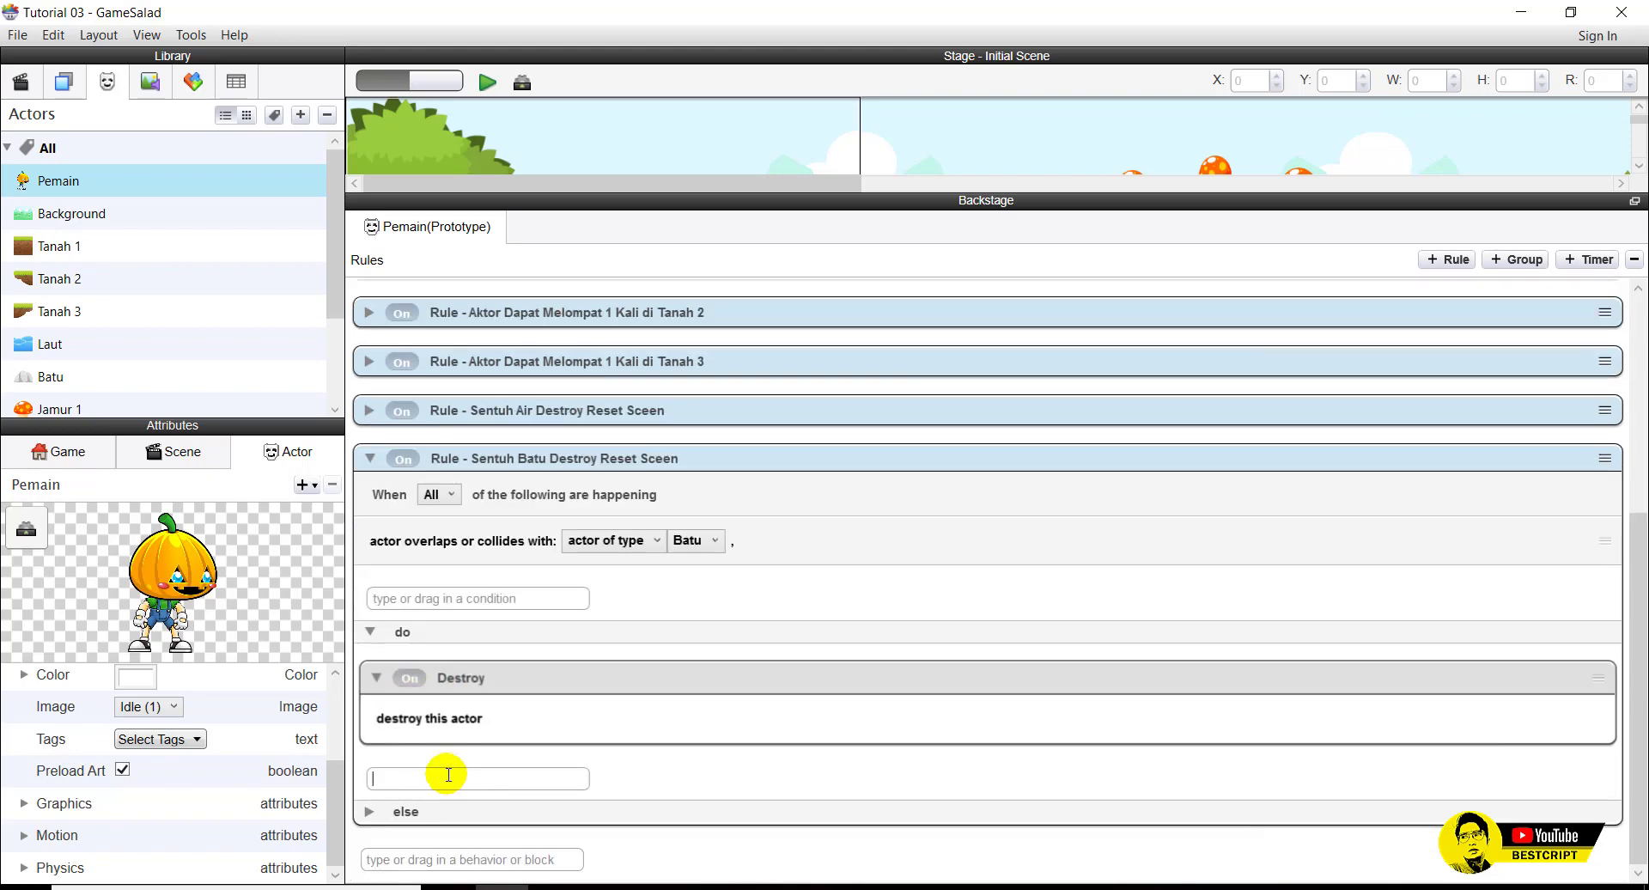
{"action": "type", "text": "replicate"}
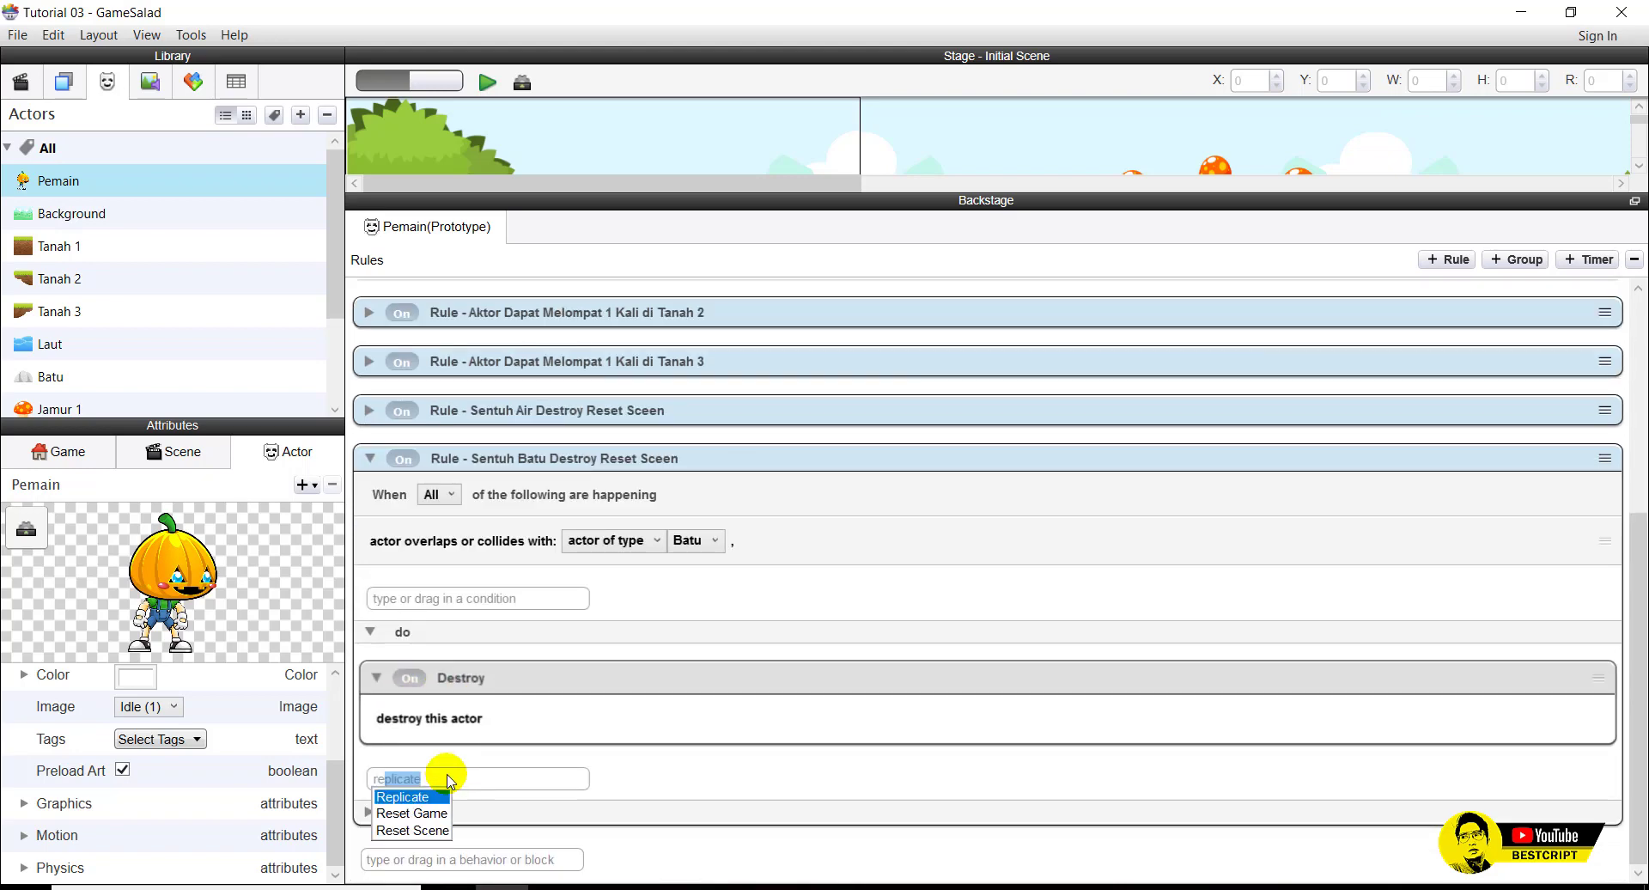
{"action": "left_click", "coordinate": [433, 831]}
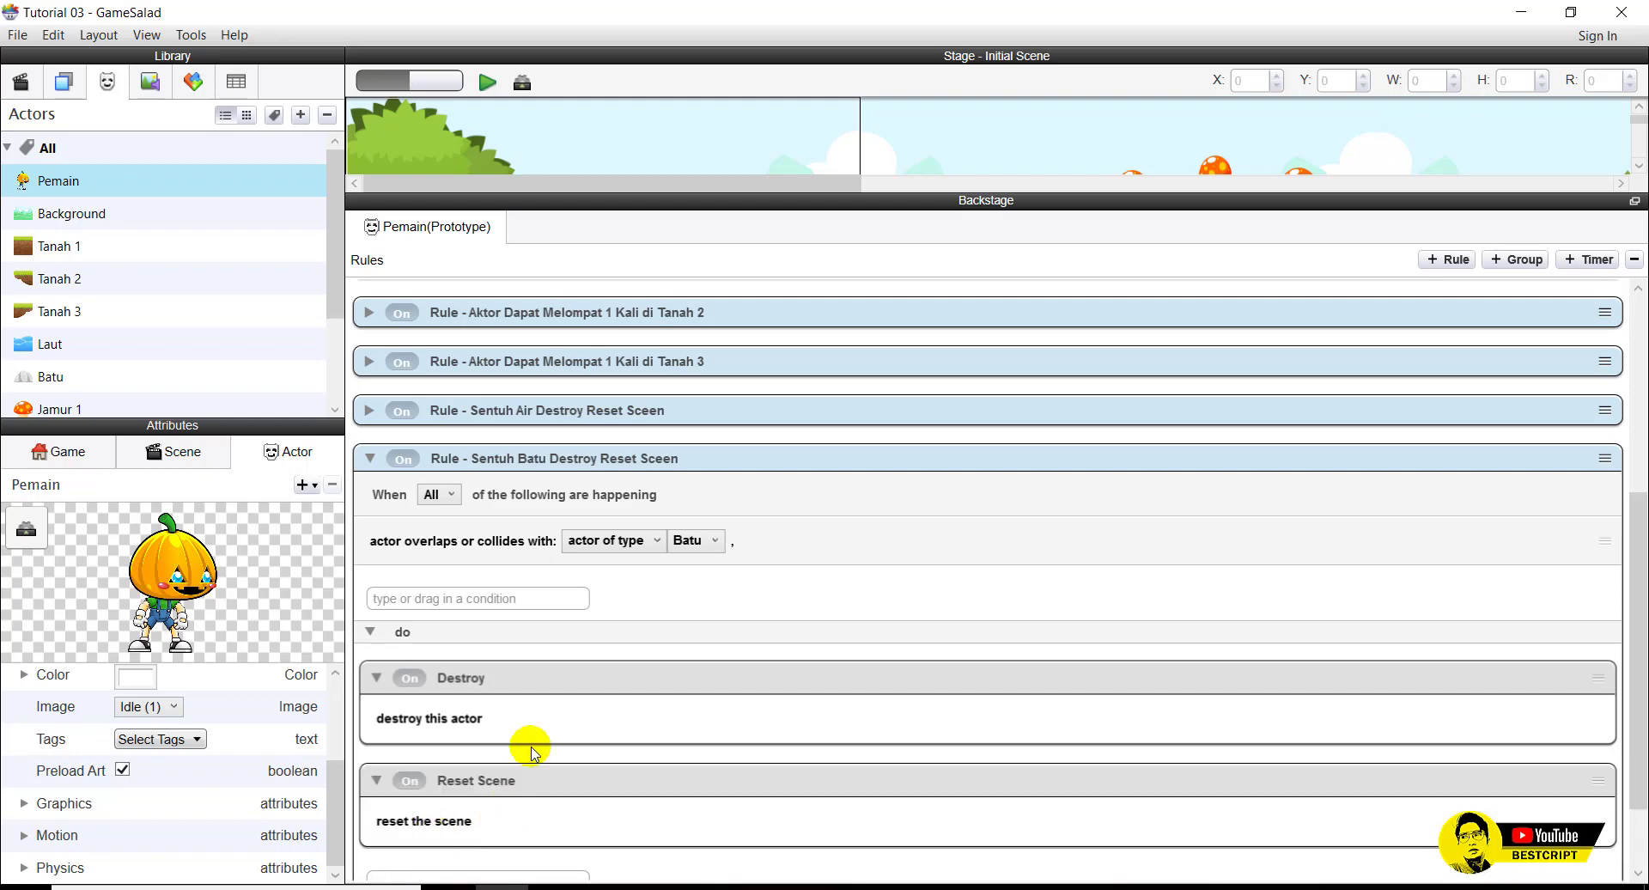
Preview the scene to test Pemain hitting and jumping over the stone, and return to the editor.
{"action": "left_click", "coordinate": [486, 82]}
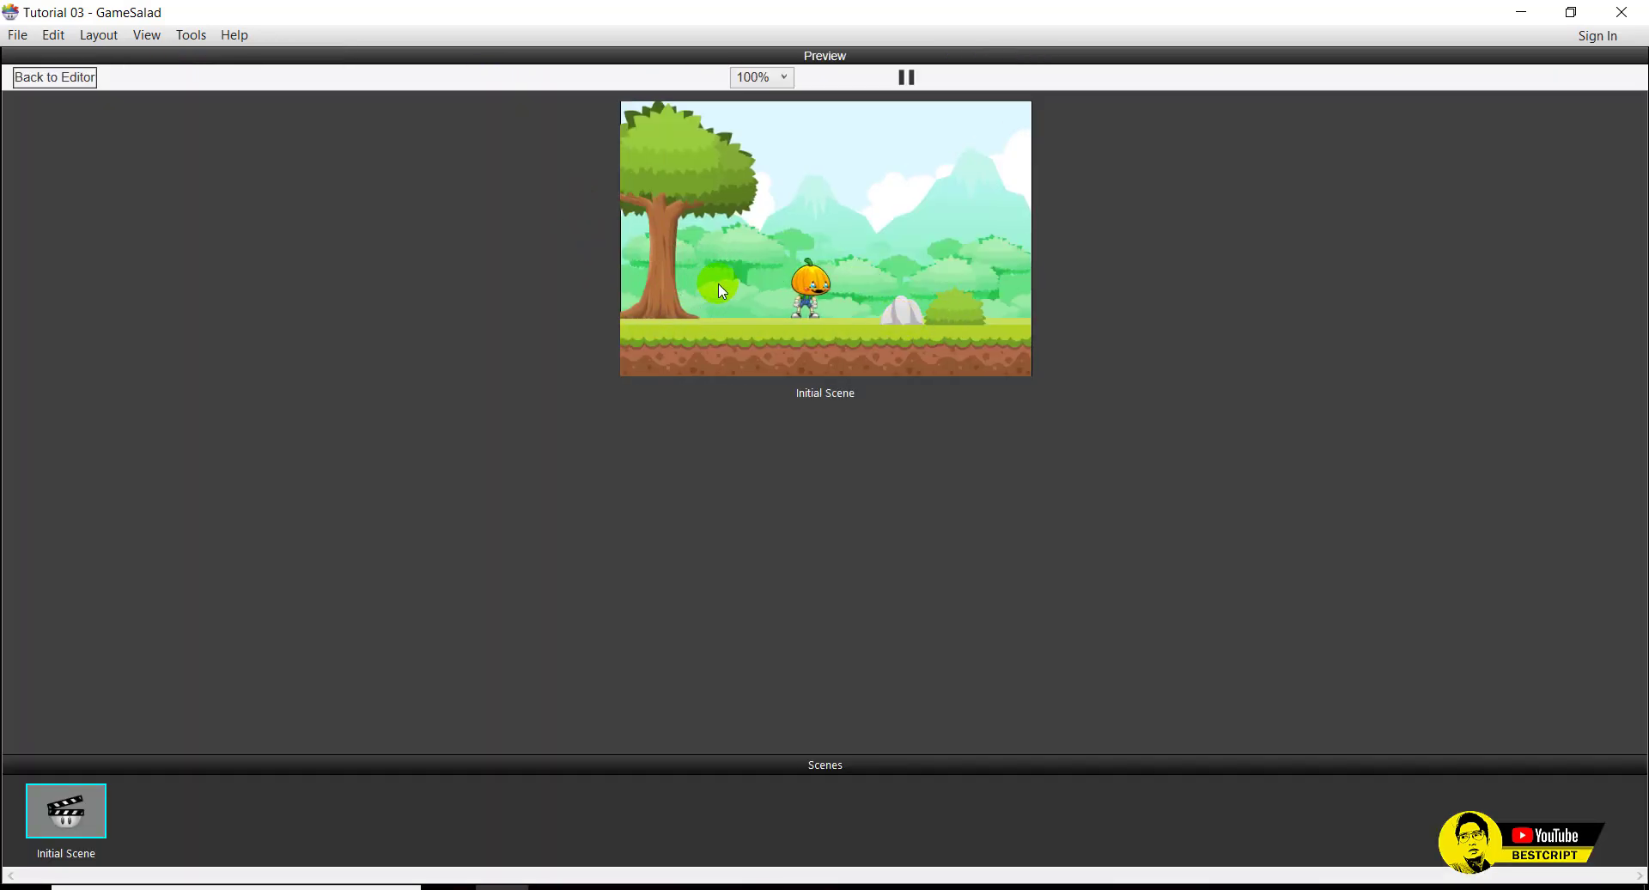
{"action": "left_click", "coordinate": [753, 292]}
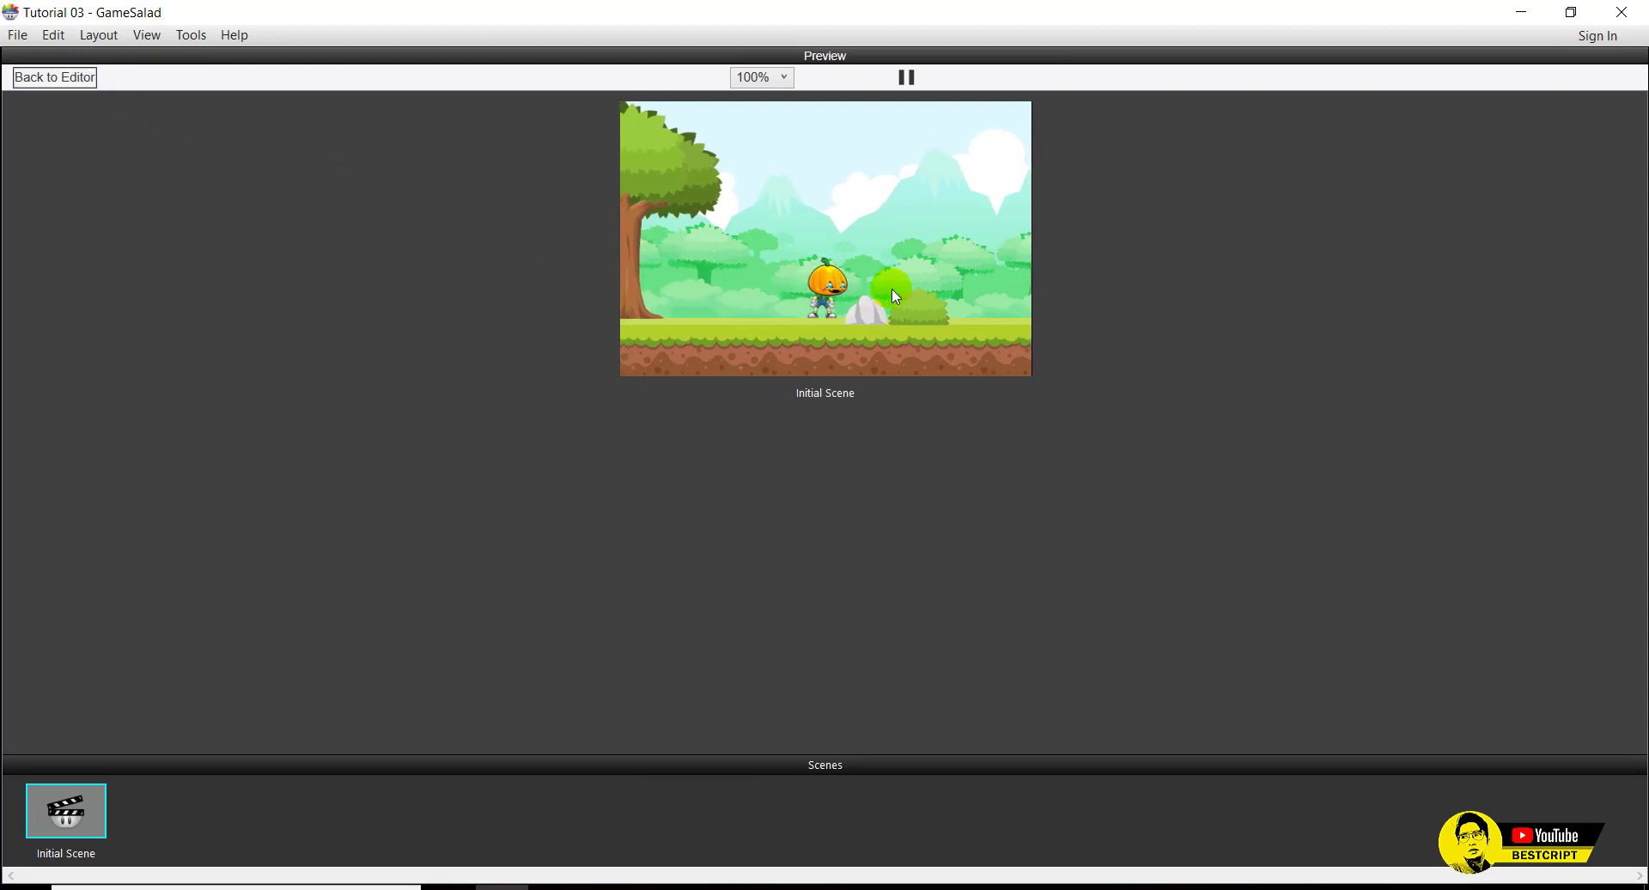
{"action": "left_click", "coordinate": [908, 318]}
{"action": "left_click", "coordinate": [910, 318]}
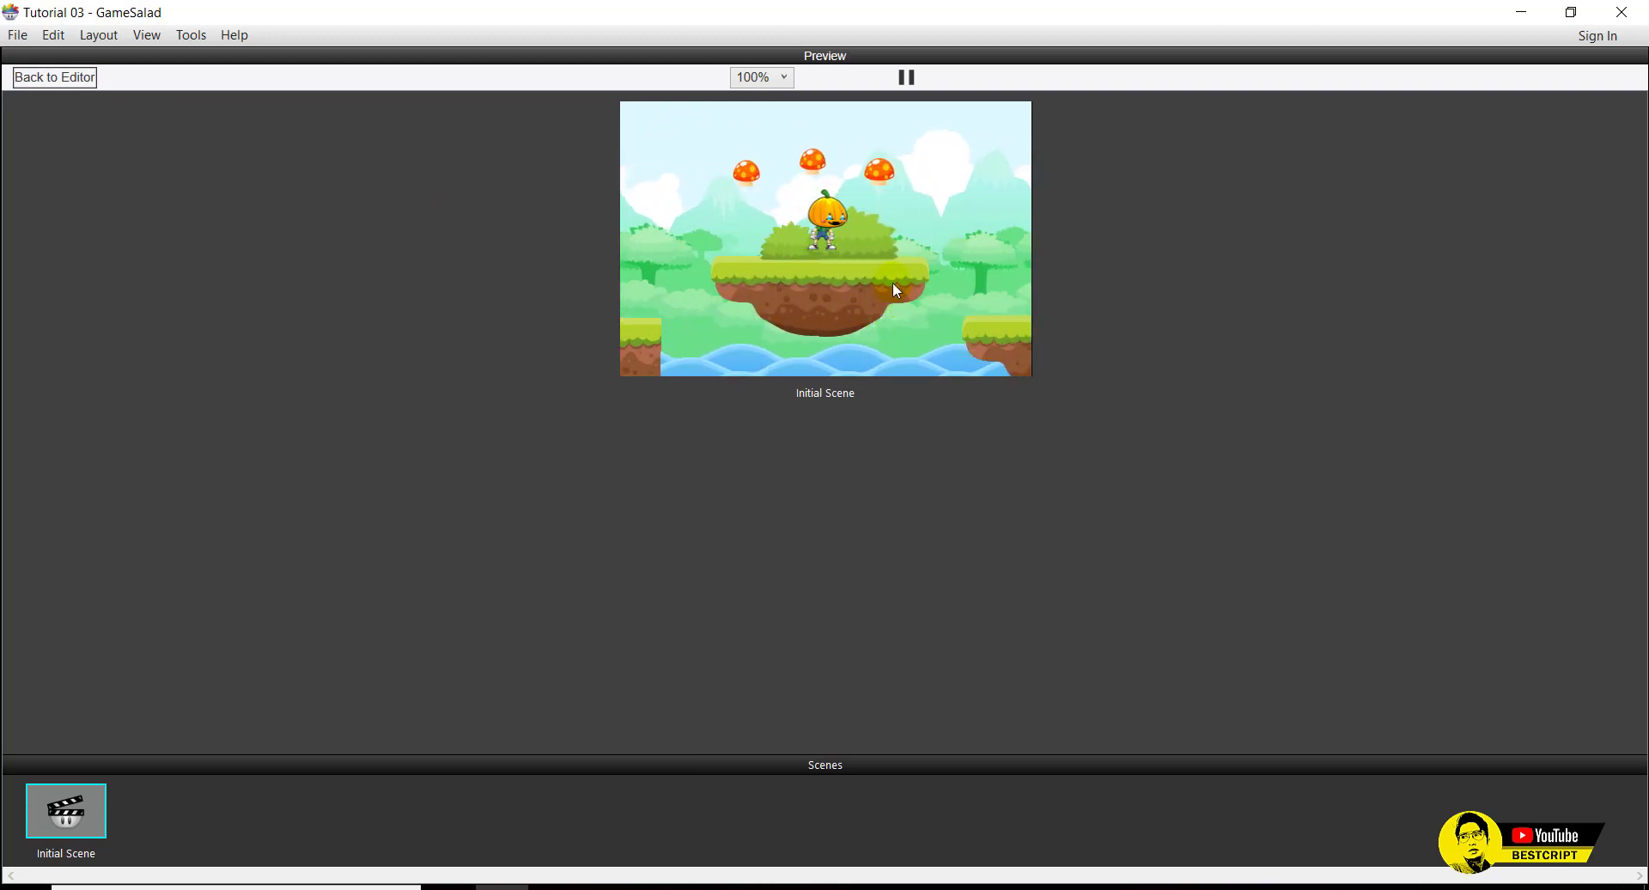
{"action": "left_click", "coordinate": [55, 77]}
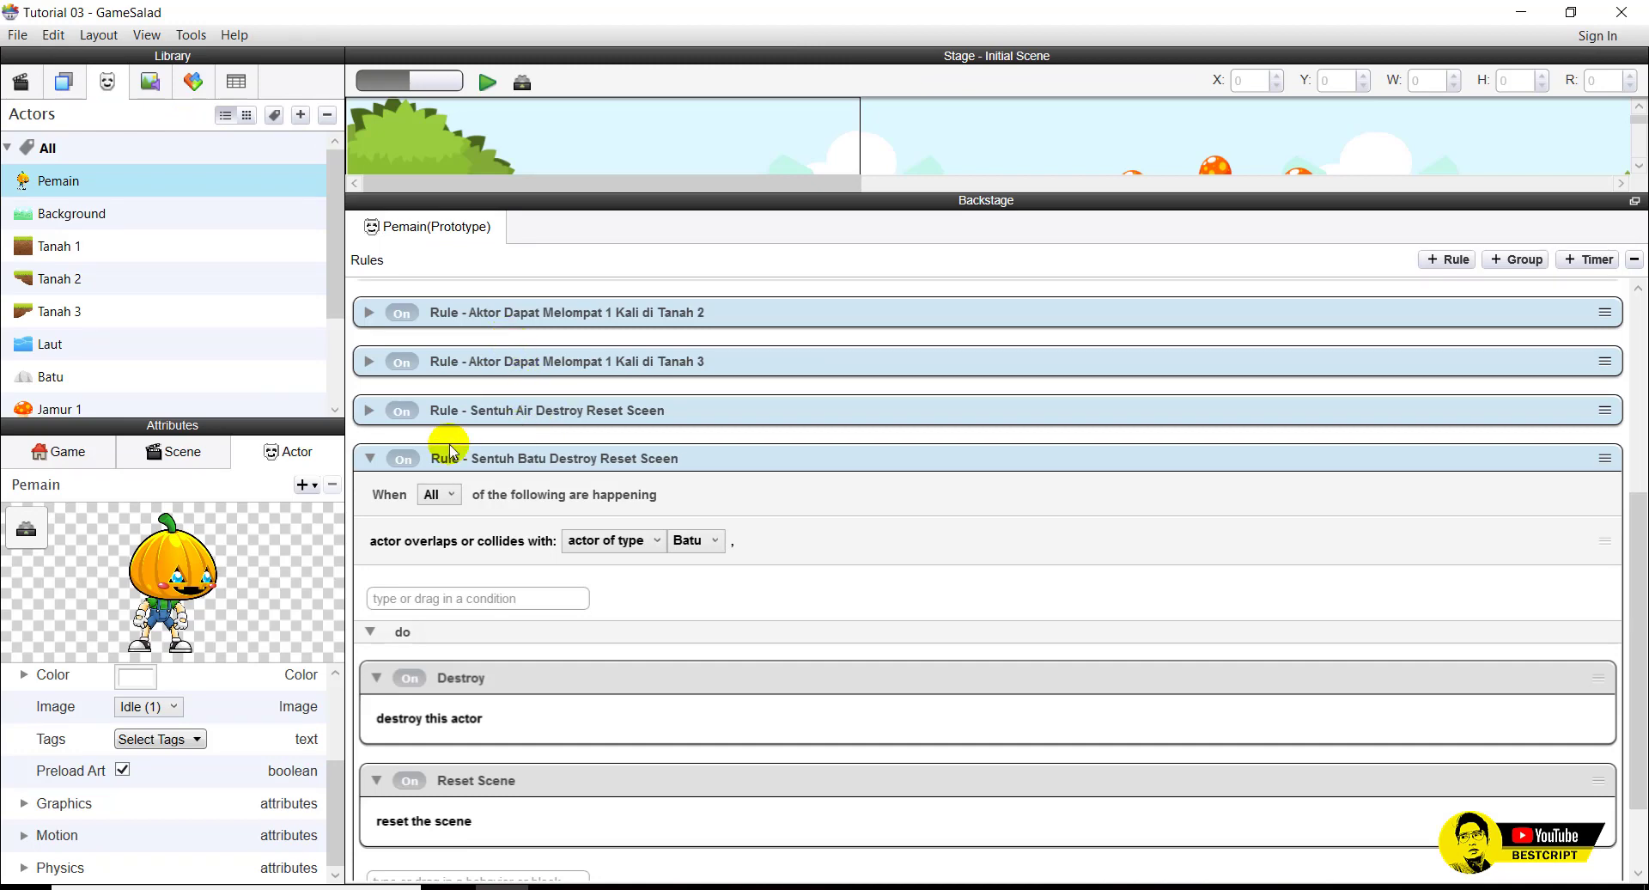
Collapse the Sentuh Batu rule and check Tanah 1's rules before returning to Pemain's rule list.
{"action": "left_click", "coordinate": [372, 459]}
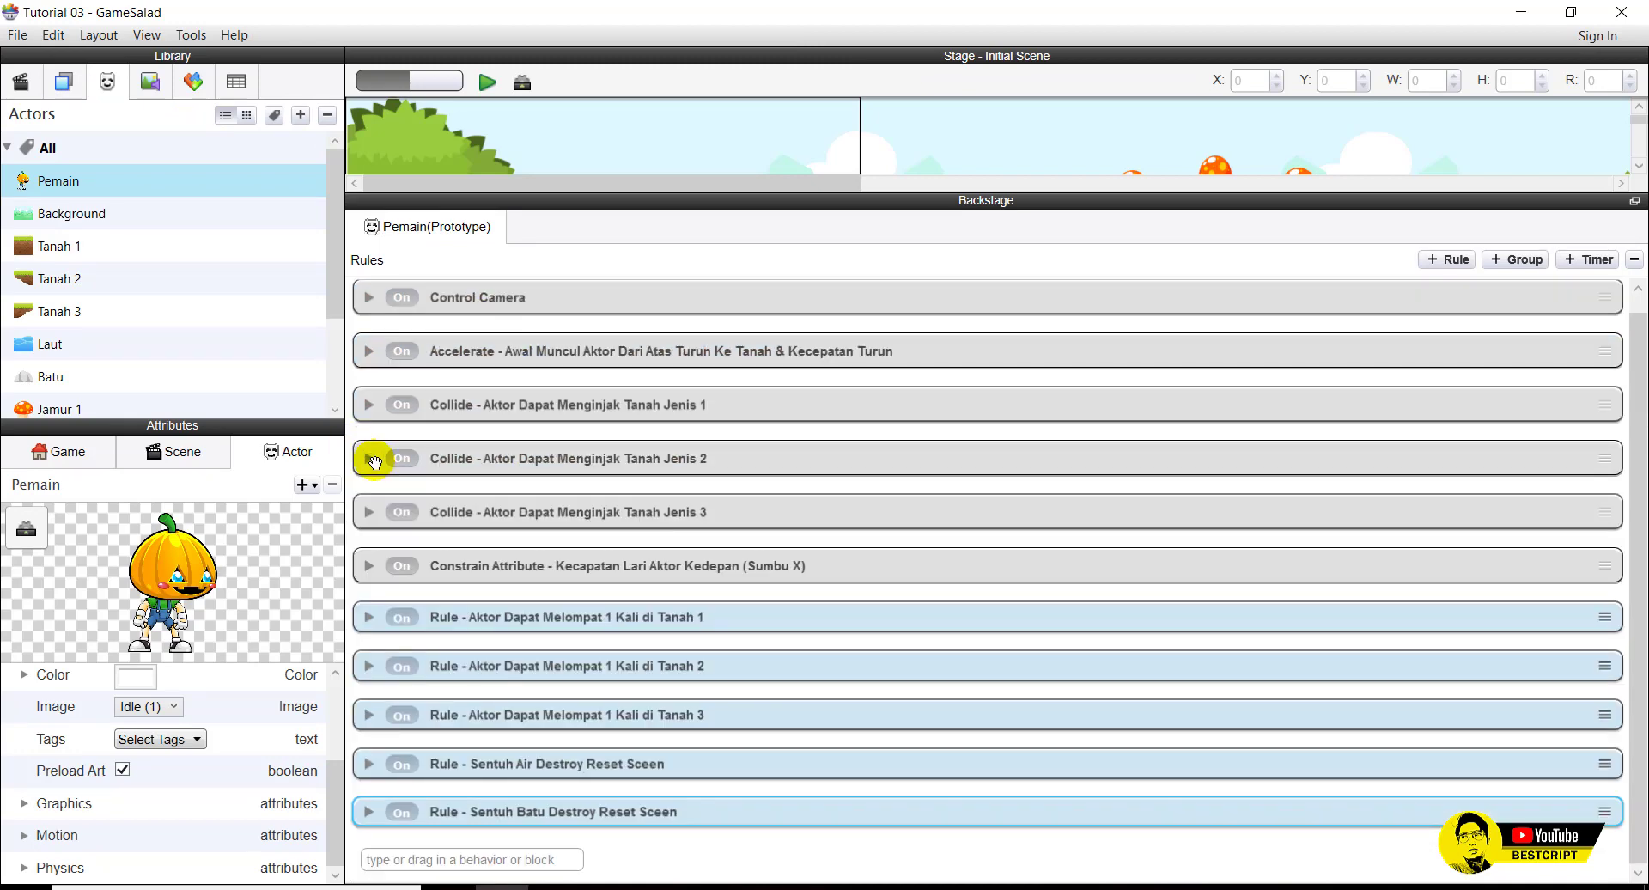
{"action": "scroll", "coordinate": [478, 338], "scroll_direction": "up", "scroll_amount": 1}
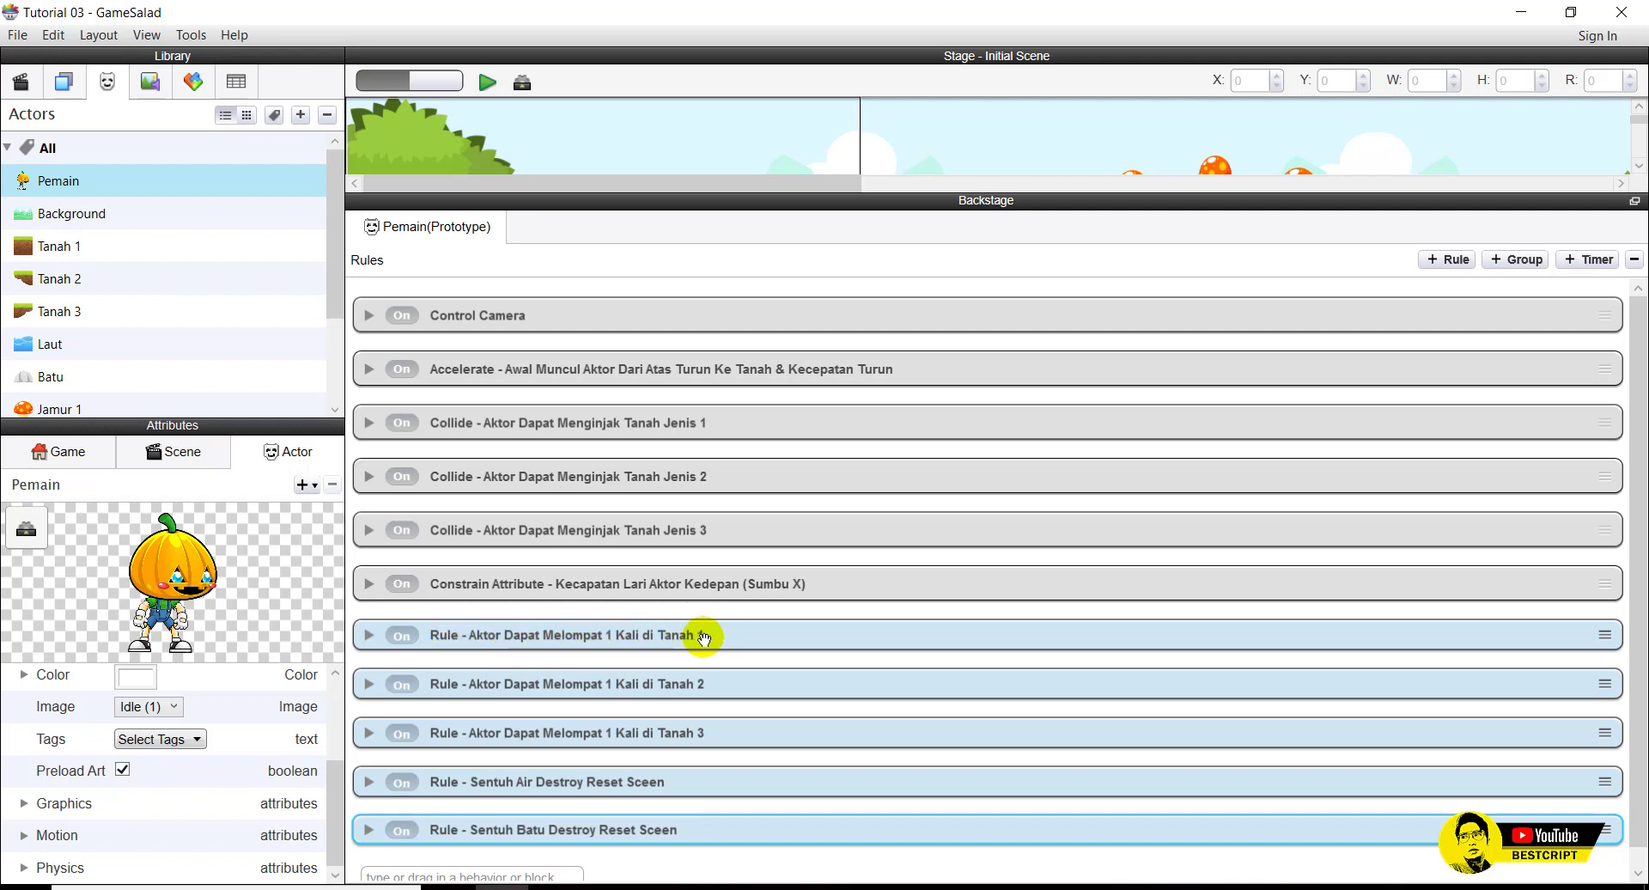
{"action": "left_click", "coordinate": [56, 247]}
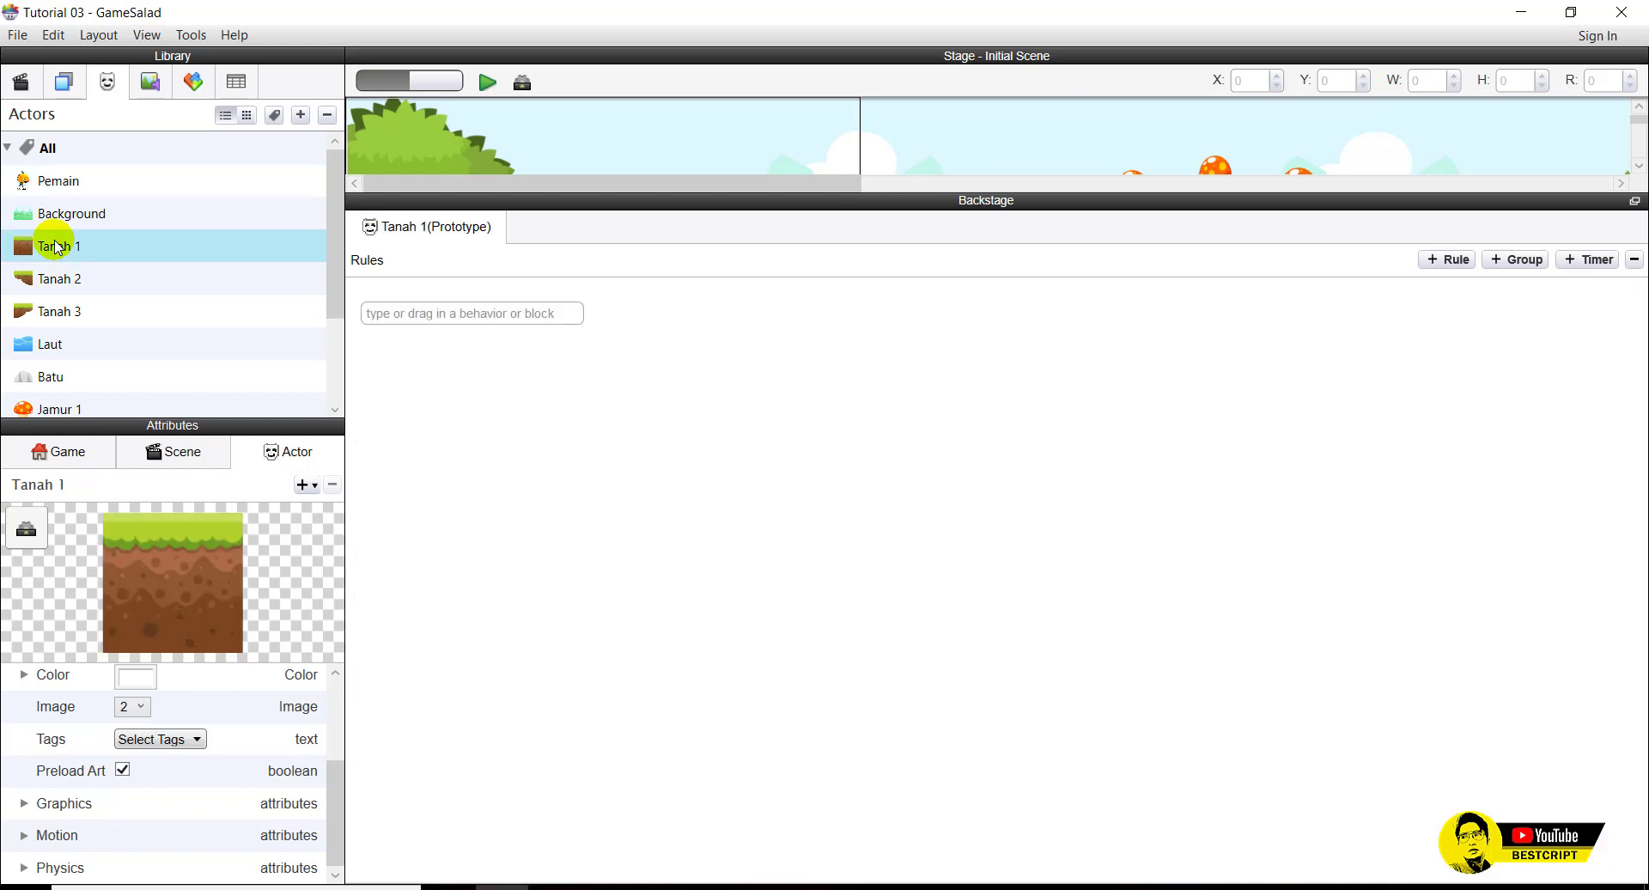
{"action": "left_click", "coordinate": [56, 182]}
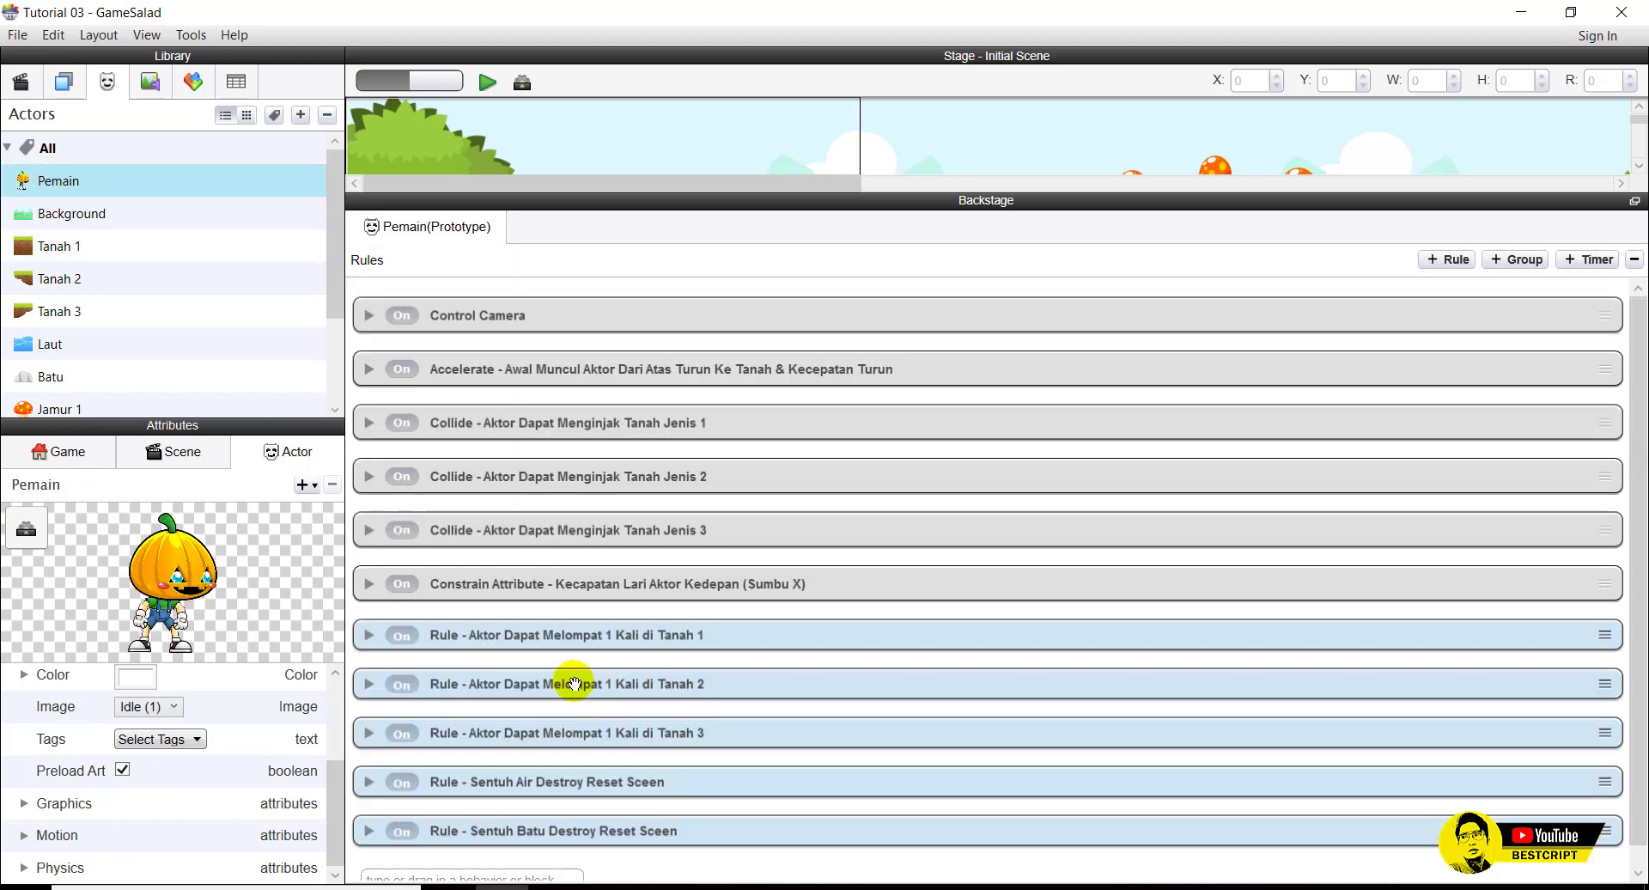
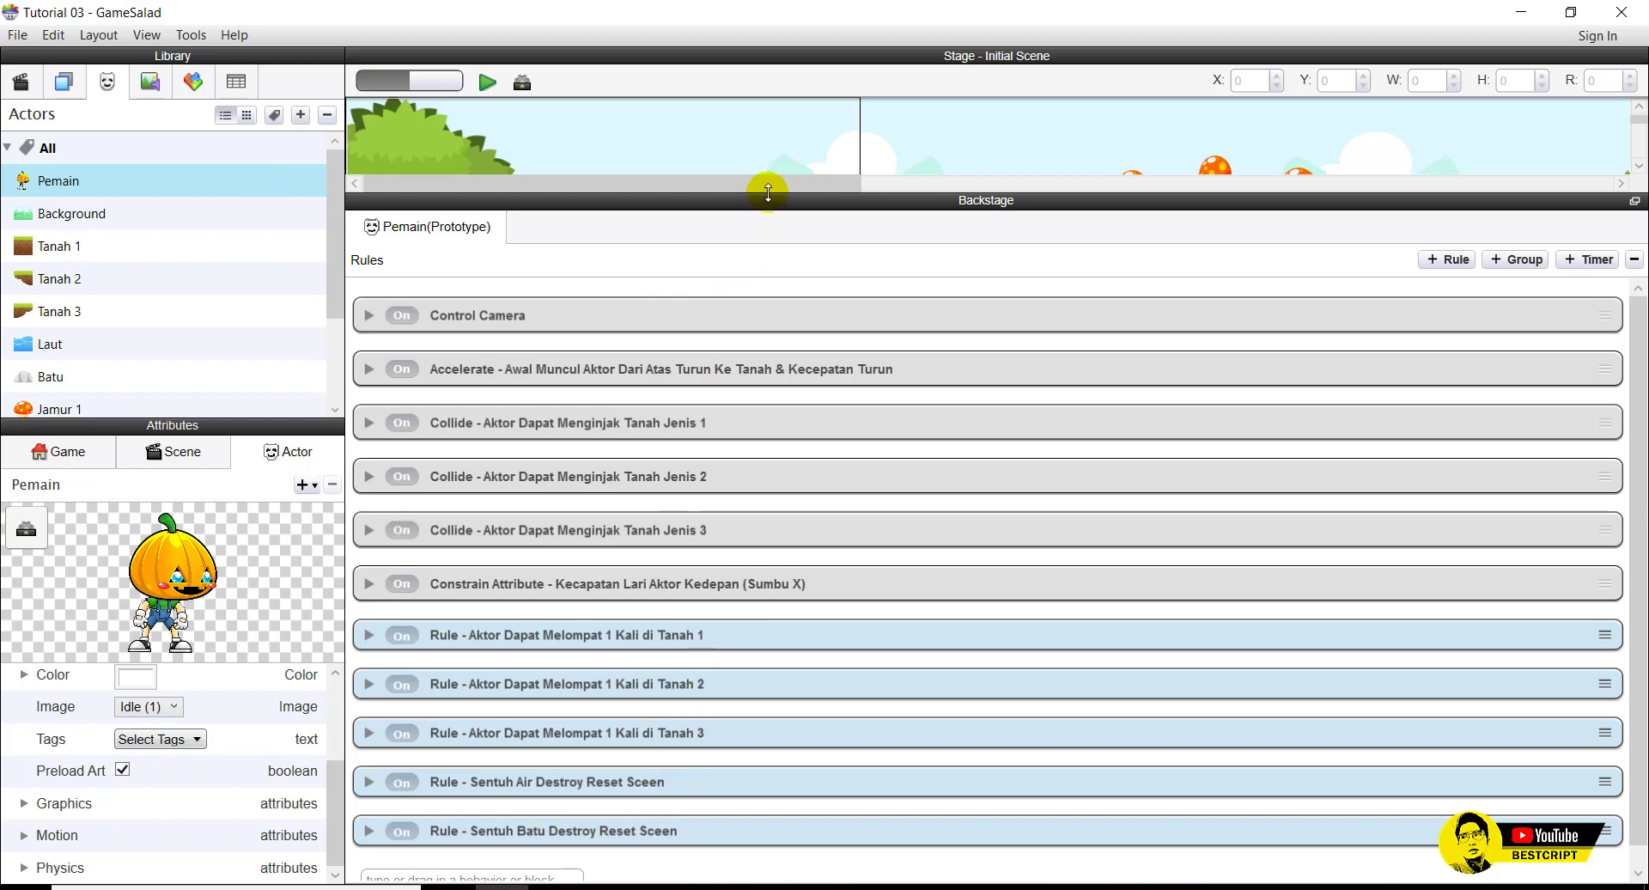
Enlarge the Stage by shrinking the Backstage area so the ground and mushrooms in the scene are visible.
{"action": "left_click_drag", "start_coordinate": [768, 194], "coordinate": [743, 514]}
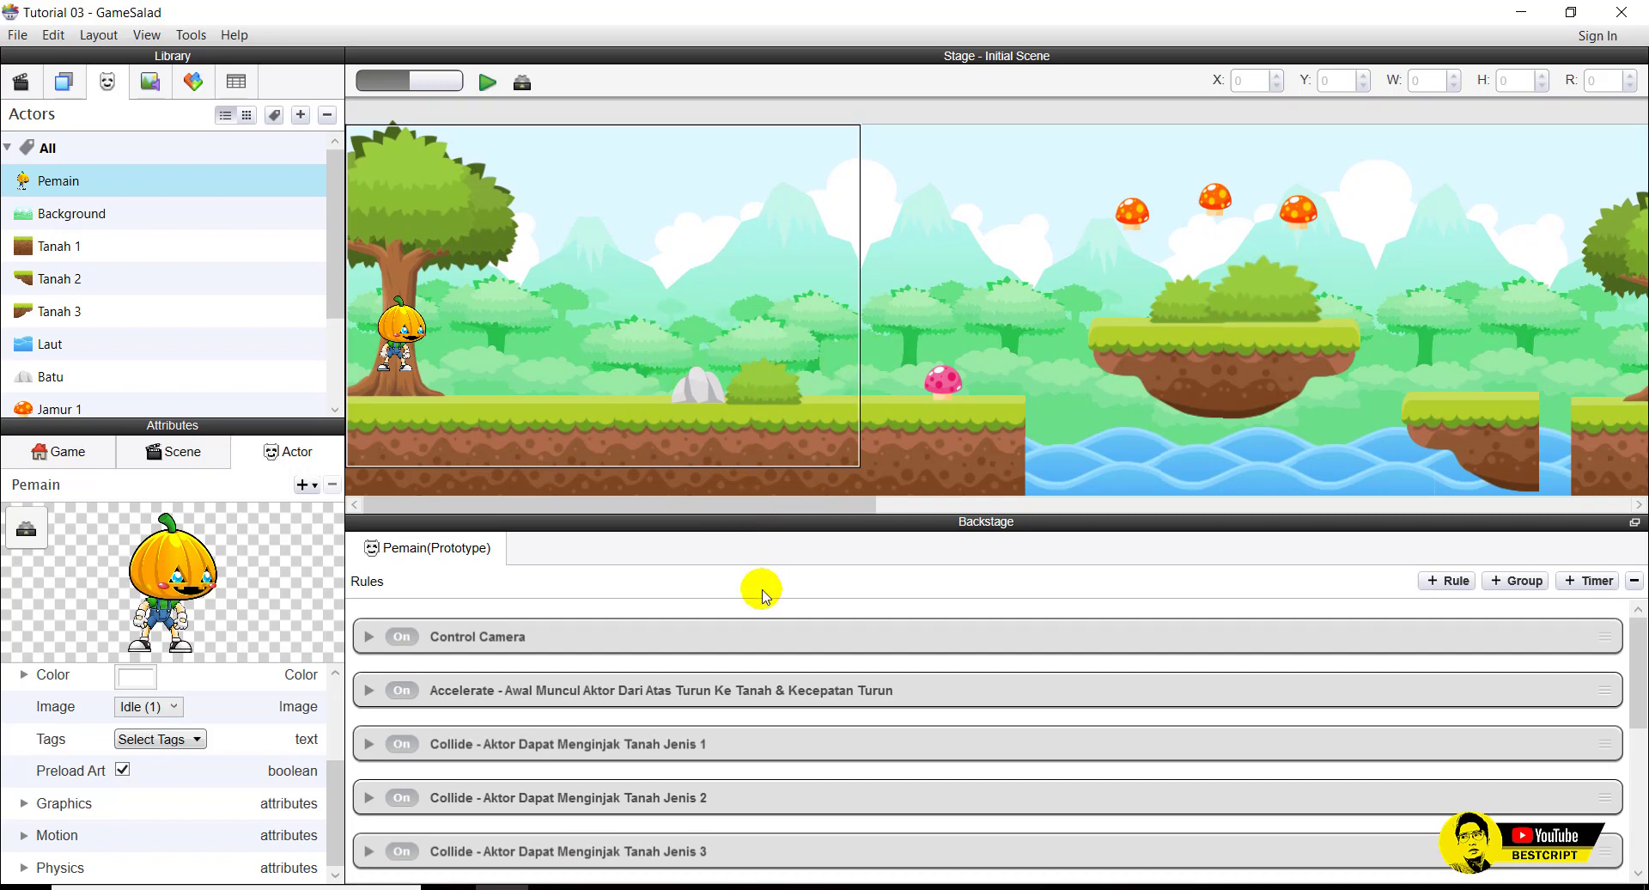
{"action": "left_click_drag", "start_coordinate": [776, 515], "coordinate": [774, 513]}
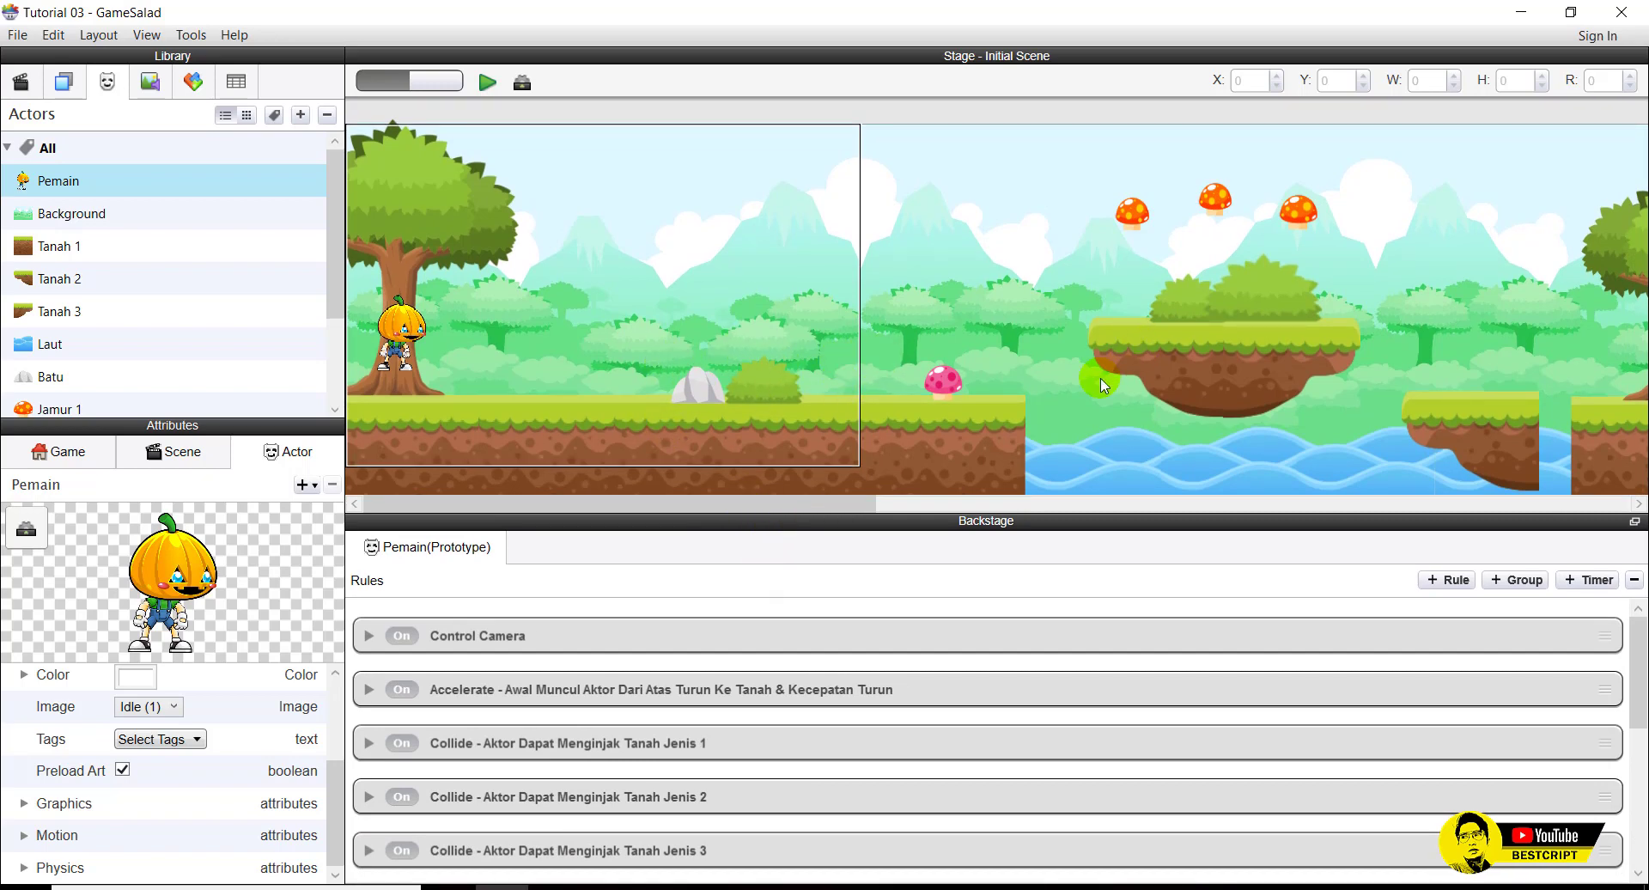
{"action": "left_click_drag", "start_coordinate": [948, 514], "coordinate": [1014, 189]}
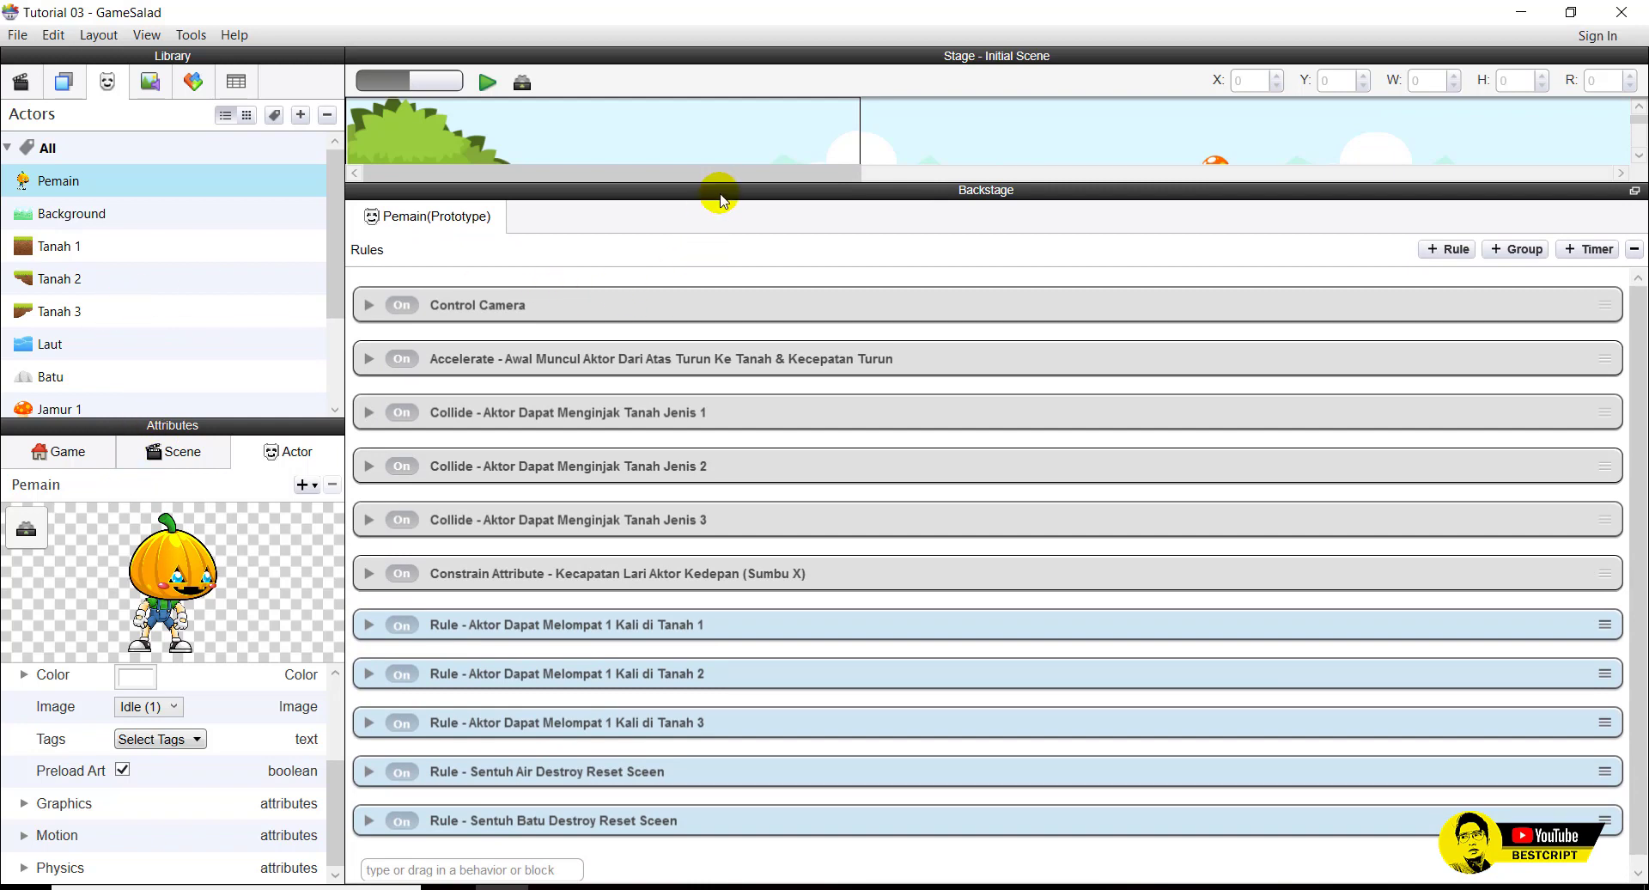
{"action": "left_click_drag", "start_coordinate": [722, 181], "coordinate": [687, 484]}
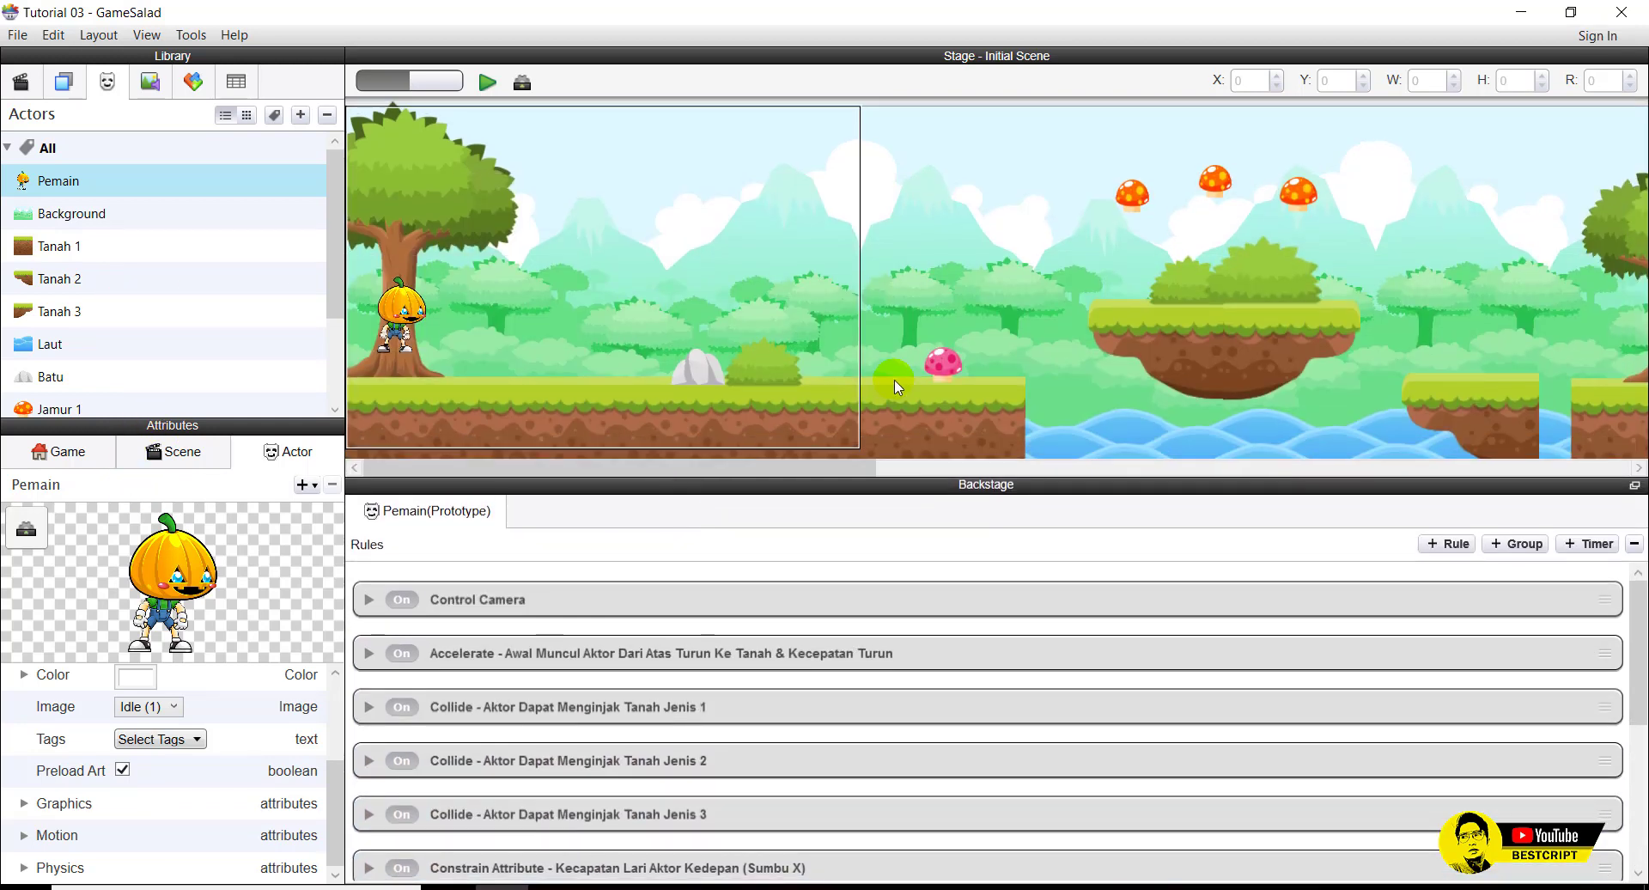
Open the rule list of the pink mushroom actor Jamur 2 and add a new rule to it.
{"action": "left_click", "coordinate": [942, 366]}
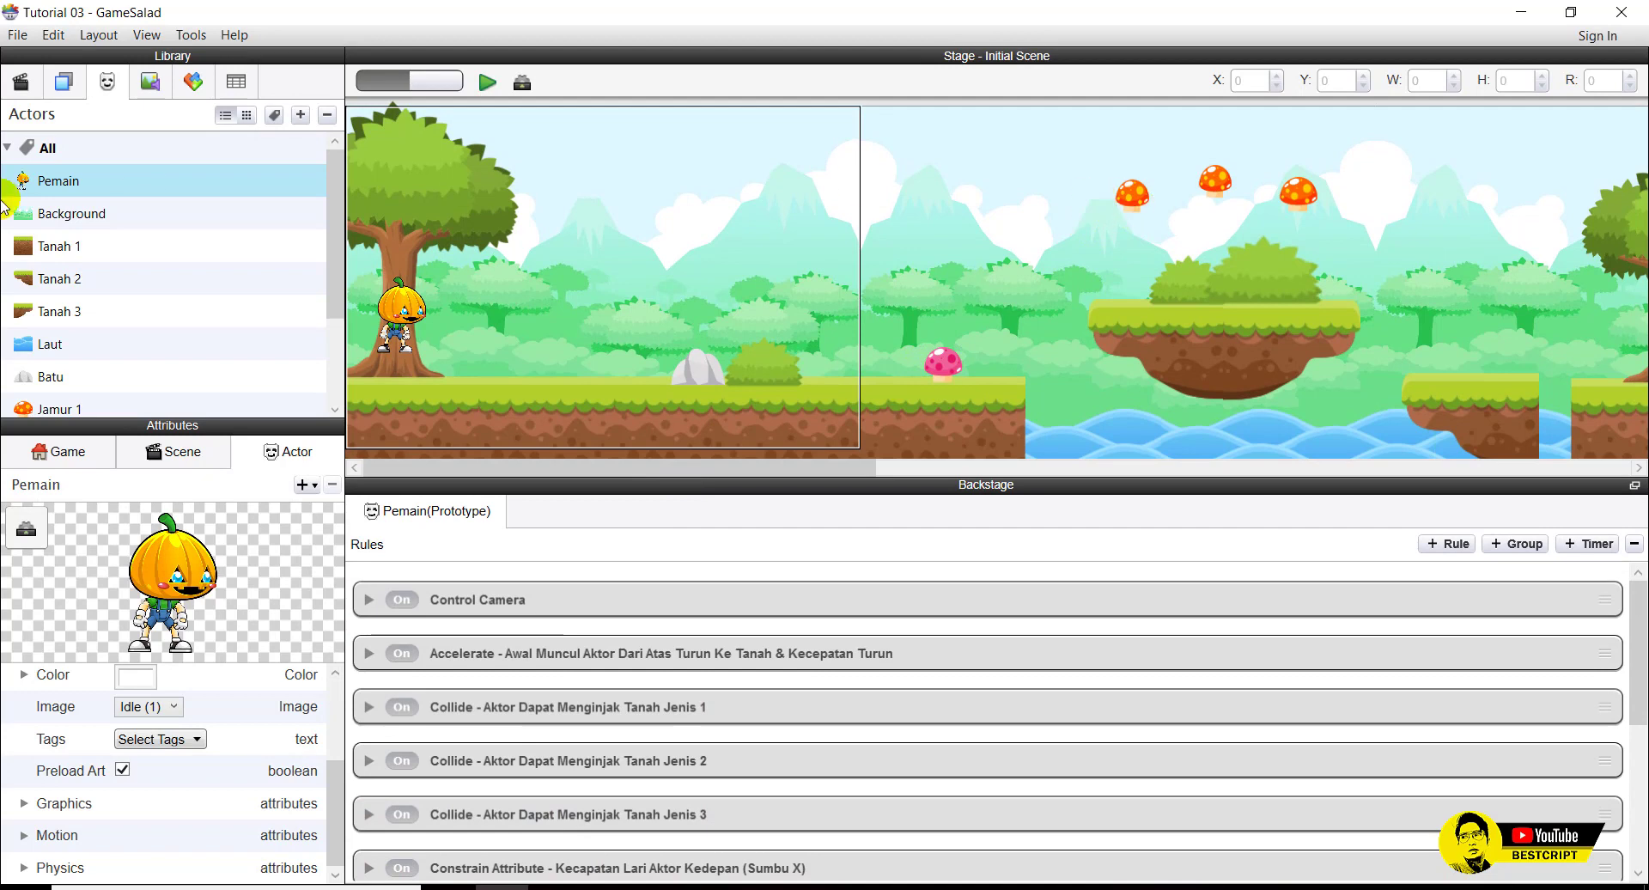
{"action": "scroll", "coordinate": [41, 402], "scroll_direction": "down", "scroll_amount": 1}
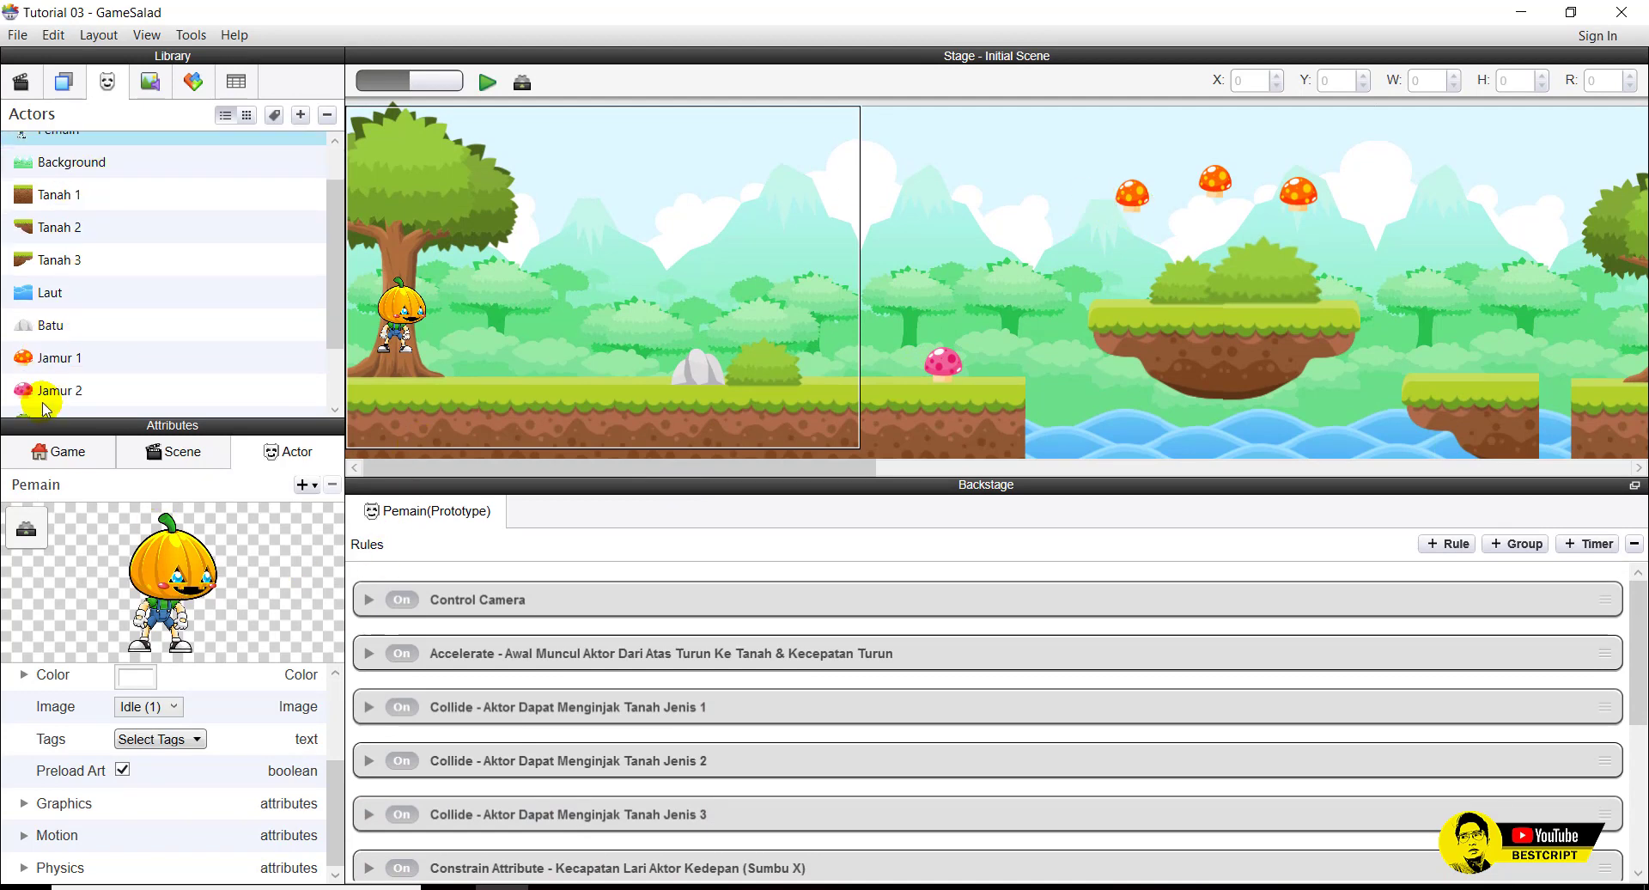
{"action": "left_click", "coordinate": [56, 361]}
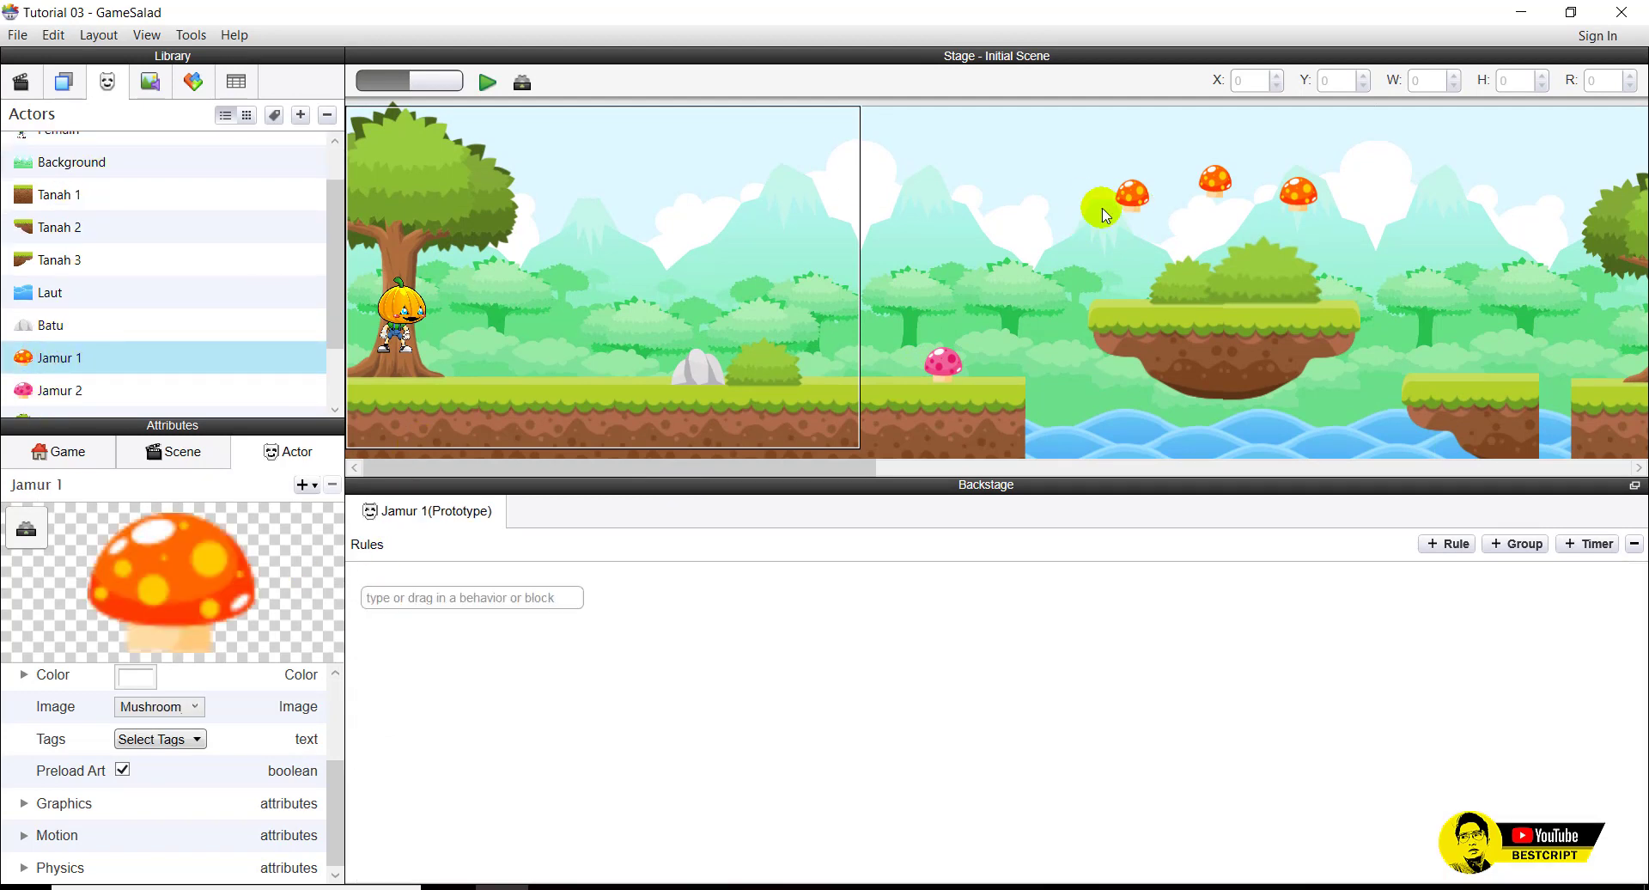
{"action": "key", "text": "Down"}
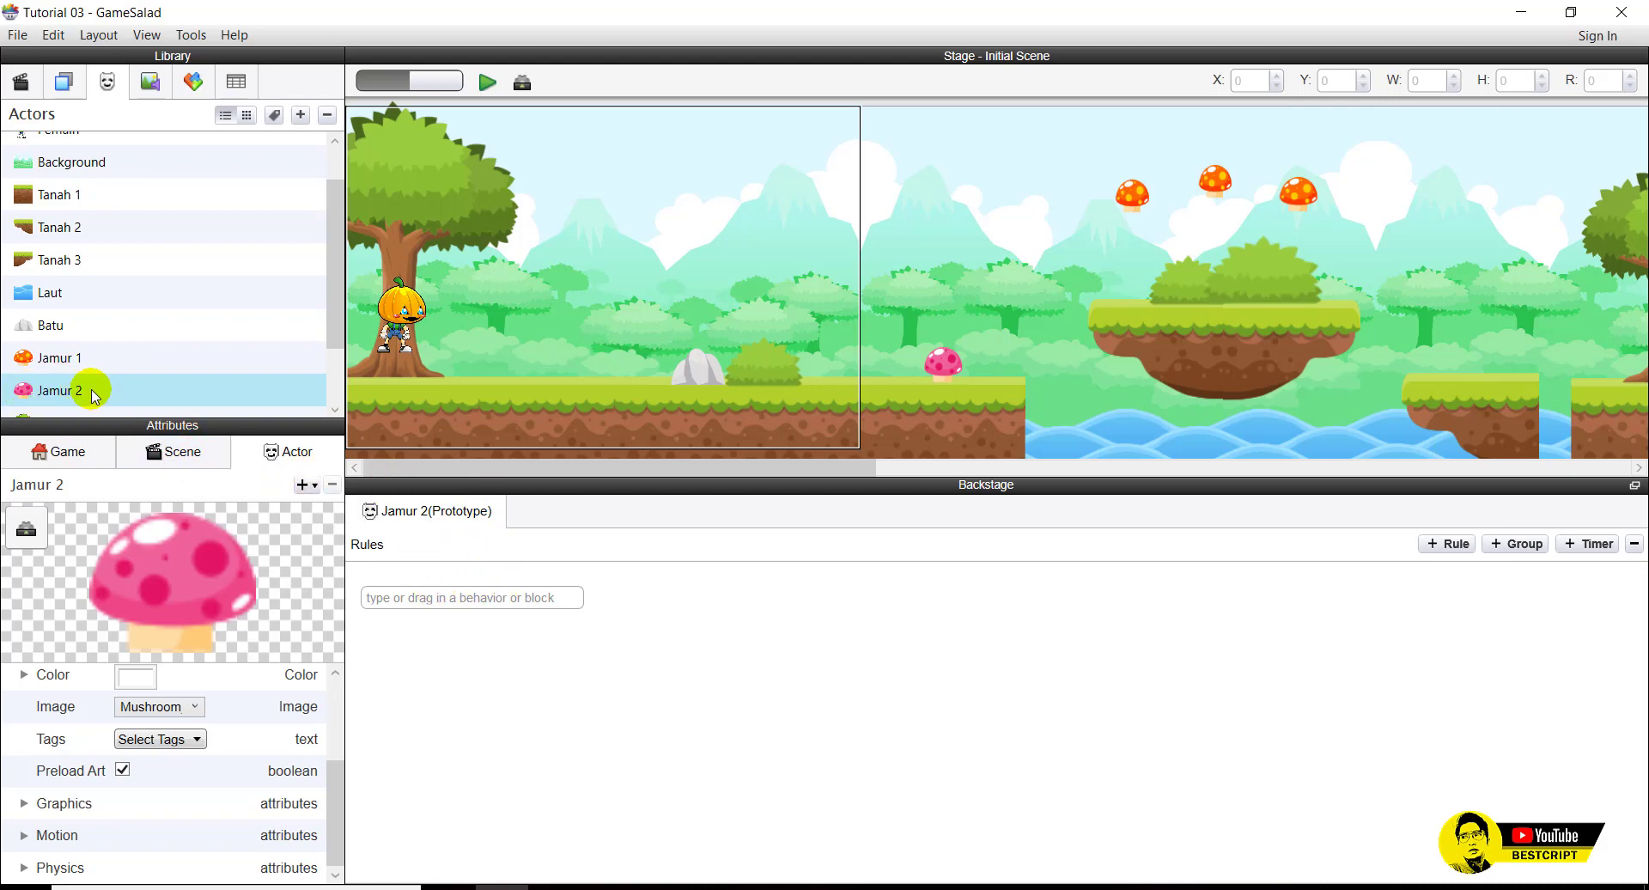
{"action": "left_click", "coordinate": [522, 83]}
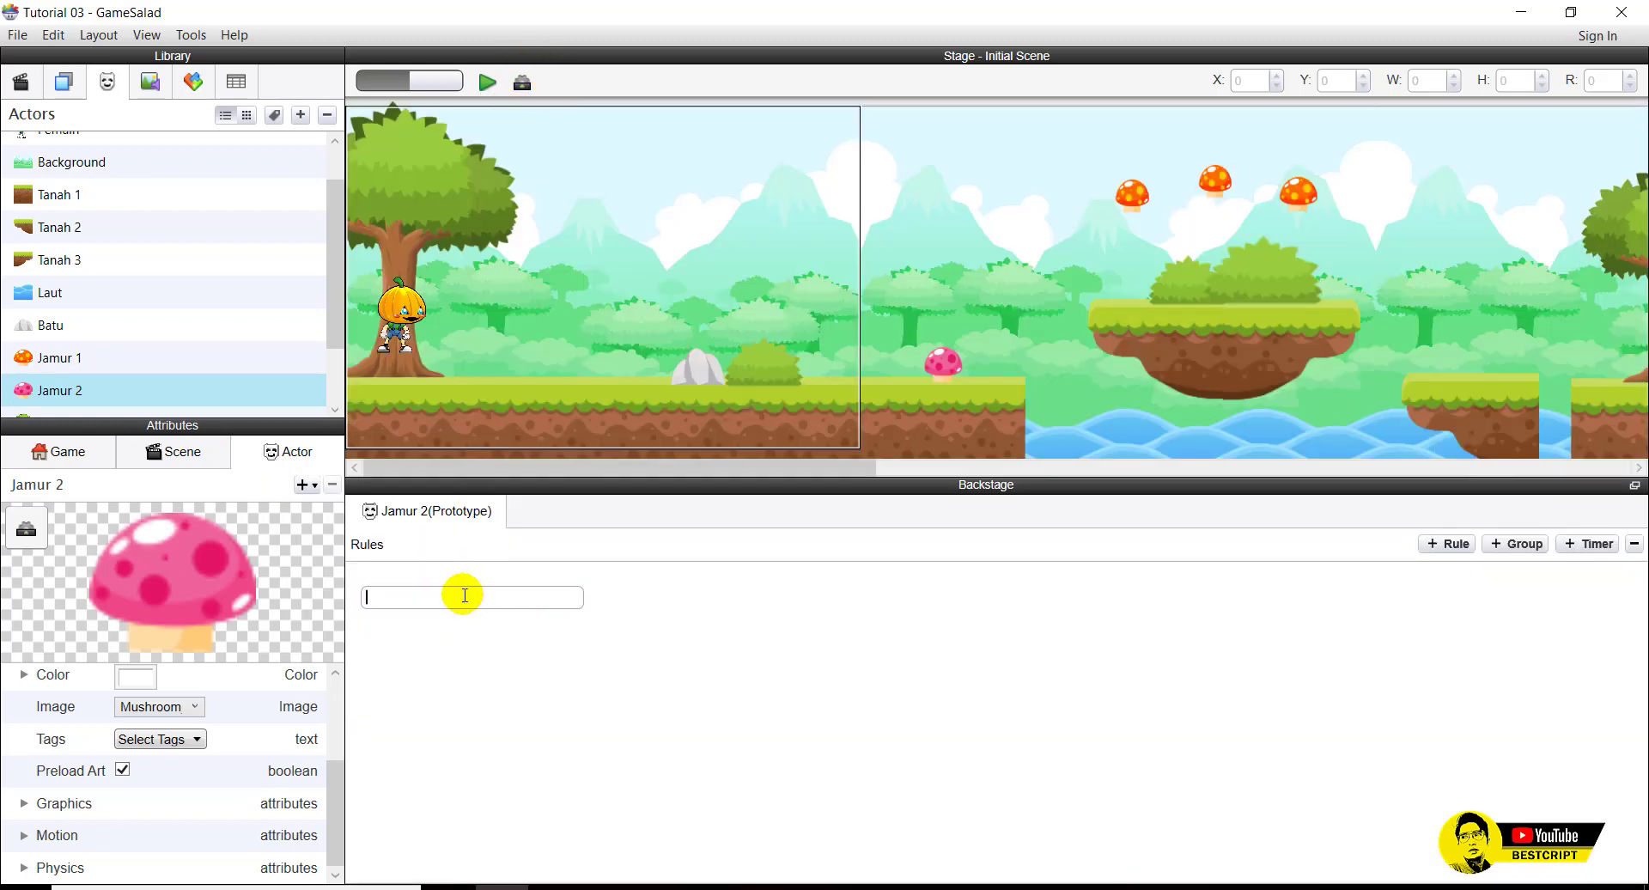
{"action": "left_click", "coordinate": [472, 592]}
{"action": "left_click", "coordinate": [1443, 545]}
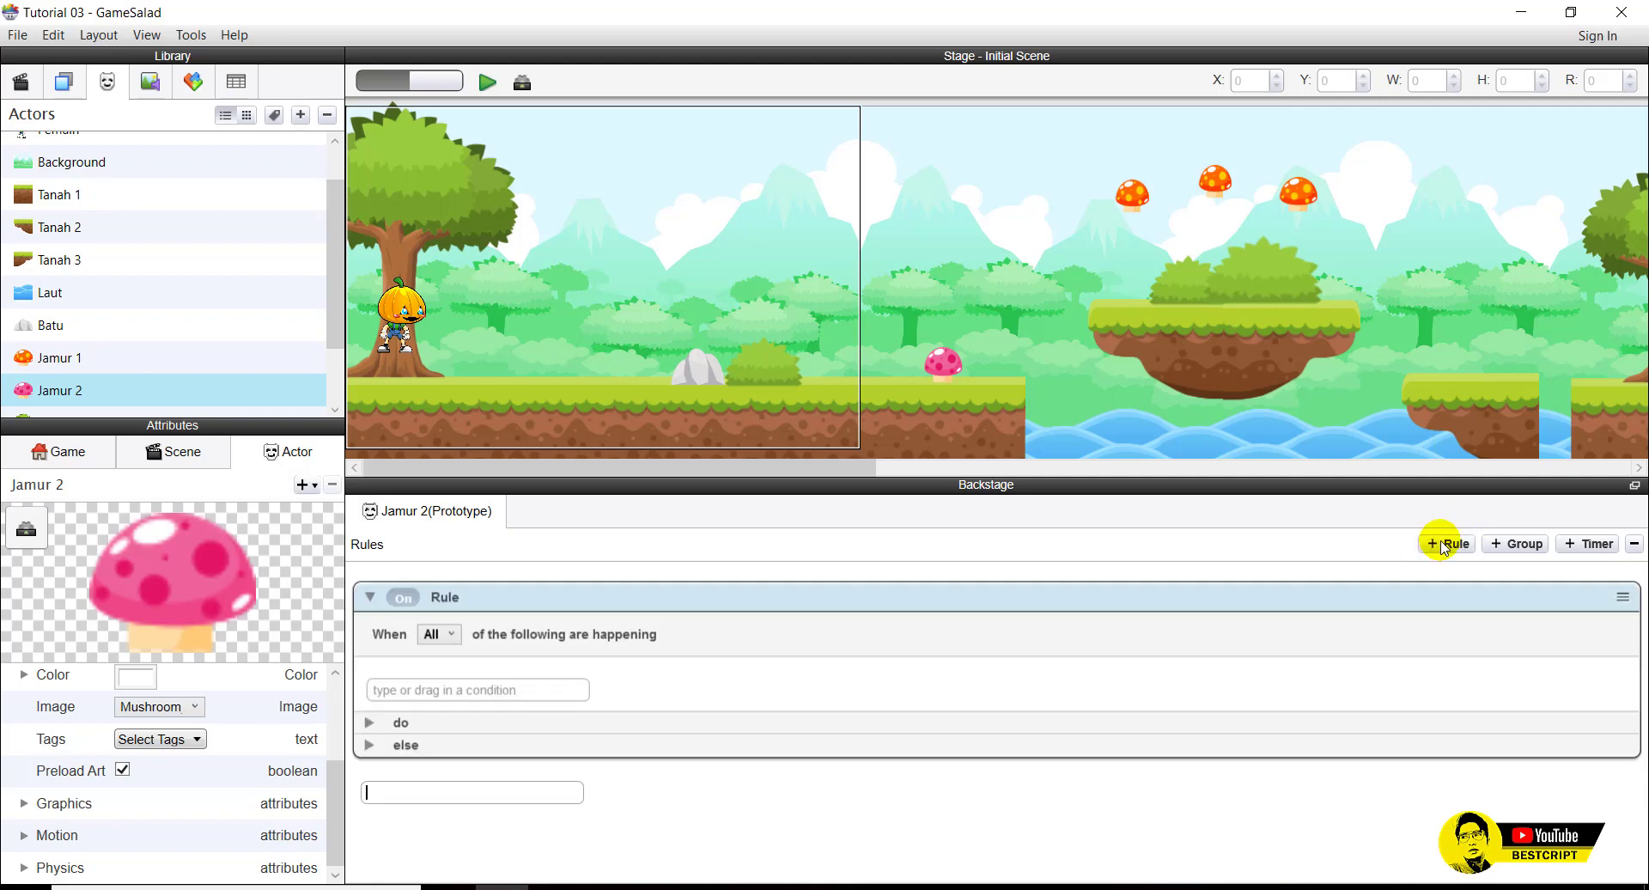
Add a Collision condition to the Jamur 2 rule for overlapping or colliding with an actor of type Pemain.
{"action": "left_click", "coordinate": [455, 691]}
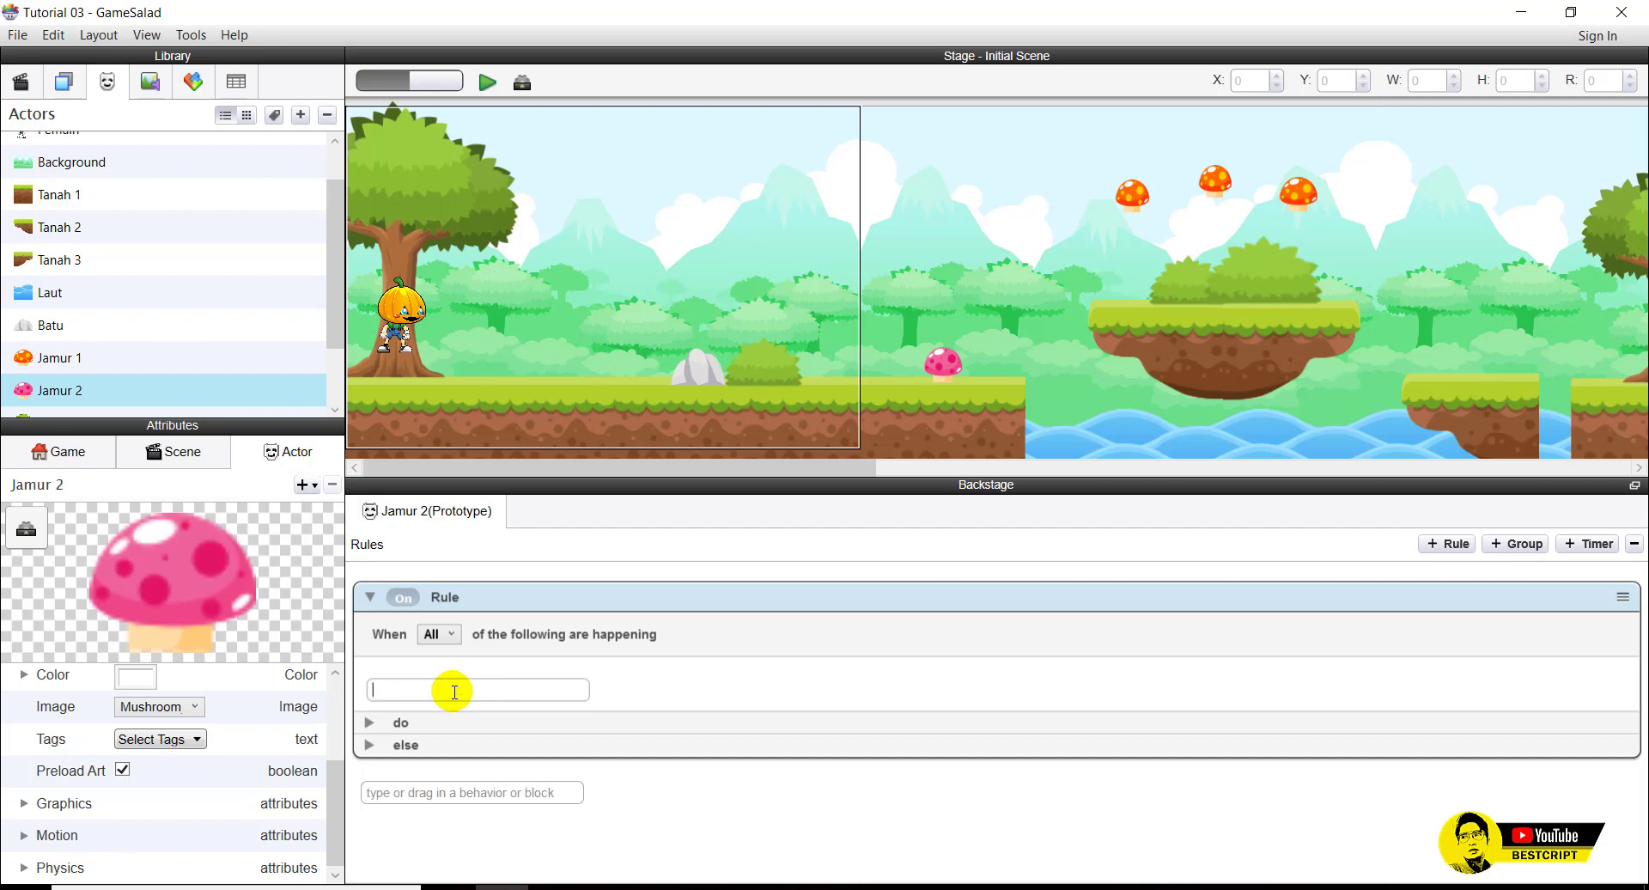
{"action": "type", "text": "collision"}
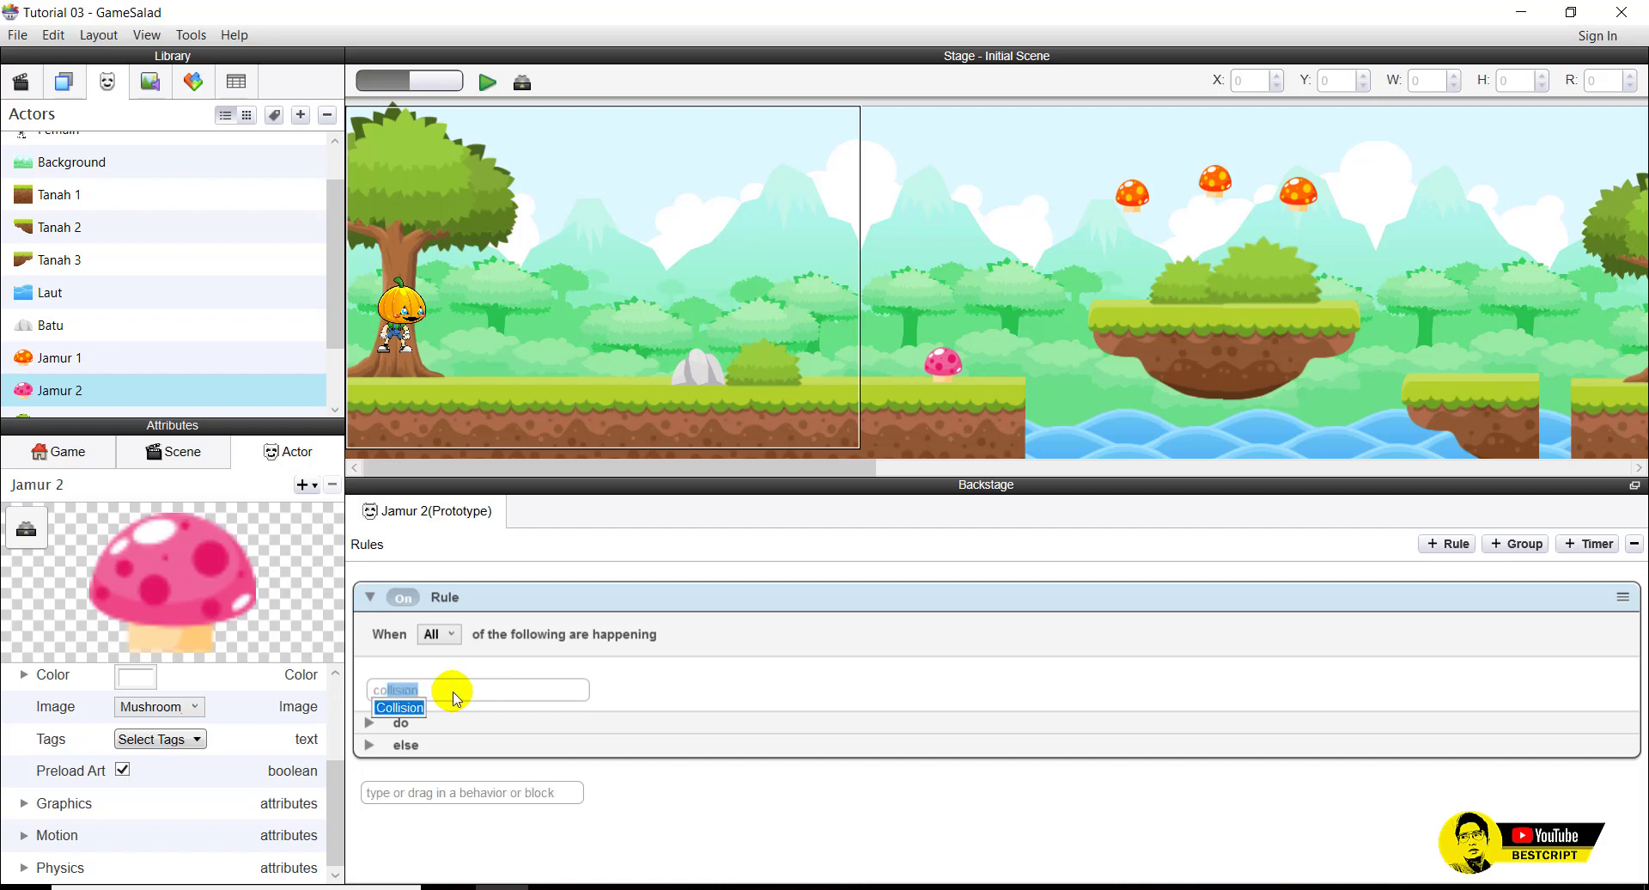
{"action": "left_click", "coordinate": [401, 709]}
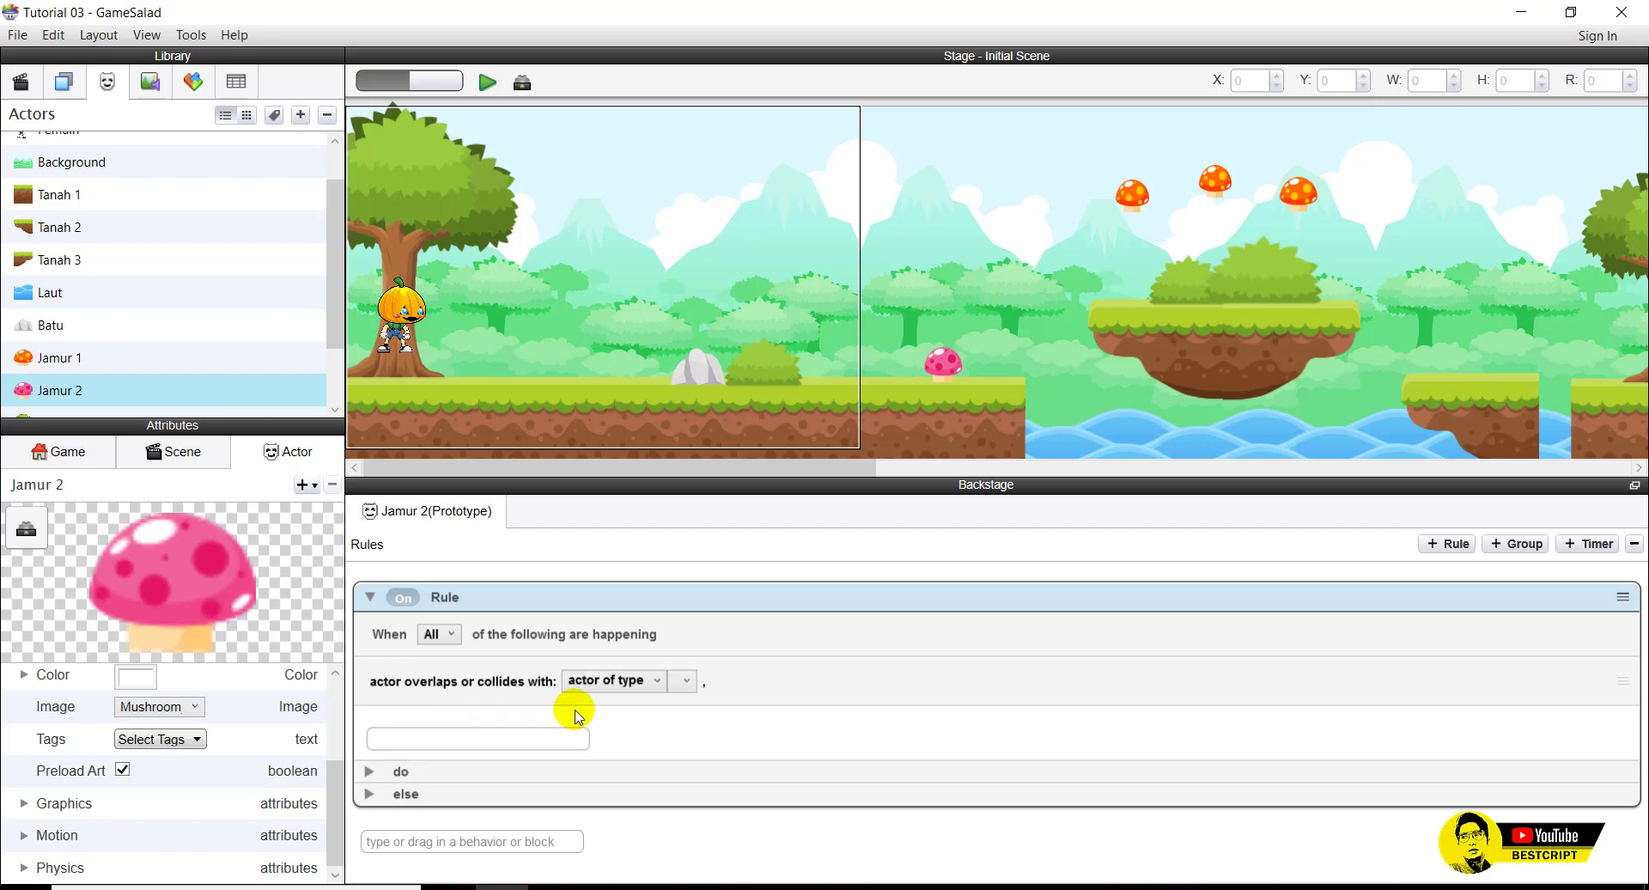
{"action": "left_click", "coordinate": [682, 682]}
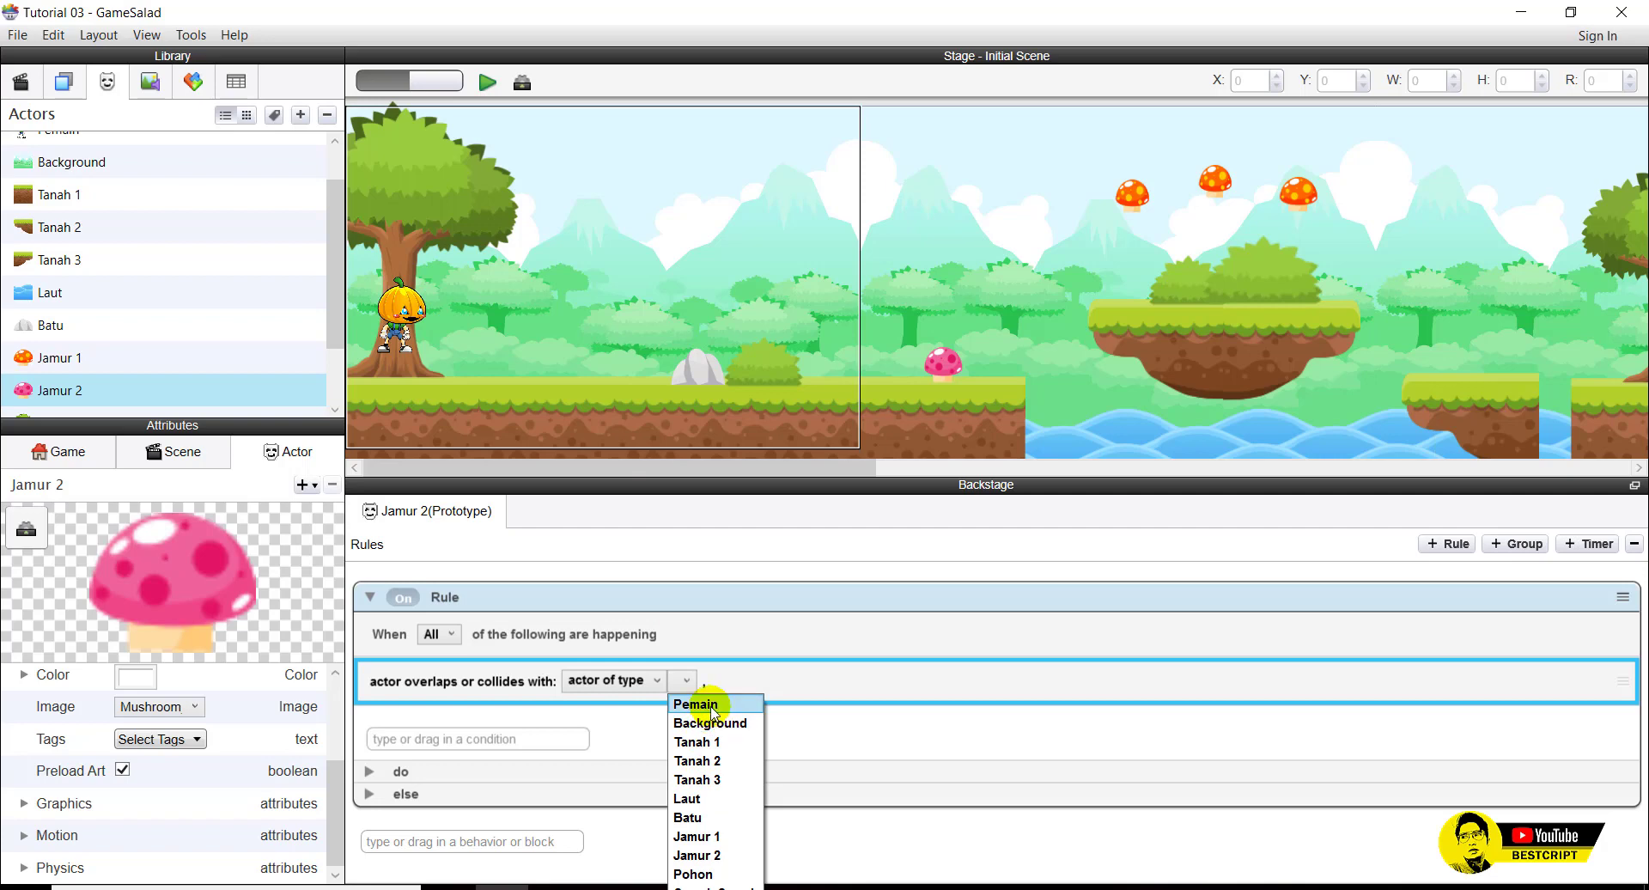
{"action": "left_click_drag", "start_coordinate": [330, 286], "coordinate": [330, 255]}
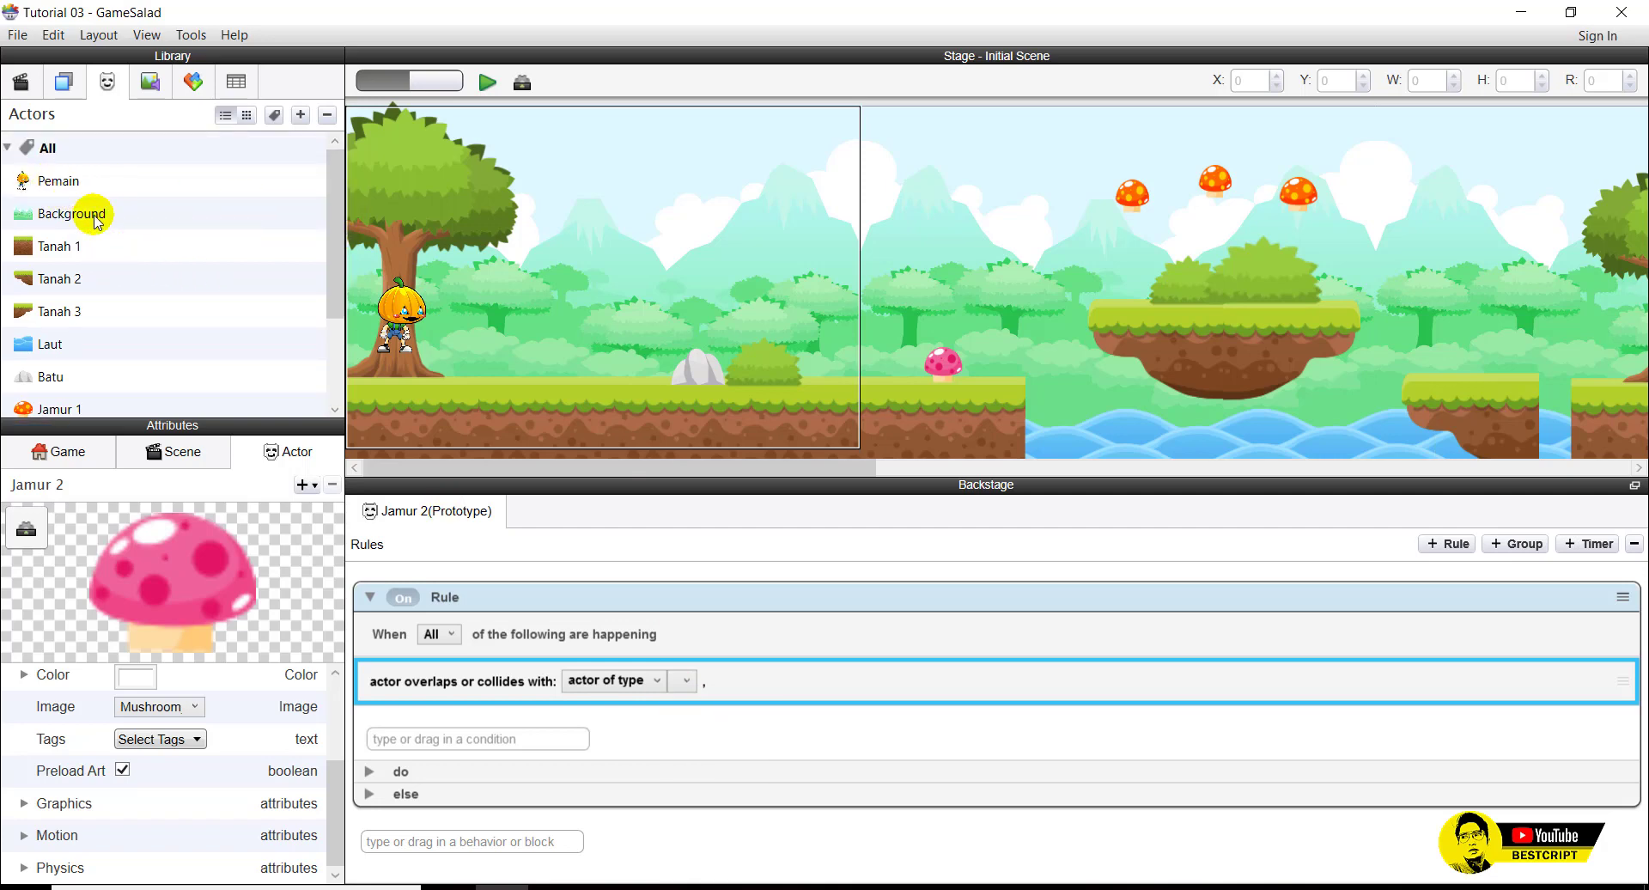
{"action": "left_click", "coordinate": [684, 680]}
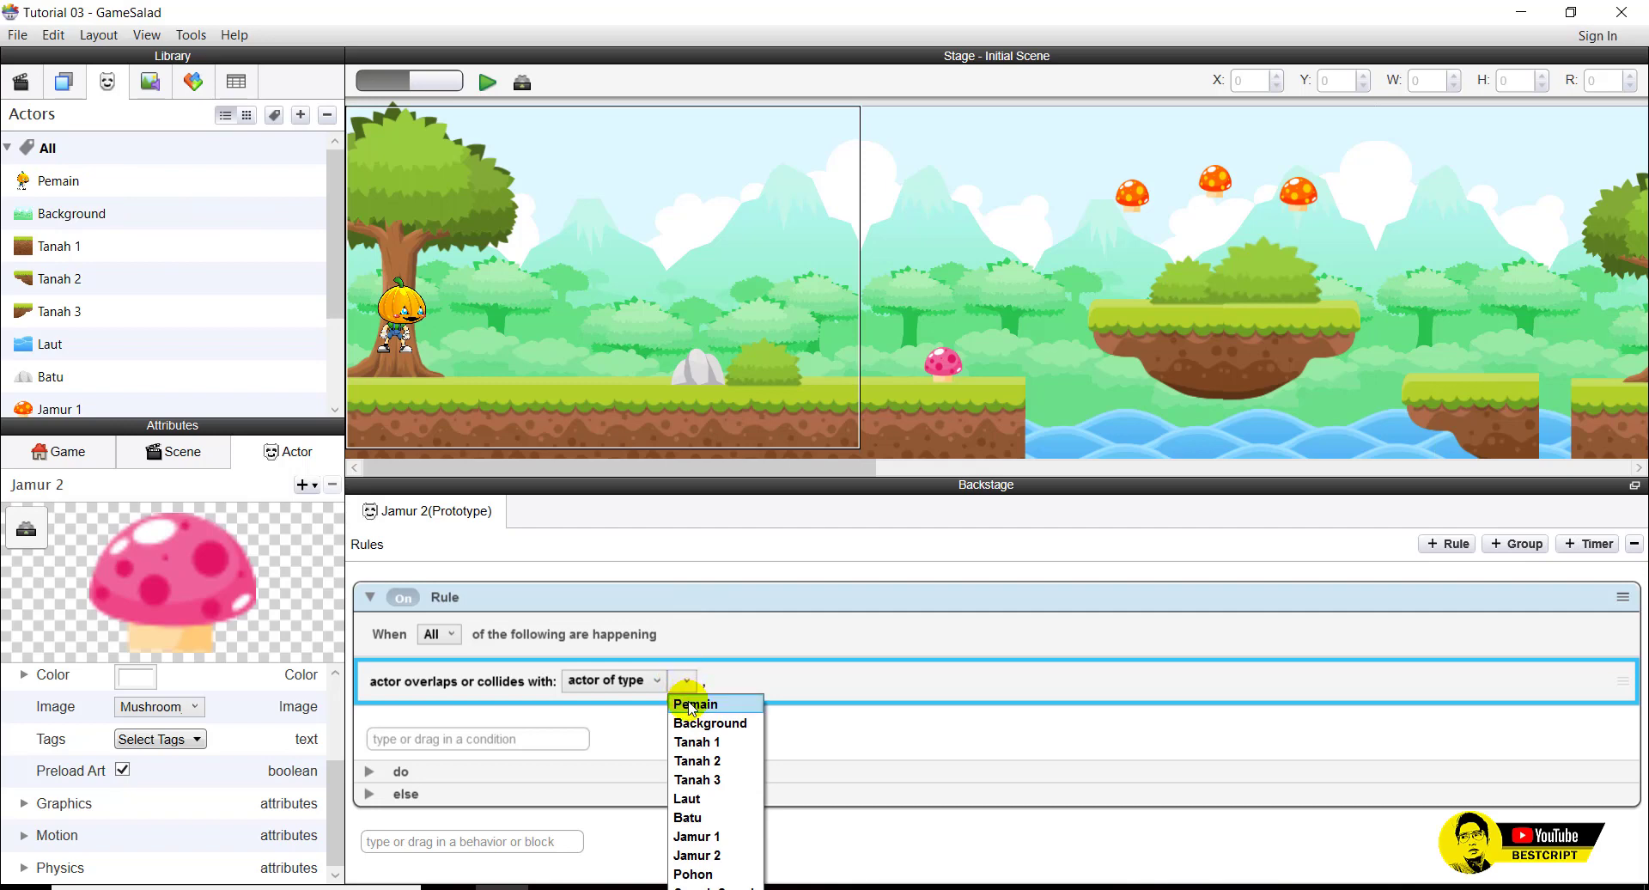
{"action": "left_click", "coordinate": [692, 706]}
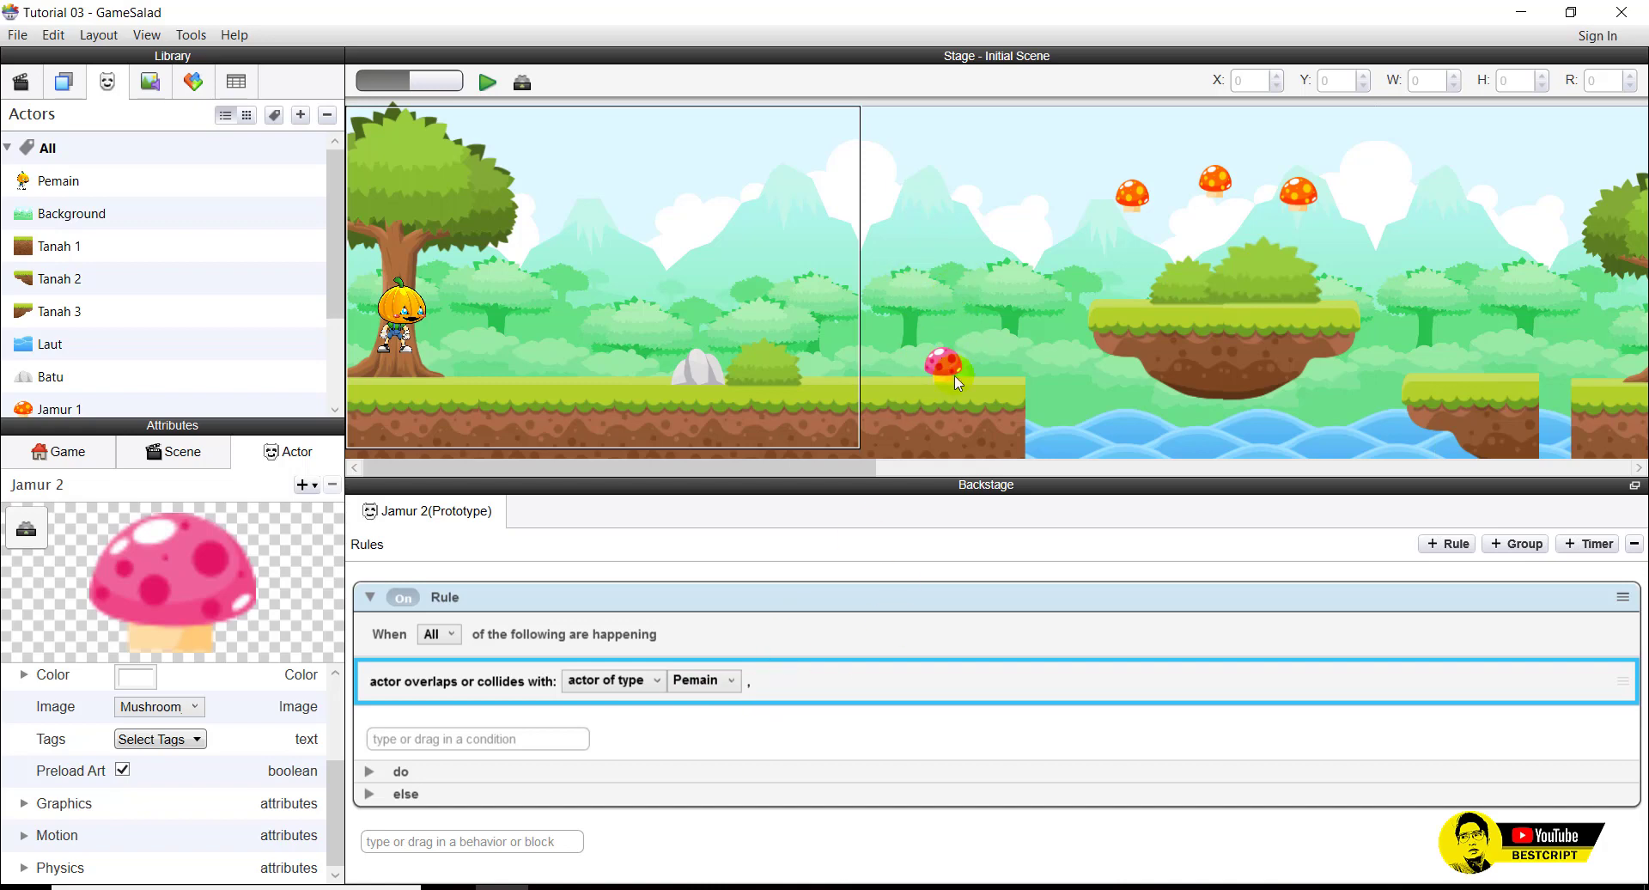
Preview the scene, run Pemain over the stone and past the pink mushroom, and return to the editor.
{"action": "left_click", "coordinate": [487, 82]}
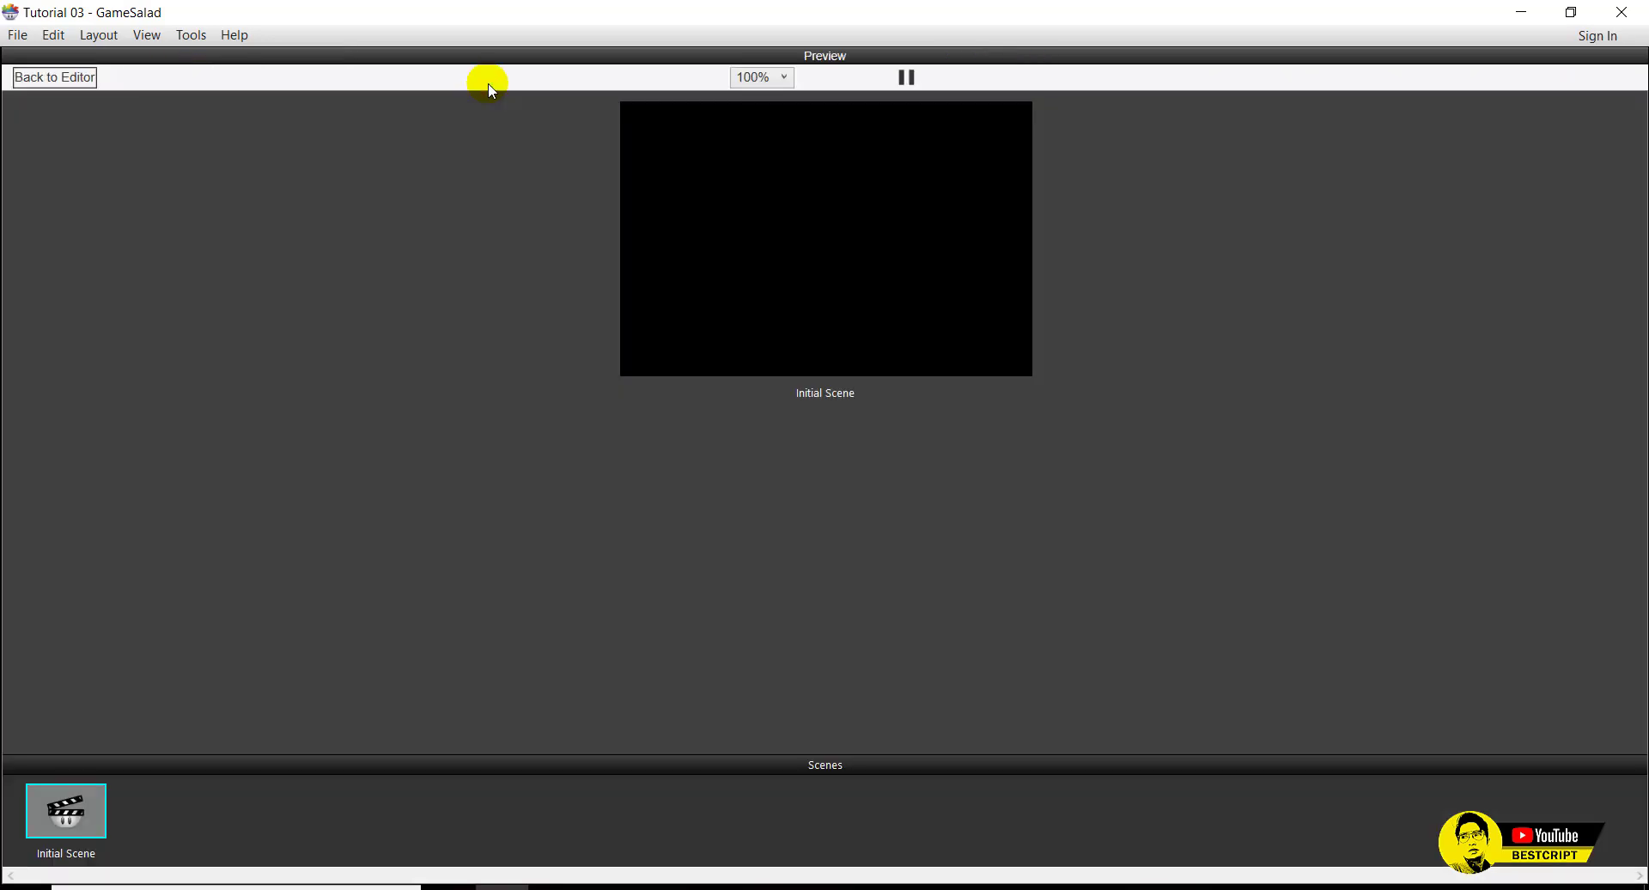
{"action": "key", "text": "Left"}
{"action": "key", "text": "Right"}
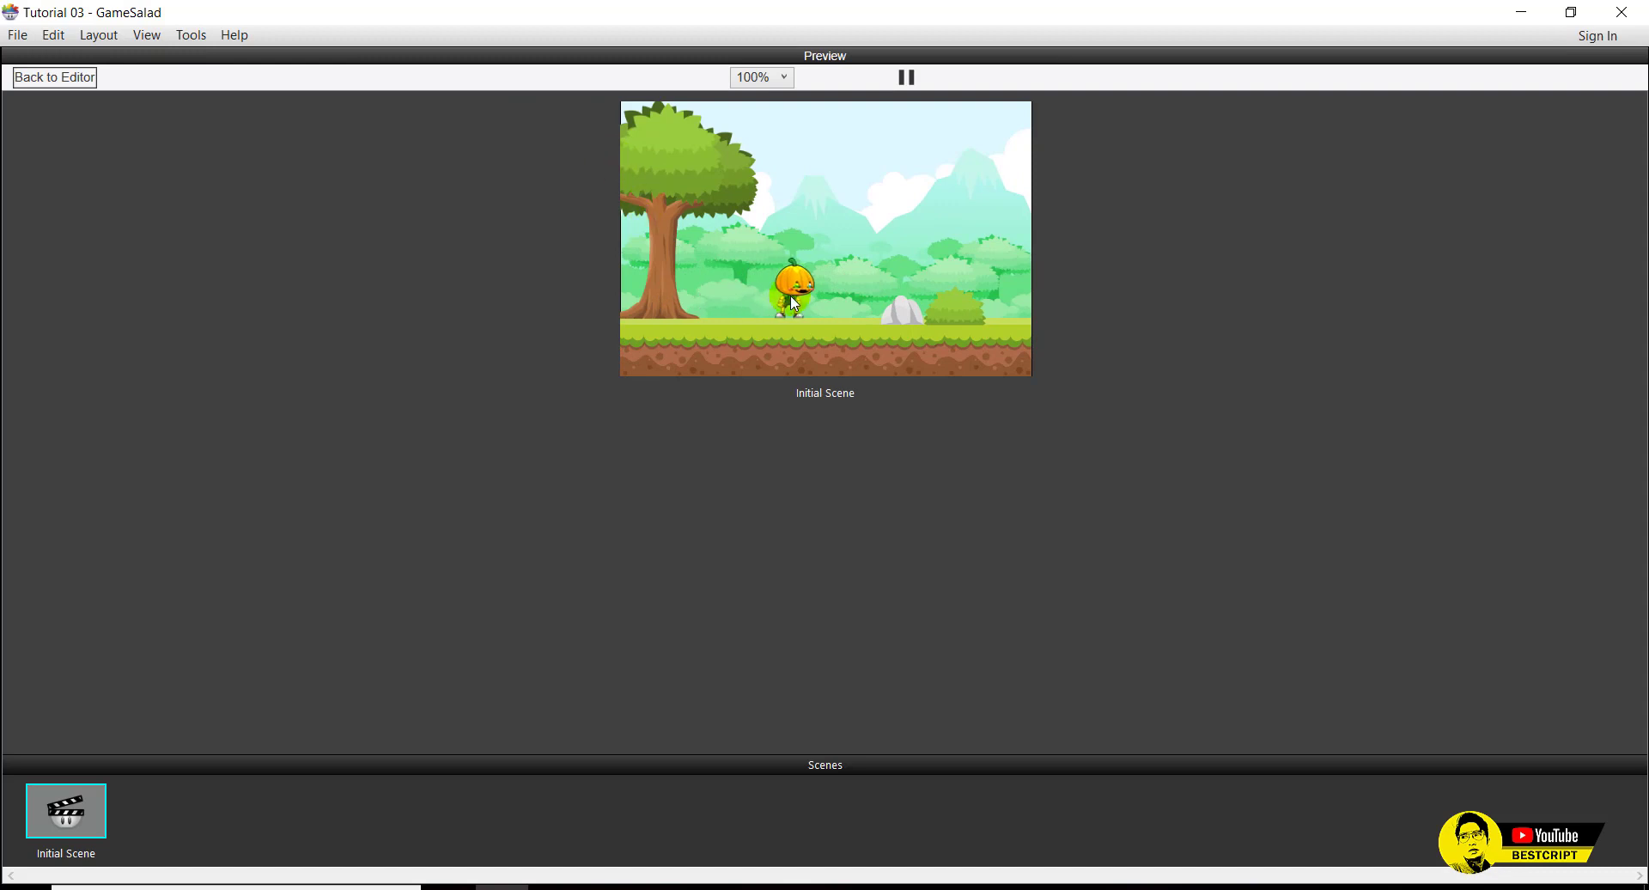
{"action": "key", "text": "Up"}
{"action": "key", "text": "Right"}
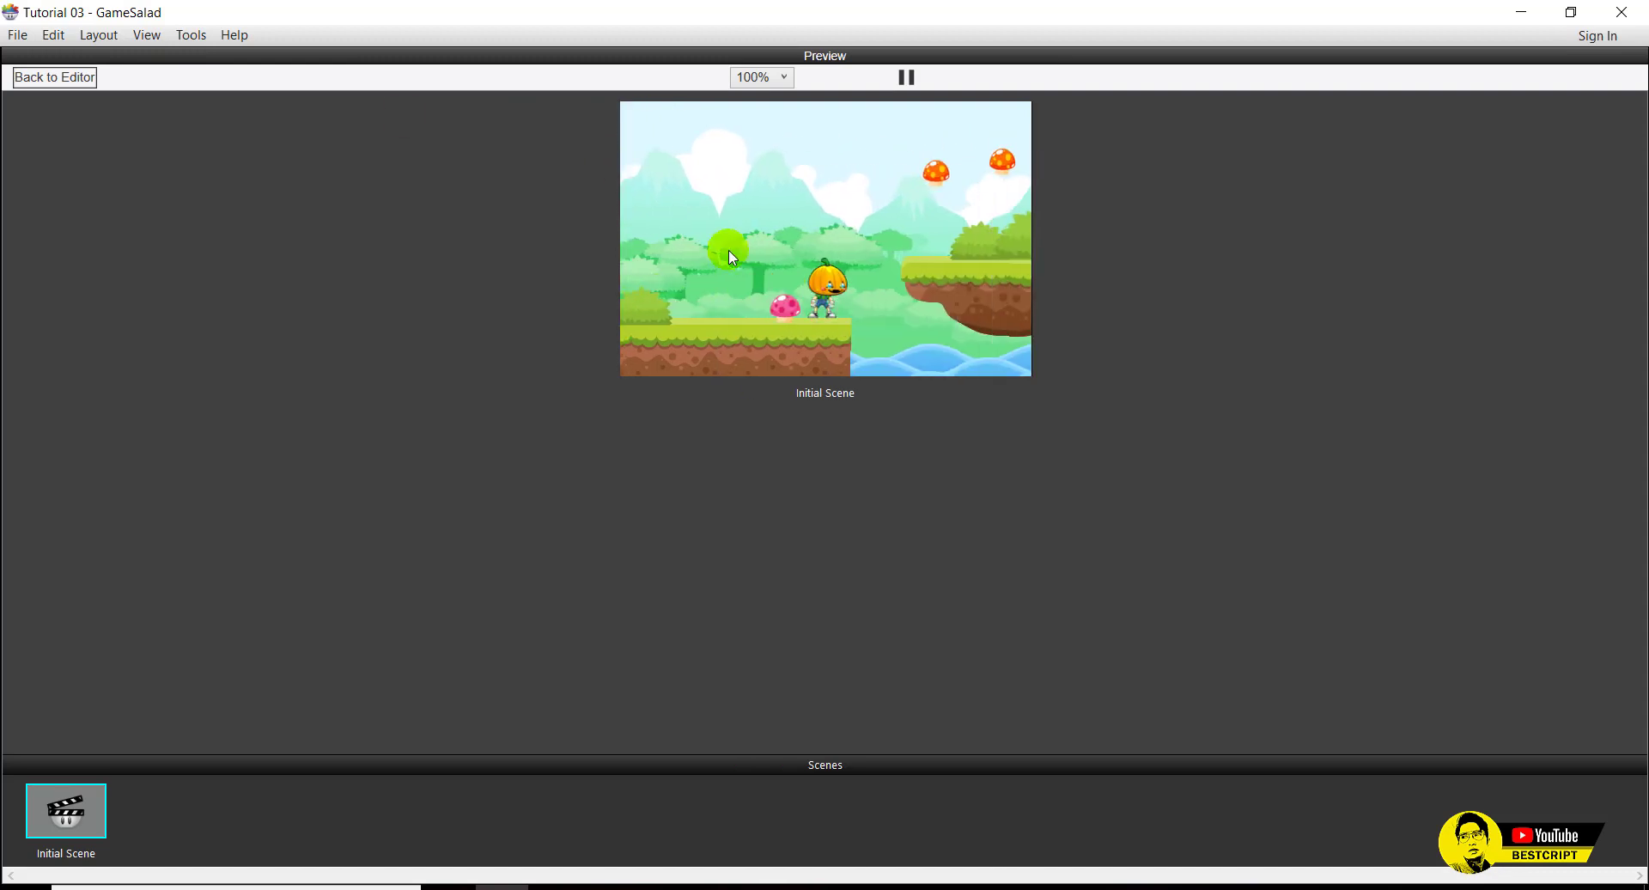
{"action": "left_click", "coordinate": [55, 77]}
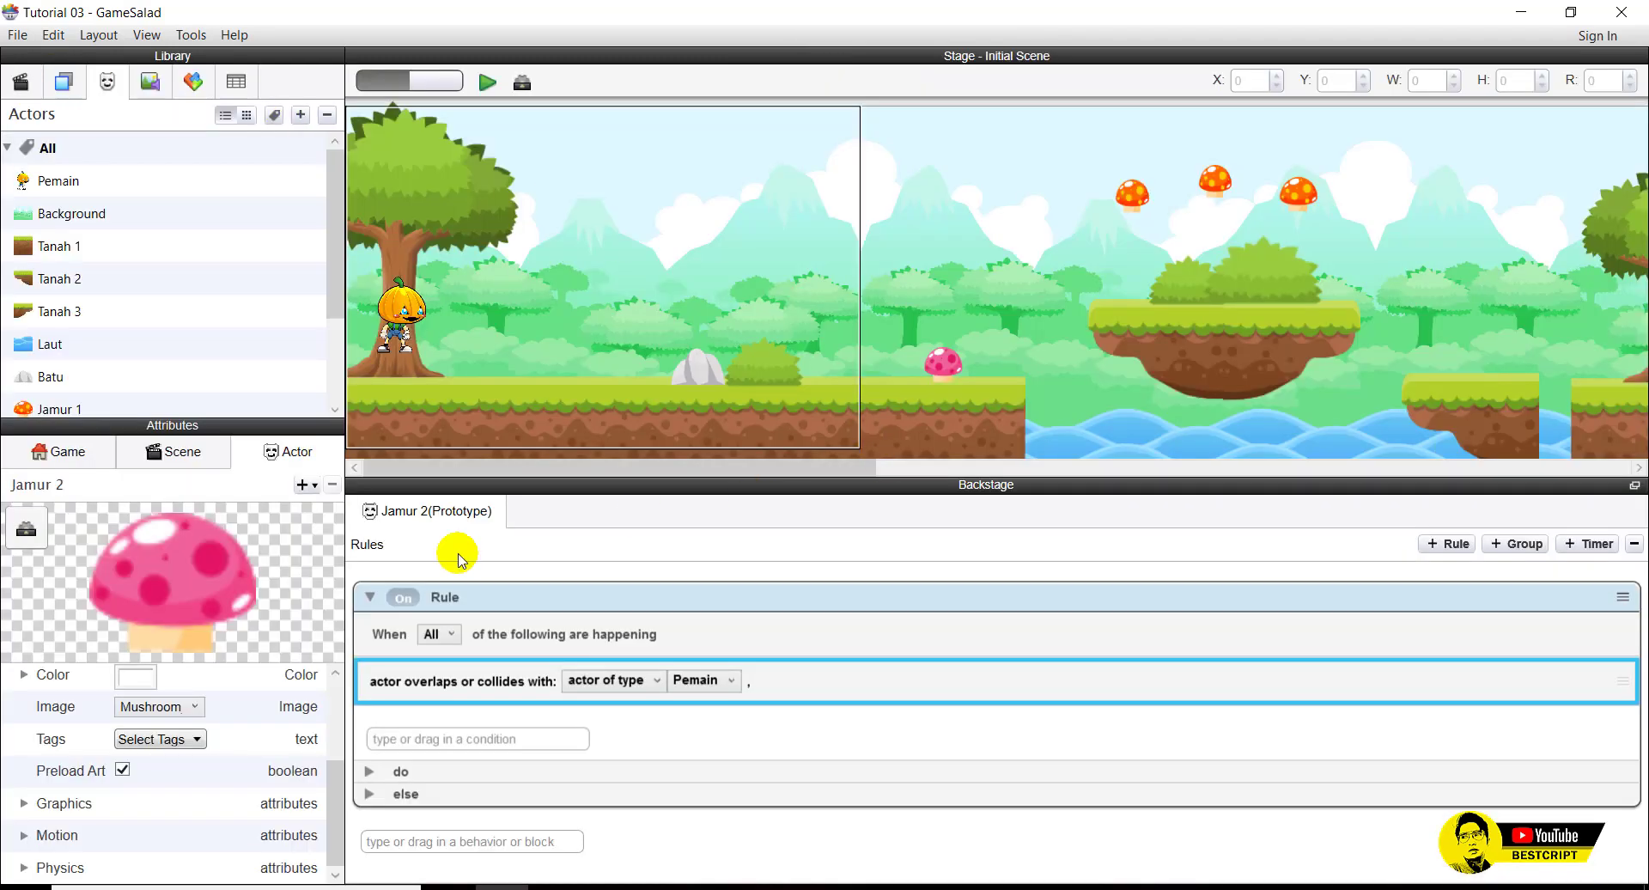
Add the Destroy behavior to the do section of the Jamur 2 collision rule.
{"action": "left_click", "coordinate": [369, 771]}
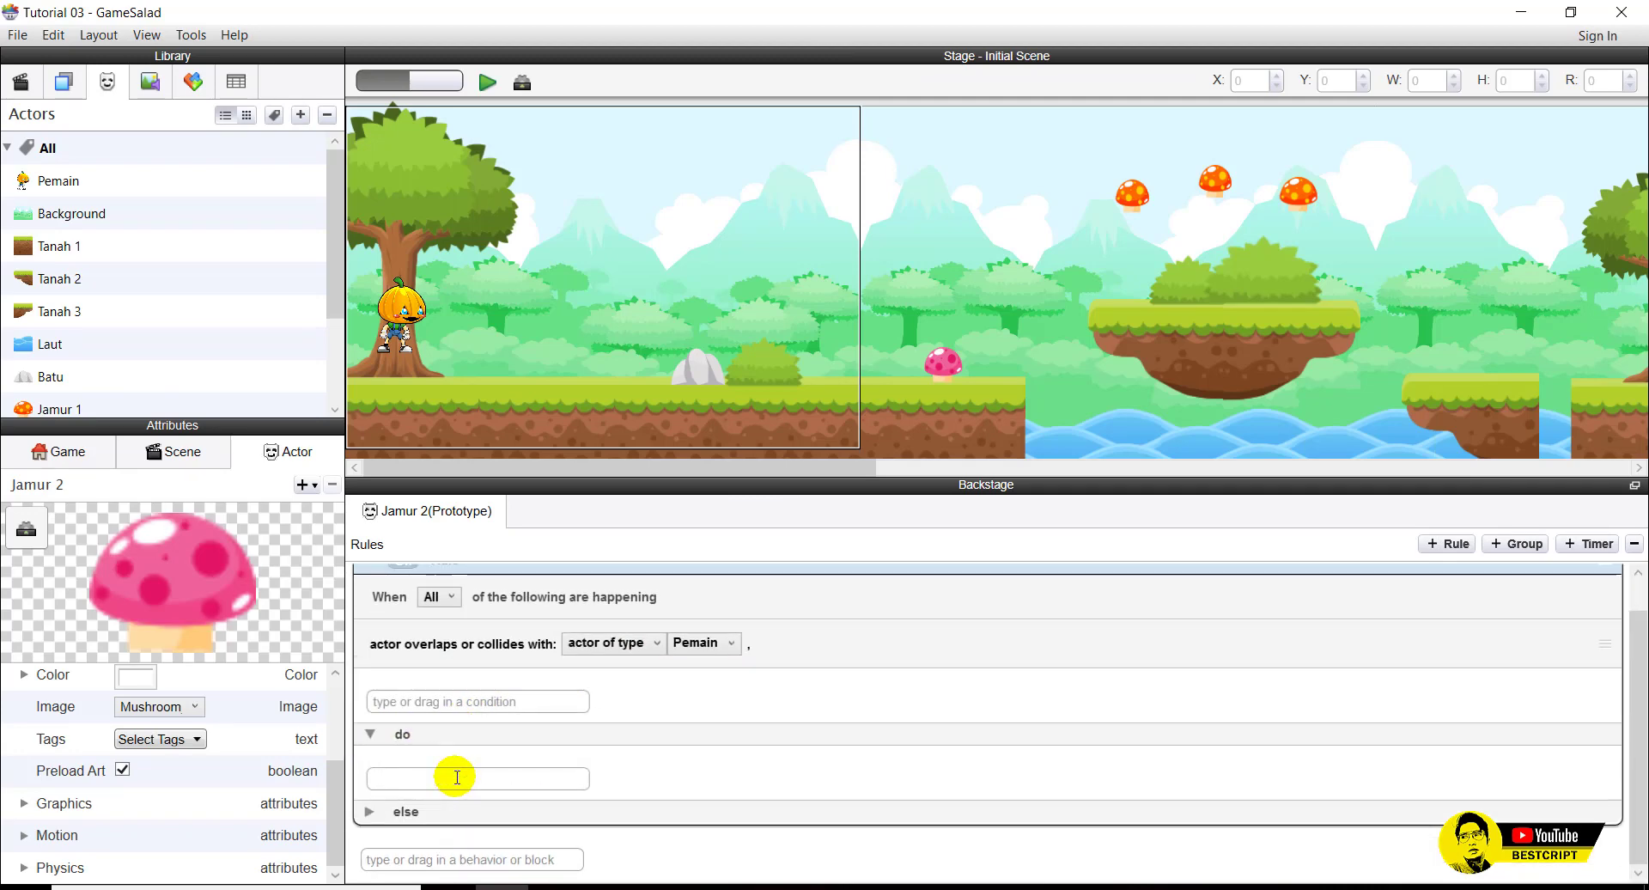
{"action": "left_click", "coordinate": [457, 777]}
{"action": "type", "text": "d"}
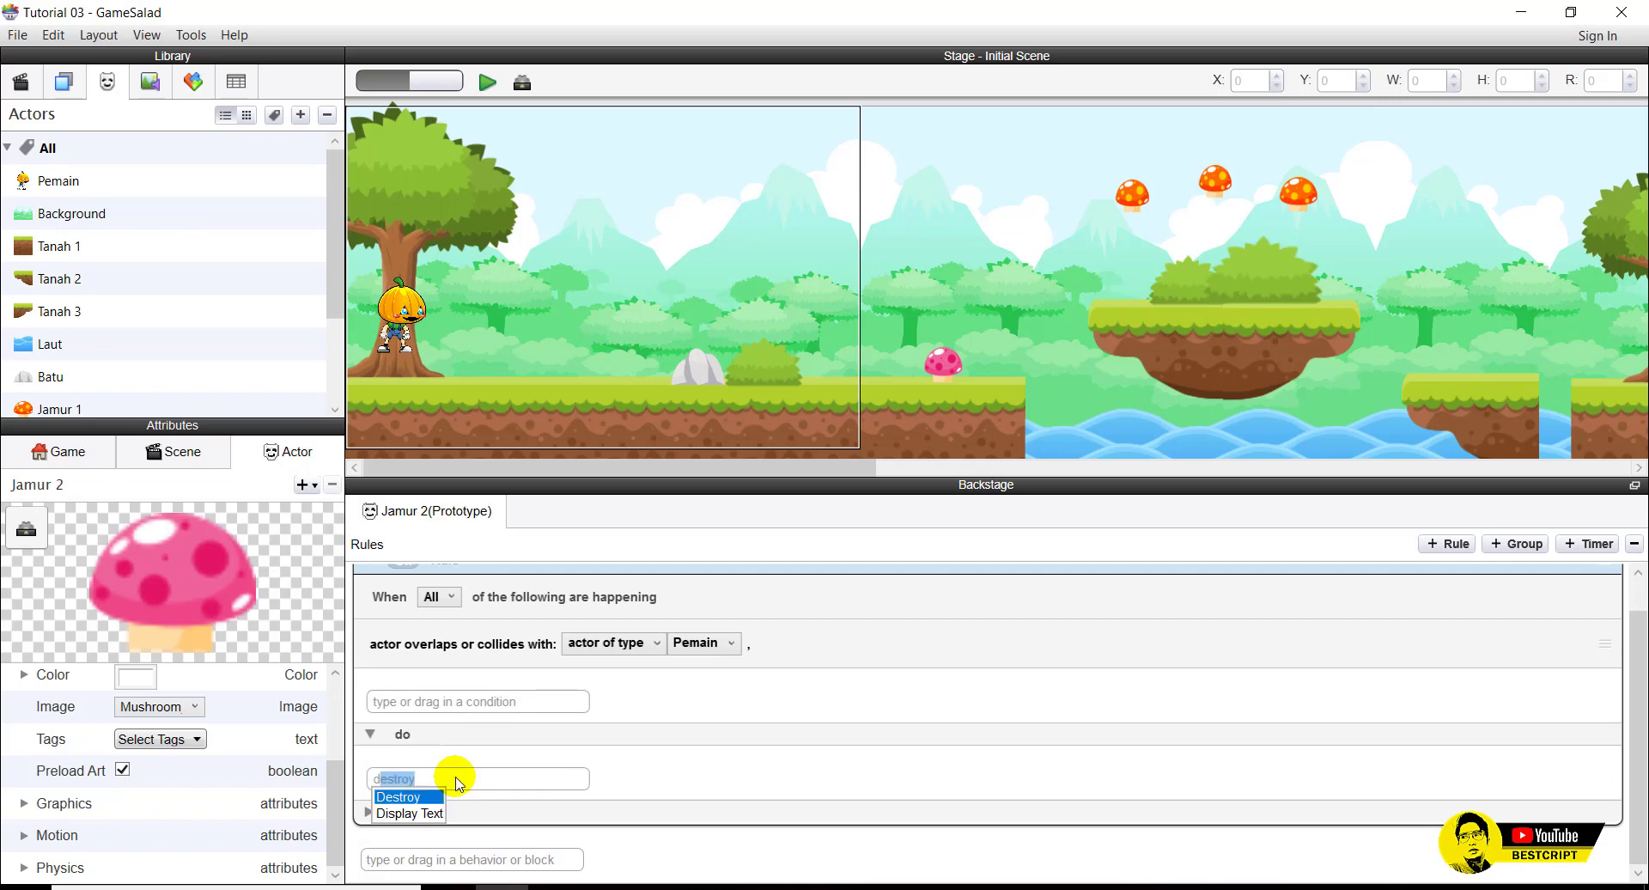
{"action": "type", "text": "o"}
{"action": "key", "text": "BackSpace"}
{"action": "left_click", "coordinate": [409, 797]}
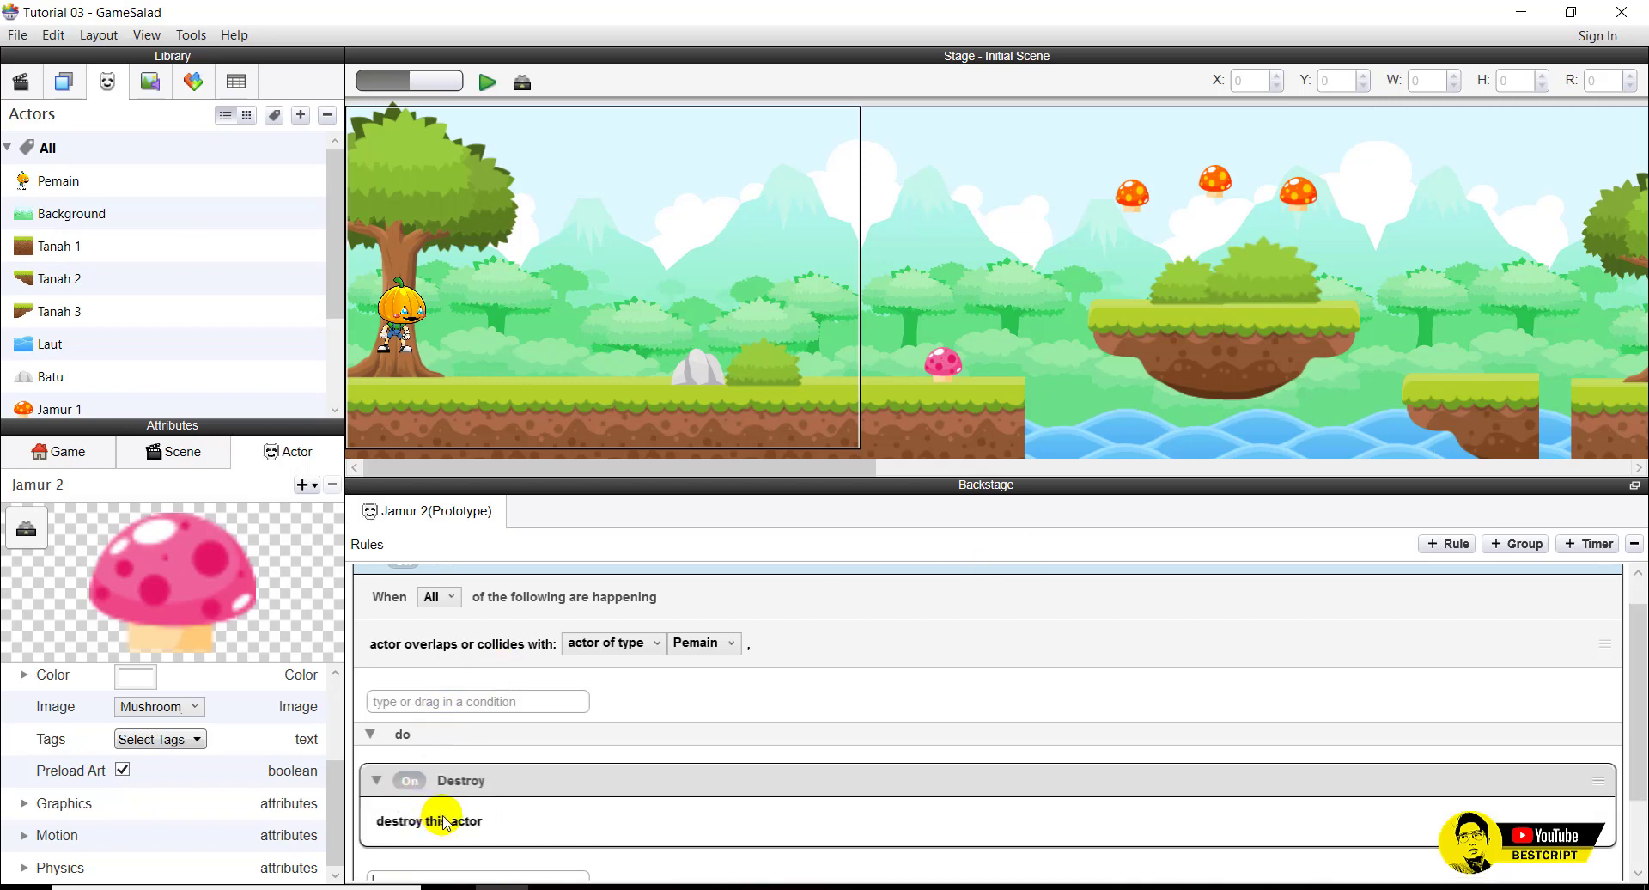
Preview the scene to test Pemain touching the pink mushroom, and return to the editor.
{"action": "left_click", "coordinate": [488, 83]}
{"action": "key", "text": "Right"}
{"action": "key", "text": "Up"}
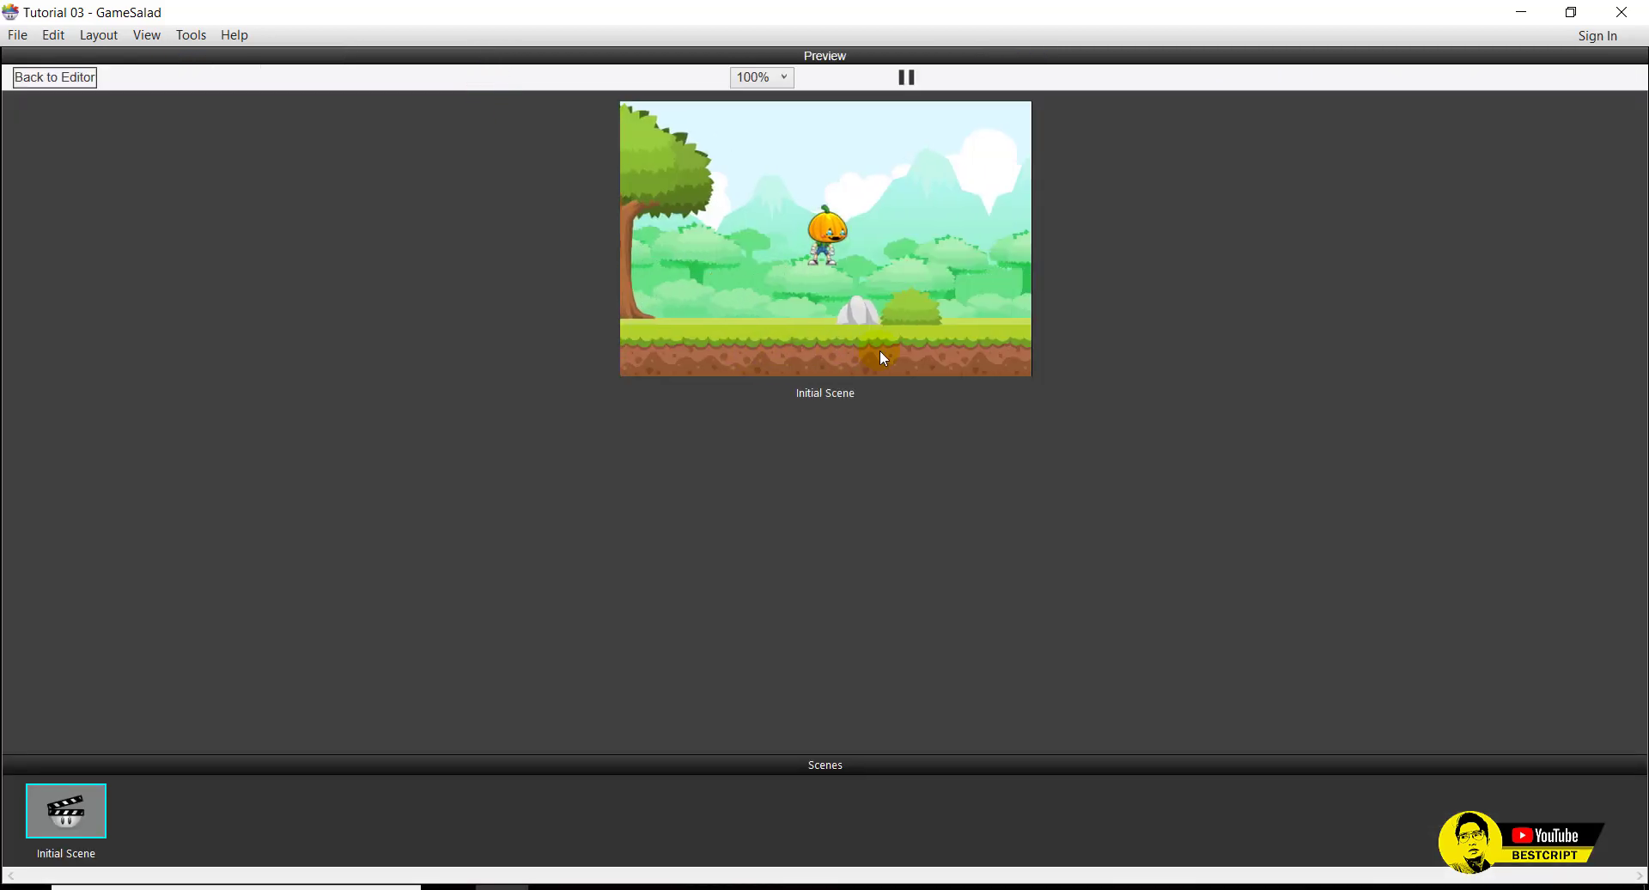
{"action": "key", "text": "Up"}
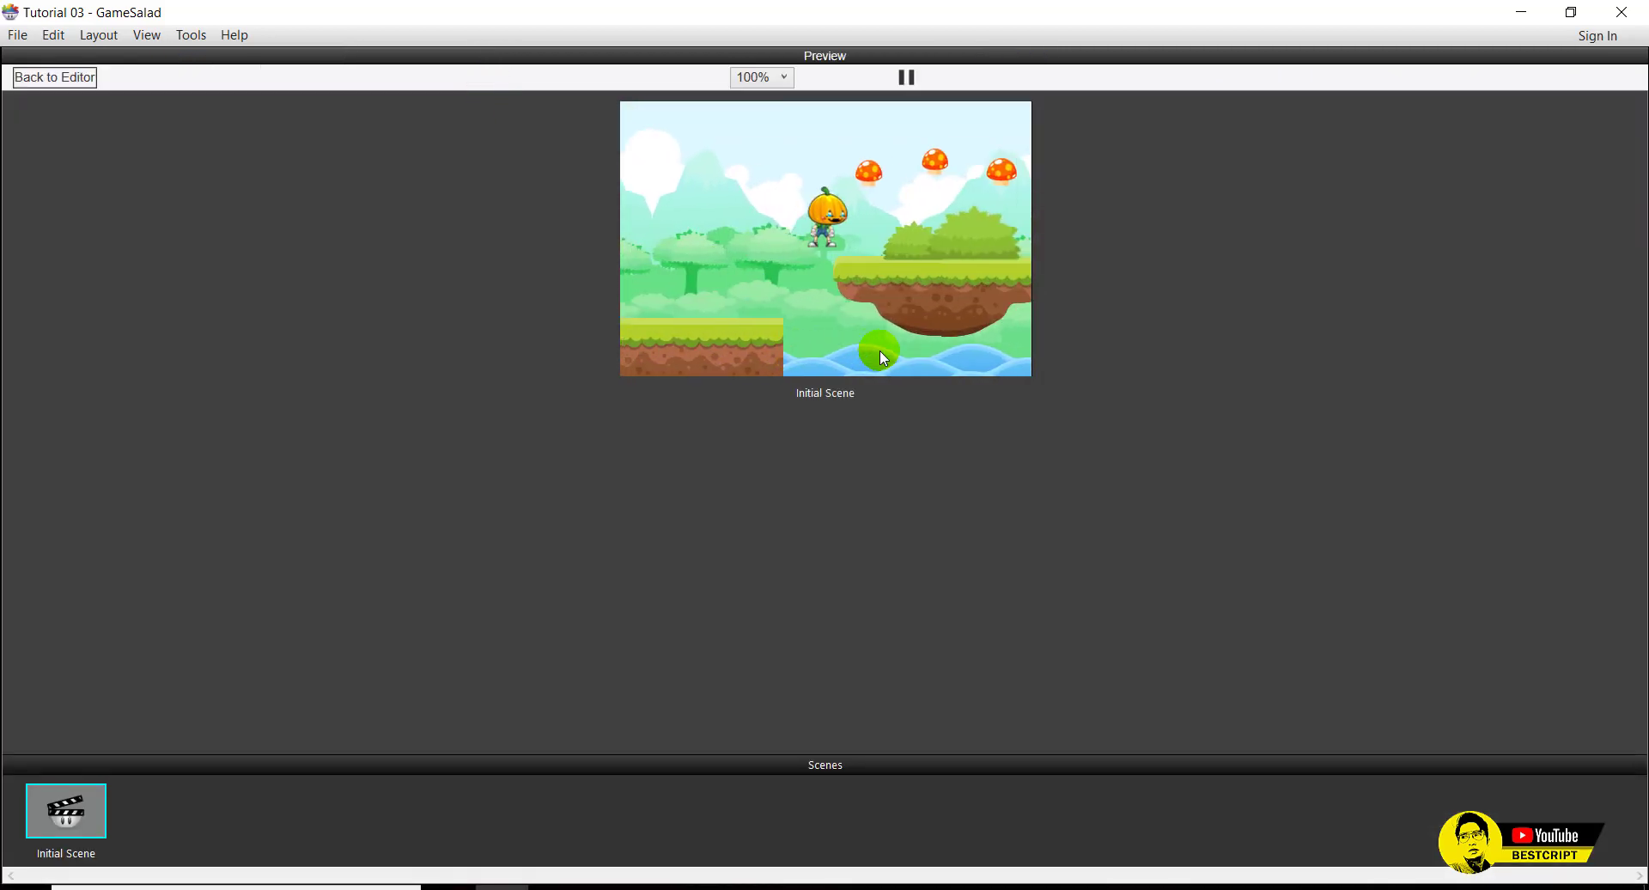
{"action": "key", "text": "Up"}
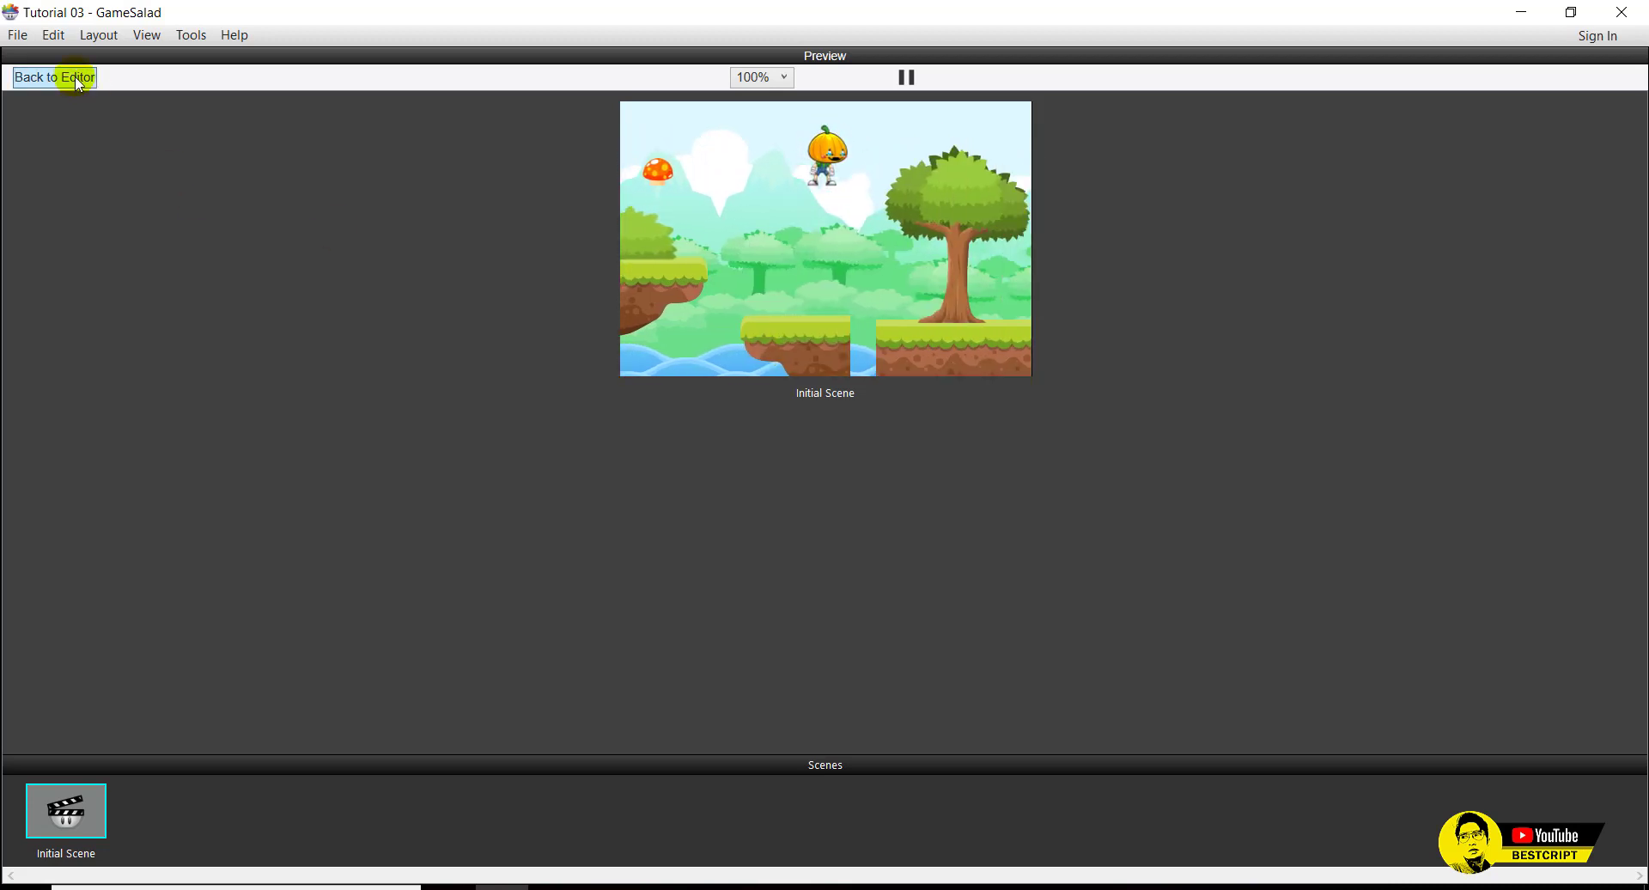
{"action": "left_click", "coordinate": [55, 77]}
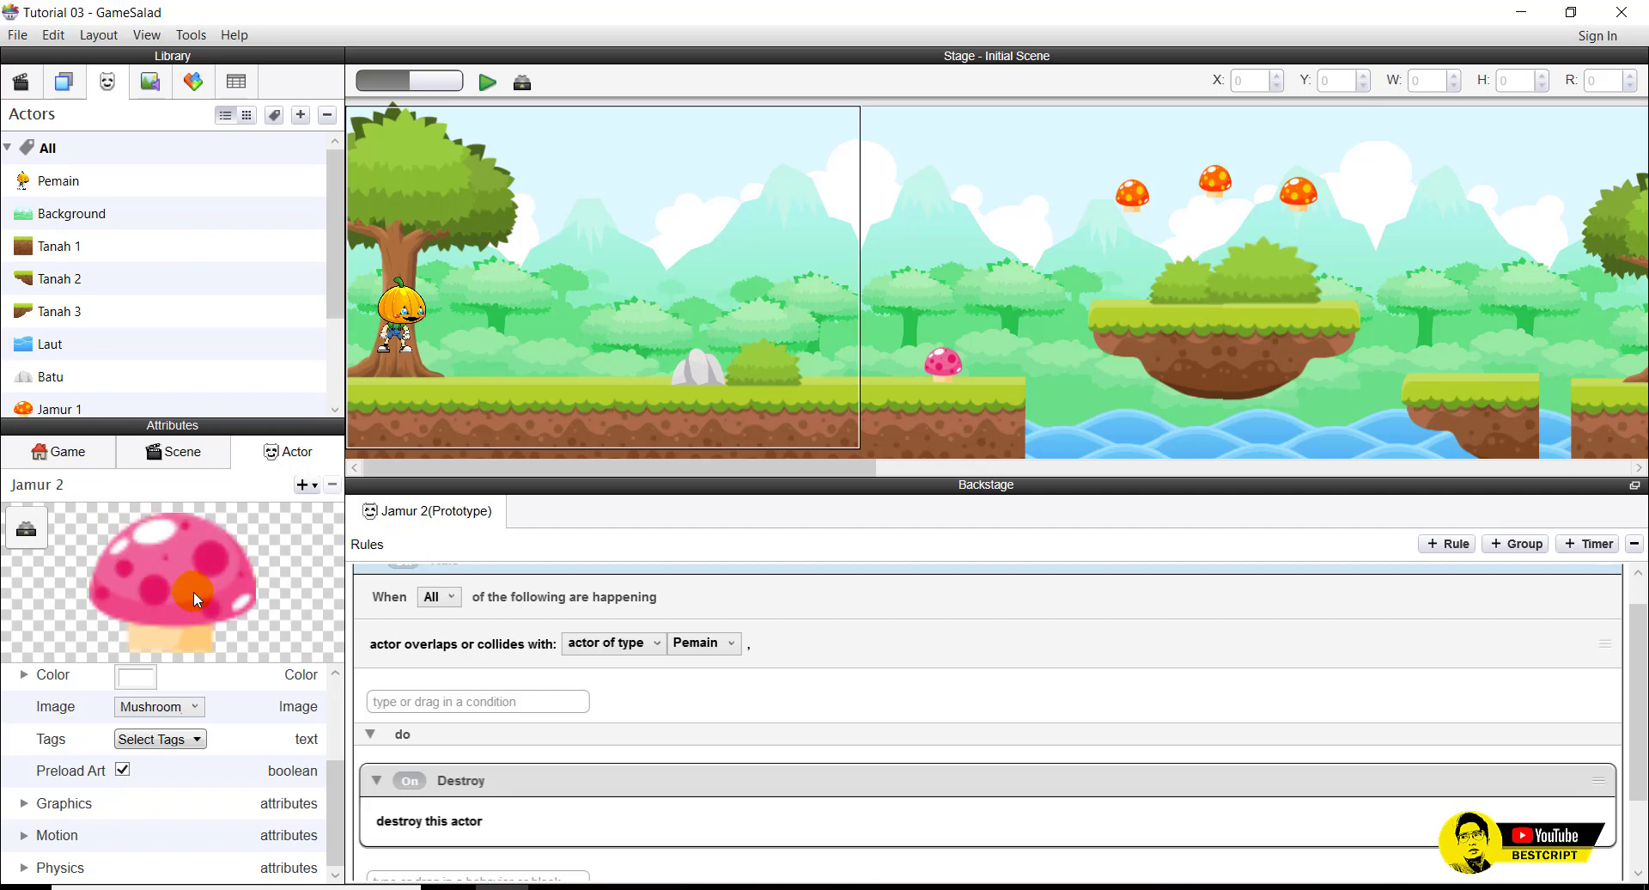
Review the collision condition and its actor choices in the Jamur 2 rule, and collapse the rule.
{"action": "scroll", "coordinate": [565, 607], "scroll_direction": "up", "scroll_amount": 1}
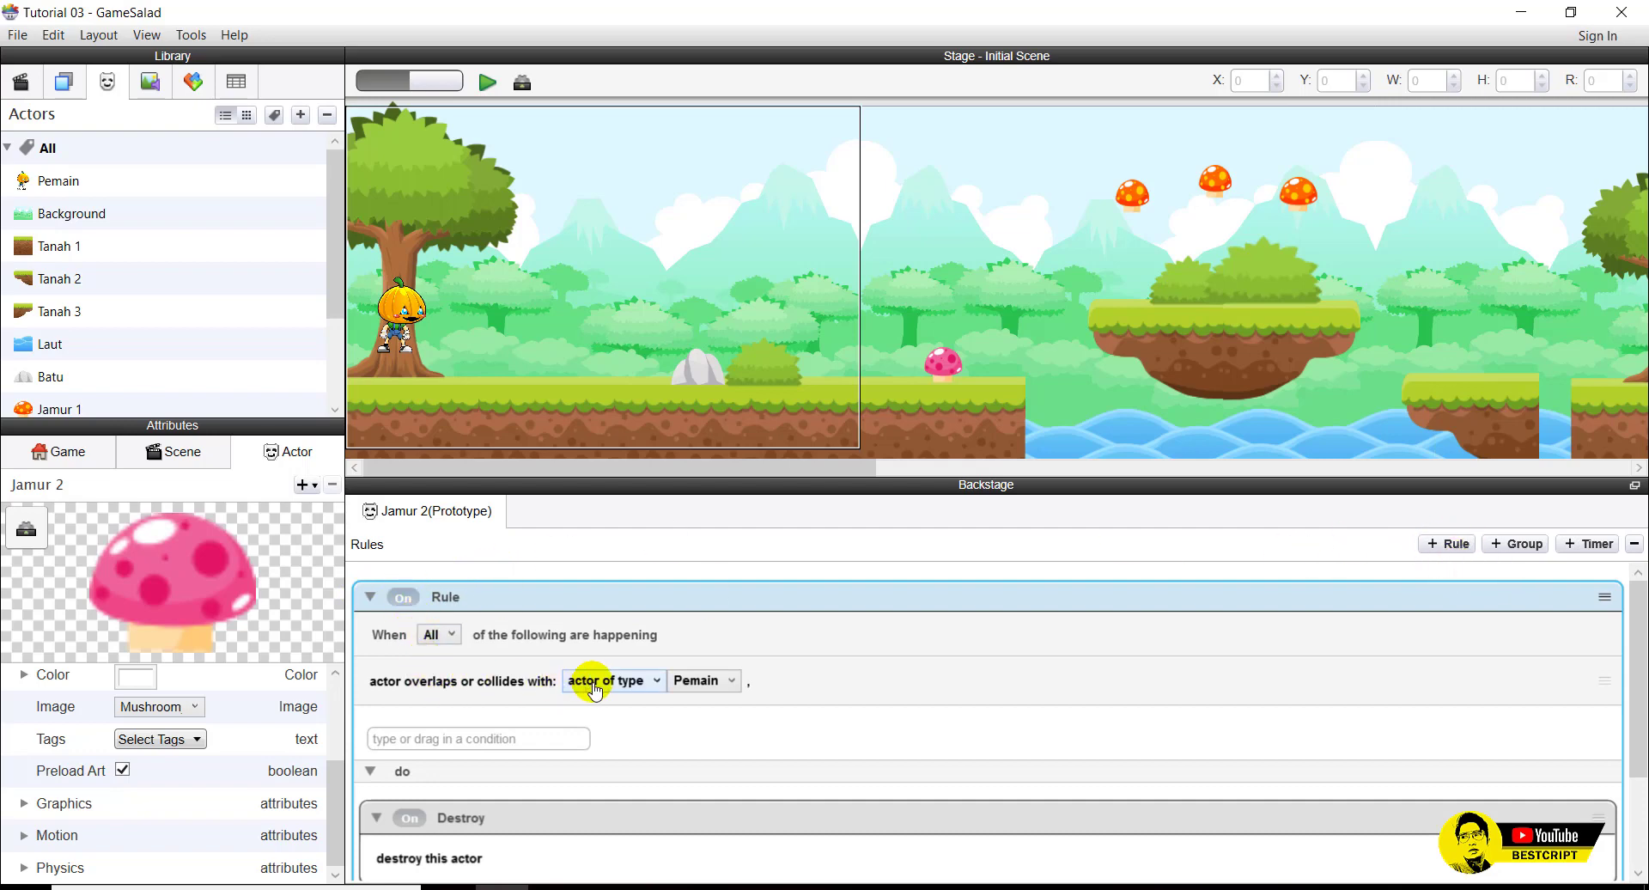
{"action": "left_click", "coordinate": [477, 735]}
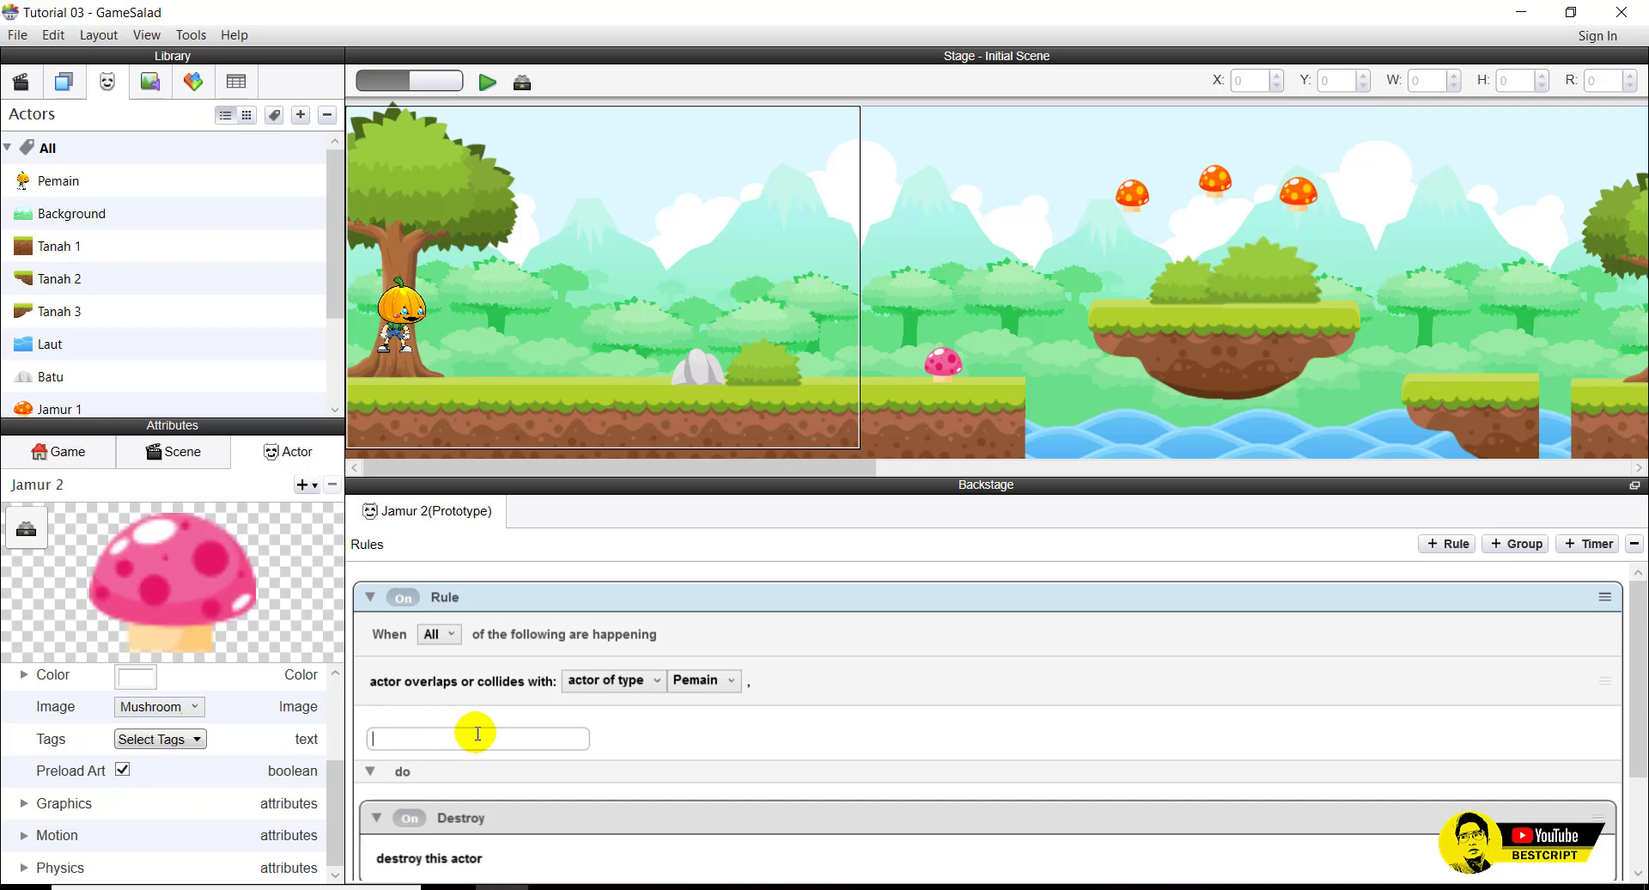
{"action": "left_click", "coordinate": [703, 681]}
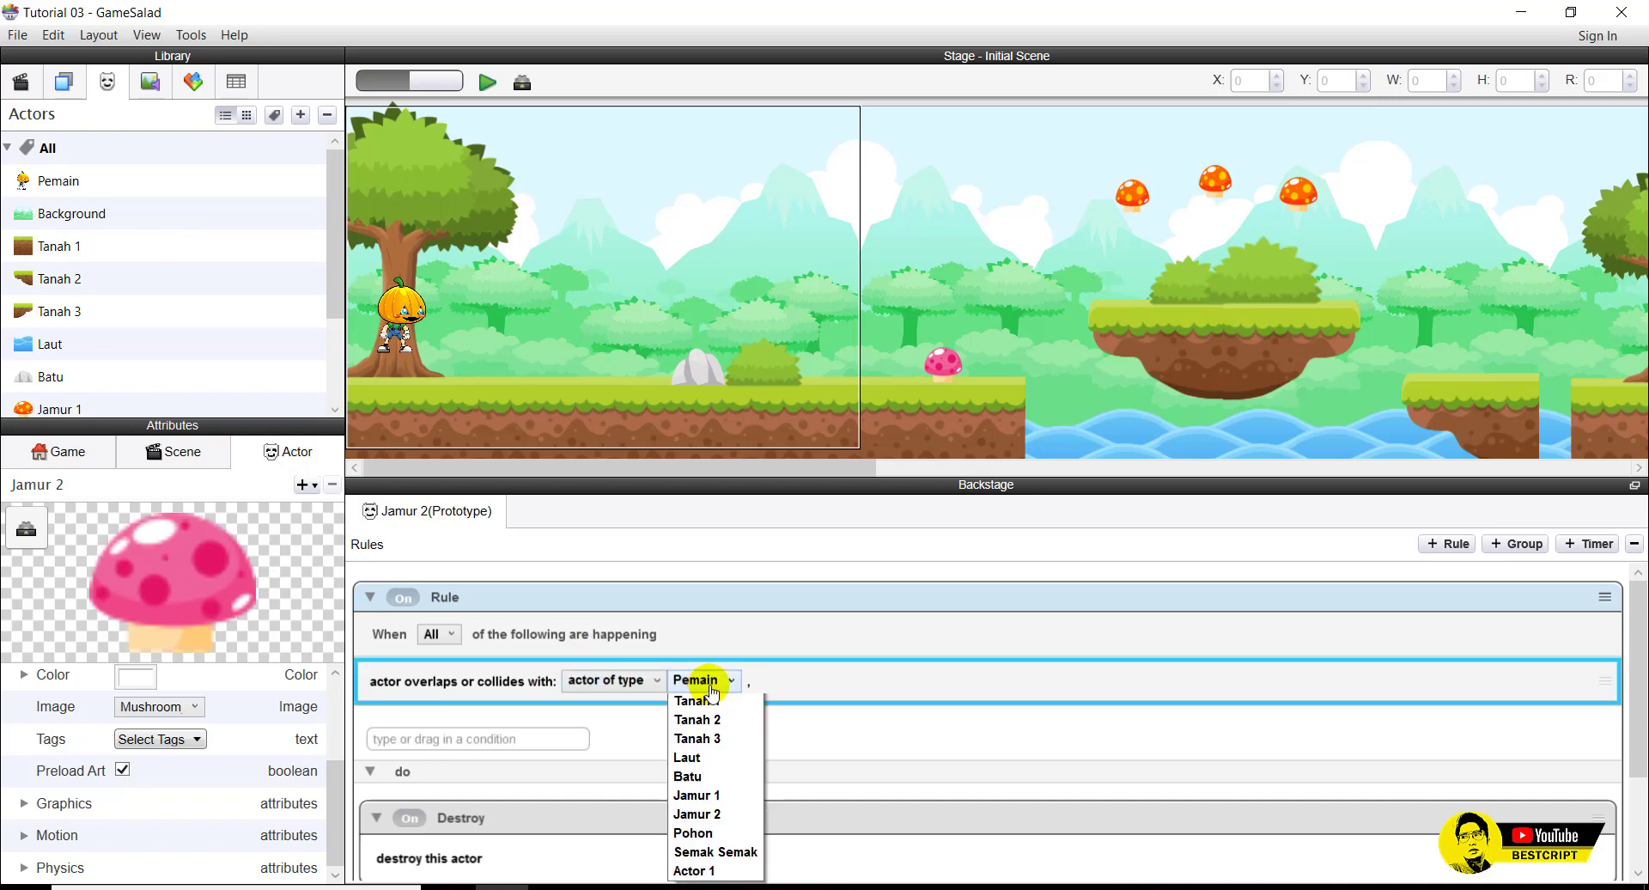
{"action": "scroll", "coordinate": [711, 693], "scroll_direction": "up", "scroll_amount": 1}
{"action": "left_click", "coordinate": [725, 679]}
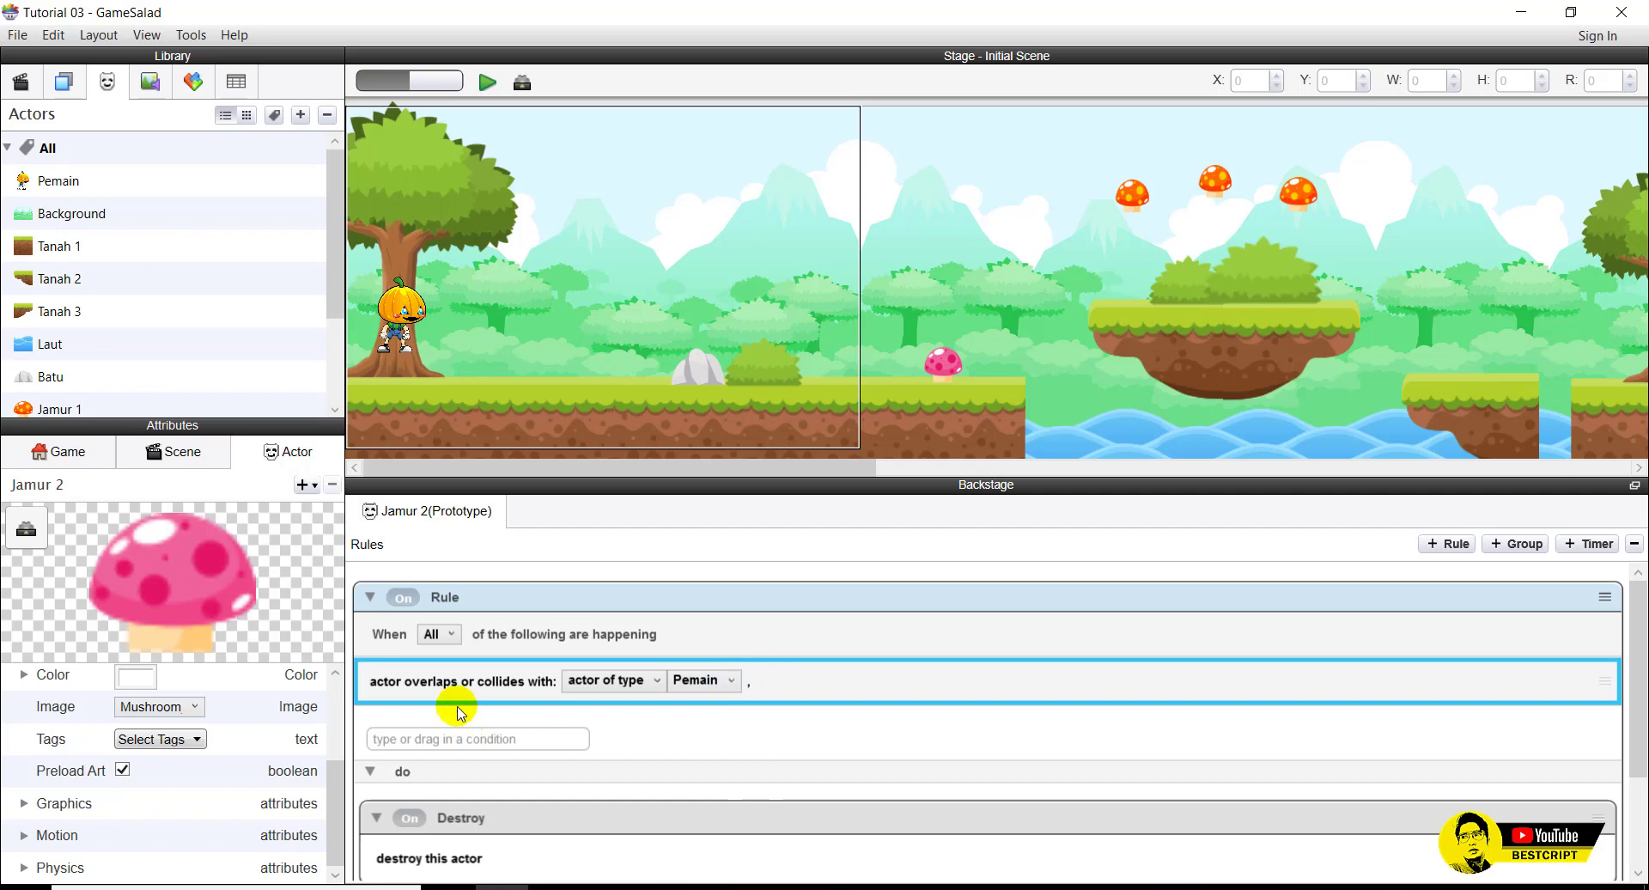
{"action": "left_click", "coordinate": [372, 598]}
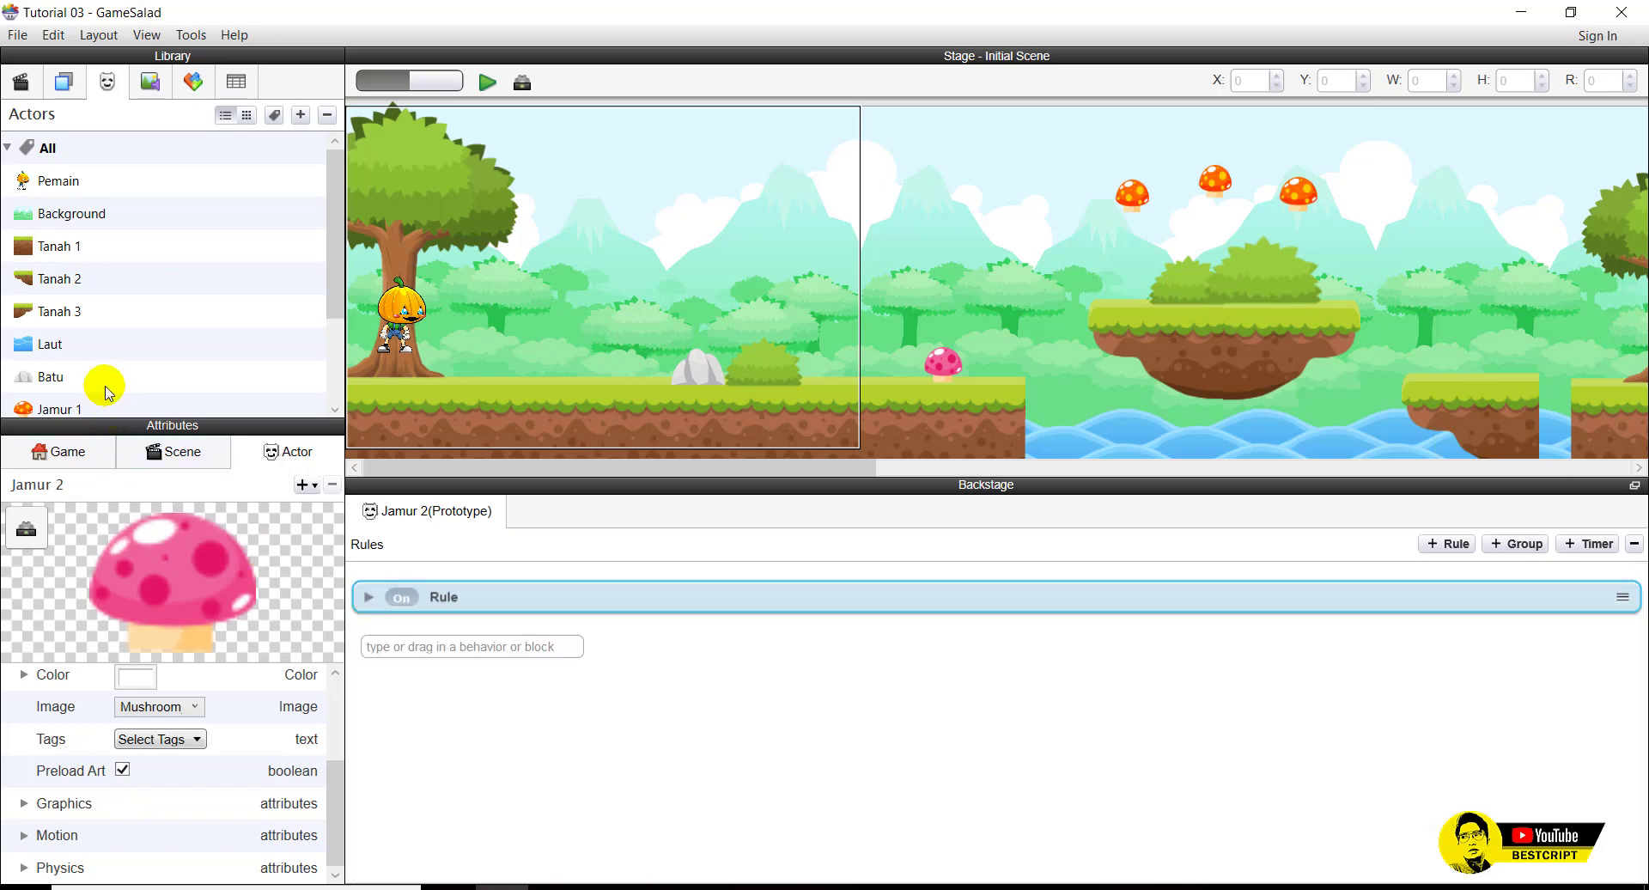
Add a rule to the orange mushroom actor Jamur 1 with a Collision condition for an actor of type Pemain.
{"action": "scroll", "coordinate": [105, 392], "scroll_direction": "down", "scroll_amount": 1}
{"action": "left_click", "coordinate": [54, 359]}
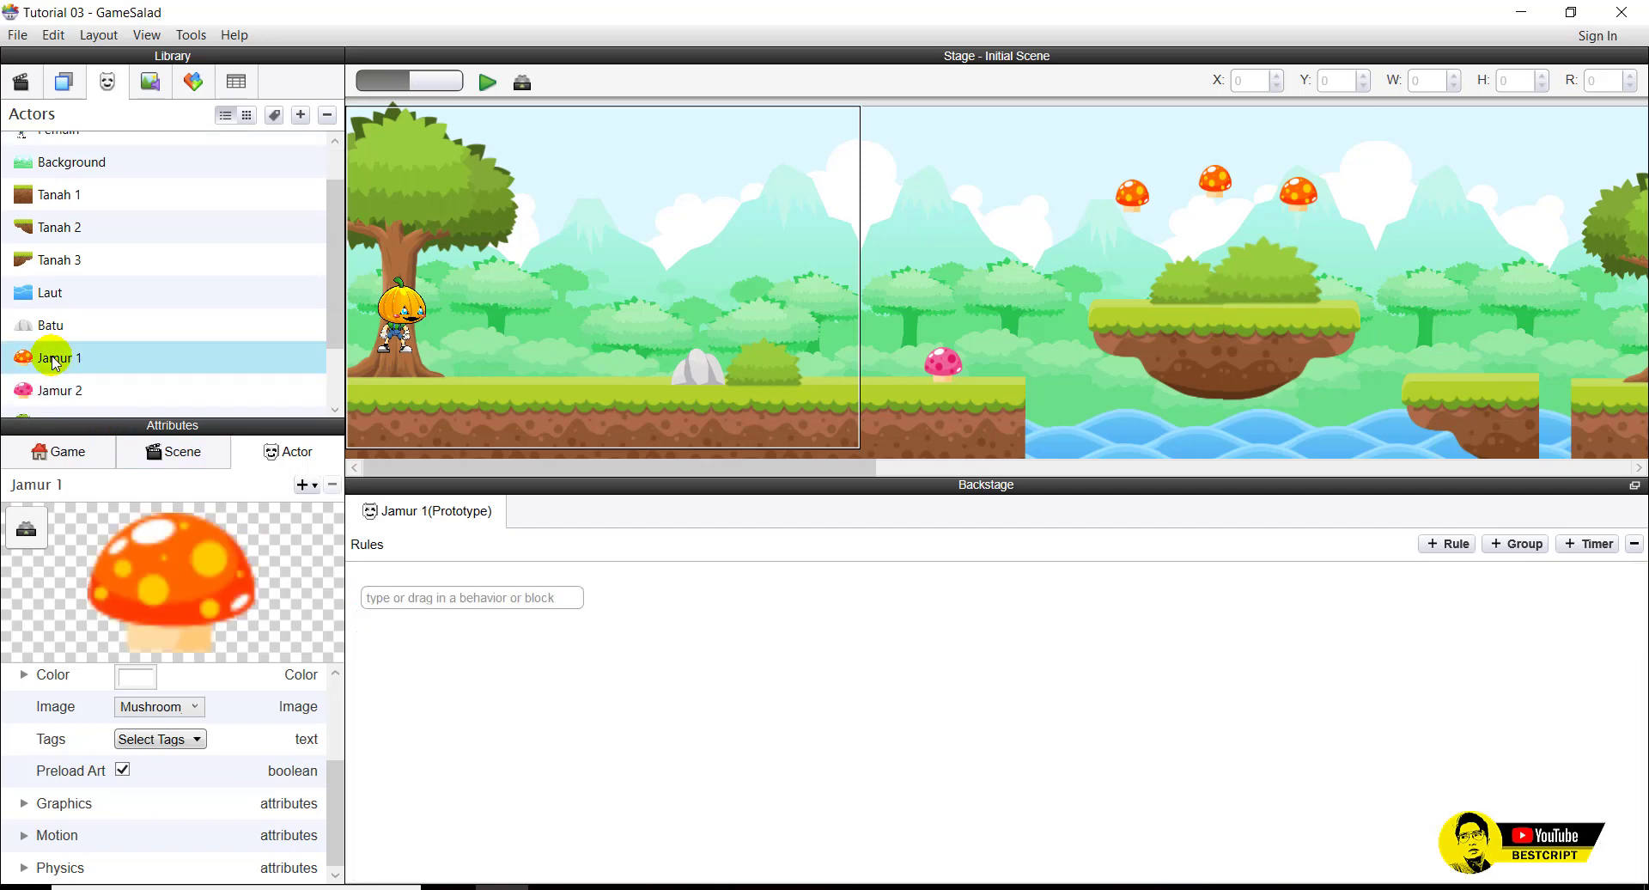
{"action": "left_click", "coordinate": [1456, 544]}
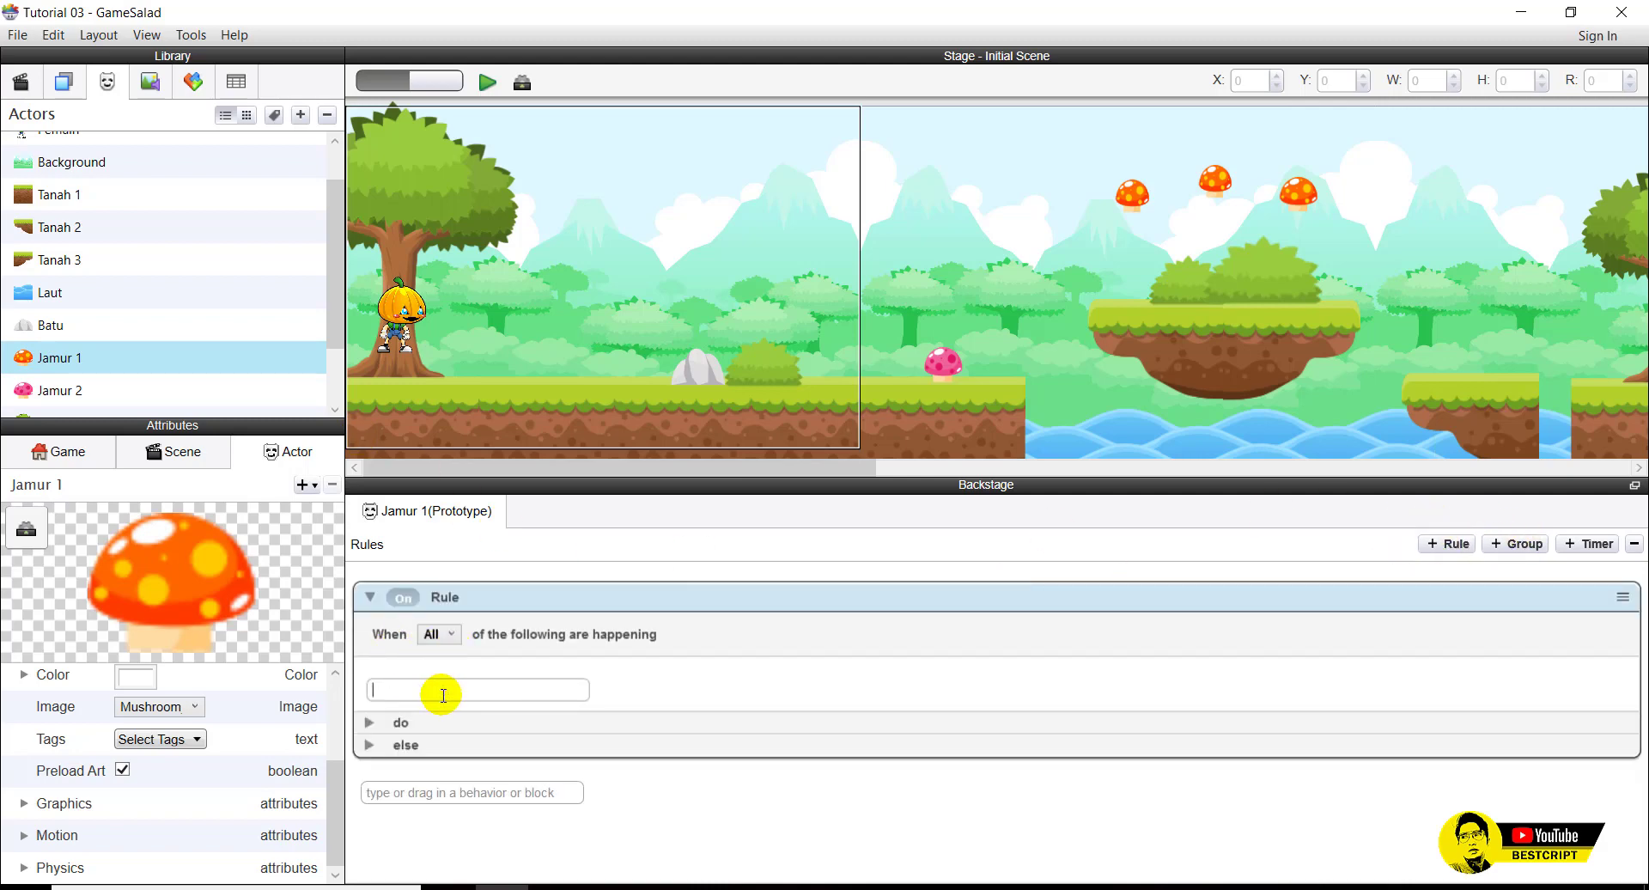
{"action": "left_click", "coordinate": [440, 691]}
{"action": "type", "text": "collision"}
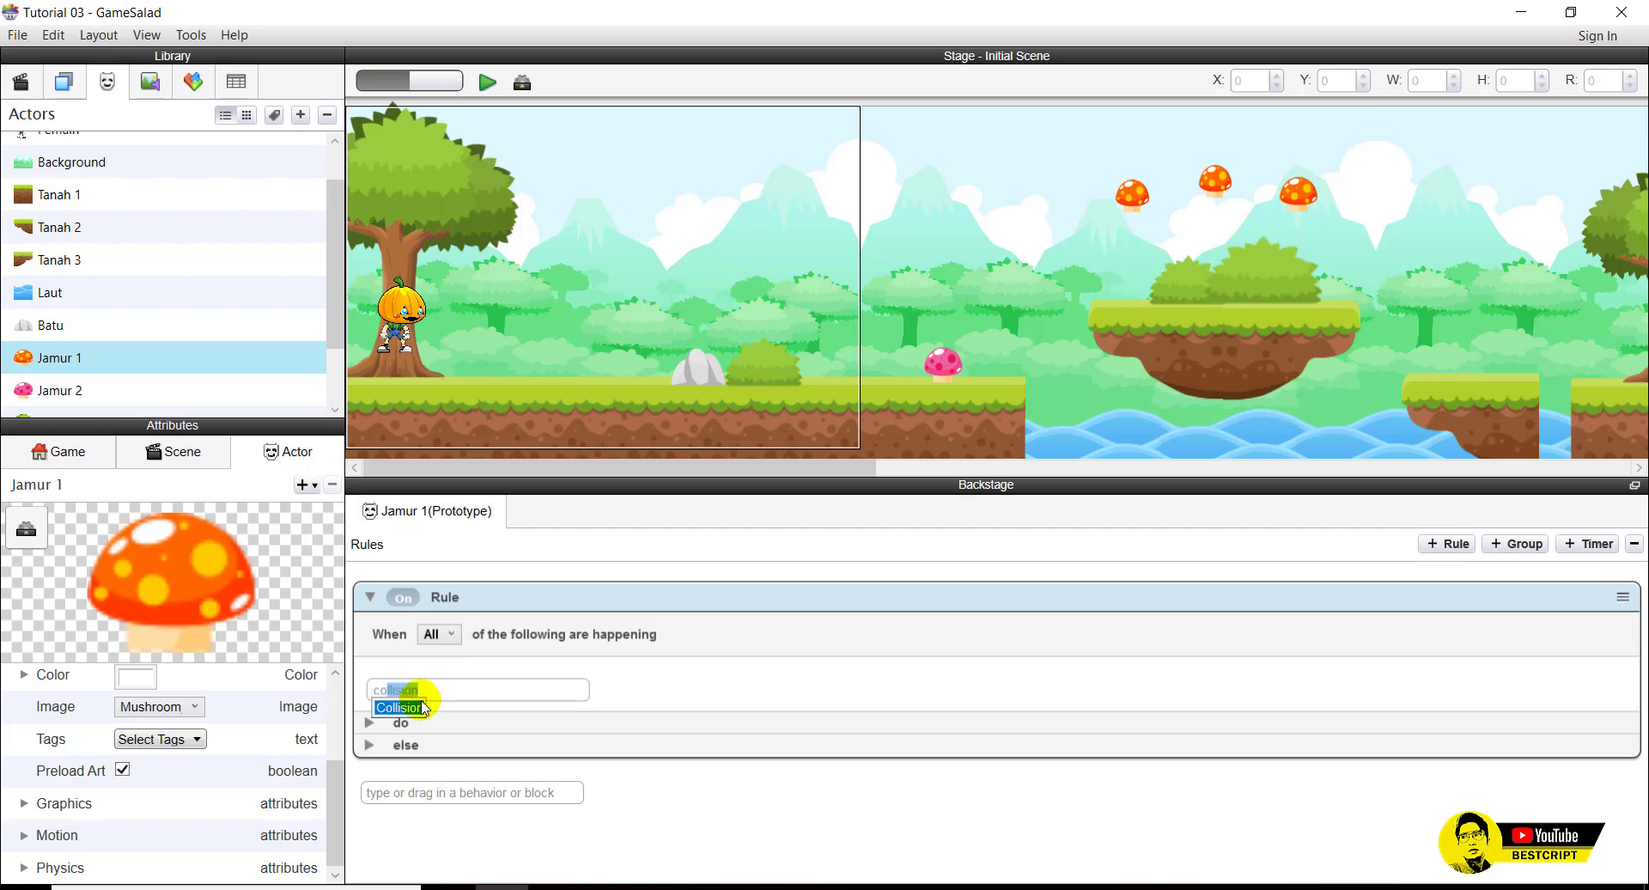
{"action": "left_click", "coordinate": [421, 707]}
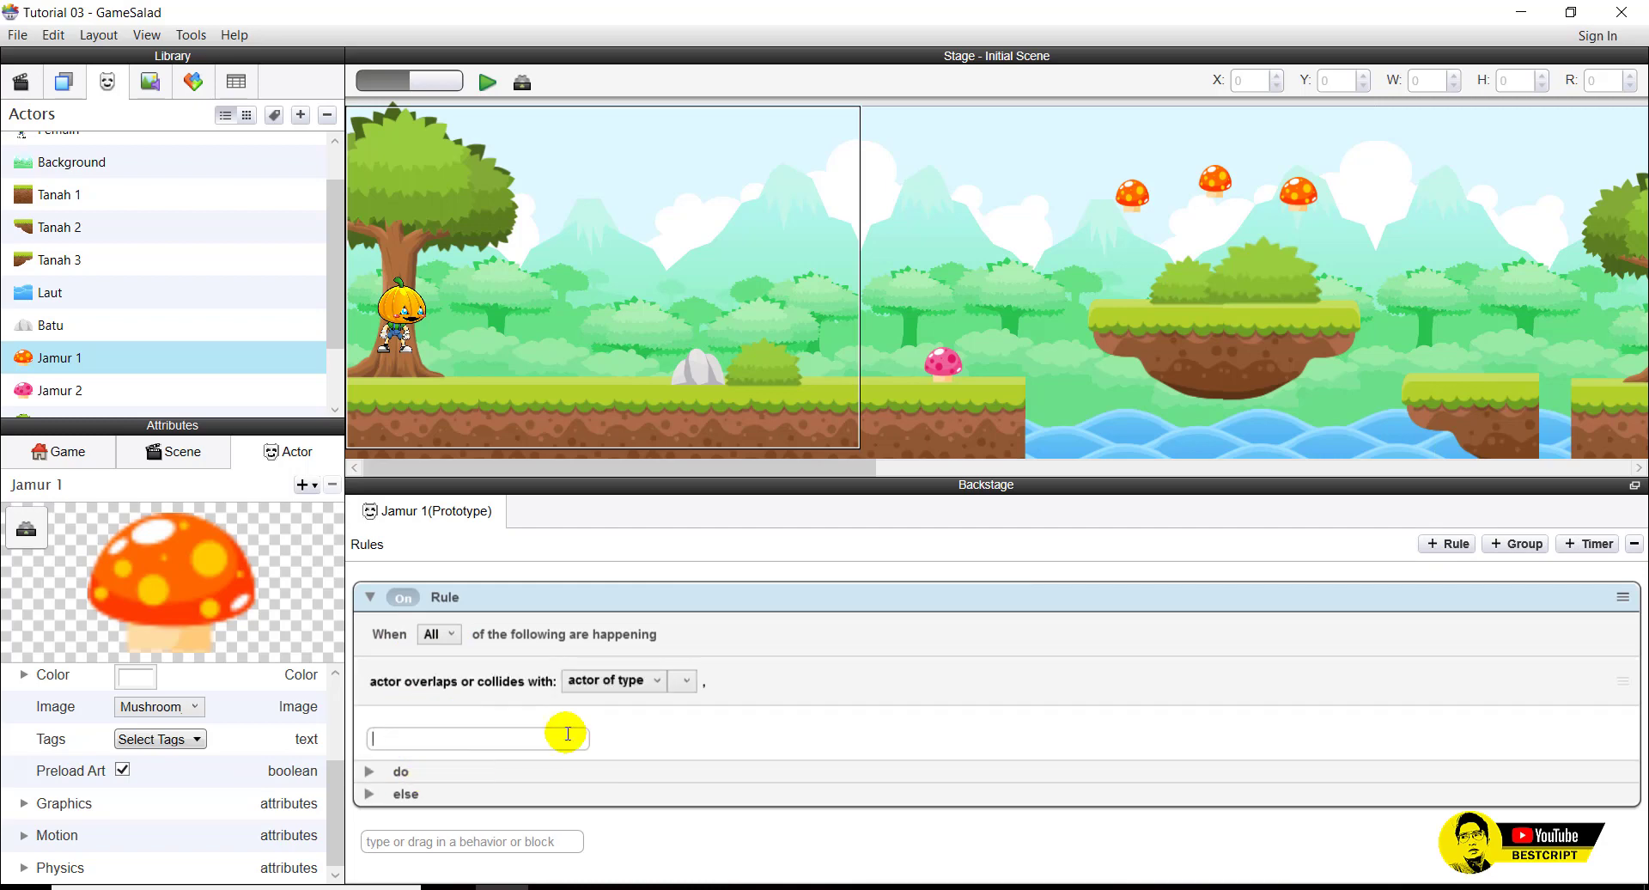
{"action": "left_click", "coordinate": [685, 680]}
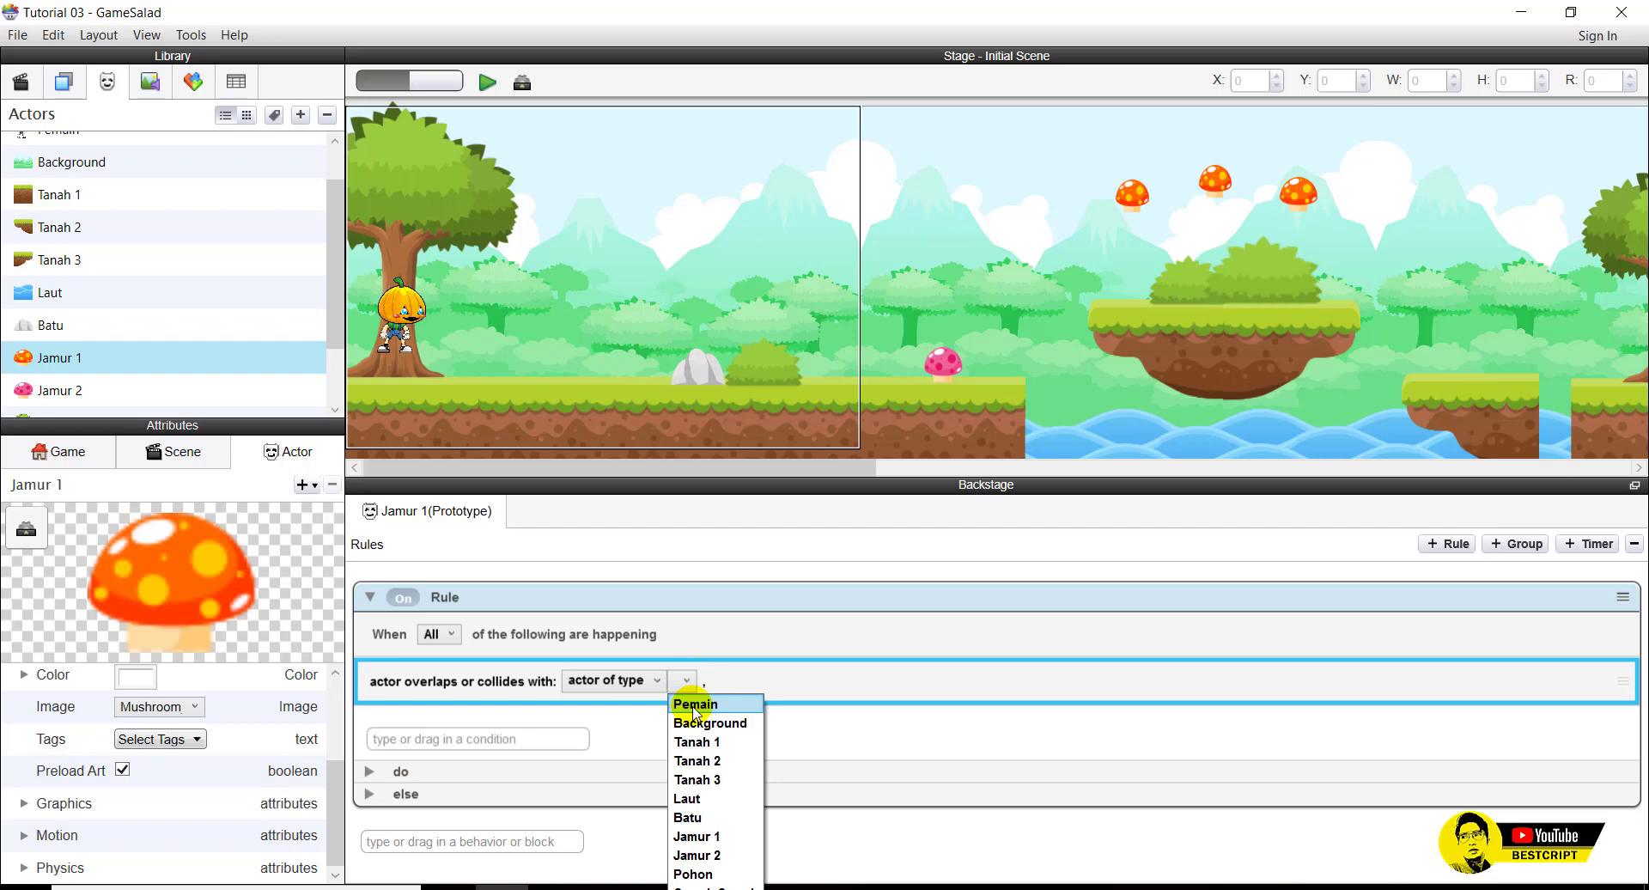
{"action": "left_click", "coordinate": [694, 705]}
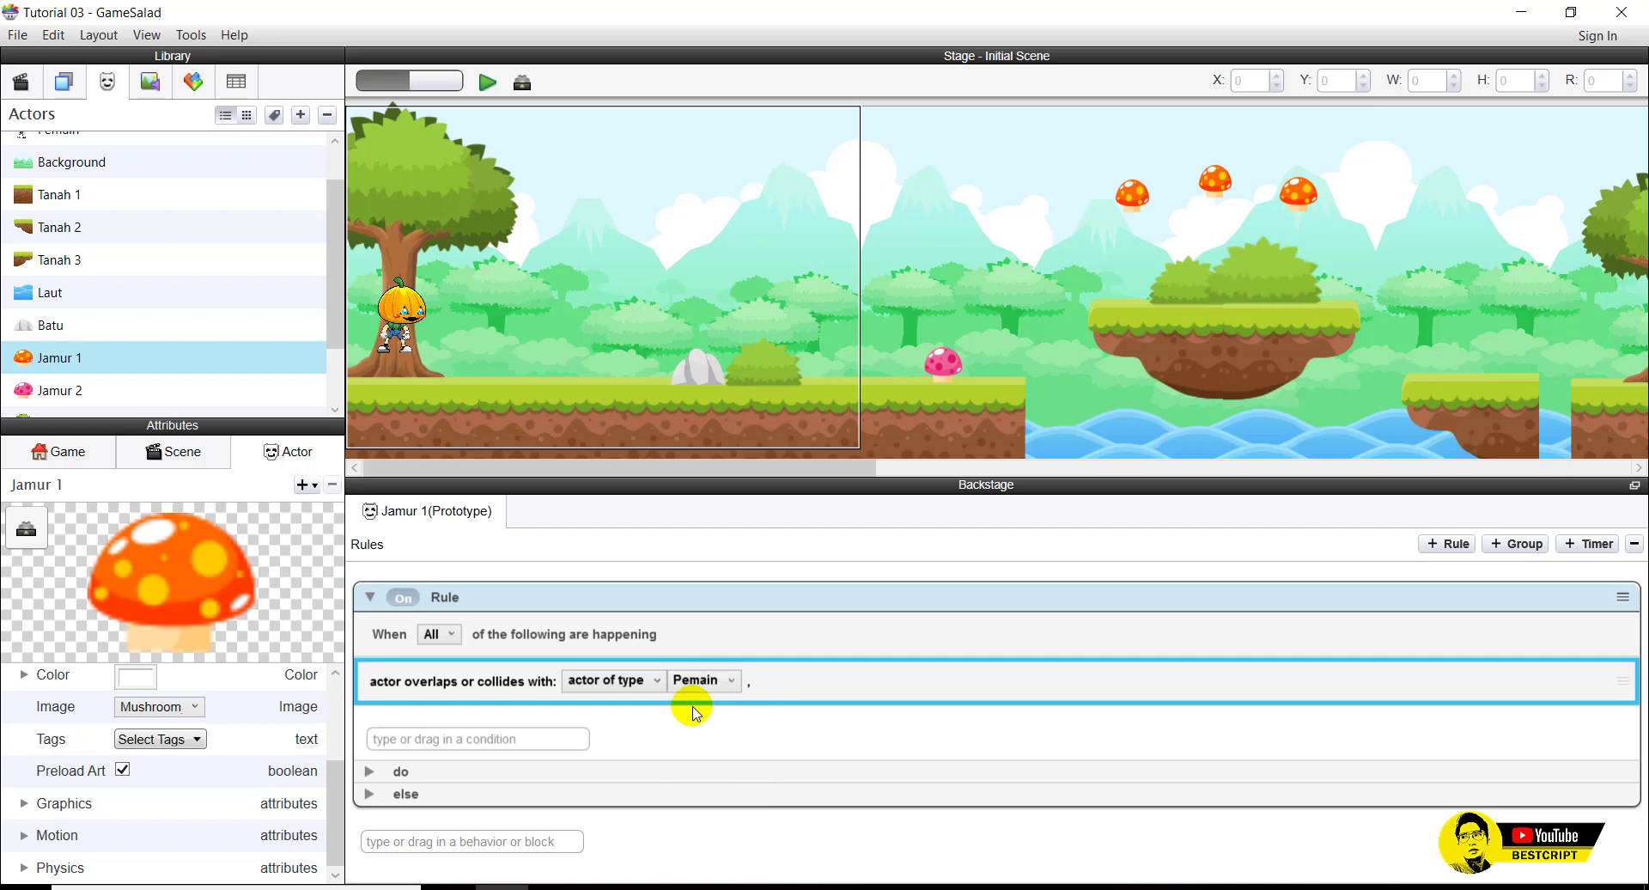
Add the Destroy behavior to the do section of the Jamur 1 collision rule.
{"action": "left_click", "coordinate": [371, 772]}
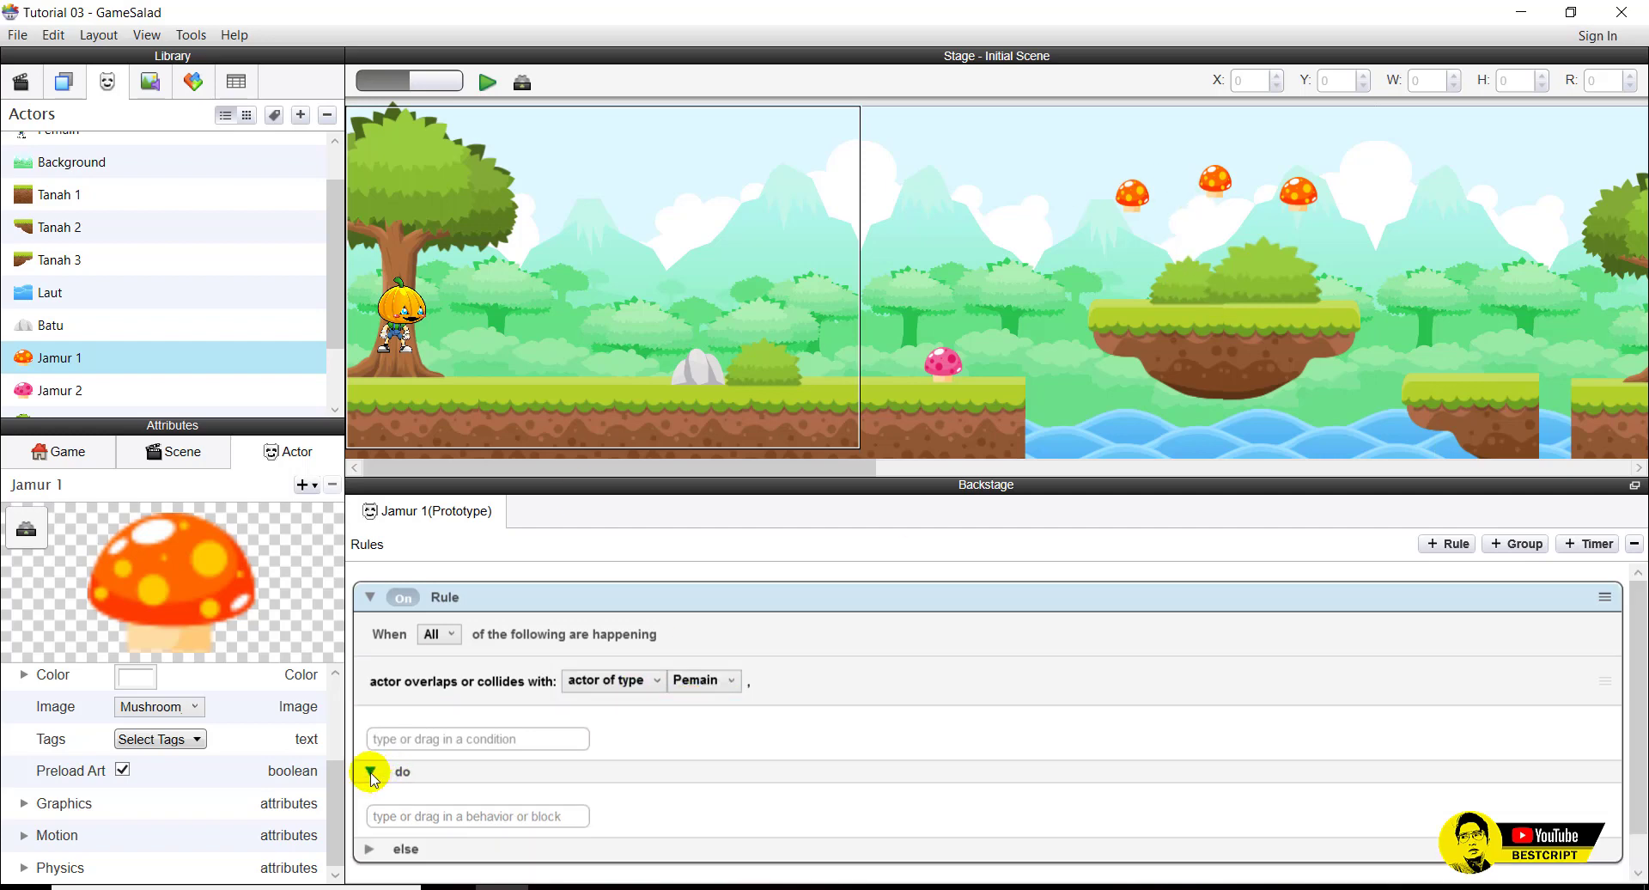
{"action": "left_click", "coordinate": [425, 811]}
{"action": "type", "text": "destroy"}
{"action": "left_click", "coordinate": [192, 82]}
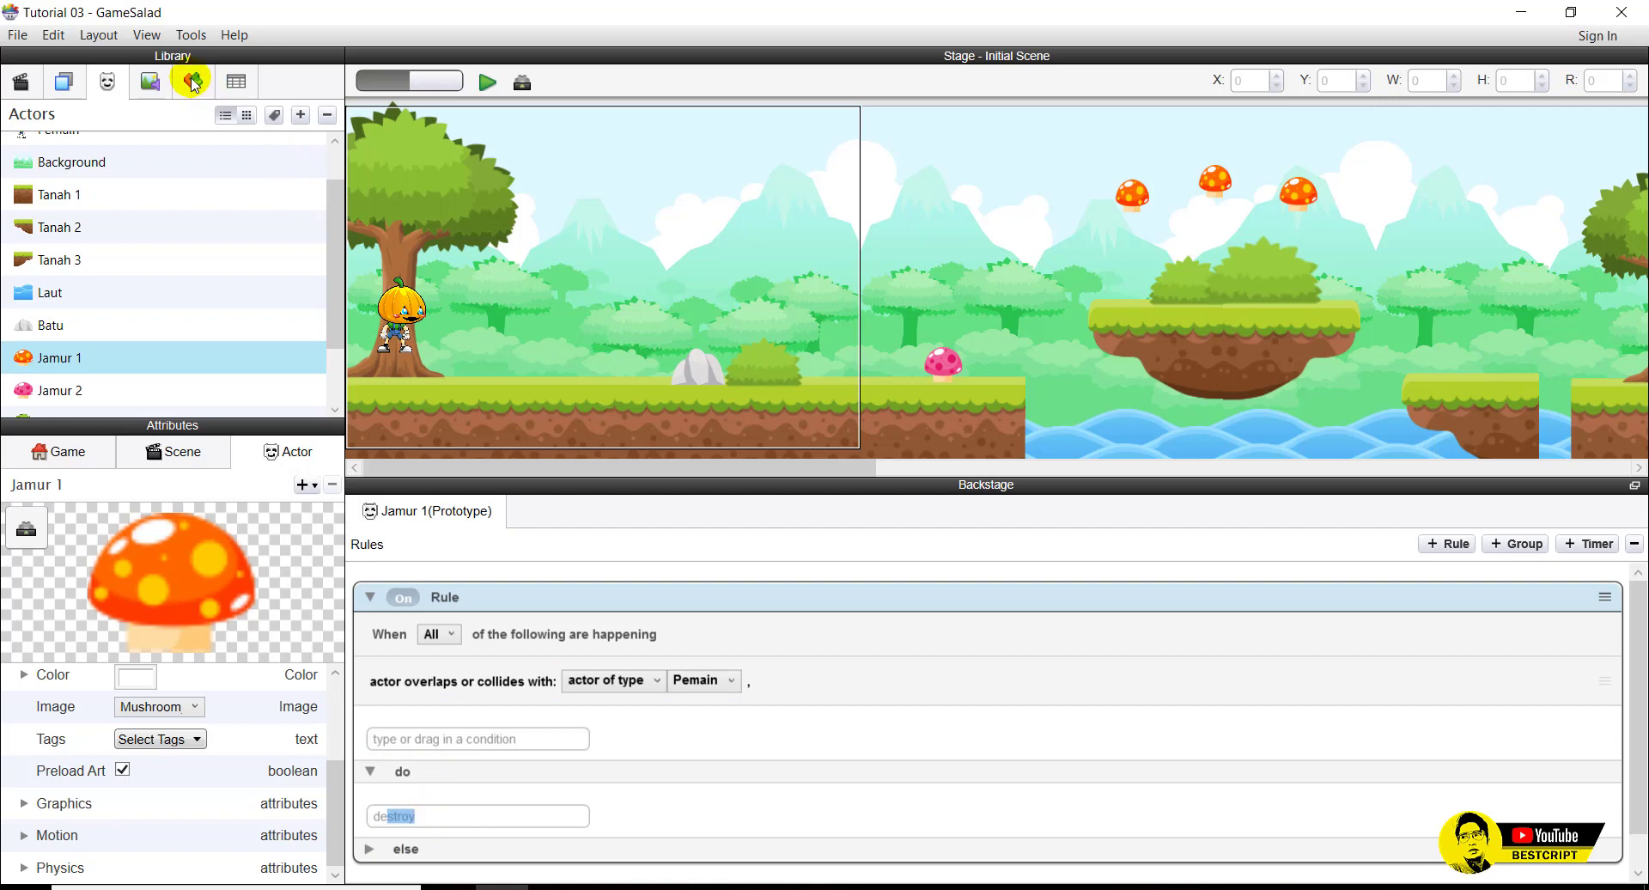
{"action": "scroll", "coordinate": [86, 206], "scroll_direction": "down", "scroll_amount": 1}
{"action": "scroll", "coordinate": [82, 213], "scroll_direction": "up", "scroll_amount": 3}
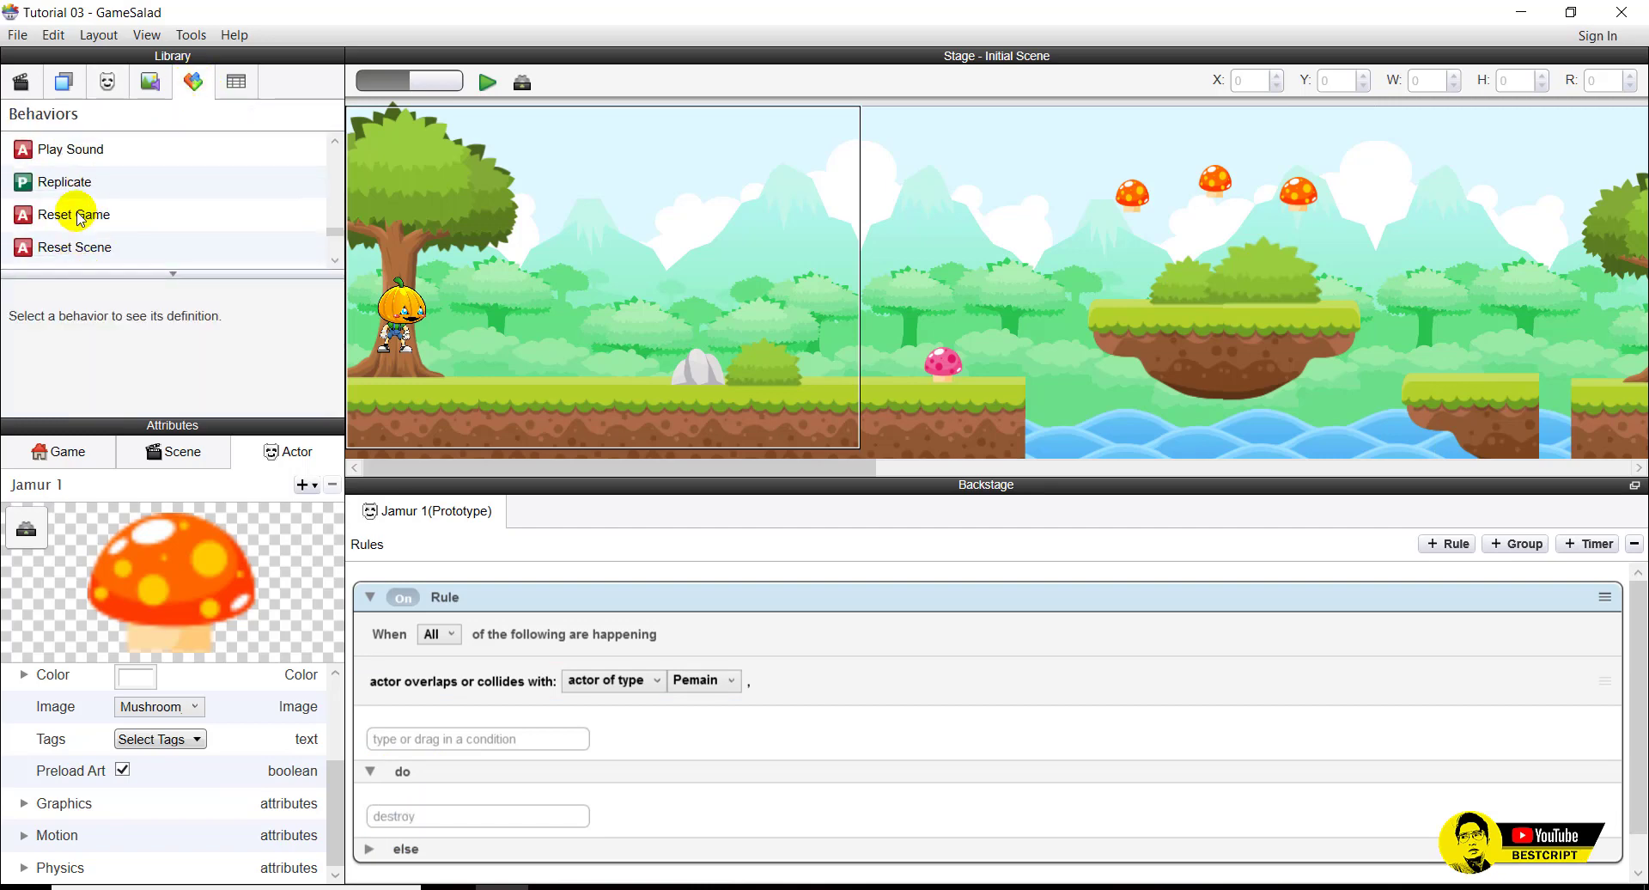
{"action": "scroll", "coordinate": [77, 218], "scroll_direction": "up", "scroll_amount": 5}
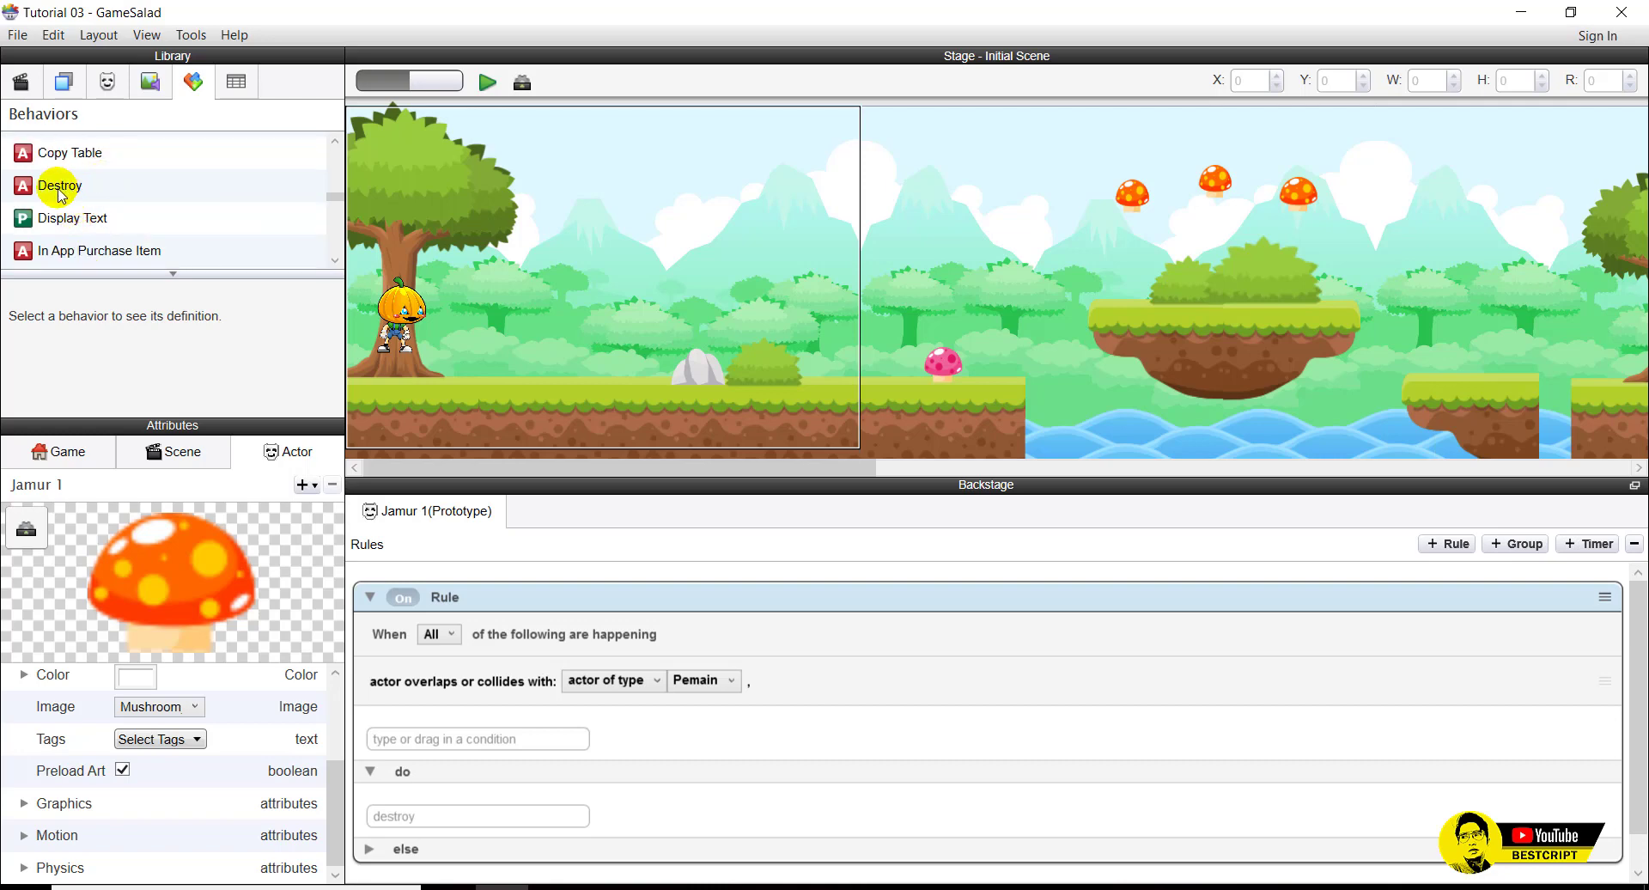
{"action": "left_click_drag", "start_coordinate": [60, 196], "coordinate": [490, 776]}
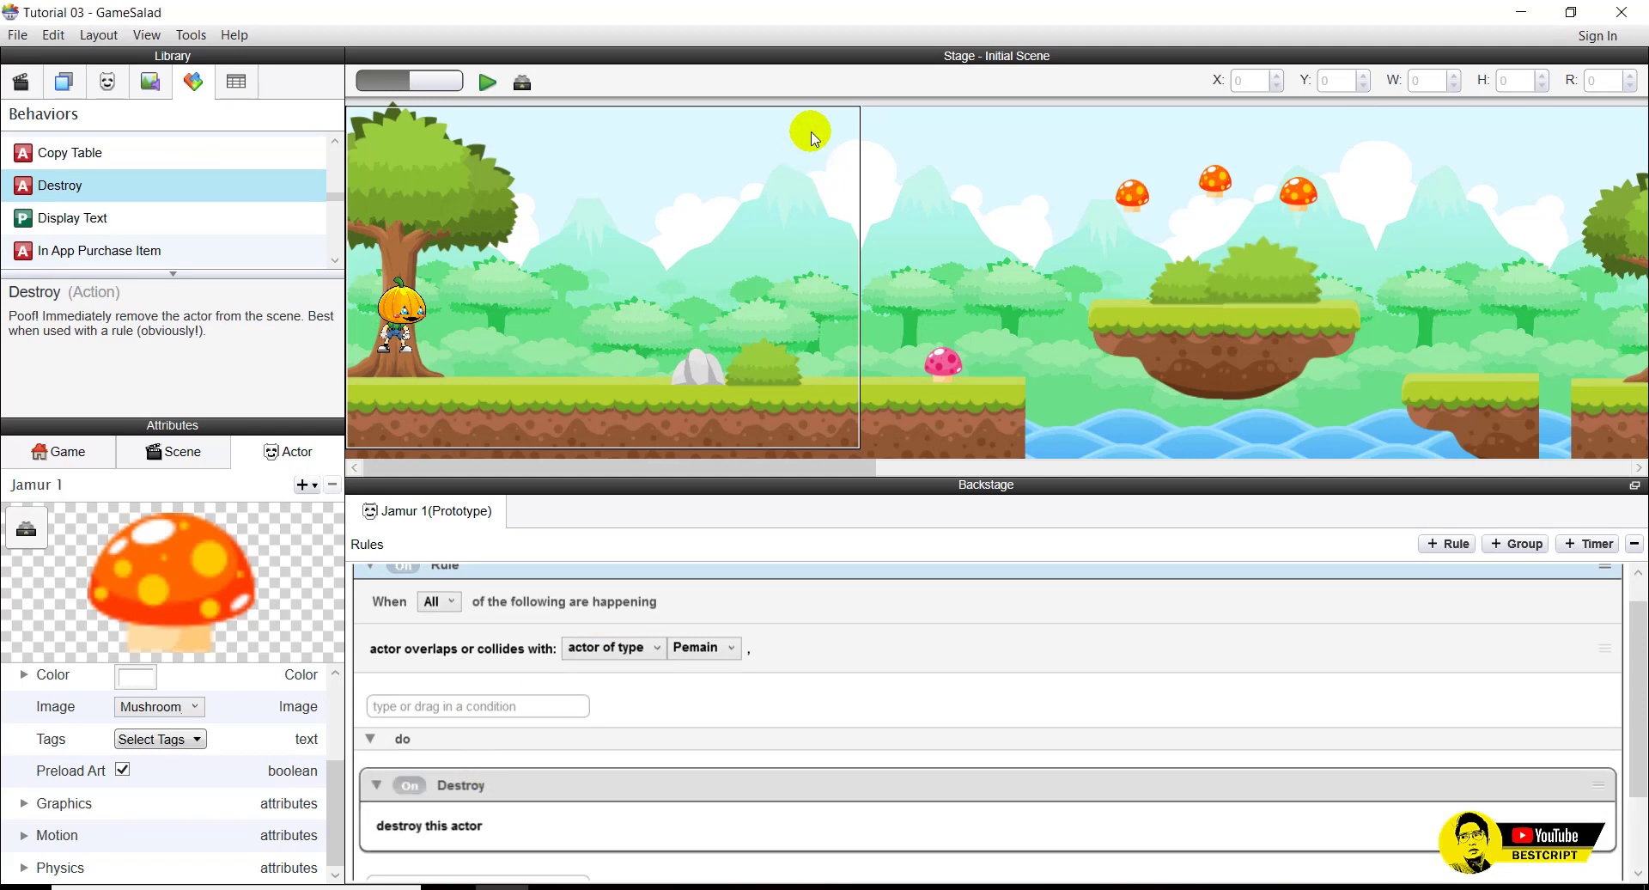
Preview the scene to test Pemain touching the orange mushrooms, and return to the editor.
{"action": "left_click", "coordinate": [488, 84]}
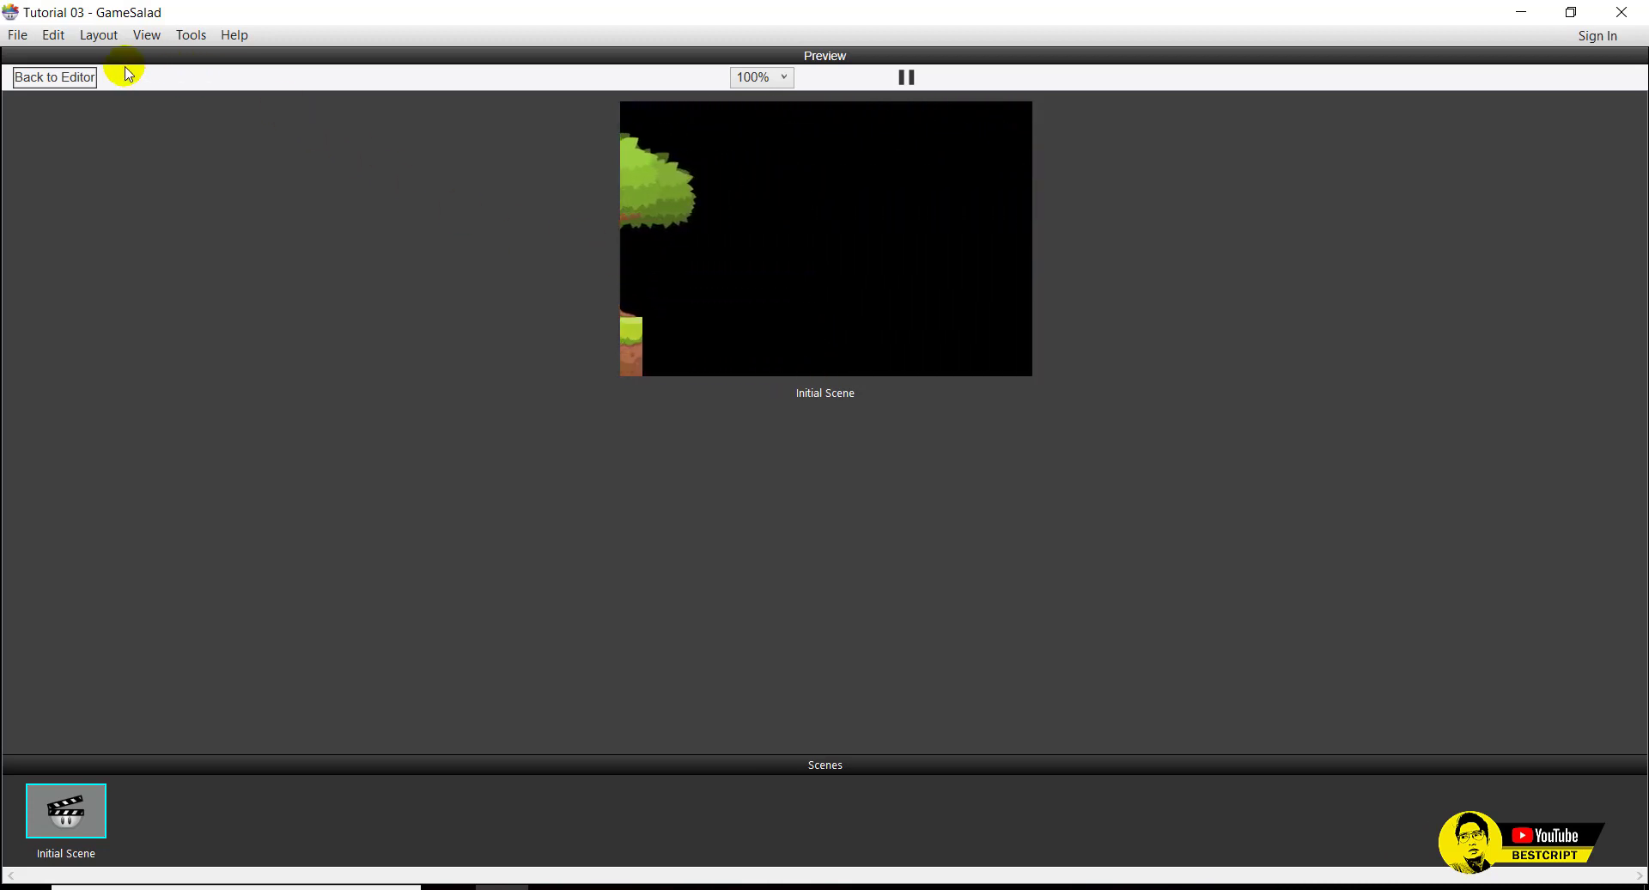
{"action": "left_click", "coordinate": [55, 76]}
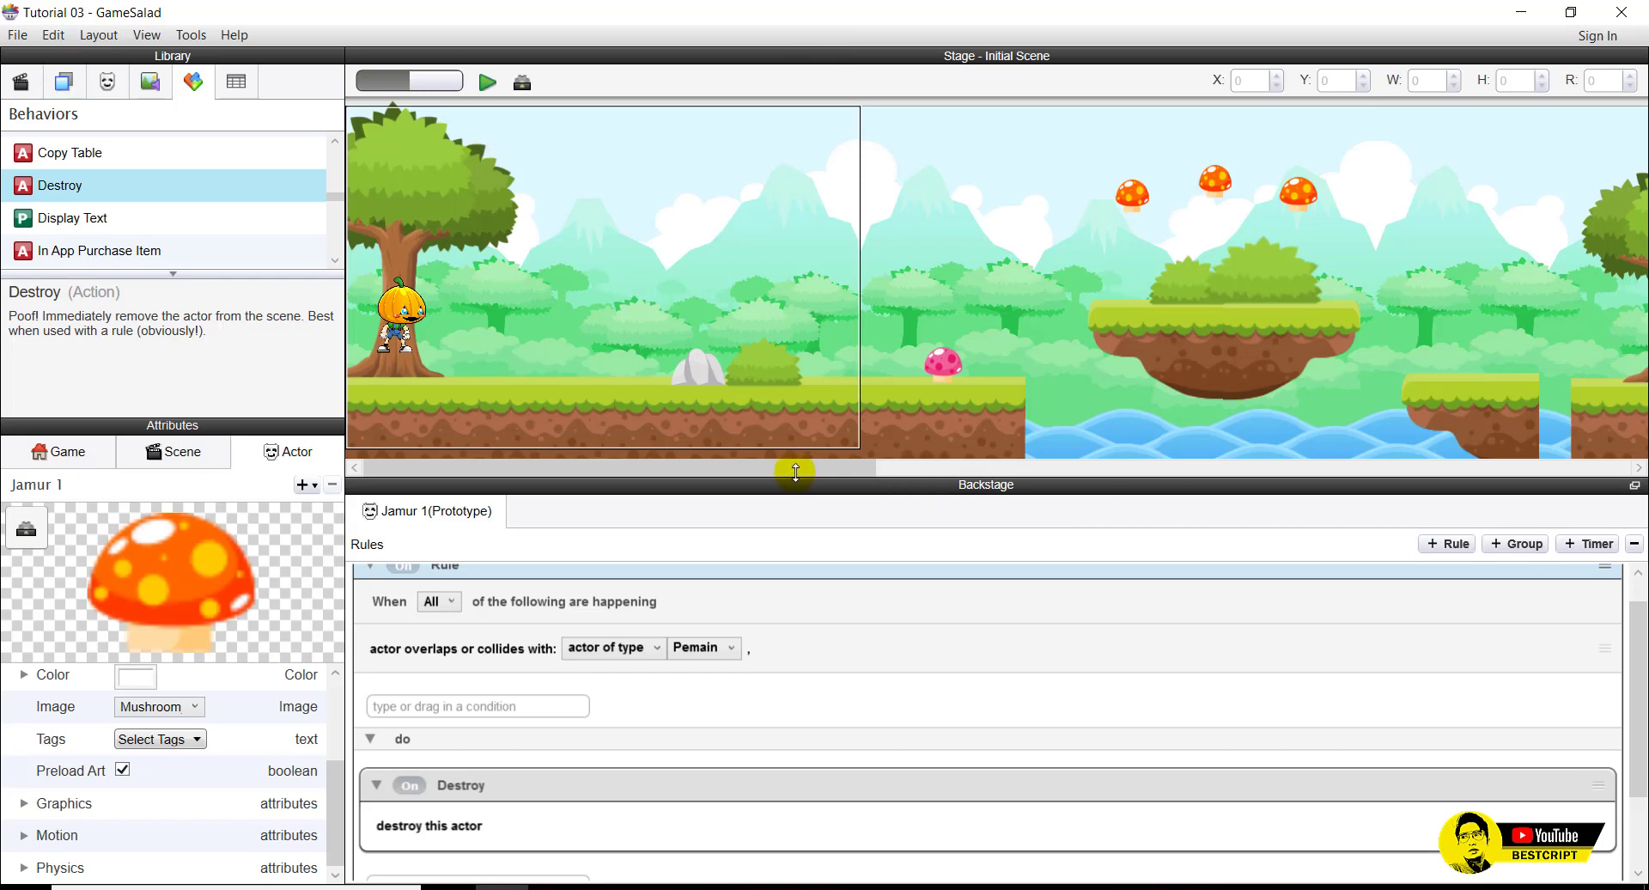
{"action": "left_click_drag", "start_coordinate": [795, 471], "coordinate": [526, 410]}
Move the Tanah 2 ground piece over the water to about X 1062, Y 21.
{"action": "left_click", "coordinate": [1472, 392]}
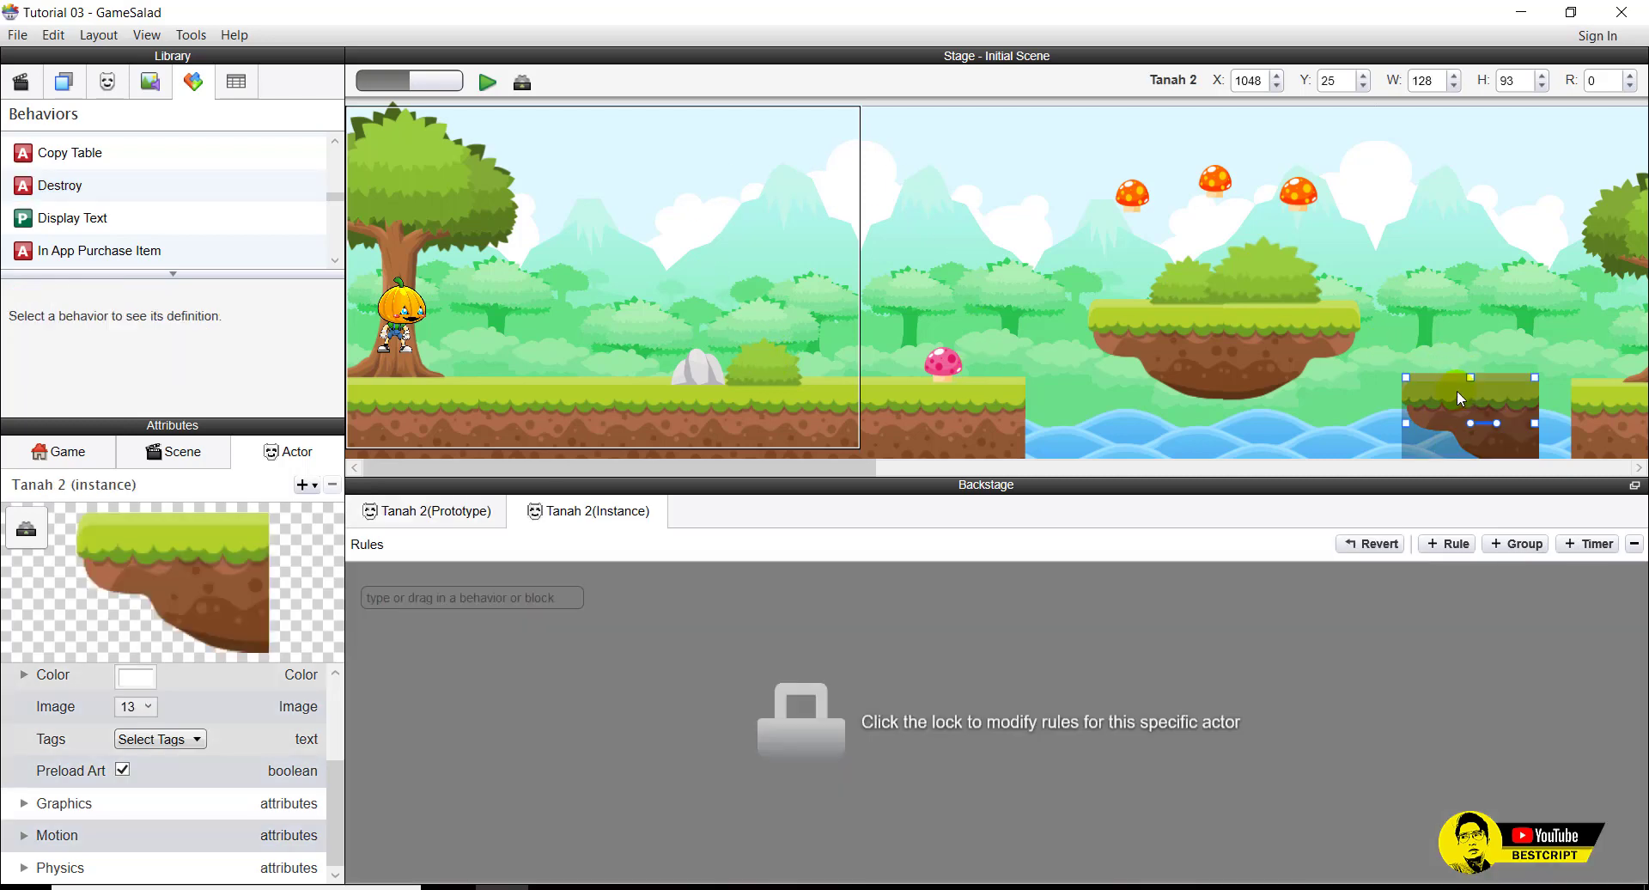
{"action": "left_click_drag", "start_coordinate": [1455, 389], "coordinate": [1451, 390]}
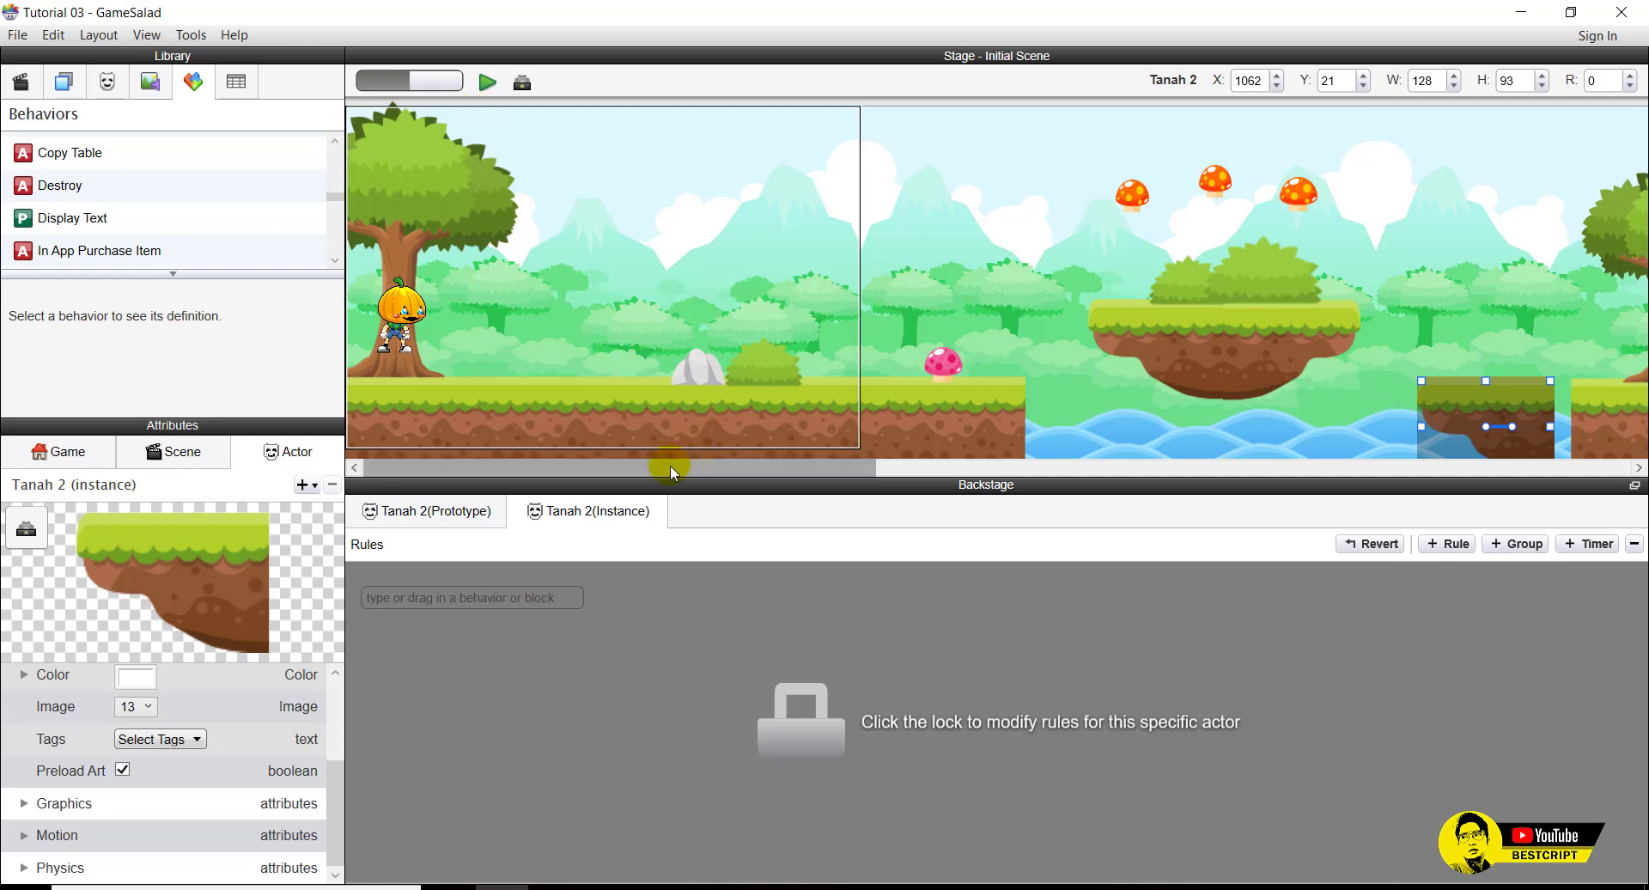
{"action": "left_click_drag", "start_coordinate": [670, 466], "coordinate": [502, 430]}
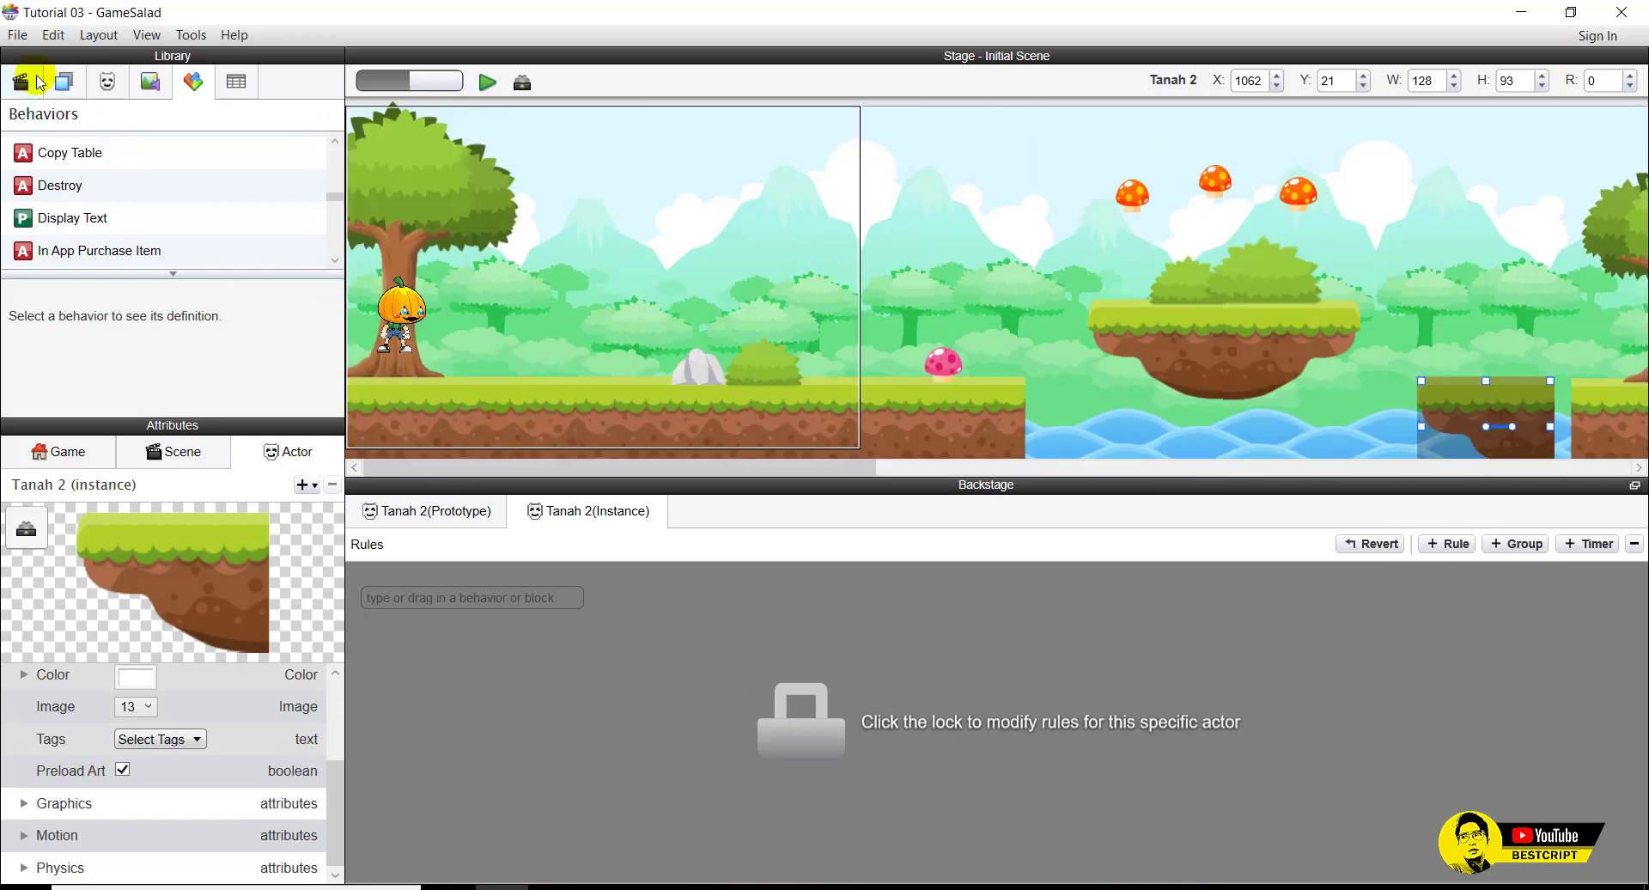
Start saving a copy of the project and create a folder Tutorial 04 in GameSalad > Tutorial 01 Gerakan Dasar Up Down Left Right on drive E.
{"action": "left_click", "coordinate": [18, 35]}
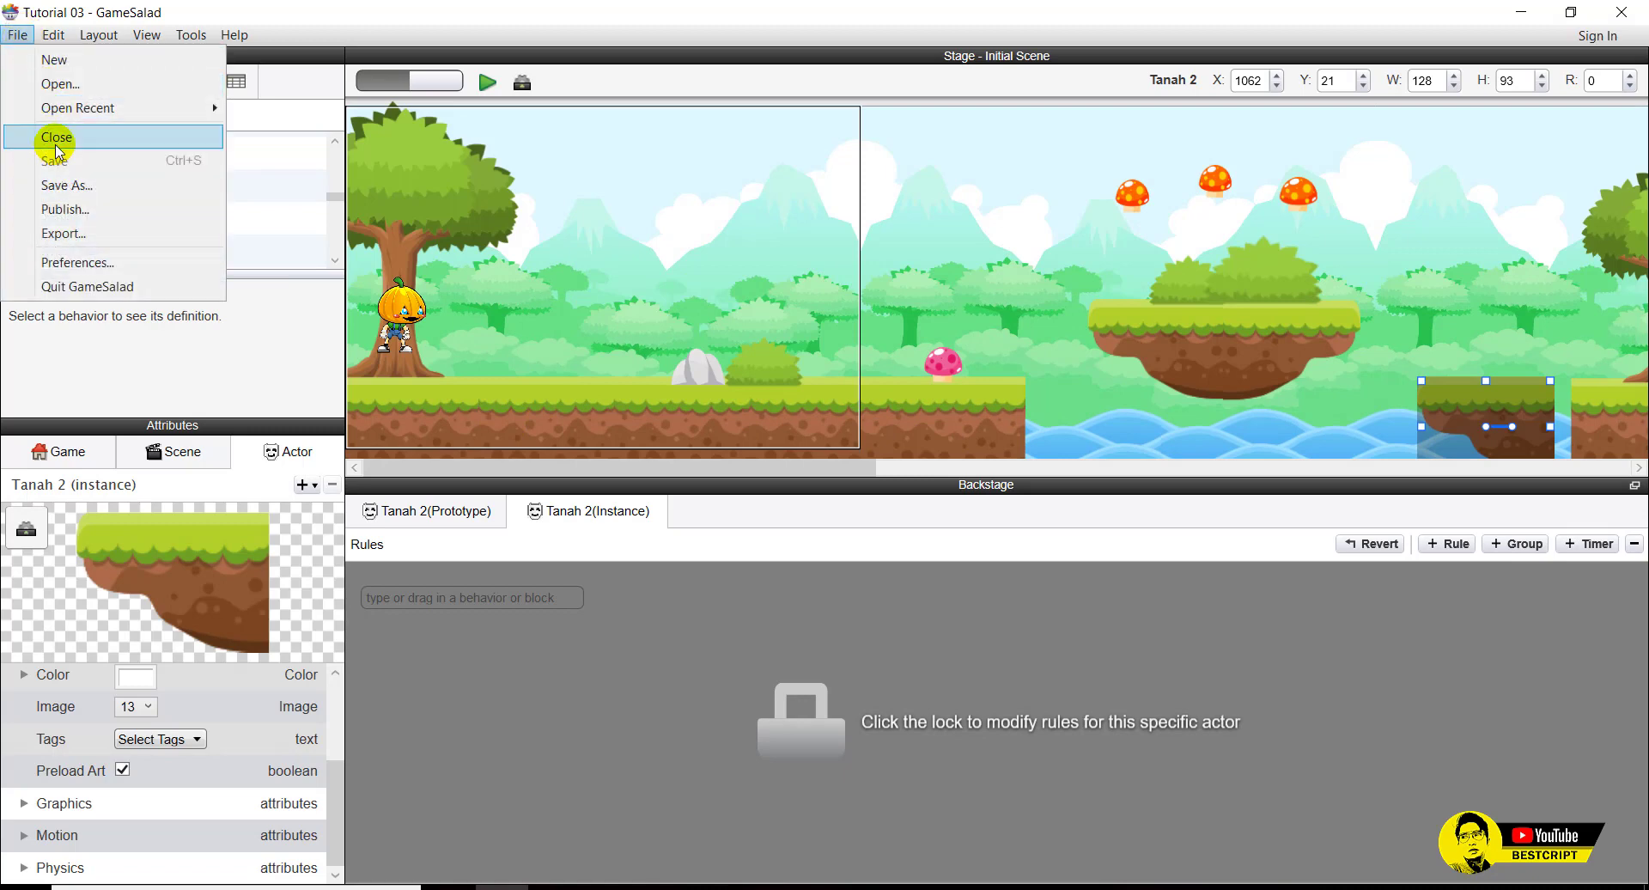
{"action": "left_click", "coordinate": [65, 185]}
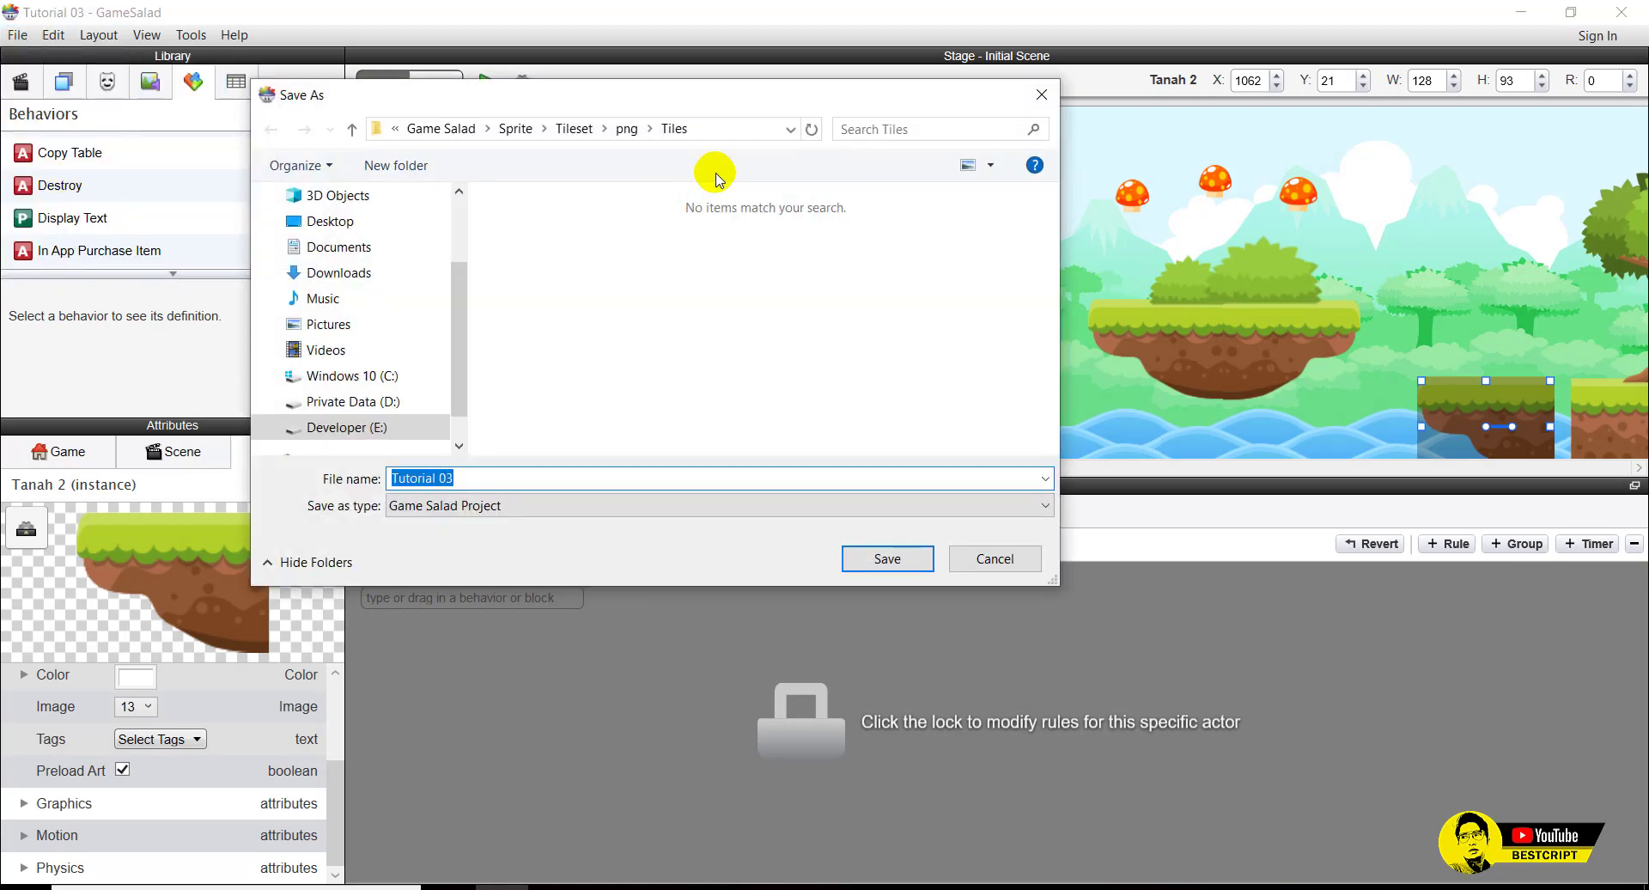
{"action": "left_click", "coordinate": [375, 425]}
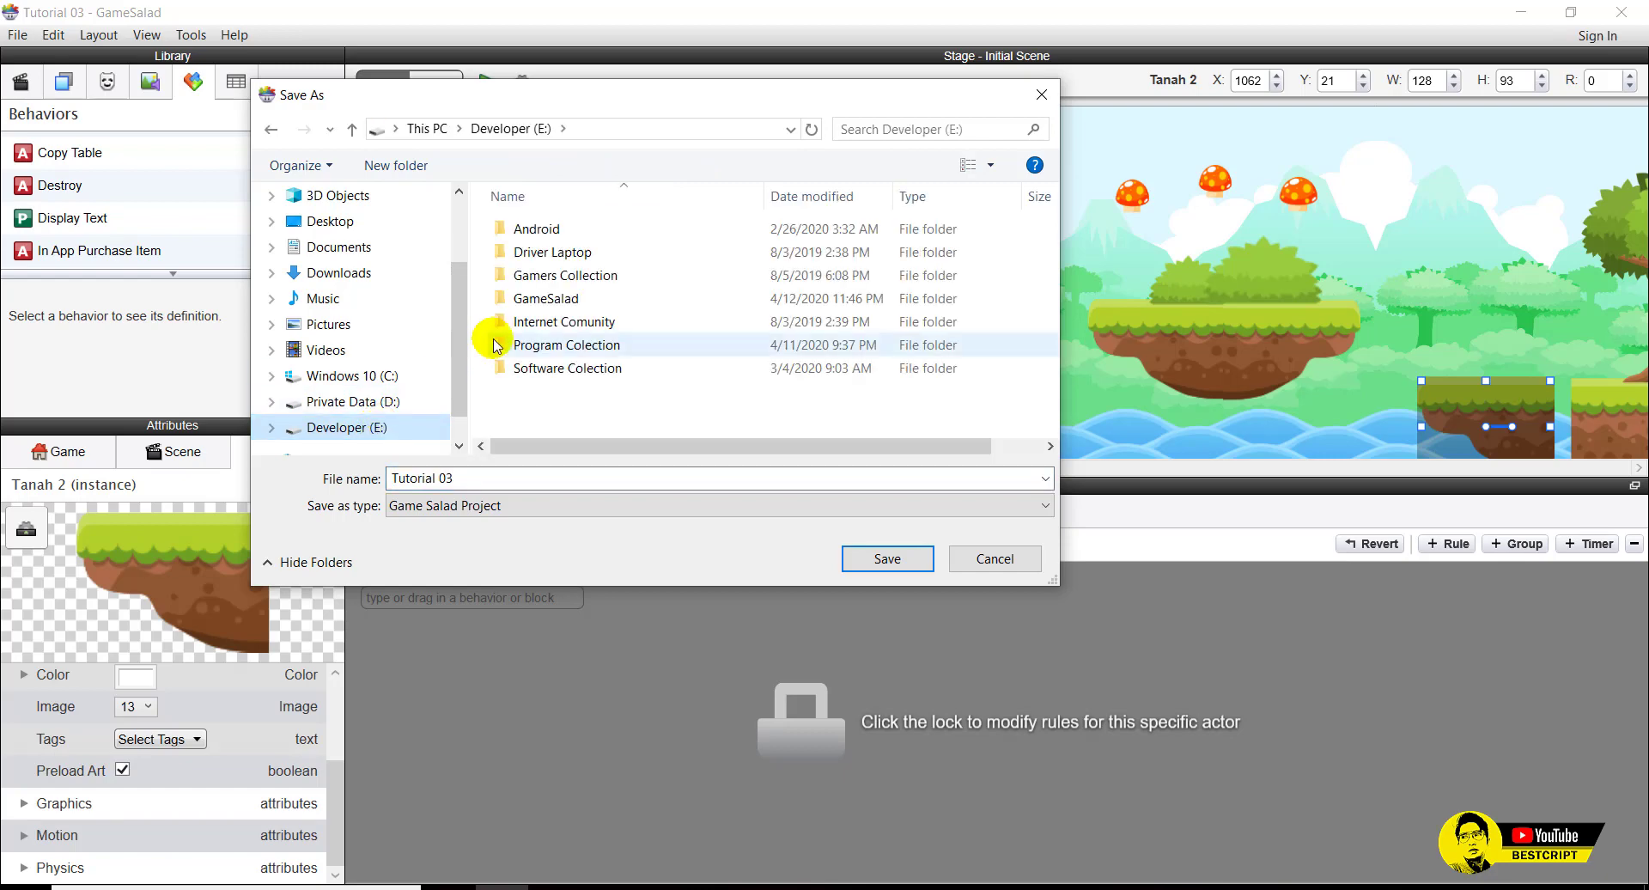
{"action": "left_click", "coordinate": [550, 303]}
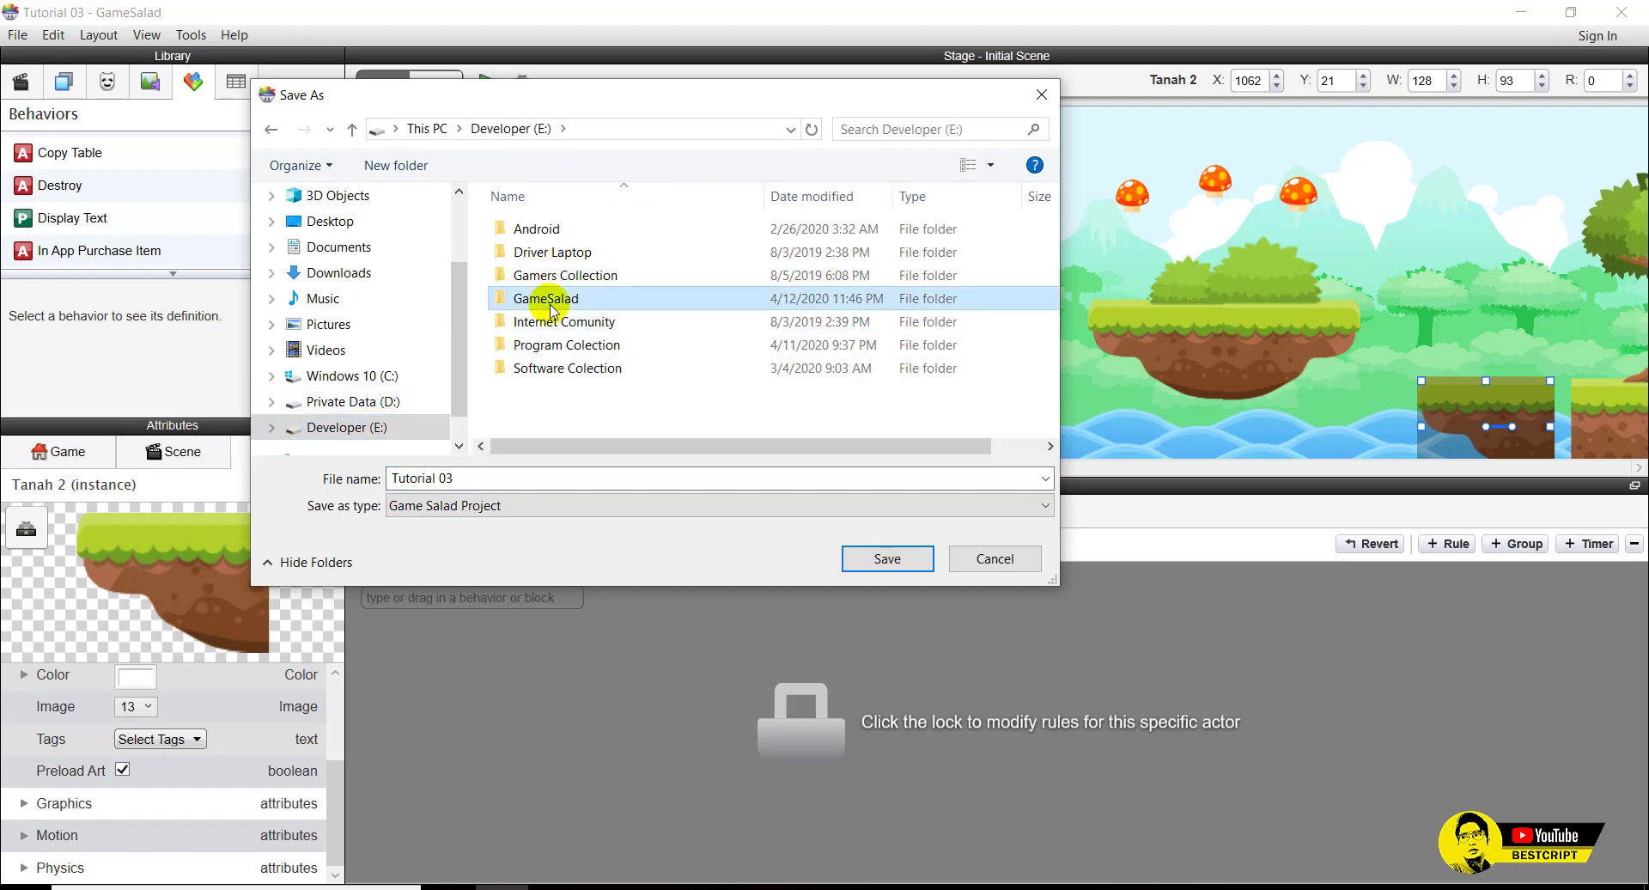
{"action": "double_click", "coordinate": [551, 302]}
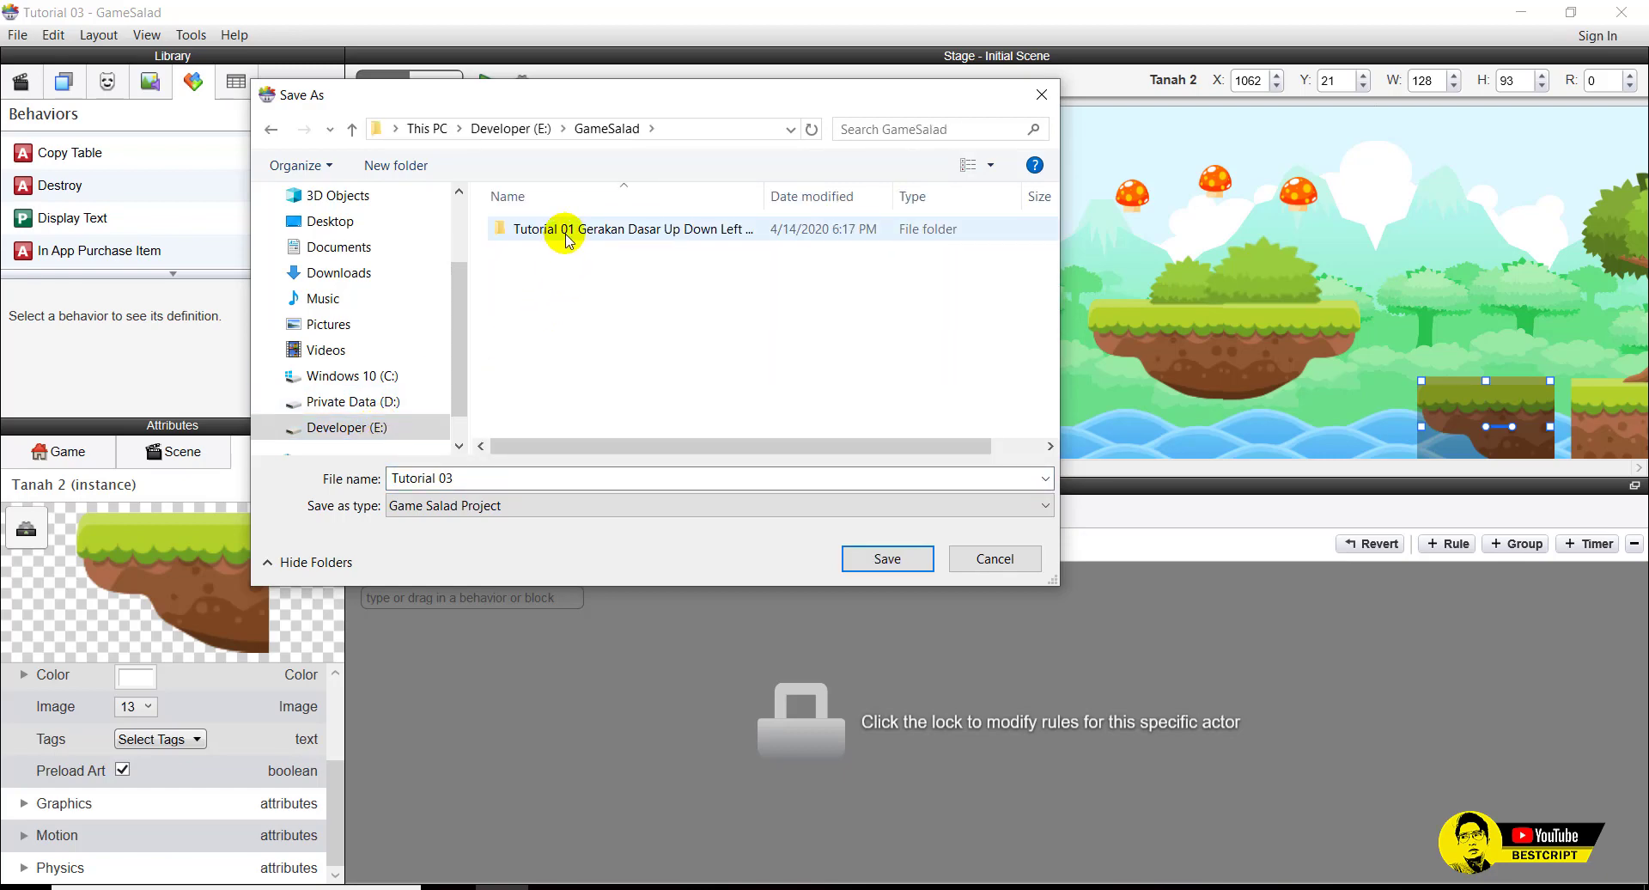
{"action": "double_click", "coordinate": [565, 231]}
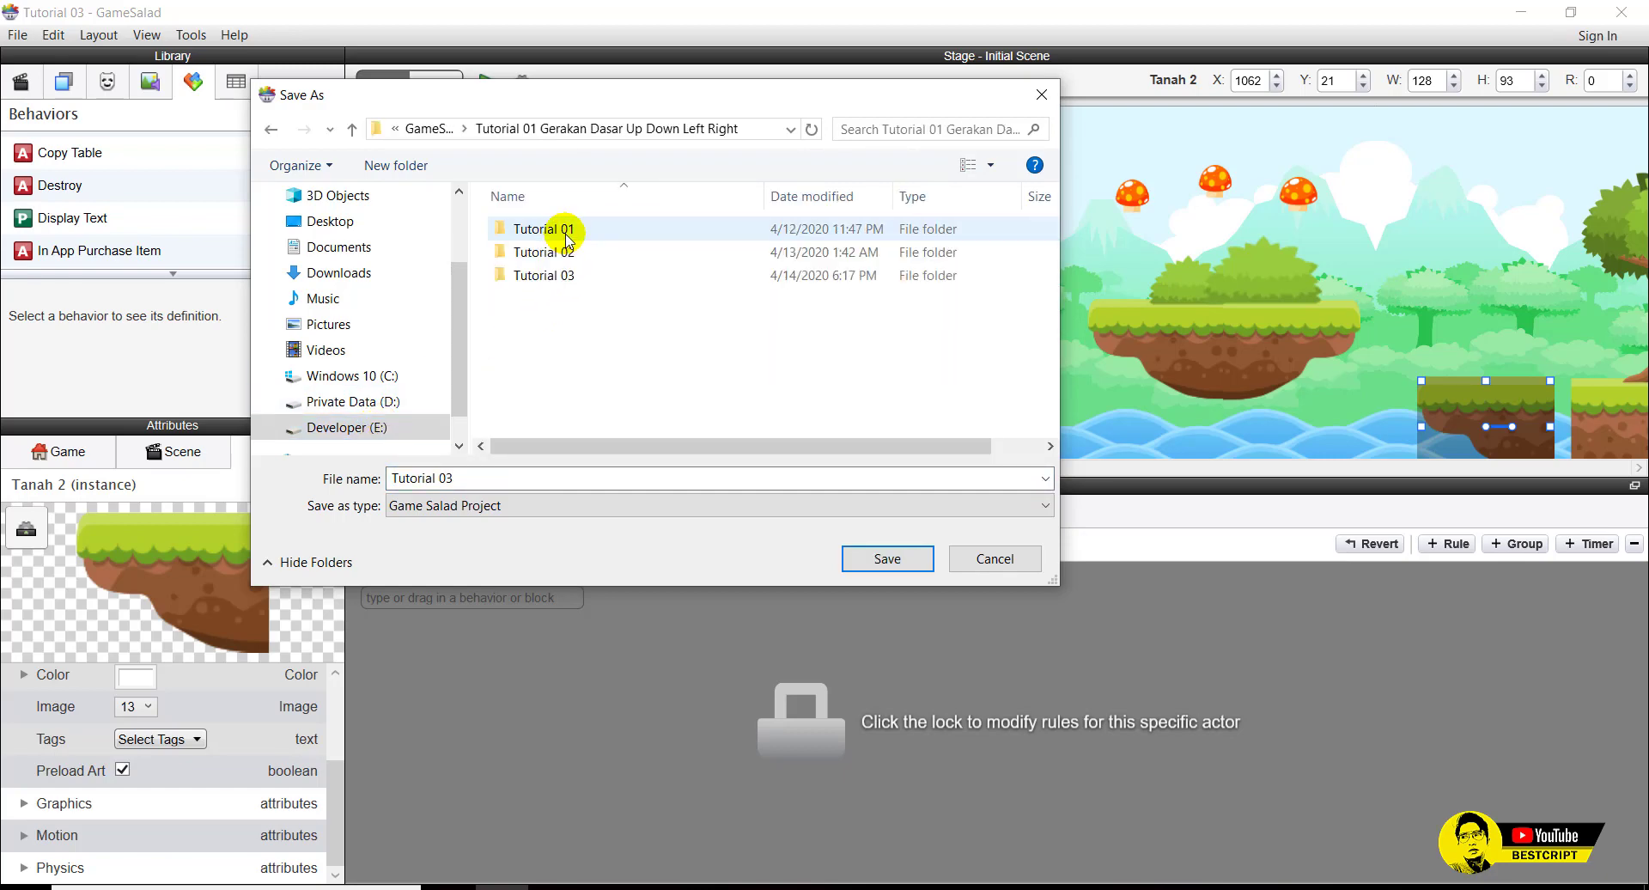
{"action": "left_click", "coordinate": [387, 165]}
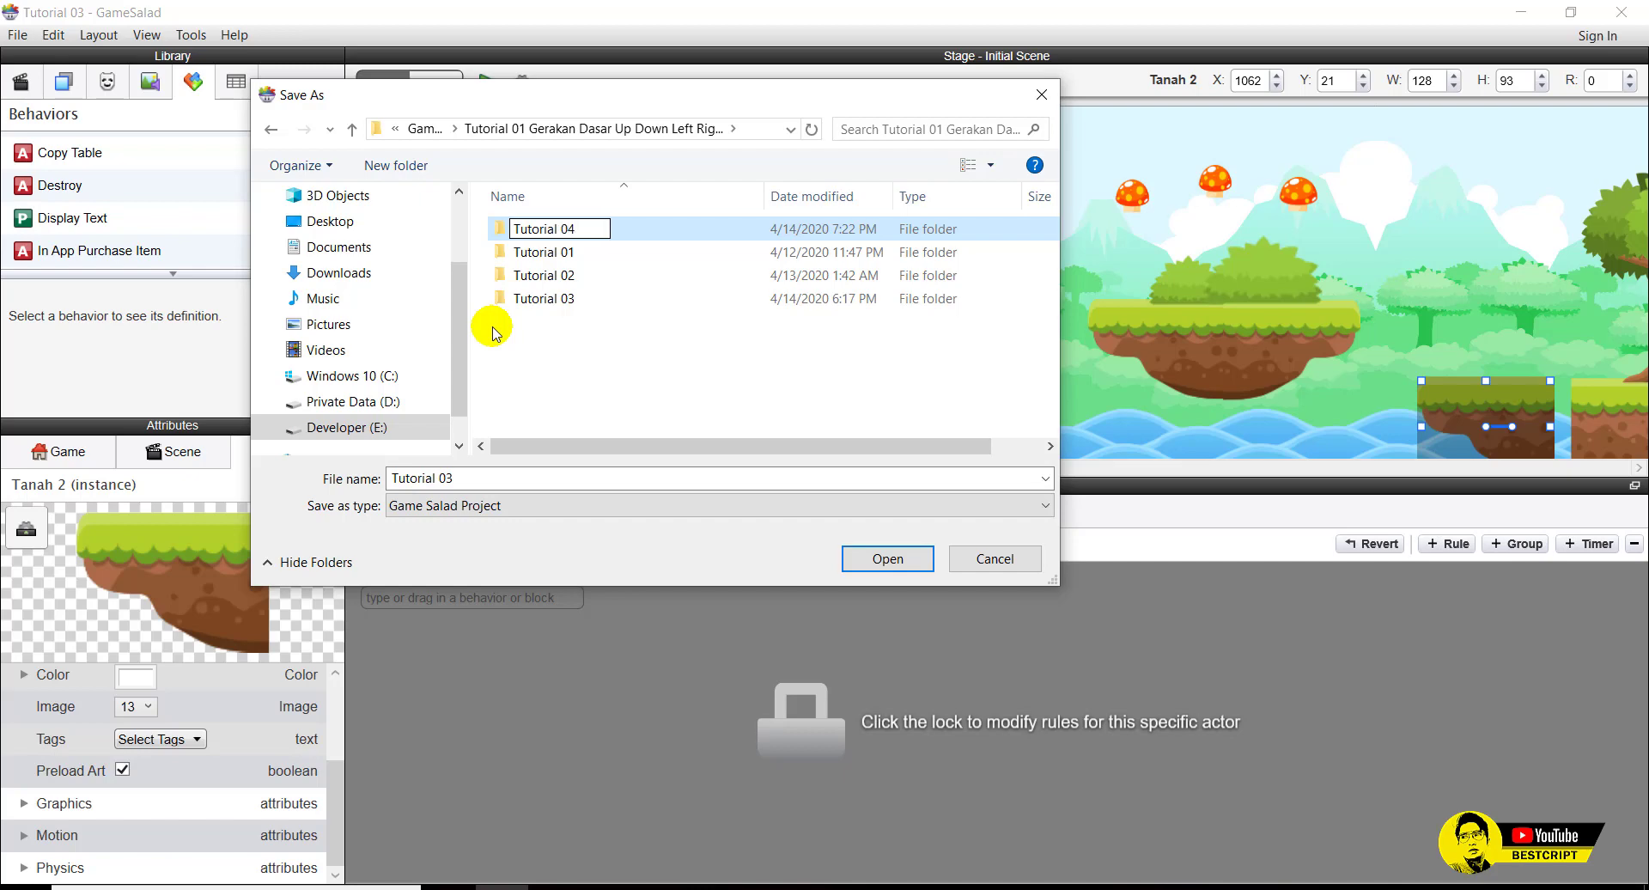
{"action": "key", "text": "Return"}
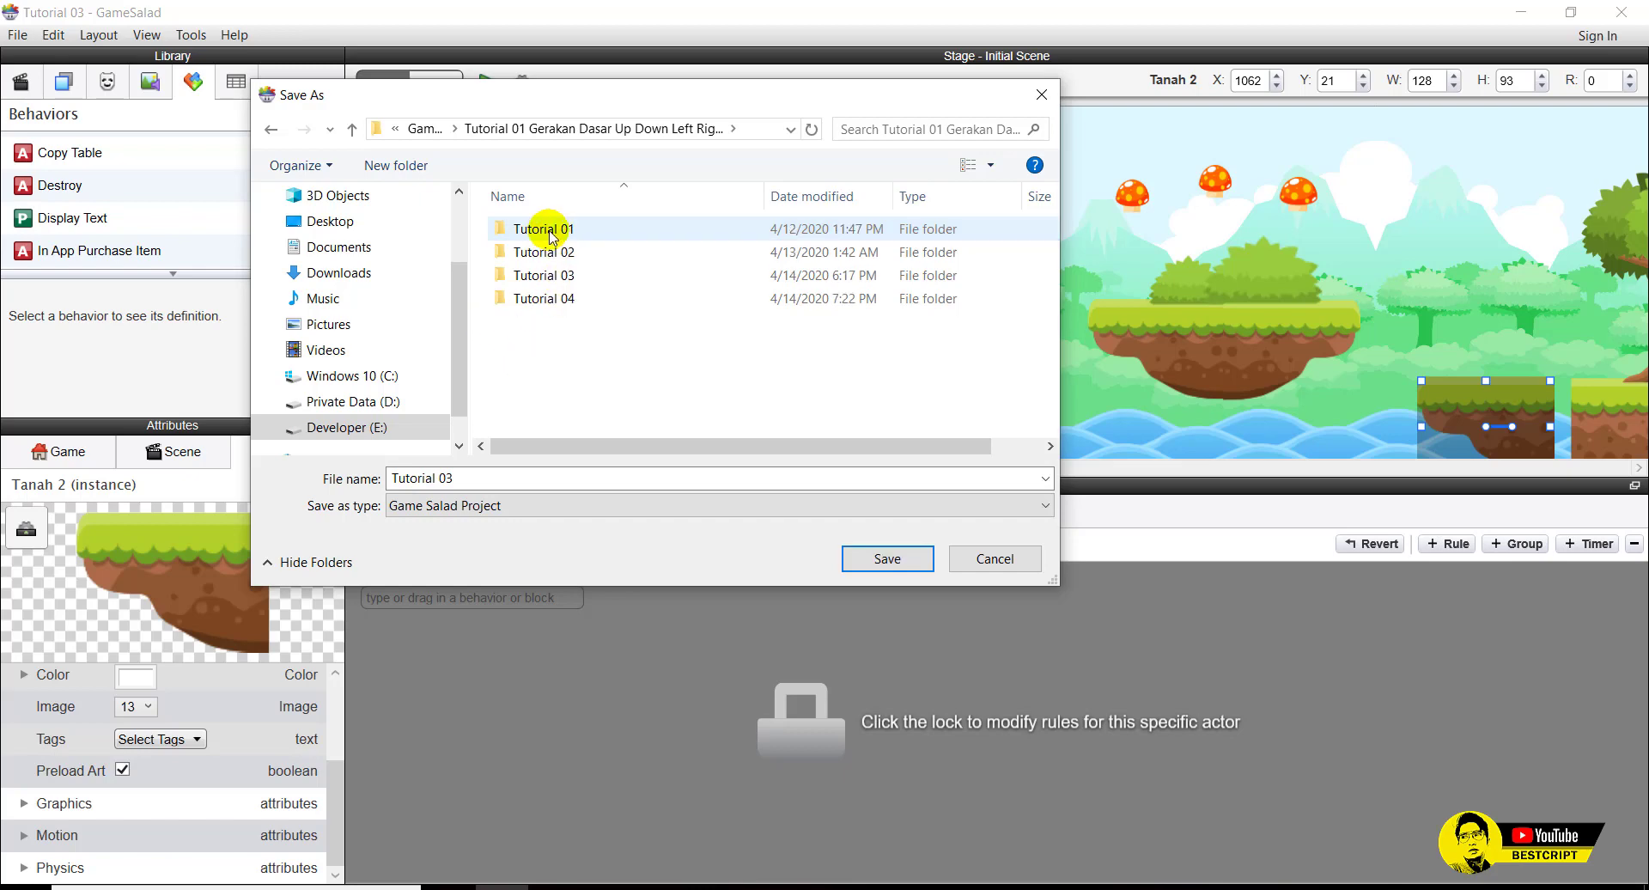
Save the project copy in the Tutorial 04 folder under the name Tutorial 03.
{"action": "double_click", "coordinate": [537, 298]}
{"action": "left_click", "coordinate": [472, 479]}
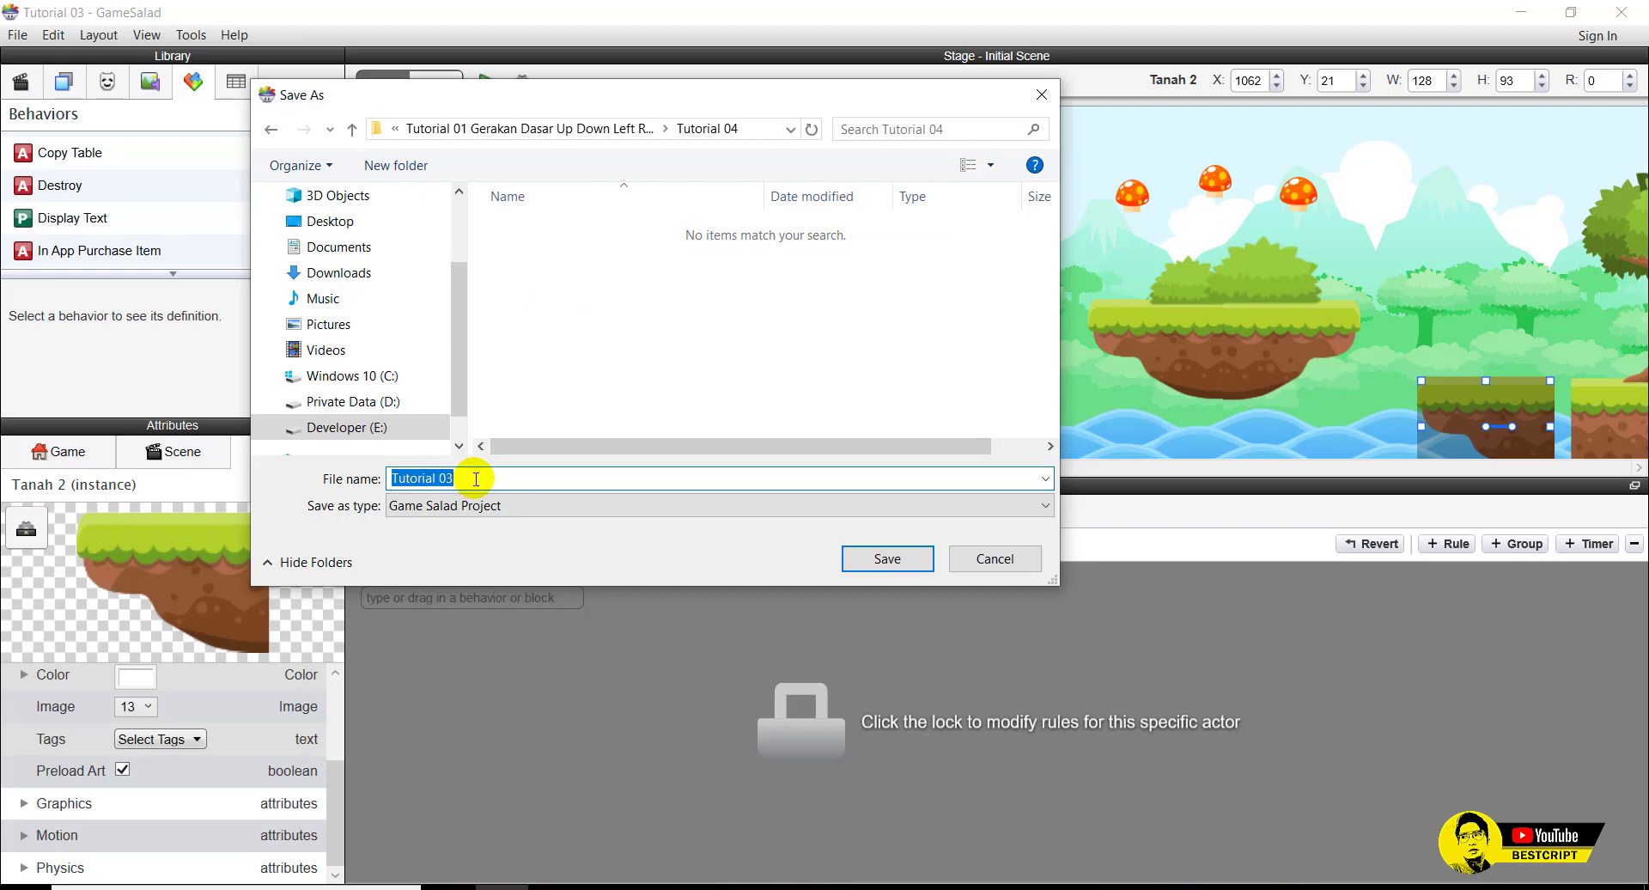
{"action": "left_click", "coordinate": [874, 560]}
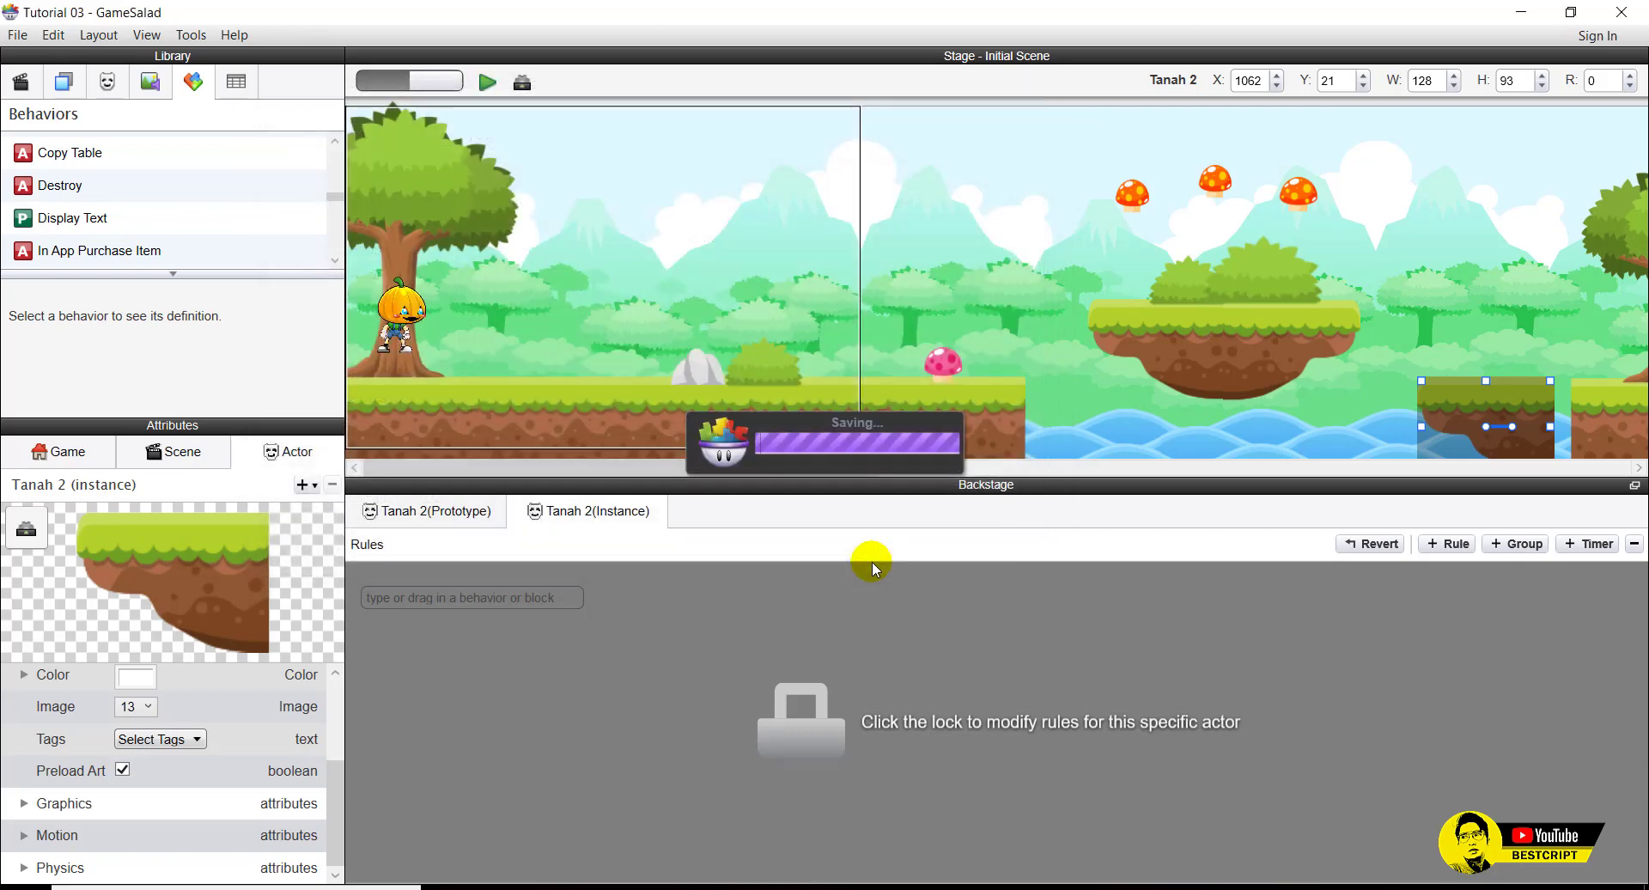
{"action": "left_click", "coordinate": [853, 532]}
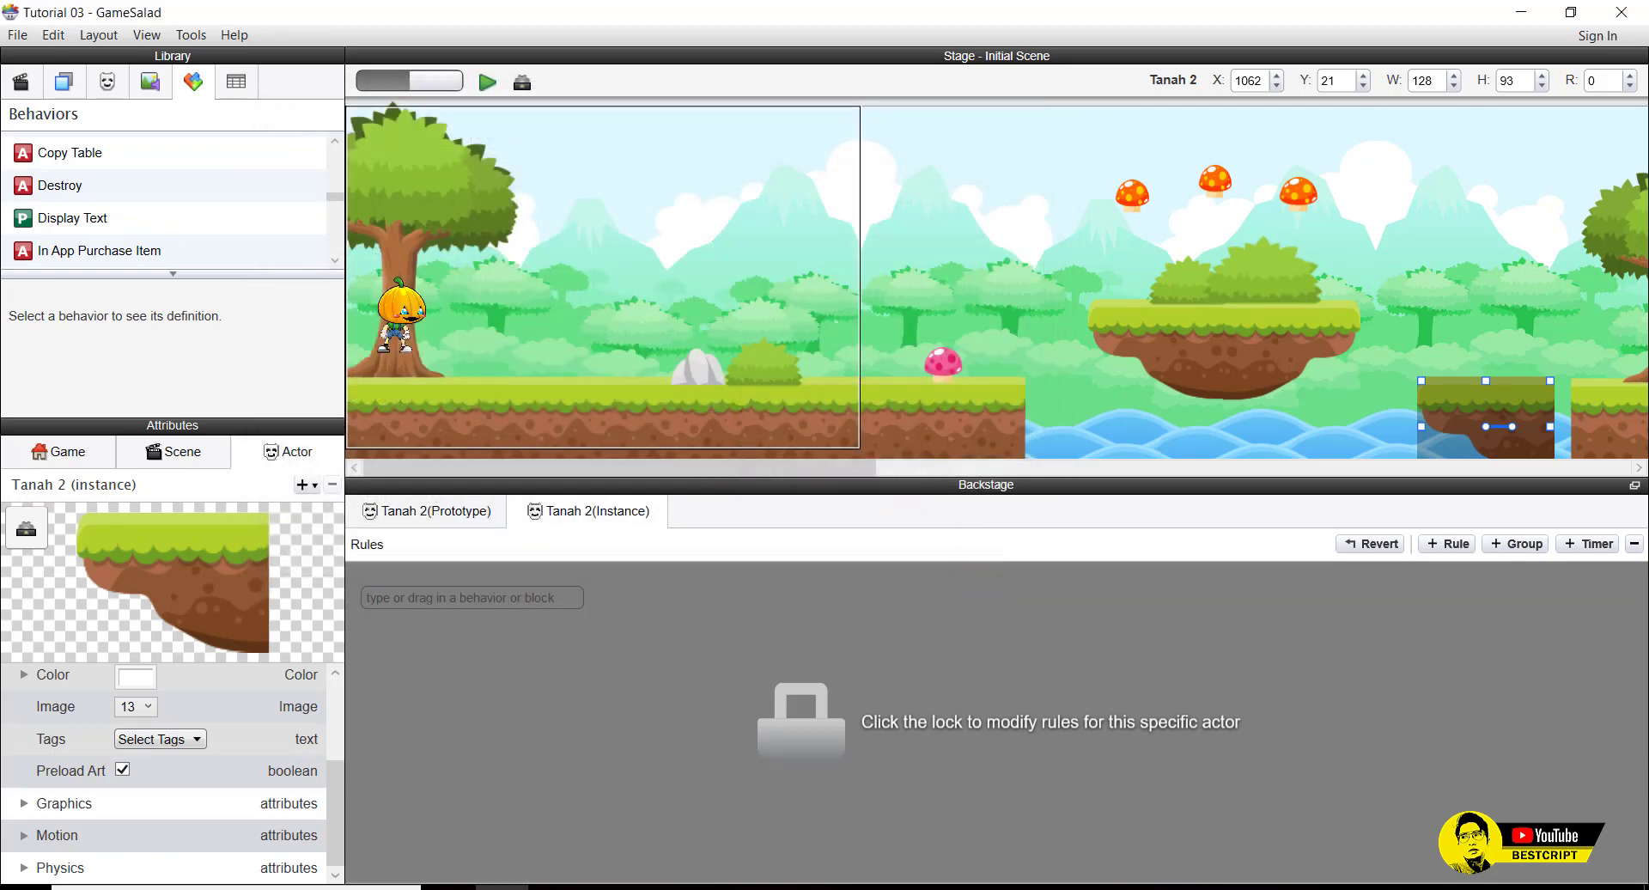
Switch to File Explorer and locate the saved Tutorial 03 project file inside the Tutorial 04 folder on drive E.
{"action": "key", "text": "alt+Tab"}
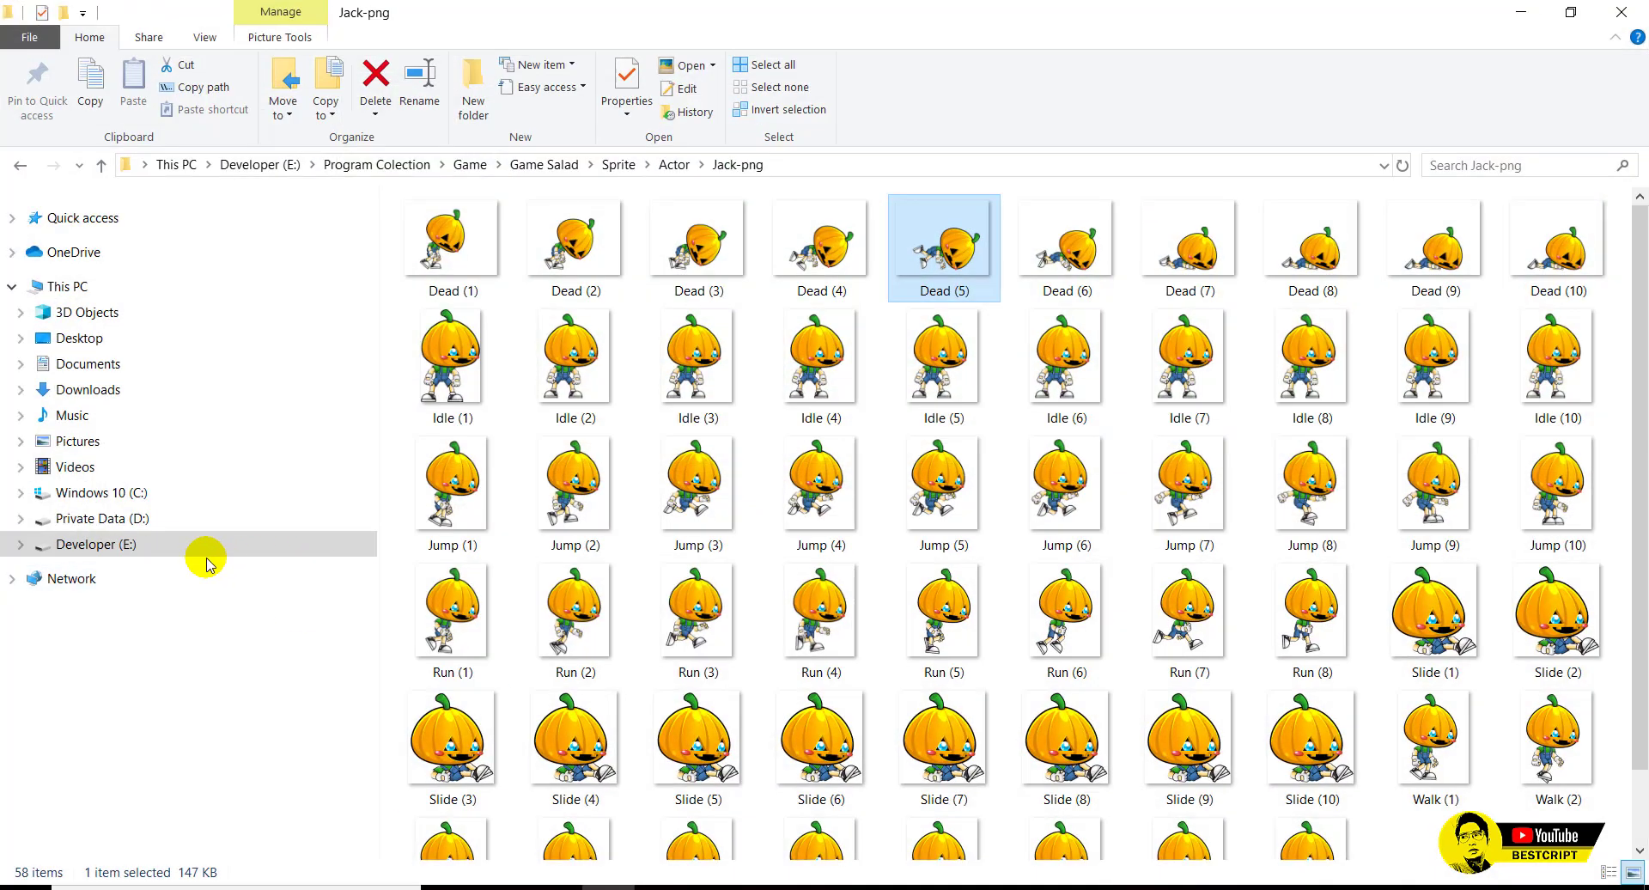
{"action": "left_click", "coordinate": [169, 545]}
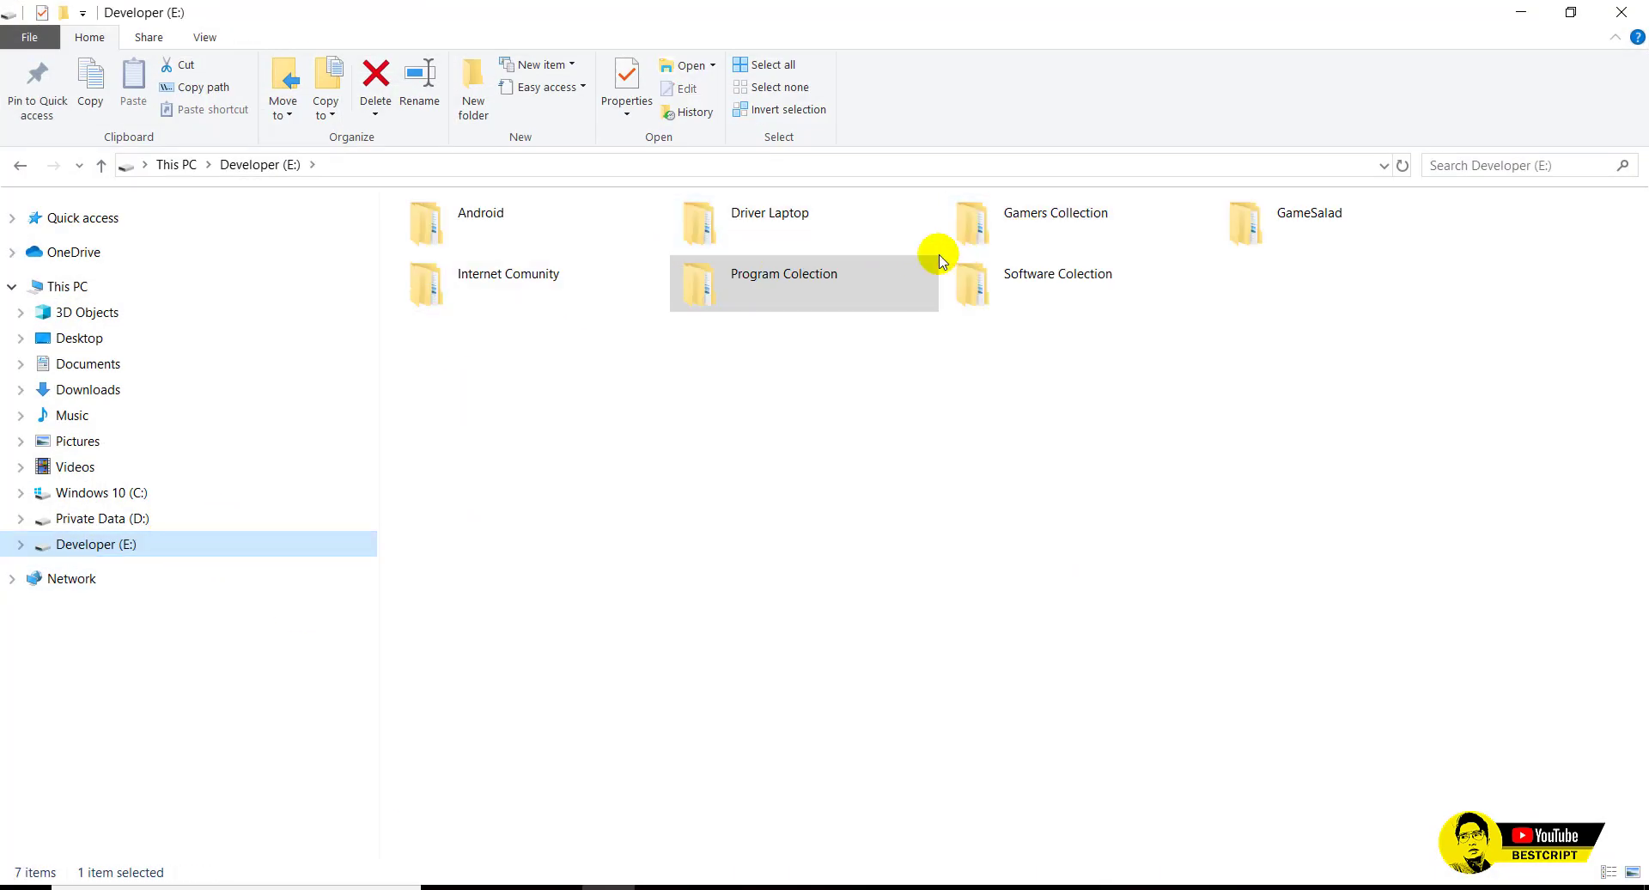
{"action": "left_click", "coordinate": [1268, 223]}
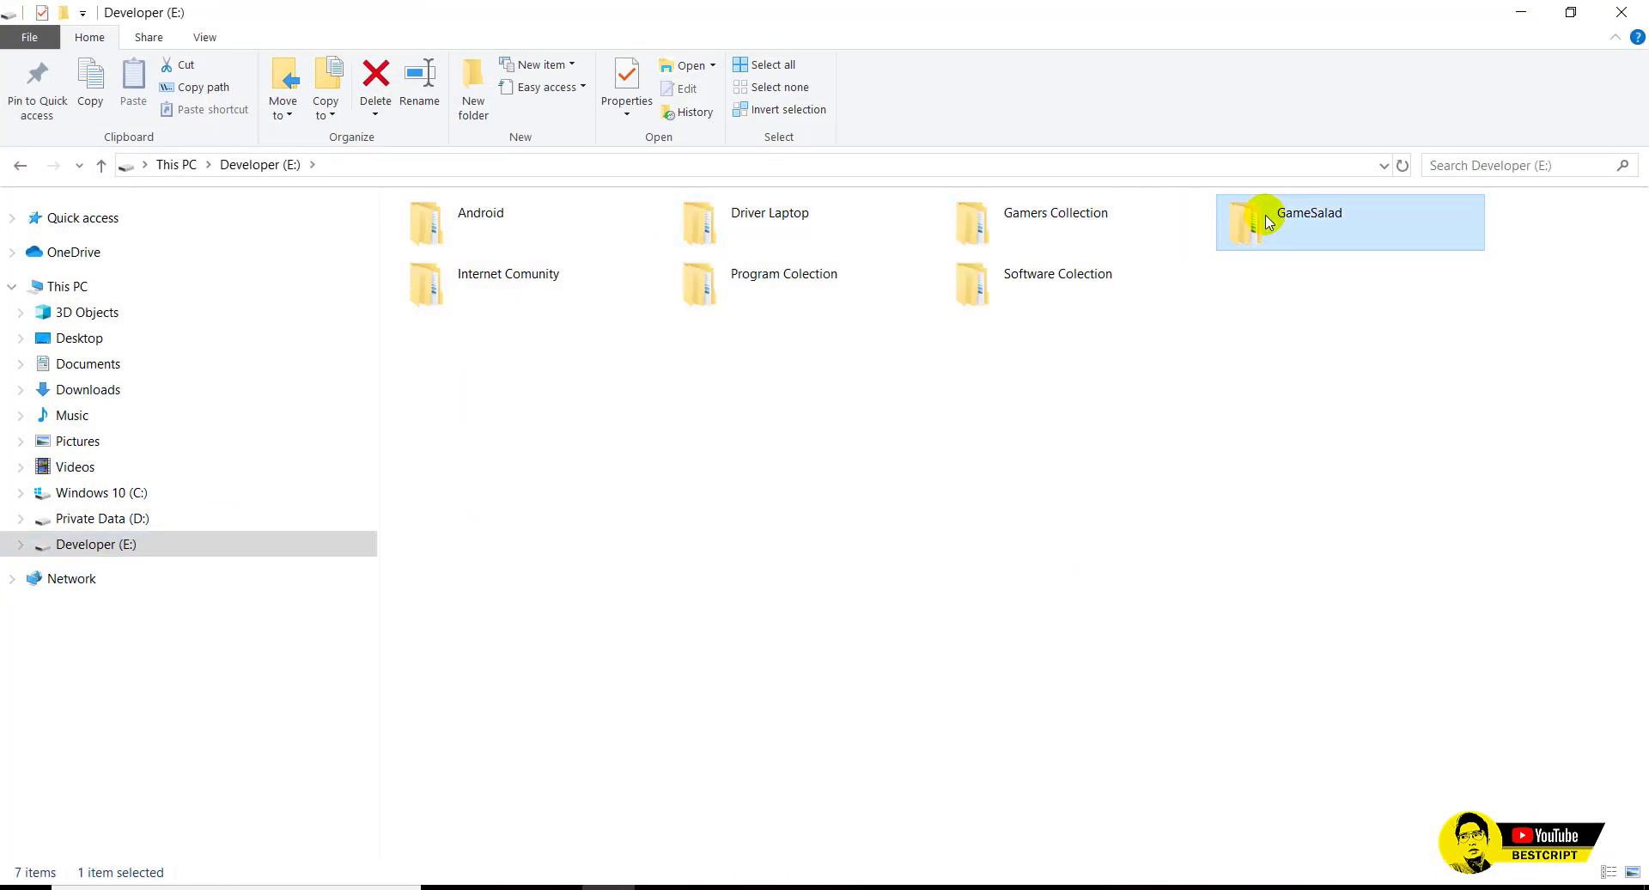
{"action": "double_click", "coordinate": [1268, 223]}
{"action": "double_click", "coordinate": [434, 228]}
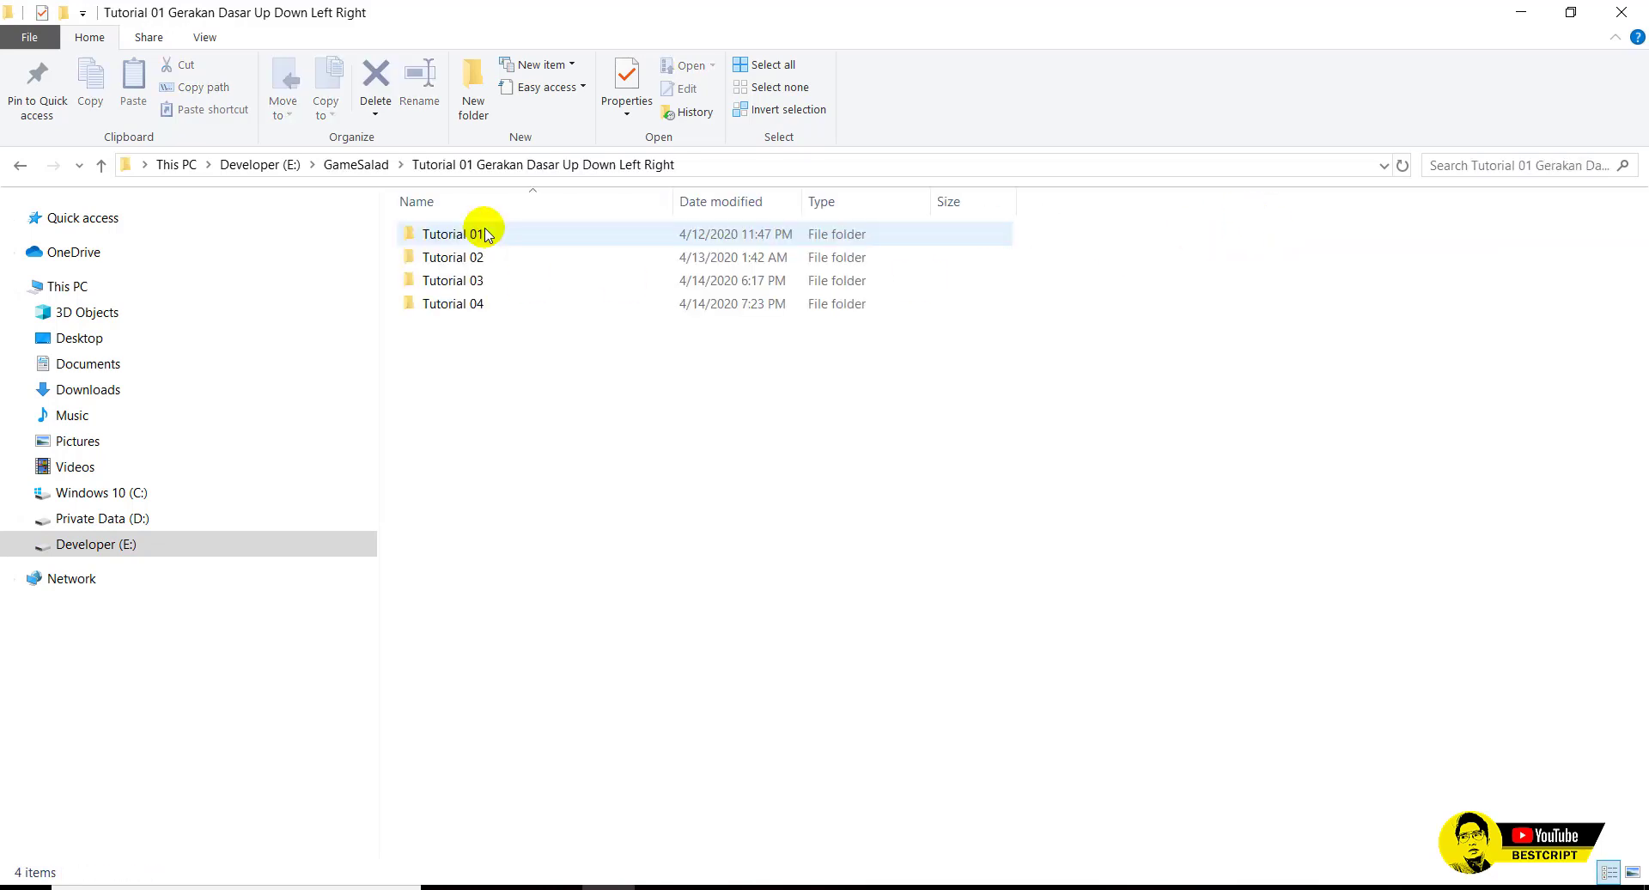
{"action": "double_click", "coordinate": [466, 306]}
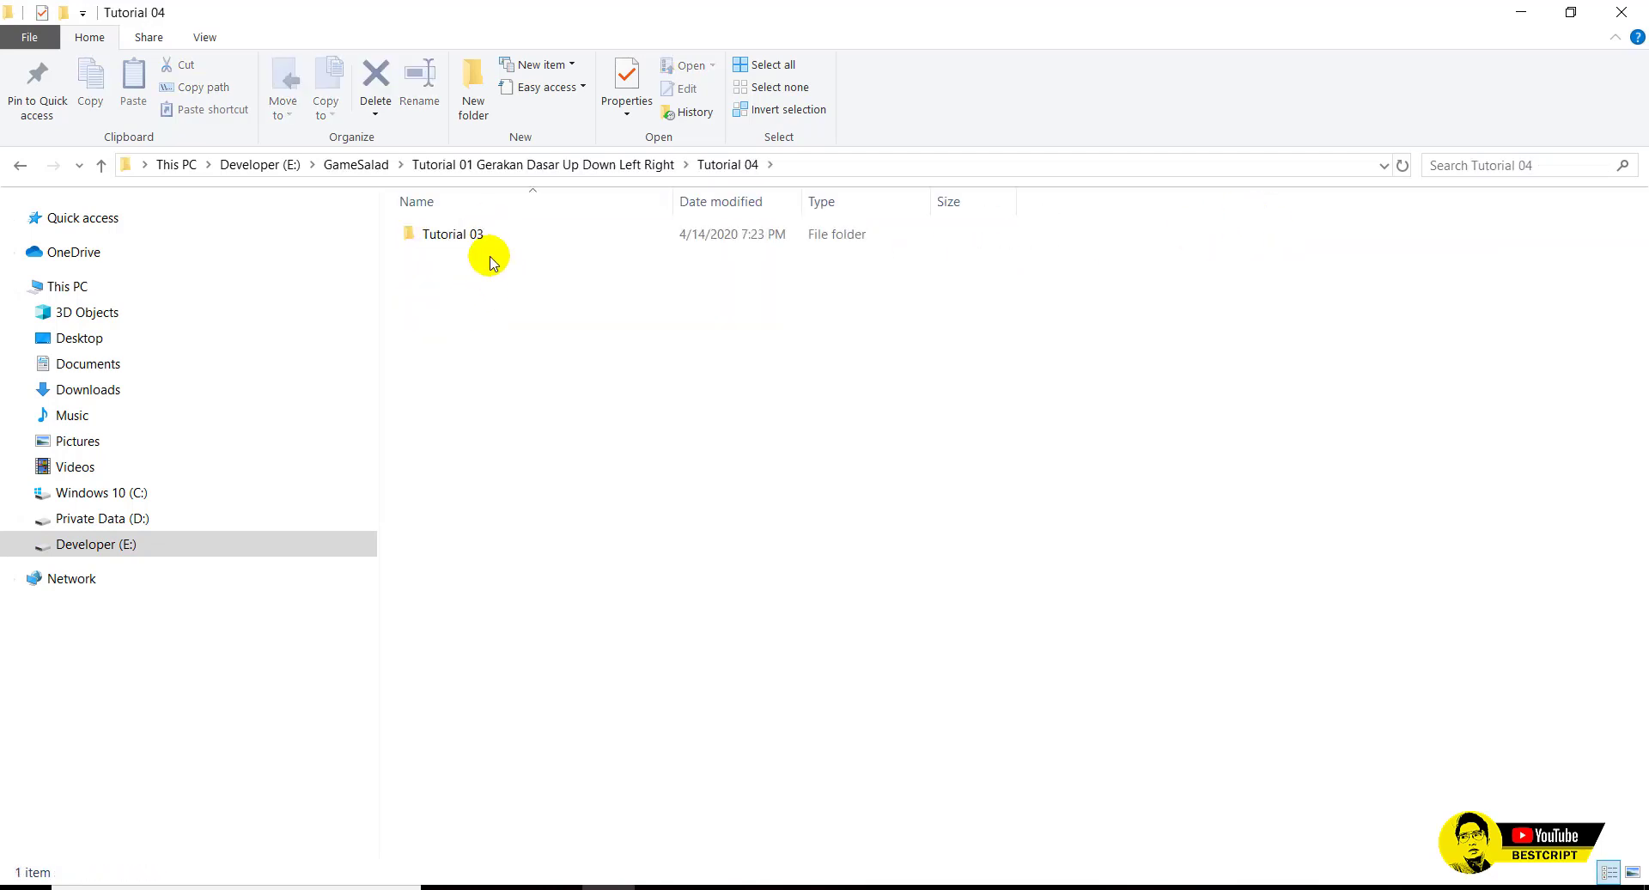
{"action": "double_click", "coordinate": [480, 242]}
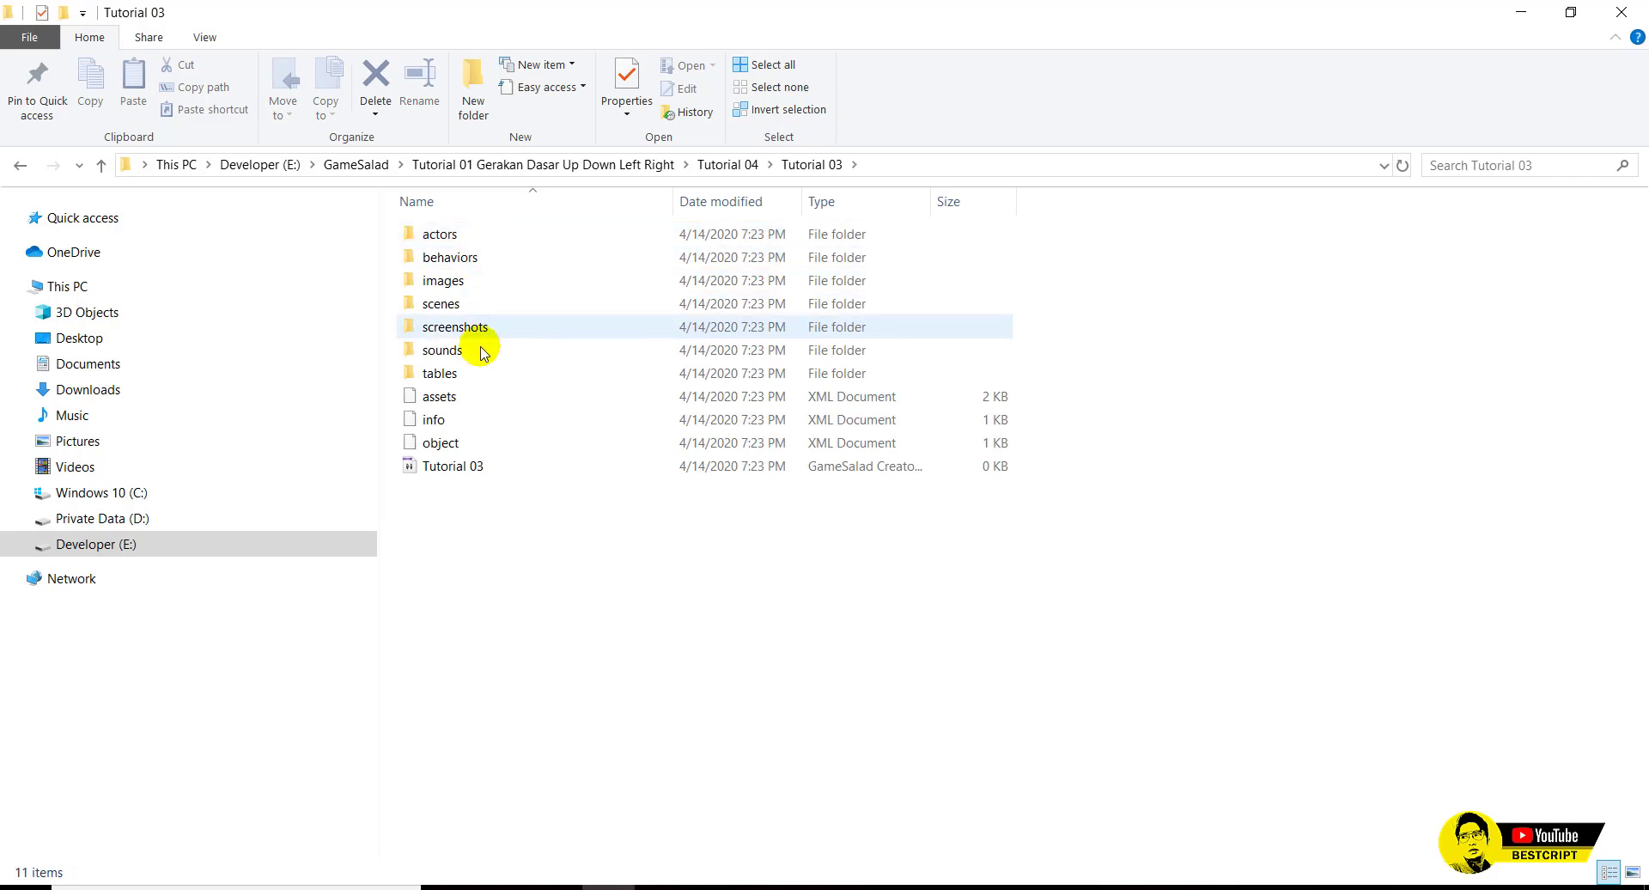
{"action": "left_click", "coordinate": [475, 471]}
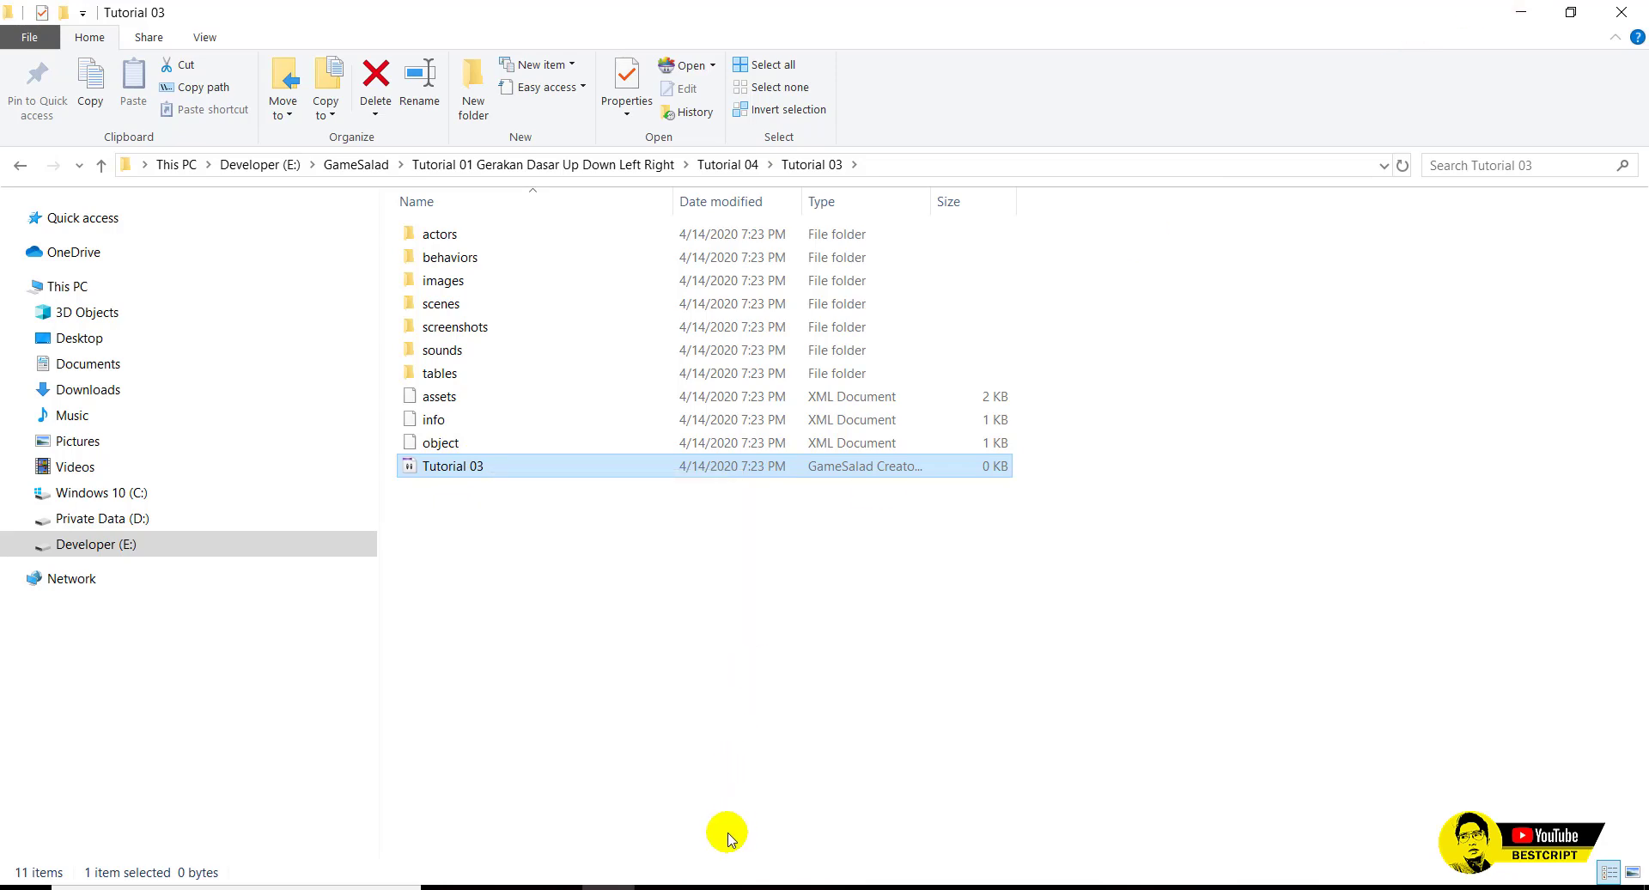
Switch back to GameSalad, browse for the saved Tutorial 03 project as a file to open, and cancel.
{"action": "left_click", "coordinate": [503, 887]}
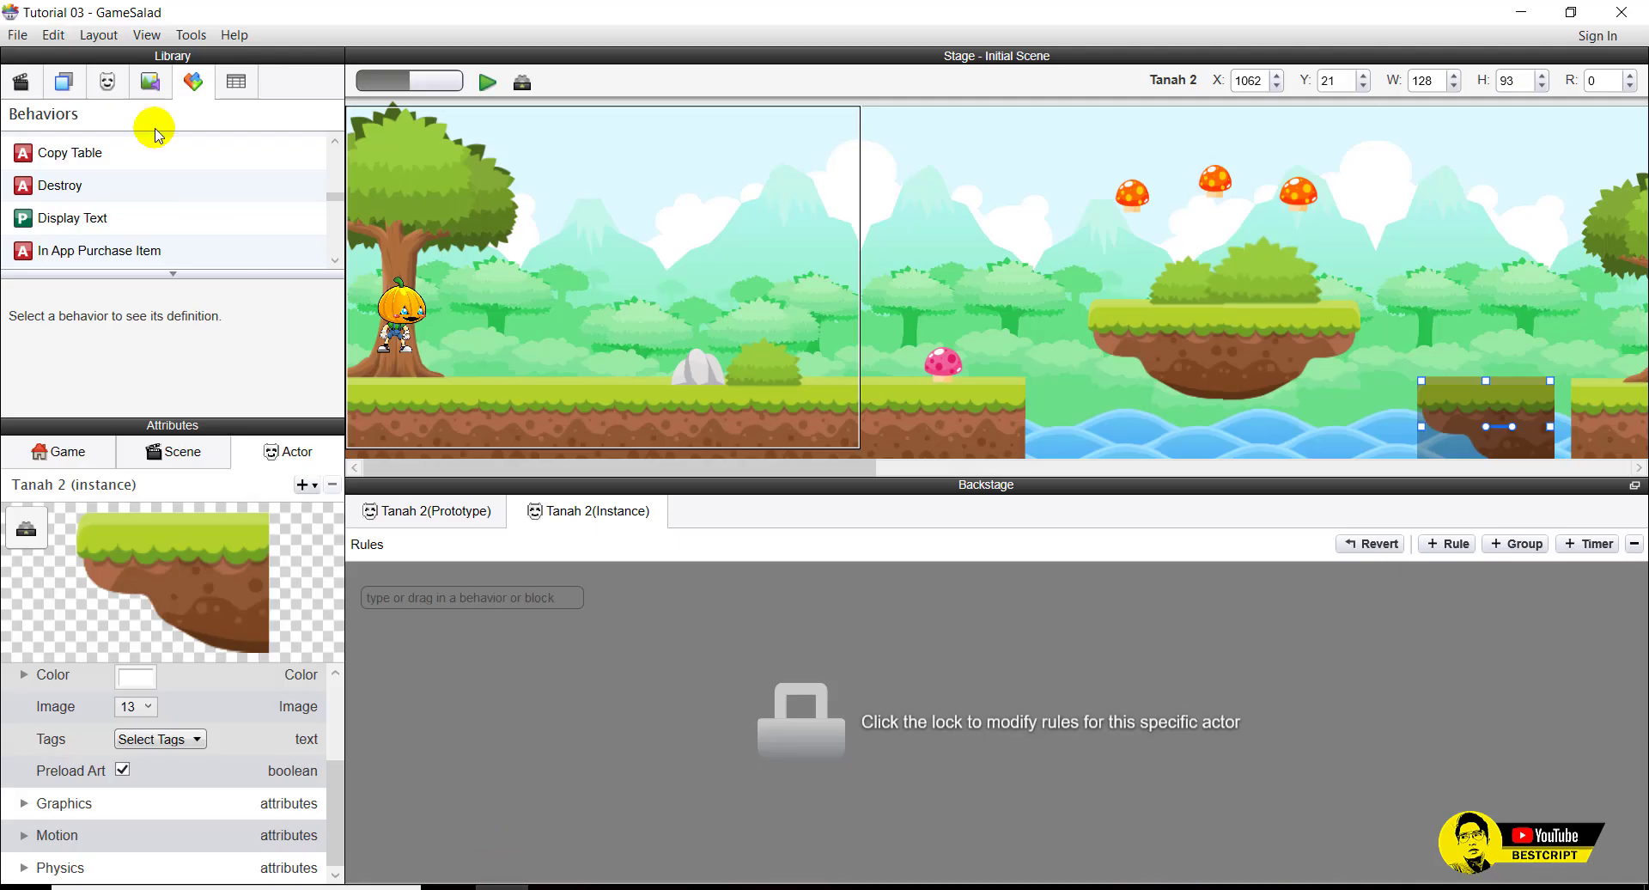
{"action": "left_click", "coordinate": [18, 35]}
{"action": "left_click", "coordinate": [37, 79]}
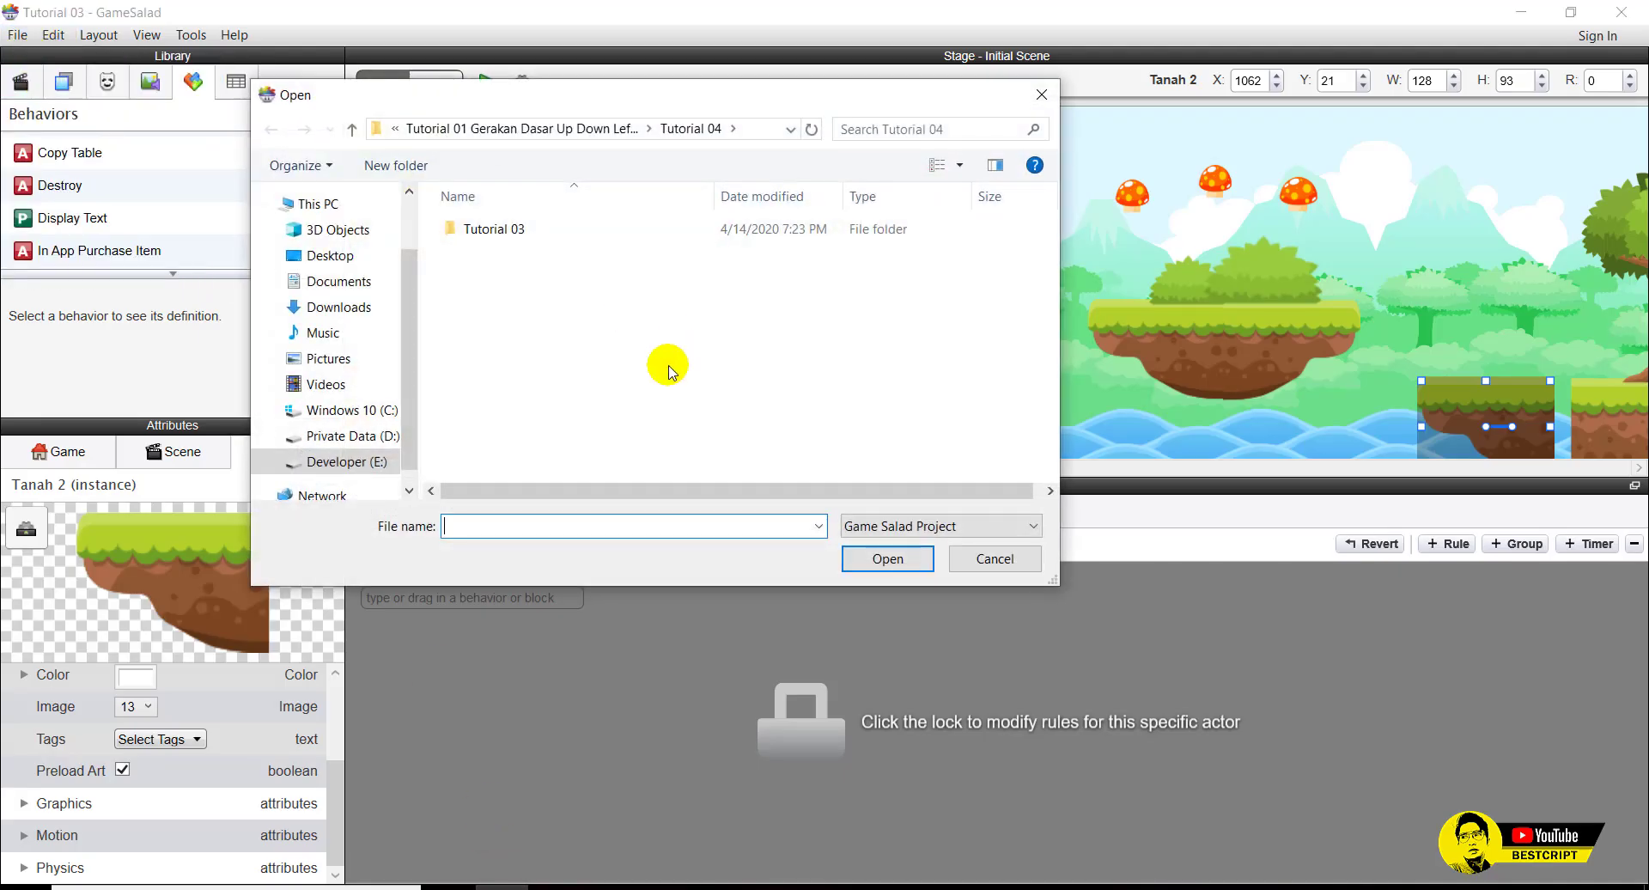
{"action": "double_click", "coordinate": [481, 228]}
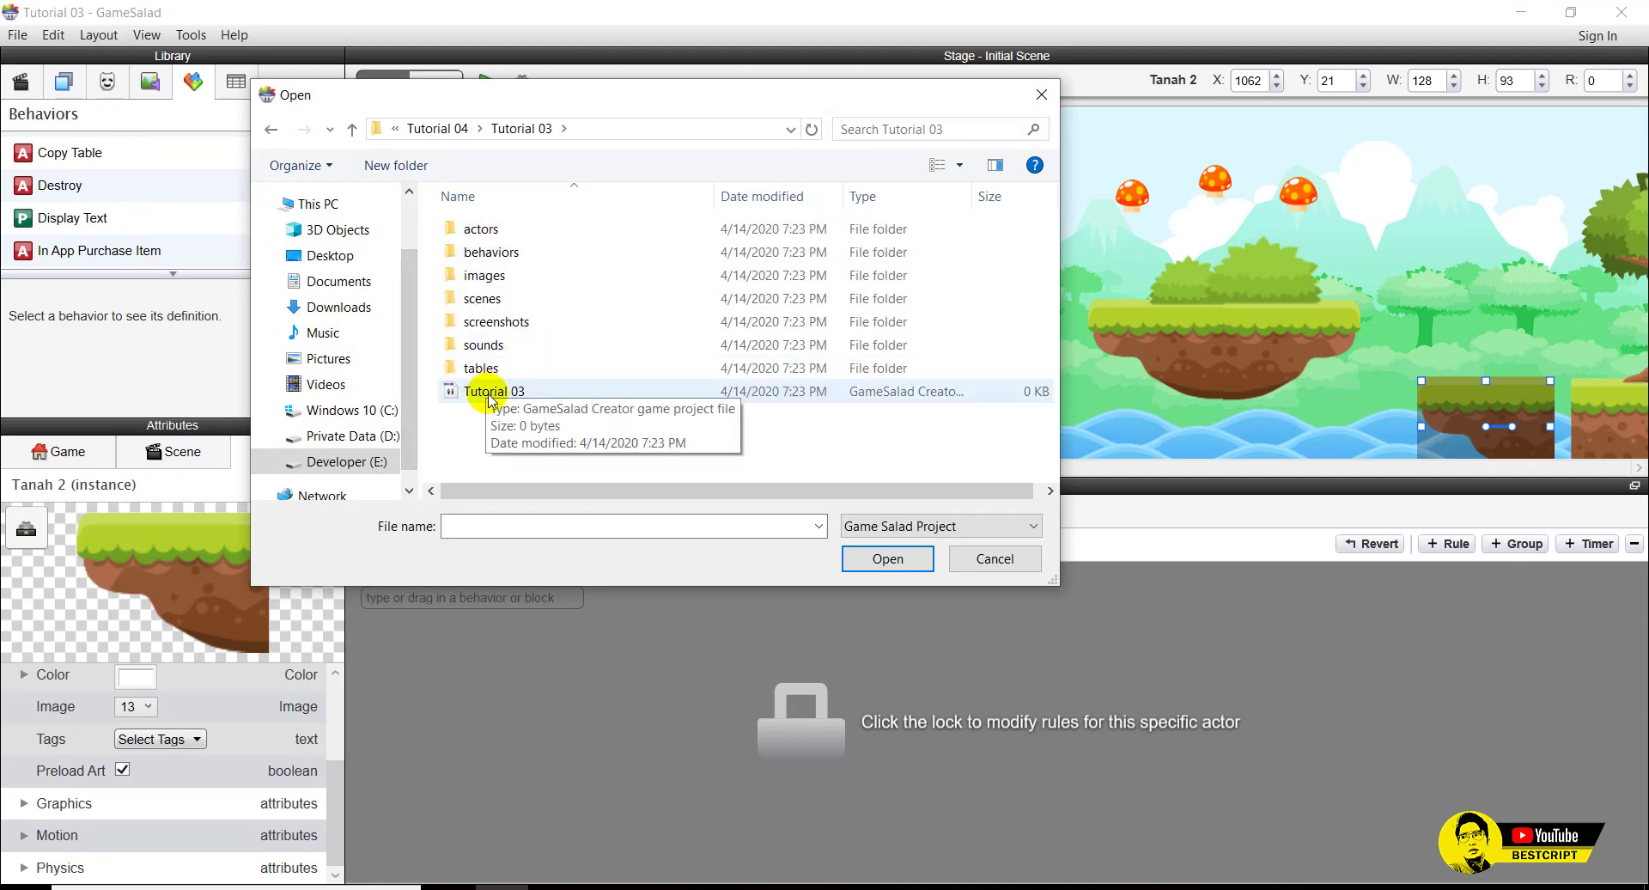
{"action": "left_click", "coordinate": [962, 551]}
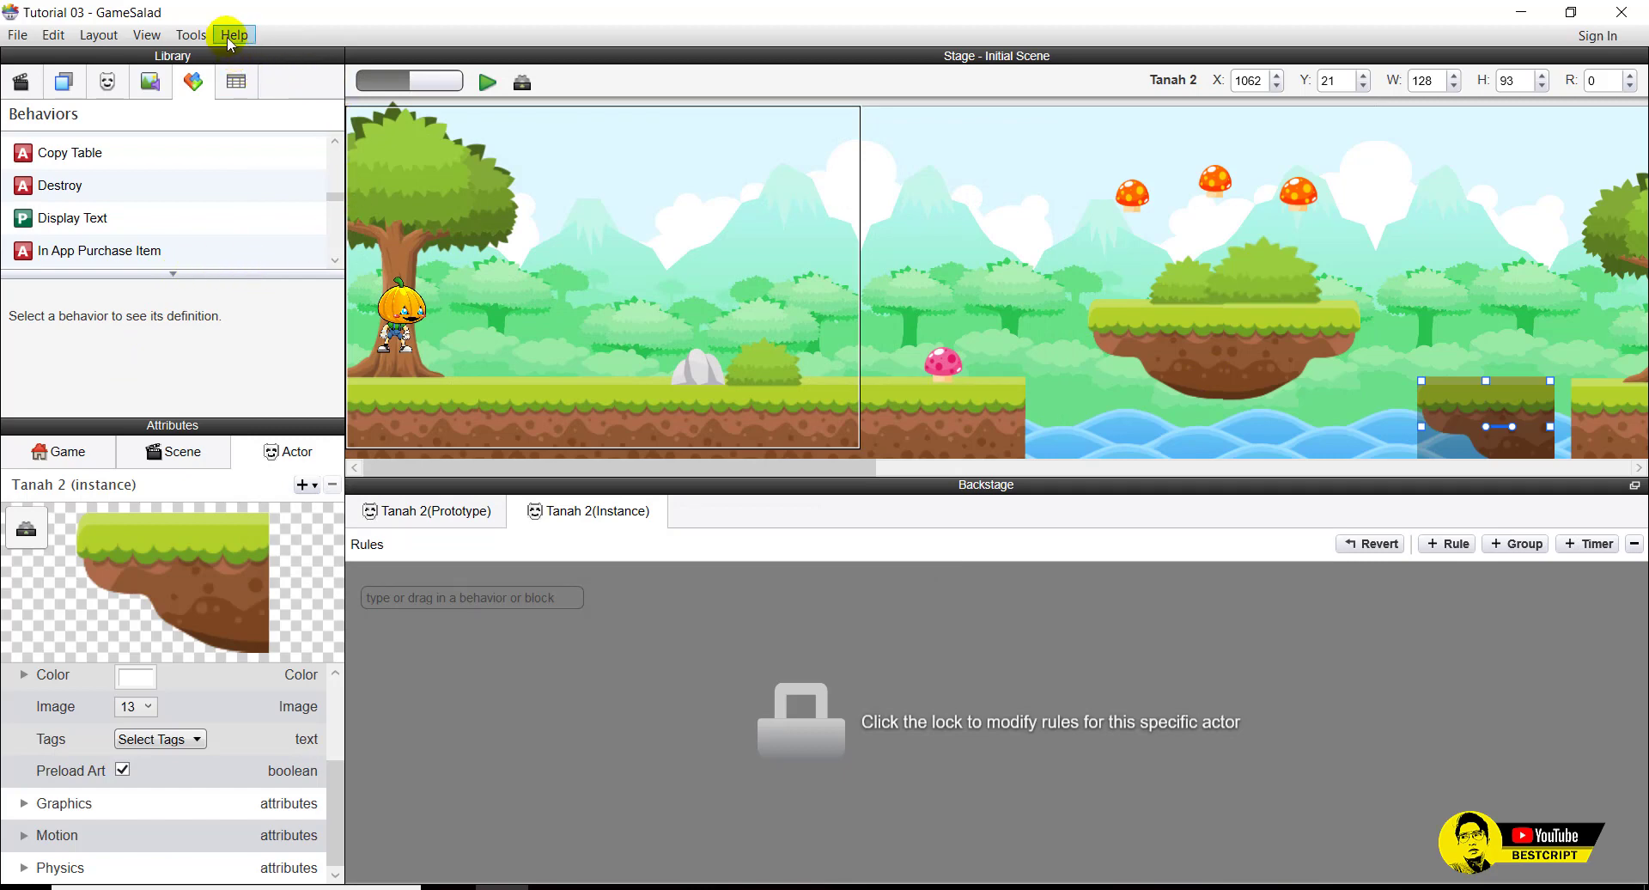
Start publishing the project to view the GameSalad login form, and close it without signing in.
{"action": "left_click", "coordinate": [191, 35]}
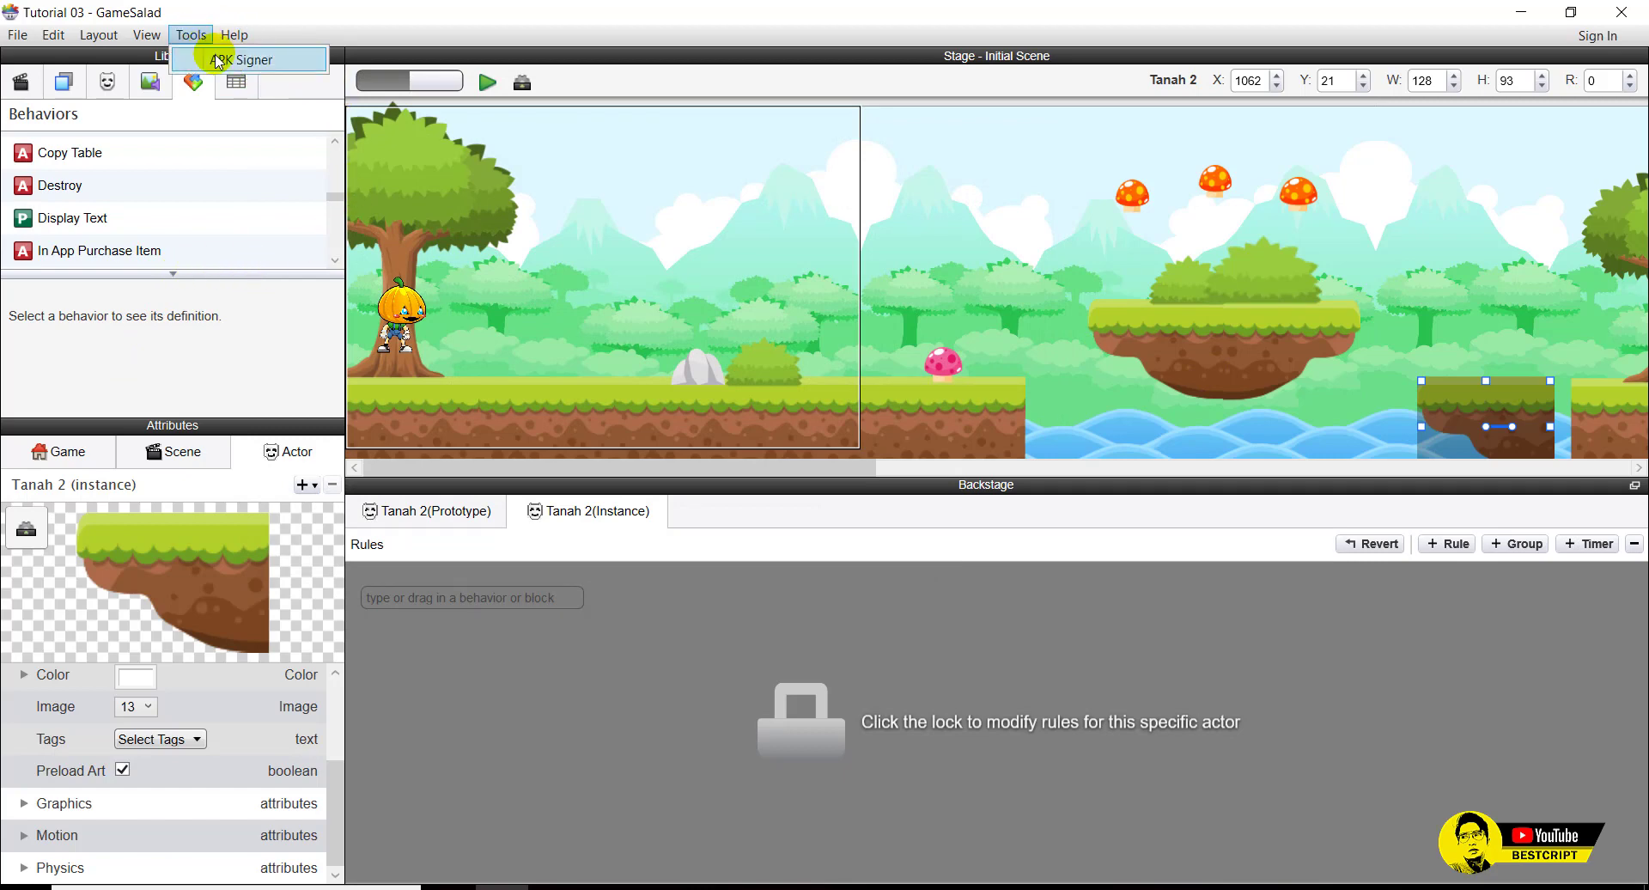
{"action": "left_click", "coordinate": [18, 34]}
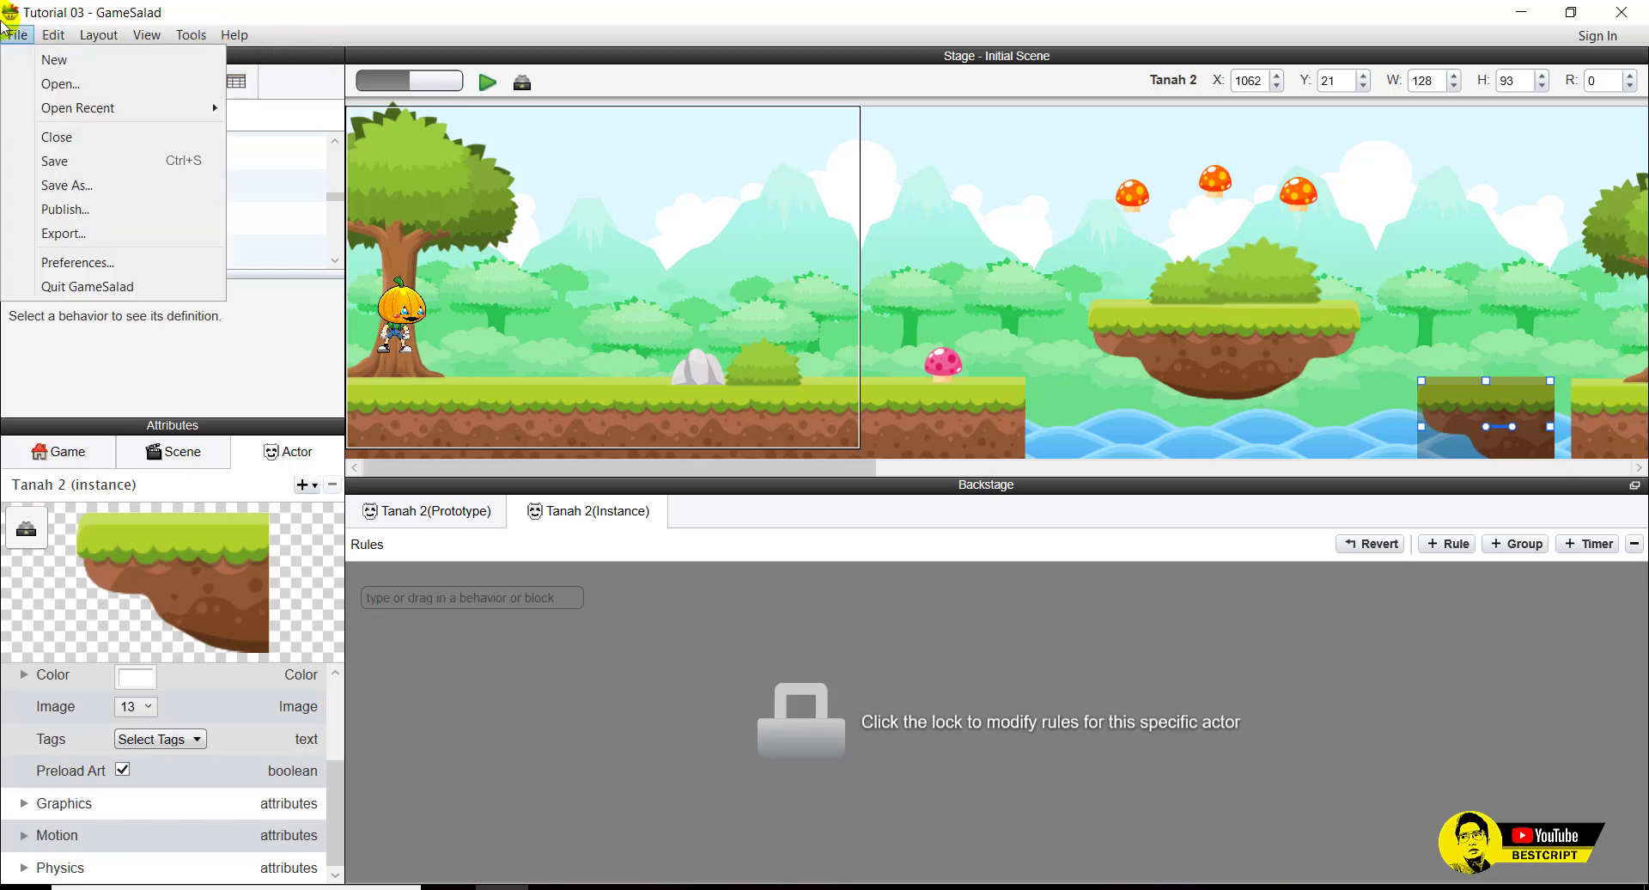
{"action": "left_click", "coordinate": [63, 210]}
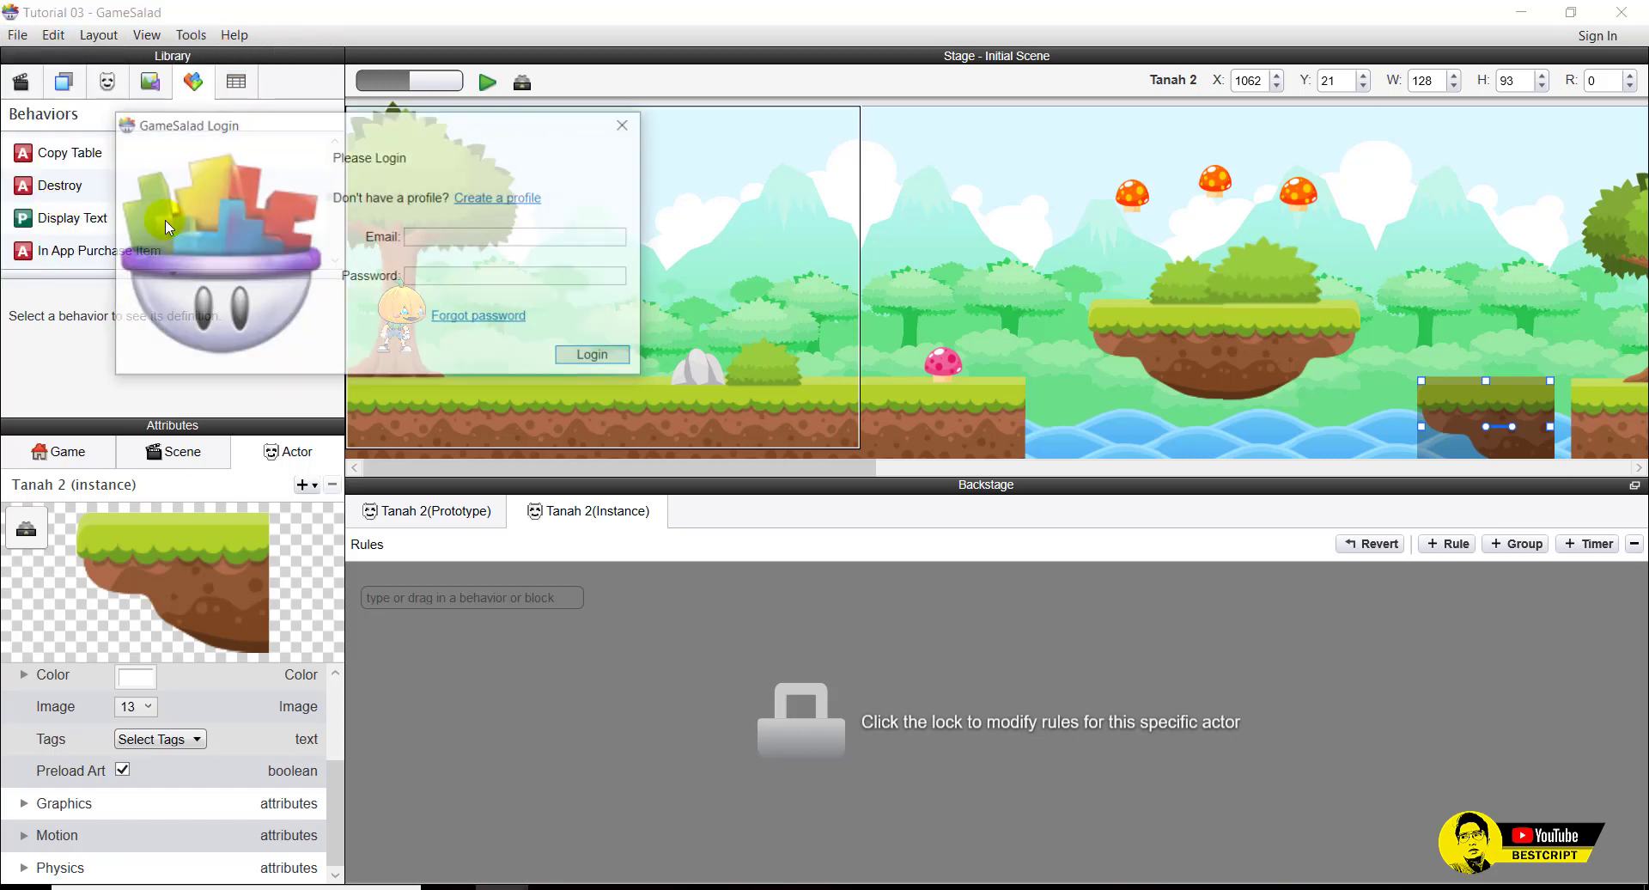
{"action": "left_click", "coordinate": [624, 124]}
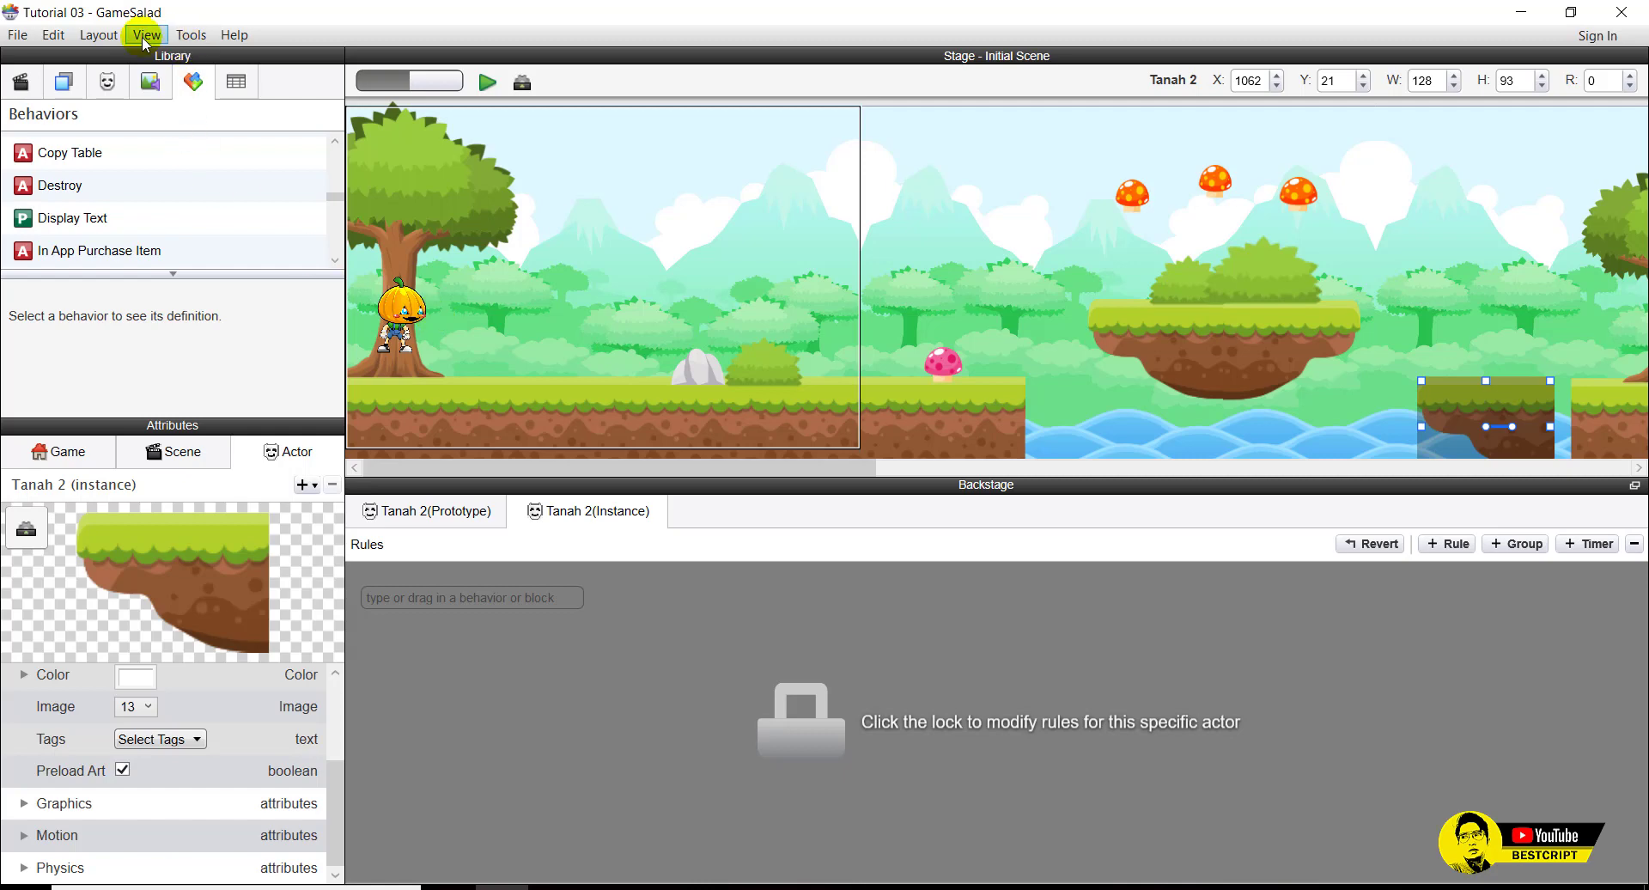
Open the APK Signer to view its signing tool, keystore, key and package fields, and close it without signing.
{"action": "left_click", "coordinate": [184, 36]}
{"action": "left_click", "coordinate": [236, 55]}
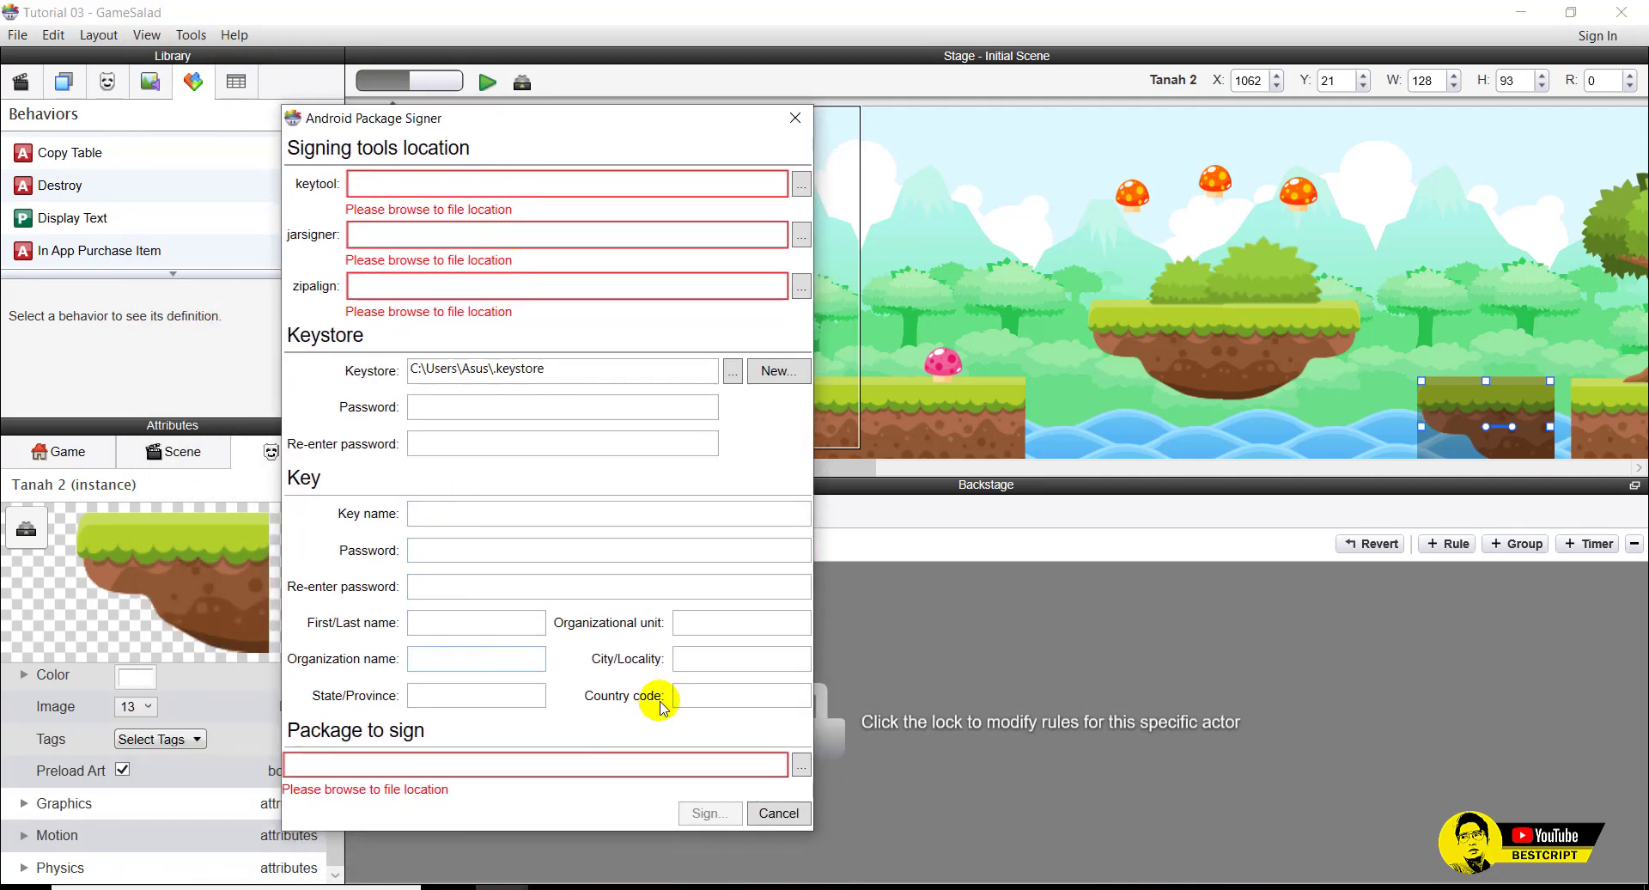
{"action": "left_click", "coordinate": [795, 118]}
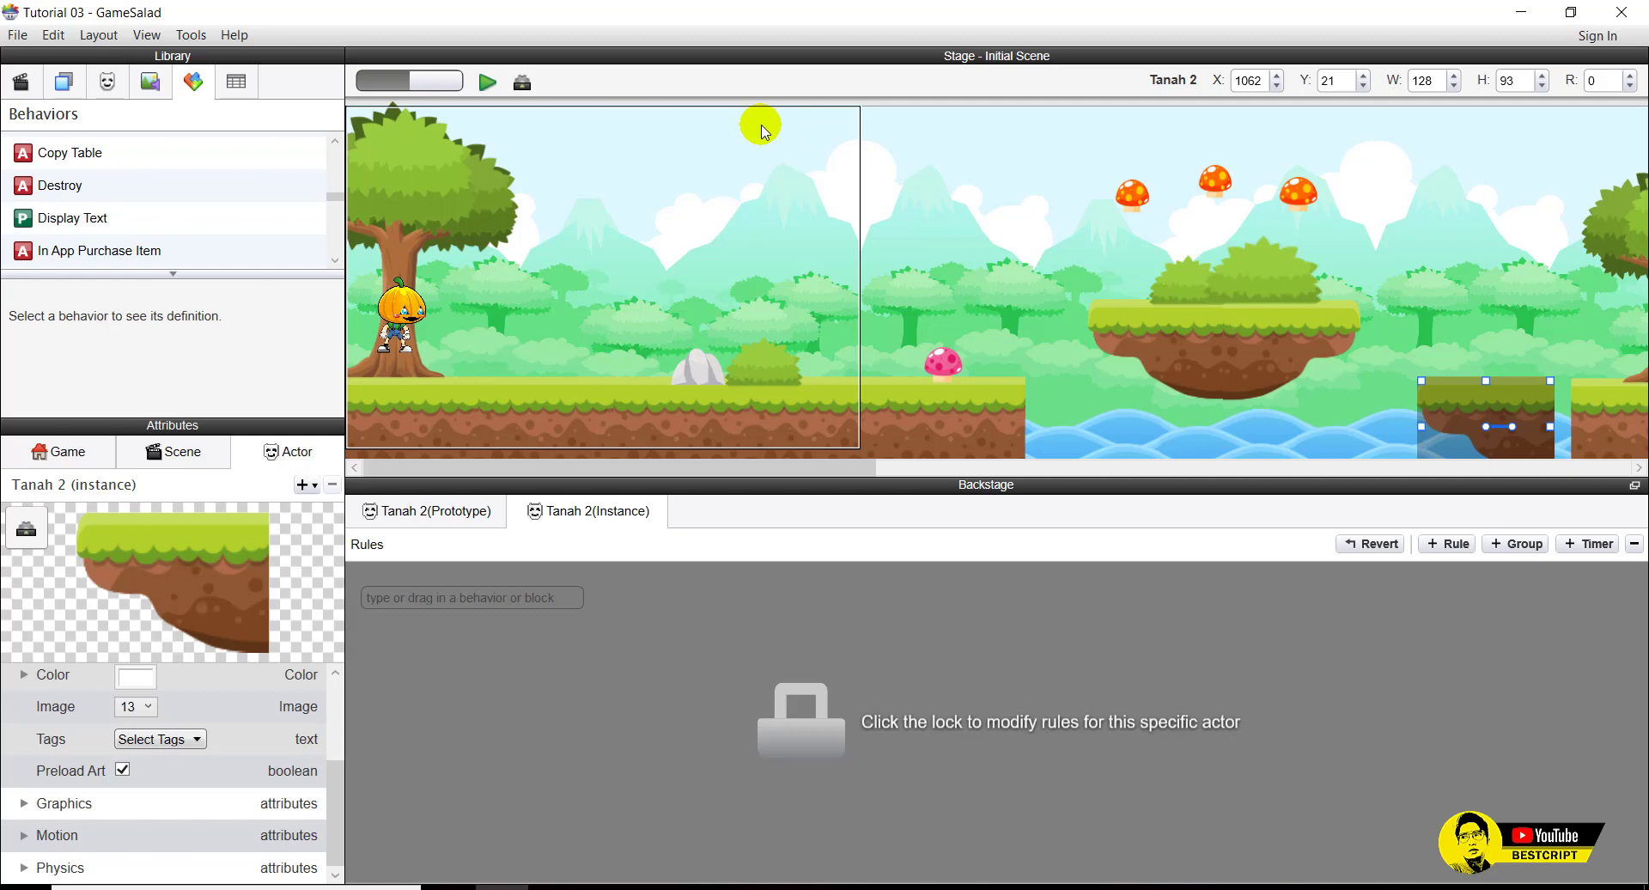
Save the project and select the pumpkin-headed player actor beside the first tree in the Initial Scene.
{"action": "key", "text": "ctrl+s"}
{"action": "left_click", "coordinate": [846, 524]}
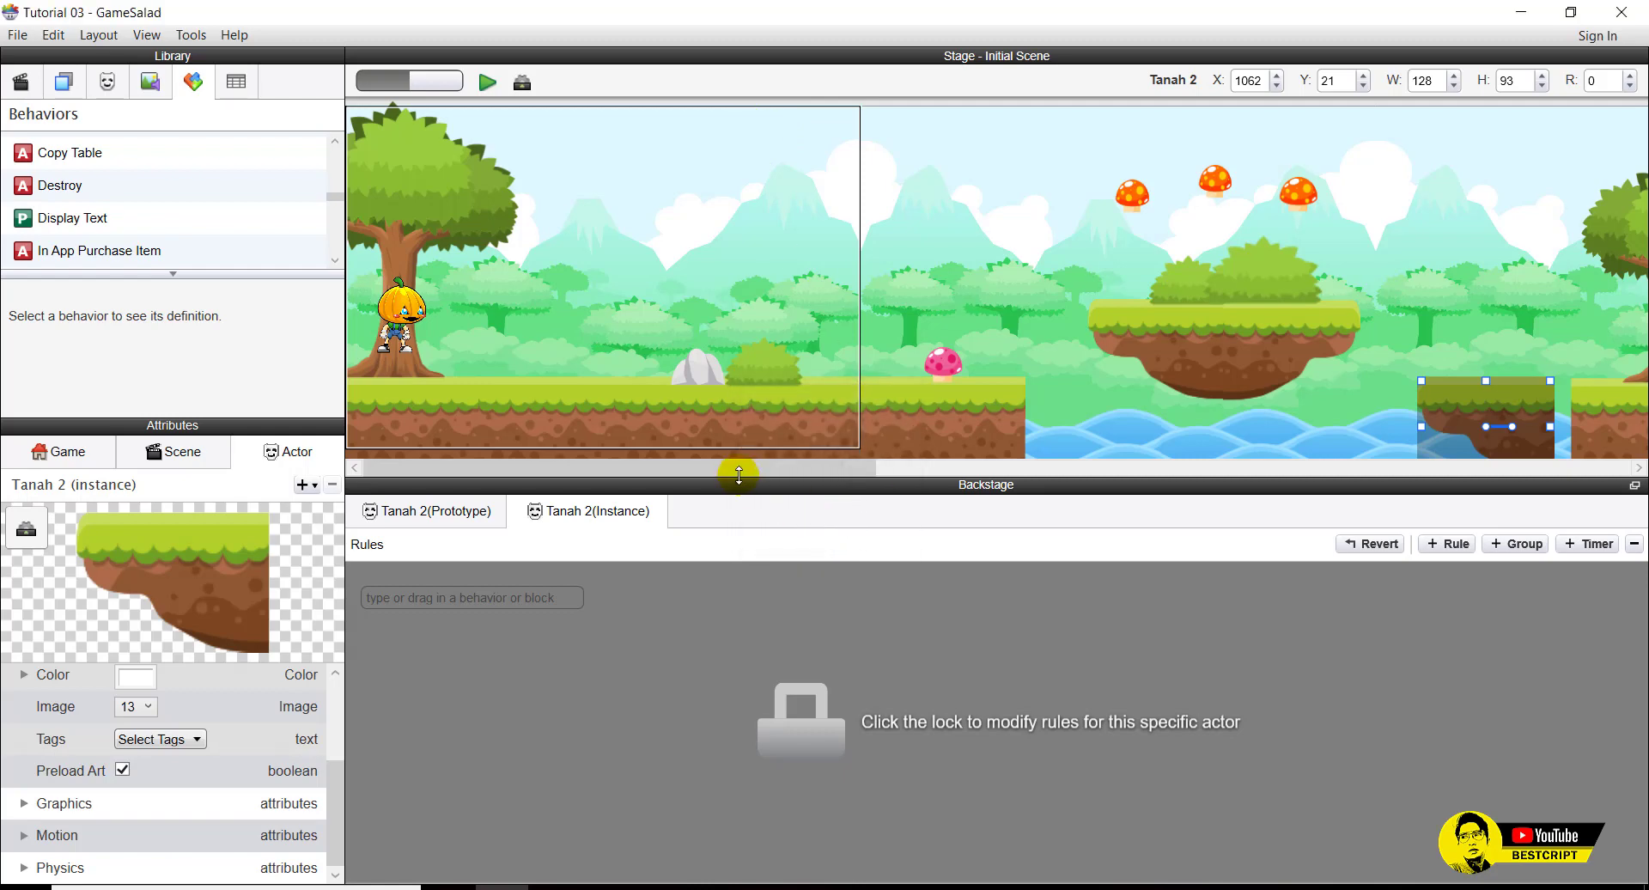
{"action": "left_click_drag", "start_coordinate": [528, 467], "coordinate": [1110, 443]}
{"action": "scroll", "coordinate": [1092, 441], "scroll_direction": "left", "scroll_amount": 10}
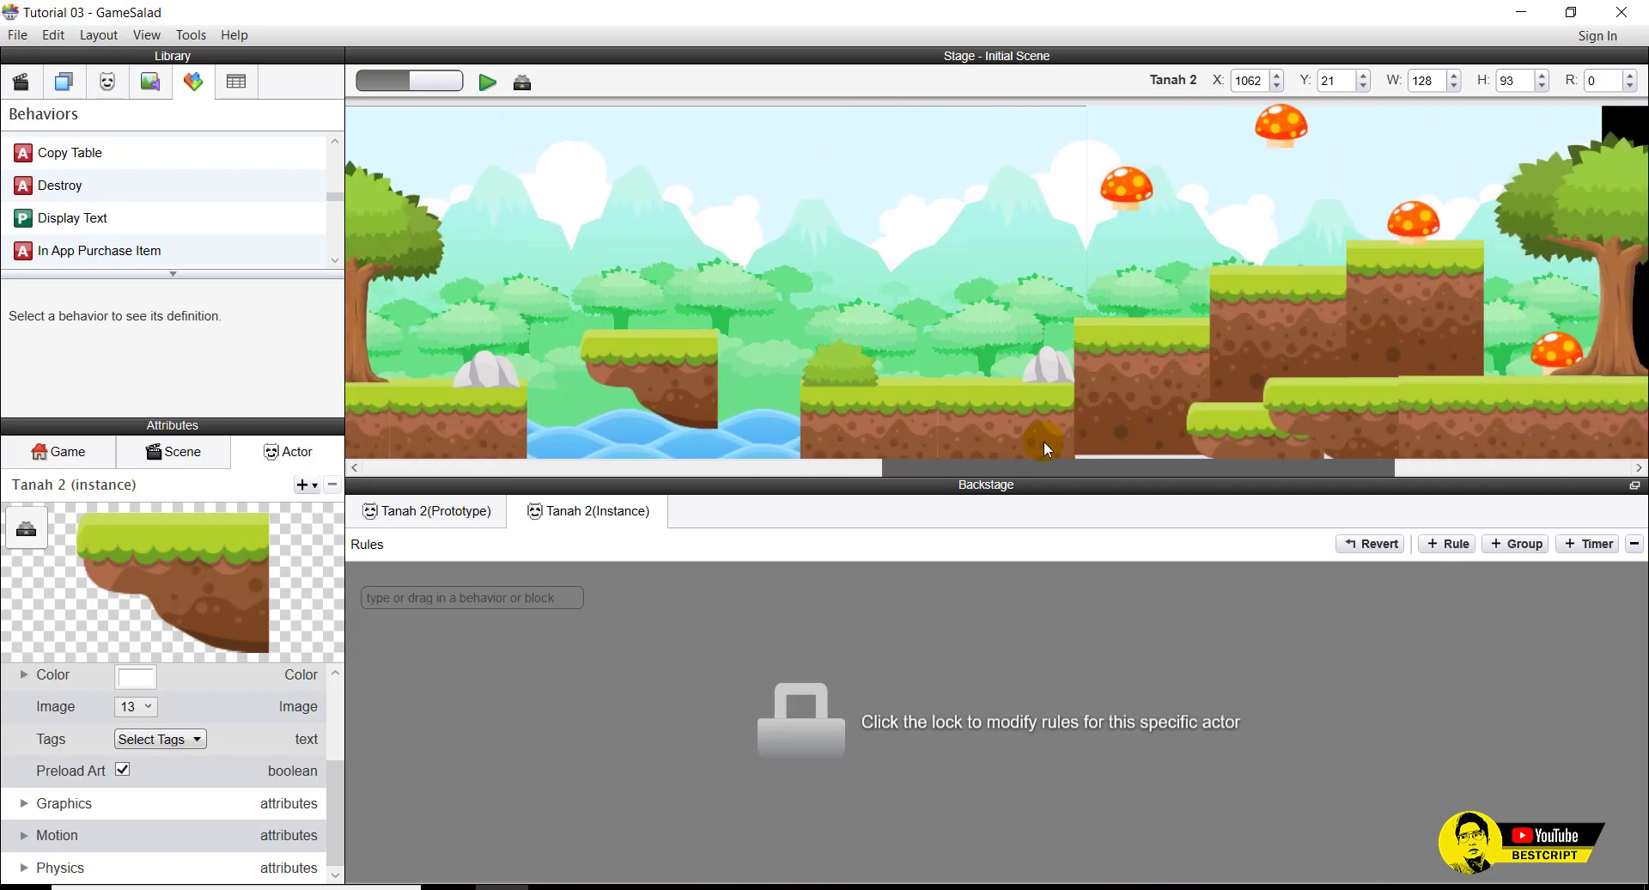
{"action": "scroll", "coordinate": [707, 445], "scroll_direction": "left", "scroll_amount": 8}
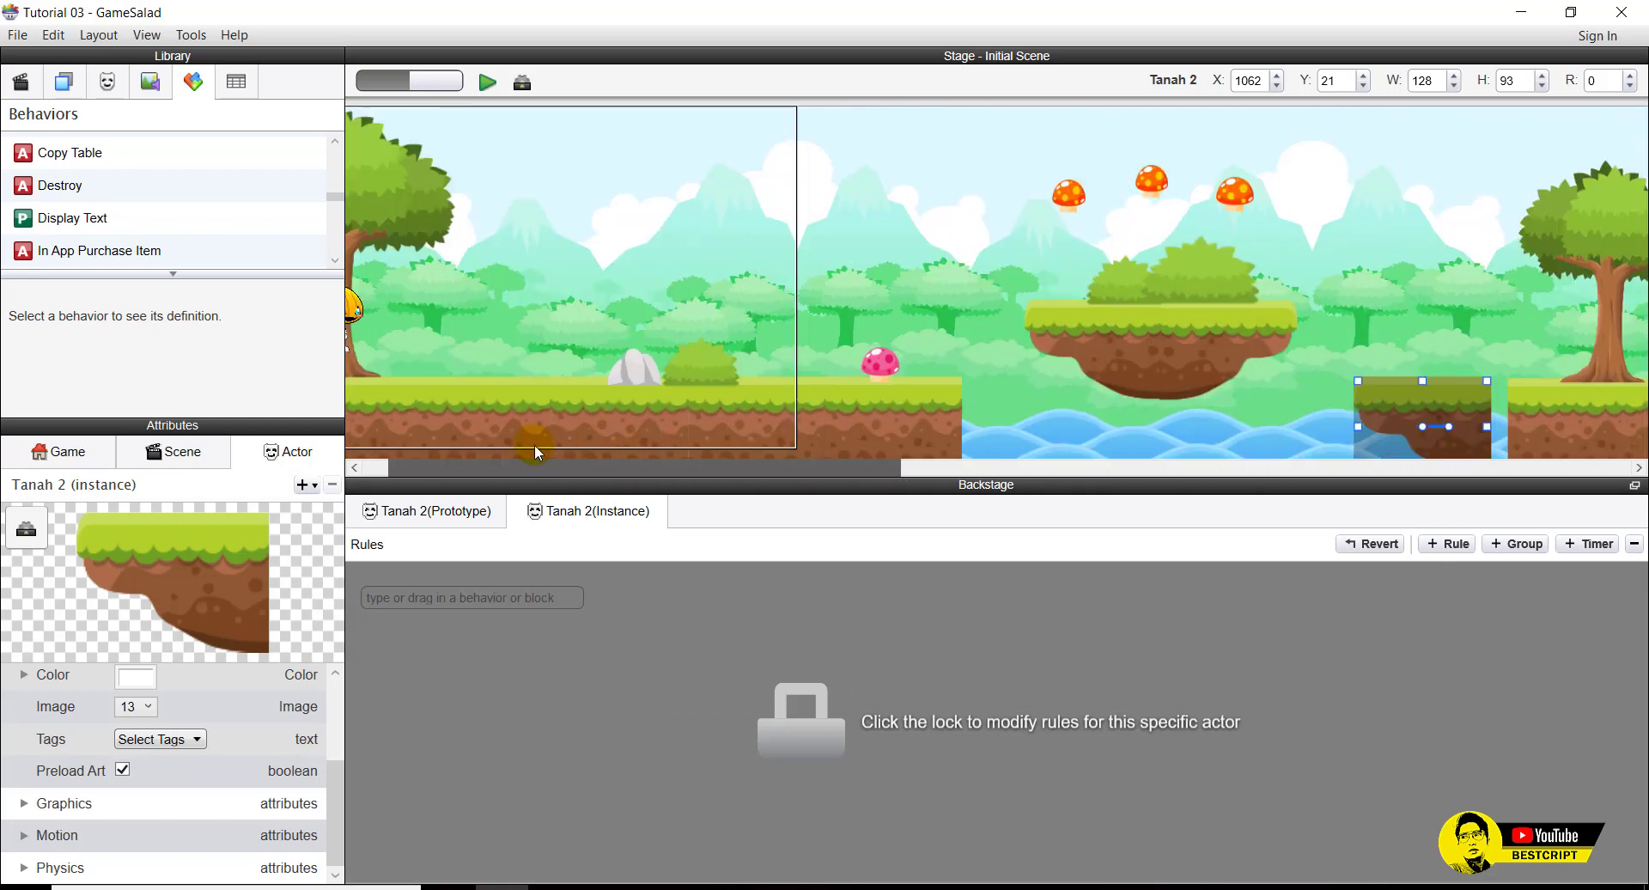
{"action": "left_click", "coordinate": [449, 205]}
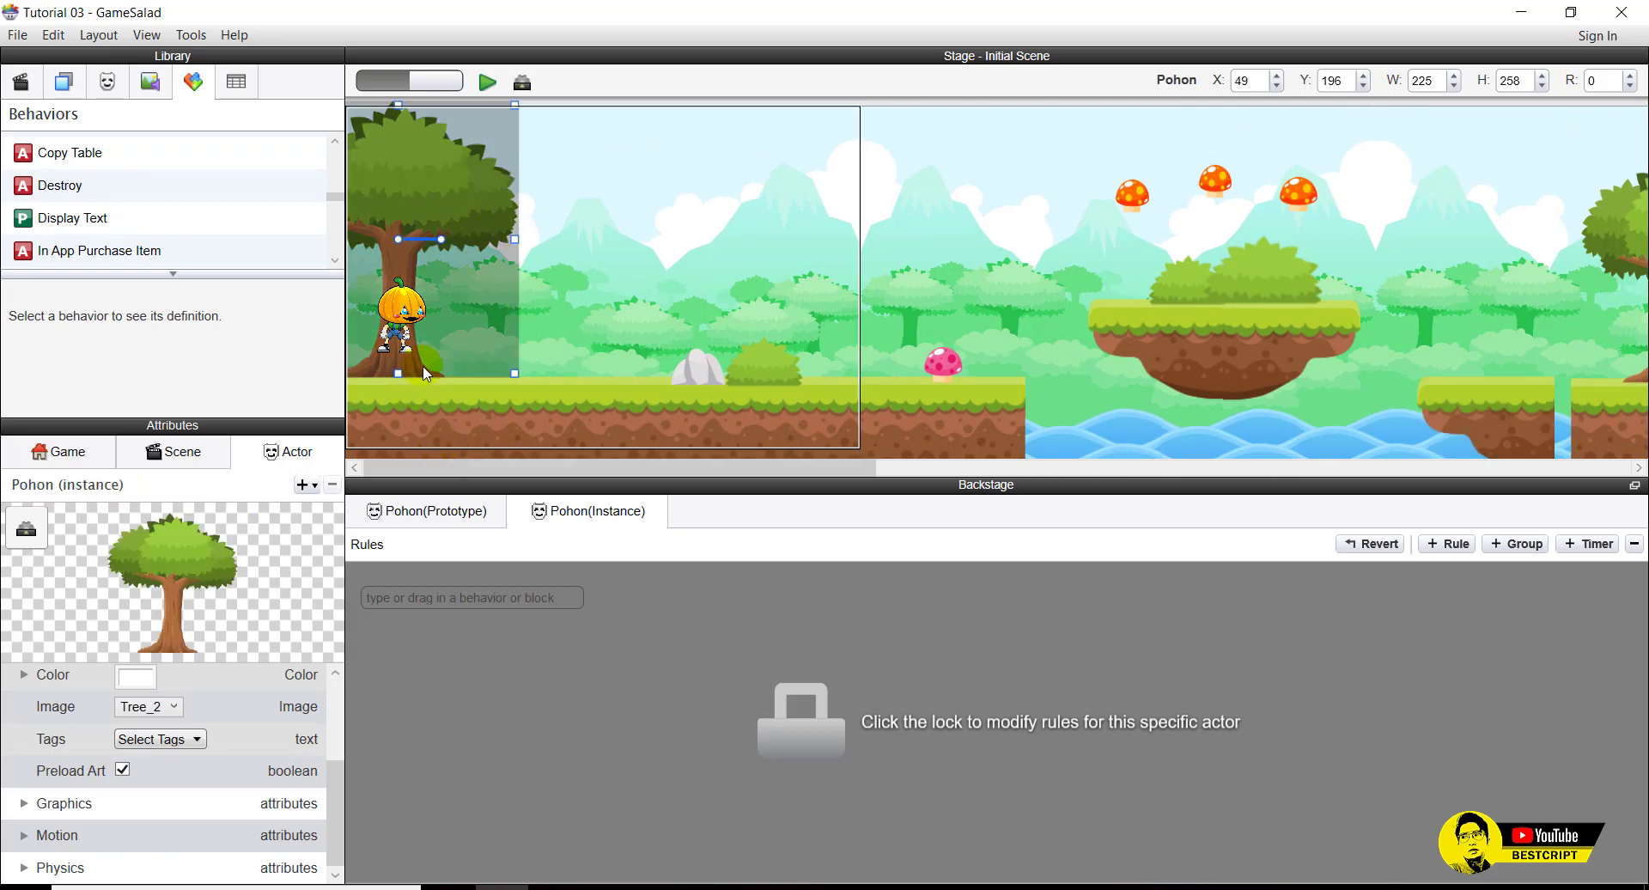
{"action": "left_click", "coordinate": [478, 357]}
{"action": "left_click", "coordinate": [407, 328]}
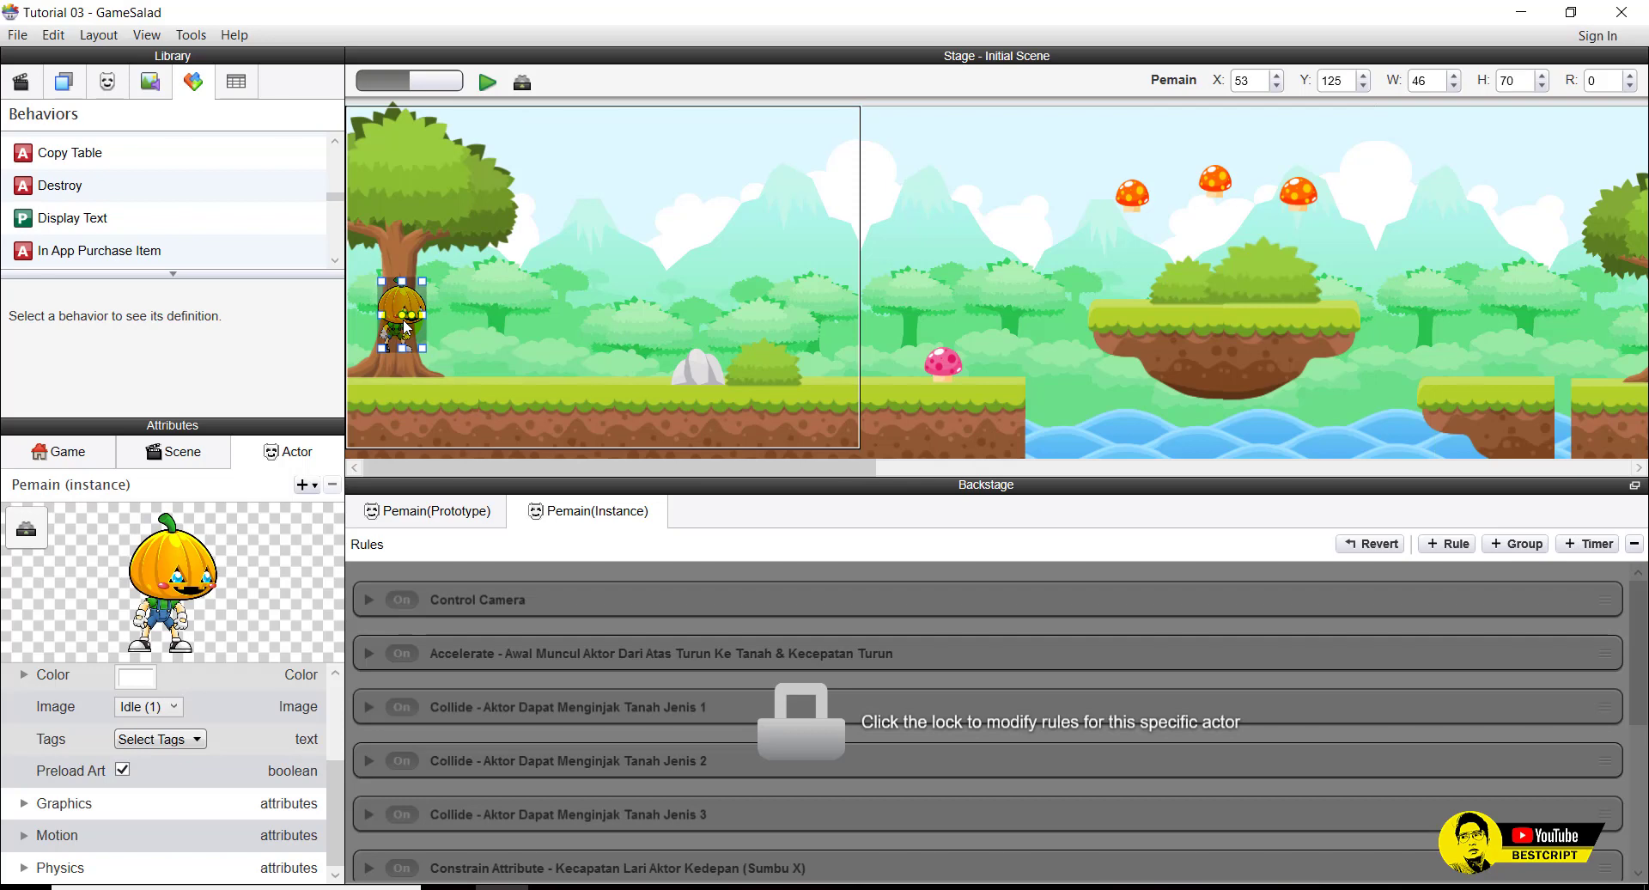